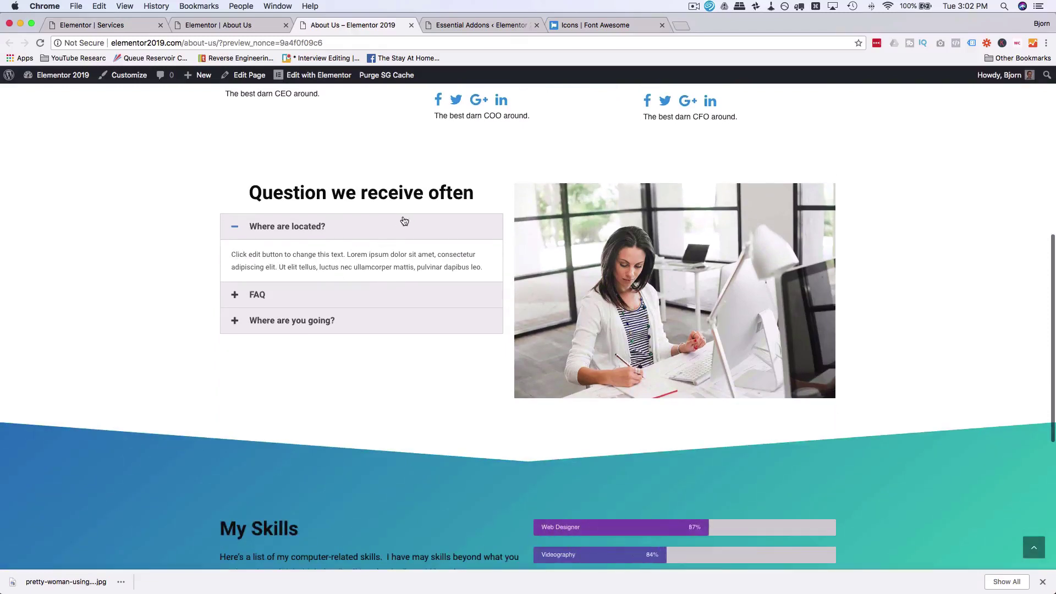
Step: Expand the FAQ question in the About Us page's accordion preview
{"action": "left_click", "coordinate": [352, 294]}
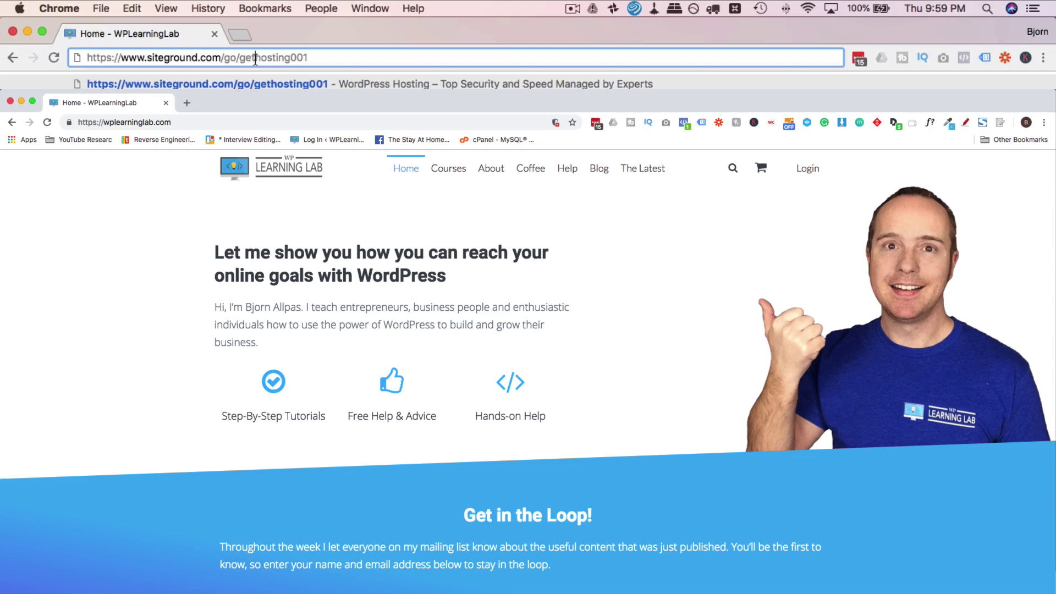
Step: Load the SiteGround hosting link and scroll to the StartUp, GrowBig and GoGeek plan prices
{"action": "key", "text": "Return"}
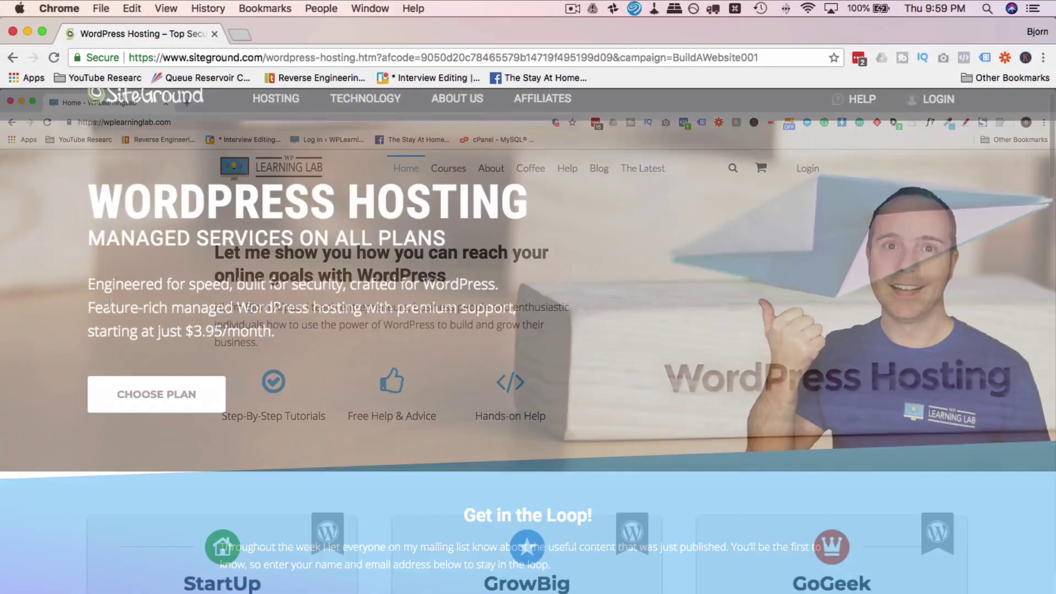
{"action": "scroll", "coordinate": [108, 303], "scroll_direction": "down", "scroll_amount": 8}
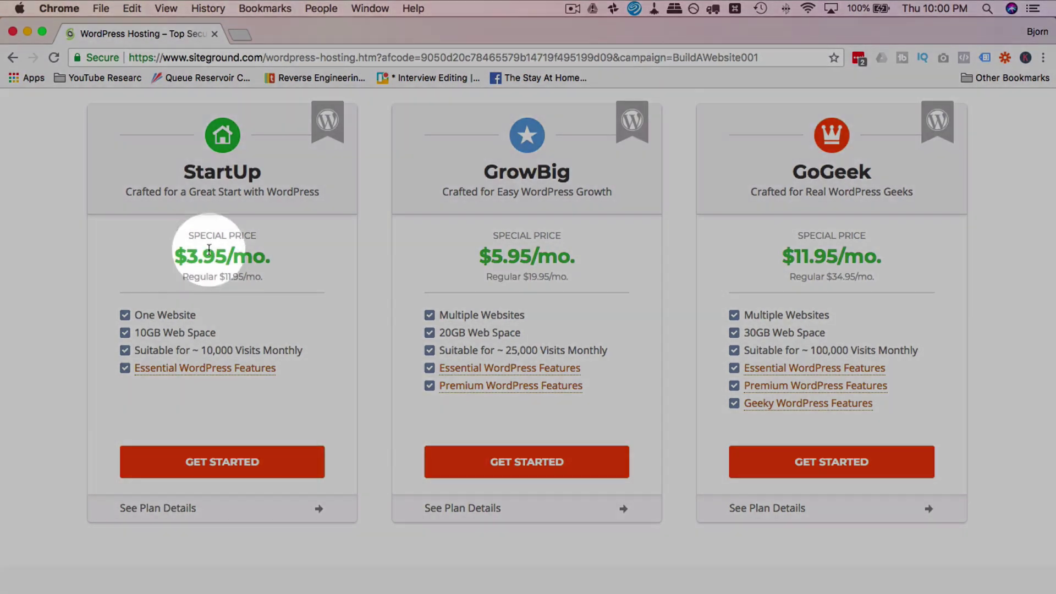
Step: Start signing up for the StartUp hosting plan
{"action": "left_click", "coordinate": [225, 469]}
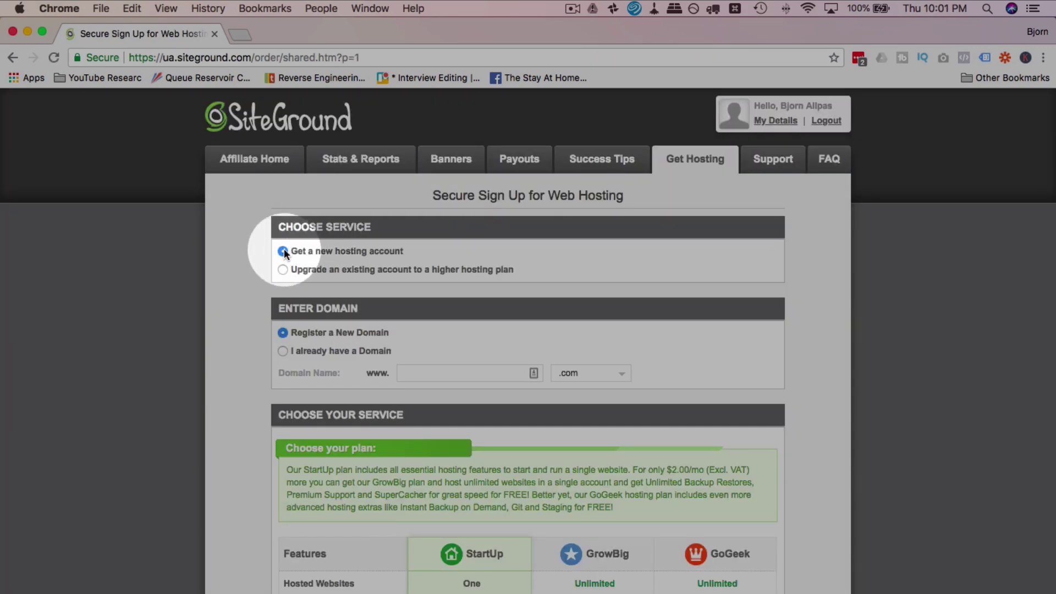
{"action": "scroll", "coordinate": [272, 266], "scroll_direction": "down", "scroll_amount": 2}
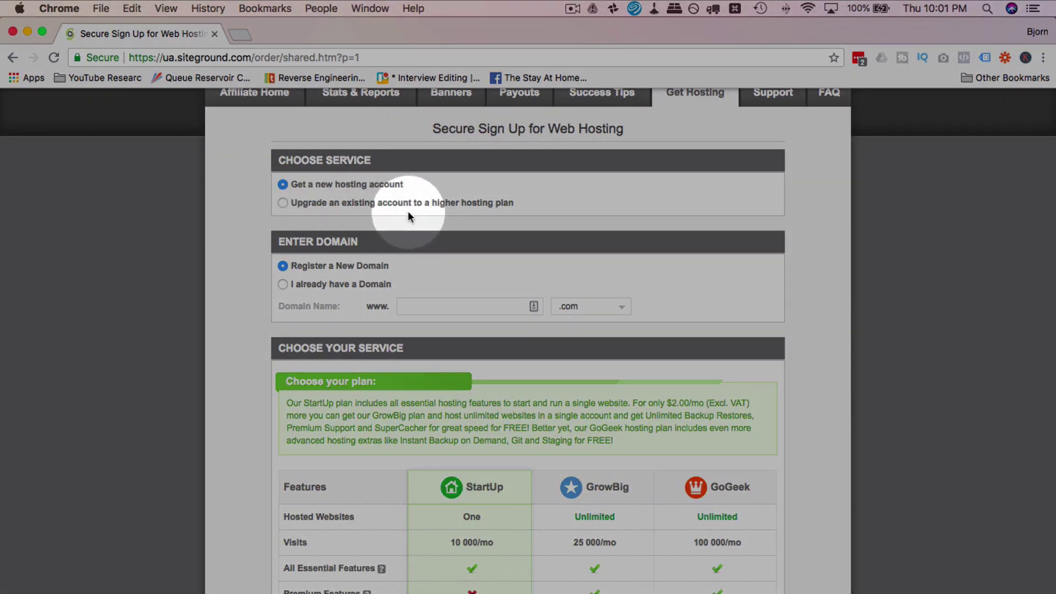
{"action": "scroll", "coordinate": [408, 211], "scroll_direction": "down", "scroll_amount": 1}
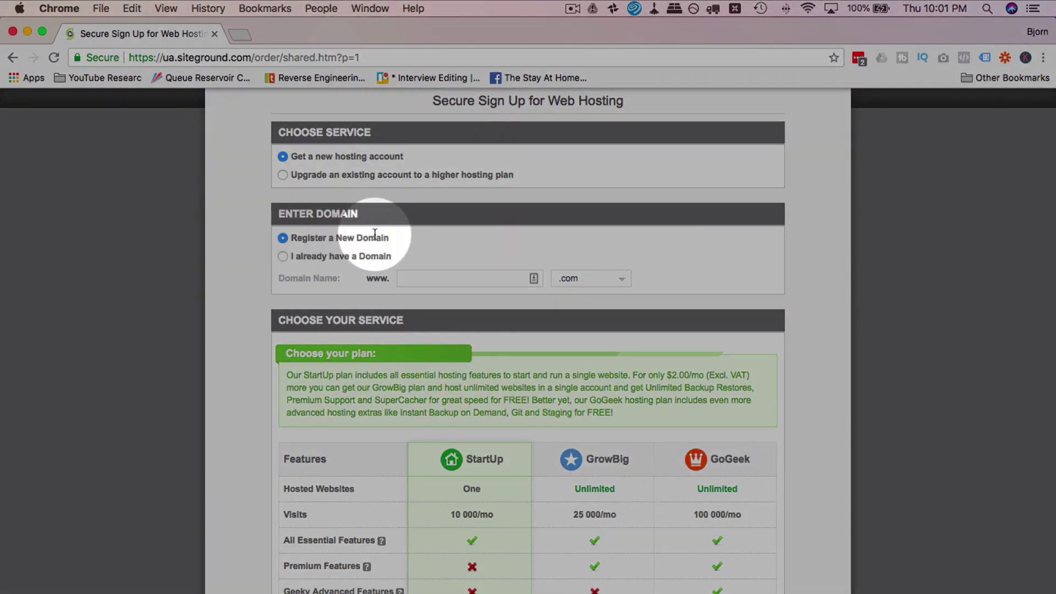
Step: Choose Register a New Domain and enter letsbuildwithwp as the domain name
{"action": "left_click", "coordinate": [283, 256]}
{"action": "left_click", "coordinate": [417, 281]}
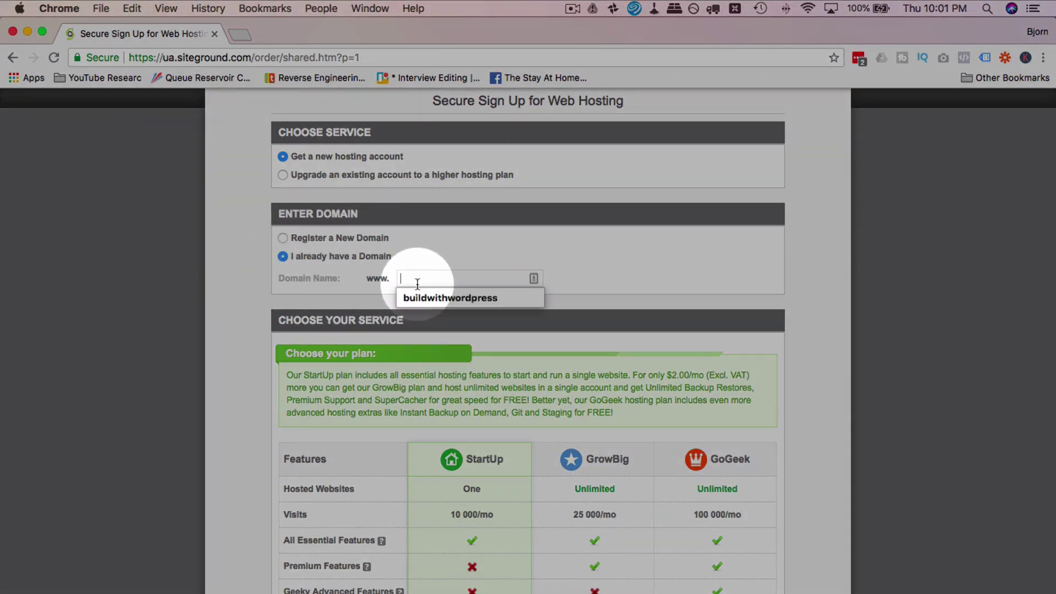
{"action": "left_click", "coordinate": [415, 317]}
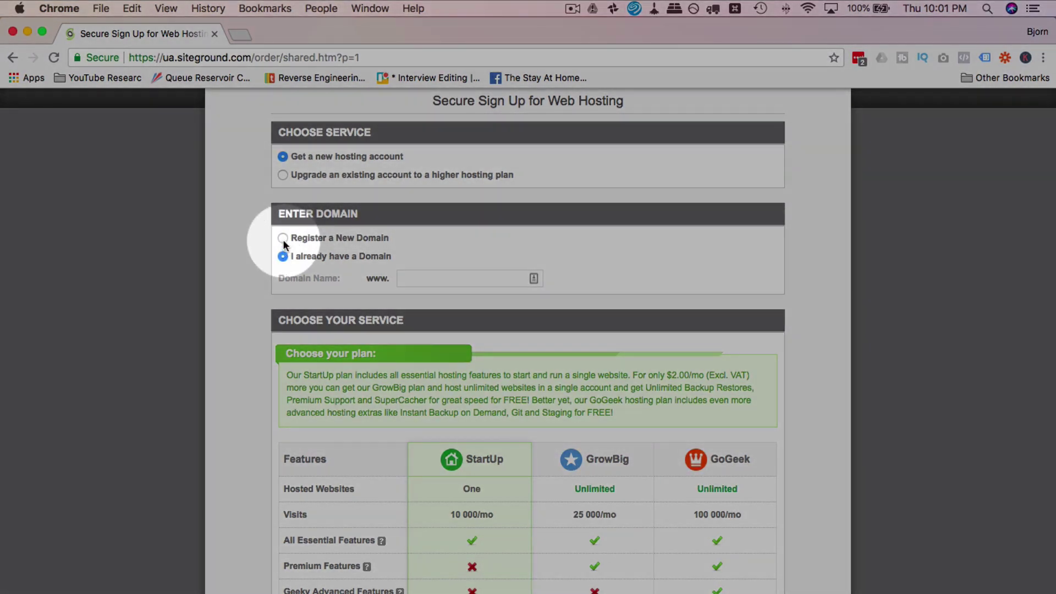
{"action": "left_click", "coordinate": [282, 238]}
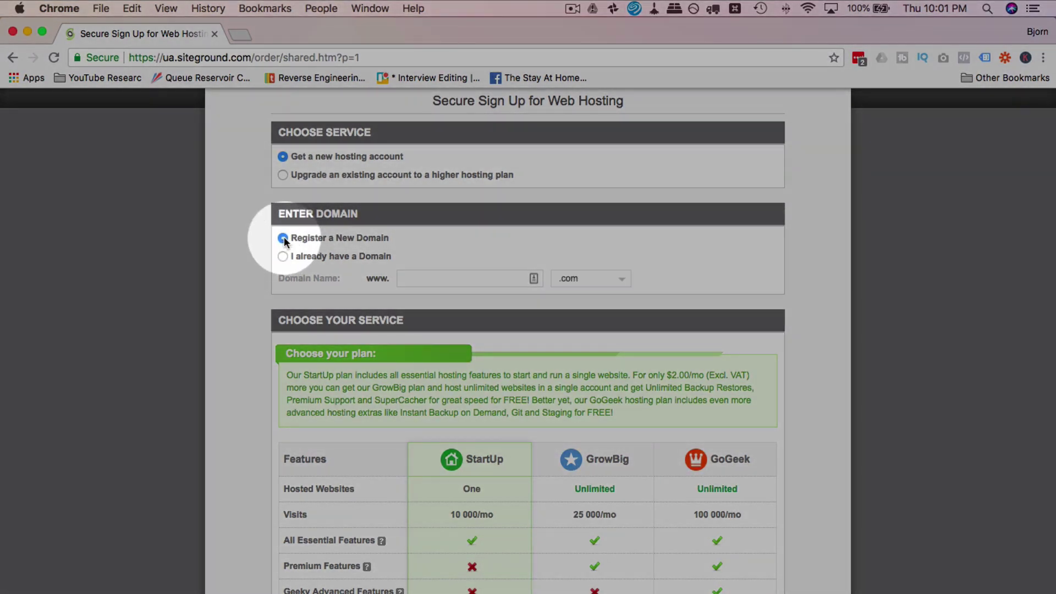
{"action": "left_click", "coordinate": [422, 282]}
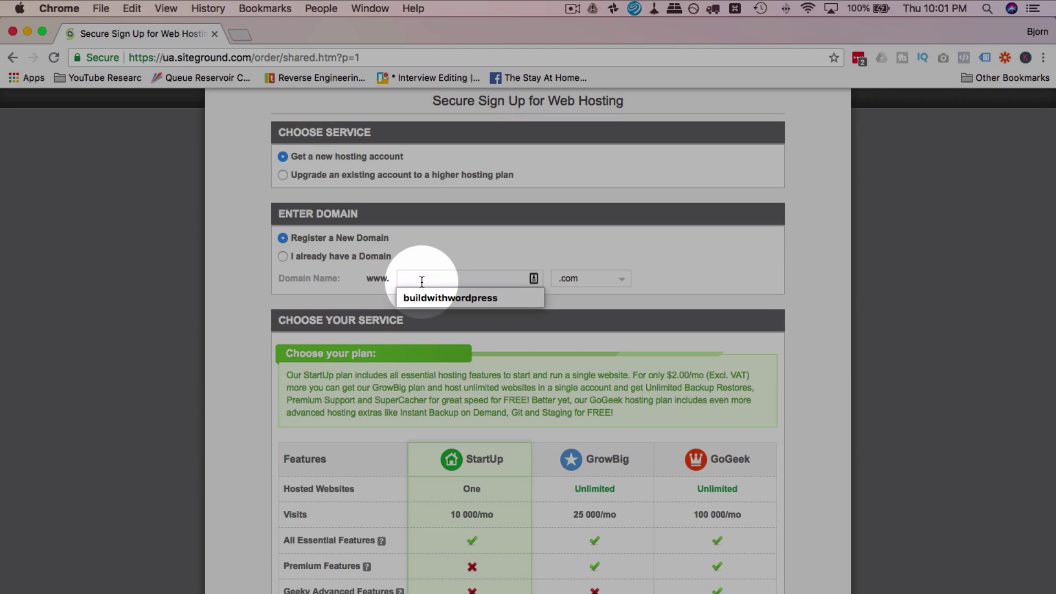
{"action": "type", "text": "lets"}
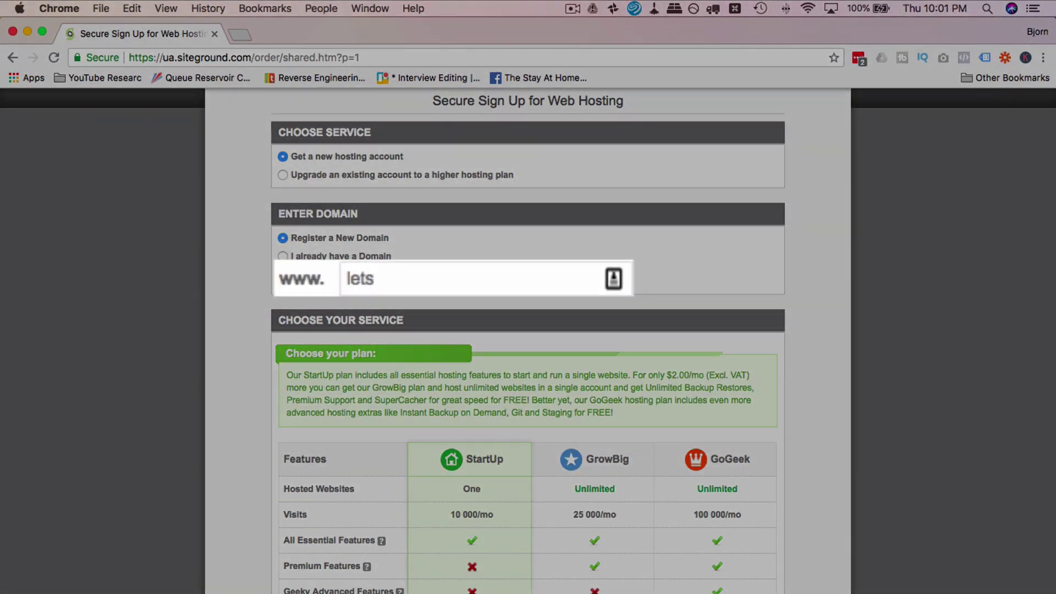
{"action": "type", "text": "buildwithwp"}
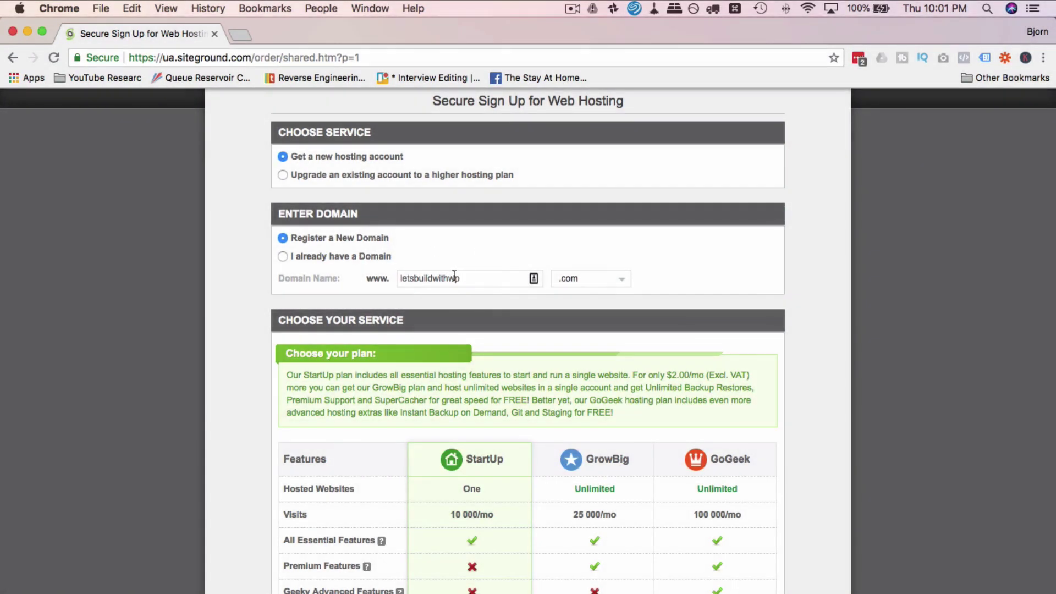
Step: Keep Chicago (USA) as the server location and note the $3.95/mo price and $47.40 billed
{"action": "scroll", "coordinate": [454, 275], "scroll_direction": "down", "scroll_amount": 3}
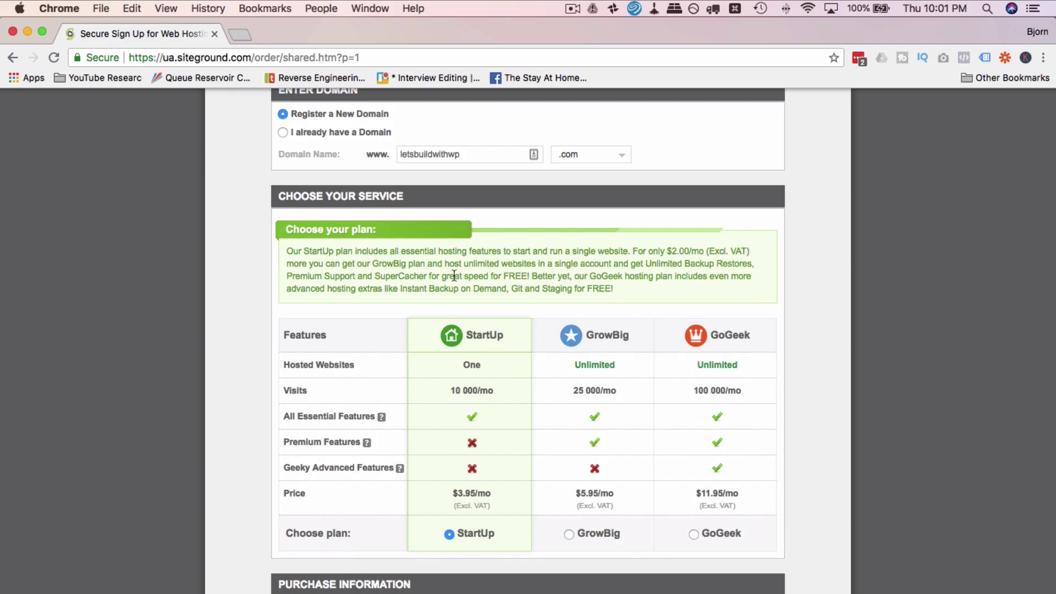
{"action": "scroll", "coordinate": [454, 275], "scroll_direction": "down", "scroll_amount": 4}
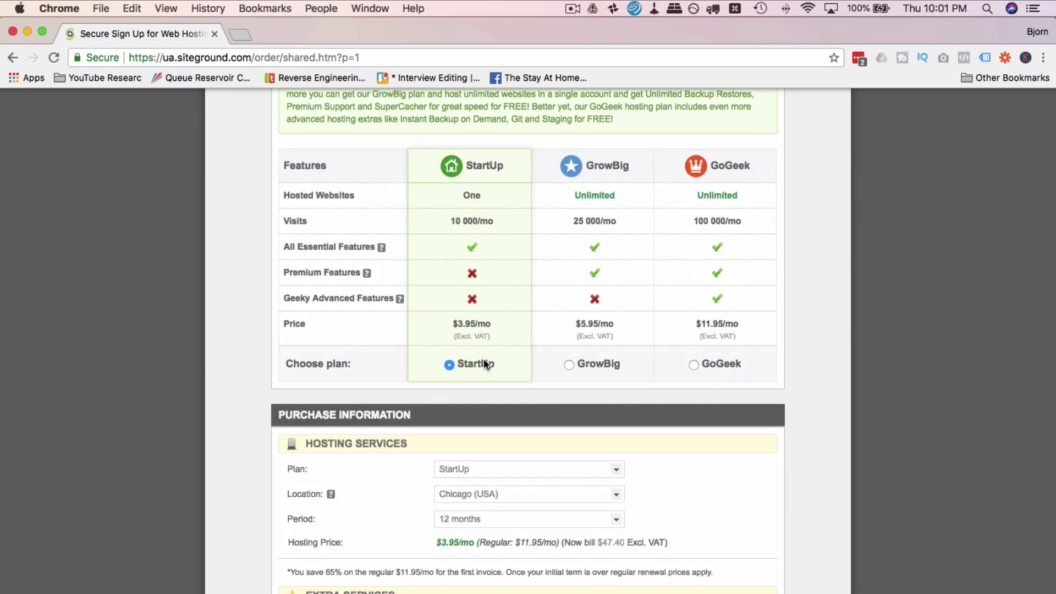
{"action": "scroll", "coordinate": [484, 357], "scroll_direction": "down", "scroll_amount": 6}
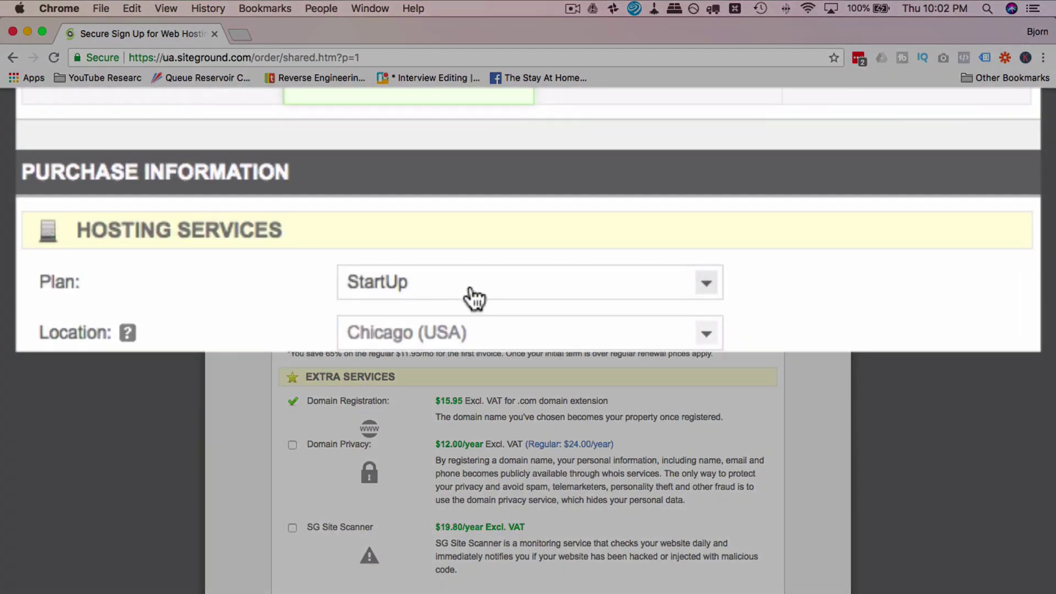
{"action": "scroll", "coordinate": [259, 319], "scroll_direction": "down", "scroll_amount": 2}
{"action": "left_click", "coordinate": [424, 231]}
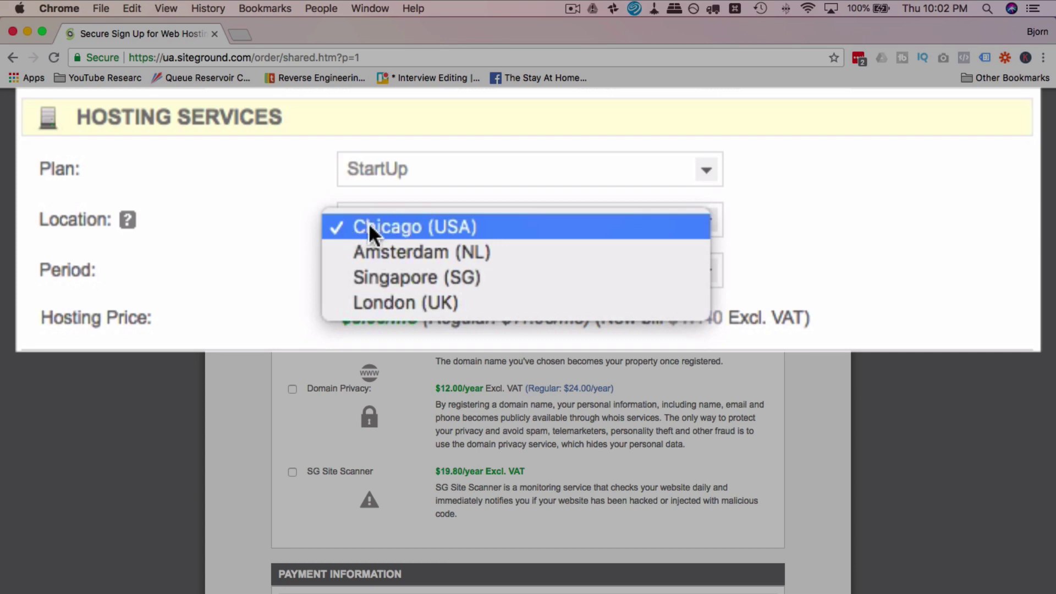
{"action": "left_click", "coordinate": [435, 220]}
{"action": "scroll", "coordinate": [253, 250], "scroll_direction": "down", "scroll_amount": 2}
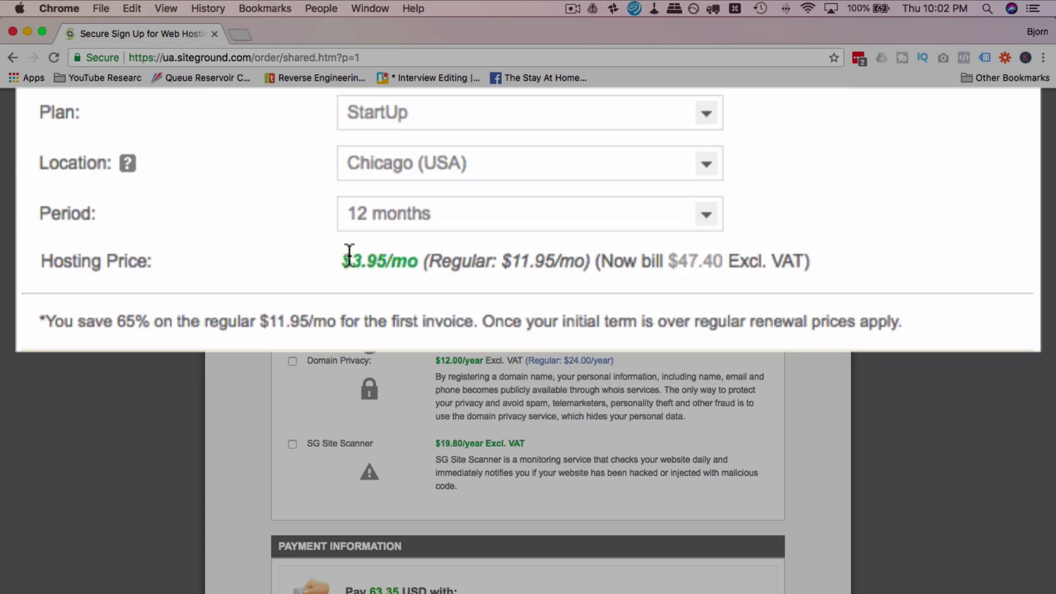
{"action": "left_click_drag", "start_coordinate": [351, 260], "coordinate": [416, 259]}
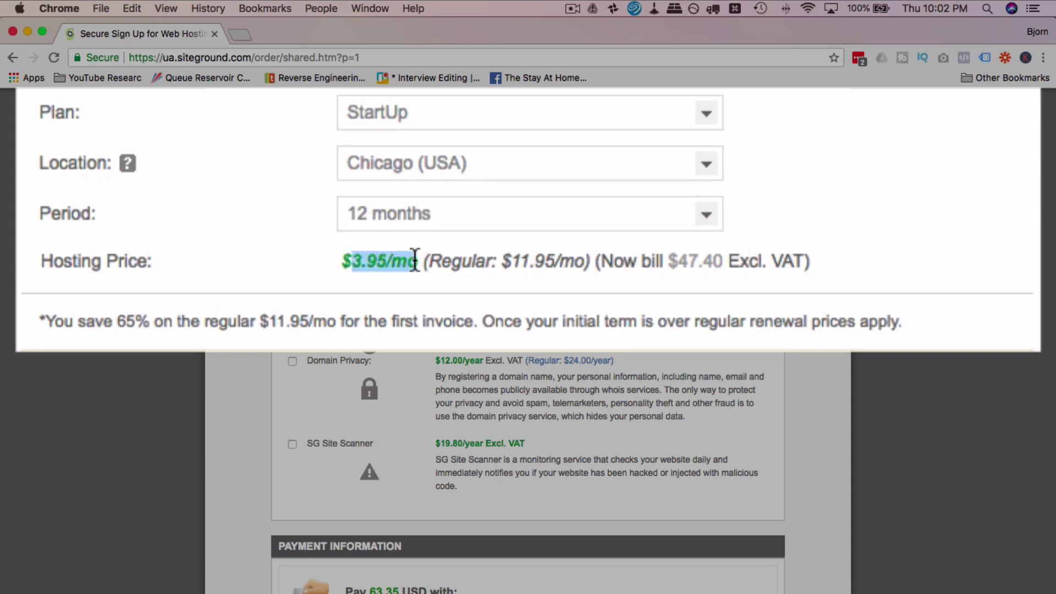
{"action": "left_click_drag", "start_coordinate": [722, 262], "coordinate": [681, 269]}
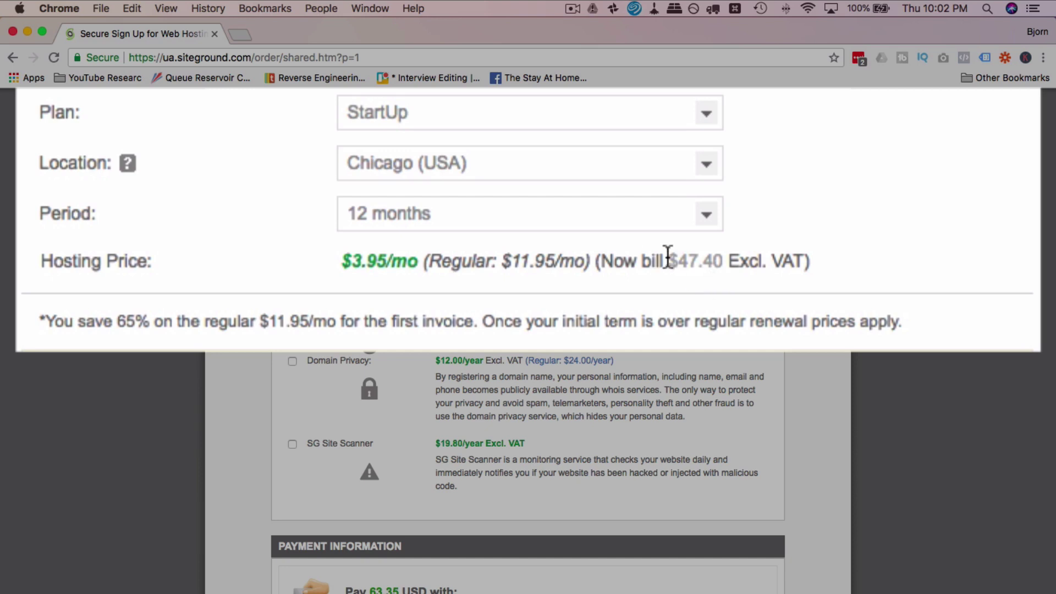
Step: Compare the 24- and 36-month periods, then return the hosting period to 12 months
{"action": "left_click", "coordinate": [709, 218]}
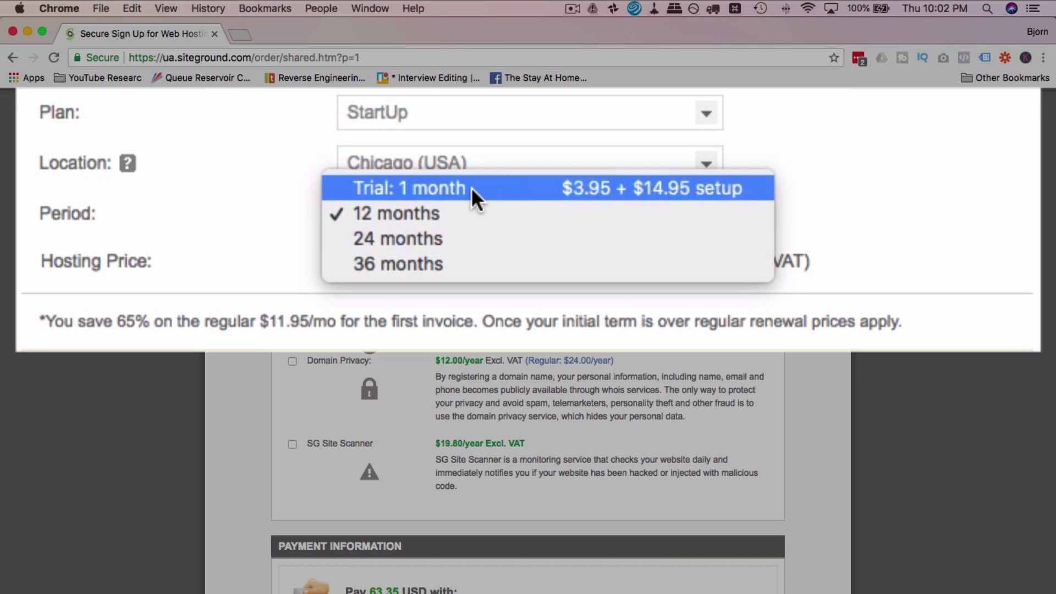
{"action": "left_click", "coordinate": [254, 221]}
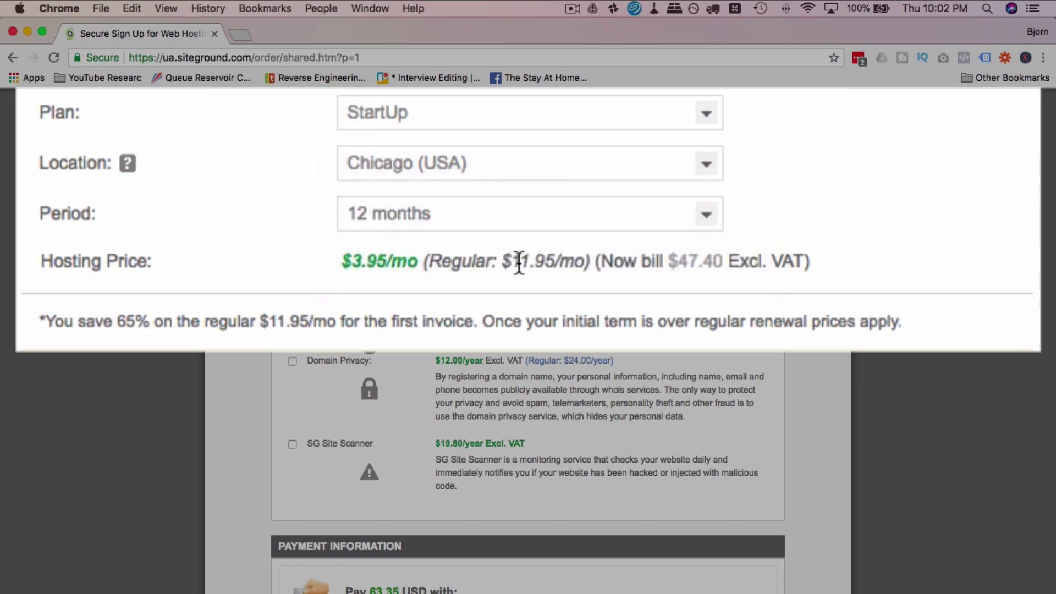
{"action": "left_click", "coordinate": [714, 217]}
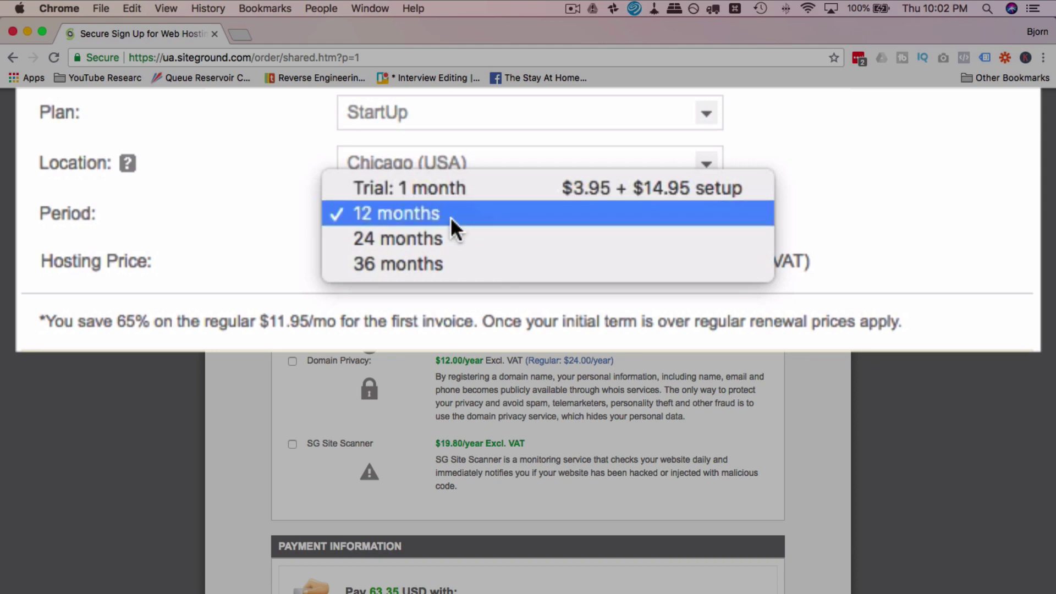
{"action": "left_click", "coordinate": [373, 240]}
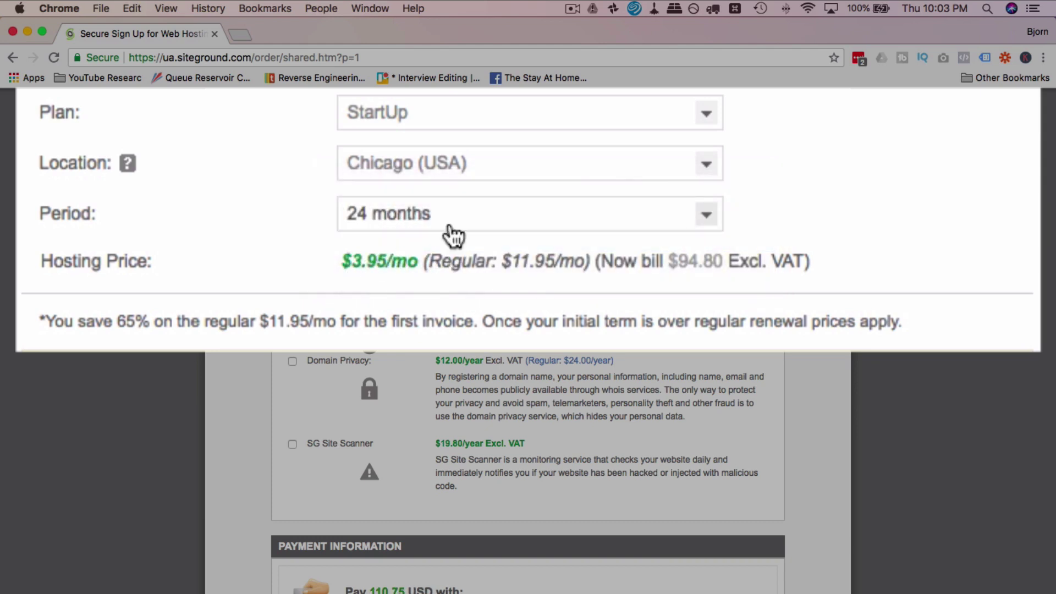
{"action": "left_click", "coordinate": [448, 223]}
{"action": "left_click", "coordinate": [431, 251]}
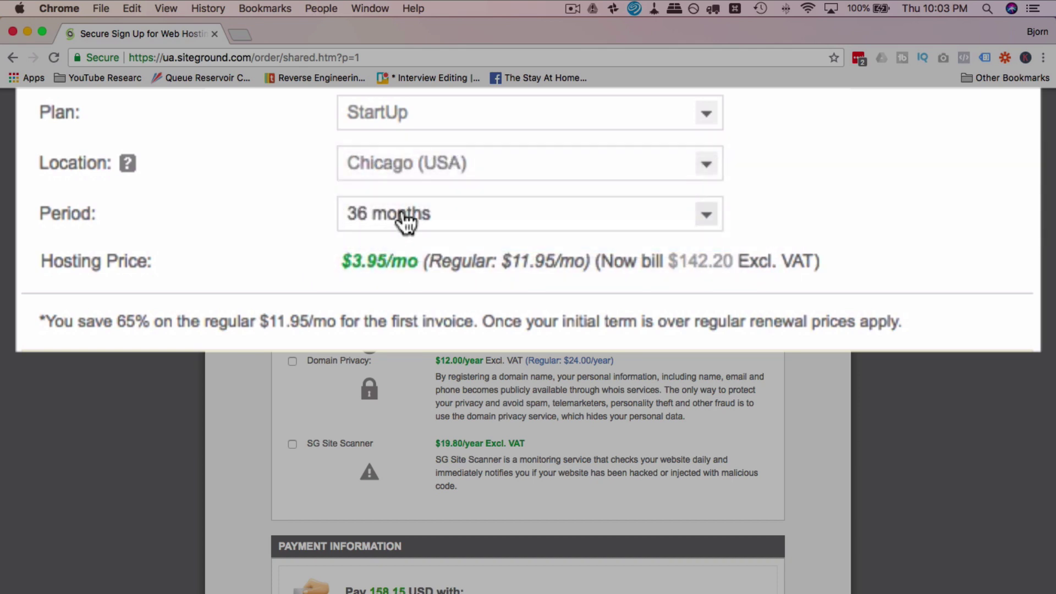
{"action": "left_click", "coordinate": [405, 216]}
{"action": "left_click", "coordinate": [400, 161]}
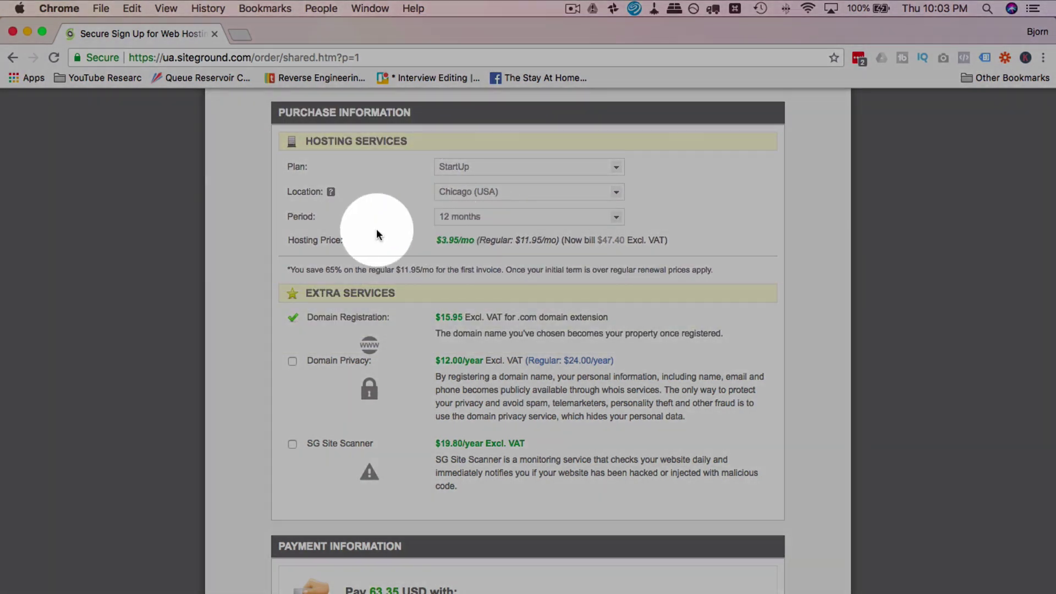
{"action": "scroll", "coordinate": [377, 230], "scroll_direction": "down", "scroll_amount": 4}
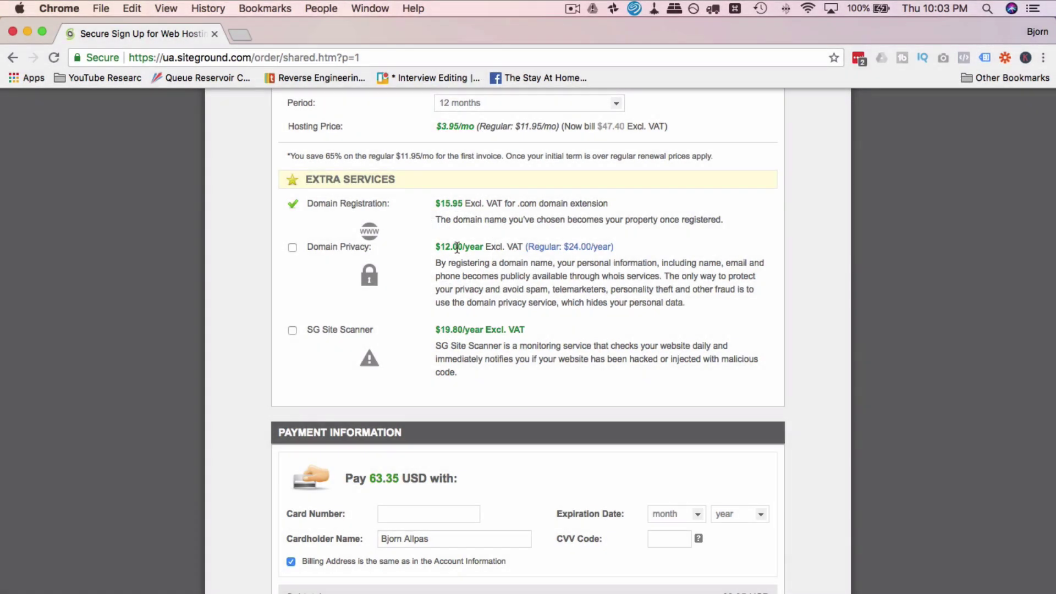
{"action": "scroll", "coordinate": [420, 223], "scroll_direction": "down", "scroll_amount": 2}
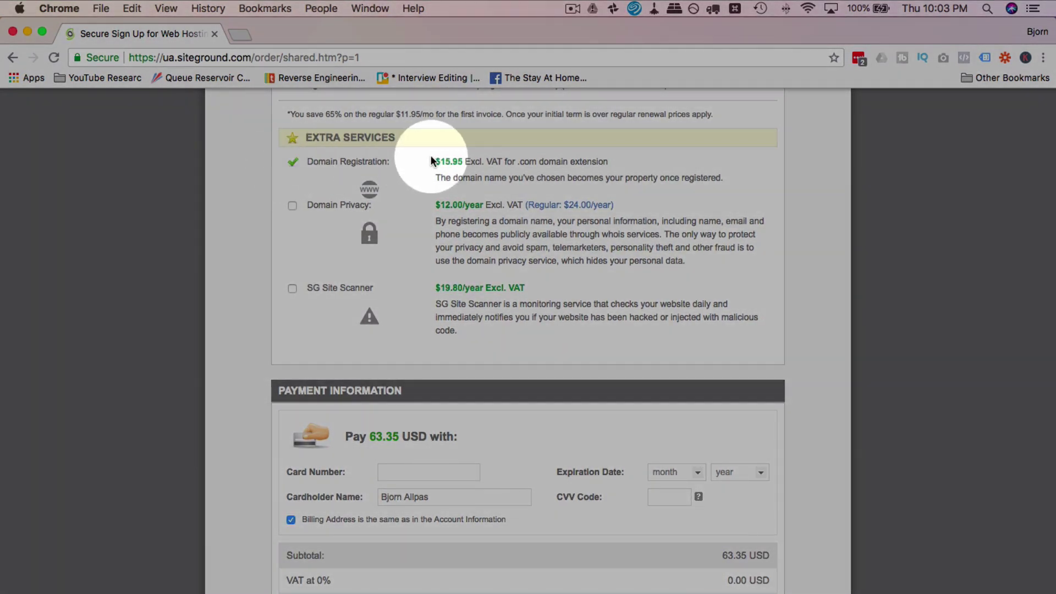
{"action": "double_click", "coordinate": [455, 162]}
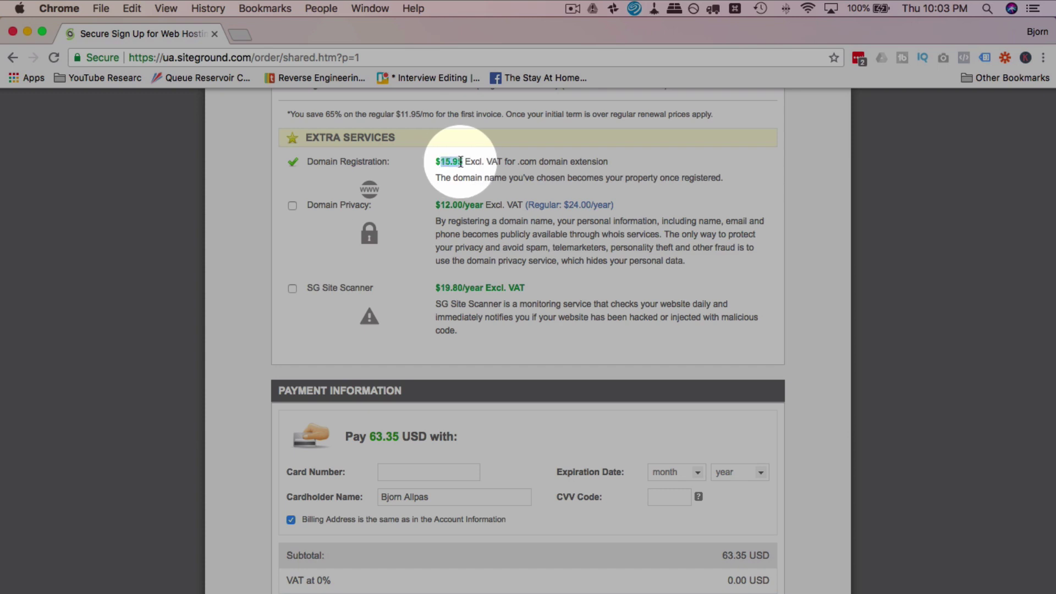
{"action": "left_click", "coordinate": [502, 161]}
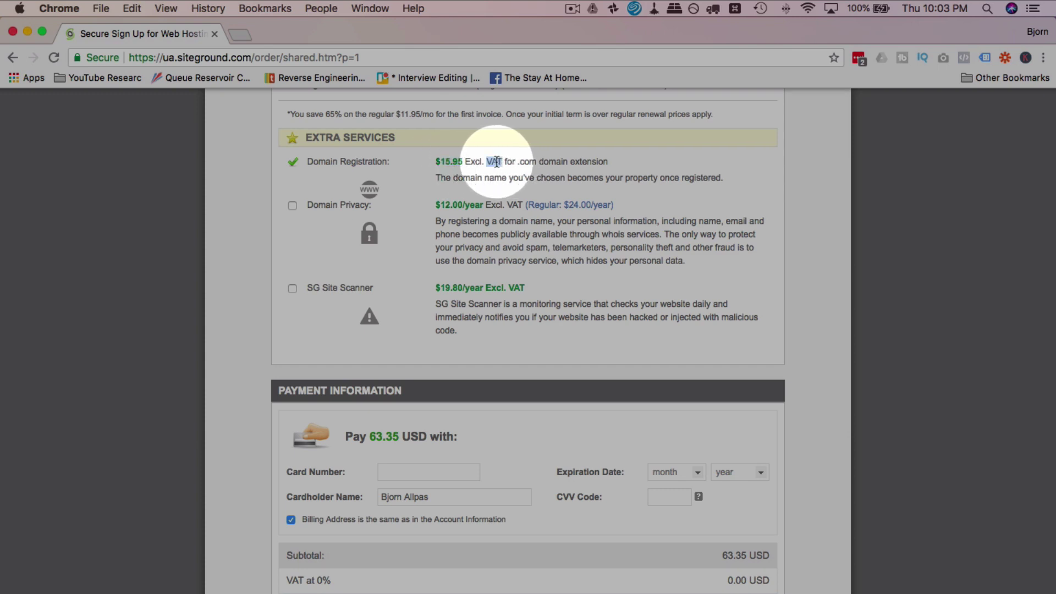
{"action": "scroll", "coordinate": [325, 207], "scroll_direction": "down", "scroll_amount": 1}
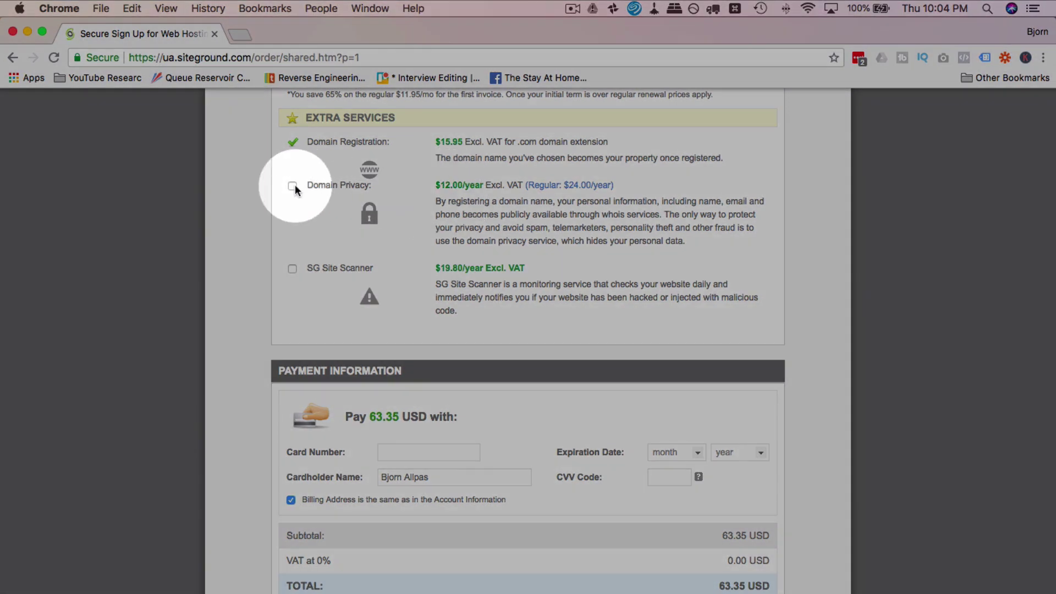
{"action": "left_click", "coordinate": [293, 186]}
{"action": "left_click", "coordinate": [292, 186]}
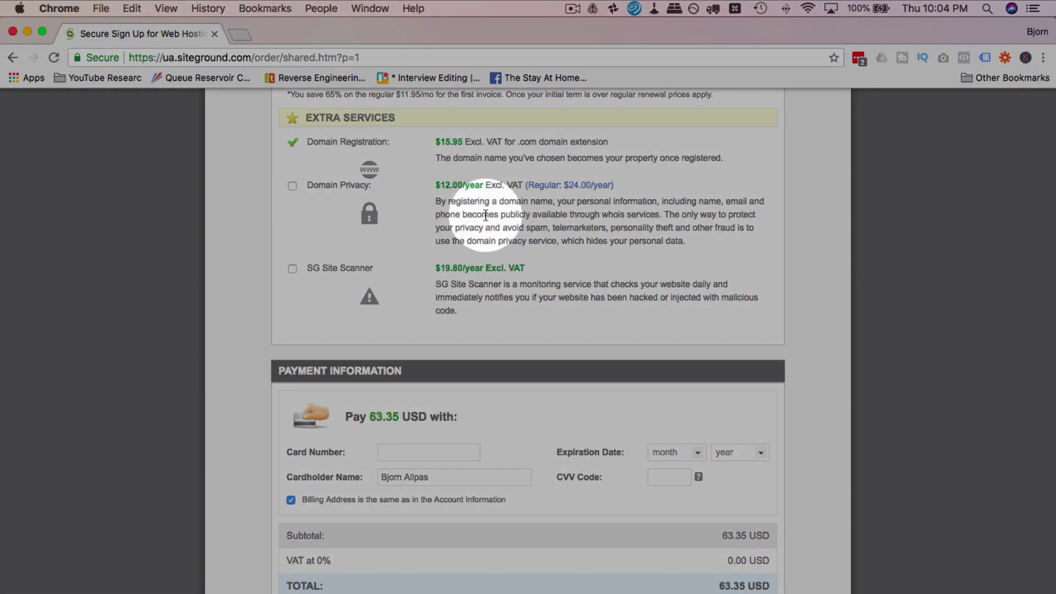
{"action": "scroll", "coordinate": [295, 217], "scroll_direction": "down", "scroll_amount": 2}
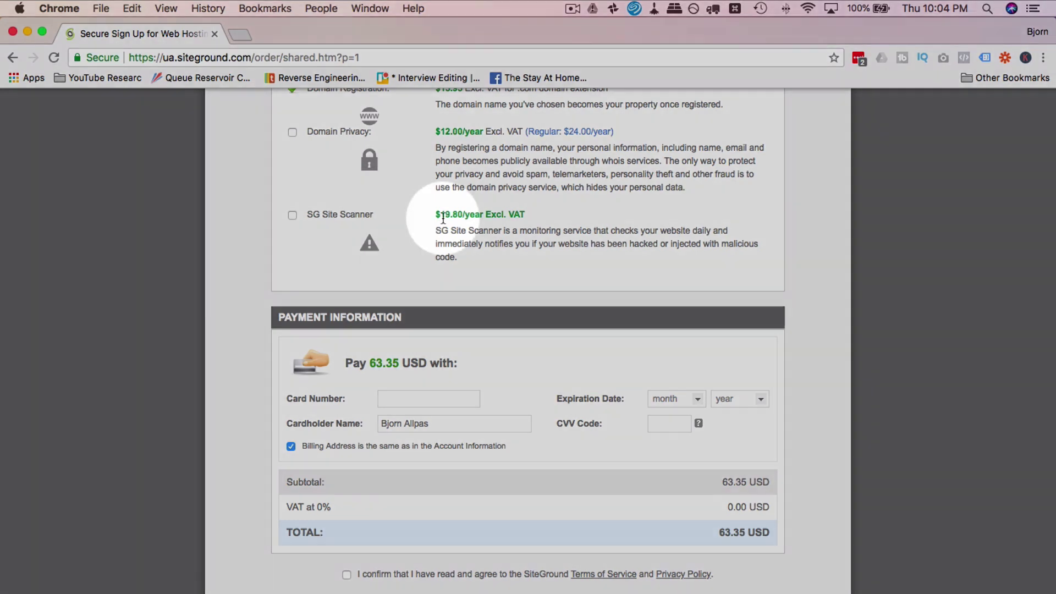
{"action": "left_click_drag", "start_coordinate": [440, 215], "coordinate": [465, 216]}
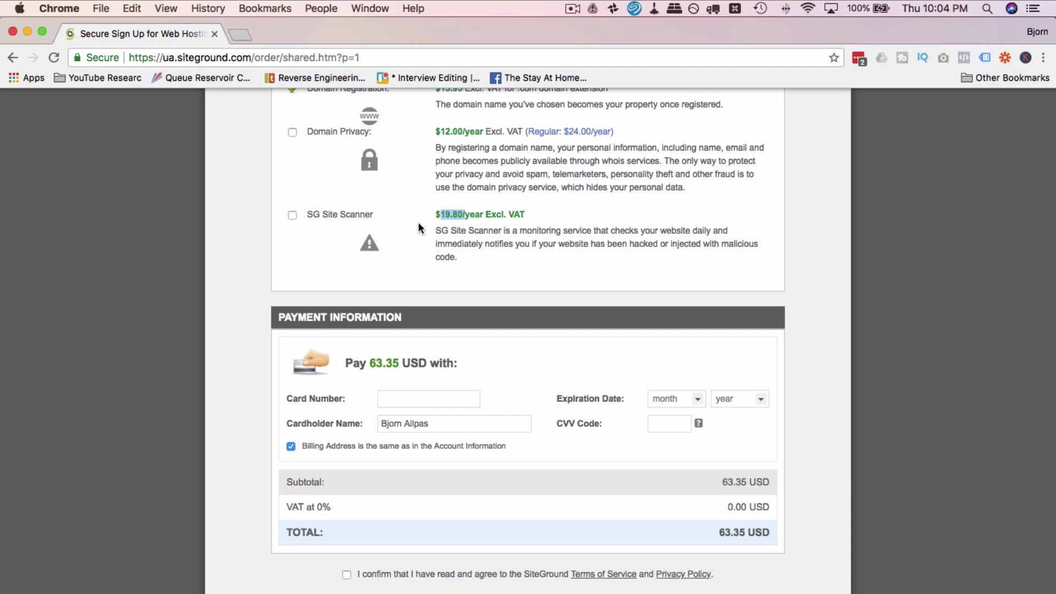
{"action": "left_click", "coordinate": [418, 222]}
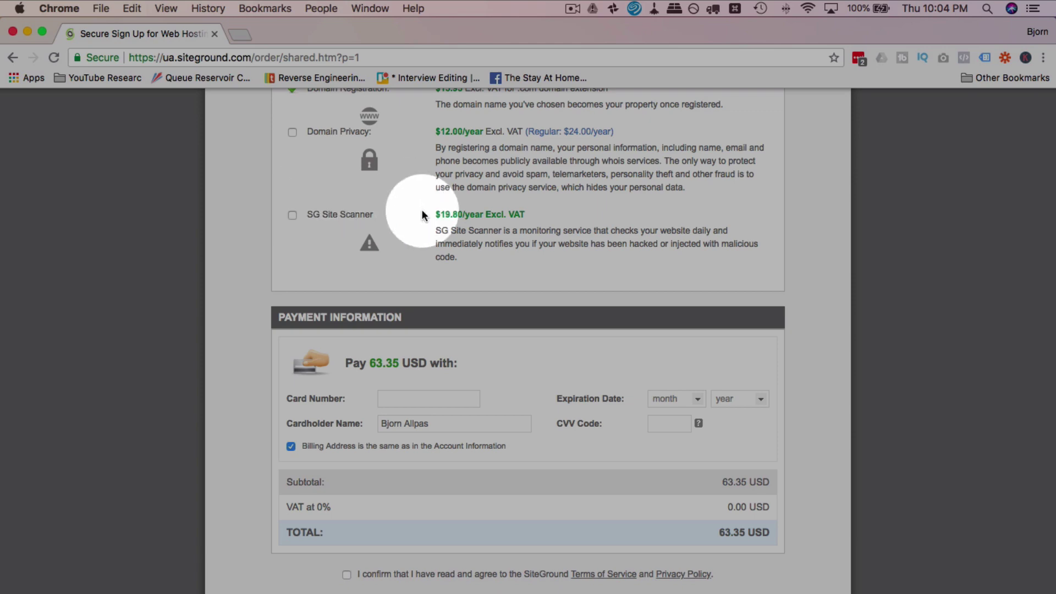
Step: Submit payment for the 63.35 USD hosting order
{"action": "scroll", "coordinate": [421, 213], "scroll_direction": "down", "scroll_amount": 3}
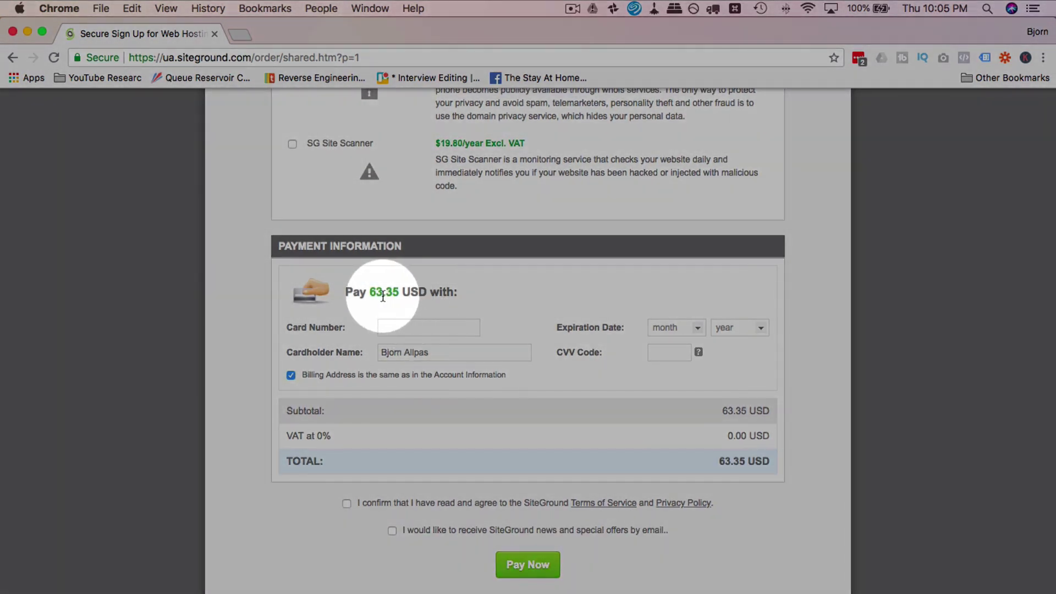
{"action": "left_click_drag", "start_coordinate": [369, 292], "coordinate": [400, 292]}
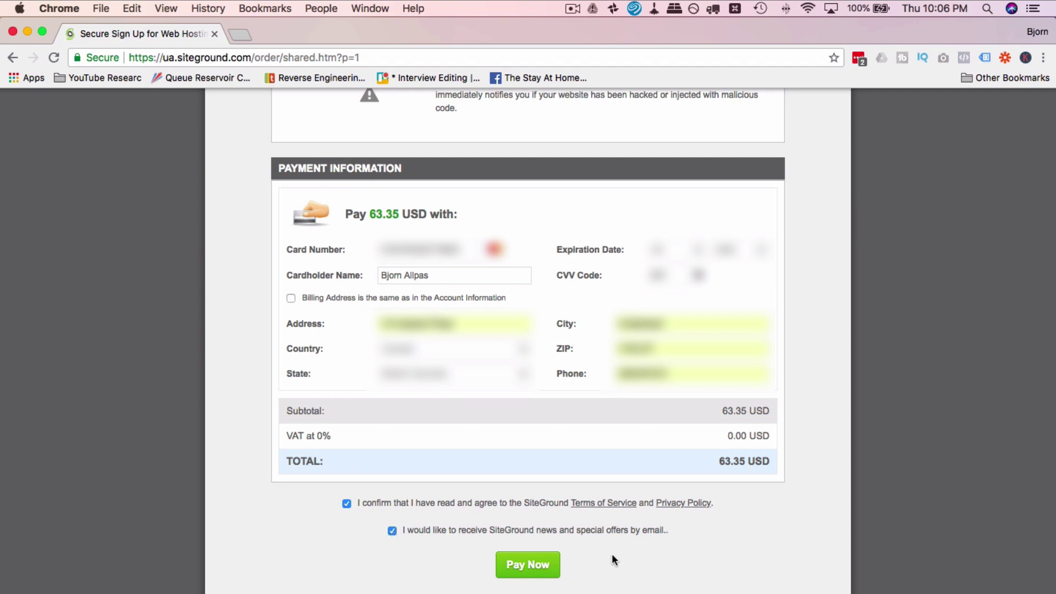
{"action": "left_click", "coordinate": [529, 572]}
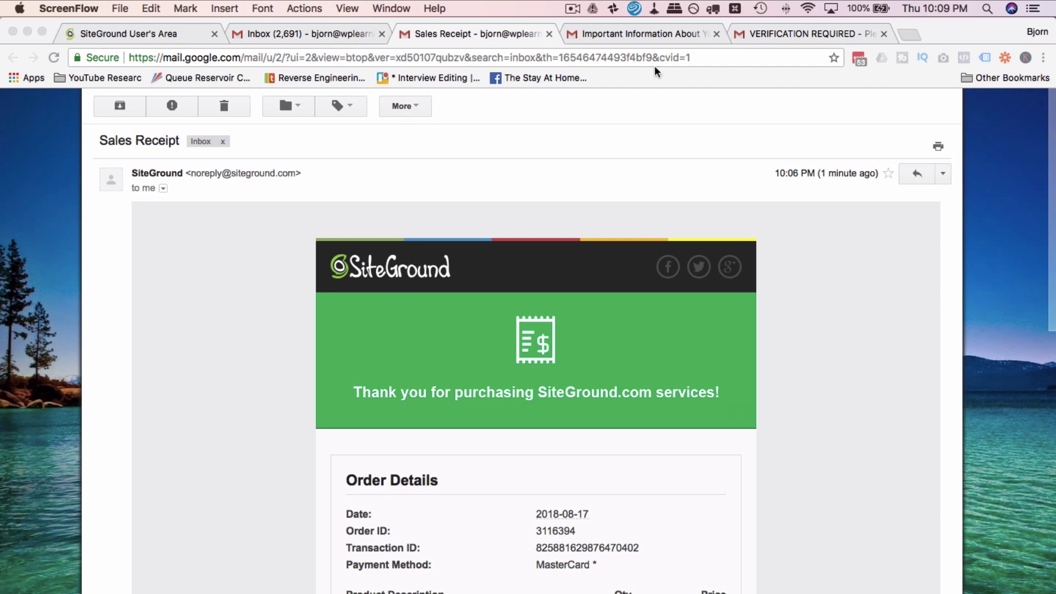
Step: Read the 'Important Information About Your New Hosting Account' email down to LAUNCH WIZARD
{"action": "left_click", "coordinate": [638, 33]}
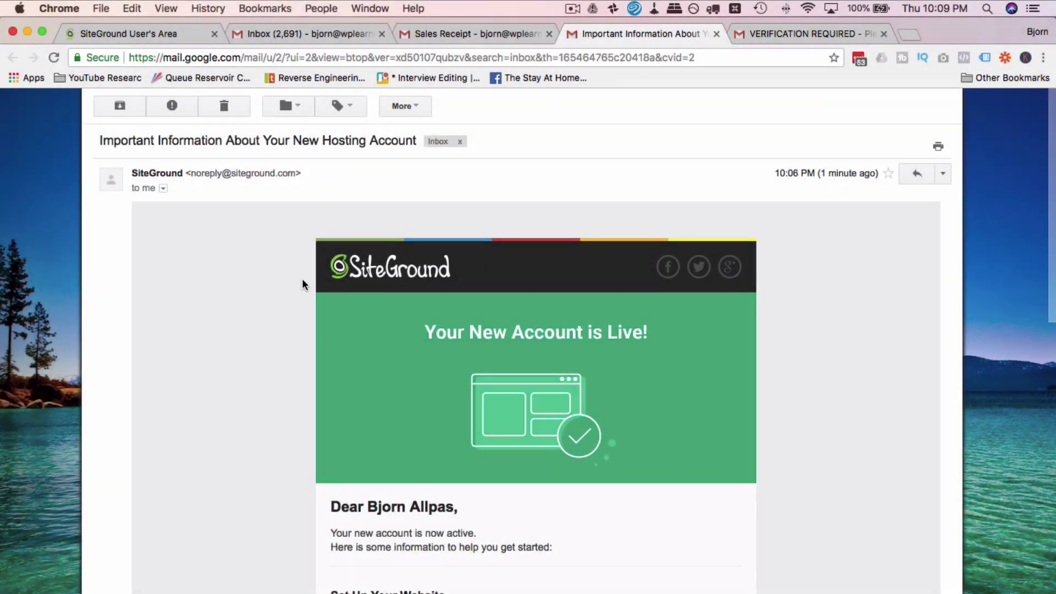
{"action": "scroll", "coordinate": [302, 280], "scroll_direction": "down", "scroll_amount": 5}
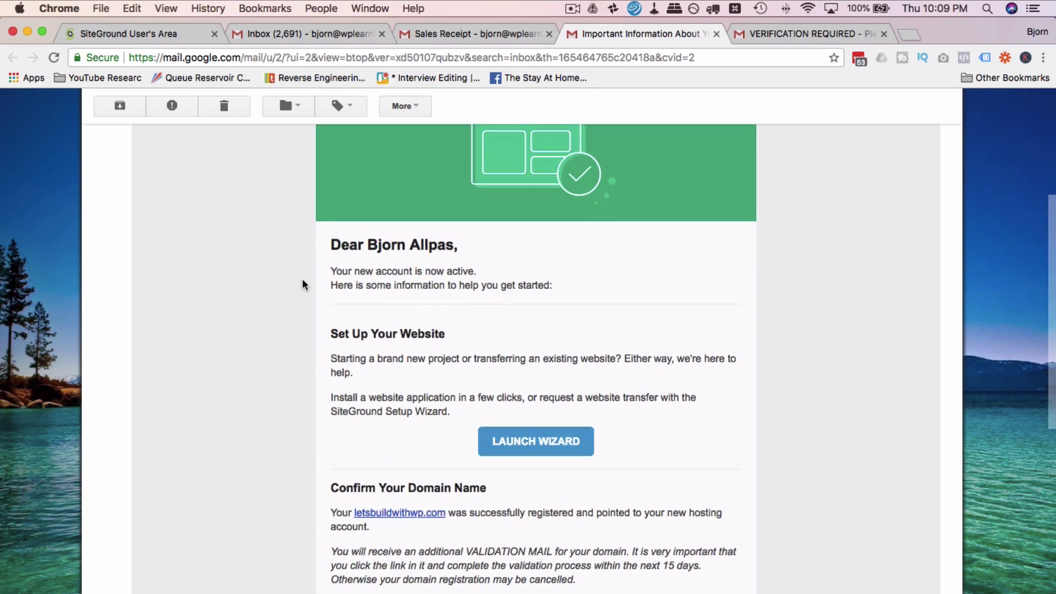
{"action": "scroll", "coordinate": [303, 284], "scroll_direction": "down", "scroll_amount": 3}
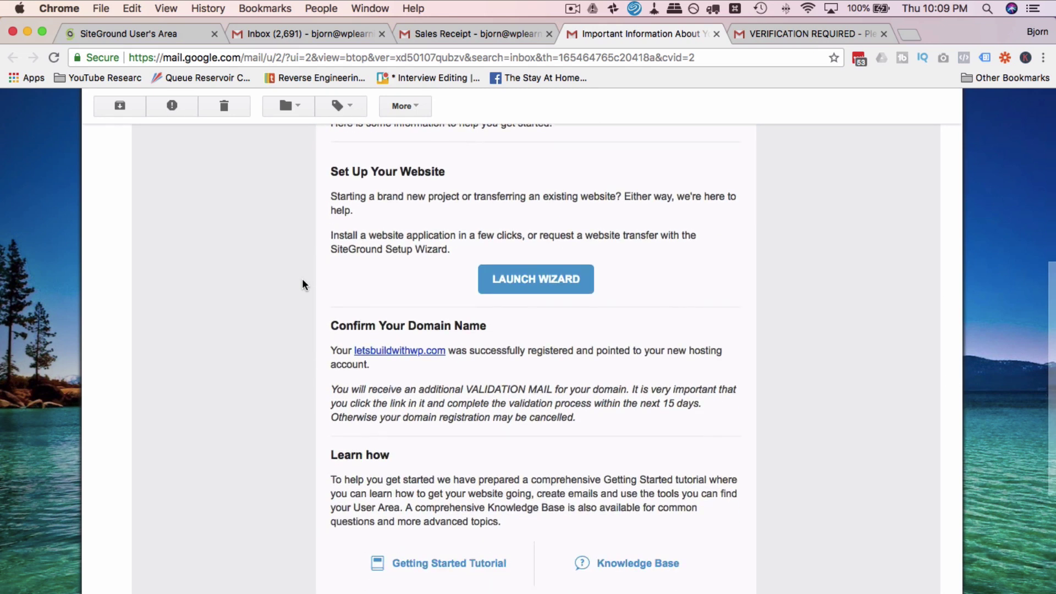
{"action": "scroll", "coordinate": [303, 285], "scroll_direction": "down", "scroll_amount": 1}
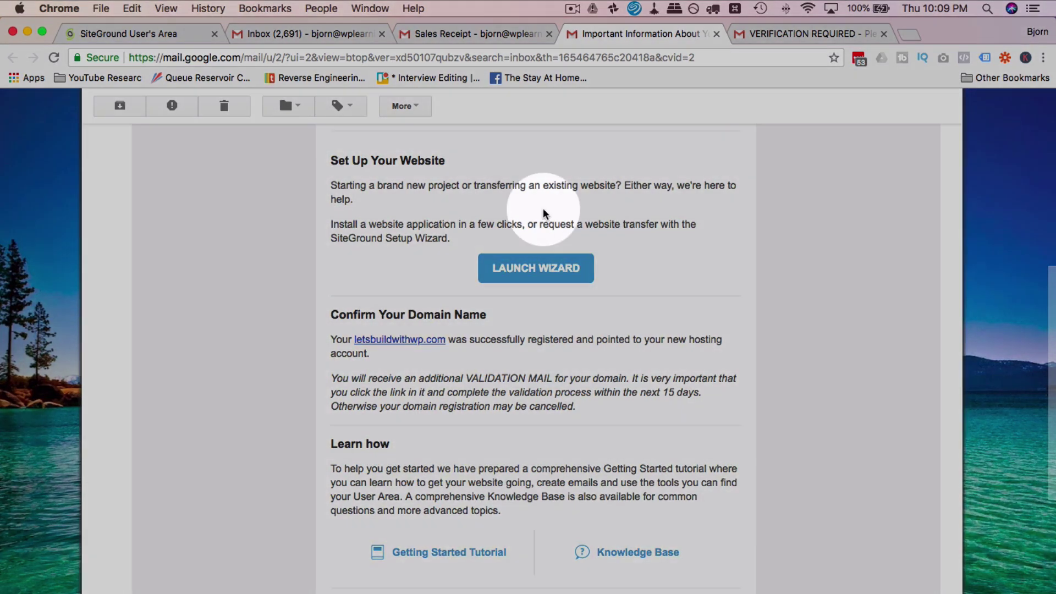
{"action": "left_click", "coordinate": [529, 272]}
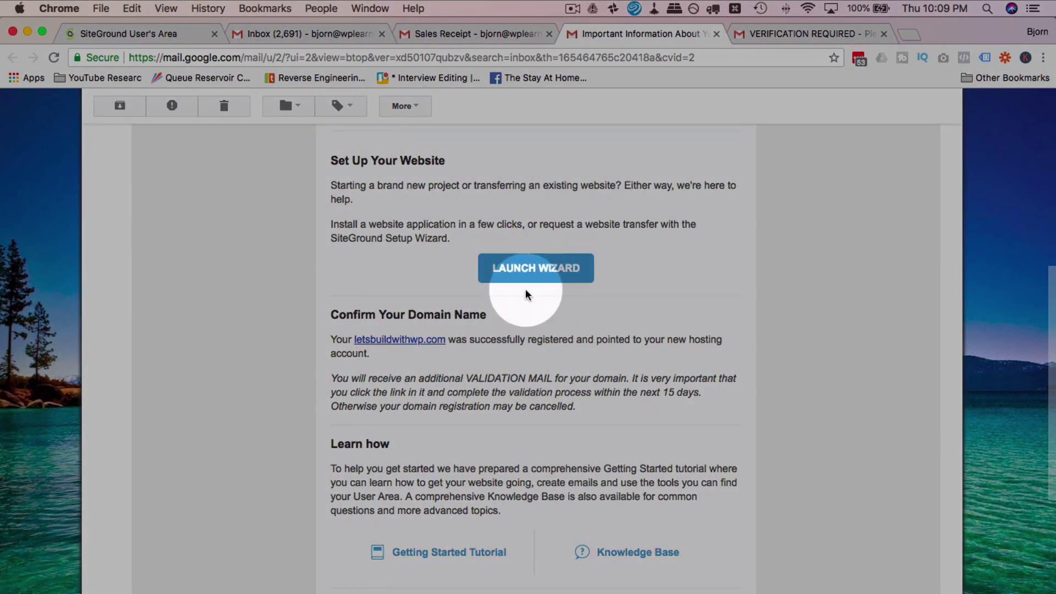
Step: Open the VERIFICATION REQUIRED email and follow its approve.domainadmin.com link
{"action": "left_click", "coordinate": [802, 37]}
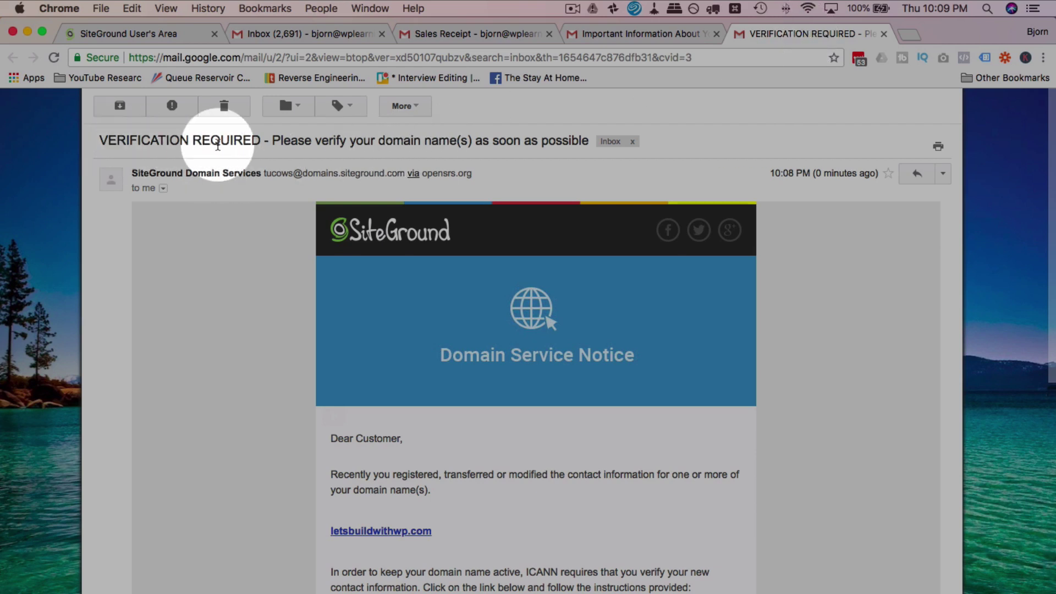
{"action": "left_click_drag", "start_coordinate": [219, 144], "coordinate": [143, 140]}
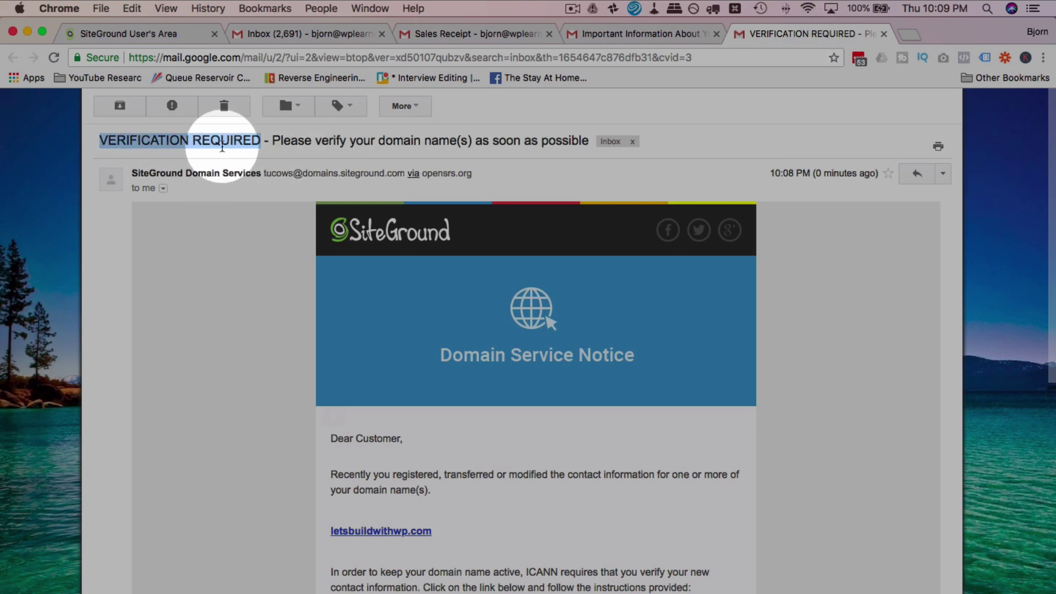
{"action": "scroll", "coordinate": [254, 253], "scroll_direction": "down", "scroll_amount": 3}
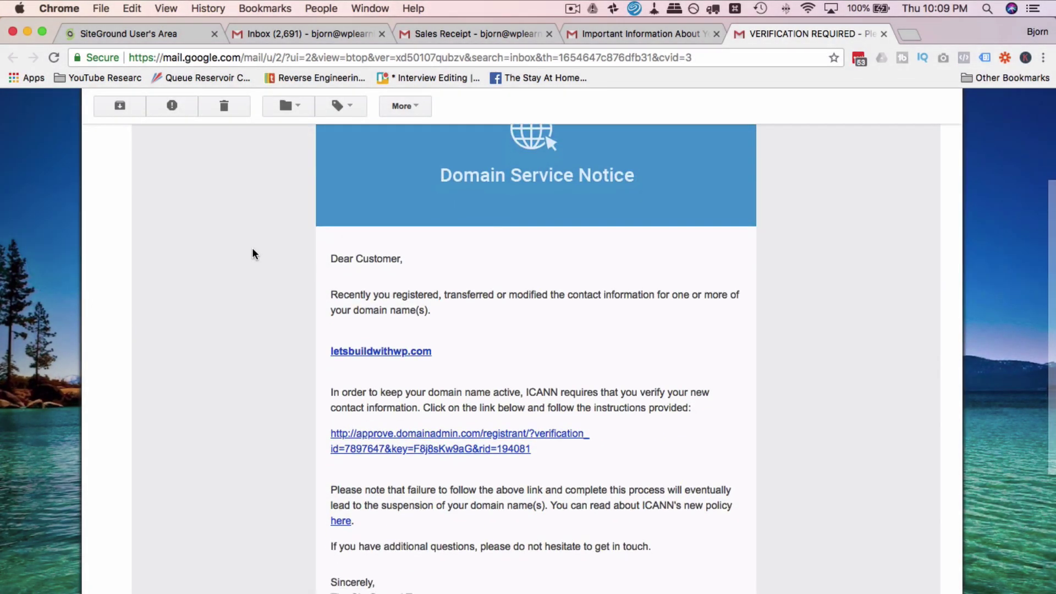
{"action": "scroll", "coordinate": [253, 251], "scroll_direction": "down", "scroll_amount": 2}
{"action": "scroll", "coordinate": [252, 253], "scroll_direction": "down", "scroll_amount": 1}
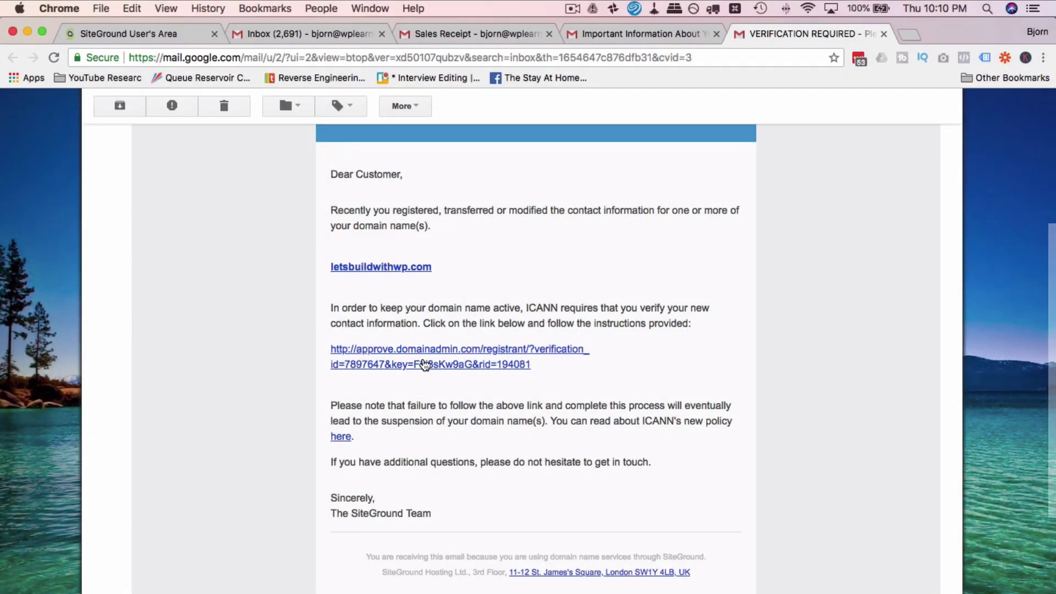
{"action": "left_click", "coordinate": [492, 364]}
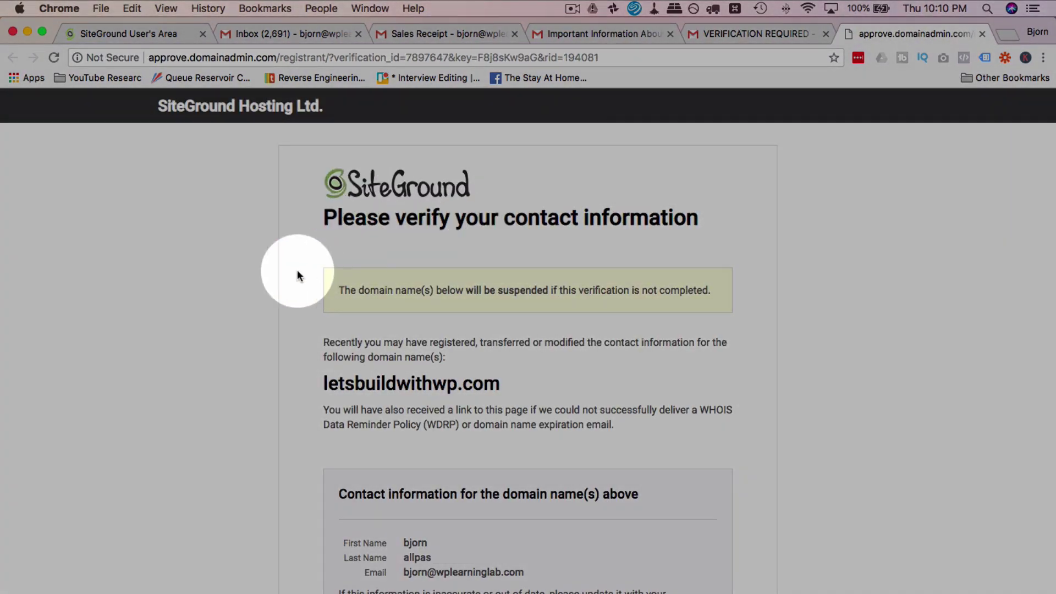
Step: Confirm the letsbuildwithwp.com contact details with VERIFY INFORMATION and close that page
{"action": "scroll", "coordinate": [297, 275], "scroll_direction": "down", "scroll_amount": 5}
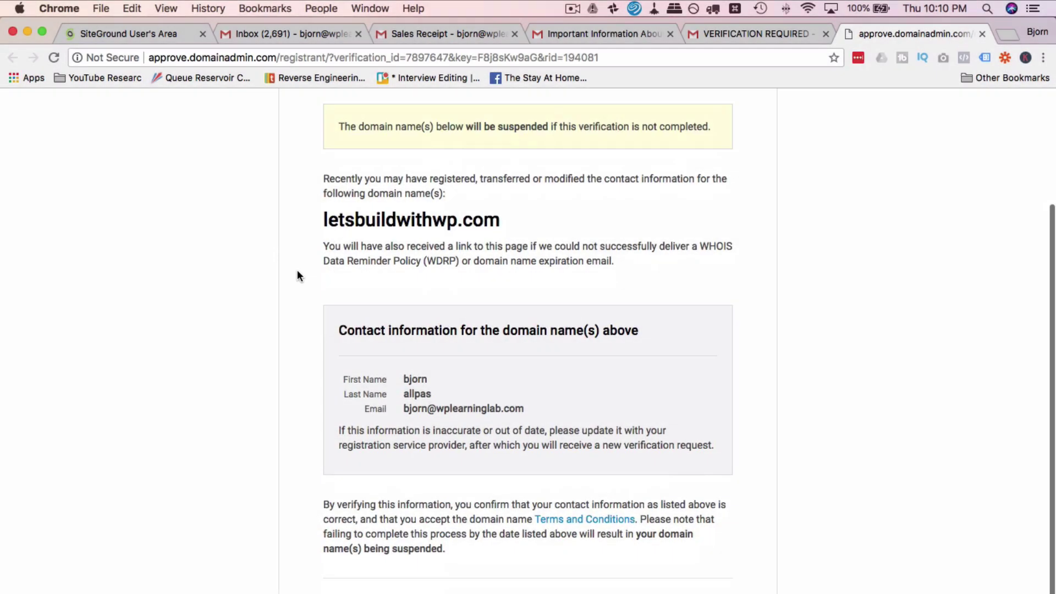
{"action": "scroll", "coordinate": [323, 290], "scroll_direction": "down", "scroll_amount": 3}
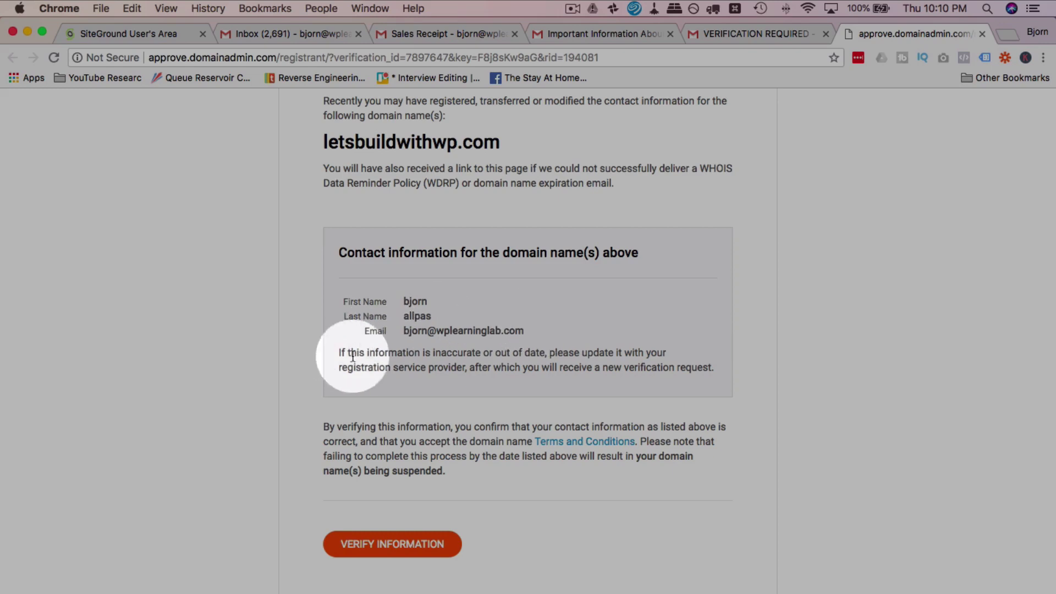
{"action": "left_click", "coordinate": [398, 550]}
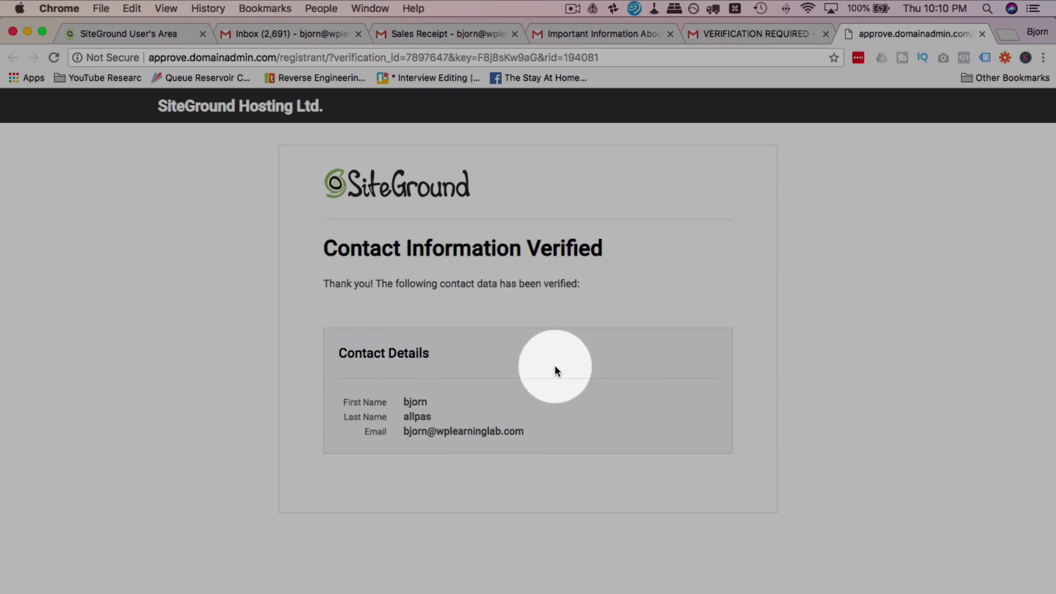
{"action": "left_click", "coordinate": [981, 33]}
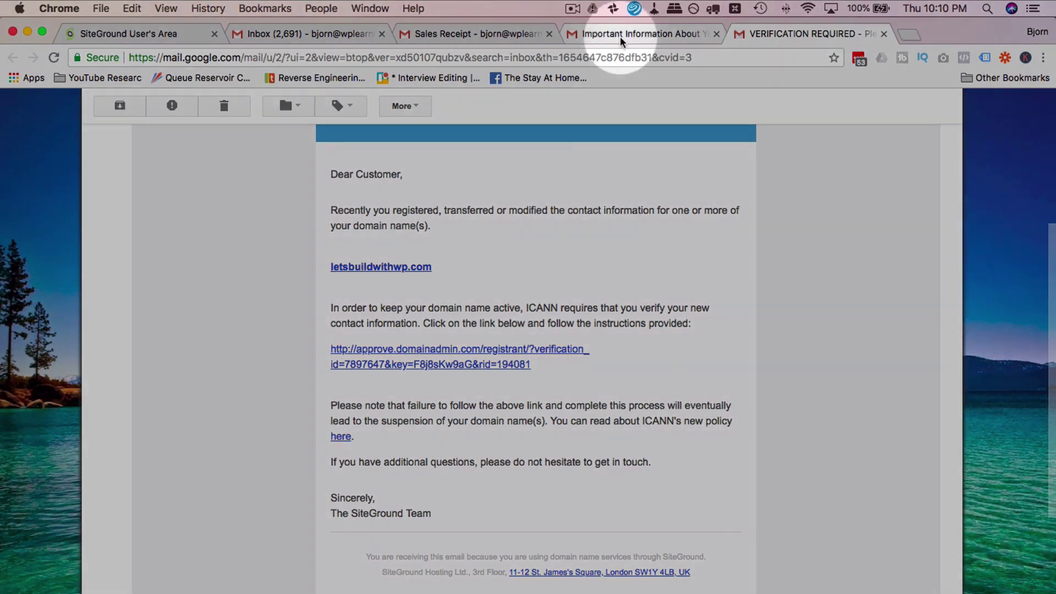
Step: Launch the StartUp hosting setup wizard from the welcome email's Set Up Your Website section
{"action": "left_click", "coordinate": [621, 36]}
{"action": "scroll", "coordinate": [633, 330], "scroll_direction": "up", "scroll_amount": 10}
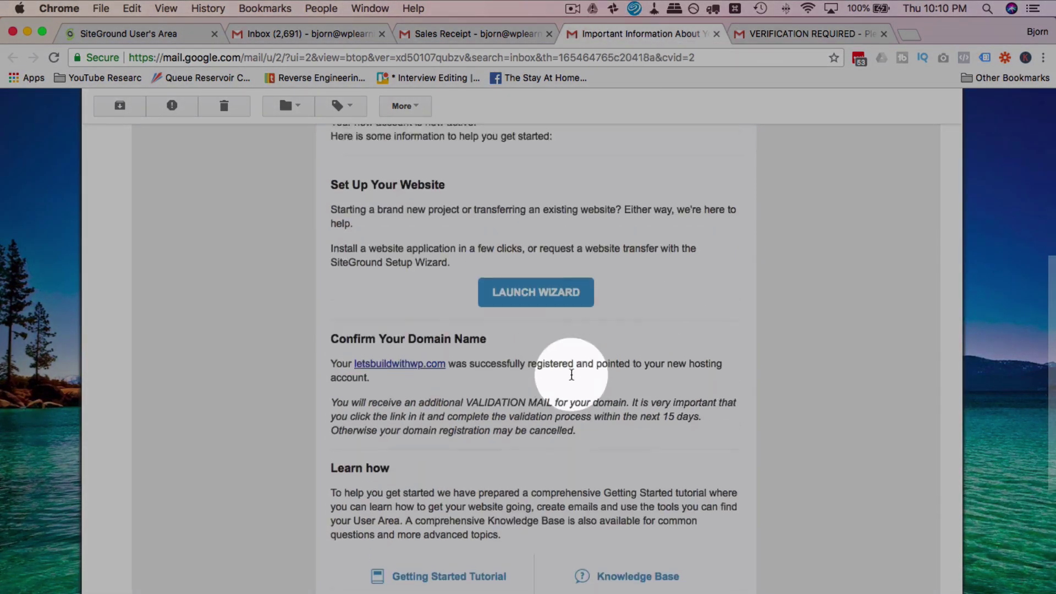
{"action": "scroll", "coordinate": [571, 375], "scroll_direction": "up", "scroll_amount": 2}
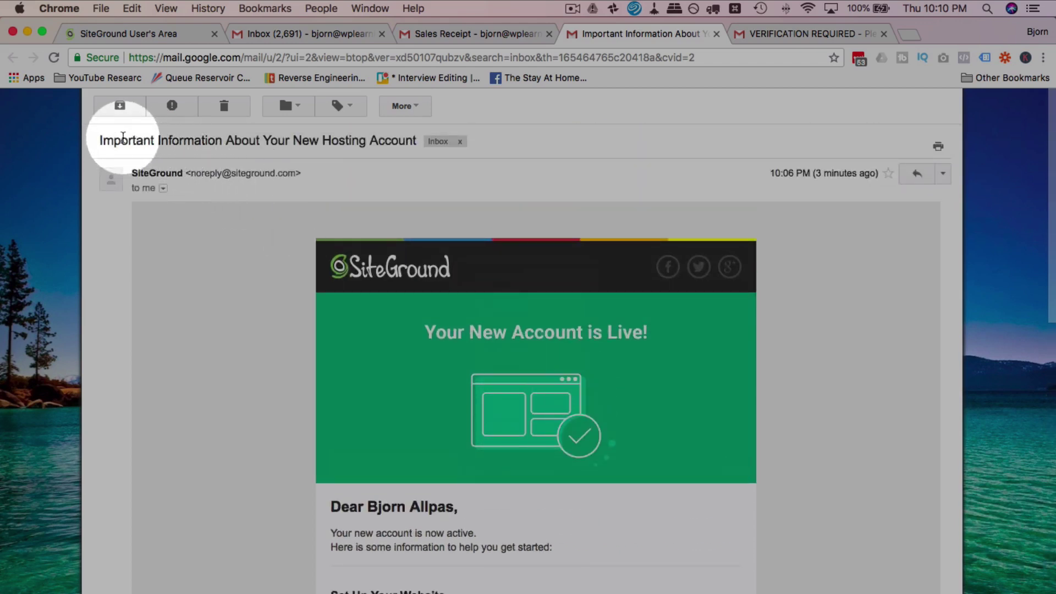
{"action": "scroll", "coordinate": [462, 388], "scroll_direction": "down", "scroll_amount": 7}
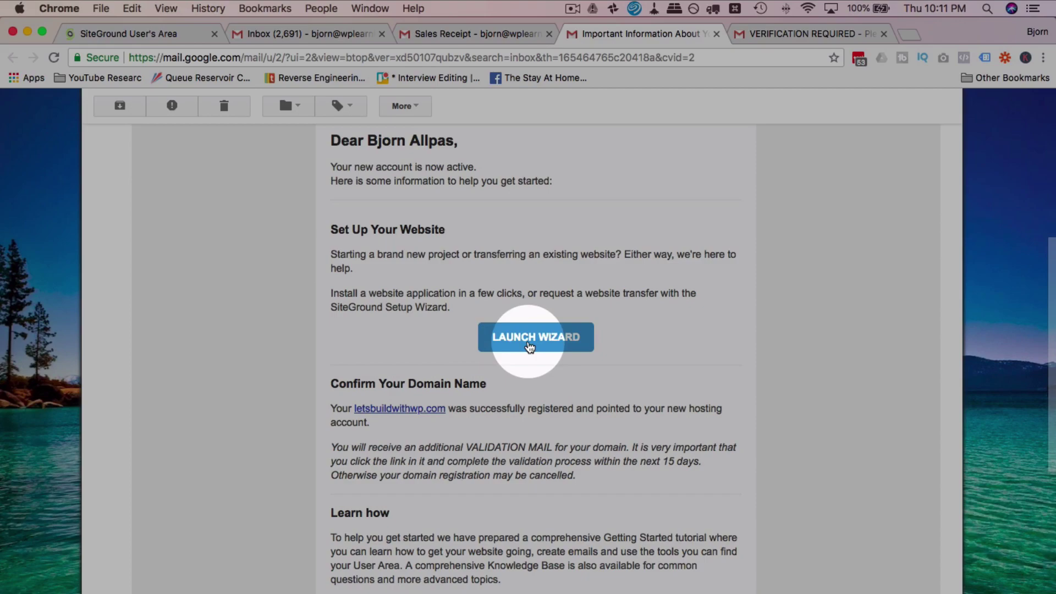
{"action": "left_click", "coordinate": [529, 345]}
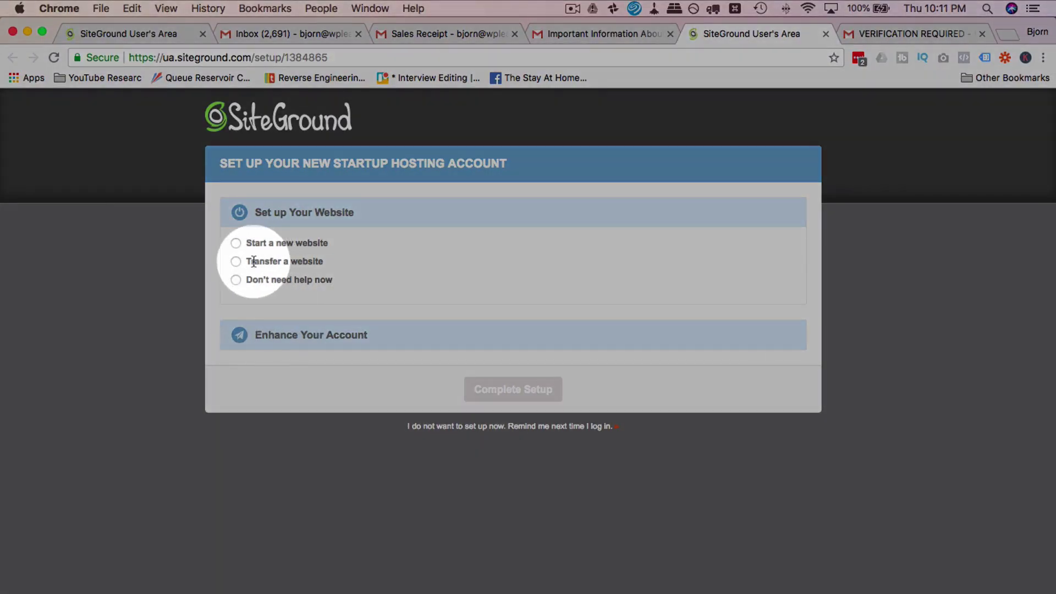
Step: Start a new website with WordPress chosen as the software to install
{"action": "left_click", "coordinate": [238, 243]}
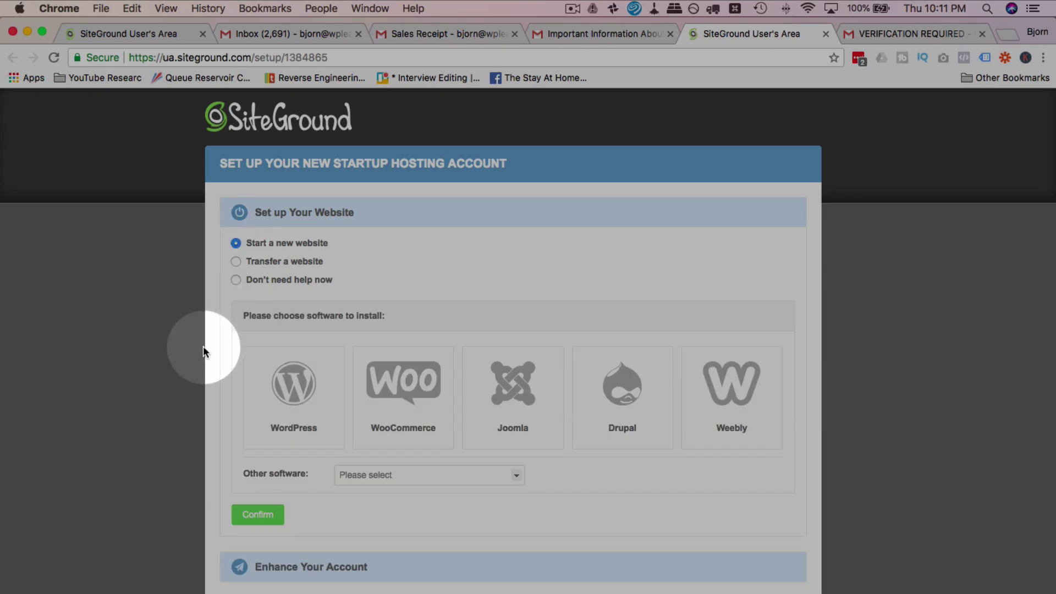
{"action": "scroll", "coordinate": [203, 346], "scroll_direction": "down", "scroll_amount": 2}
{"action": "left_click", "coordinate": [290, 361]}
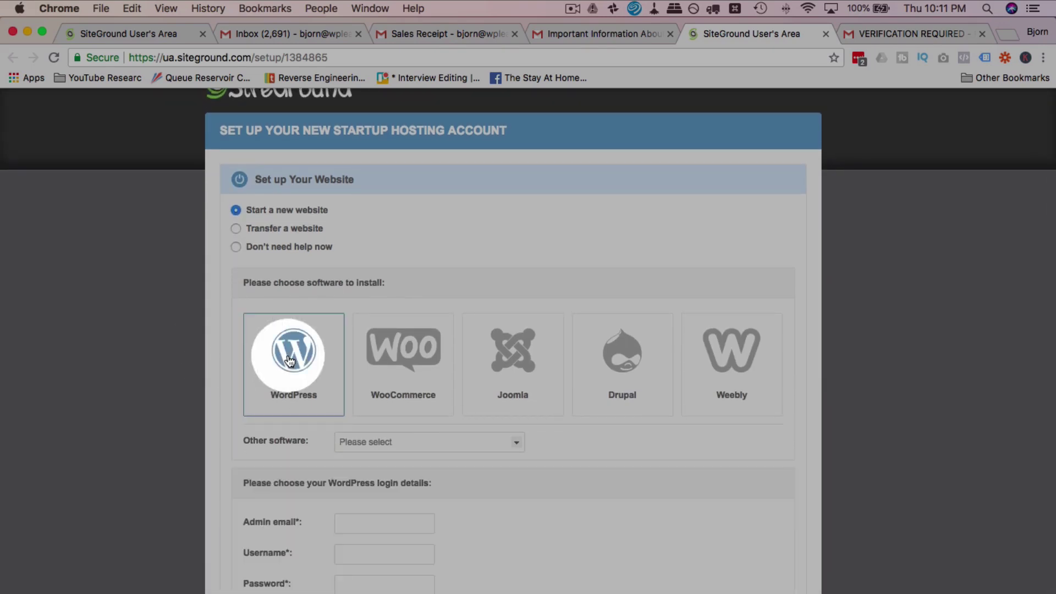
{"action": "scroll", "coordinate": [273, 385], "scroll_direction": "down", "scroll_amount": 5}
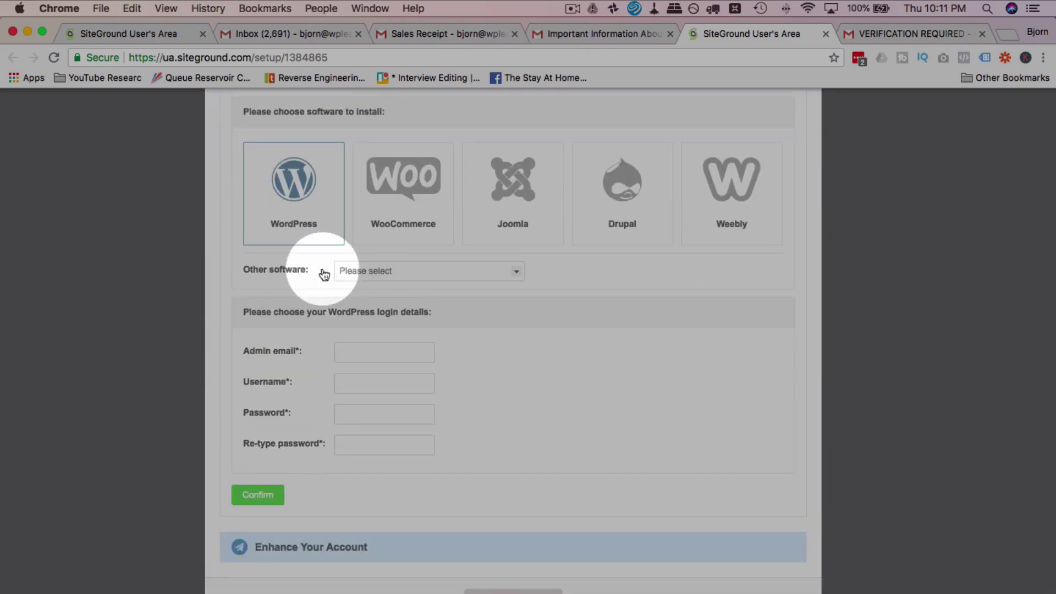
{"action": "left_click", "coordinate": [384, 272]}
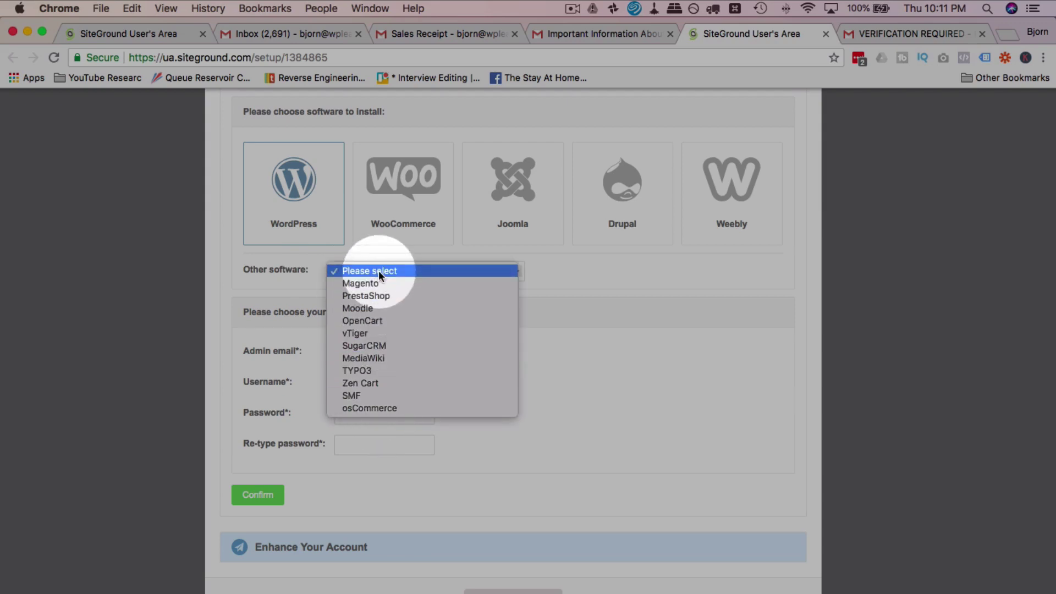
{"action": "left_click", "coordinate": [258, 268]}
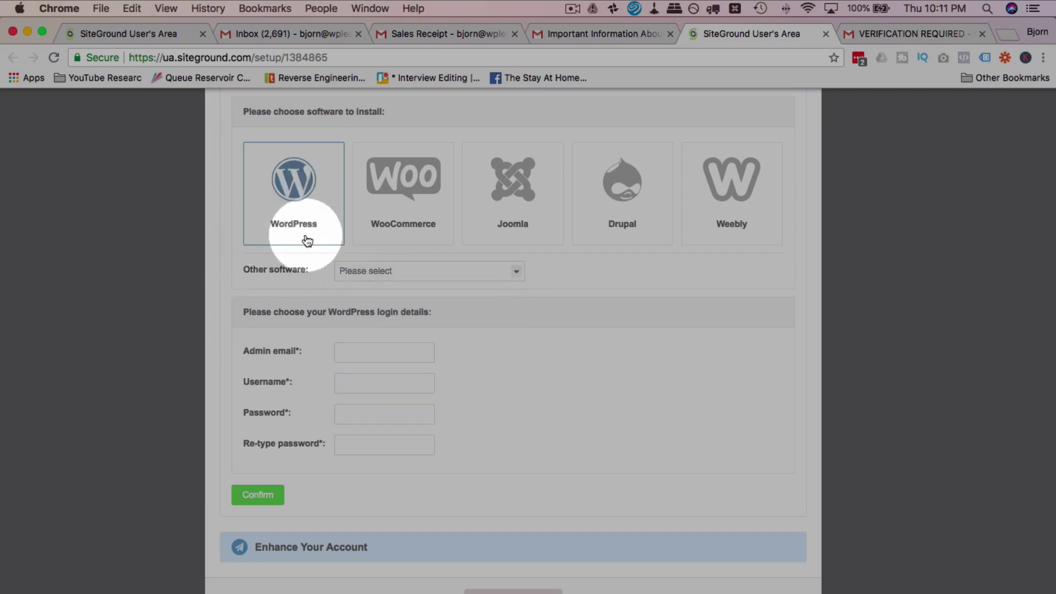
{"action": "scroll", "coordinate": [262, 286], "scroll_direction": "down", "scroll_amount": 1}
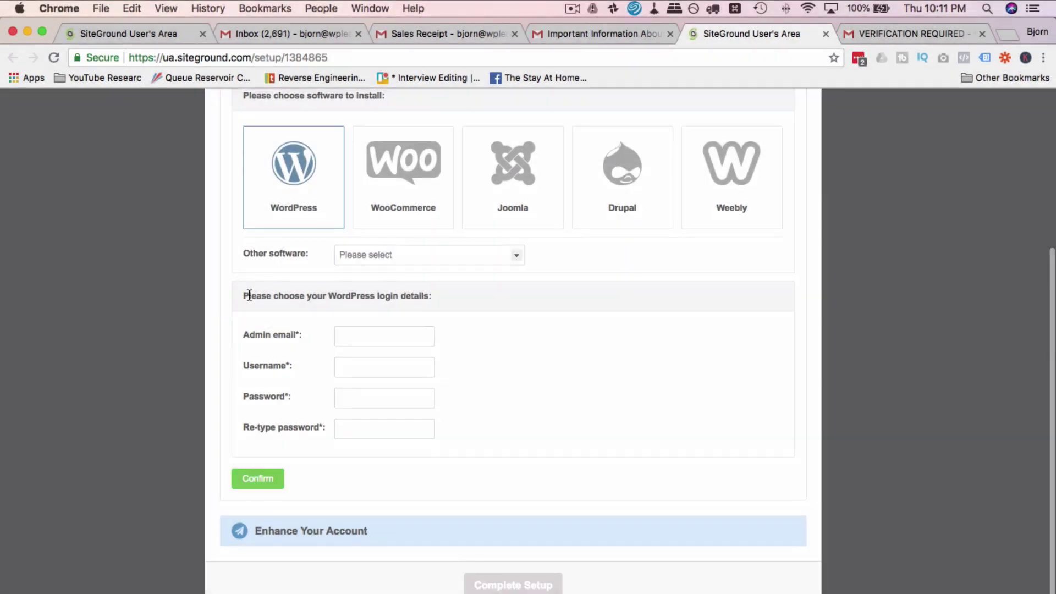
Step: Fill in the admin email from saved entries and enter an admin username
{"action": "left_click", "coordinate": [372, 340]}
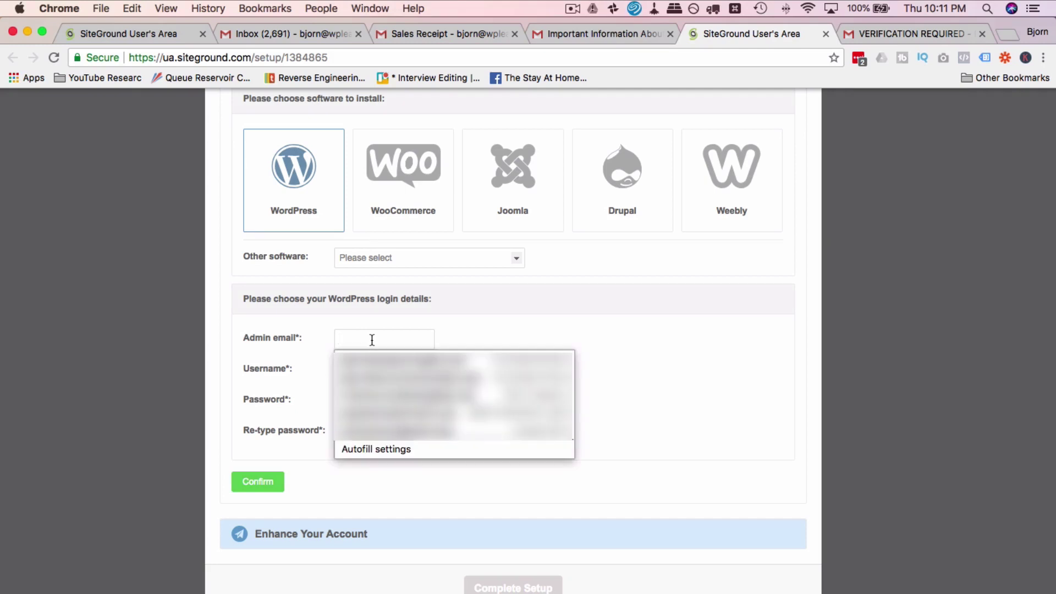
{"action": "left_click", "coordinate": [345, 360]}
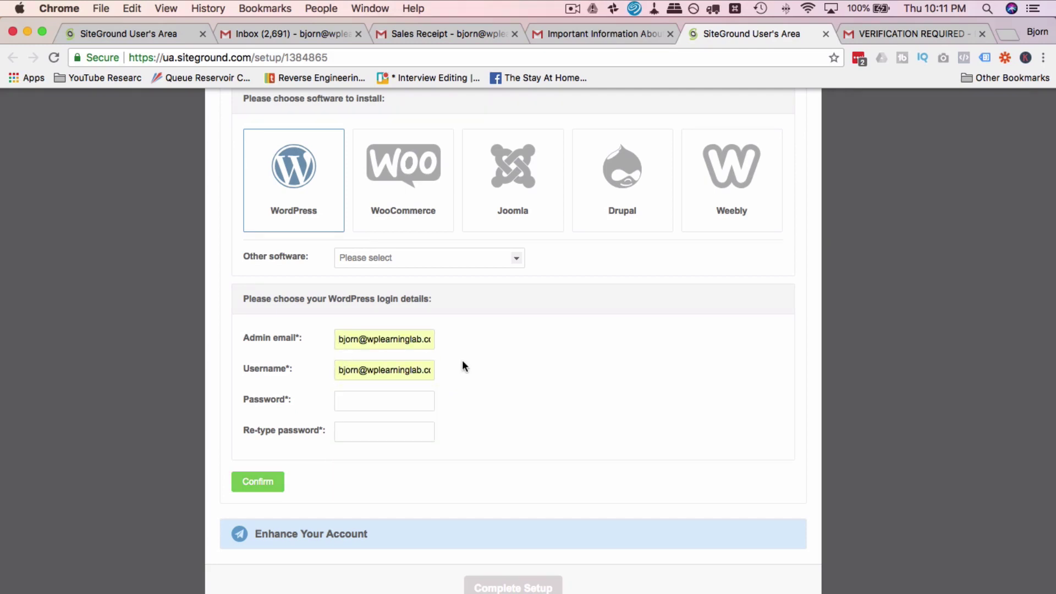
{"action": "left_click", "coordinate": [400, 371]}
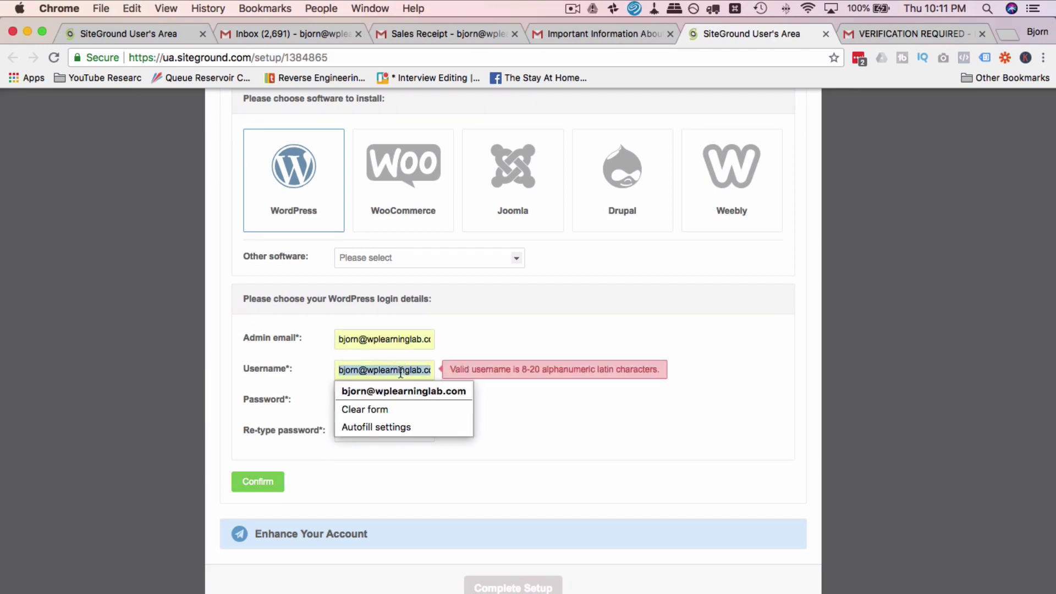
{"action": "type", "text": "Bjorn"}
{"action": "key", "text": "Tab"}
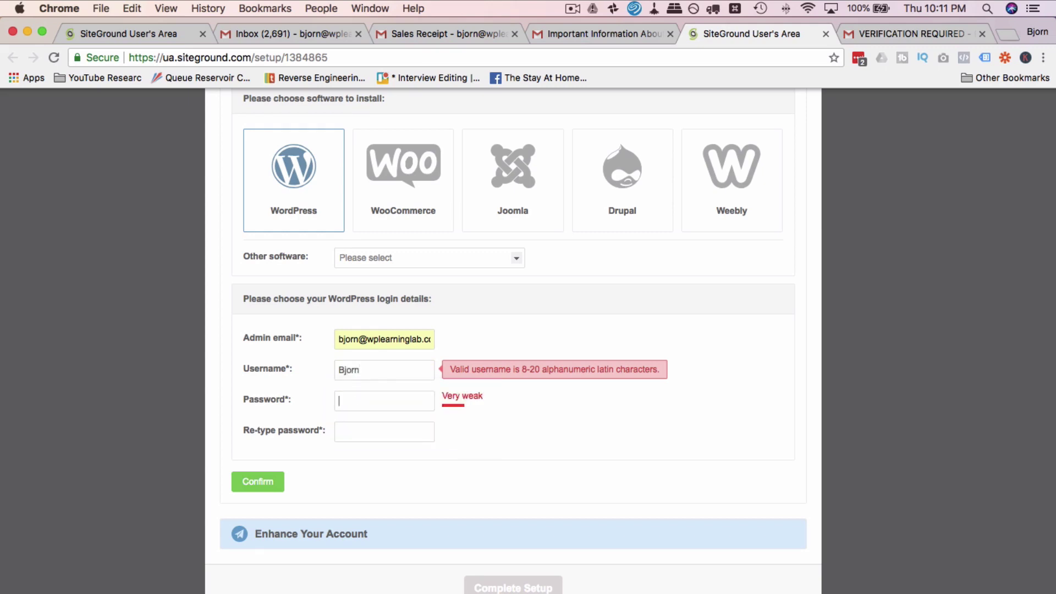
Step: Generate a secure LastPass password, paste it into both password fields, and submit
{"action": "left_click", "coordinate": [857, 57]}
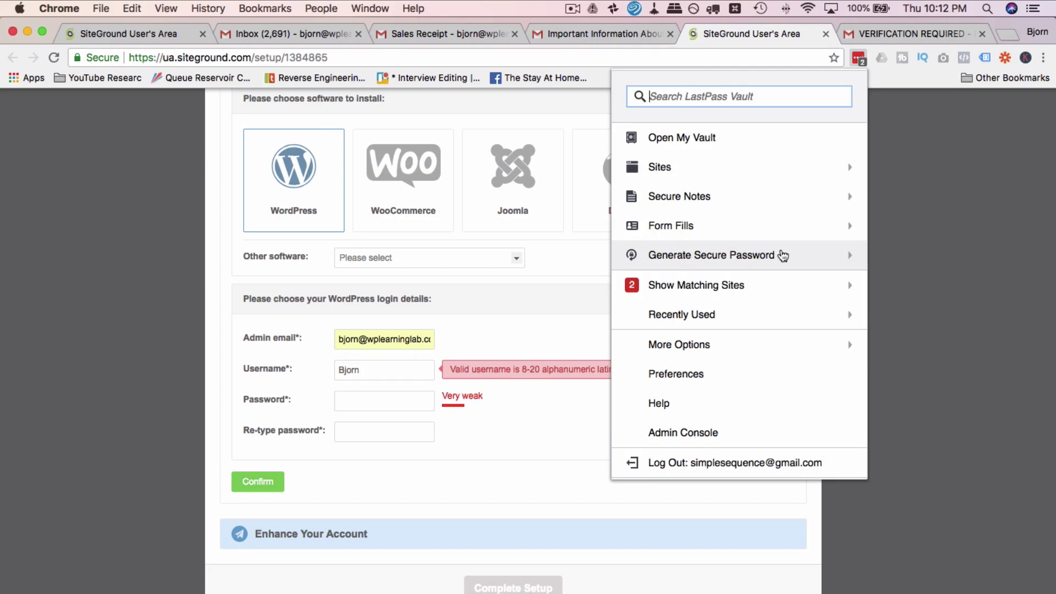
{"action": "left_click", "coordinate": [792, 255]}
{"action": "double_click", "coordinate": [702, 146]}
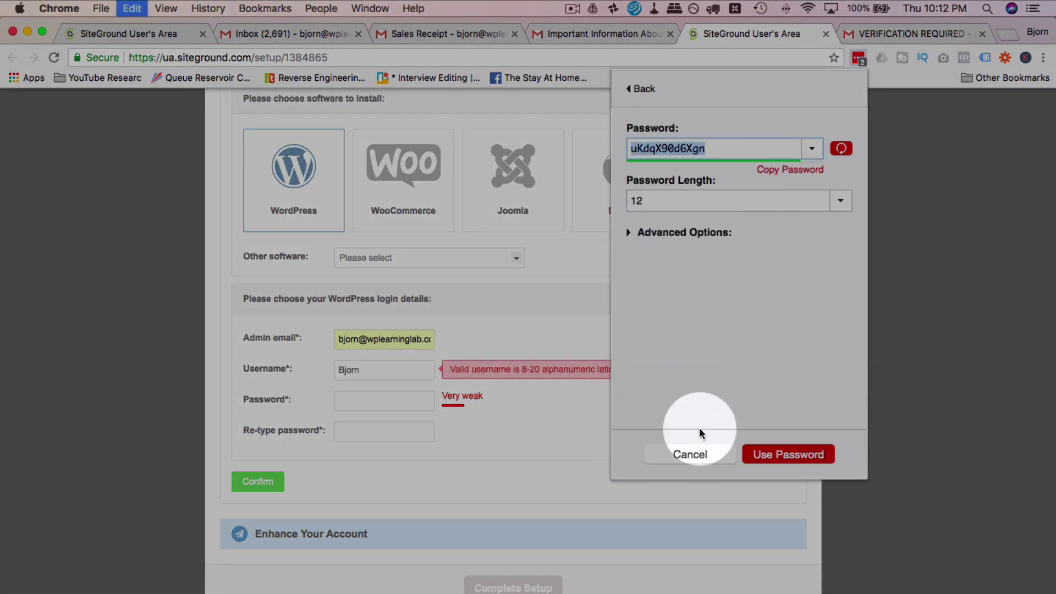
{"action": "left_click", "coordinate": [689, 452]}
{"action": "left_click", "coordinate": [401, 400]}
{"action": "key", "text": "cmd+v"}
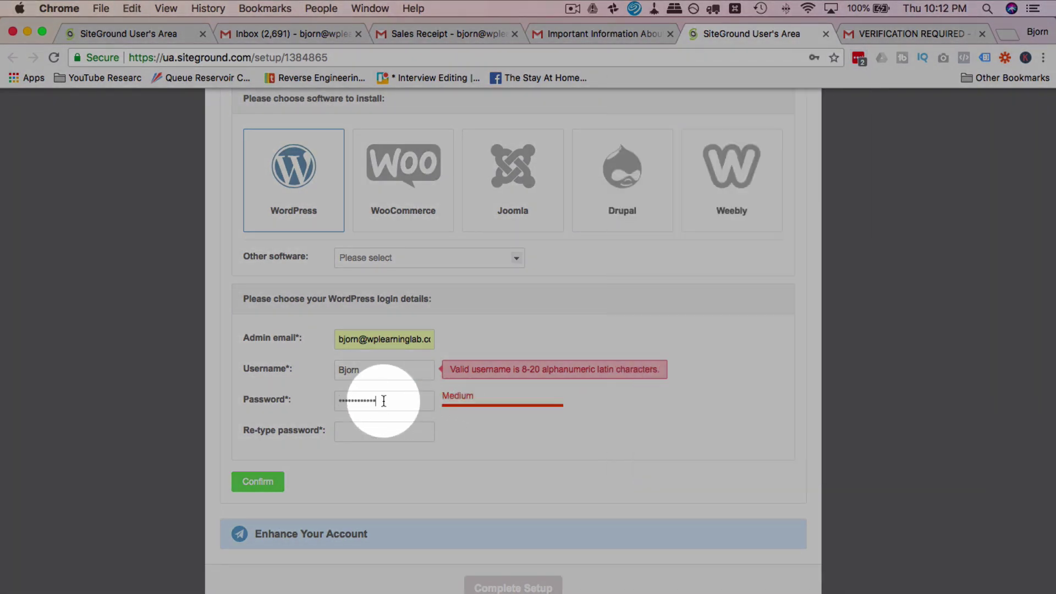
{"action": "left_click", "coordinate": [369, 429]}
{"action": "key", "text": "super+v"}
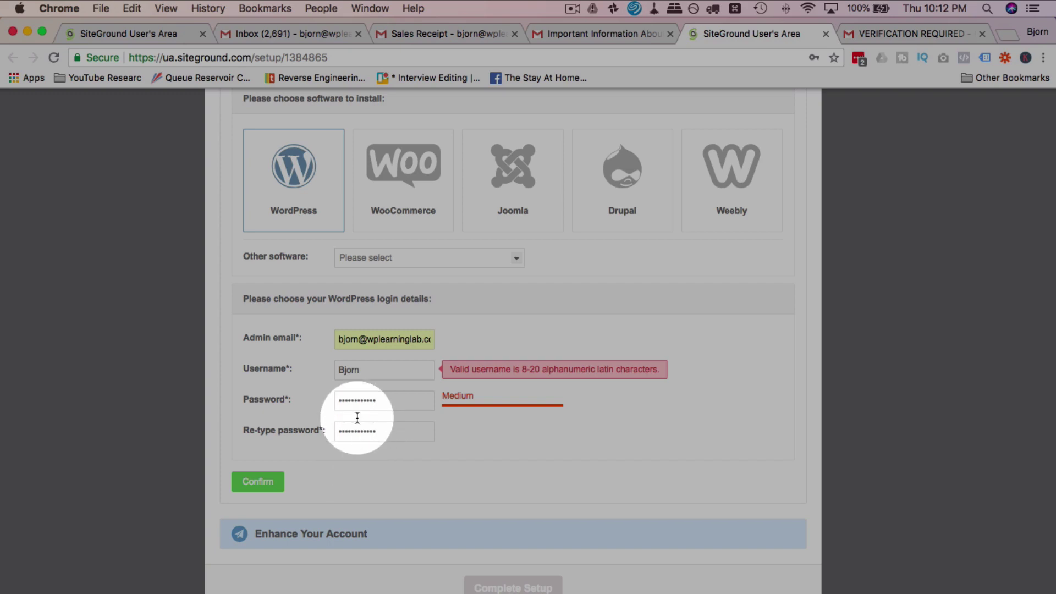
{"action": "left_click", "coordinate": [389, 435]}
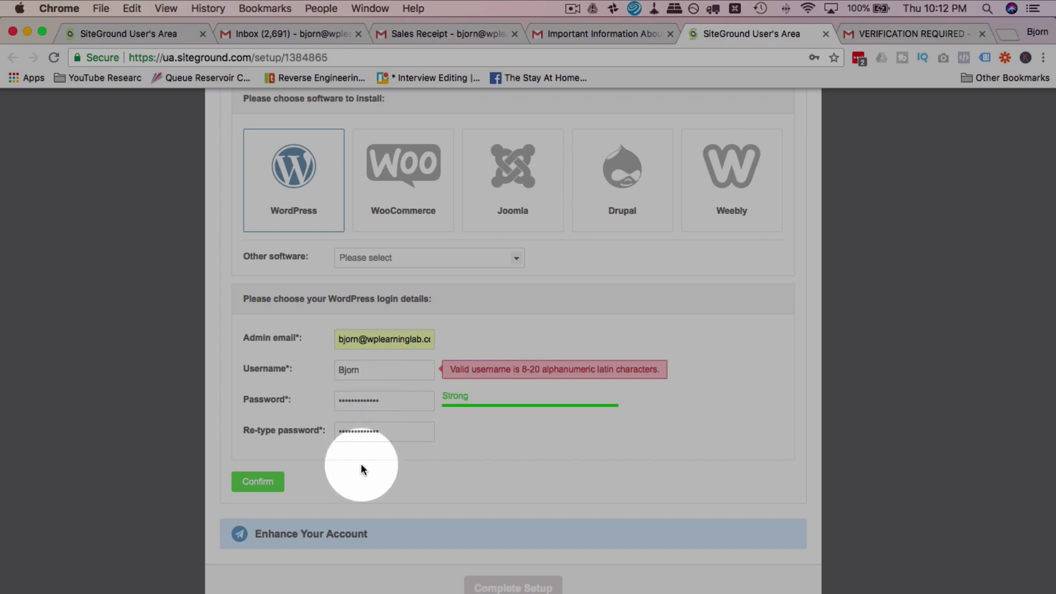
{"action": "left_click", "coordinate": [254, 487]}
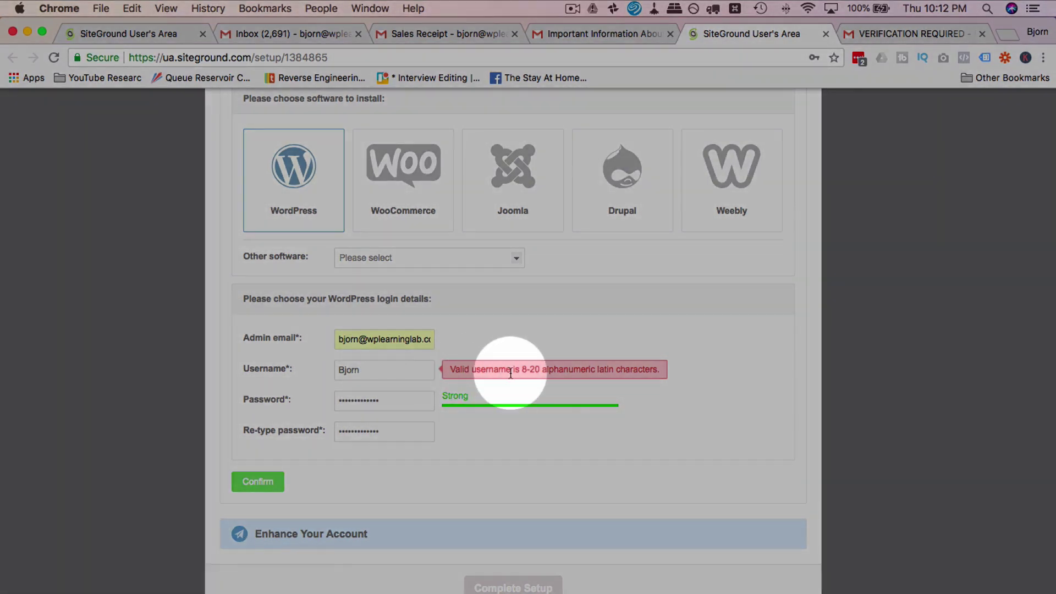
Step: Replace the rejected username with a longer admin username and confirm the login details
{"action": "left_click", "coordinate": [395, 374]}
{"action": "key", "text": "super+a"}
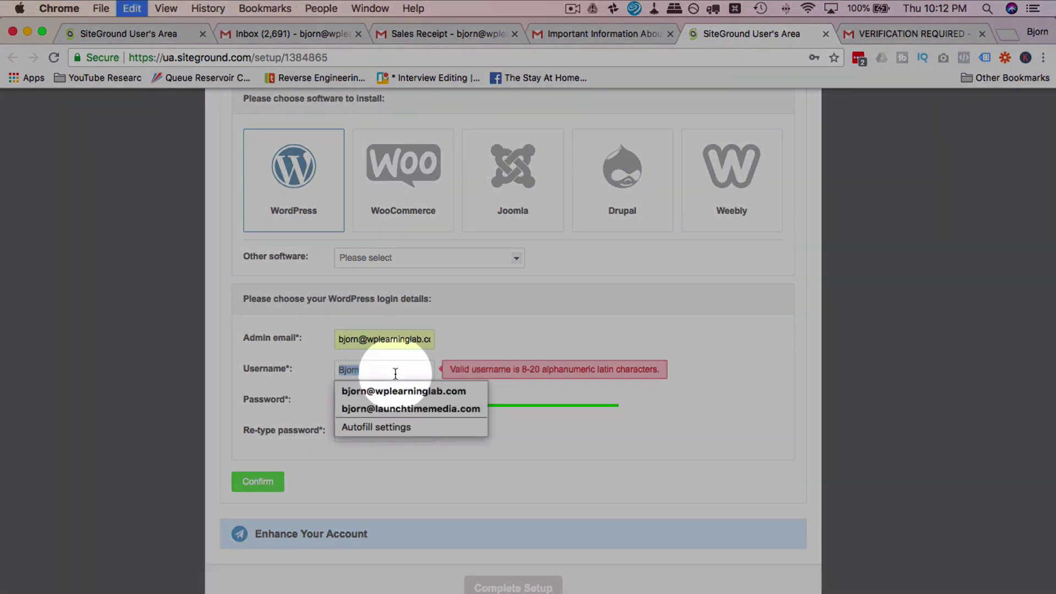
{"action": "type", "text": "BjornAdmin"}
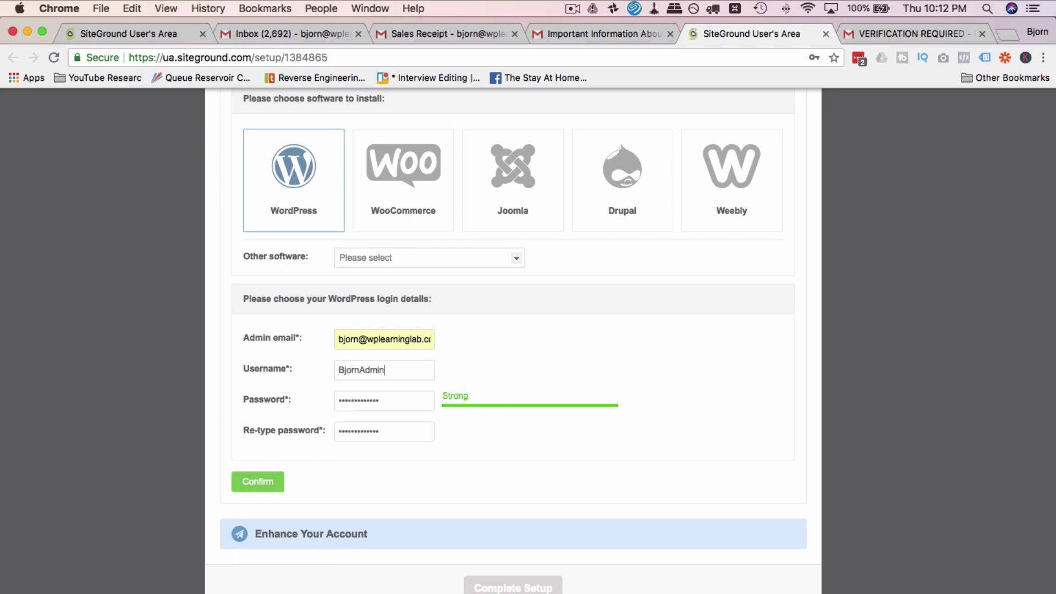
{"action": "left_click", "coordinate": [253, 410]}
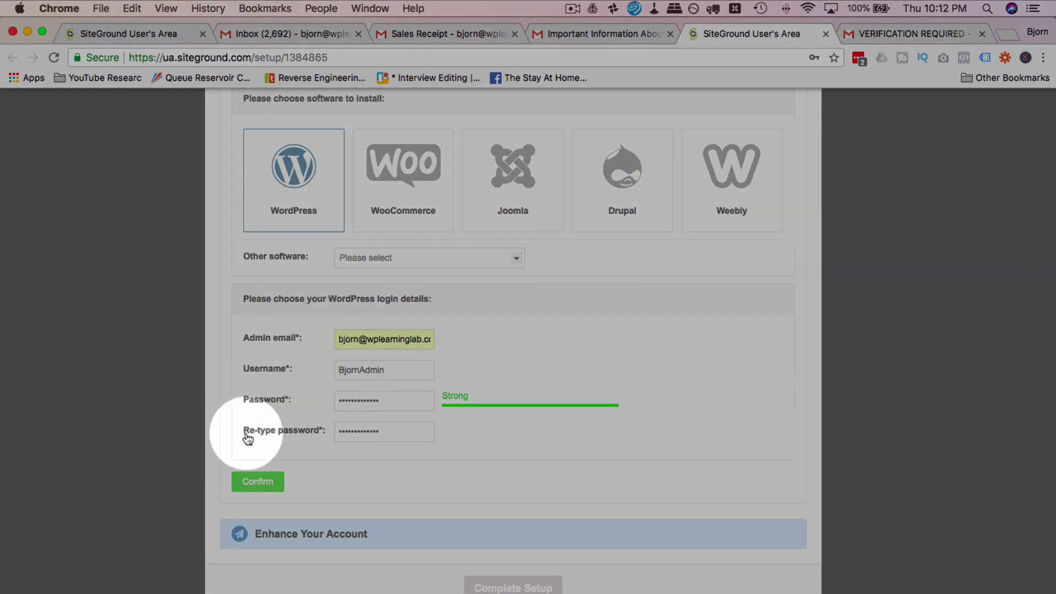
{"action": "left_click", "coordinate": [259, 483]}
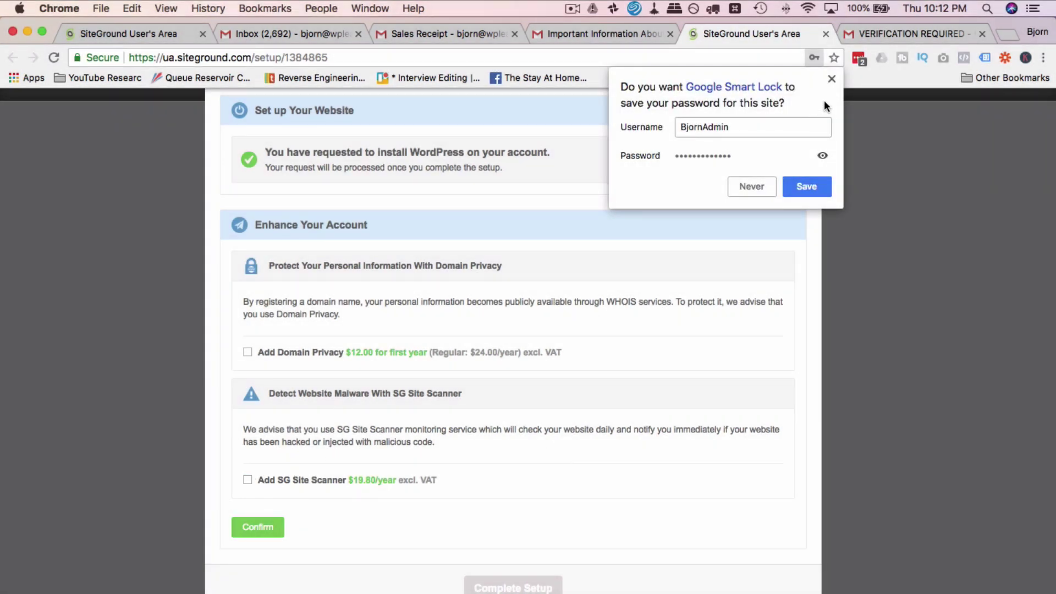
Step: Decline saving the password, skip all paid add-ons, complete setup and go to the Customer Area
{"action": "left_click", "coordinate": [831, 78]}
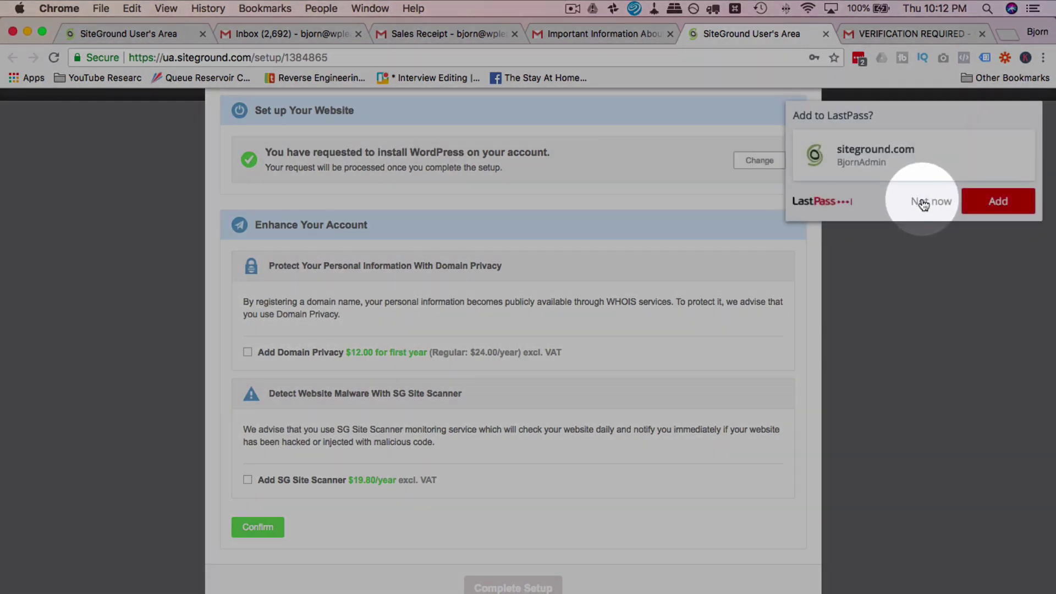
{"action": "left_click", "coordinate": [924, 199]}
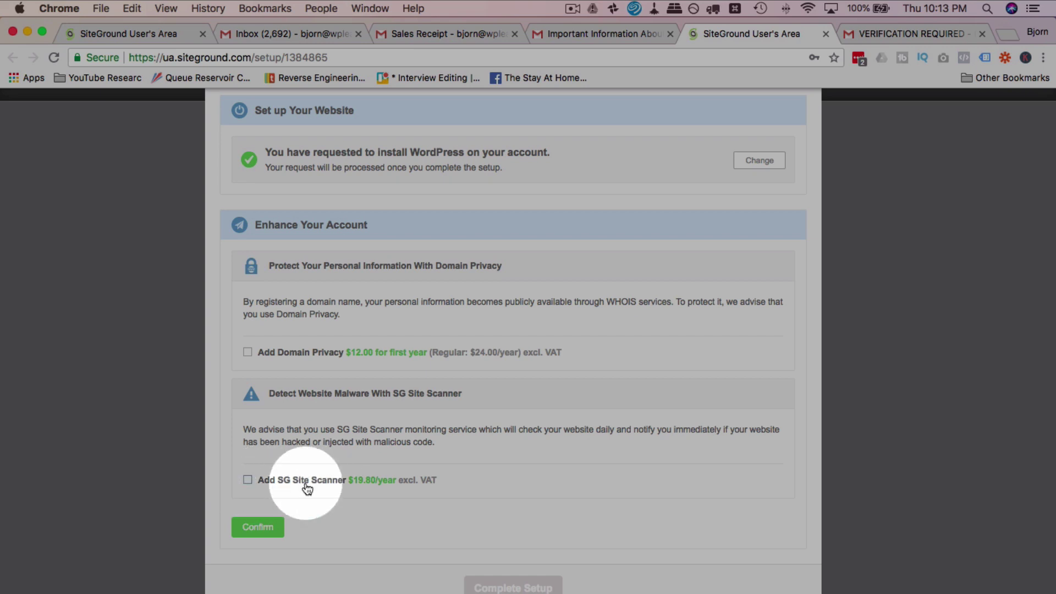
{"action": "left_click", "coordinate": [257, 529]}
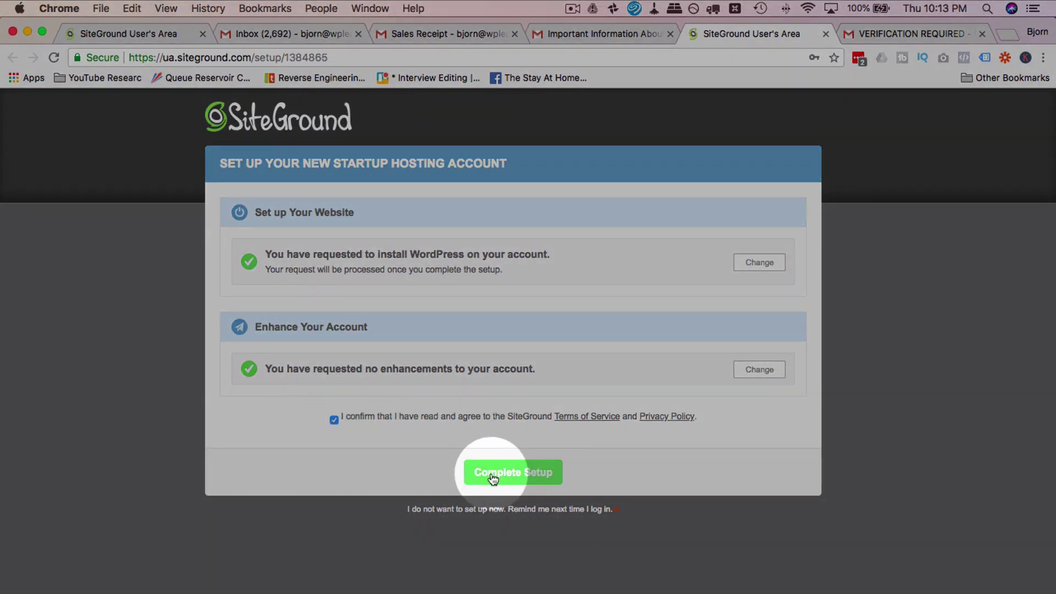
{"action": "left_click", "coordinate": [492, 474]}
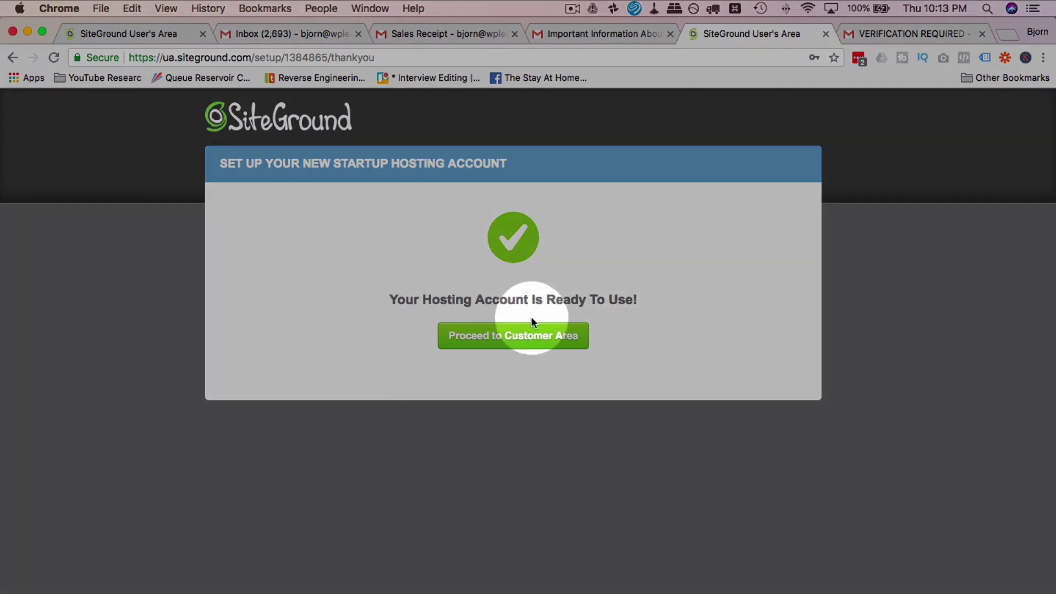
{"action": "left_click", "coordinate": [499, 344]}
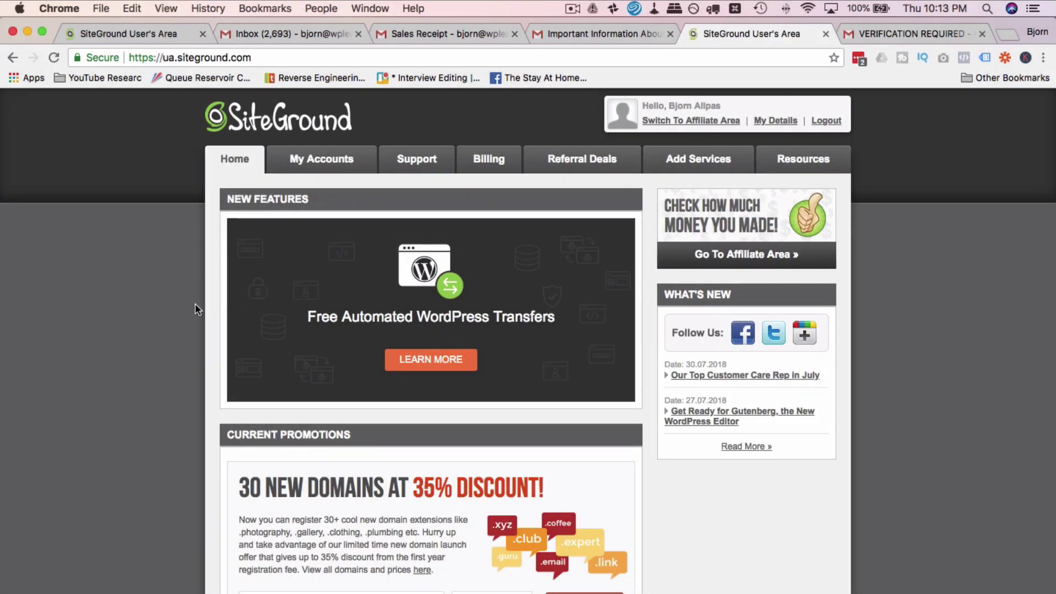
Step: From the letsbuildwithwp.com account page in SiteGround, go to the WordPress admin login
{"action": "scroll", "coordinate": [195, 304], "scroll_direction": "down", "scroll_amount": 1}
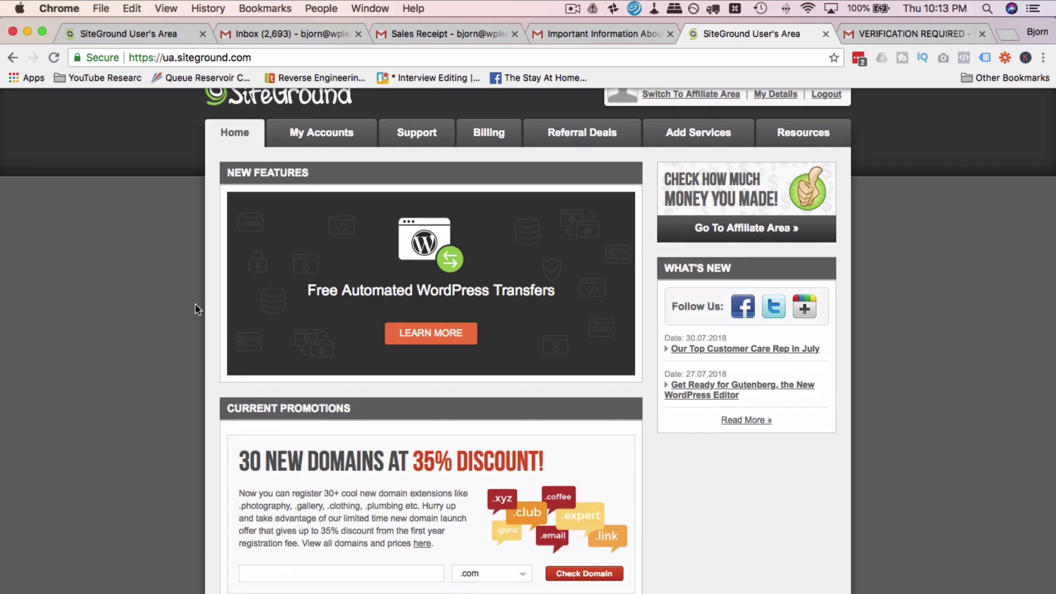
{"action": "scroll", "coordinate": [194, 305], "scroll_direction": "down", "scroll_amount": 10}
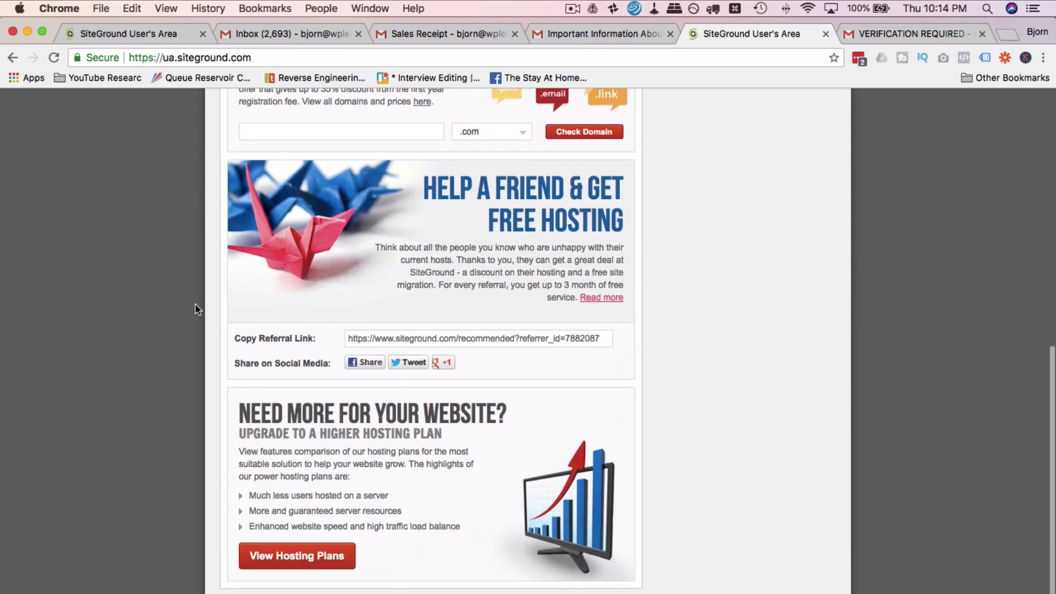
{"action": "scroll", "coordinate": [195, 304], "scroll_direction": "up", "scroll_amount": 10}
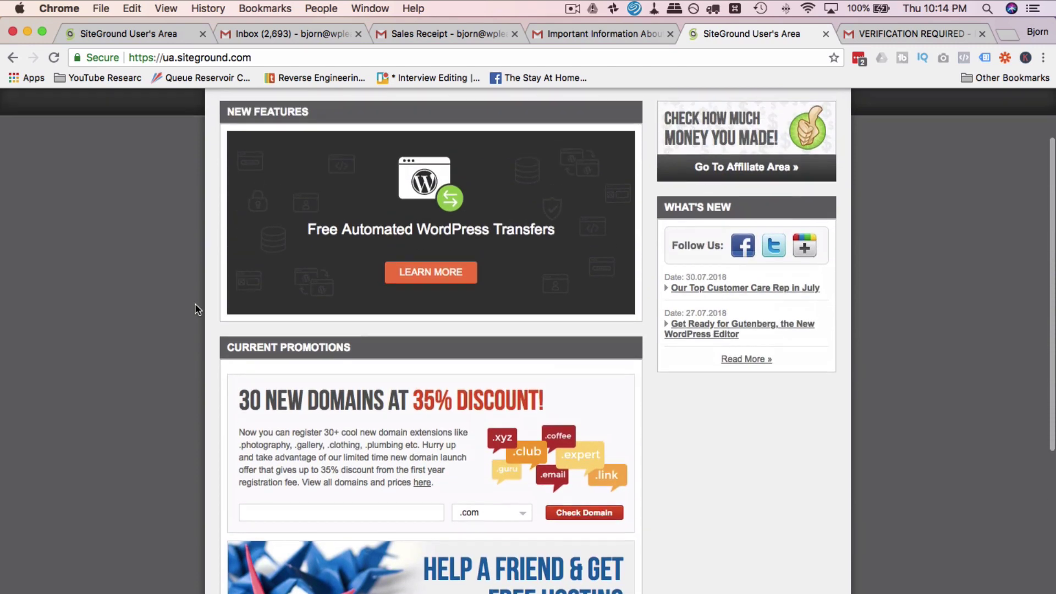
{"action": "scroll", "coordinate": [195, 304], "scroll_direction": "up", "scroll_amount": 3}
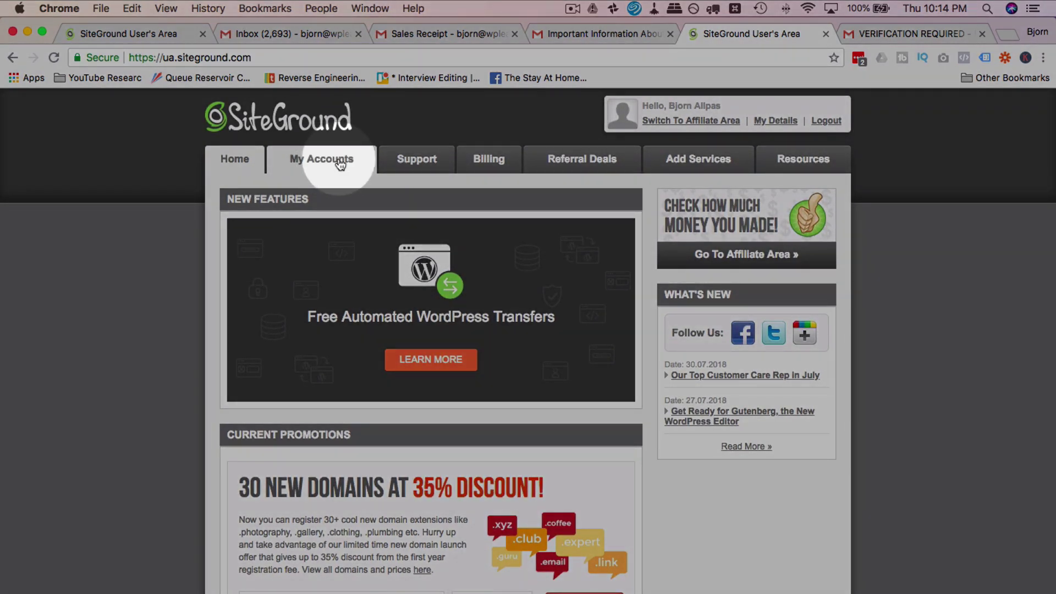
{"action": "left_click", "coordinate": [341, 165]}
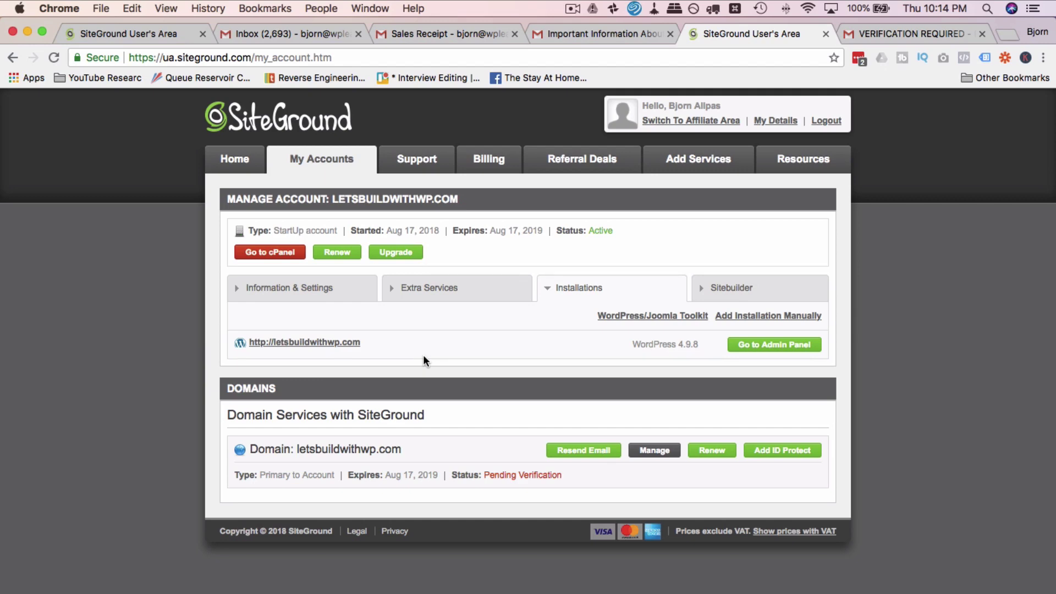
{"action": "key", "text": "super+w"}
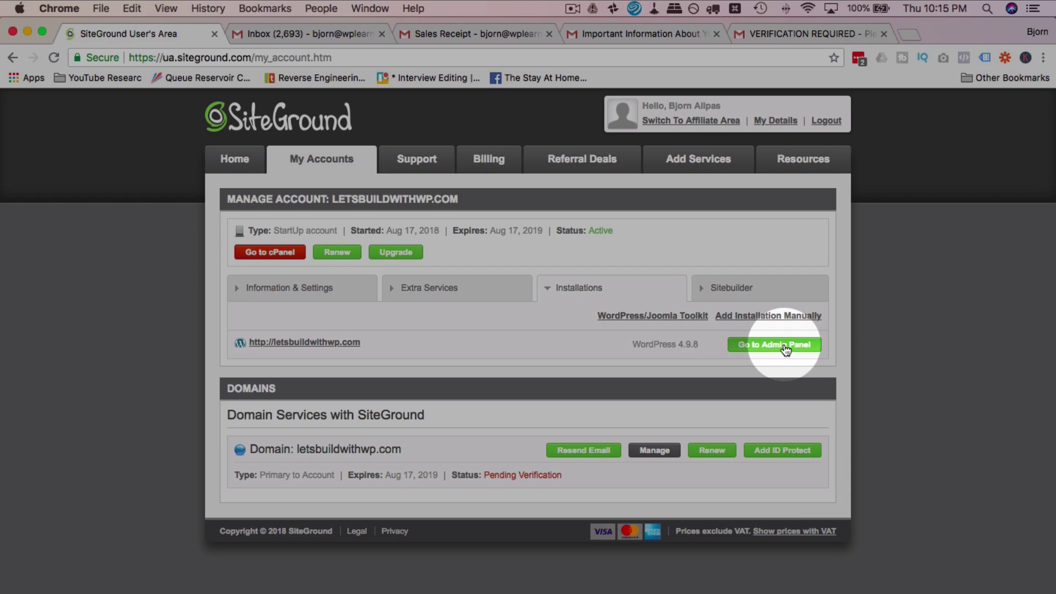
{"action": "left_click", "coordinate": [785, 345]}
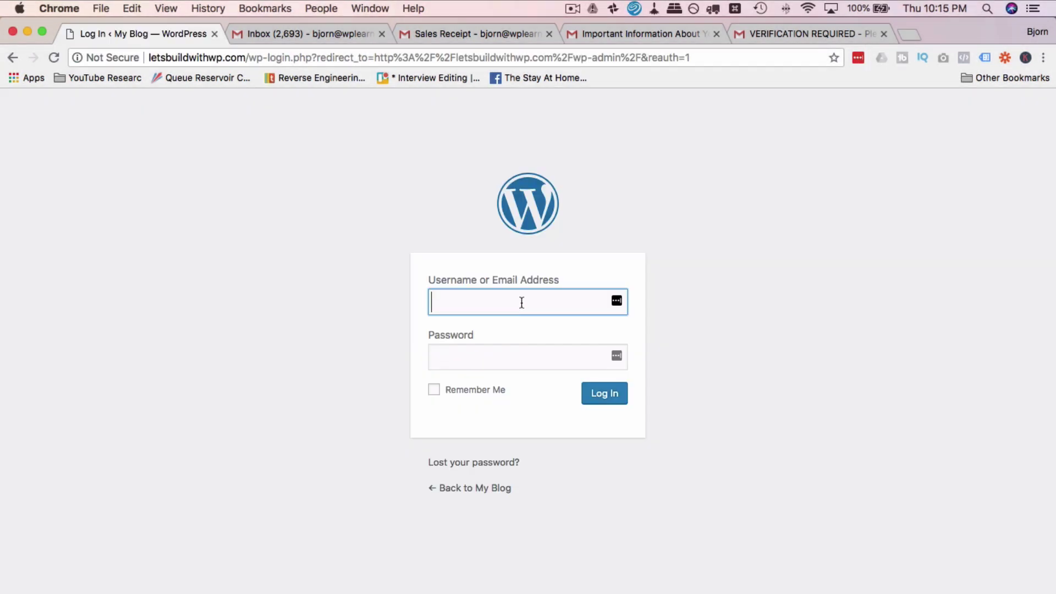
Step: Log in to the WordPress admin with the admin username and the autofilled password
{"action": "type", "text": "BjornAdmin"}
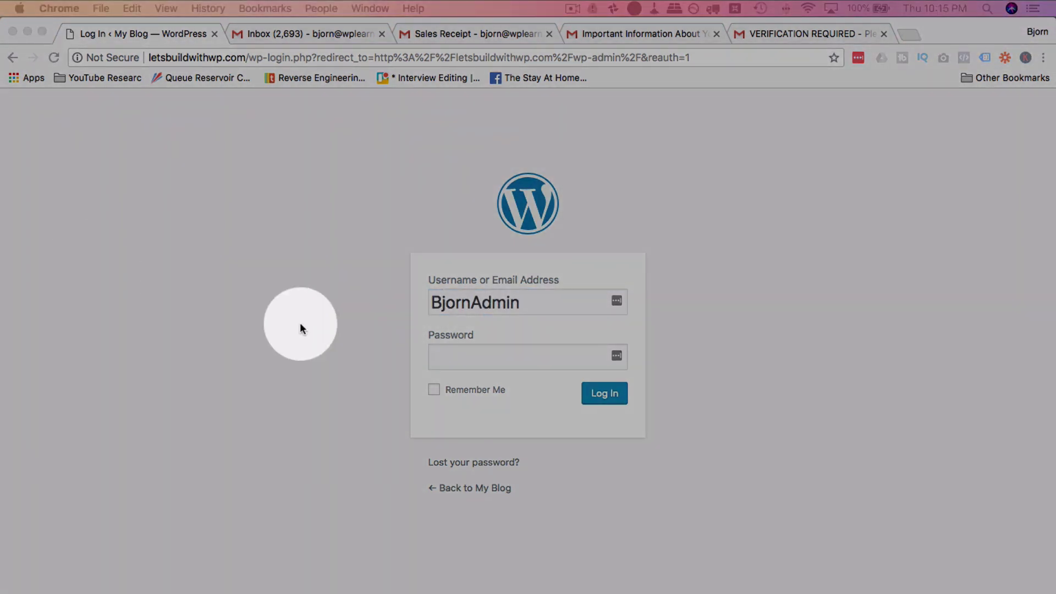
{"action": "left_click", "coordinate": [484, 358]}
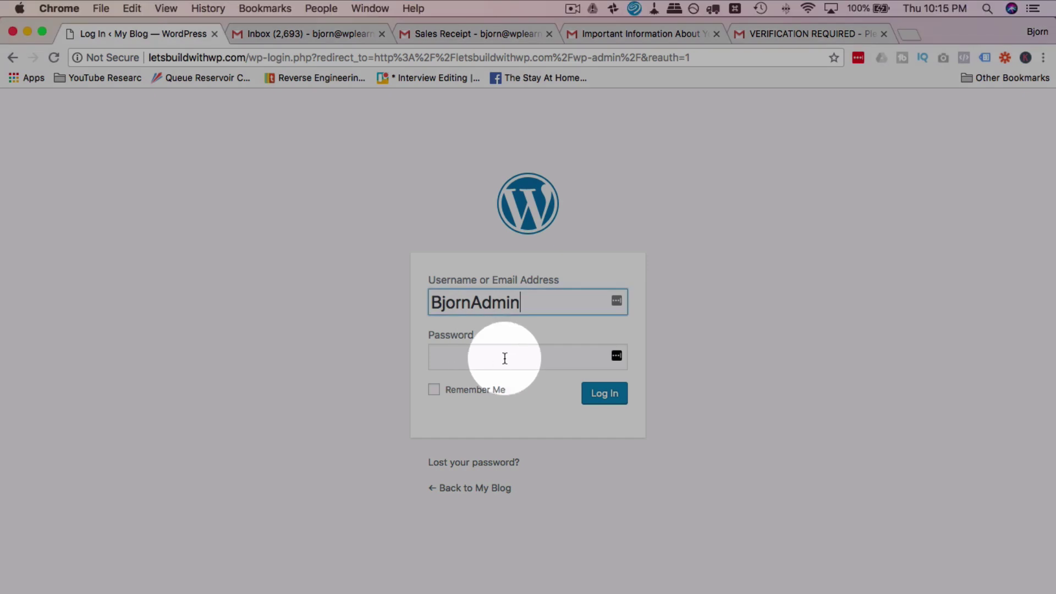
{"action": "left_click", "coordinate": [505, 357]}
{"action": "key", "text": "super+v"}
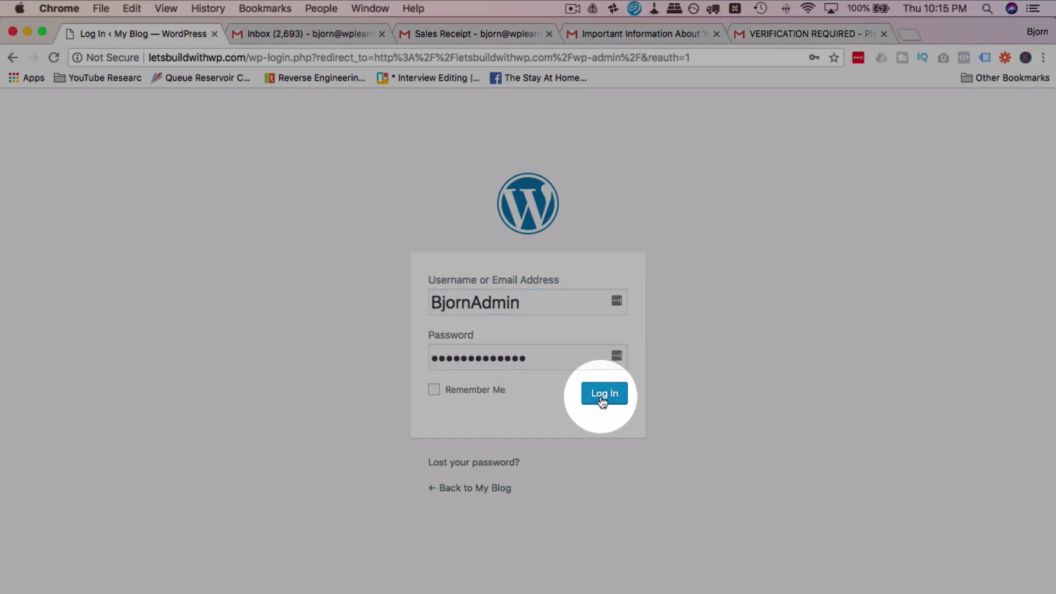
{"action": "left_click", "coordinate": [602, 397]}
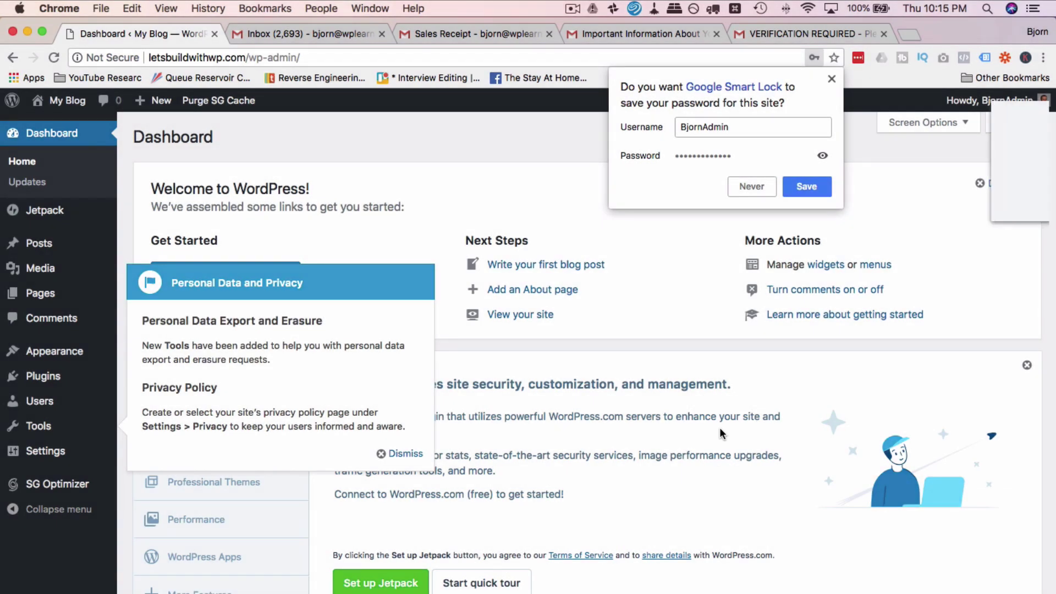
Step: Decline Chrome's password prompt and save the login in LastPass instead
{"action": "left_click", "coordinate": [806, 186]}
{"action": "left_click", "coordinate": [990, 204]}
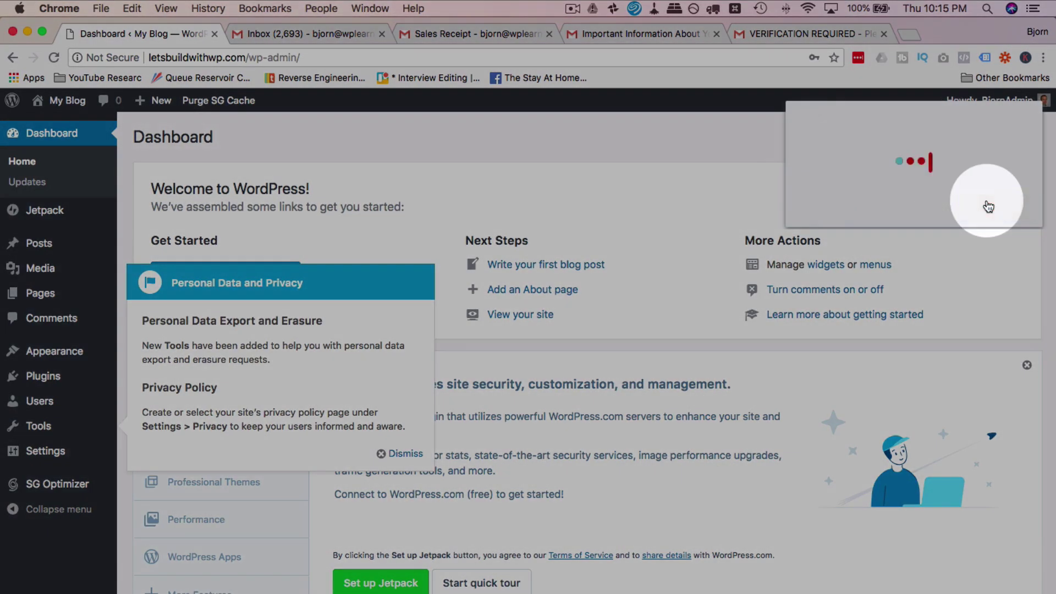
{"action": "left_click", "coordinate": [650, 164]}
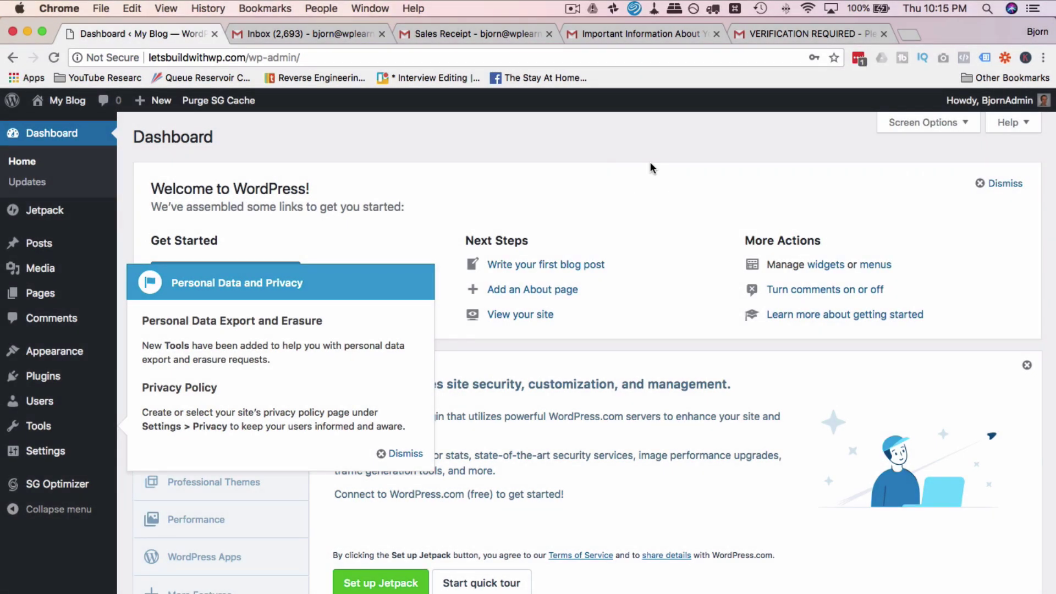
Step: Dismiss the Personal Data and Privacy notice and browse the public blog via My Blog > Visit Site
{"action": "left_click", "coordinate": [423, 455]}
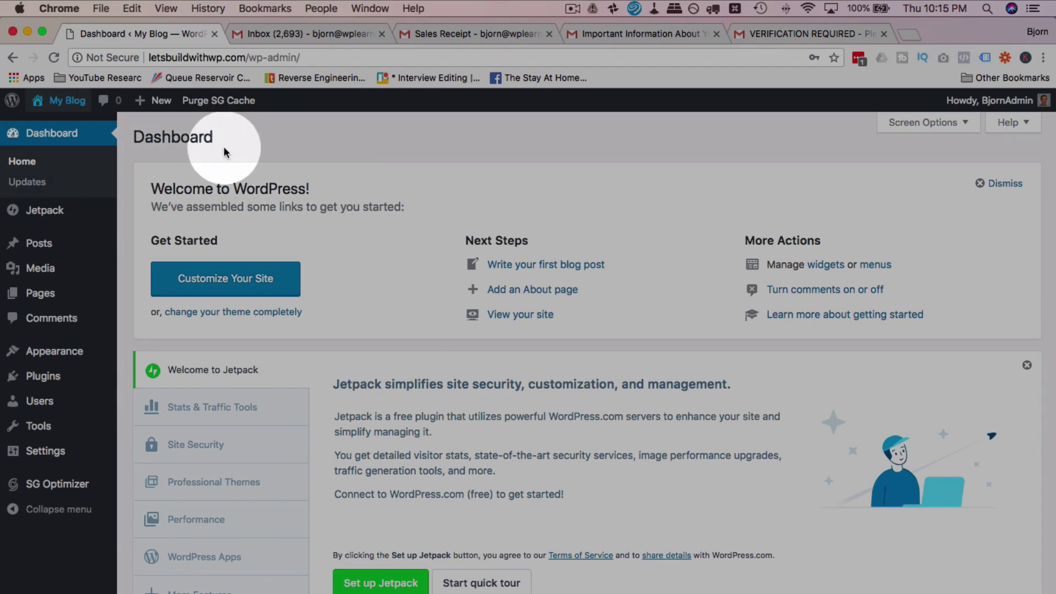
{"action": "mouse_move", "coordinate": [59, 102]}
{"action": "left_click", "coordinate": [52, 128]}
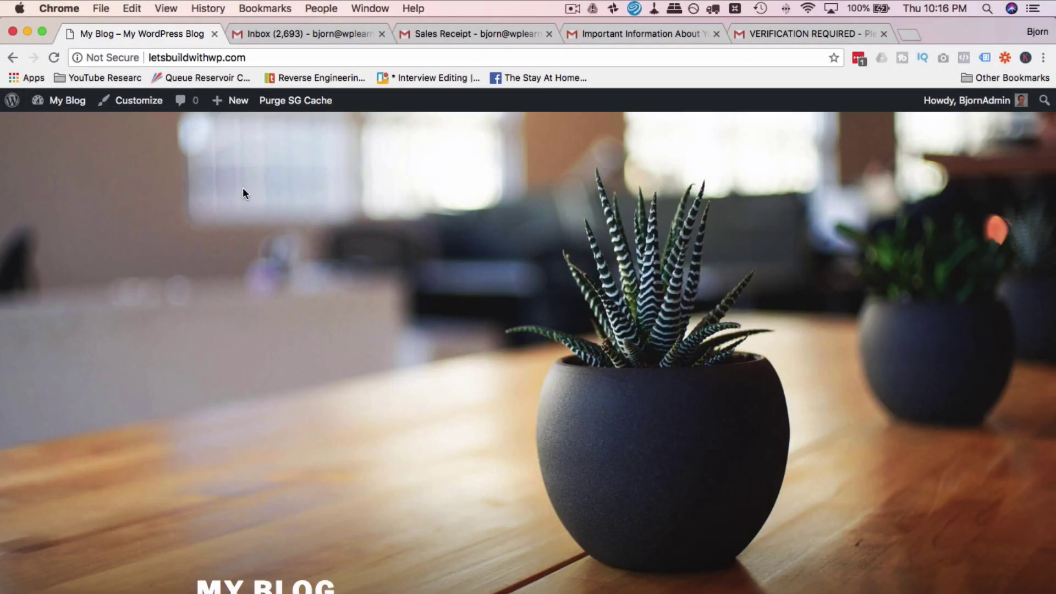
{"action": "scroll", "coordinate": [242, 187], "scroll_direction": "down", "scroll_amount": 15}
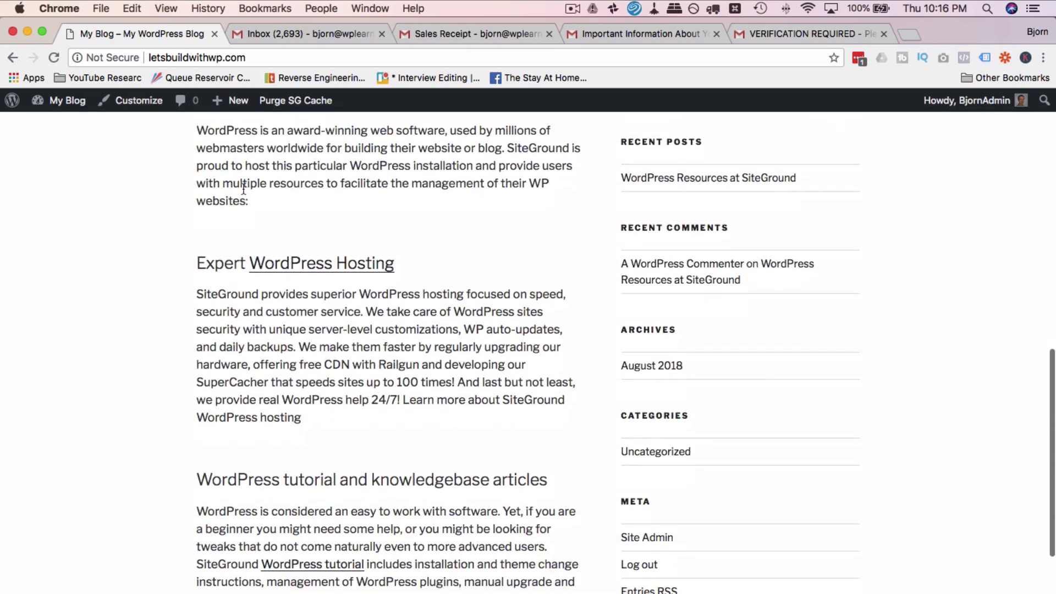
{"action": "scroll", "coordinate": [244, 189], "scroll_direction": "down", "scroll_amount": 5}
{"action": "scroll", "coordinate": [242, 187], "scroll_direction": "up", "scroll_amount": 20}
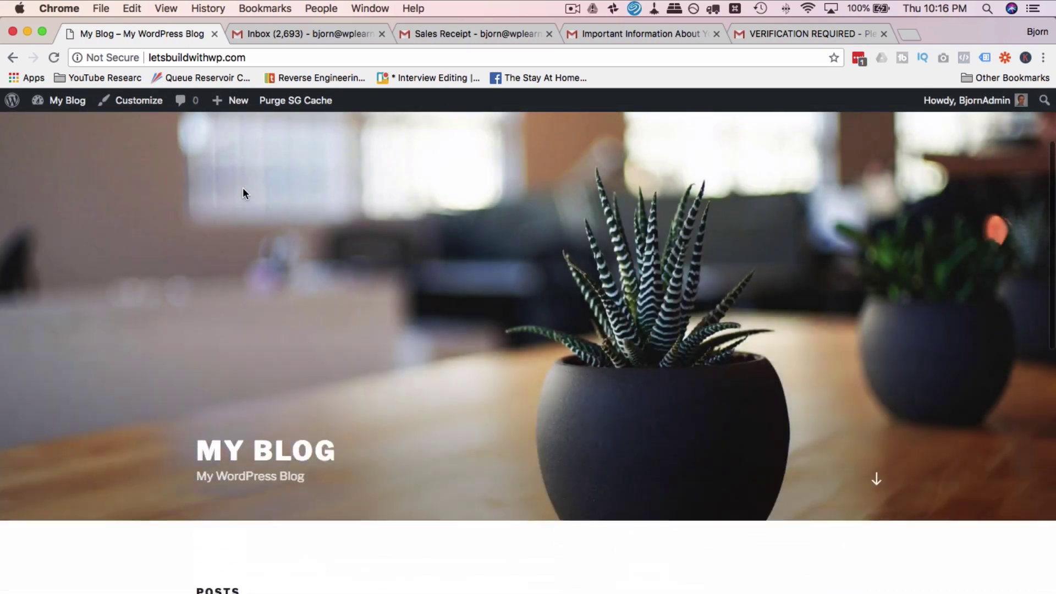
{"action": "scroll", "coordinate": [243, 187], "scroll_direction": "up", "scroll_amount": 3}
{"action": "left_click", "coordinate": [167, 59]}
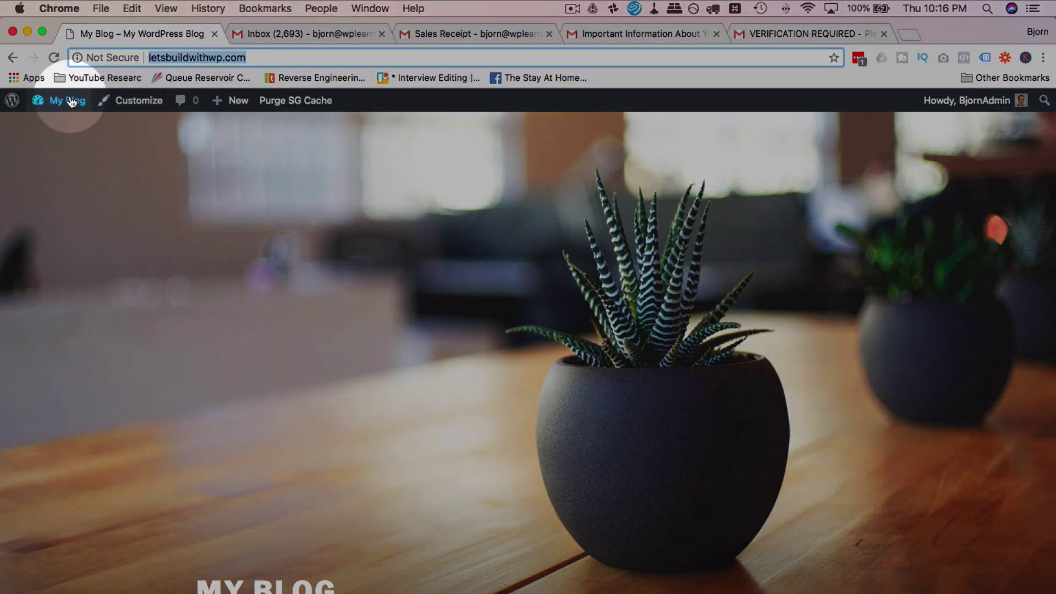
Step: Return to the admin, dismiss the privacy notice again, and open the Posts list
{"action": "left_click", "coordinate": [16, 57]}
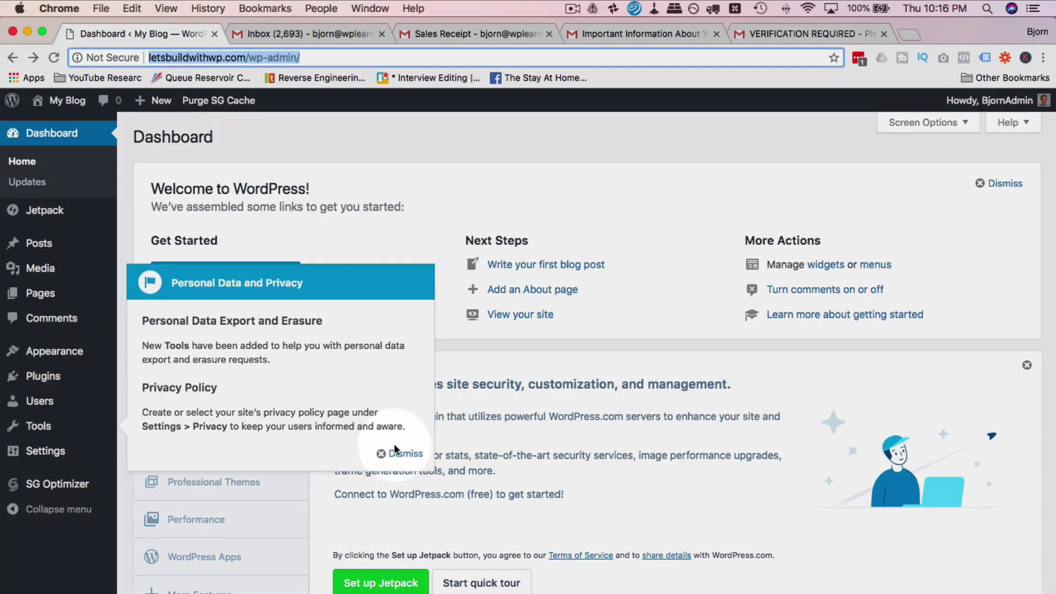
{"action": "left_click", "coordinate": [394, 450]}
{"action": "left_click", "coordinate": [333, 400]}
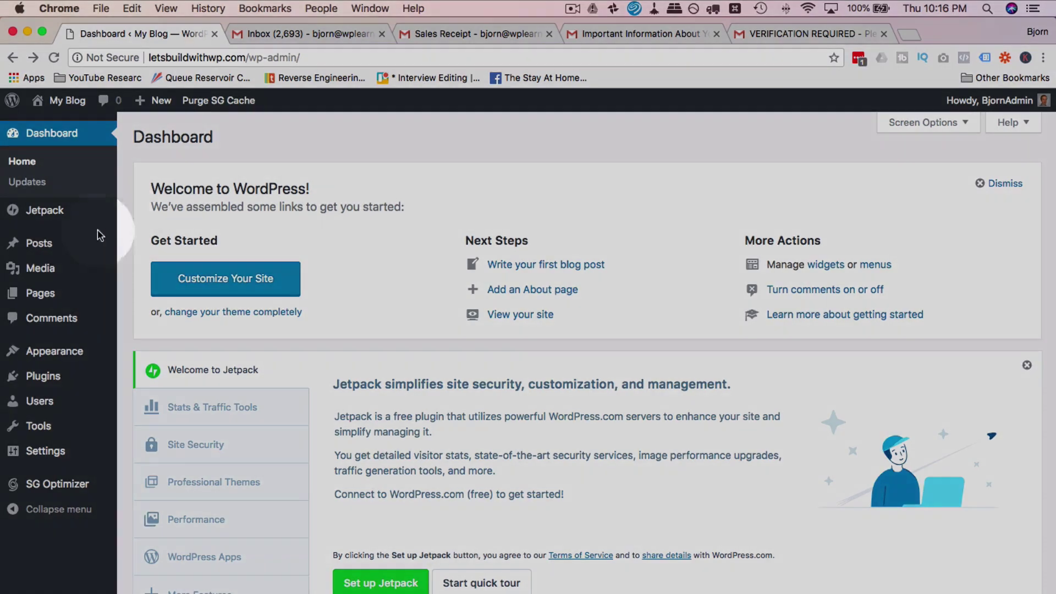
{"action": "left_click", "coordinate": [44, 250]}
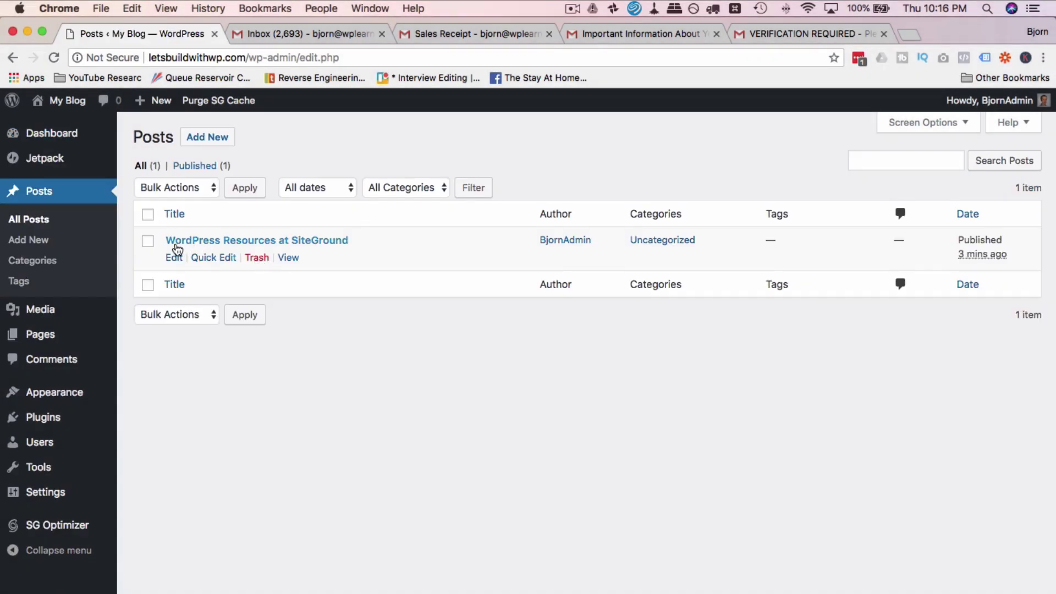
Step: Trash the 'WordPress Resources at SiteGround' post and check that the Pages list is empty
{"action": "left_click", "coordinate": [257, 259]}
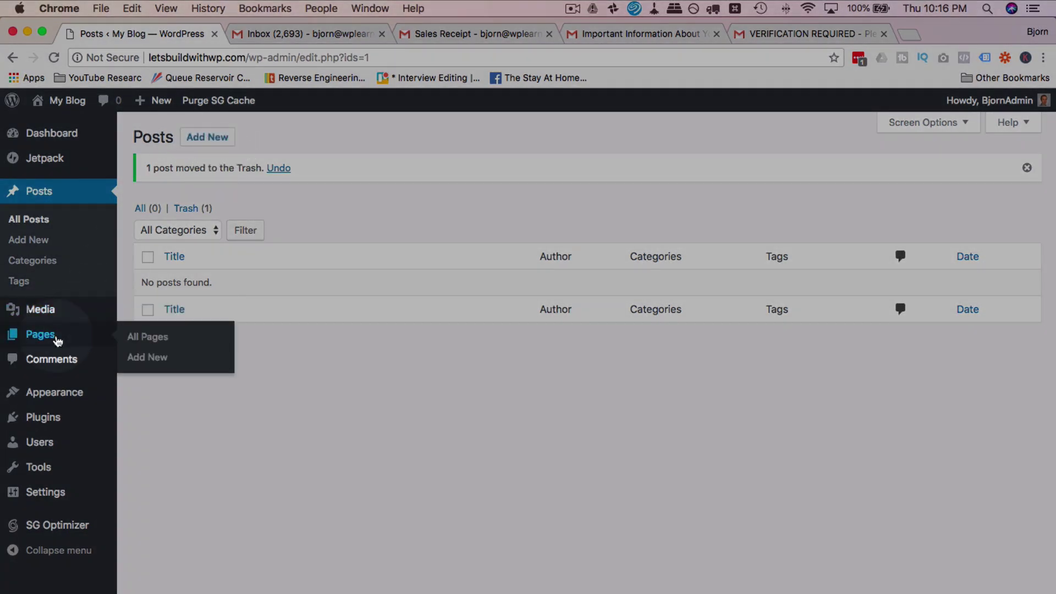
{"action": "left_click", "coordinate": [66, 334]}
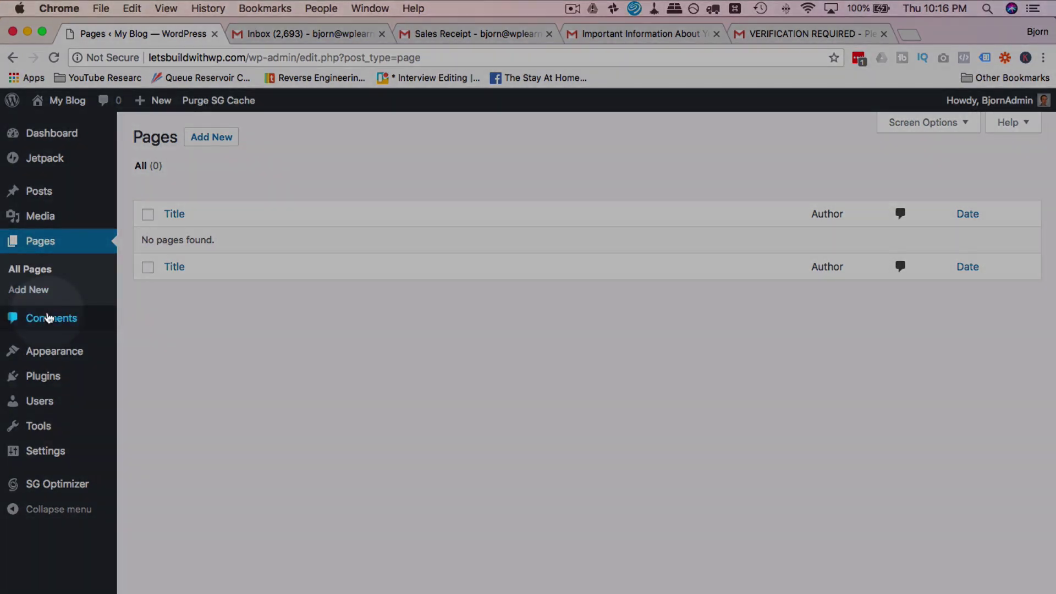
Step: Bulk-delete every plugin except SG Optimizer
{"action": "left_click", "coordinate": [43, 376]}
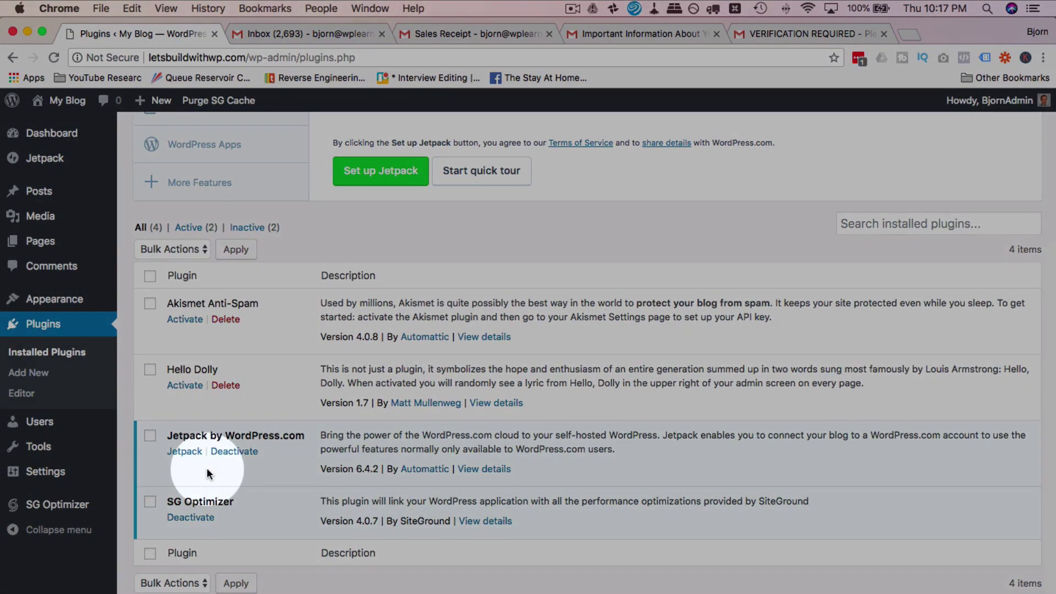
{"action": "left_click", "coordinate": [151, 279]}
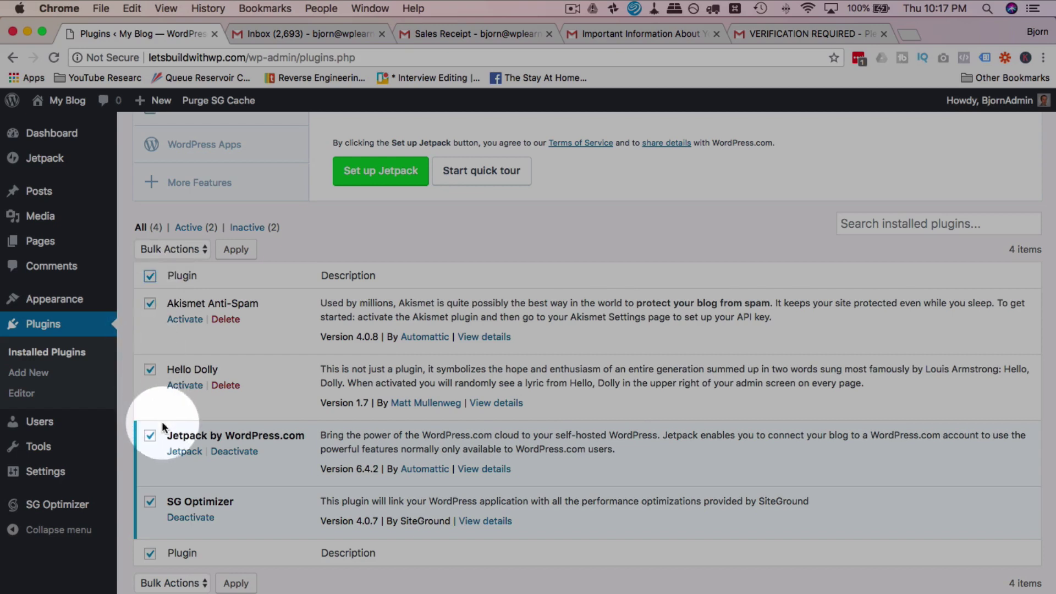
{"action": "left_click", "coordinate": [150, 502]}
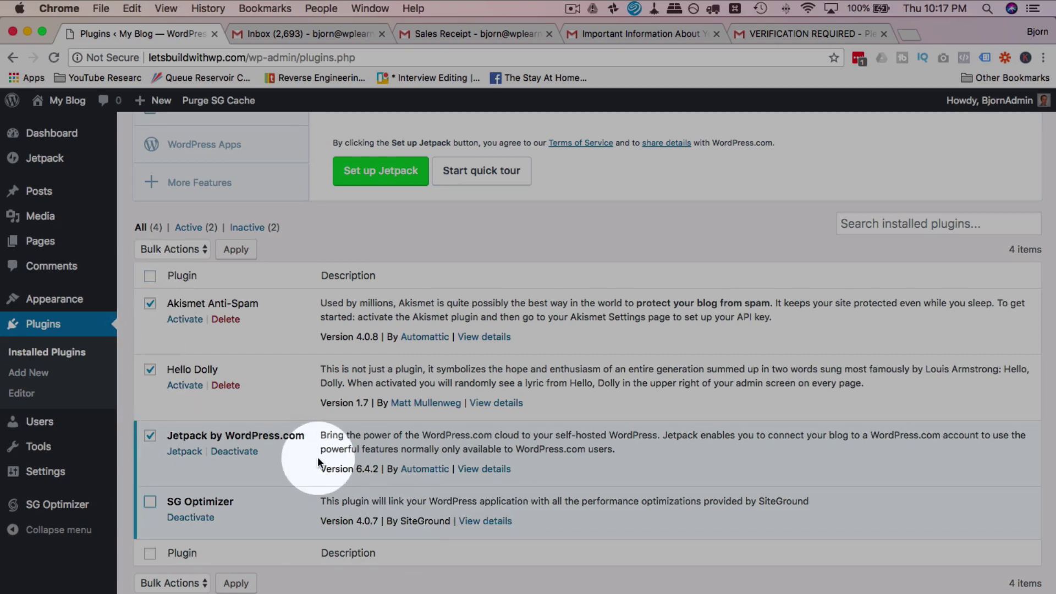
{"action": "left_click", "coordinate": [201, 250]}
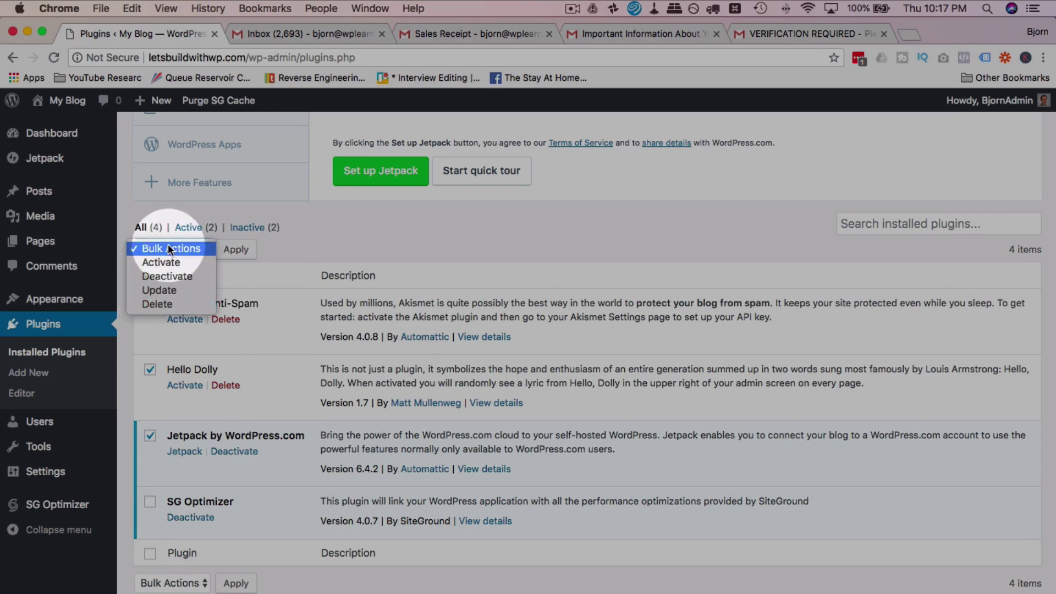
{"action": "left_click", "coordinate": [162, 302]}
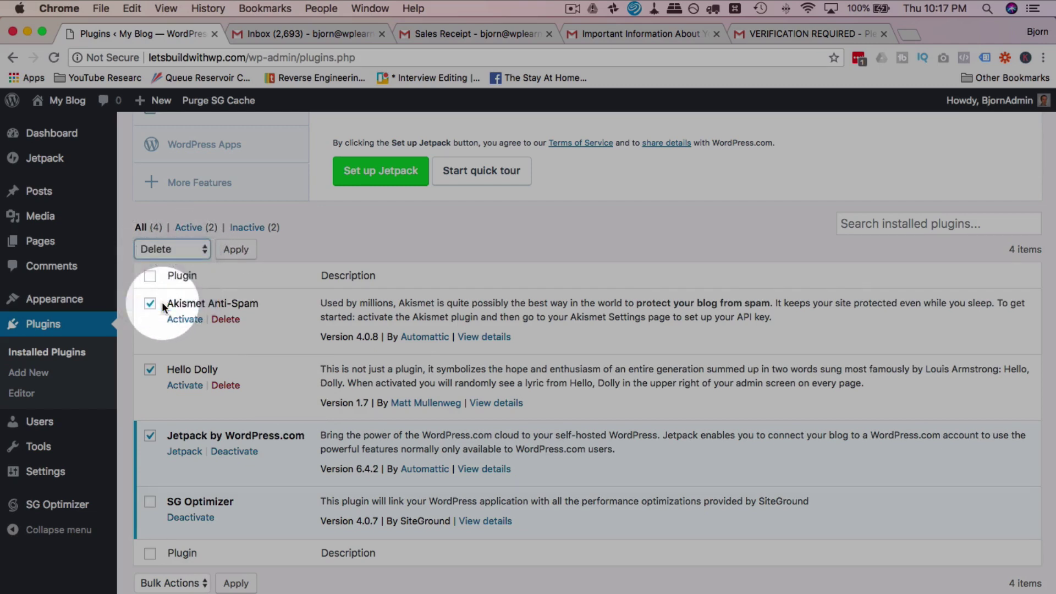
{"action": "left_click", "coordinate": [236, 250]}
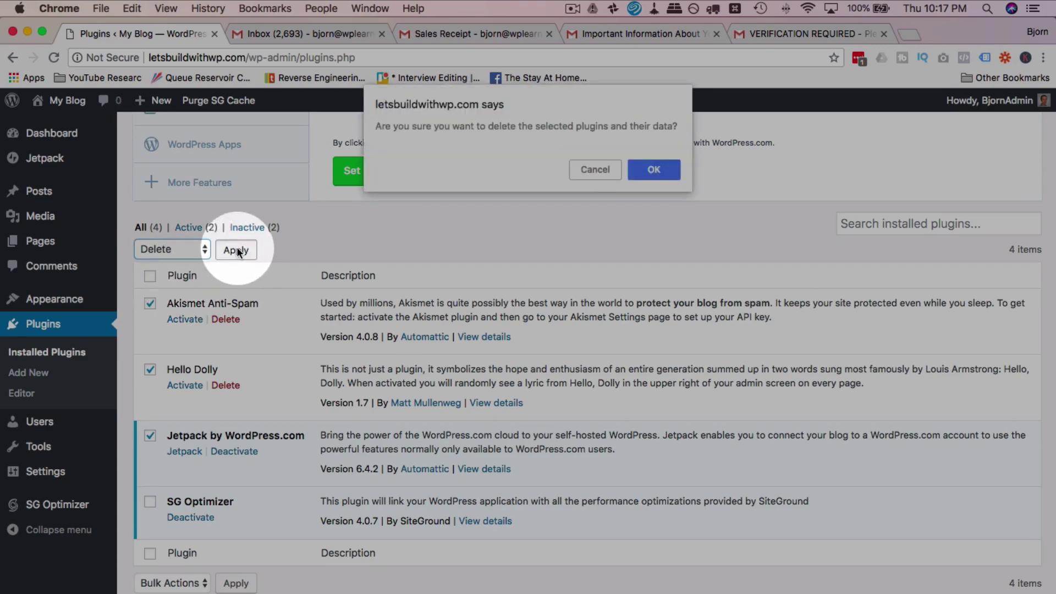
{"action": "left_click", "coordinate": [652, 169]}
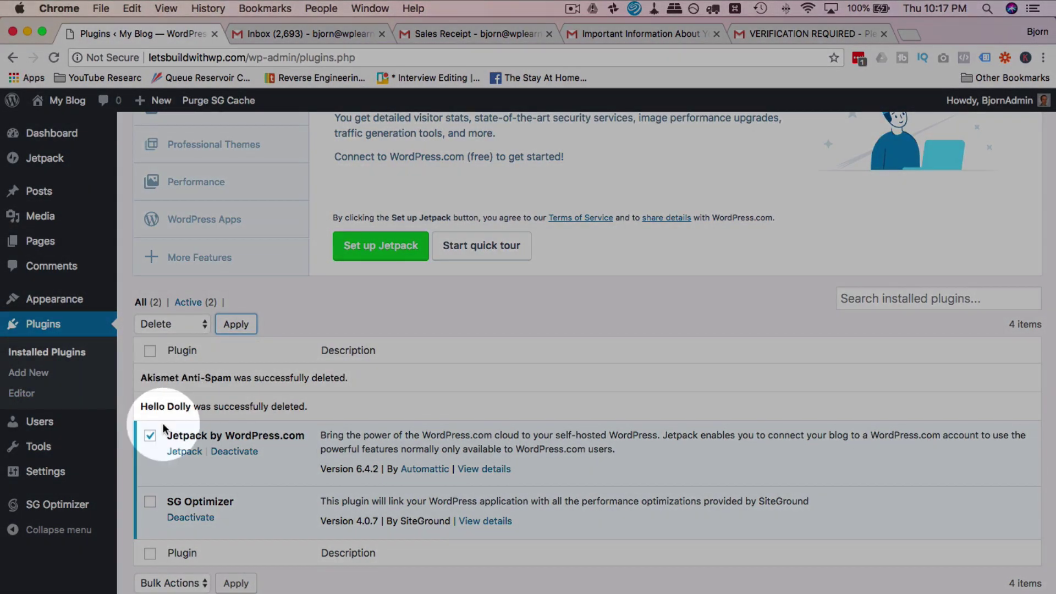
Step: Deactivate the Jetpack plugin and delete it, leaving only SG Optimizer
{"action": "left_click", "coordinate": [149, 435]}
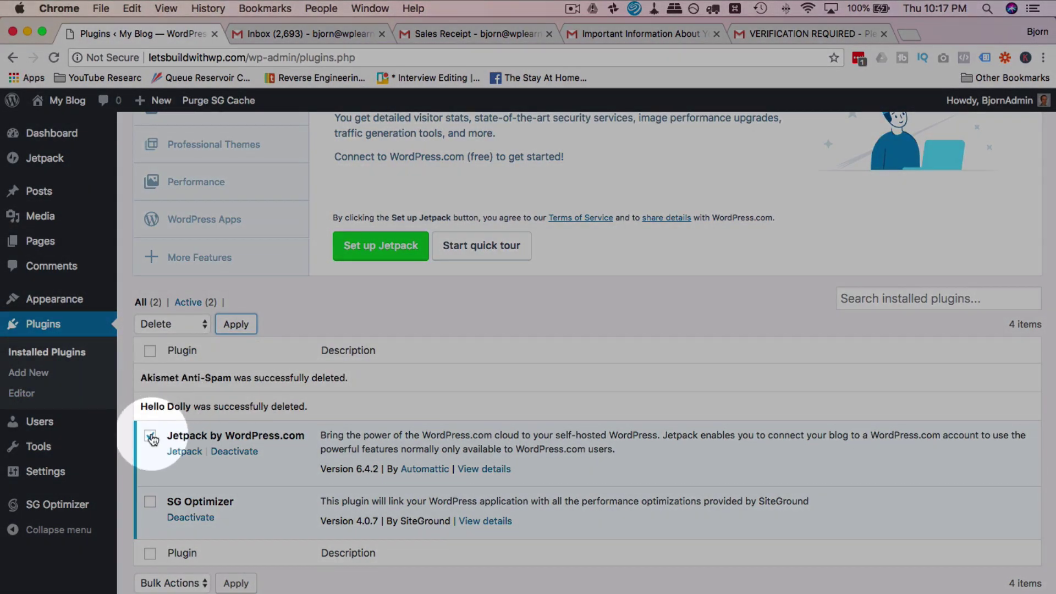
{"action": "left_click", "coordinate": [239, 456]}
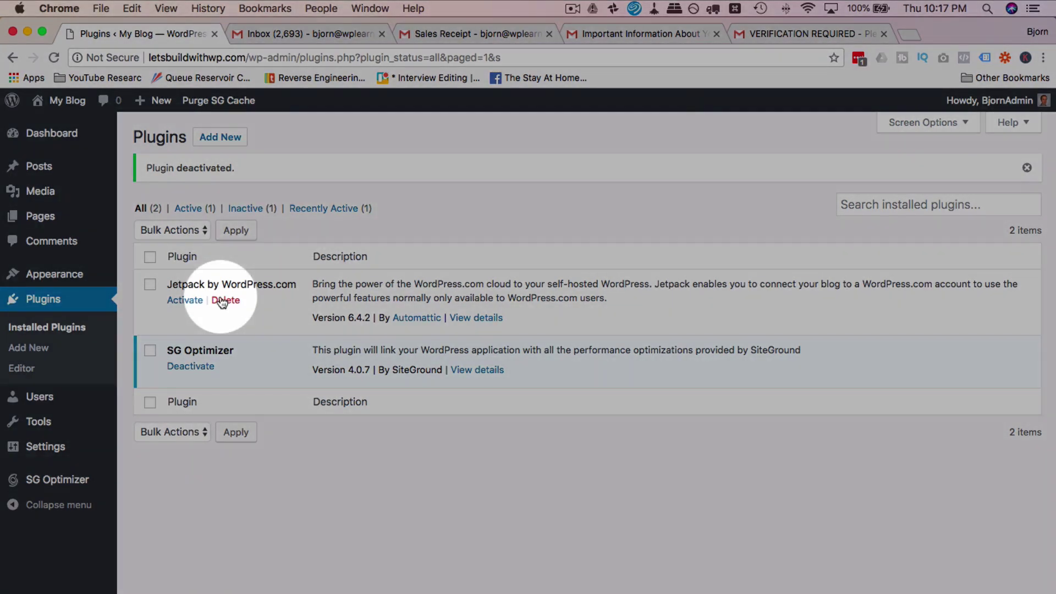
{"action": "left_click", "coordinate": [221, 301]}
{"action": "left_click", "coordinate": [642, 172]}
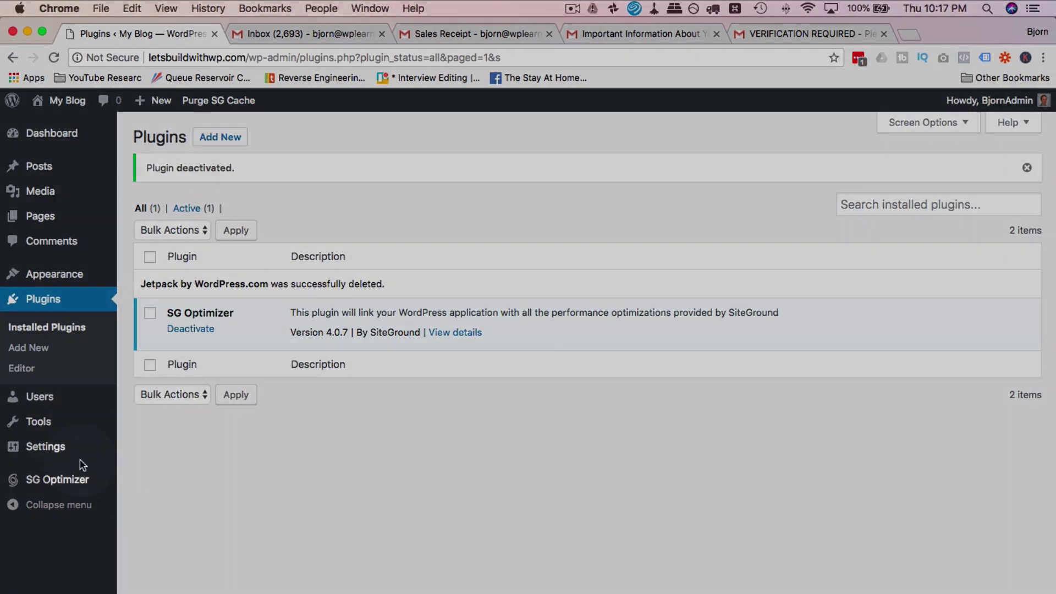
{"action": "mouse_move", "coordinate": [47, 446]}
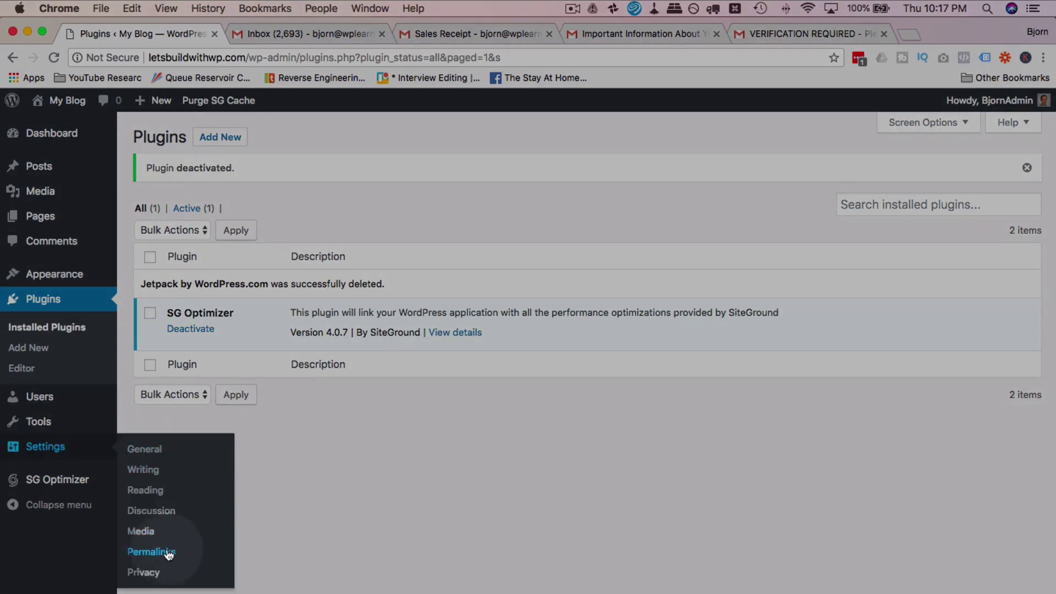
Step: Switch the permalink structure to Post name and save the change
{"action": "left_click", "coordinate": [149, 555]}
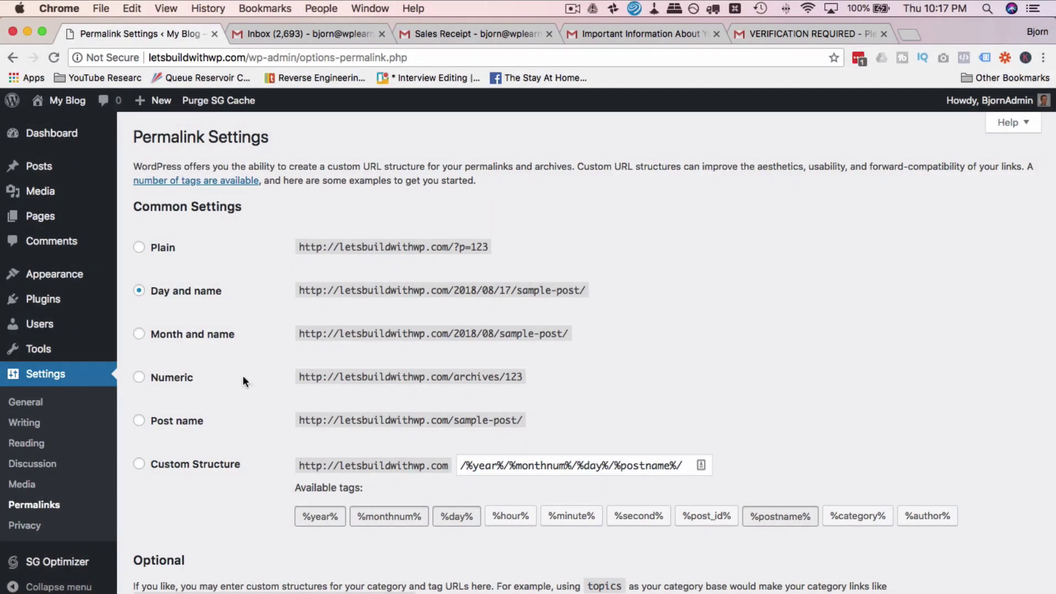
{"action": "scroll", "coordinate": [249, 348], "scroll_direction": "down", "scroll_amount": 3}
{"action": "left_click", "coordinate": [141, 329]}
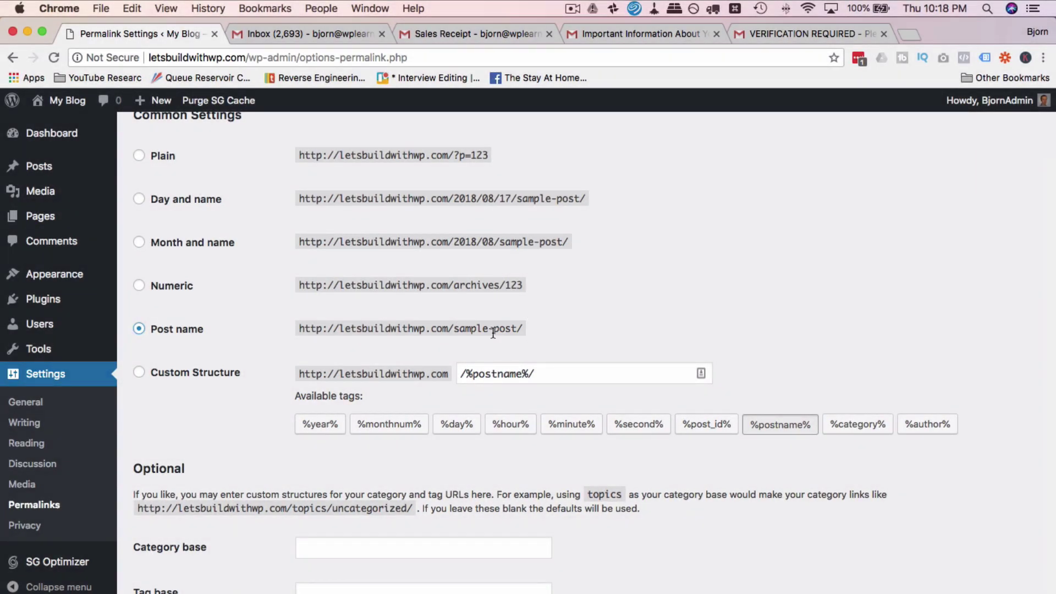
{"action": "scroll", "coordinate": [148, 372], "scroll_direction": "down", "scroll_amount": 2}
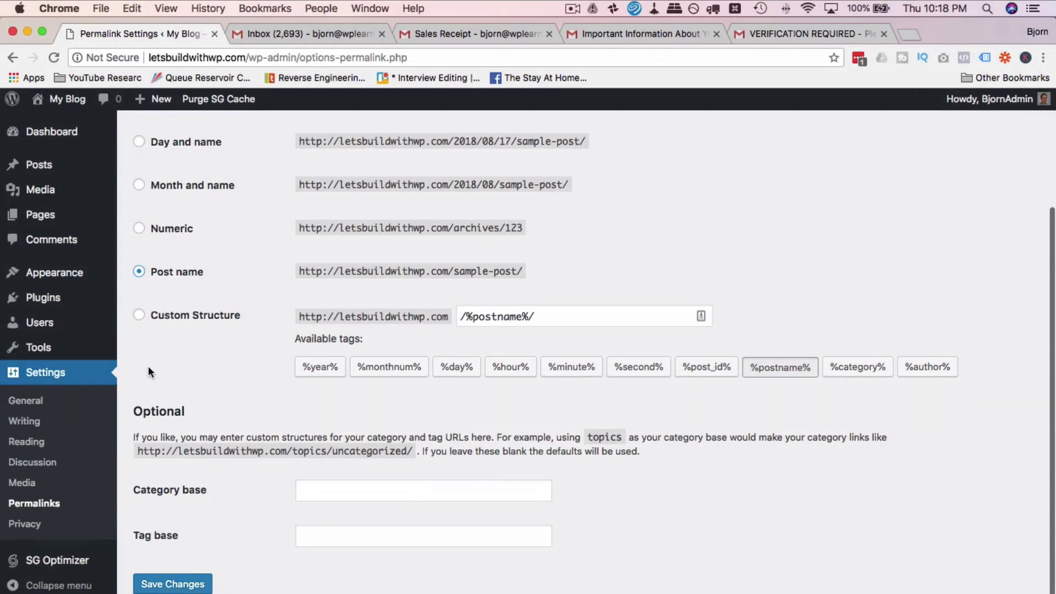
{"action": "left_click", "coordinate": [156, 586]}
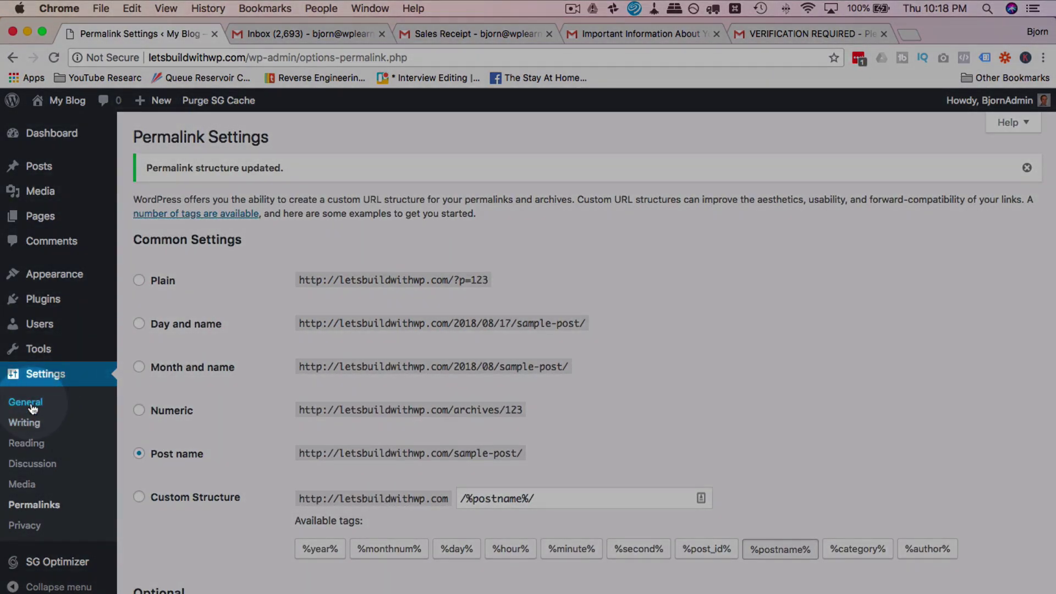
{"action": "left_click", "coordinate": [31, 404]}
Step: Replace the Site Title 'My Blog' with 'Let's Build With WP' and enter the tagline 'WpLearningLab'
{"action": "left_click", "coordinate": [325, 178]}
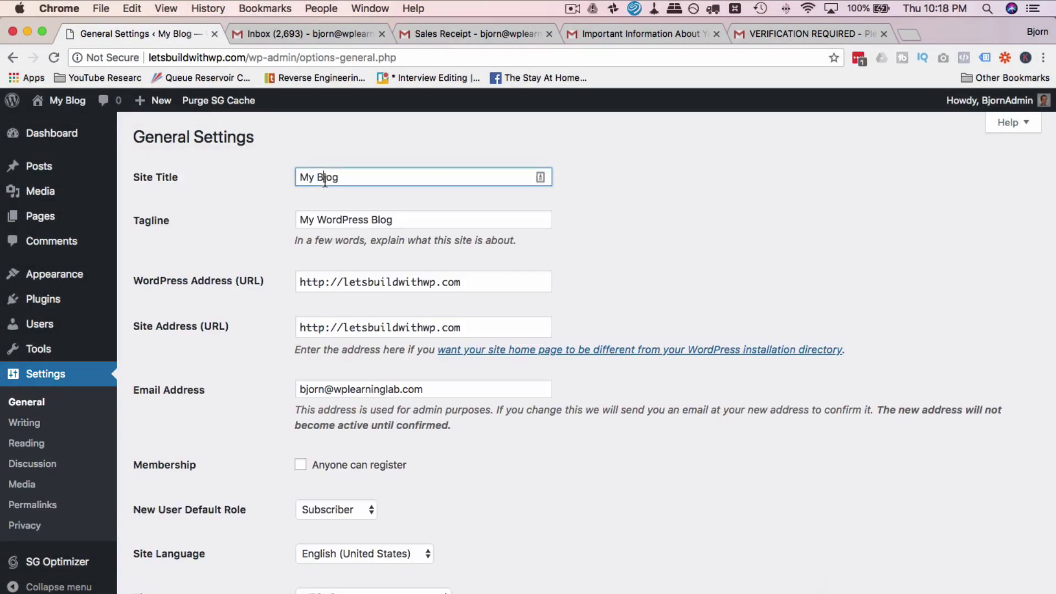
{"action": "triple_click", "coordinate": [338, 180]}
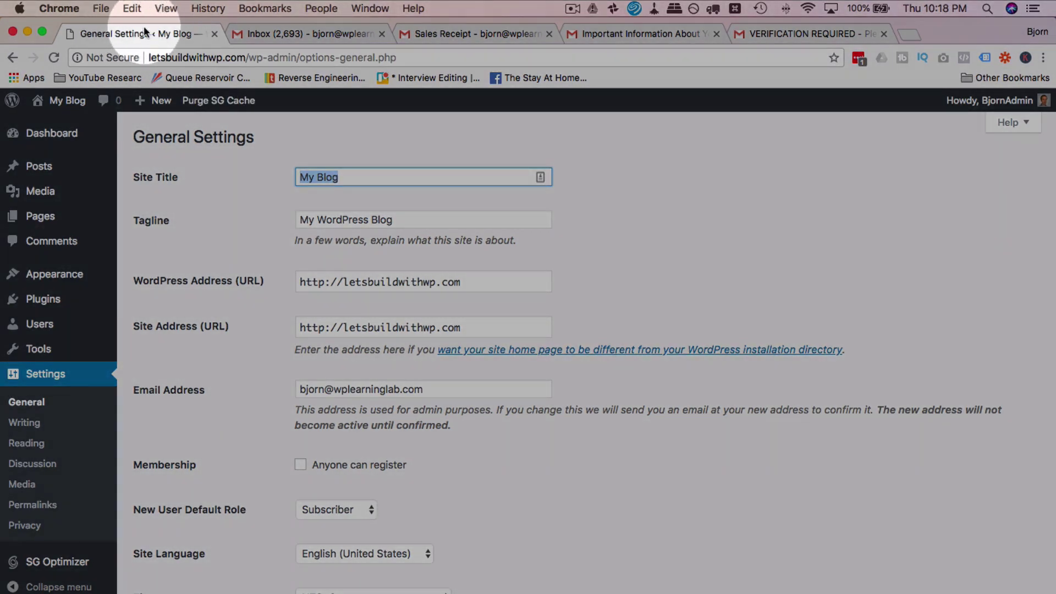
{"action": "left_click", "coordinate": [70, 105], "text": "super"}
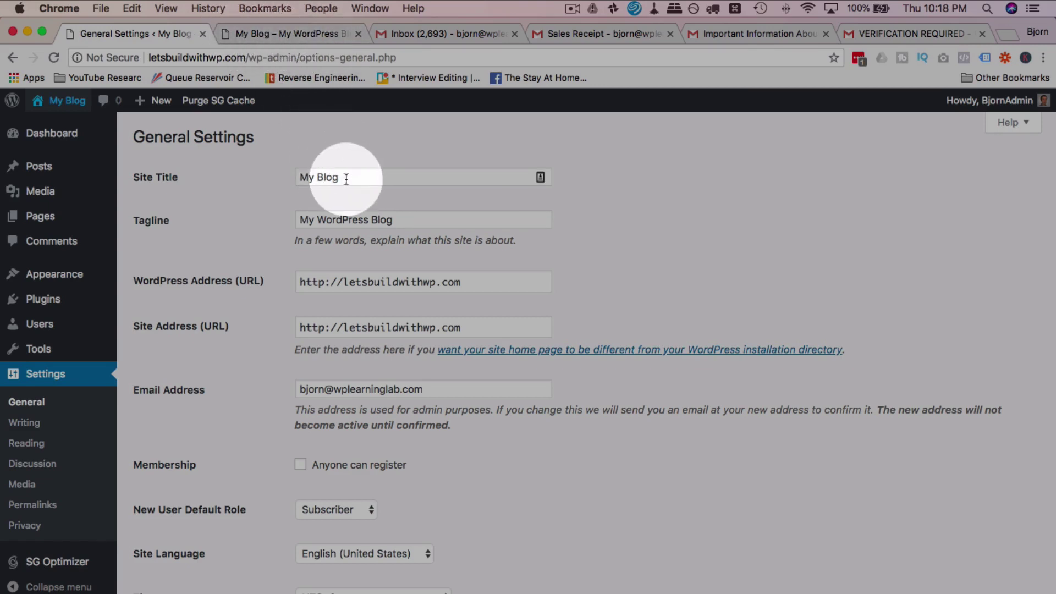
{"action": "left_click_drag", "start_coordinate": [352, 175], "coordinate": [300, 177]}
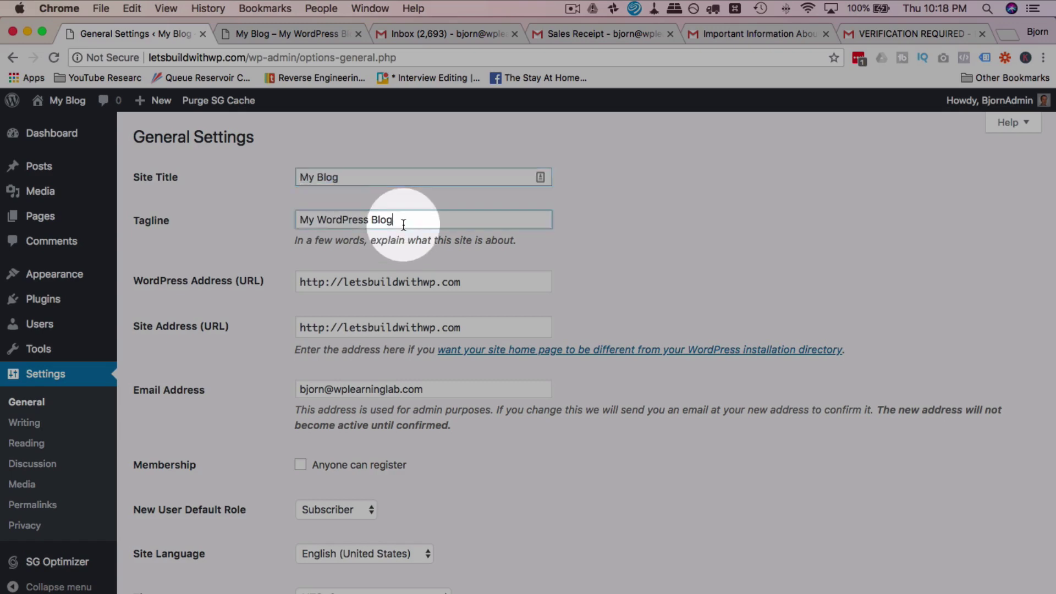
{"action": "left_click_drag", "start_coordinate": [406, 219], "coordinate": [291, 203]}
{"action": "left_click_drag", "start_coordinate": [338, 176], "coordinate": [248, 176]}
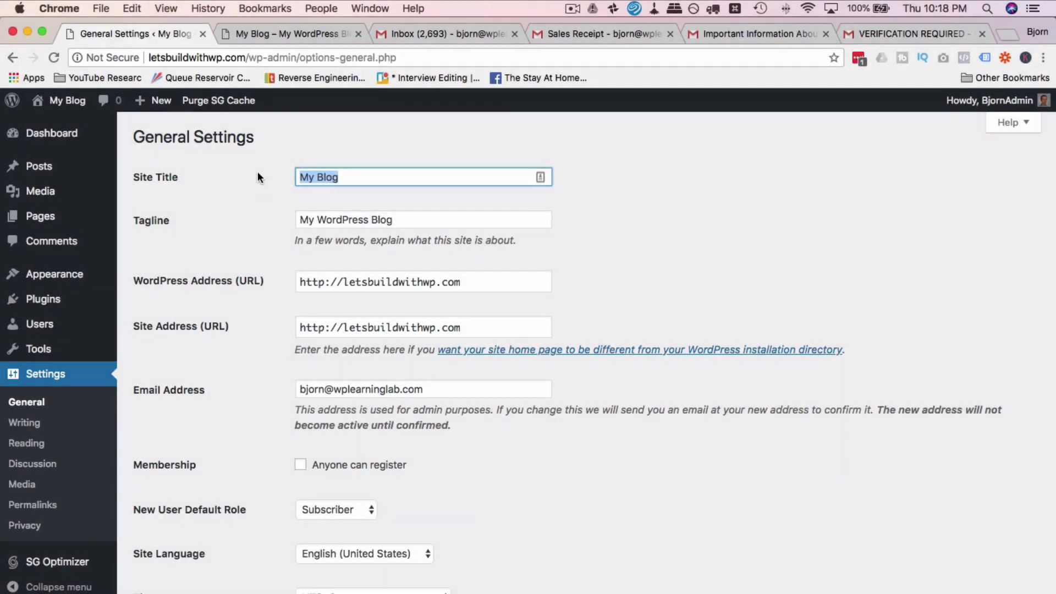
{"action": "type", "text": "Iets Bui"}
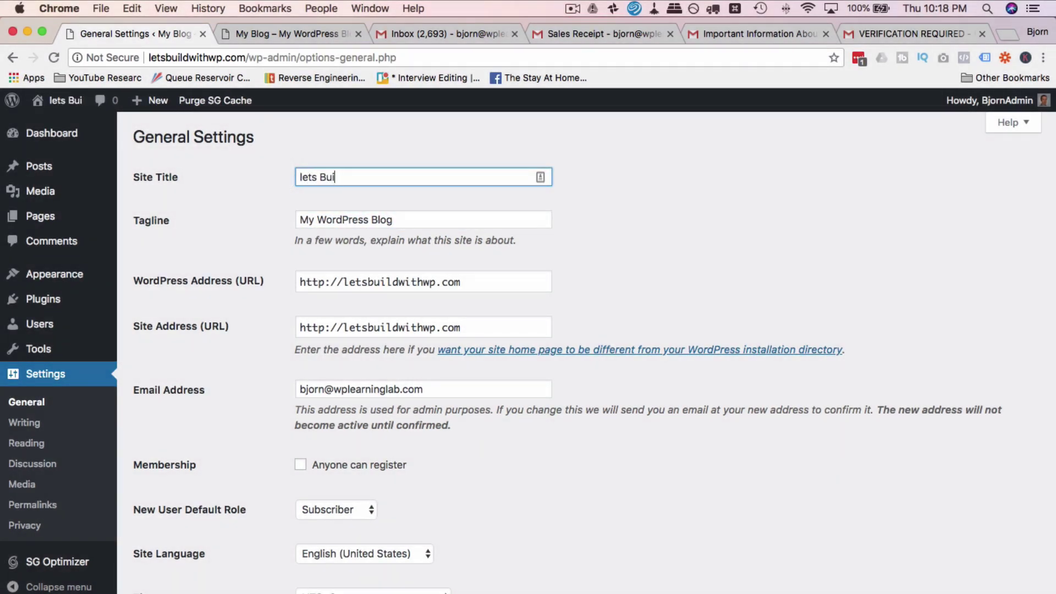
{"action": "key", "text": "super+a"}
{"action": "type", "text": "Let's Build"}
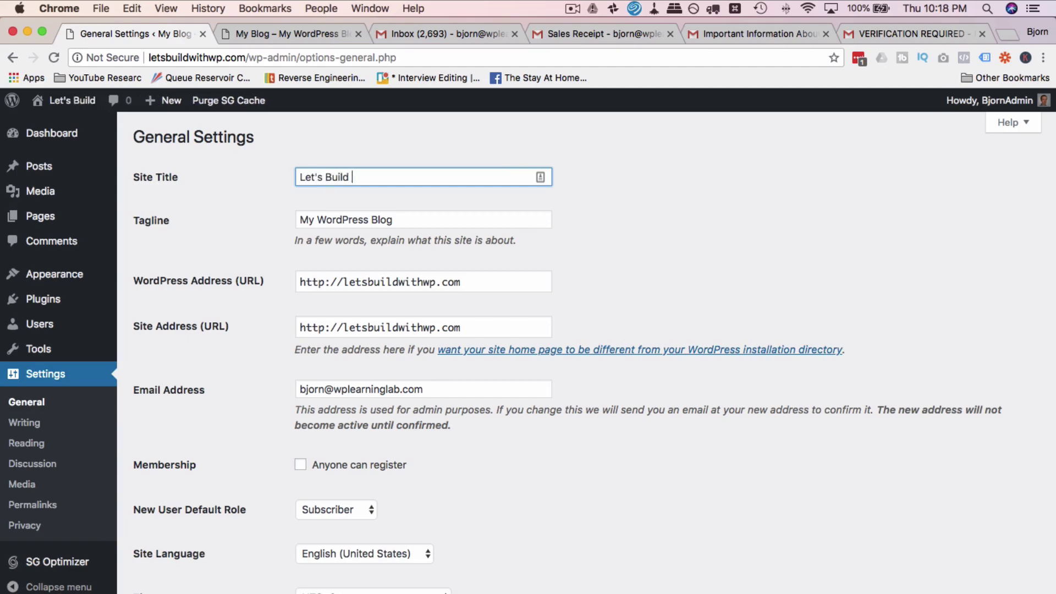
{"action": "type", "text": " With WP"}
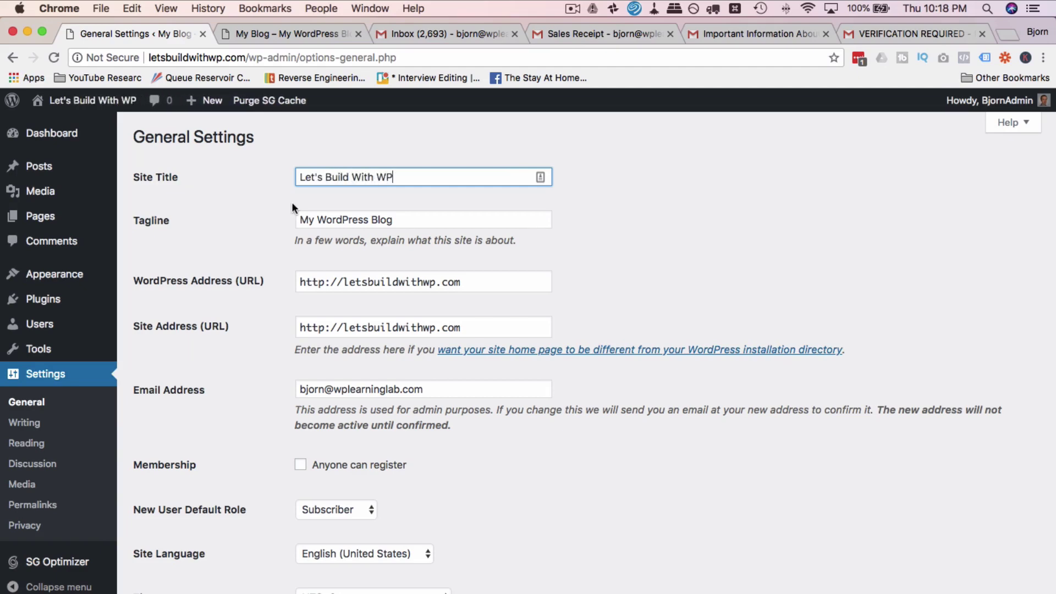
{"action": "key", "text": "Tab"}
{"action": "type", "text": "W"}
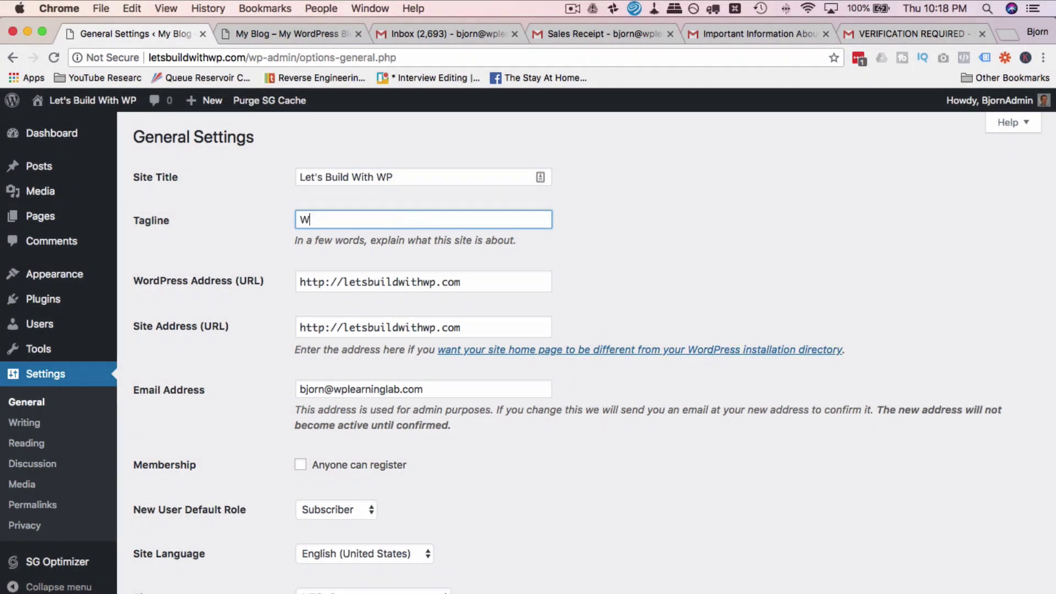
{"action": "type", "text": "pLearningLab"}
Step: Set the site timezone to the Vancouver city entry instead of UTC-8
{"action": "scroll", "coordinate": [218, 353], "scroll_direction": "down", "scroll_amount": 7}
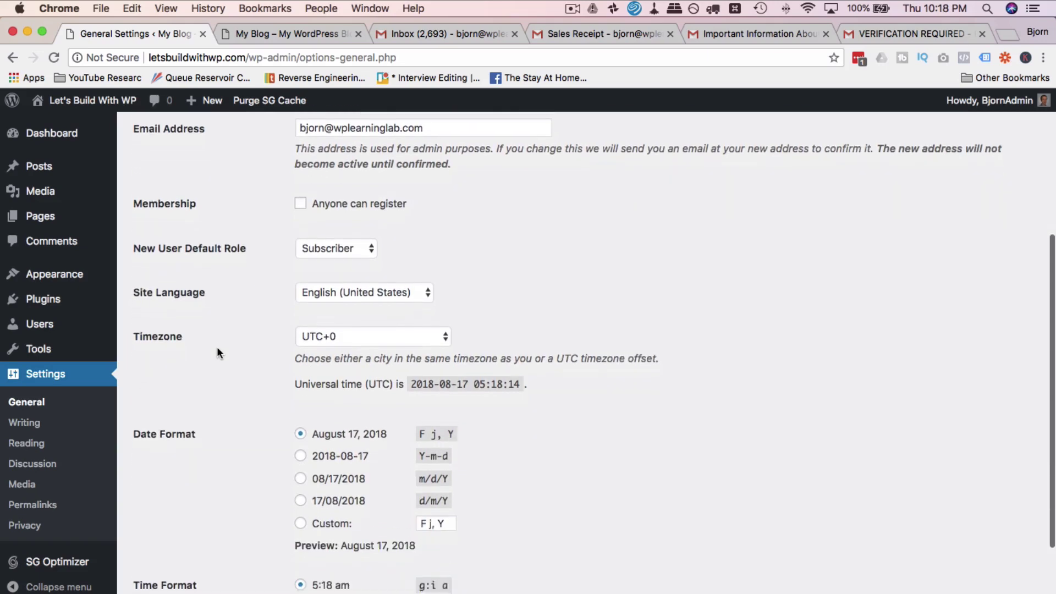
{"action": "scroll", "coordinate": [216, 352], "scroll_direction": "up", "scroll_amount": 2}
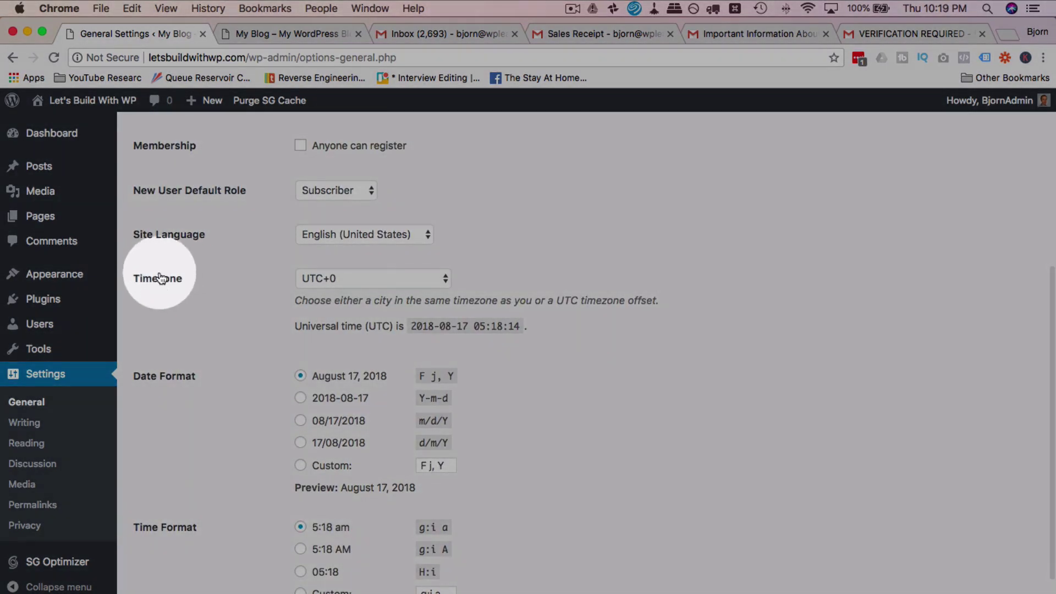
{"action": "left_click", "coordinate": [355, 279]}
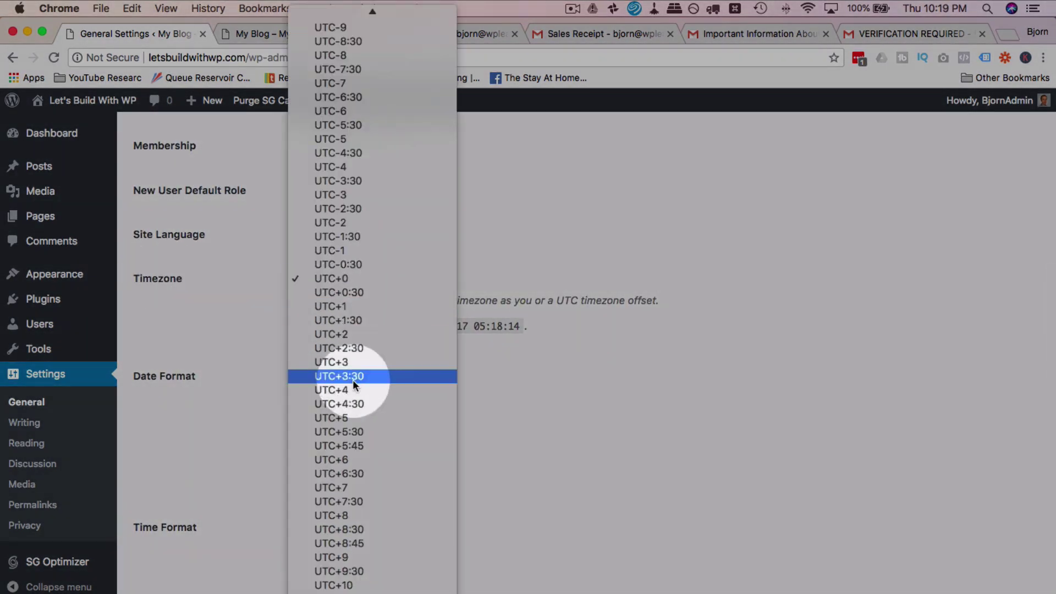
{"action": "left_click", "coordinate": [349, 55]}
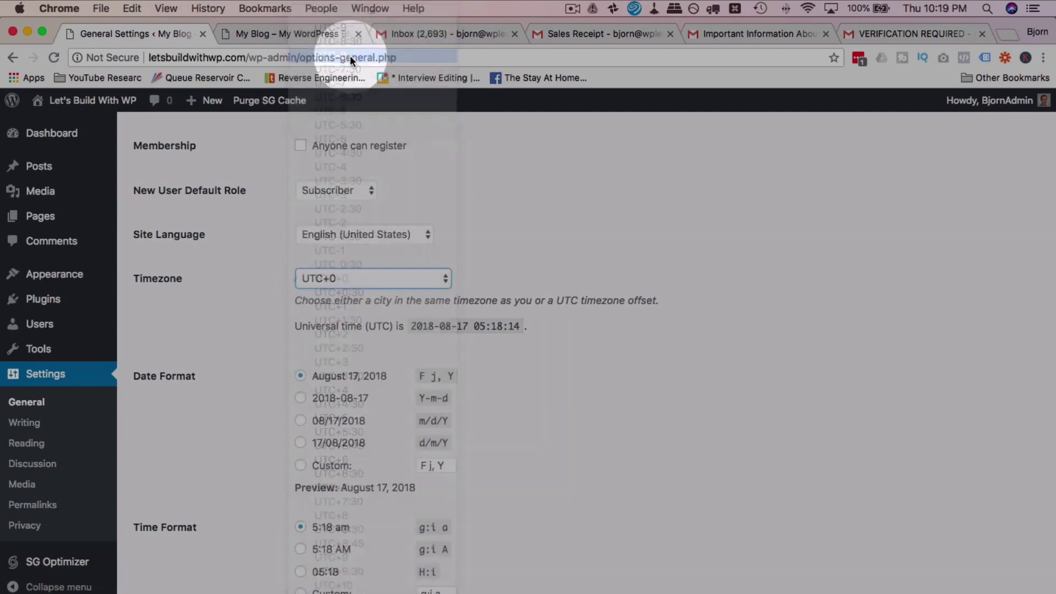
{"action": "left_click", "coordinate": [264, 245]}
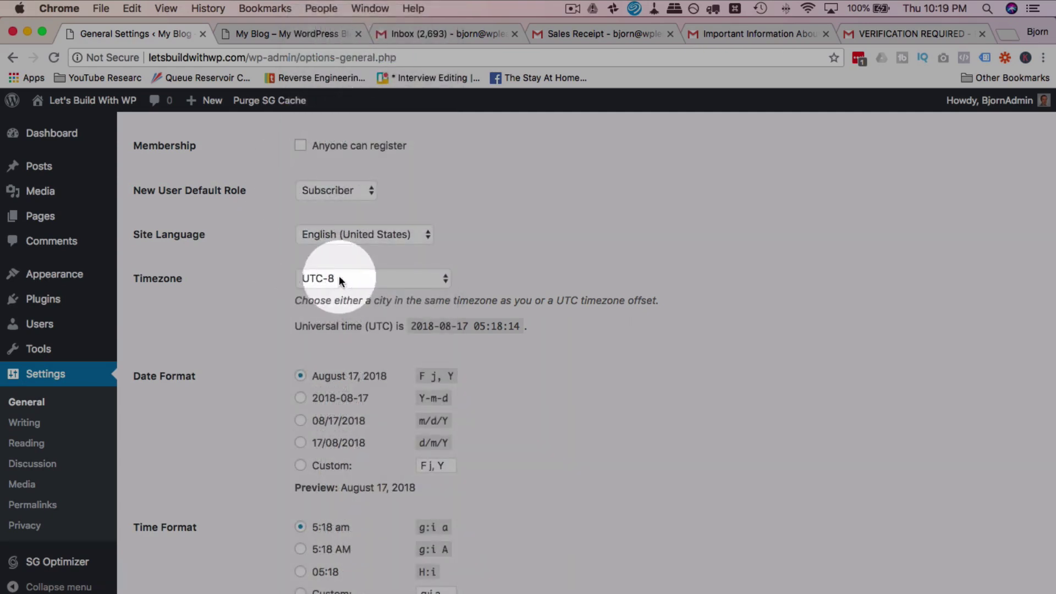
{"action": "left_click", "coordinate": [373, 282]}
{"action": "scroll", "coordinate": [352, 302], "scroll_direction": "up", "scroll_amount": 15}
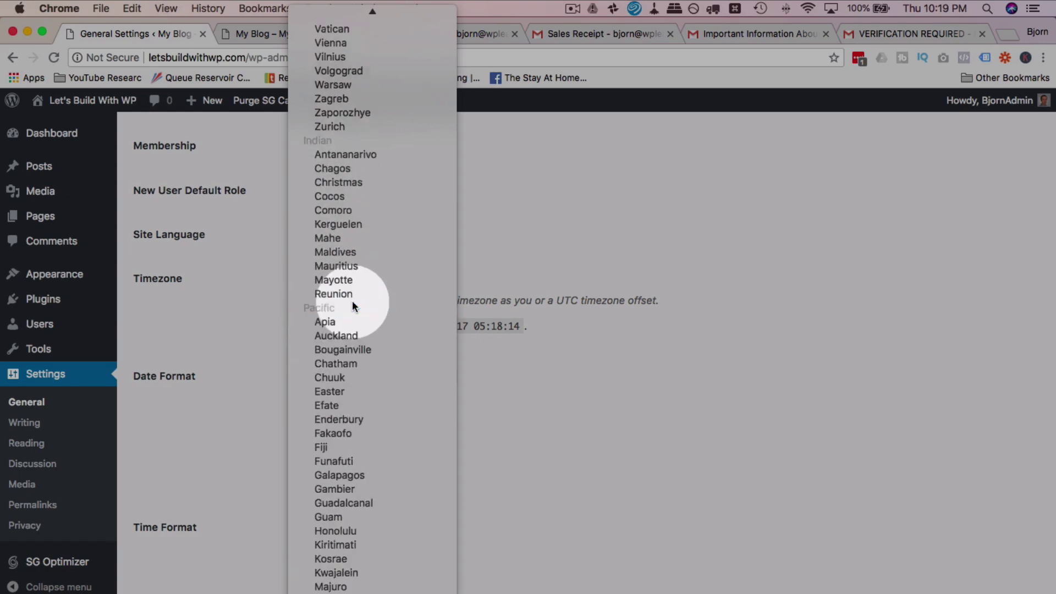
{"action": "scroll", "coordinate": [352, 301], "scroll_direction": "up", "scroll_amount": 20}
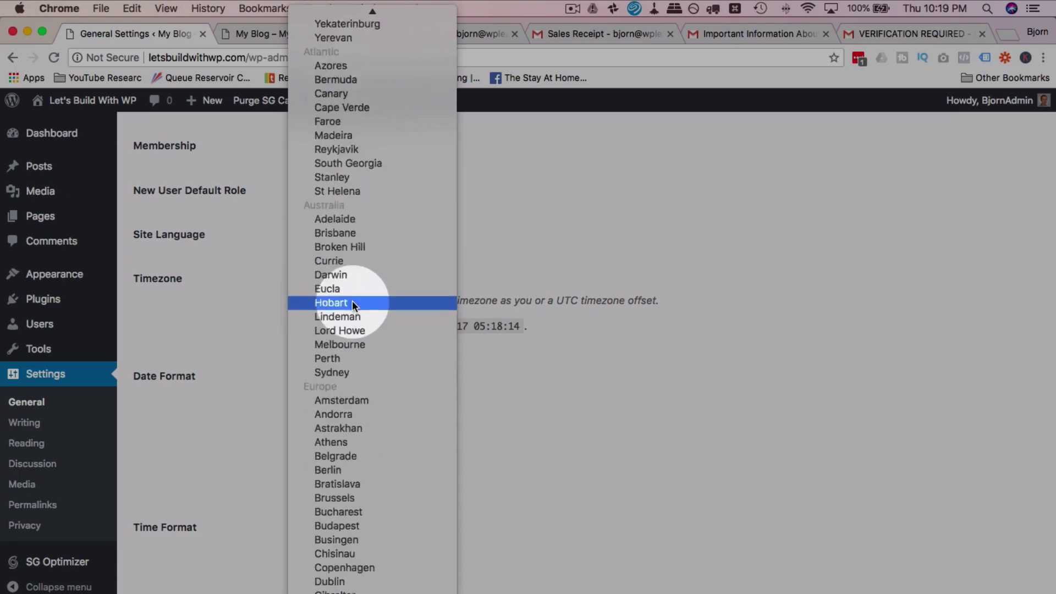
{"action": "scroll", "coordinate": [352, 302], "scroll_direction": "up", "scroll_amount": 20}
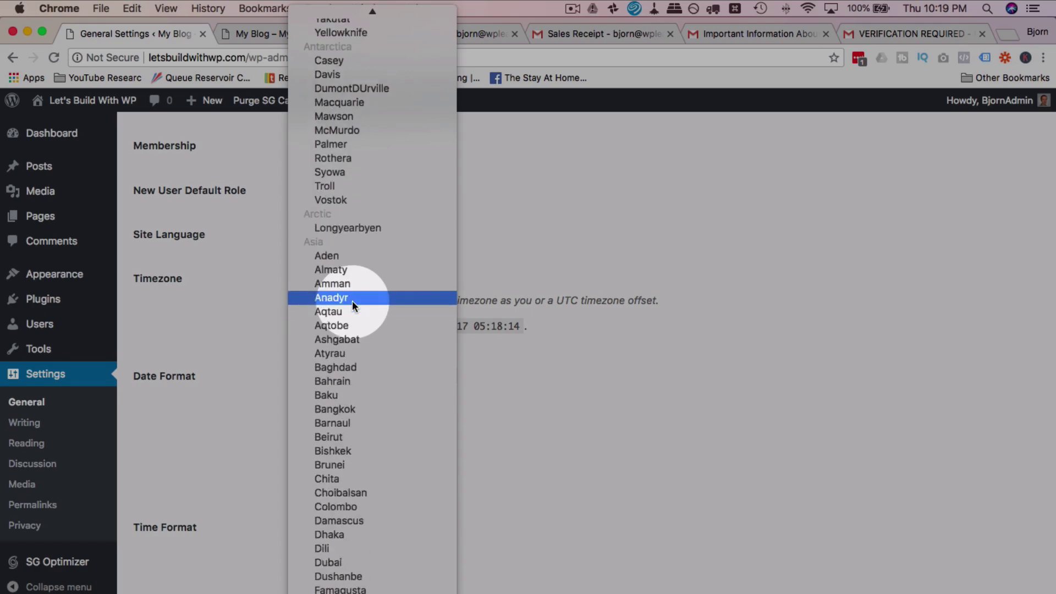
{"action": "scroll", "coordinate": [352, 301], "scroll_direction": "up", "scroll_amount": 20}
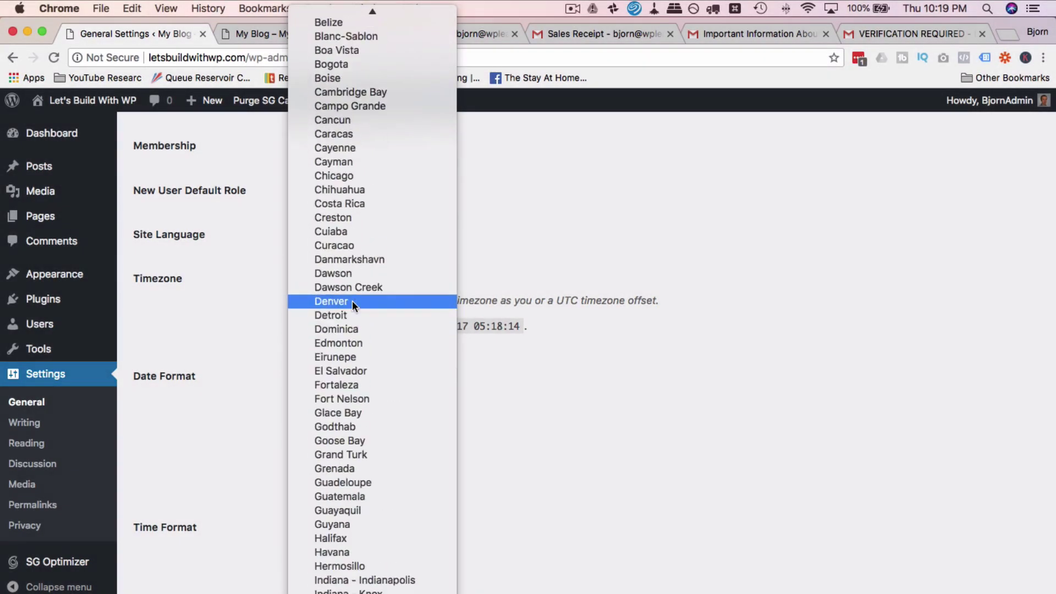
{"action": "scroll", "coordinate": [352, 302], "scroll_direction": "up", "scroll_amount": 20}
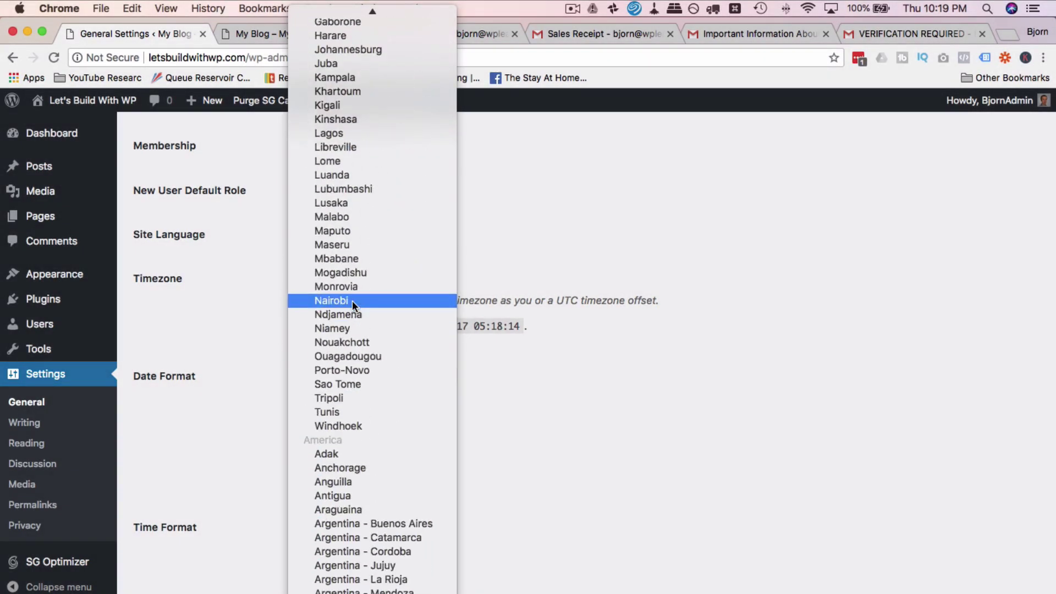
{"action": "scroll", "coordinate": [352, 301], "scroll_direction": "down", "scroll_amount": 20}
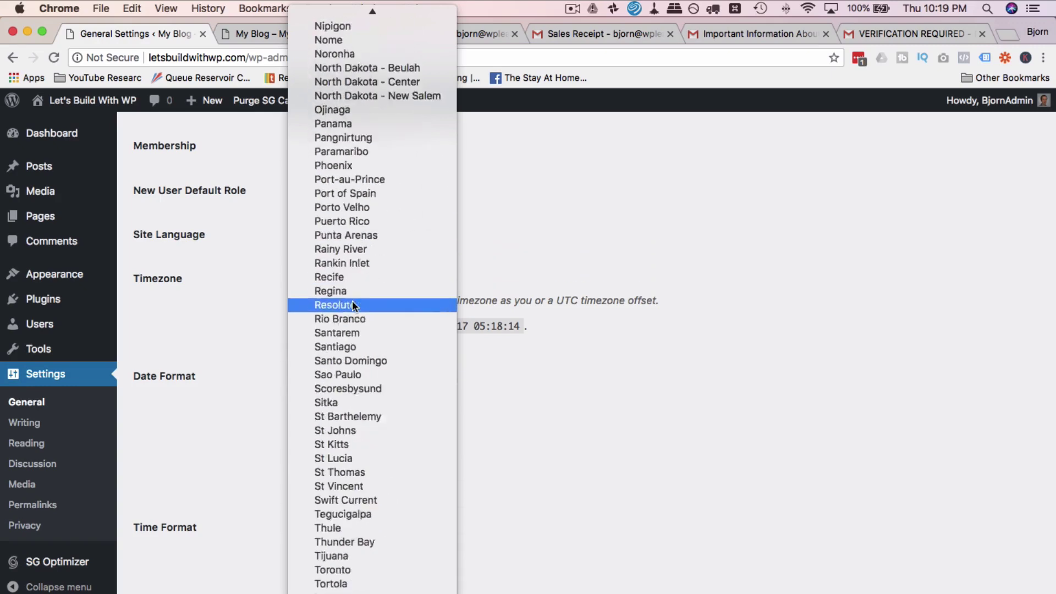
{"action": "scroll", "coordinate": [352, 301], "scroll_direction": "down", "scroll_amount": 11}
{"action": "scroll", "coordinate": [352, 302], "scroll_direction": "up", "scroll_amount": 3}
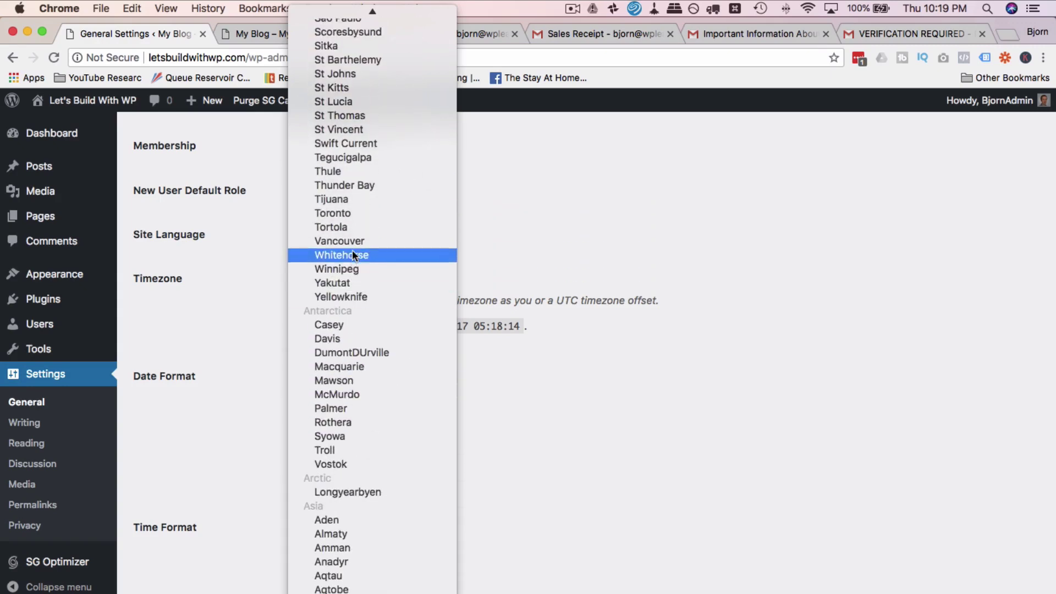
{"action": "left_click", "coordinate": [350, 242]}
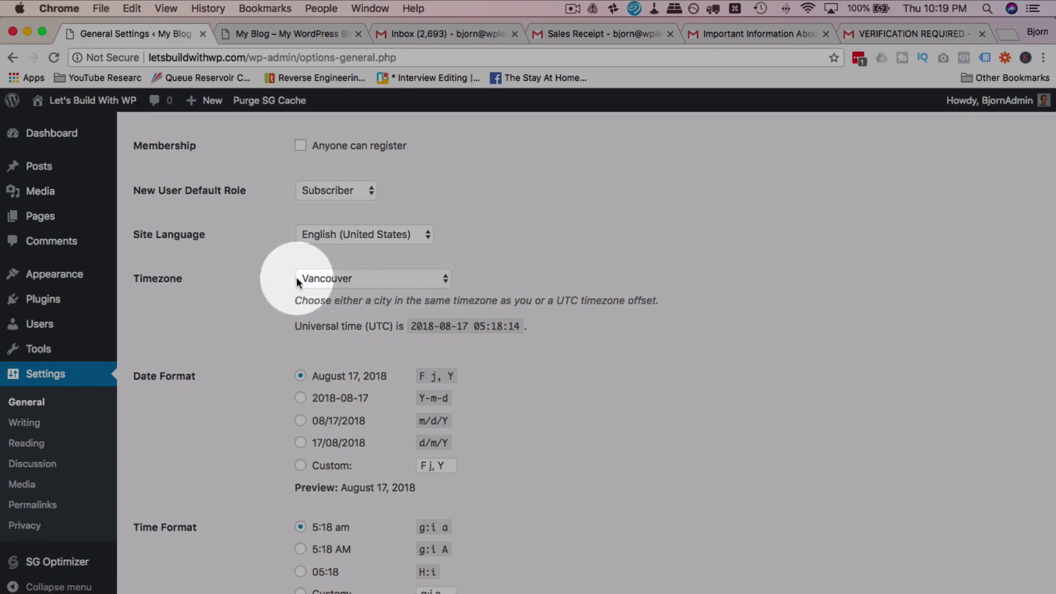
Step: Keep Monday as the week's first day and save the general settings
{"action": "scroll", "coordinate": [255, 355], "scroll_direction": "down", "scroll_amount": 5}
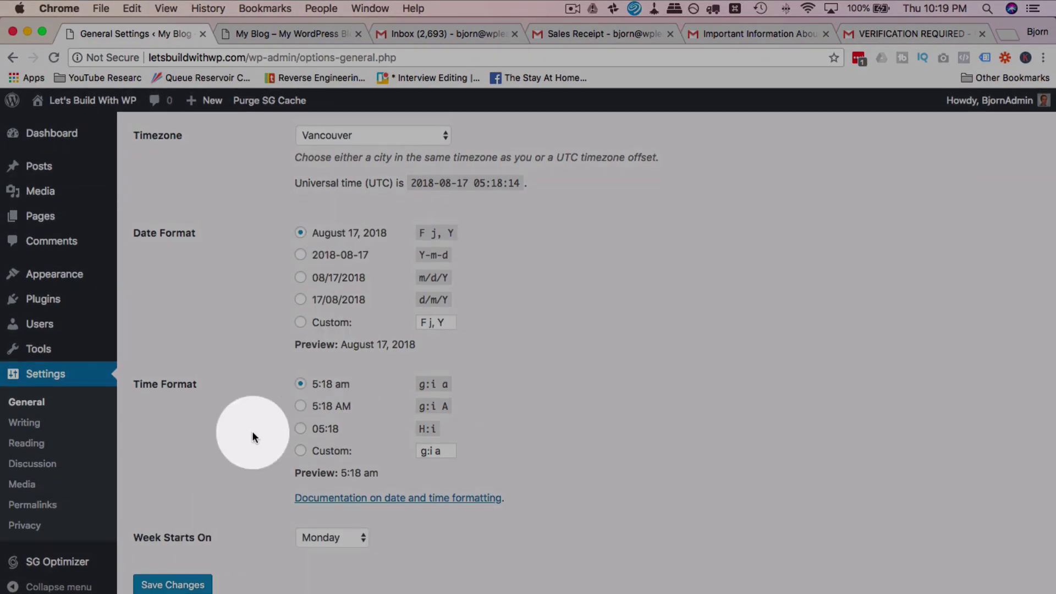
{"action": "scroll", "coordinate": [225, 509], "scroll_direction": "up", "scroll_amount": 1}
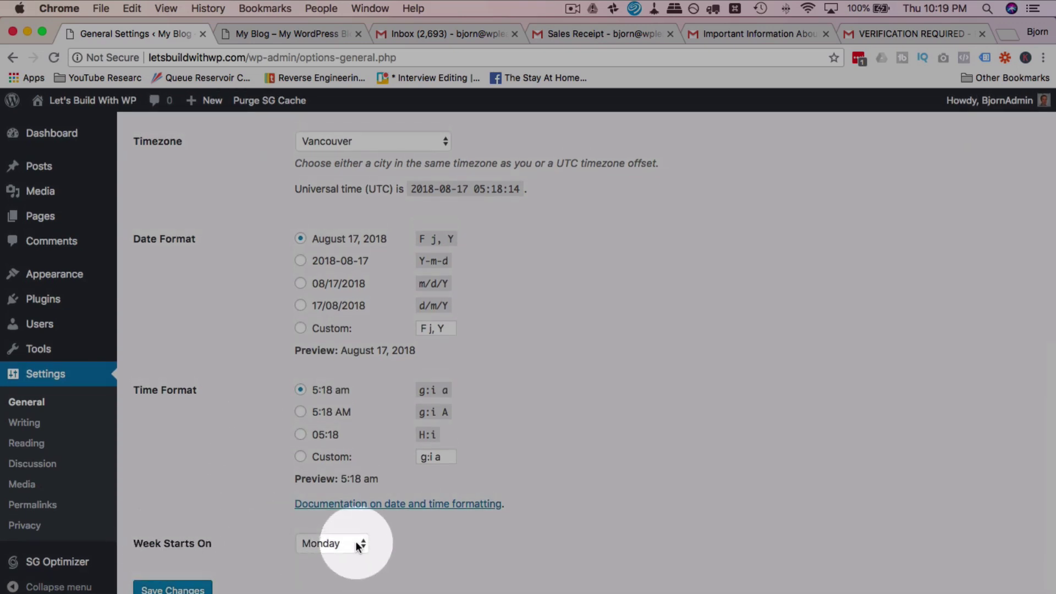
{"action": "left_click", "coordinate": [358, 545]}
{"action": "left_click", "coordinate": [333, 544]}
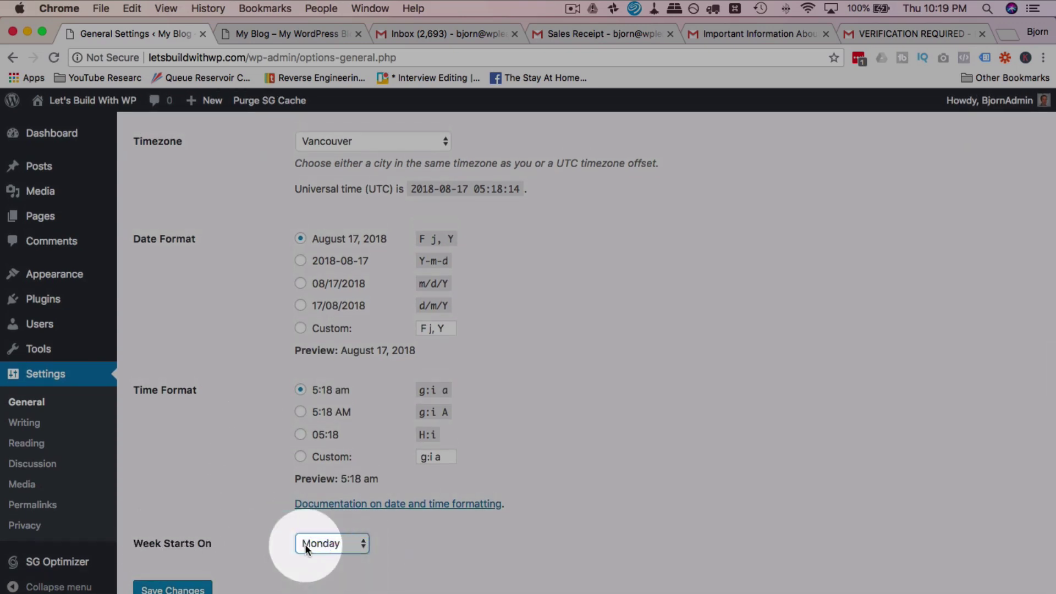
{"action": "left_click", "coordinate": [363, 575]}
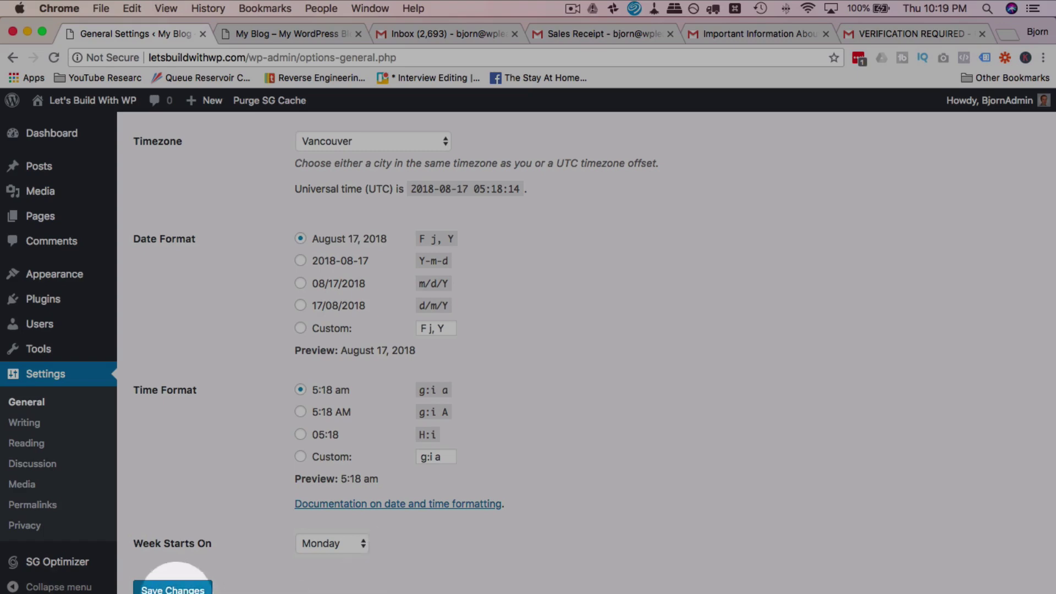
{"action": "left_click", "coordinate": [172, 588]}
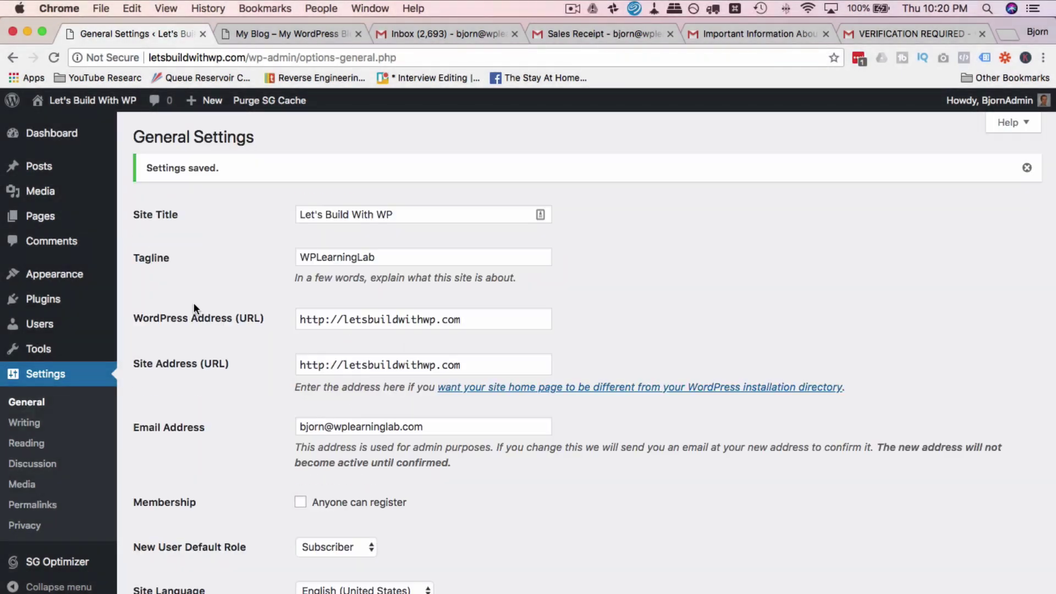
Step: View the Users list with its single Administrator, then open a new blank Chrome tab
{"action": "left_click", "coordinate": [40, 325]}
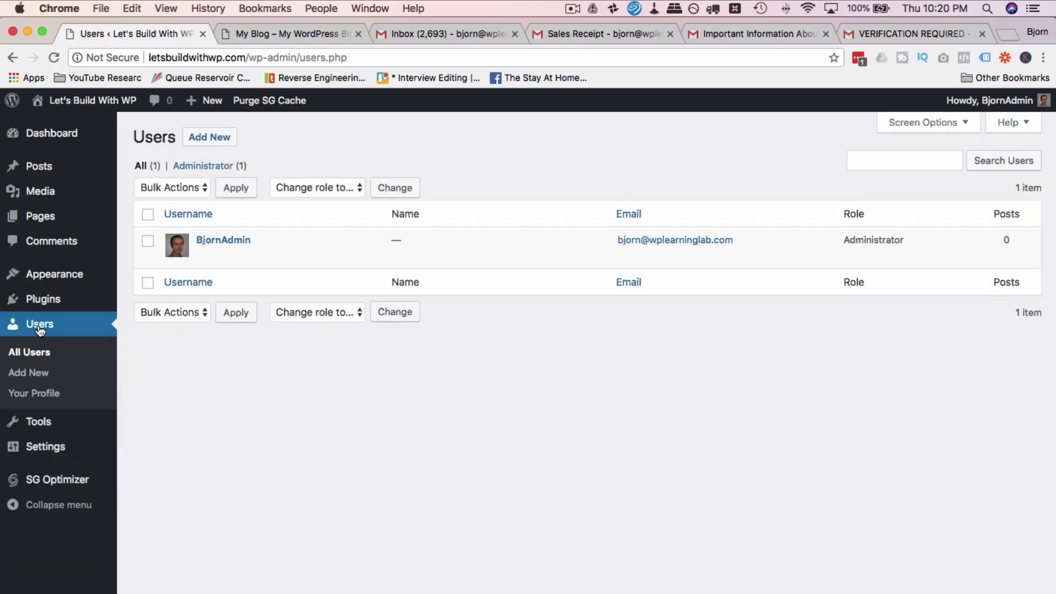
{"action": "mouse_move", "coordinate": [205, 260]}
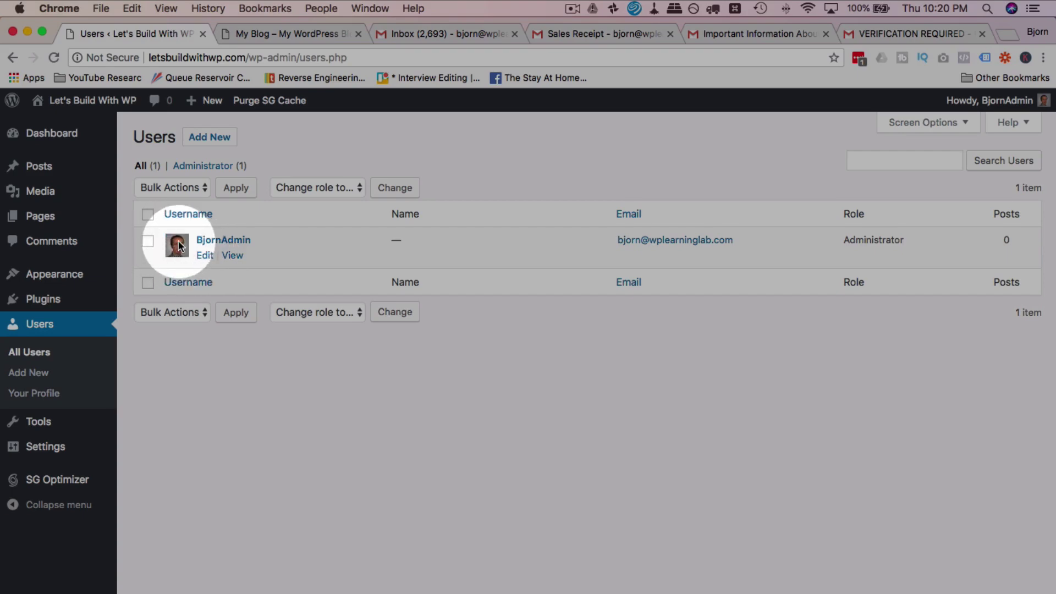
{"action": "key", "text": "super+t"}
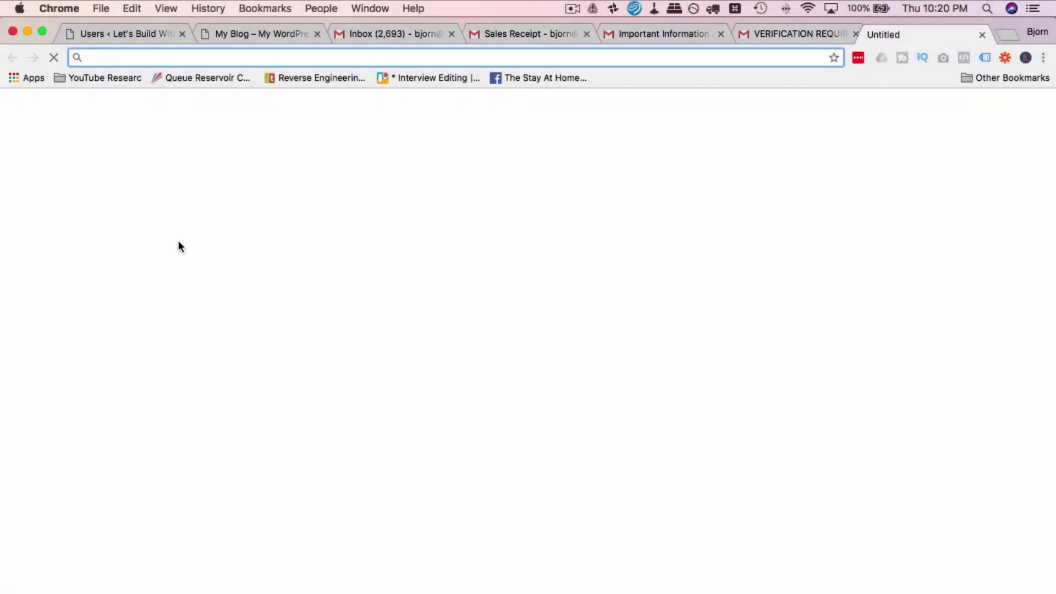
Step: Load gravatar.com in the new tab, then switch back to the WordPress Users tab
{"action": "type", "text": "gravatar.com"}
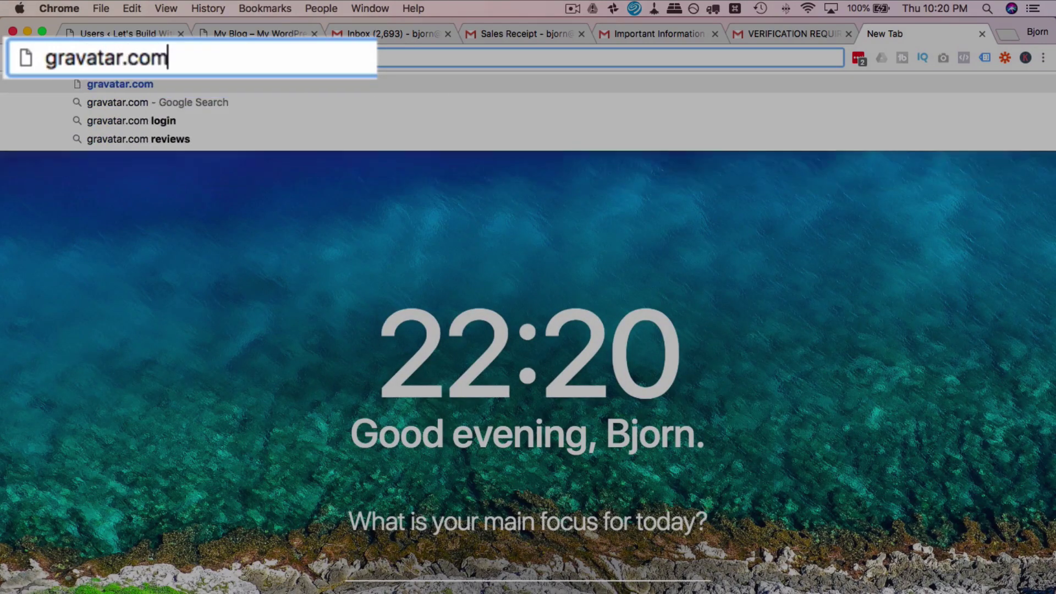
{"action": "key", "text": "Return"}
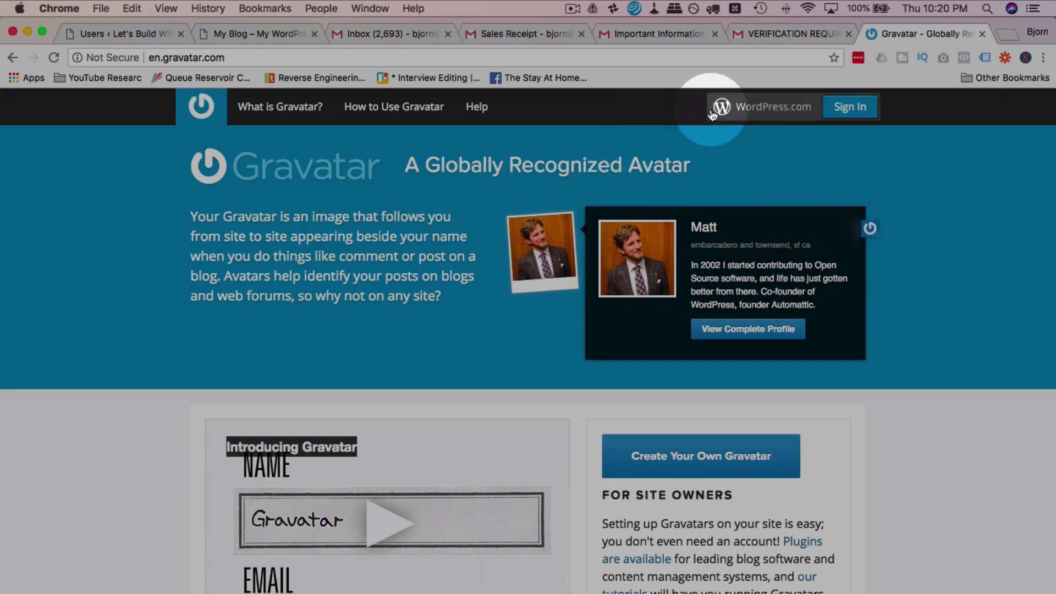
{"action": "left_click", "coordinate": [146, 38]}
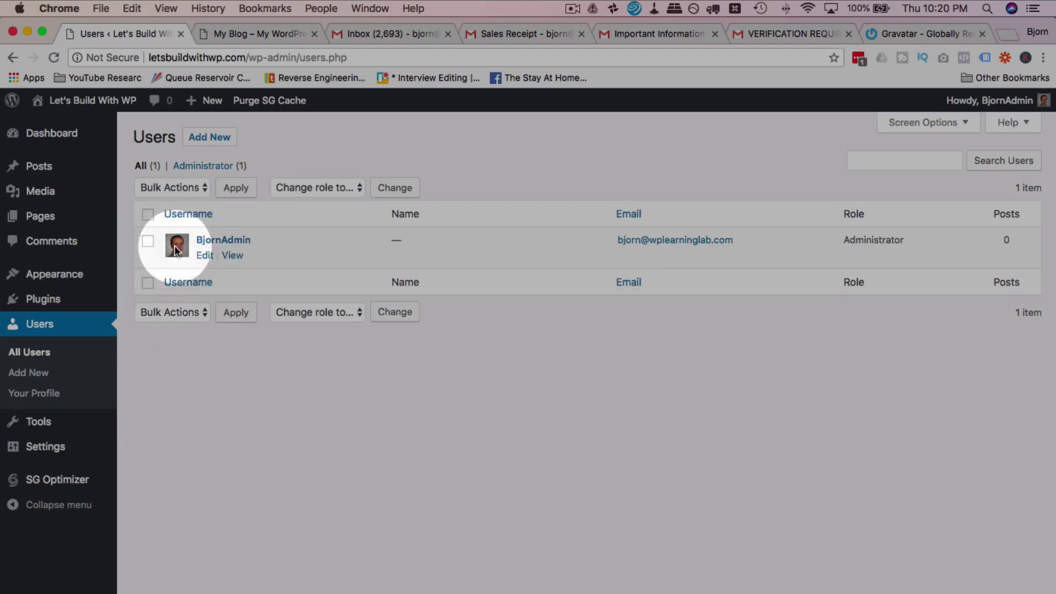
Step: Open the administrator's user profile for editing
{"action": "left_click", "coordinate": [205, 257]}
{"action": "scroll", "coordinate": [205, 261], "scroll_direction": "down", "scroll_amount": 5}
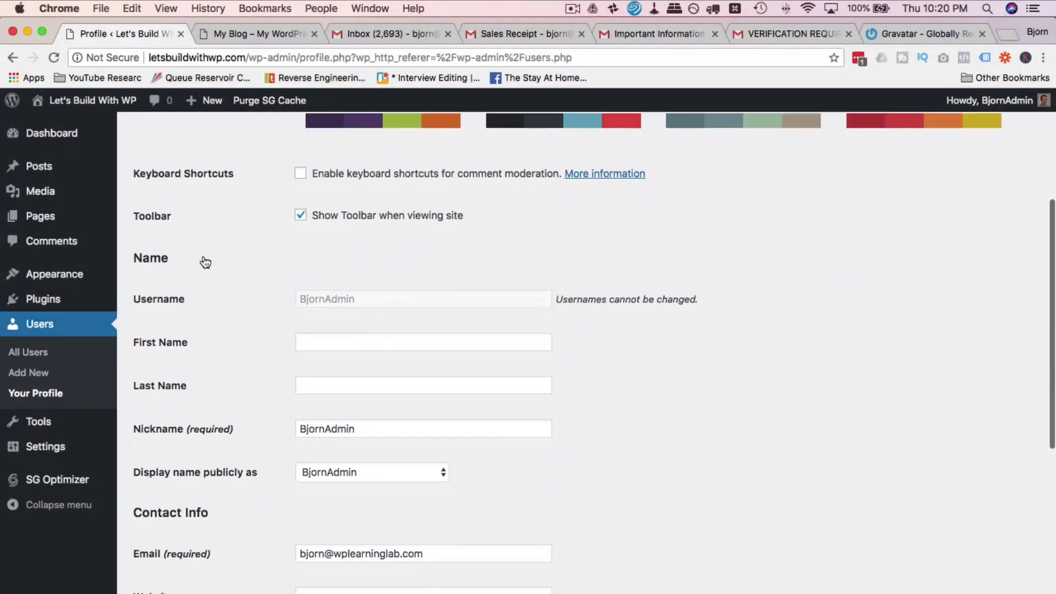
{"action": "scroll", "coordinate": [204, 262], "scroll_direction": "down", "scroll_amount": 7}
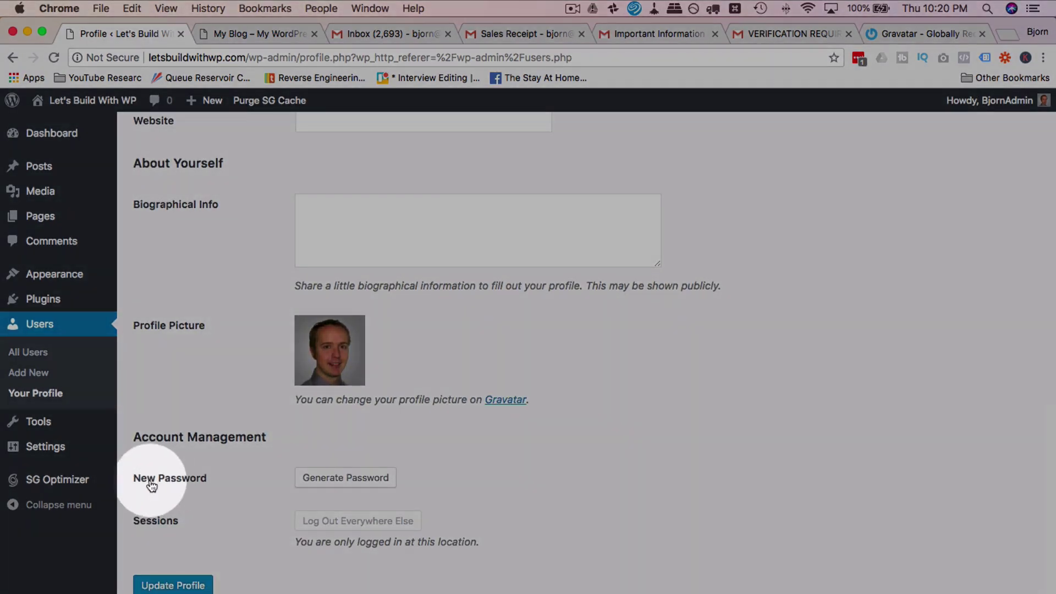
Step: Generate a password, replace it with a weak one, confirm weak use, then cancel the change
{"action": "left_click", "coordinate": [330, 478]}
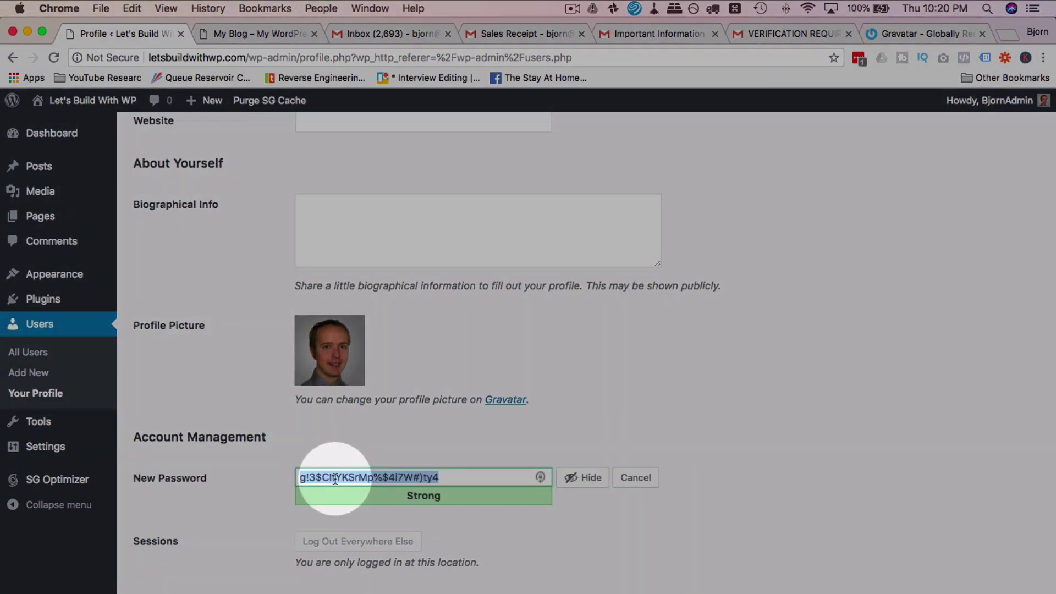
{"action": "left_click", "coordinate": [471, 477]}
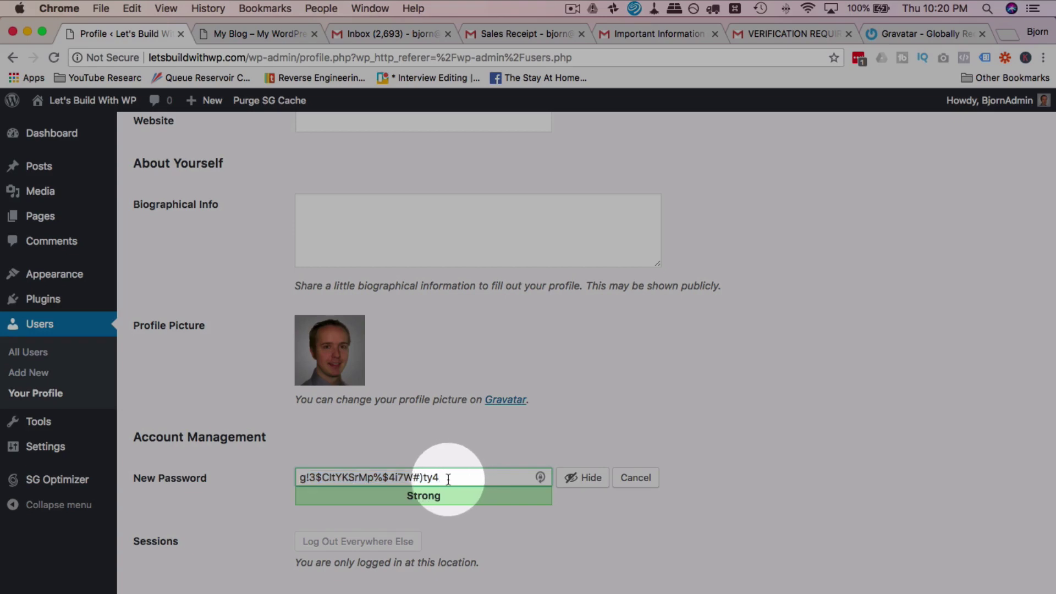
{"action": "left_click_drag", "start_coordinate": [472, 478], "coordinate": [286, 477]}
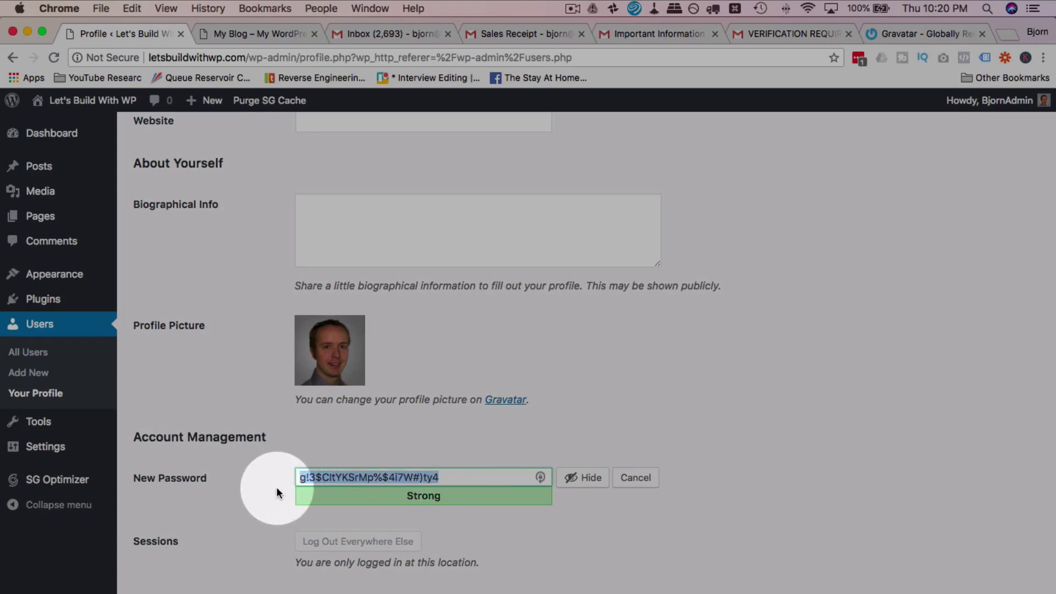
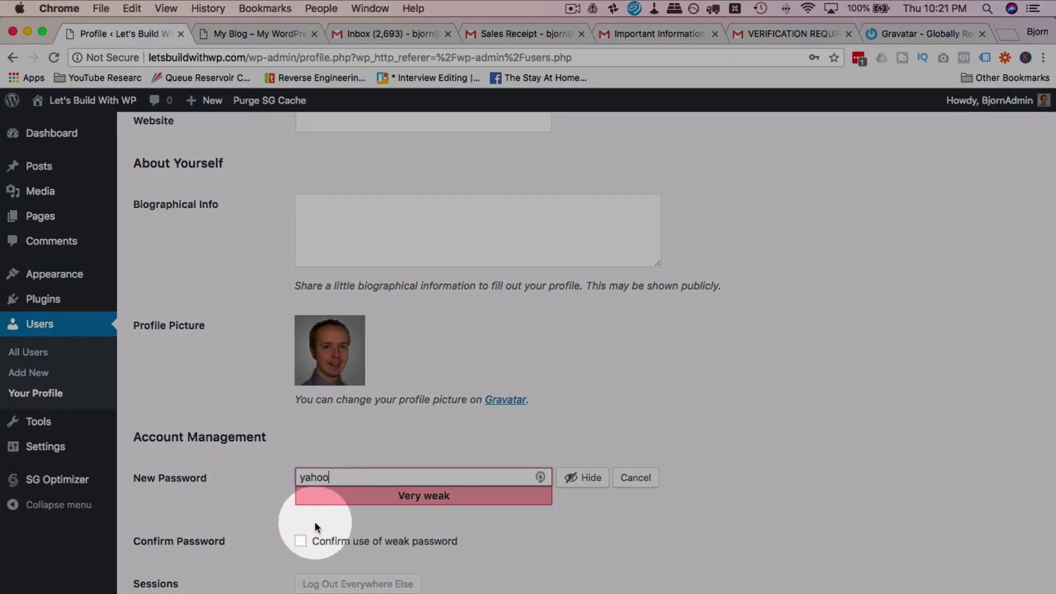
{"action": "left_click", "coordinate": [301, 541]}
{"action": "scroll", "coordinate": [271, 517], "scroll_direction": "down", "scroll_amount": 2}
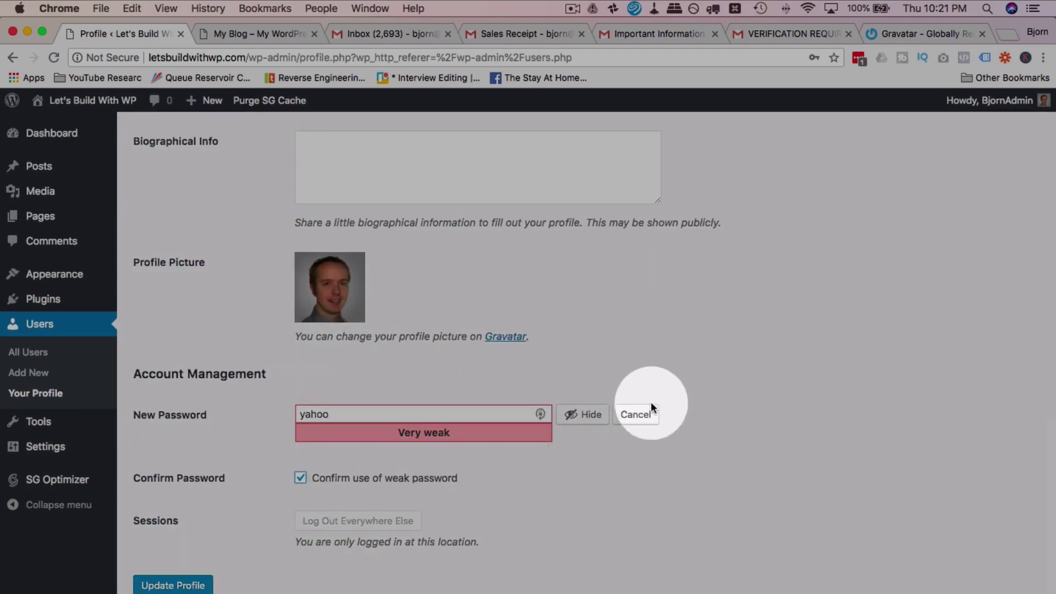
{"action": "left_click", "coordinate": [638, 413]}
{"action": "scroll", "coordinate": [305, 424], "scroll_direction": "up", "scroll_amount": 10}
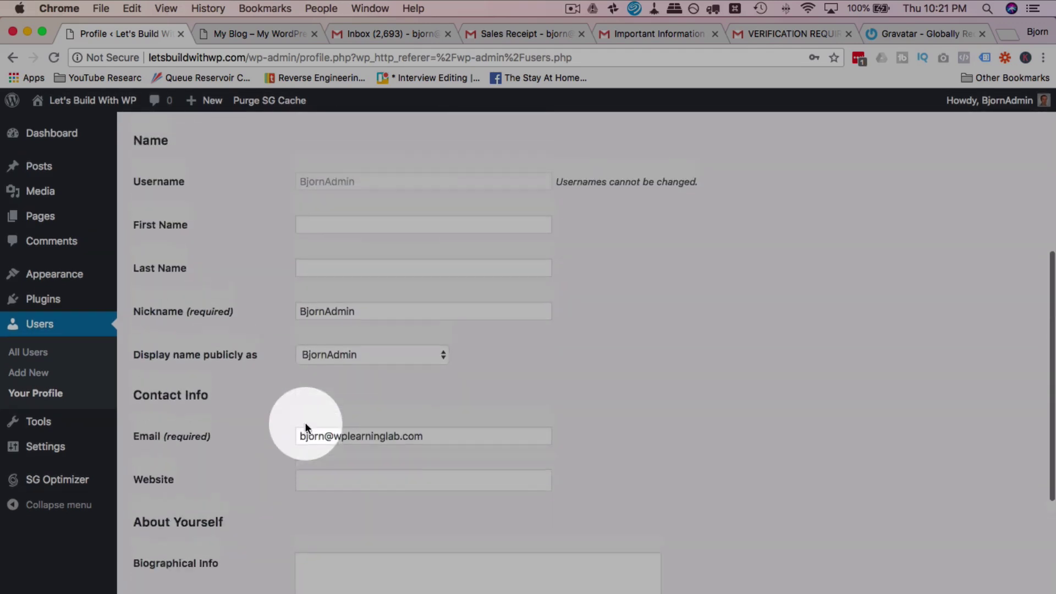
Step: Enter the administrator's first and last name, leaving the nickname unchanged
{"action": "scroll", "coordinate": [305, 422], "scroll_direction": "down", "scroll_amount": 2}
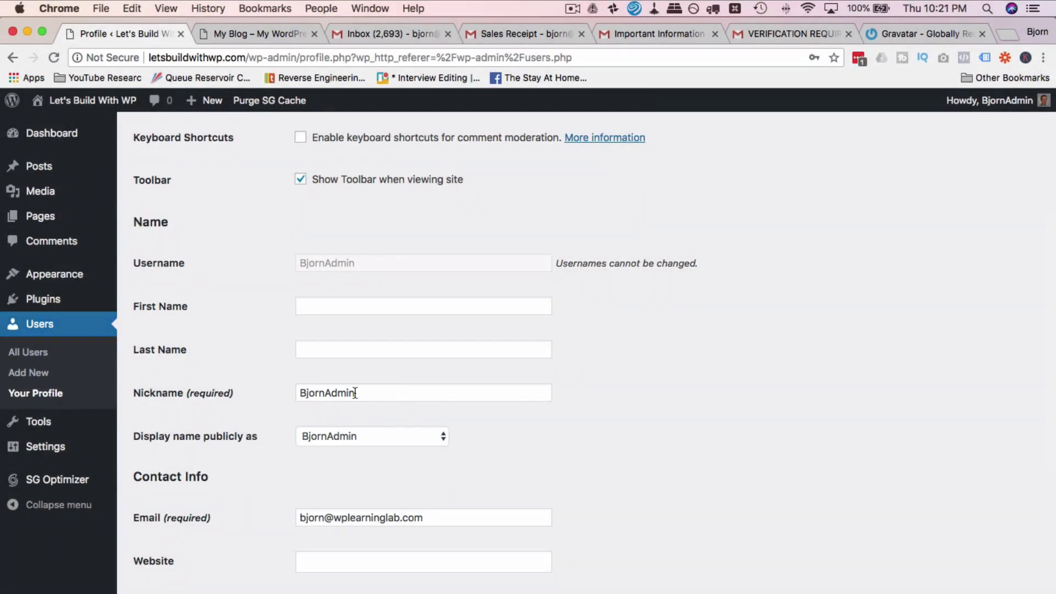
{"action": "left_click_drag", "start_coordinate": [355, 393], "coordinate": [326, 393]}
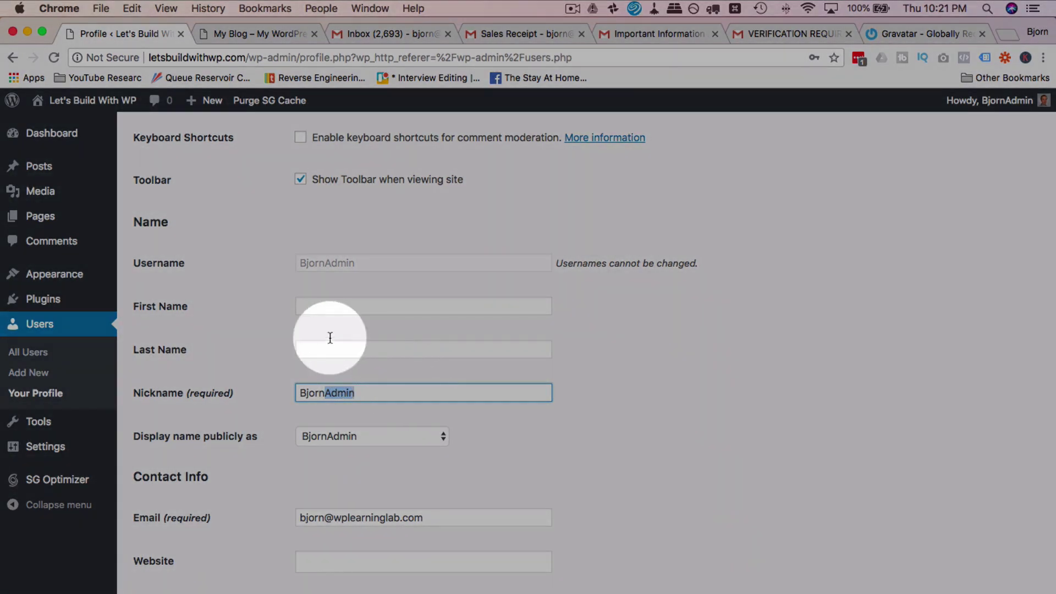
{"action": "left_click", "coordinate": [324, 301]}
{"action": "type", "text": "Bjorn"}
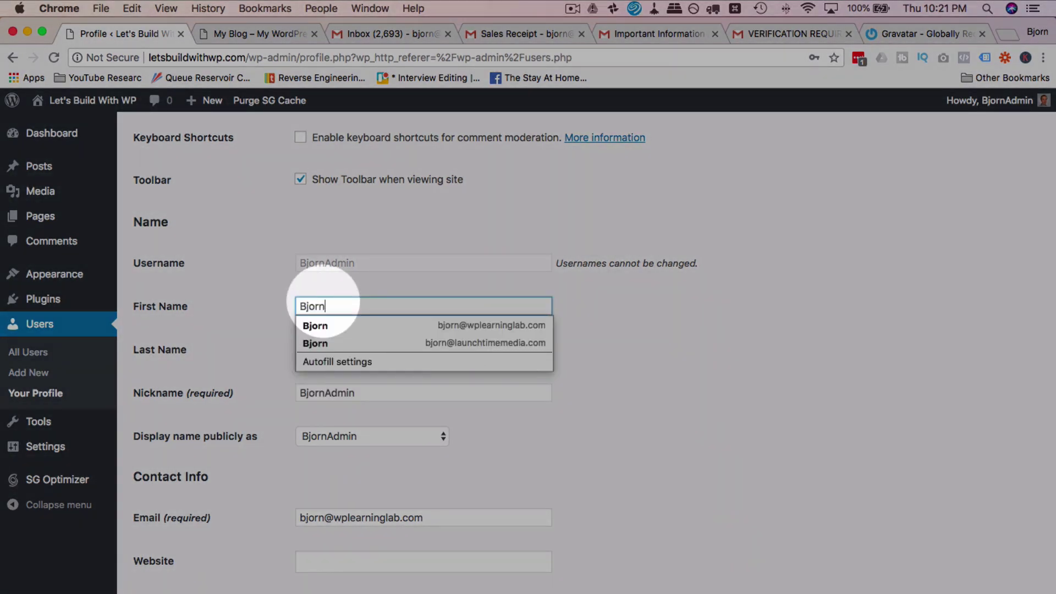
{"action": "key", "text": "Tab"}
{"action": "type", "text": "Allpa"}
{"action": "key", "text": "Tab"}
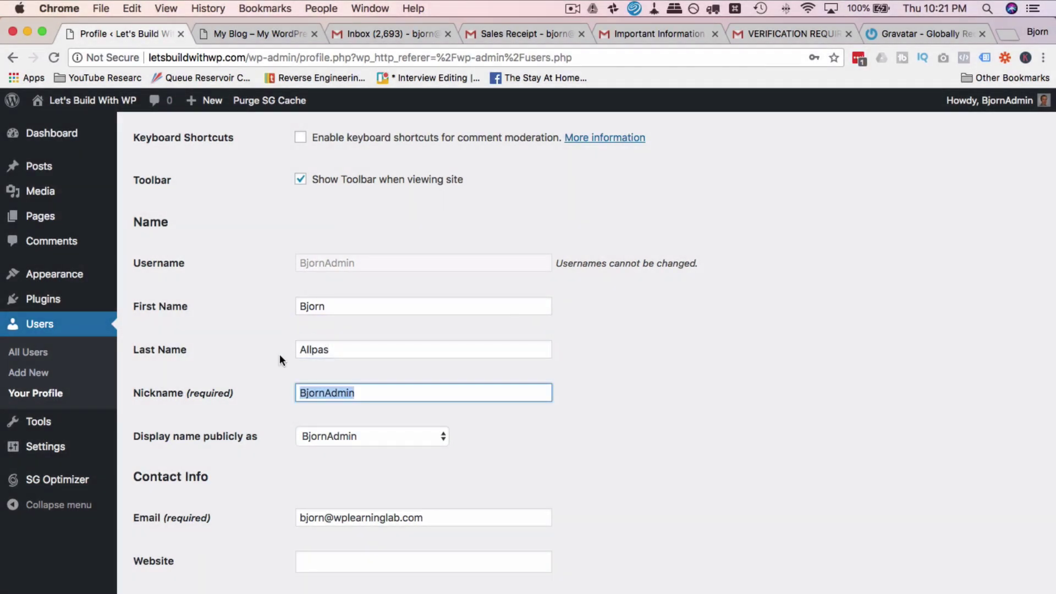
{"action": "left_click", "coordinate": [273, 385]}
Step: Display the full first and last name publicly and save the profile
{"action": "scroll", "coordinate": [275, 385], "scroll_direction": "down", "scroll_amount": 3}
{"action": "left_click", "coordinate": [354, 369]}
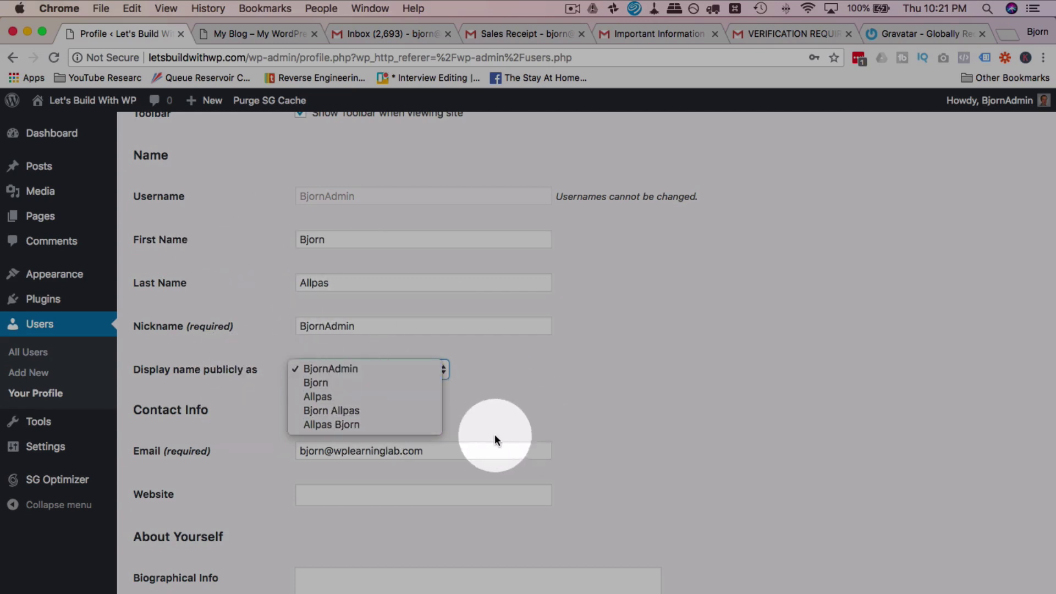
{"action": "left_click", "coordinate": [348, 410]}
{"action": "scroll", "coordinate": [284, 412], "scroll_direction": "down", "scroll_amount": 10}
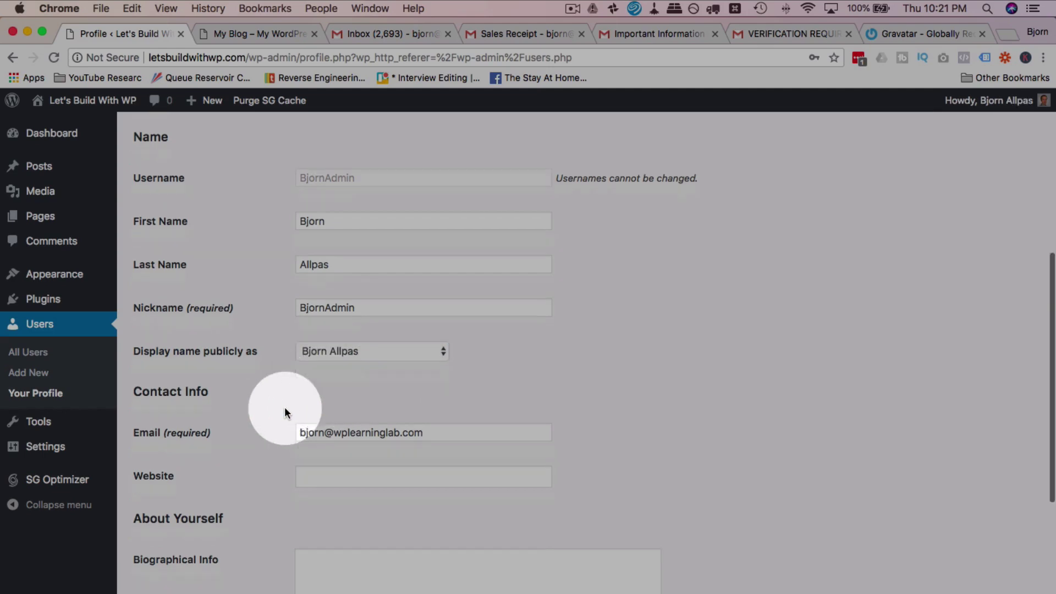
{"action": "left_click", "coordinate": [160, 583]}
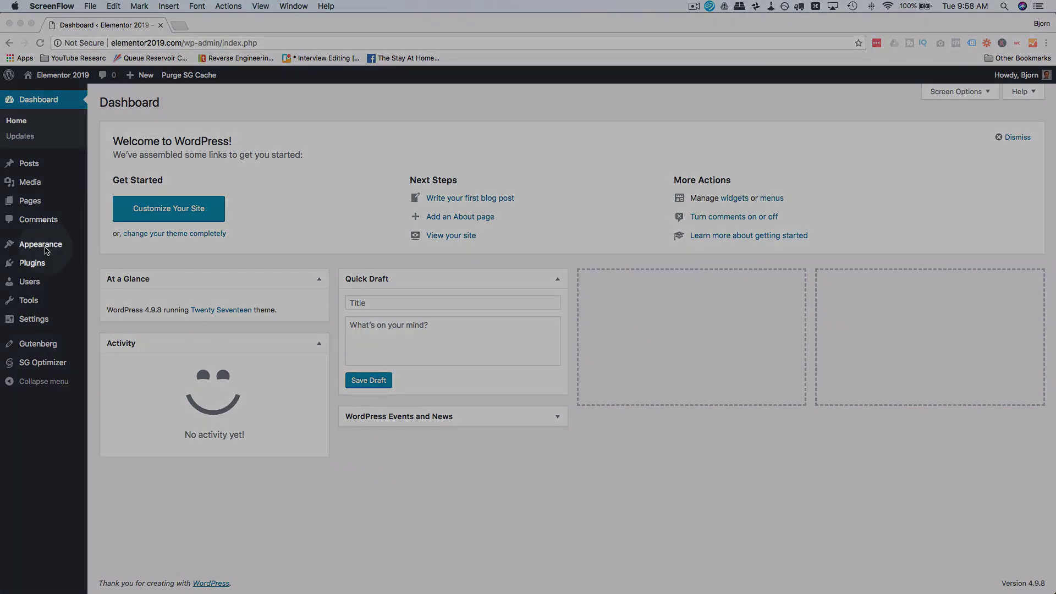
Step: Search the theme directory for 'oceanwp', then install and activate the OceanWP theme
{"action": "left_click", "coordinate": [45, 247]}
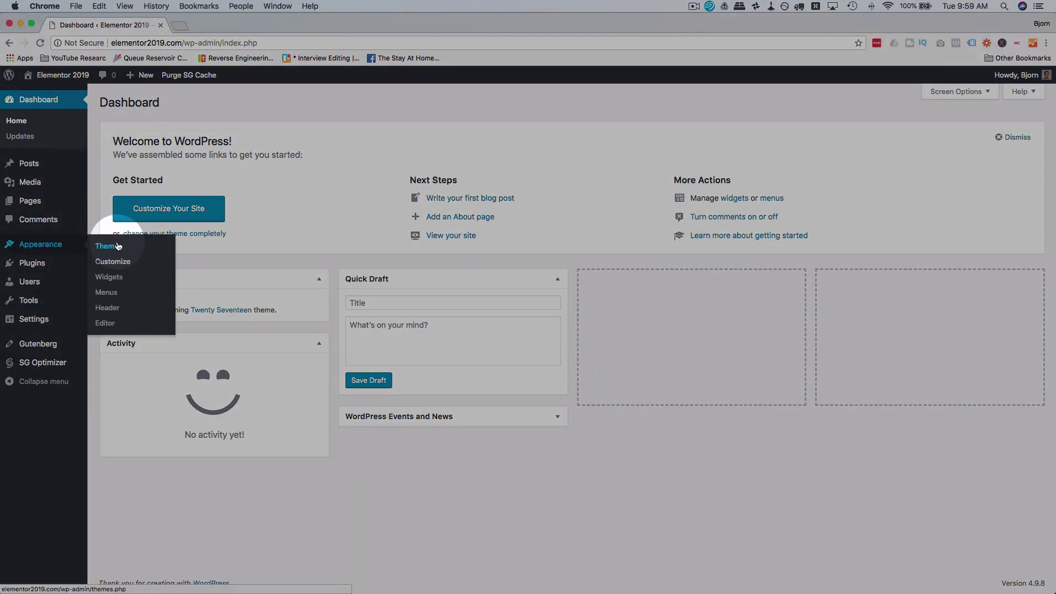
{"action": "left_click", "coordinate": [117, 246]}
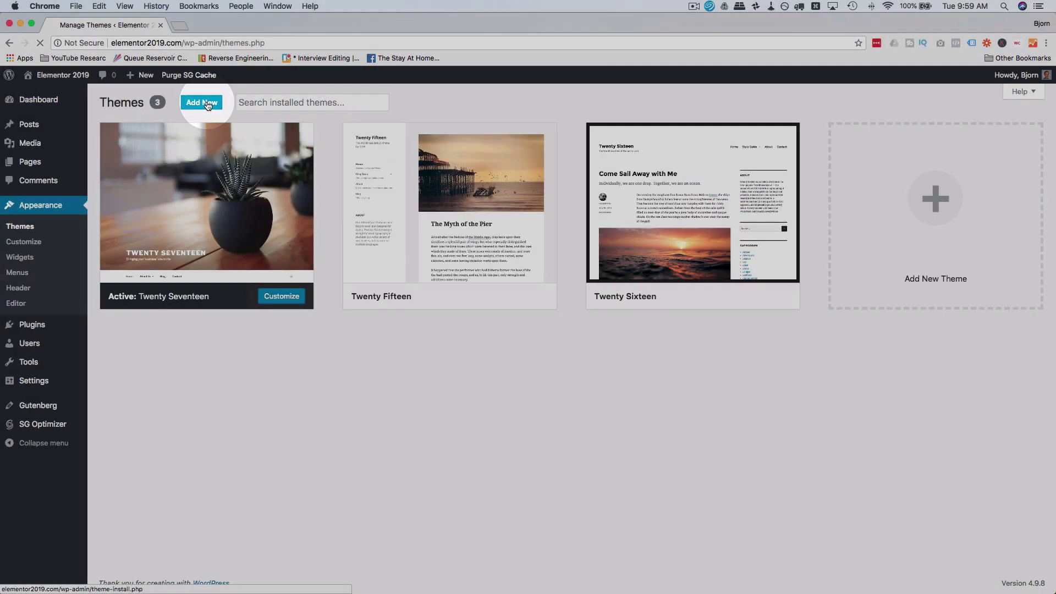
{"action": "left_click", "coordinate": [207, 105]}
{"action": "left_click", "coordinate": [785, 129]}
{"action": "type", "text": "oceanwp"}
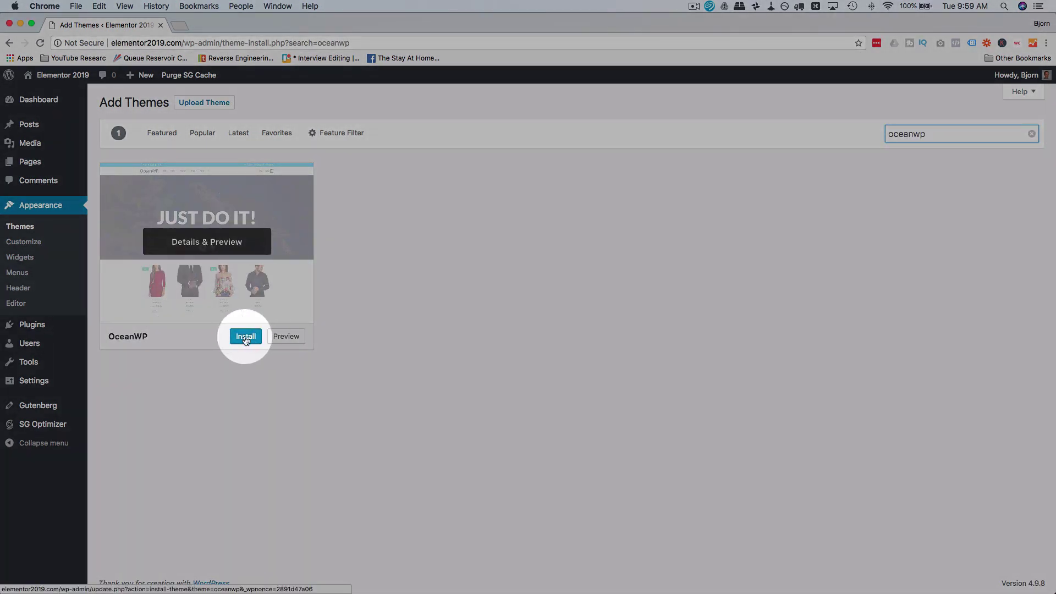
{"action": "left_click", "coordinate": [247, 338]}
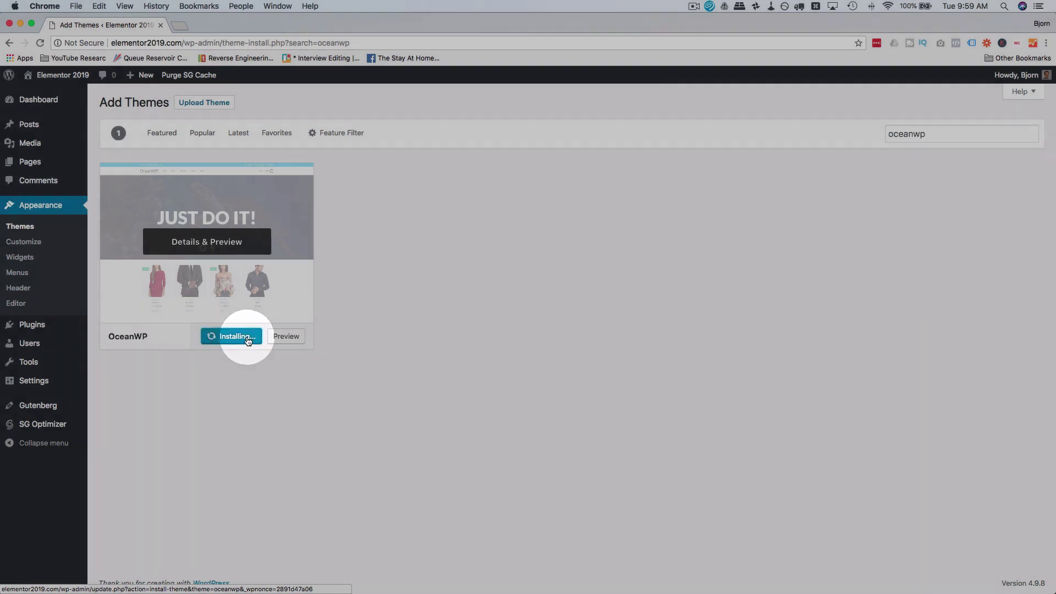
{"action": "left_click", "coordinate": [233, 339]}
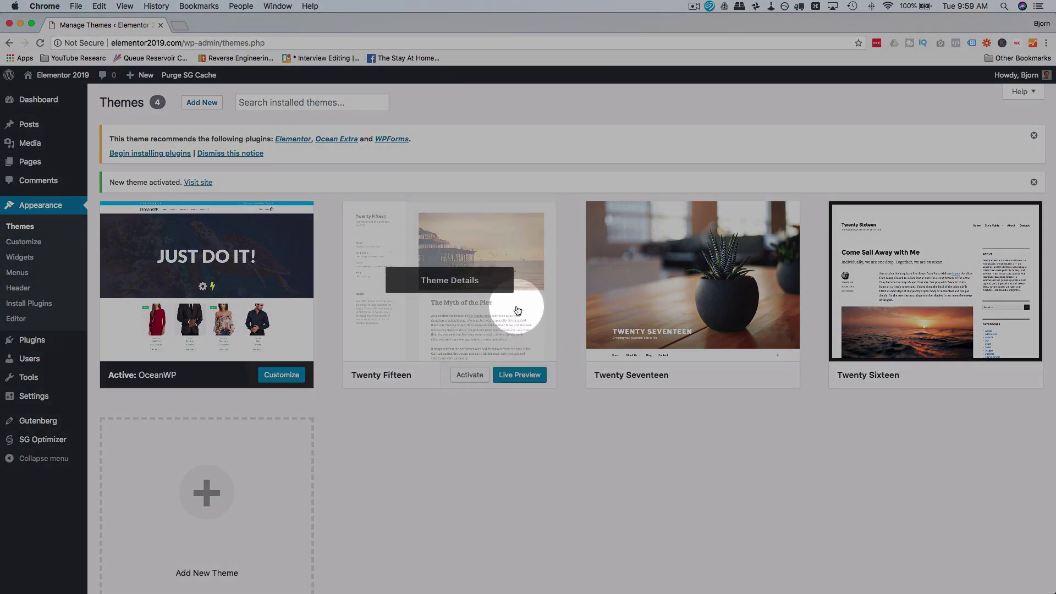
Step: Delete the Twenty Fifteen, Twenty Seventeen and Twenty Sixteen themes, confirming each deletion
{"action": "left_click", "coordinate": [444, 308]}
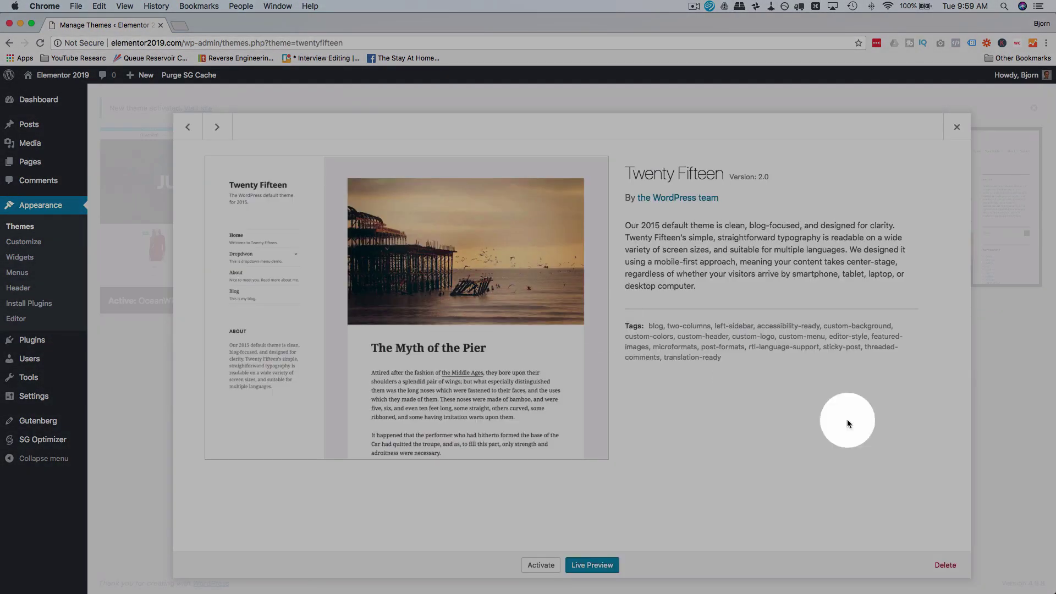
{"action": "left_click", "coordinate": [947, 562]}
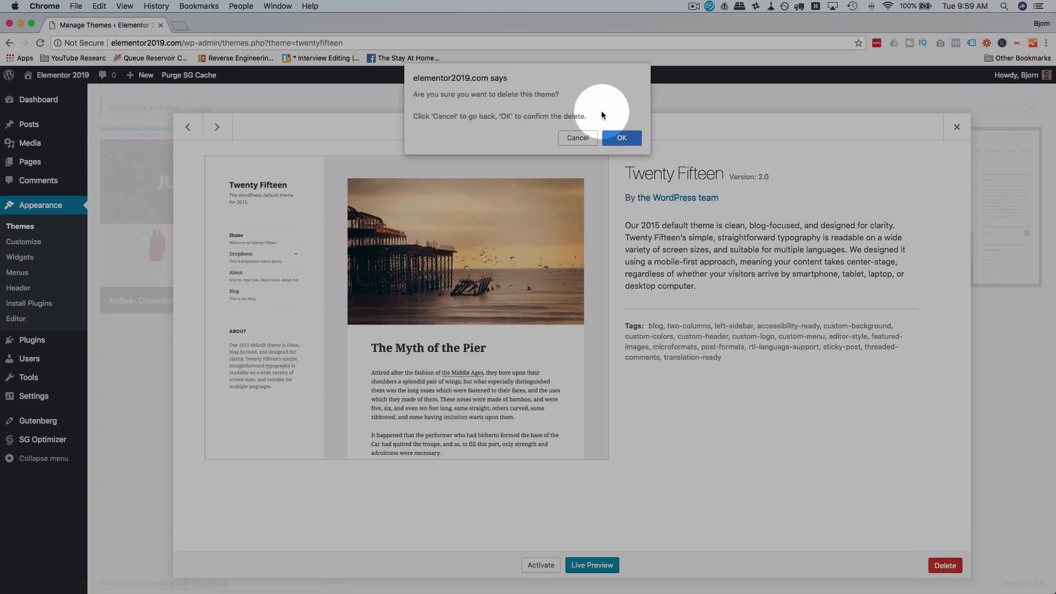
{"action": "left_click", "coordinate": [610, 133]}
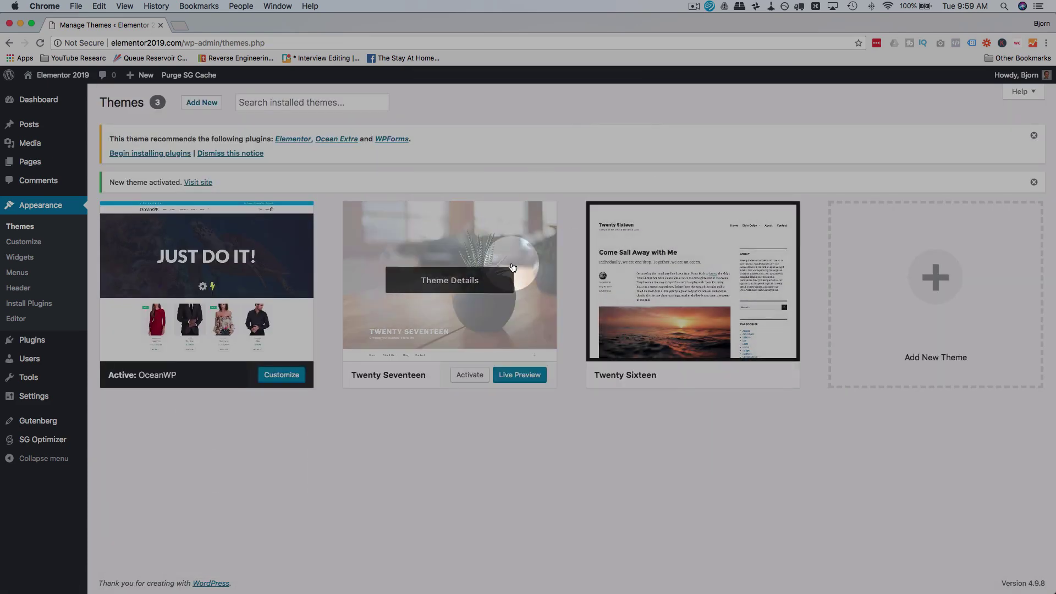
{"action": "left_click", "coordinate": [478, 279]}
{"action": "left_click", "coordinate": [945, 565]}
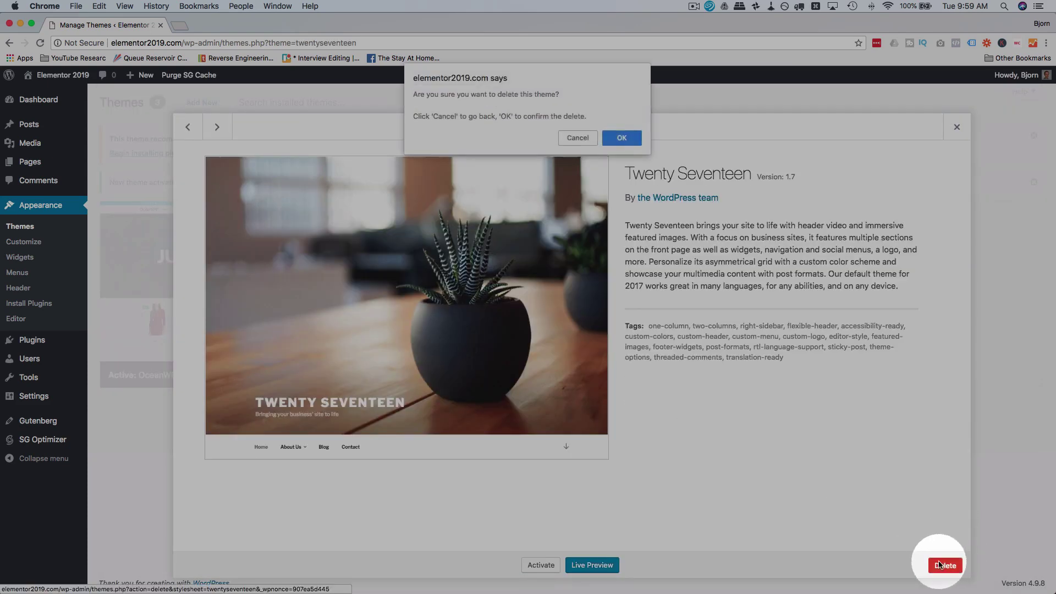
{"action": "left_click", "coordinate": [615, 139]}
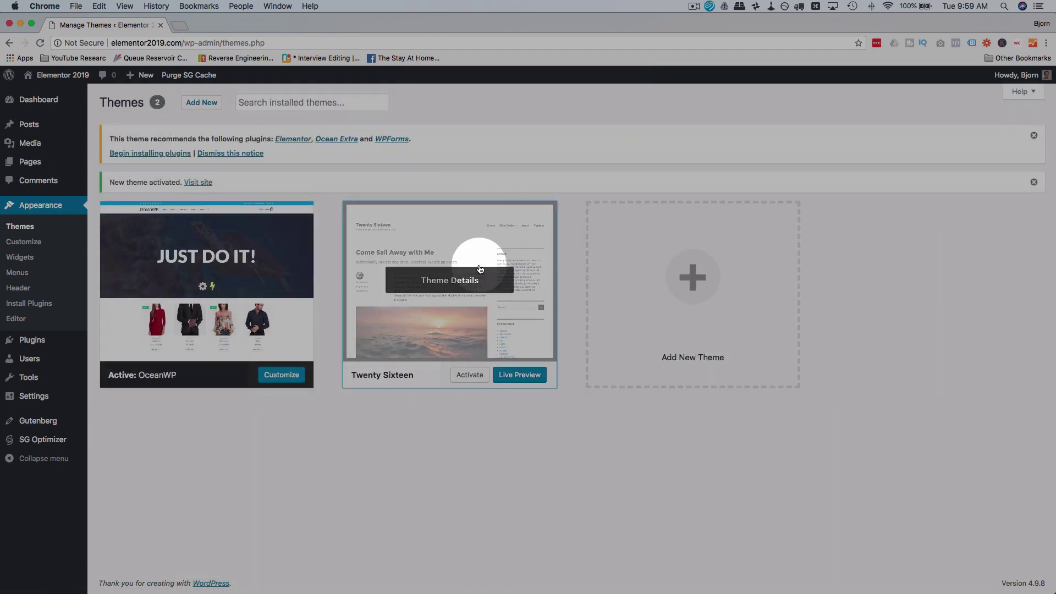
{"action": "left_click", "coordinate": [481, 277]}
{"action": "left_click", "coordinate": [945, 565]}
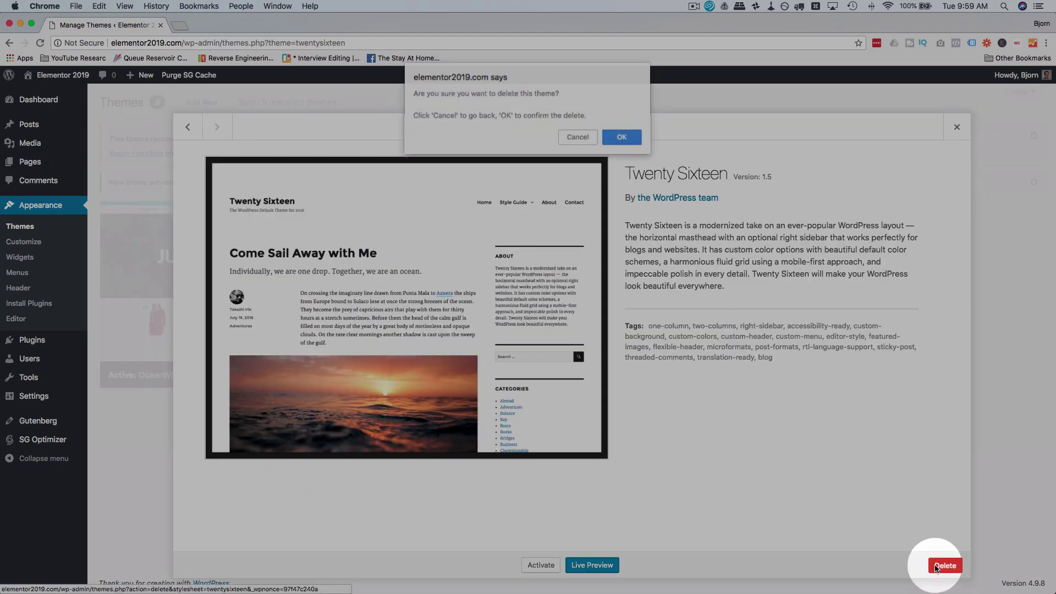
{"action": "left_click", "coordinate": [614, 139]}
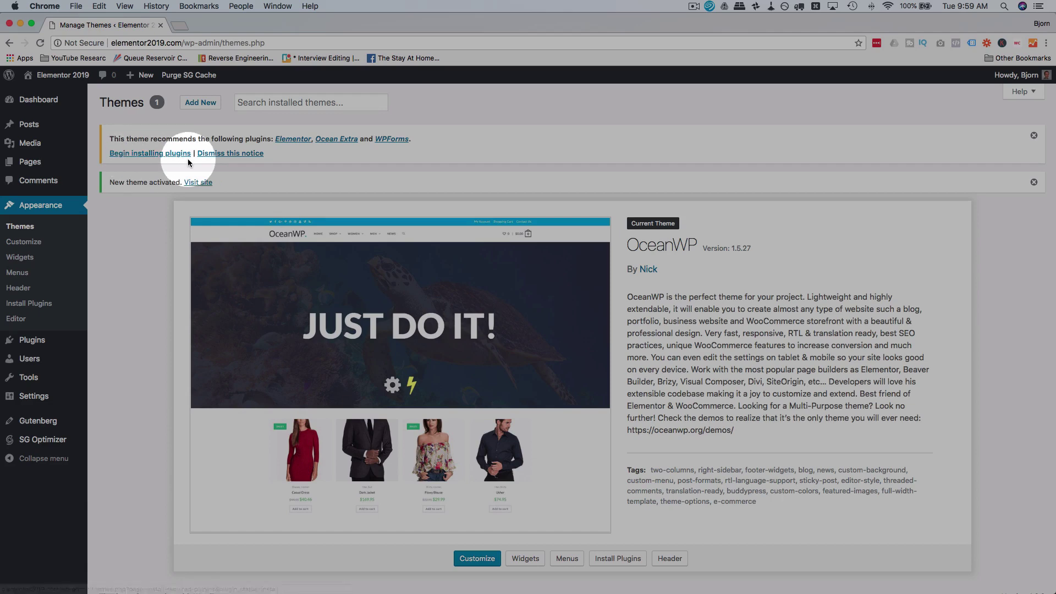
Step: Dismiss the plugin recommendation notice and view the live site in a new tab
{"action": "left_click", "coordinate": [234, 153]}
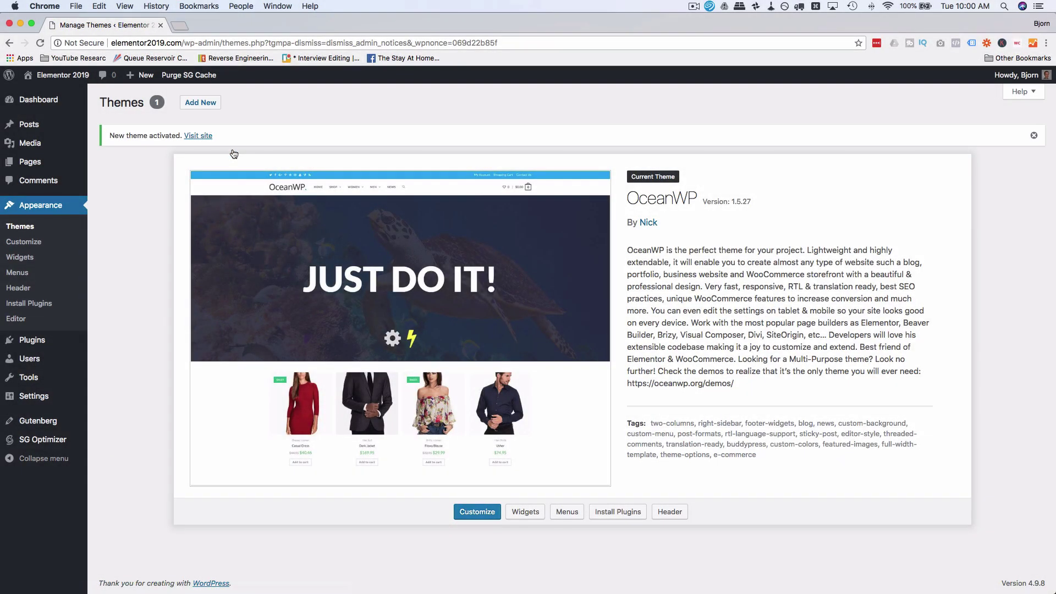
{"action": "mouse_move", "coordinate": [52, 76]}
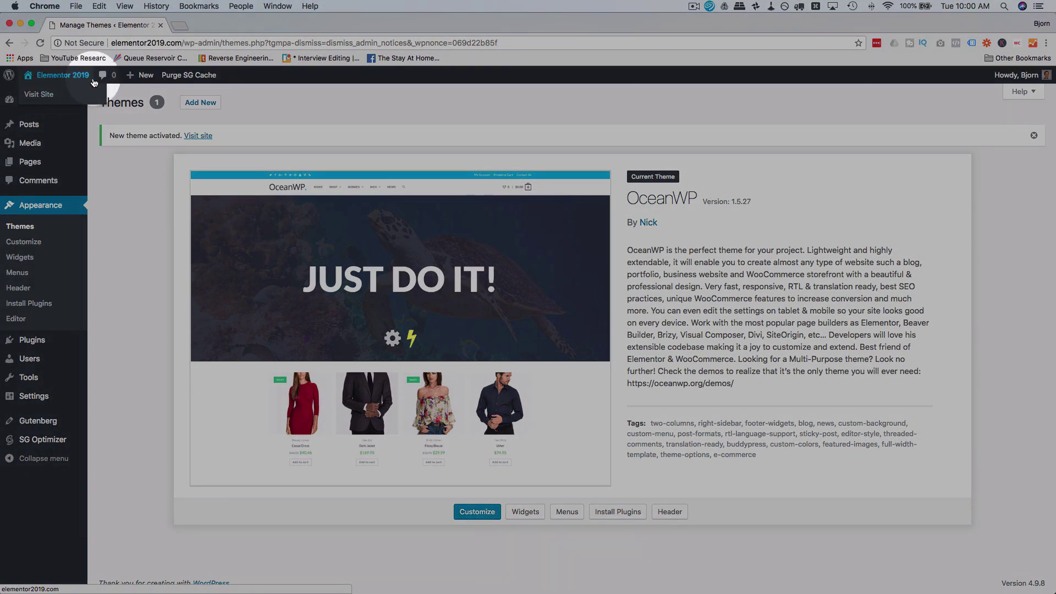
{"action": "left_click", "coordinate": [42, 97], "text": "super"}
{"action": "left_click", "coordinate": [192, 25]}
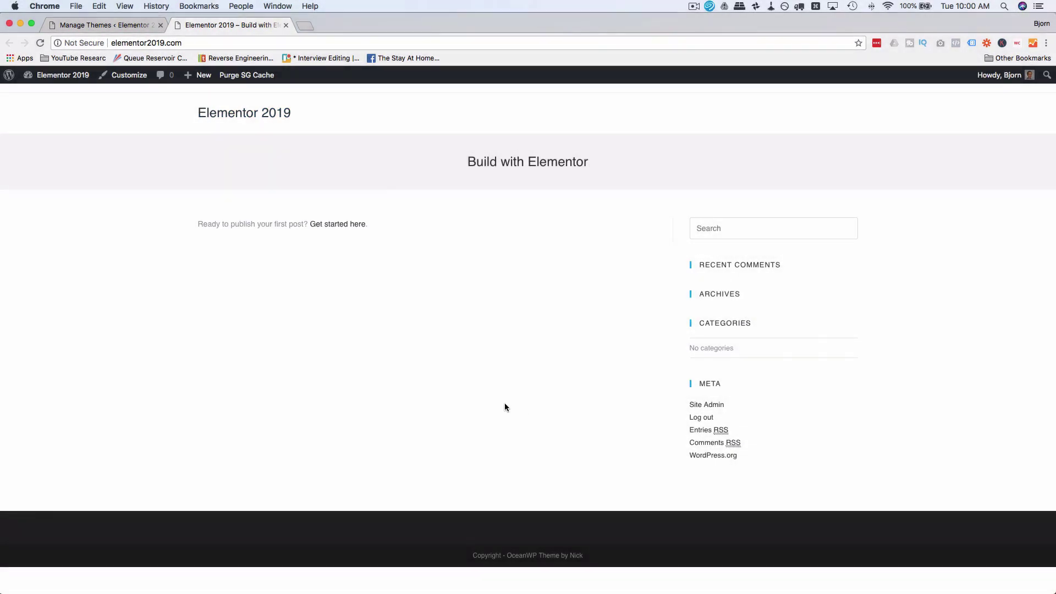
Step: Return to the Themes admin page and launch the Customizer
{"action": "left_click", "coordinate": [120, 27]}
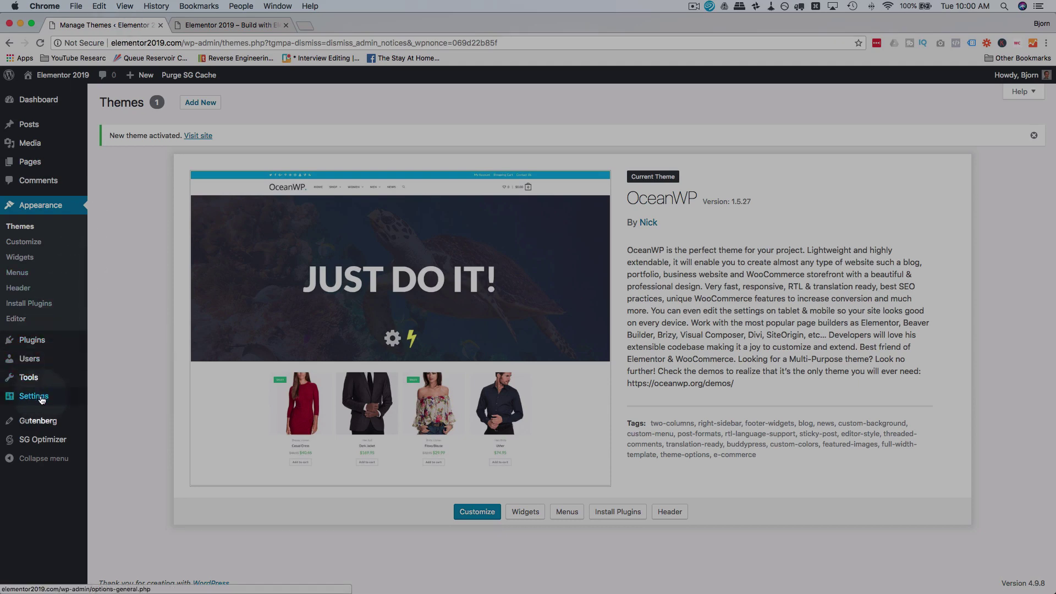
{"action": "mouse_move", "coordinate": [41, 400]}
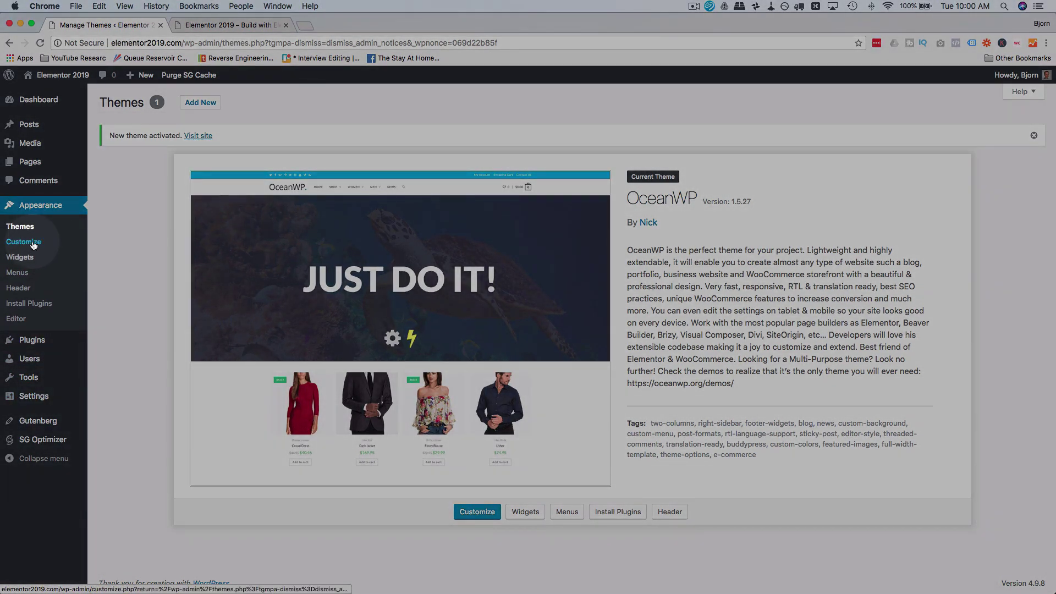
{"action": "left_click", "coordinate": [25, 242]}
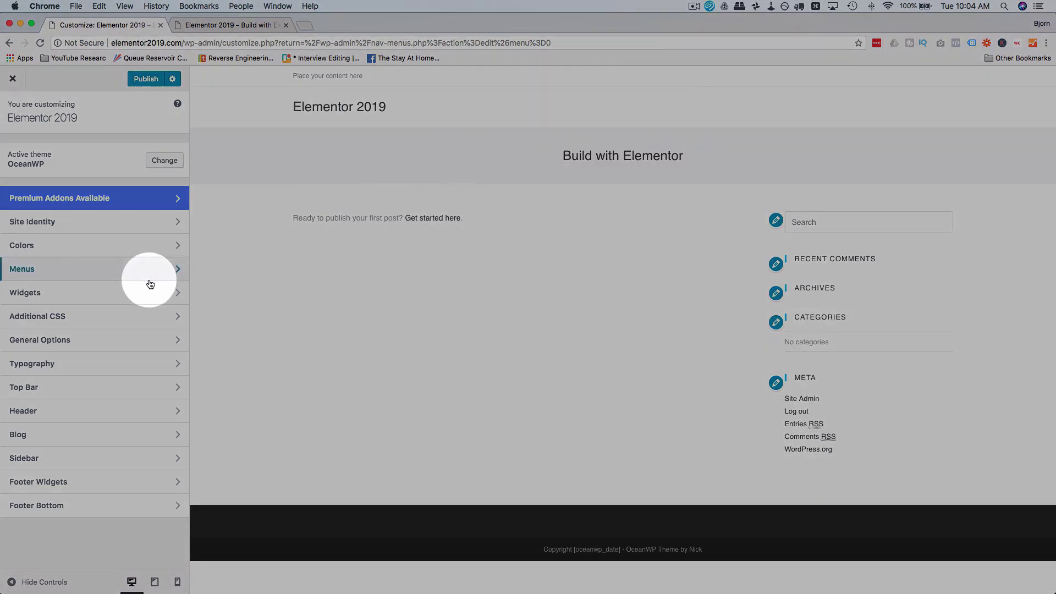
Step: Look through the header menu's navigation template choices without changing anything
{"action": "left_click", "coordinate": [40, 419]}
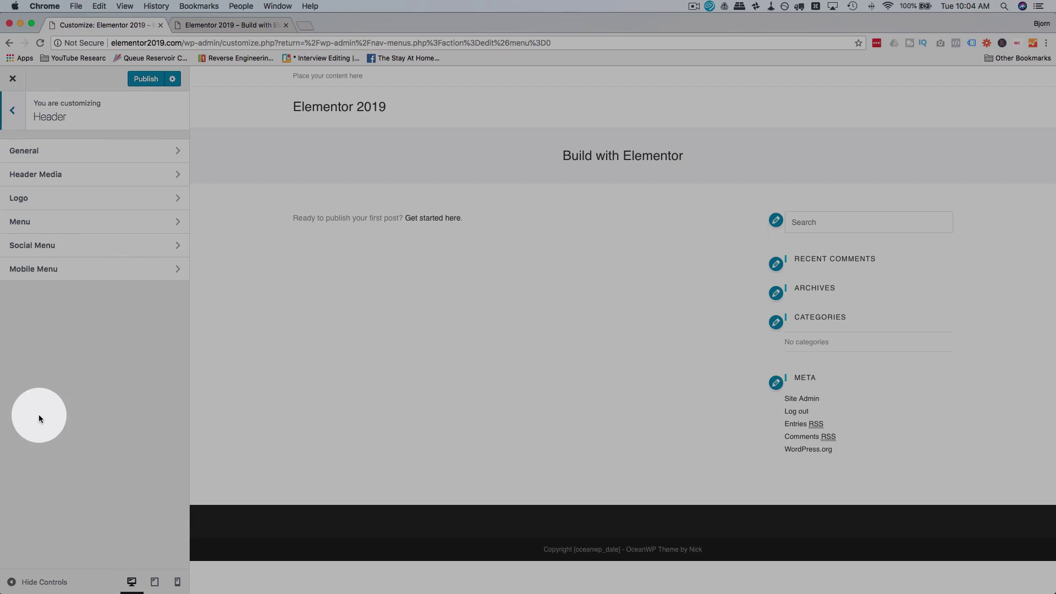
{"action": "left_click", "coordinate": [71, 224]}
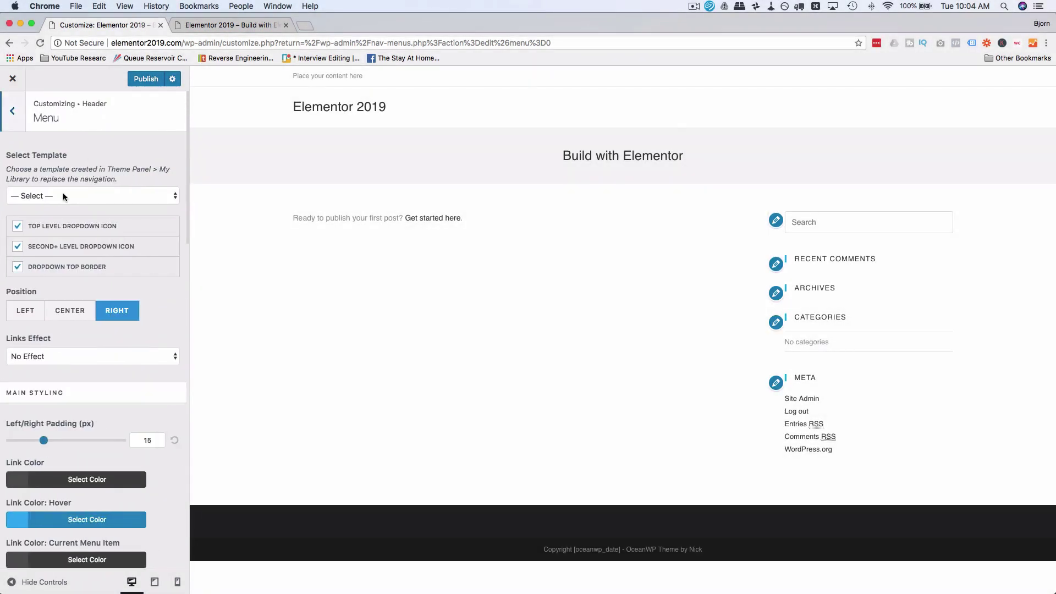
{"action": "left_click", "coordinate": [63, 196]}
{"action": "left_click", "coordinate": [72, 177]}
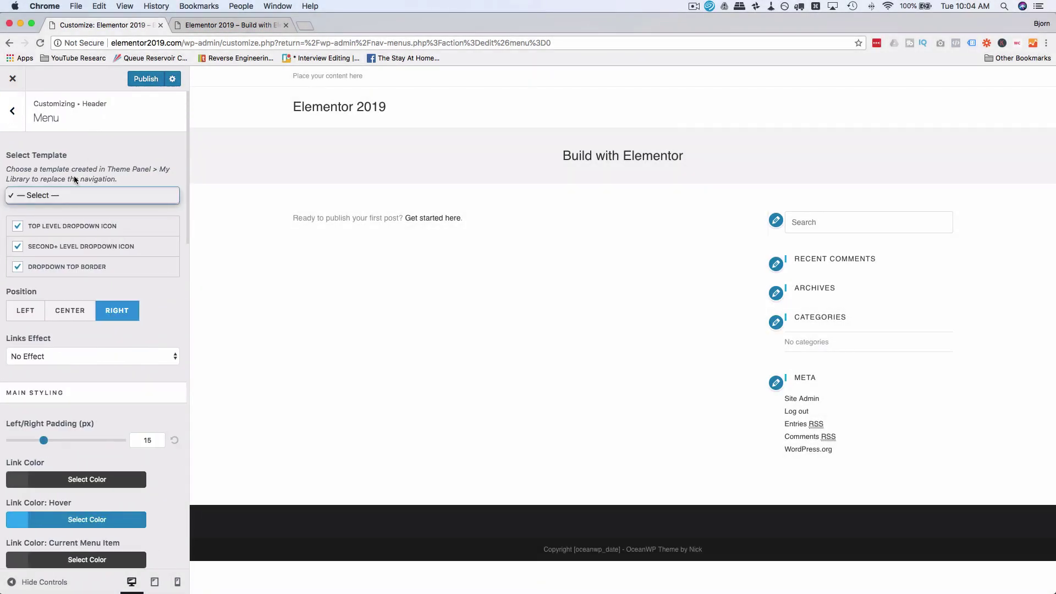
{"action": "left_click", "coordinate": [12, 111]}
Step: Set the OceanWP header style to Top Menu and return to the main Customizer panel
{"action": "left_click", "coordinate": [87, 151]}
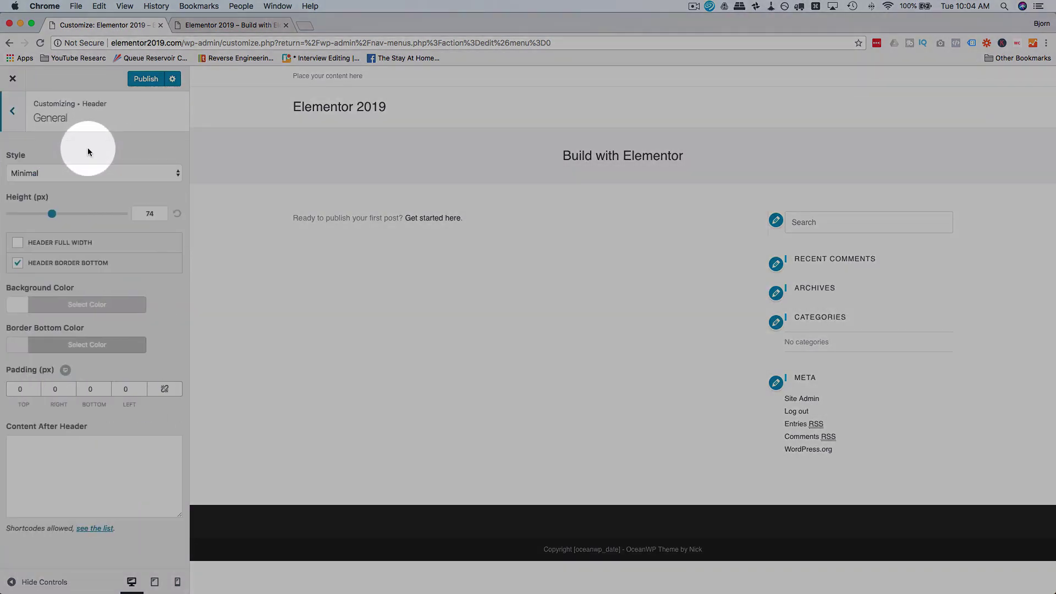
{"action": "left_click", "coordinate": [91, 173]}
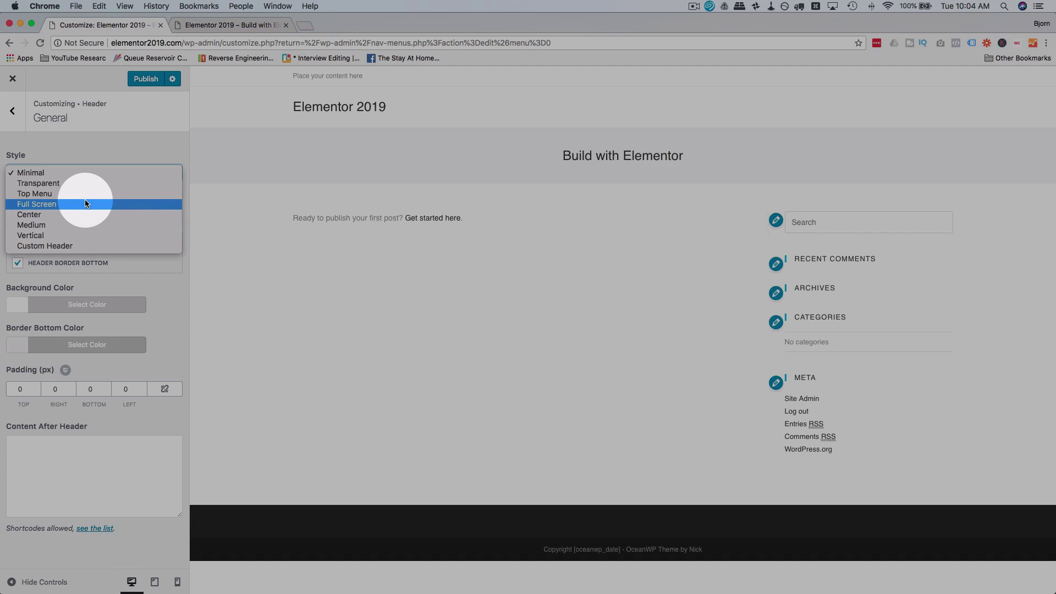
{"action": "left_click", "coordinate": [43, 197]}
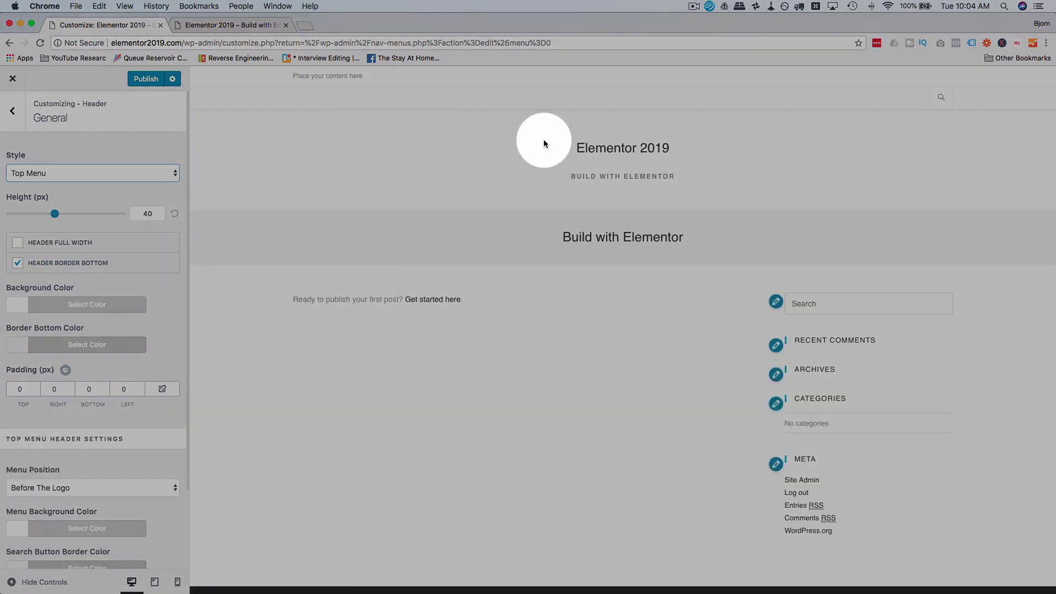
{"action": "left_click", "coordinate": [17, 114]}
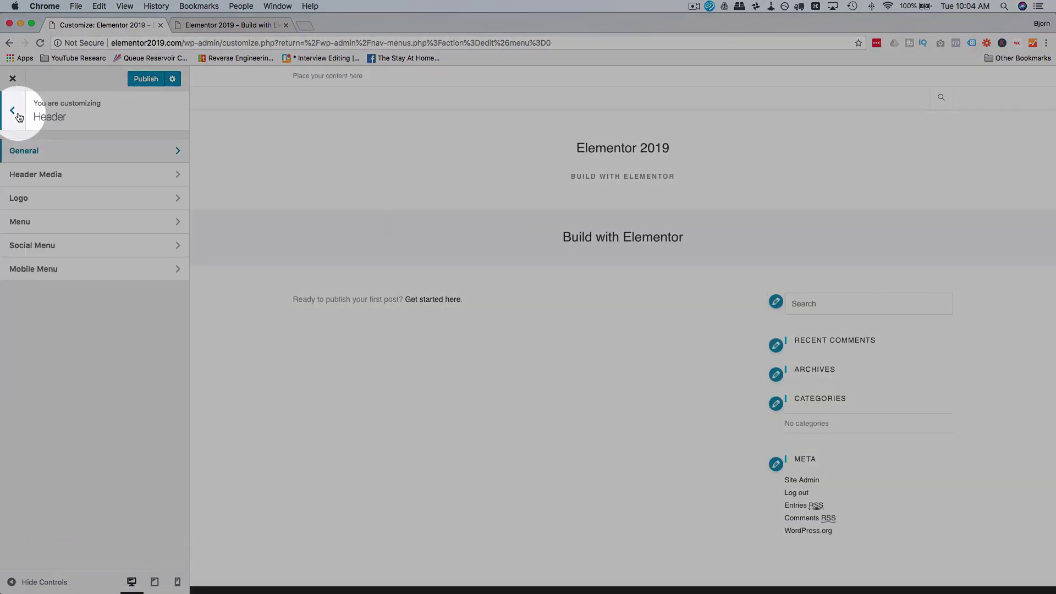
{"action": "left_click", "coordinate": [17, 113]}
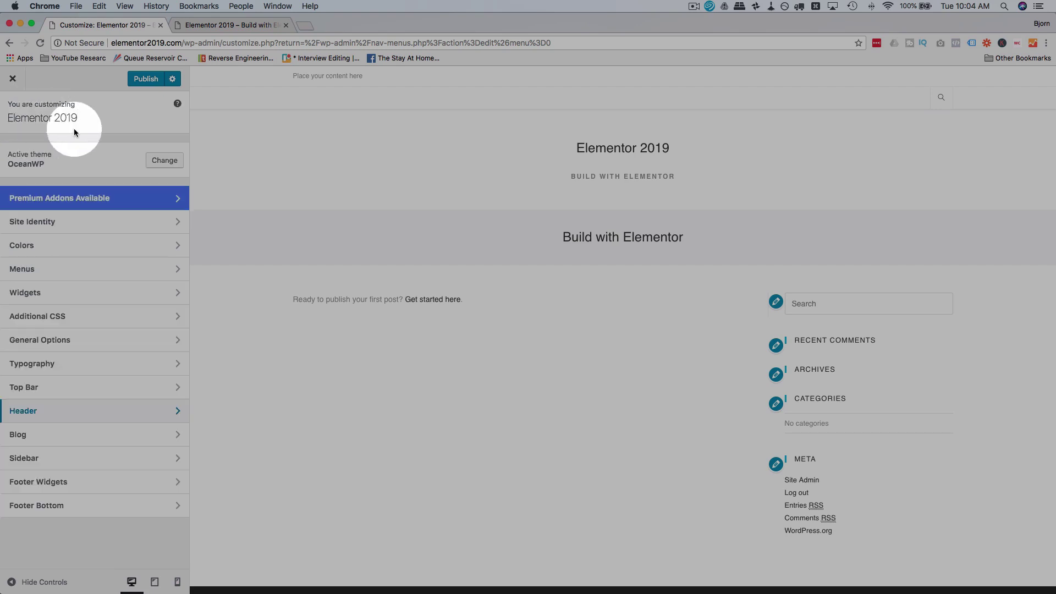
Step: Create a menu named Main Nav in the Main location and open the custom link form
{"action": "left_click", "coordinate": [85, 269]}
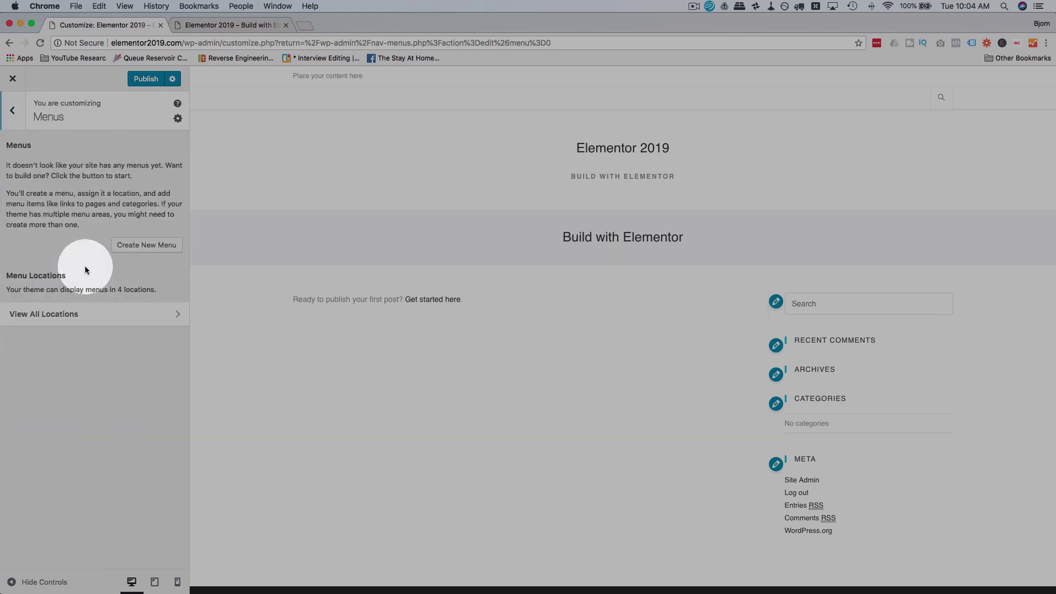
{"action": "left_click", "coordinate": [143, 246]}
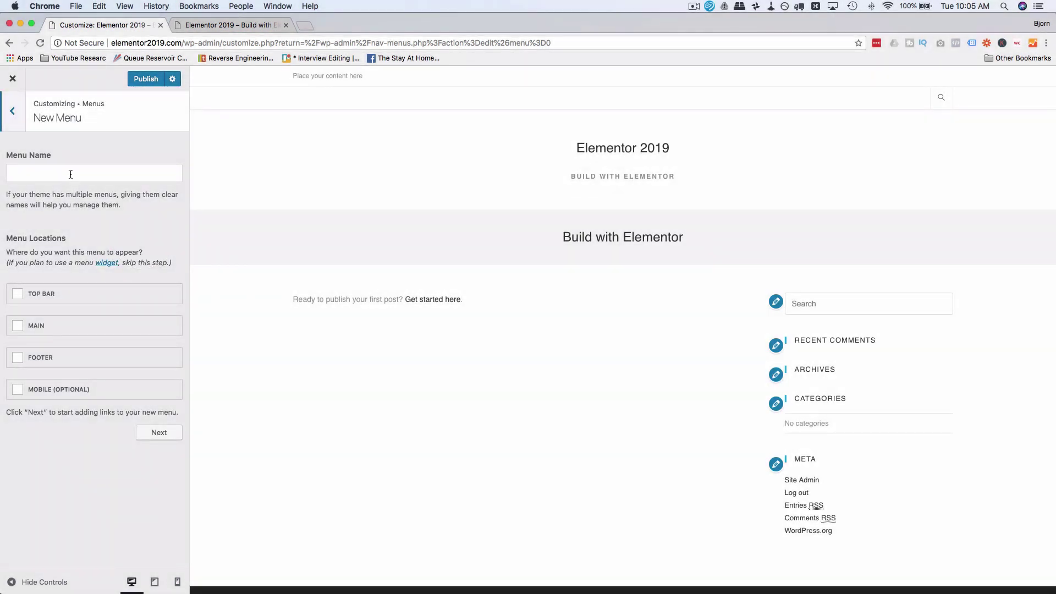
{"action": "left_click", "coordinate": [70, 174]}
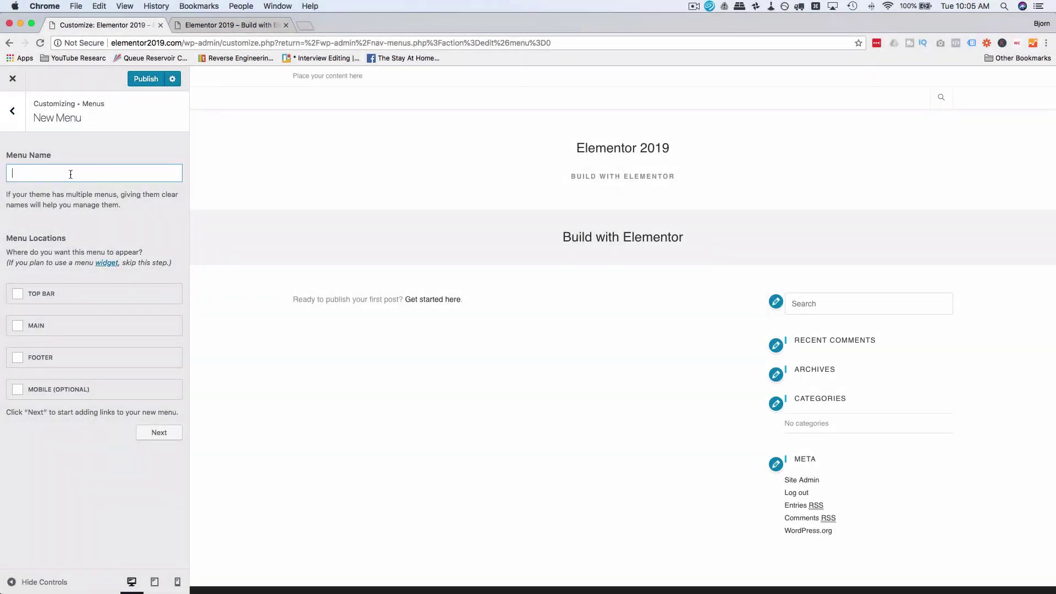
{"action": "type", "text": "Main Nav"}
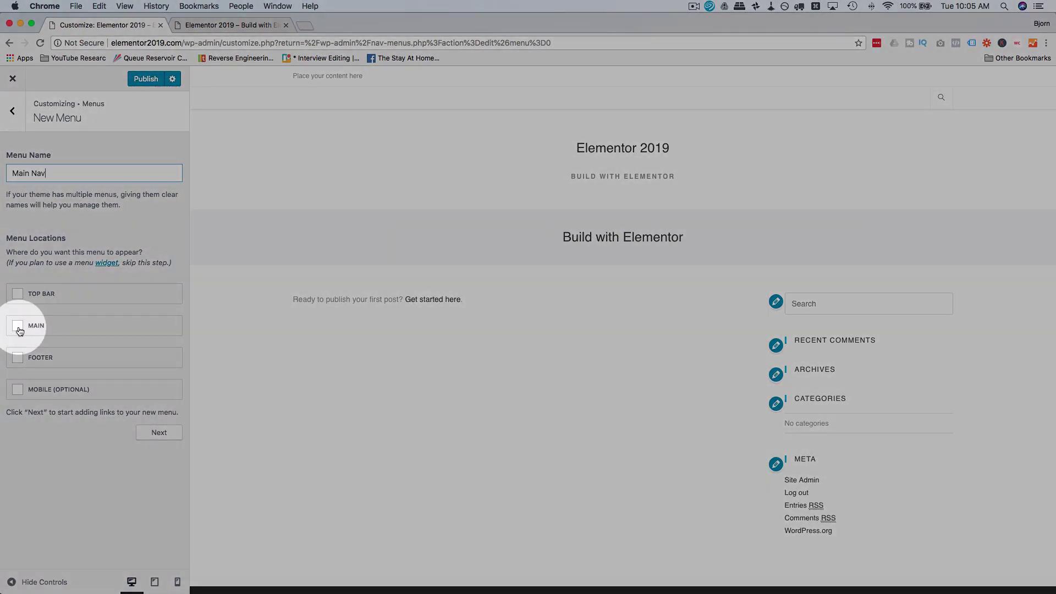
{"action": "left_click", "coordinate": [20, 330]}
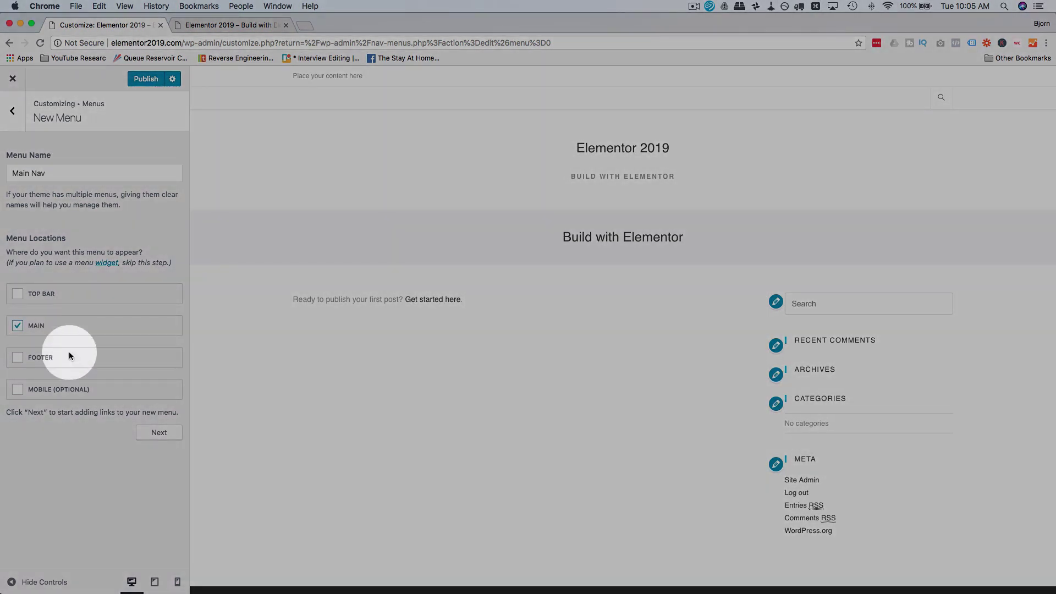
{"action": "left_click", "coordinate": [166, 436]}
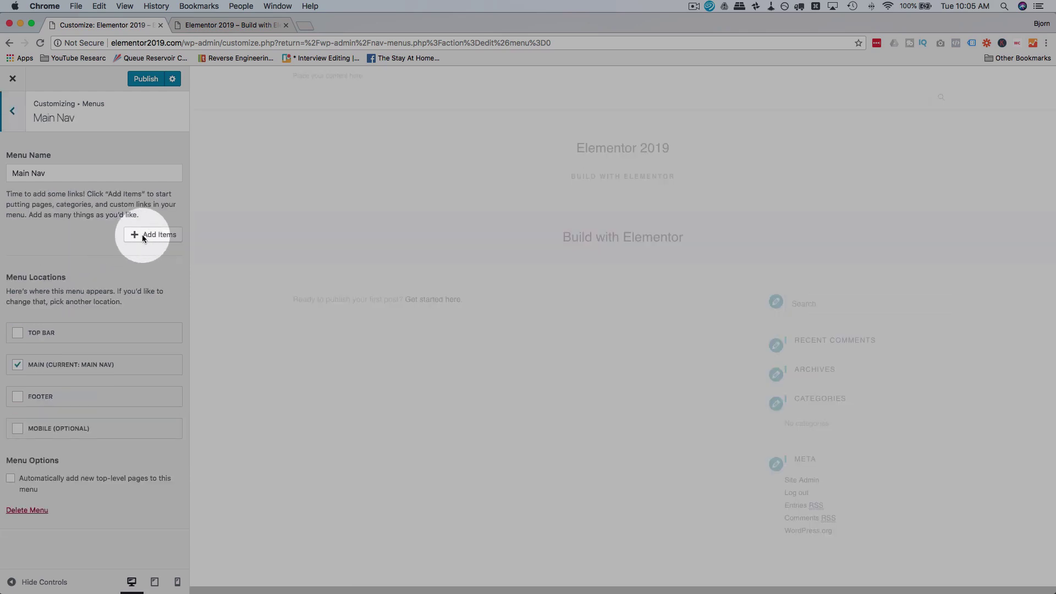
{"action": "left_click", "coordinate": [144, 235]}
{"action": "left_click", "coordinate": [295, 113]}
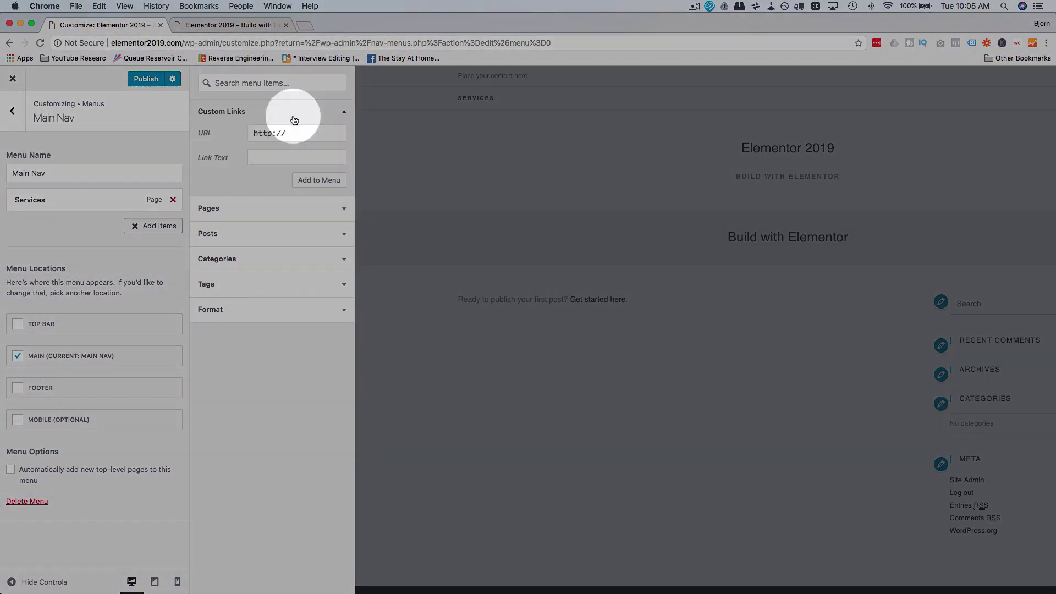
Step: Add Services and About custom links with URL # to Main Nav
{"action": "type", "text": "#"}
{"action": "key", "text": "Tab"}
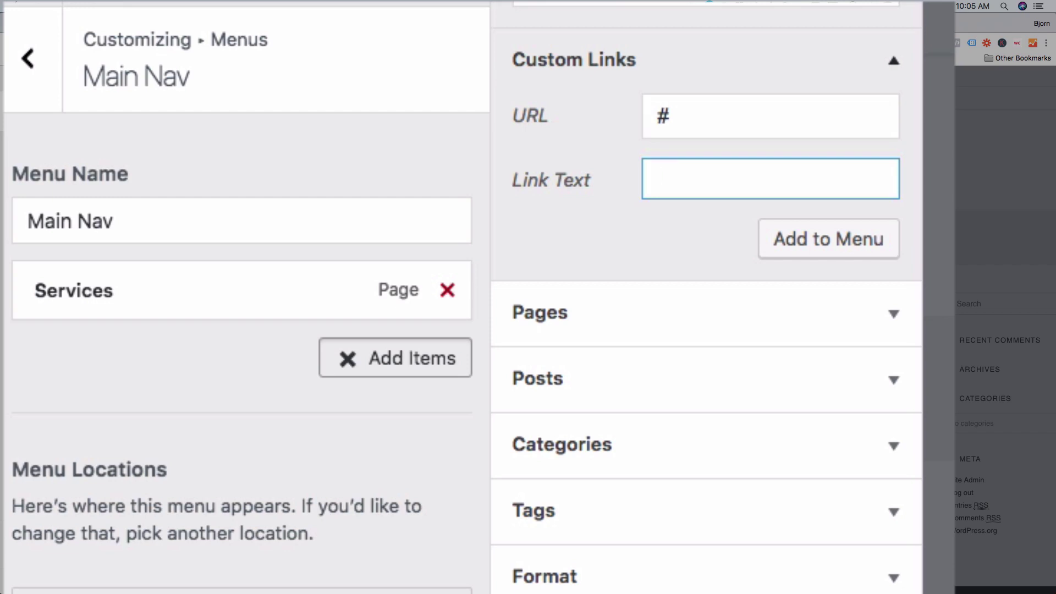
{"action": "type", "text": "Services"}
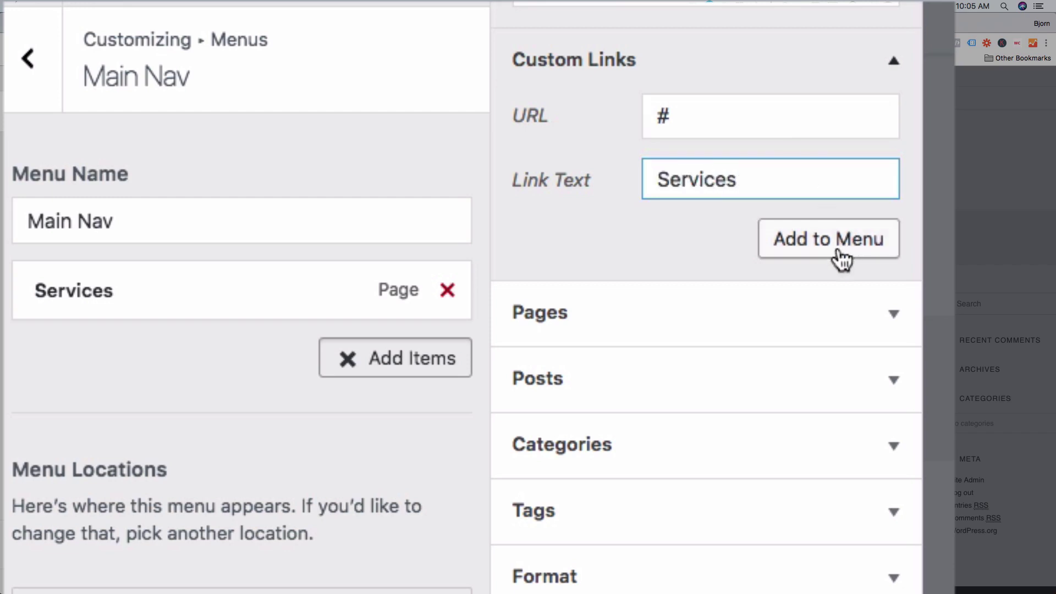
{"action": "left_click", "coordinate": [837, 257]}
{"action": "triple_click", "coordinate": [762, 119]}
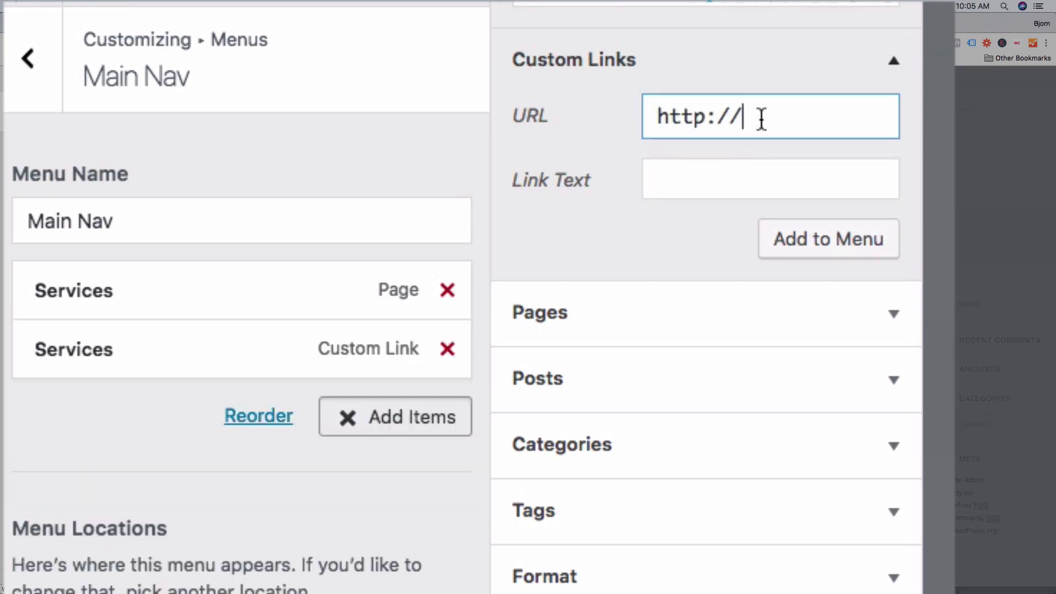
{"action": "type", "text": "#"}
{"action": "left_click", "coordinate": [770, 179]}
{"action": "type", "text": "About"}
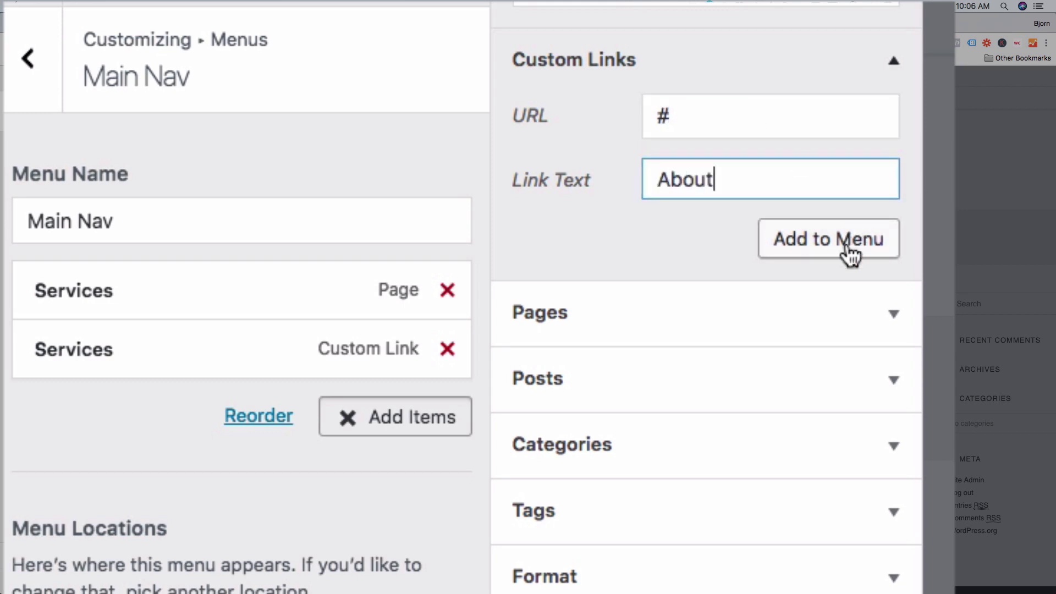
{"action": "left_click", "coordinate": [784, 253]}
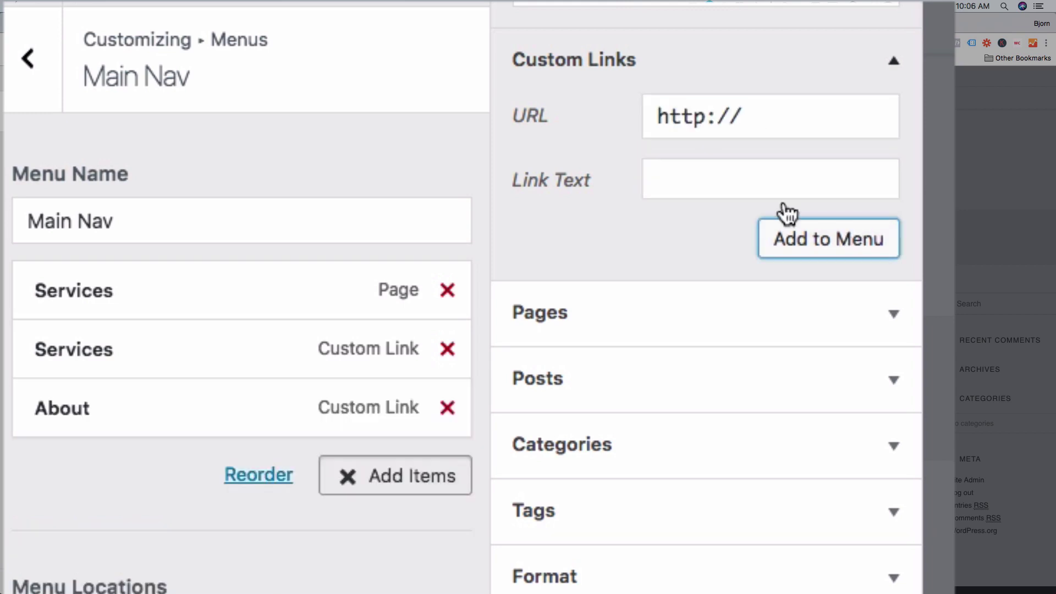
Step: Add a Contact custom link with URL #
{"action": "triple_click", "coordinate": [751, 106]}
{"action": "type", "text": "#"}
{"action": "key", "text": "Tab"}
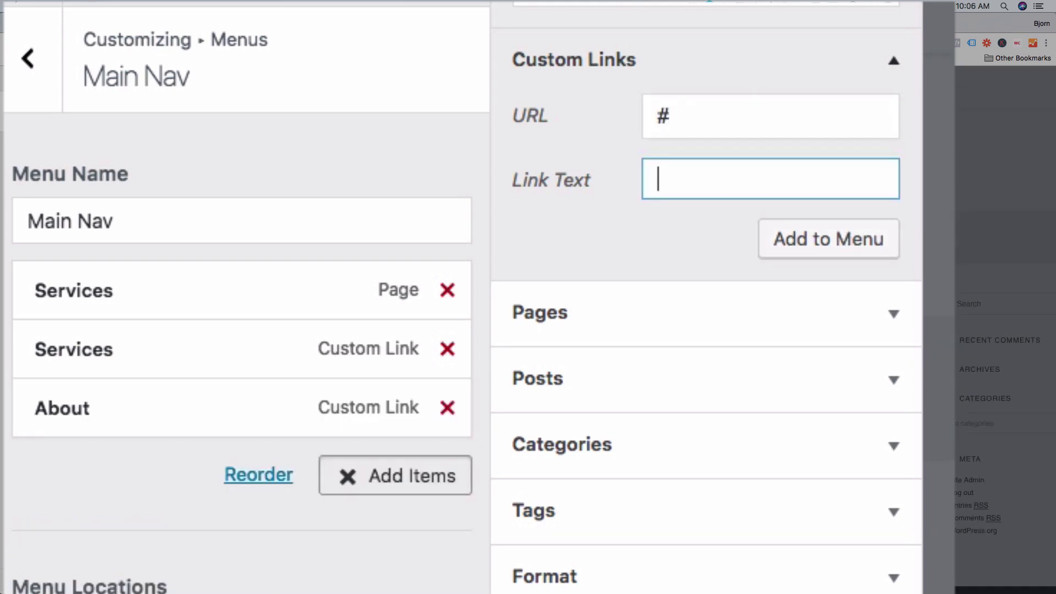
{"action": "type", "text": "Contact"}
{"action": "left_click", "coordinate": [784, 242]}
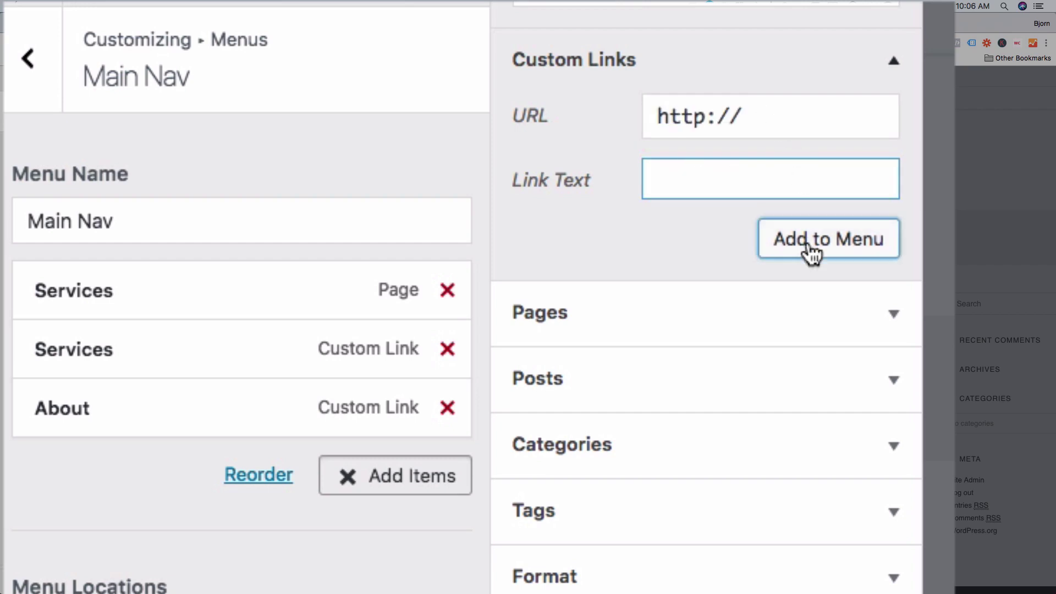
Step: Remove the Services page item, add the Home page, and move Home to the top
{"action": "left_click", "coordinate": [440, 292]}
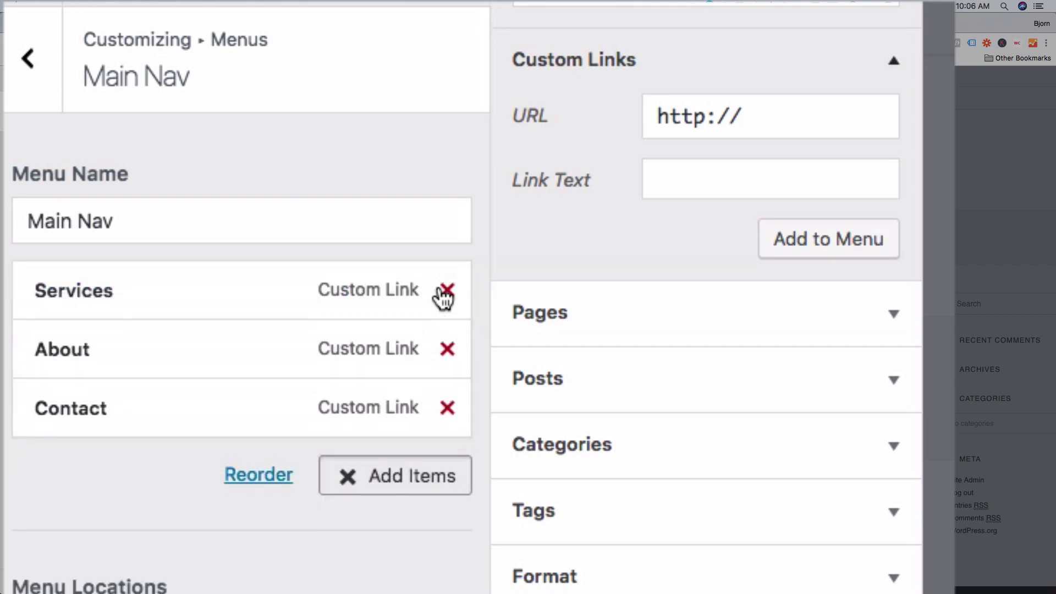
{"action": "left_click", "coordinate": [676, 310]}
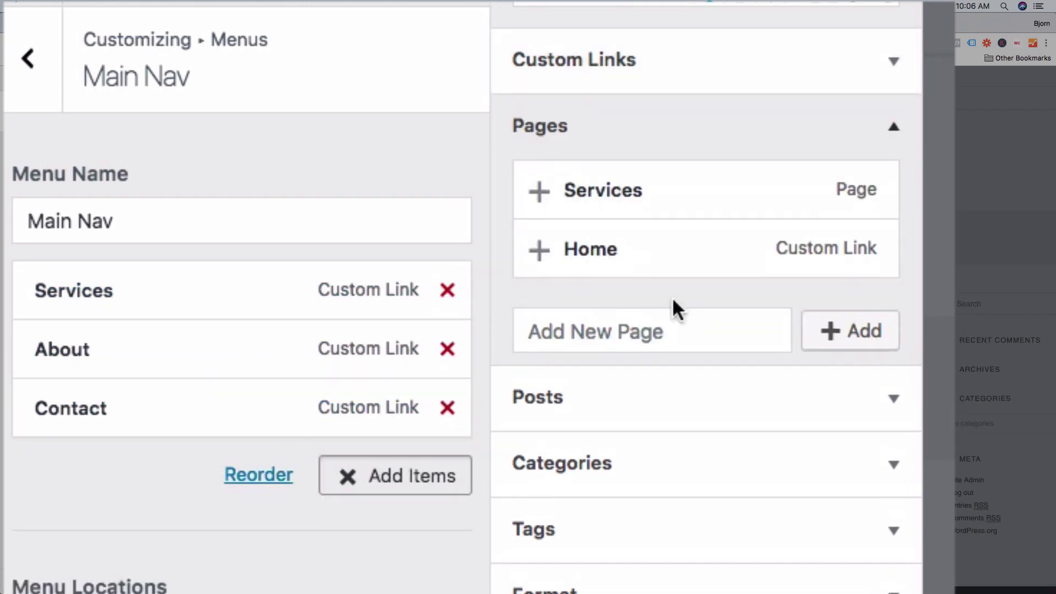
{"action": "left_click", "coordinate": [663, 262]}
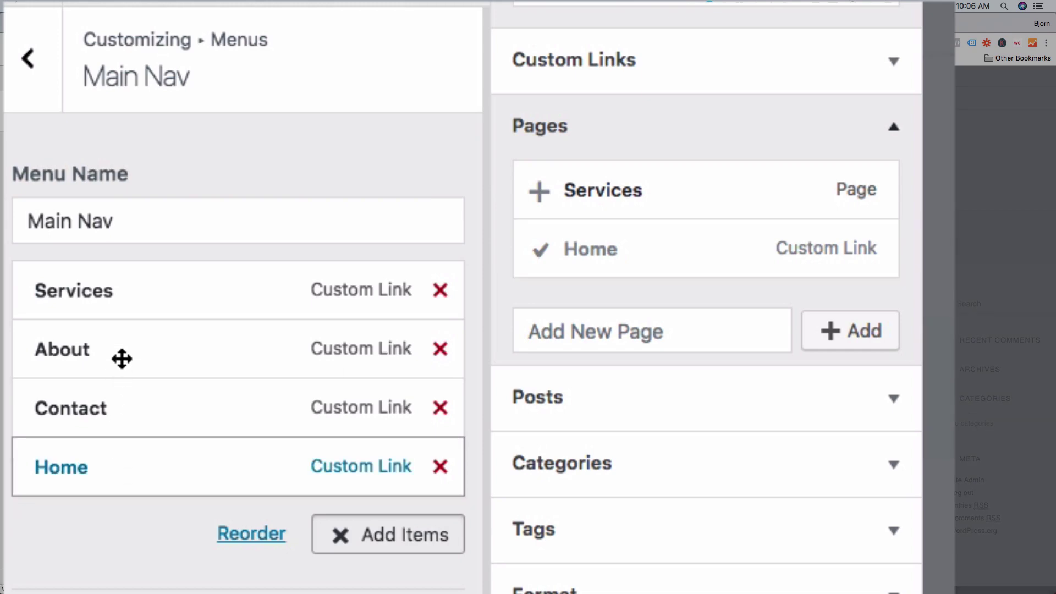
{"action": "left_click_drag", "start_coordinate": [122, 467], "coordinate": [123, 264]}
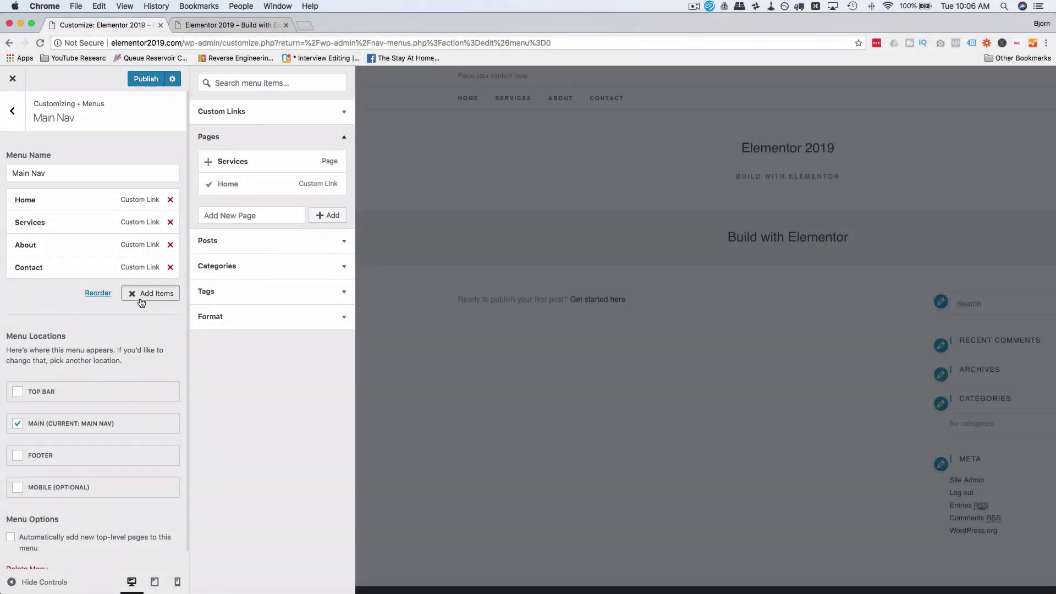
Step: Keep Services at the top level, publish the menu changes, and exit the Customizer
{"action": "left_click", "coordinate": [150, 293]}
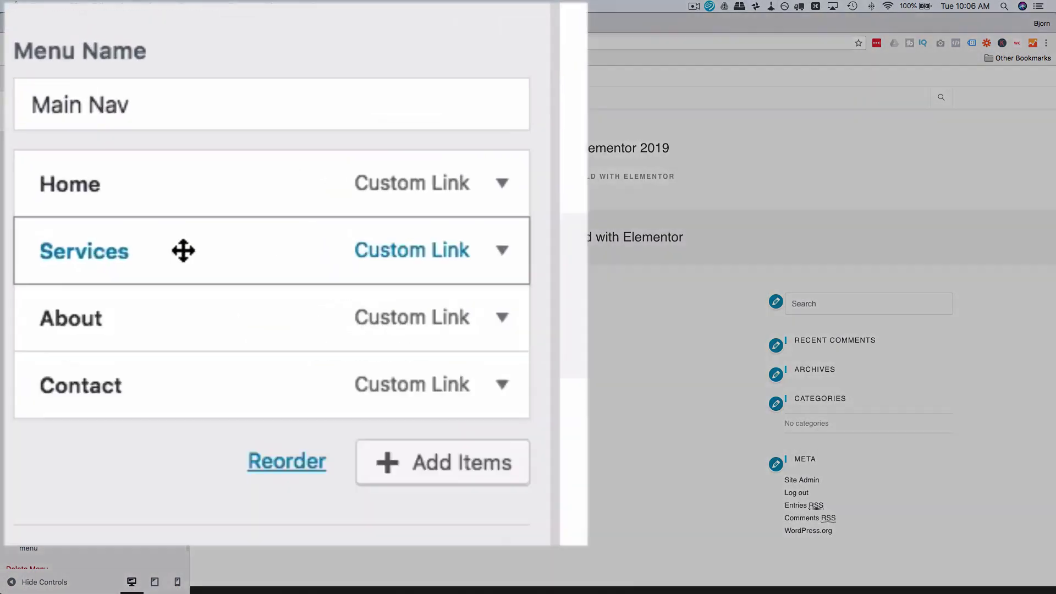
{"action": "left_click_drag", "start_coordinate": [65, 222], "coordinate": [92, 222]}
{"action": "left_click_drag", "start_coordinate": [293, 271], "coordinate": [206, 273]}
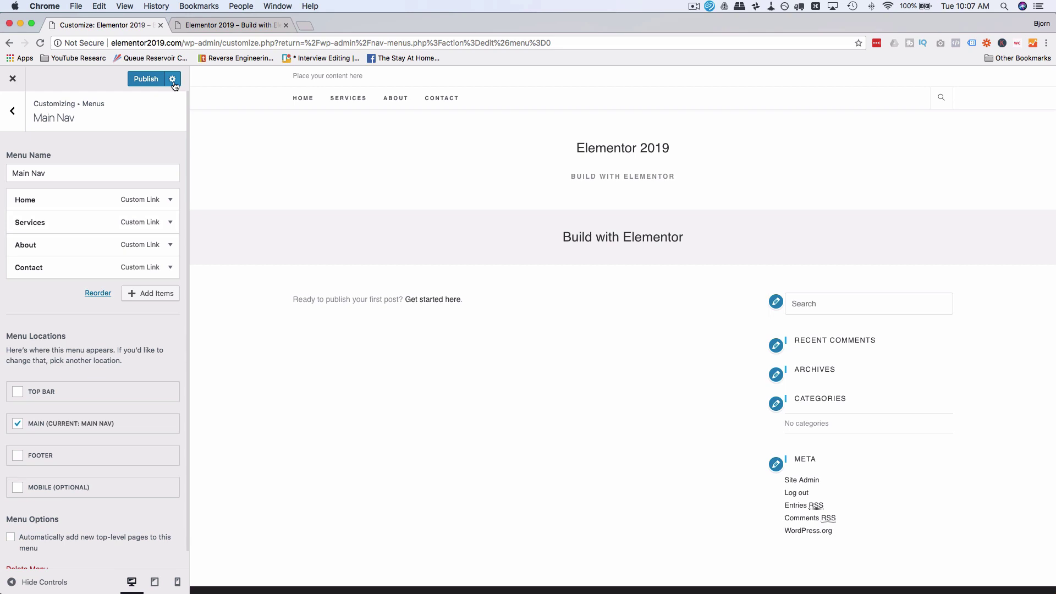
{"action": "left_click", "coordinate": [174, 81]}
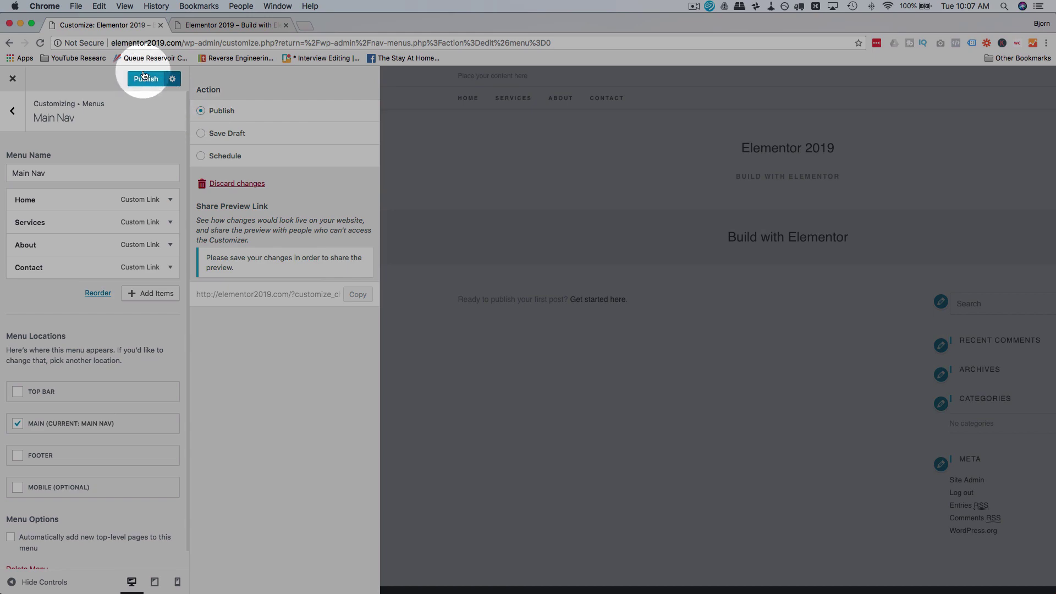
{"action": "left_click", "coordinate": [143, 77]}
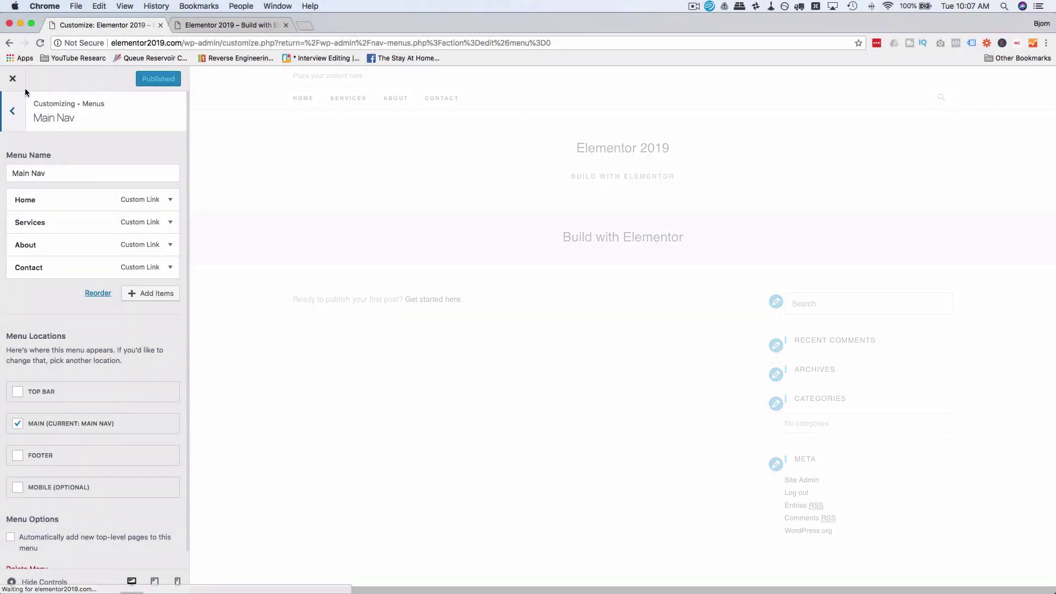
{"action": "left_click", "coordinate": [13, 79]}
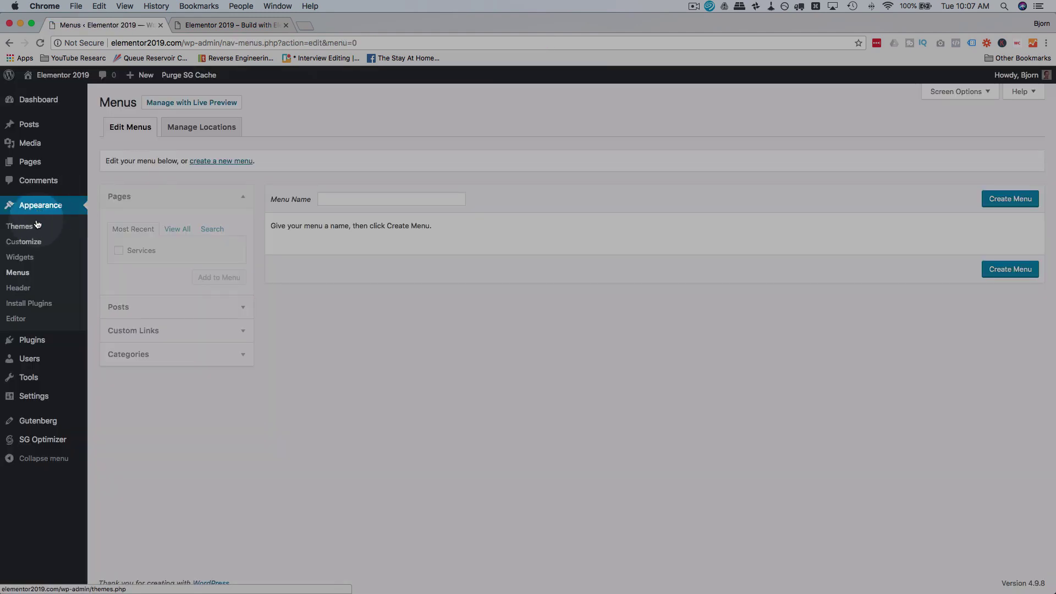
Step: Nest Services under Home in Main Nav, preview the dropdown on the live site, then return
{"action": "left_click", "coordinate": [24, 273]}
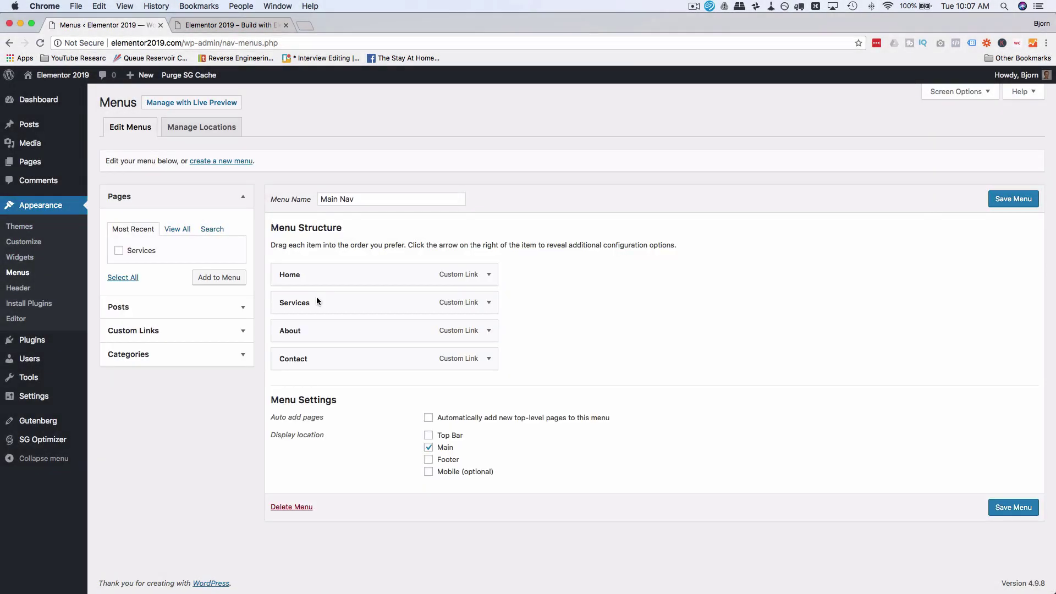
{"action": "left_click_drag", "start_coordinate": [317, 301], "coordinate": [306, 273]}
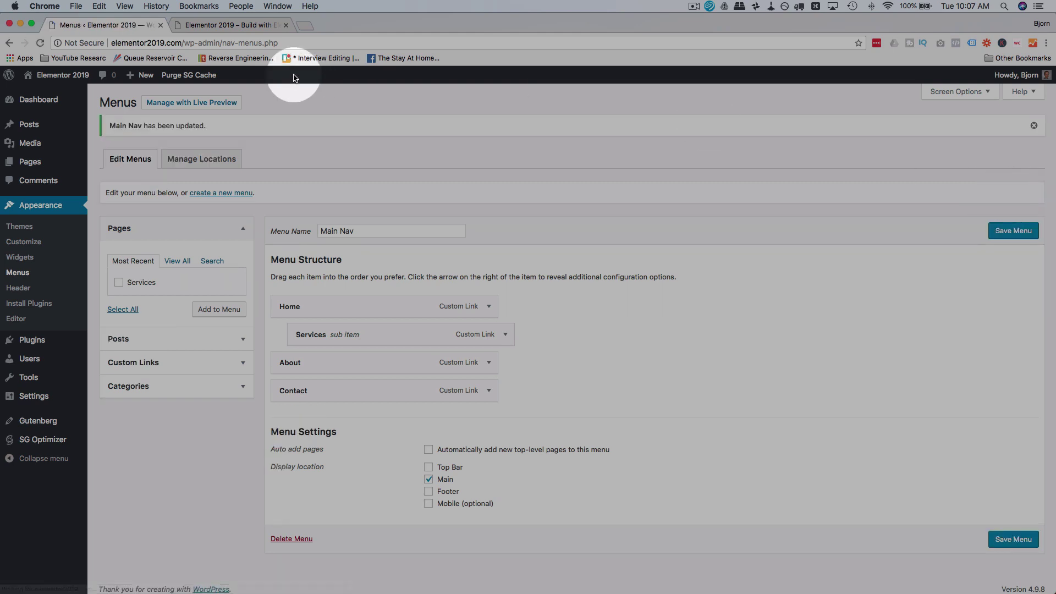
{"action": "left_click", "coordinate": [233, 26]}
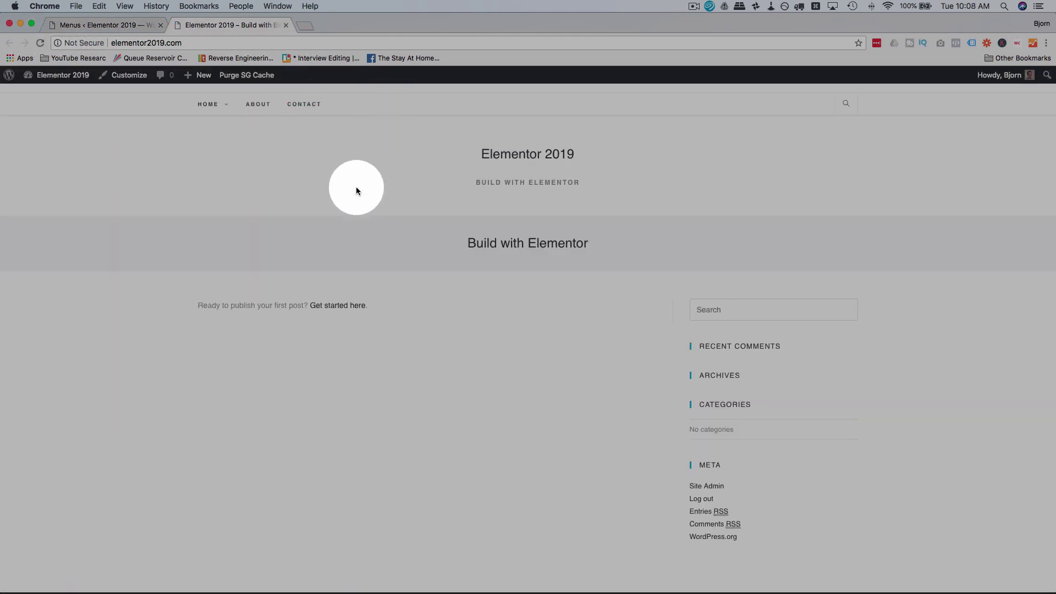
{"action": "mouse_move", "coordinate": [238, 109]}
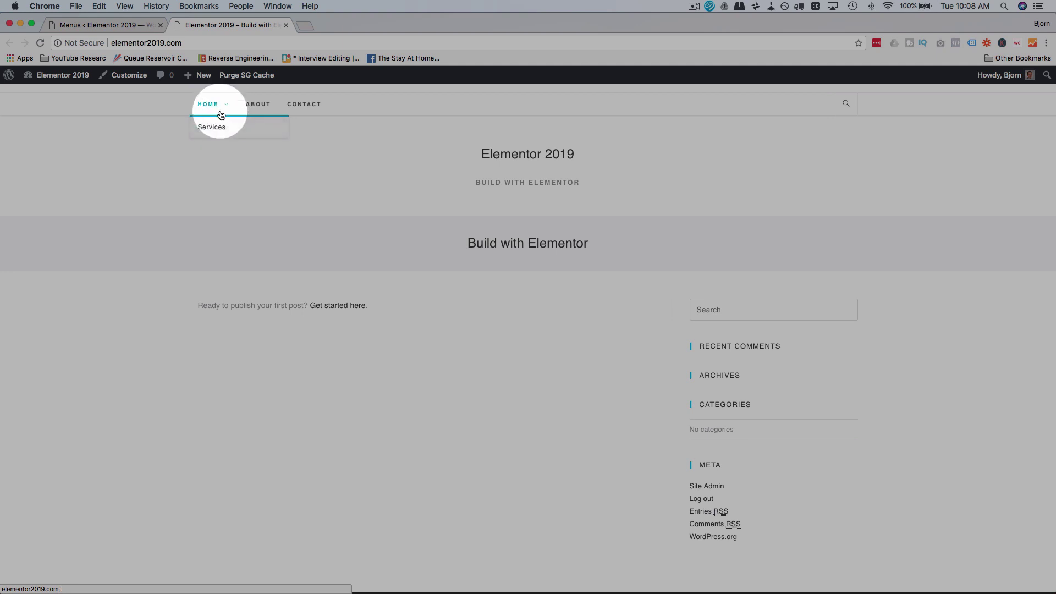
{"action": "left_click", "coordinate": [128, 25]}
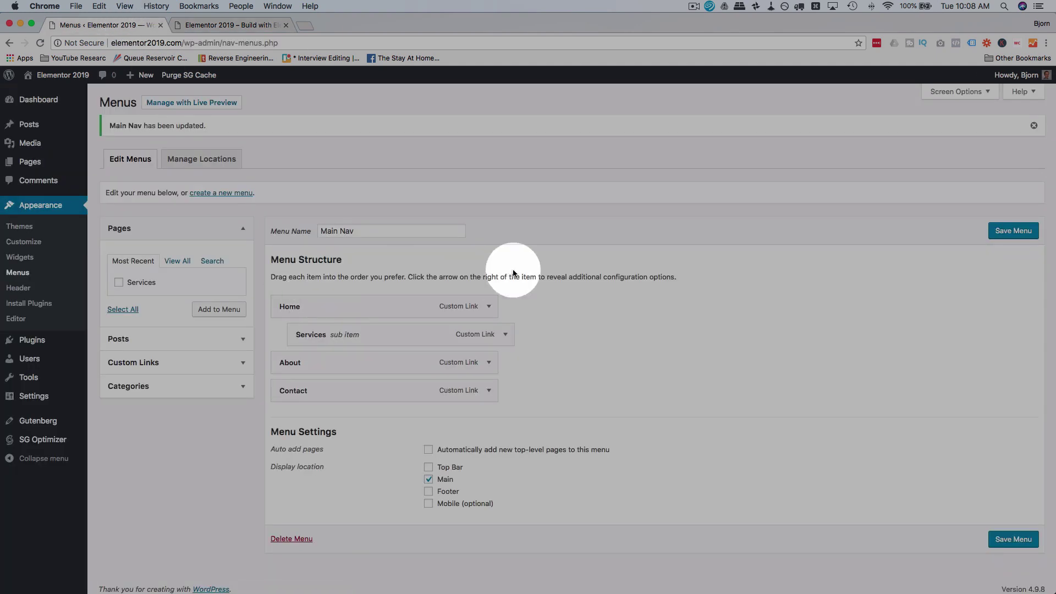
Step: Nest About under Services in Main Nav and reload the live site to check the menu
{"action": "left_click_drag", "start_coordinate": [338, 368], "coordinate": [364, 363]}
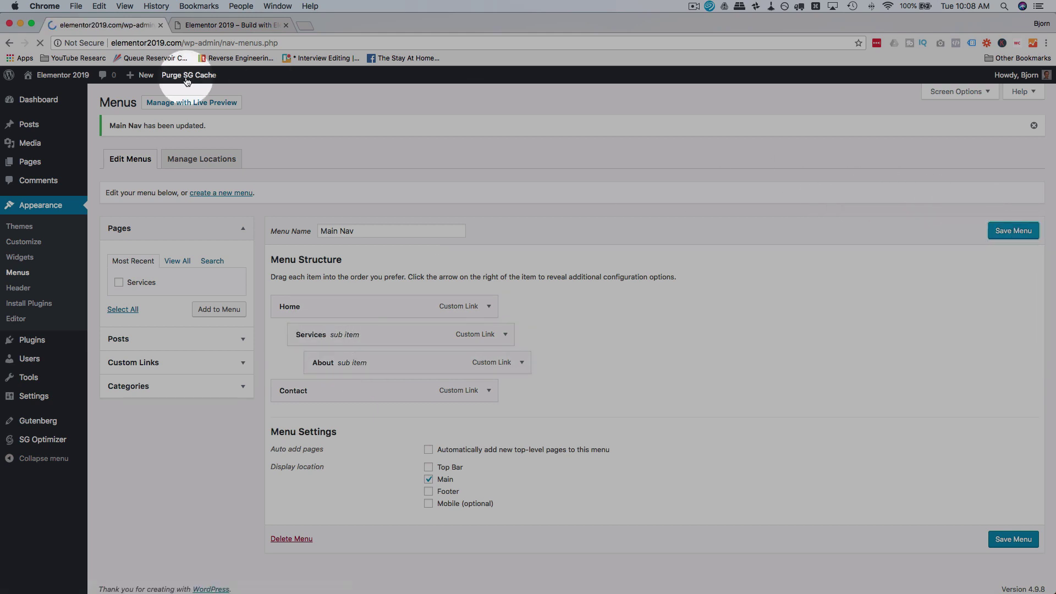
{"action": "left_click", "coordinate": [205, 25]}
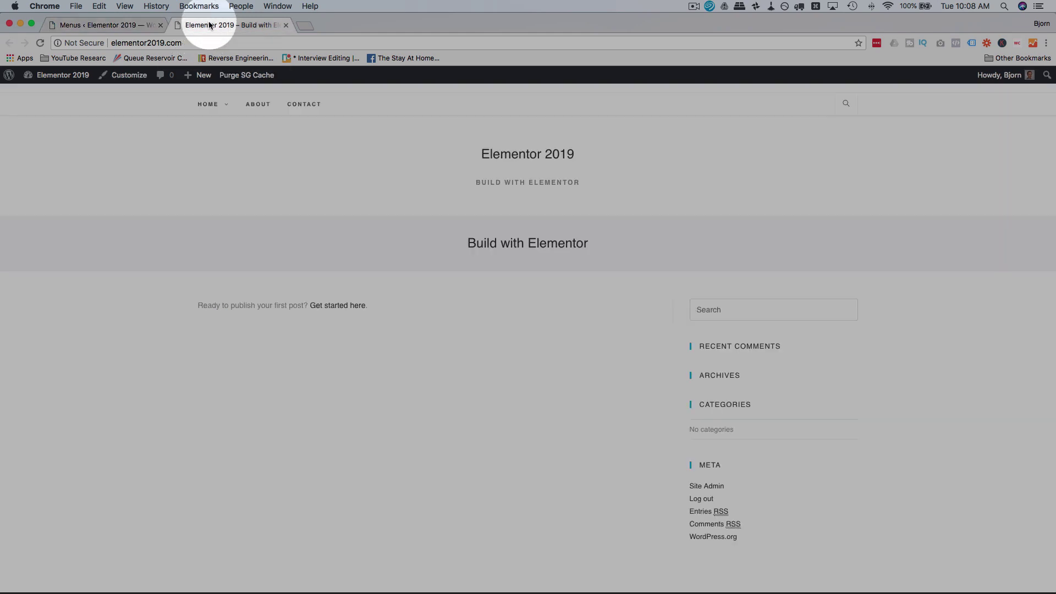
{"action": "left_click", "coordinate": [41, 44]}
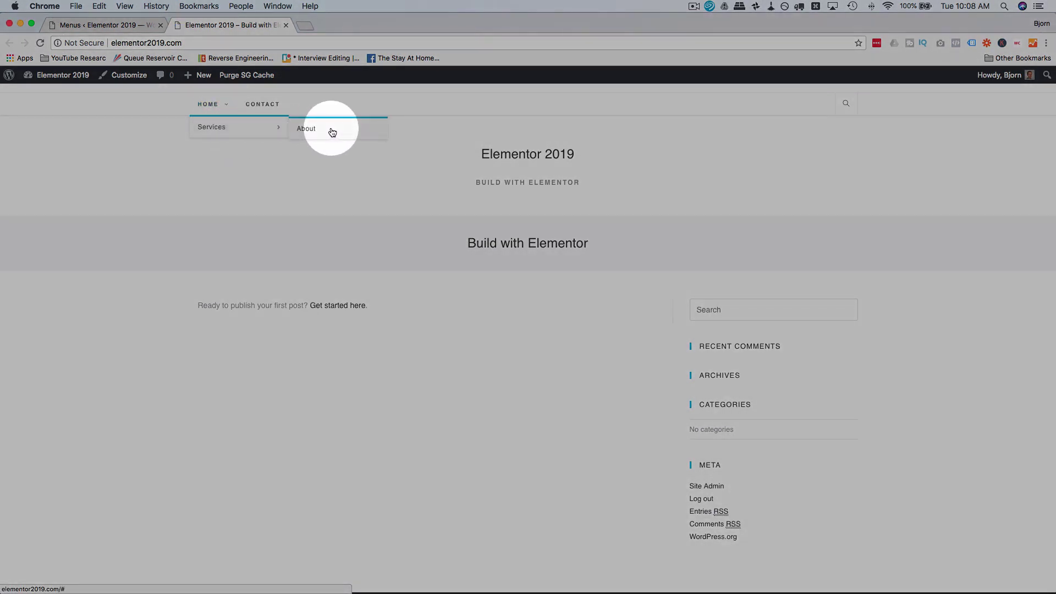
Step: Move the items back to top level so Main Nav reads Home, Services, About, Contact, and save
{"action": "left_click", "coordinate": [115, 30]}
{"action": "left_click_drag", "start_coordinate": [398, 337], "coordinate": [358, 366]}
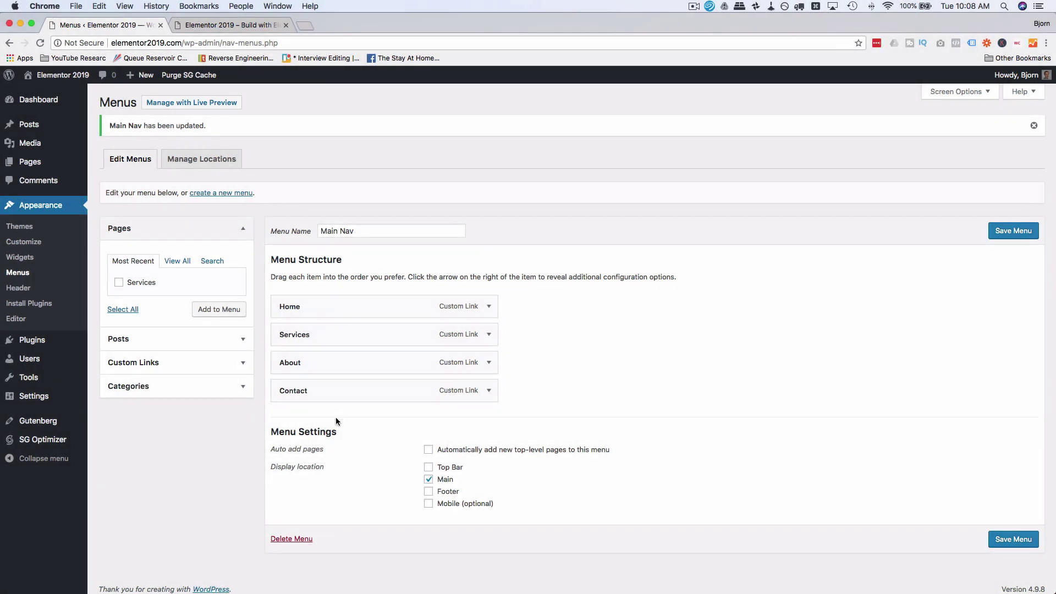
{"action": "left_click", "coordinate": [1004, 231]}
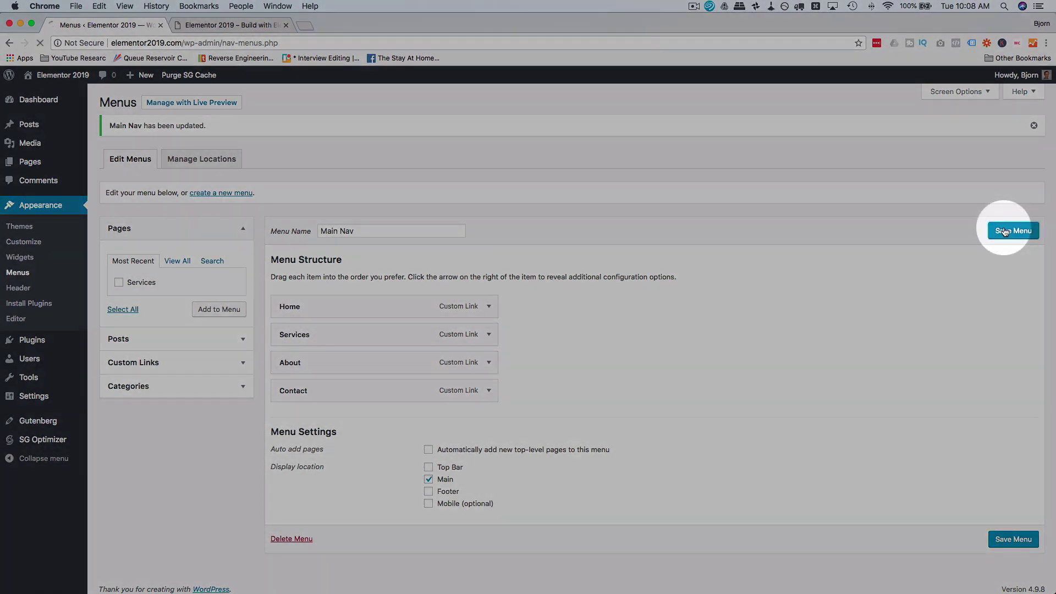
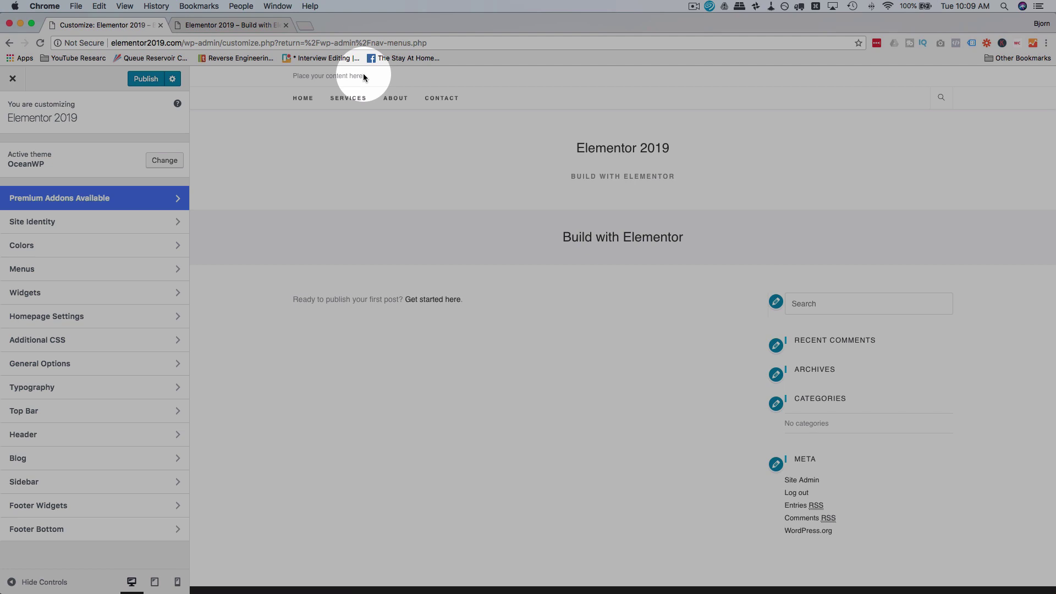
Step: Uncheck Enable Top Bar under Top Bar > General, then return to the main Customizer panel
{"action": "left_click_drag", "start_coordinate": [363, 75], "coordinate": [292, 75]}
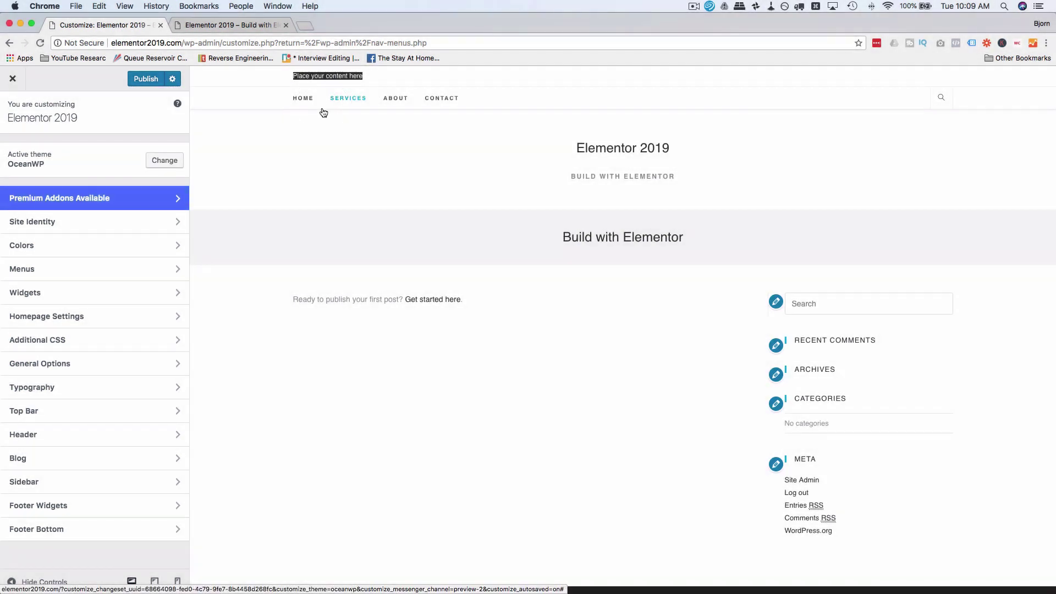
{"action": "left_click", "coordinate": [283, 84]}
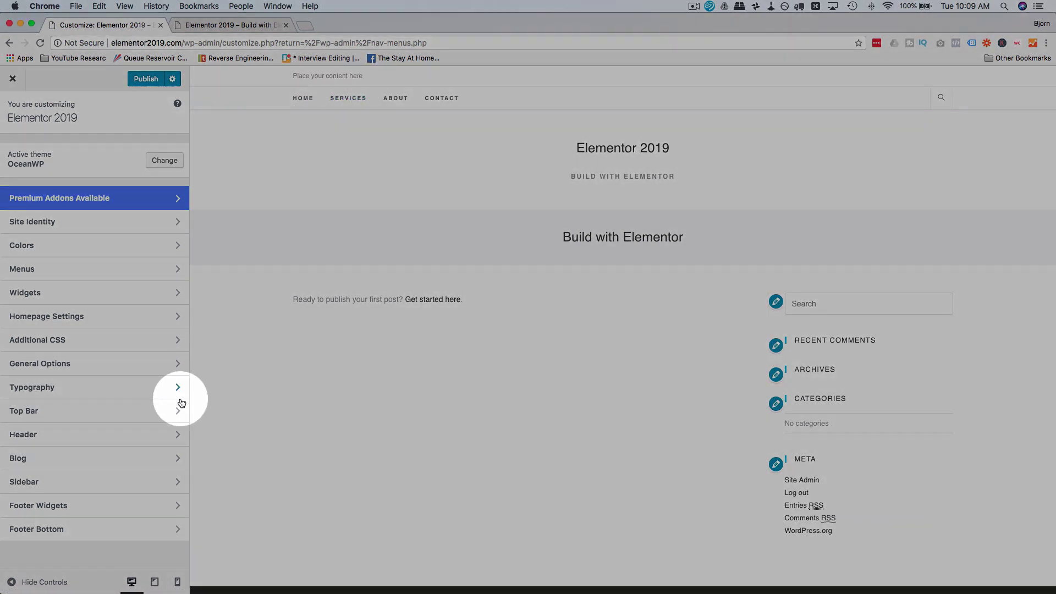
{"action": "left_click", "coordinate": [47, 417]}
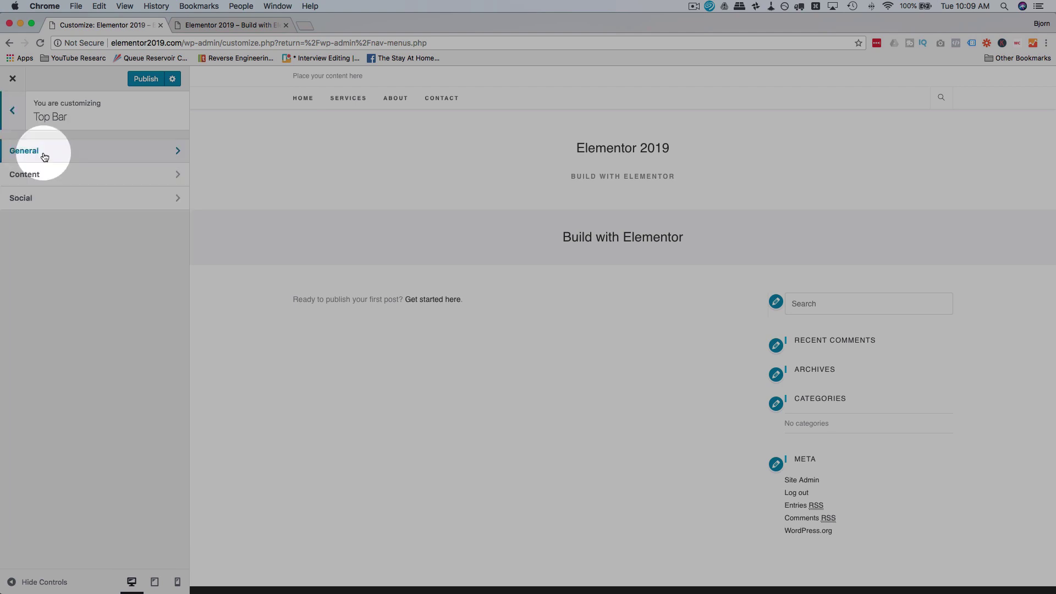
{"action": "left_click", "coordinate": [44, 158]}
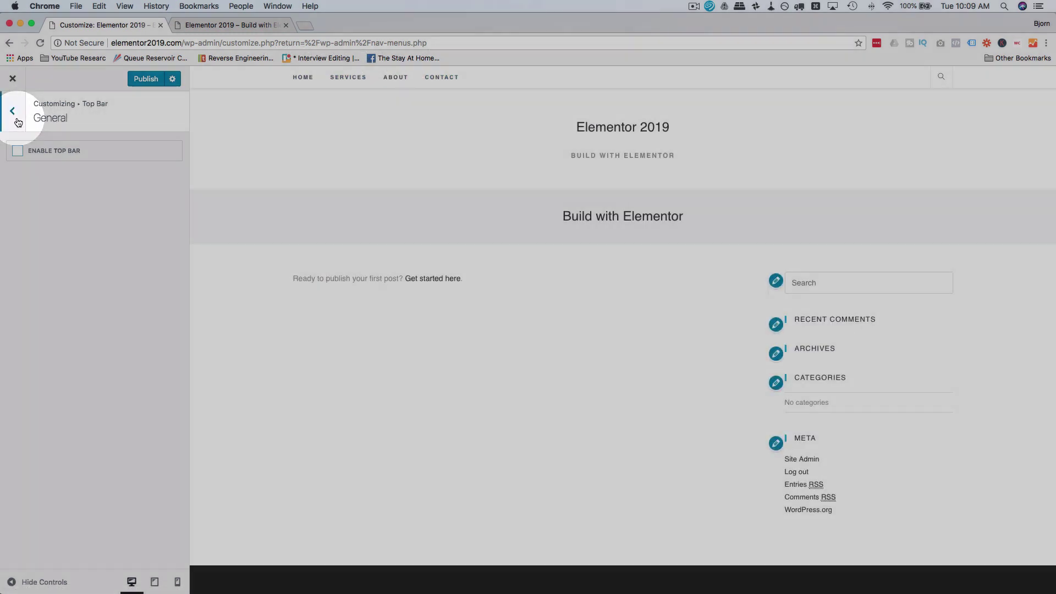
{"action": "left_click", "coordinate": [16, 118]}
{"action": "left_click", "coordinate": [18, 121]}
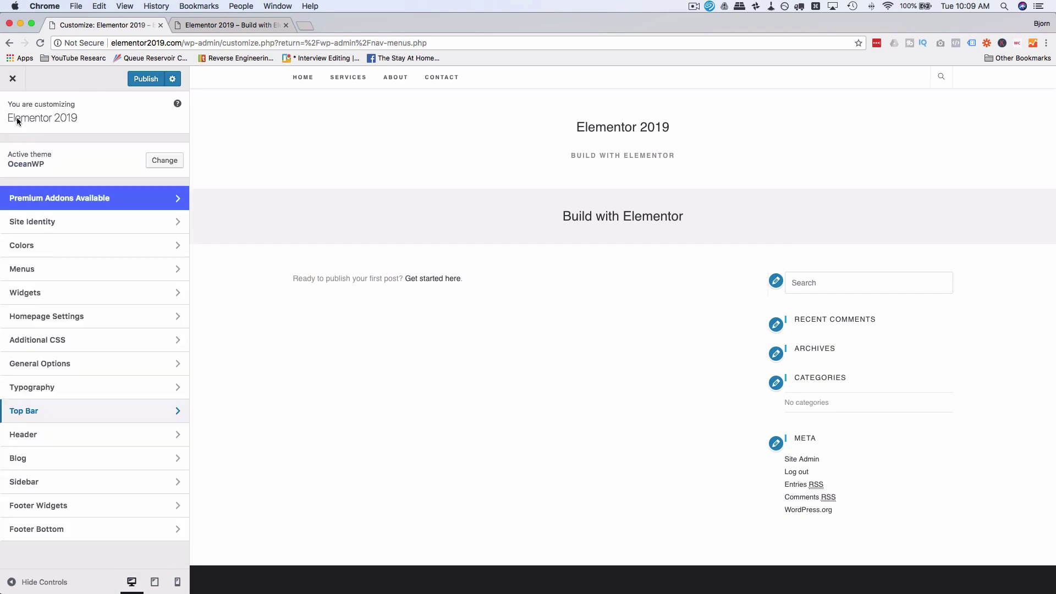
Step: Choose Minimal from the Header > General Style dropdown
{"action": "left_click", "coordinate": [78, 434]}
{"action": "left_click", "coordinate": [113, 158]}
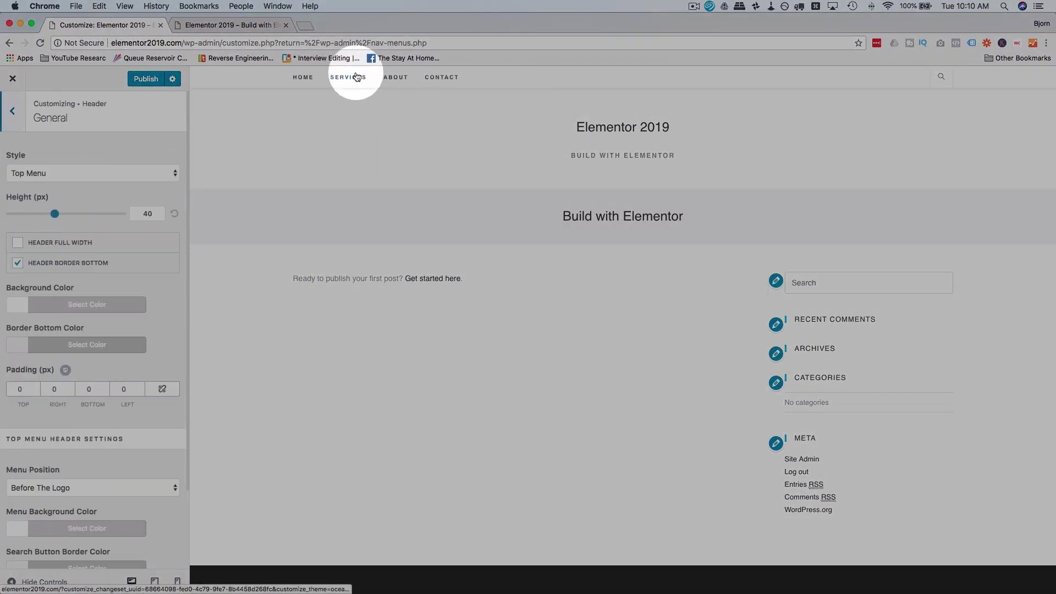
{"action": "left_click", "coordinate": [113, 170]}
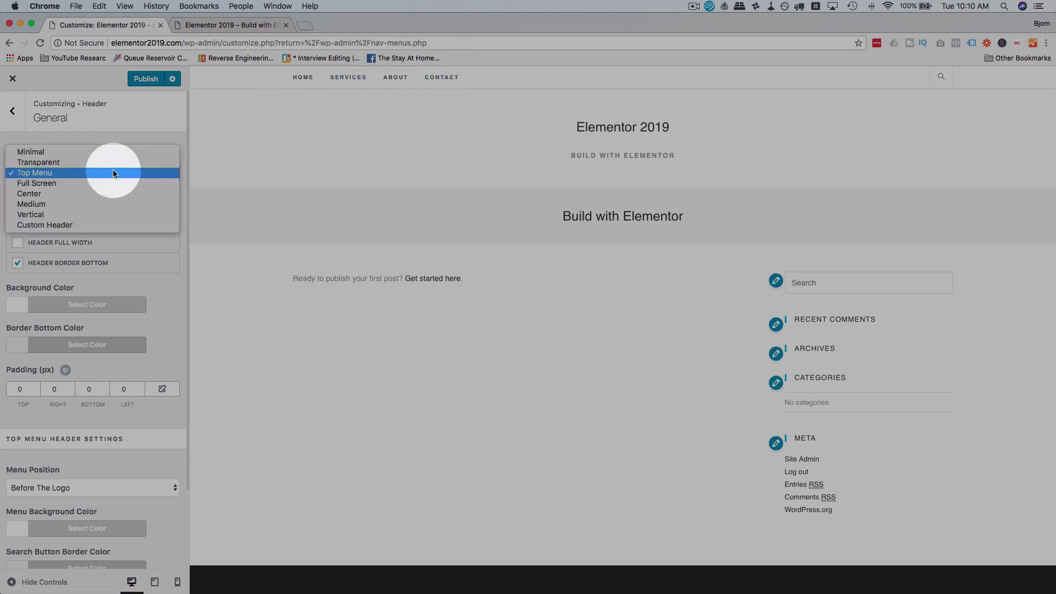
{"action": "left_click", "coordinate": [87, 153]}
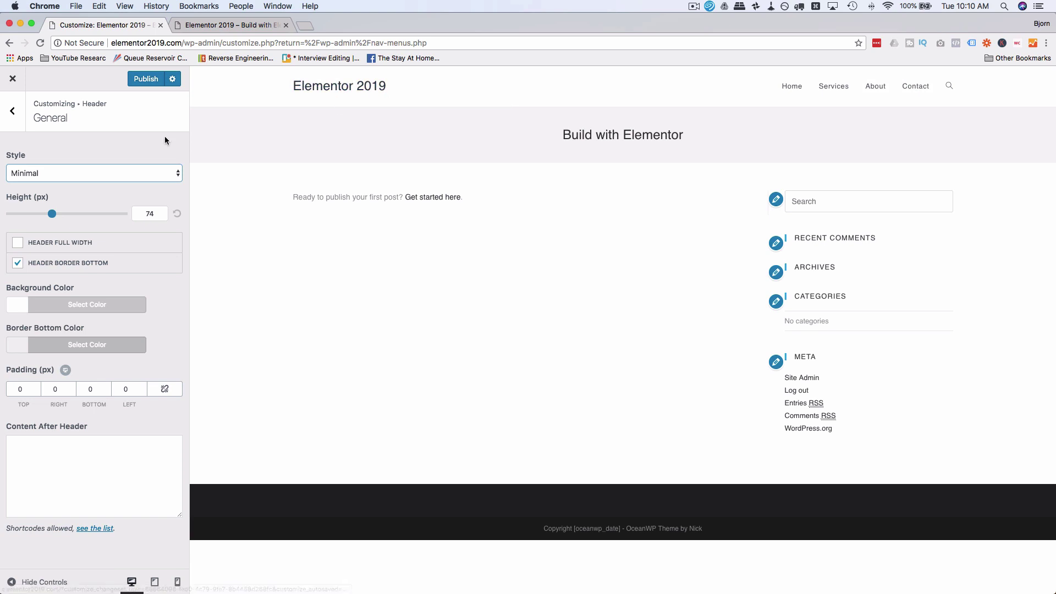
{"action": "left_click", "coordinate": [16, 114]}
{"action": "left_click", "coordinate": [54, 205]}
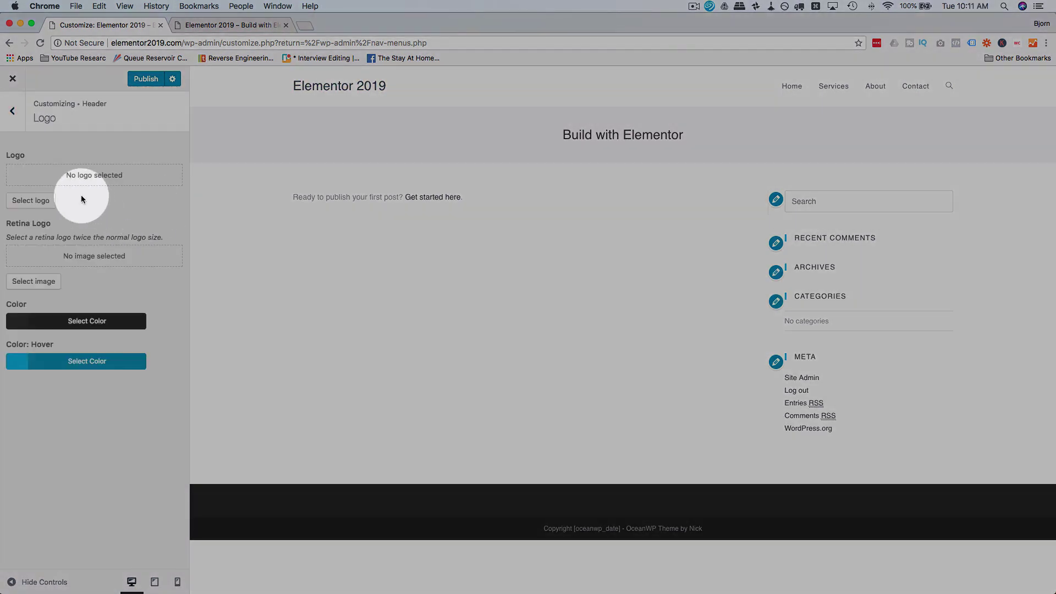
Step: Upload the WP Learning Lab image and select it as the logo, skipping cropping
{"action": "left_click", "coordinate": [32, 201]}
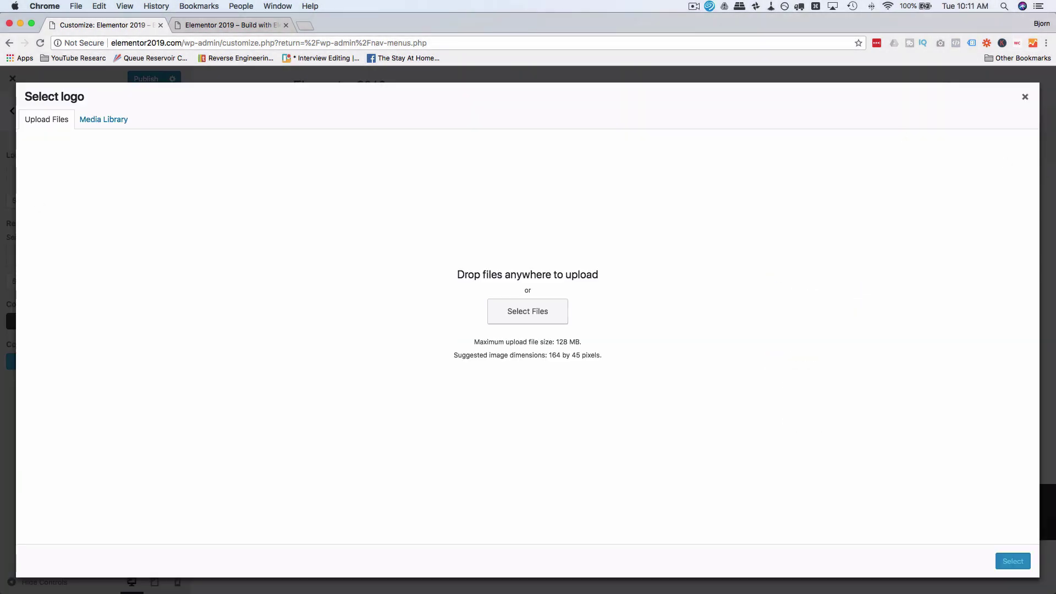
{"action": "left_click_drag", "start_coordinate": [700, 307], "coordinate": [630, 270]}
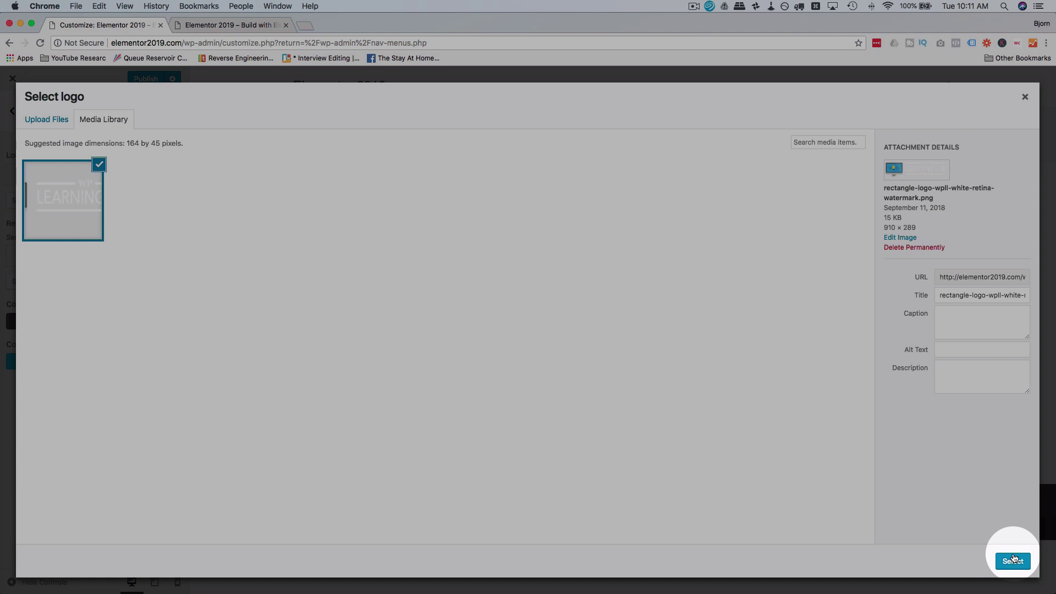
{"action": "left_click", "coordinate": [1013, 559]}
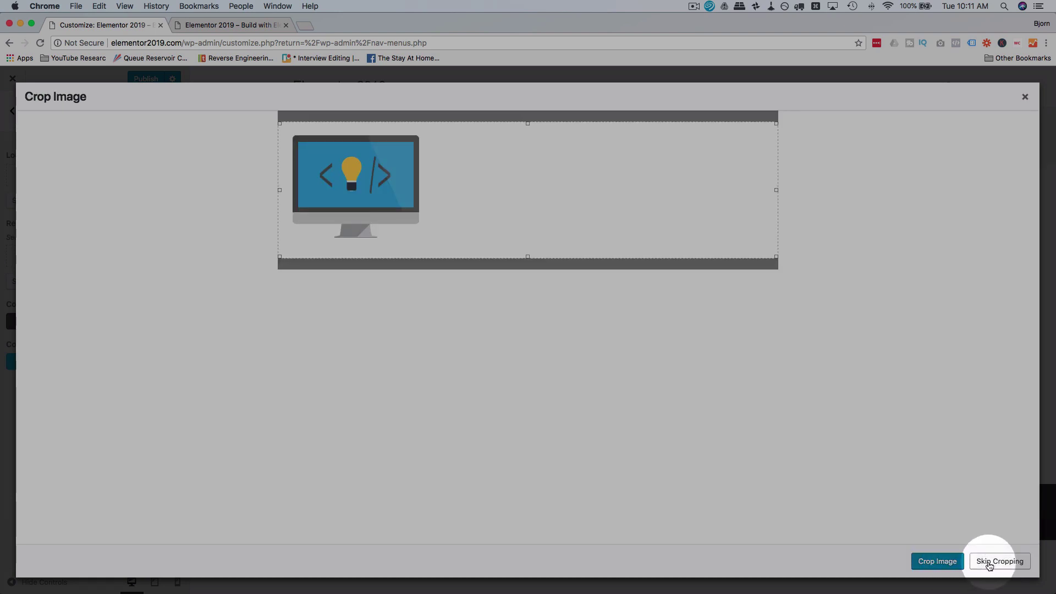
{"action": "left_click", "coordinate": [988, 561]}
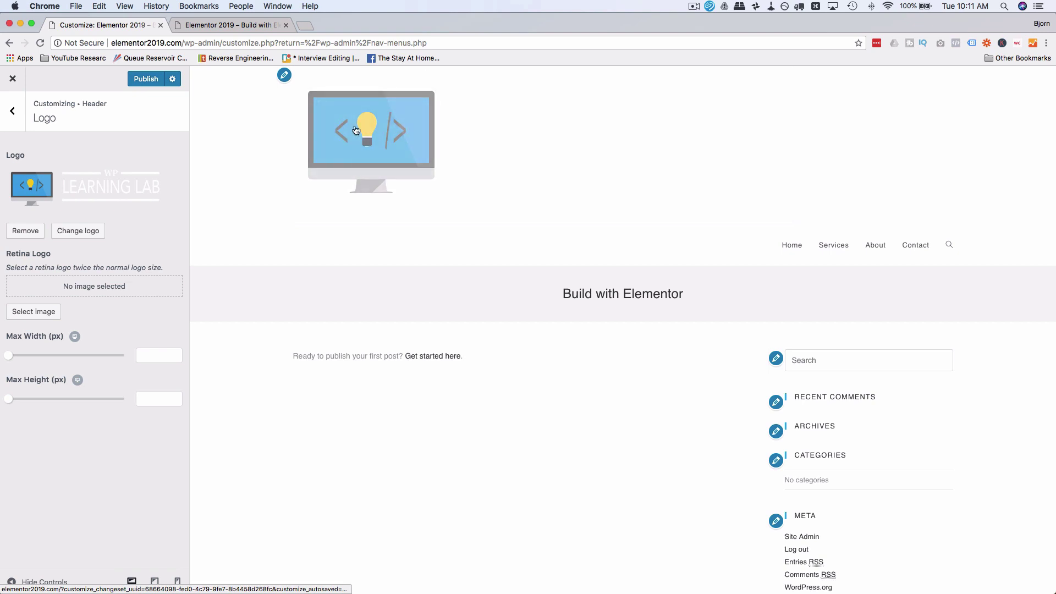
Step: Set the logo's Max Width slider to 270 px and go back to the Header sections
{"action": "left_click", "coordinate": [18, 358]}
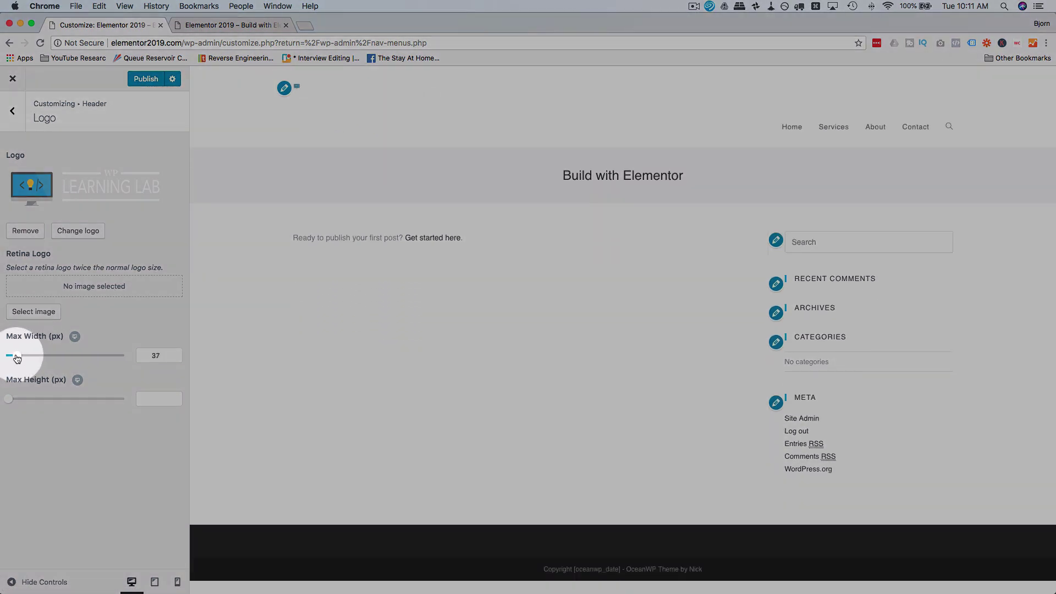
{"action": "left_click_drag", "start_coordinate": [17, 359], "coordinate": [72, 359]}
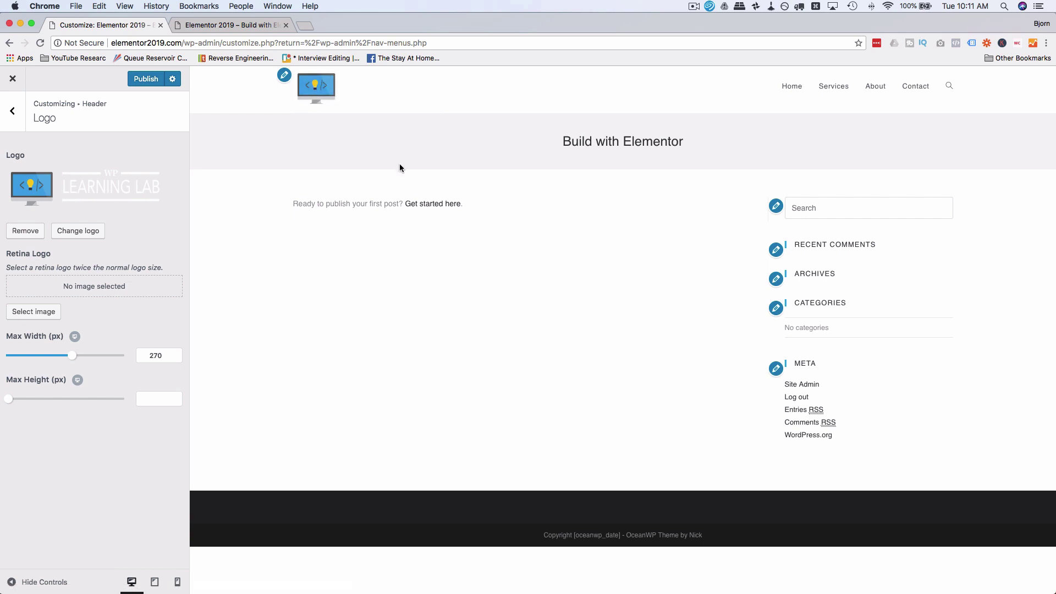
{"action": "left_click", "coordinate": [396, 102]}
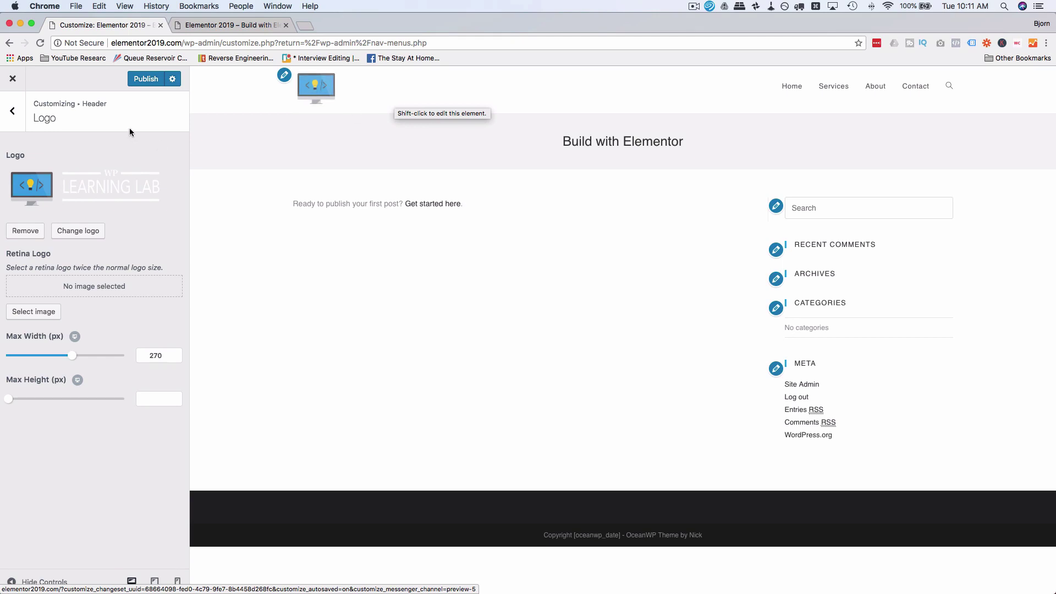
{"action": "left_click", "coordinate": [12, 110]}
{"action": "left_click", "coordinate": [86, 155]}
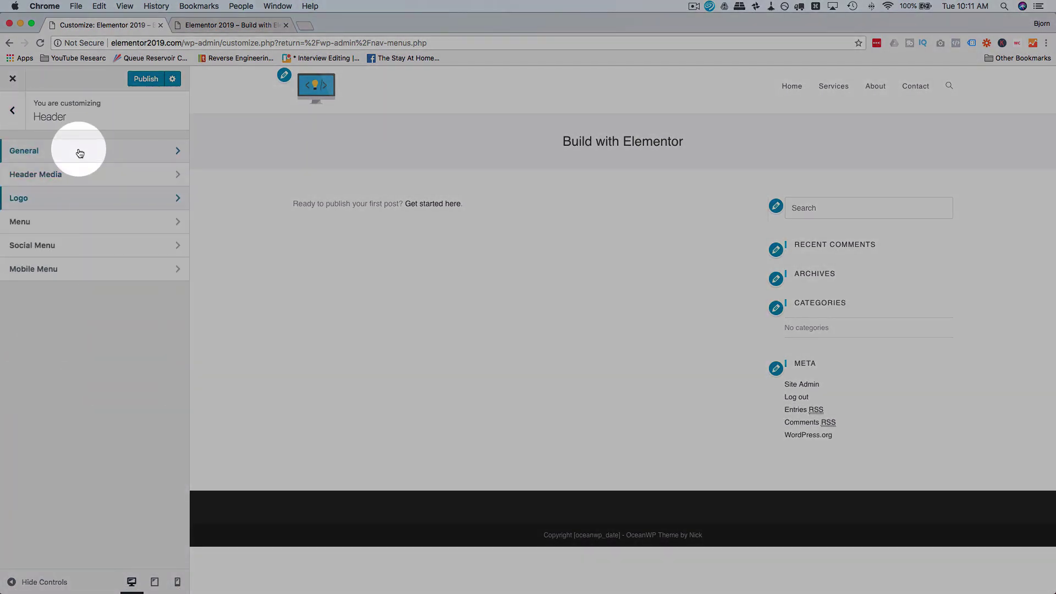
Step: Set the Header > General background colour to near-black #0a0a0a, then go back
{"action": "left_click", "coordinate": [80, 153]}
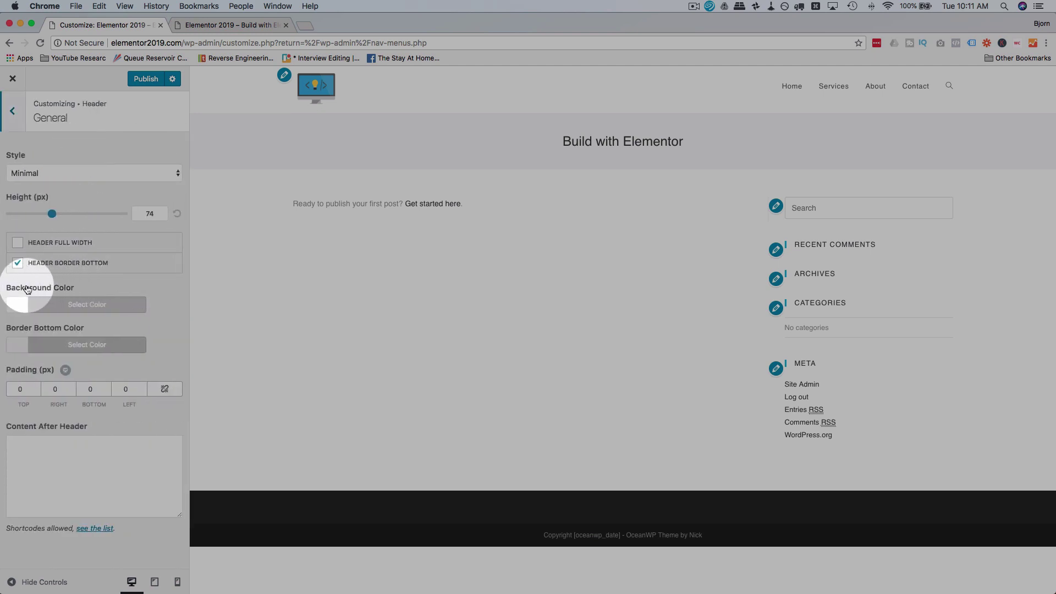
{"action": "left_click", "coordinate": [34, 309]}
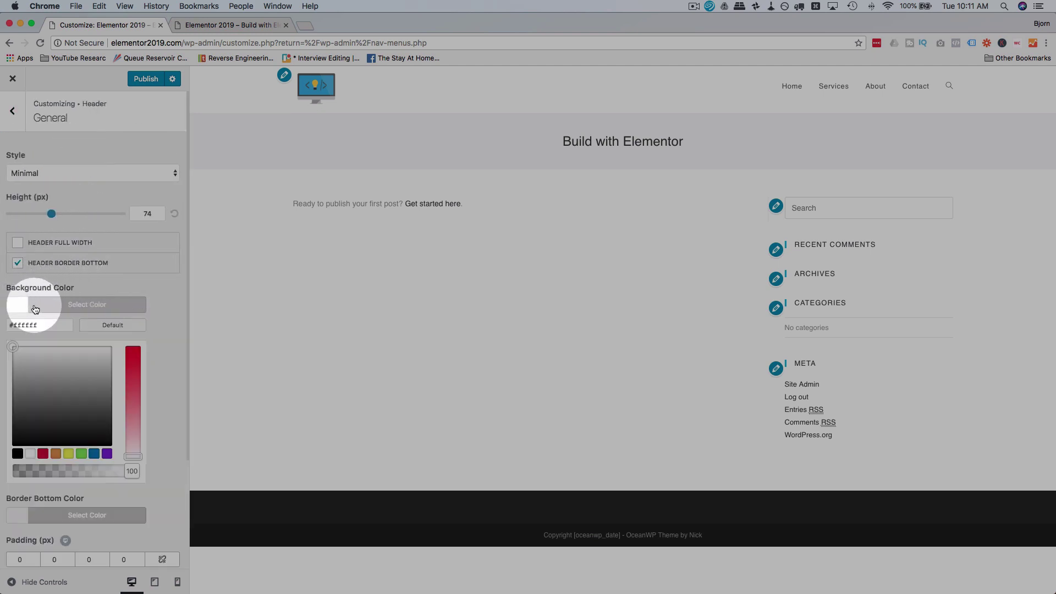
{"action": "left_click", "coordinate": [65, 439]}
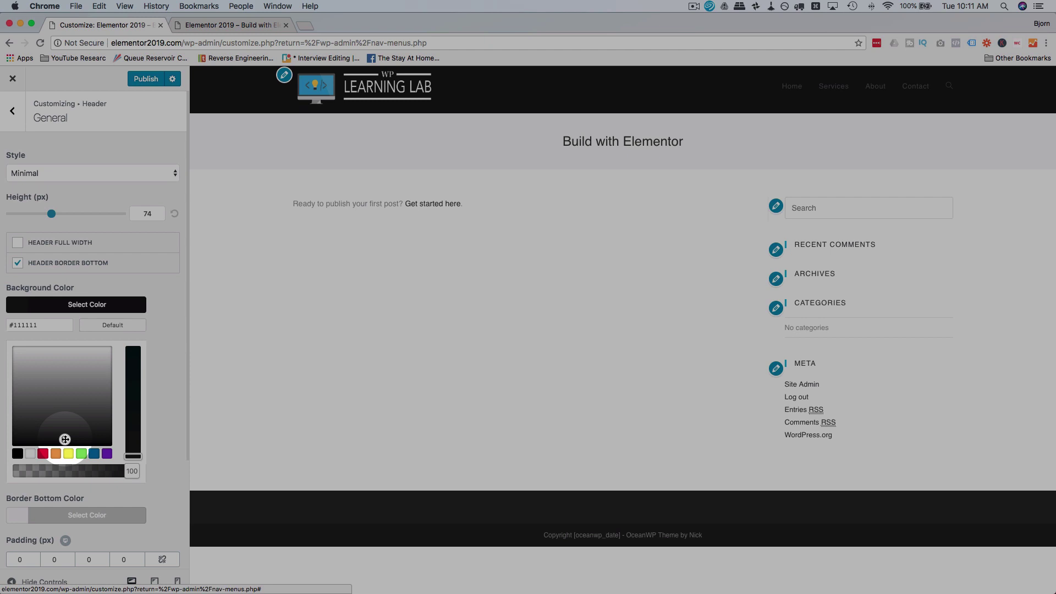
{"action": "left_click", "coordinate": [32, 419]}
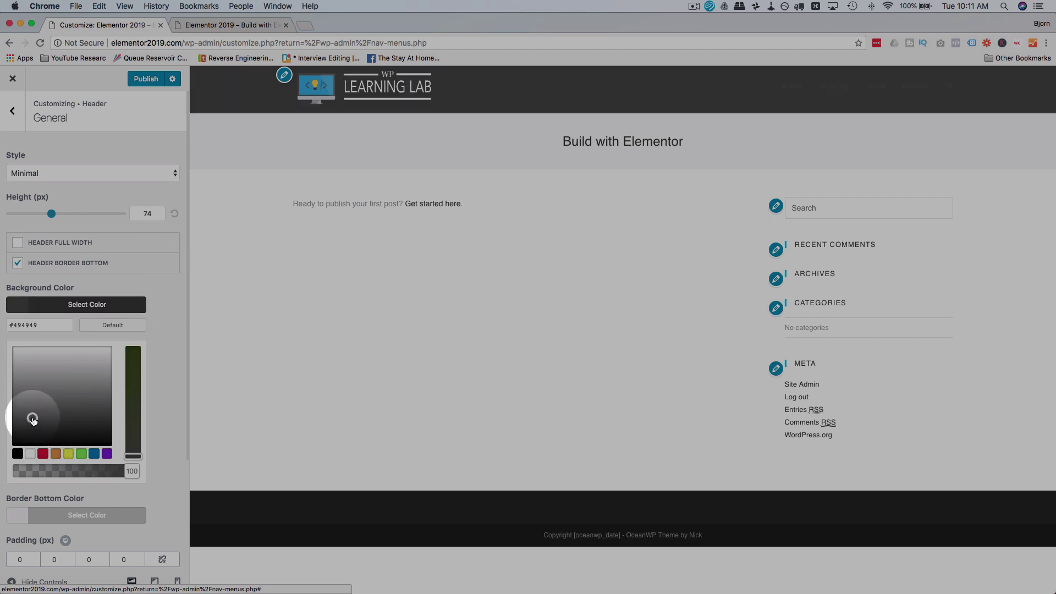
{"action": "left_click_drag", "start_coordinate": [55, 416], "coordinate": [66, 459]}
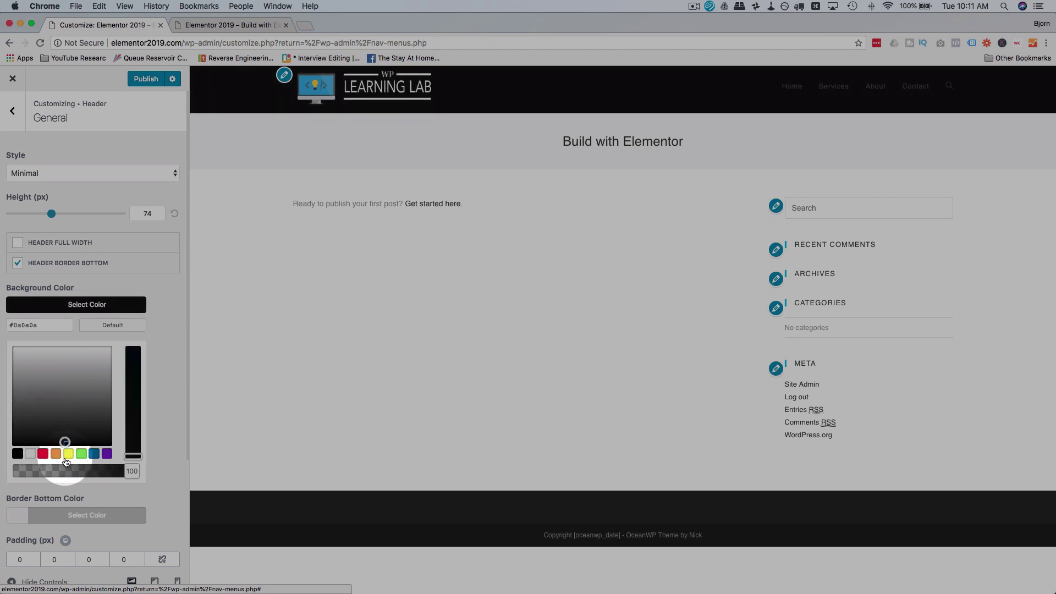
{"action": "left_click", "coordinate": [180, 308]}
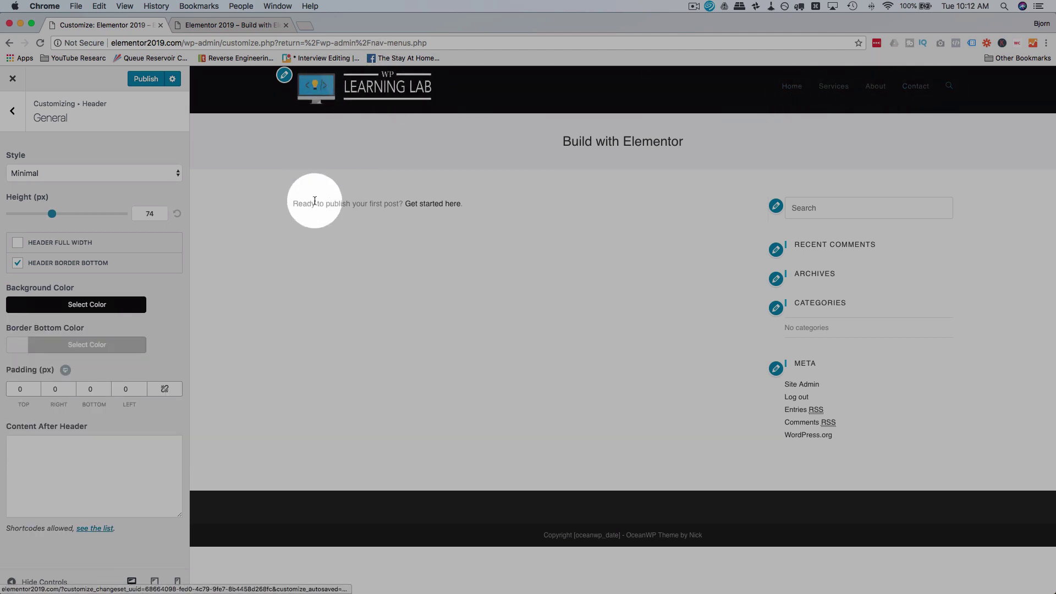
{"action": "left_click", "coordinate": [15, 109]}
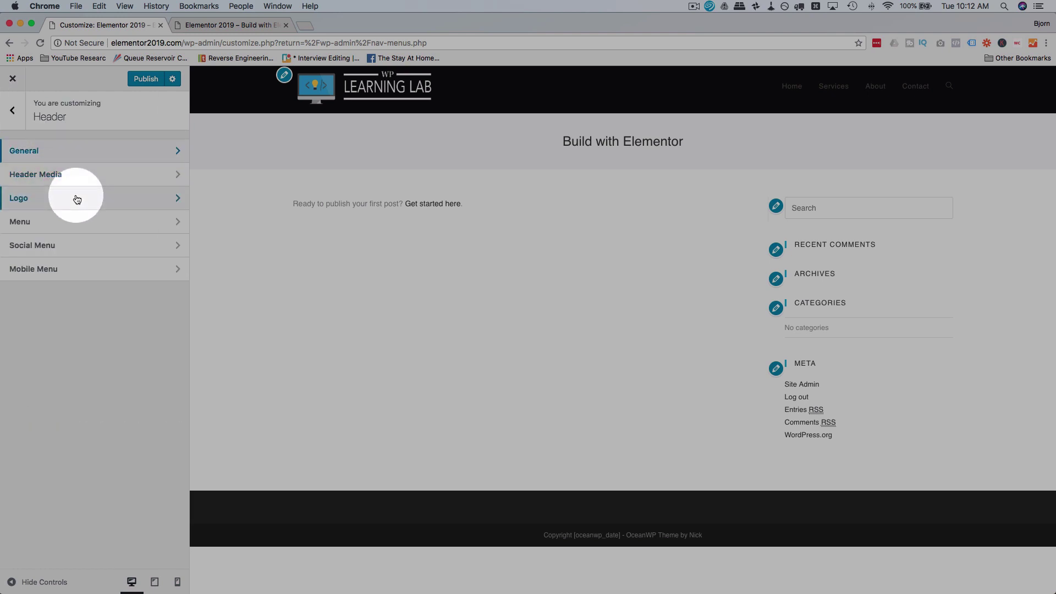
{"action": "left_click", "coordinate": [77, 199]}
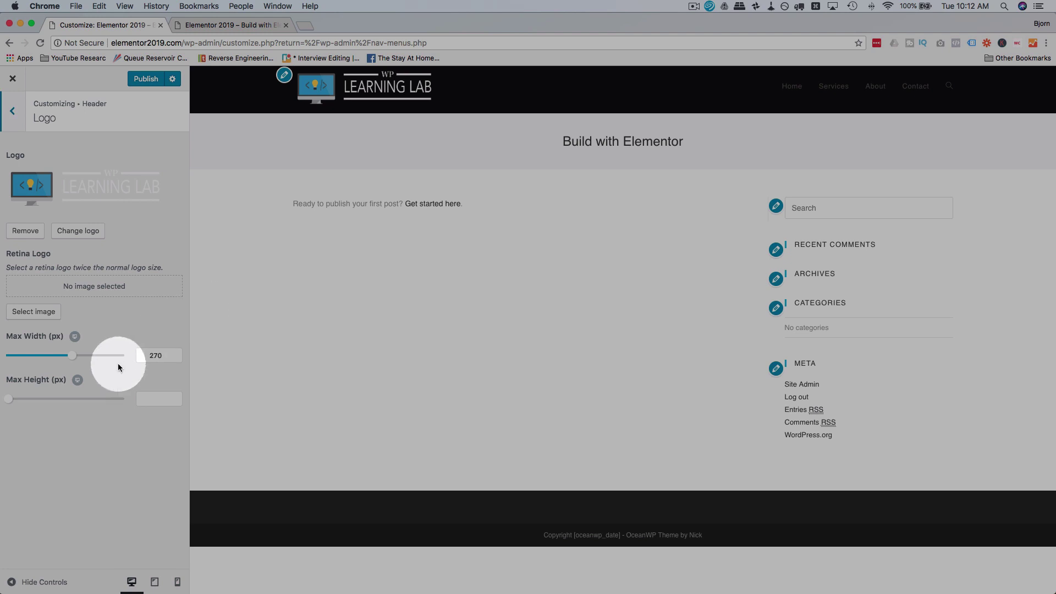
{"action": "left_click", "coordinate": [400, 96]}
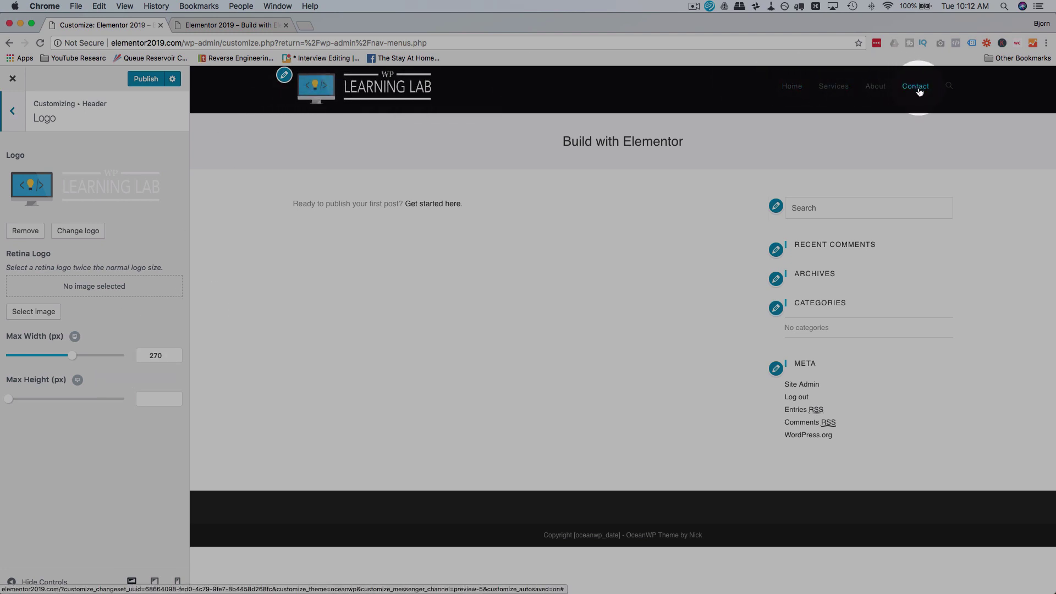
{"action": "left_click", "coordinate": [949, 87]}
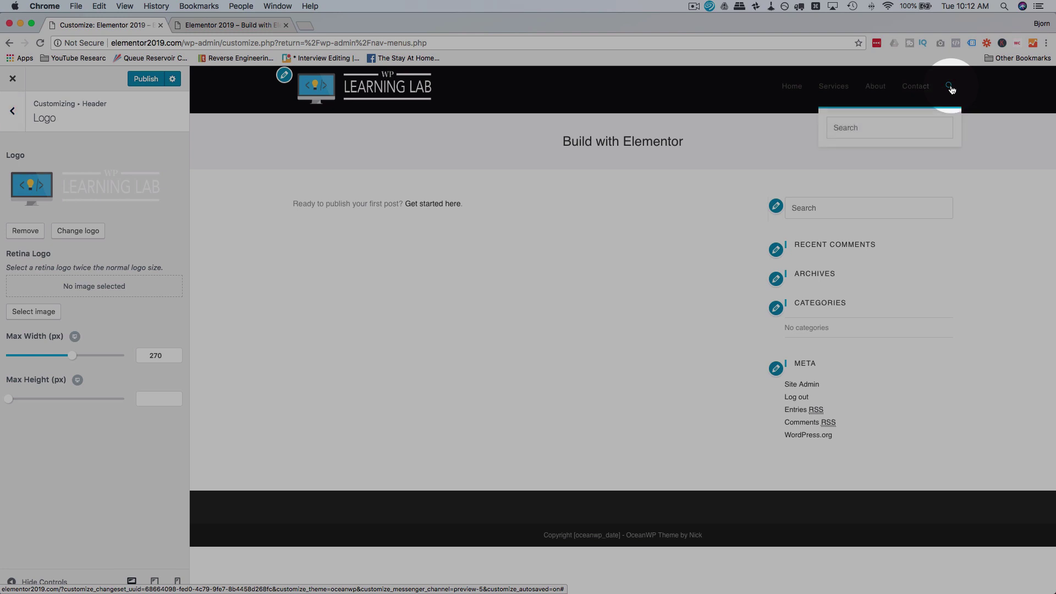
{"action": "left_click", "coordinate": [729, 195]}
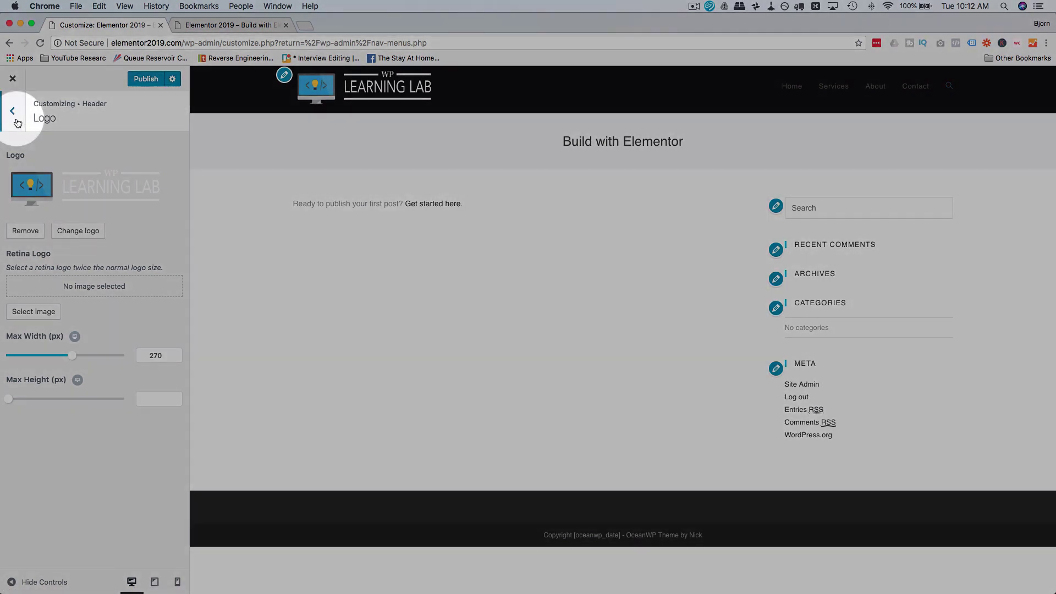
{"action": "left_click", "coordinate": [17, 119]}
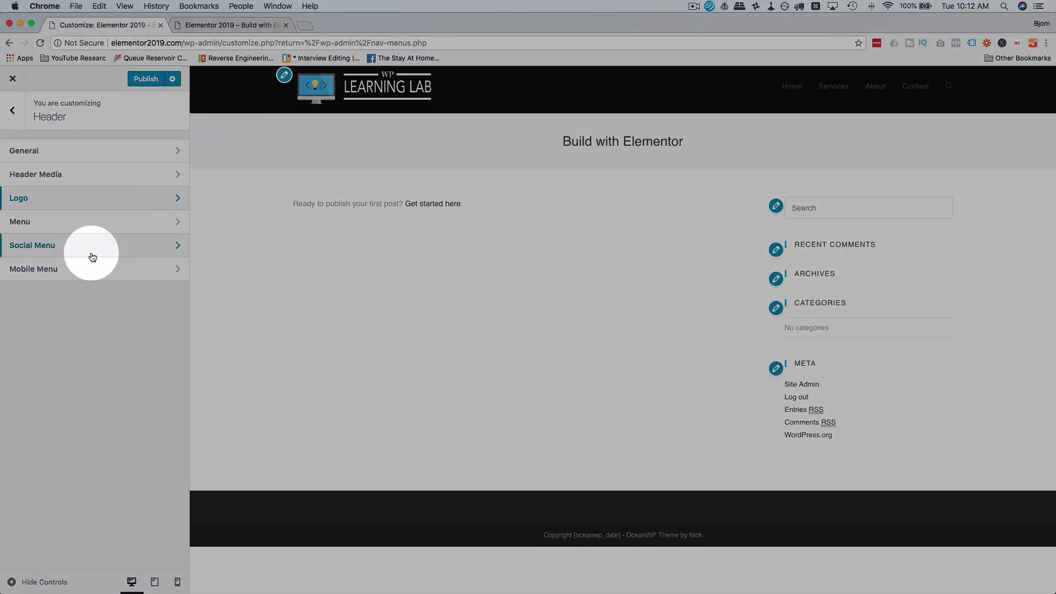
{"action": "left_click", "coordinate": [91, 225]}
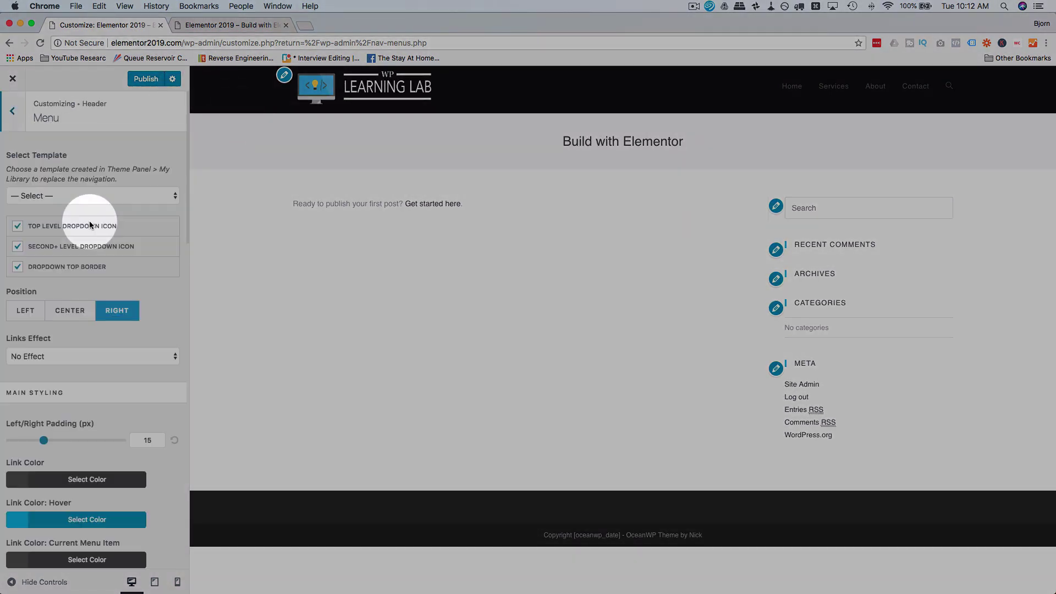
{"action": "scroll", "coordinate": [84, 269], "scroll_direction": "down", "scroll_amount": 1}
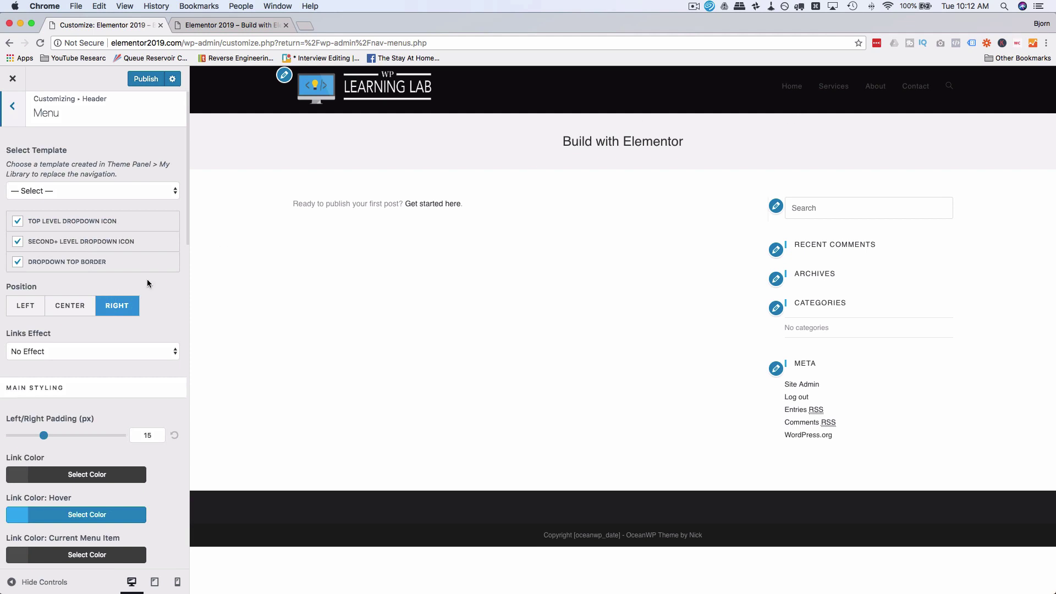
{"action": "scroll", "coordinate": [160, 278], "scroll_direction": "down", "scroll_amount": 2}
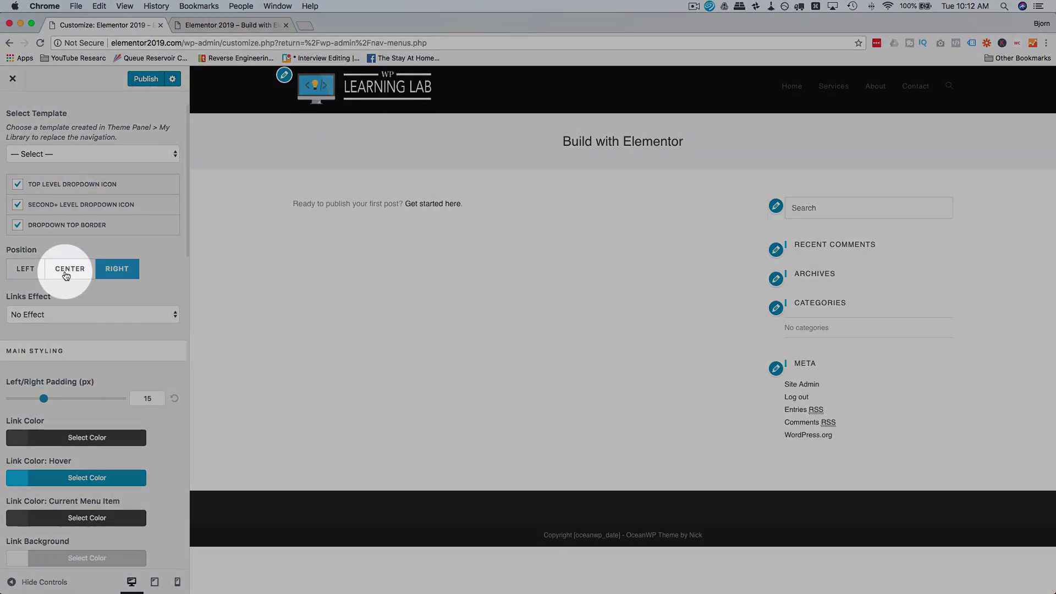
{"action": "left_click", "coordinate": [65, 275]}
{"action": "left_click", "coordinate": [31, 275]}
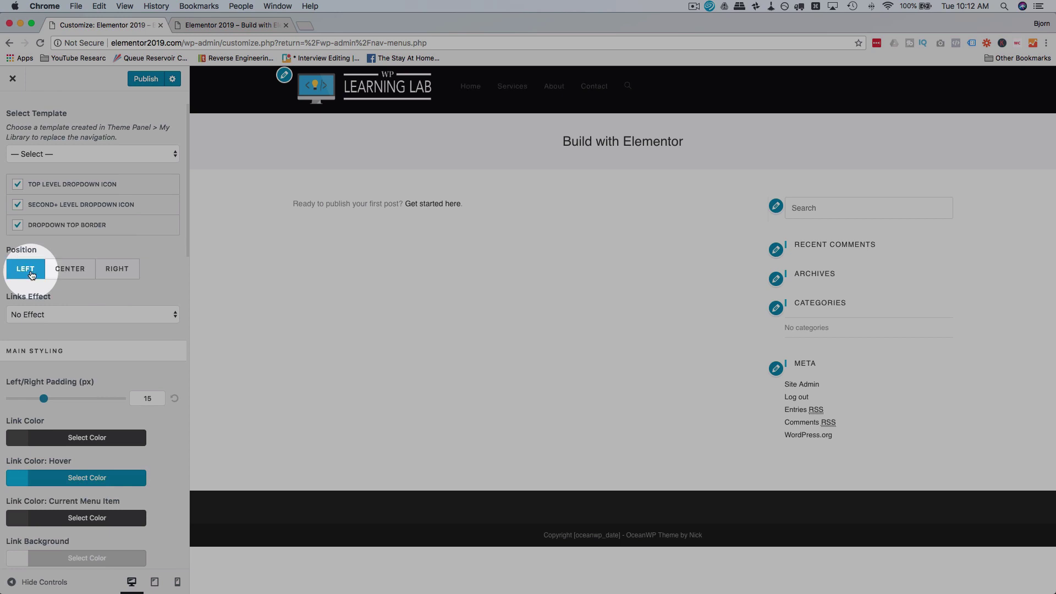
{"action": "left_click", "coordinate": [120, 278]}
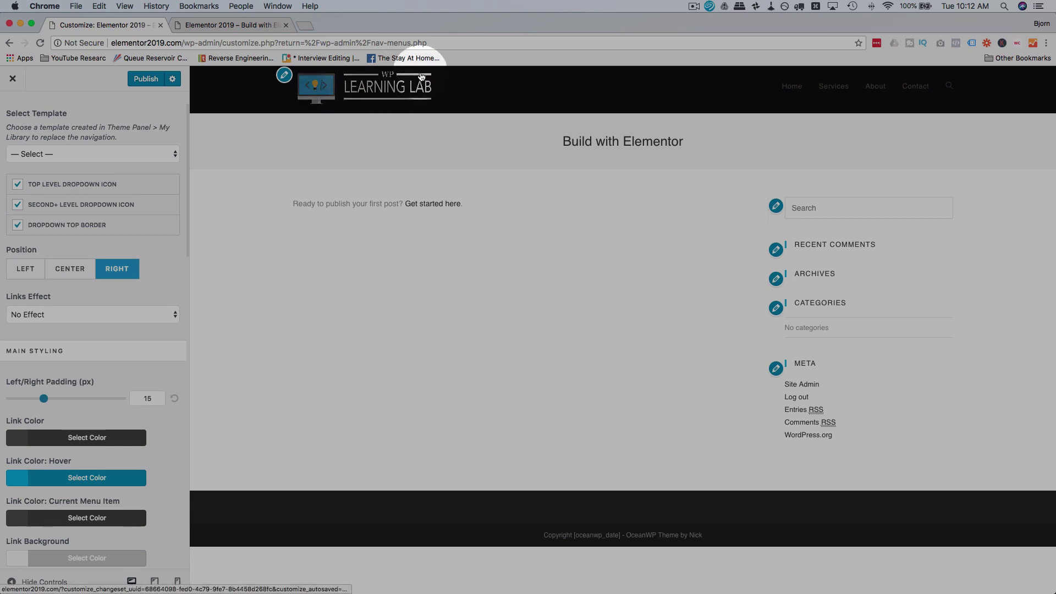
{"action": "scroll", "coordinate": [110, 258], "scroll_direction": "down", "scroll_amount": 3}
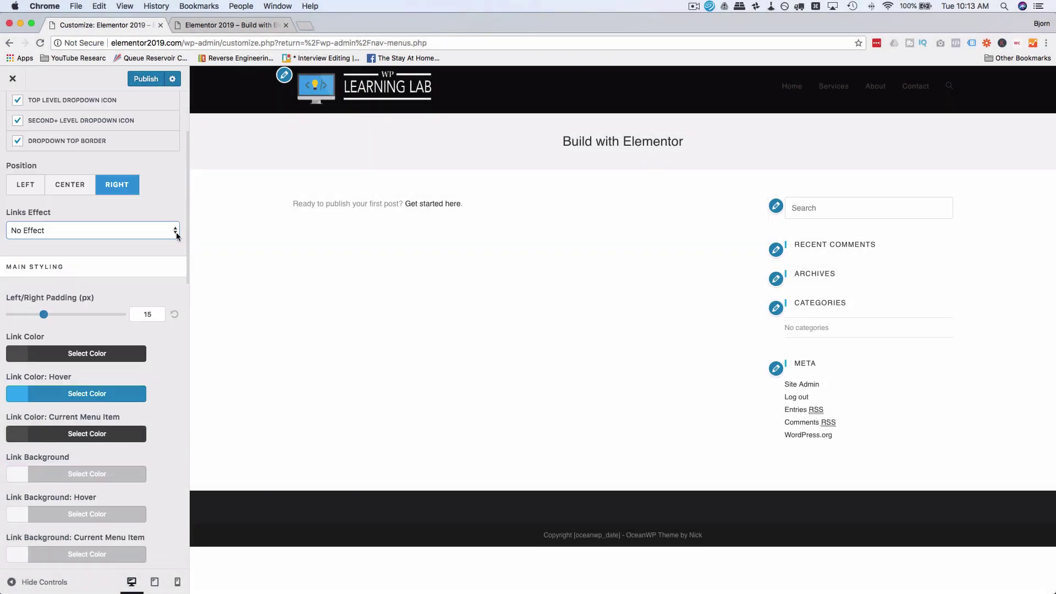
Step: Try the Underline Up, Underline From Left and Circular Reveal link effects, testing hover in preview
{"action": "left_click", "coordinate": [167, 232]}
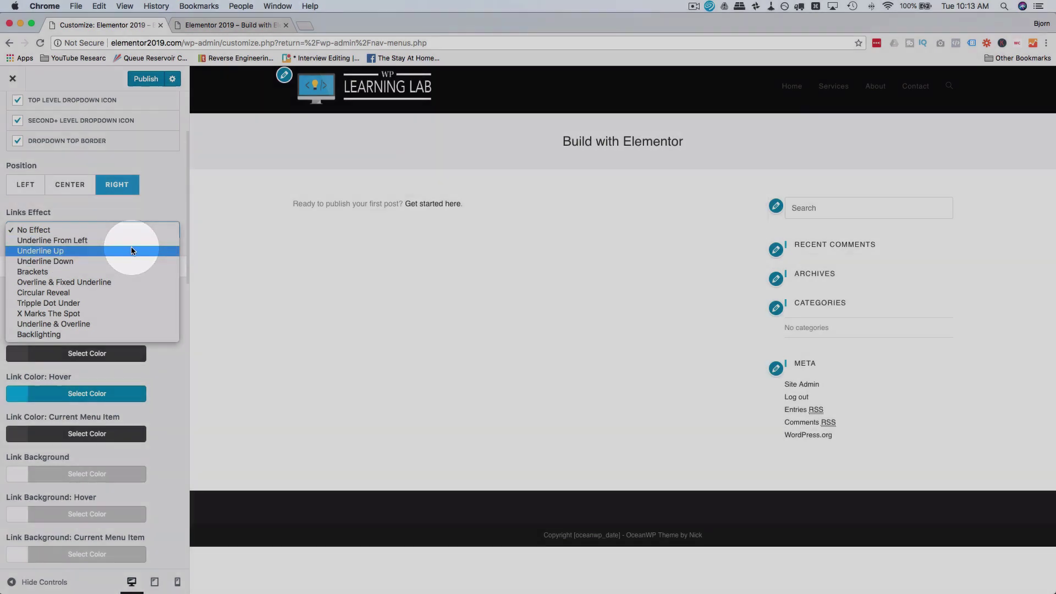
{"action": "left_click", "coordinate": [130, 250]}
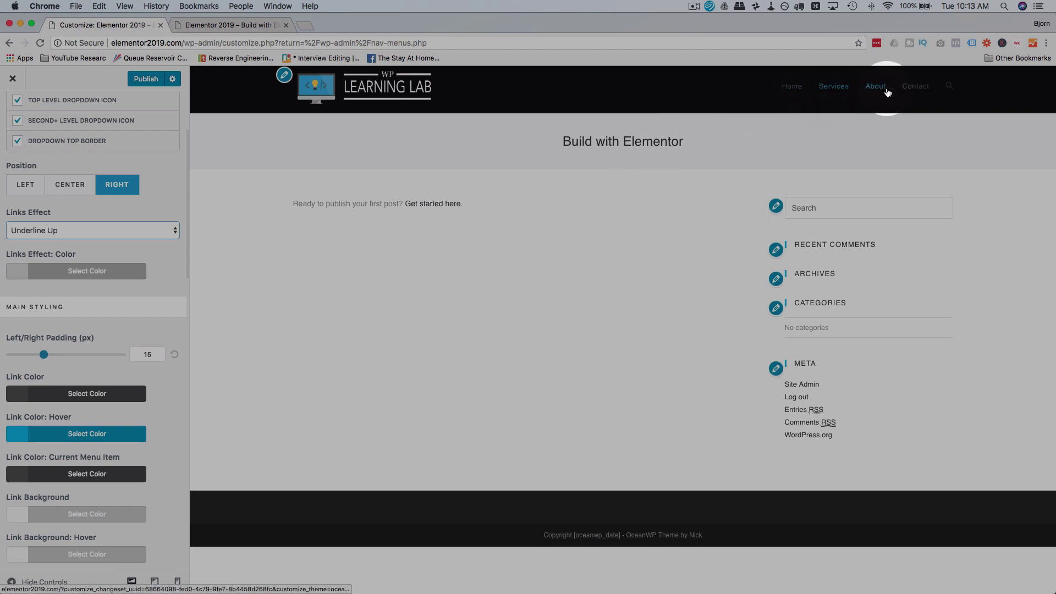
{"action": "left_click", "coordinate": [165, 230]}
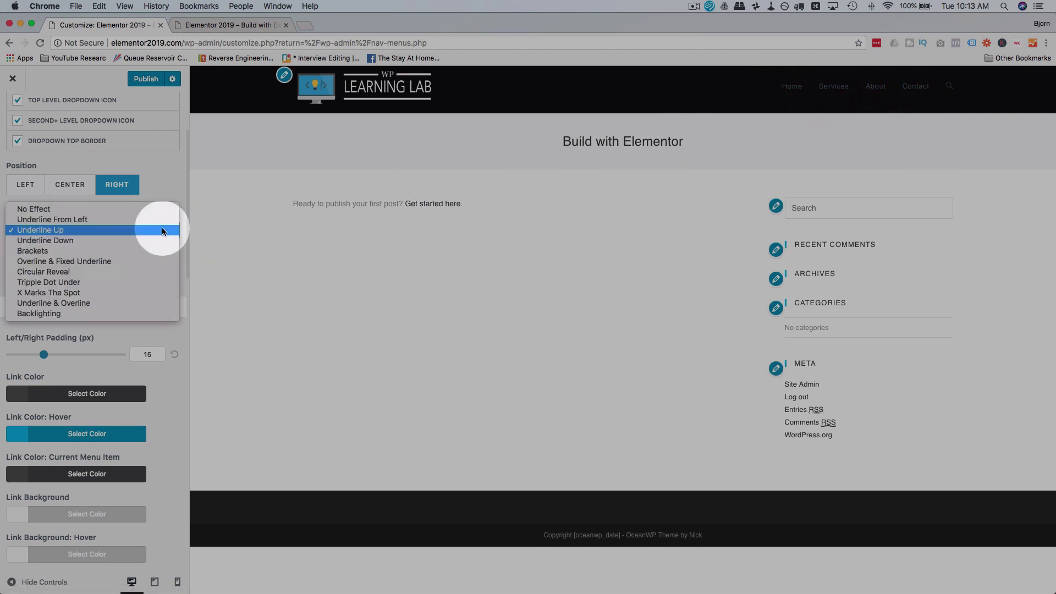
{"action": "left_click", "coordinate": [130, 220]}
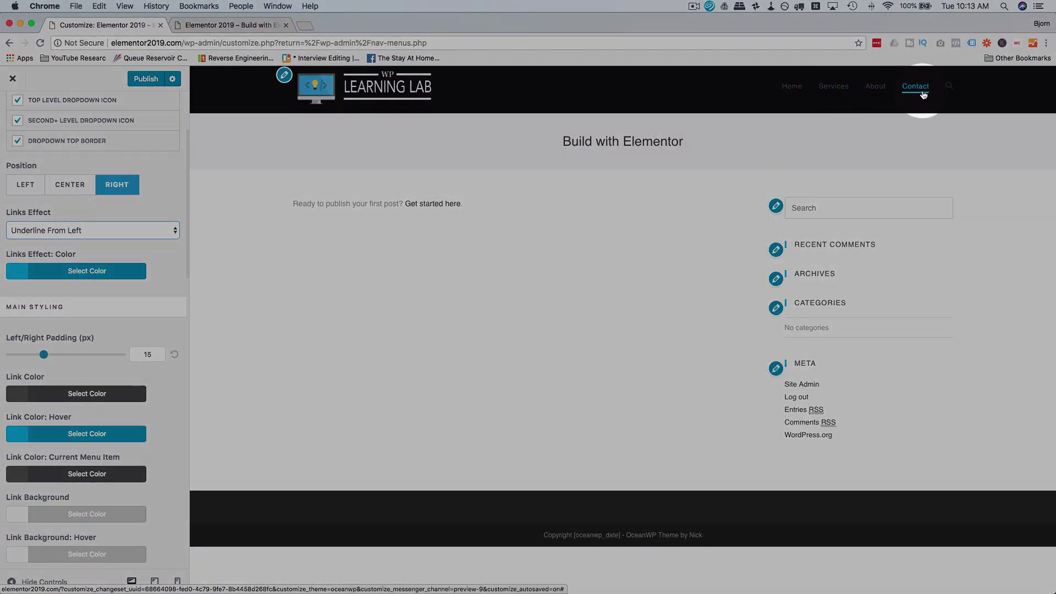
{"action": "left_click", "coordinate": [135, 232]}
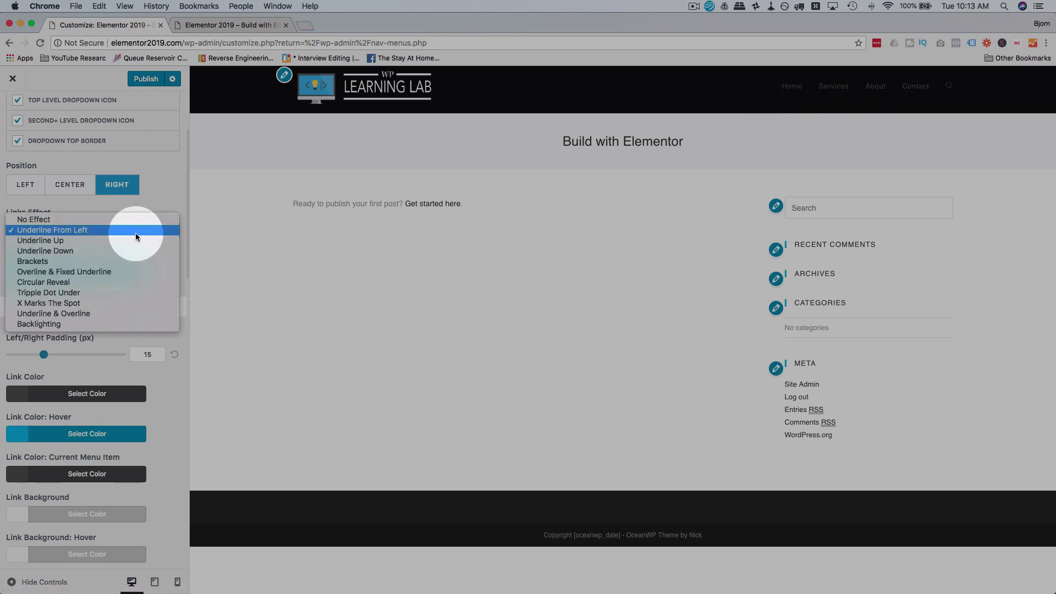
{"action": "left_click", "coordinate": [147, 281]}
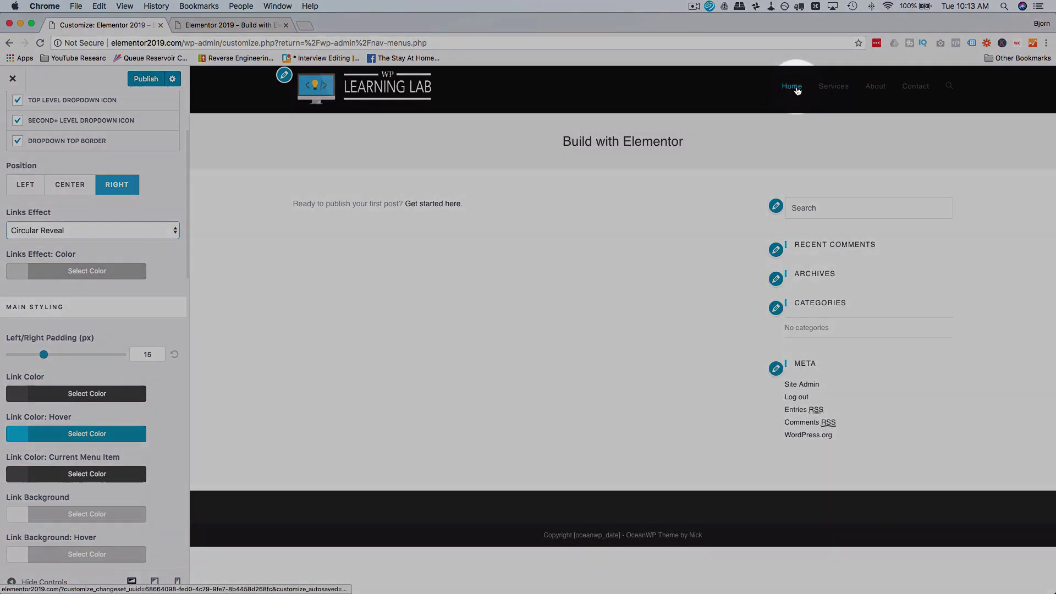
{"action": "left_click", "coordinate": [830, 89]}
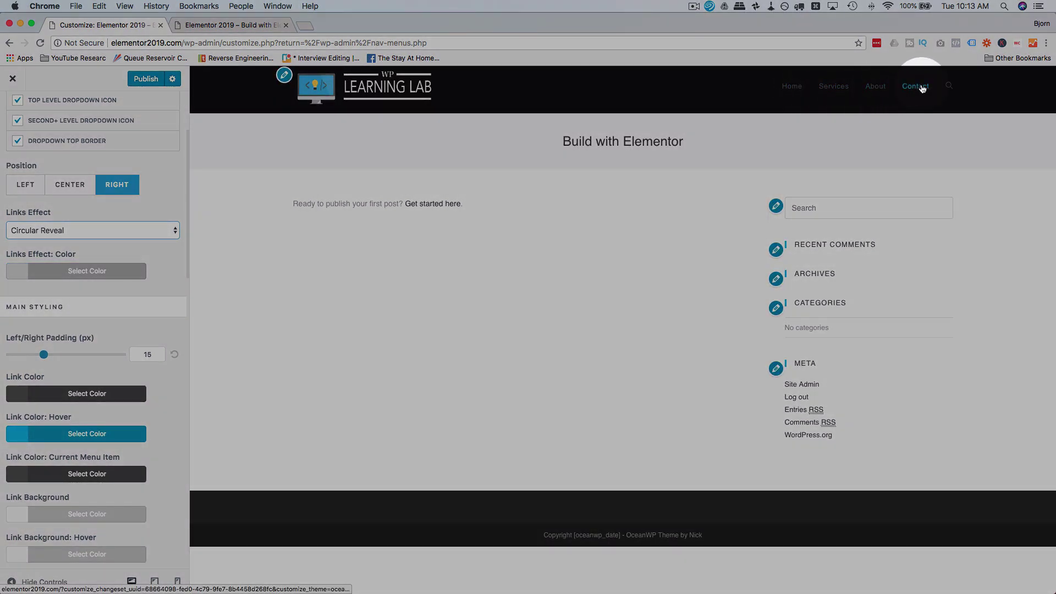
Step: Give the link effect a purple colour and preview it on the Home link
{"action": "left_click", "coordinate": [103, 232]}
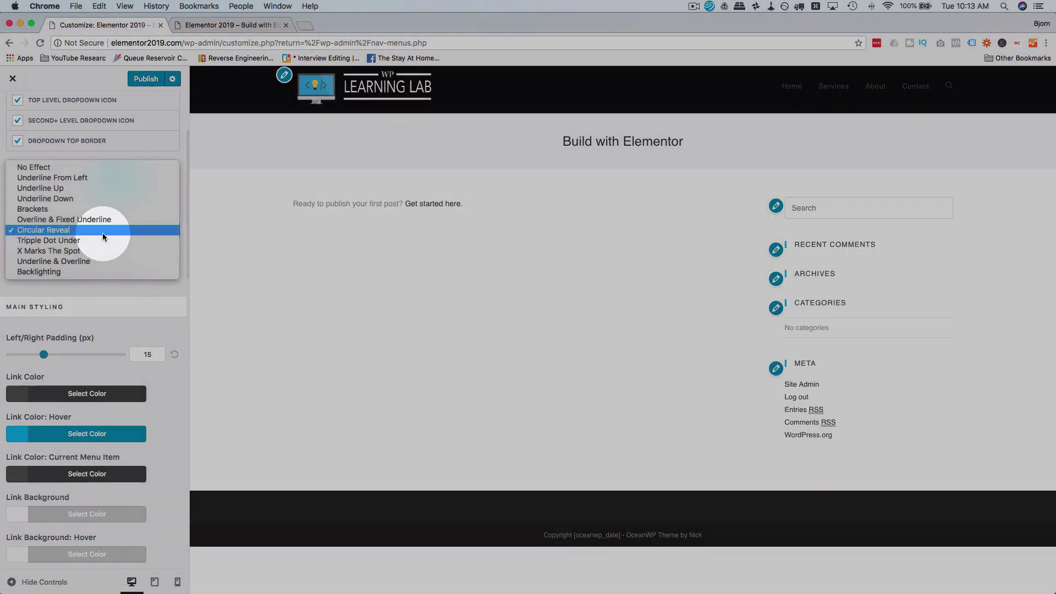
{"action": "left_click", "coordinate": [128, 282]}
{"action": "left_click", "coordinate": [79, 271]}
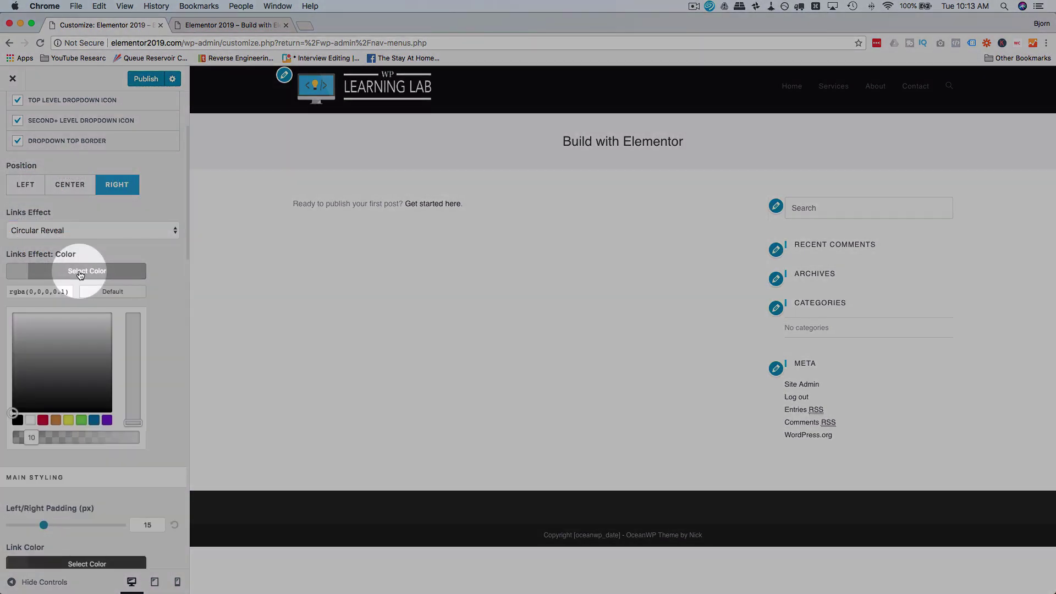
{"action": "left_click", "coordinate": [107, 420]}
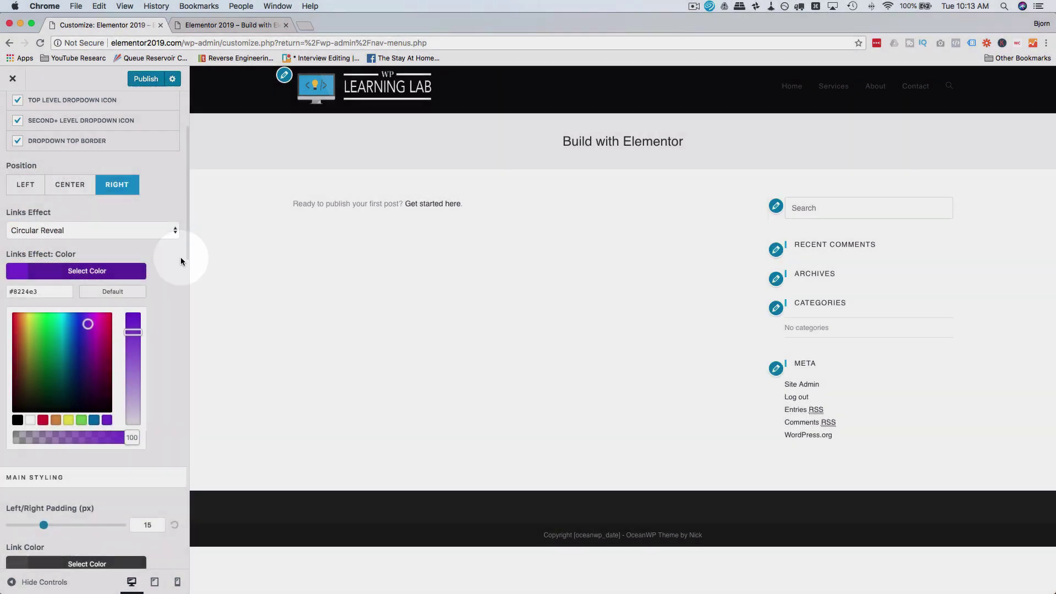
{"action": "left_click", "coordinate": [180, 257]}
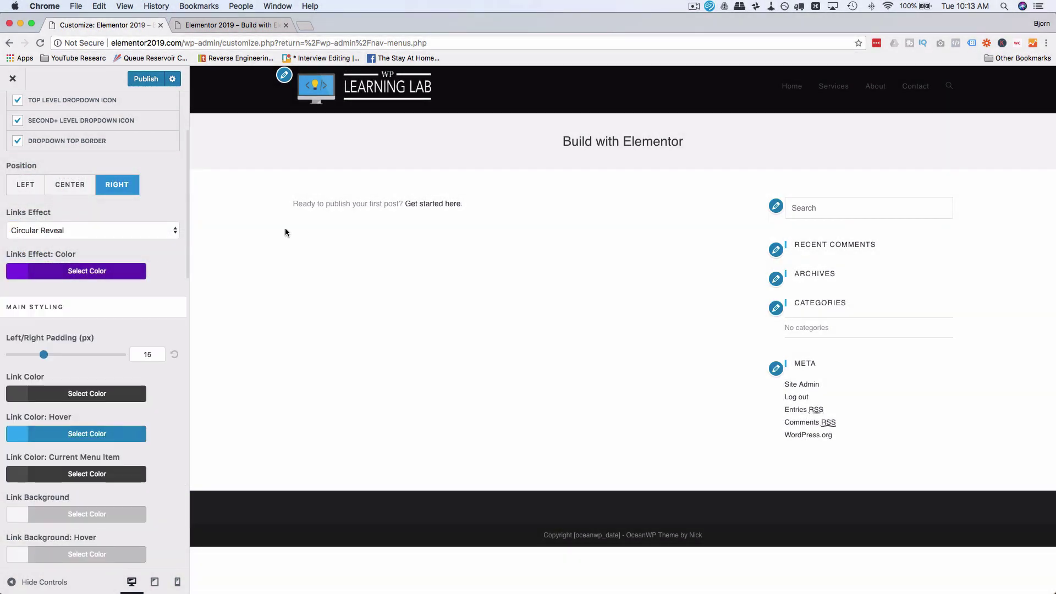
{"action": "left_click", "coordinate": [777, 75]}
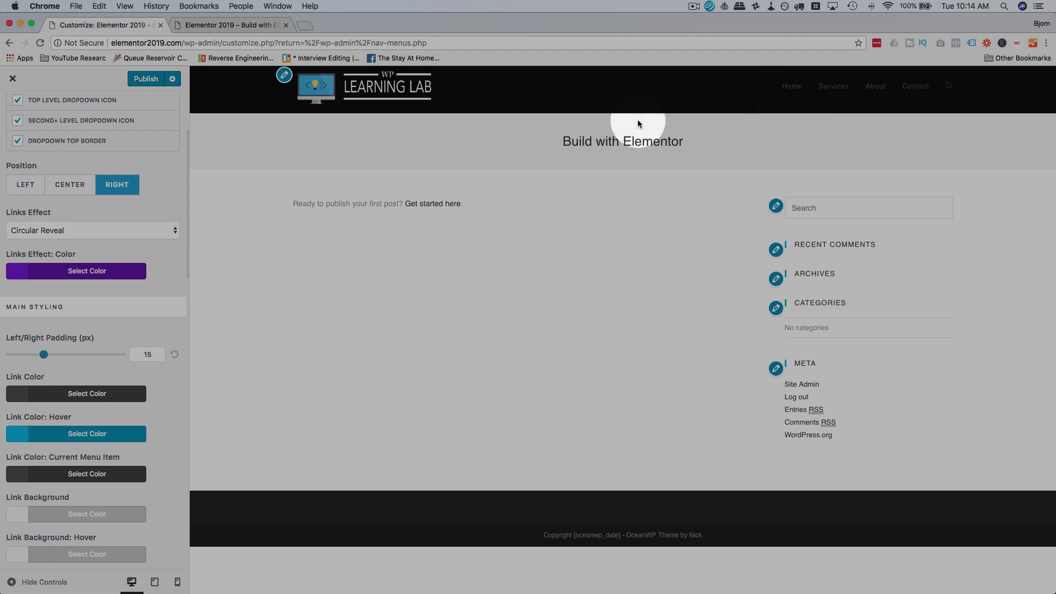
Step: Change the link effect colour to pale grey and apply the Backlighting effect
{"action": "left_click", "coordinate": [127, 271]}
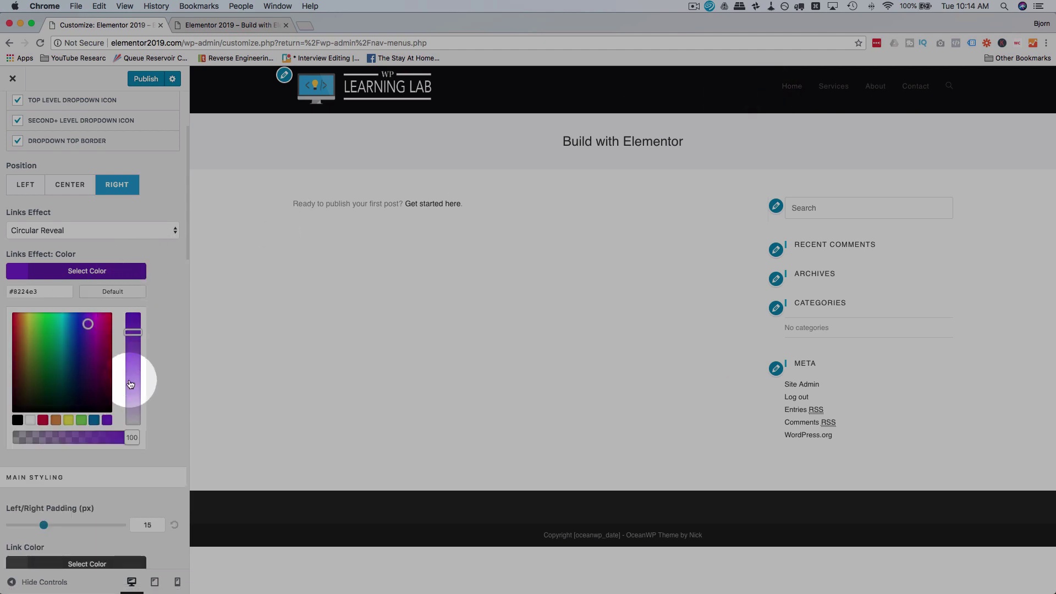
{"action": "left_click", "coordinate": [17, 420]}
{"action": "left_click", "coordinate": [49, 363]}
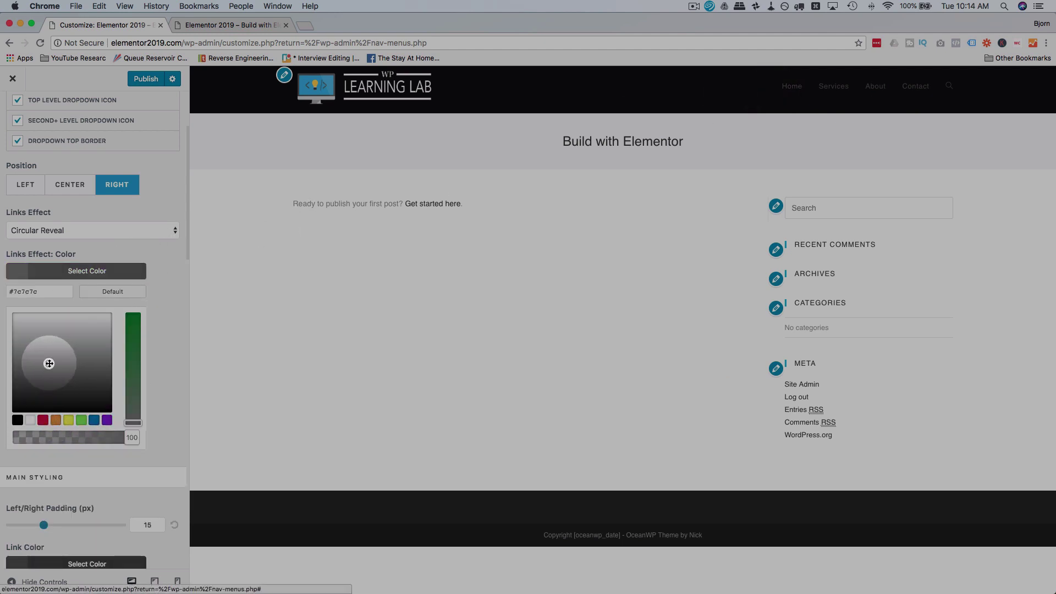
{"action": "left_click_drag", "start_coordinate": [49, 363], "coordinate": [3, 326]}
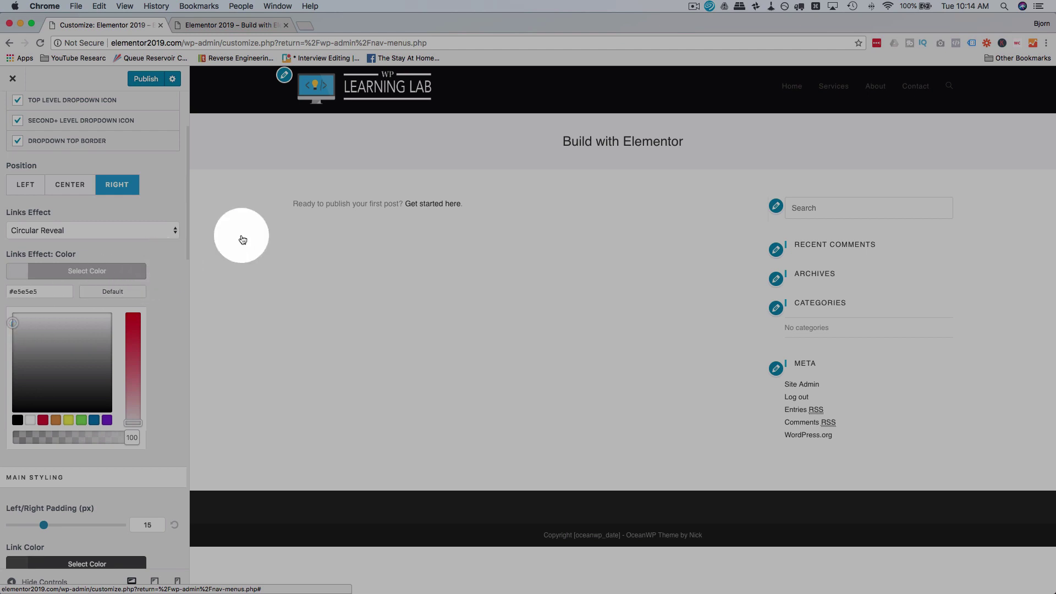
{"action": "left_click", "coordinate": [159, 225]}
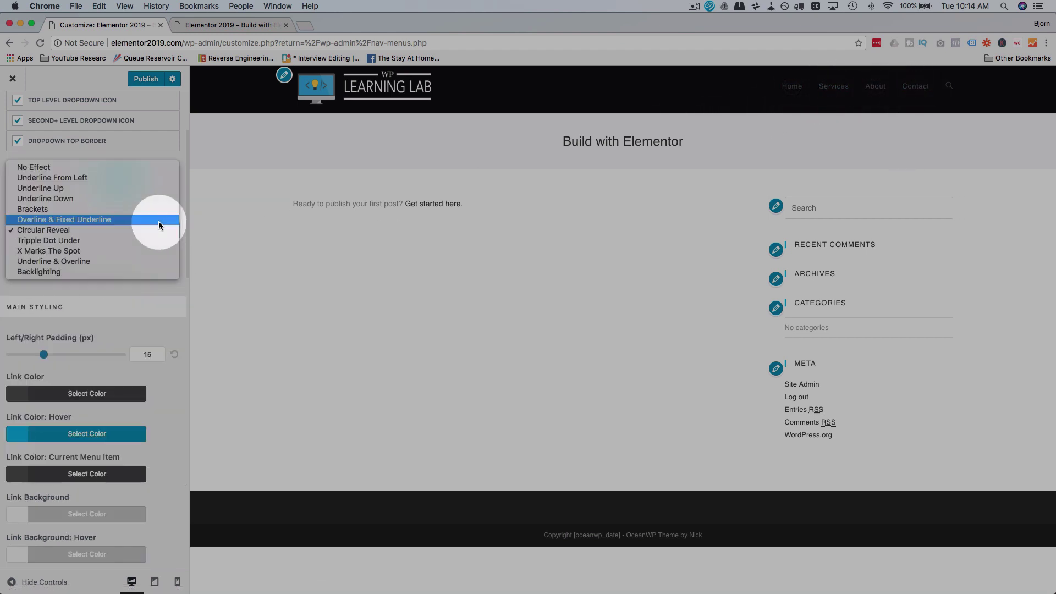
{"action": "left_click", "coordinate": [111, 270]}
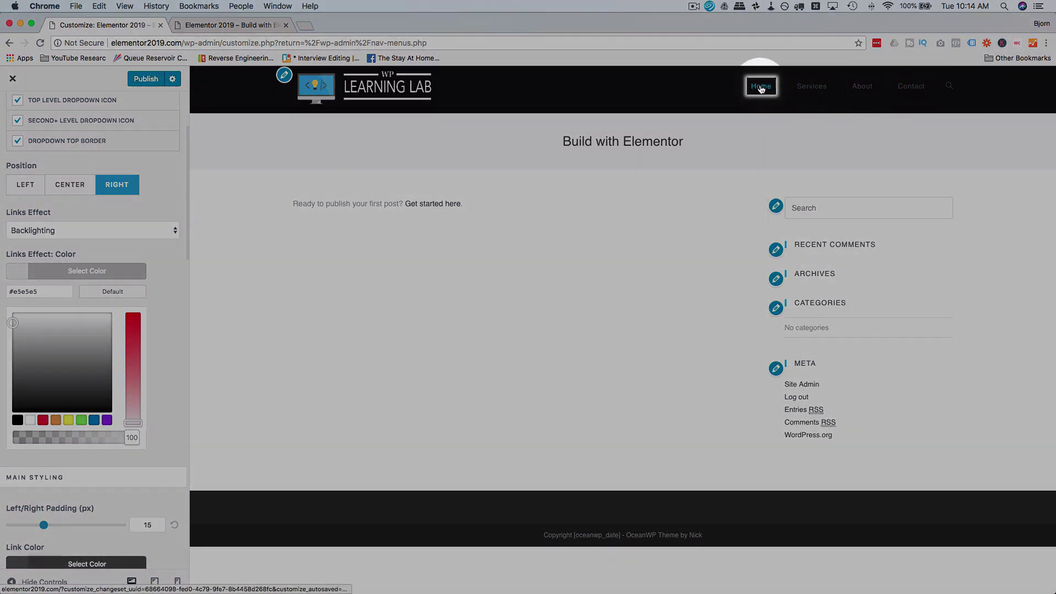
{"action": "left_click", "coordinate": [119, 231]}
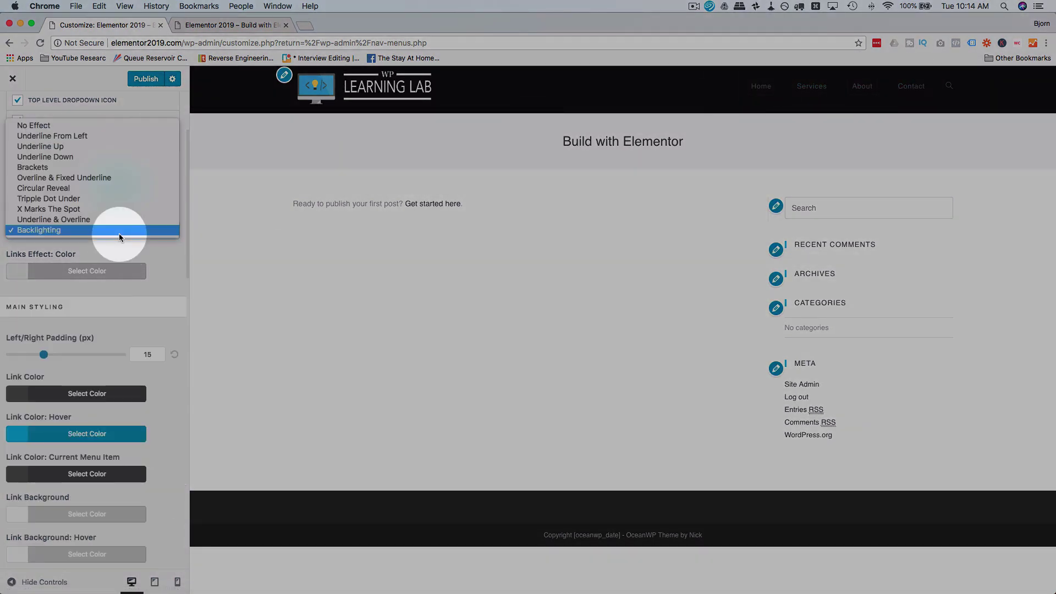
Step: Apply the Underline From Left link effect and confirm its colour is #13aff0
{"action": "left_click", "coordinate": [75, 137]}
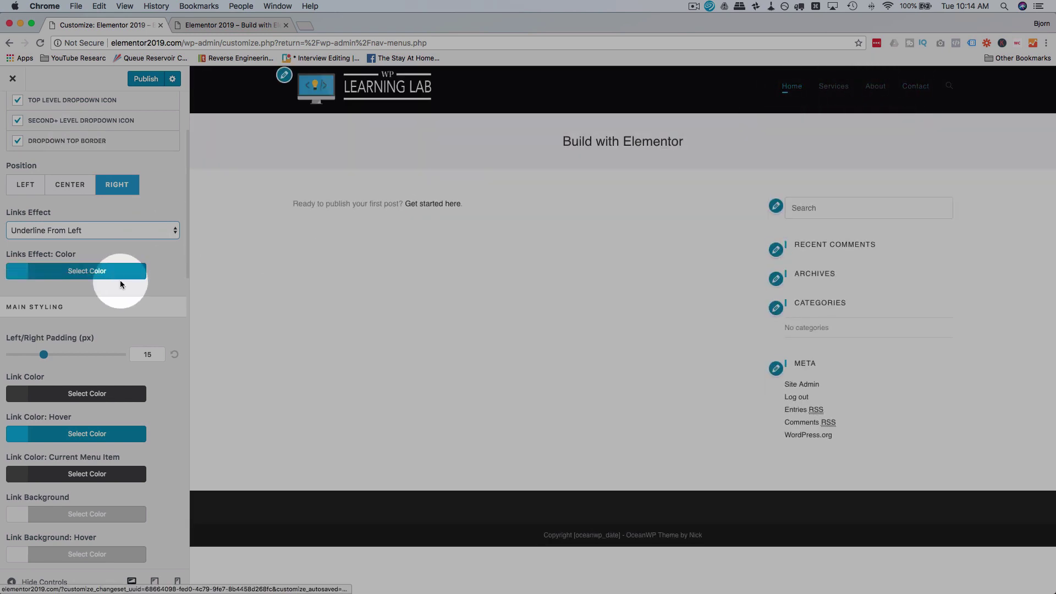
{"action": "left_click", "coordinate": [60, 276]}
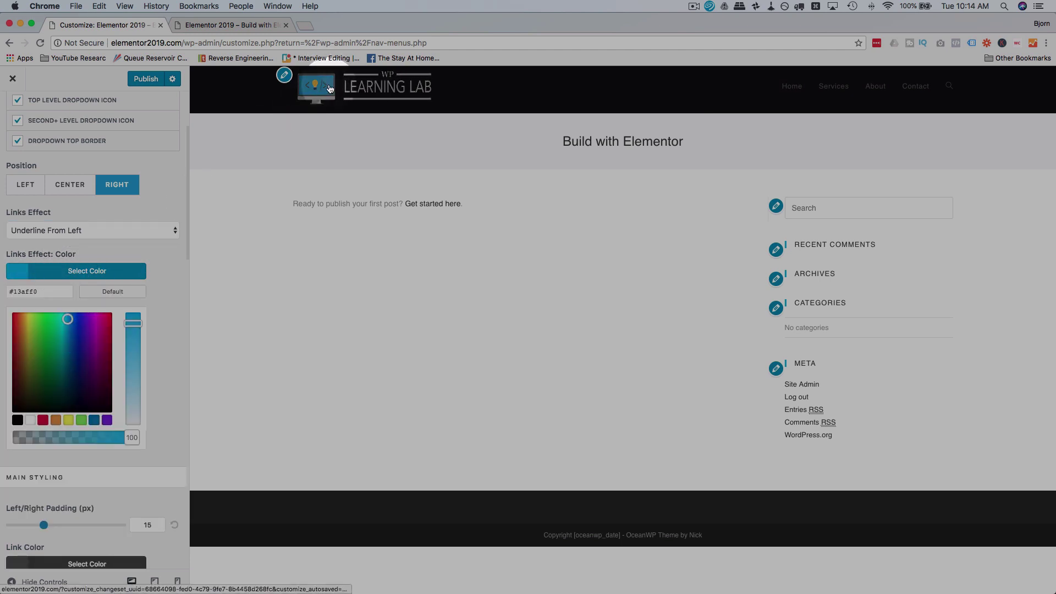
{"action": "left_click", "coordinate": [166, 287]}
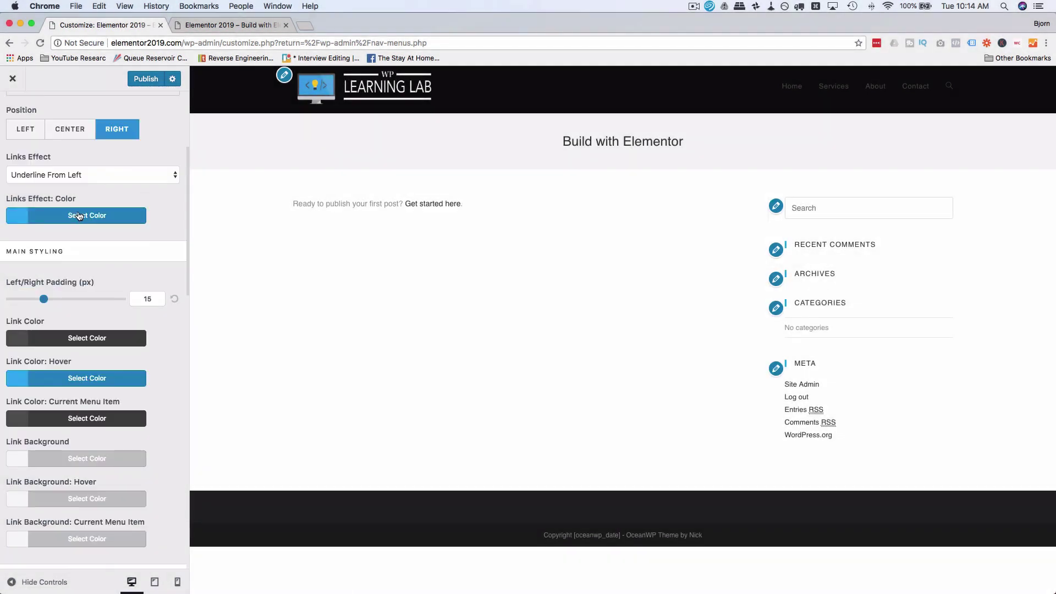
{"action": "left_click", "coordinate": [79, 216]}
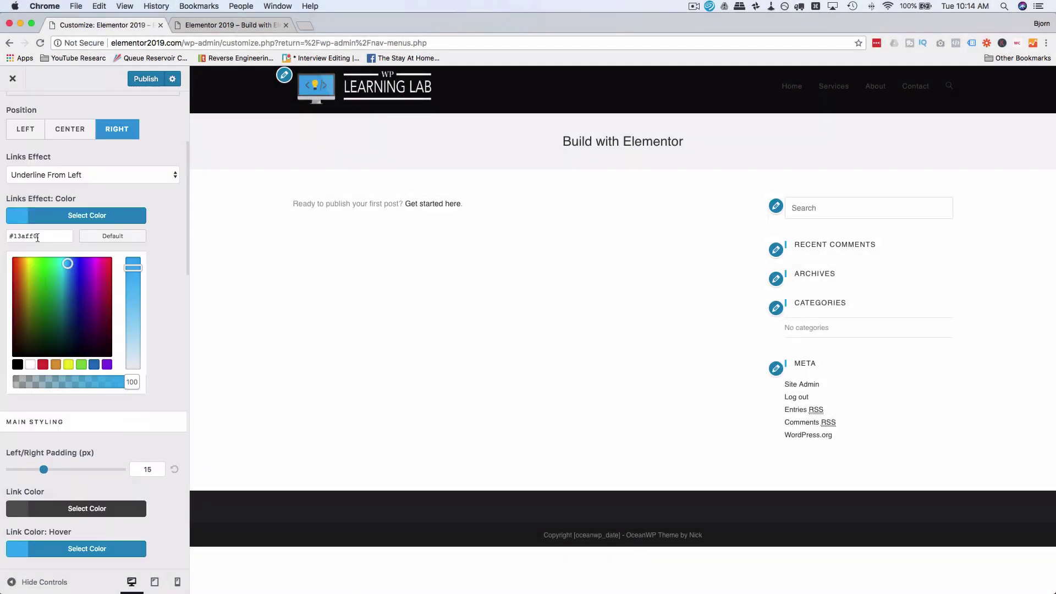
{"action": "left_click", "coordinate": [172, 193]}
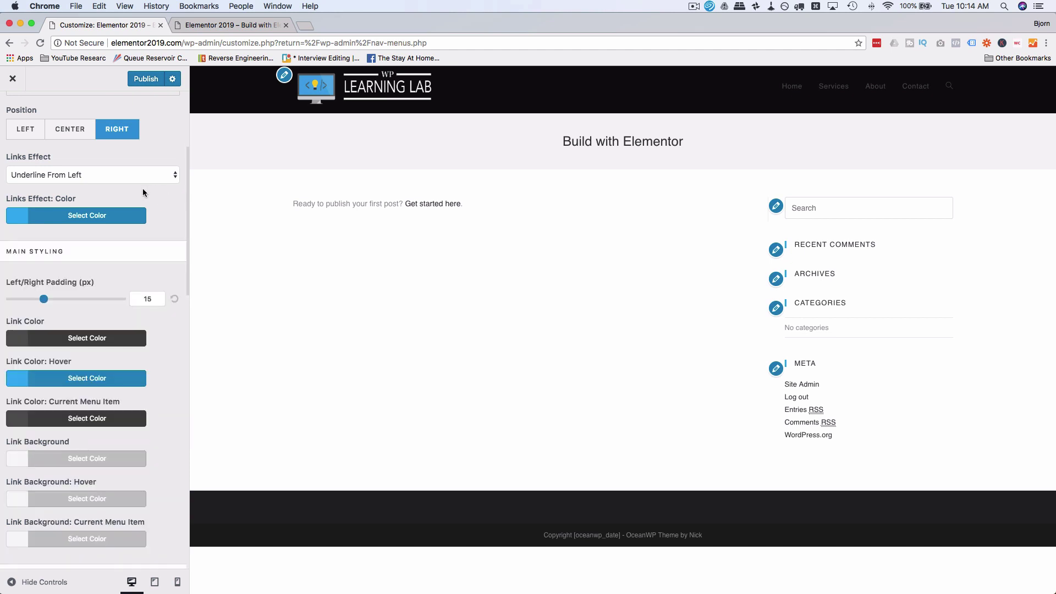
{"action": "scroll", "coordinate": [149, 199], "scroll_direction": "down", "scroll_amount": 2}
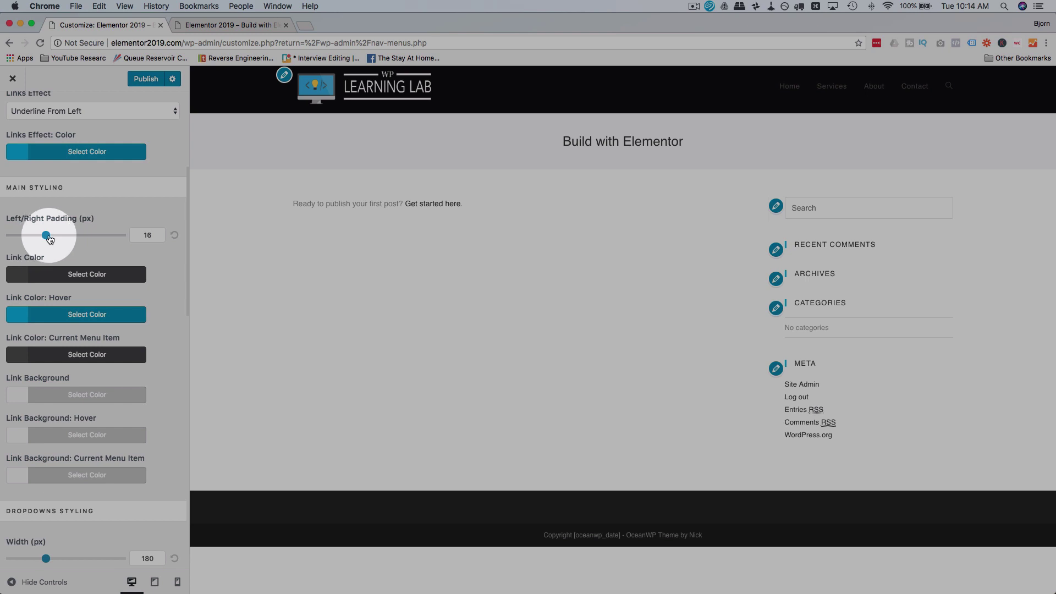
Step: Reset the menu item padding and set the menu Link Color to white
{"action": "mouse_move", "coordinate": [49, 237]}
{"action": "left_mouse_down"}
{"action": "mouse_move", "coordinate": [107, 243]}
{"action": "mouse_move", "coordinate": [25, 244]}
{"action": "mouse_move", "coordinate": [65, 245]}
{"action": "mouse_move", "coordinate": [46, 246]}
{"action": "left_mouse_up"}
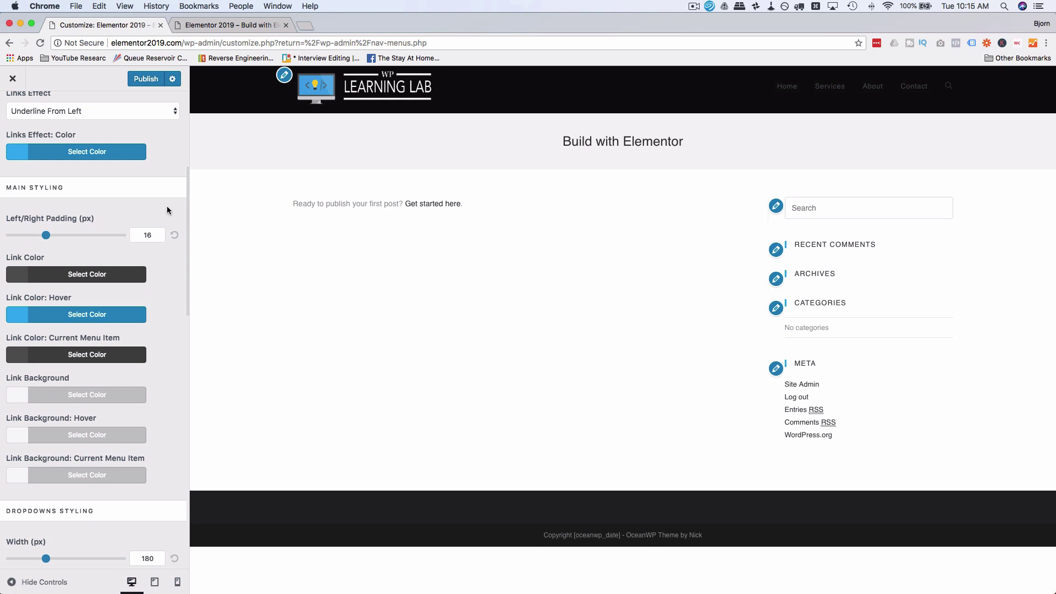
{"action": "left_click", "coordinate": [174, 236]}
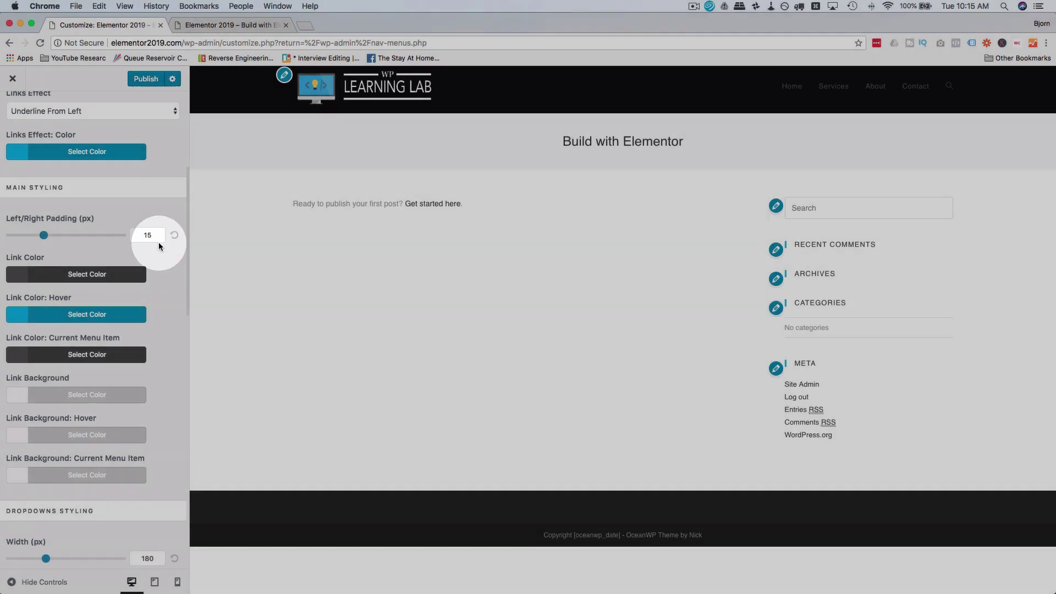
{"action": "scroll", "coordinate": [166, 273], "scroll_direction": "down", "scroll_amount": 1}
{"action": "left_click", "coordinate": [87, 246]}
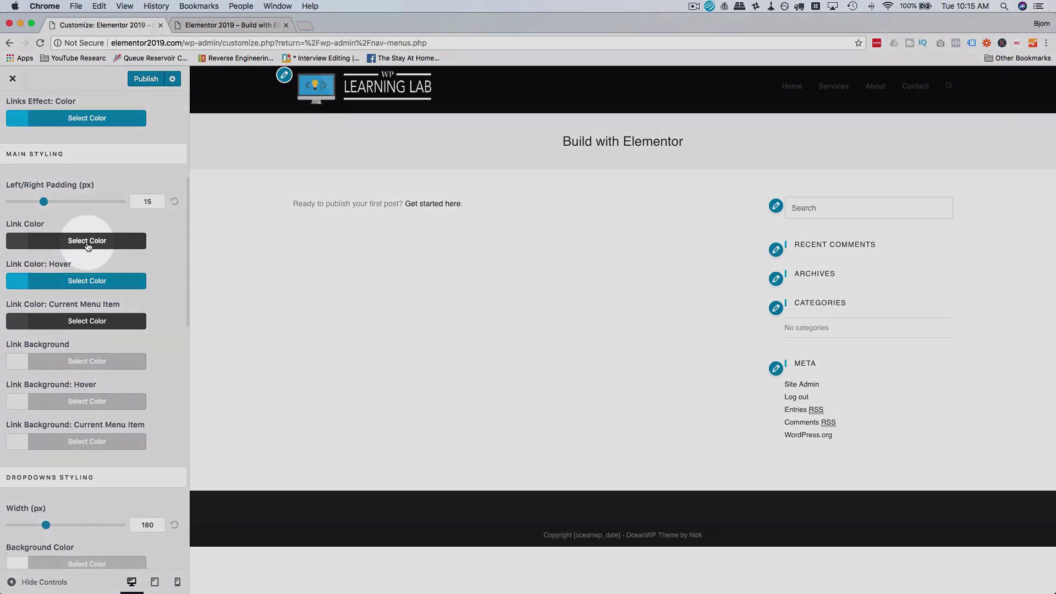
{"action": "left_click", "coordinate": [58, 335]}
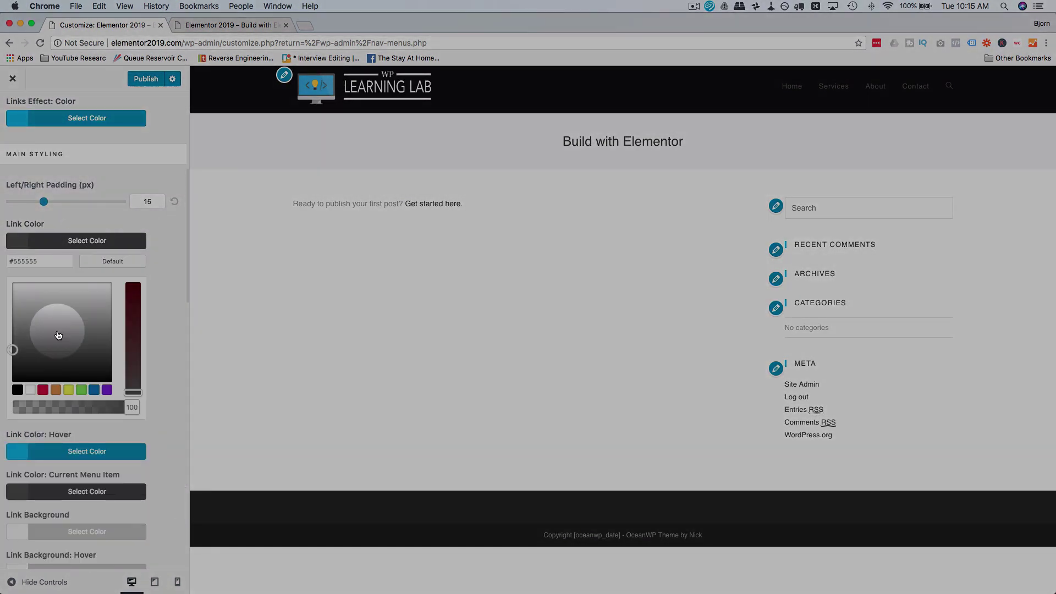
{"action": "left_click_drag", "start_coordinate": [59, 336], "coordinate": [13, 283]}
{"action": "left_click", "coordinate": [174, 246]}
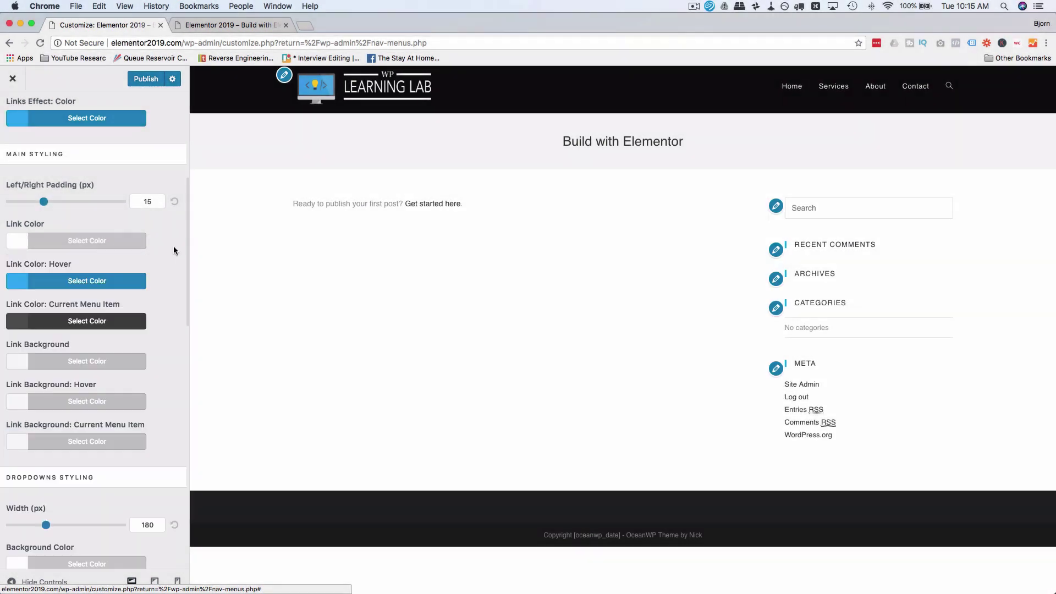
Step: Copy the hover colour #13aff0 into Link Color: Current Menu Item and check it in preview
{"action": "left_click", "coordinate": [91, 280]}
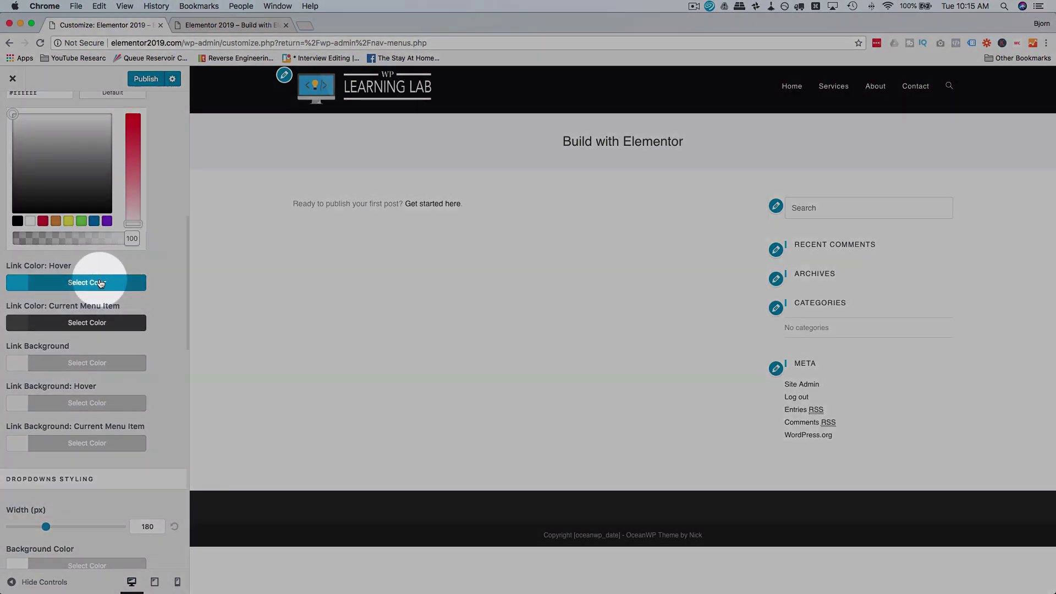
{"action": "left_click", "coordinate": [169, 262]}
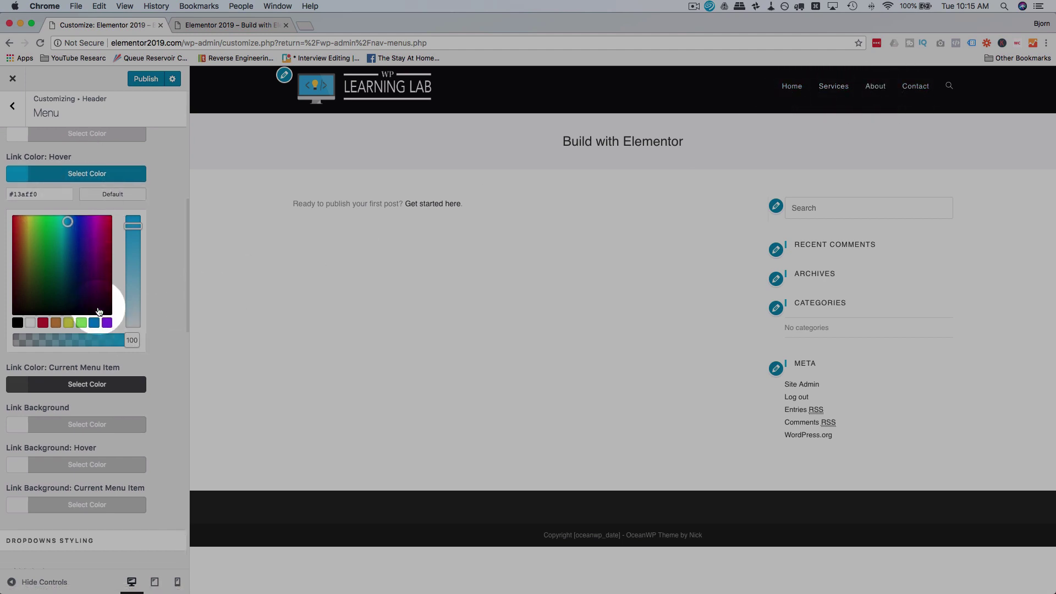
{"action": "scroll", "coordinate": [77, 297], "scroll_direction": "down", "scroll_amount": 3}
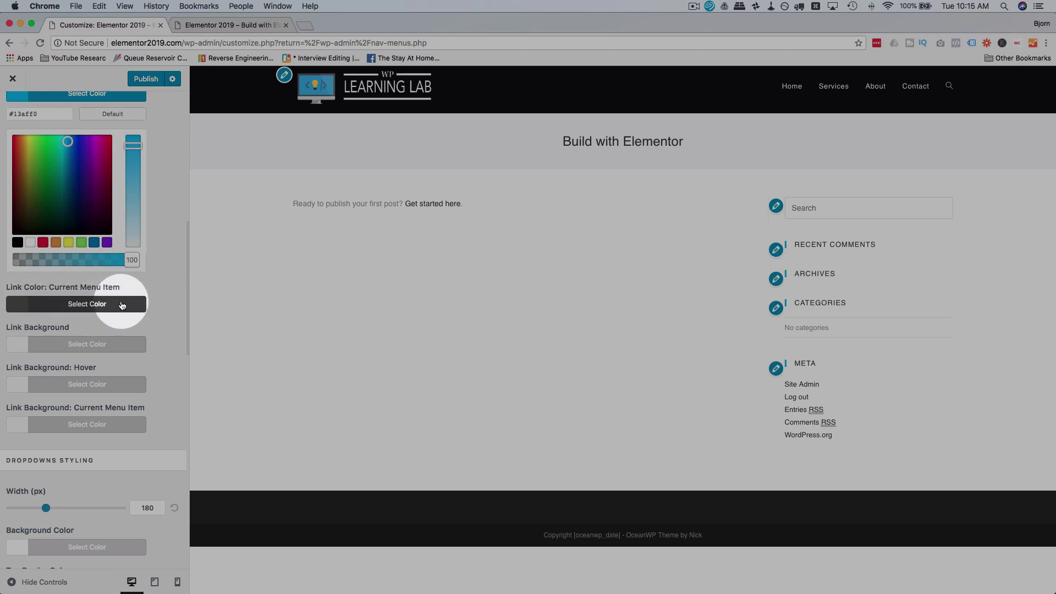
{"action": "right_click", "coordinate": [26, 114]}
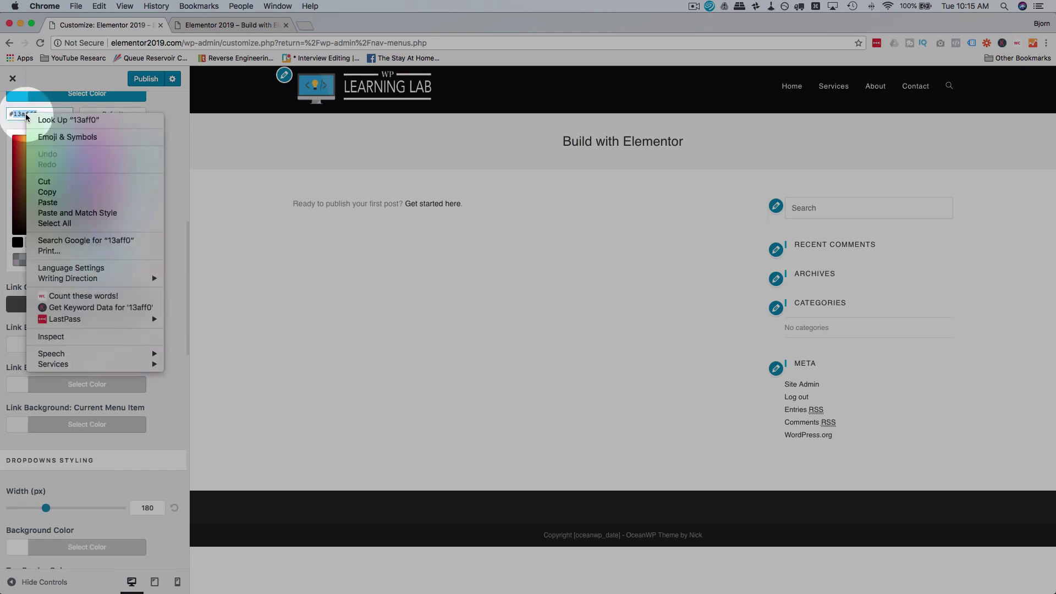
{"action": "left_click", "coordinate": [55, 190]}
{"action": "left_click", "coordinate": [102, 312]}
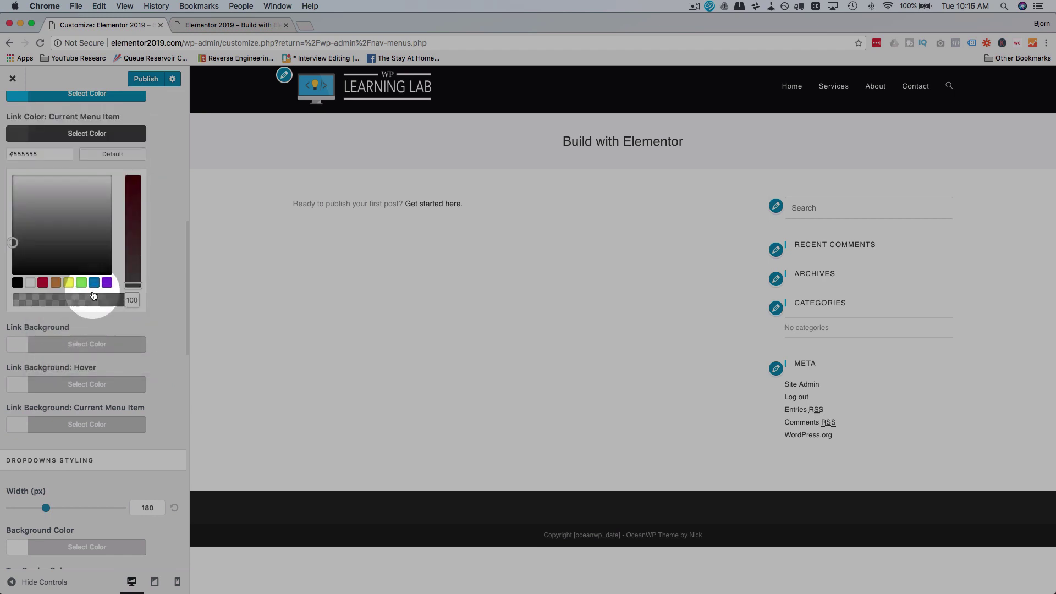
{"action": "right_click", "coordinate": [25, 154]}
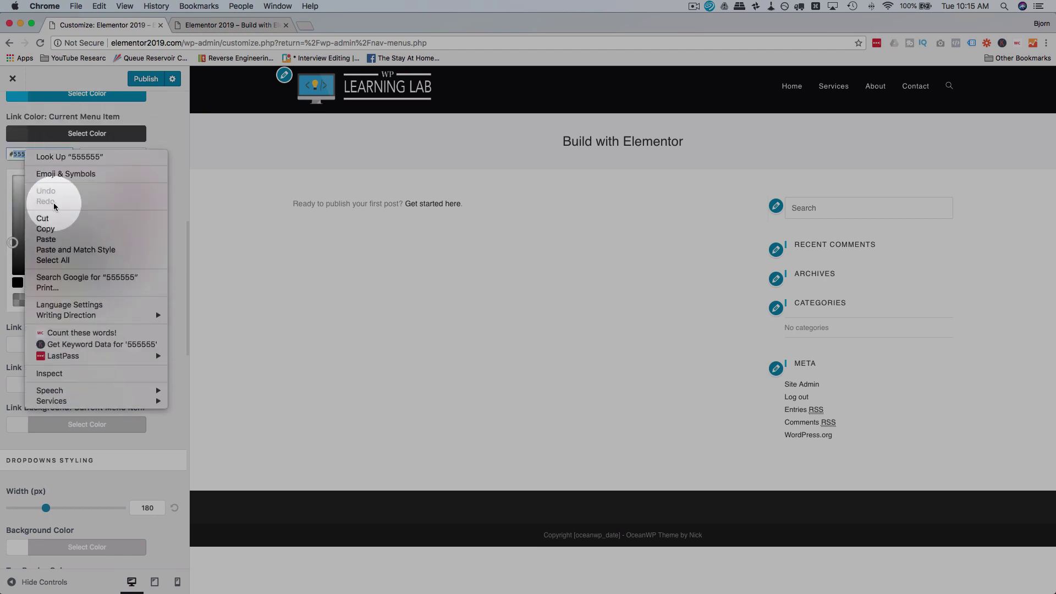
{"action": "left_click", "coordinate": [54, 239]}
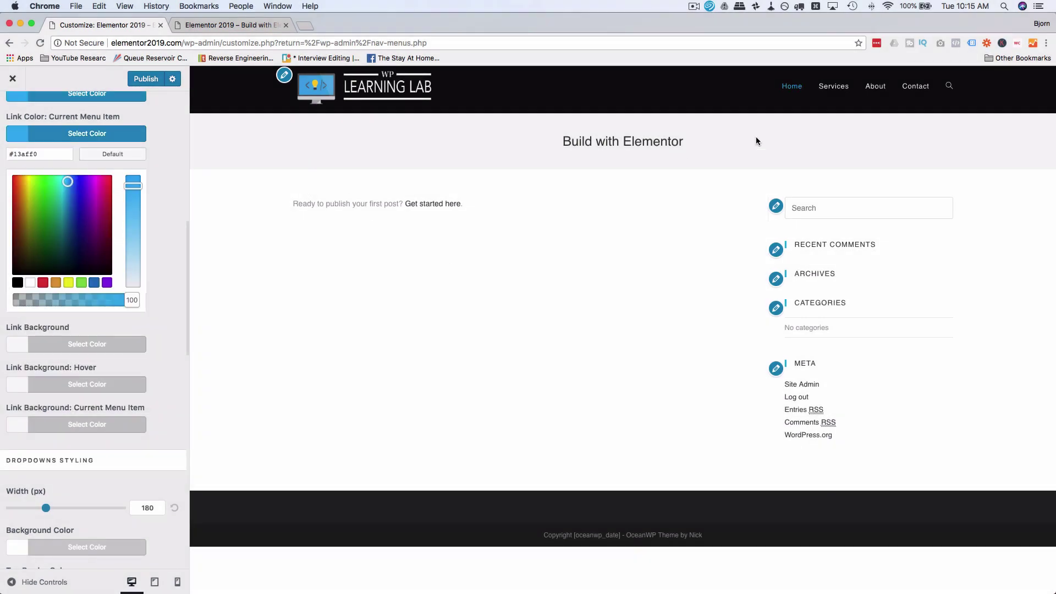
{"action": "left_click", "coordinate": [784, 90]}
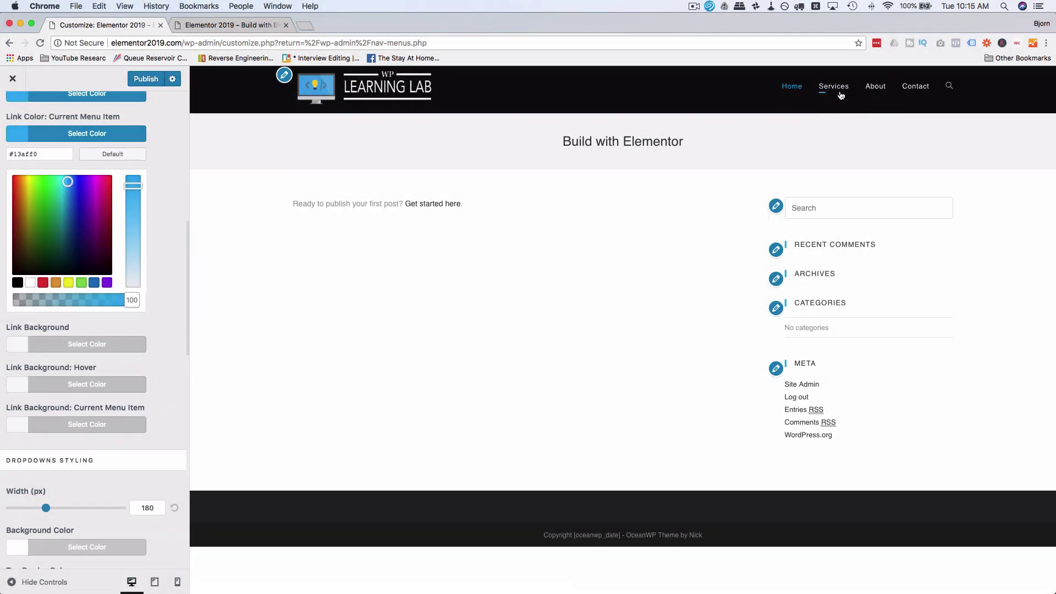
{"action": "left_click", "coordinate": [820, 91]}
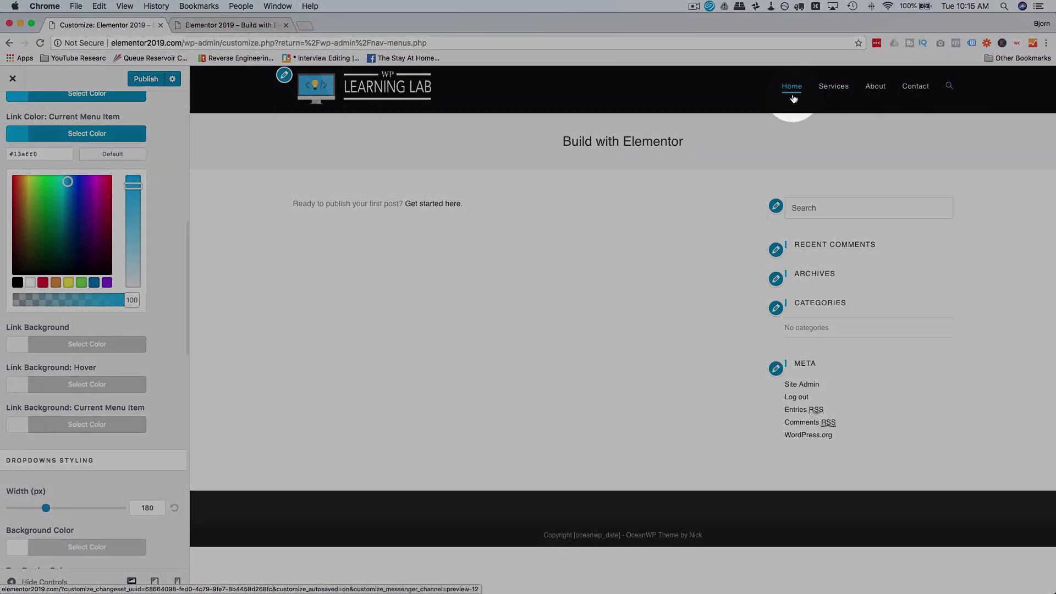
{"action": "scroll", "coordinate": [173, 355], "scroll_direction": "down", "scroll_amount": 5}
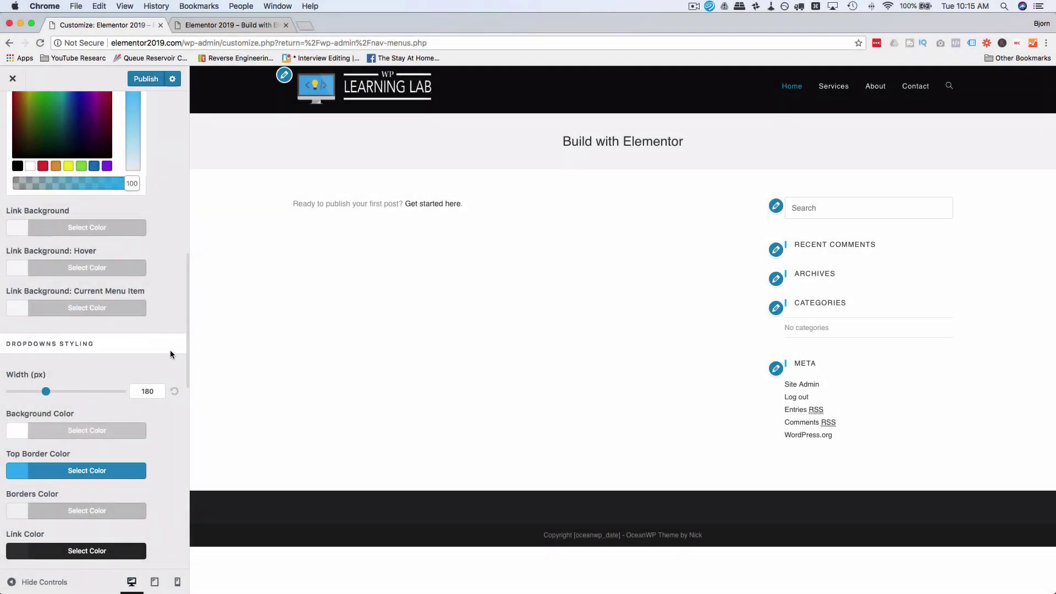
{"action": "left_click", "coordinate": [37, 231]}
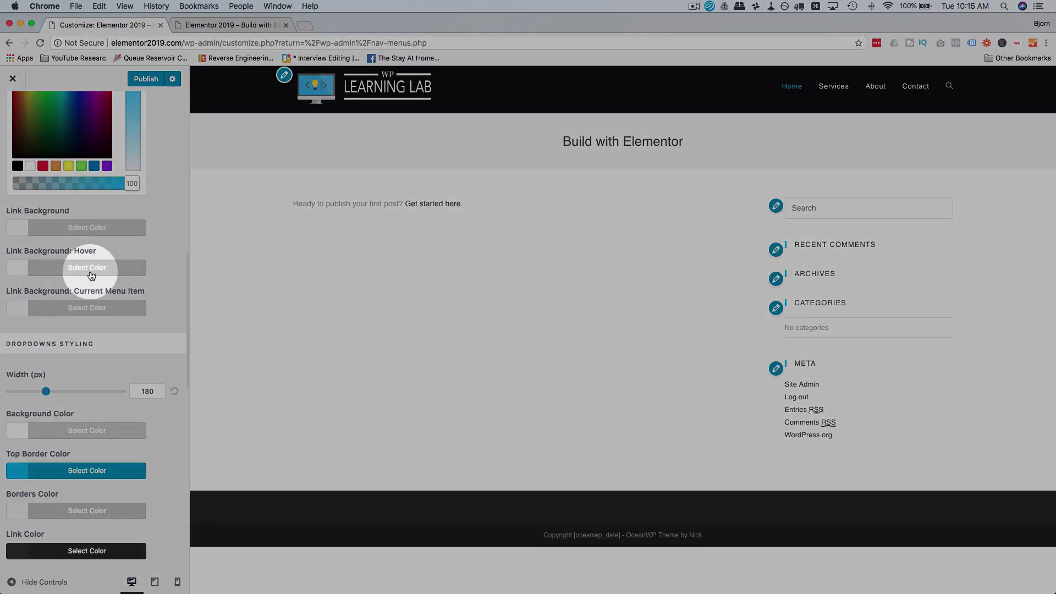
{"action": "scroll", "coordinate": [155, 269], "scroll_direction": "down", "scroll_amount": 2}
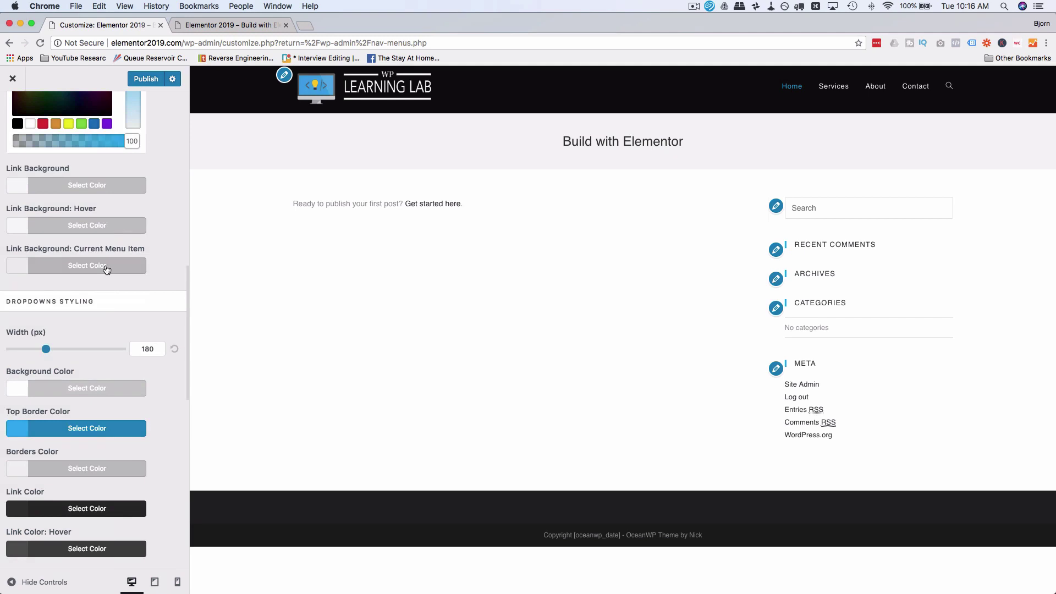
{"action": "left_click", "coordinate": [105, 268]}
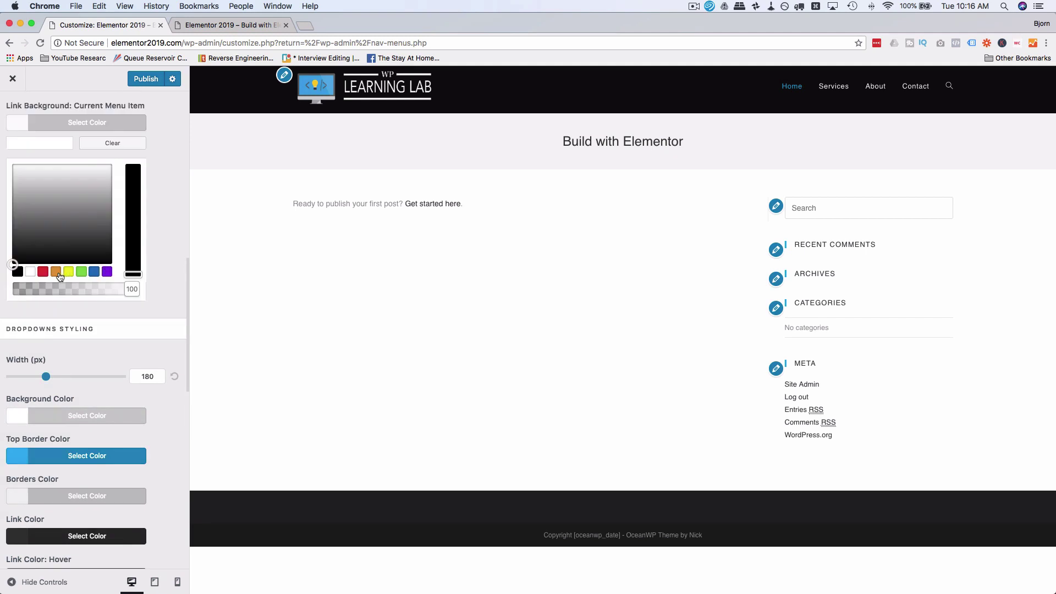
{"action": "left_click", "coordinate": [56, 272]}
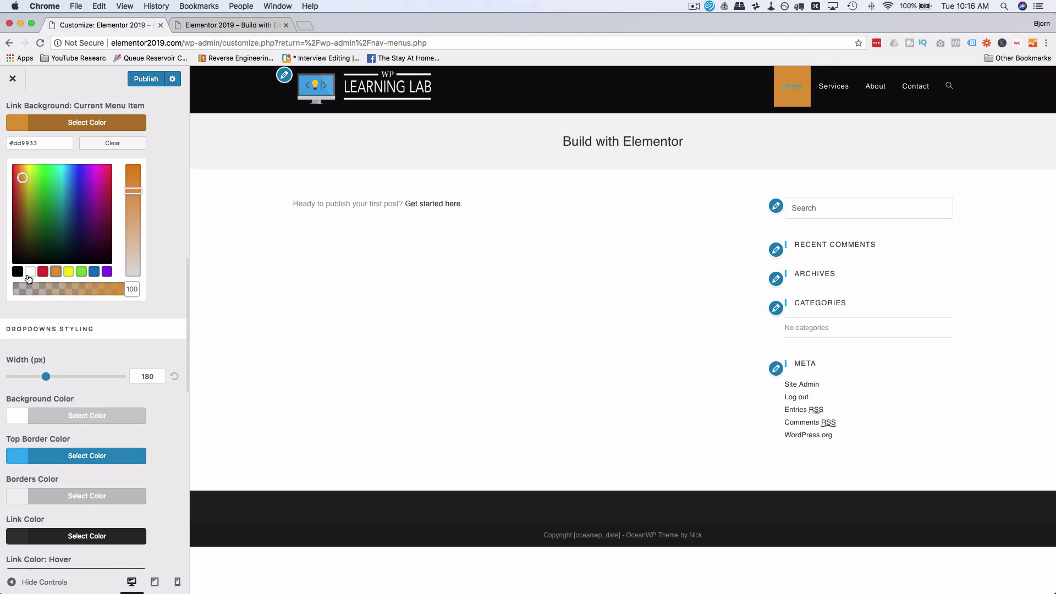
{"action": "left_click", "coordinate": [29, 275]}
{"action": "left_click", "coordinate": [113, 143]}
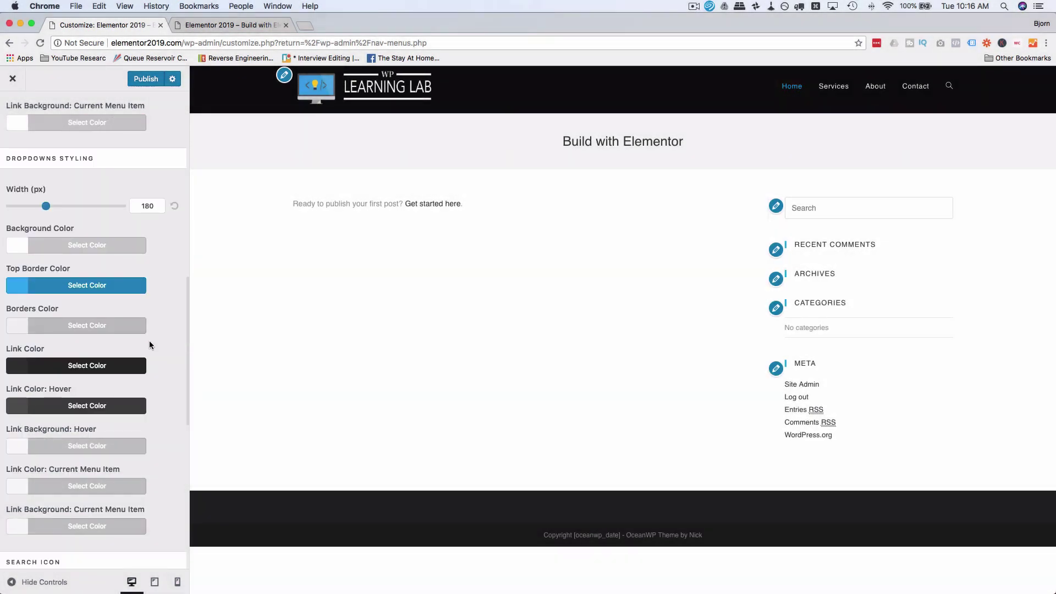
Step: Test the Drop Down and Header Replace search icon styles in the preview
{"action": "scroll", "coordinate": [149, 345], "scroll_direction": "down", "scroll_amount": 10}
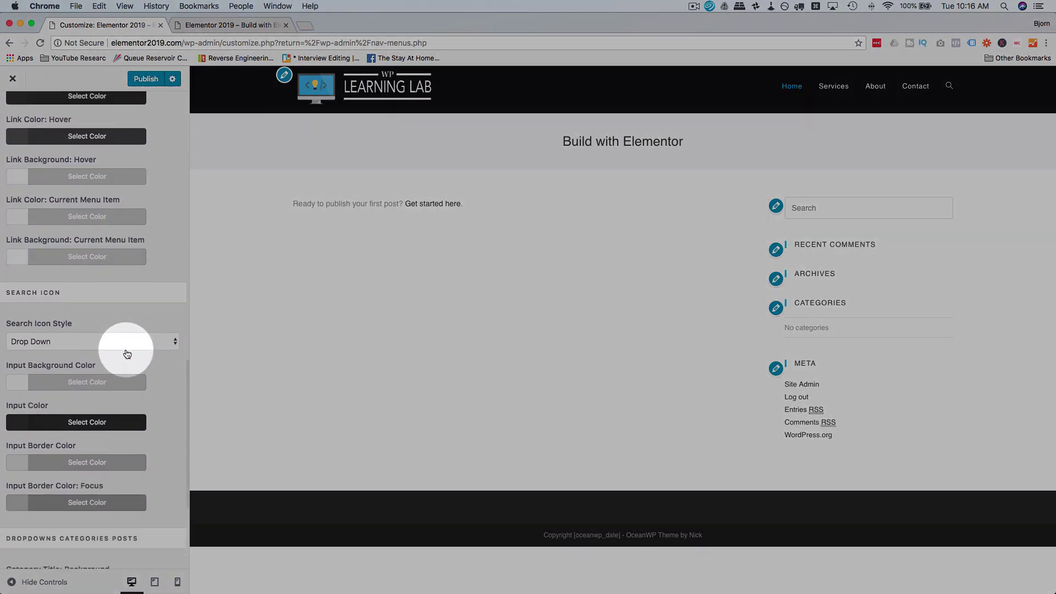
{"action": "scroll", "coordinate": [127, 354], "scroll_direction": "down", "scroll_amount": 5}
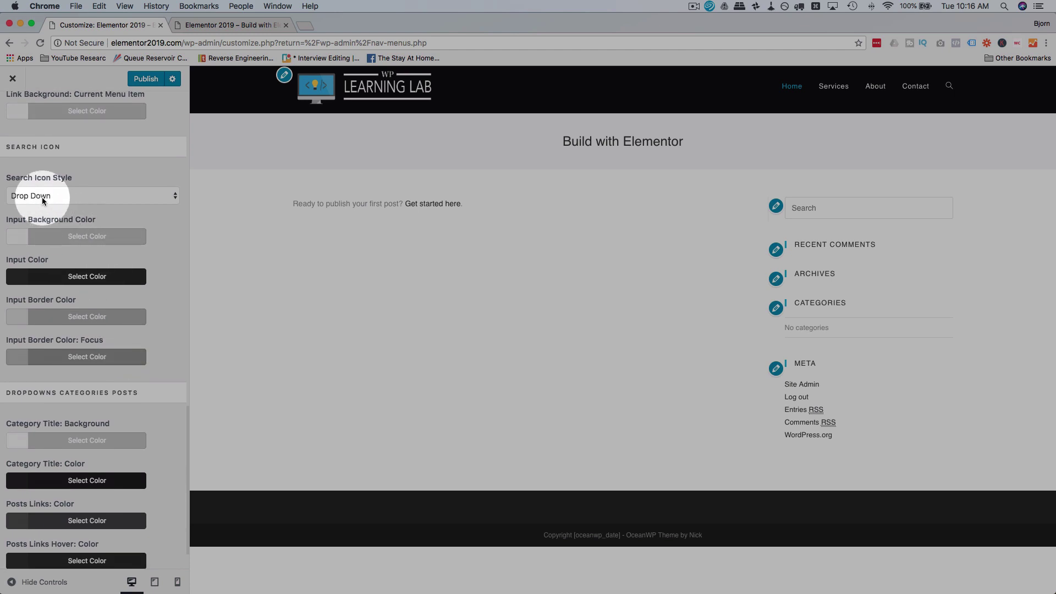
{"action": "left_click", "coordinate": [42, 201]}
{"action": "left_click", "coordinate": [136, 173]}
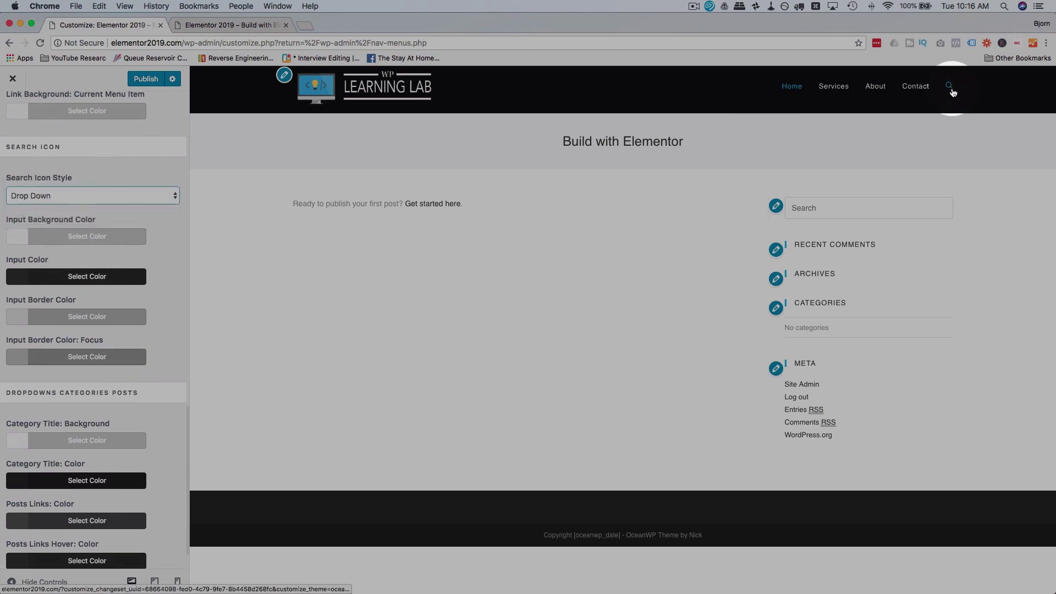
{"action": "left_click", "coordinate": [950, 88]}
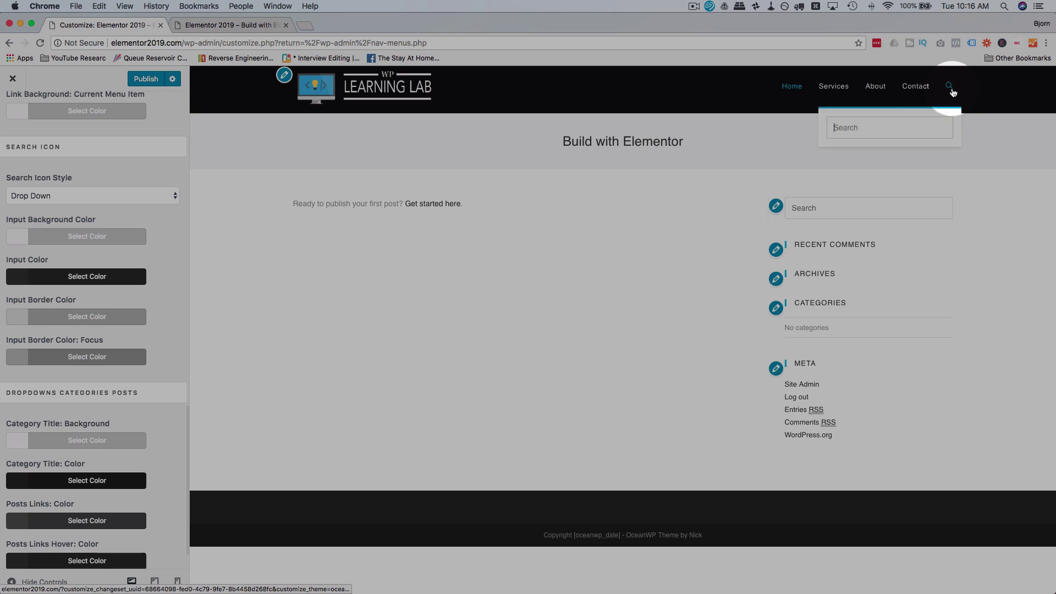
{"action": "left_click", "coordinate": [162, 201]}
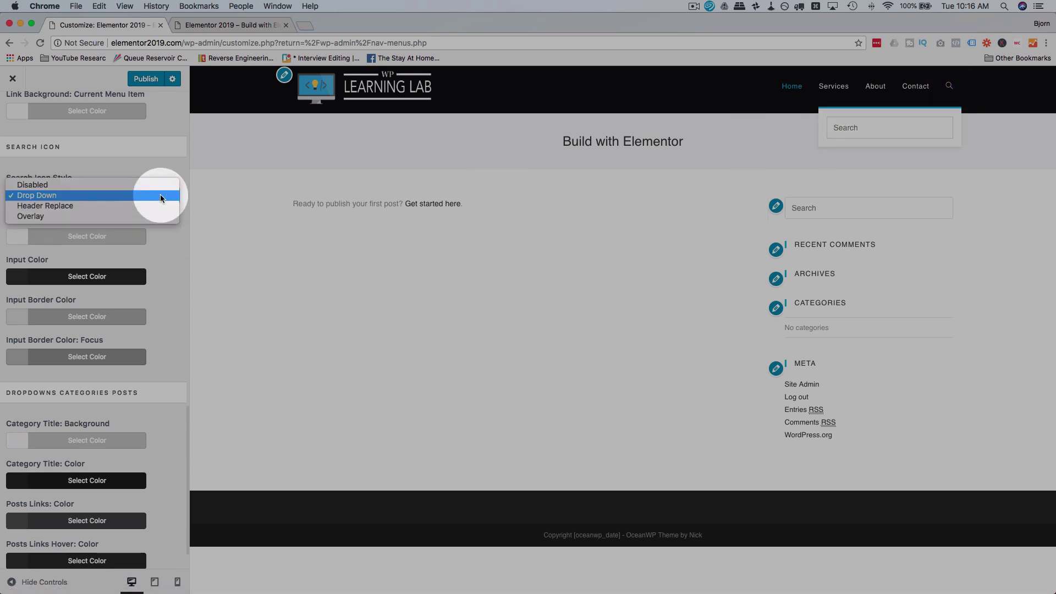
{"action": "left_click", "coordinate": [64, 206]}
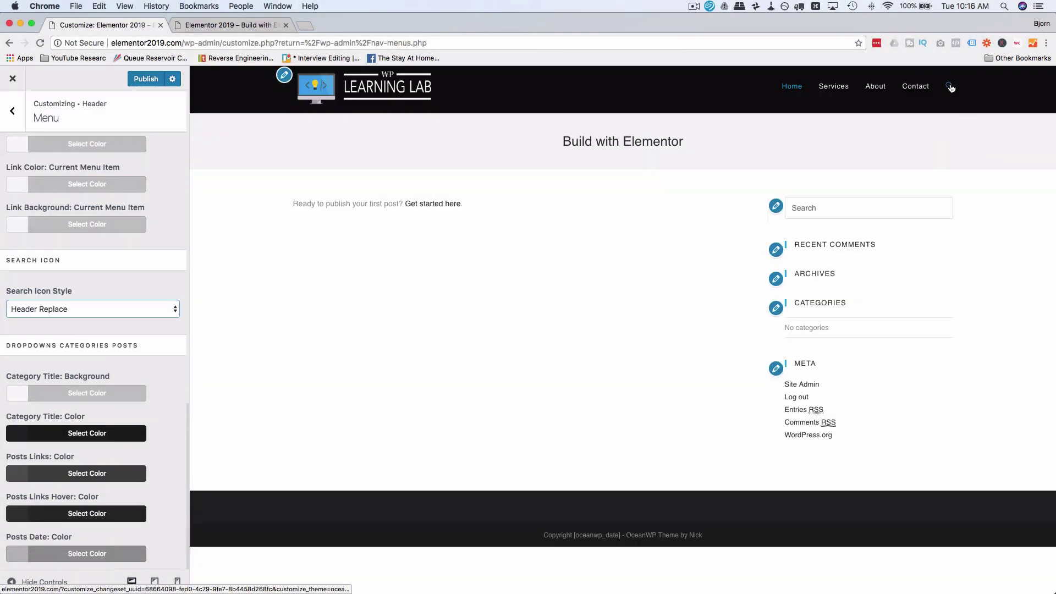
{"action": "left_click", "coordinate": [950, 87]}
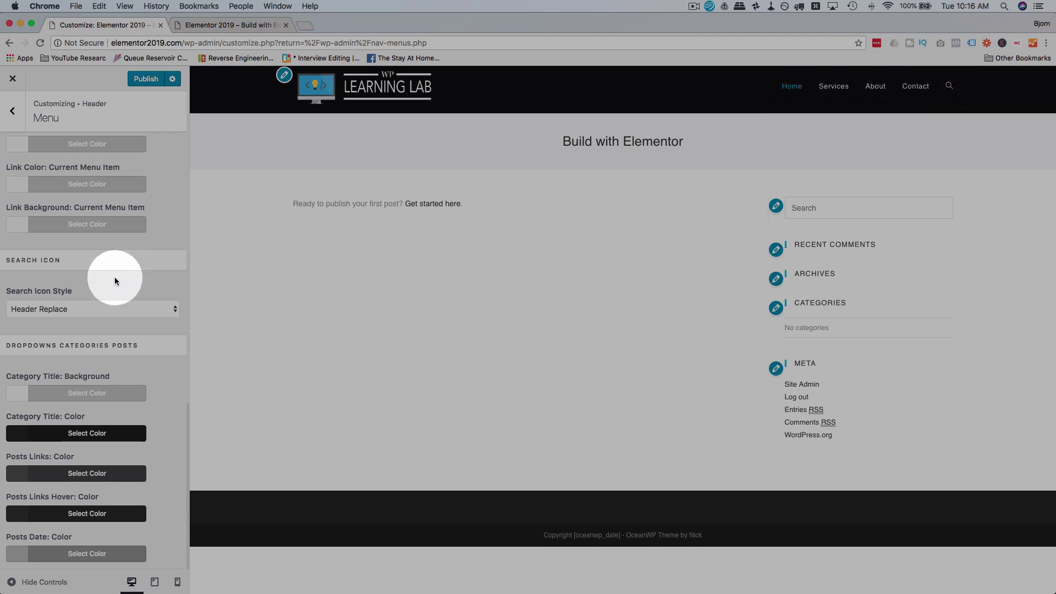
Step: Try the Overlay search style and disabling search, then restore Drop Down
{"action": "left_click", "coordinate": [88, 307]}
{"action": "left_click", "coordinate": [81, 321]}
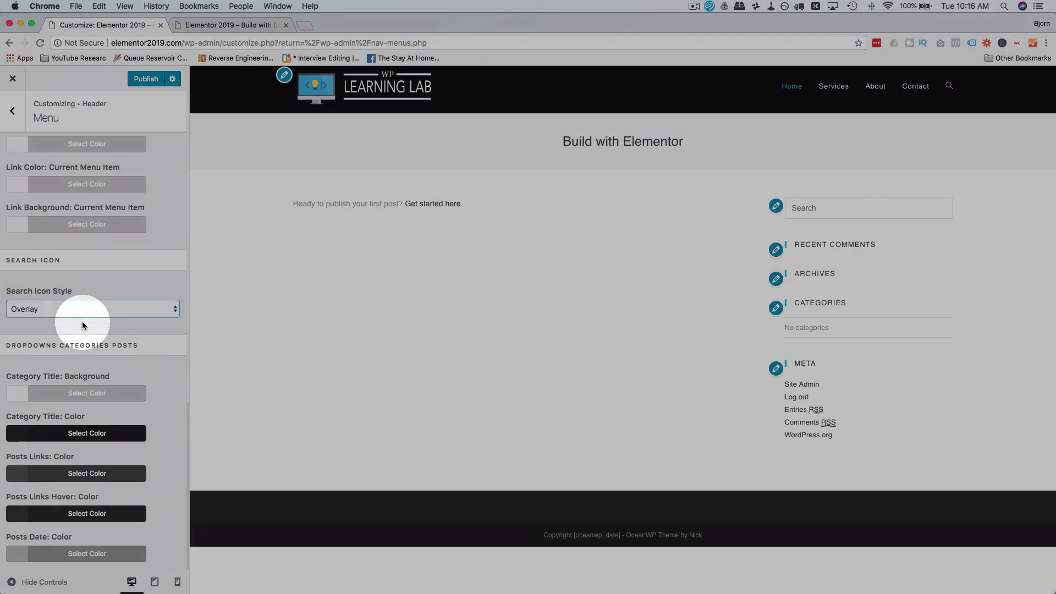
{"action": "left_click", "coordinate": [954, 87]}
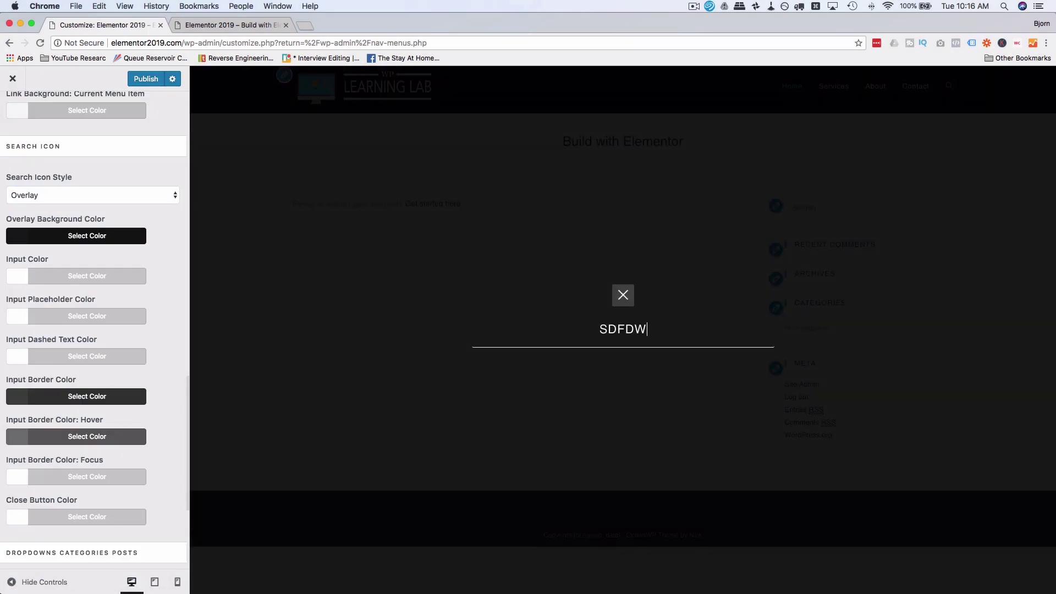
{"action": "left_click", "coordinate": [622, 299]}
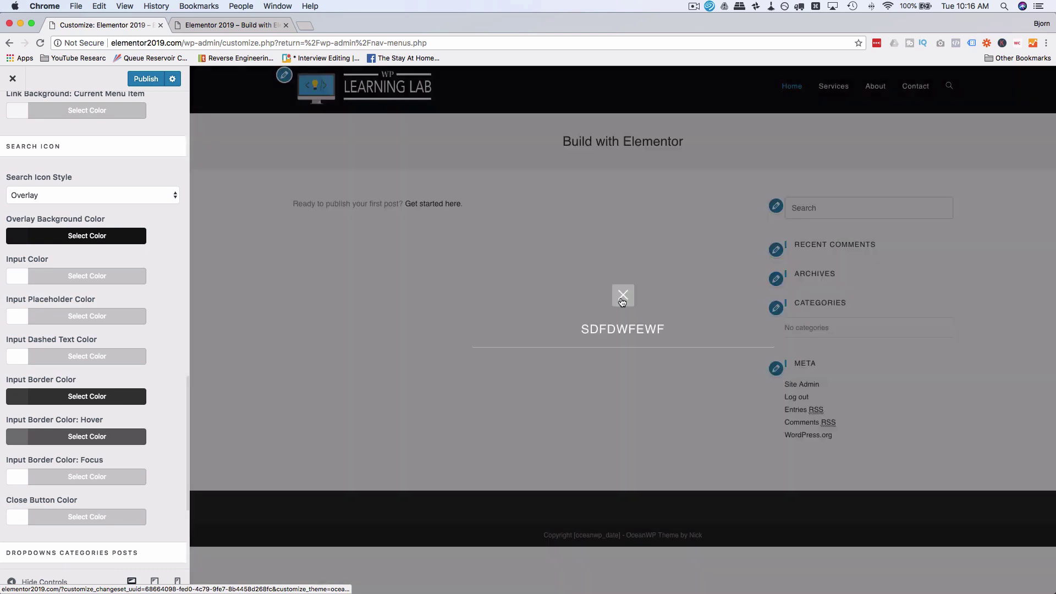
{"action": "left_click", "coordinate": [159, 192]}
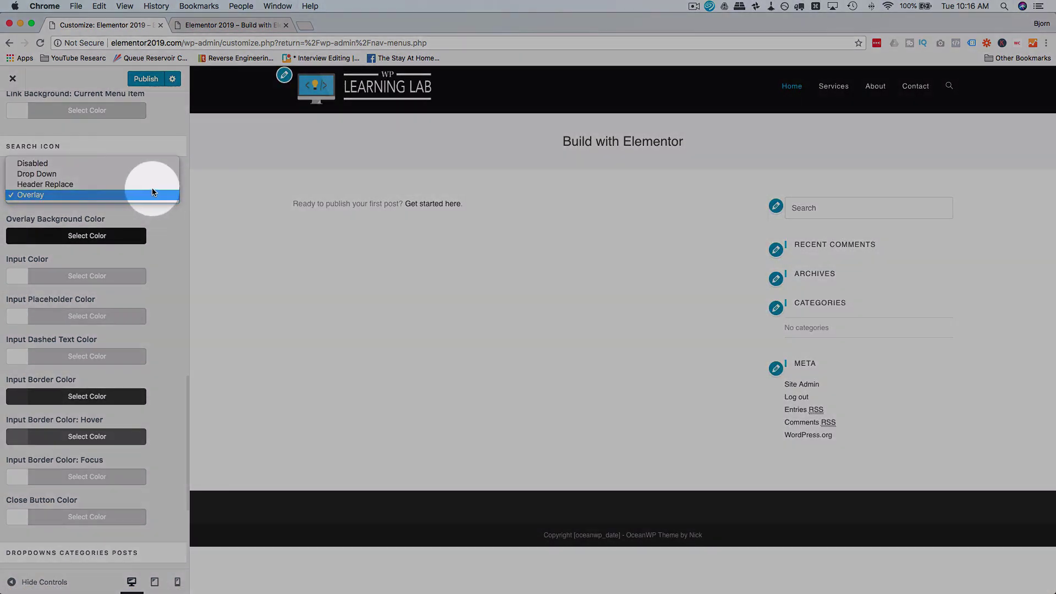
{"action": "left_click", "coordinate": [100, 161]}
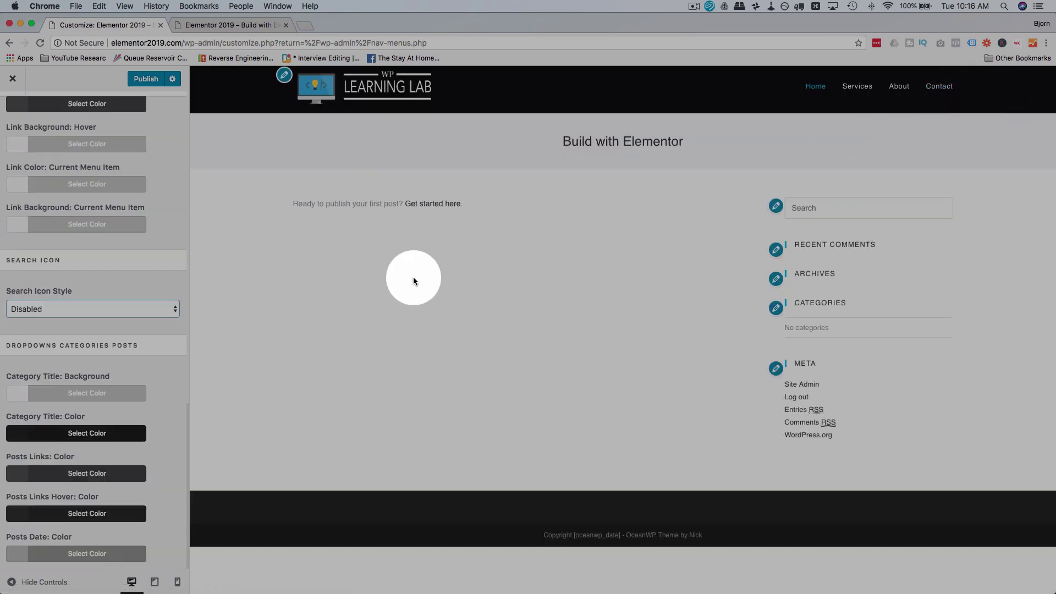
{"action": "left_click", "coordinate": [161, 309]}
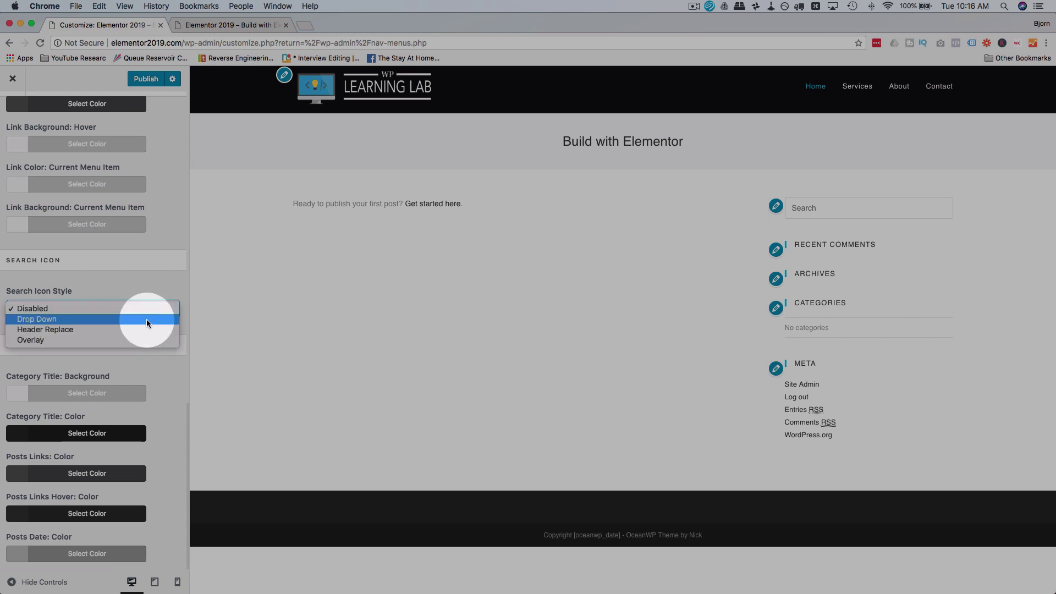
{"action": "left_click", "coordinate": [50, 319]}
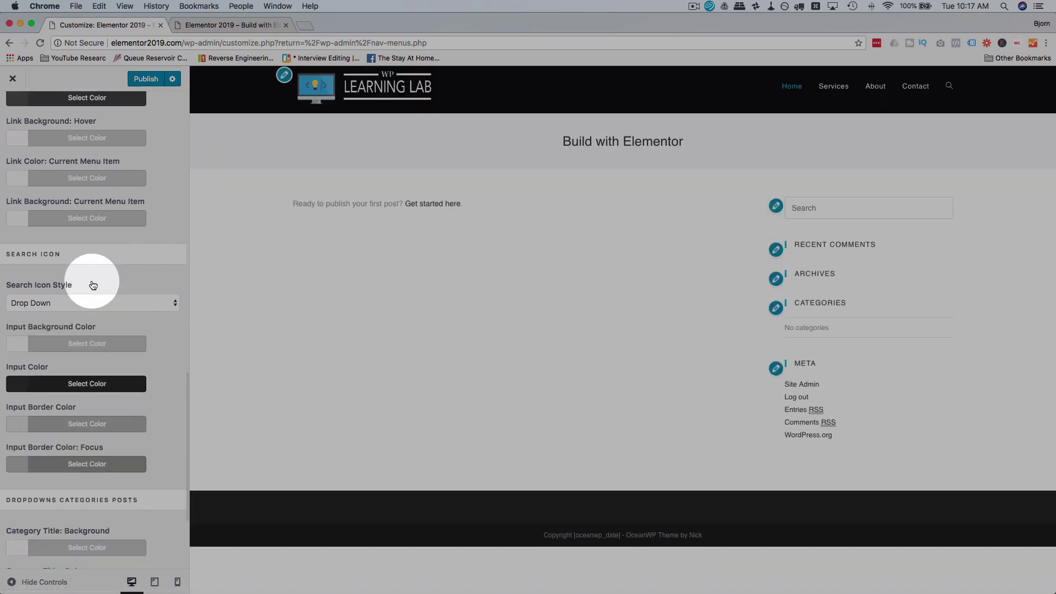
Step: Preview the header search drop-down and return to the Header section list
{"action": "scroll", "coordinate": [88, 259], "scroll_direction": "down", "scroll_amount": 3}
{"action": "scroll", "coordinate": [91, 281], "scroll_direction": "down", "scroll_amount": 2}
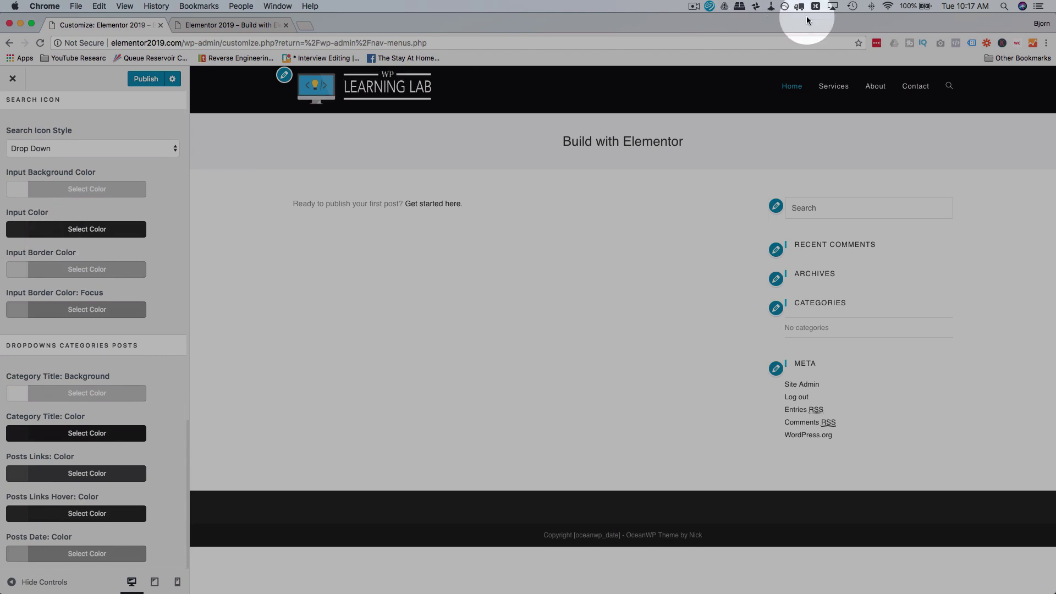
{"action": "left_click", "coordinate": [949, 86]}
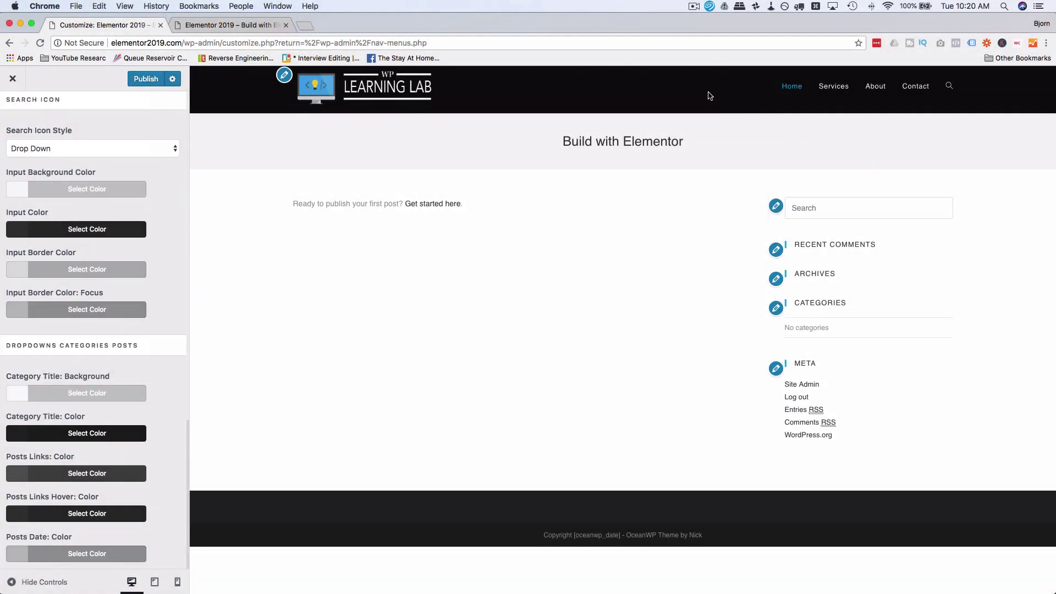
{"action": "scroll", "coordinate": [107, 184], "scroll_direction": "up", "scroll_amount": 15}
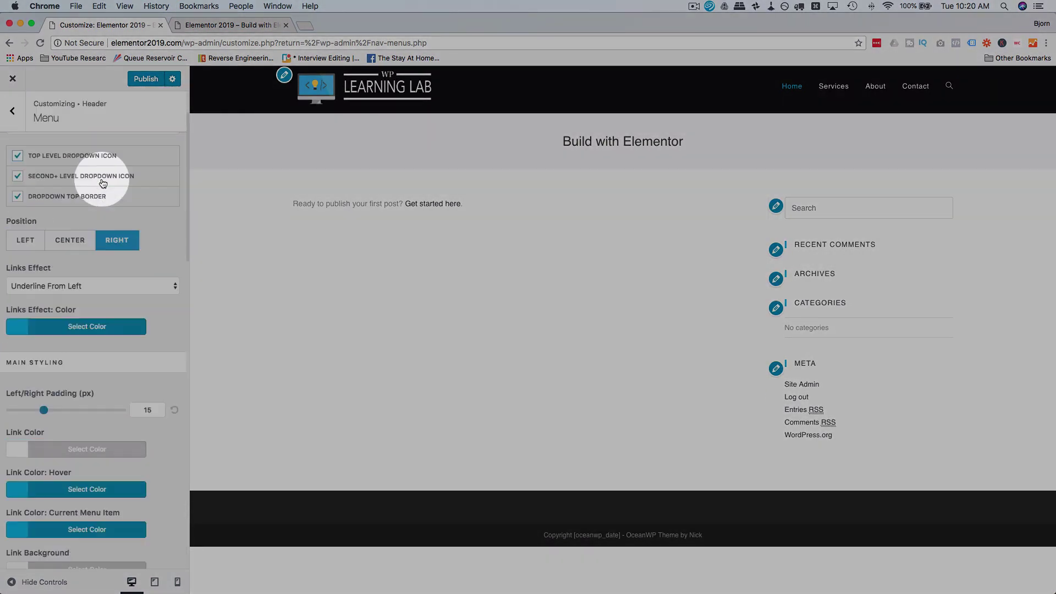
{"action": "scroll", "coordinate": [102, 183], "scroll_direction": "up", "scroll_amount": 3}
{"action": "left_click", "coordinate": [12, 111]}
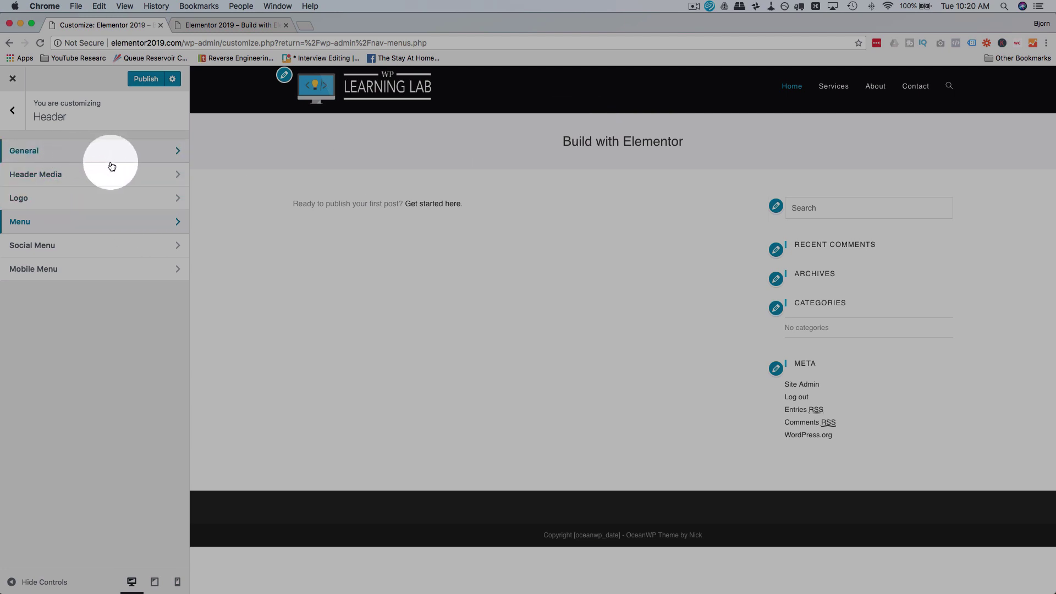
Step: Reset the header background colour to default and drag its opacity to 0
{"action": "left_click", "coordinate": [140, 153]}
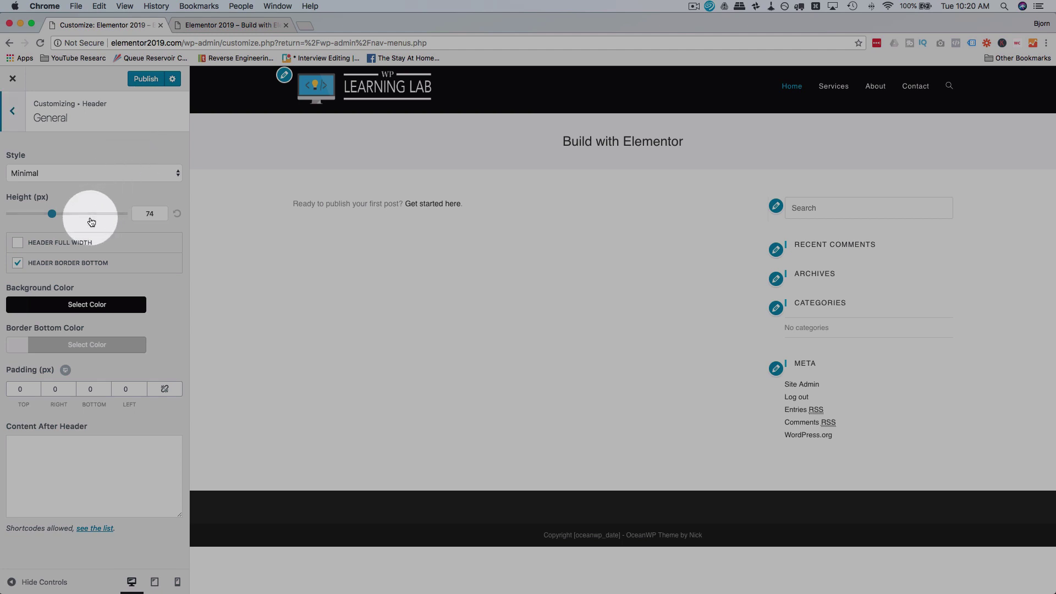
{"action": "left_click", "coordinate": [33, 303]}
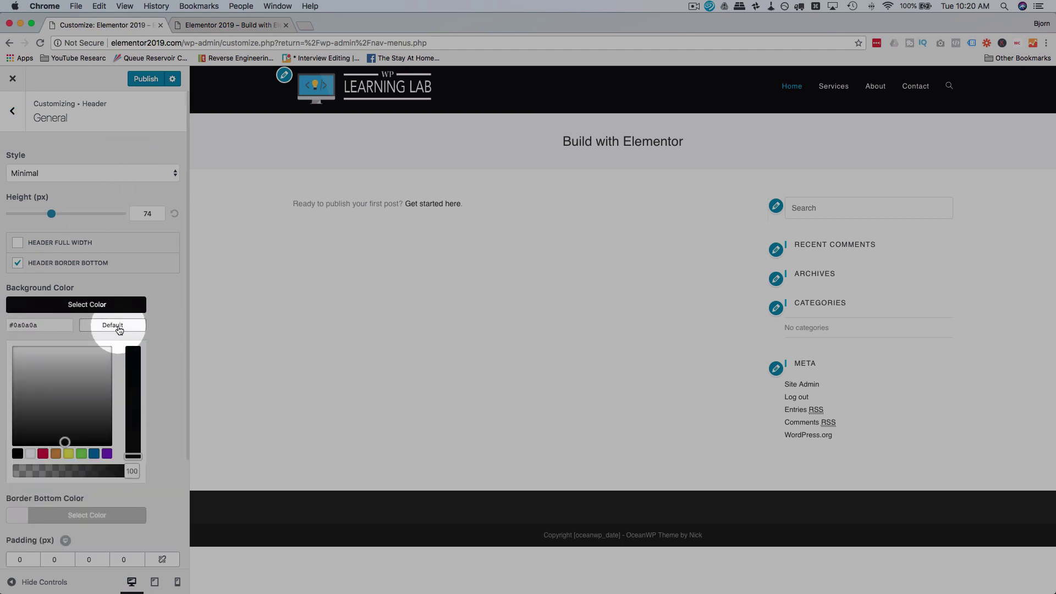
{"action": "left_click", "coordinate": [118, 328]}
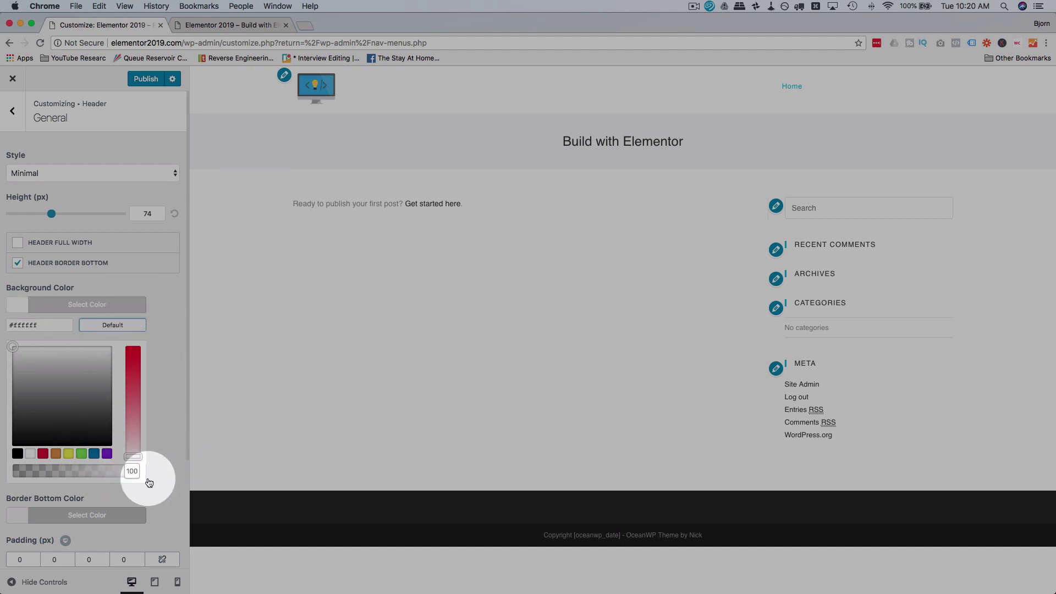
{"action": "left_click", "coordinate": [131, 472]}
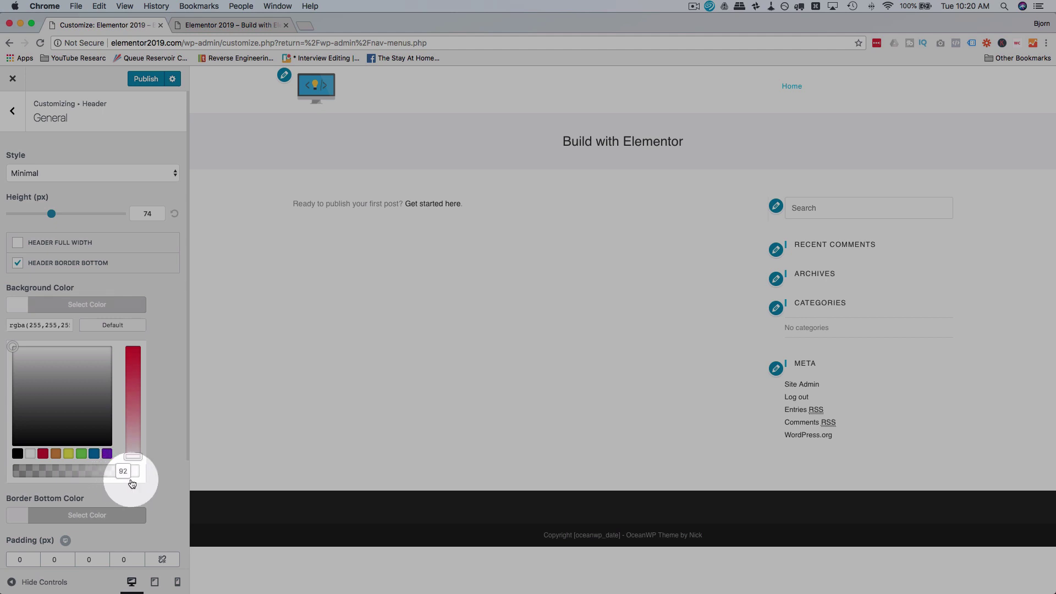
{"action": "left_click_drag", "start_coordinate": [124, 485], "coordinate": [16, 476]}
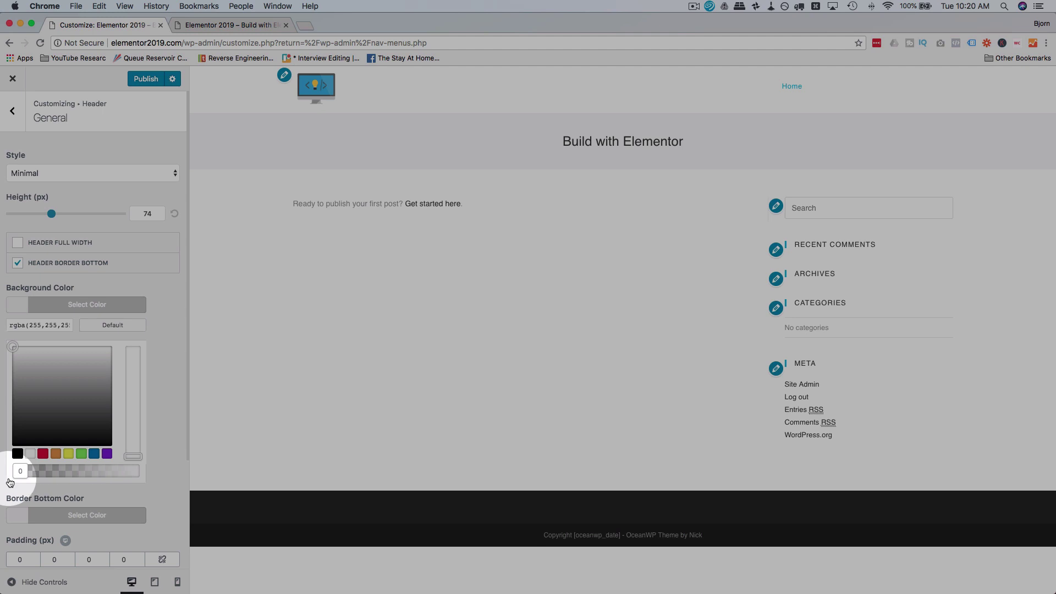
{"action": "left_click", "coordinate": [162, 338]}
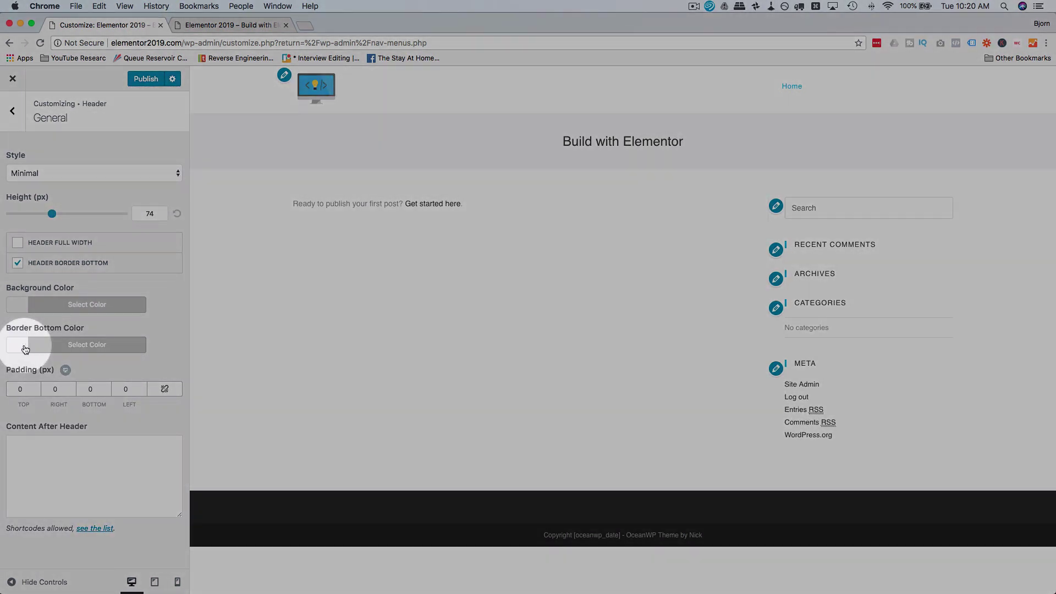
Step: Set the header Border Bottom Color to a slightly darker light grey, #e0e0e0
{"action": "left_click", "coordinate": [26, 345]}
{"action": "left_click_drag", "start_coordinate": [28, 413], "coordinate": [9, 400]}
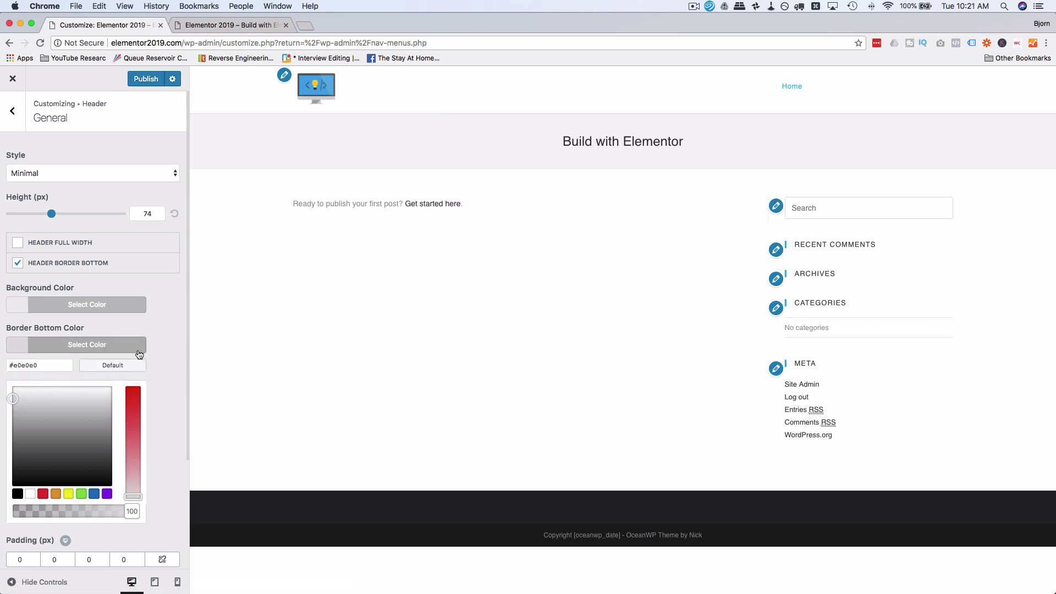
{"action": "left_click", "coordinate": [162, 393]}
{"action": "left_click", "coordinate": [78, 475]}
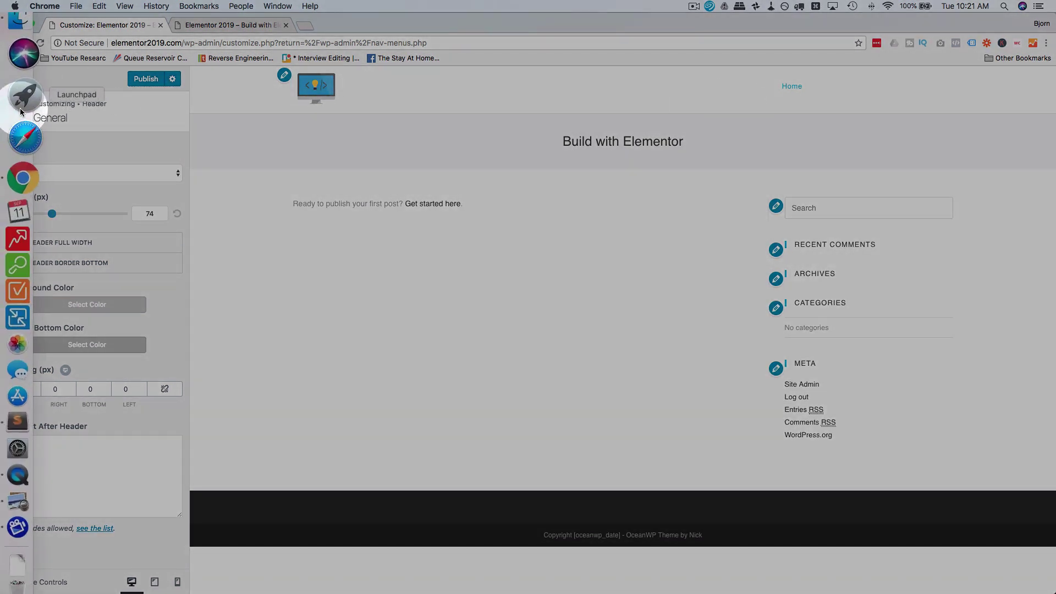
Step: Return from Header to the top-level Customizer sections and select Footer Bottom
{"action": "left_click", "coordinate": [16, 113]}
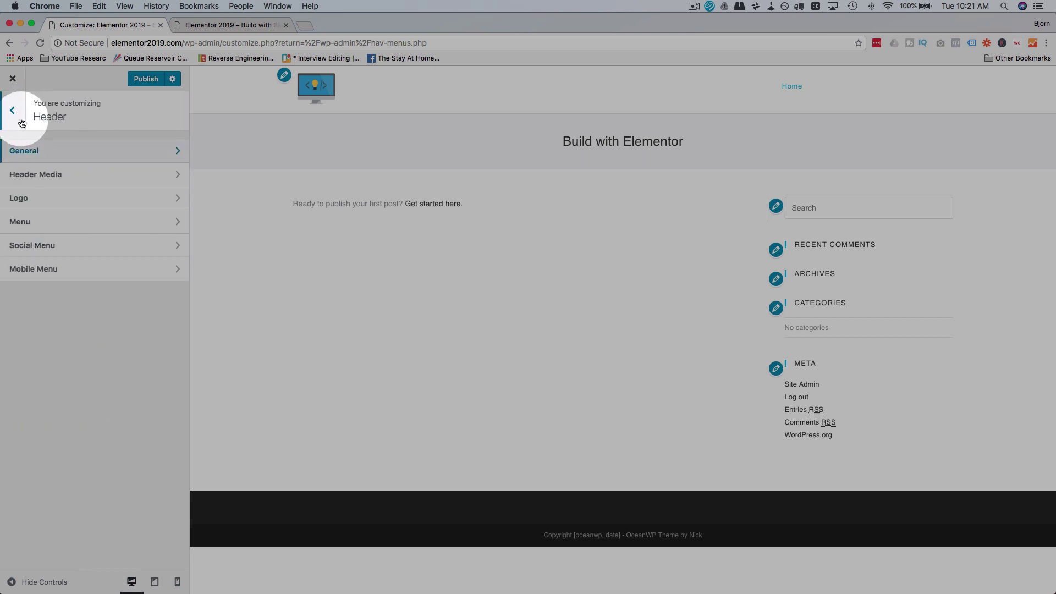
{"action": "left_click", "coordinate": [15, 112]}
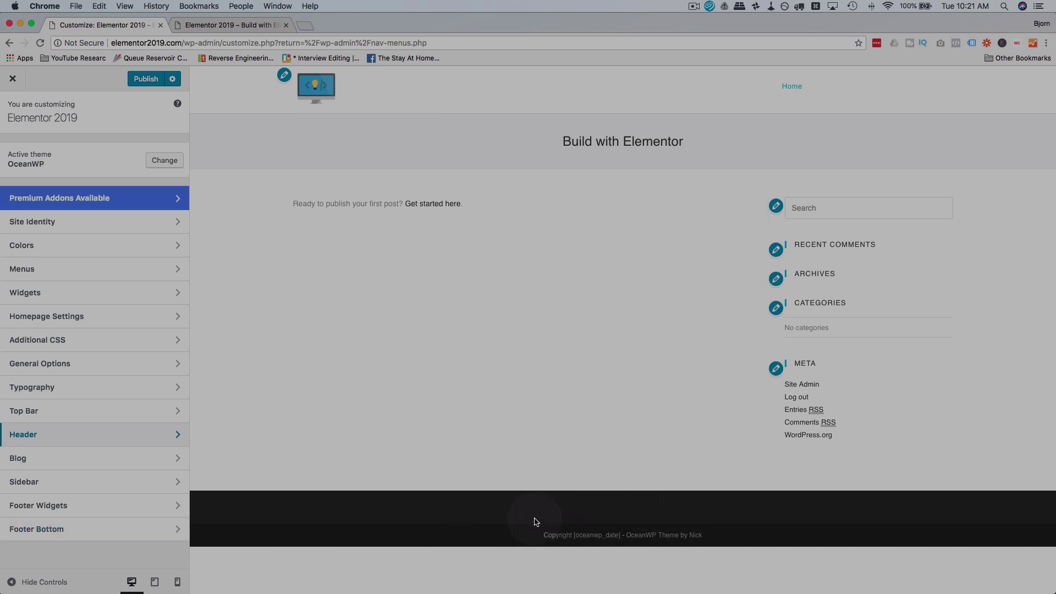
{"action": "left_click", "coordinate": [55, 531]}
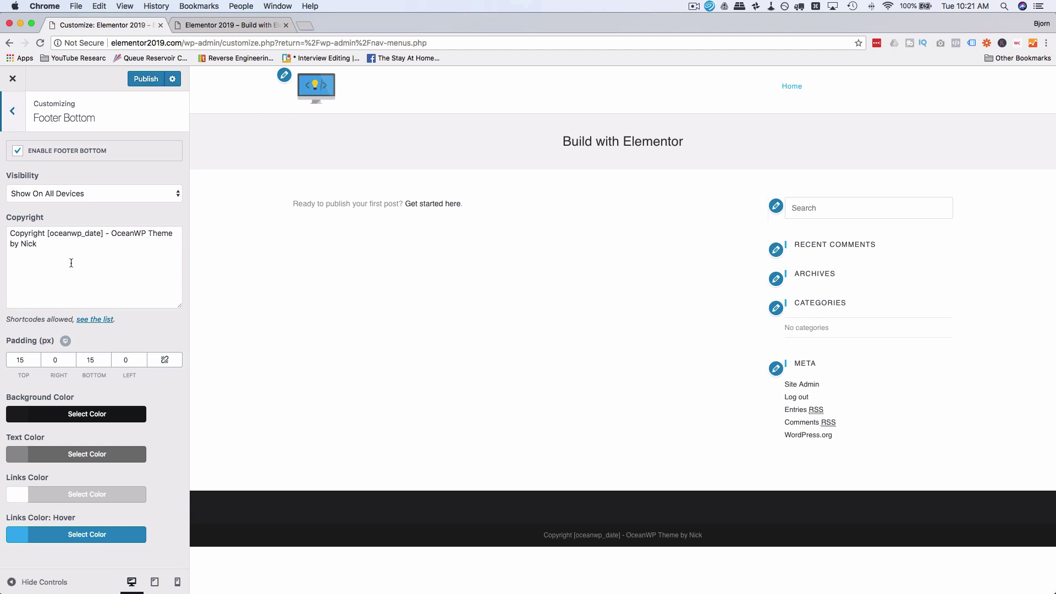
Step: Replace the copyright text with '2019 - WPLearningLab.com' and set the footer bar background to near-black
{"action": "left_click_drag", "start_coordinate": [46, 234], "coordinate": [49, 253]}
{"action": "type", "text": "2019 - WPLearningLab"}
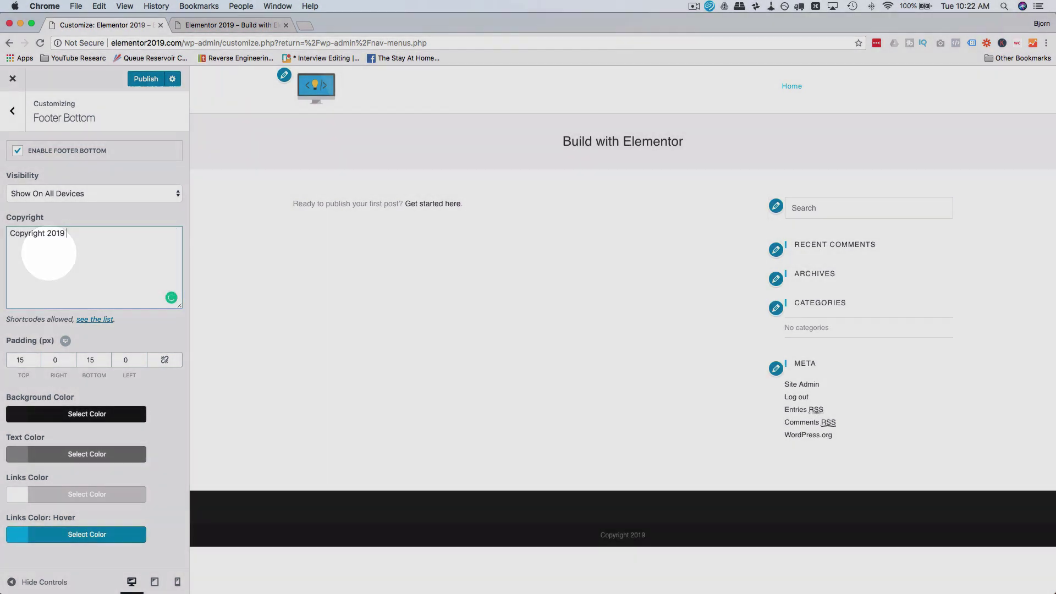
{"action": "type", "text": ".com"}
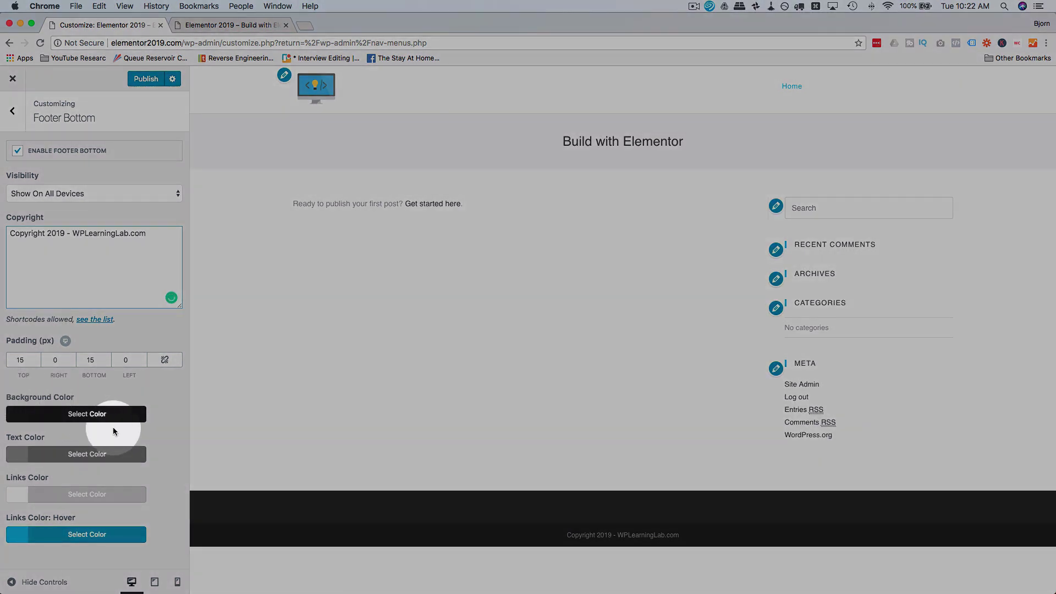
{"action": "left_click", "coordinate": [73, 415]}
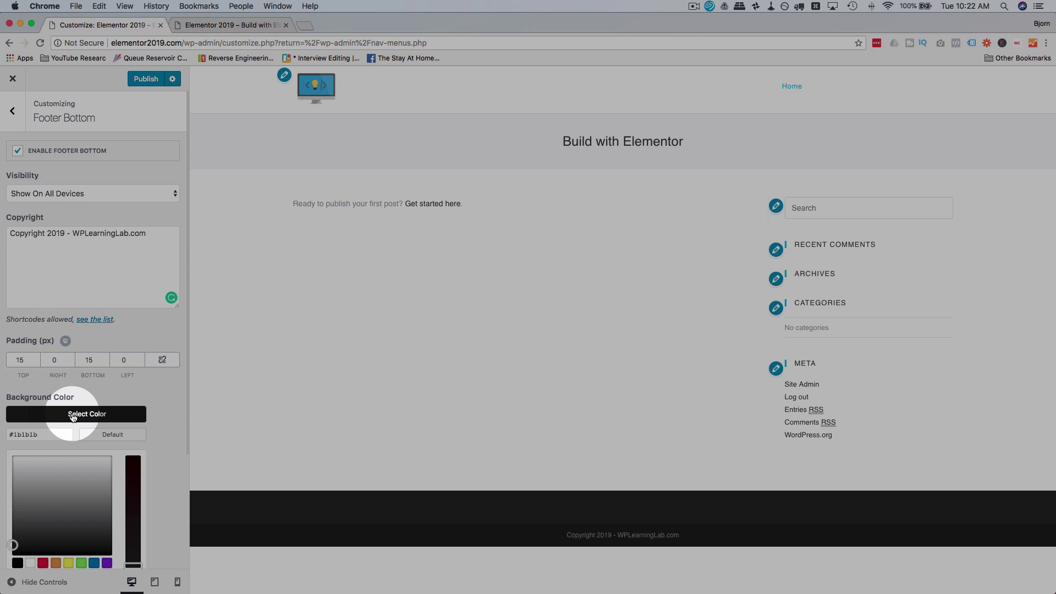
{"action": "left_click", "coordinate": [81, 562]}
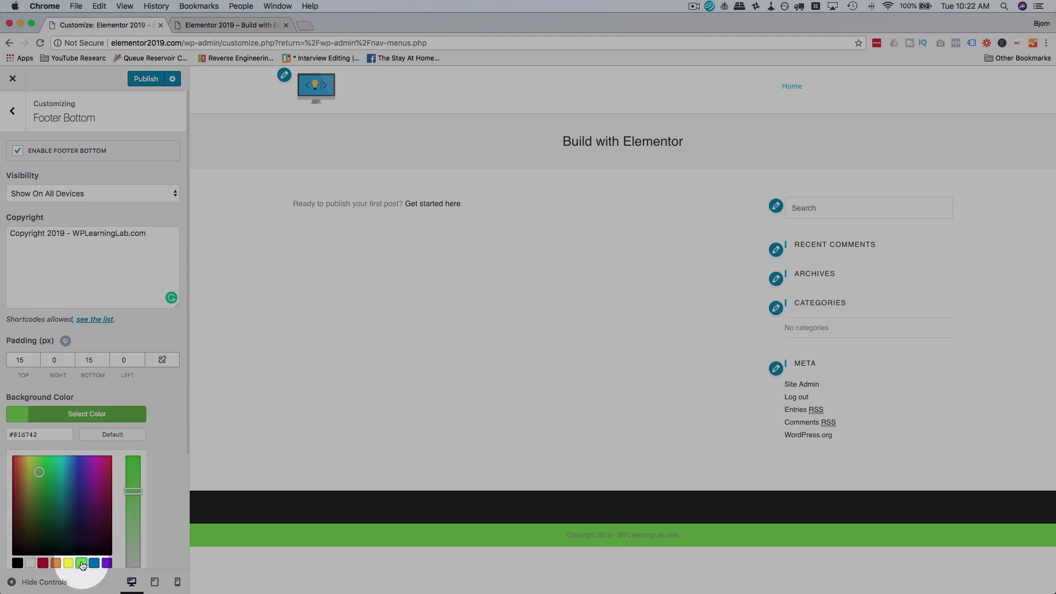
{"action": "left_click", "coordinate": [17, 563]}
{"action": "left_click_drag", "start_coordinate": [11, 551], "coordinate": [12, 545]}
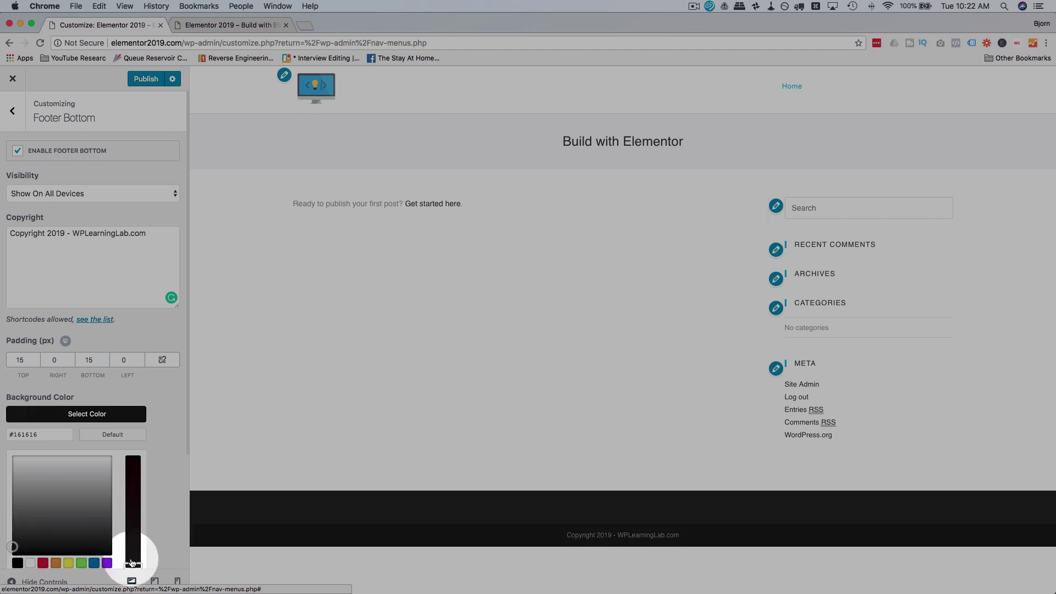
{"action": "left_click_drag", "start_coordinate": [133, 566], "coordinate": [131, 553]}
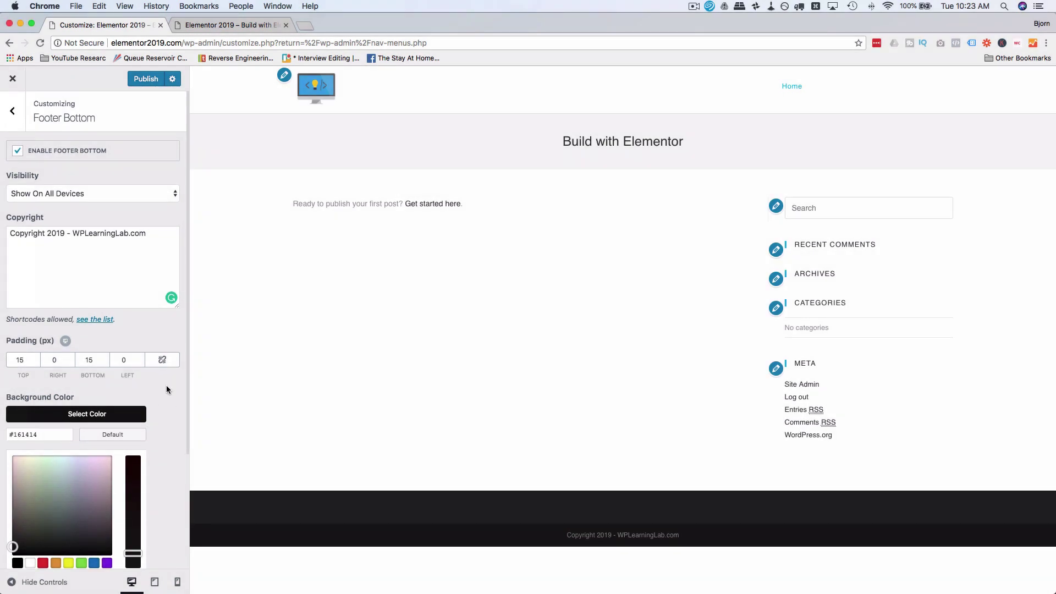
{"action": "left_click", "coordinate": [166, 385]}
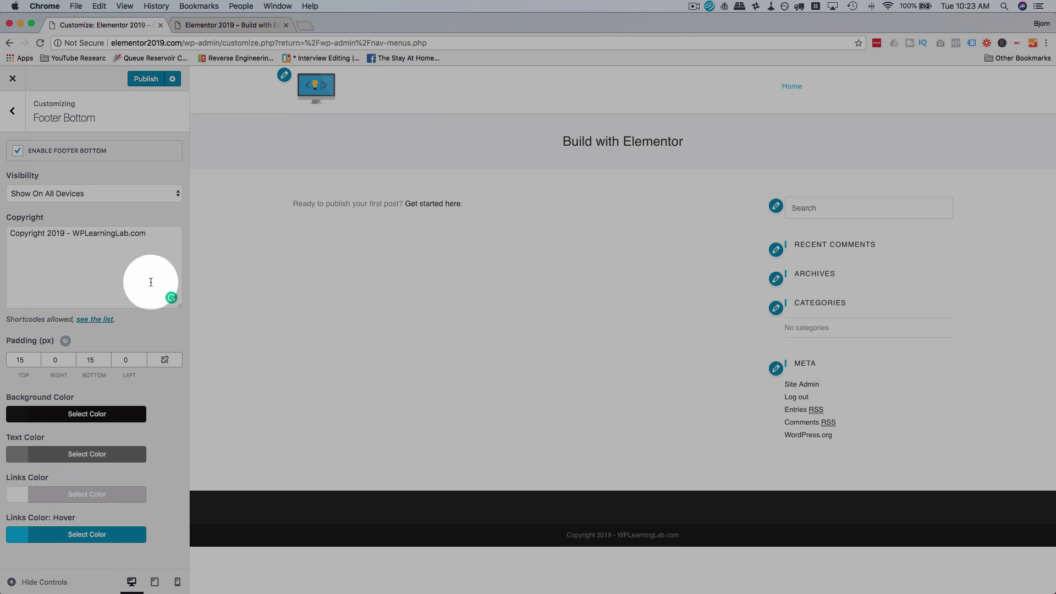
{"action": "left_click", "coordinate": [167, 232]}
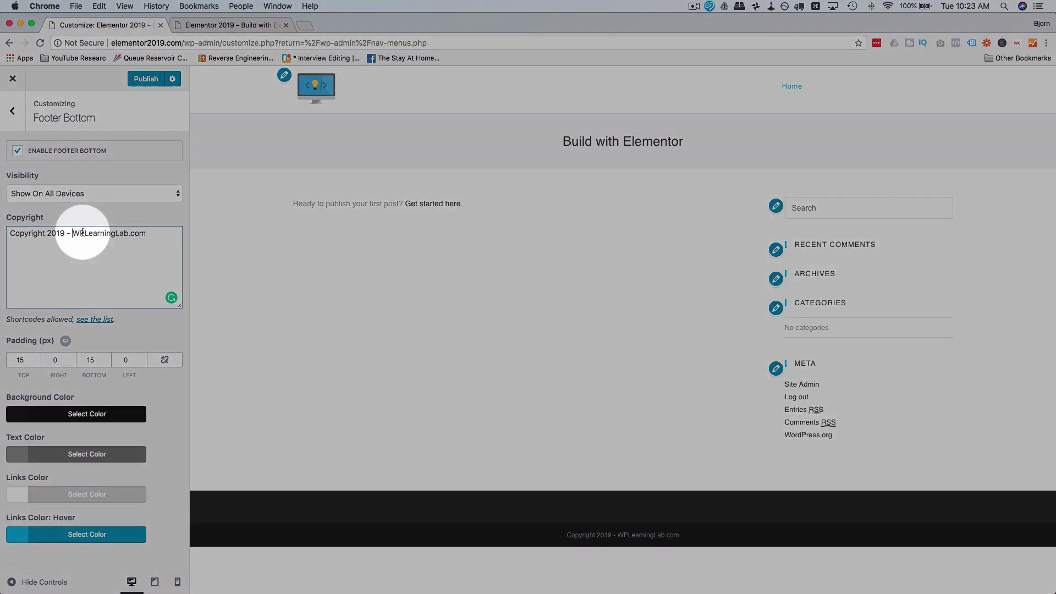
{"action": "double_click", "coordinate": [81, 227]}
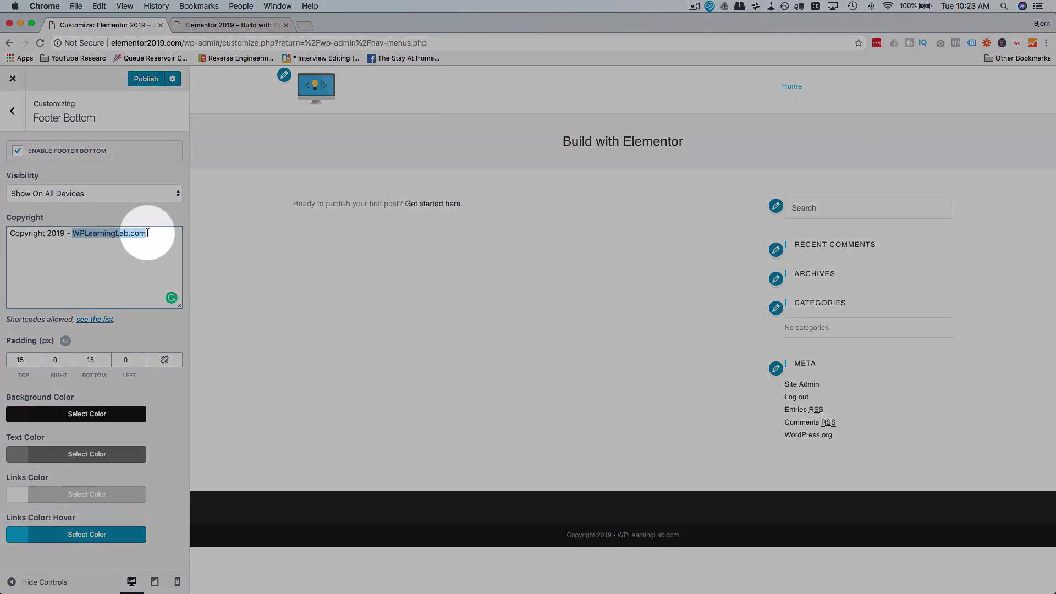
{"action": "key", "text": "Left"}
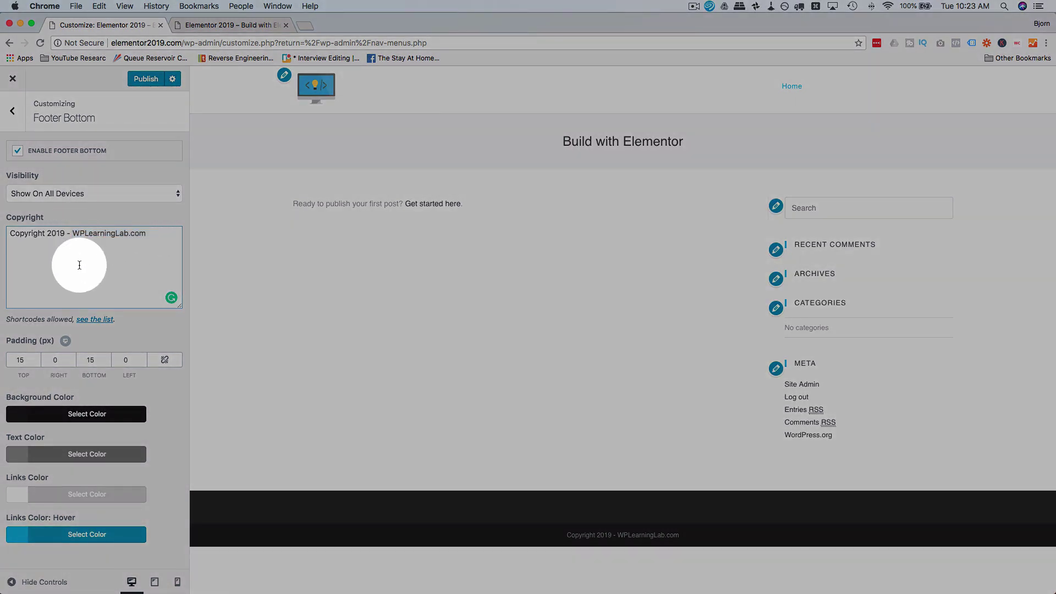
{"action": "type", "text": "<"}
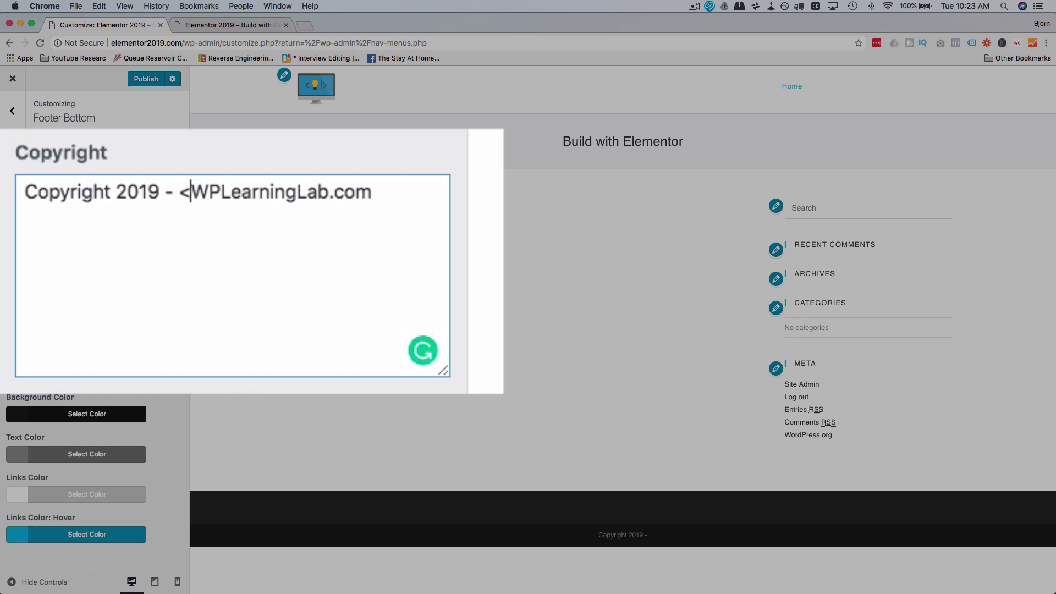
{"action": "type", "text": "a"}
{"action": "type", "text": " he"}
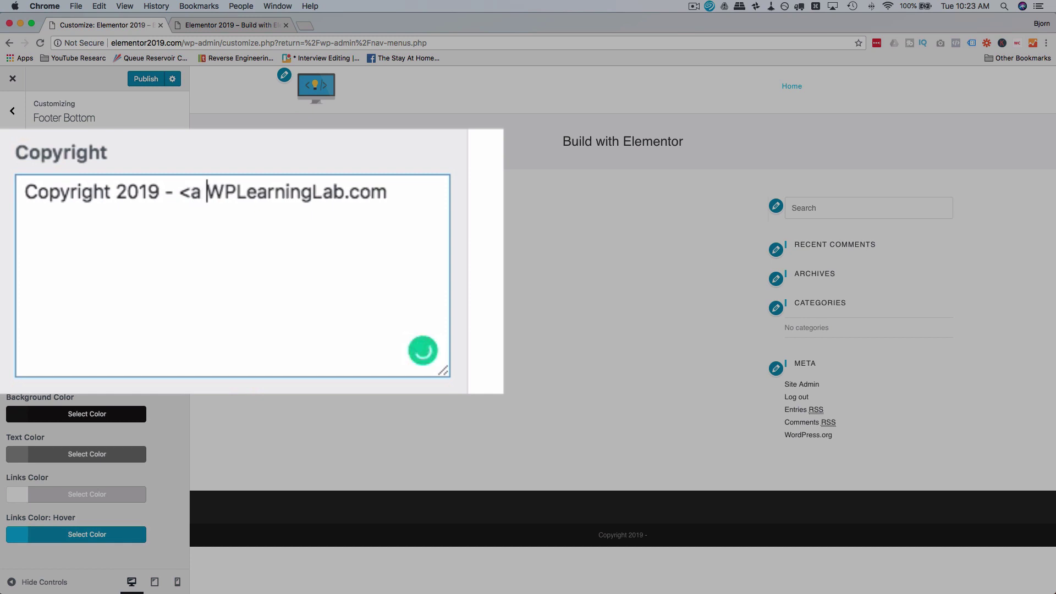
{"action": "type", "text": "ref="}
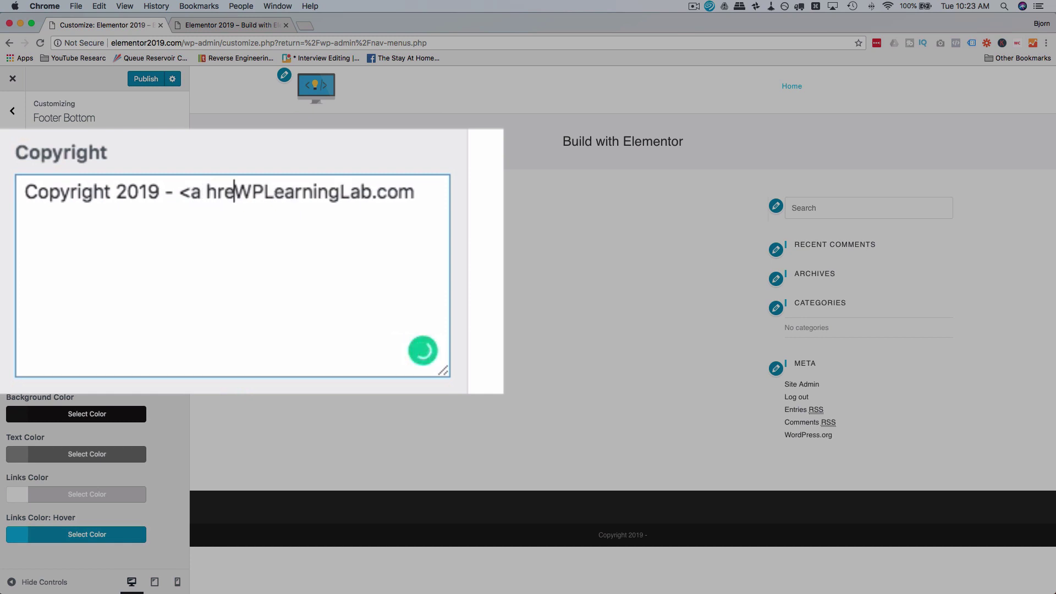
{"action": "type", "text": "\"\""}
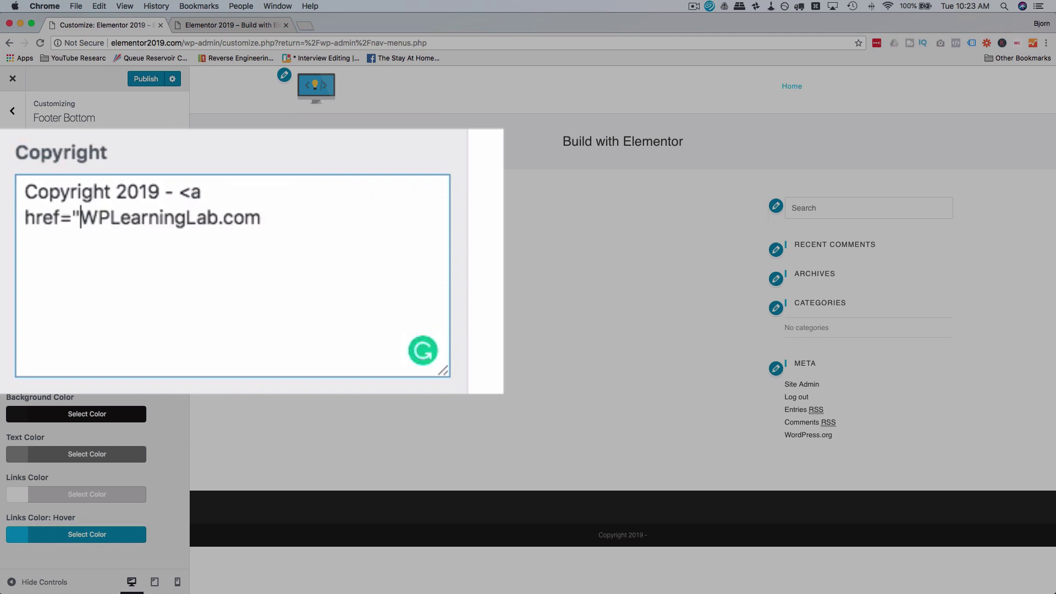
{"action": "type", "text": ">"}
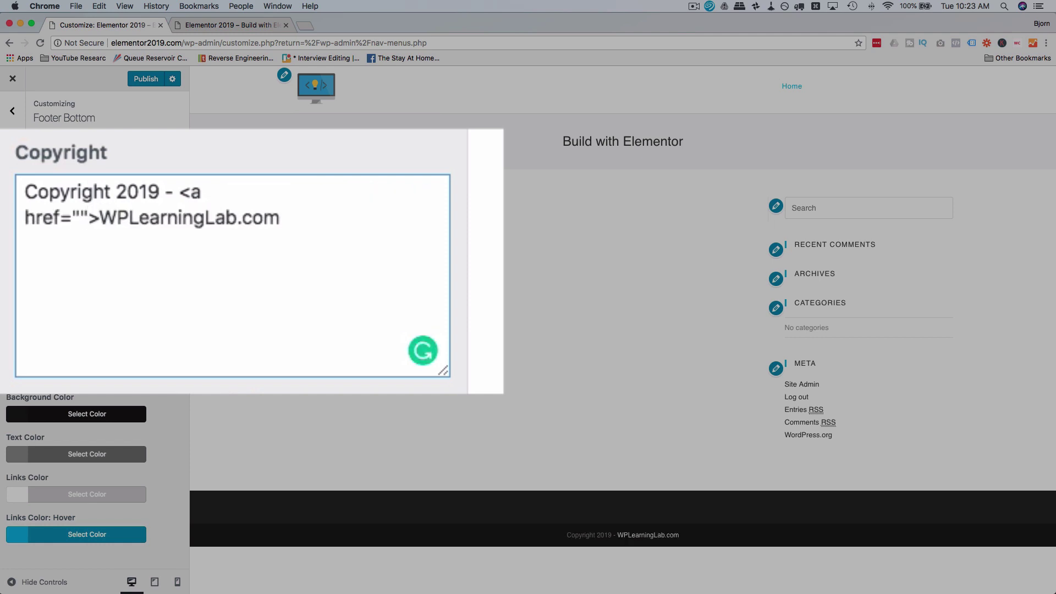
{"action": "type", "text": "</a>"}
{"action": "left_click", "coordinate": [81, 218]}
{"action": "type", "text": "https"}
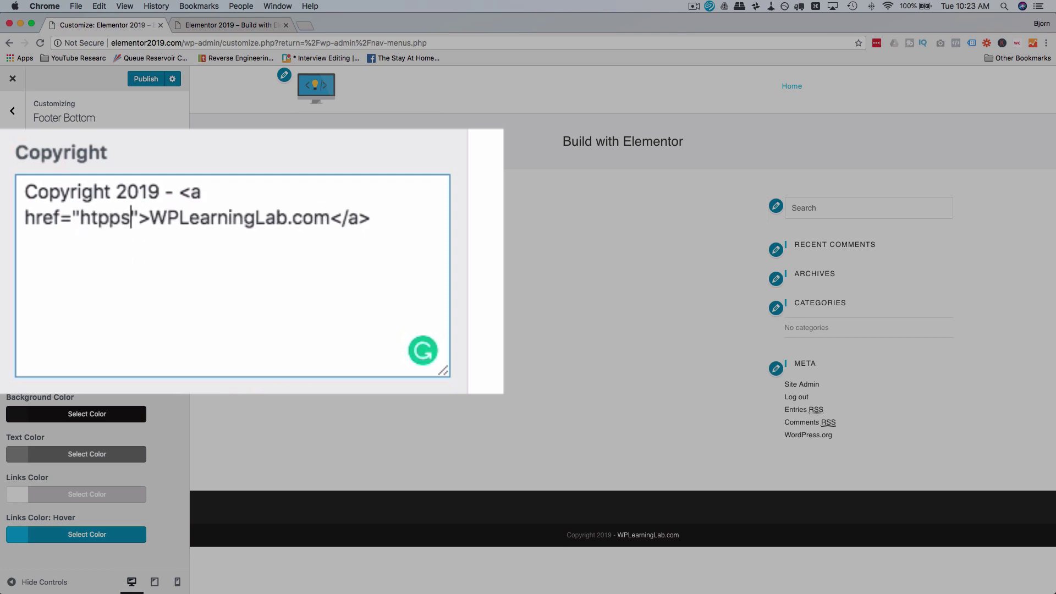
{"action": "type", "text": "://wpelar"}
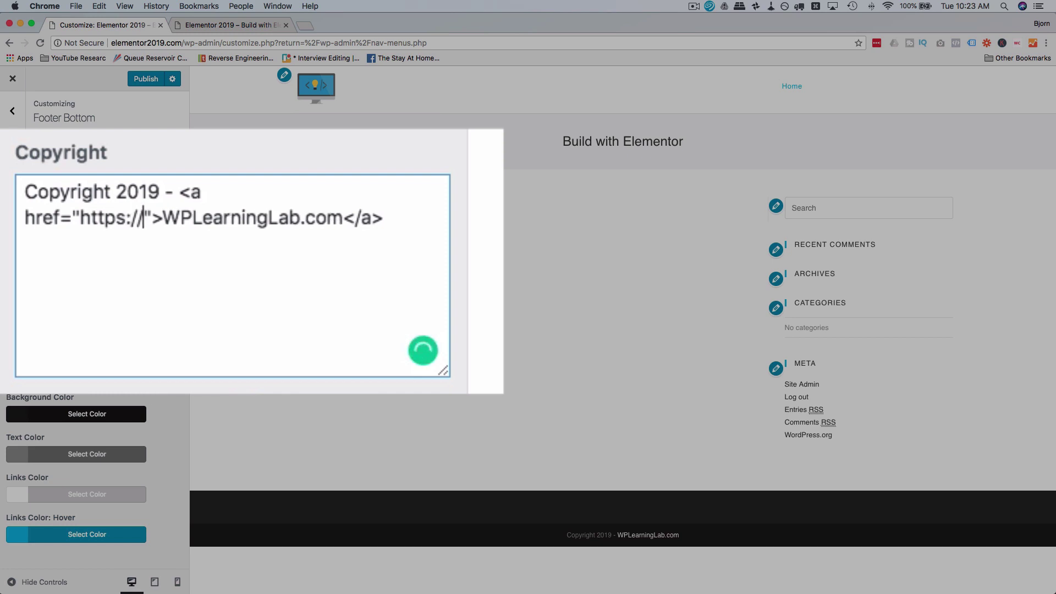
{"action": "key", "text": "BackSpace"}
{"action": "key", "text": "BackSpace"}
{"action": "key", "text": "BackSpace"}
{"action": "key", "text": "BackSpace"}
{"action": "type", "text": "learninglab.com"}
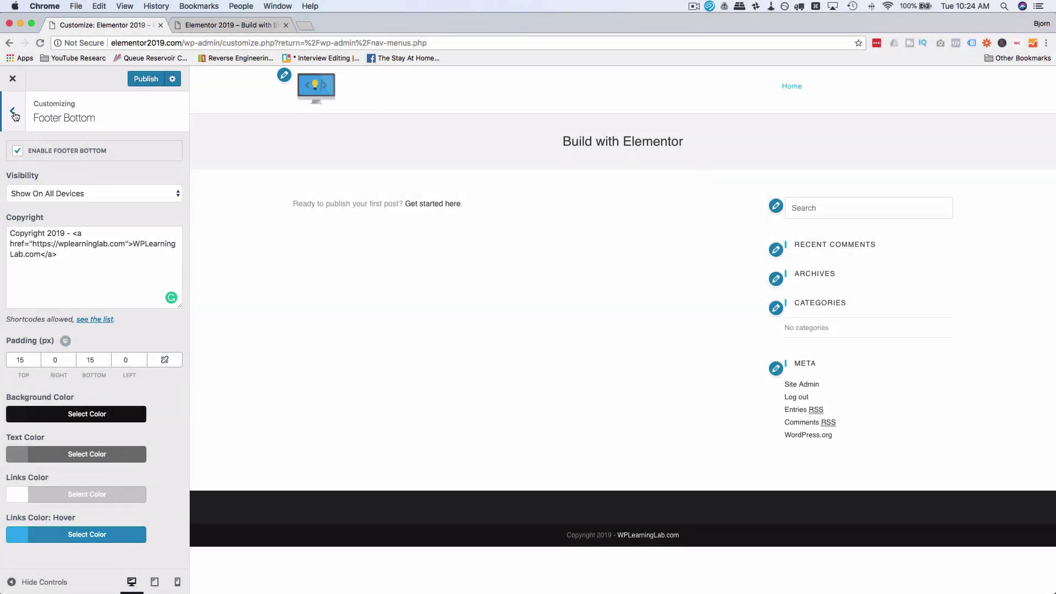
{"action": "left_click", "coordinate": [14, 114]}
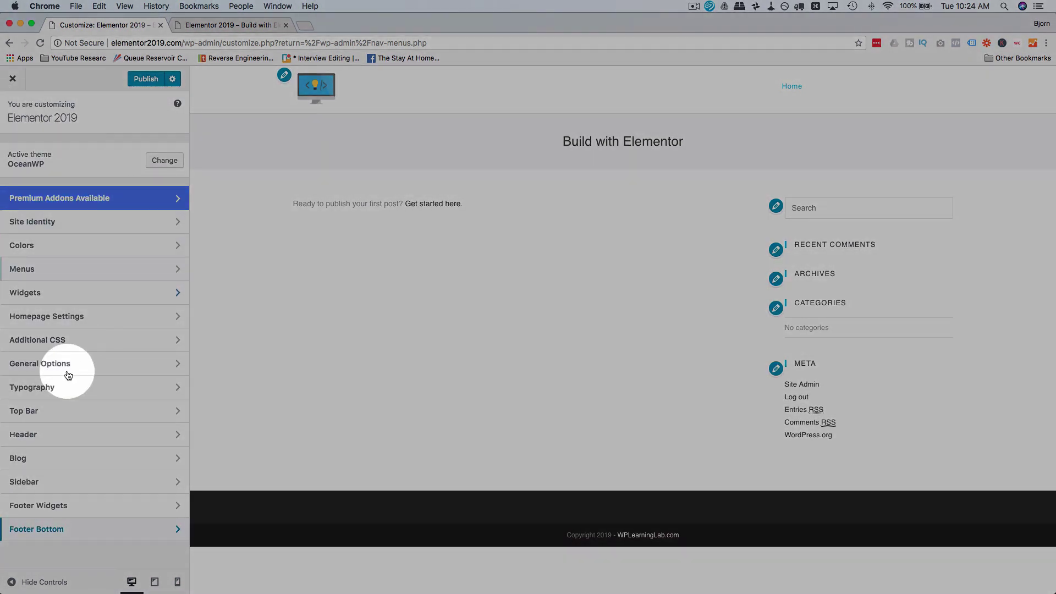
Step: In Footer Widgets settings, keep the footer visible on all devices
{"action": "left_click", "coordinate": [77, 530]}
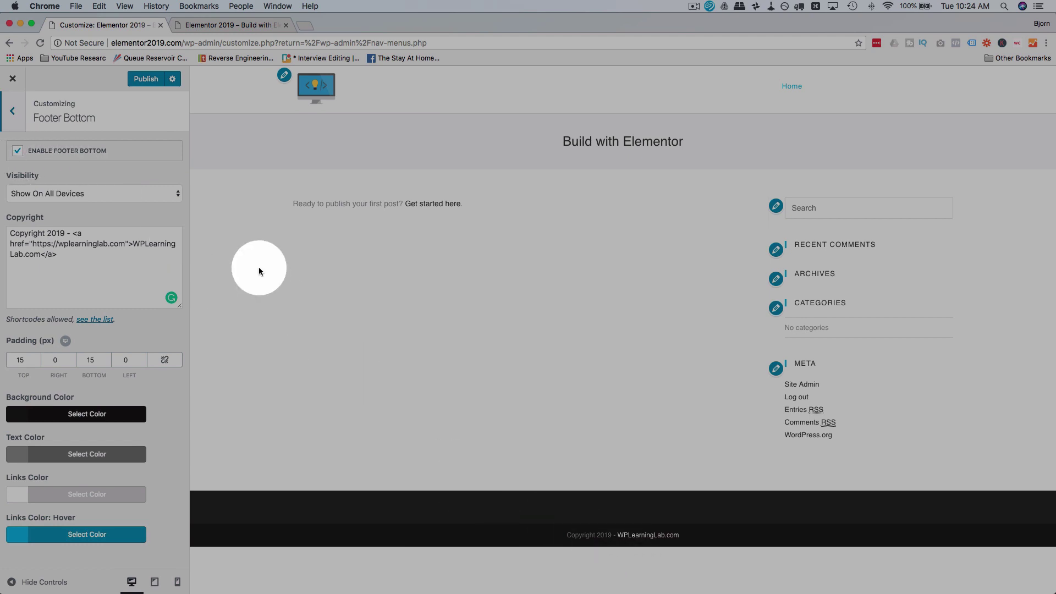
{"action": "left_click", "coordinate": [14, 113]}
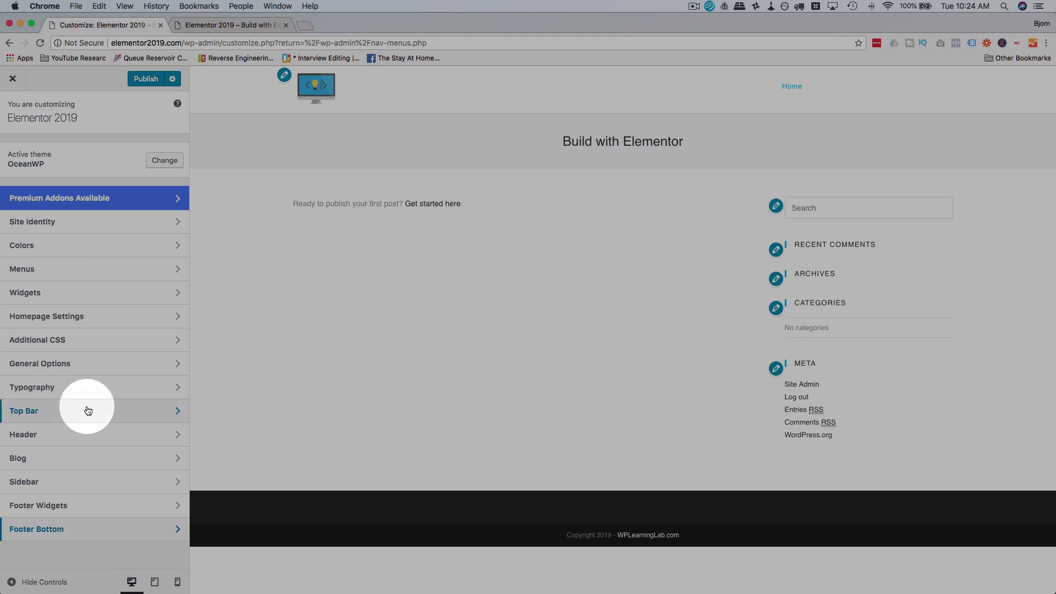
{"action": "left_click", "coordinate": [122, 505]}
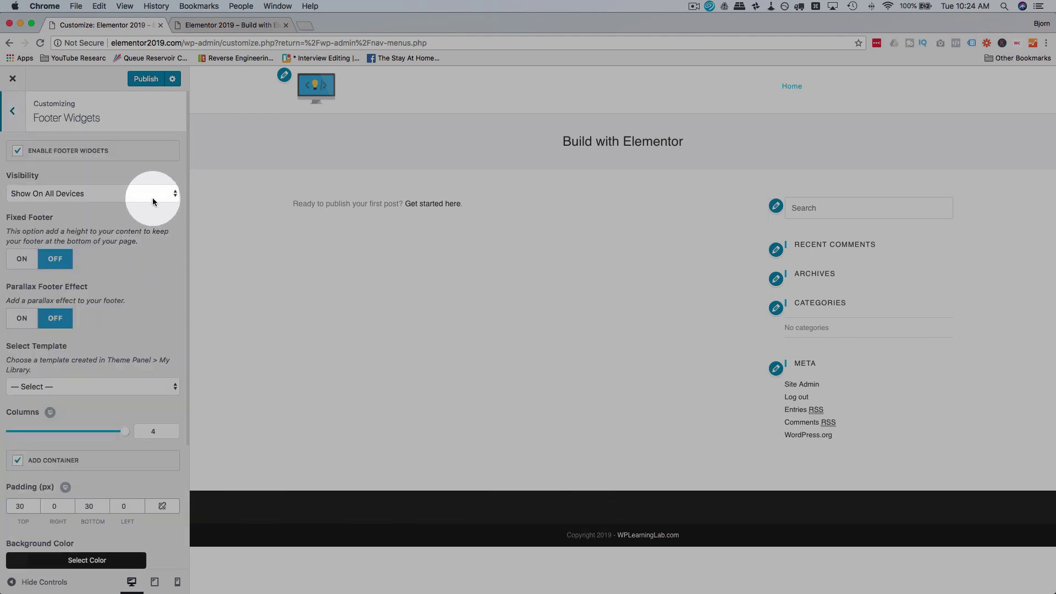
{"action": "left_click", "coordinate": [153, 201]}
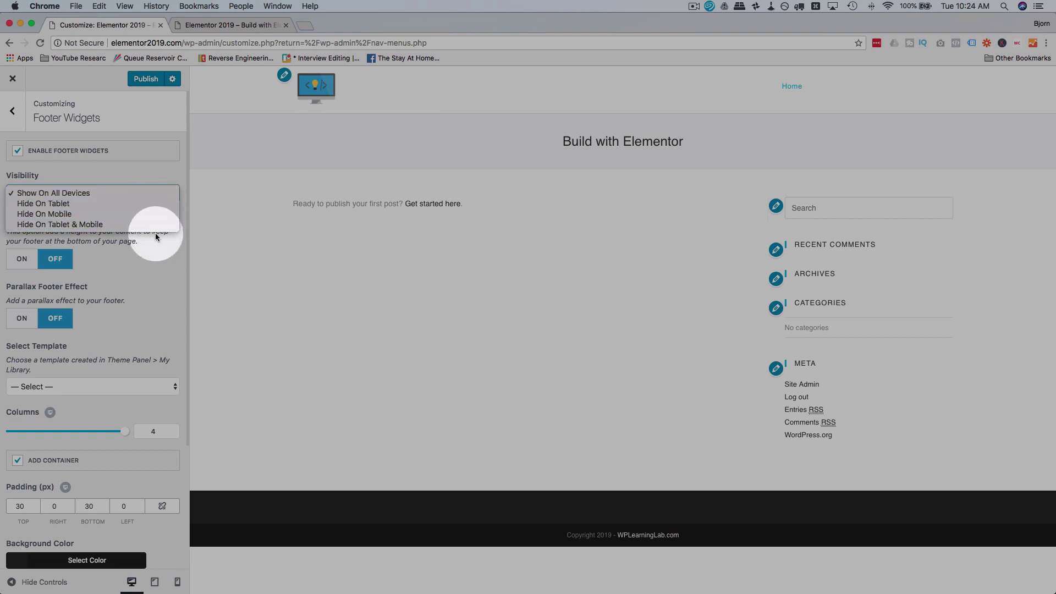
{"action": "left_click", "coordinate": [176, 268]}
{"action": "scroll", "coordinate": [137, 271], "scroll_direction": "down", "scroll_amount": 1}
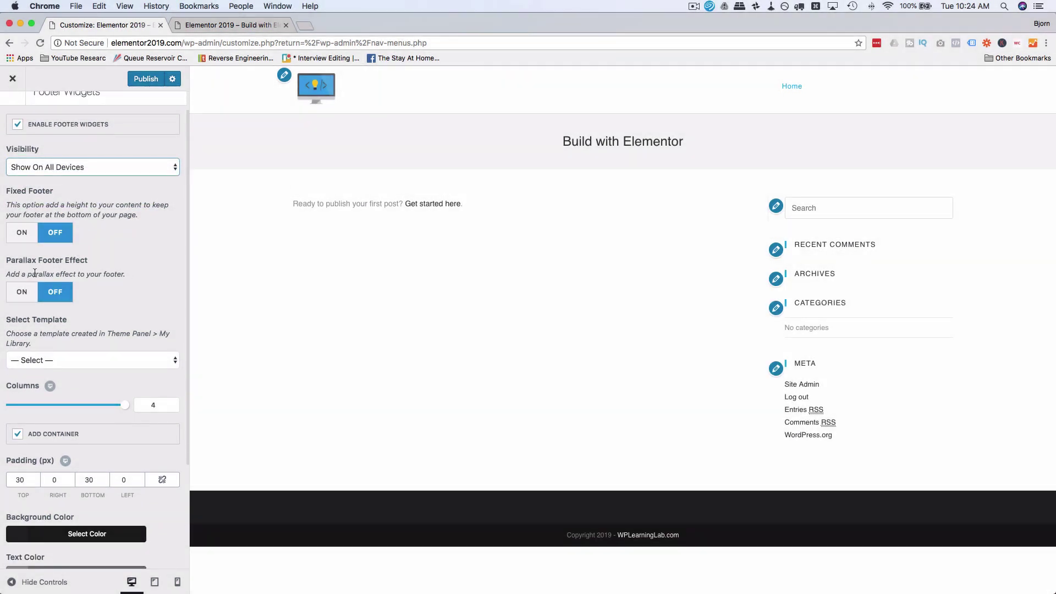
{"action": "scroll", "coordinate": [162, 281], "scroll_direction": "down", "scroll_amount": 5}
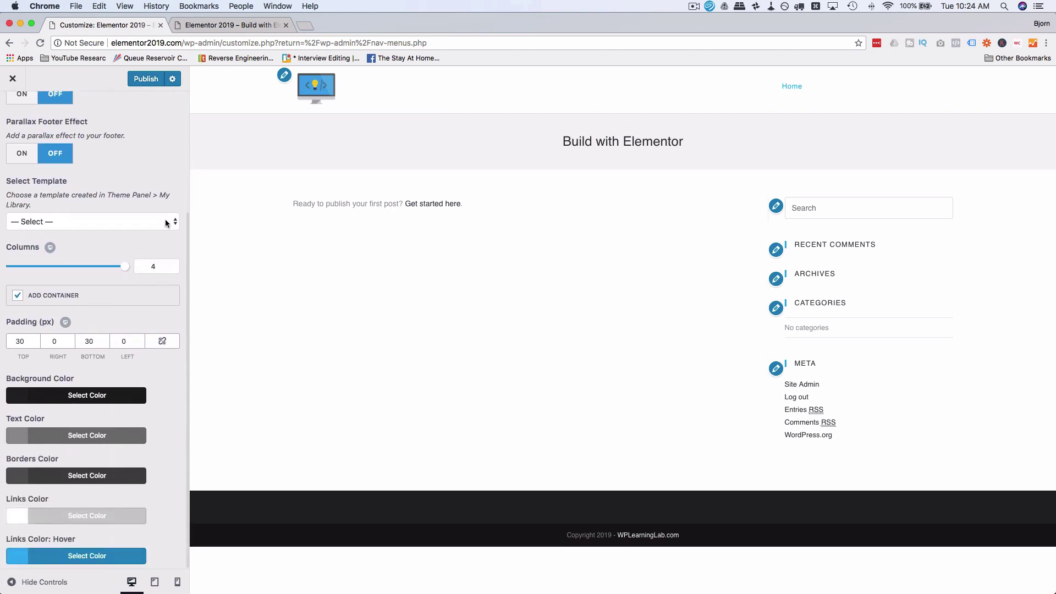
Step: Leave the footer template unset, reduce footer widget columns from 4 to 3, and publish
{"action": "left_click", "coordinate": [167, 222]}
{"action": "left_click", "coordinate": [157, 220]}
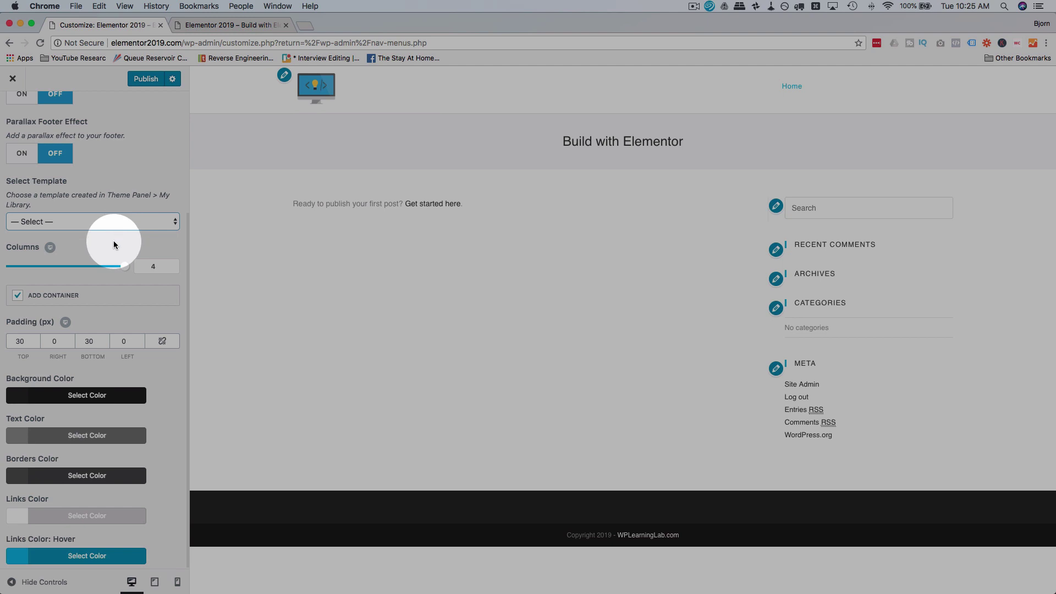
{"action": "scroll", "coordinate": [113, 243], "scroll_direction": "down", "scroll_amount": 1}
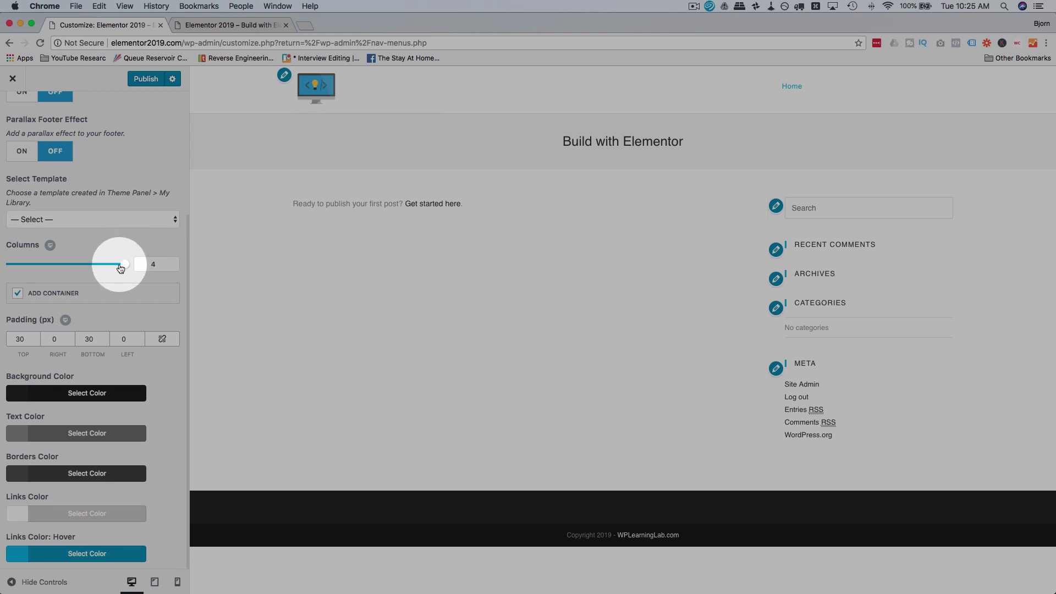
{"action": "left_click_drag", "start_coordinate": [123, 268], "coordinate": [85, 268]}
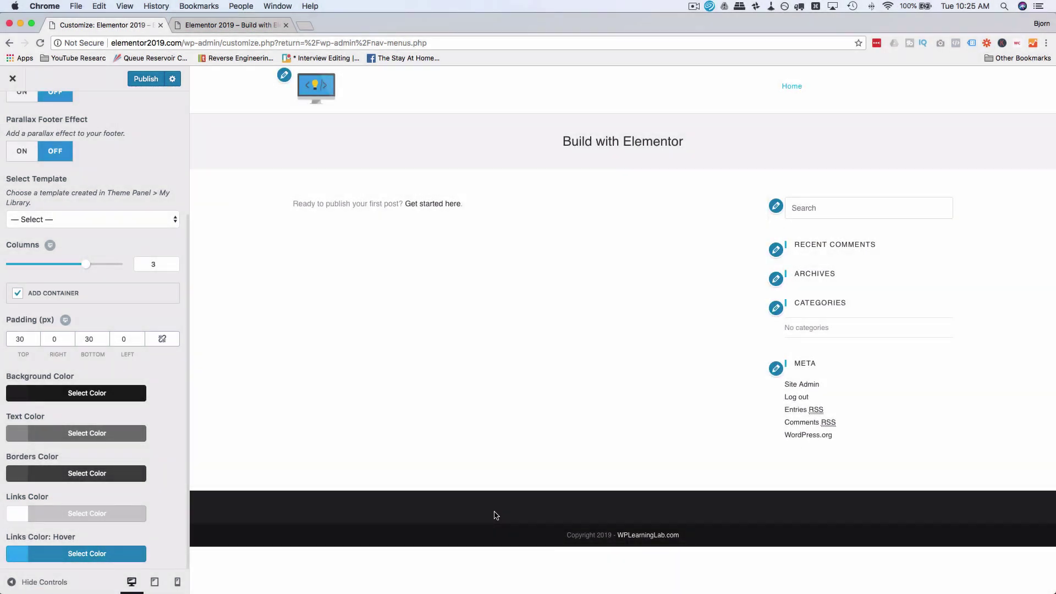
{"action": "left_click", "coordinate": [147, 80]}
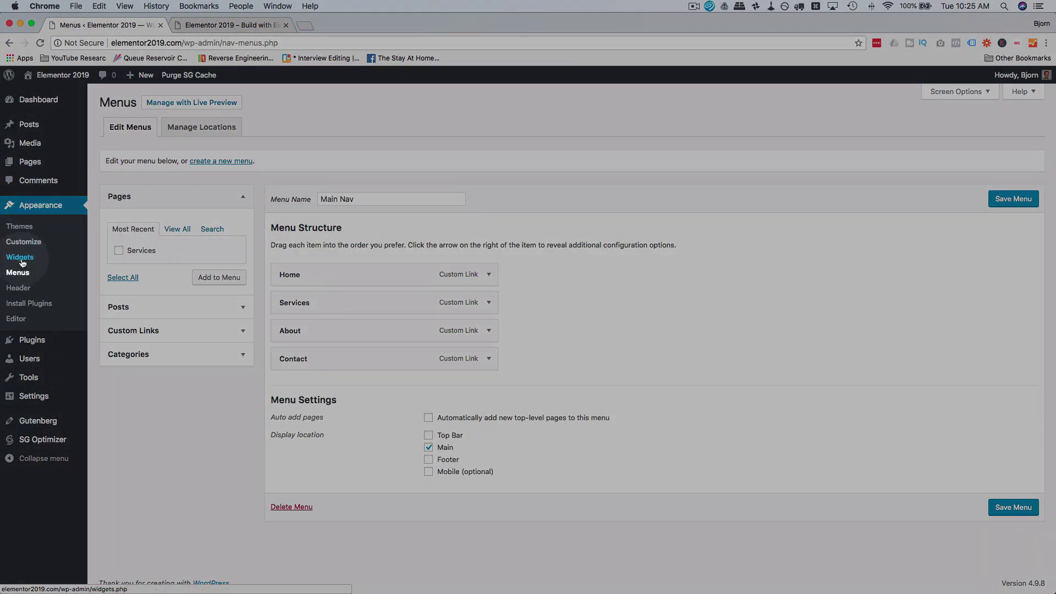
Step: Open the Widgets admin page, expand Footer 1, and drag an Image widget into it
{"action": "left_click", "coordinate": [23, 260]}
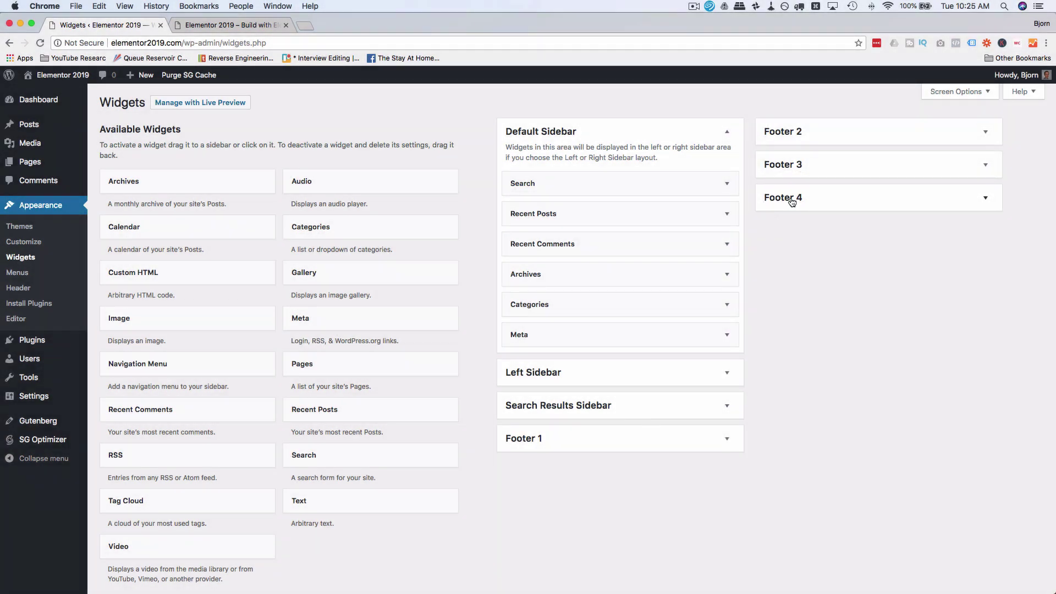
{"action": "left_click", "coordinate": [633, 433]}
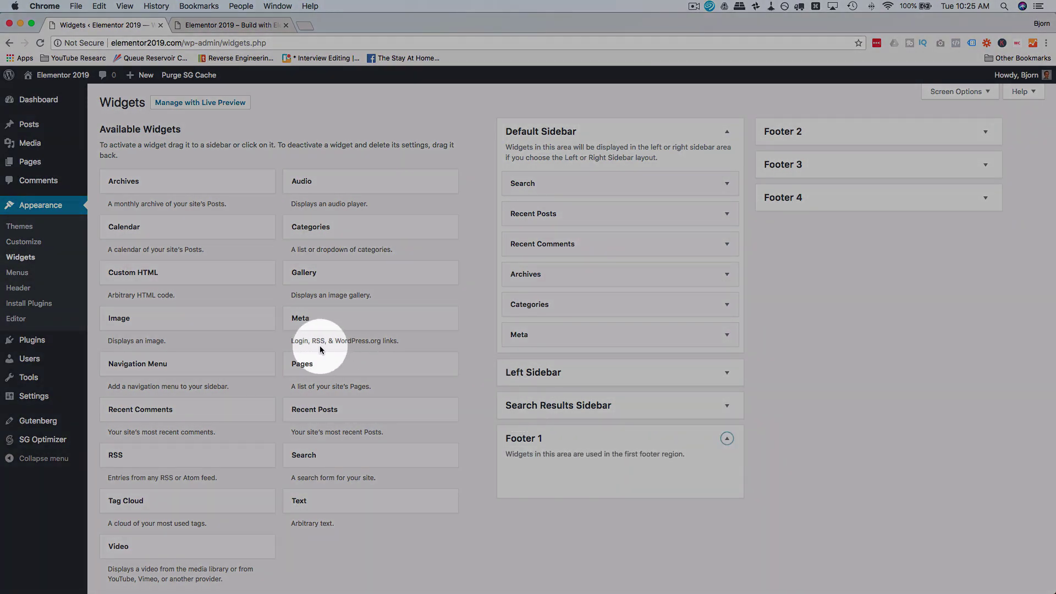
{"action": "scroll", "coordinate": [319, 345], "scroll_direction": "down", "scroll_amount": 5}
{"action": "scroll", "coordinate": [319, 346], "scroll_direction": "up", "scroll_amount": 3}
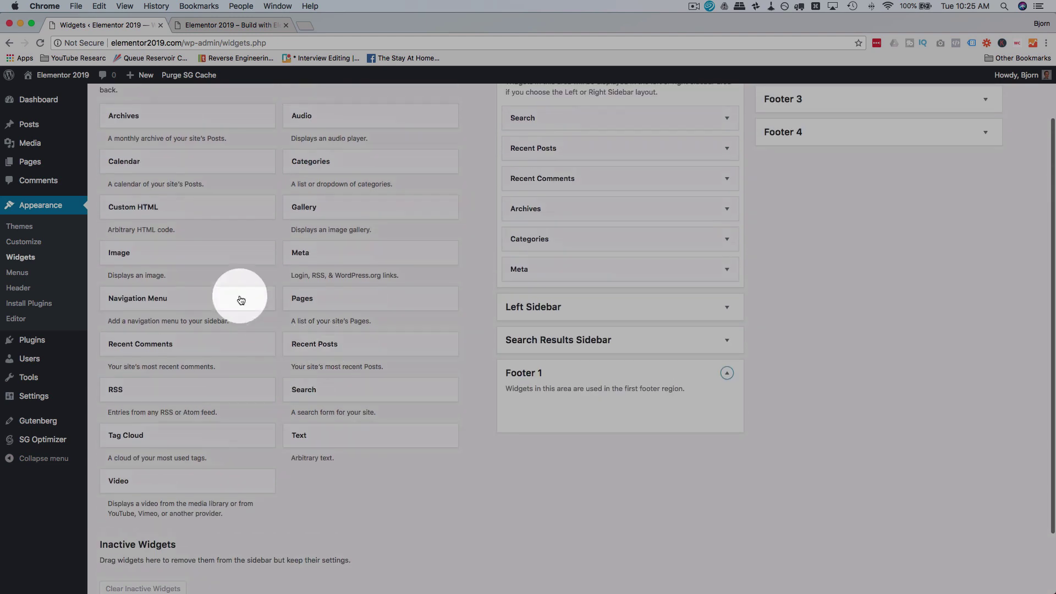
{"action": "left_click_drag", "start_coordinate": [160, 258], "coordinate": [589, 416]}
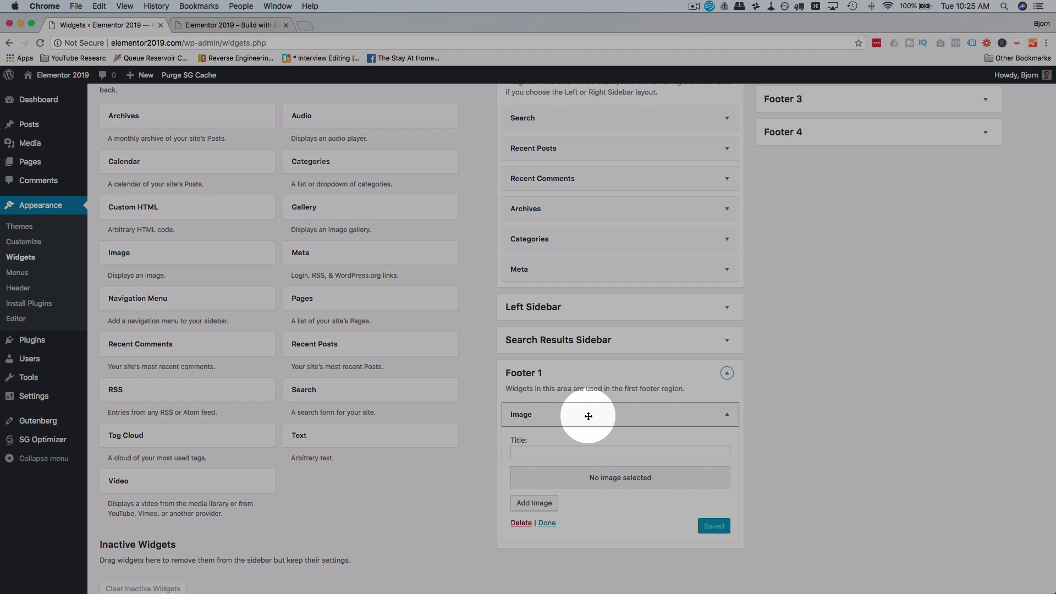
Step: Set the Footer 1 Image widget to the monitor logo from the Media Library
{"action": "scroll", "coordinate": [815, 165], "scroll_direction": "up", "scroll_amount": 2}
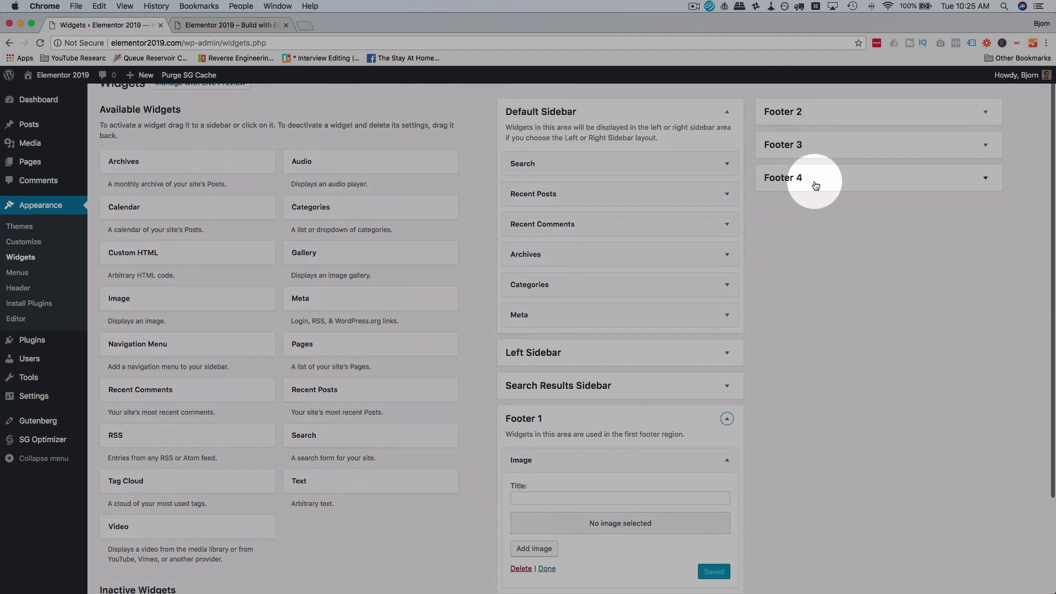
{"action": "scroll", "coordinate": [576, 582], "scroll_direction": "down", "scroll_amount": 4}
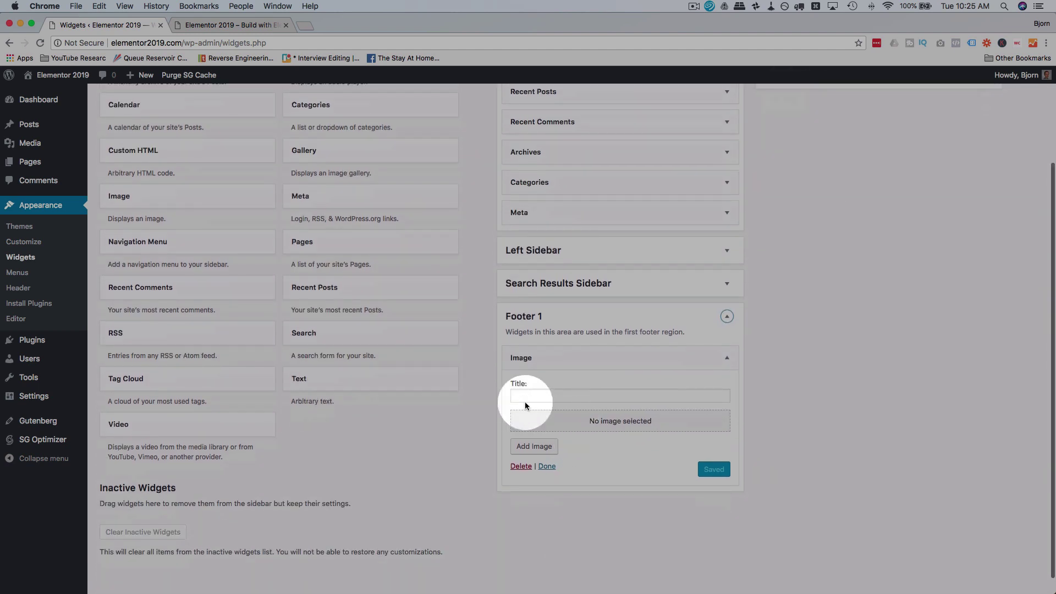
{"action": "left_click", "coordinate": [601, 423]}
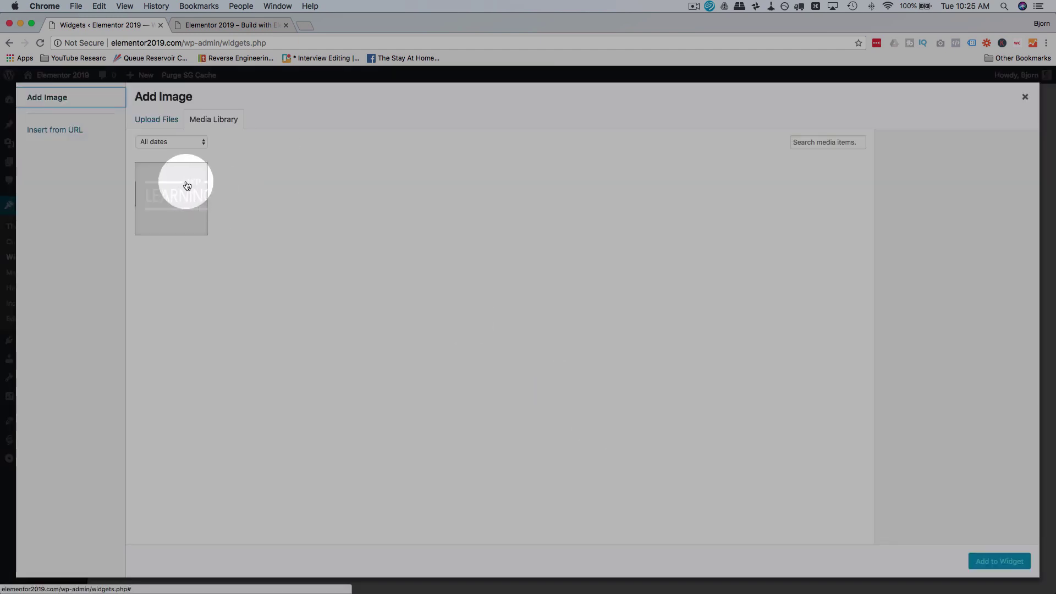
{"action": "left_click", "coordinate": [181, 189]}
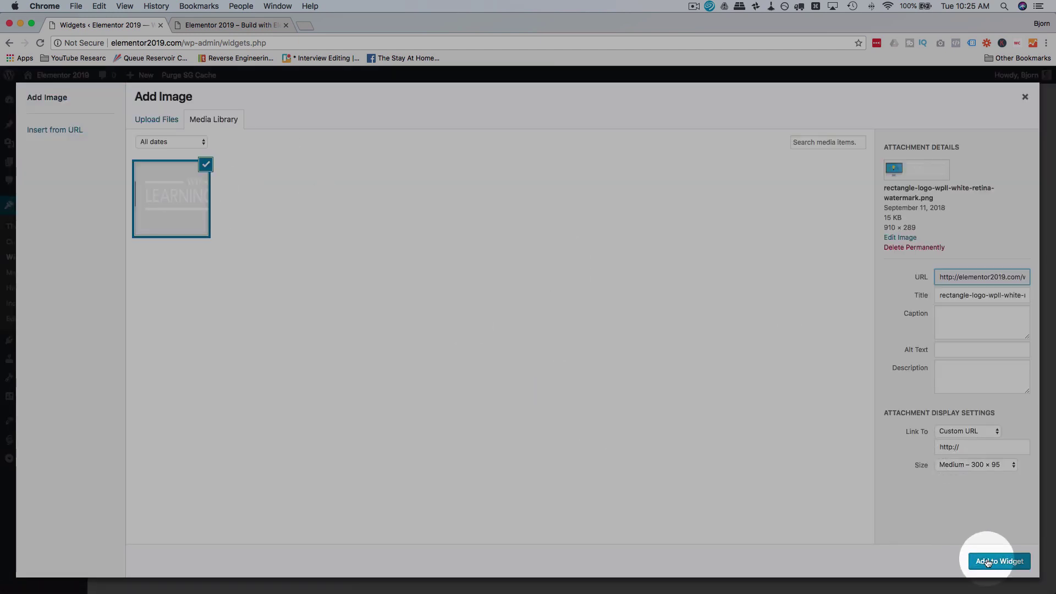
{"action": "left_click", "coordinate": [987, 562]}
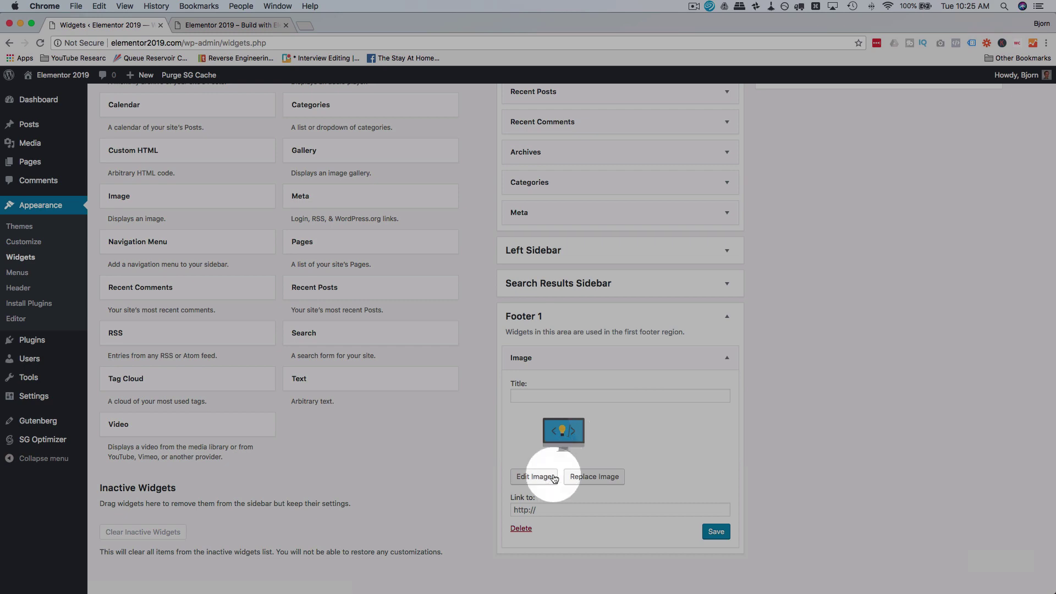
{"action": "left_click", "coordinate": [557, 508]}
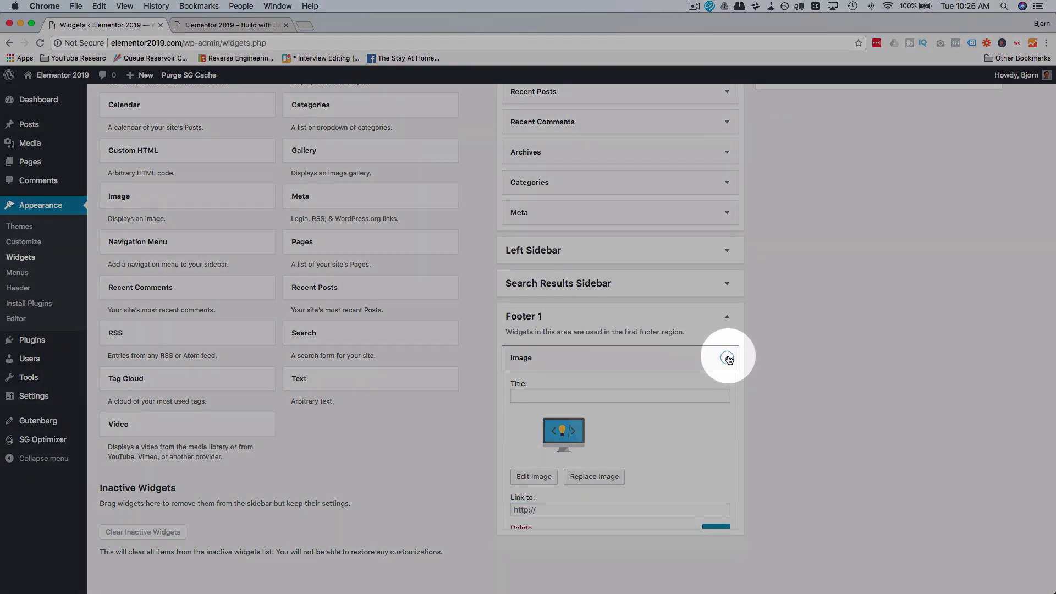
{"action": "left_click", "coordinate": [725, 357]}
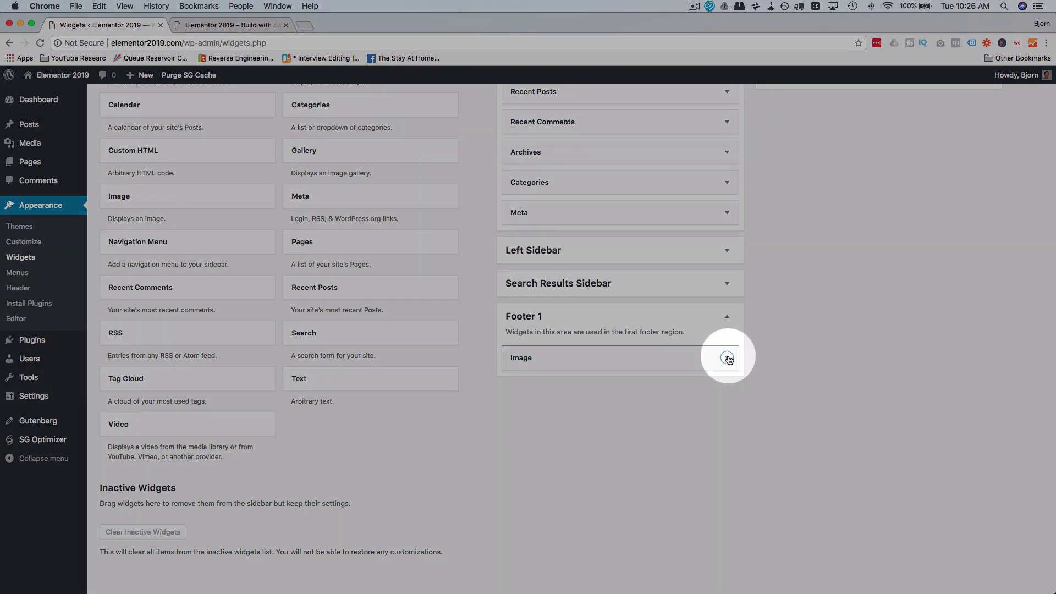
Step: Add a Text widget below the image with a message inviting visitors to try Elementor
{"action": "scroll", "coordinate": [460, 294], "scroll_direction": "up", "scroll_amount": 3}
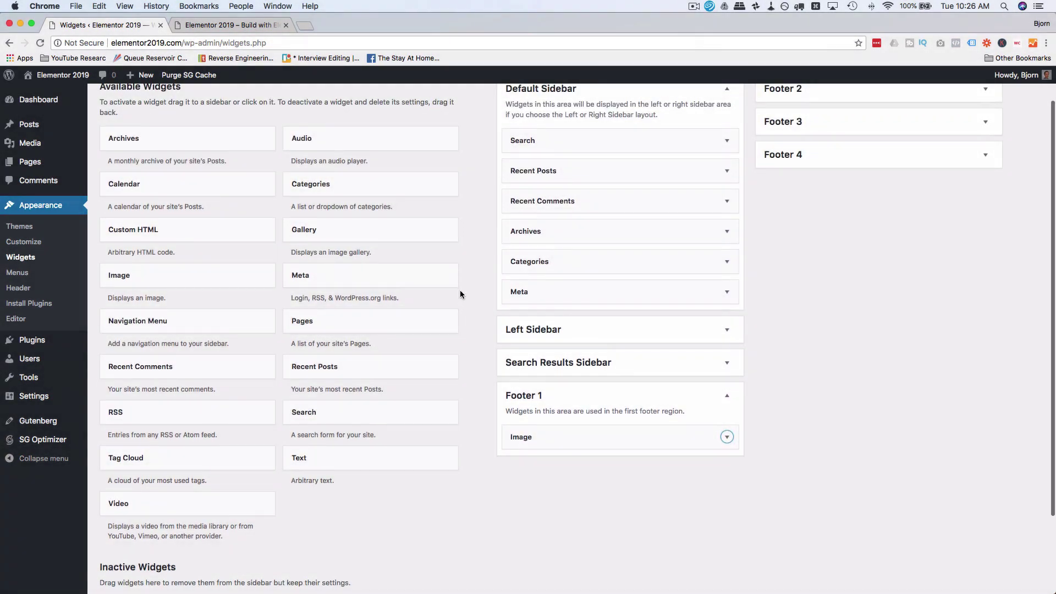
{"action": "scroll", "coordinate": [460, 293], "scroll_direction": "down", "scroll_amount": 3}
{"action": "scroll", "coordinate": [460, 289], "scroll_direction": "down", "scroll_amount": 1}
{"action": "left_click_drag", "start_coordinate": [326, 360], "coordinate": [567, 365]}
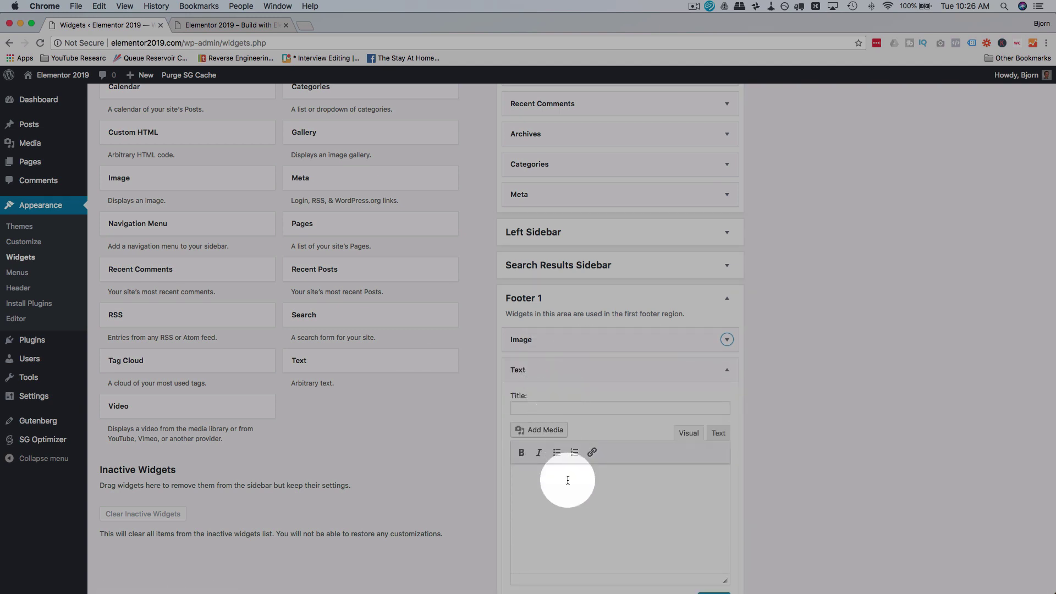
{"action": "left_click", "coordinate": [567, 490]}
{"action": "type", "text": "This is a great website. If you like Elementor, make sure you try it out."}
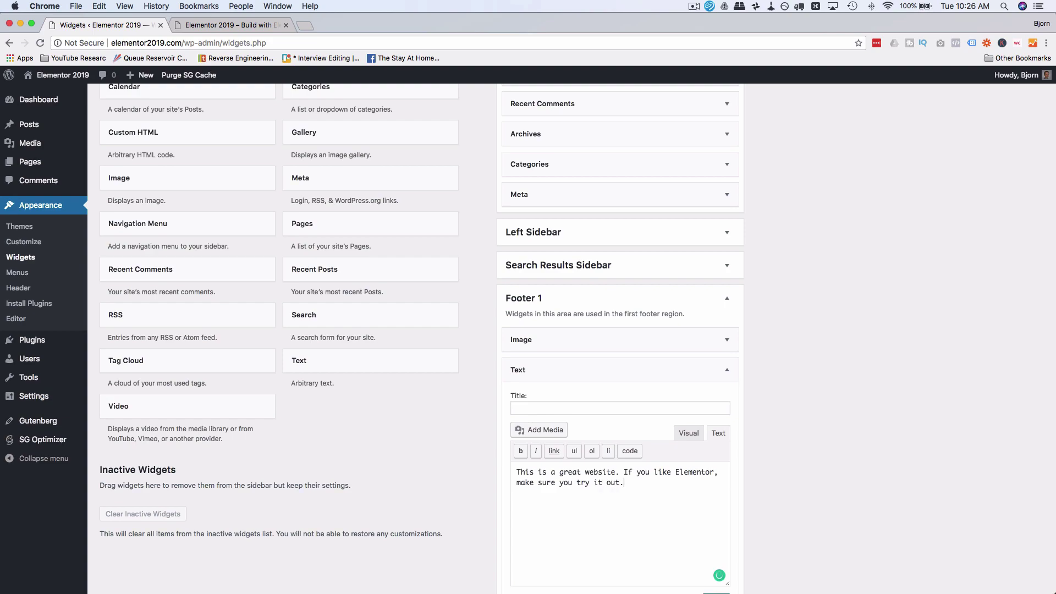
{"action": "left_click", "coordinate": [726, 369]}
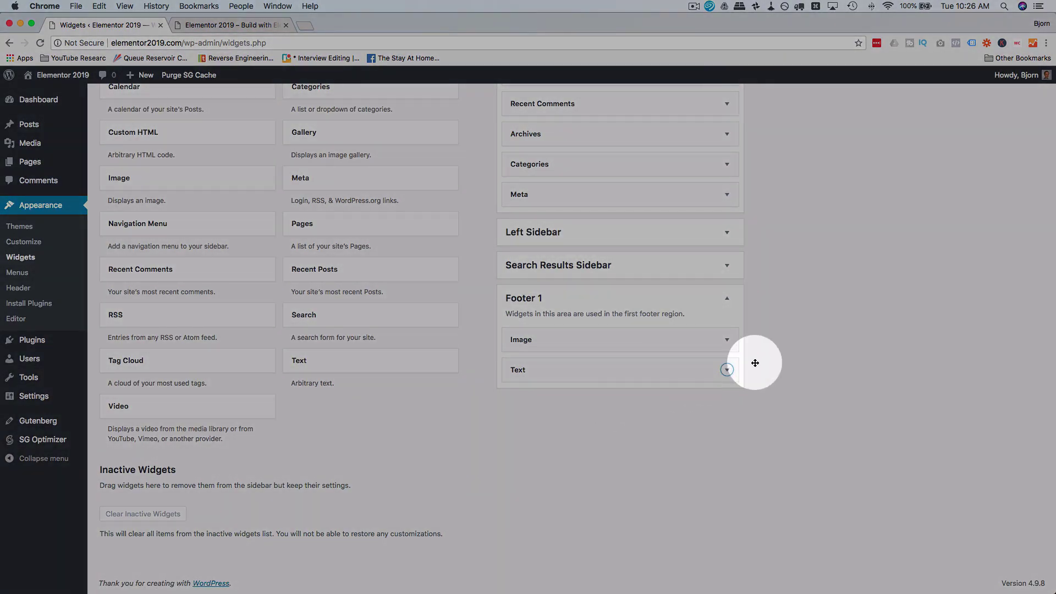
{"action": "scroll", "coordinate": [844, 346], "scroll_direction": "up", "scroll_amount": 5}
{"action": "left_click", "coordinate": [820, 136]}
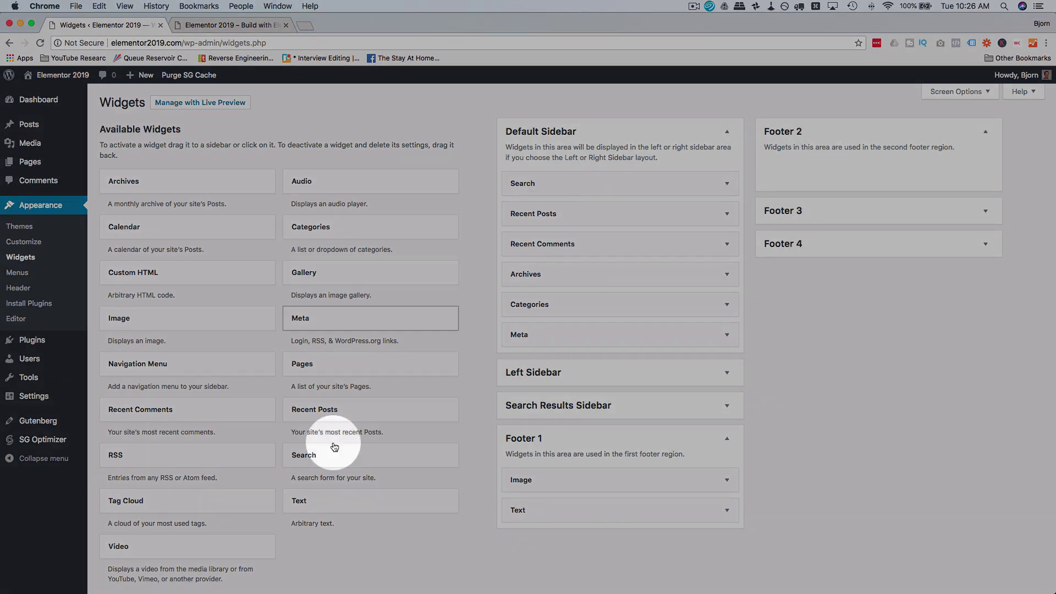
Step: Add a Text widget to Footer 2
{"action": "left_click_drag", "start_coordinate": [312, 500], "coordinate": [832, 165]}
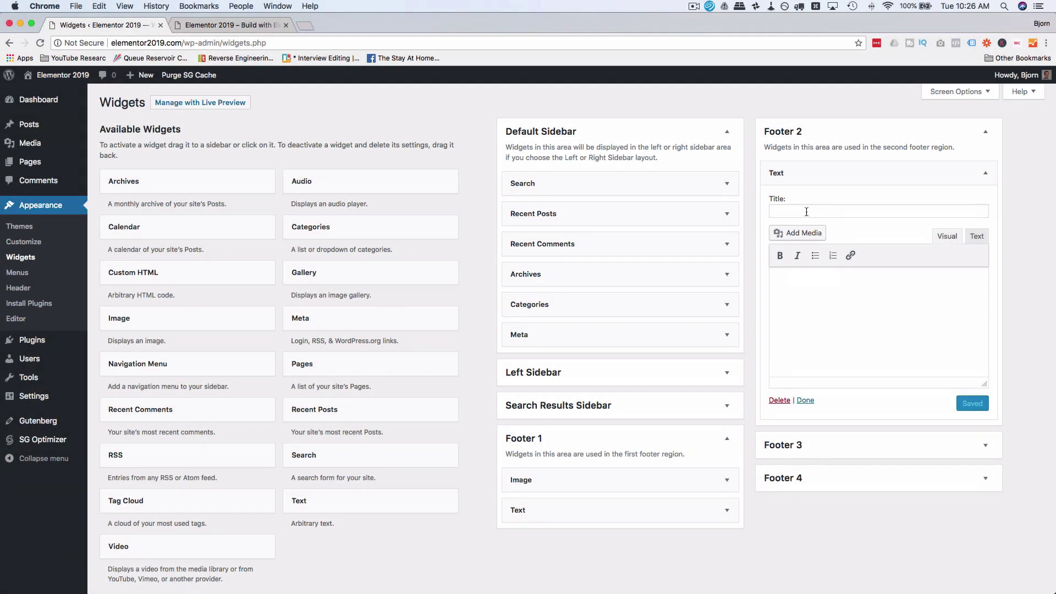
{"action": "left_click", "coordinate": [806, 212]}
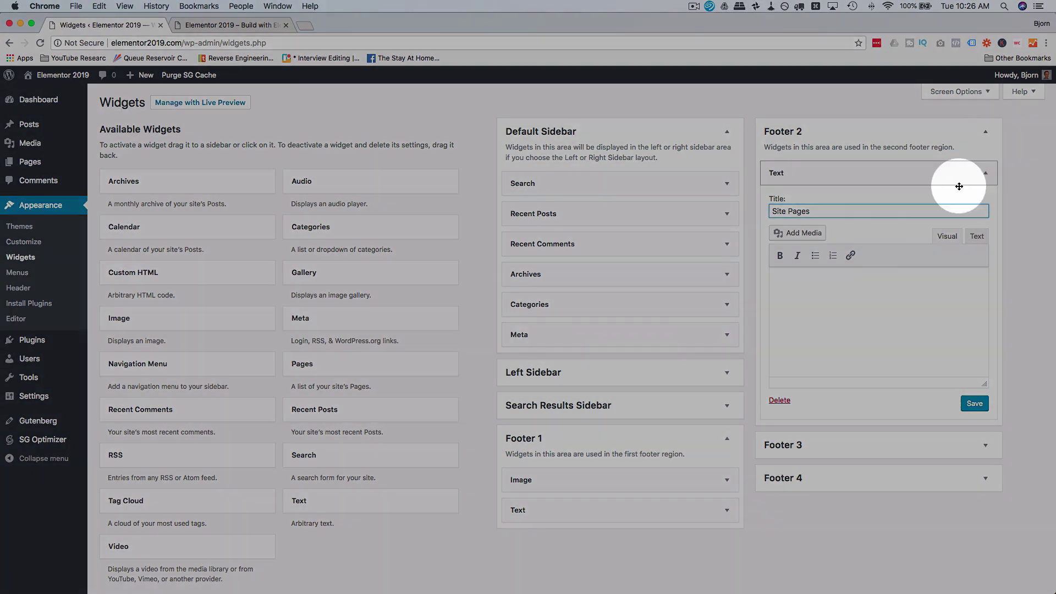
{"action": "left_click", "coordinate": [828, 314]}
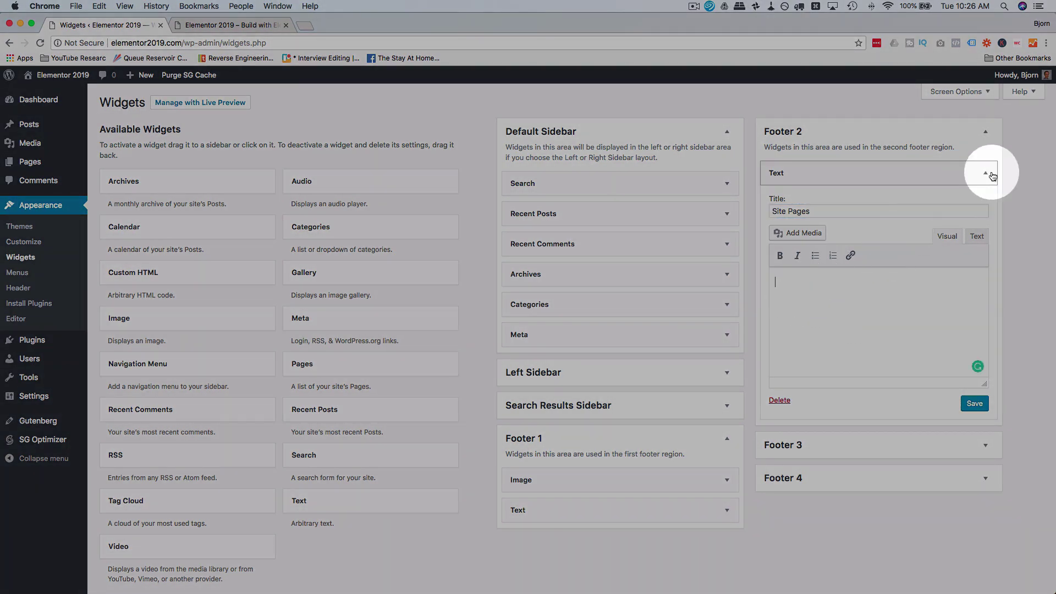
{"action": "left_click", "coordinate": [985, 172]}
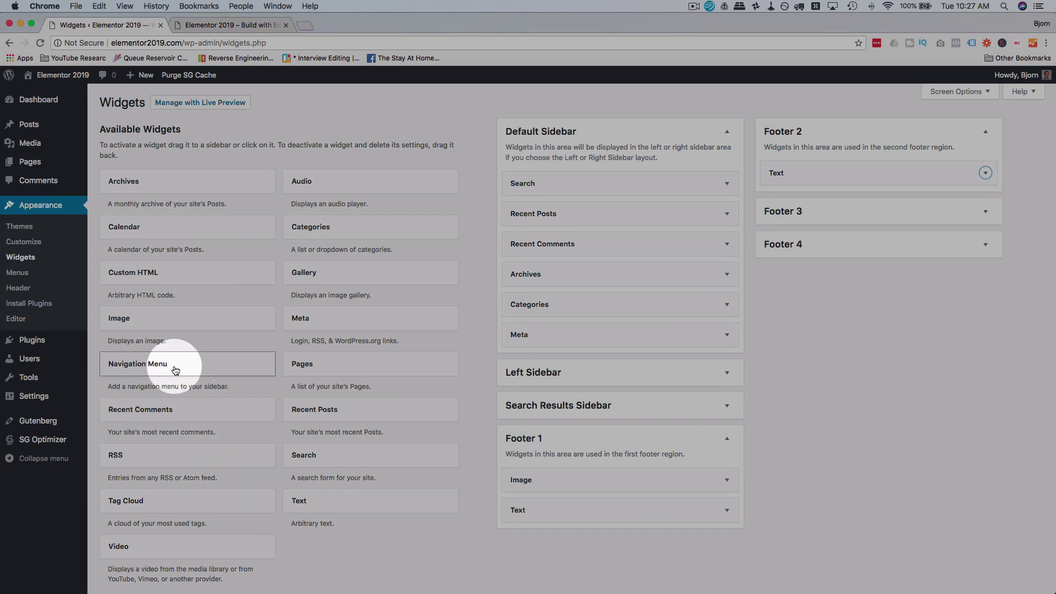
Step: Add a Navigation Menu widget titled Site Pages using Main Nav, save it, and delete the Text widget
{"action": "left_click_drag", "start_coordinate": [175, 370], "coordinate": [863, 195]}
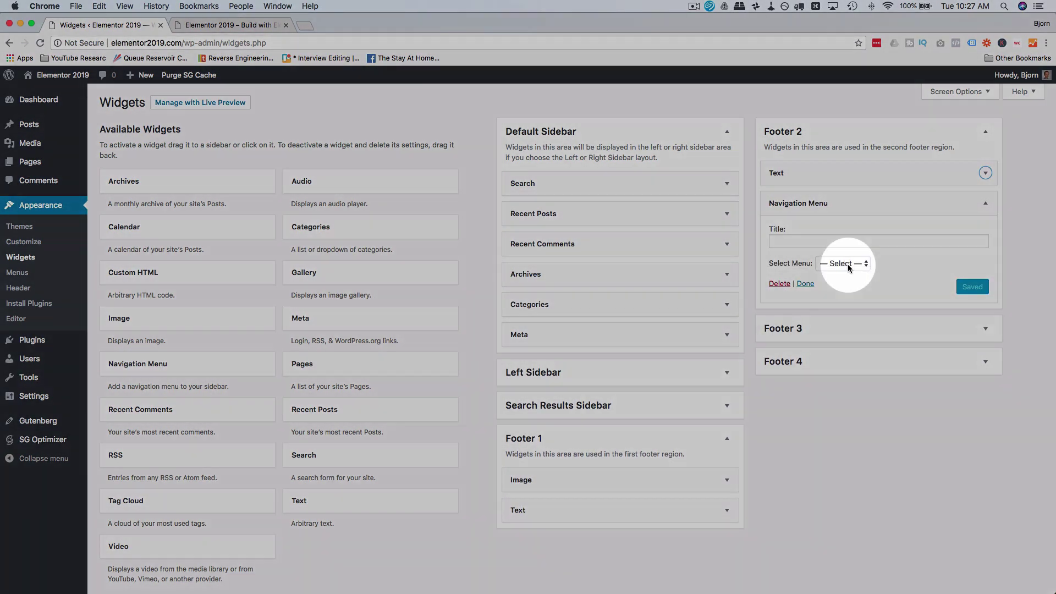
{"action": "left_click", "coordinate": [839, 263]}
{"action": "left_click", "coordinate": [851, 276]}
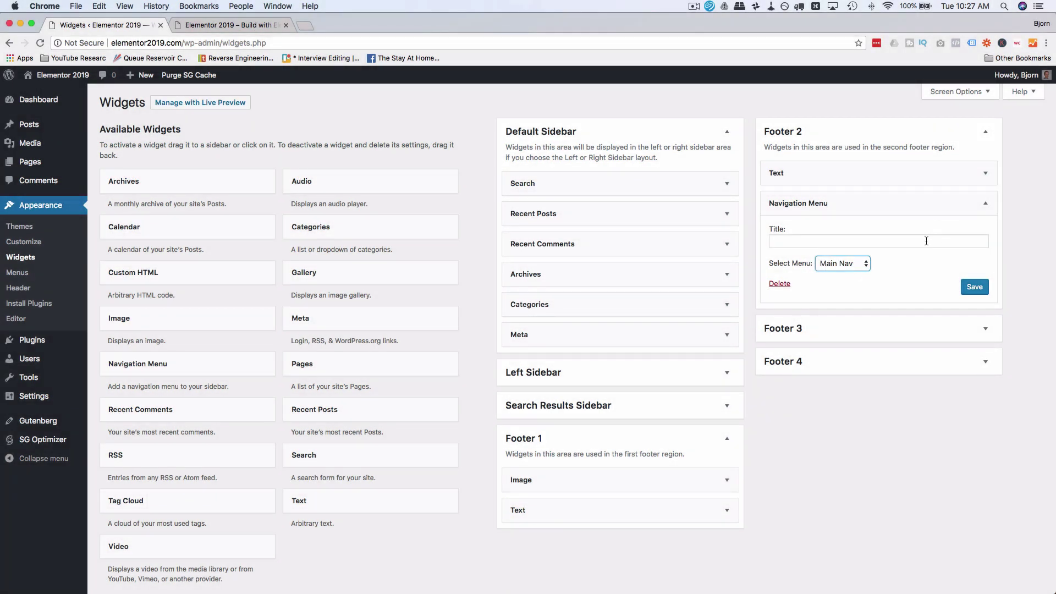
{"action": "left_click", "coordinate": [926, 241]}
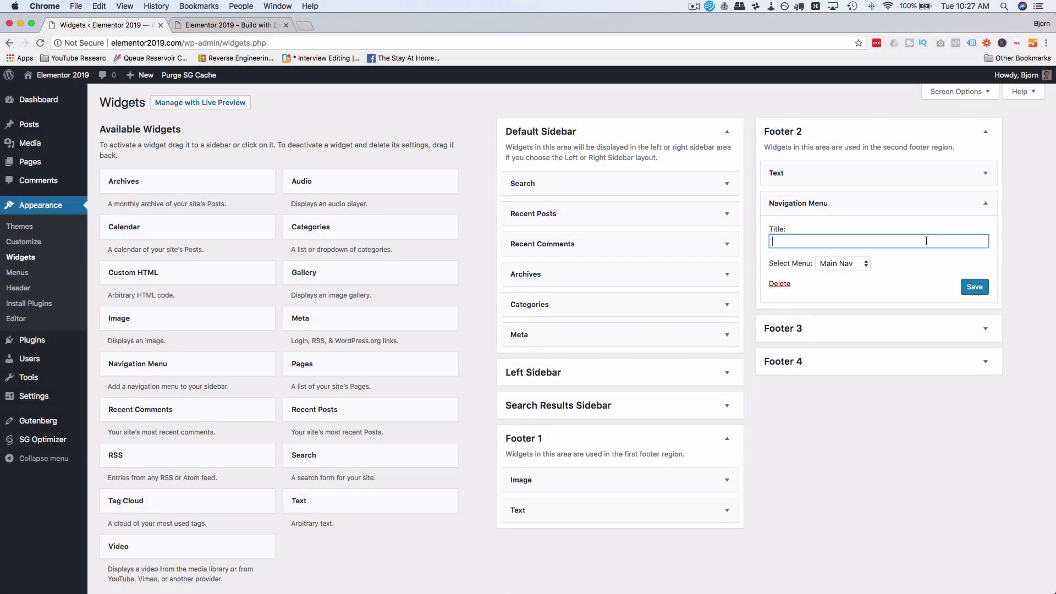
{"action": "left_click", "coordinate": [975, 286]}
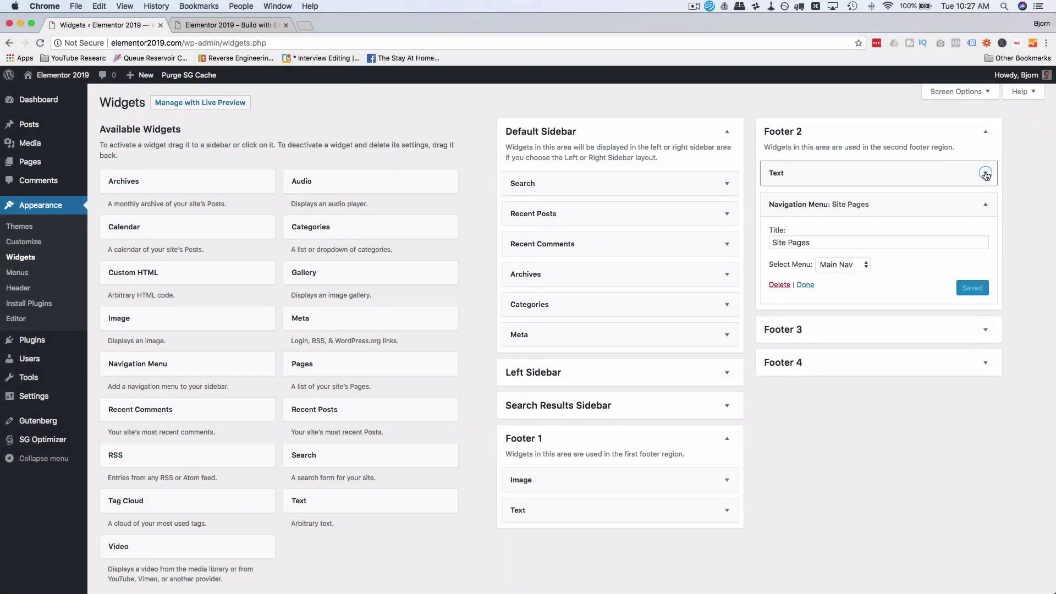
{"action": "left_click", "coordinate": [986, 173]}
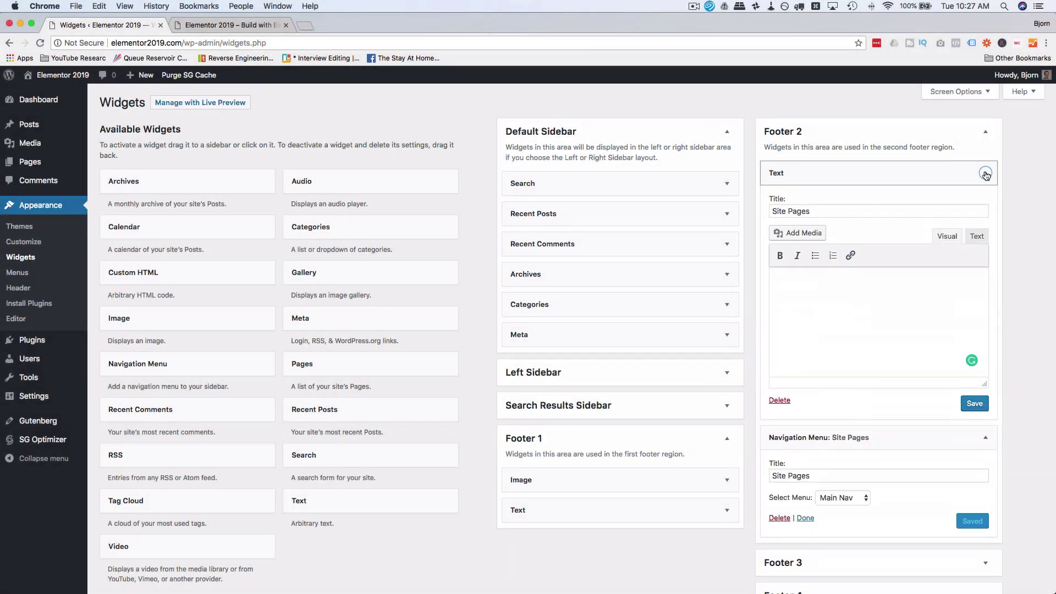
{"action": "left_click", "coordinate": [776, 401]}
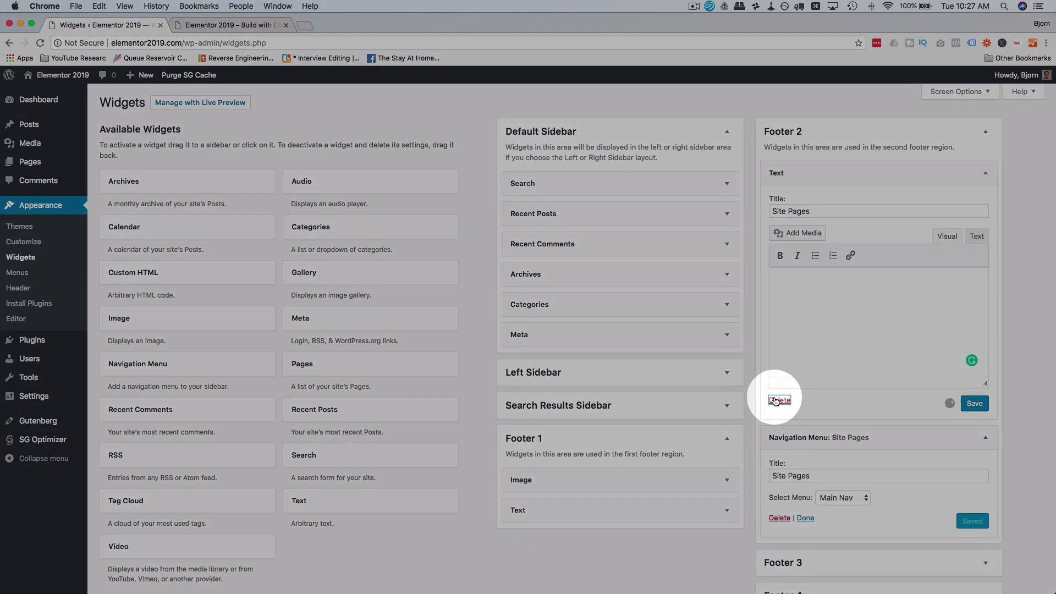
{"action": "left_click", "coordinate": [988, 174]}
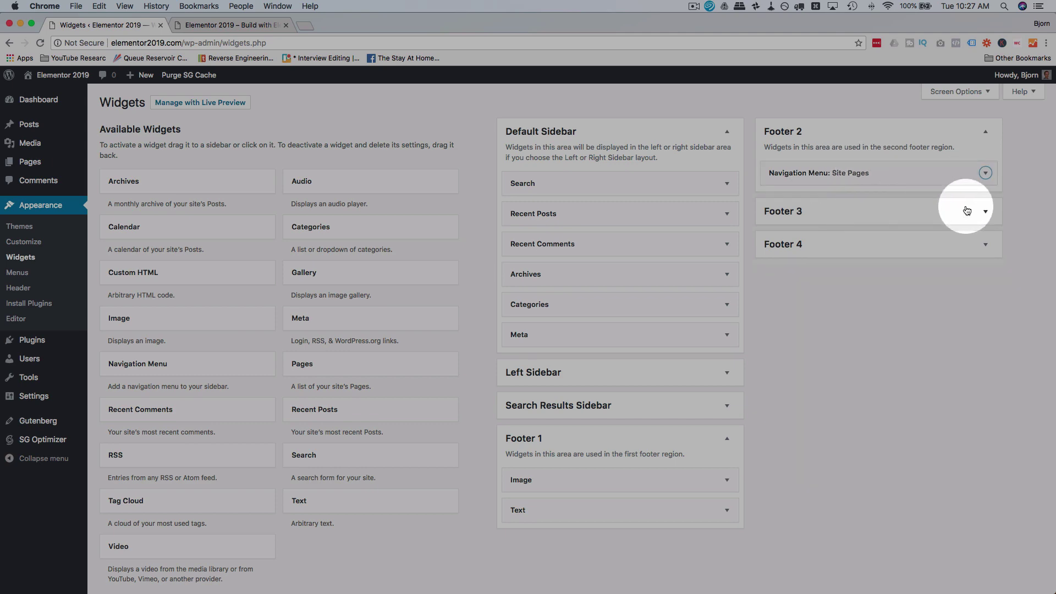
Step: Add a Recent Posts widget to Footer 3 showing 2 posts with dates, save it, and view the live site
{"action": "left_click", "coordinate": [979, 211]}
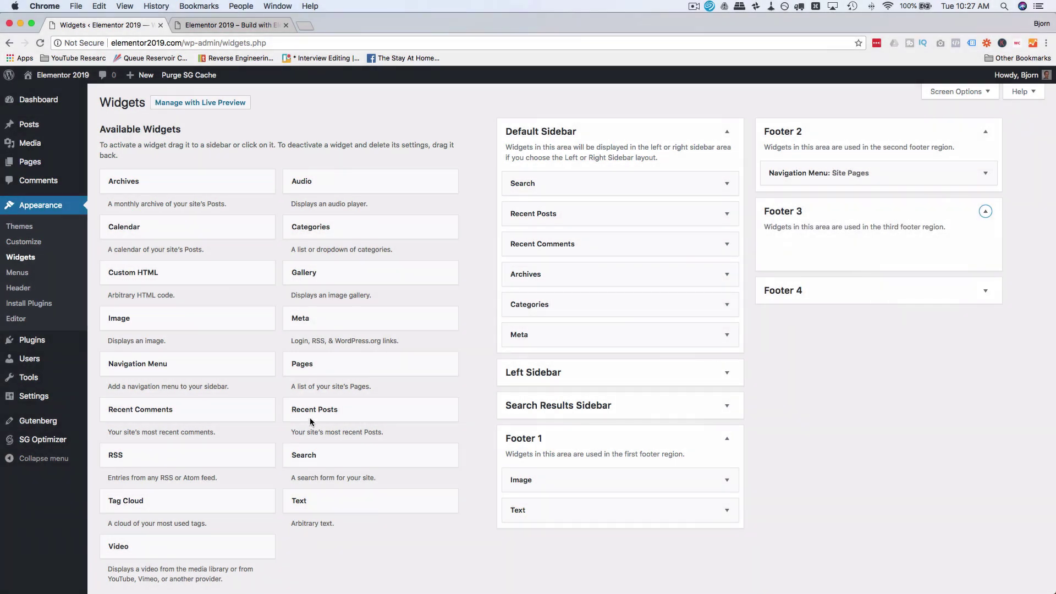
{"action": "left_click_drag", "start_coordinate": [315, 409], "coordinate": [838, 244]}
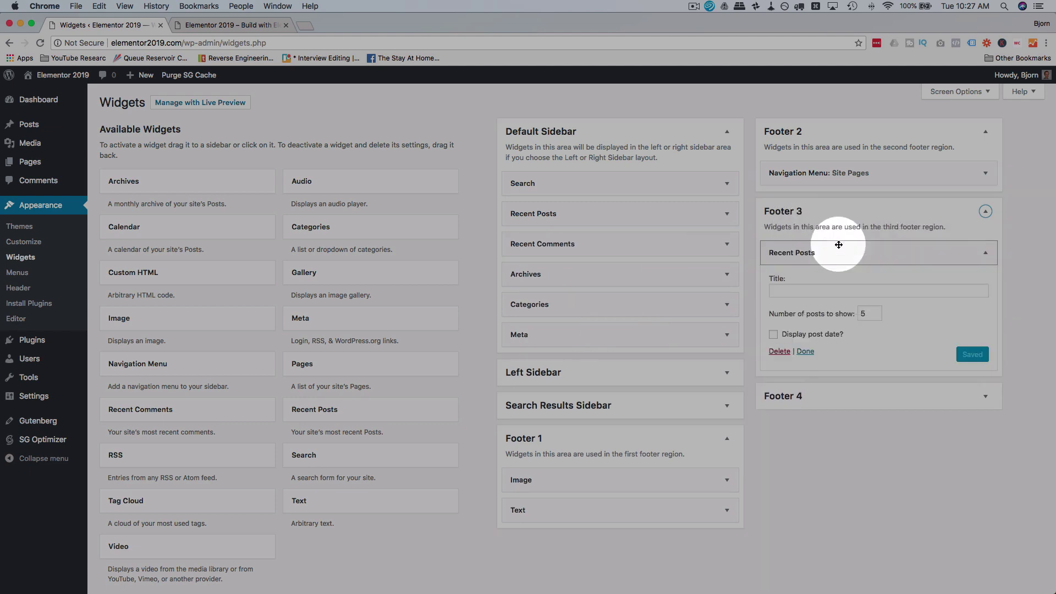
{"action": "left_click", "coordinate": [865, 314]}
{"action": "key", "text": "BackSpace"}
{"action": "type", "text": "2"}
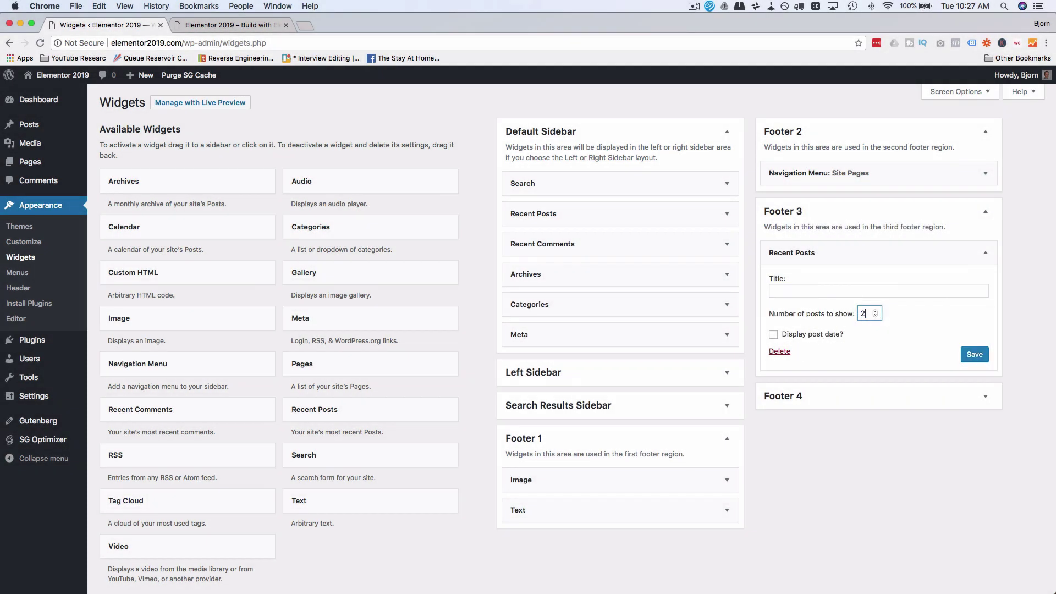
{"action": "left_click", "coordinate": [837, 290]}
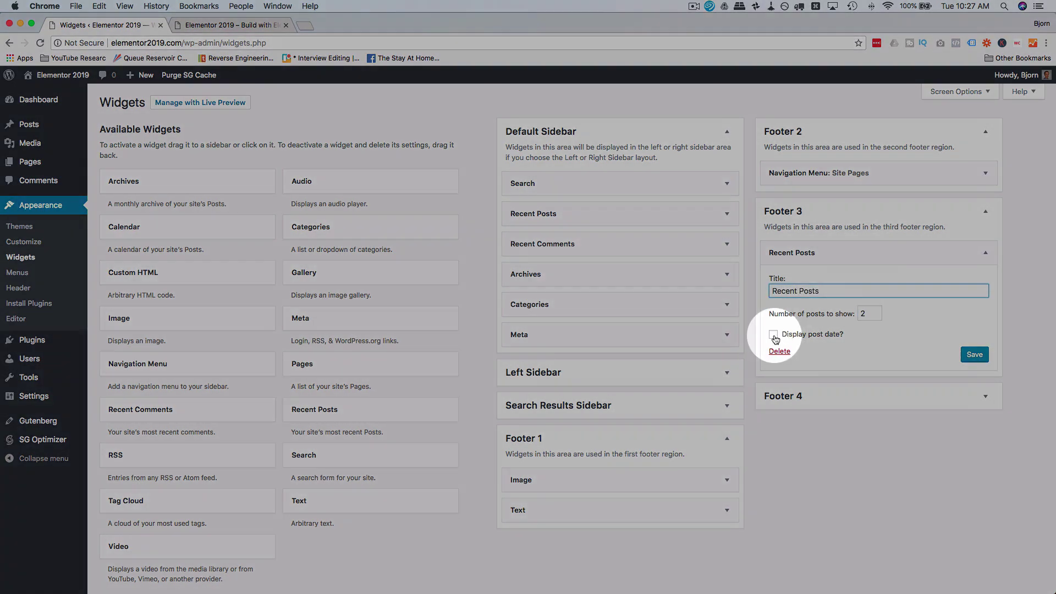
{"action": "left_click", "coordinate": [773, 335]}
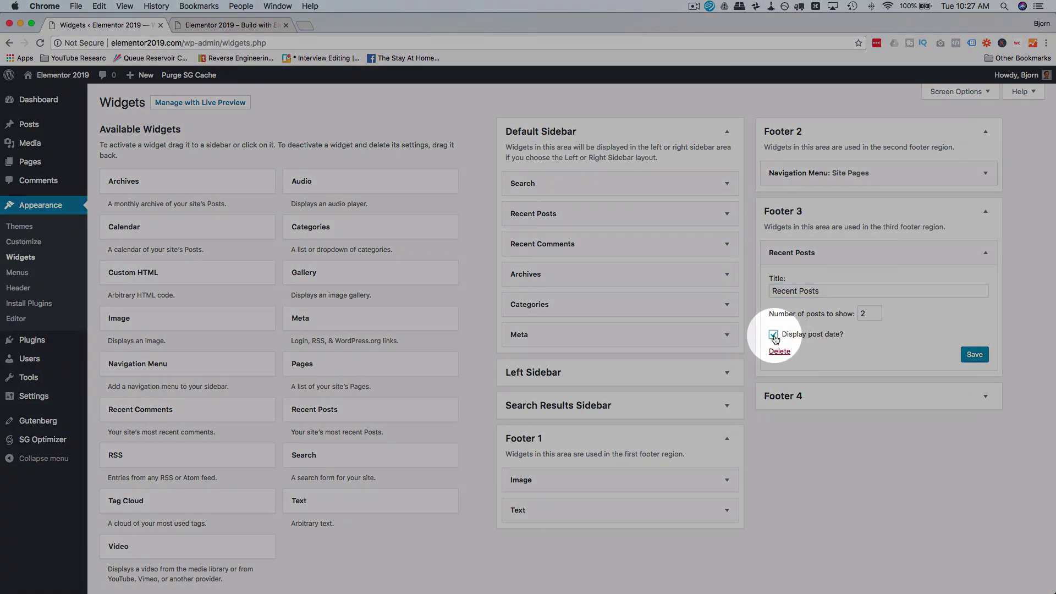
{"action": "left_click", "coordinate": [974, 356]}
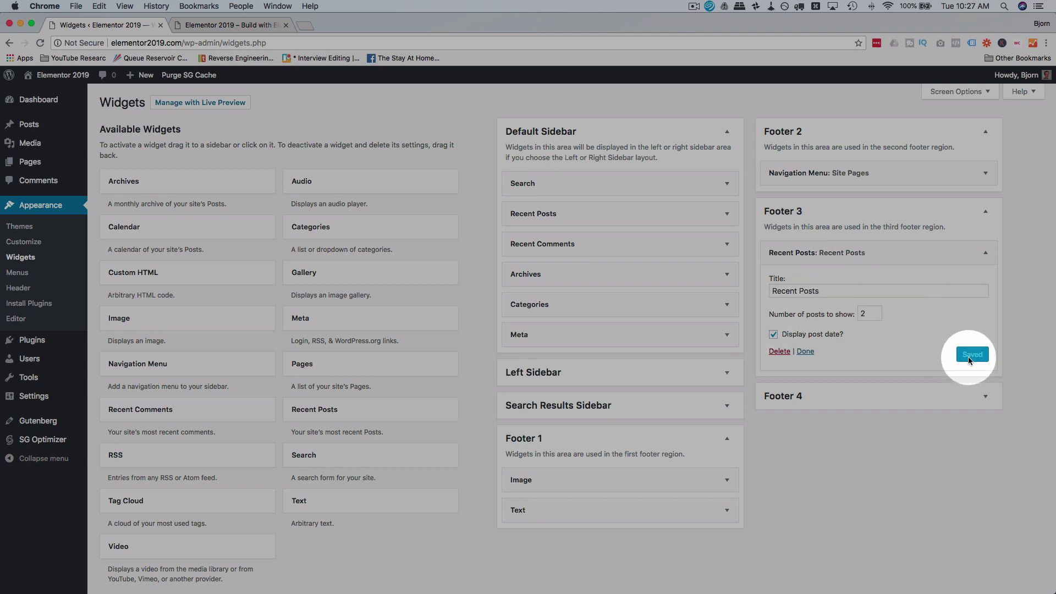
{"action": "left_click", "coordinate": [985, 213]}
{"action": "left_click", "coordinate": [226, 24]}
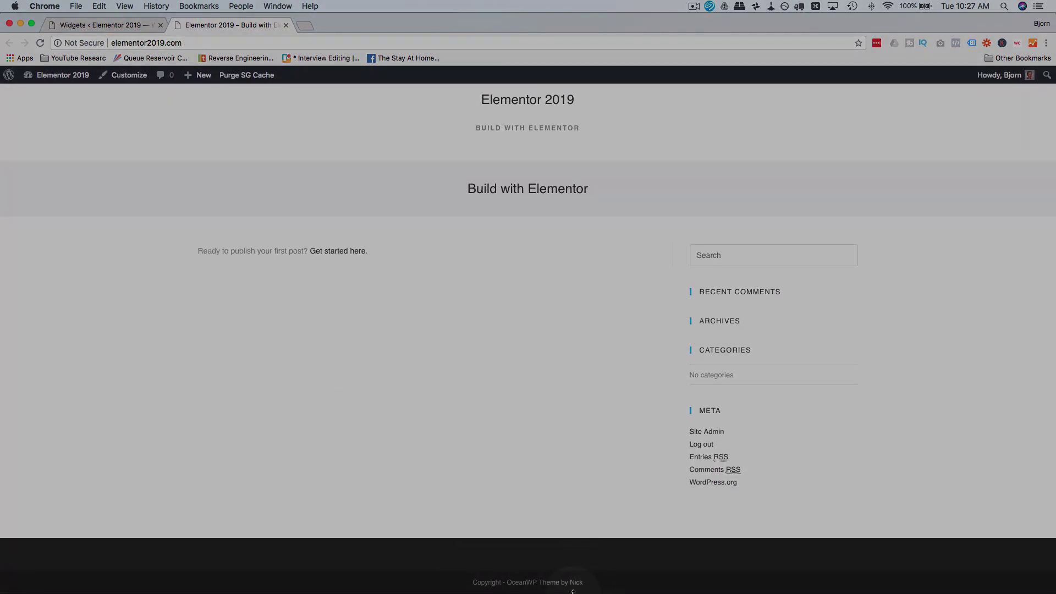
Step: Reload the live site to check the Site Pages footer menu, then go back to Widgets
{"action": "left_click", "coordinate": [40, 43]}
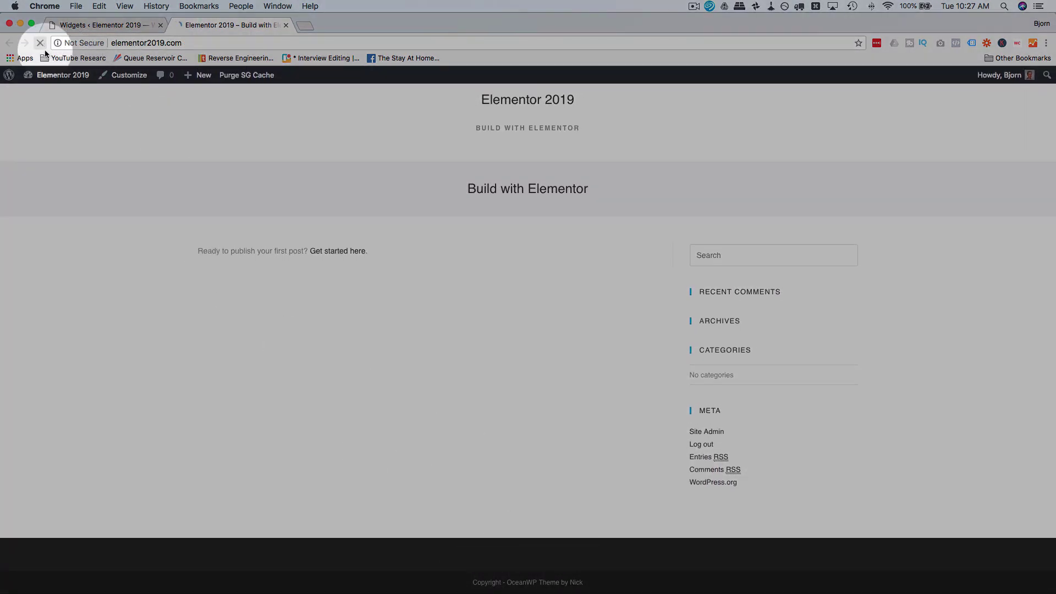
{"action": "scroll", "coordinate": [230, 344], "scroll_direction": "down", "scroll_amount": 4}
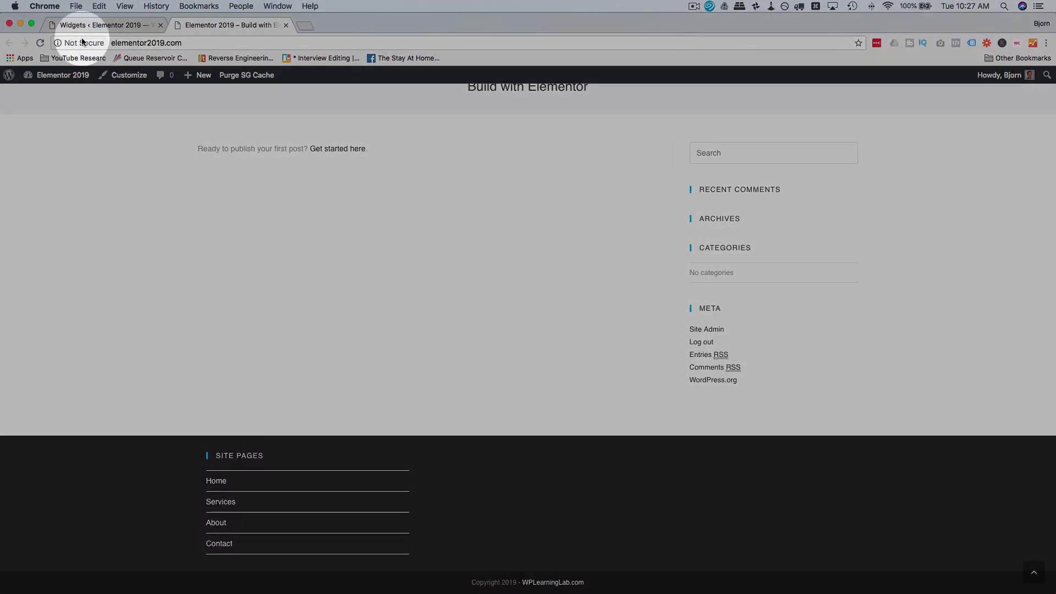
{"action": "left_click", "coordinate": [88, 25]}
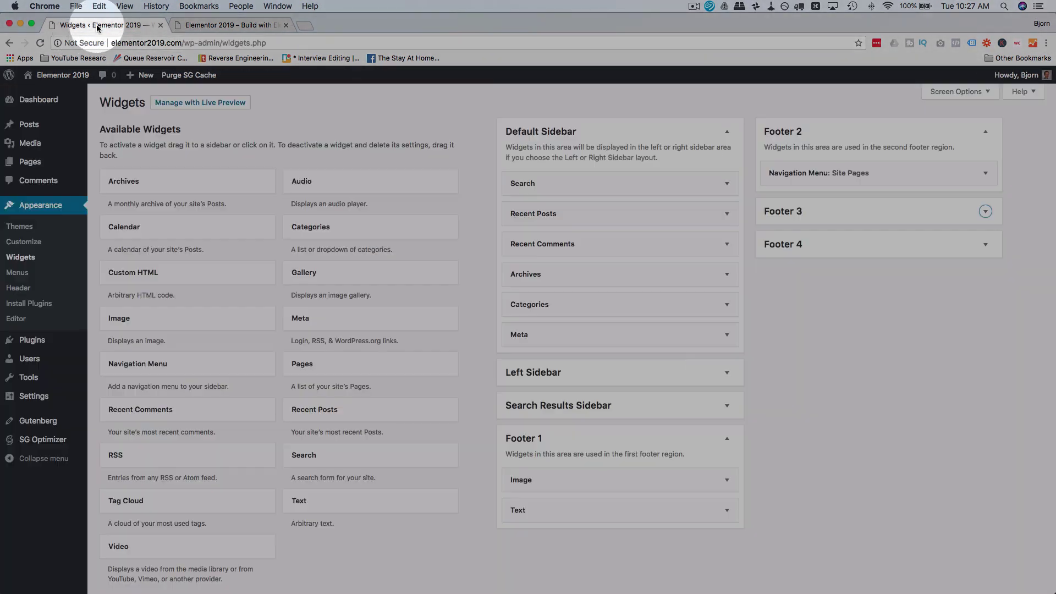
Step: Stay on the Widgets page, collapse Footer 1's Image and Text widgets, and review Footers 2 and 3
{"action": "left_click", "coordinate": [23, 243]}
{"action": "left_click", "coordinate": [557, 203]}
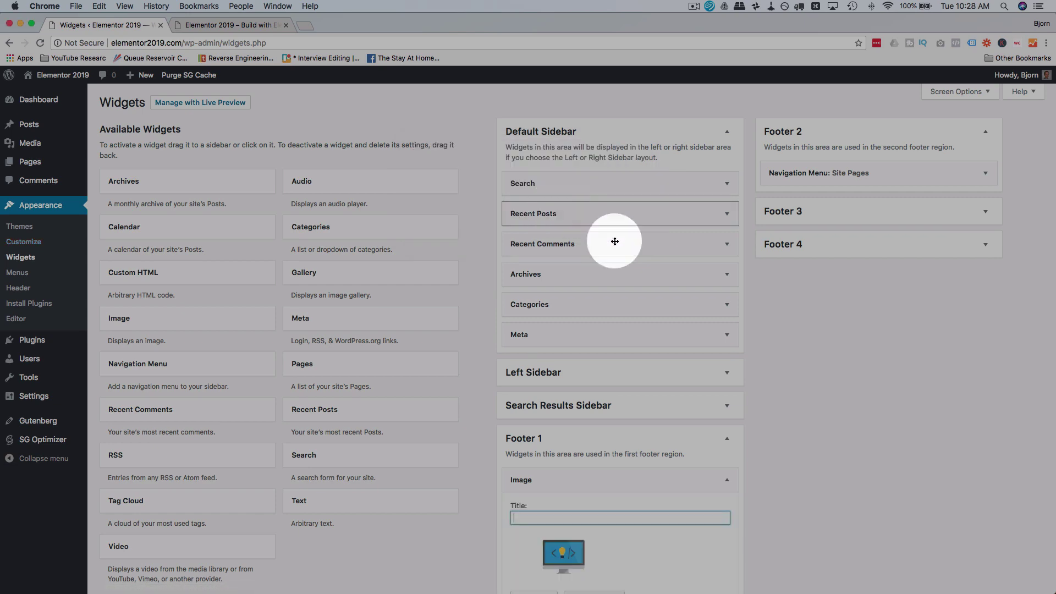
{"action": "scroll", "coordinate": [709, 451], "scroll_direction": "down", "scroll_amount": 10}
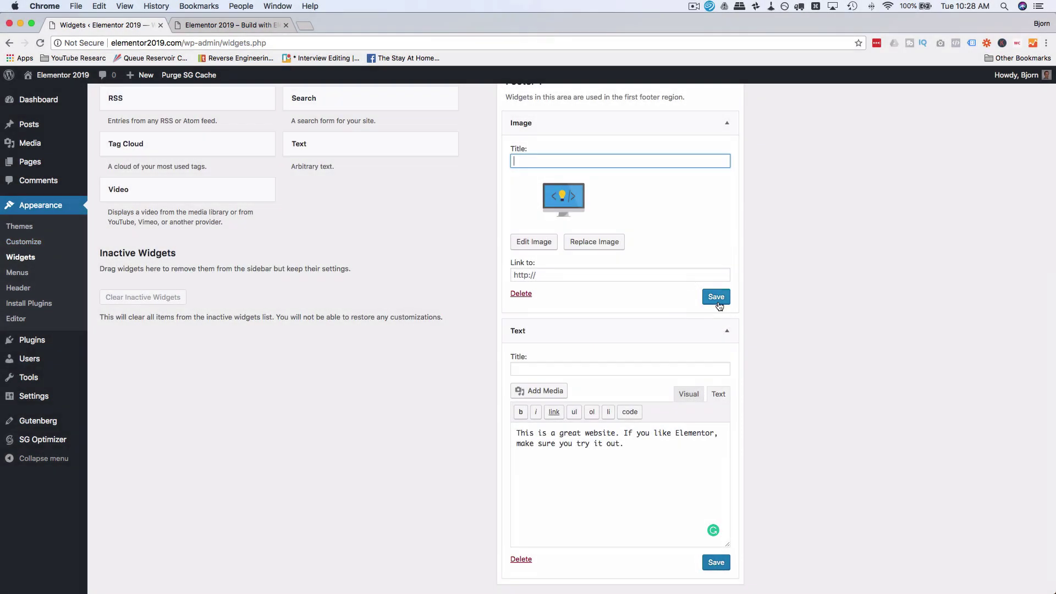
{"action": "scroll", "coordinate": [747, 322], "scroll_direction": "down", "scroll_amount": 1}
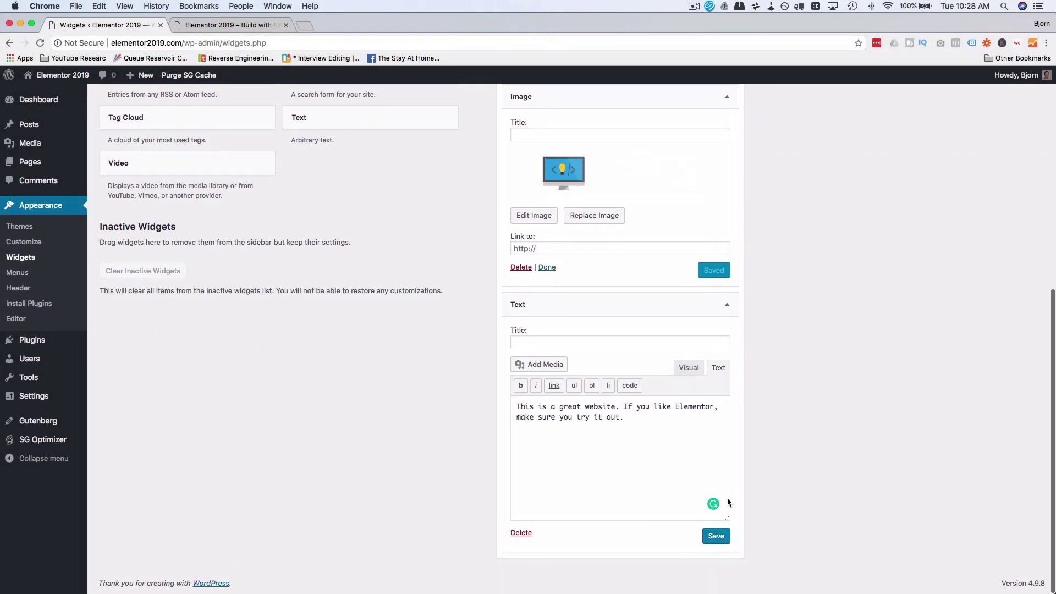
{"action": "scroll", "coordinate": [715, 440], "scroll_direction": "up", "scroll_amount": 3}
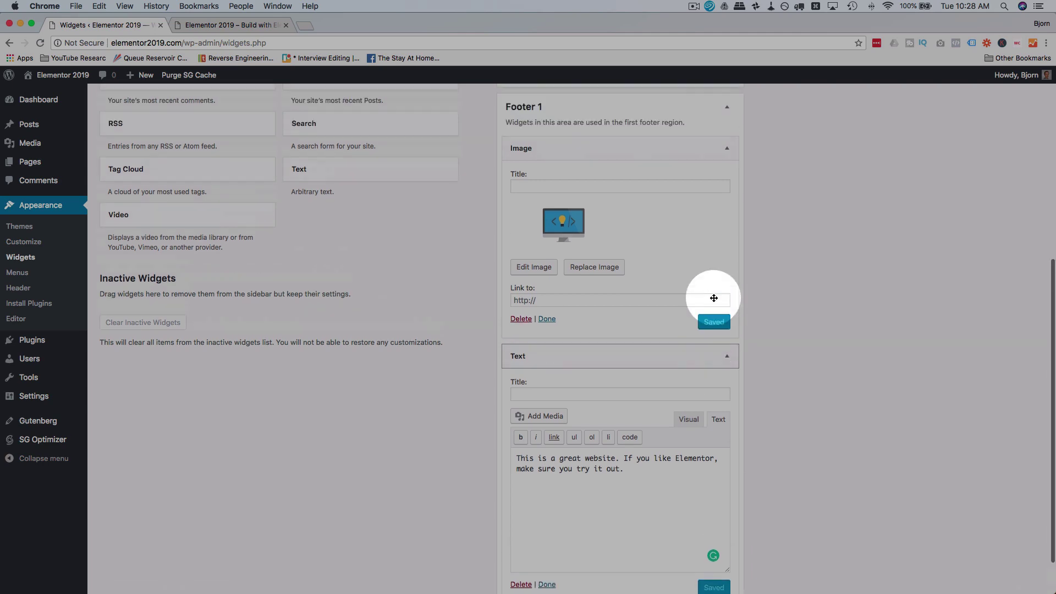
{"action": "left_click", "coordinate": [727, 185]}
{"action": "left_click", "coordinate": [726, 304]}
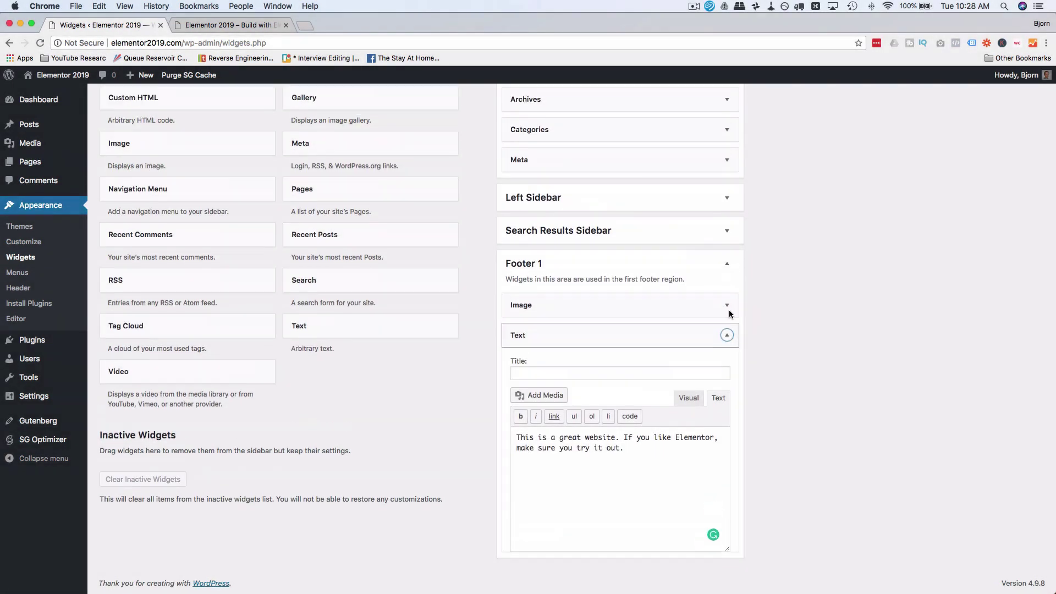
{"action": "scroll", "coordinate": [823, 248], "scroll_direction": "up", "scroll_amount": 3}
{"action": "left_click", "coordinate": [975, 214]}
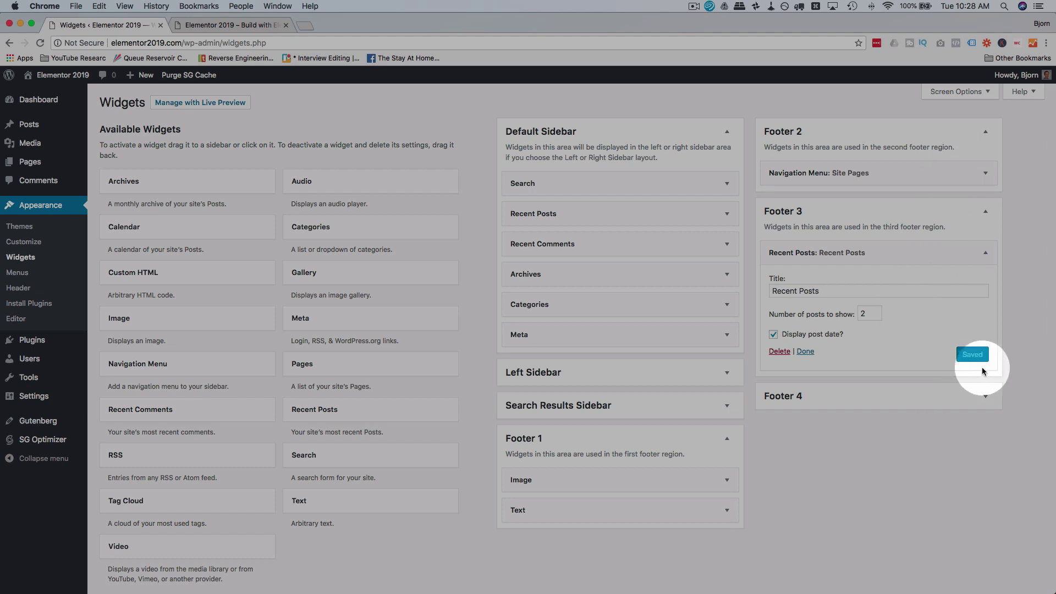
{"action": "left_click", "coordinate": [985, 173]}
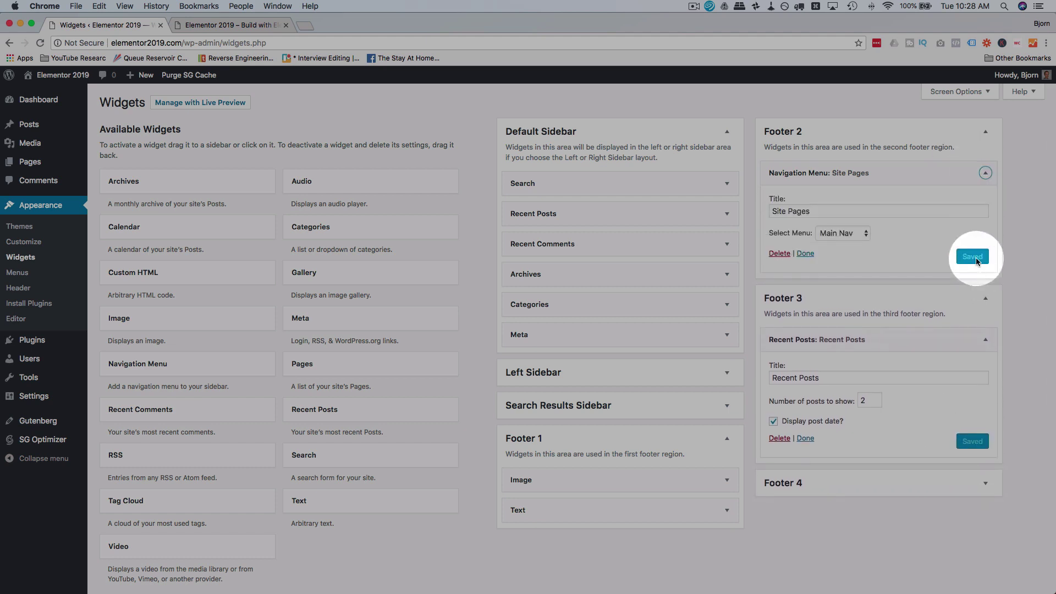
{"action": "left_click", "coordinate": [985, 131]}
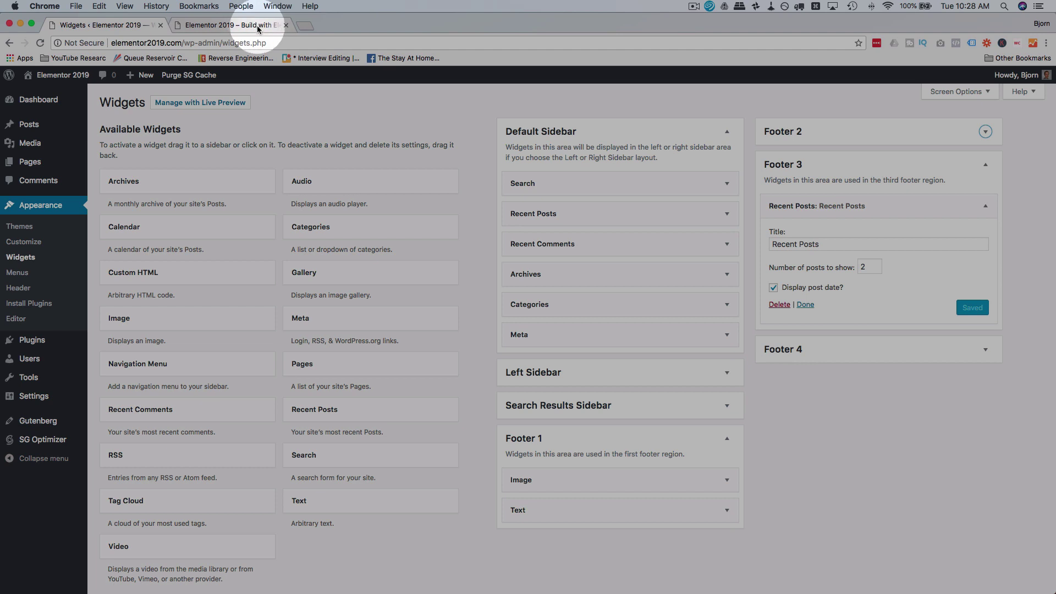
Step: Reload the live site and inspect the footer's logo, Elementor blurb and Site Pages menu
{"action": "left_click", "coordinate": [306, 58]}
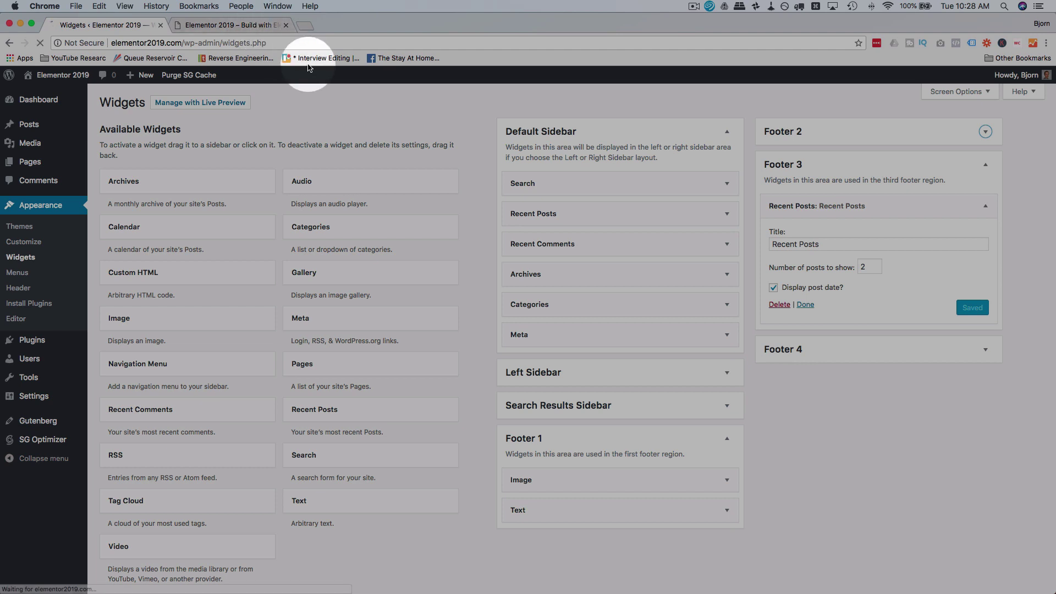
{"action": "left_click", "coordinate": [242, 25]}
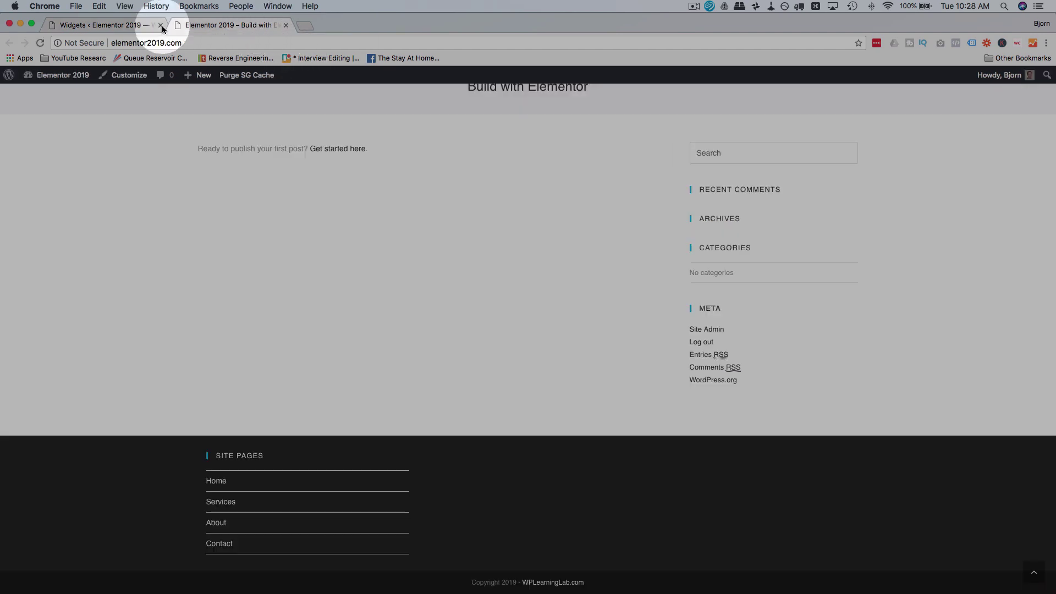
{"action": "left_click", "coordinate": [40, 43]}
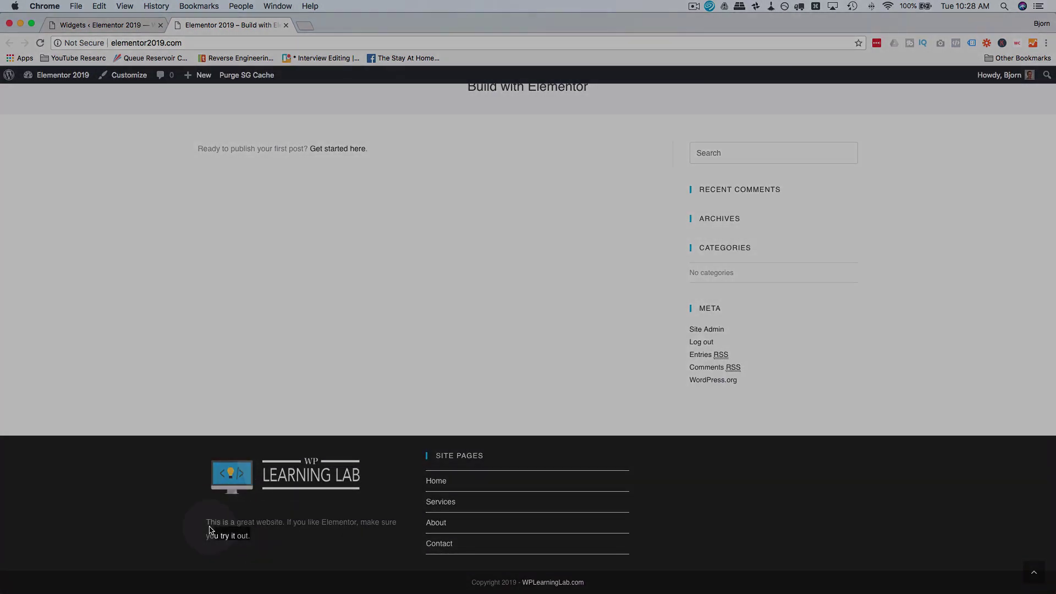
{"action": "left_click_drag", "start_coordinate": [209, 529], "coordinate": [205, 521]}
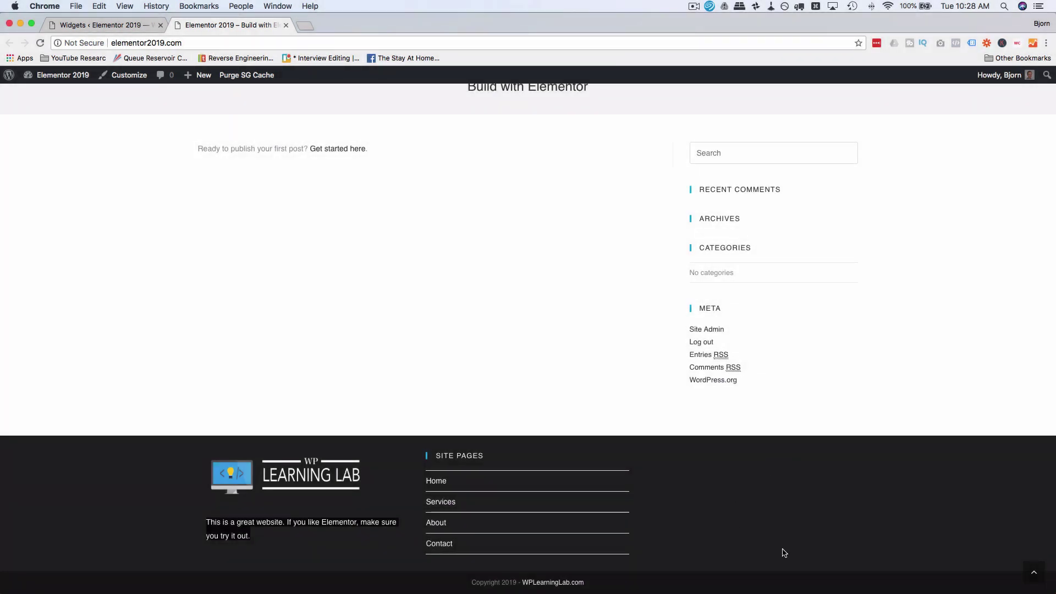
{"action": "left_click", "coordinate": [496, 473]}
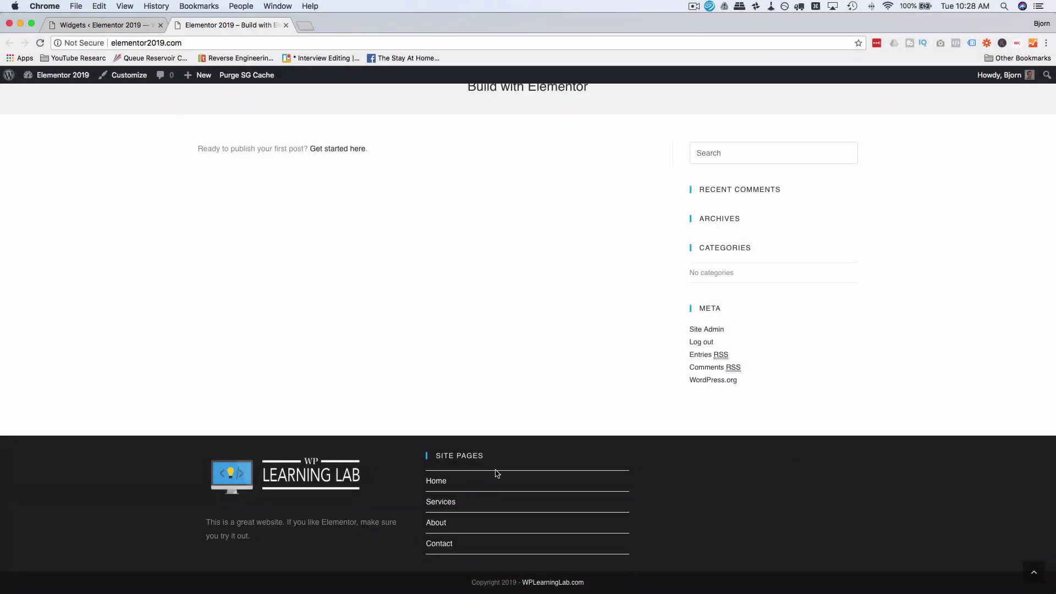
{"action": "scroll", "coordinate": [496, 474], "scroll_direction": "up", "scroll_amount": 3}
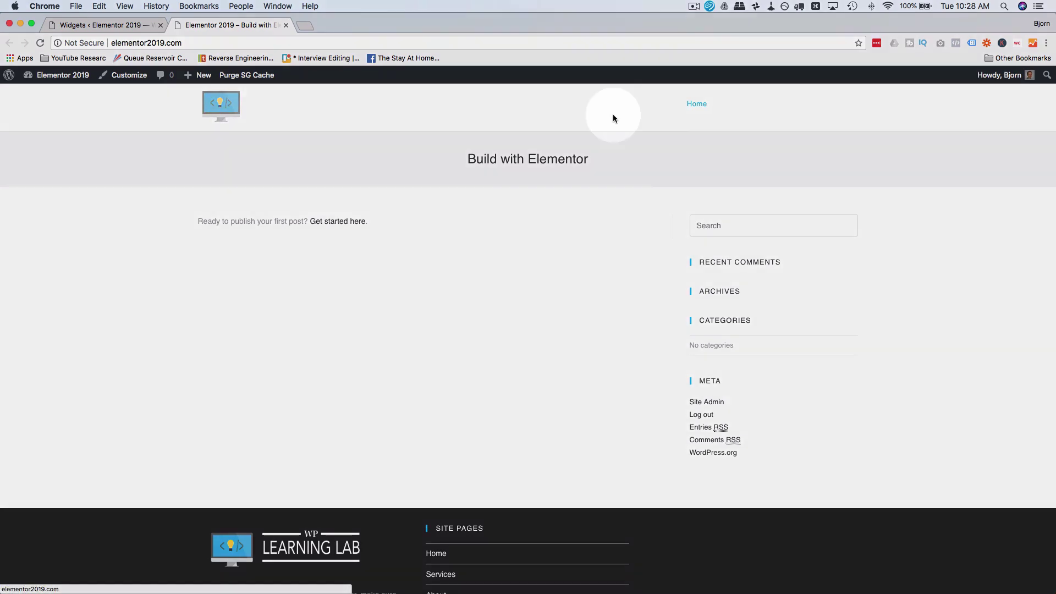
Step: Highlight the header menu items Home through Contact, then return to the Widgets admin page
{"action": "key", "text": "super+a"}
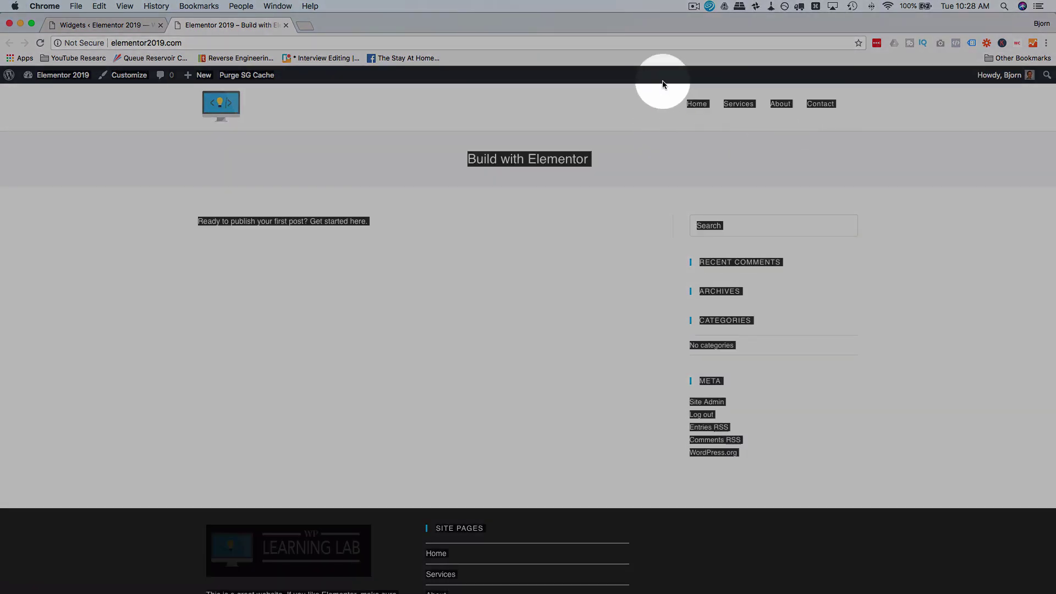
{"action": "left_click", "coordinate": [974, 116]}
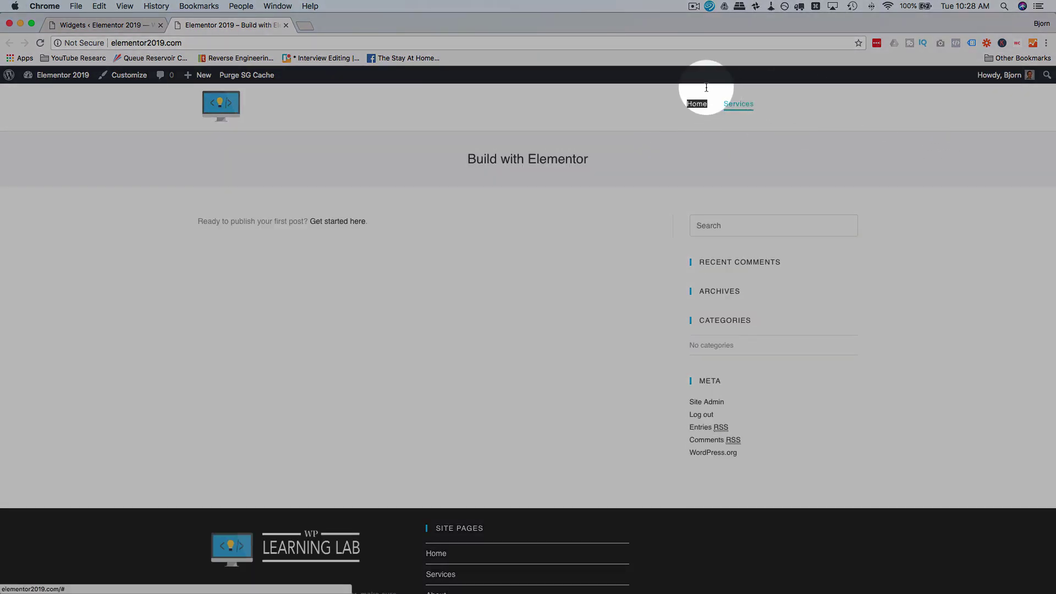
{"action": "key", "text": "super+a"}
{"action": "left_click", "coordinate": [905, 95]}
{"action": "left_click_drag", "start_coordinate": [905, 95], "coordinate": [845, 93]}
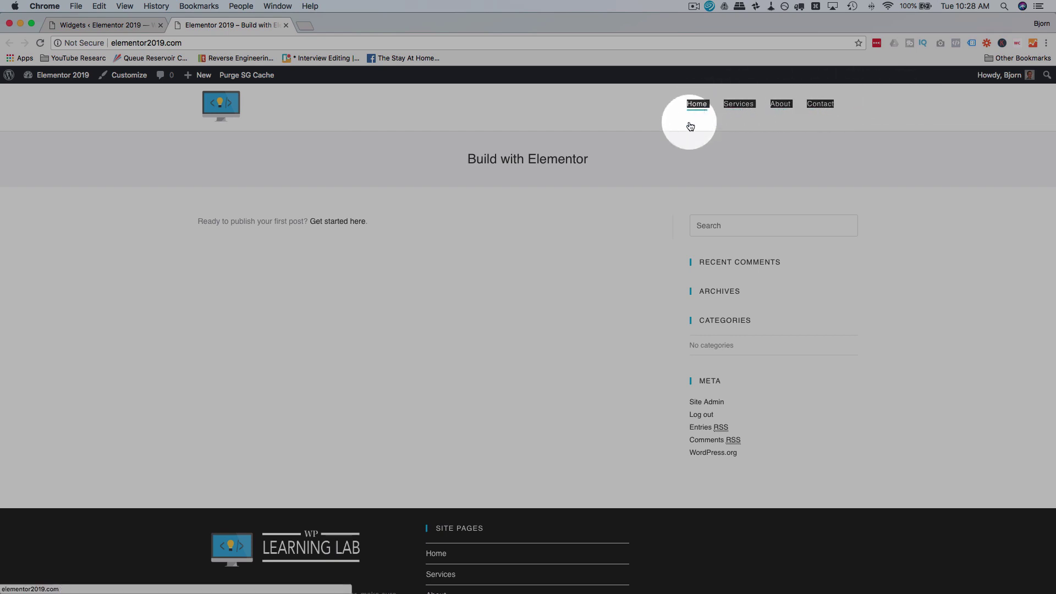
{"action": "left_click", "coordinate": [354, 137]}
{"action": "scroll", "coordinate": [410, 398], "scroll_direction": "down", "scroll_amount": 3}
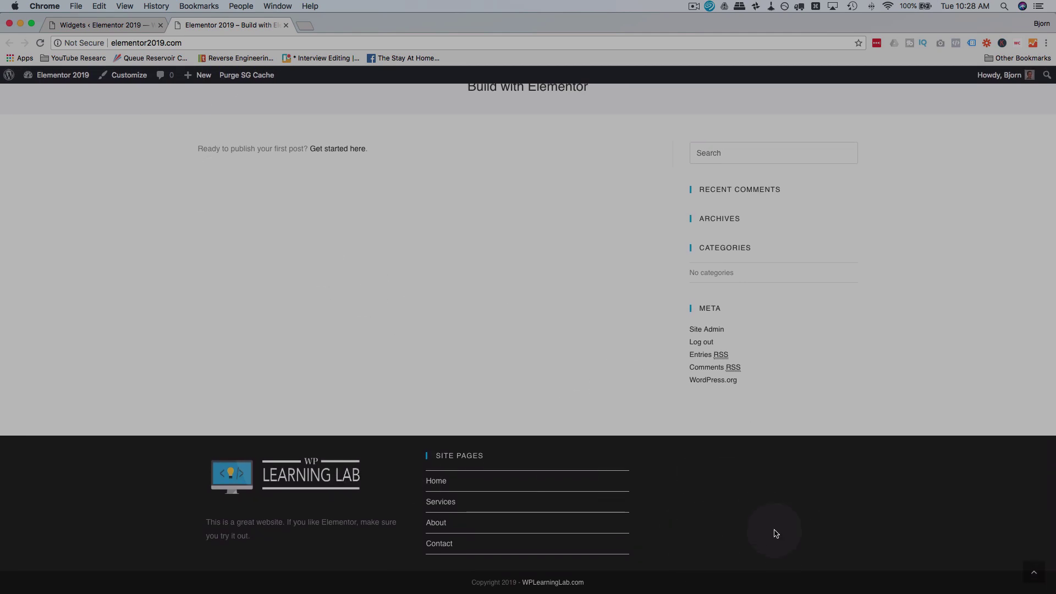
{"action": "left_click", "coordinate": [95, 26]}
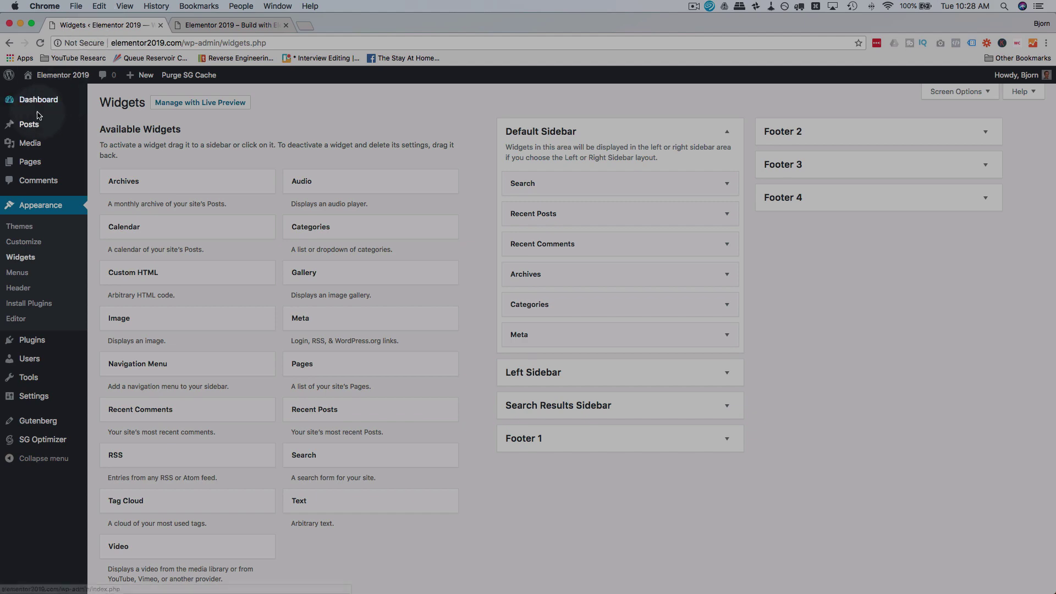
Step: Start a new post titled 'My First Post' with body 'The is the first and best ever post!'
{"action": "mouse_move", "coordinate": [31, 127]}
{"action": "left_click", "coordinate": [102, 143]}
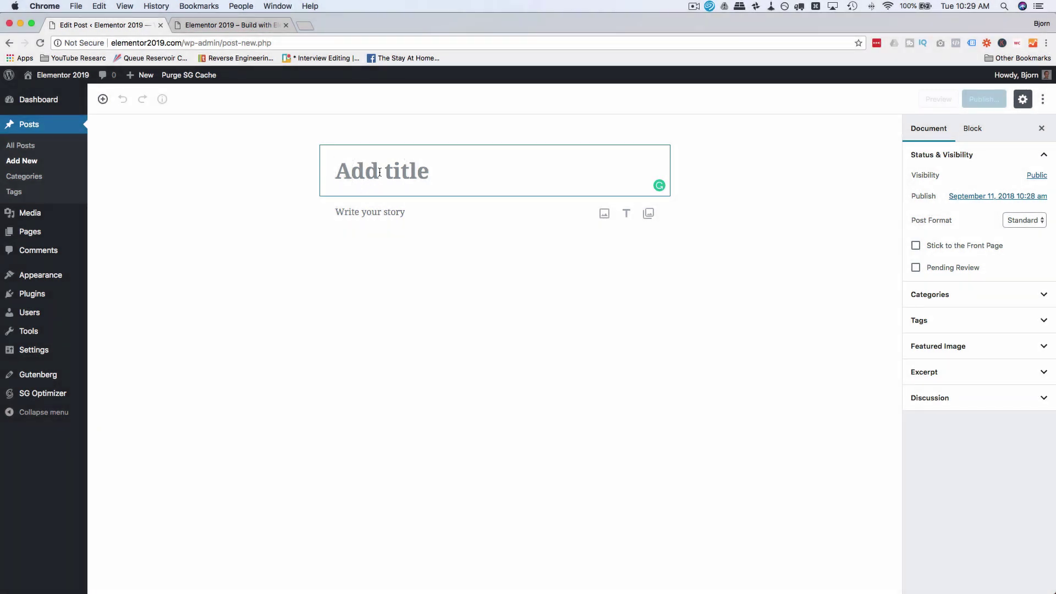
{"action": "type", "text": "My Fir"}
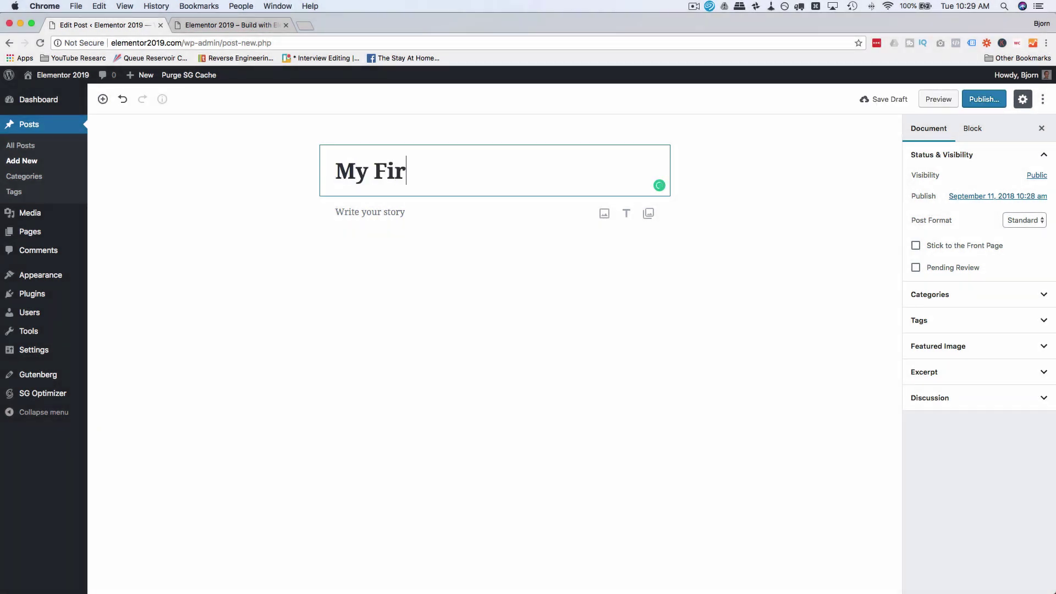
{"action": "type", "text": "st Post"}
{"action": "left_click", "coordinate": [381, 214]}
{"action": "type", "text": "The is the first and b"}
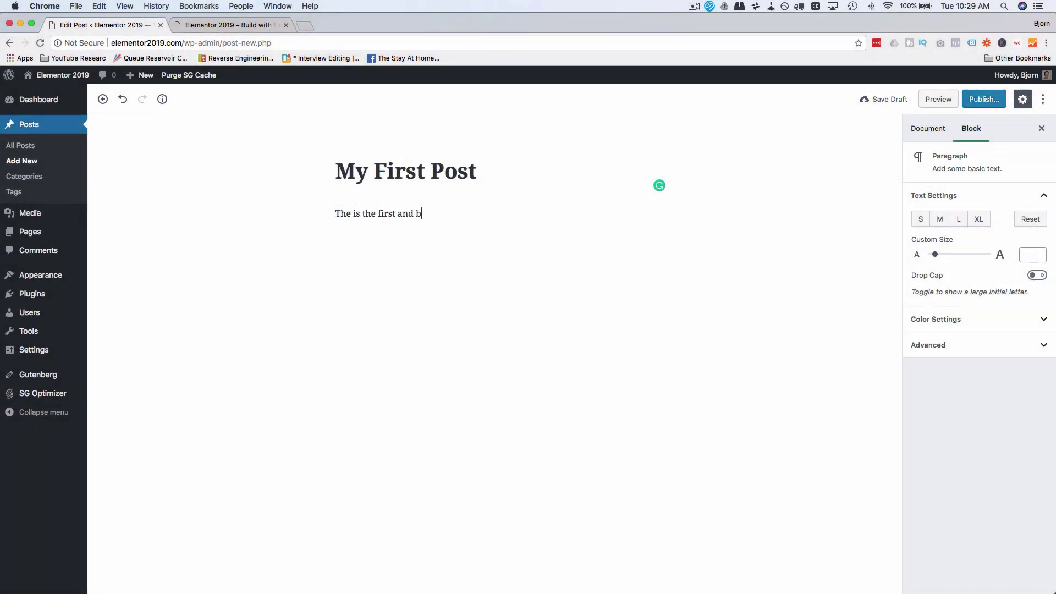
{"action": "type", "text": "est ever post!"}
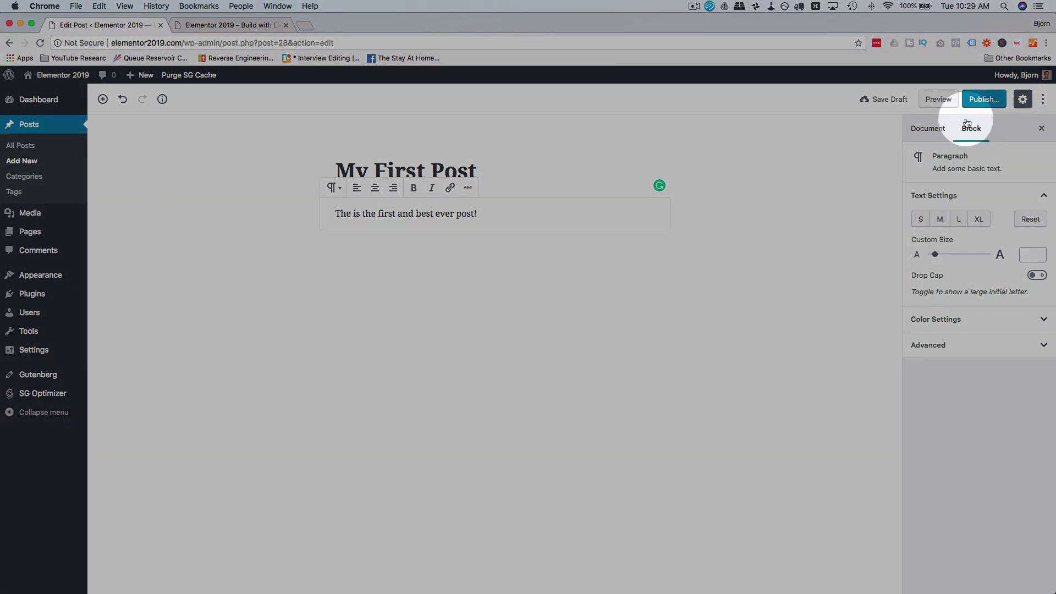
Step: Bring up the Set featured image chooser from the post's Featured Image settings
{"action": "left_click", "coordinate": [927, 128]}
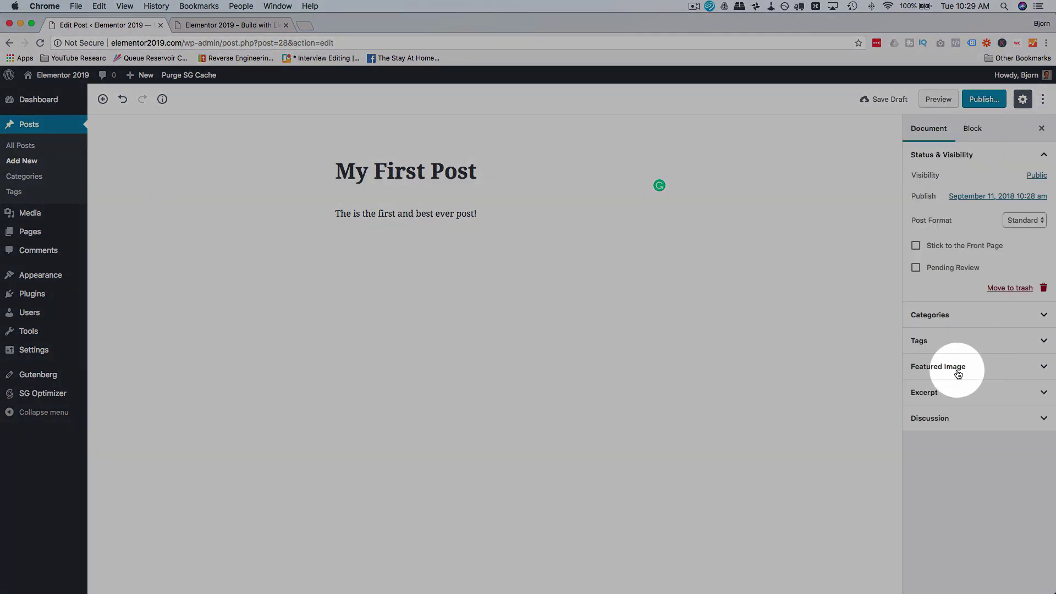
{"action": "left_click", "coordinate": [958, 370]}
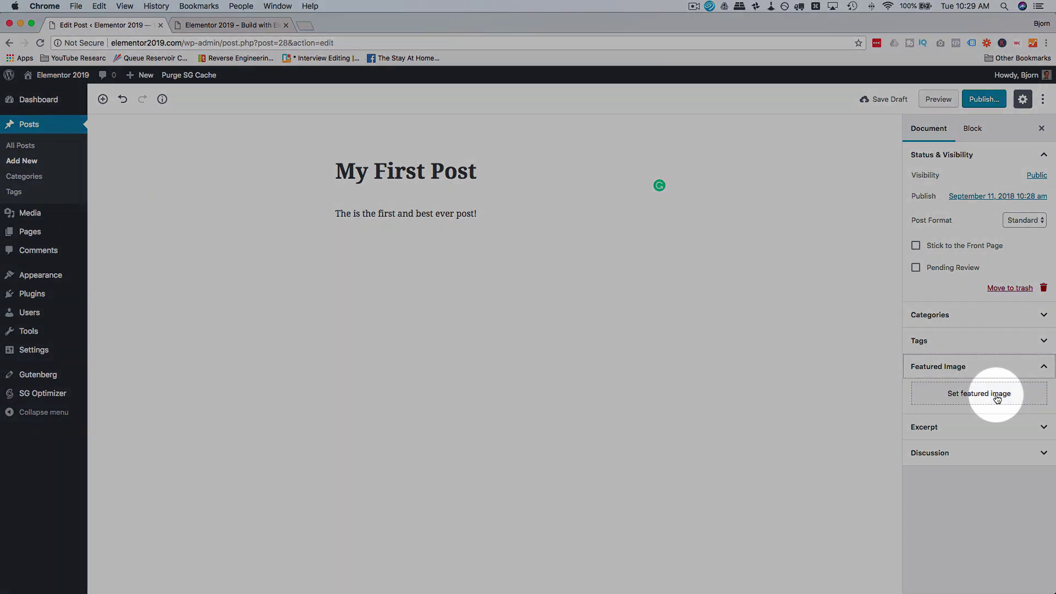
{"action": "left_click", "coordinate": [997, 397]}
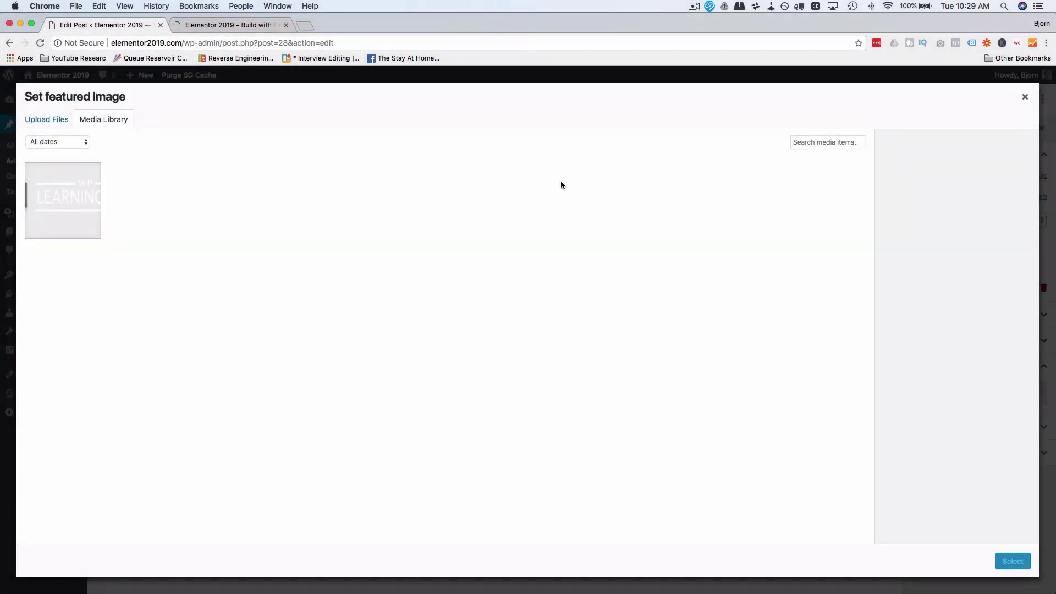
Step: Load pixabay.com in a new tab and browse its Editor's Choice photos
{"action": "left_click", "coordinate": [305, 24]}
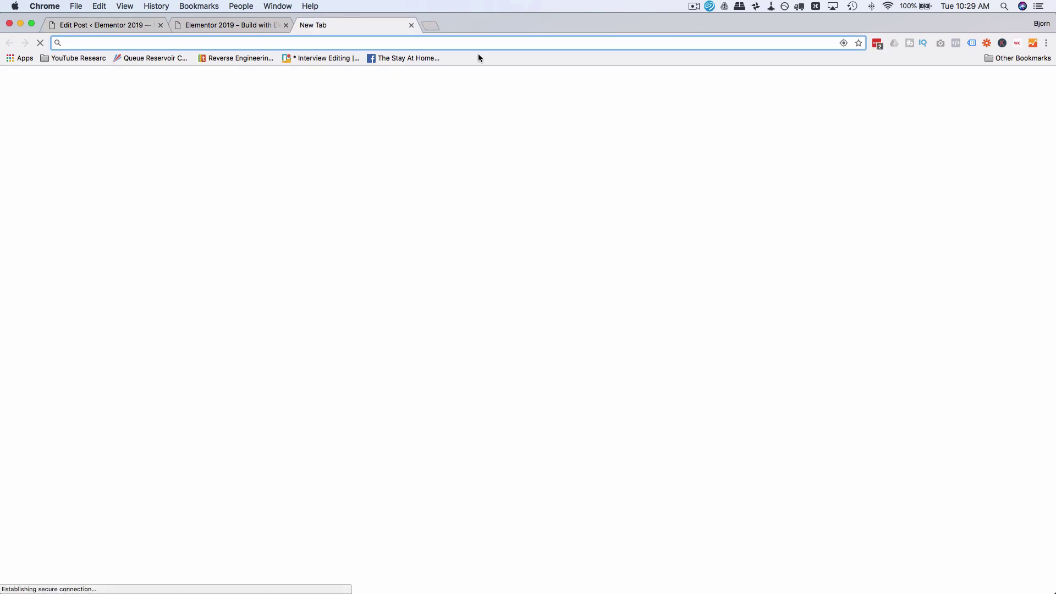
{"action": "type", "text": "pixabay.com"}
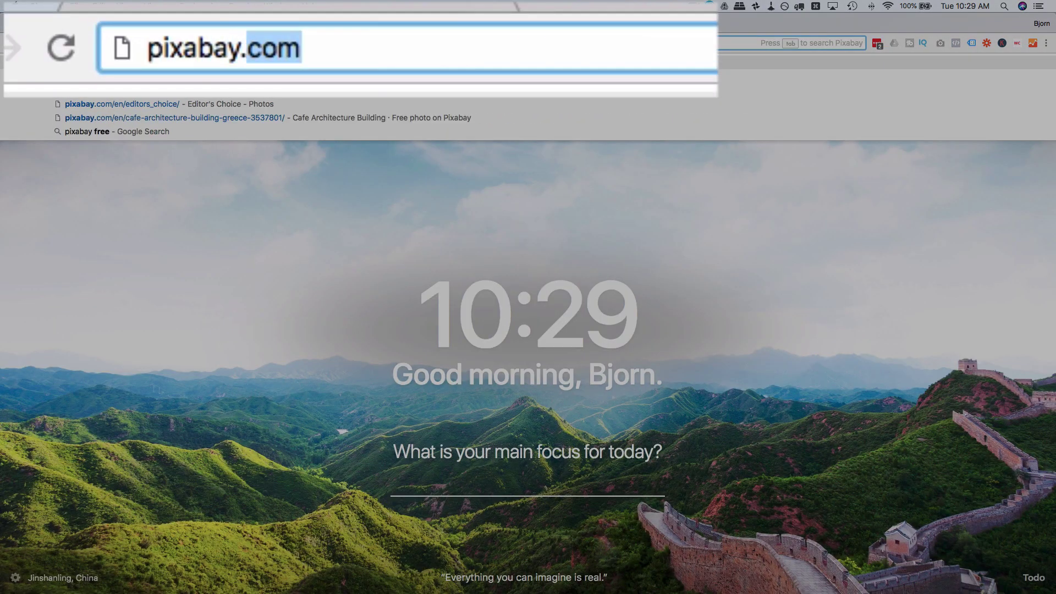
{"action": "key", "text": "Return"}
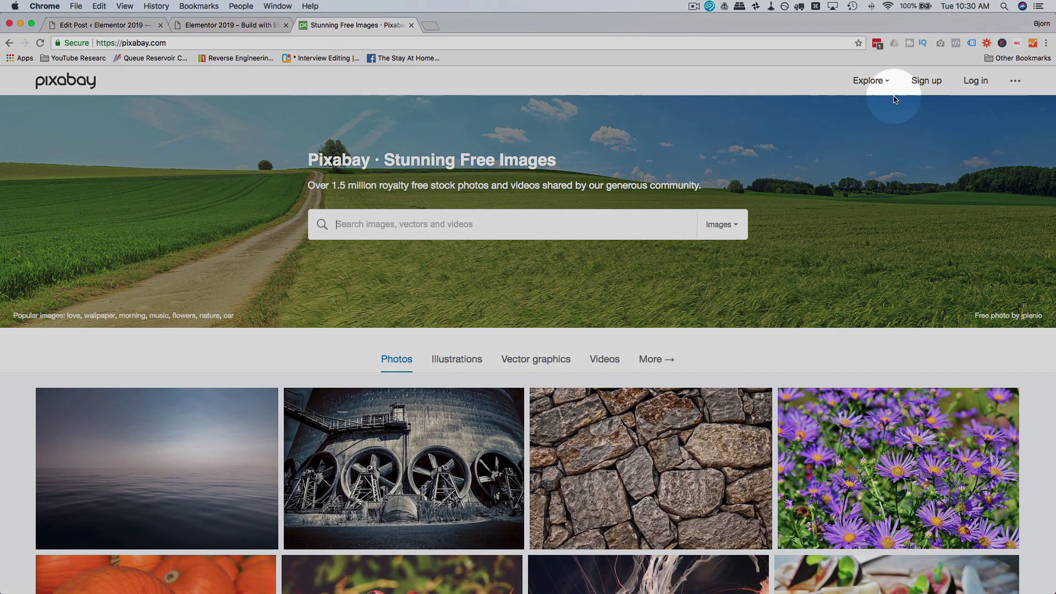
{"action": "left_click", "coordinate": [868, 81]}
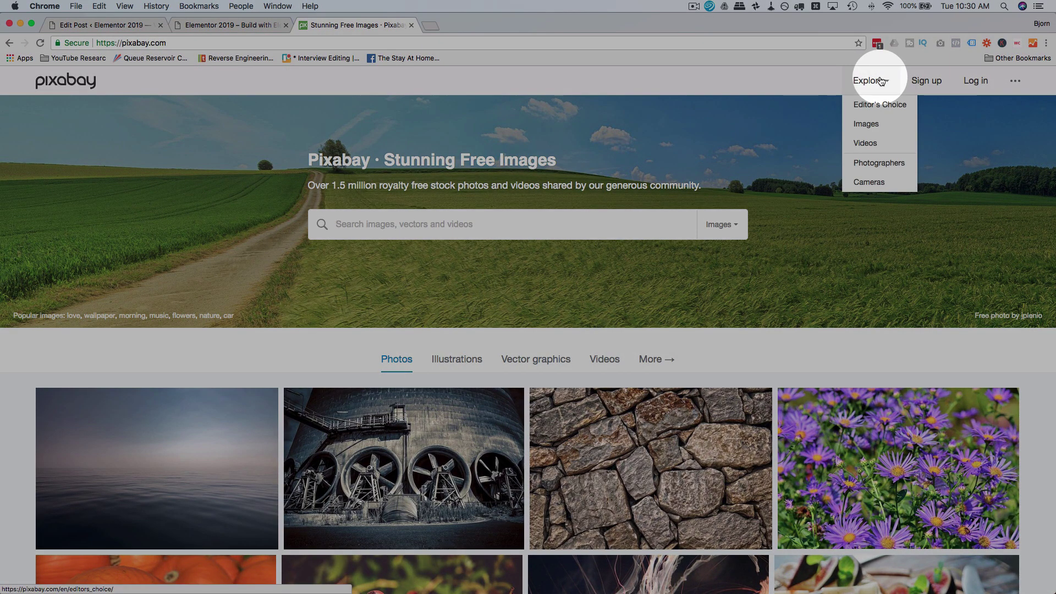
{"action": "left_click", "coordinate": [867, 106]}
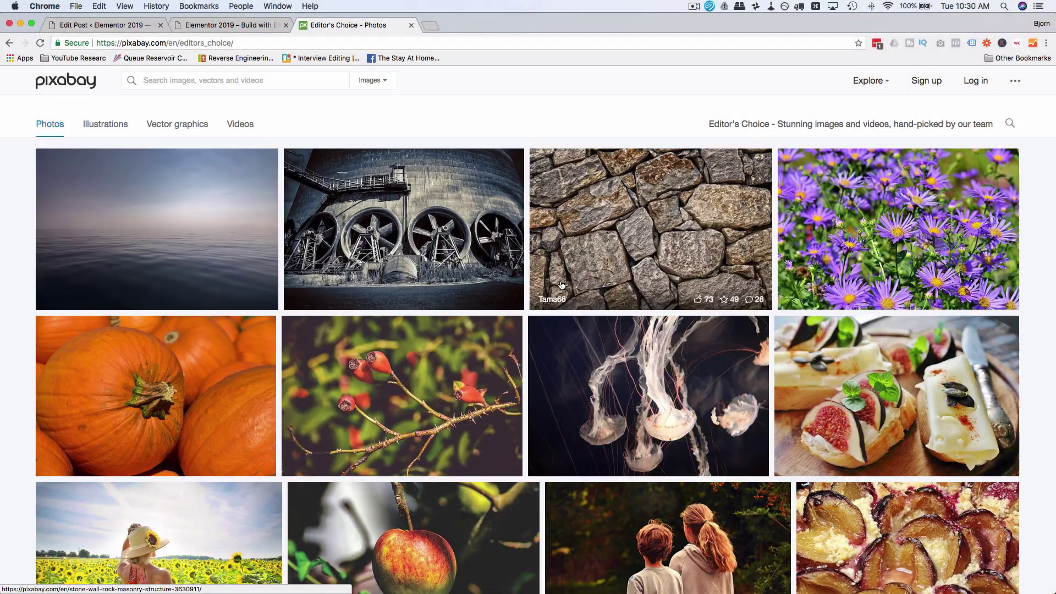
Step: Open the Ara Parrot Yellow Macaw photo page from Editor's Choice
{"action": "scroll", "coordinate": [561, 284], "scroll_direction": "down", "scroll_amount": 5}
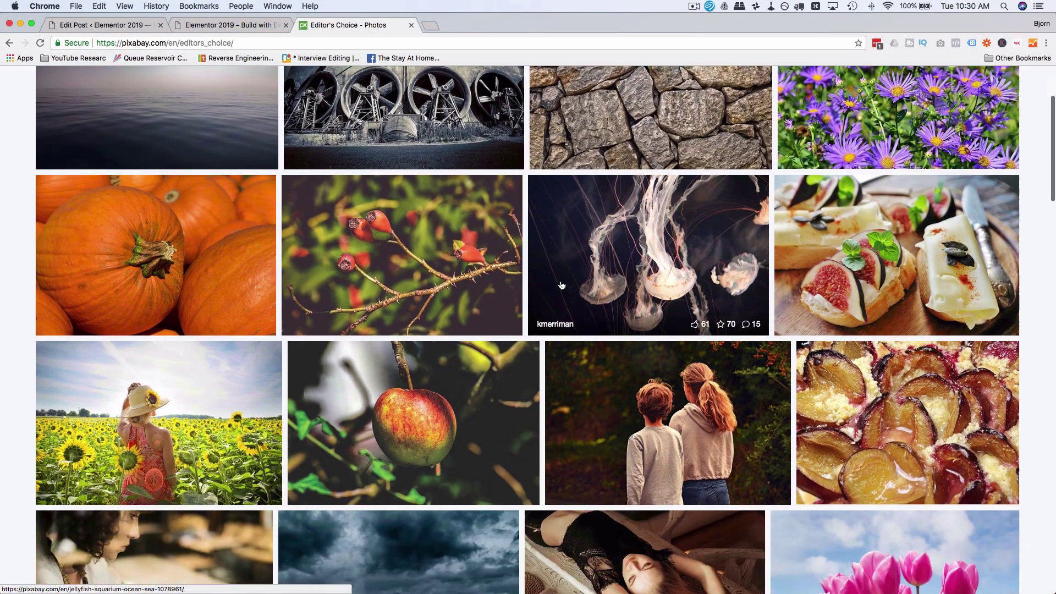
{"action": "scroll", "coordinate": [561, 285], "scroll_direction": "down", "scroll_amount": 4}
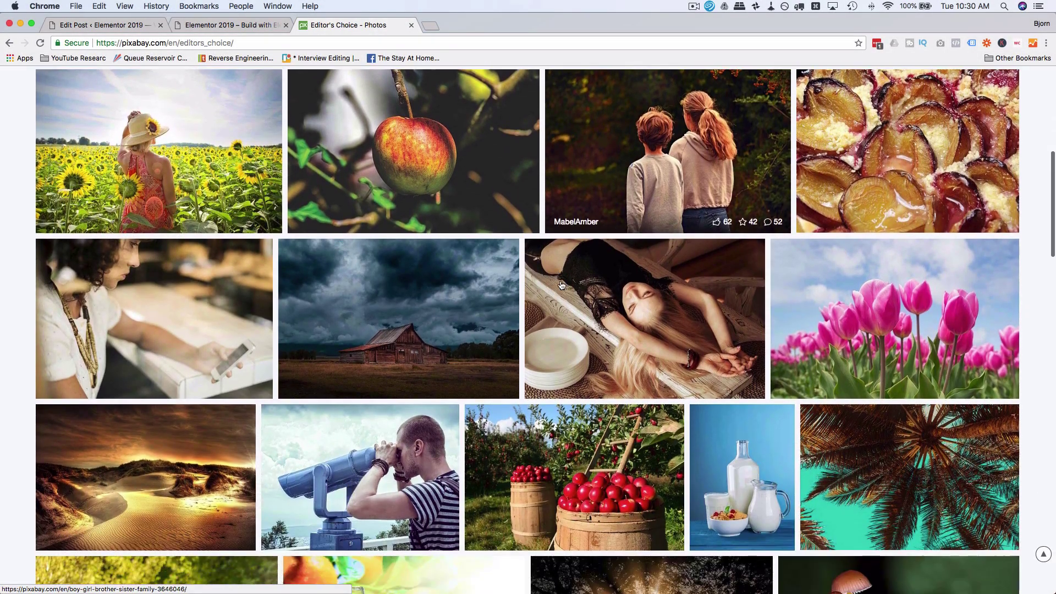
{"action": "scroll", "coordinate": [561, 284], "scroll_direction": "down", "scroll_amount": 10}
{"action": "scroll", "coordinate": [561, 284], "scroll_direction": "up", "scroll_amount": 1}
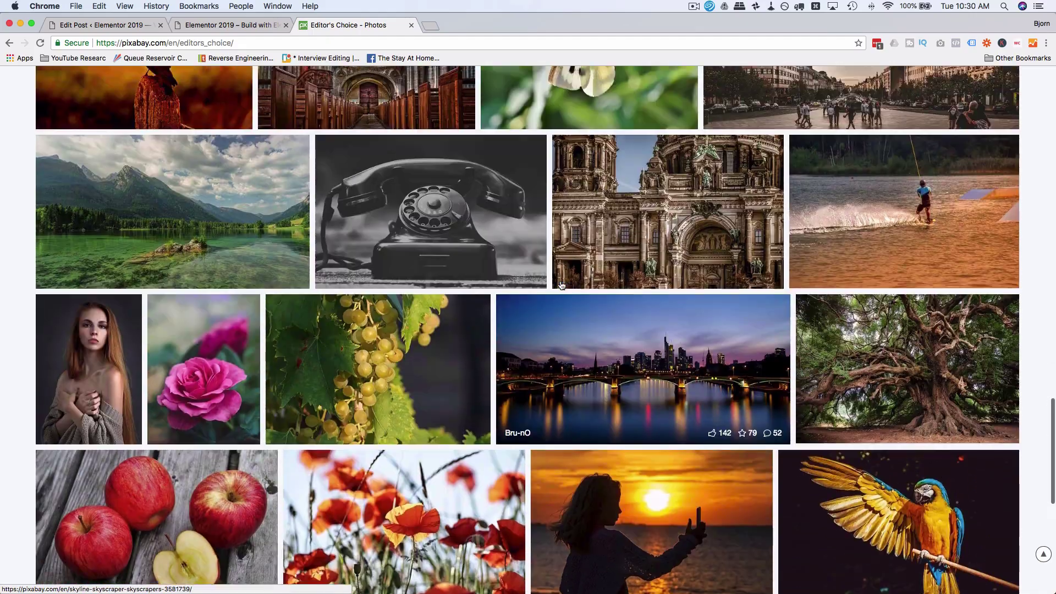
{"action": "scroll", "coordinate": [561, 284], "scroll_direction": "down", "scroll_amount": 5}
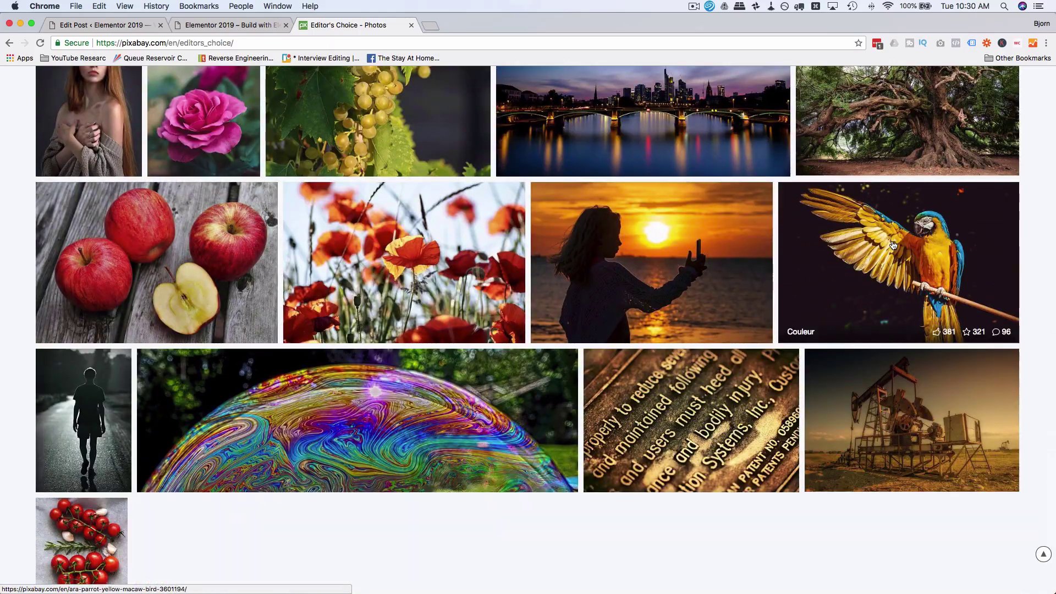
{"action": "left_click", "coordinate": [894, 245]}
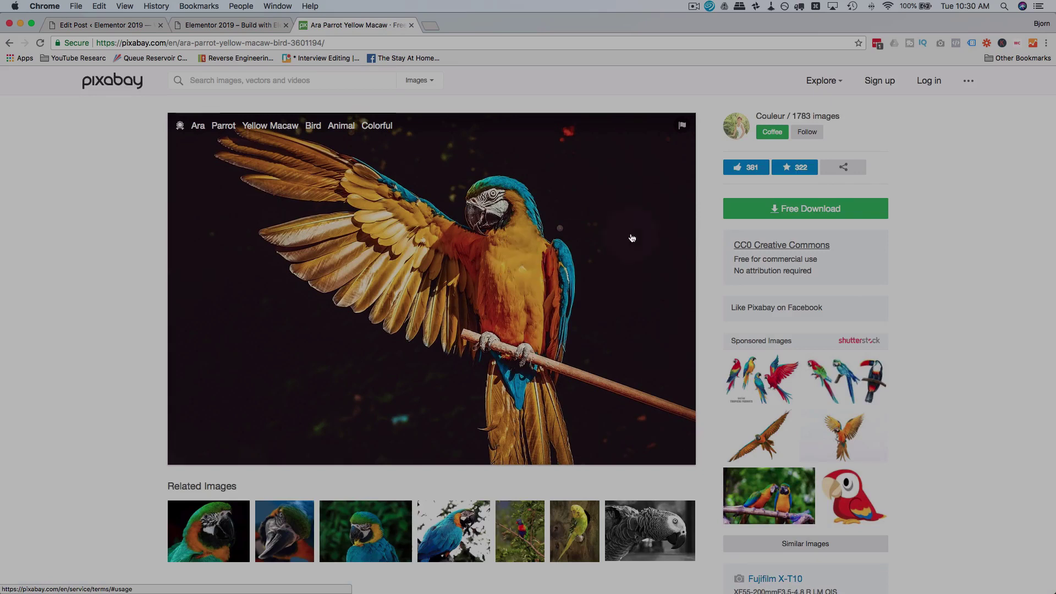
Step: Show the macaw photo's download sizes and select 1920×1280 JPG instead of 4896×3264
{"action": "left_click", "coordinate": [768, 214]}
{"action": "left_click", "coordinate": [792, 209]}
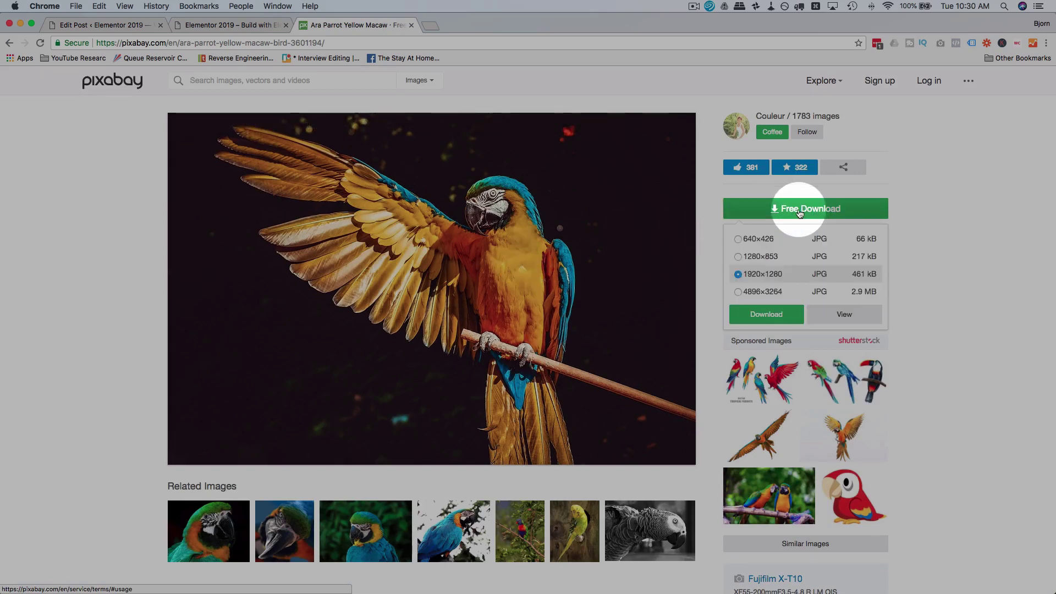
{"action": "left_click", "coordinate": [738, 291]}
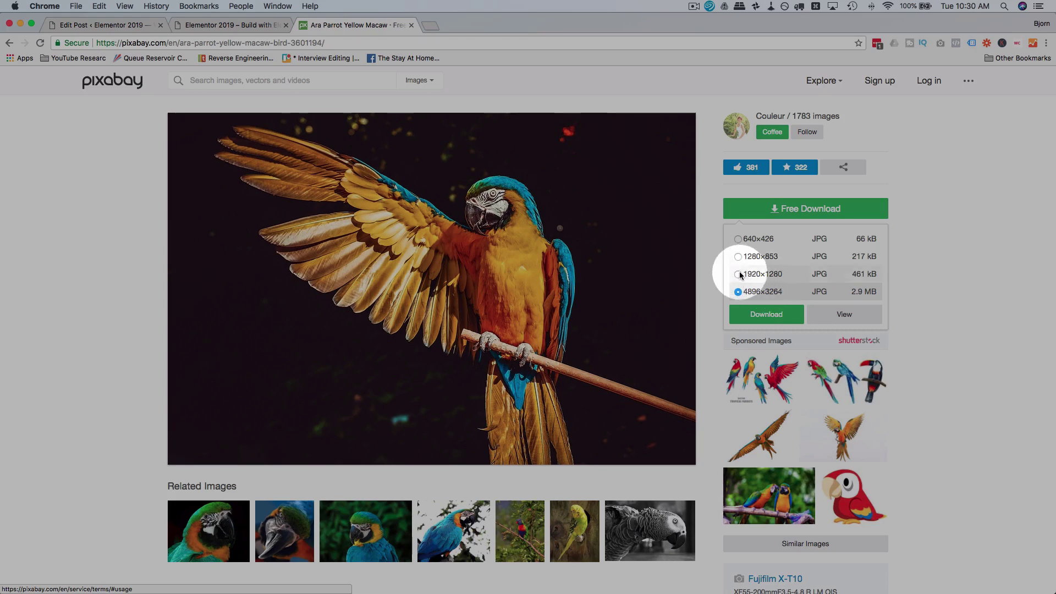
{"action": "left_click", "coordinate": [768, 275]}
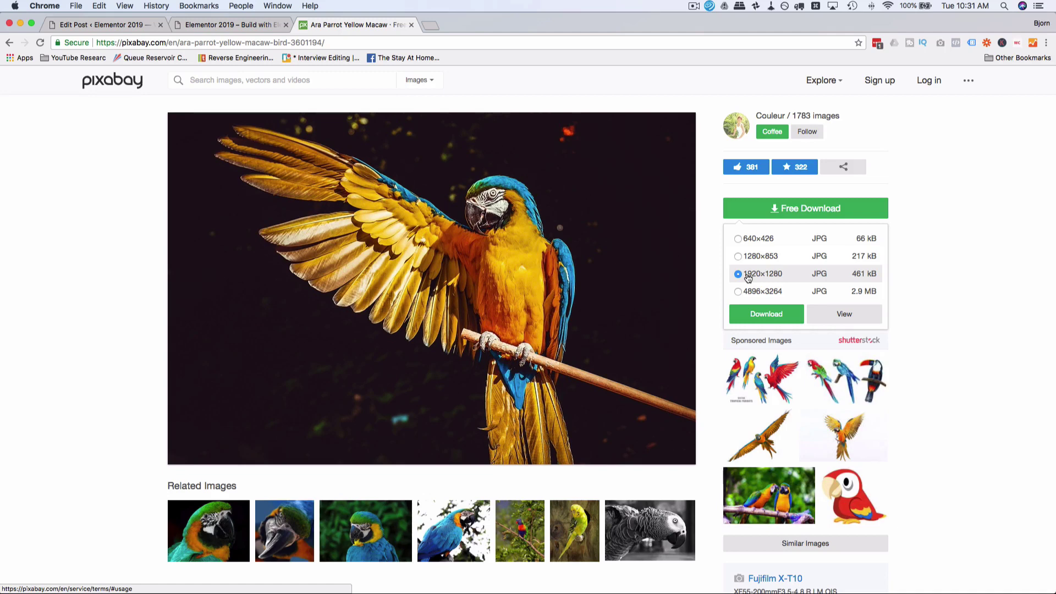
Step: Download the macaw photo at 1920×1280 as ara-3601194_1920.jpg, then return to the featured image dialog
{"action": "left_click", "coordinate": [738, 257]}
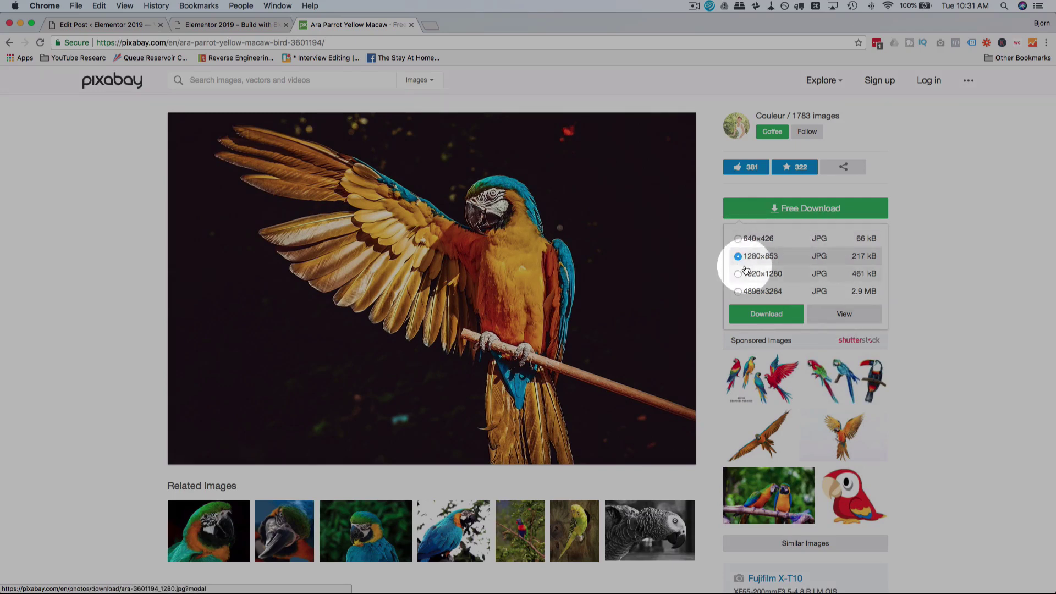
{"action": "left_click", "coordinate": [739, 274]}
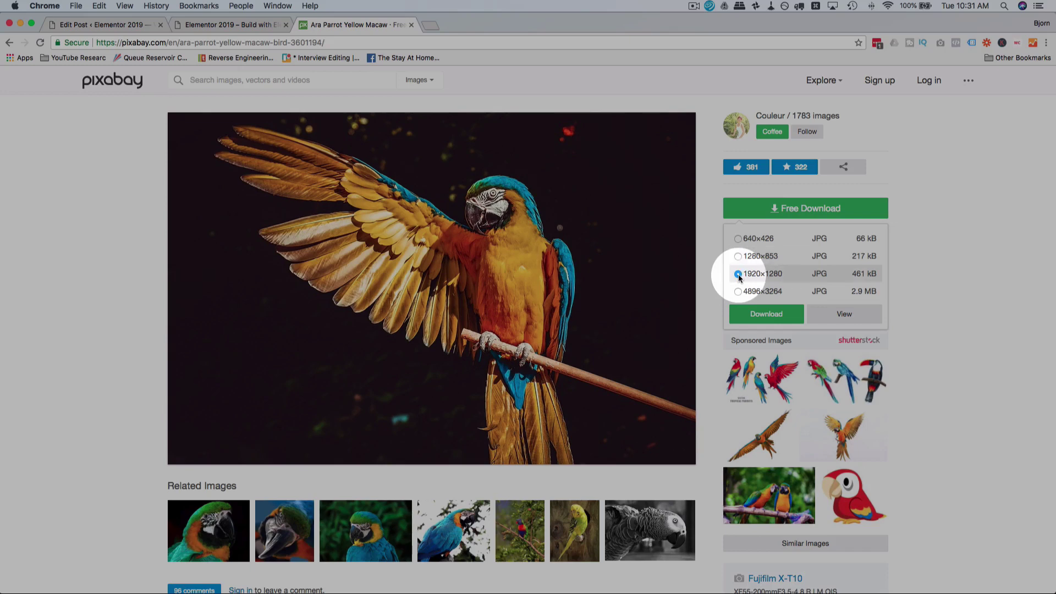
{"action": "left_click", "coordinate": [765, 314]}
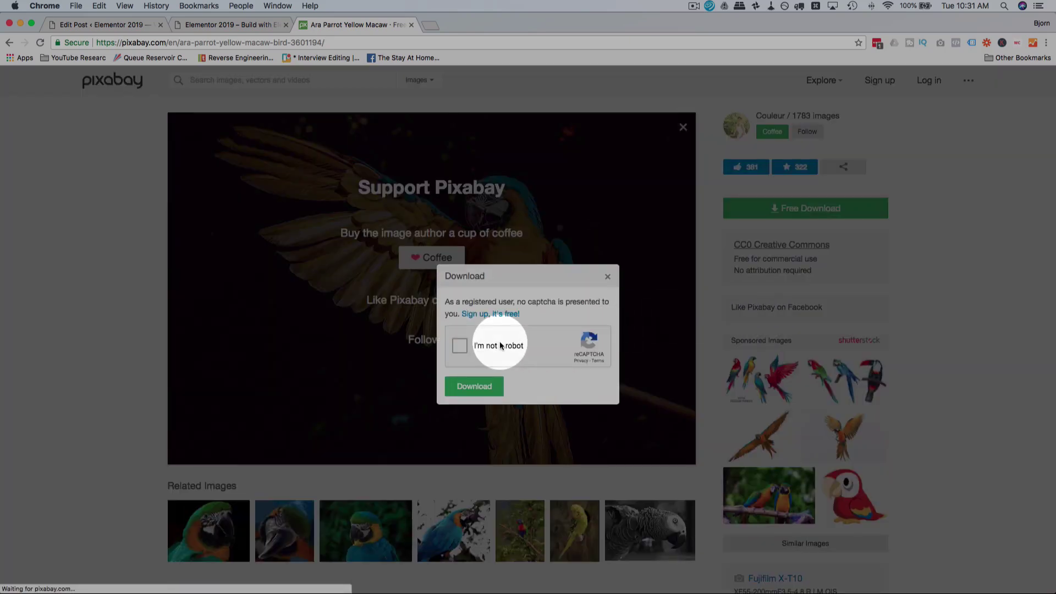
{"action": "left_click", "coordinate": [459, 348]}
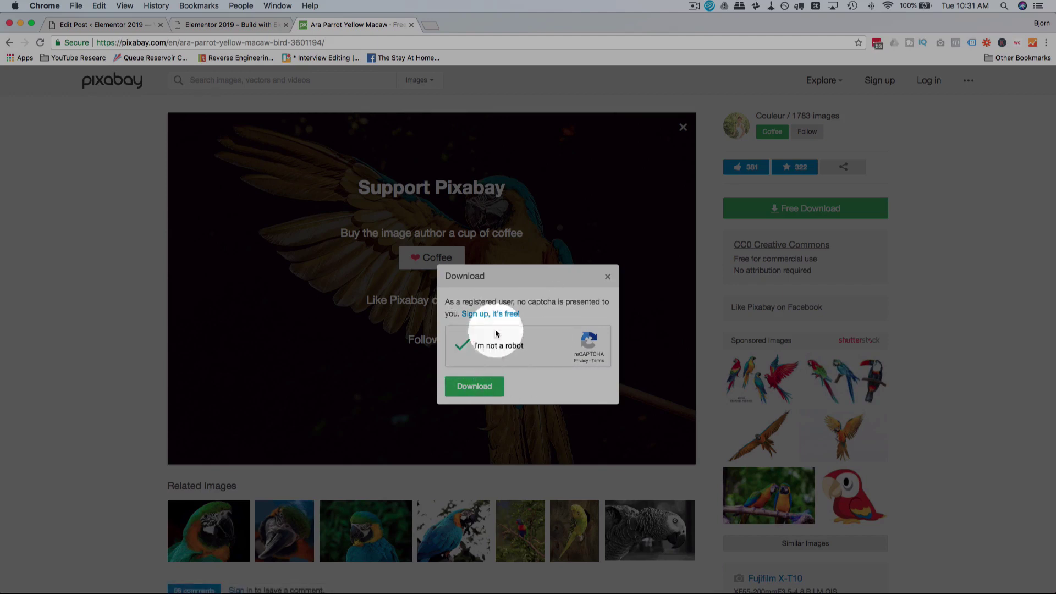
{"action": "left_click", "coordinate": [477, 391]}
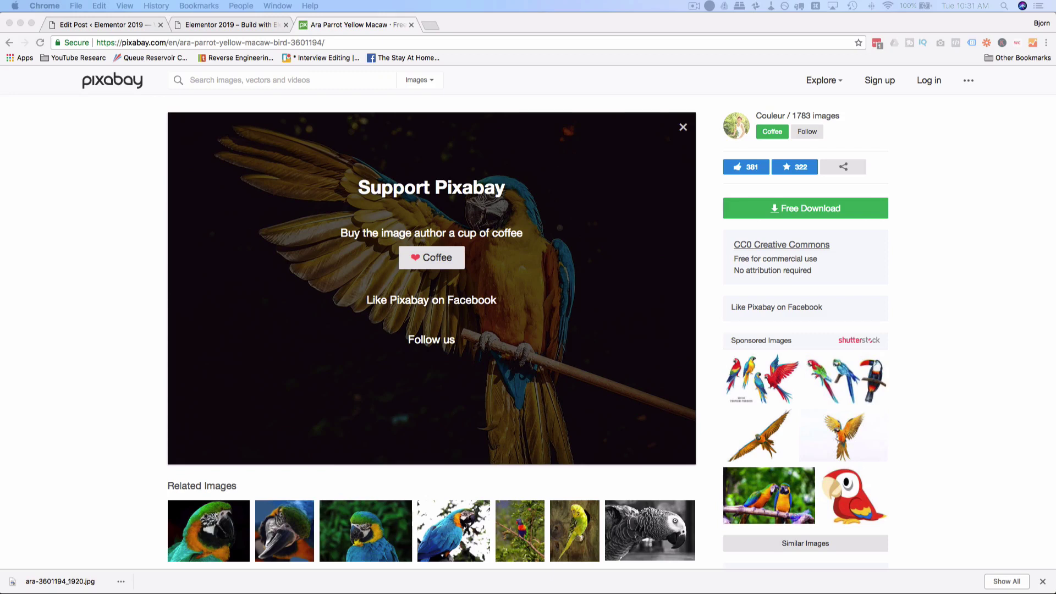
{"action": "left_click", "coordinate": [104, 24]}
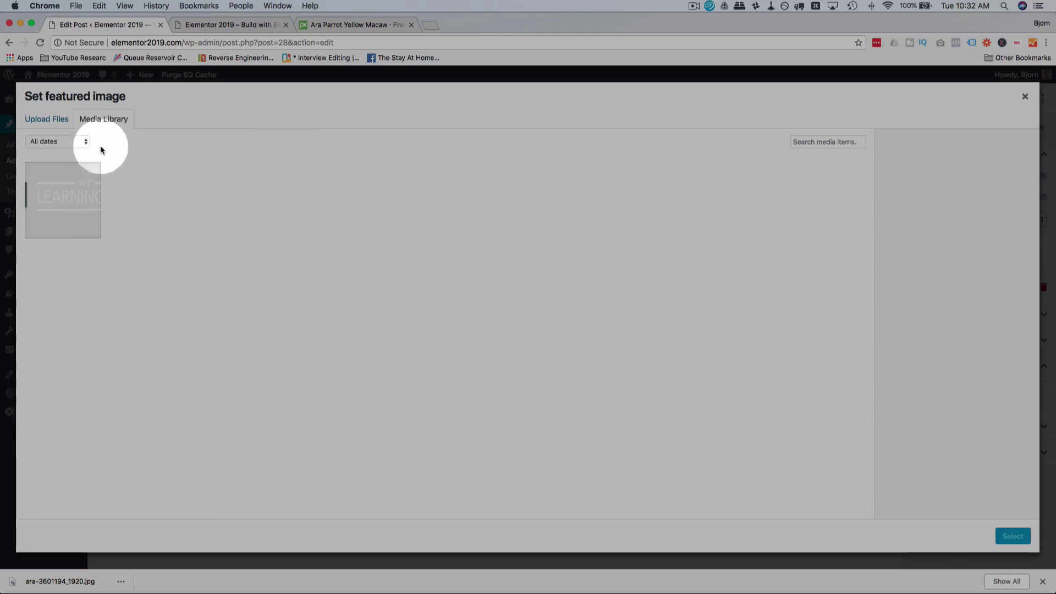
Step: Upload hitchhiking-parrot.jpg (1920 × 1280) and select it as My First Post's featured image
{"action": "left_click", "coordinate": [46, 119]}
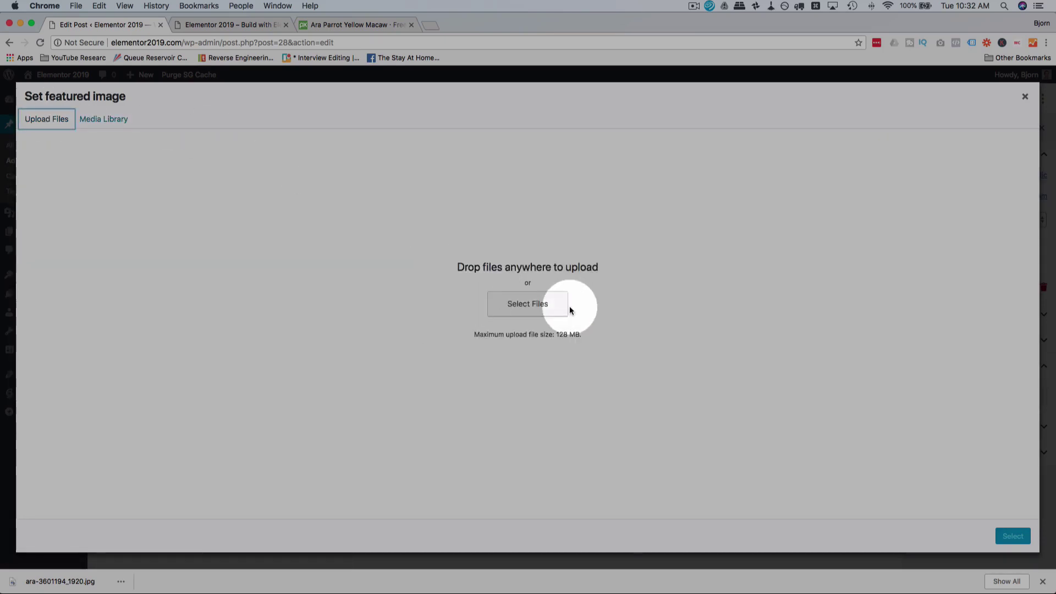
{"action": "left_click", "coordinate": [542, 321]}
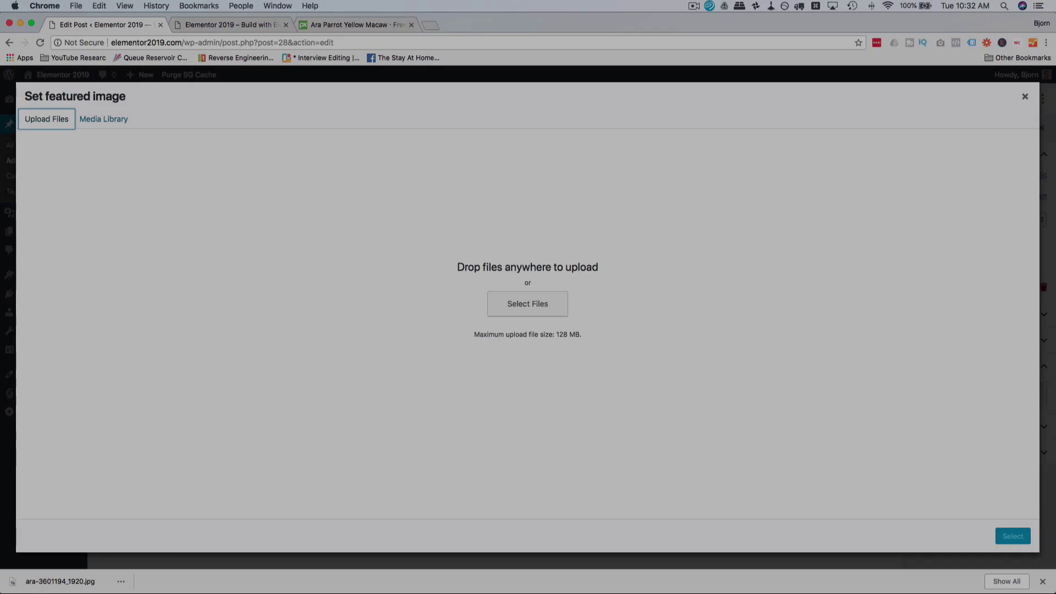
{"action": "left_click_drag", "start_coordinate": [770, 248], "coordinate": [527, 244]}
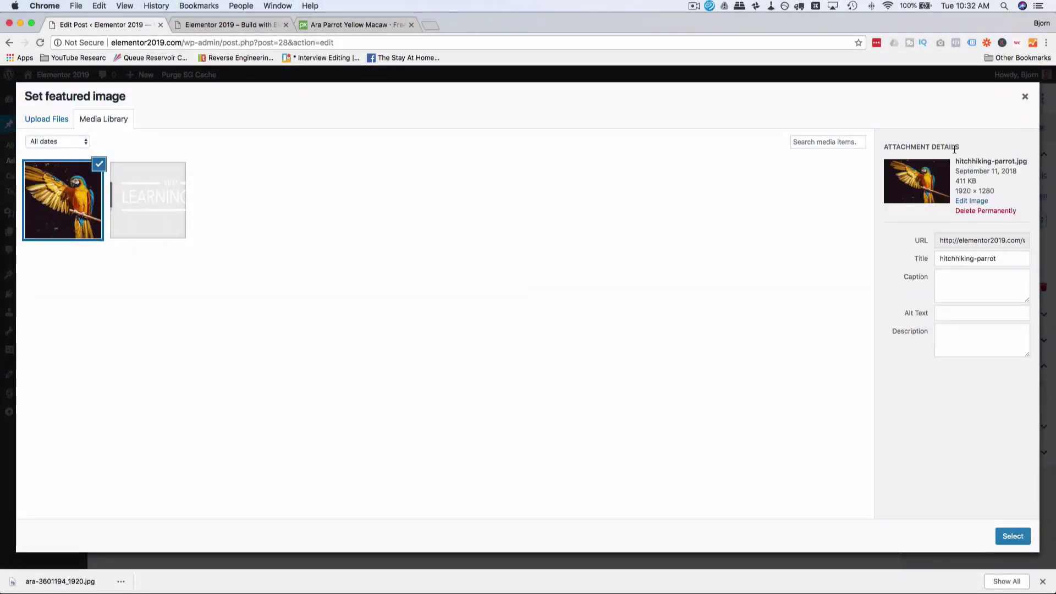
{"action": "left_click", "coordinate": [1016, 537]}
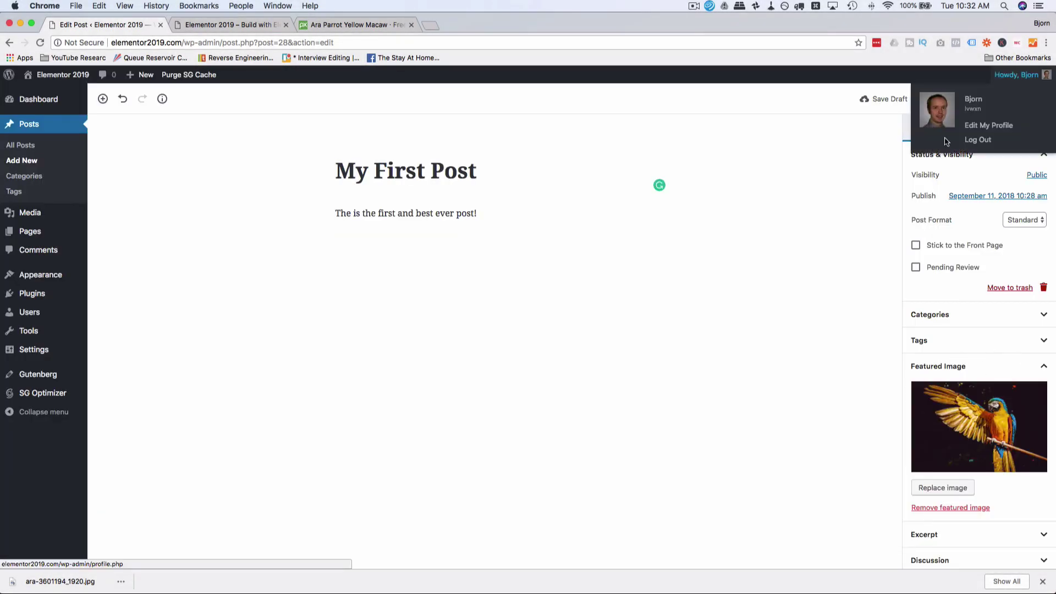
Step: Publish My First Post and switch to the site's front-page tab
{"action": "left_click", "coordinate": [981, 99]}
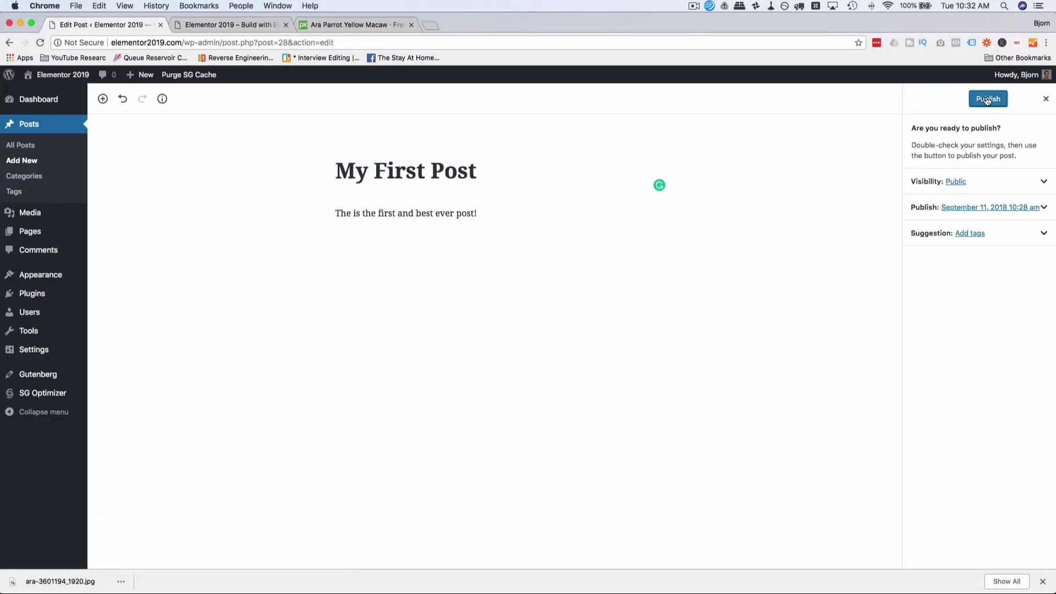
{"action": "left_click", "coordinate": [997, 103]}
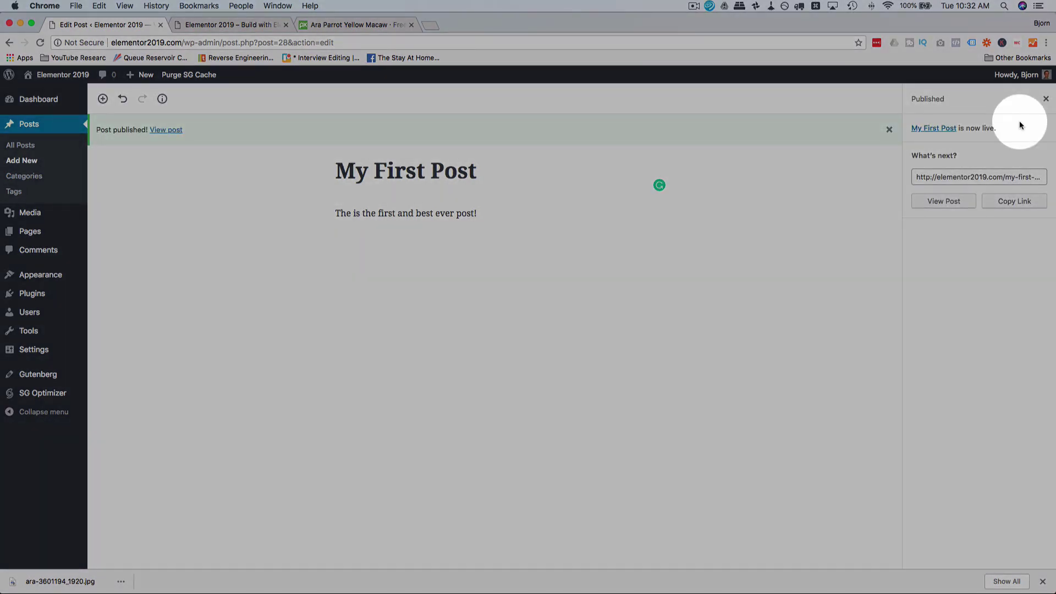
{"action": "left_click", "coordinate": [226, 25]}
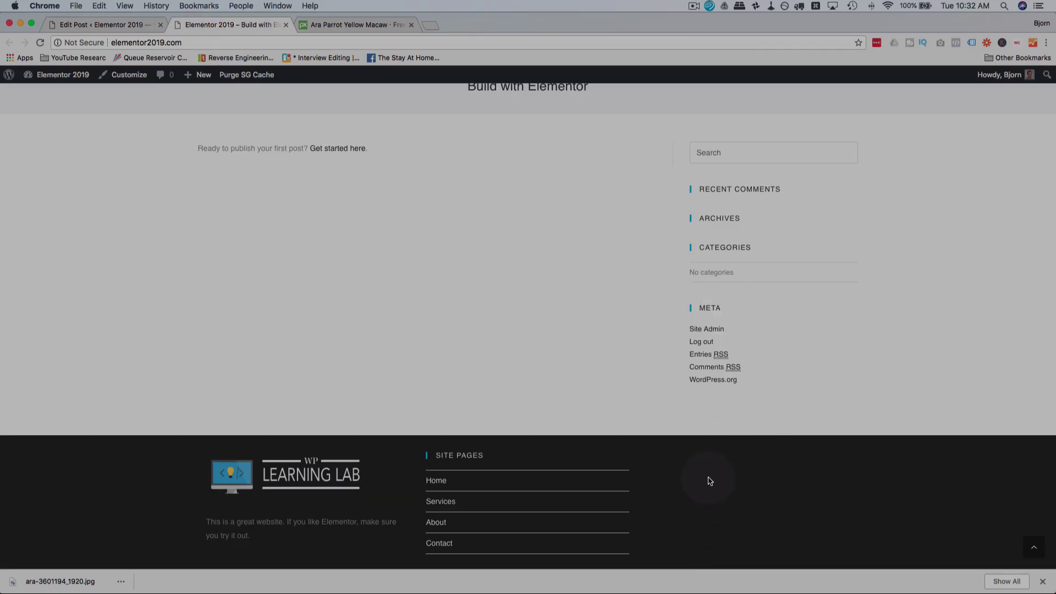
Step: Reload the front page, check My First Post and footer Recent Posts, then return to Pixabay
{"action": "left_click", "coordinate": [40, 43]}
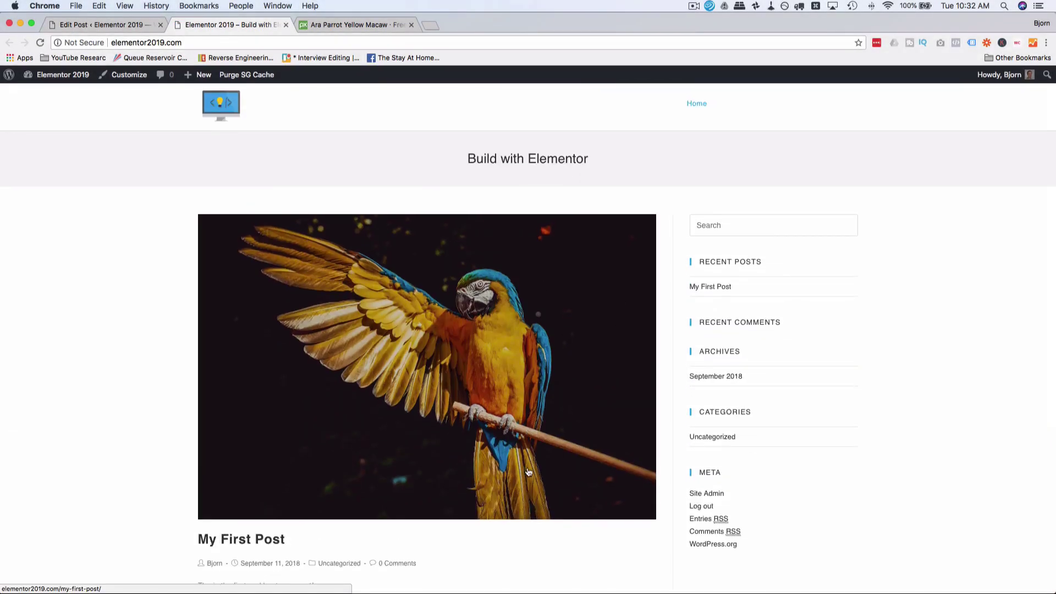
{"action": "scroll", "coordinate": [526, 472], "scroll_direction": "down", "scroll_amount": 5}
{"action": "scroll", "coordinate": [697, 358], "scroll_direction": "down", "scroll_amount": 4}
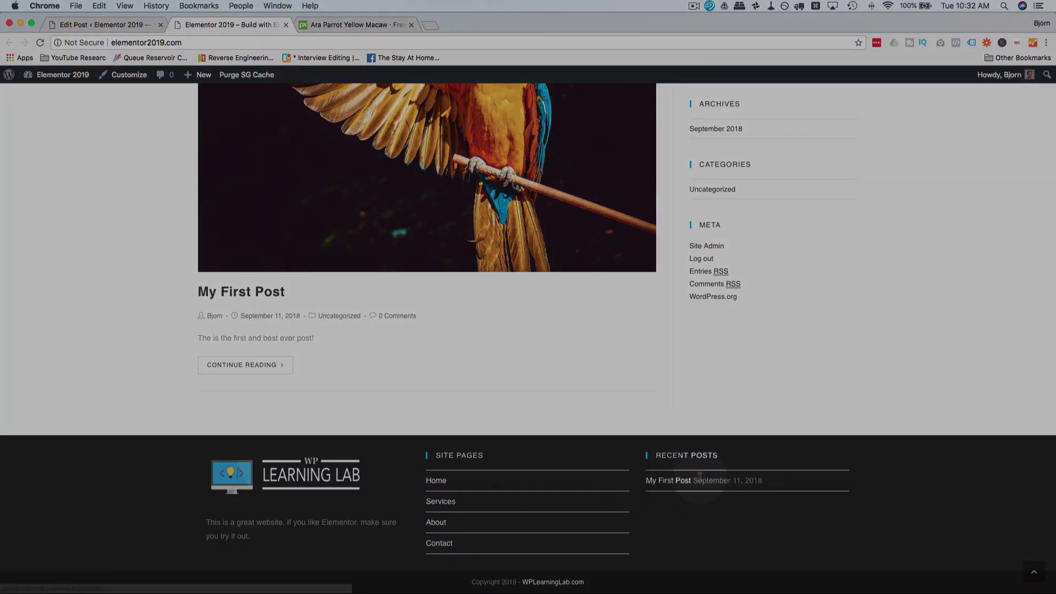
{"action": "scroll", "coordinate": [566, 279], "scroll_direction": "up", "scroll_amount": 5}
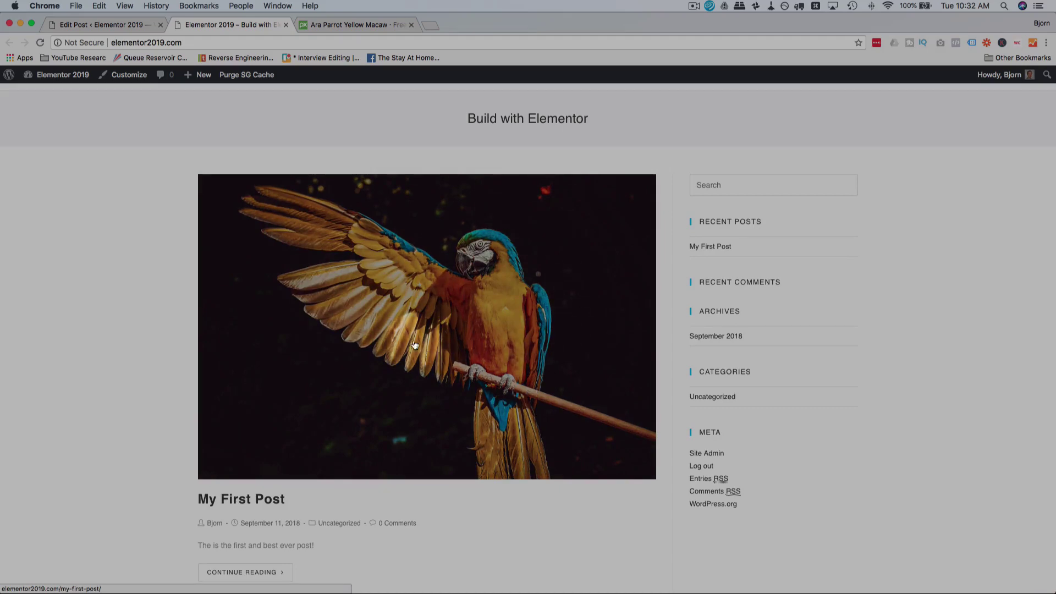
{"action": "scroll", "coordinate": [520, 297], "scroll_direction": "down", "scroll_amount": 3}
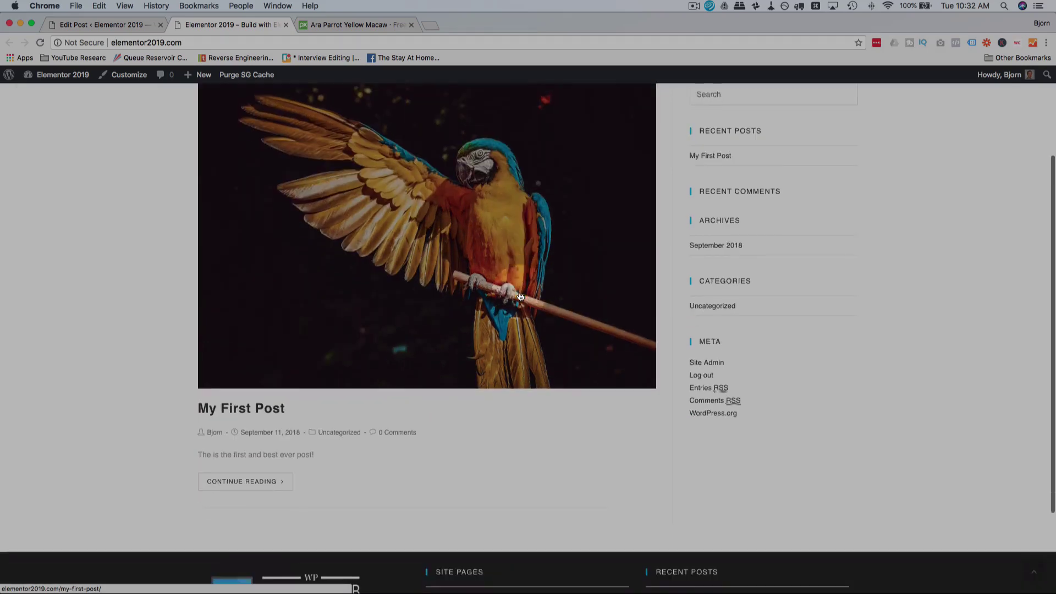
{"action": "left_click", "coordinate": [352, 25]}
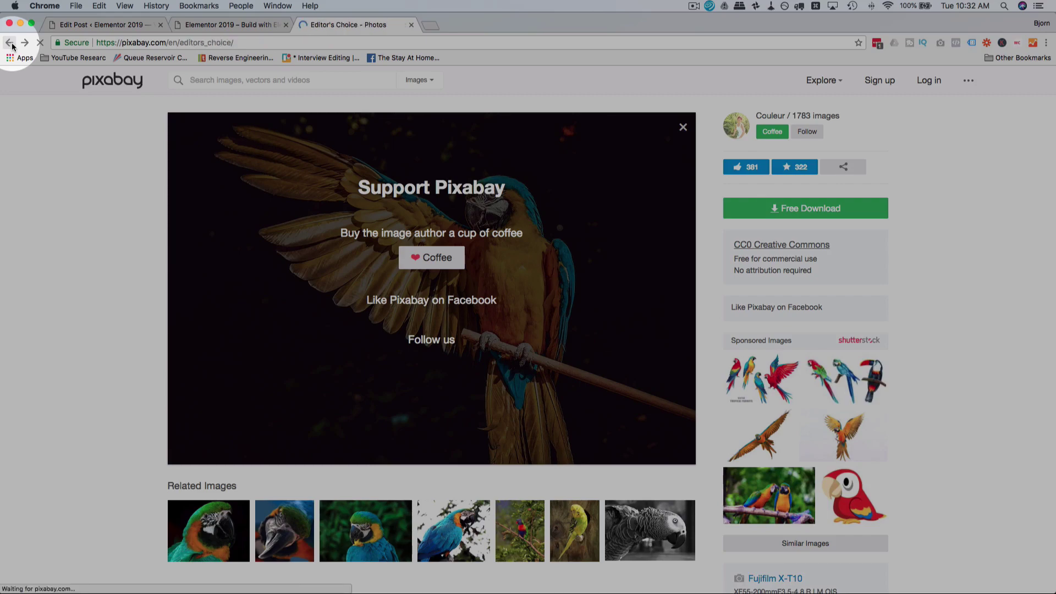
Step: Open the stone stairs photo from page 2 of Editor's Choice
{"action": "scroll", "coordinate": [634, 312], "scroll_direction": "down", "scroll_amount": 5}
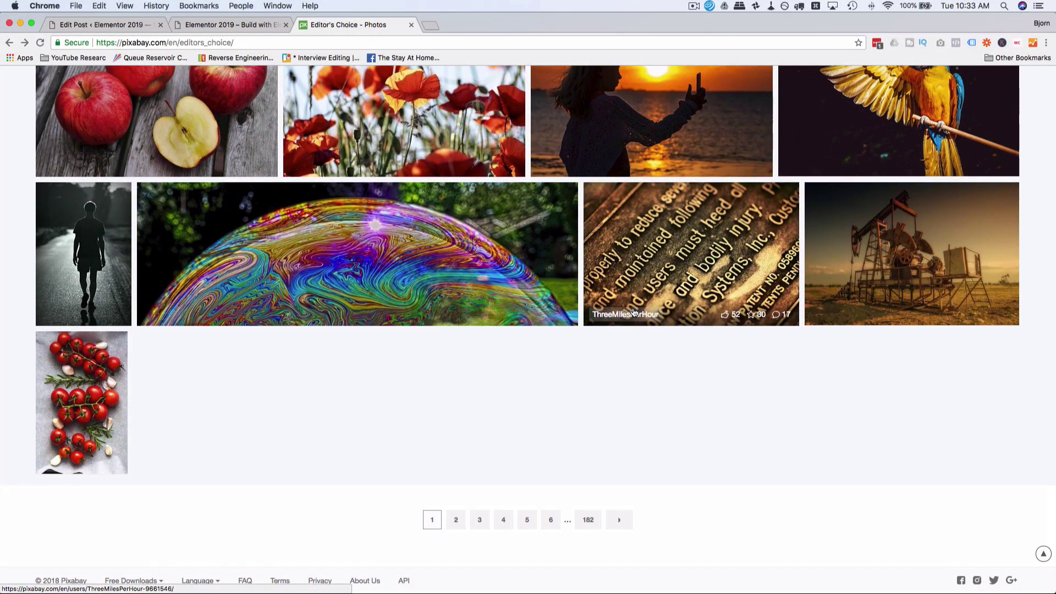
{"action": "scroll", "coordinate": [635, 312], "scroll_direction": "up", "scroll_amount": 10}
{"action": "scroll", "coordinate": [634, 313], "scroll_direction": "down", "scroll_amount": 10}
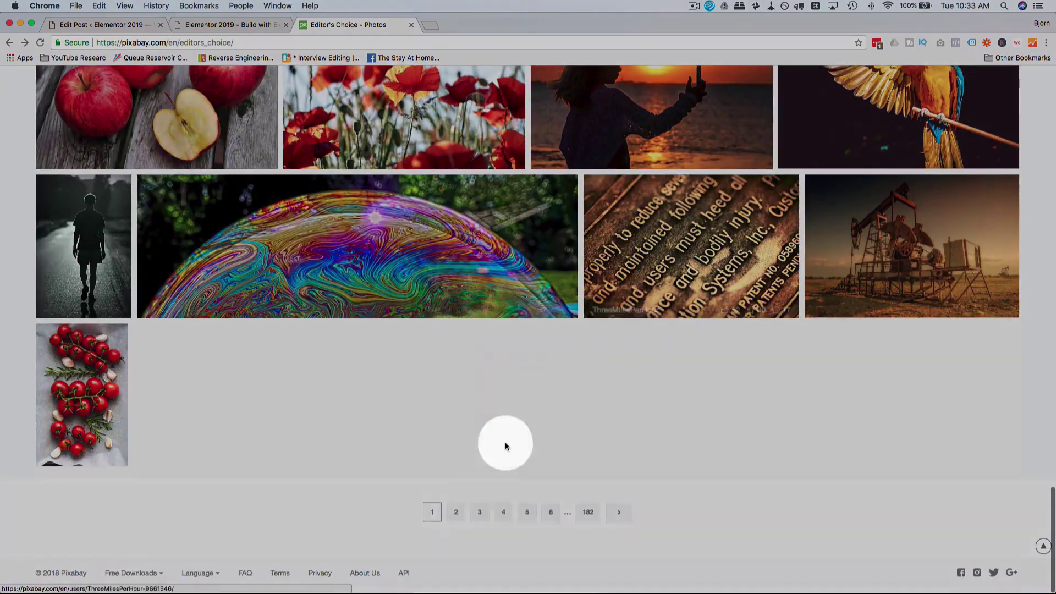
{"action": "left_click", "coordinate": [457, 520]}
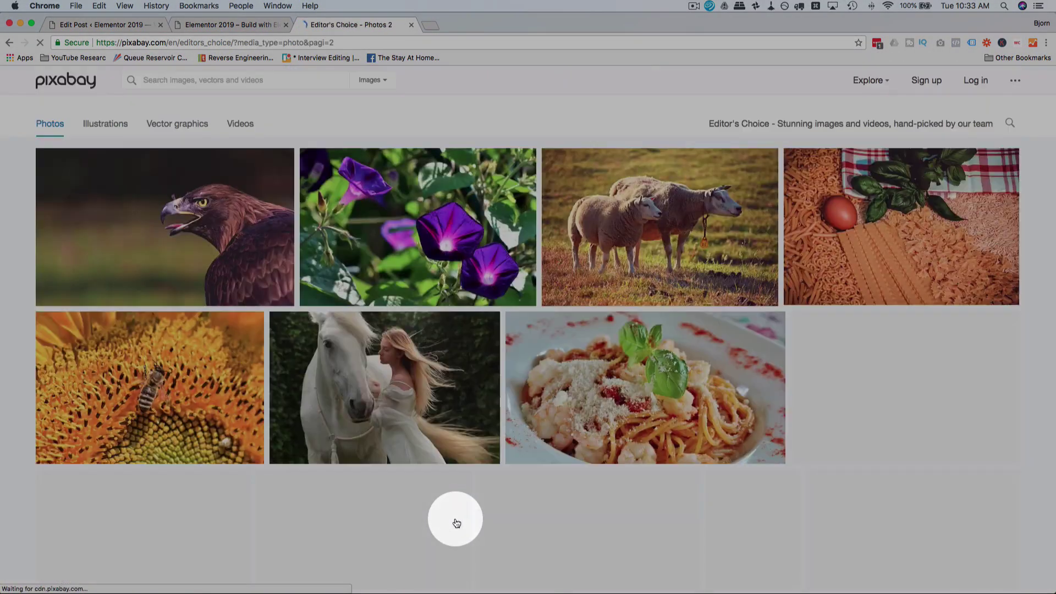
{"action": "scroll", "coordinate": [420, 243], "scroll_direction": "down", "scroll_amount": 2}
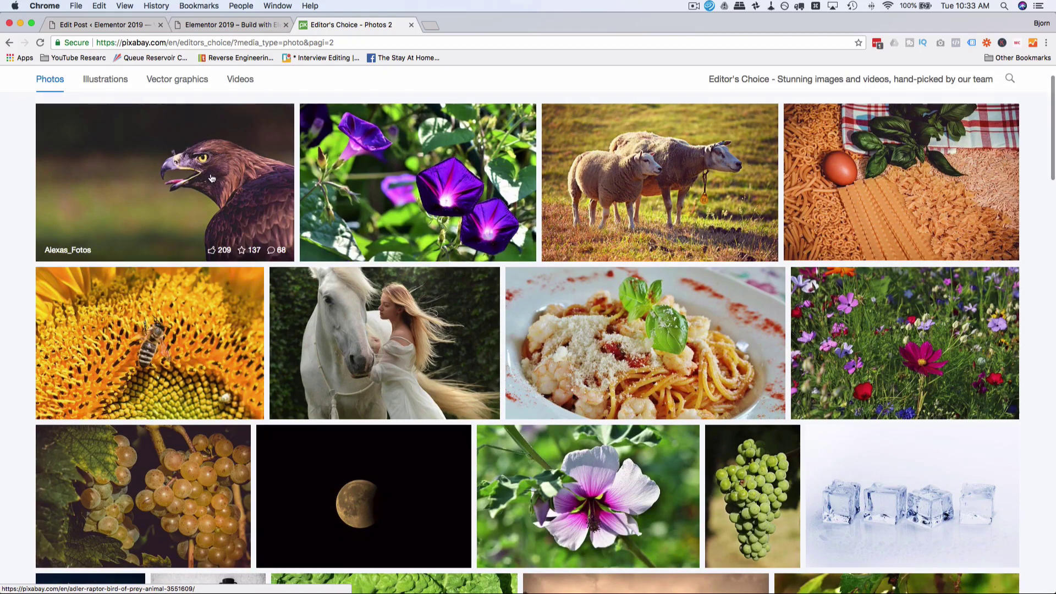
{"action": "scroll", "coordinate": [330, 138], "scroll_direction": "down", "scroll_amount": 4}
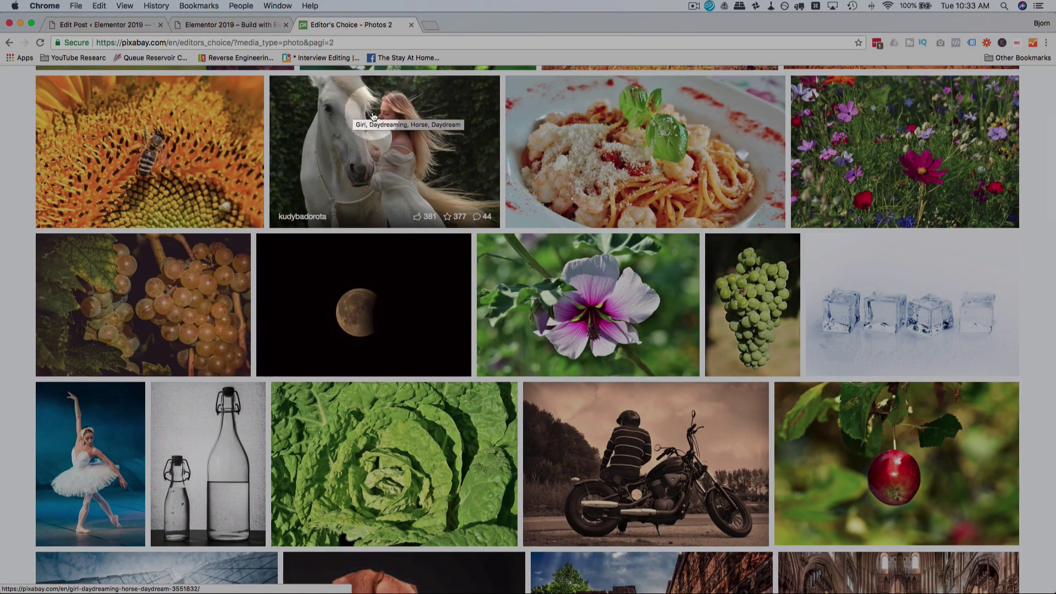
{"action": "scroll", "coordinate": [390, 181], "scroll_direction": "down", "scroll_amount": 5}
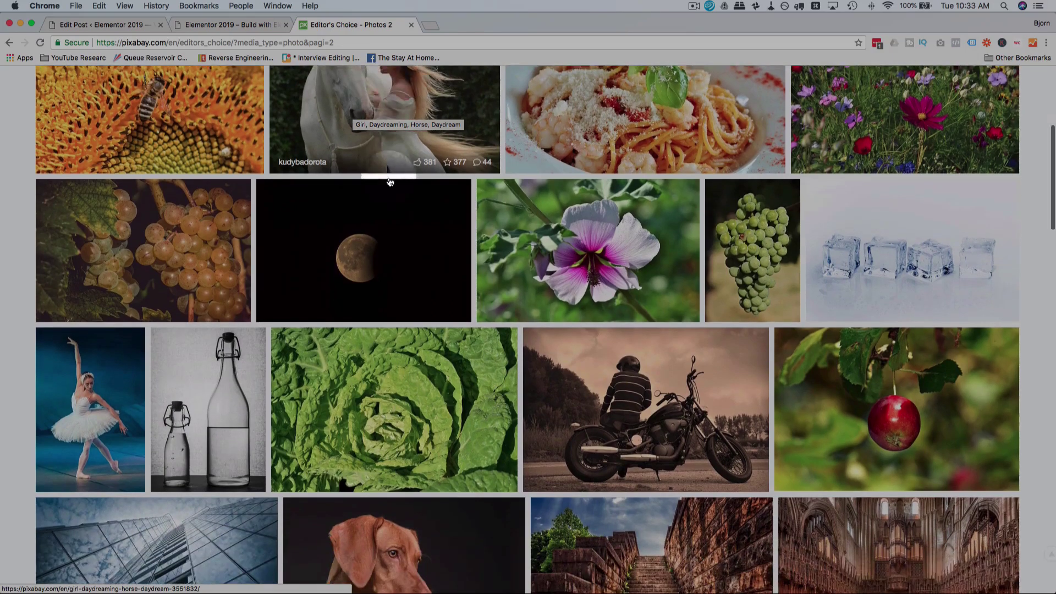
{"action": "scroll", "coordinate": [389, 181], "scroll_direction": "down", "scroll_amount": 4}
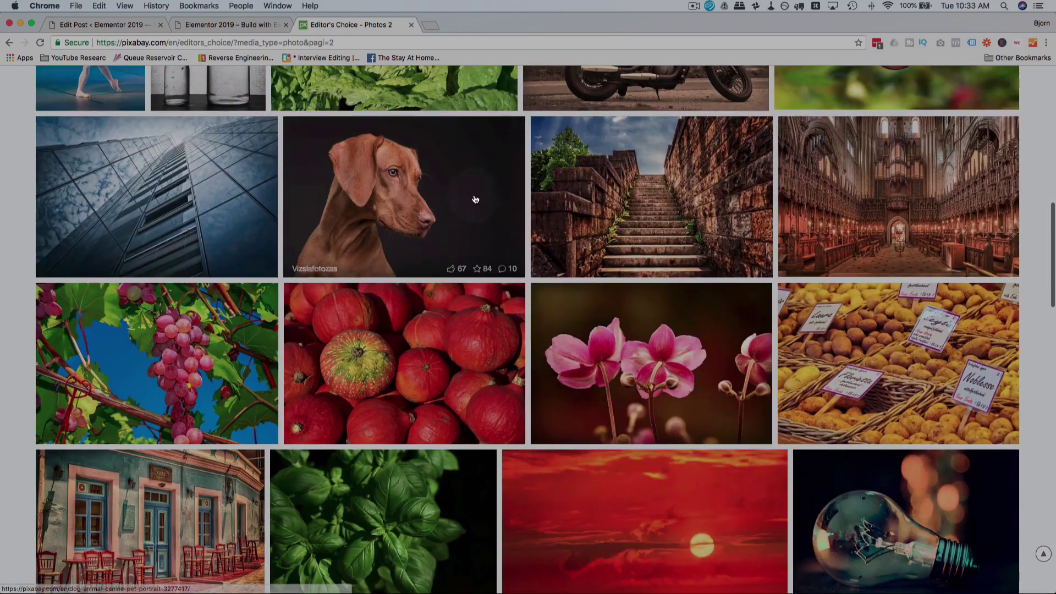
{"action": "left_click", "coordinate": [639, 228]}
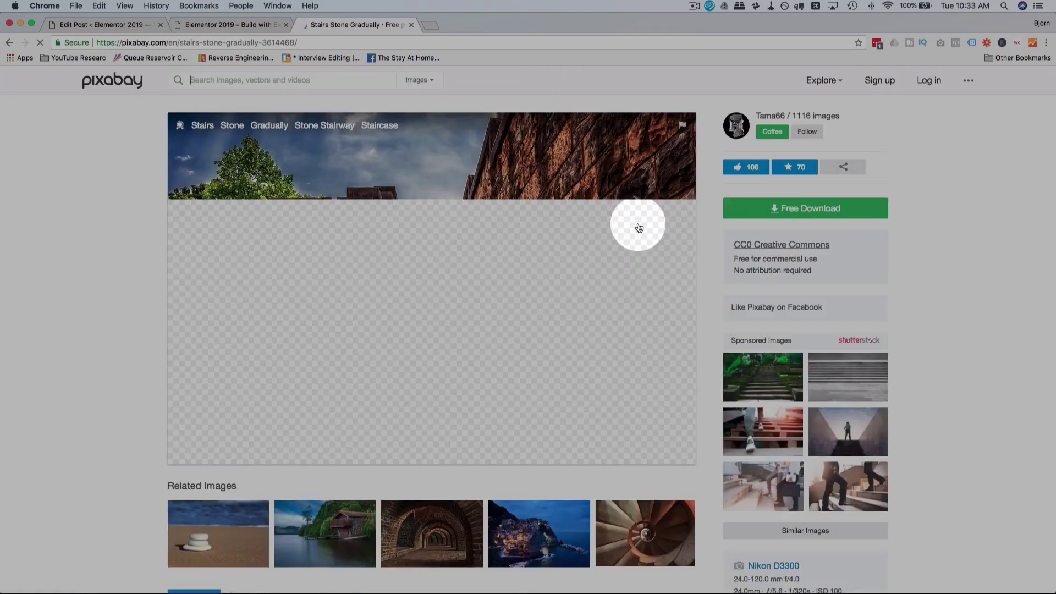
Step: Download the stairs photo as stairs-3614468_1920.jpg after the reCAPTCHA, then return to the editor
{"action": "left_click", "coordinate": [792, 220]}
{"action": "left_click", "coordinate": [768, 314]}
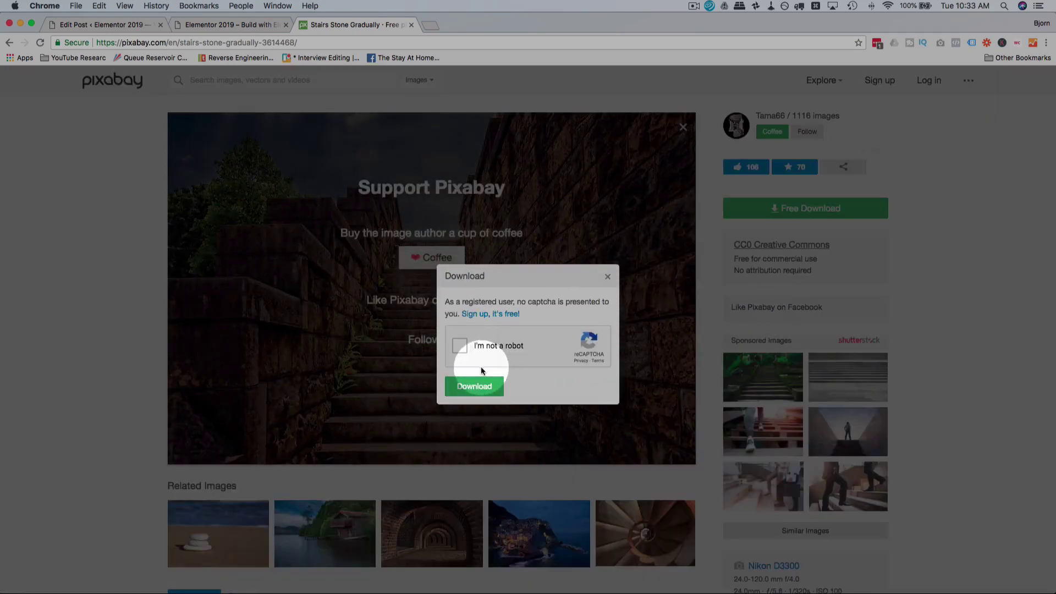
{"action": "left_click", "coordinate": [459, 348]}
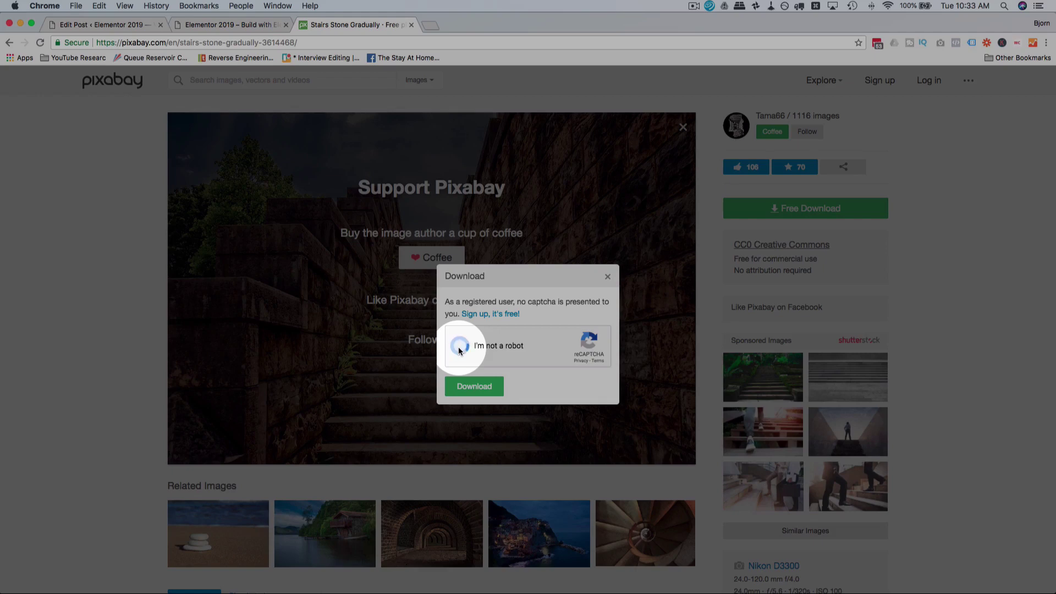
{"action": "left_click", "coordinate": [478, 389]}
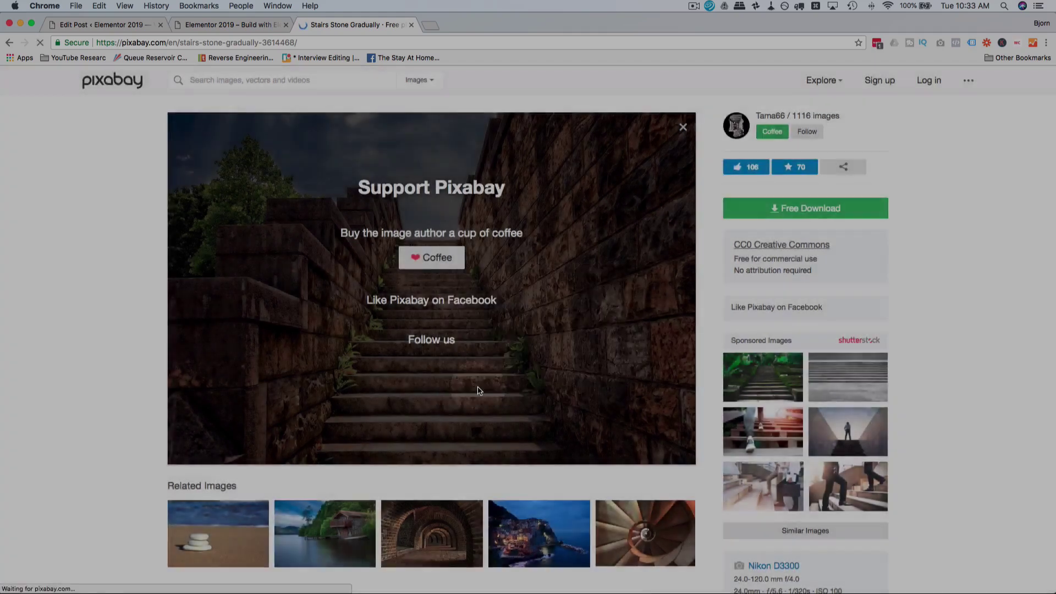
{"action": "left_click", "coordinate": [115, 24]}
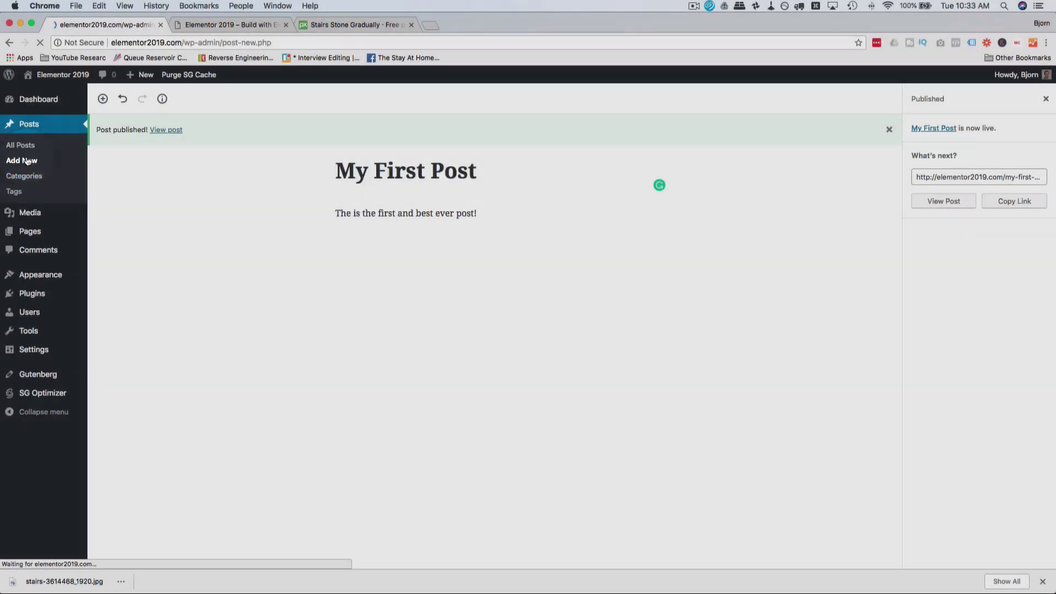
Step: Write the 'I like stairs' post reading 'Look at how these stairs go!' with the stairs photo featured
{"action": "type", "text": "I like s"}
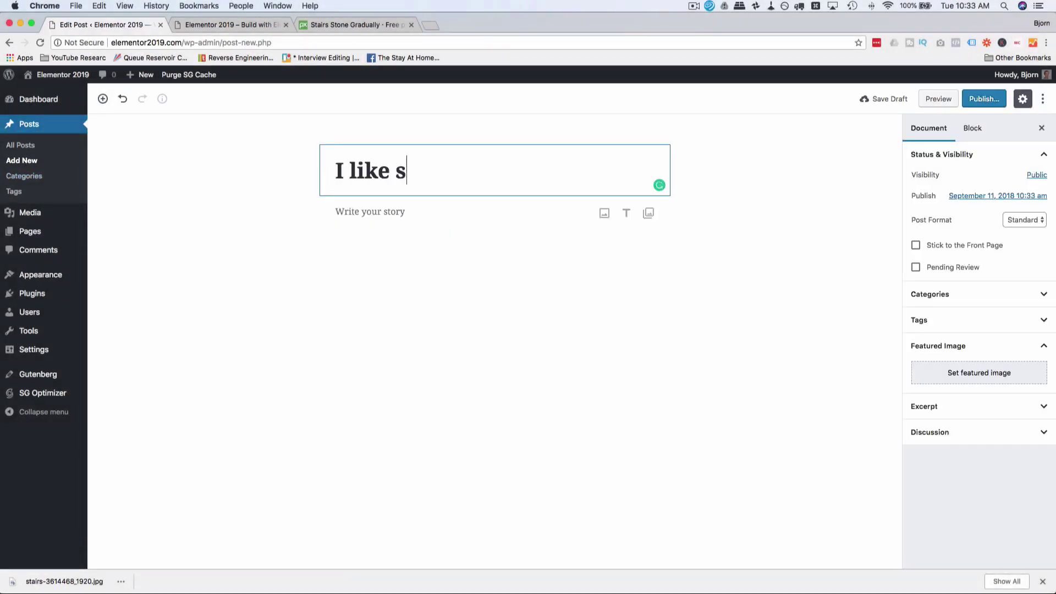
{"action": "type", "text": "tairs"}
{"action": "key", "text": "Return"}
{"action": "type", "text": "Look at how these stairs go!"}
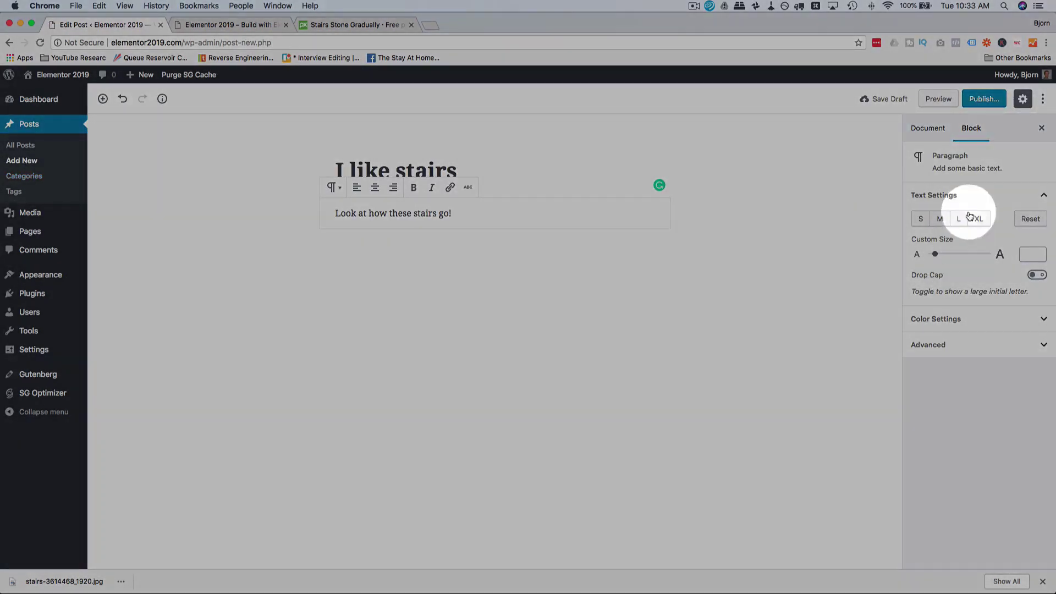
{"action": "left_click", "coordinate": [929, 129]}
{"action": "left_click", "coordinate": [967, 394]}
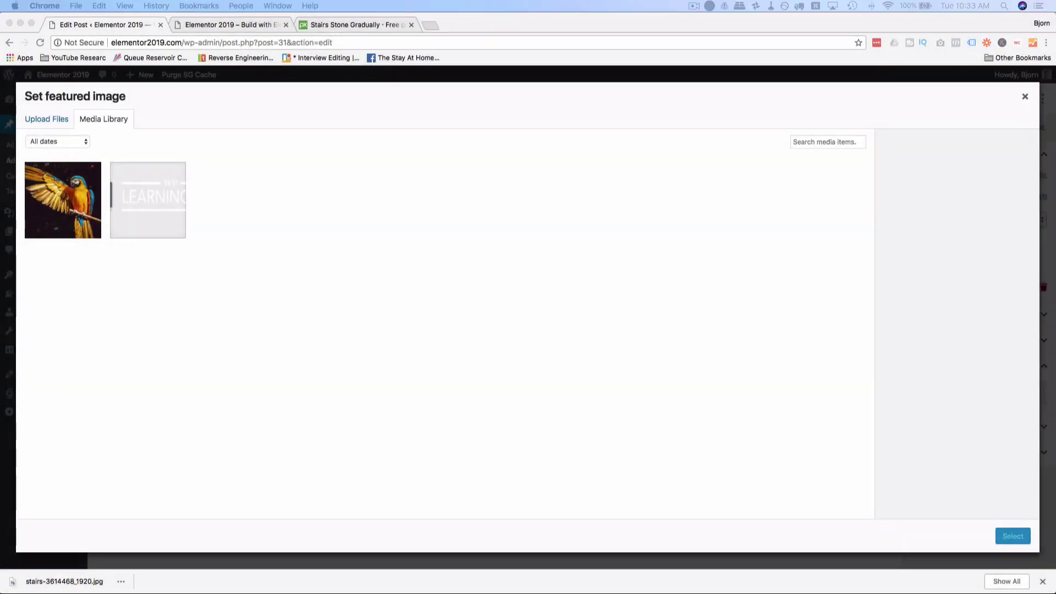
{"action": "left_click_drag", "start_coordinate": [491, 237], "coordinate": [289, 193]}
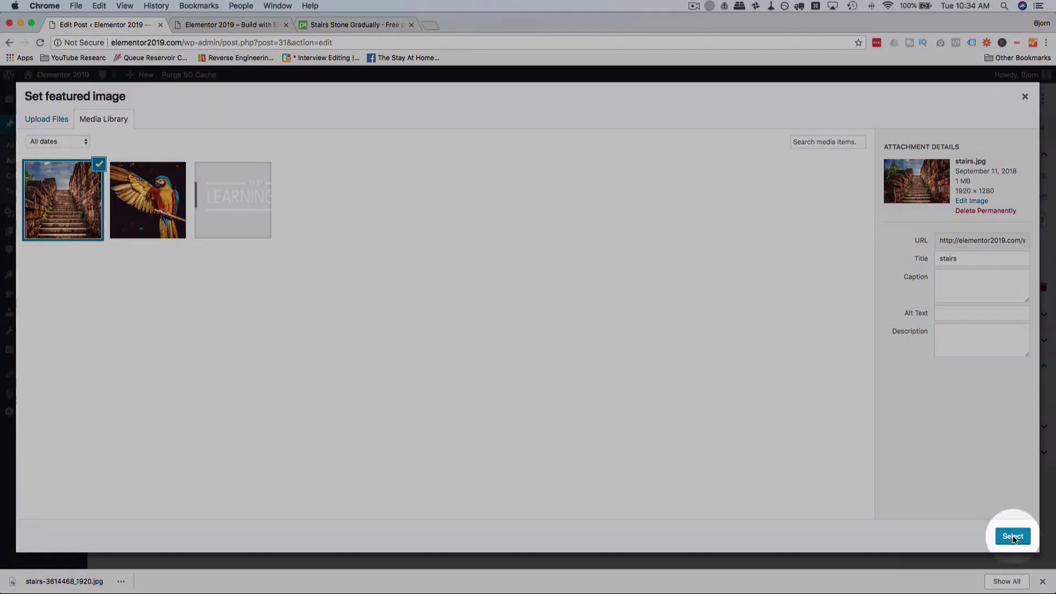
{"action": "left_click", "coordinate": [1012, 537]}
Step: Publish the I like stairs post and go back to the Pixabay photo tab
{"action": "left_click", "coordinate": [982, 100]}
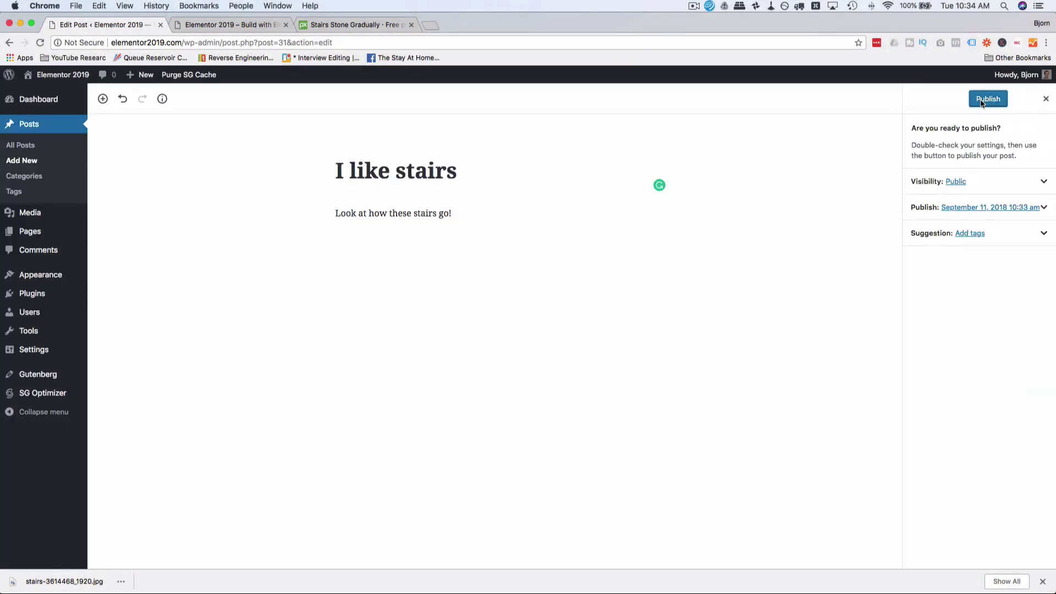
{"action": "left_click", "coordinate": [981, 102]}
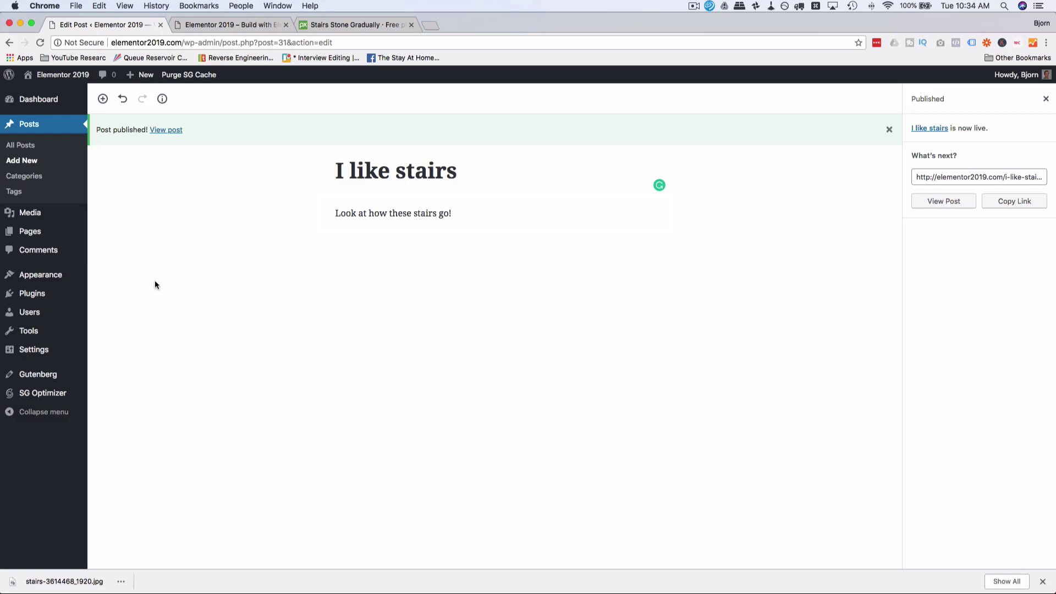
{"action": "left_click", "coordinate": [331, 25]}
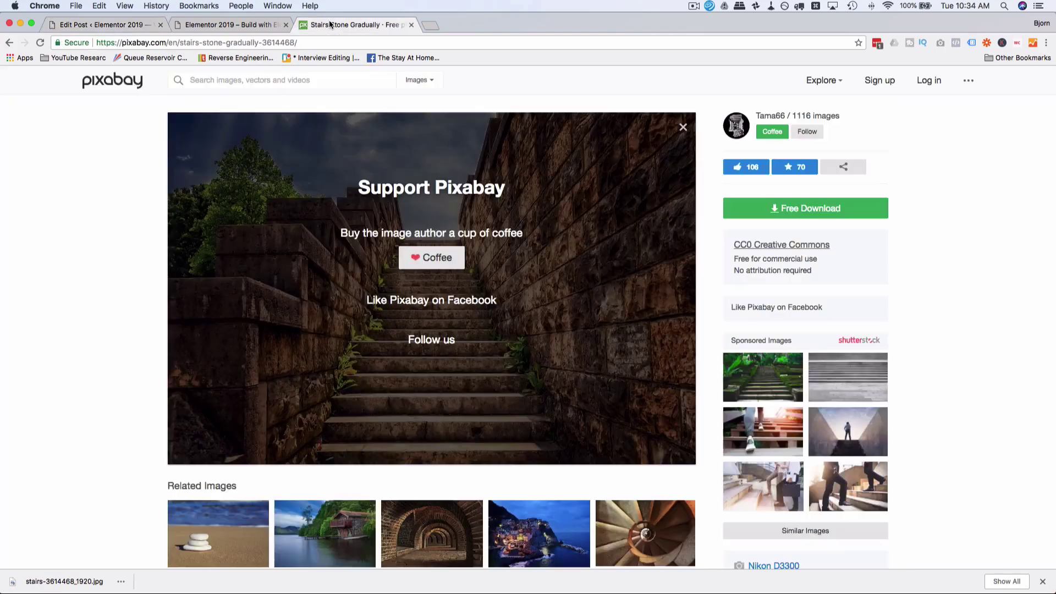
Step: Download the guitar monkey photo at 1920×1080 from the next Editor's Choice page
{"action": "left_click", "coordinate": [9, 42]}
{"action": "scroll", "coordinate": [232, 184], "scroll_direction": "down", "scroll_amount": 10}
{"action": "scroll", "coordinate": [232, 186], "scroll_direction": "down", "scroll_amount": 15}
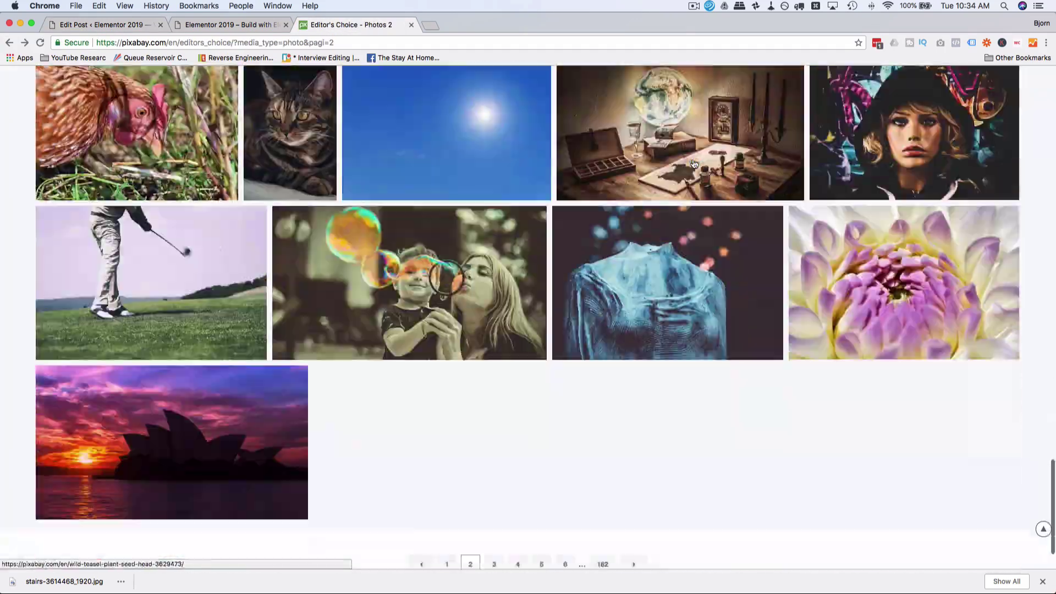
{"action": "left_click", "coordinate": [632, 563]}
{"action": "scroll", "coordinate": [630, 364], "scroll_direction": "down", "scroll_amount": 5}
{"action": "left_click", "coordinate": [382, 544]}
{"action": "left_click", "coordinate": [805, 207]}
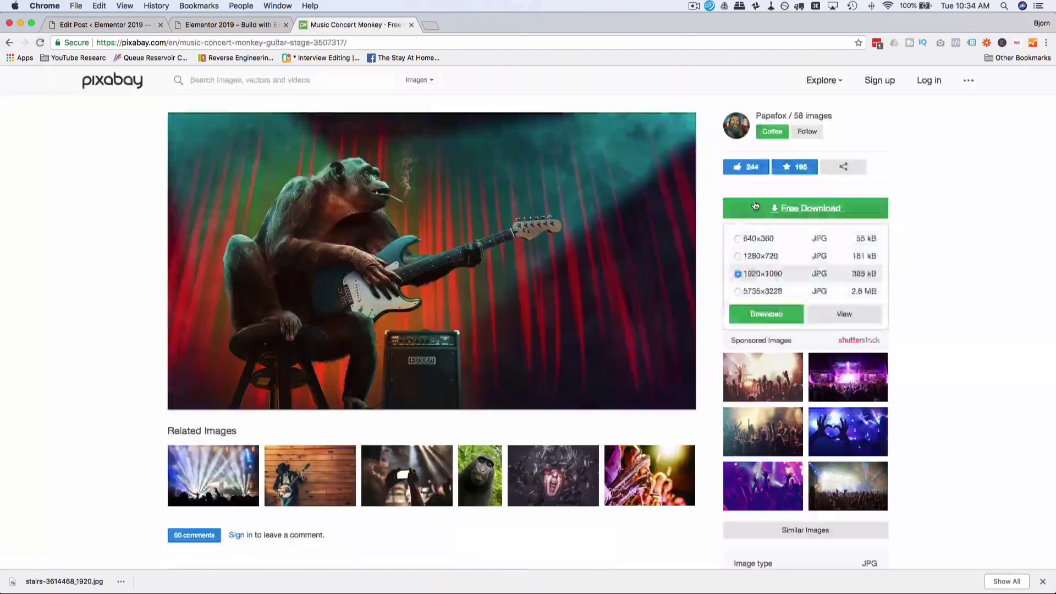
{"action": "left_click", "coordinate": [761, 311]}
{"action": "left_click", "coordinate": [474, 374]}
Step: Publish 'The Famous Guitar Monkey' post reading 'An he plays guitar!' with the monkey photo featured
{"action": "key", "text": "super+1"}
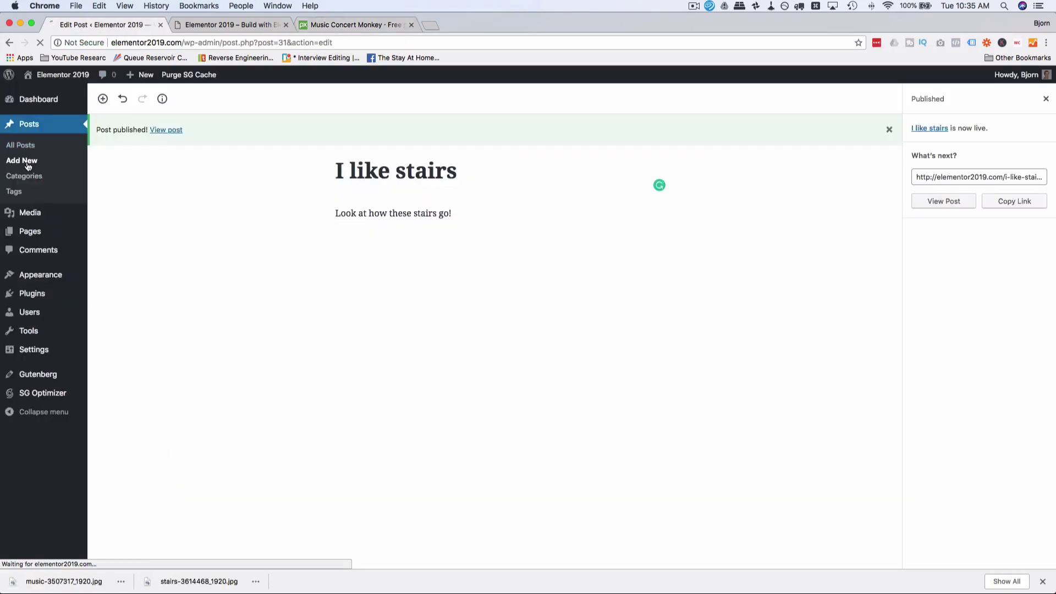
{"action": "left_click", "coordinate": [21, 160]}
{"action": "type", "text": "The Famous Guitar Monkey"}
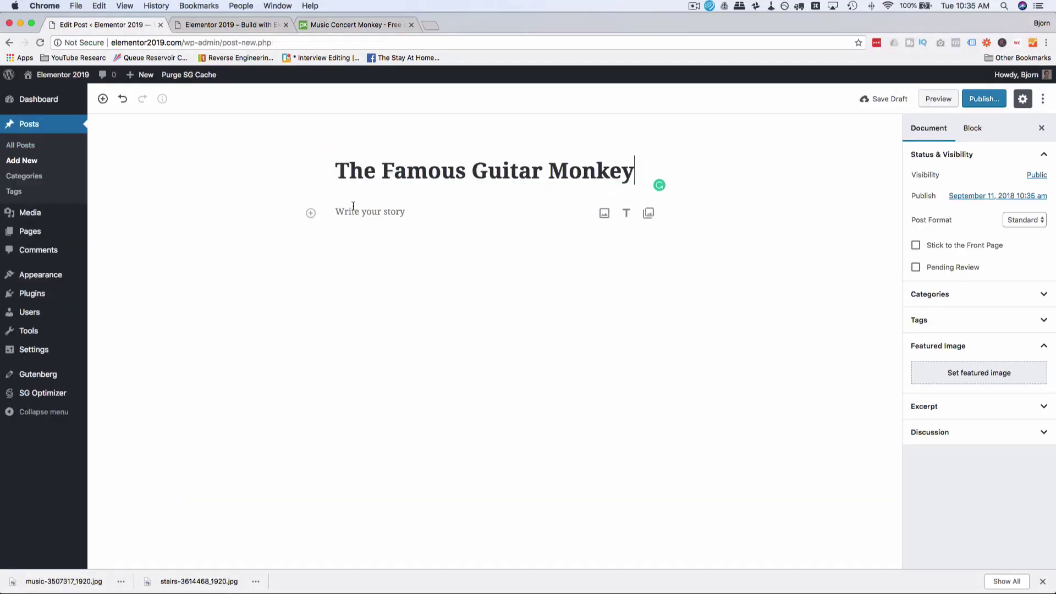
{"action": "key", "text": "Return"}
{"action": "type", "text": "An he plays guitar!"}
{"action": "left_click", "coordinate": [928, 128]}
{"action": "left_click", "coordinate": [979, 393]}
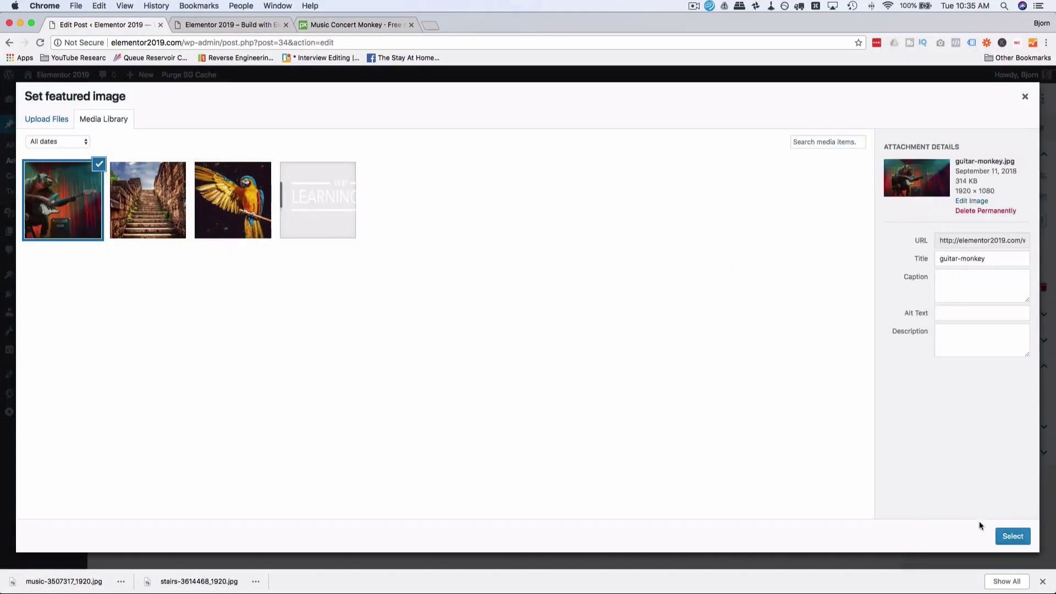
{"action": "left_click", "coordinate": [1011, 535]}
{"action": "left_click", "coordinate": [984, 99]}
{"action": "left_click", "coordinate": [988, 100]}
Step: Download the bubbles photo from the Editor's Choice list
{"action": "key", "text": "super+3"}
{"action": "key", "text": "super+["}
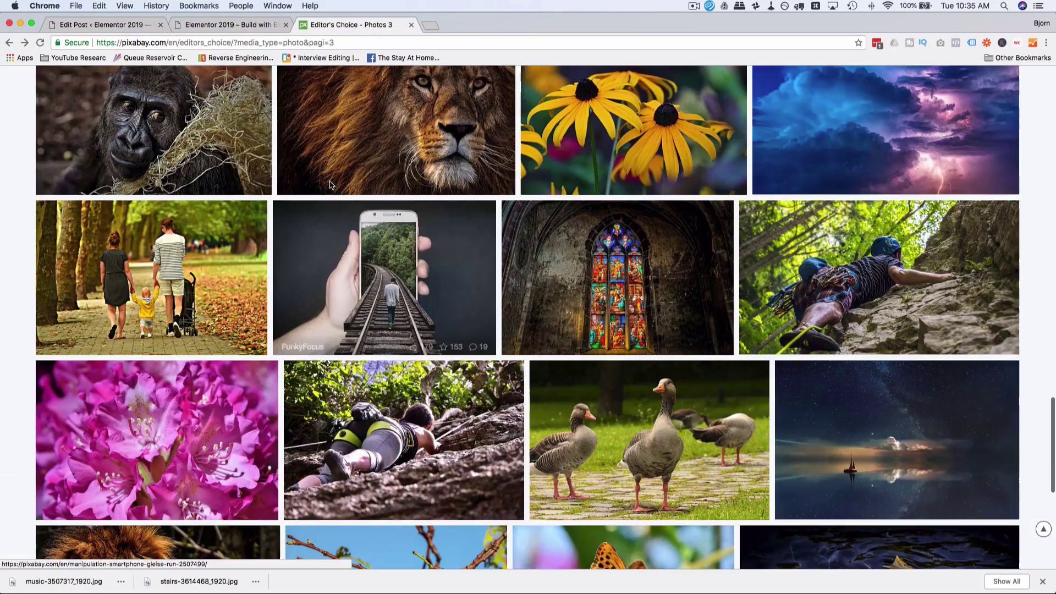
{"action": "scroll", "coordinate": [486, 227], "scroll_direction": "down", "scroll_amount": 10}
{"action": "left_click", "coordinate": [504, 231]}
{"action": "left_click", "coordinate": [767, 313]}
{"action": "left_click", "coordinate": [471, 372]}
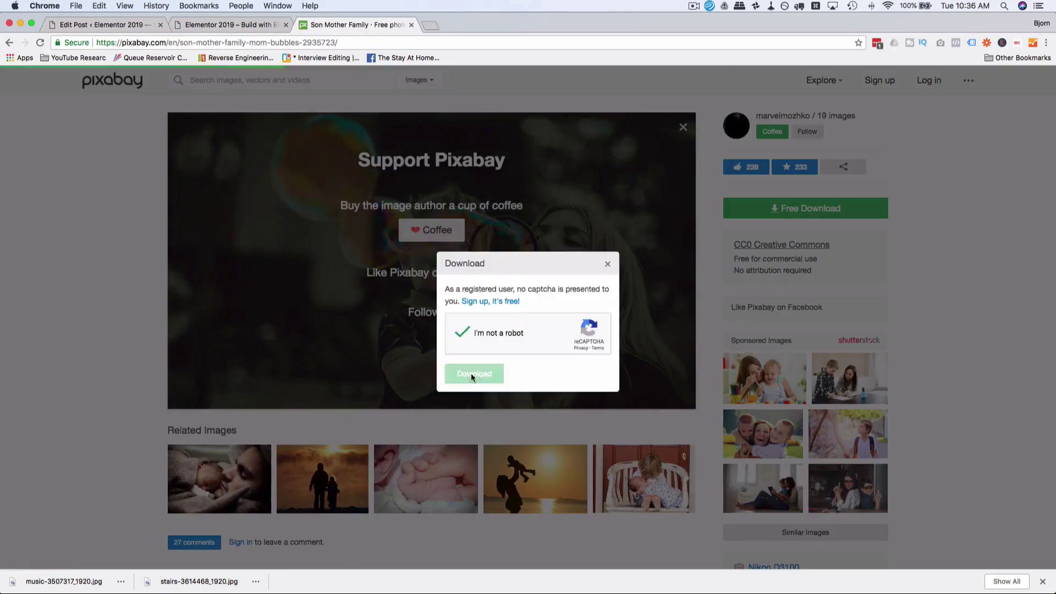
Step: Publish the 'Sunday Afternoon' post reading 'It's bubble time!' with the bubbles photo featured
{"action": "key", "text": "super+1"}
{"action": "left_click", "coordinate": [30, 160]}
{"action": "type", "text": "Sunday a"}
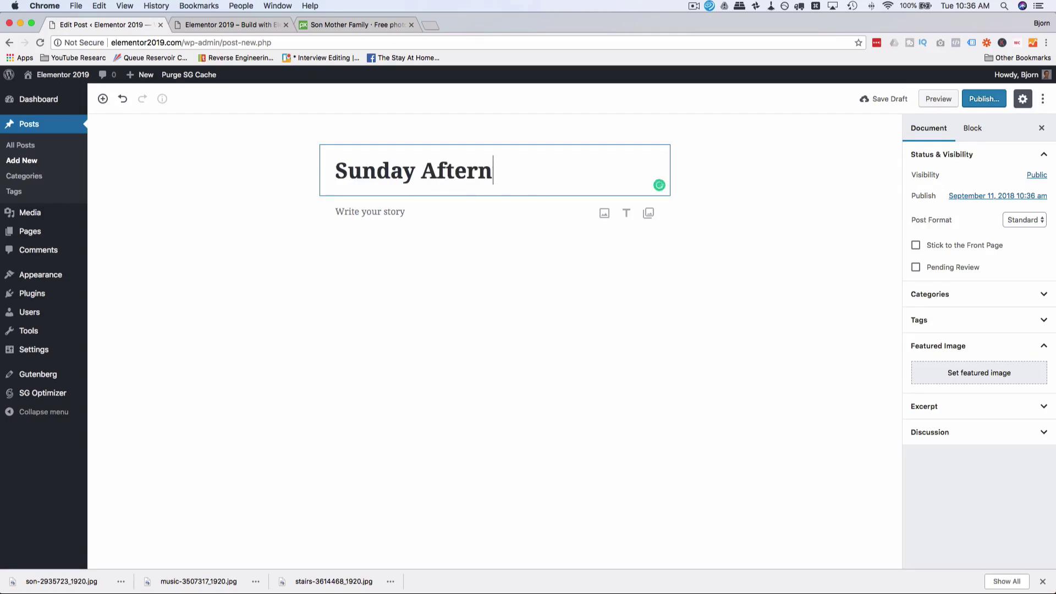
{"action": "type", "text": "ftern"}
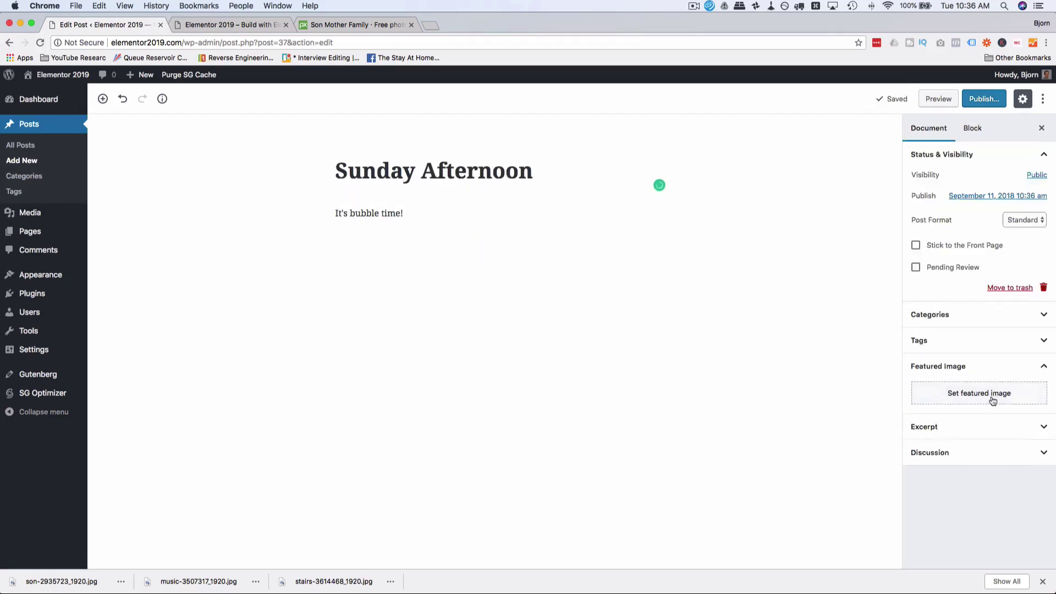
{"action": "left_click", "coordinate": [990, 391]}
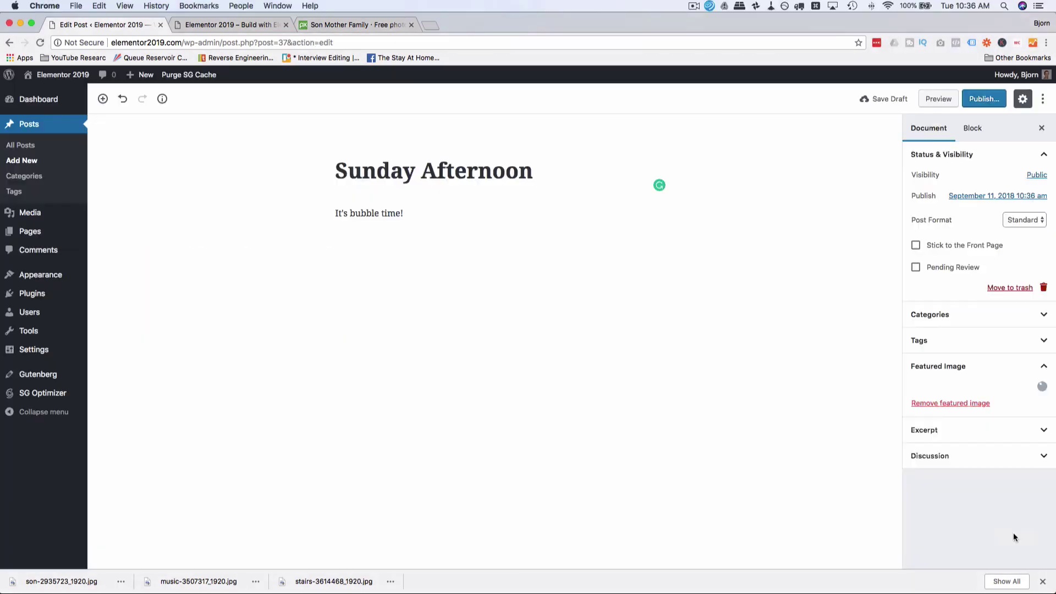
{"action": "left_click", "coordinate": [978, 99]}
{"action": "left_click", "coordinate": [985, 99]}
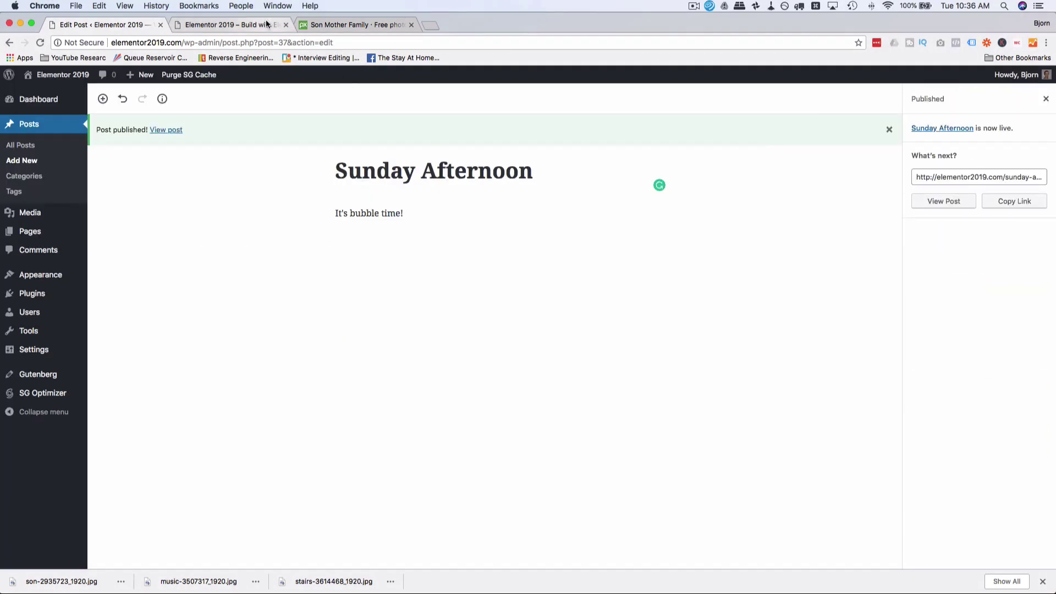
{"action": "left_click", "coordinate": [266, 24]}
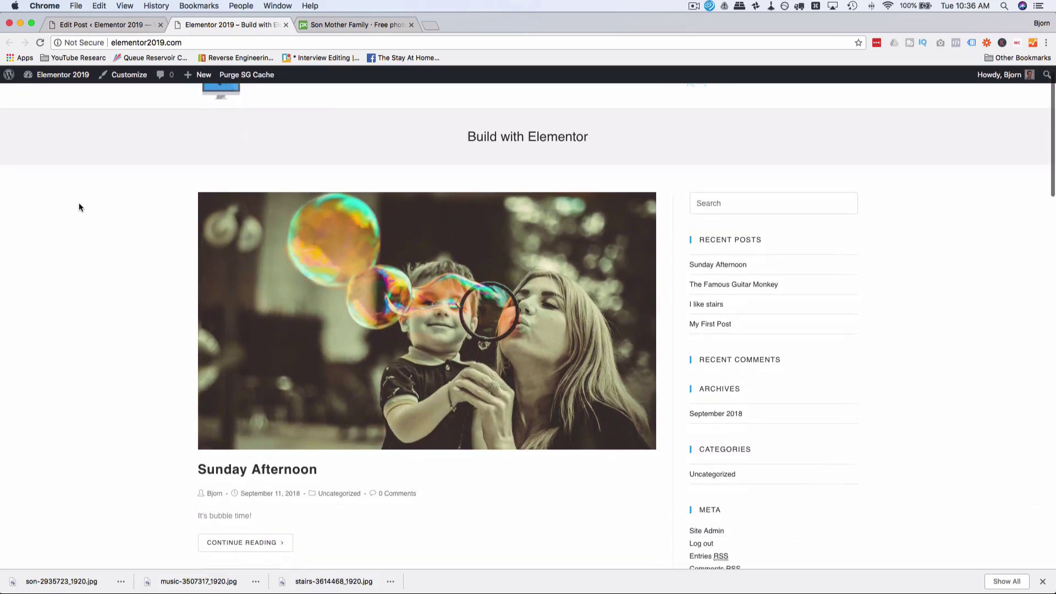
Step: Scroll the live front page to the footer showing two recent posts, then return to the post editor
{"action": "scroll", "coordinate": [79, 207], "scroll_direction": "down", "scroll_amount": 8}
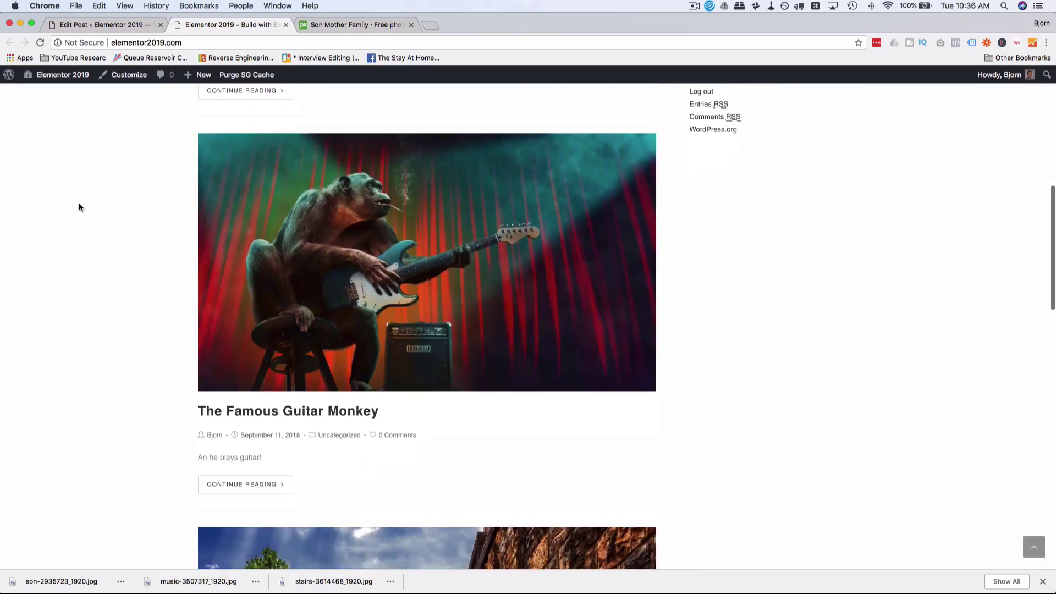
{"action": "scroll", "coordinate": [78, 207], "scroll_direction": "down", "scroll_amount": 15}
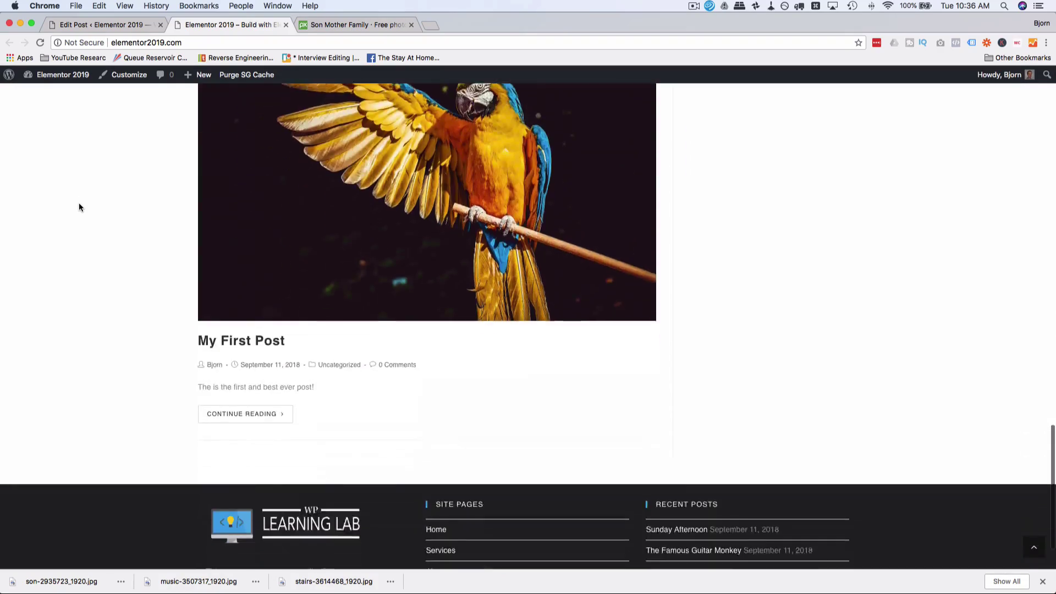
{"action": "scroll", "coordinate": [79, 207], "scroll_direction": "down", "scroll_amount": 2}
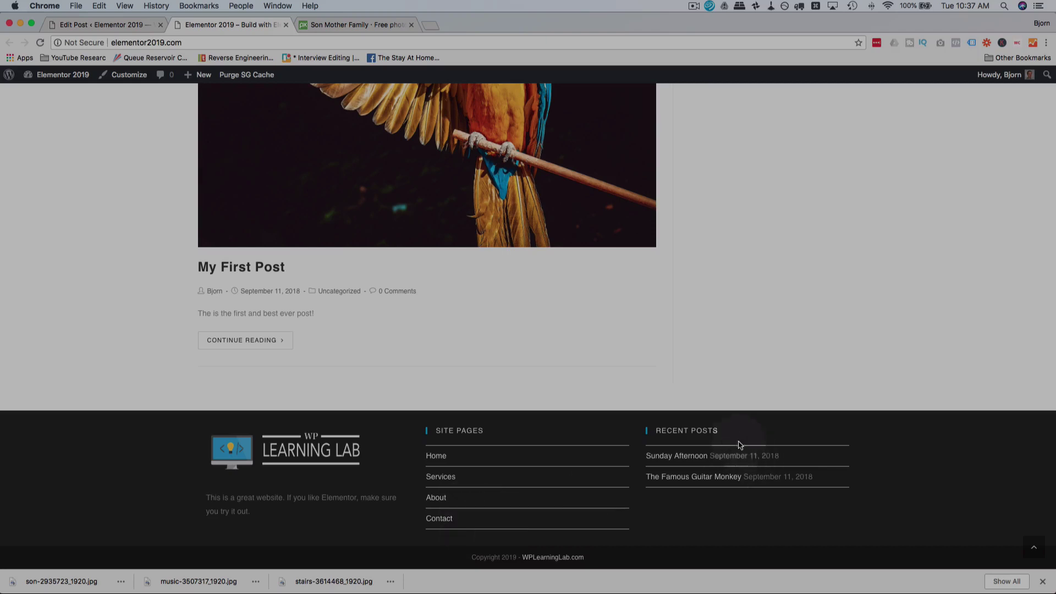
{"action": "left_click", "coordinate": [106, 26]}
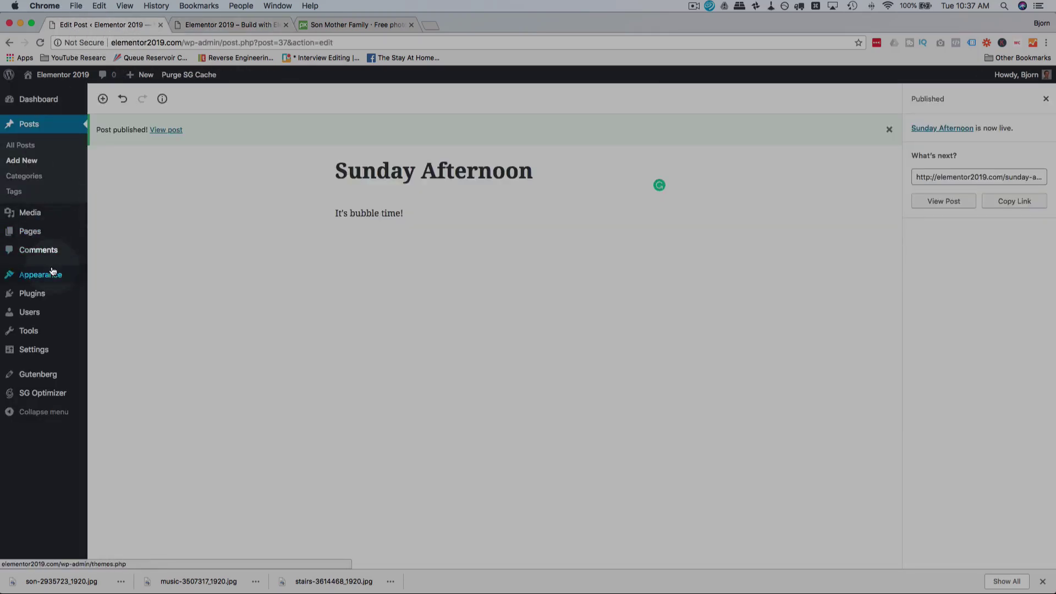
Step: Set the Footer 3 Recent Posts widget's number of posts to 4 and save it
{"action": "mouse_move", "coordinate": [52, 274]}
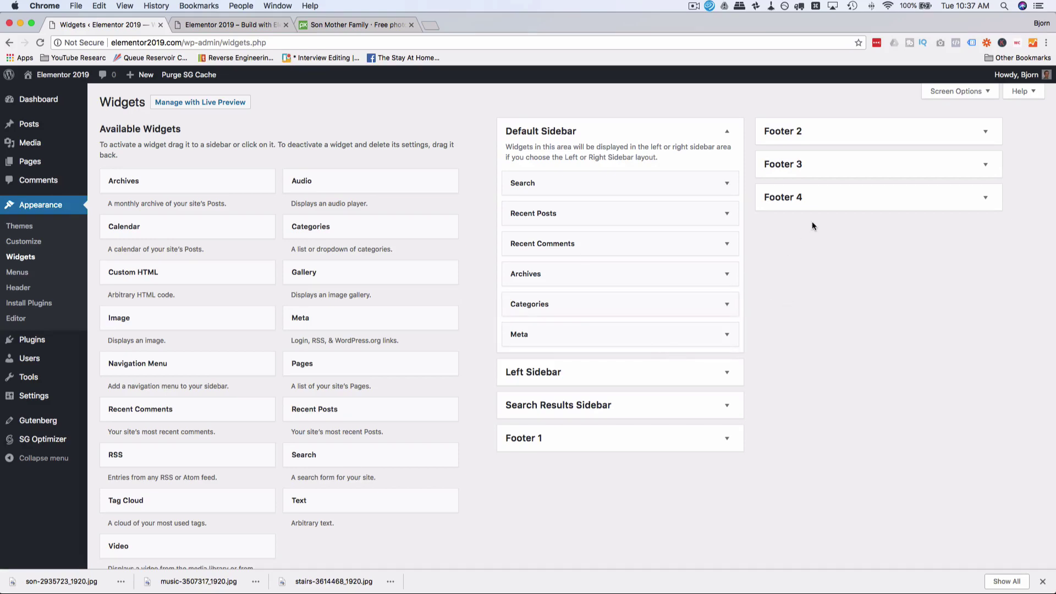
{"action": "left_click", "coordinate": [894, 168]}
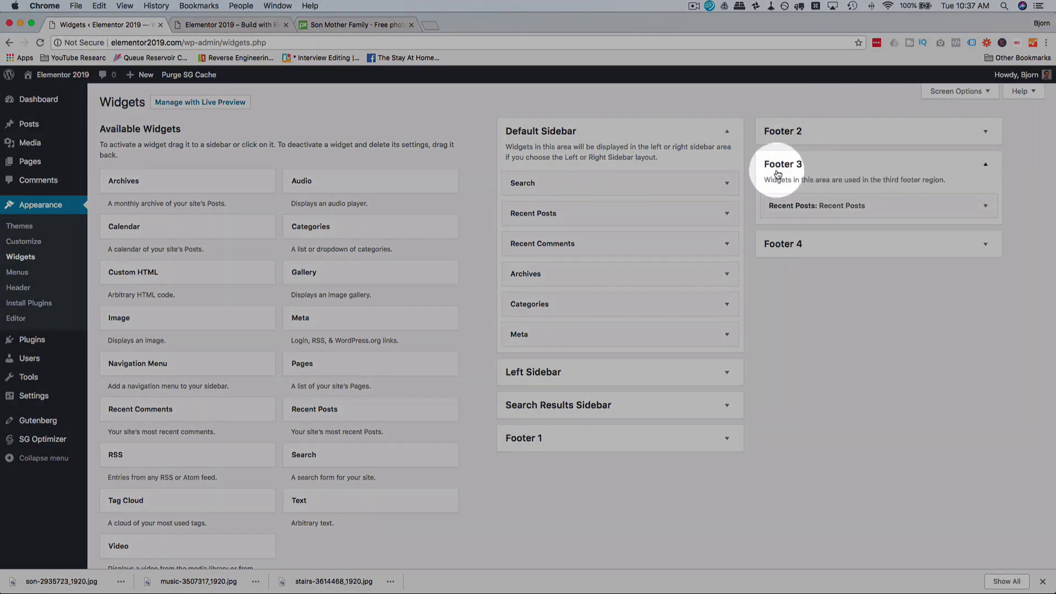
{"action": "left_click", "coordinate": [889, 207]}
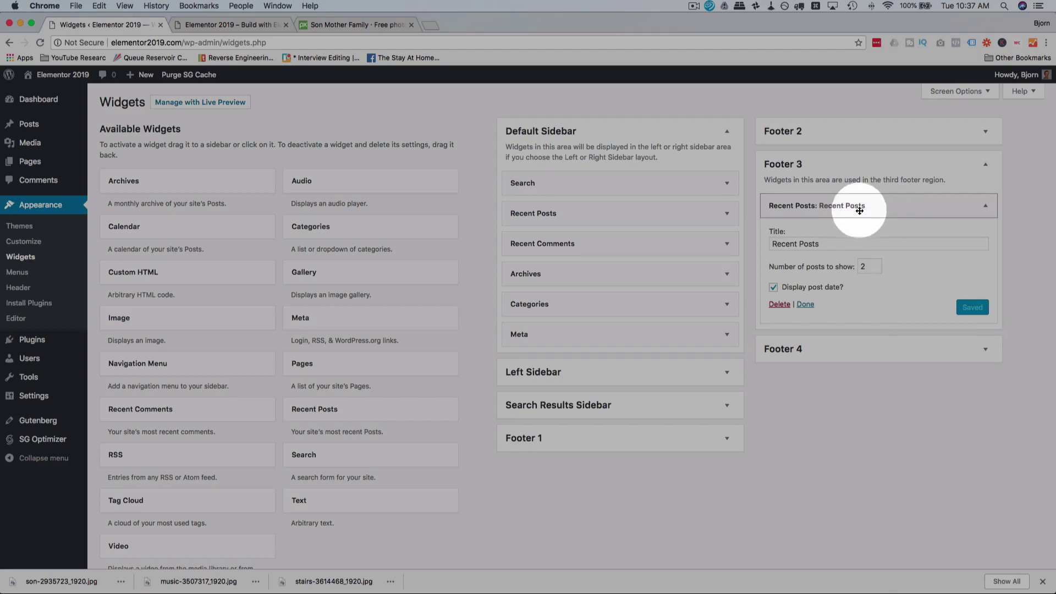
{"action": "double_click", "coordinate": [868, 266]}
{"action": "type", "text": "4"}
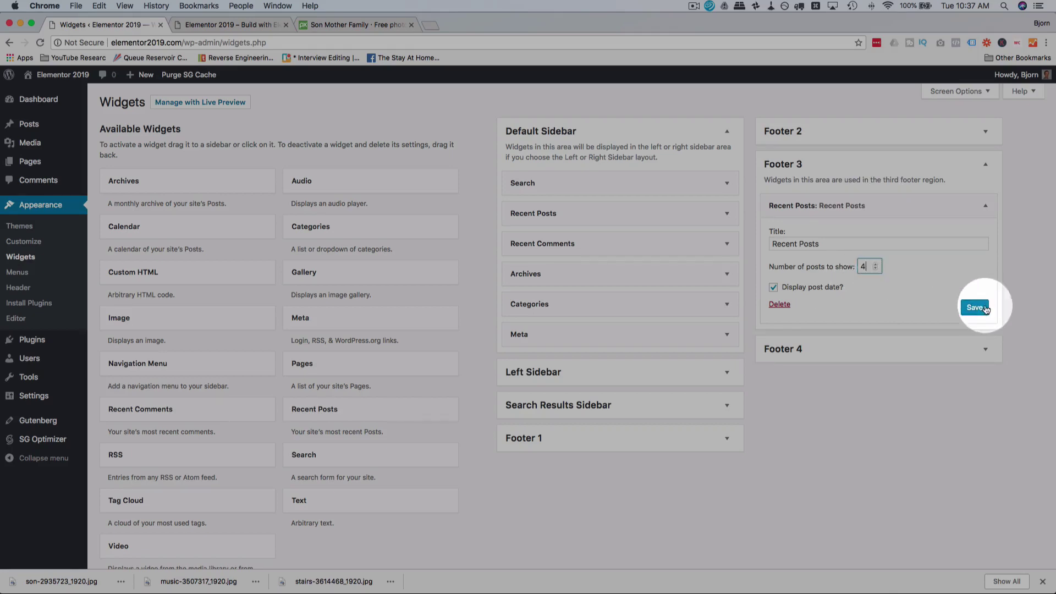
{"action": "left_click", "coordinate": [971, 307]}
{"action": "left_click", "coordinate": [256, 26]}
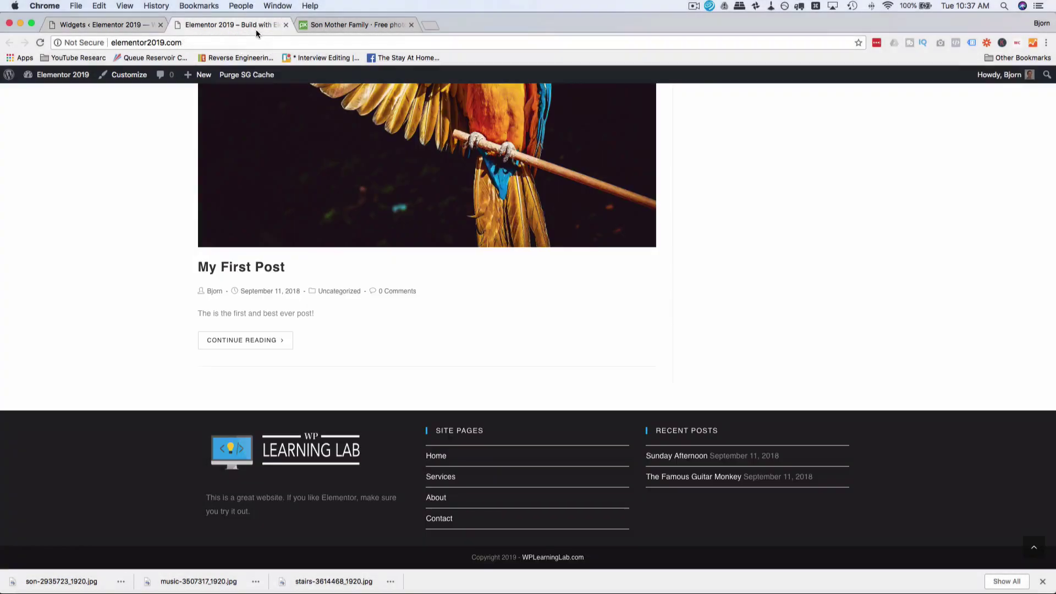
Step: Reload the front page to confirm the footer's recent posts, then close the Pixabay tab
{"action": "key", "text": "super+r"}
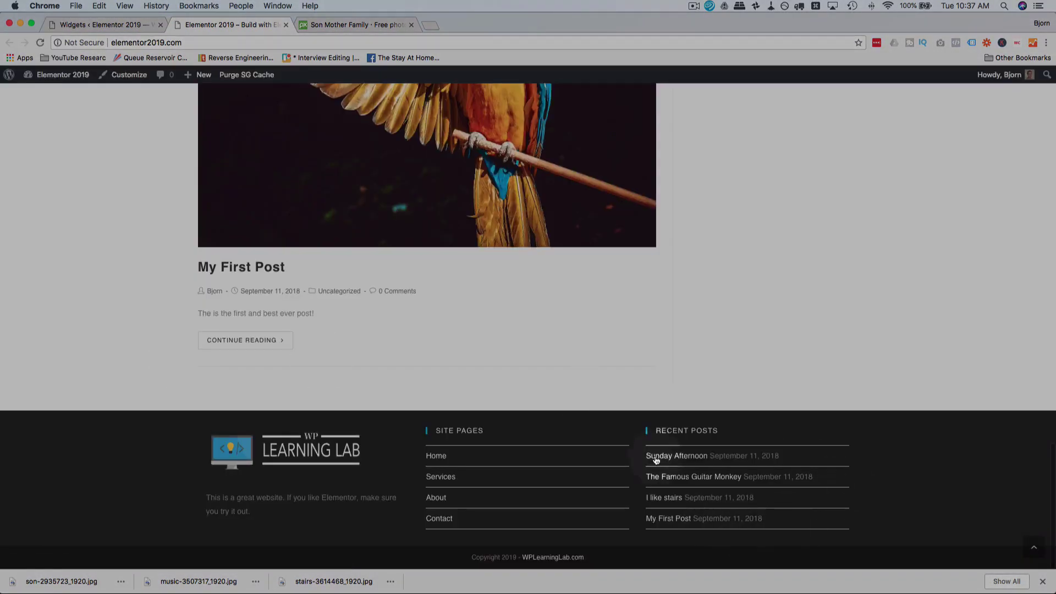
{"action": "scroll", "coordinate": [554, 463], "scroll_direction": "up", "scroll_amount": 12}
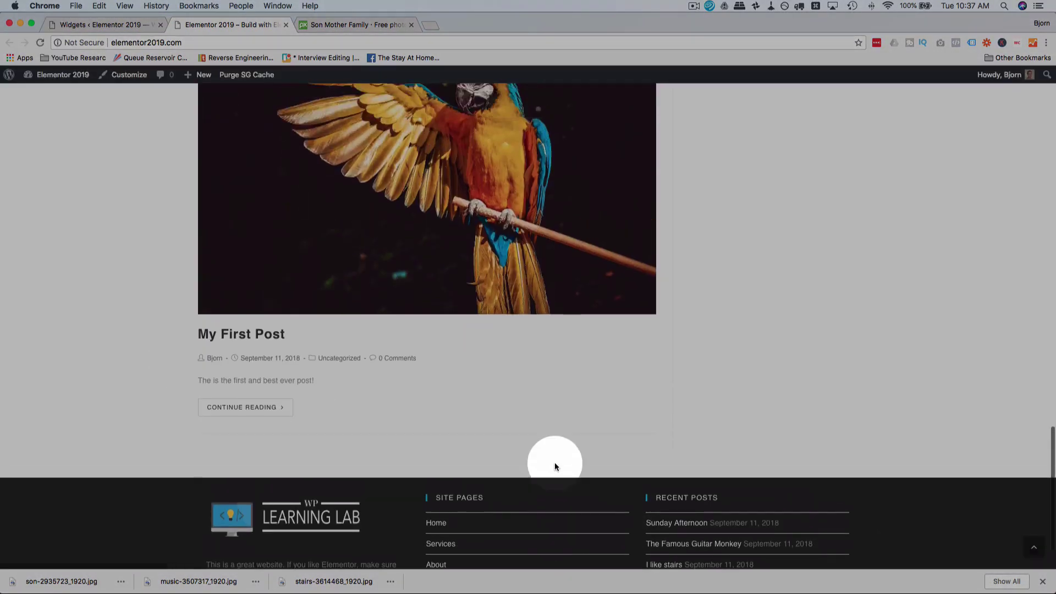
{"action": "scroll", "coordinate": [554, 467], "scroll_direction": "up", "scroll_amount": 10}
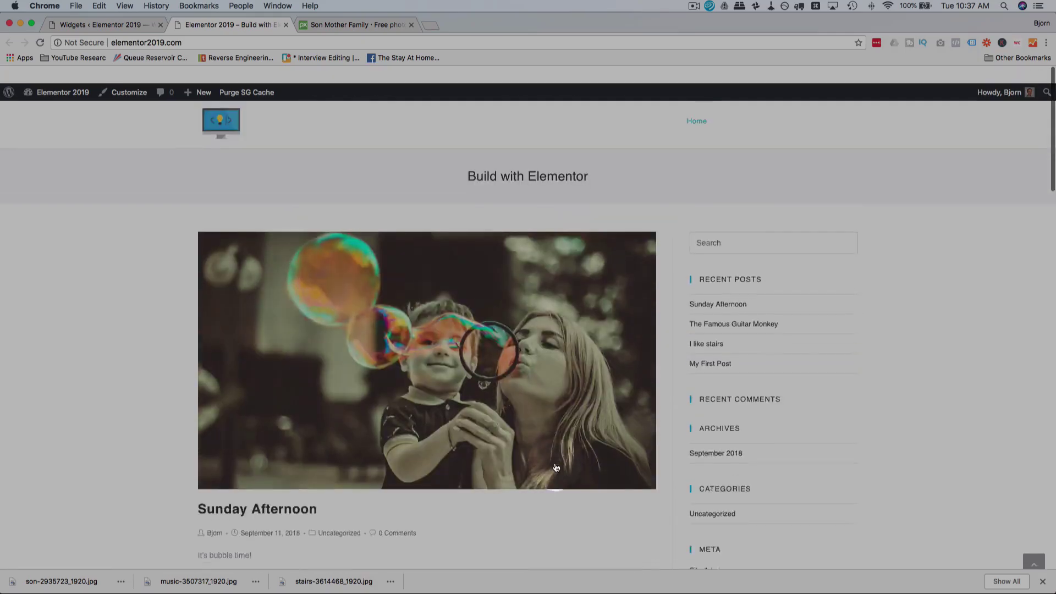
{"action": "left_click", "coordinate": [554, 466]}
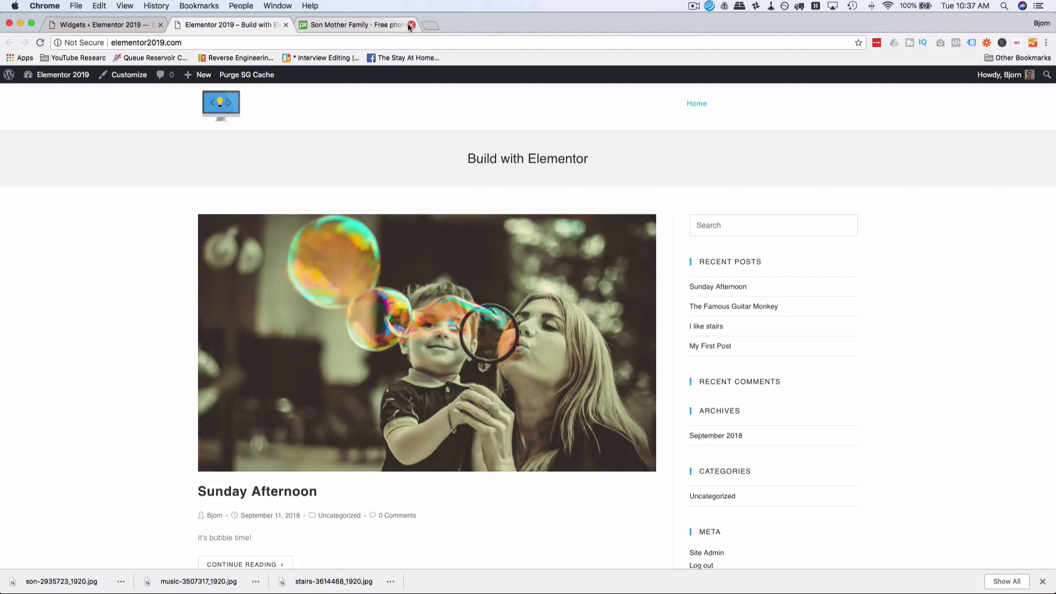
{"action": "left_click", "coordinate": [410, 24]}
{"action": "left_click", "coordinate": [119, 26]}
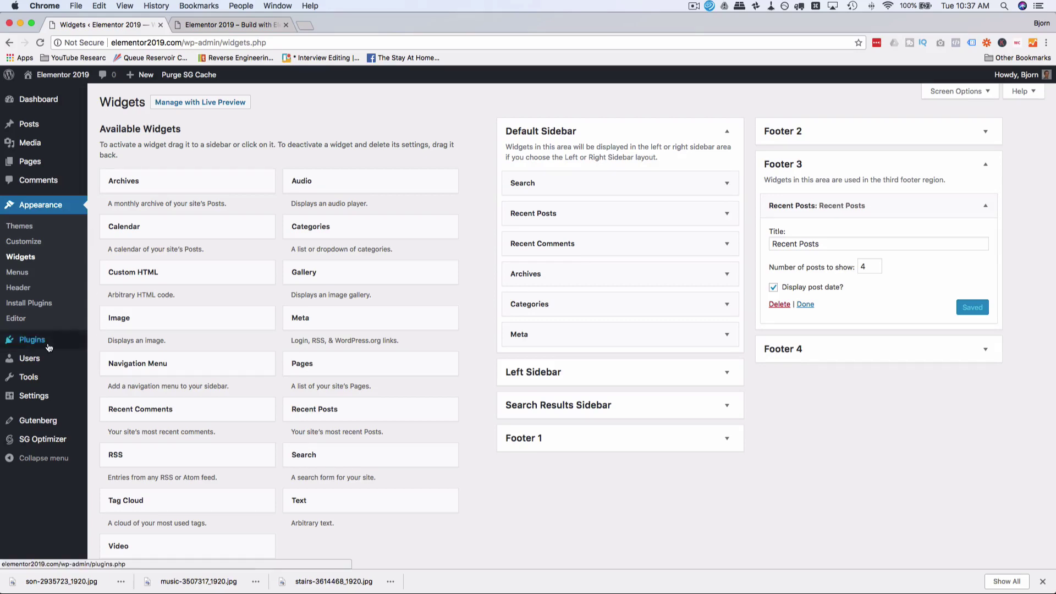
Step: Search Add Plugins for 'elementor', then install and activate Elementor Page Builder
{"action": "mouse_move", "coordinate": [33, 340]}
{"action": "left_click", "coordinate": [110, 357]}
{"action": "left_click", "coordinate": [825, 142]}
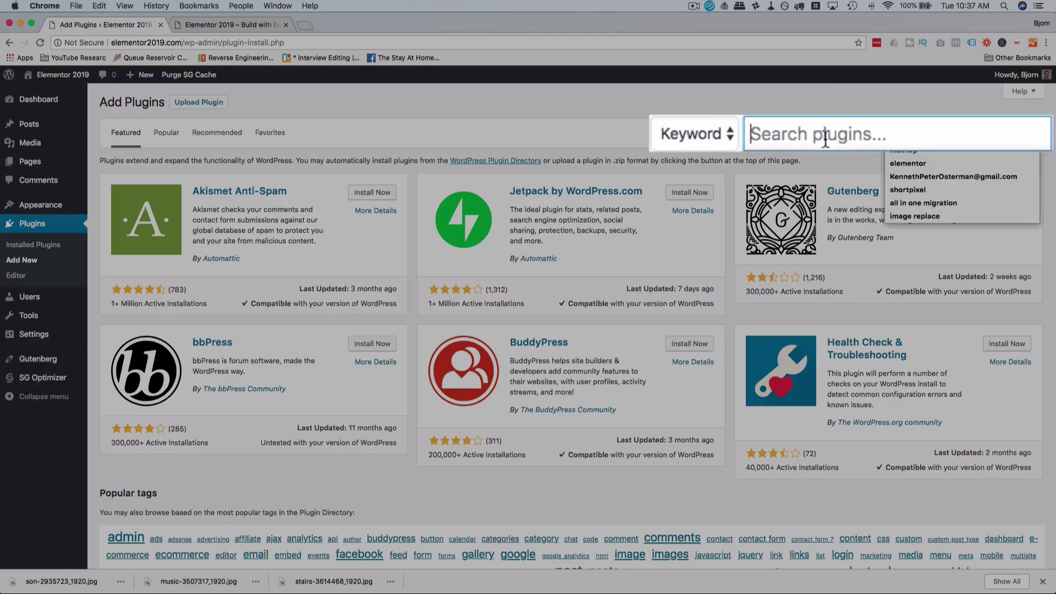
{"action": "type", "text": "elementor"}
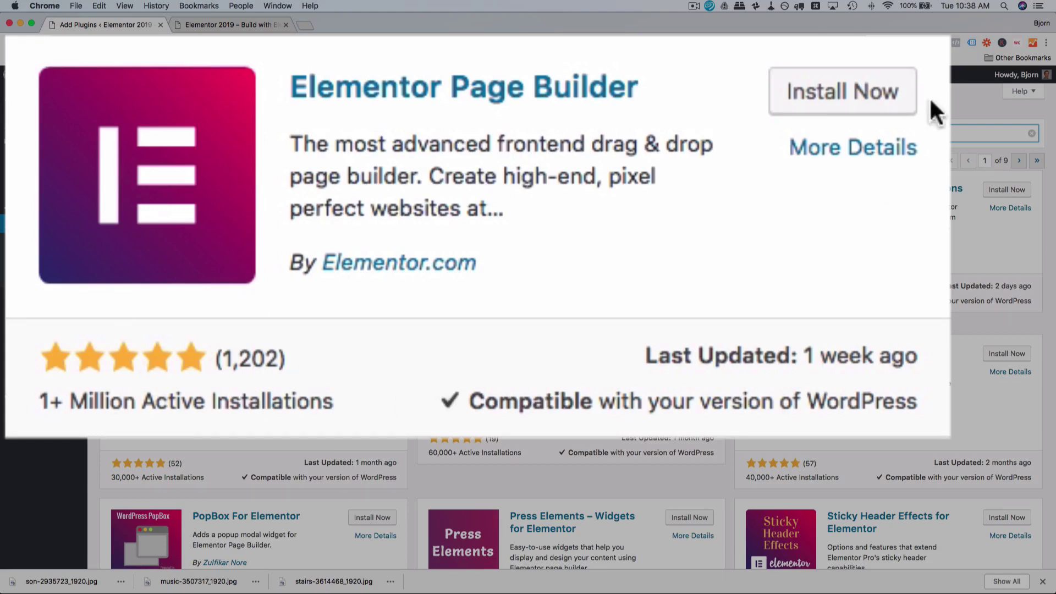
{"action": "left_click", "coordinate": [827, 91]}
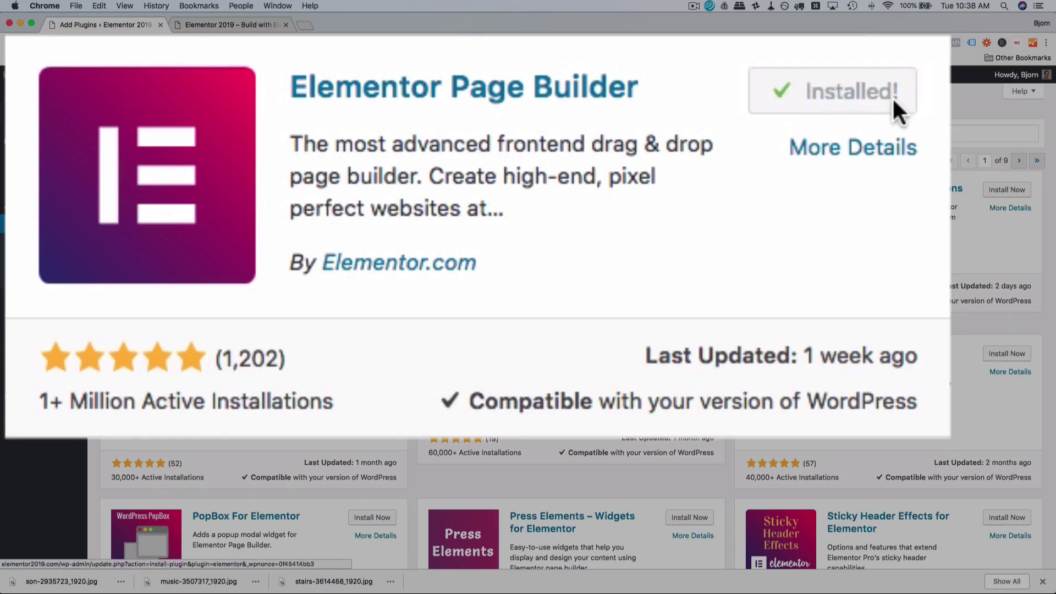
{"action": "left_click", "coordinate": [880, 106]}
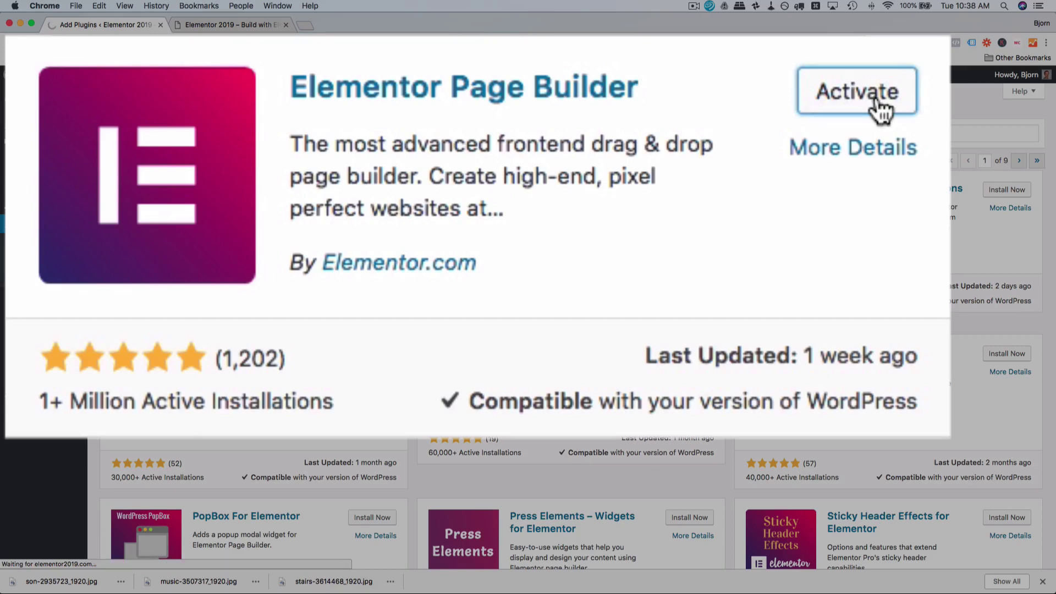
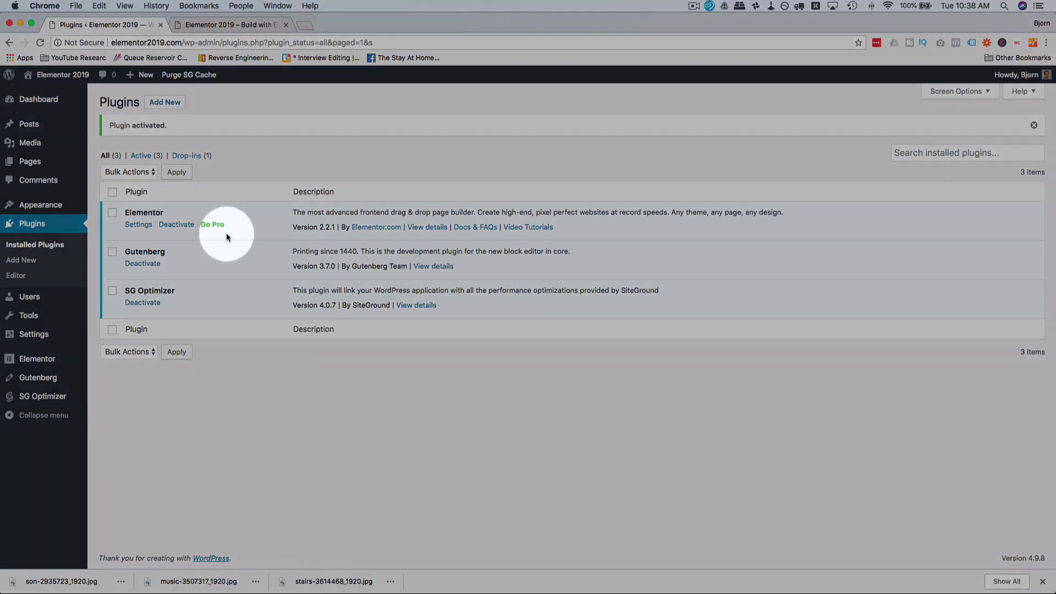
Step: Add a new page titled 'Homepage', save it as a draft, and open it in Elementor
{"action": "mouse_move", "coordinate": [40, 161]}
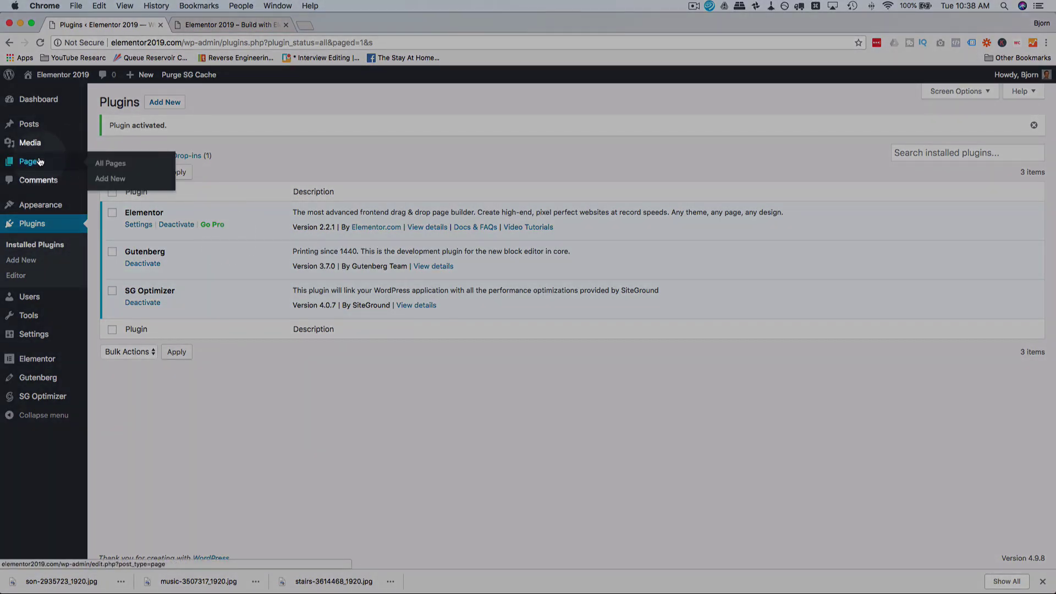
{"action": "left_click", "coordinate": [111, 179]}
{"action": "left_click", "coordinate": [392, 178]}
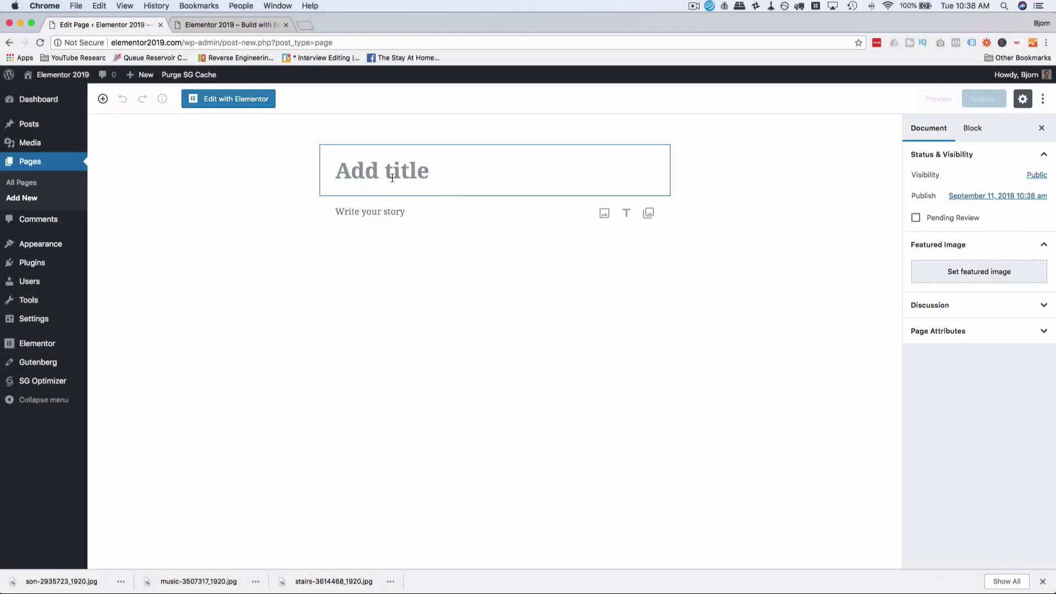
{"action": "type", "text": "Homepage"}
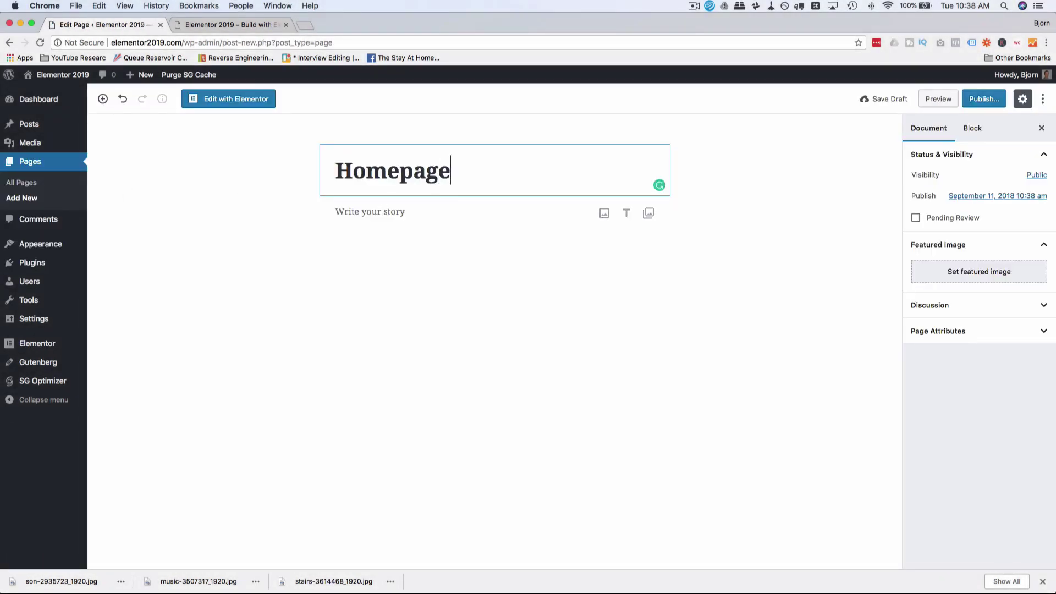
{"action": "left_click", "coordinate": [894, 99]}
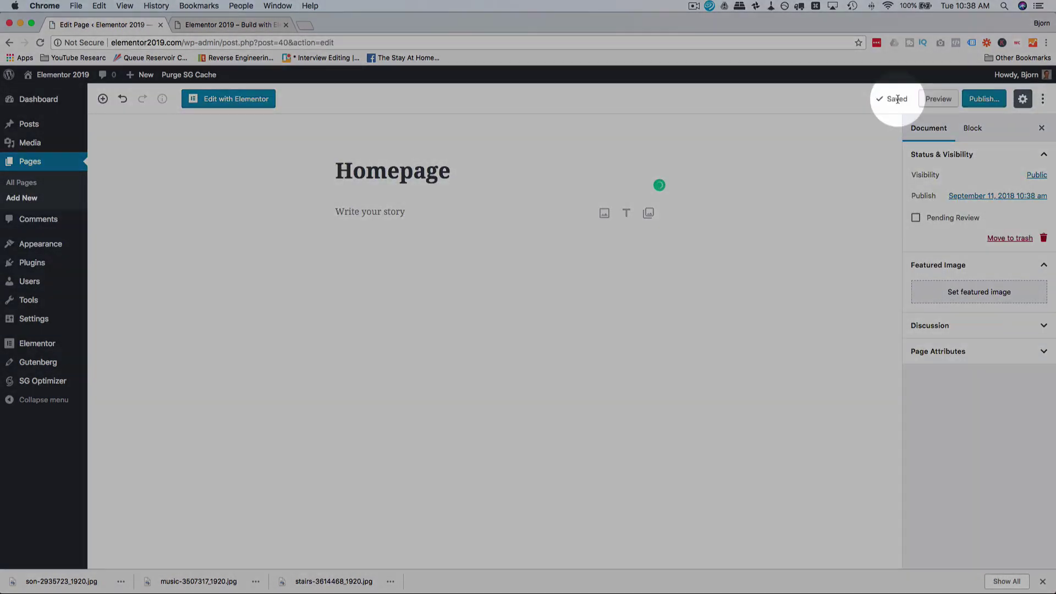
{"action": "left_click", "coordinate": [228, 99]}
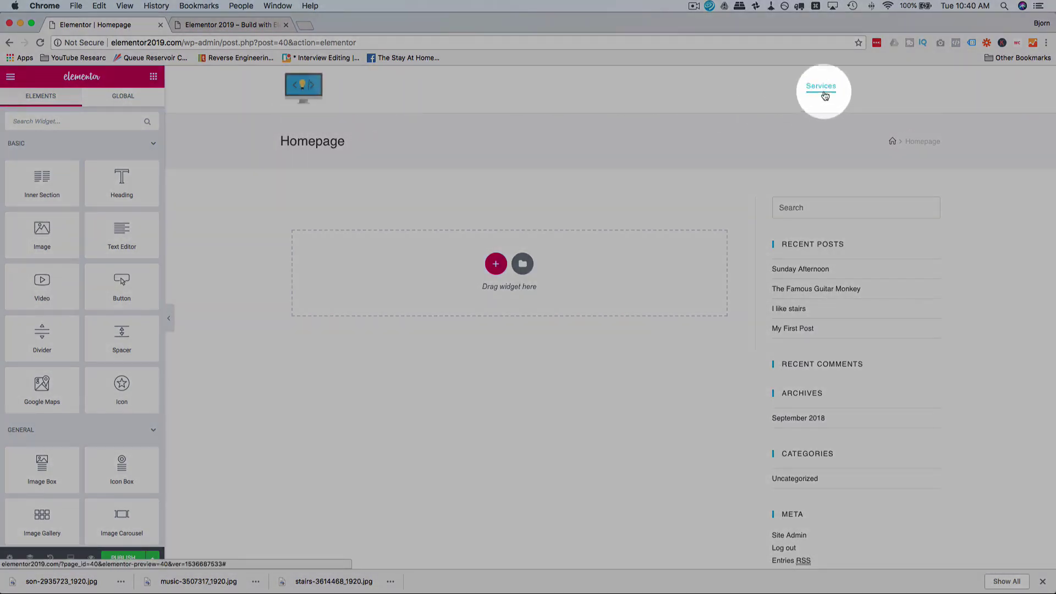
Step: Once the editor loads, close the downloads bar and show the Homepage's Page Settings
{"action": "scroll", "coordinate": [514, 181], "scroll_direction": "down", "scroll_amount": 5}
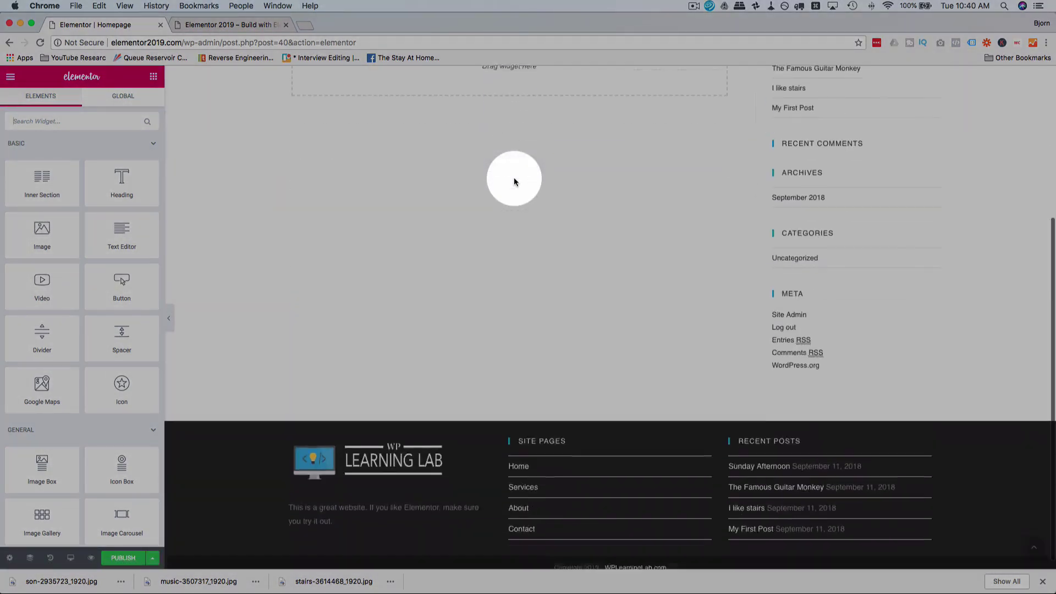
{"action": "left_click", "coordinate": [1044, 582]}
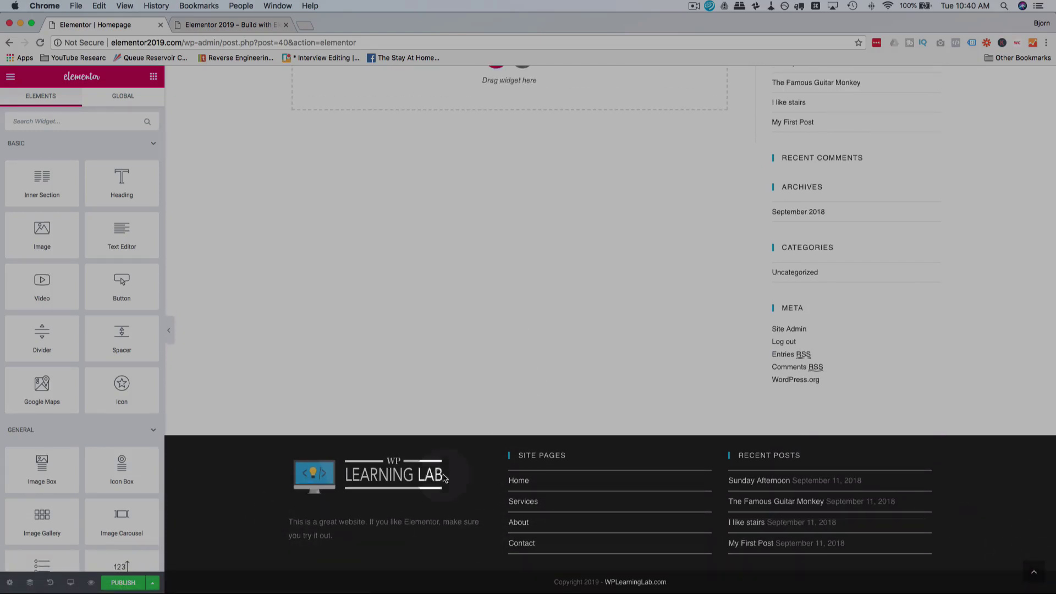
{"action": "scroll", "coordinate": [655, 442], "scroll_direction": "up", "scroll_amount": 5}
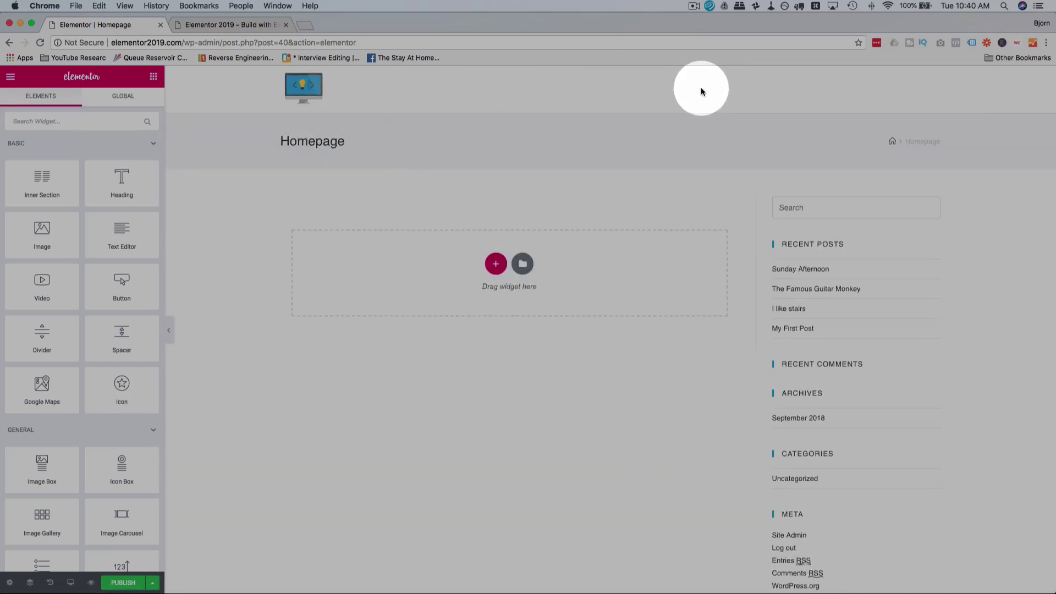
{"action": "scroll", "coordinate": [682, 215], "scroll_direction": "down", "scroll_amount": 2}
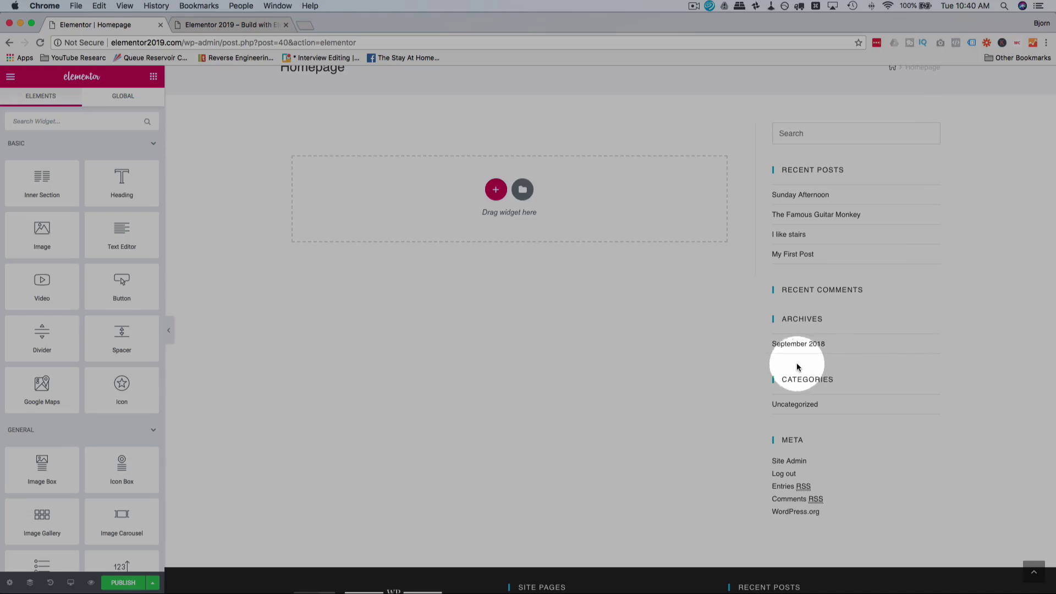
{"action": "scroll", "coordinate": [403, 434], "scroll_direction": "down", "scroll_amount": 4}
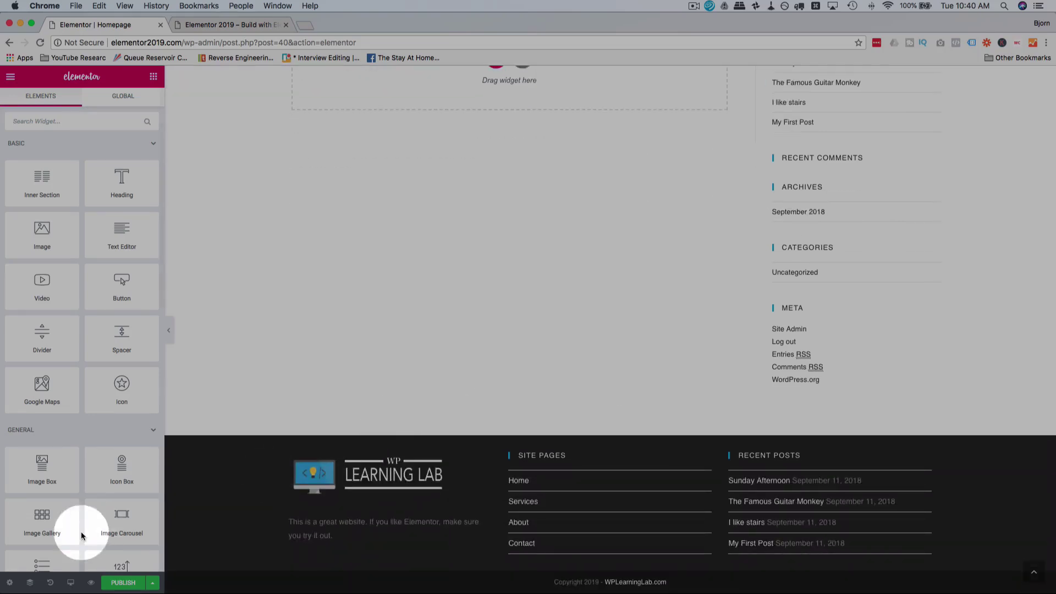
{"action": "left_click", "coordinate": [9, 583]}
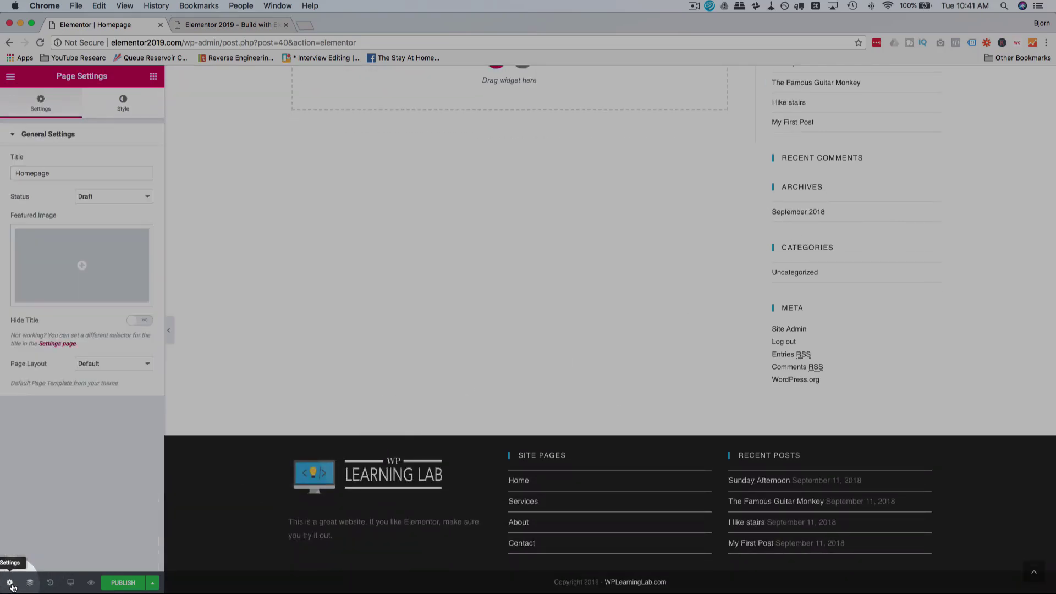
Step: Change the Page Layout to Elementor Full Width
{"action": "left_click", "coordinate": [124, 370]}
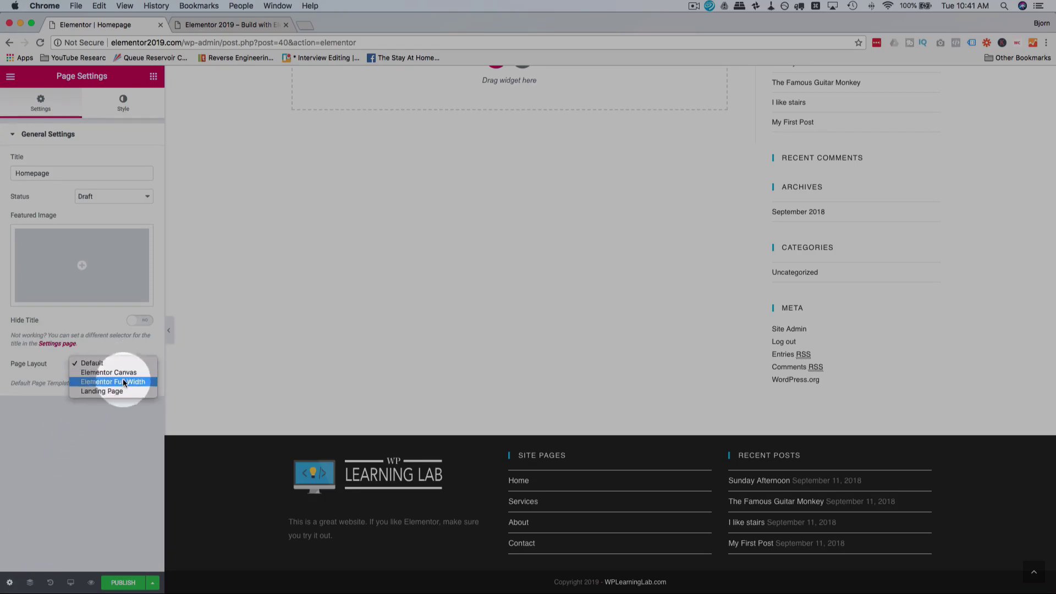
{"action": "left_click", "coordinate": [143, 383]}
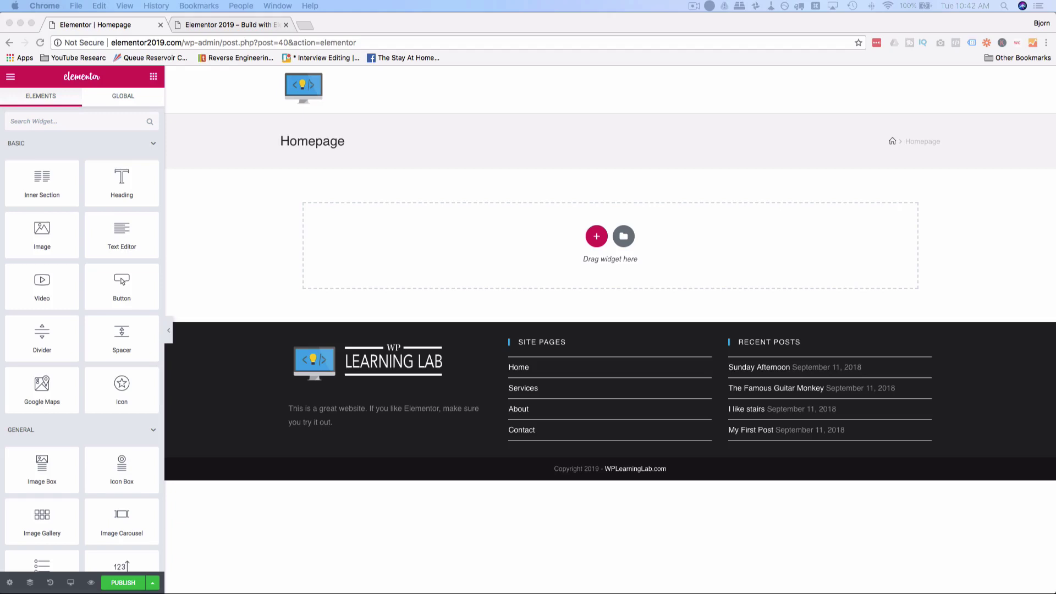
{"action": "left_click", "coordinate": [580, 110]}
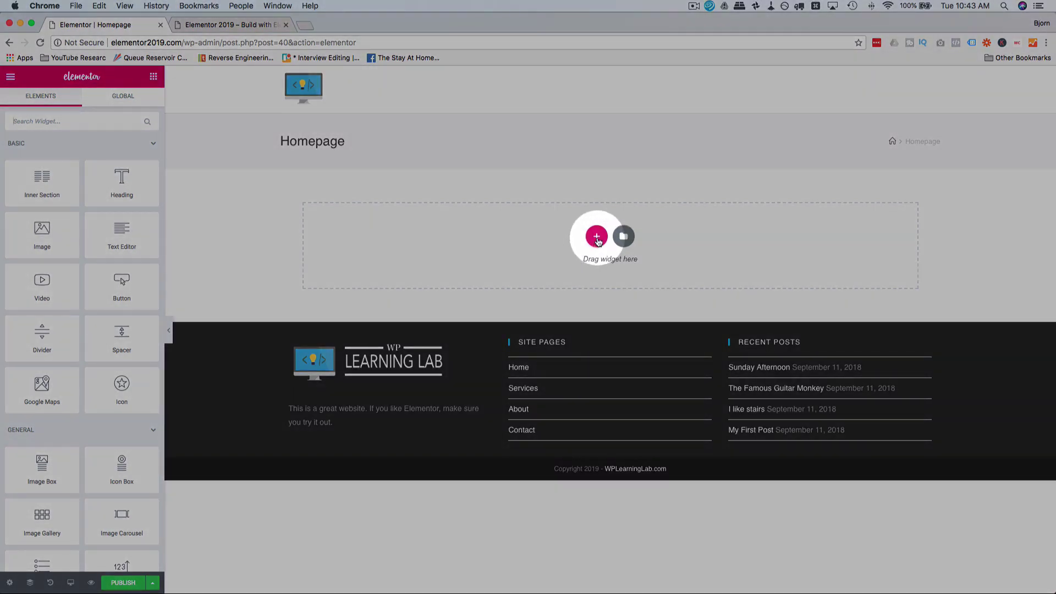
Step: Add a new one-column section and dismiss the right-click tip
{"action": "left_click", "coordinate": [597, 239]}
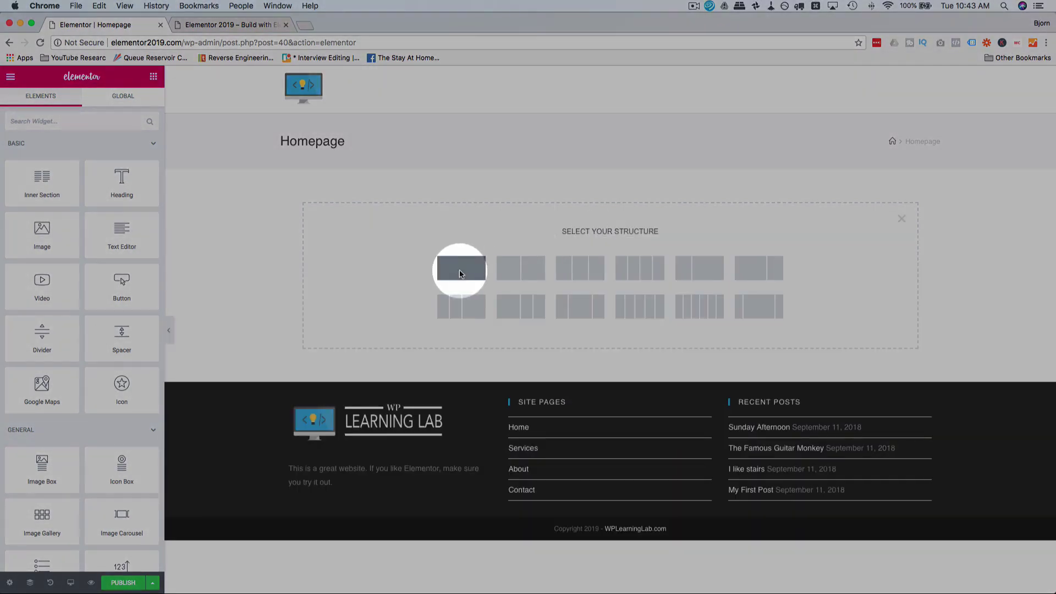
{"action": "left_click", "coordinate": [461, 275]}
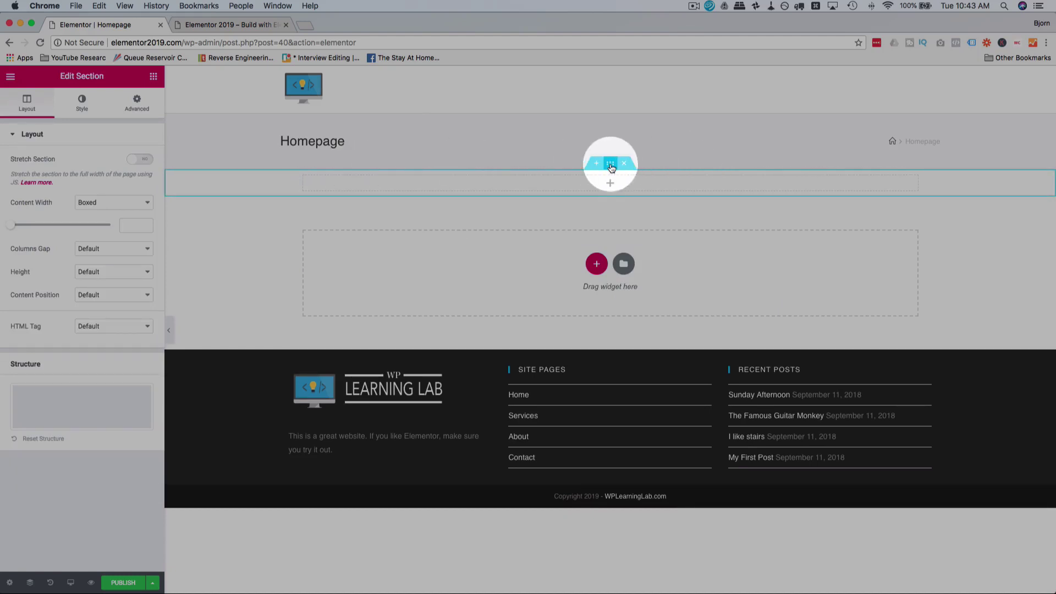
{"action": "mouse_move", "coordinate": [610, 167]}
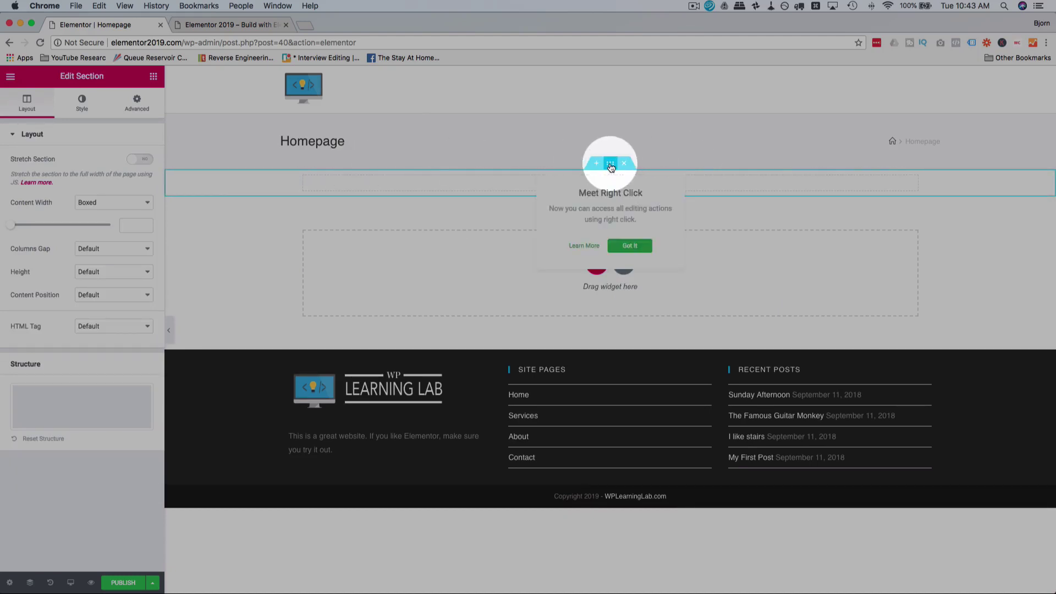
{"action": "left_click", "coordinate": [628, 245]}
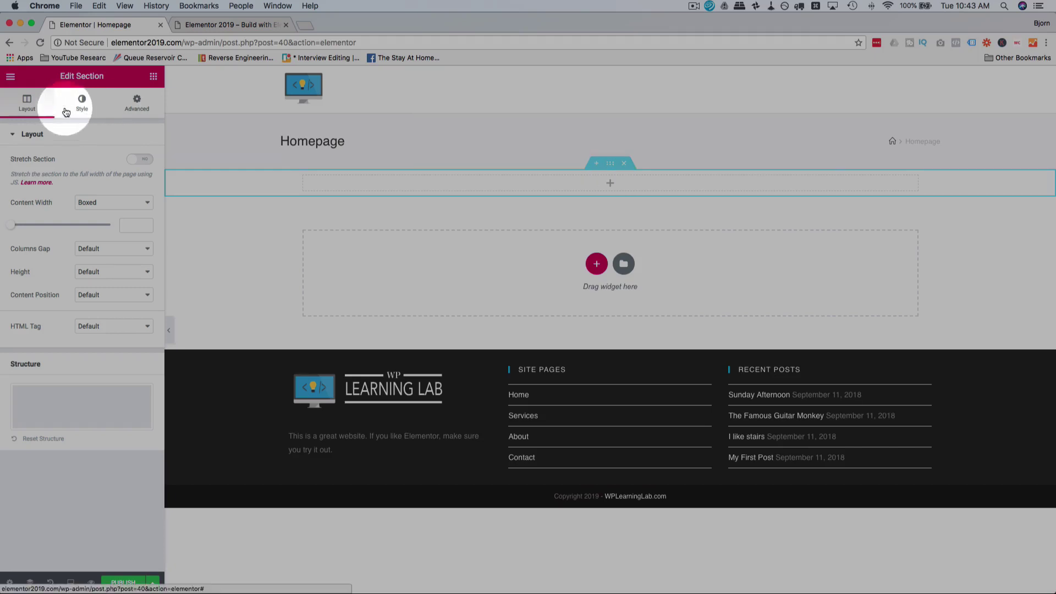
Step: Set the section's Content Width to Full Width and turn Stretch Section on
{"action": "left_click", "coordinate": [94, 205]}
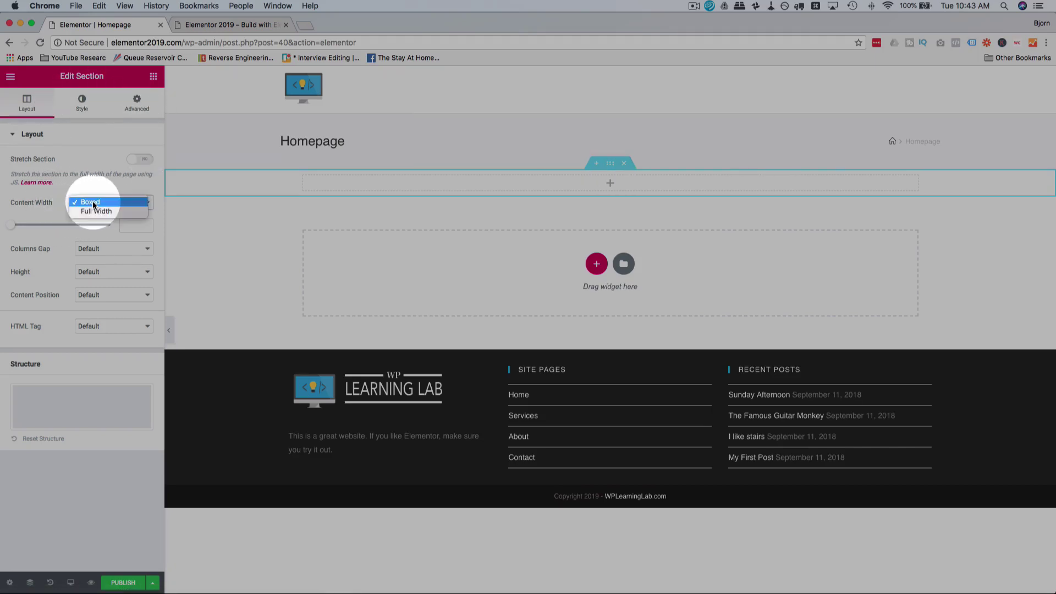
{"action": "left_click", "coordinate": [95, 210]}
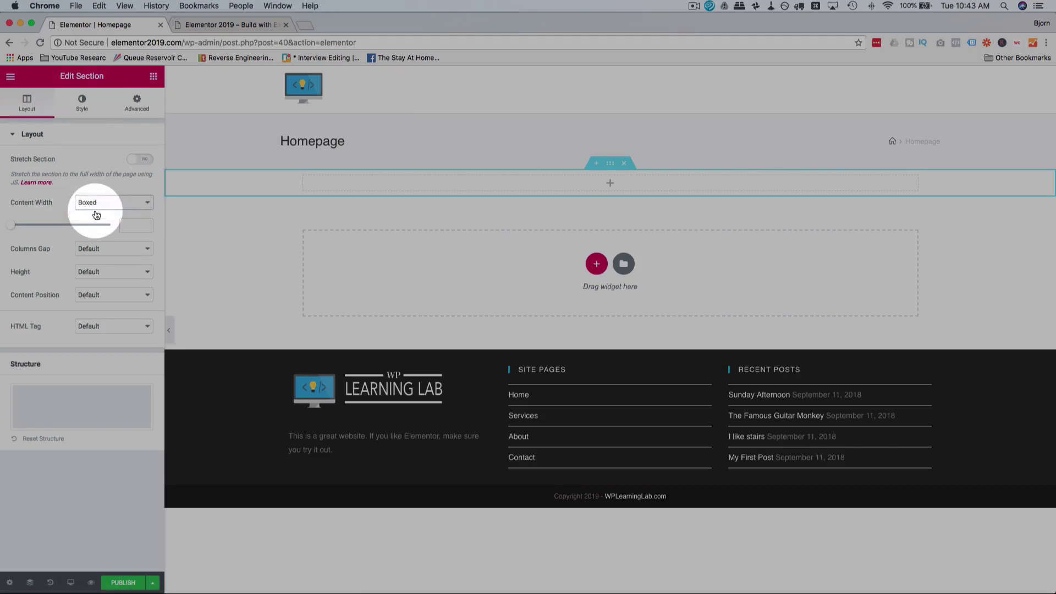
{"action": "left_click", "coordinate": [144, 159]}
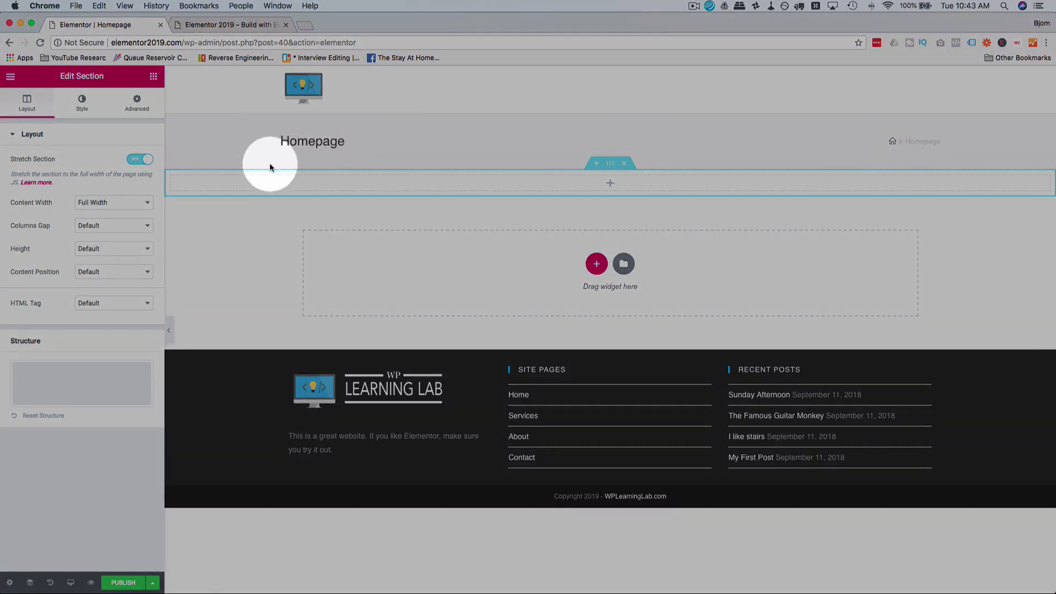
{"action": "left_click", "coordinate": [10, 584]}
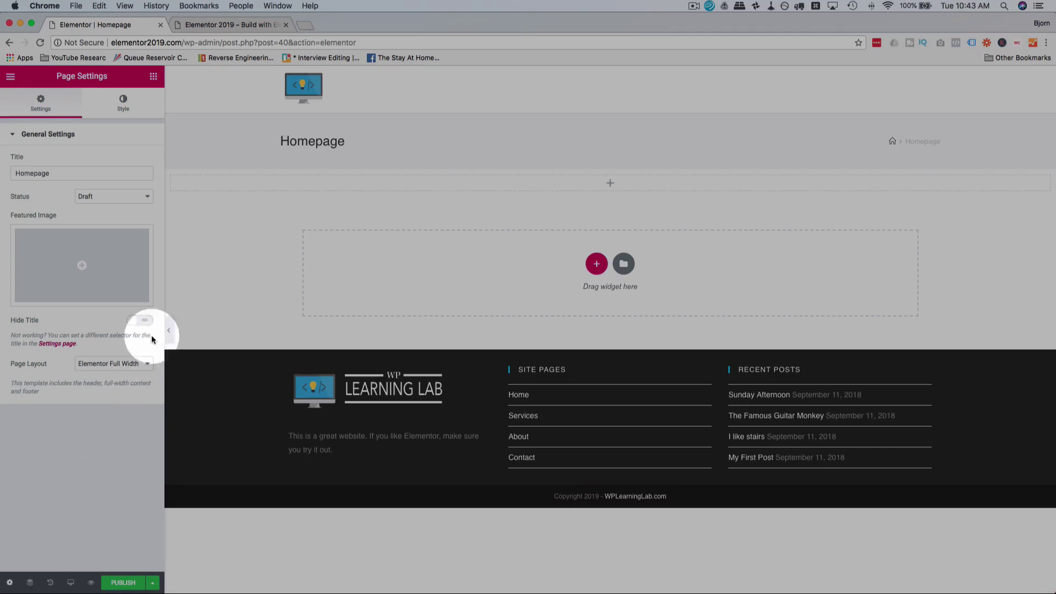
Step: Set Hide Title to Yes, return to the Elements panel, and open a new tab
{"action": "left_click", "coordinate": [136, 325]}
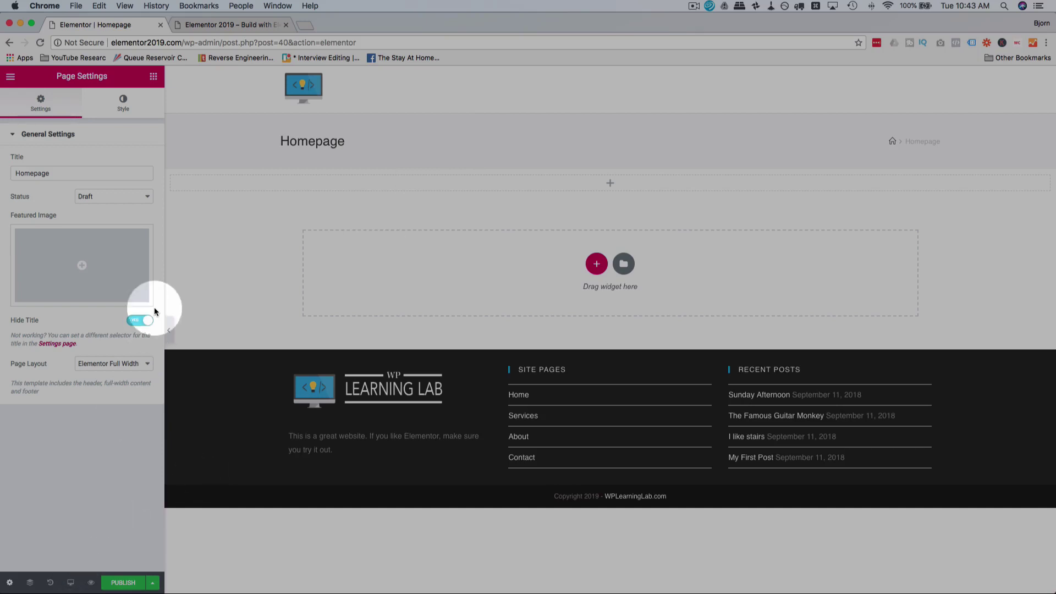
{"action": "left_click", "coordinate": [154, 77]}
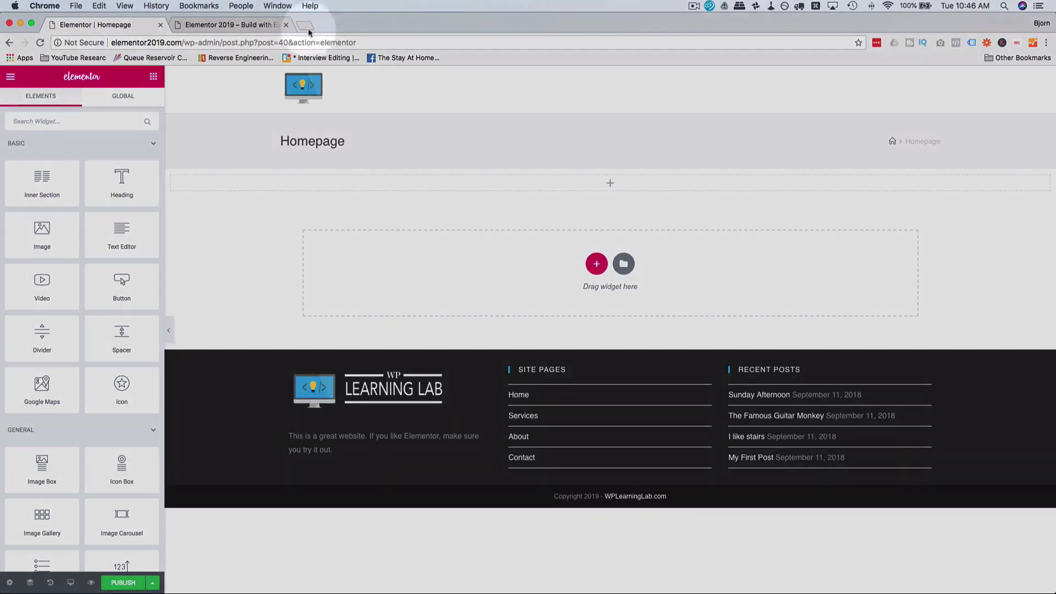
{"action": "left_click", "coordinate": [304, 25]}
Step: Go to themeforest.net and follow Our Products through to Envato Elements
{"action": "type", "text": "th"}
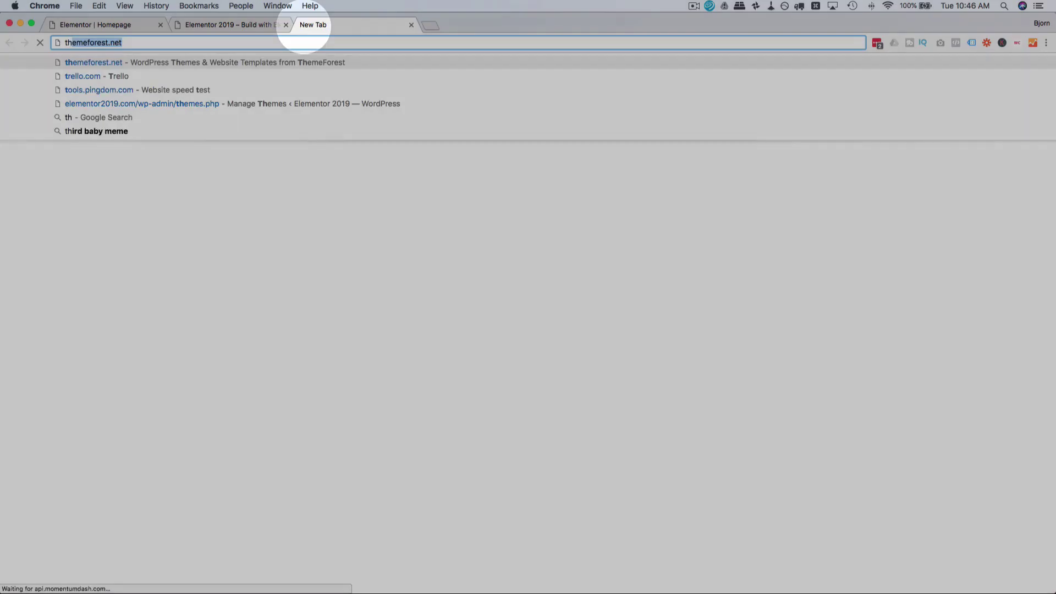
{"action": "type", "text": "eme"}
{"action": "key", "text": "Return"}
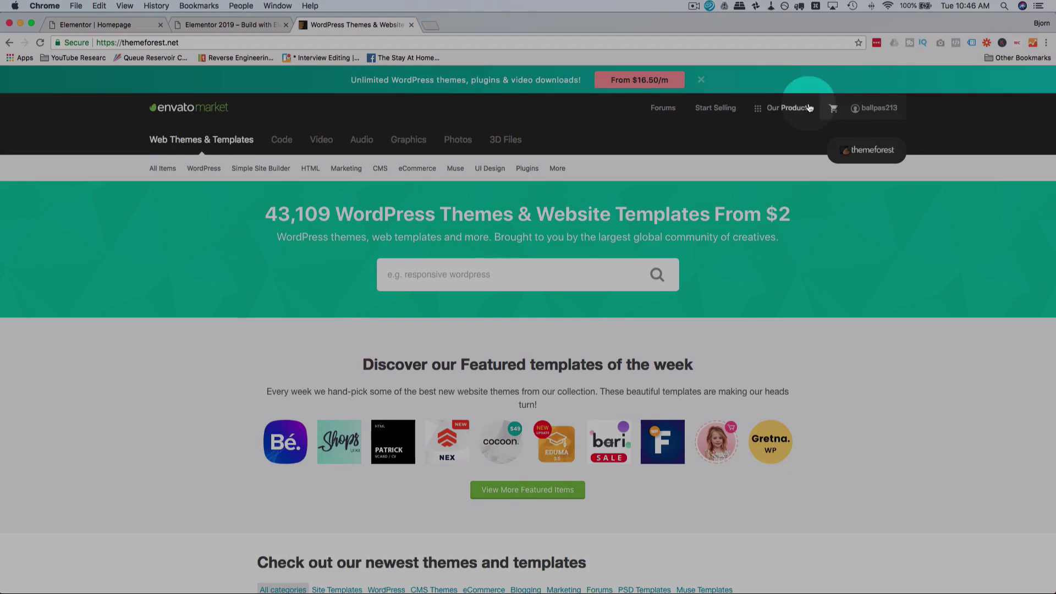
{"action": "left_click", "coordinate": [788, 110]}
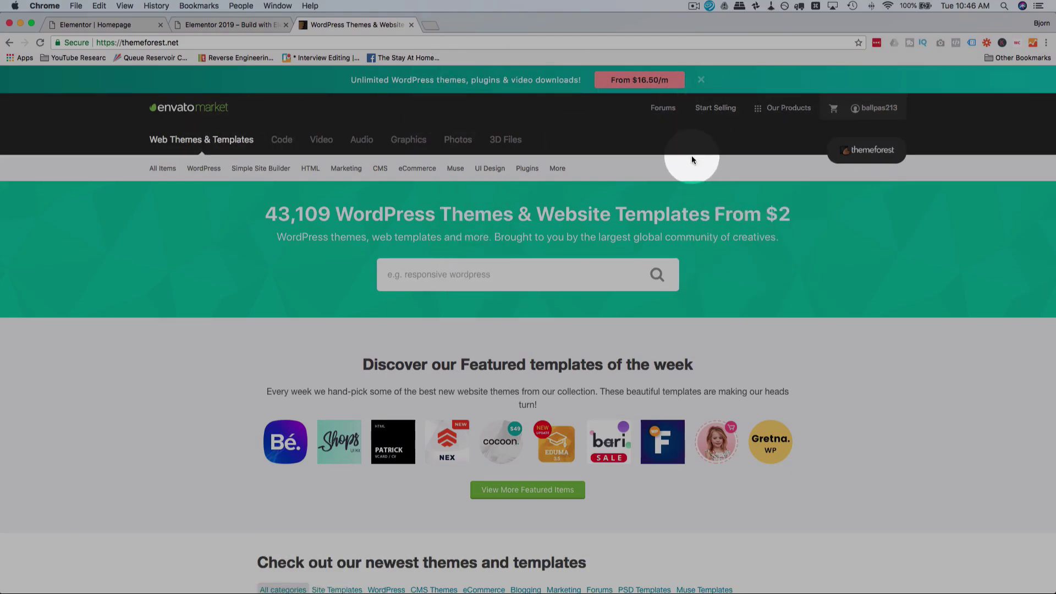
{"action": "left_click", "coordinate": [800, 115]}
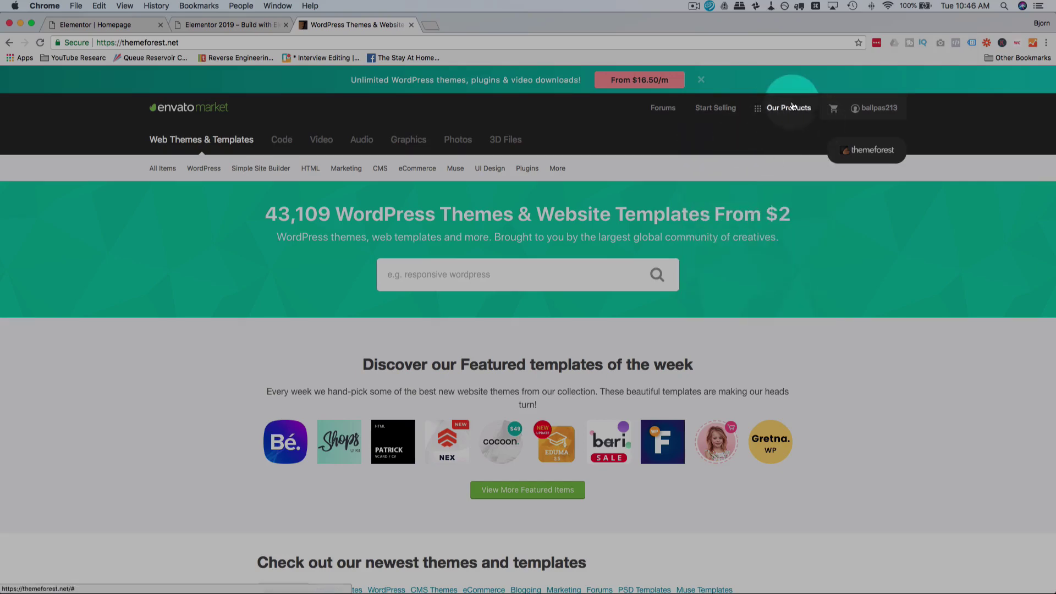
{"action": "left_click", "coordinate": [789, 108]}
{"action": "left_click", "coordinate": [751, 150]}
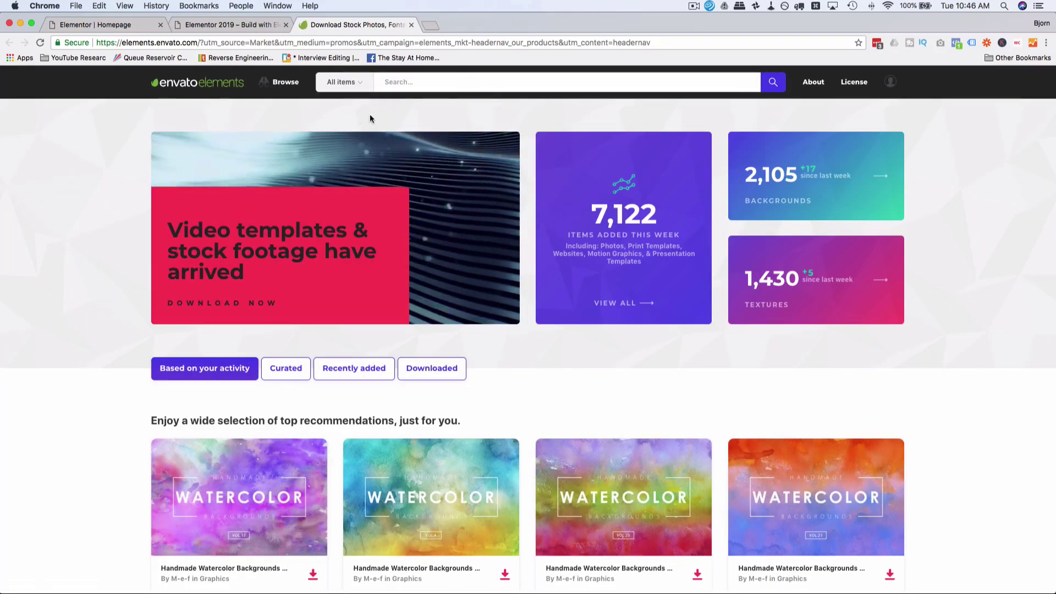
Step: Search Envato Elements photos for 'agency meeting'
{"action": "mouse_move", "coordinate": [283, 90]}
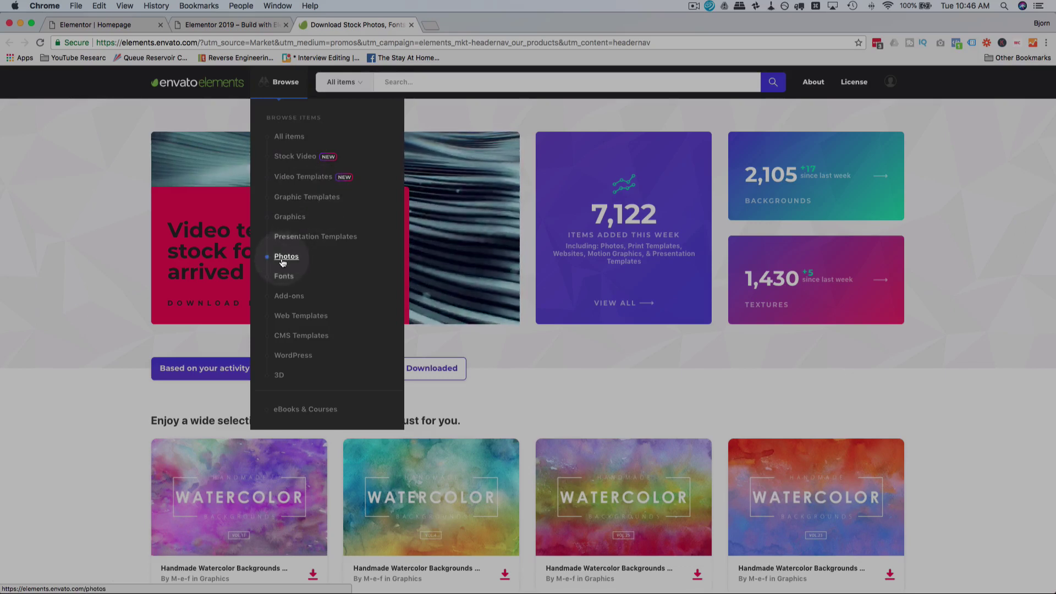
{"action": "left_click", "coordinate": [282, 258]}
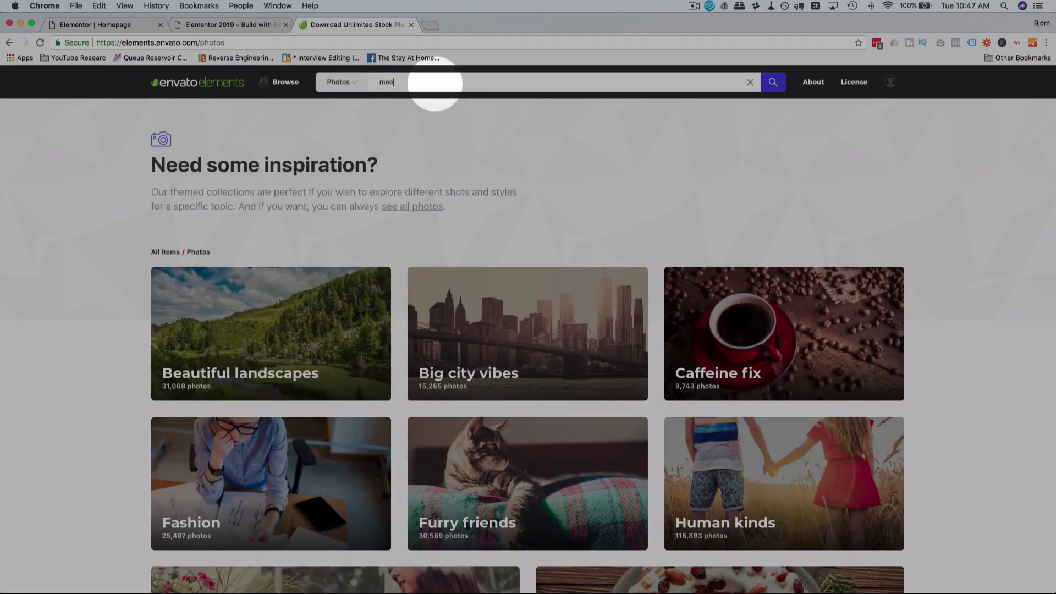
{"action": "type", "text": "agency"}
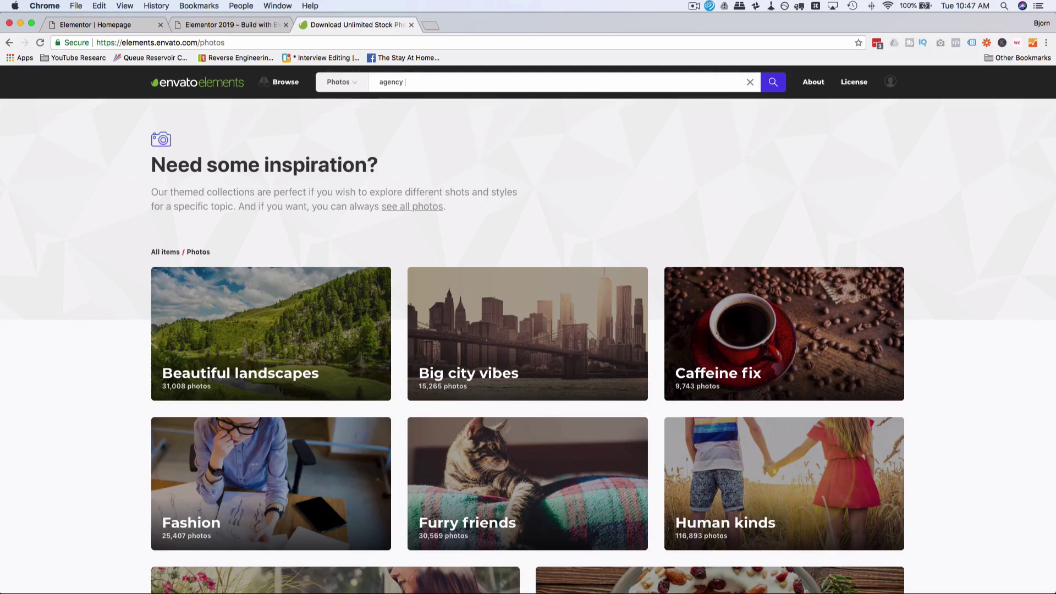
{"action": "type", "text": "meeting"}
{"action": "key", "text": "Return"}
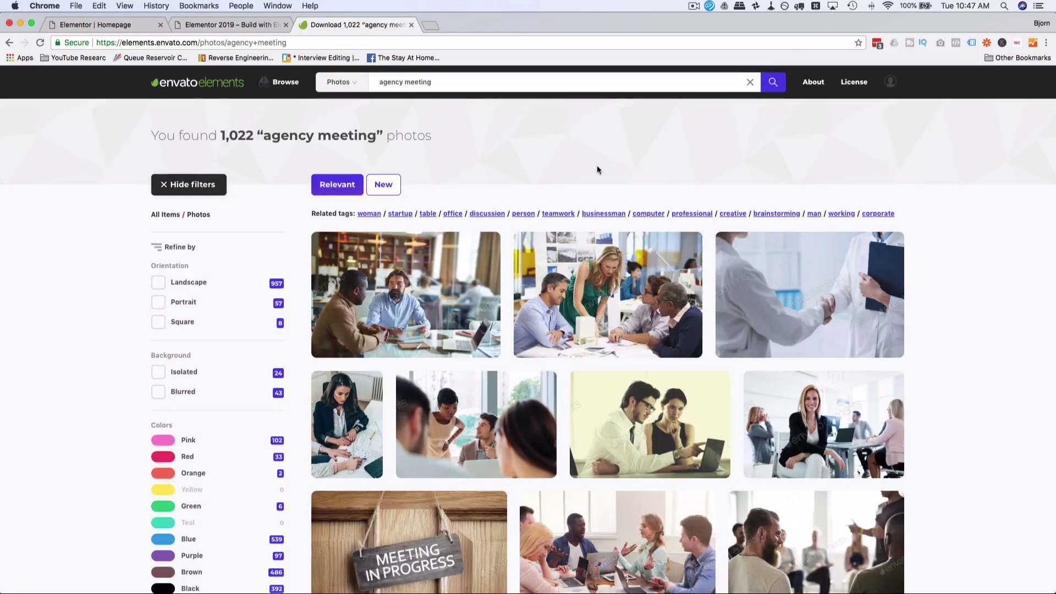
Step: Scroll the results and open the Meeting In Architects Office photo
{"action": "scroll", "coordinate": [509, 150], "scroll_direction": "down", "scroll_amount": 3}
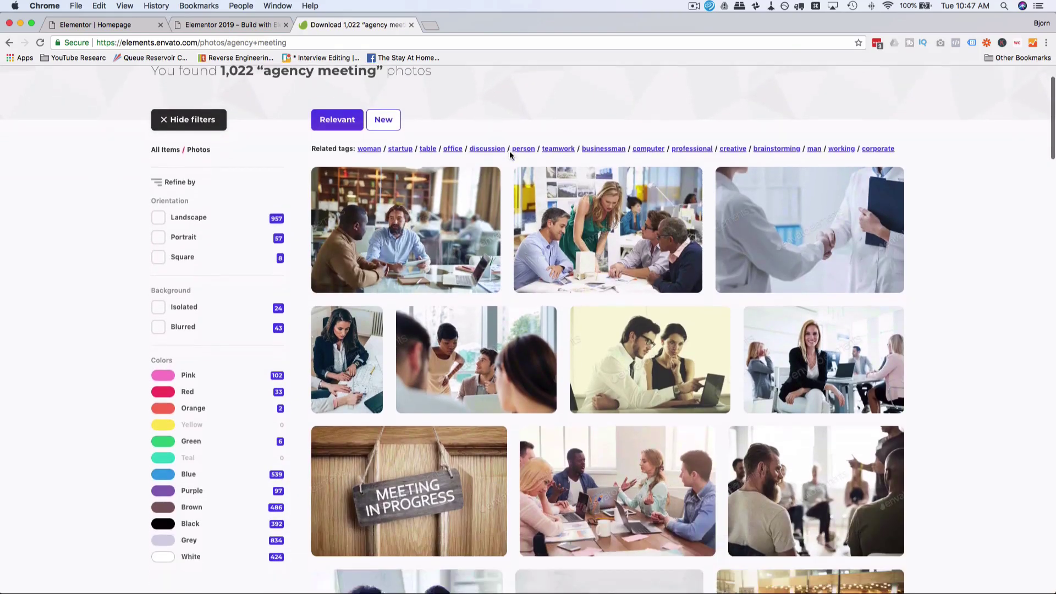
{"action": "scroll", "coordinate": [509, 151], "scroll_direction": "down", "scroll_amount": 6}
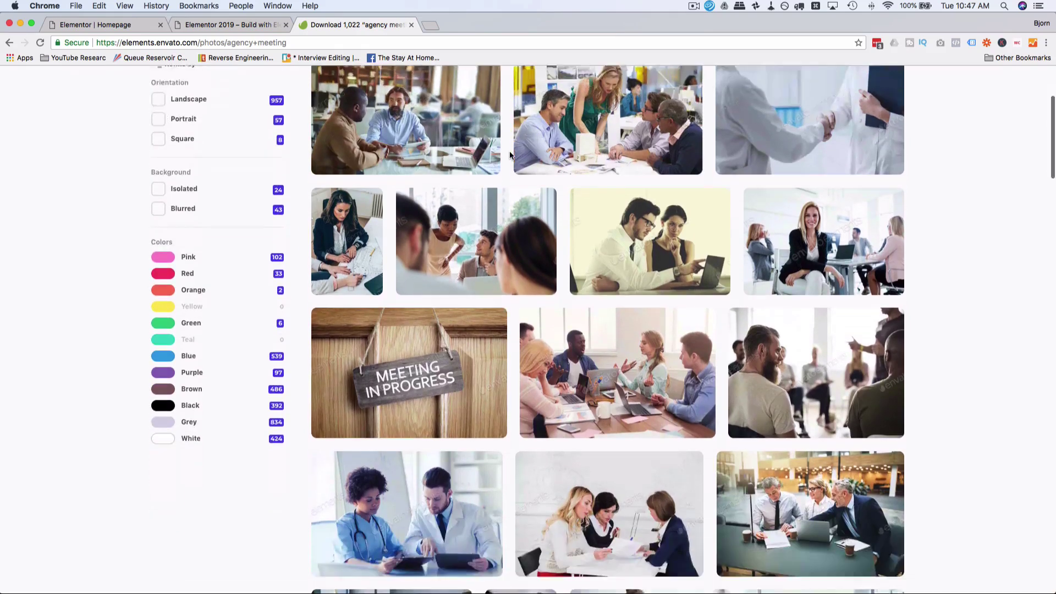
{"action": "scroll", "coordinate": [510, 155], "scroll_direction": "down", "scroll_amount": 15}
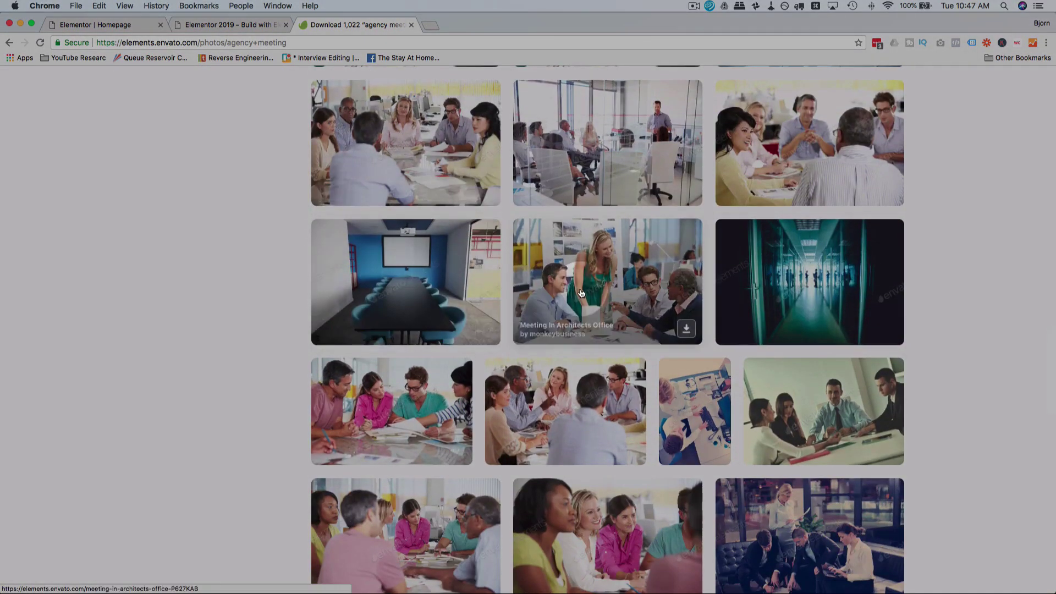
{"action": "left_click", "coordinate": [581, 292]}
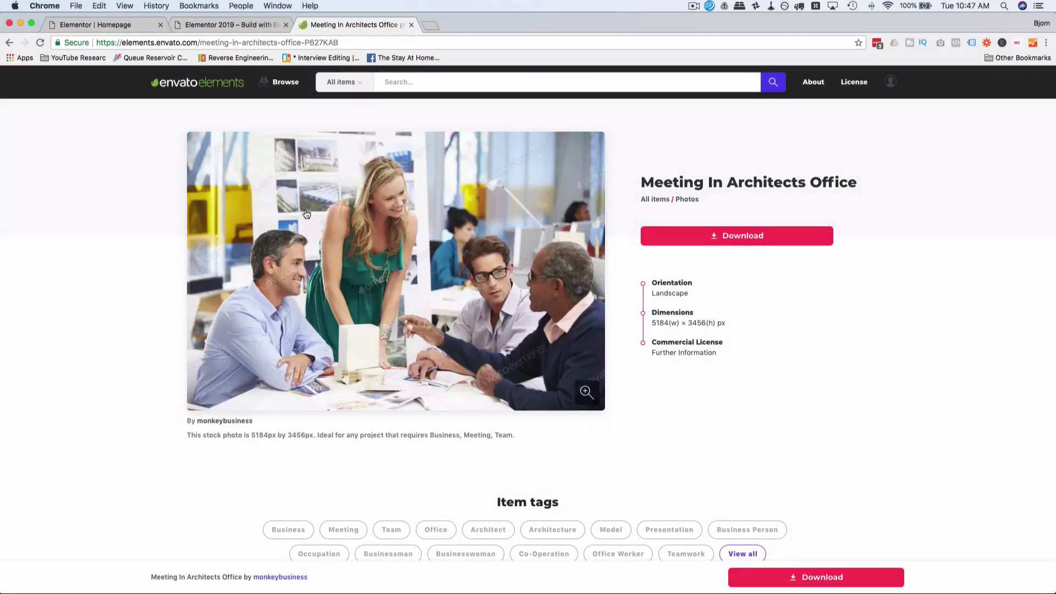
Step: Download the Meeting In Architects Office photo, adding it to the Elementor Demo Site project
{"action": "left_click", "coordinate": [751, 238]}
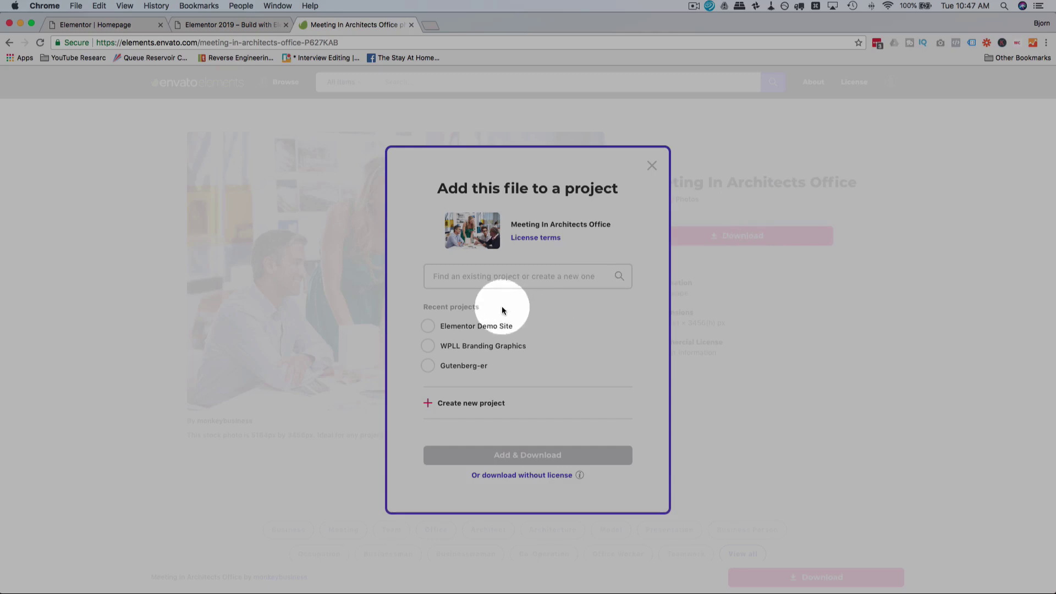
{"action": "left_click", "coordinate": [428, 326]}
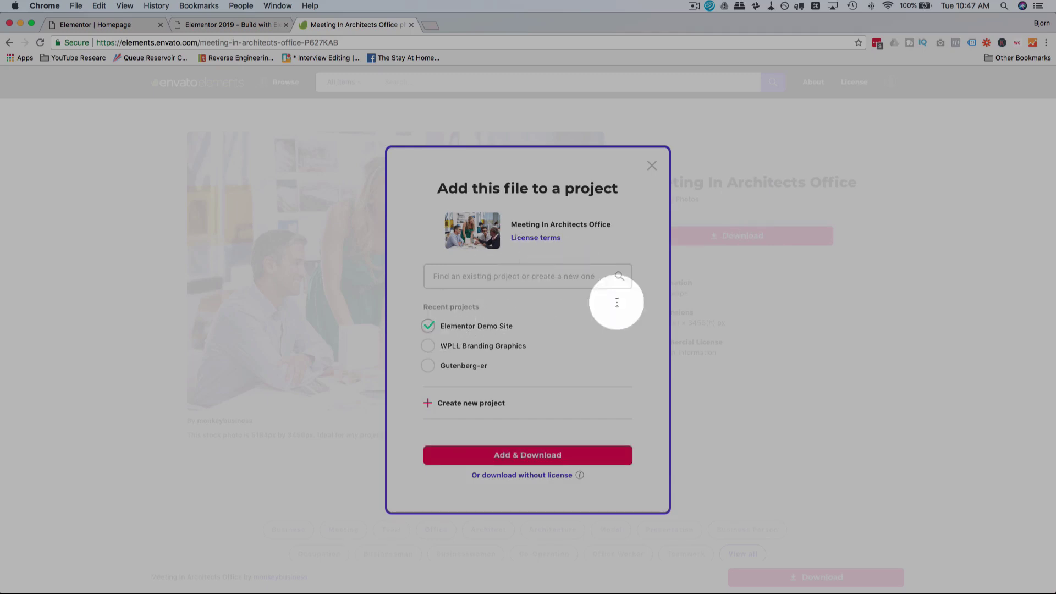
{"action": "left_click", "coordinate": [511, 456]}
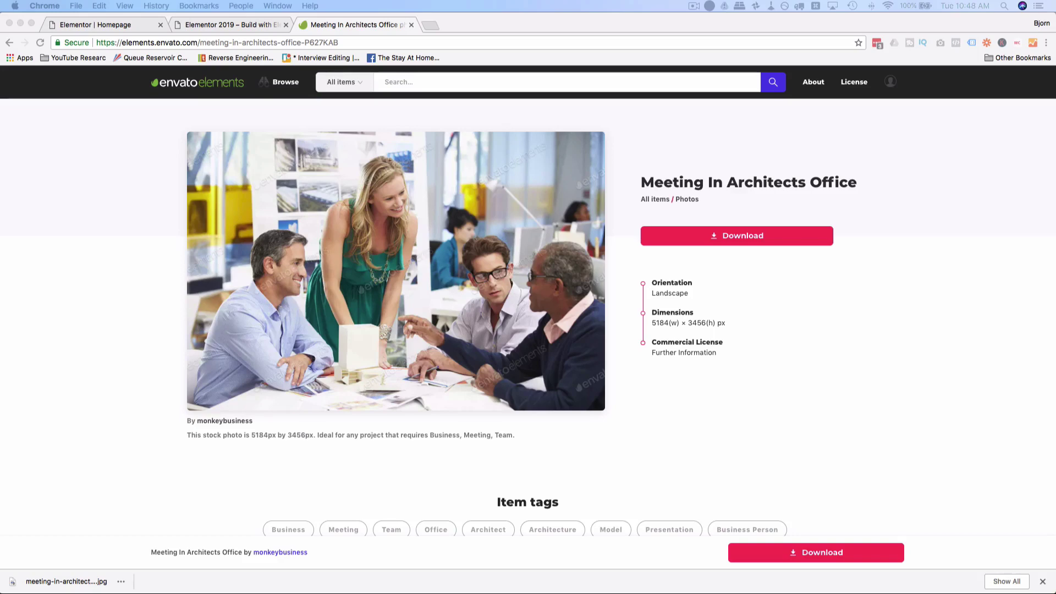
{"action": "left_click", "coordinate": [91, 476]}
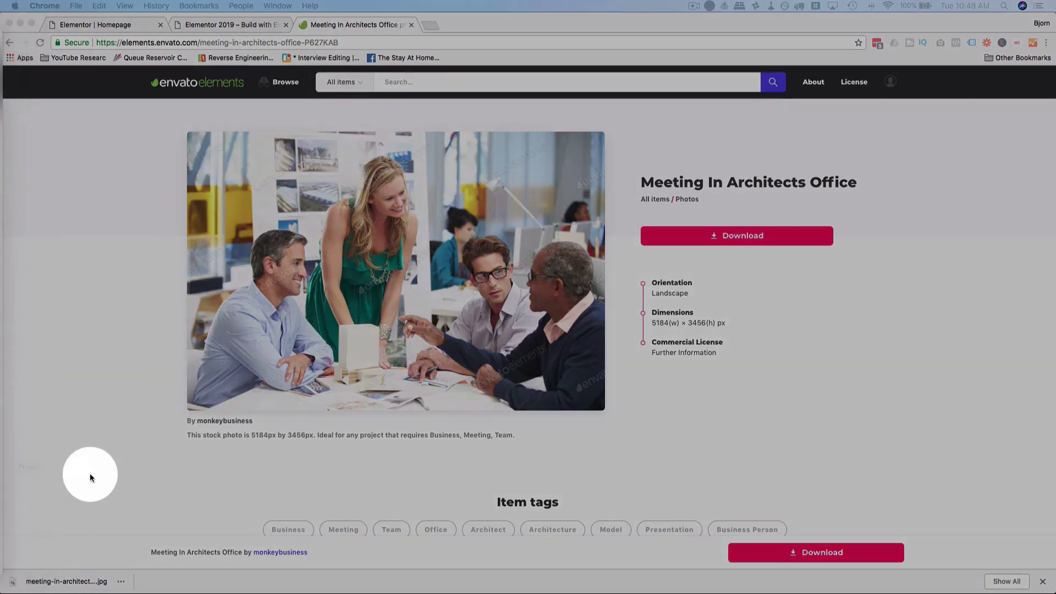
Step: Launch Adobe Photoshop CS6 from Spotlight search
{"action": "key", "text": "super+space"}
{"action": "type", "text": "p"}
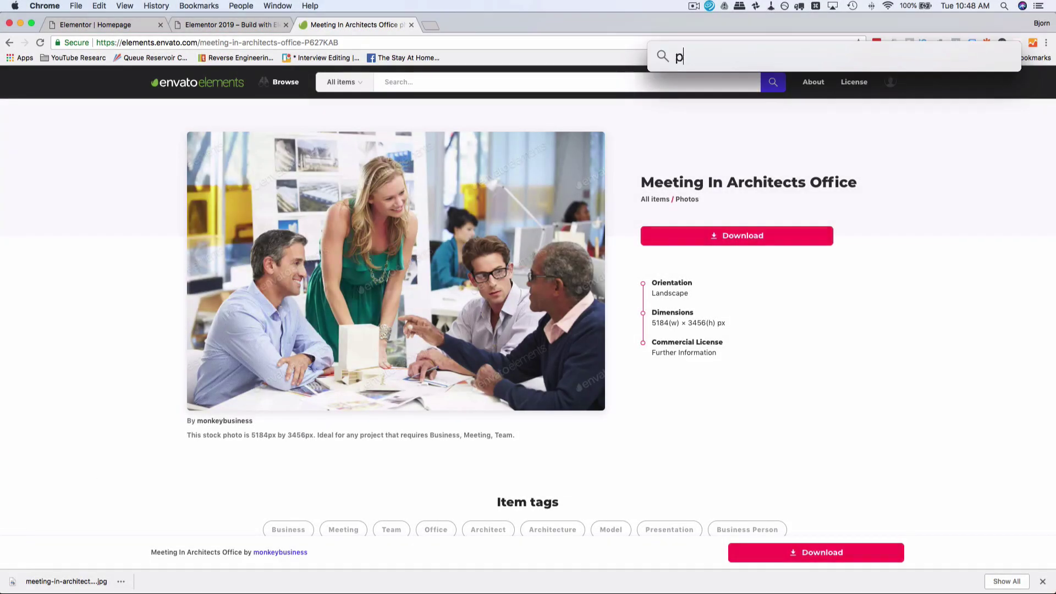
{"action": "type", "text": "hotoshop"}
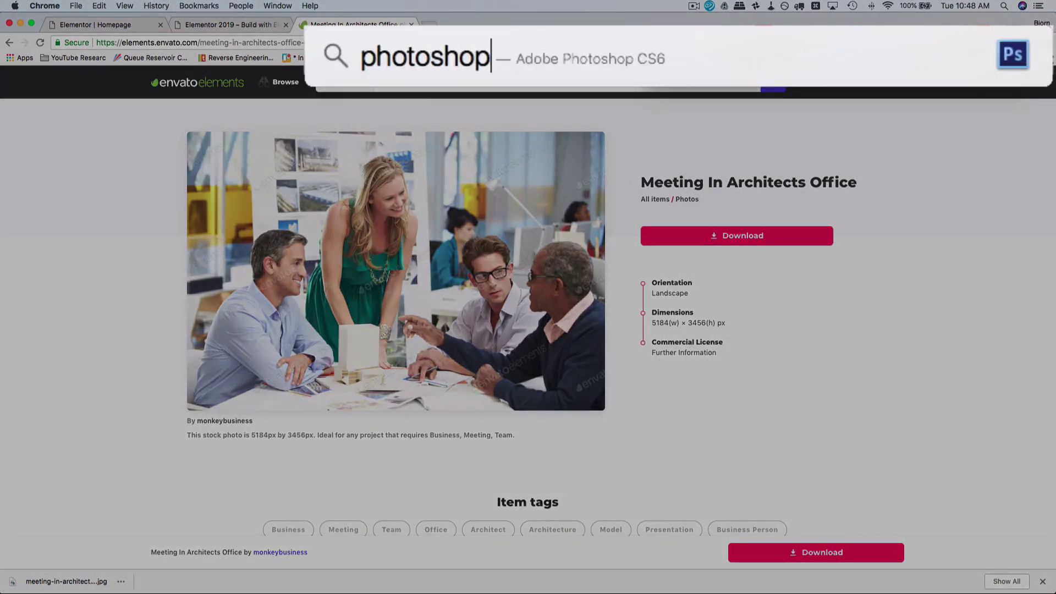
{"action": "key", "text": "Return"}
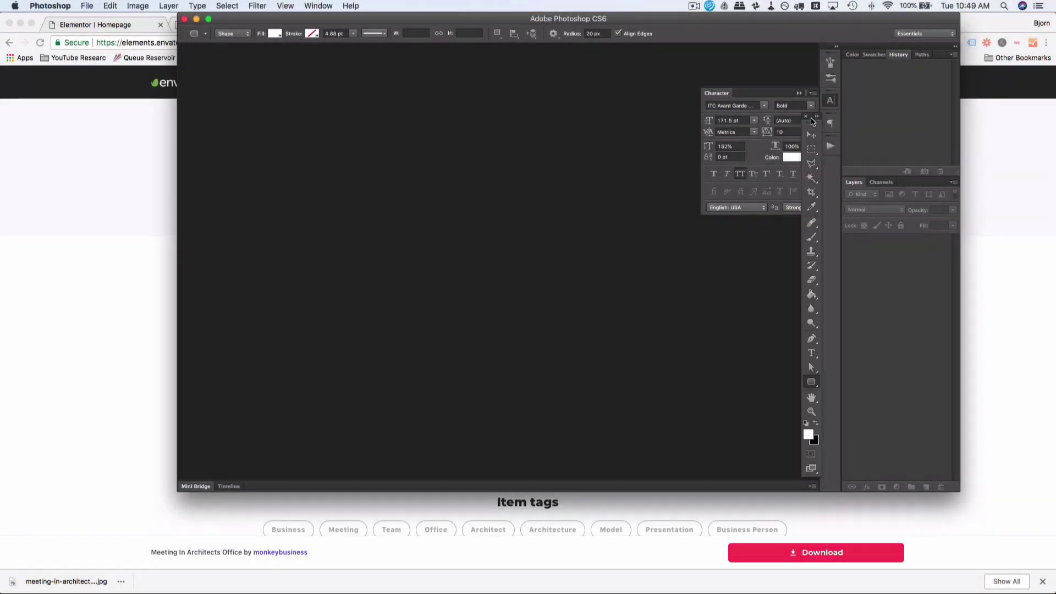
Step: Drag meeting-in-architects-office-P627KAB.jpg from the downloads bar onto Photoshop to open it
{"action": "left_click_drag", "start_coordinate": [812, 118], "coordinate": [194, 82]}
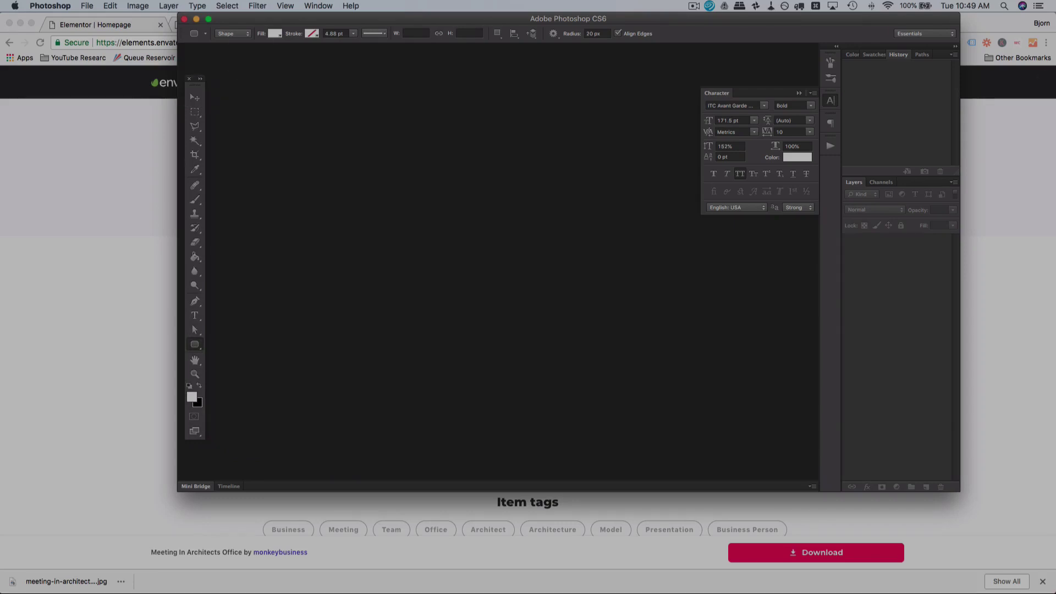
{"action": "left_click", "coordinate": [723, 316]}
{"action": "left_click_drag", "start_coordinate": [61, 581], "coordinate": [16, 498]}
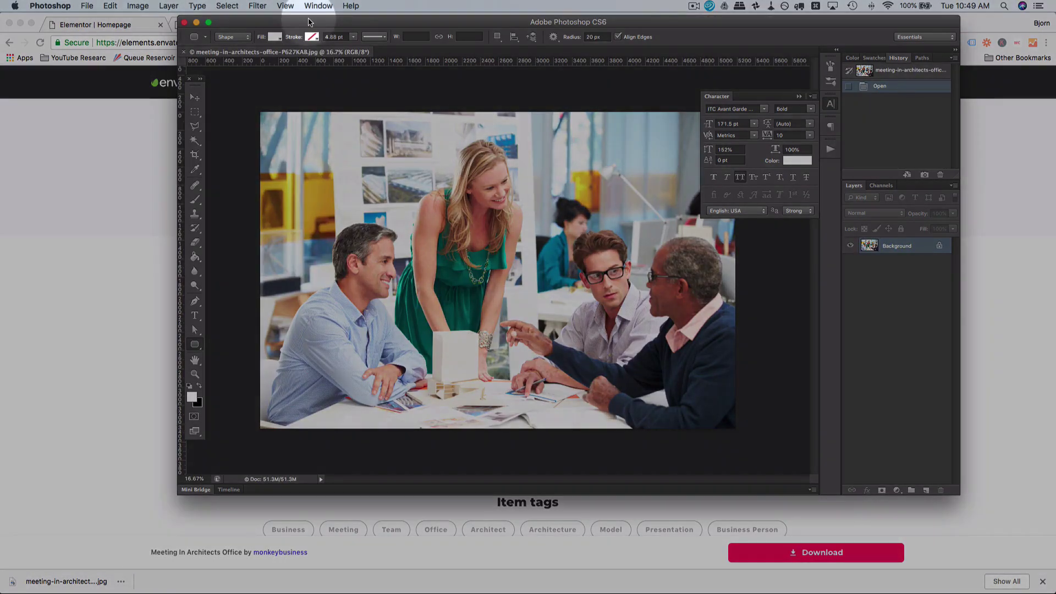
{"action": "left_click", "coordinate": [131, 7]}
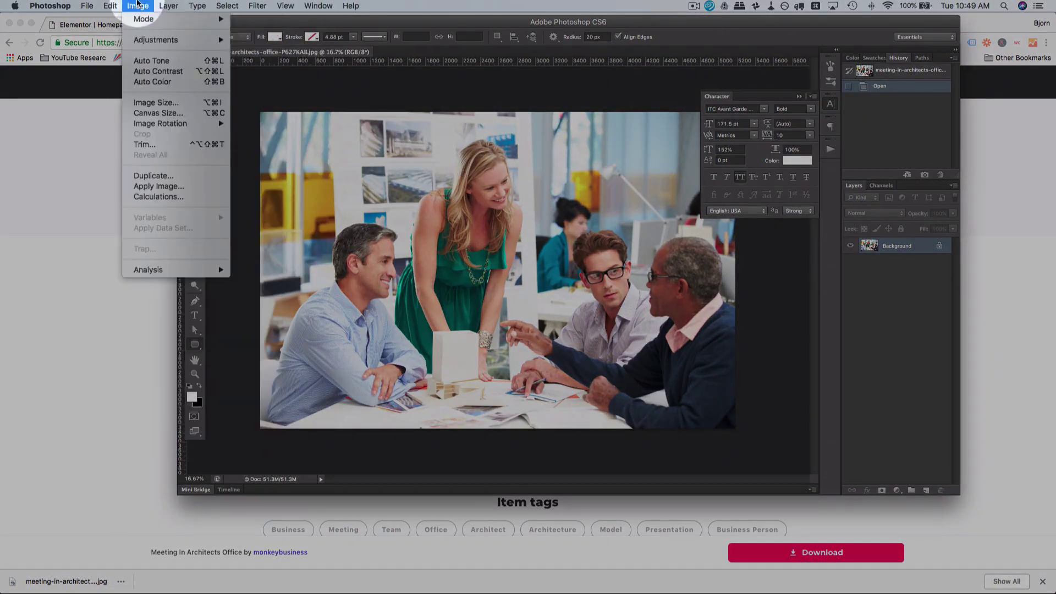
Step: Change the image resolution from 300 to 72 ppi, resampling the photo to 1244 × 829 pixels
{"action": "left_click", "coordinate": [142, 103]}
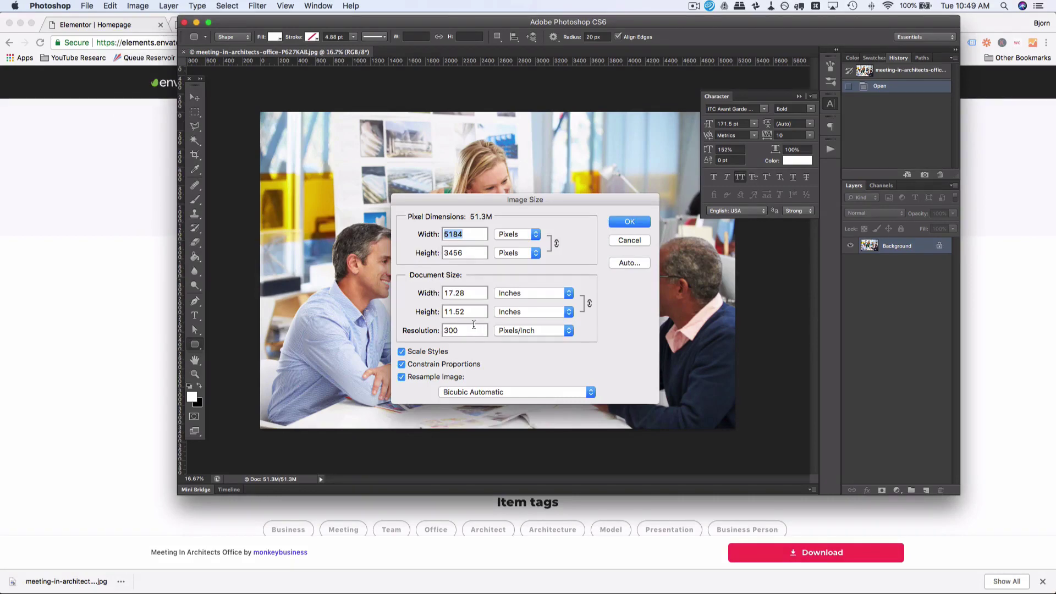
{"action": "left_click", "coordinate": [465, 331]}
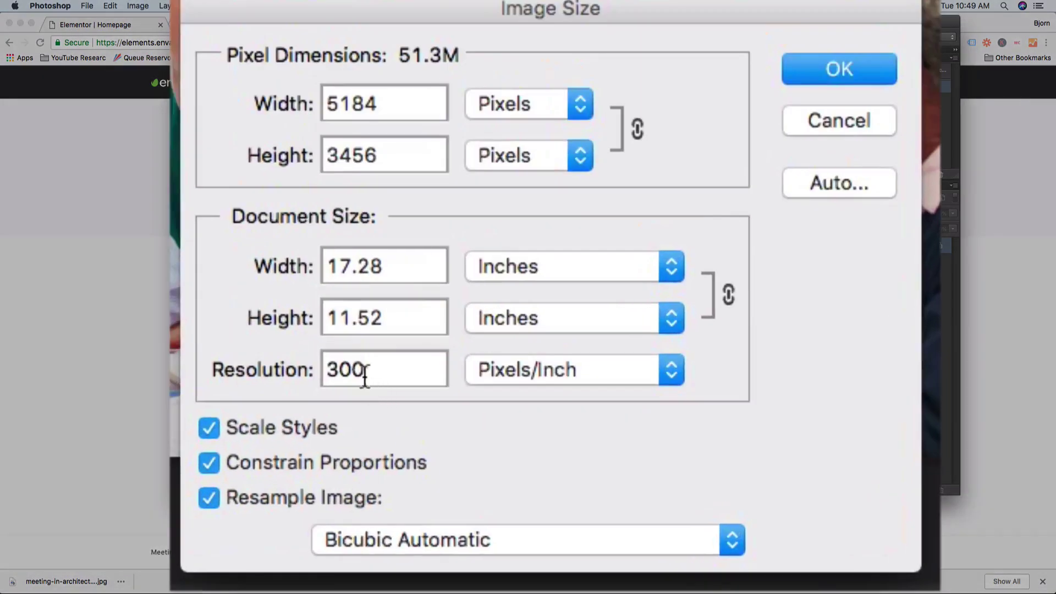
{"action": "double_click", "coordinate": [361, 366]}
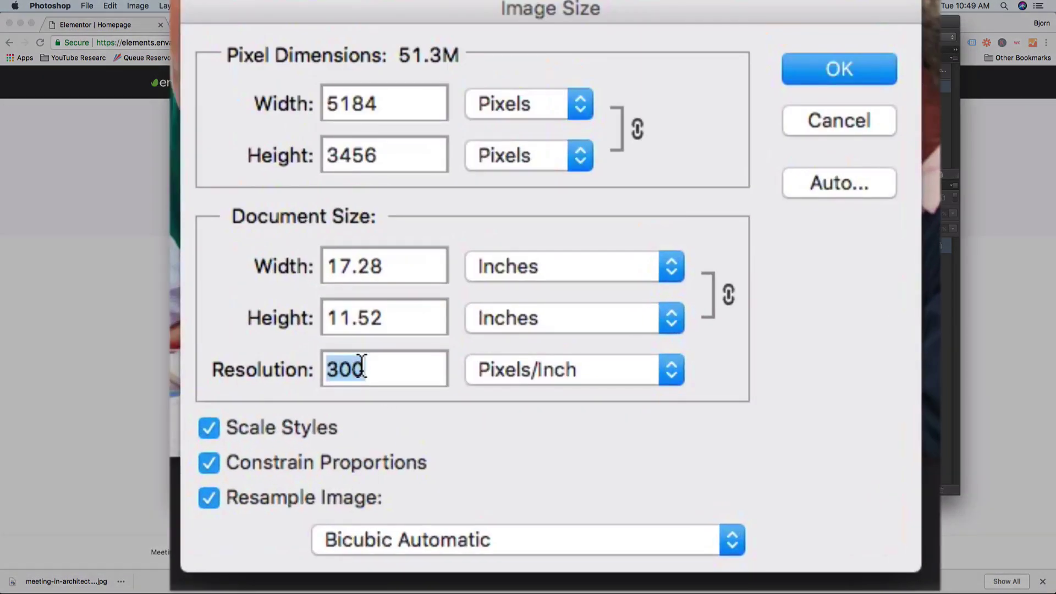
{"action": "type", "text": "72"}
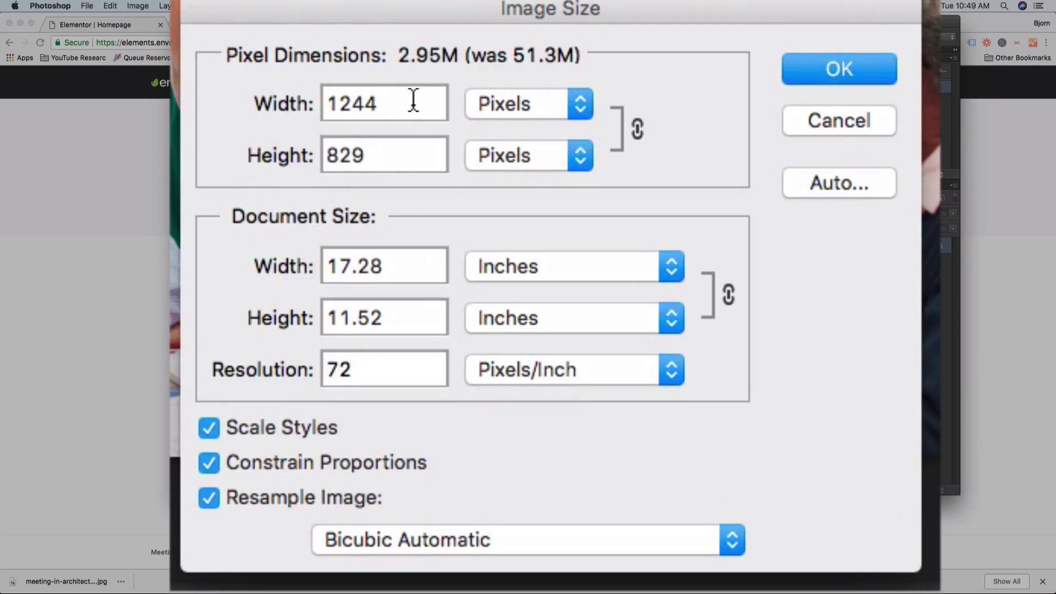
{"action": "left_click_drag", "start_coordinate": [413, 99], "coordinate": [259, 99]}
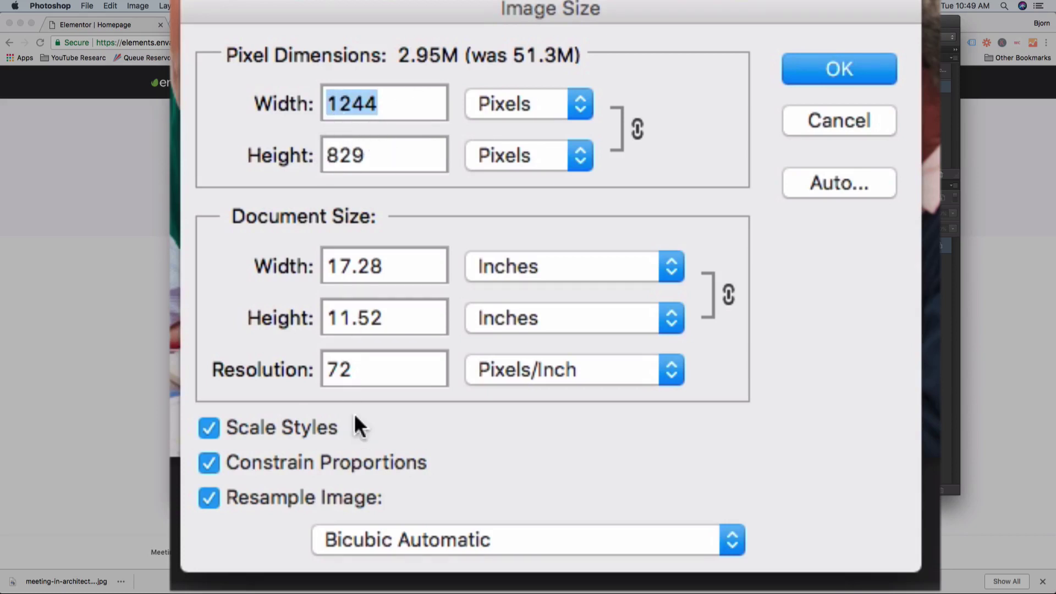
{"action": "double_click", "coordinate": [340, 368]}
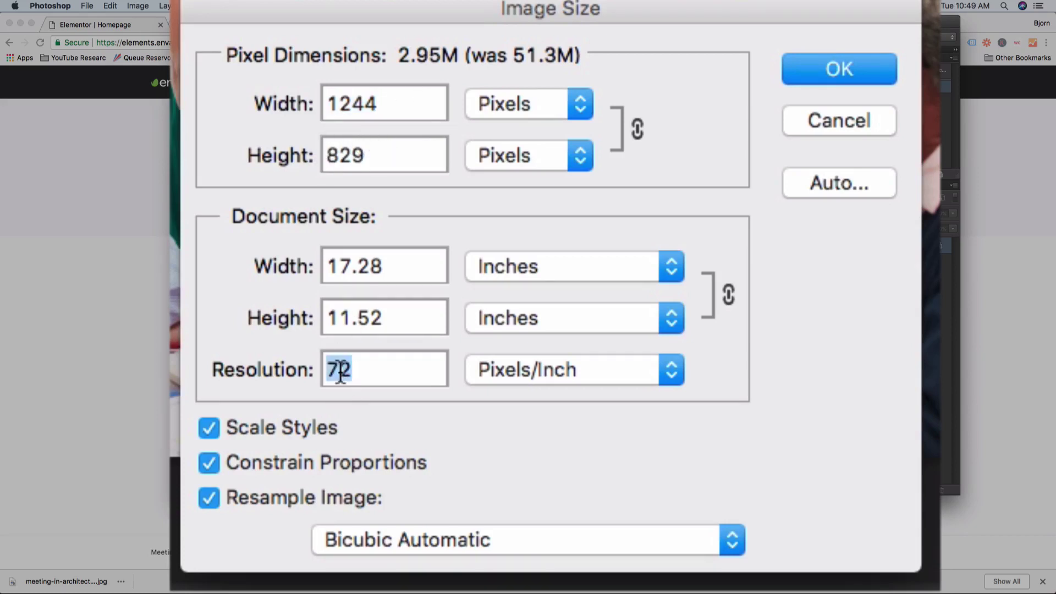
{"action": "left_click", "coordinate": [340, 112]}
{"action": "left_click", "coordinate": [847, 72]}
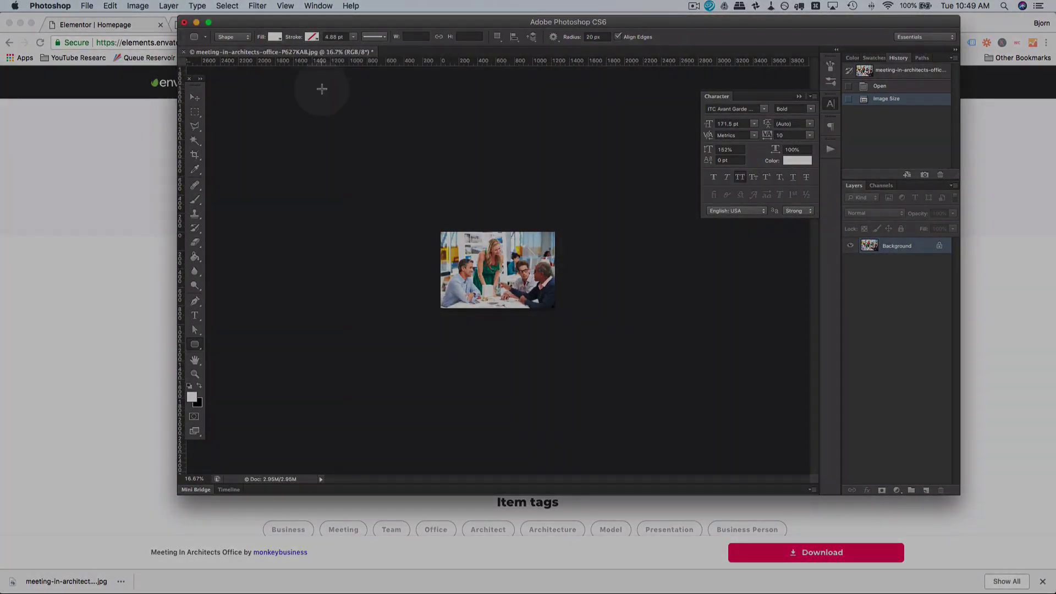
Step: Zoom the resized 1244 × 829 meeting photo to 66.7% so it fits the workspace
{"action": "key", "text": "super+equal"}
{"action": "key", "text": "super+equal"}
{"action": "key", "text": "super+equal"}
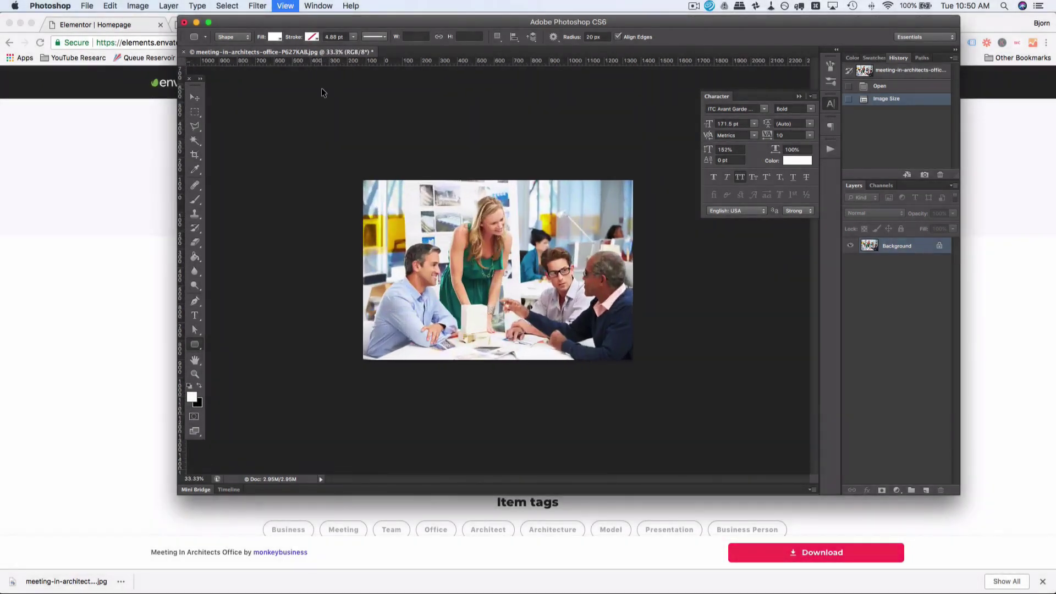
{"action": "key", "text": "super+equal"}
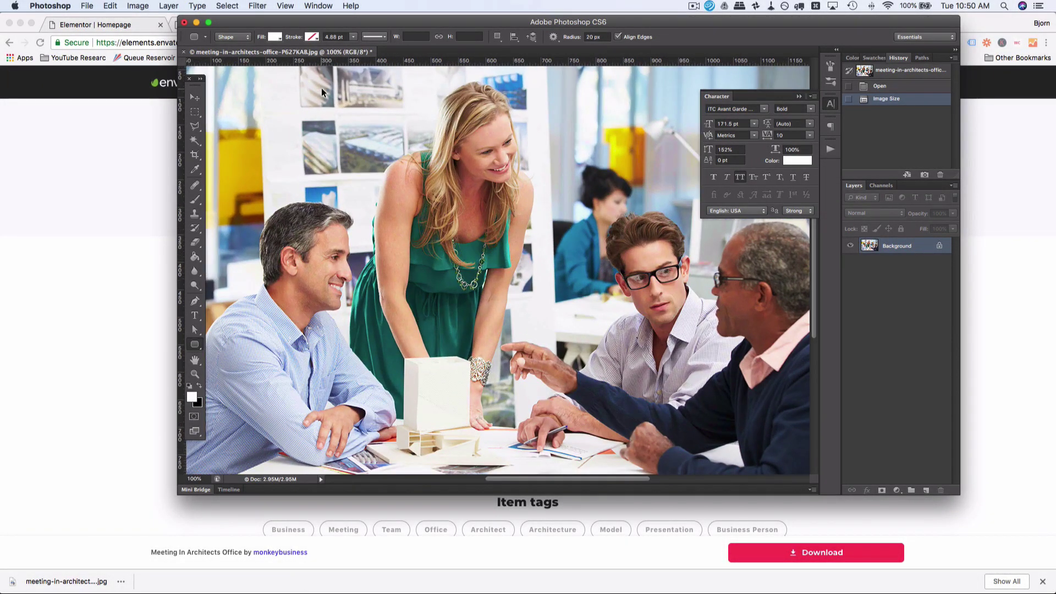
{"action": "key", "text": "super+minus"}
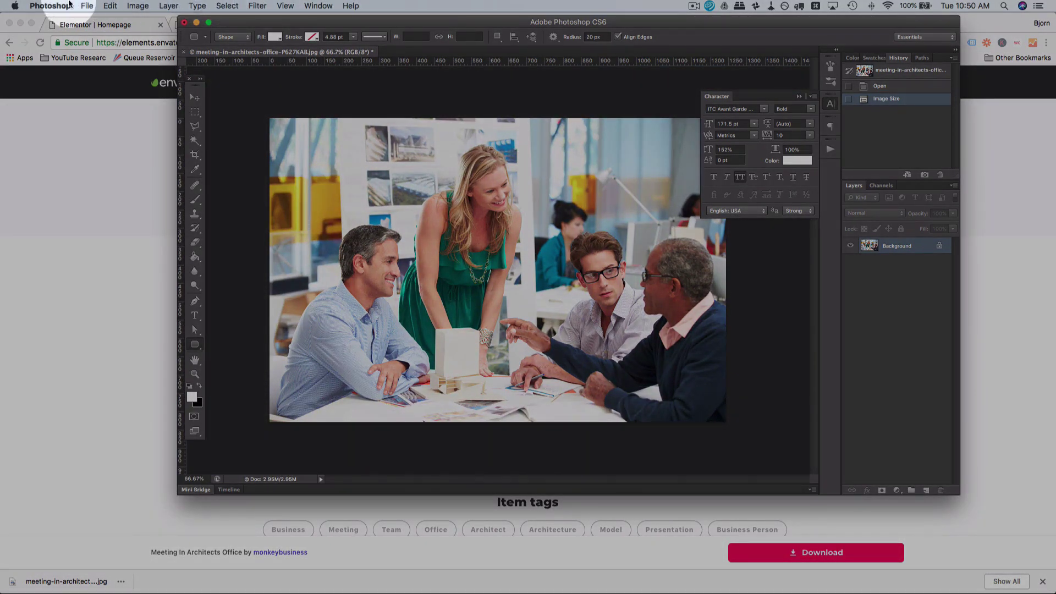
{"action": "left_click", "coordinate": [87, 6]}
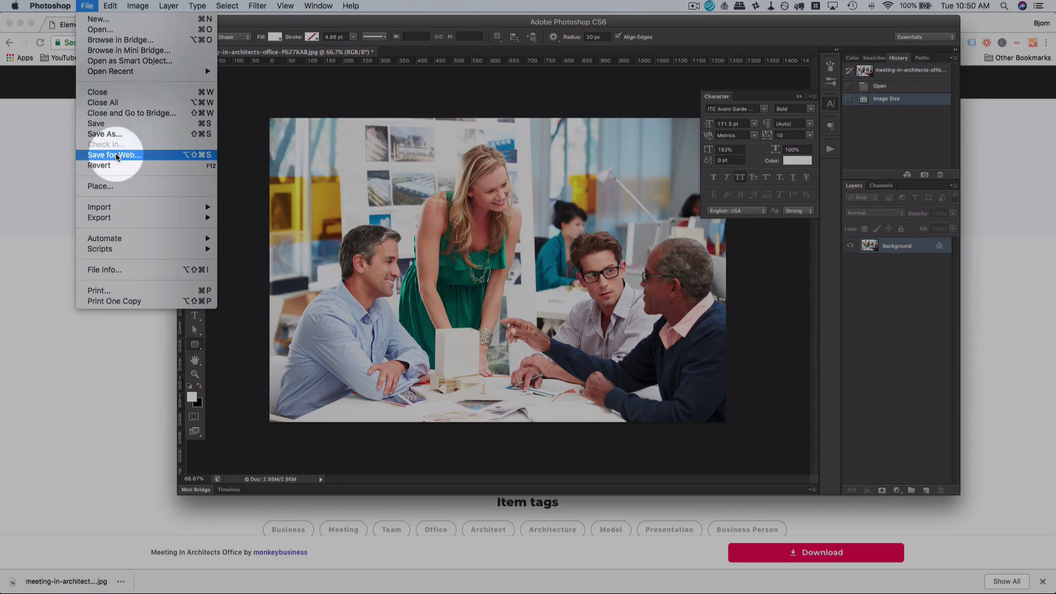
Step: In Save for Web, try PNG-24, then settle on JPEG Medium (quality 50, about 155.4K) and save
{"action": "left_click", "coordinate": [116, 155]}
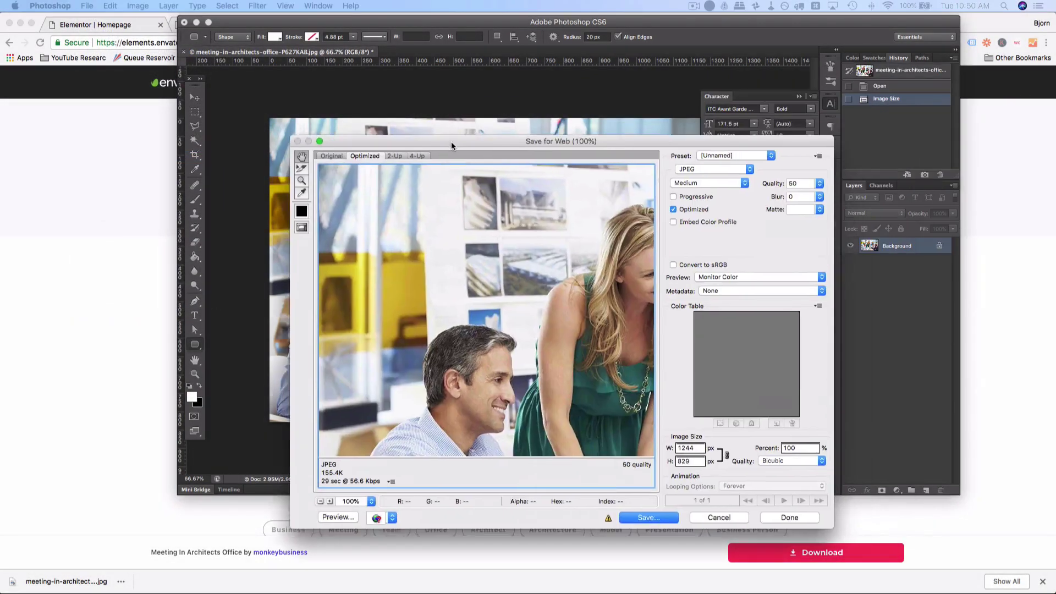
{"action": "left_click_drag", "start_coordinate": [451, 140], "coordinate": [416, 100]}
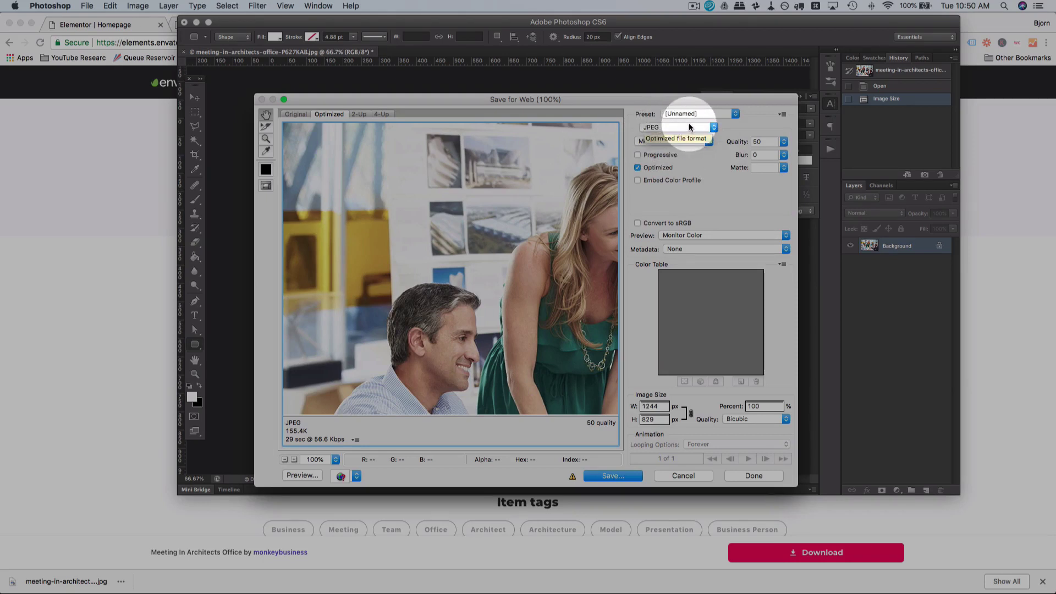
{"action": "left_click", "coordinate": [685, 127]}
{"action": "left_click", "coordinate": [687, 142]}
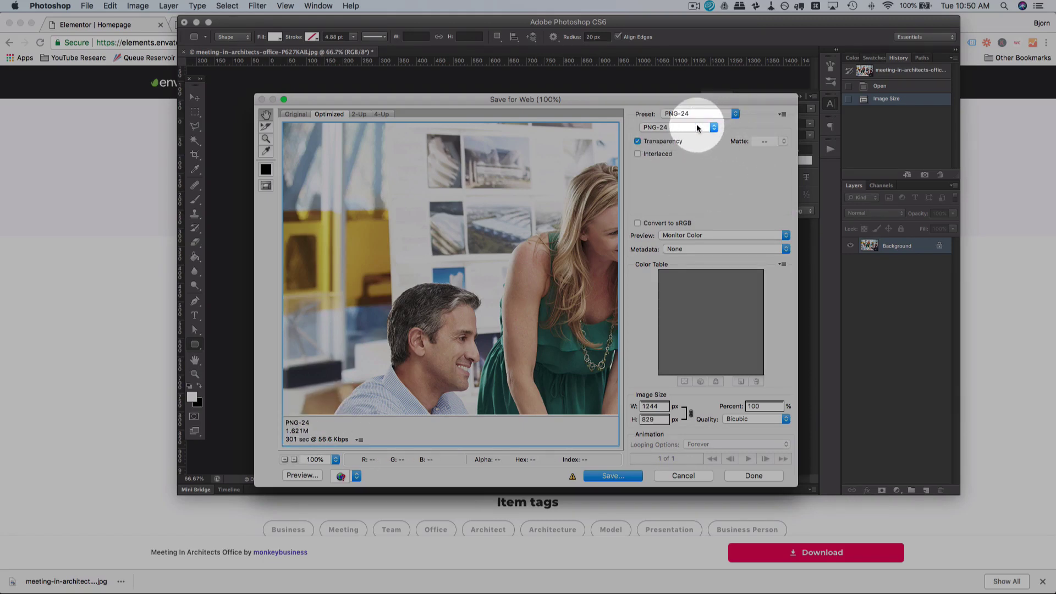
{"action": "left_click", "coordinate": [709, 127]}
{"action": "left_click", "coordinate": [676, 108]}
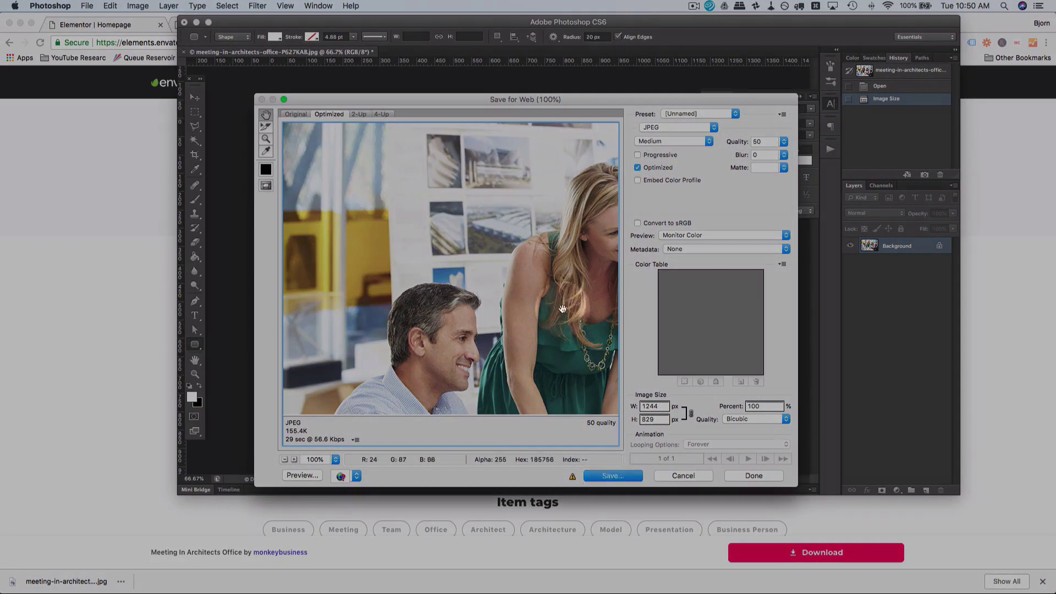
{"action": "left_click_drag", "start_coordinate": [518, 294], "coordinate": [402, 249]}
{"action": "left_click", "coordinate": [614, 476]}
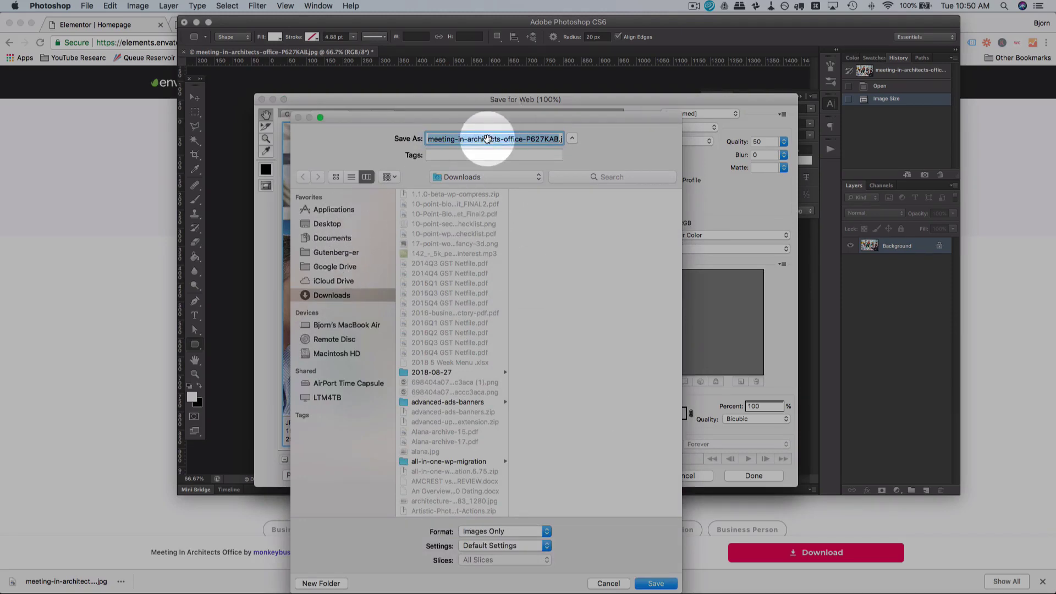
Step: Save the web JPEG to Downloads as agency-meeting.jpg and move Photoshop aside
{"action": "type", "text": "road"}
{"action": "key", "text": "BackSpace"}
{"action": "key", "text": "BackSpace"}
{"action": "key", "text": "BackSpace"}
{"action": "key", "text": "BackSpace"}
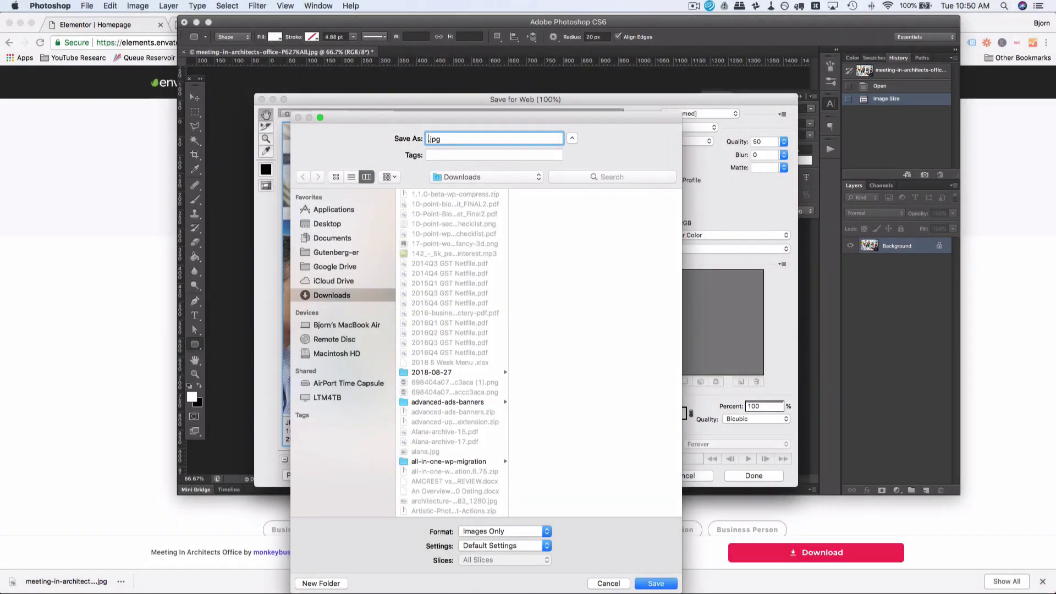
{"action": "type", "text": "agency-meeting"}
{"action": "key", "text": "Return"}
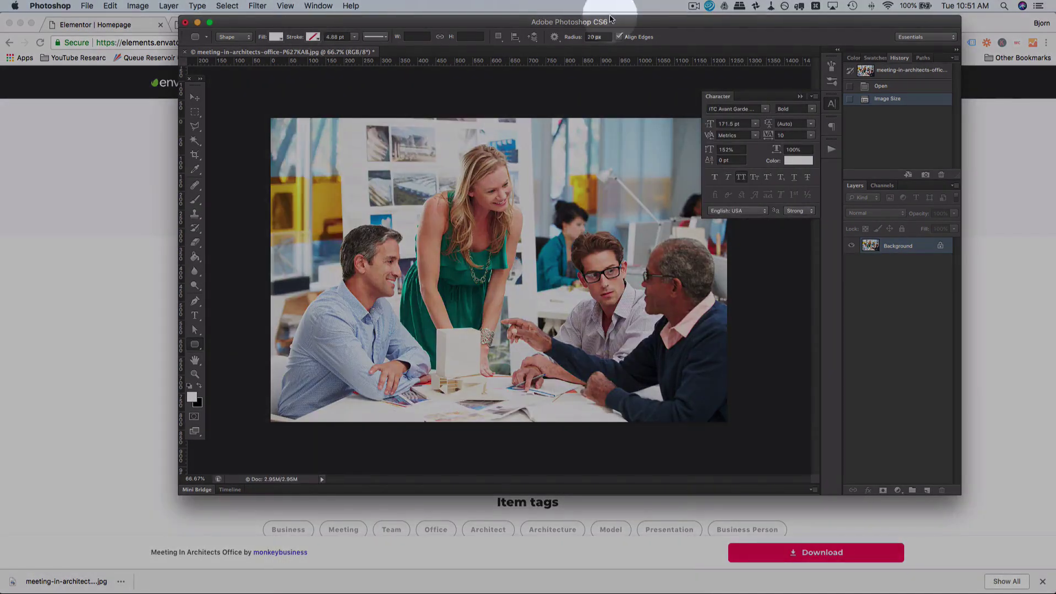
{"action": "left_click_drag", "start_coordinate": [609, 19], "coordinate": [1055, 24]}
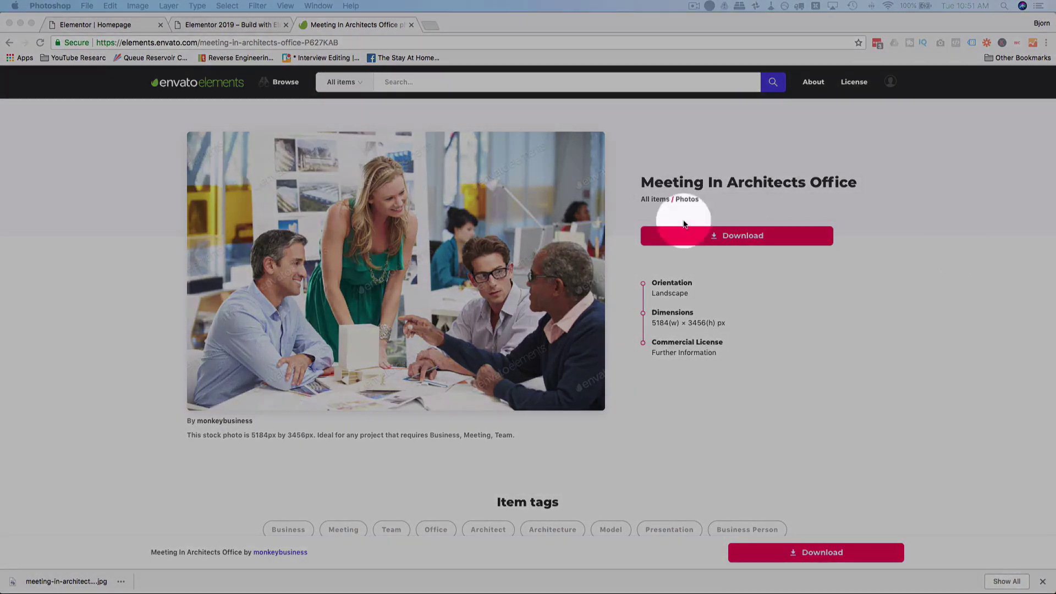
Step: In the Elementor Homepage editor, set the empty section's background to Classic and open the media library
{"action": "left_click", "coordinate": [135, 25]}
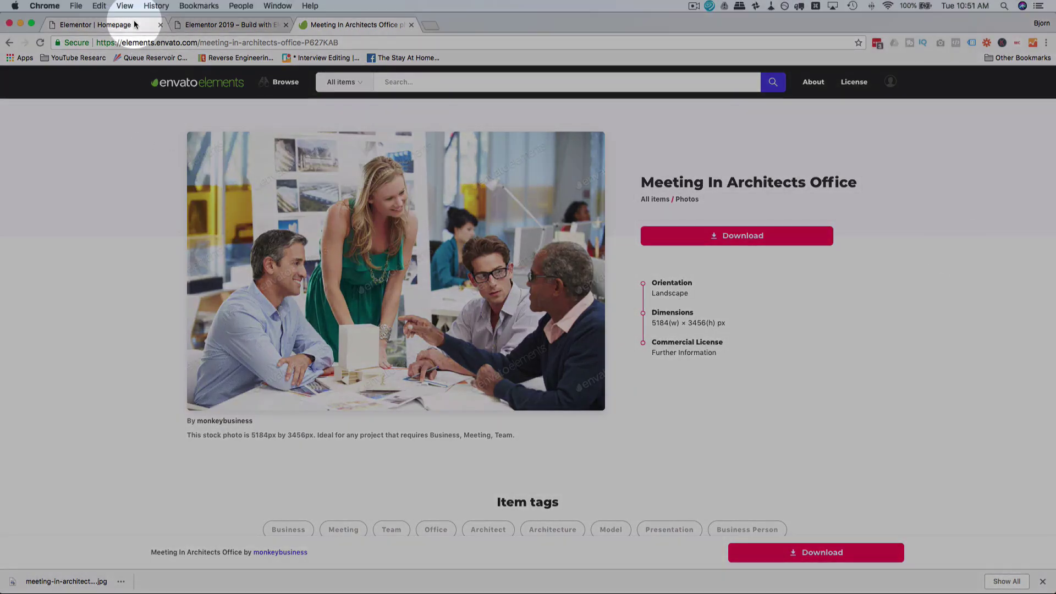
{"action": "left_click", "coordinate": [132, 26]}
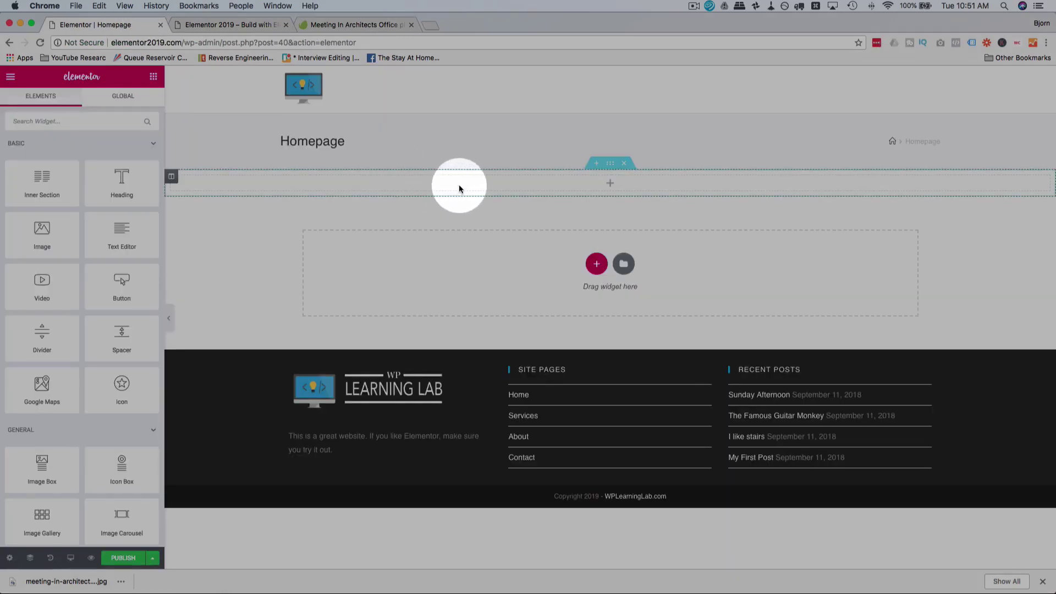
{"action": "left_click", "coordinate": [612, 164]}
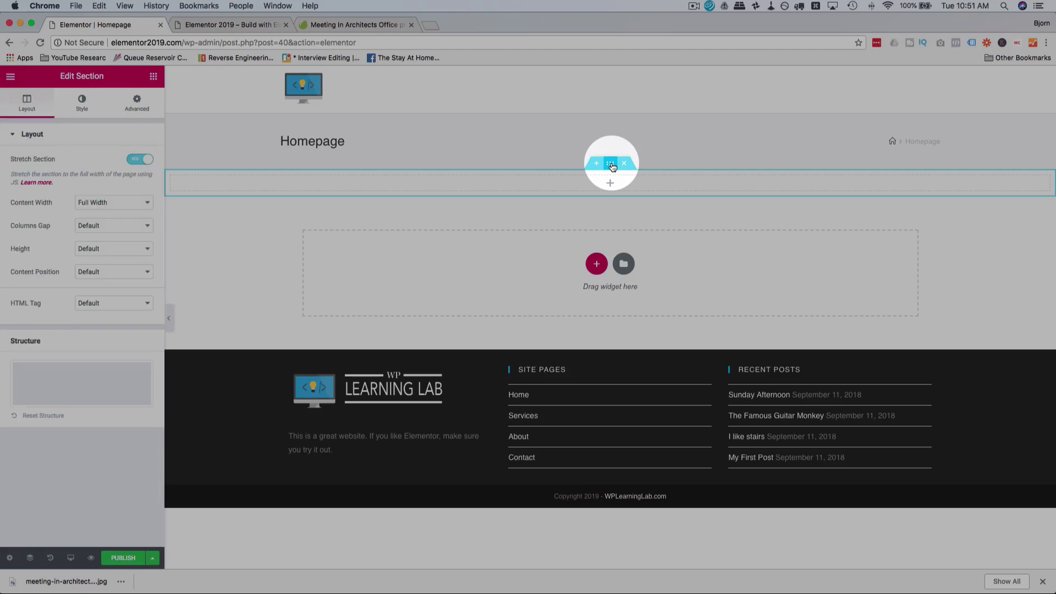
{"action": "left_click", "coordinate": [82, 102]}
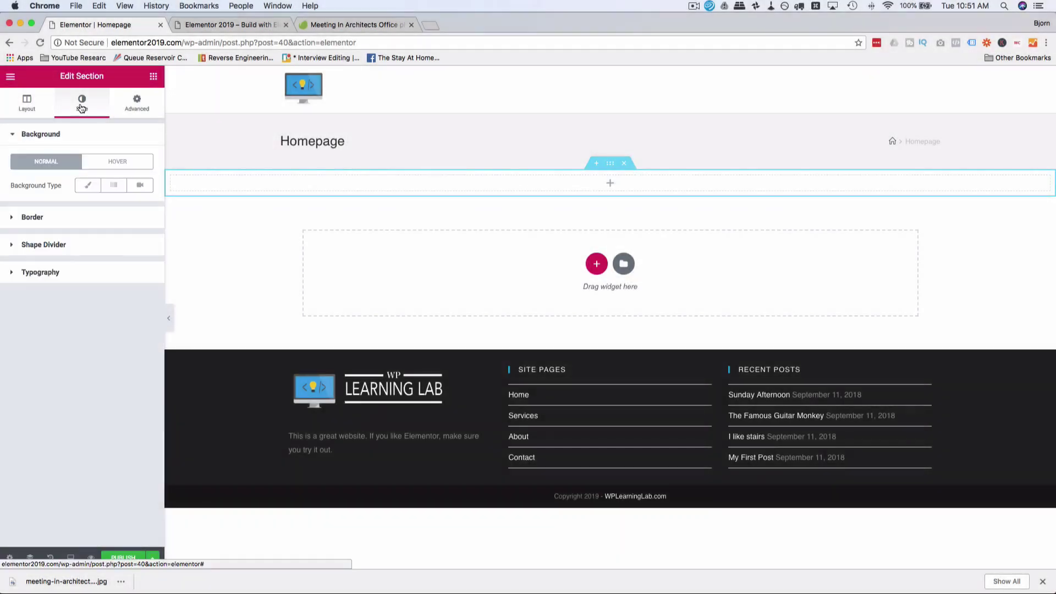
{"action": "left_click", "coordinate": [89, 187]}
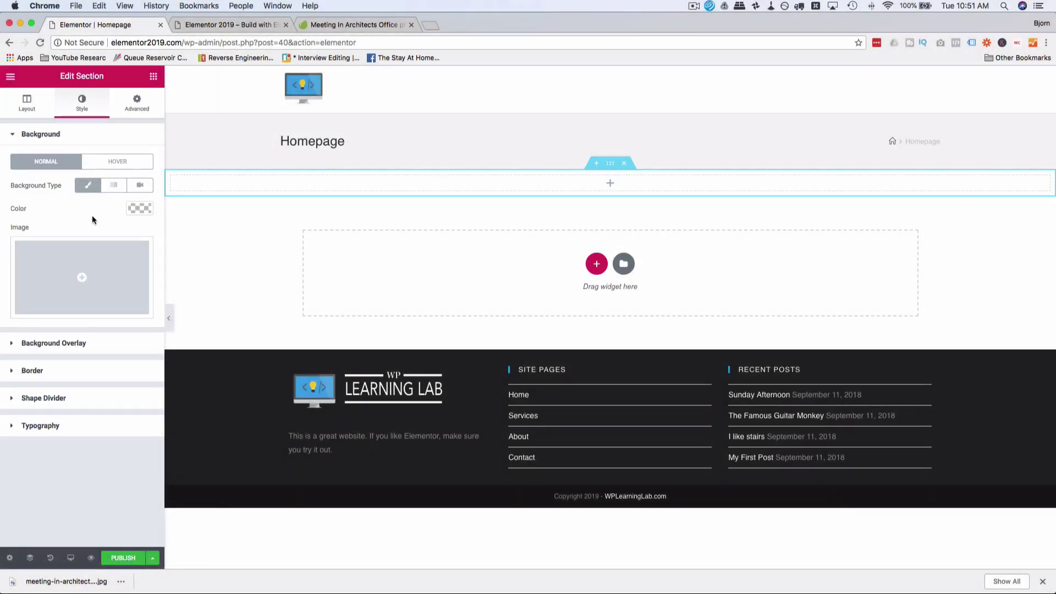
{"action": "left_click", "coordinate": [93, 269]}
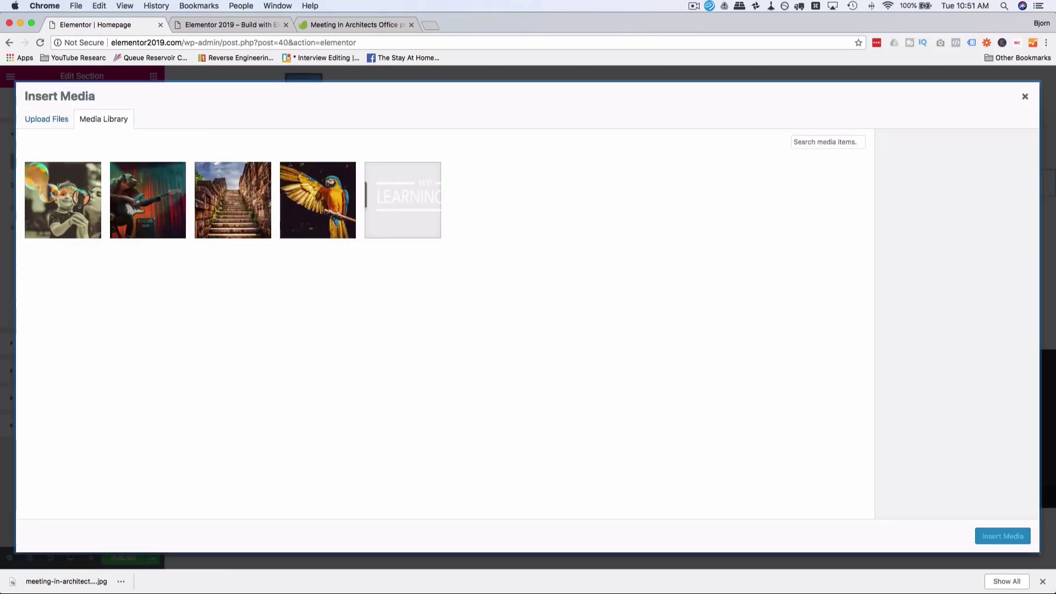
Step: Upload agency-meeting.jpg and insert it as the section's background image
{"action": "left_click_drag", "start_coordinate": [463, 212], "coordinate": [509, 224]}
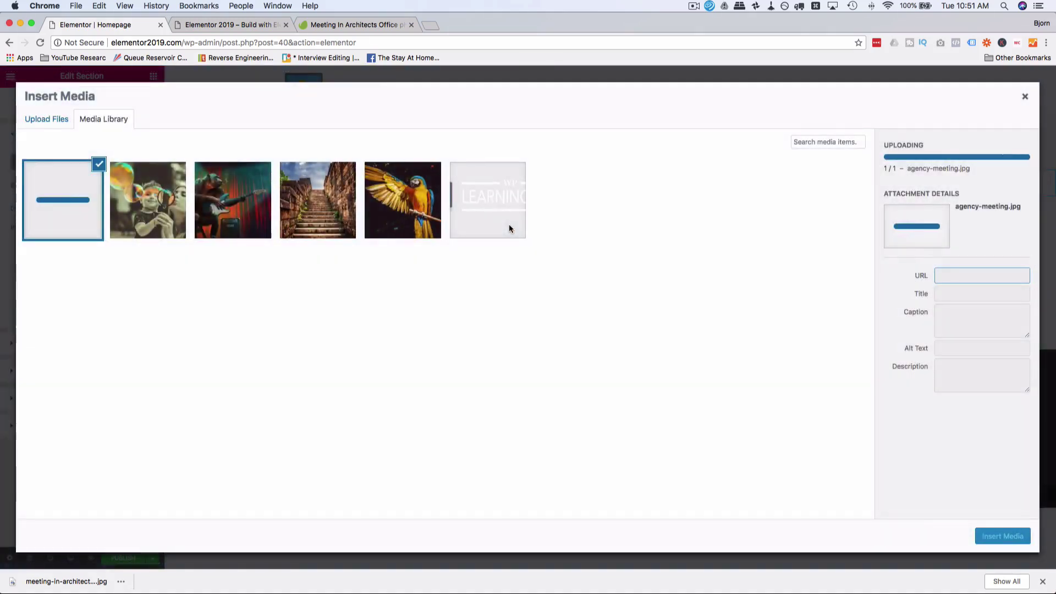
{"action": "left_click", "coordinate": [1002, 537]}
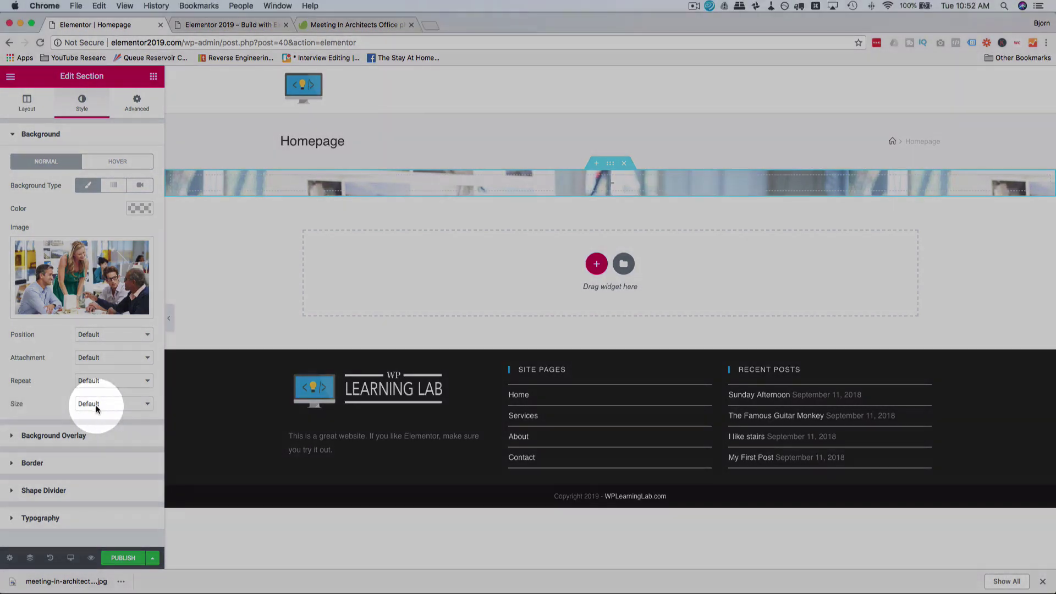
Step: Try Cover for the background size, then revert it to Default
{"action": "left_click", "coordinate": [96, 405]}
{"action": "left_click", "coordinate": [110, 421]}
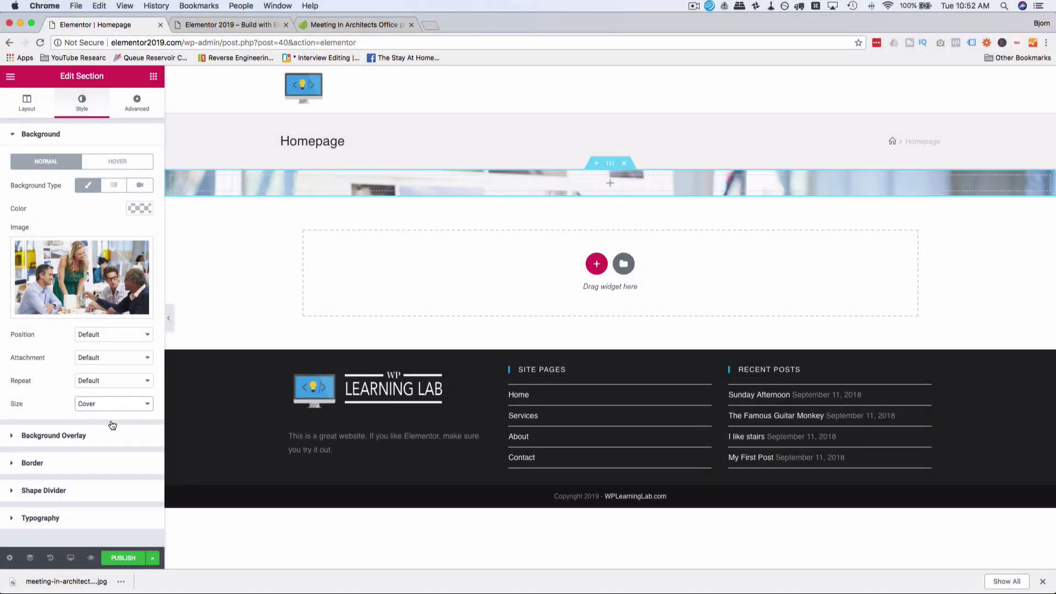
{"action": "left_click", "coordinate": [105, 407]}
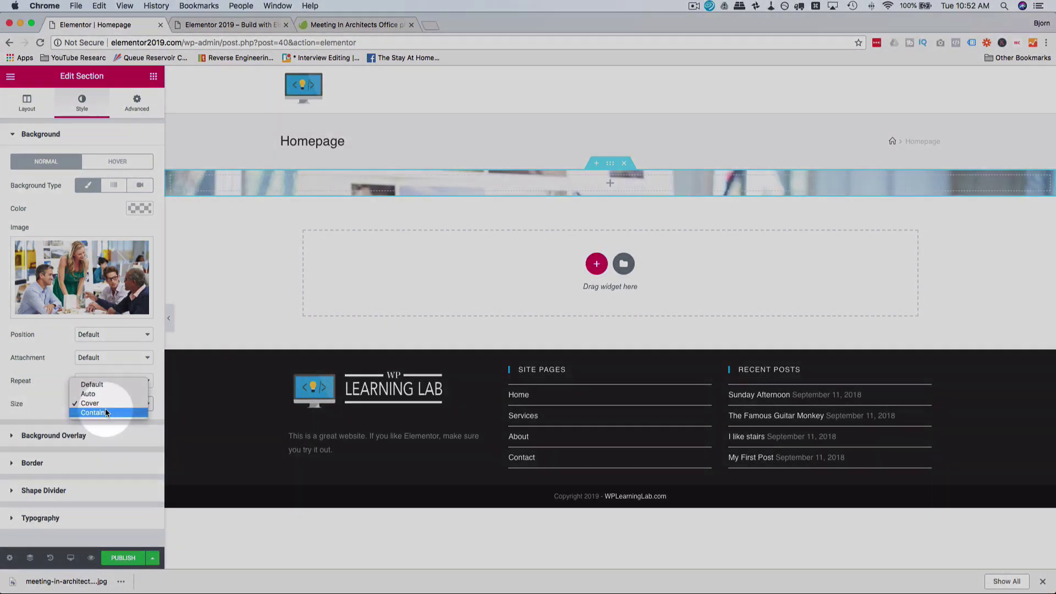
{"action": "left_click", "coordinate": [101, 387]}
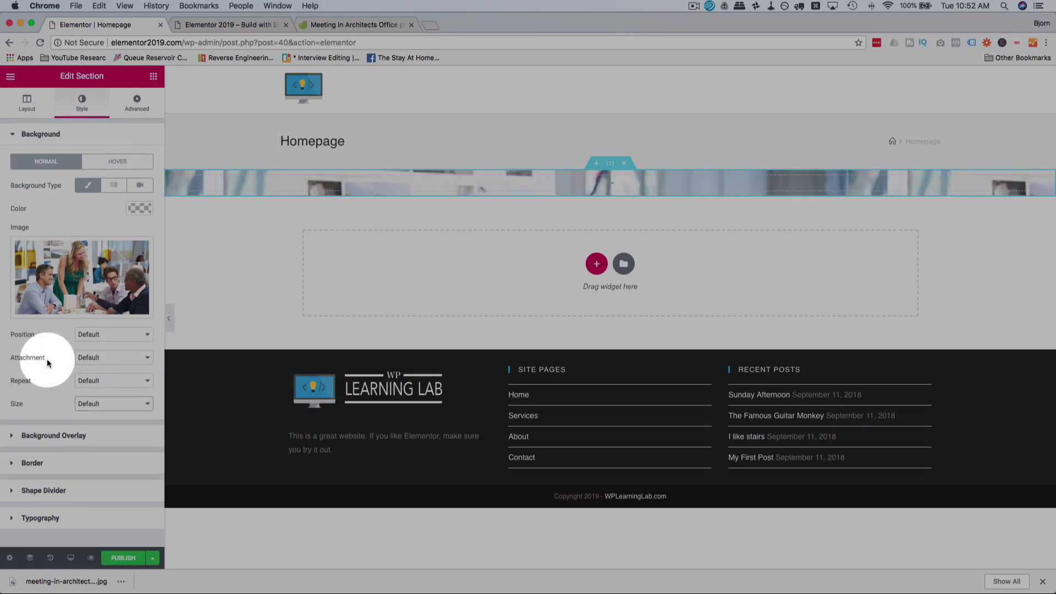
{"action": "left_click", "coordinate": [30, 110]}
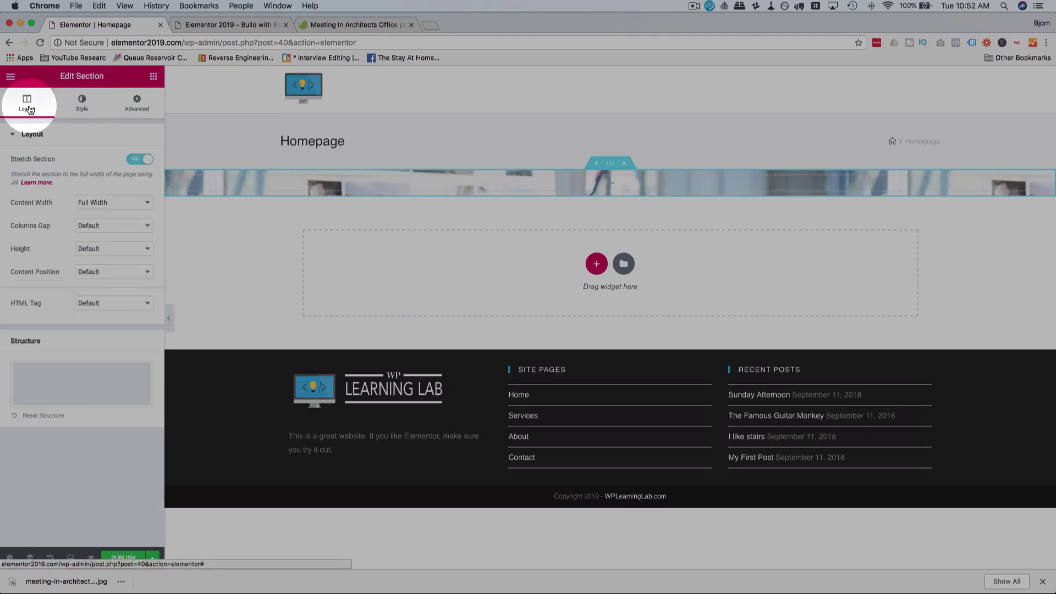
Step: Set the section height to Min Height with a minimum of 764 px
{"action": "left_click", "coordinate": [98, 249]}
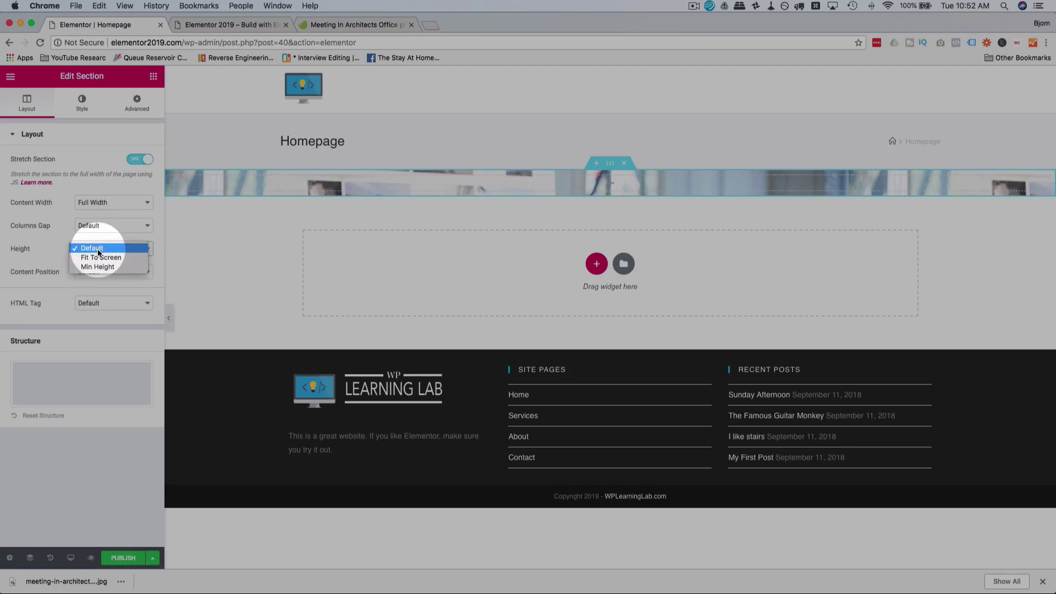
{"action": "left_click", "coordinate": [110, 266]}
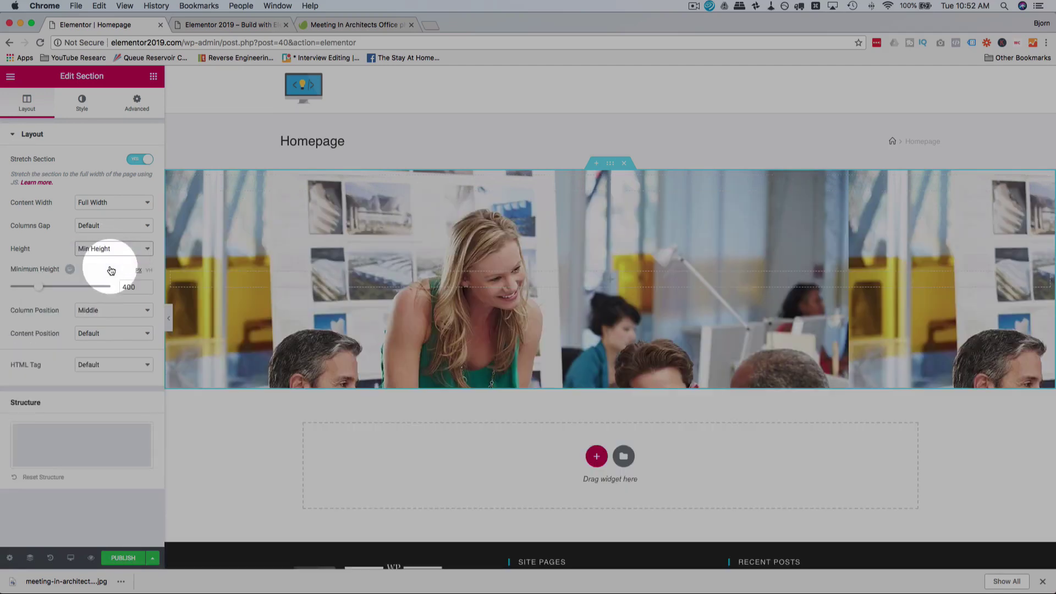
{"action": "left_click", "coordinate": [130, 247]}
{"action": "left_click", "coordinate": [121, 239]}
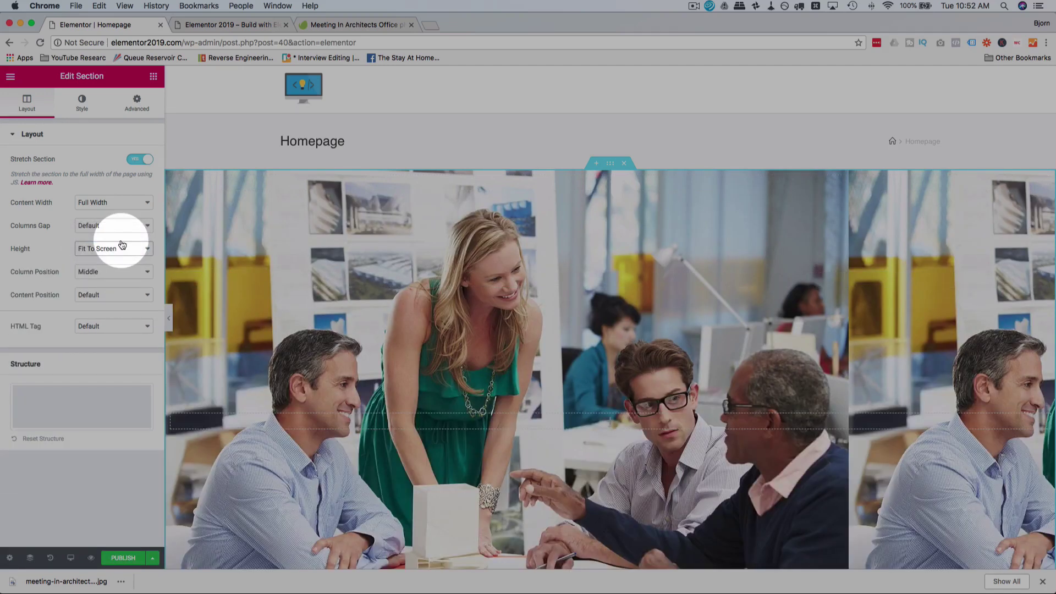
{"action": "scroll", "coordinate": [385, 288], "scroll_direction": "down", "scroll_amount": 2}
{"action": "scroll", "coordinate": [385, 288], "scroll_direction": "down", "scroll_amount": 2}
{"action": "scroll", "coordinate": [385, 288], "scroll_direction": "up", "scroll_amount": 5}
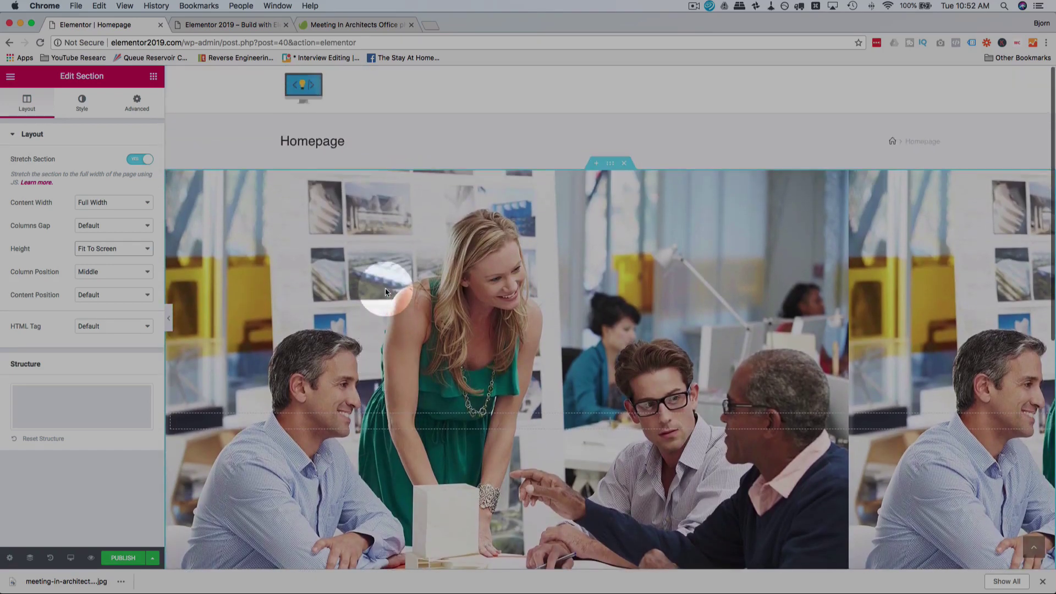
{"action": "left_click", "coordinate": [131, 247]}
{"action": "left_click", "coordinate": [117, 256]}
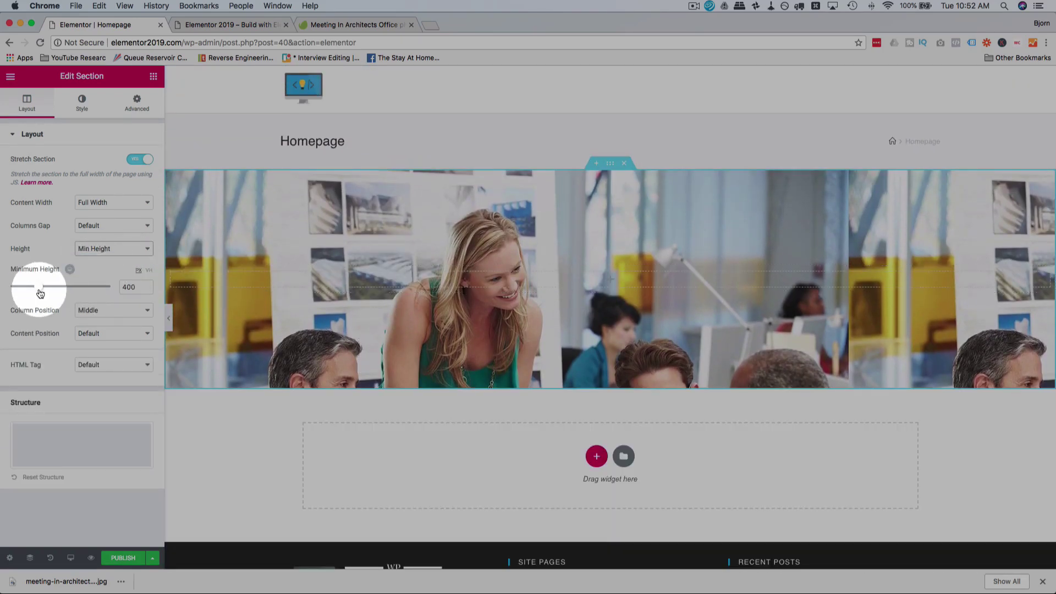
{"action": "left_click_drag", "start_coordinate": [40, 293], "coordinate": [66, 294]}
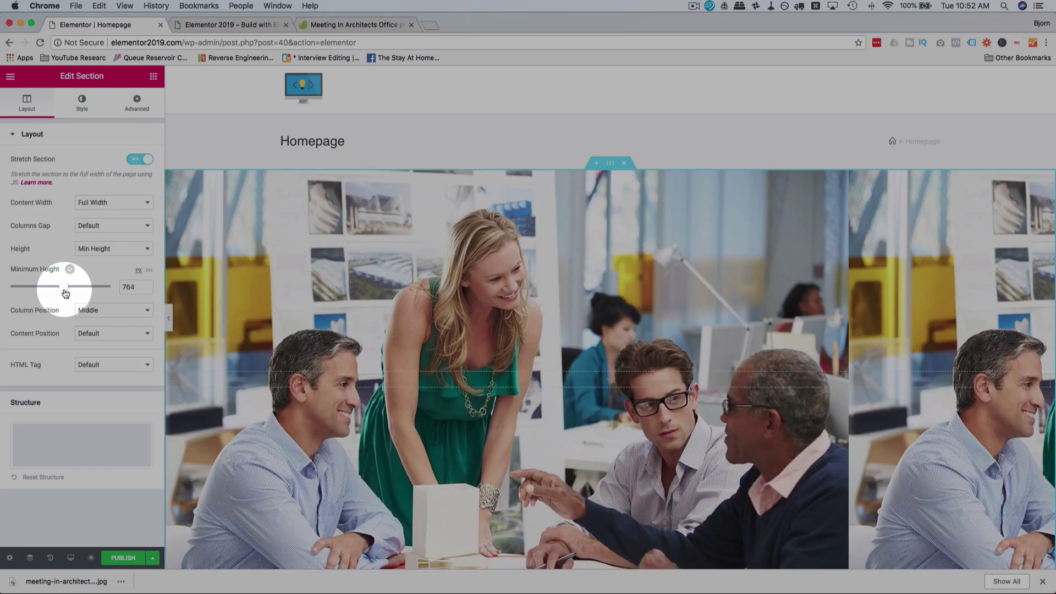
Step: Set both Column Position and Content Position to Middle
{"action": "left_click", "coordinate": [94, 311]}
{"action": "left_click", "coordinate": [95, 311]}
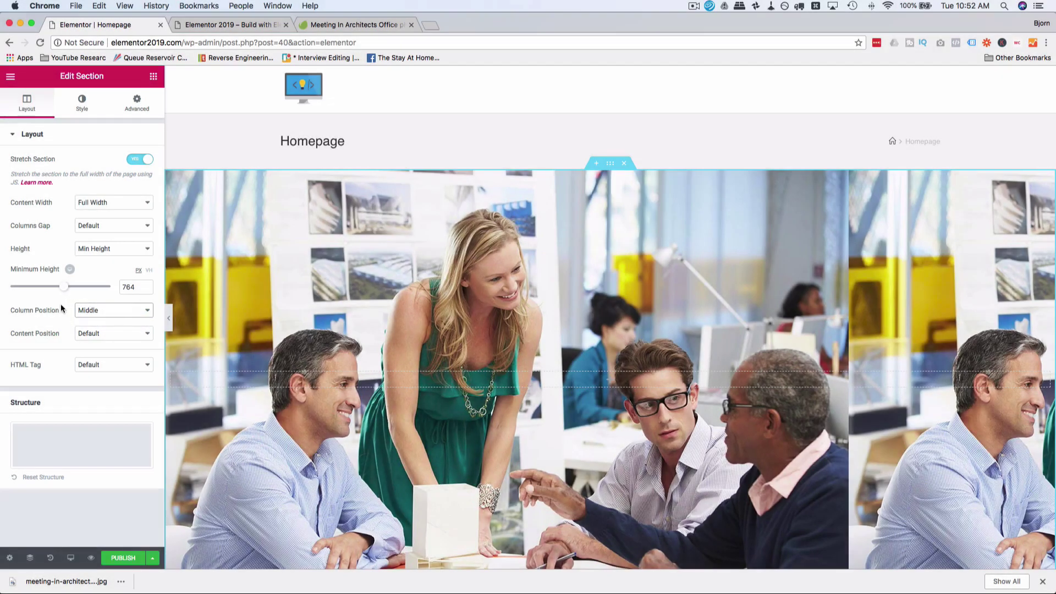
{"action": "left_click", "coordinate": [90, 333]}
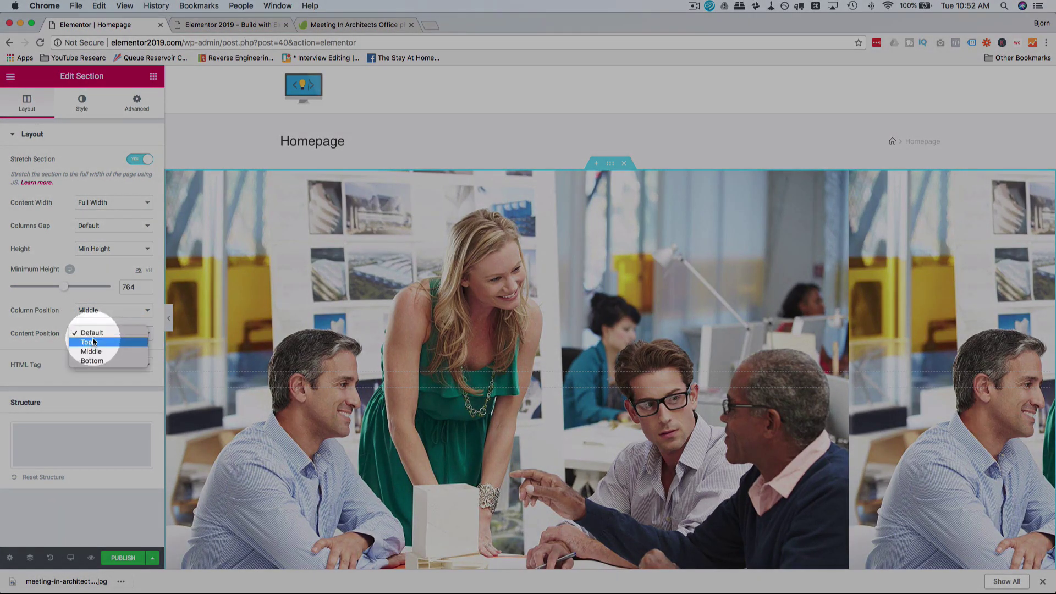
{"action": "left_click", "coordinate": [94, 351]}
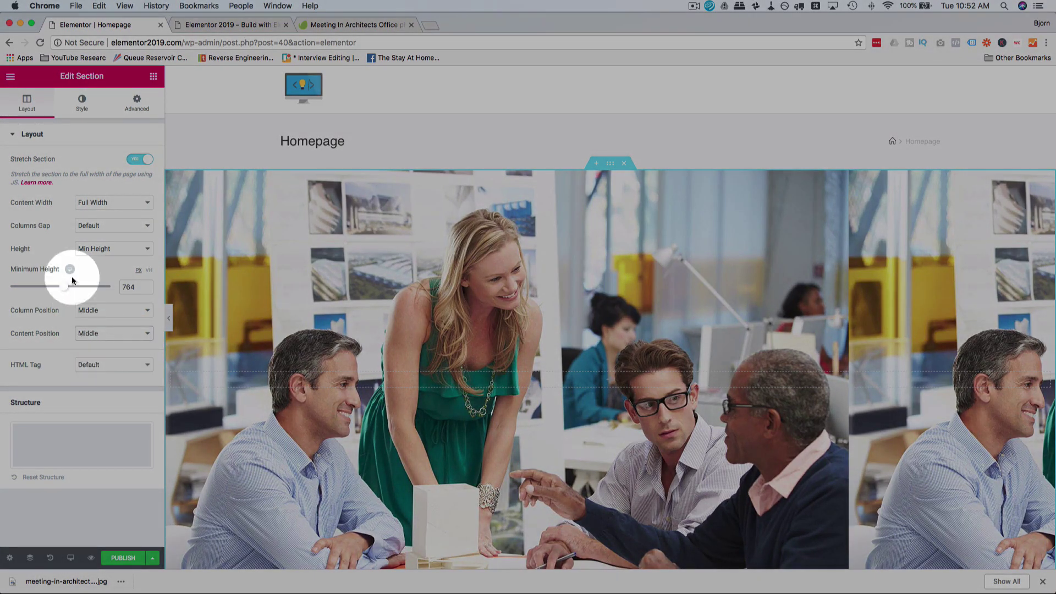
{"action": "left_click", "coordinate": [88, 249]}
{"action": "left_click", "coordinate": [76, 149]}
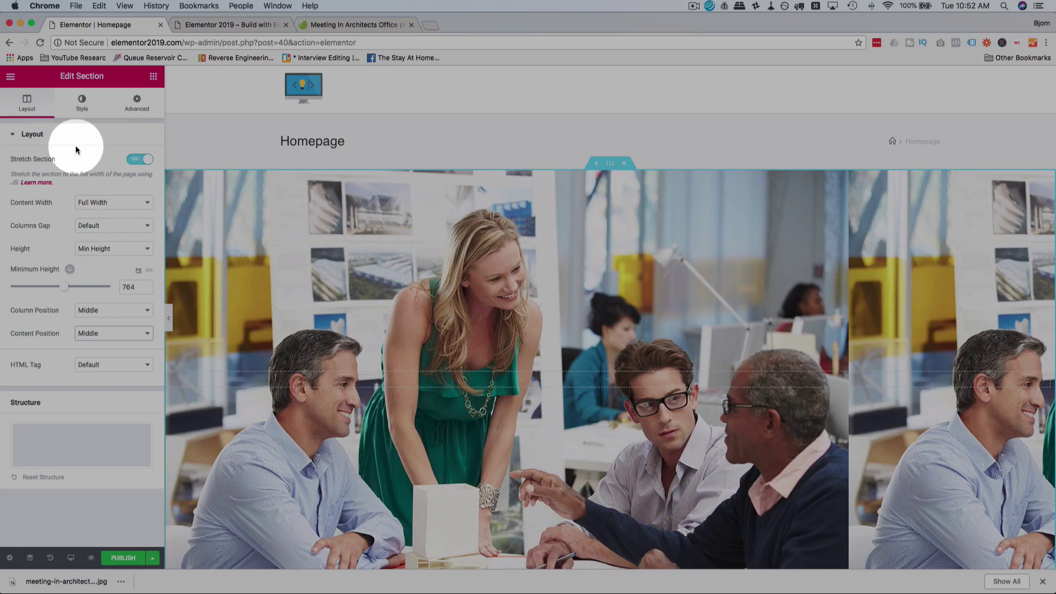
Step: Set the background image position to Center Center and repeat to No-repeat
{"action": "left_click", "coordinate": [82, 101]}
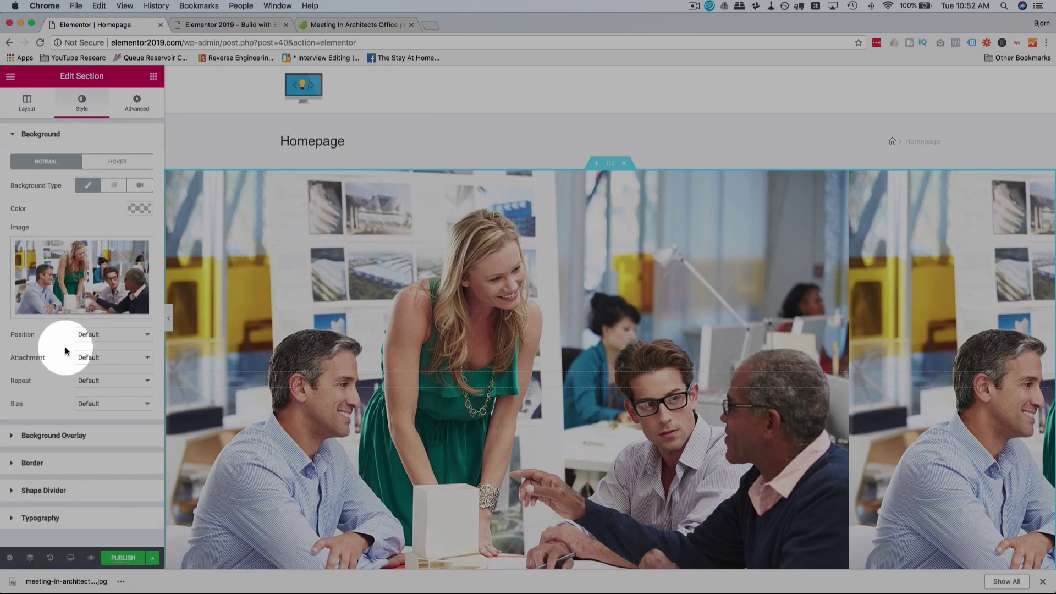
{"action": "left_click", "coordinate": [106, 334]}
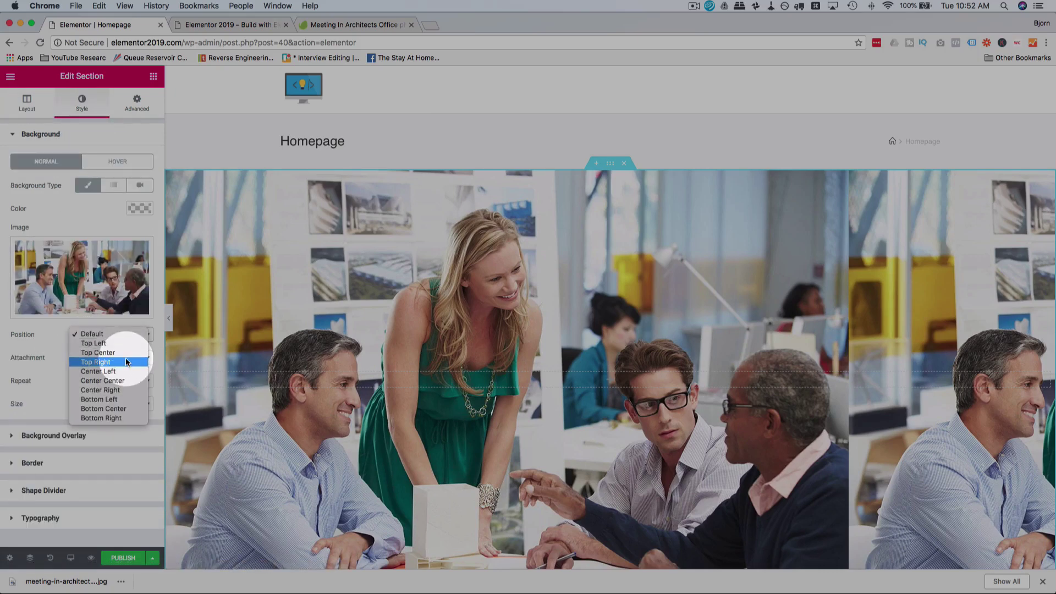
{"action": "left_click", "coordinate": [117, 380]}
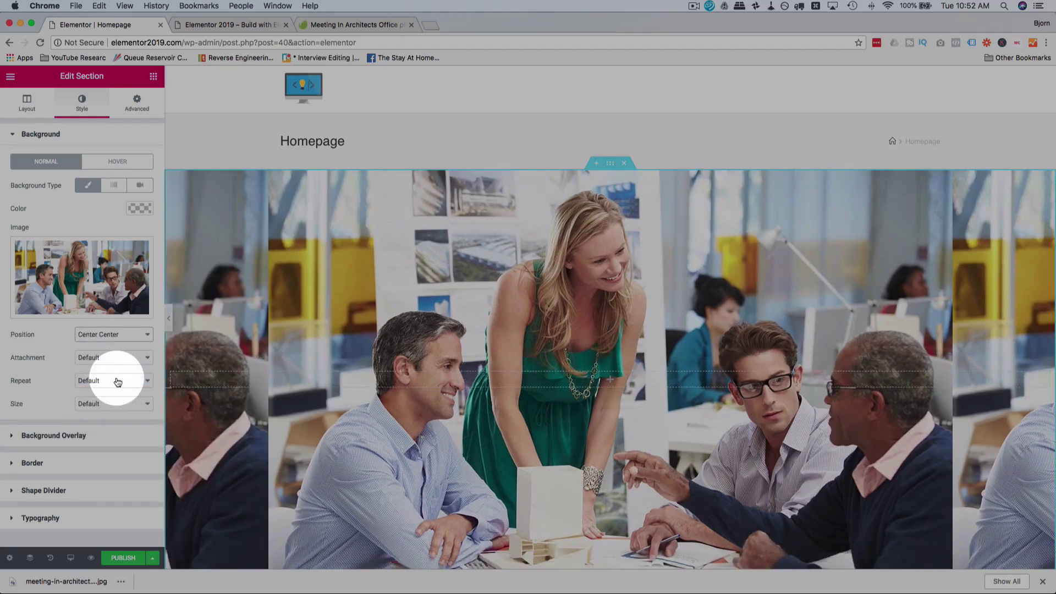
{"action": "left_click", "coordinate": [445, 298]}
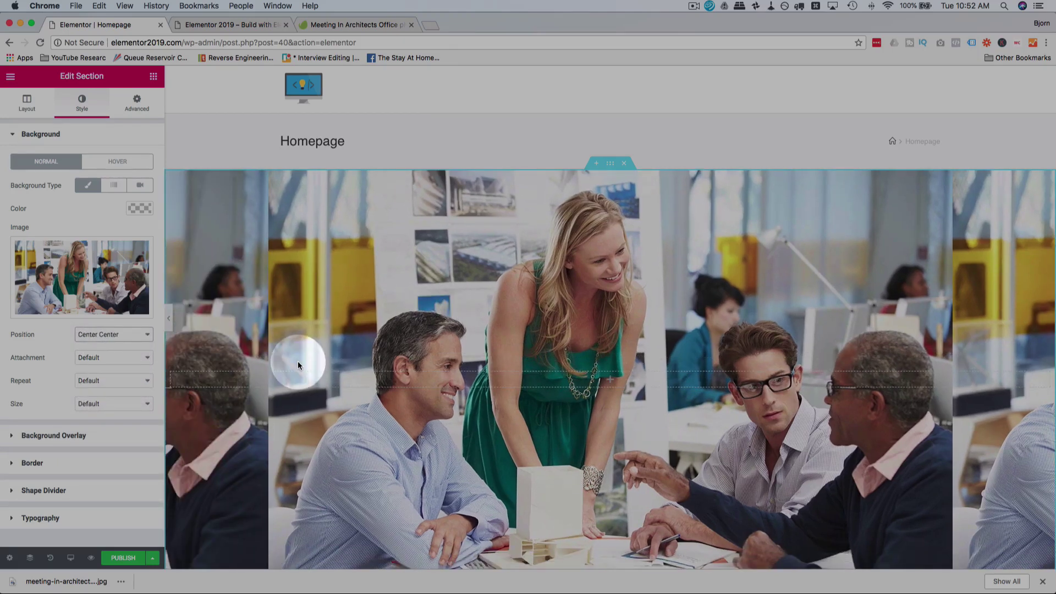
{"action": "left_click", "coordinate": [117, 379]}
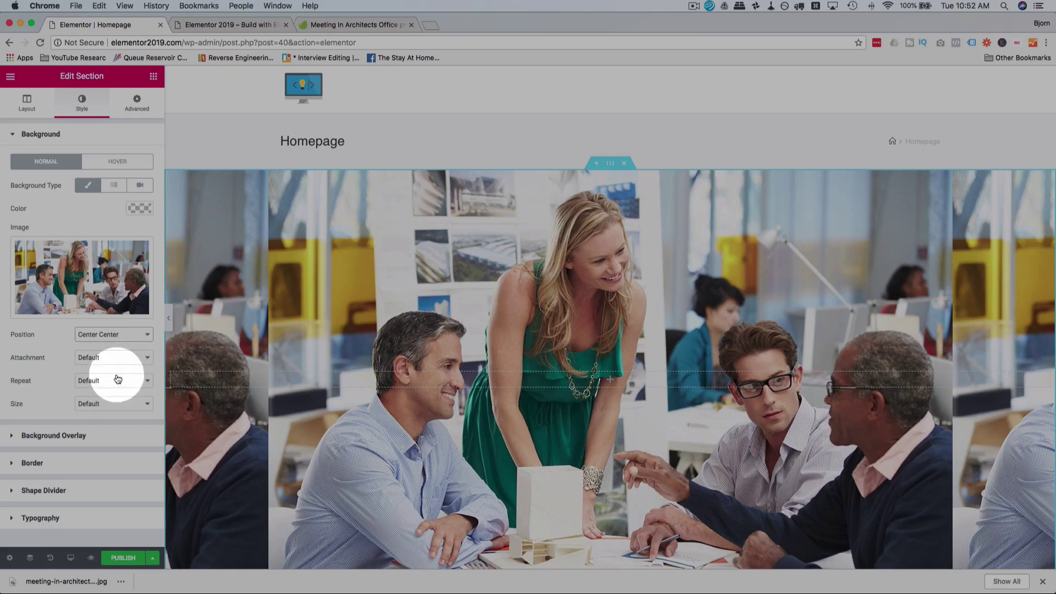
{"action": "left_click", "coordinate": [108, 392]}
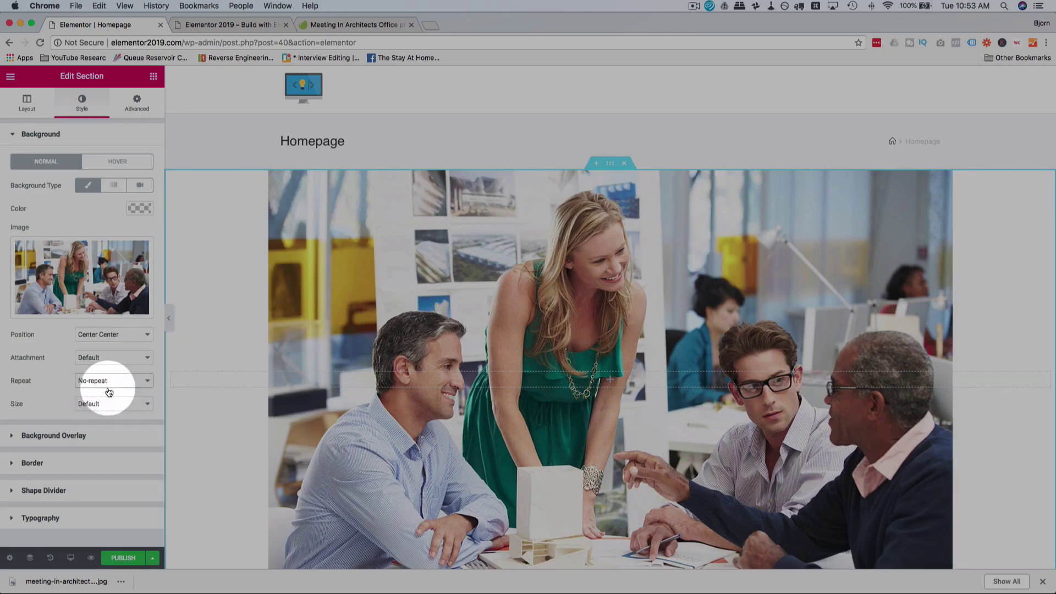
Step: Set the background size to Cover and preview the hero with the panel hidden
{"action": "left_click", "coordinate": [101, 403]}
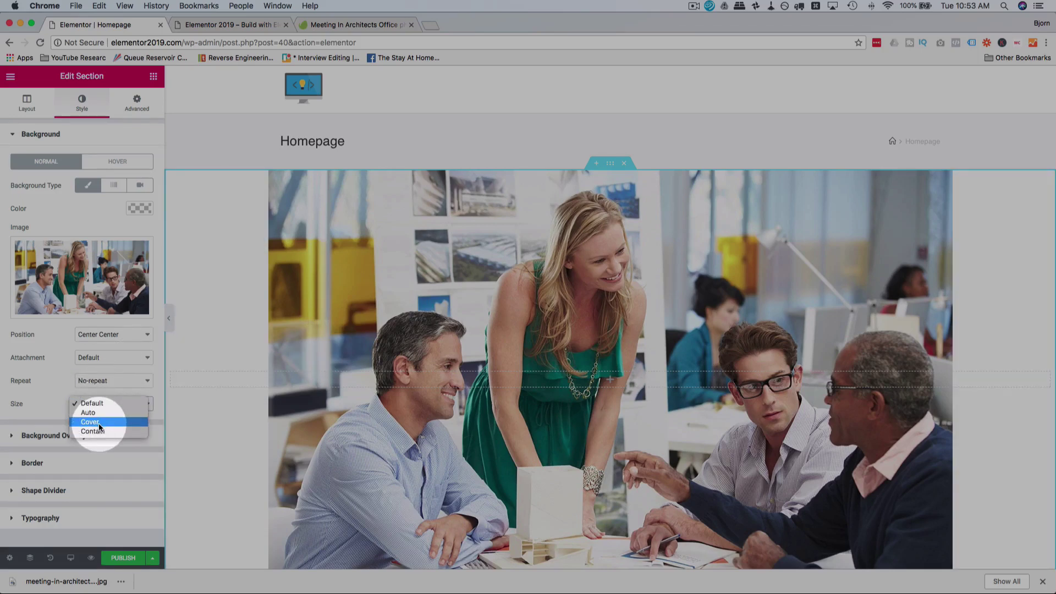
{"action": "left_click", "coordinate": [99, 423]}
{"action": "scroll", "coordinate": [276, 306], "scroll_direction": "down", "scroll_amount": 3}
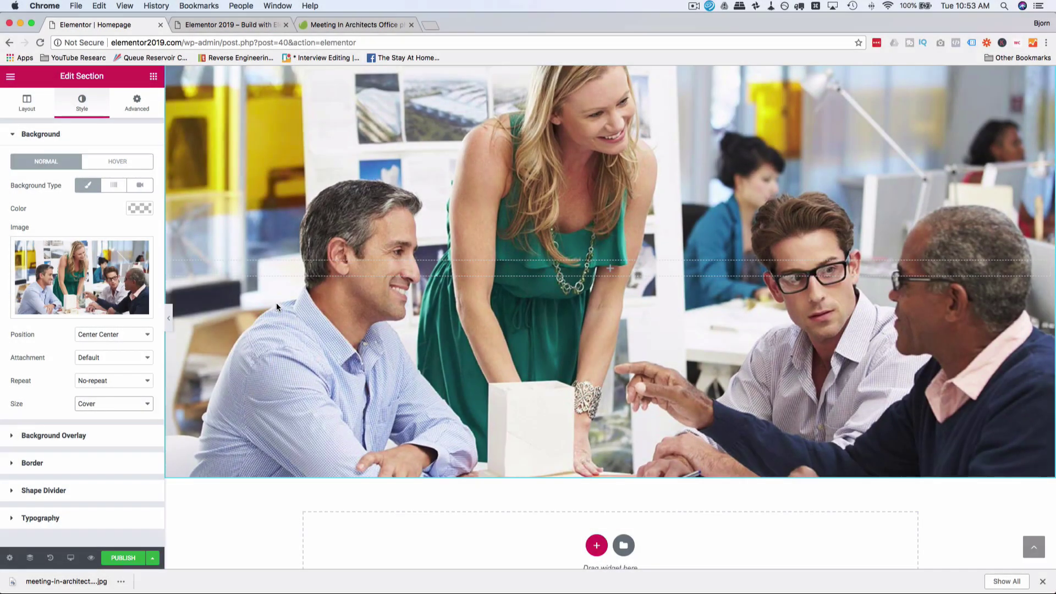
{"action": "scroll", "coordinate": [276, 306], "scroll_direction": "up", "scroll_amount": 3}
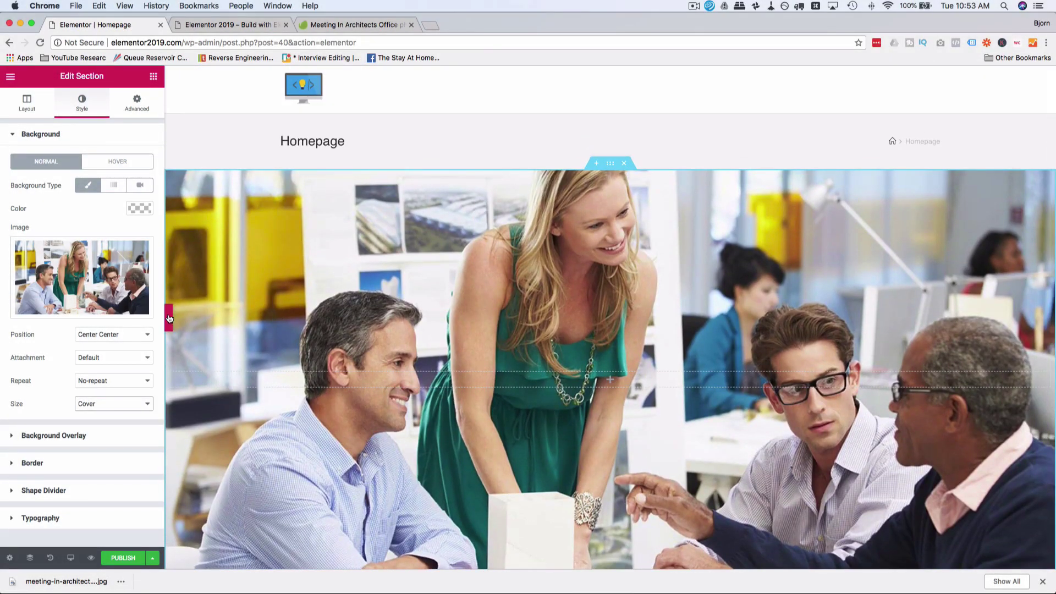
{"action": "left_click", "coordinate": [168, 318]}
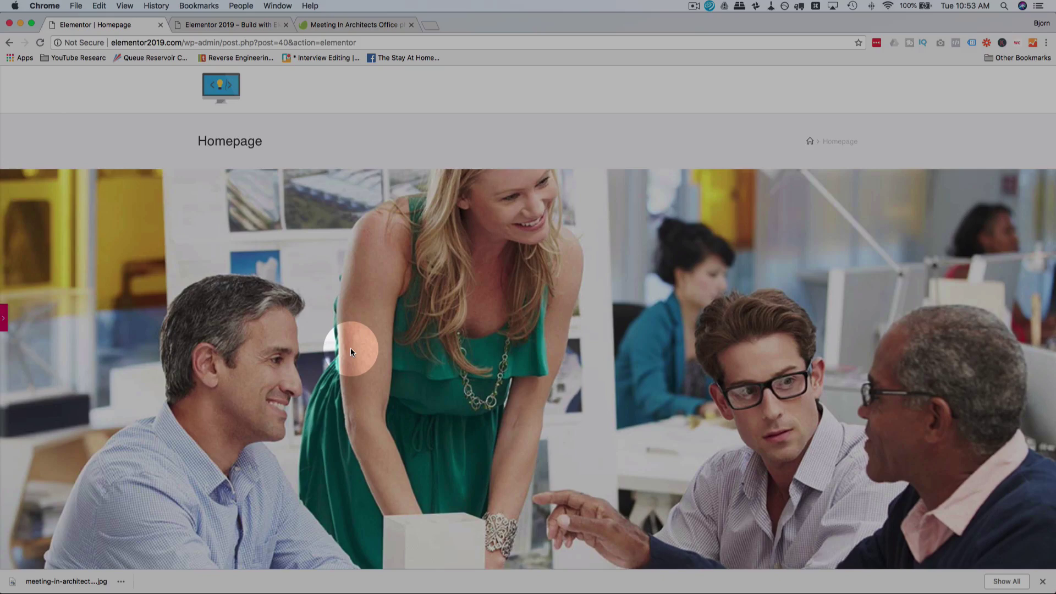
{"action": "left_click", "coordinate": [3, 318]}
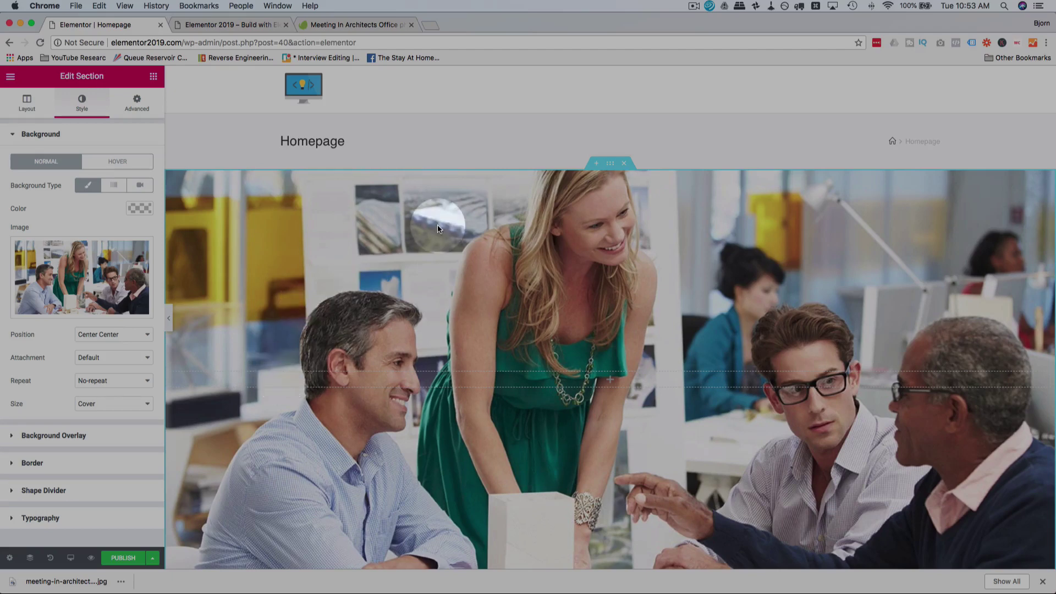
{"action": "left_click", "coordinate": [507, 262]}
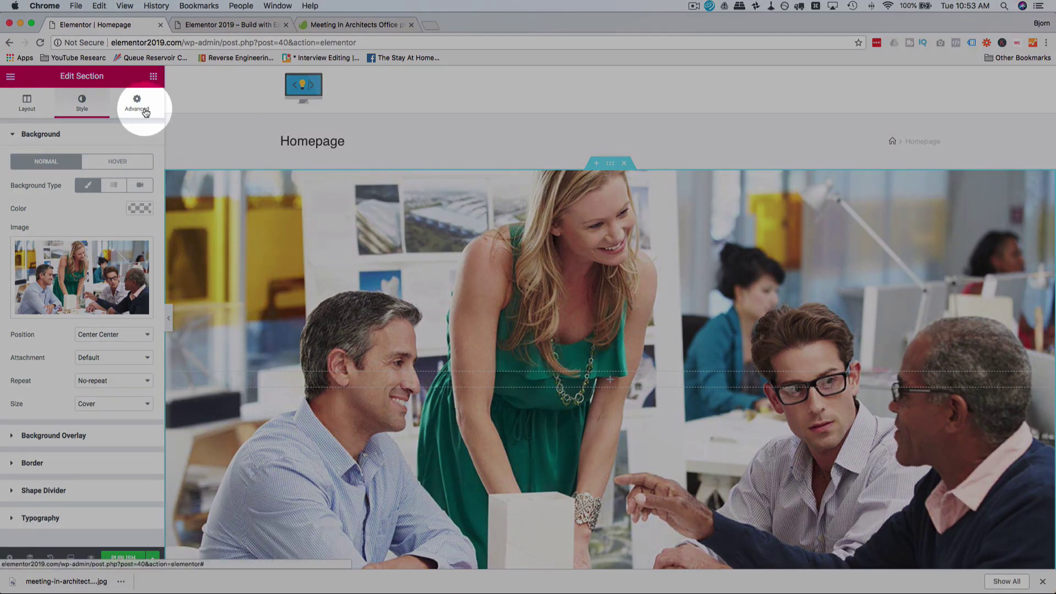
Step: In Advanced, unlink the Margin sides and enter a top margin of -100 px
{"action": "left_click", "coordinate": [145, 113]}
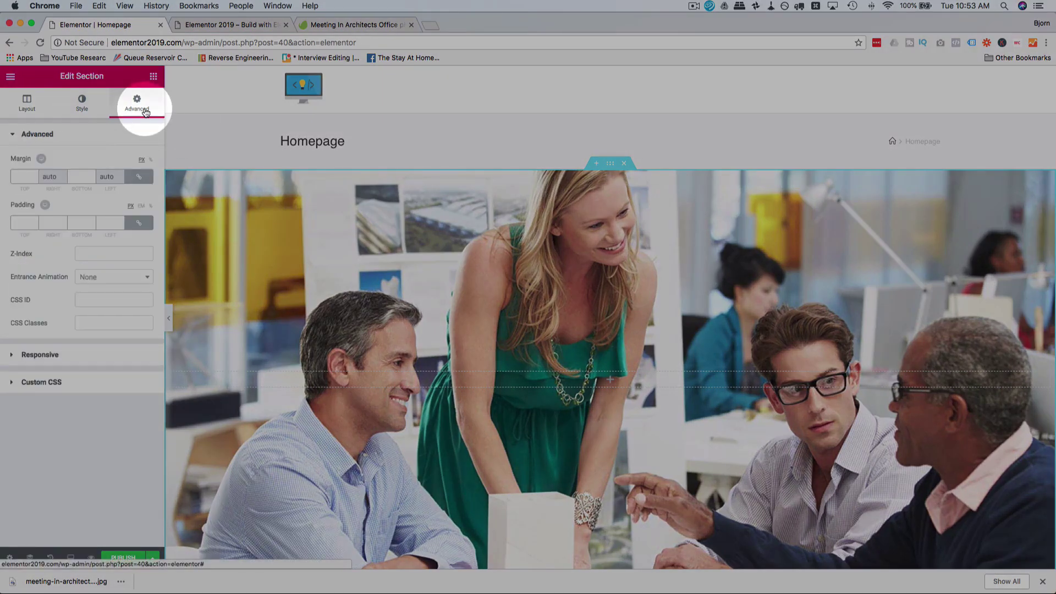
{"action": "left_click", "coordinate": [140, 176]}
{"action": "left_click", "coordinate": [25, 176]}
{"action": "type", "text": "0"}
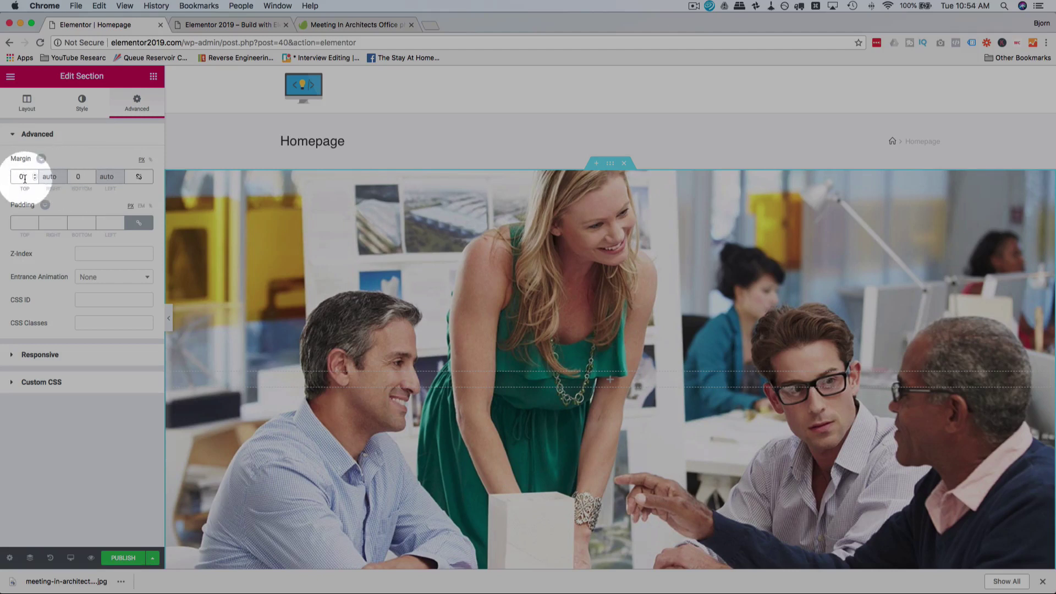
{"action": "key", "text": "BackSpace"}
{"action": "type", "text": "-11"}
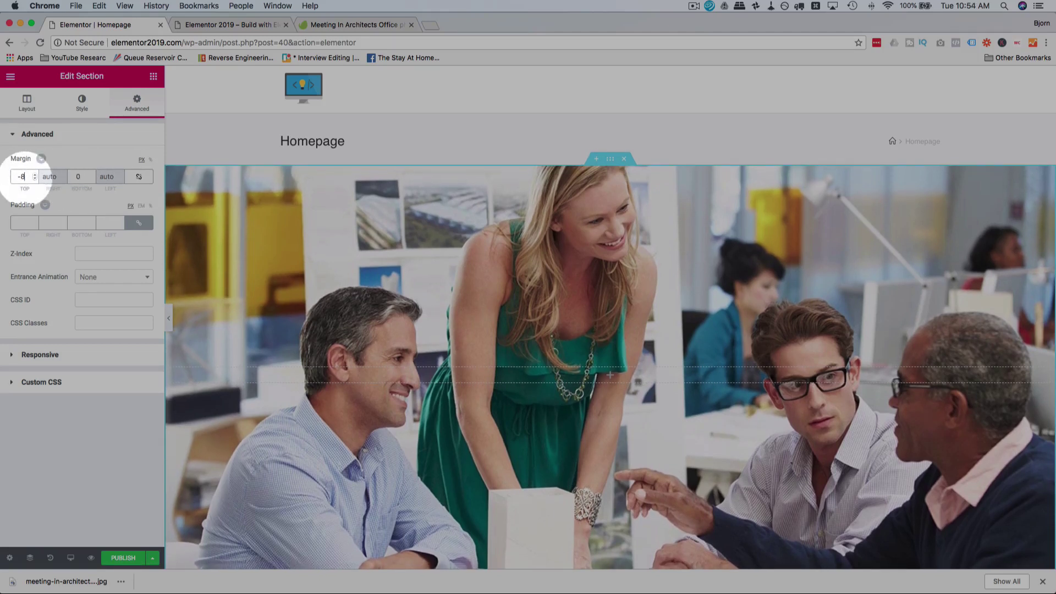
{"action": "key", "text": "BackSpace"}
{"action": "key", "text": "BackSpace"}
{"action": "type", "text": "22"}
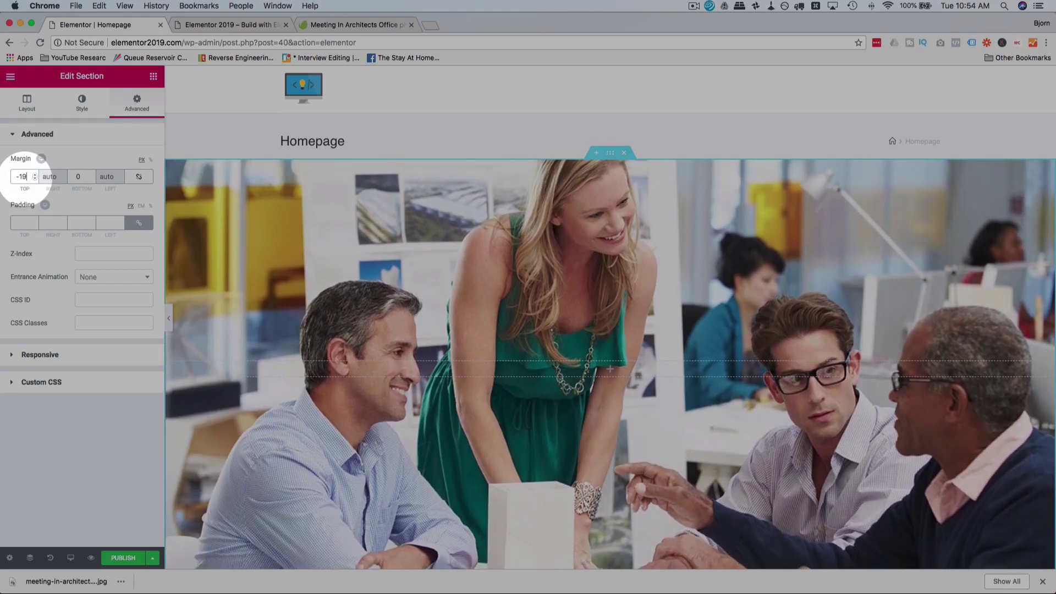
{"action": "key", "text": "BackSpace"}
{"action": "key", "text": "BackSpace"}
{"action": "key", "text": "BackSpace"}
{"action": "type", "text": "0"}
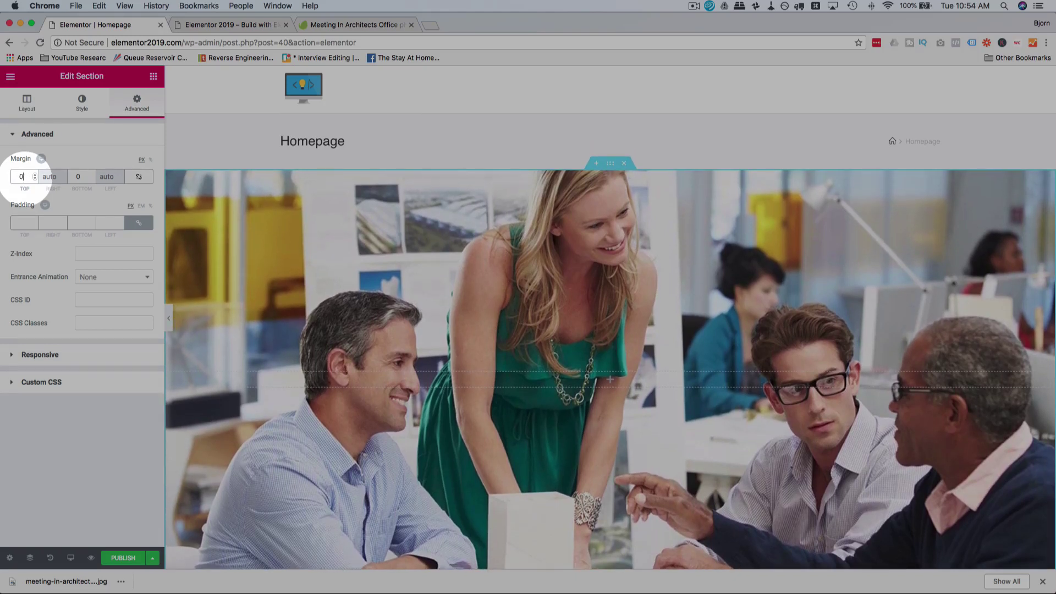
{"action": "type", "text": "100"}
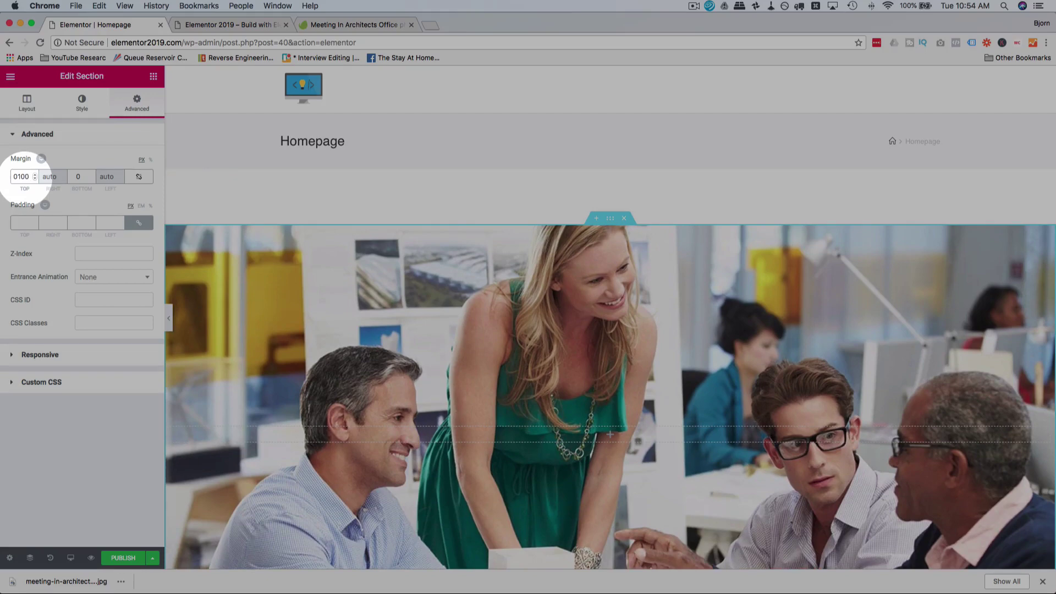
{"action": "key", "text": "Home"}
{"action": "key", "text": "Delete"}
{"action": "type", "text": "-"}
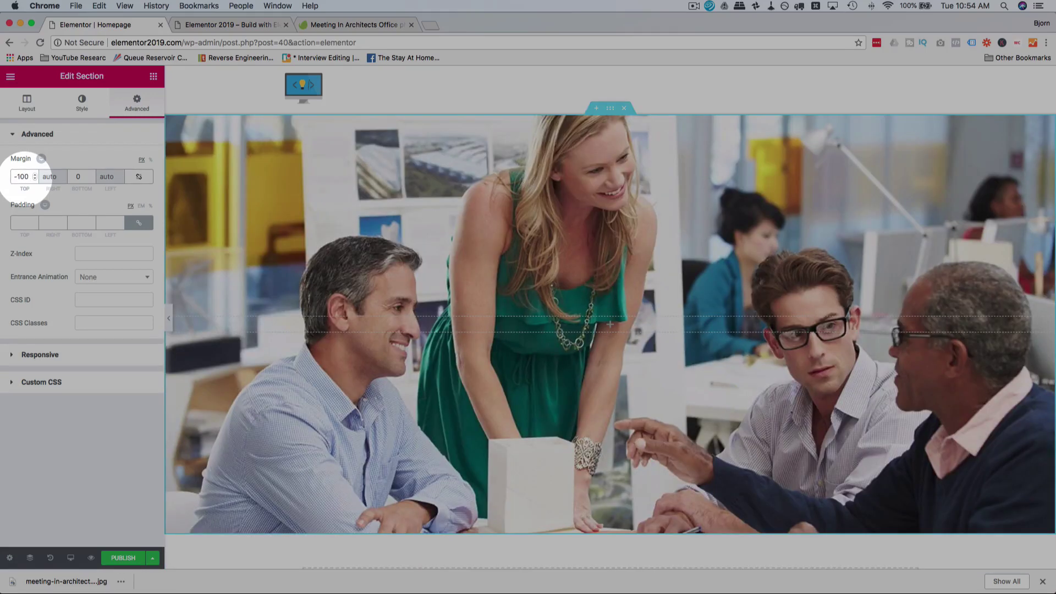
Step: Fine-tune the section's top margin to -190 px
{"action": "key", "text": "Down"}
{"action": "key", "text": "Down"}
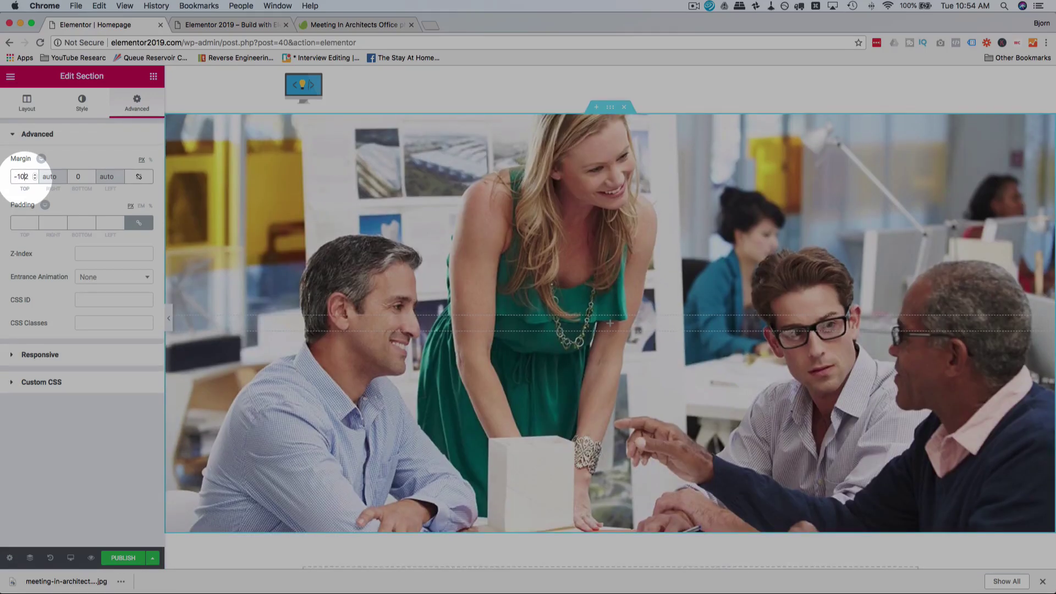
{"action": "key", "text": "BackSpace"}
{"action": "type", "text": "5"}
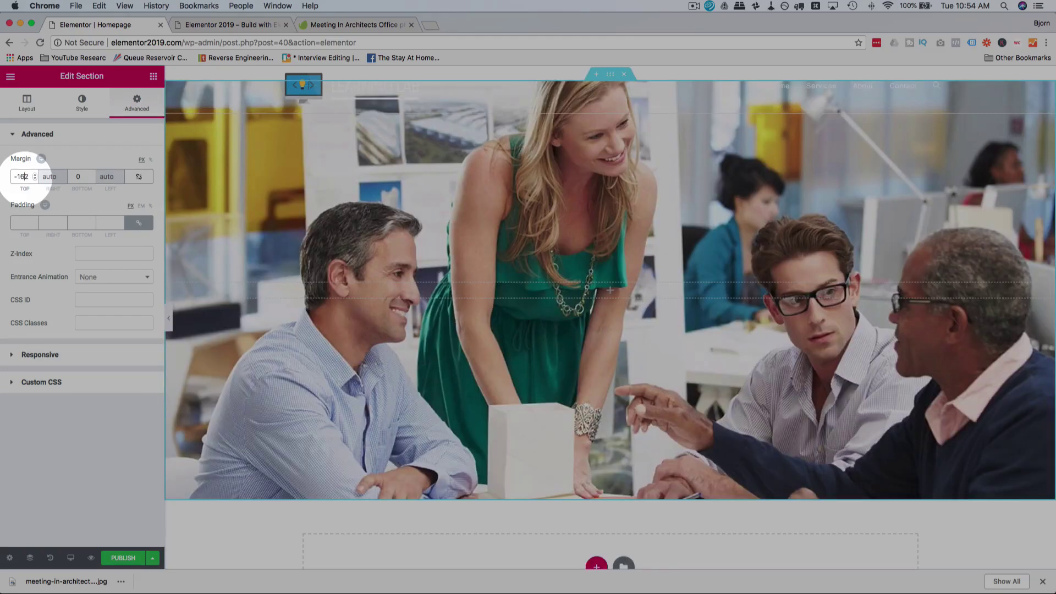
{"action": "key", "text": "BackSpace"}
{"action": "type", "text": "8"}
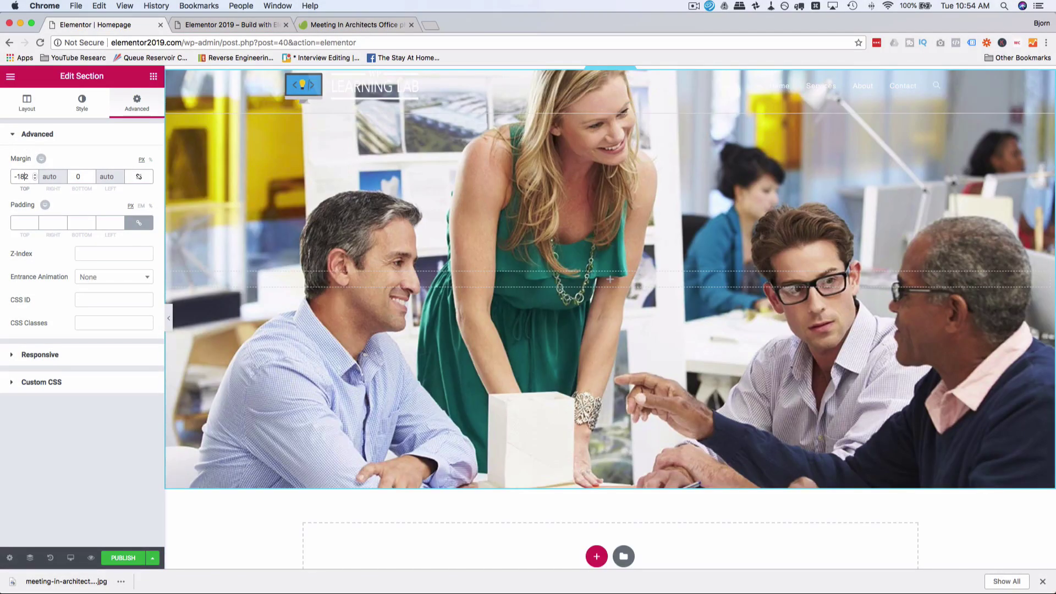
{"action": "key", "text": "Up"}
{"action": "key", "text": "Up"}
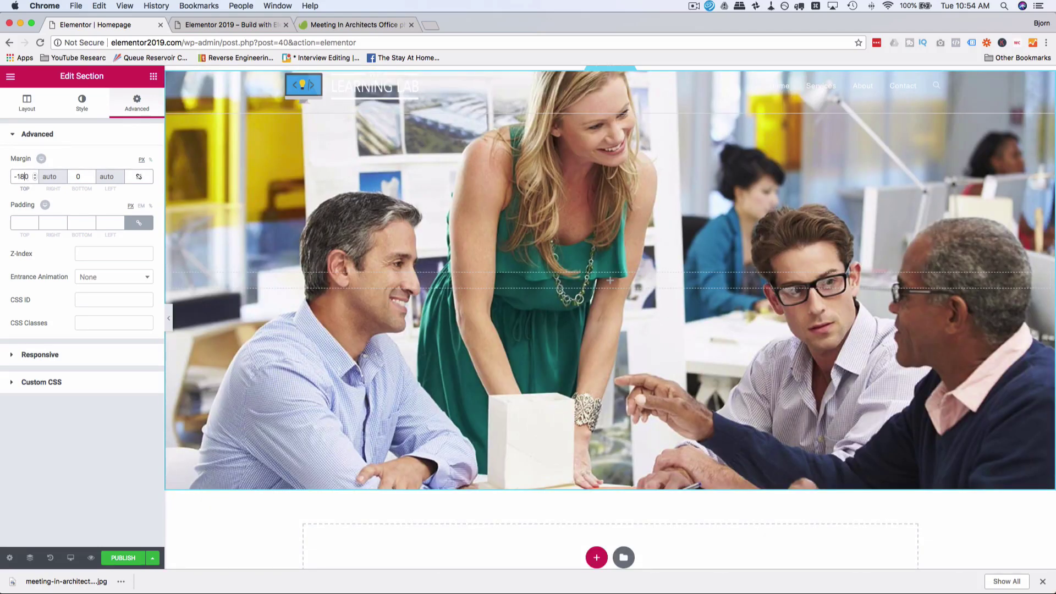
{"action": "key", "text": "BackSpace"}
{"action": "type", "text": "9"}
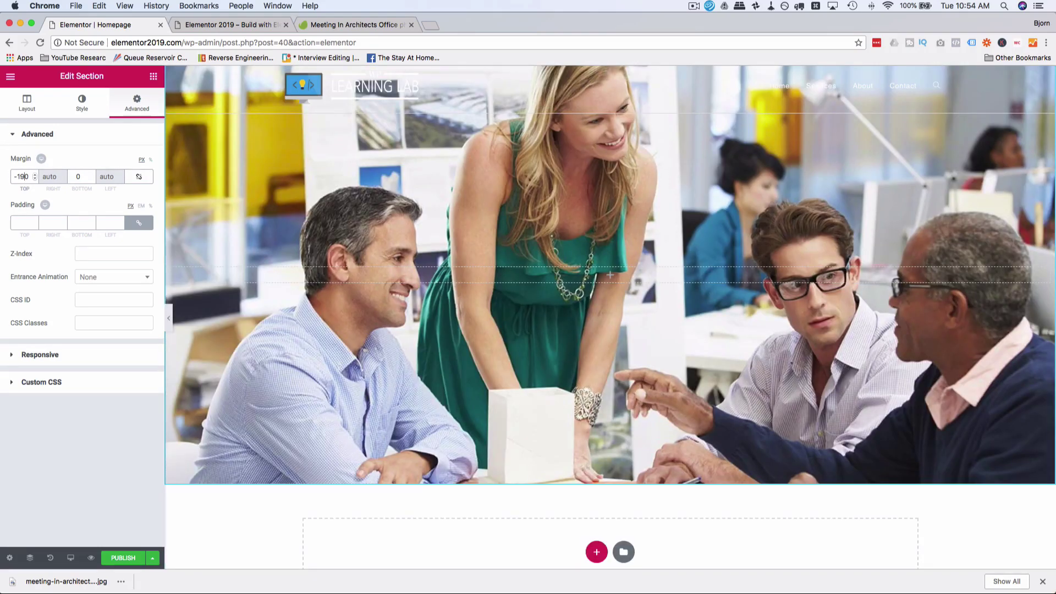
{"action": "key", "text": "Up"}
{"action": "key", "text": "Up"}
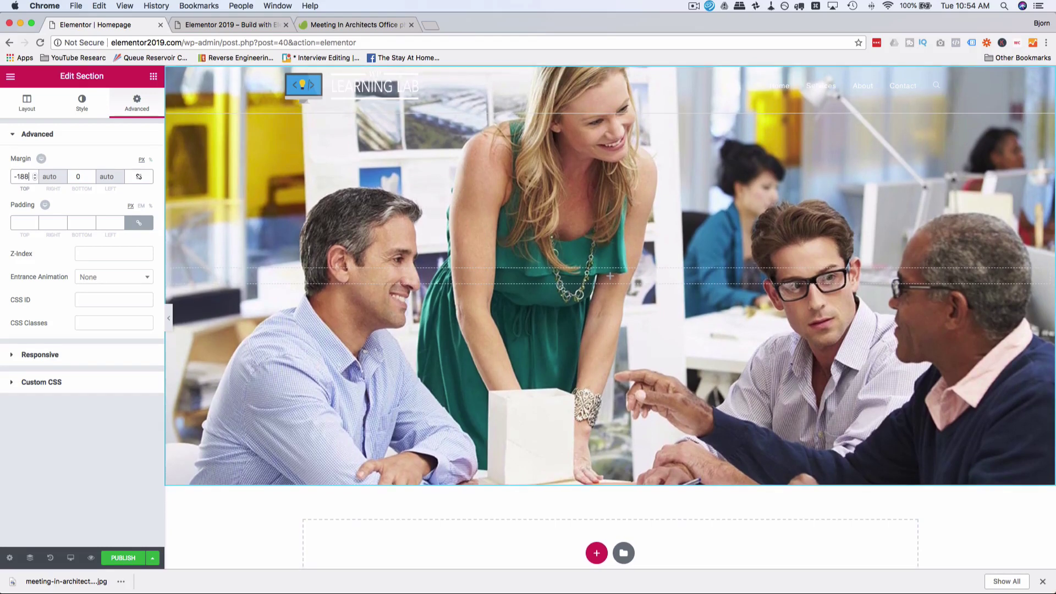
{"action": "key", "text": "Down"}
{"action": "key", "text": "Down"}
{"action": "key", "text": "Down"}
{"action": "key", "text": "Up"}
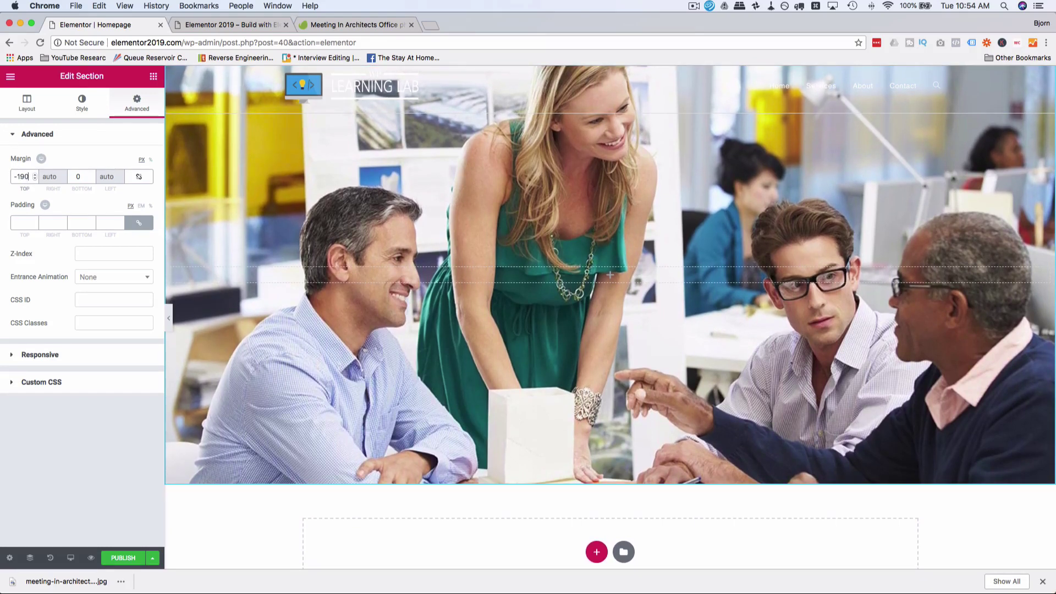
{"action": "left_click", "coordinate": [775, 103]}
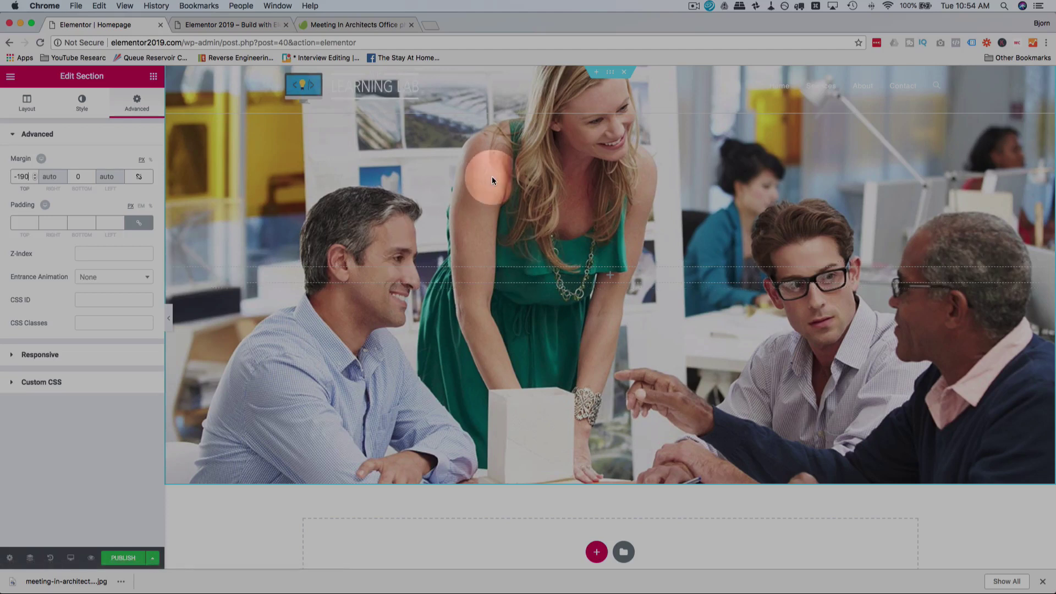
{"action": "left_click", "coordinate": [123, 296]}
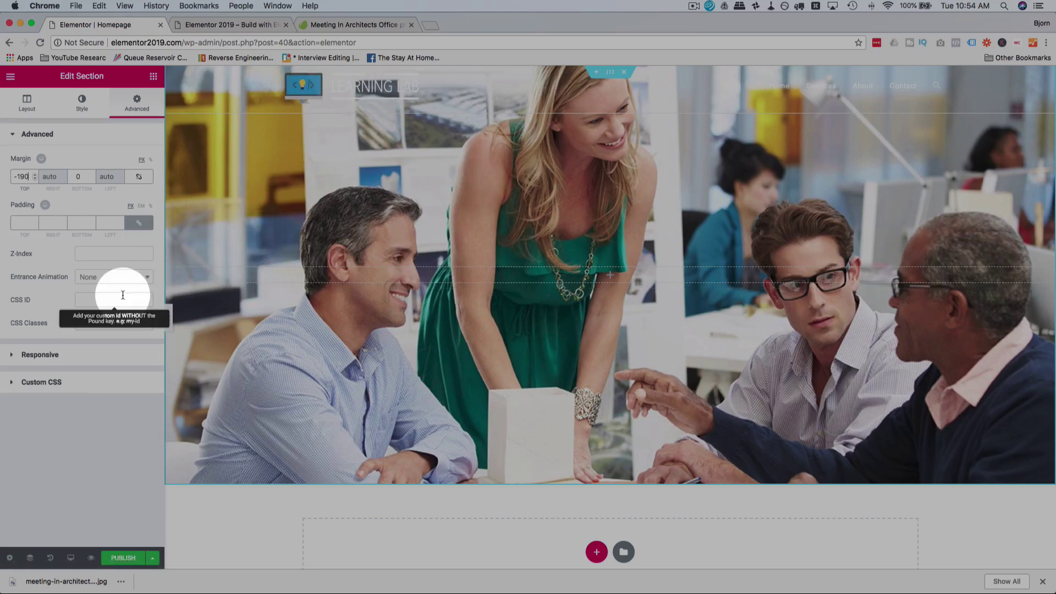
Step: Add a classic colour Background Overlay and experiment with several overlay colours
{"action": "left_click", "coordinate": [92, 106]}
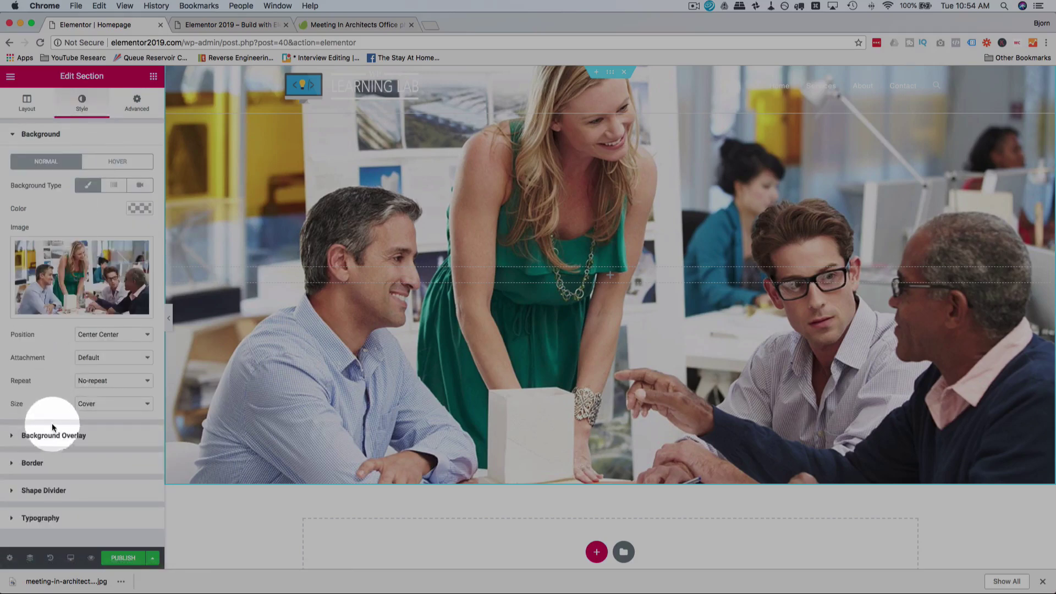
{"action": "left_click", "coordinate": [71, 436]}
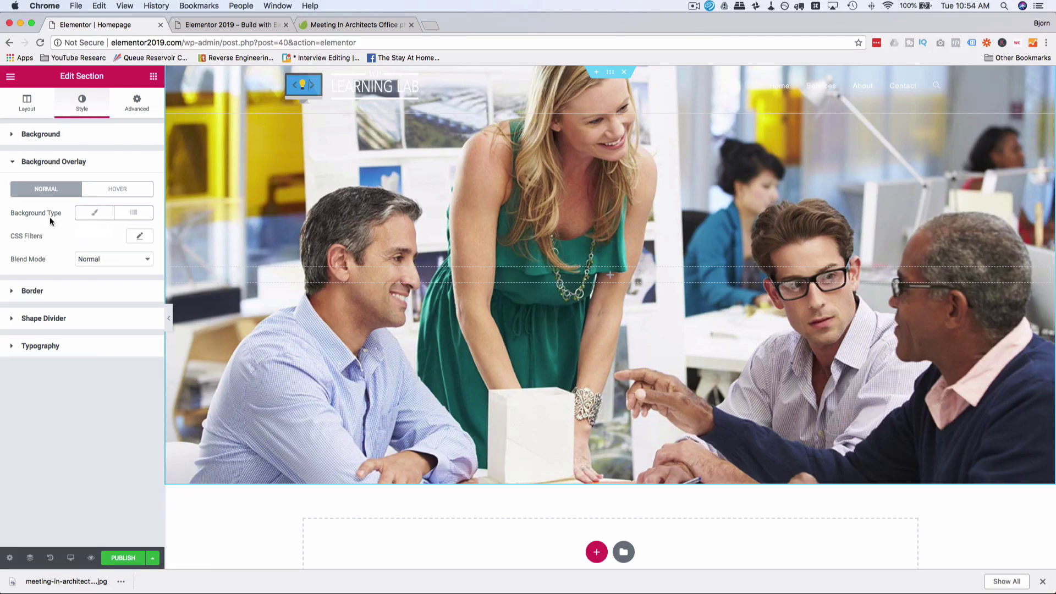
{"action": "left_click", "coordinate": [84, 215]}
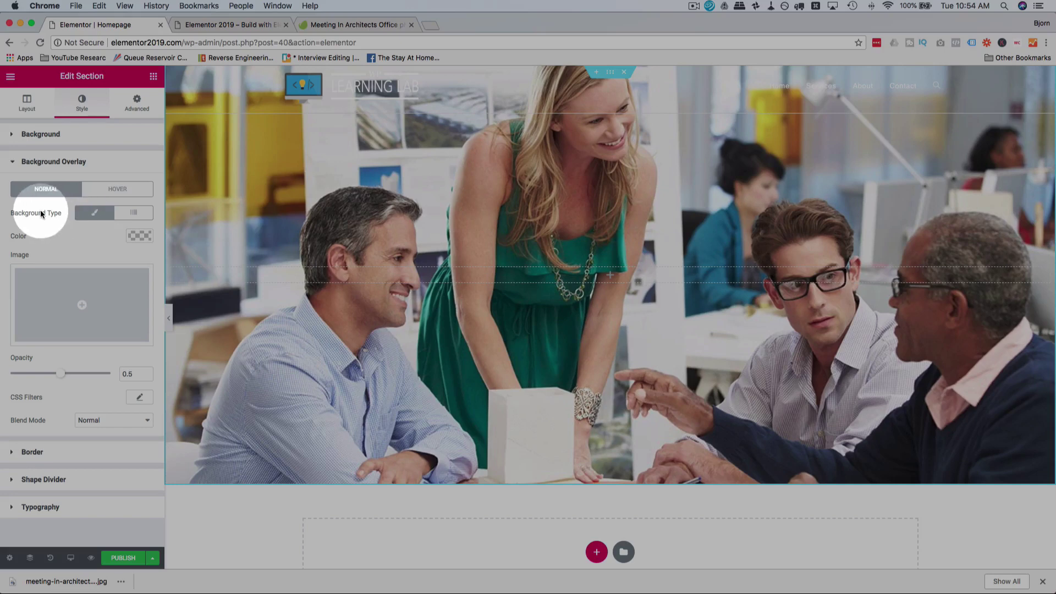
{"action": "left_click", "coordinate": [144, 235]}
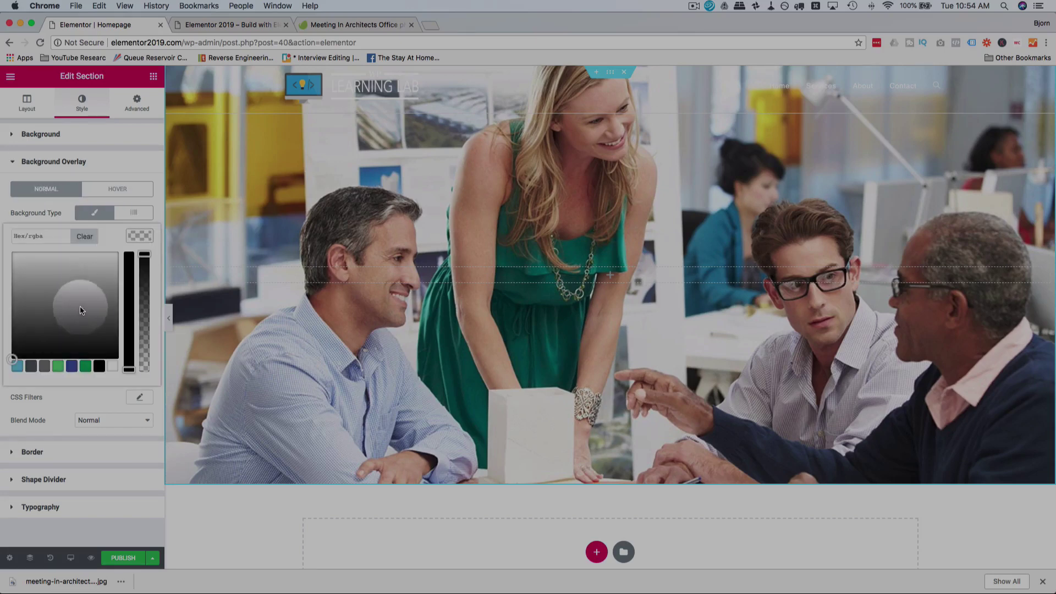
{"action": "left_click_drag", "start_coordinate": [81, 305], "coordinate": [104, 355]}
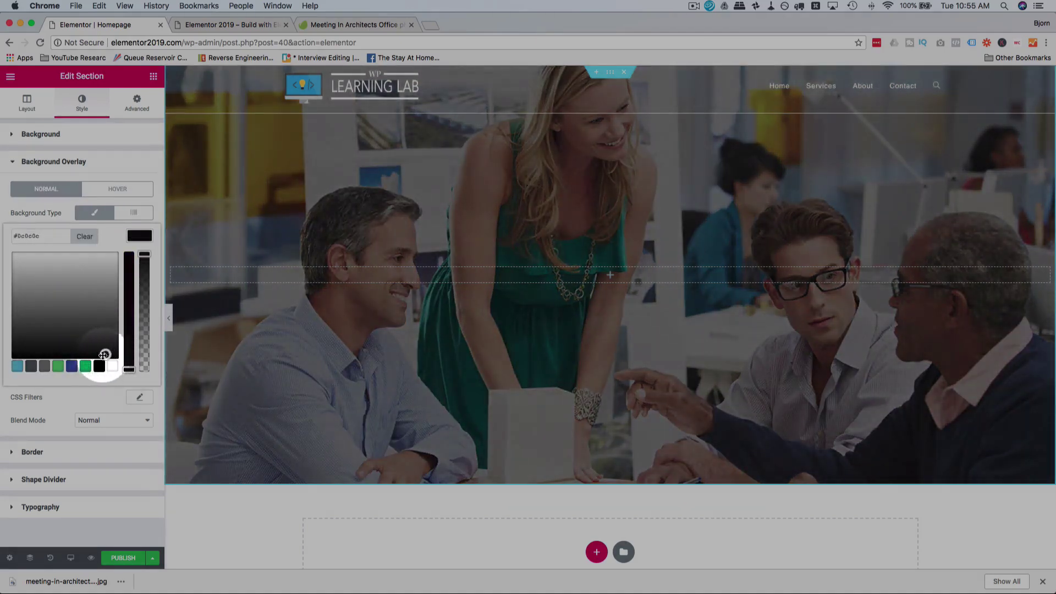
{"action": "left_click", "coordinate": [85, 366]}
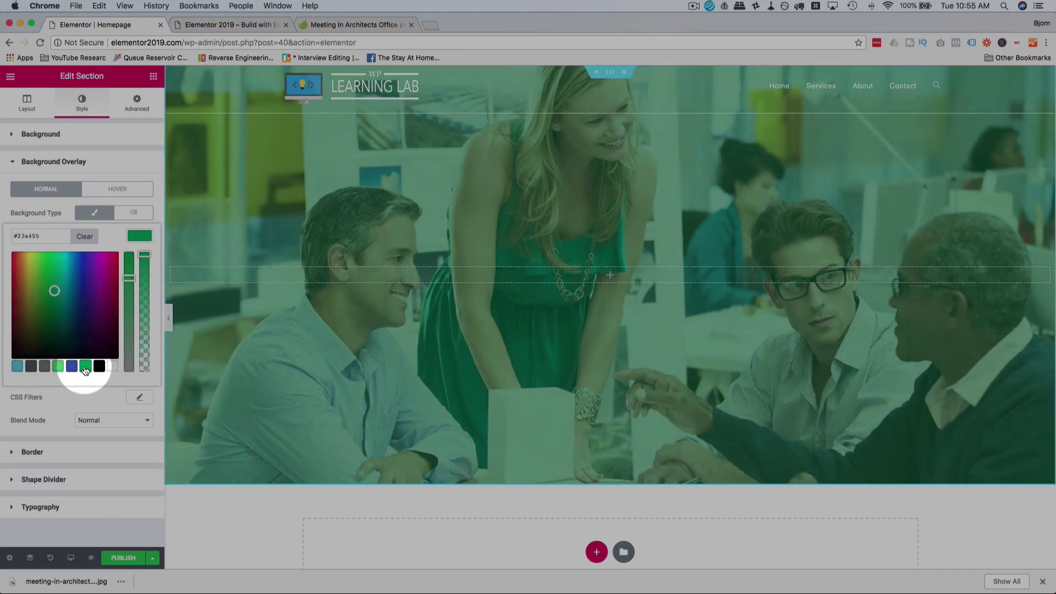
{"action": "left_click", "coordinate": [105, 348]}
{"action": "left_click_drag", "start_coordinate": [106, 350], "coordinate": [115, 308]}
{"action": "left_click", "coordinate": [84, 236]}
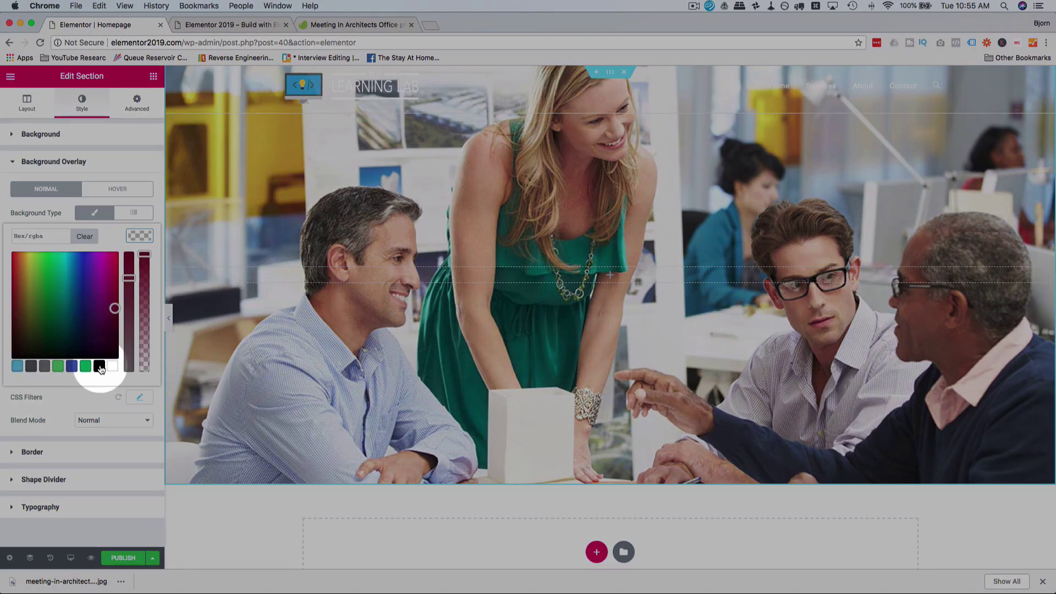
Step: Set the overlay colour to black #000000 and adjust its opacity slider
{"action": "left_click", "coordinate": [99, 366]}
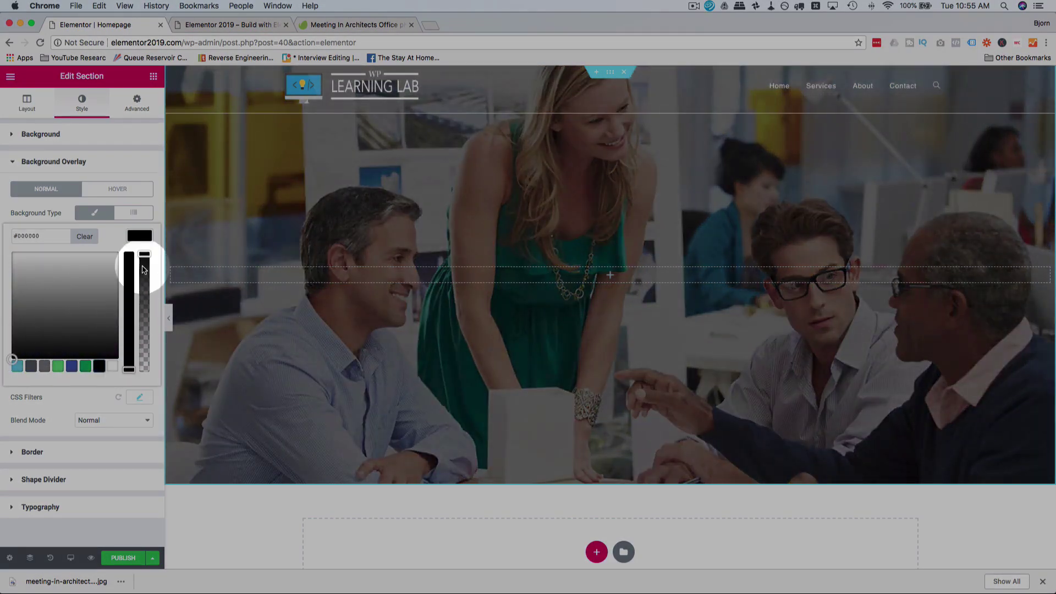
{"action": "left_click_drag", "start_coordinate": [26, 320], "coordinate": [7, 367]}
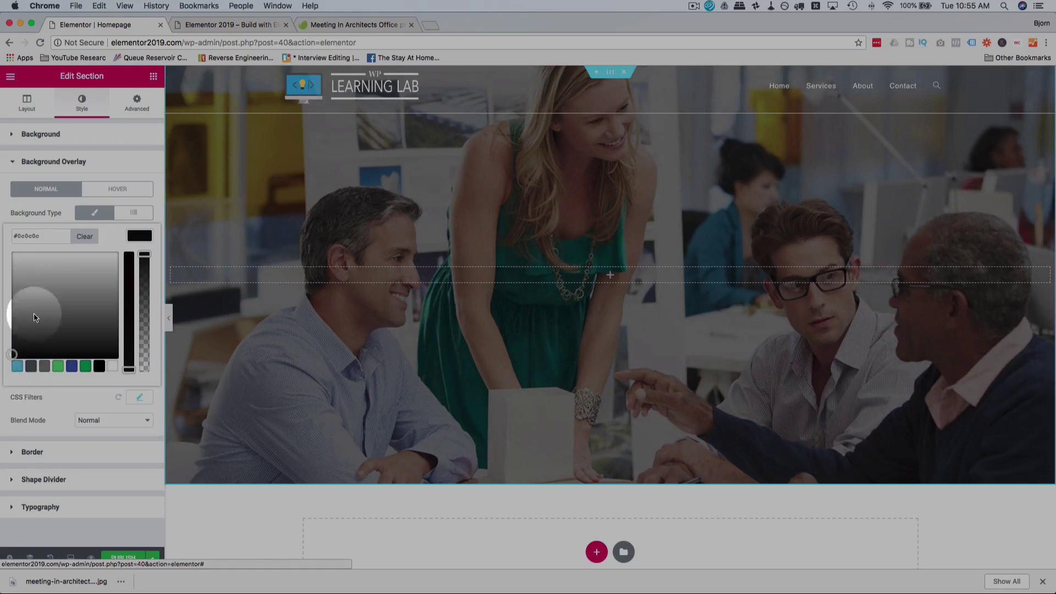
{"action": "double_click", "coordinate": [27, 233]}
{"action": "type", "text": "000000"}
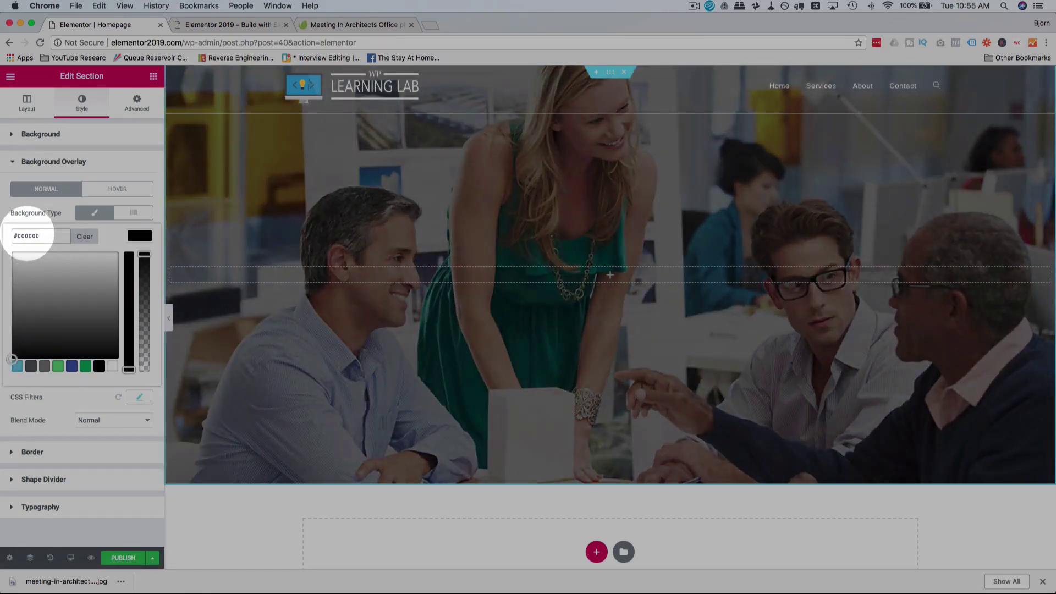
{"action": "left_click", "coordinate": [154, 207]}
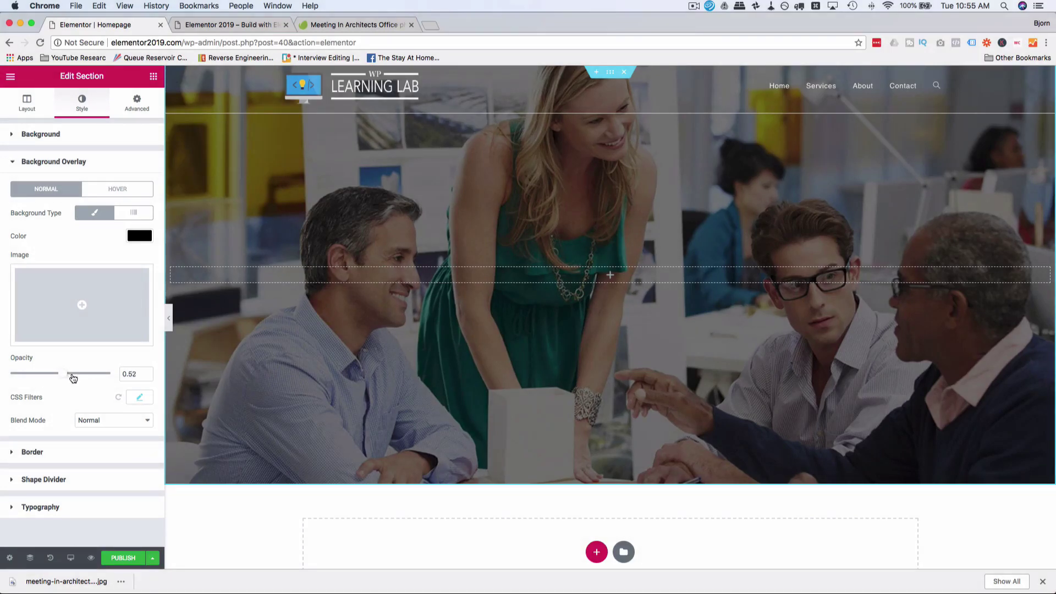
{"action": "left_click_drag", "start_coordinate": [73, 378], "coordinate": [136, 380]}
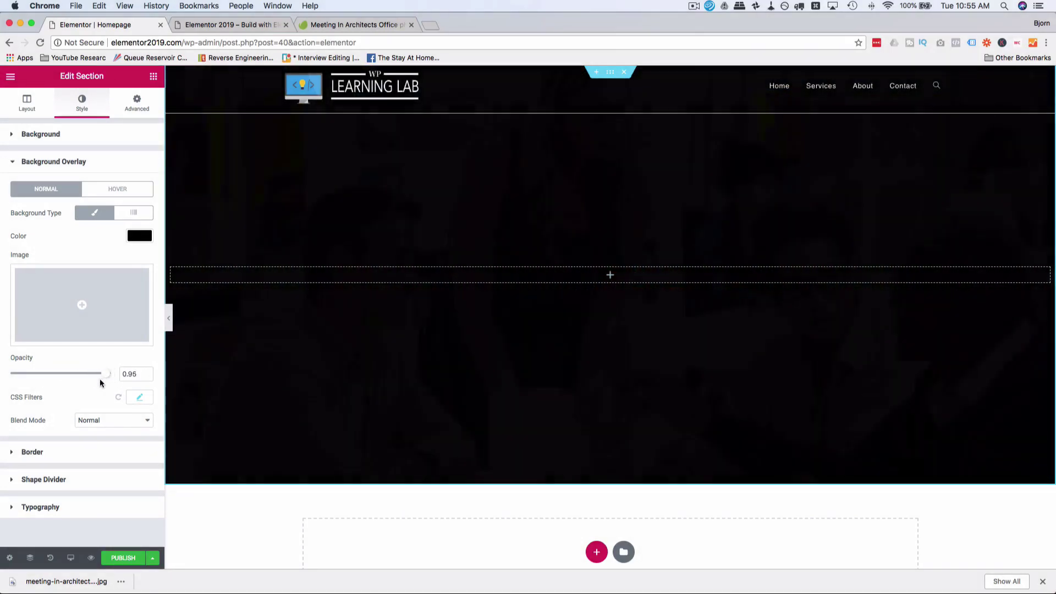
{"action": "left_click_drag", "start_coordinate": [108, 374], "coordinate": [86, 374]}
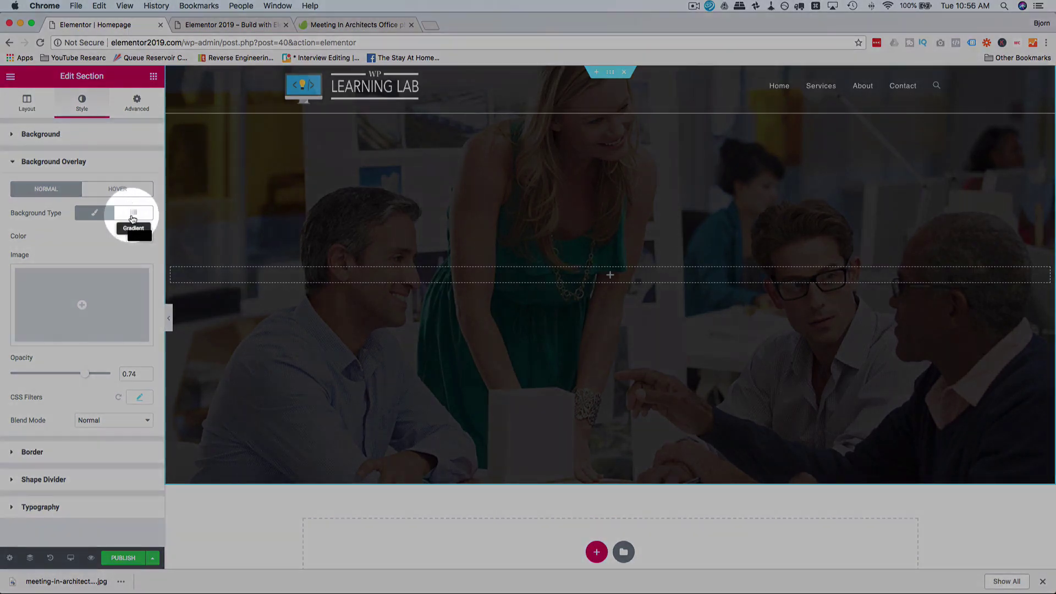
Step: Switch the hero overlay background to Gradient and make its second colour blue
{"action": "left_click", "coordinate": [133, 215]}
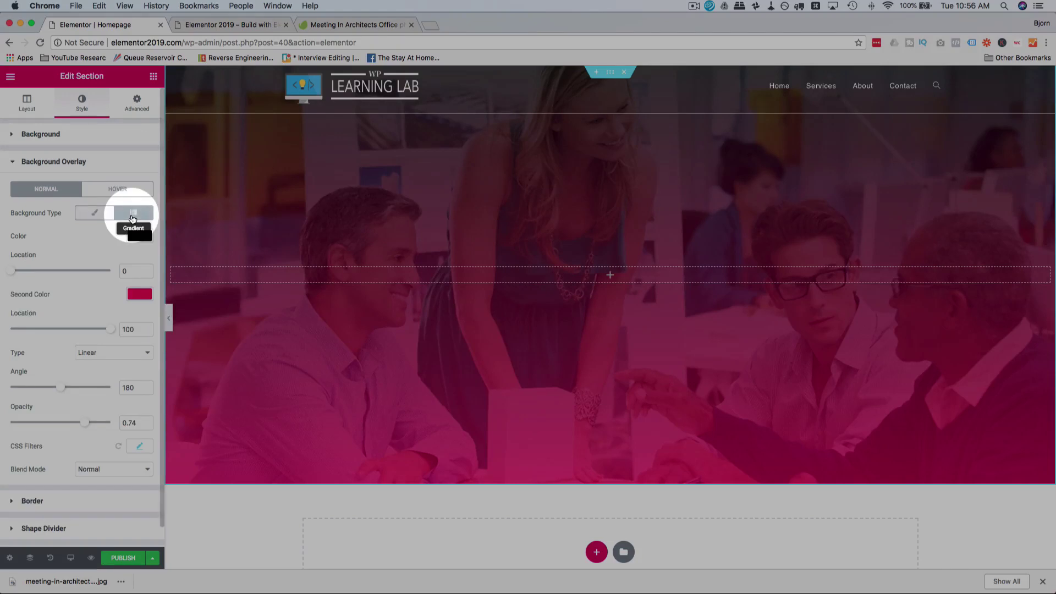
{"action": "left_click", "coordinate": [143, 296]}
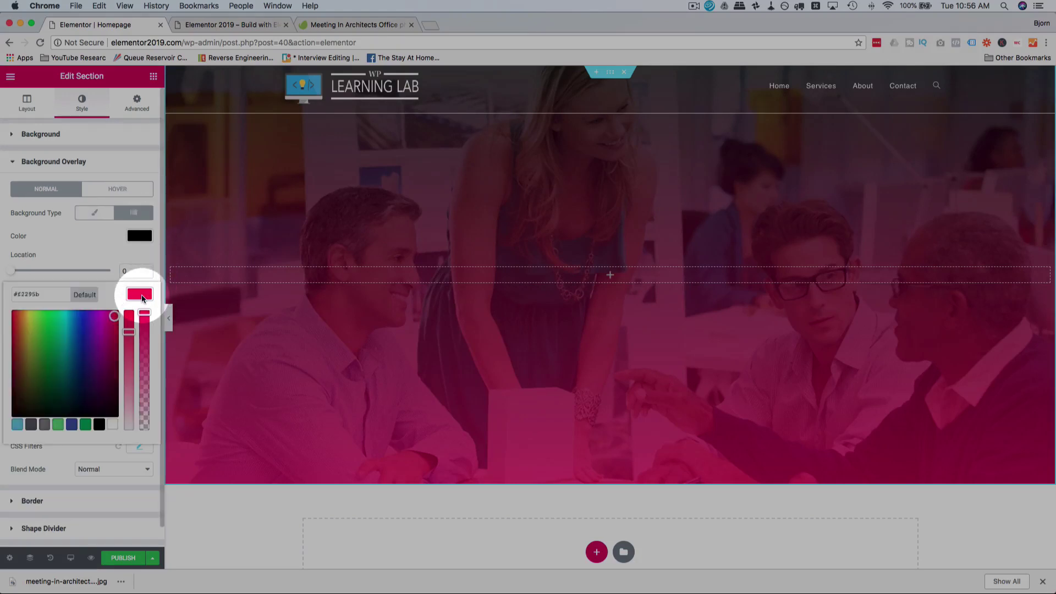
{"action": "left_click", "coordinate": [68, 320]}
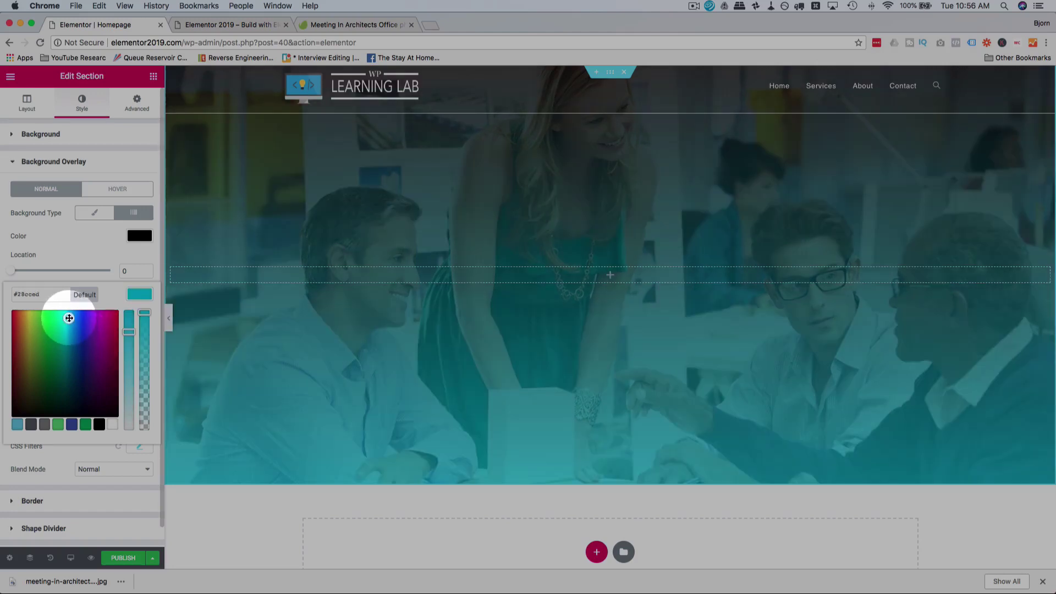
{"action": "left_click_drag", "start_coordinate": [69, 318], "coordinate": [80, 336]}
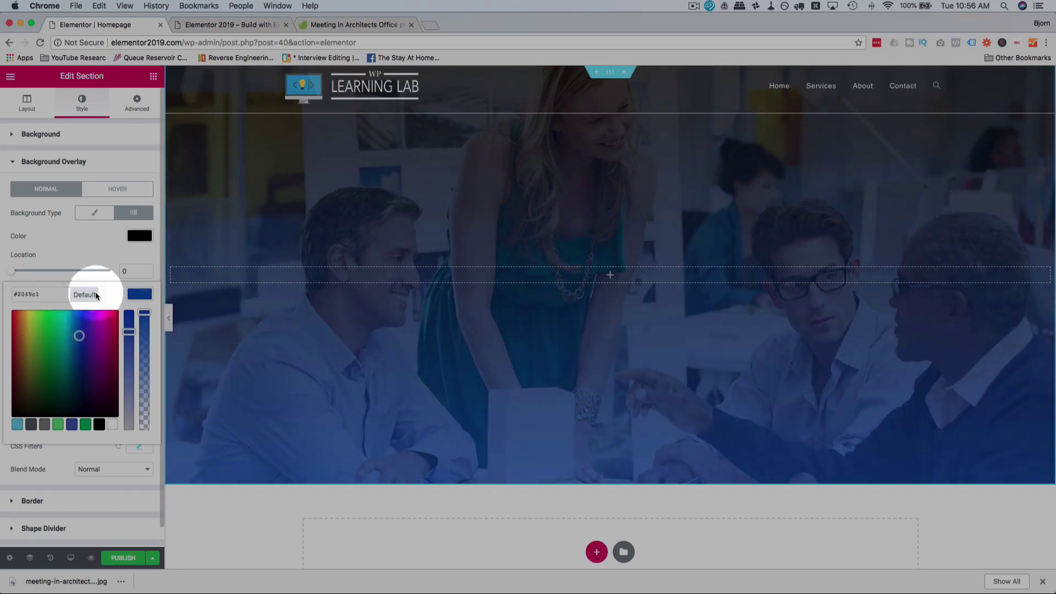
{"action": "left_click", "coordinate": [108, 262]}
Step: Move the blue stop to location 90, keep the gradient Linear, and set the angle to 150°
{"action": "mouse_move", "coordinate": [15, 275]}
{"action": "left_mouse_down"}
{"action": "mouse_move", "coordinate": [90, 279]}
{"action": "mouse_move", "coordinate": [24, 282]}
{"action": "left_mouse_up"}
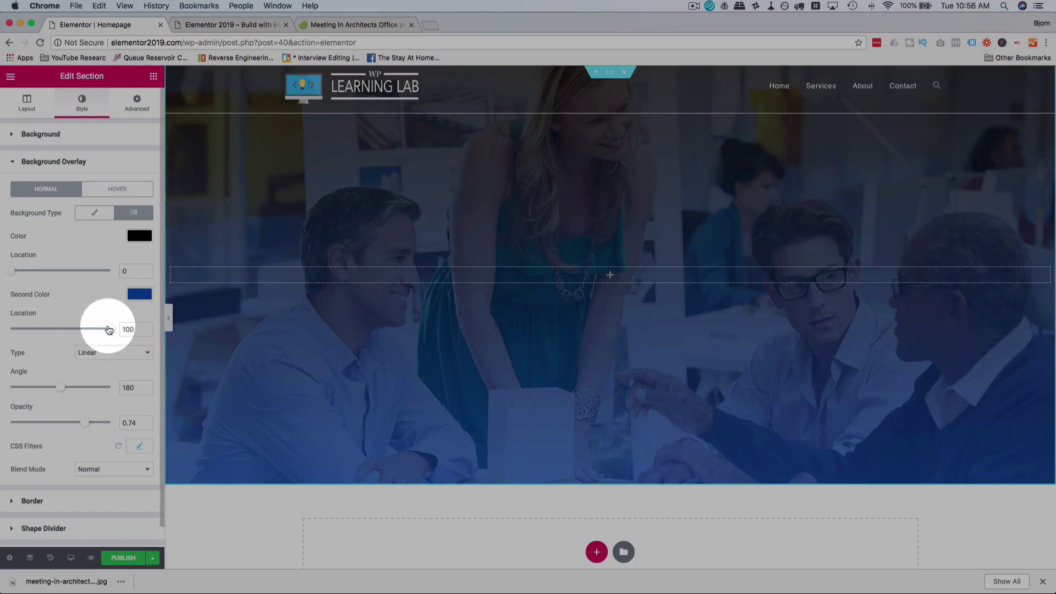
{"action": "mouse_move", "coordinate": [109, 329]}
{"action": "left_mouse_down"}
{"action": "mouse_move", "coordinate": [23, 324]}
{"action": "mouse_move", "coordinate": [101, 325]}
{"action": "left_mouse_up"}
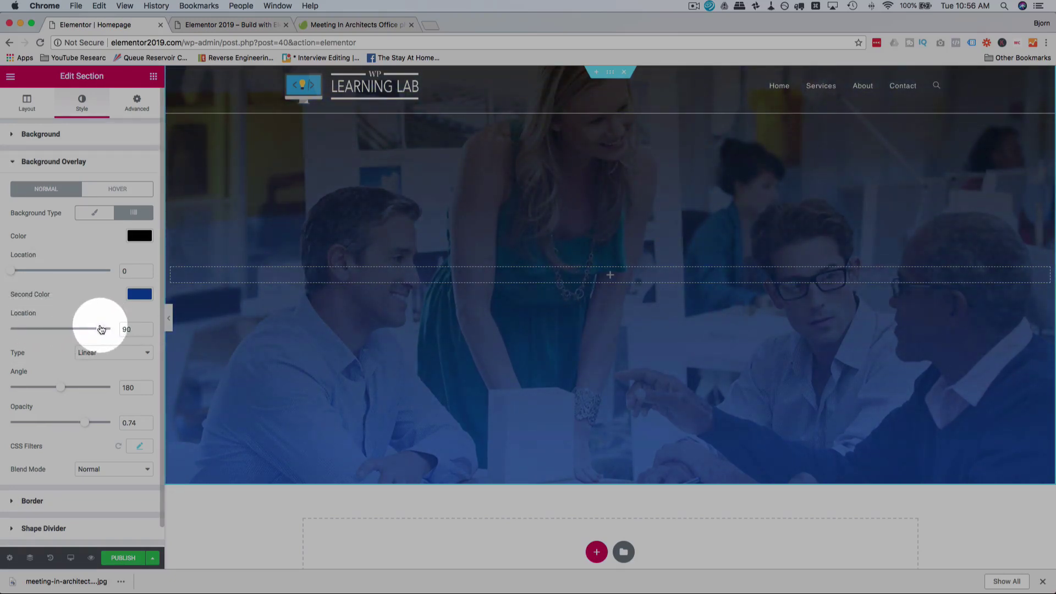
{"action": "scroll", "coordinate": [104, 300], "scroll_direction": "down", "scroll_amount": 1}
{"action": "left_click", "coordinate": [117, 333]}
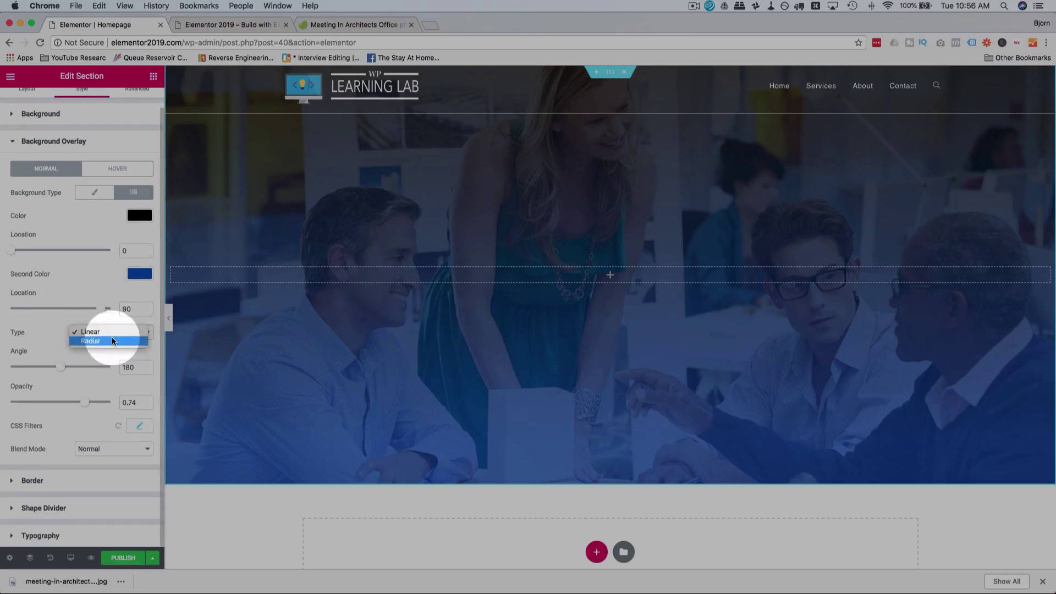
{"action": "left_click", "coordinate": [111, 341]}
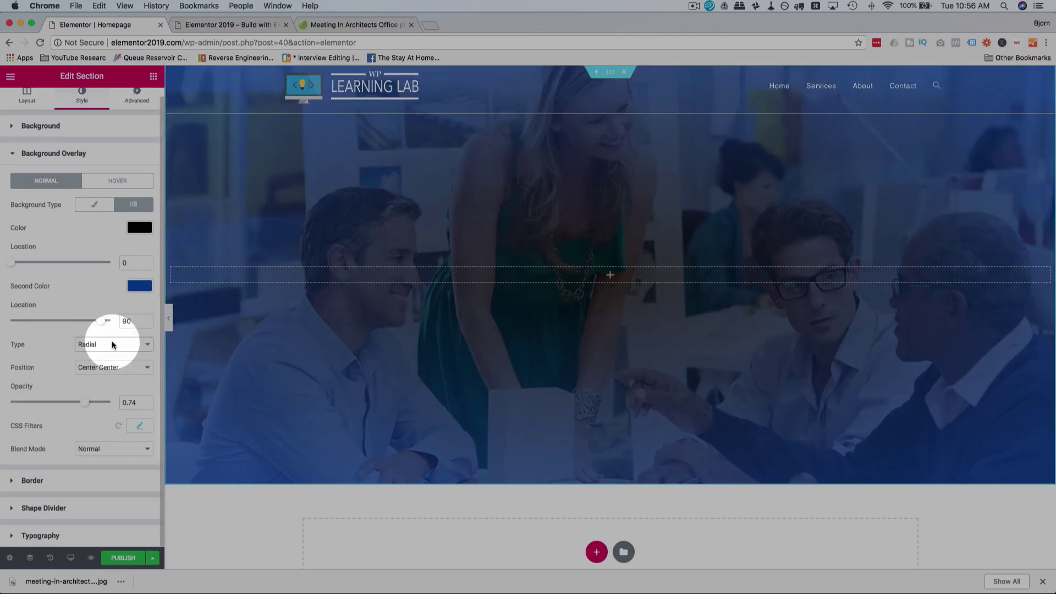
{"action": "left_click", "coordinate": [111, 341]}
{"action": "left_click", "coordinate": [98, 331]}
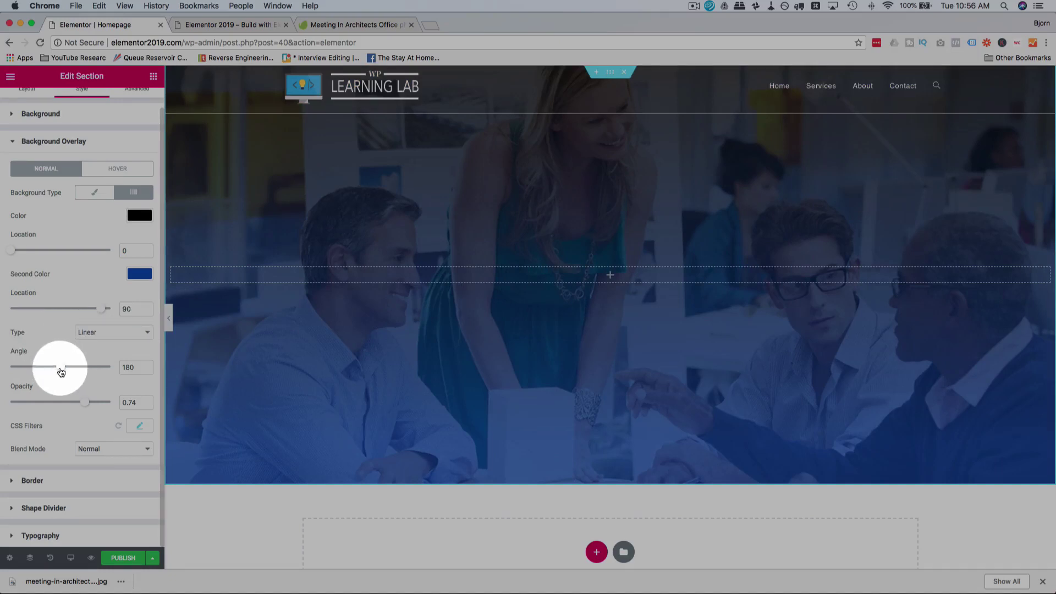
{"action": "mouse_move", "coordinate": [61, 372]}
{"action": "left_mouse_down"}
{"action": "mouse_move", "coordinate": [30, 370]}
{"action": "mouse_move", "coordinate": [87, 368]}
{"action": "mouse_move", "coordinate": [11, 368]}
{"action": "mouse_move", "coordinate": [53, 369]}
{"action": "left_mouse_up"}
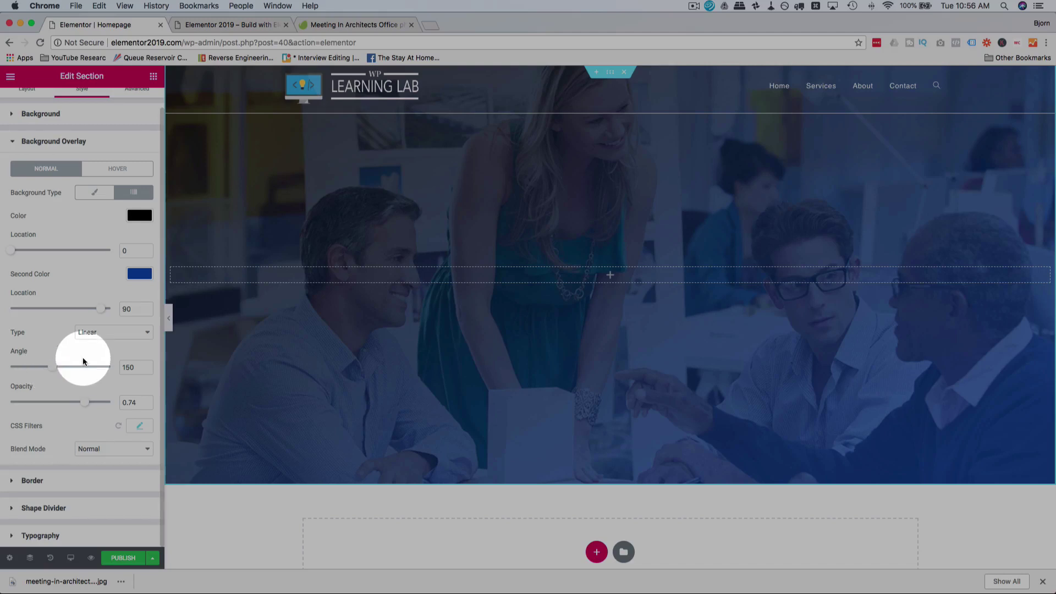
{"action": "left_click_drag", "start_coordinate": [81, 407], "coordinate": [85, 406]}
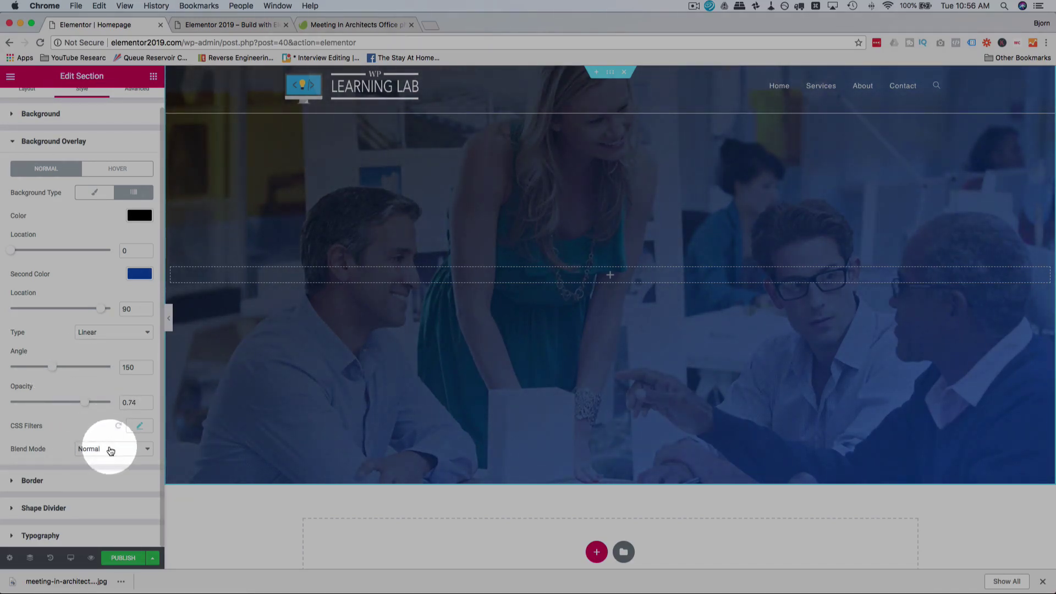
{"action": "left_click", "coordinate": [111, 451]}
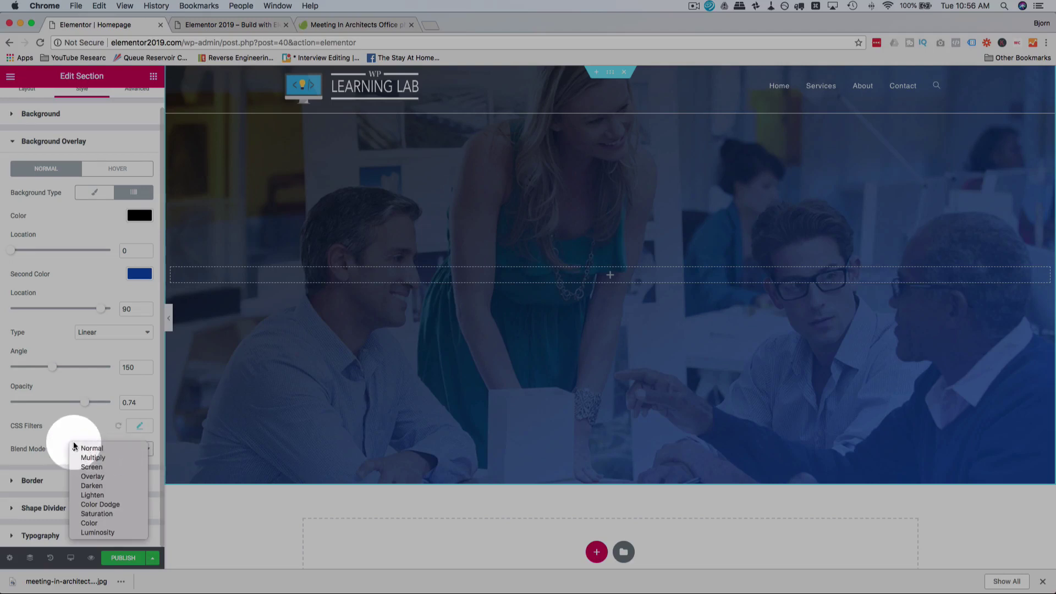
{"action": "left_click", "coordinate": [109, 466]}
{"action": "left_click", "coordinate": [113, 448]}
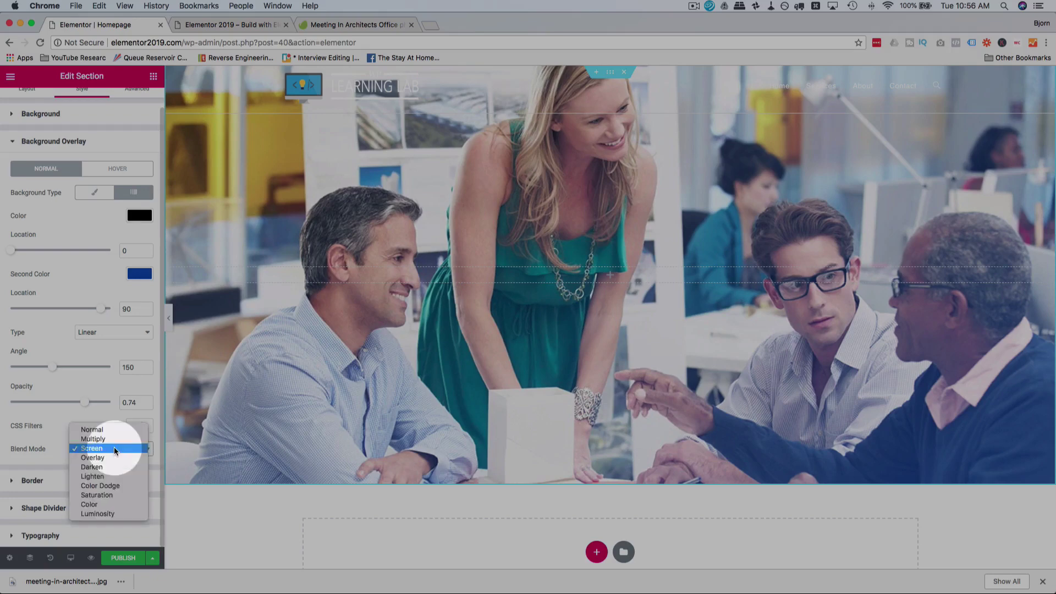
{"action": "left_click", "coordinate": [104, 436]}
{"action": "left_click", "coordinate": [110, 451]}
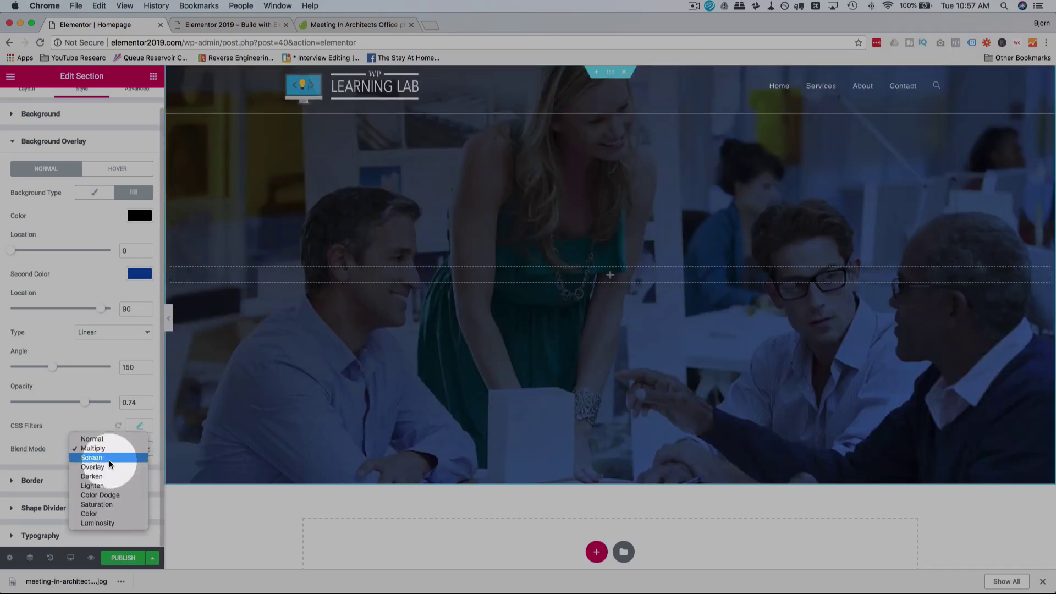
{"action": "left_click", "coordinate": [107, 465]}
{"action": "left_click", "coordinate": [120, 456]}
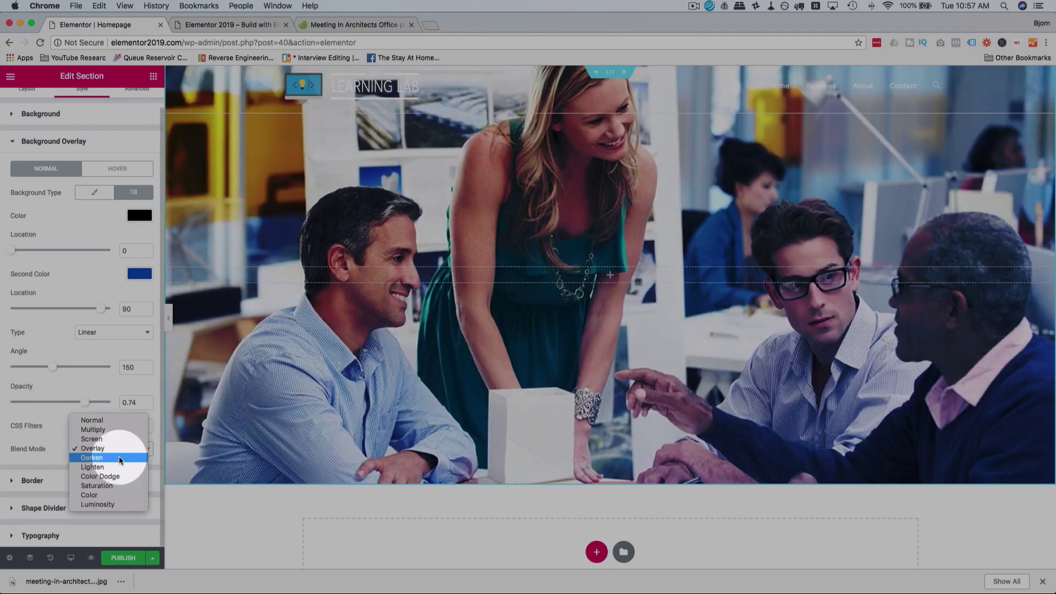
{"action": "left_click", "coordinate": [119, 457]}
{"action": "left_click", "coordinate": [126, 450]}
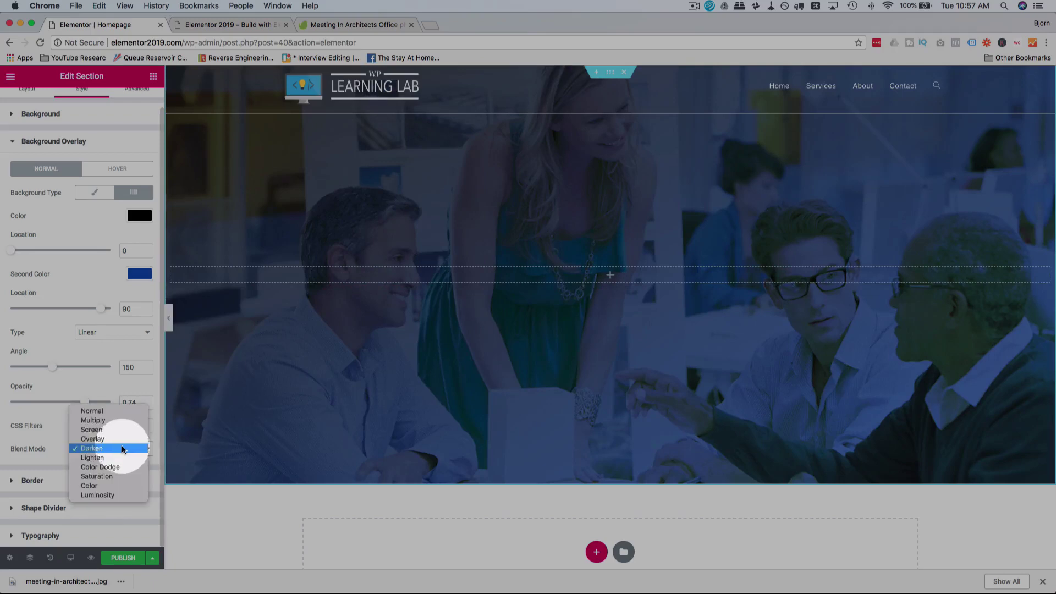
{"action": "left_click", "coordinate": [101, 414]}
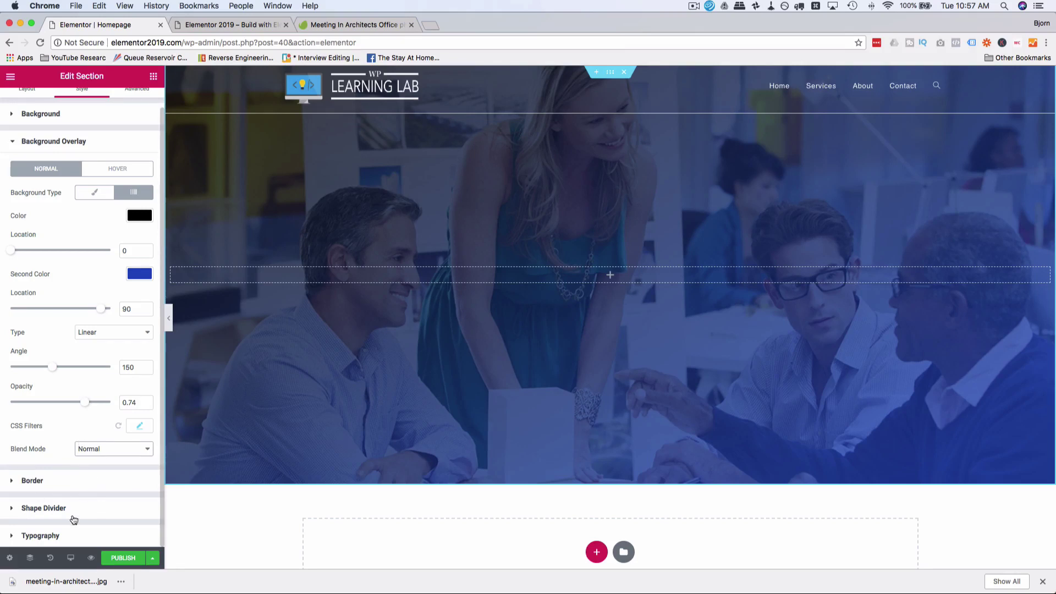
{"action": "scroll", "coordinate": [335, 407], "scroll_direction": "down", "scroll_amount": 3}
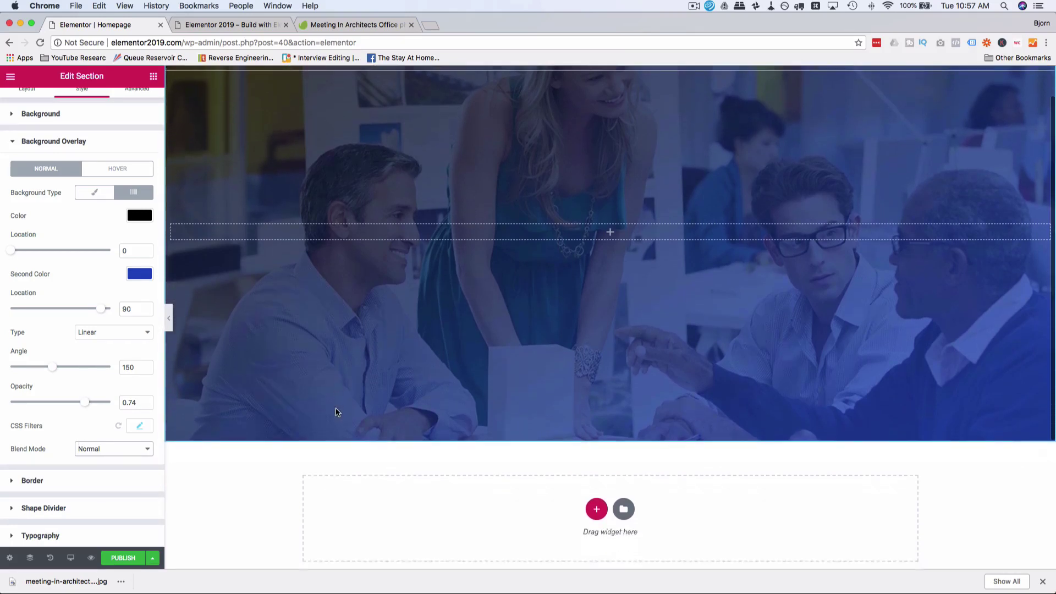
{"action": "scroll", "coordinate": [336, 412], "scroll_direction": "up", "scroll_amount": 3}
{"action": "left_click", "coordinate": [629, 294]}
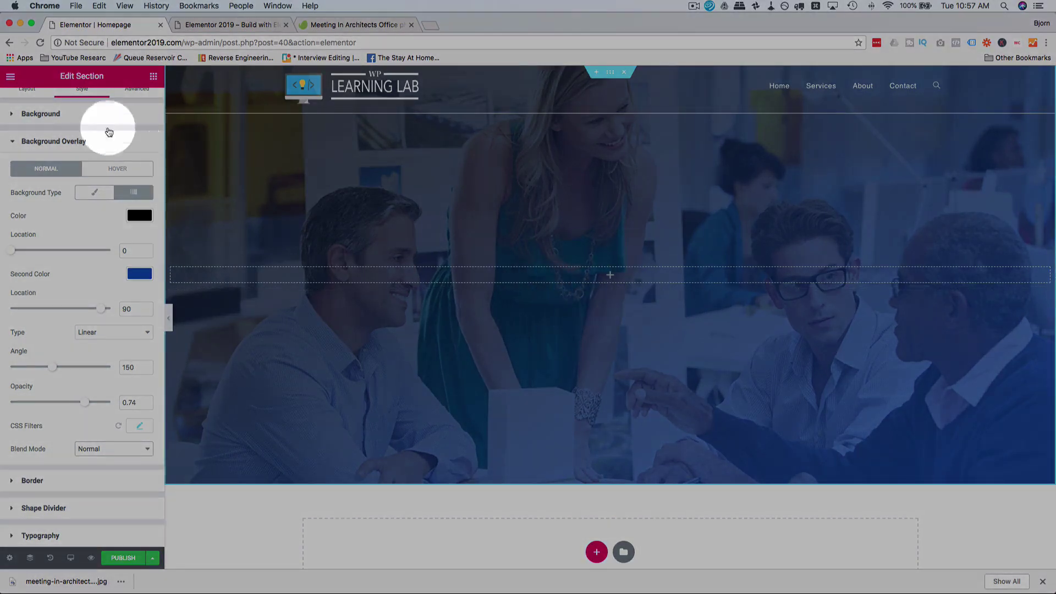
Step: Add a Heading widget to the hero titled 'We Are WPLearningLab Creative Design'
{"action": "left_click", "coordinate": [153, 77]}
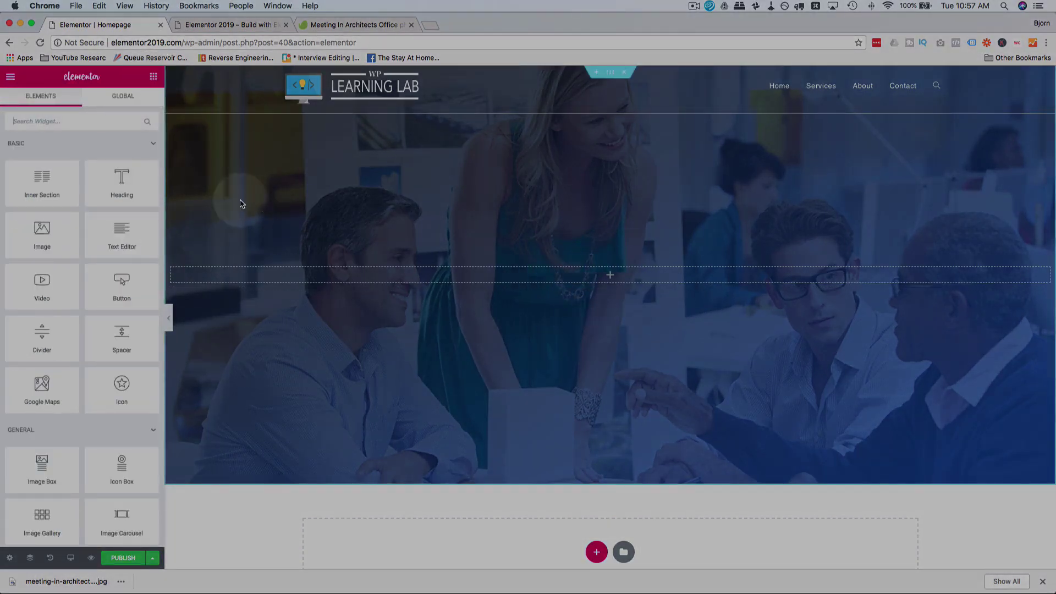
{"action": "left_click_drag", "start_coordinate": [130, 184], "coordinate": [588, 276]}
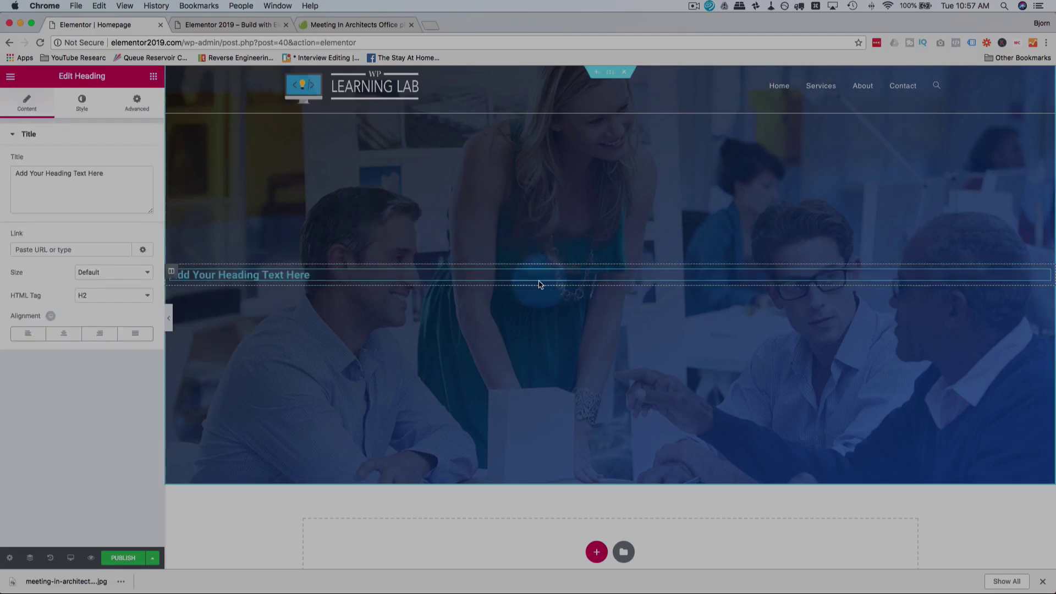
{"action": "left_click", "coordinate": [115, 189]}
{"action": "key", "text": "super+a"}
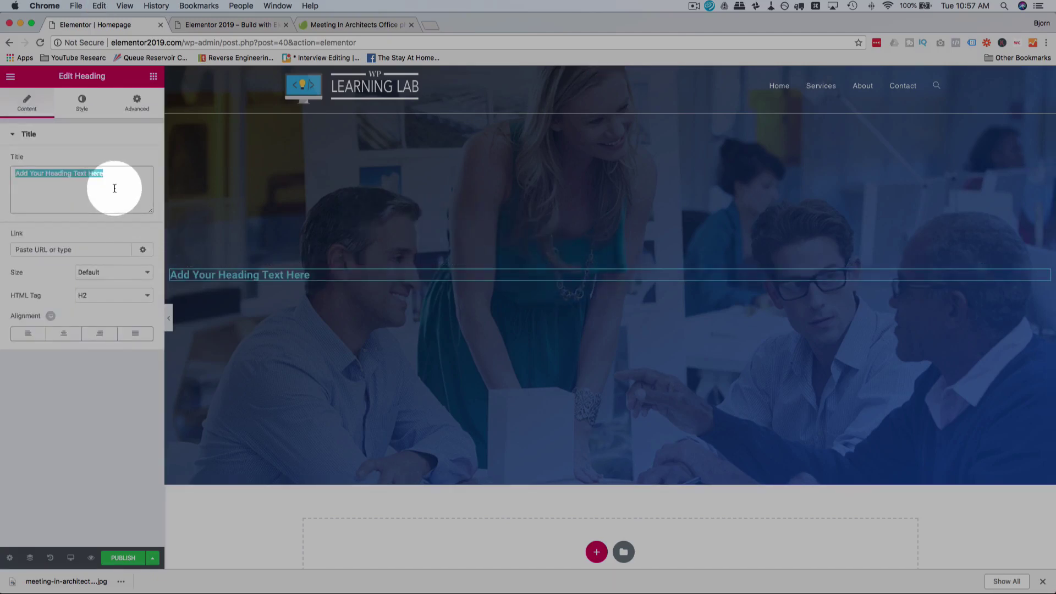
{"action": "type", "text": "We Are WPLea"}
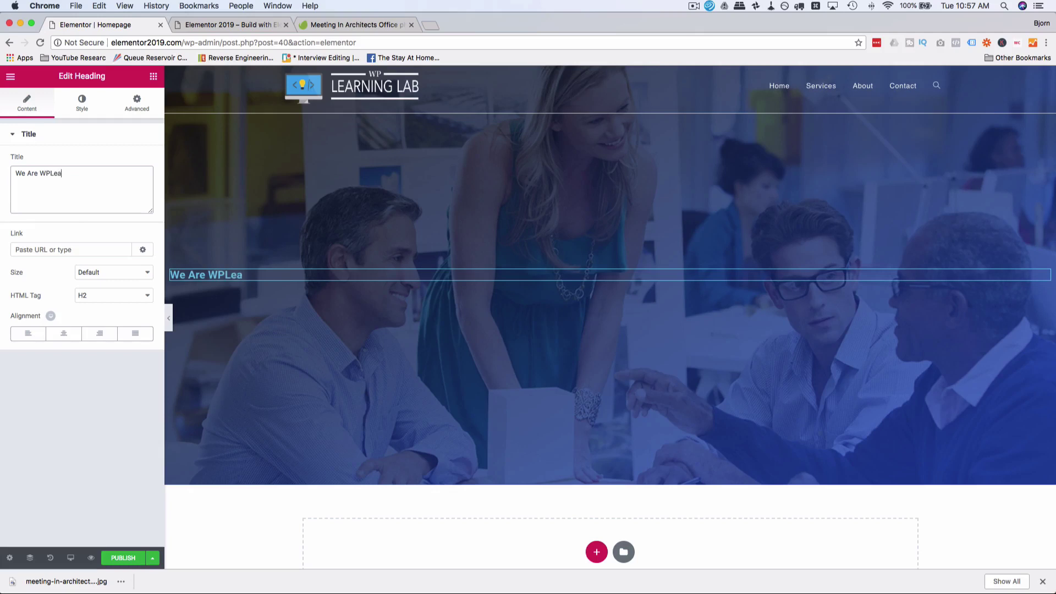
{"action": "type", "text": "rningLab Creative Design"}
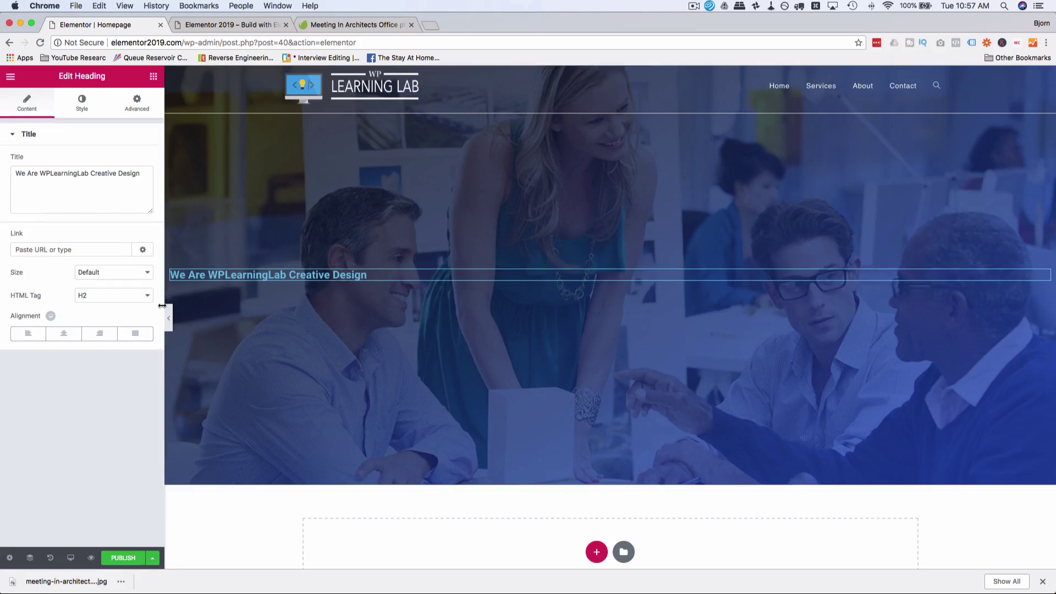
Step: Make the heading an H1 with centre alignment, leaving its size at Default
{"action": "left_click", "coordinate": [81, 295]}
{"action": "left_click", "coordinate": [84, 285]}
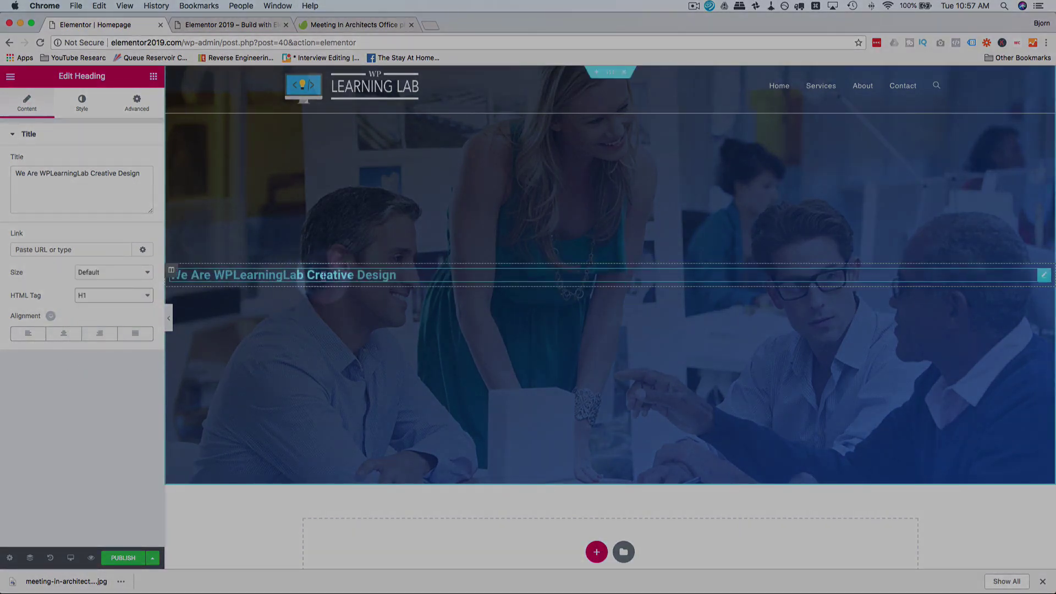
{"action": "left_click", "coordinate": [65, 335]}
{"action": "left_click", "coordinate": [140, 280]}
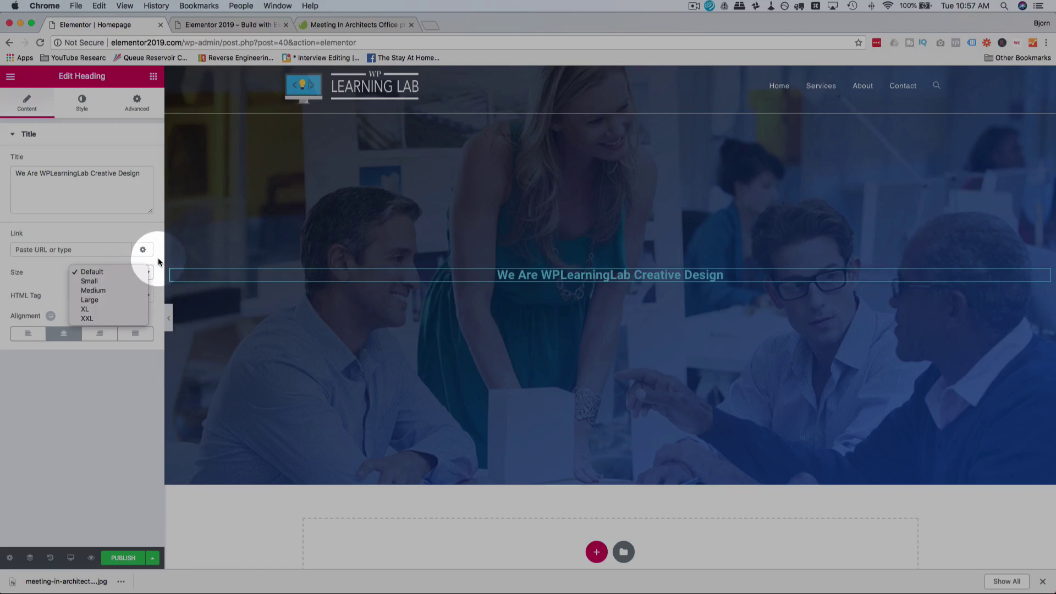
{"action": "left_click", "coordinate": [158, 257]}
{"action": "left_click", "coordinate": [143, 275]}
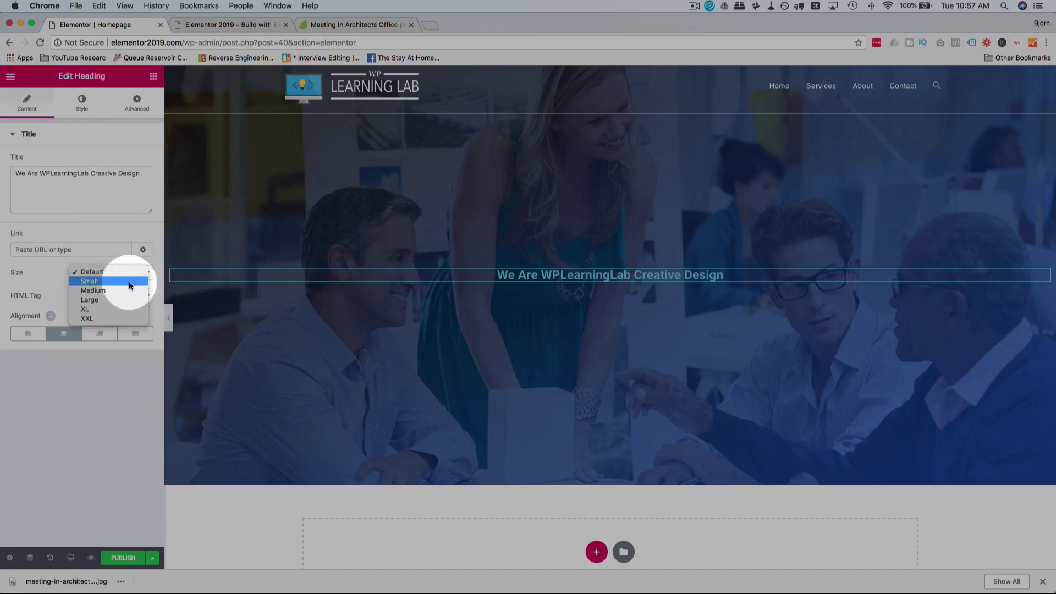
{"action": "left_click", "coordinate": [49, 267]}
{"action": "left_click", "coordinate": [87, 113]}
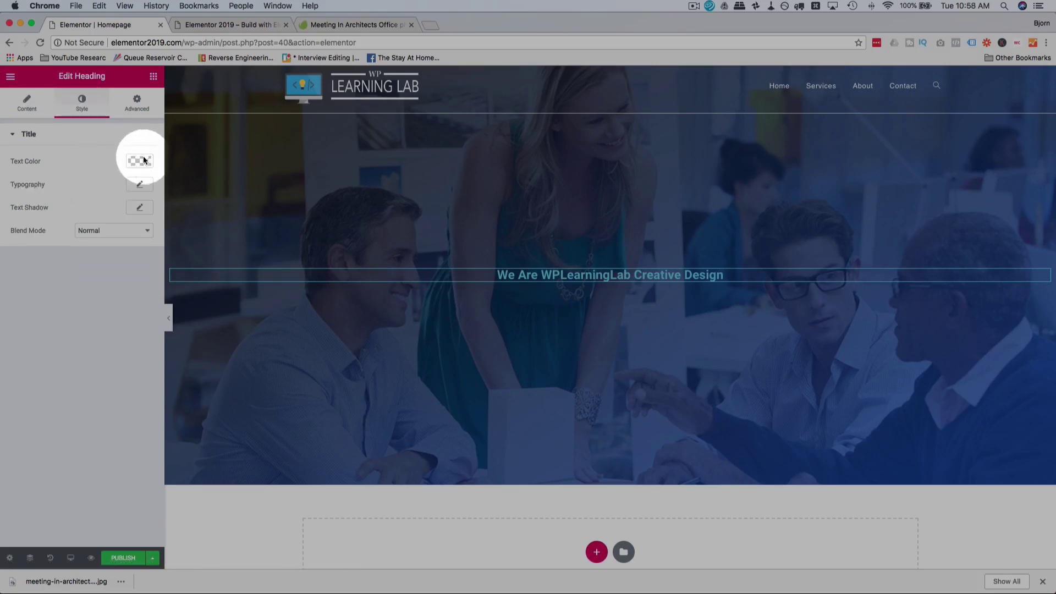
Step: Make the heading text white (#ffffff) and set its transform to Uppercase
{"action": "left_click", "coordinate": [139, 160]}
{"action": "left_click_drag", "start_coordinate": [94, 217], "coordinate": [10, 169]}
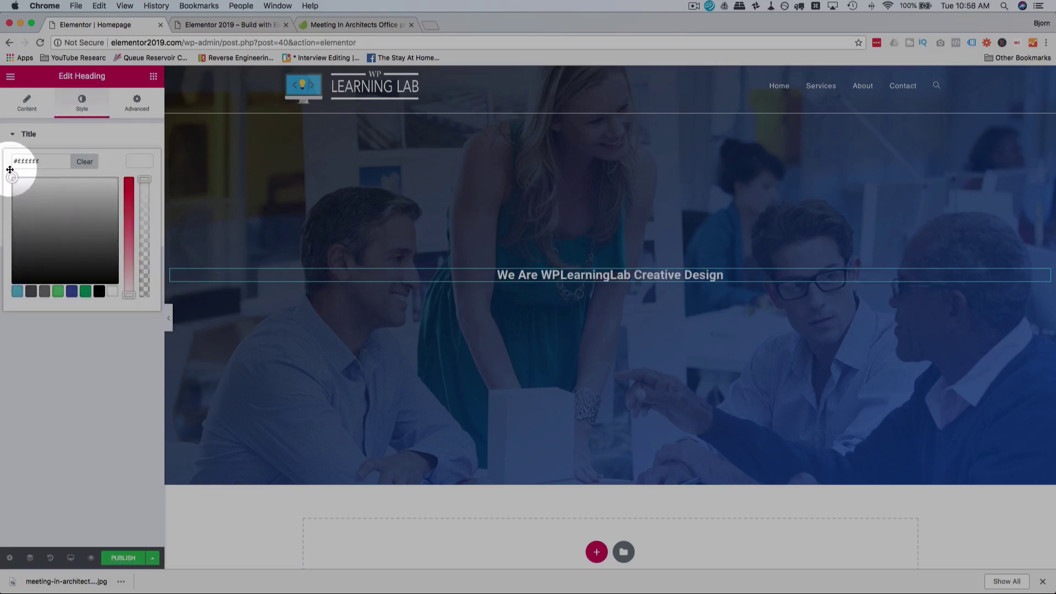
{"action": "left_click", "coordinate": [57, 146]}
{"action": "left_click", "coordinate": [140, 184]}
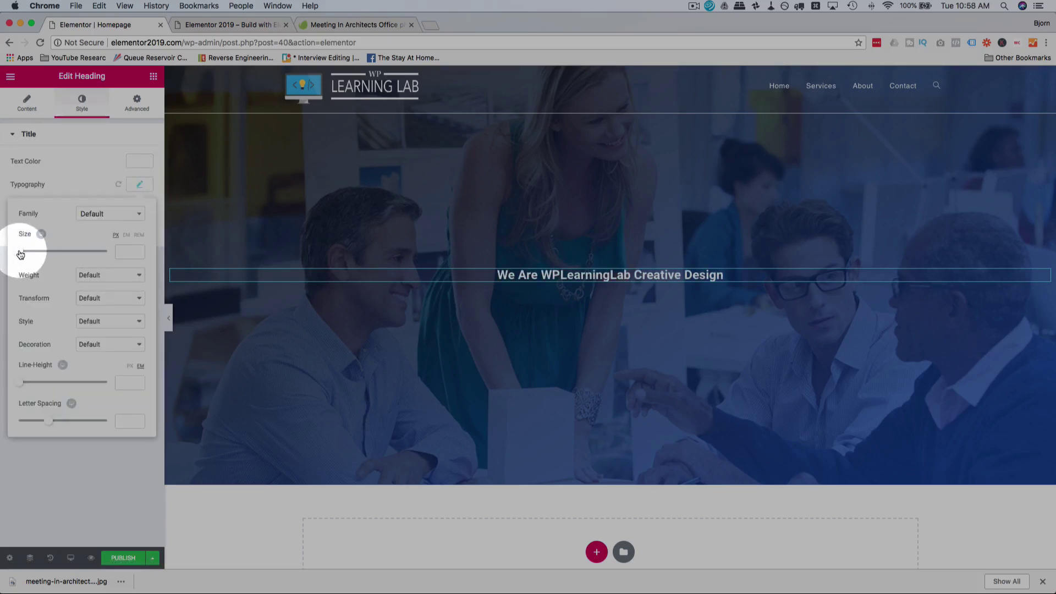
{"action": "left_click_drag", "start_coordinate": [20, 254], "coordinate": [48, 257]}
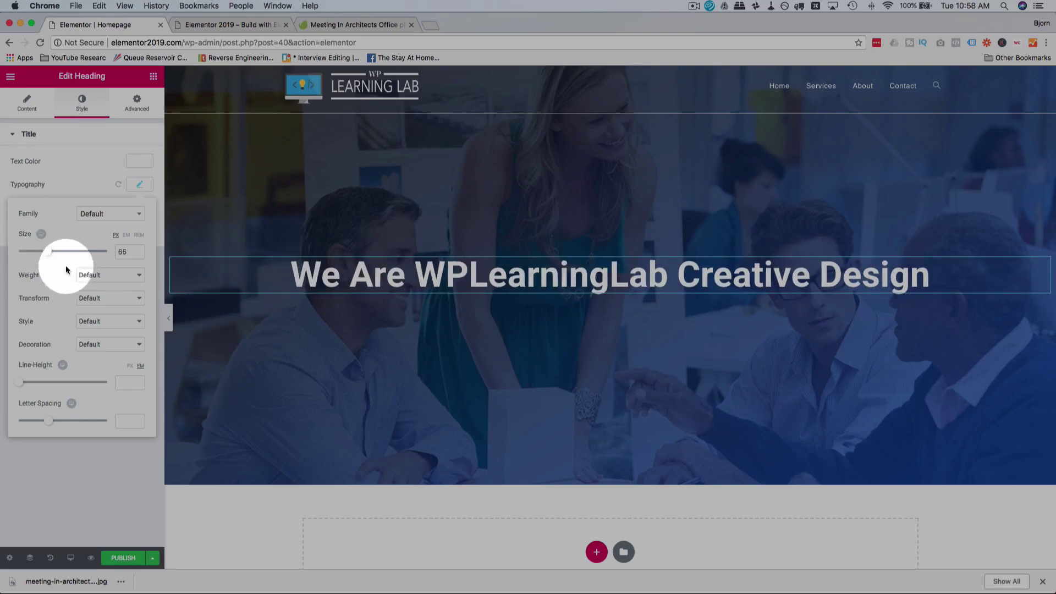
{"action": "left_click", "coordinate": [95, 298]}
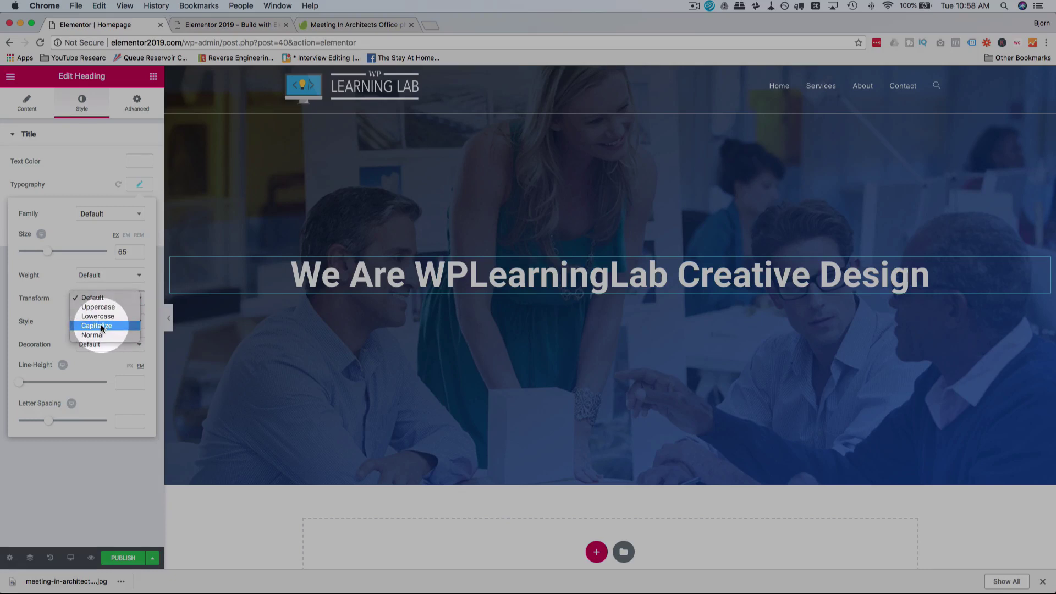
{"action": "left_click", "coordinate": [101, 324]}
{"action": "left_click", "coordinate": [110, 301]}
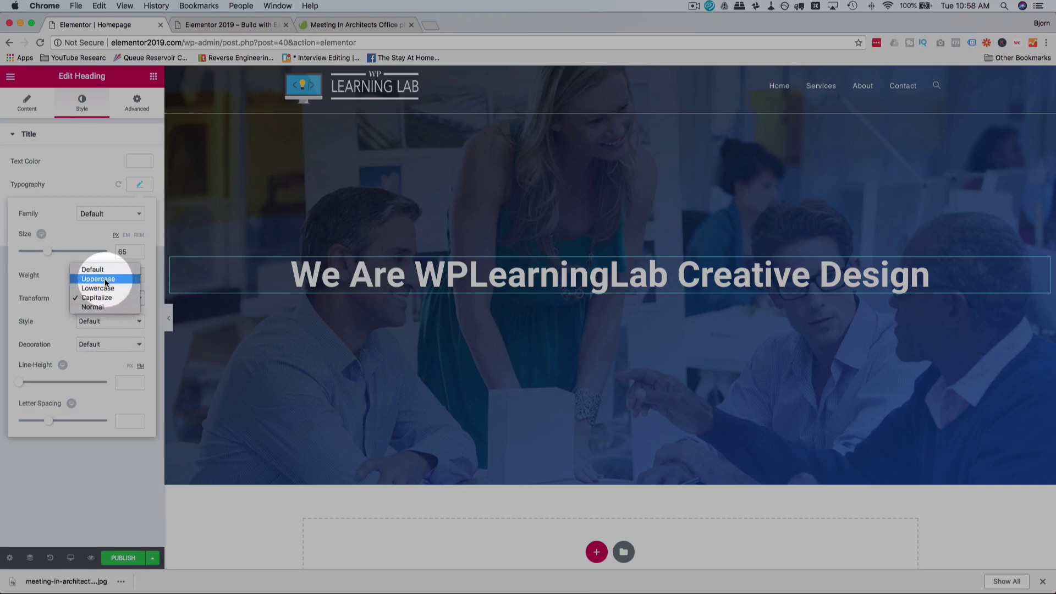
{"action": "left_click", "coordinate": [106, 281]}
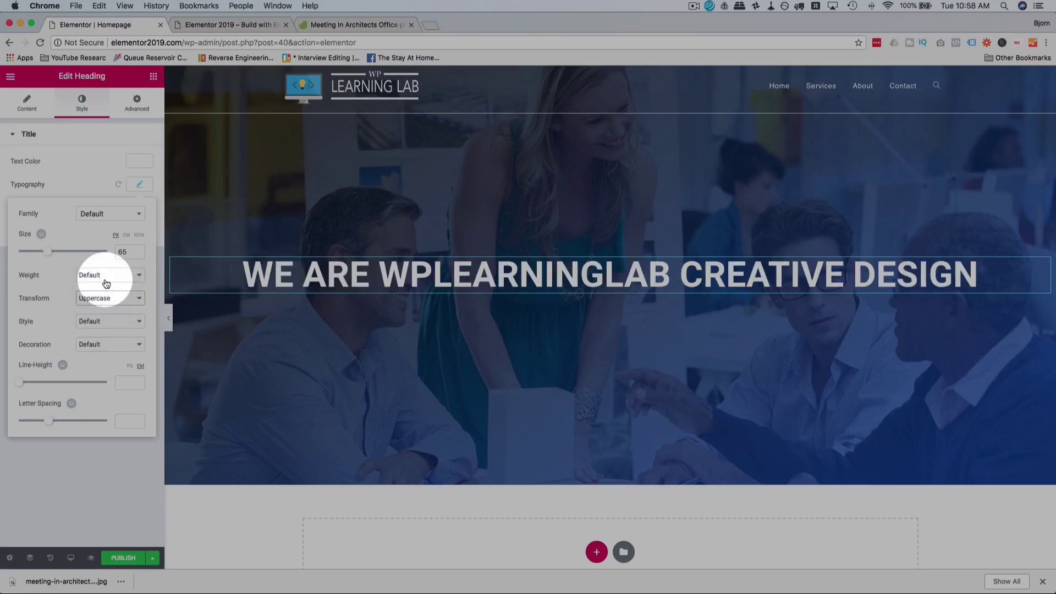
Step: Give the heading Normal weight, 70 px size, -0.9 letter spacing and line height 1
{"action": "left_click", "coordinate": [89, 276]}
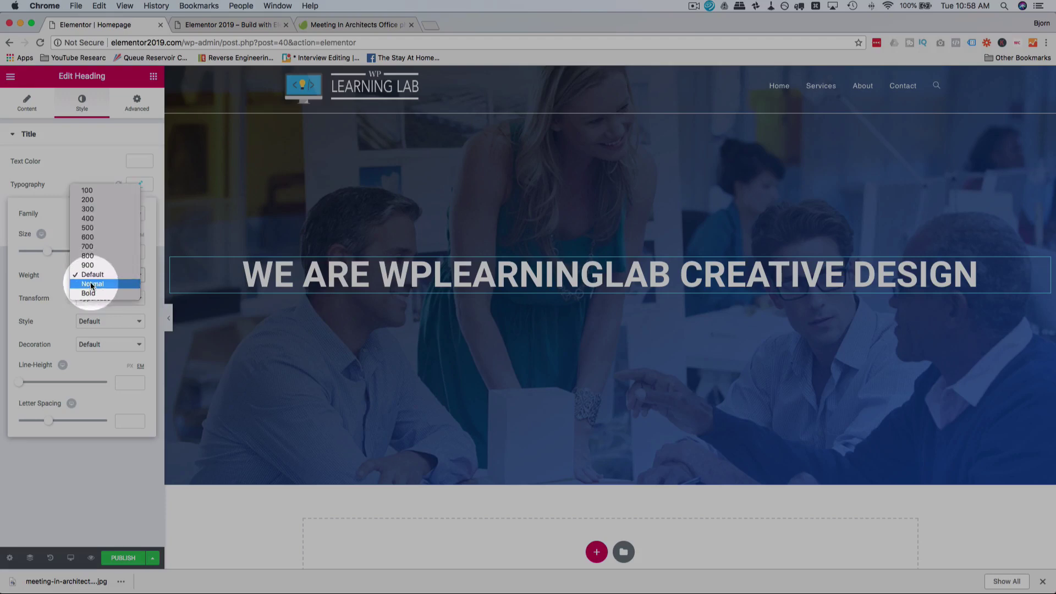
{"action": "left_click", "coordinate": [92, 284]}
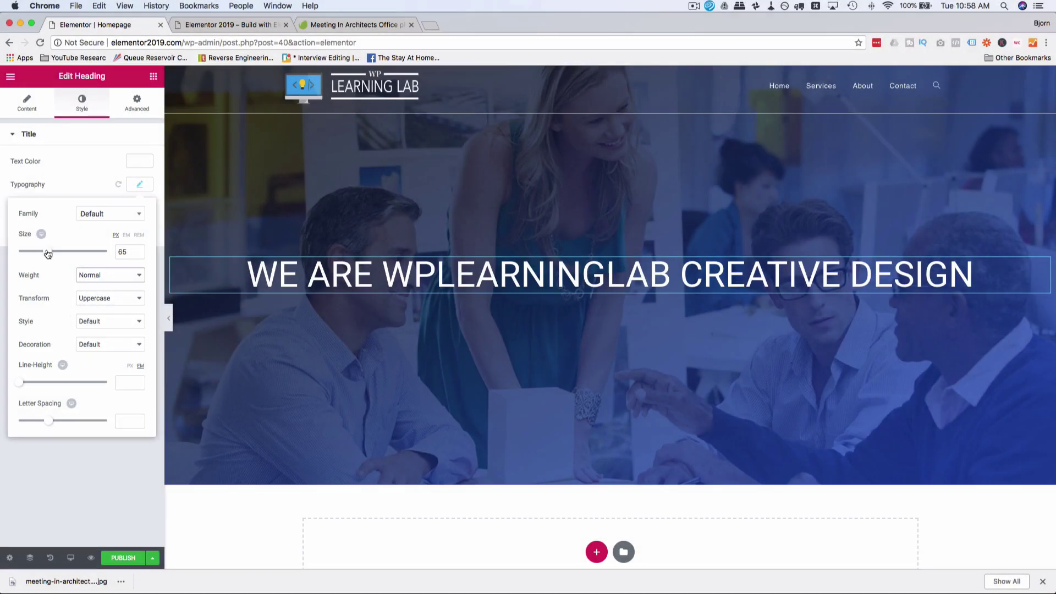
{"action": "left_click_drag", "start_coordinate": [48, 252], "coordinate": [50, 252]}
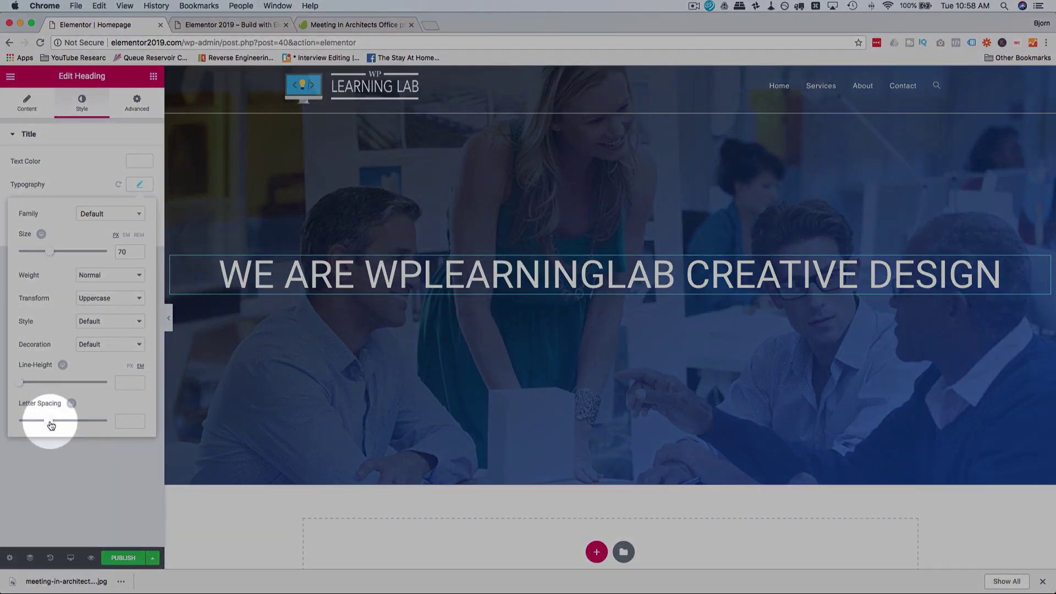
{"action": "mouse_move", "coordinate": [47, 421]}
{"action": "left_mouse_down"}
{"action": "mouse_move", "coordinate": [17, 424]}
{"action": "mouse_move", "coordinate": [95, 424]}
{"action": "mouse_move", "coordinate": [34, 425]}
{"action": "mouse_move", "coordinate": [45, 425]}
{"action": "left_mouse_up"}
{"action": "mouse_move", "coordinate": [25, 382]}
{"action": "left_mouse_down"}
{"action": "mouse_move", "coordinate": [58, 389]}
{"action": "mouse_move", "coordinate": [31, 389]}
{"action": "left_mouse_up"}
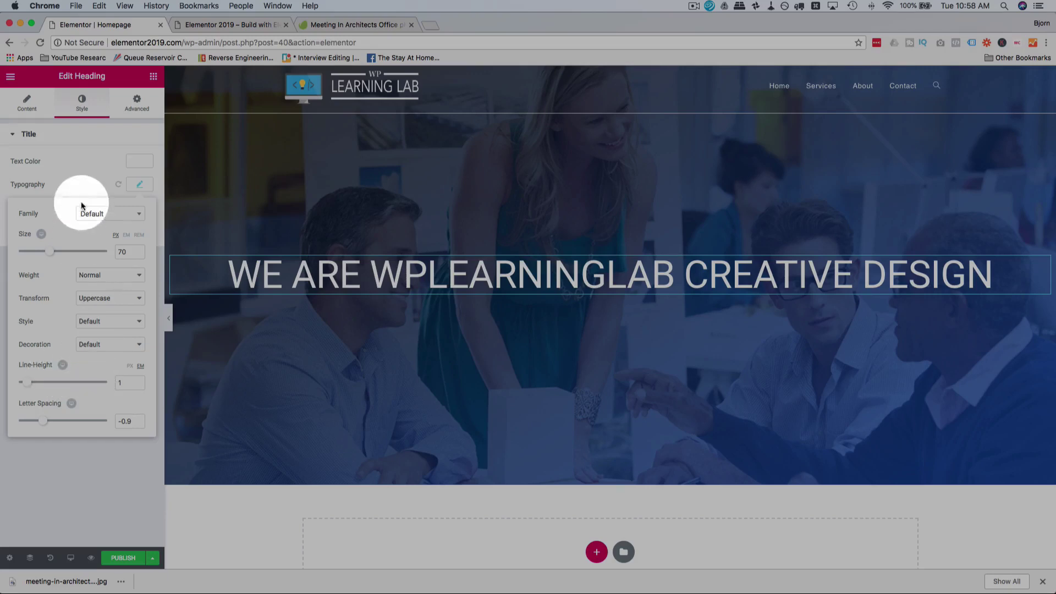
{"action": "left_click", "coordinate": [100, 177]}
{"action": "left_click", "coordinate": [139, 208]}
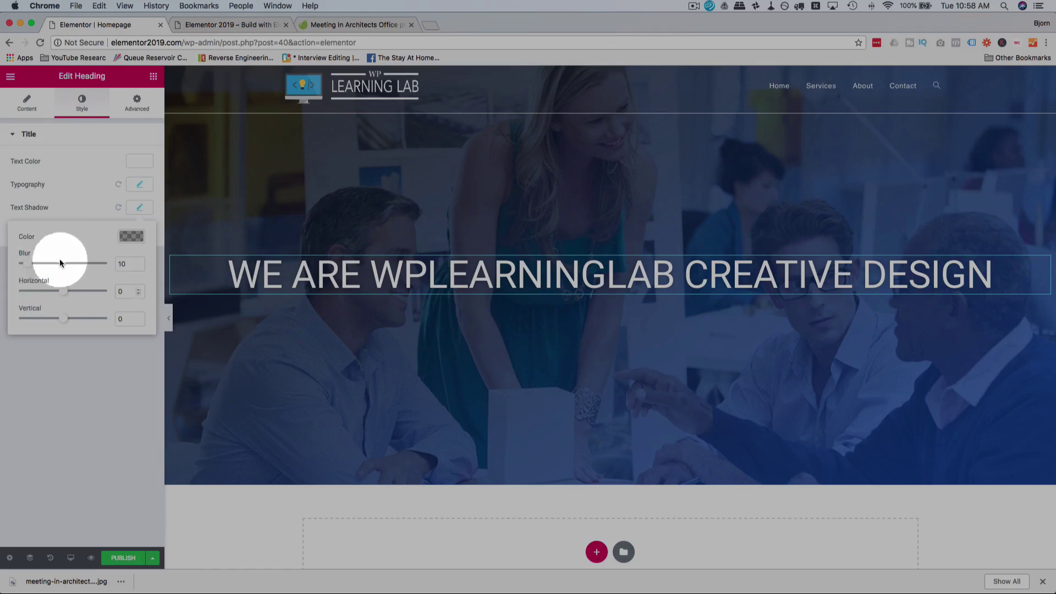
Step: Set the heading's text shadow colour to black
{"action": "left_click", "coordinate": [112, 208]}
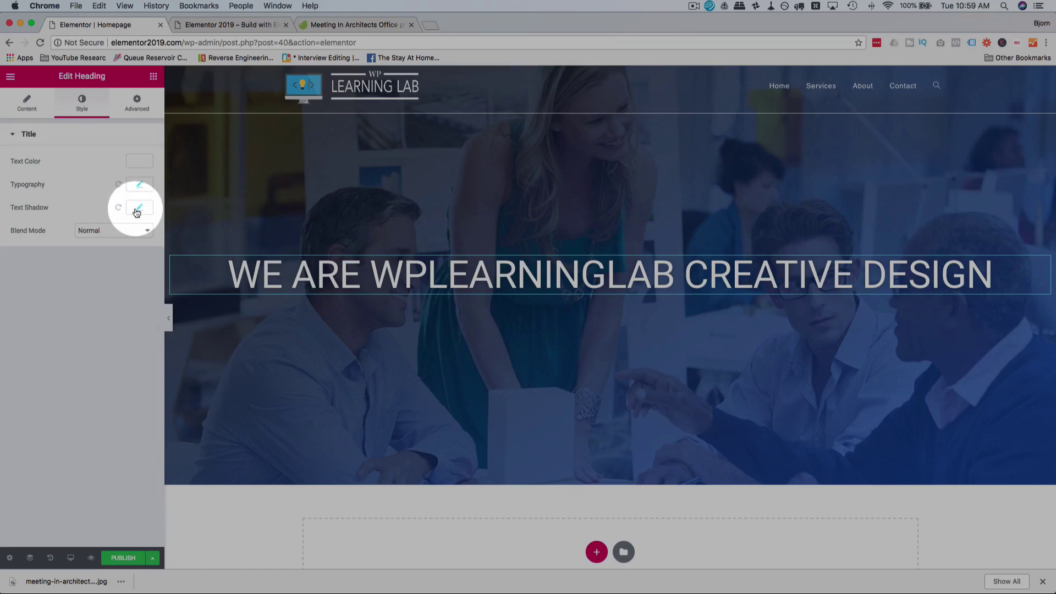
{"action": "left_click", "coordinate": [137, 209]}
{"action": "left_click", "coordinate": [137, 210]}
{"action": "left_click", "coordinate": [137, 211]}
{"action": "left_click", "coordinate": [137, 209]}
{"action": "left_click", "coordinate": [136, 210]}
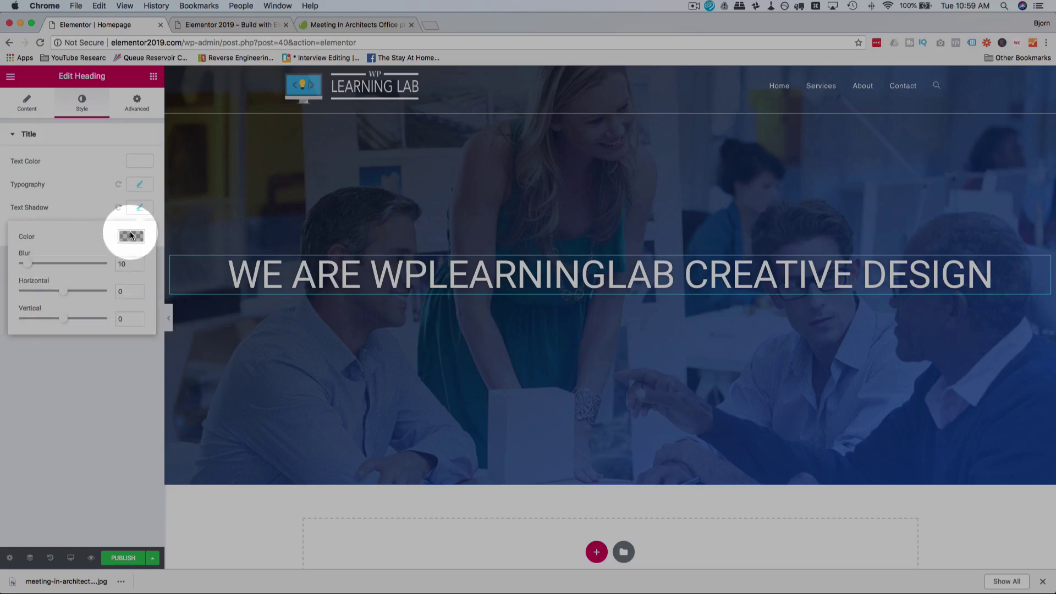
{"action": "left_click", "coordinate": [130, 236]}
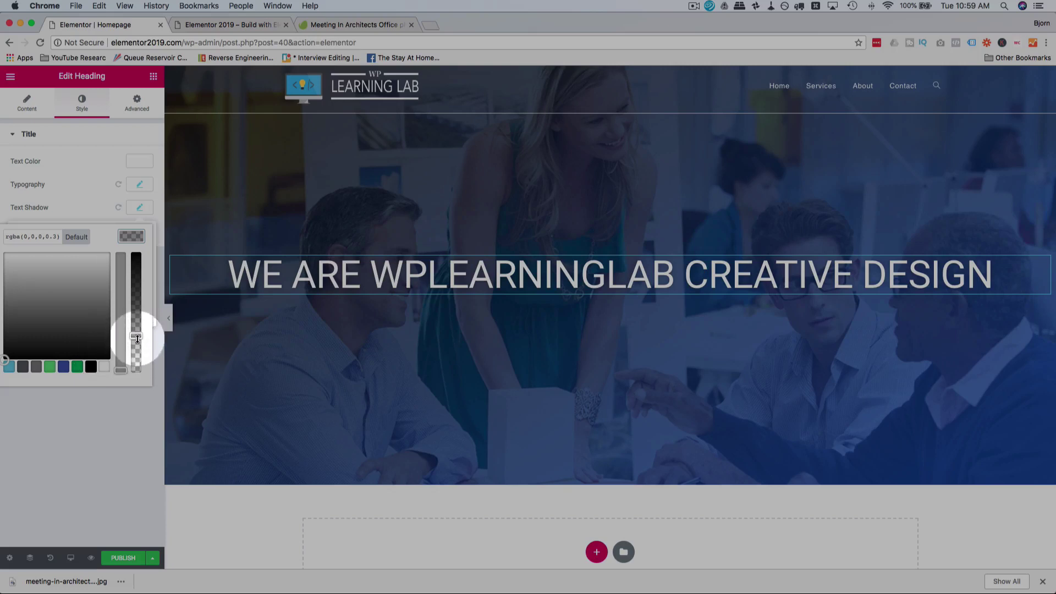
{"action": "left_click_drag", "start_coordinate": [138, 338], "coordinate": [136, 254]}
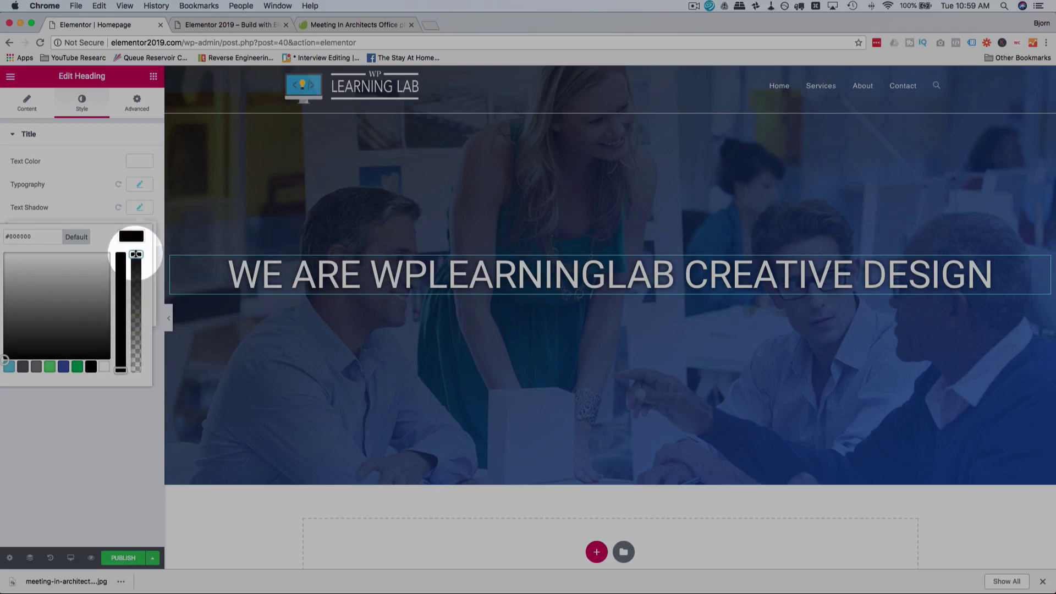
{"action": "left_click", "coordinate": [102, 188]}
Step: Offset the shadow slightly to the right and reduce its opacity to roughly 0.45
{"action": "left_click", "coordinate": [137, 211]}
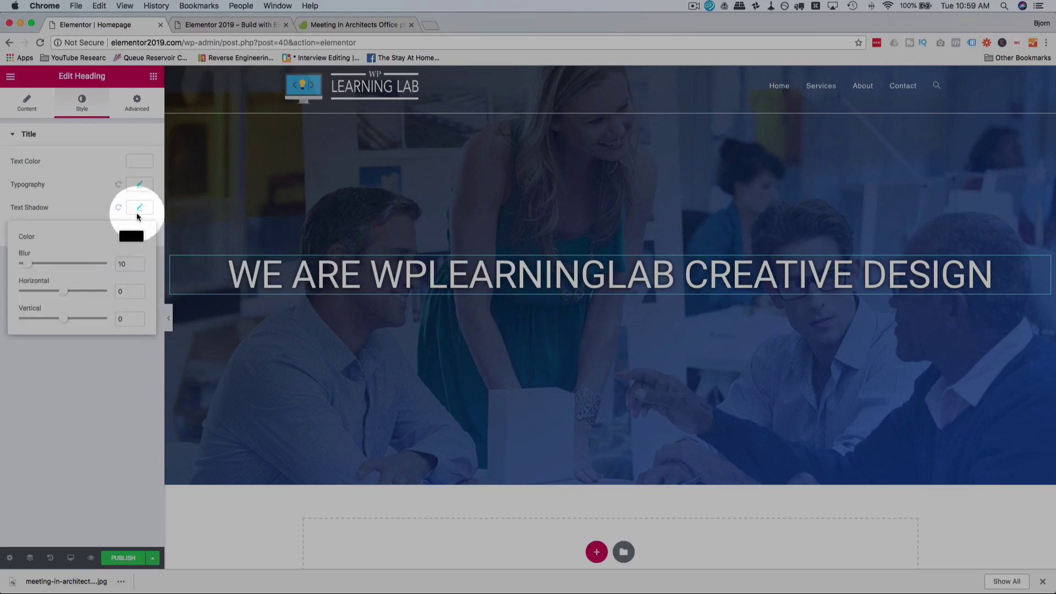
{"action": "mouse_move", "coordinate": [58, 290]}
{"action": "left_mouse_down"}
{"action": "mouse_move", "coordinate": [67, 325]}
{"action": "mouse_move", "coordinate": [71, 293]}
{"action": "left_mouse_up"}
{"action": "left_click", "coordinate": [85, 213]}
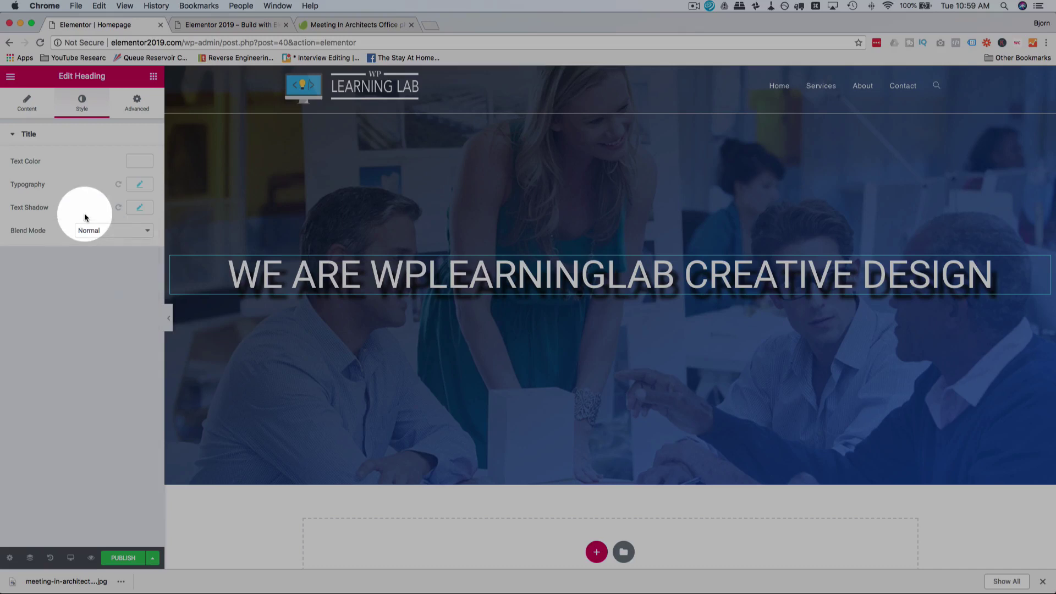
{"action": "left_click", "coordinate": [140, 207]}
{"action": "left_click", "coordinate": [127, 238]}
{"action": "left_click_drag", "start_coordinate": [137, 343], "coordinate": [134, 321]}
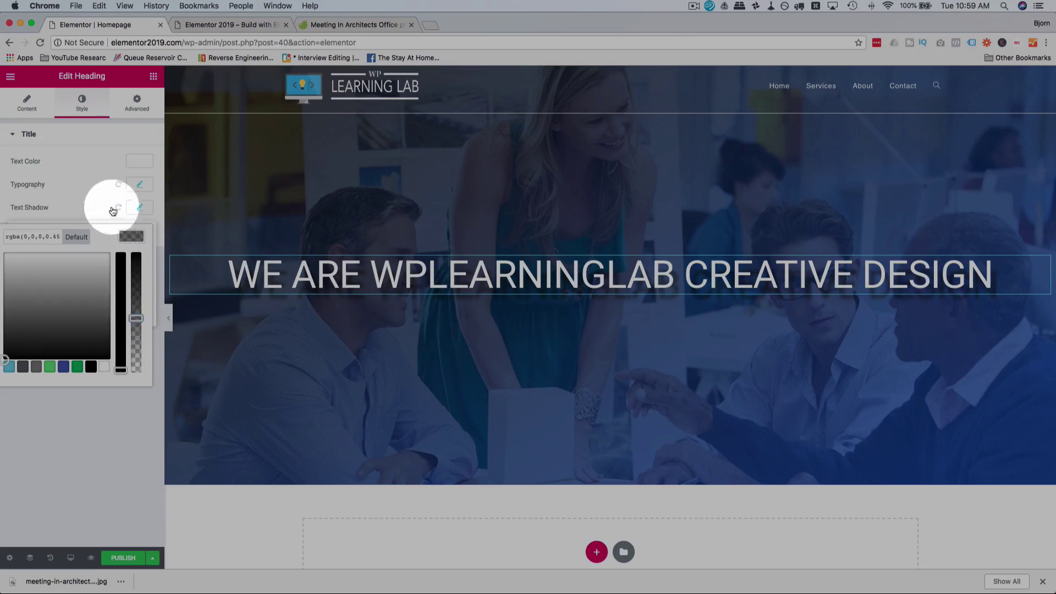
{"action": "left_click", "coordinate": [96, 202]}
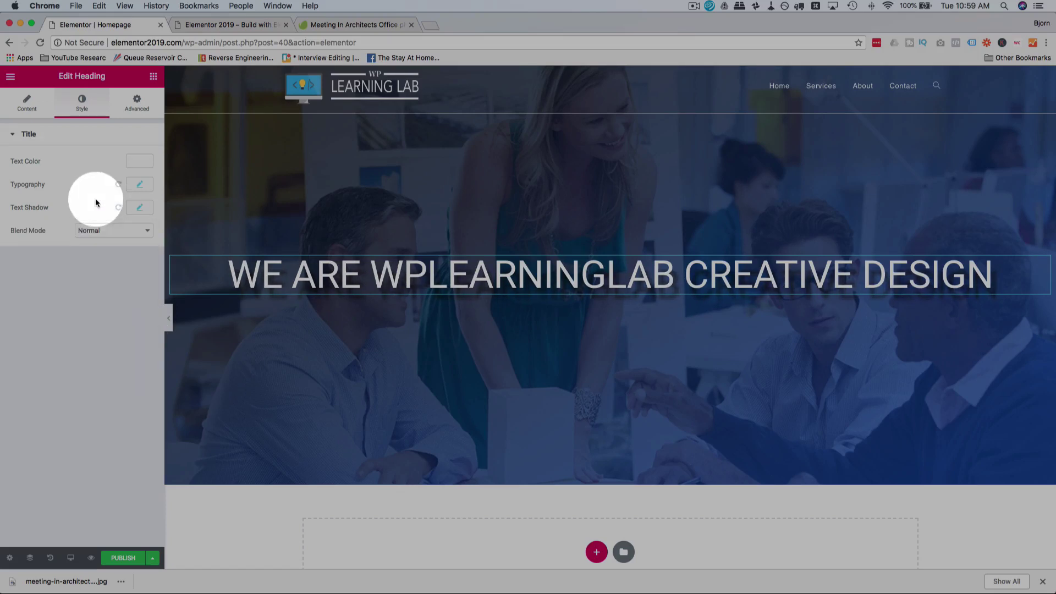
Step: Unlink the heading padding and try 50, then 100 px on the right and left
{"action": "left_click", "coordinate": [133, 110]}
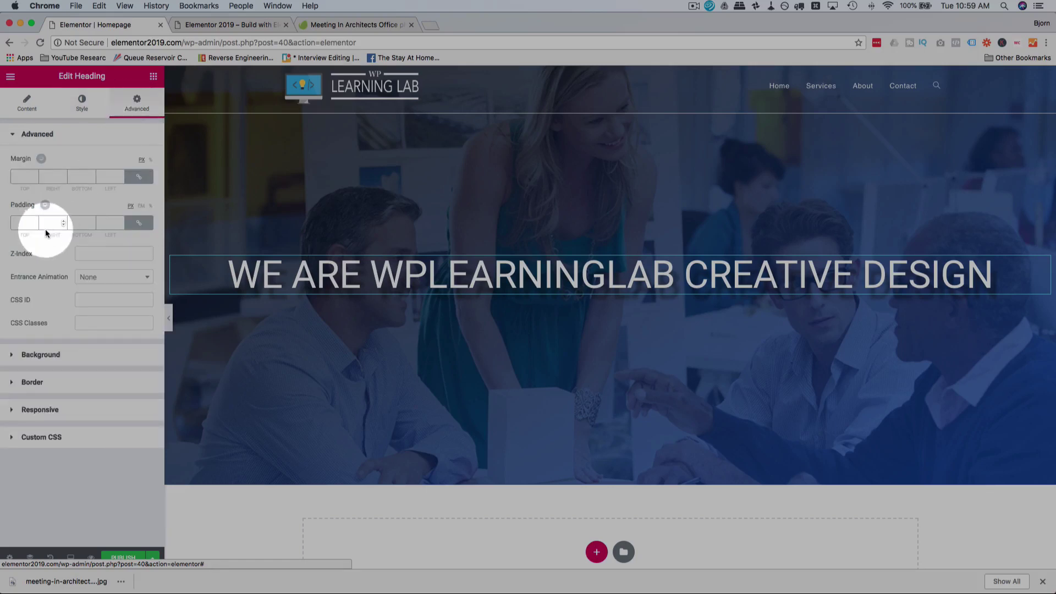
{"action": "left_click", "coordinate": [138, 222]}
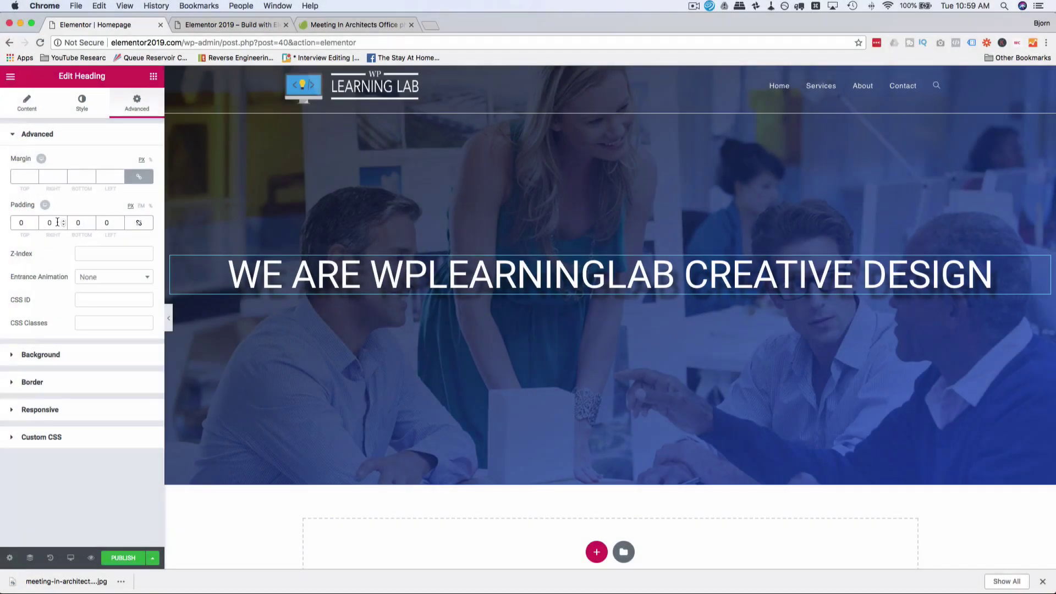
{"action": "left_click", "coordinate": [50, 224]}
{"action": "type", "text": "50"}
{"action": "key", "text": "Tab"}
{"action": "key", "text": "Tab"}
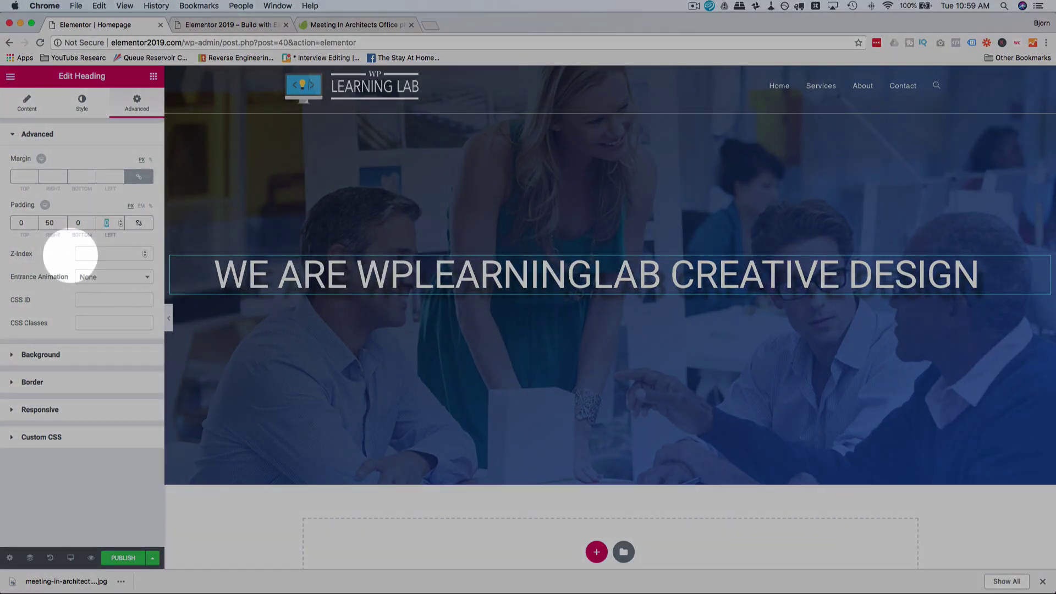
{"action": "type", "text": "50"}
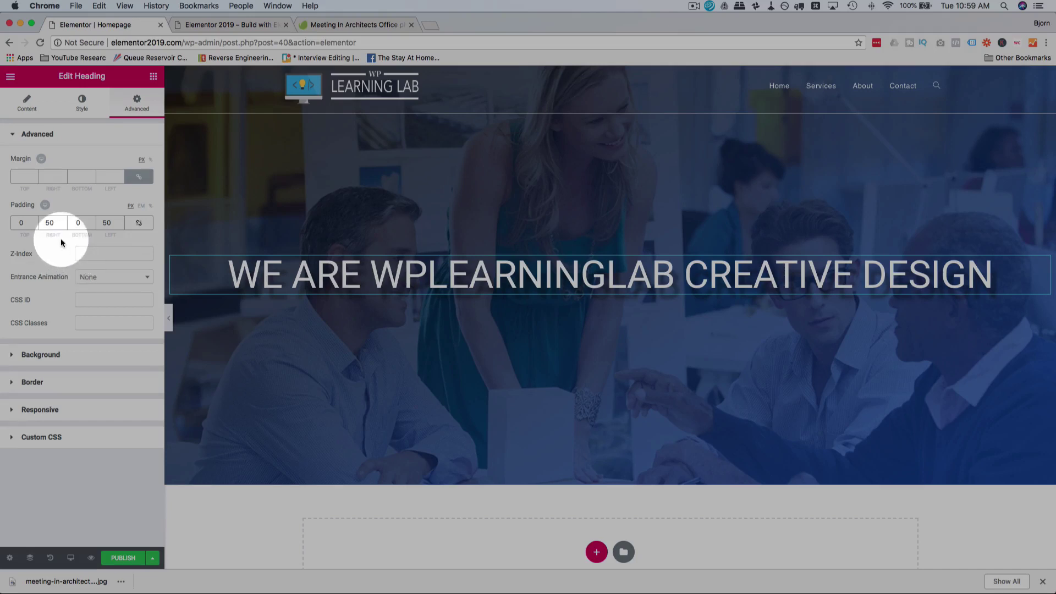
{"action": "double_click", "coordinate": [52, 223]}
{"action": "type", "text": "100"}
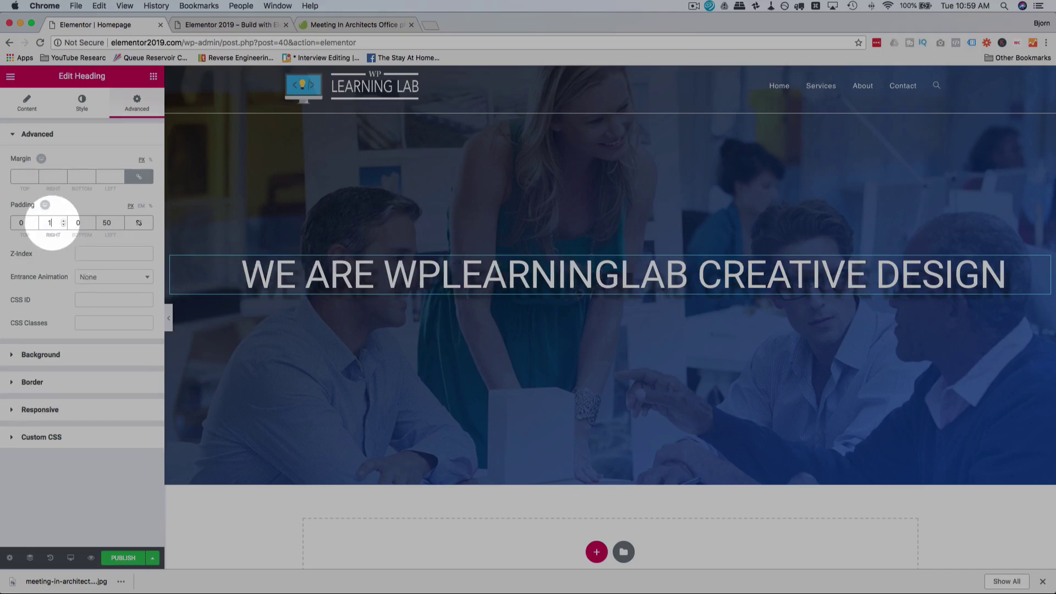
{"action": "key", "text": "Tab"}
{"action": "key", "text": "Tab"}
{"action": "type", "text": "100"}
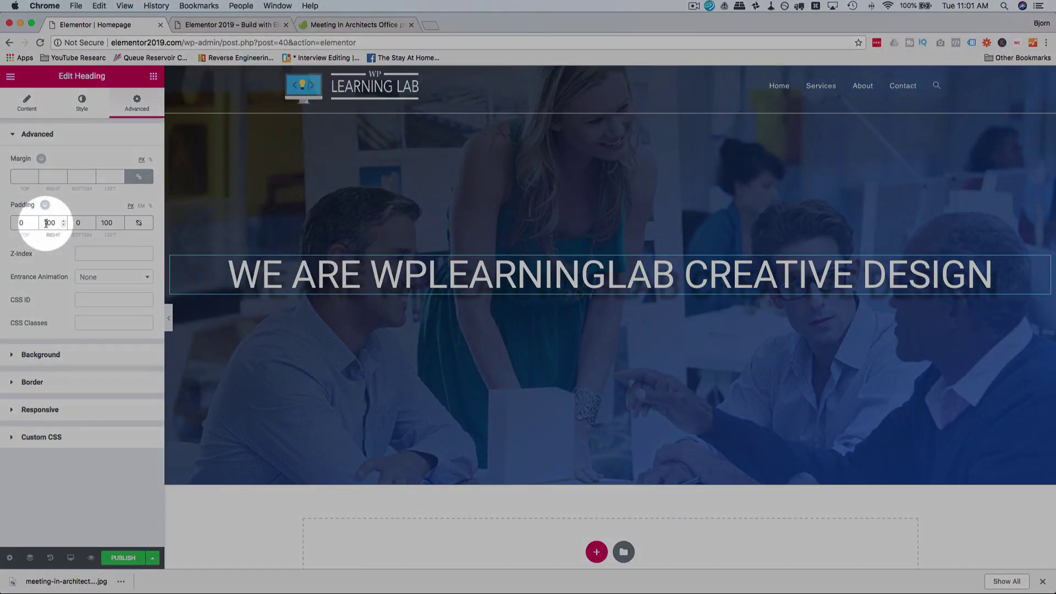
Step: Set the heading's right and left padding to 300 px
{"action": "double_click", "coordinate": [46, 223]}
{"action": "type", "text": "300"}
{"action": "left_click", "coordinate": [108, 222]}
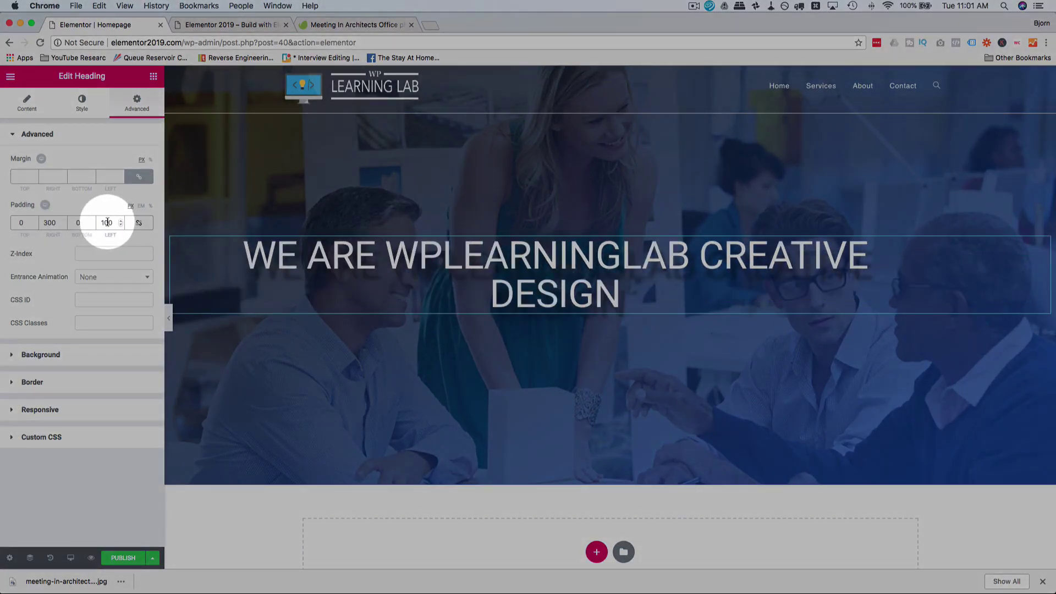
{"action": "key", "text": "BackSpace"}
{"action": "type", "text": "3"}
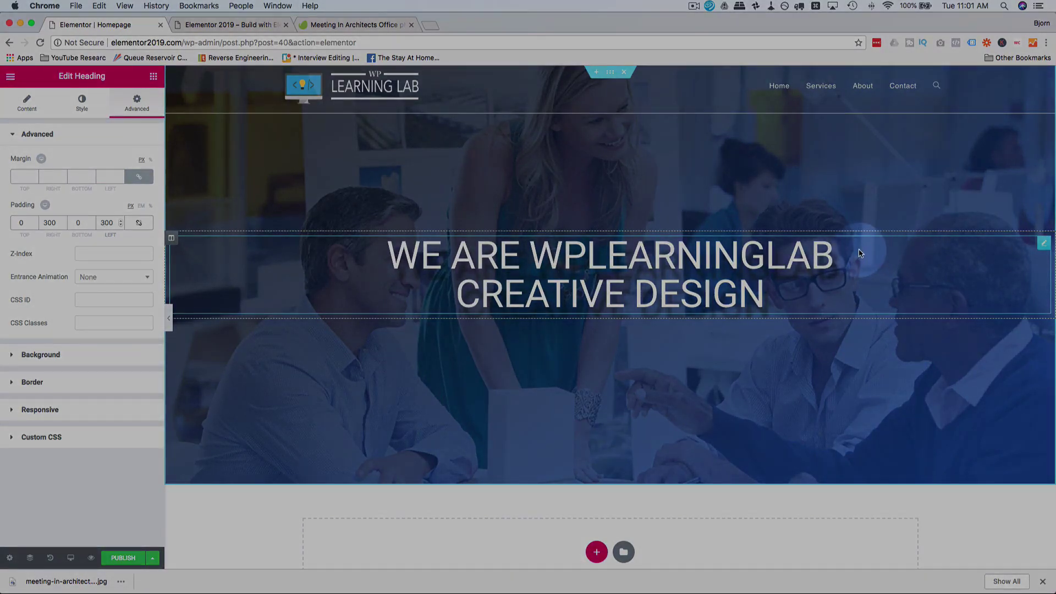
{"action": "right_click", "coordinate": [861, 252]}
{"action": "left_click", "coordinate": [911, 299]}
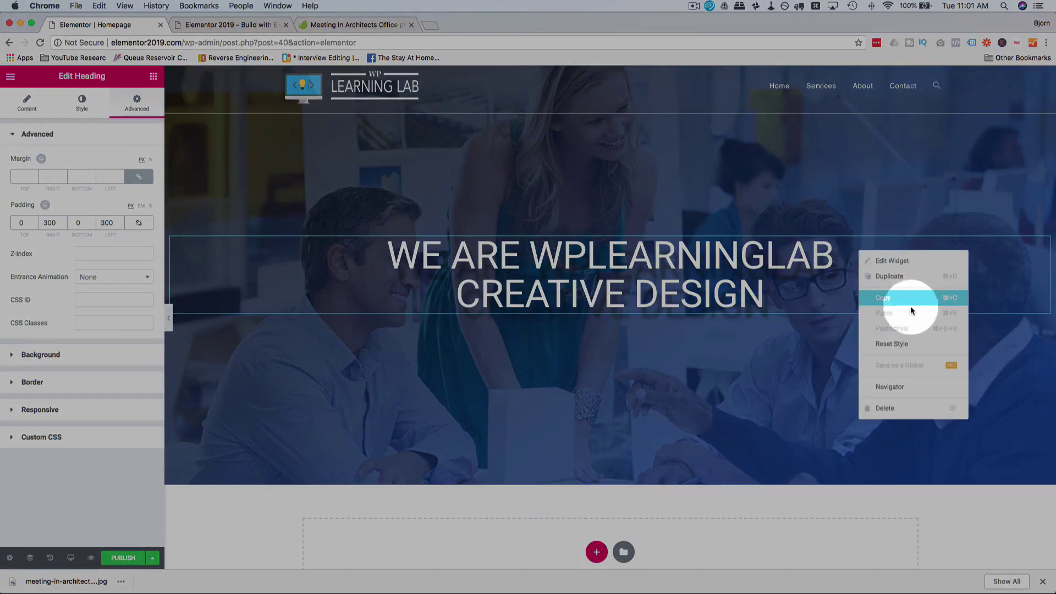
{"action": "left_click", "coordinate": [890, 276]}
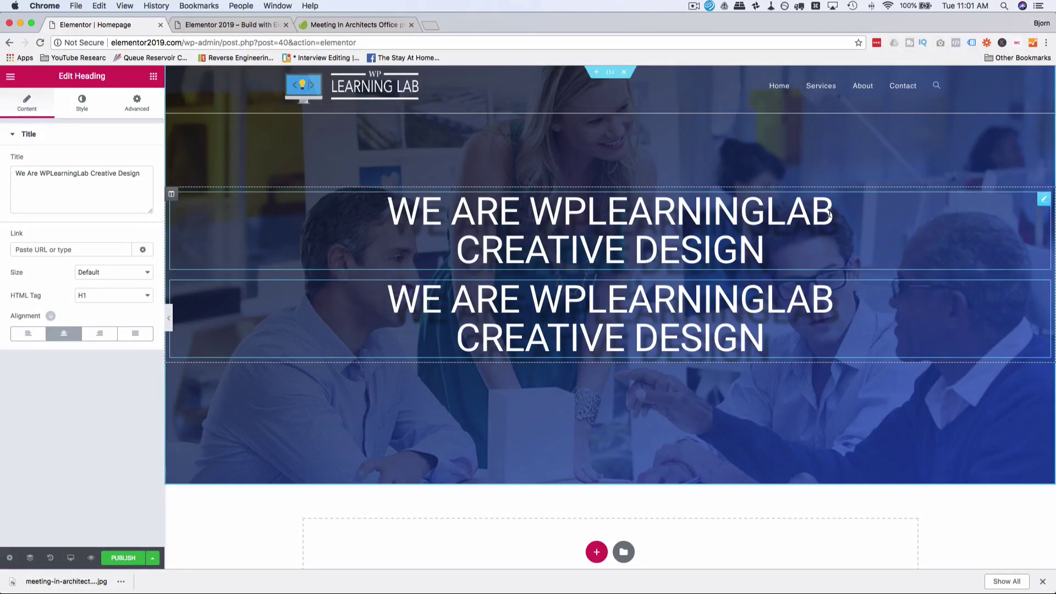
{"action": "right_click", "coordinate": [953, 311]}
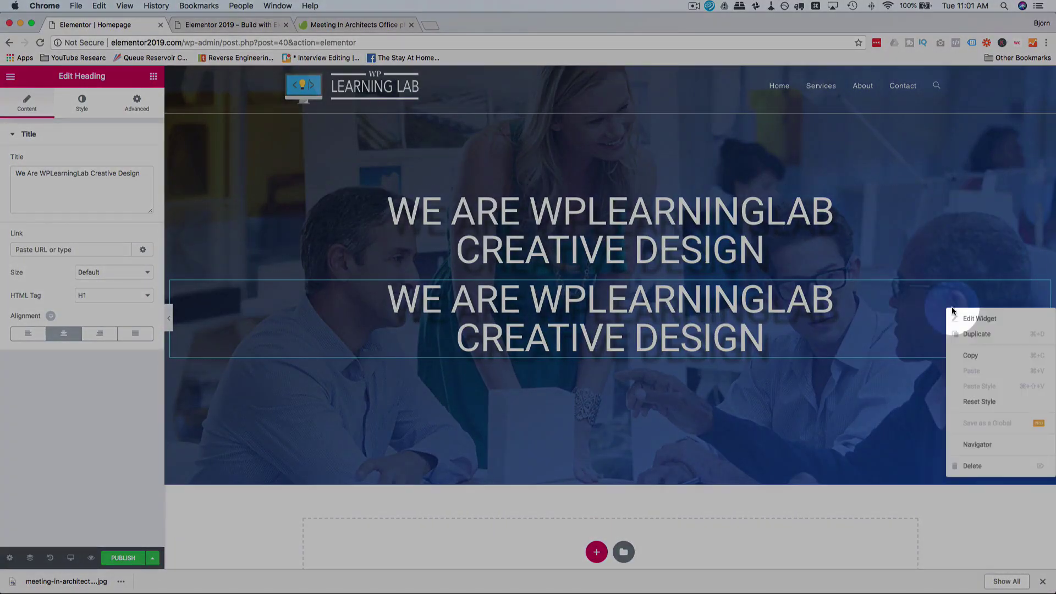
{"action": "left_click", "coordinate": [972, 465]}
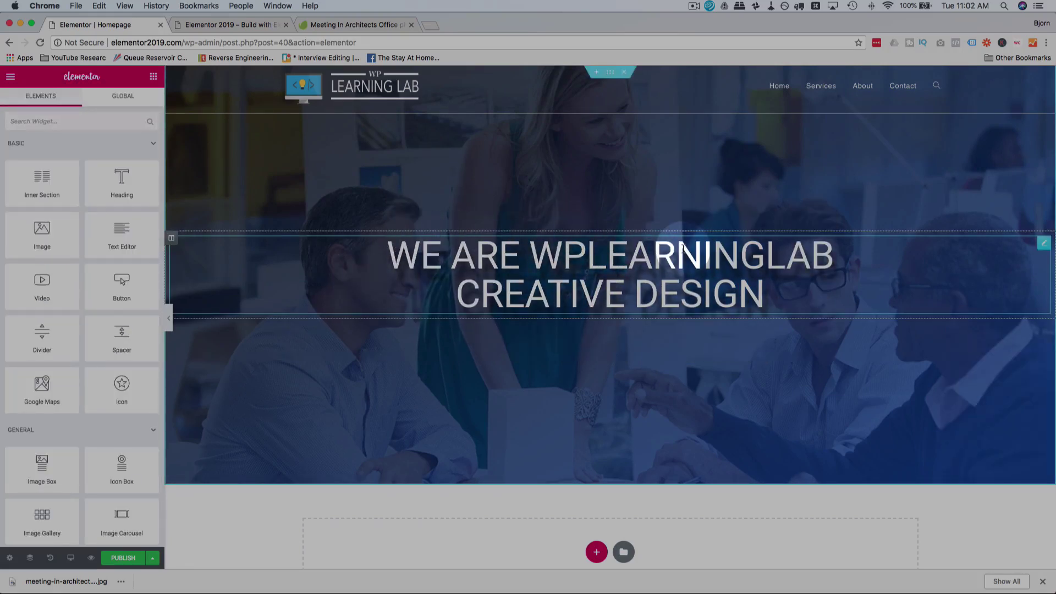
{"action": "left_click", "coordinate": [473, 256]}
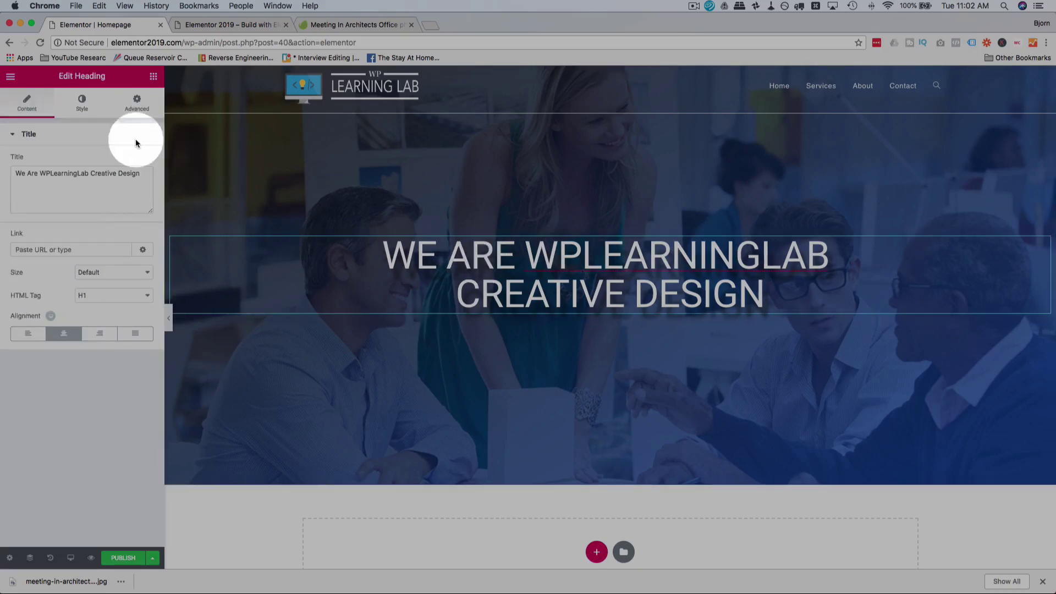
Step: Enter -110 px as the heading's top margin in the Advanced settings
{"action": "left_click", "coordinate": [138, 107]}
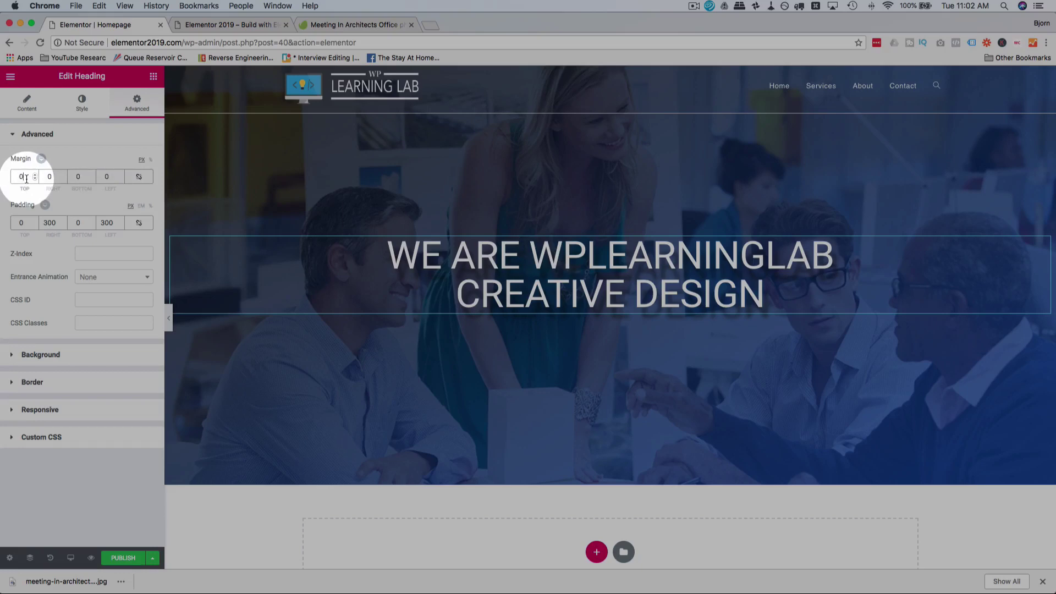
{"action": "type", "text": "51"}
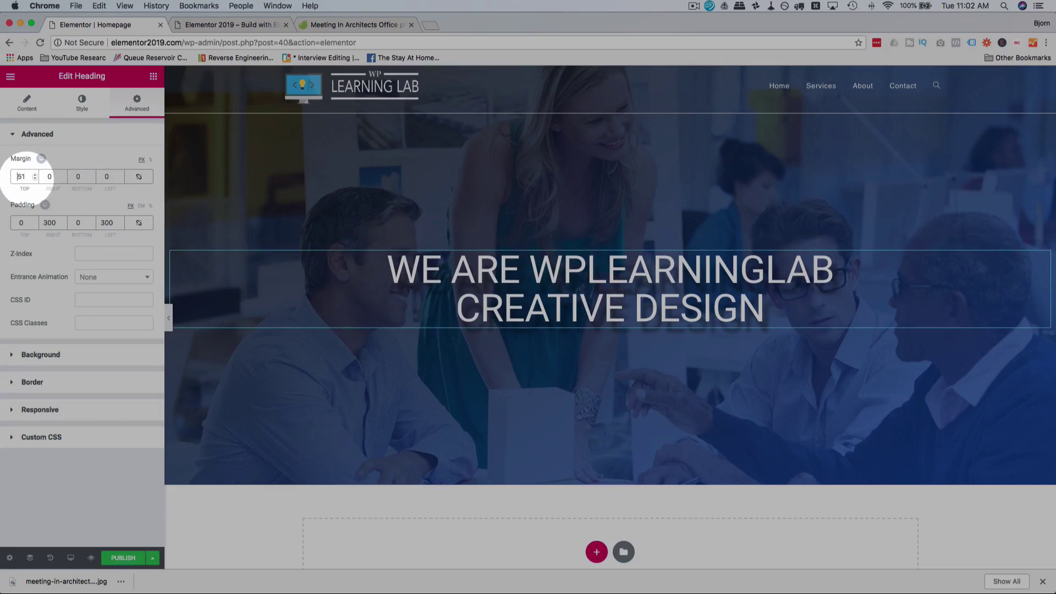
{"action": "type", "text": "-"}
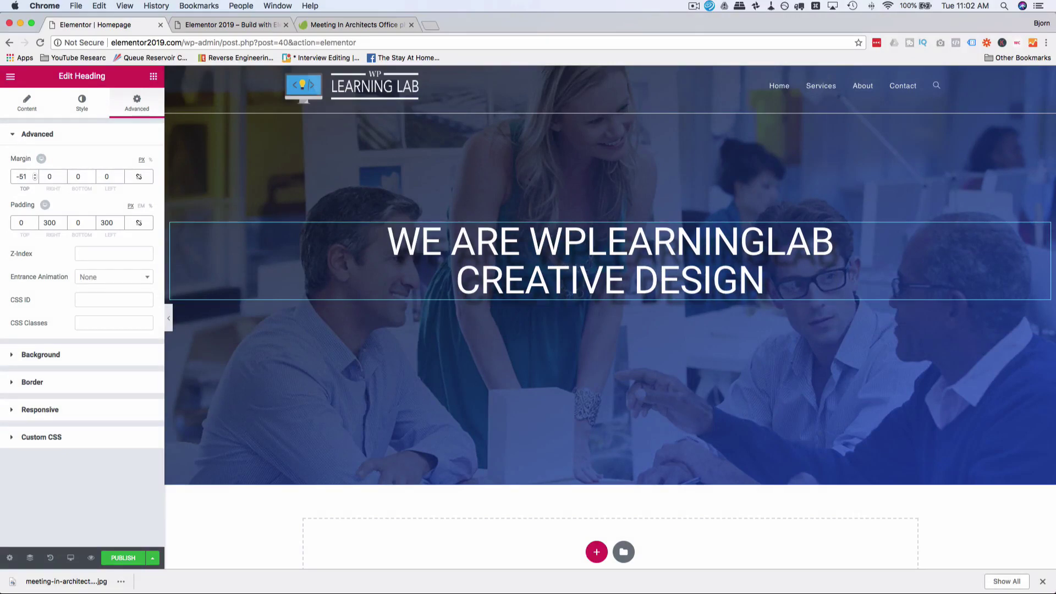
{"action": "key", "text": "BackSpace"}
{"action": "key", "text": "BackSpace"}
{"action": "type", "text": "110"}
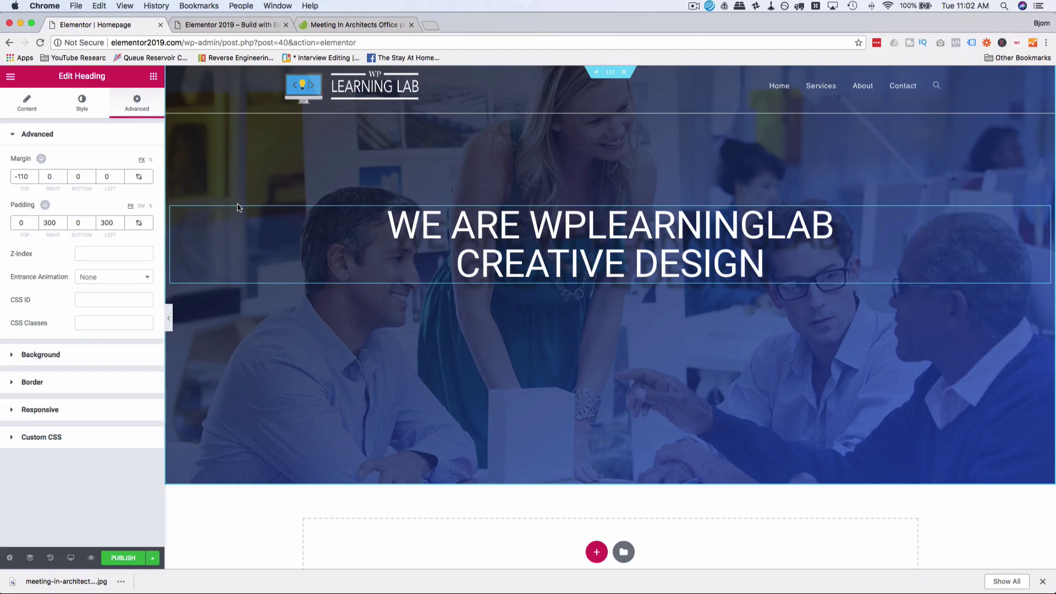
Step: Place a Text Editor widget below the heading and replace its placeholder with the 'We Create Awesome YouTube Tutorials…' subtitle
{"action": "left_click", "coordinate": [154, 76]}
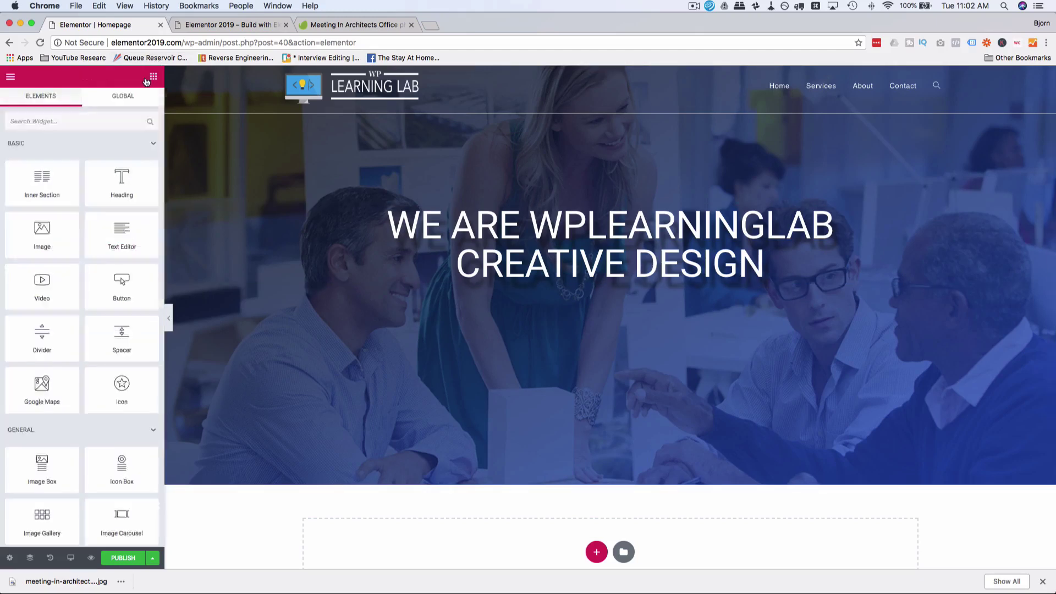
{"action": "left_click", "coordinate": [84, 122]}
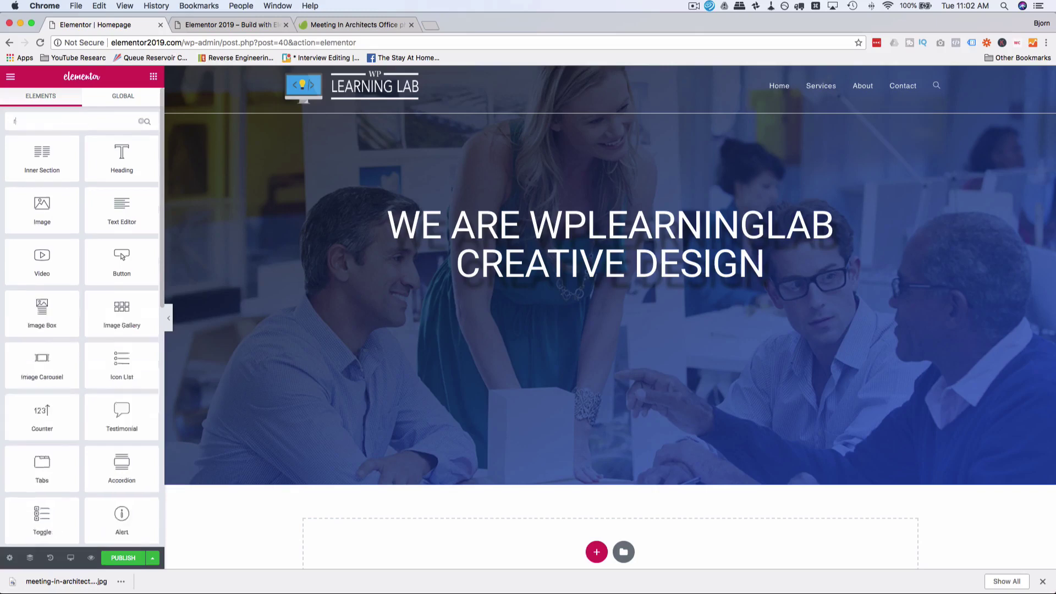
{"action": "type", "text": "text"}
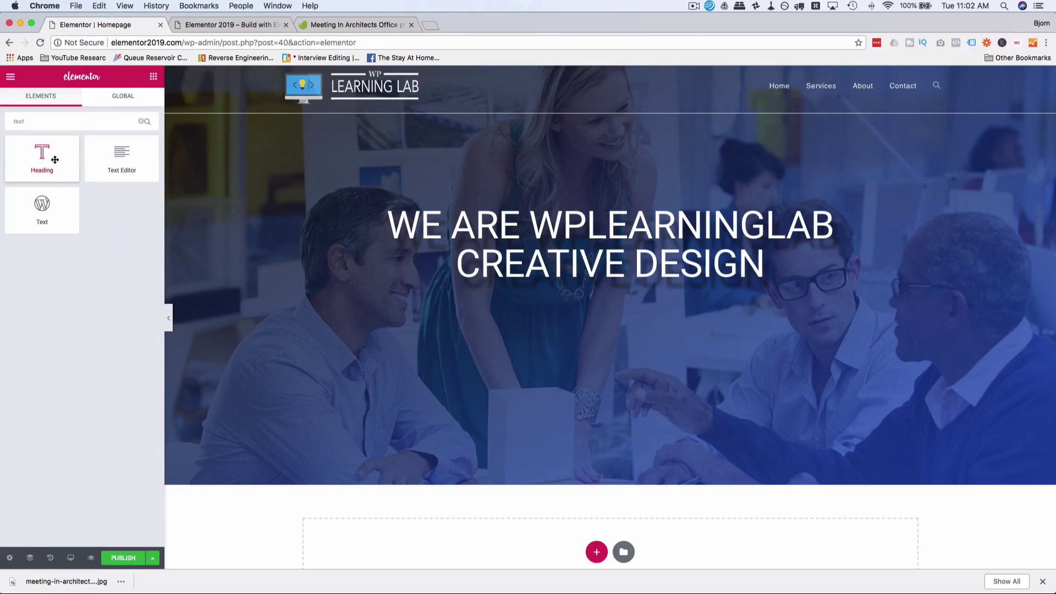
{"action": "left_click_drag", "start_coordinate": [42, 206], "coordinate": [612, 282]}
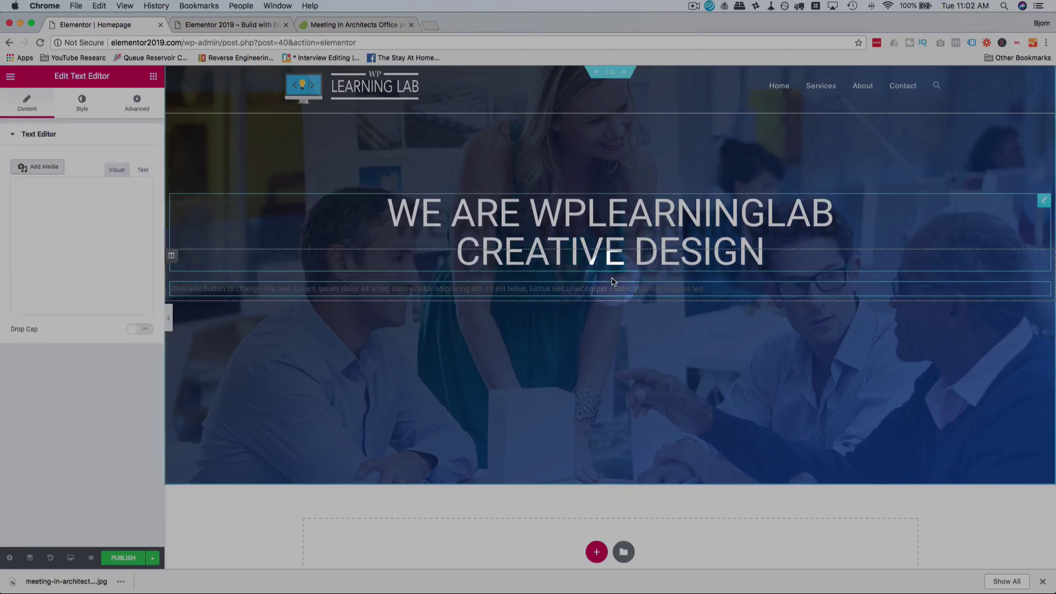
{"action": "triple_click", "coordinate": [75, 272]}
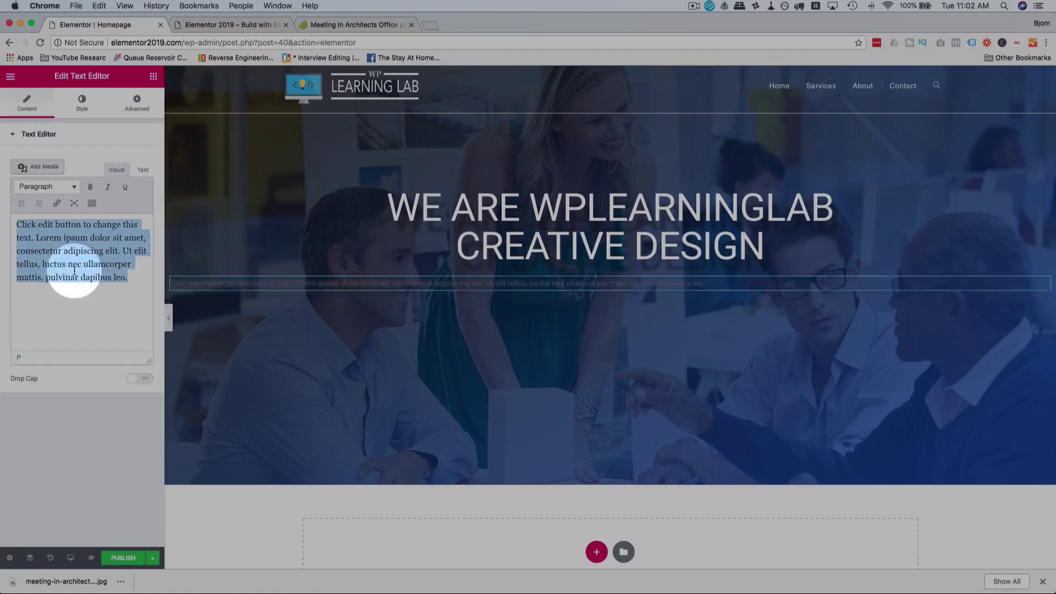
{"action": "type", "text": "We Create Awesome YouTube Tutorials To Help You Reach Your Goals Online!"}
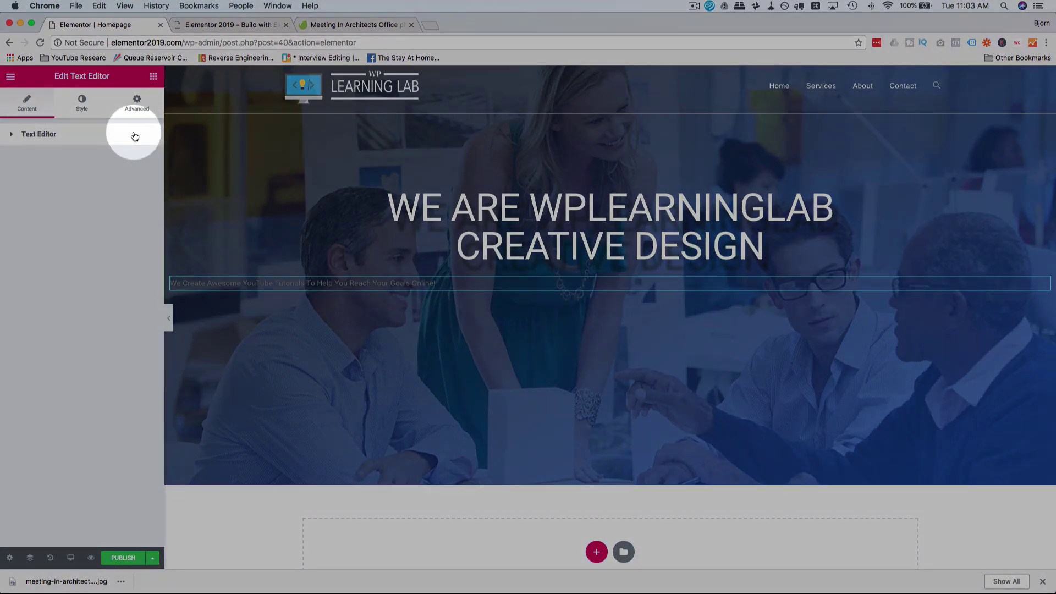
Step: Make the subtitle text white and centre-aligned
{"action": "left_click", "coordinate": [98, 137]}
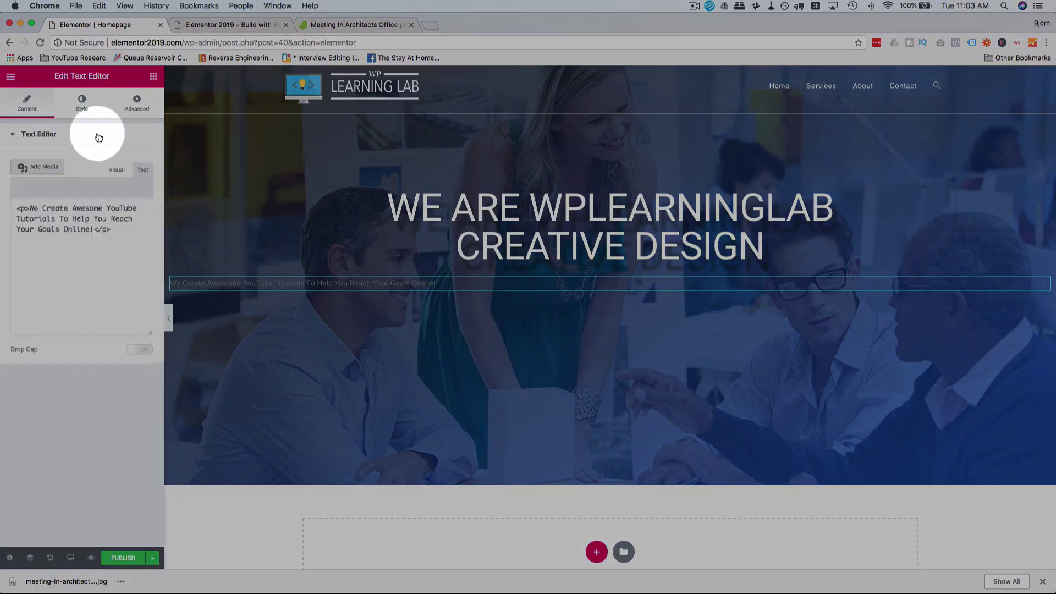
{"action": "left_click", "coordinate": [82, 101]}
{"action": "left_click", "coordinate": [134, 199]}
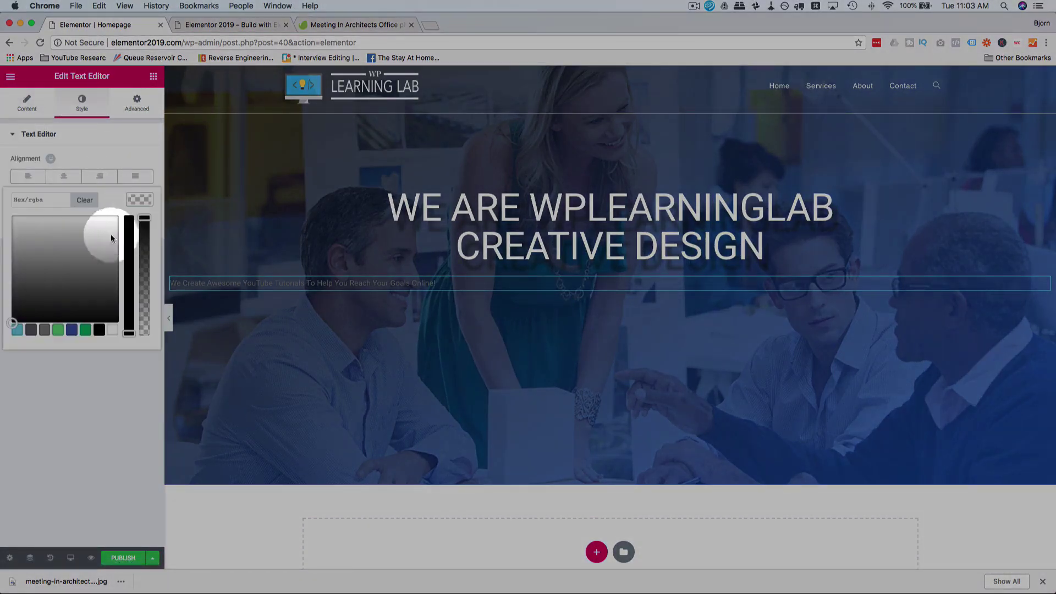
{"action": "left_click", "coordinate": [33, 220]}
{"action": "left_click", "coordinate": [118, 153]}
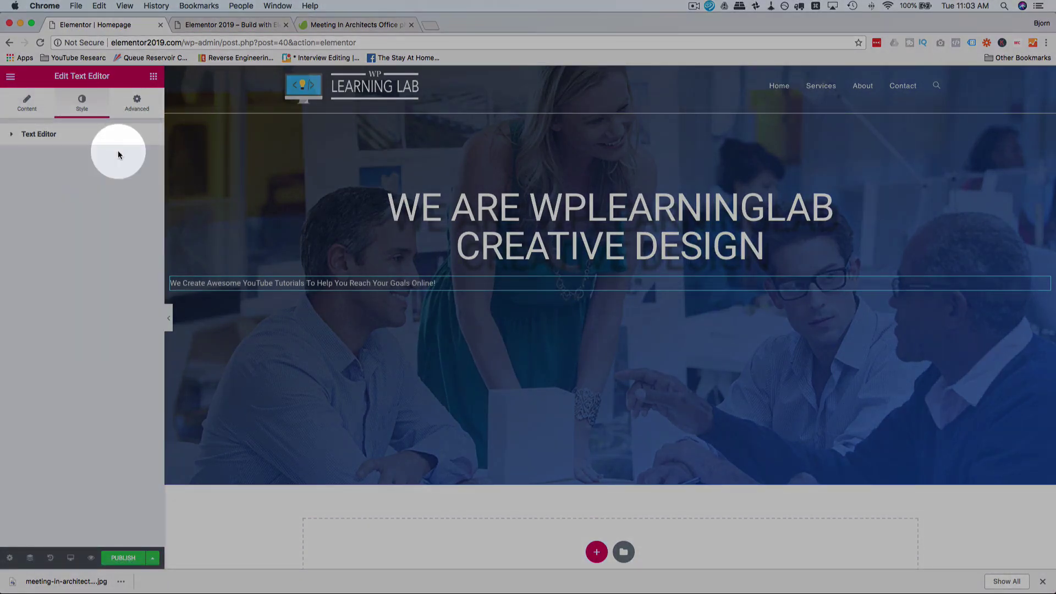
{"action": "left_click", "coordinate": [100, 137]}
{"action": "left_click", "coordinate": [62, 176]}
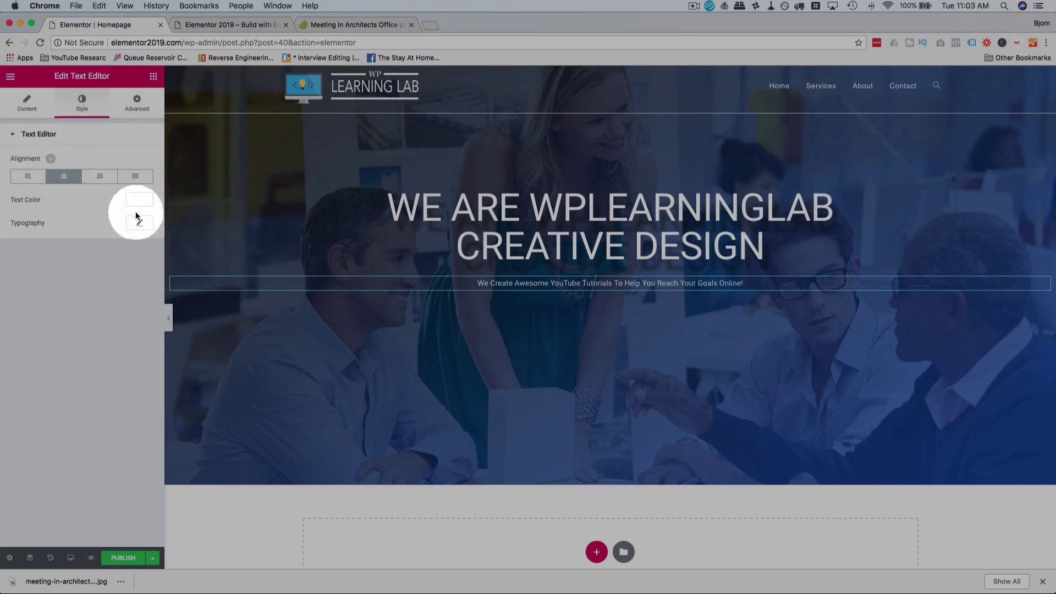
Step: Set the subtitle typography size to 24 px, leaving text transform unchanged
{"action": "left_click", "coordinate": [140, 225]}
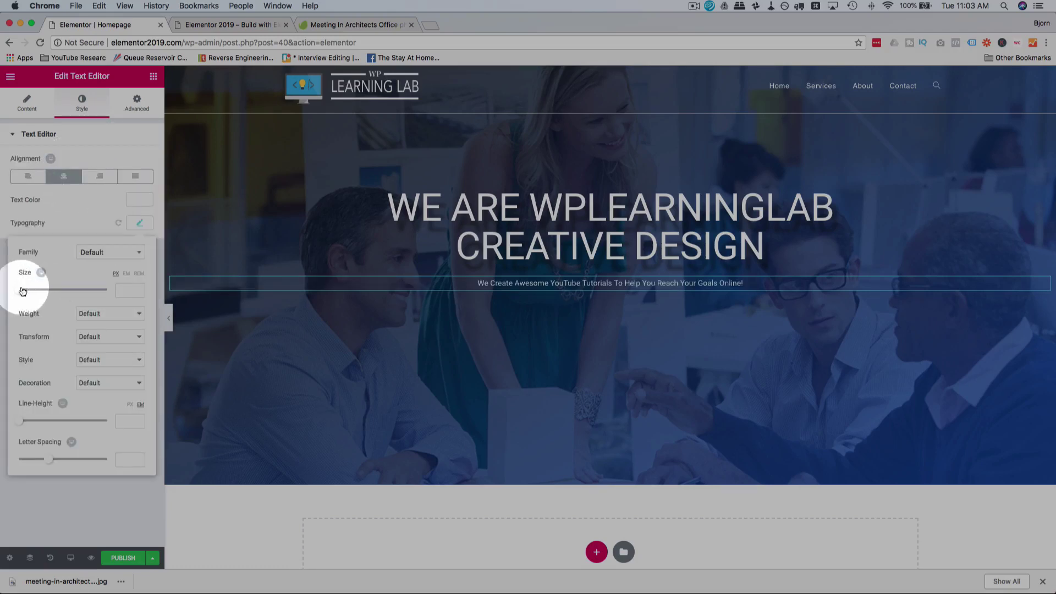
{"action": "left_click_drag", "start_coordinate": [22, 291], "coordinate": [33, 292]}
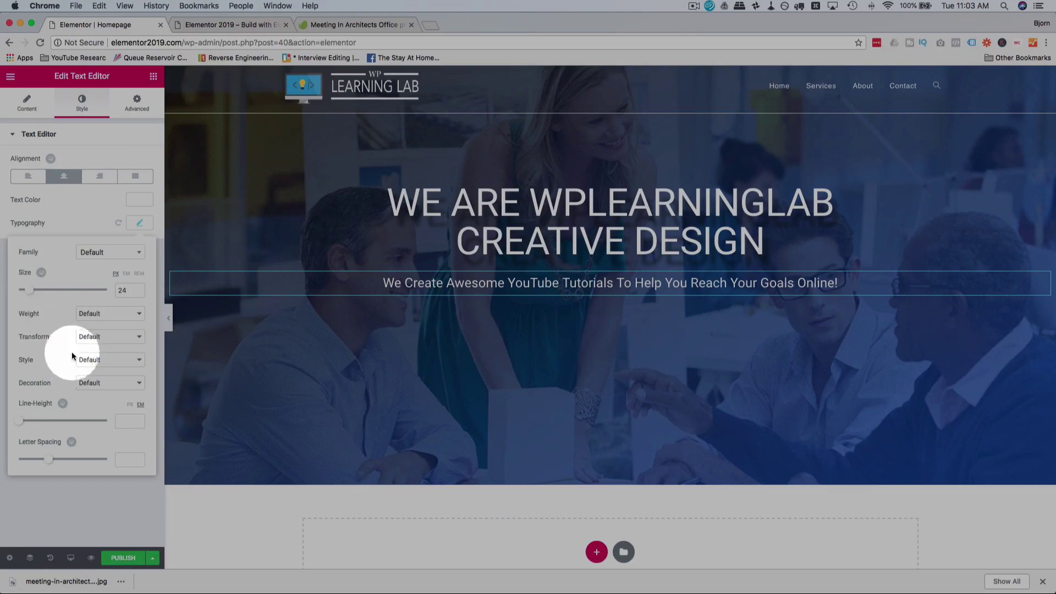
{"action": "left_click", "coordinate": [103, 337]}
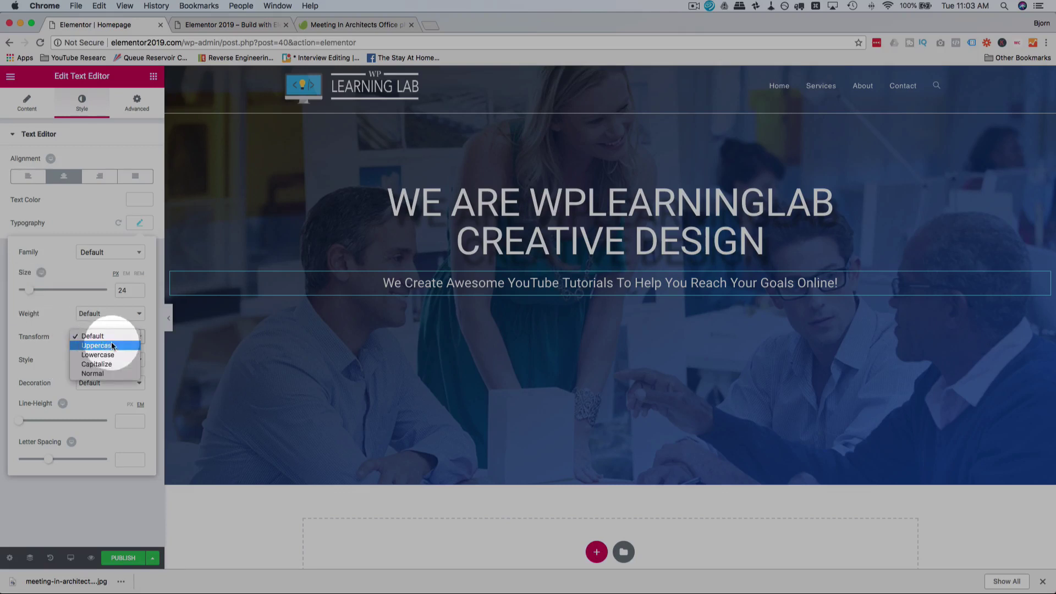
{"action": "key", "text": "Escape"}
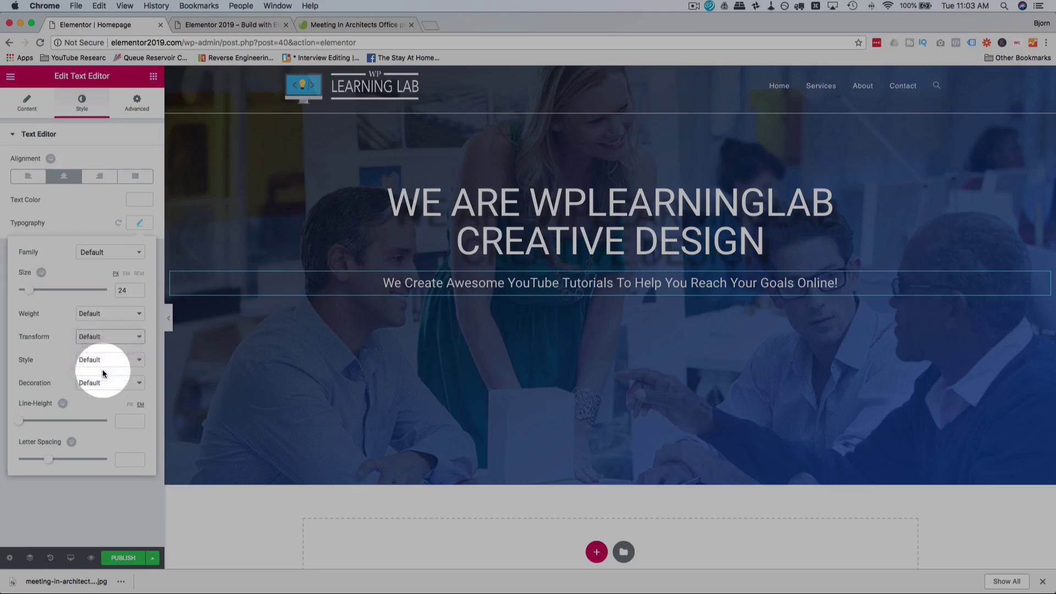
{"action": "left_click", "coordinate": [41, 114]}
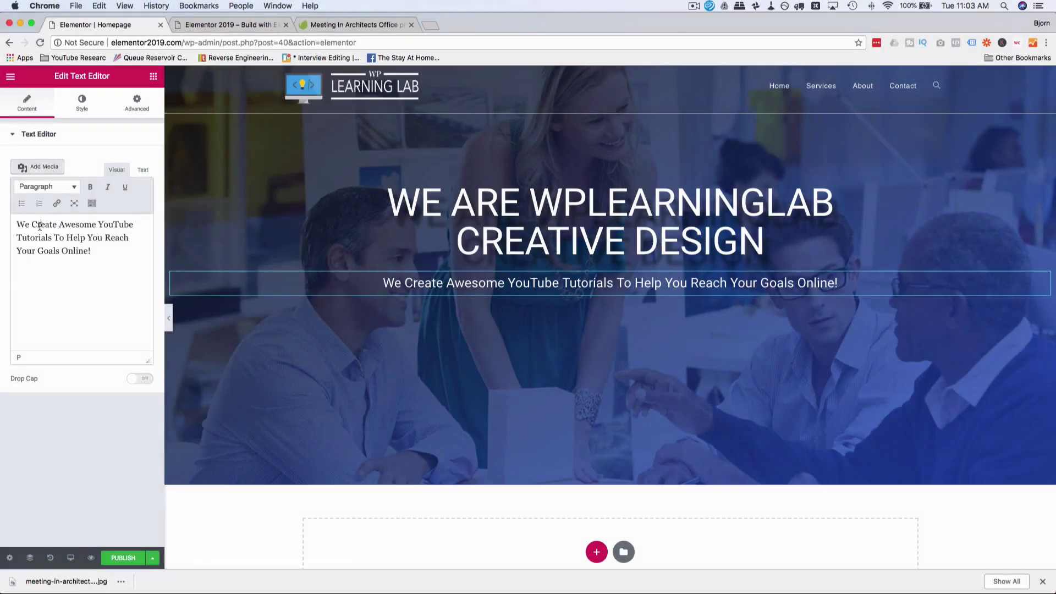
Step: Lowercase the capitalised words so the subtitle reads in sentence case
{"action": "left_click", "coordinate": [143, 170]}
{"action": "type", "text": "crea"}
{"action": "key", "text": "alt+Left"}
{"action": "key", "text": "Delete"}
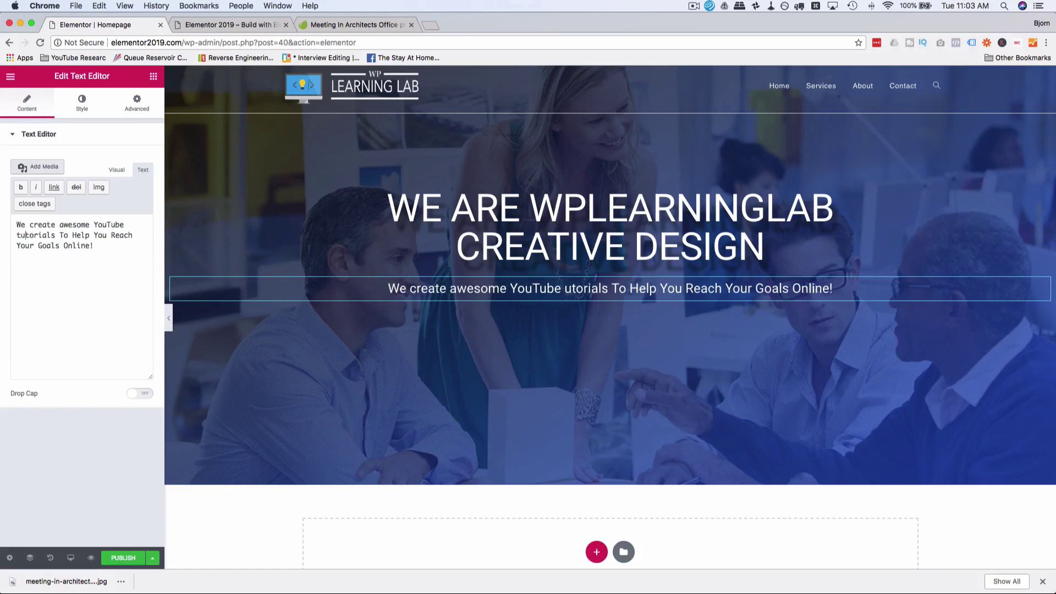
{"action": "type", "text": "t"}
{"action": "key", "text": "alt+Right"}
{"action": "key", "text": "Right"}
{"action": "key", "text": "Delete"}
{"action": "type", "text": "t"}
{"action": "key", "text": "alt+Right"}
{"action": "key", "text": "Right"}
{"action": "key", "text": "Delete"}
{"action": "type", "text": "h"}
{"action": "key", "text": "alt+Right"}
{"action": "key", "text": "Right"}
{"action": "key", "text": "Delete"}
{"action": "type", "text": "y"}
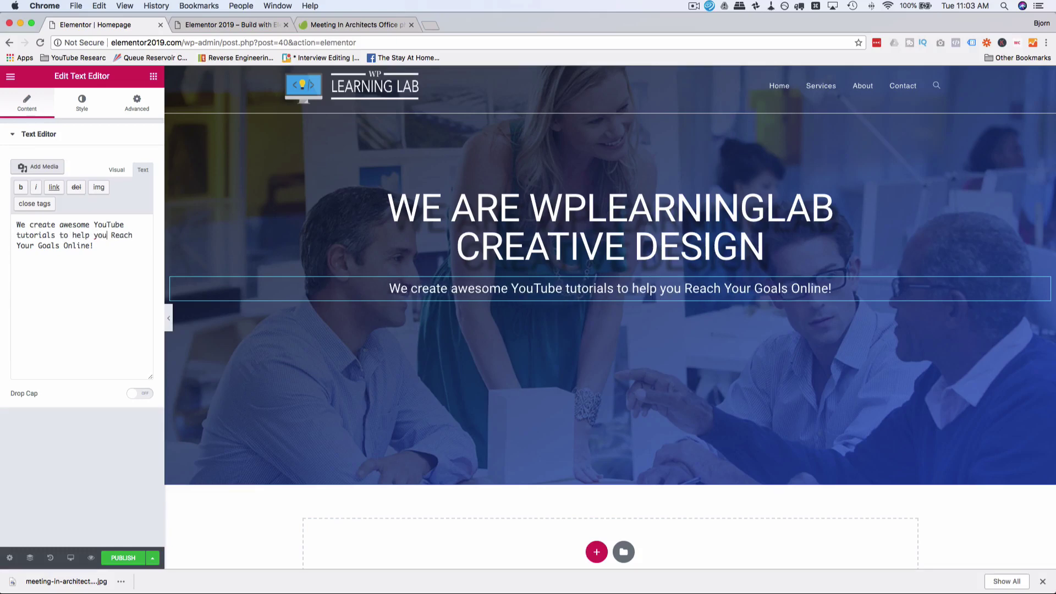
{"action": "key", "text": "alt+Right"}
{"action": "key", "text": "Right"}
{"action": "key", "text": "Delete"}
{"action": "type", "text": "r"}
{"action": "key", "text": "alt+Right"}
{"action": "key", "text": "Right"}
{"action": "key", "text": "Delete"}
{"action": "type", "text": "y"}
{"action": "key", "text": "alt+Right"}
{"action": "key", "text": "Right"}
{"action": "key", "text": "Delete"}
{"action": "type", "text": "g"}
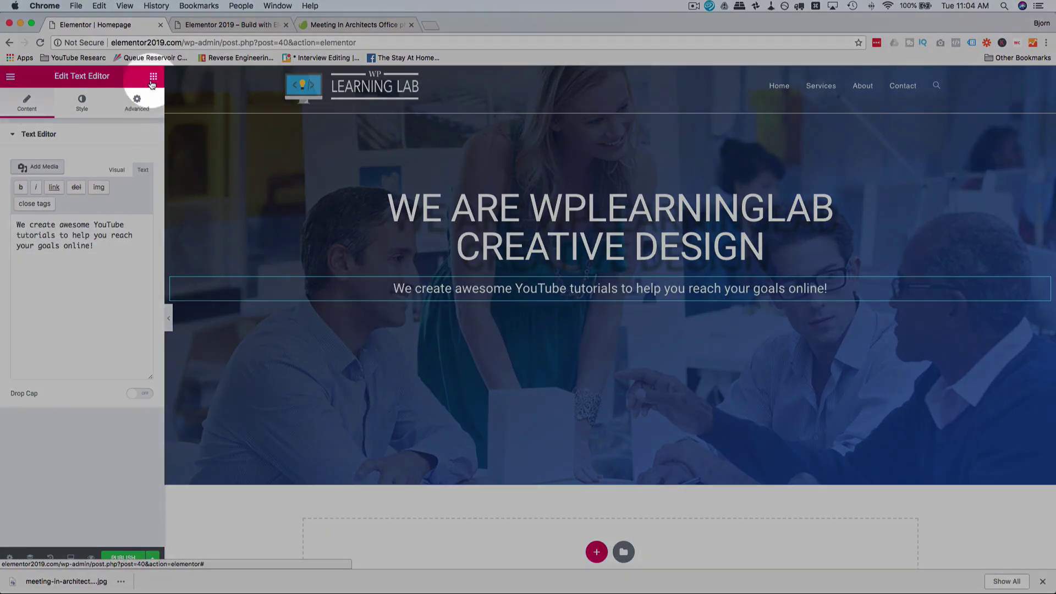
Step: Reselect the subtitle block and check its Advanced spacing settings
{"action": "left_click", "coordinate": [153, 77]}
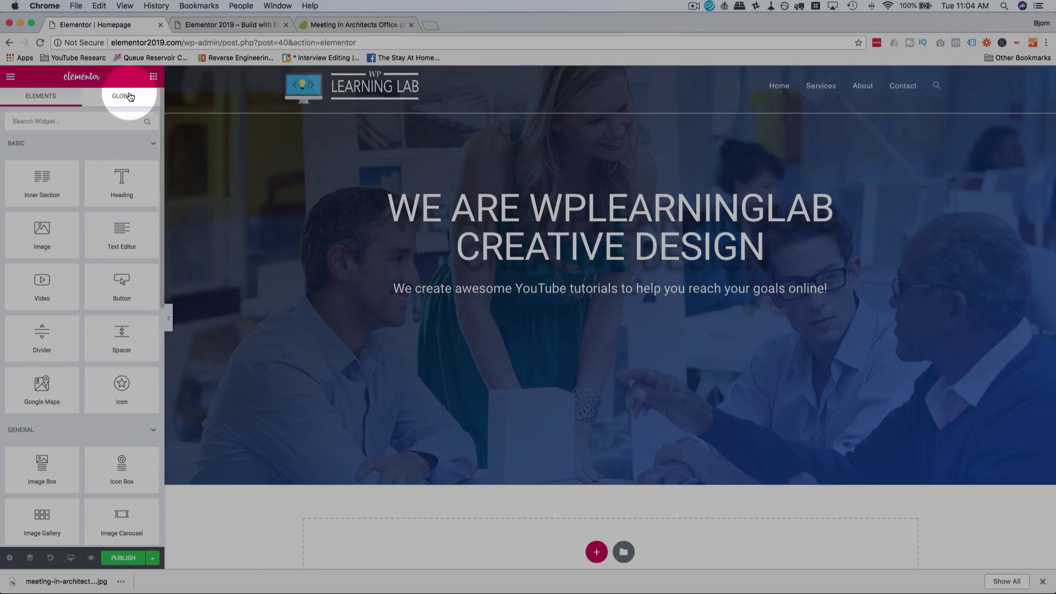
{"action": "left_click", "coordinate": [477, 288]}
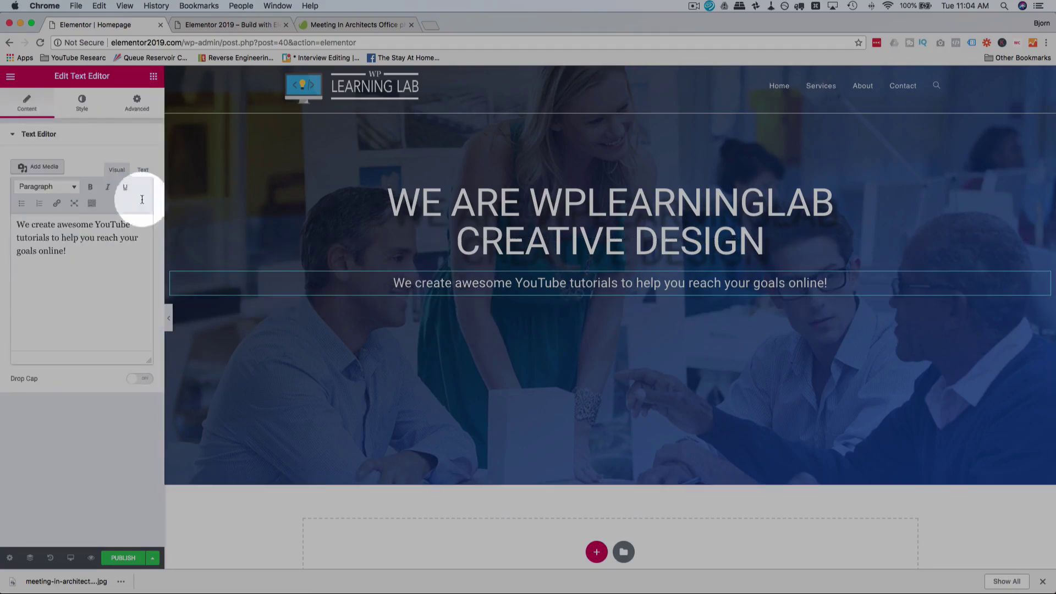
{"action": "left_click", "coordinate": [136, 102]}
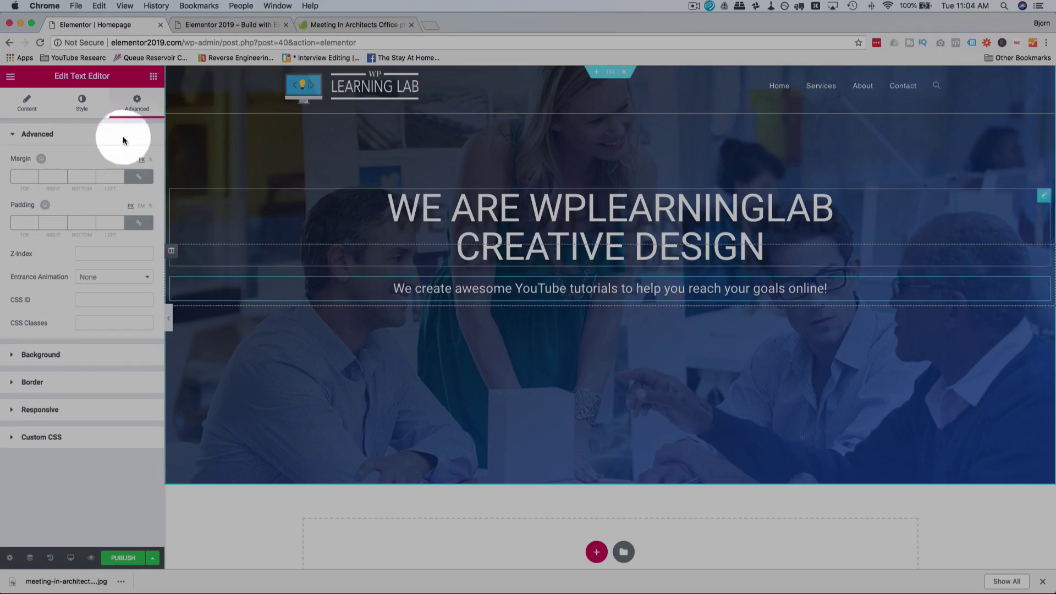
{"action": "left_click", "coordinate": [154, 78]}
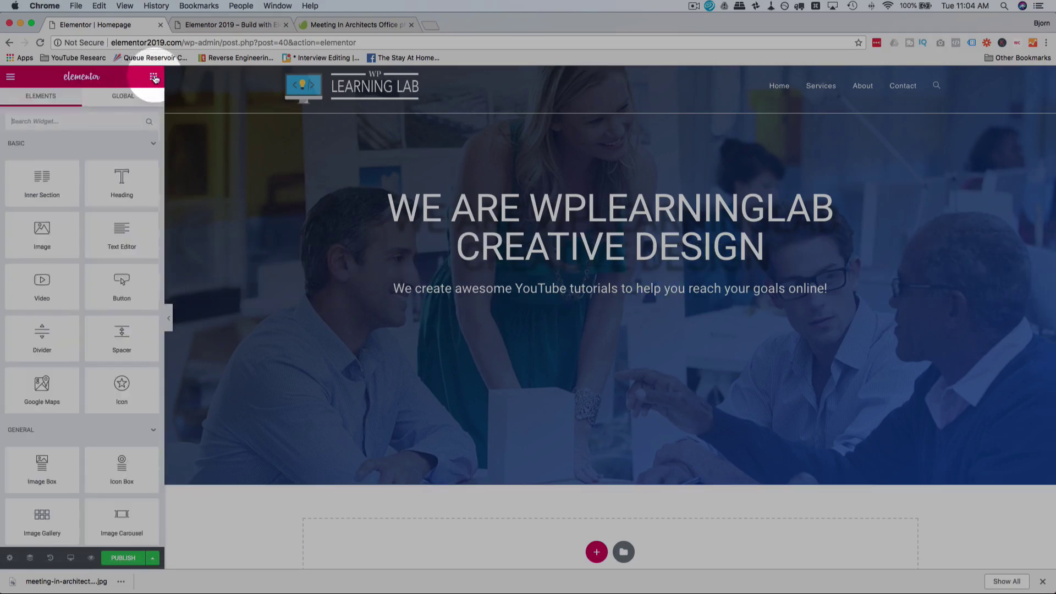
Step: Place a Button widget below the subtitle and label it 'Request A Sponsored Video'
{"action": "left_click_drag", "start_coordinate": [120, 284], "coordinate": [615, 306]}
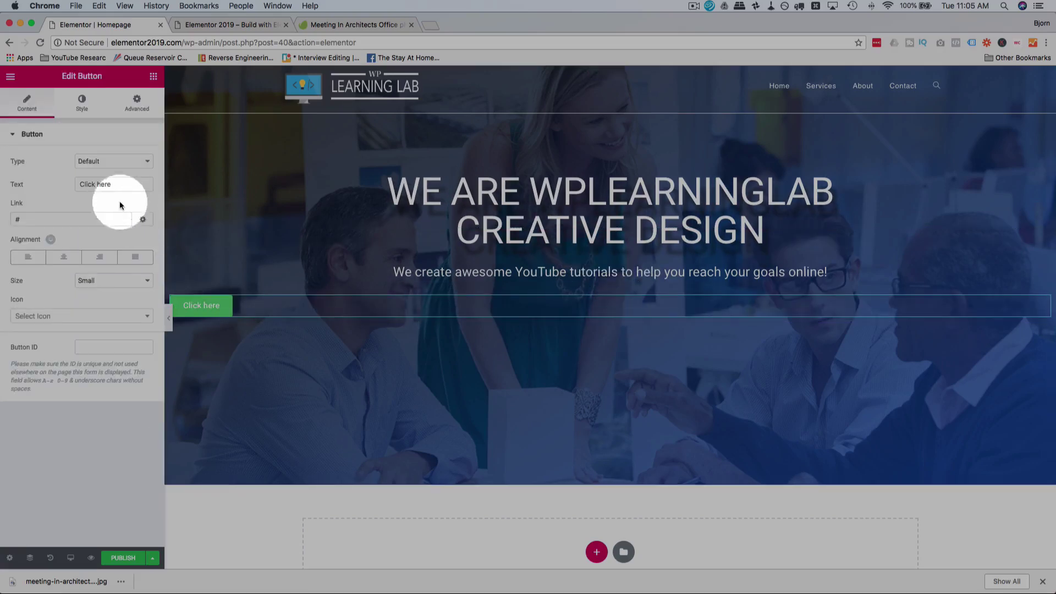
{"action": "left_click_drag", "start_coordinate": [123, 184], "coordinate": [57, 181]}
{"action": "type", "text": "Reqeust"}
{"action": "key", "text": "BackSpace"}
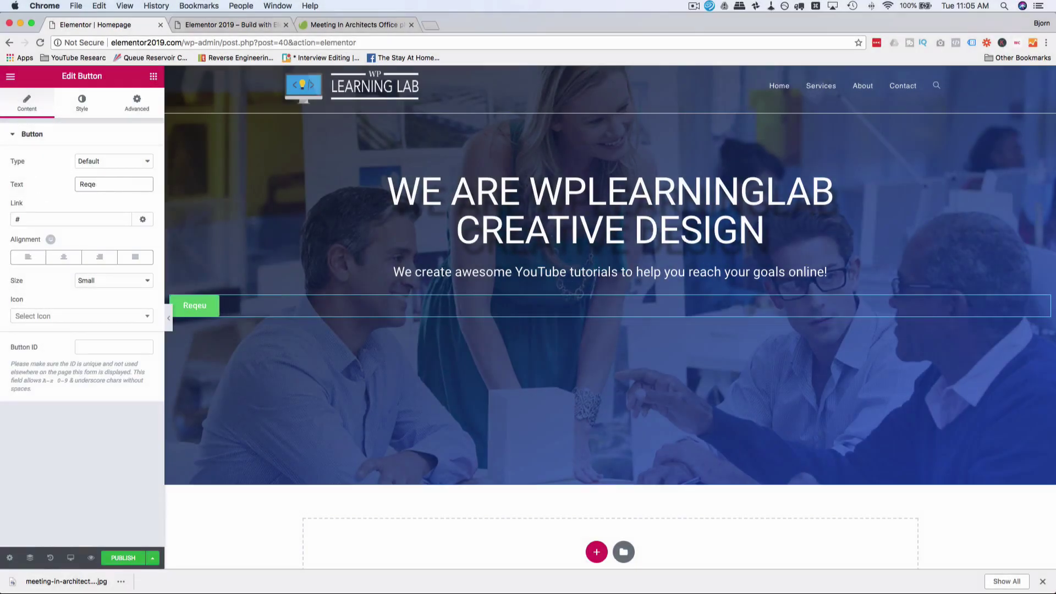
{"action": "key", "text": "BackSpace"}
{"action": "type", "text": "uest A Sponr"}
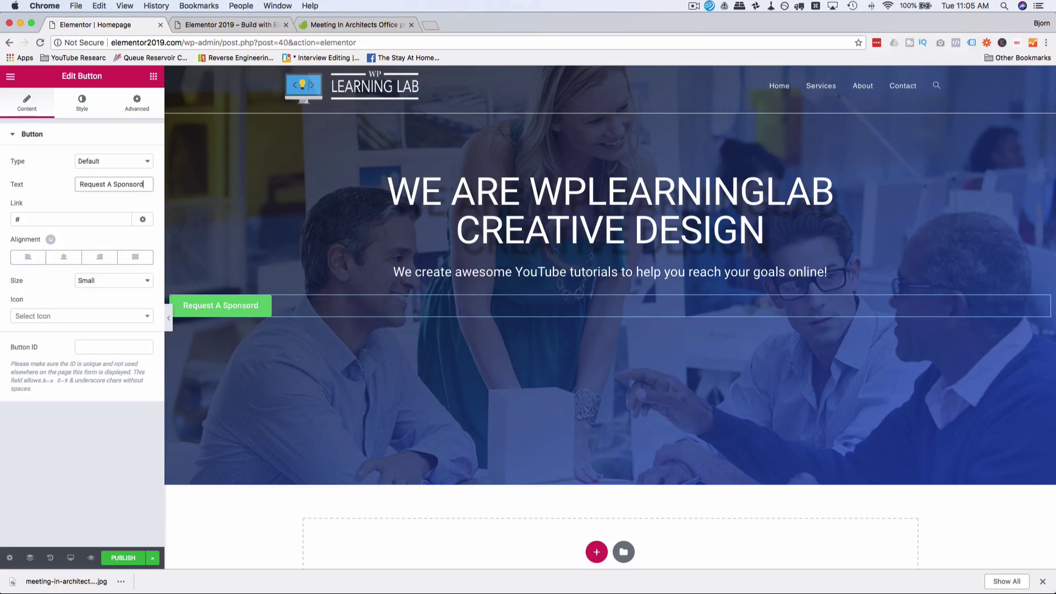
{"action": "key", "text": "Tab"}
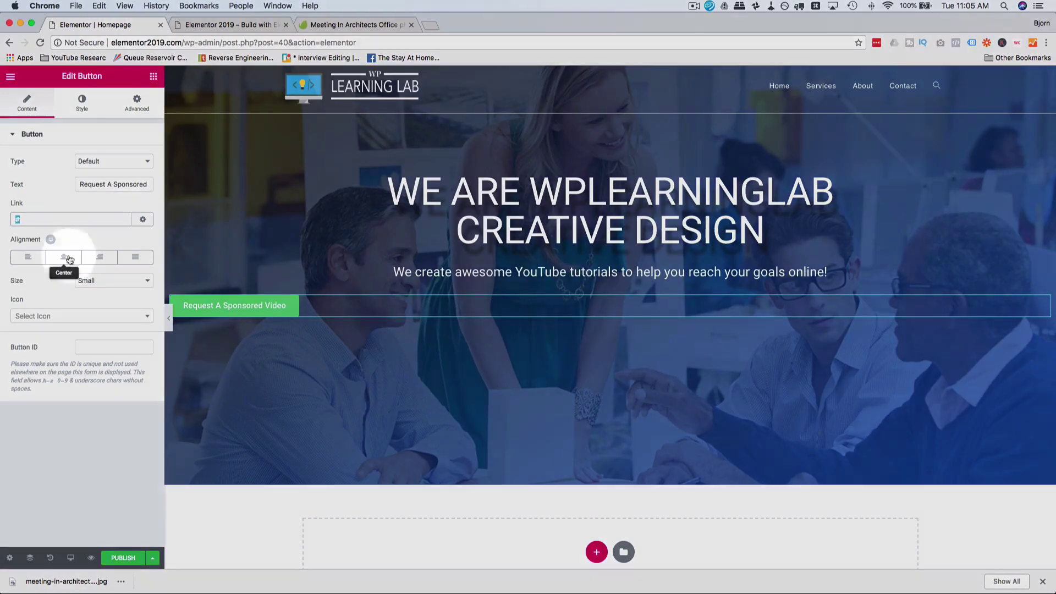
Step: Center the button and set its size to Medium
{"action": "left_click", "coordinate": [64, 257]}
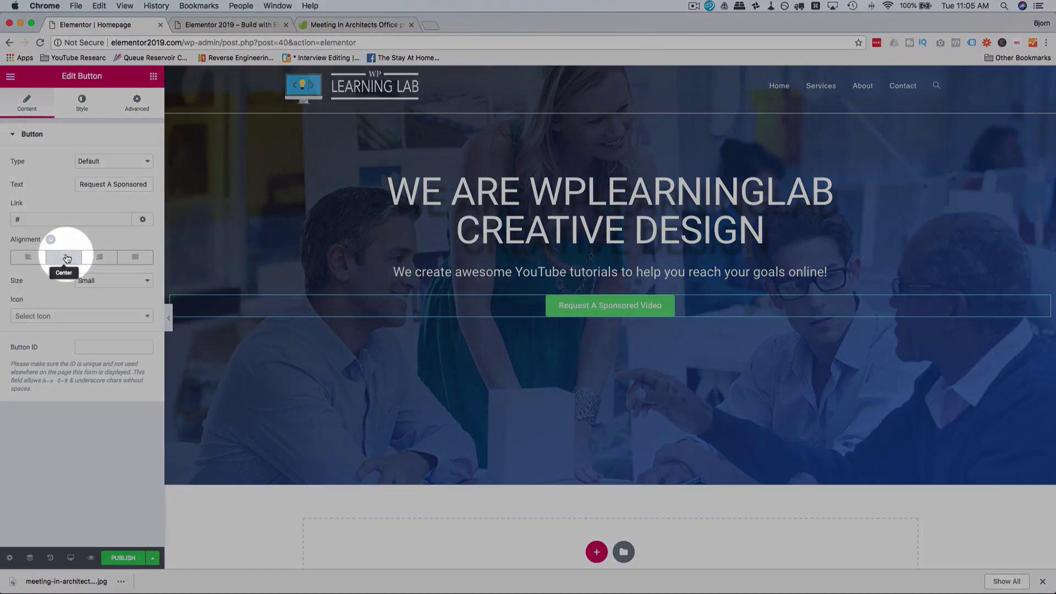
{"action": "left_click", "coordinate": [113, 280]}
{"action": "left_click", "coordinate": [112, 289]}
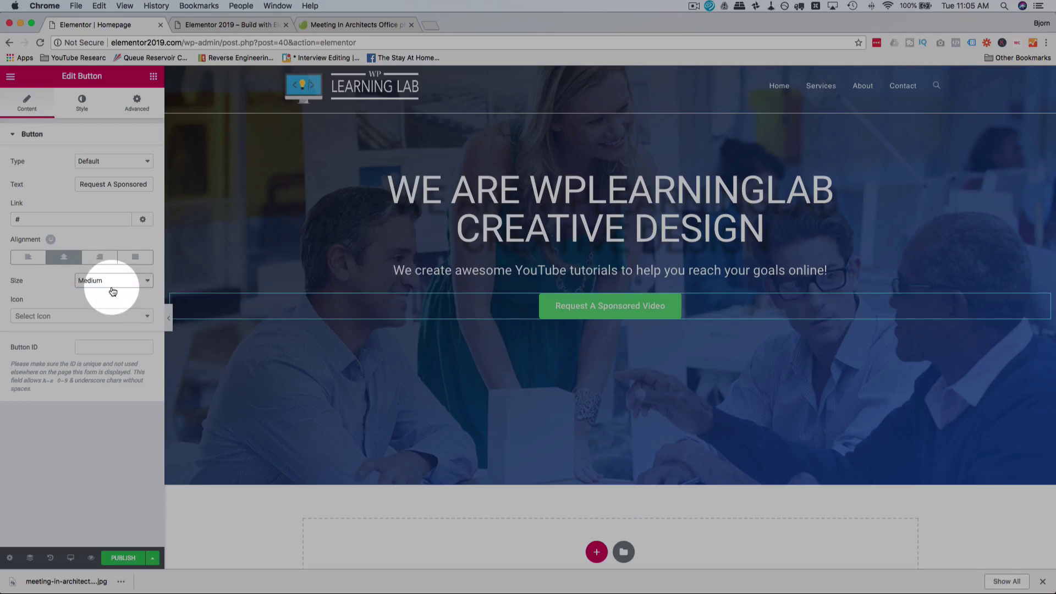
Step: Add a video-camera icon after the label, with wider icon spacing
{"action": "left_click", "coordinate": [142, 316]}
{"action": "scroll", "coordinate": [58, 405], "scroll_direction": "down", "scroll_amount": 3}
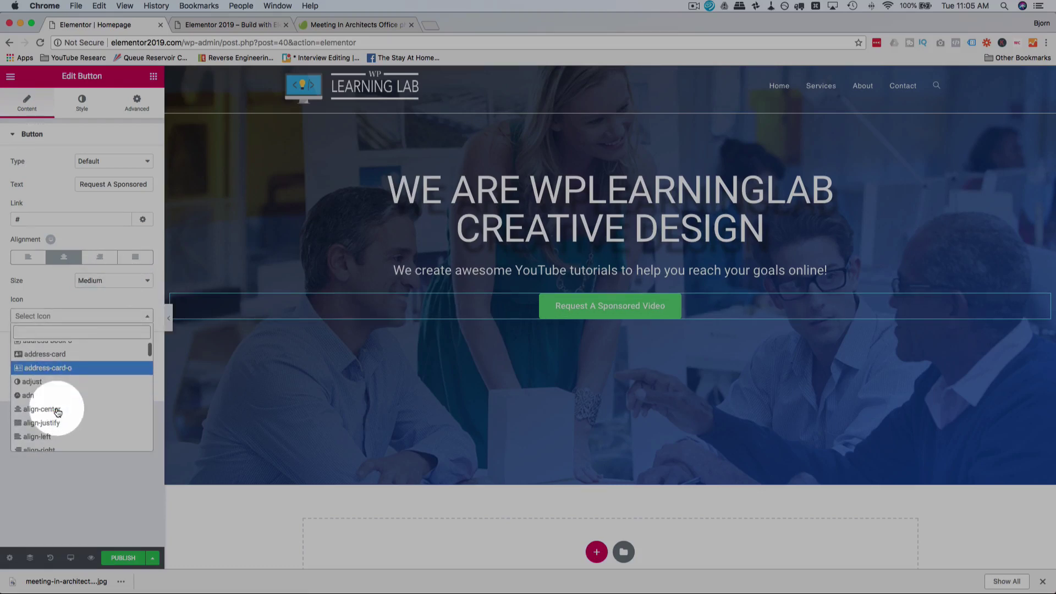
{"action": "scroll", "coordinate": [57, 410], "scroll_direction": "up", "scroll_amount": 3}
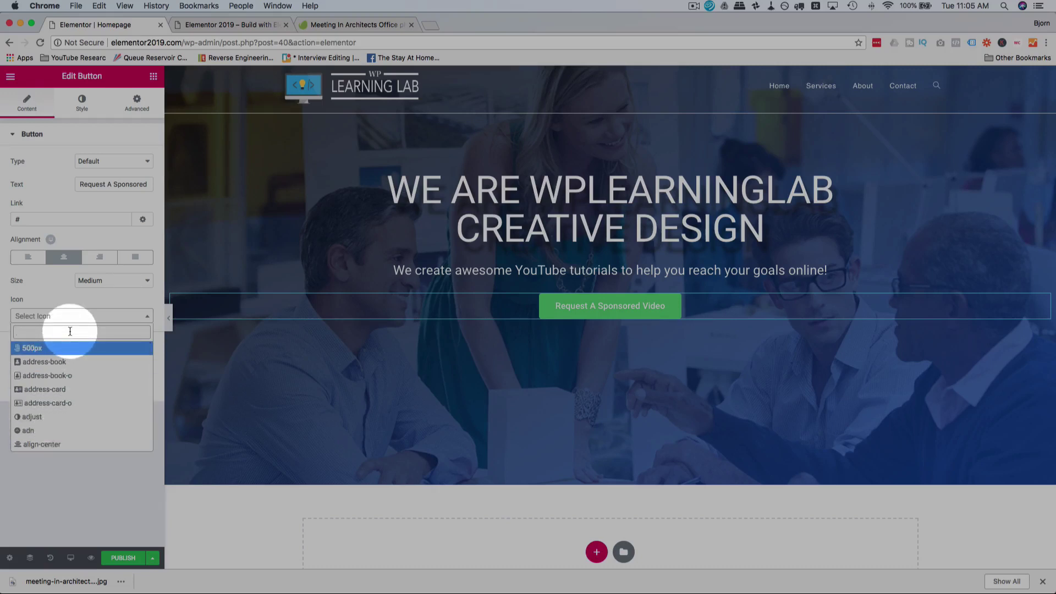
{"action": "type", "text": "video"}
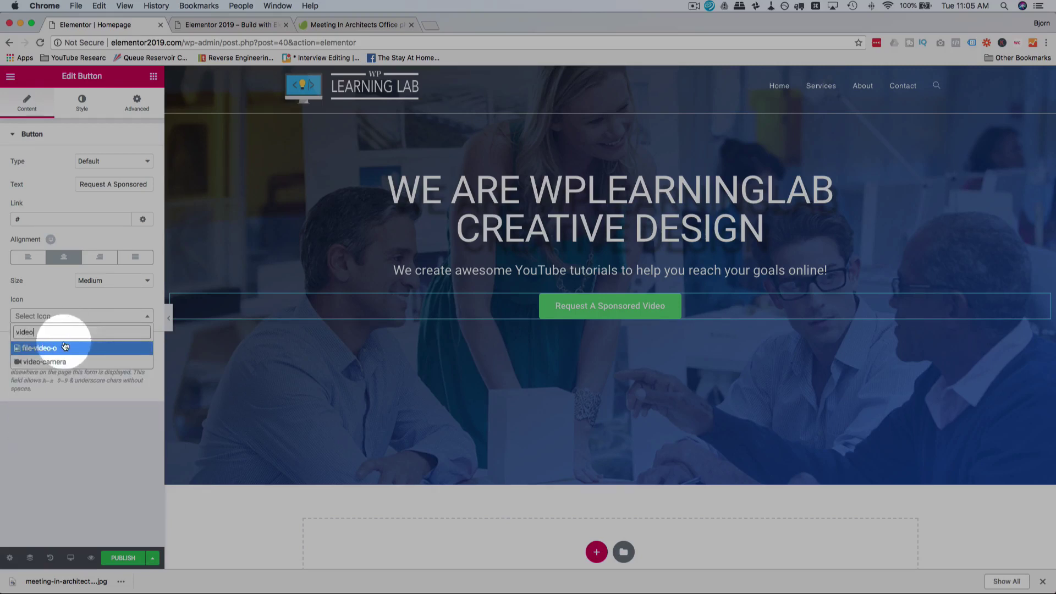
{"action": "left_click", "coordinate": [48, 361]}
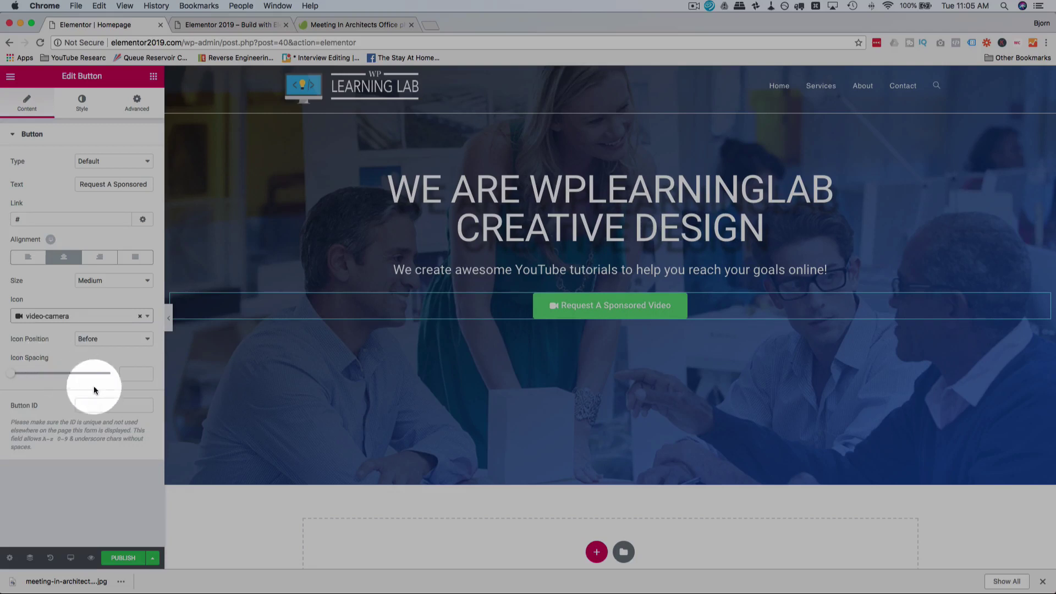
{"action": "left_click_drag", "start_coordinate": [14, 376], "coordinate": [41, 378]}
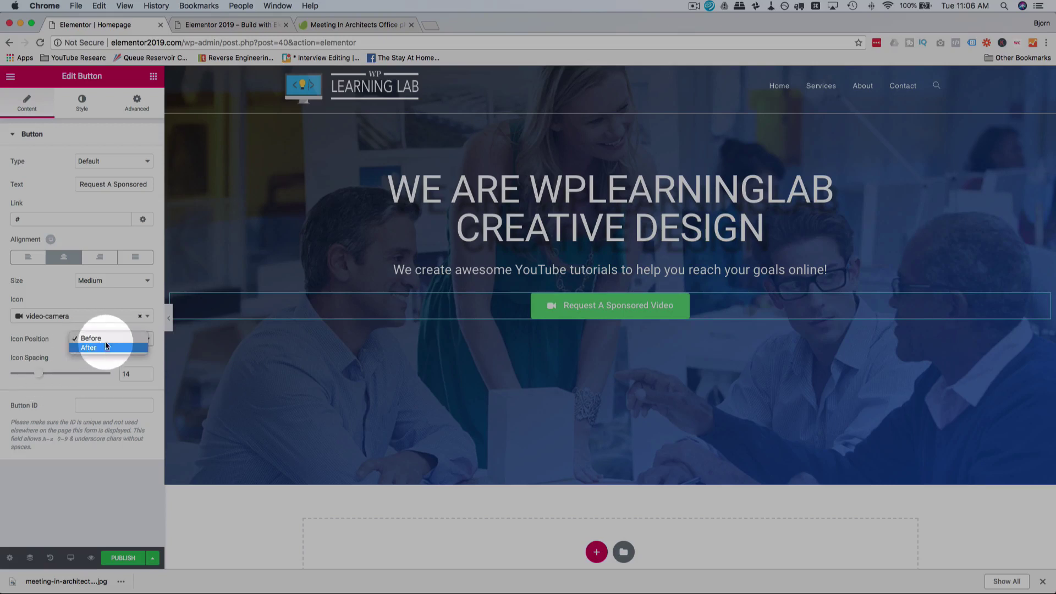
{"action": "left_click", "coordinate": [104, 348]}
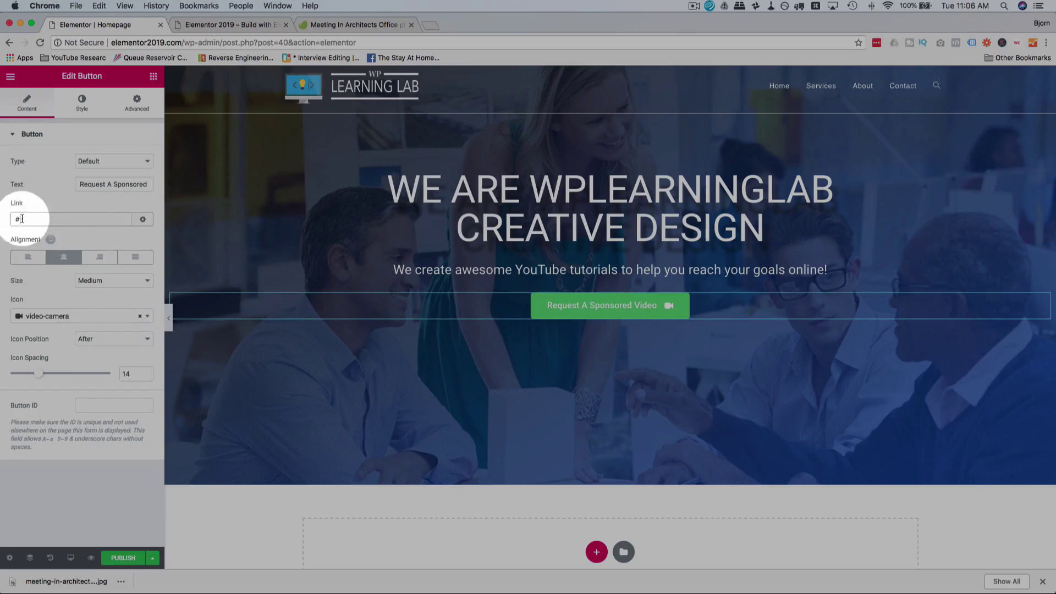
Step: Try the Info, Warning and Success button types, then settle on red Danger
{"action": "left_click", "coordinate": [109, 162]}
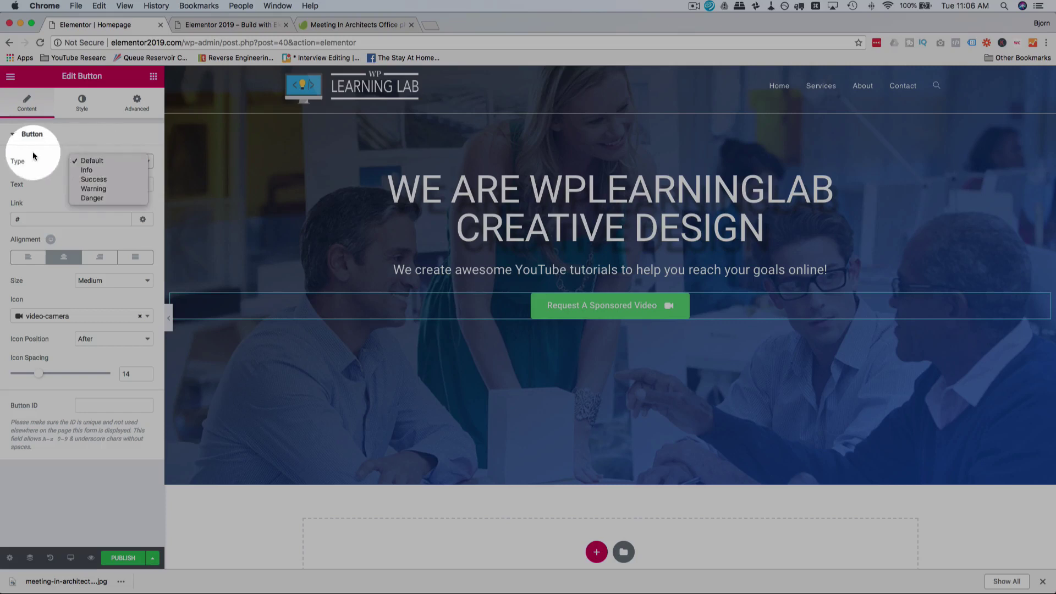
{"action": "left_click", "coordinate": [110, 172]}
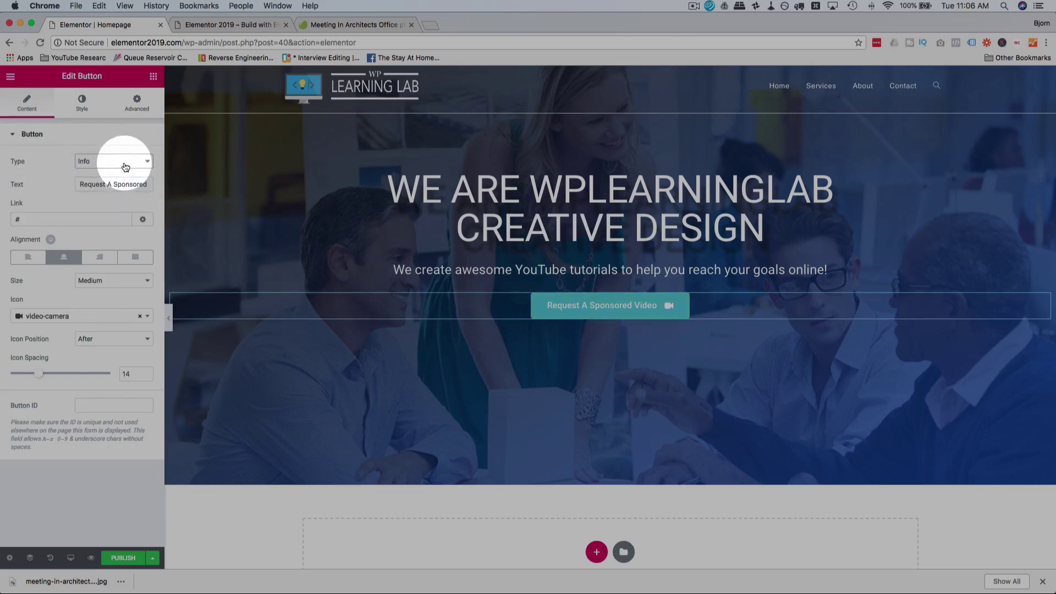
{"action": "left_click", "coordinate": [124, 163]}
{"action": "left_click", "coordinate": [120, 179]}
{"action": "left_click", "coordinate": [122, 161]}
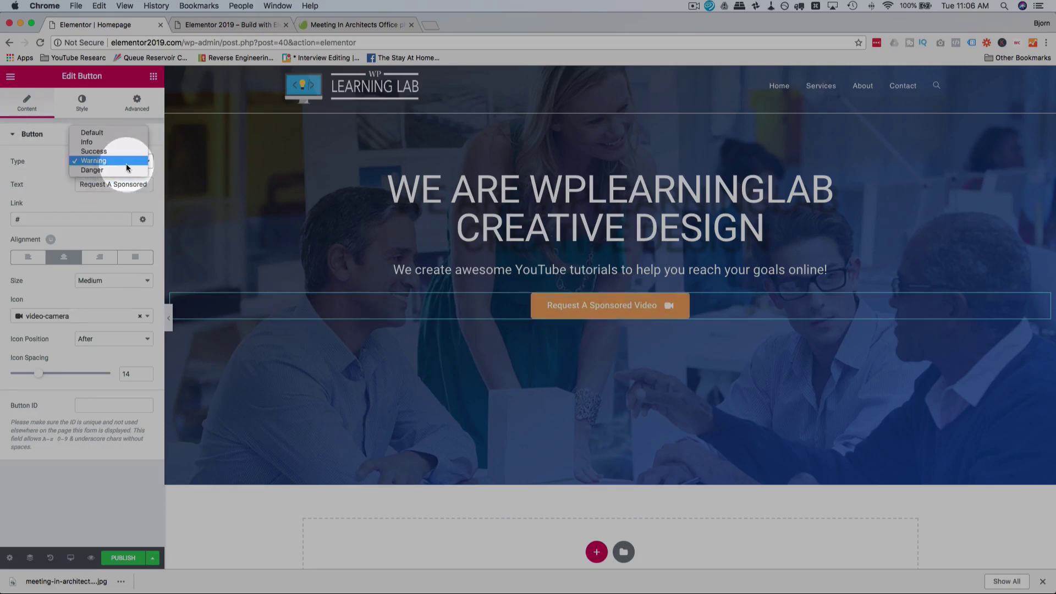
{"action": "left_click", "coordinate": [120, 152]}
{"action": "left_click", "coordinate": [122, 160]}
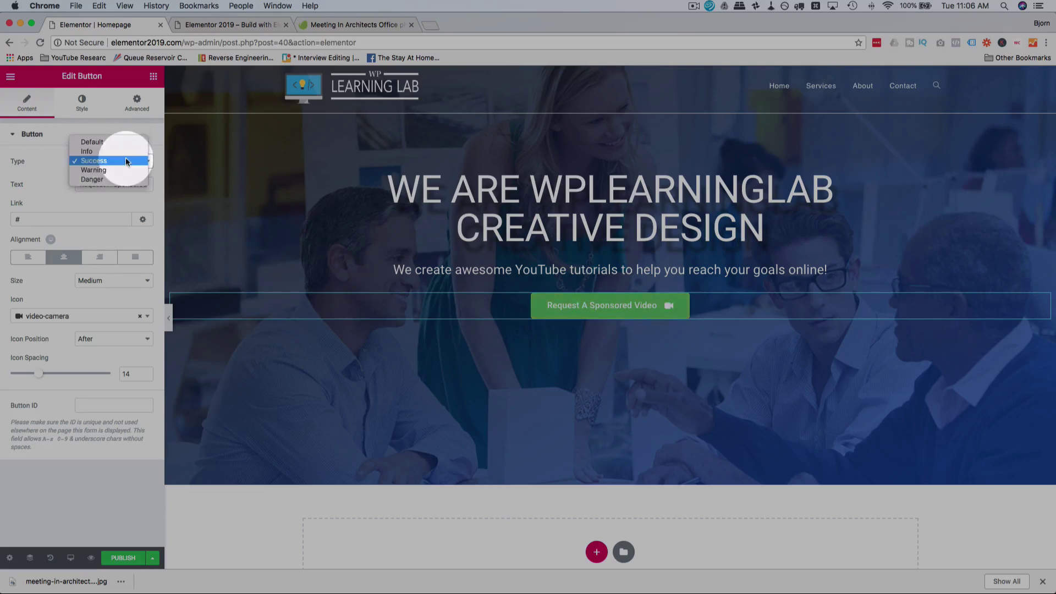
{"action": "left_click", "coordinate": [122, 181]}
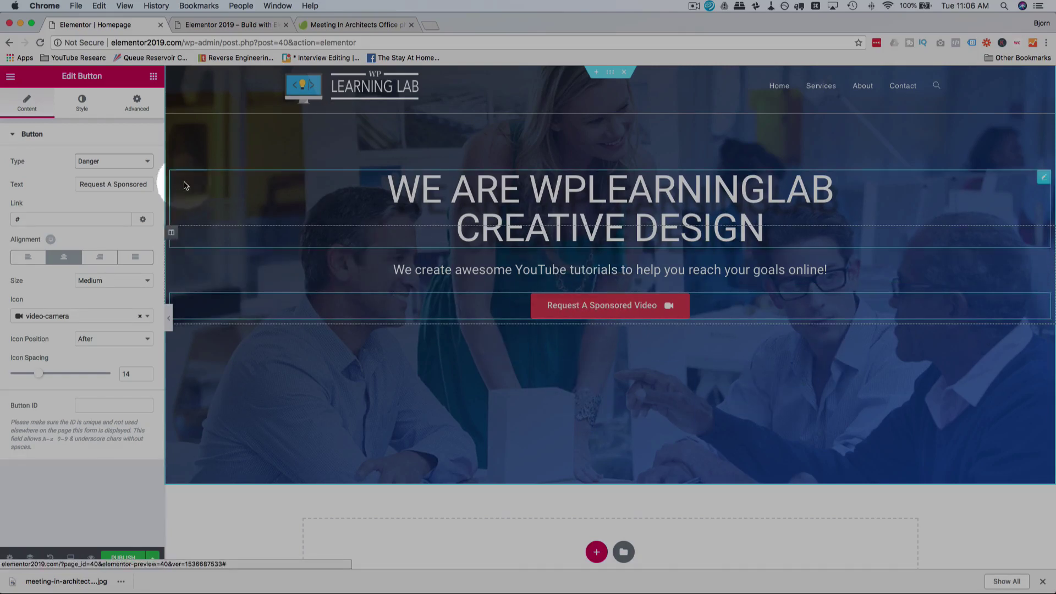
{"action": "left_click", "coordinate": [128, 168]}
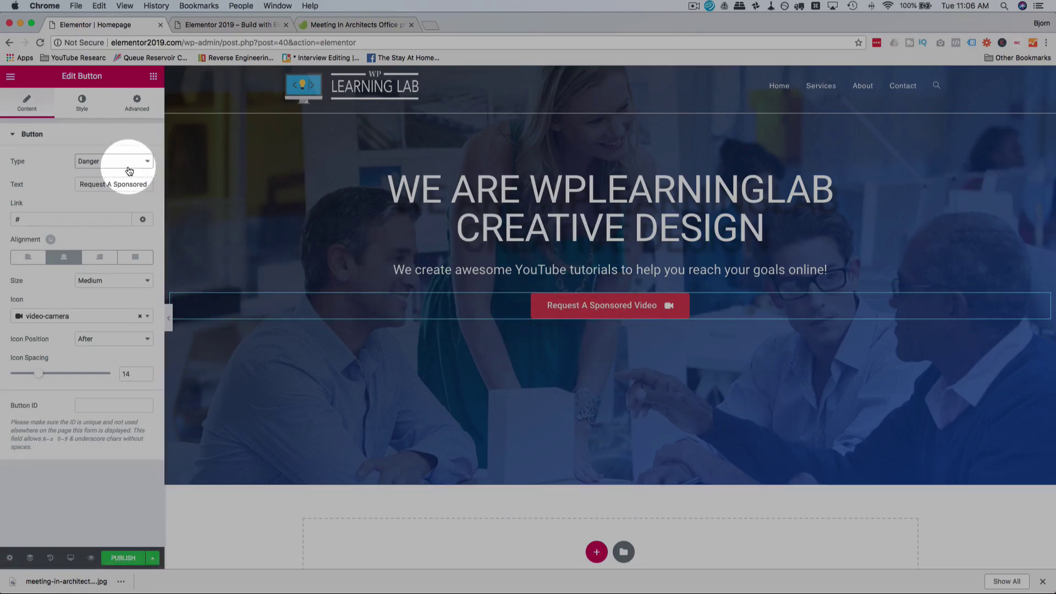
{"action": "left_click", "coordinate": [87, 164]}
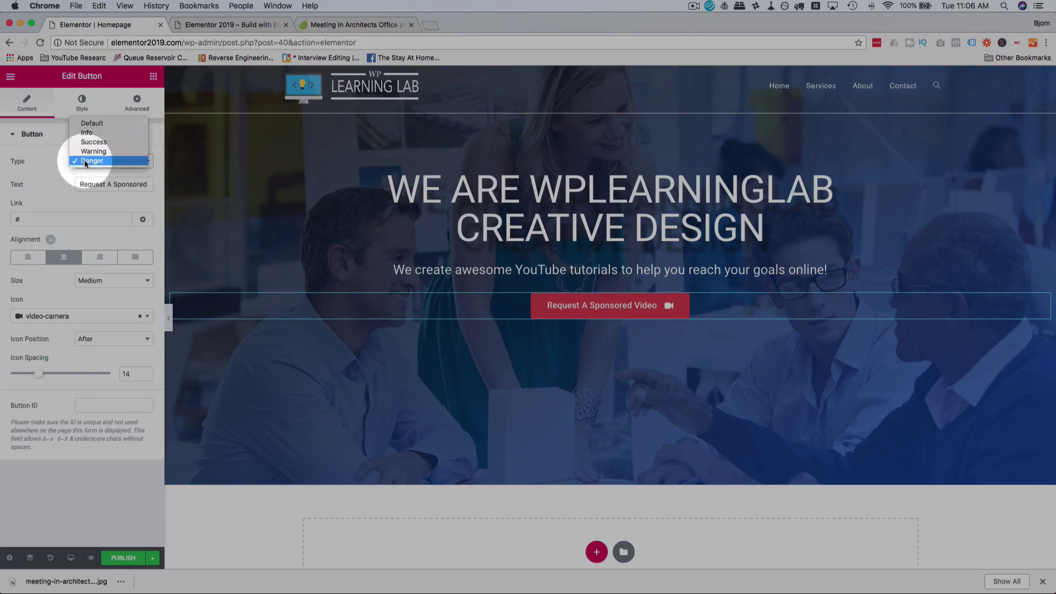
{"action": "left_click", "coordinate": [81, 105]}
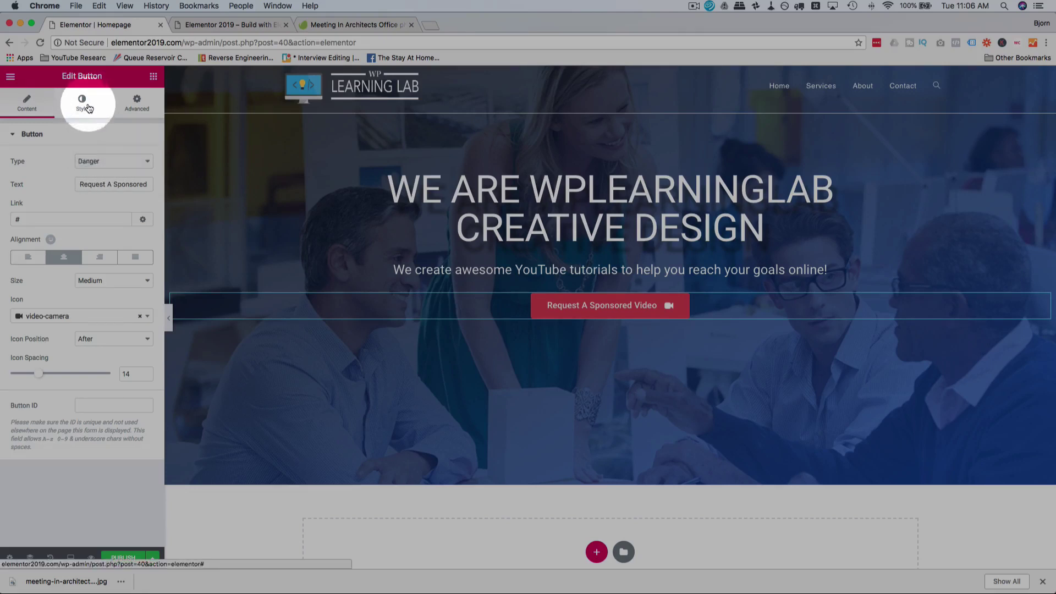
Step: In the button's Style tab, enlarge the label text size in Typography
{"action": "left_click", "coordinate": [81, 105]}
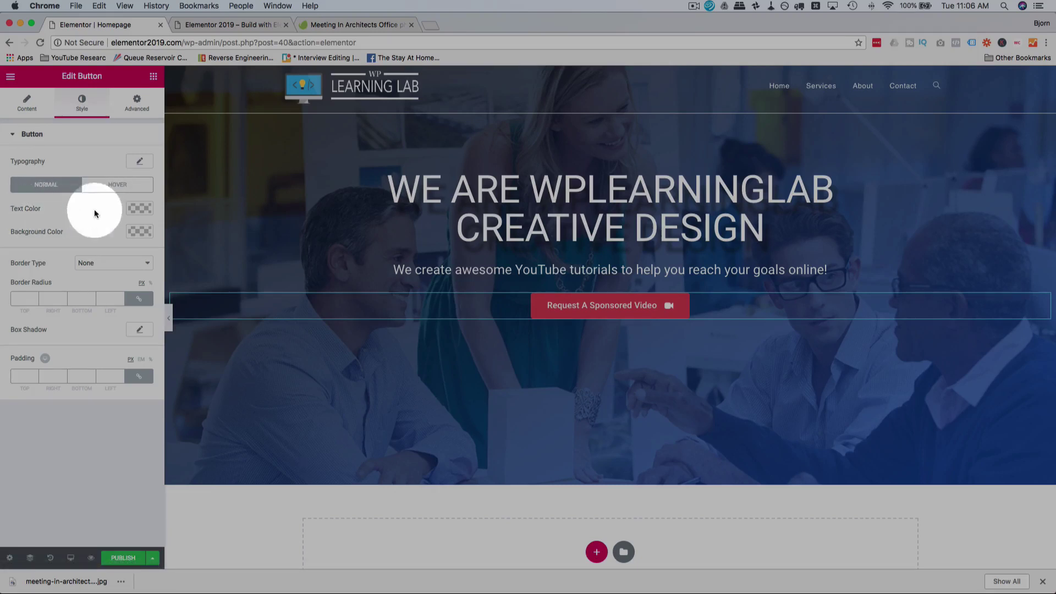
{"action": "left_click", "coordinate": [139, 161]}
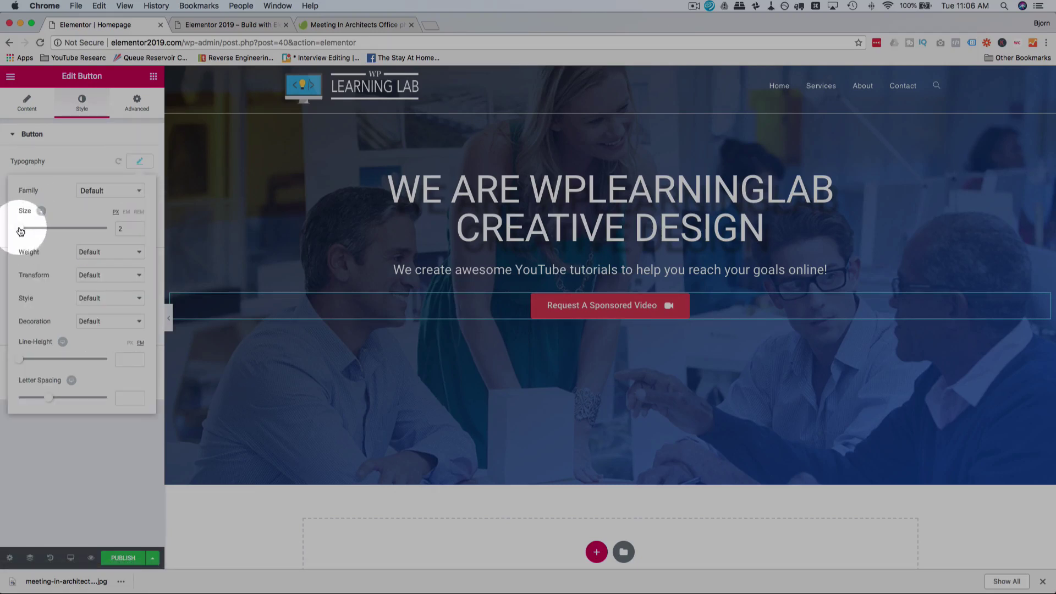
{"action": "left_click_drag", "start_coordinate": [21, 231], "coordinate": [26, 232]}
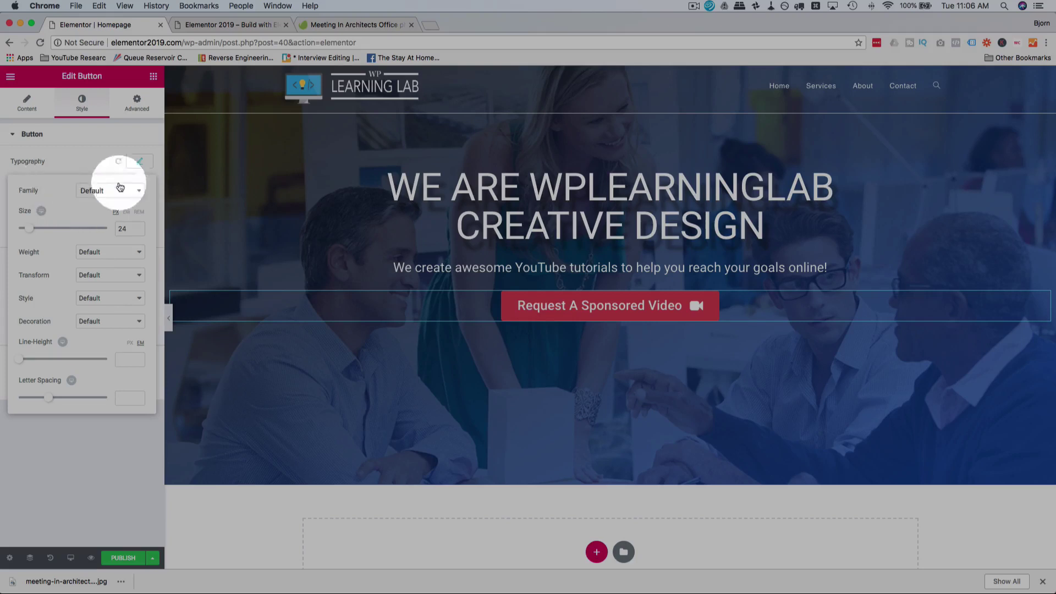
{"action": "left_click", "coordinate": [84, 161]}
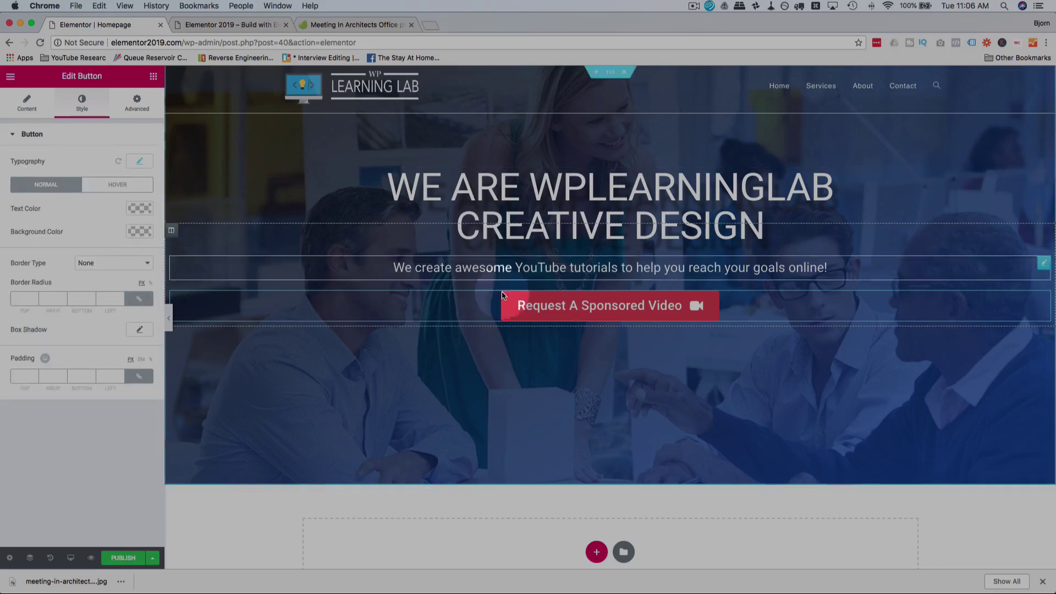
{"action": "left_click", "coordinate": [502, 308]}
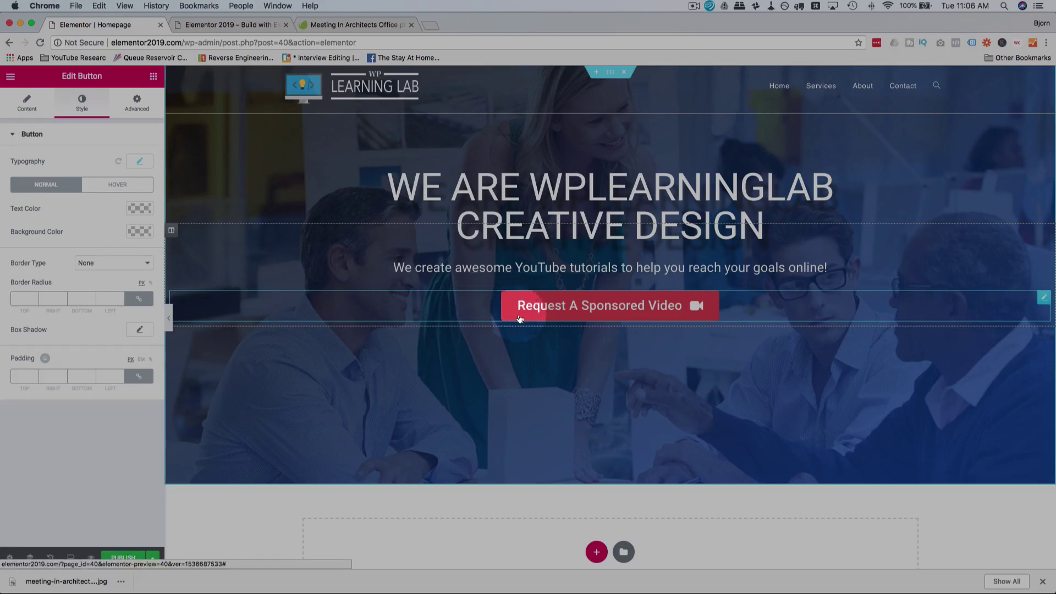
Step: Under Hover, set the Hover Animation to Pulse Grow and check the text colour
{"action": "left_click", "coordinate": [123, 187]}
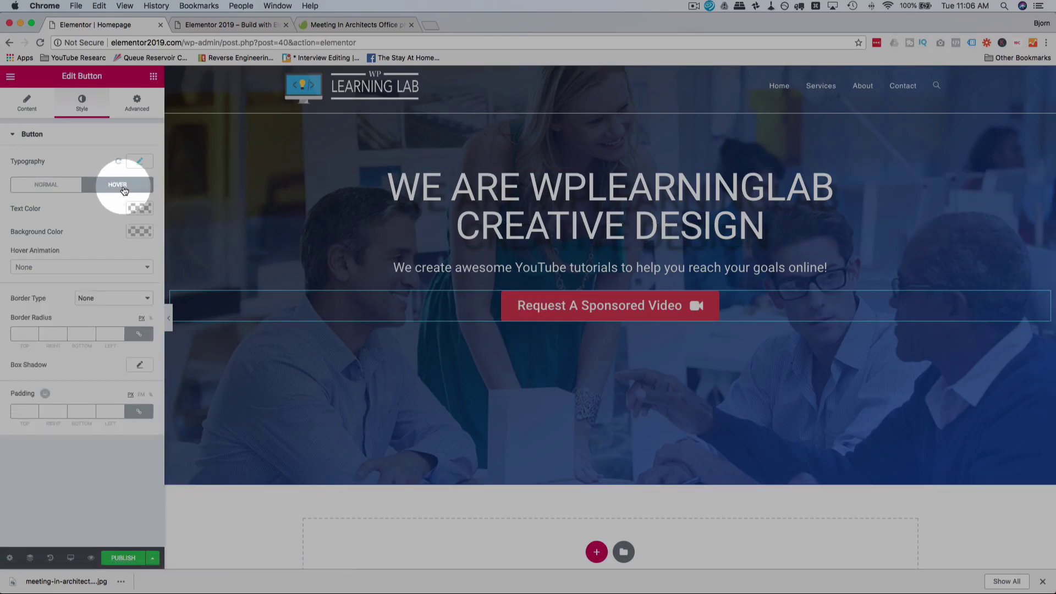
{"action": "left_click", "coordinate": [39, 268]}
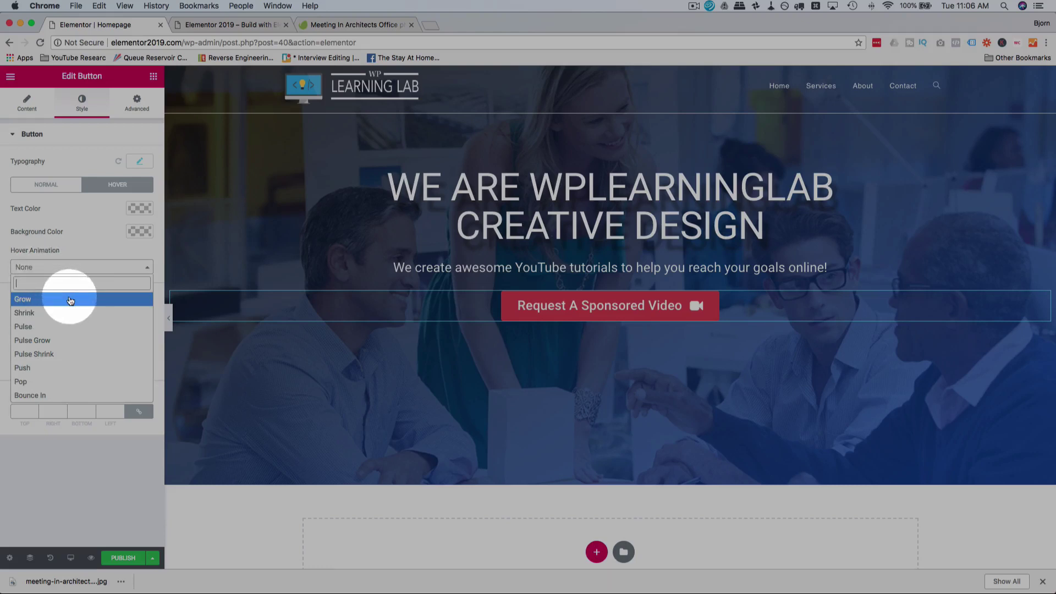
{"action": "left_click", "coordinate": [59, 339]}
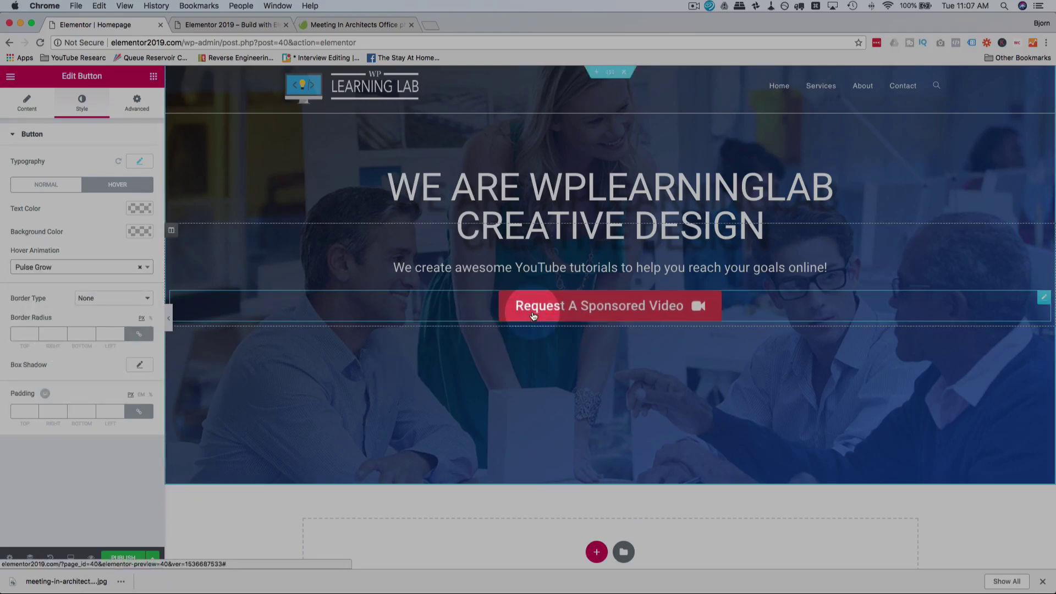
{"action": "left_click", "coordinate": [140, 207]}
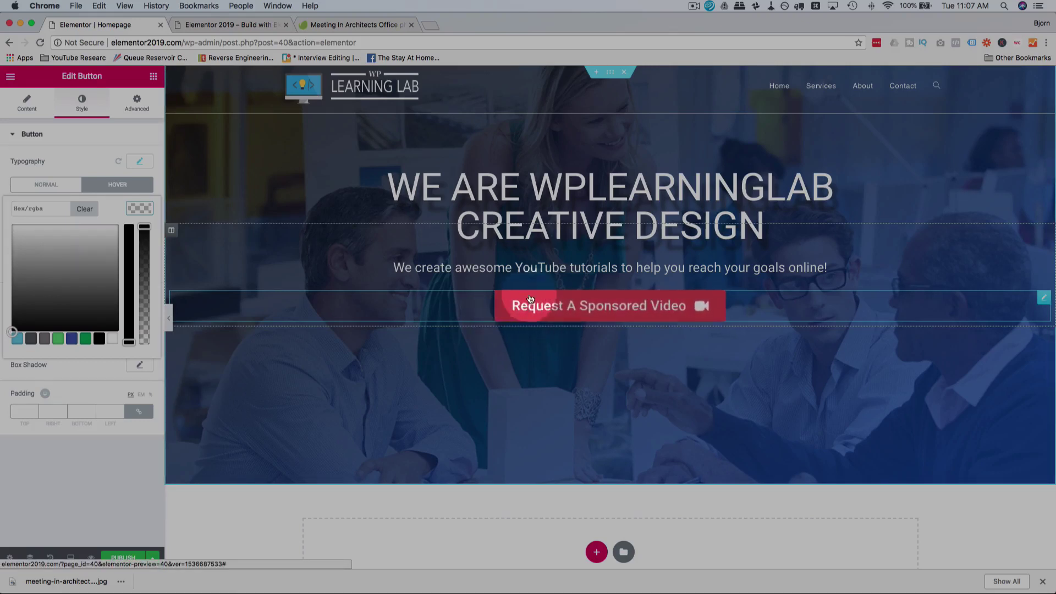
{"action": "left_click", "coordinate": [144, 184]}
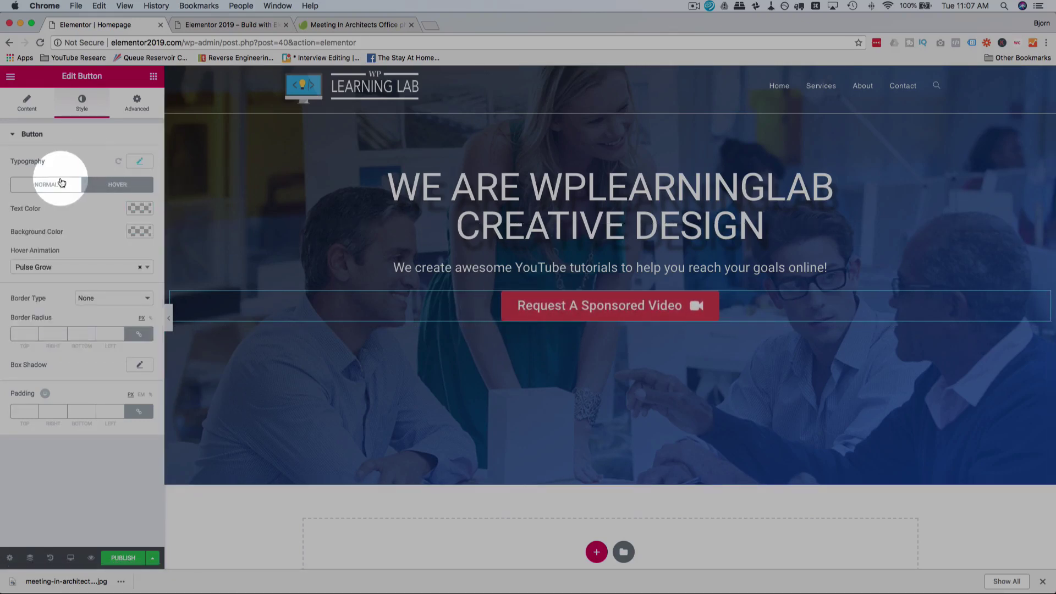
Step: Set the Normal background colour to red #e83a2e and copy its hex value
{"action": "left_click", "coordinate": [61, 183]}
{"action": "left_click", "coordinate": [141, 209]}
{"action": "left_click", "coordinate": [85, 161]}
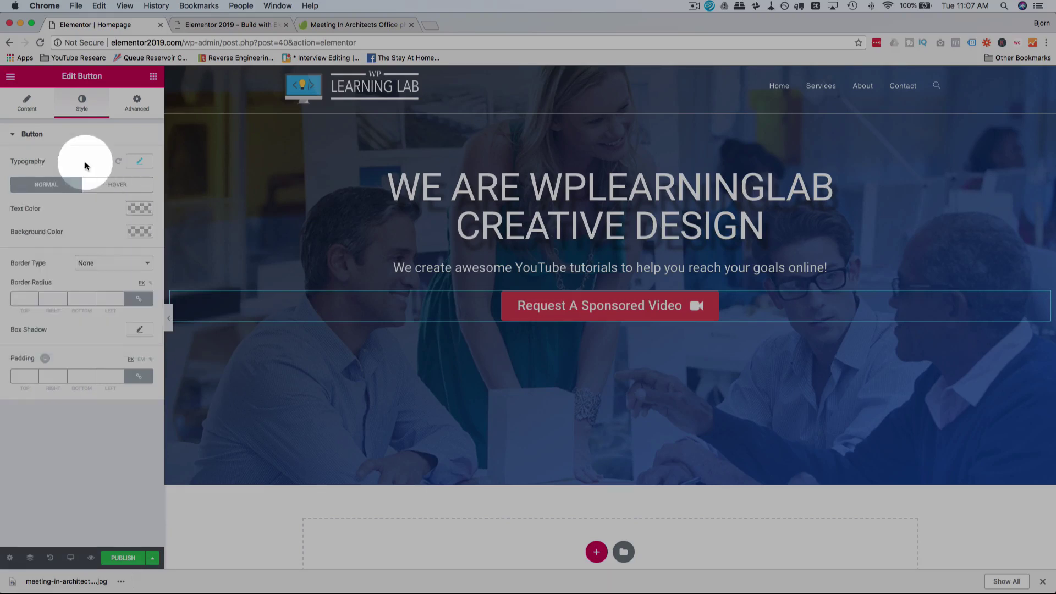
{"action": "left_click", "coordinate": [140, 233]}
{"action": "left_click", "coordinate": [85, 362]}
{"action": "left_click", "coordinate": [47, 324]}
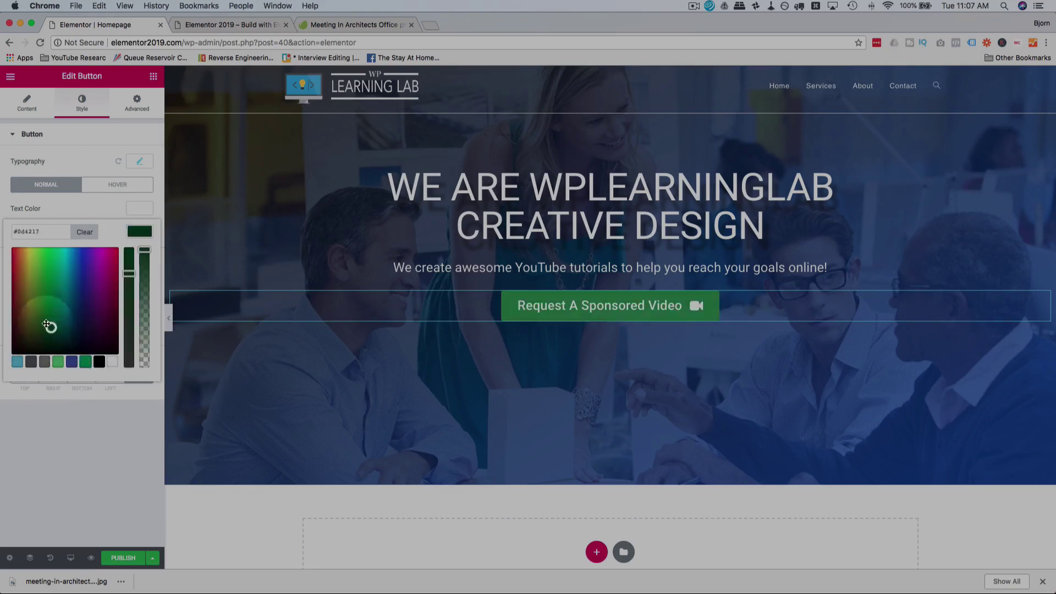
{"action": "left_click_drag", "start_coordinate": [47, 325], "coordinate": [24, 254]}
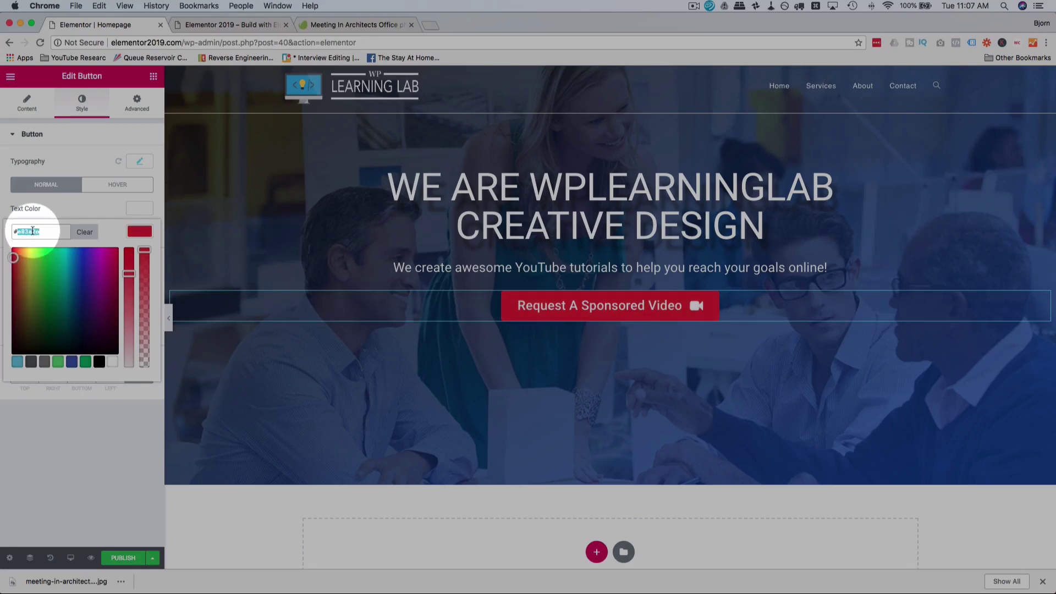
{"action": "double_click", "coordinate": [33, 231]}
{"action": "right_click", "coordinate": [33, 231]}
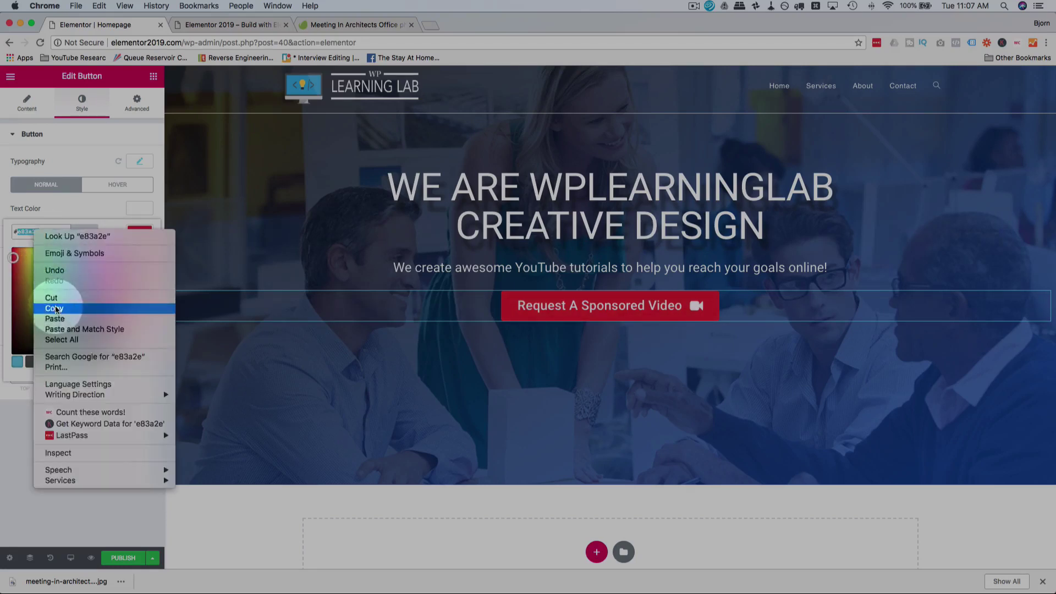
{"action": "left_click", "coordinate": [47, 290]}
{"action": "left_click", "coordinate": [103, 203]}
Step: Paste #e83a2e into the Hover background colour
{"action": "left_click", "coordinate": [115, 190]}
{"action": "left_click", "coordinate": [138, 231]}
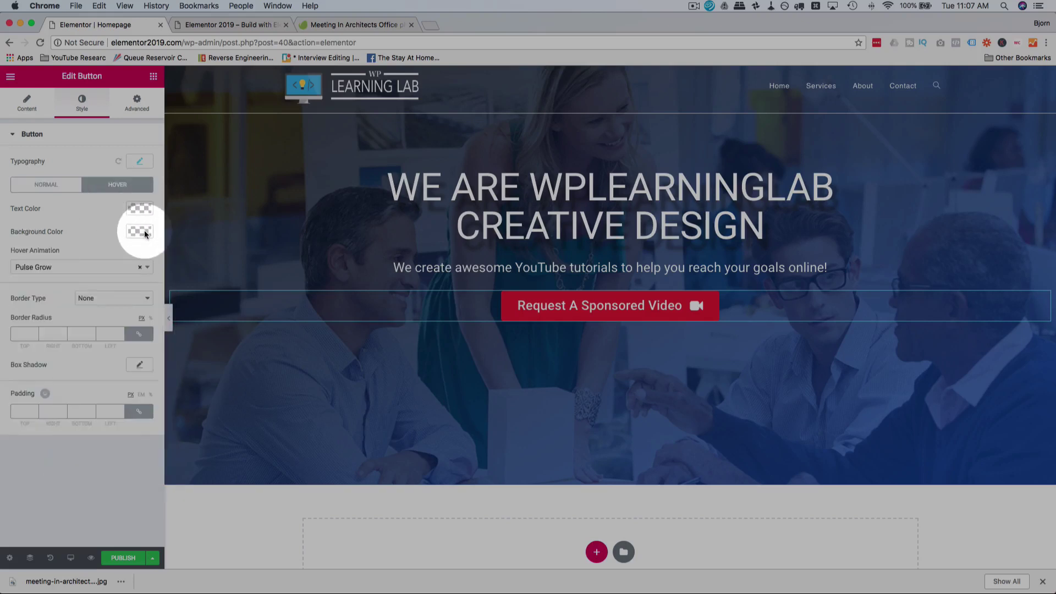
{"action": "left_click", "coordinate": [23, 231]}
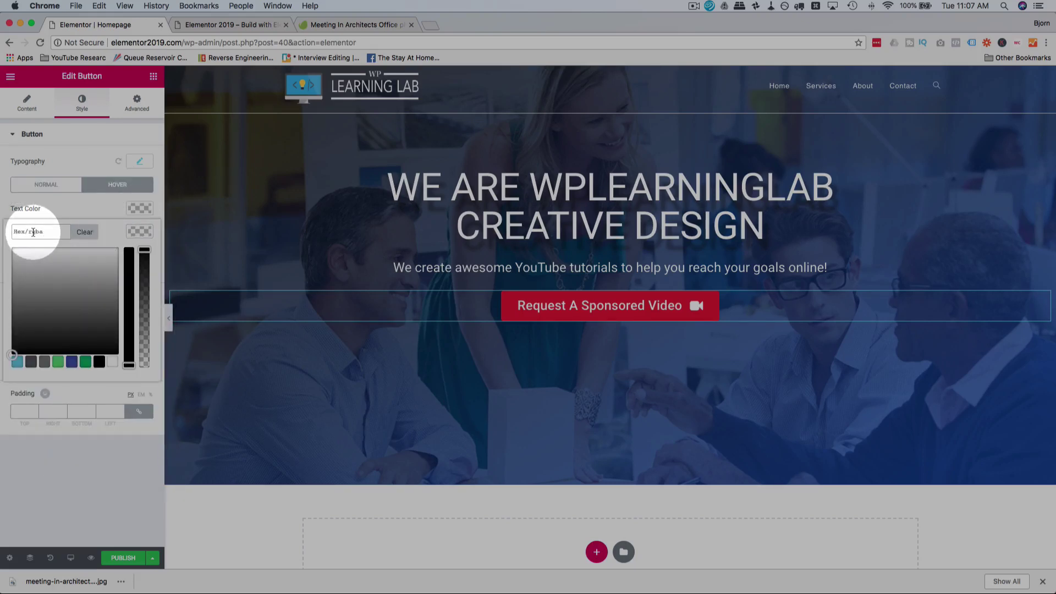
{"action": "right_click", "coordinate": [32, 231]}
{"action": "left_click", "coordinate": [54, 304]}
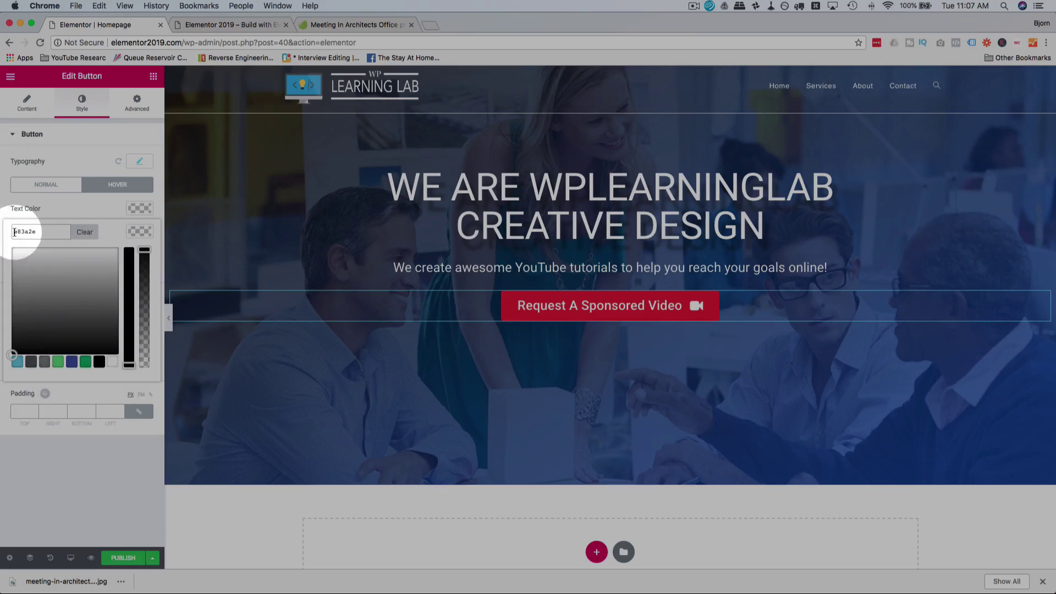
{"action": "left_click", "coordinate": [15, 231]}
{"action": "type", "text": "#"}
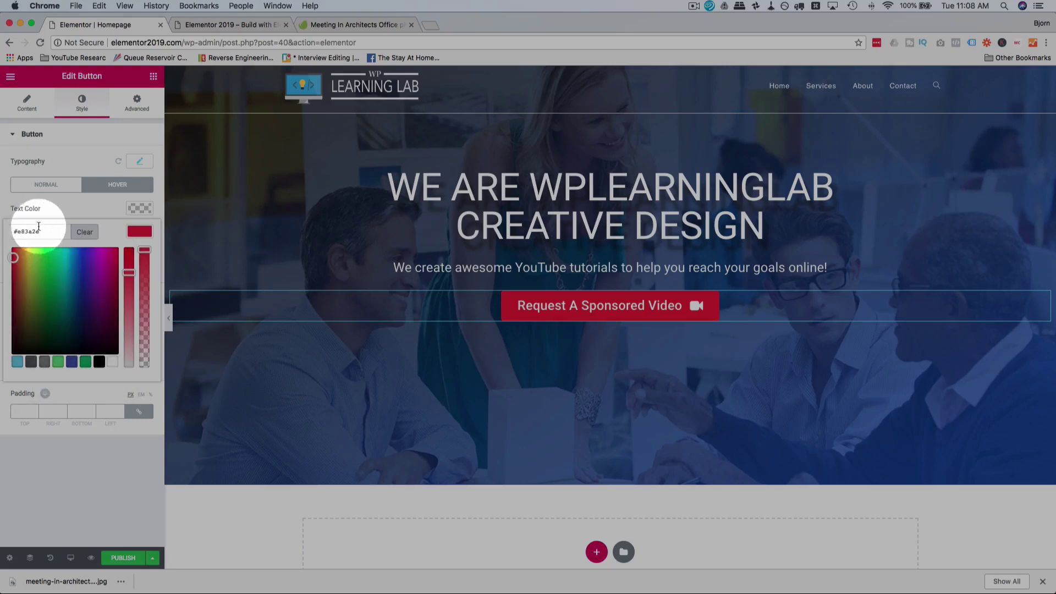
{"action": "left_click", "coordinate": [100, 201]}
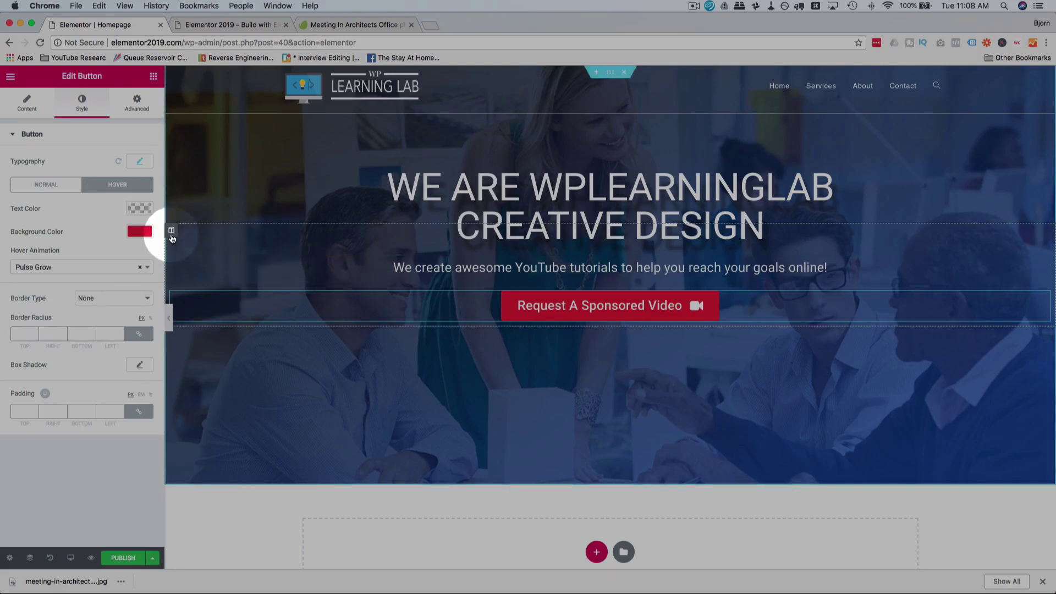
Step: Adjust the Hover background colour to bright green #5cf95c and preview it
{"action": "left_click", "coordinate": [138, 231]}
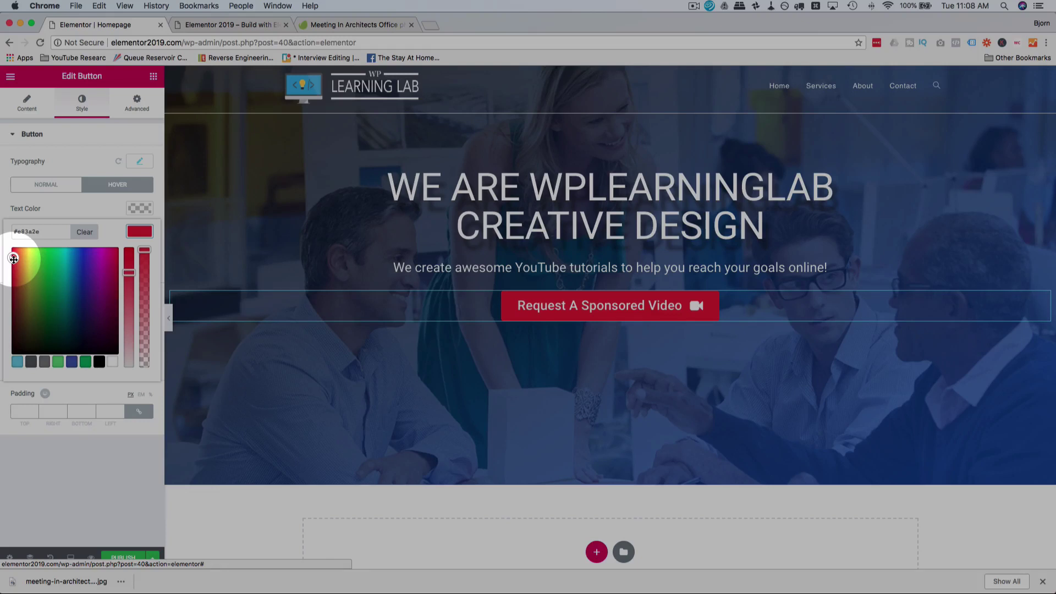
{"action": "left_click_drag", "start_coordinate": [128, 266], "coordinate": [129, 306]}
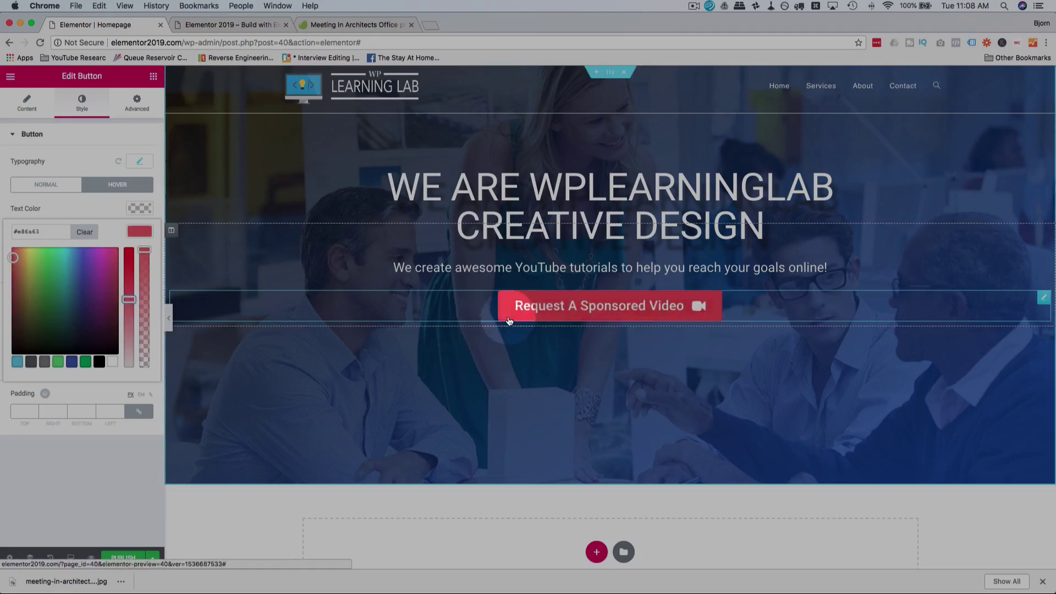
{"action": "left_click", "coordinate": [131, 298]}
{"action": "left_click_drag", "start_coordinate": [132, 299], "coordinate": [129, 282]}
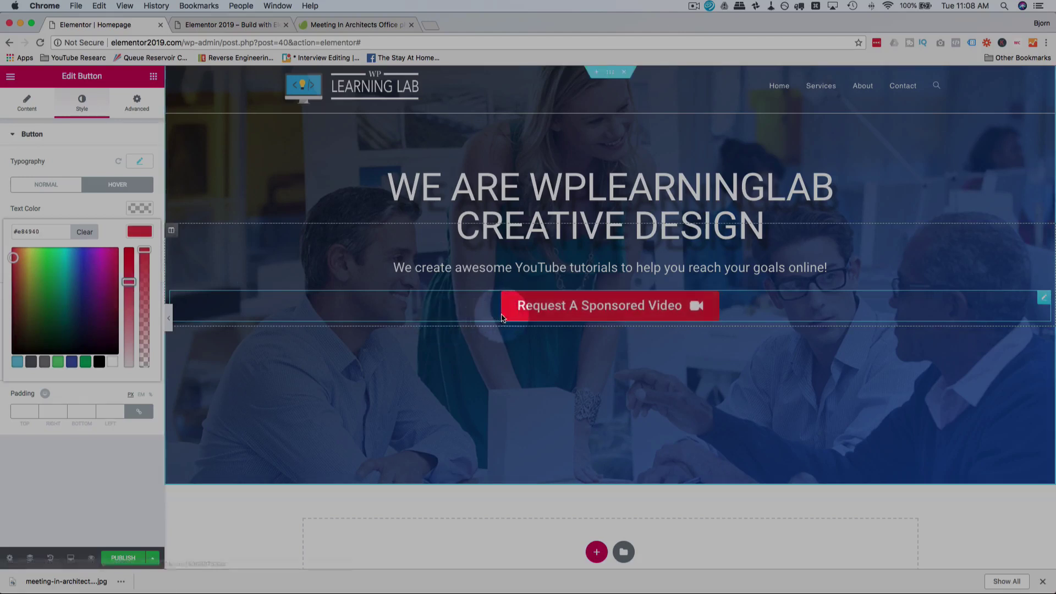
{"action": "left_click", "coordinate": [130, 286]}
{"action": "left_click_drag", "start_coordinate": [130, 294], "coordinate": [130, 299]}
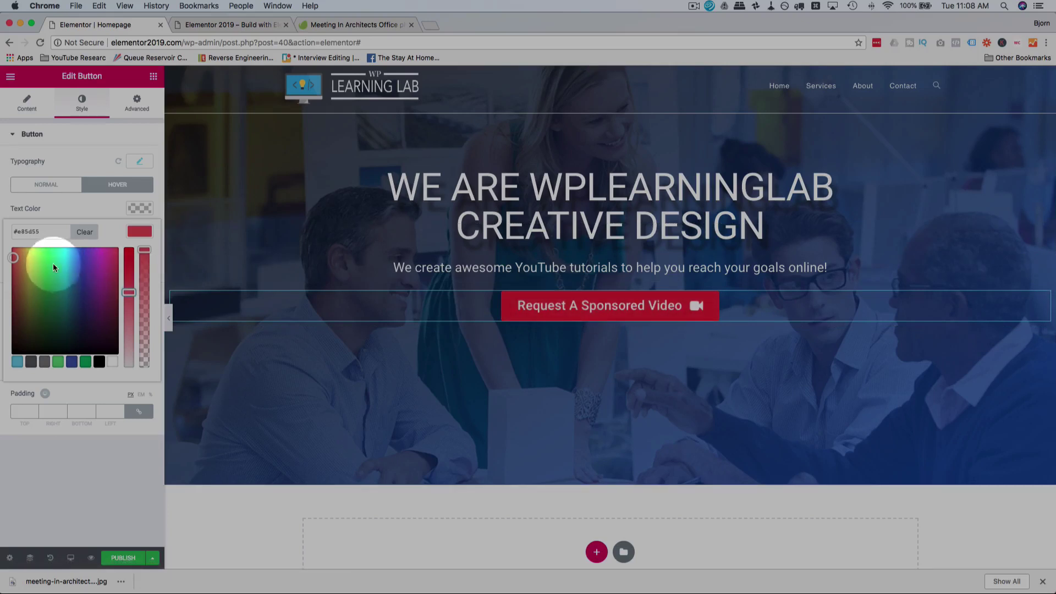
{"action": "left_click_drag", "start_coordinate": [52, 263], "coordinate": [48, 250]}
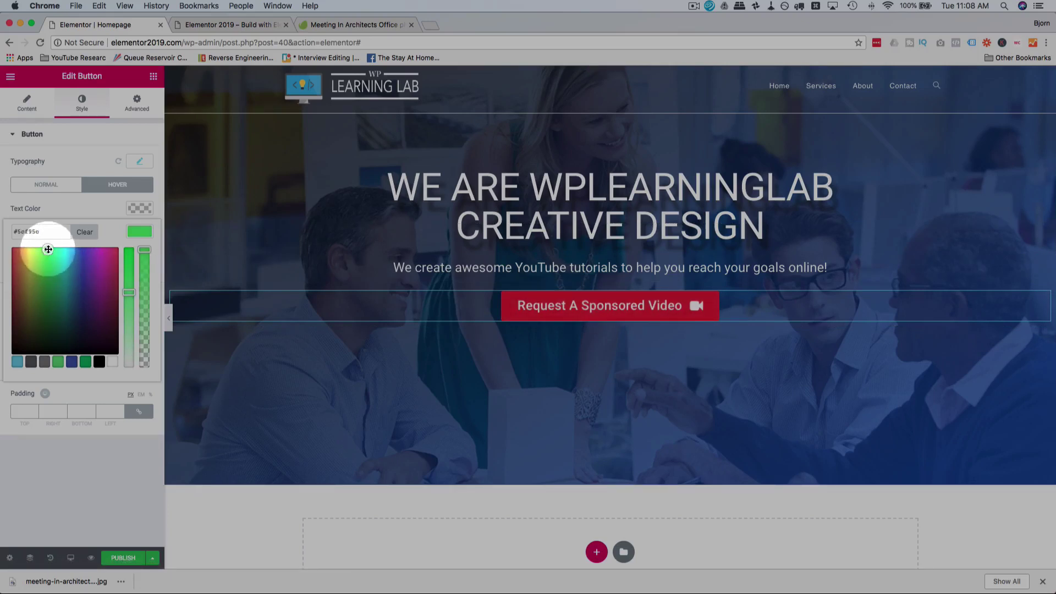
{"action": "left_click", "coordinate": [524, 312]}
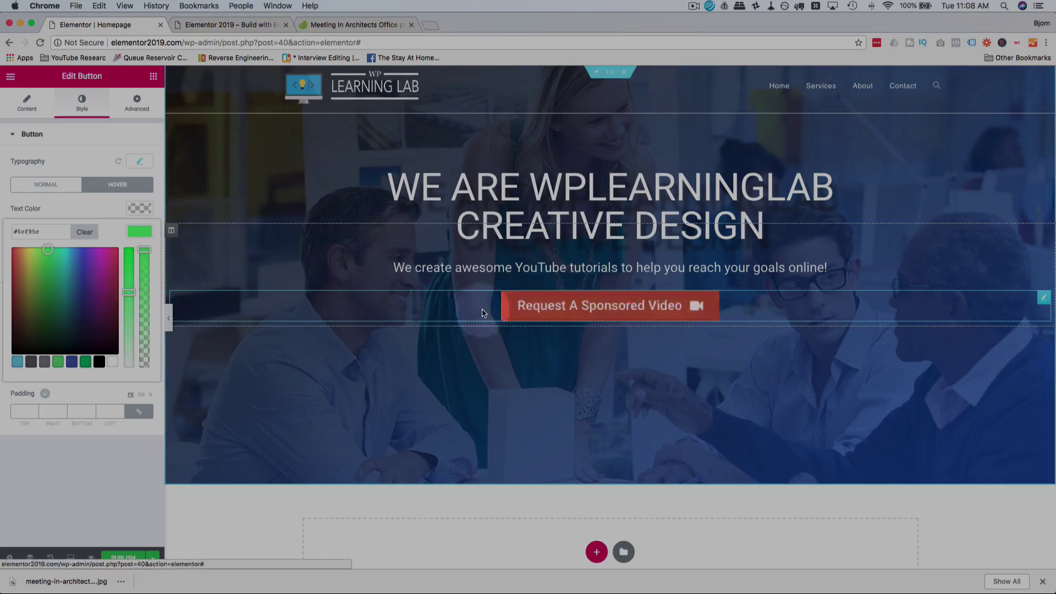
{"action": "left_click", "coordinate": [96, 196]}
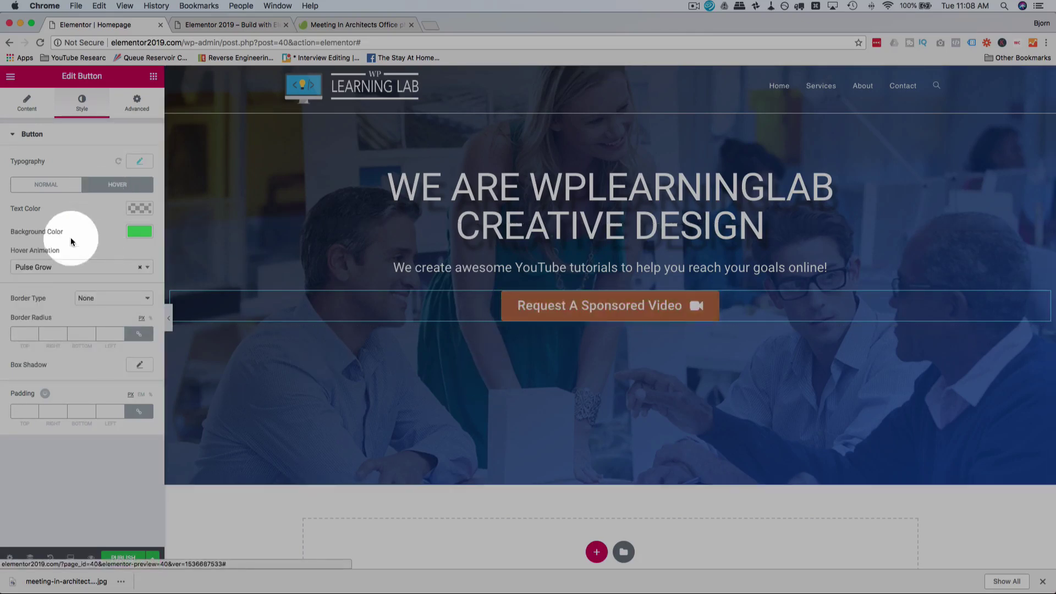
Step: Switch the button's hover animation from Pulse Grow to Buzz
{"action": "left_click", "coordinate": [83, 267]}
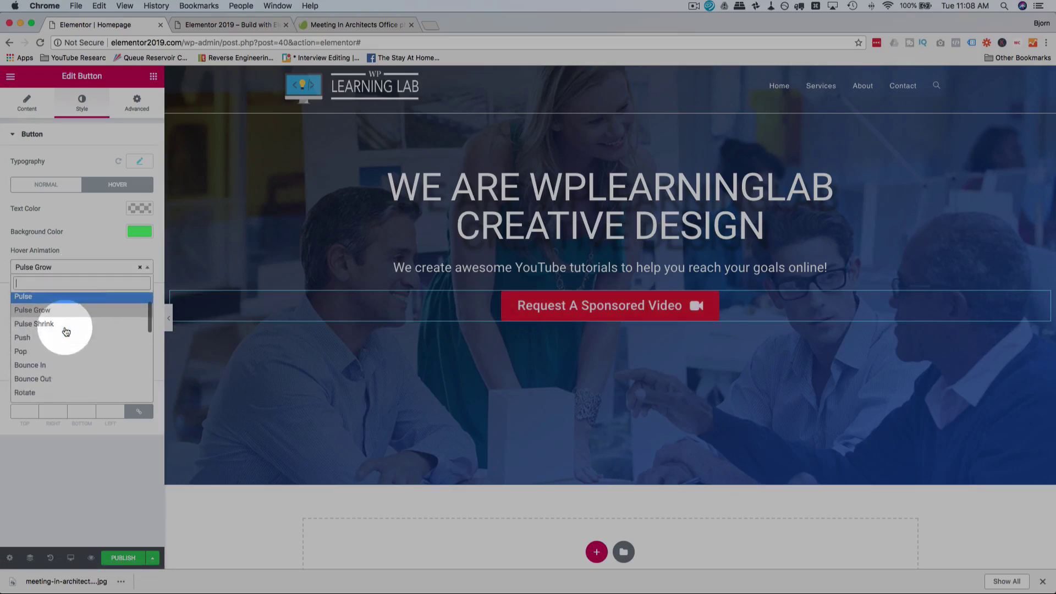
{"action": "scroll", "coordinate": [37, 322], "scroll_direction": "down", "scroll_amount": 5}
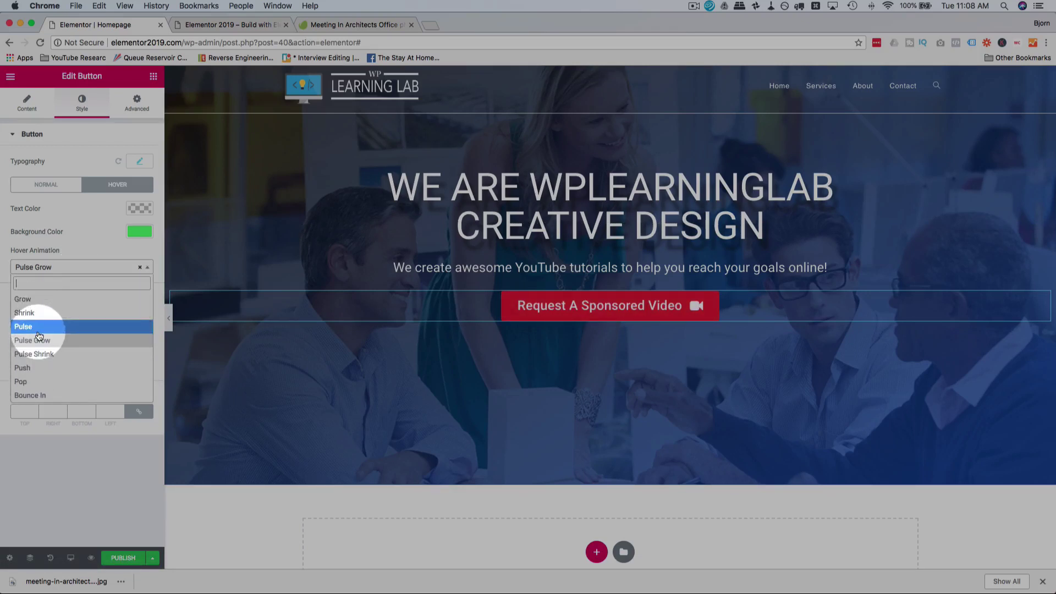
{"action": "scroll", "coordinate": [38, 336], "scroll_direction": "down", "scroll_amount": 10}
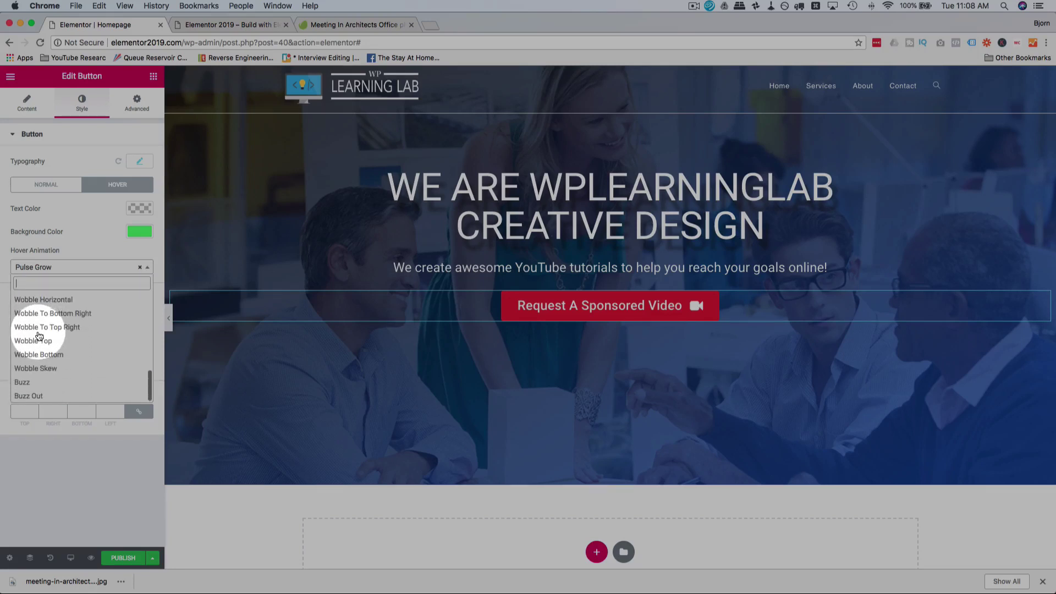
{"action": "left_click", "coordinate": [34, 382]}
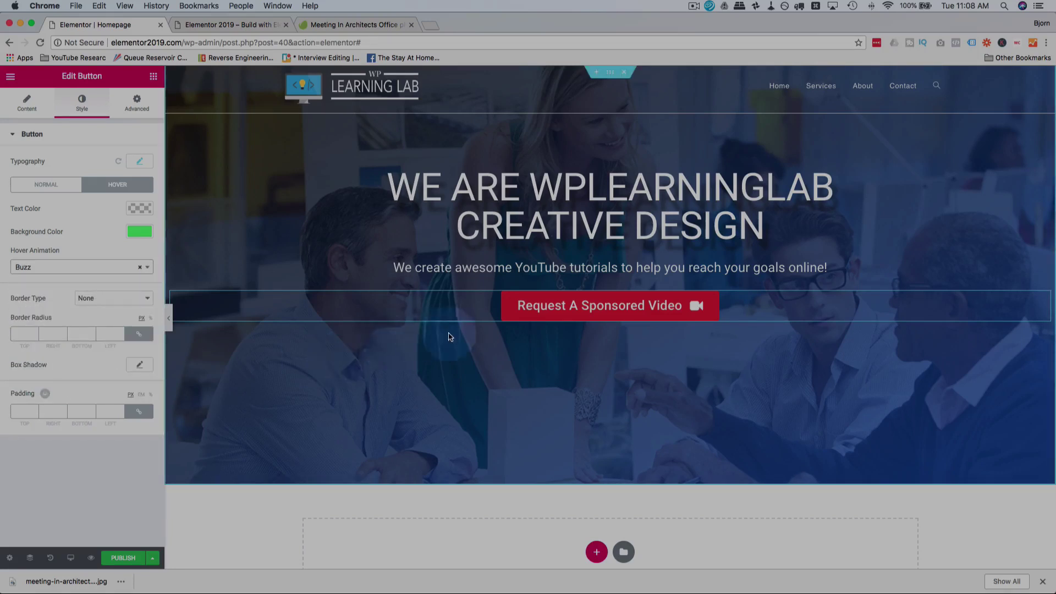
Step: Clear the hover animation back to None
{"action": "left_click", "coordinate": [137, 267]}
{"action": "scroll", "coordinate": [74, 310], "scroll_direction": "up", "scroll_amount": 10}
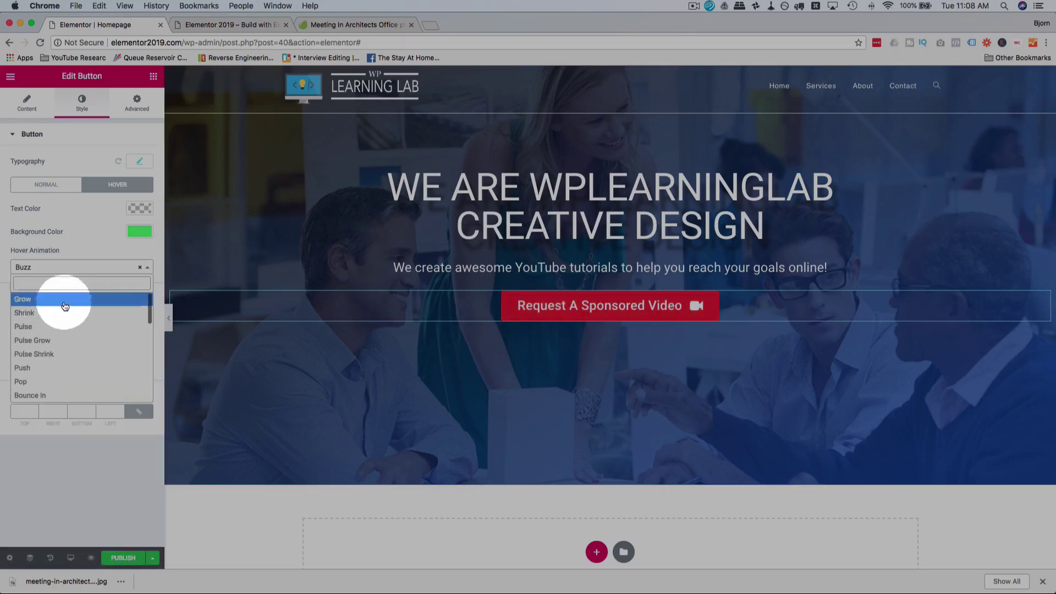
{"action": "left_click", "coordinate": [140, 268]}
{"action": "left_click", "coordinate": [146, 262]}
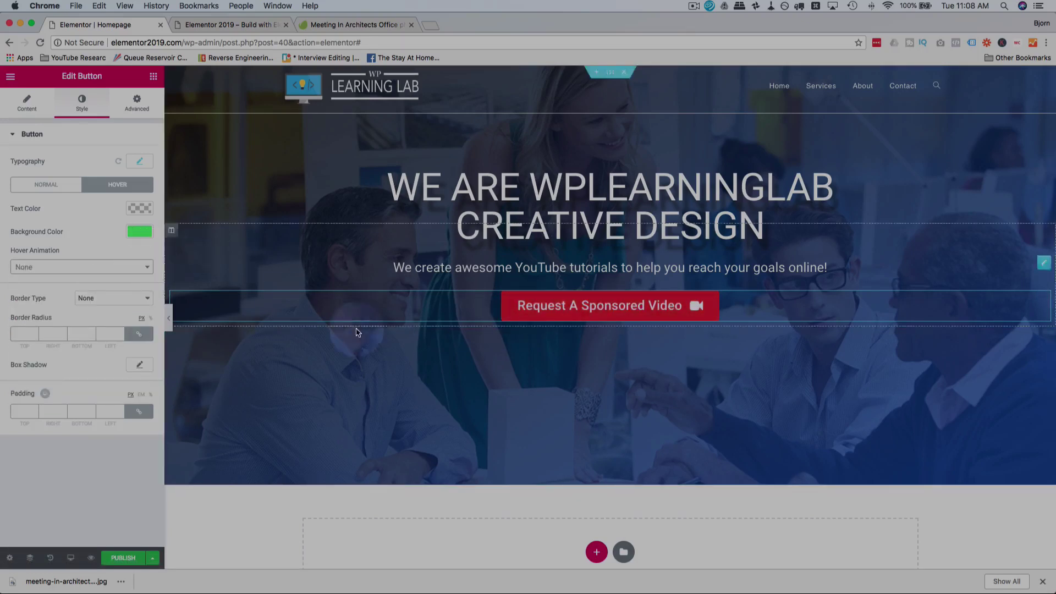
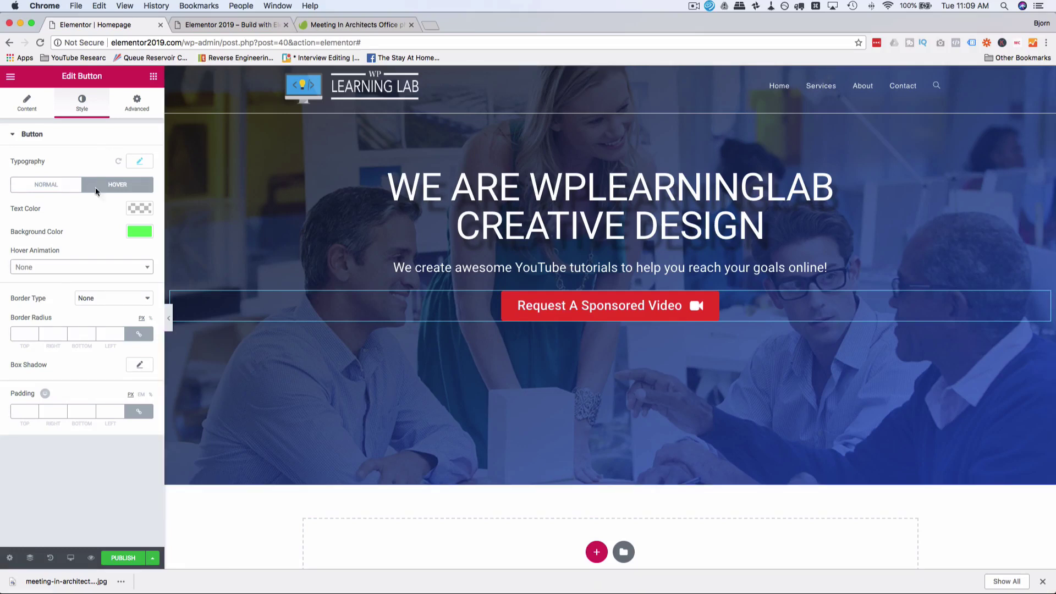
Step: Show the Desktop, Tablet and Mobile preview options from Elementor's bottom bar
{"action": "left_click", "coordinate": [69, 559]}
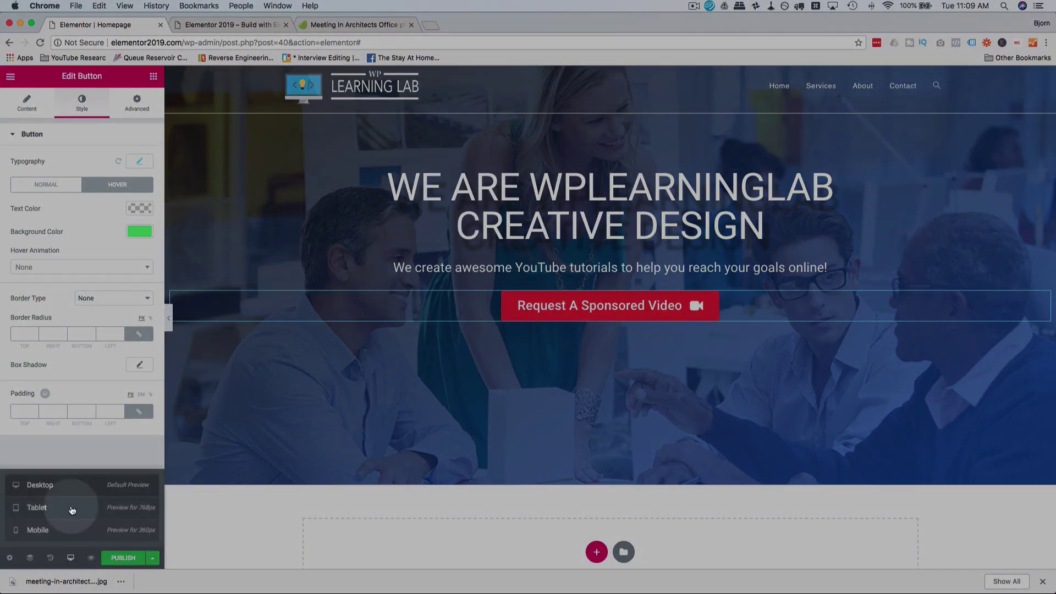
Step: In tablet preview, set the hero heading's tablet padding to 0 on all sides
{"action": "left_click", "coordinate": [71, 509]}
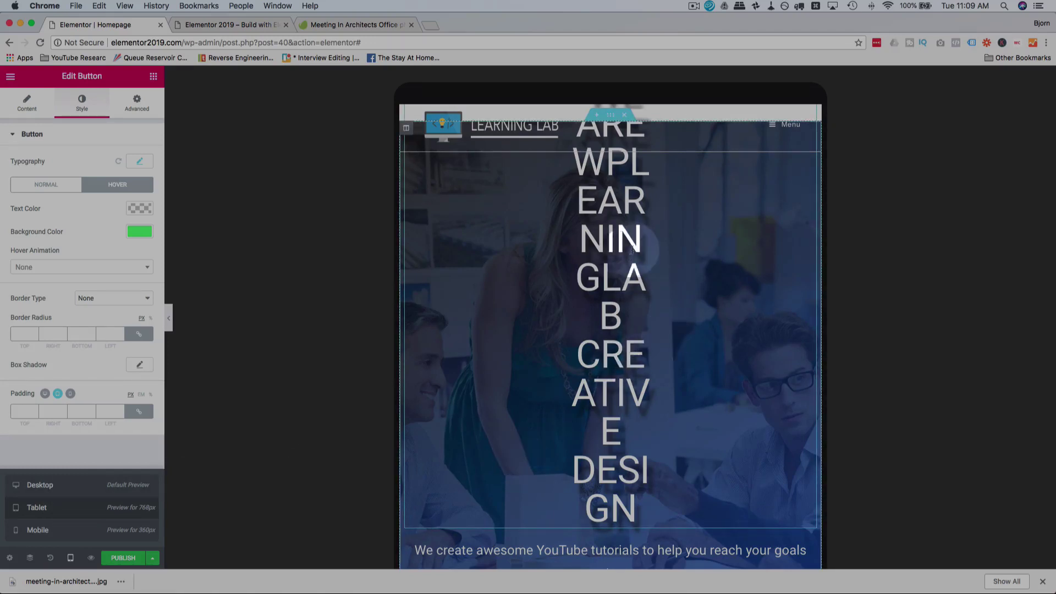
{"action": "left_click", "coordinate": [609, 253]}
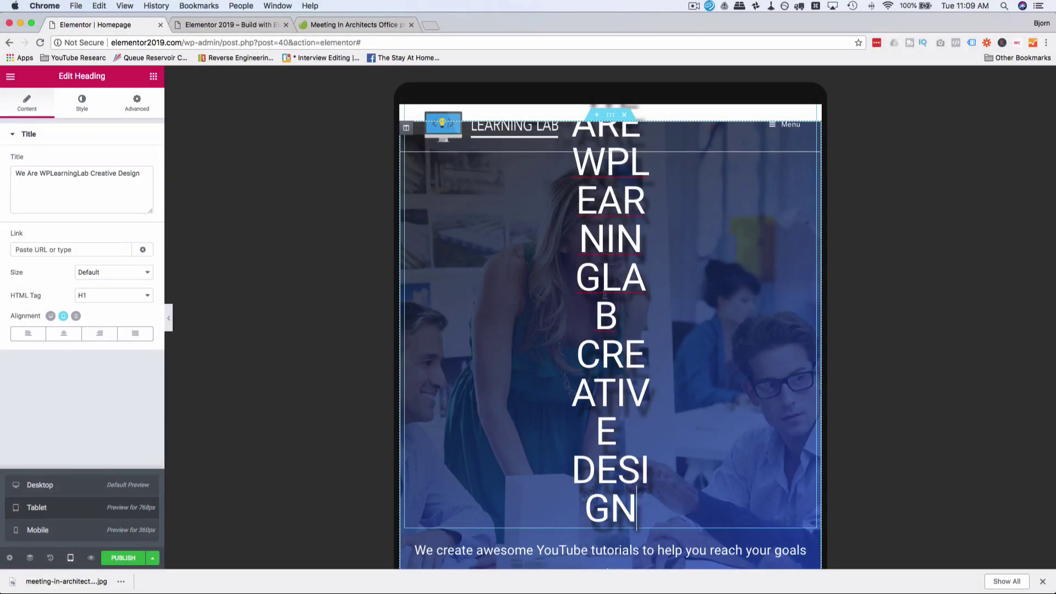
{"action": "left_click", "coordinate": [82, 104]}
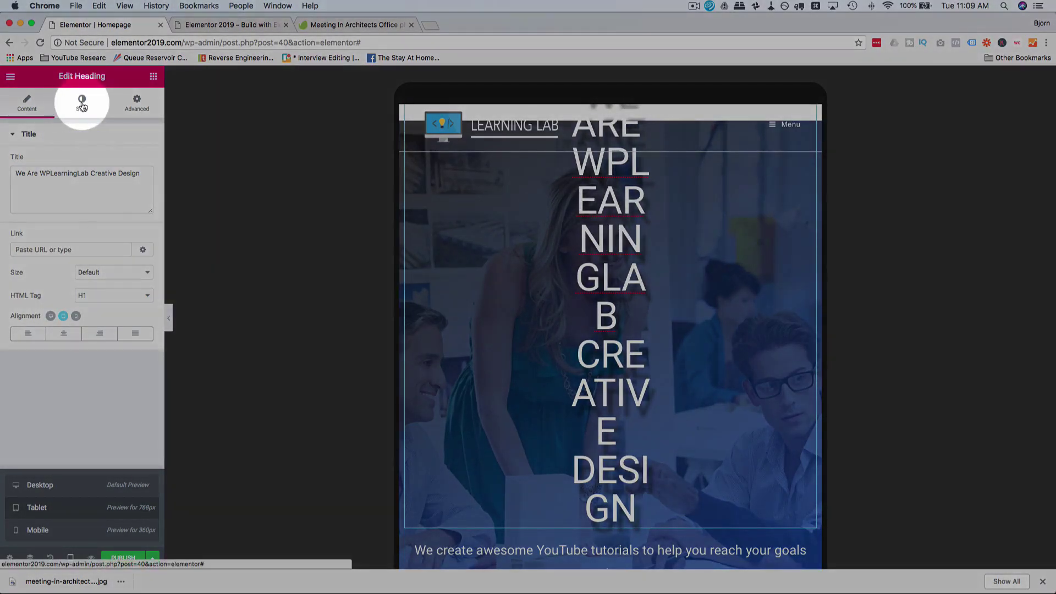
{"action": "left_click", "coordinate": [137, 107]}
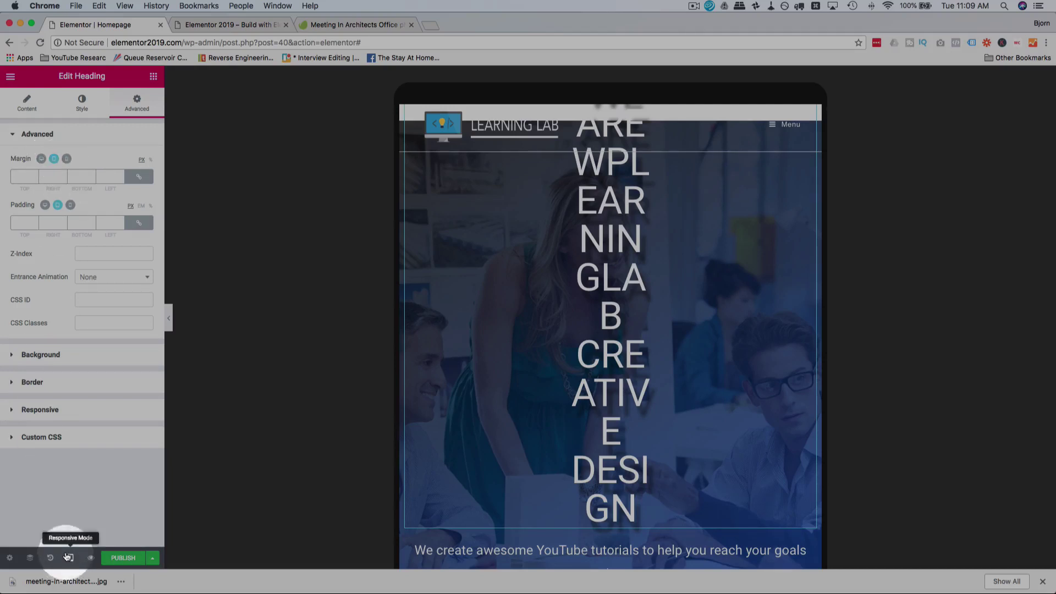
{"action": "left_click", "coordinate": [67, 491]}
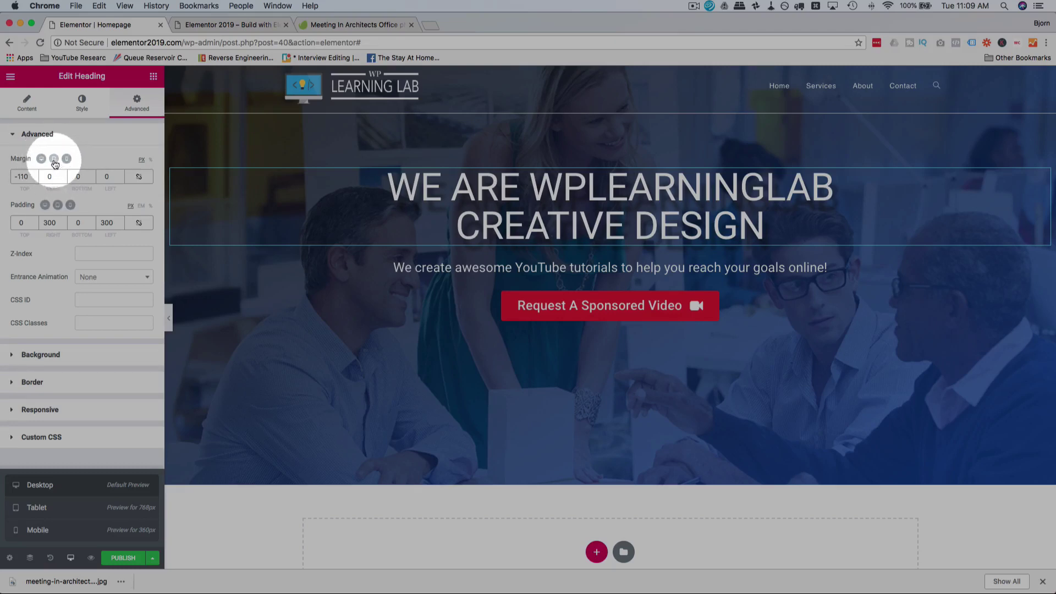
{"action": "left_click", "coordinate": [54, 160]}
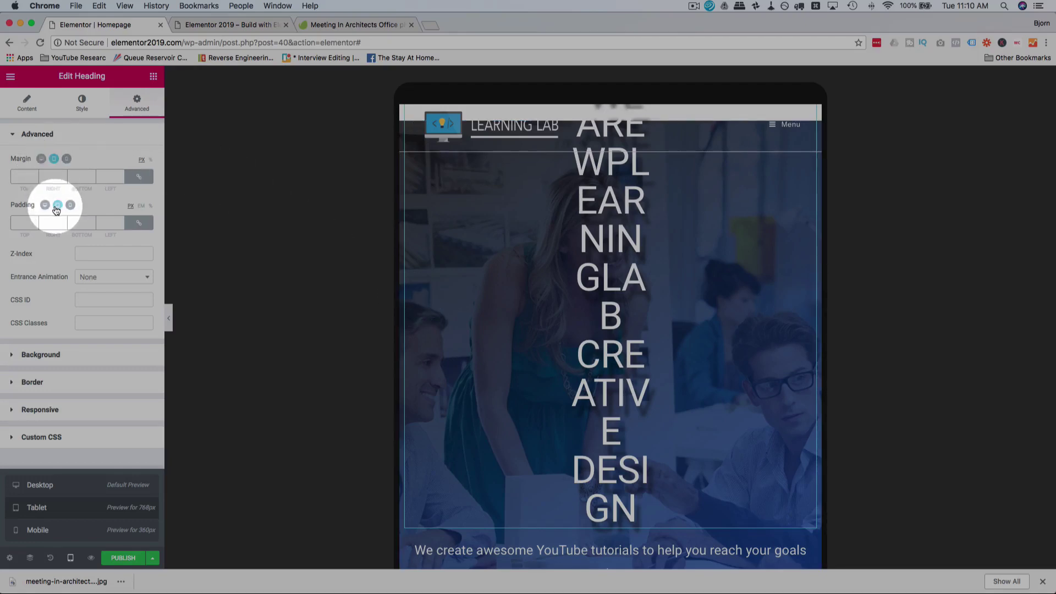
{"action": "type", "text": "0"}
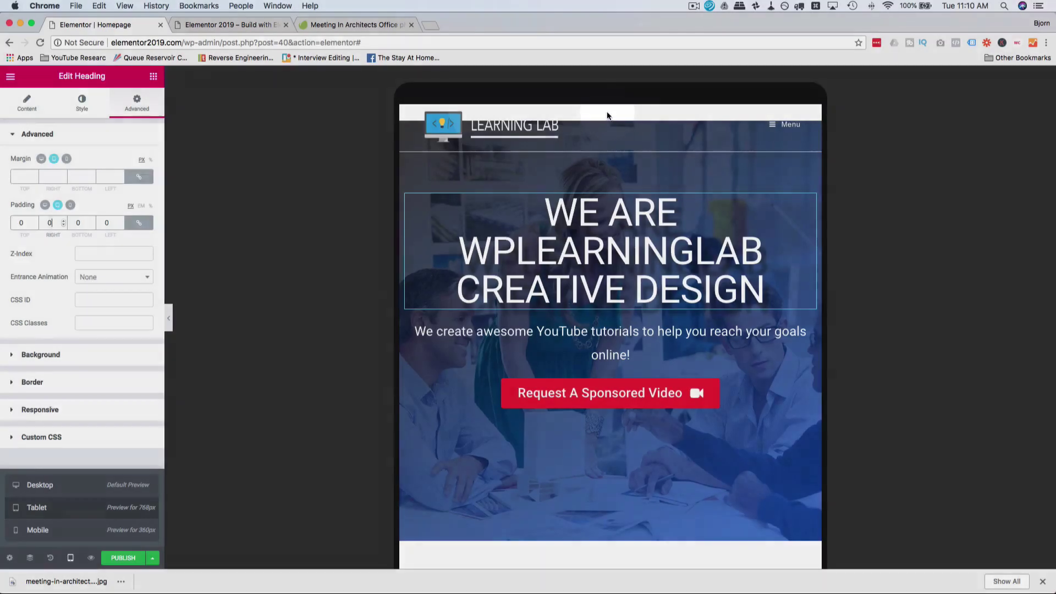
{"action": "left_click", "coordinate": [607, 115]}
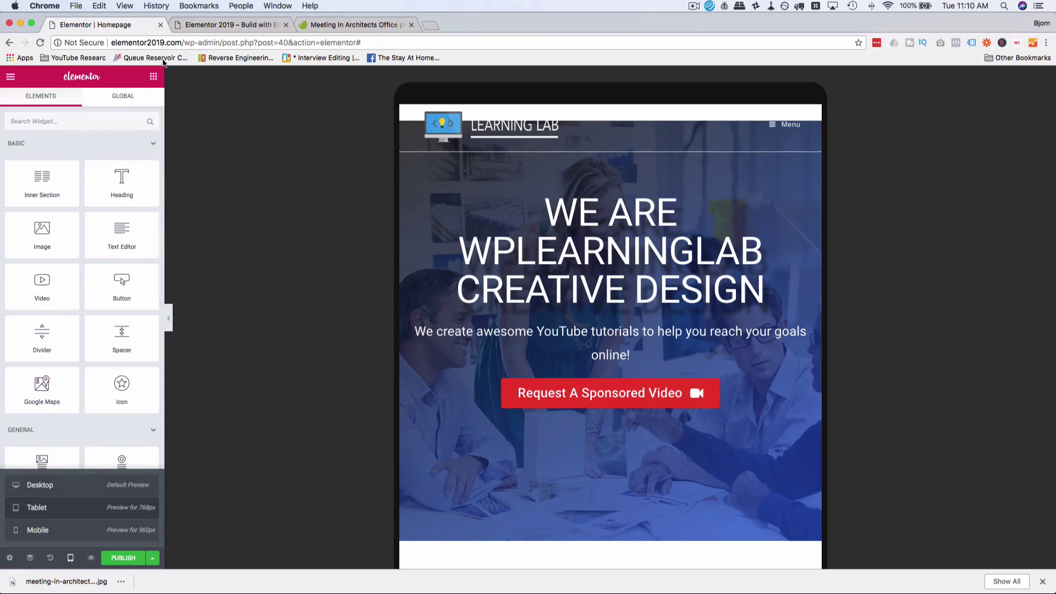
Step: Find the hero section in the Navigator and rename it Header
{"action": "left_click", "coordinate": [62, 489]}
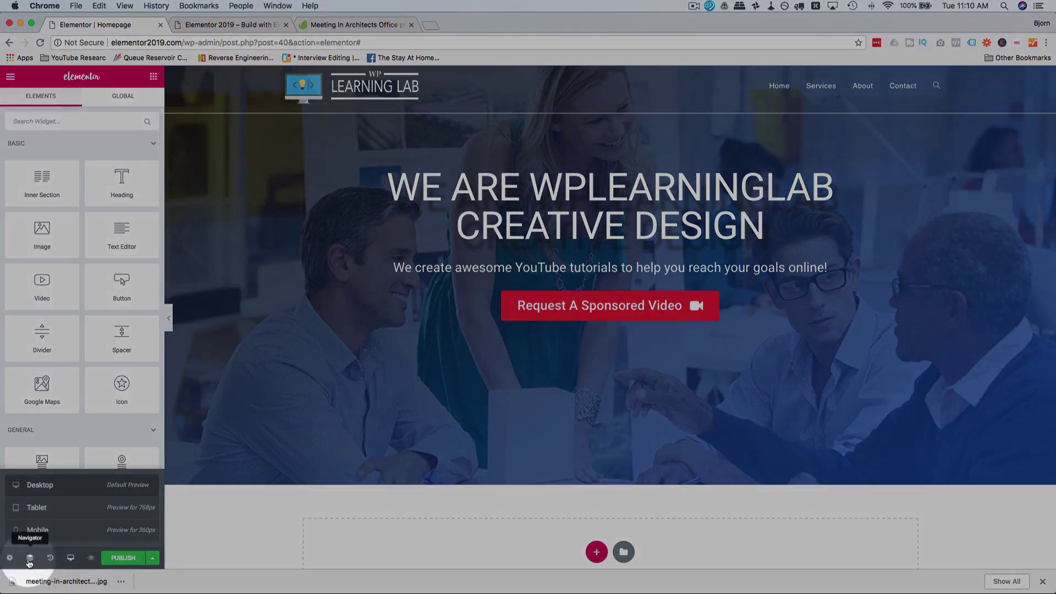
{"action": "left_click", "coordinate": [29, 557]}
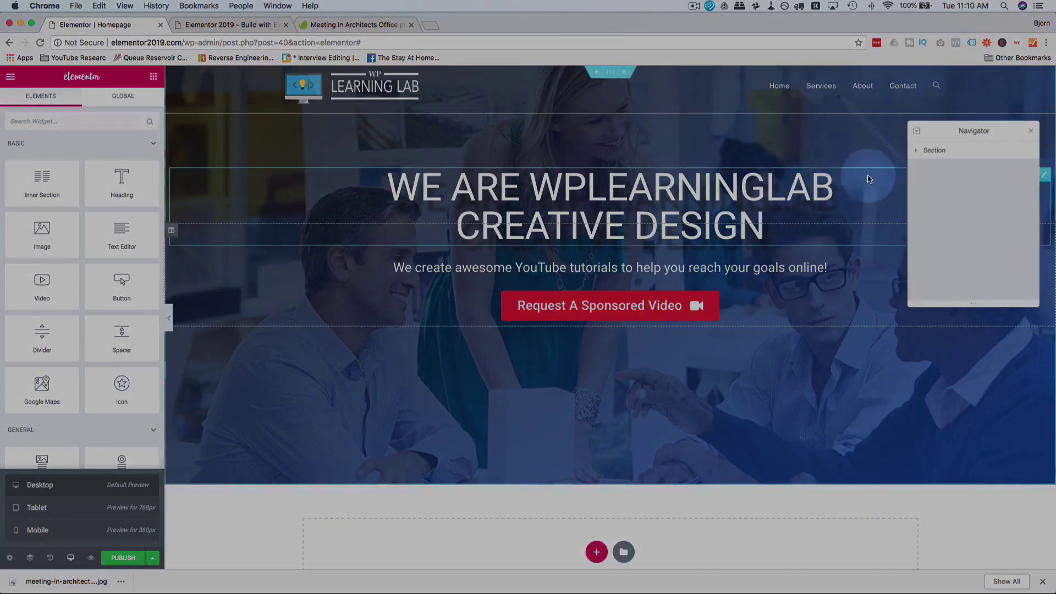
{"action": "left_click", "coordinate": [967, 151]}
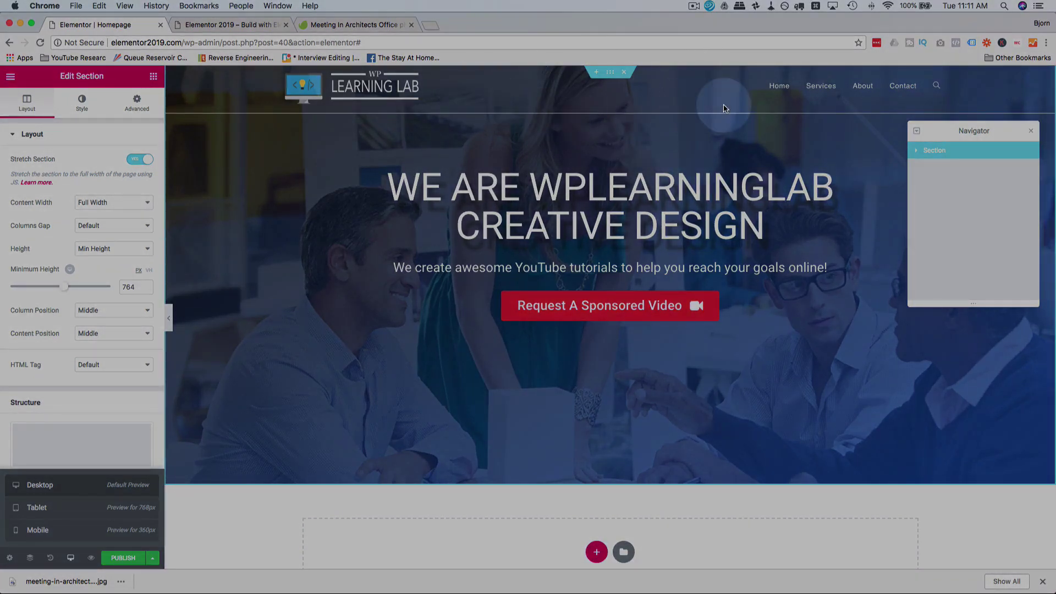
{"action": "right_click", "coordinate": [935, 153]}
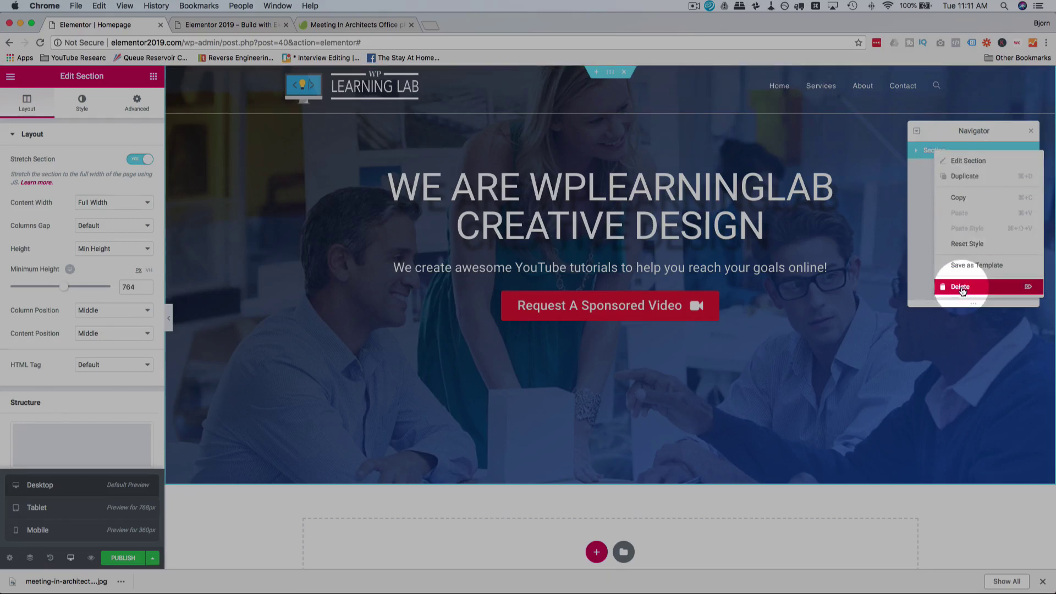
{"action": "left_click", "coordinate": [972, 161]}
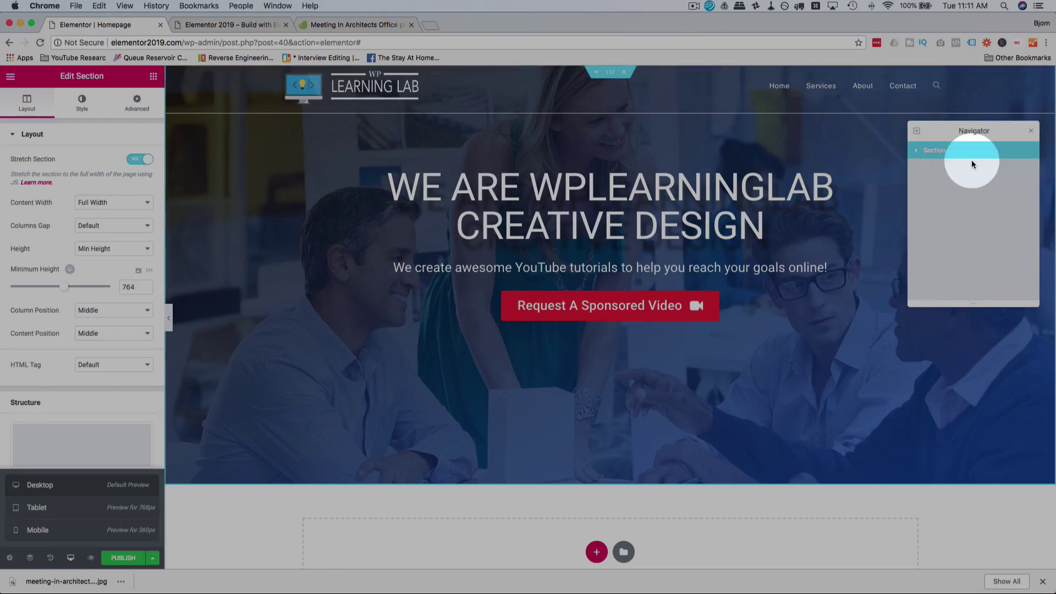
{"action": "left_click", "coordinate": [916, 150]}
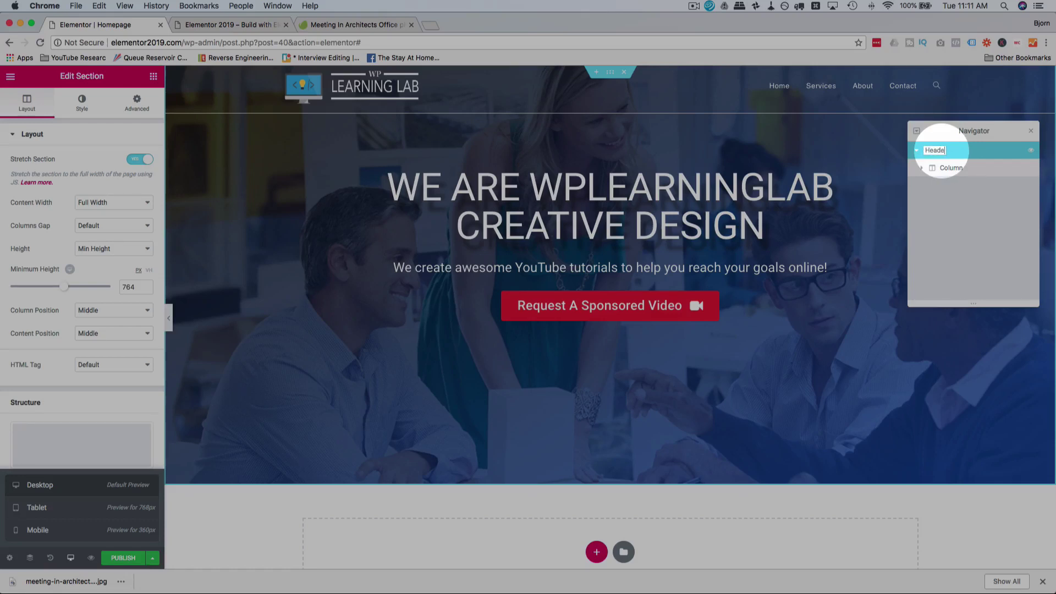
{"action": "left_click", "coordinate": [921, 168]}
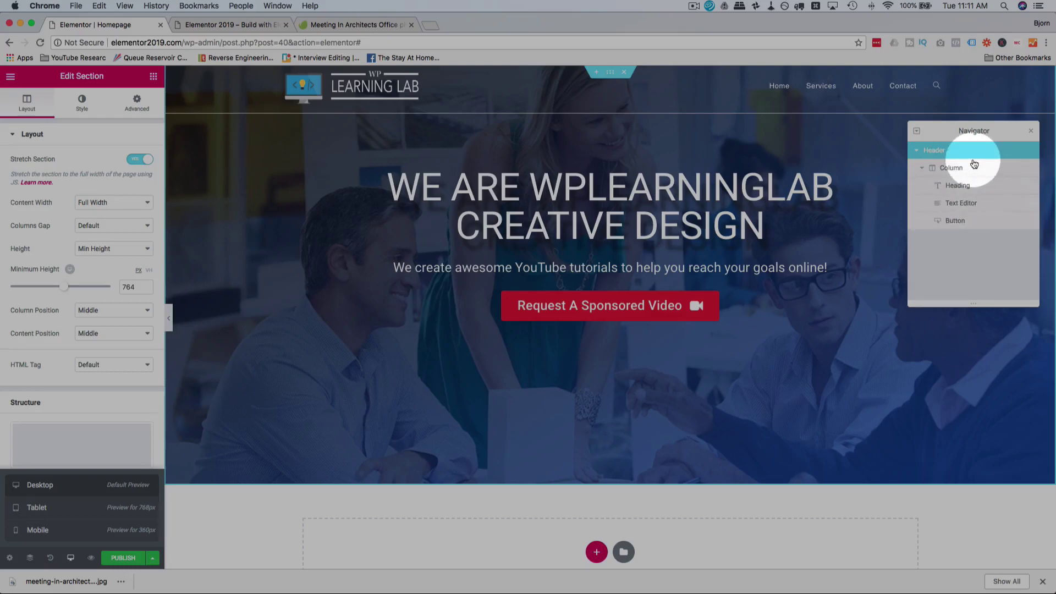
{"action": "left_click", "coordinate": [922, 168]}
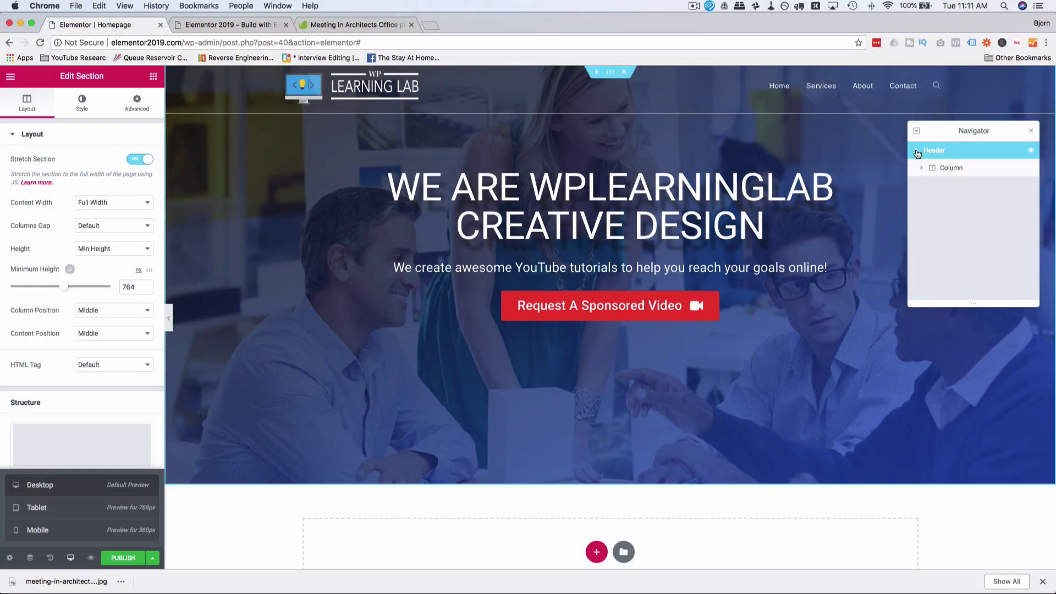
{"action": "left_click", "coordinate": [917, 154]}
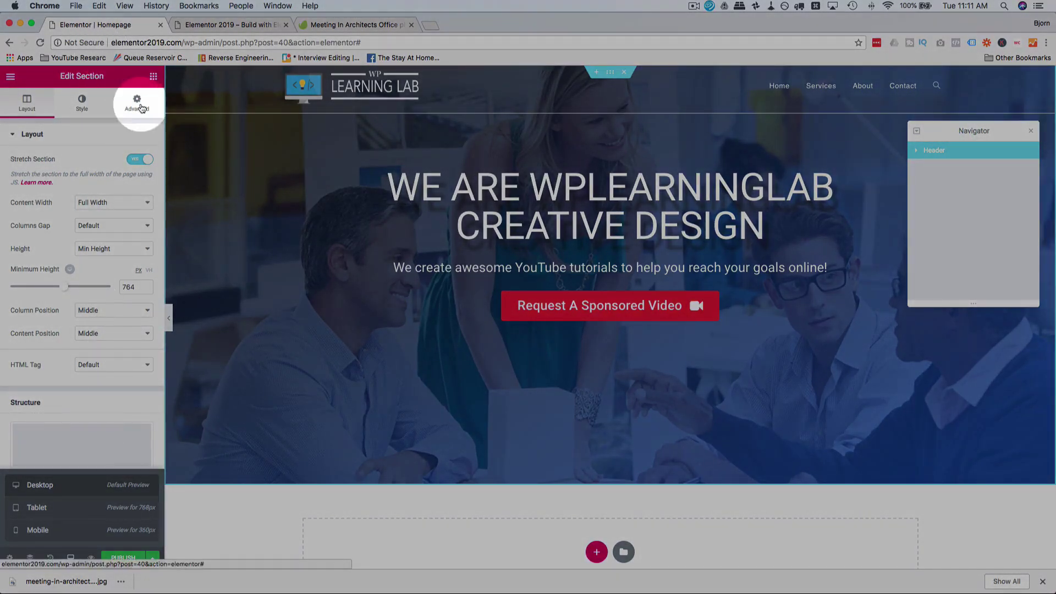
Step: Set the Header section's tablet top and bottom margins to -220
{"action": "left_click", "coordinate": [138, 104]}
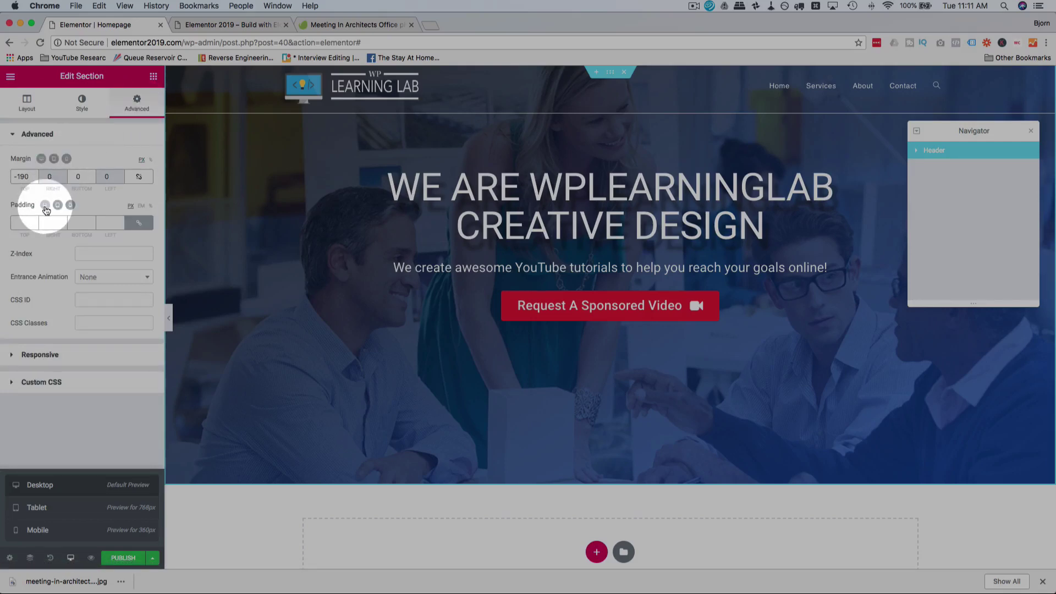
{"action": "left_click", "coordinate": [55, 206]}
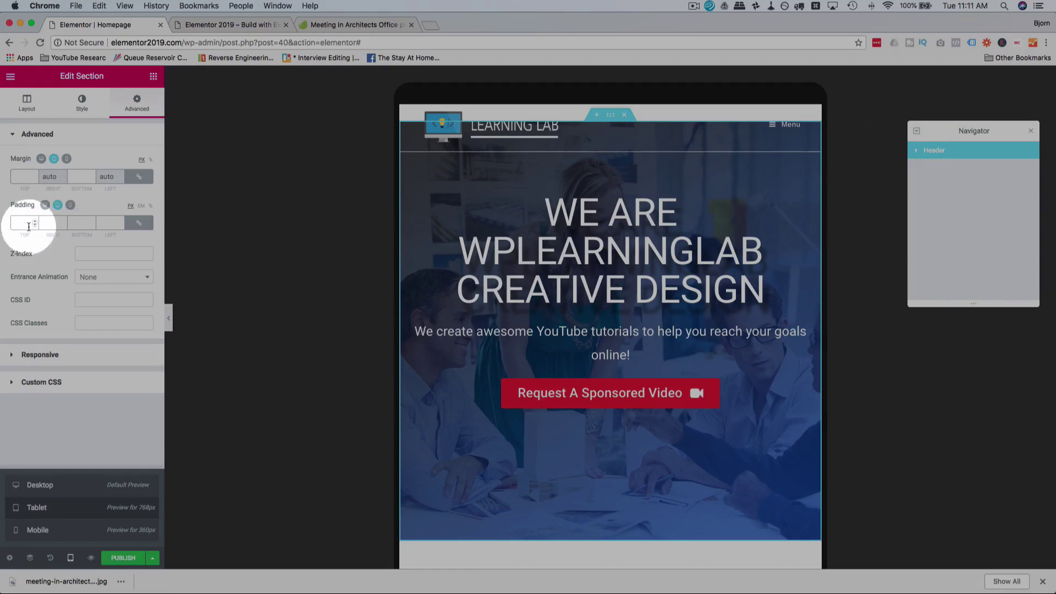
{"action": "left_click", "coordinate": [25, 178]}
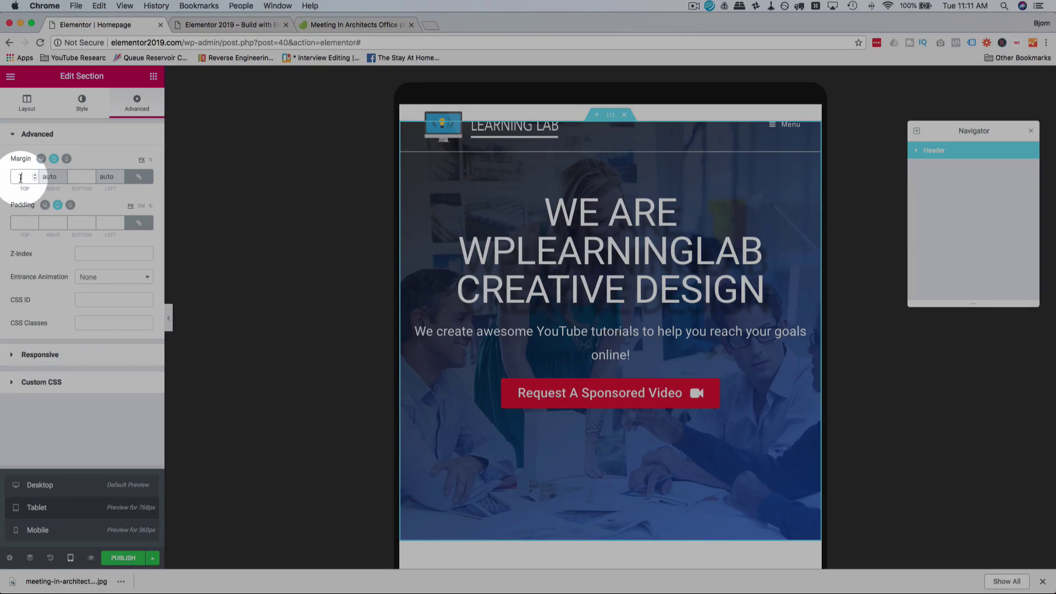
{"action": "type", "text": "-50"}
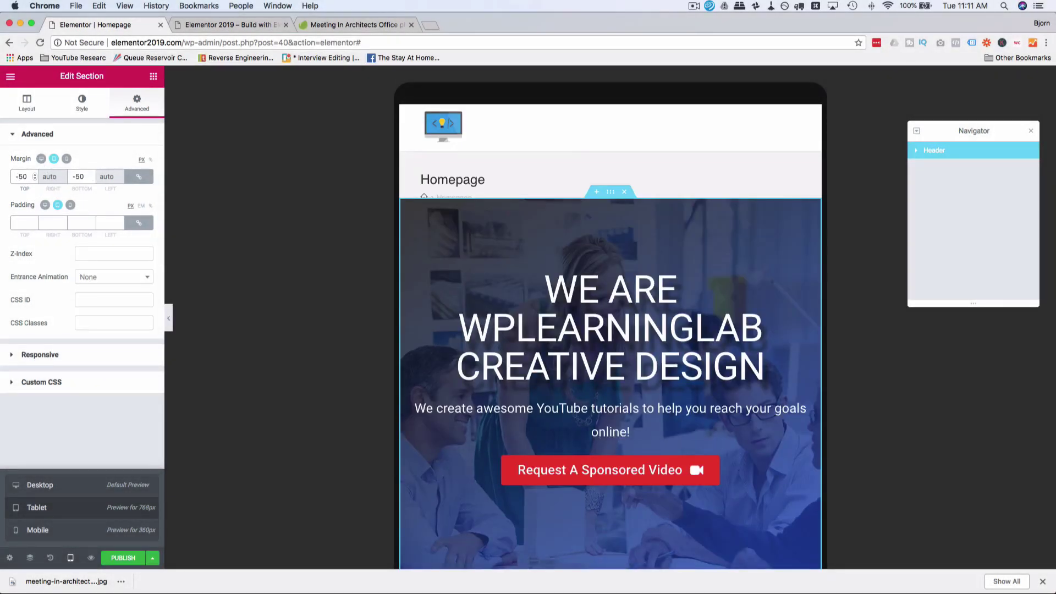
{"action": "key", "text": "BackSpace"}
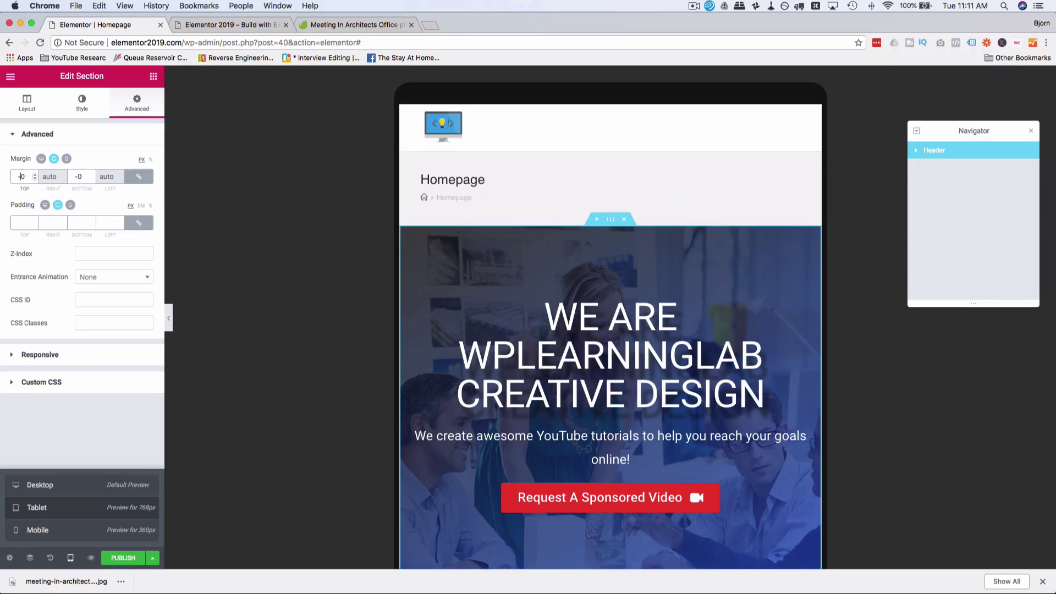
{"action": "type", "text": "21"}
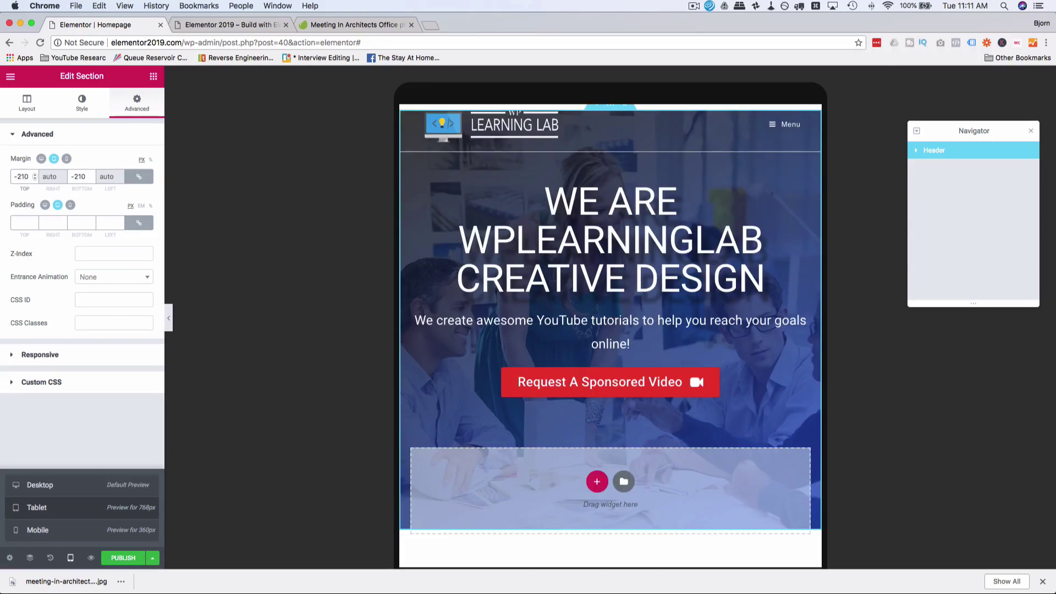
{"action": "key", "text": "BackSpace"}
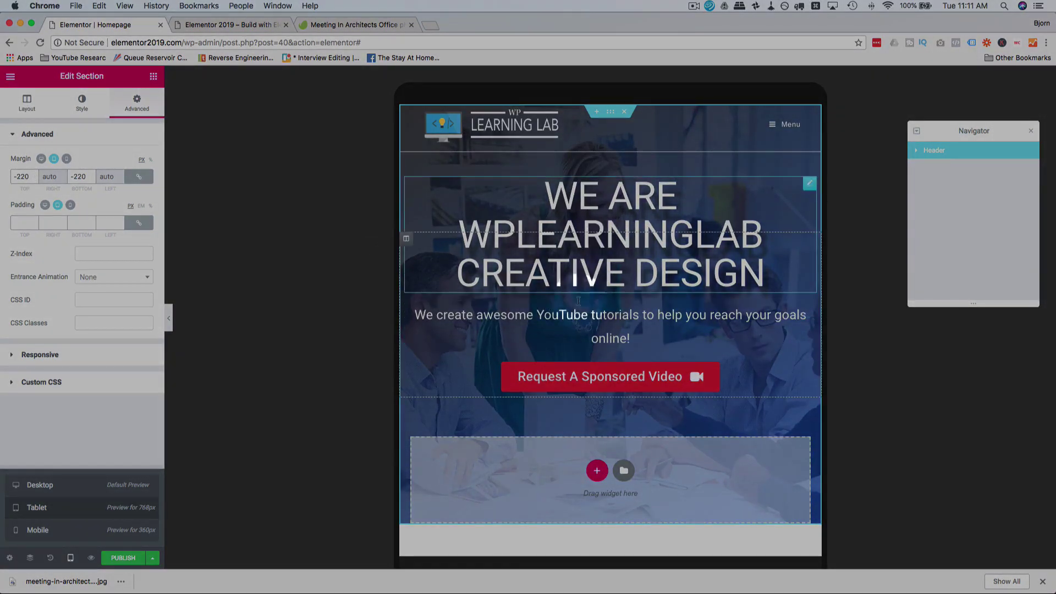
Step: Set the hero subtitle's font size to 22
{"action": "left_click", "coordinate": [476, 318]}
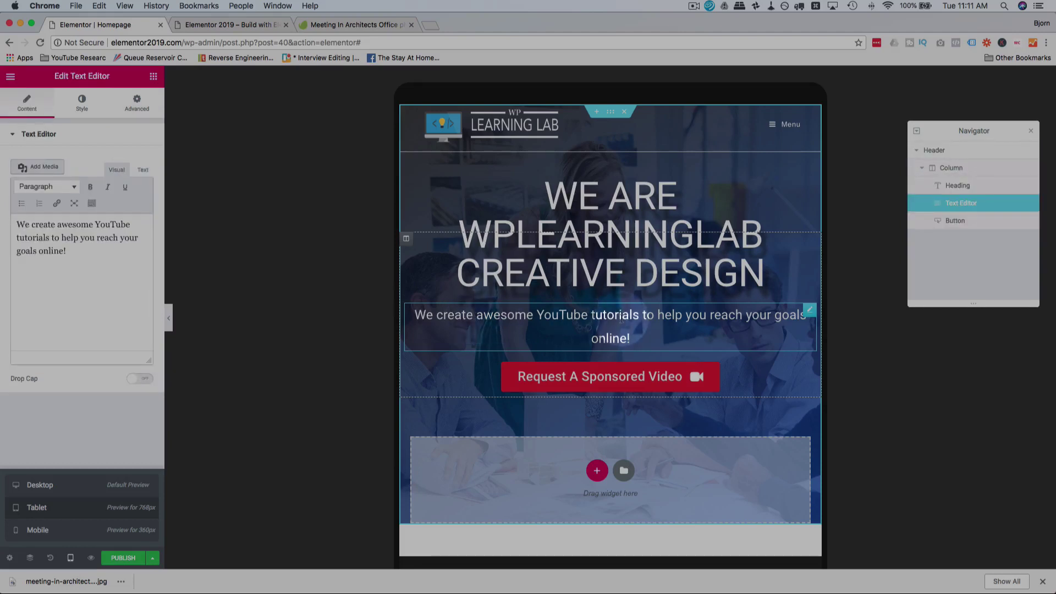
{"action": "left_click", "coordinate": [86, 100]}
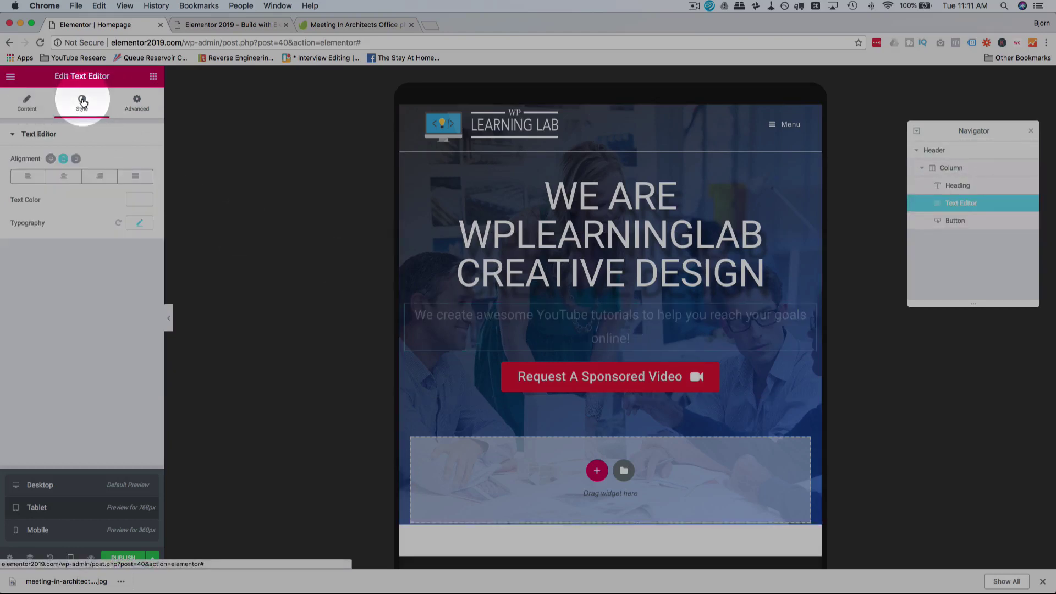
{"action": "left_click", "coordinate": [139, 223]}
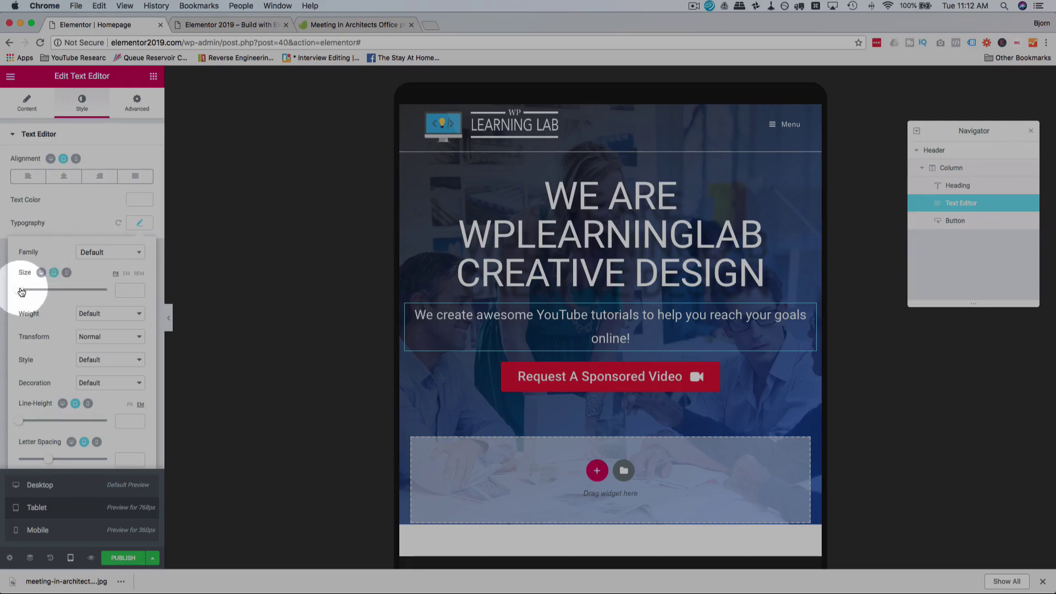
{"action": "left_click_drag", "start_coordinate": [21, 292], "coordinate": [31, 292]}
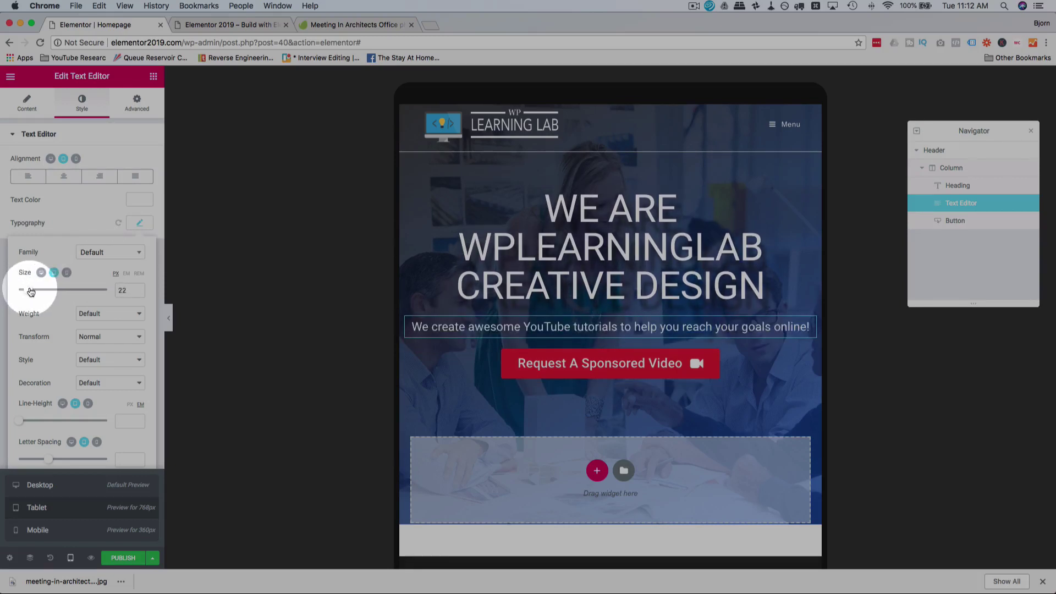
{"action": "scroll", "coordinate": [371, 358], "scroll_direction": "down", "scroll_amount": 2}
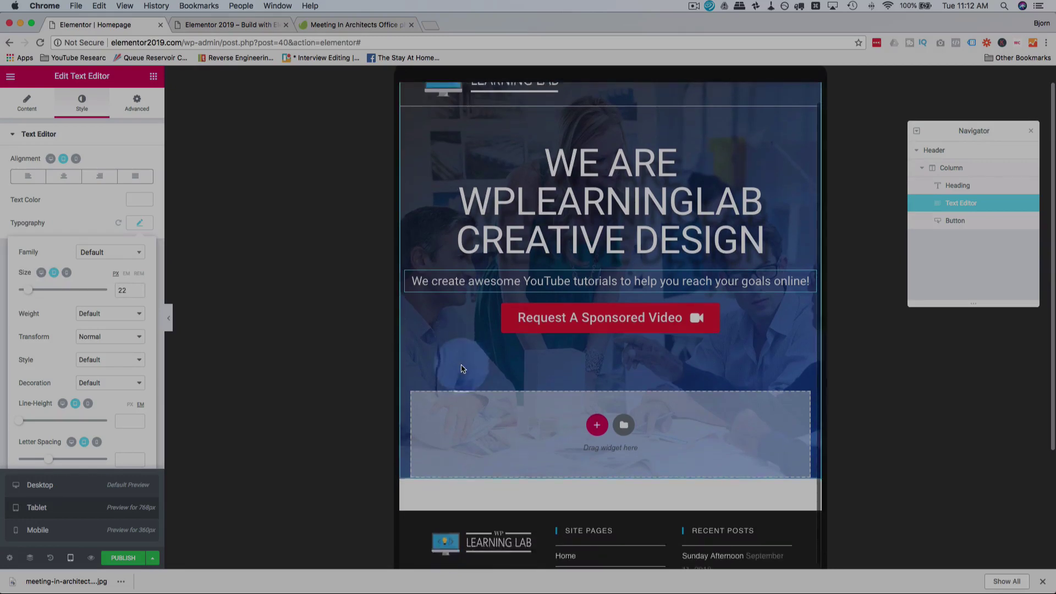
{"action": "scroll", "coordinate": [484, 366], "scroll_direction": "up", "scroll_amount": 1}
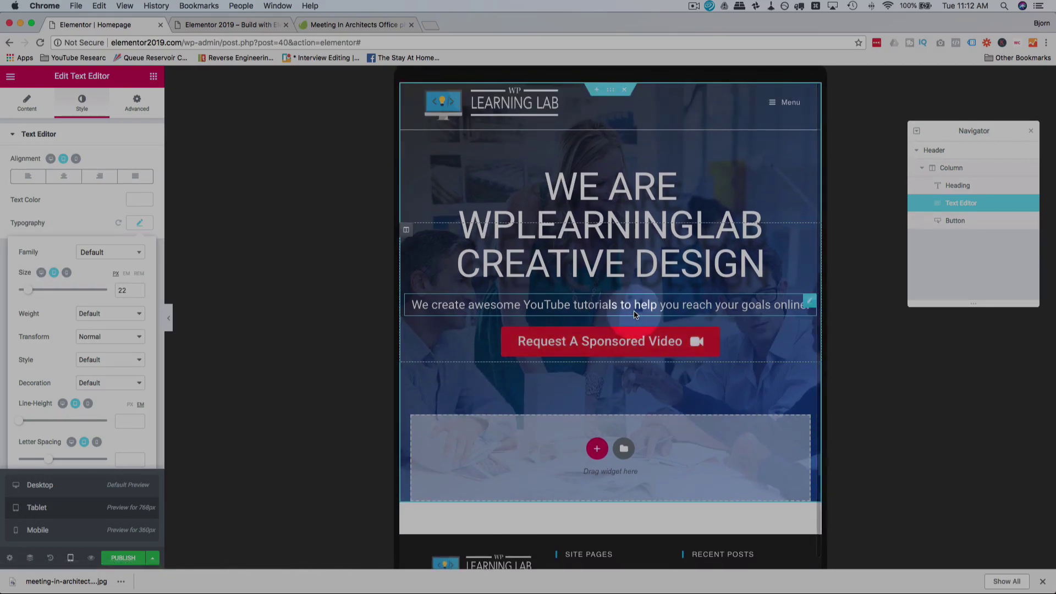
Step: Open and close the slide-out menu, then select the Header section
{"action": "left_click", "coordinate": [776, 108]}
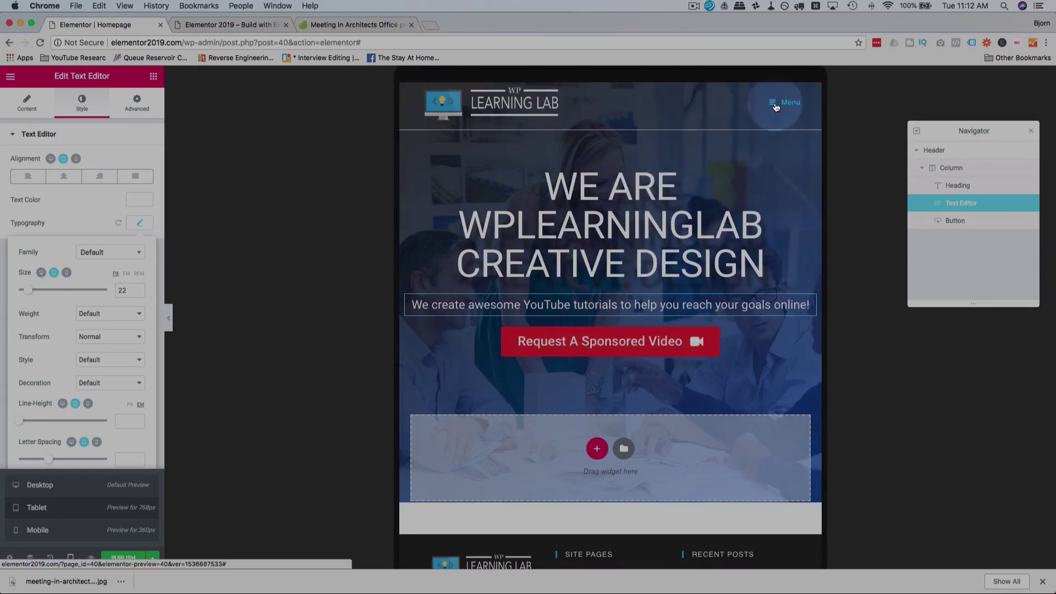
{"action": "left_click", "coordinate": [776, 108]}
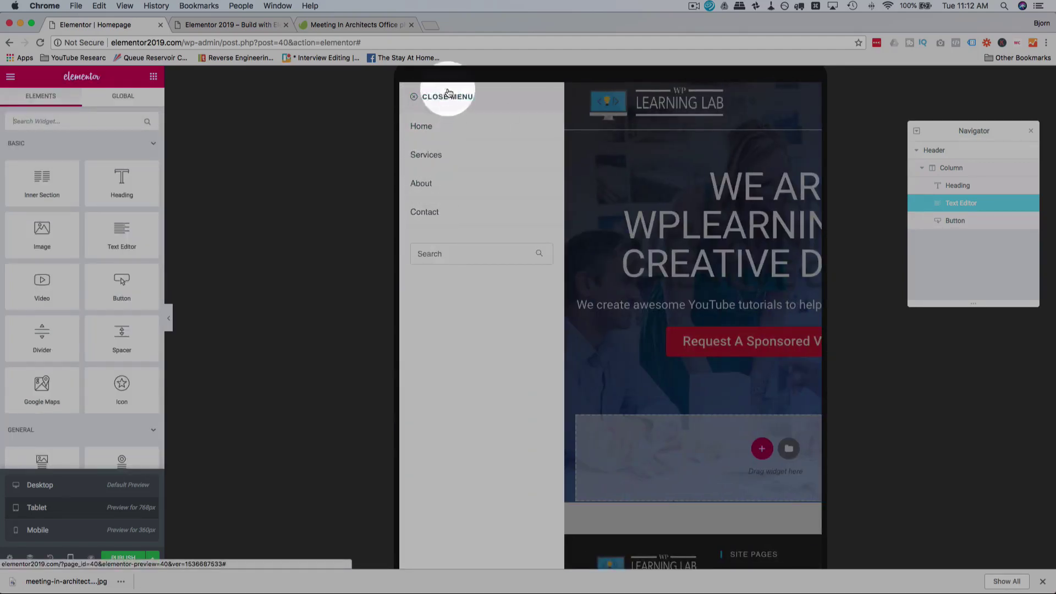
{"action": "left_click", "coordinate": [420, 98]}
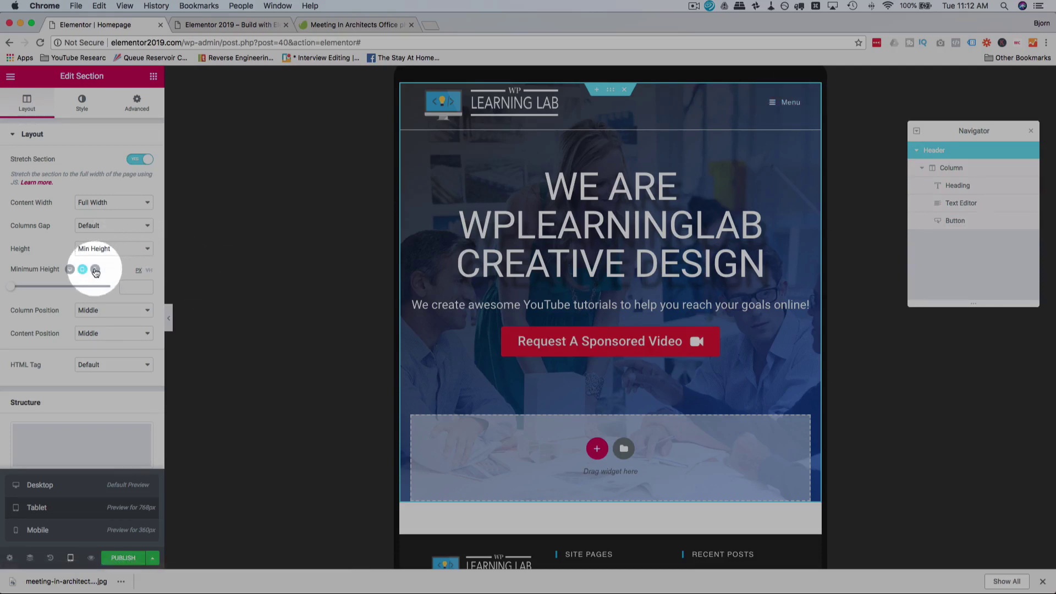
Step: Unlink the Header's mobile margins and set top to -300 and bottom to 0
{"action": "left_click", "coordinate": [126, 106]}
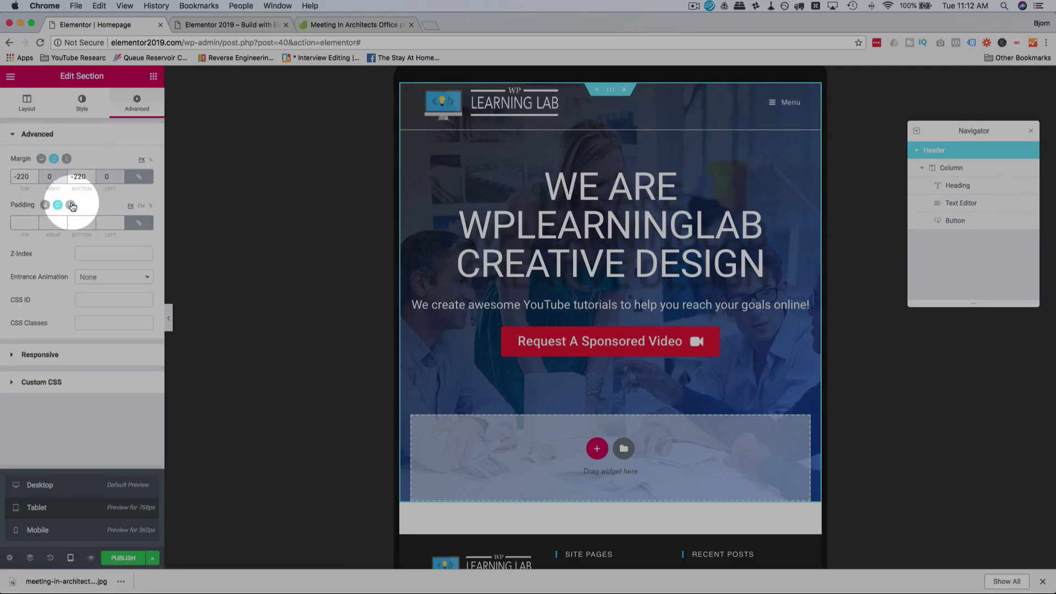
{"action": "left_click", "coordinate": [72, 206]}
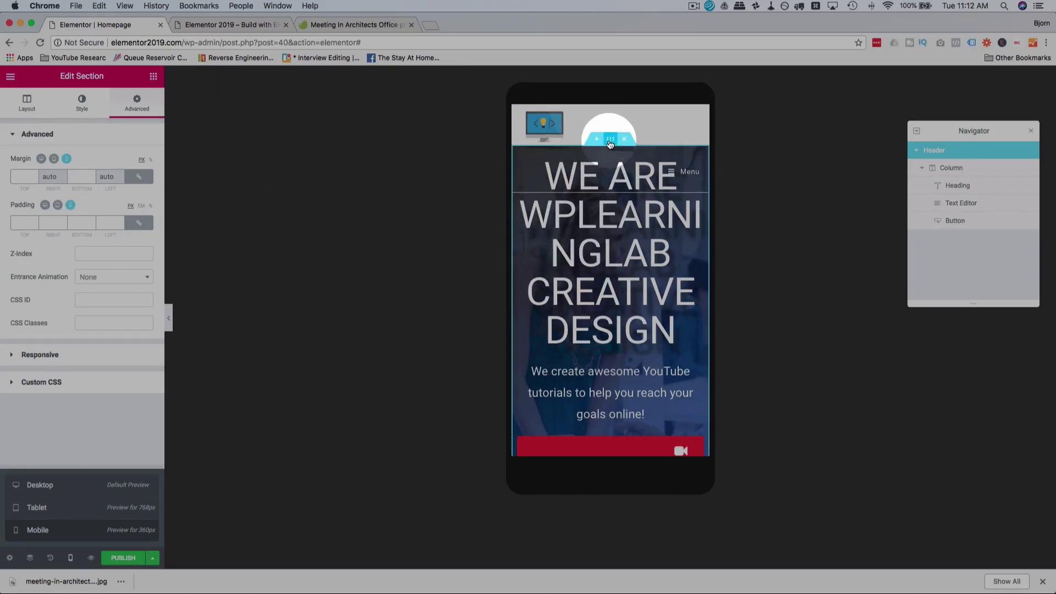
{"action": "left_click", "coordinate": [28, 176]}
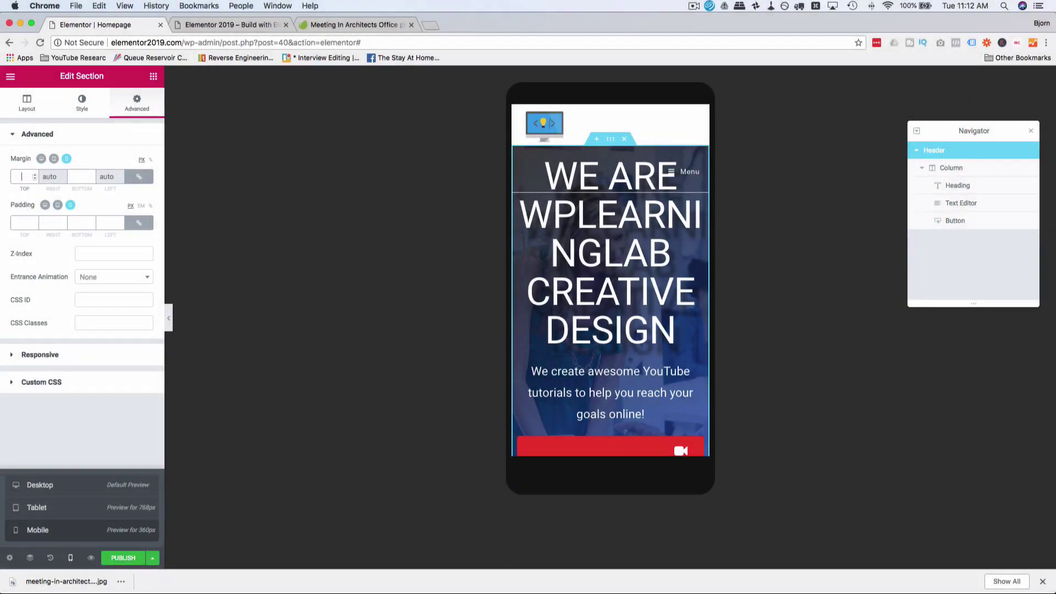
{"action": "type", "text": "2"}
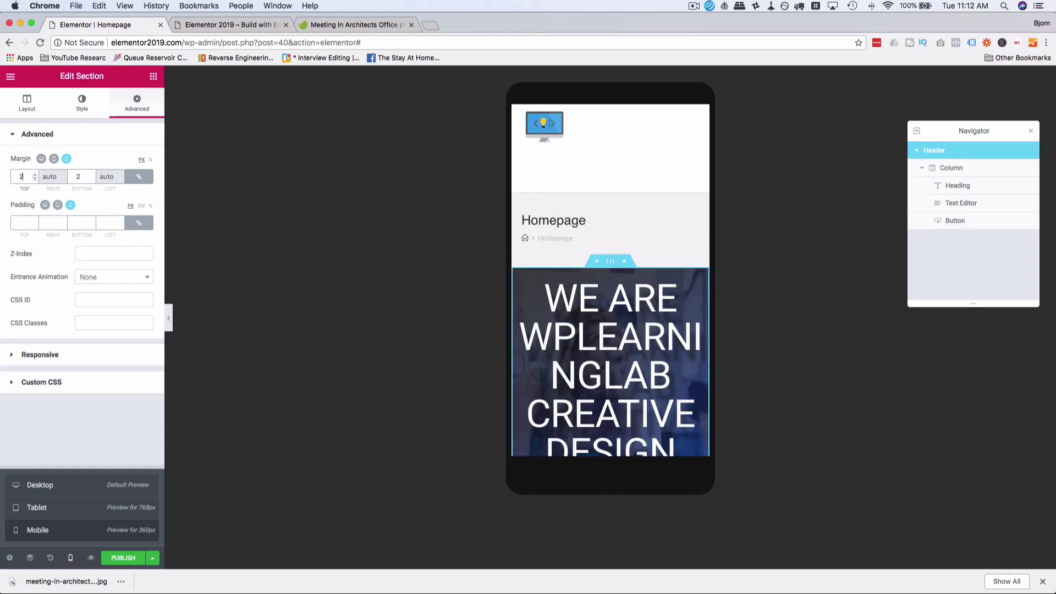
{"action": "type", "text": "50"}
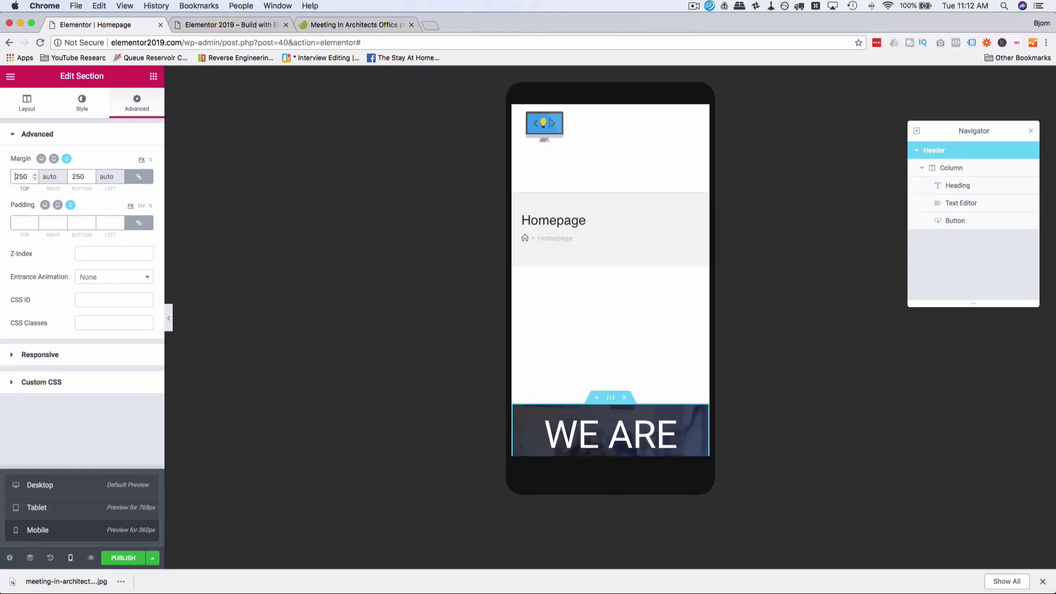
{"action": "type", "text": "-"}
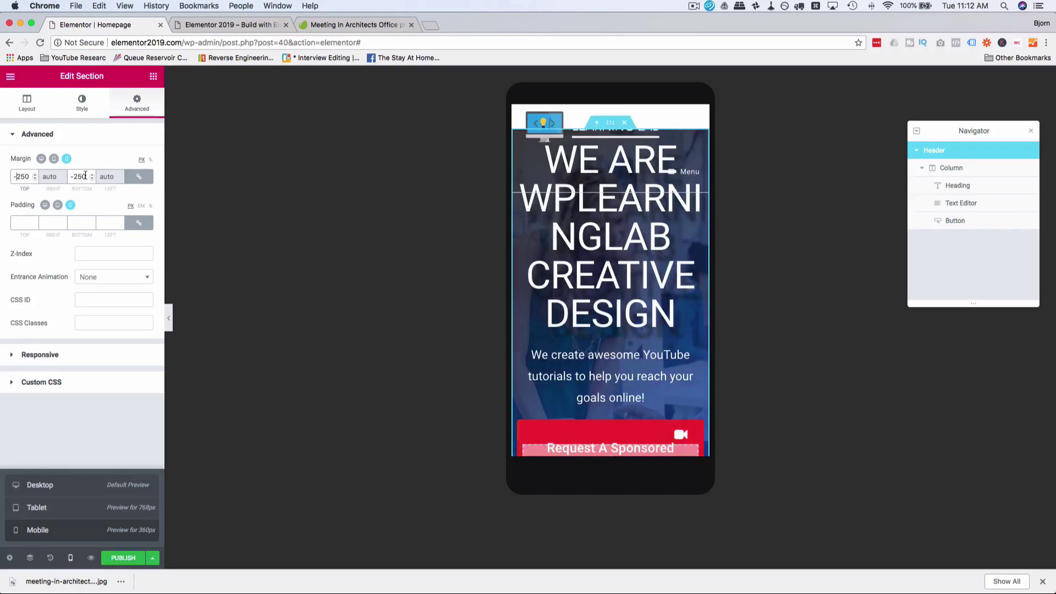
{"action": "left_click_drag", "start_coordinate": [87, 176], "coordinate": [66, 177]}
{"action": "left_click", "coordinate": [139, 176]}
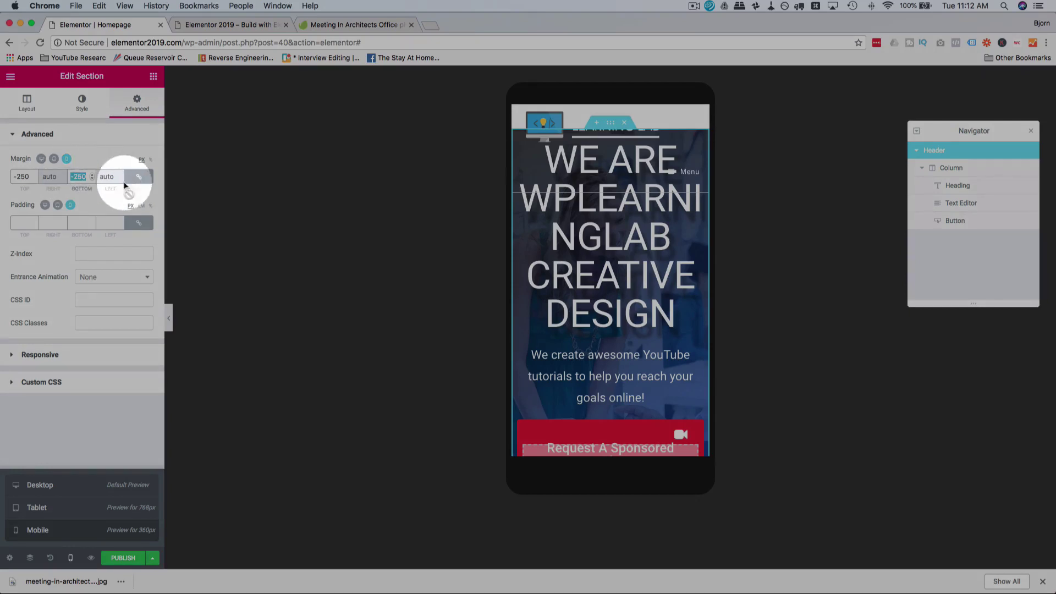
{"action": "left_click", "coordinate": [84, 176]}
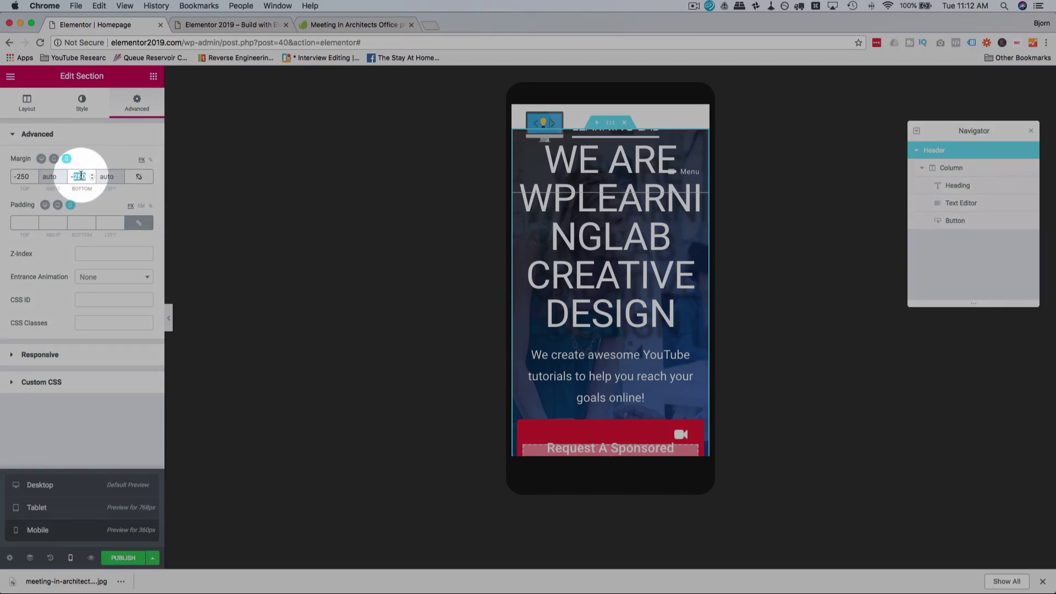
{"action": "type", "text": "0"}
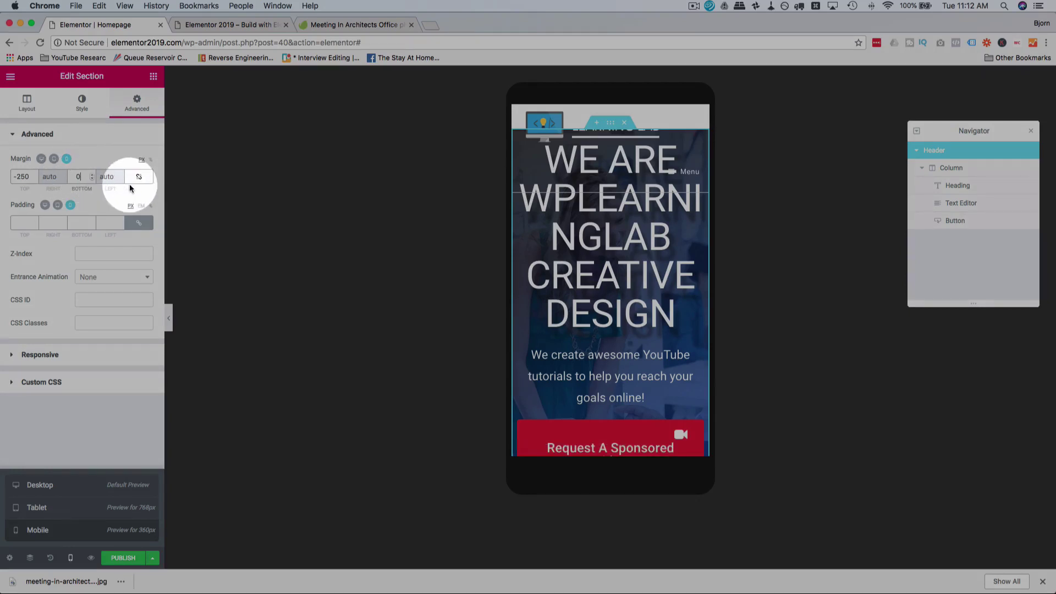
{"action": "left_click", "coordinate": [26, 177]}
{"action": "key", "text": "BackSpace"}
{"action": "type", "text": "7"}
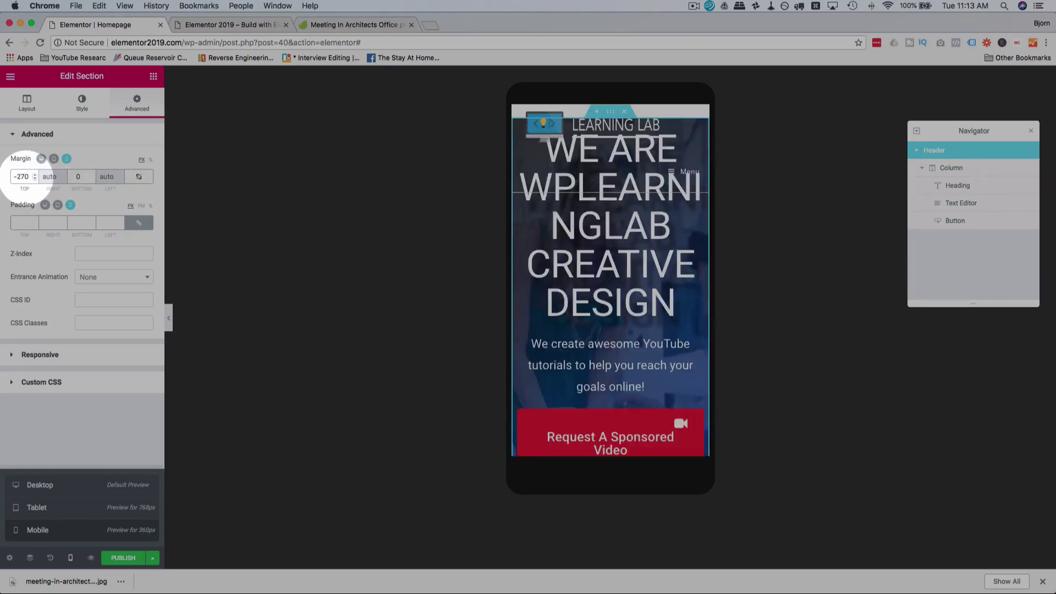
{"action": "key", "text": "BackSpace"}
{"action": "type", "text": "9"}
{"action": "key", "text": "BackSpace"}
{"action": "key", "text": "BackSpace"}
{"action": "key", "text": "BackSpace"}
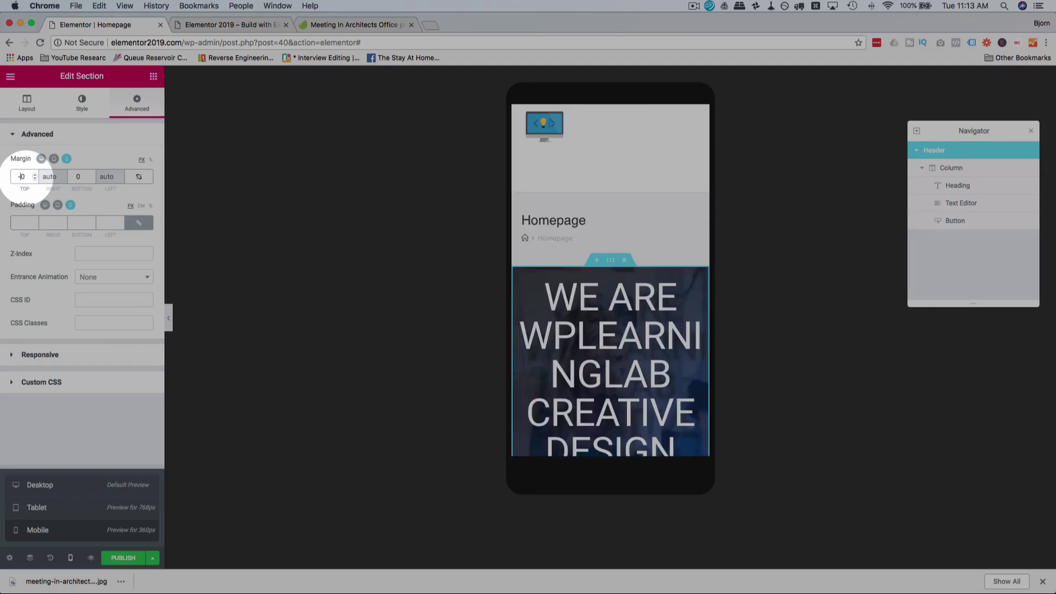
{"action": "type", "text": "-300"}
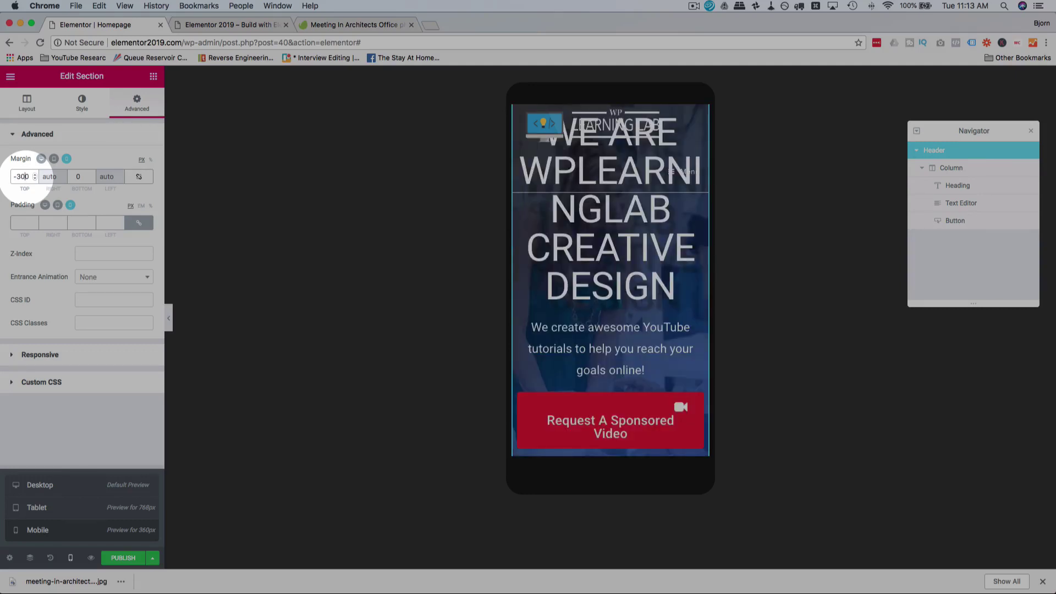
{"action": "left_click", "coordinate": [54, 158]}
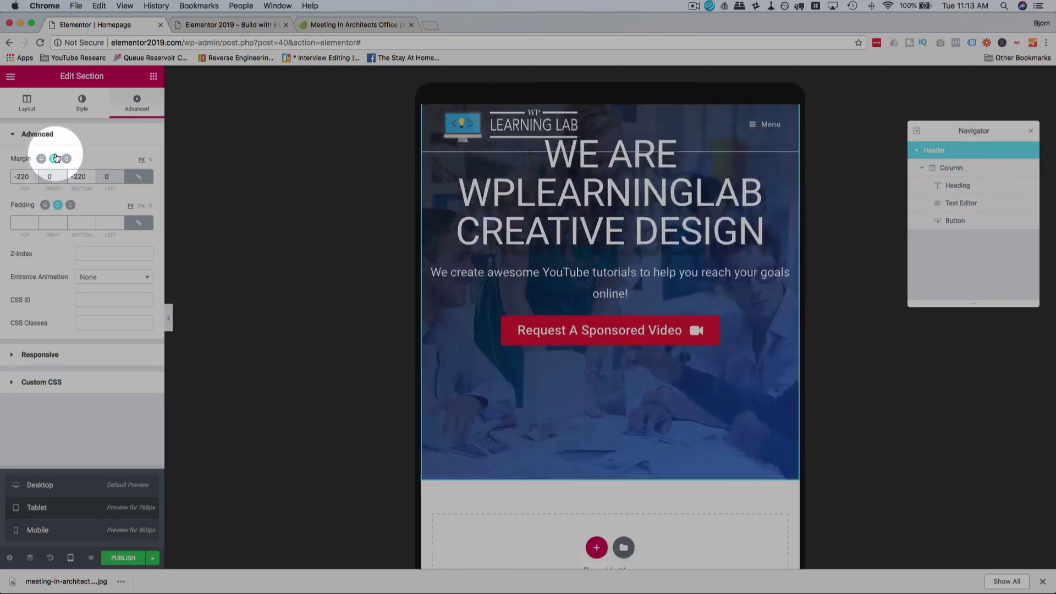
{"action": "left_click", "coordinate": [139, 178]}
{"action": "double_click", "coordinate": [82, 176]}
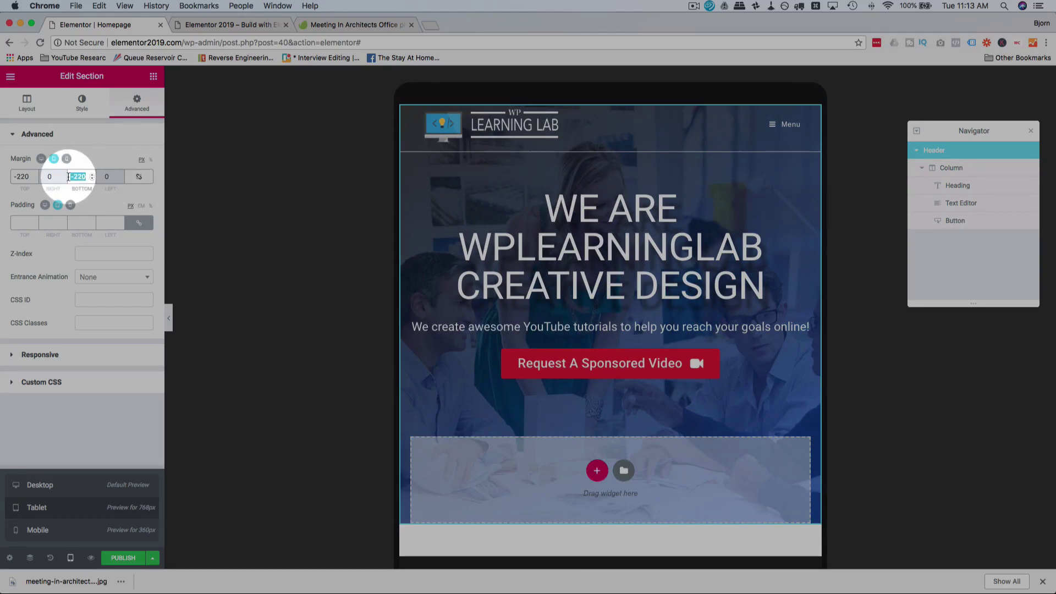
{"action": "type", "text": "0"}
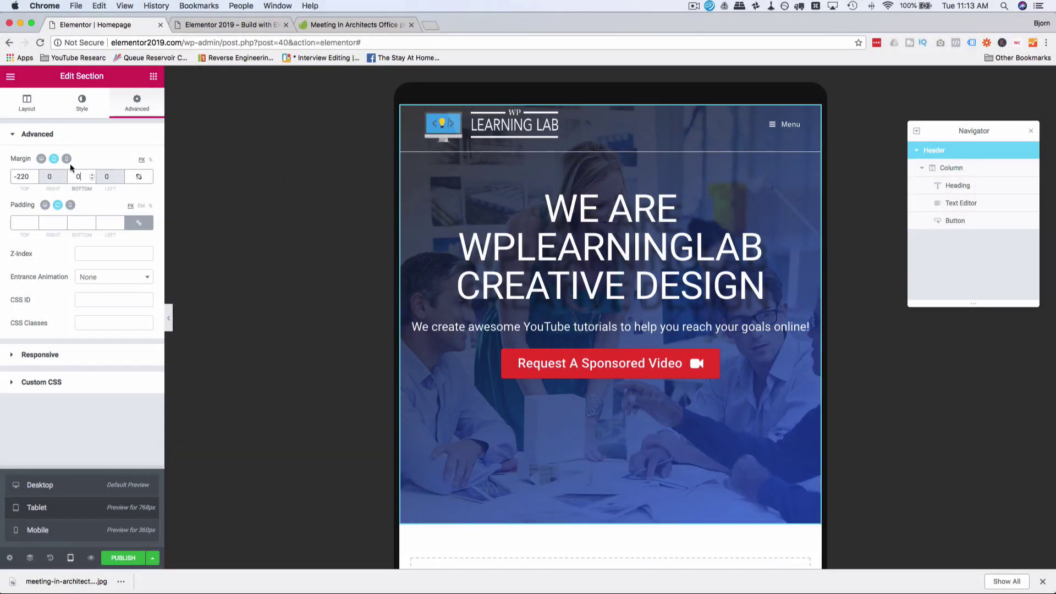
{"action": "left_click", "coordinate": [66, 158]}
Step: Reduce the hero heading's font size in the mobile typography settings
{"action": "left_click", "coordinate": [582, 227]}
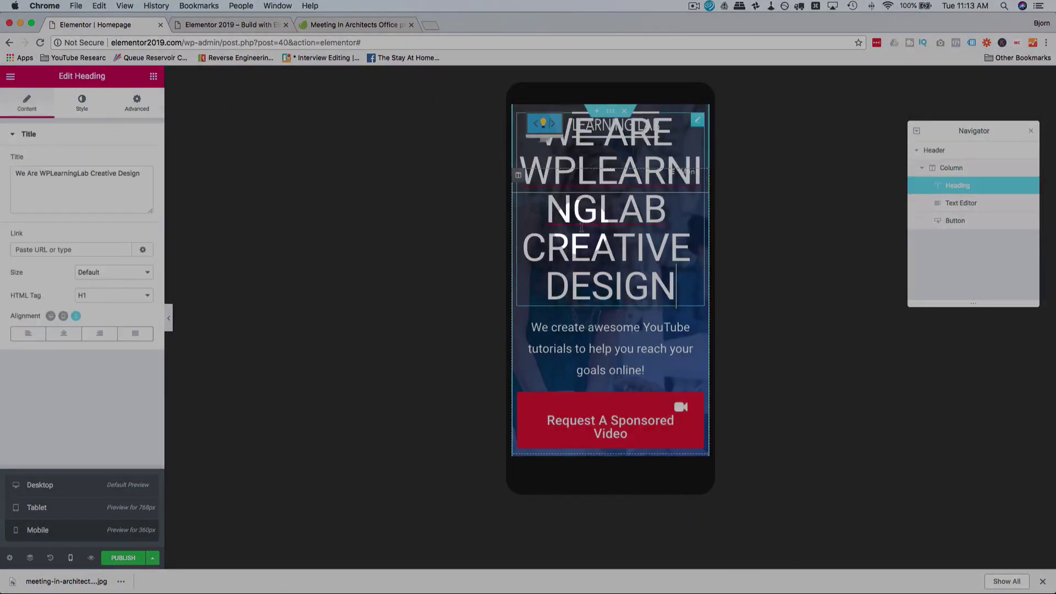
{"action": "left_click", "coordinate": [82, 103]}
{"action": "left_click", "coordinate": [119, 197]}
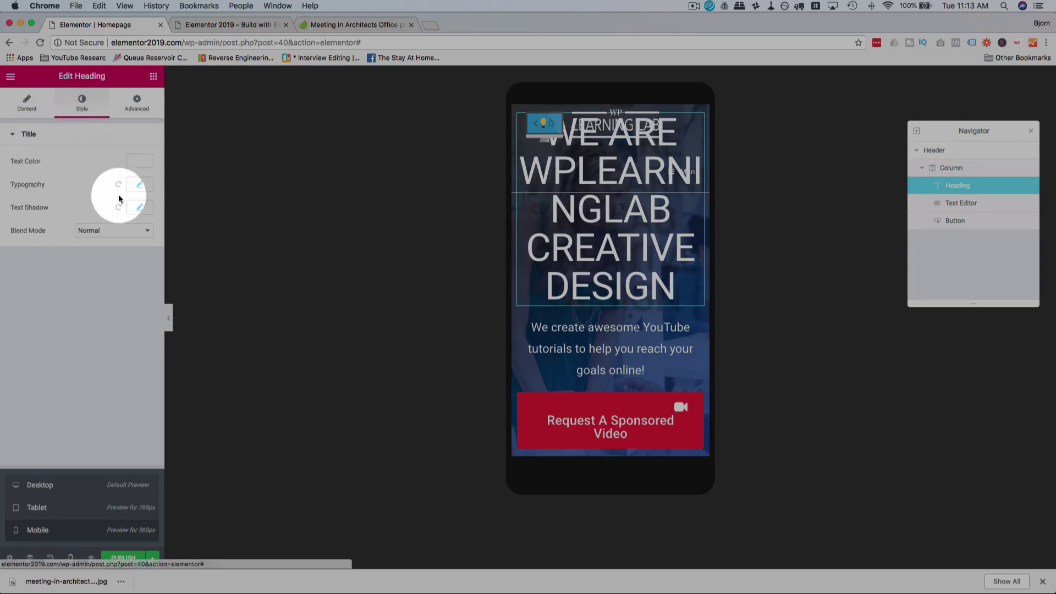
{"action": "left_click", "coordinate": [139, 184]}
{"action": "left_click_drag", "start_coordinate": [83, 251], "coordinate": [33, 253]}
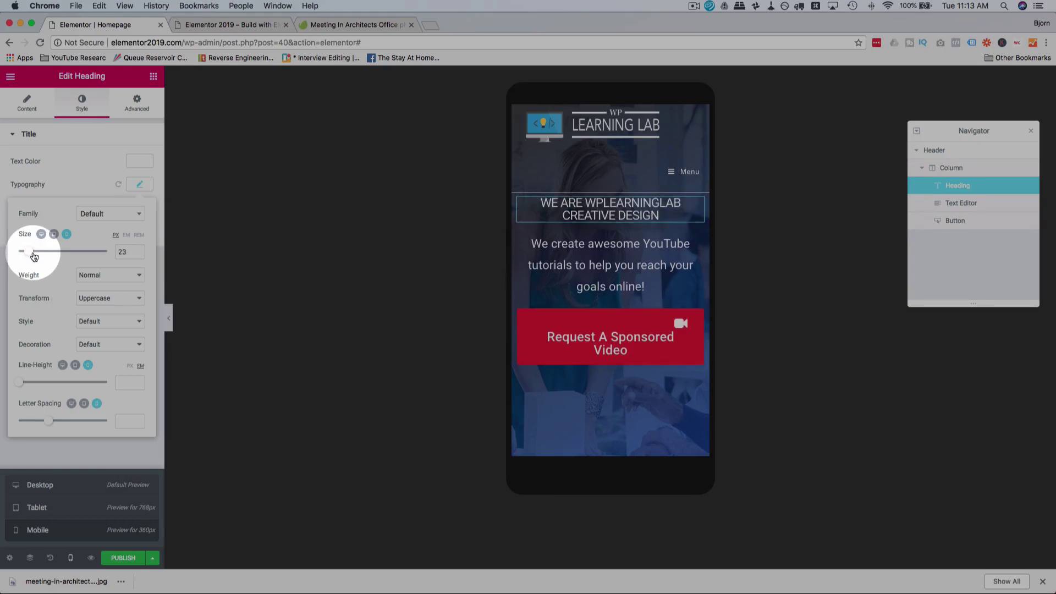
Step: Set the mobile tagline to font size 17 with line height 1.2
{"action": "left_click", "coordinate": [537, 245]}
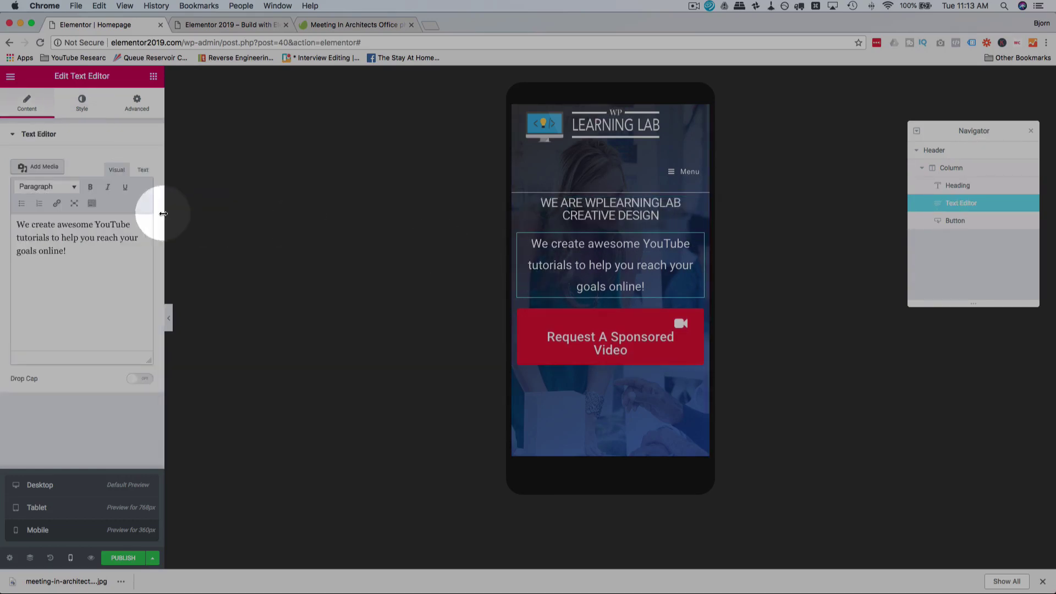
{"action": "left_click", "coordinate": [83, 107]}
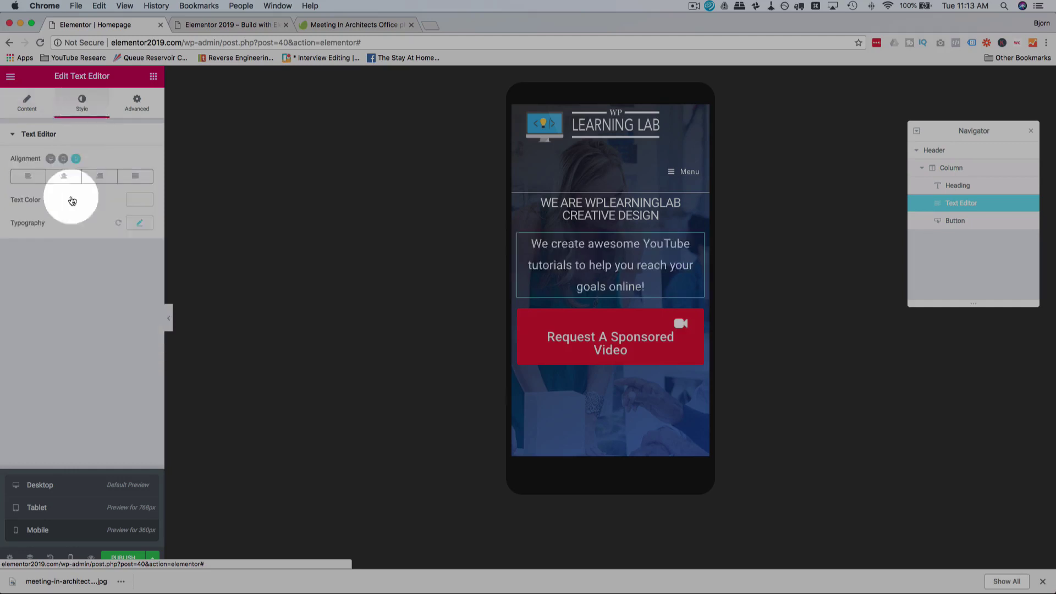
{"action": "left_click", "coordinate": [138, 223]}
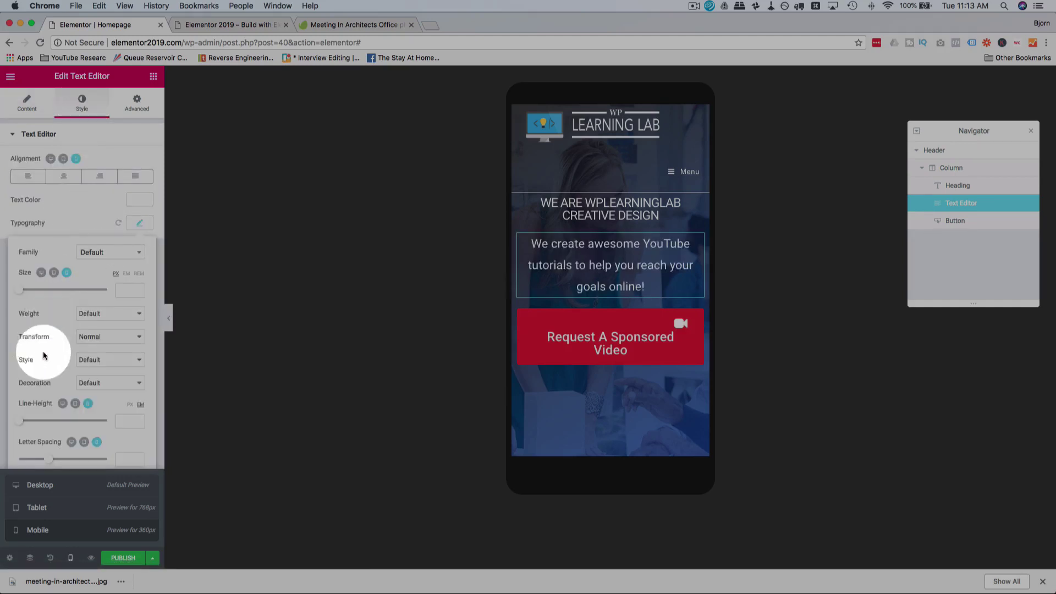
{"action": "left_click_drag", "start_coordinate": [20, 427], "coordinate": [30, 427]}
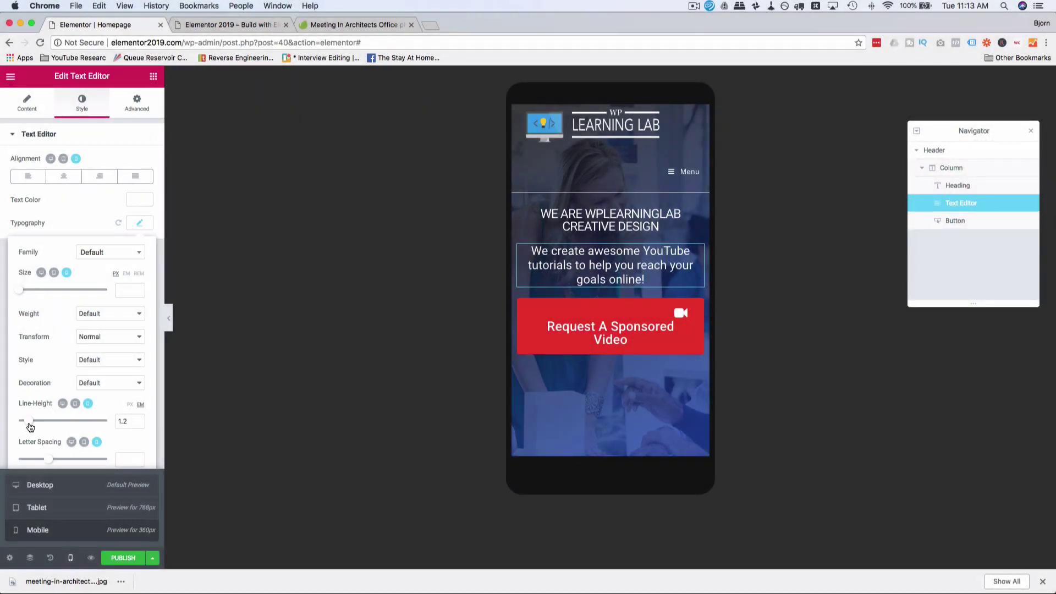
{"action": "left_click_drag", "start_coordinate": [22, 294], "coordinate": [27, 295]}
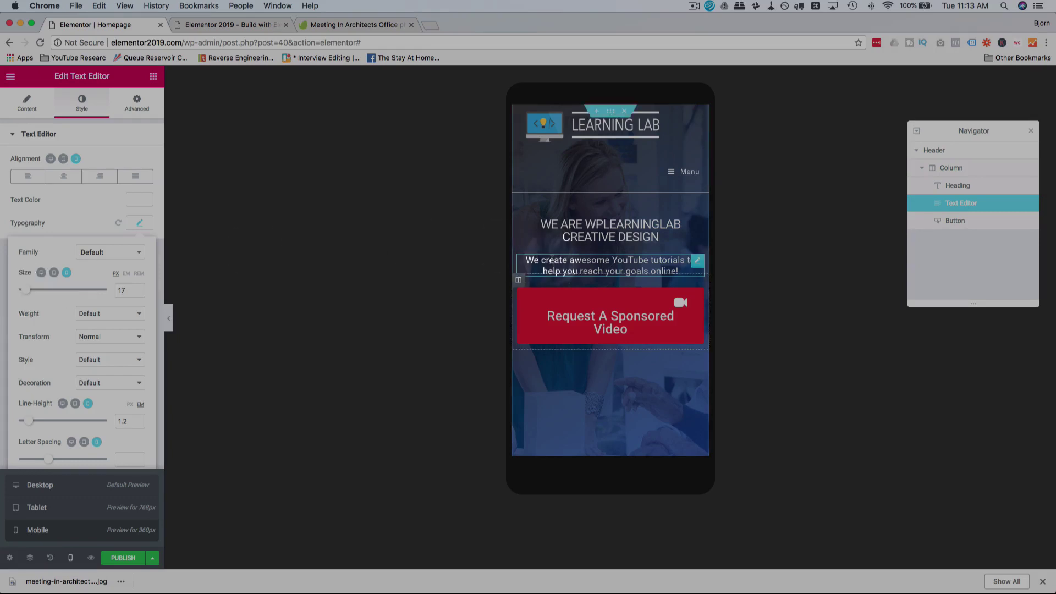
Step: Bring the mobile heading size to 29, then show the sponsored-video button's style settings
{"action": "left_click", "coordinate": [591, 231]}
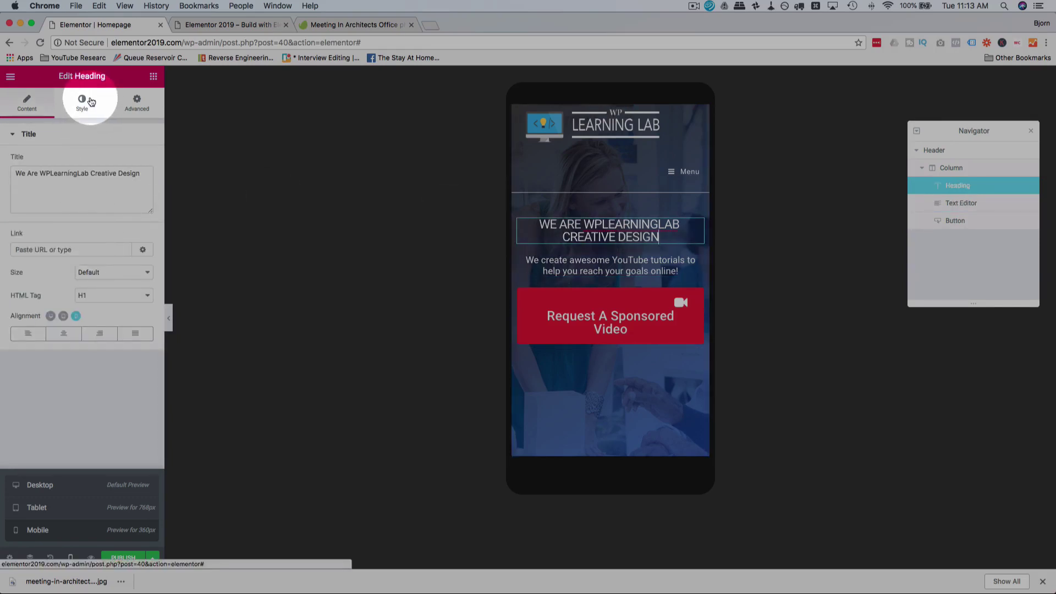
{"action": "left_click", "coordinate": [81, 103]}
{"action": "left_click", "coordinate": [140, 184]}
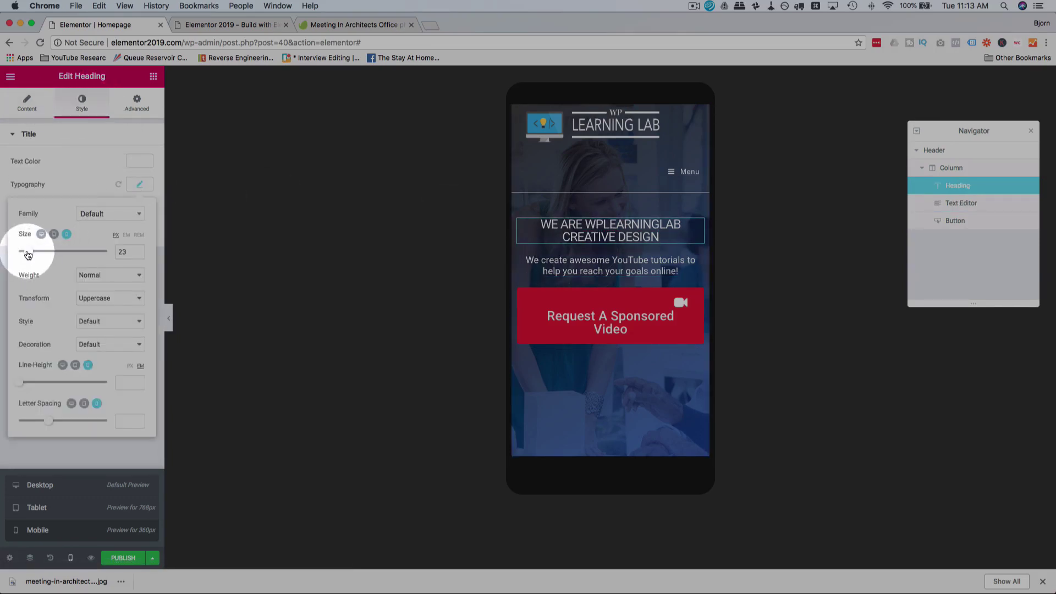
{"action": "left_click_drag", "start_coordinate": [28, 254], "coordinate": [31, 254]}
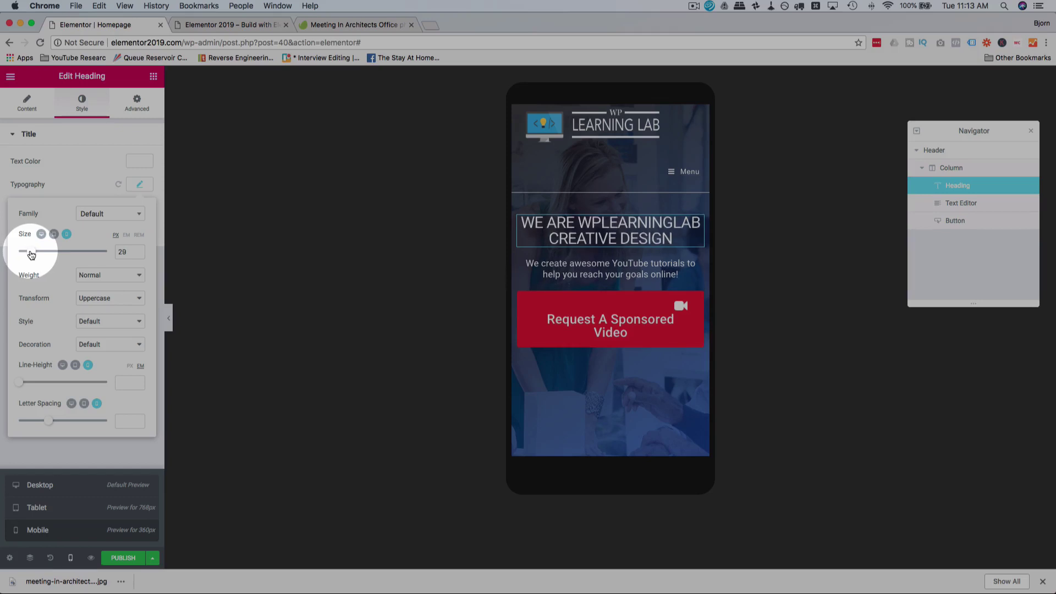
{"action": "left_click", "coordinate": [535, 336]}
{"action": "left_click", "coordinate": [83, 104]}
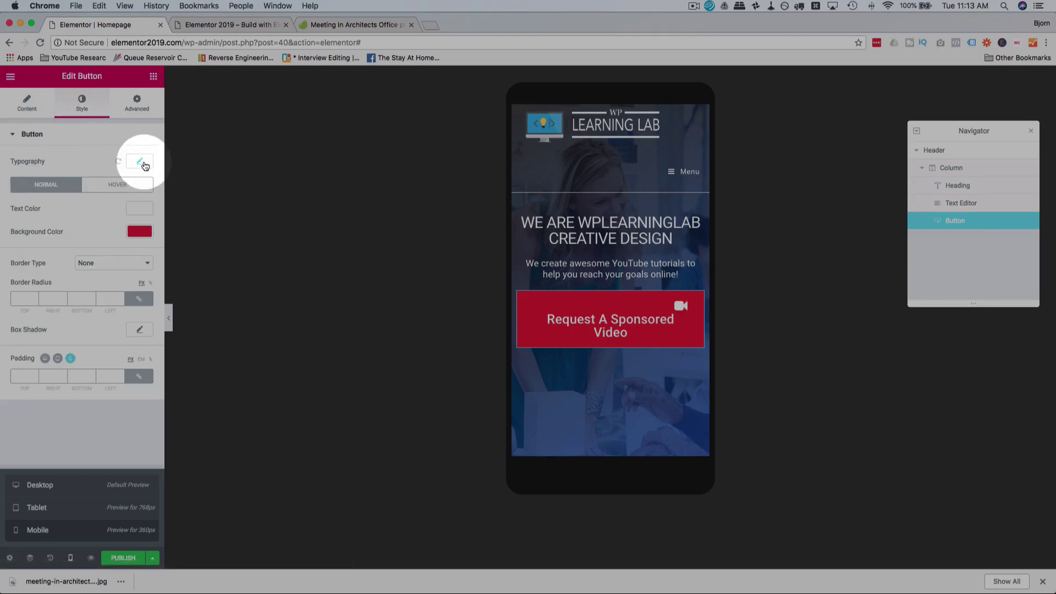
Step: Set the Request A Sponsored Video button's mobile text size to 18, then select the Header section
{"action": "left_click", "coordinate": [140, 162]}
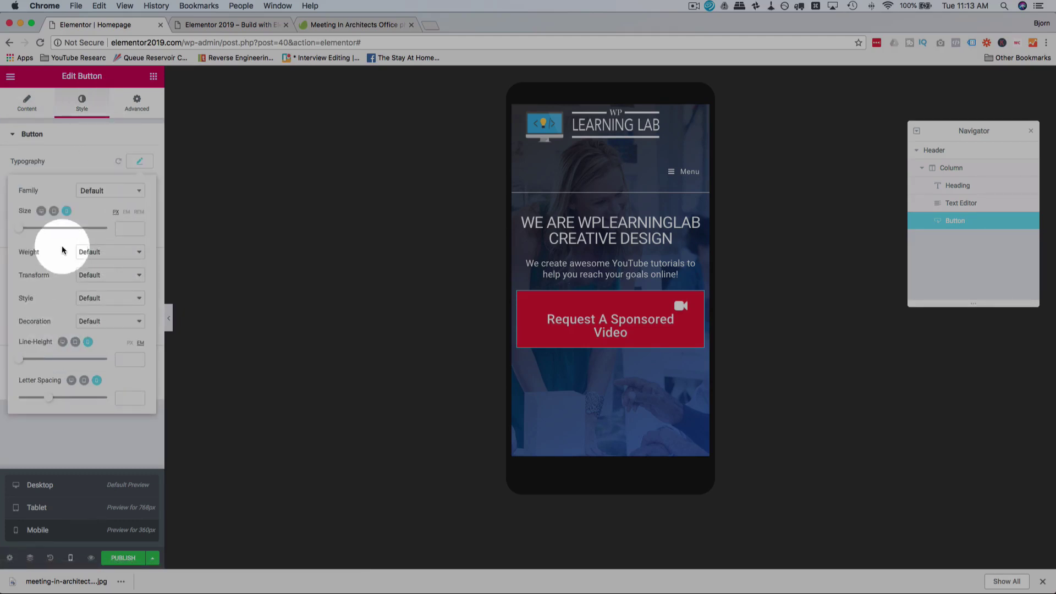
{"action": "left_click_drag", "start_coordinate": [25, 234], "coordinate": [29, 234]}
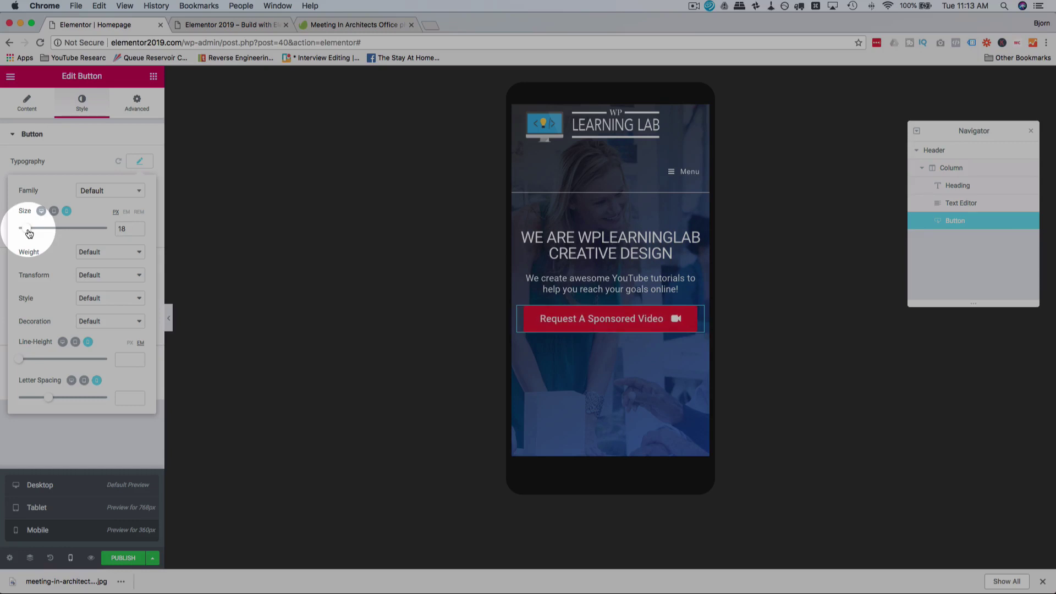
{"action": "left_click", "coordinate": [441, 361]}
{"action": "scroll", "coordinate": [627, 393], "scroll_direction": "down", "scroll_amount": 3}
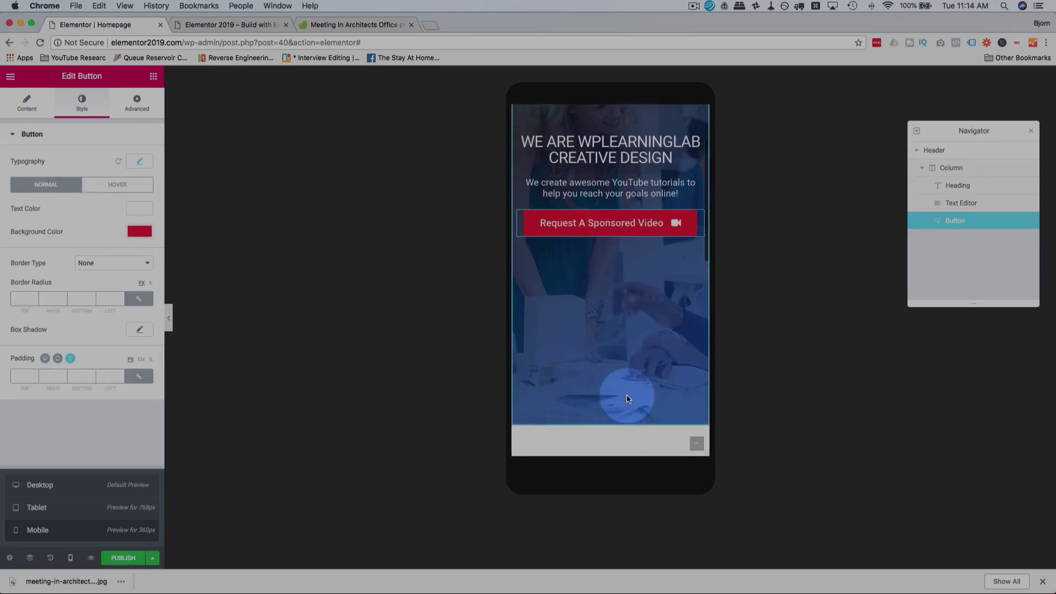
{"action": "scroll", "coordinate": [627, 396], "scroll_direction": "up", "scroll_amount": 3}
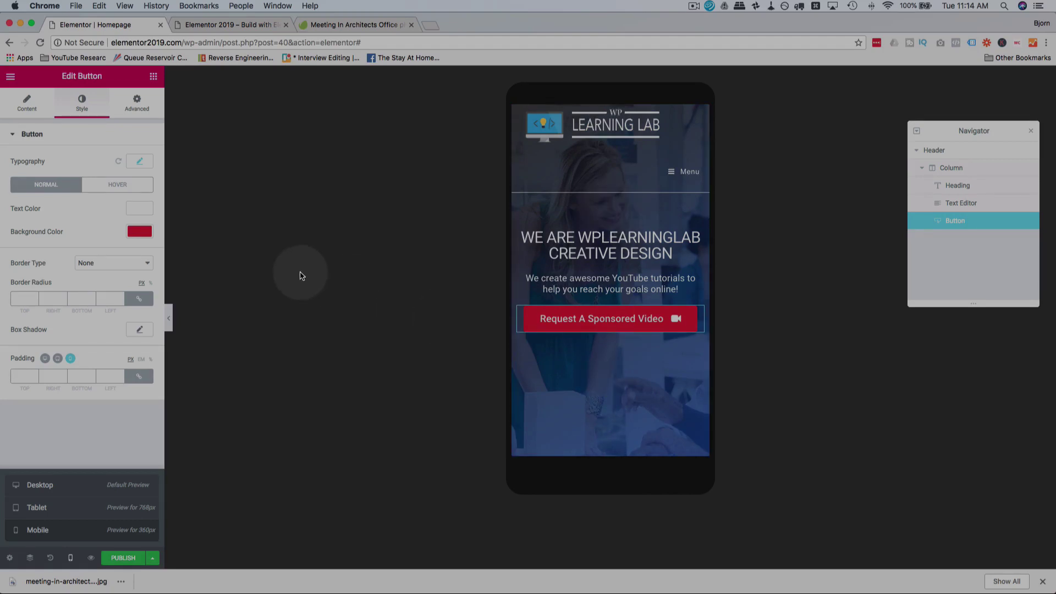
{"action": "left_click", "coordinate": [149, 106]}
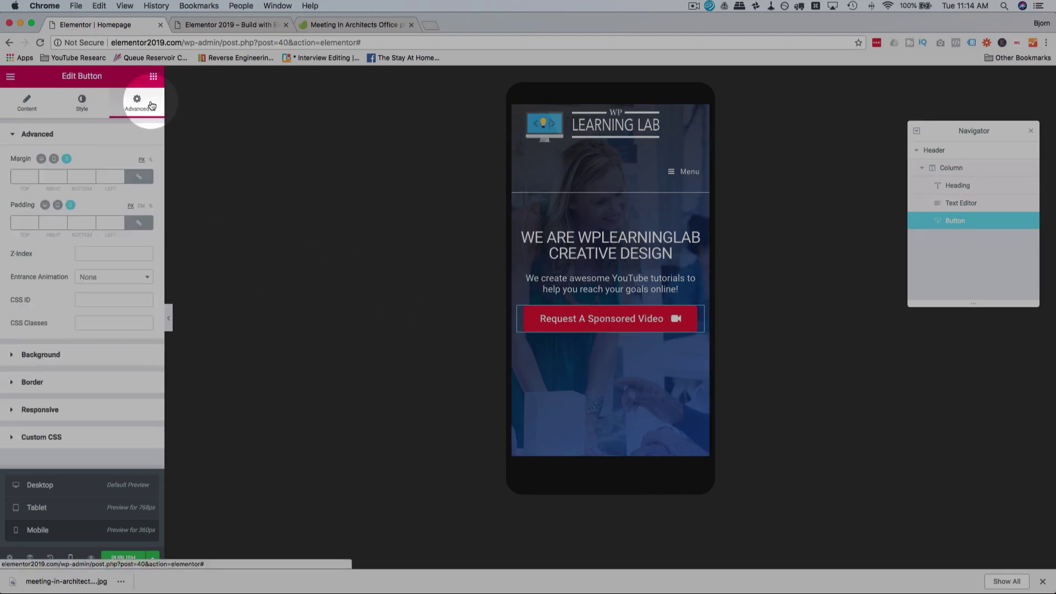
{"action": "left_click", "coordinate": [25, 101]}
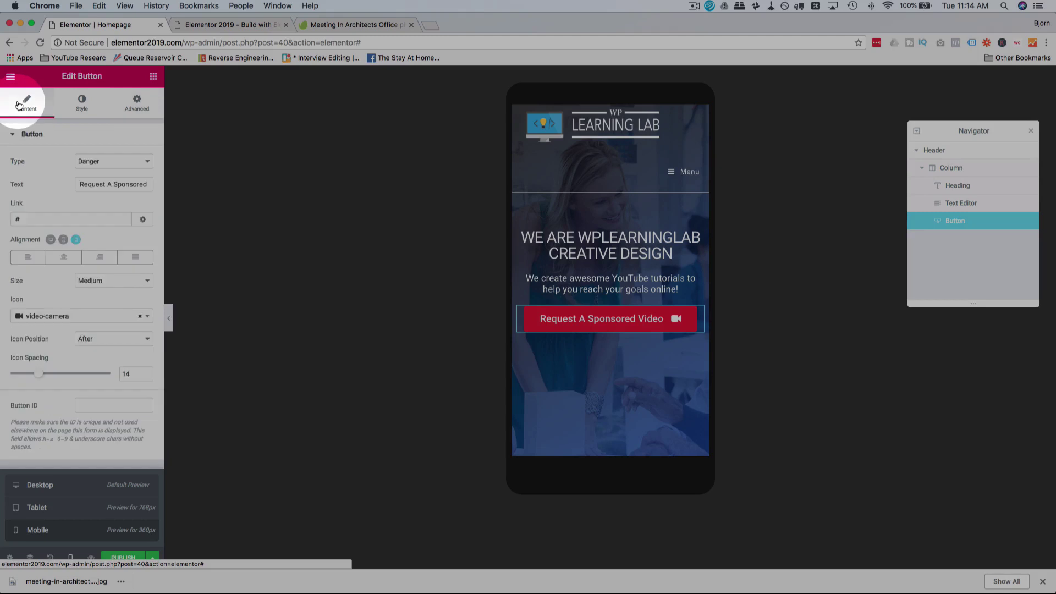
{"action": "left_click", "coordinate": [951, 155]}
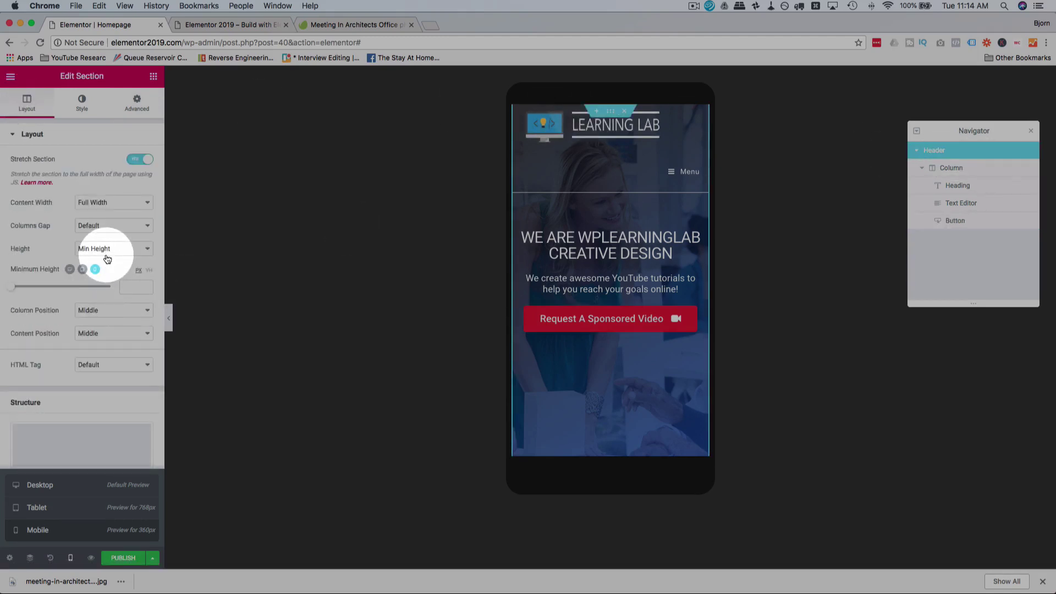
Step: Keep Min Height, set the mobile Minimum Height to 665 px, and test the Menu toggle
{"action": "left_click", "coordinate": [50, 279]}
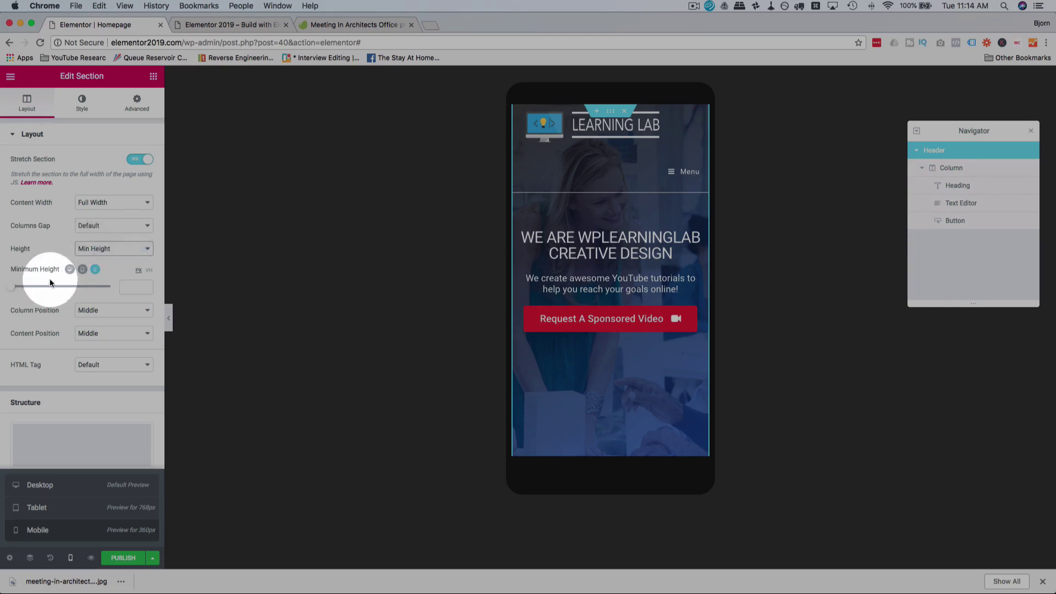
{"action": "left_click_drag", "start_coordinate": [17, 289], "coordinate": [60, 293]}
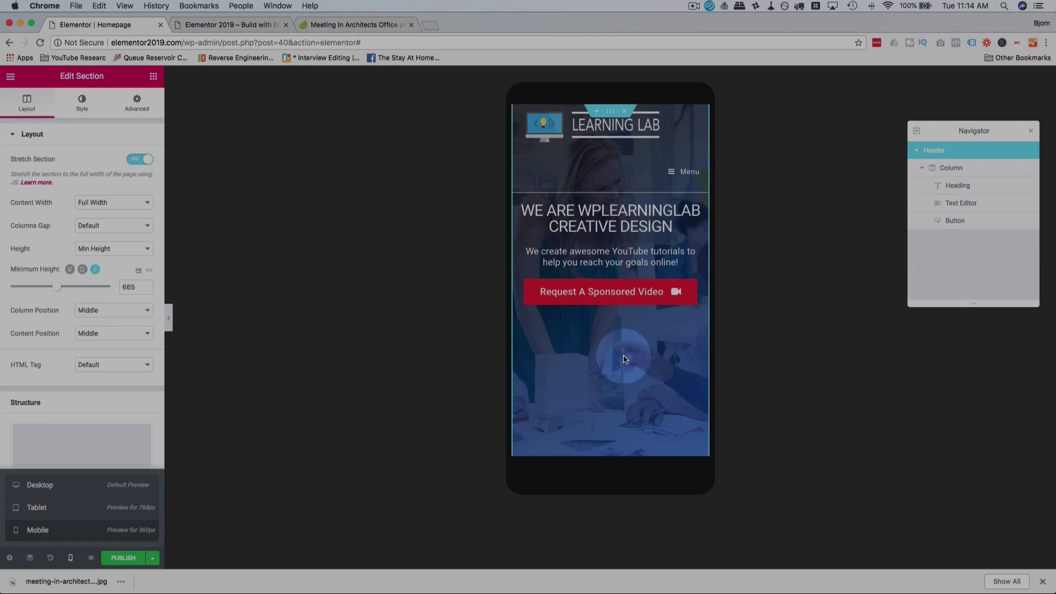
{"action": "scroll", "coordinate": [624, 359], "scroll_direction": "down", "scroll_amount": 3}
{"action": "scroll", "coordinate": [623, 358], "scroll_direction": "up", "scroll_amount": 3}
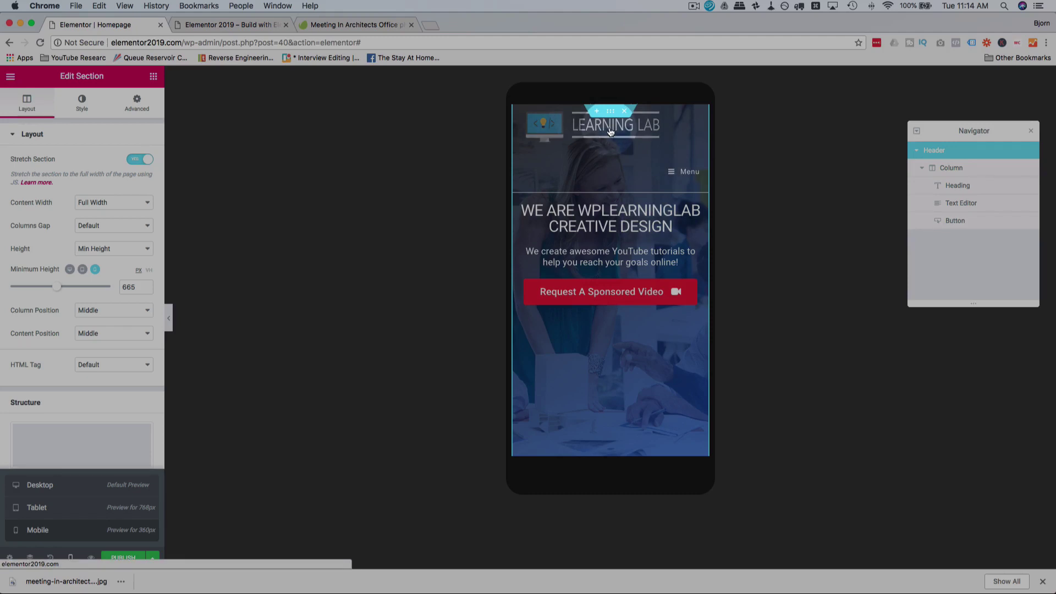
{"action": "left_click", "coordinate": [713, 178]}
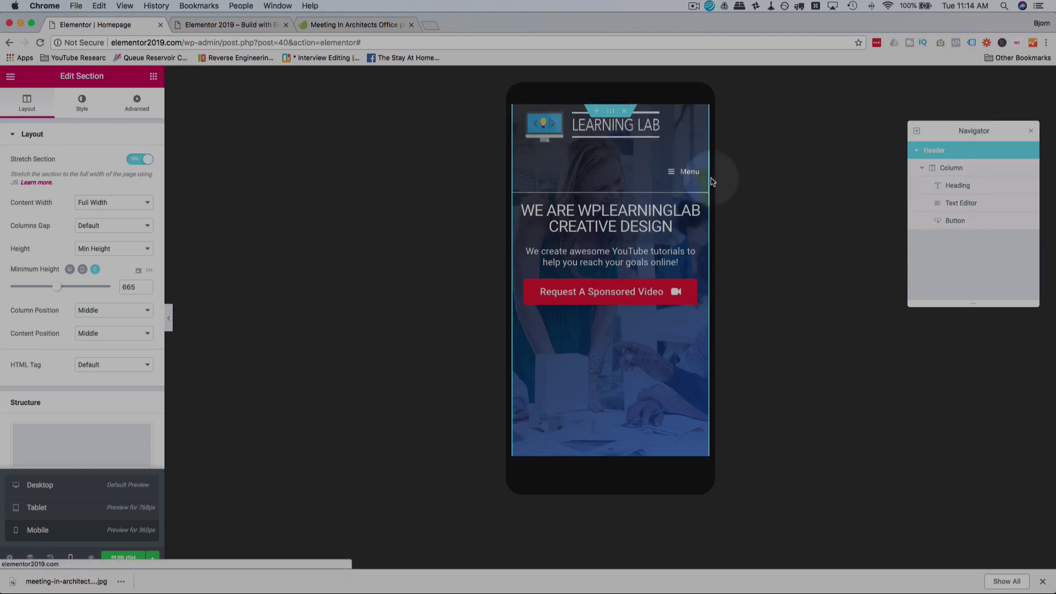
{"action": "left_click", "coordinate": [678, 175]}
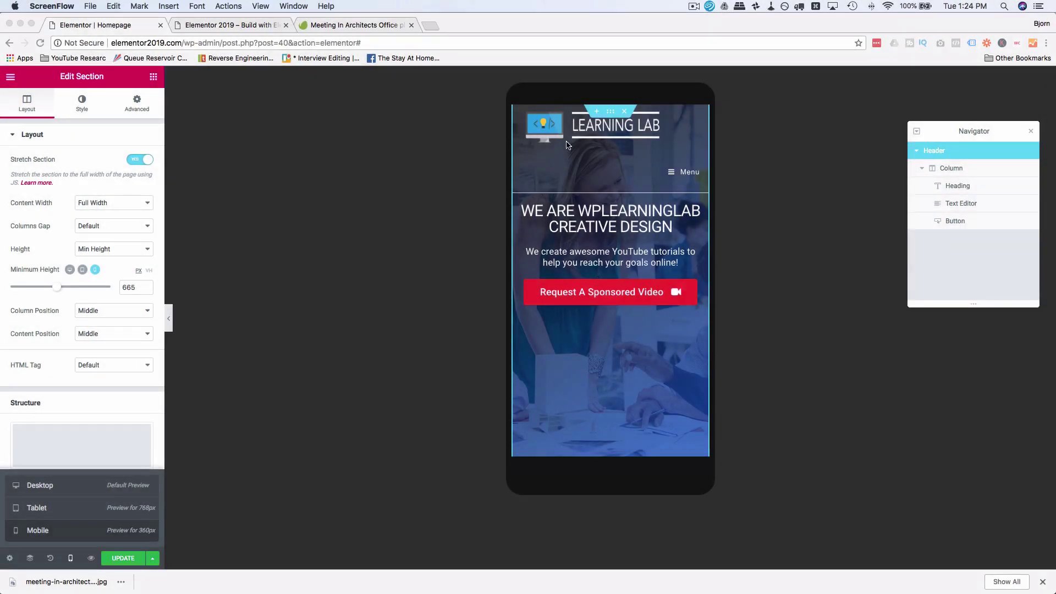
{"action": "left_click", "coordinate": [705, 155]}
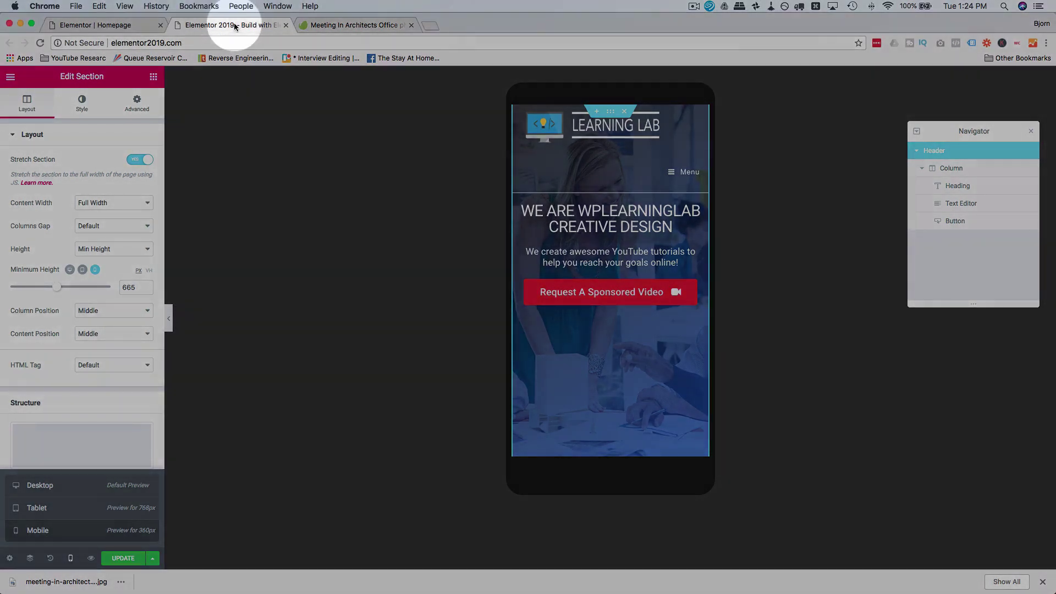
Step: Go from the live site to the Dashboard and choose Appearance > Customize
{"action": "left_click", "coordinate": [237, 25]}
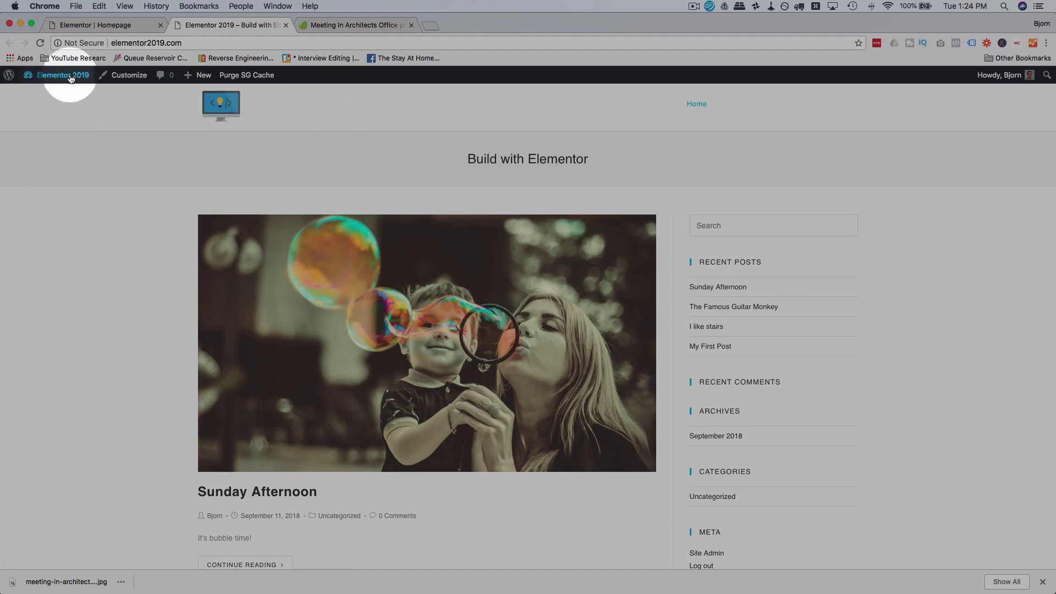
{"action": "mouse_move", "coordinate": [71, 77]}
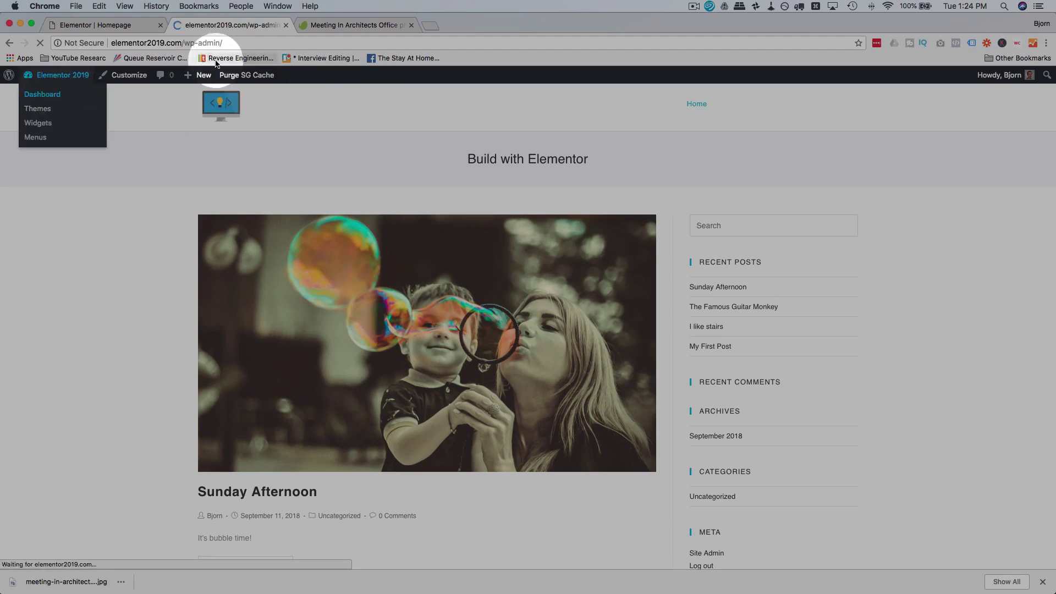
{"action": "left_click", "coordinate": [132, 26]}
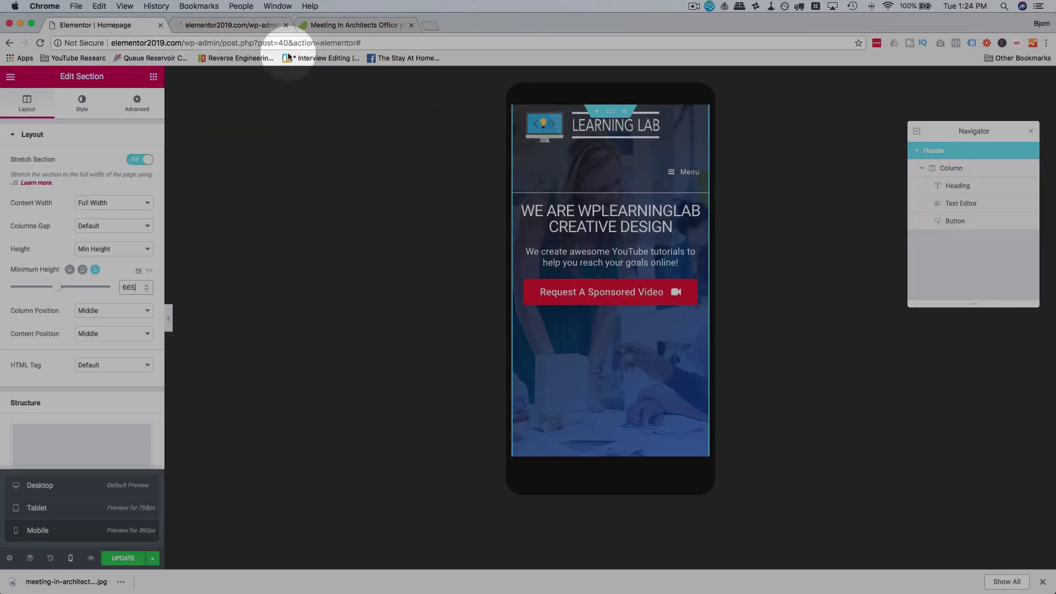
{"action": "left_click", "coordinate": [205, 27]}
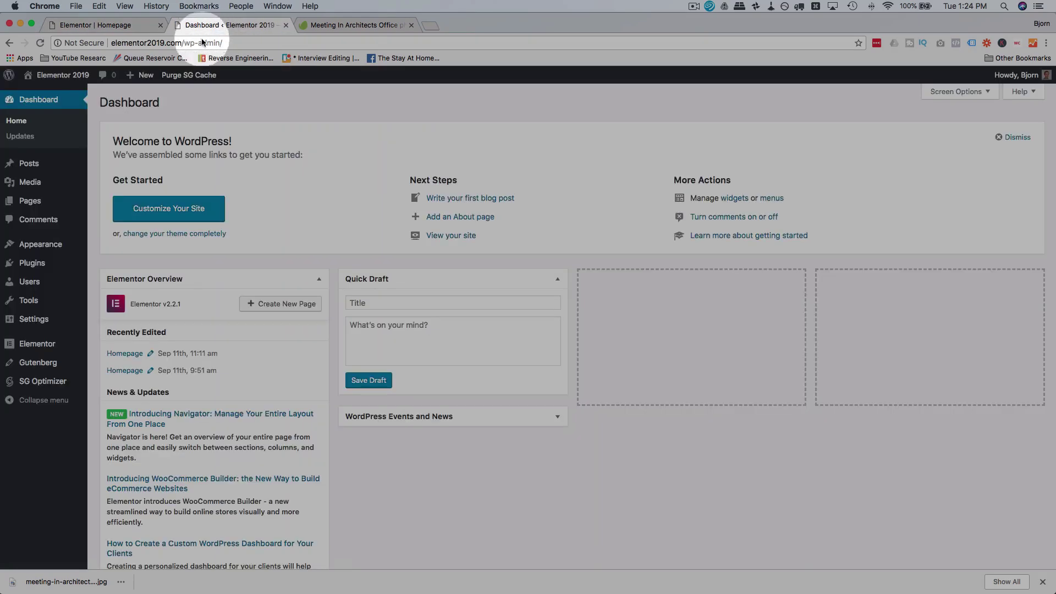
{"action": "mouse_move", "coordinate": [55, 249]}
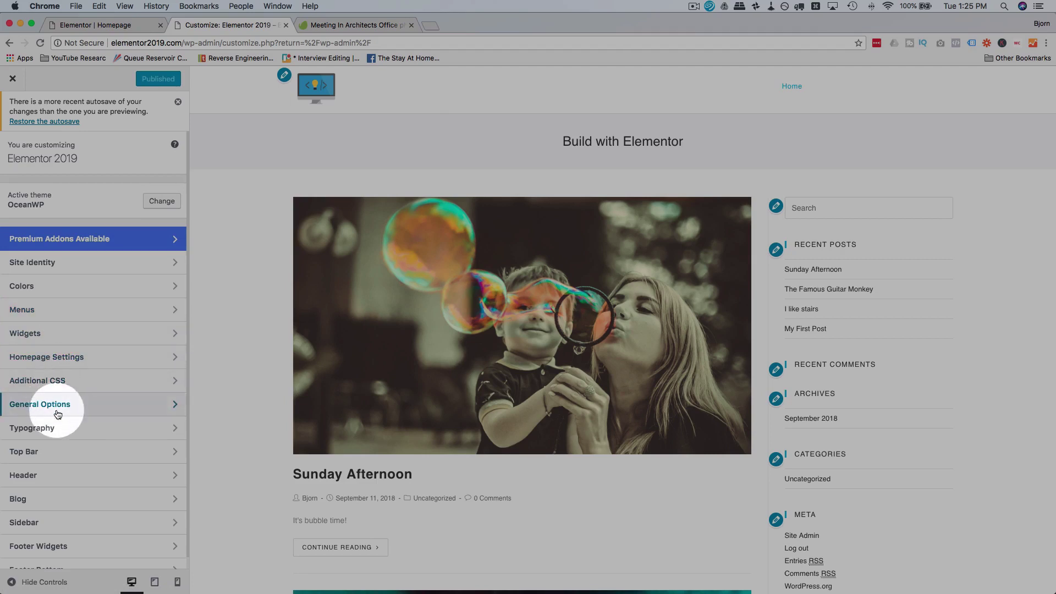
Step: Review the Header's mobile menu settings in the phone-size preview
{"action": "left_click", "coordinate": [49, 475]}
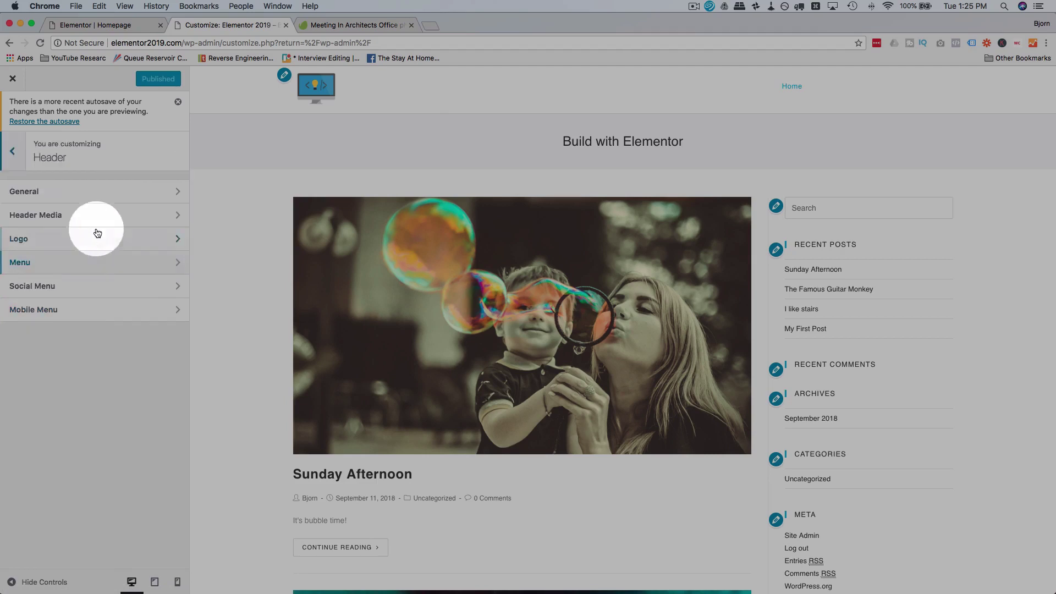
{"action": "left_click", "coordinate": [75, 315]}
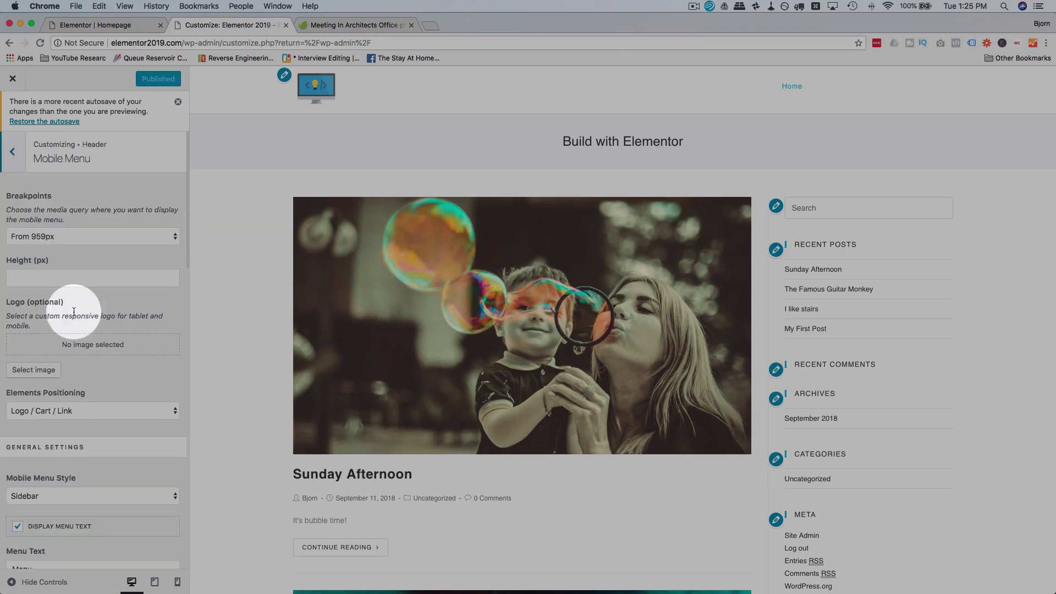
{"action": "scroll", "coordinate": [138, 527], "scroll_direction": "down", "scroll_amount": 5}
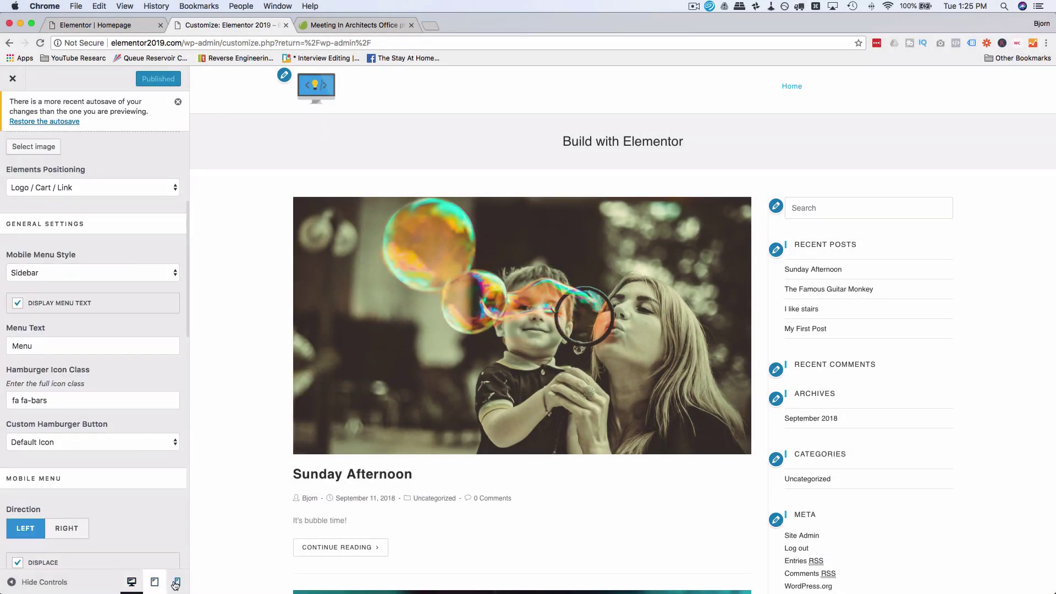
{"action": "left_click", "coordinate": [178, 583]}
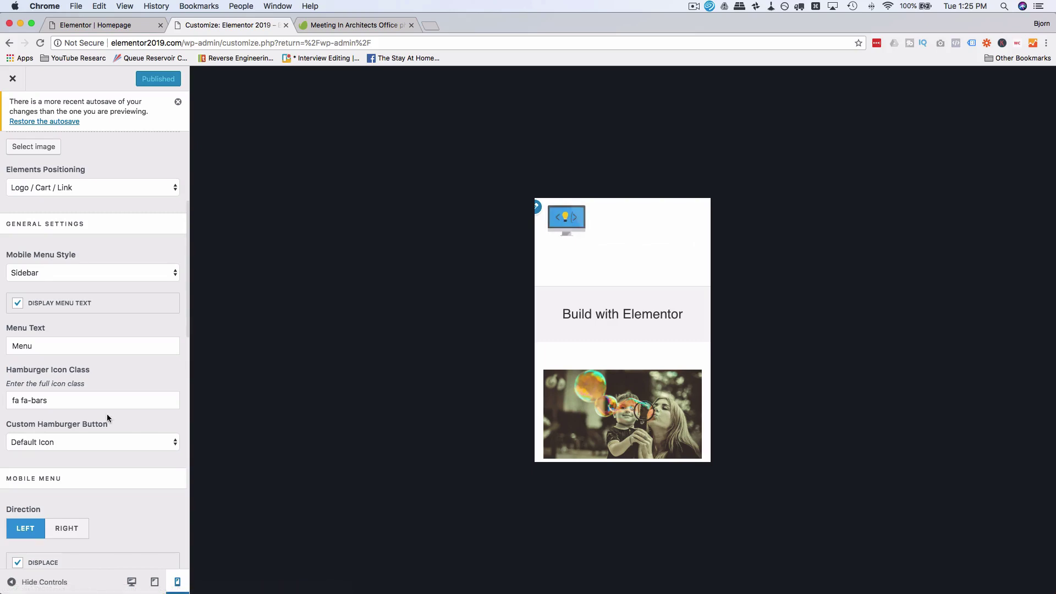
{"action": "left_click", "coordinate": [131, 304]}
{"action": "scroll", "coordinate": [124, 279], "scroll_direction": "up", "scroll_amount": 5}
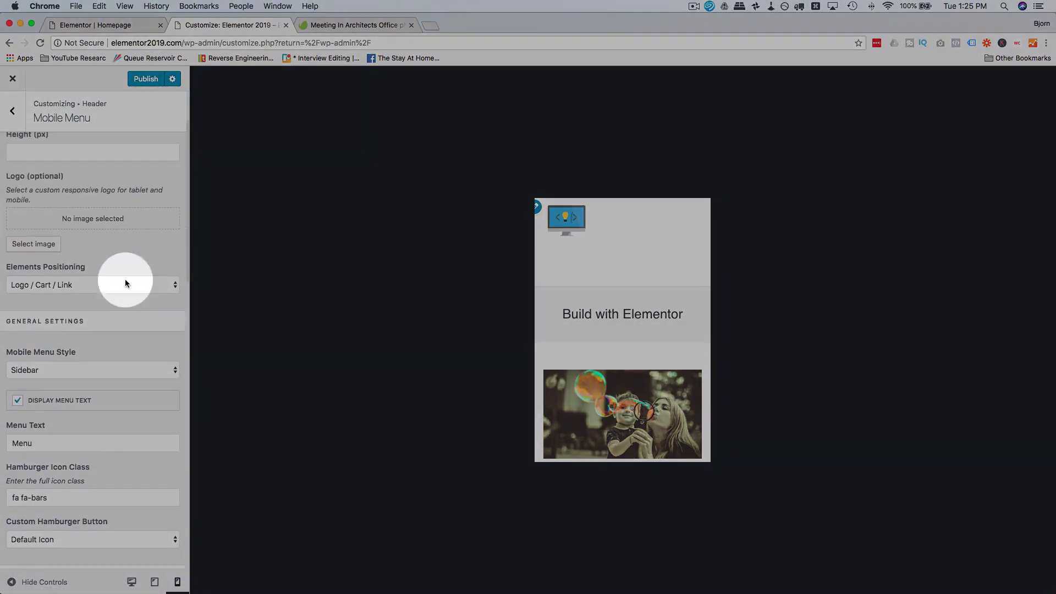
Step: Set the General header background colour to opaque dark grey #3a3a3a
{"action": "left_click", "coordinate": [22, 121]}
{"action": "left_click", "coordinate": [83, 152]}
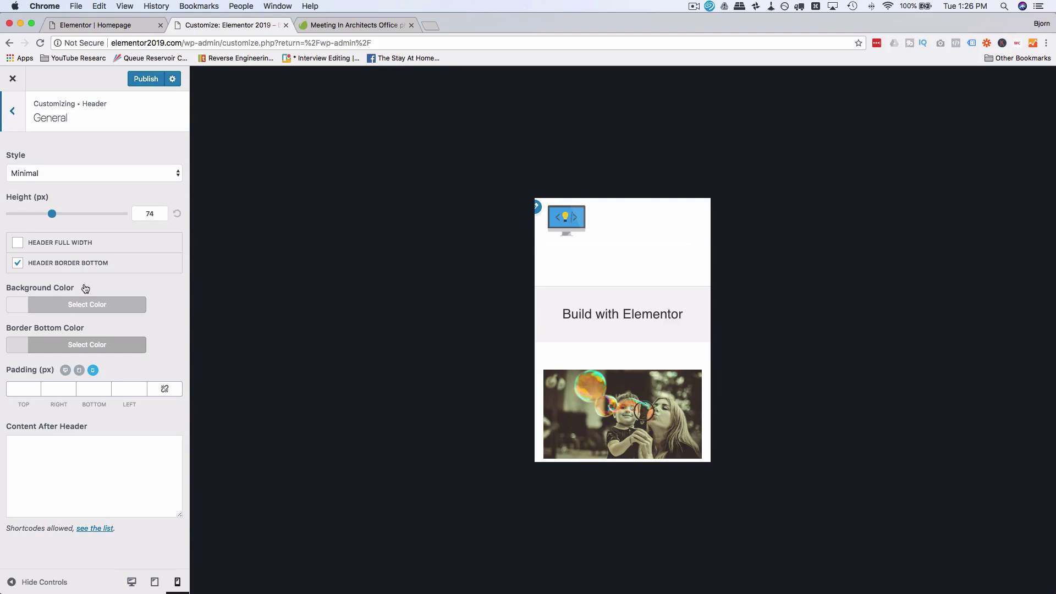
{"action": "left_click", "coordinate": [78, 302]}
{"action": "left_click_drag", "start_coordinate": [48, 413], "coordinate": [12, 423]}
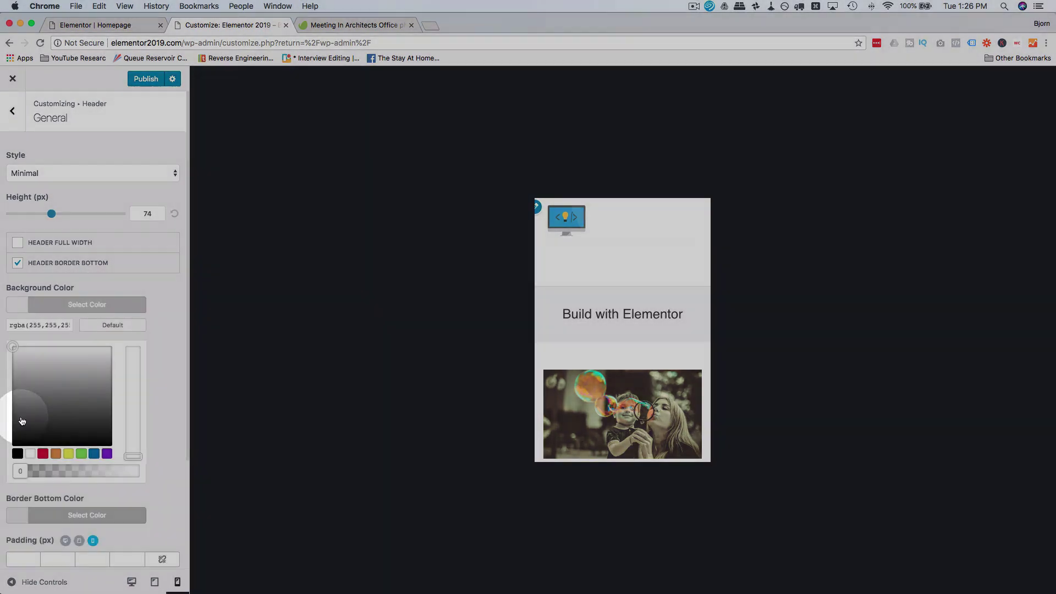
{"action": "left_click_drag", "start_coordinate": [20, 470], "coordinate": [135, 471]}
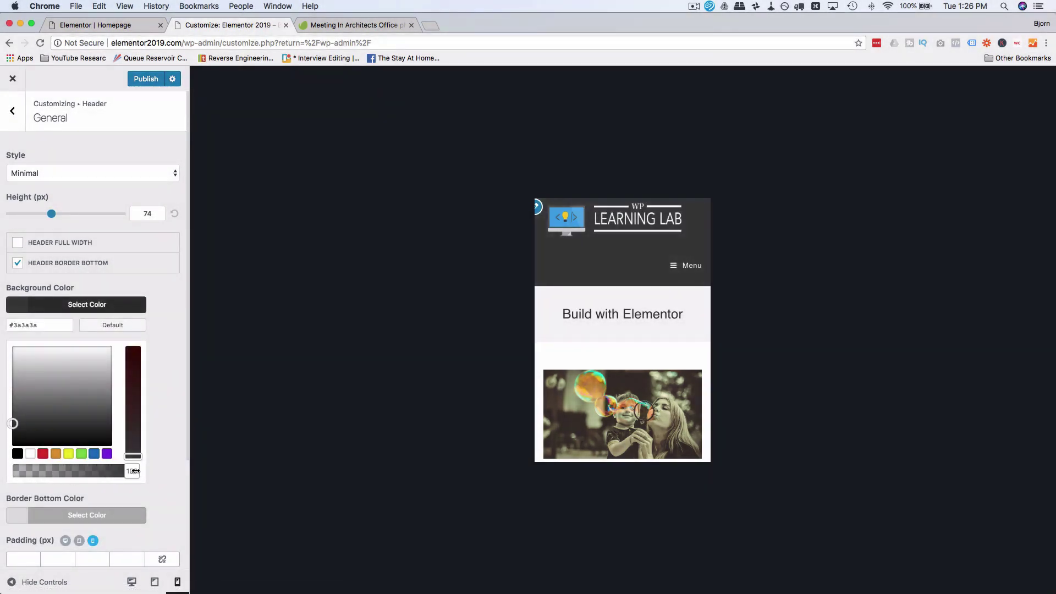
{"action": "left_click", "coordinate": [185, 291]}
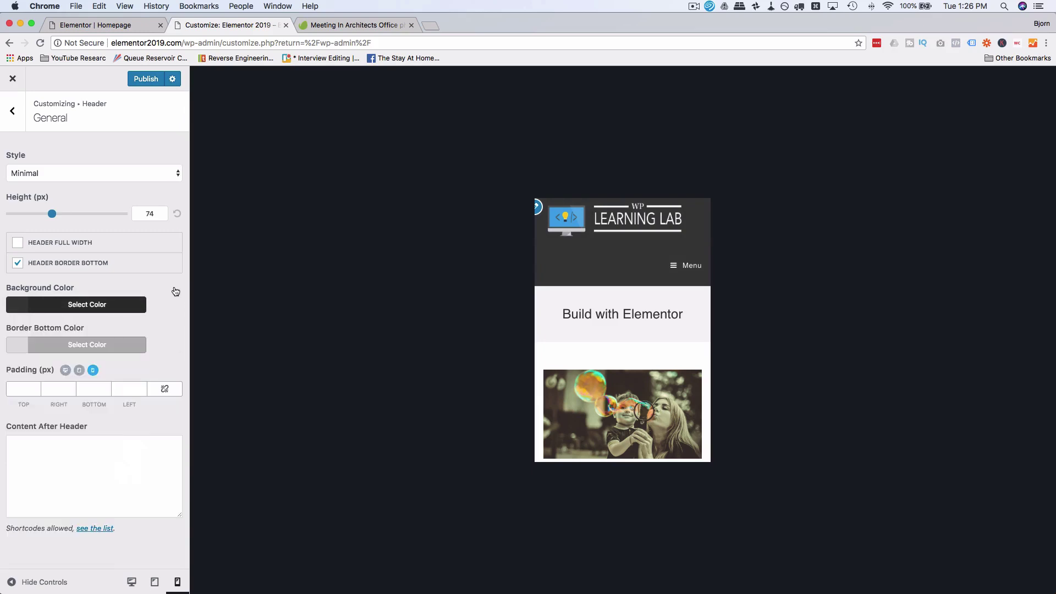
{"action": "left_click", "coordinate": [87, 304]}
{"action": "left_click", "coordinate": [12, 110]}
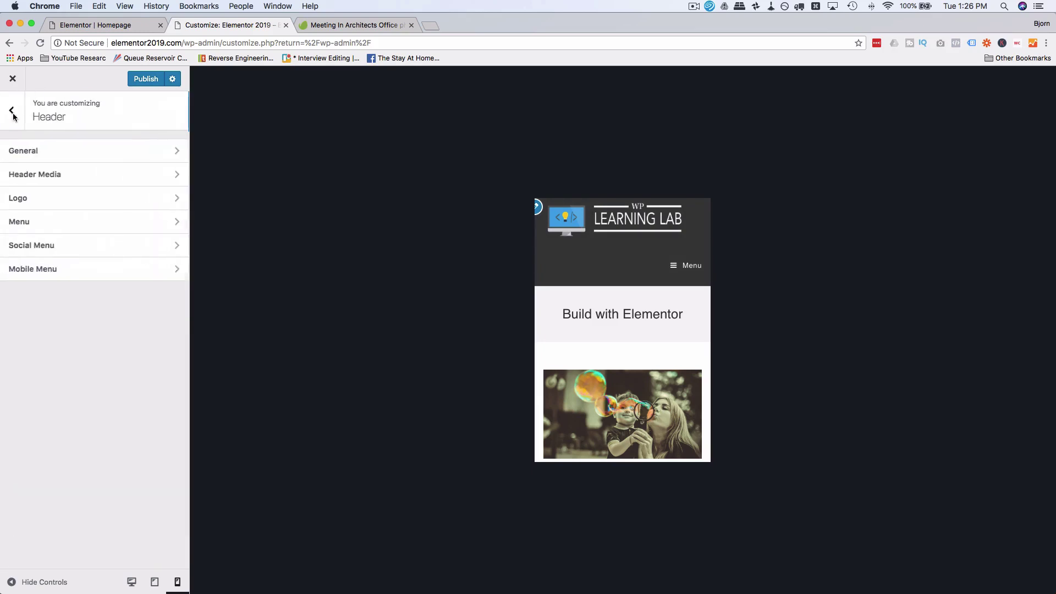
{"action": "left_click", "coordinate": [49, 275]}
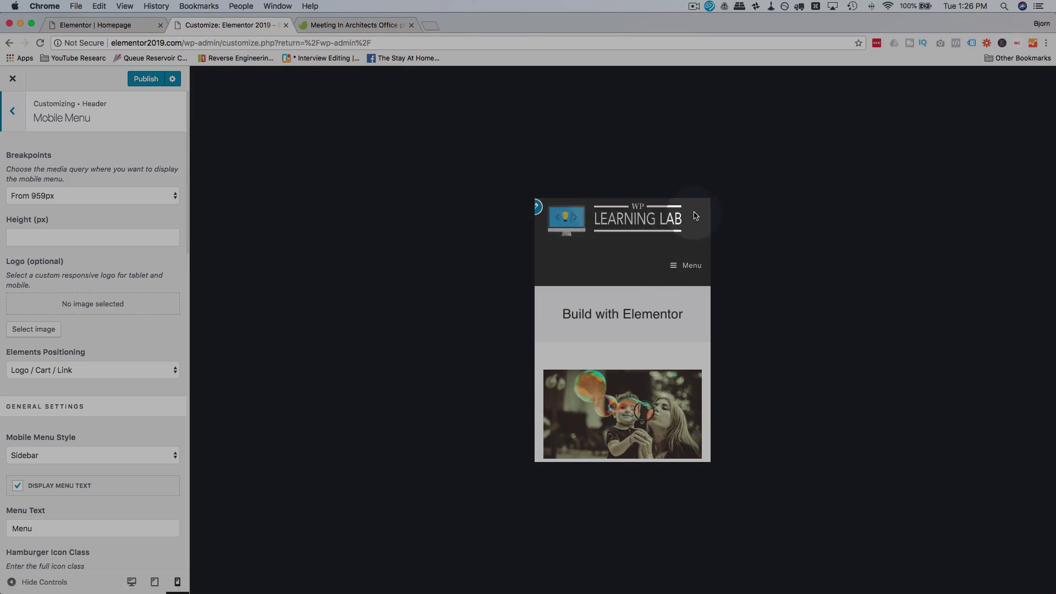
{"action": "scroll", "coordinate": [132, 340], "scroll_direction": "down", "scroll_amount": 2}
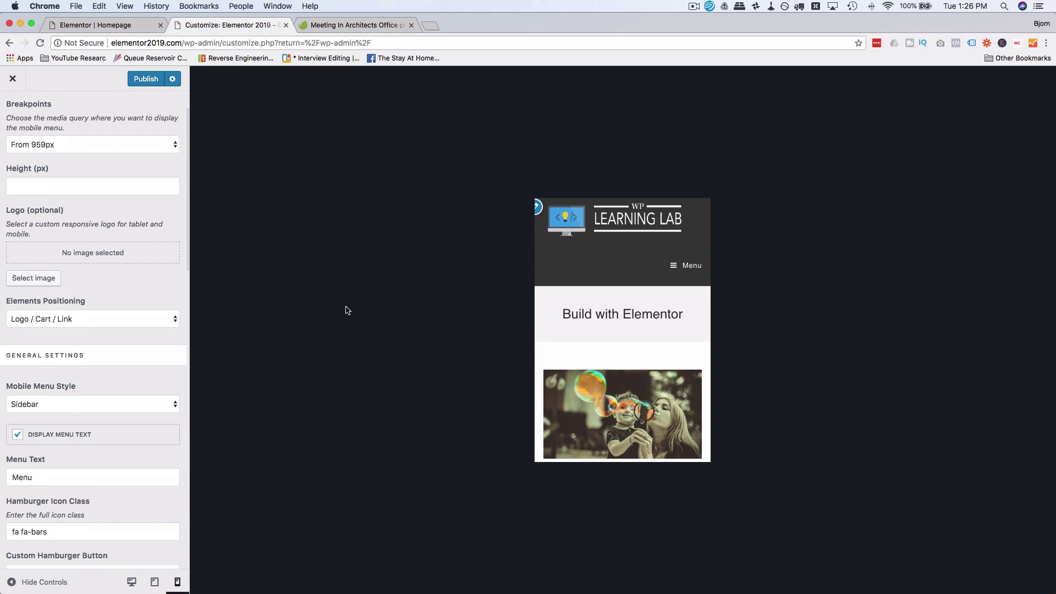
{"action": "scroll", "coordinate": [85, 389], "scroll_direction": "down", "scroll_amount": 10}
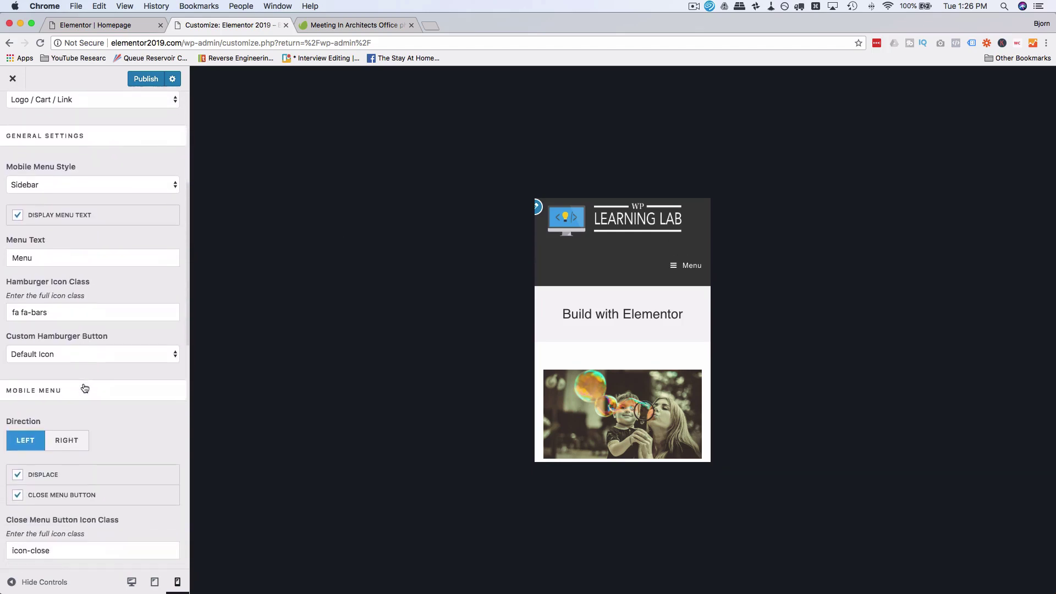
{"action": "scroll", "coordinate": [85, 389], "scroll_direction": "down", "scroll_amount": 9}
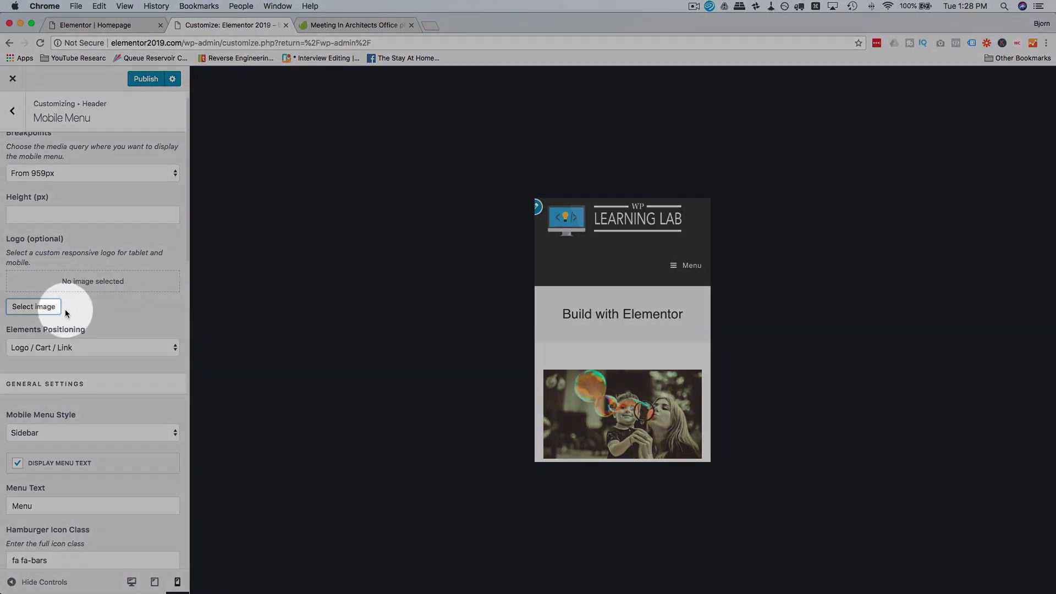
Step: Upload the WP Learning Lab logo and use it as the mobile header logo
{"action": "left_click", "coordinate": [28, 308]}
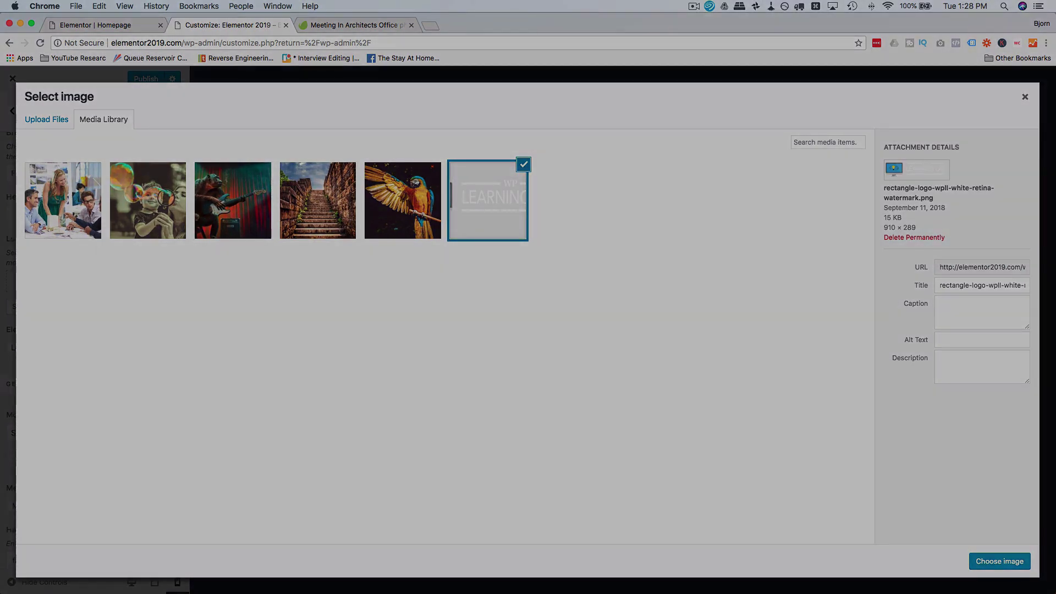
{"action": "left_click_drag", "start_coordinate": [745, 229], "coordinate": [737, 231]}
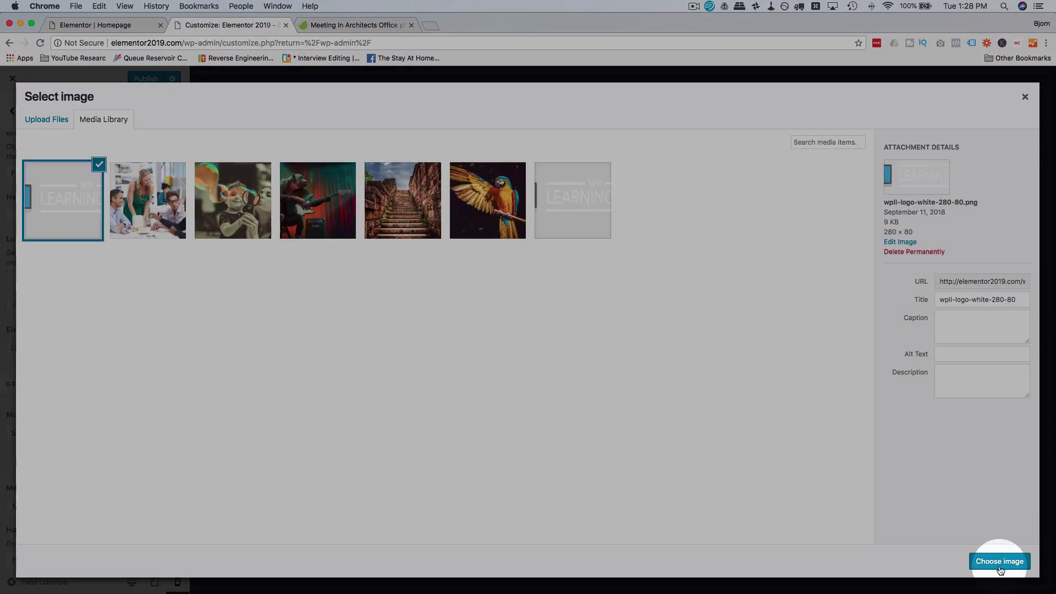
{"action": "left_click", "coordinate": [999, 561]}
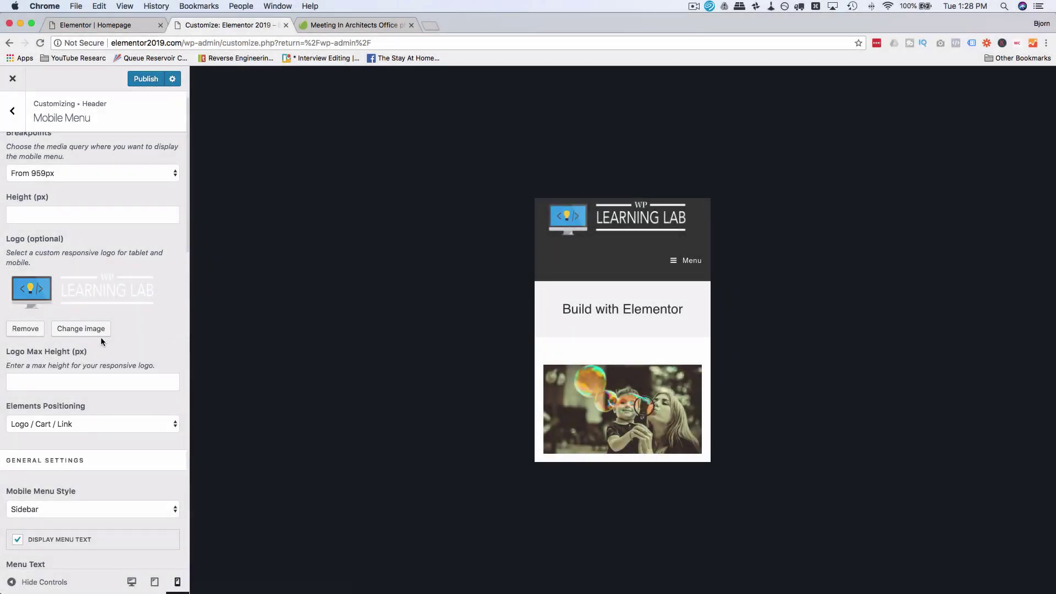
Step: Raise the mobile Logo Max Height to 54 px with the spinner
{"action": "scroll", "coordinate": [100, 338], "scroll_direction": "down", "scroll_amount": 2}
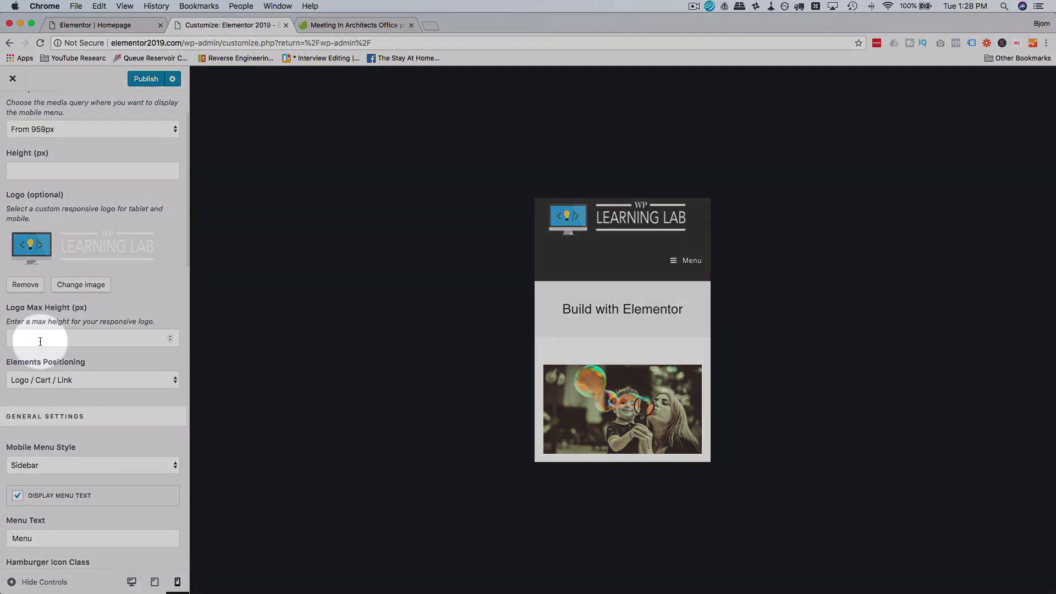
{"action": "left_click", "coordinate": [40, 342]}
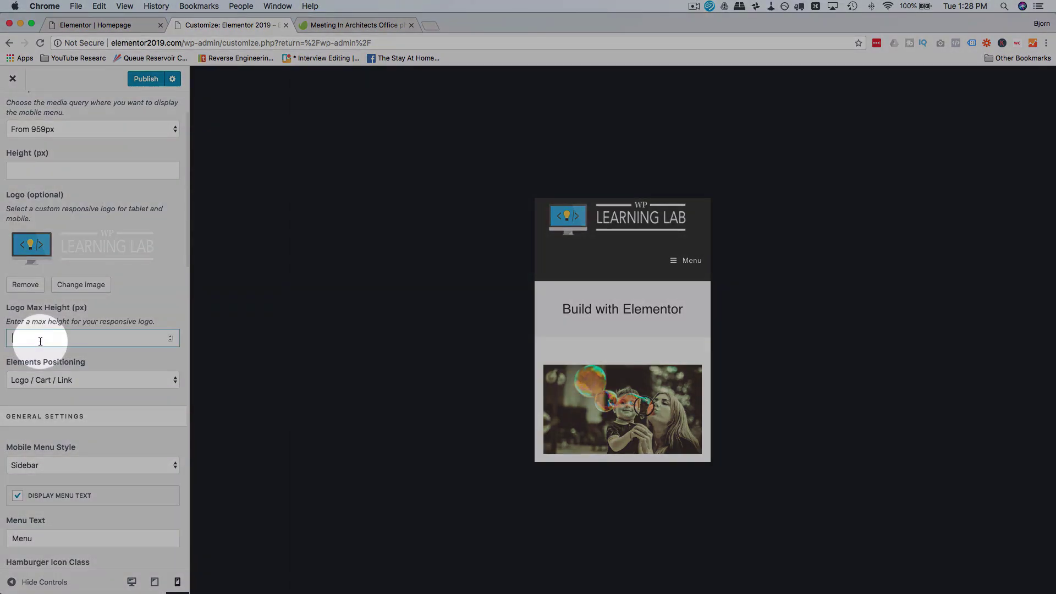
{"action": "left_click", "coordinate": [170, 341]}
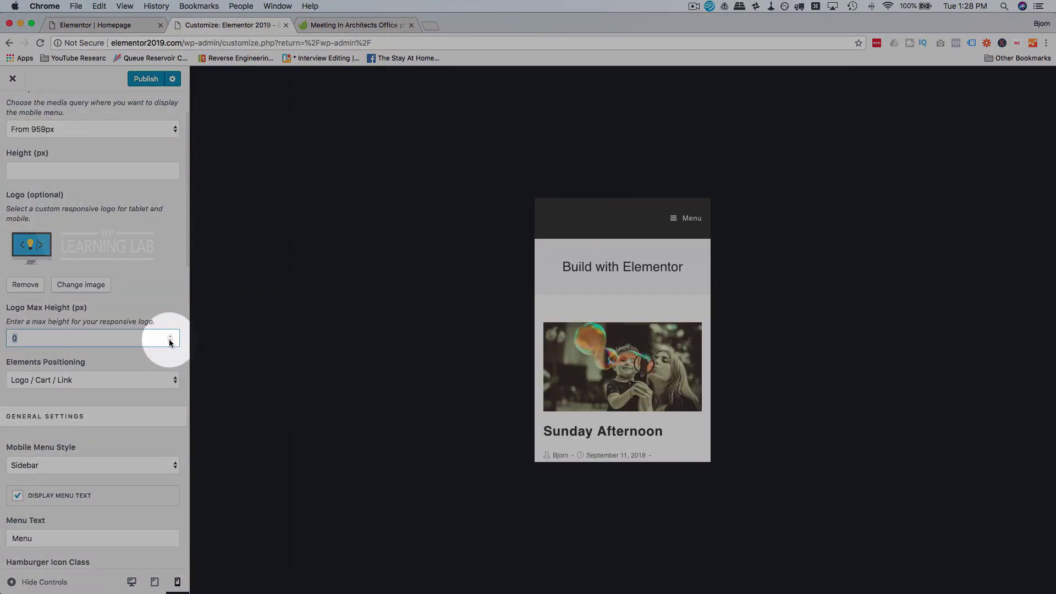
{"action": "left_click", "coordinate": [171, 339]}
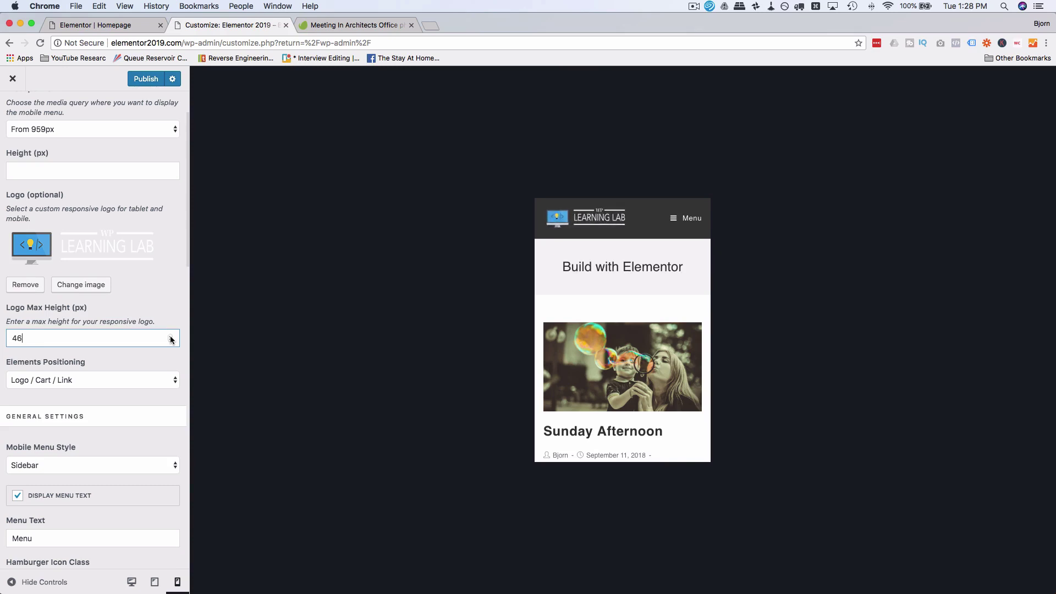
{"action": "left_click", "coordinate": [171, 337]}
{"action": "left_click", "coordinate": [171, 336]}
{"action": "left_click", "coordinate": [170, 336]}
{"action": "left_click", "coordinate": [170, 337]}
{"action": "left_click", "coordinate": [171, 337]}
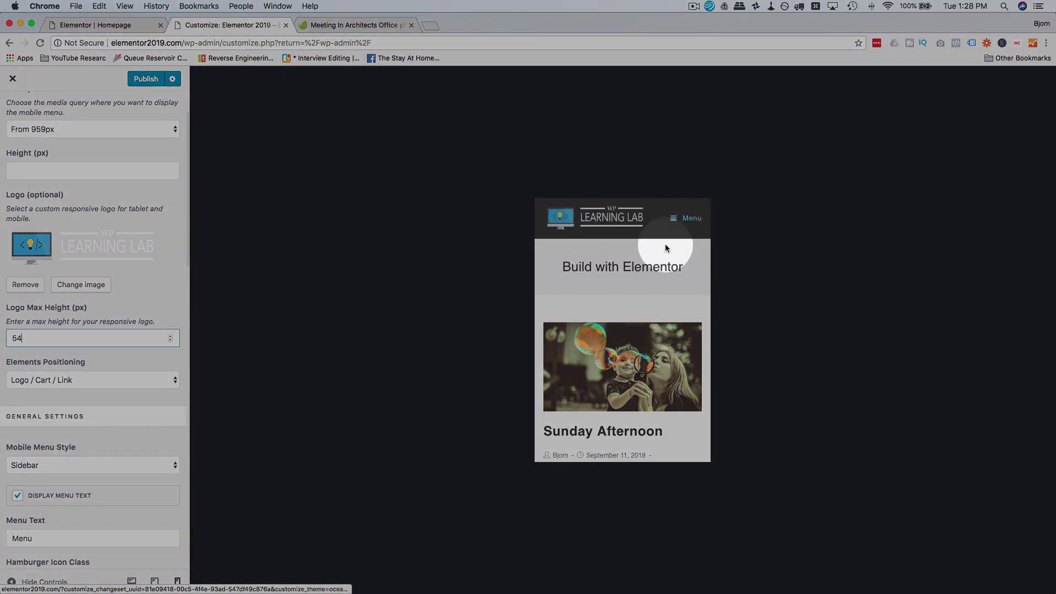
Step: Switch the Mobile Menu Style to Drop Down and test it in the preview
{"action": "left_click", "coordinate": [672, 222]}
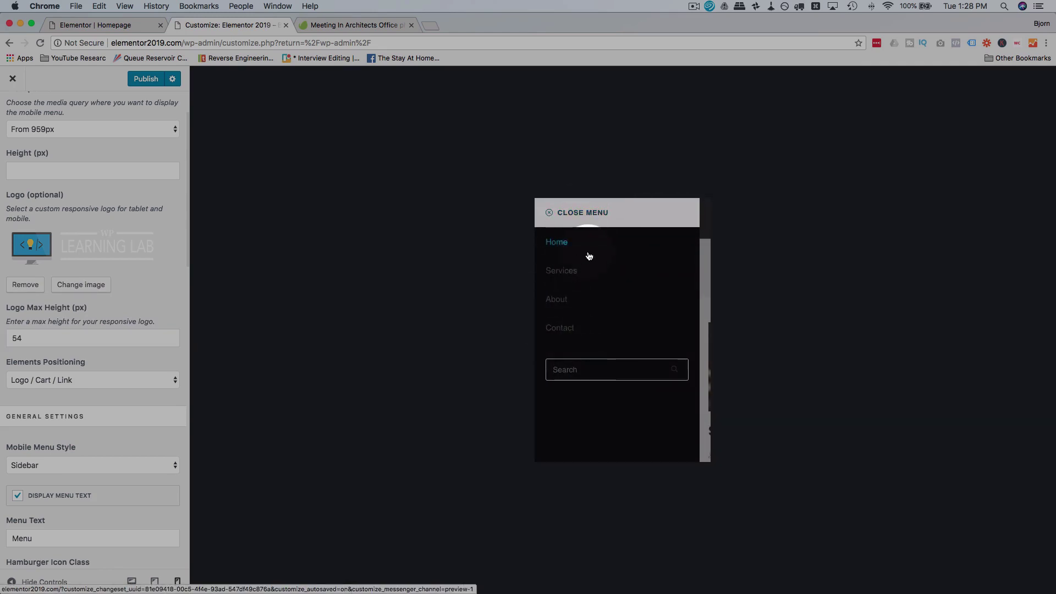
{"action": "scroll", "coordinate": [90, 366], "scroll_direction": "down", "scroll_amount": 4}
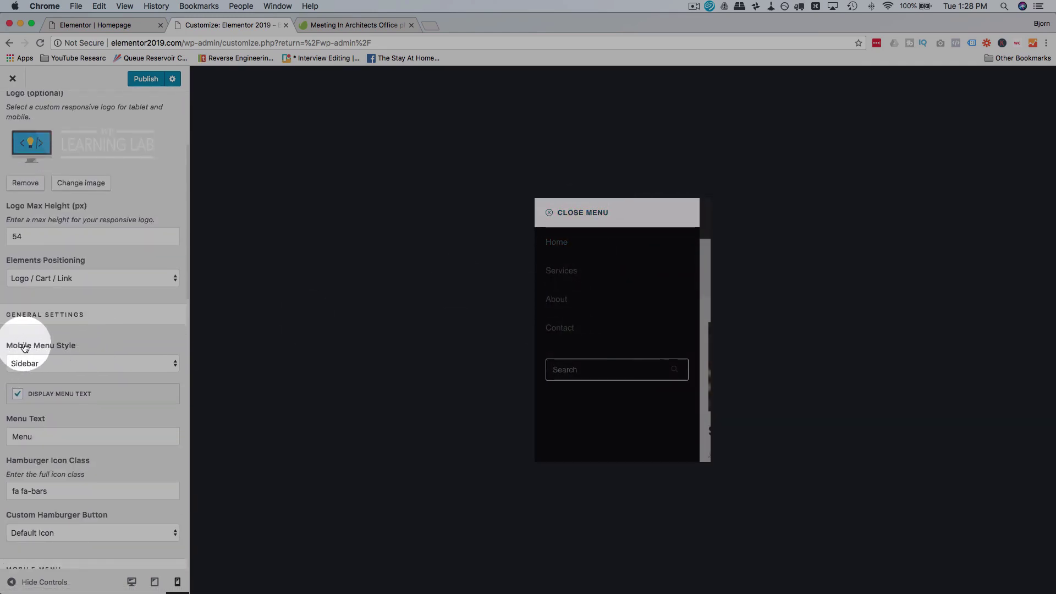
{"action": "left_click", "coordinate": [105, 364]}
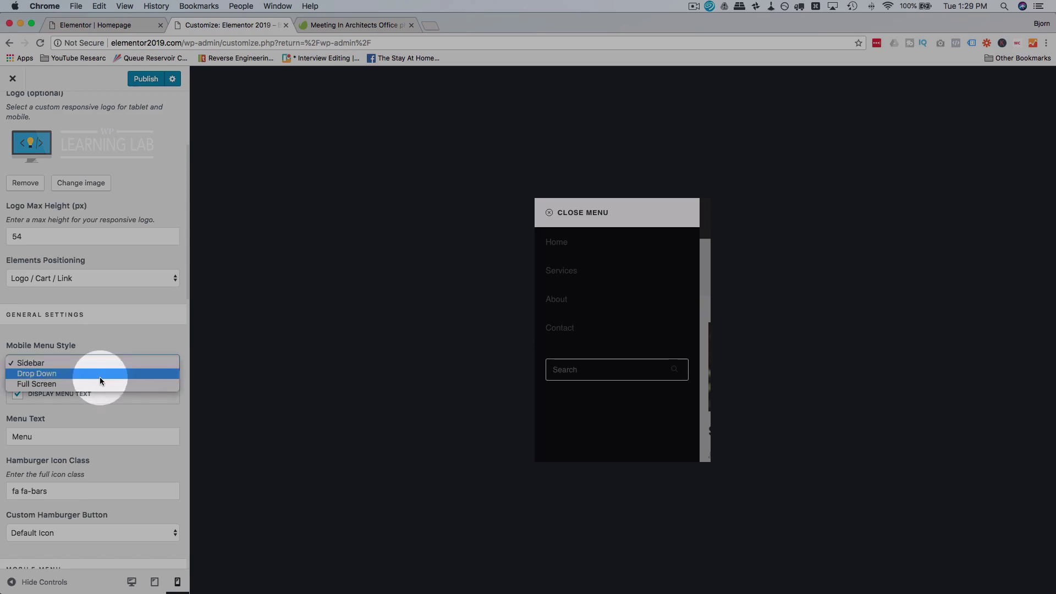
{"action": "left_click", "coordinate": [101, 373]}
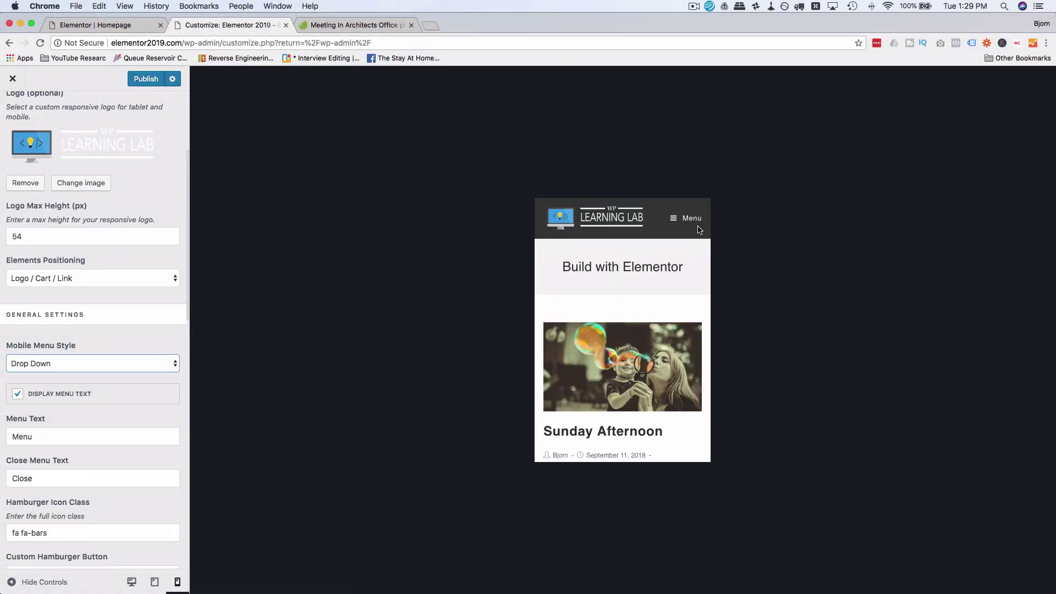
{"action": "left_click", "coordinate": [689, 219]}
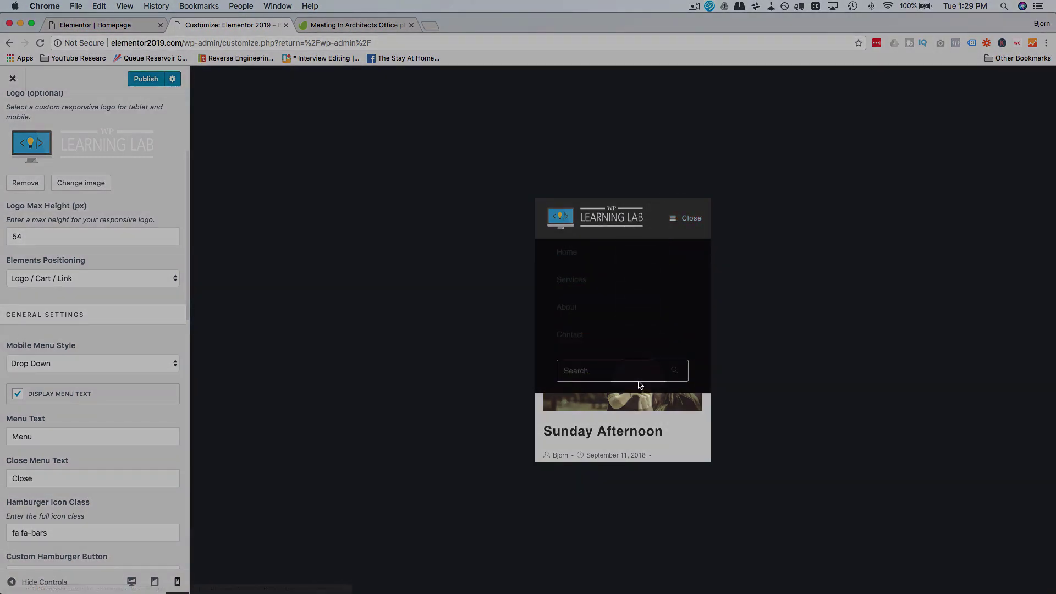
Step: Switch the Mobile Menu Style to Full Screen and open and close it in the preview
{"action": "left_click", "coordinate": [40, 362]}
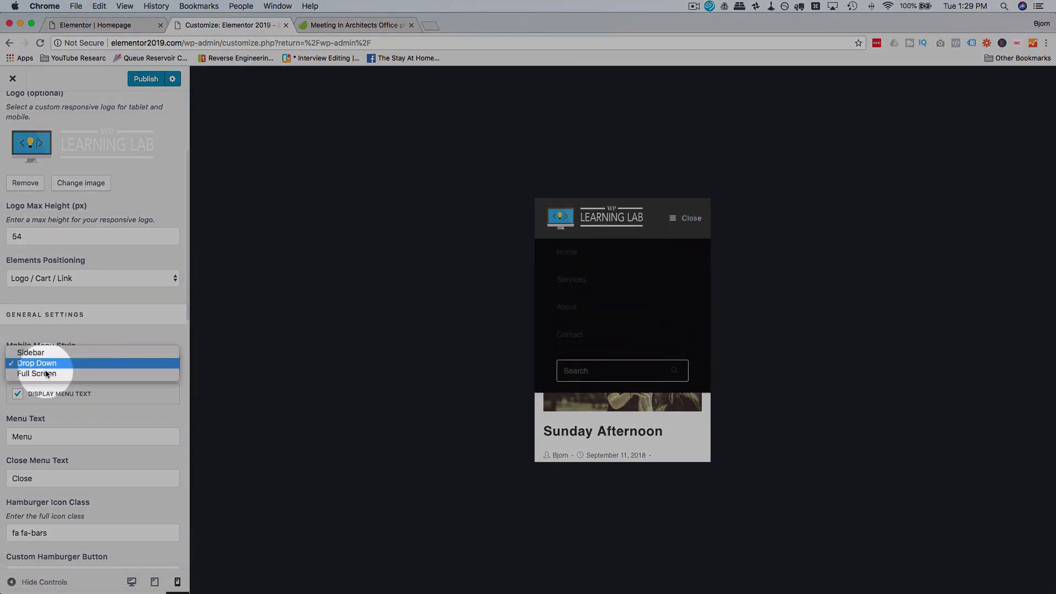
{"action": "left_click", "coordinate": [47, 374]}
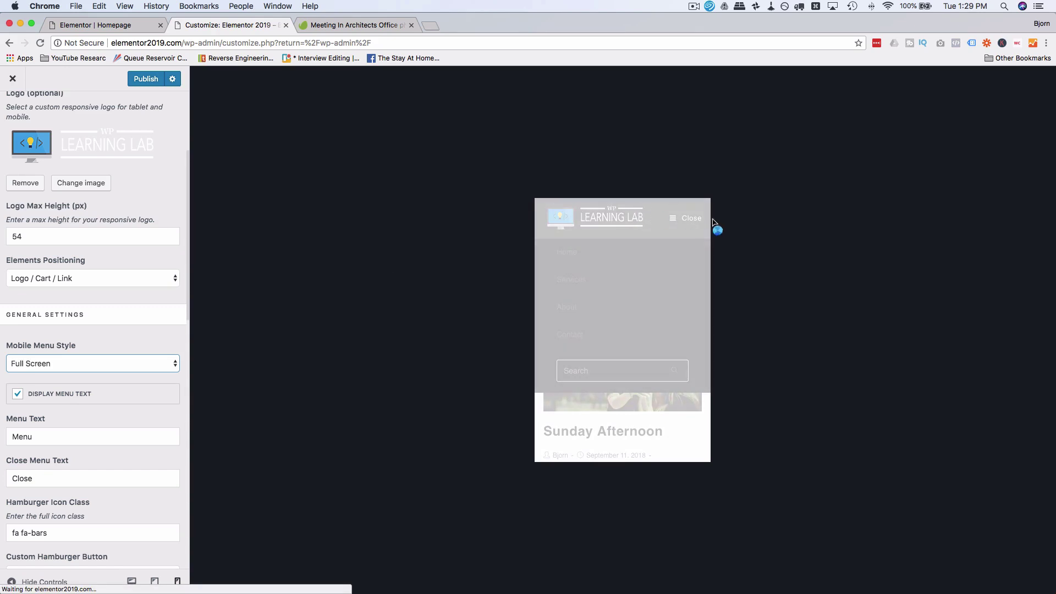
{"action": "left_click", "coordinate": [679, 222]}
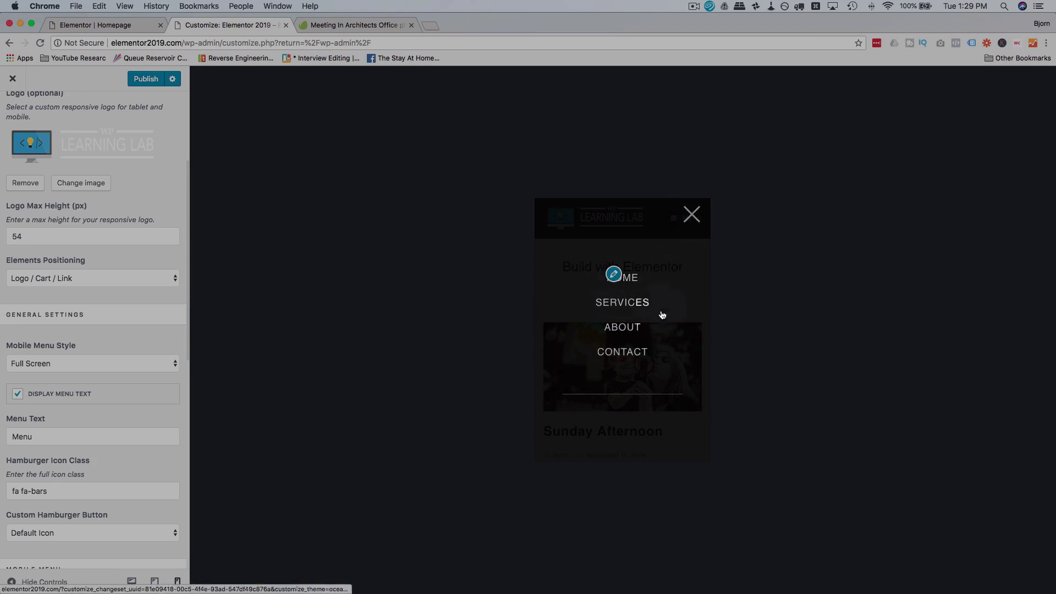
{"action": "left_click", "coordinate": [691, 215]}
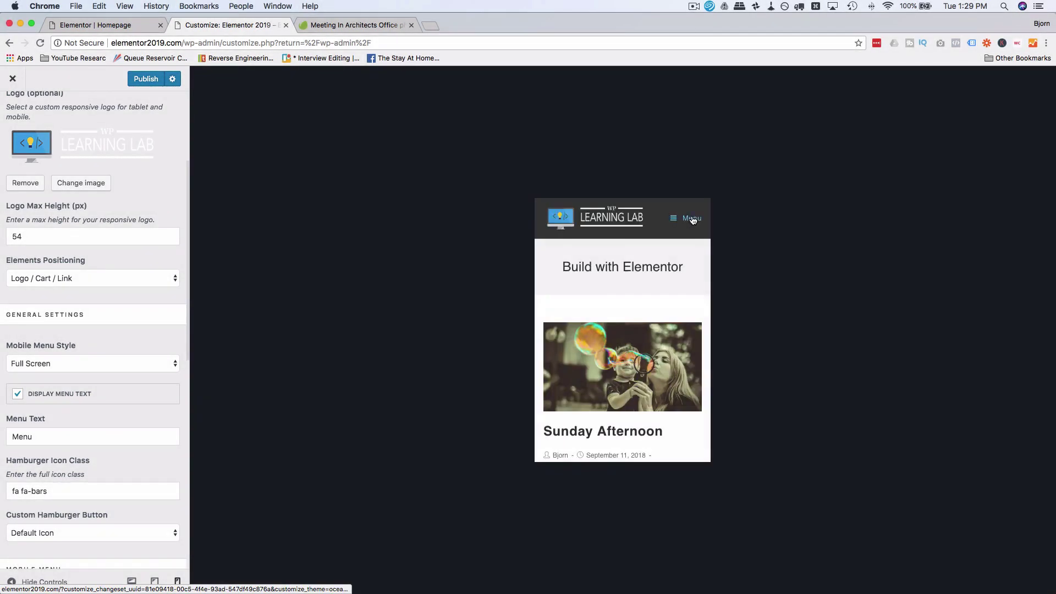
{"action": "left_click", "coordinate": [60, 363]}
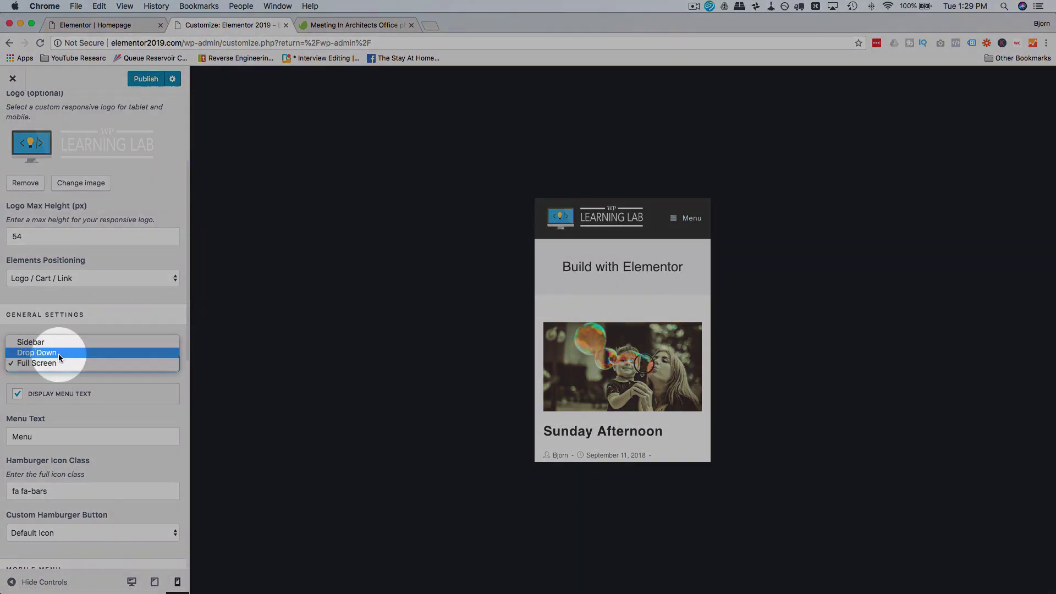
Step: Set the mobile menu back to Drop Down and toggle it in the preview
{"action": "left_click", "coordinate": [59, 353]}
{"action": "scroll", "coordinate": [129, 405], "scroll_direction": "down", "scroll_amount": 4}
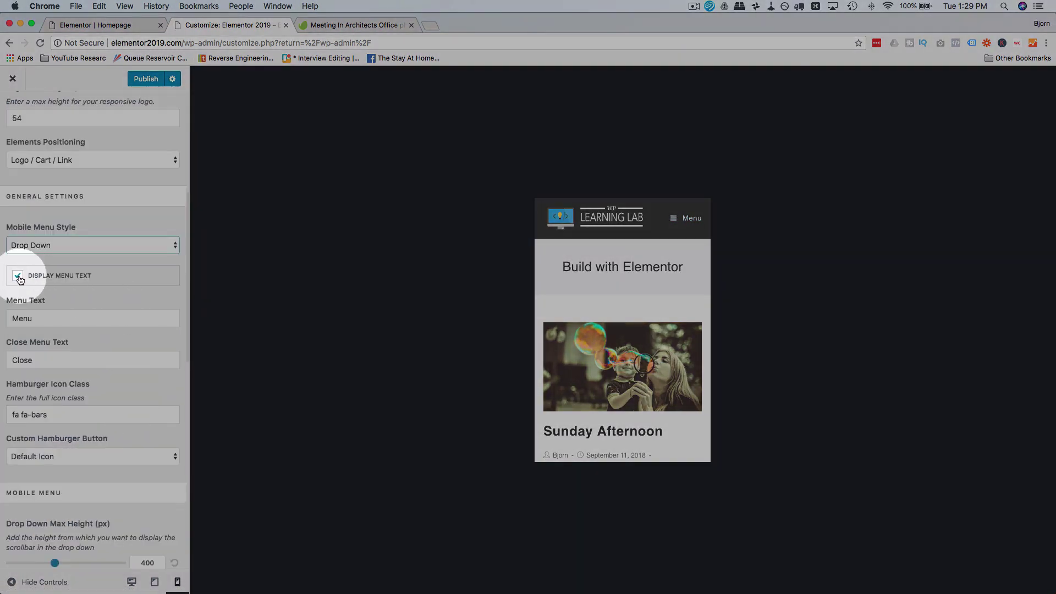
{"action": "left_click", "coordinate": [691, 222]}
{"action": "left_click", "coordinate": [691, 223]}
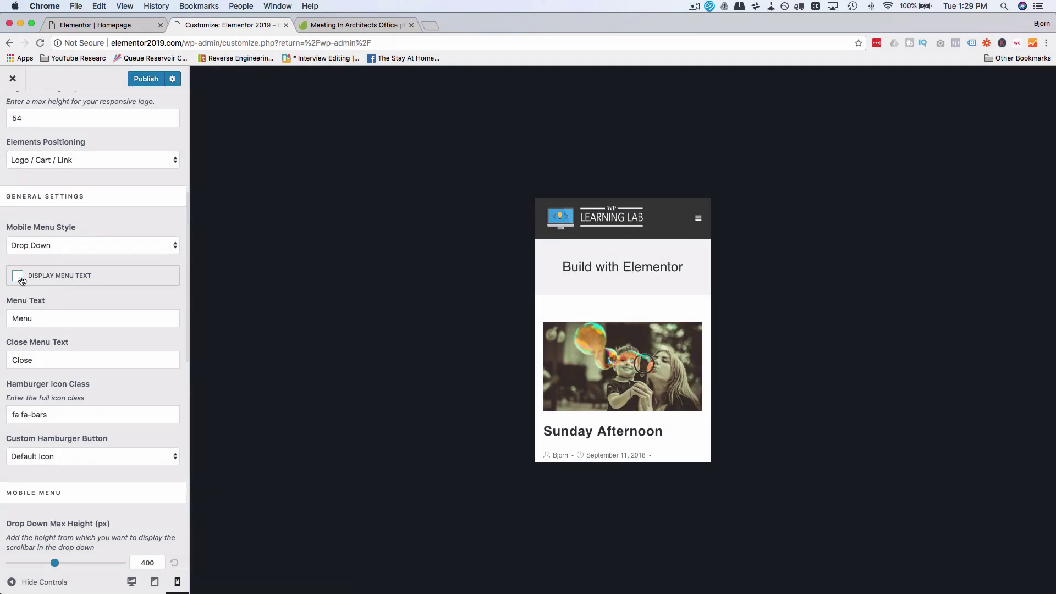
{"action": "left_click", "coordinate": [699, 219]}
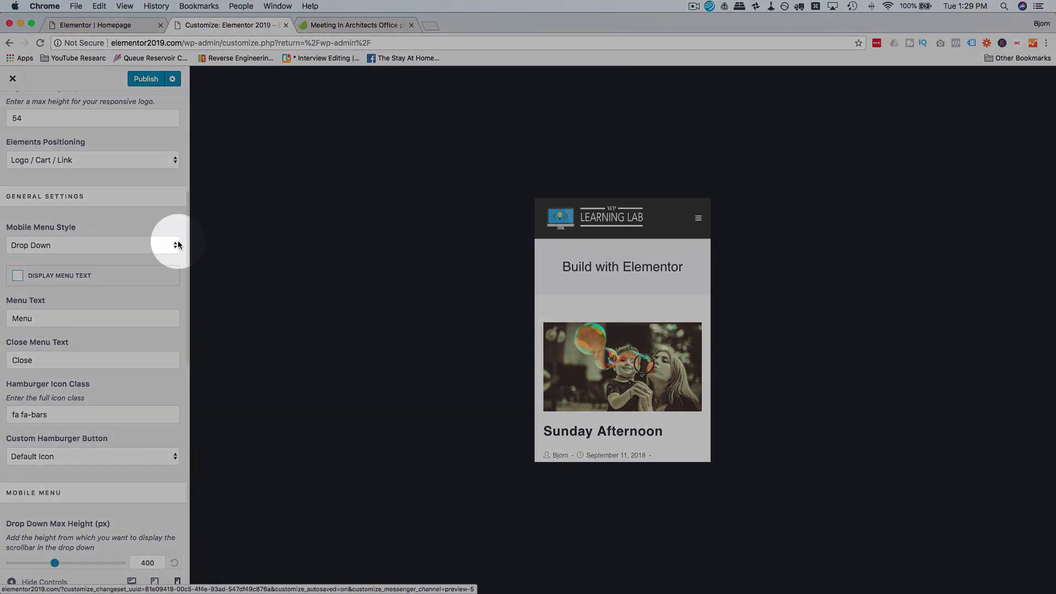
Step: Show the Menu label beside the icon again and select the close-menu label text
{"action": "left_click", "coordinate": [18, 275]}
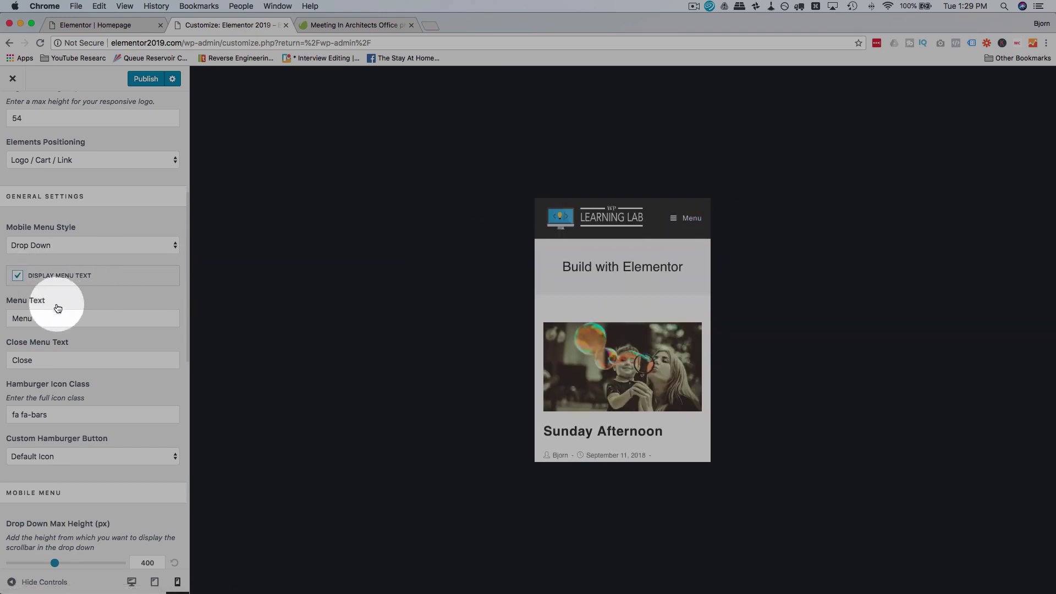
{"action": "scroll", "coordinate": [22, 321], "scroll_direction": "down", "scroll_amount": 1}
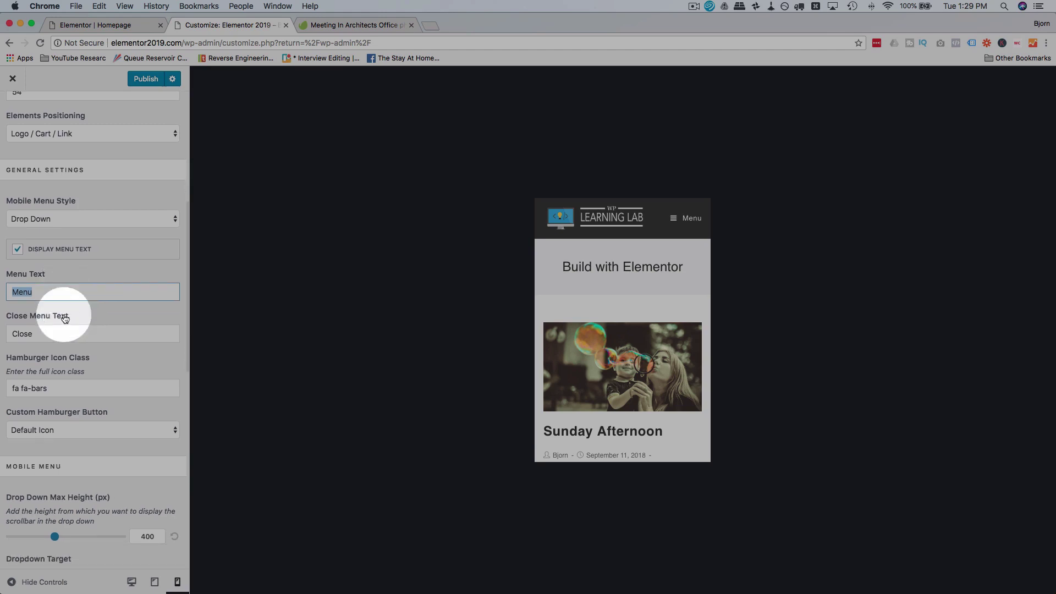
{"action": "double_click", "coordinate": [18, 330]}
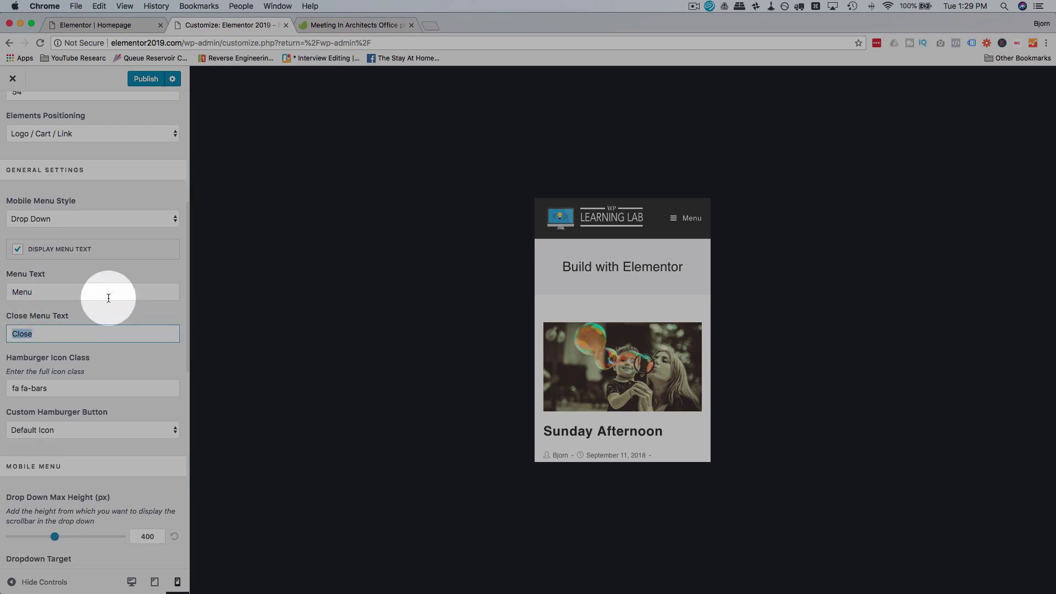
{"action": "scroll", "coordinate": [66, 297], "scroll_direction": "down", "scroll_amount": 4}
Step: Keep the default hamburger animation, select the fa fa-bars icon class, and open a new tab
{"action": "left_click", "coordinate": [79, 285]}
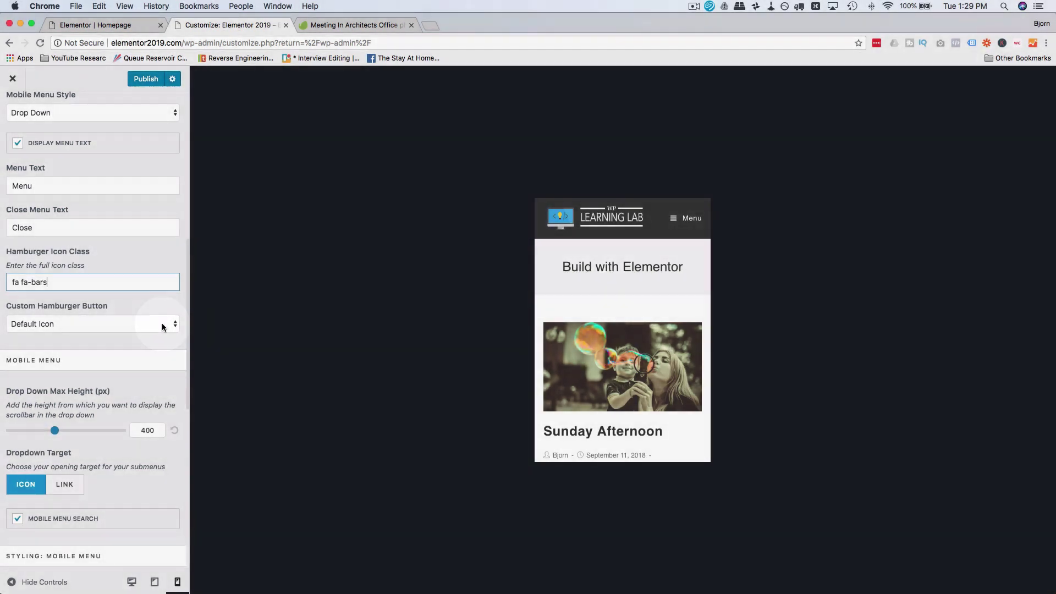
{"action": "left_click", "coordinate": [162, 326]}
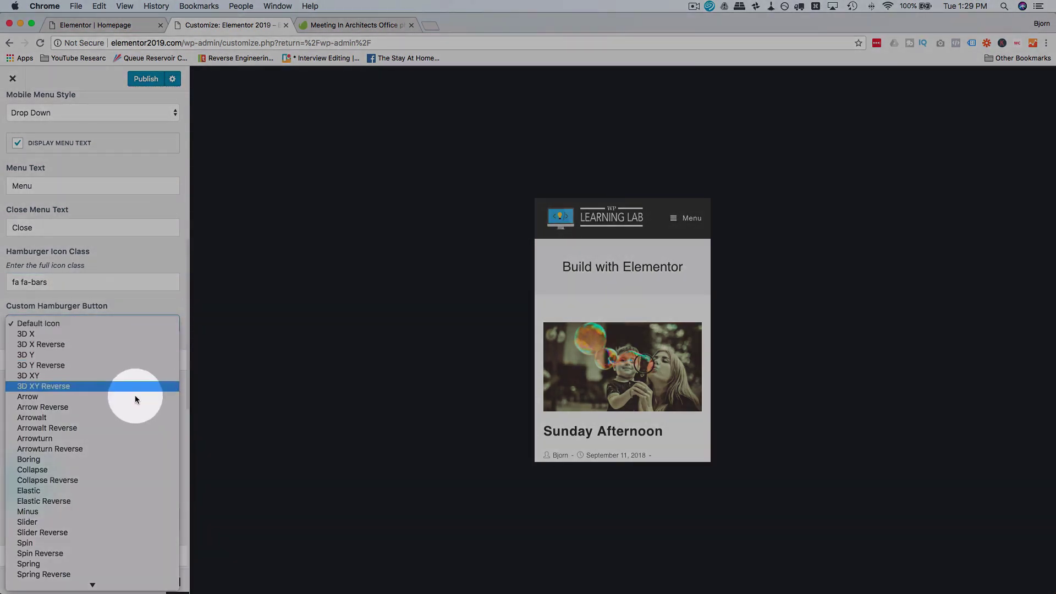
{"action": "scroll", "coordinate": [90, 486], "scroll_direction": "down", "scroll_amount": 3}
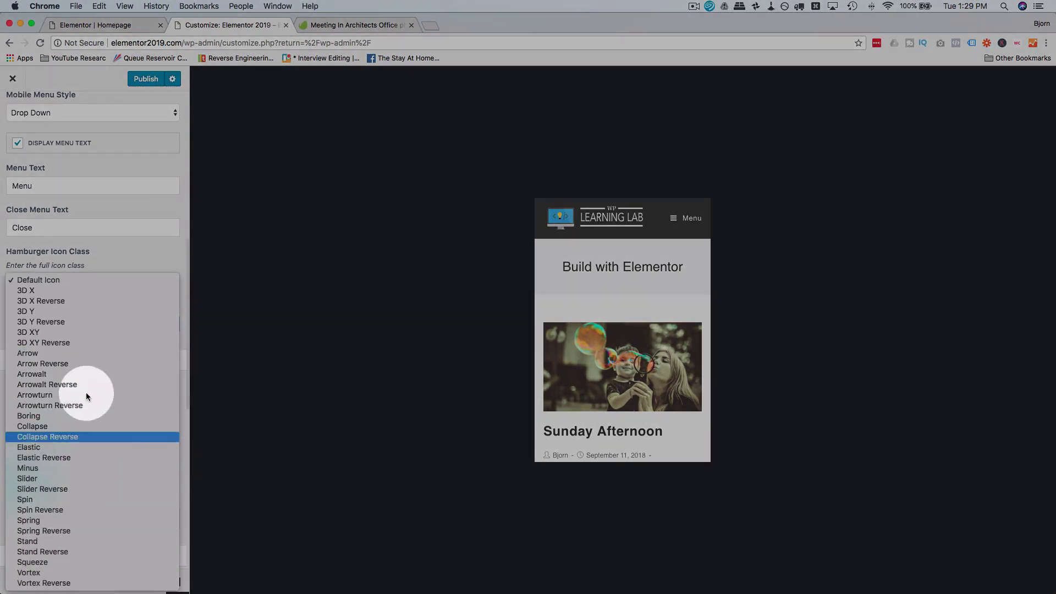
{"action": "left_click", "coordinate": [130, 253]}
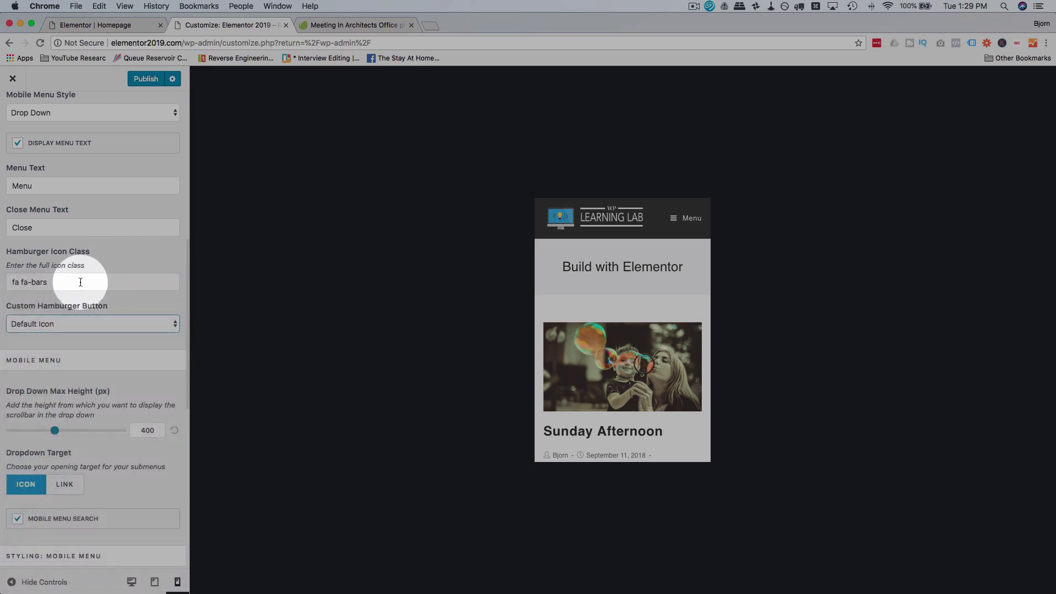
{"action": "left_click_drag", "start_coordinate": [85, 280], "coordinate": [7, 286]}
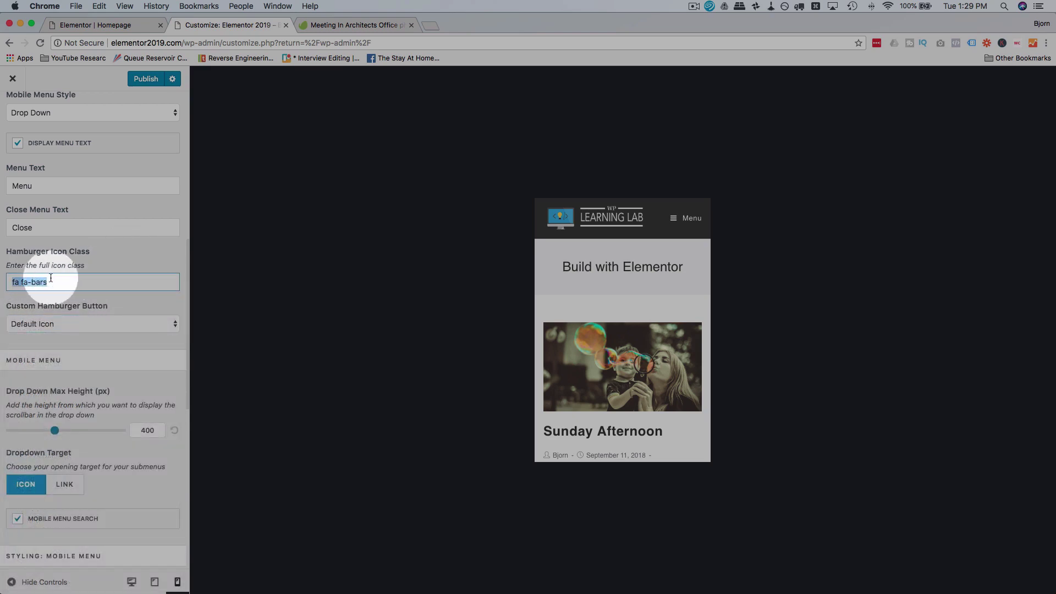
{"action": "left_click", "coordinate": [432, 30]}
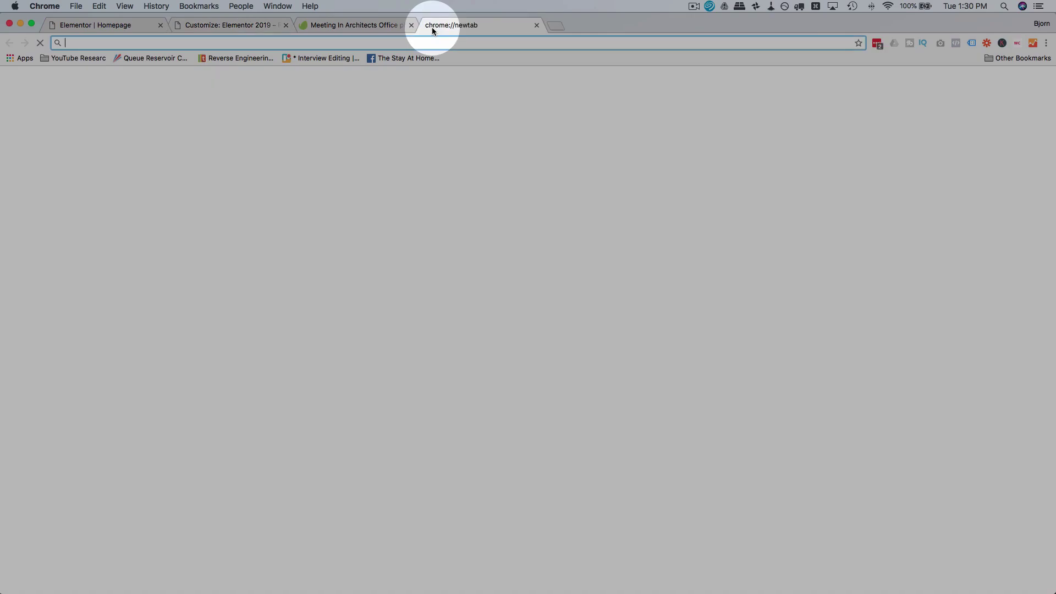
Step: Go to fontawesome.com and open its icon gallery
{"action": "type", "text": "fontawesomecom"}
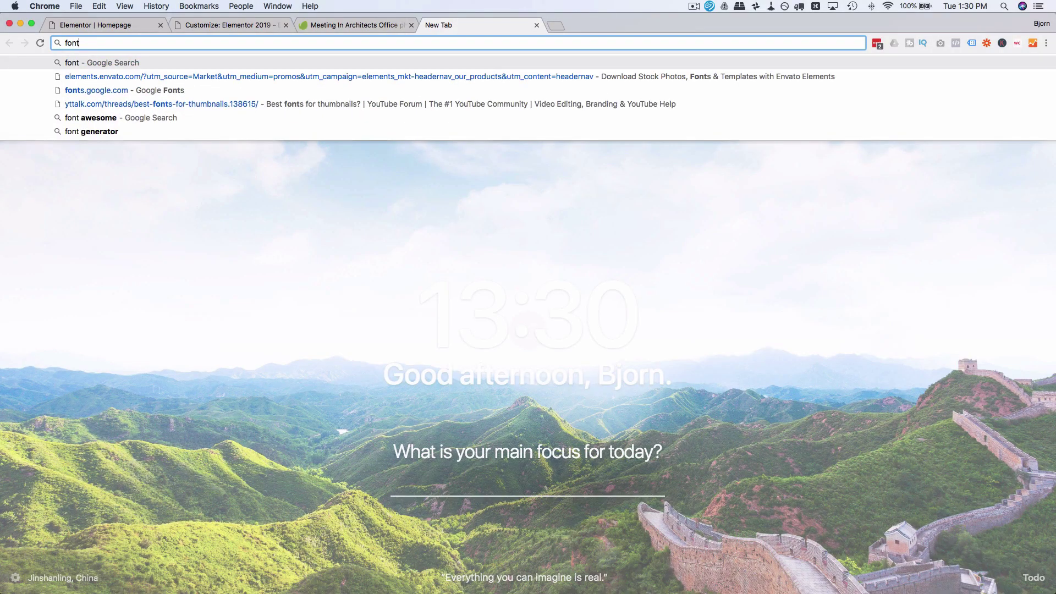
{"action": "key", "text": "BackSpace"}
{"action": "key", "text": "BackSpace"}
{"action": "key", "text": "BackSpace"}
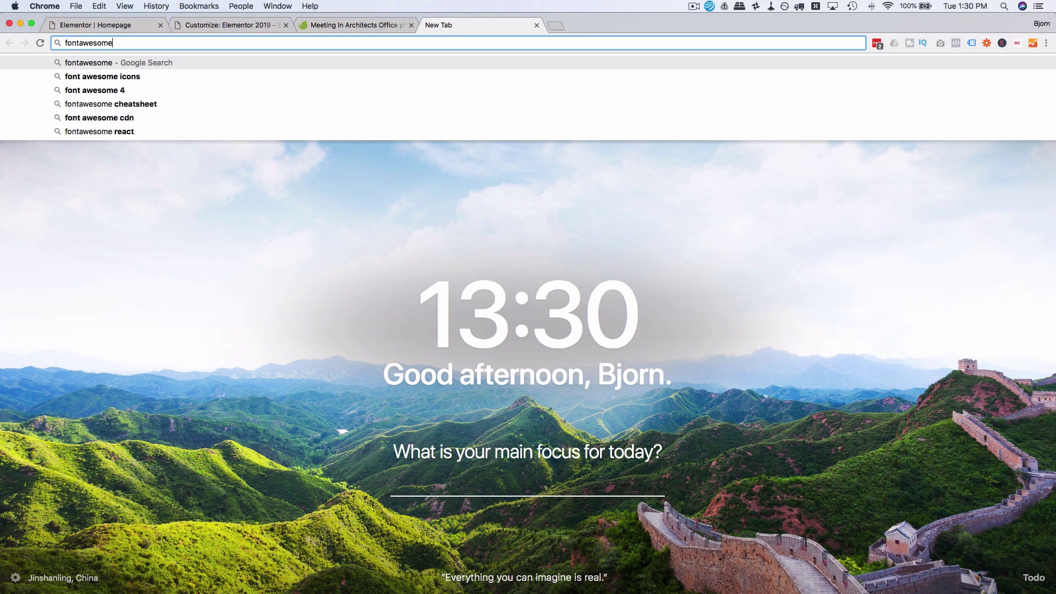
{"action": "type", "text": ".com"}
{"action": "key", "text": "Return"}
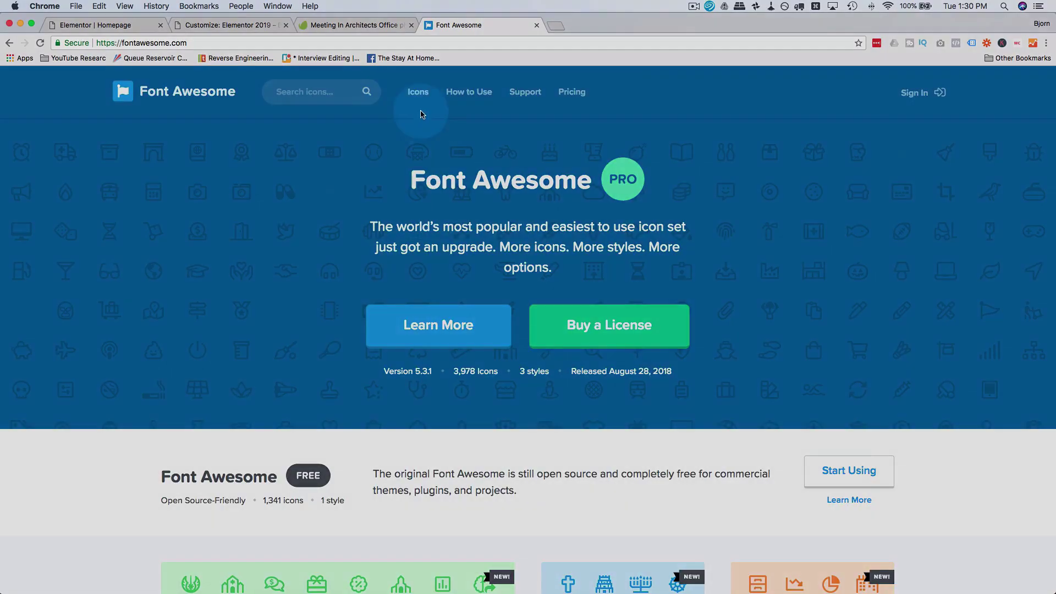
{"action": "left_click", "coordinate": [418, 93]}
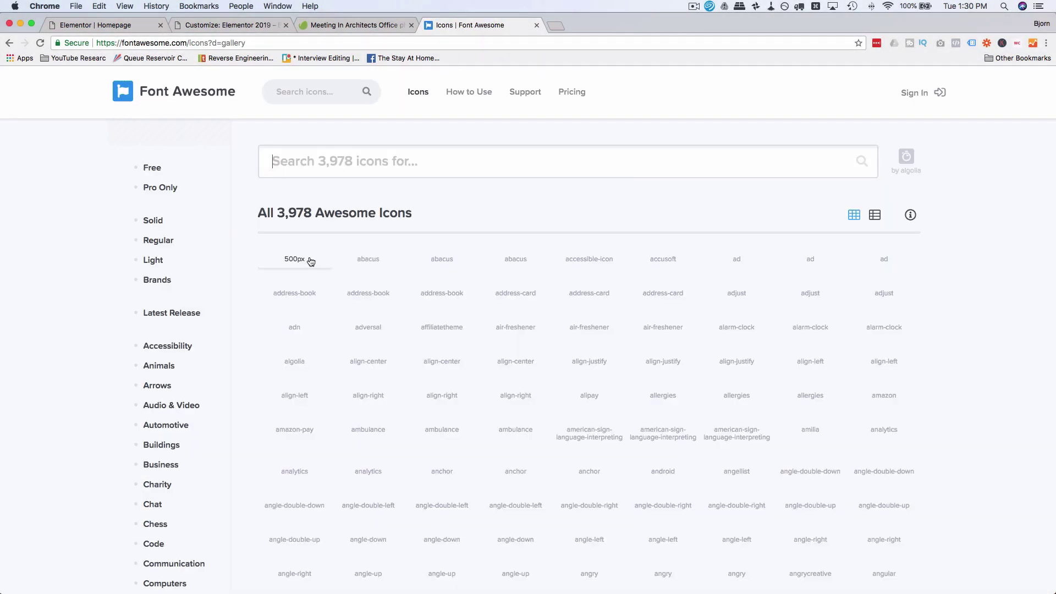
{"action": "left_click", "coordinate": [300, 215]}
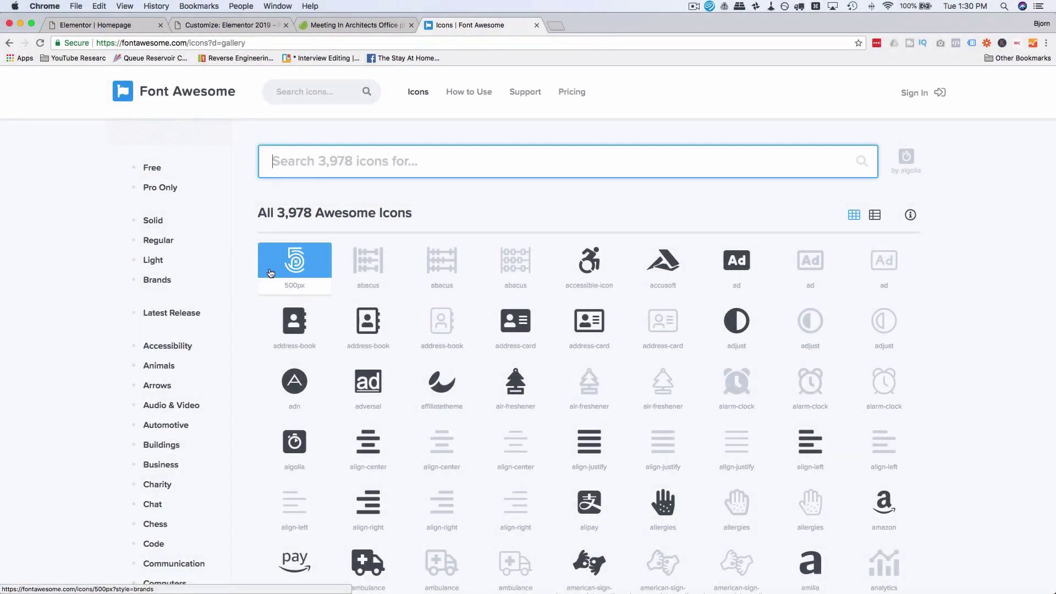
Step: Filter to free icons, open balance-scale and select its fa-balance-scale class name
{"action": "left_click", "coordinate": [149, 168]}
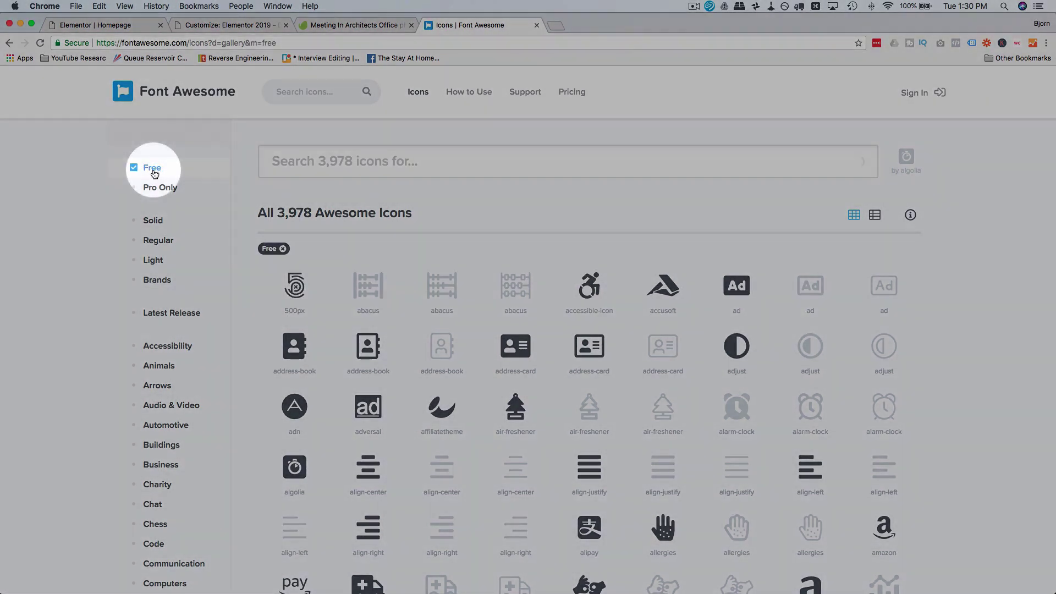
{"action": "left_click", "coordinate": [285, 312]}
{"action": "scroll", "coordinate": [284, 311], "scroll_direction": "down", "scroll_amount": 3}
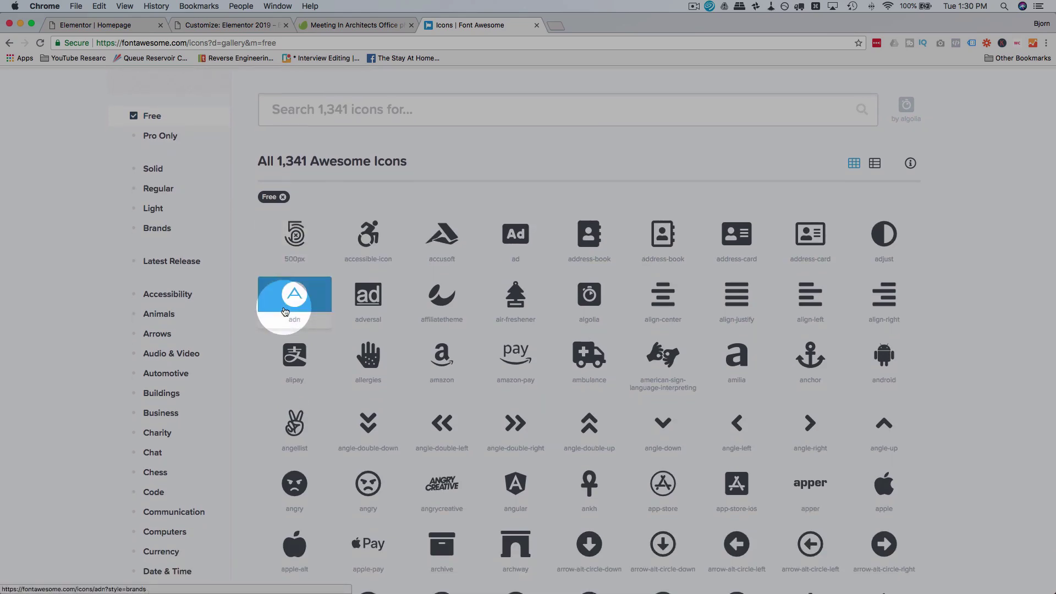
{"action": "scroll", "coordinate": [285, 311], "scroll_direction": "down", "scroll_amount": 2}
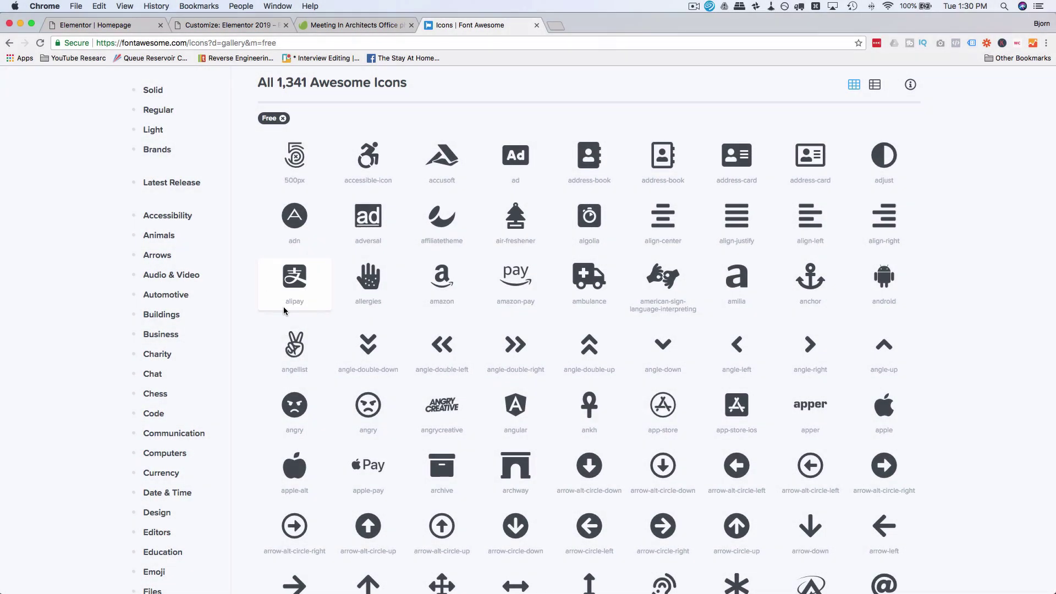
{"action": "scroll", "coordinate": [285, 311], "scroll_direction": "down", "scroll_amount": 1}
{"action": "scroll", "coordinate": [285, 312], "scroll_direction": "down", "scroll_amount": 6}
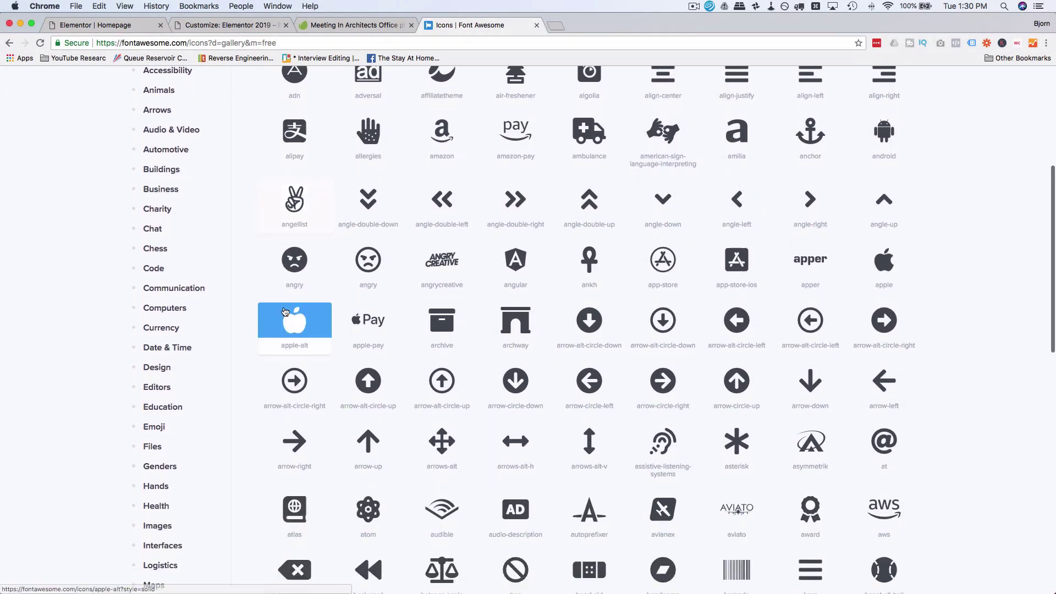
{"action": "scroll", "coordinate": [285, 311], "scroll_direction": "down", "scroll_amount": 5}
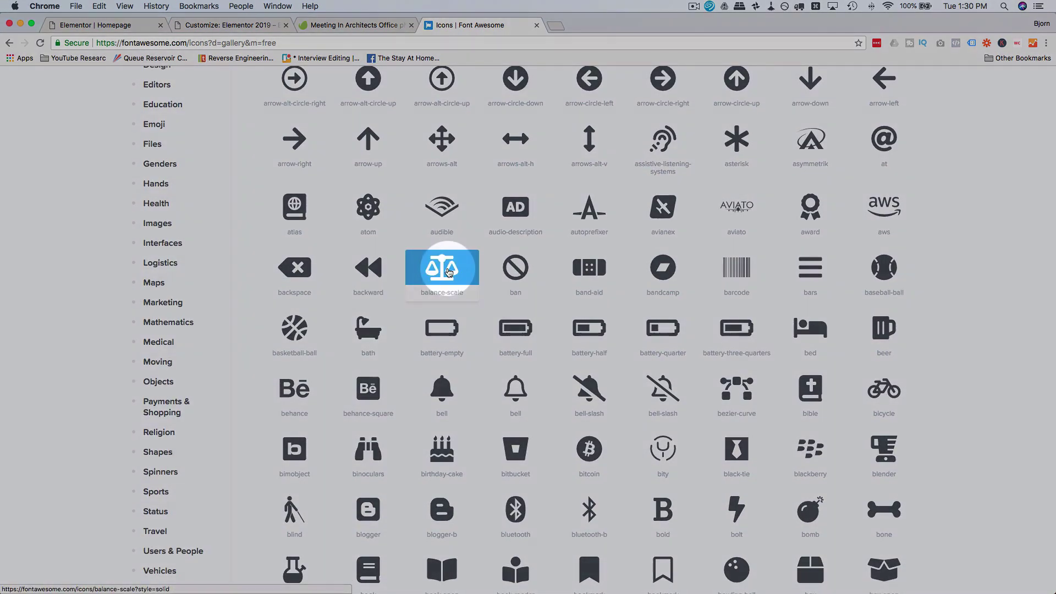
{"action": "left_click", "coordinate": [448, 269]}
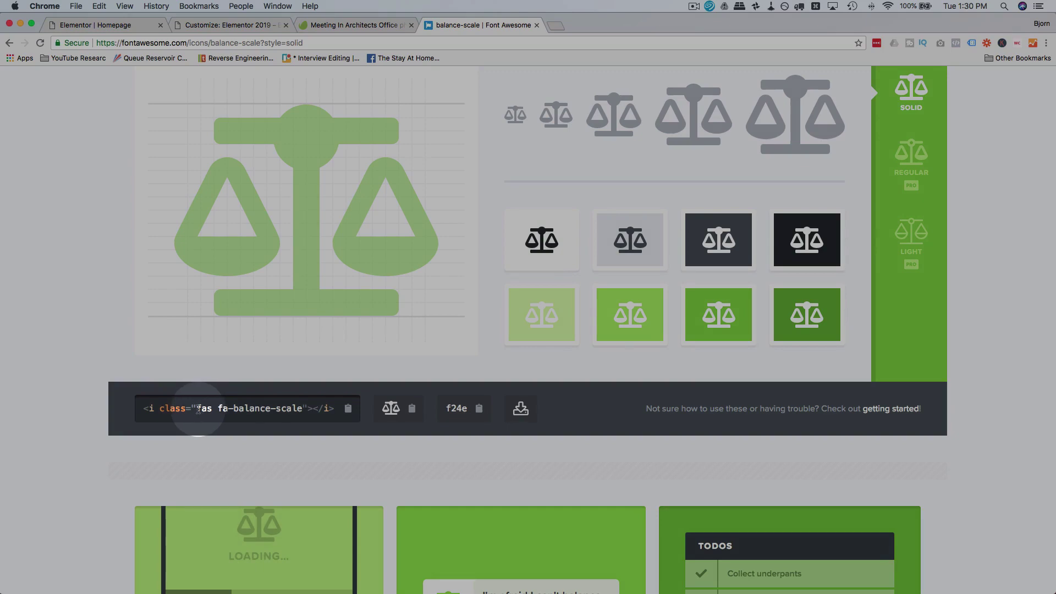
{"action": "left_click_drag", "start_coordinate": [218, 408], "coordinate": [304, 408]}
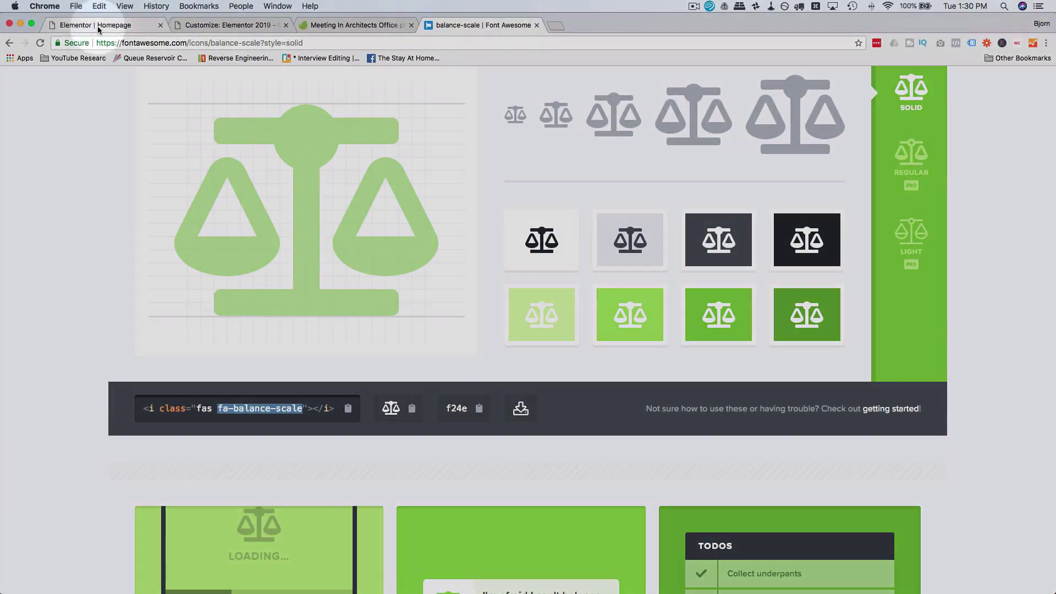
{"action": "left_click", "coordinate": [90, 25]}
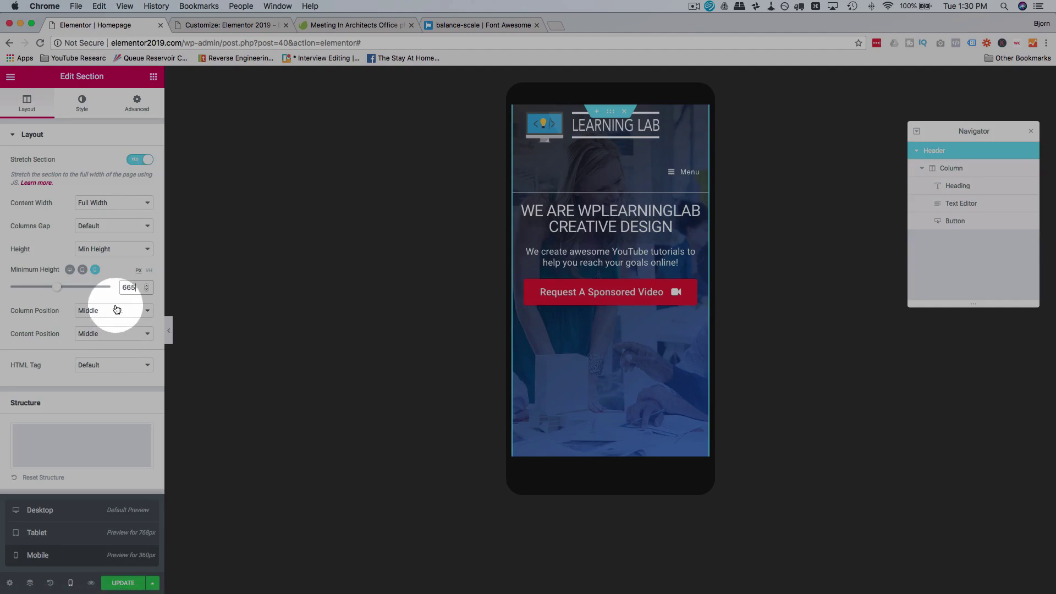
Step: Try fa-balance-scale as the Hamburger Icon Class in the preview, then restore fa fa-bars
{"action": "left_click", "coordinate": [225, 26]}
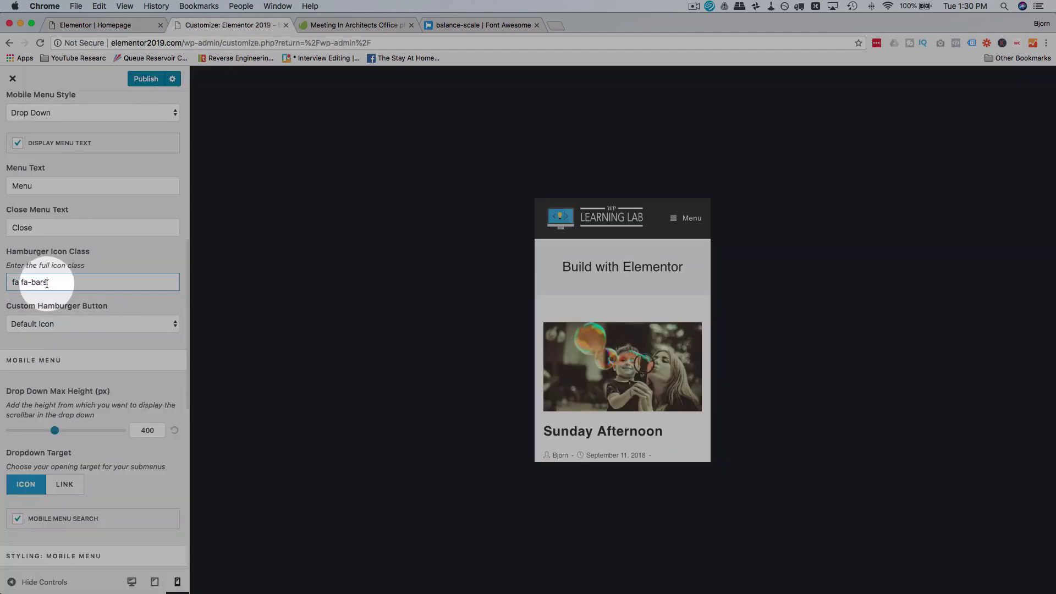
{"action": "left_click_drag", "start_coordinate": [48, 282], "coordinate": [22, 284]}
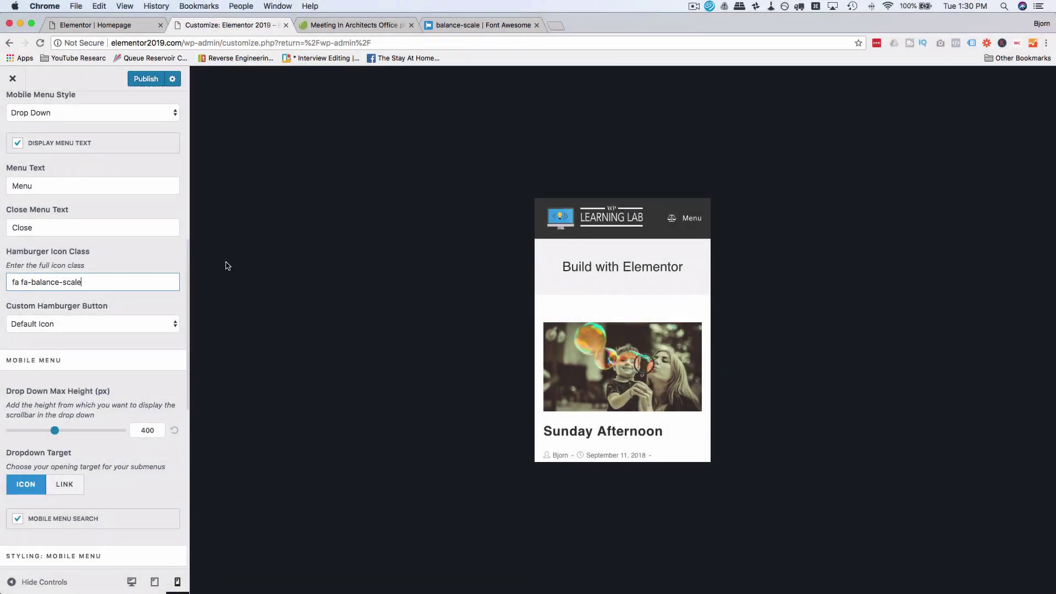
{"action": "left_click", "coordinate": [672, 220]}
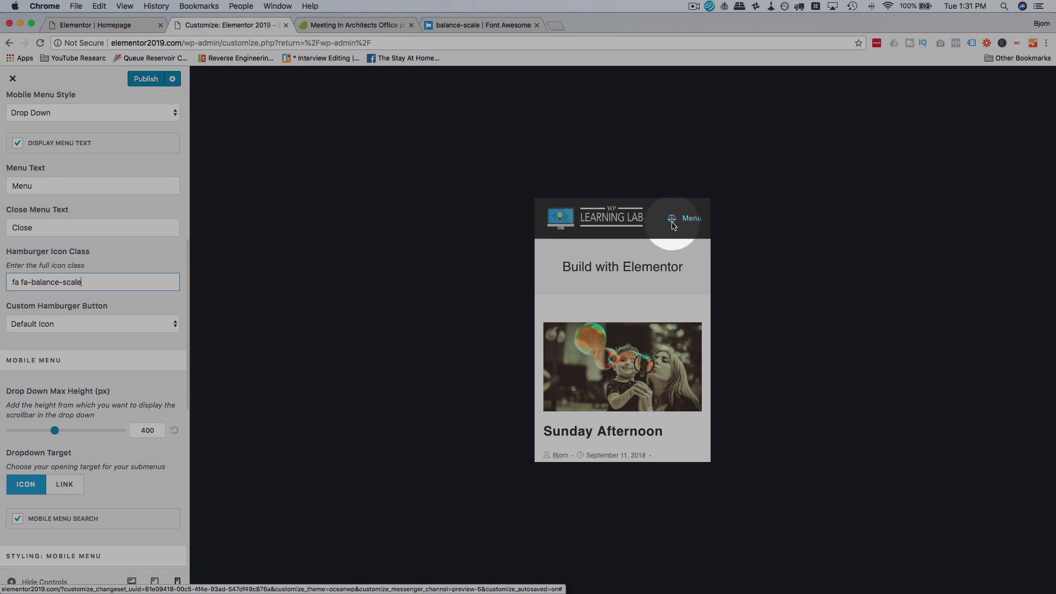
{"action": "left_click", "coordinate": [162, 281]}
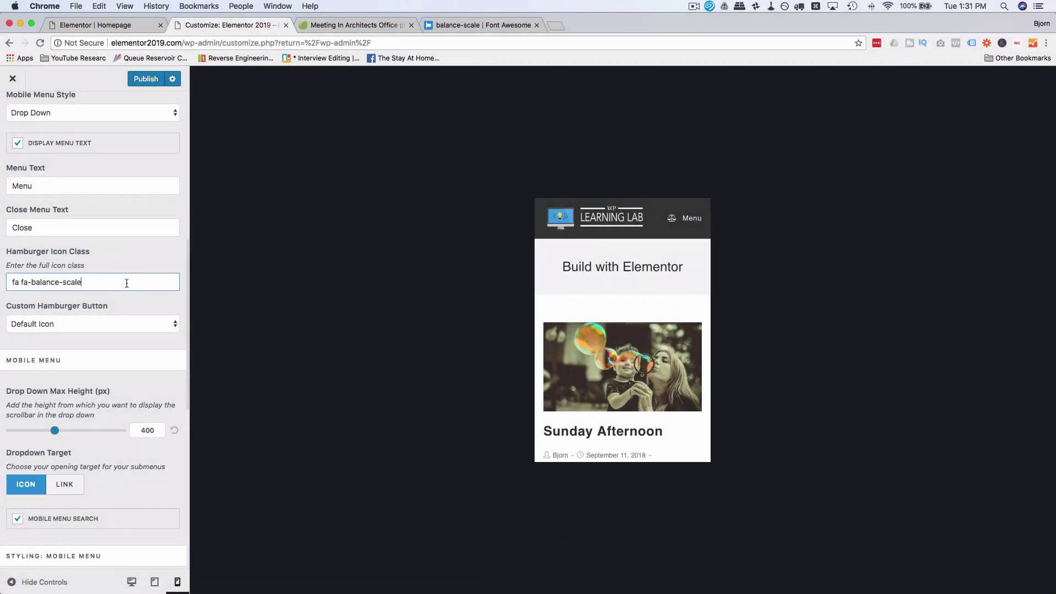
{"action": "left_click", "coordinate": [470, 24]}
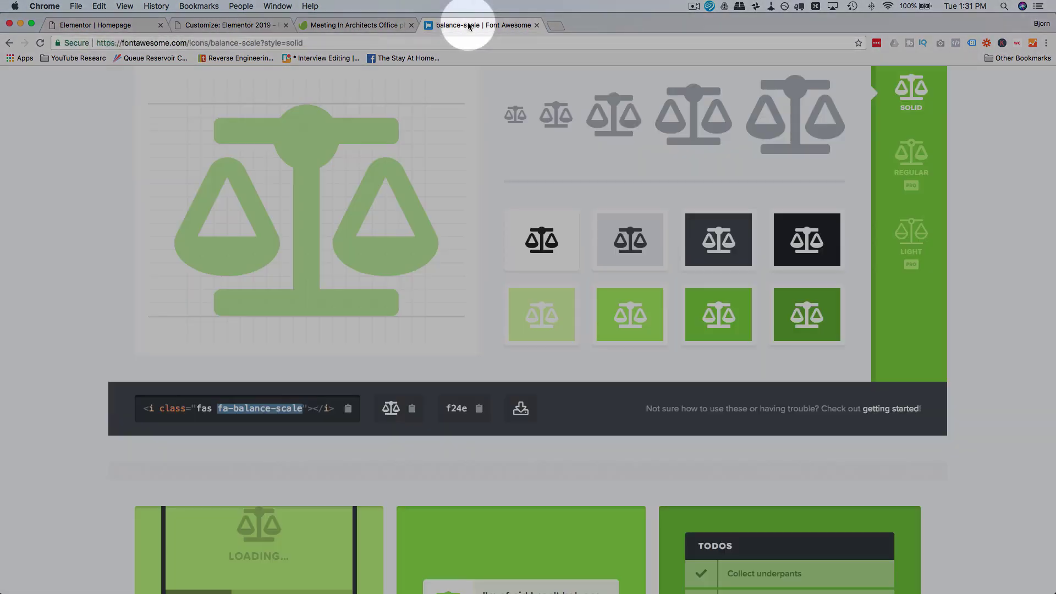
{"action": "left_click", "coordinate": [9, 42]}
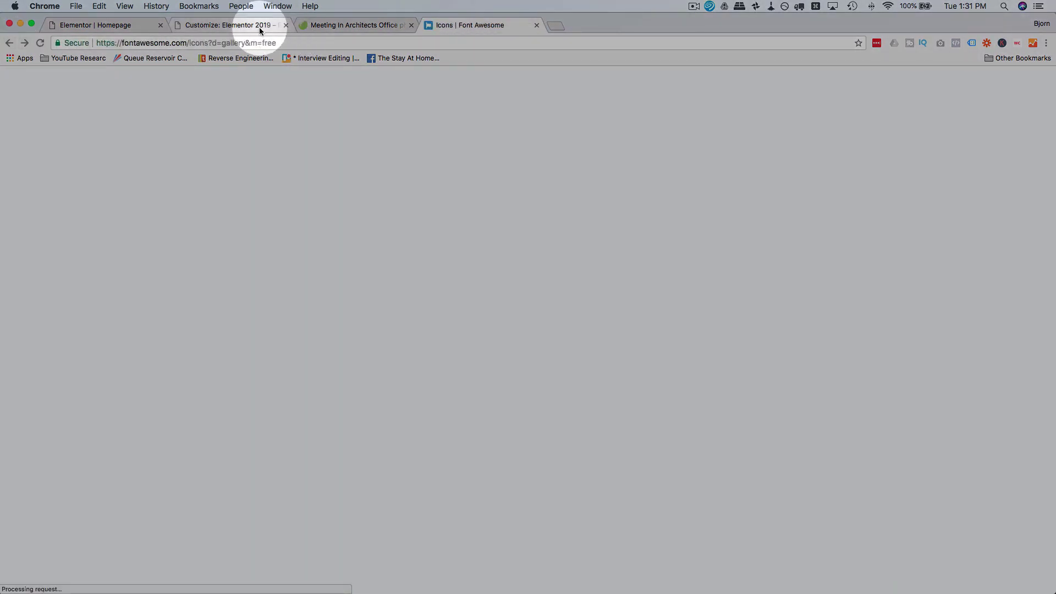
{"action": "left_click", "coordinate": [259, 27]}
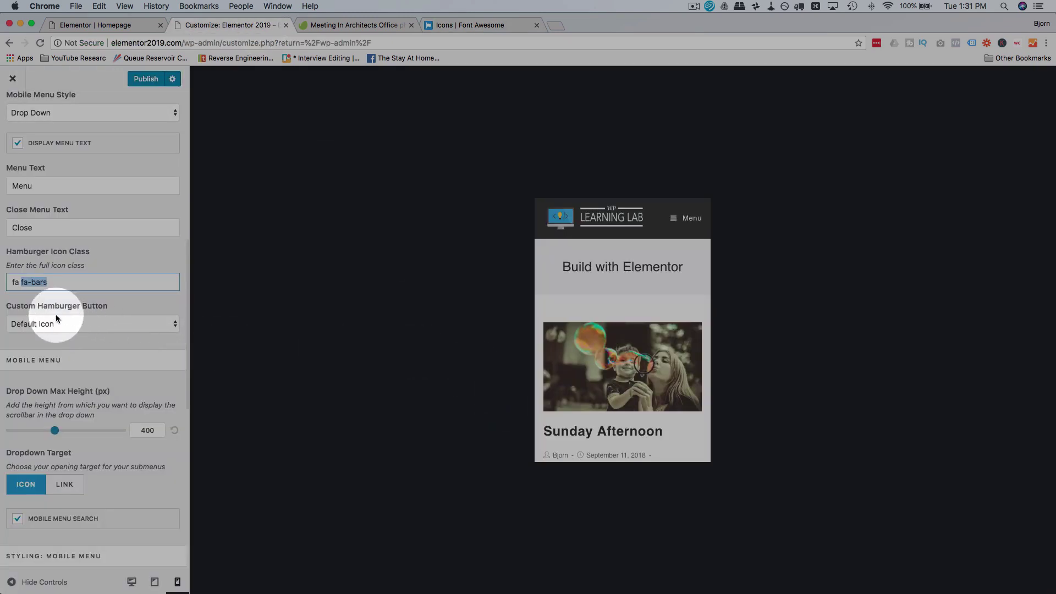
{"action": "left_click", "coordinate": [61, 282]}
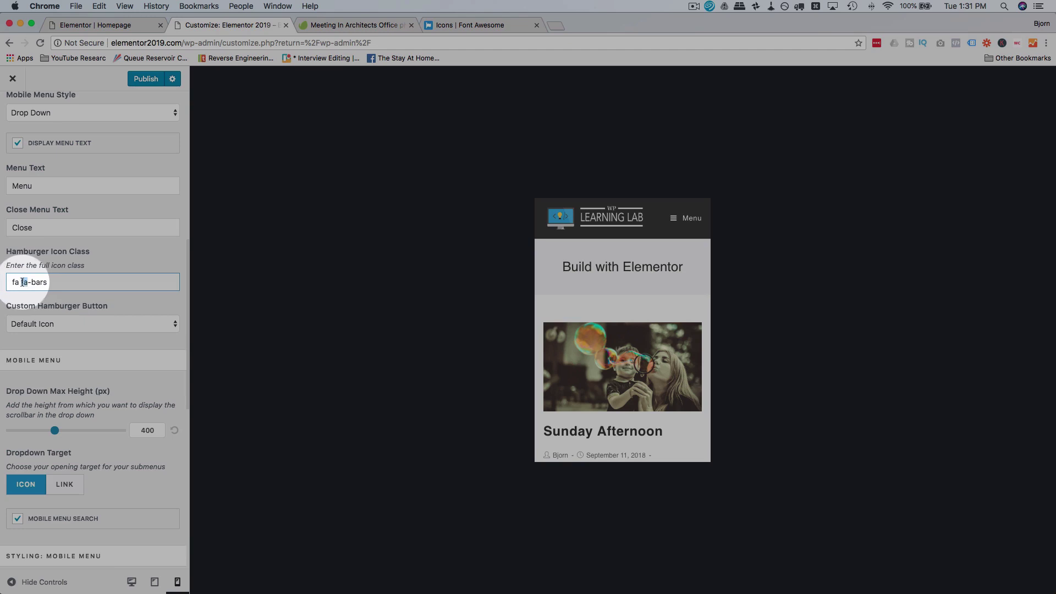
{"action": "scroll", "coordinate": [66, 264], "scroll_direction": "down", "scroll_amount": 5}
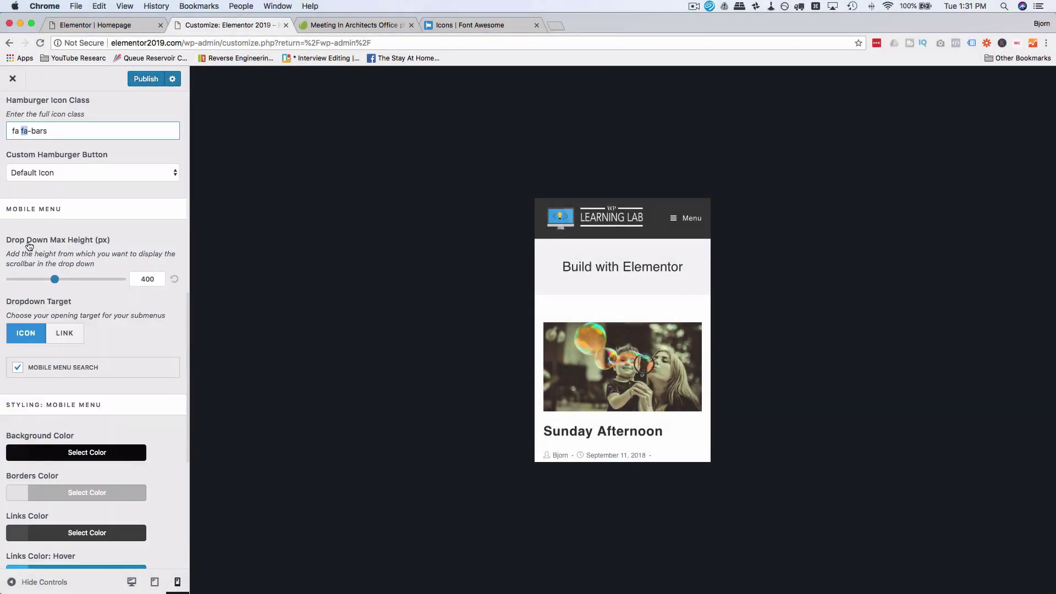
Step: Turn off search in the mobile menu and open the menu in the preview
{"action": "scroll", "coordinate": [112, 287], "scroll_direction": "down", "scroll_amount": 1}
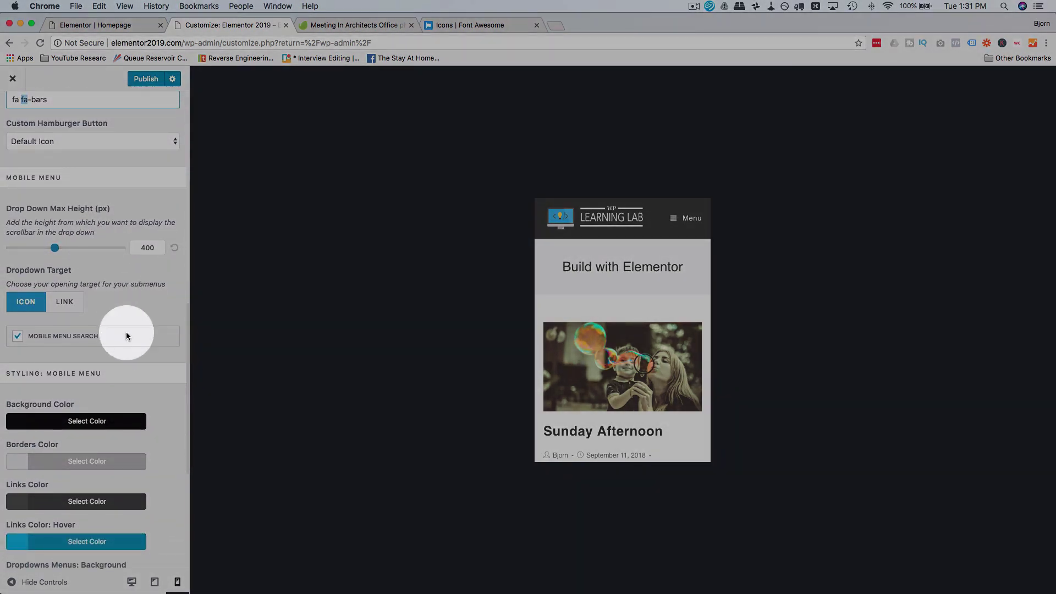
{"action": "left_click", "coordinate": [18, 337]}
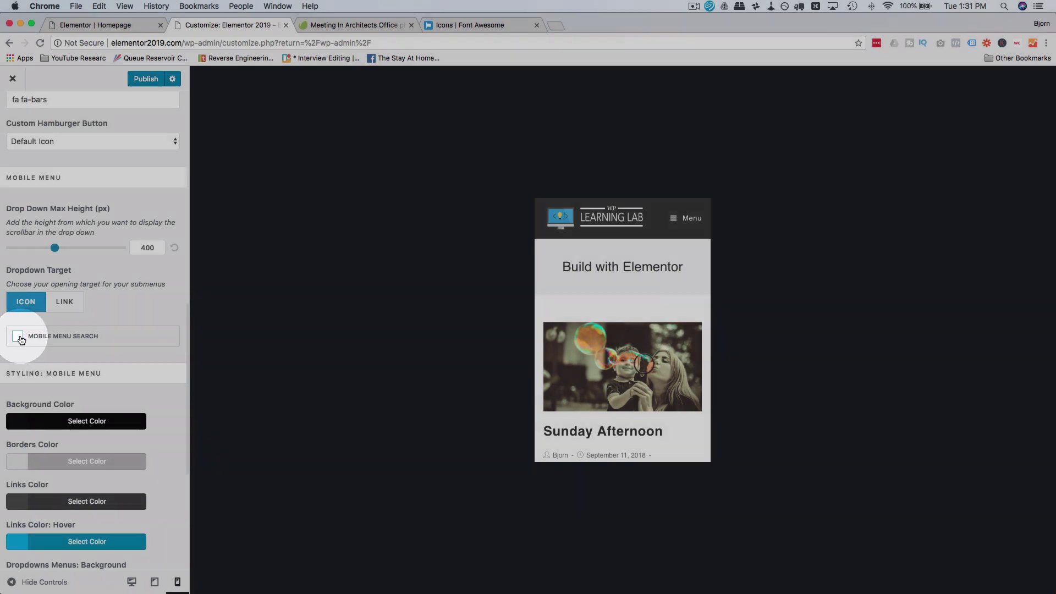
{"action": "left_click", "coordinate": [684, 221]}
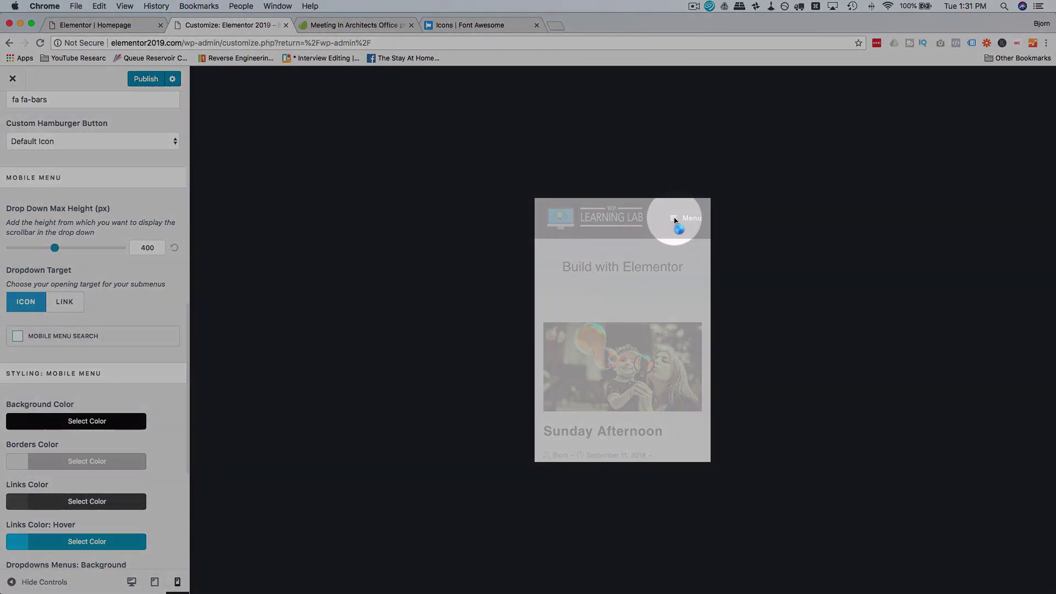
{"action": "left_click", "coordinate": [674, 219]}
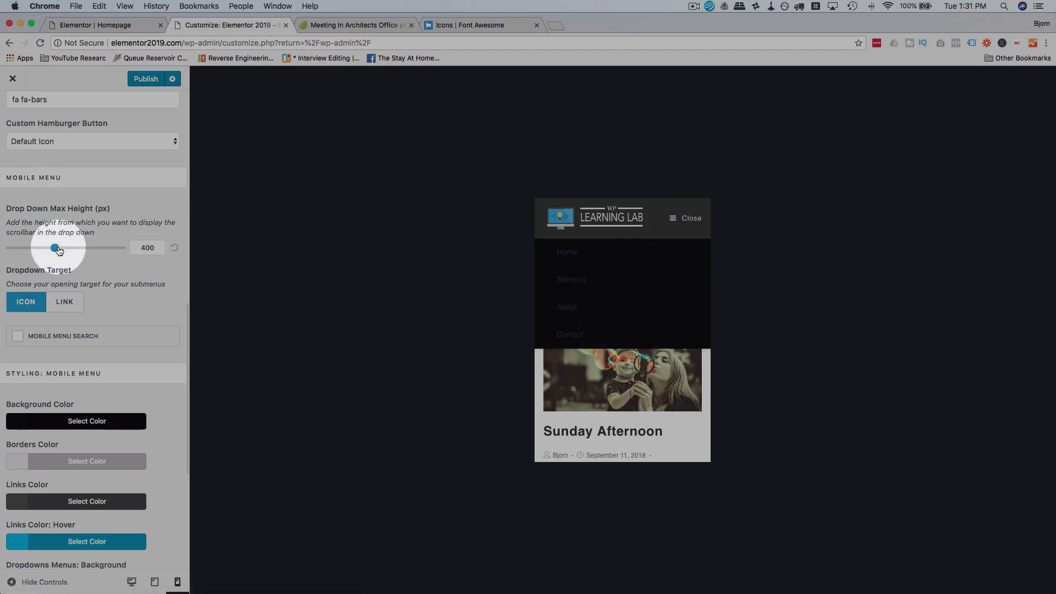
Step: Drag the Drop Down Max Height slider to 270 px so all four links show
{"action": "left_click_drag", "start_coordinate": [40, 251], "coordinate": [21, 249]}
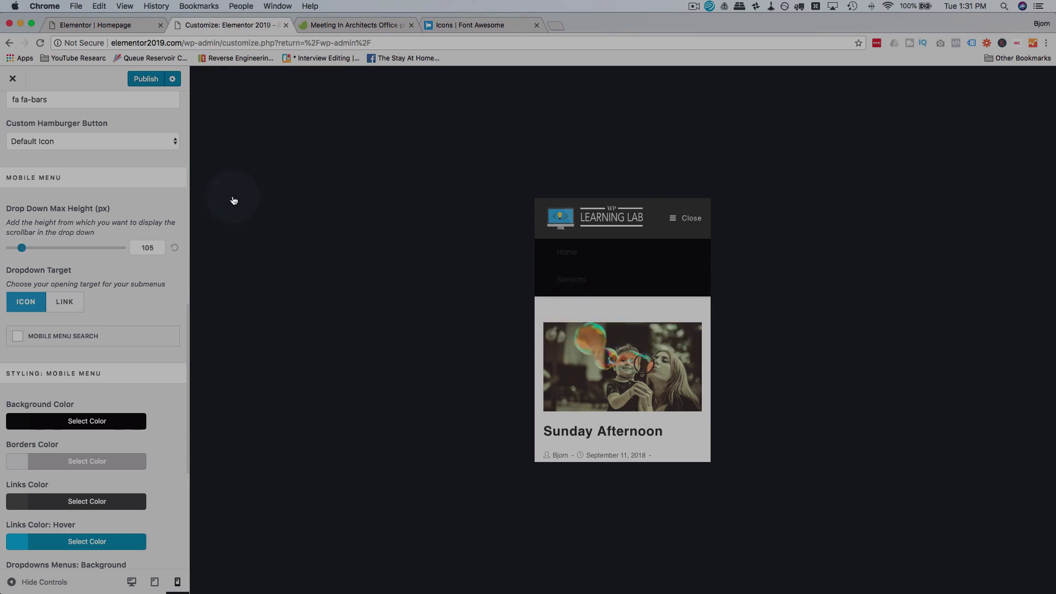
{"action": "scroll", "coordinate": [605, 272], "scroll_direction": "down", "scroll_amount": 2}
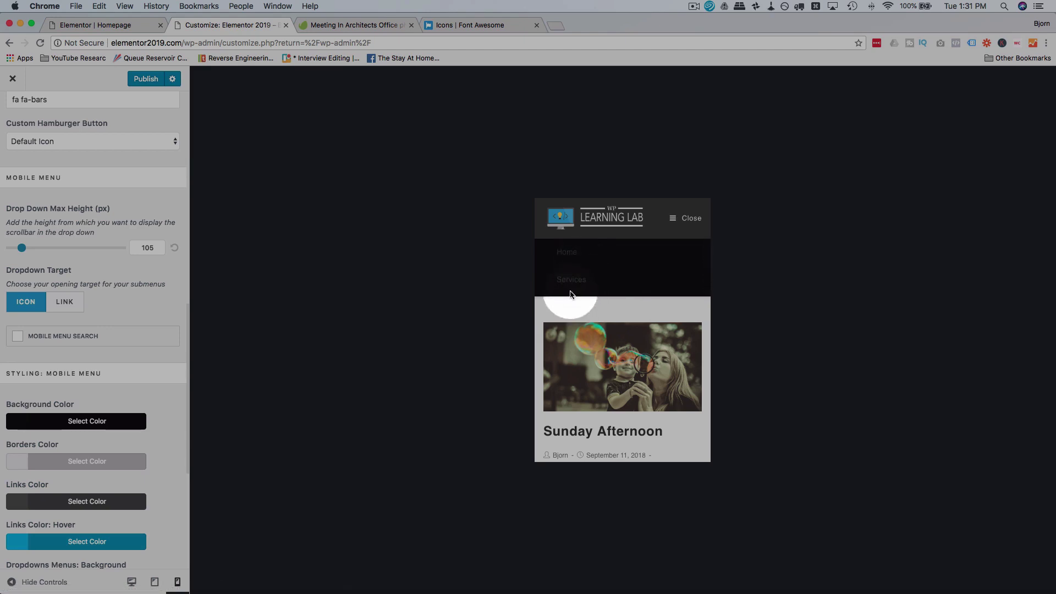
{"action": "left_click", "coordinate": [24, 251]}
{"action": "mouse_move", "coordinate": [27, 251]}
{"action": "left_mouse_down"}
{"action": "mouse_move", "coordinate": [119, 251]}
{"action": "mouse_move", "coordinate": [23, 252]}
{"action": "mouse_move", "coordinate": [43, 254]}
{"action": "left_mouse_up"}
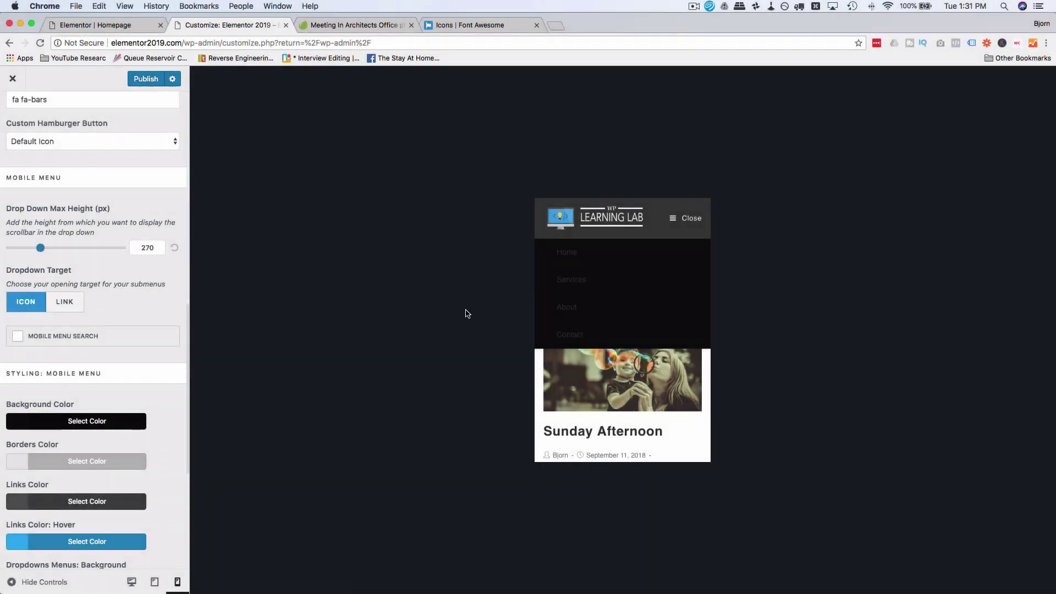
{"action": "left_click", "coordinate": [147, 298]}
{"action": "scroll", "coordinate": [146, 297], "scroll_direction": "down", "scroll_amount": 3}
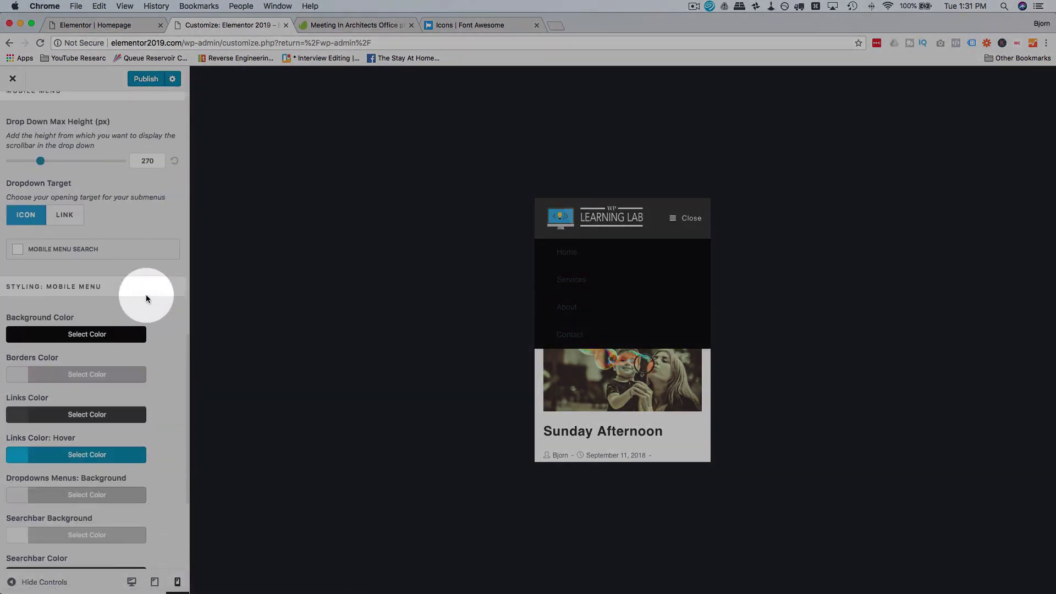
Step: Set the mobile menu Background Color to white #ffffff
{"action": "left_click", "coordinate": [114, 297]}
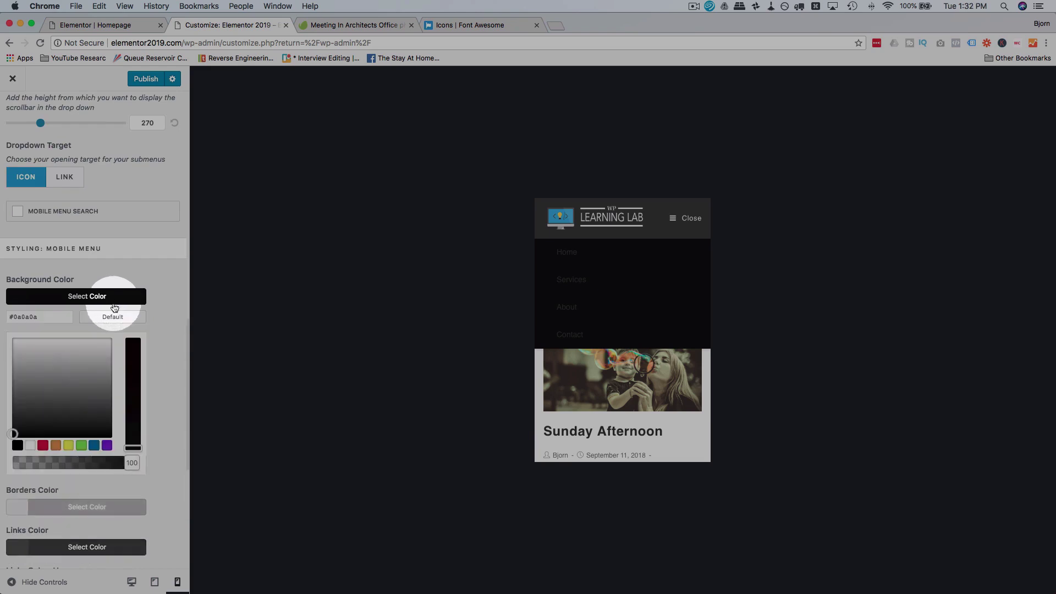
{"action": "left_click", "coordinate": [63, 399]}
{"action": "left_click", "coordinate": [14, 337]}
{"action": "left_click", "coordinate": [122, 275]}
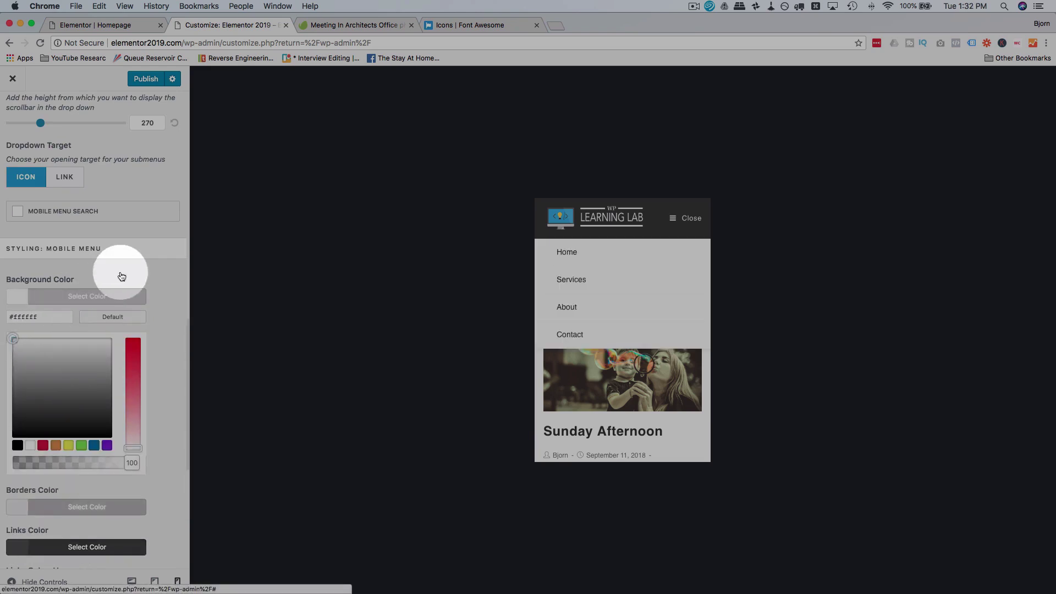
Step: Set the mobile menu Borders Color to a fully opaque light grey
{"action": "scroll", "coordinate": [163, 264], "scroll_direction": "down", "scroll_amount": 2}
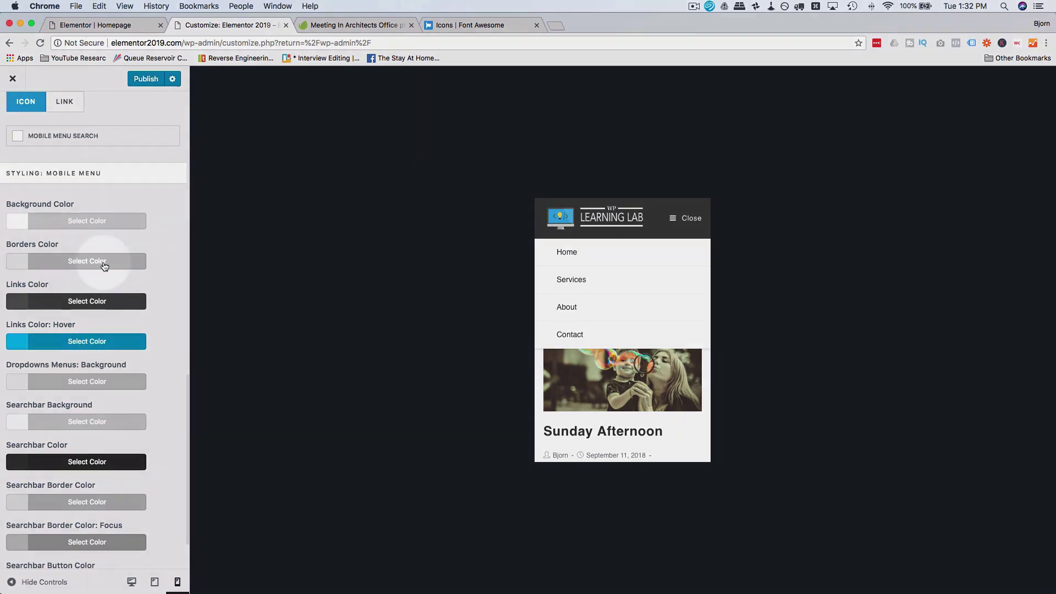
{"action": "left_click", "coordinate": [104, 263]}
{"action": "left_click", "coordinate": [71, 353]}
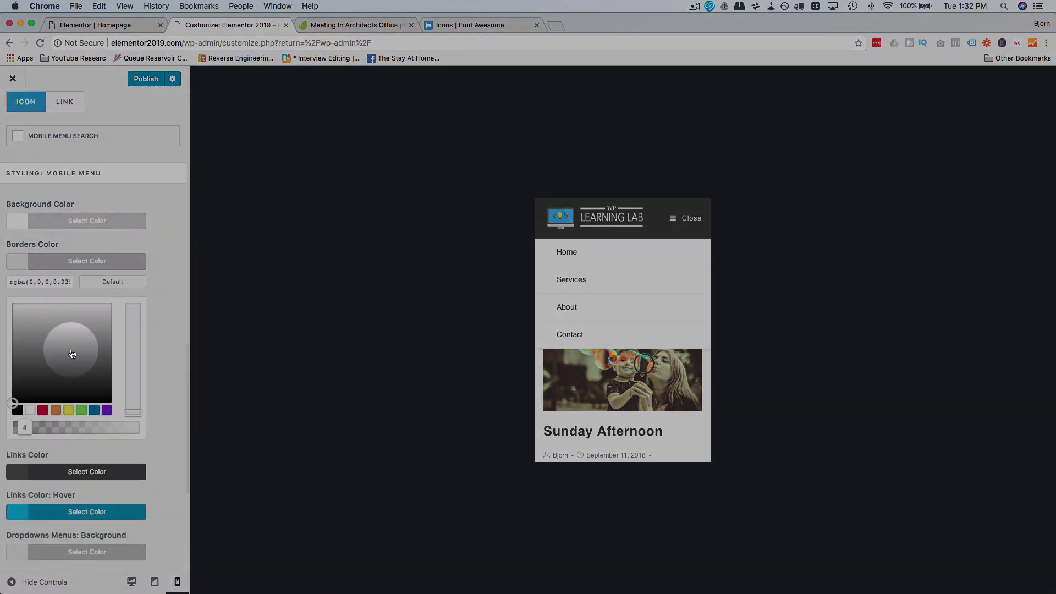
{"action": "left_click", "coordinate": [55, 364]}
{"action": "left_click", "coordinate": [26, 431]}
{"action": "left_click_drag", "start_coordinate": [26, 430], "coordinate": [124, 428]}
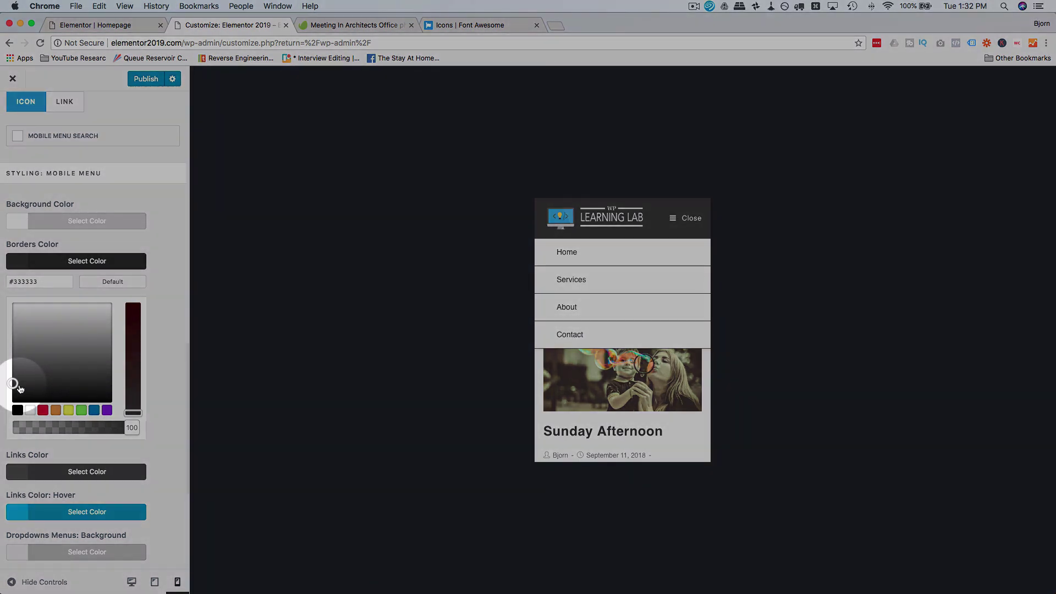
{"action": "mouse_move", "coordinate": [12, 381]}
{"action": "left_mouse_down"}
{"action": "mouse_move", "coordinate": [14, 321]}
{"action": "mouse_move", "coordinate": [85, 299]}
{"action": "mouse_move", "coordinate": [172, 295]}
{"action": "left_mouse_up"}
Step: Close and reopen the preview's mobile menu to check the new colours
{"action": "scroll", "coordinate": [159, 317], "scroll_direction": "down", "scroll_amount": 5}
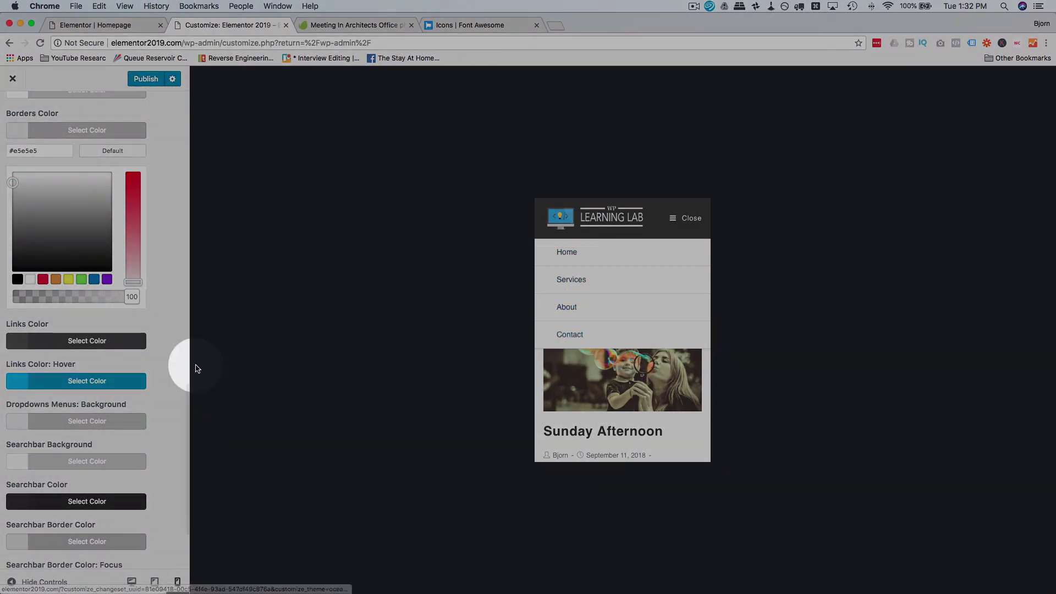
{"action": "scroll", "coordinate": [168, 382], "scroll_direction": "down", "scroll_amount": 3}
{"action": "scroll", "coordinate": [168, 381], "scroll_direction": "down", "scroll_amount": 1}
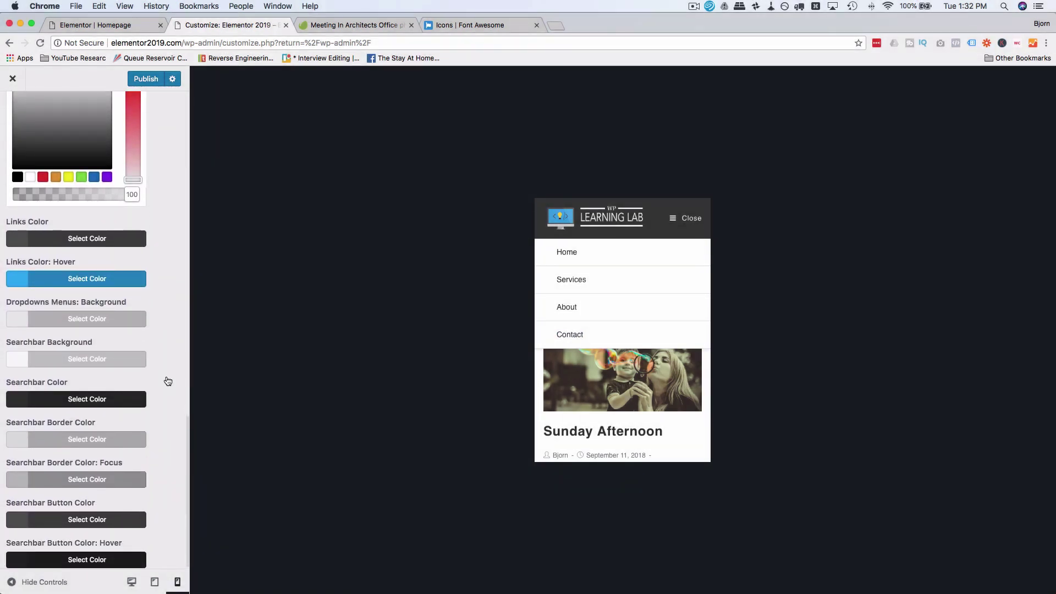
{"action": "scroll", "coordinate": [168, 381], "scroll_direction": "down", "scroll_amount": 1}
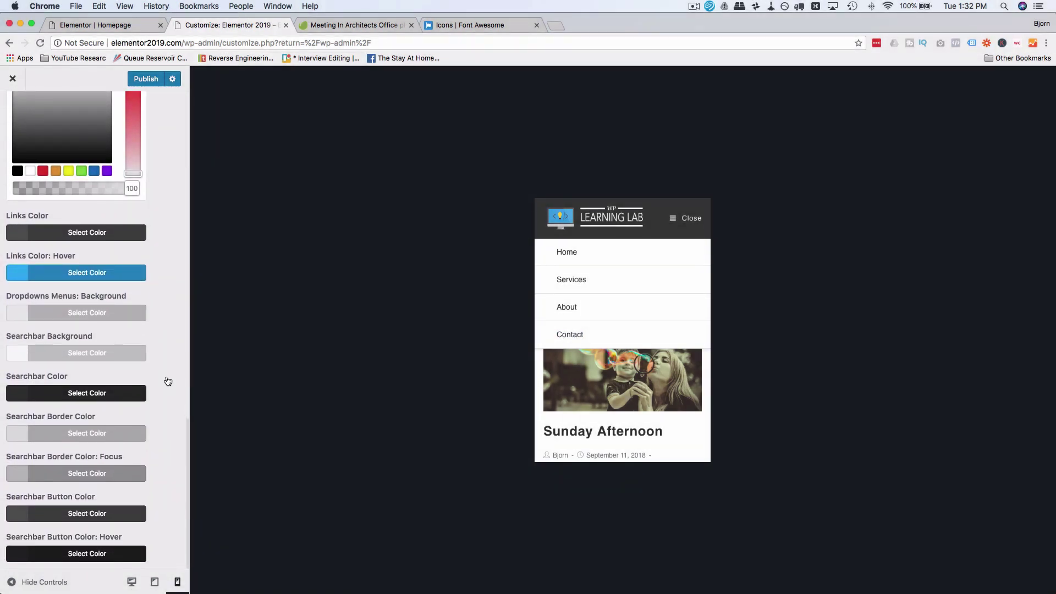
{"action": "left_click", "coordinate": [682, 218]}
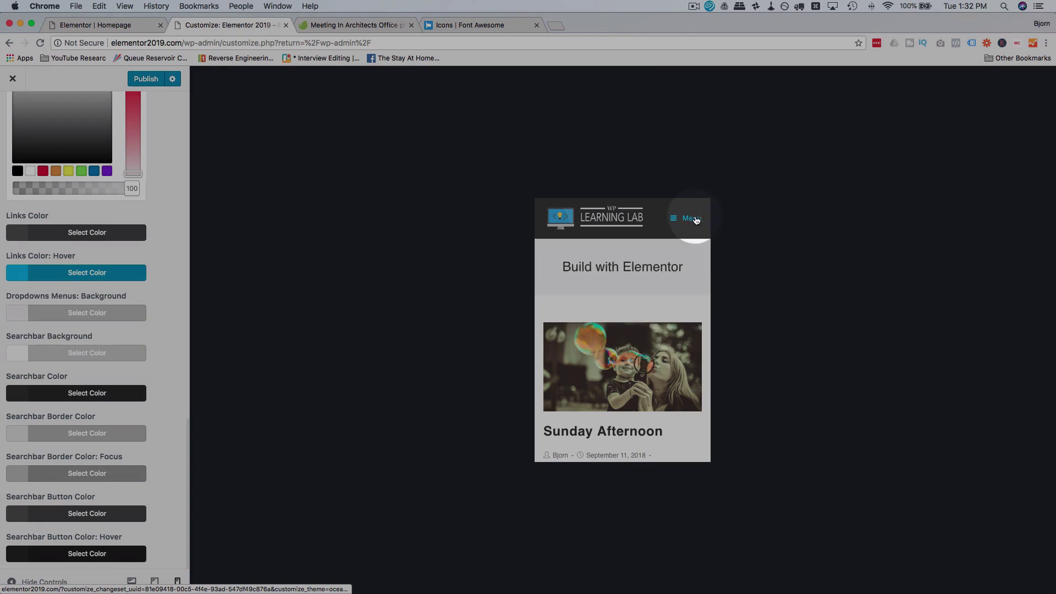
{"action": "left_click", "coordinate": [695, 220]}
{"action": "left_click", "coordinate": [674, 220]}
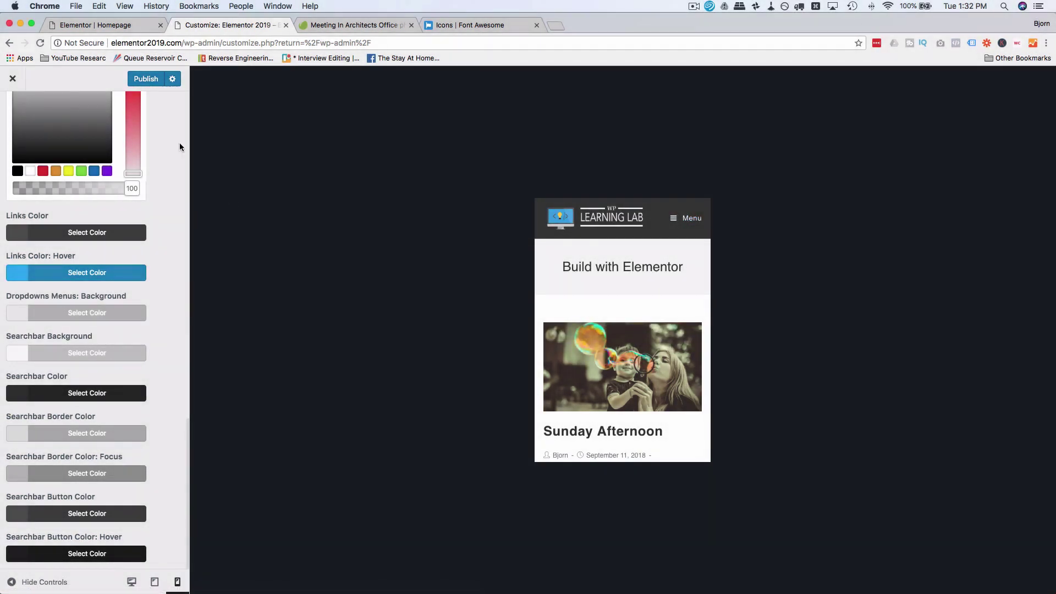
{"action": "scroll", "coordinate": [82, 180], "scroll_direction": "up", "scroll_amount": 10}
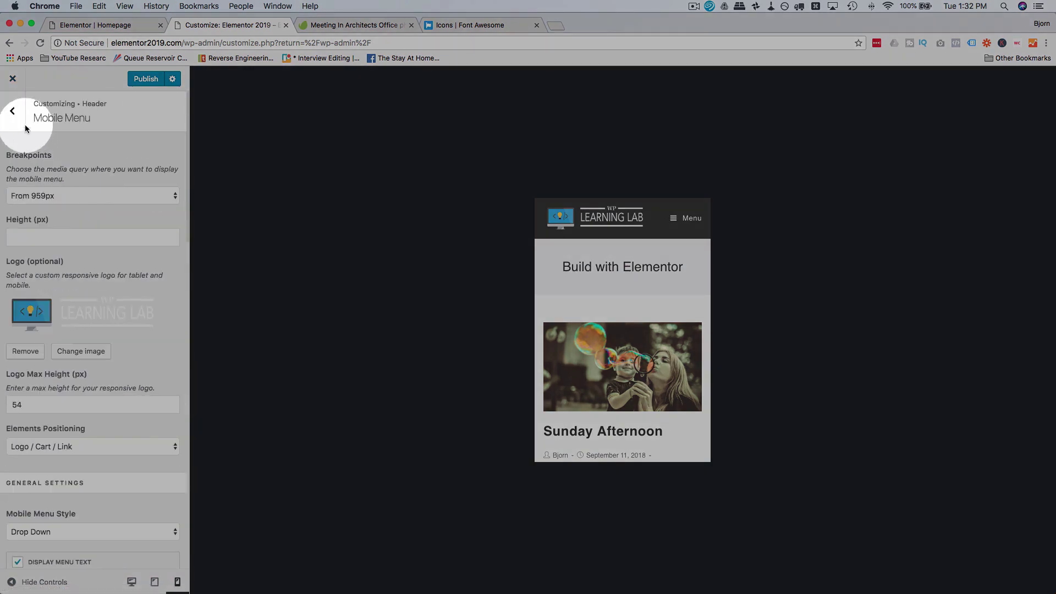
Step: Set the Header > General background colour alpha to 0 and publish the Customizer changes
{"action": "left_click", "coordinate": [13, 111]}
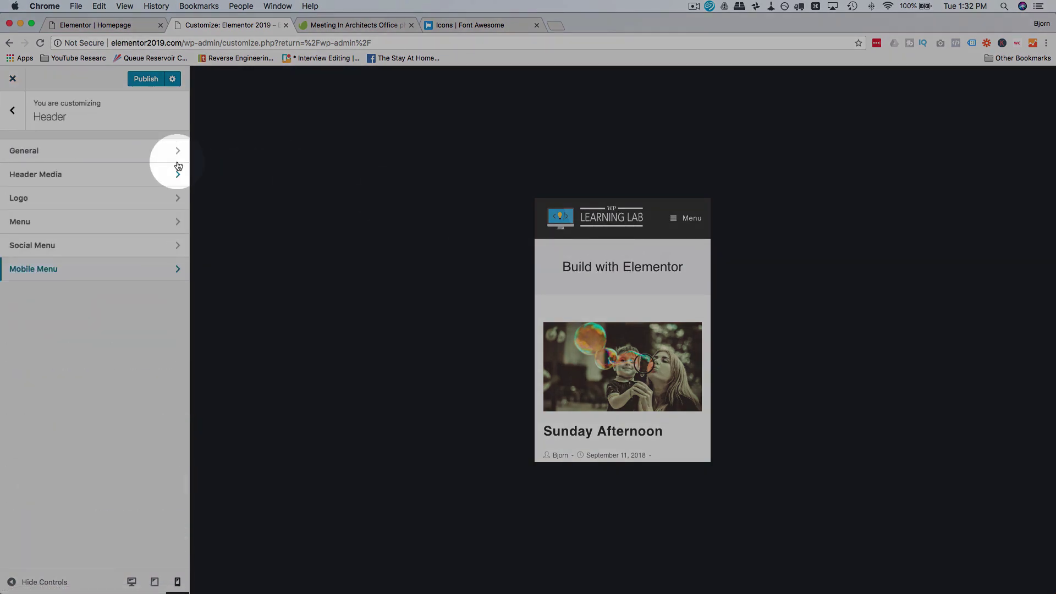
{"action": "left_click", "coordinate": [100, 156]}
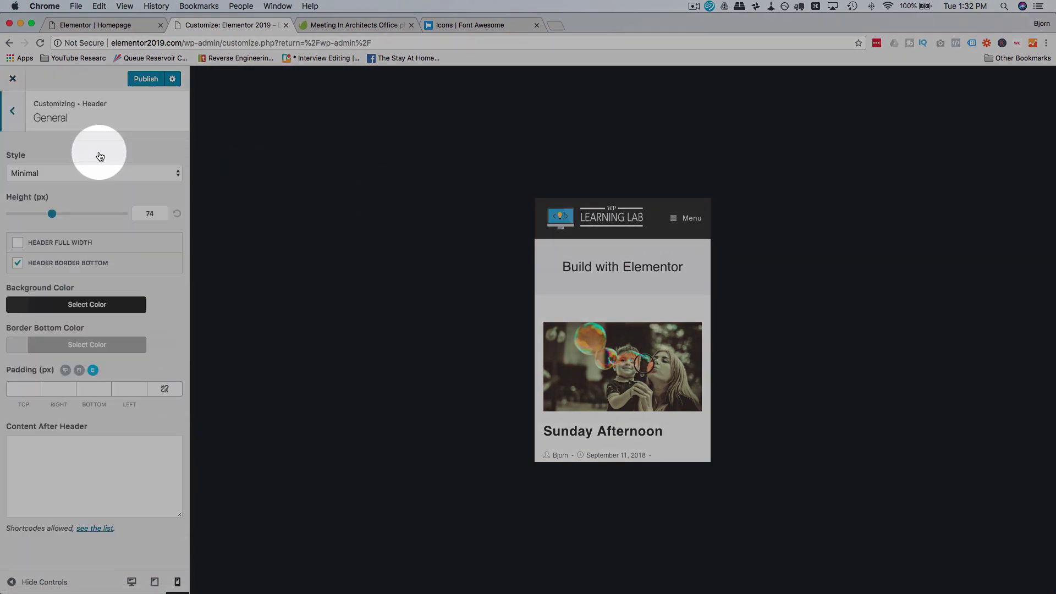
{"action": "left_click", "coordinate": [71, 311]}
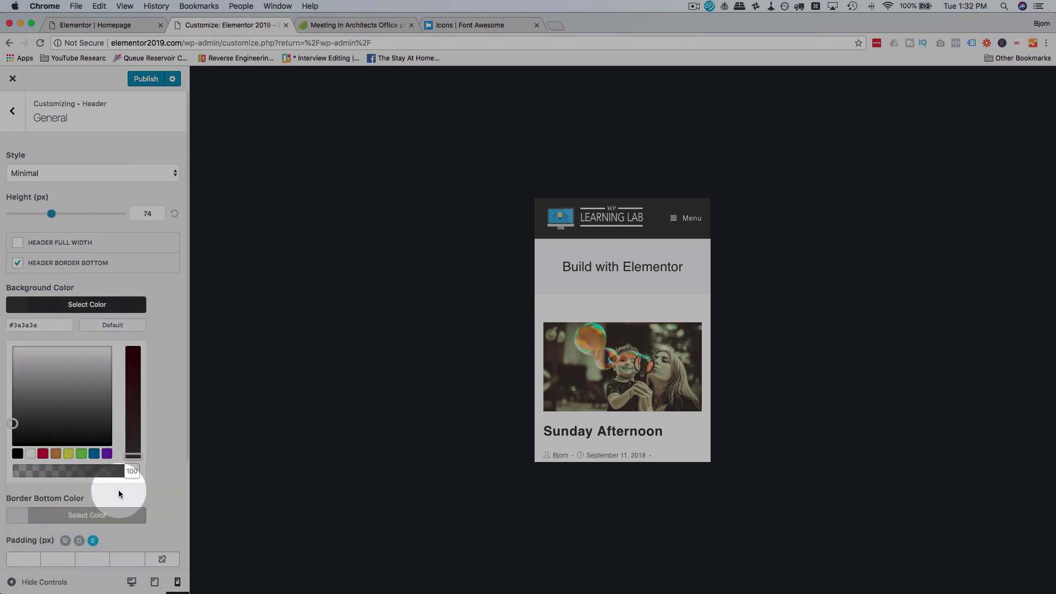
{"action": "left_click_drag", "start_coordinate": [131, 472], "coordinate": [3, 465]}
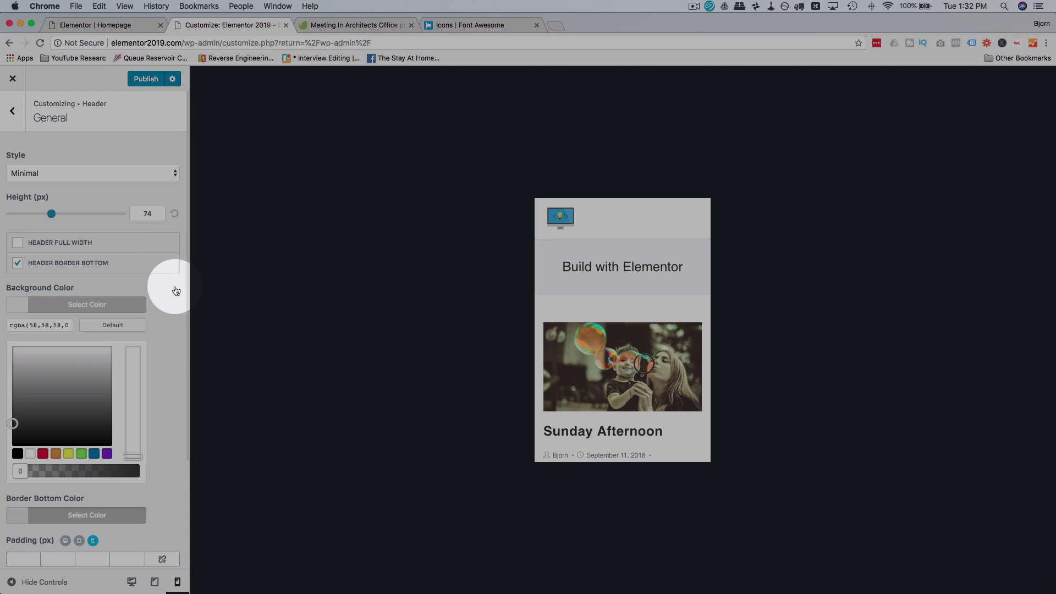
{"action": "left_click", "coordinate": [157, 81]}
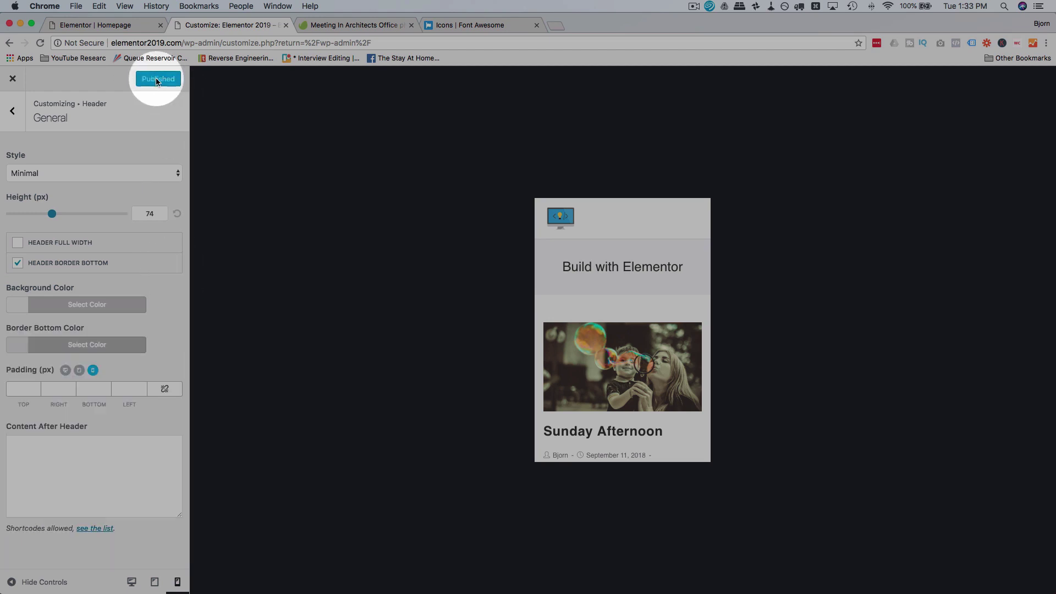
{"action": "left_click", "coordinate": [126, 26]}
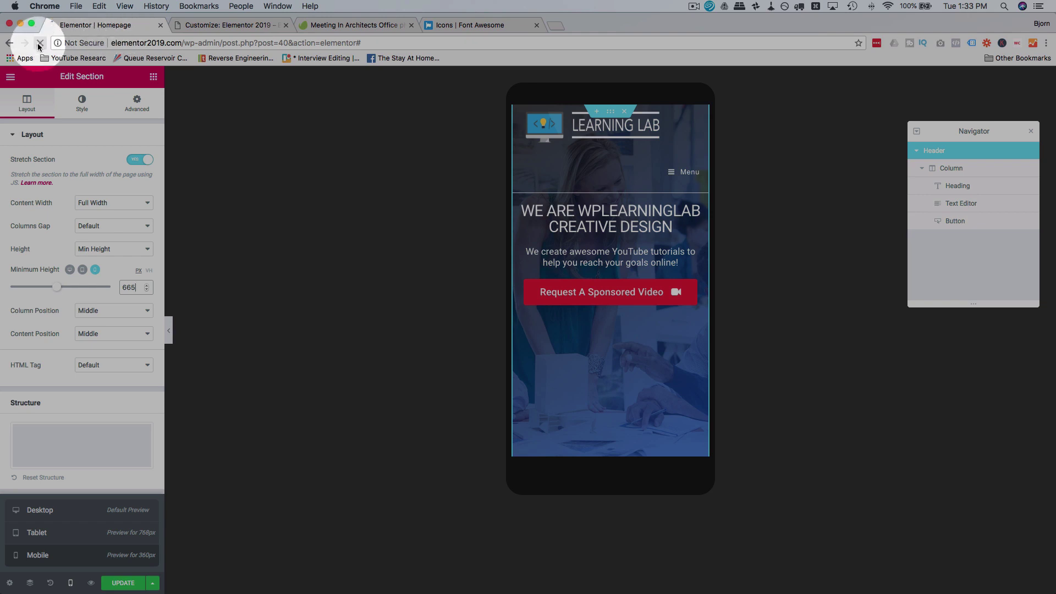
Step: Reload the editor in Mobile preview, test the menu toggle, and open the hero heading's Advanced settings
{"action": "key", "text": "Return"}
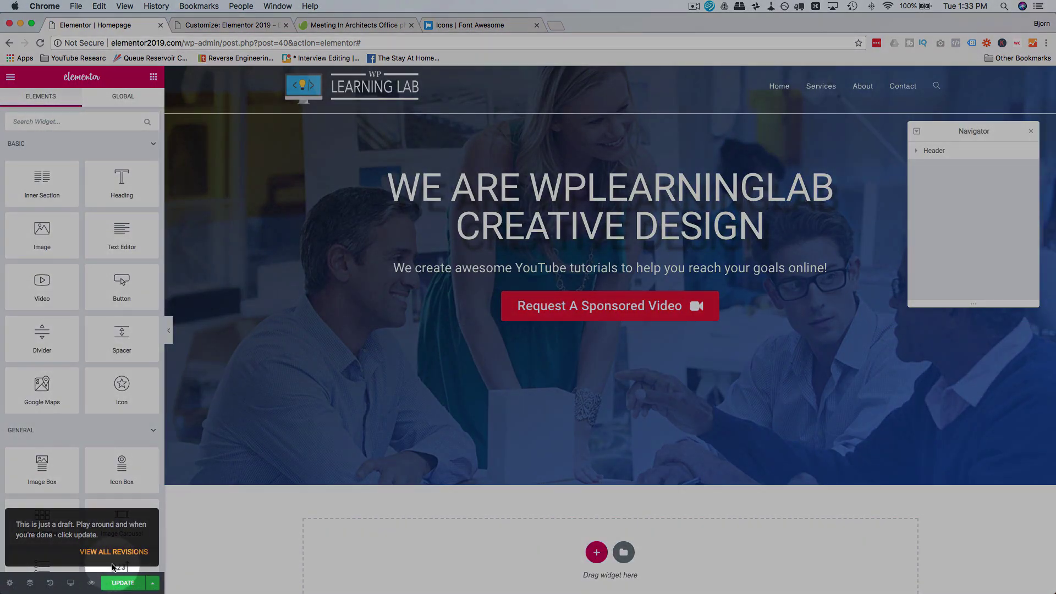
{"action": "left_click", "coordinate": [70, 583]}
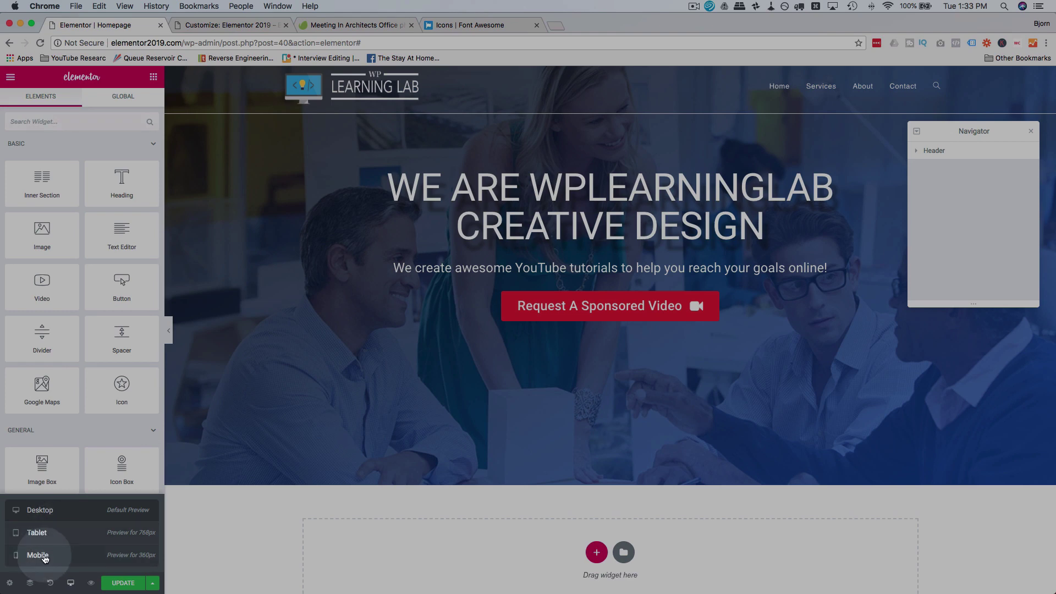
{"action": "left_click", "coordinate": [45, 556]}
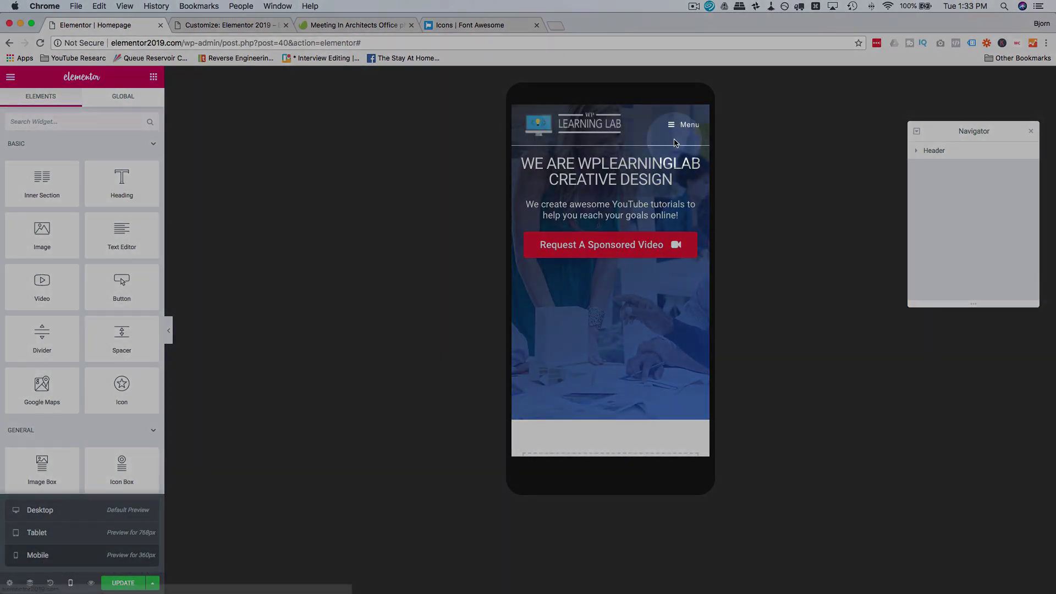
{"action": "left_click", "coordinate": [676, 130]}
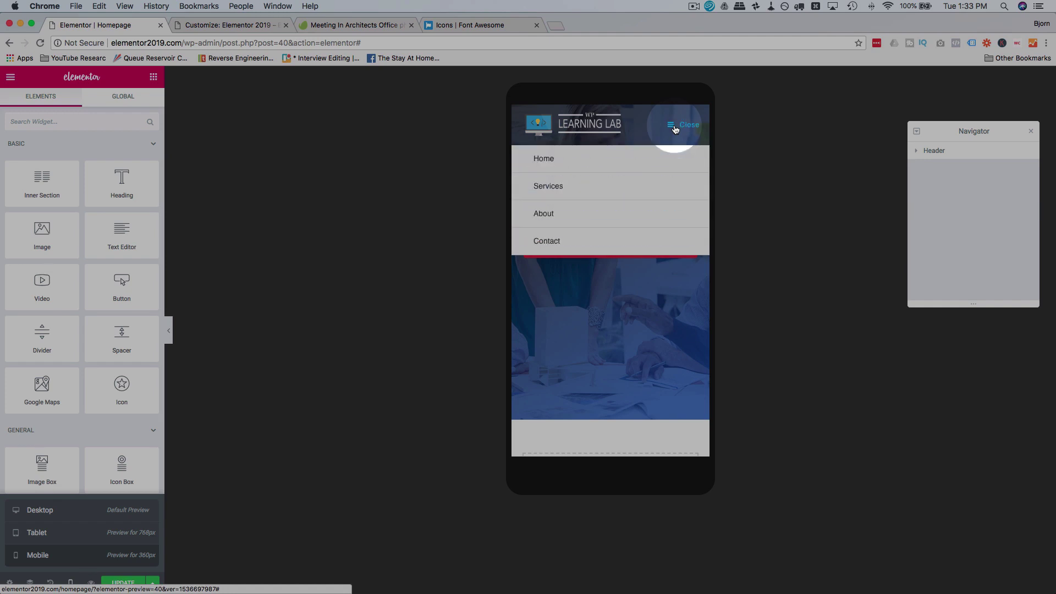
{"action": "left_click", "coordinate": [676, 130]}
{"action": "left_click", "coordinate": [676, 130]}
{"action": "left_click", "coordinate": [676, 130]}
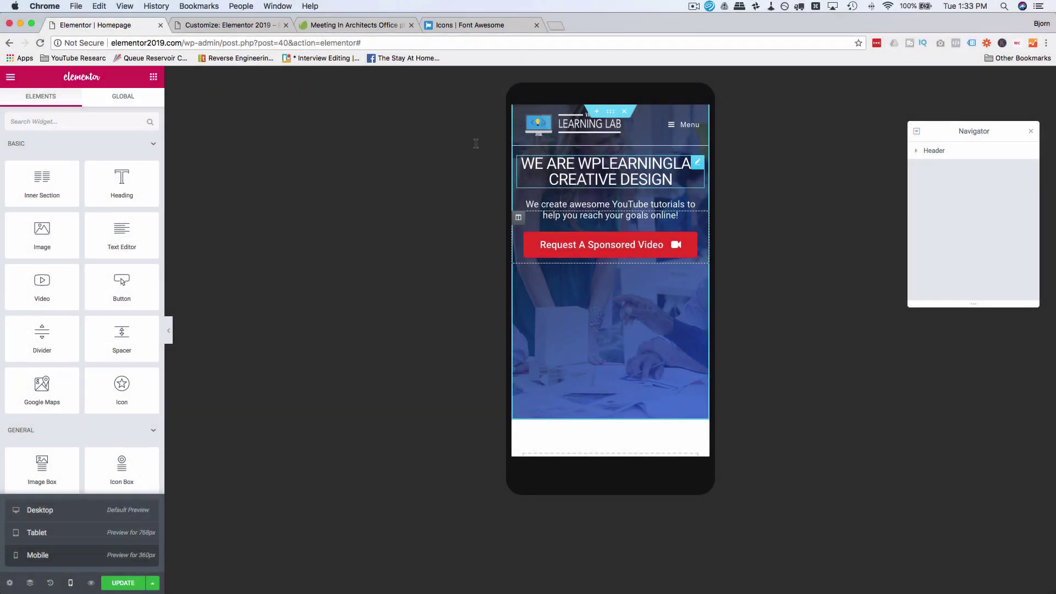
{"action": "left_click", "coordinate": [583, 170]}
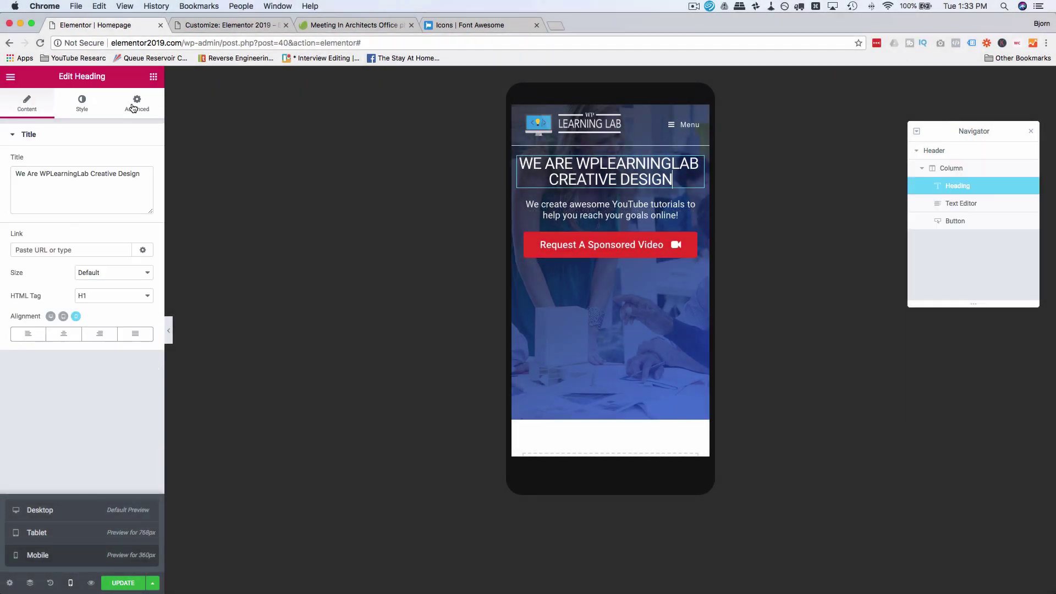
{"action": "left_click", "coordinate": [136, 101]}
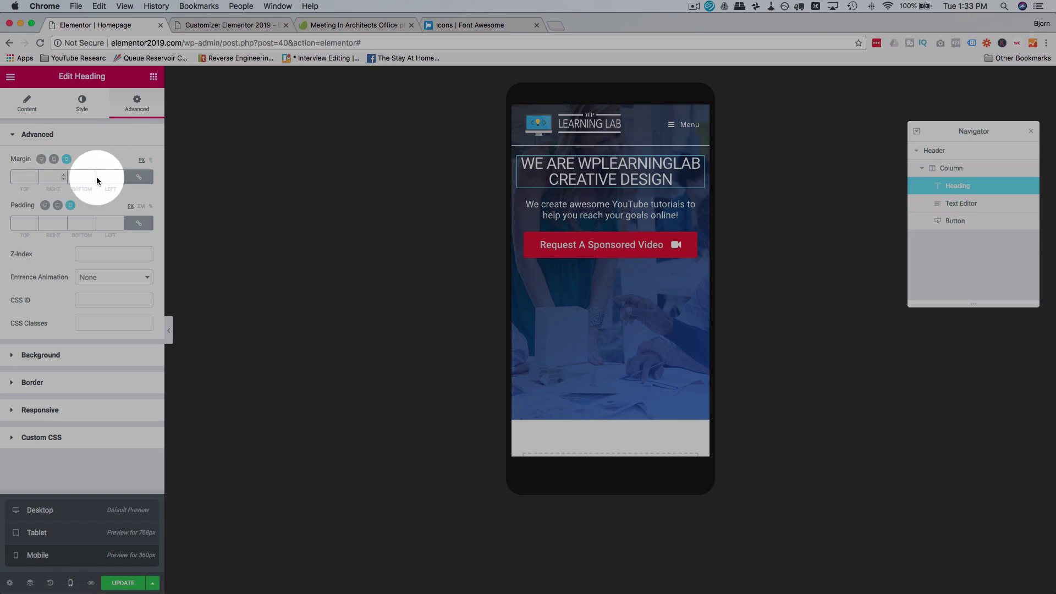
Step: Unlink the heading and subtitle margins and give the heading a bottom margin of 50
{"action": "left_click", "coordinate": [138, 182]}
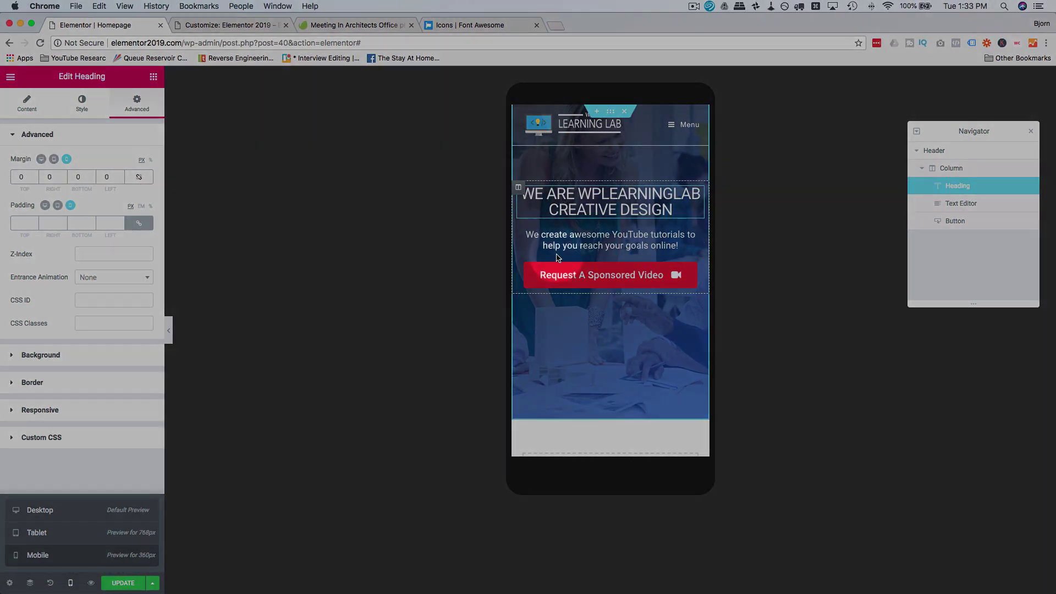
{"action": "left_click", "coordinate": [562, 241]}
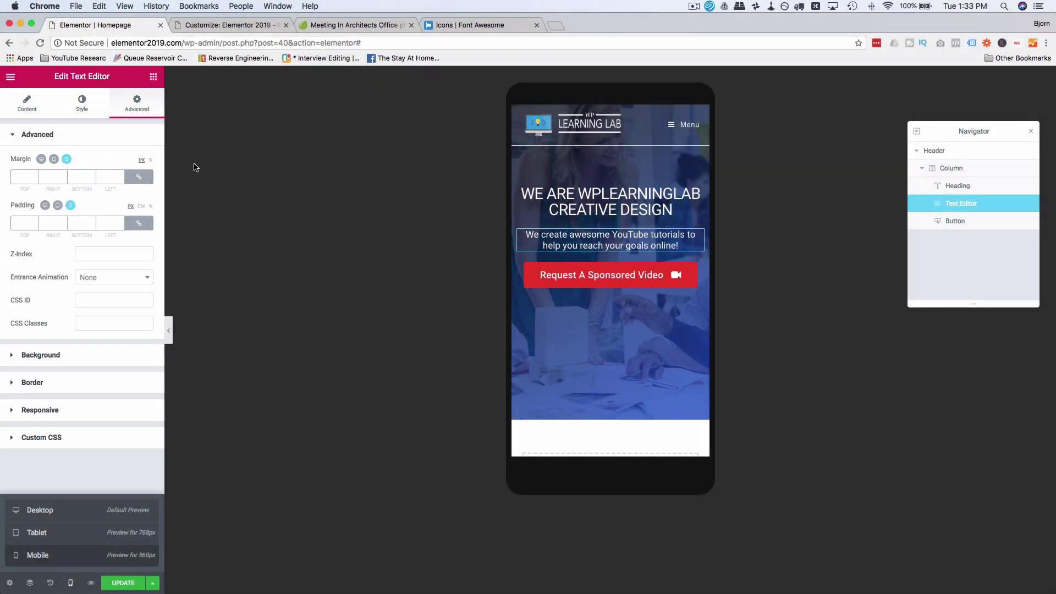
{"action": "left_click", "coordinate": [133, 179]}
{"action": "left_click", "coordinate": [569, 209]}
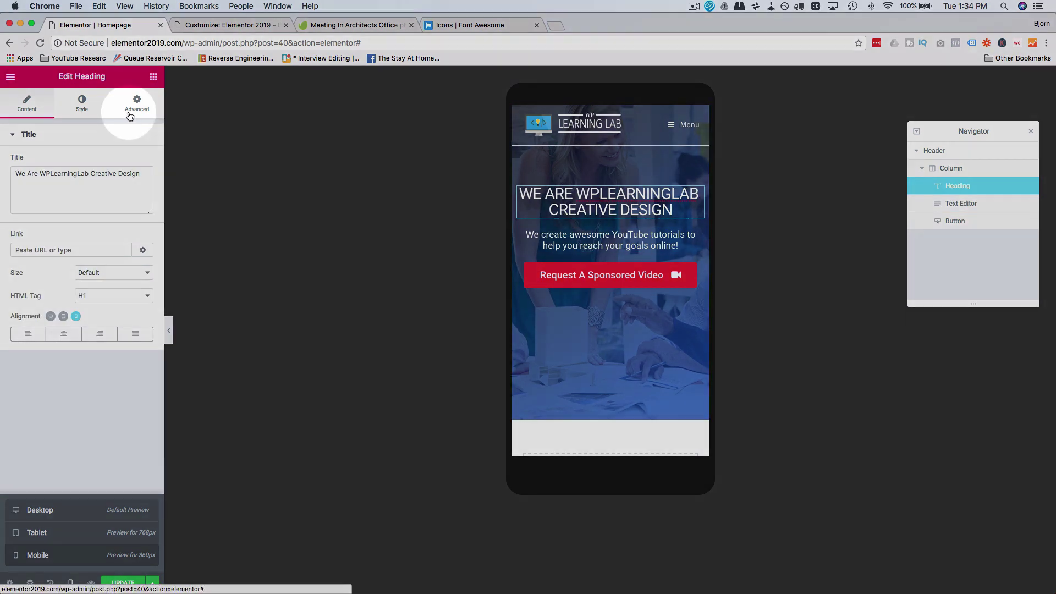
{"action": "left_click", "coordinate": [136, 105]}
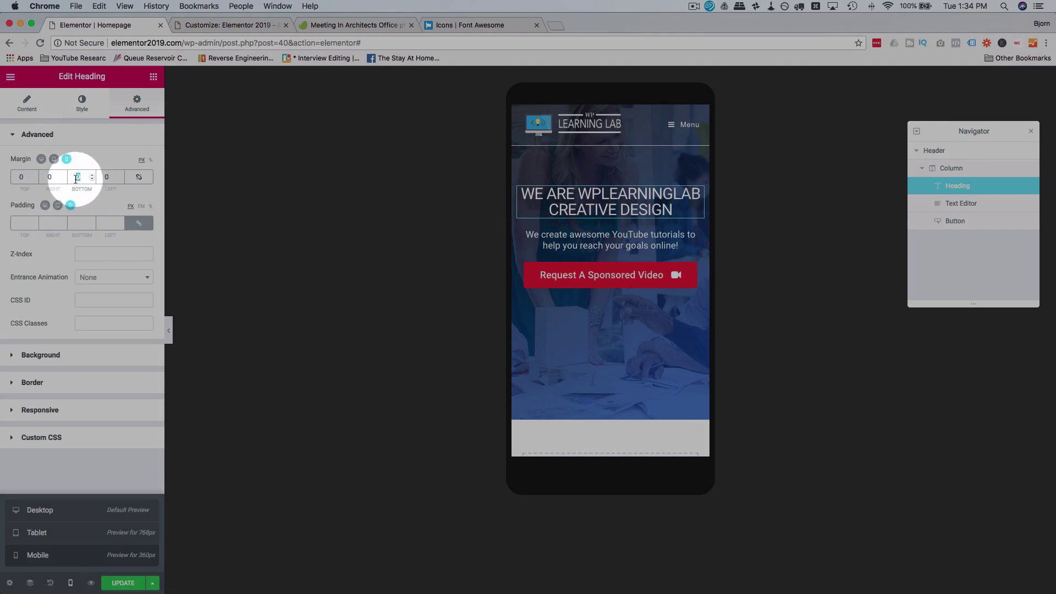
{"action": "type", "text": "50"}
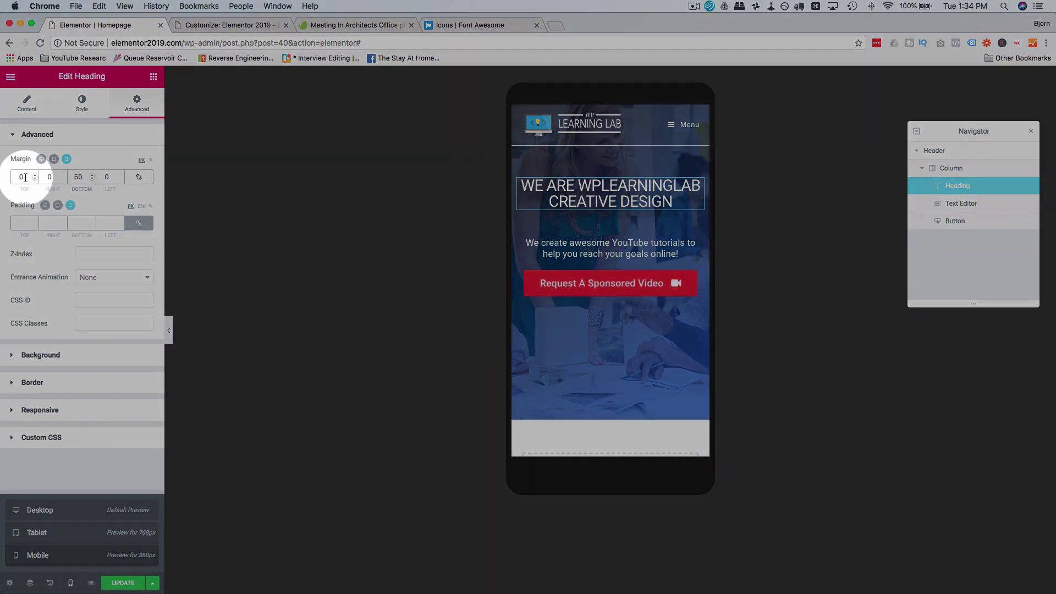
{"action": "left_click_drag", "start_coordinate": [25, 177], "coordinate": [10, 180]}
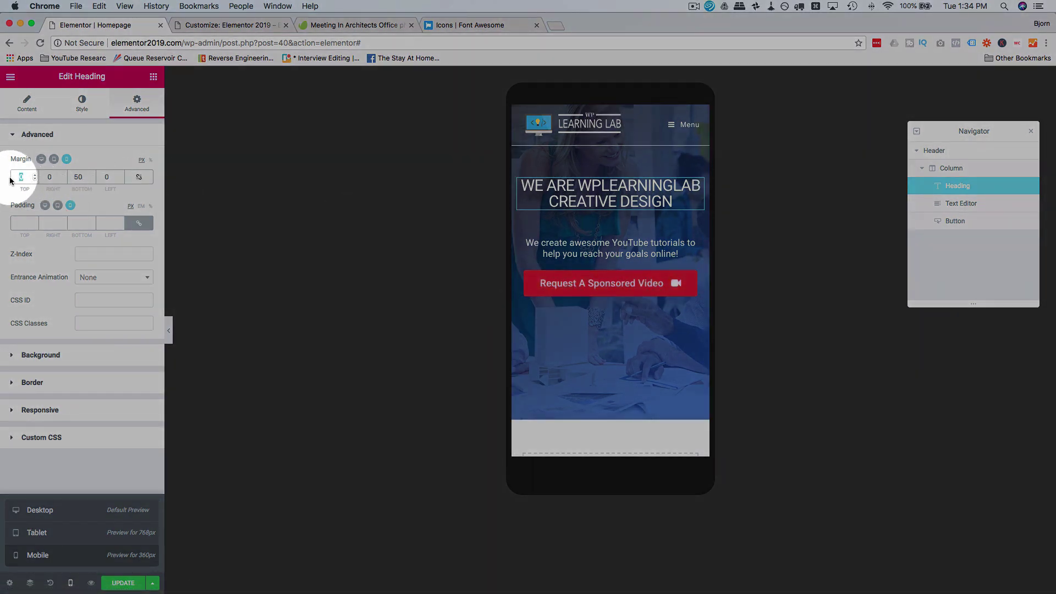
{"action": "type", "text": "20"}
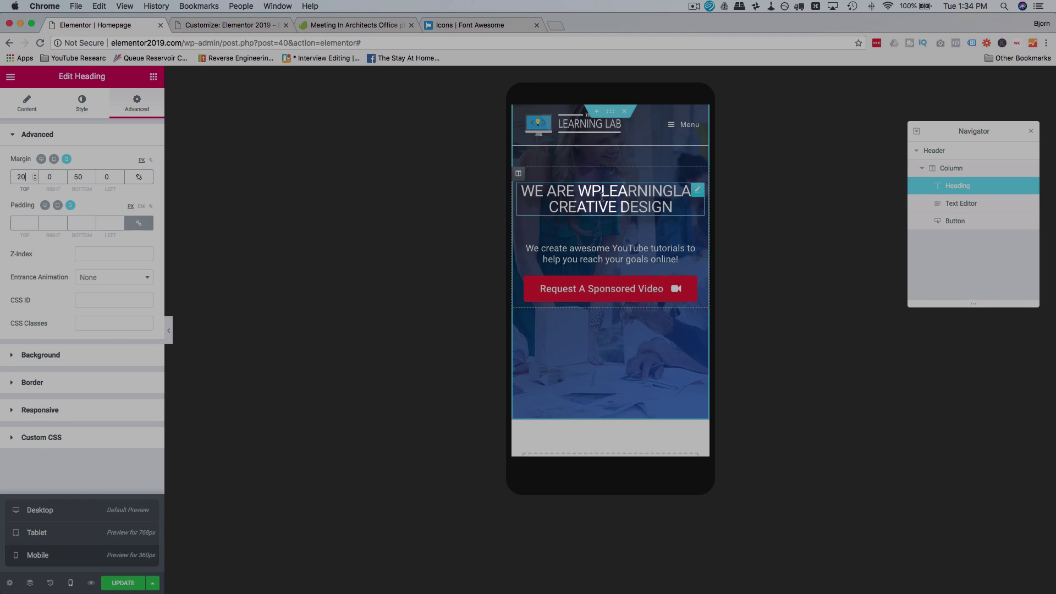
Step: Set the subtitle's bottom margin and change the heading's top margin to 60
{"action": "left_click", "coordinate": [602, 264]}
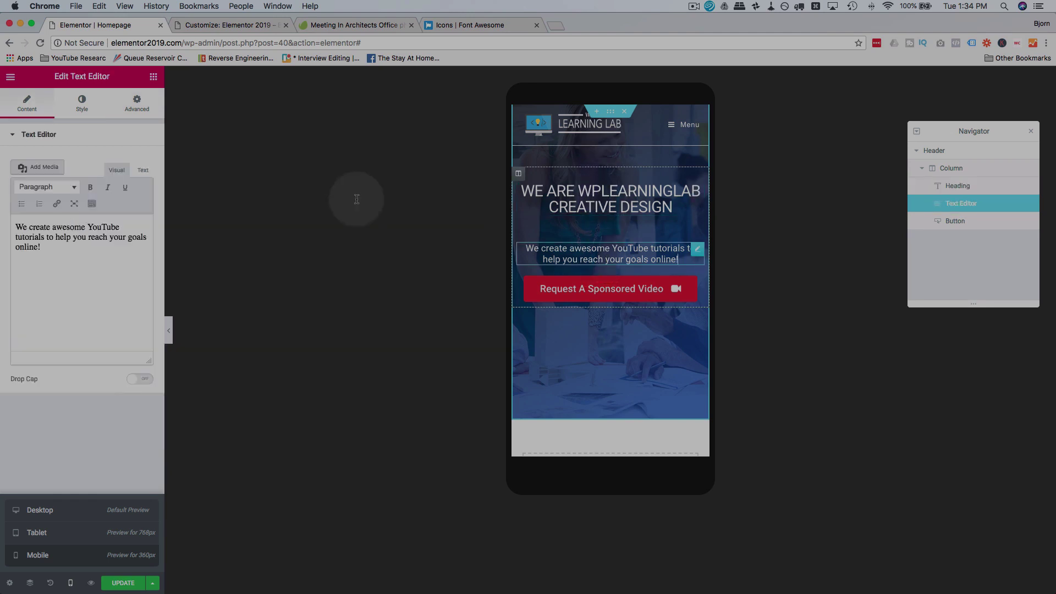
{"action": "left_click", "coordinate": [137, 106]}
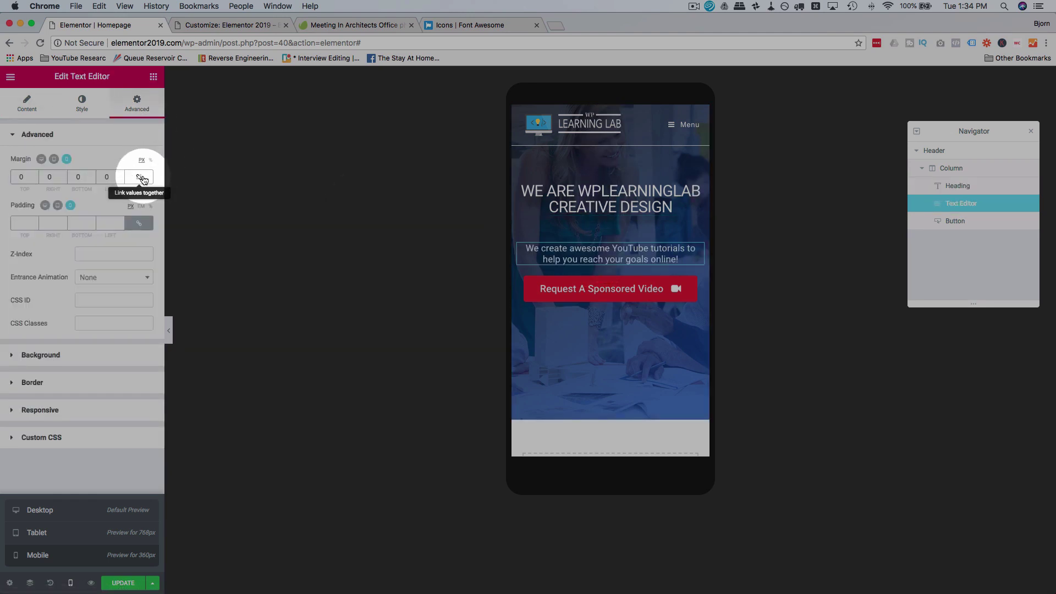
{"action": "left_click_drag", "start_coordinate": [88, 178], "coordinate": [68, 179]}
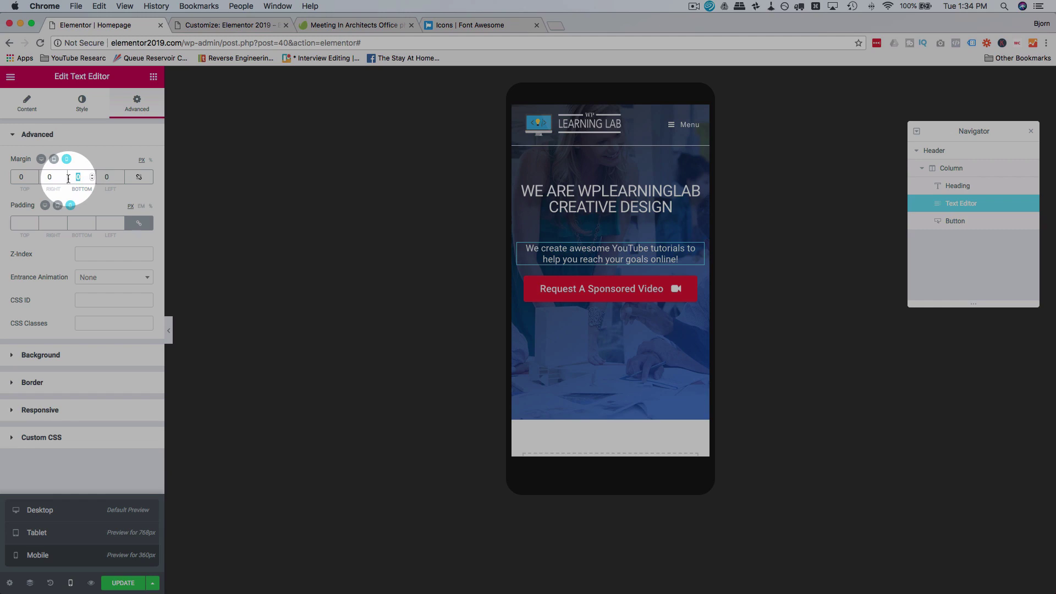
{"action": "type", "text": "60"}
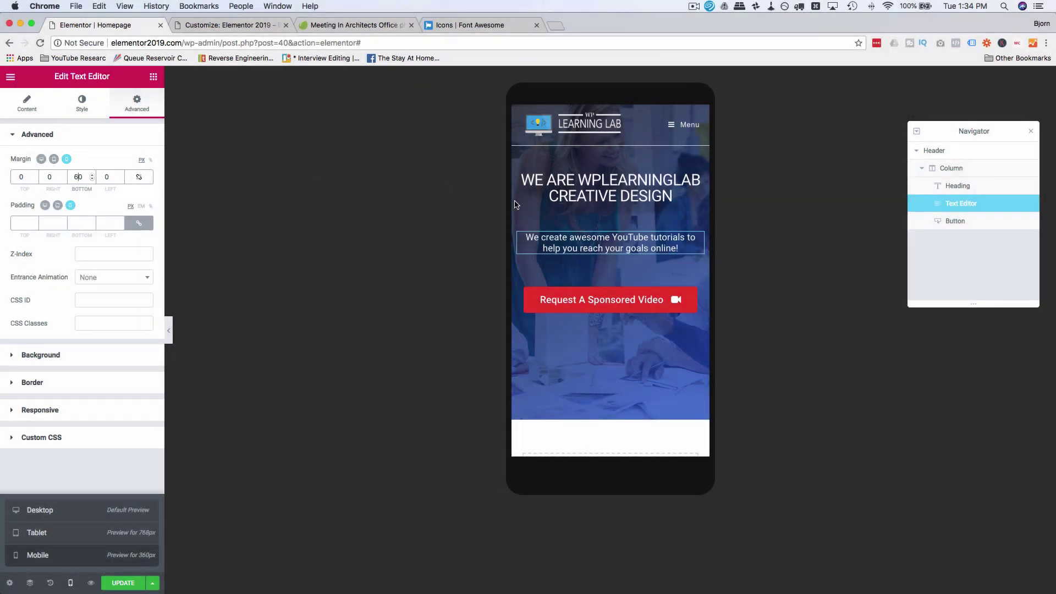
{"action": "left_click", "coordinate": [528, 190]}
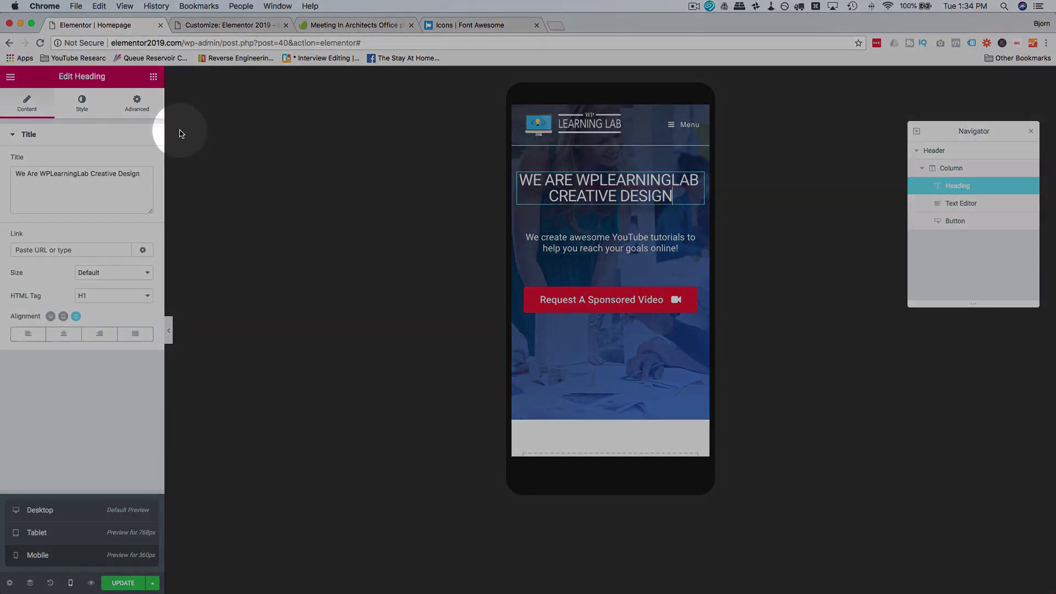
{"action": "left_click", "coordinate": [137, 102]}
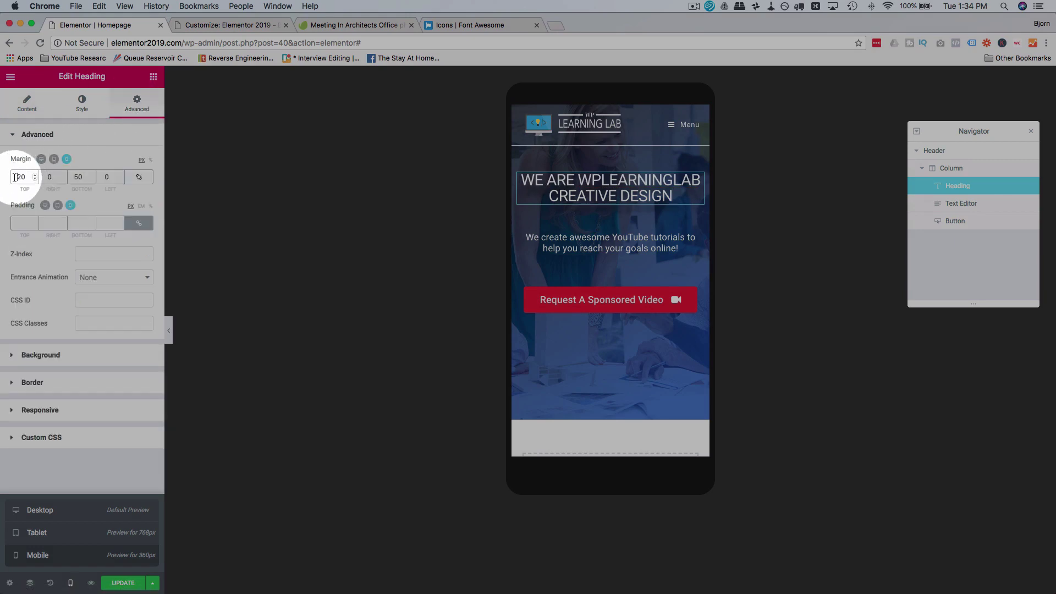
{"action": "double_click", "coordinate": [20, 176]}
{"action": "type", "text": "60"}
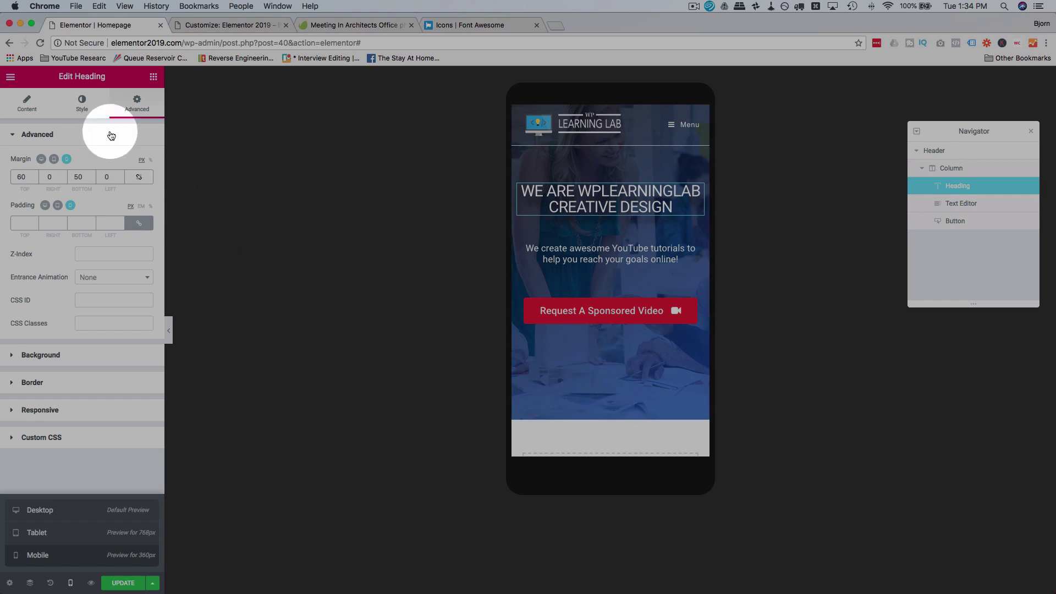
Step: Review the heading's Content and Style settings, then select the whole hero Header section
{"action": "left_click", "coordinate": [27, 105]}
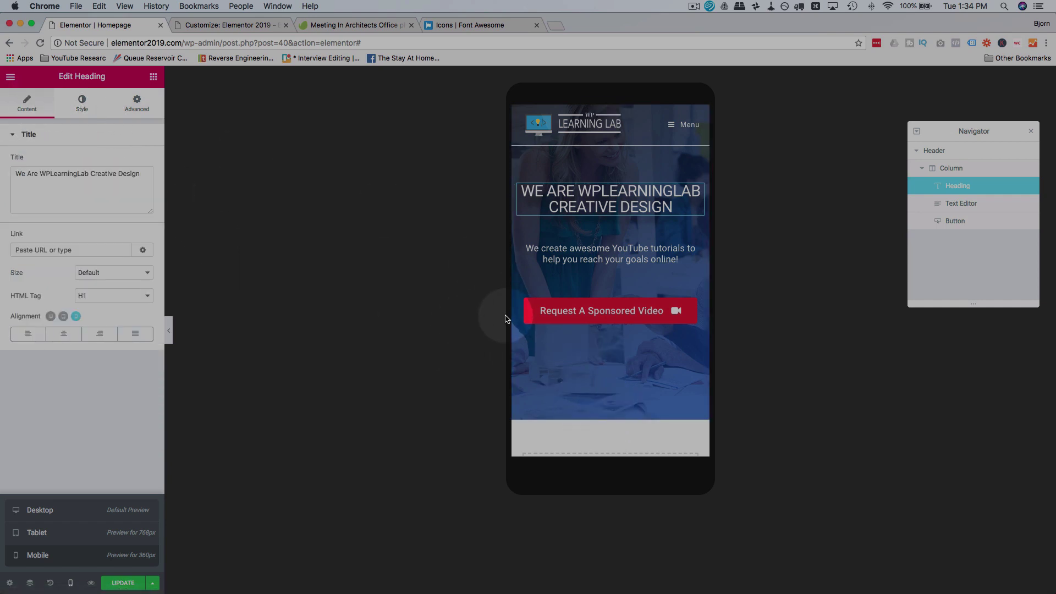
{"action": "left_click", "coordinate": [81, 103]}
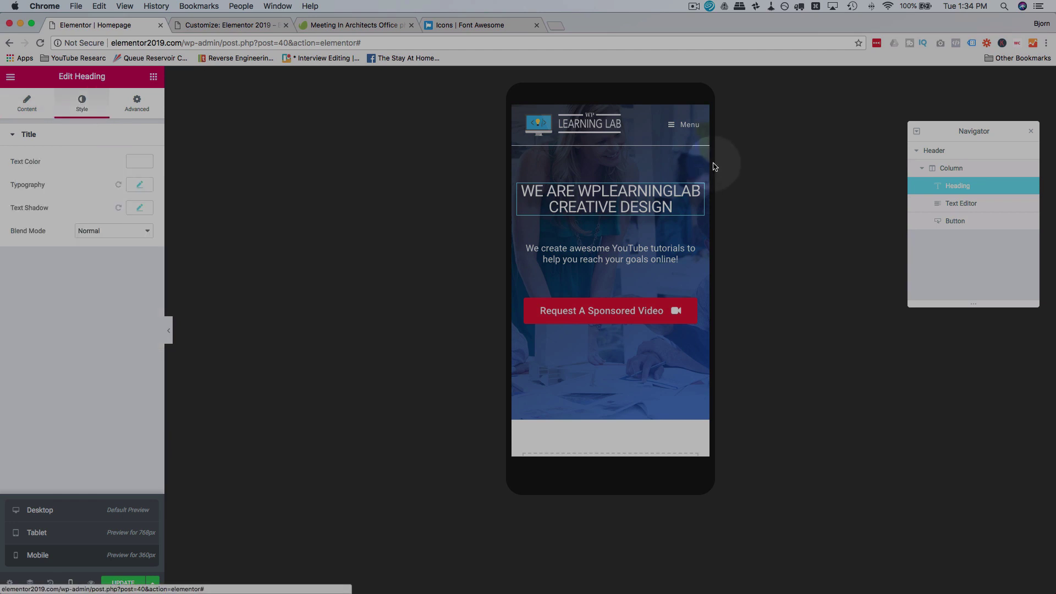
{"action": "left_click", "coordinate": [981, 154]}
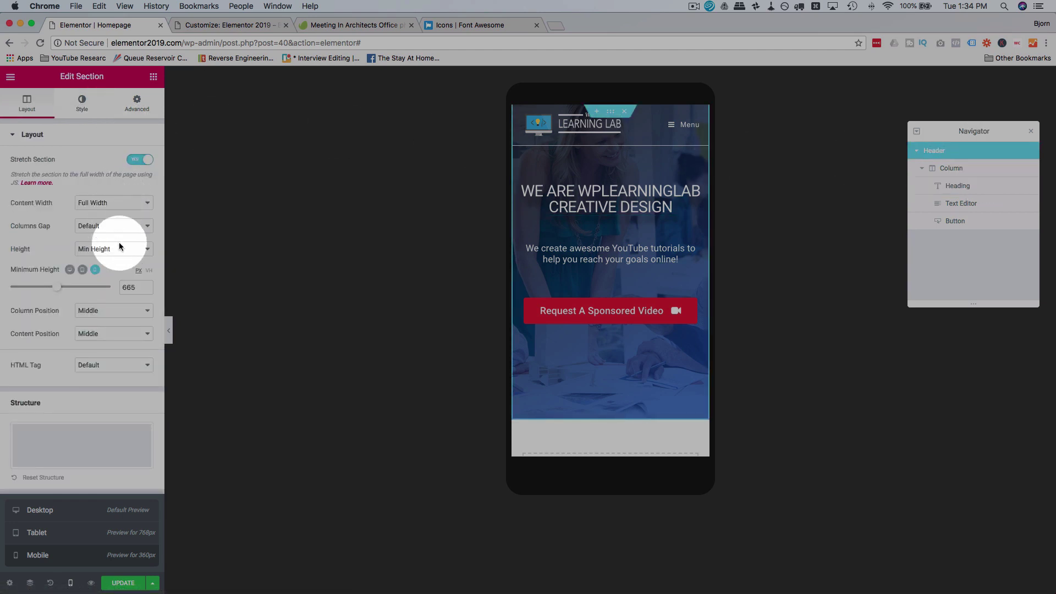
Step: Keep the hero at Min Height, make the mobile hero 736 px tall, and preview at tablet width
{"action": "left_click", "coordinate": [97, 249]}
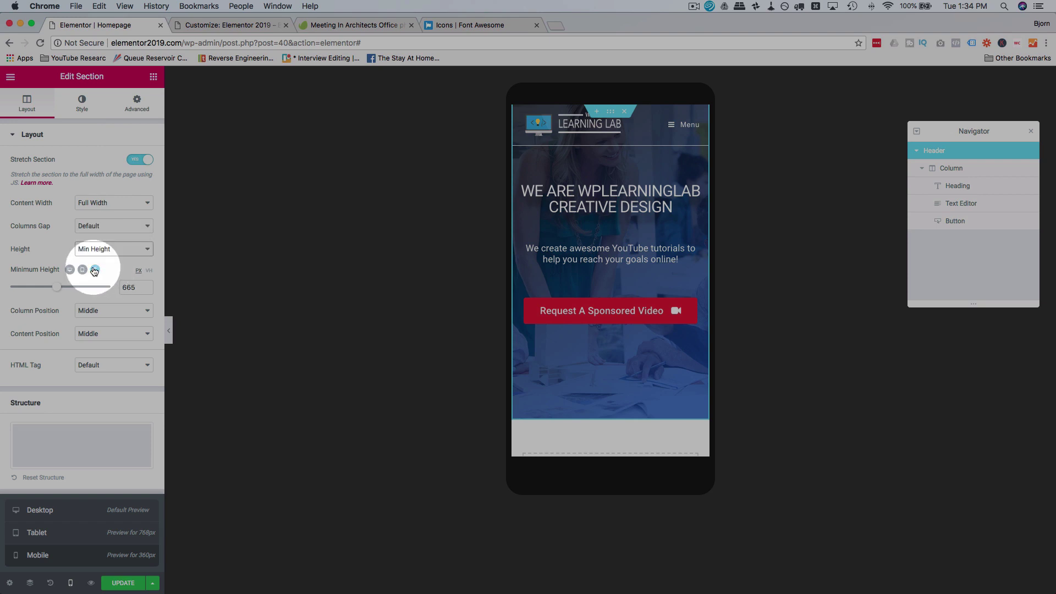
{"action": "left_click_drag", "start_coordinate": [56, 286], "coordinate": [62, 292]}
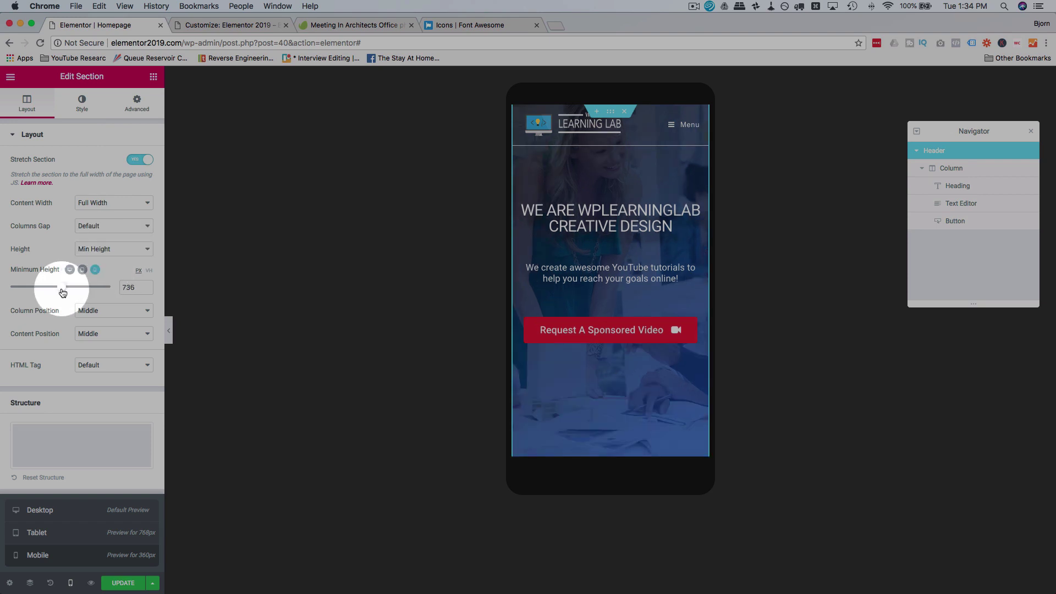
{"action": "left_click", "coordinate": [54, 534]}
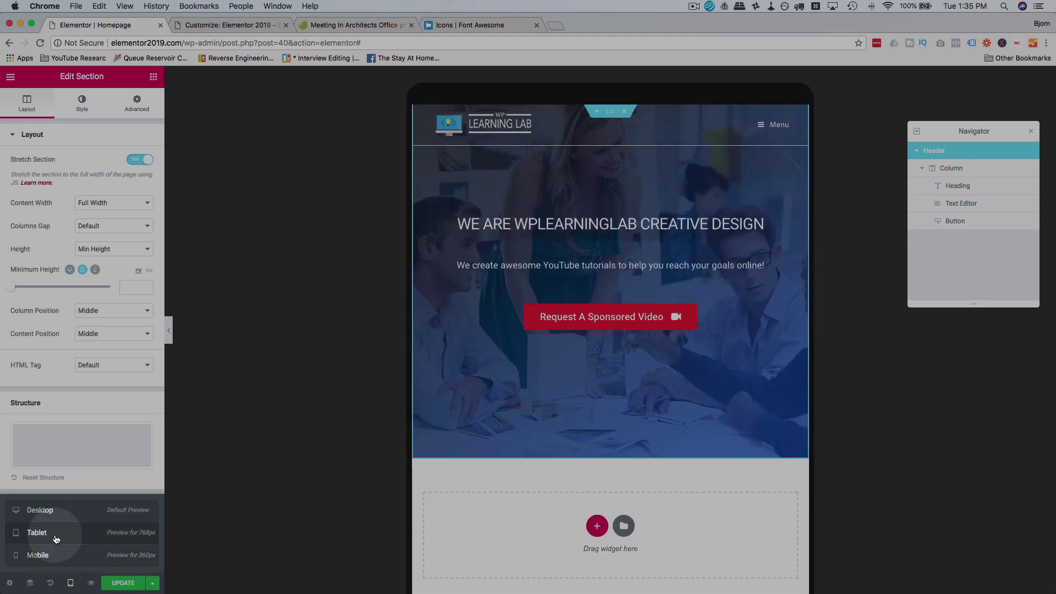
{"action": "scroll", "coordinate": [468, 402], "scroll_direction": "down", "scroll_amount": 3}
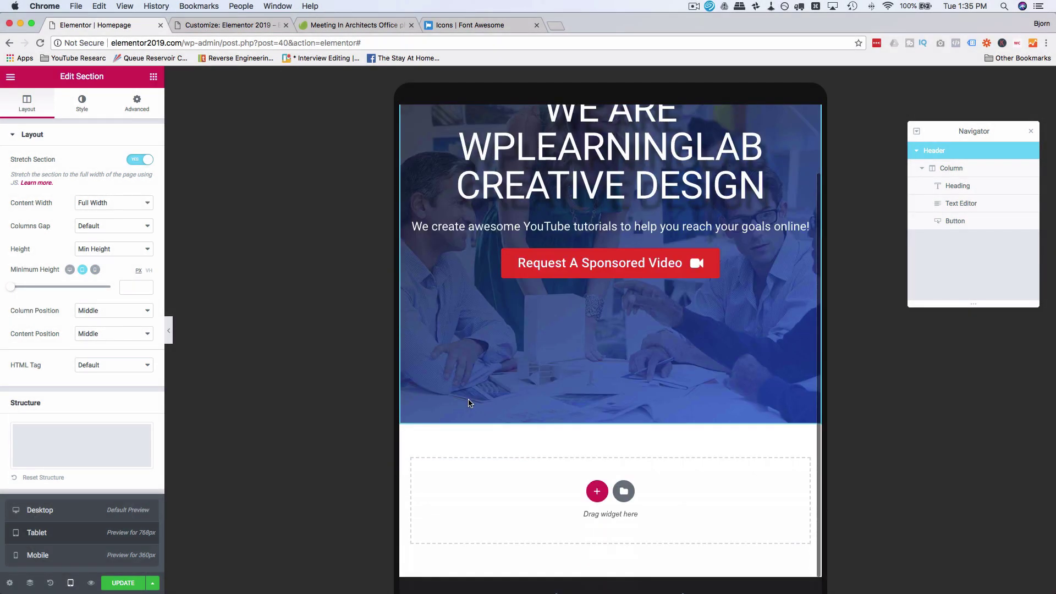
{"action": "scroll", "coordinate": [468, 402], "scroll_direction": "up", "scroll_amount": 3}
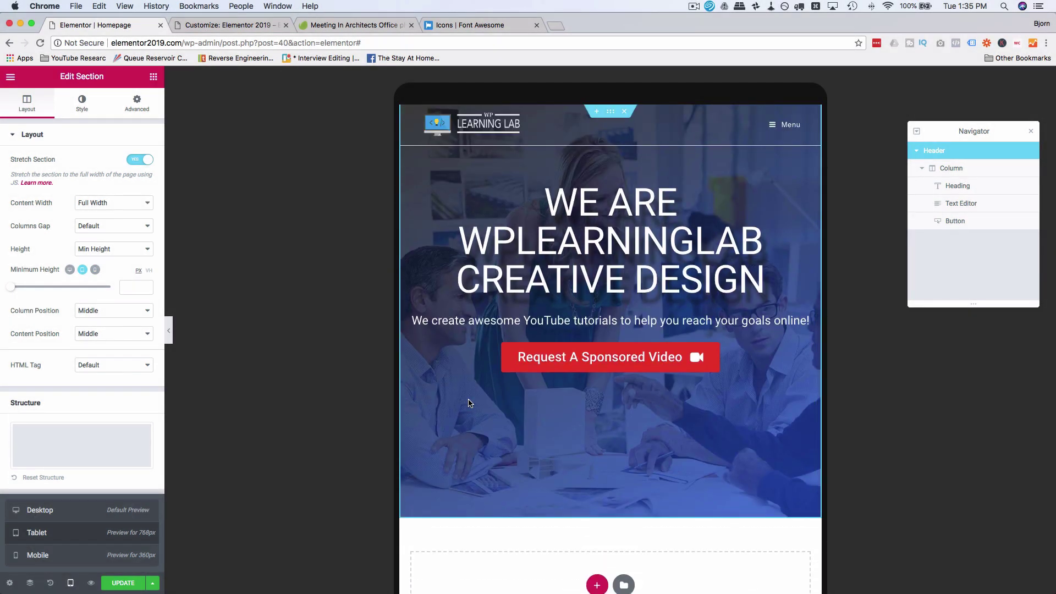
Step: Unlink the heading's margins and give it a 60 px top margin in tablet view
{"action": "left_click", "coordinate": [582, 315]}
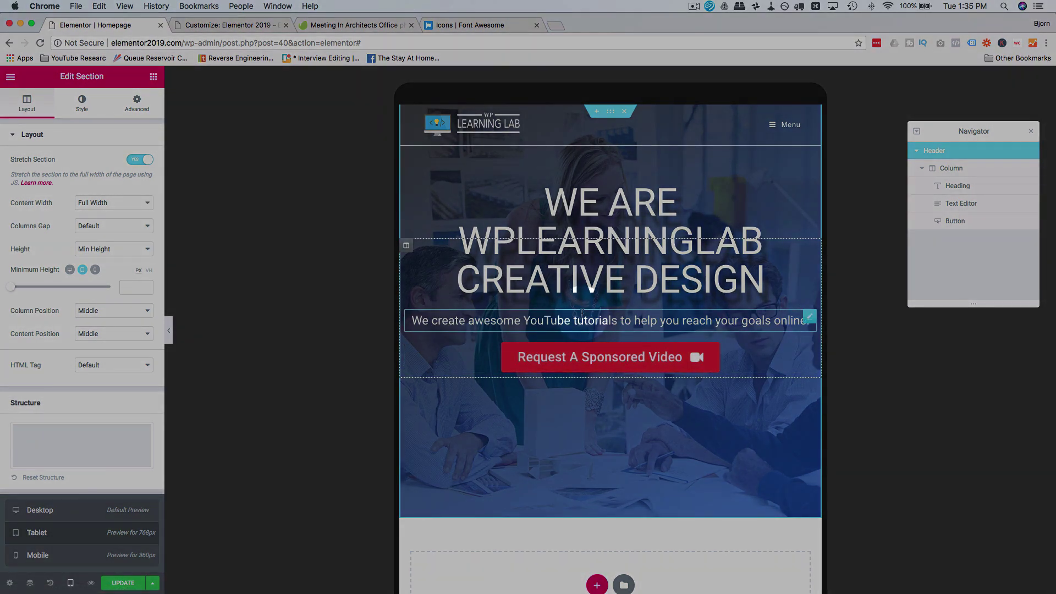
{"action": "left_click", "coordinate": [139, 107]}
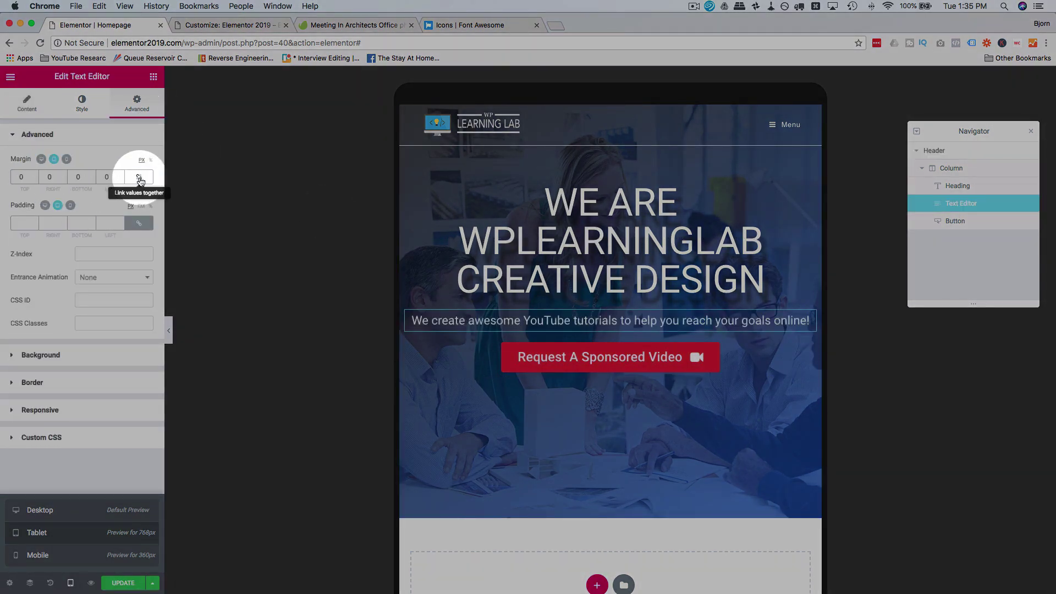
{"action": "left_click", "coordinate": [544, 257]}
{"action": "left_click", "coordinate": [137, 103]}
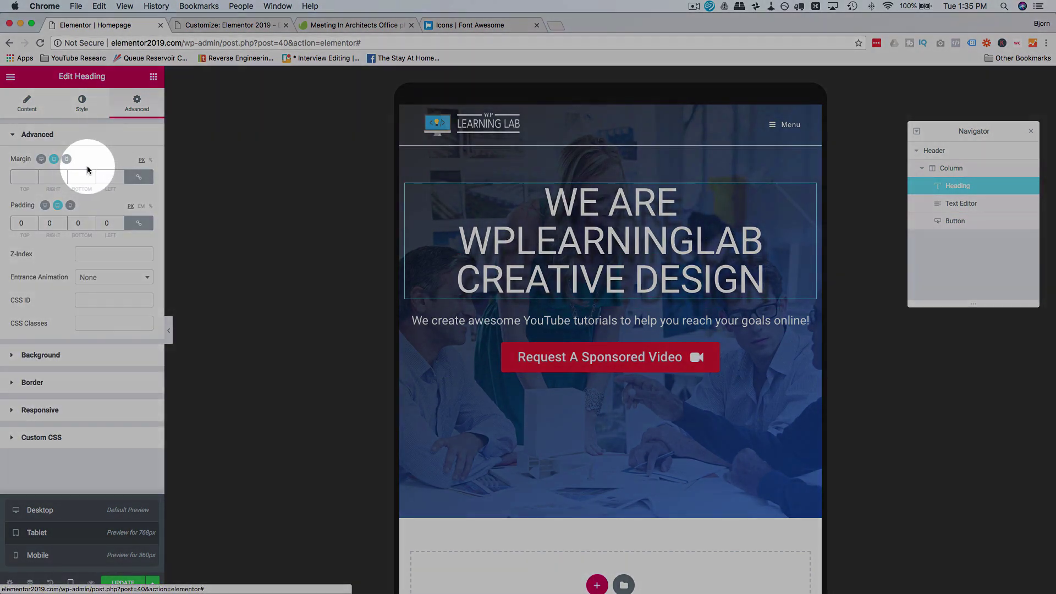
{"action": "left_click", "coordinate": [139, 176]}
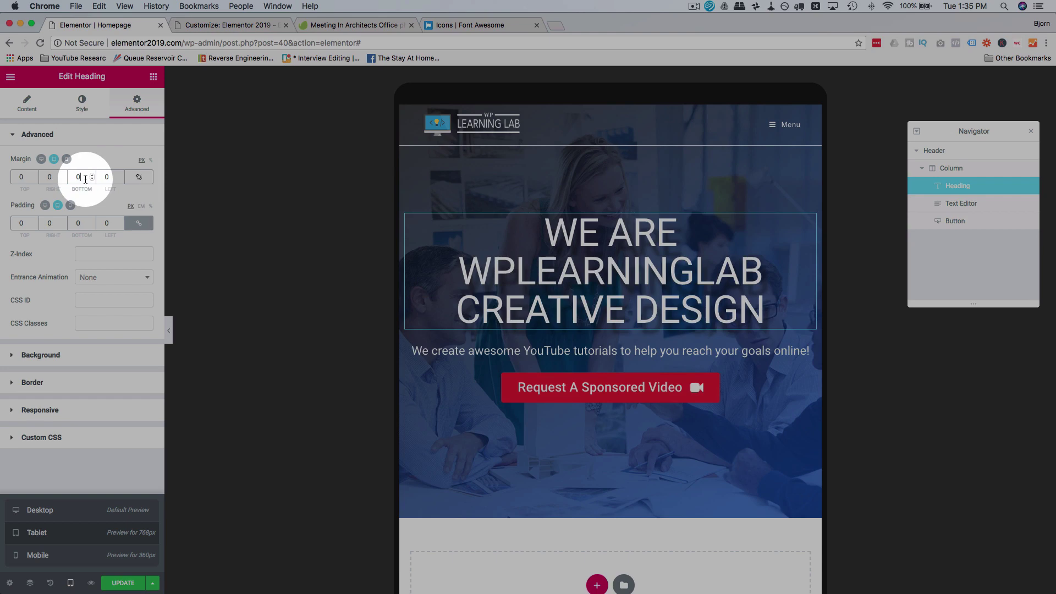
{"action": "type", "text": "60"}
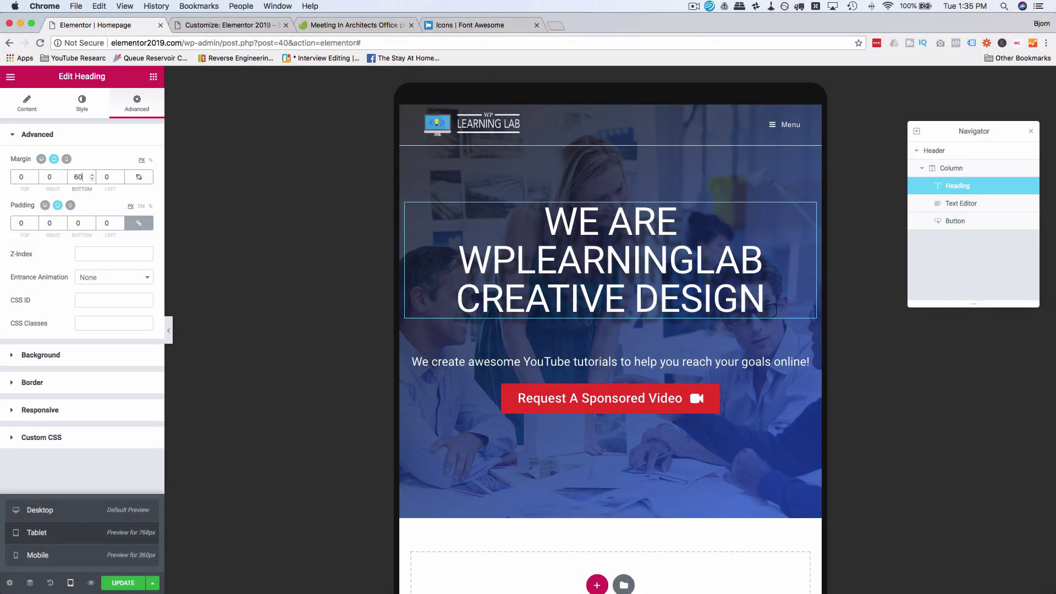
Step: Adjust the subtitle's tablet bottom margin, entering 60 and then changing it toward 90
{"action": "left_click", "coordinate": [807, 360]}
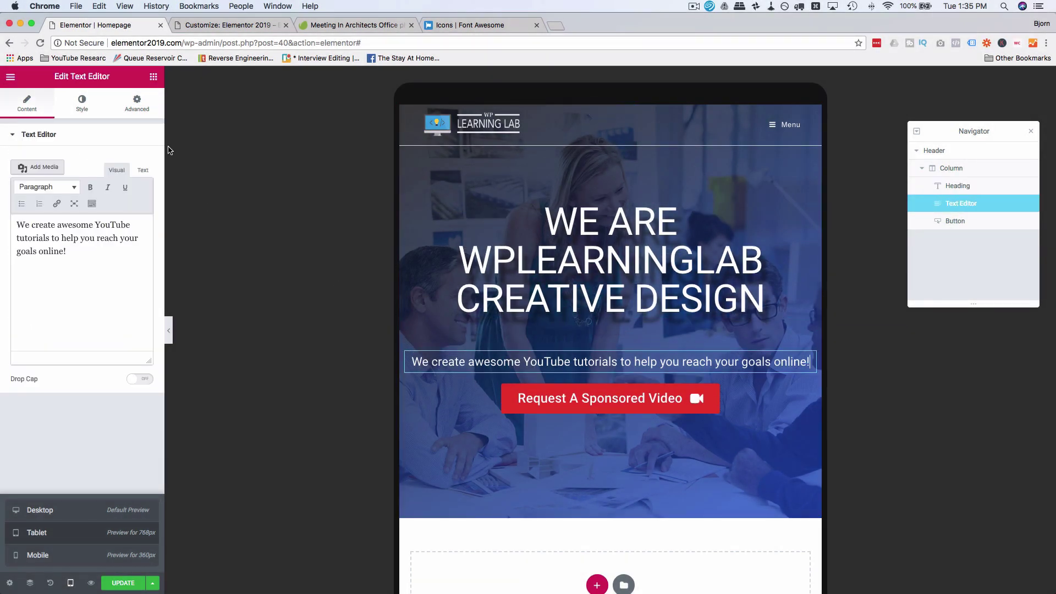
{"action": "left_click", "coordinate": [137, 103]}
{"action": "double_click", "coordinate": [76, 177]}
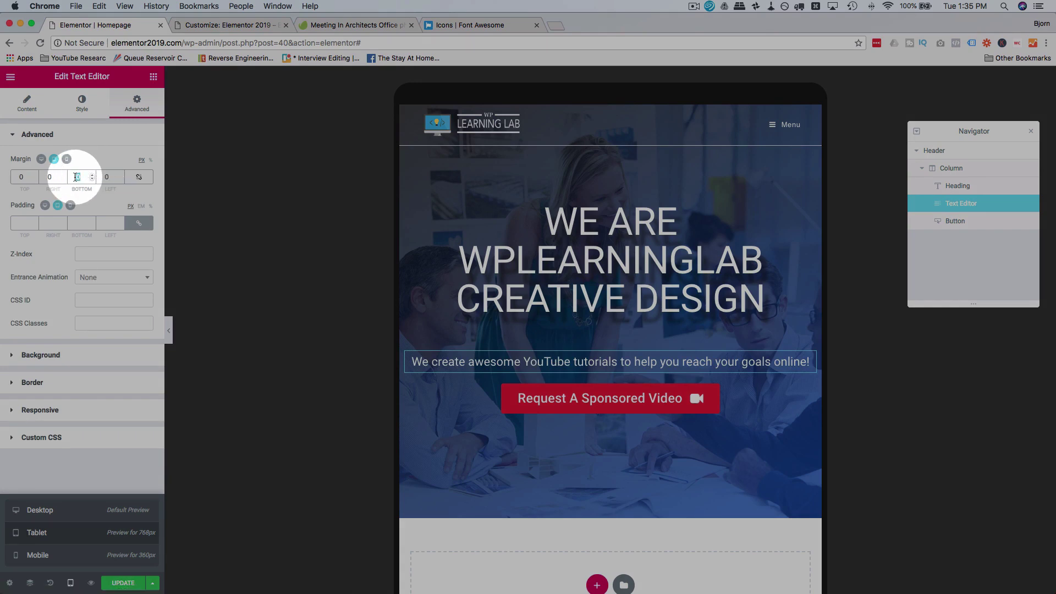
{"action": "type", "text": "60"}
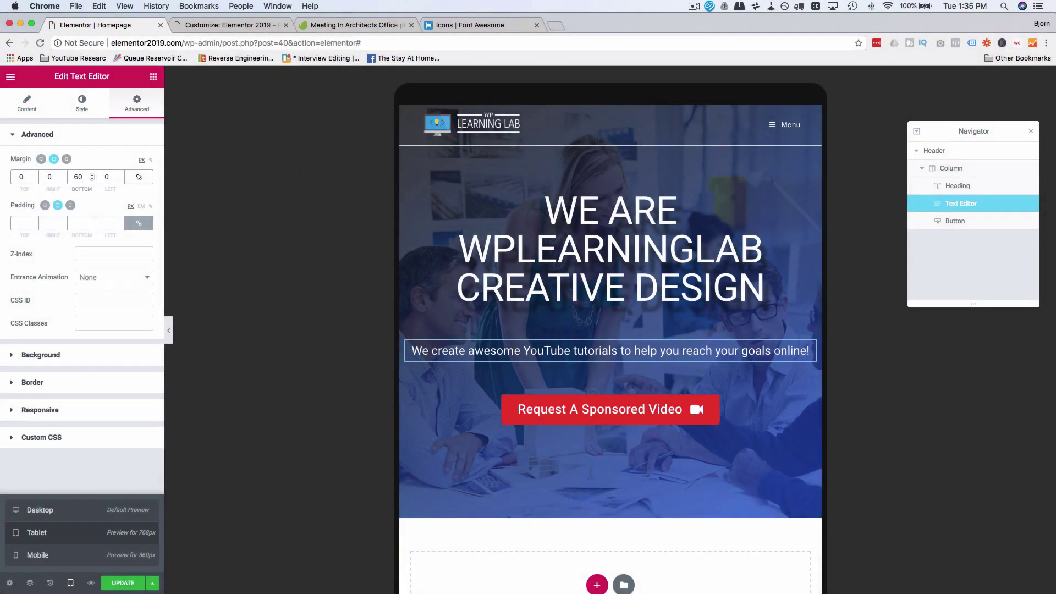
{"action": "key", "text": "BackSpace"}
{"action": "type", "text": "9"}
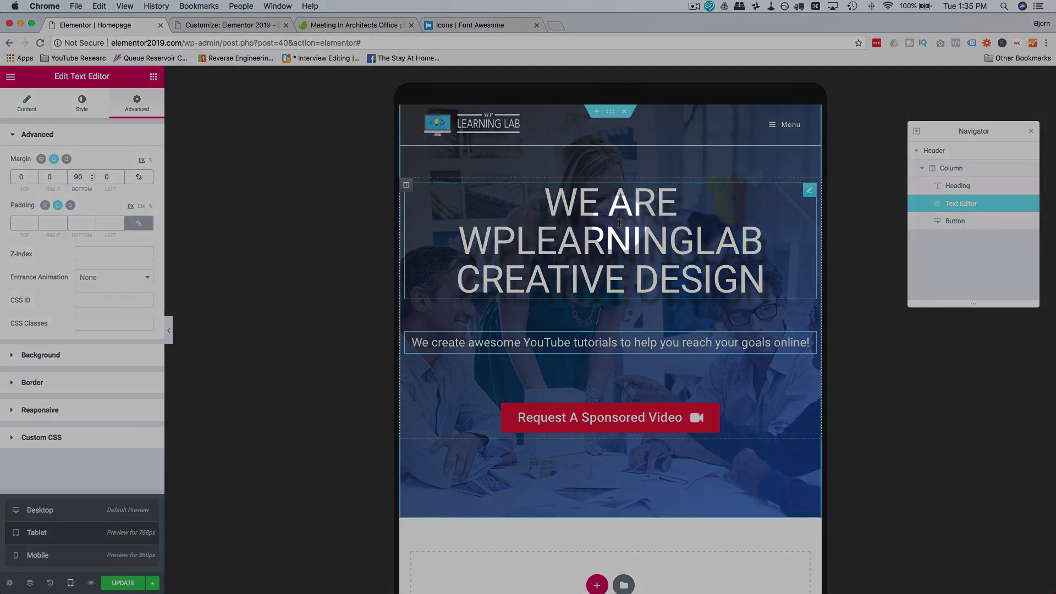
Step: Re-enter the heading's tablet top margin as 60 px
{"action": "left_click", "coordinate": [607, 242]}
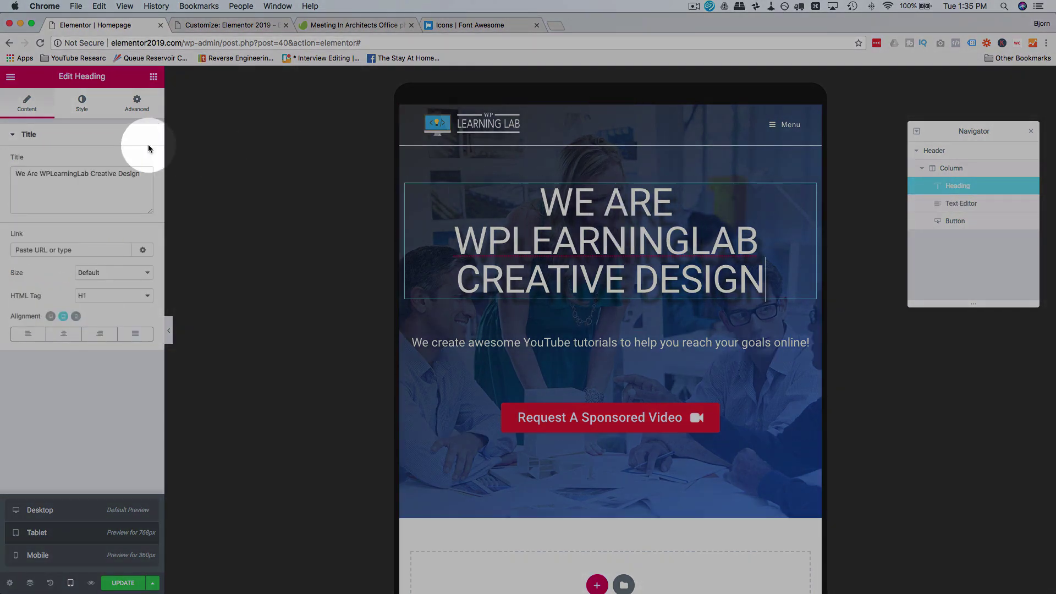
{"action": "left_click", "coordinate": [135, 105]}
{"action": "left_click", "coordinate": [21, 176]}
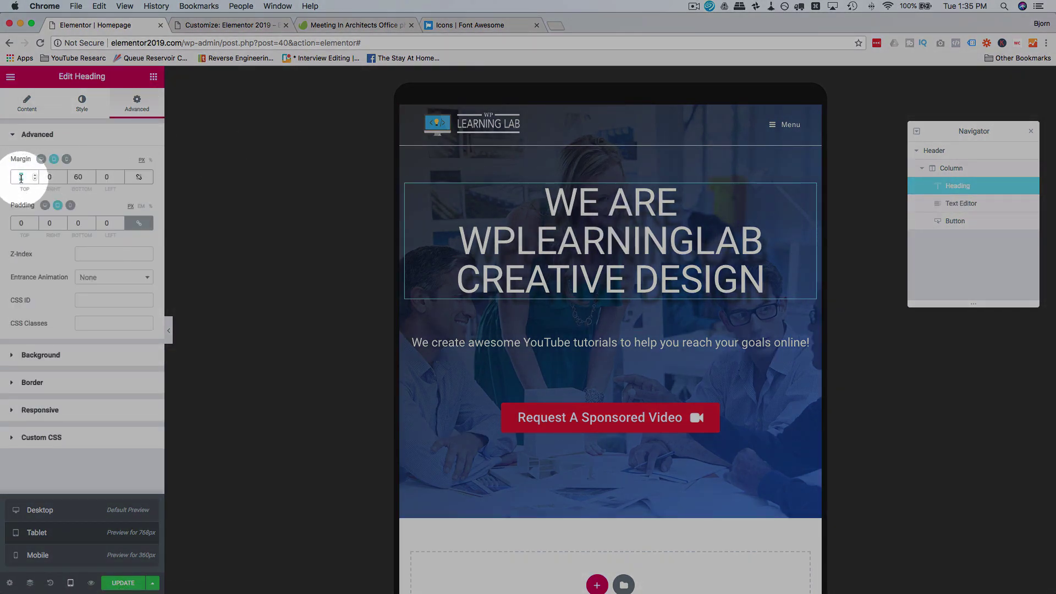
{"action": "type", "text": "30"}
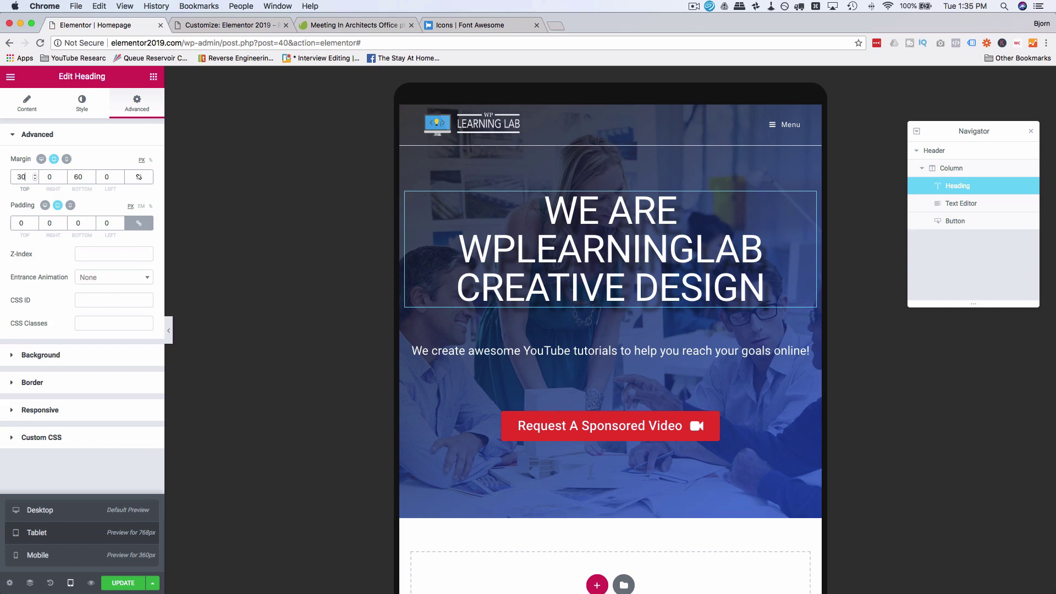
{"action": "key", "text": "BackSpace"}
{"action": "key", "text": "BackSpace"}
{"action": "type", "text": "060"}
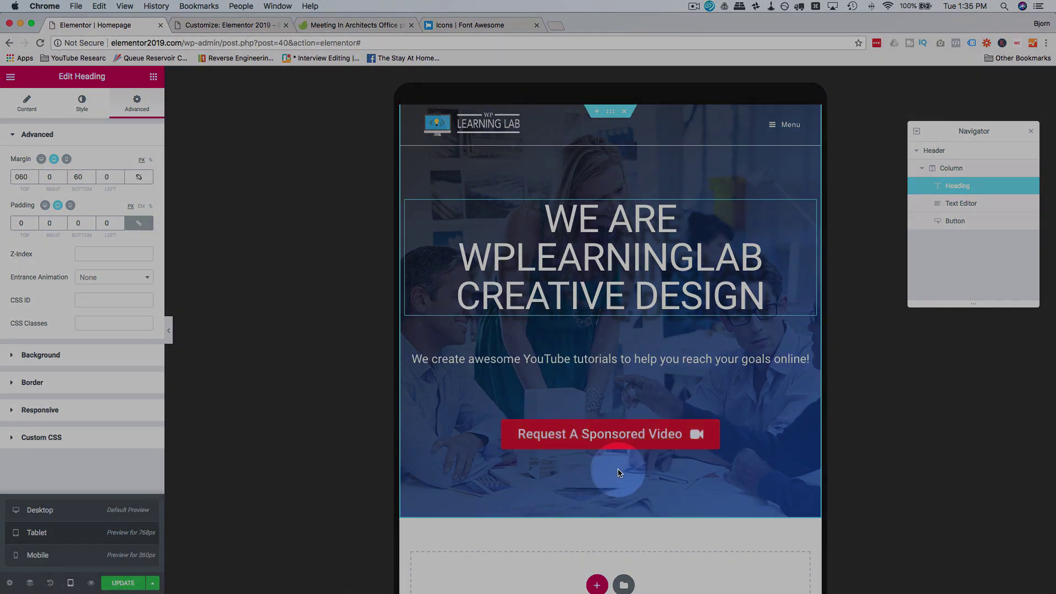
{"action": "scroll", "coordinate": [601, 255], "scroll_direction": "down", "scroll_amount": 1}
{"action": "scroll", "coordinate": [601, 255], "scroll_direction": "up", "scroll_amount": 1}
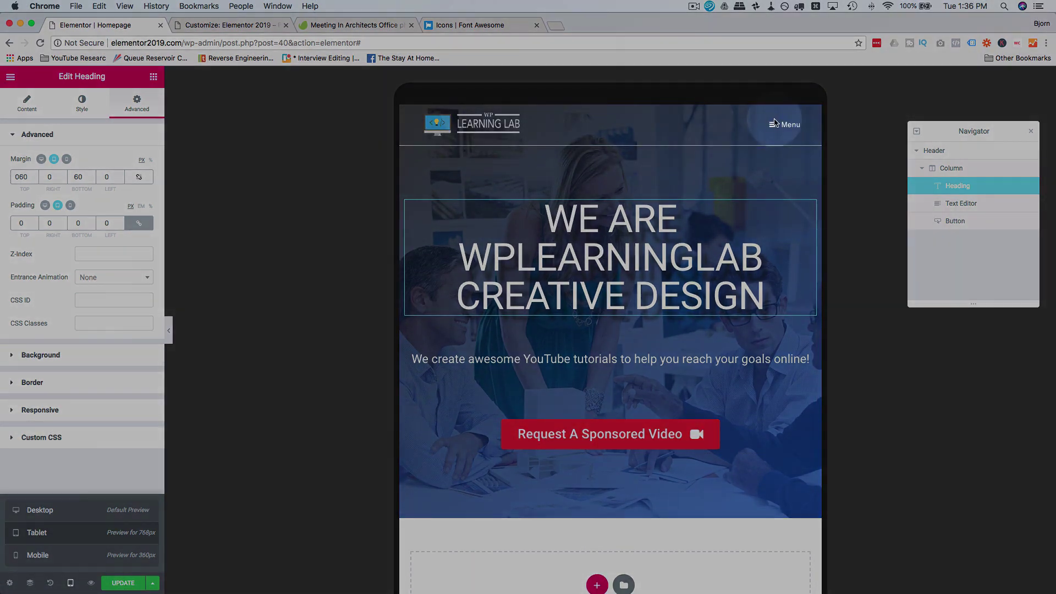
Step: Close the preview's site menu, return the preview to desktop width, and go to the Customizer
{"action": "left_click", "coordinate": [776, 125]}
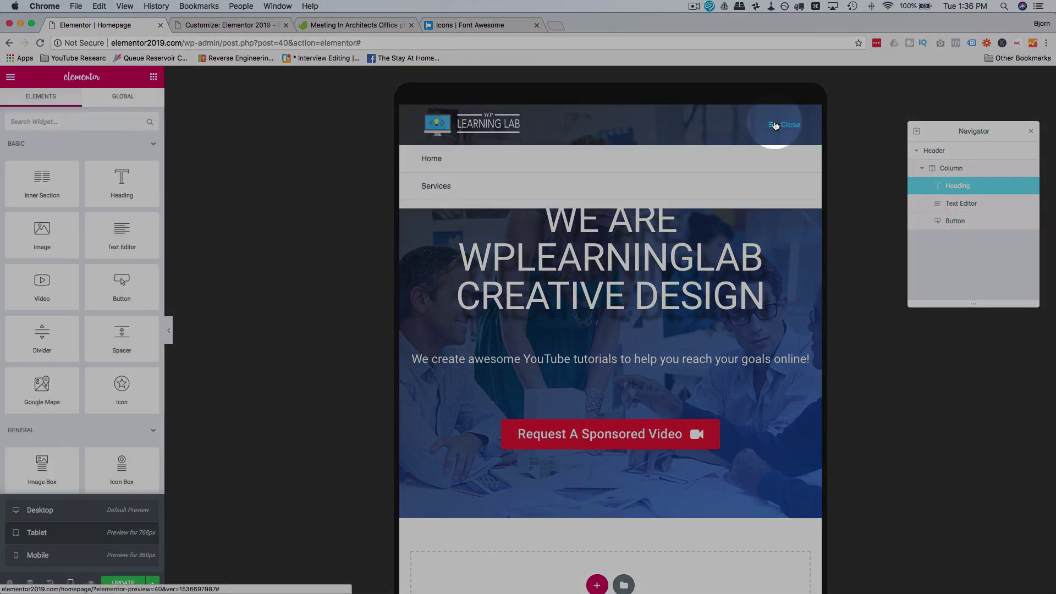
{"action": "left_click", "coordinate": [776, 126]}
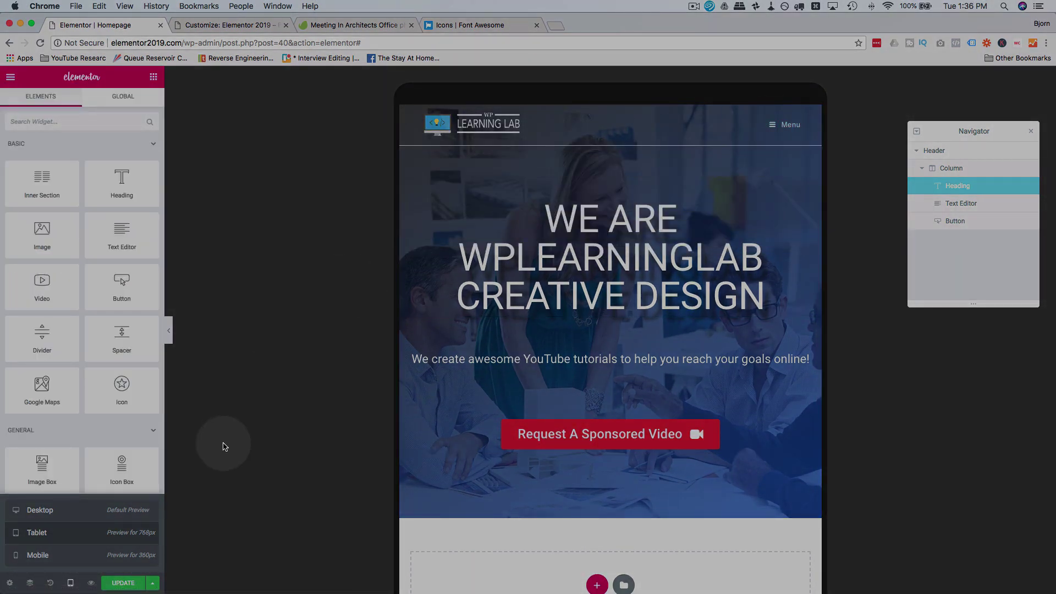
{"action": "left_click", "coordinate": [39, 510]}
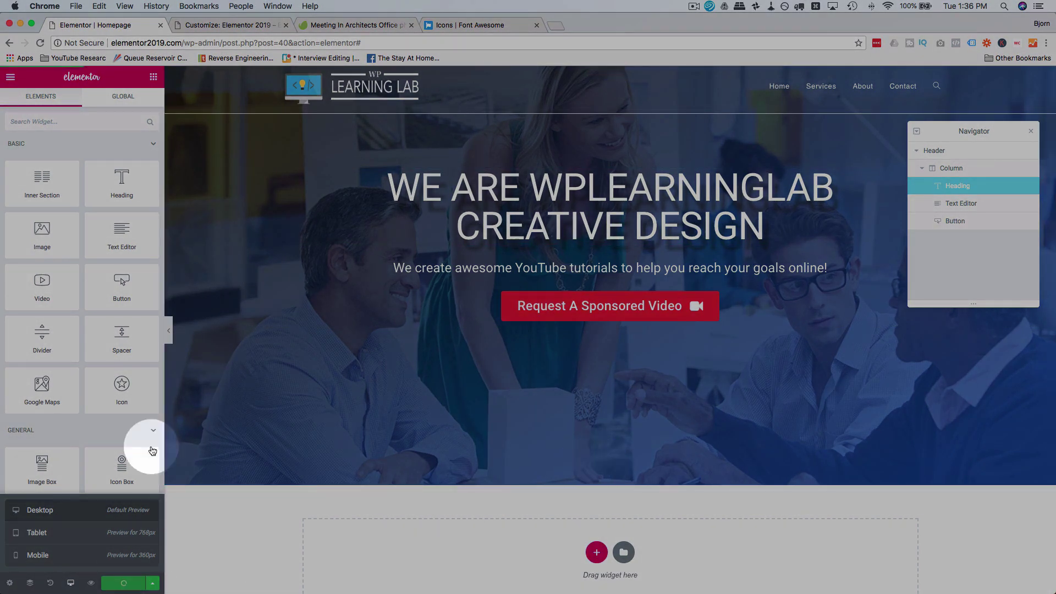
{"action": "left_click", "coordinate": [255, 25]}
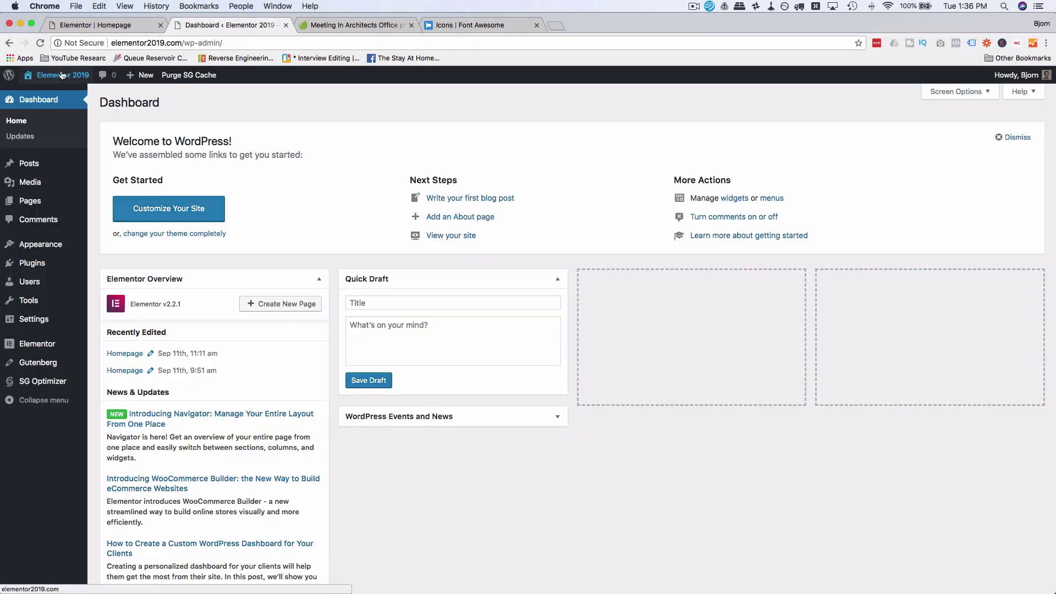
Step: Open the live Elementor 2019 site in a new tab, scroll its blog-post front page, then return to the Dashboard
{"action": "mouse_move", "coordinate": [55, 75]}
{"action": "left_click", "coordinate": [47, 95], "text": "super"}
{"action": "left_click", "coordinate": [307, 25]}
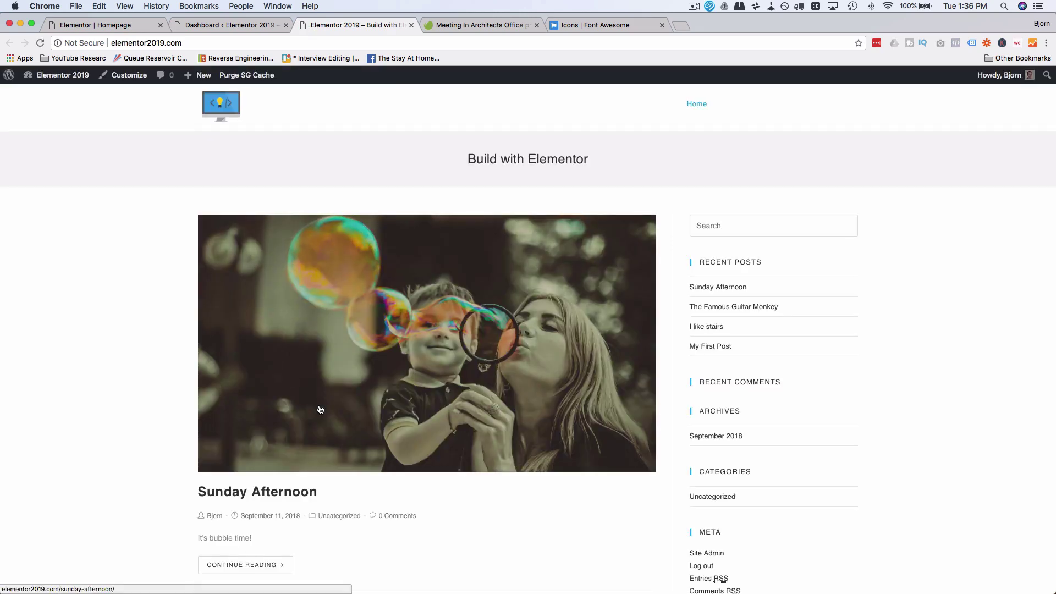
{"action": "scroll", "coordinate": [319, 396], "scroll_direction": "down", "scroll_amount": 8}
{"action": "scroll", "coordinate": [319, 409], "scroll_direction": "down", "scroll_amount": 3}
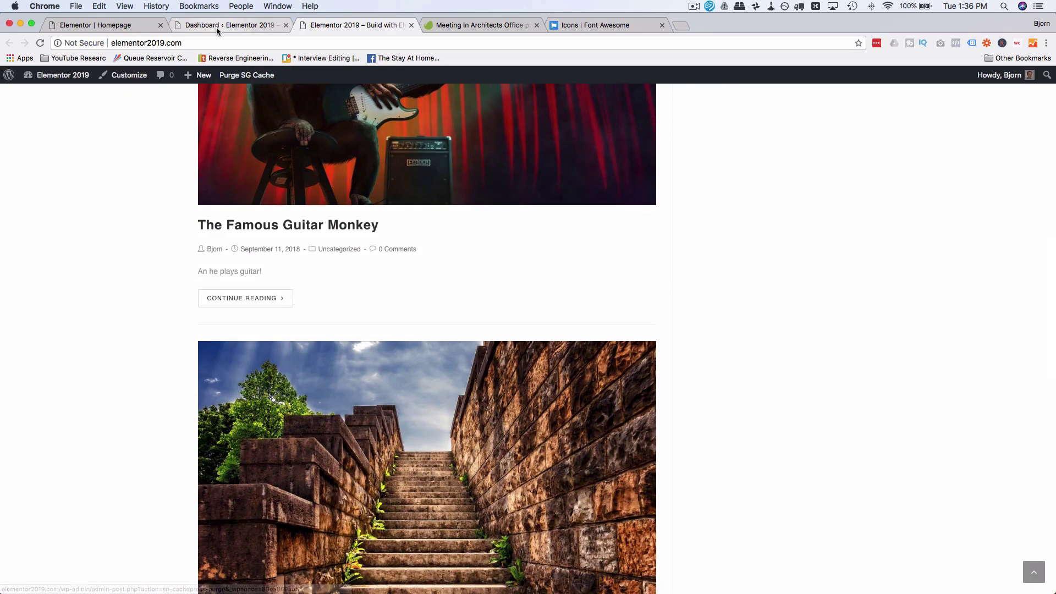
{"action": "left_click", "coordinate": [216, 26]}
{"action": "mouse_move", "coordinate": [26, 325]}
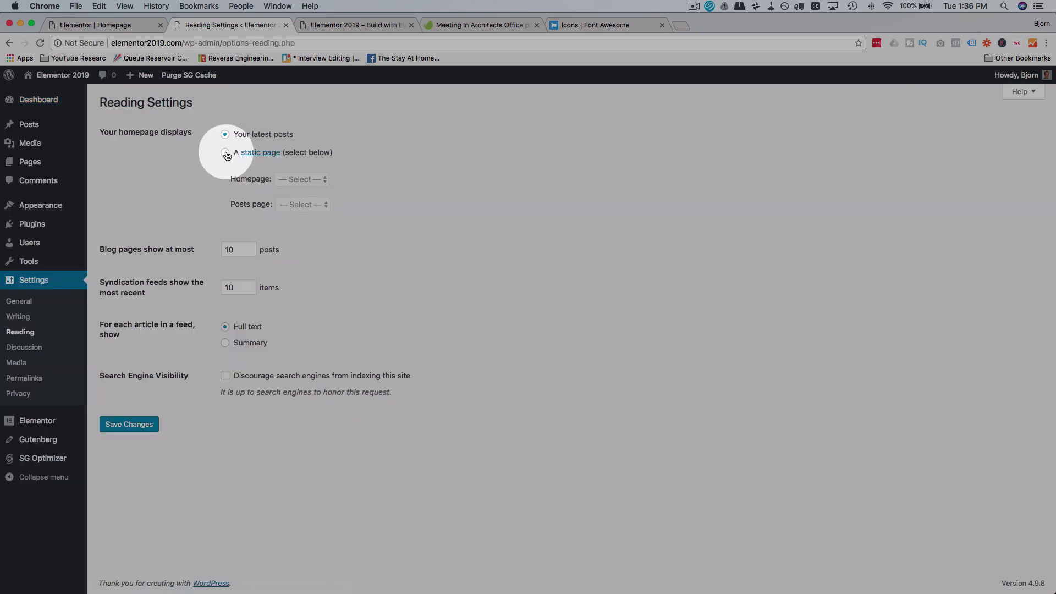
Step: Under Settings > Reading, choose A static page with Homepage as front page, then check the live hero
{"action": "left_click", "coordinate": [230, 153]}
{"action": "left_click", "coordinate": [297, 179]}
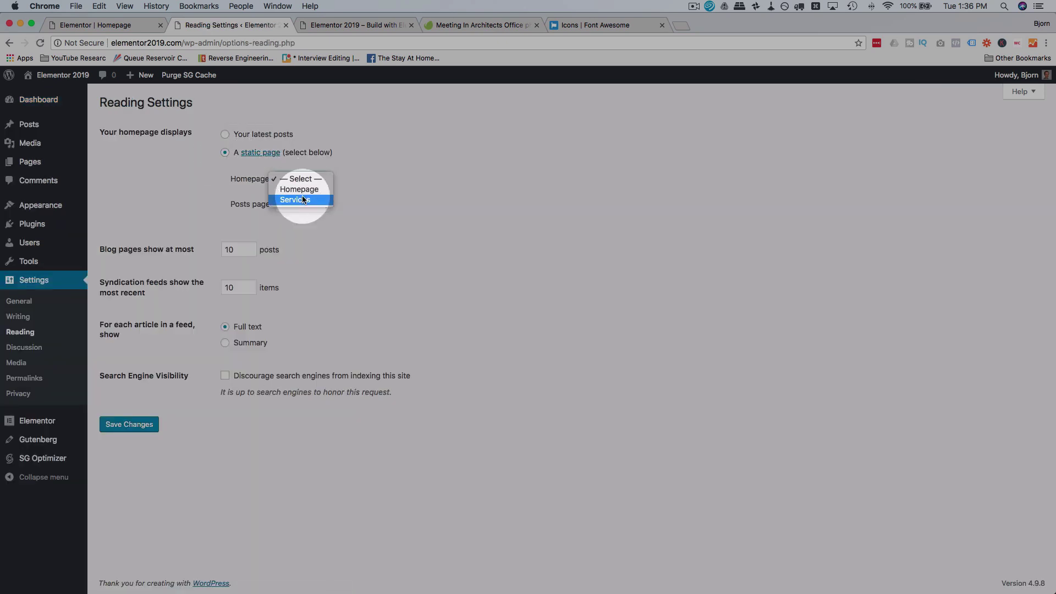
{"action": "left_click", "coordinate": [299, 190]}
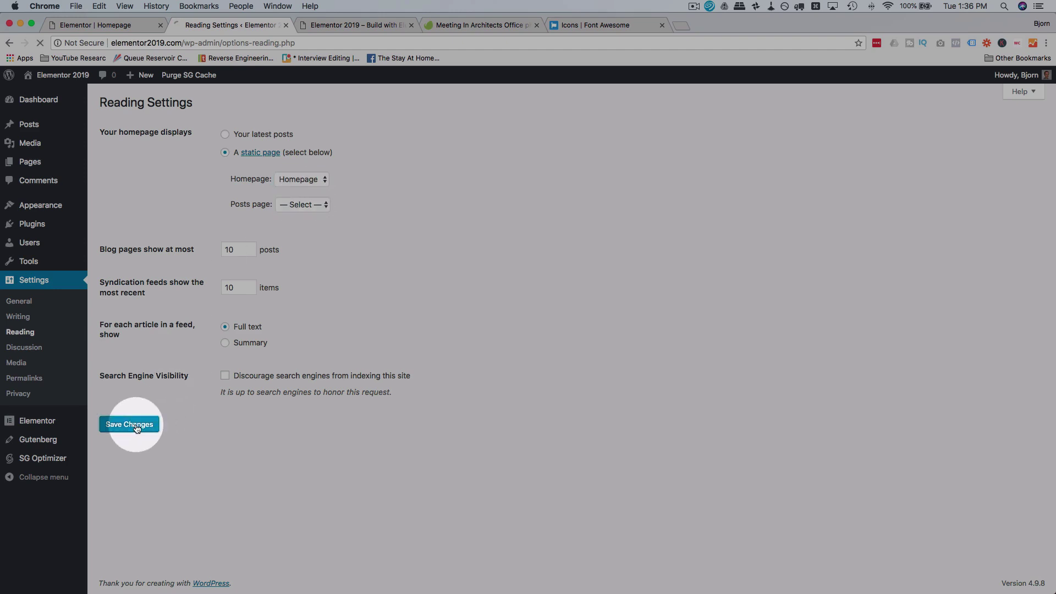
{"action": "left_click", "coordinate": [342, 25]}
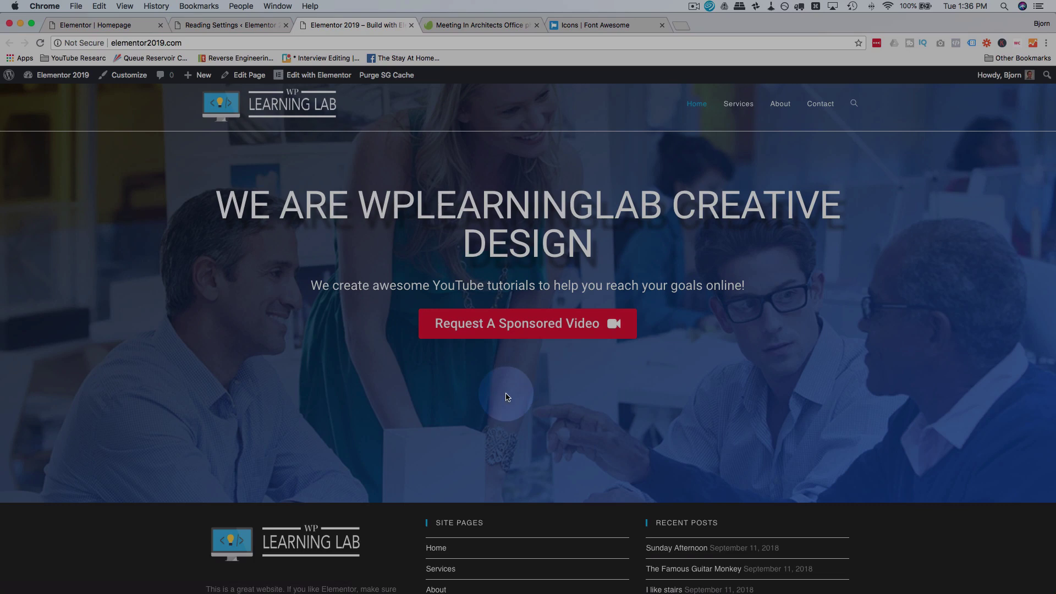
{"action": "scroll", "coordinate": [507, 397], "scroll_direction": "down", "scroll_amount": 2}
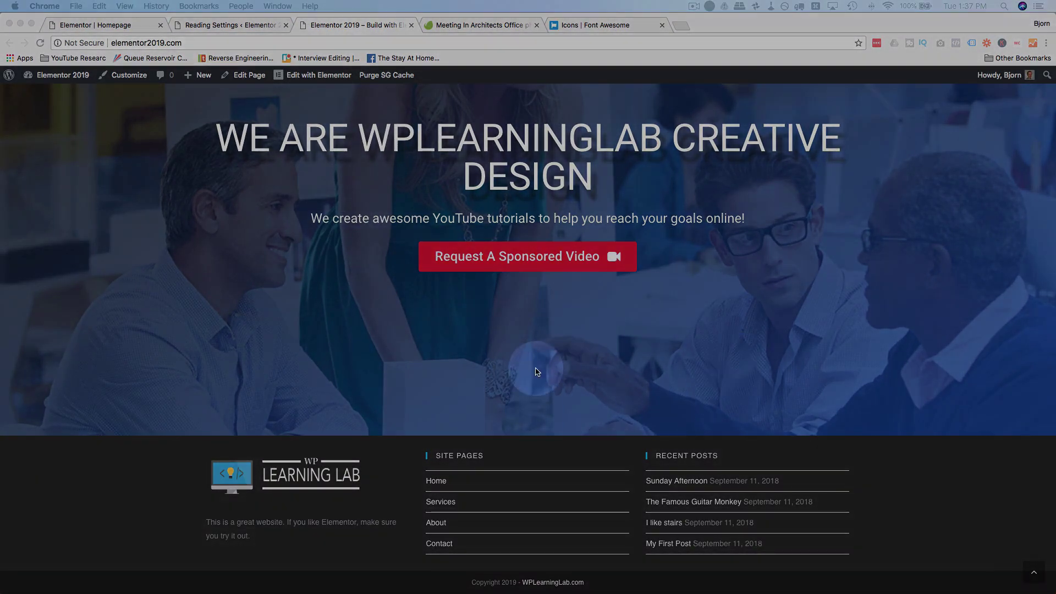
{"action": "left_click", "coordinate": [216, 27]}
Step: Set the Request A Sponsored Video button's margins to 0
{"action": "left_click", "coordinate": [117, 26]}
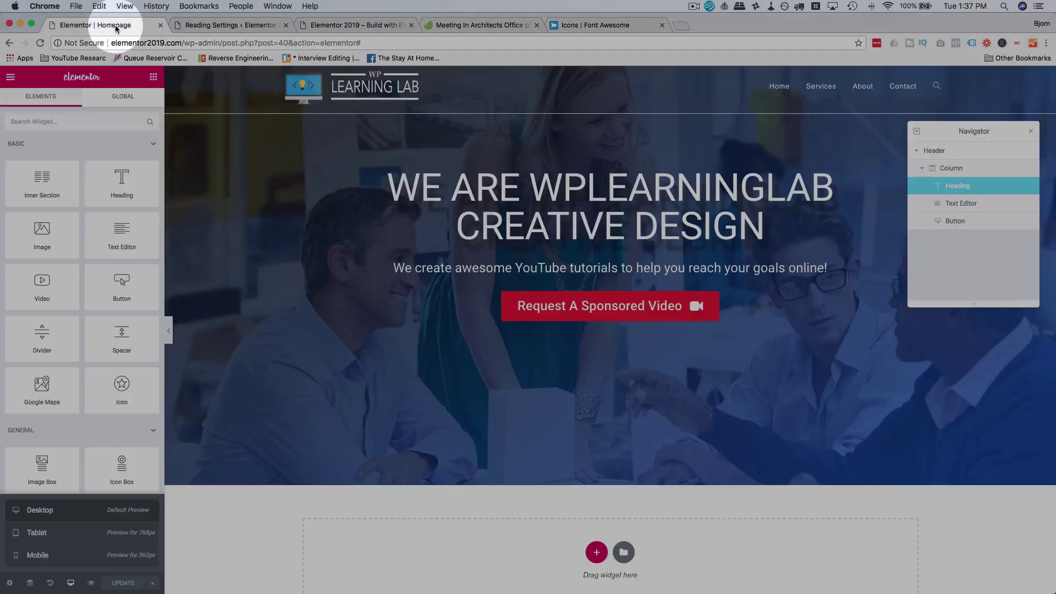
{"action": "left_click", "coordinate": [286, 26]}
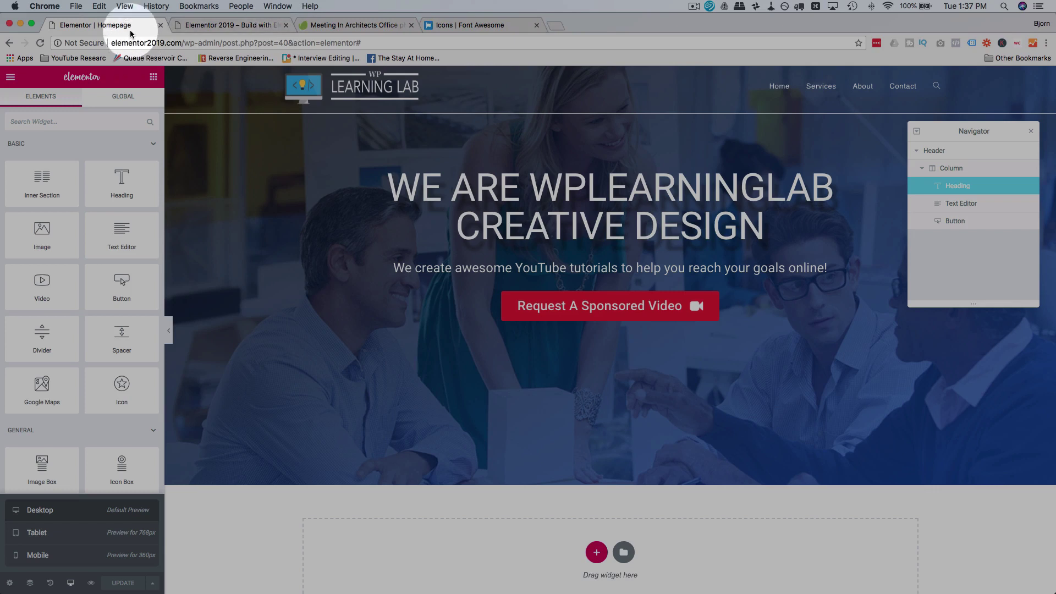
{"action": "left_click", "coordinate": [529, 315]}
{"action": "left_click", "coordinate": [136, 117]}
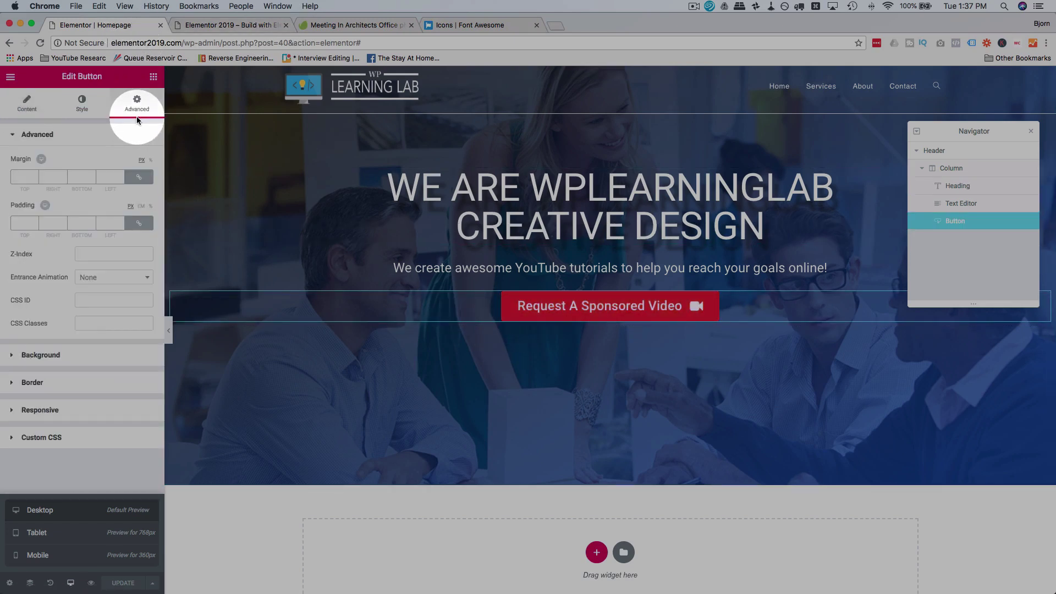
{"action": "left_click", "coordinate": [28, 180]}
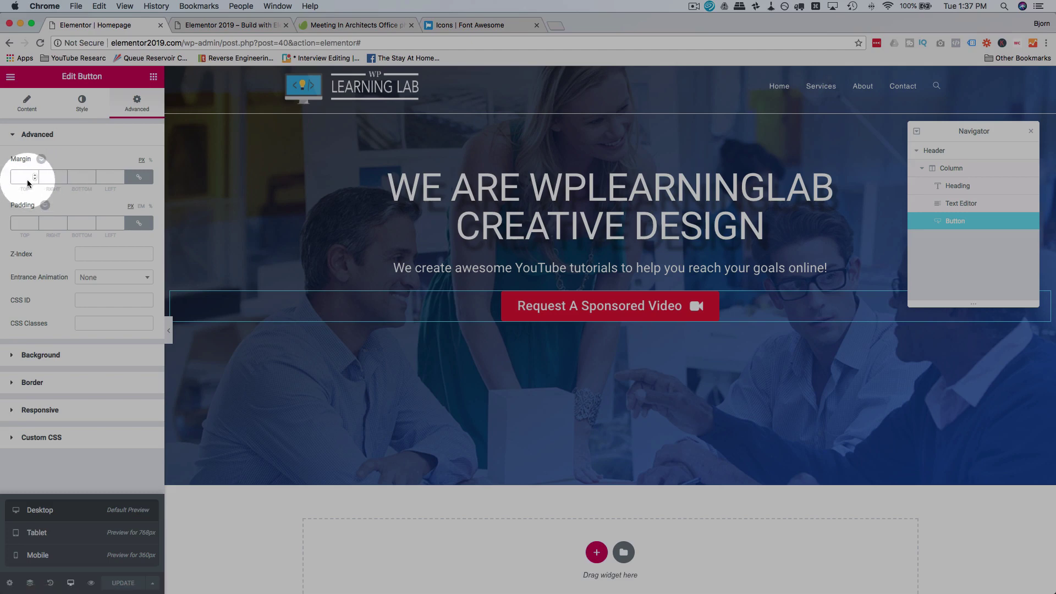
{"action": "type", "text": "0"}
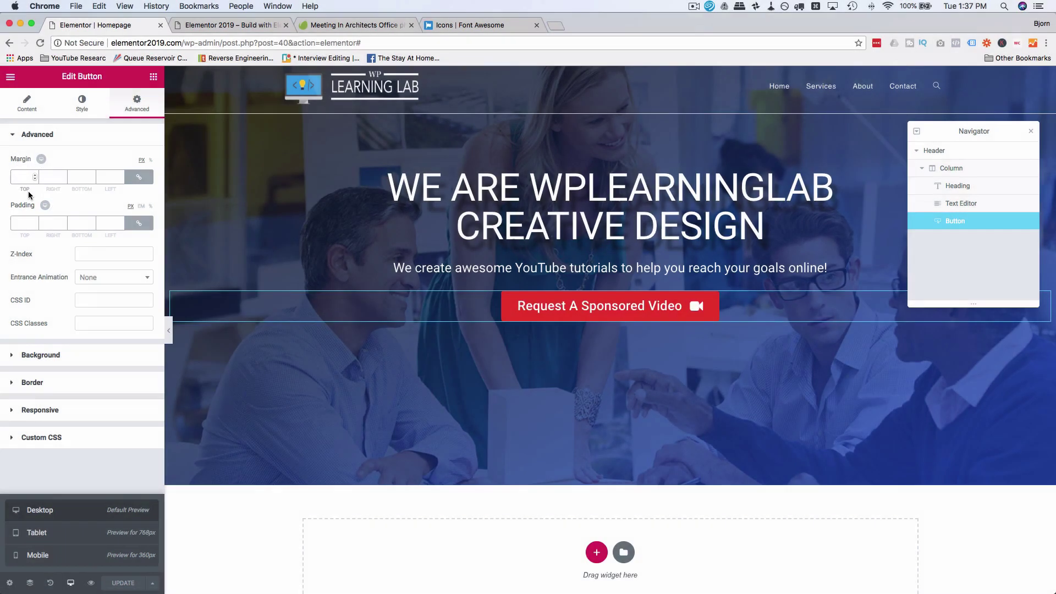
{"action": "left_click", "coordinate": [146, 177]}
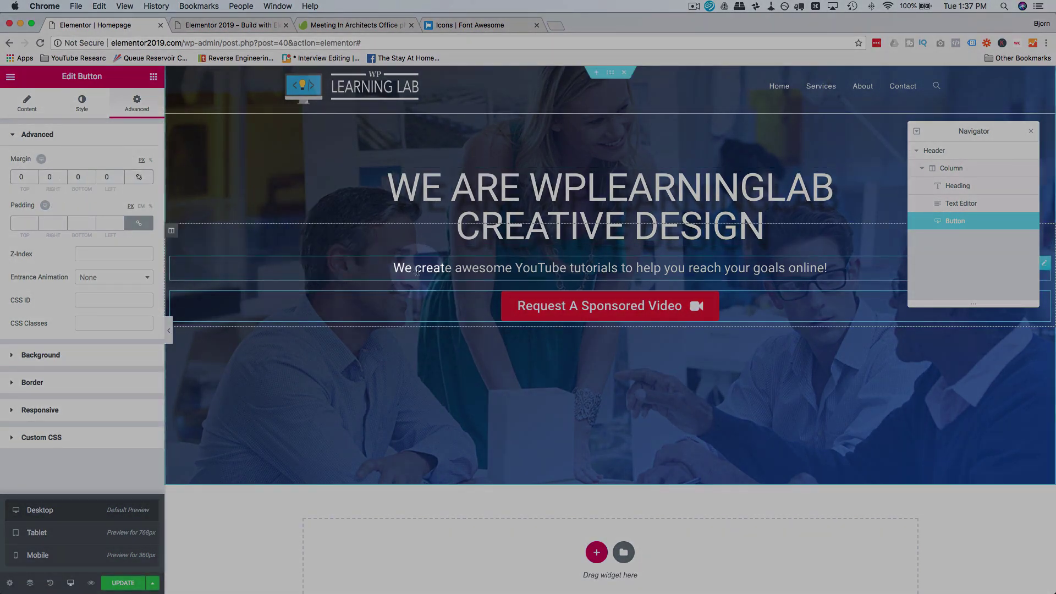
Step: Give the hero subtitle a 60 px bottom margin
{"action": "left_click", "coordinate": [401, 268]}
{"action": "left_click", "coordinate": [144, 111]}
{"action": "left_click", "coordinate": [106, 176]}
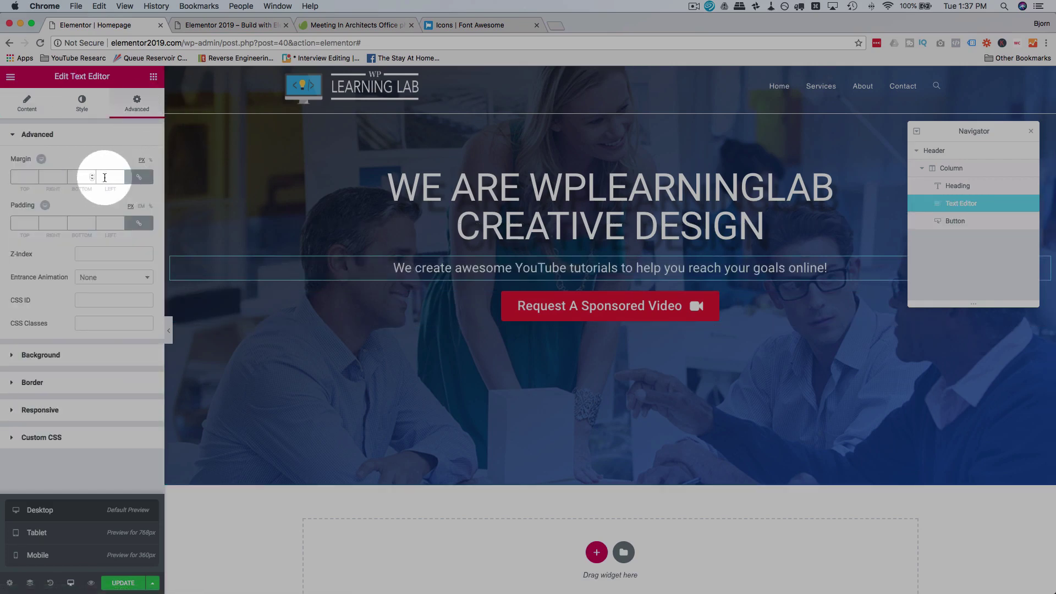
{"action": "left_click", "coordinate": [75, 177]}
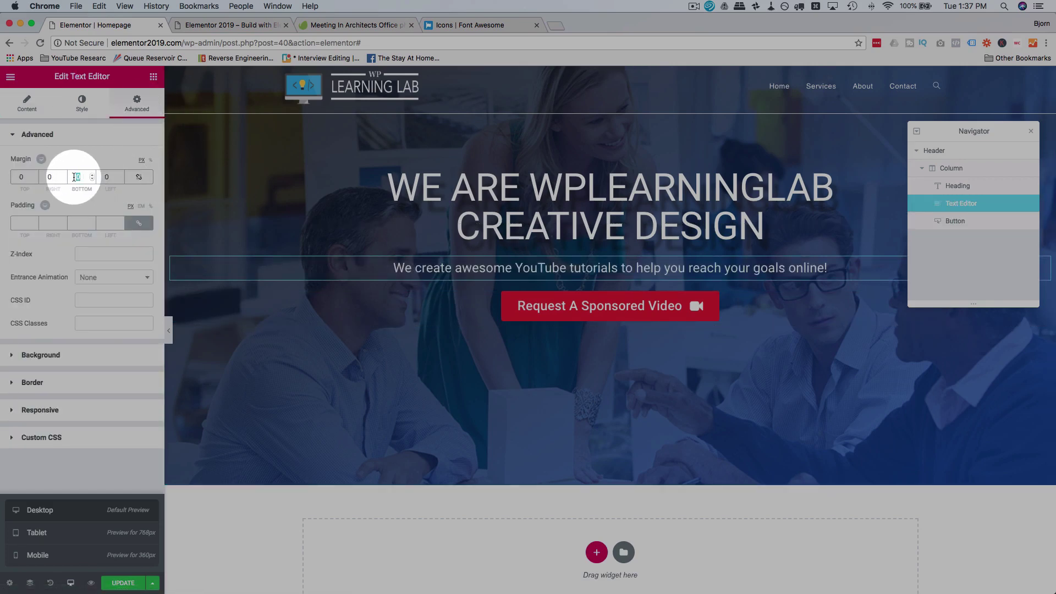
{"action": "type", "text": "60"}
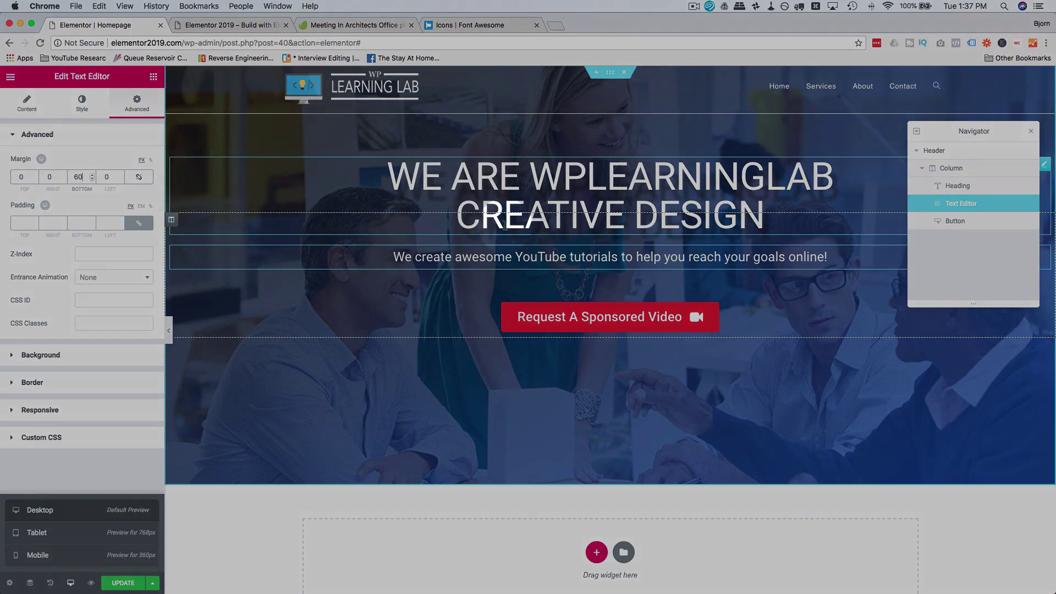
Step: Set the hero heading's bottom margin to 50 and replace its -110 top margin with 0
{"action": "left_click", "coordinate": [503, 223]}
{"action": "left_click", "coordinate": [141, 110]}
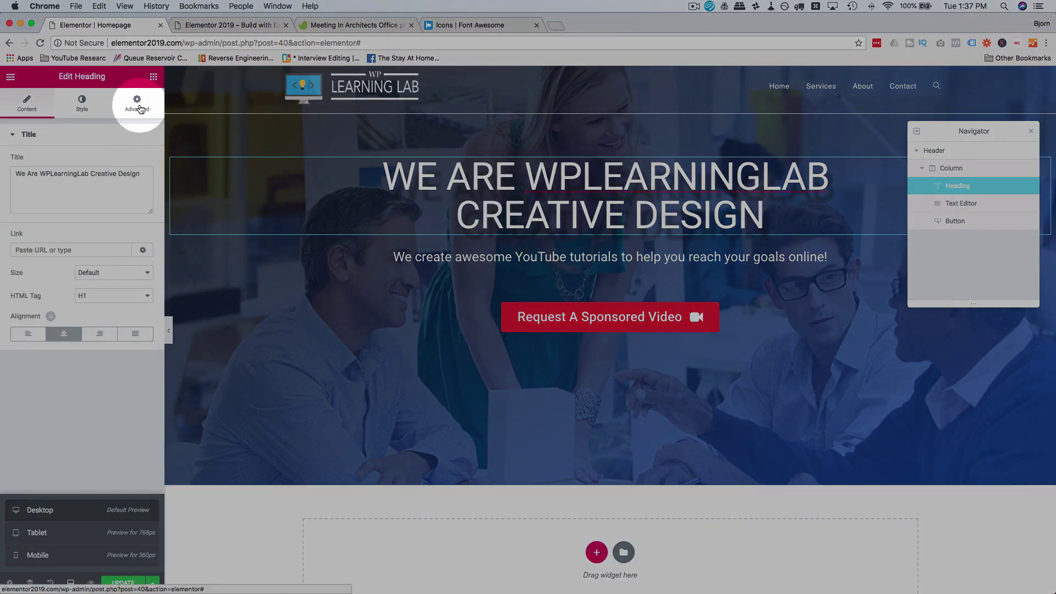
{"action": "left_click", "coordinate": [77, 177]}
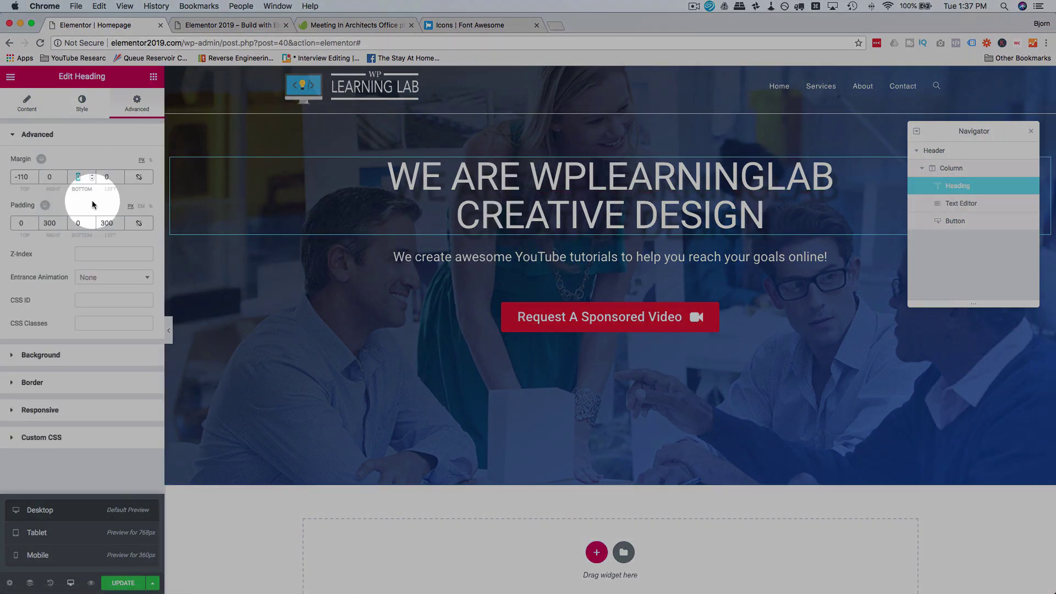
{"action": "type", "text": "05"}
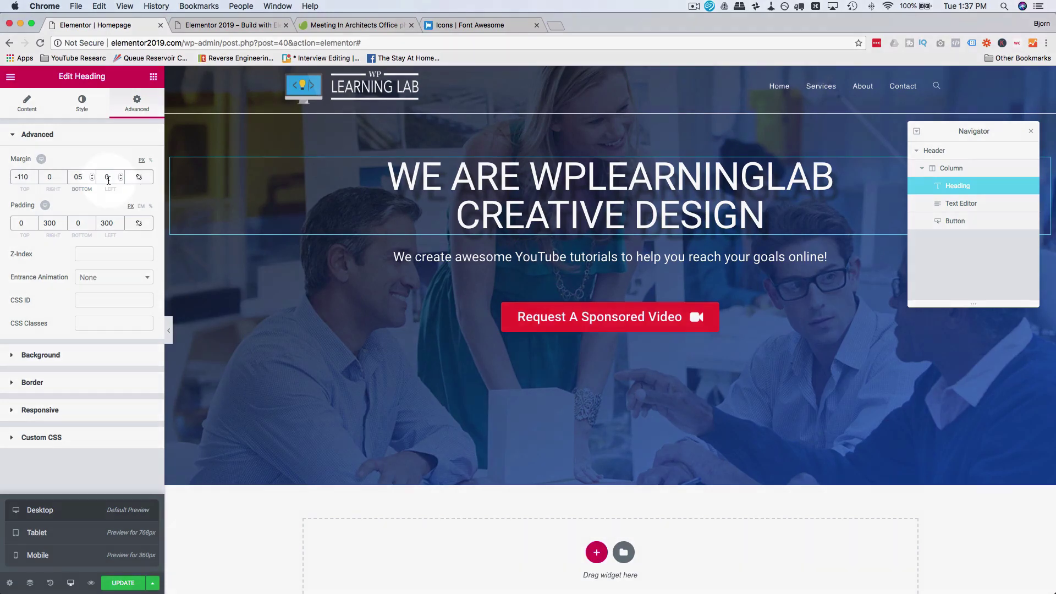
{"action": "left_click", "coordinate": [108, 177]}
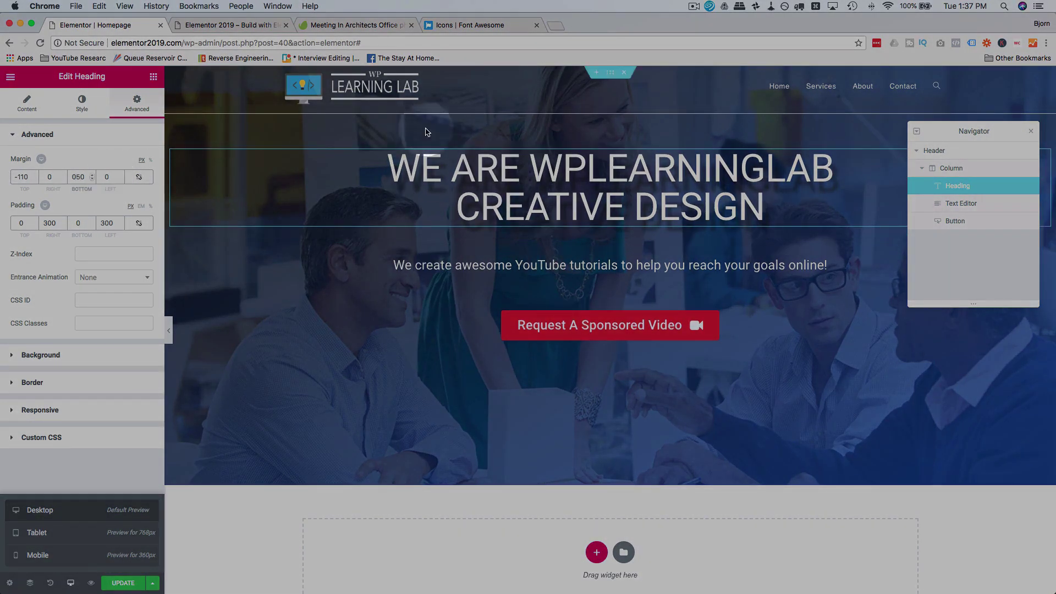
{"action": "left_click", "coordinate": [27, 184]}
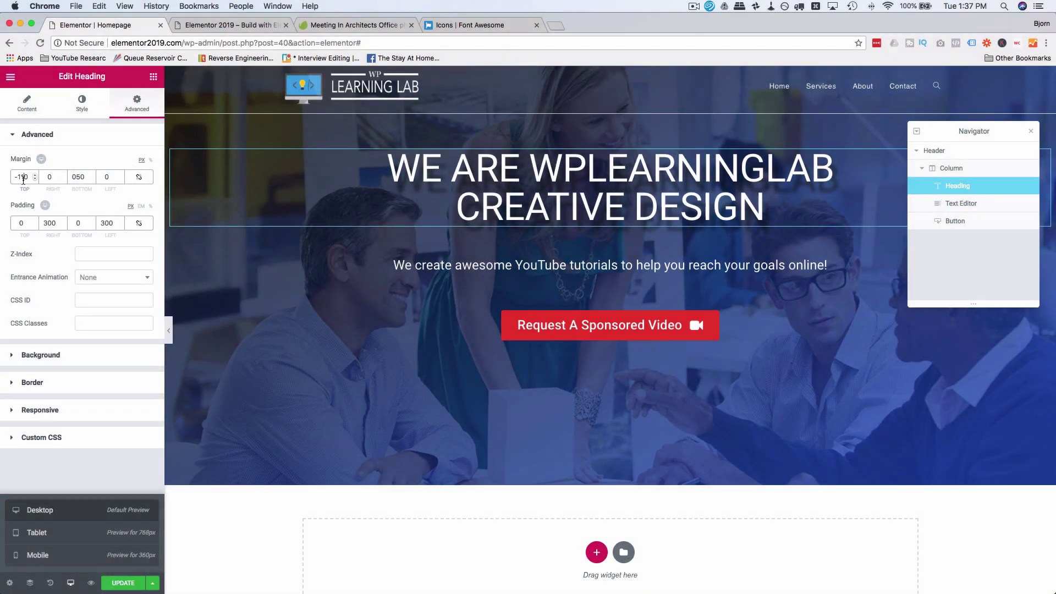
{"action": "double_click", "coordinate": [24, 178]}
{"action": "type", "text": "0"}
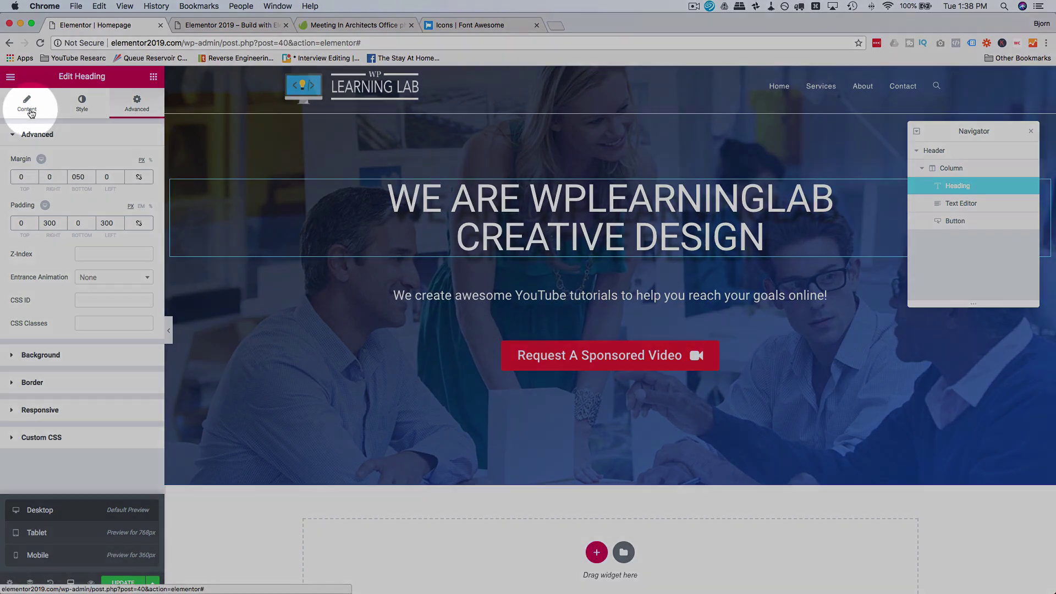
{"action": "scroll", "coordinate": [484, 448], "scroll_direction": "down", "scroll_amount": 3}
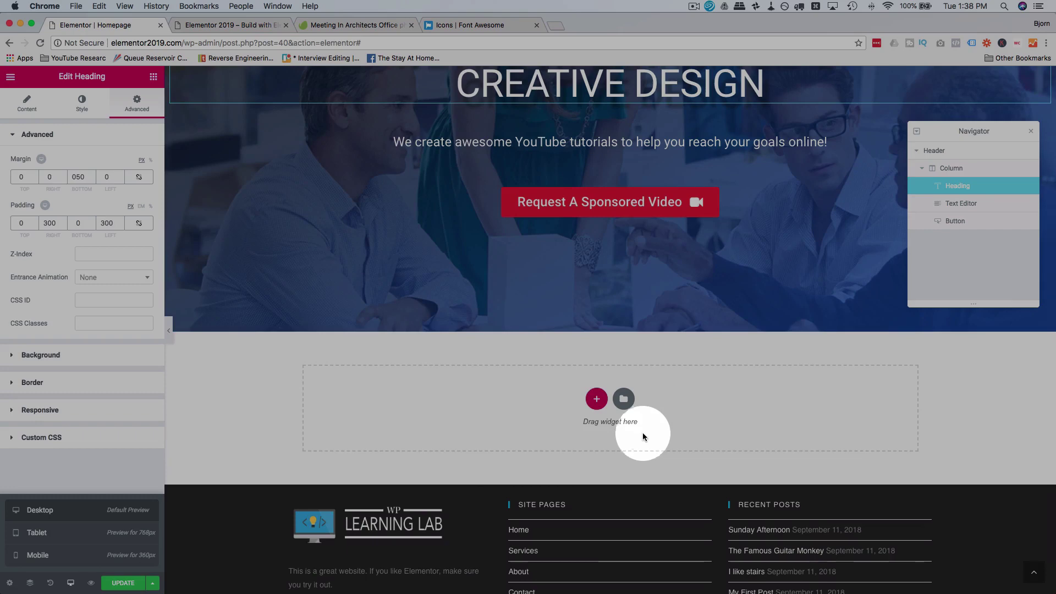
Step: Add a stretched single-column section below the hero with Full Width content
{"action": "left_click", "coordinate": [597, 402]}
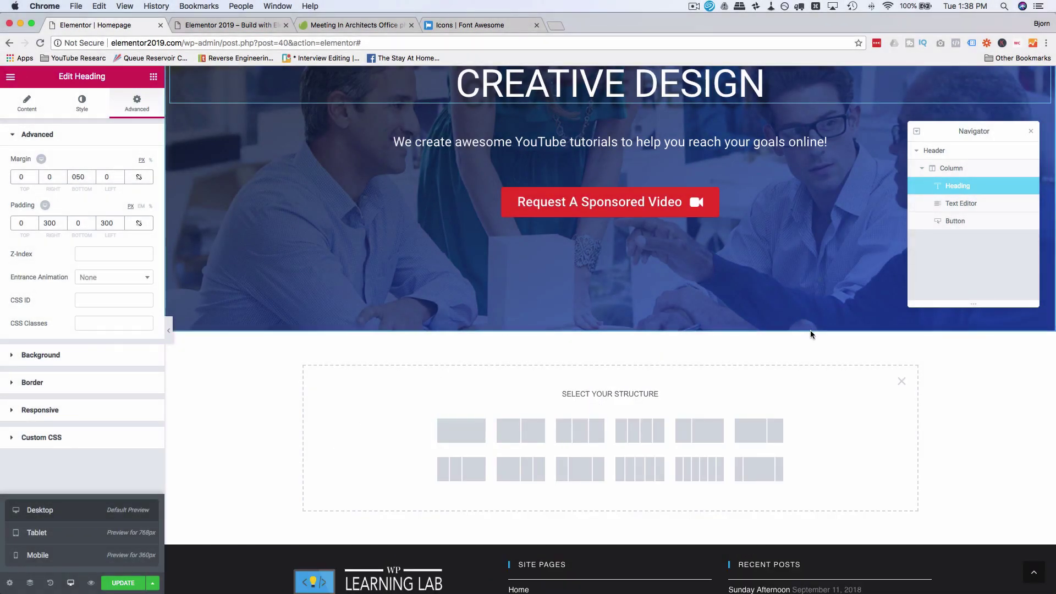
{"action": "left_click", "coordinate": [473, 431]}
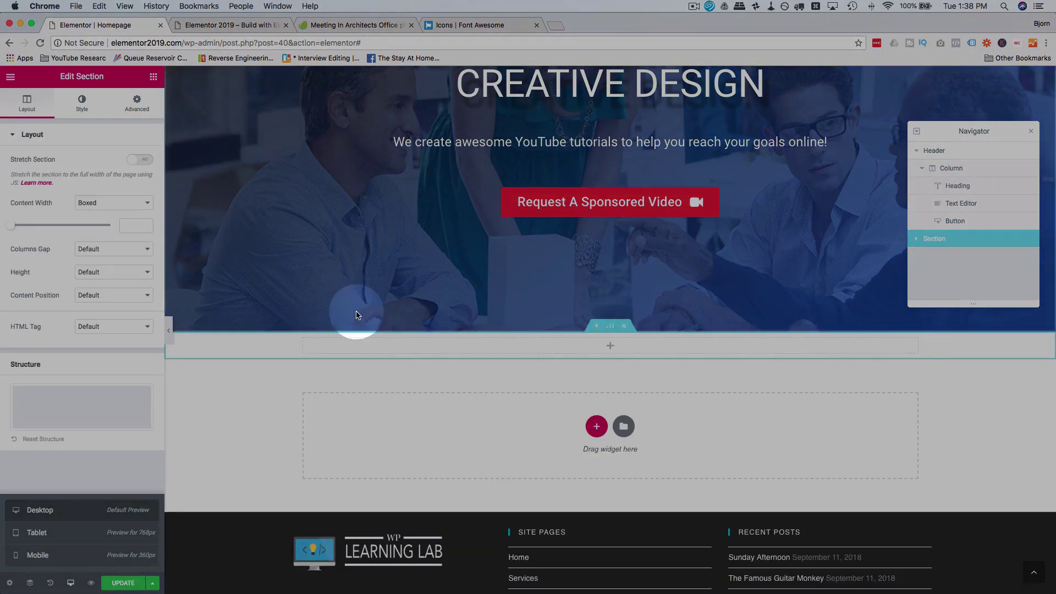
{"action": "left_click", "coordinate": [139, 159]}
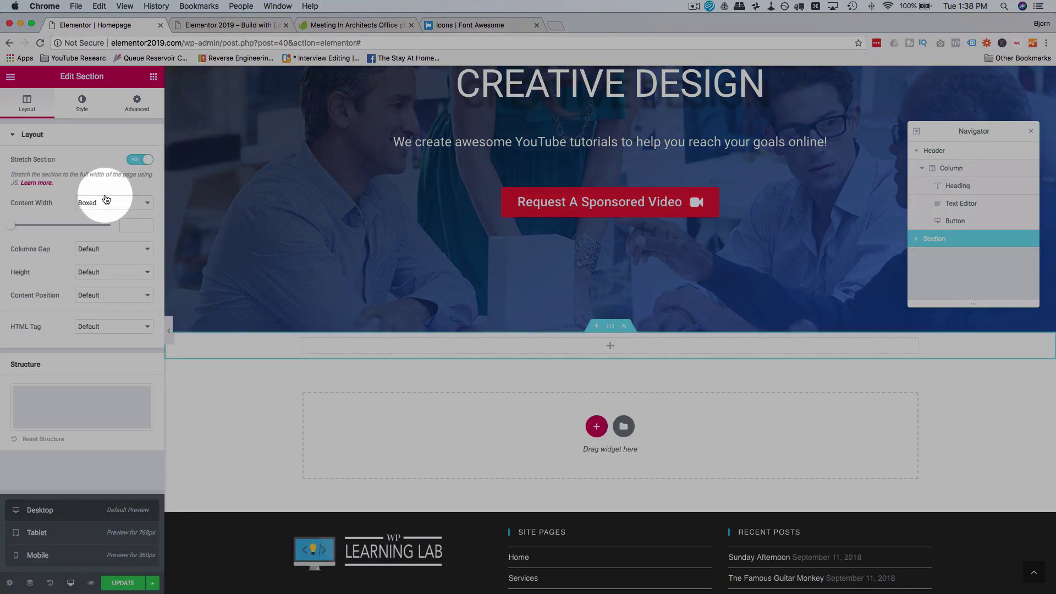
{"action": "left_click", "coordinate": [102, 203]}
{"action": "left_click", "coordinate": [100, 214]}
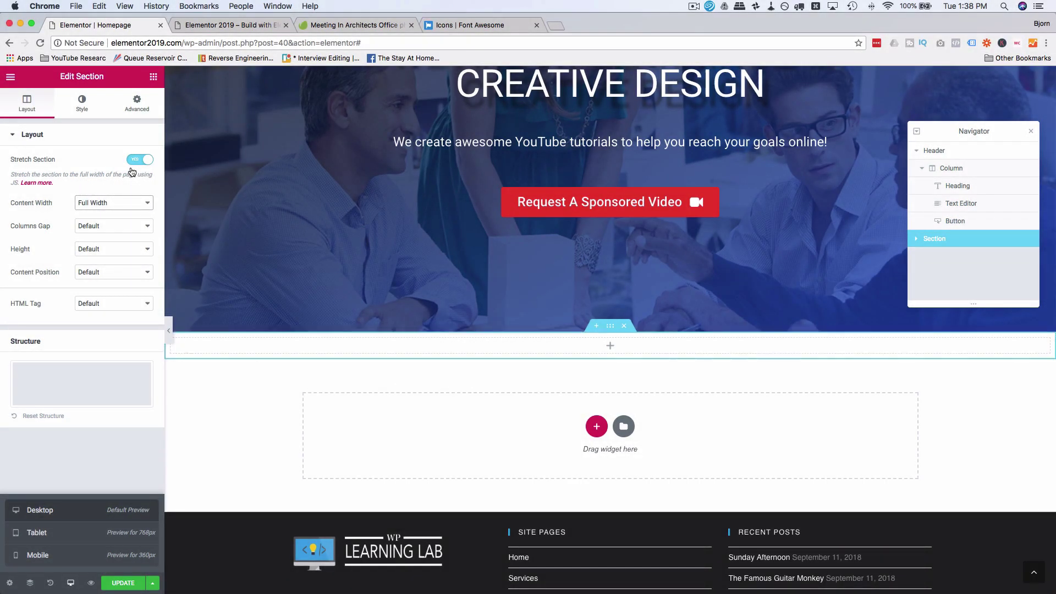
Step: Drop a two-column Inner Section into it and rename the section to Services in Navigator
{"action": "left_click", "coordinate": [153, 76]}
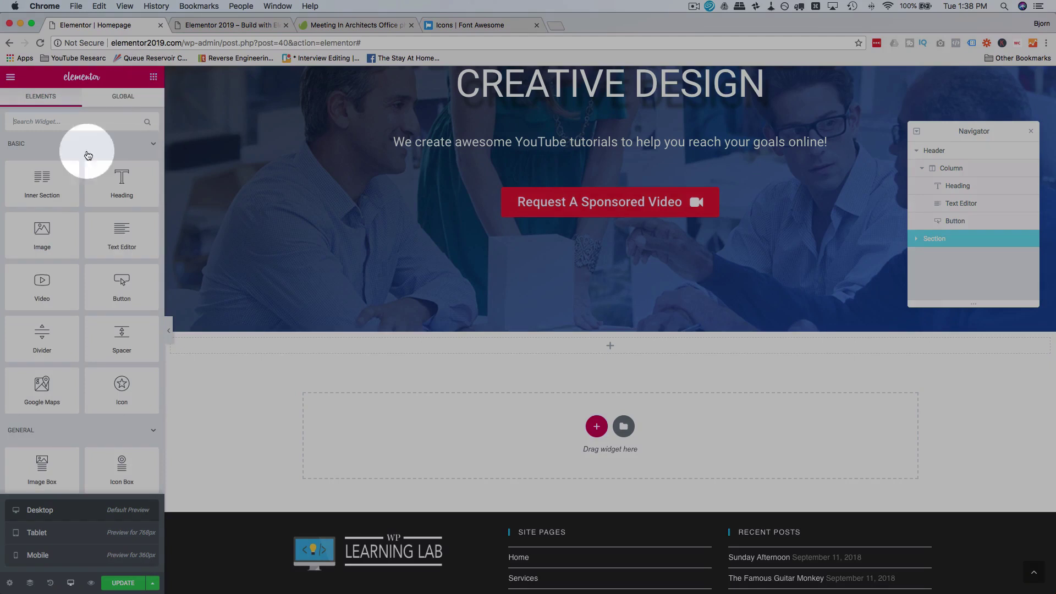
{"action": "left_click_drag", "start_coordinate": [40, 178], "coordinate": [295, 400]}
{"action": "left_click_drag", "start_coordinate": [527, 400], "coordinate": [448, 362]}
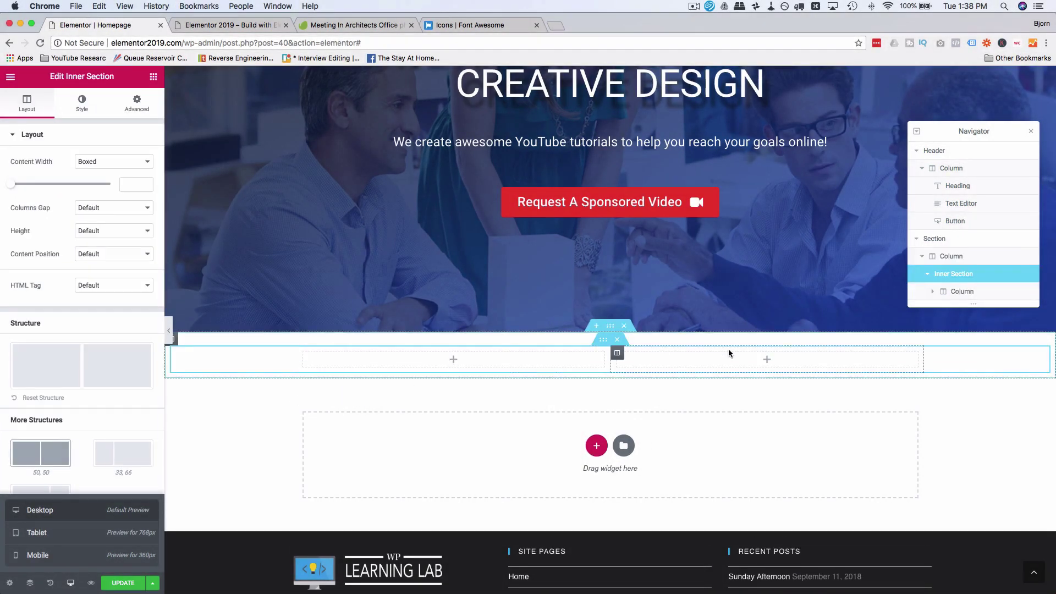
{"action": "left_click", "coordinate": [534, 373]}
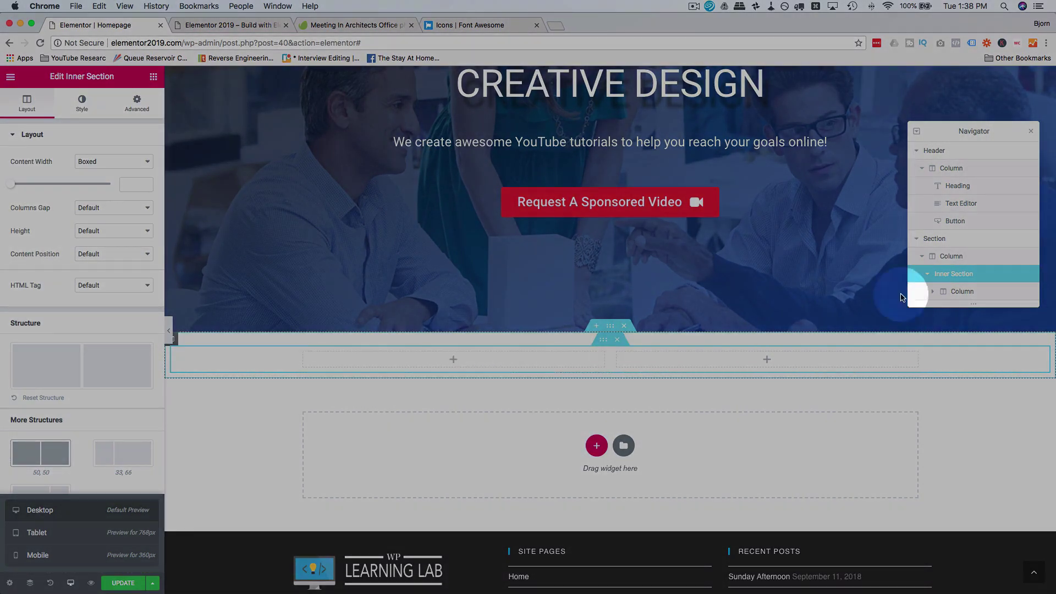
{"action": "double_click", "coordinate": [937, 239]}
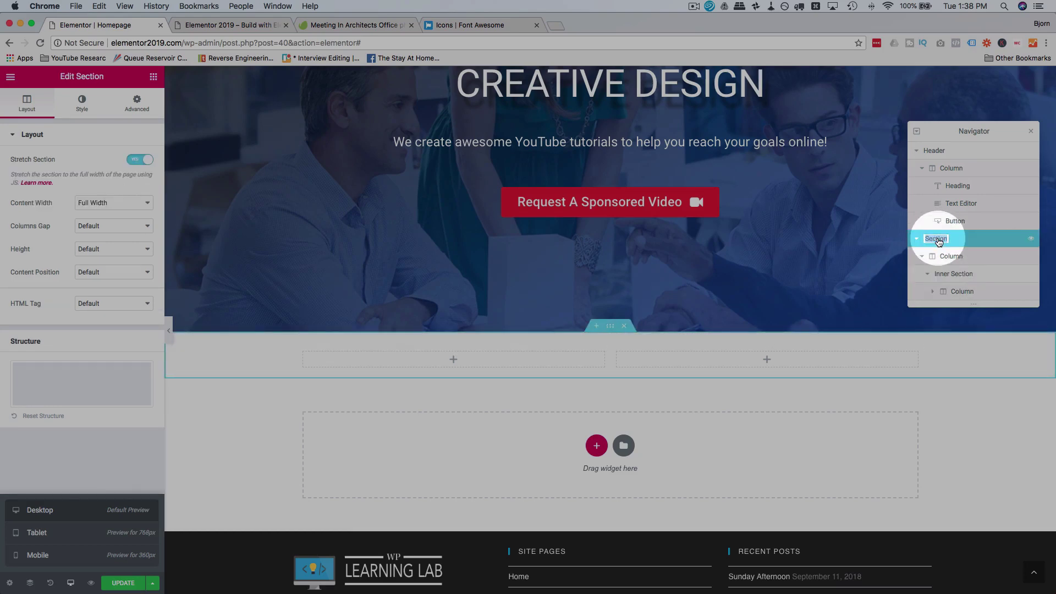
{"action": "type", "text": "Services"}
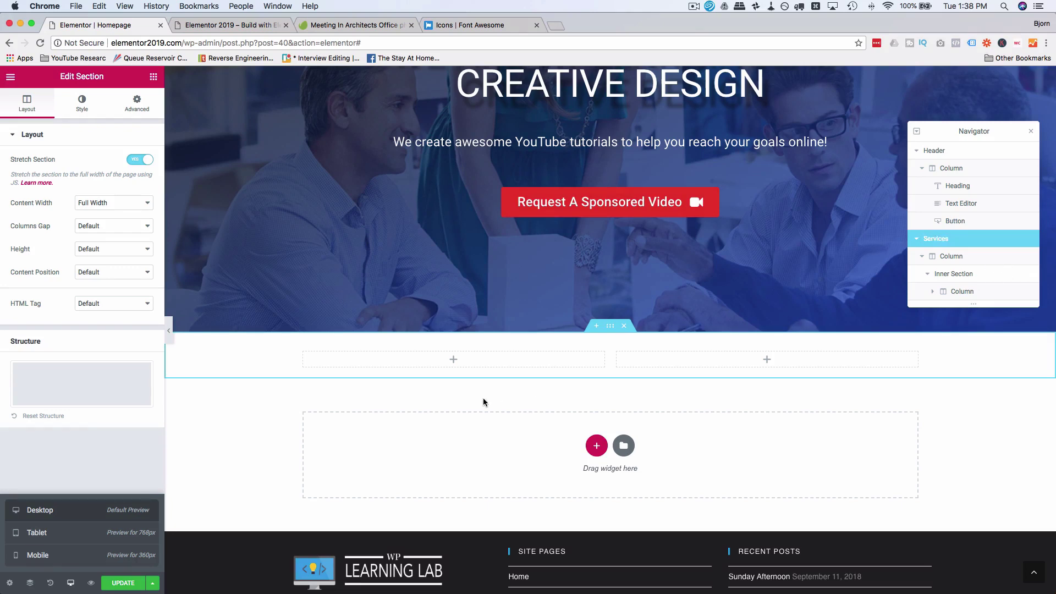
Step: Place an Image Box in the left column and title it Sponsored Videos
{"action": "left_click", "coordinate": [460, 364]}
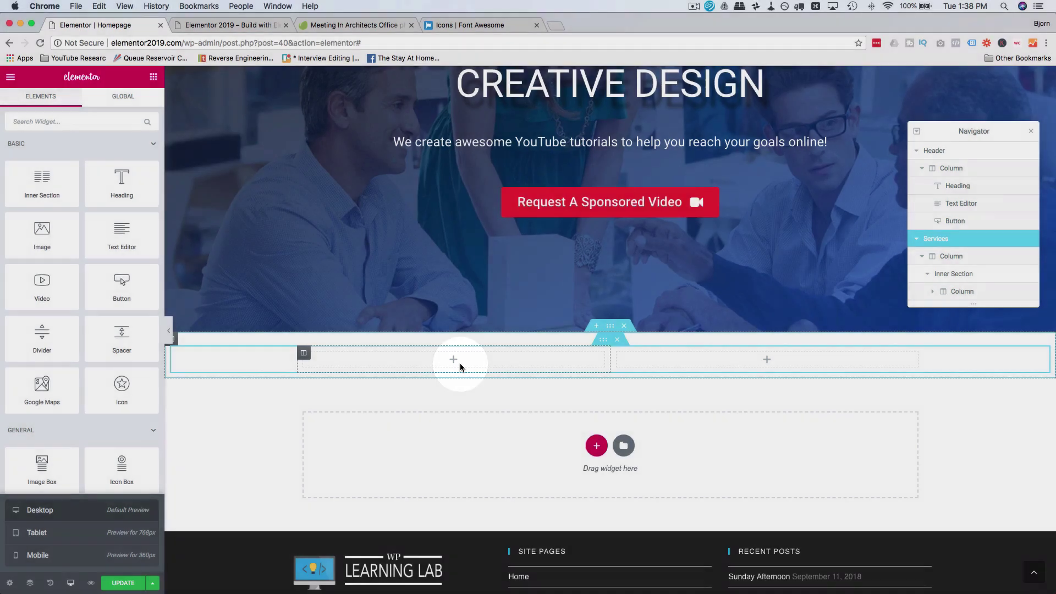
{"action": "left_click_drag", "start_coordinate": [42, 466], "coordinate": [430, 347]}
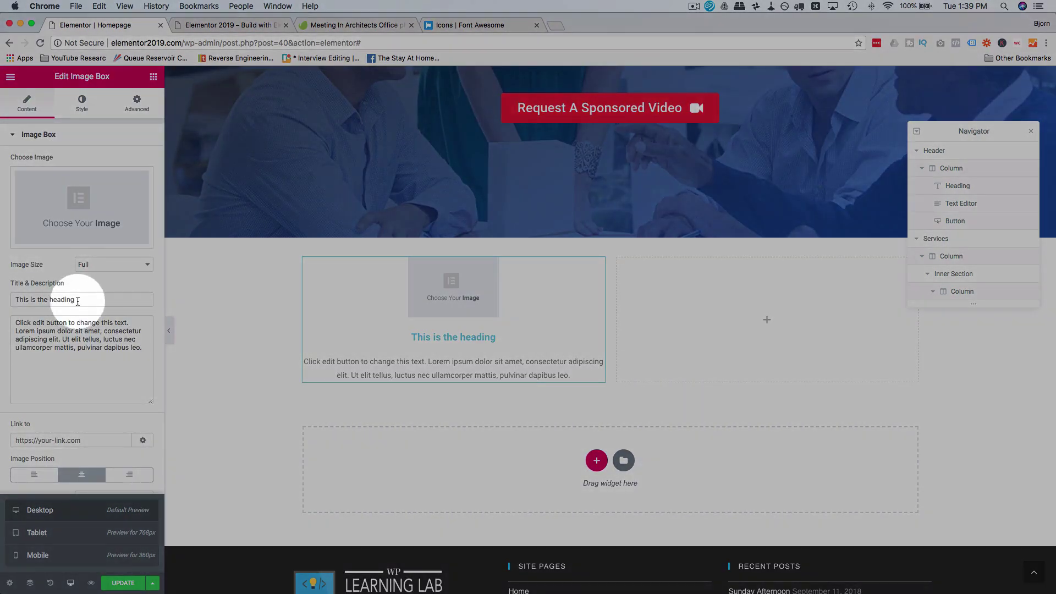
{"action": "triple_click", "coordinate": [99, 300]}
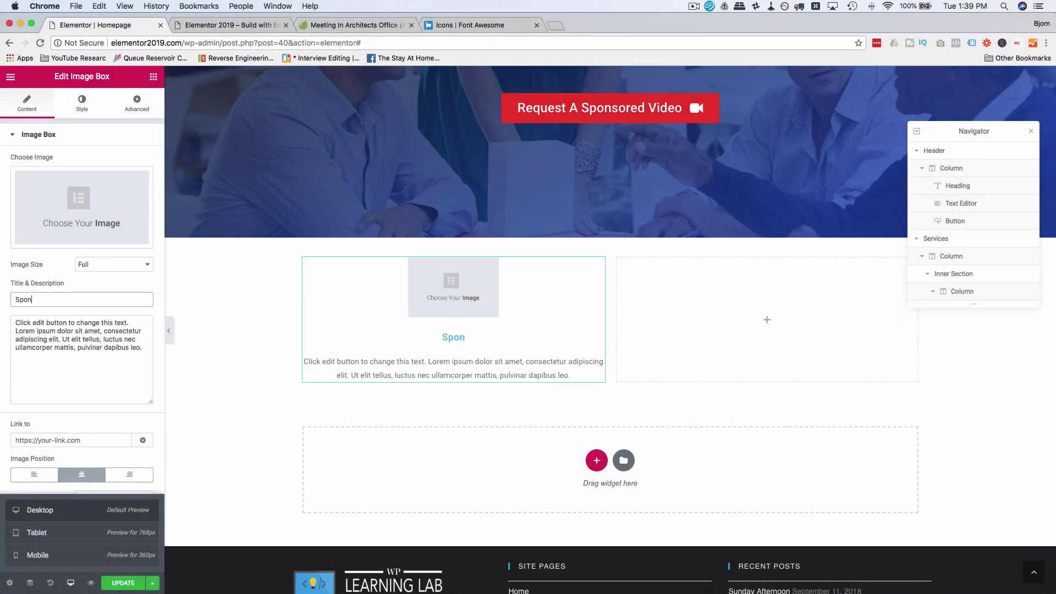
{"action": "type", "text": "Sponsored Vd"}
{"action": "key", "text": "BackSpace"}
{"action": "type", "text": "ideos"}
Step: Replace the image box's placeholder description with the pasted sponsored videos description
{"action": "left_click", "coordinate": [83, 348]}
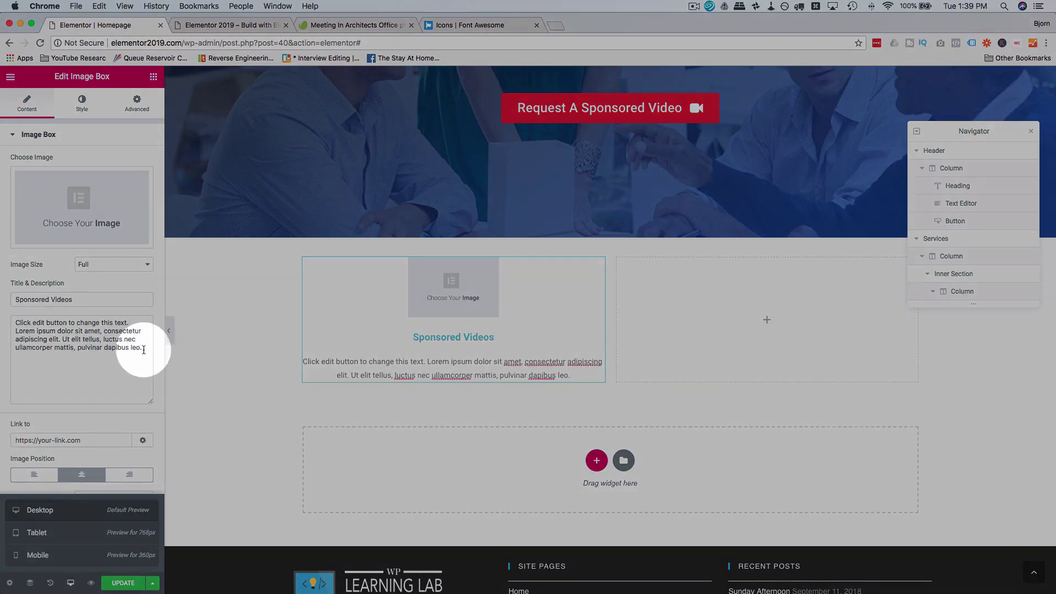
{"action": "key", "text": "ctrl+a"}
{"action": "type", "text": "We will create a video about any theme or plugin that you want to promote. The video will cover all the key points that you specify.  The length of the video will depend on how long it takes to cover the topic completely without rambling or fluff."}
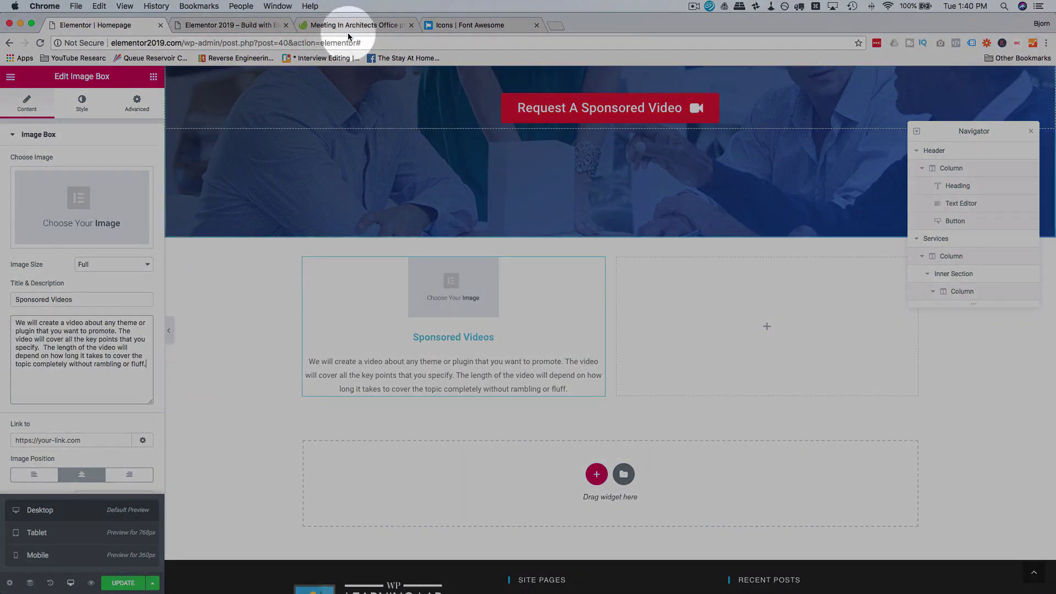
{"action": "left_click", "coordinate": [344, 26]}
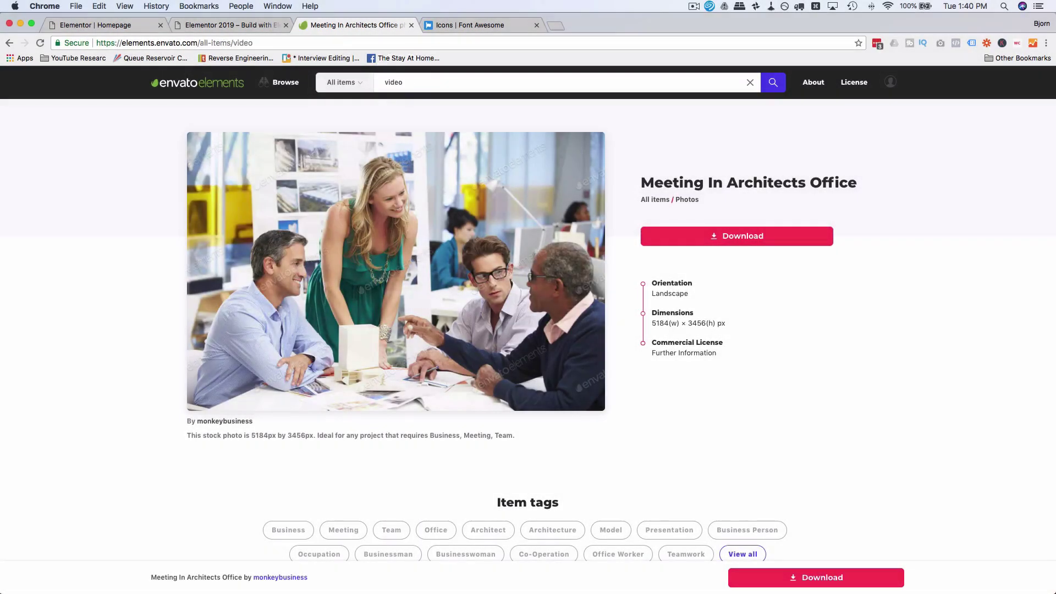
Step: Open the Showing shopping on a video photo and Add & Download it into the Elementor Demo Site project
{"action": "left_click", "coordinate": [105, 24]}
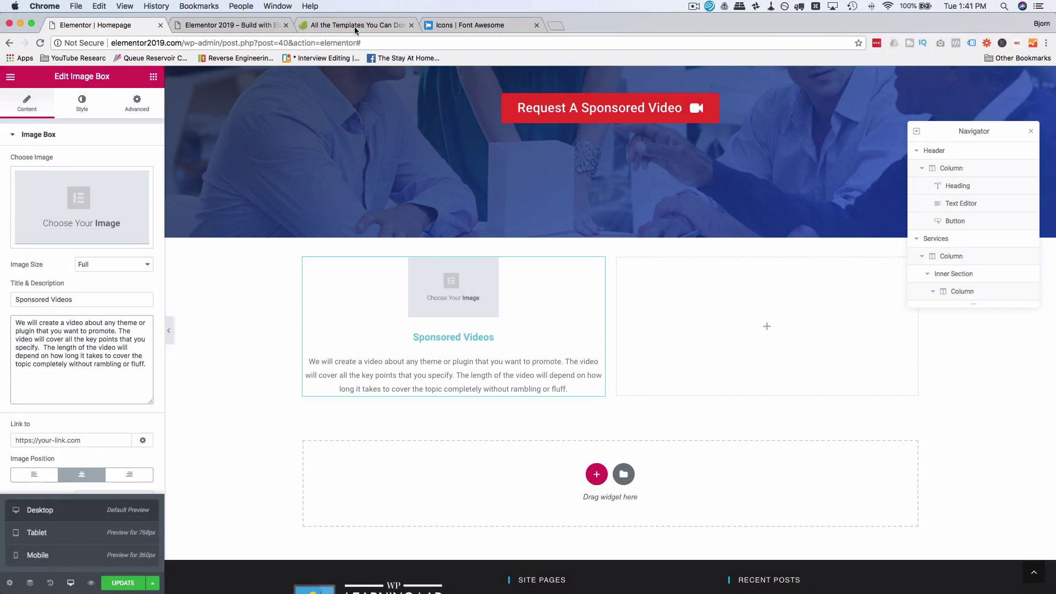
{"action": "left_click", "coordinate": [354, 26]}
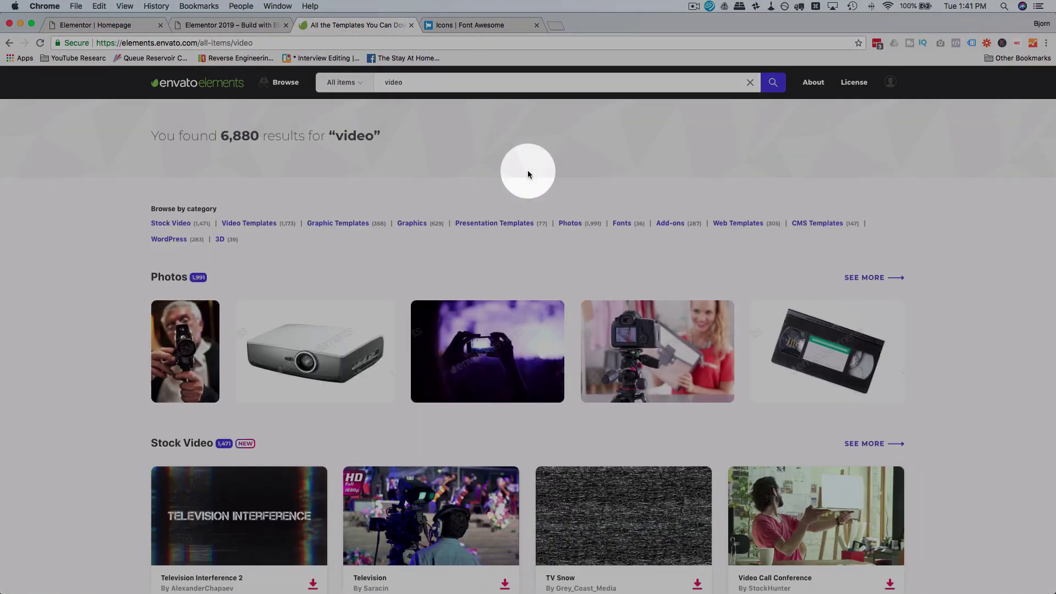
{"action": "scroll", "coordinate": [527, 174], "scroll_direction": "down", "scroll_amount": 5}
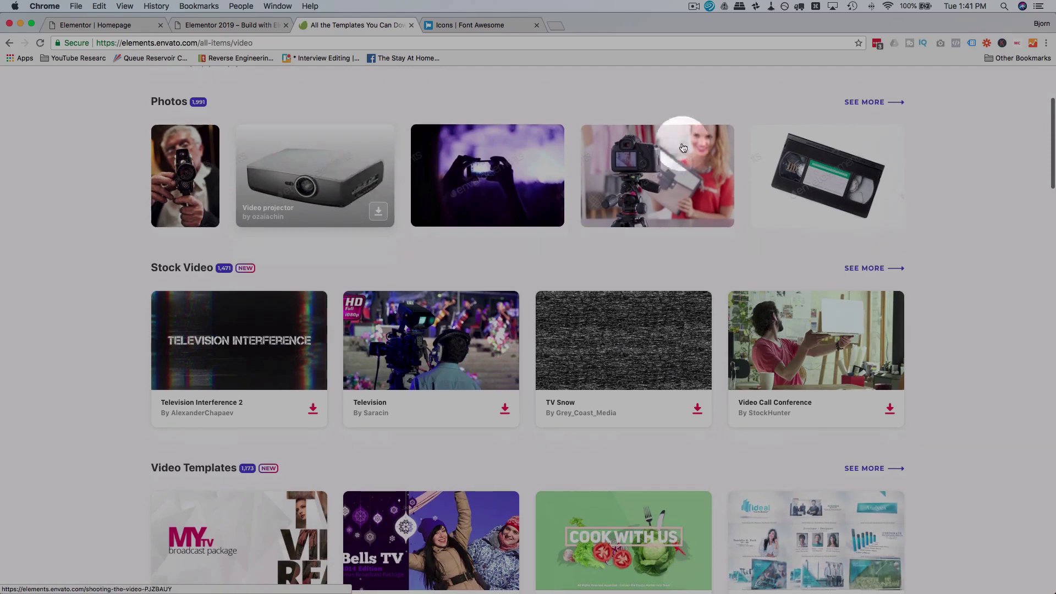
{"action": "left_click", "coordinate": [691, 177]}
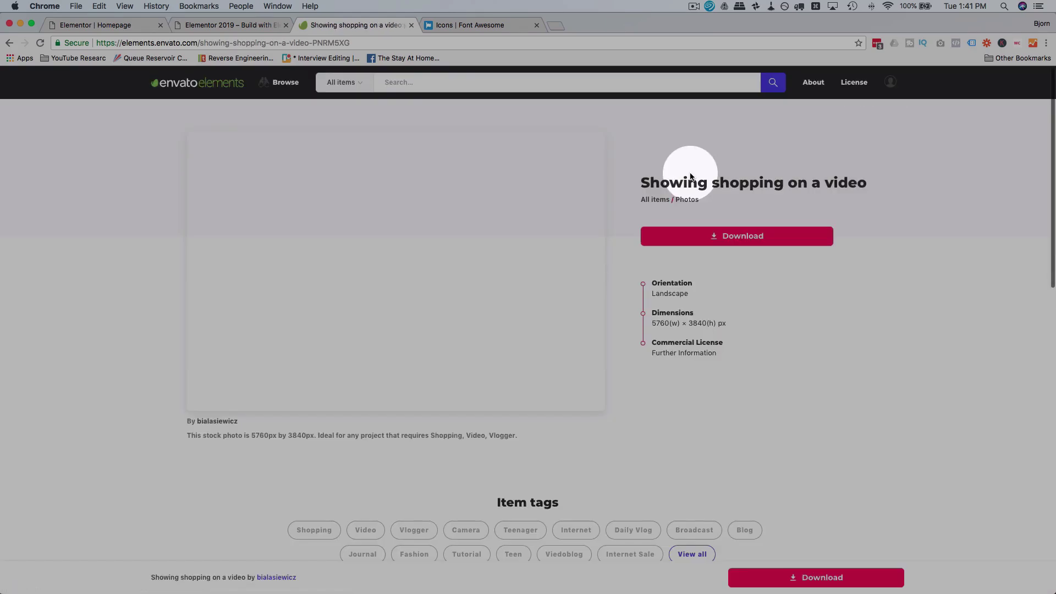
{"action": "left_click", "coordinate": [739, 237]}
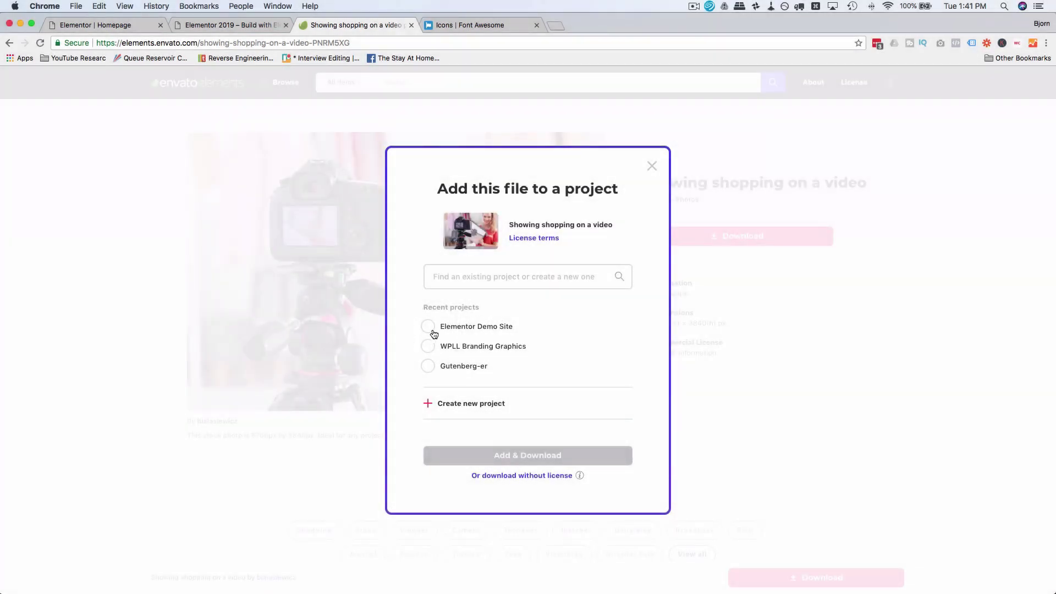
{"action": "left_click", "coordinate": [429, 327]}
{"action": "left_click", "coordinate": [533, 460]}
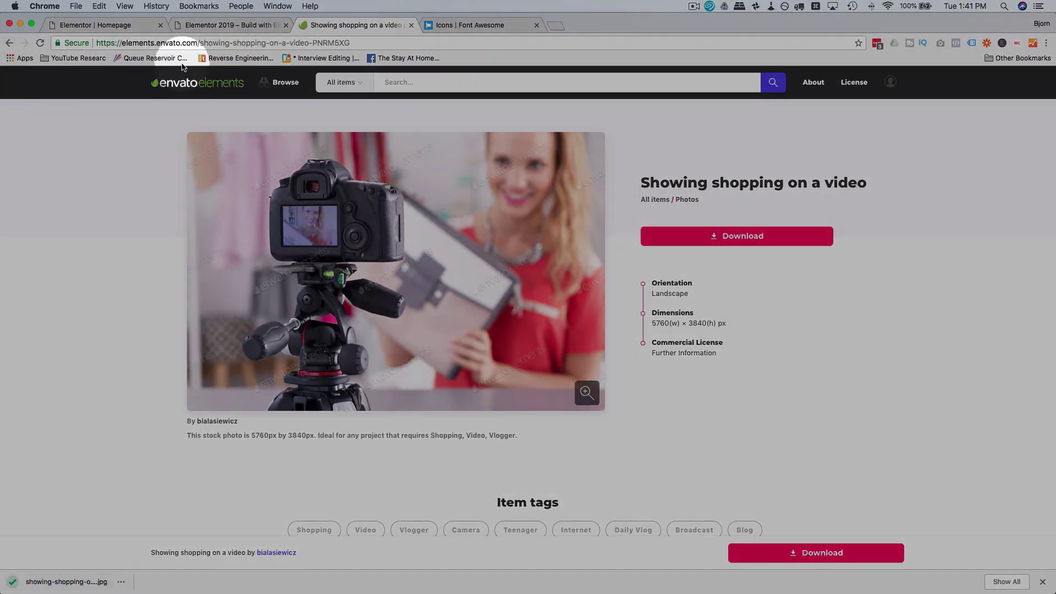
{"action": "left_click", "coordinate": [116, 26]}
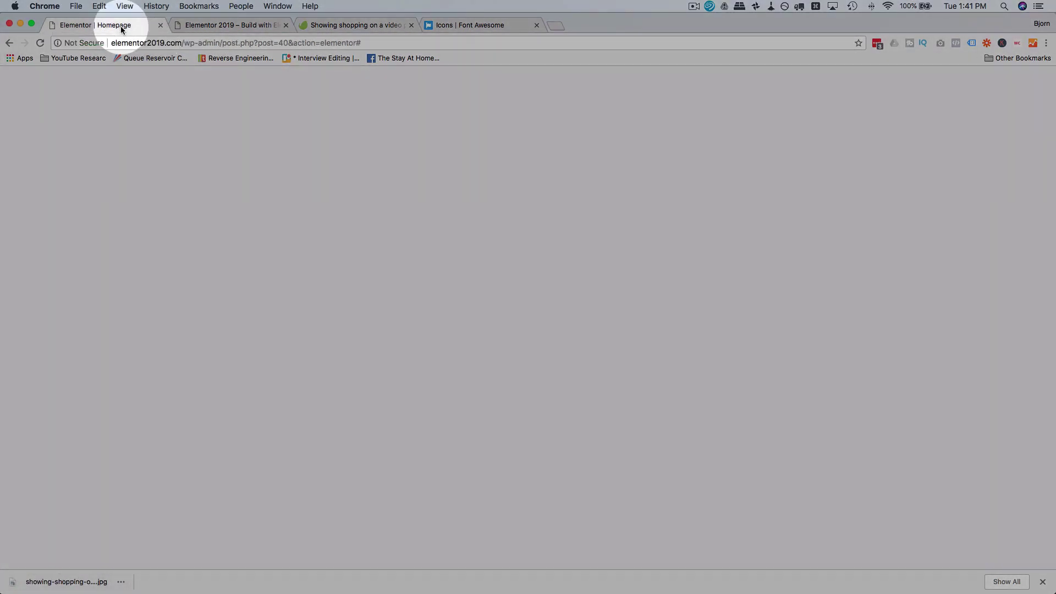
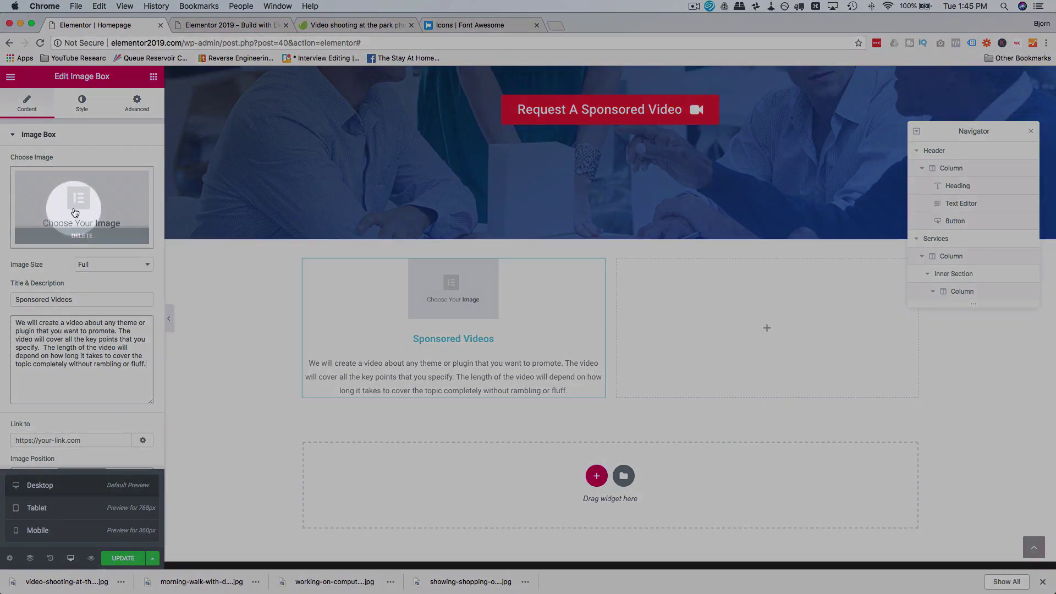
Step: Upload sponsored-video.jpg and insert it as the Sponsored Videos box image
{"action": "left_click", "coordinate": [75, 213]}
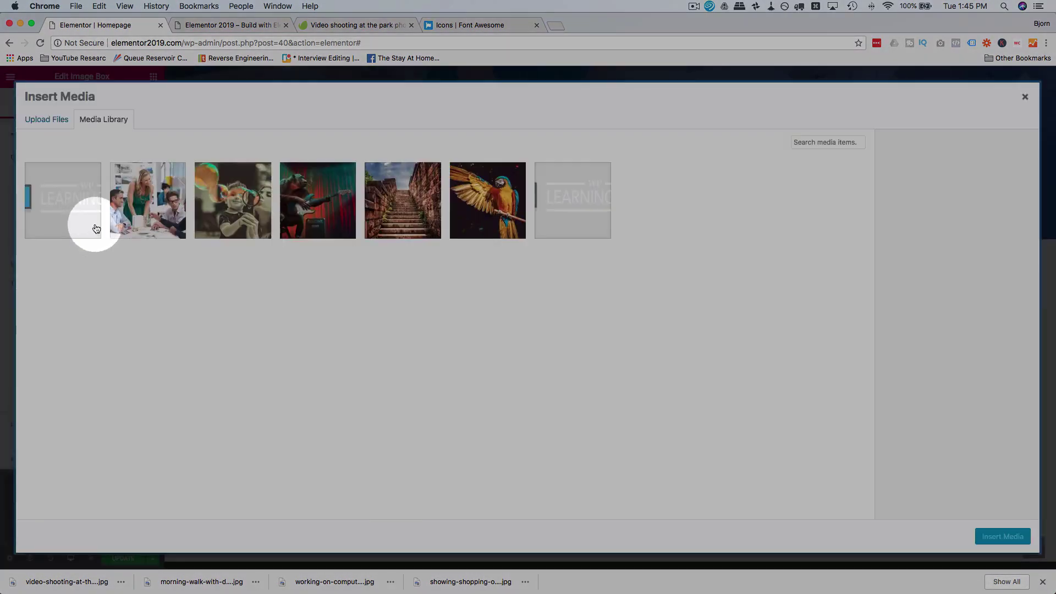
{"action": "mouse_move", "coordinate": [11, 64]}
{"action": "left_click", "coordinate": [20, 40]}
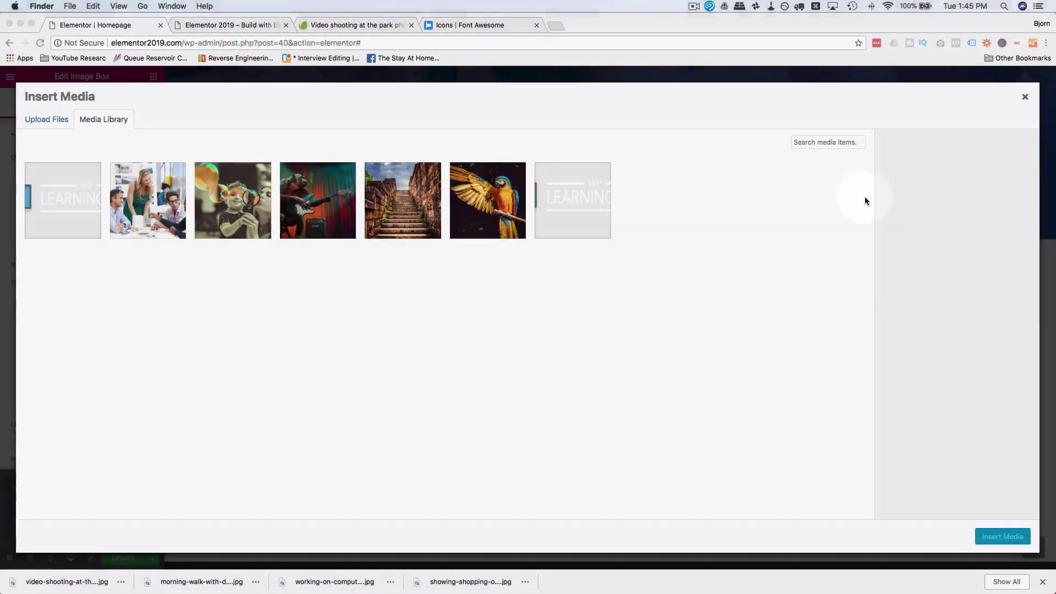
{"action": "left_click_drag", "start_coordinate": [865, 198], "coordinate": [710, 294]}
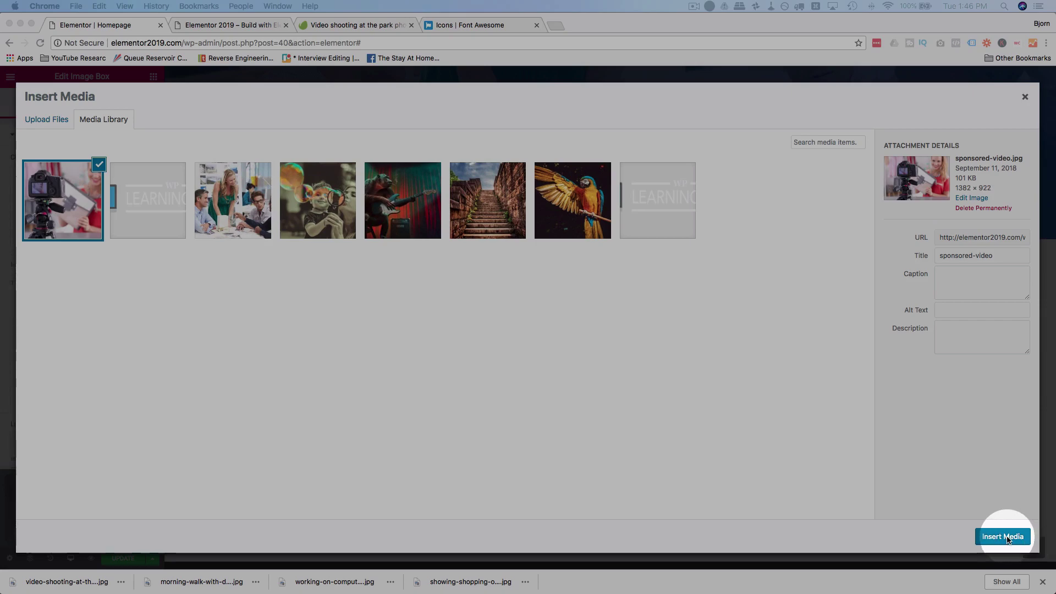
{"action": "left_click", "coordinate": [1008, 539]}
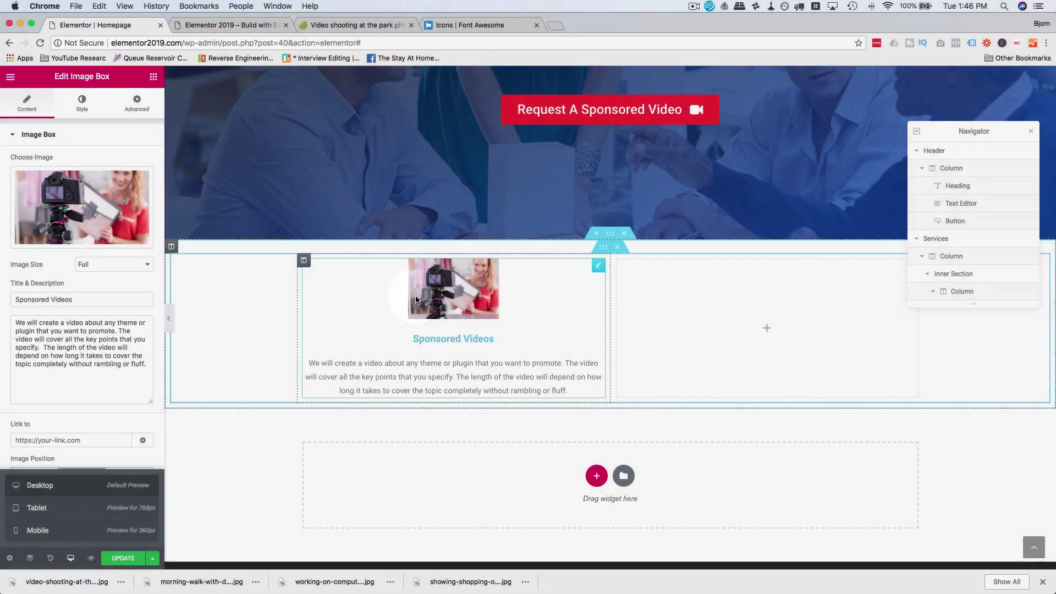
Step: Try Large, Medium Large and Thumbnail image sizes, then settle on Full
{"action": "left_click", "coordinate": [101, 267]}
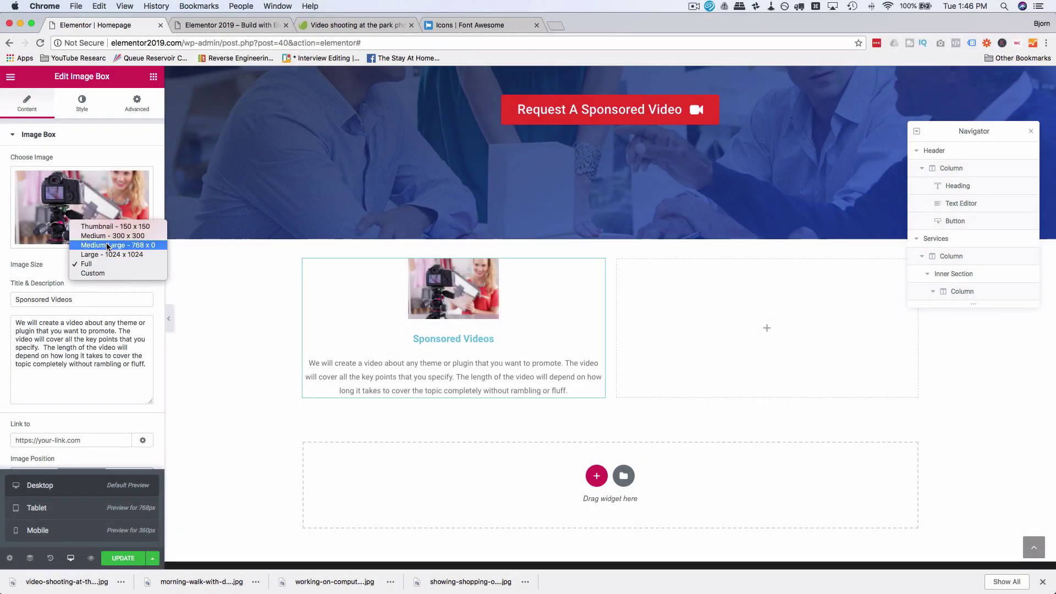
{"action": "left_click", "coordinate": [107, 252]}
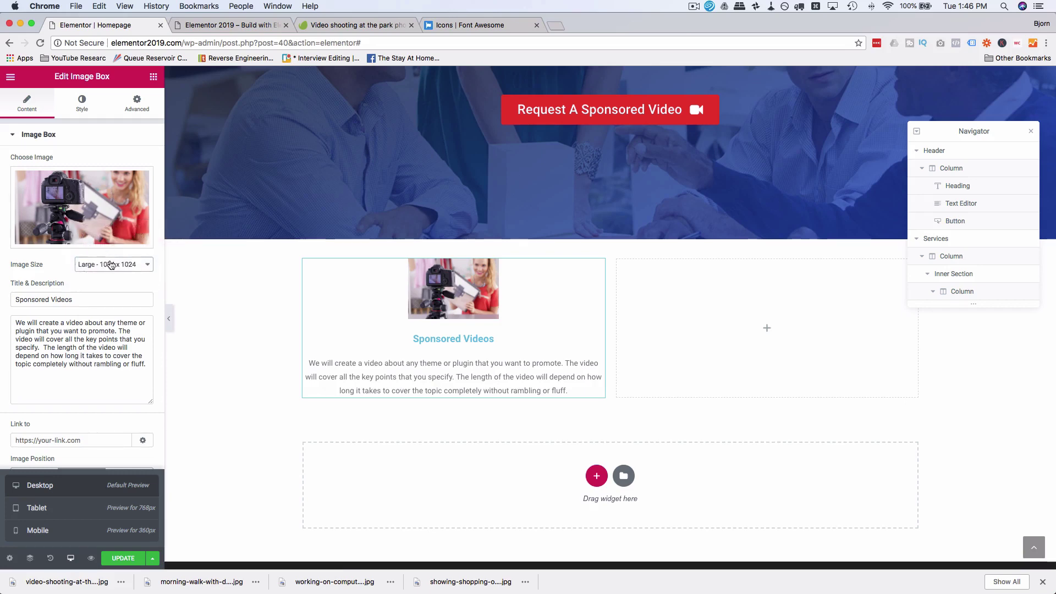
{"action": "left_click", "coordinate": [110, 260]}
{"action": "left_click", "coordinate": [114, 254]}
{"action": "left_click", "coordinate": [113, 268]}
{"action": "left_click", "coordinate": [111, 245]}
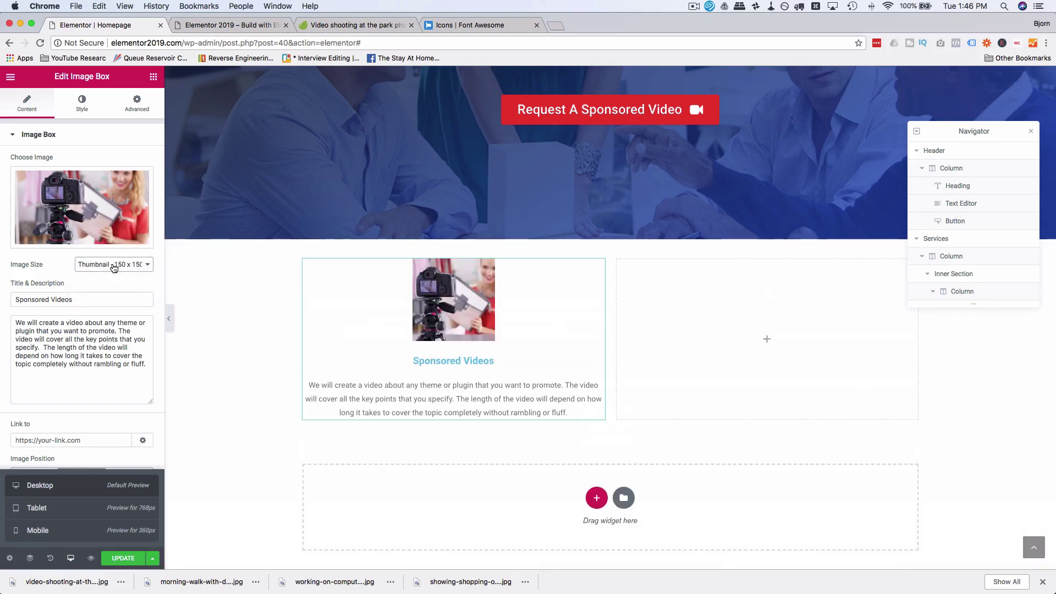
{"action": "left_click", "coordinate": [113, 268]}
{"action": "left_click", "coordinate": [110, 298]}
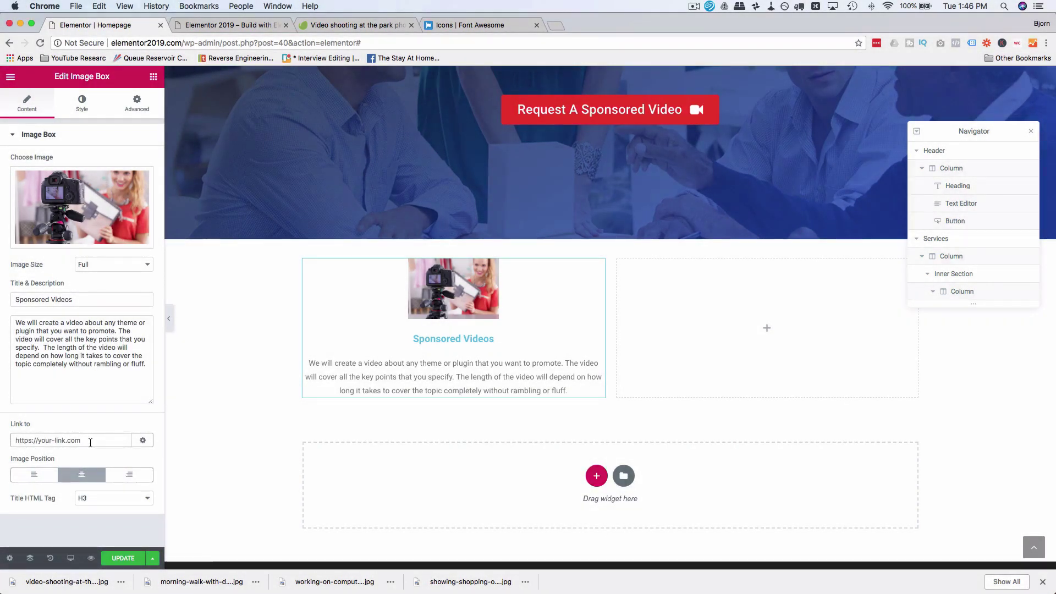
Step: Set the box link to '#' and keep the image positioned above the title
{"action": "left_click", "coordinate": [90, 443]}
{"action": "type", "text": "#"}
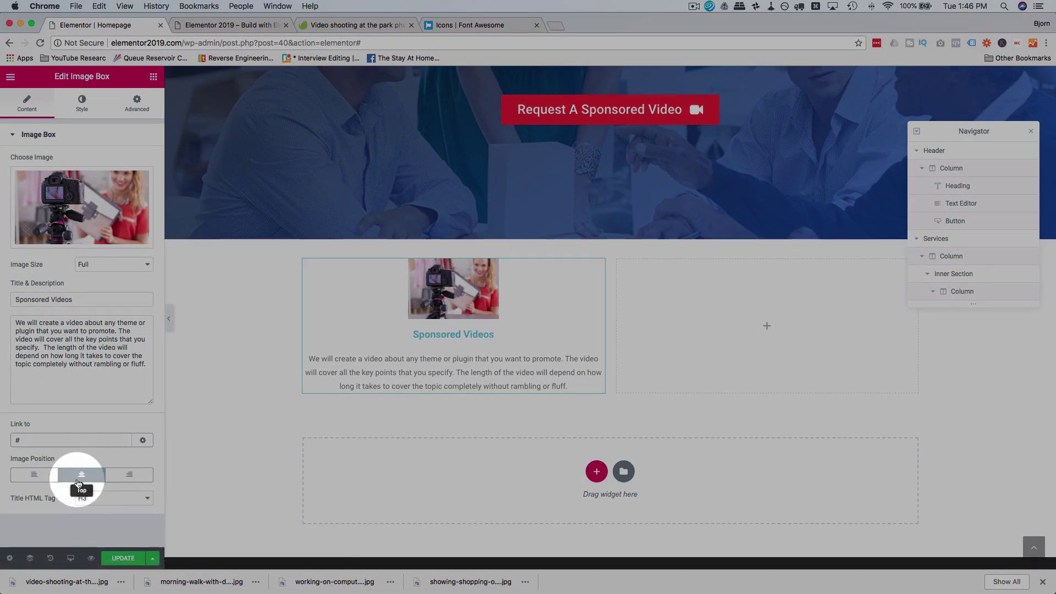
{"action": "left_click", "coordinate": [48, 479]}
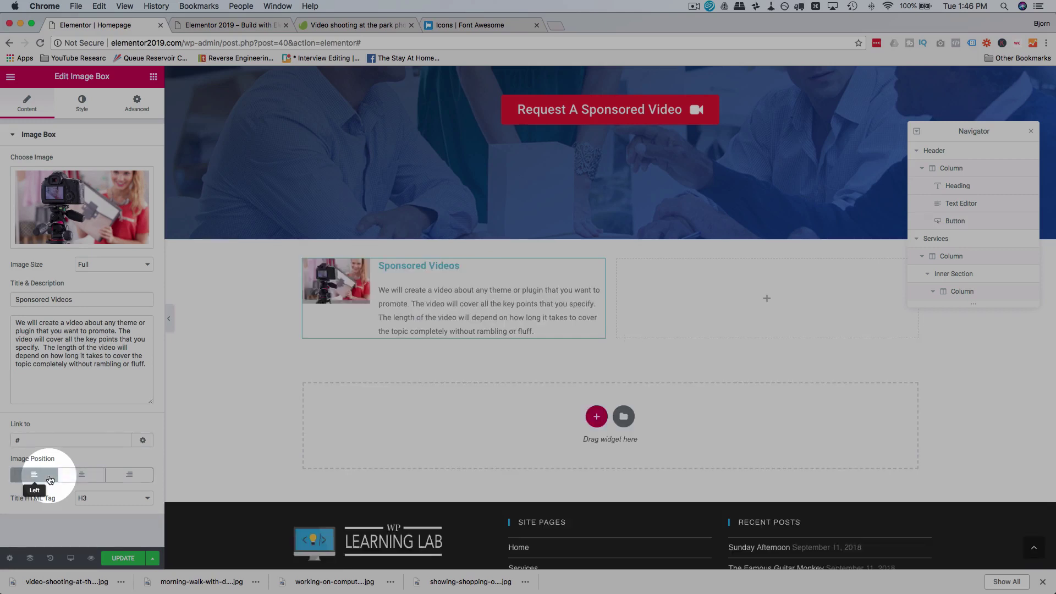
{"action": "left_click", "coordinate": [77, 479]}
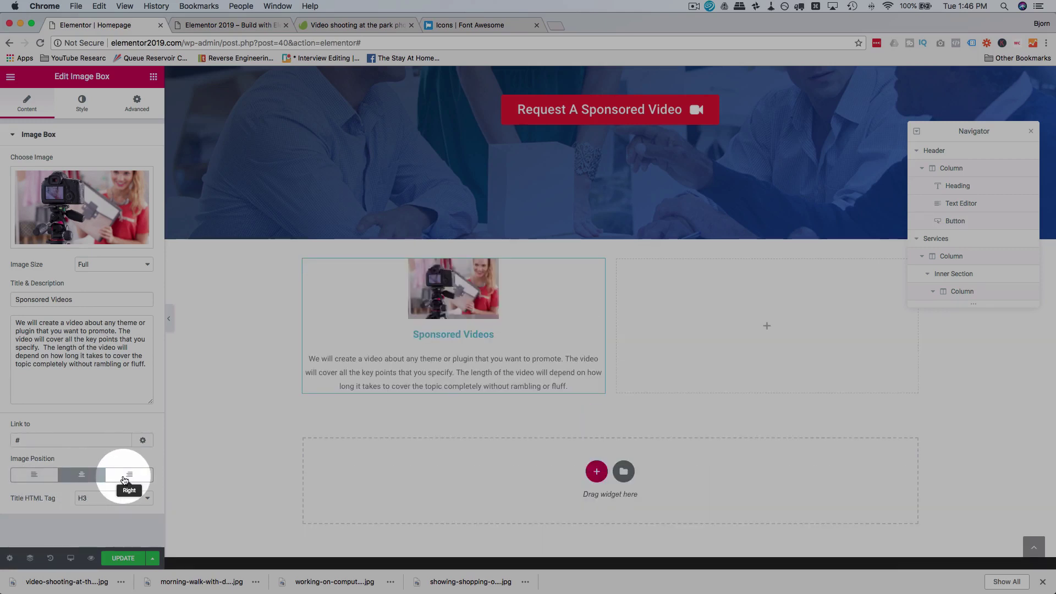
{"action": "left_click", "coordinate": [25, 478]}
{"action": "left_click", "coordinate": [108, 478]}
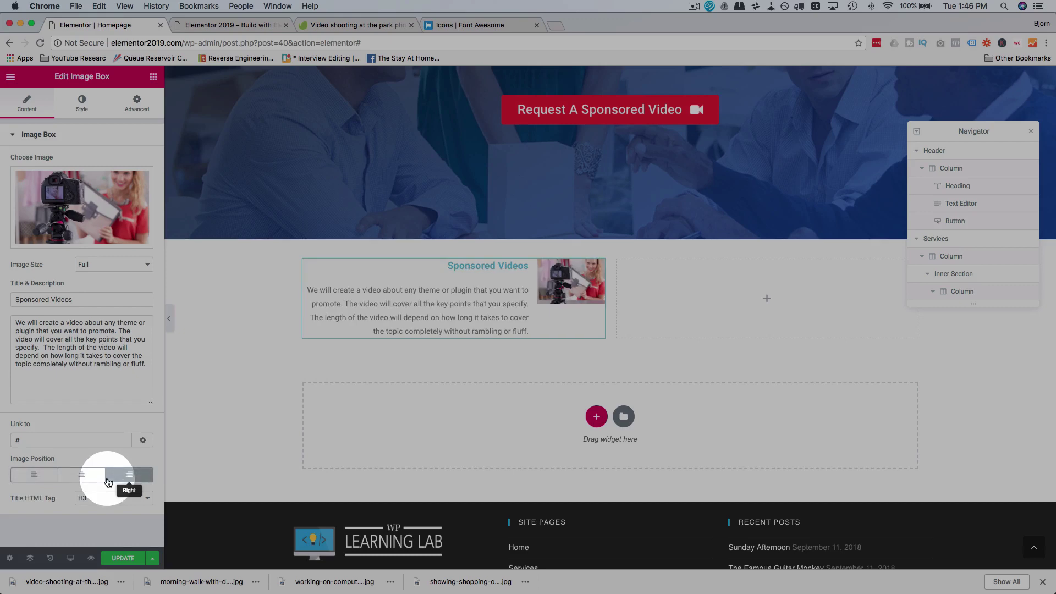
{"action": "left_click", "coordinate": [81, 476]}
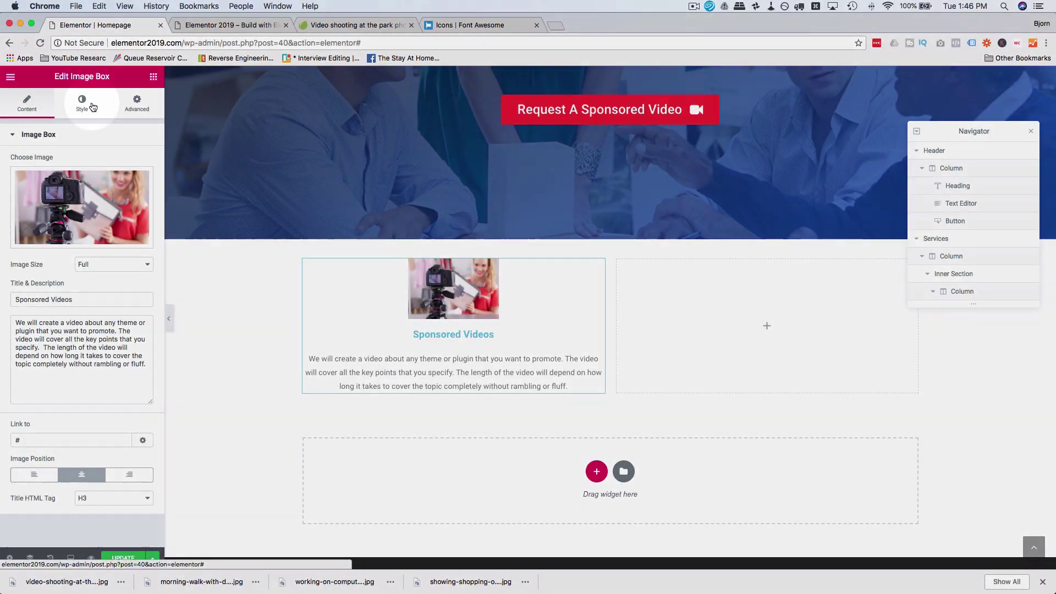
{"action": "left_click", "coordinate": [91, 105]}
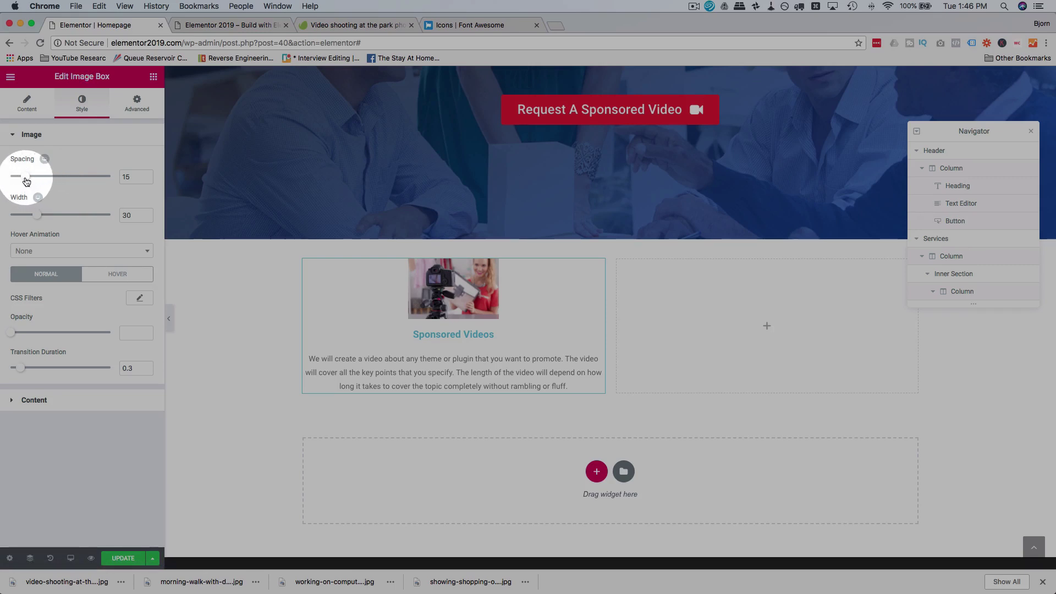
Step: Set image spacing 25 and width 66, trying then removing a Pulse hover animation
{"action": "mouse_move", "coordinate": [26, 182]}
{"action": "left_mouse_down"}
{"action": "mouse_move", "coordinate": [61, 180]}
{"action": "mouse_move", "coordinate": [36, 177]}
{"action": "left_mouse_up"}
{"action": "left_click_drag", "start_coordinate": [38, 220], "coordinate": [77, 221]}
{"action": "left_click", "coordinate": [88, 252]}
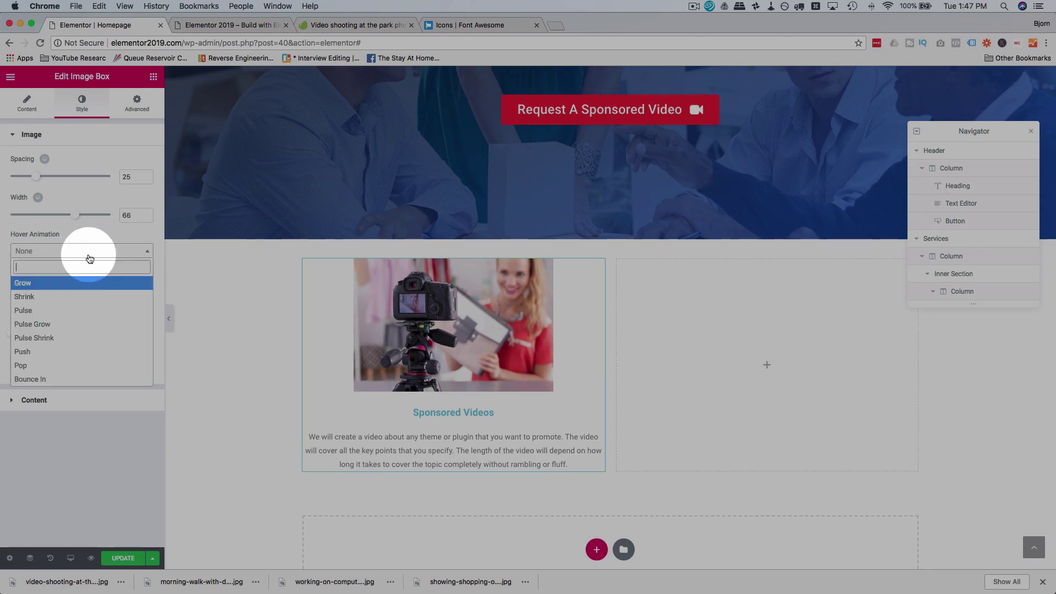
{"action": "left_click", "coordinate": [64, 311]}
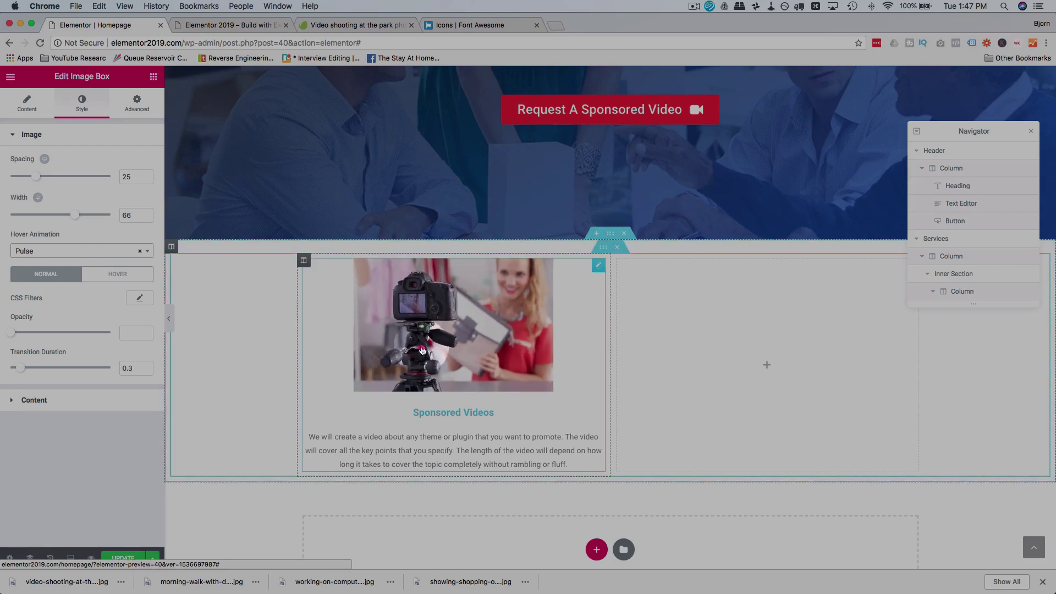
{"action": "left_click", "coordinate": [88, 251]}
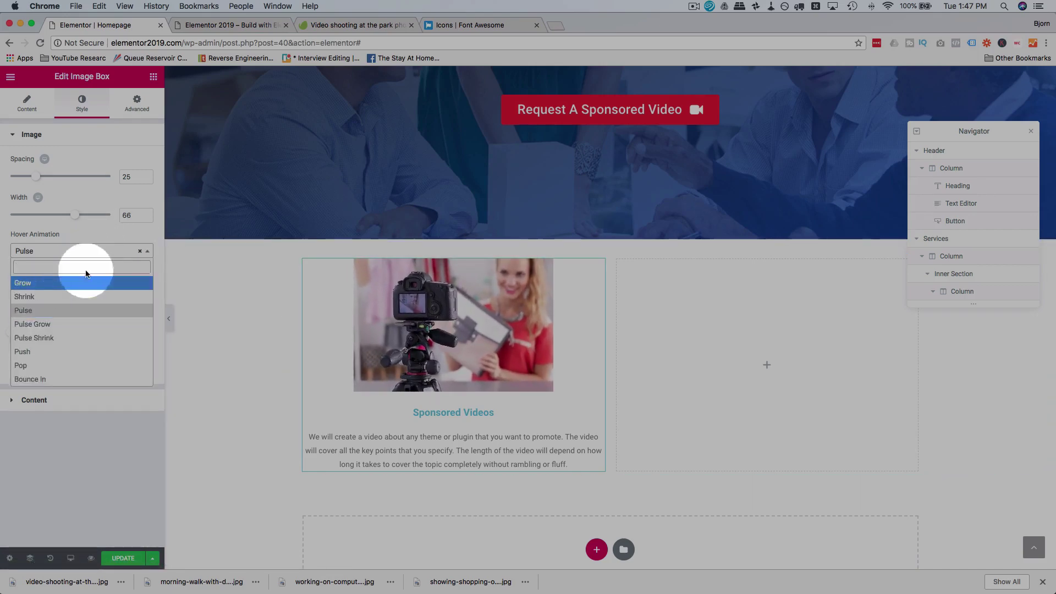
{"action": "left_click", "coordinate": [140, 250]}
{"action": "left_click", "coordinate": [142, 251]}
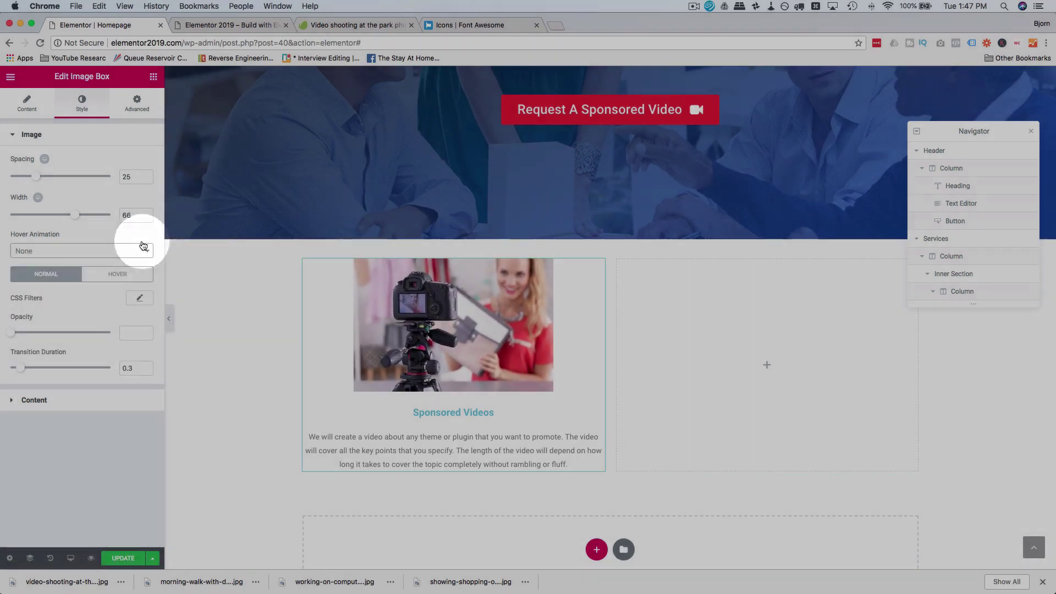
Step: Make the image fade to 0.6 opacity in its hover state
{"action": "left_click", "coordinate": [106, 280]}
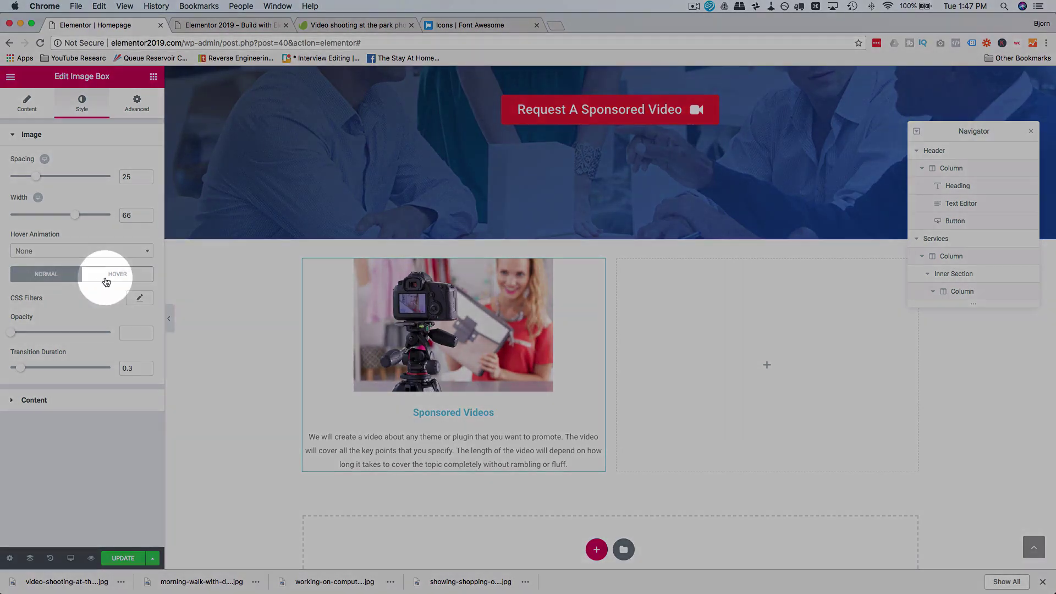
{"action": "left_click", "coordinate": [65, 281]}
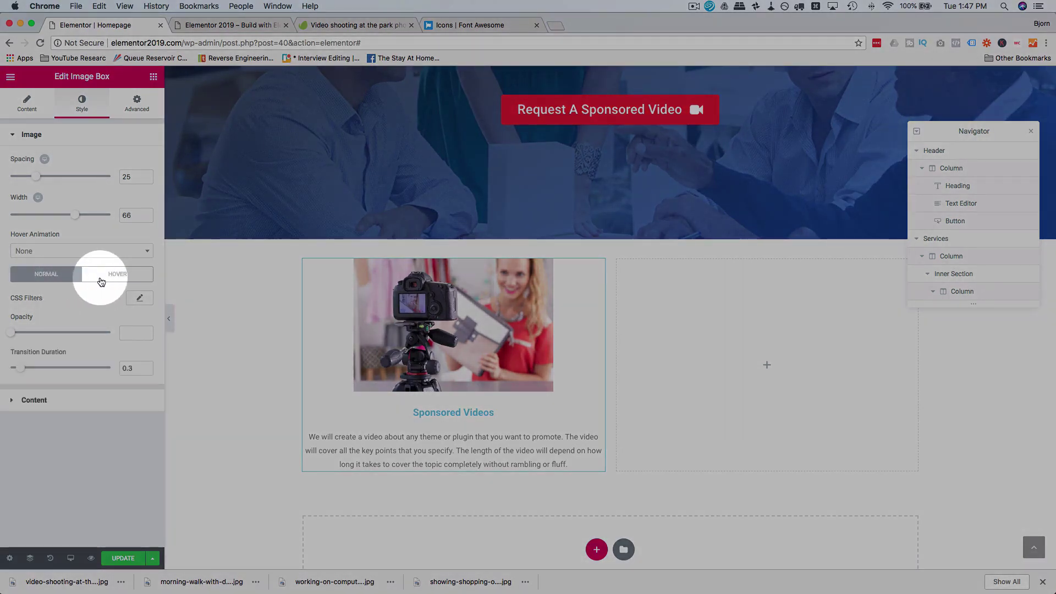
{"action": "left_click", "coordinate": [99, 281]}
{"action": "left_click", "coordinate": [45, 275]}
{"action": "left_click", "coordinate": [90, 281]}
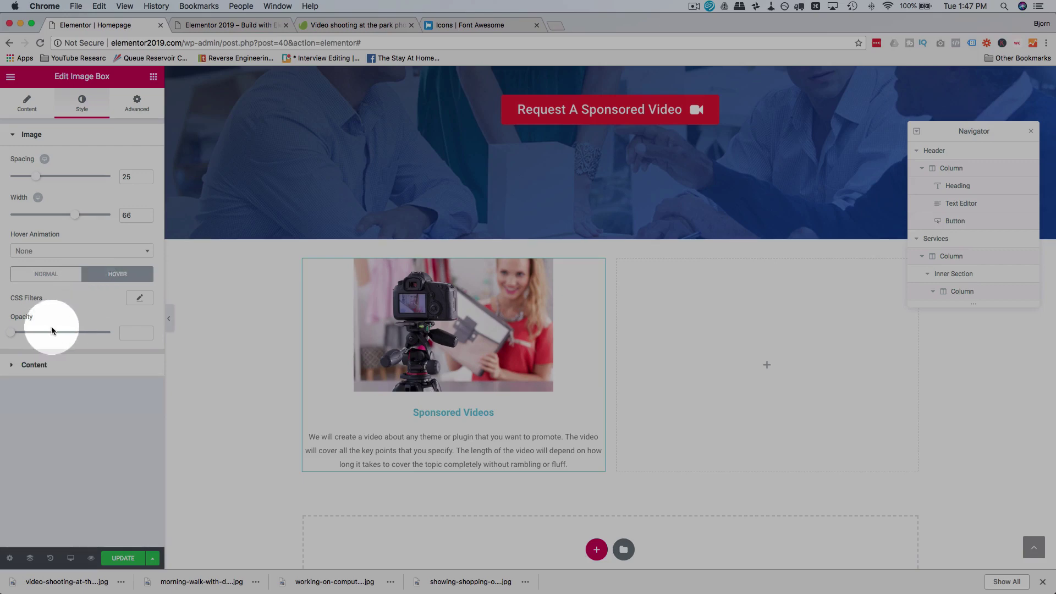
{"action": "left_click_drag", "start_coordinate": [50, 337], "coordinate": [88, 333]}
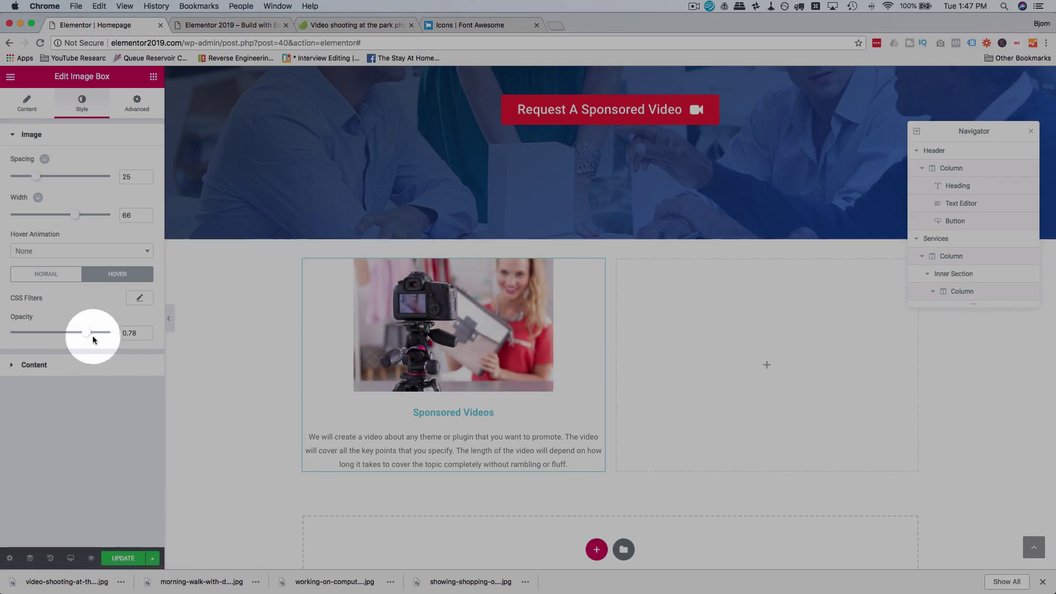
{"action": "left_click_drag", "start_coordinate": [89, 335], "coordinate": [72, 337]}
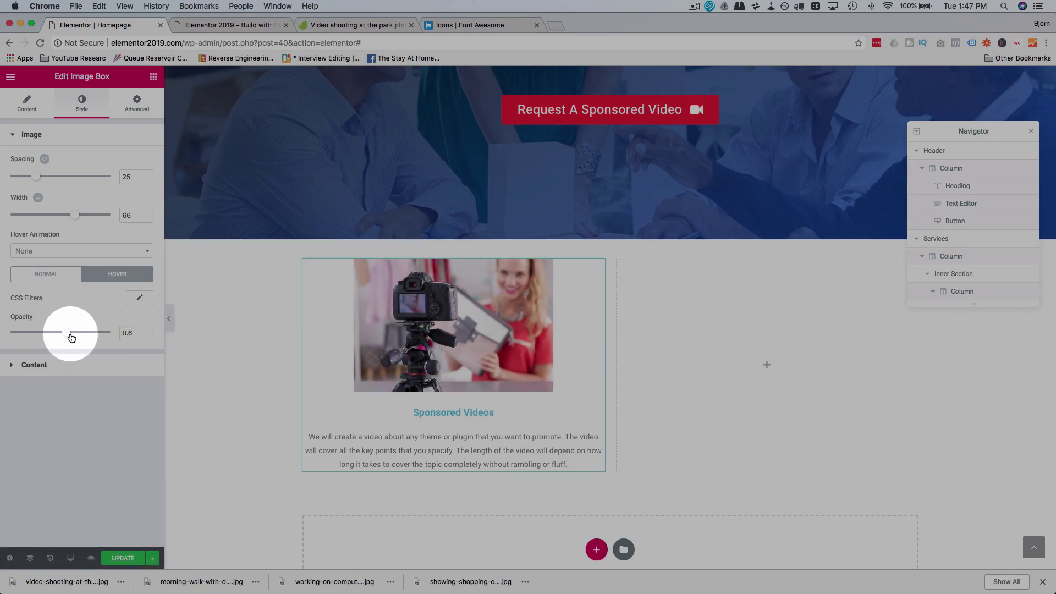
{"action": "left_click", "coordinate": [70, 365]}
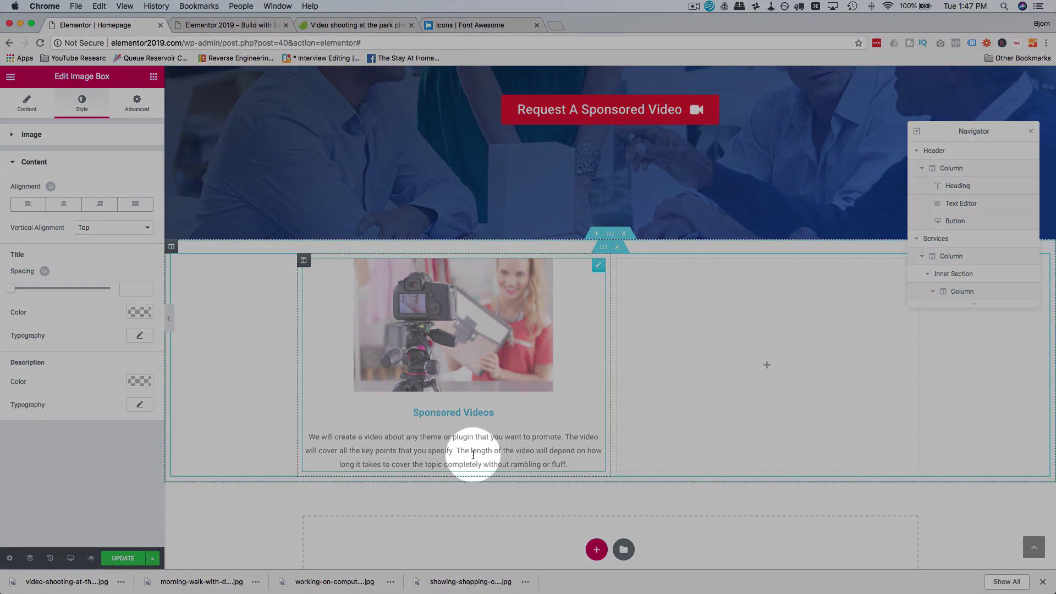
Step: Adjust the title spacing, enlarge the Sponsored Videos title and make it black
{"action": "mouse_move", "coordinate": [15, 291]}
{"action": "left_mouse_down"}
{"action": "mouse_move", "coordinate": [44, 290]}
{"action": "mouse_move", "coordinate": [25, 292]}
{"action": "left_mouse_up"}
{"action": "left_click", "coordinate": [138, 337]}
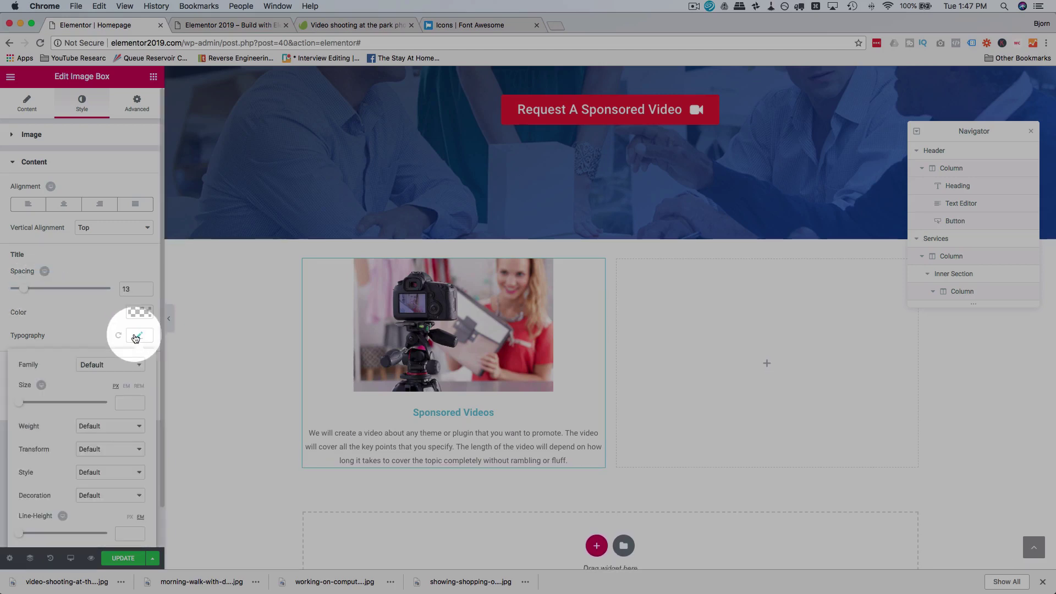
{"action": "scroll", "coordinate": [53, 355], "scroll_direction": "down", "scroll_amount": 2}
{"action": "left_click_drag", "start_coordinate": [22, 363], "coordinate": [40, 362]}
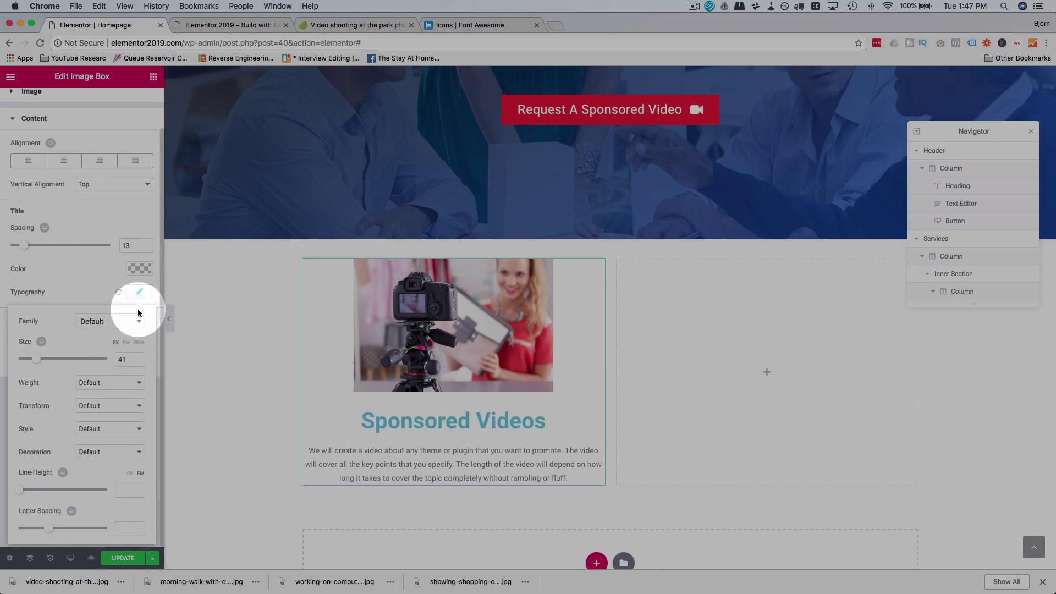
{"action": "left_click", "coordinate": [139, 269]}
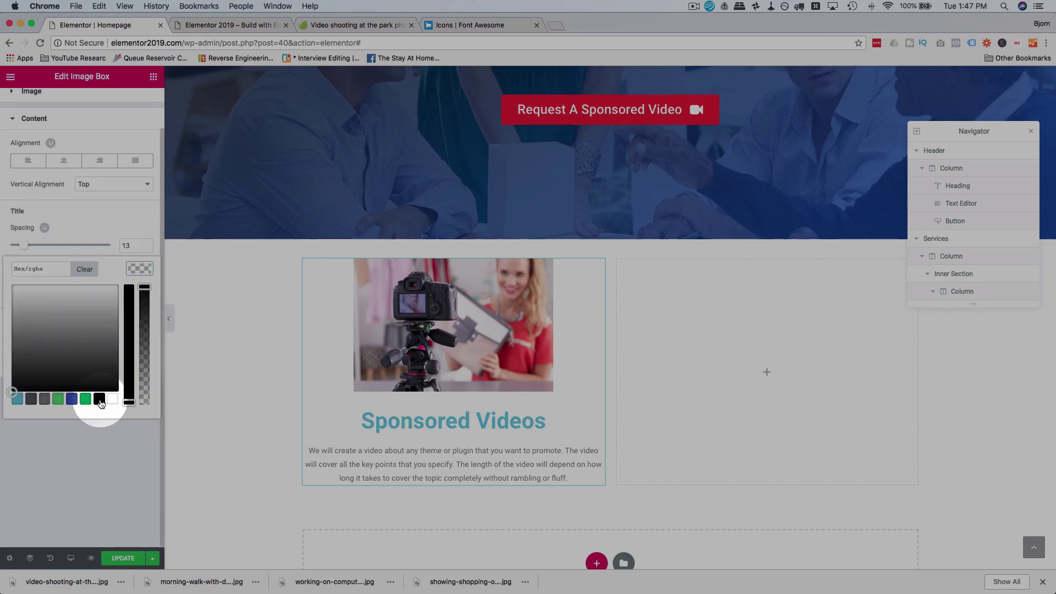
{"action": "left_click", "coordinate": [100, 400]}
{"action": "left_click", "coordinate": [101, 269]}
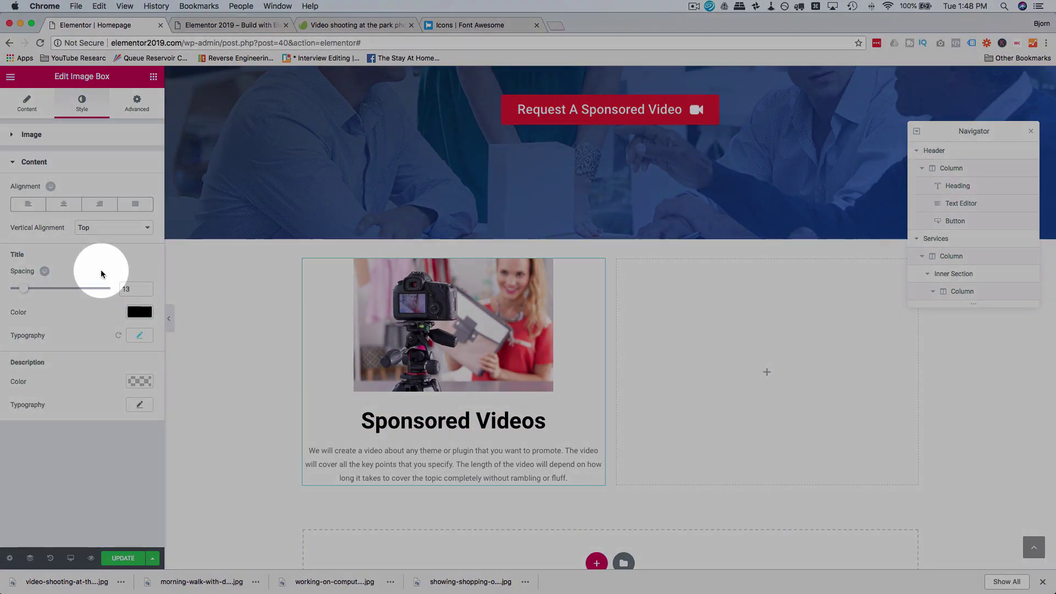
Step: Reduce the image spacing to 5 and set the description font size to 16
{"action": "left_click", "coordinate": [30, 136]}
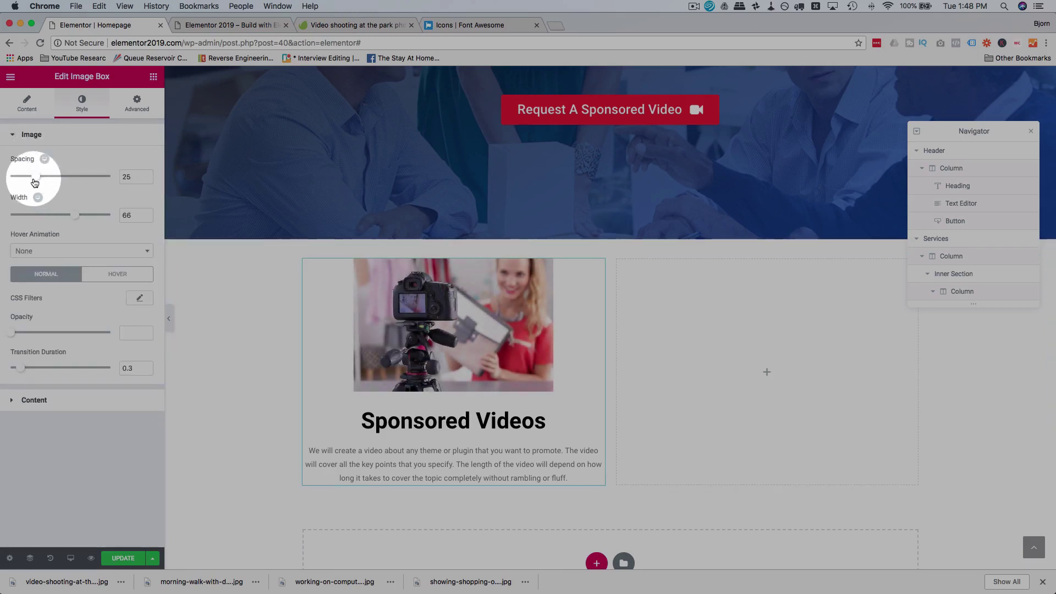
{"action": "left_click_drag", "start_coordinate": [35, 182], "coordinate": [17, 182]}
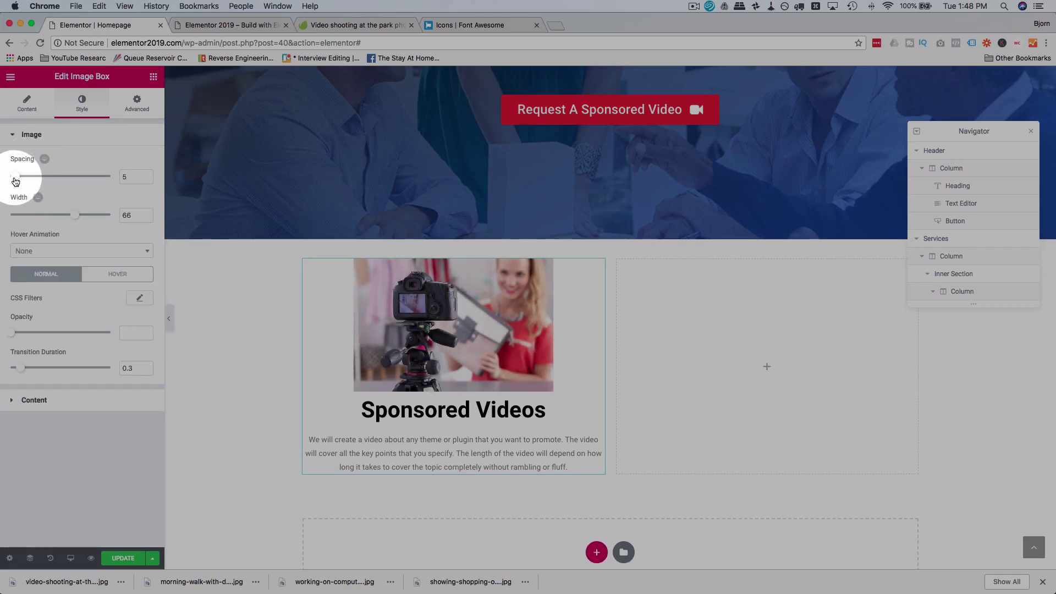
{"action": "left_click", "coordinate": [65, 403]}
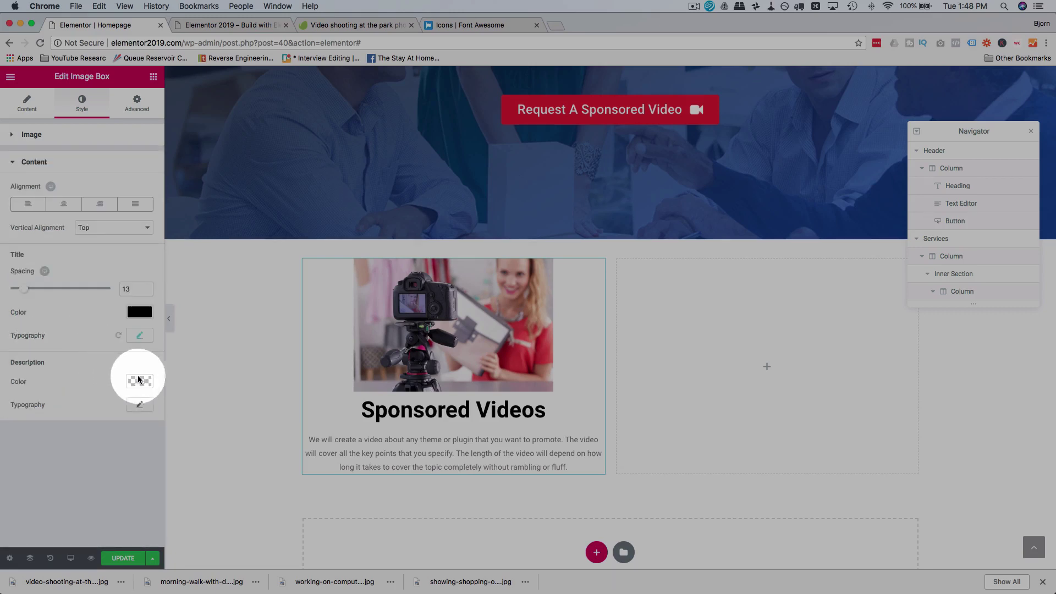
{"action": "left_click", "coordinate": [140, 404]}
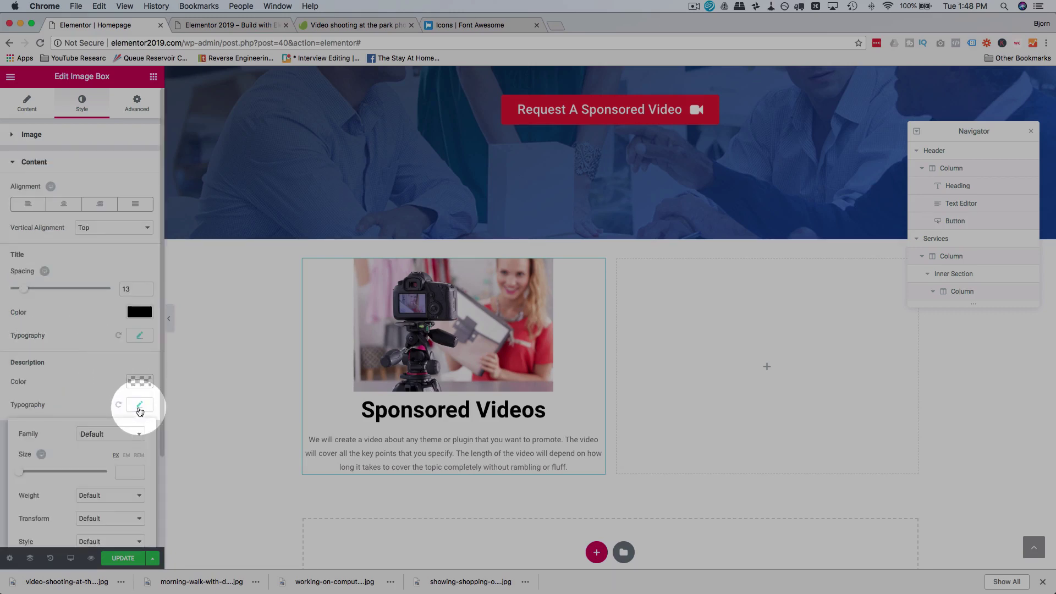
{"action": "left_click_drag", "start_coordinate": [20, 474], "coordinate": [29, 472]}
{"action": "left_click", "coordinate": [94, 402]}
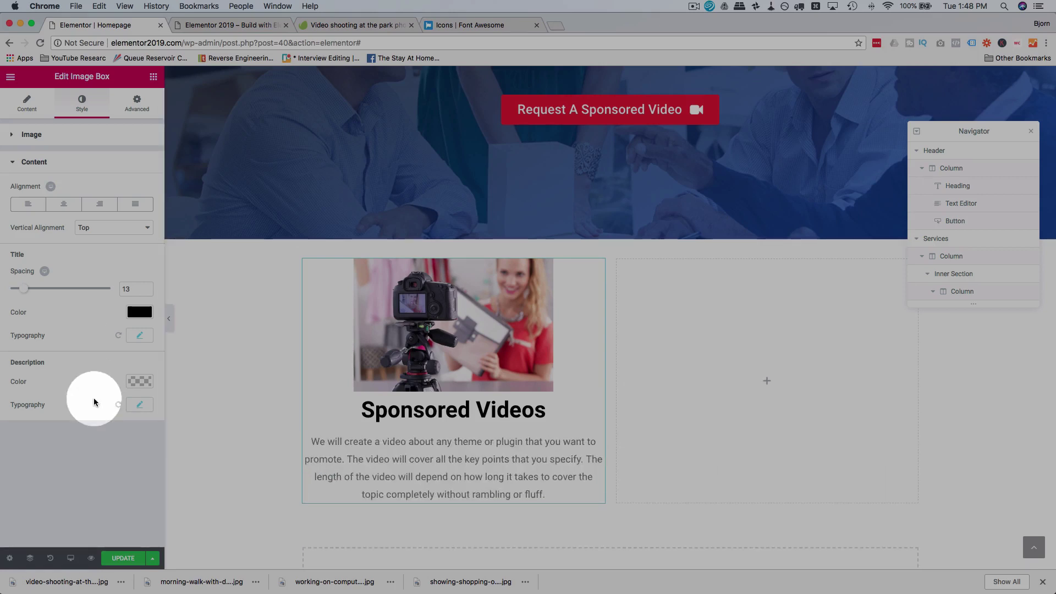
{"action": "left_click", "coordinate": [140, 404]}
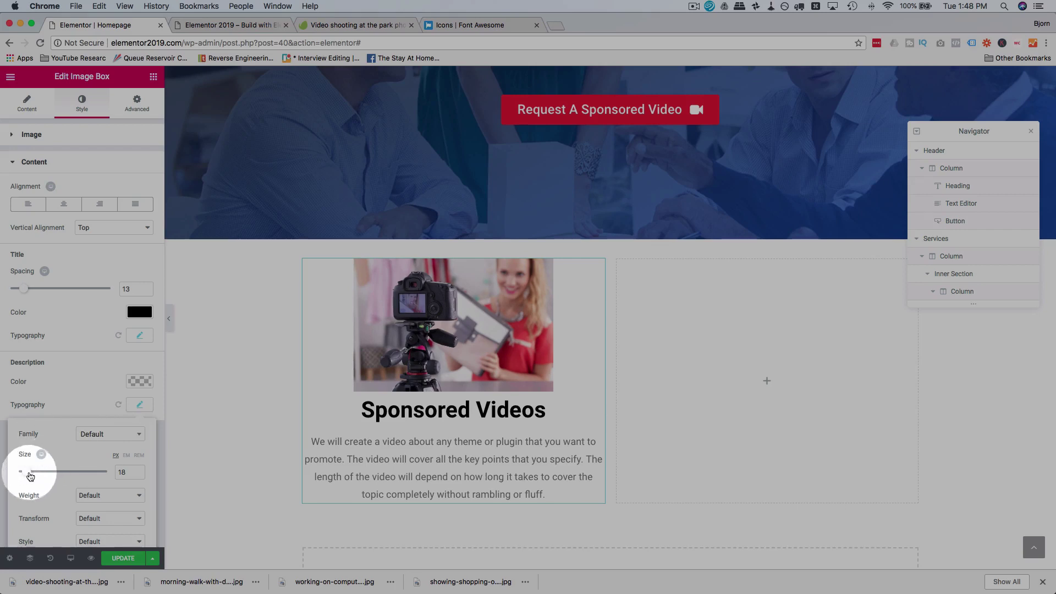
{"action": "left_click_drag", "start_coordinate": [28, 475], "coordinate": [26, 475]}
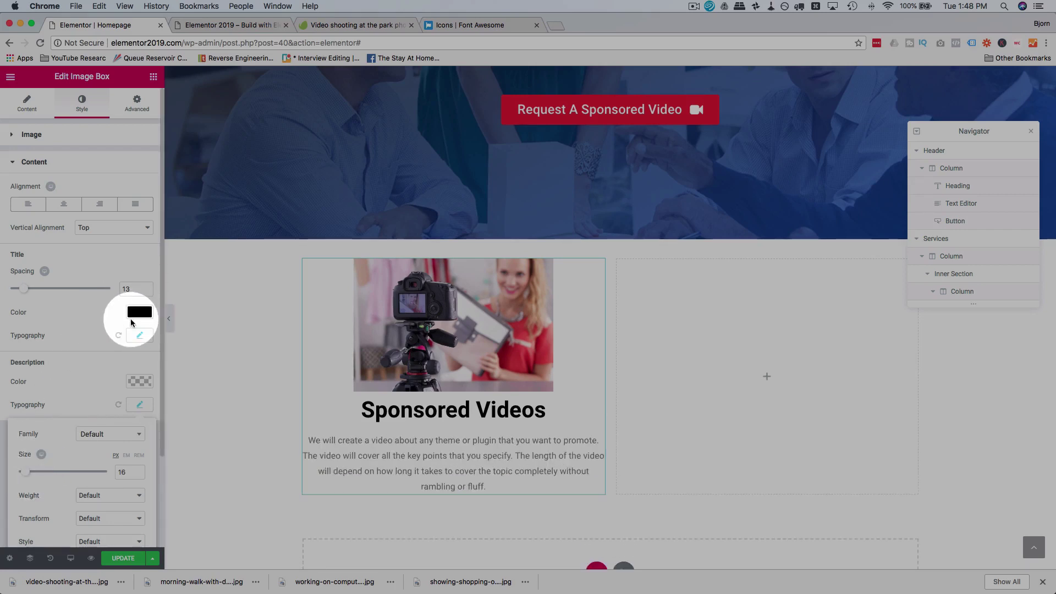
Step: Shrink the title to size 35 and center-align the box content
{"action": "left_click", "coordinate": [140, 335]}
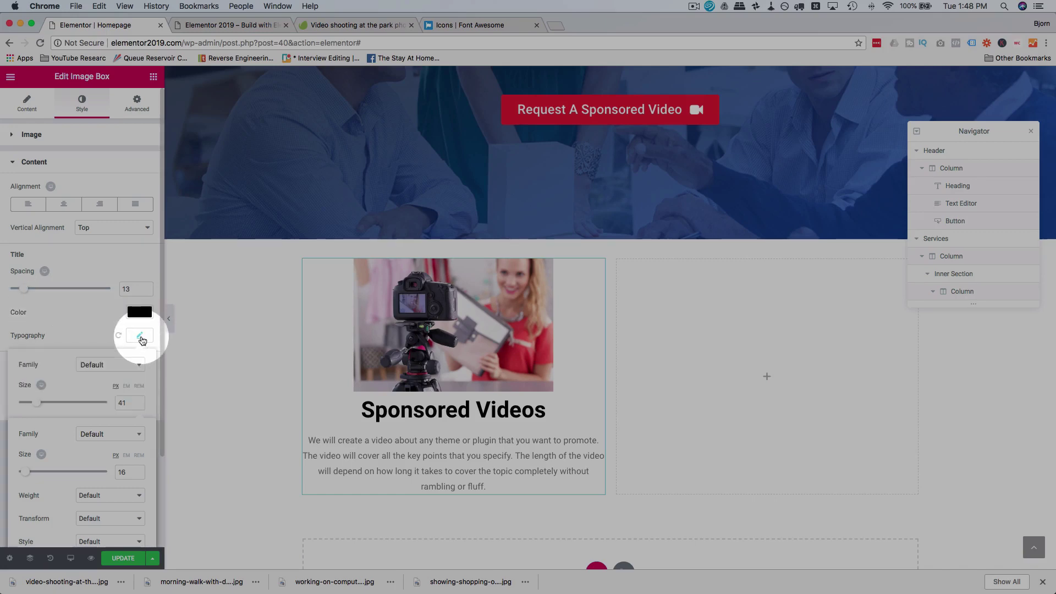
{"action": "left_click_drag", "start_coordinate": [36, 406], "coordinate": [32, 406]}
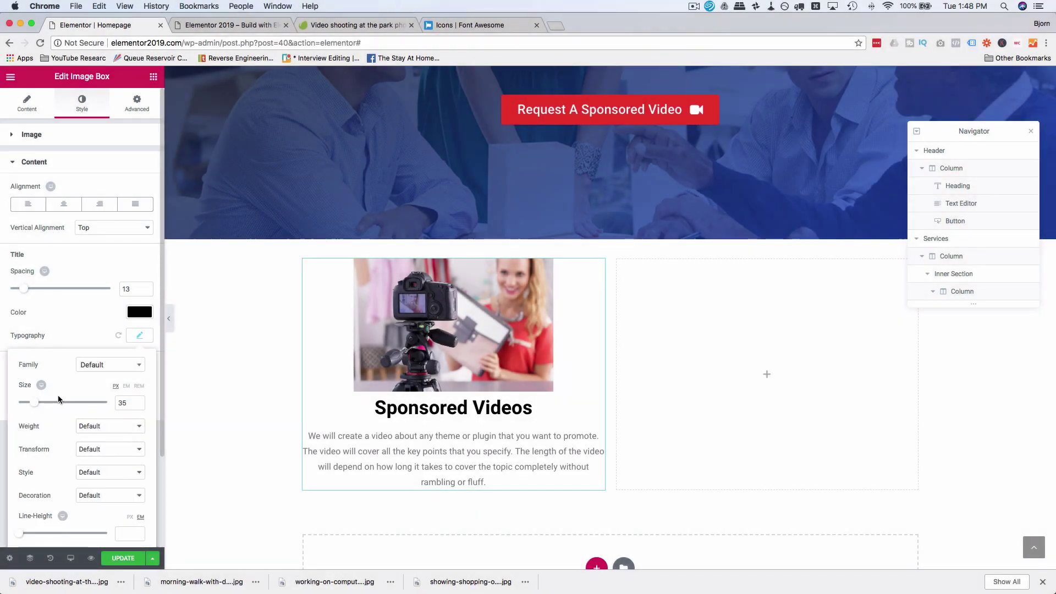
{"action": "scroll", "coordinate": [55, 407], "scroll_direction": "down", "scroll_amount": 2}
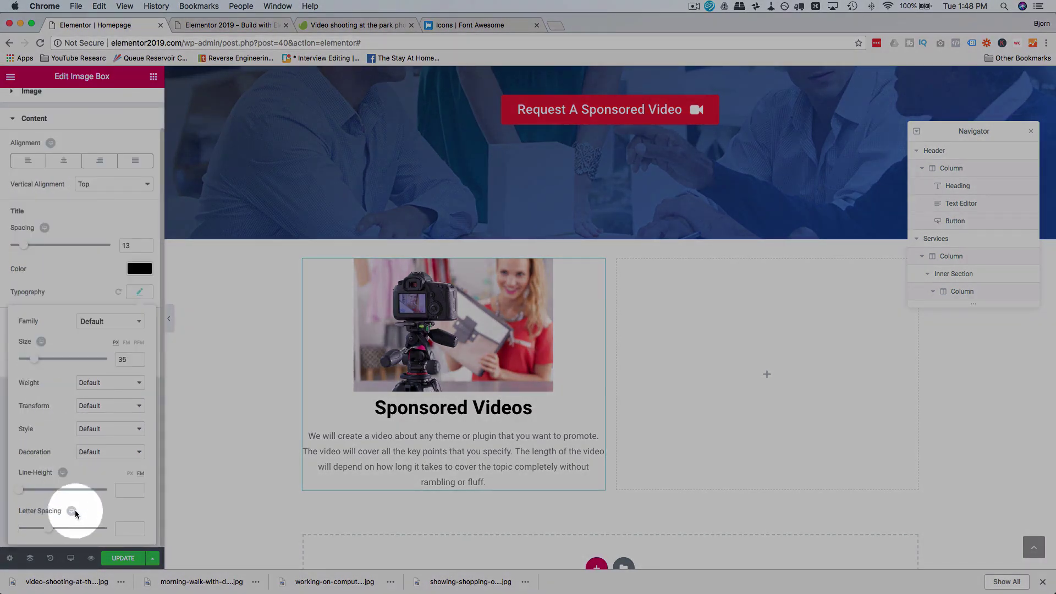
{"action": "scroll", "coordinate": [45, 322], "scroll_direction": "up", "scroll_amount": 2}
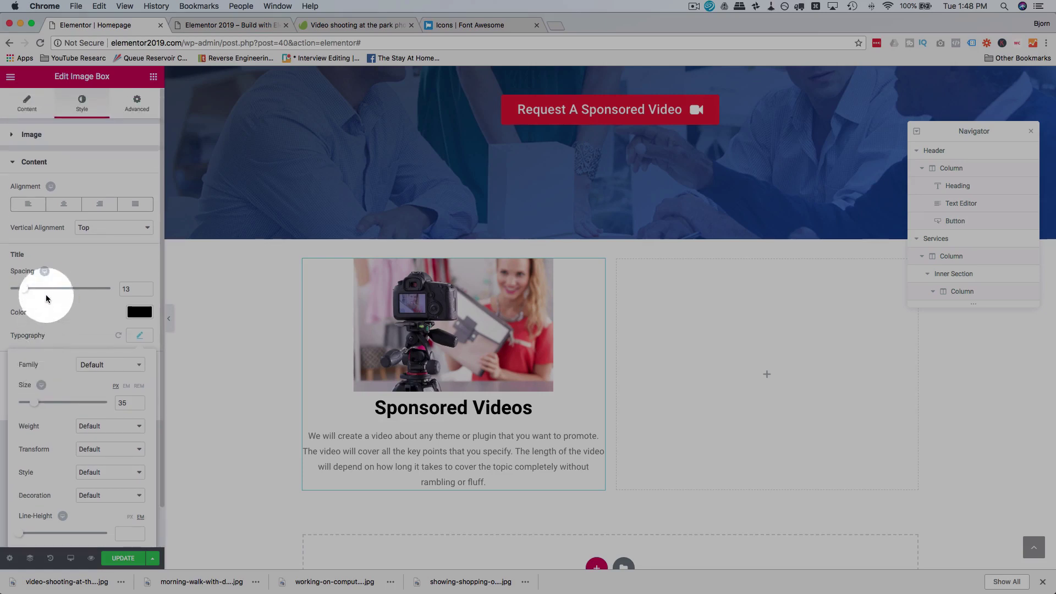
{"action": "left_click", "coordinate": [54, 191]}
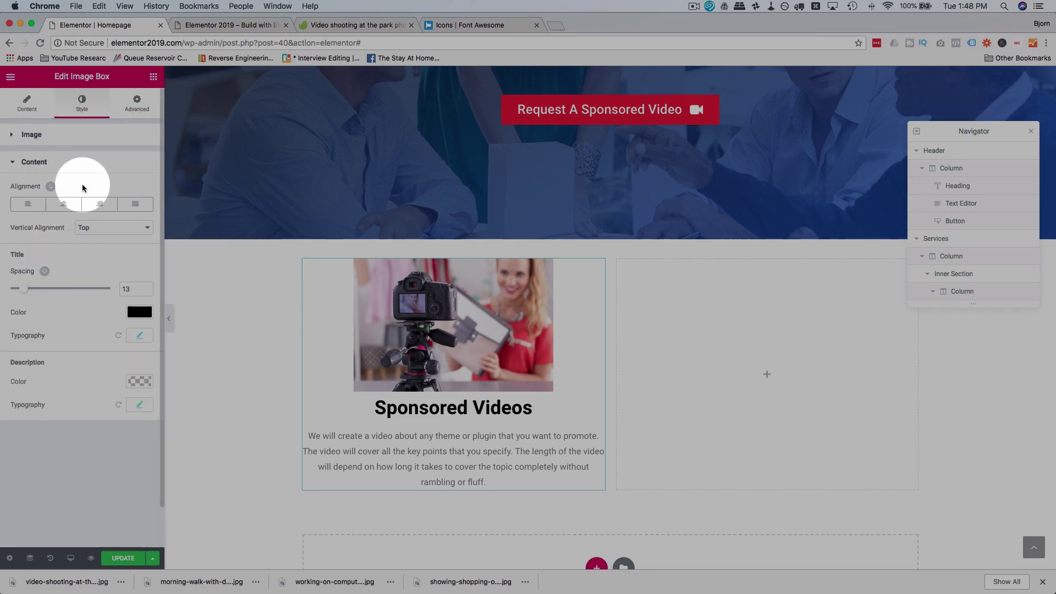
{"action": "left_click", "coordinate": [42, 207]}
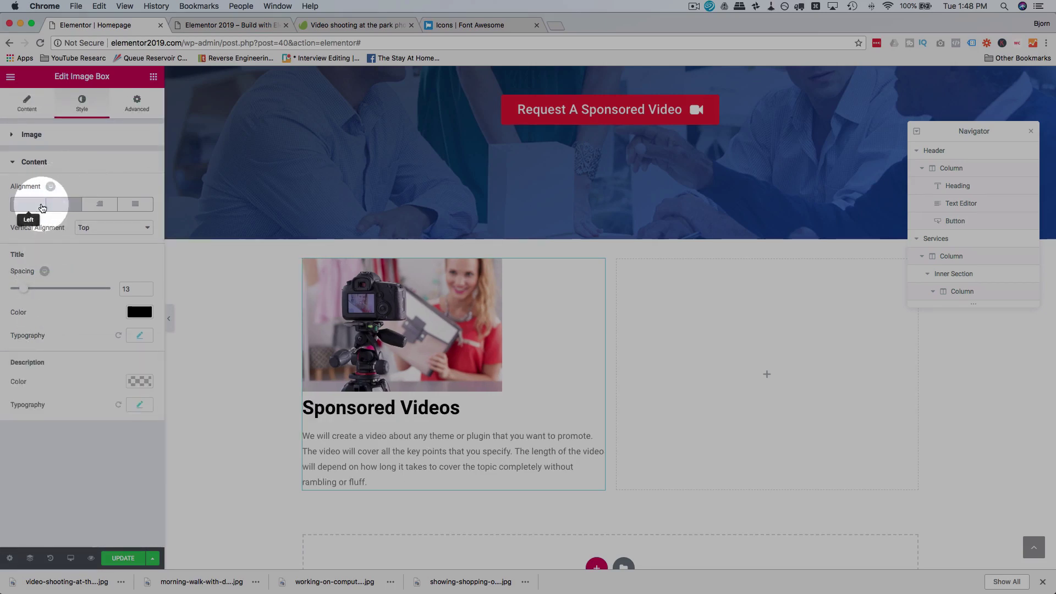
{"action": "left_click", "coordinate": [99, 205]}
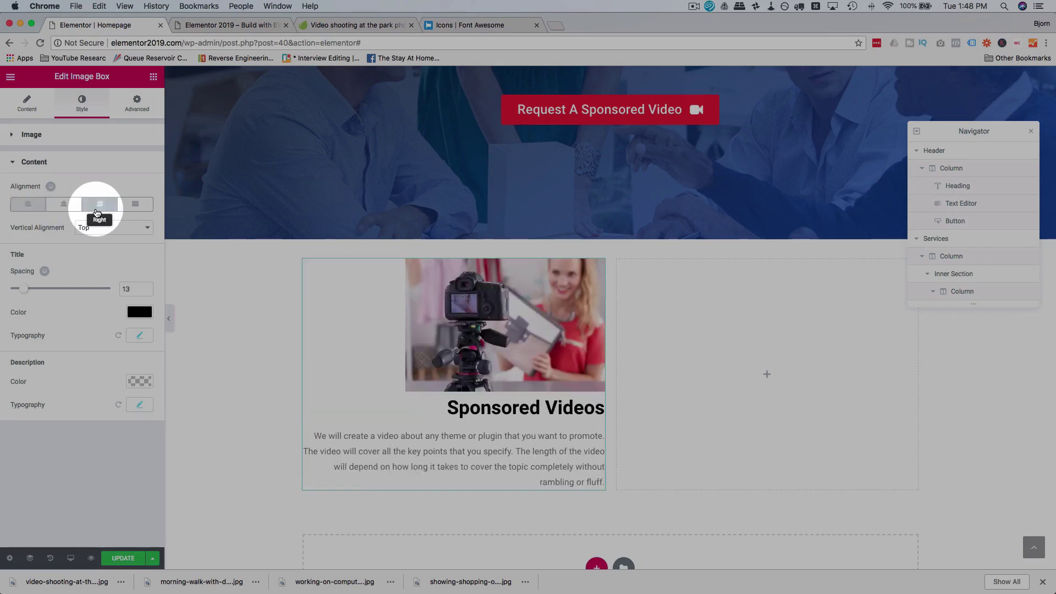
{"action": "left_click", "coordinate": [124, 209]}
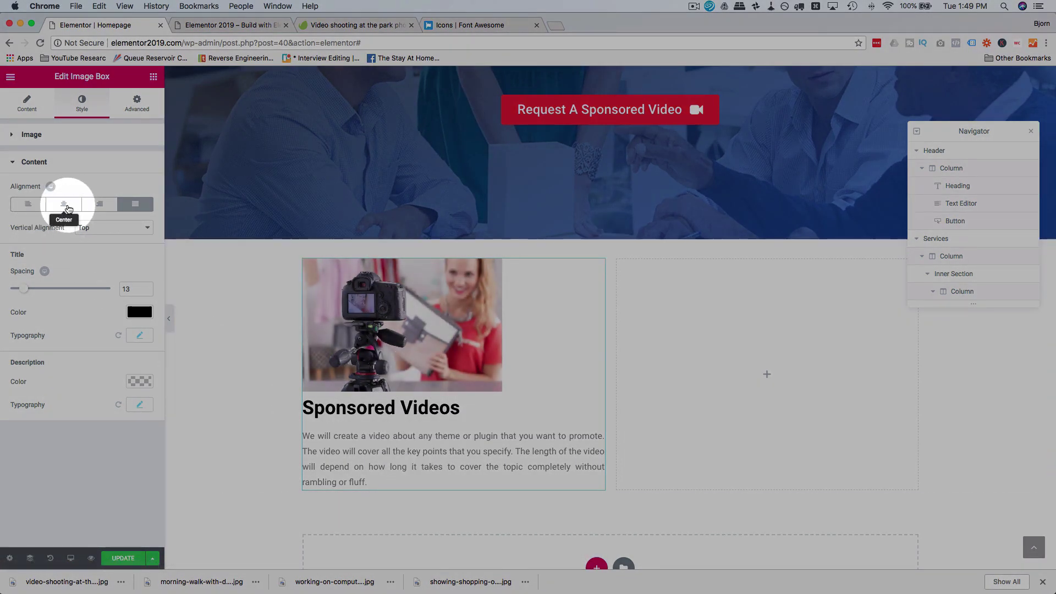
{"action": "left_click", "coordinate": [65, 204]}
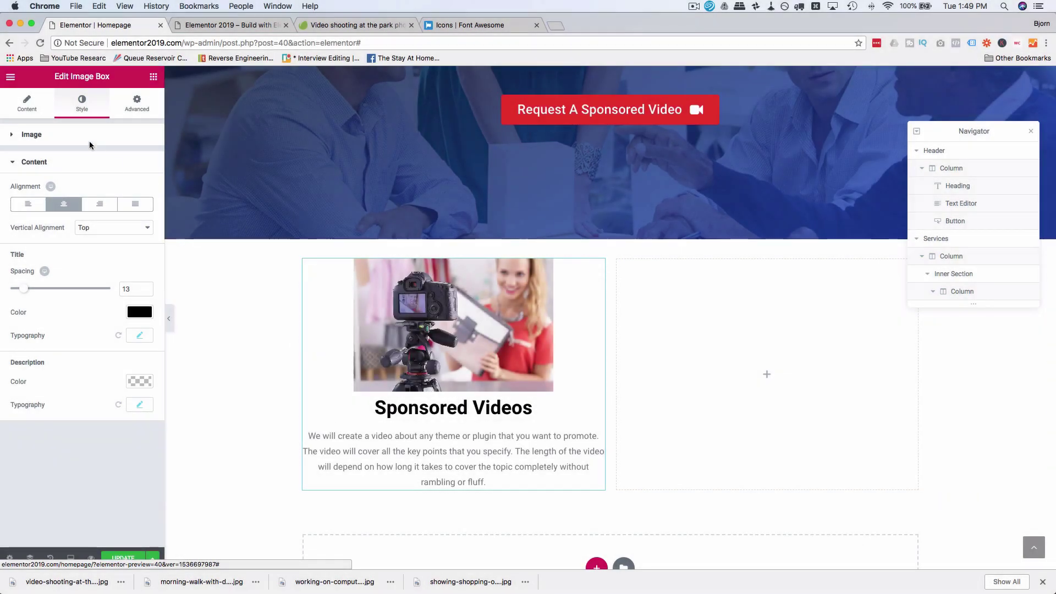
Step: Keep the image positioned Top and confirm the content stays centred
{"action": "left_click", "coordinate": [42, 110]}
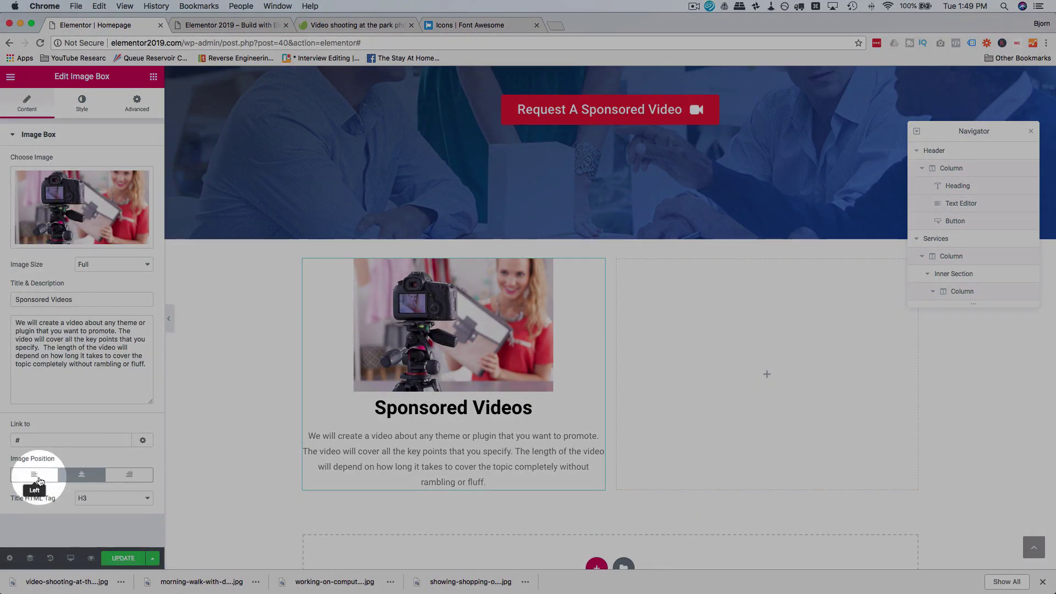
{"action": "left_click", "coordinate": [37, 477]}
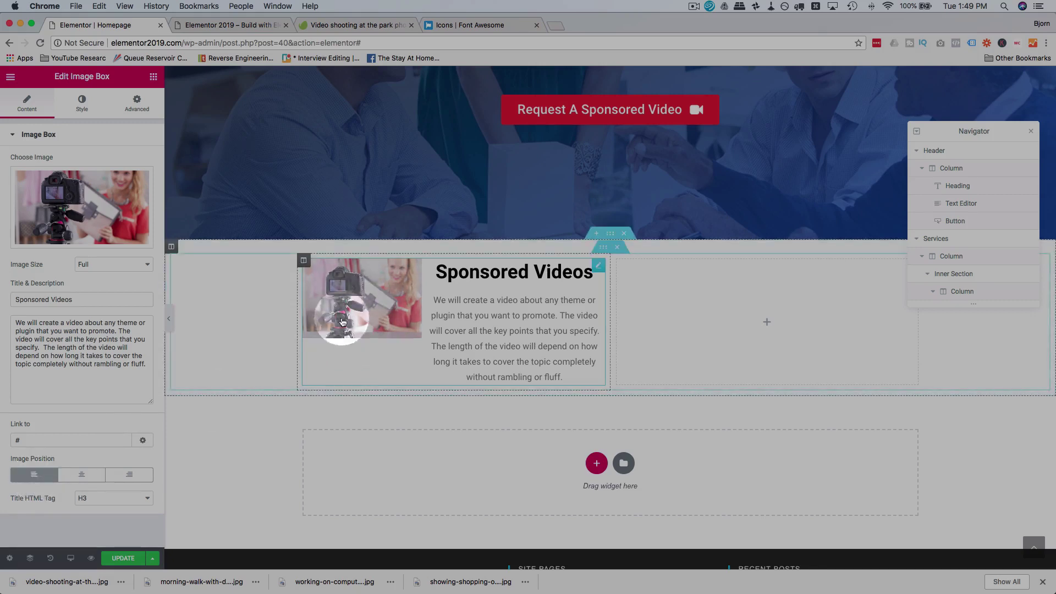
{"action": "left_click", "coordinate": [132, 476]}
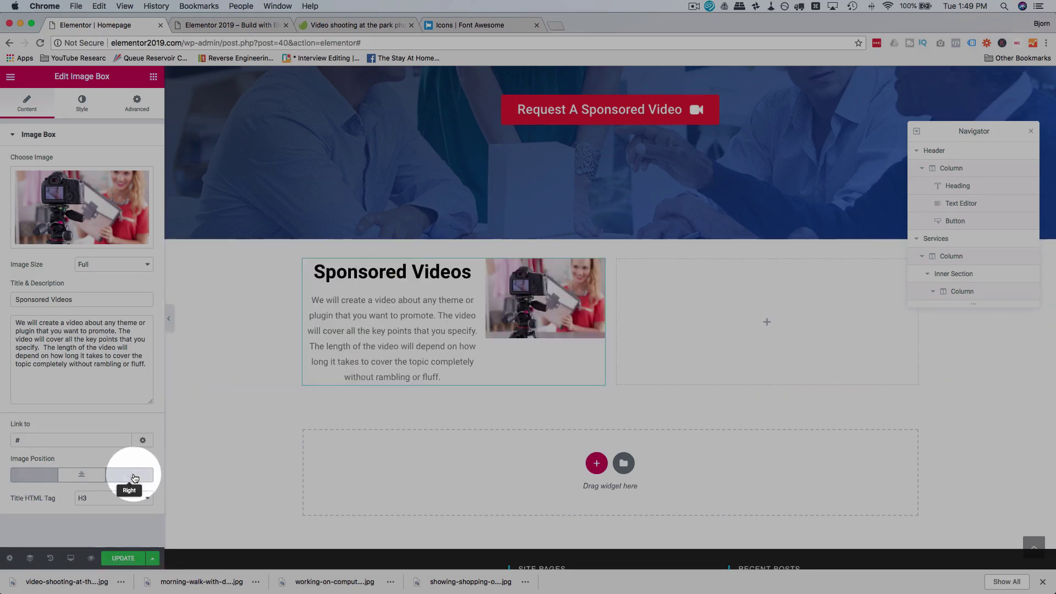
{"action": "left_click", "coordinate": [83, 478]}
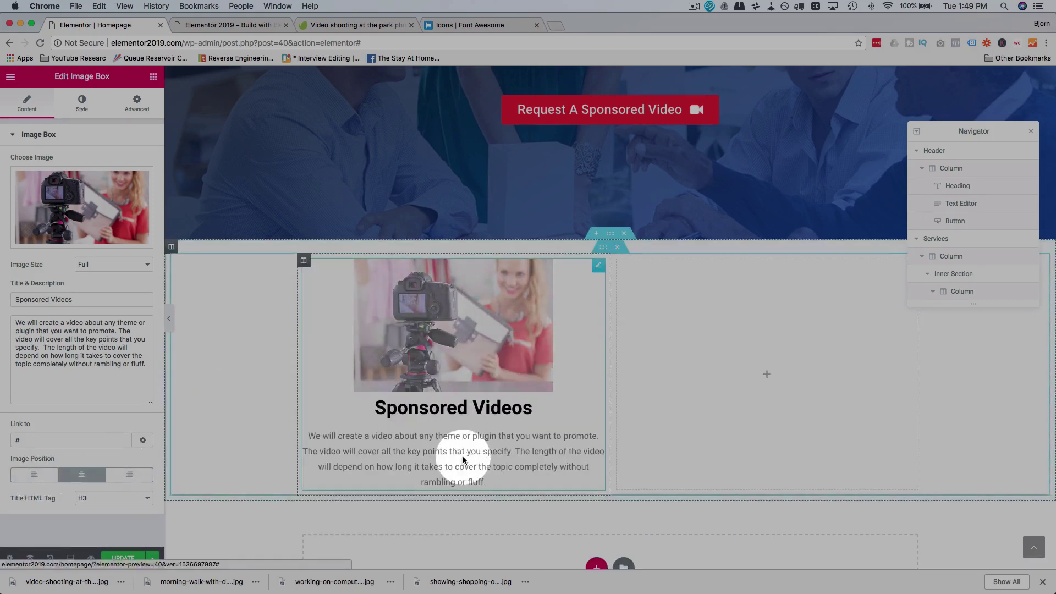
{"action": "left_click", "coordinate": [81, 106]}
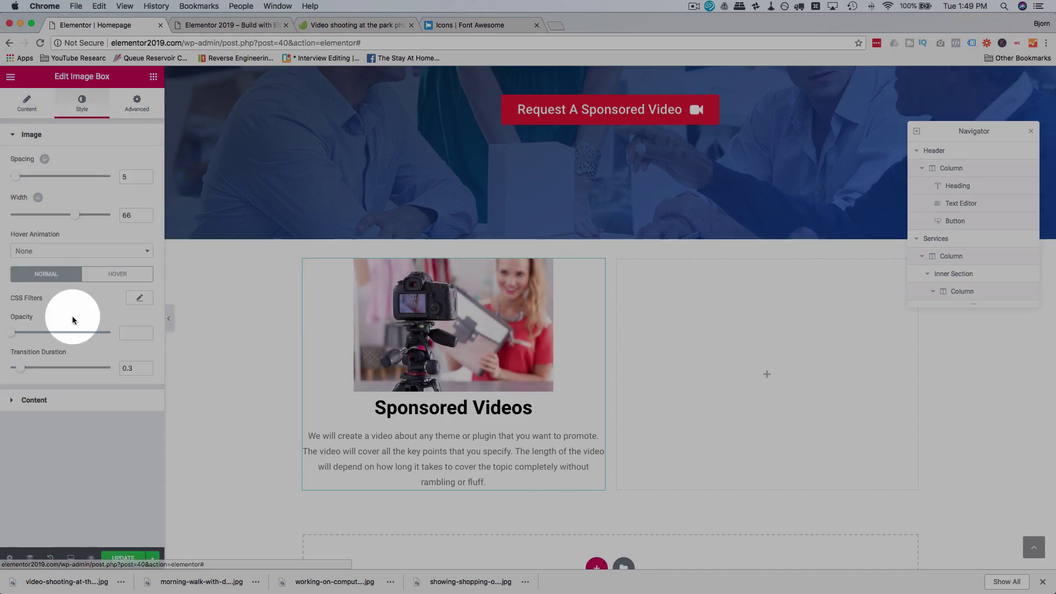
{"action": "left_click", "coordinate": [44, 399]}
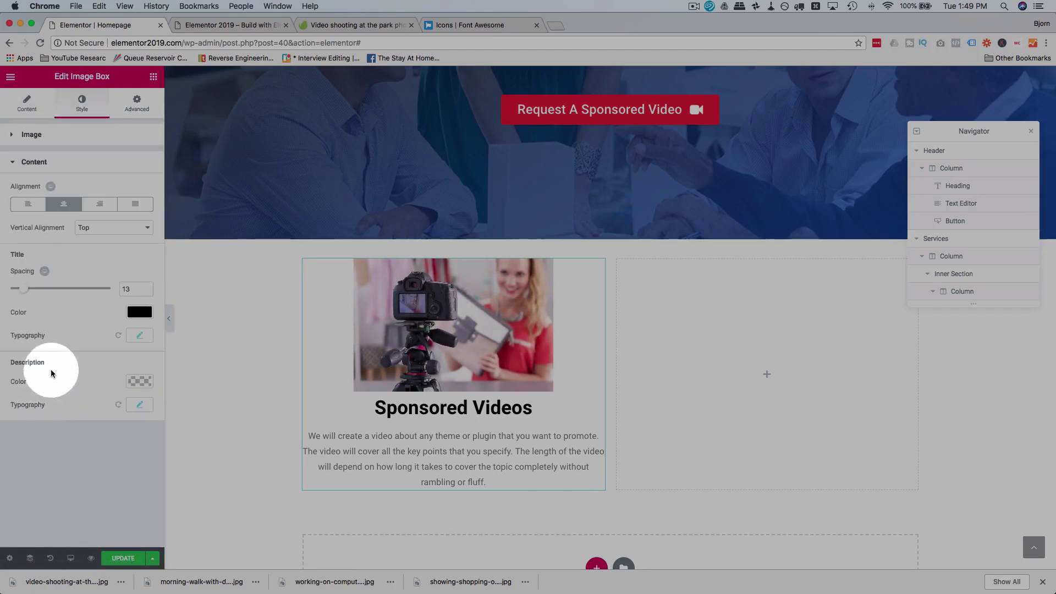
{"action": "left_click", "coordinate": [100, 207]}
{"action": "left_click", "coordinate": [135, 204]}
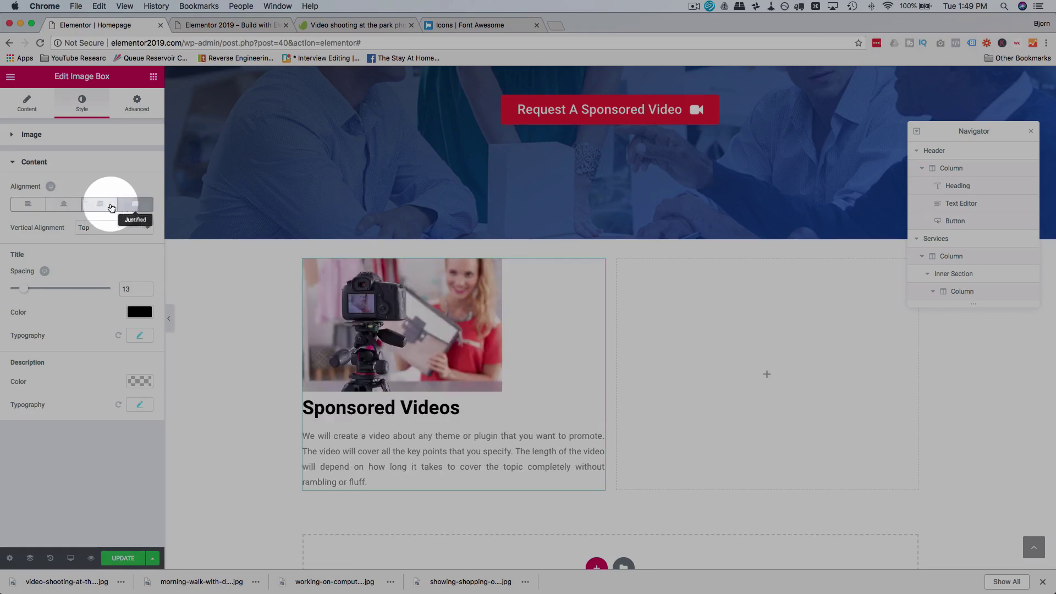
{"action": "left_click", "coordinate": [65, 205]}
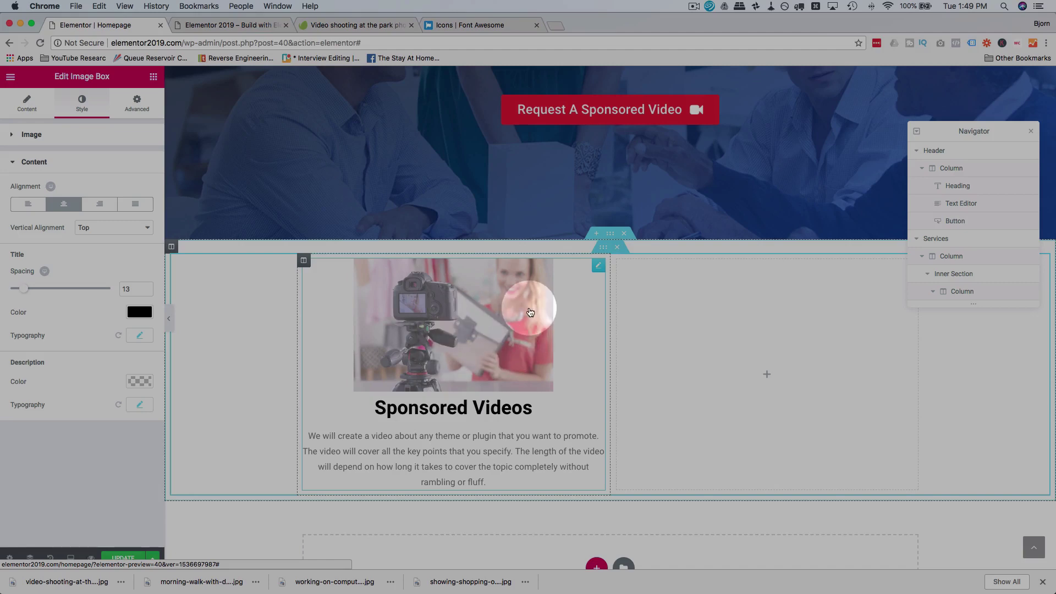
{"action": "mouse_move", "coordinate": [15, 136]}
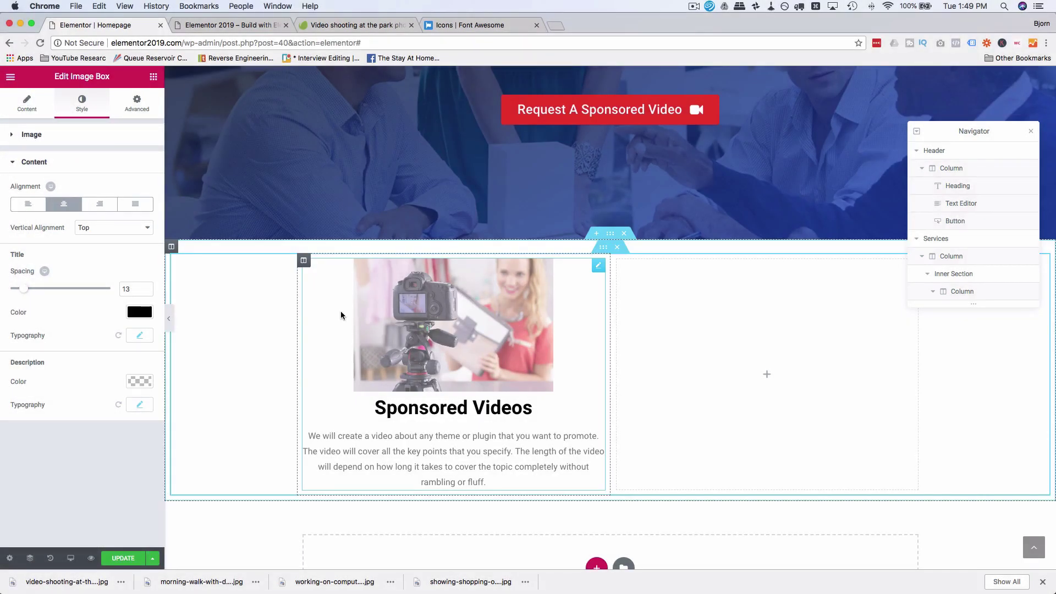
Step: Duplicate the Sponsored Videos image box into the empty right column
{"action": "right_click", "coordinate": [577, 267]}
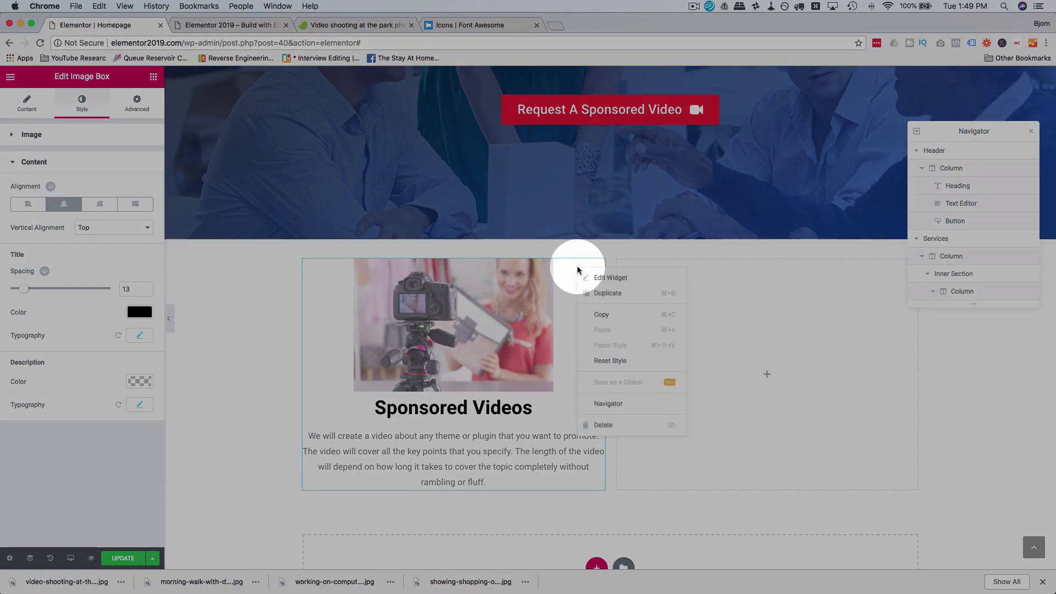
{"action": "left_click", "coordinate": [605, 292]}
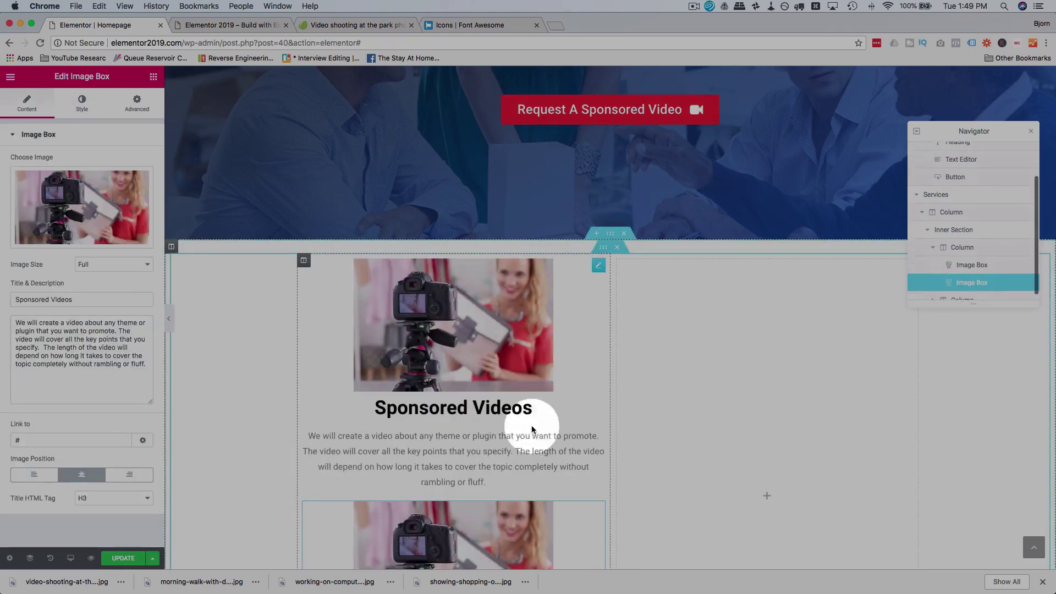
{"action": "left_click_drag", "start_coordinate": [600, 504], "coordinate": [797, 308]}
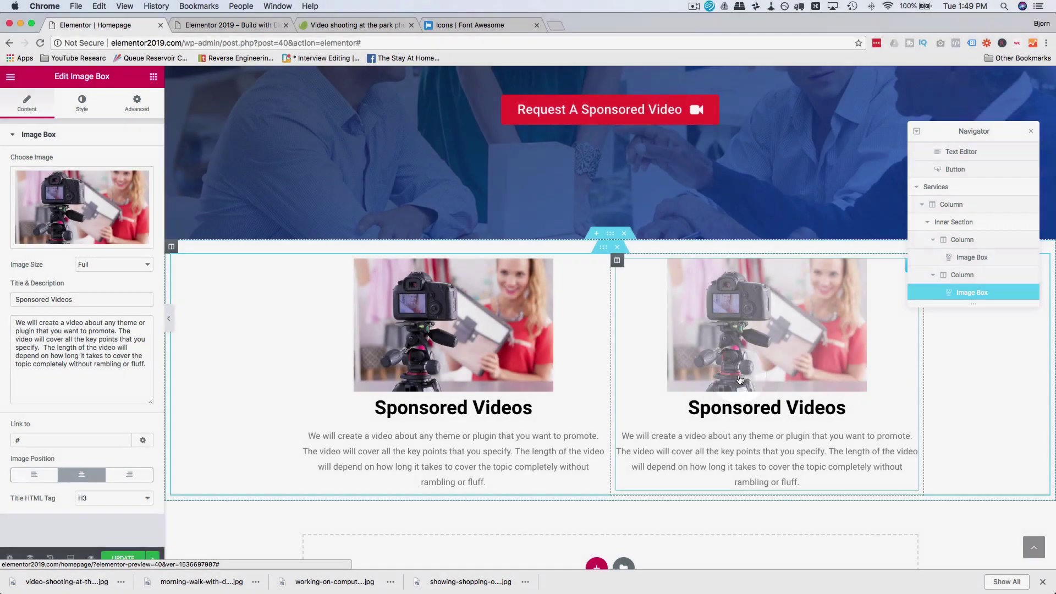
Step: Add a third column to the row and fill it with a copy of the middle image box
{"action": "left_click", "coordinate": [616, 261]}
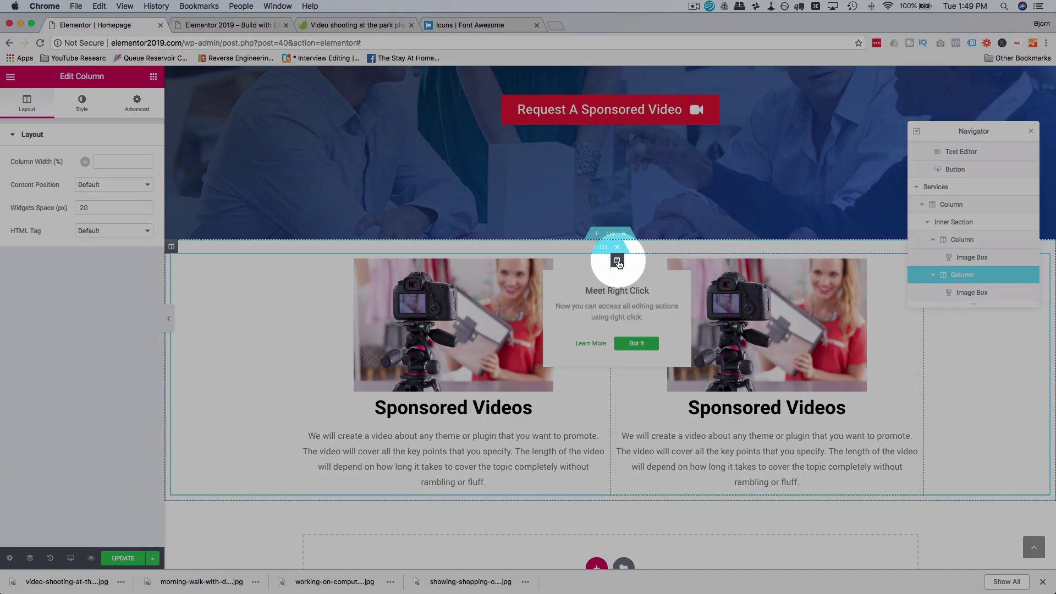
{"action": "right_click", "coordinate": [618, 263]}
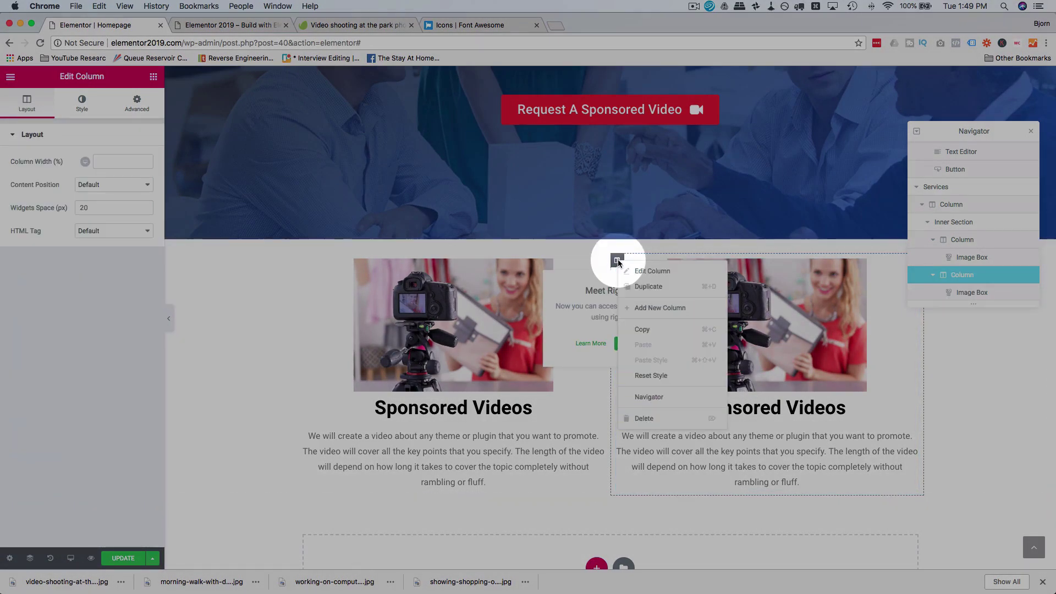
{"action": "left_click", "coordinate": [644, 271]}
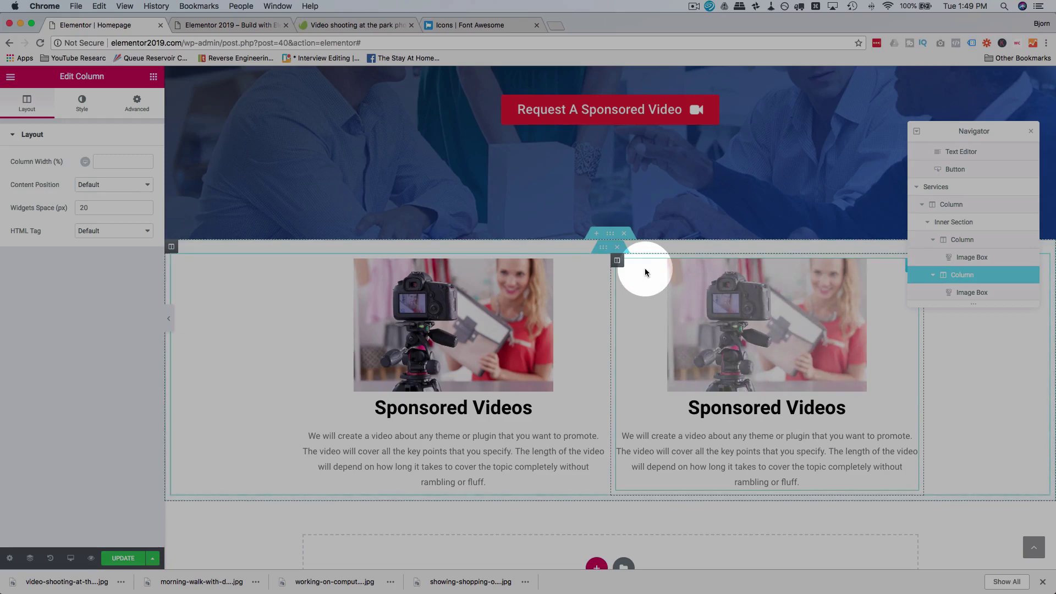
{"action": "right_click", "coordinate": [617, 260]}
{"action": "left_click", "coordinate": [643, 306]}
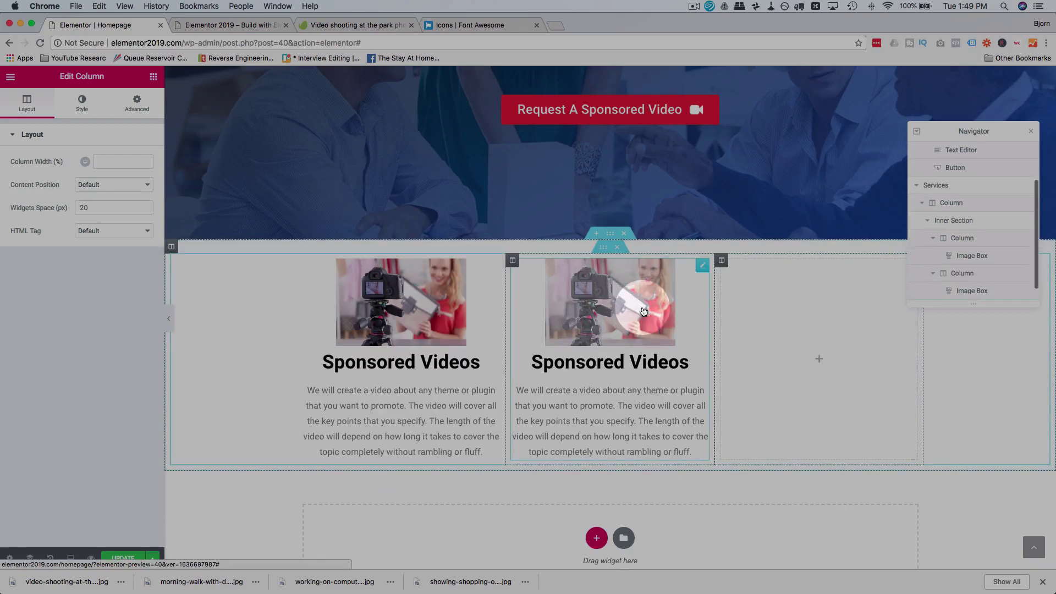
{"action": "left_click", "coordinate": [704, 281]}
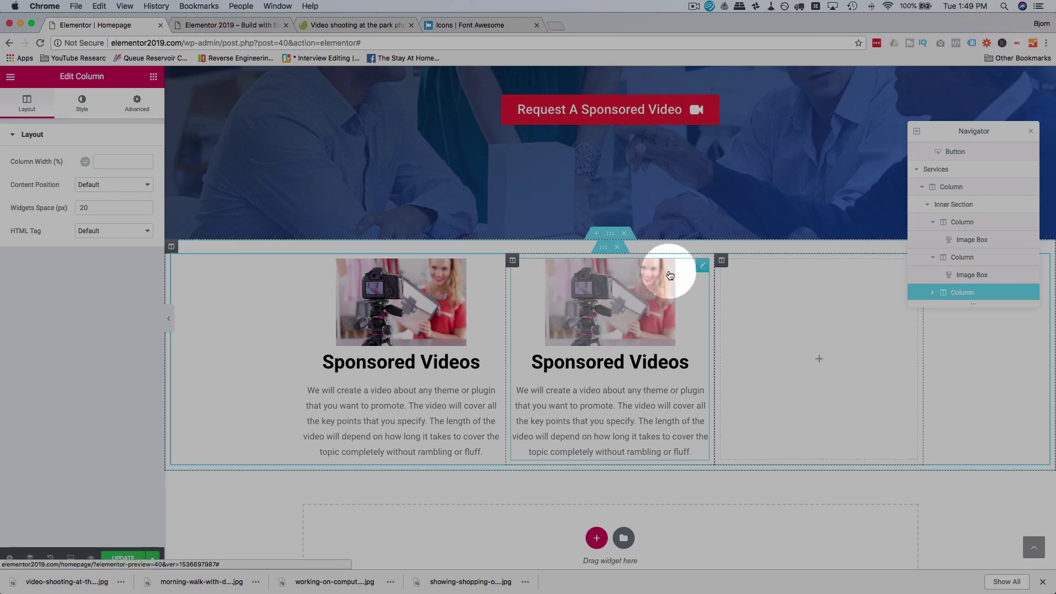
{"action": "right_click", "coordinate": [670, 275]}
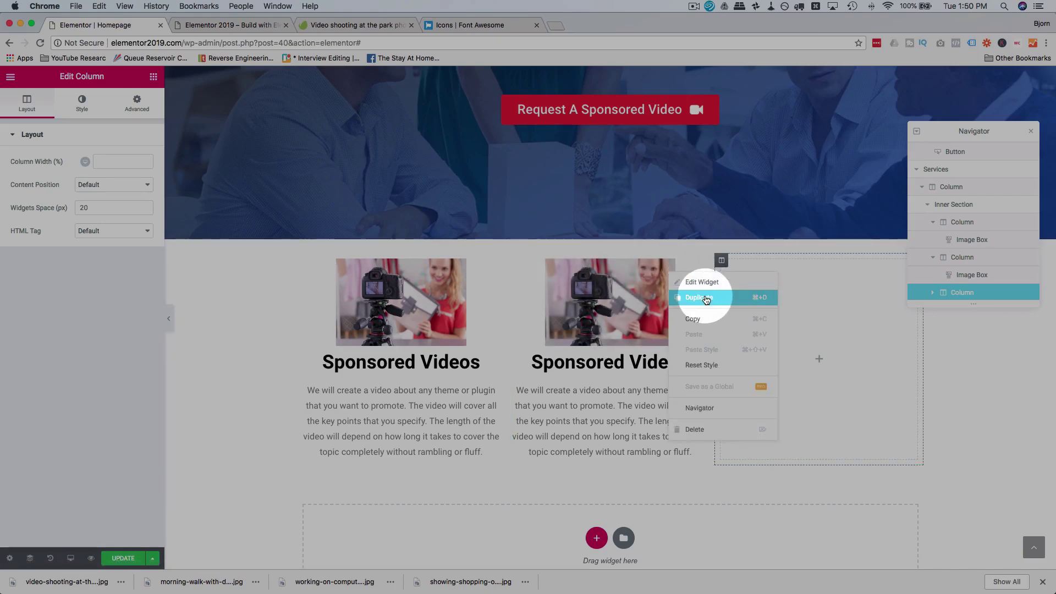
{"action": "left_click", "coordinate": [695, 295]}
{"action": "left_click_drag", "start_coordinate": [700, 481], "coordinate": [820, 311]}
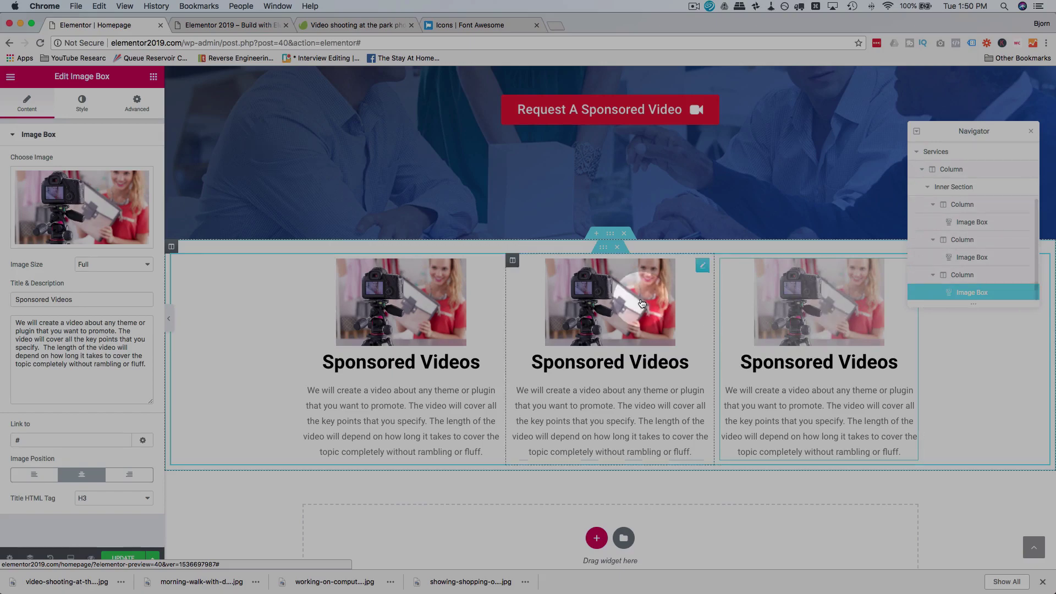
Step: Upload working-on-computer.jpg and the park photo, inserting the computer photo in the middle box
{"action": "left_click", "coordinate": [618, 302]}
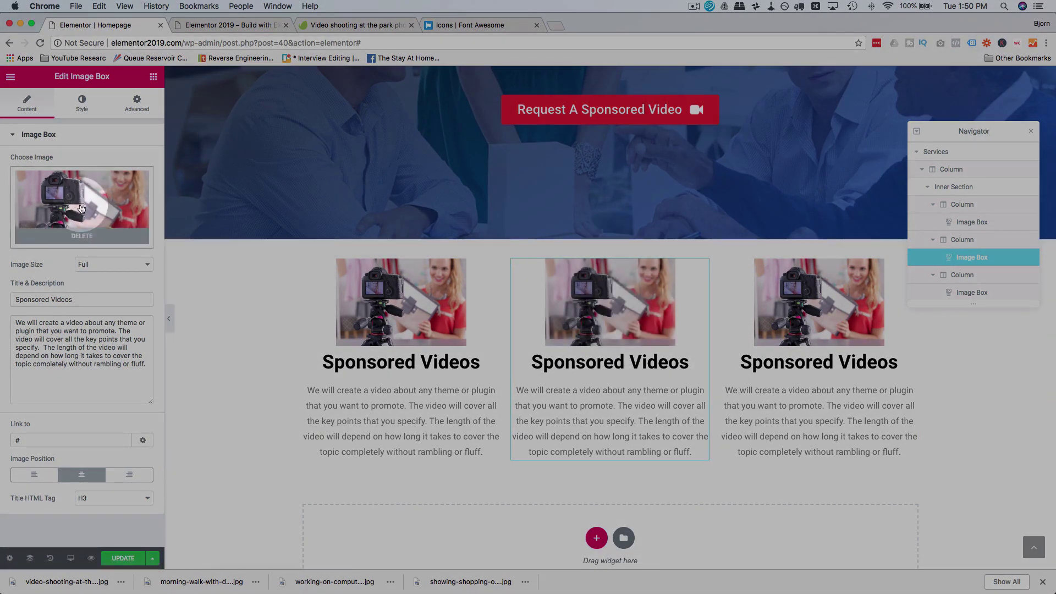
{"action": "left_click", "coordinate": [82, 209]}
{"action": "left_click_drag", "start_coordinate": [335, 581], "coordinate": [728, 294]}
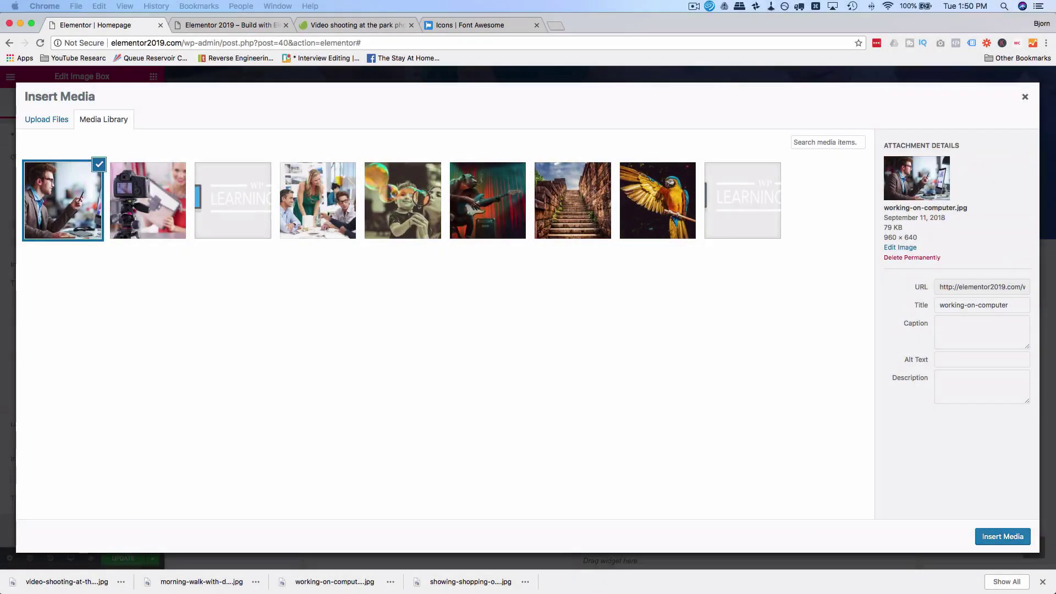
{"action": "left_click_drag", "start_coordinate": [66, 581], "coordinate": [209, 224]}
{"action": "left_click", "coordinate": [165, 217]}
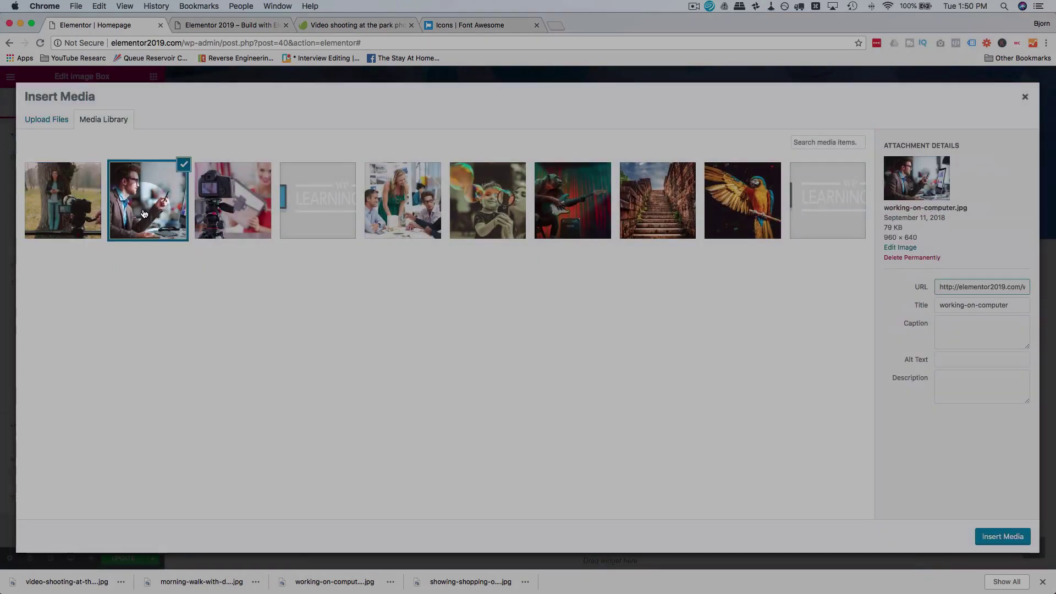
{"action": "left_click", "coordinate": [990, 538]}
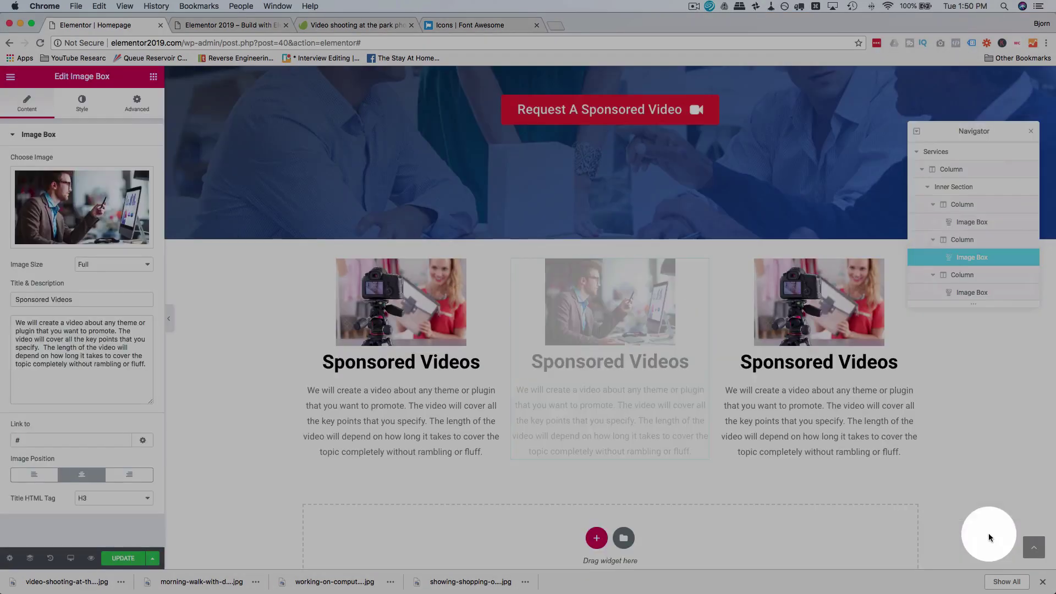
Step: Retitle the middle box 'I work on computers' and change its description to mention tutorials
{"action": "left_click", "coordinate": [614, 364]}
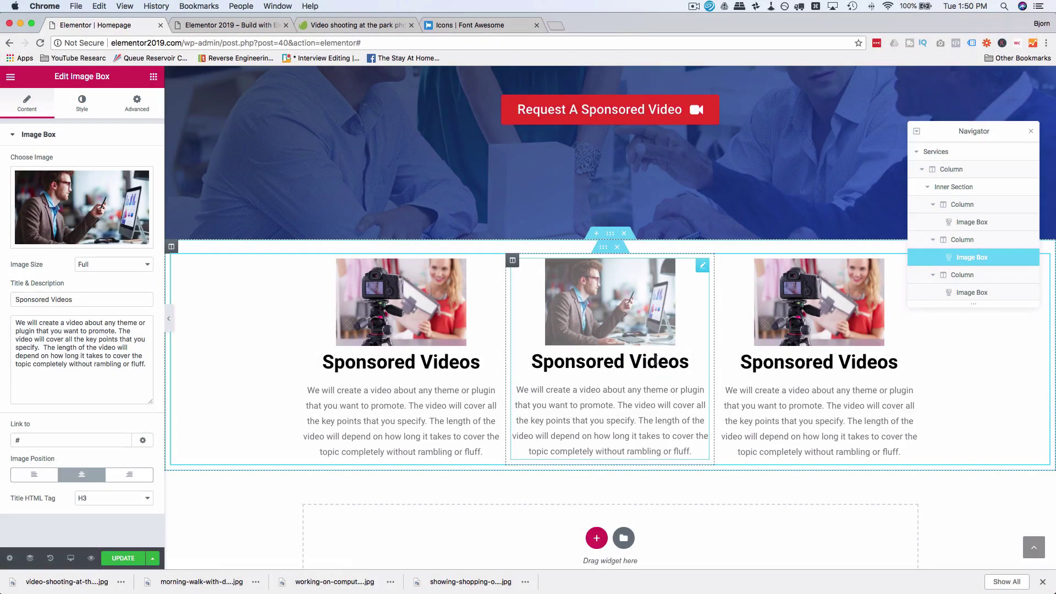
{"action": "double_click", "coordinate": [655, 359]}
{"action": "left_click_drag", "start_coordinate": [655, 358], "coordinate": [590, 358]}
{"action": "type", "text": "I"}
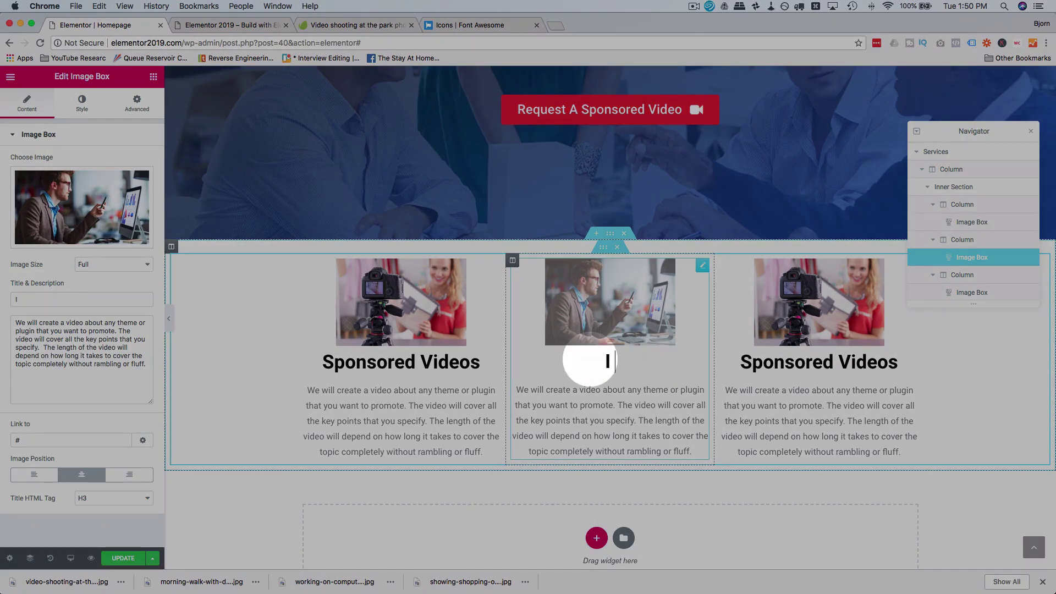
{"action": "type", "text": " work on comput"}
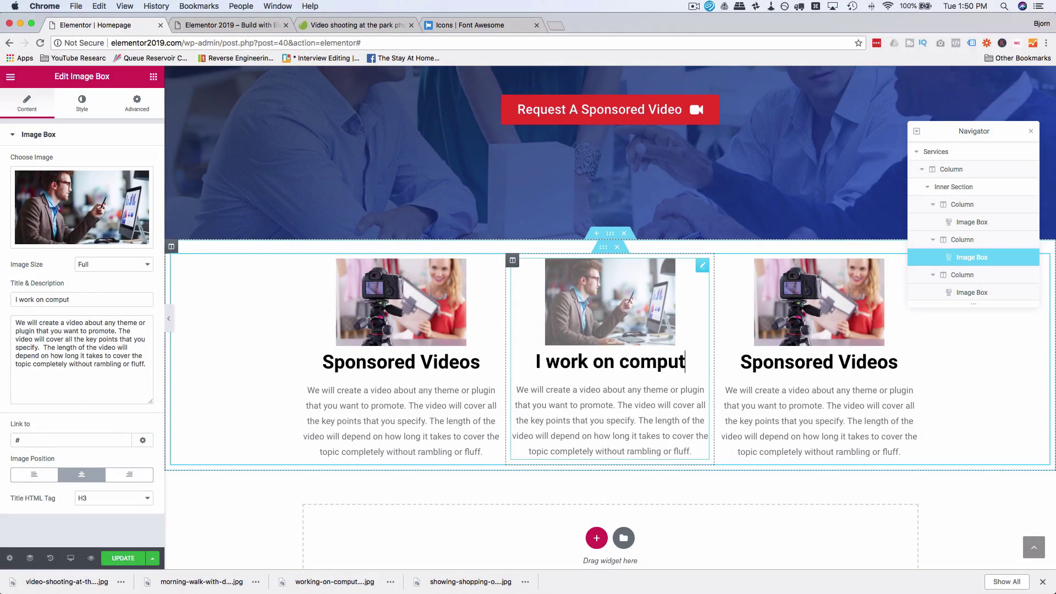
{"action": "type", "text": "ers"}
{"action": "type", "text": "We"}
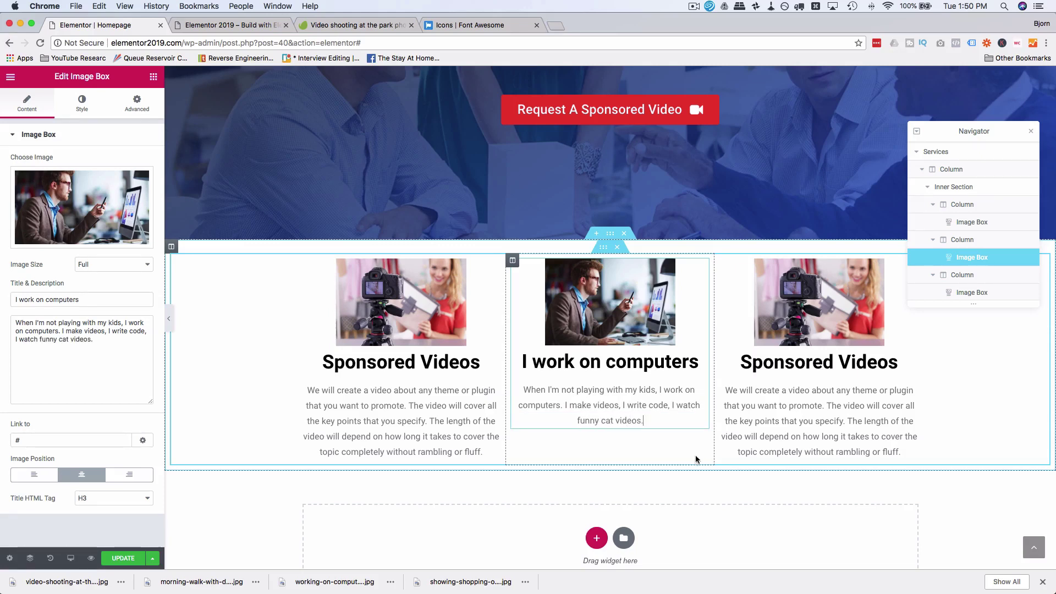
{"action": "double_click", "coordinate": [605, 405]}
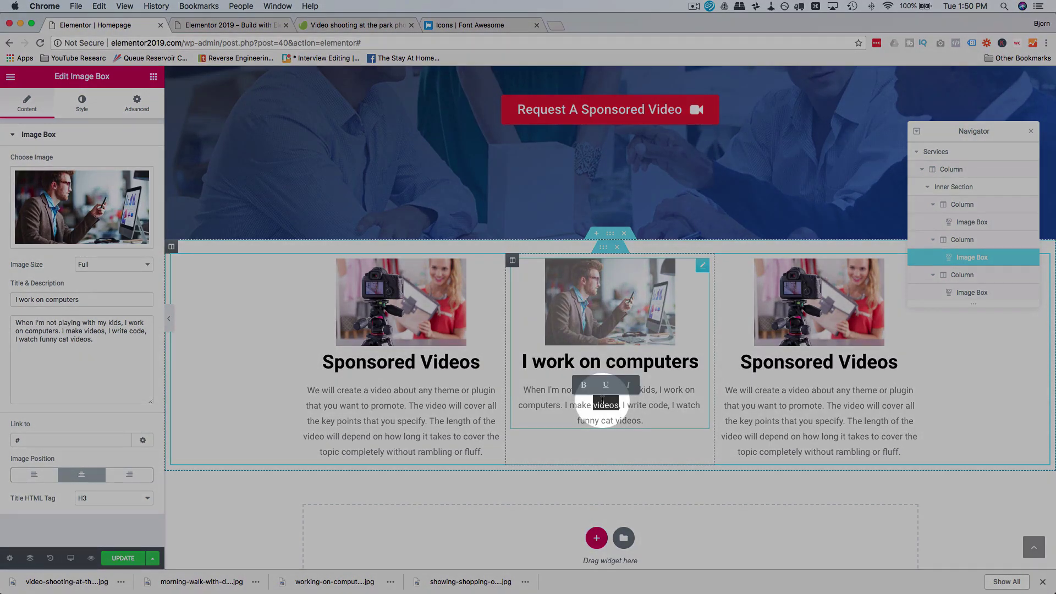
{"action": "type", "text": "tutorials"}
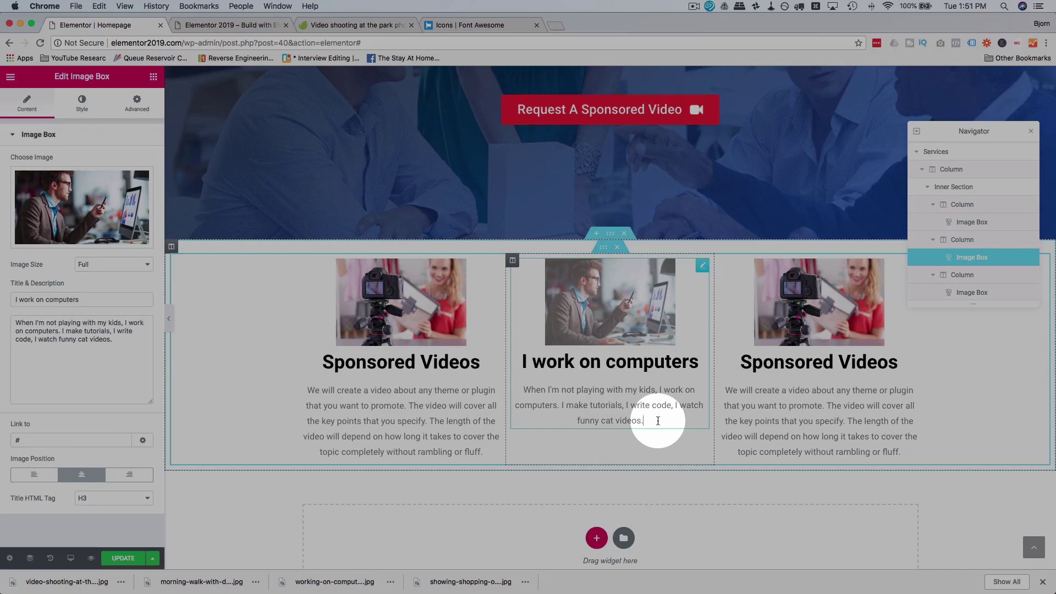
{"action": "left_click", "coordinate": [811, 329]}
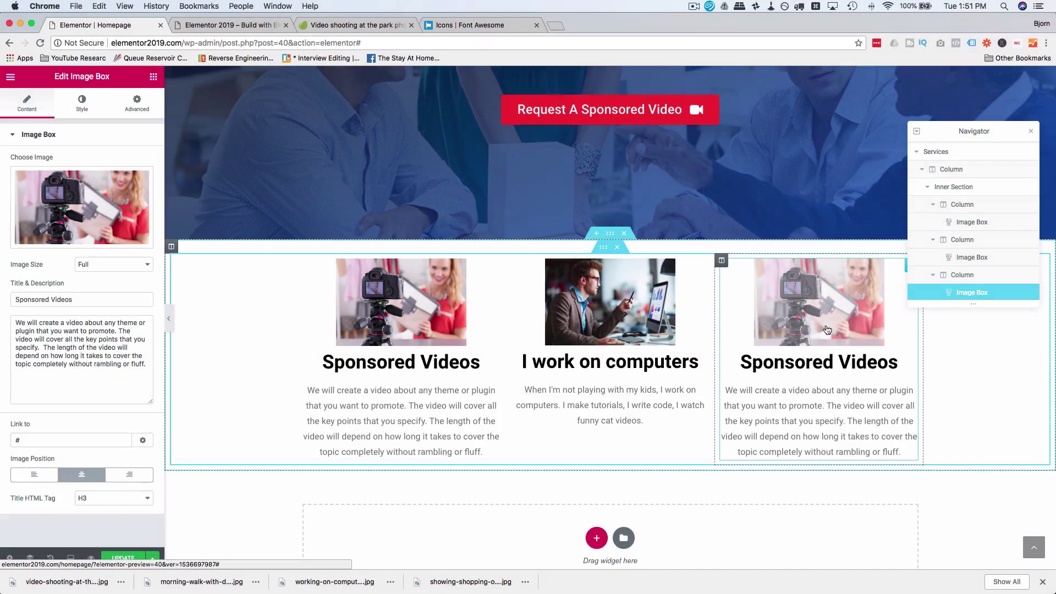
Step: Insert the park video-shooting photo into the third image box
{"action": "left_click", "coordinate": [71, 220]}
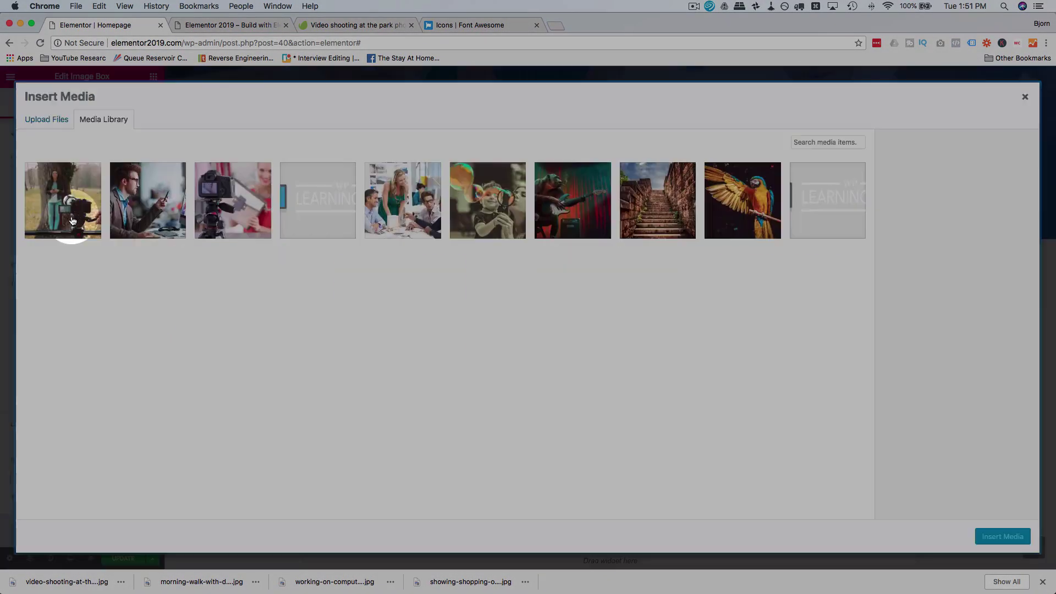
{"action": "left_click", "coordinate": [72, 220]}
{"action": "left_click", "coordinate": [989, 538]}
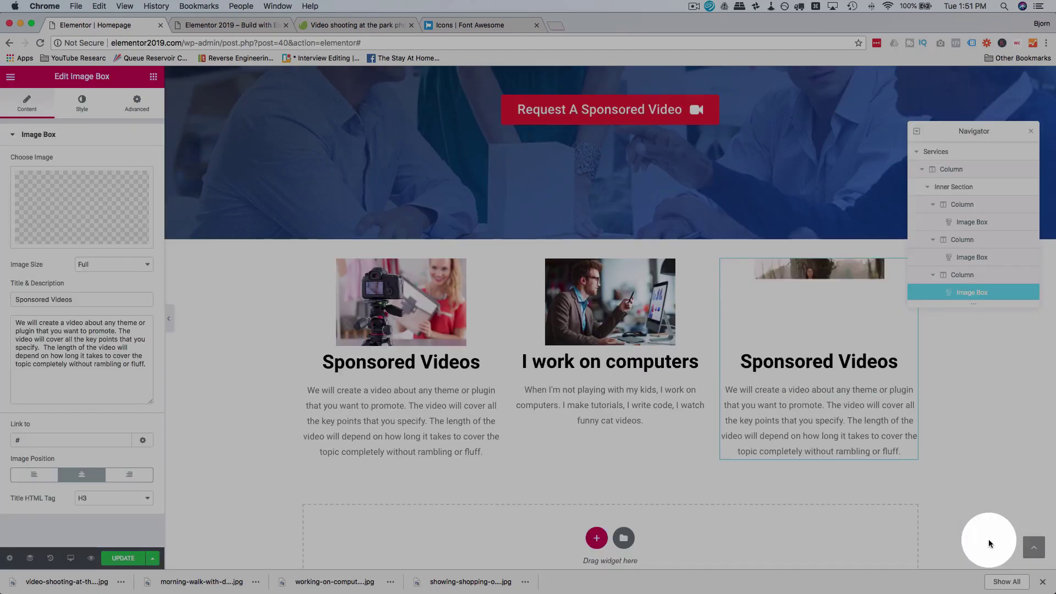
{"action": "left_click", "coordinate": [762, 372]}
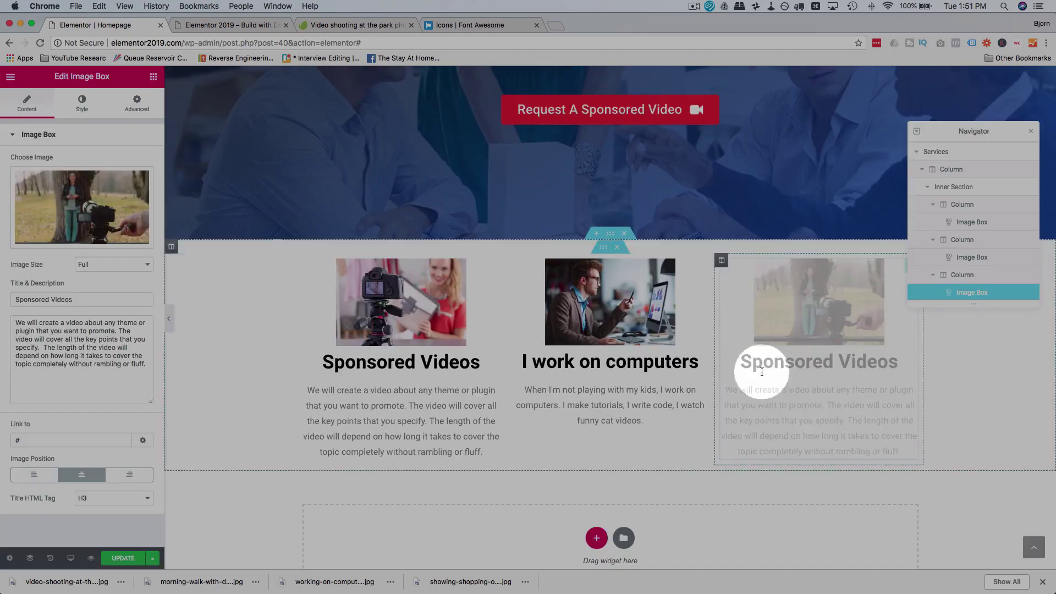
Step: Retitle the third box 'Custom Courses' and rewrite its description
{"action": "triple_click", "coordinate": [866, 358]}
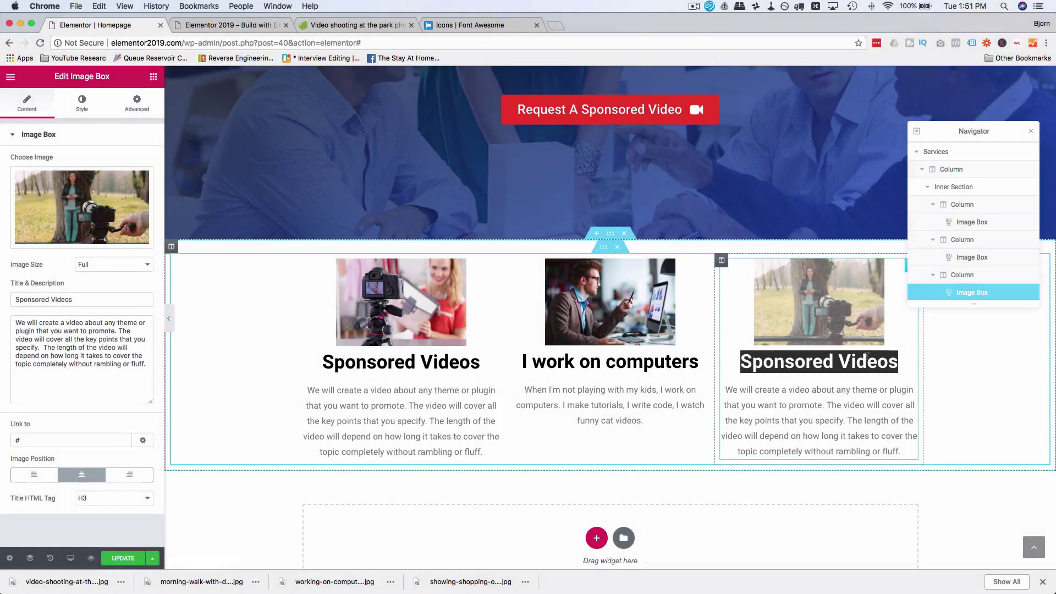
{"action": "type", "text": "Cus"}
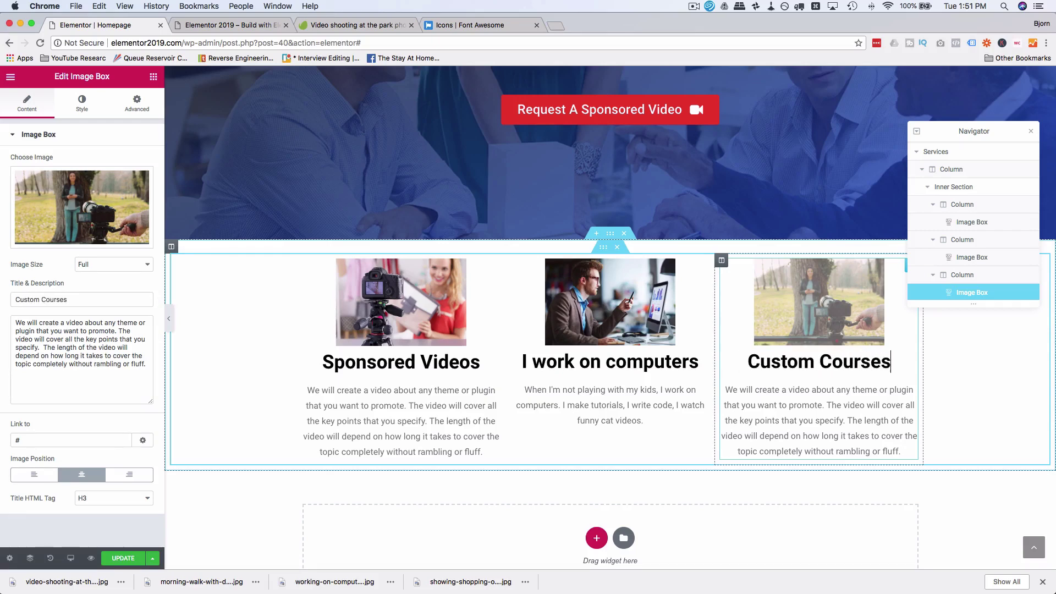
{"action": "type", "text": "tom Courses"}
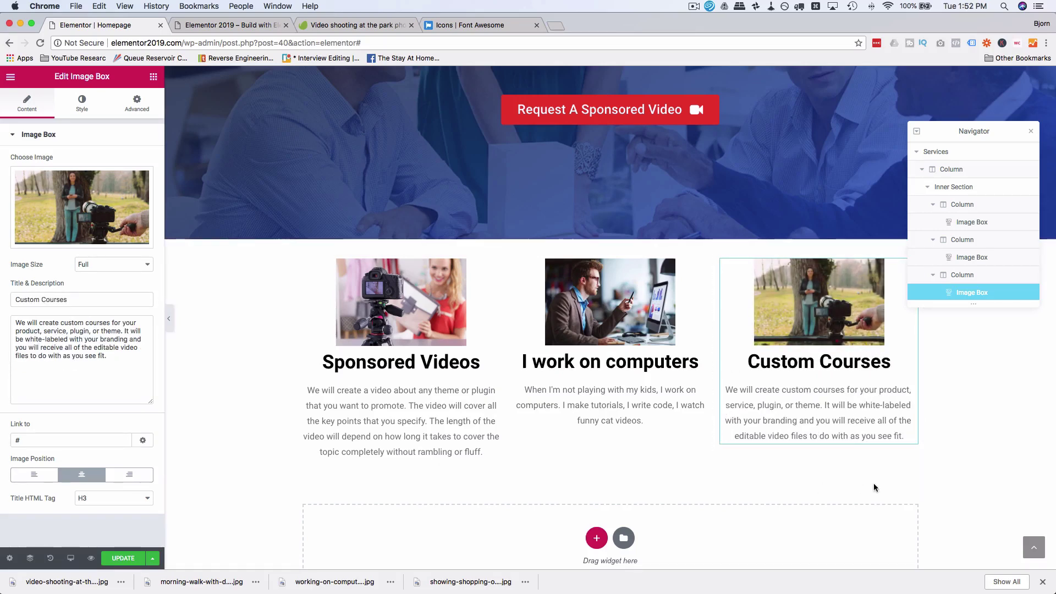
{"action": "left_click", "coordinate": [771, 368]}
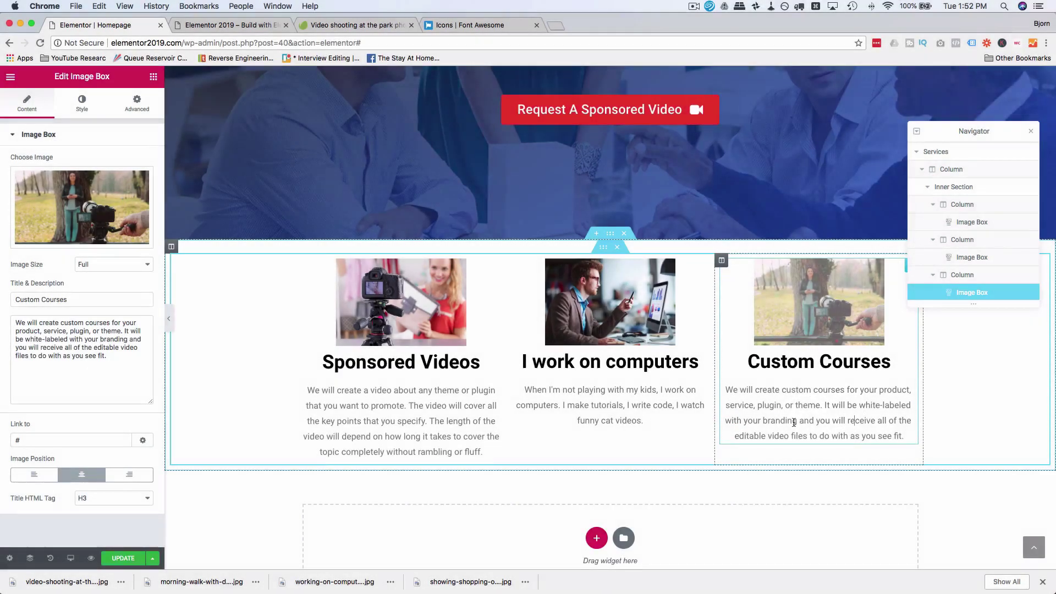
{"action": "scroll", "coordinate": [794, 422], "scroll_direction": "down", "scroll_amount": 2}
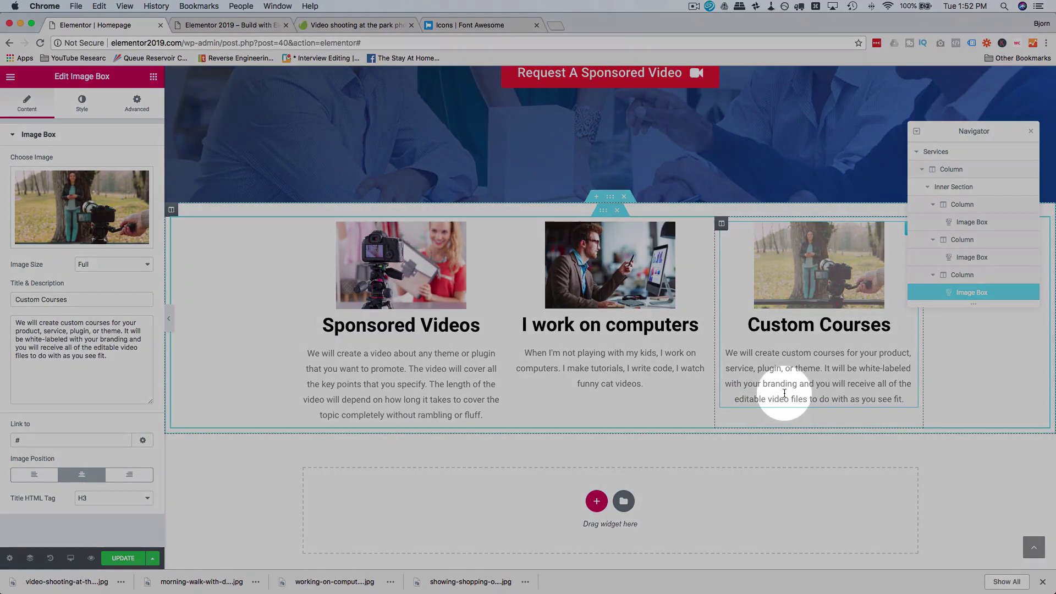
{"action": "left_click", "coordinate": [790, 391]}
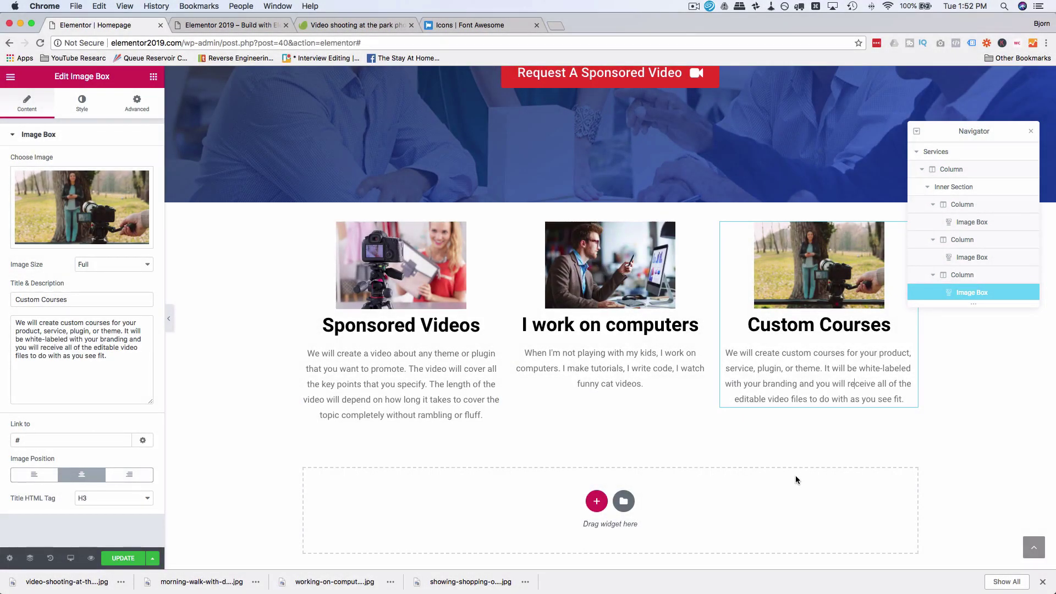
{"action": "scroll", "coordinate": [796, 475], "scroll_direction": "down", "scroll_amount": 2}
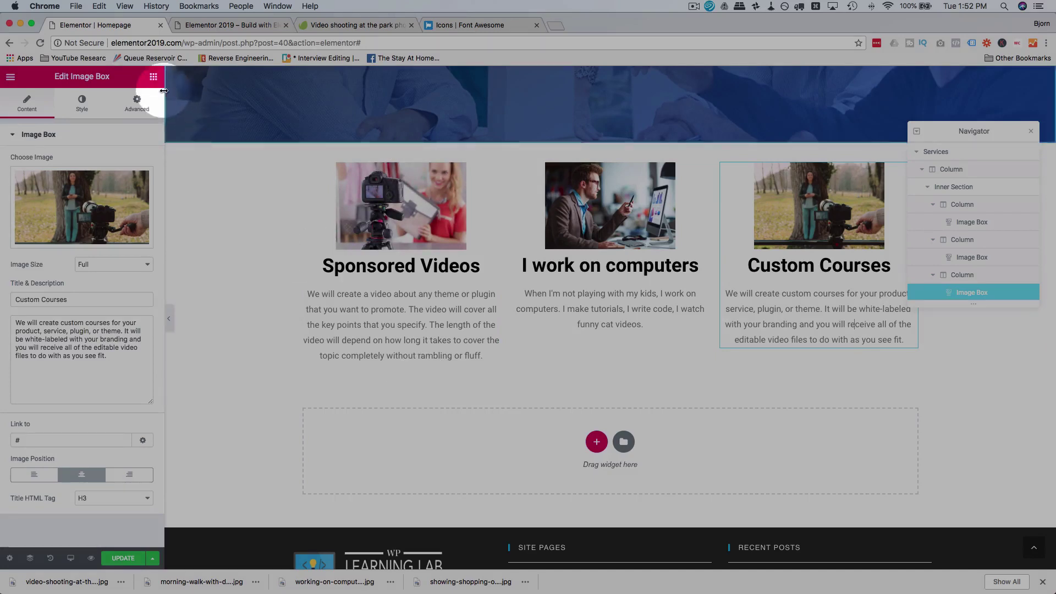
Step: Add a button under Sponsored Videos and paste the hero button's style onto it
{"action": "left_click", "coordinate": [153, 78]}
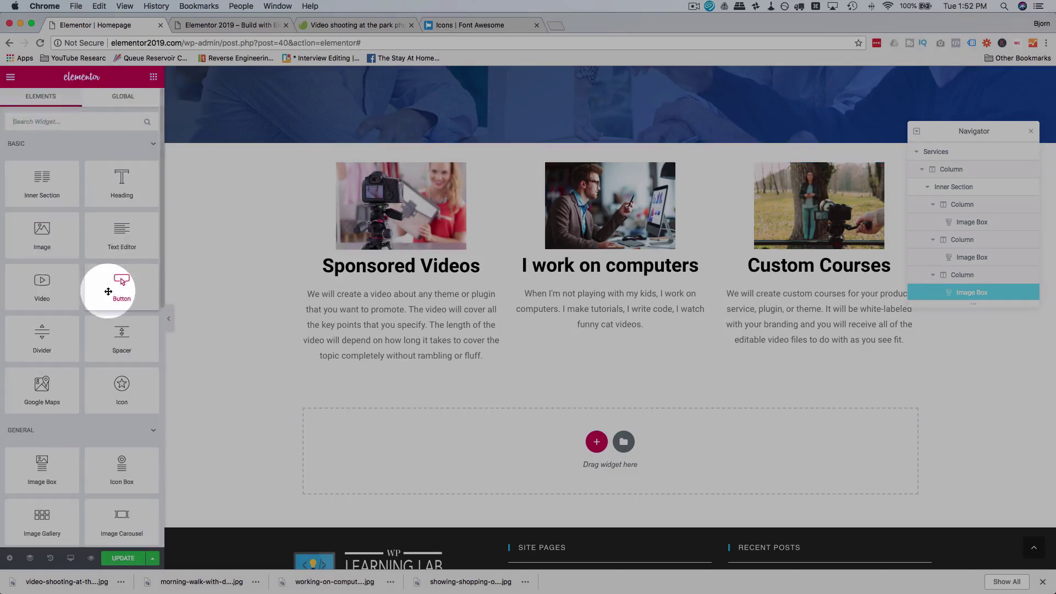
{"action": "left_click_drag", "start_coordinate": [111, 288], "coordinate": [372, 370]}
{"action": "scroll", "coordinate": [372, 371], "scroll_direction": "up", "scroll_amount": 5}
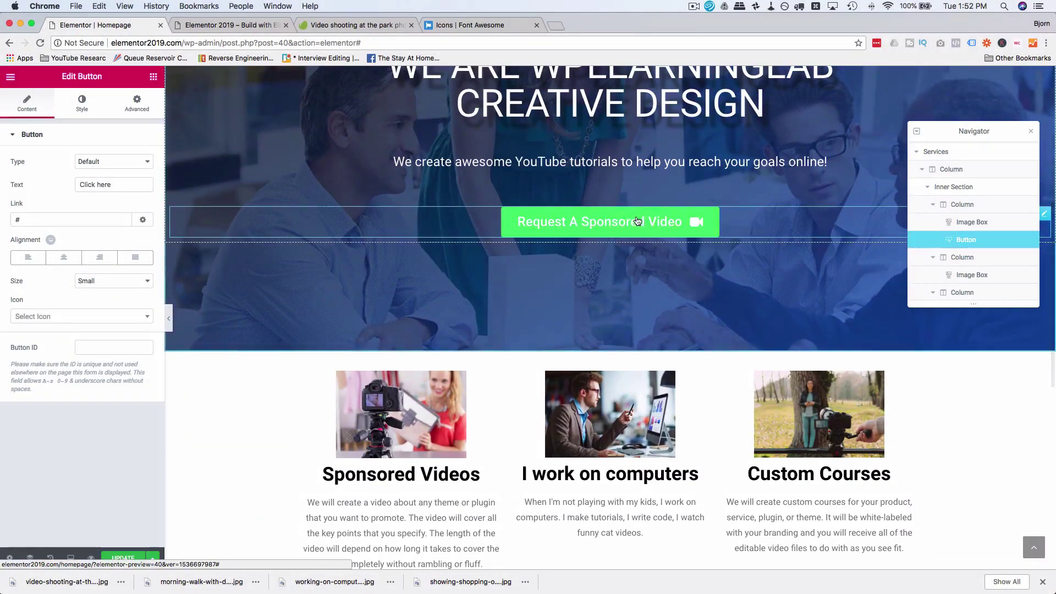
{"action": "left_click", "coordinate": [637, 221]}
{"action": "right_click", "coordinate": [637, 221]}
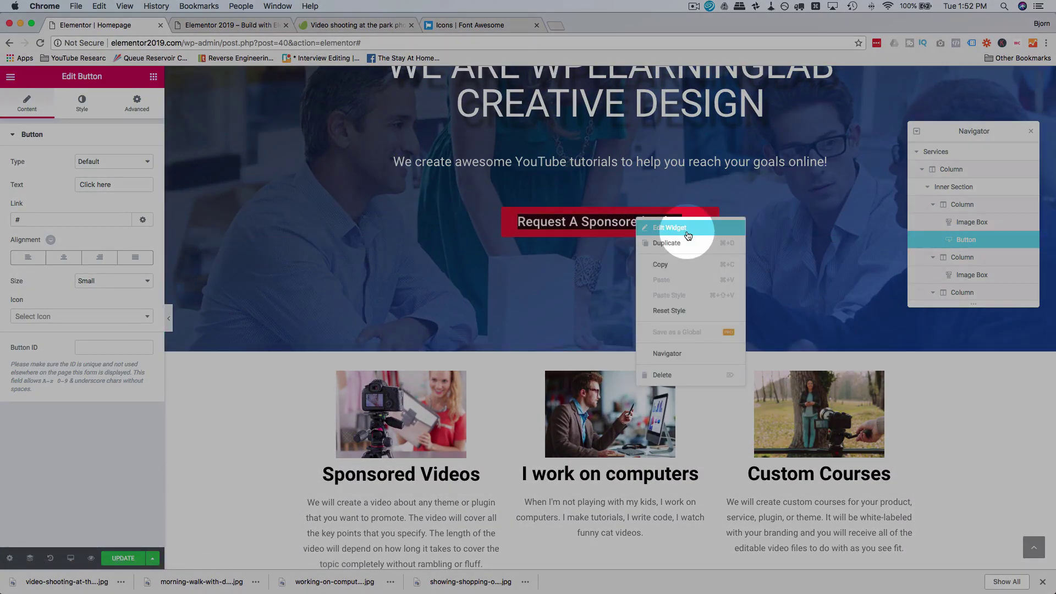
{"action": "left_click", "coordinate": [668, 268]}
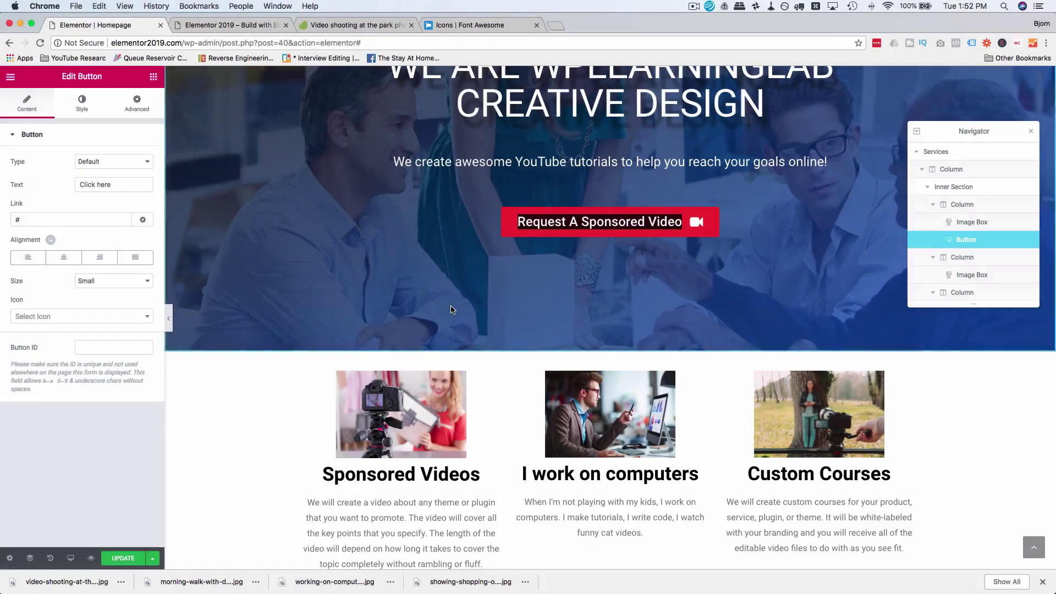
{"action": "scroll", "coordinate": [364, 364], "scroll_direction": "down", "scroll_amount": 4}
{"action": "right_click", "coordinate": [346, 373]}
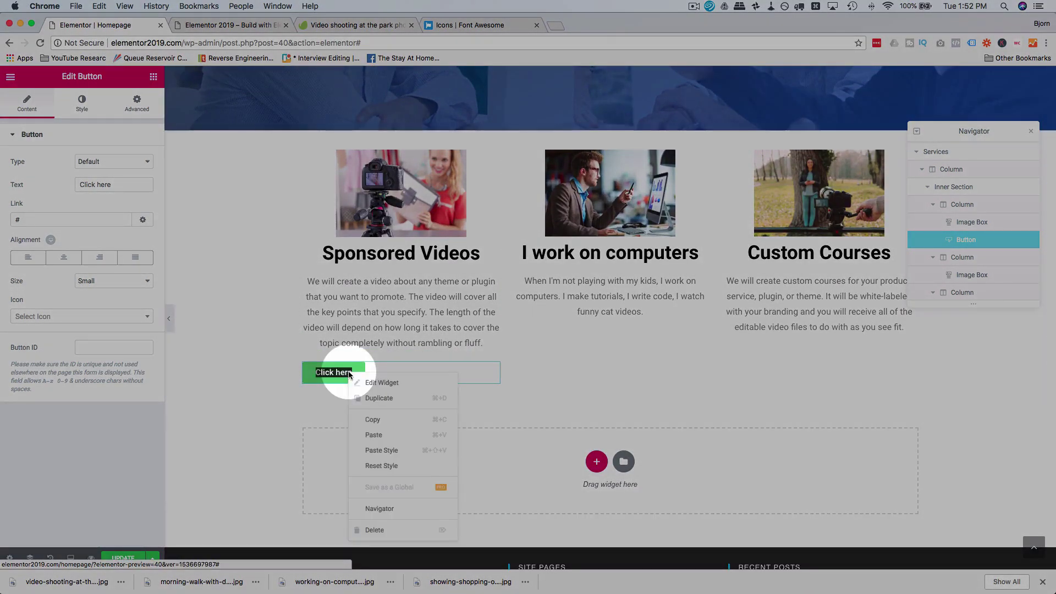
{"action": "left_click", "coordinate": [394, 450]}
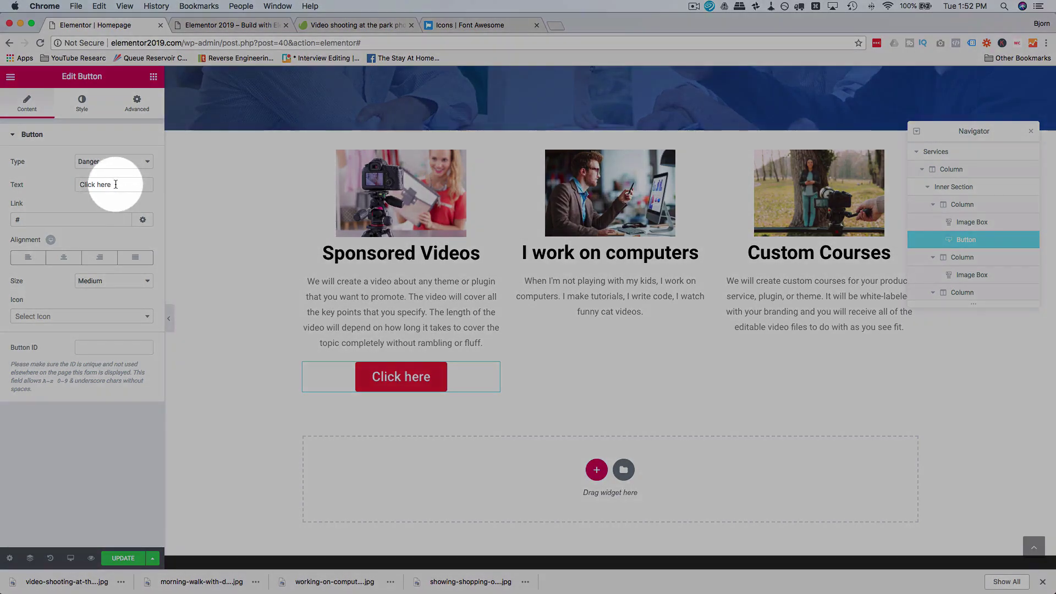
Step: Relabel the button 'Learn more'
{"action": "left_click_drag", "start_coordinate": [115, 184], "coordinate": [63, 184]}
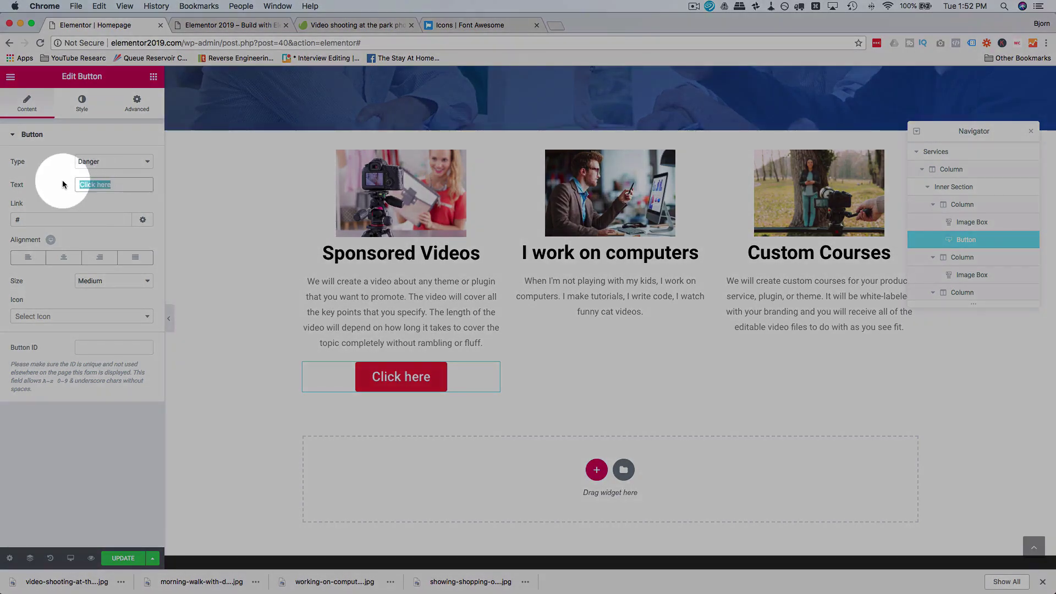
{"action": "type", "text": "Learn more"}
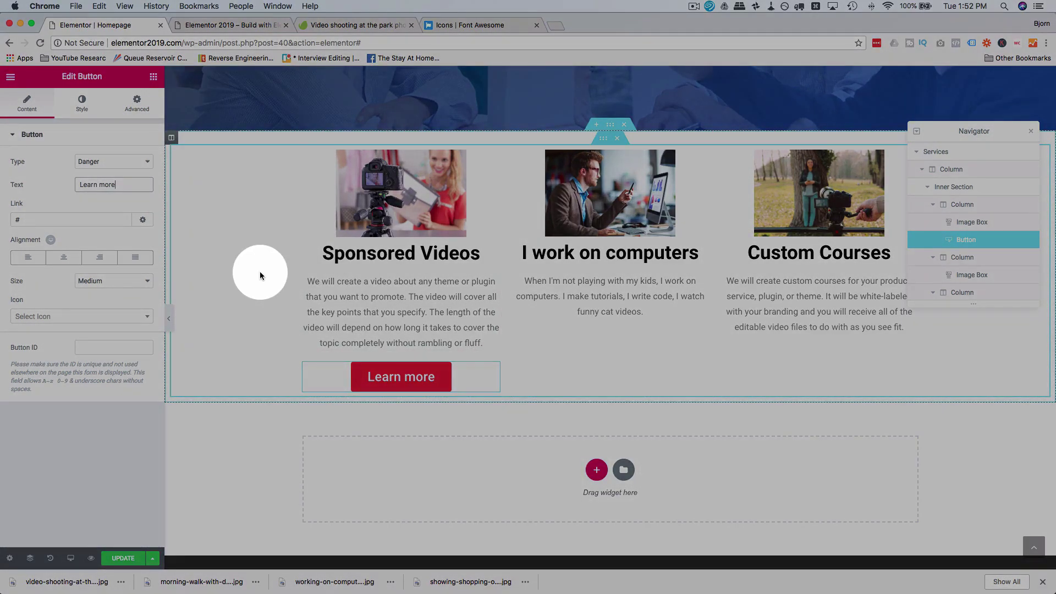
{"action": "left_click", "coordinate": [82, 104]}
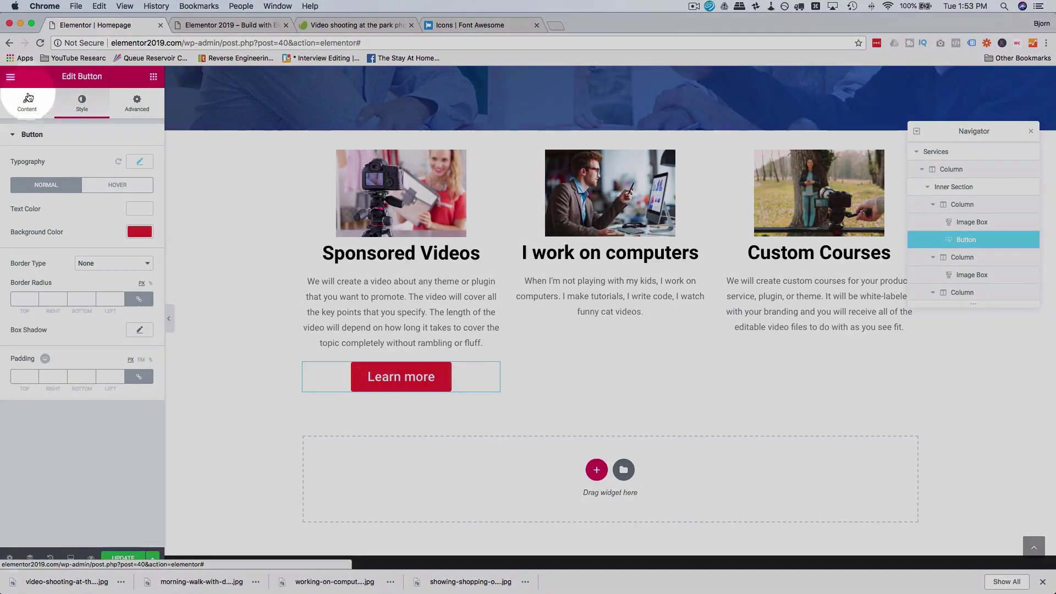
{"action": "left_click", "coordinate": [27, 103]}
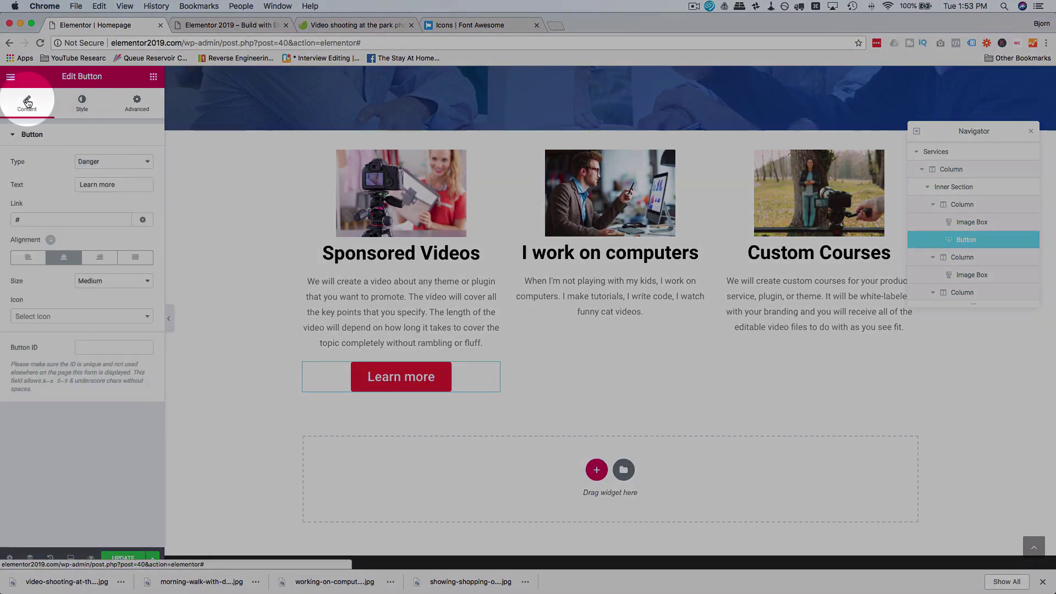
Step: Give the button a video-camera icon positioned after its text
{"action": "left_click", "coordinate": [66, 319]}
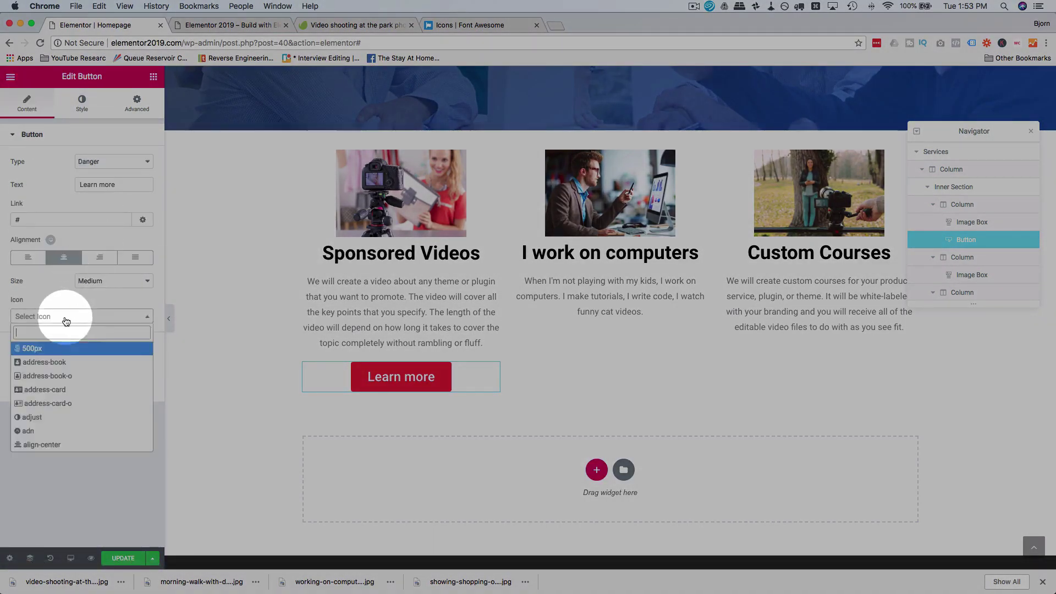
{"action": "type", "text": "vdieo"}
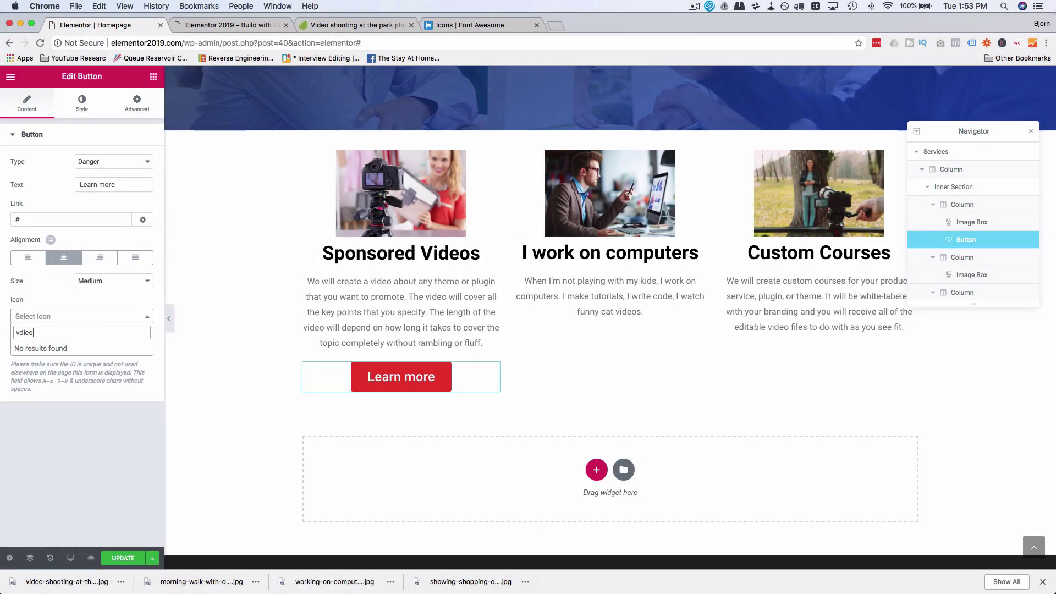
{"action": "key", "text": "BackSpace"}
{"action": "key", "text": "BackSpace"}
{"action": "key", "text": "BackSpace"}
{"action": "key", "text": "BackSpace"}
{"action": "type", "text": "video"}
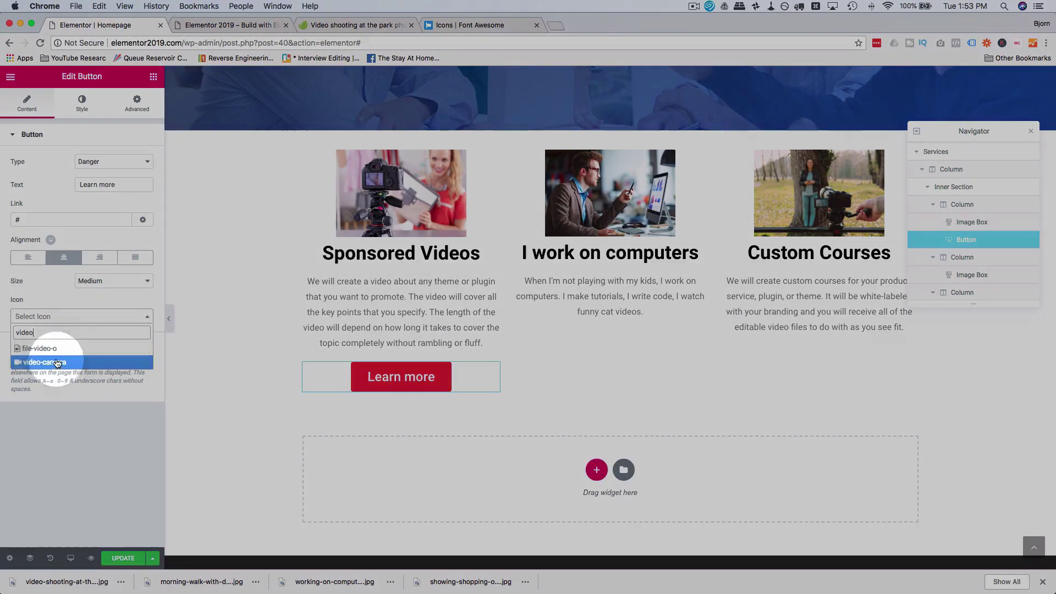
{"action": "left_click", "coordinate": [50, 361]}
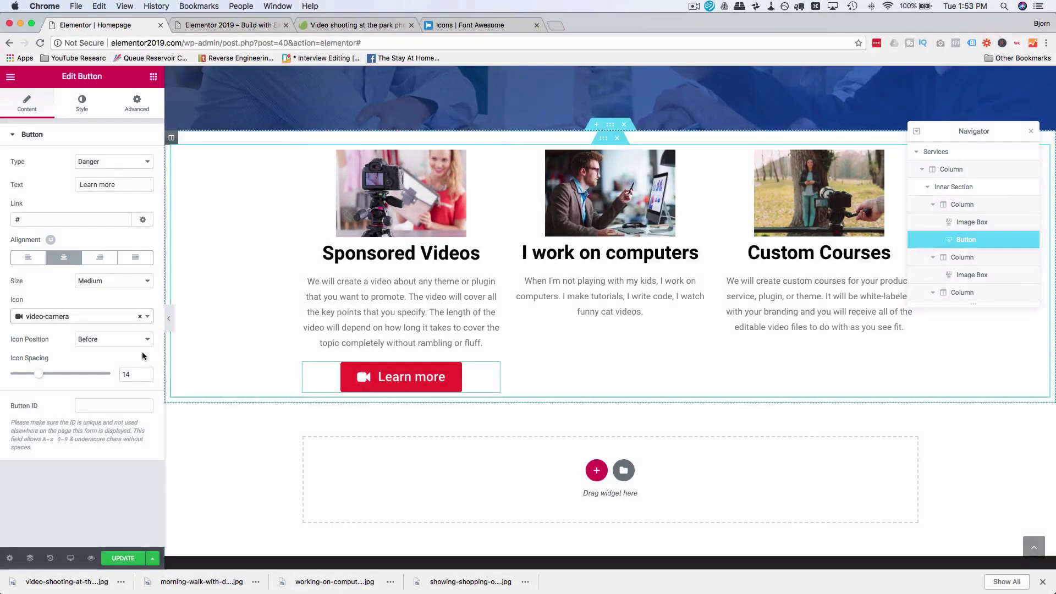
{"action": "left_click", "coordinate": [103, 340]}
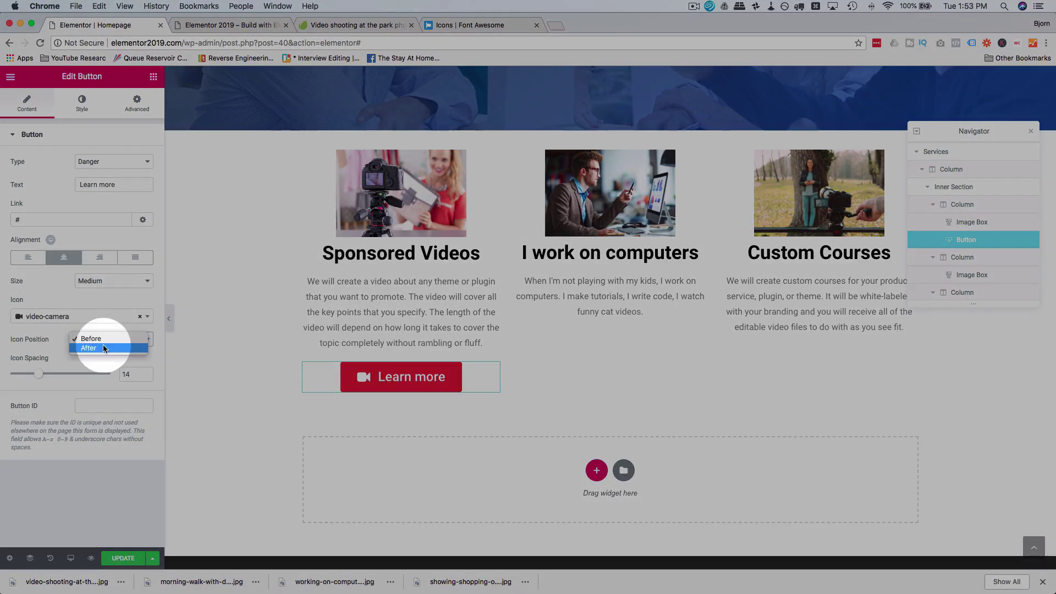
{"action": "left_click", "coordinate": [103, 343]}
{"action": "key", "text": "Down"}
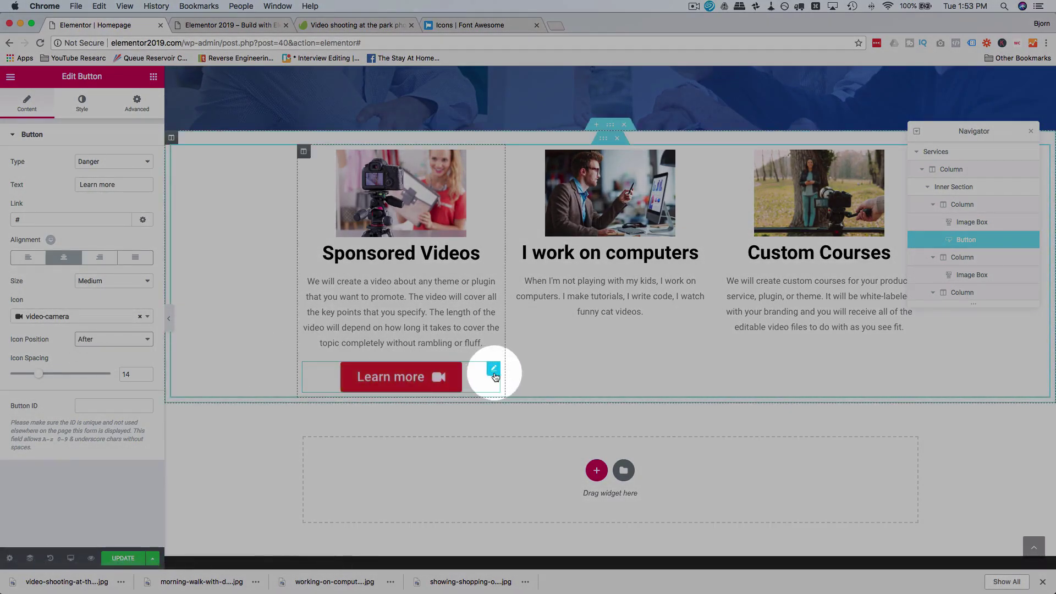
Step: Duplicate the Learn more button twice, placing copies in the middle and Custom Courses columns
{"action": "right_click", "coordinate": [493, 373]}
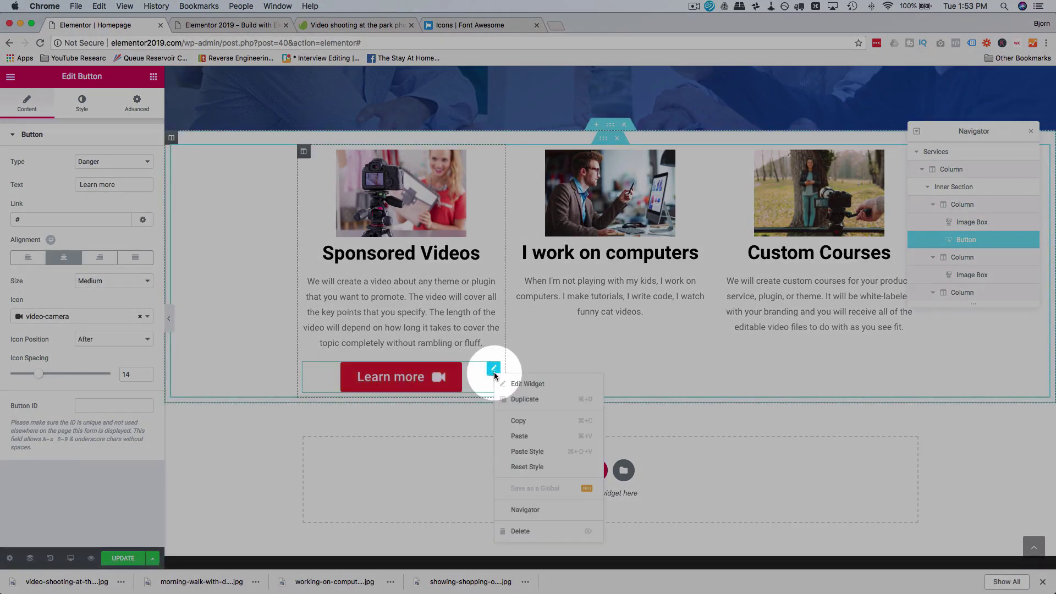
{"action": "left_click", "coordinate": [543, 406]}
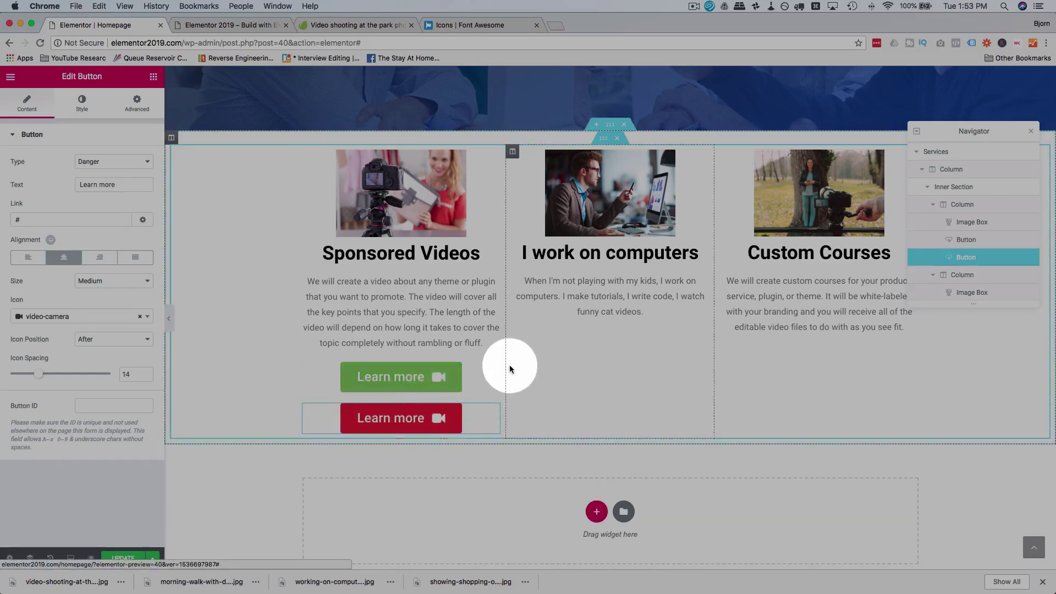
{"action": "mouse_move", "coordinate": [492, 374]}
{"action": "left_mouse_down"}
{"action": "mouse_move", "coordinate": [625, 358]}
{"action": "mouse_move", "coordinate": [632, 318]}
{"action": "mouse_move", "coordinate": [629, 331]}
{"action": "left_mouse_up"}
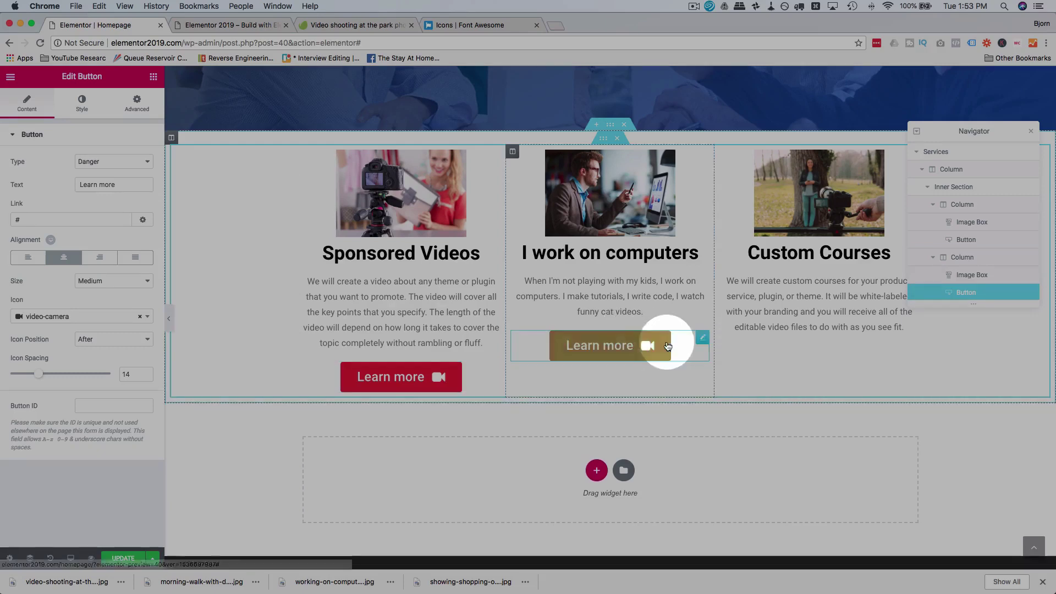
{"action": "right_click", "coordinate": [704, 337]}
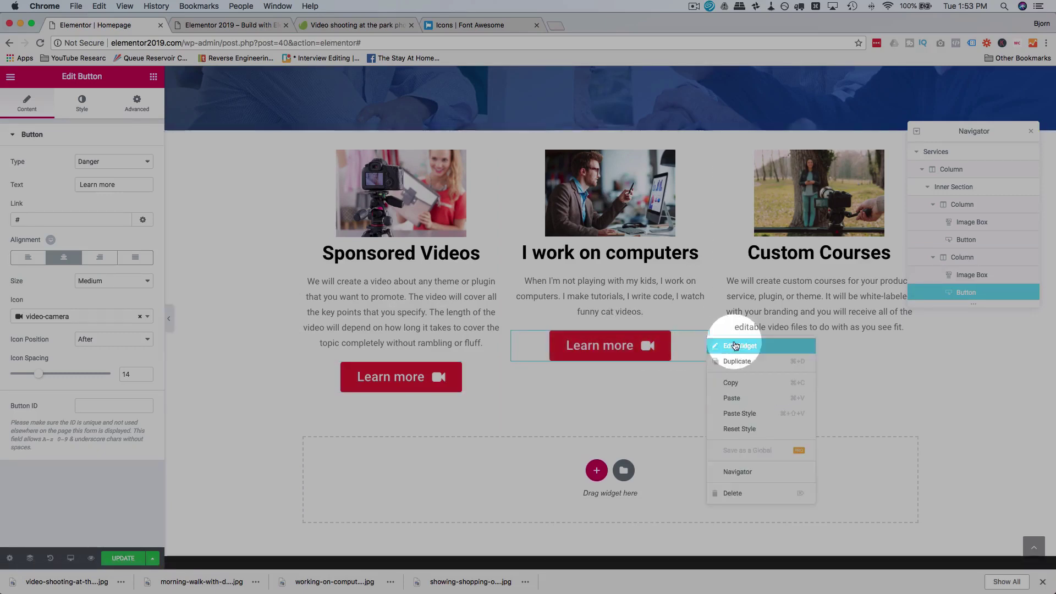
{"action": "left_click", "coordinate": [755, 363]}
{"action": "left_click_drag", "start_coordinate": [698, 377], "coordinate": [853, 343]}
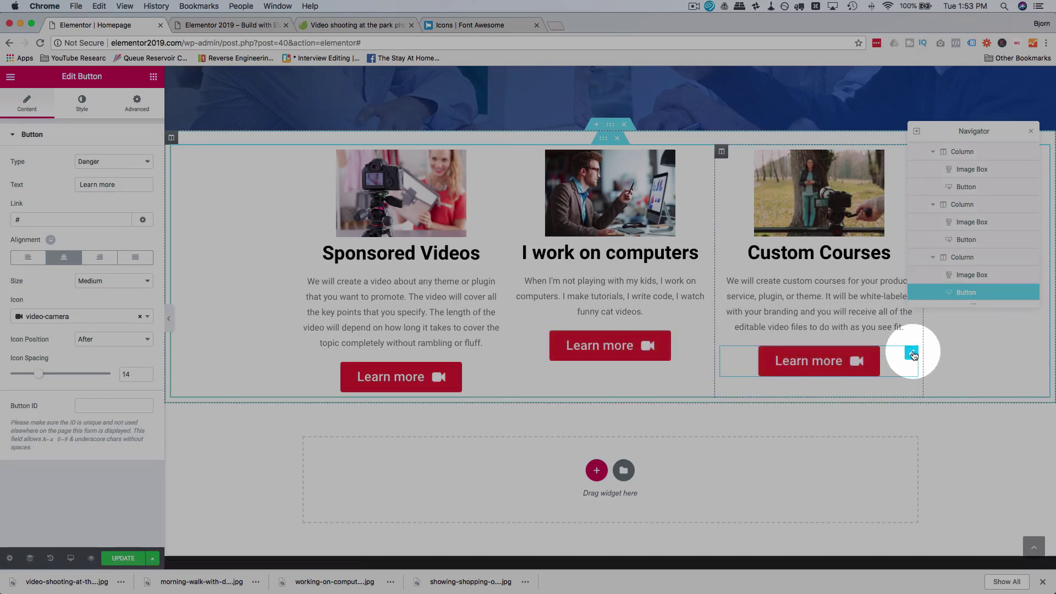
Step: Give the Custom Courses button the file-video-o icon
{"action": "left_click", "coordinate": [911, 355]}
{"action": "left_click", "coordinate": [110, 318]}
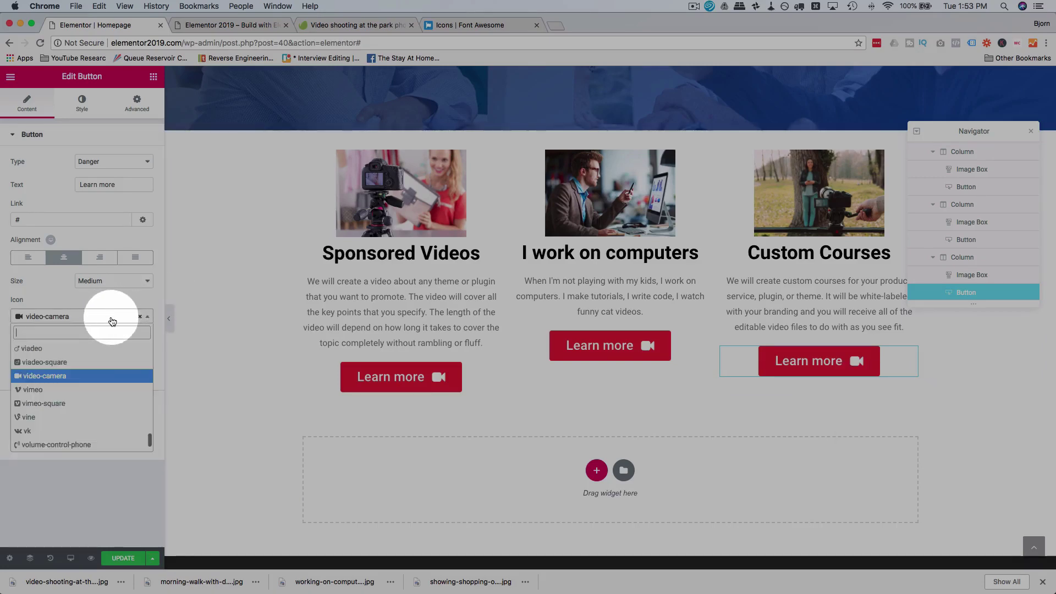
{"action": "type", "text": "video"}
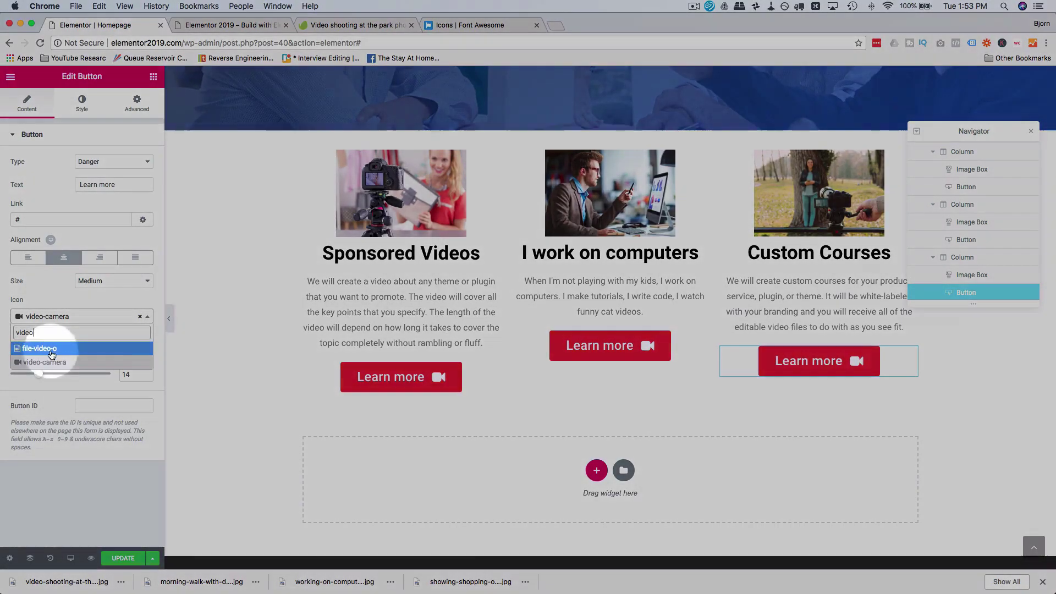
{"action": "left_click", "coordinate": [50, 349]}
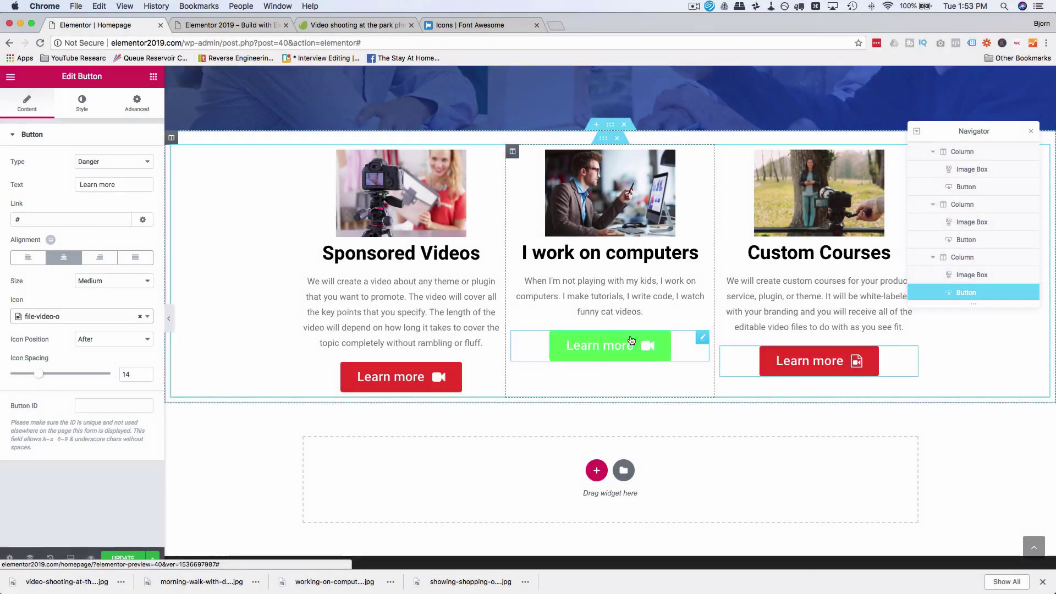
Step: Give the middle column's button the window-maximize icon
{"action": "left_click", "coordinate": [702, 338]}
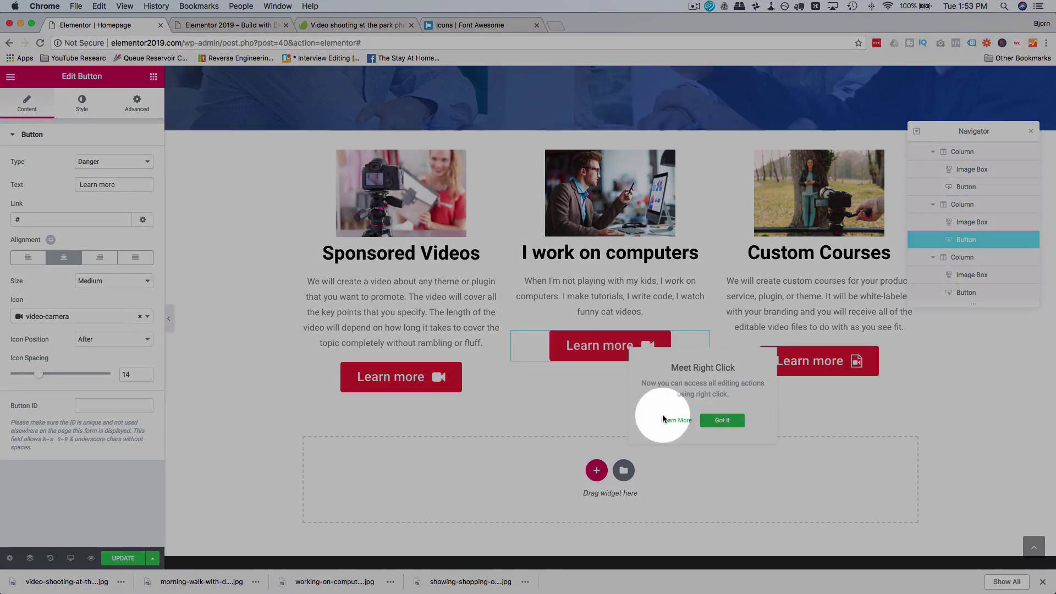
{"action": "left_click", "coordinate": [93, 320]}
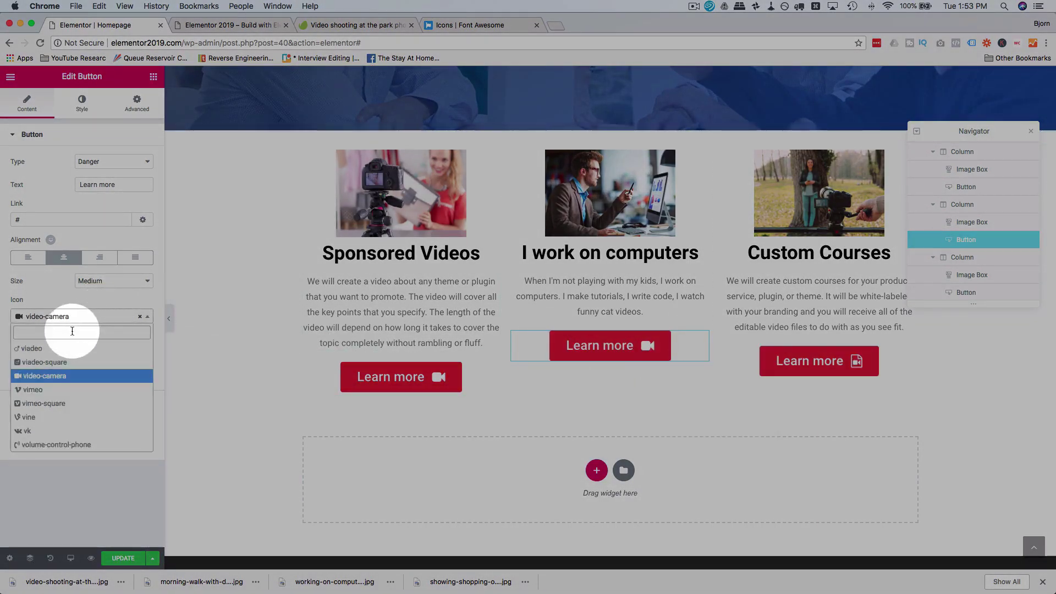
{"action": "type", "text": "compu"}
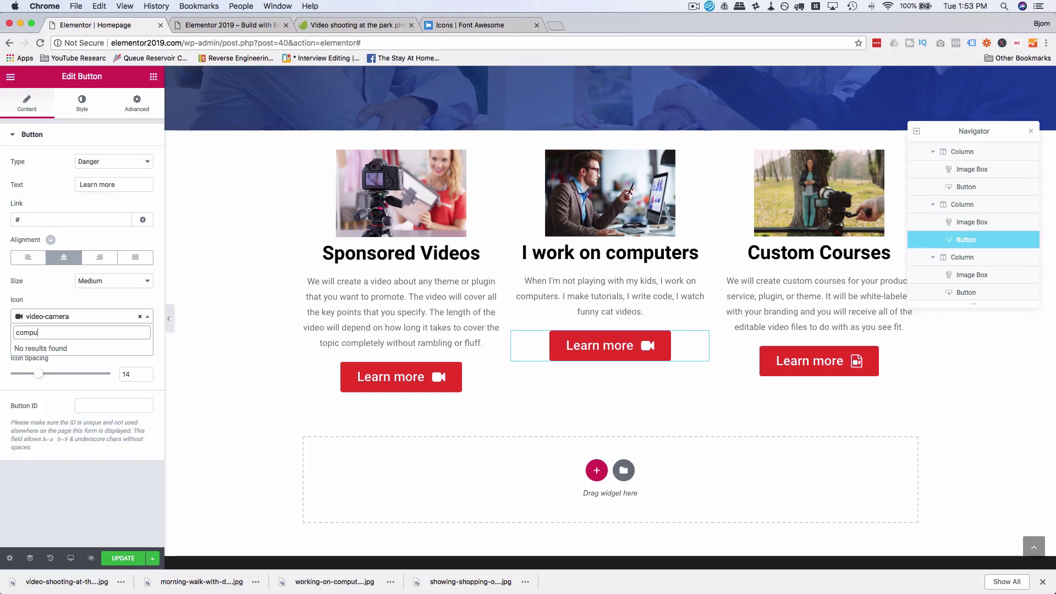
{"action": "key", "text": "BackSpace"}
{"action": "key", "text": "BackSpace"}
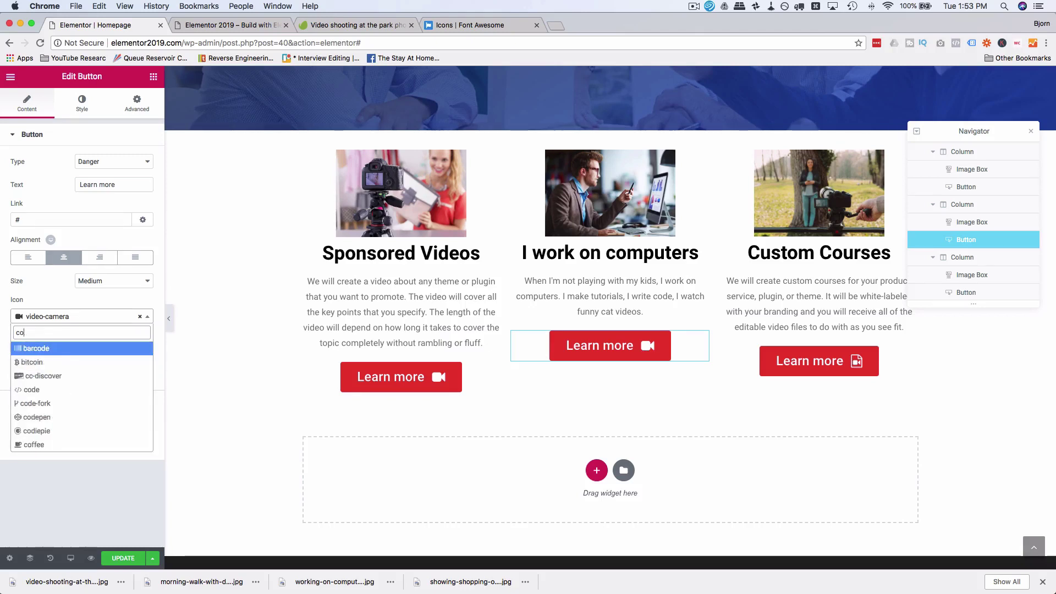
{"action": "key", "text": "BackSpace"}
{"action": "key", "text": "BackSpace"}
{"action": "type", "text": "devi"}
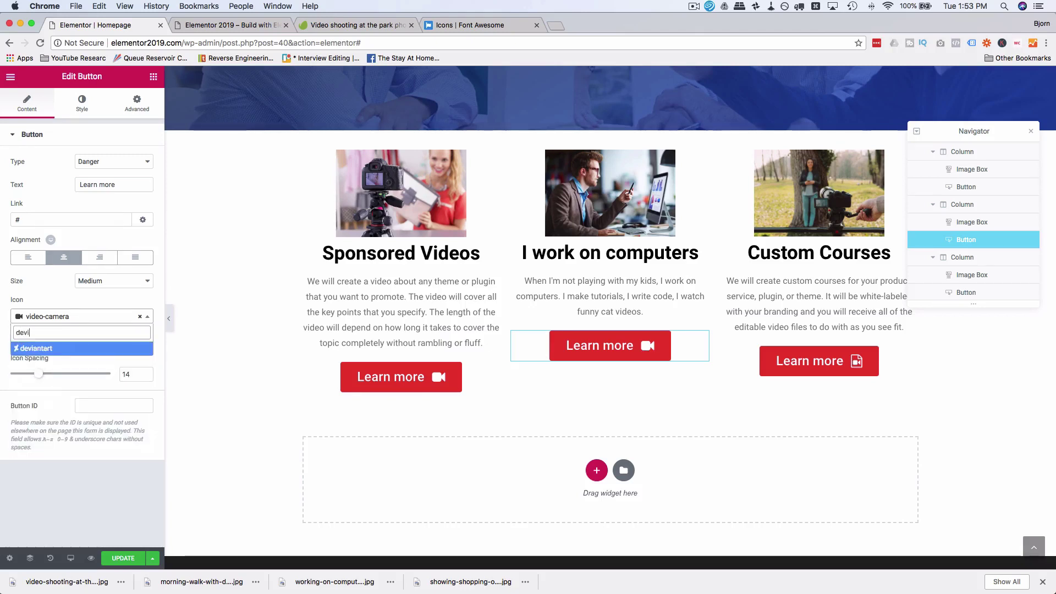
{"action": "key", "text": "BackSpace"}
{"action": "key", "text": "BackSpace"}
{"action": "key", "text": "BackSpace"}
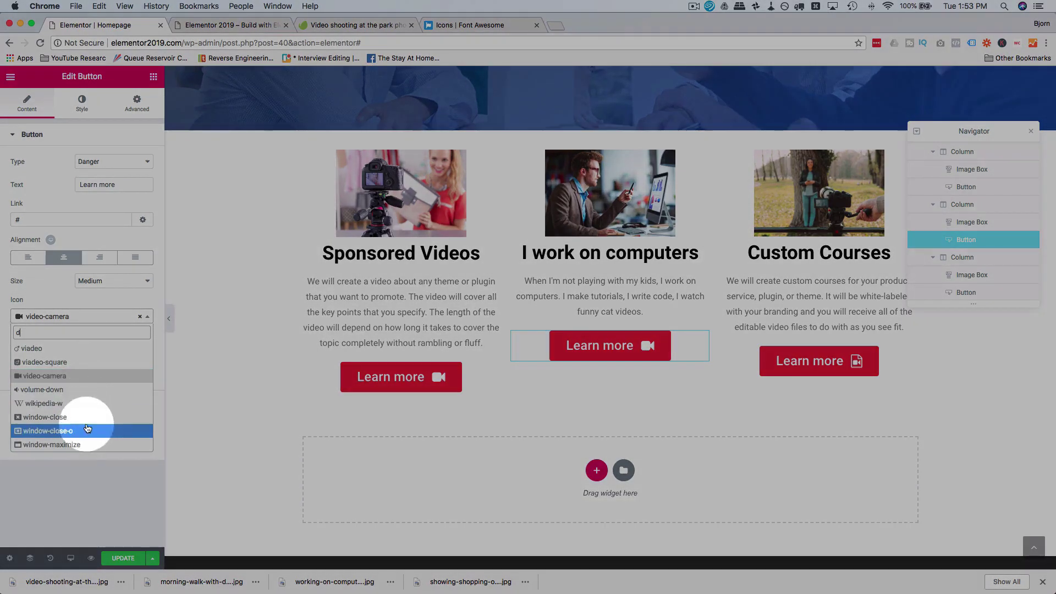
{"action": "left_click", "coordinate": [79, 440]}
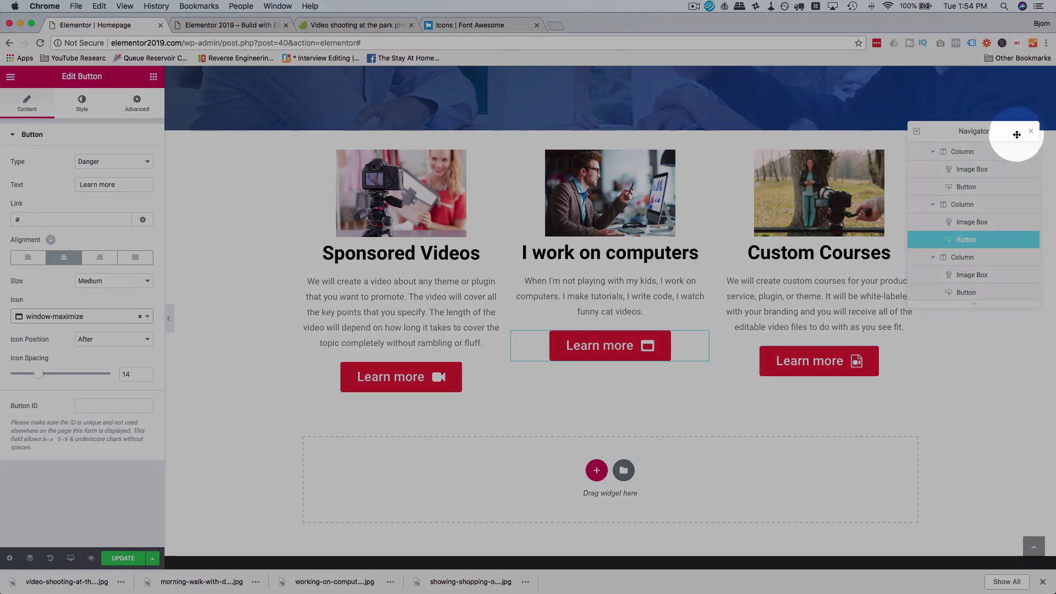
{"action": "left_click_drag", "start_coordinate": [1028, 135], "coordinate": [1033, 89]}
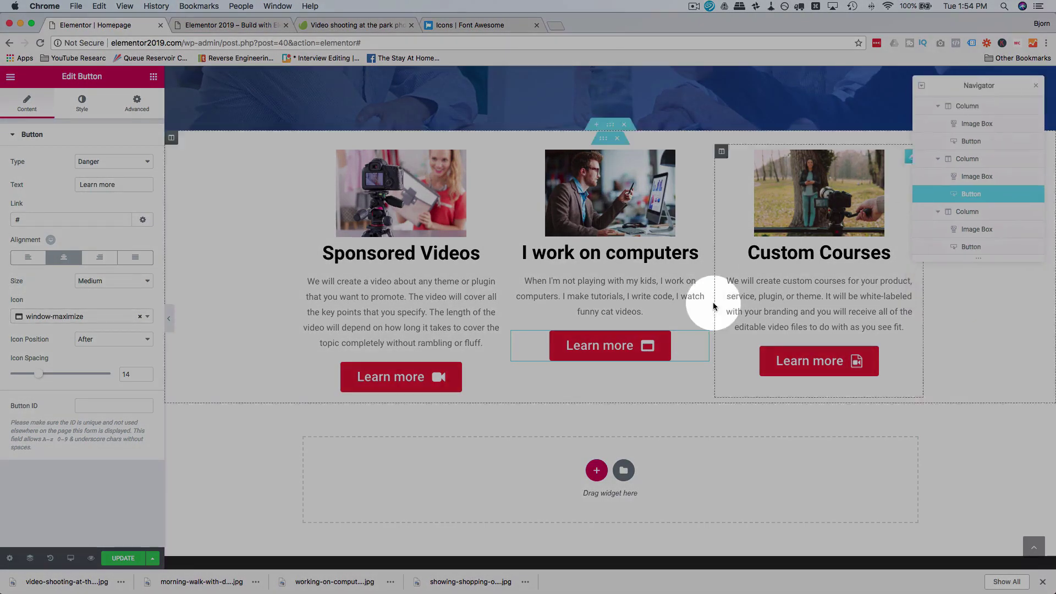
{"action": "left_click", "coordinate": [612, 303]}
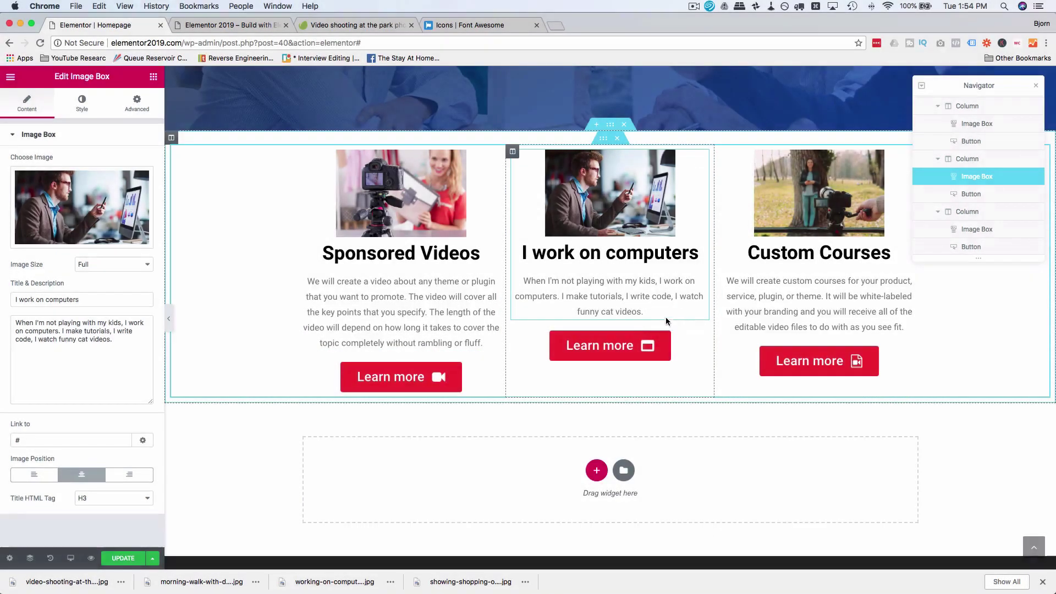
{"action": "left_click", "coordinate": [731, 336]}
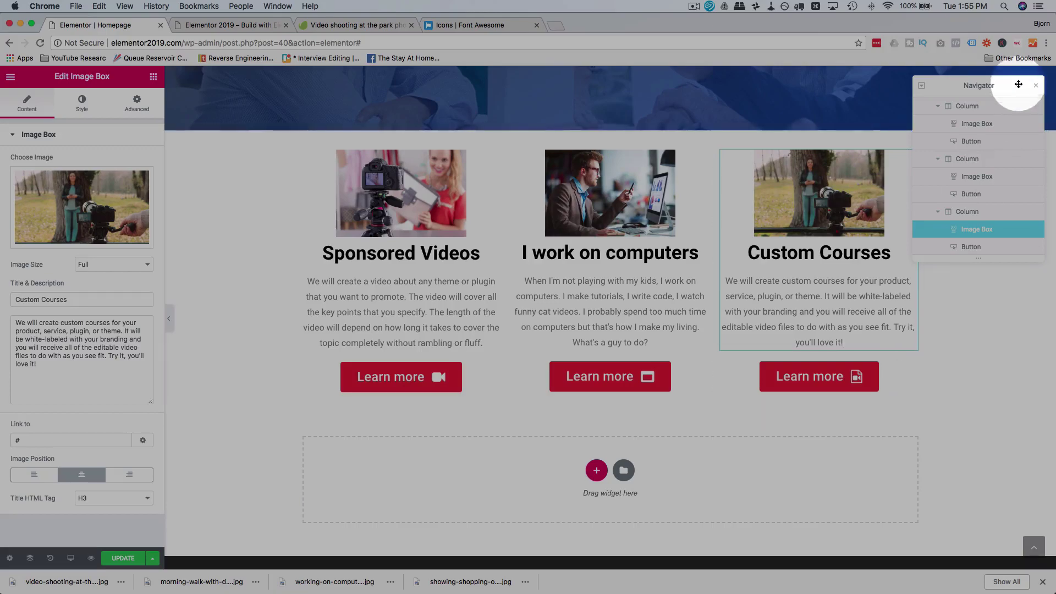
{"action": "scroll", "coordinate": [880, 352], "scroll_direction": "up", "scroll_amount": 4}
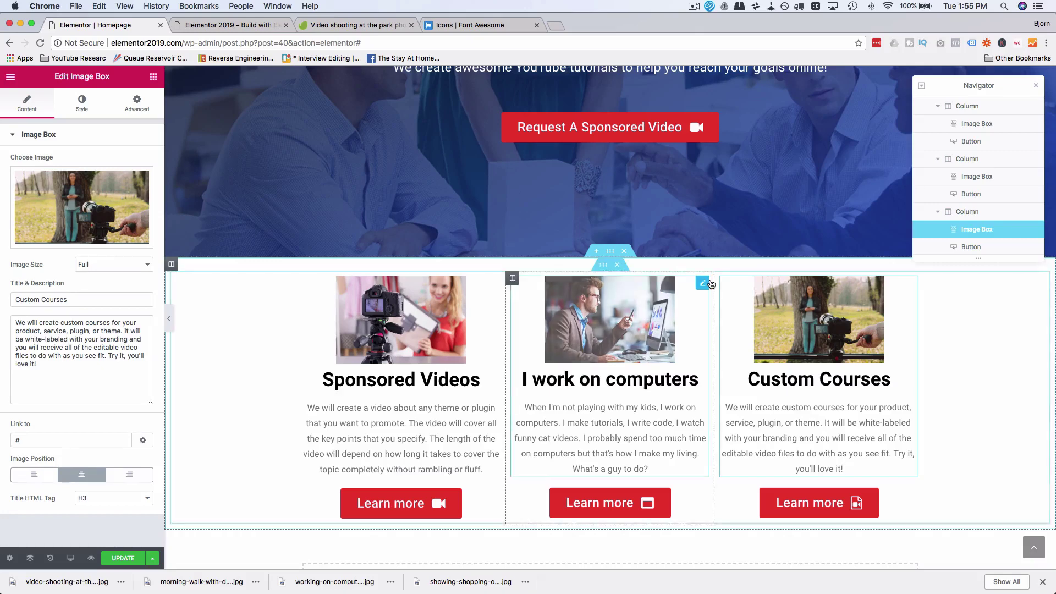
{"action": "scroll", "coordinate": [687, 272], "scroll_direction": "up", "scroll_amount": 3}
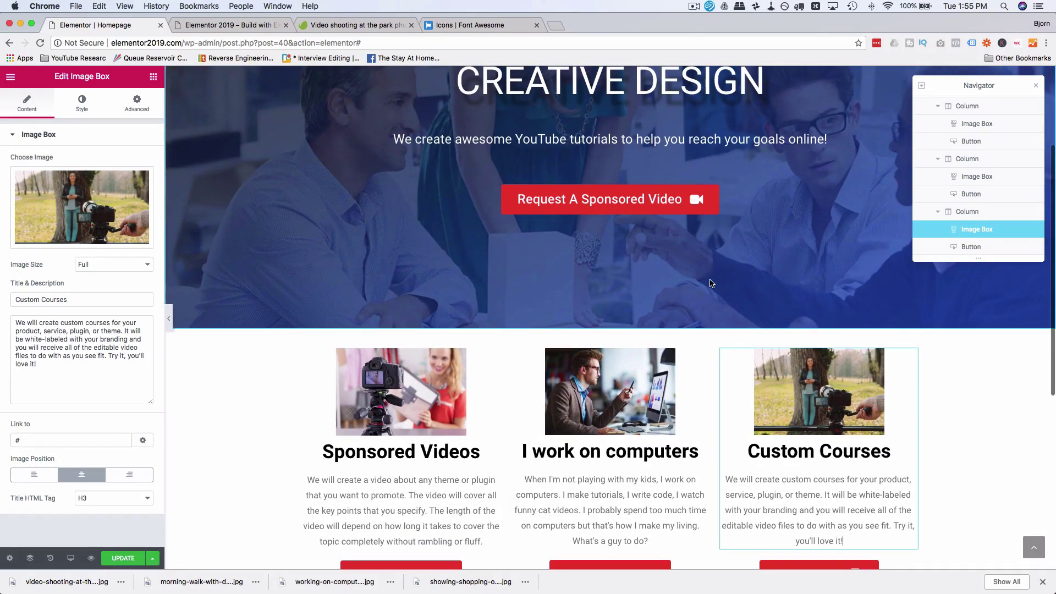
{"action": "scroll", "coordinate": [711, 283], "scroll_direction": "down", "scroll_amount": 1}
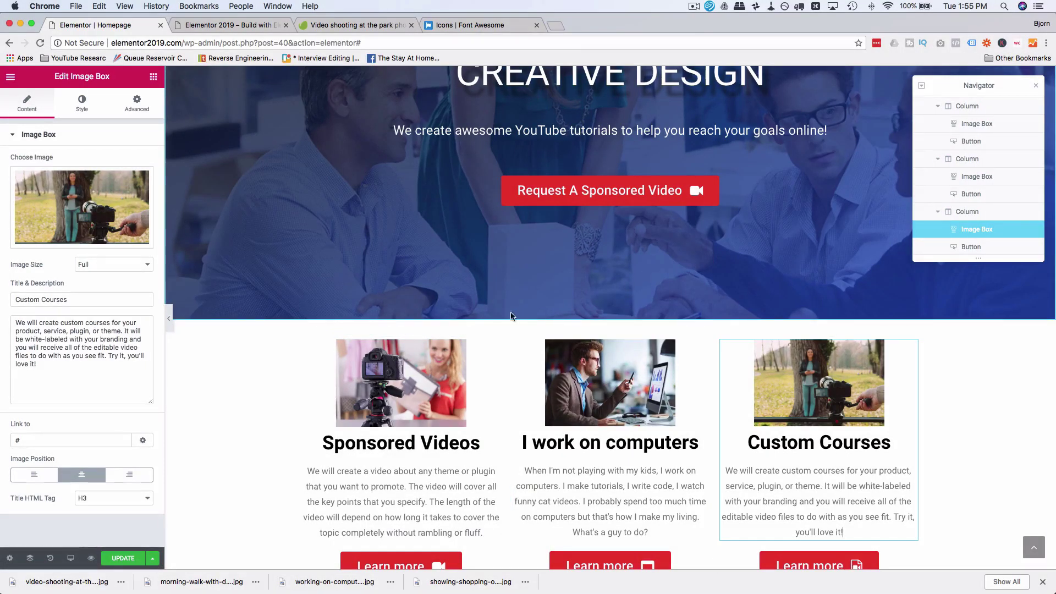
{"action": "scroll", "coordinate": [506, 389], "scroll_direction": "down", "scroll_amount": 1}
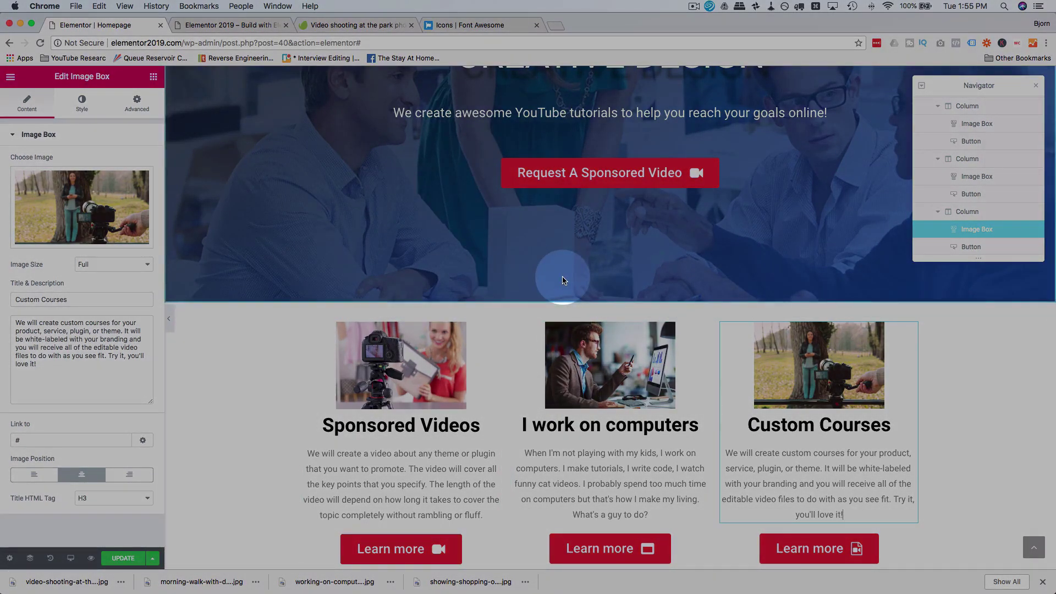
Step: Unlink the Services section's margin and set its top margin to -110 px
{"action": "left_click", "coordinate": [609, 300]}
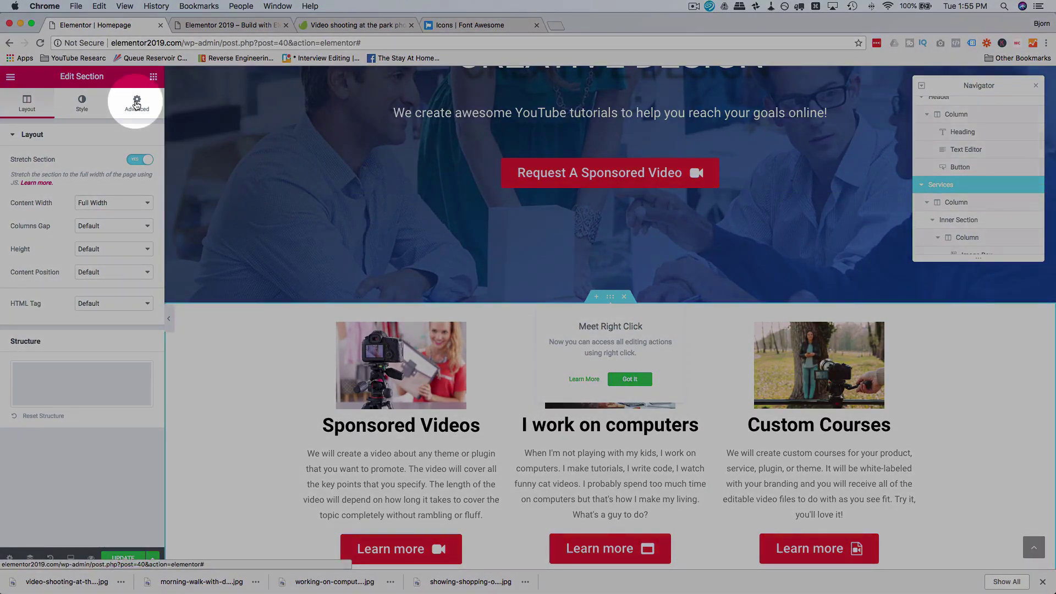
{"action": "left_click", "coordinate": [136, 104]}
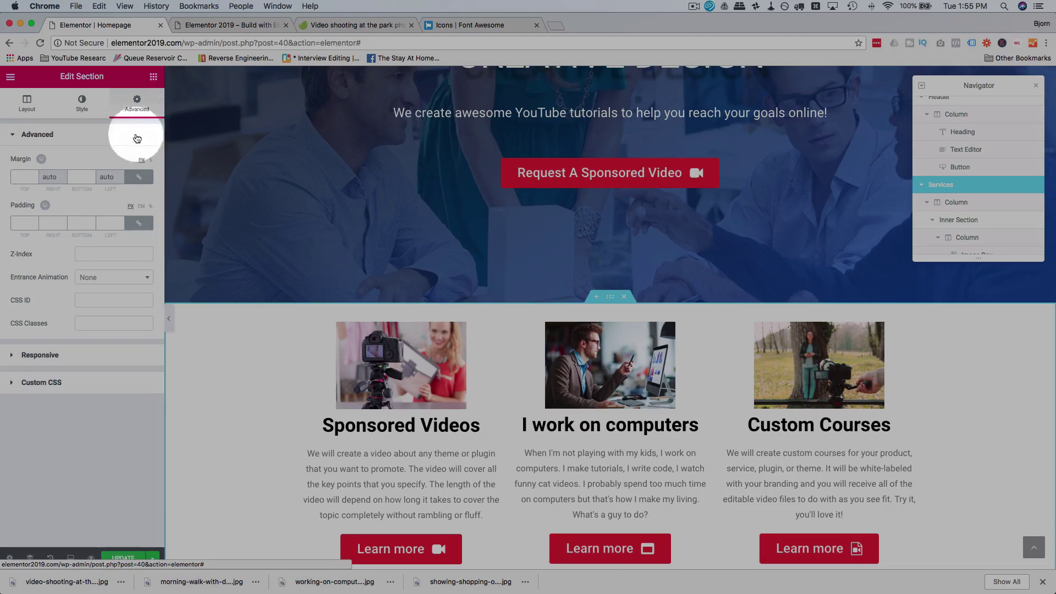
{"action": "left_click", "coordinate": [138, 176]}
{"action": "left_click", "coordinate": [28, 179]}
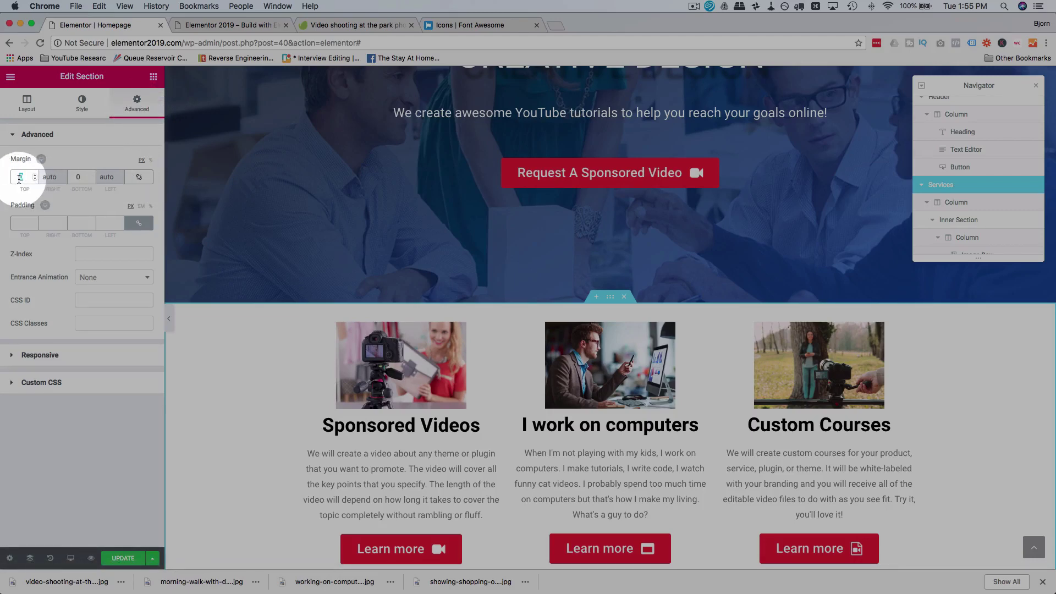
{"action": "type", "text": "50"}
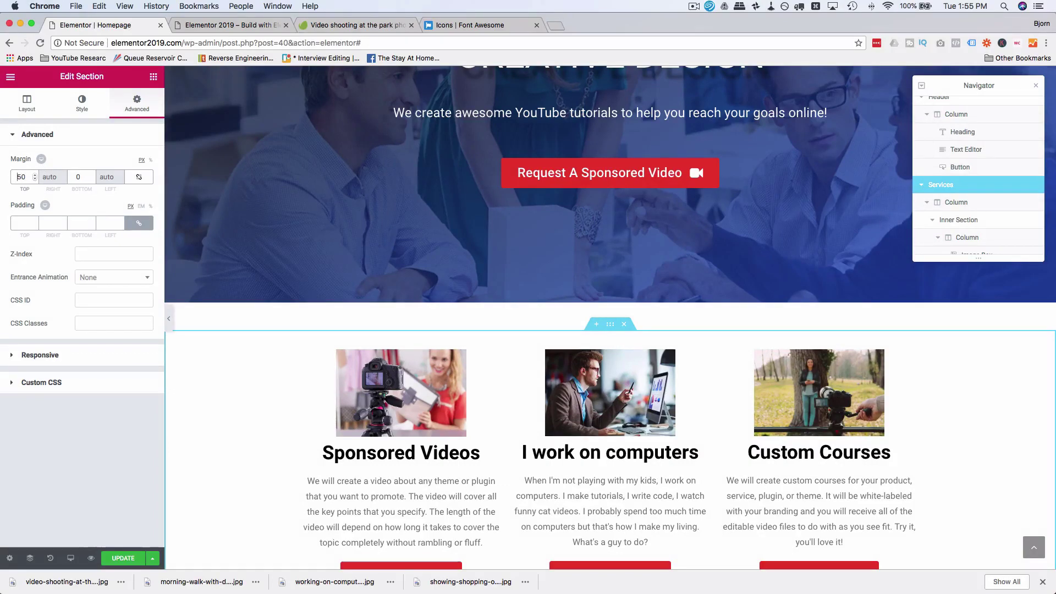
{"action": "left_click", "coordinate": [17, 176]}
{"action": "type", "text": "-"}
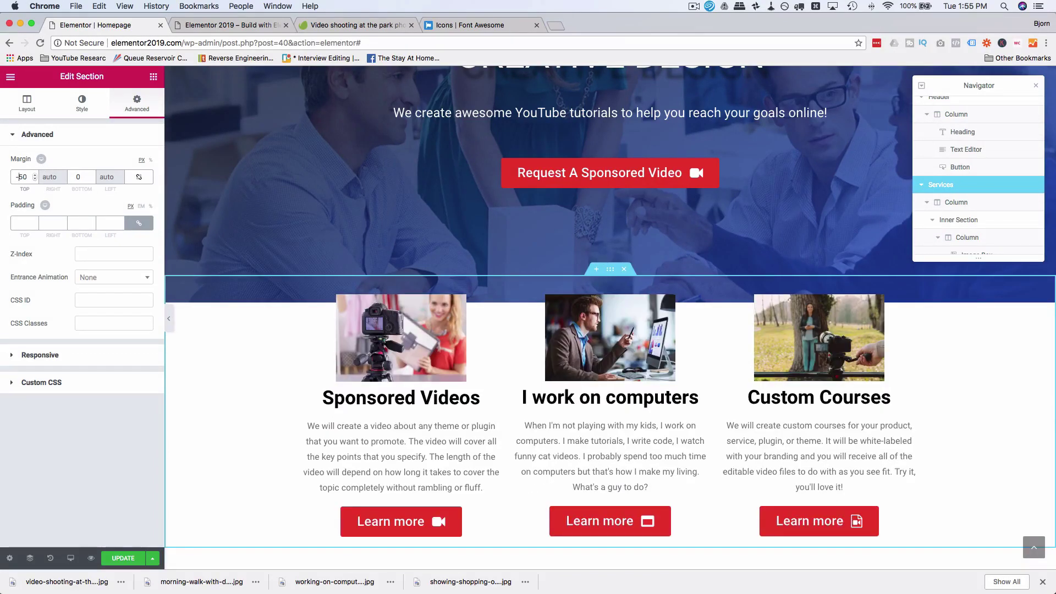
{"action": "key", "text": "Down"}
{"action": "key", "text": "Down"}
{"action": "key", "text": "Down"}
{"action": "key", "text": "Down"}
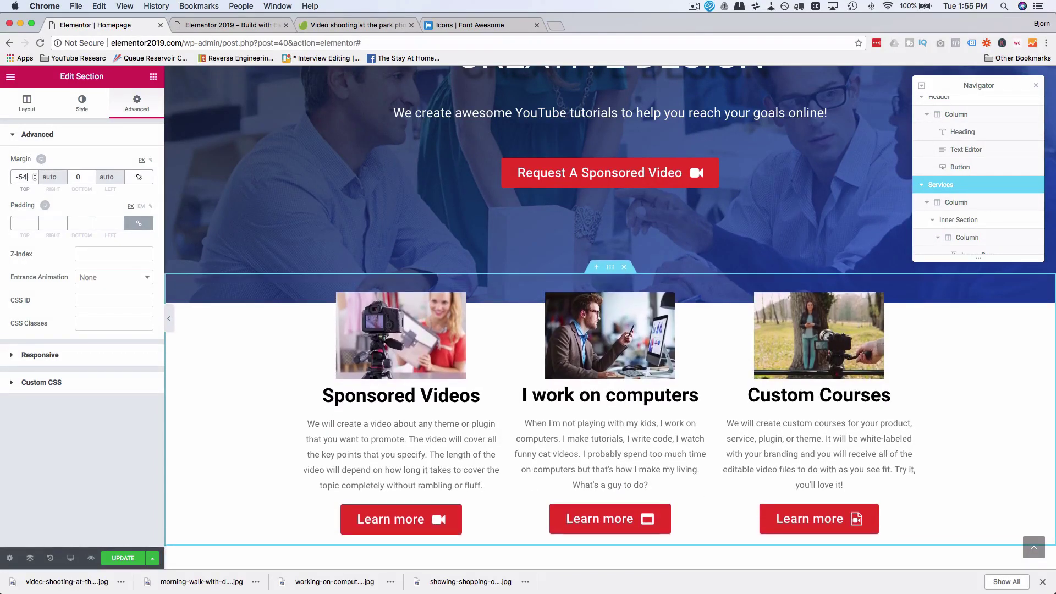
{"action": "key", "text": "Down"}
{"action": "key", "text": "Down"}
{"action": "key", "text": "Down"}
{"action": "key", "text": "Down"}
{"action": "key", "text": "Down"}
{"action": "key", "text": "Down"}
{"action": "key", "text": "Down"}
{"action": "key", "text": "Down"}
{"action": "key", "text": "Down"}
{"action": "key", "text": "Down"}
{"action": "key", "text": "Down"}
{"action": "key", "text": "Down"}
{"action": "key", "text": "Down"}
{"action": "key", "text": "Down"}
{"action": "key", "text": "Down"}
{"action": "key", "text": "Down"}
{"action": "key", "text": "Down"}
{"action": "key", "text": "Down"}
{"action": "key", "text": "Down"}
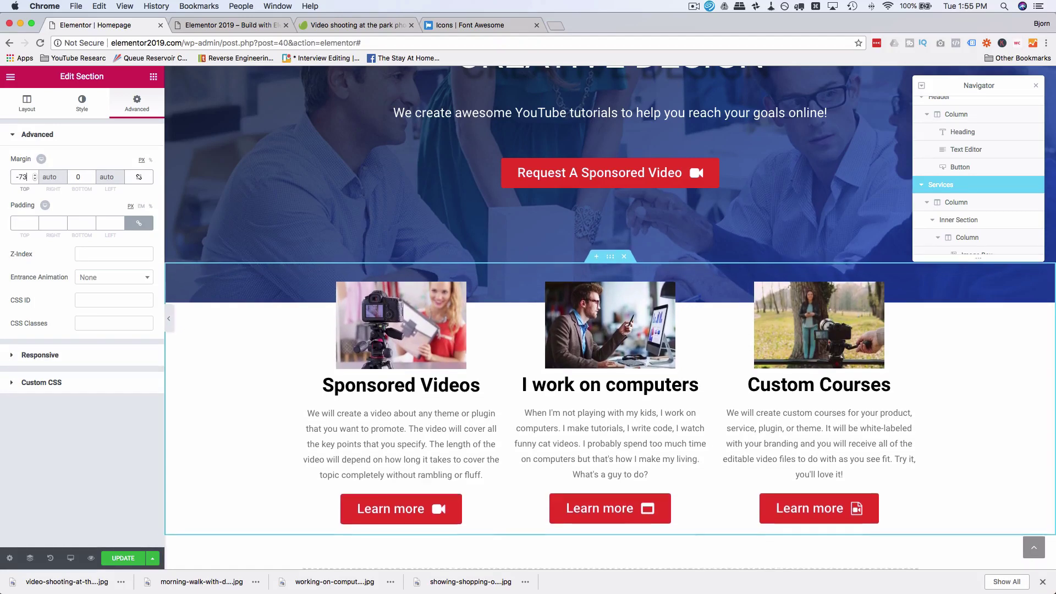
{"action": "key", "text": "Down"}
{"action": "key", "text": "Down"}
{"action": "key", "text": "Down"}
{"action": "key", "text": "Down"}
{"action": "key", "text": "Down"}
{"action": "key", "text": "Down"}
{"action": "key", "text": "Down"}
{"action": "key", "text": "Down"}
{"action": "key", "text": "Down"}
{"action": "key", "text": "Down"}
{"action": "key", "text": "Down"}
{"action": "key", "text": "Down"}
{"action": "key", "text": "Down"}
{"action": "key", "text": "Down"}
{"action": "key", "text": "Down"}
{"action": "key", "text": "Down"}
{"action": "key", "text": "Down"}
{"action": "key", "text": "Down"}
{"action": "key", "text": "Down"}
{"action": "key", "text": "Down"}
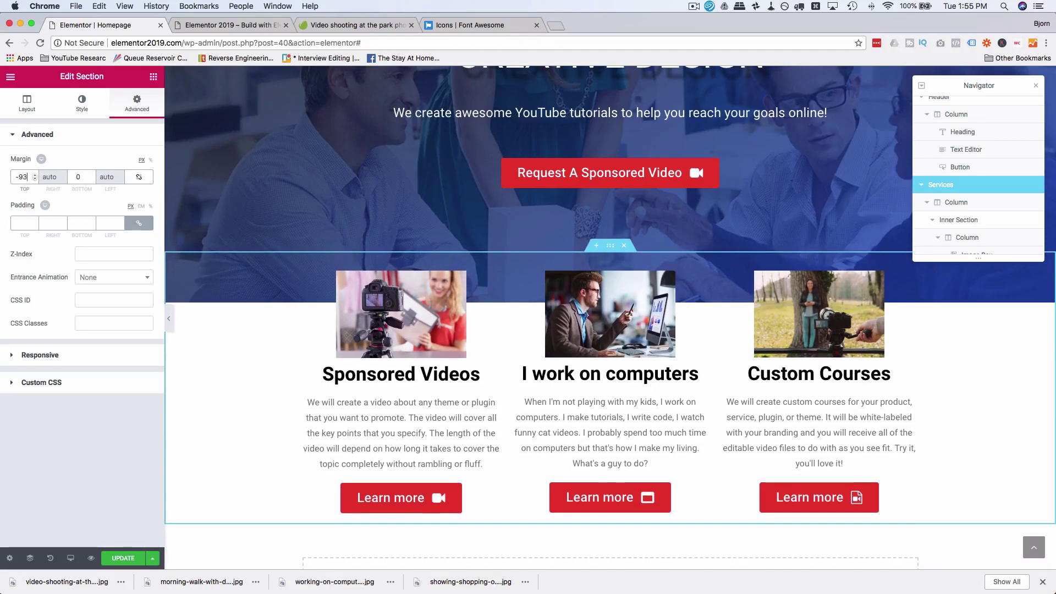
{"action": "key", "text": "Down"}
{"action": "key", "text": "Down"}
{"action": "key", "text": "Down"}
{"action": "key", "text": "Down"}
{"action": "key", "text": "Down"}
{"action": "key", "text": "Down"}
{"action": "key", "text": "Down"}
{"action": "key", "text": "Down"}
{"action": "key", "text": "Down"}
{"action": "key", "text": "Down"}
{"action": "key", "text": "Down"}
{"action": "key", "text": "Down"}
{"action": "key", "text": "Down"}
{"action": "key", "text": "Down"}
{"action": "key", "text": "Down"}
{"action": "key", "text": "Down"}
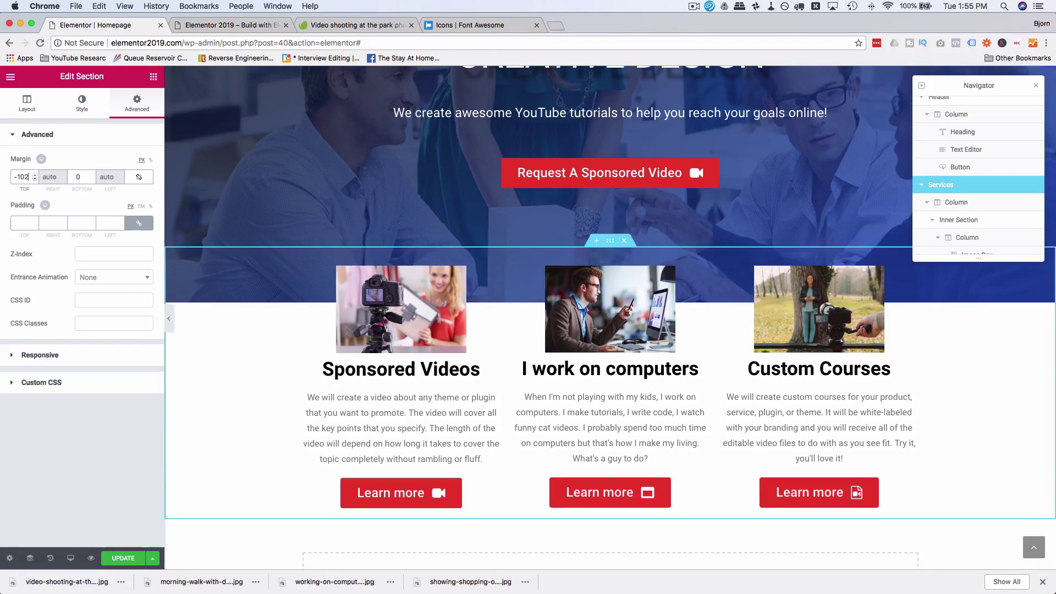
{"action": "key", "text": "Down"}
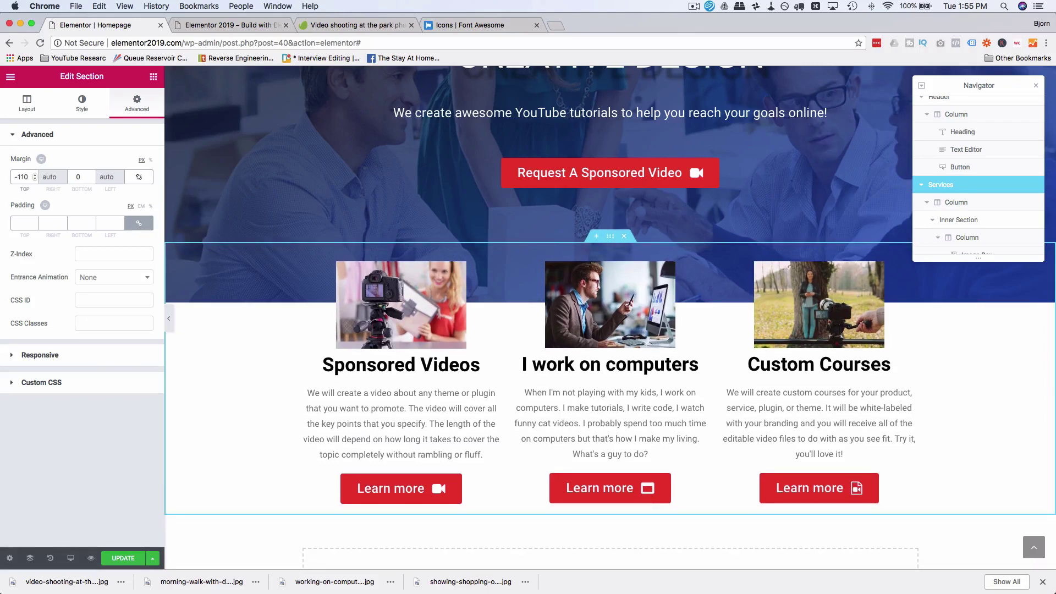
{"action": "left_click", "coordinate": [493, 276]}
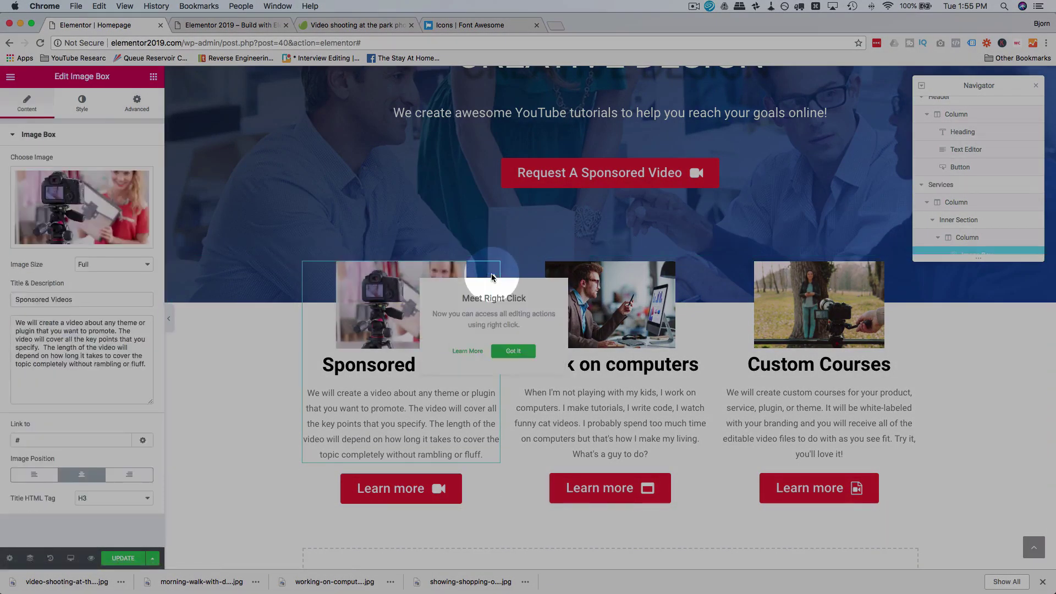
{"action": "left_click", "coordinate": [88, 104]}
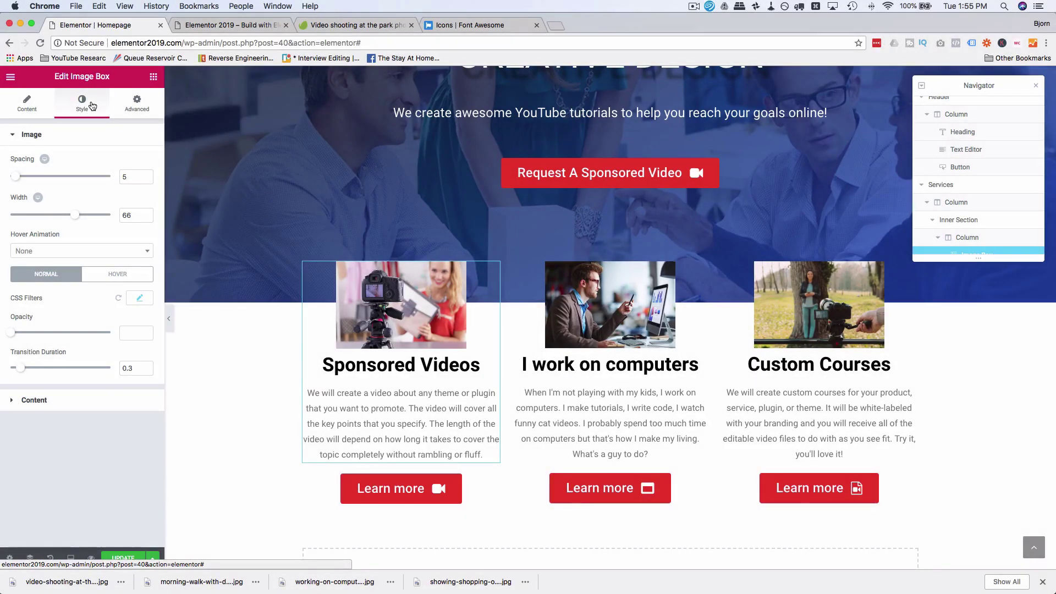
Step: Give the Sponsored Videos image box a classic white (#ffffff) background
{"action": "left_click", "coordinate": [137, 112]}
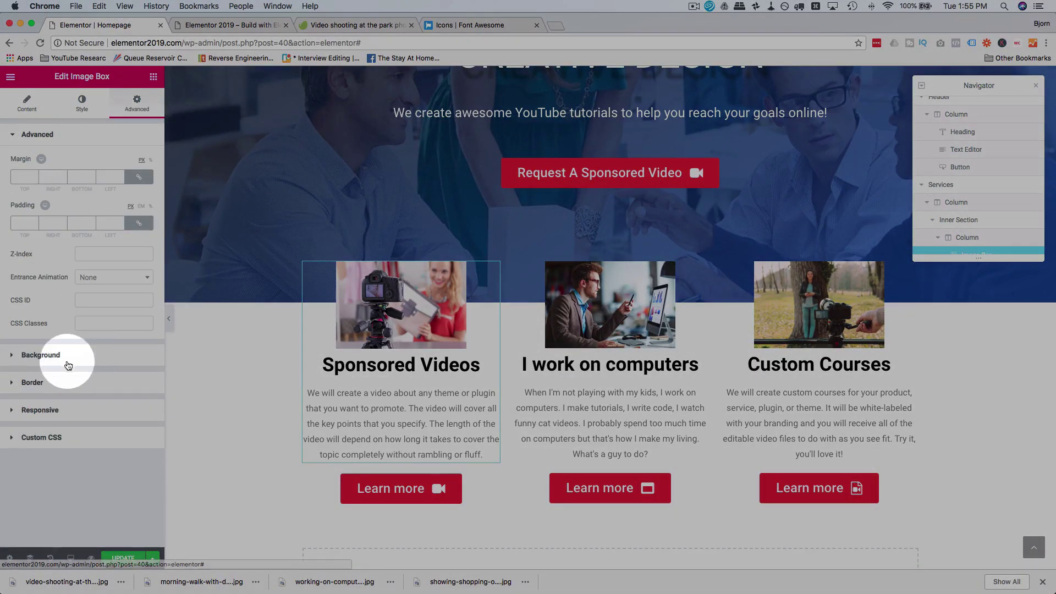
{"action": "left_click", "coordinate": [46, 355]}
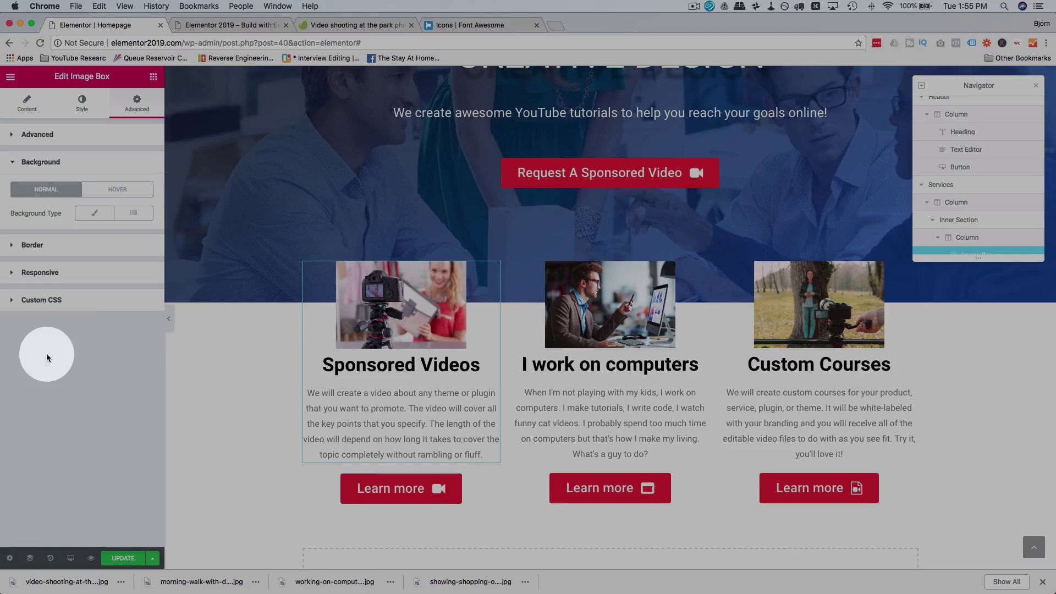
{"action": "left_click", "coordinate": [97, 219]}
{"action": "left_click", "coordinate": [139, 238]}
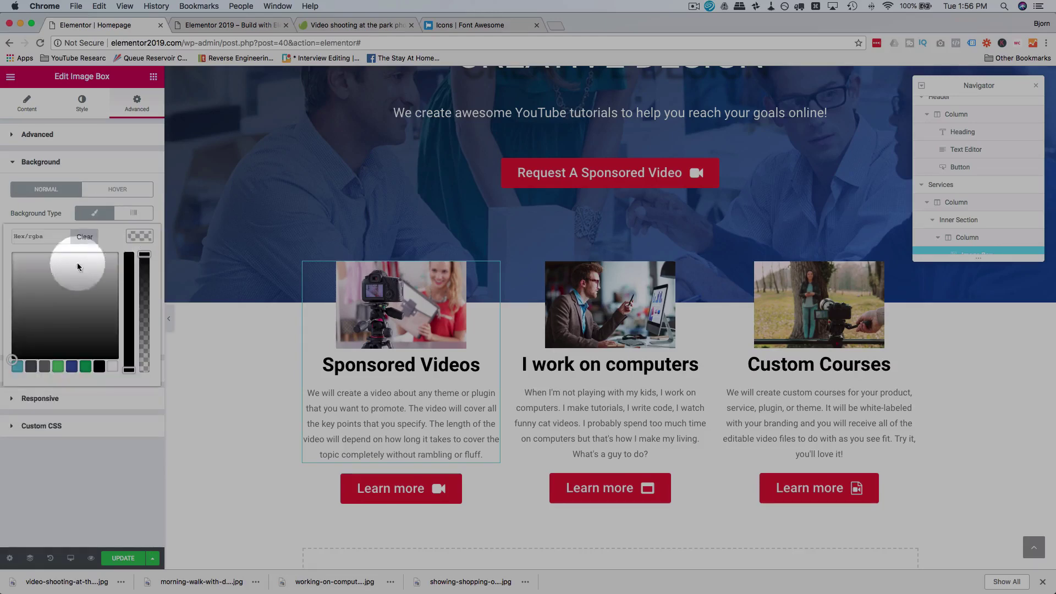
{"action": "left_click_drag", "start_coordinate": [79, 264], "coordinate": [2, 242]}
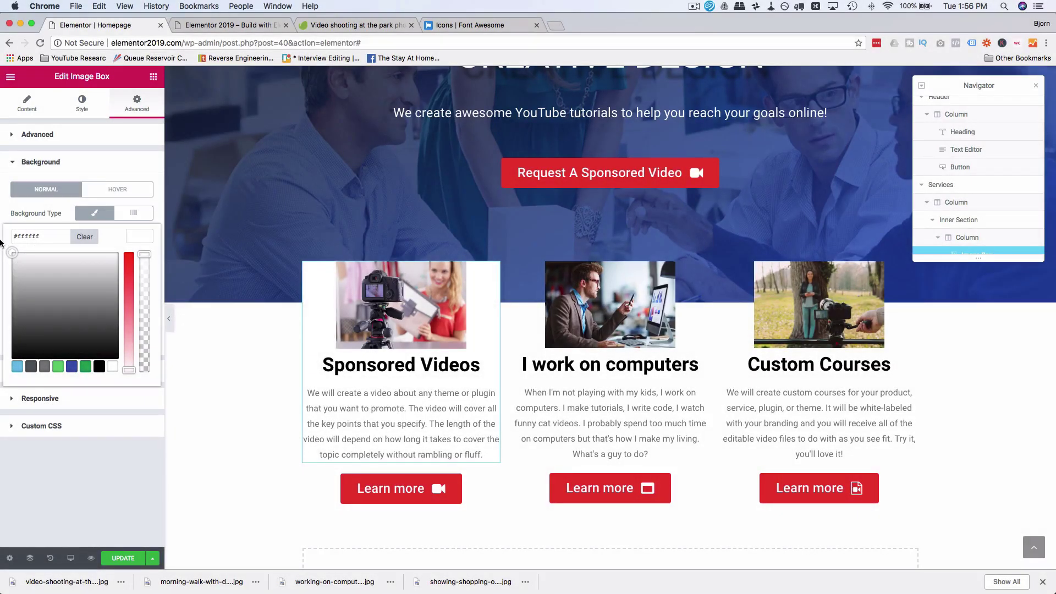
{"action": "left_click", "coordinate": [1, 242]}
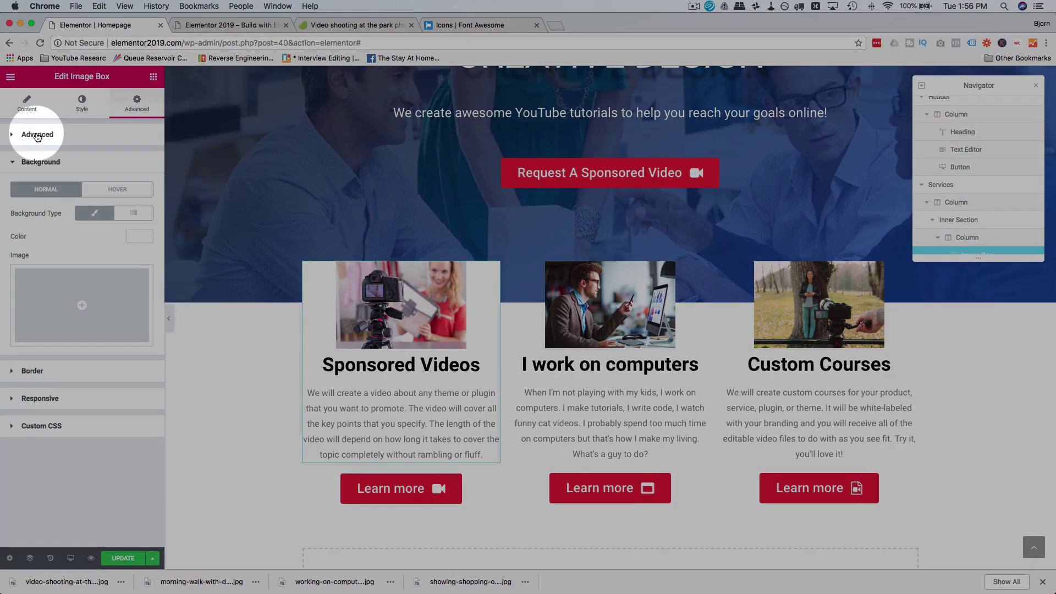
Step: Set the image box's top padding to 20 px
{"action": "left_click", "coordinate": [31, 134]}
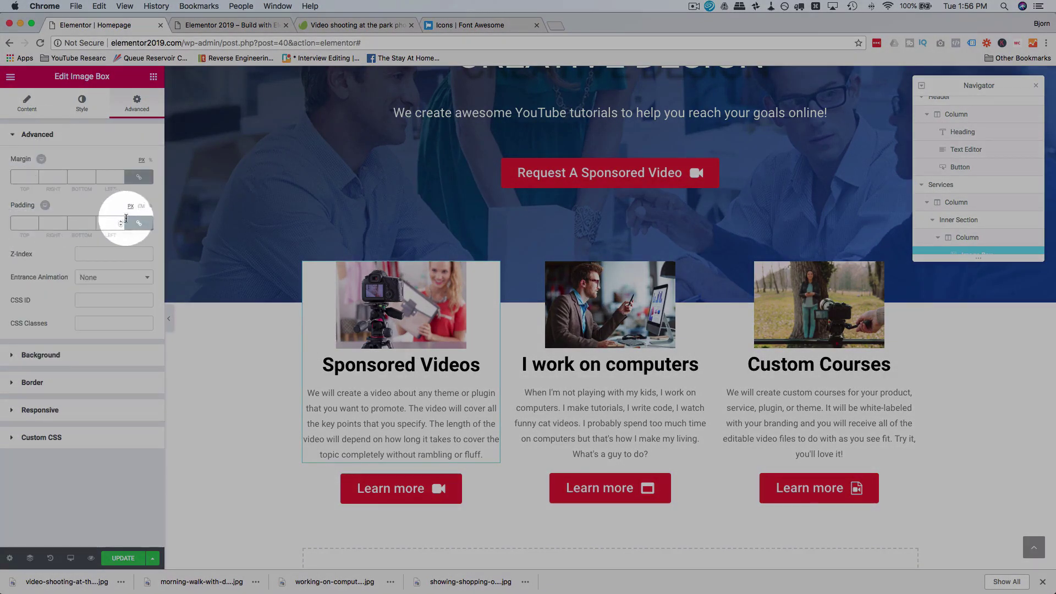
{"action": "left_click", "coordinate": [18, 223]}
{"action": "type", "text": "20"}
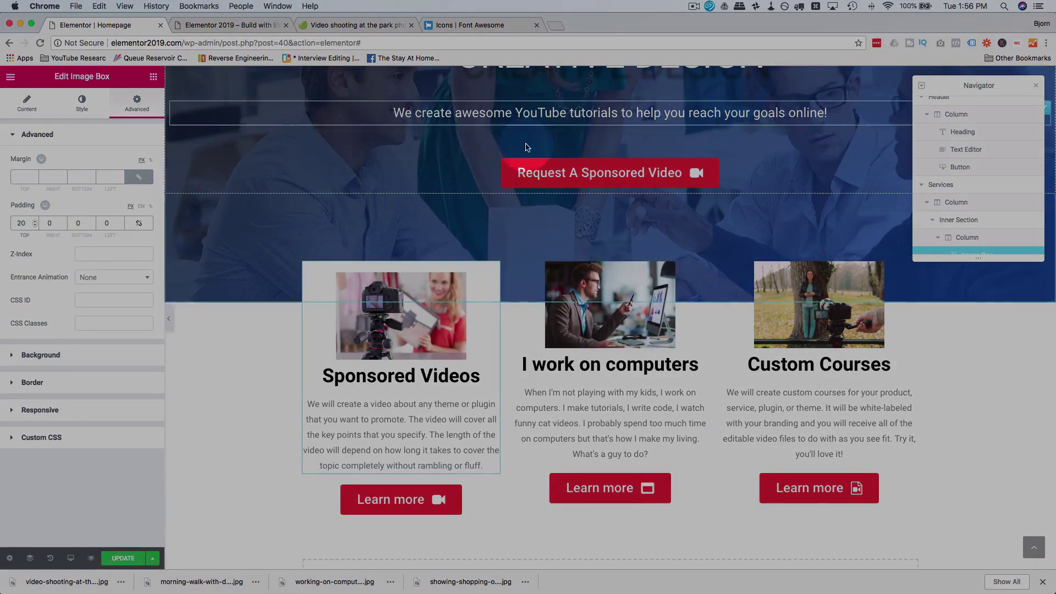
{"action": "scroll", "coordinate": [520, 248], "scroll_direction": "up", "scroll_amount": 4}
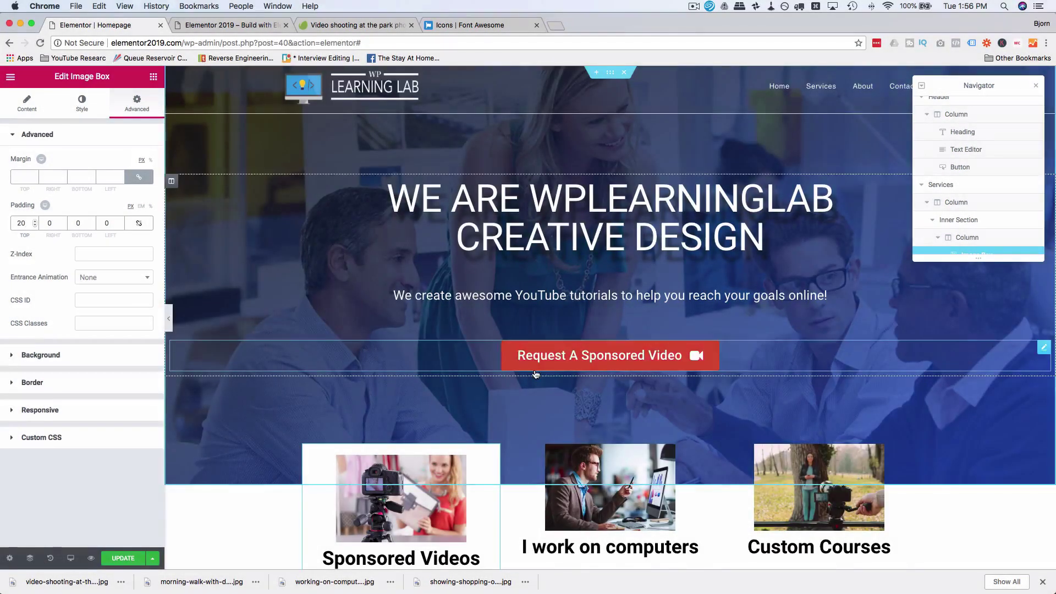
{"action": "scroll", "coordinate": [495, 324], "scroll_direction": "down", "scroll_amount": 3}
Step: Copy the Sponsored Videos box and paste its style onto the other two service boxes
{"action": "left_click", "coordinate": [489, 304]}
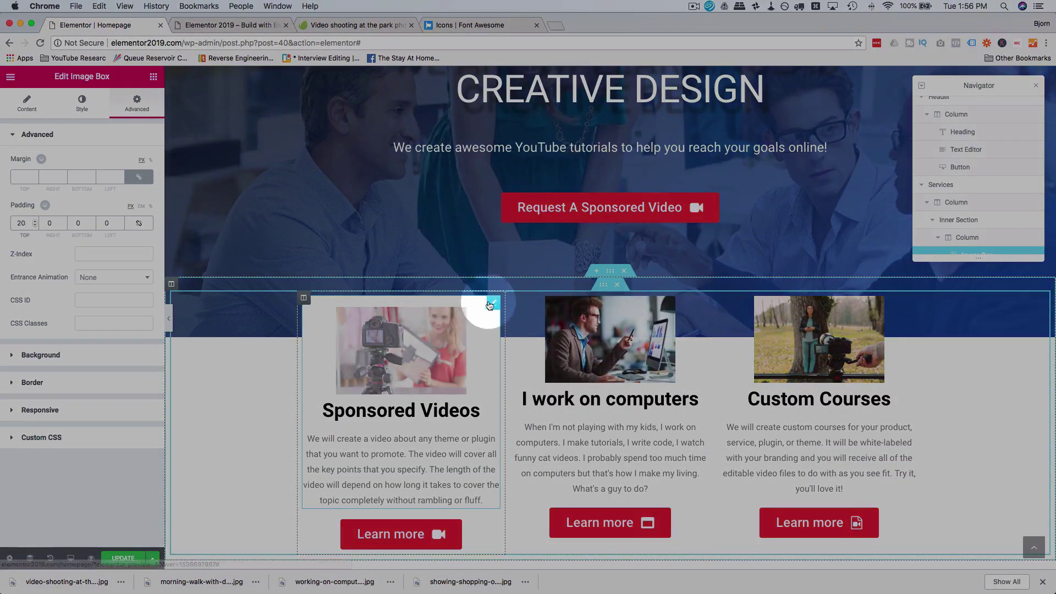
{"action": "right_click", "coordinate": [490, 303]}
{"action": "left_click", "coordinate": [522, 345]}
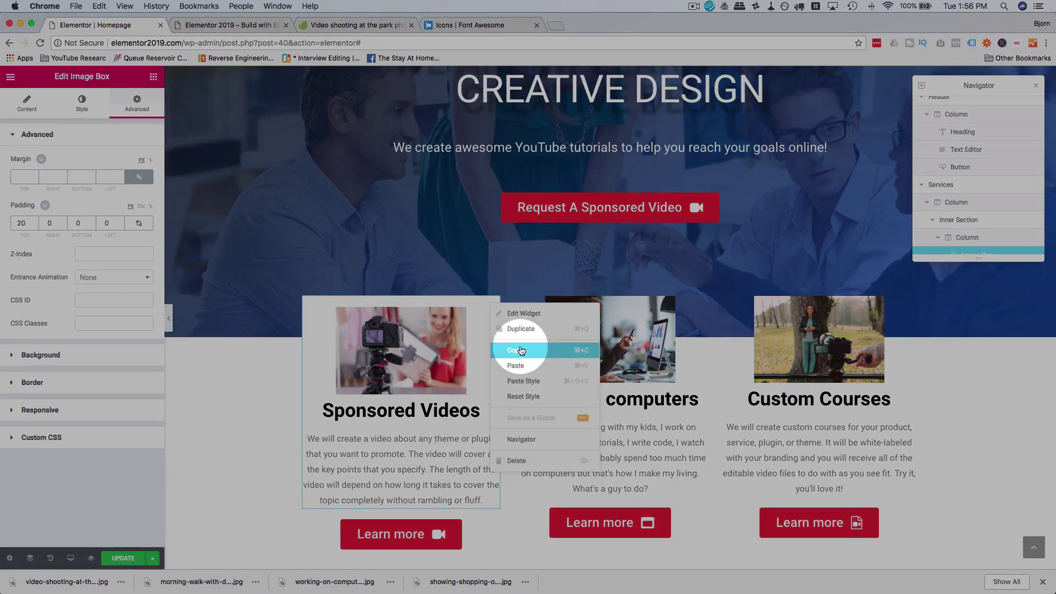
{"action": "right_click", "coordinate": [703, 308]}
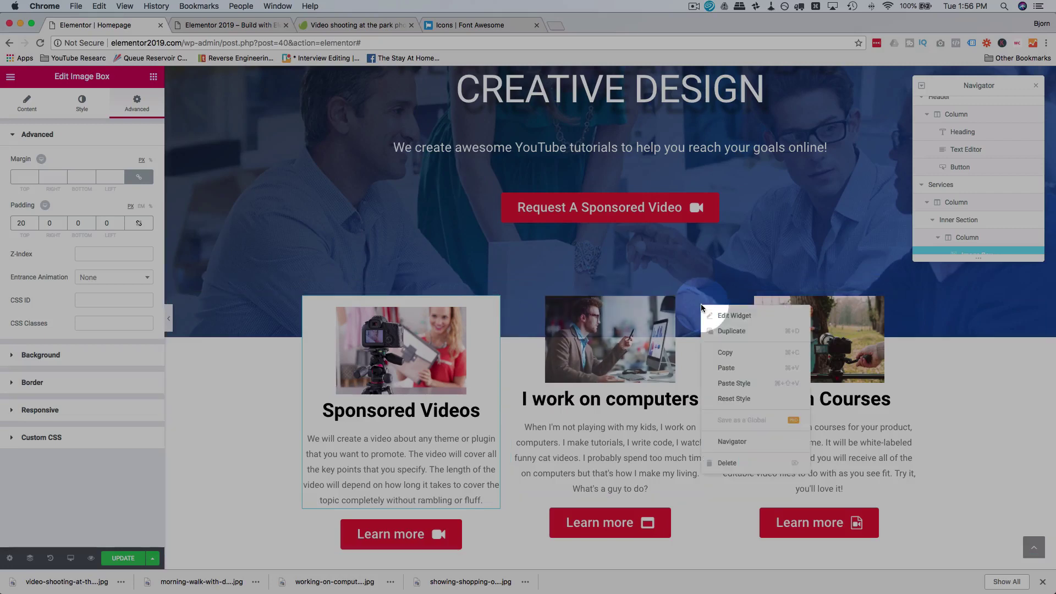
{"action": "left_click", "coordinate": [734, 384]}
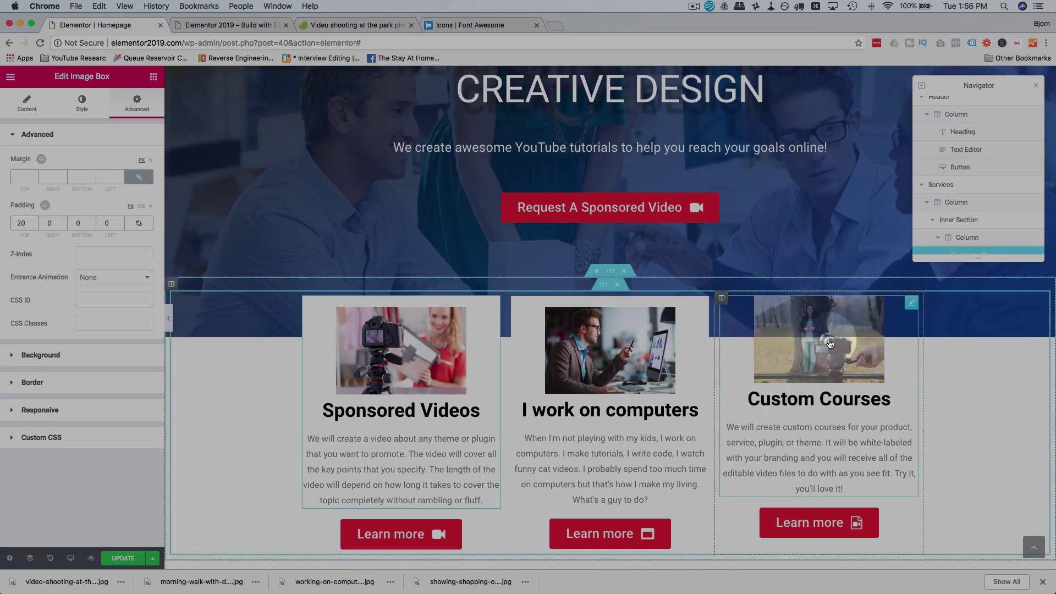
{"action": "right_click", "coordinate": [912, 306]}
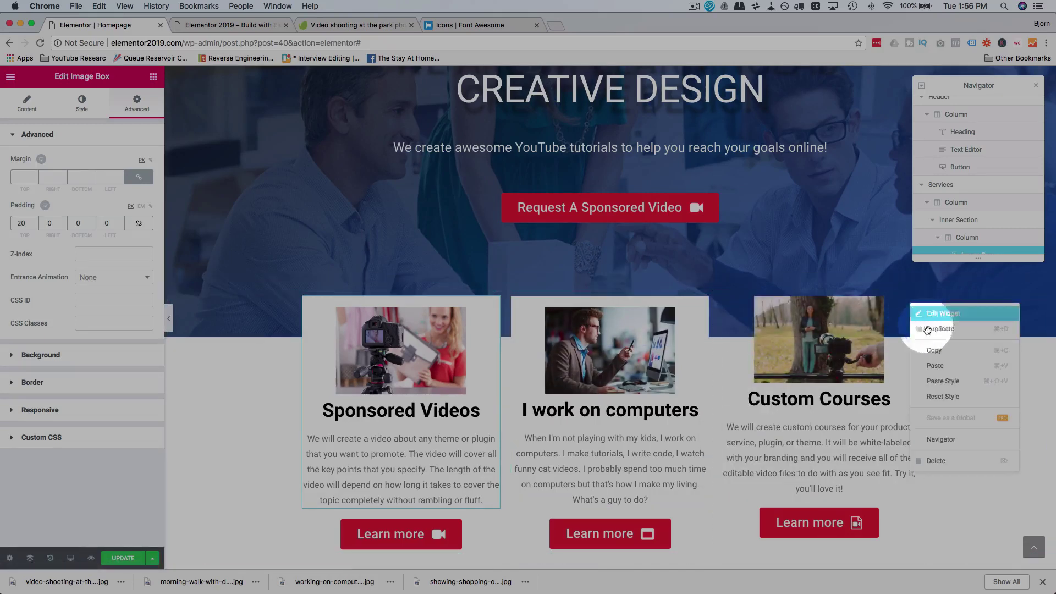
{"action": "left_click", "coordinate": [942, 379]}
Step: Scroll through the editor and click items in the panel and page to review the cards
{"action": "scroll", "coordinate": [1000, 348], "scroll_direction": "down", "scroll_amount": 2}
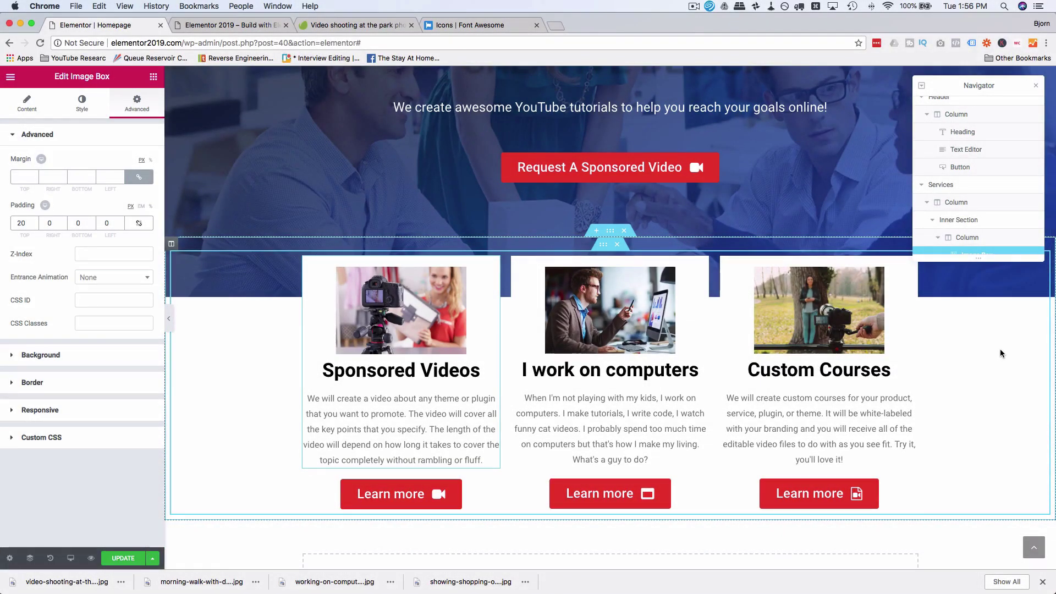
{"action": "left_click", "coordinate": [217, 415]}
{"action": "scroll", "coordinate": [218, 414], "scroll_direction": "down", "scroll_amount": 2}
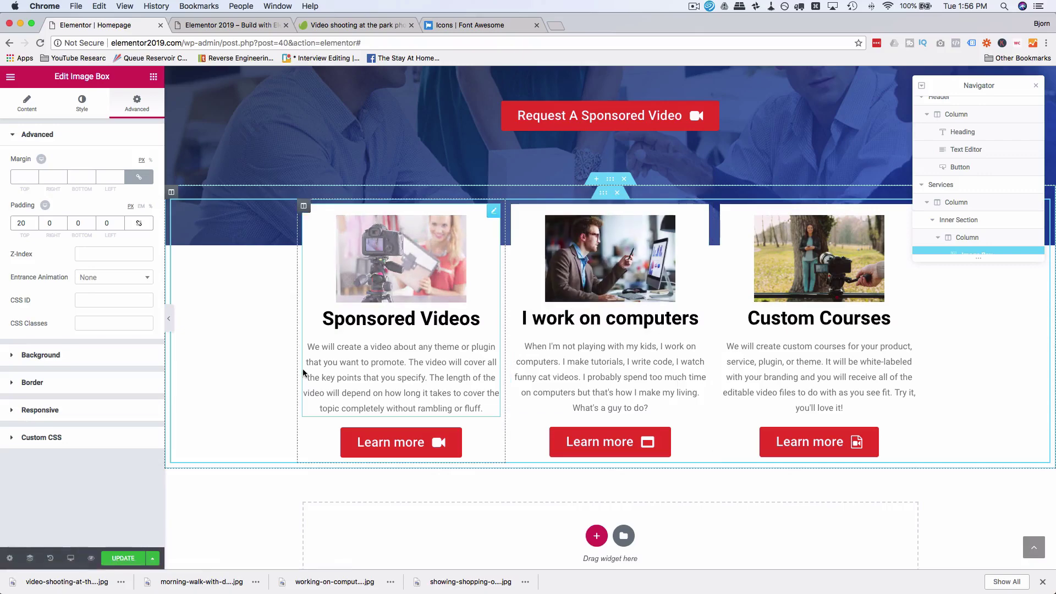
{"action": "left_click", "coordinate": [250, 435]}
{"action": "scroll", "coordinate": [250, 434], "scroll_direction": "up", "scroll_amount": 9}
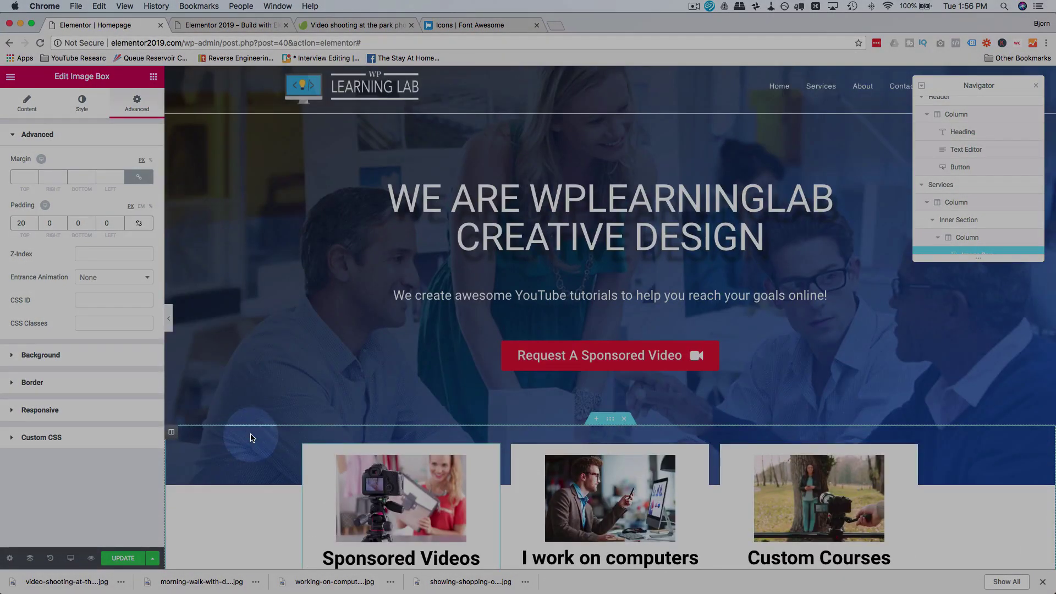
{"action": "left_click", "coordinate": [286, 334]}
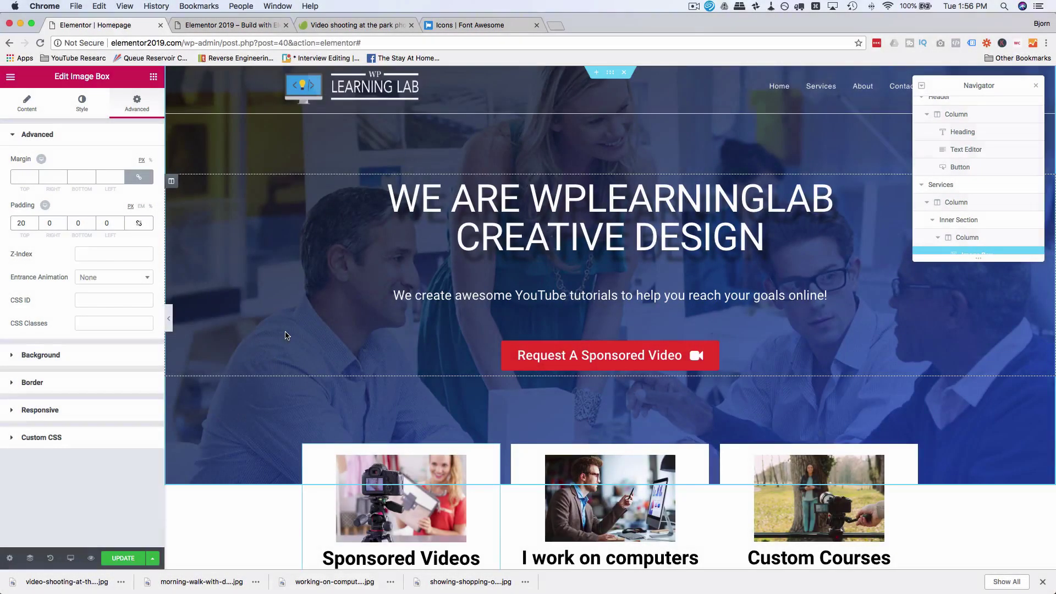
{"action": "scroll", "coordinate": [286, 334], "scroll_direction": "down", "scroll_amount": 5}
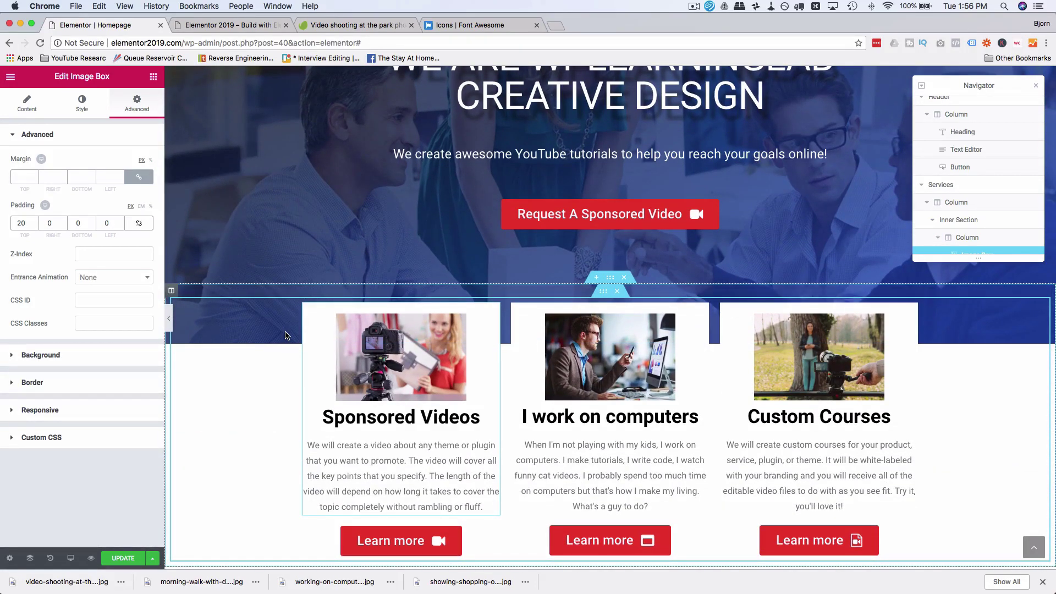
{"action": "scroll", "coordinate": [285, 334], "scroll_direction": "down", "scroll_amount": 4}
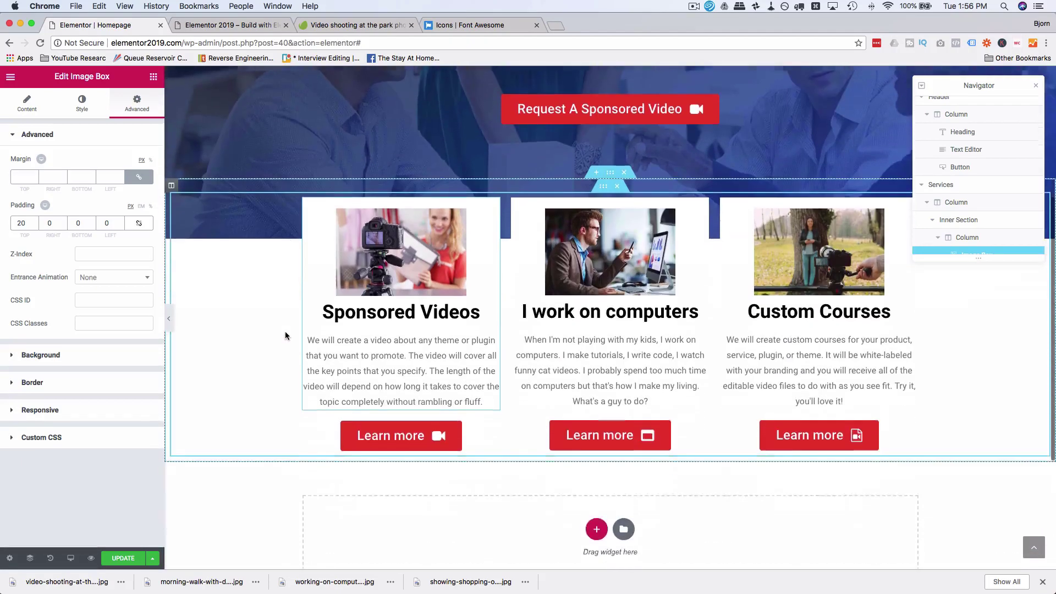
{"action": "left_click", "coordinate": [803, 334]}
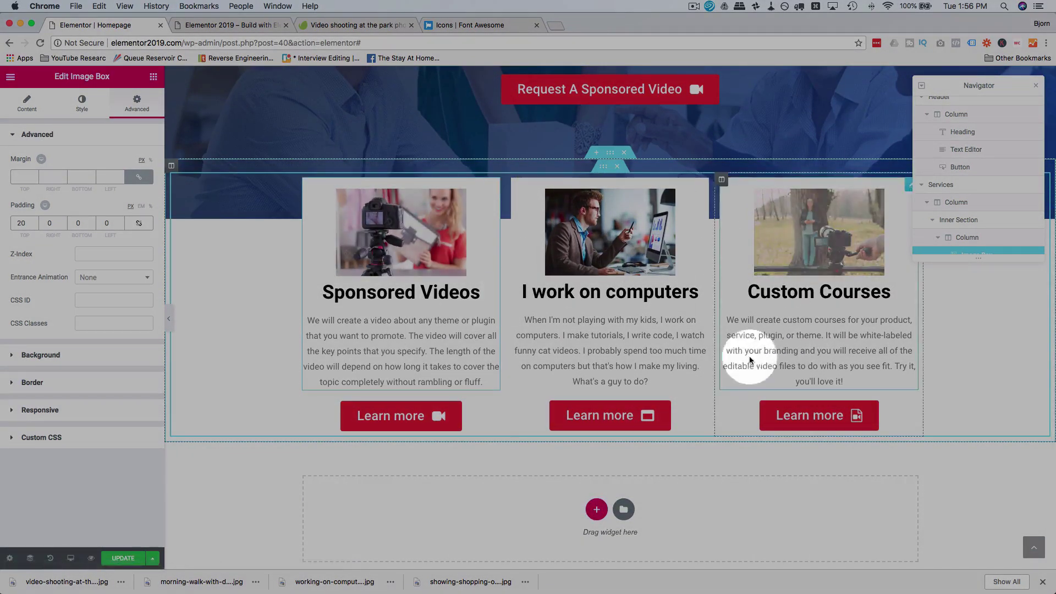
{"action": "scroll", "coordinate": [292, 344], "scroll_direction": "down", "scroll_amount": 1}
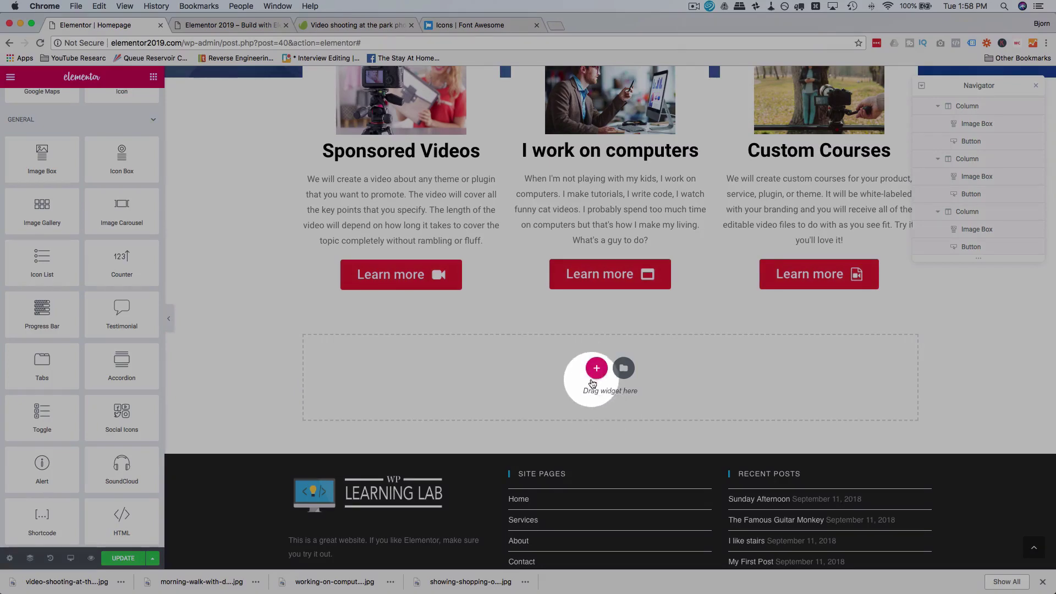
Step: Add a one-column section below Services with full-width content
{"action": "left_click", "coordinate": [594, 370]}
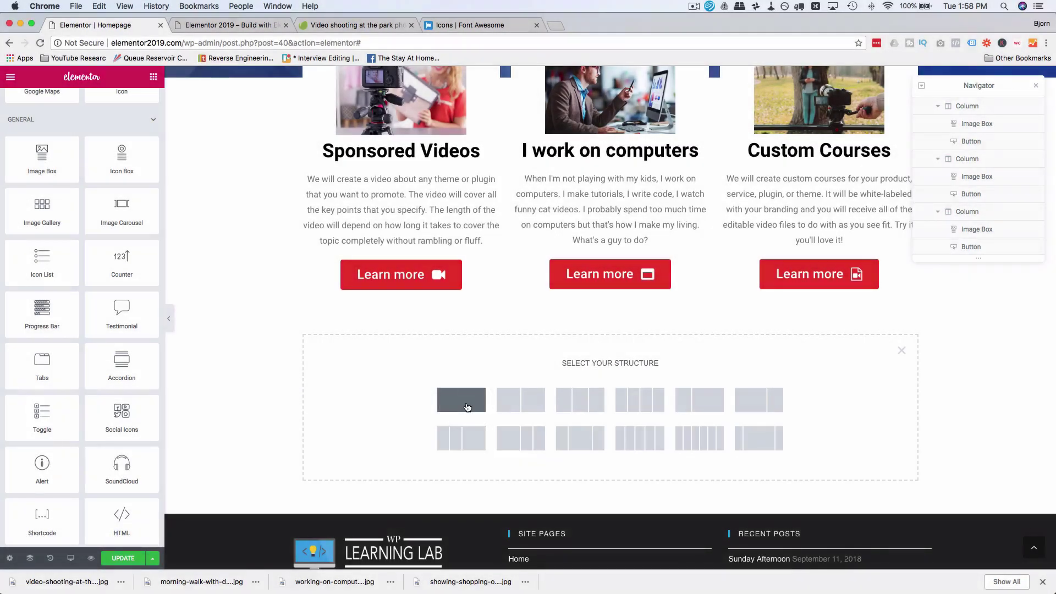
{"action": "left_click", "coordinate": [467, 407]}
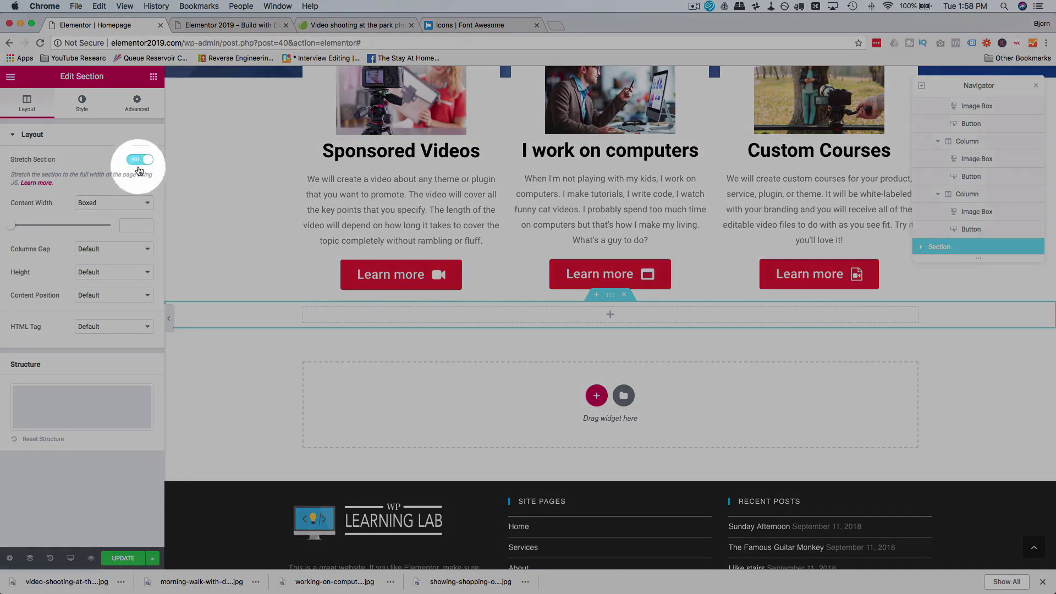
{"action": "left_click", "coordinate": [126, 202]}
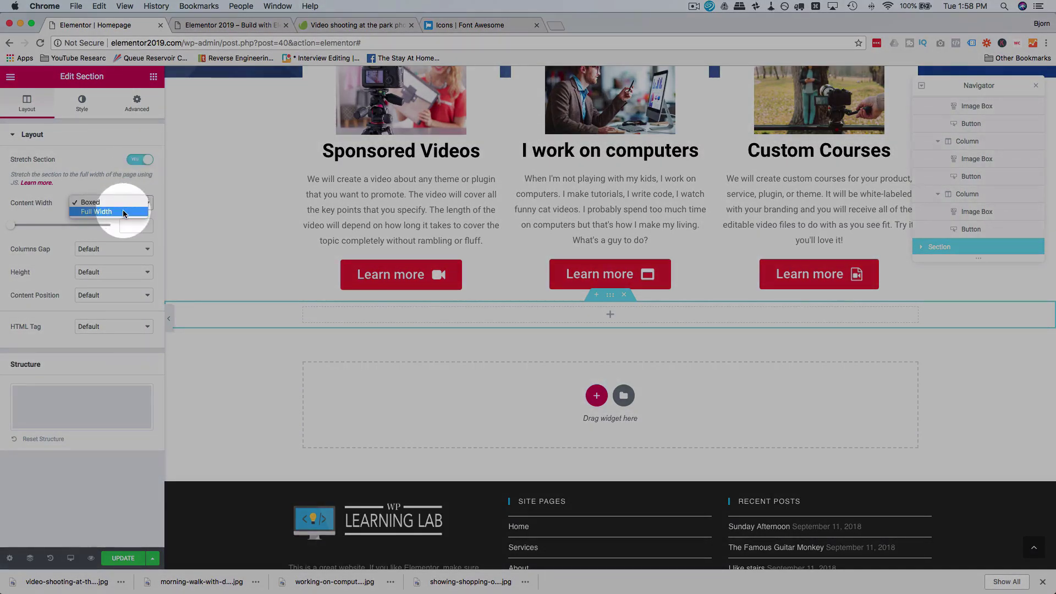
{"action": "left_click", "coordinate": [123, 213]}
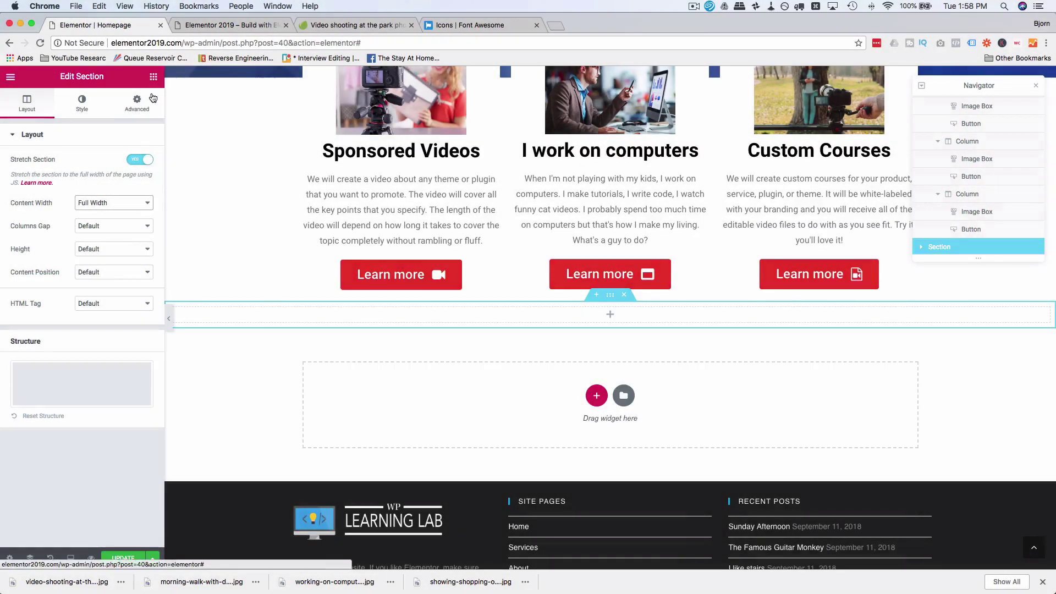
{"action": "left_click", "coordinate": [154, 78]}
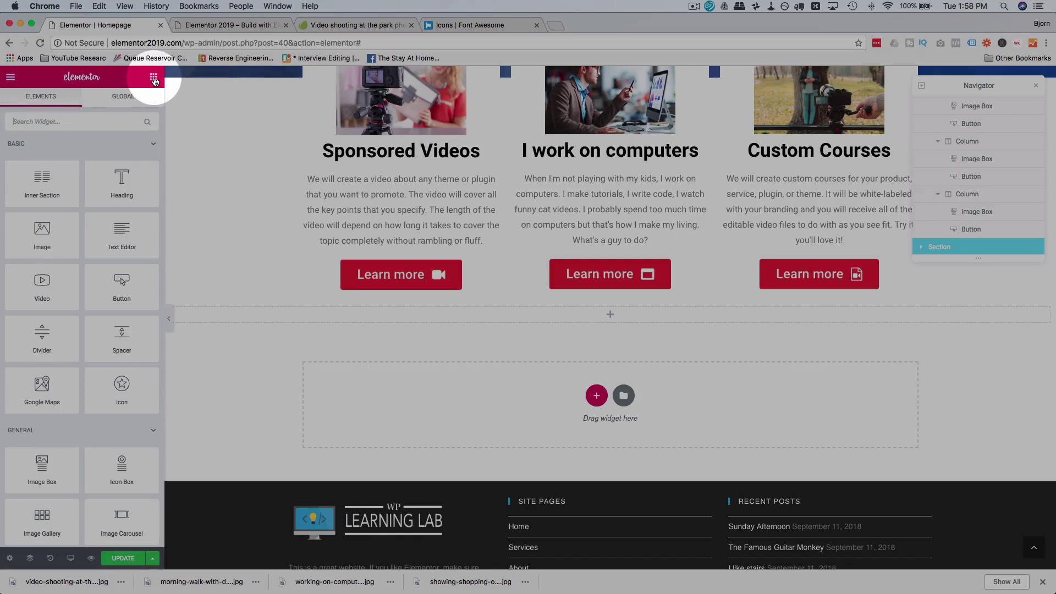
Step: Drag a Progress Bar into the section, title it My Skills, and keep type Default
{"action": "scroll", "coordinate": [54, 212], "scroll_direction": "down", "scroll_amount": 10}
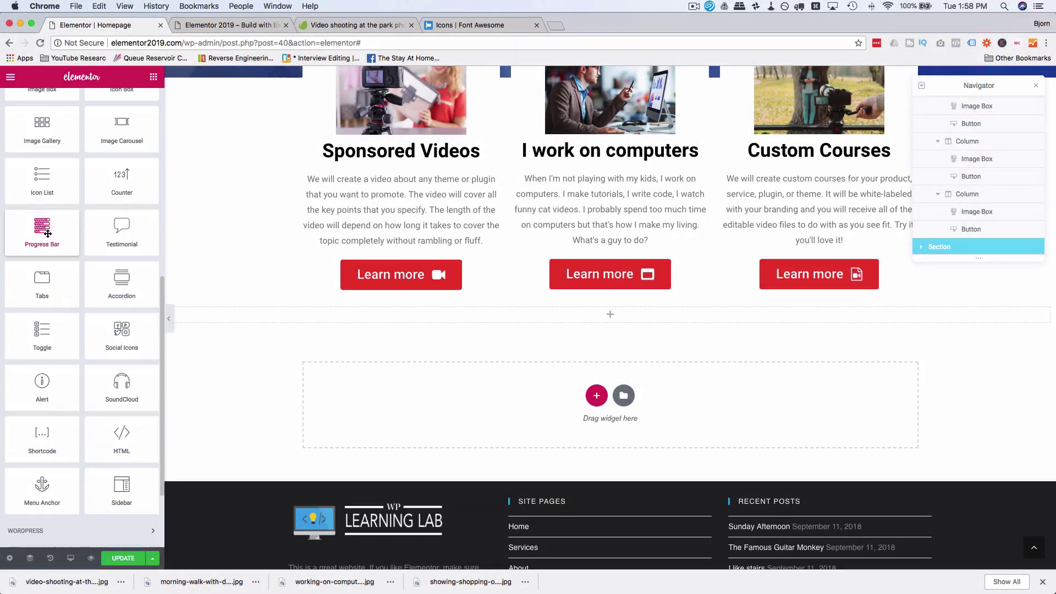
{"action": "left_click_drag", "start_coordinate": [48, 233], "coordinate": [598, 401]}
{"action": "scroll", "coordinate": [444, 342], "scroll_direction": "down", "scroll_amount": 1}
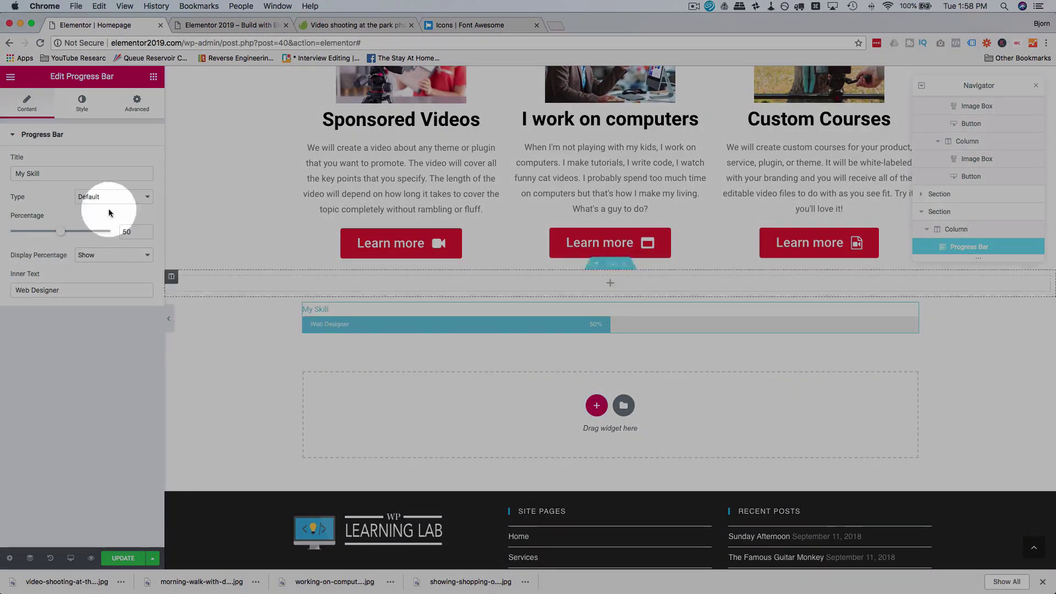
{"action": "left_click", "coordinate": [41, 174]}
{"action": "type", "text": "s"}
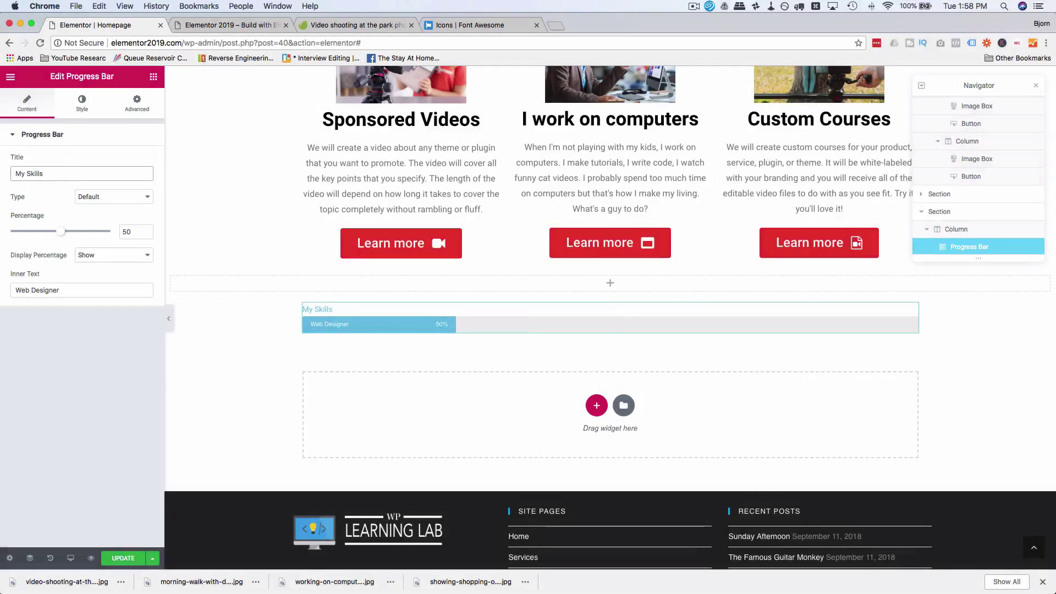
{"action": "left_click", "coordinate": [128, 200]}
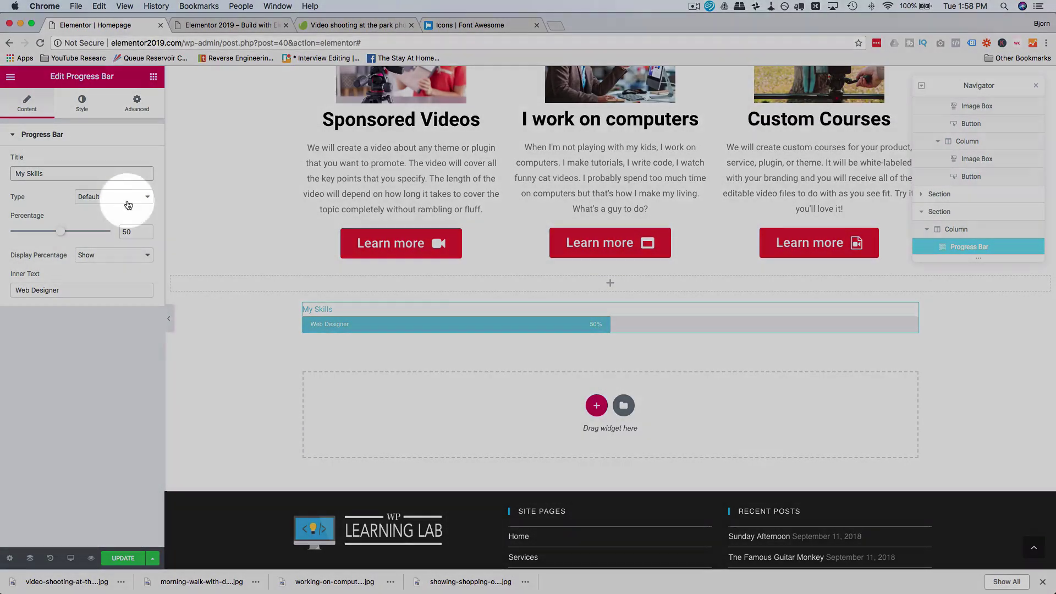
{"action": "left_click", "coordinate": [121, 217]}
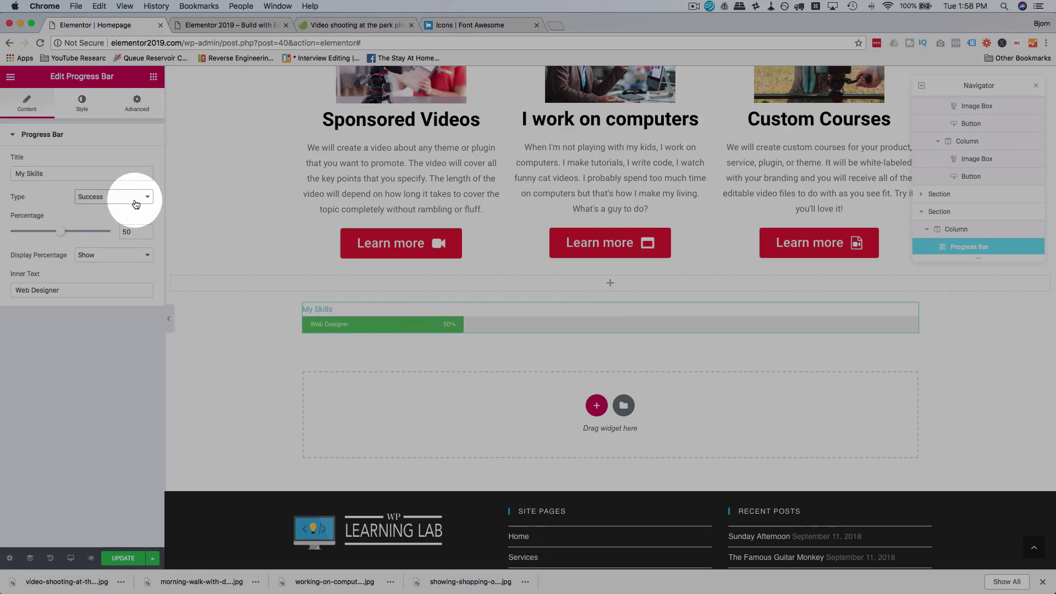
{"action": "left_click", "coordinate": [136, 205]}
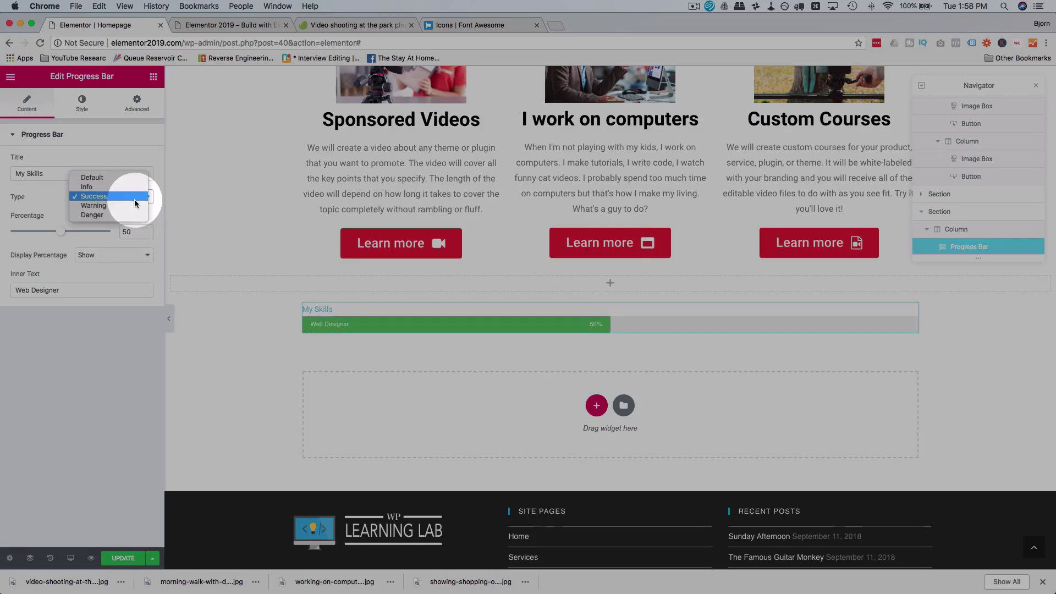
{"action": "left_click", "coordinate": [94, 178]}
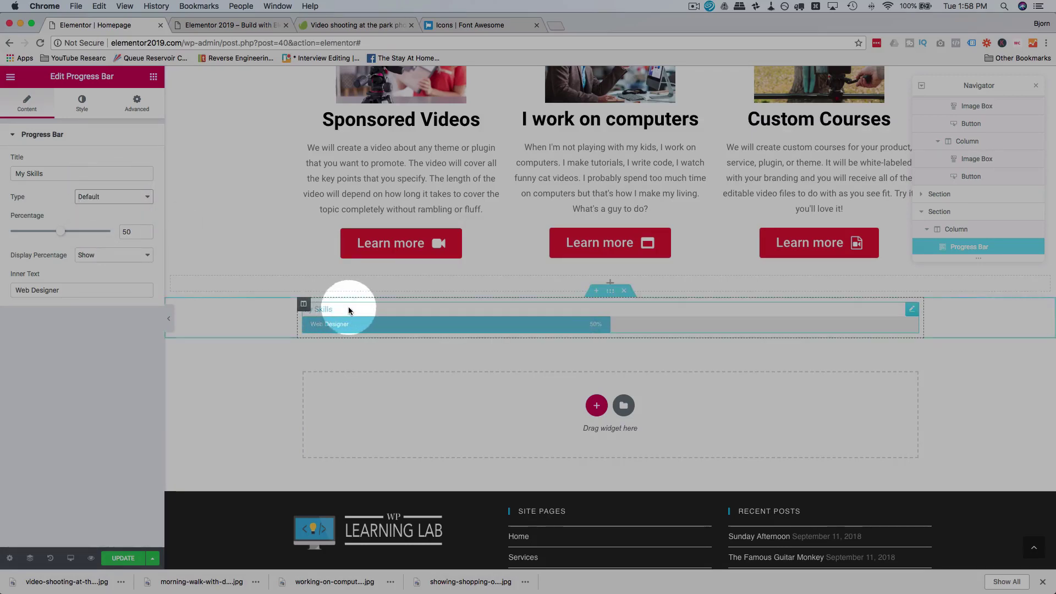
Step: Add a second column, move the progress bar right, and put a heading and text block left
{"action": "right_click", "coordinate": [302, 304]}
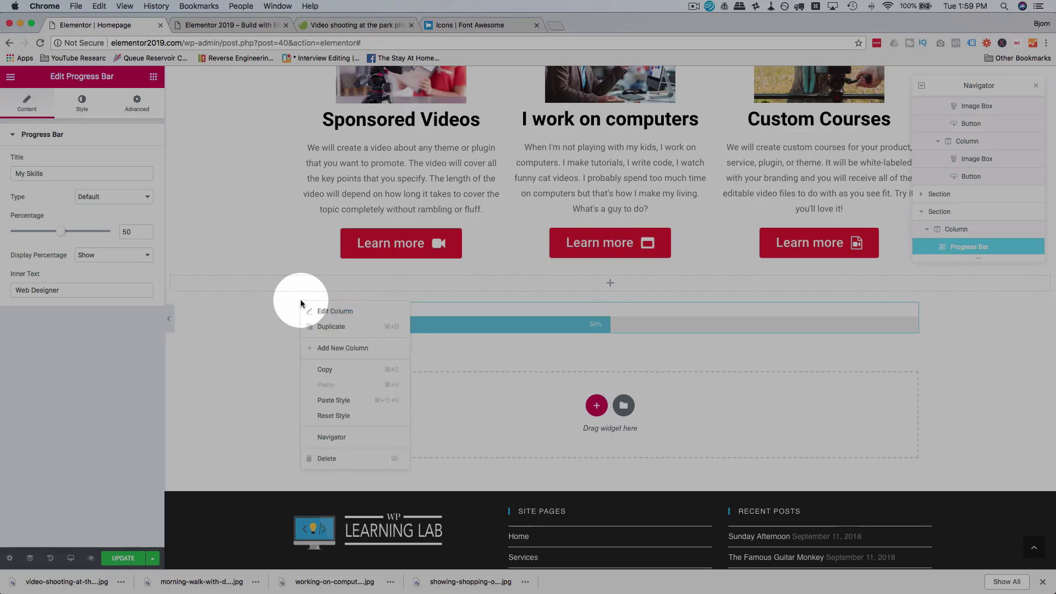
{"action": "left_click", "coordinate": [325, 350]}
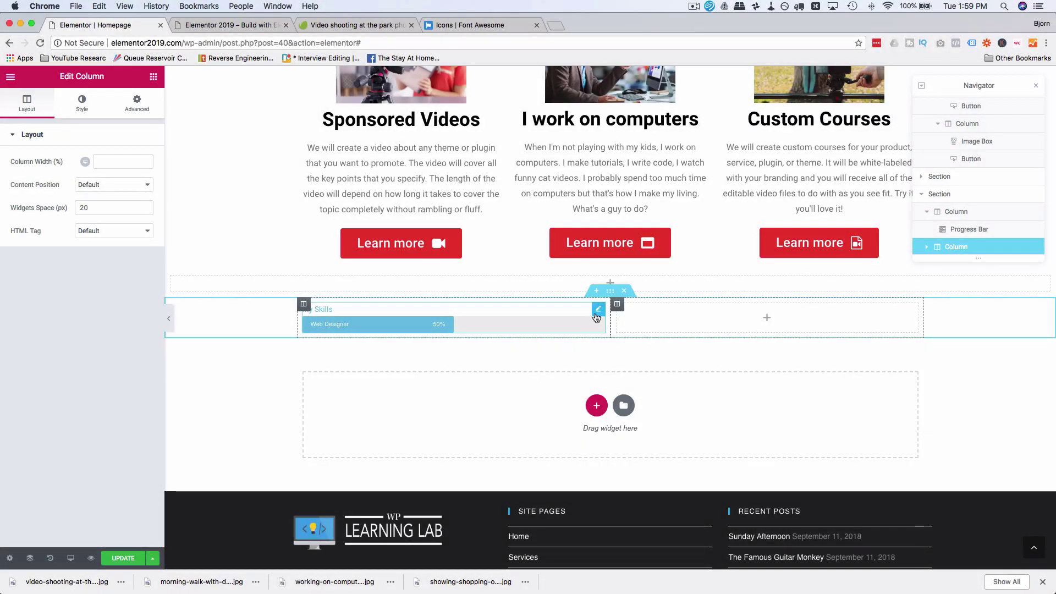
{"action": "left_click_drag", "start_coordinate": [596, 317], "coordinate": [743, 305]}
{"action": "left_click", "coordinate": [506, 319]}
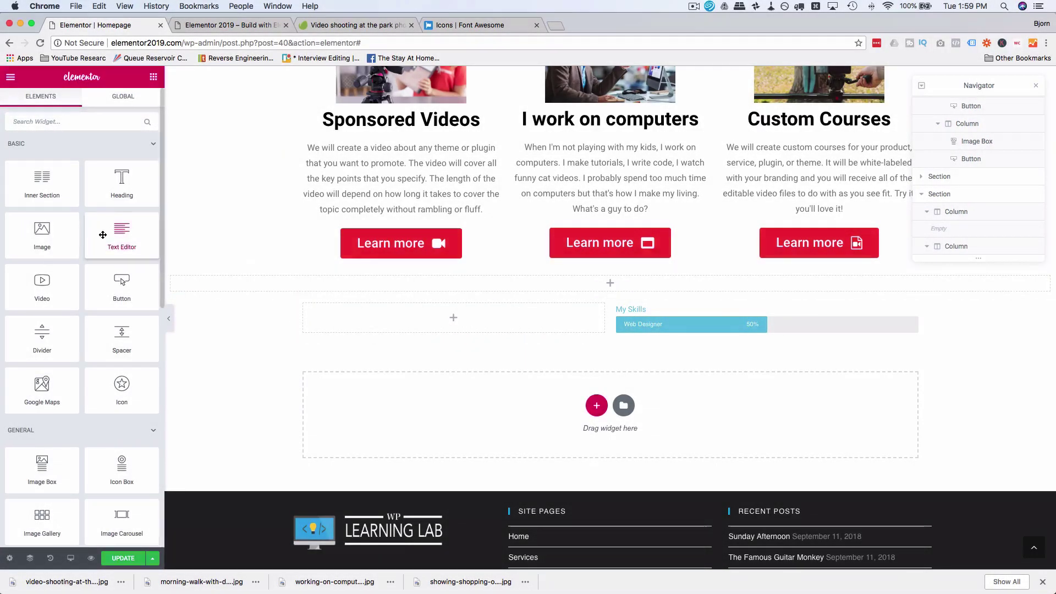
{"action": "left_click_drag", "start_coordinate": [118, 237], "coordinate": [417, 322]}
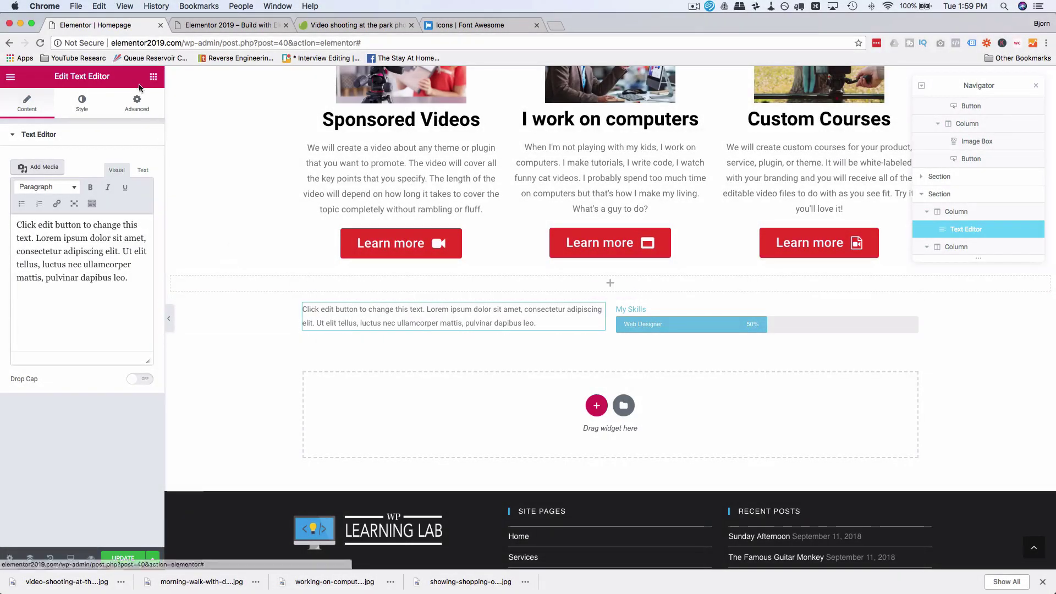
{"action": "left_click", "coordinate": [153, 77]}
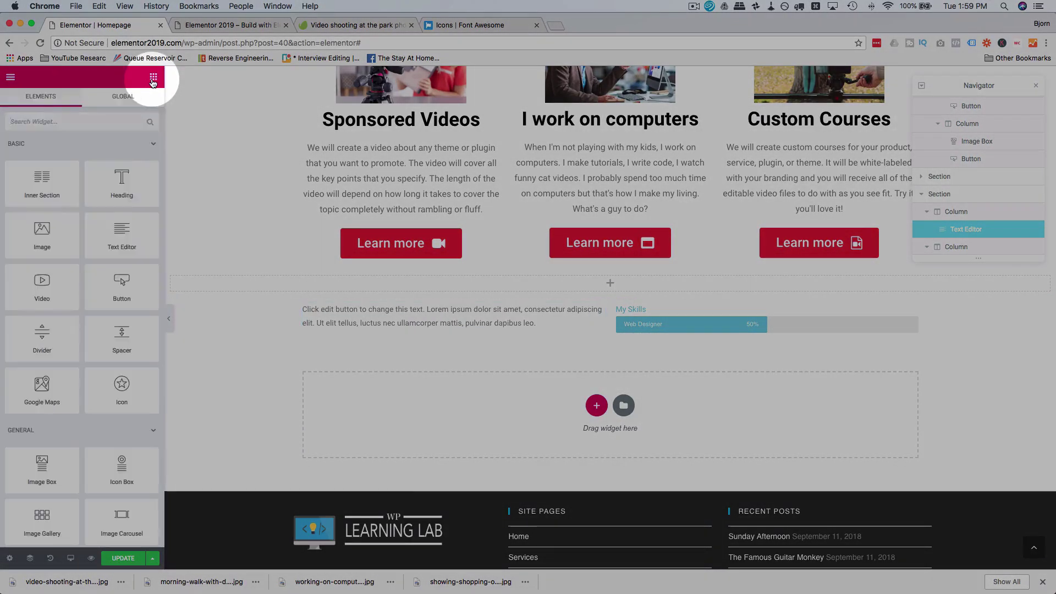
{"action": "left_click_drag", "start_coordinate": [119, 178], "coordinate": [349, 322]}
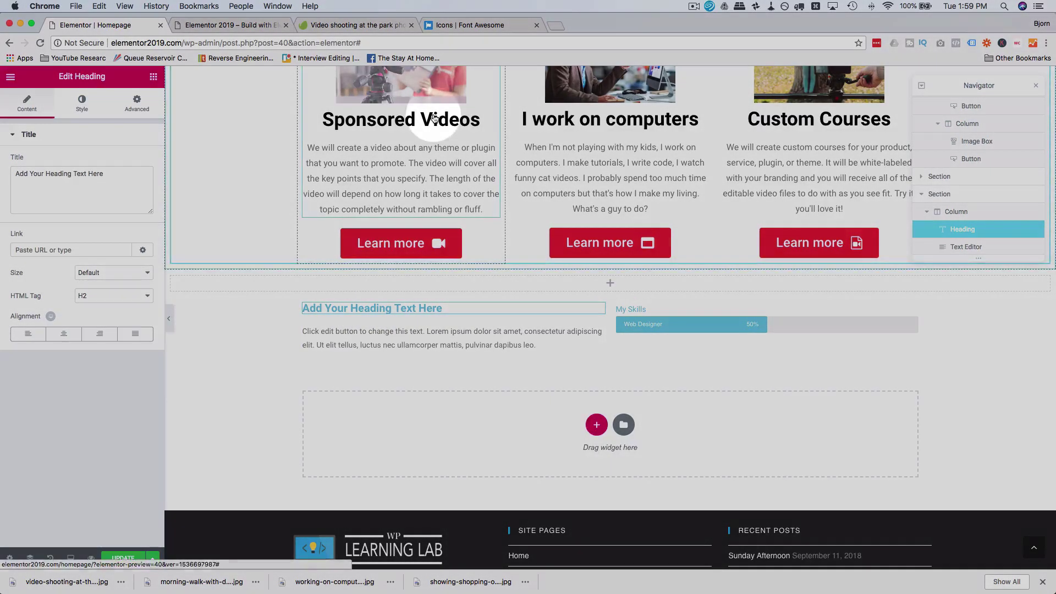
Step: Check the Sponsored Videos box, then select the new My Skills heading for styling
{"action": "scroll", "coordinate": [470, 148], "scroll_direction": "up", "scroll_amount": 2}
{"action": "left_click", "coordinate": [467, 156]}
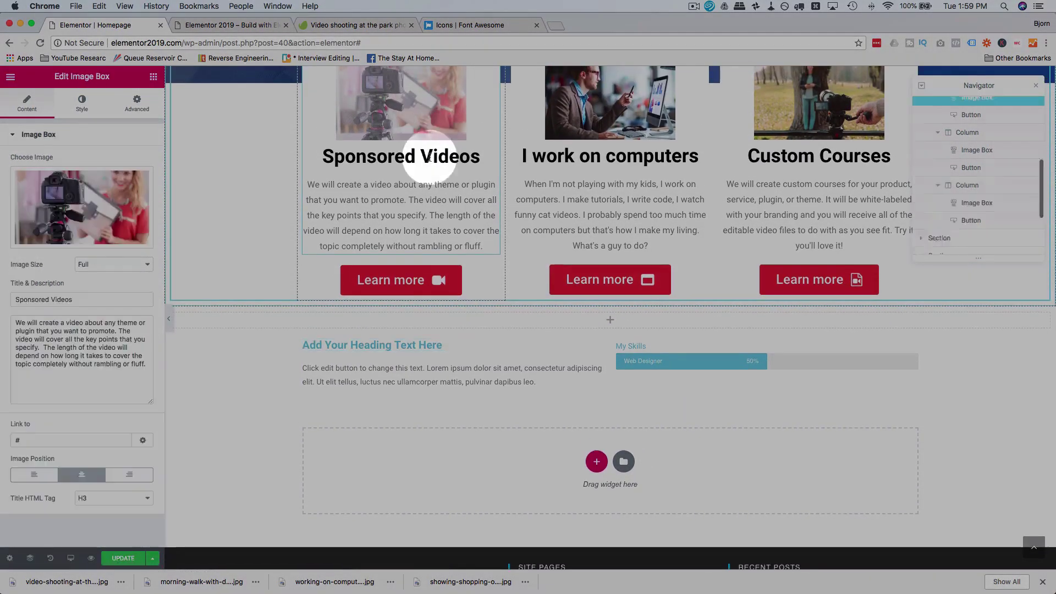
{"action": "double_click", "coordinate": [468, 156]}
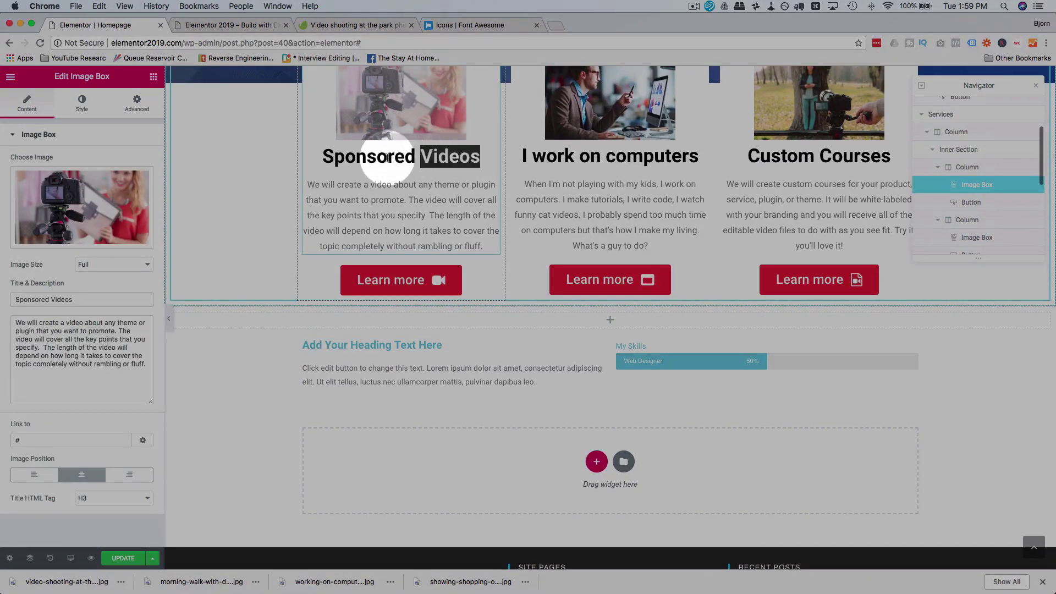
{"action": "left_click", "coordinate": [511, 323]}
{"action": "left_click", "coordinate": [461, 343]}
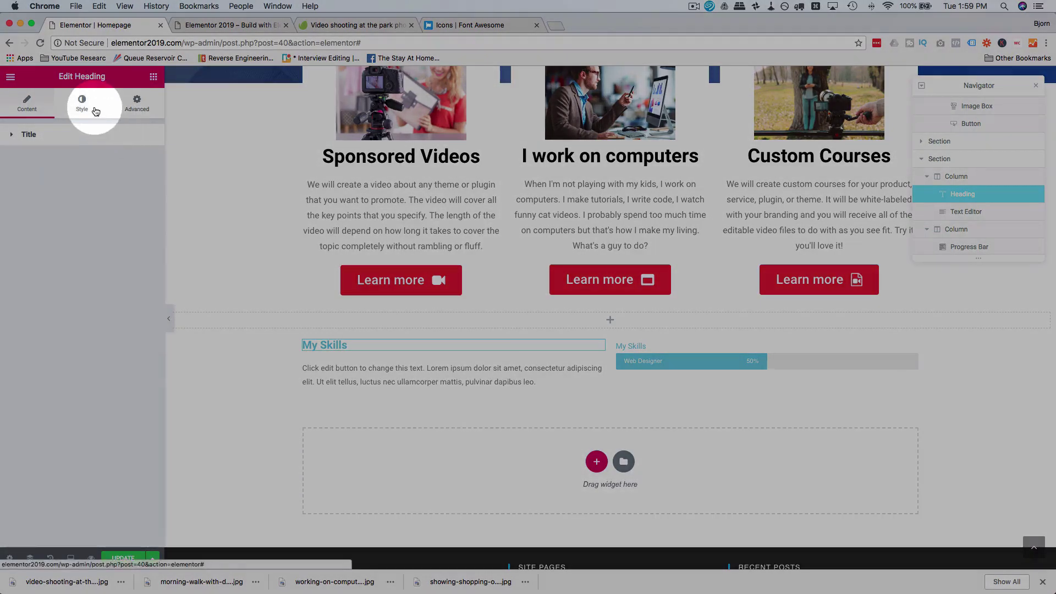
{"action": "left_click", "coordinate": [82, 104]}
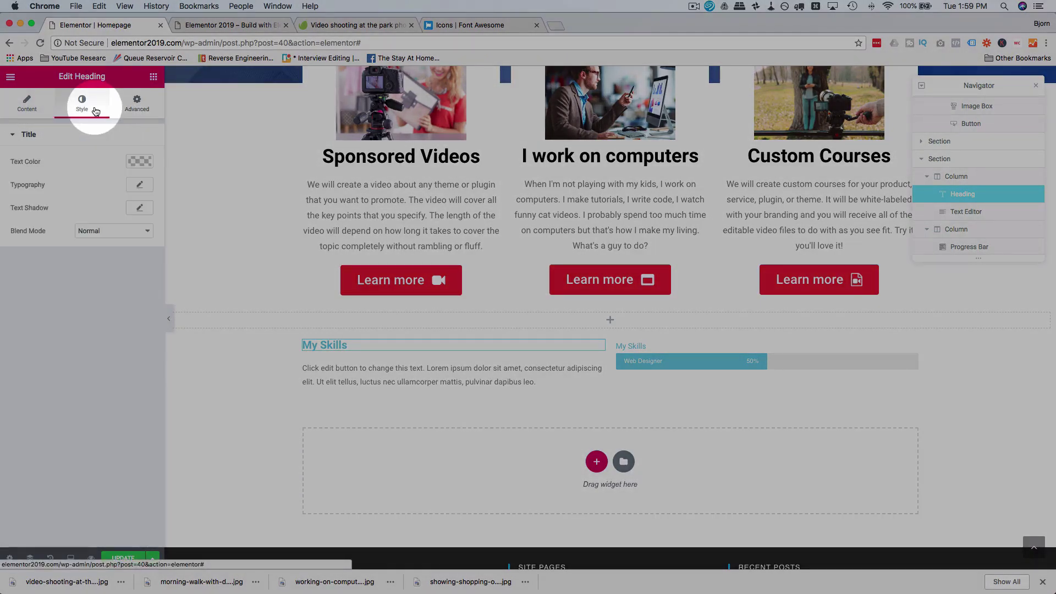
Step: Make the My Skills heading text black
{"action": "left_click", "coordinate": [140, 161]}
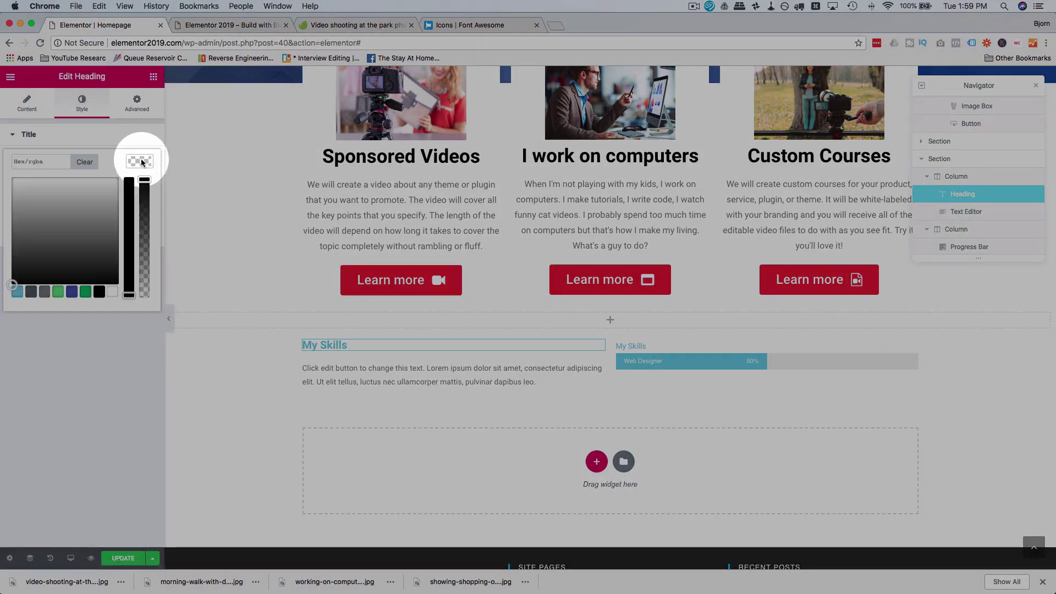
{"action": "left_click_drag", "start_coordinate": [103, 213], "coordinate": [16, 287]}
{"action": "left_click", "coordinate": [17, 324]}
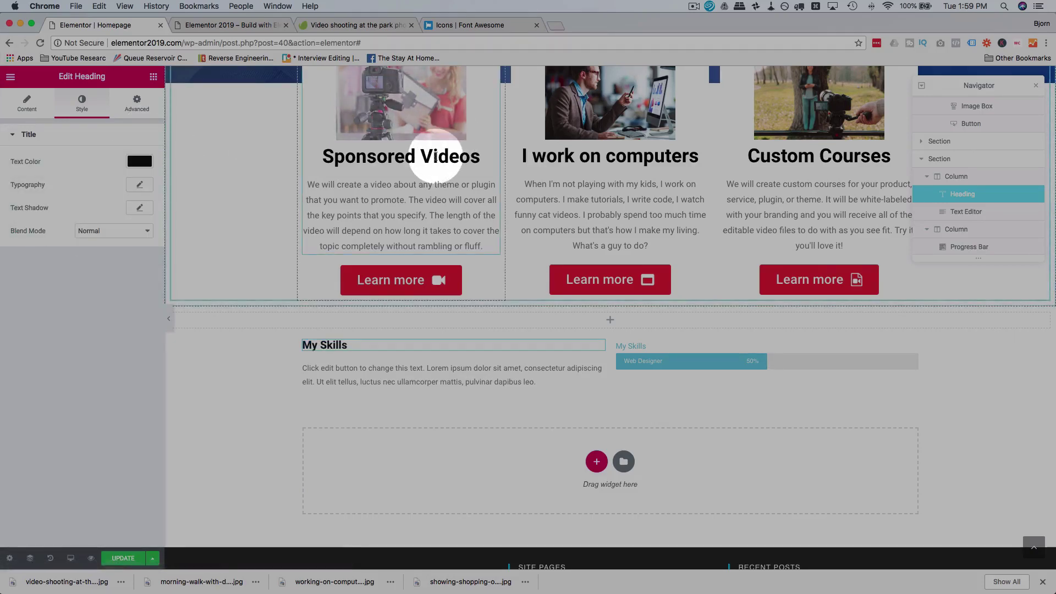
Step: Look up the Sponsored Videos title font size (35) and bring up the heading's typography
{"action": "left_click", "coordinate": [435, 154]}
{"action": "left_click", "coordinate": [82, 102]}
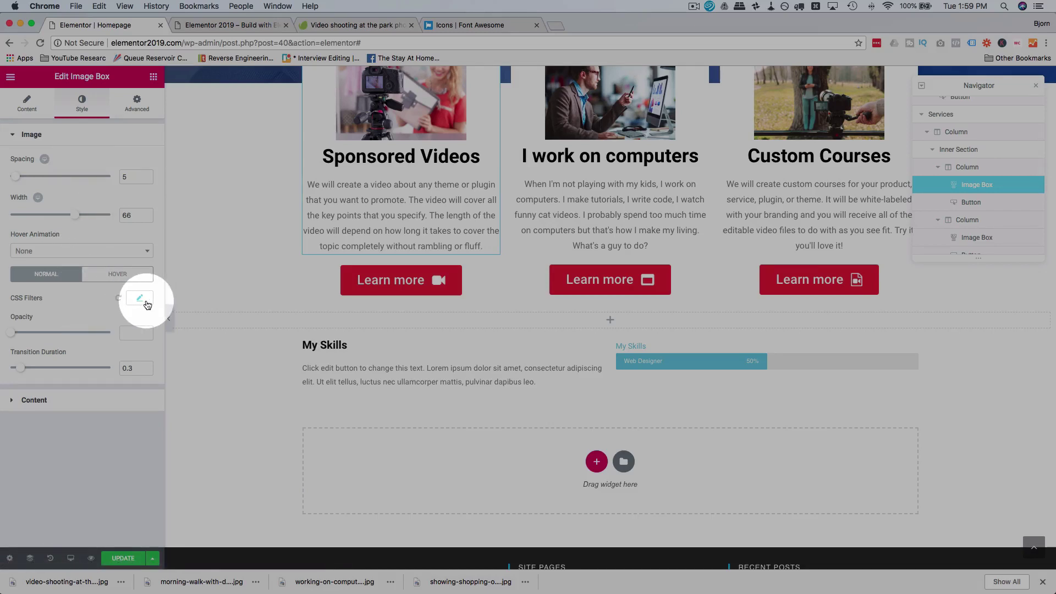
{"action": "left_click", "coordinate": [130, 395]}
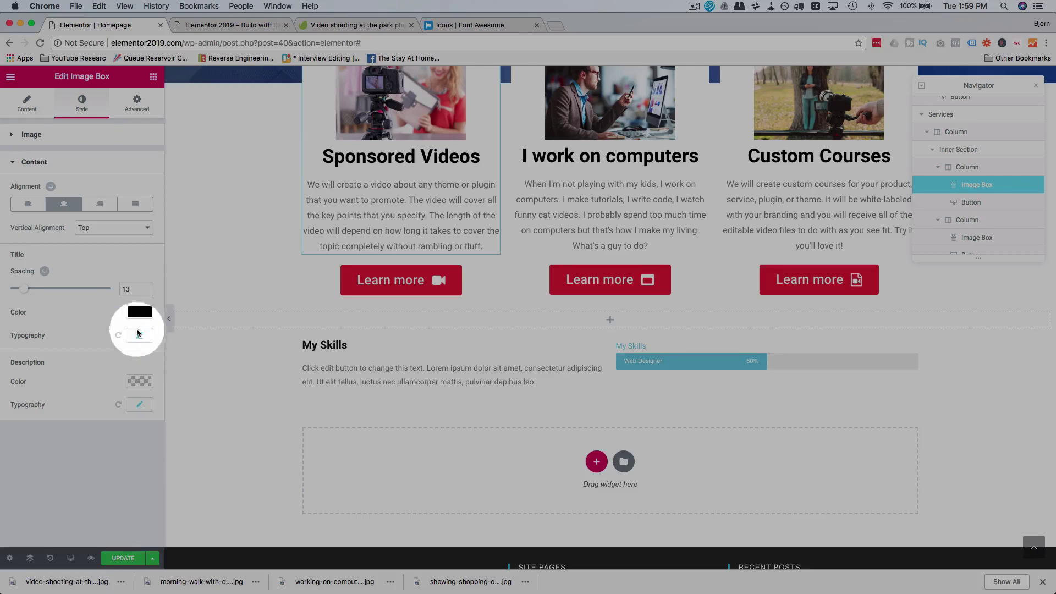
{"action": "left_click", "coordinate": [138, 335]}
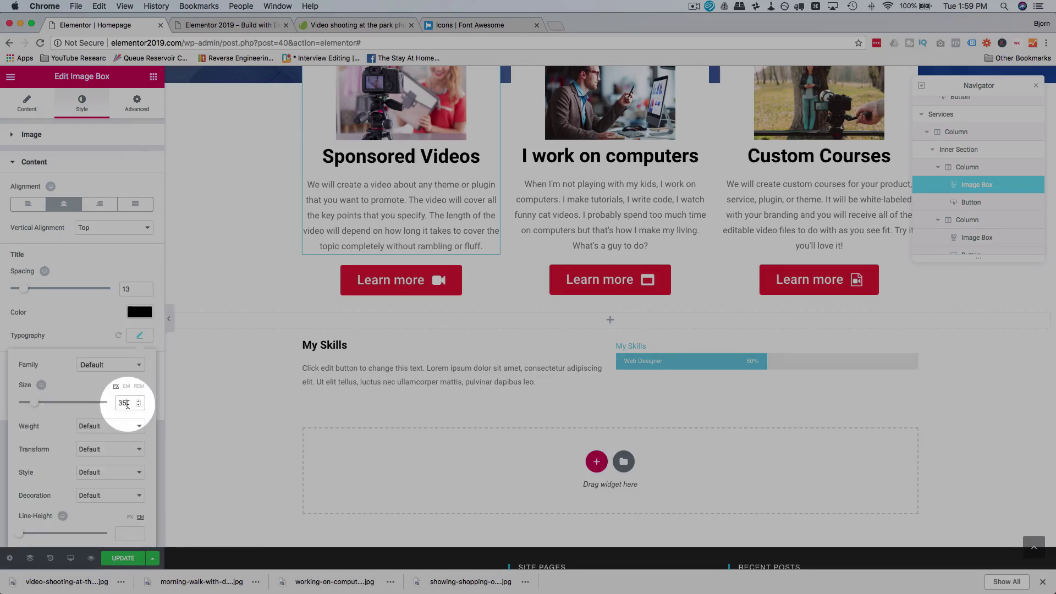
{"action": "left_click", "coordinate": [342, 356]}
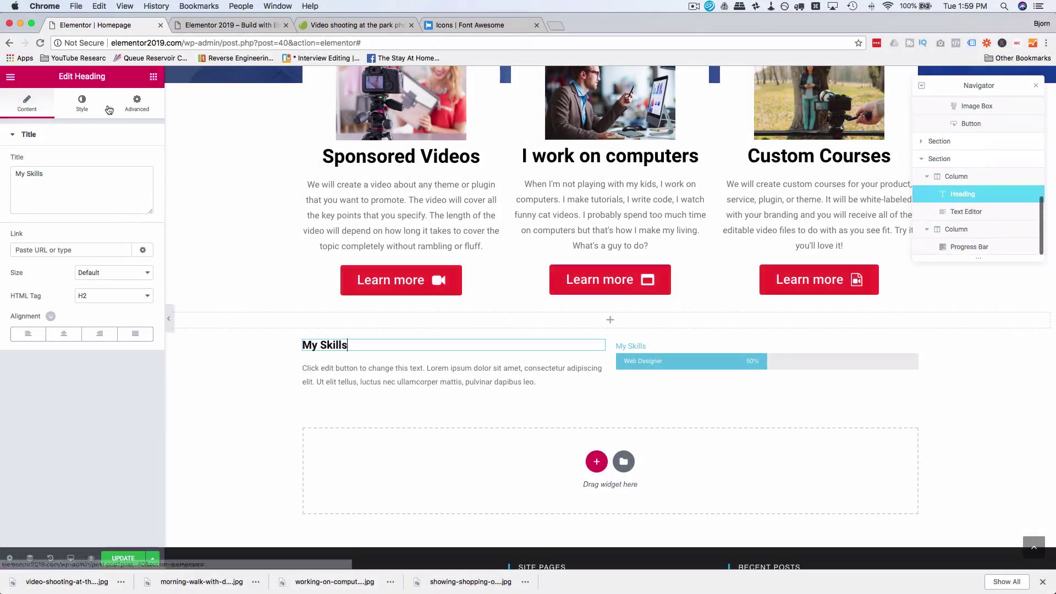
{"action": "left_click", "coordinate": [82, 102]}
{"action": "left_click", "coordinate": [141, 186]}
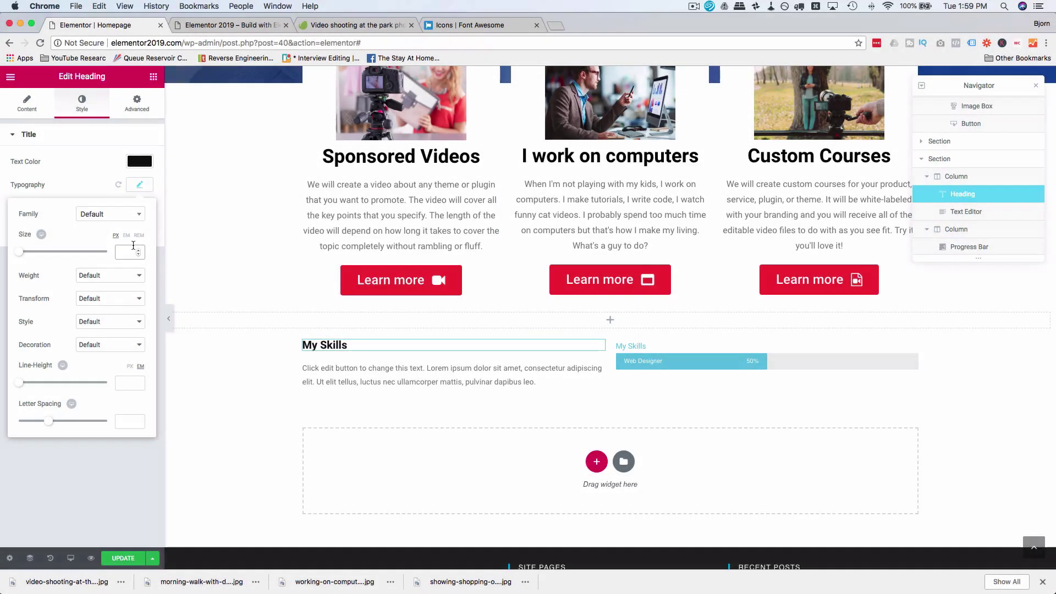
Step: Set the heading to 35 px and replace the placeholder paragraph with the computer-related skills text
{"action": "type", "text": "35"}
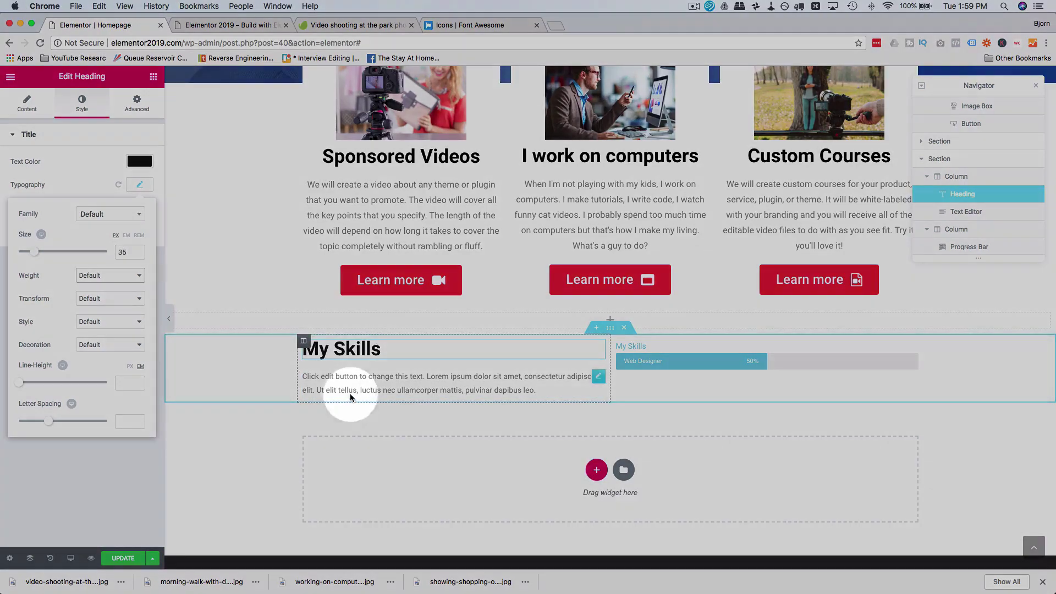
{"action": "left_click", "coordinate": [371, 389]}
{"action": "triple_click", "coordinate": [371, 388]}
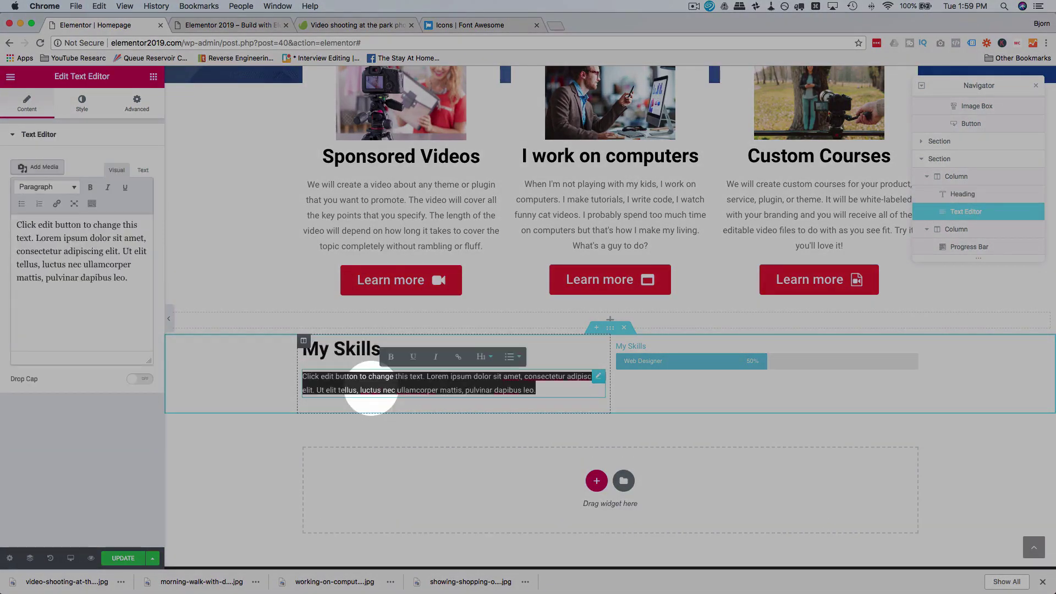
{"action": "type", "text": "Here's a list of my computer-related skills.  I have may skills beyond what you see here, but I didn't think that \"walking the dog\" would be relevant."}
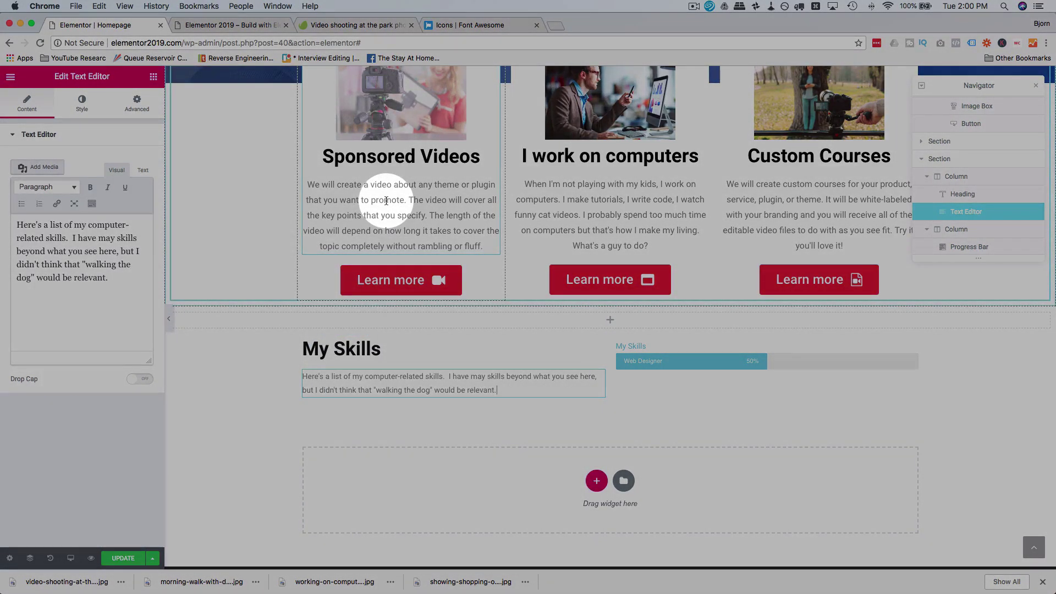
Step: Match the service descriptions by setting the skills paragraph font size to 16 px
{"action": "left_click", "coordinate": [385, 201]}
{"action": "left_click", "coordinate": [82, 103]}
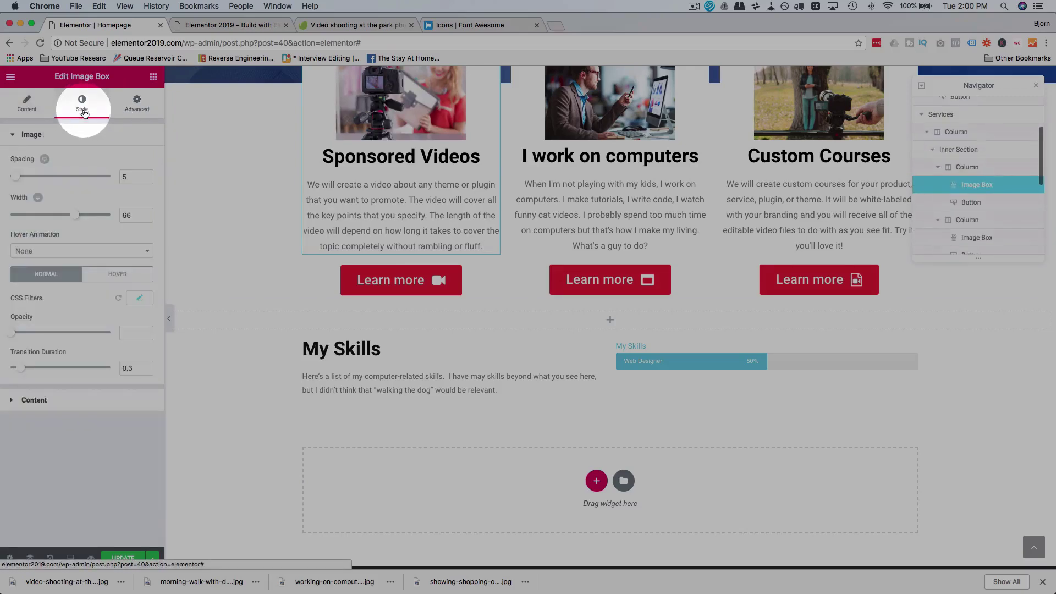
{"action": "left_click", "coordinate": [103, 399]}
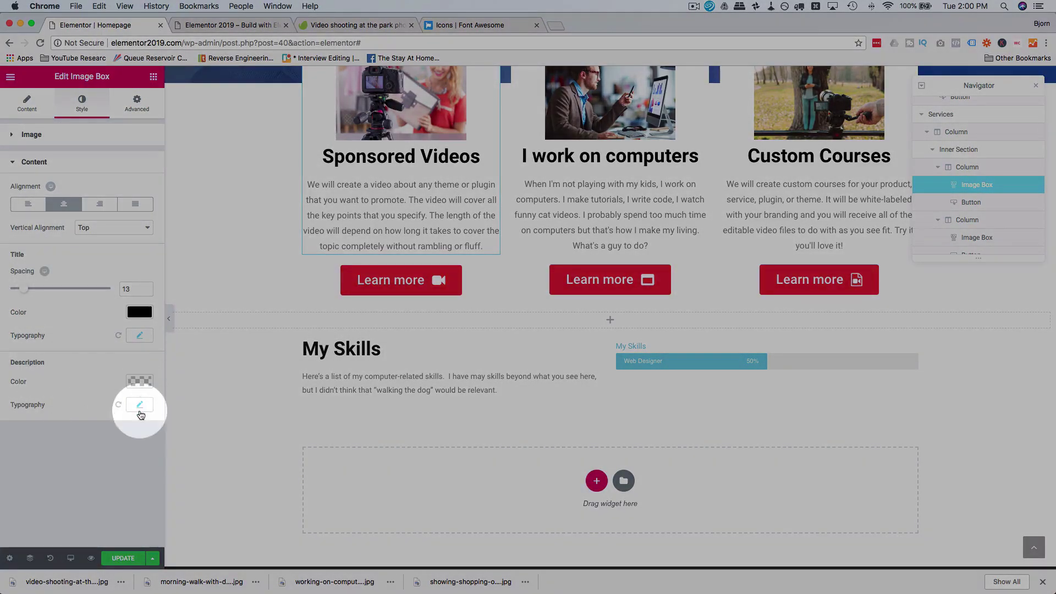
{"action": "left_click", "coordinate": [140, 406]}
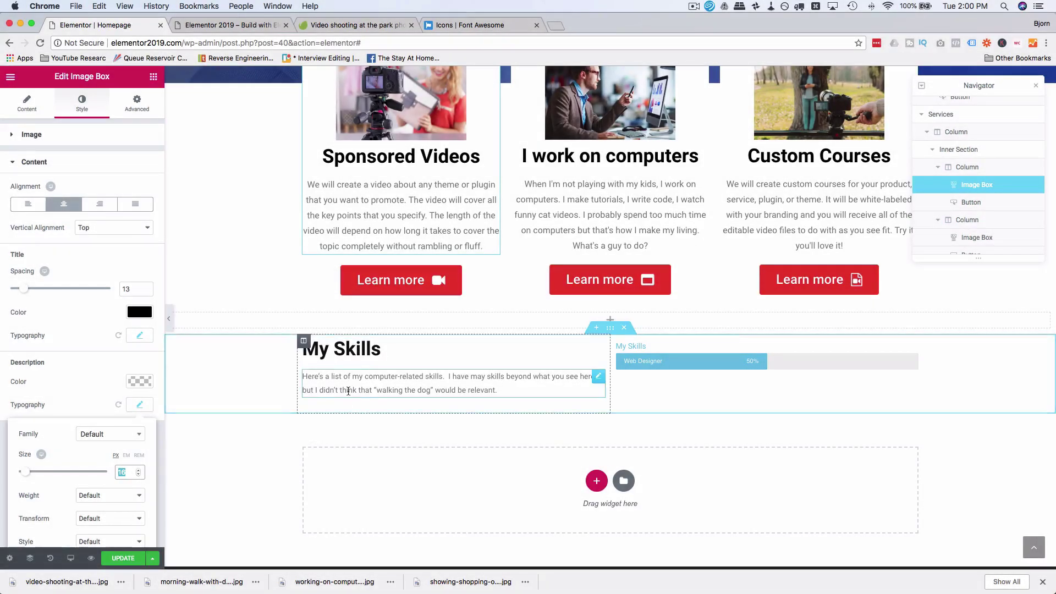
{"action": "left_click", "coordinate": [346, 388]}
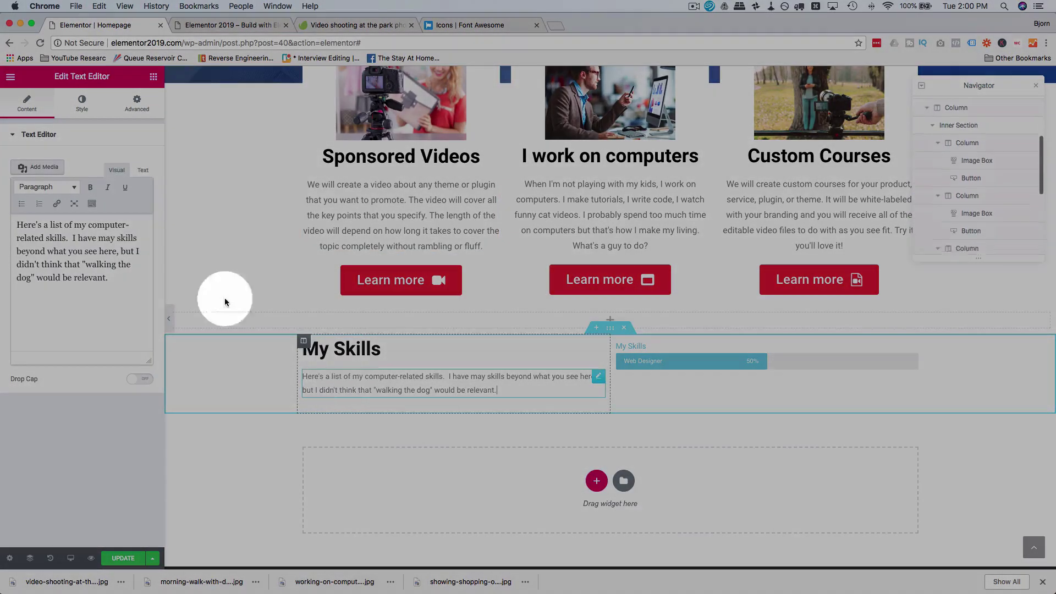
{"action": "left_click", "coordinate": [81, 102]}
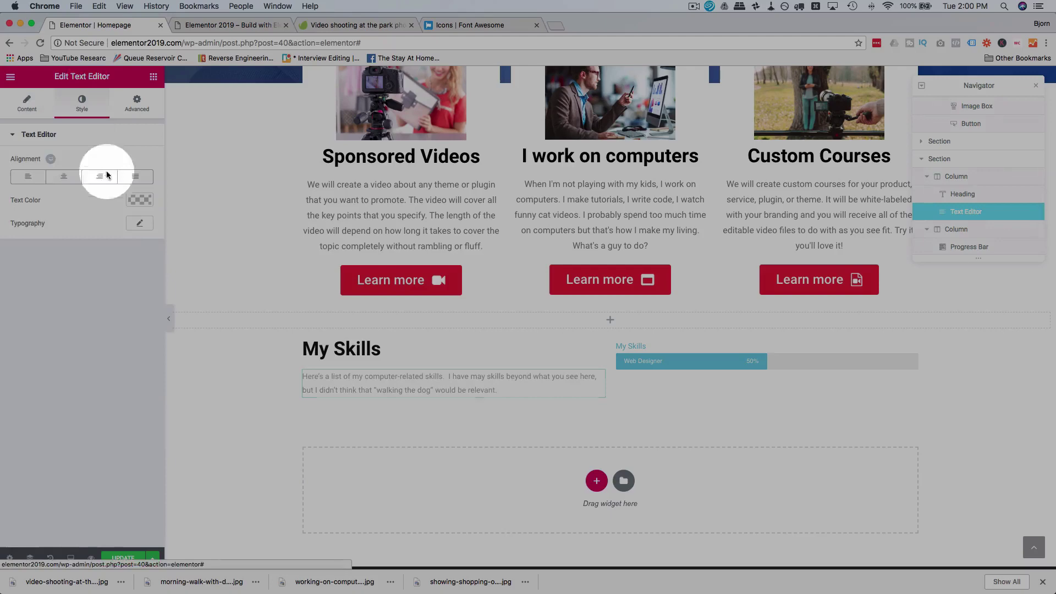
{"action": "left_click", "coordinate": [140, 222]}
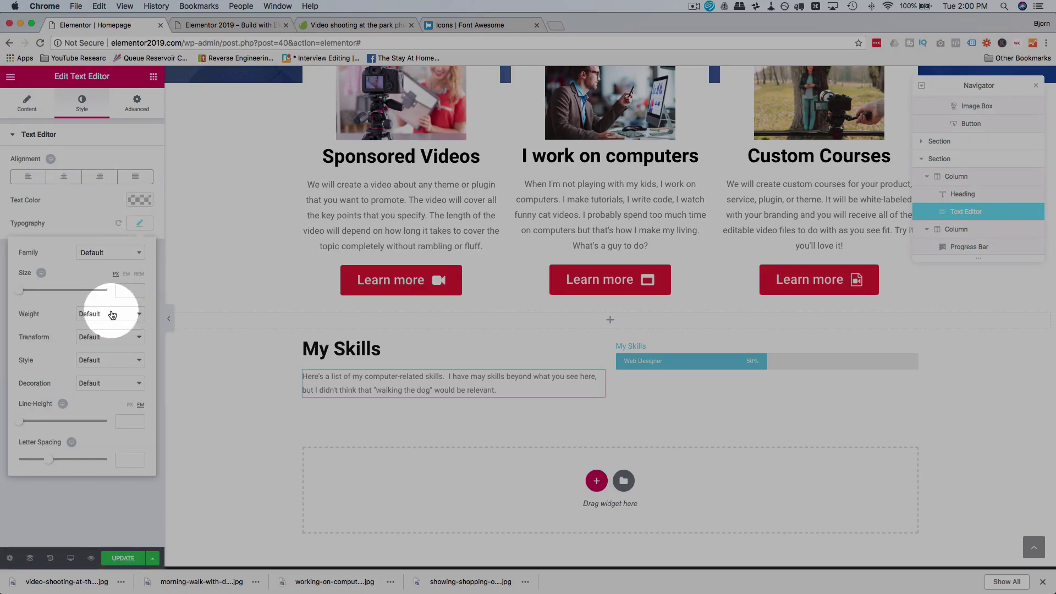
{"action": "left_click", "coordinate": [130, 290]}
{"action": "type", "text": "16"}
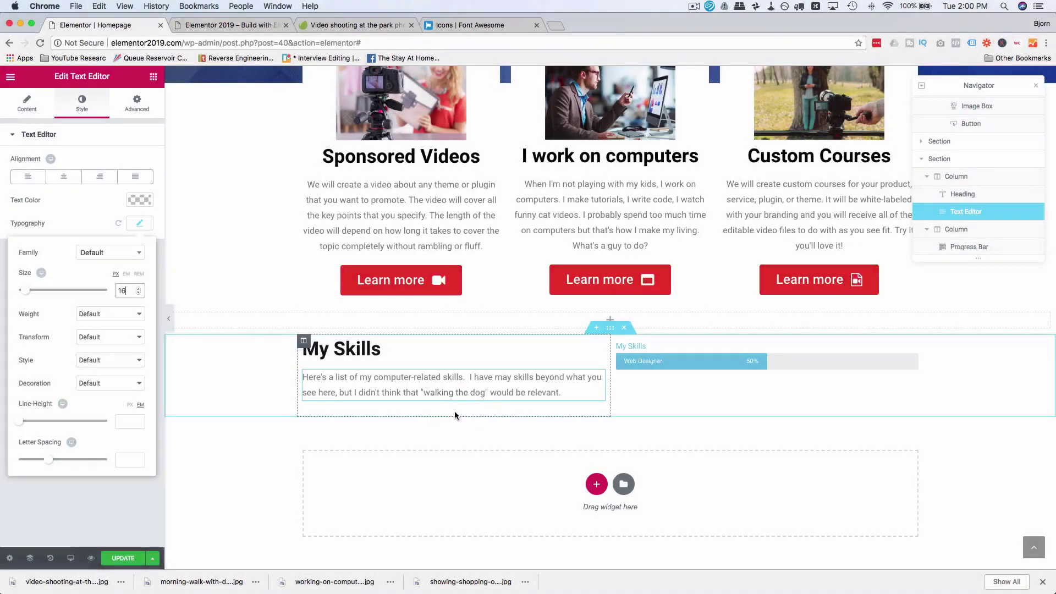
{"action": "left_click", "coordinate": [454, 414]}
{"action": "left_click", "coordinate": [639, 348]}
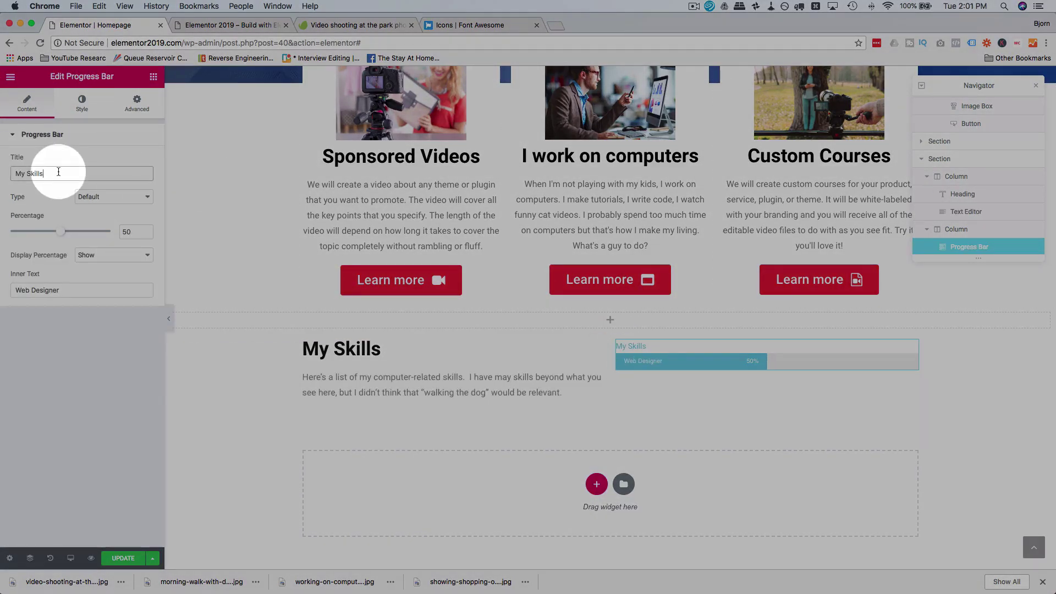
Step: Clear the My Skills title from the progress bar
{"action": "key", "text": "super+a"}
{"action": "key", "text": "BackSpace"}
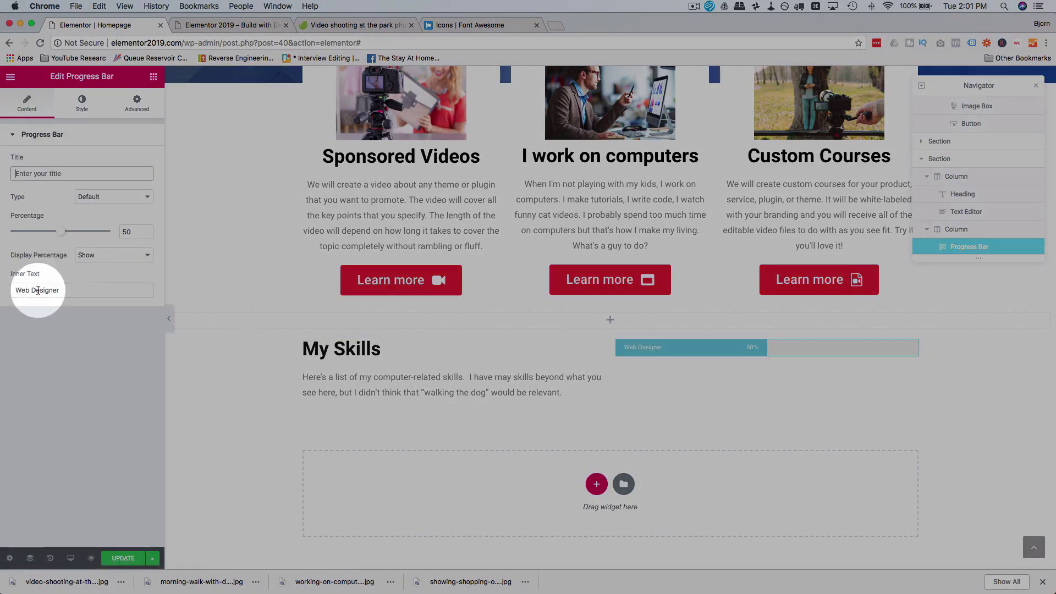
{"action": "left_click", "coordinate": [14, 138]}
{"action": "left_click", "coordinate": [12, 137]}
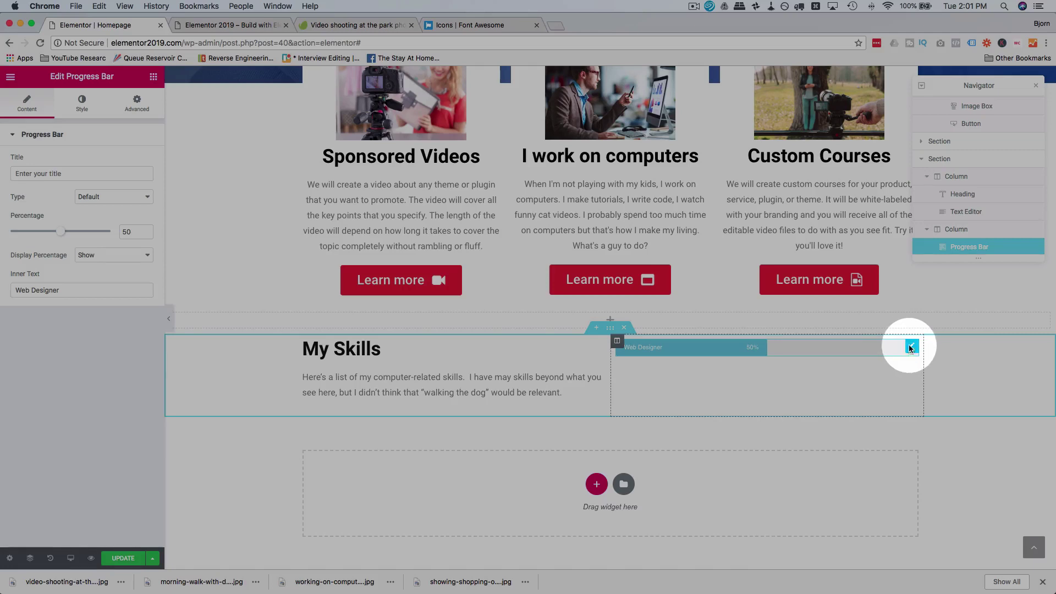
{"action": "right_click", "coordinate": [909, 346]}
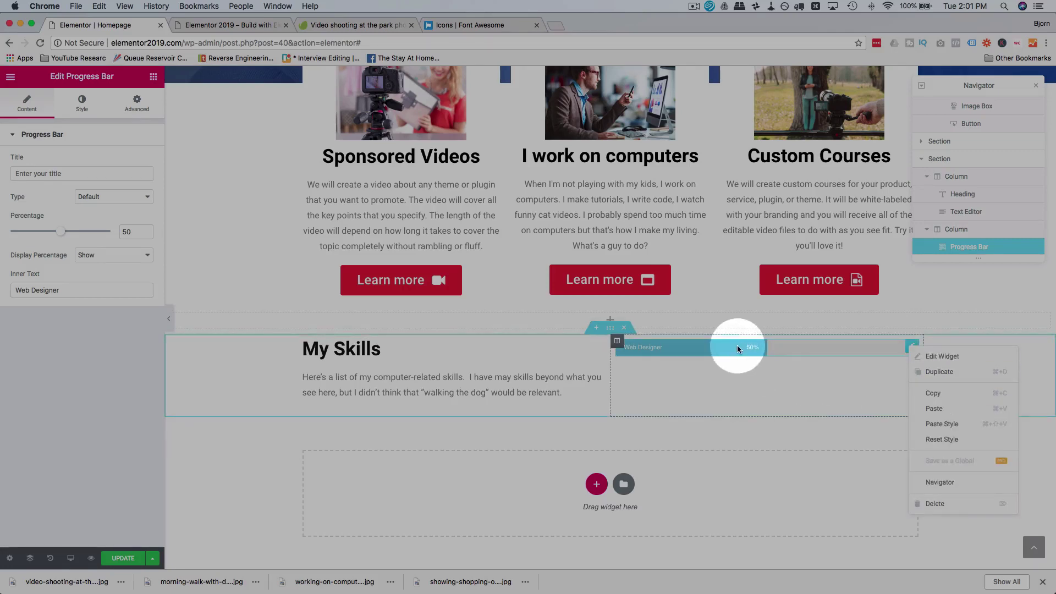
{"action": "left_click", "coordinate": [715, 347]}
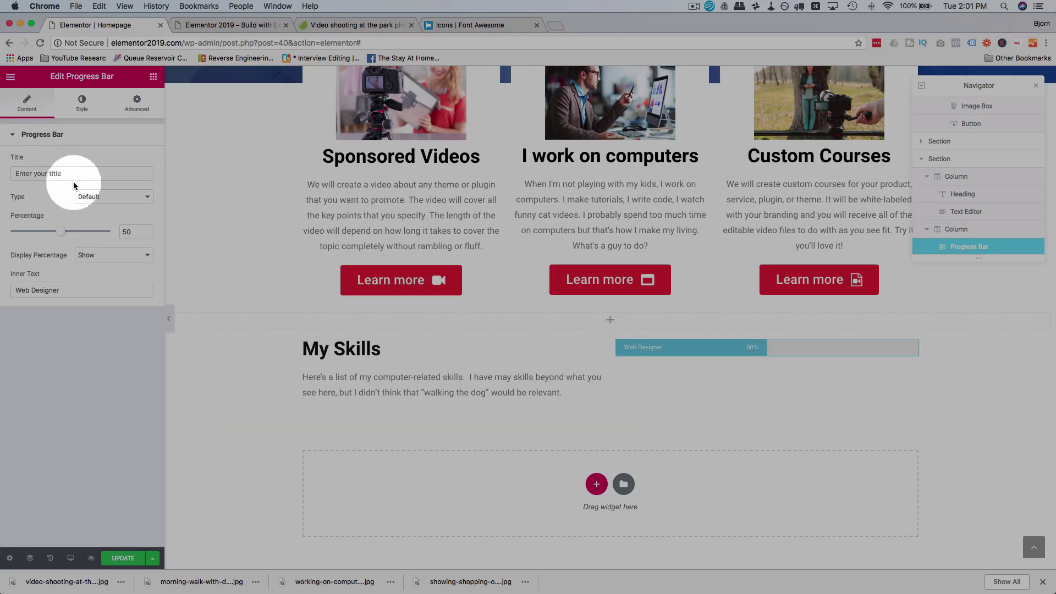
Step: Raise the progress bar to 87 percent with the percentage still shown
{"action": "left_click_drag", "start_coordinate": [64, 236], "coordinate": [104, 222]}
{"action": "left_click", "coordinate": [103, 255]}
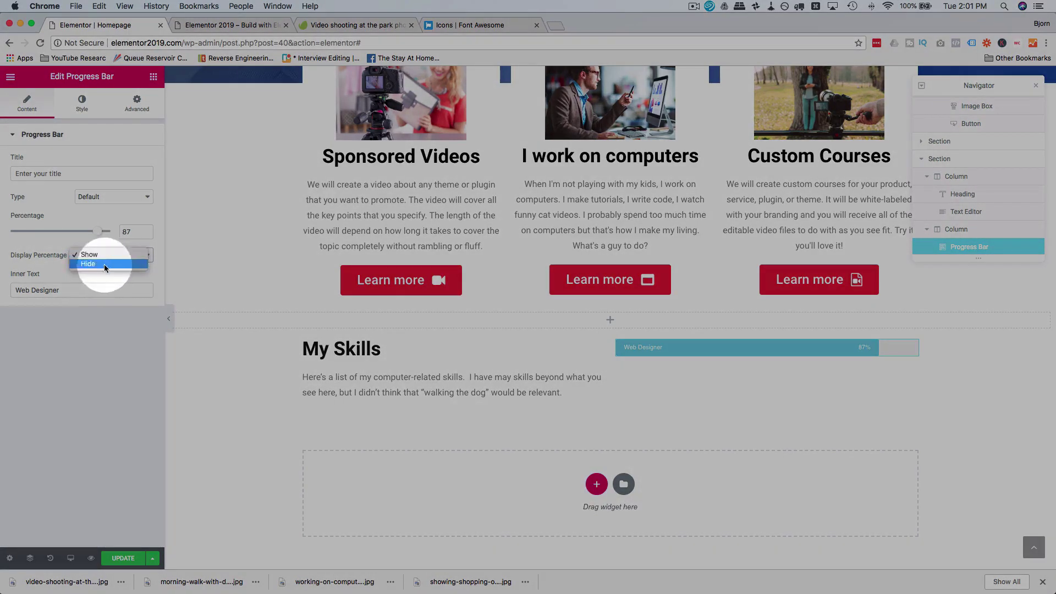
{"action": "left_click", "coordinate": [98, 255]}
{"action": "left_click", "coordinate": [81, 122]}
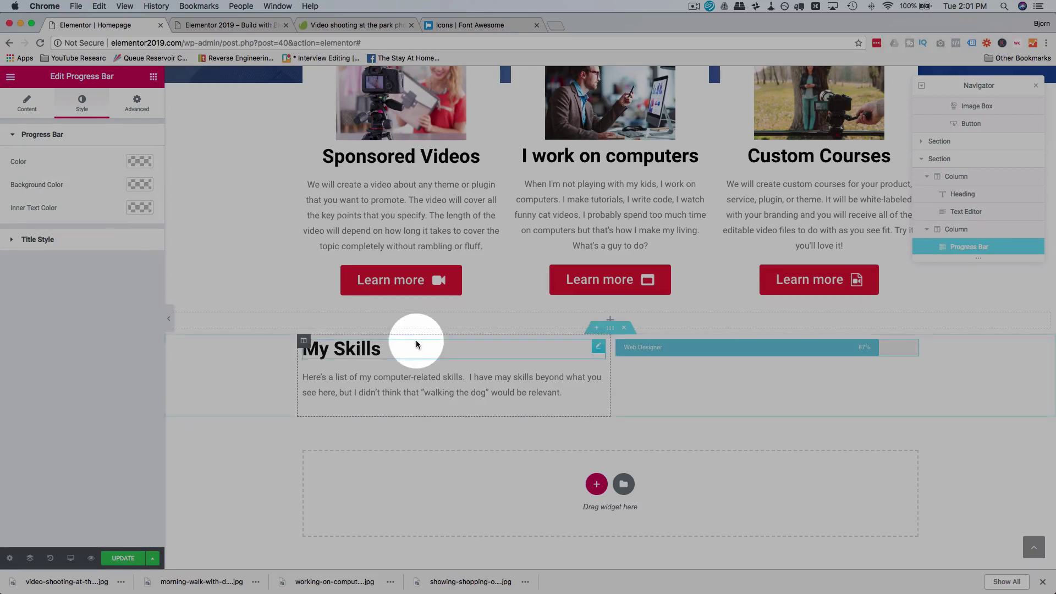
Step: Color the progress bar's fill purple
{"action": "left_click", "coordinate": [141, 163]}
{"action": "left_click", "coordinate": [44, 291]}
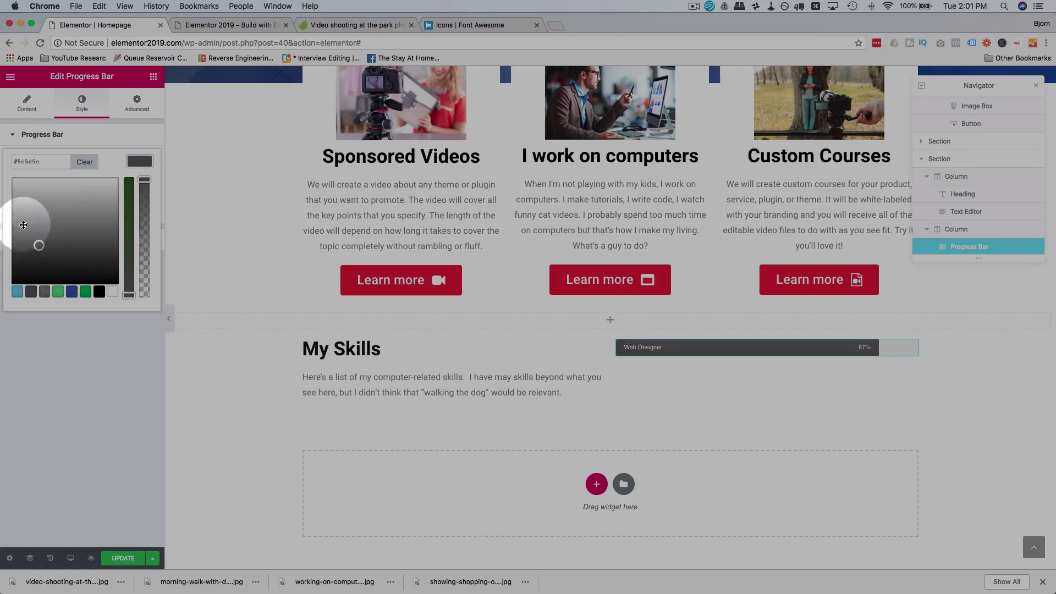
{"action": "left_click_drag", "start_coordinate": [24, 225], "coordinate": [18, 256]}
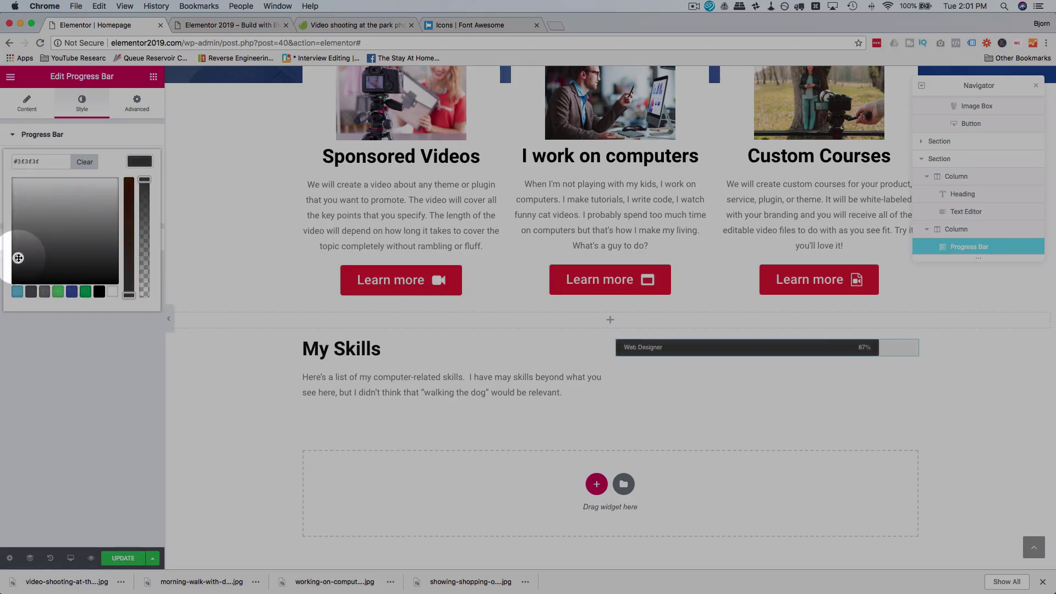
{"action": "left_click", "coordinate": [128, 238]}
{"action": "left_click", "coordinate": [95, 205]}
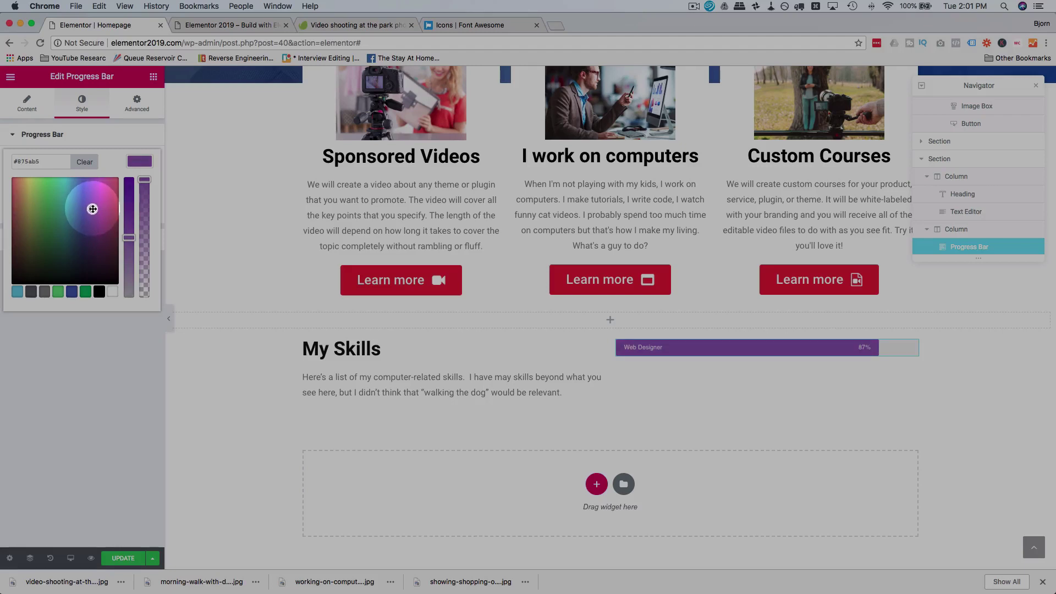
{"action": "left_click", "coordinate": [139, 161]}
Step: Set the bar's background track to grey and its inner text to white
{"action": "left_click", "coordinate": [141, 183]}
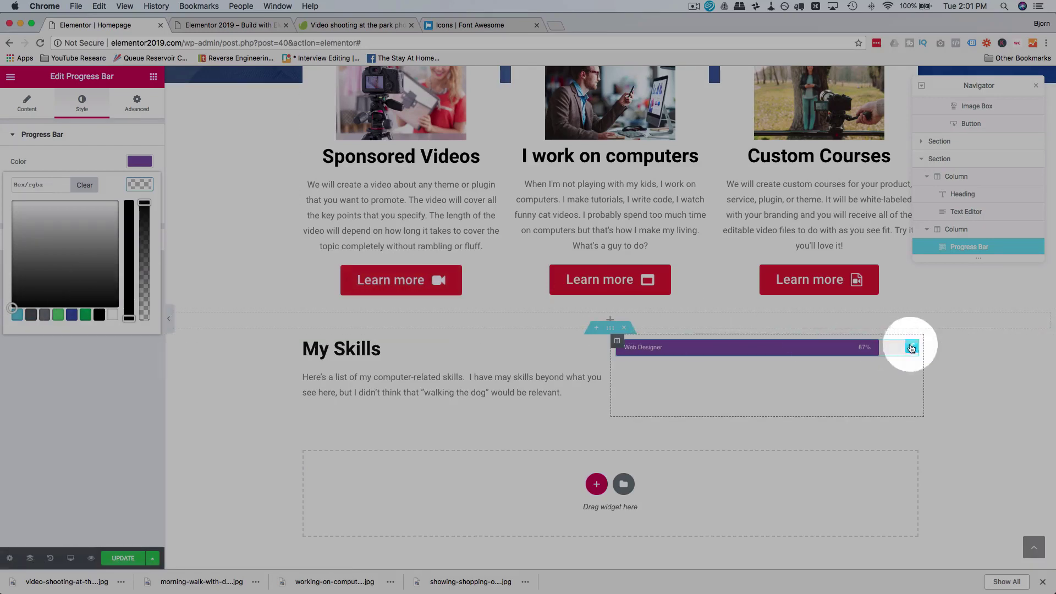
{"action": "left_click", "coordinate": [86, 315]}
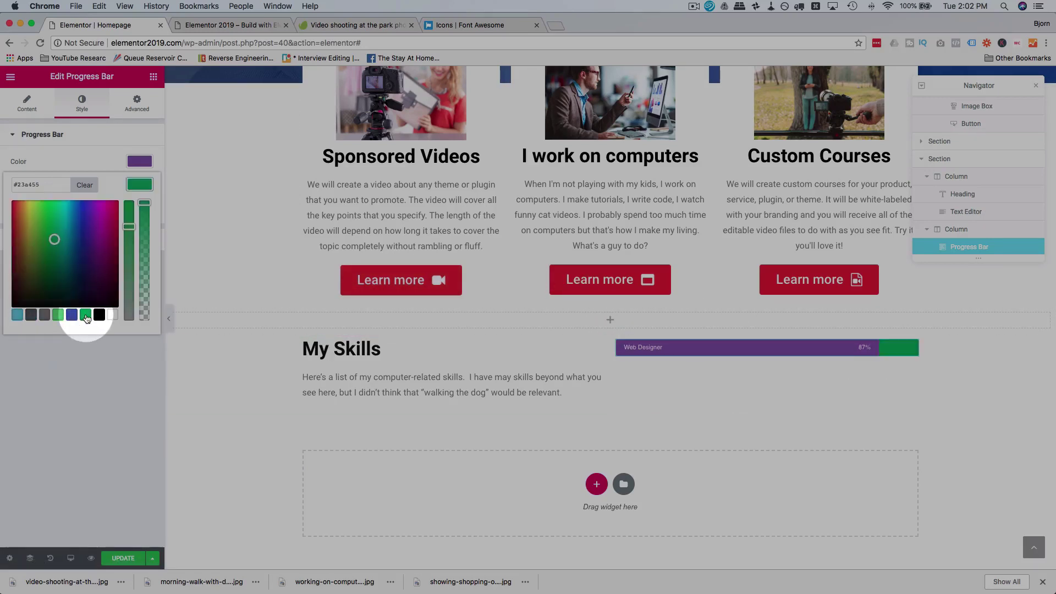
{"action": "left_click", "coordinate": [45, 315]}
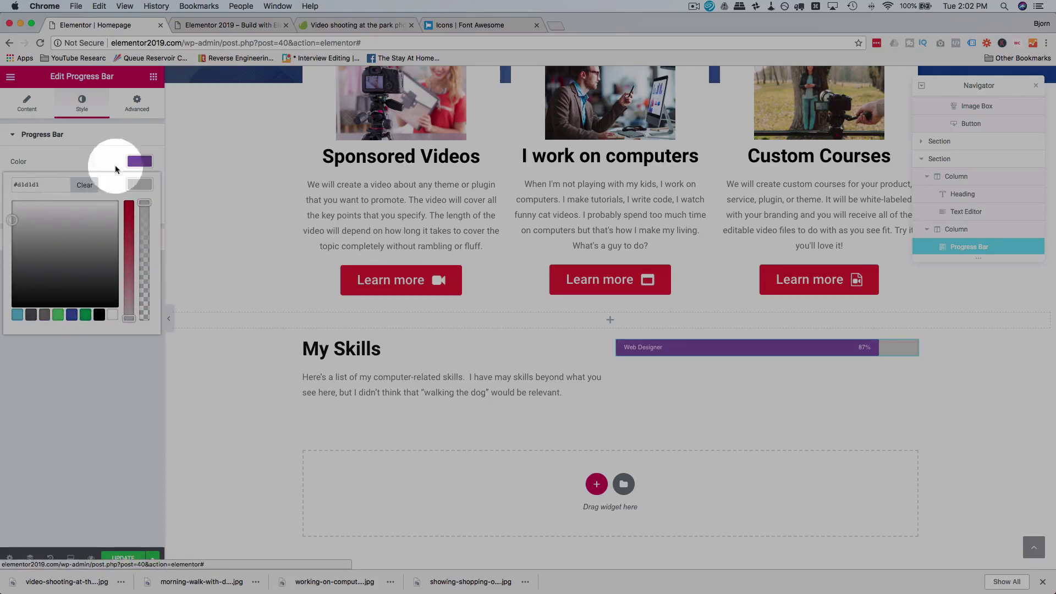
{"action": "left_click", "coordinate": [139, 146]}
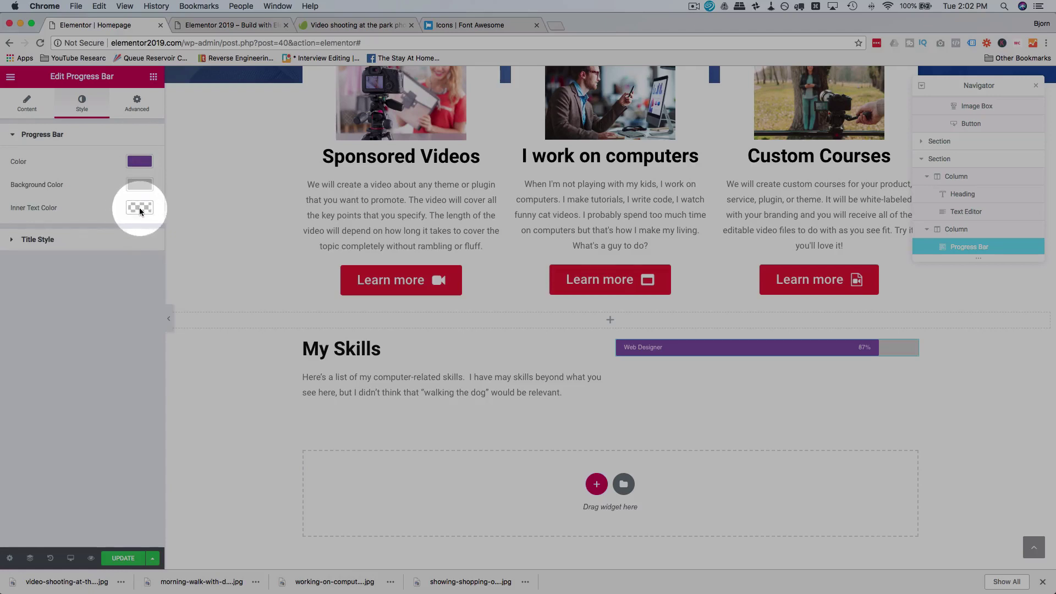
{"action": "left_click", "coordinate": [140, 207]}
{"action": "left_click", "coordinate": [74, 341]}
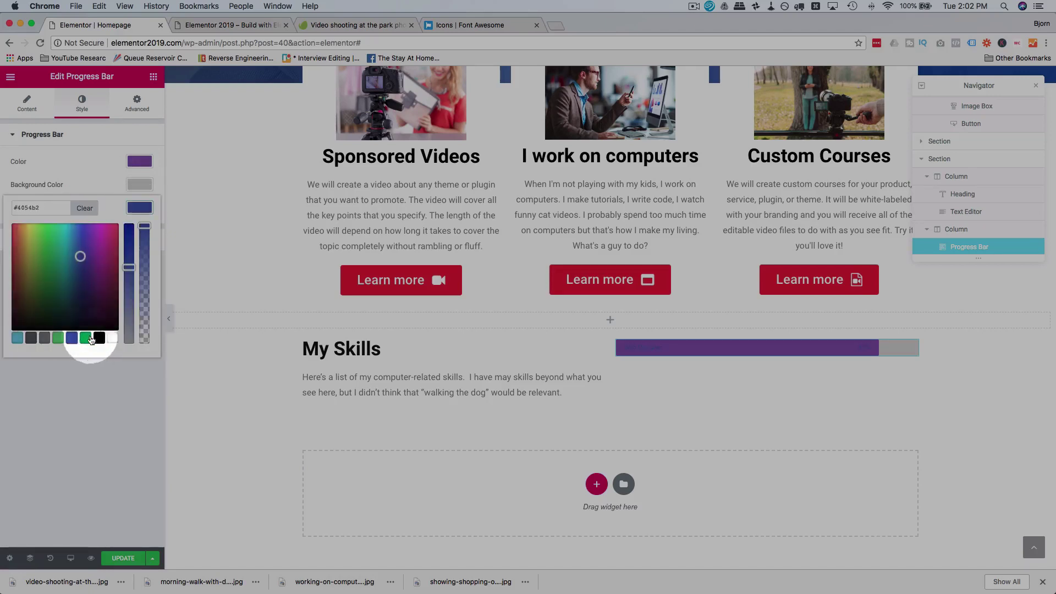
{"action": "left_click", "coordinate": [109, 339]}
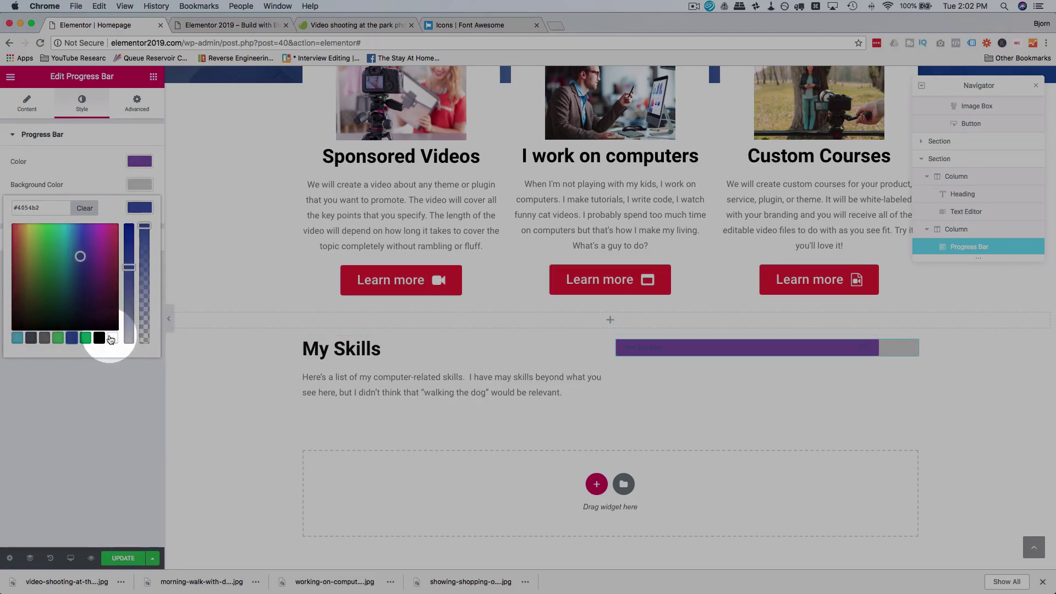
{"action": "left_click", "coordinate": [112, 281]}
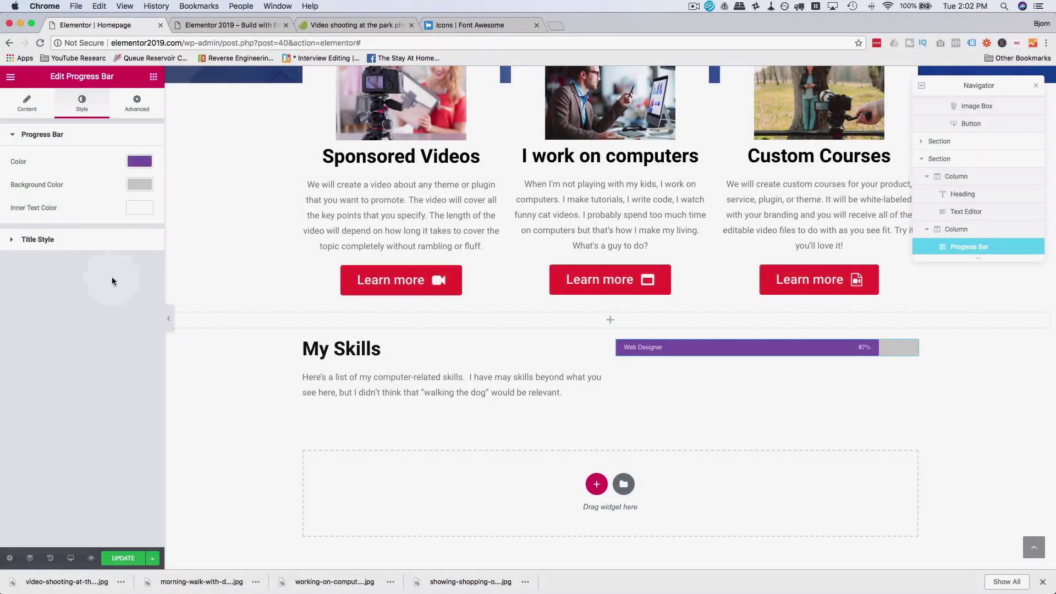
{"action": "left_click", "coordinate": [43, 239]}
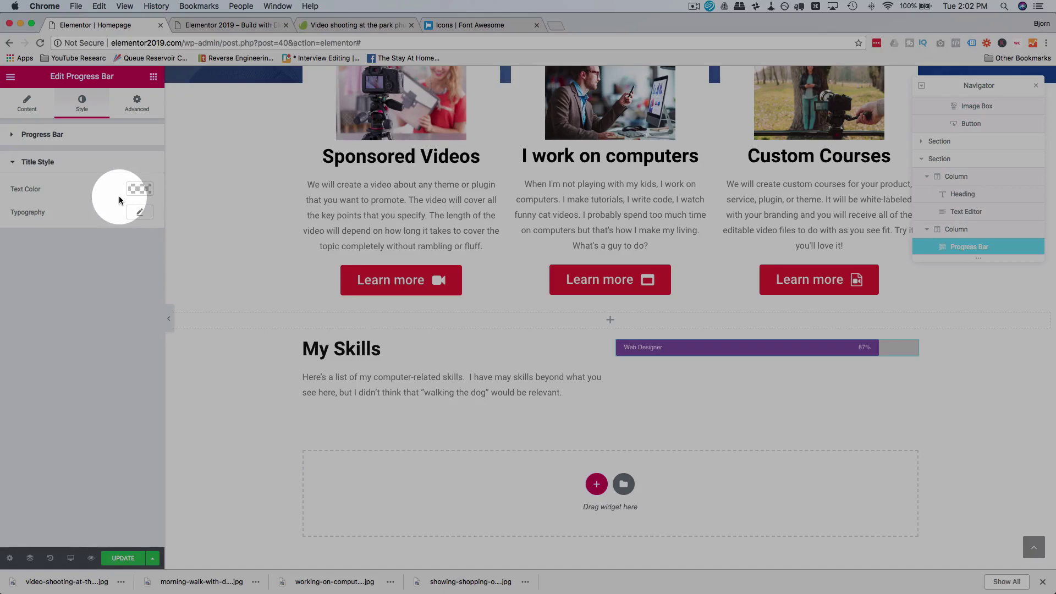
{"action": "left_click", "coordinate": [143, 115]}
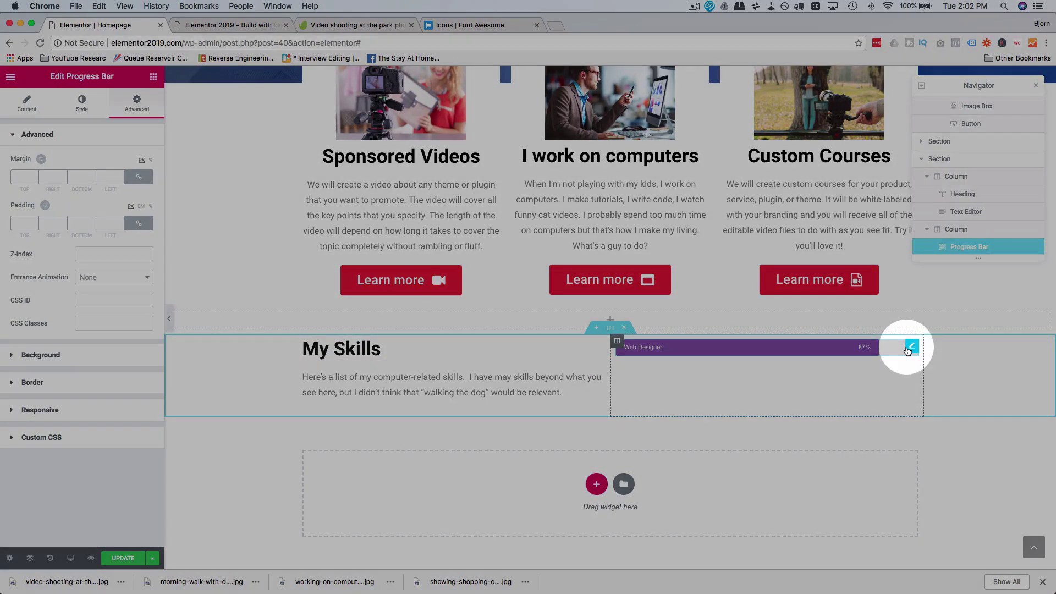
Step: Duplicate the Web Designer progress bar three times to get four bars
{"action": "right_click", "coordinate": [909, 348]}
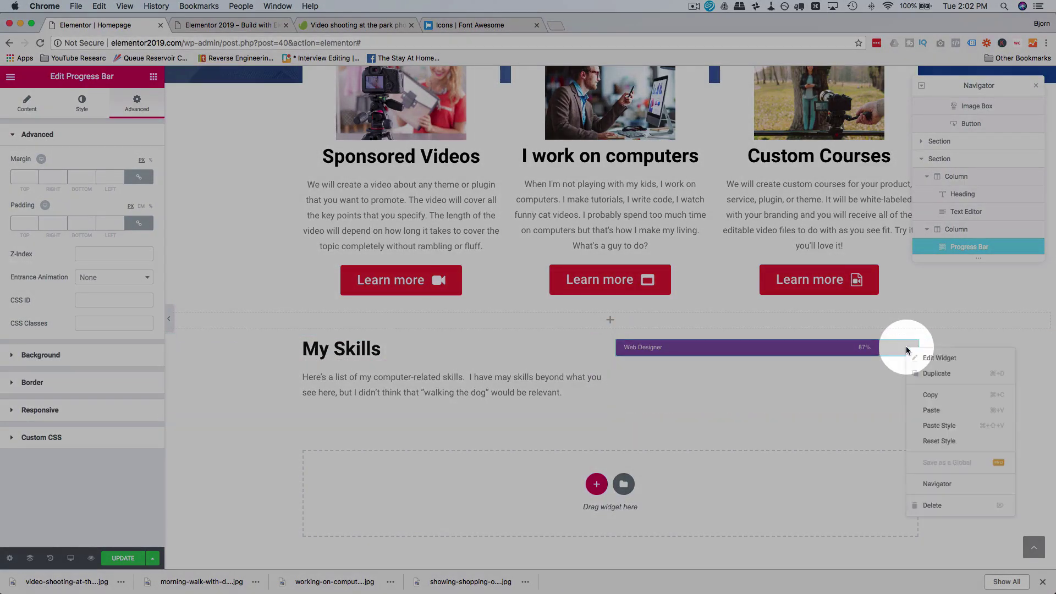
{"action": "left_click", "coordinate": [946, 381]}
{"action": "right_click", "coordinate": [912, 376]}
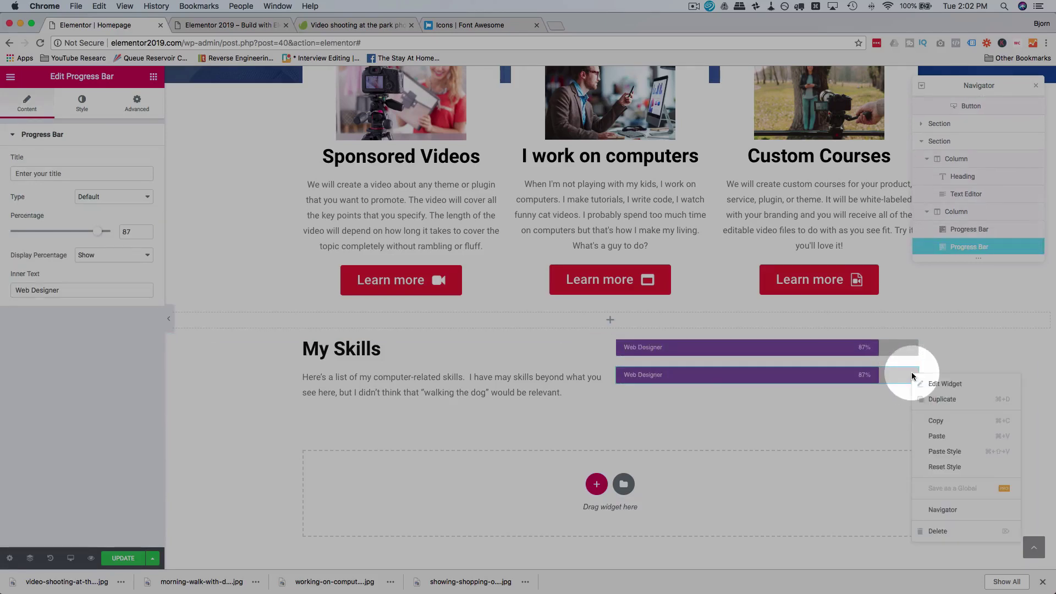
{"action": "left_click", "coordinate": [958, 403]}
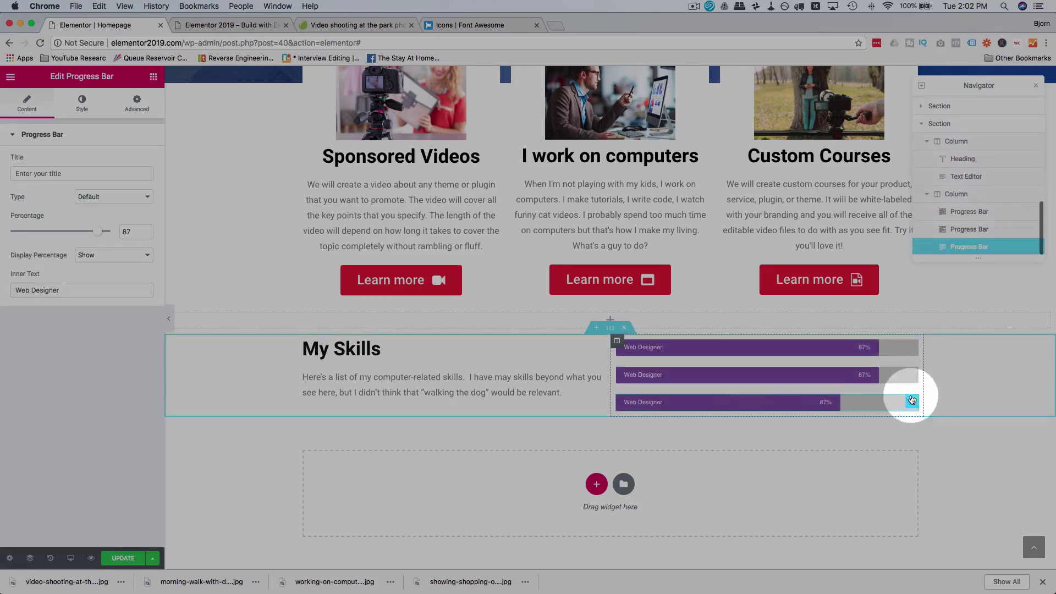
{"action": "right_click", "coordinate": [909, 401]}
{"action": "left_click", "coordinate": [937, 425]}
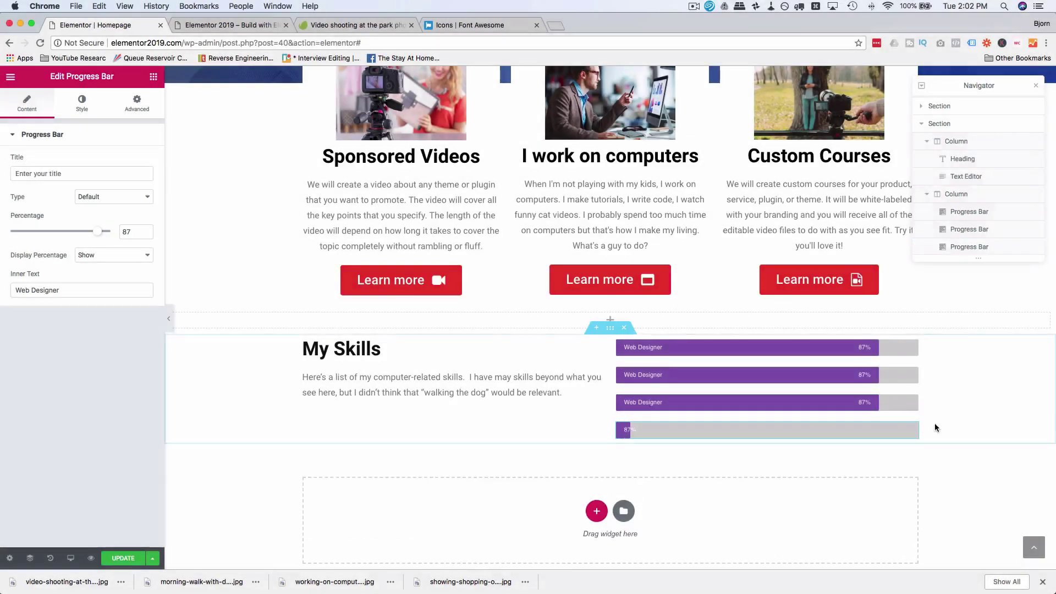
Step: Relabel the second bar Videography at 84% with a blue fill
{"action": "type", "text": "Videography"}
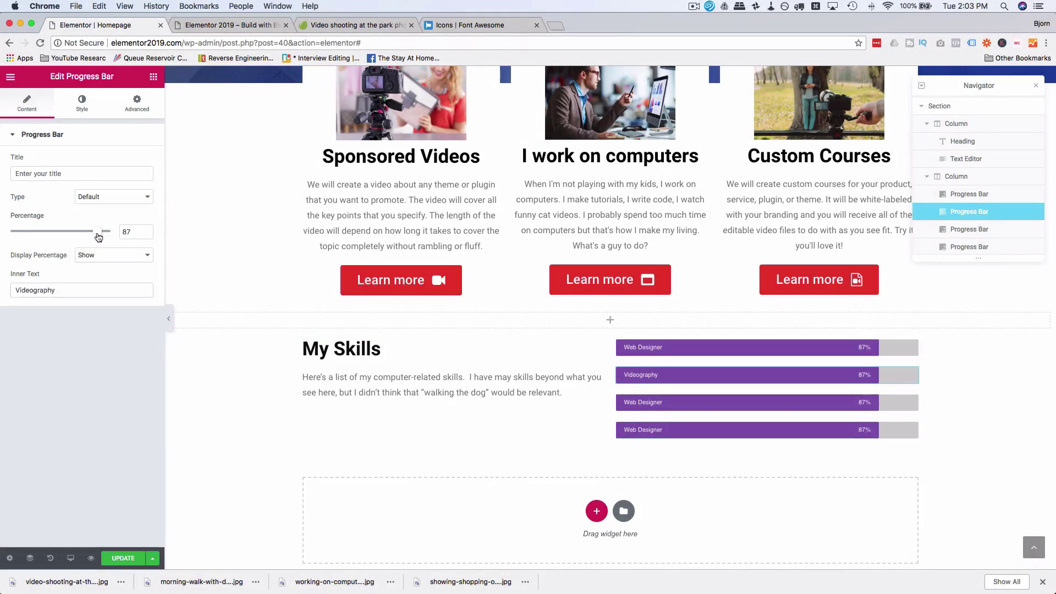
{"action": "left_click_drag", "start_coordinate": [97, 232], "coordinate": [95, 232]}
{"action": "left_click", "coordinate": [82, 102]}
{"action": "left_click", "coordinate": [139, 161]}
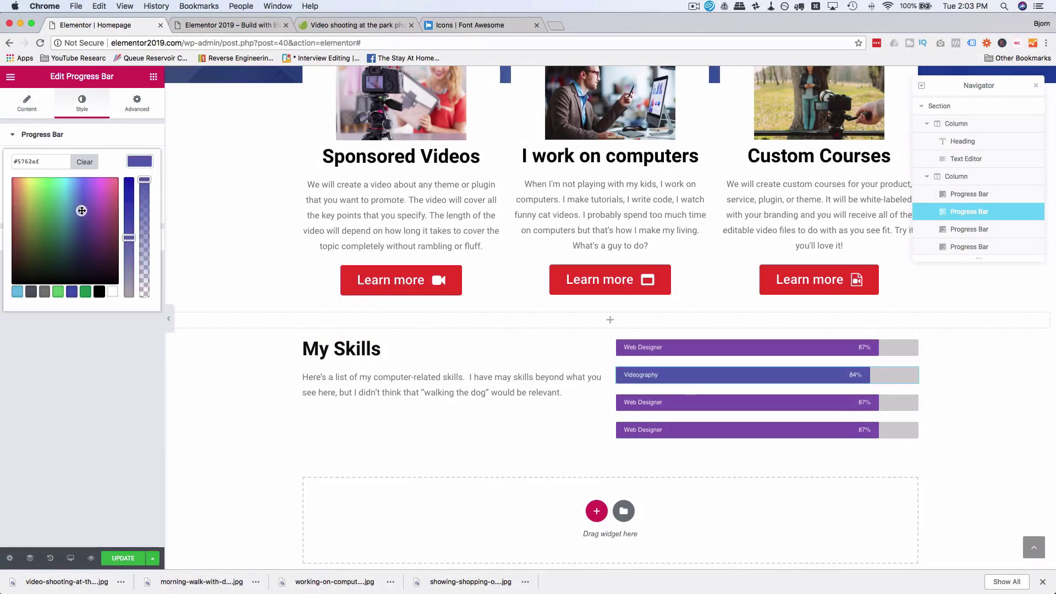
Step: Make the third bar Watching YouTube at 91% with a green fill
{"action": "left_click", "coordinate": [715, 402]}
{"action": "left_click_drag", "start_coordinate": [100, 232], "coordinate": [103, 235]}
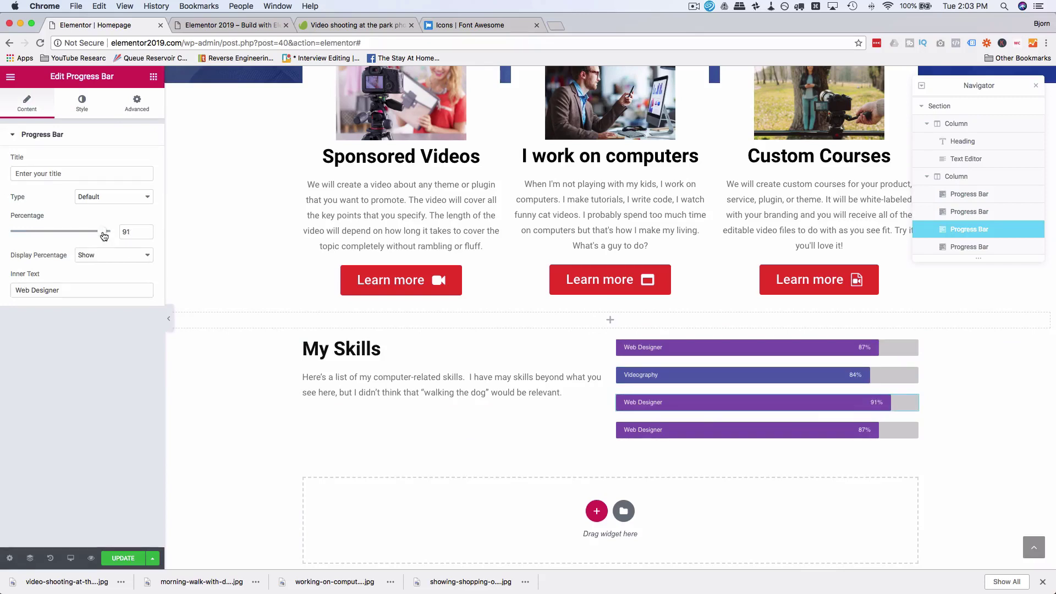
{"action": "type", "text": "Watching YouTube"}
{"action": "left_click", "coordinate": [82, 103]}
{"action": "left_click", "coordinate": [141, 163]}
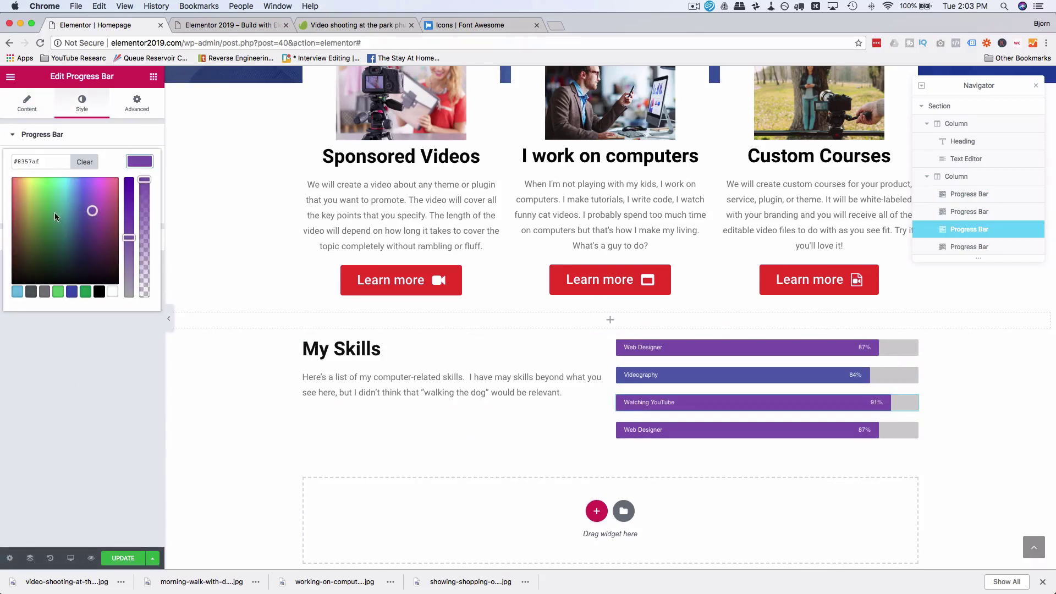
{"action": "left_click", "coordinate": [85, 292]}
Step: Make the fourth bar Coding at 90% in dark red, and delete the empty section above My Skills
{"action": "left_click", "coordinate": [742, 430]}
{"action": "triple_click", "coordinate": [81, 289]}
{"action": "type", "text": "Coding"}
{"action": "left_click_drag", "start_coordinate": [102, 232], "coordinate": [105, 235]}
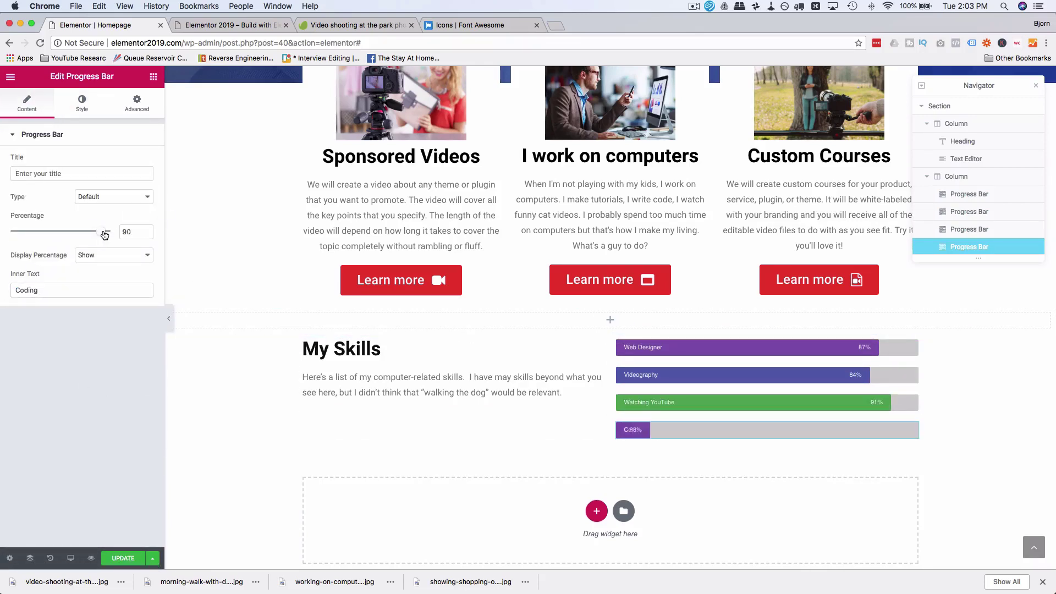
{"action": "left_click", "coordinate": [82, 103]}
{"action": "left_click", "coordinate": [140, 161]}
{"action": "left_click", "coordinate": [136, 165]}
{"action": "left_click", "coordinate": [15, 213]}
{"action": "left_click", "coordinate": [268, 474]}
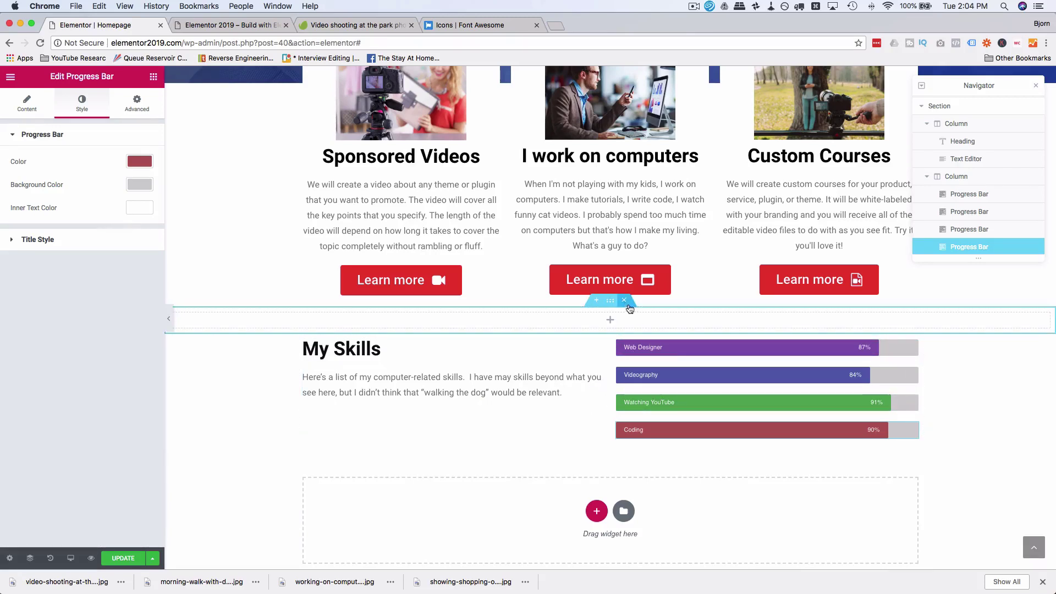
{"action": "left_click", "coordinate": [625, 301]}
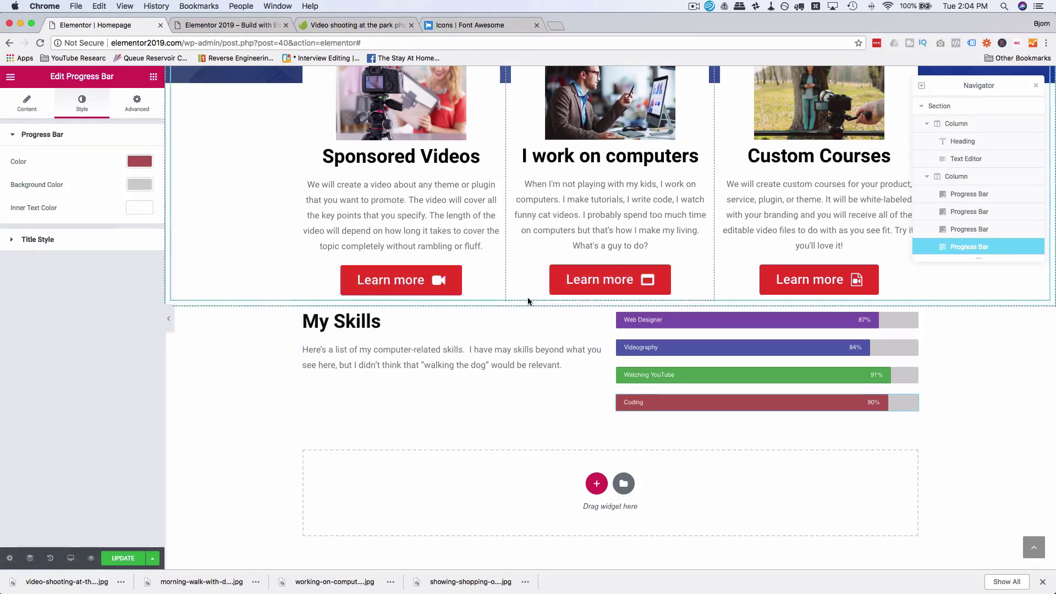
{"action": "scroll", "coordinate": [528, 301], "scroll_direction": "up", "scroll_amount": 3}
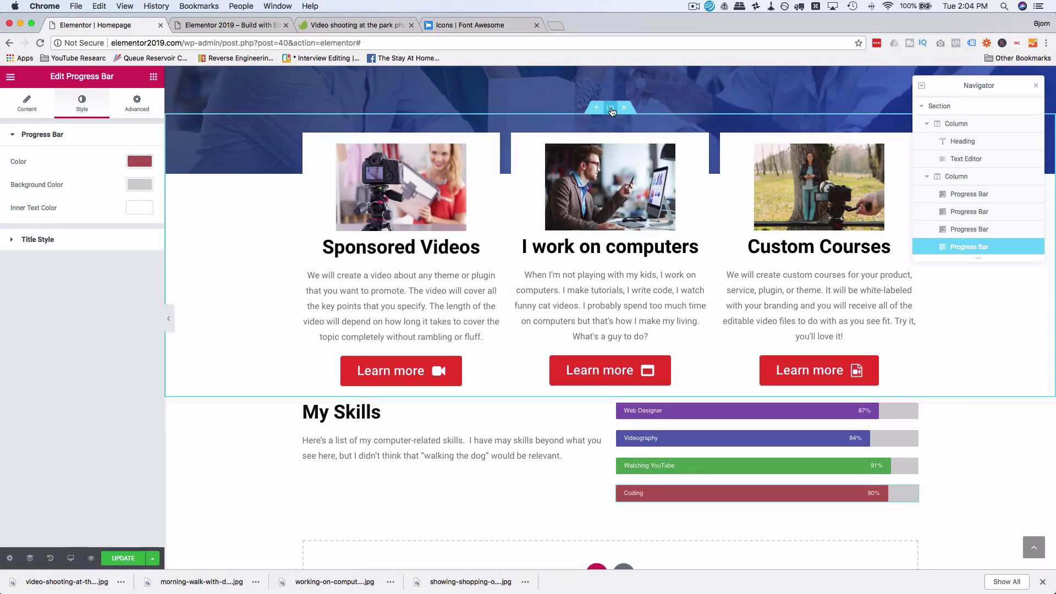
Step: Set the Services section's bottom margin to 60, then select My Skills and show its Advanced settings
{"action": "left_click", "coordinate": [612, 112]}
{"action": "left_click", "coordinate": [139, 109]}
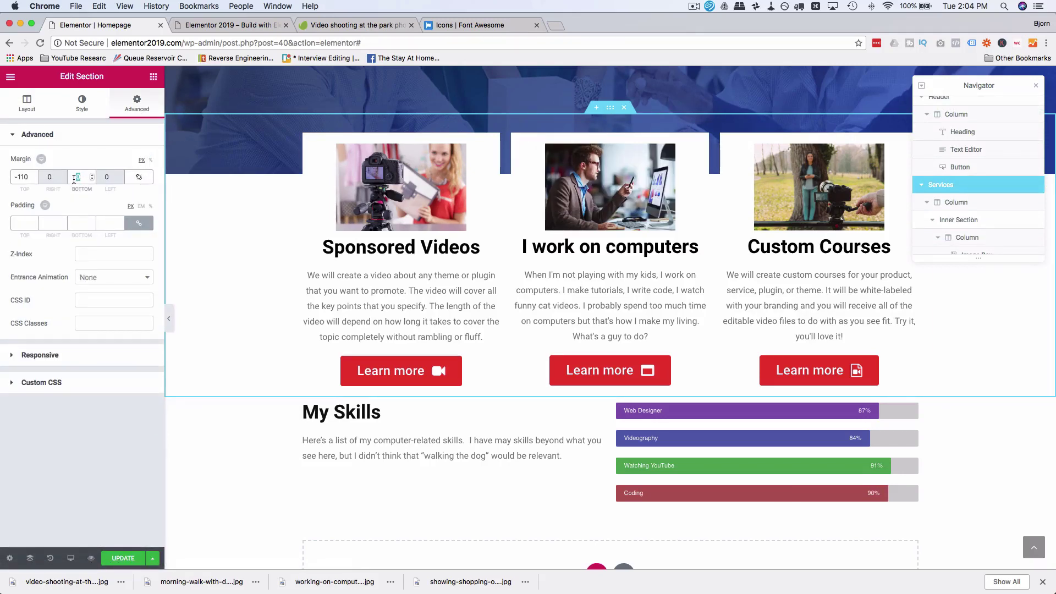
{"action": "type", "text": "60"}
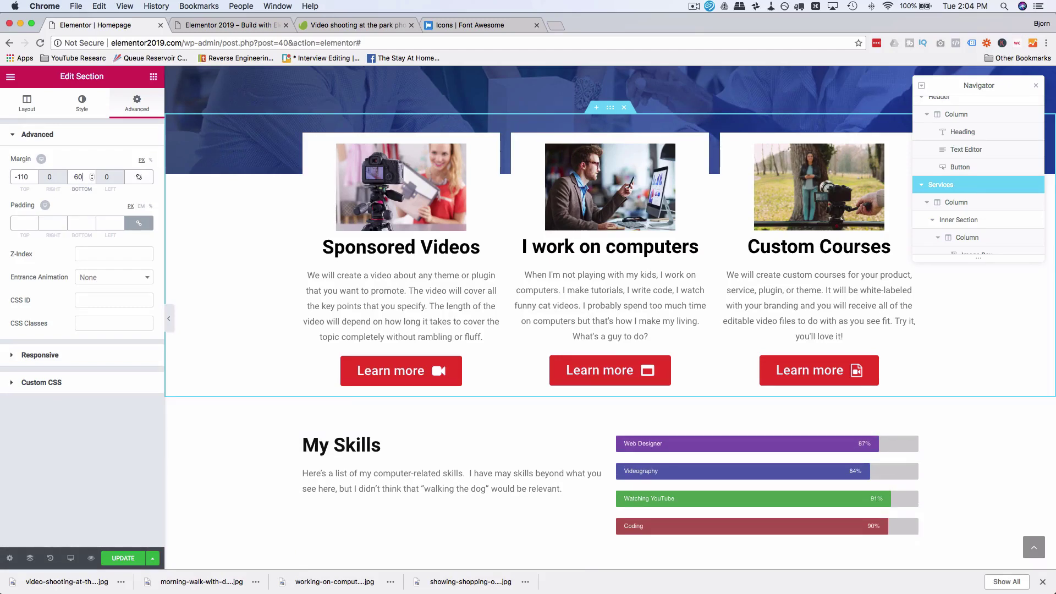
{"action": "left_click", "coordinate": [610, 424]}
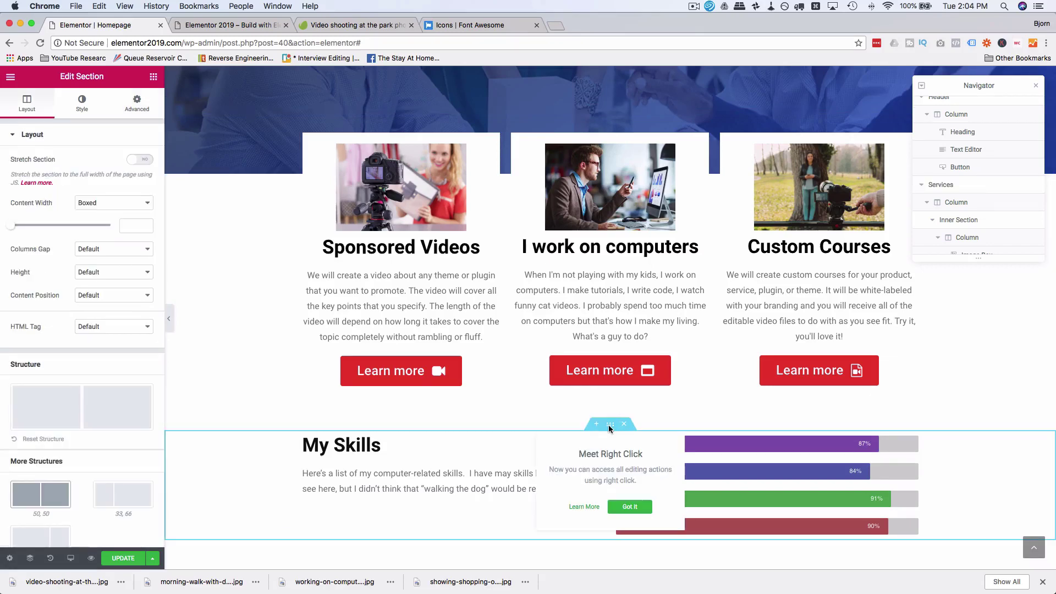
{"action": "left_click", "coordinate": [137, 102]}
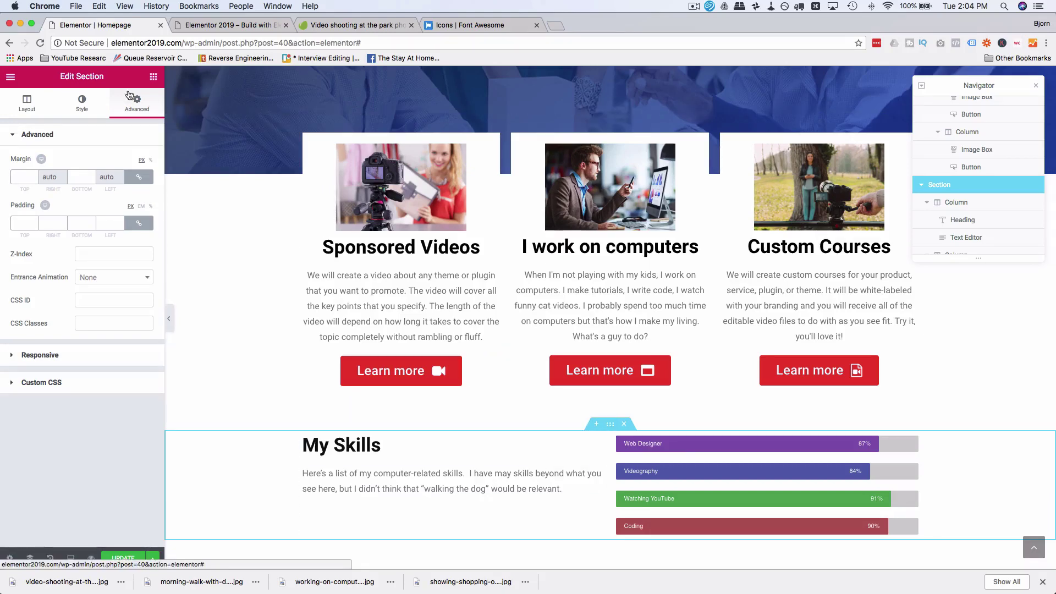
Step: Set the My Skills section background to a lighter teal-blue, #007ac6
{"action": "left_click", "coordinate": [82, 103]}
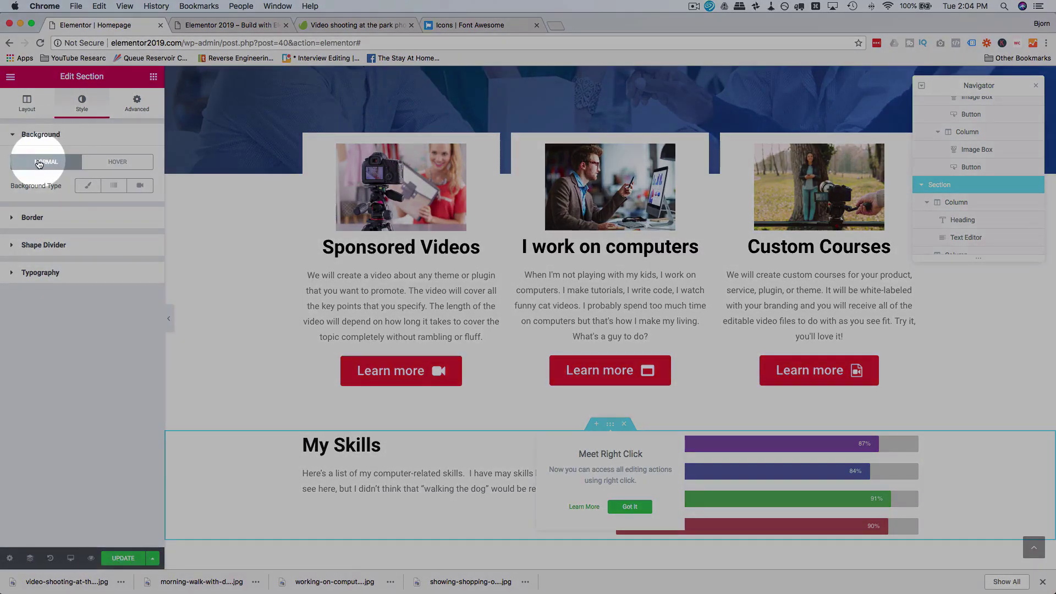
{"action": "left_click", "coordinate": [87, 187]}
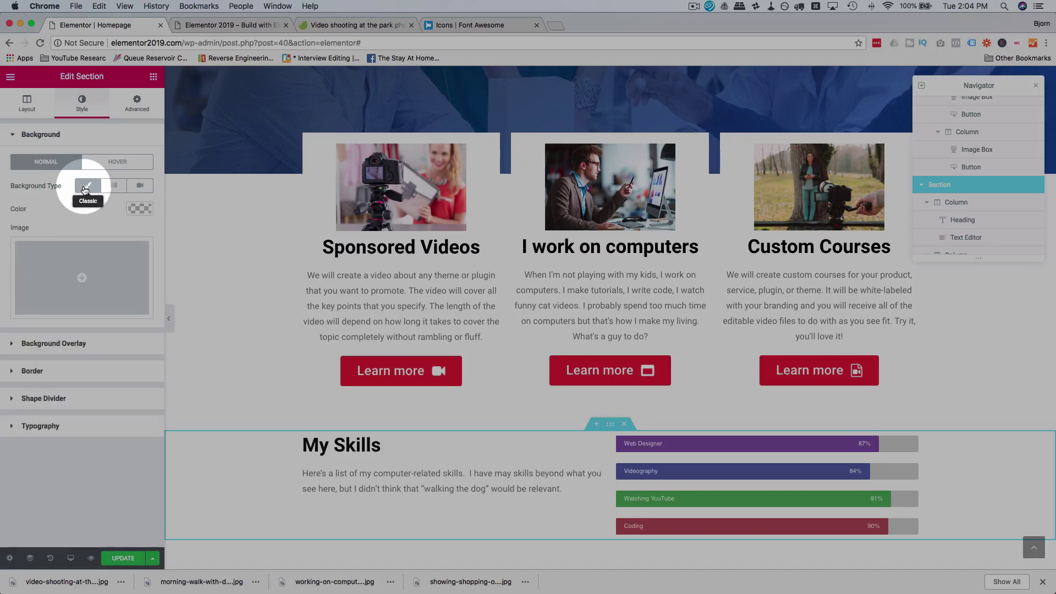
{"action": "left_click", "coordinate": [91, 270]}
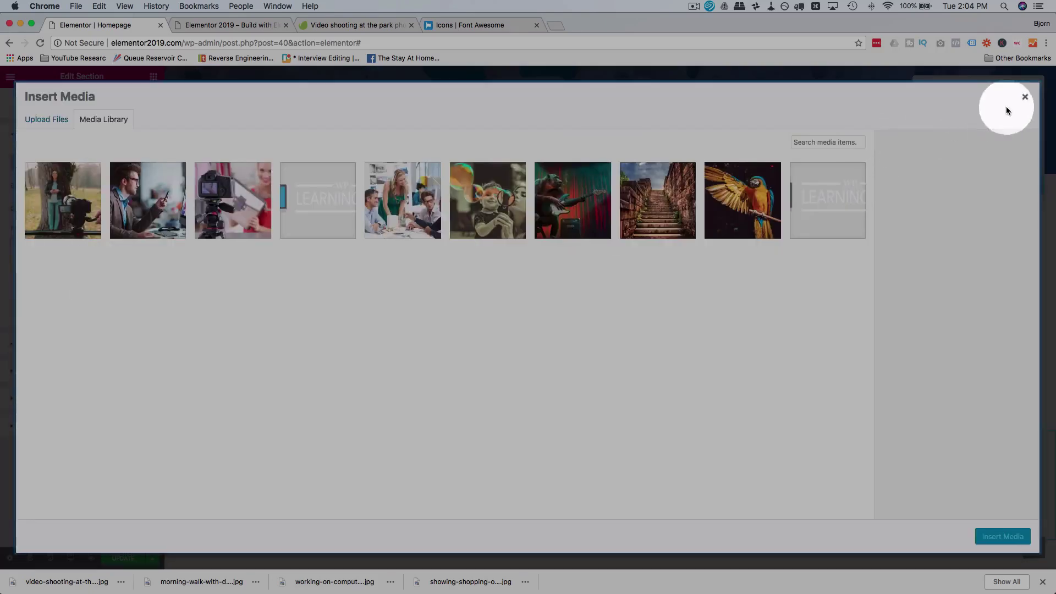
{"action": "left_click", "coordinate": [1023, 96]}
{"action": "left_click", "coordinate": [136, 208]}
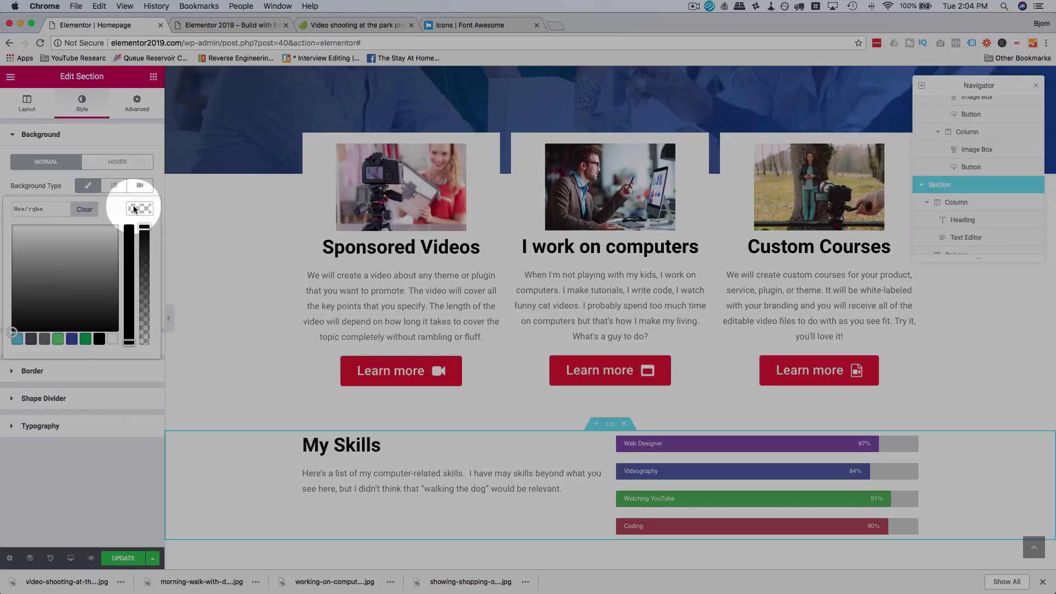
{"action": "left_click", "coordinate": [72, 340]}
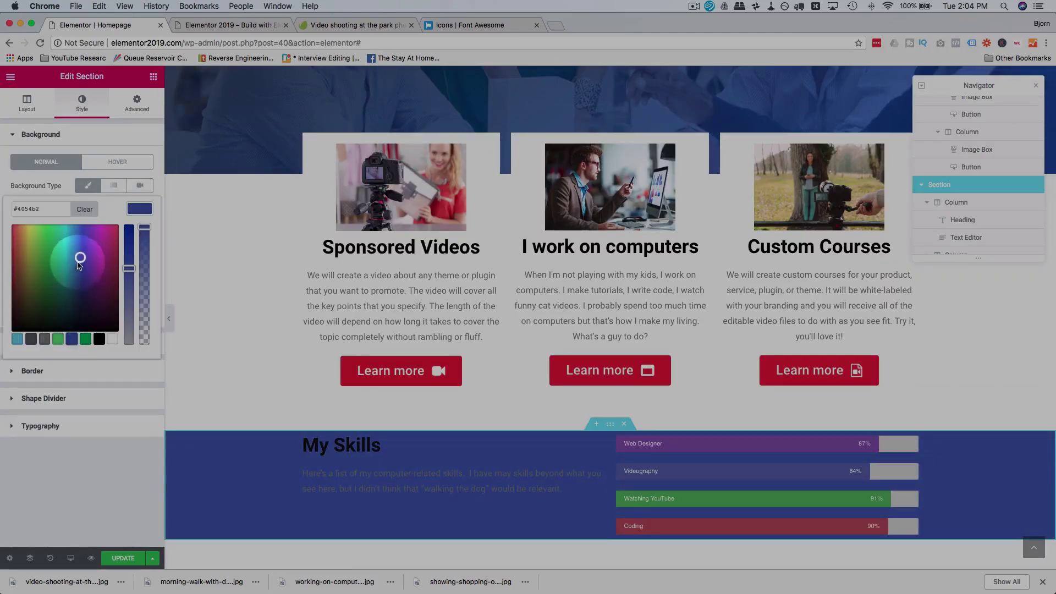
{"action": "left_click_drag", "start_coordinate": [81, 250], "coordinate": [131, 223]}
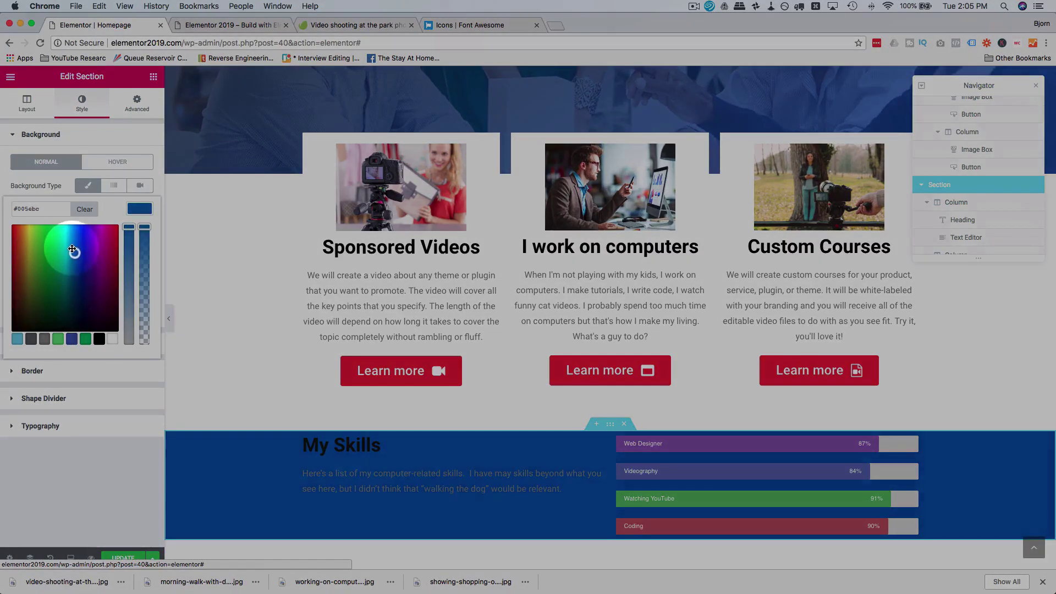
{"action": "left_click", "coordinate": [72, 246]}
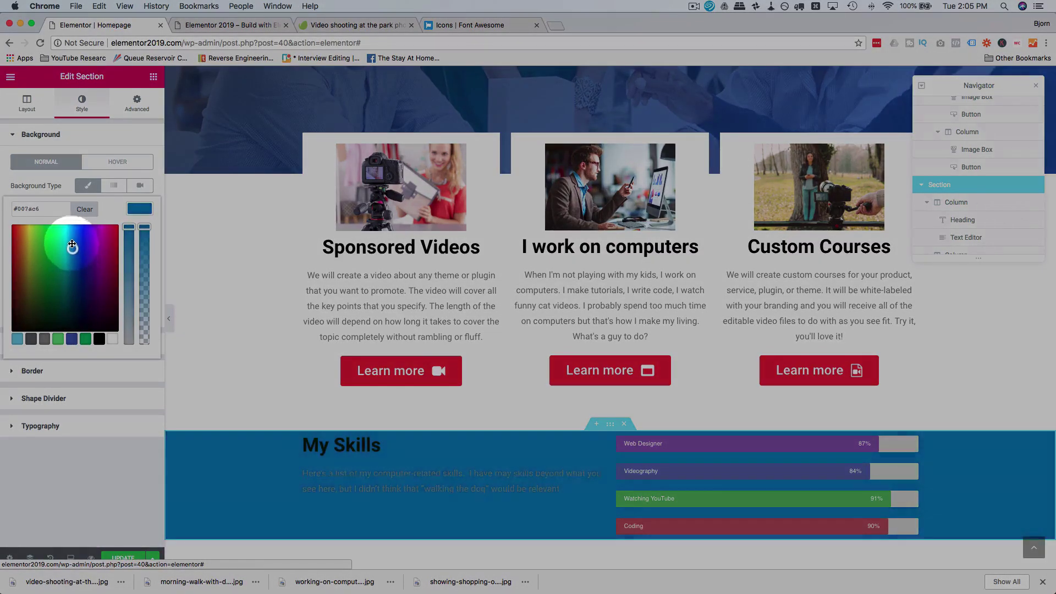
Step: Make the My Skills paragraph text colour black
{"action": "left_click", "coordinate": [330, 482]}
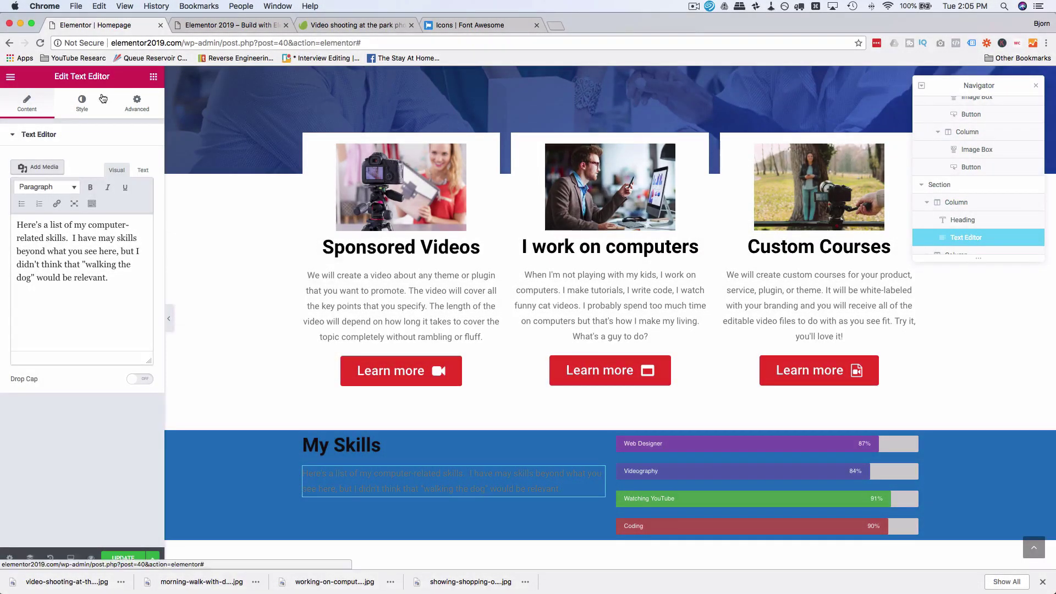
{"action": "left_click", "coordinate": [103, 98]}
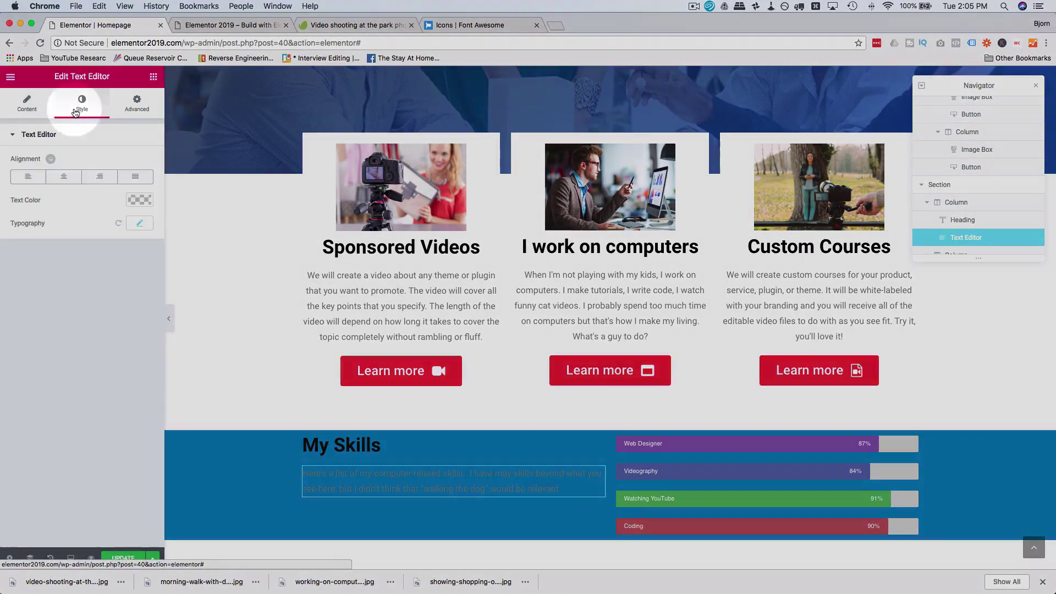
{"action": "left_click", "coordinate": [140, 223]}
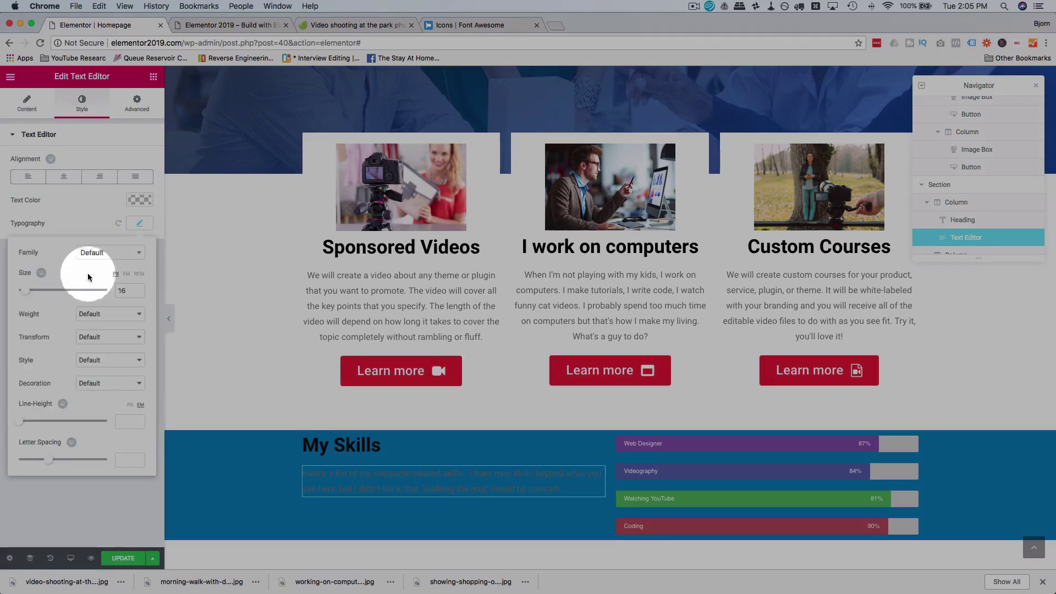
{"action": "left_click", "coordinate": [140, 200]}
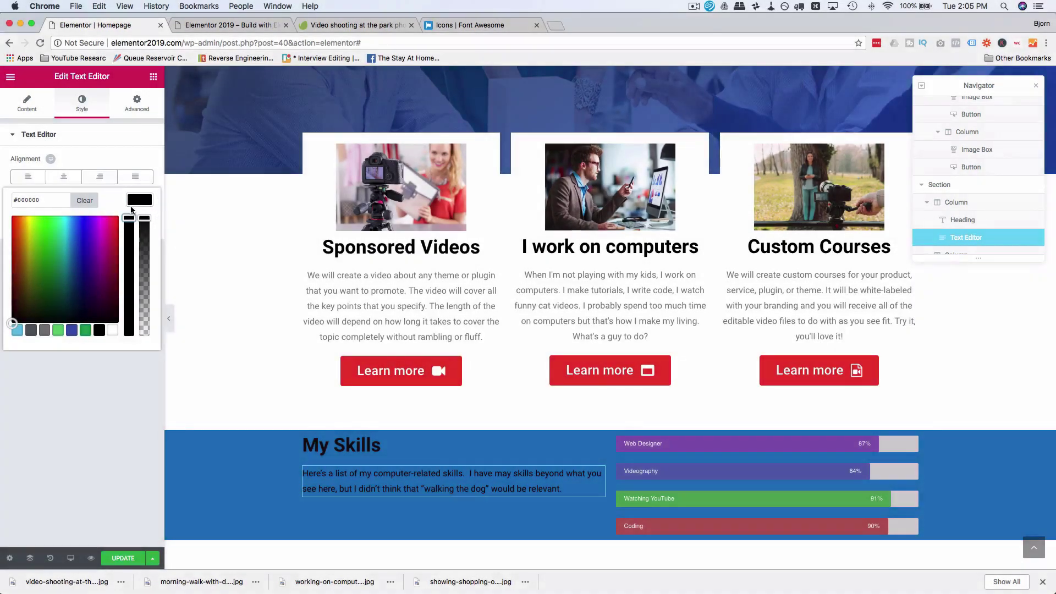
{"action": "left_click", "coordinate": [153, 142]}
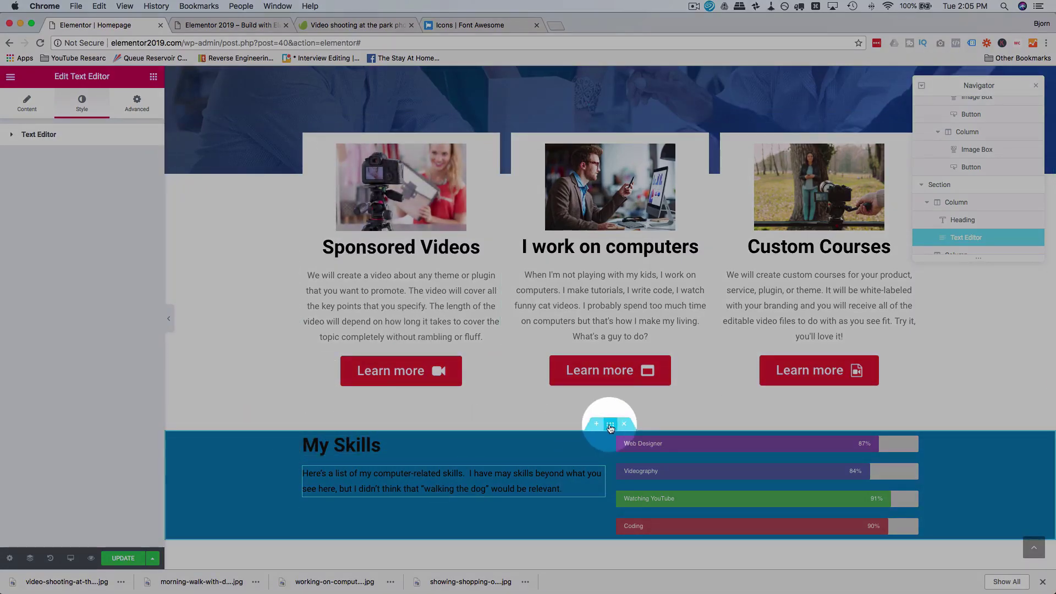
{"action": "left_click", "coordinate": [610, 424]}
Step: Give the My Skills section unlinked padding of 50 top and bottom, 0 left and right
{"action": "left_click", "coordinate": [137, 108]}
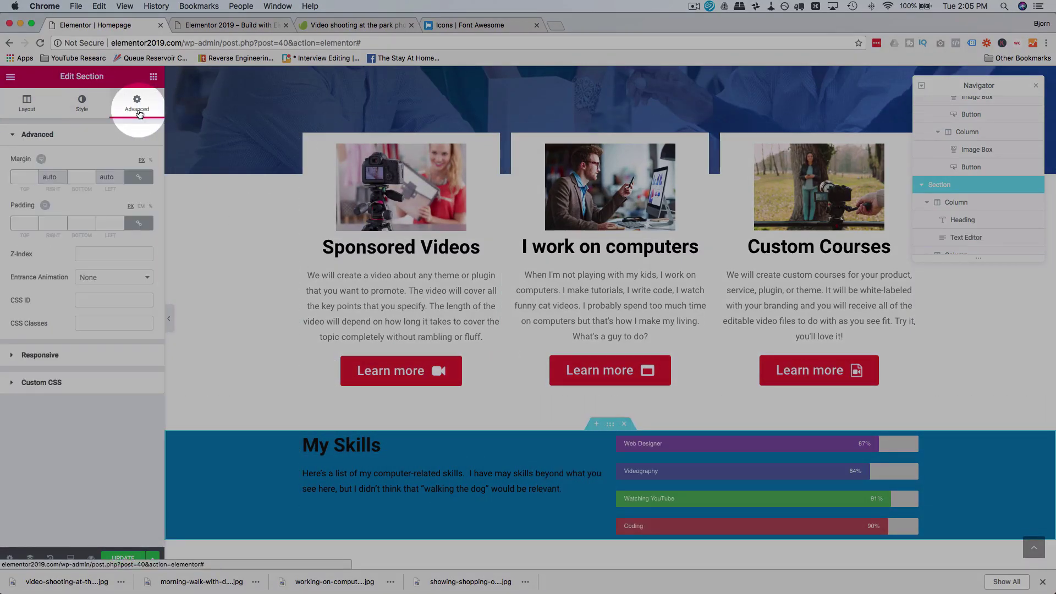
{"action": "scroll", "coordinate": [252, 318], "scroll_direction": "down", "scroll_amount": 2}
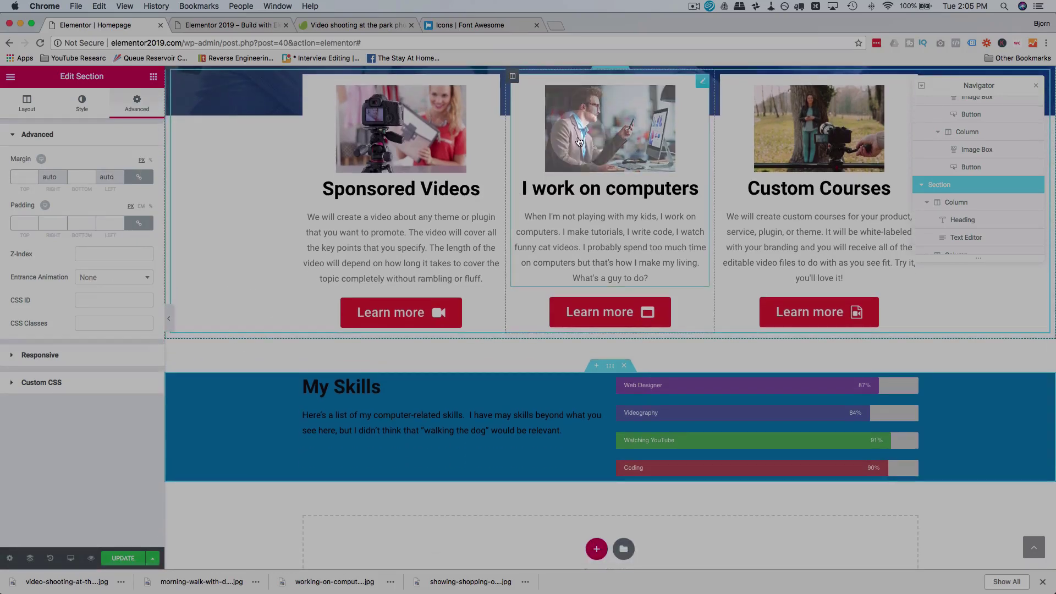
{"action": "scroll", "coordinate": [550, 231], "scroll_direction": "up", "scroll_amount": 1}
{"action": "left_click", "coordinate": [514, 307]}
{"action": "scroll", "coordinate": [505, 349], "scroll_direction": "down", "scroll_amount": 1}
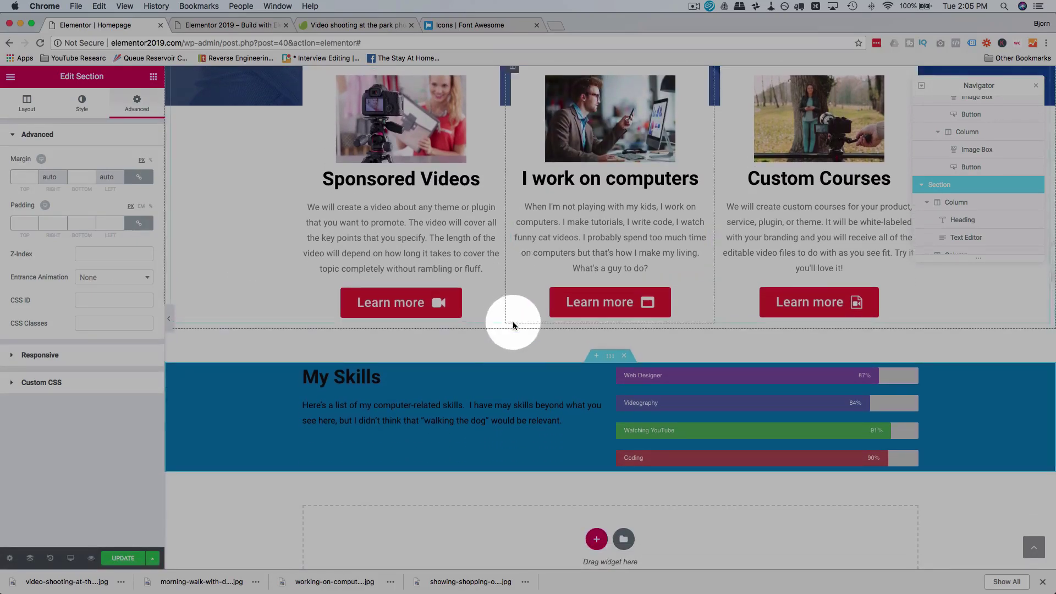
{"action": "scroll", "coordinate": [398, 380], "scroll_direction": "down", "scroll_amount": 1}
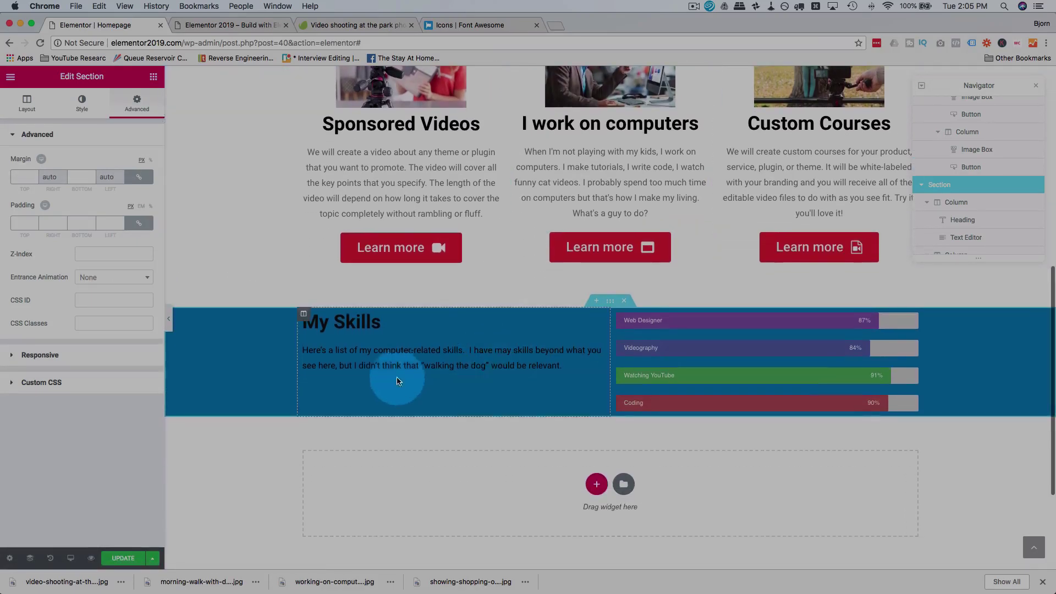
{"action": "left_click", "coordinate": [123, 119]}
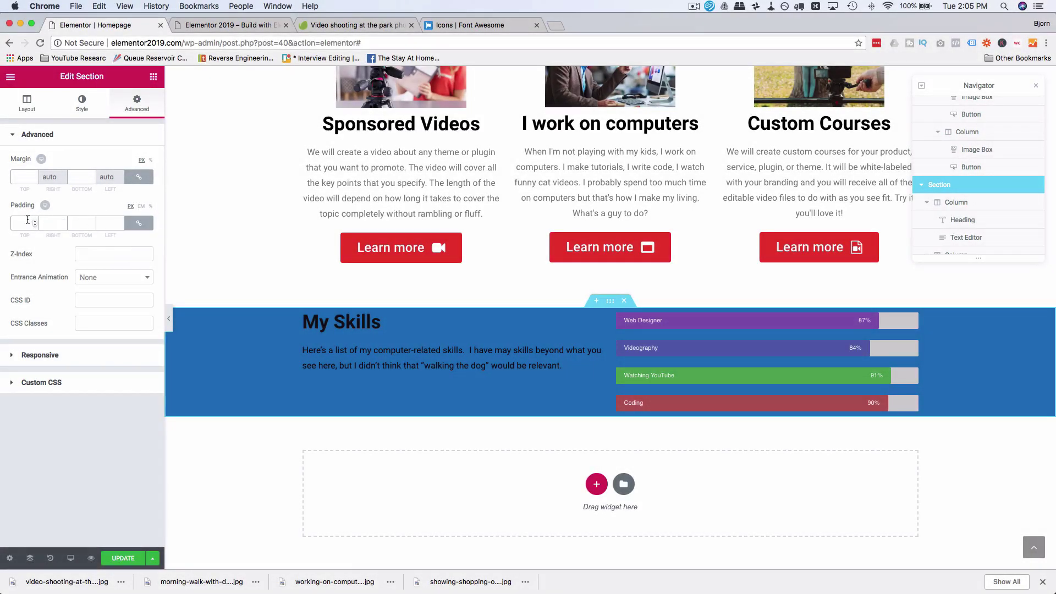
{"action": "left_click", "coordinate": [27, 219]}
{"action": "type", "text": "0"}
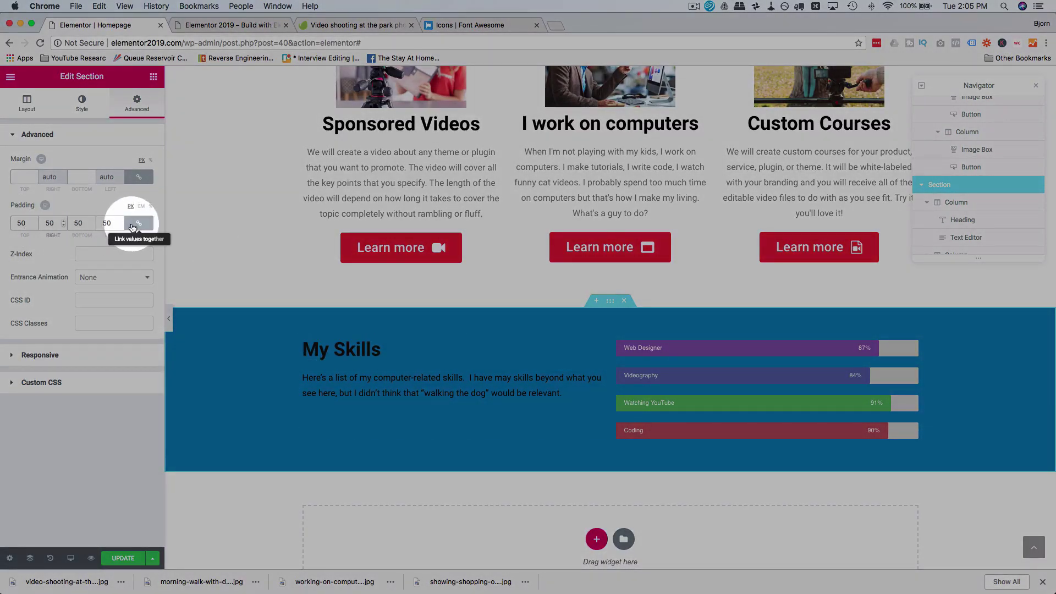
{"action": "left_click", "coordinate": [138, 223]}
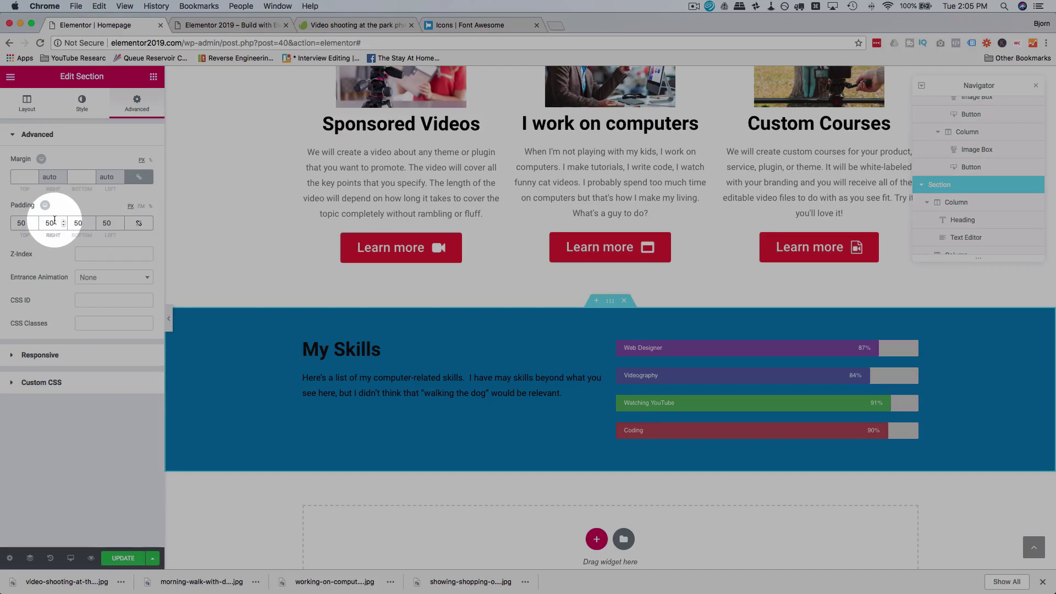
{"action": "type", "text": "0"}
{"action": "key", "text": "Tab"}
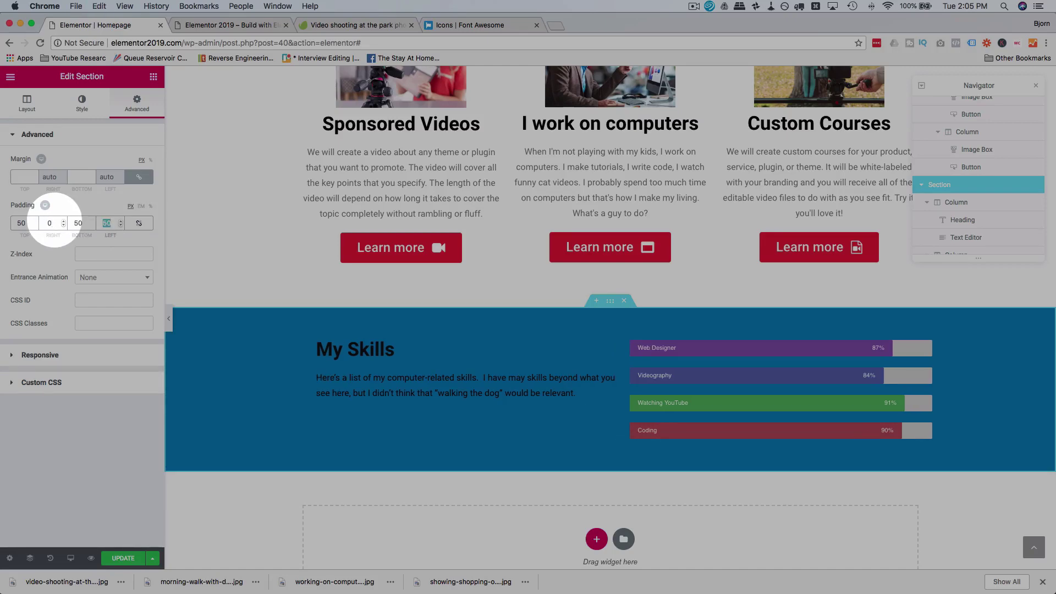
{"action": "type", "text": "0"}
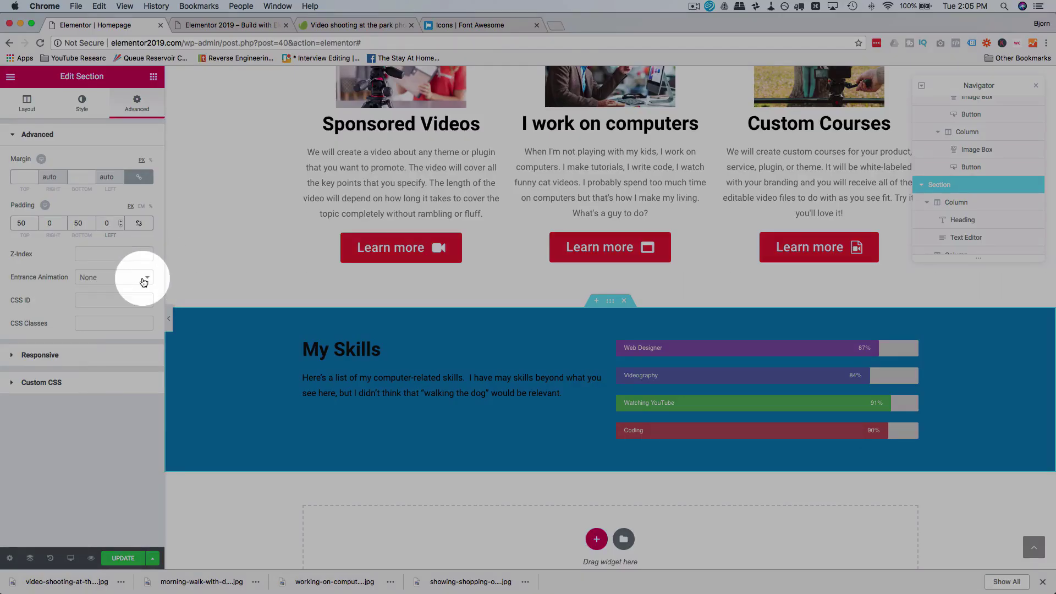
Step: Apply a Fade In Down entrance animation and update the page
{"action": "left_click", "coordinate": [146, 278]}
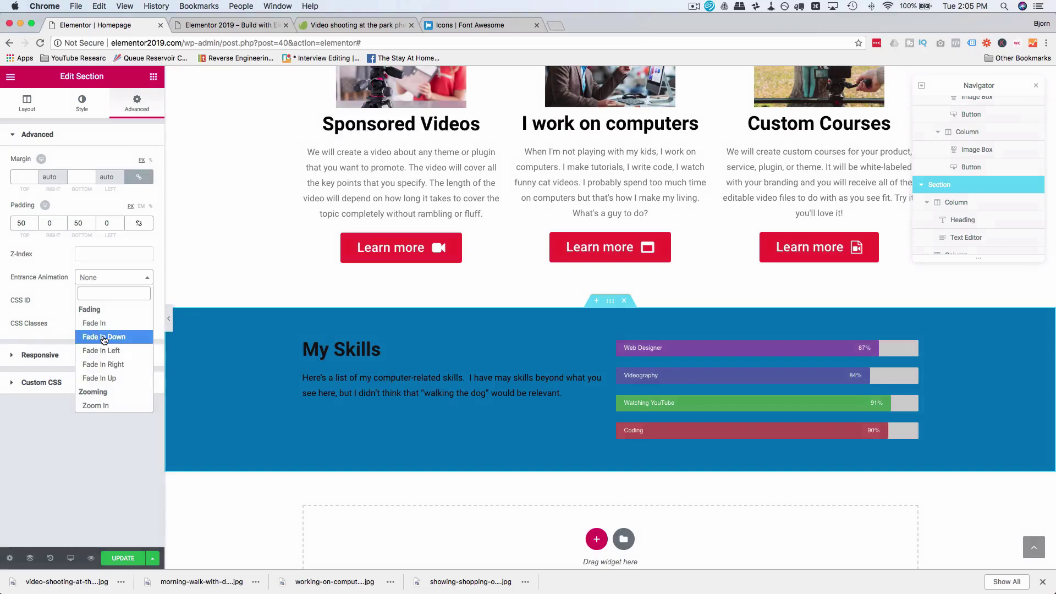
{"action": "left_click", "coordinate": [103, 337]}
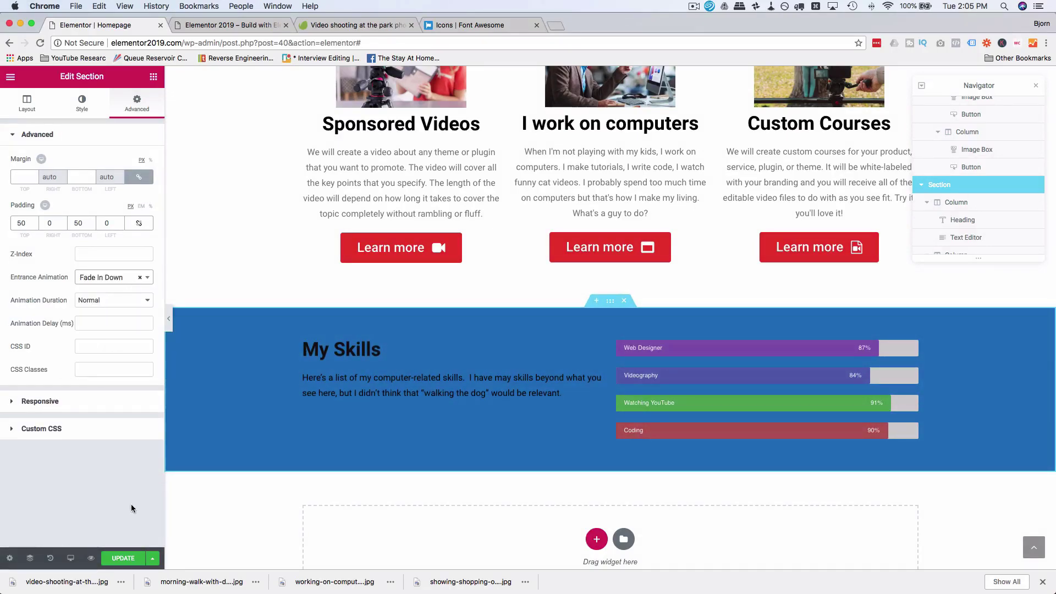
{"action": "left_click", "coordinate": [132, 557]}
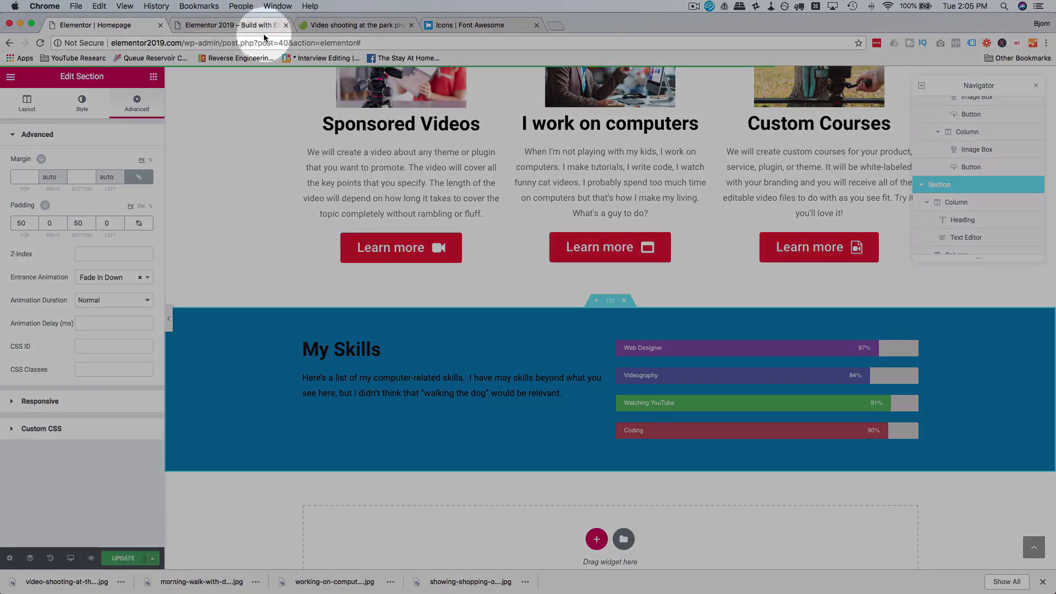
{"action": "left_click", "coordinate": [240, 25]}
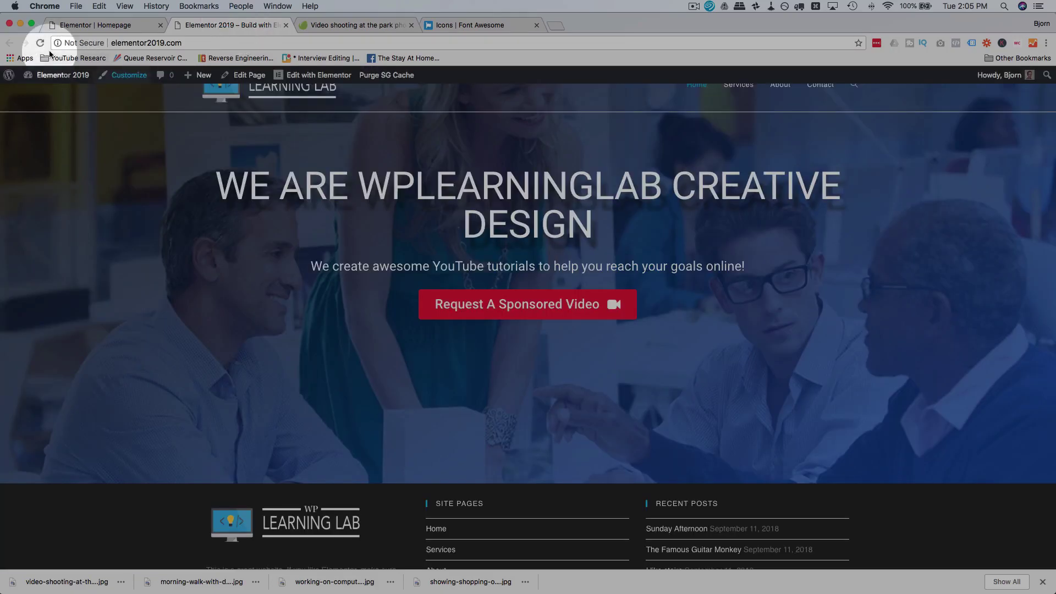
{"action": "left_click", "coordinate": [40, 44]}
{"action": "left_click", "coordinate": [41, 44]}
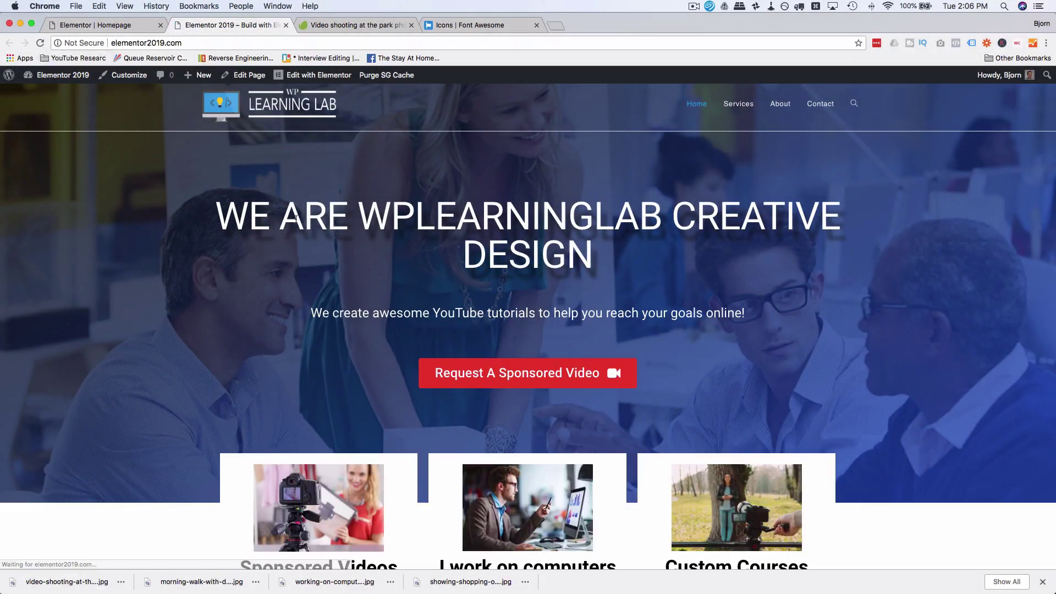
{"action": "scroll", "coordinate": [230, 285], "scroll_direction": "down", "scroll_amount": 1}
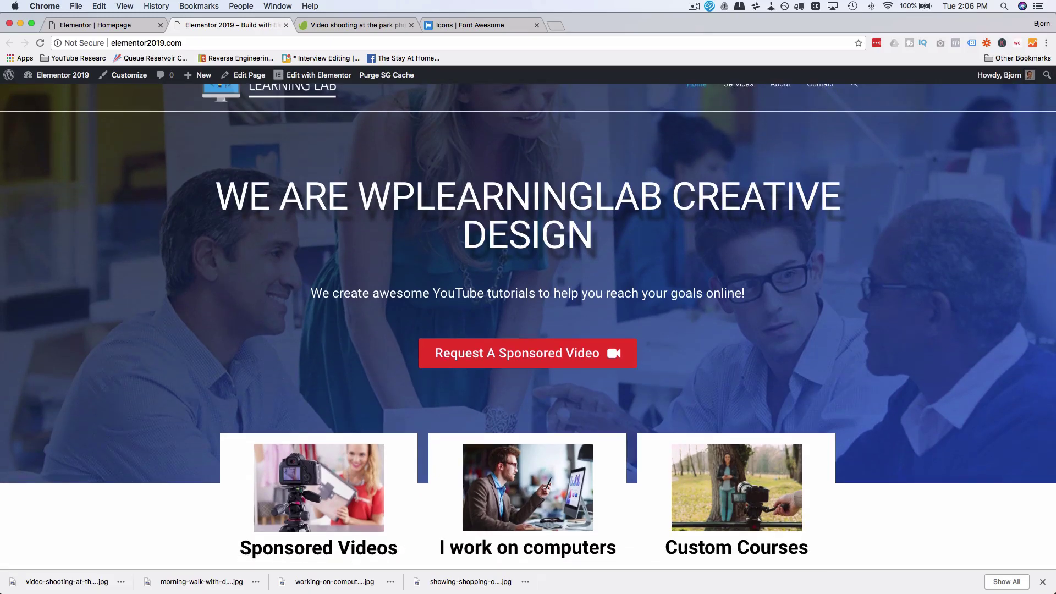
{"action": "left_click", "coordinate": [1042, 582]}
{"action": "scroll", "coordinate": [953, 365], "scroll_direction": "down", "scroll_amount": 5}
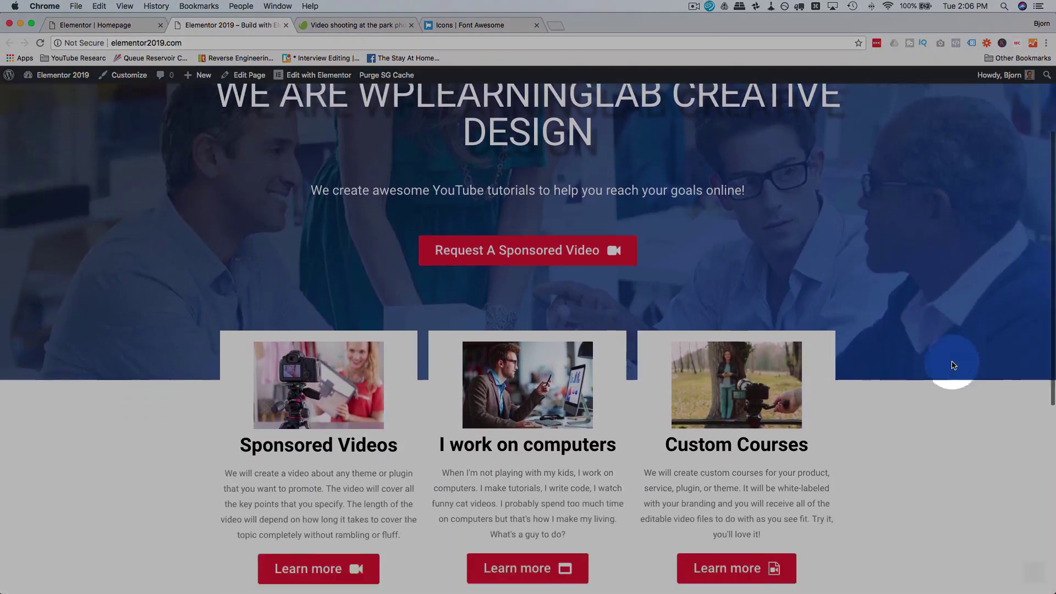
{"action": "scroll", "coordinate": [951, 361], "scroll_direction": "down", "scroll_amount": 3}
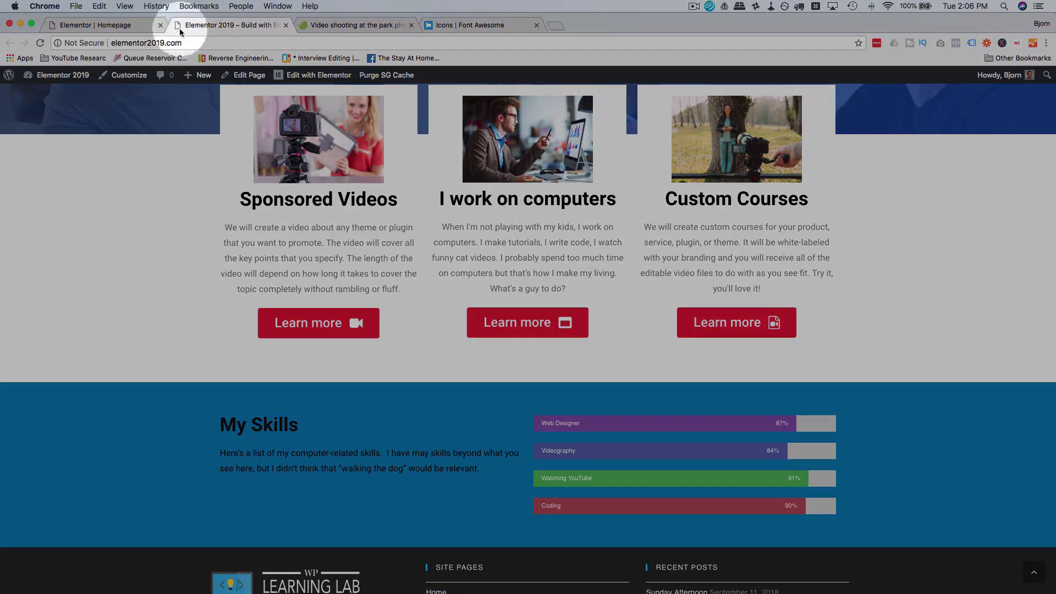
{"action": "left_click", "coordinate": [138, 25]}
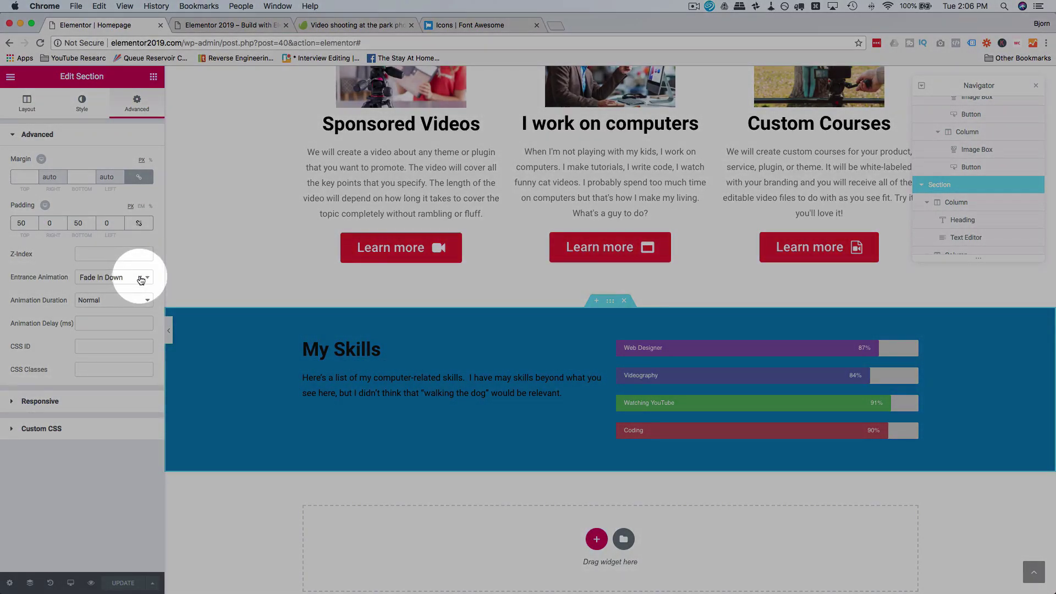
Step: Set the My Skills entrance animation to None and expand the Responsive panel
{"action": "left_click", "coordinate": [142, 278]}
{"action": "left_click", "coordinate": [91, 277]}
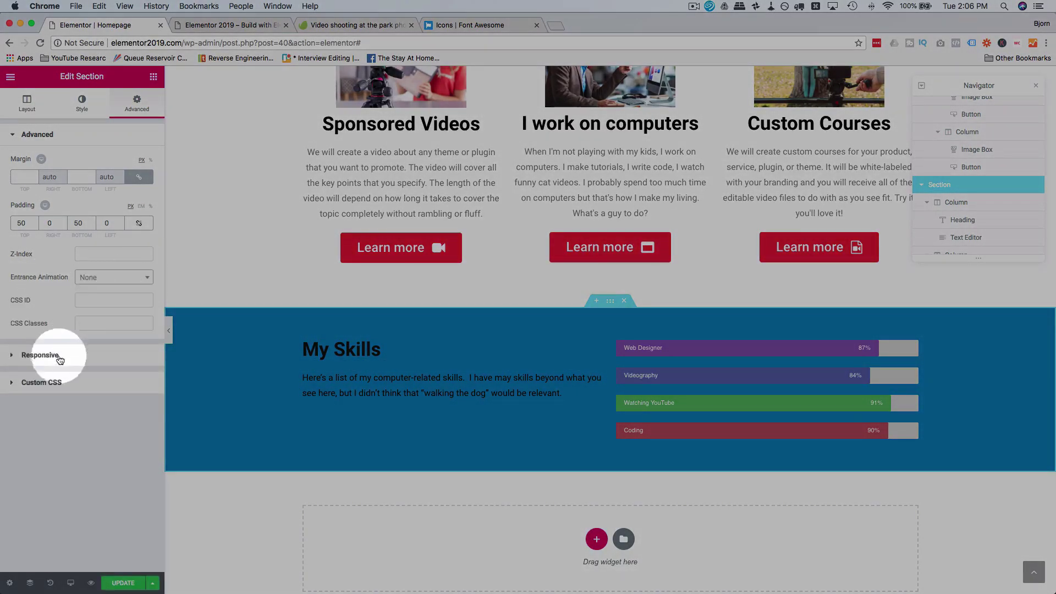
{"action": "left_click", "coordinate": [24, 356]}
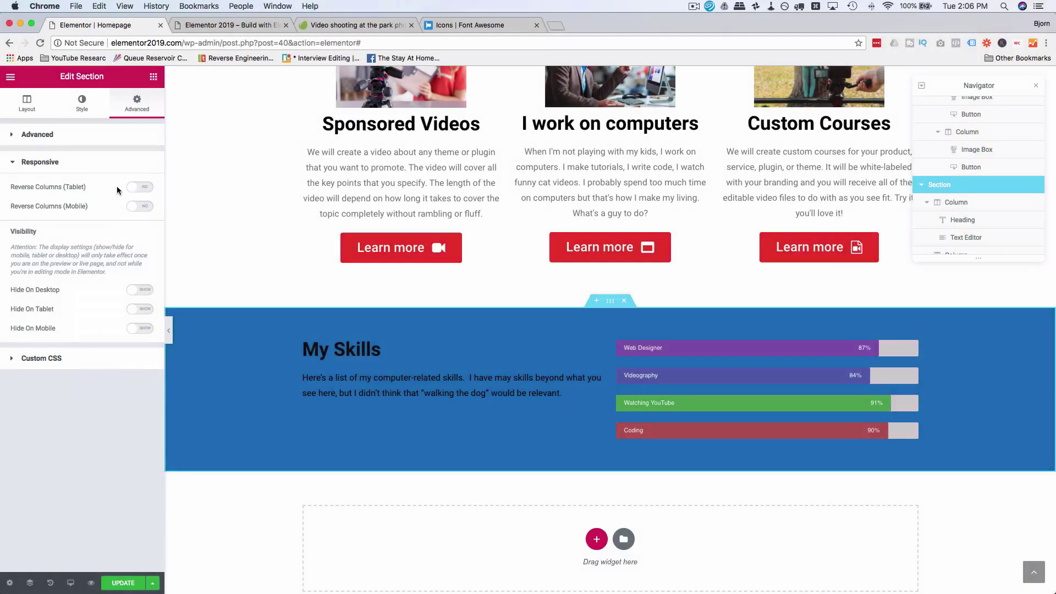
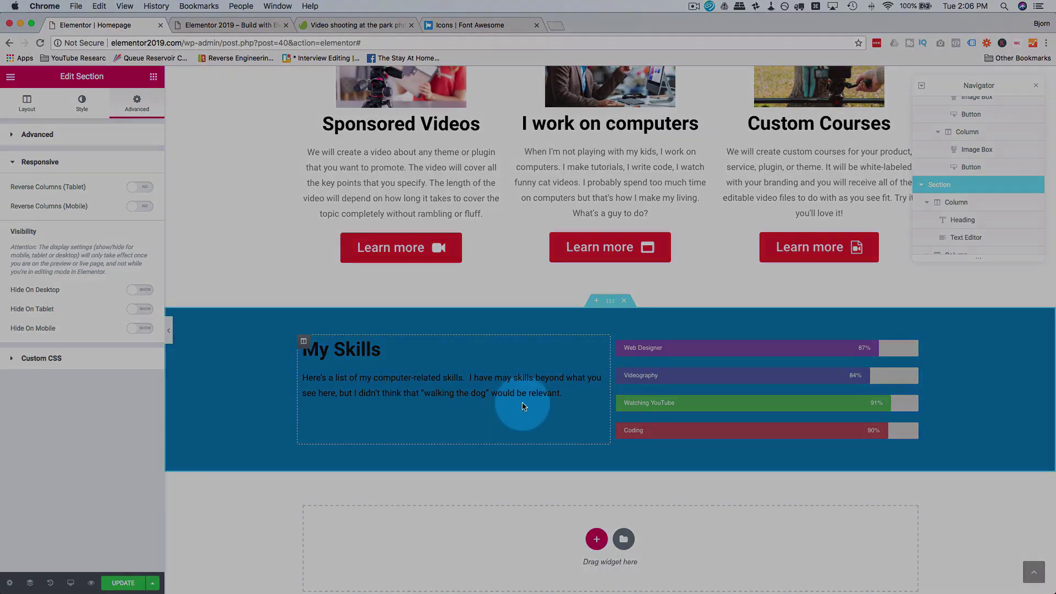
Step: Scroll to My Skills and reveal the Desktop, Tablet and Mobile preview options
{"action": "scroll", "coordinate": [514, 405], "scroll_direction": "down", "scroll_amount": 3}
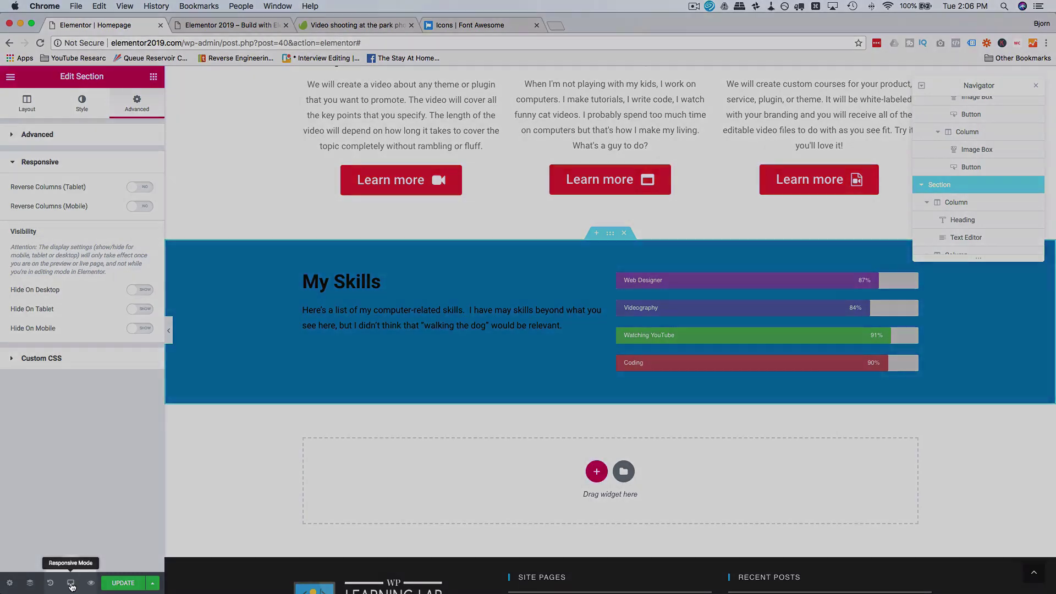
{"action": "left_click", "coordinate": [72, 583]}
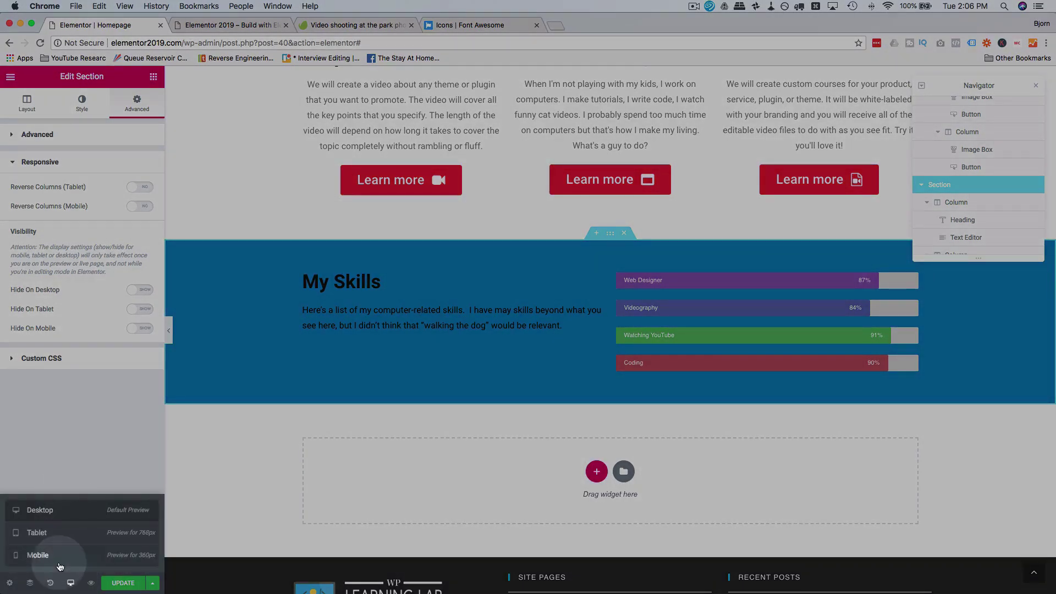
{"action": "left_click", "coordinate": [59, 565]}
{"action": "scroll", "coordinate": [593, 328], "scroll_direction": "down", "scroll_amount": 10}
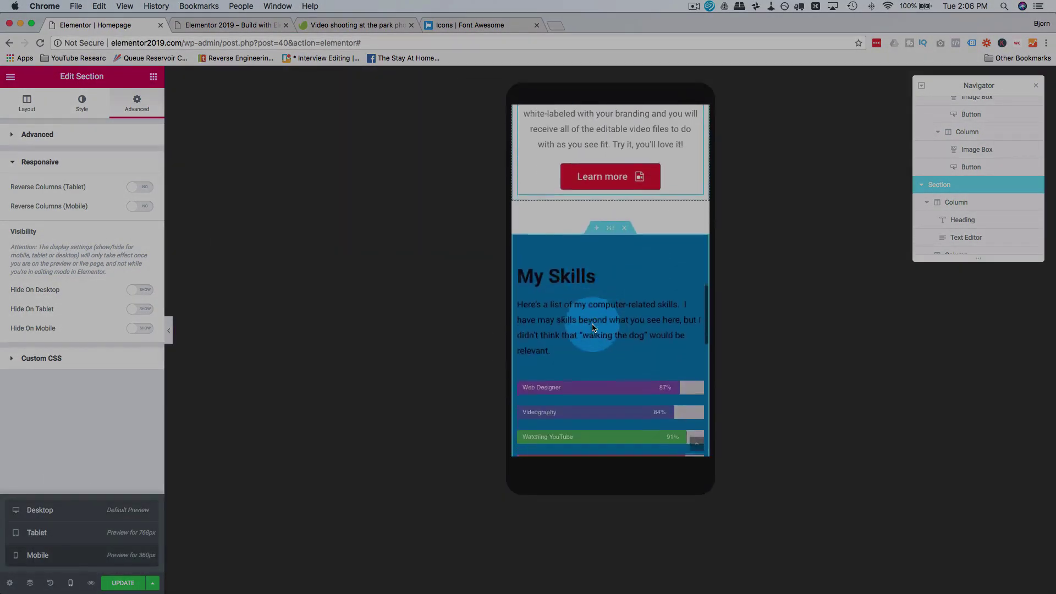
{"action": "scroll", "coordinate": [593, 327], "scroll_direction": "down", "scroll_amount": 3}
{"action": "left_click", "coordinate": [562, 210]}
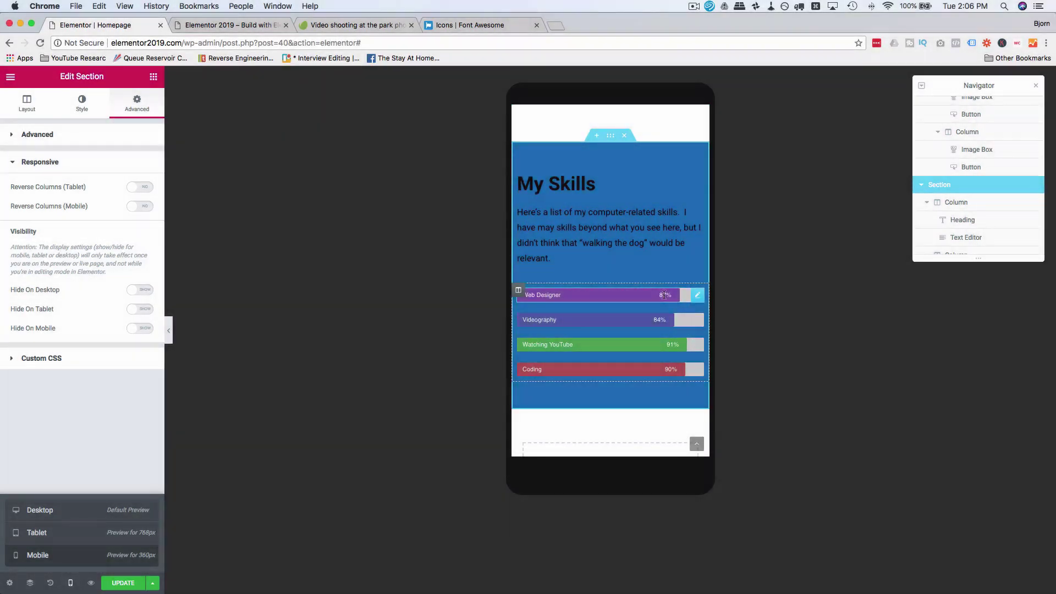
{"action": "left_click", "coordinate": [589, 254]}
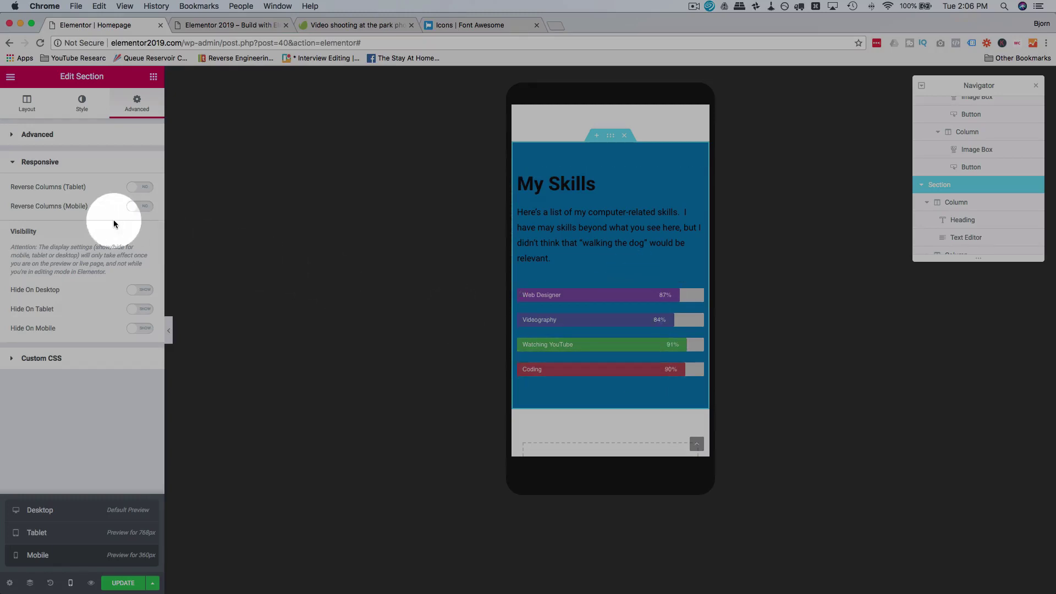
{"action": "left_click", "coordinate": [134, 208]}
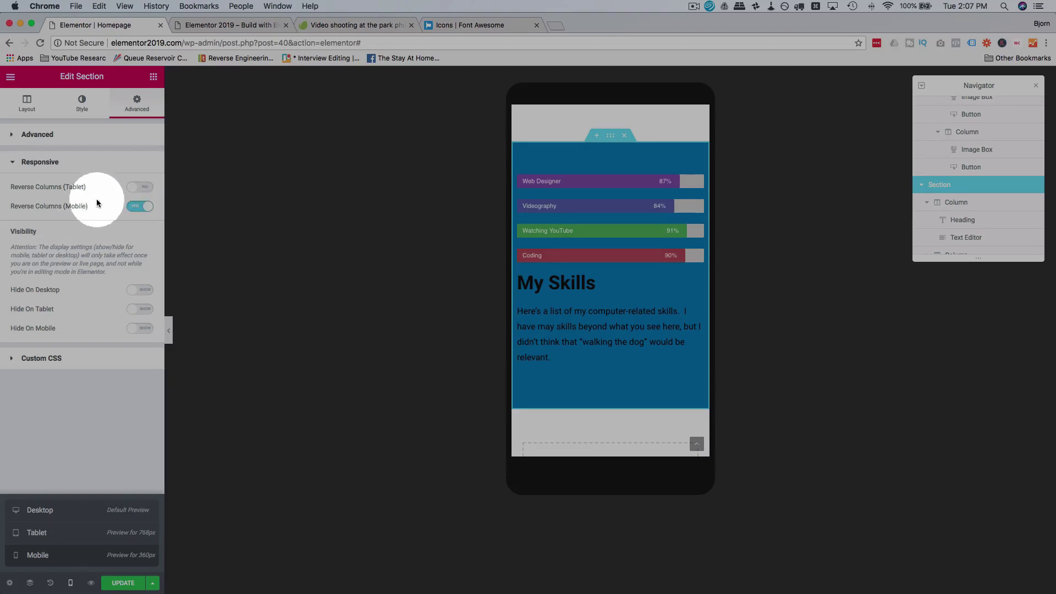
{"action": "left_click", "coordinate": [65, 538]}
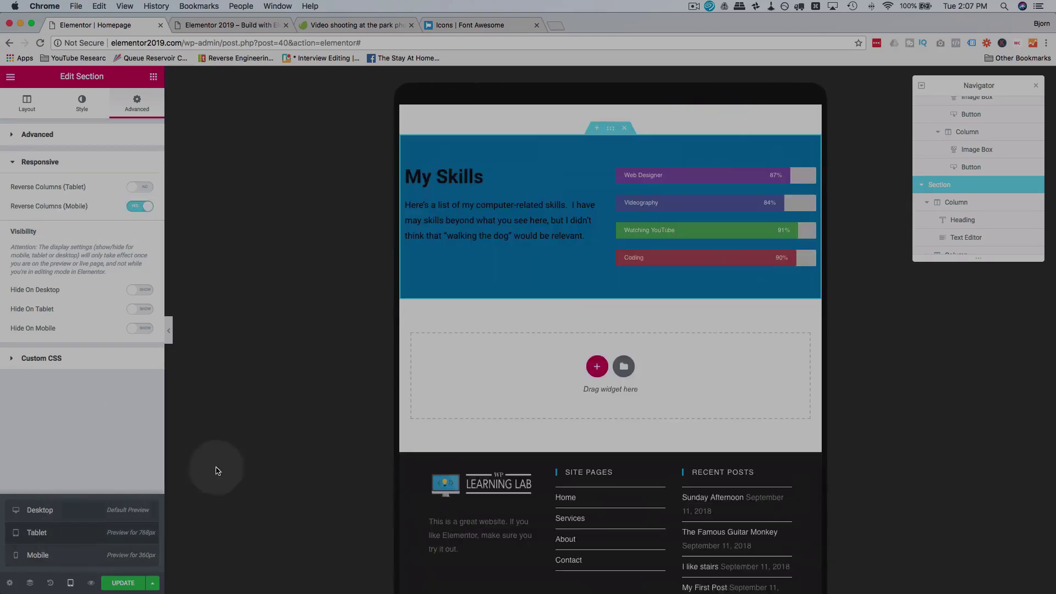
{"action": "scroll", "coordinate": [474, 285], "scroll_direction": "up", "scroll_amount": 1}
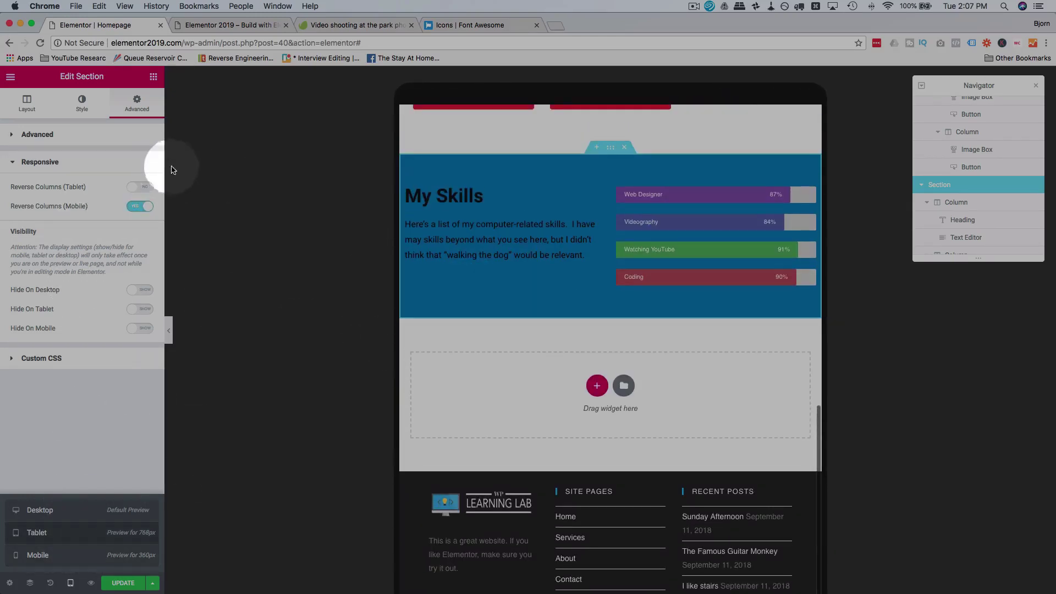
{"action": "left_click", "coordinate": [146, 187]}
{"action": "left_click", "coordinate": [146, 188]}
{"action": "left_click", "coordinate": [147, 188]}
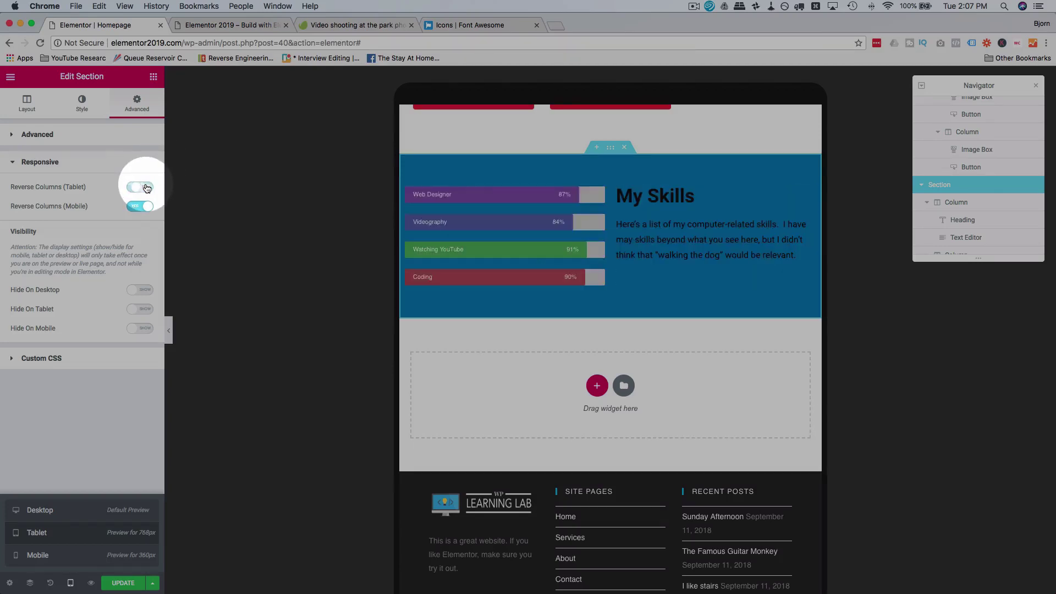
{"action": "left_click", "coordinate": [146, 188]}
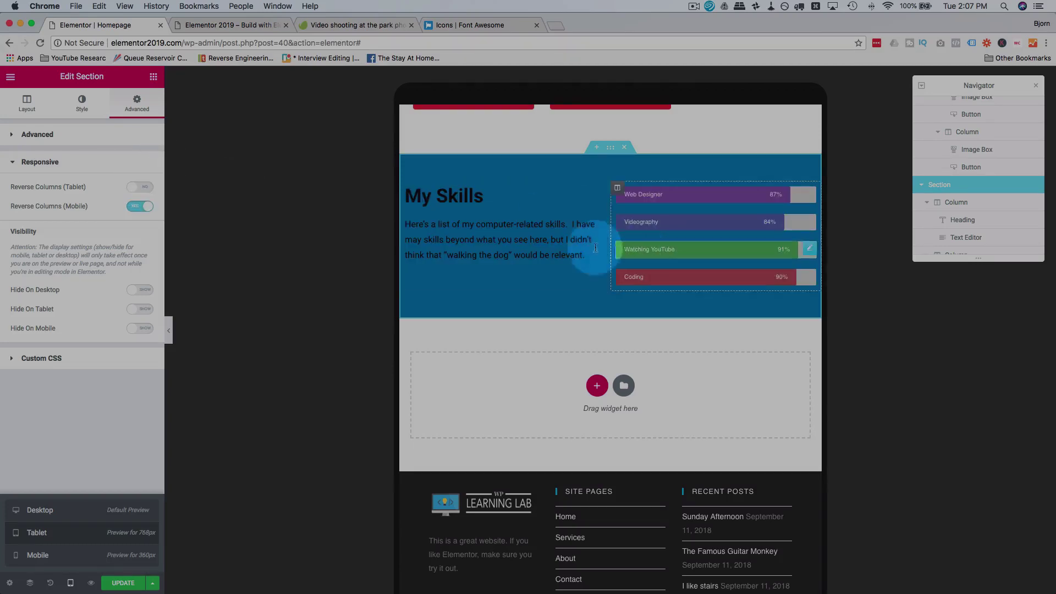
{"action": "left_click", "coordinate": [137, 189]}
{"action": "left_click", "coordinate": [136, 189]}
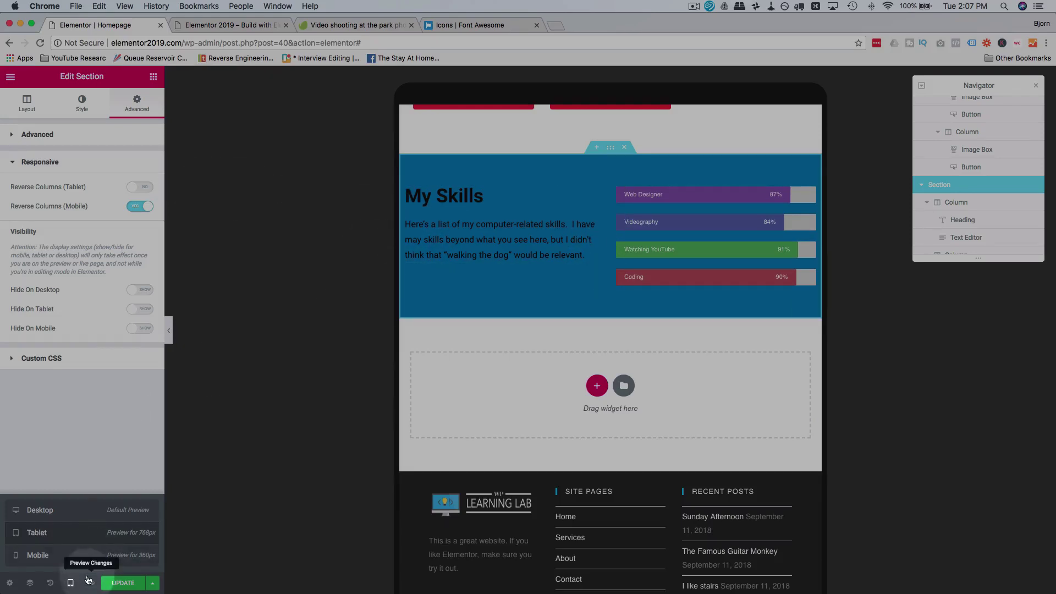
{"action": "left_click", "coordinate": [37, 554]}
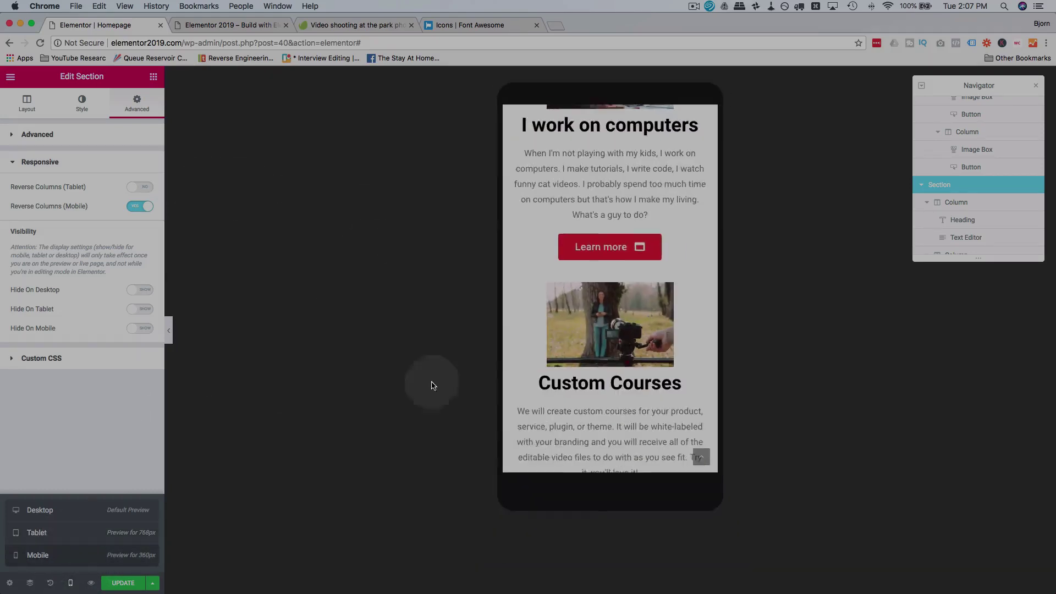
{"action": "scroll", "coordinate": [595, 344], "scroll_direction": "down", "scroll_amount": 10}
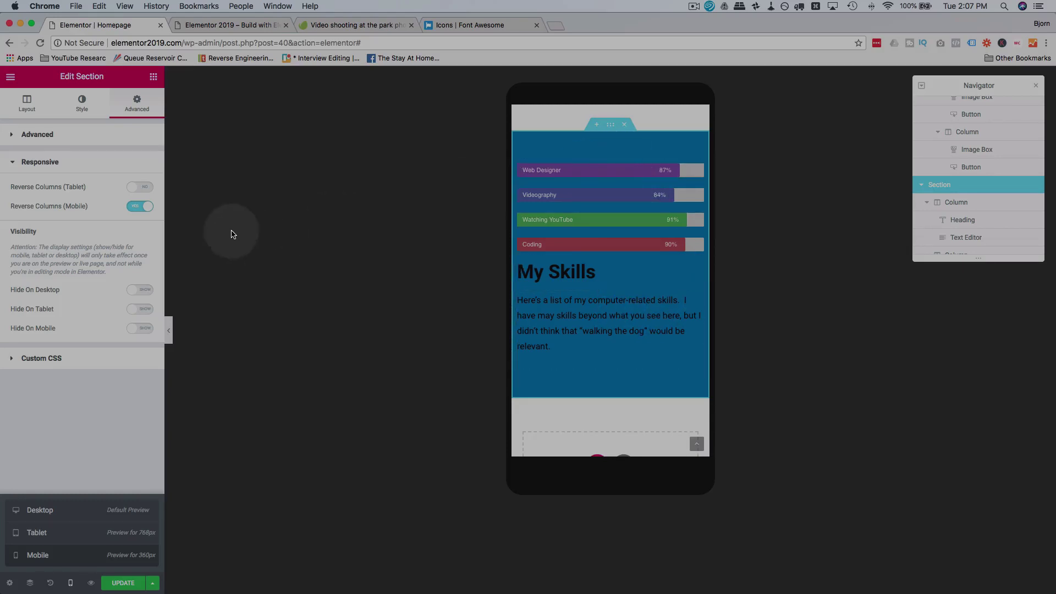
{"action": "left_click", "coordinate": [148, 213]}
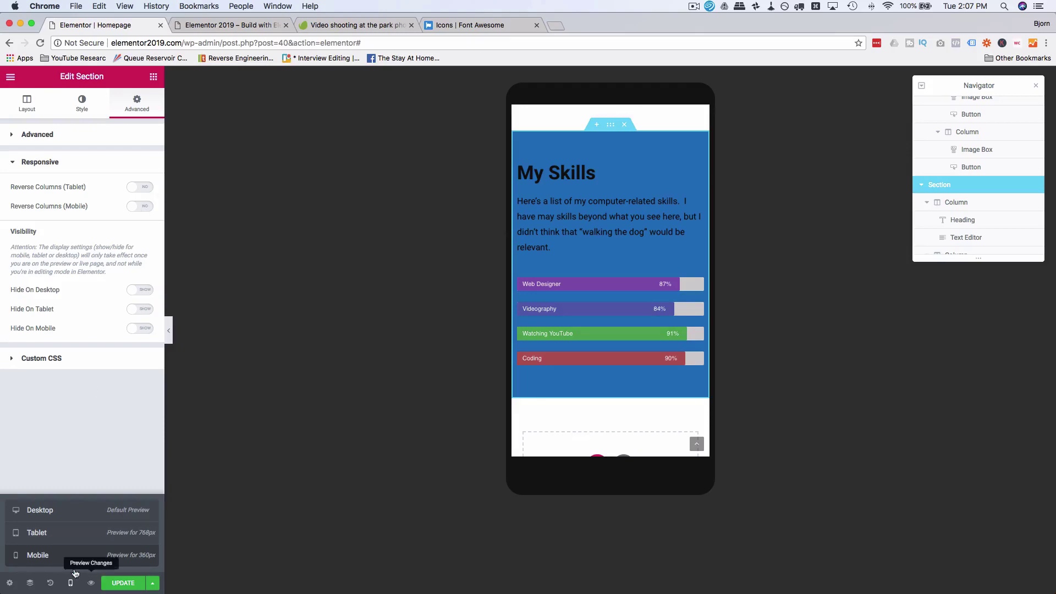
{"action": "left_click", "coordinate": [58, 511]}
{"action": "scroll", "coordinate": [392, 421], "scroll_direction": "up", "scroll_amount": 5}
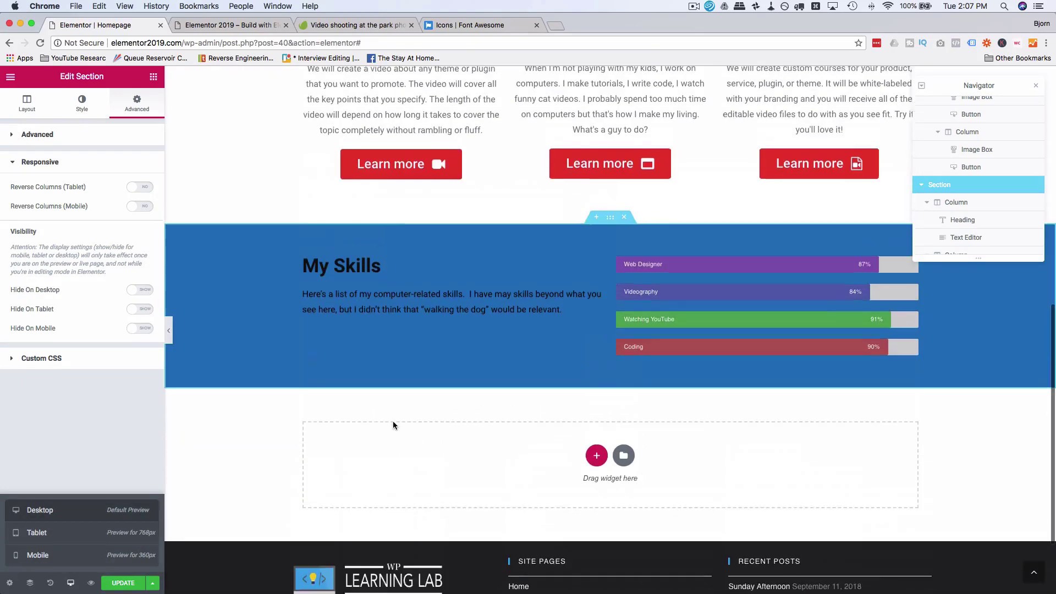
Step: Add a stretched, full-width two-column section below My Skills
{"action": "scroll", "coordinate": [393, 425], "scroll_direction": "up", "scroll_amount": 5}
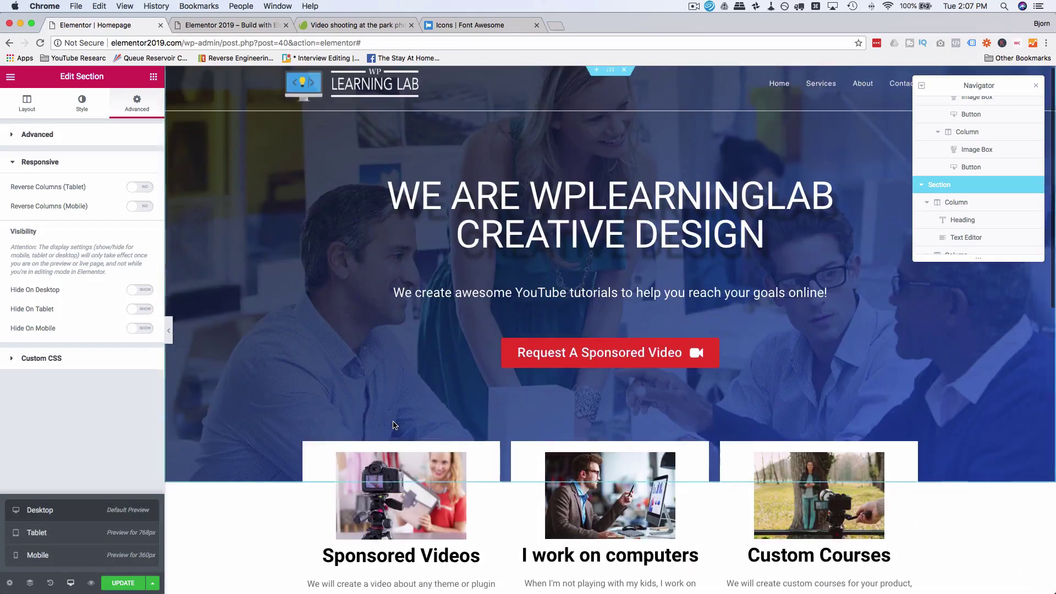
{"action": "scroll", "coordinate": [392, 425], "scroll_direction": "down", "scroll_amount": 4}
{"action": "scroll", "coordinate": [393, 424], "scroll_direction": "down", "scroll_amount": 6}
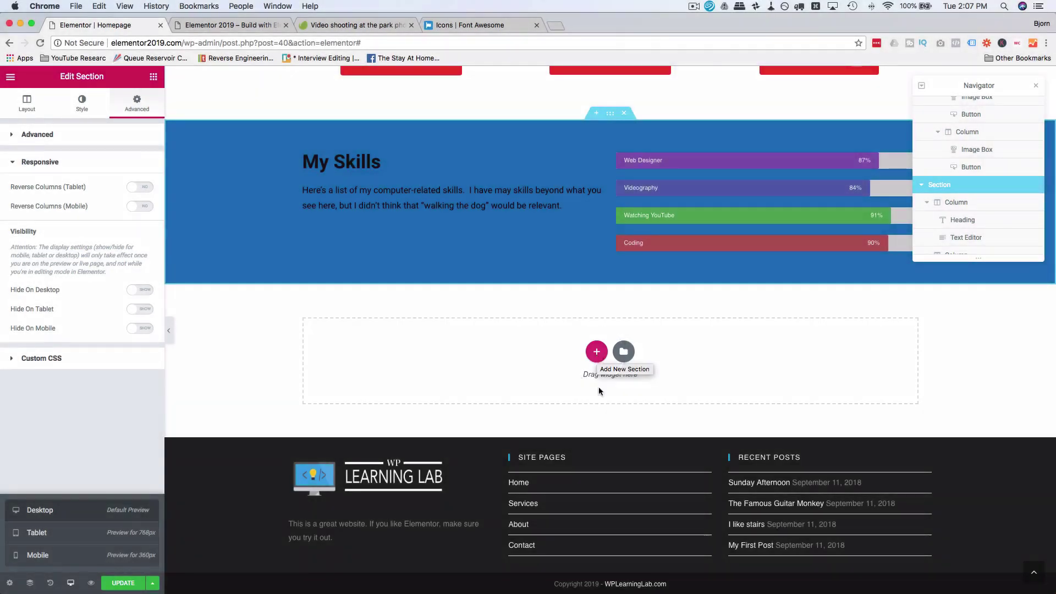
{"action": "left_click", "coordinate": [598, 387]}
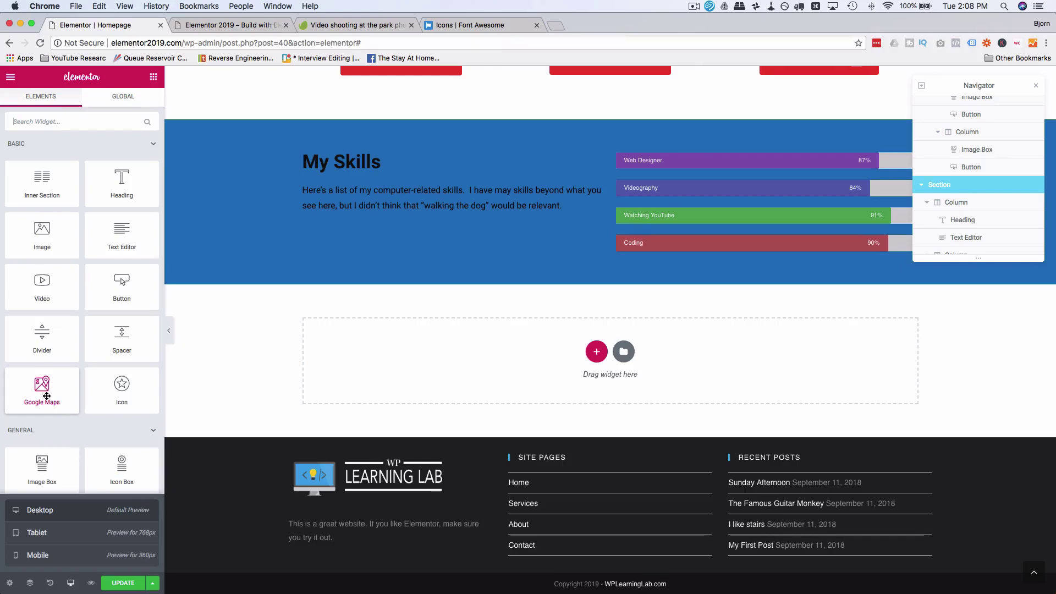
{"action": "left_click", "coordinate": [597, 351]}
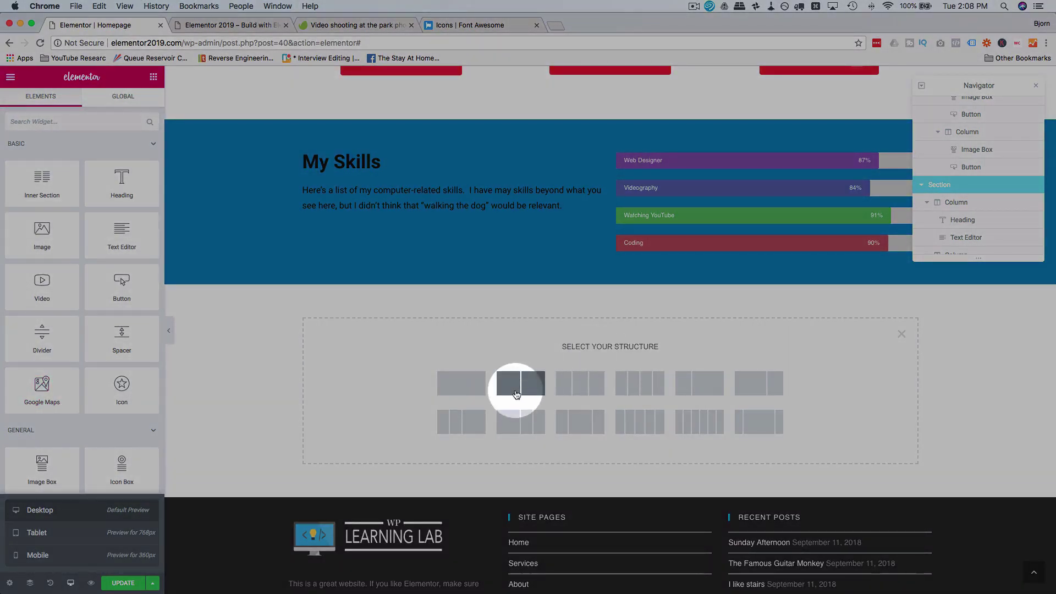
{"action": "left_click", "coordinate": [516, 394]}
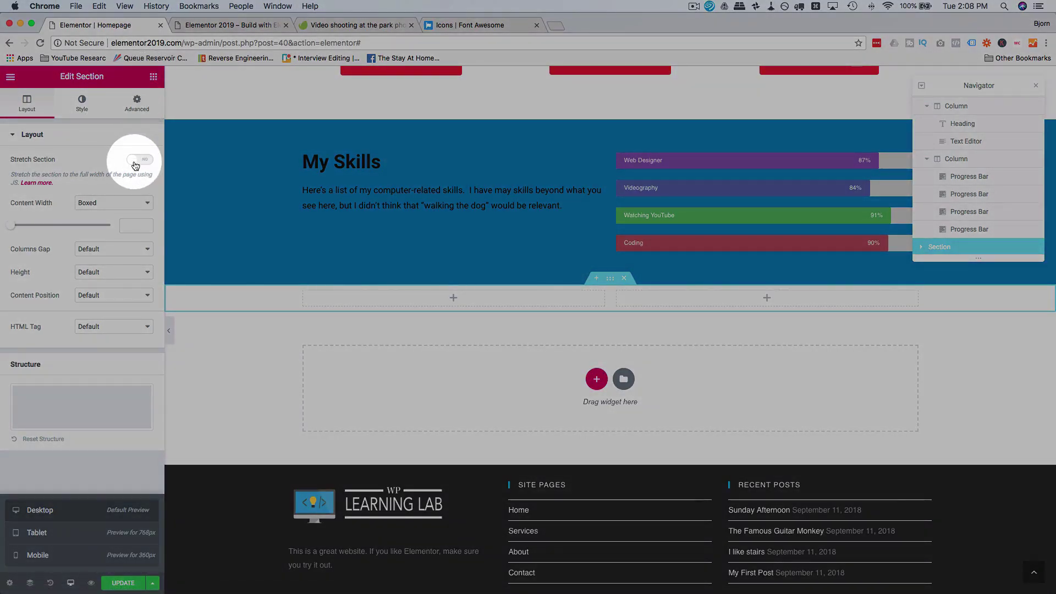
{"action": "left_click", "coordinate": [134, 160]}
{"action": "left_click", "coordinate": [120, 202]}
{"action": "left_click", "coordinate": [115, 211]}
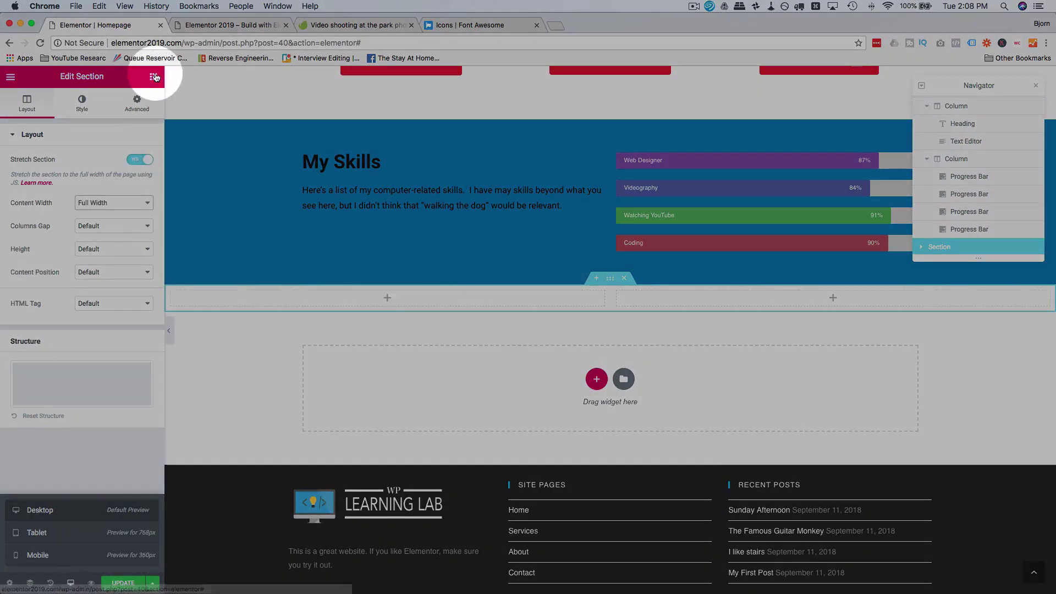
Step: Place a Google Maps widget showing the London Eye in the right column
{"action": "left_click", "coordinate": [155, 77]}
{"action": "left_click_drag", "start_coordinate": [41, 388], "coordinate": [748, 303]}
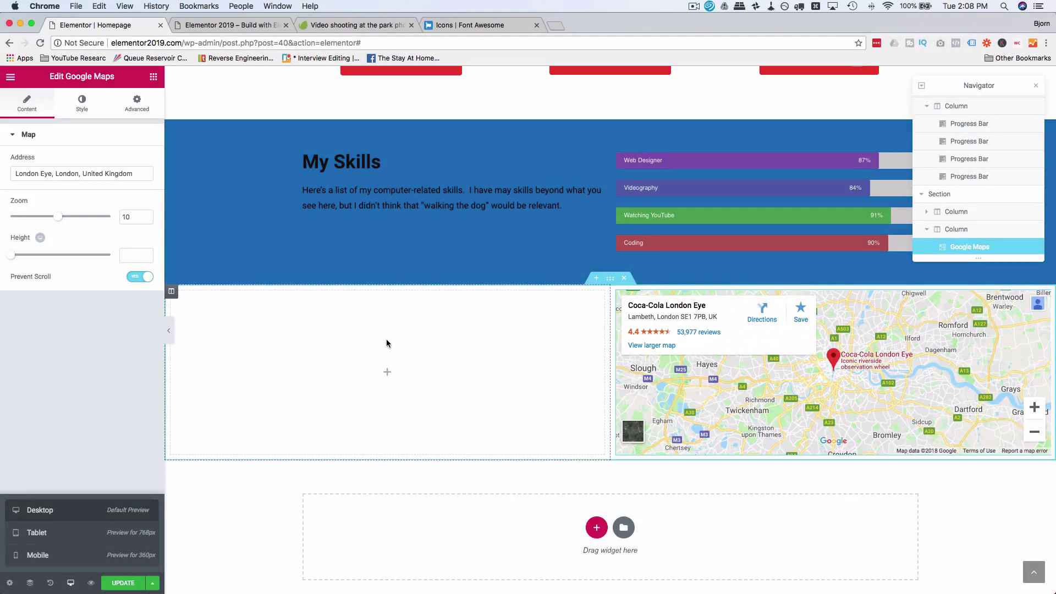
{"action": "left_click", "coordinate": [386, 339]}
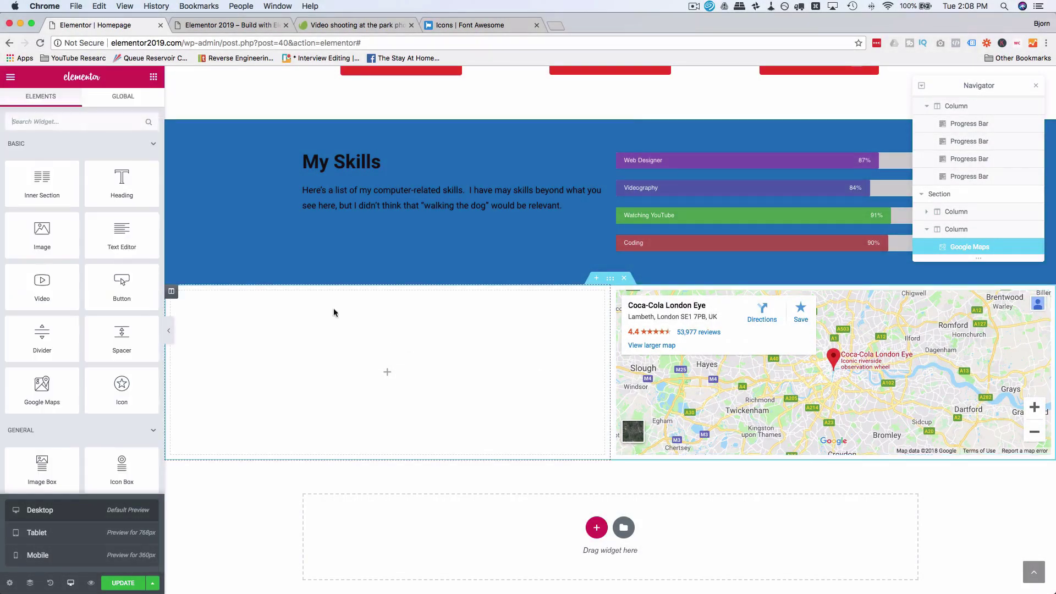
Step: Add a heading in the left column reading 'Drop Us A Line!'
{"action": "left_click_drag", "start_coordinate": [120, 175], "coordinate": [392, 375]}
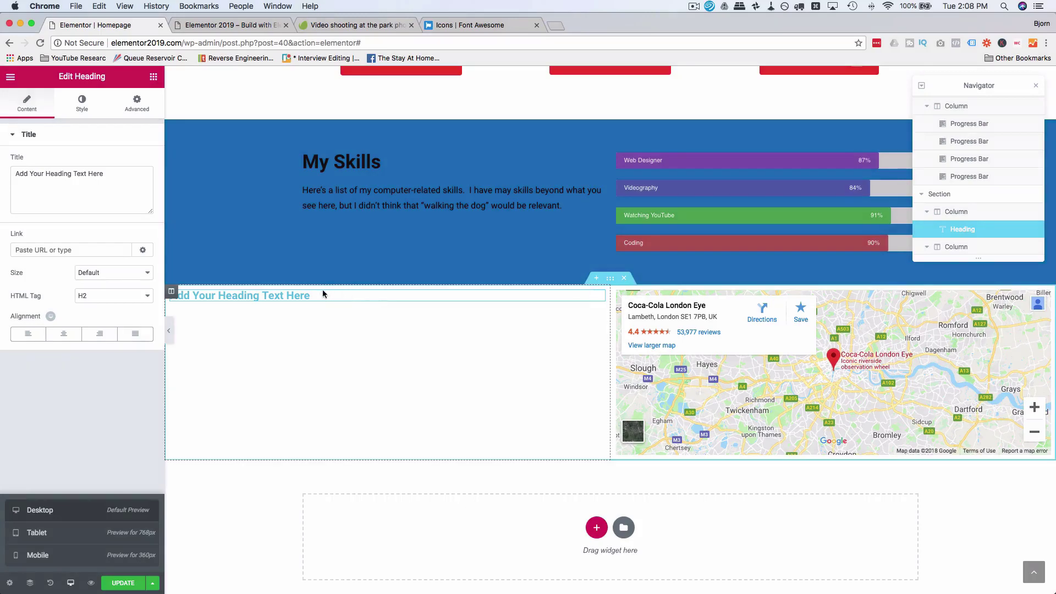
{"action": "triple_click", "coordinate": [322, 293]}
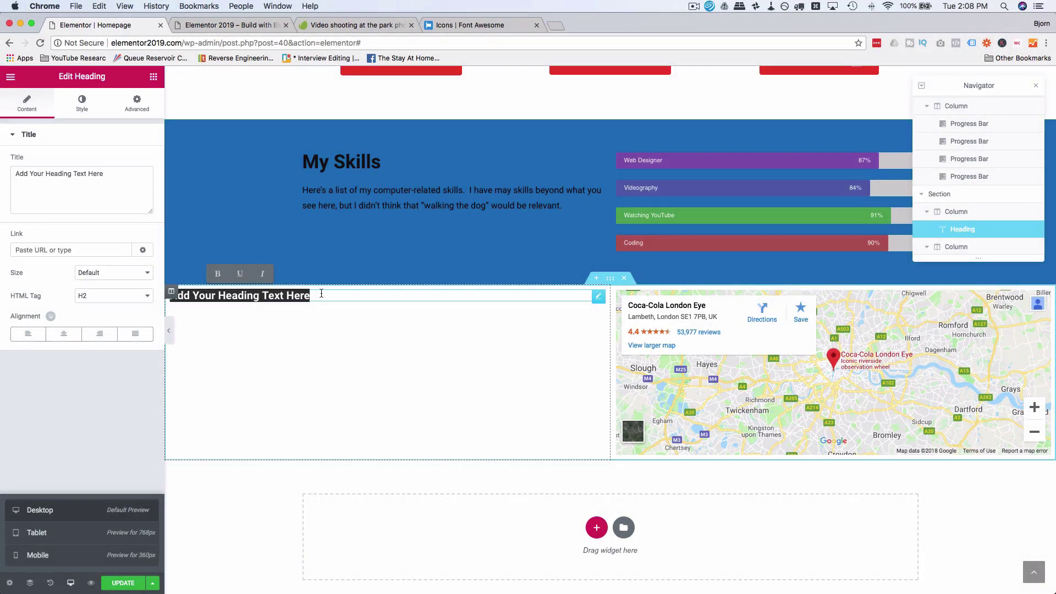
{"action": "type", "text": "Drop Us A Line!"}
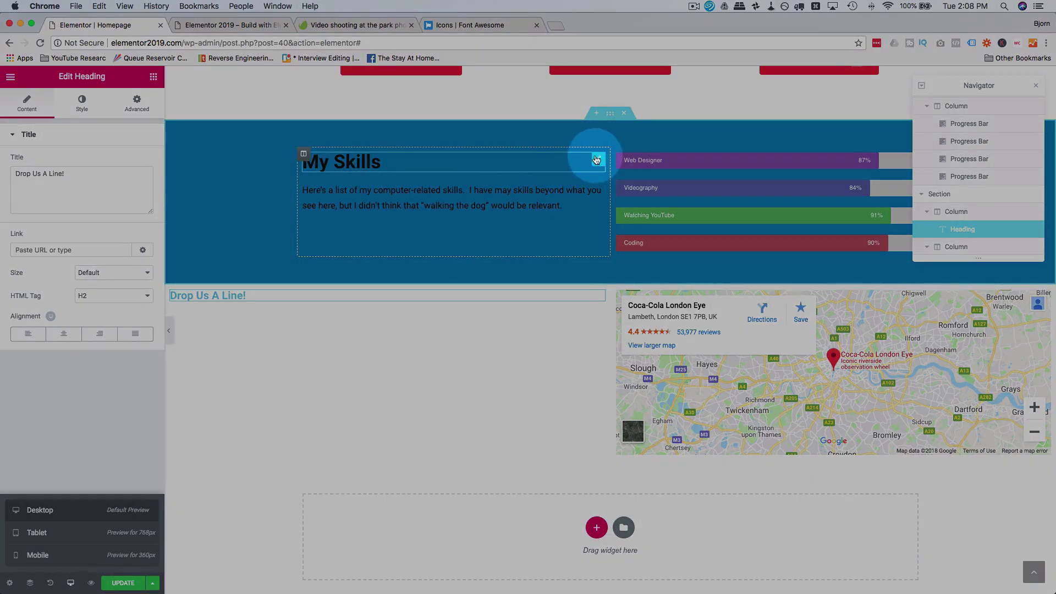
Step: Copy the My Skills heading and paste its style onto the new heading
{"action": "right_click", "coordinate": [596, 160]}
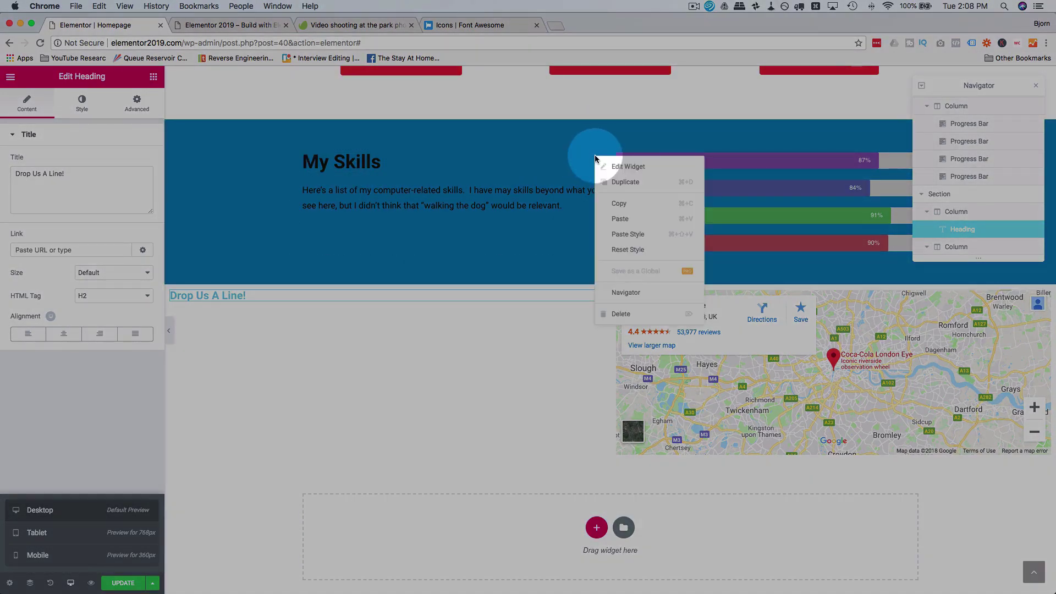
{"action": "left_click", "coordinate": [626, 211]}
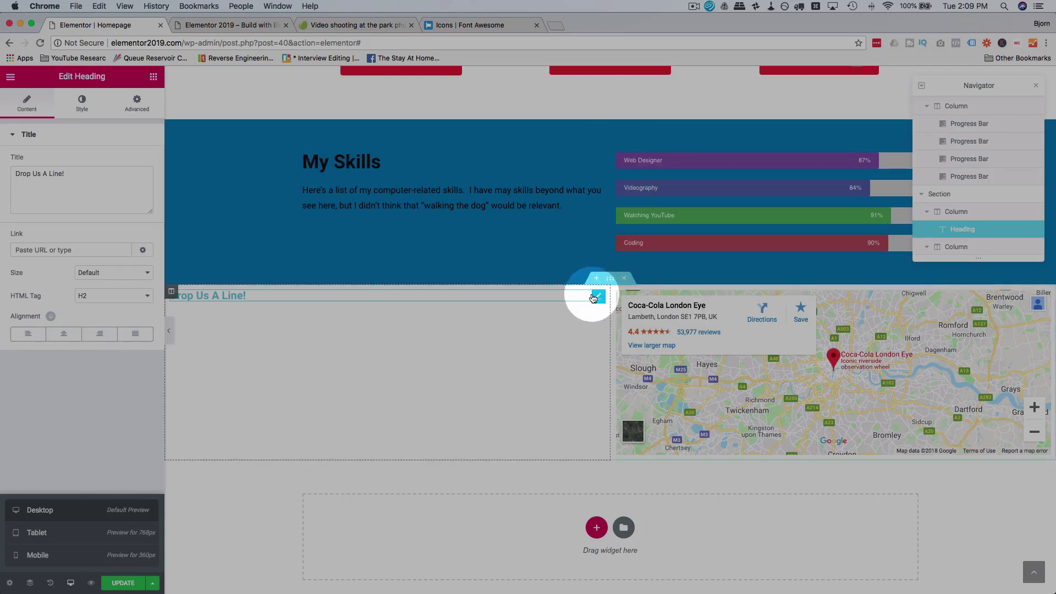
{"action": "right_click", "coordinate": [593, 298]}
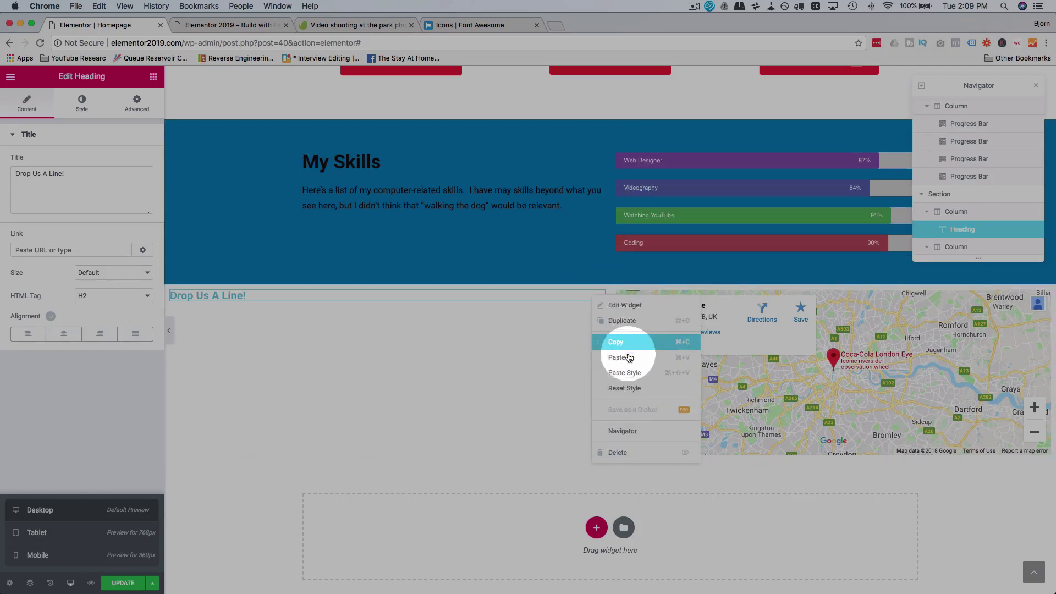
{"action": "left_click", "coordinate": [626, 373]}
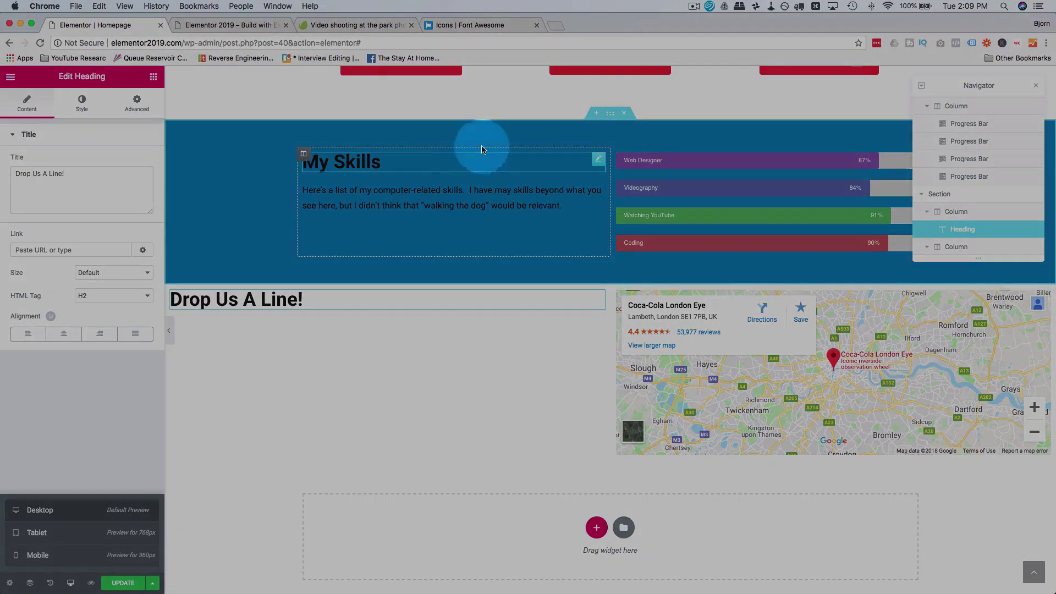
{"action": "left_click", "coordinate": [611, 113]}
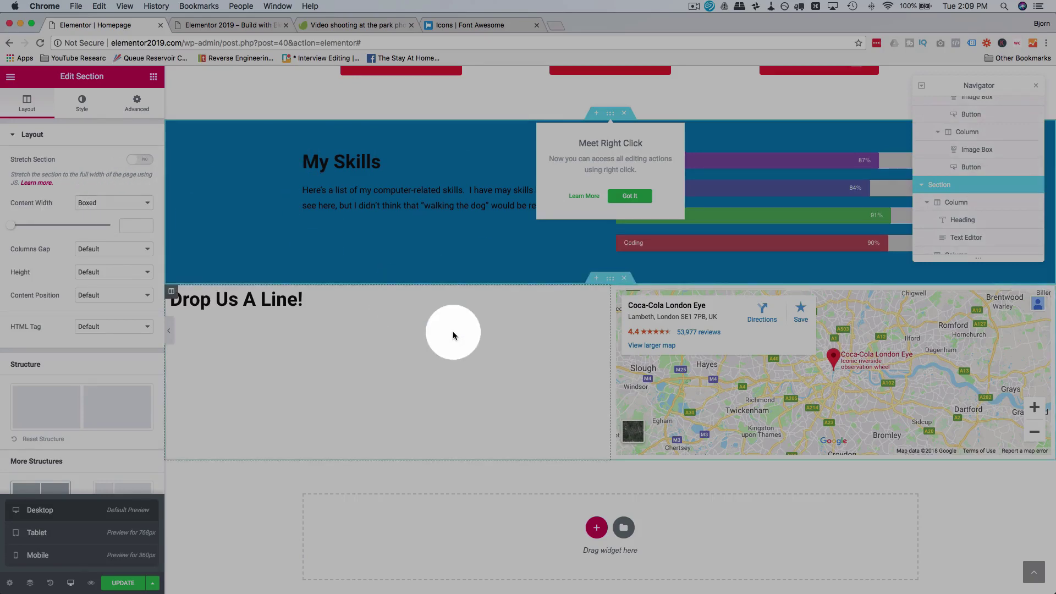
Step: Set the map section's content width to Boxed and view the live homepage
{"action": "left_click", "coordinate": [609, 286]}
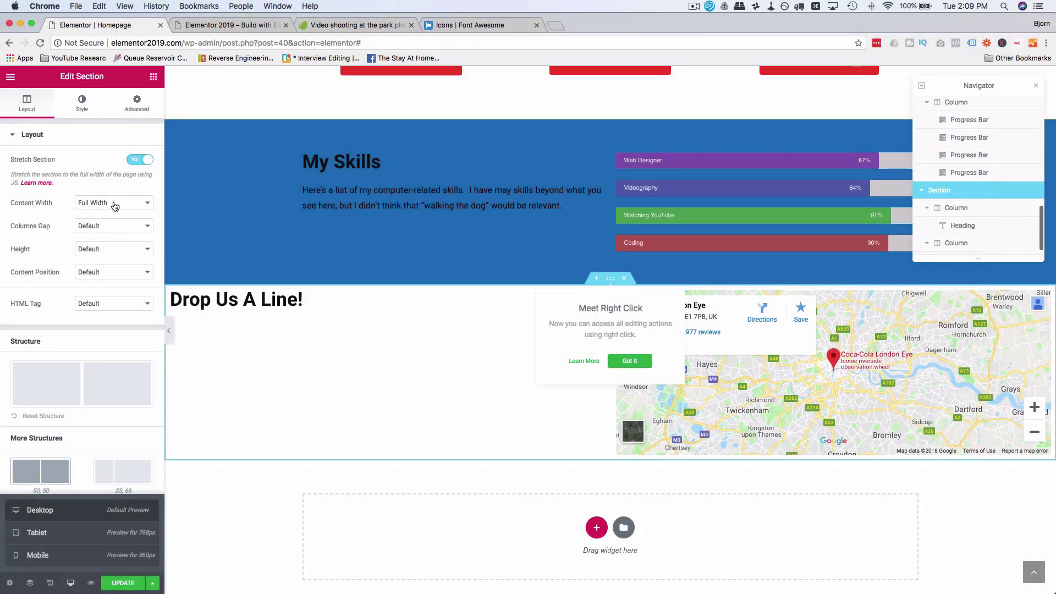
{"action": "left_click", "coordinate": [115, 205]}
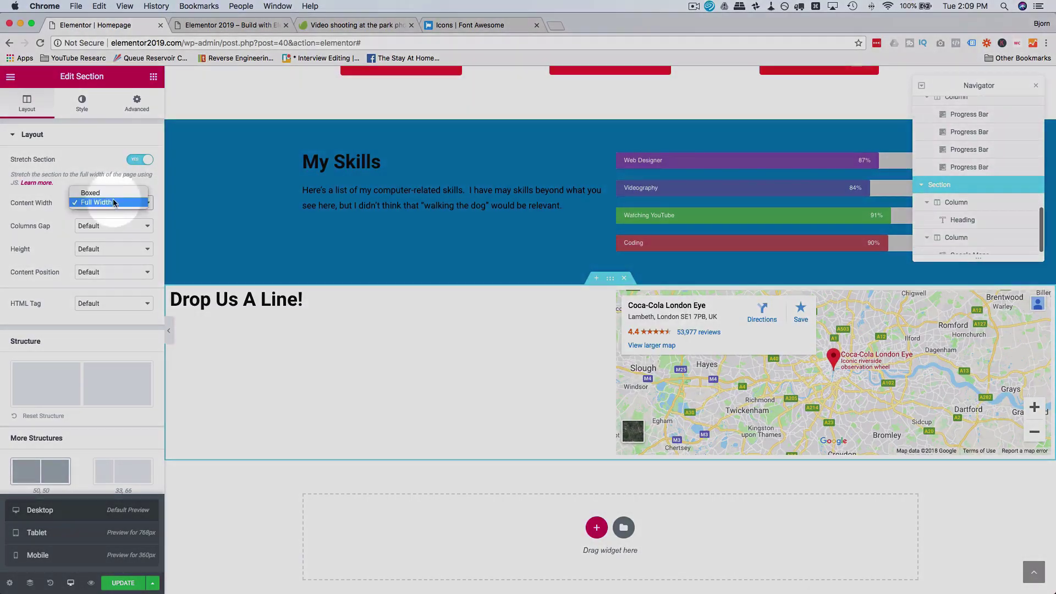
{"action": "left_click", "coordinate": [110, 191]}
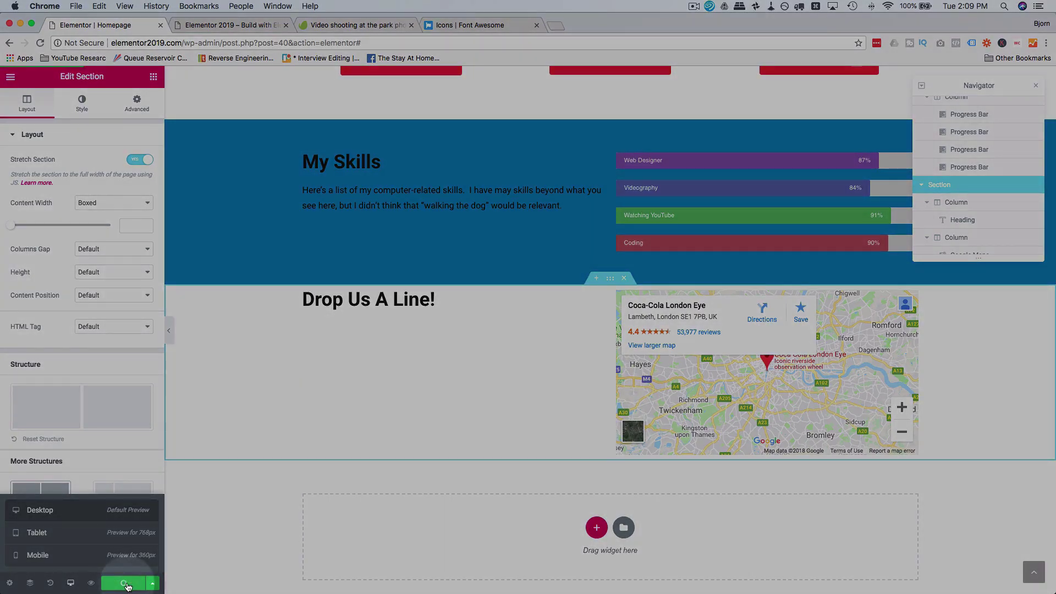
{"action": "left_click", "coordinate": [244, 25]}
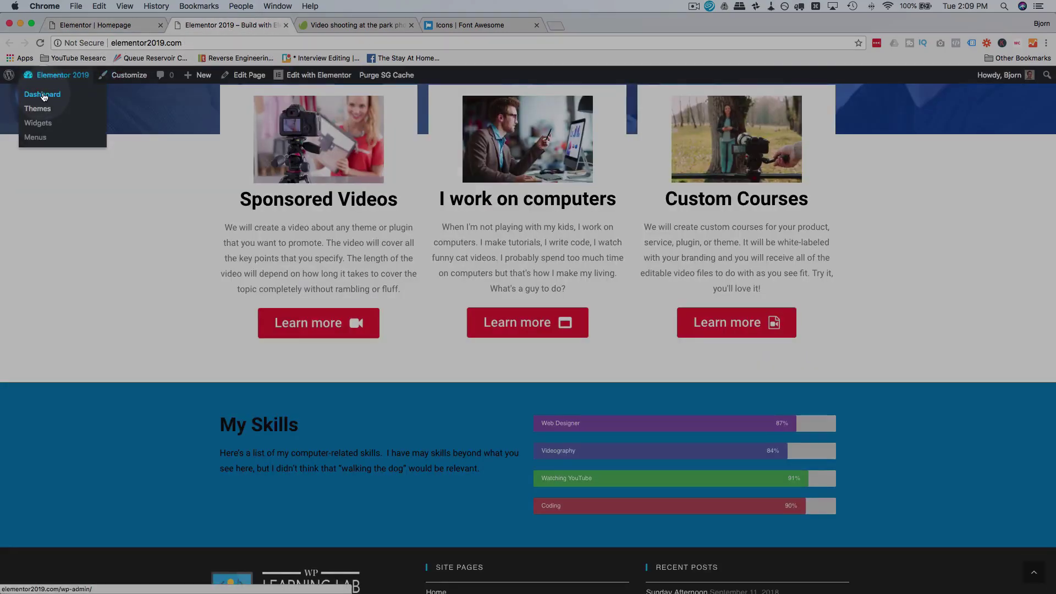
Step: Search Add New plugins for 'ninja forms', then install and activate Ninja Forms
{"action": "left_click", "coordinate": [41, 94]}
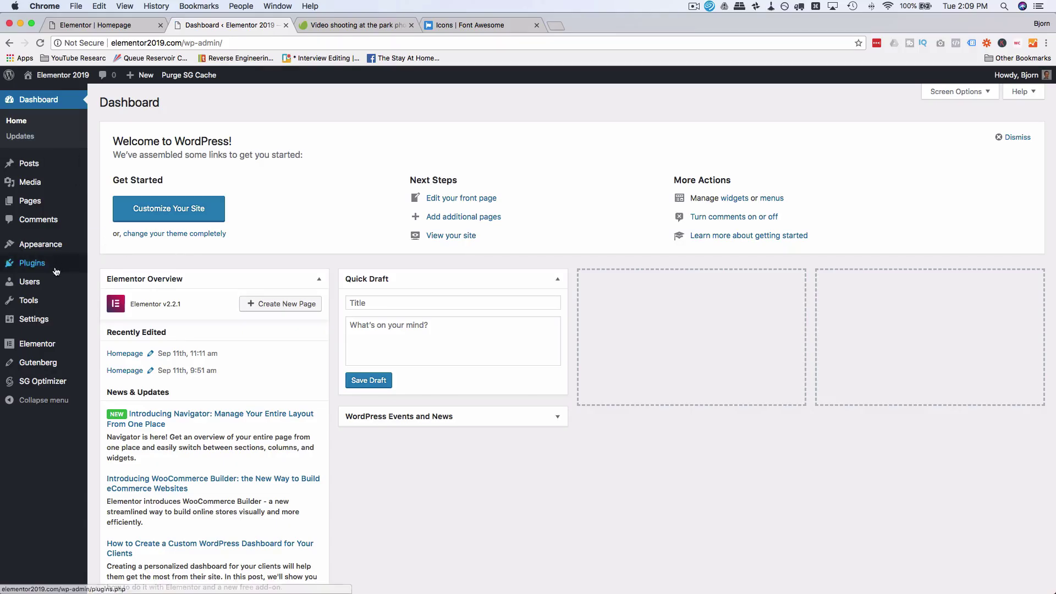
{"action": "mouse_move", "coordinate": [36, 267]}
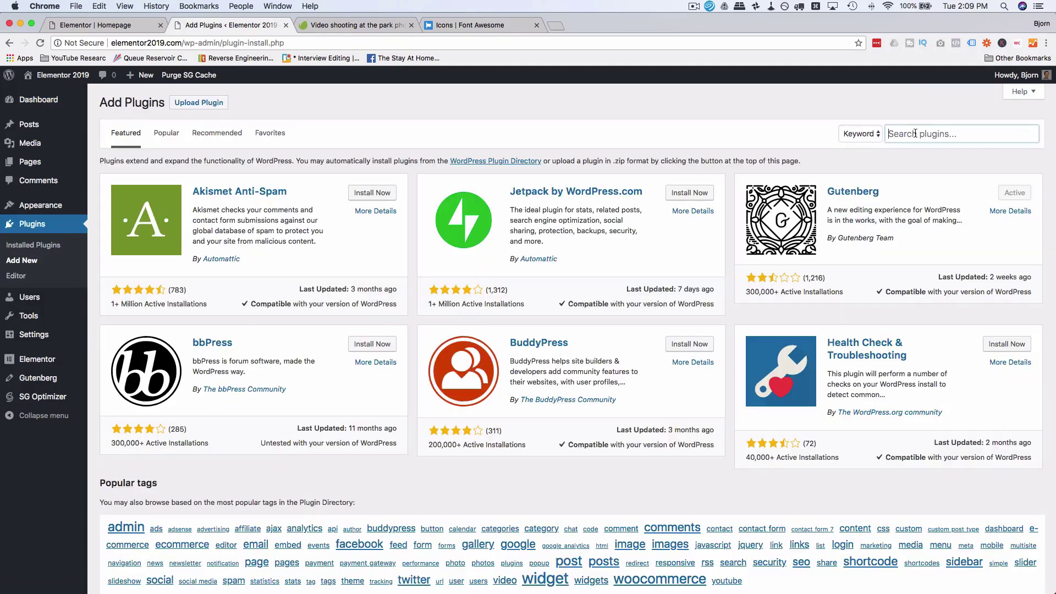
{"action": "left_click", "coordinate": [908, 134]}
{"action": "type", "text": "ninja"}
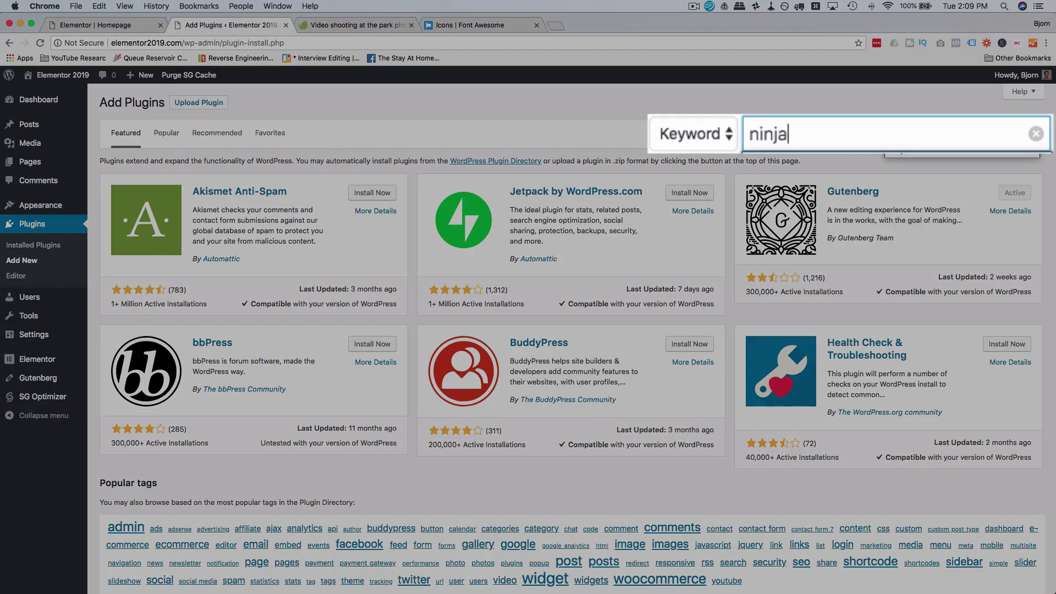
{"action": "type", "text": " forms"}
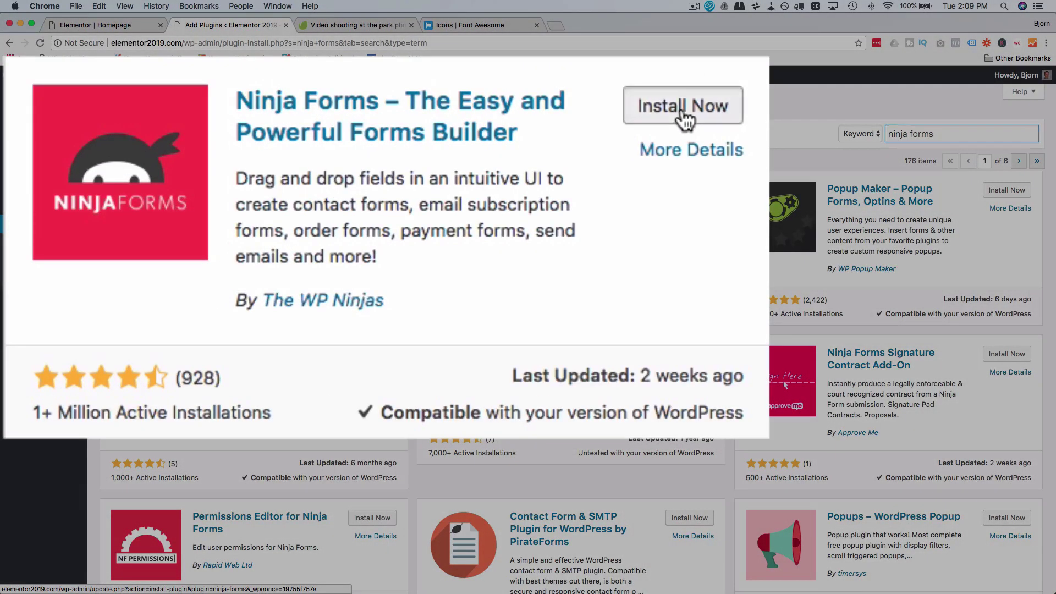
{"action": "left_click", "coordinate": [684, 113]}
{"action": "left_click", "coordinate": [673, 116]}
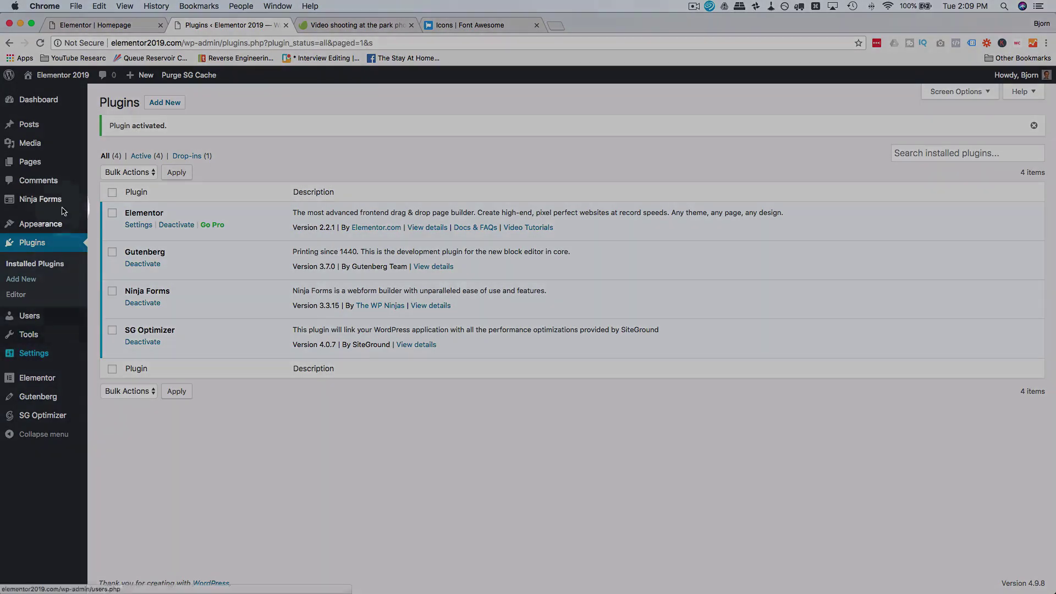
{"action": "mouse_move", "coordinate": [22, 204]}
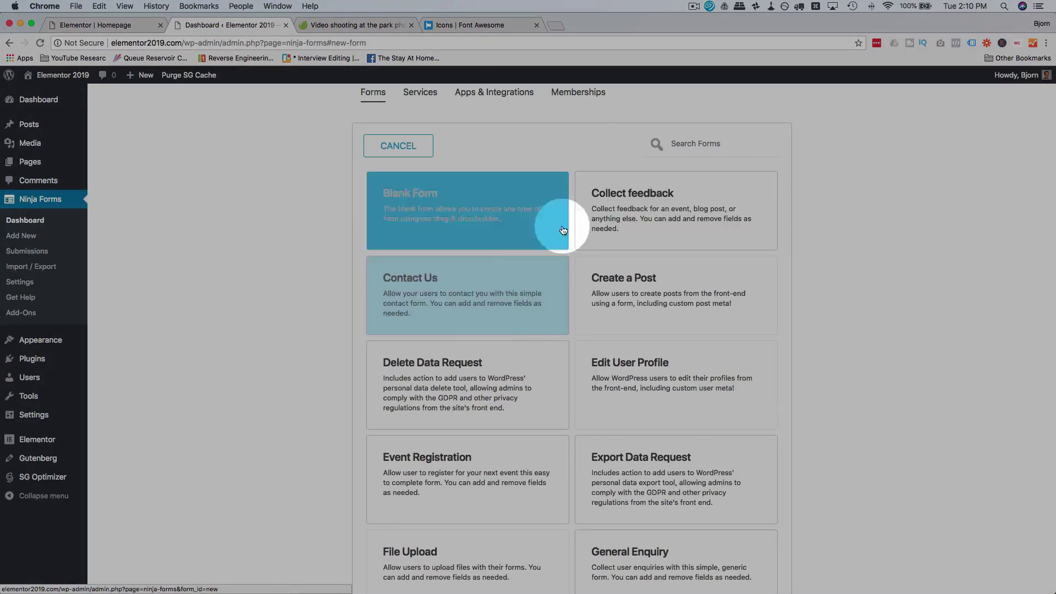
Step: Create a form from the Contact Us template and review its actions, advanced settings, preview and Name field
{"action": "left_click", "coordinate": [481, 278]}
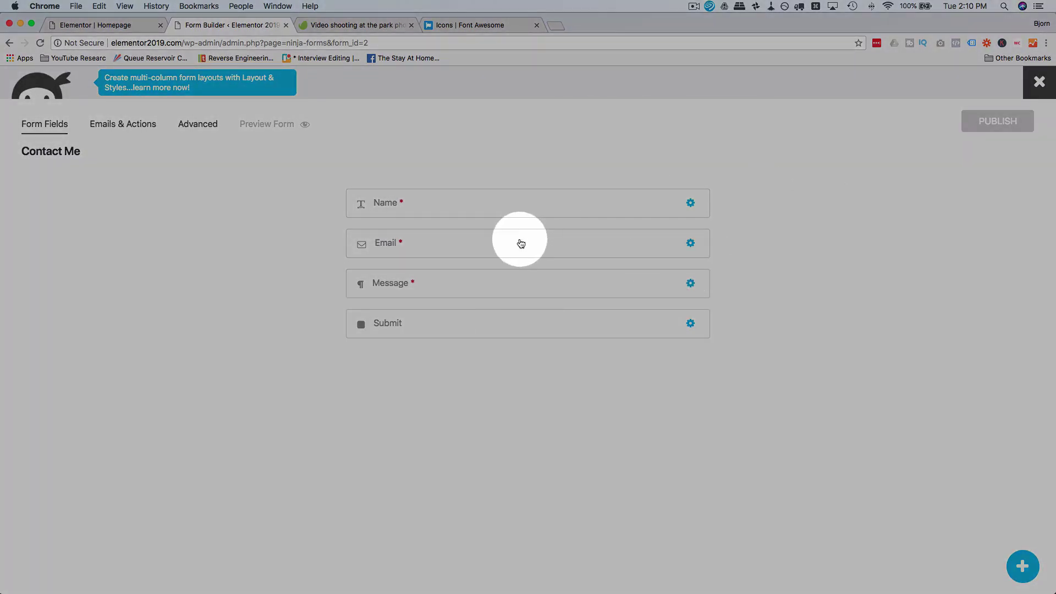
{"action": "left_click", "coordinate": [104, 124]}
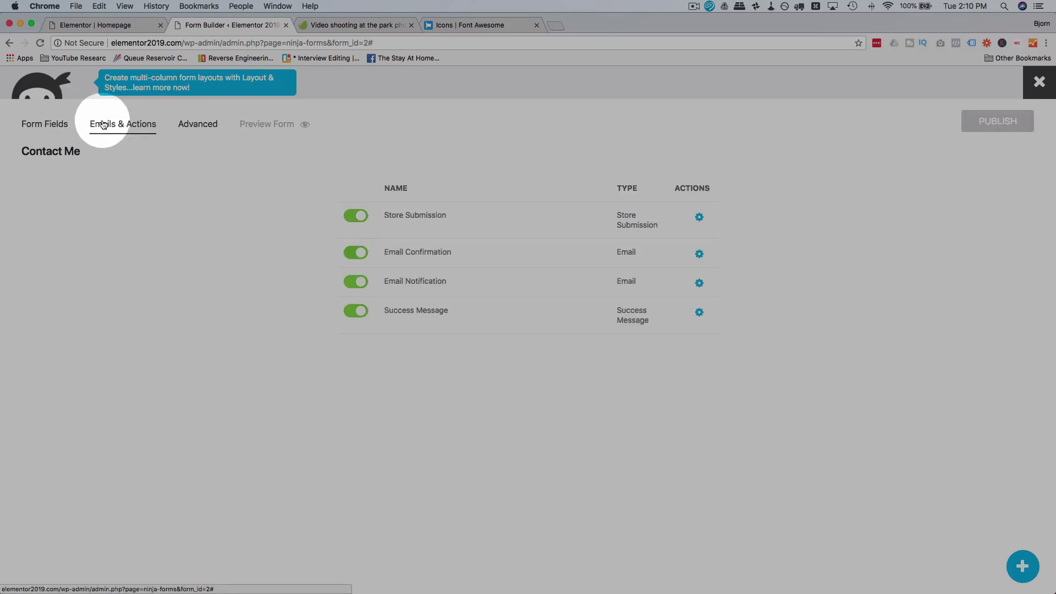
{"action": "left_click", "coordinate": [197, 129]}
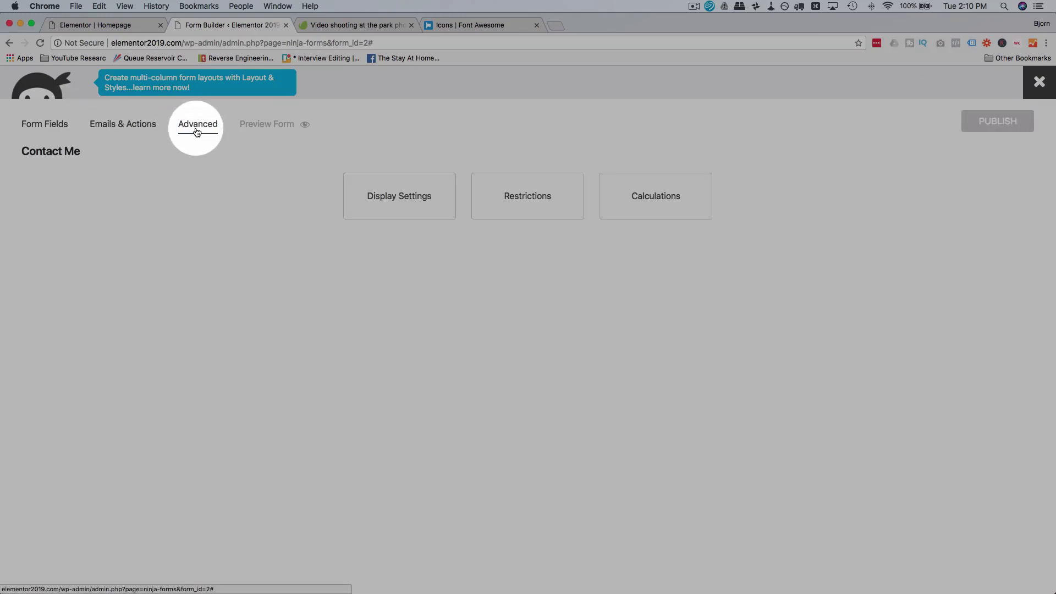
{"action": "left_click", "coordinate": [270, 130]}
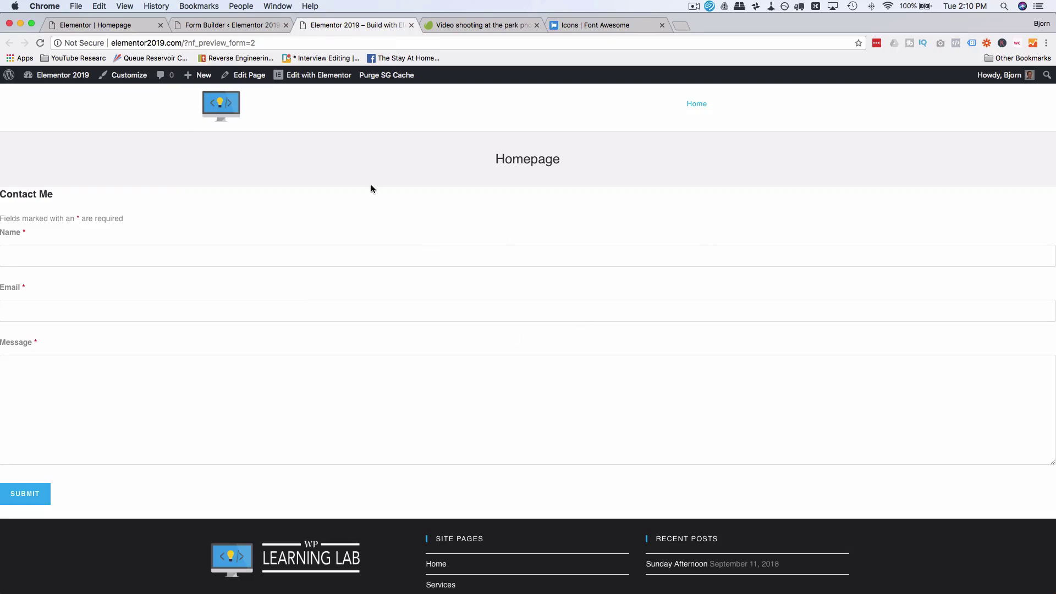
{"action": "left_click", "coordinate": [411, 26]}
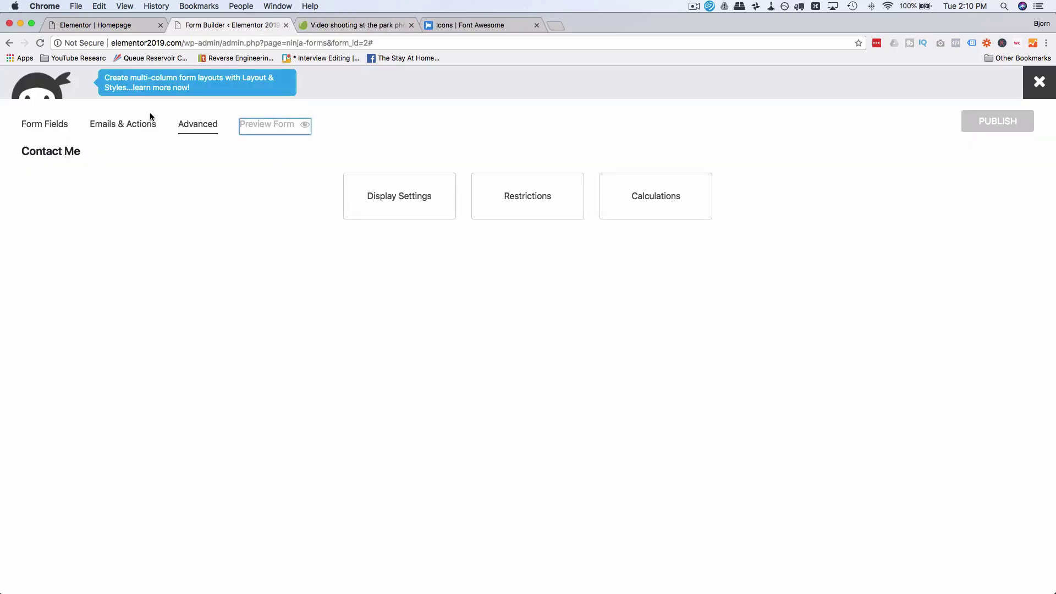
{"action": "left_click", "coordinate": [45, 133]}
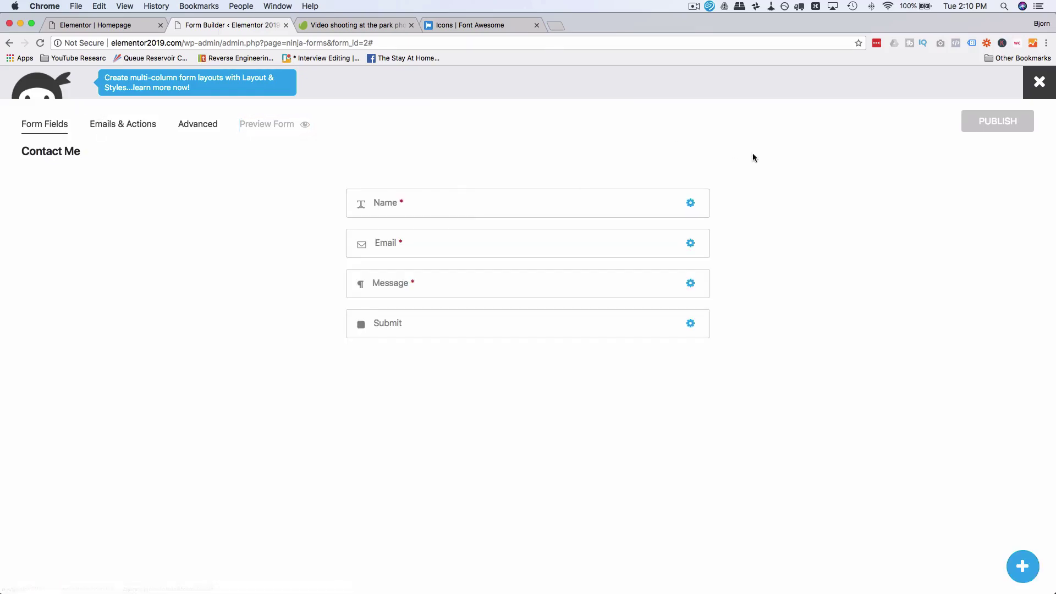
{"action": "left_click", "coordinate": [460, 206]}
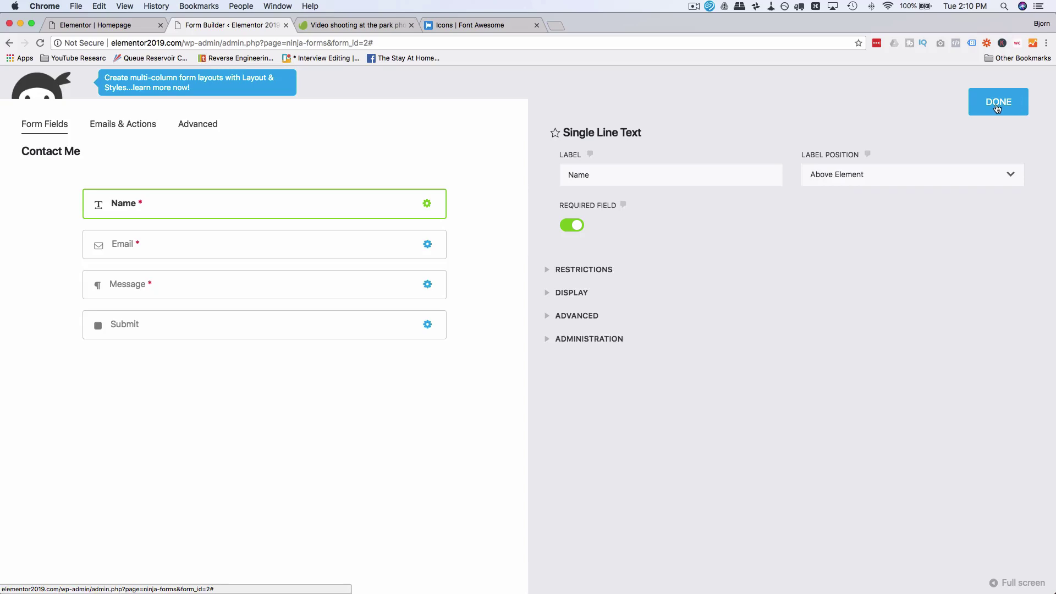
{"action": "left_click", "coordinate": [998, 107]}
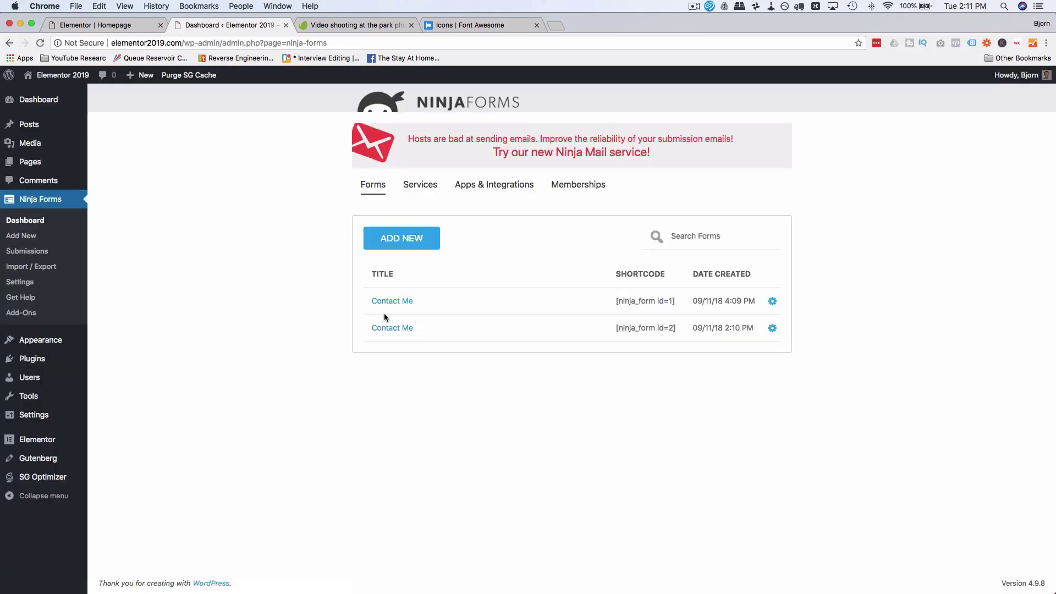
Step: Copy the form's shortcode [ninja_form id=2] and return to the homepage editor
{"action": "triple_click", "coordinate": [657, 328]}
{"action": "right_click", "coordinate": [662, 326]}
{"action": "left_click", "coordinate": [682, 350]}
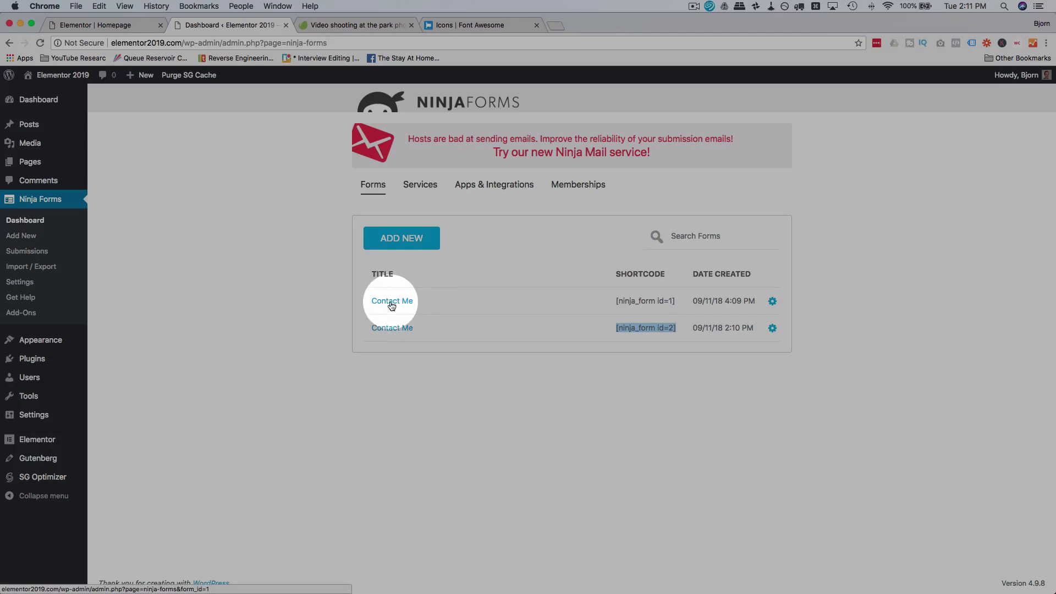
{"action": "left_click", "coordinate": [102, 25]}
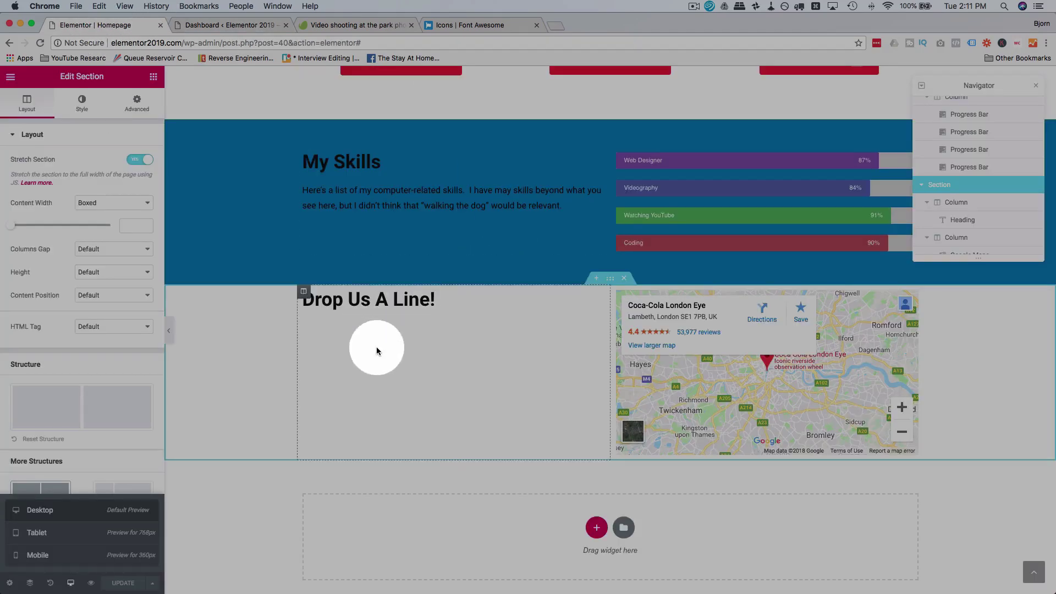
Step: Add a Shortcode widget under the heading and apply the pasted [ninja_form id=2] shortcode
{"action": "left_click", "coordinate": [154, 76]}
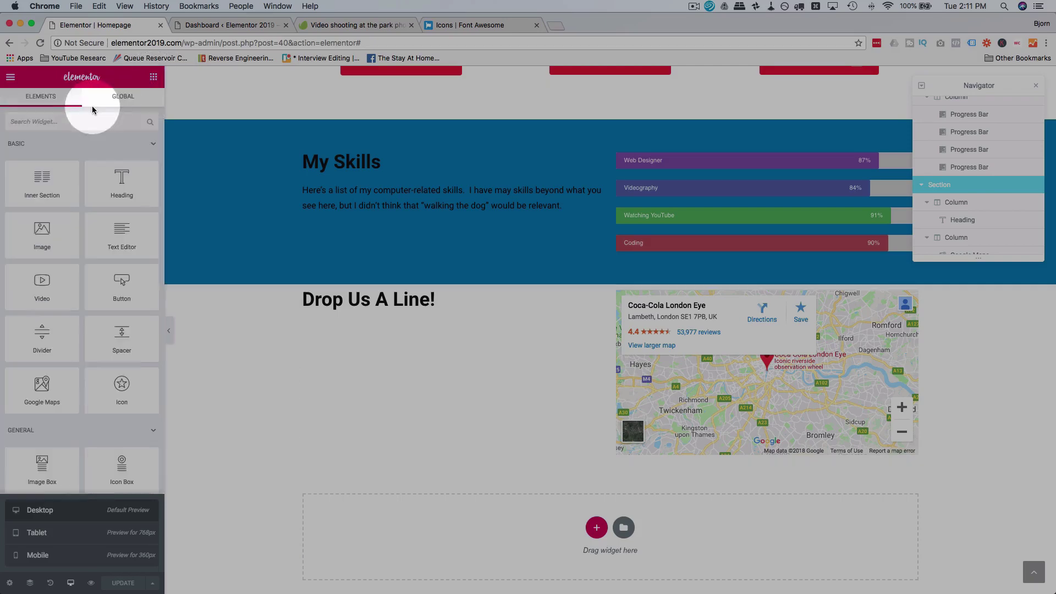
{"action": "left_click", "coordinate": [72, 122]}
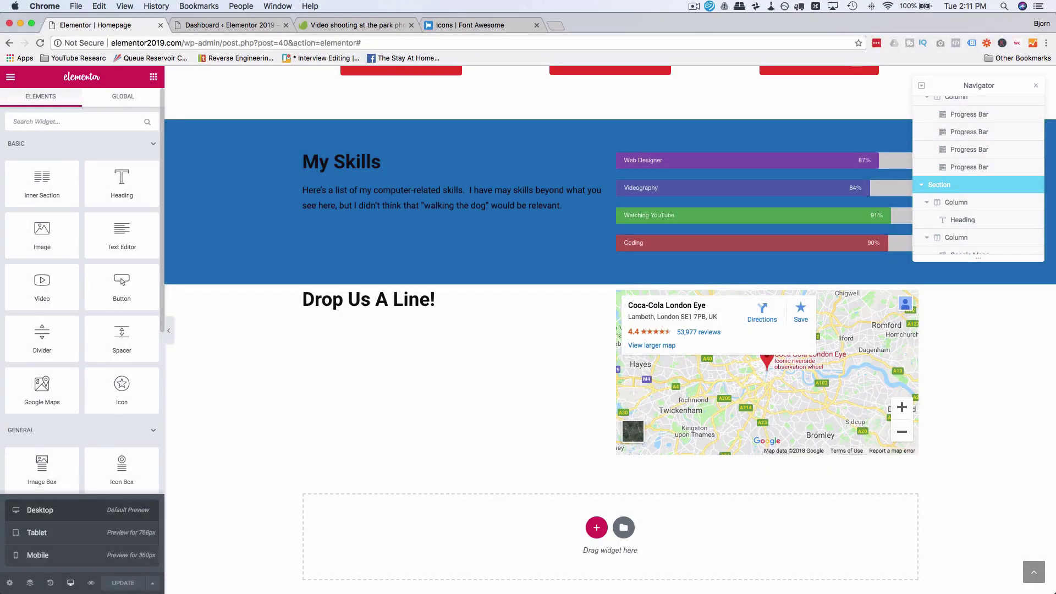
{"action": "type", "text": "shor"}
{"action": "left_click_drag", "start_coordinate": [53, 146], "coordinate": [456, 314]}
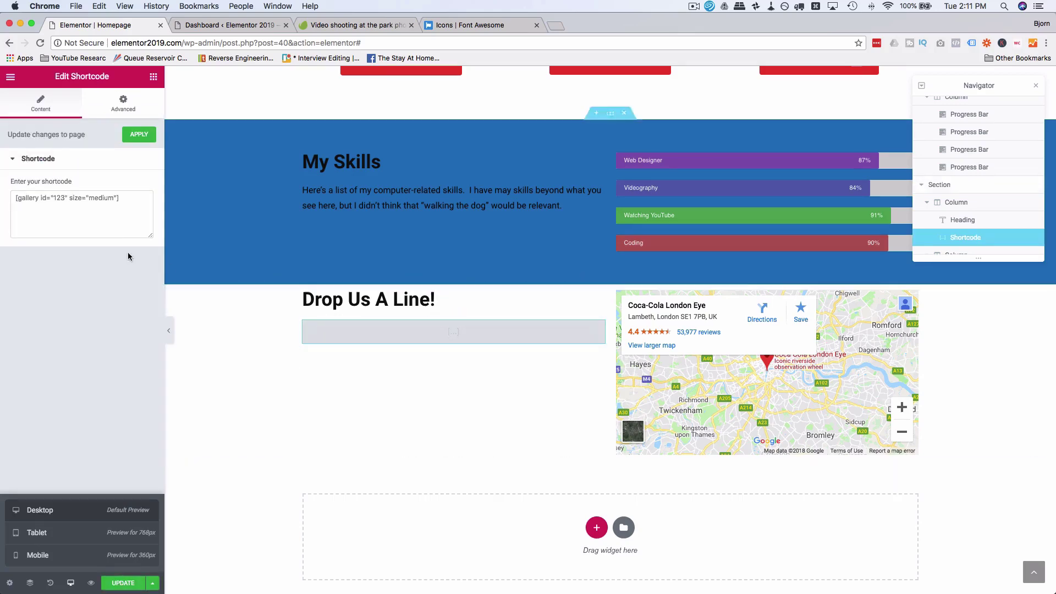
{"action": "left_click", "coordinate": [119, 205]}
{"action": "key", "text": "ctrl+a"}
{"action": "key", "text": "ctrl+v"}
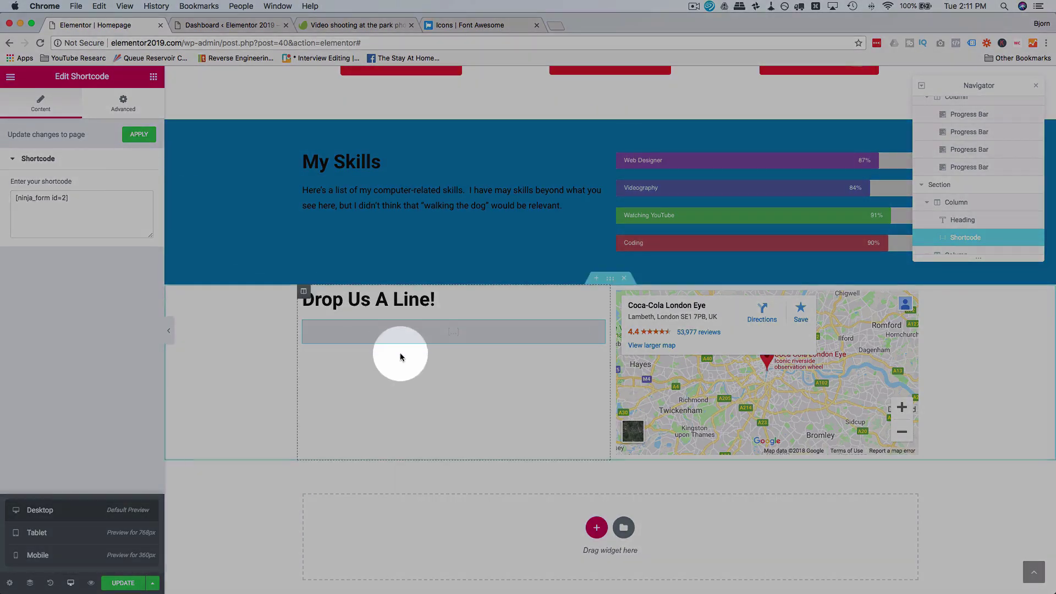
{"action": "left_click", "coordinate": [135, 140]}
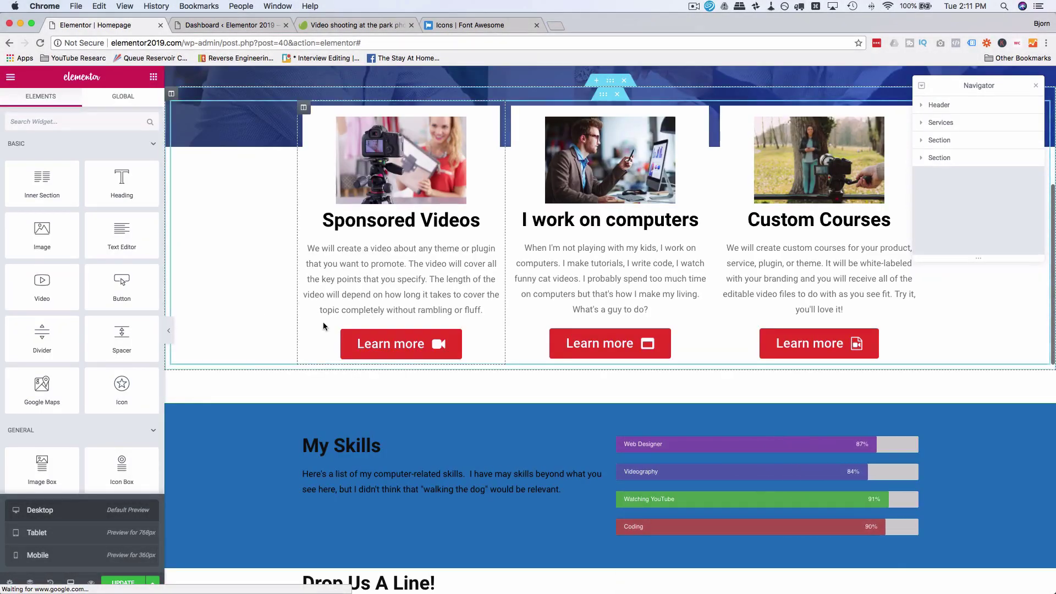
Step: Raise the Google Map's height to 640 to match the form beside it
{"action": "scroll", "coordinate": [324, 326], "scroll_direction": "down", "scroll_amount": 10}
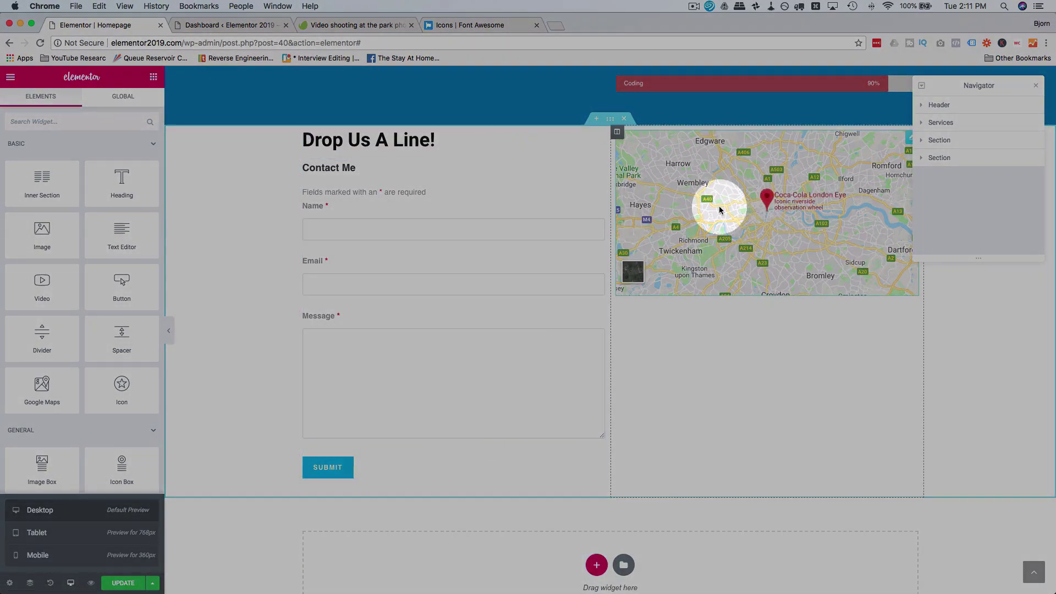
{"action": "left_click", "coordinate": [775, 237]}
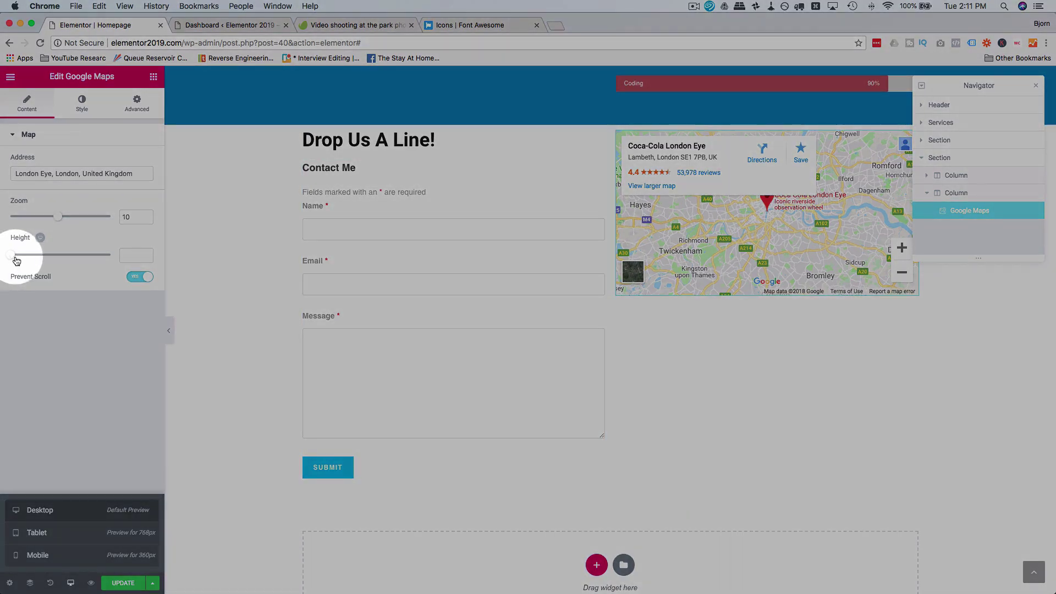
{"action": "left_click_drag", "start_coordinate": [17, 260], "coordinate": [55, 262]}
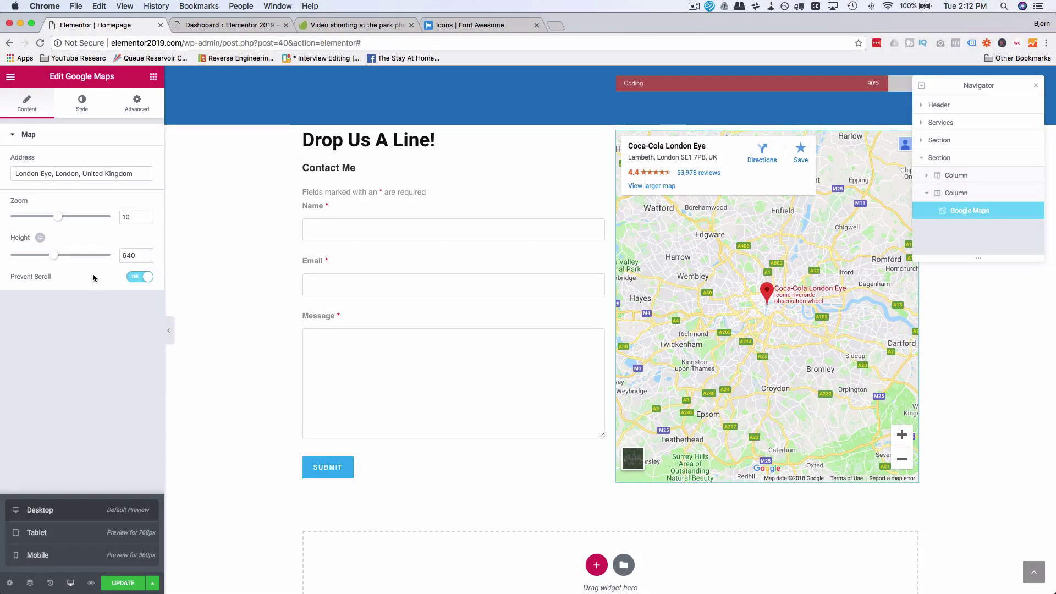
{"action": "scroll", "coordinate": [558, 279], "scroll_direction": "down", "scroll_amount": 3}
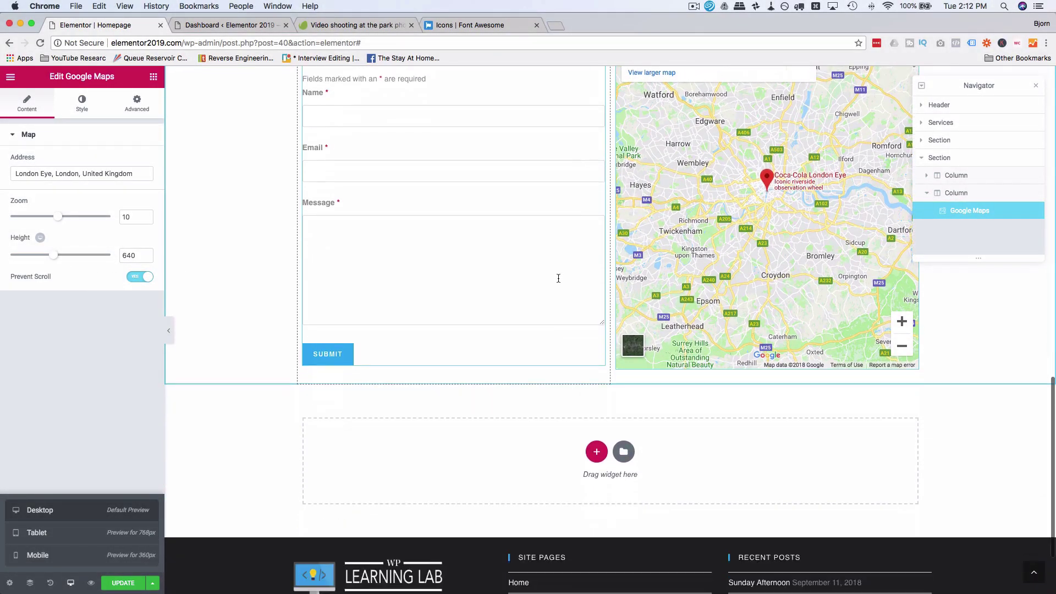
{"action": "scroll", "coordinate": [737, 420], "scroll_direction": "up", "scroll_amount": 5}
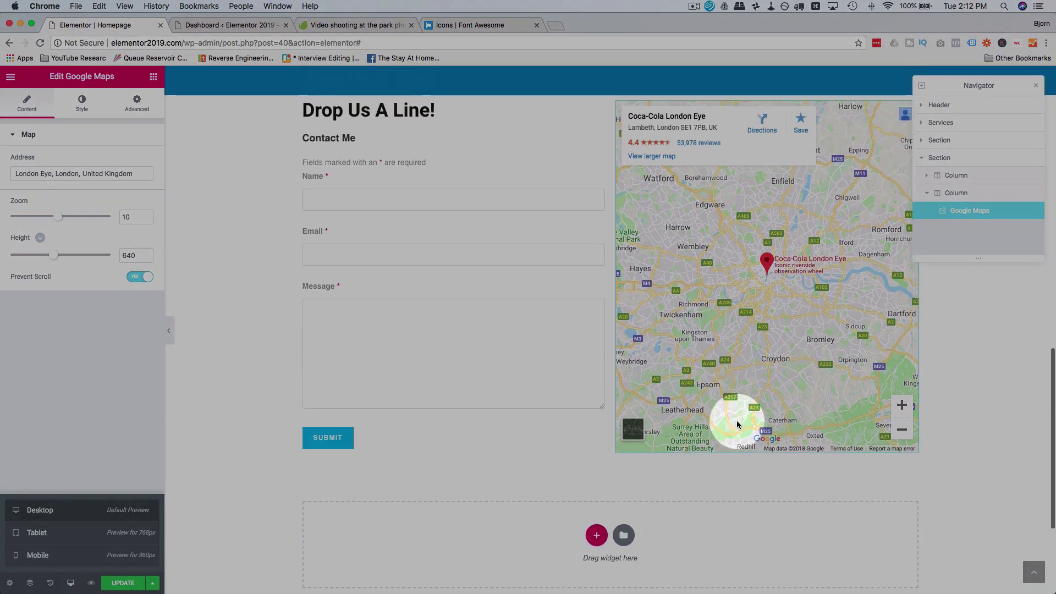
{"action": "scroll", "coordinate": [737, 422], "scroll_direction": "up", "scroll_amount": 2}
{"action": "scroll", "coordinate": [737, 422], "scroll_direction": "down", "scroll_amount": 4}
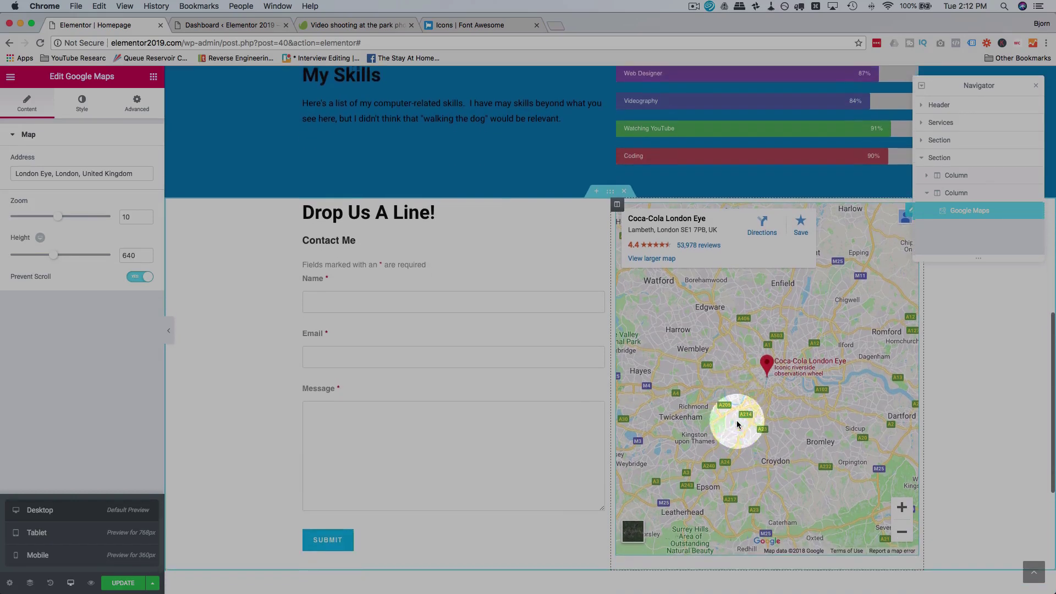
{"action": "scroll", "coordinate": [737, 421], "scroll_direction": "up", "scroll_amount": 2}
{"action": "scroll", "coordinate": [737, 420], "scroll_direction": "down", "scroll_amount": 2}
{"action": "left_click_drag", "start_coordinate": [749, 354], "coordinate": [726, 298]}
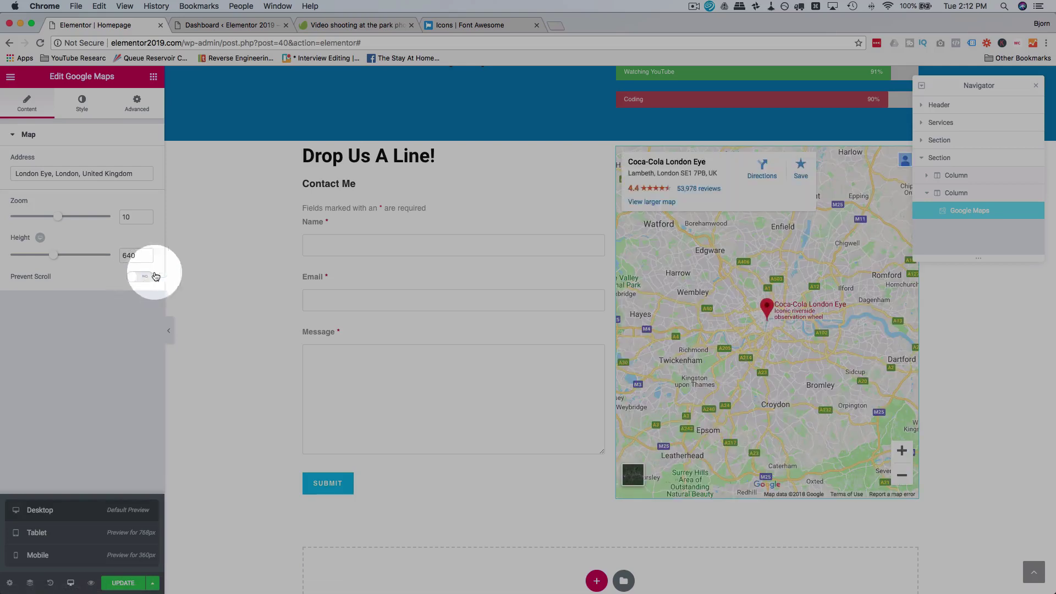
Step: Pan the embedded map to test scrolling, then select the map's address text
{"action": "left_click_drag", "start_coordinate": [692, 258], "coordinate": [870, 370]}
{"action": "scroll", "coordinate": [753, 516], "scroll_direction": "down", "scroll_amount": 3}
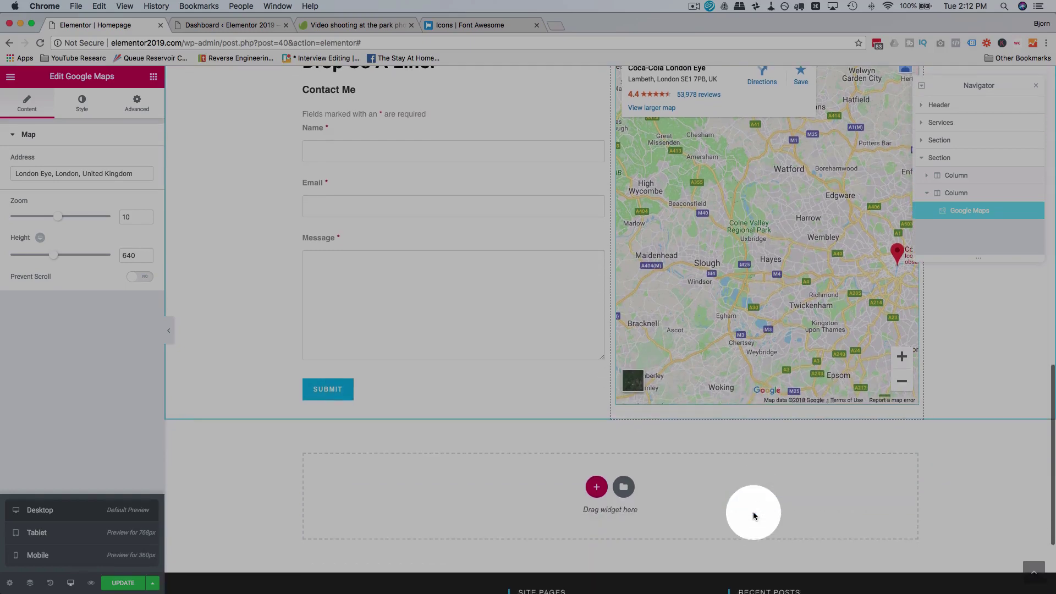
{"action": "scroll", "coordinate": [754, 515], "scroll_direction": "up", "scroll_amount": 4}
{"action": "scroll", "coordinate": [753, 515], "scroll_direction": "down", "scroll_amount": 2}
{"action": "scroll", "coordinate": [754, 515], "scroll_direction": "up", "scroll_amount": 3}
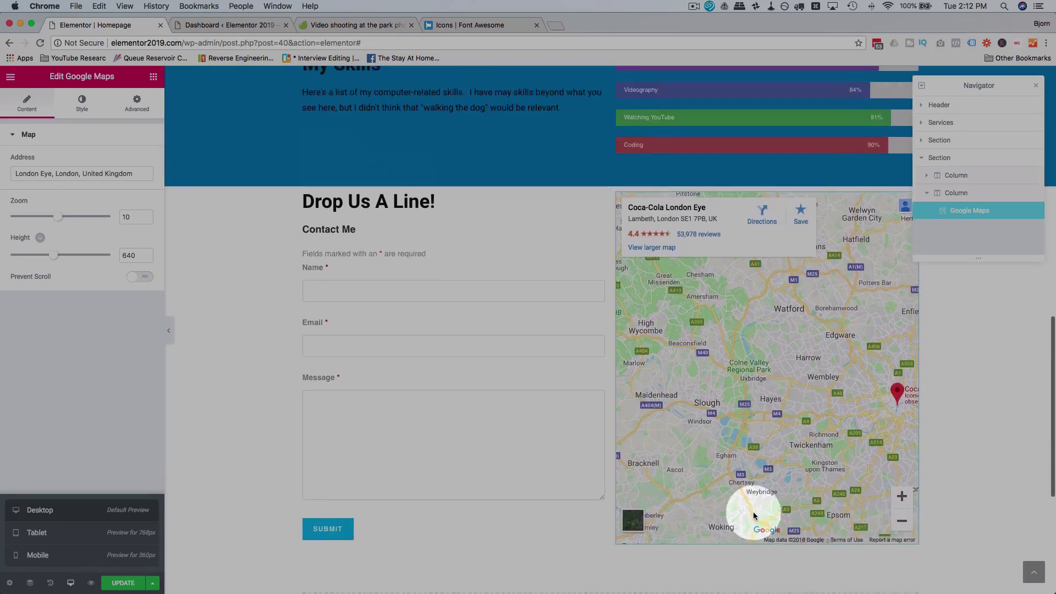
{"action": "scroll", "coordinate": [750, 515], "scroll_direction": "down", "scroll_amount": 5}
{"action": "scroll", "coordinate": [731, 422], "scroll_direction": "up", "scroll_amount": 3}
{"action": "scroll", "coordinate": [729, 413], "scroll_direction": "down", "scroll_amount": 3}
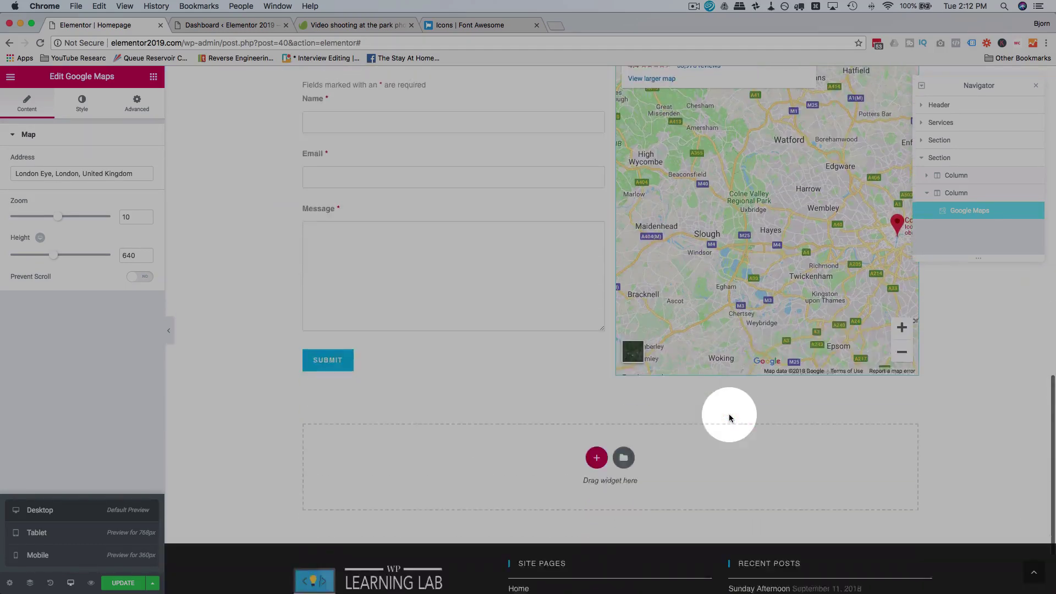
{"action": "scroll", "coordinate": [728, 414], "scroll_direction": "up", "scroll_amount": 3}
{"action": "scroll", "coordinate": [728, 413], "scroll_direction": "down", "scroll_amount": 3}
{"action": "left_click_drag", "start_coordinate": [811, 218], "coordinate": [717, 134]}
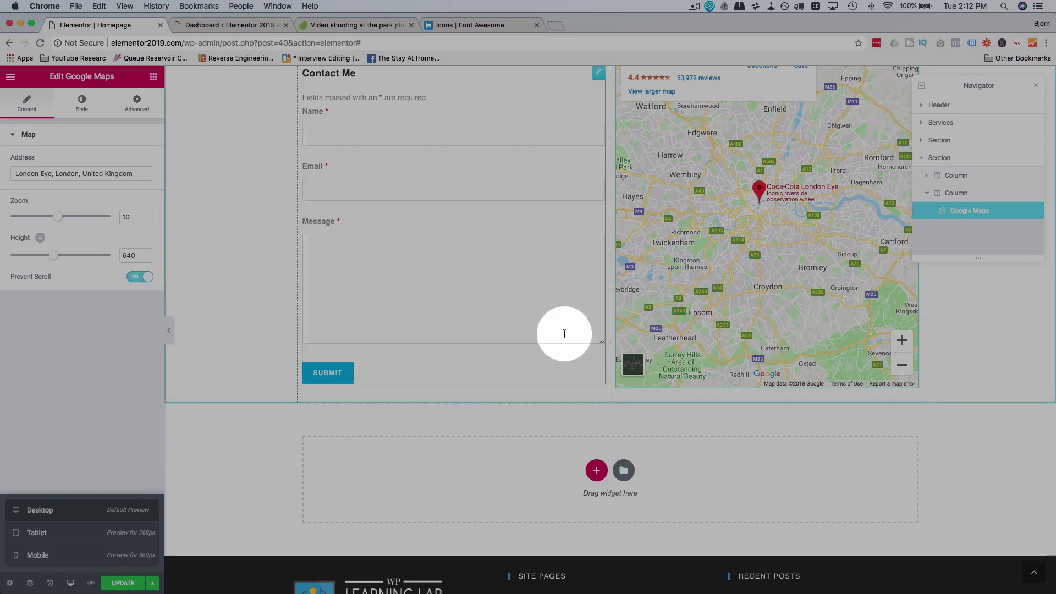
{"action": "scroll", "coordinate": [565, 330], "scroll_direction": "up", "scroll_amount": 2}
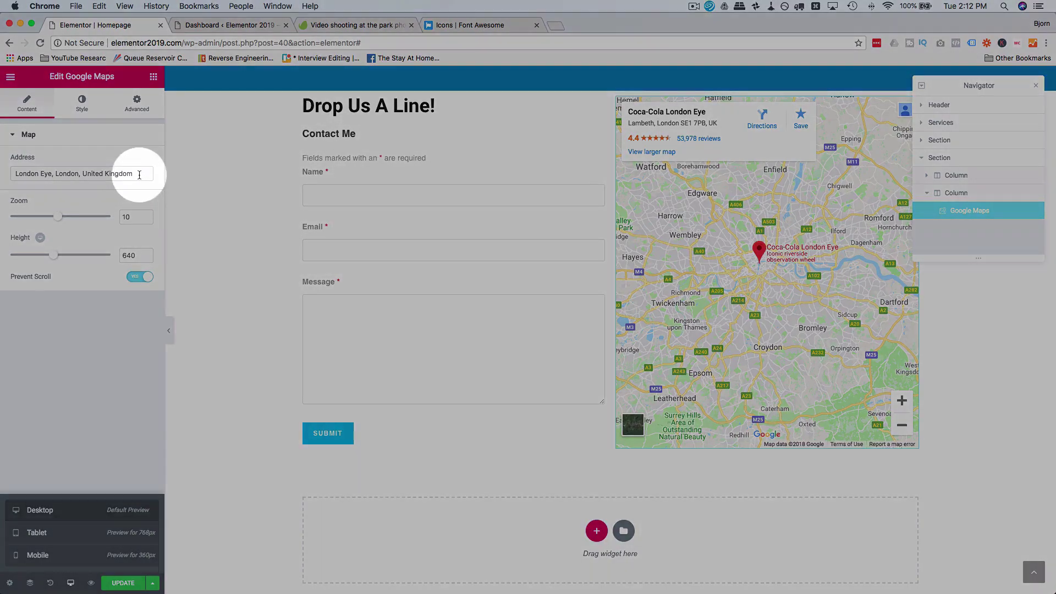
{"action": "left_click_drag", "start_coordinate": [139, 175], "coordinate": [8, 176]}
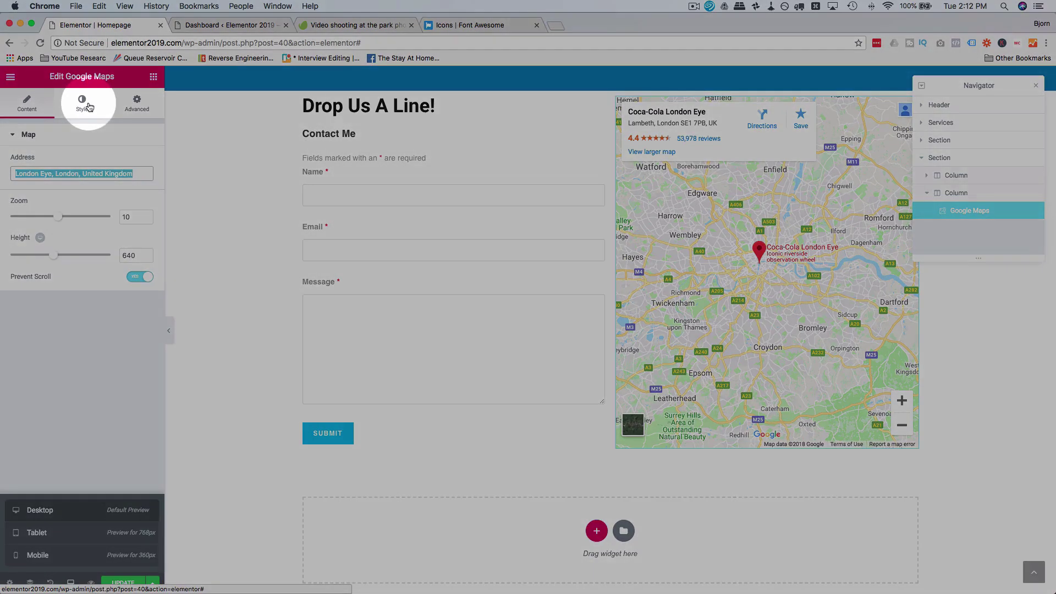
Step: Try map blur values of 2 and 8.2, then return to 0 and reset the CSS filters
{"action": "left_click", "coordinate": [88, 106]}
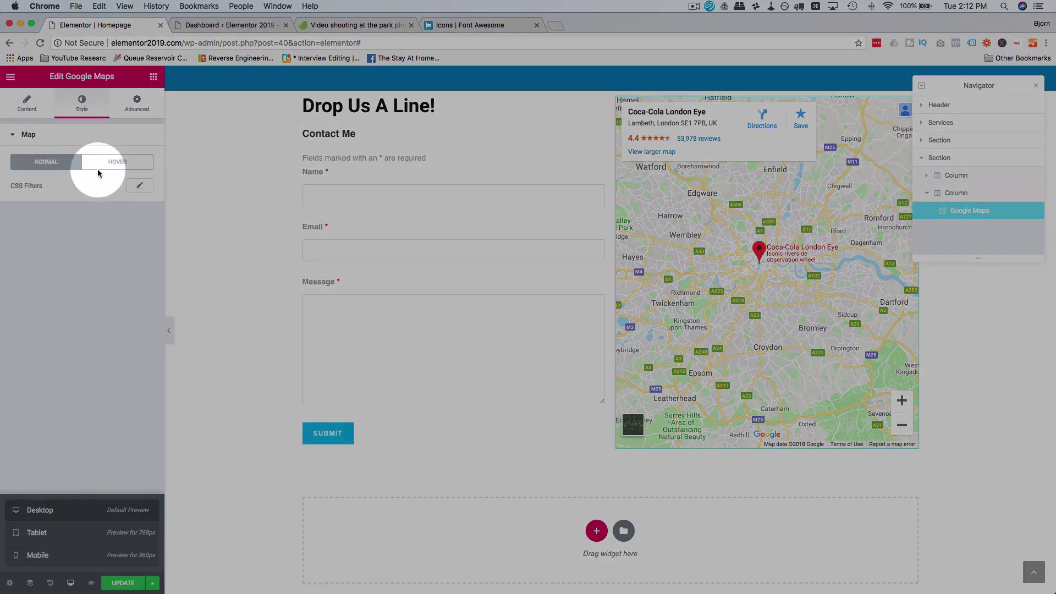
{"action": "left_click", "coordinate": [130, 162]}
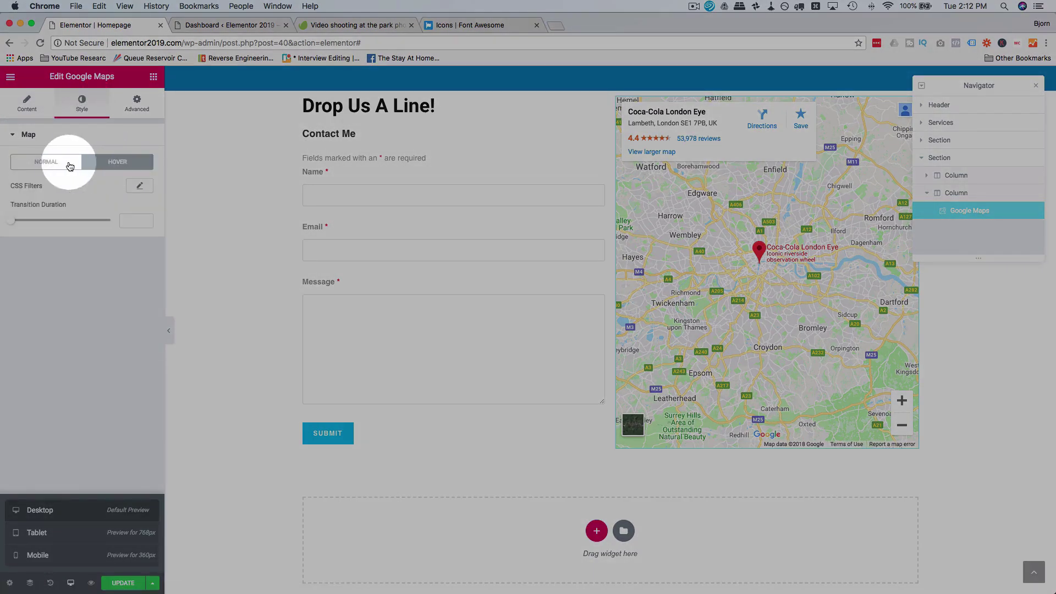
{"action": "left_click", "coordinate": [71, 163]}
{"action": "left_click", "coordinate": [136, 186]}
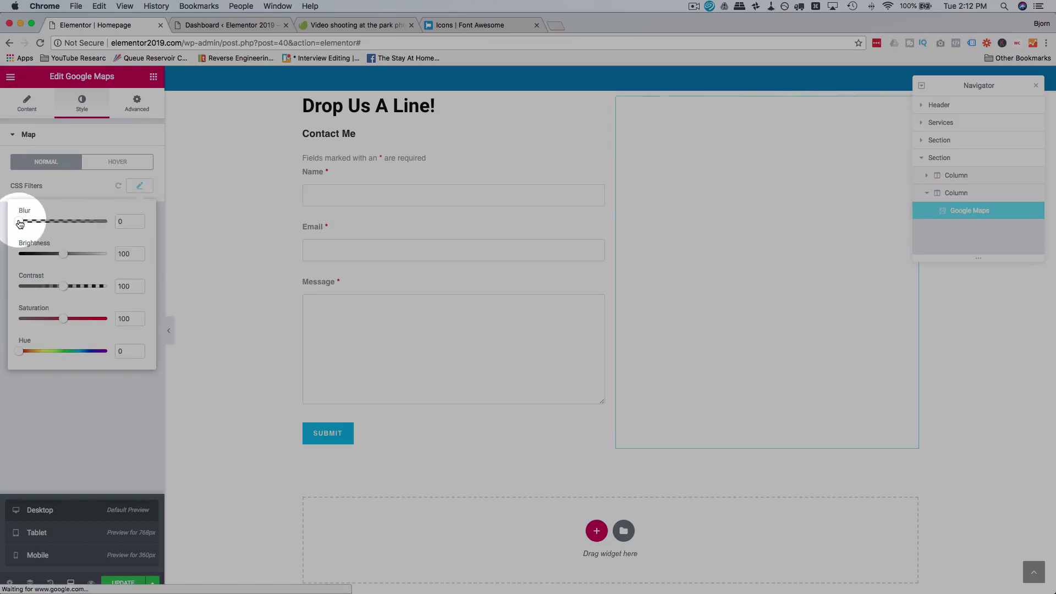
{"action": "left_click_drag", "start_coordinate": [19, 222], "coordinate": [37, 221]}
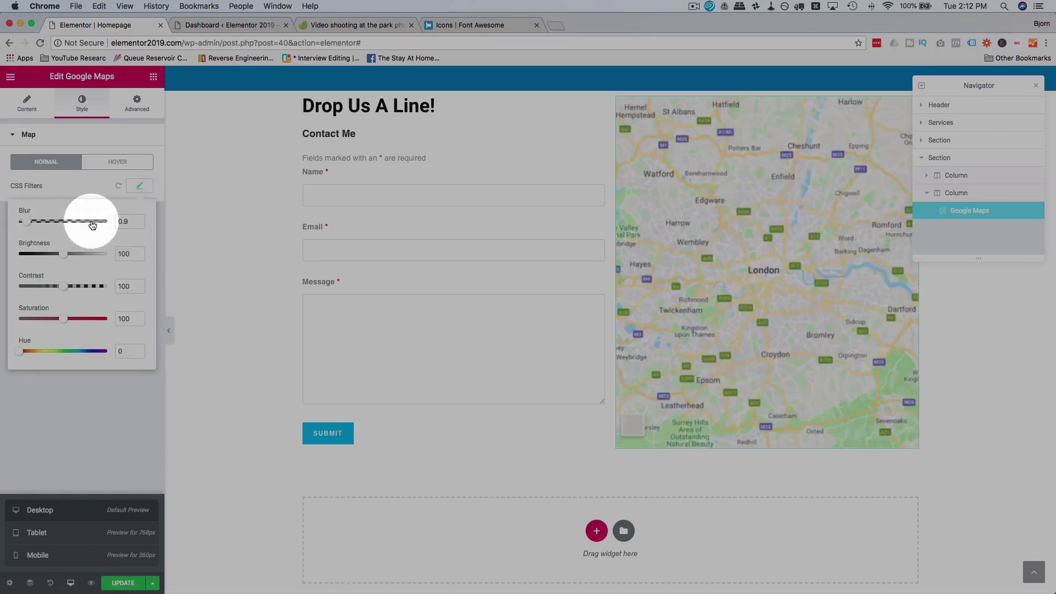
{"action": "left_click", "coordinate": [93, 222]}
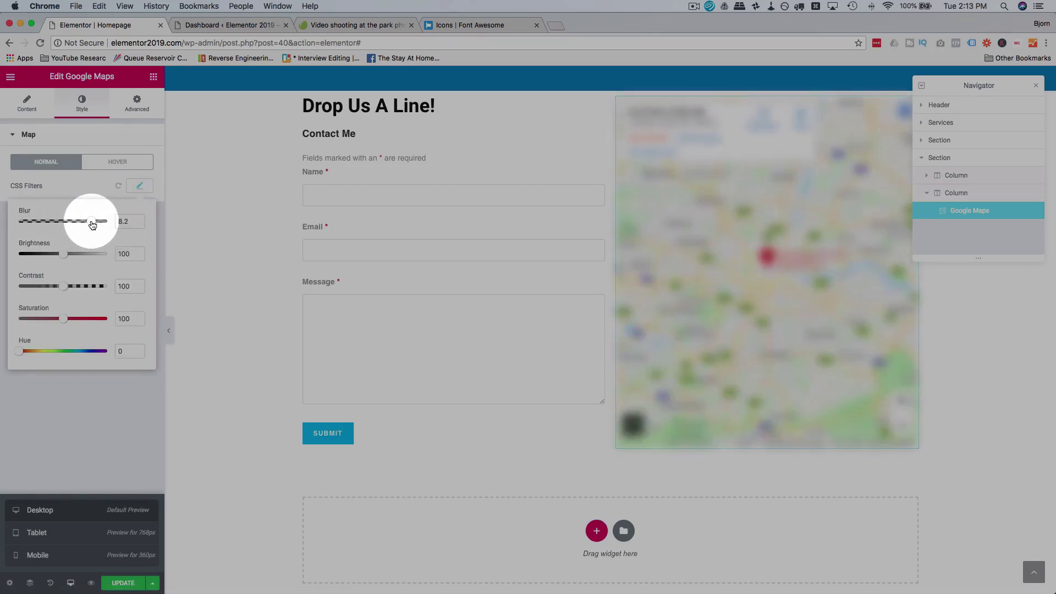
{"action": "left_click_drag", "start_coordinate": [92, 224], "coordinate": [11, 222]}
{"action": "left_click", "coordinate": [113, 188]}
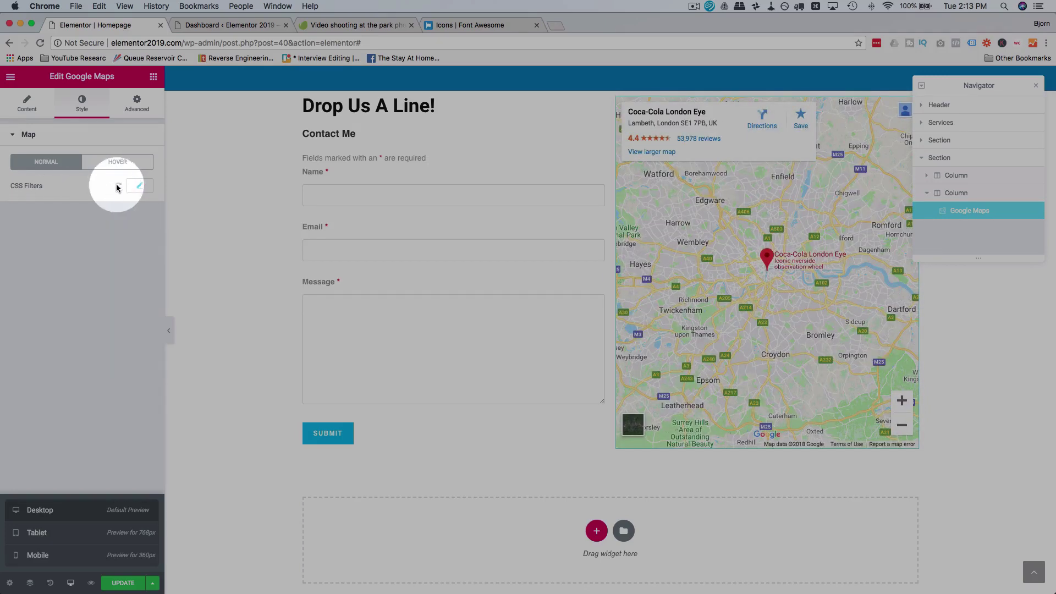
{"action": "left_click", "coordinate": [117, 188]}
Step: Update the page to save the changes
{"action": "scroll", "coordinate": [415, 224], "scroll_direction": "up", "scroll_amount": 2}
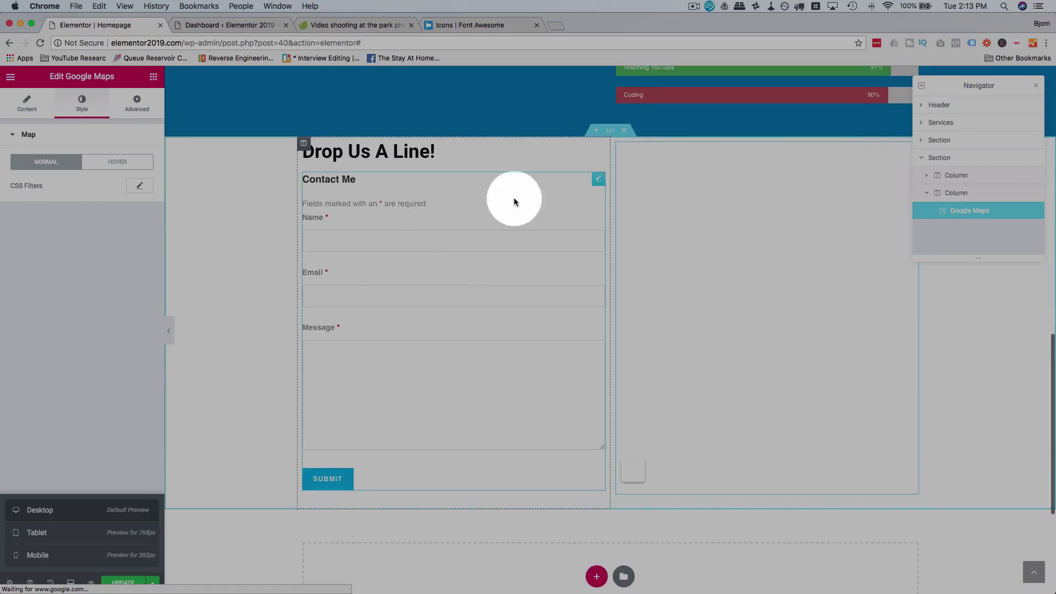
{"action": "scroll", "coordinate": [593, 412], "scroll_direction": "down", "scroll_amount": 5}
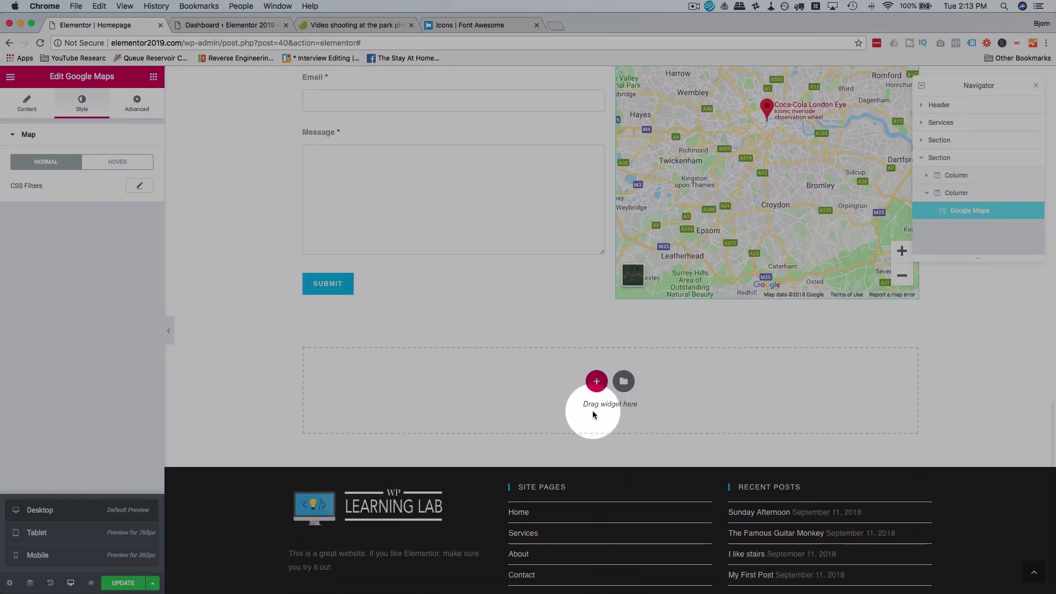
{"action": "left_click", "coordinate": [135, 582]}
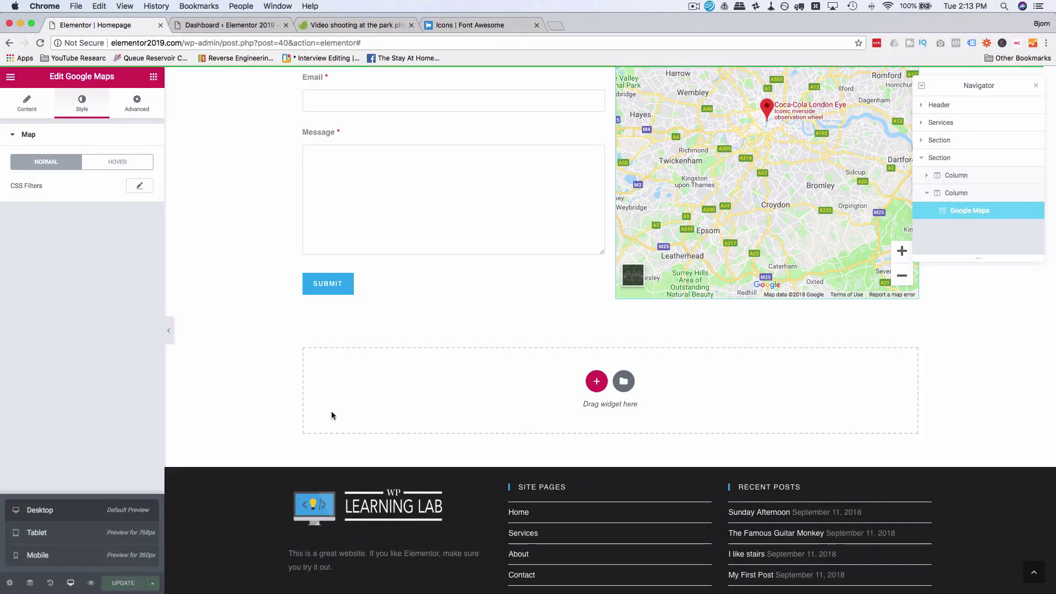
{"action": "left_click", "coordinate": [235, 27]}
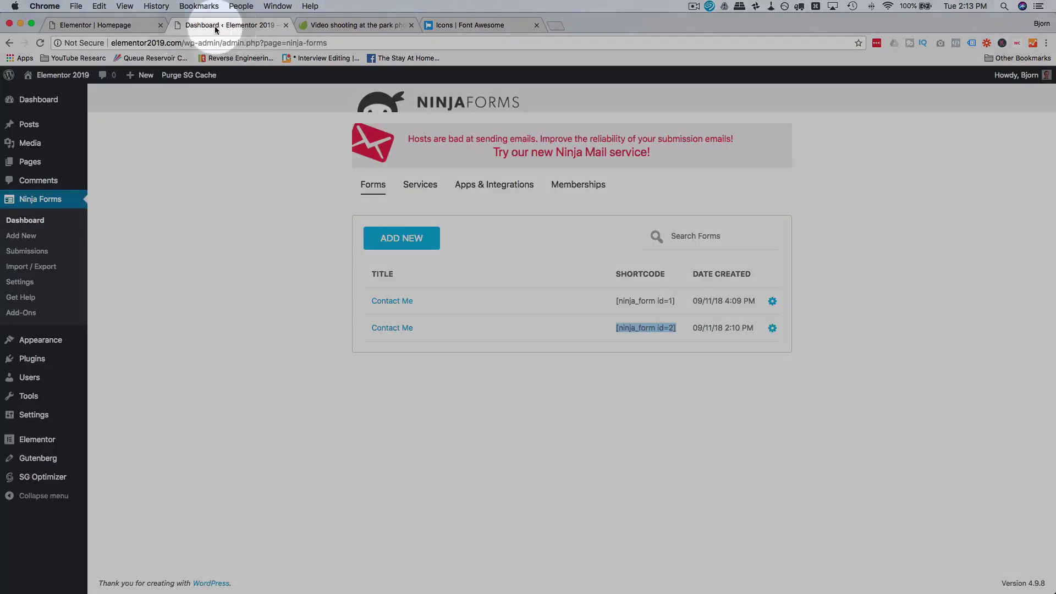
{"action": "left_click", "coordinate": [44, 44]}
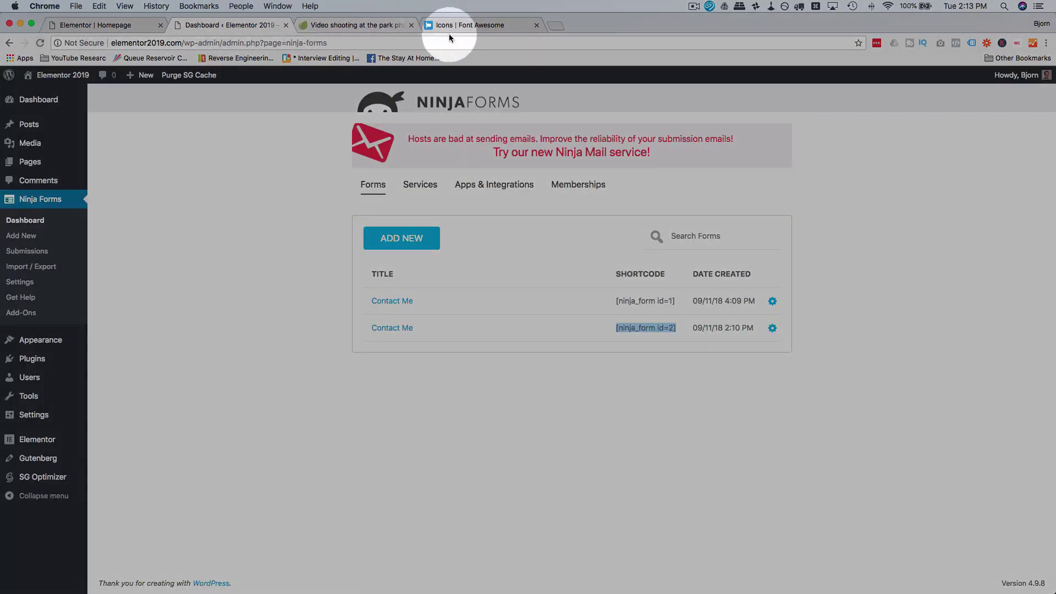
{"action": "left_click", "coordinate": [52, 96]}
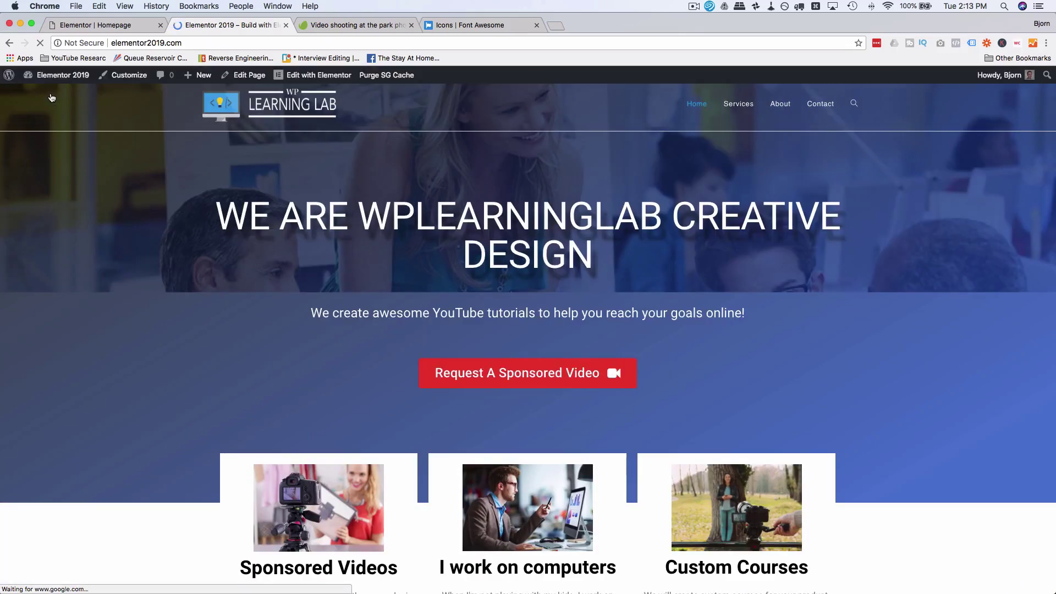
{"action": "scroll", "coordinate": [469, 260], "scroll_direction": "down", "scroll_amount": 3}
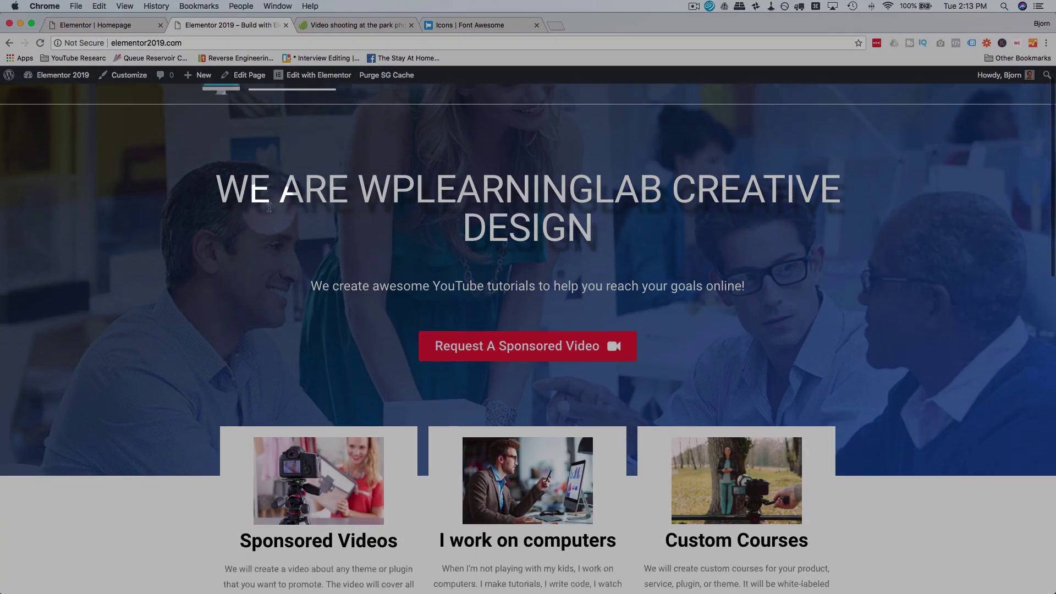
{"action": "left_click", "coordinate": [470, 259]}
{"action": "scroll", "coordinate": [342, 269], "scroll_direction": "down", "scroll_amount": 15}
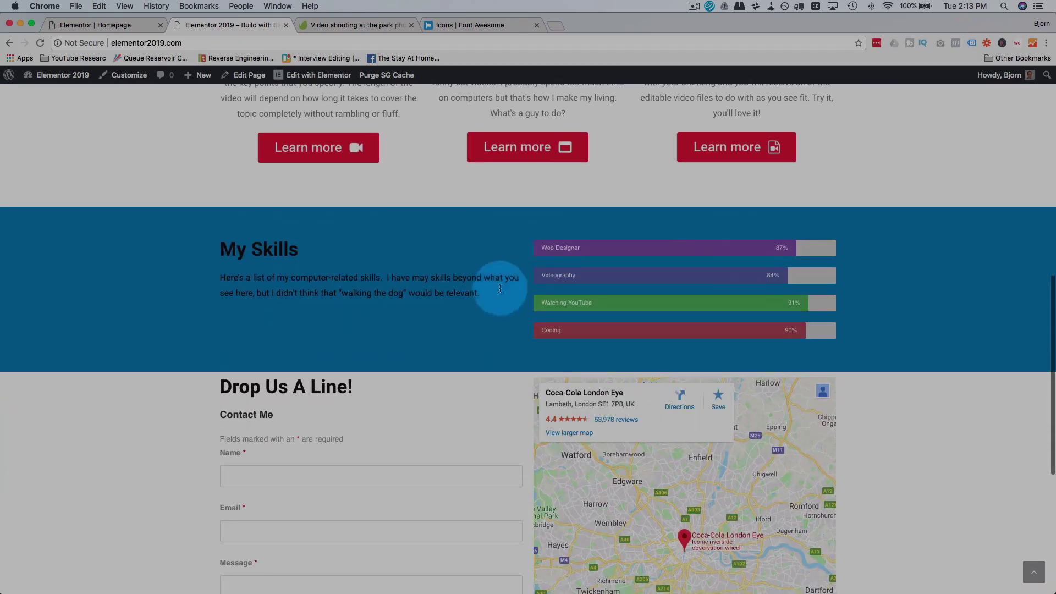
{"action": "scroll", "coordinate": [436, 352], "scroll_direction": "down", "scroll_amount": 5}
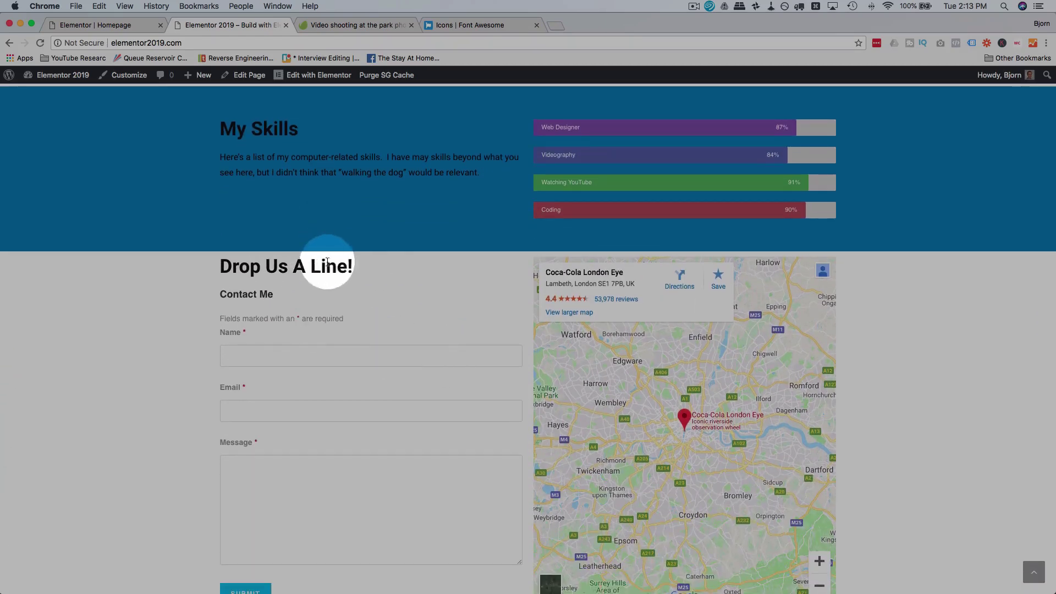
{"action": "scroll", "coordinate": [396, 315], "scroll_direction": "down", "scroll_amount": 5}
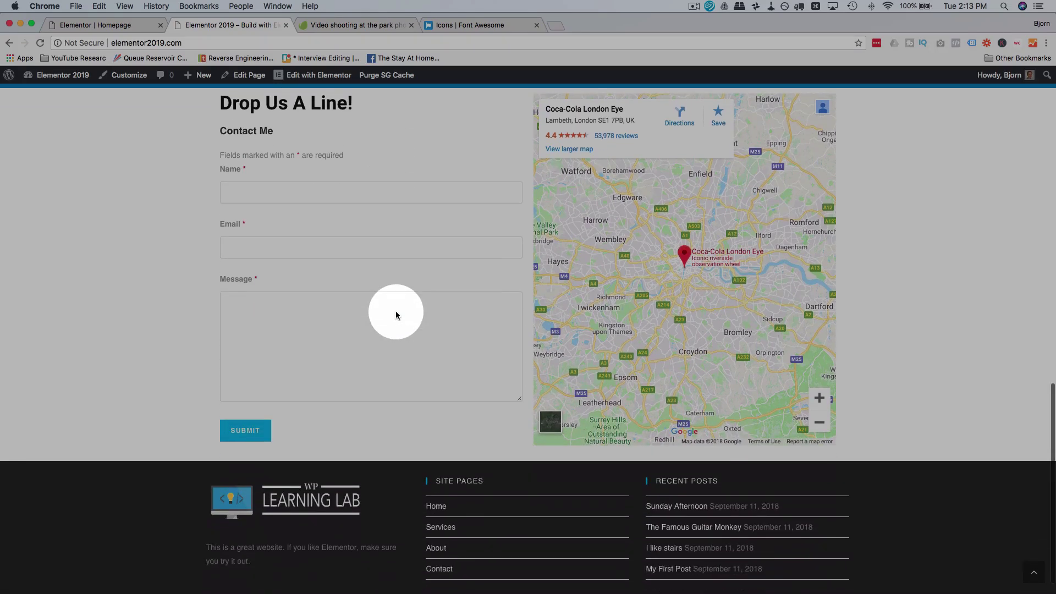
{"action": "scroll", "coordinate": [396, 314], "scroll_direction": "up", "scroll_amount": 3}
{"action": "left_click", "coordinate": [148, 24]}
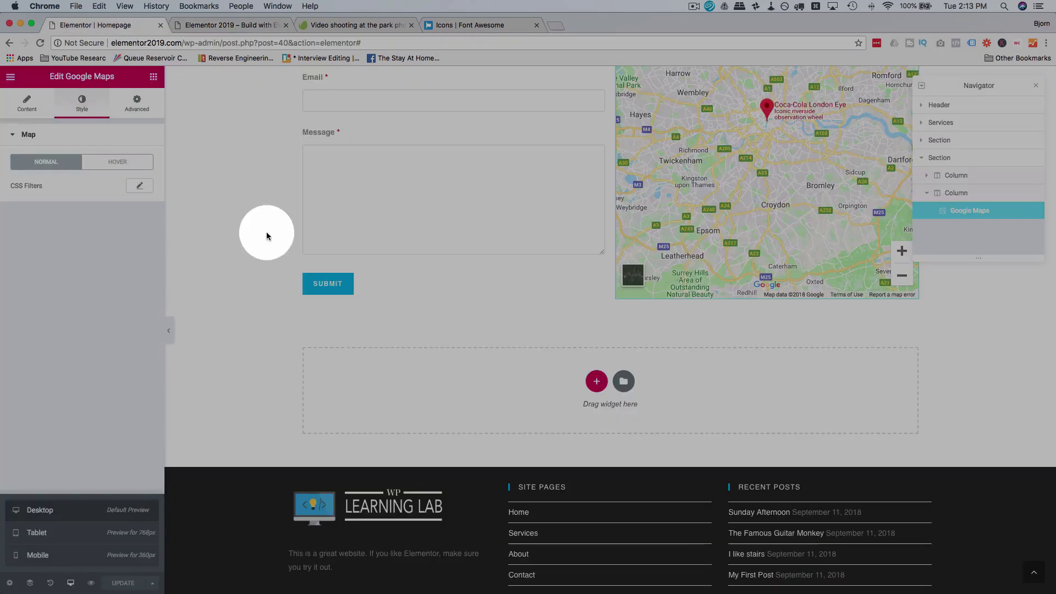
Step: Unlink the My Skills section margins and set its bottom margin to 60
{"action": "scroll", "coordinate": [266, 236], "scroll_direction": "up", "scroll_amount": 3}
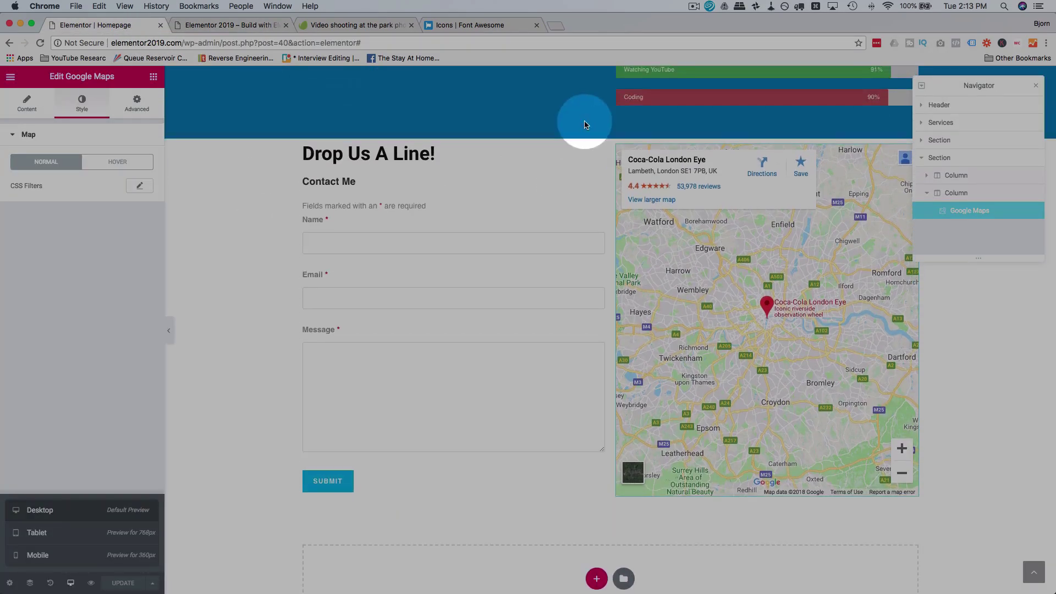
{"action": "scroll", "coordinate": [584, 121], "scroll_direction": "up", "scroll_amount": 5}
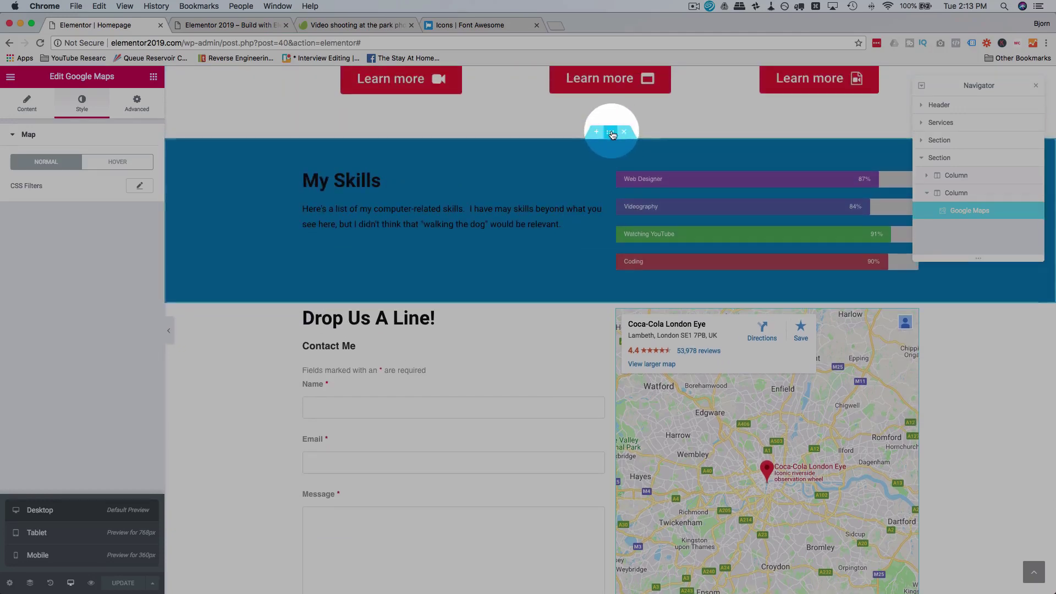
{"action": "left_click", "coordinate": [611, 135]}
{"action": "left_click", "coordinate": [137, 104]}
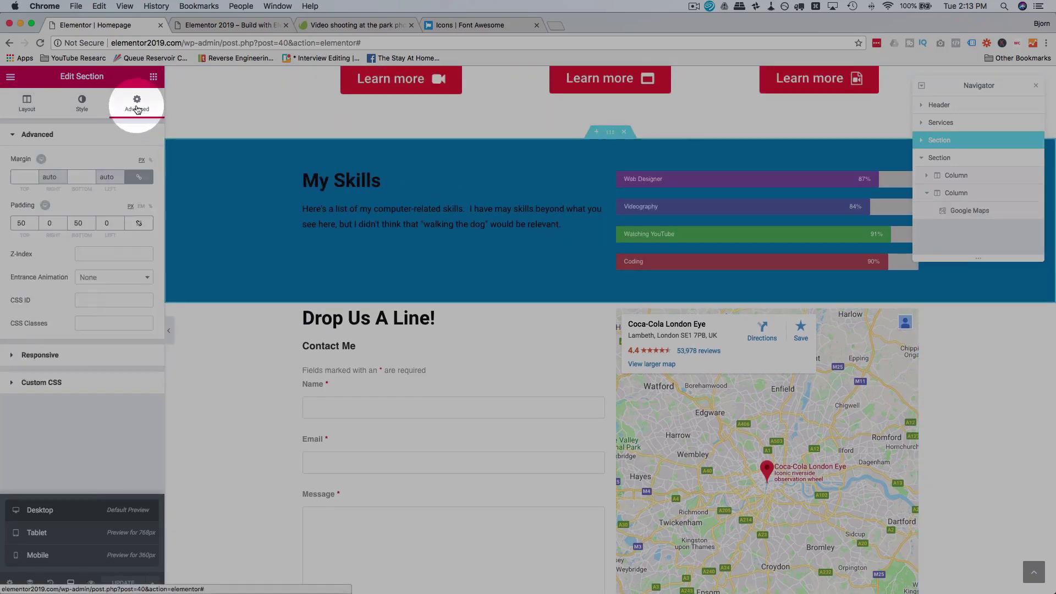
{"action": "left_click", "coordinate": [83, 190]}
{"action": "left_click", "coordinate": [139, 177]}
{"action": "left_click", "coordinate": [83, 173]}
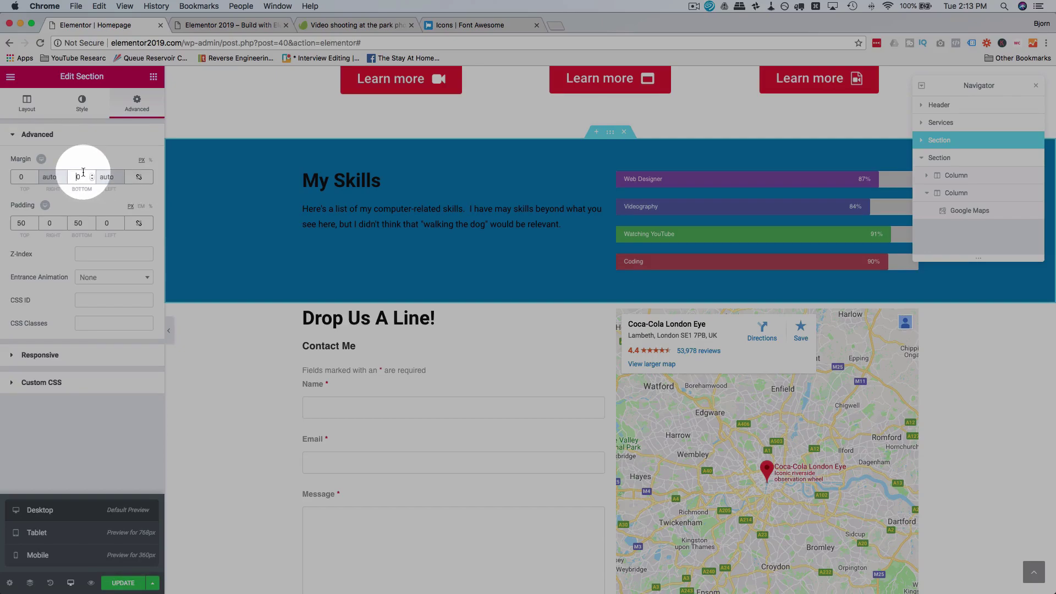
{"action": "type", "text": "60"}
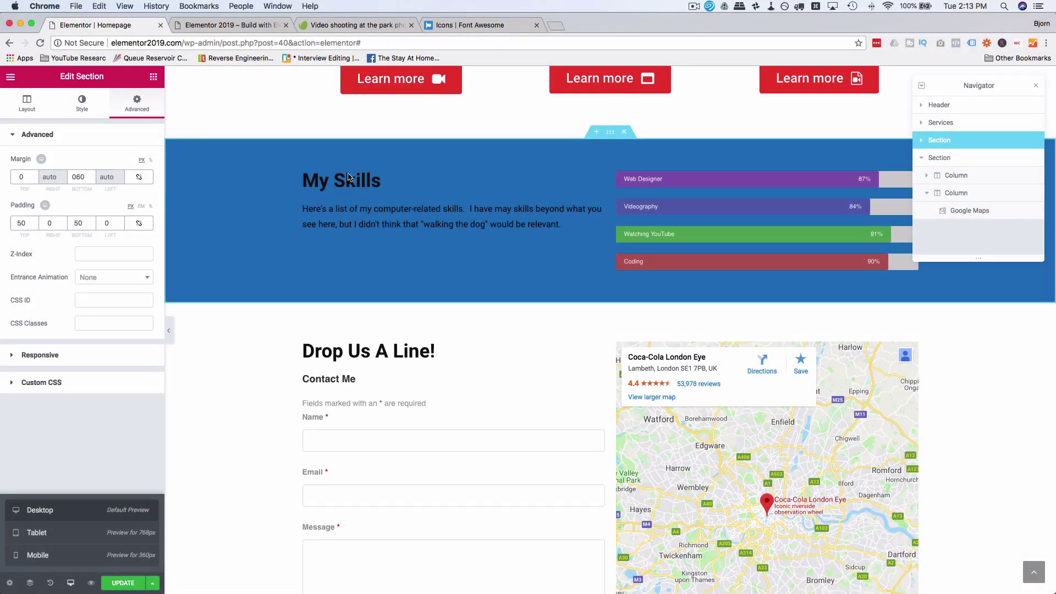
Step: Give the section a gradient background with teal #1faaba second colour at a 140 angle
{"action": "left_click", "coordinate": [605, 135]}
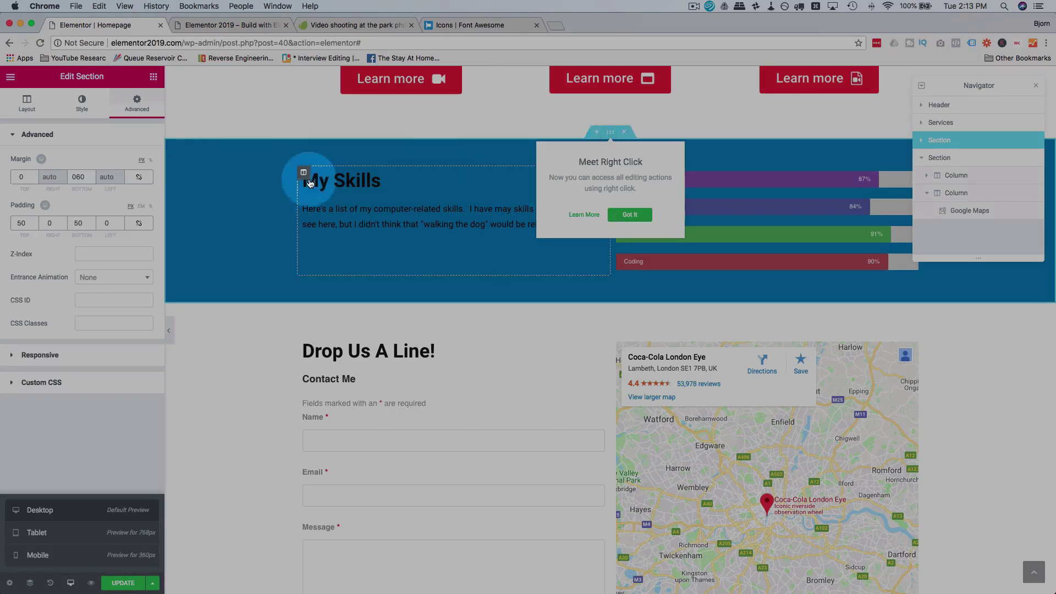
{"action": "left_click", "coordinate": [630, 216]}
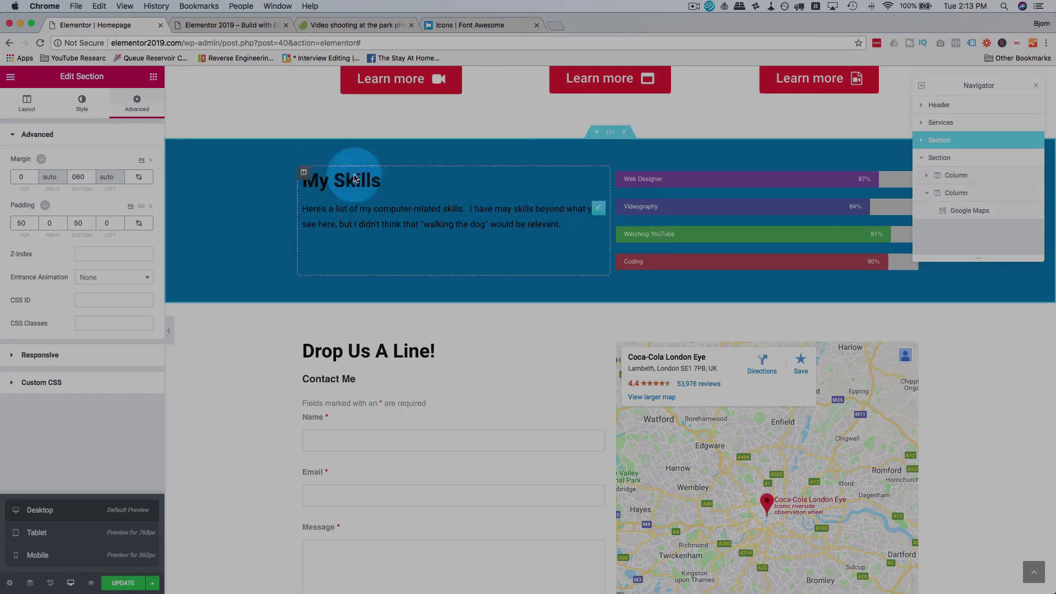
{"action": "left_click", "coordinate": [84, 104]}
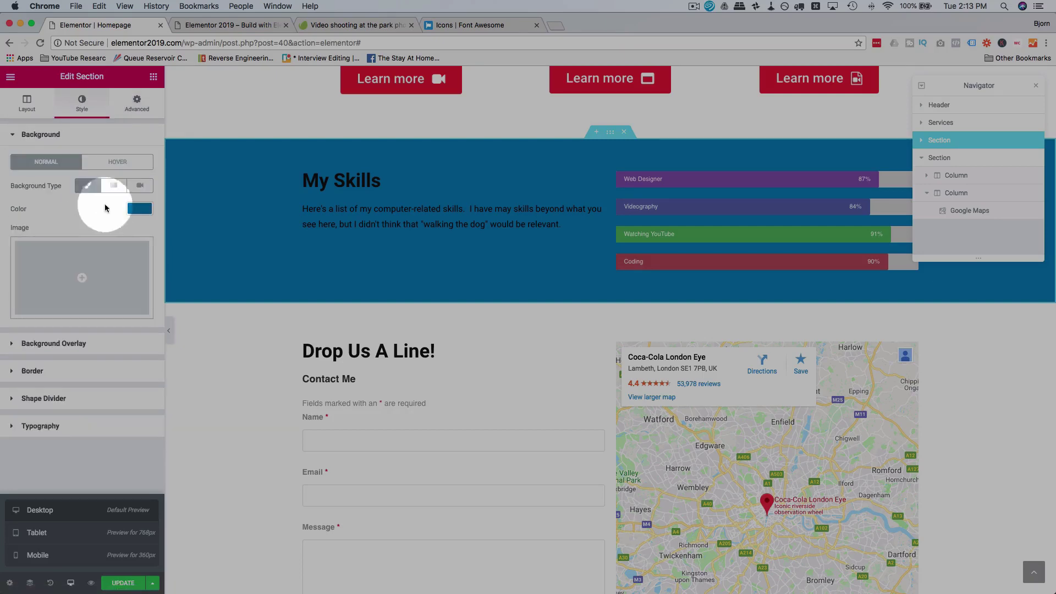
{"action": "left_click", "coordinate": [114, 186]}
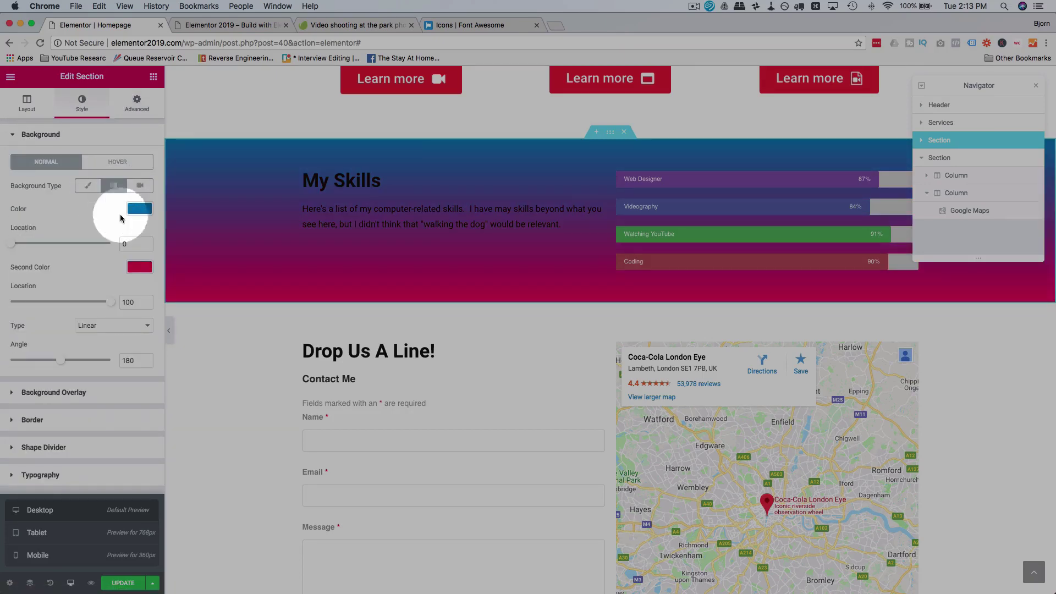
{"action": "left_click", "coordinate": [139, 267]}
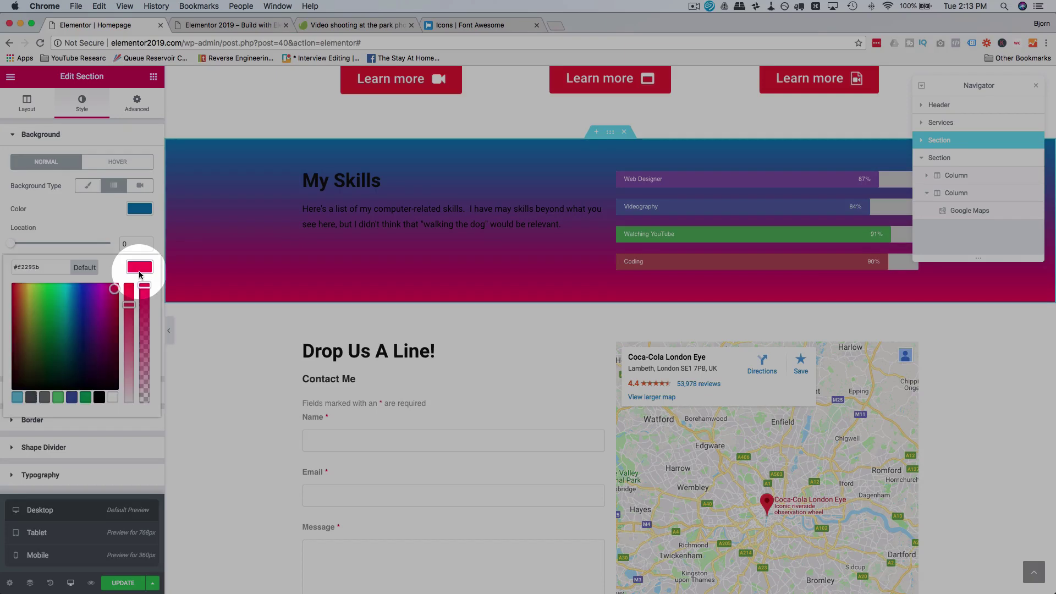
{"action": "left_click", "coordinate": [68, 312]}
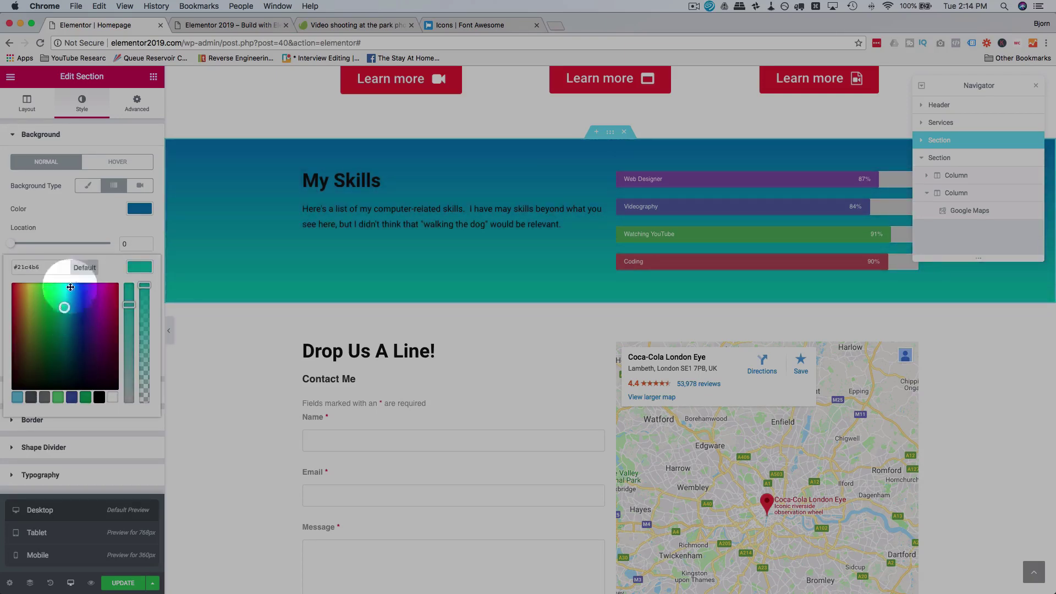
{"action": "left_click", "coordinate": [90, 224]}
{"action": "left_click", "coordinate": [25, 251]}
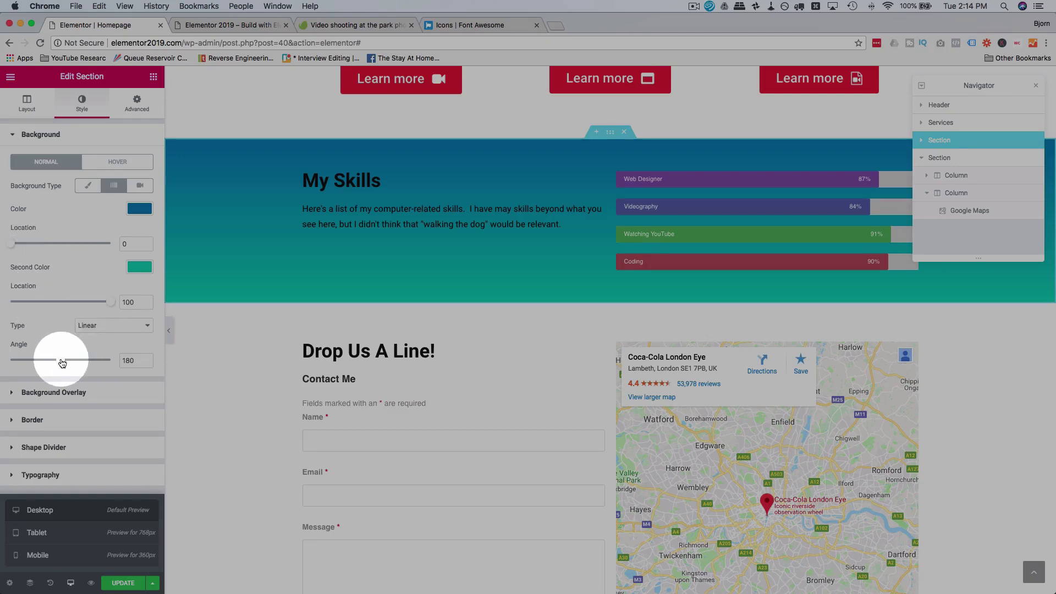
{"action": "left_click_drag", "start_coordinate": [62, 363], "coordinate": [50, 363]}
{"action": "scroll", "coordinate": [323, 292], "scroll_direction": "down", "scroll_amount": 2}
{"action": "mouse_move", "coordinate": [324, 292]}
{"action": "left_mouse_down"}
{"action": "mouse_move", "coordinate": [556, 198]}
{"action": "mouse_move", "coordinate": [620, 138]}
{"action": "left_mouse_up"}
{"action": "scroll", "coordinate": [323, 291], "scroll_direction": "up", "scroll_amount": 2}
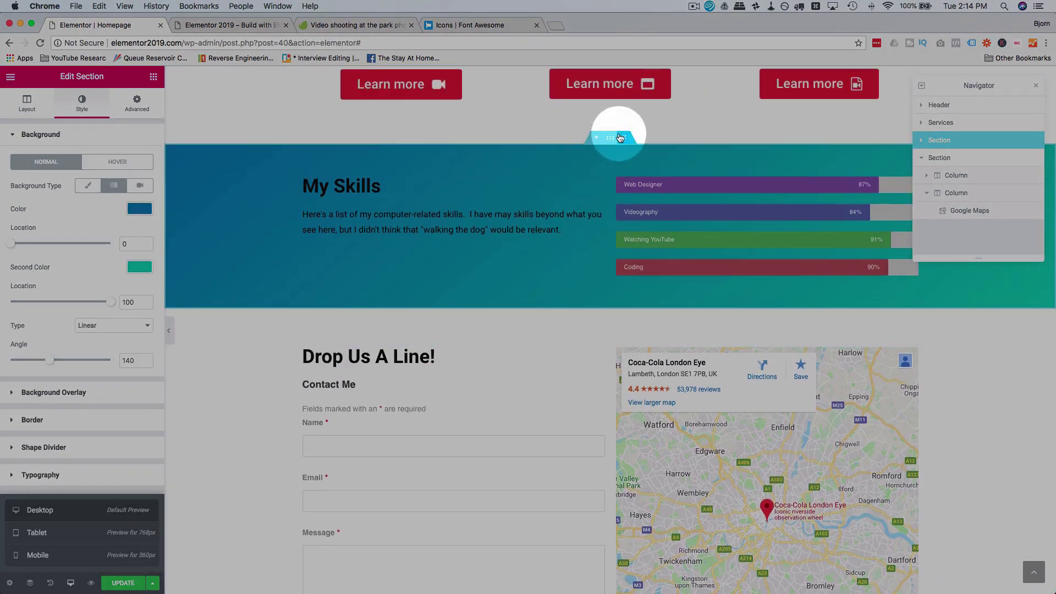
Step: Give the My Skills section 100 top and bottom padding, then switch to the live site tab
{"action": "left_click", "coordinate": [137, 105]}
{"action": "left_click", "coordinate": [21, 222]}
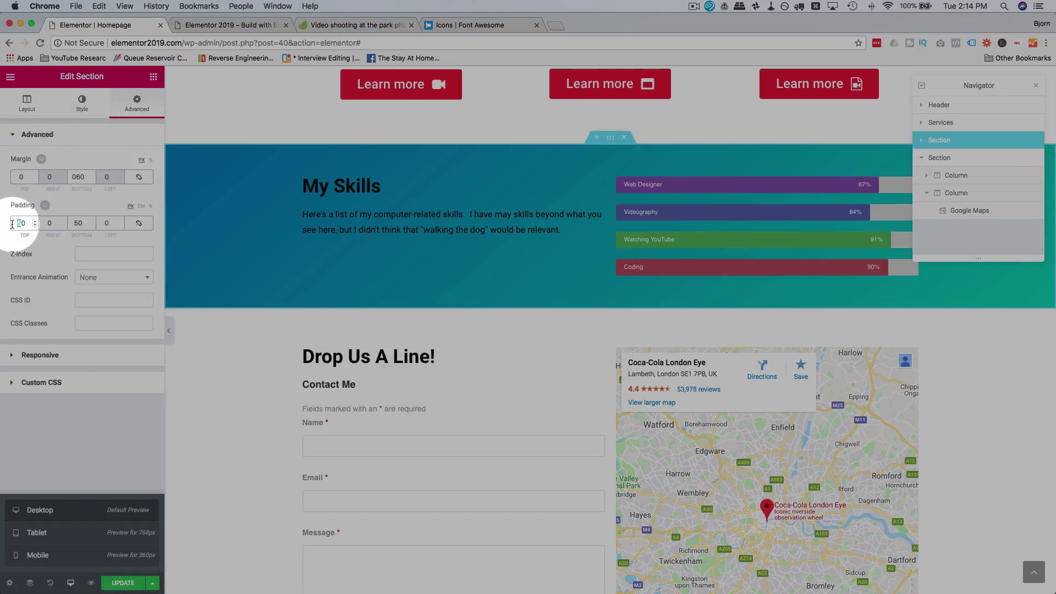
{"action": "type", "text": "100"}
{"action": "key", "text": "Tab"}
{"action": "type", "text": "100"}
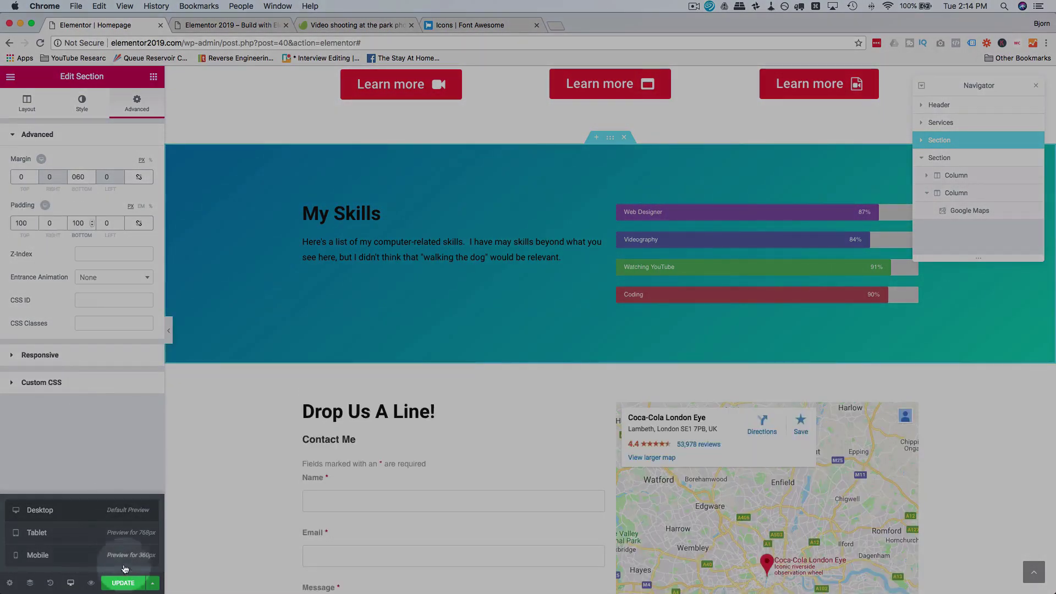
{"action": "left_click", "coordinate": [242, 28]}
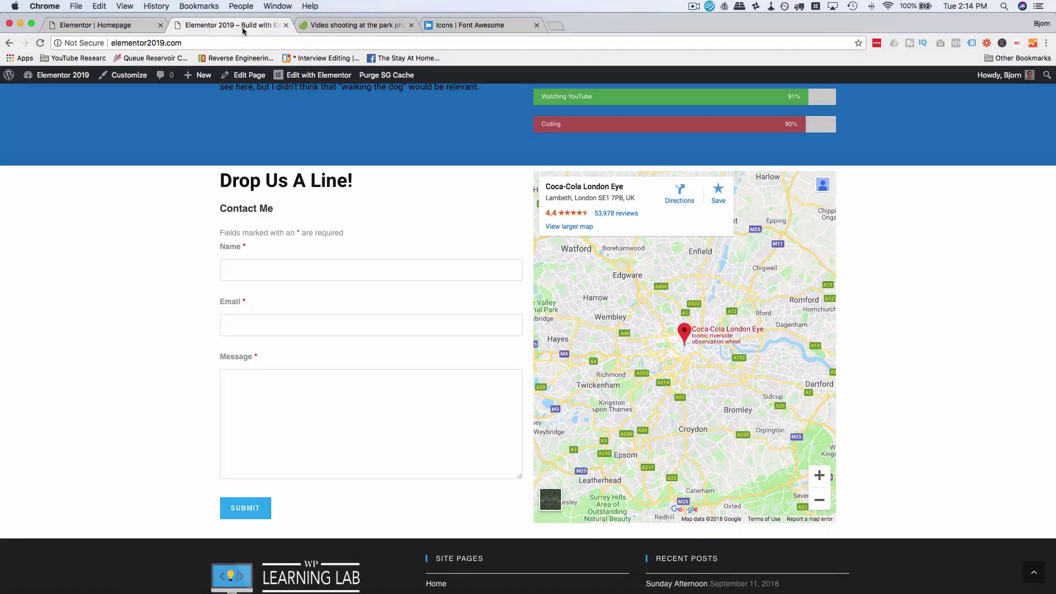
Step: Reload the live homepage and scroll through My Skills to check its gradient and padding
{"action": "scroll", "coordinate": [231, 219], "scroll_direction": "up", "scroll_amount": 5}
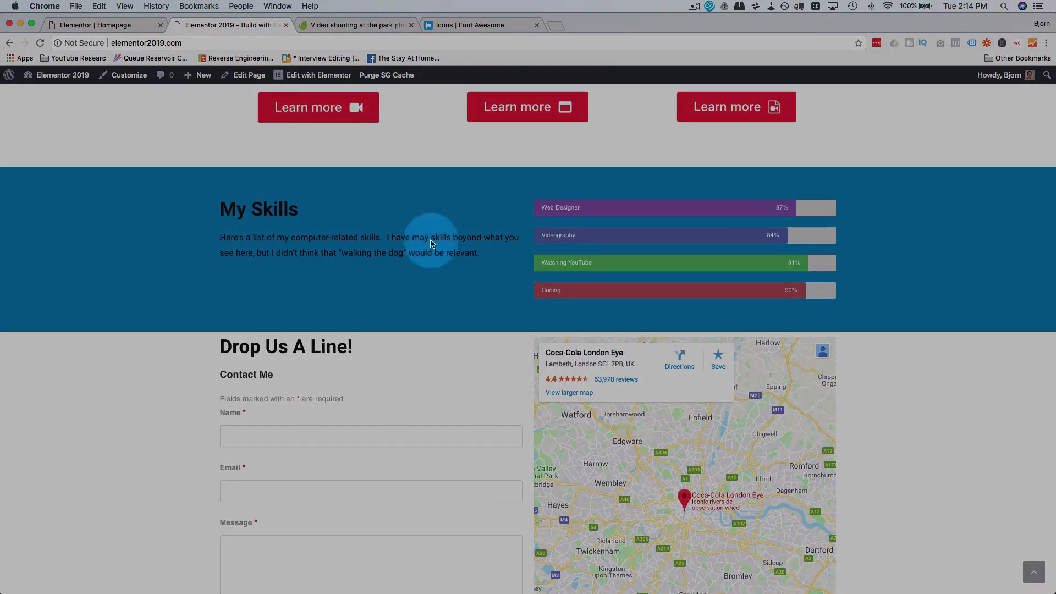
{"action": "left_click", "coordinate": [39, 43]}
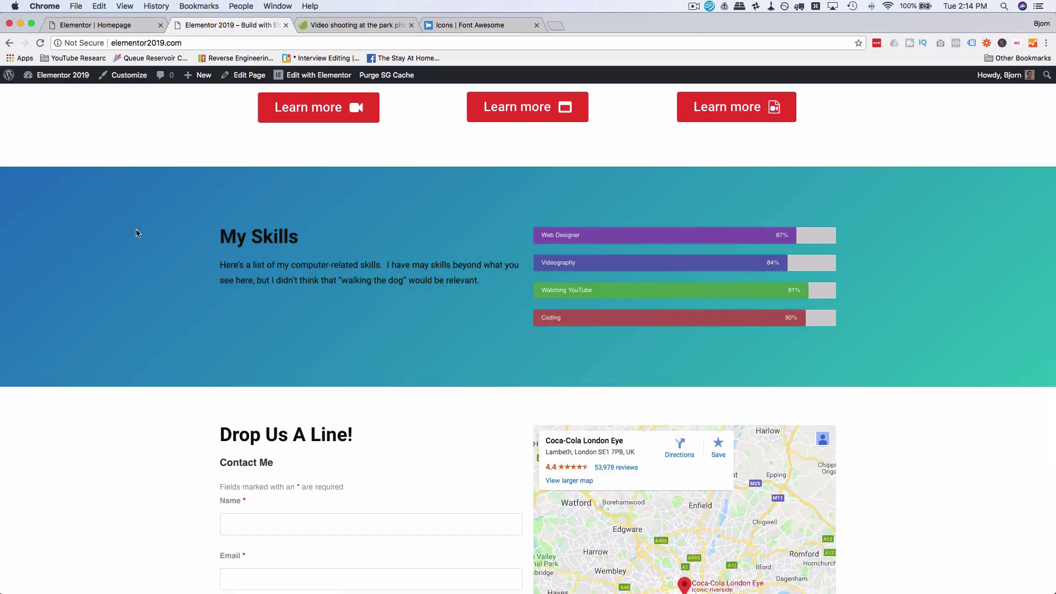
{"action": "scroll", "coordinate": [142, 247], "scroll_direction": "down", "scroll_amount": 3}
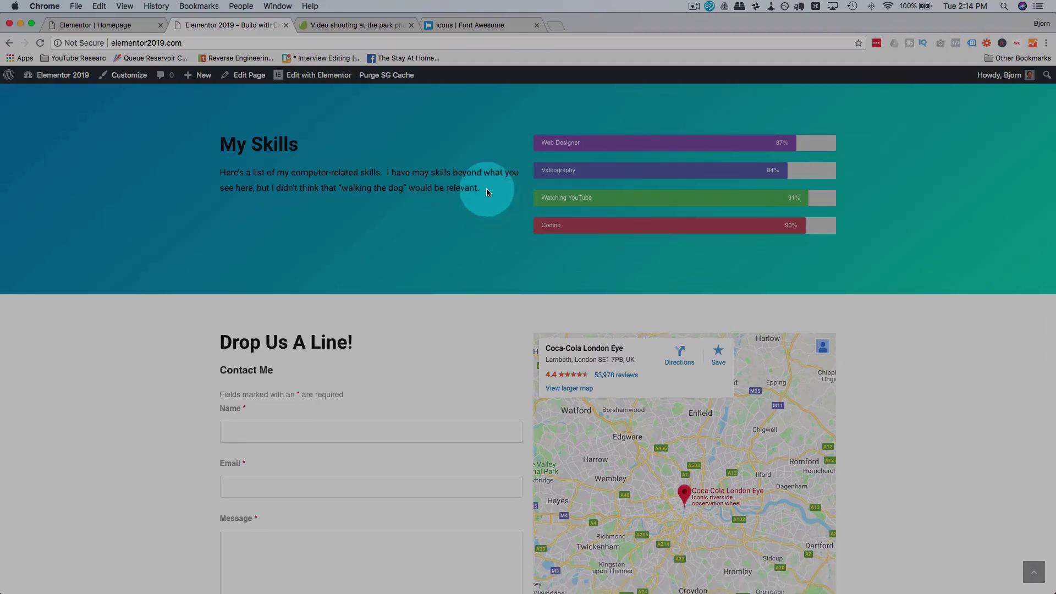
{"action": "scroll", "coordinate": [405, 262], "scroll_direction": "down", "scroll_amount": 5}
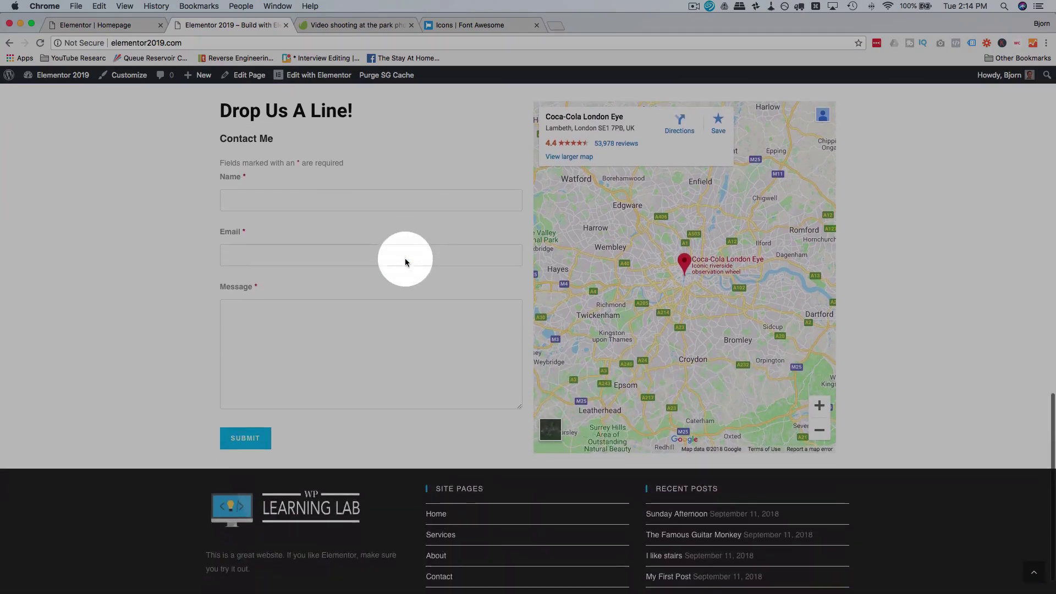
{"action": "scroll", "coordinate": [405, 262], "scroll_direction": "up", "scroll_amount": 2}
{"action": "scroll", "coordinate": [405, 261], "scroll_direction": "up", "scroll_amount": 15}
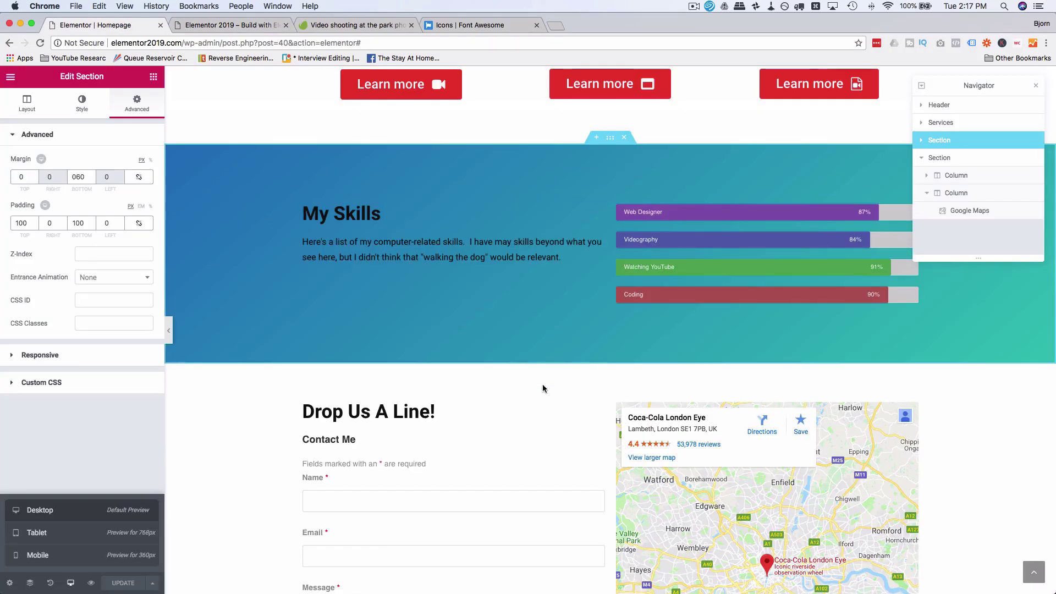
Step: Rename the contact form section to 'Drop Us A Line' in the Navigator
{"action": "scroll", "coordinate": [543, 387], "scroll_direction": "up", "scroll_amount": 6}
{"action": "scroll", "coordinate": [543, 387], "scroll_direction": "up", "scroll_amount": 4}
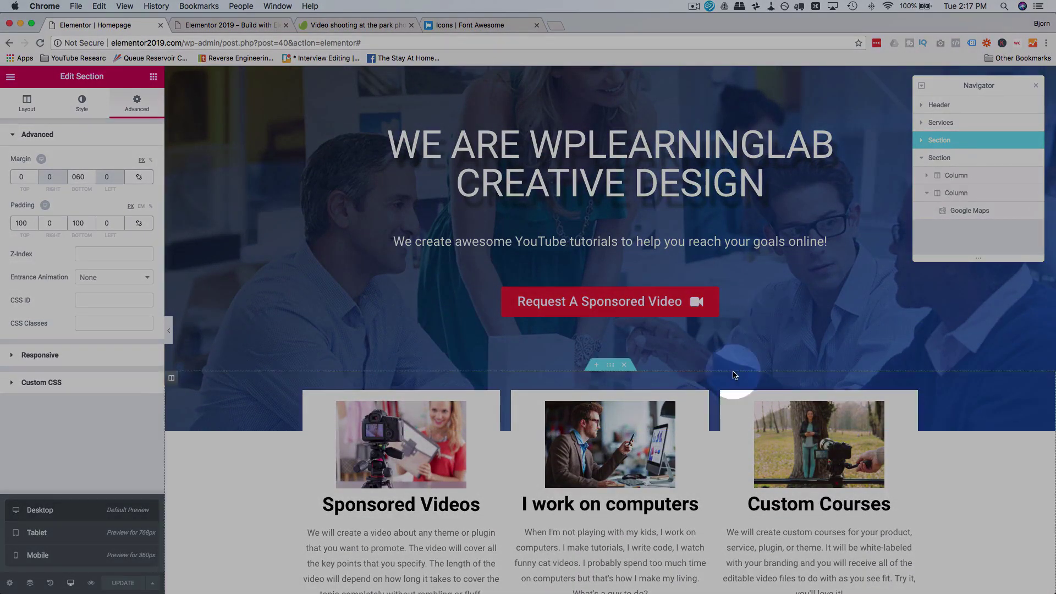
{"action": "scroll", "coordinate": [733, 372], "scroll_direction": "down", "scroll_amount": 3}
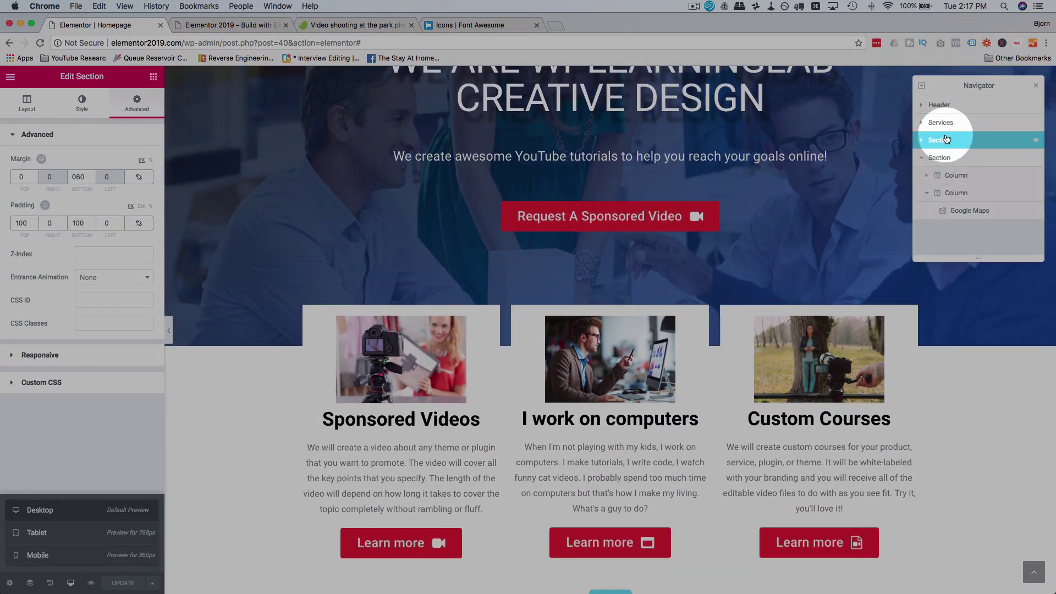
{"action": "scroll", "coordinate": [833, 330], "scroll_direction": "down", "scroll_amount": 10}
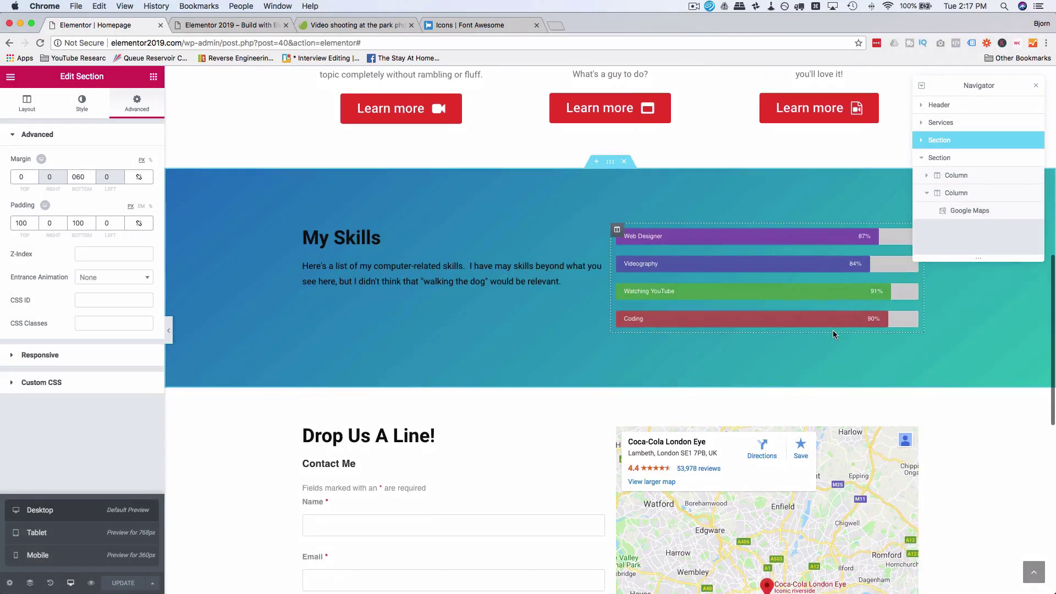
{"action": "scroll", "coordinate": [832, 330], "scroll_direction": "down", "scroll_amount": 2}
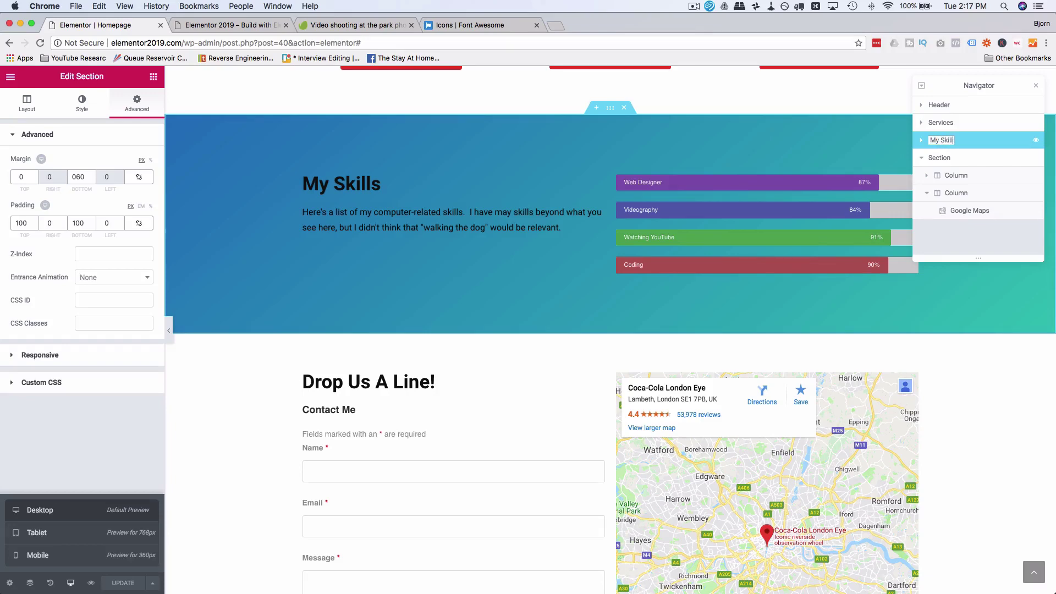
{"action": "left_click", "coordinate": [941, 159]}
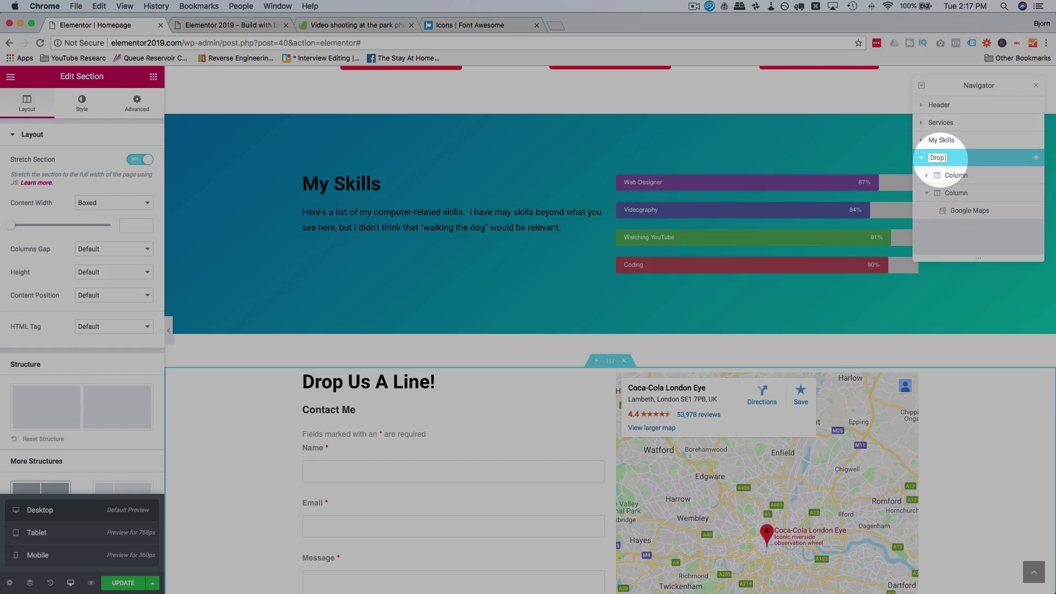
{"action": "type", "text": "Line"}
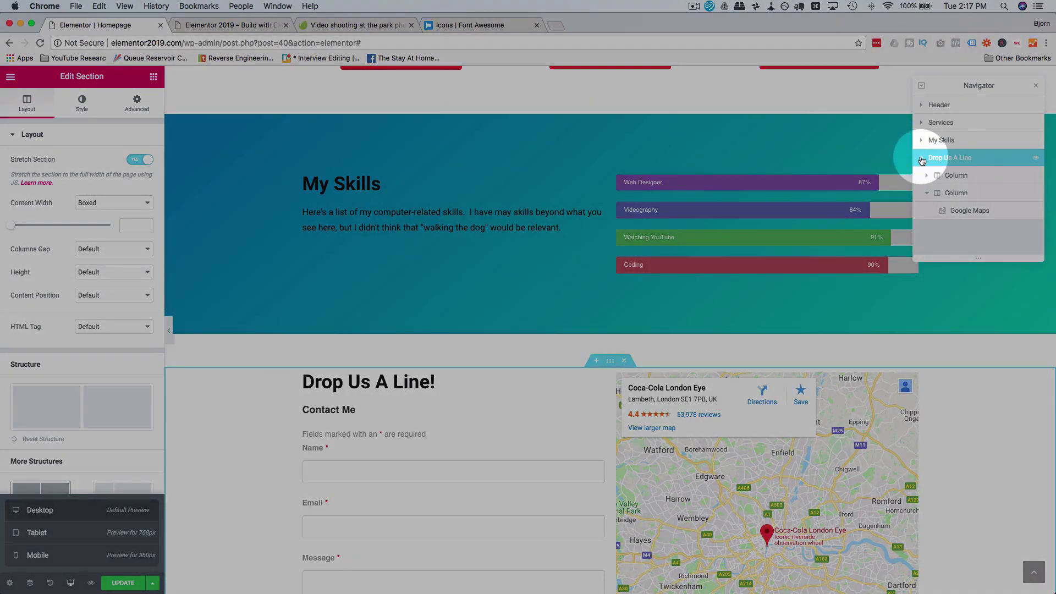
{"action": "left_click", "coordinate": [922, 159]}
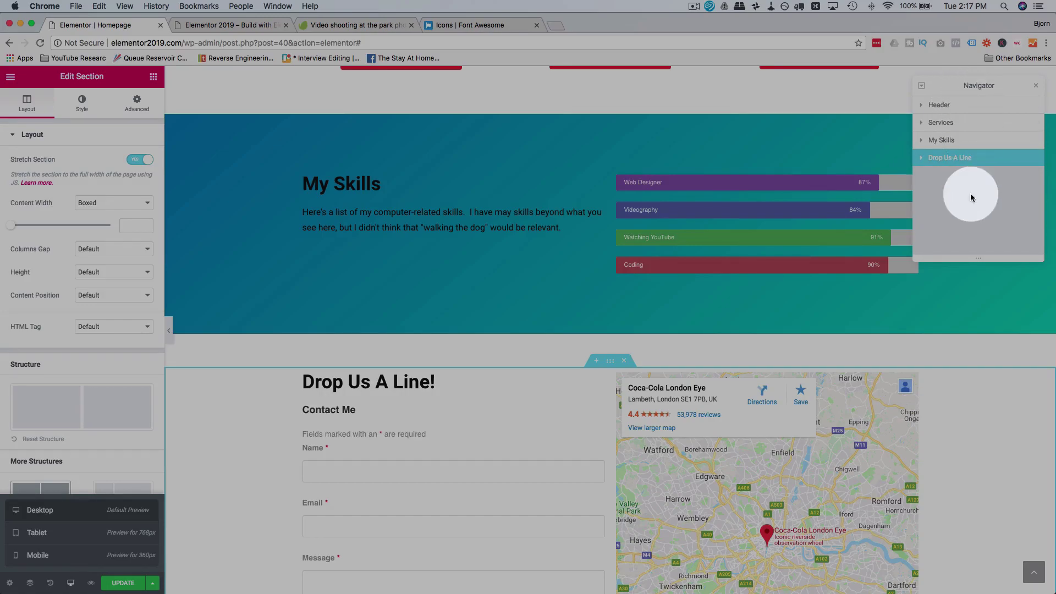
Step: Expand Services > Column > Inner Section > Column and open the Sponsored Videos image box
{"action": "scroll", "coordinate": [819, 236], "scroll_direction": "down", "scroll_amount": 5}
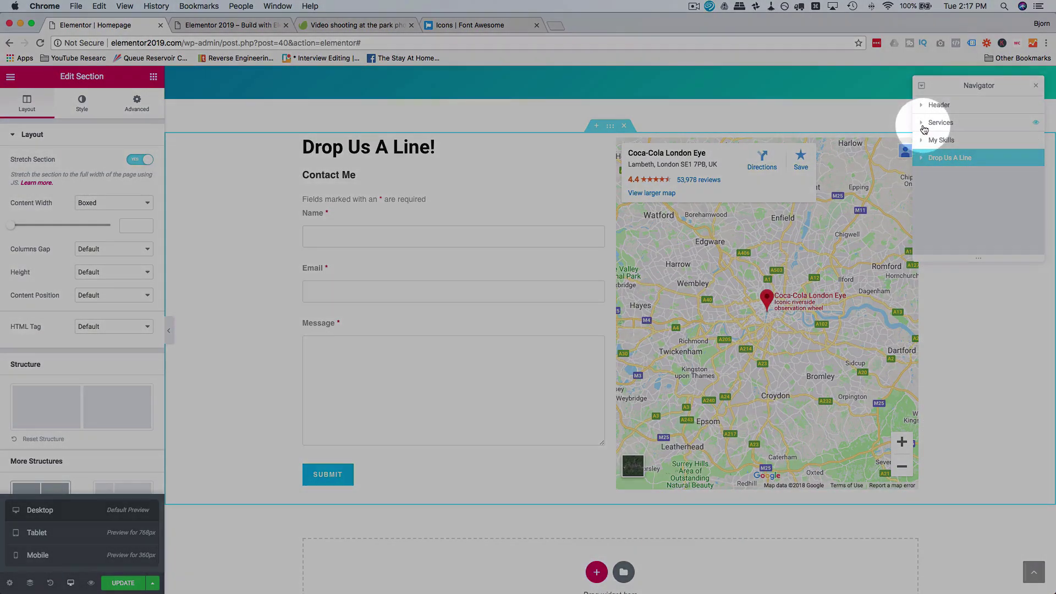
{"action": "left_click", "coordinate": [921, 123]}
{"action": "left_click", "coordinate": [927, 141]}
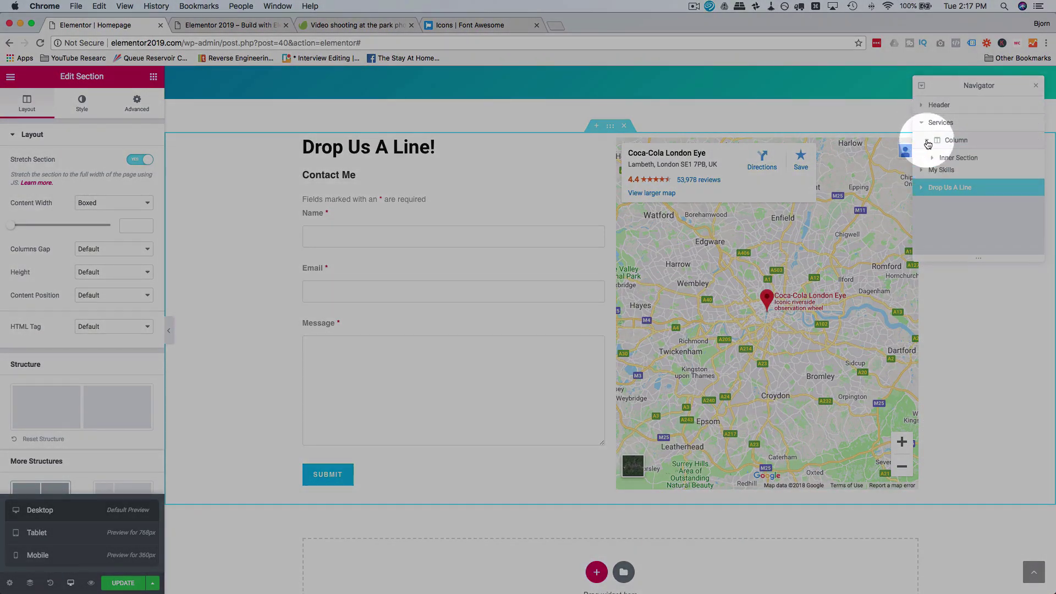
{"action": "left_click", "coordinate": [932, 159]}
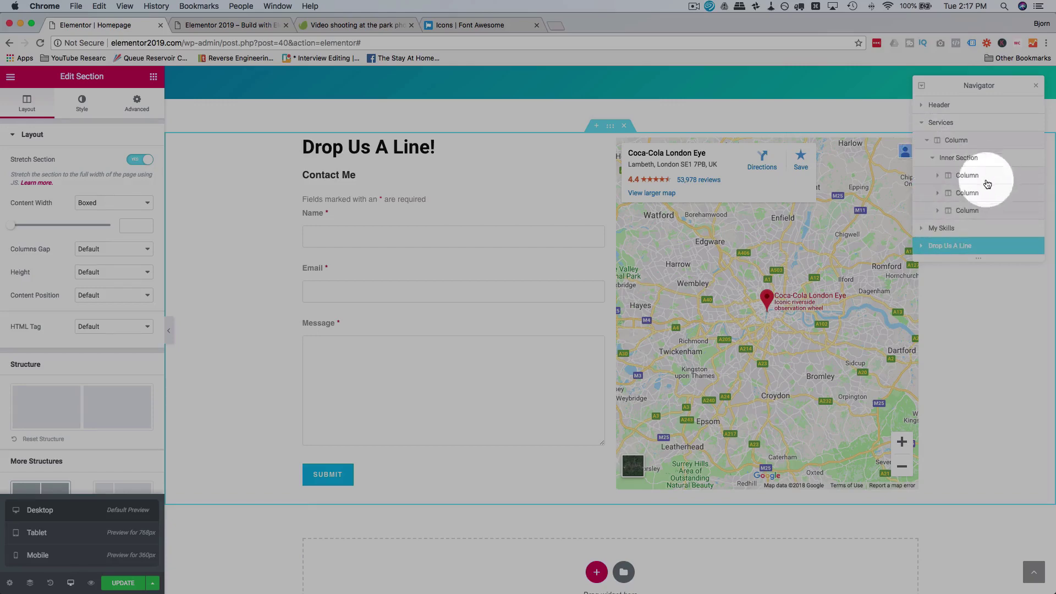
{"action": "left_click", "coordinate": [937, 176]}
{"action": "left_click", "coordinate": [984, 194]}
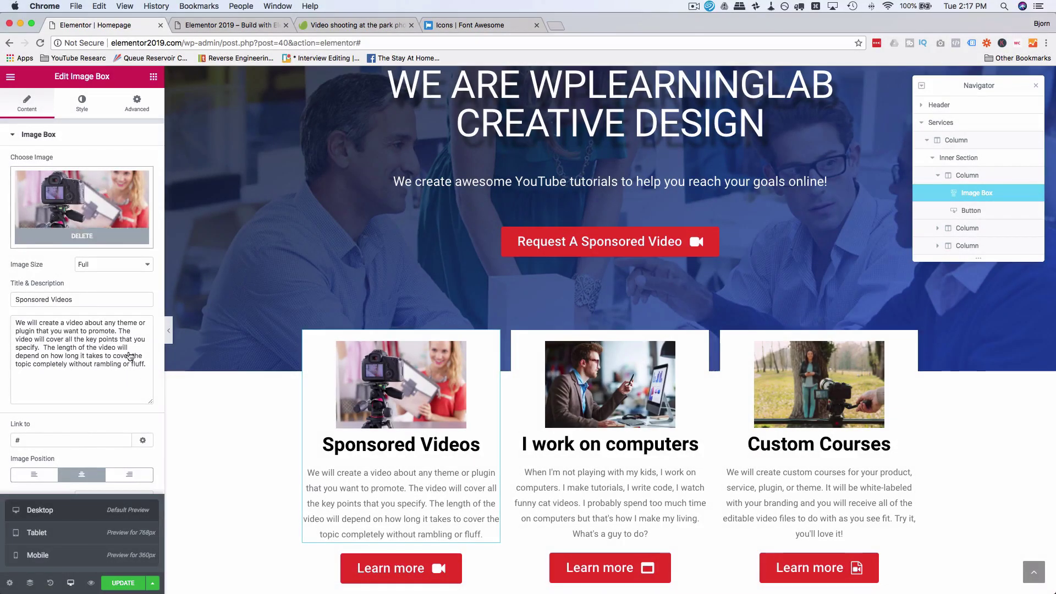
Step: Open the Web Designer, Videography, Watching YouTube and Coding progress bars in turn, ending on Coding (90%)
{"action": "scroll", "coordinate": [321, 358], "scroll_direction": "down", "scroll_amount": 8}
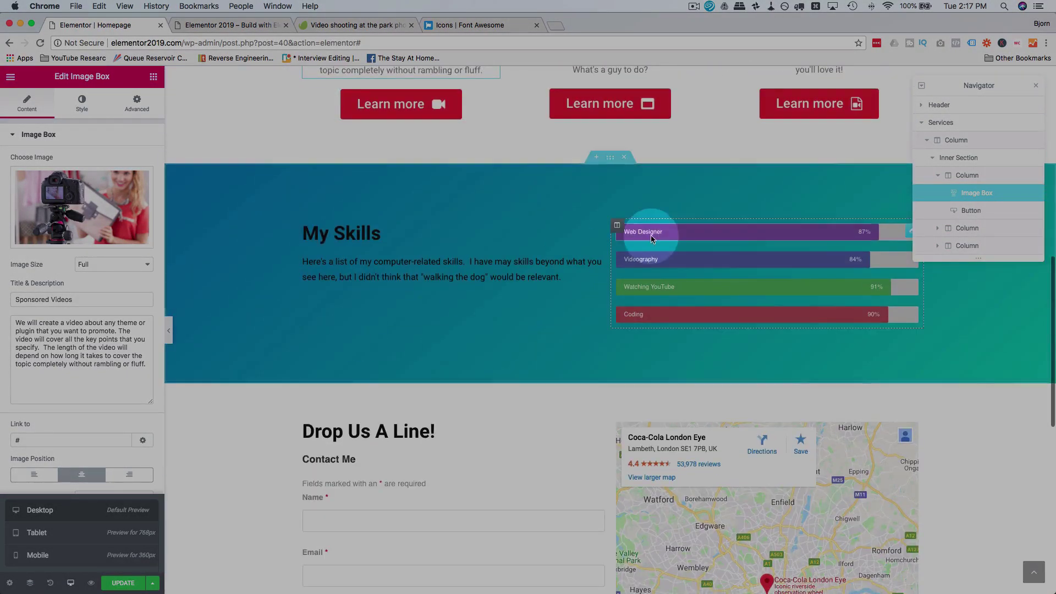
{"action": "left_click", "coordinate": [661, 233]}
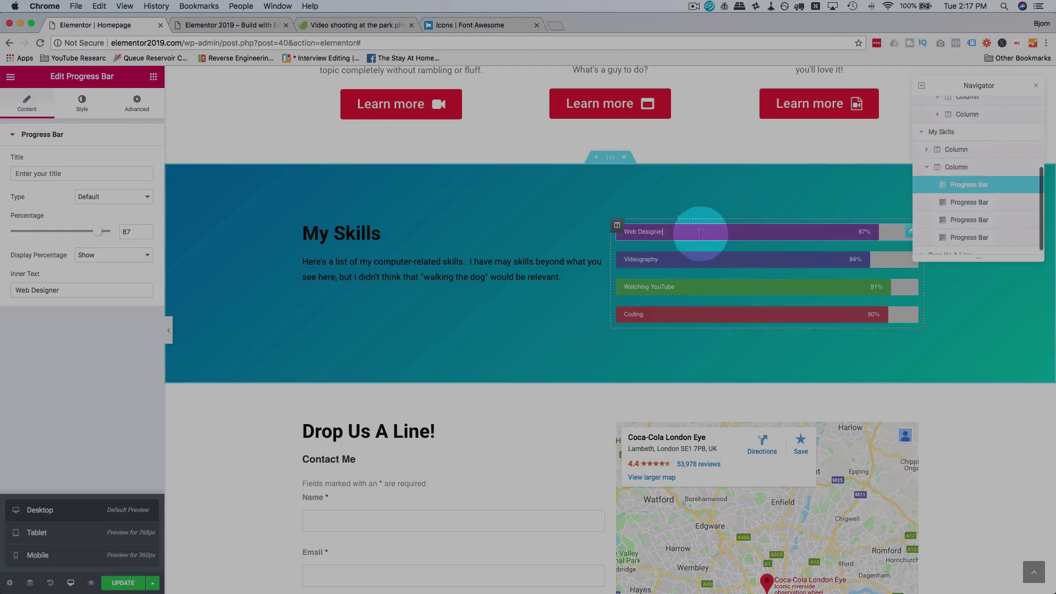
{"action": "left_click", "coordinate": [991, 227]}
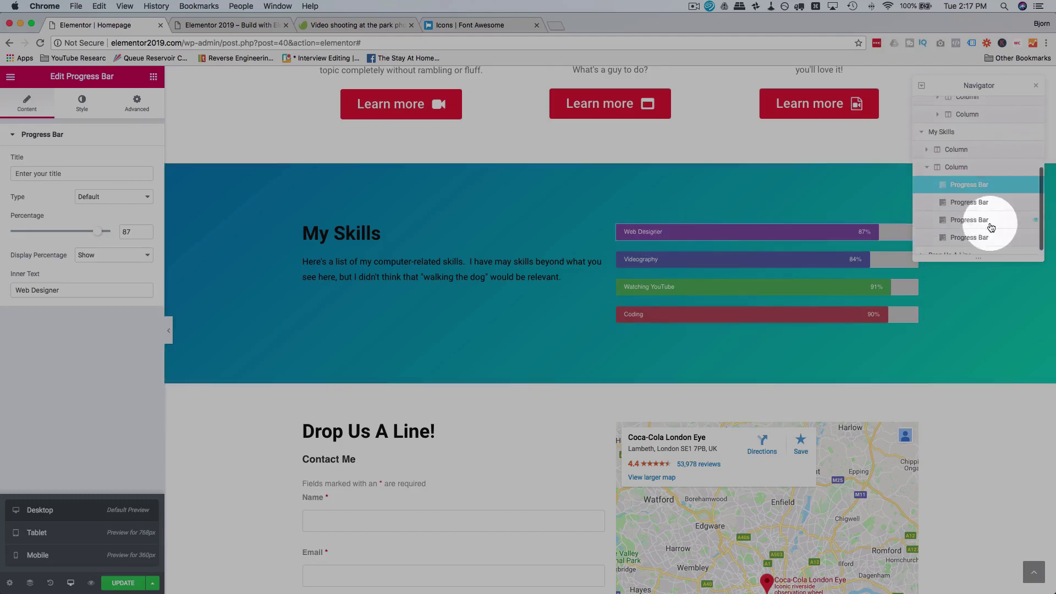
{"action": "left_click", "coordinate": [968, 204]}
{"action": "left_click", "coordinate": [965, 221]}
{"action": "left_click", "coordinate": [967, 238]}
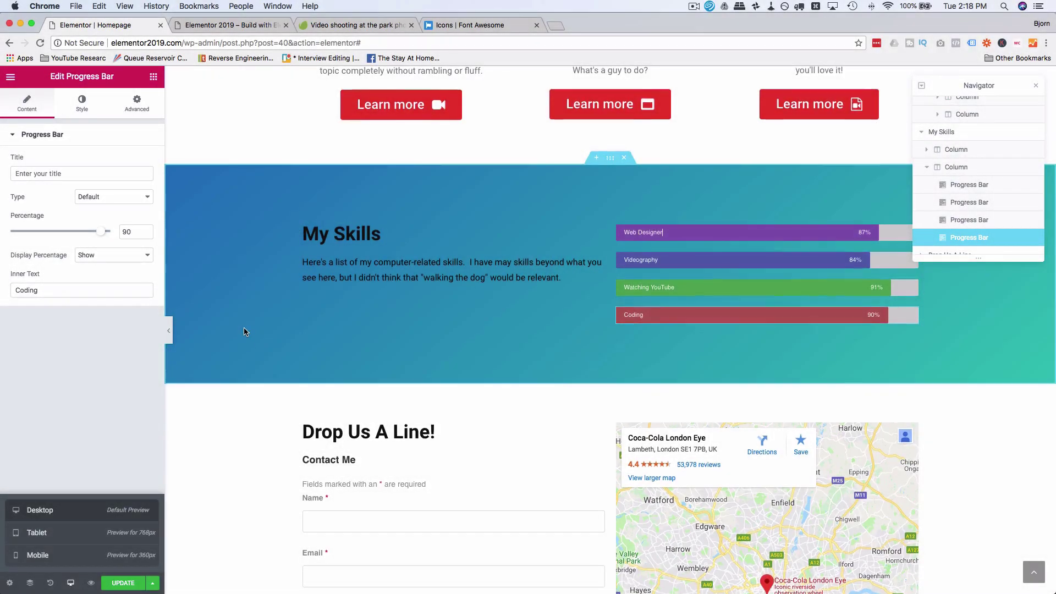
{"action": "scroll", "coordinate": [246, 330], "scroll_direction": "up", "scroll_amount": 2}
{"action": "left_click", "coordinate": [230, 367]}
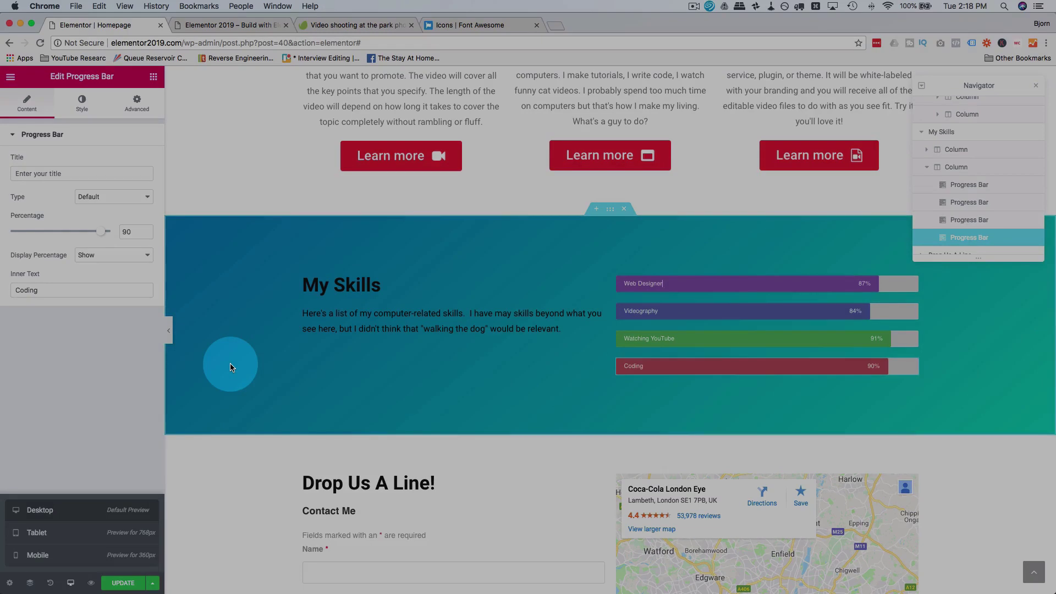
{"action": "scroll", "coordinate": [229, 364], "scroll_direction": "up", "scroll_amount": 10}
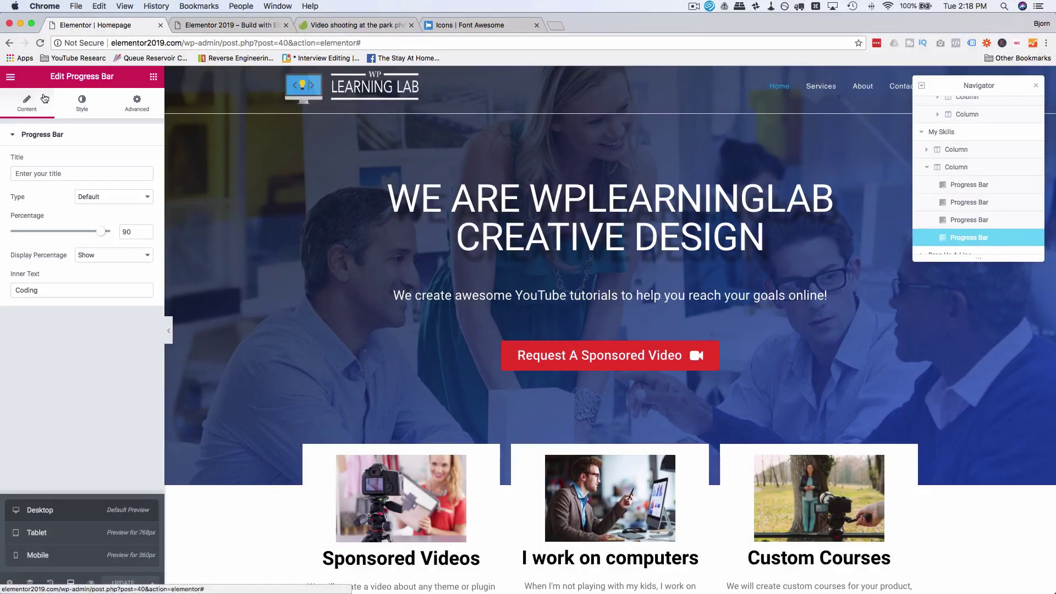
Step: Exit the homepage editor to the dashboard and open the Services page
{"action": "left_click", "coordinate": [13, 79]}
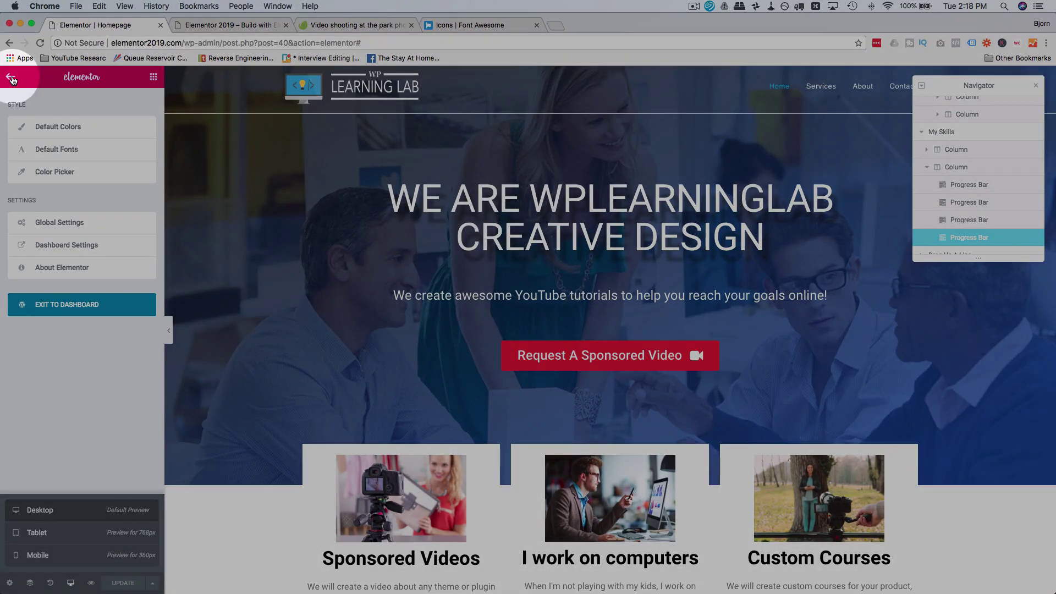
{"action": "left_click", "coordinate": [12, 78]}
{"action": "left_click", "coordinate": [11, 78]}
{"action": "left_click", "coordinate": [51, 304]}
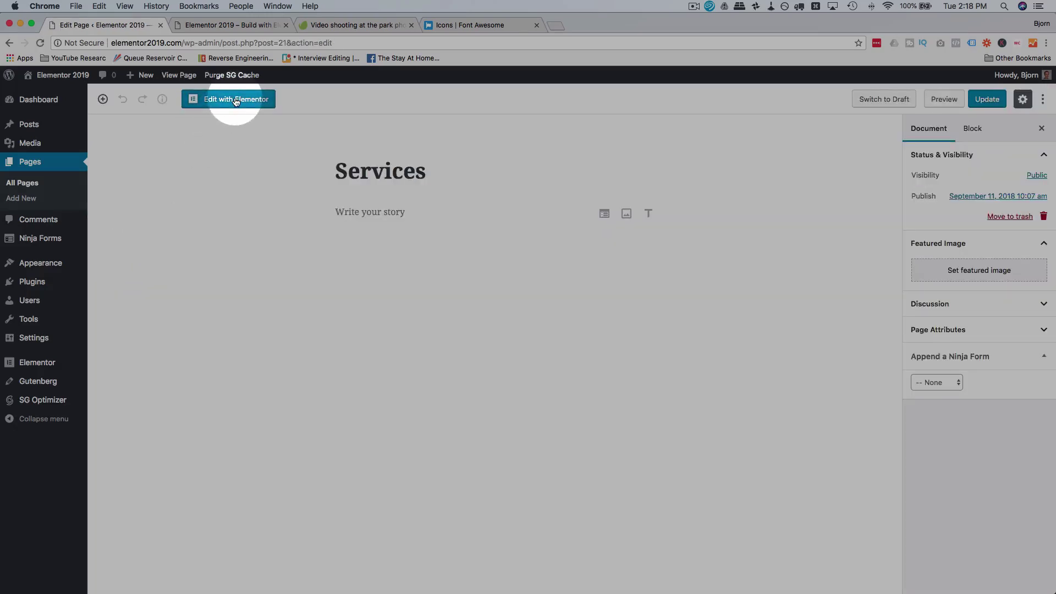
{"action": "left_click", "coordinate": [236, 100]}
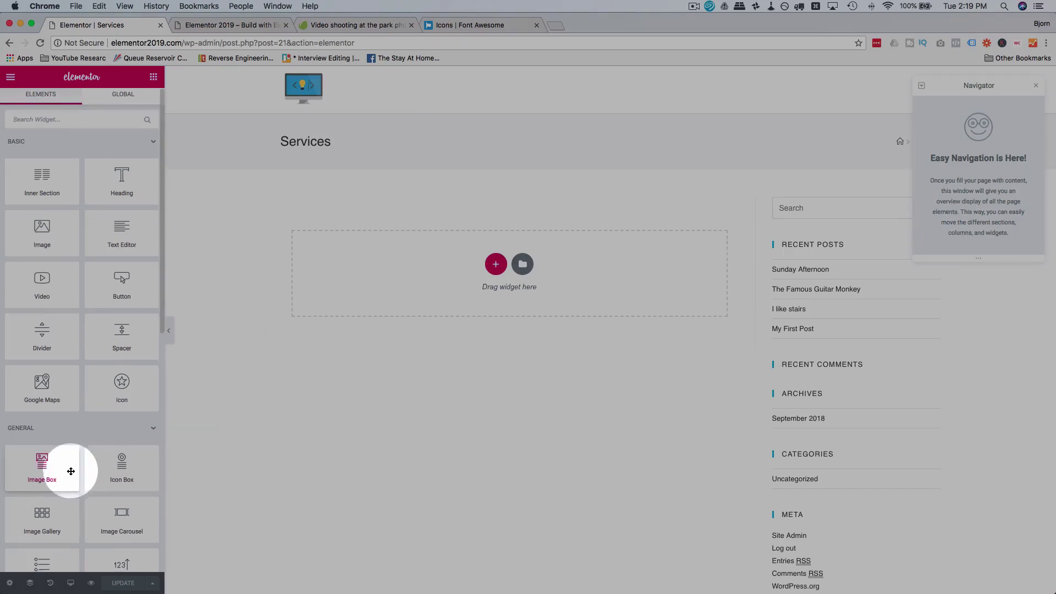
Step: Set the Services page to Elementor Full Width, then open the Homepage in Elementor in the other tab
{"action": "scroll", "coordinate": [71, 472], "scroll_direction": "down", "scroll_amount": 5}
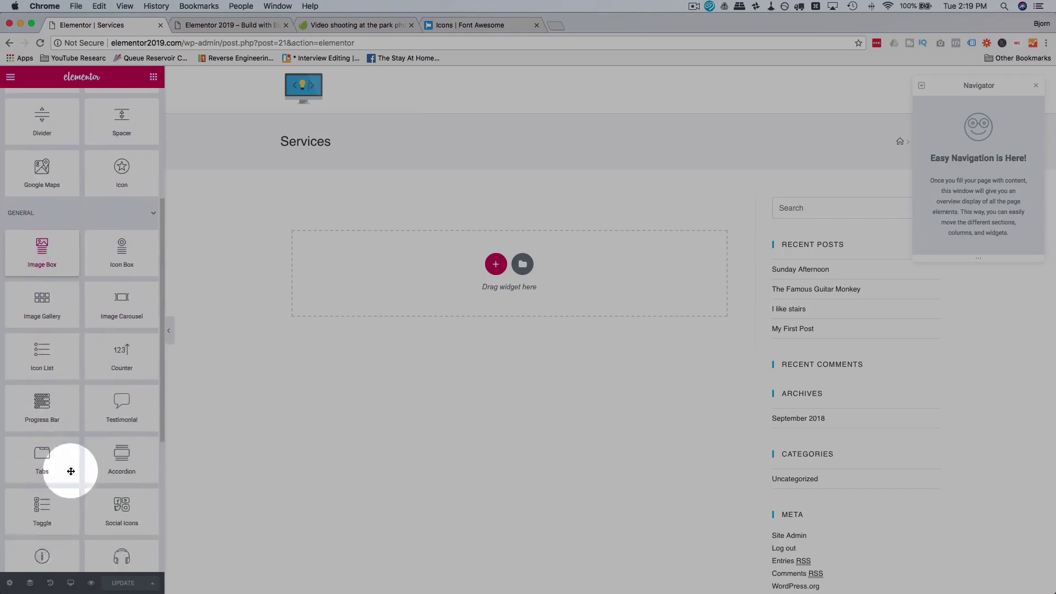
{"action": "left_click", "coordinate": [9, 585]}
{"action": "left_click", "coordinate": [132, 364]}
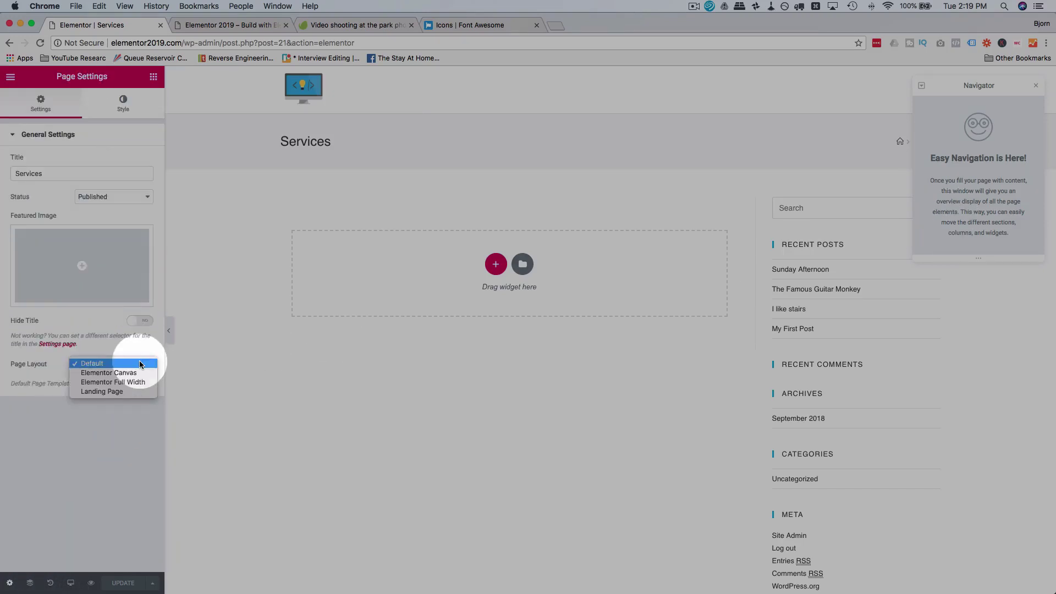
{"action": "left_click", "coordinate": [111, 384]}
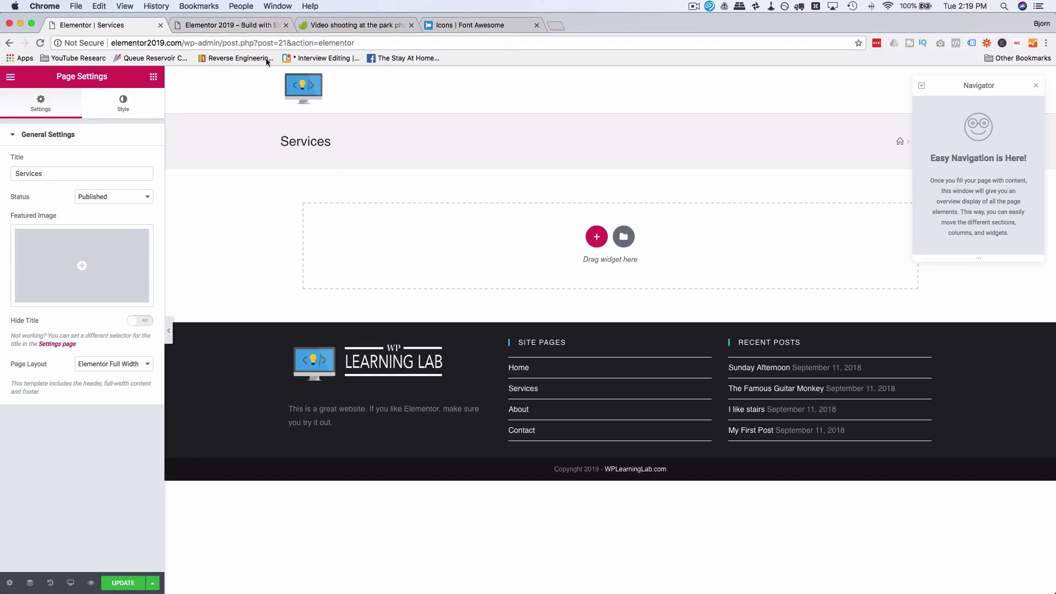
{"action": "left_click", "coordinate": [243, 23]}
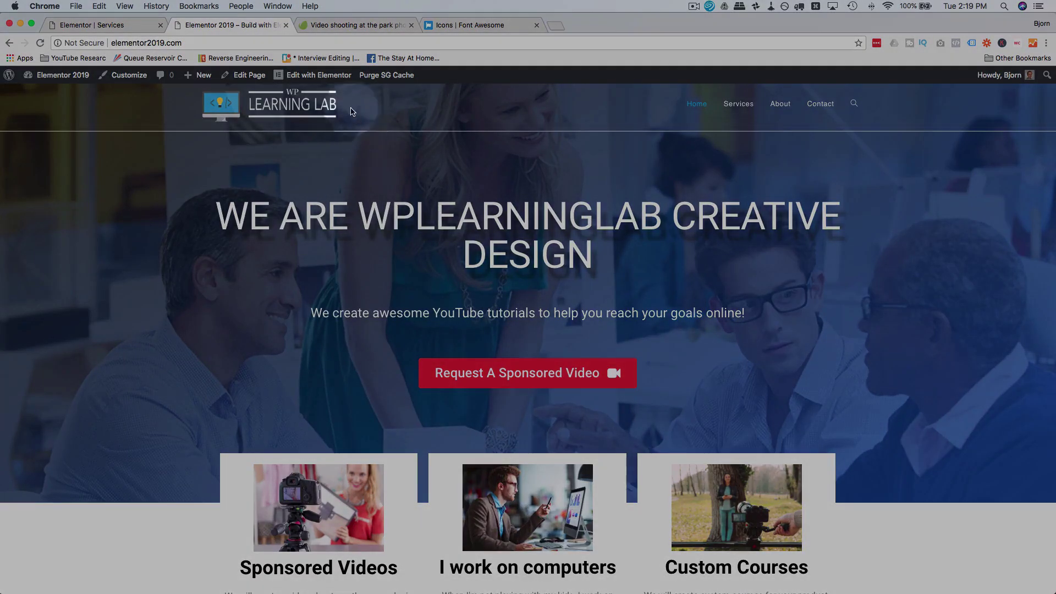
{"action": "left_click", "coordinate": [322, 77]}
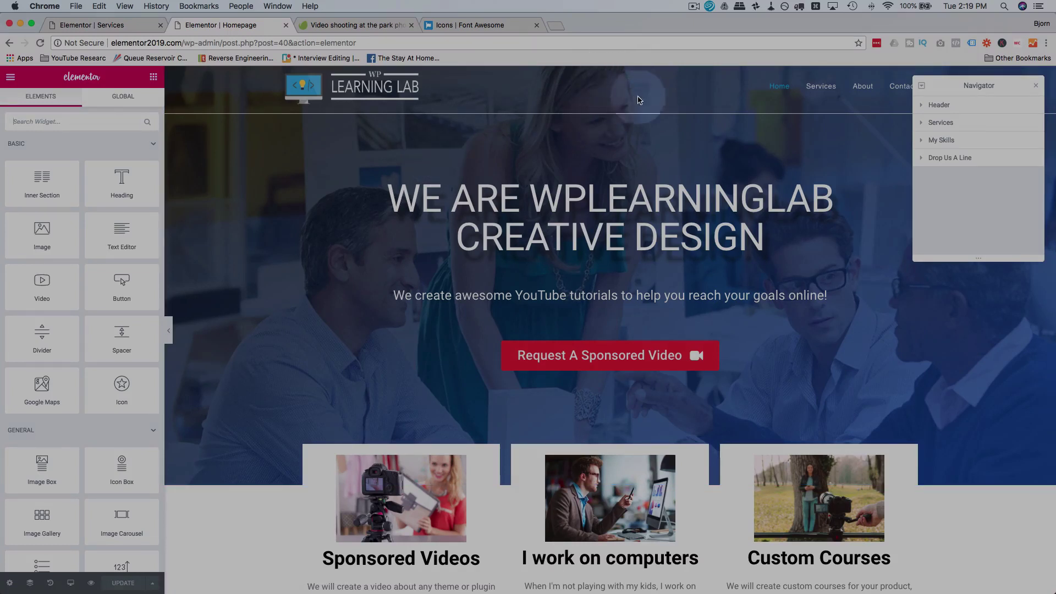
Step: Copy the Homepage's hero section and go back to the Services editor tab
{"action": "right_click", "coordinate": [285, 157]}
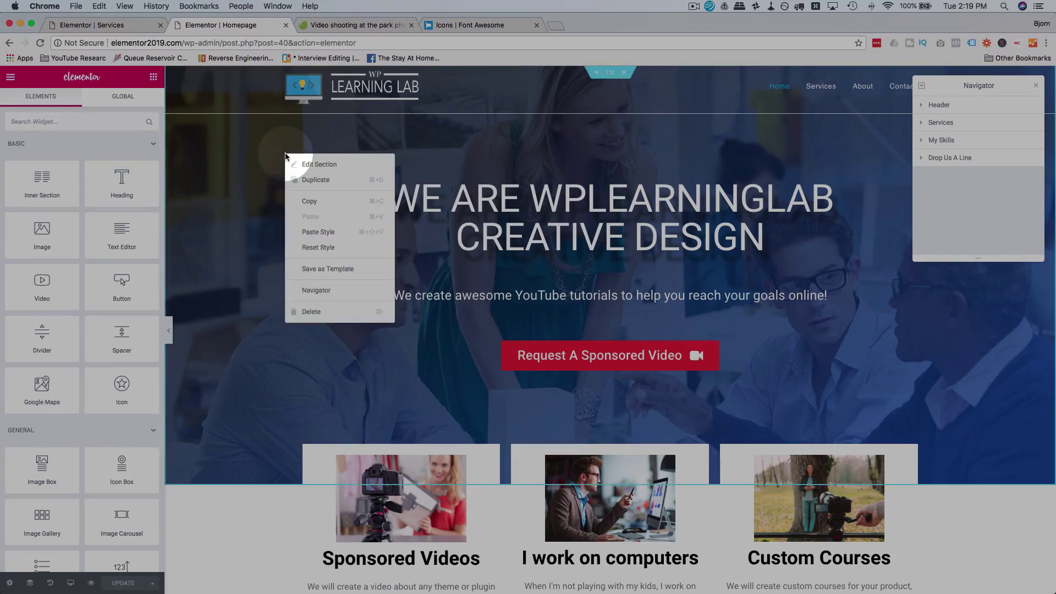
{"action": "key", "text": "Escape"}
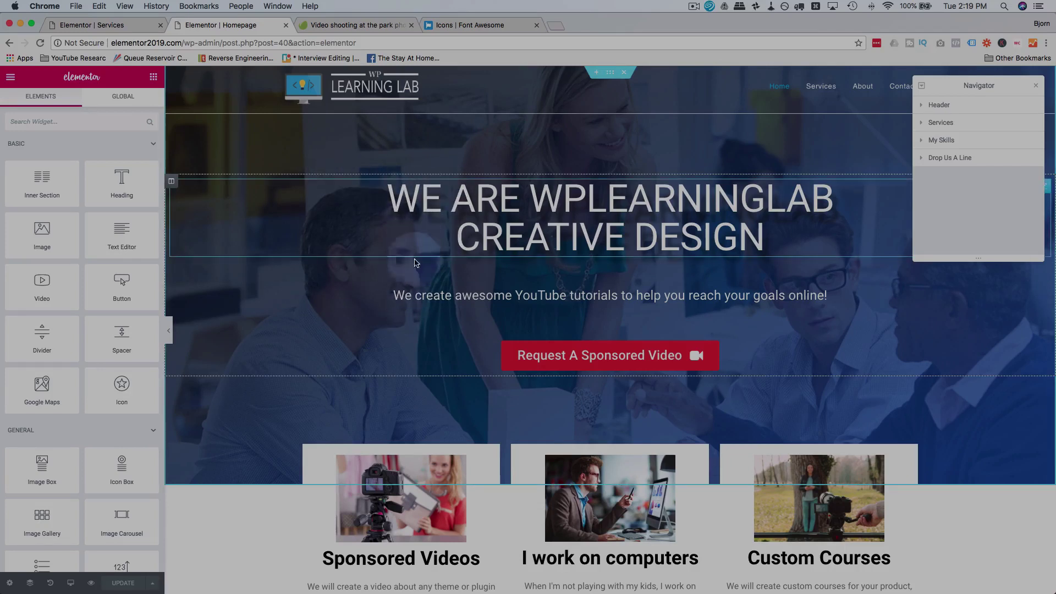
{"action": "right_click", "coordinate": [262, 137]}
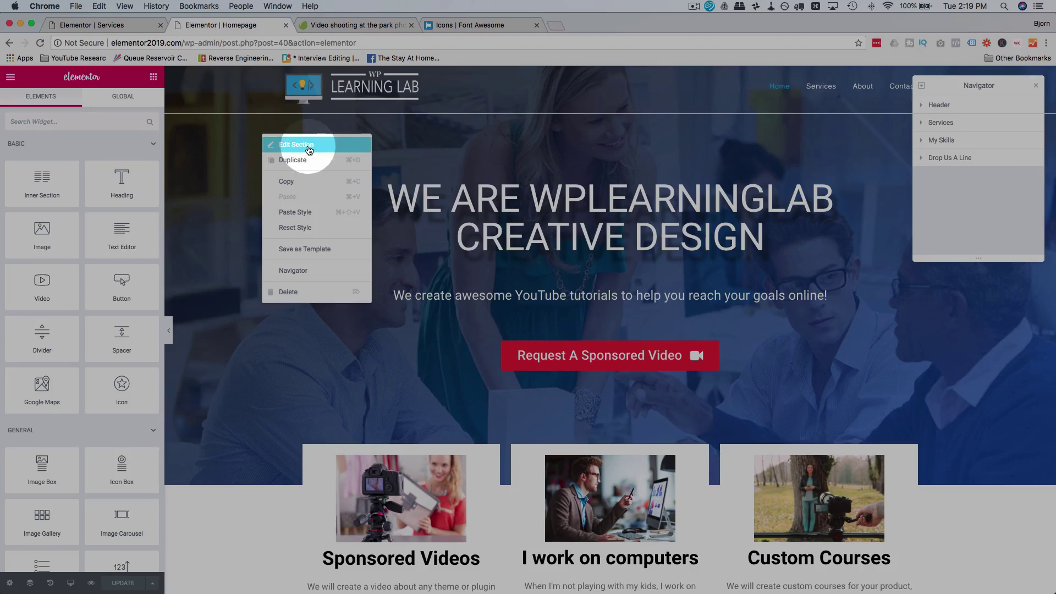
{"action": "left_click", "coordinate": [309, 185]}
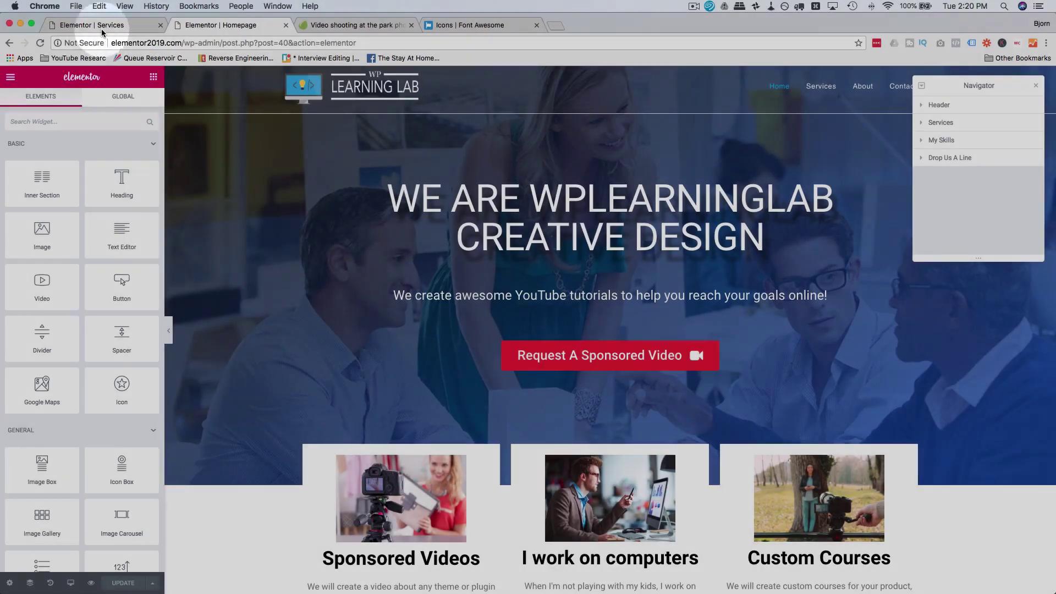
{"action": "left_click", "coordinate": [101, 25]}
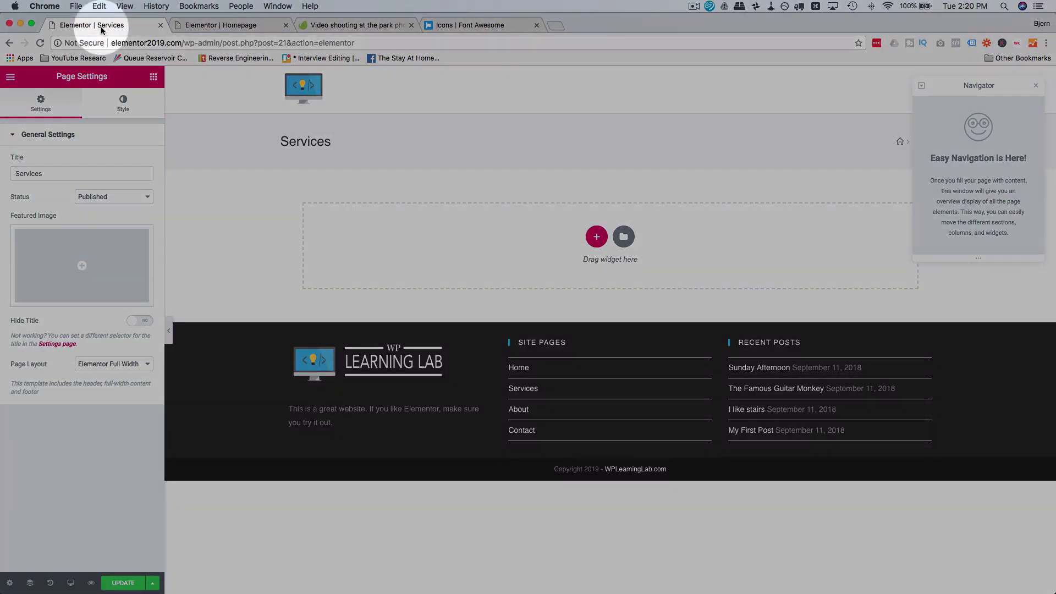
Step: Paste the hero into the Services page and retitle it OUR SERVICES with a HOME / SERVICES subtitle
{"action": "right_click", "coordinate": [553, 227]}
{"action": "left_click", "coordinate": [572, 240]}
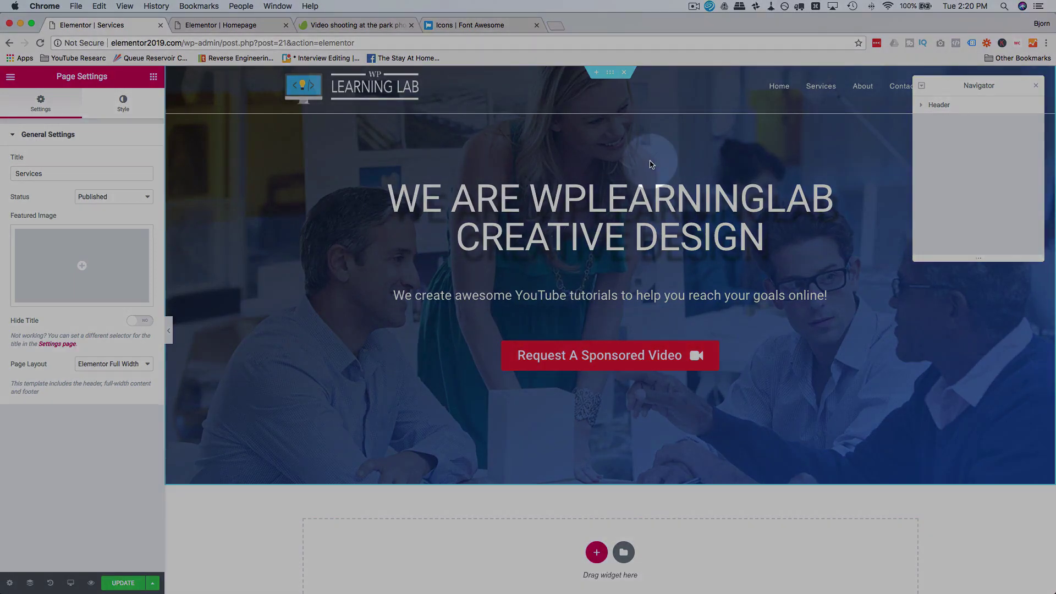
{"action": "left_click", "coordinate": [576, 208]}
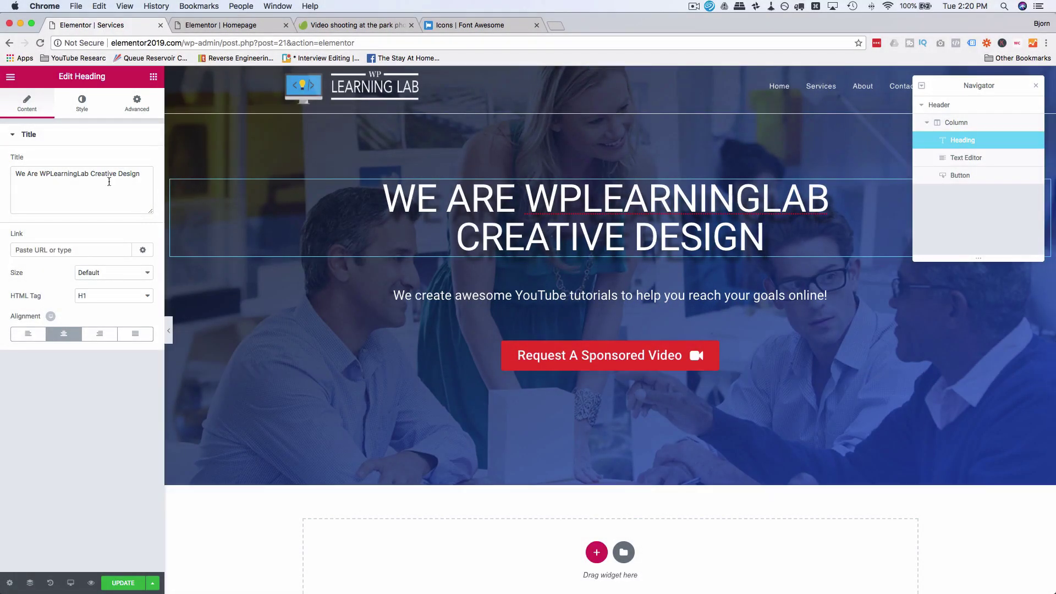
{"action": "triple_click", "coordinate": [108, 182]}
{"action": "type", "text": "Services"}
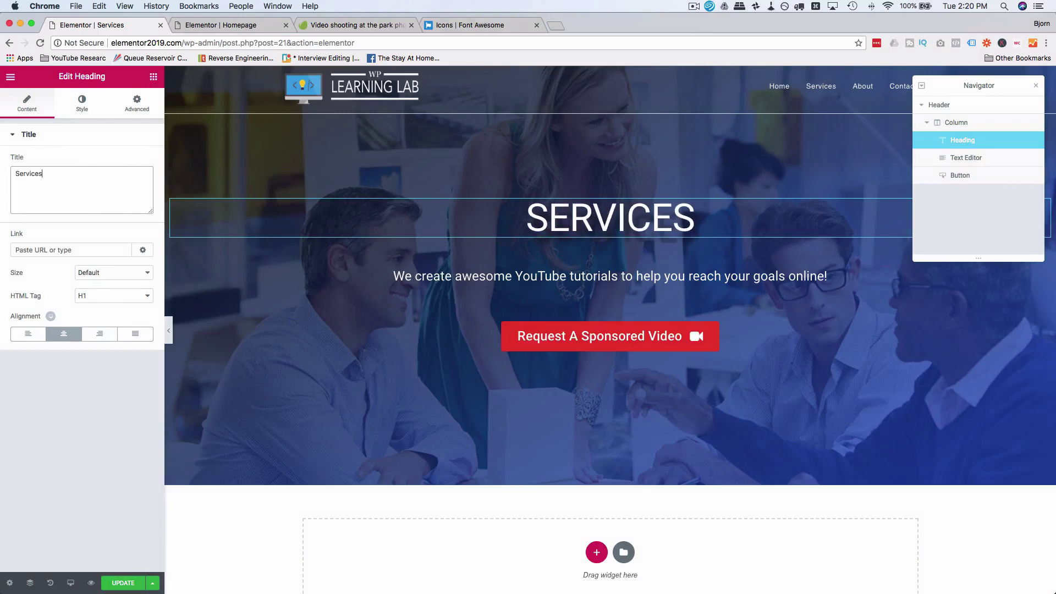
{"action": "type", "text": "Our"}
{"action": "triple_click", "coordinate": [605, 276]}
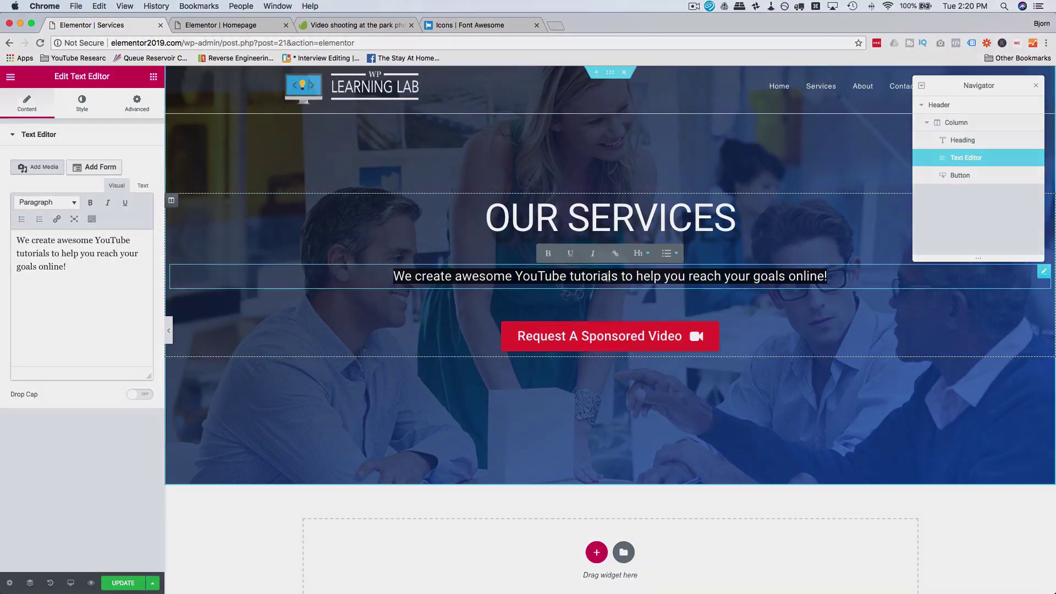
{"action": "type", "text": "HOME / SERVICES"}
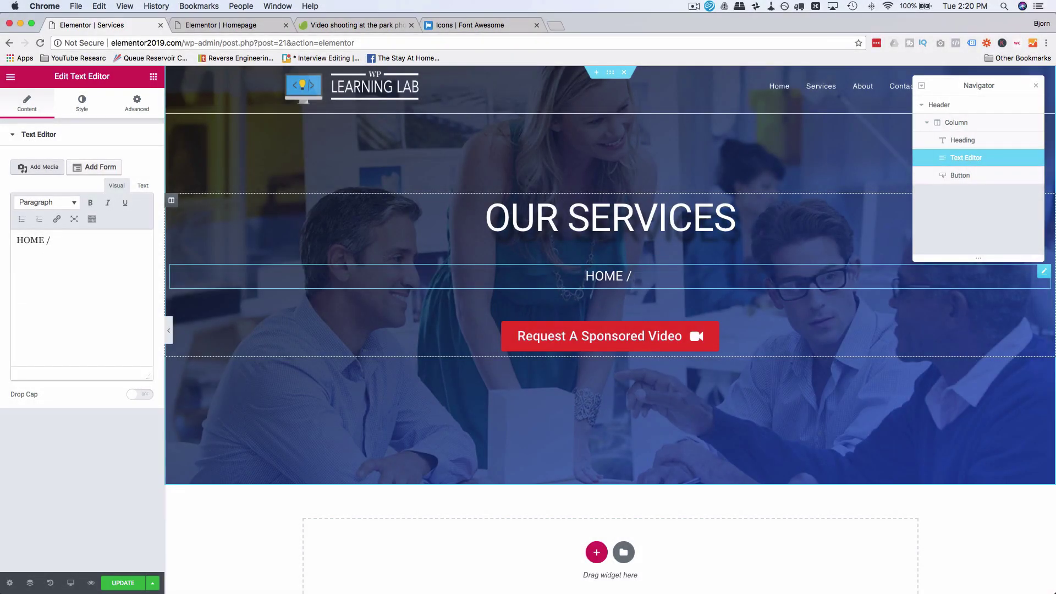
Step: Set the heading's bottom margin to 25 and bring up the sponsored video button's options
{"action": "left_click", "coordinate": [963, 140]}
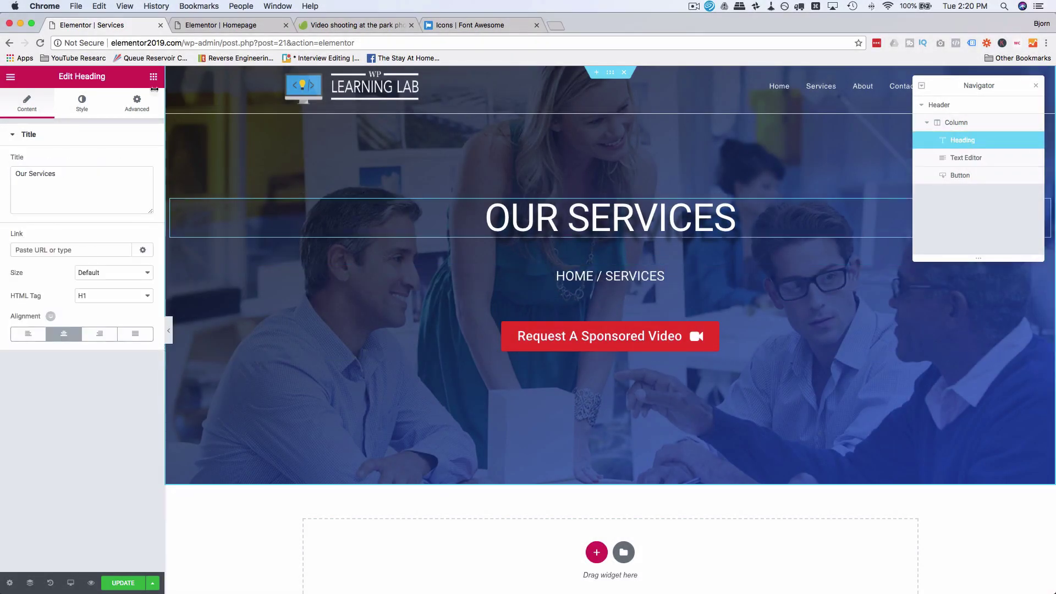
{"action": "left_click", "coordinate": [137, 103]}
{"action": "left_click", "coordinate": [82, 176]}
{"action": "type", "text": "50"}
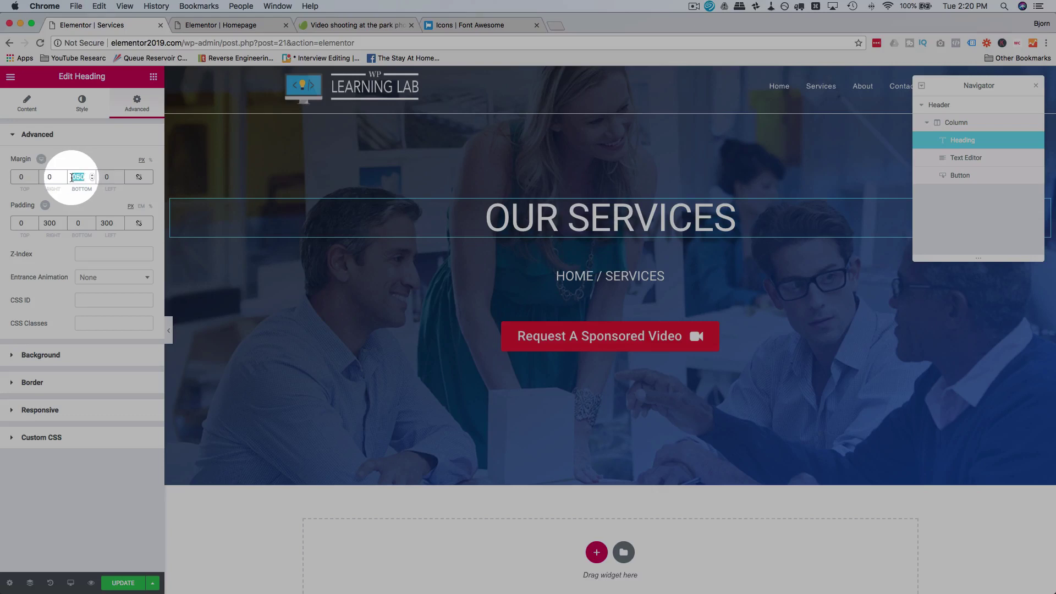
{"action": "type", "text": "25"}
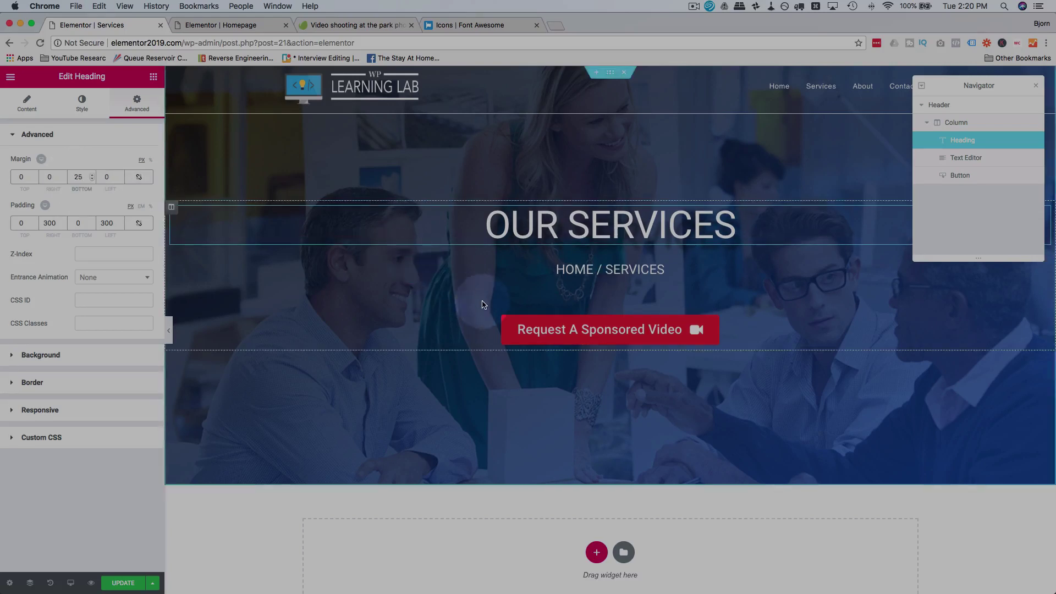
{"action": "left_click", "coordinate": [1012, 331]}
{"action": "right_click", "coordinate": [745, 340]}
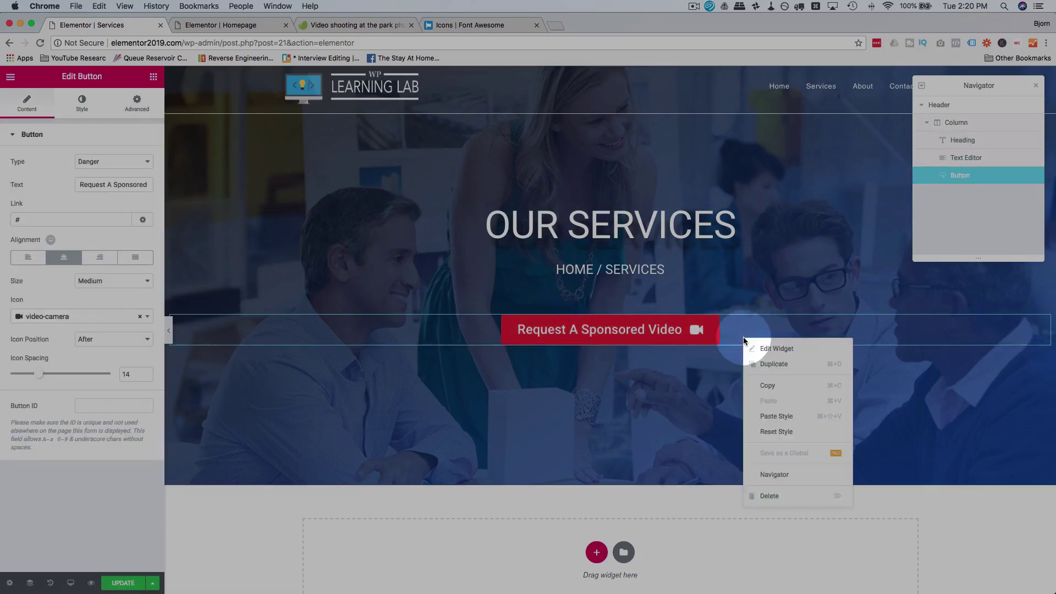
Step: Delete the sponsored video button and shrink the hero section's minimum height to 281 px
{"action": "left_click", "coordinate": [769, 496]}
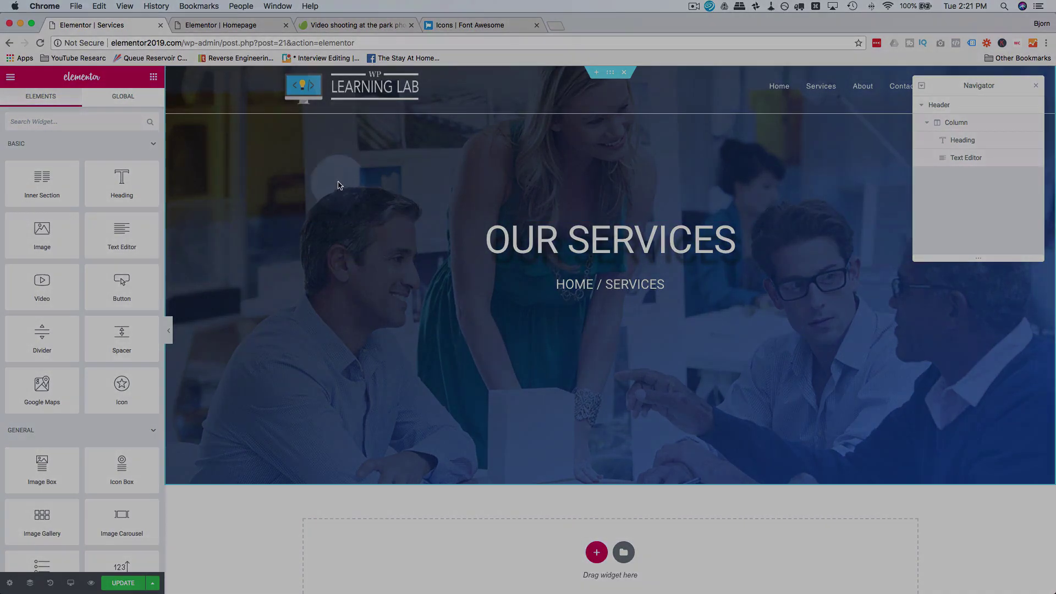
{"action": "left_click", "coordinate": [938, 104]}
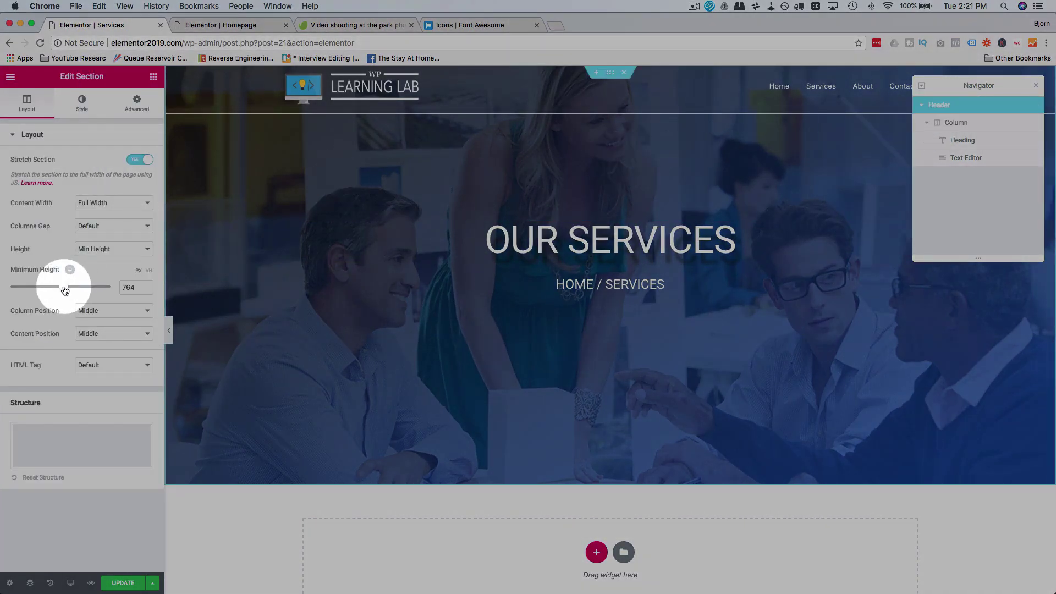
{"action": "left_click_drag", "start_coordinate": [65, 290], "coordinate": [32, 289]}
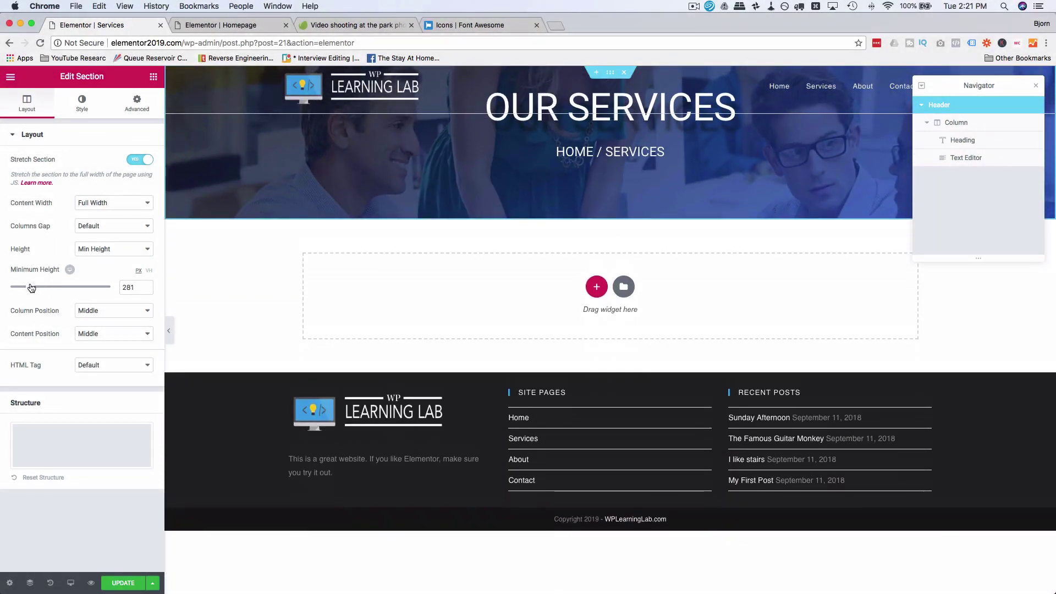
Step: Give the OUR SERVICES heading a top margin of 140
{"action": "left_click", "coordinate": [532, 117]}
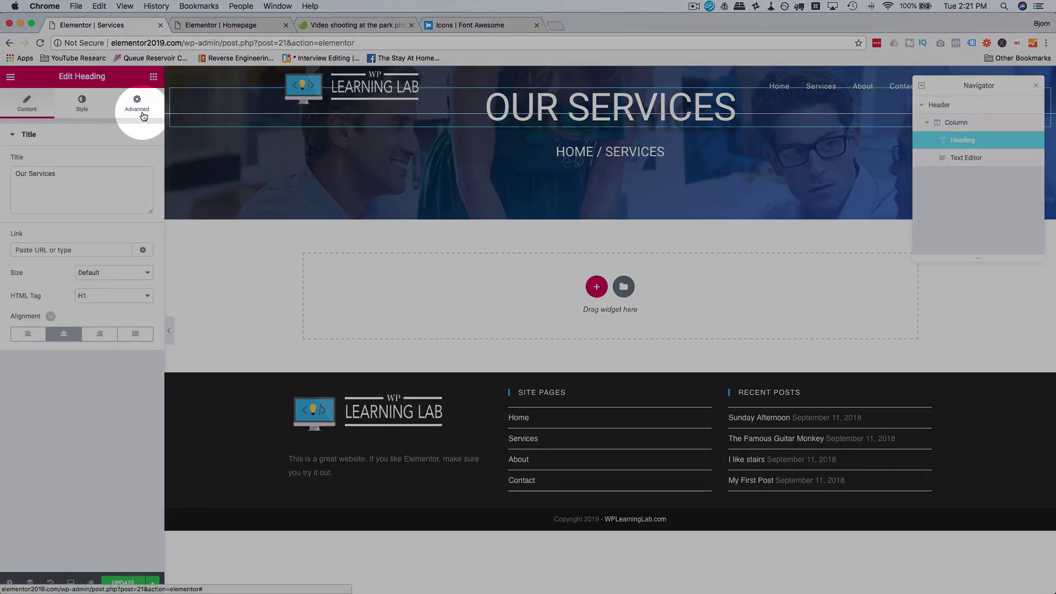
{"action": "left_click", "coordinate": [137, 104]}
{"action": "double_click", "coordinate": [22, 177]}
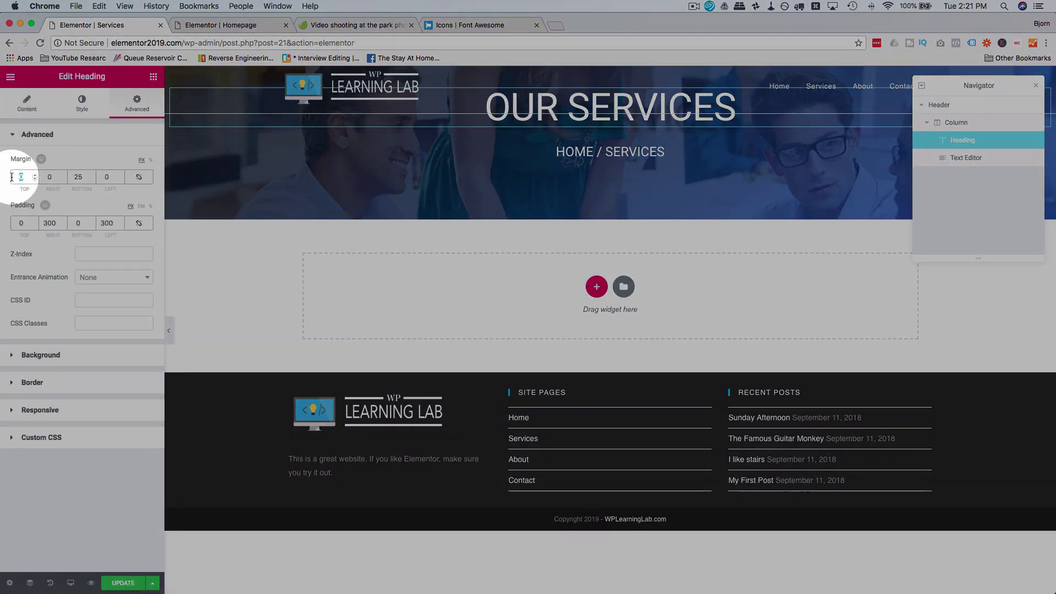
{"action": "type", "text": "50"}
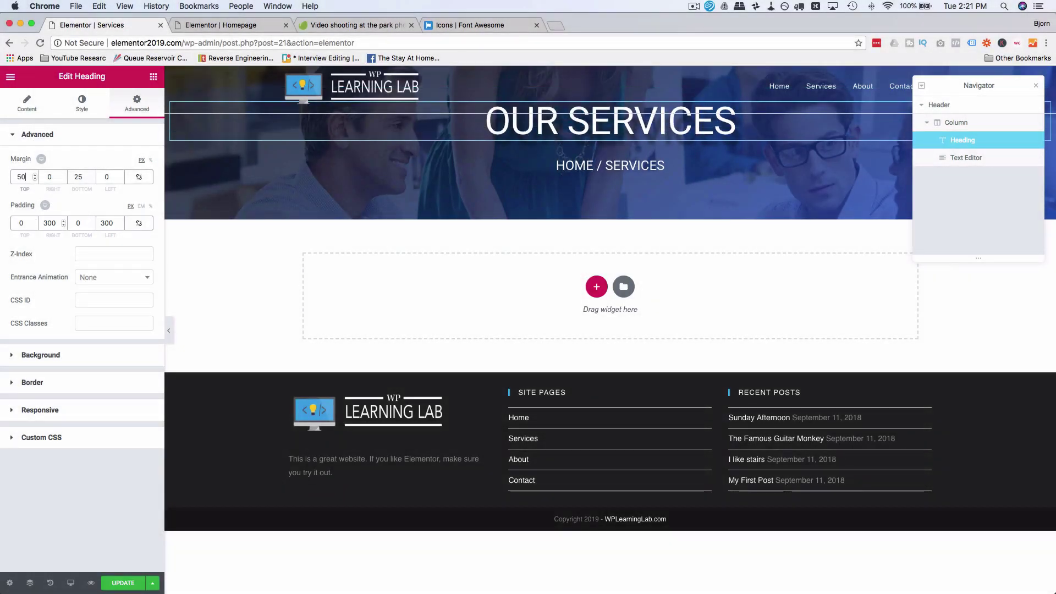
{"action": "key", "text": "BackSpace"}
{"action": "key", "text": "BackSpace"}
{"action": "type", "text": "0"}
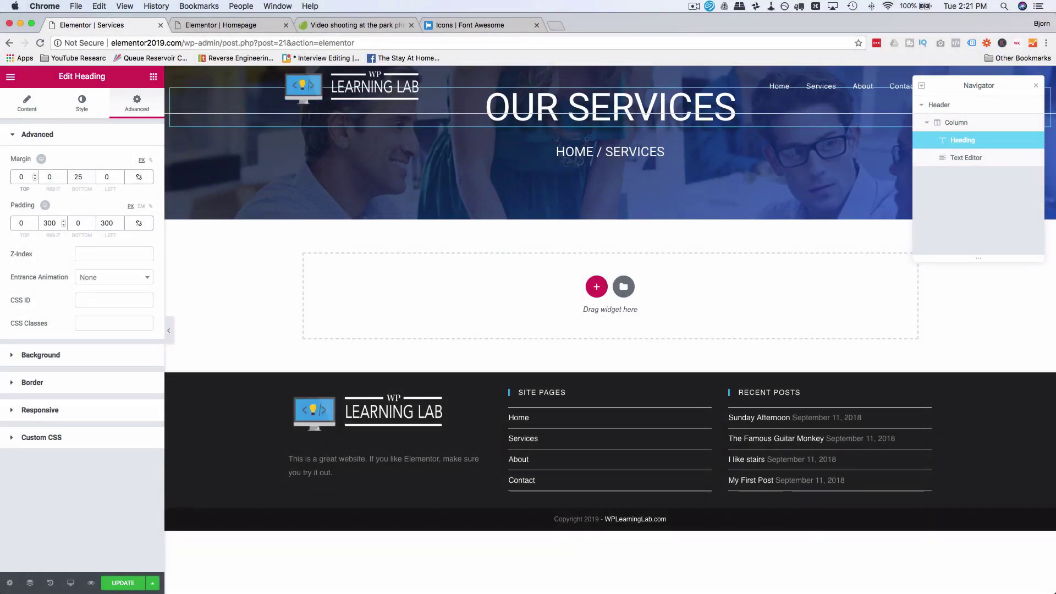
{"action": "type", "text": "170"}
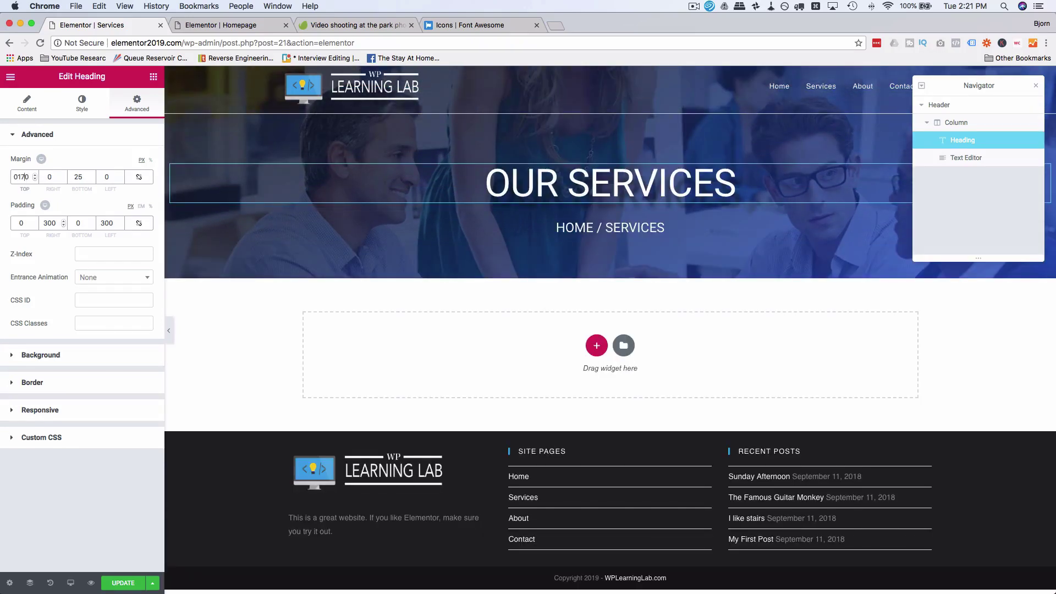
{"action": "key", "text": "BackSpace"}
{"action": "key", "text": "BackSpace"}
{"action": "type", "text": "40"}
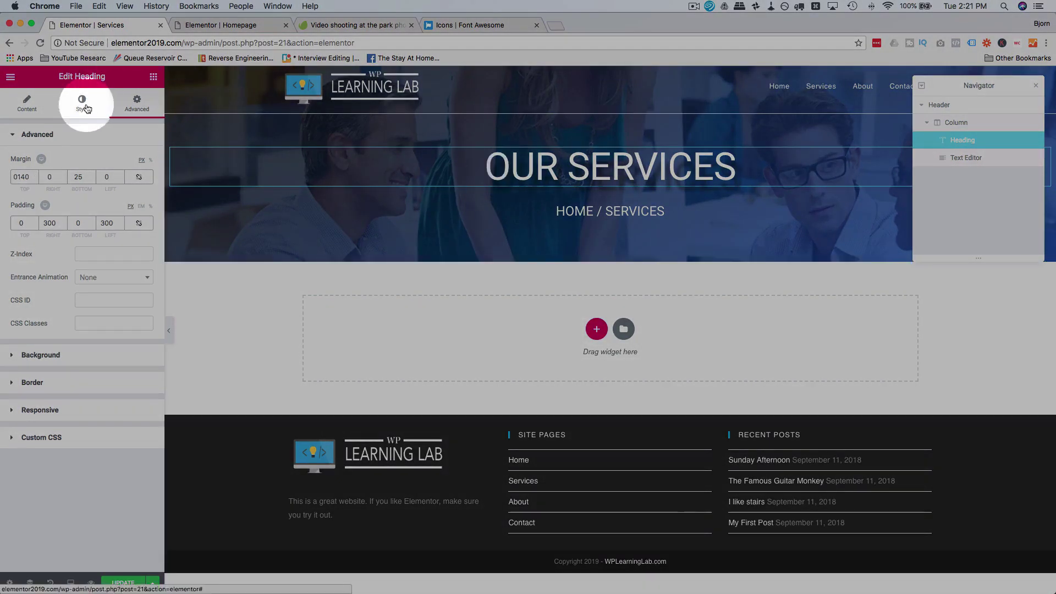
Step: Shrink the OUR SERVICES heading to size 51 and the HOME / SERVICES text to 15
{"action": "left_click", "coordinate": [85, 109]}
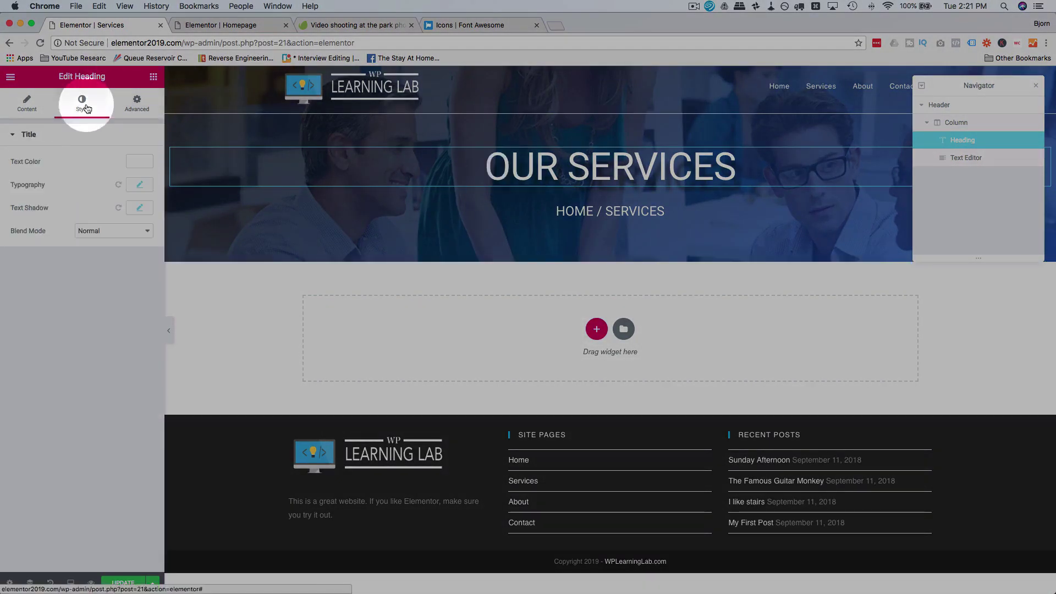
{"action": "left_click", "coordinate": [142, 184]}
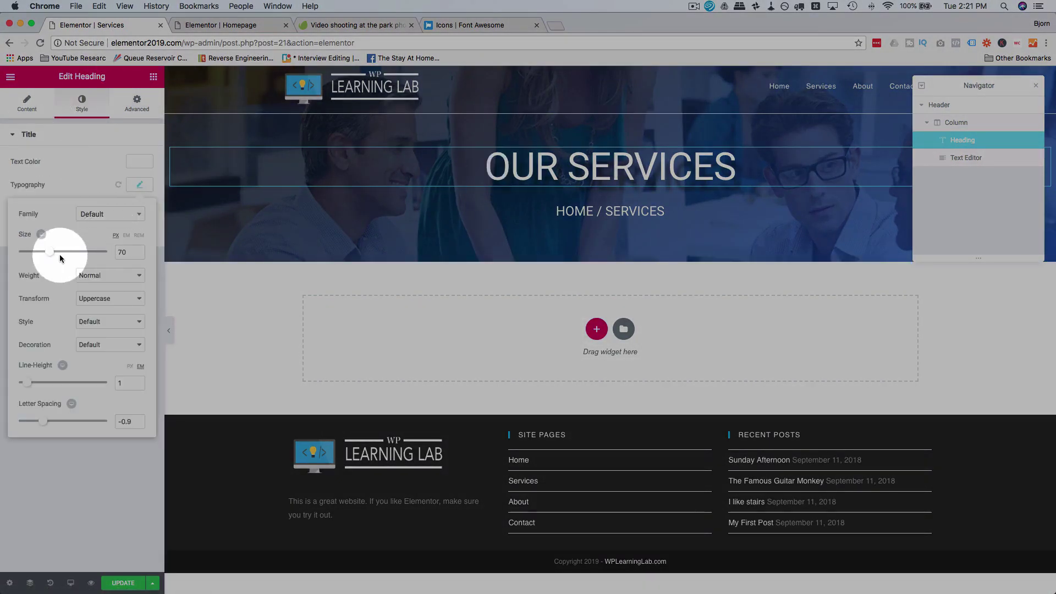
{"action": "left_click_drag", "start_coordinate": [52, 257], "coordinate": [44, 257]}
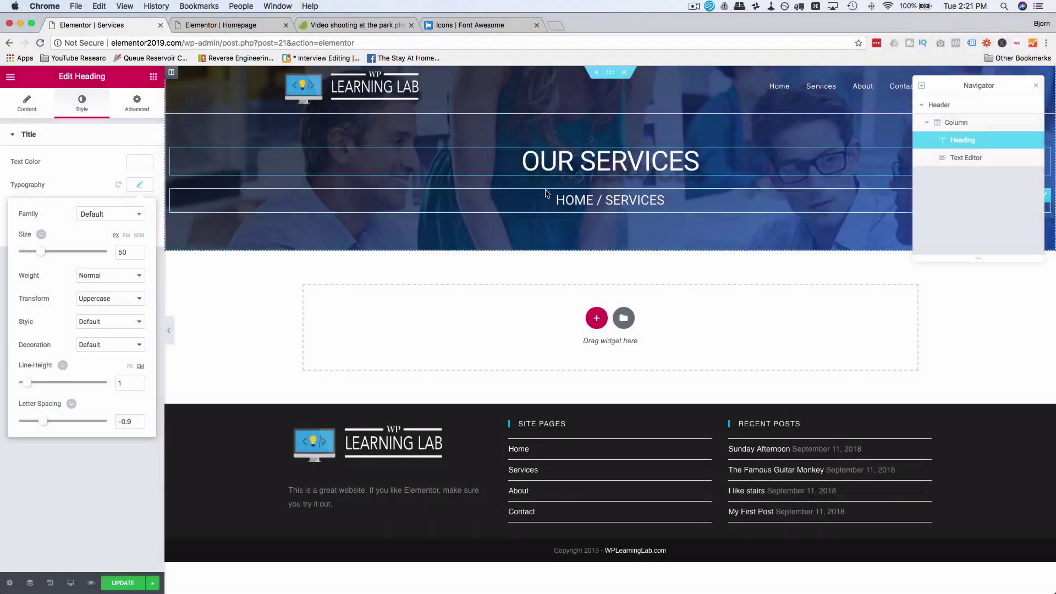
{"action": "left_click", "coordinate": [654, 200]}
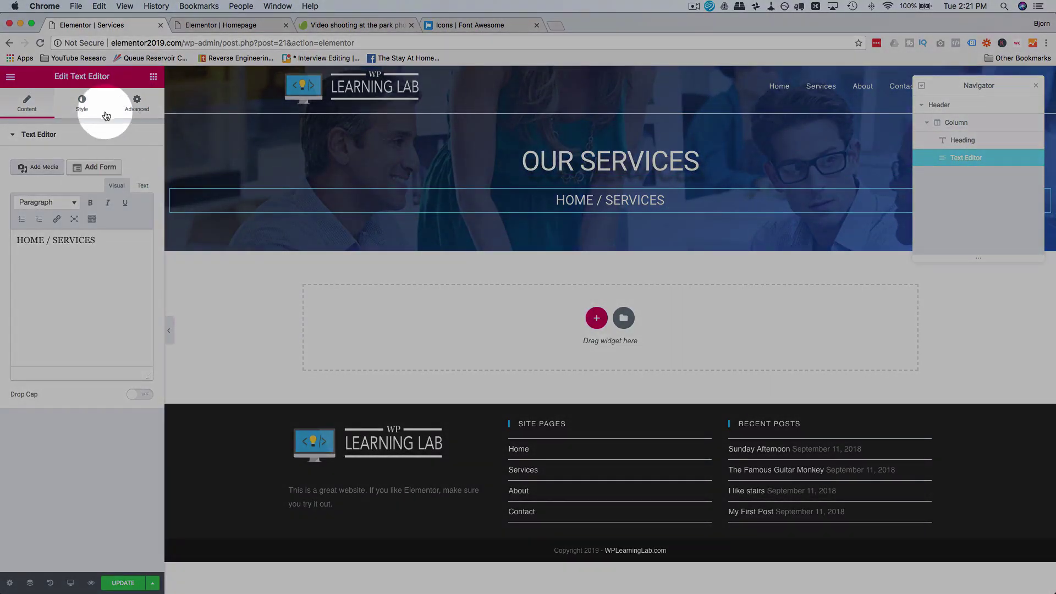
{"action": "left_click", "coordinate": [81, 103]}
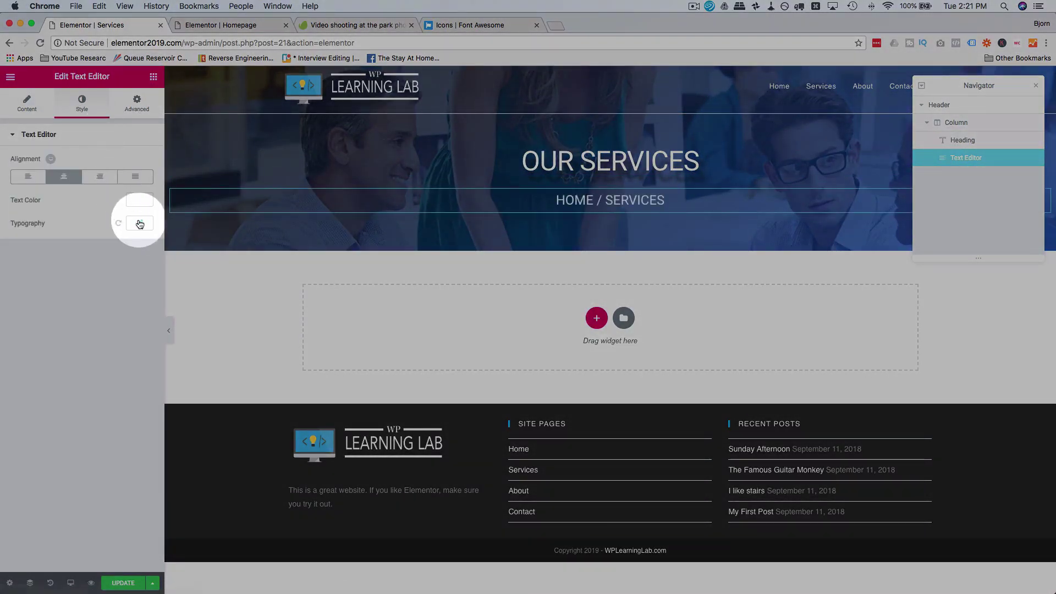
{"action": "left_click", "coordinate": [141, 224]}
{"action": "left_click", "coordinate": [31, 292]}
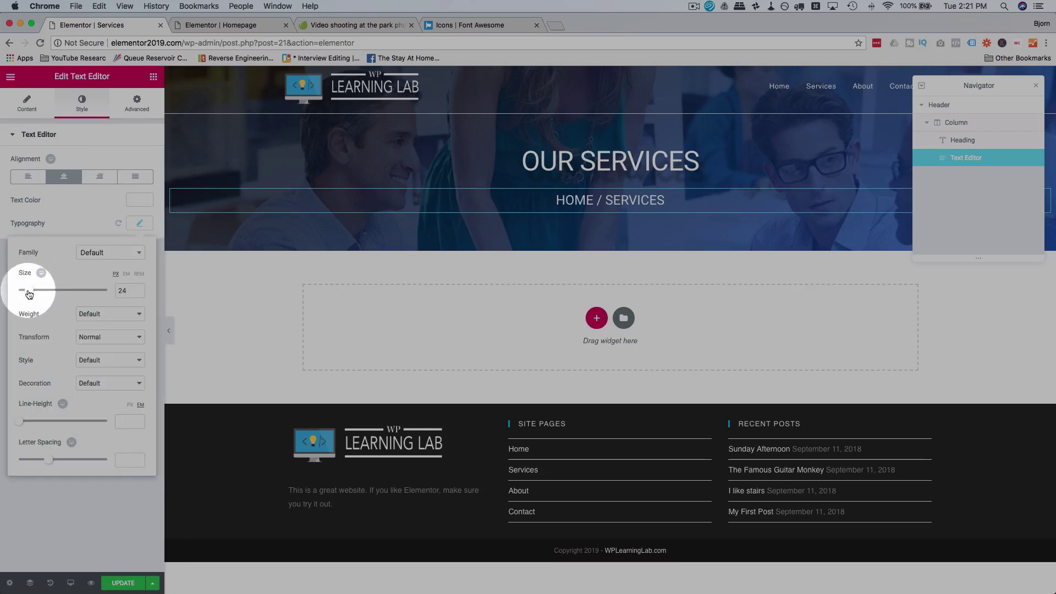
{"action": "left_click_drag", "start_coordinate": [29, 294], "coordinate": [27, 294]}
Step: Set the bottom margin to 0 on both the OUR SERVICES heading and the breadcrumb
{"action": "left_click", "coordinate": [549, 163]}
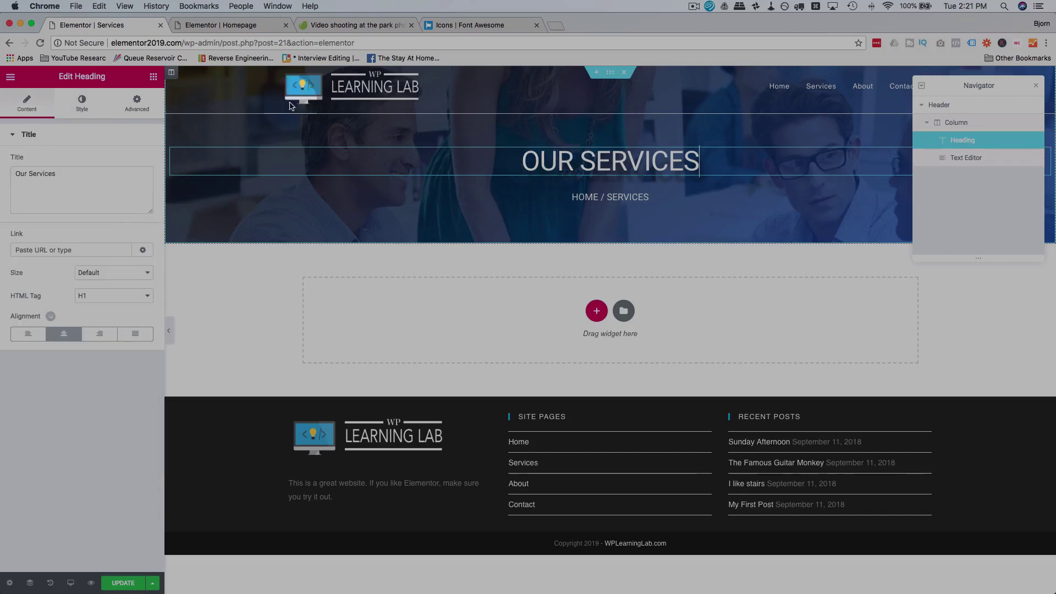
{"action": "left_click", "coordinate": [136, 102]}
{"action": "left_click", "coordinate": [77, 177]}
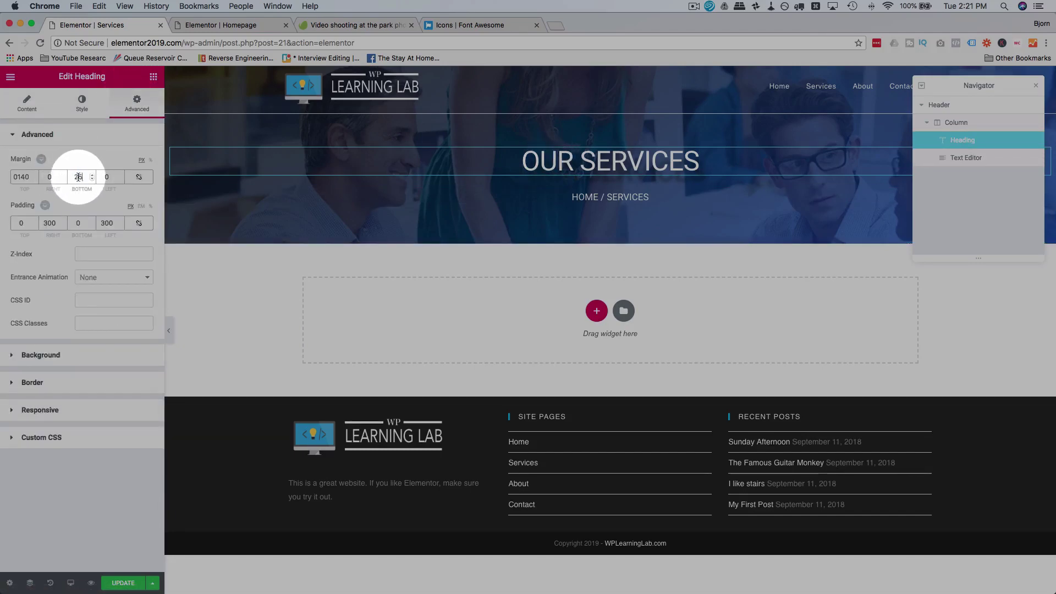
{"action": "type", "text": "0"}
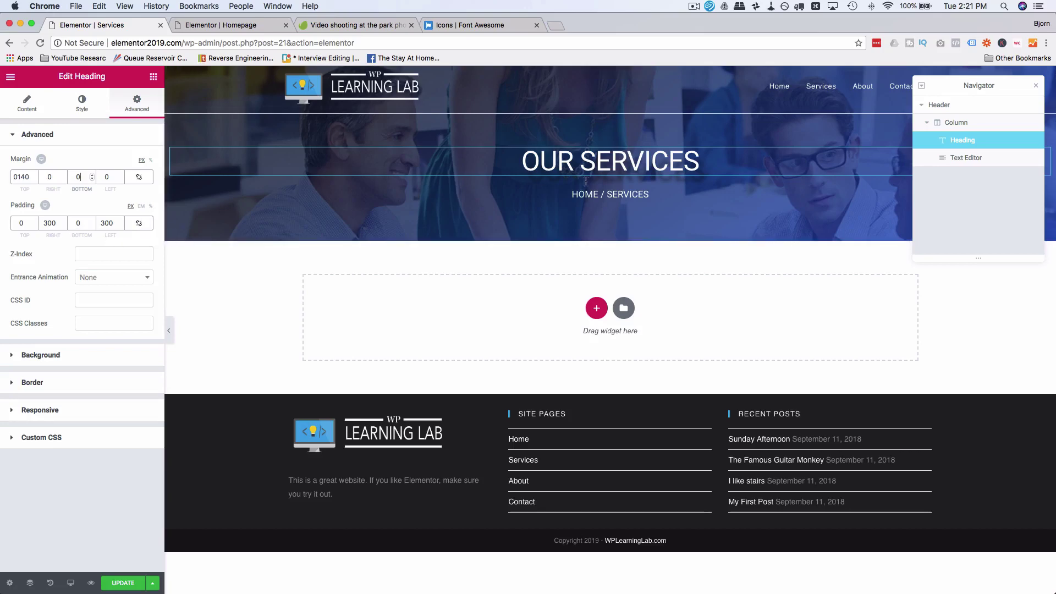
{"action": "left_click", "coordinate": [610, 194]}
{"action": "left_click", "coordinate": [144, 113]}
{"action": "left_click", "coordinate": [78, 176]}
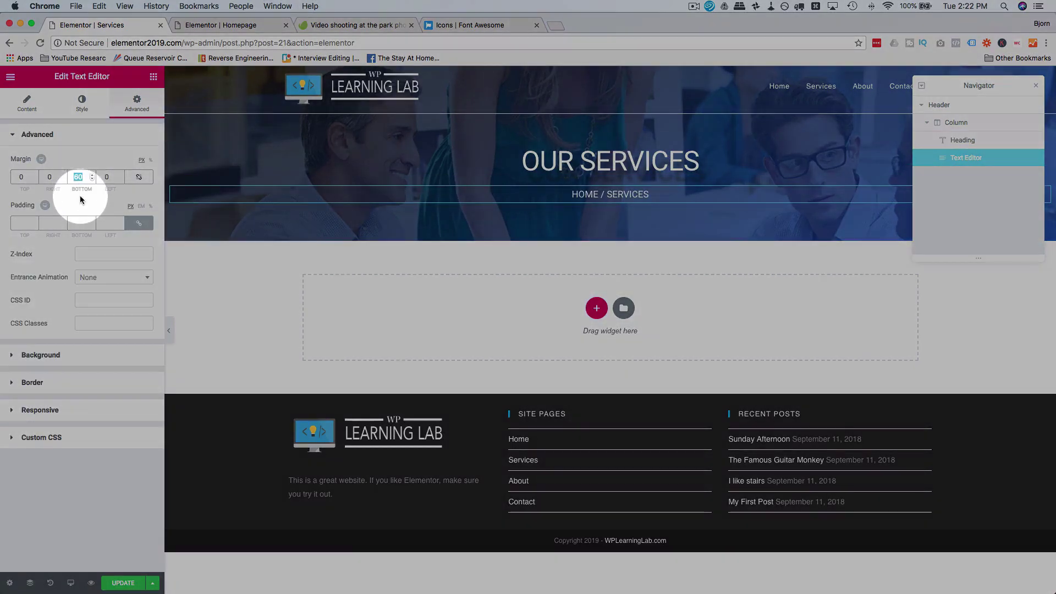
{"action": "type", "text": "0"}
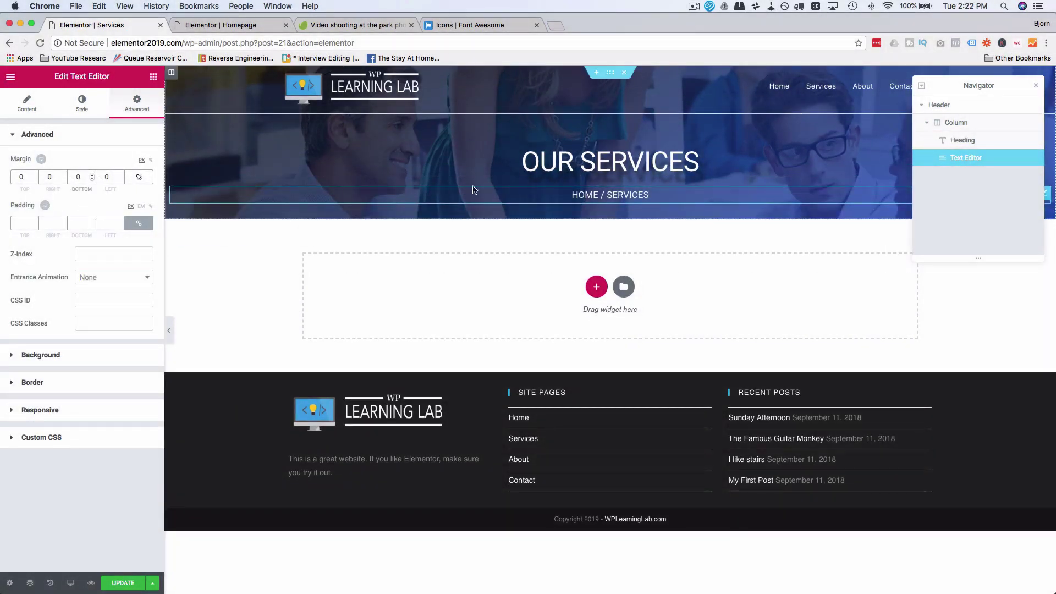
Step: Reduce the OUR SERVICES heading's top margin to 100
{"action": "left_click", "coordinate": [477, 167]}
{"action": "left_click", "coordinate": [152, 108]}
{"action": "left_click", "coordinate": [24, 176]}
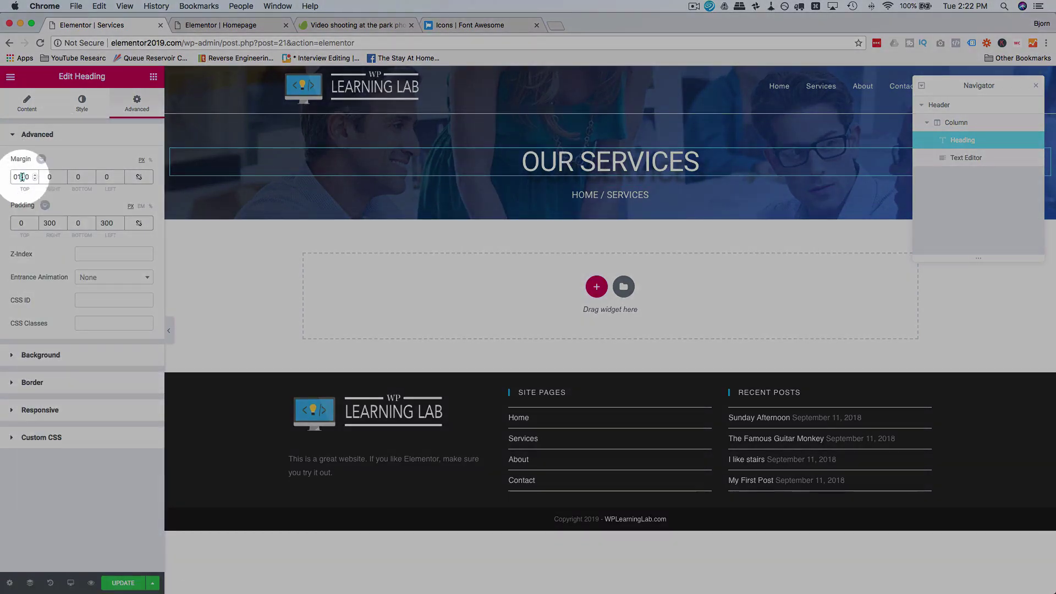
{"action": "key", "text": "BackSpace"}
{"action": "type", "text": "0"}
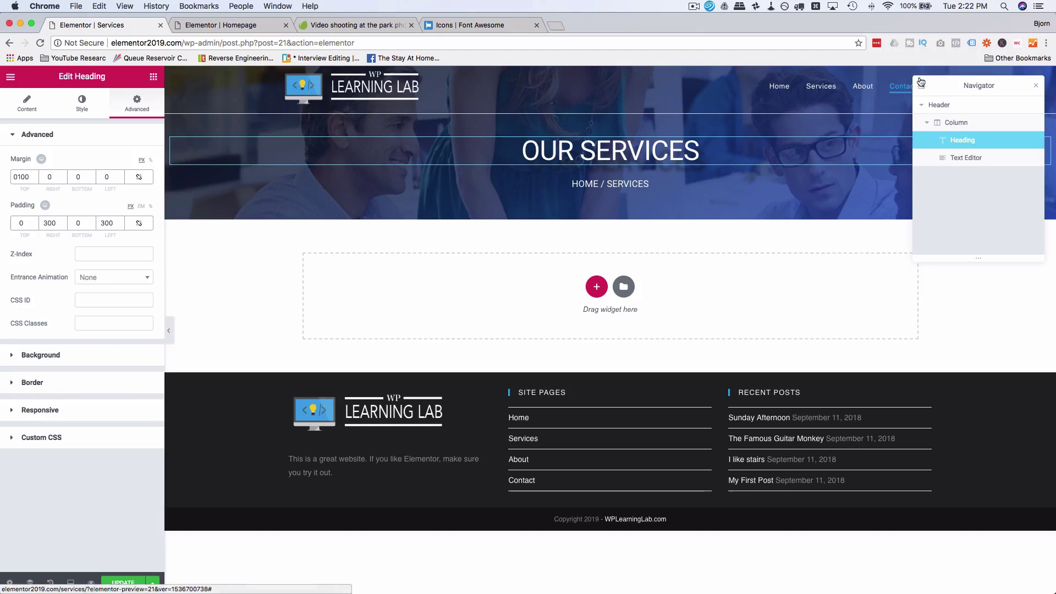
Step: Move the Navigator panel to the bottom-right and select the Header section
{"action": "left_click", "coordinate": [944, 90]}
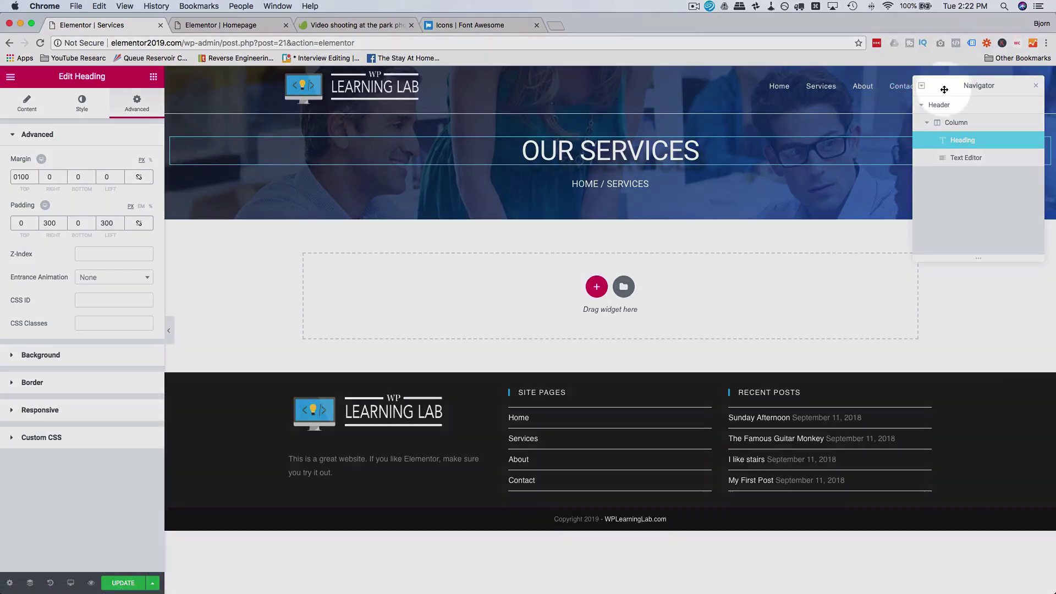
{"action": "left_click_drag", "start_coordinate": [944, 89], "coordinate": [927, 381]}
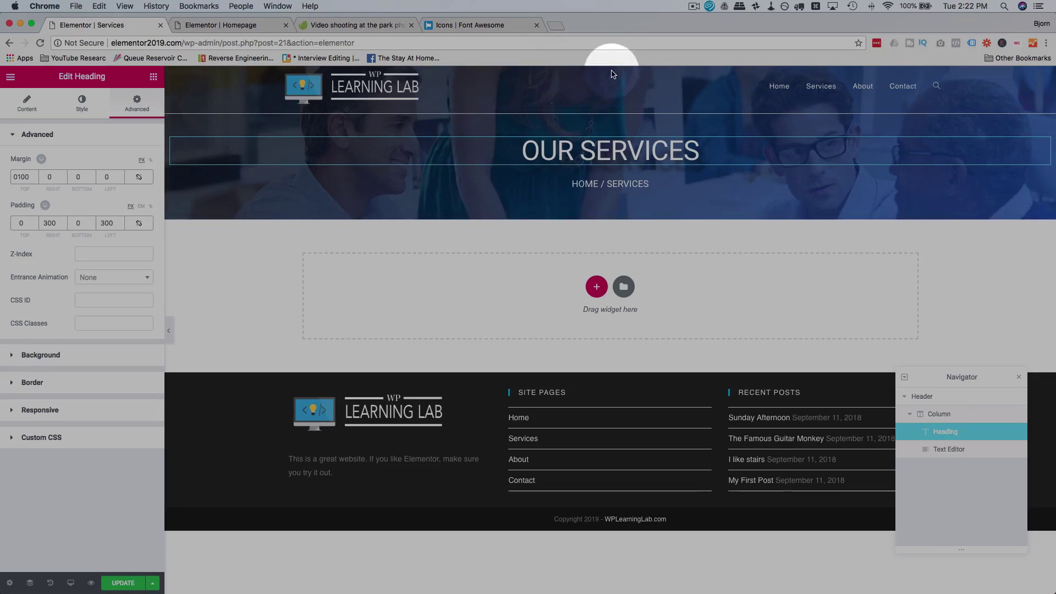
{"action": "left_click", "coordinate": [932, 400]}
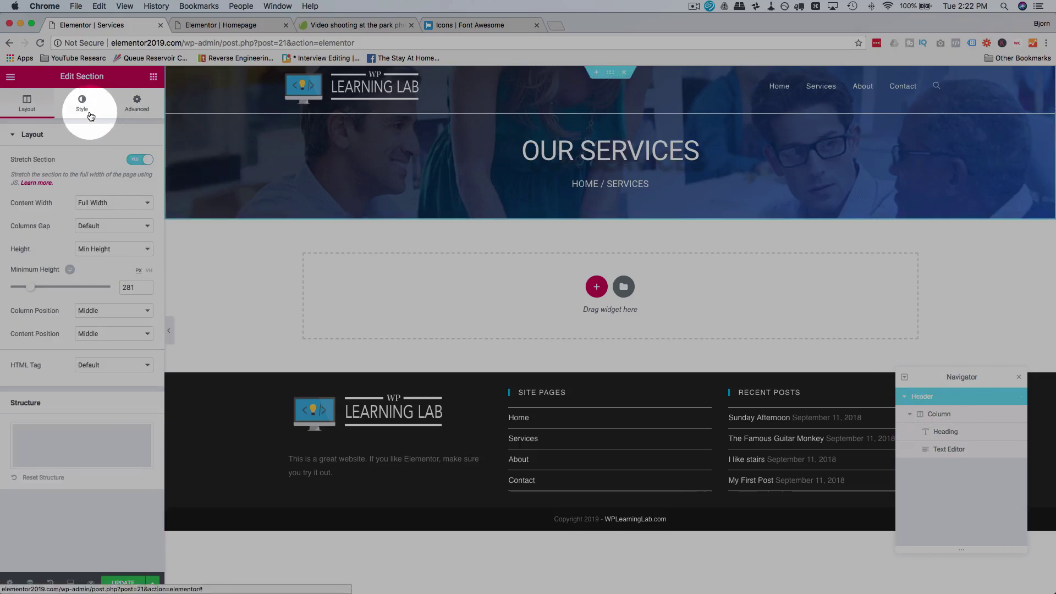
Step: Try Top Center for the Header background image position, then settle on Center Center
{"action": "left_click", "coordinate": [135, 103]}
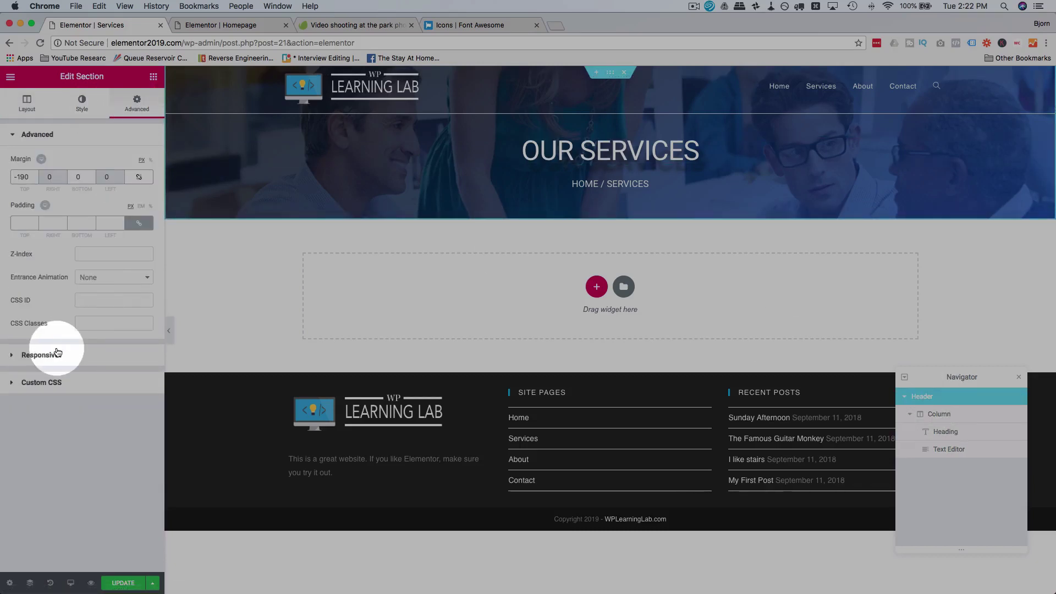
{"action": "left_click", "coordinate": [82, 103]}
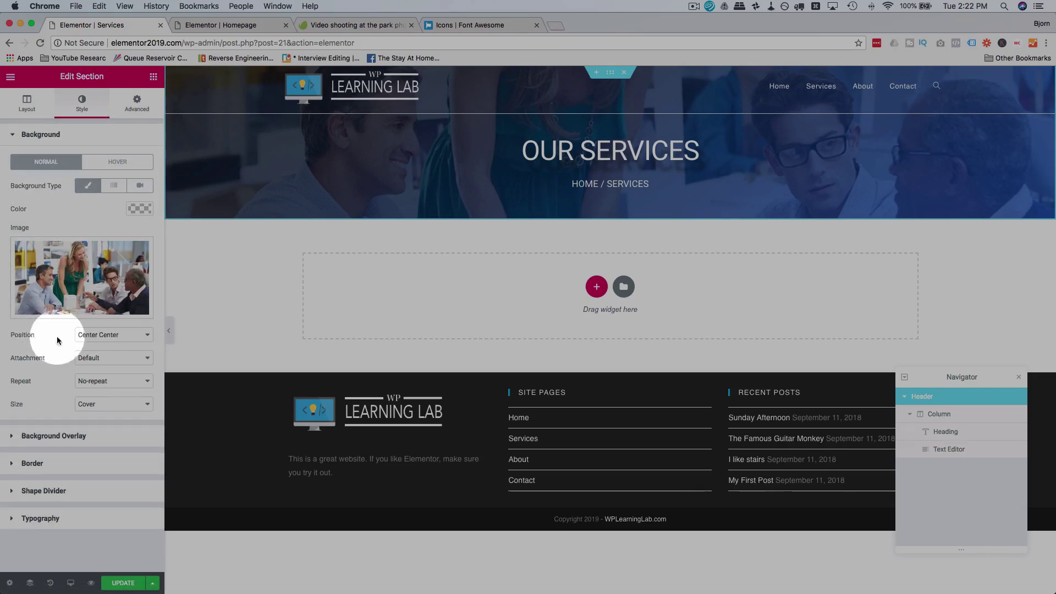
{"action": "left_click", "coordinate": [83, 335]}
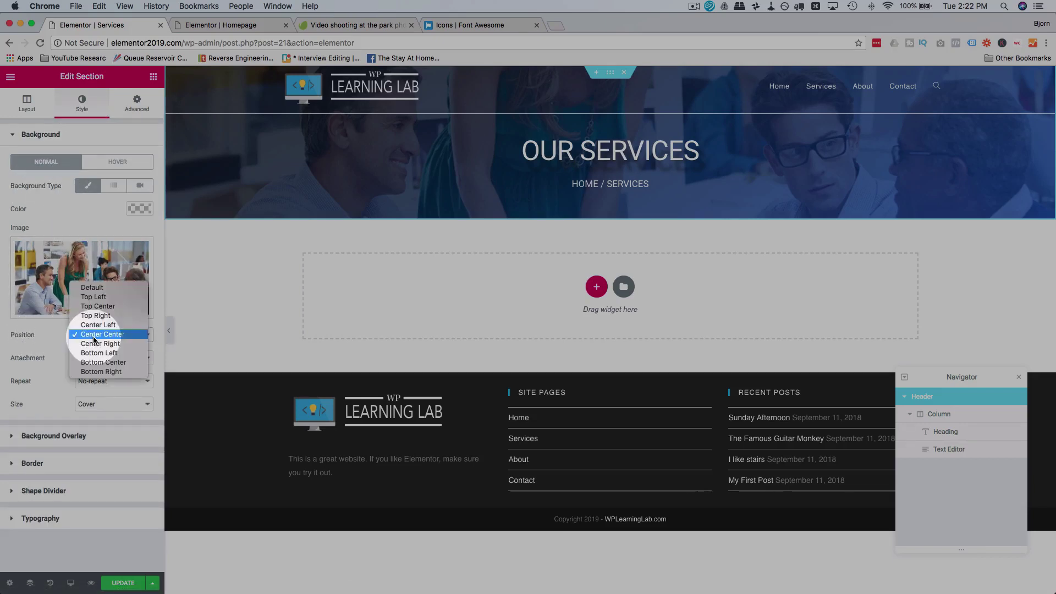
{"action": "left_click", "coordinate": [110, 309]}
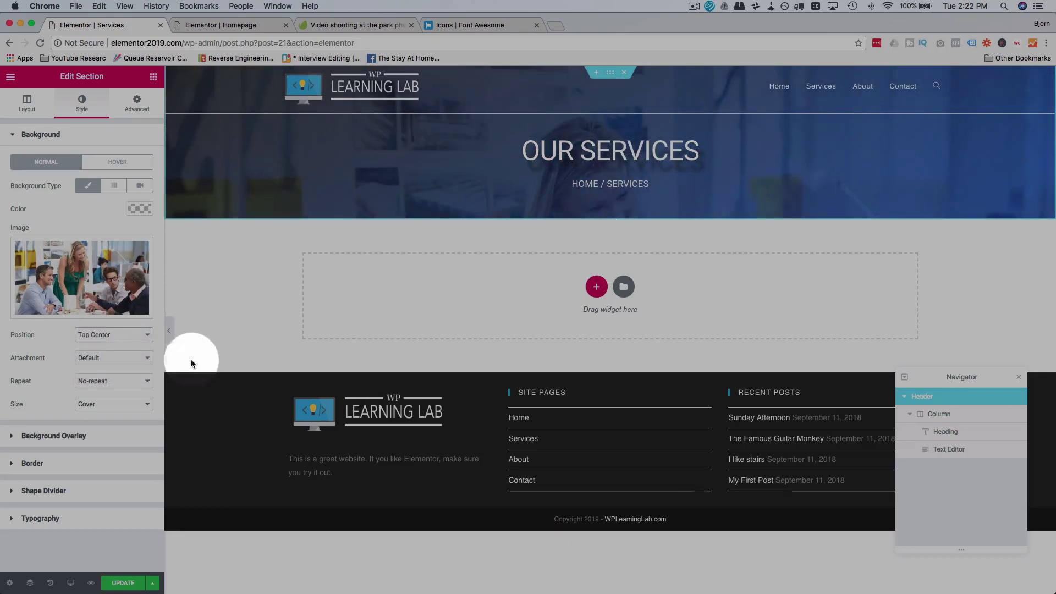
{"action": "left_click", "coordinate": [127, 334]}
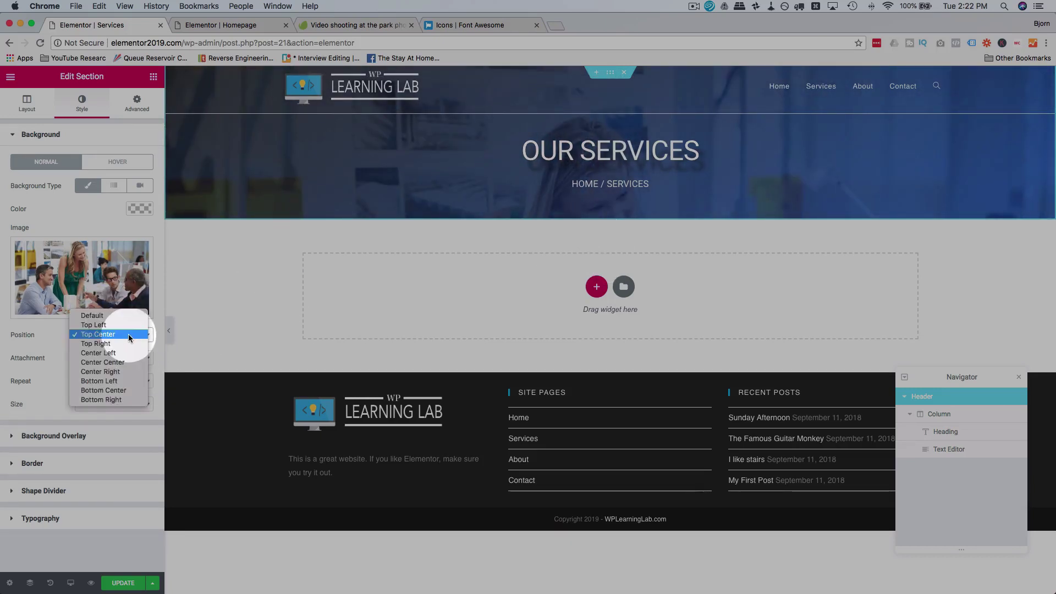
{"action": "left_click", "coordinate": [123, 362]}
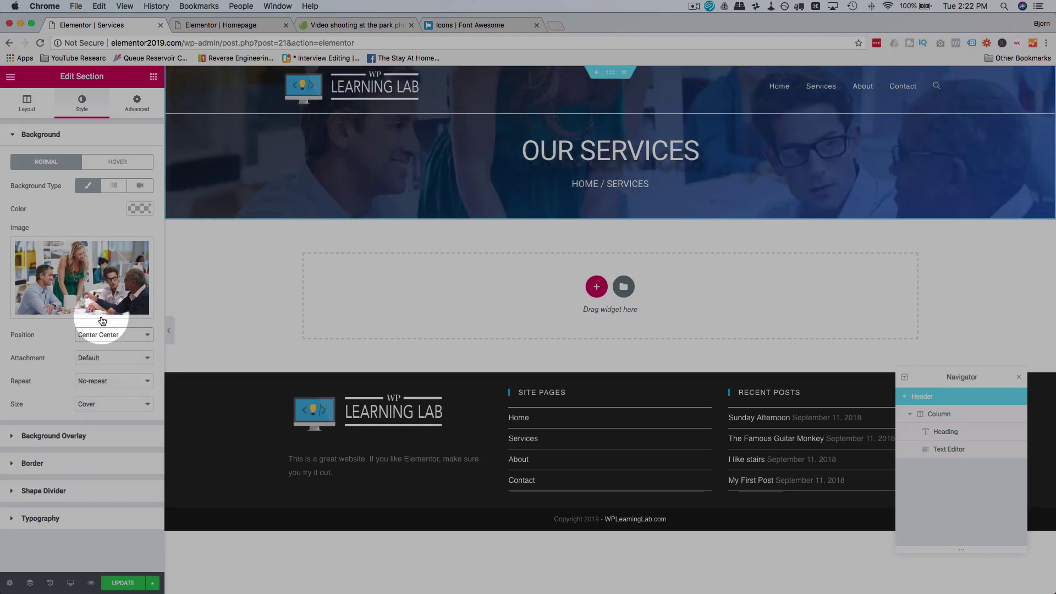
{"action": "left_click", "coordinate": [97, 334]}
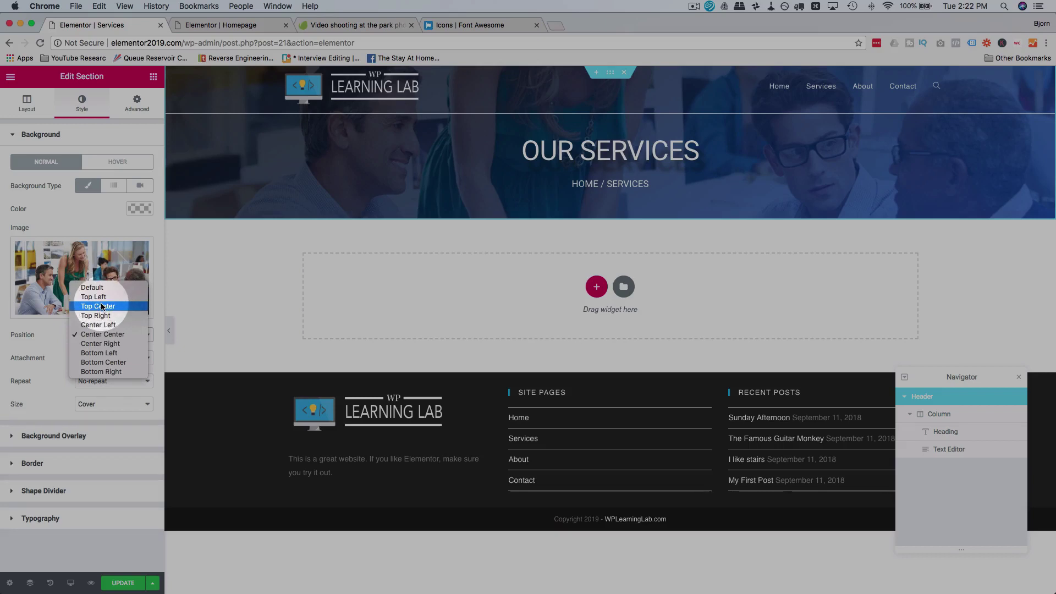
{"action": "left_click", "coordinate": [99, 306]}
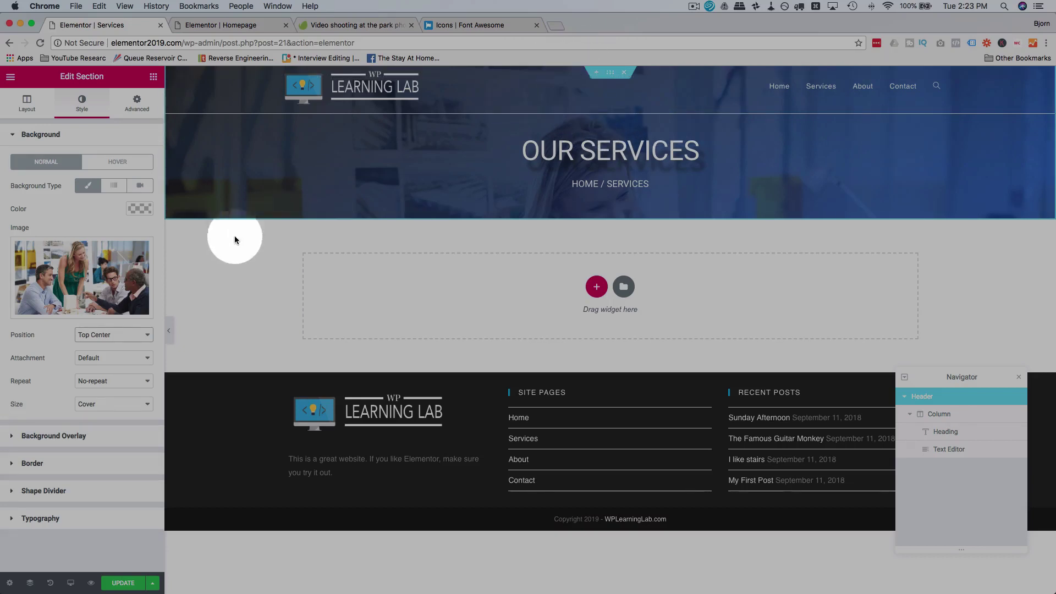
{"action": "left_click", "coordinate": [122, 336]}
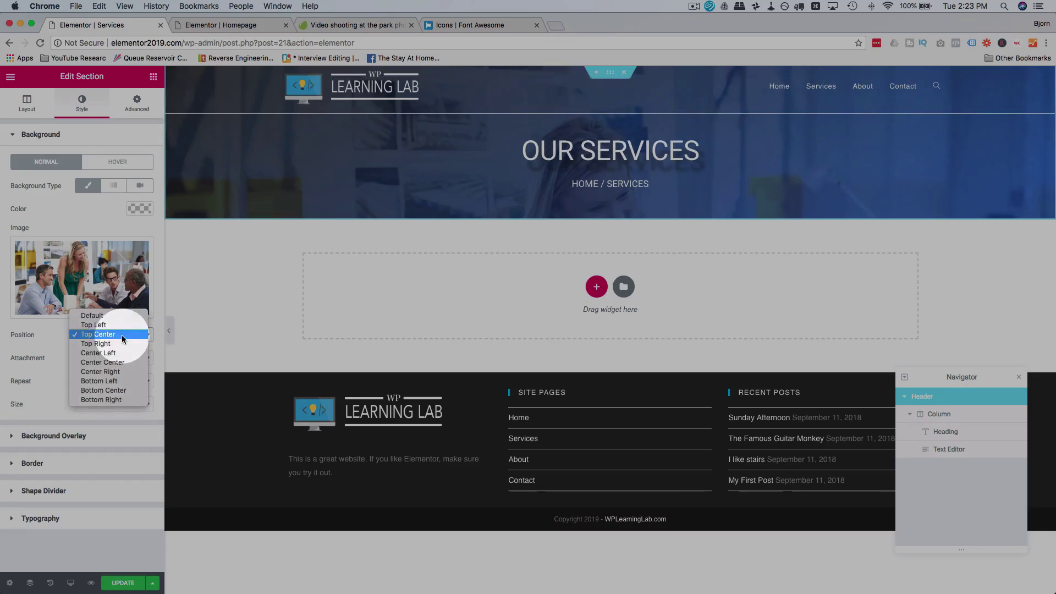
{"action": "left_click", "coordinate": [113, 362]}
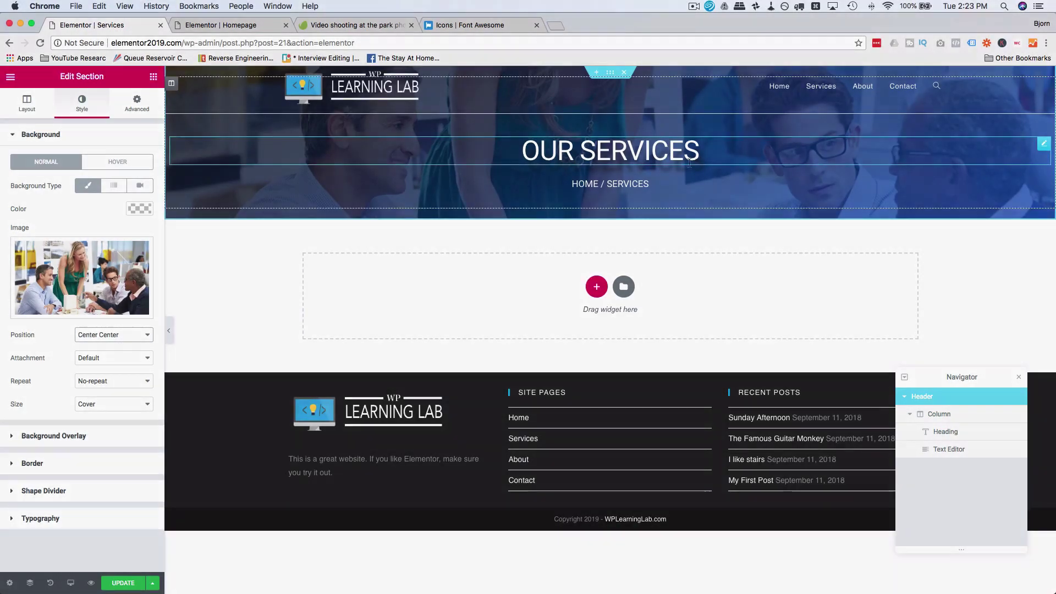
{"action": "left_click", "coordinate": [654, 214]}
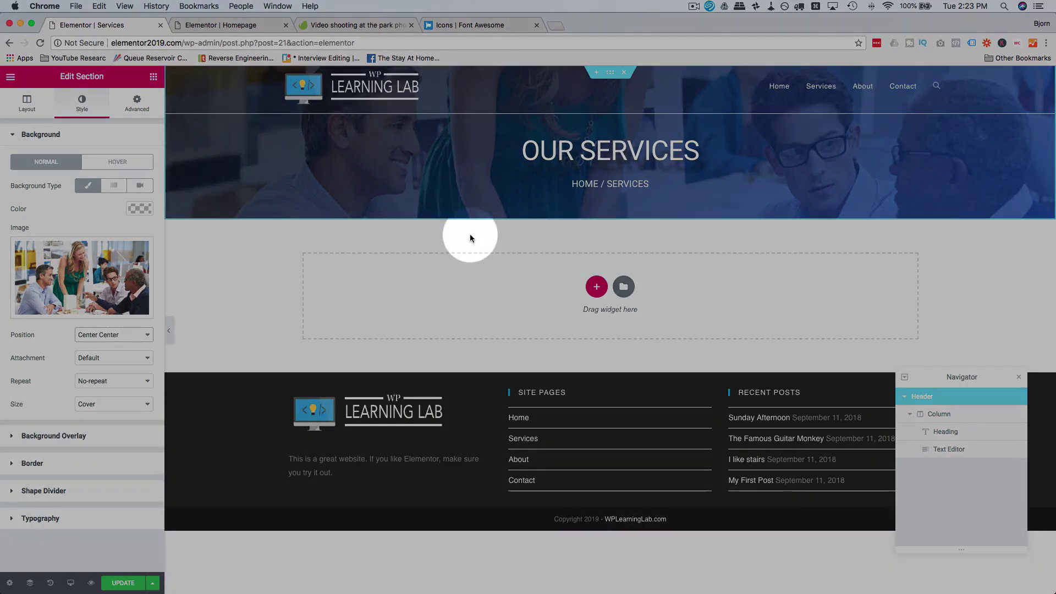
Step: Copy the three-card Services section on the Homepage
{"action": "left_click", "coordinate": [263, 27]}
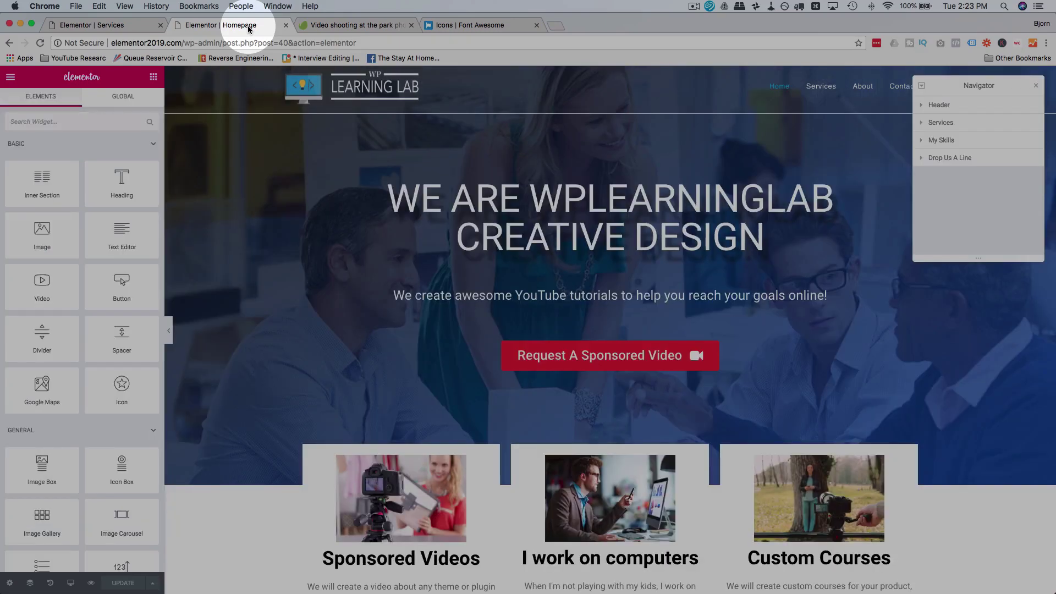
{"action": "scroll", "coordinate": [399, 246], "scroll_direction": "down", "scroll_amount": 8}
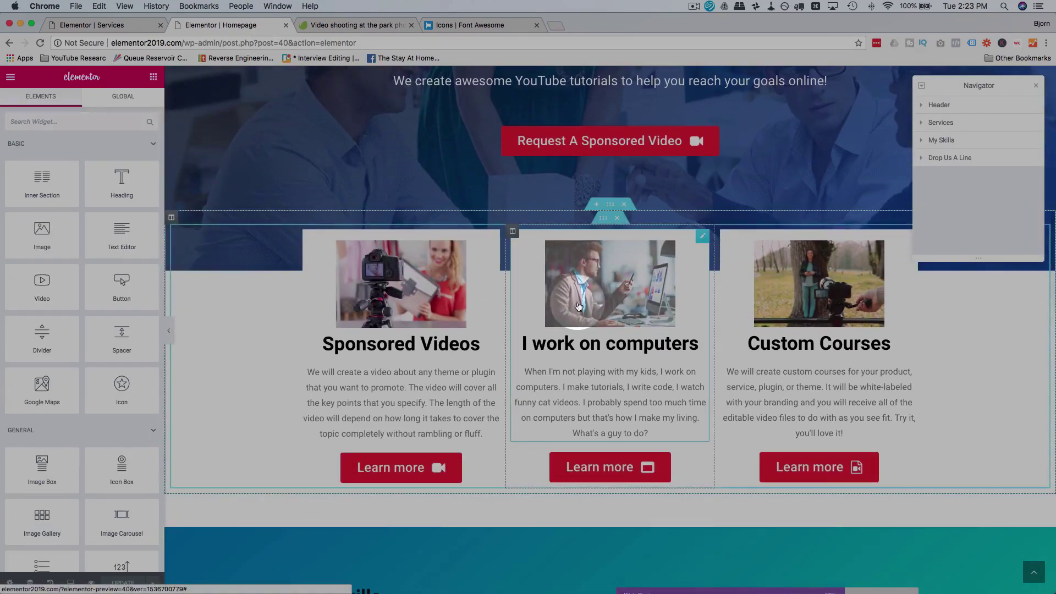
{"action": "left_click", "coordinate": [967, 128]}
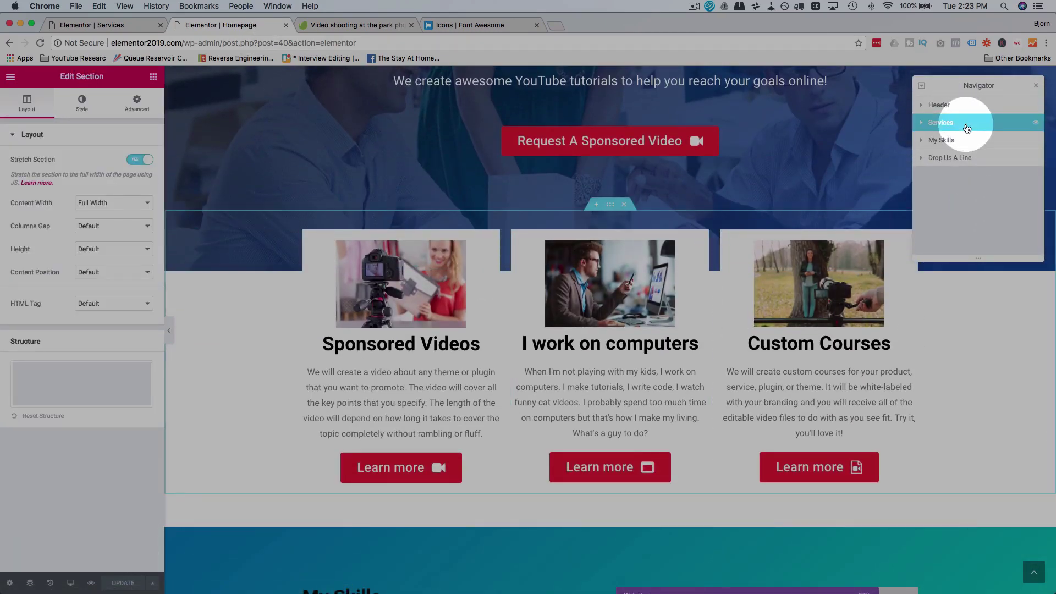
{"action": "right_click", "coordinate": [966, 127]}
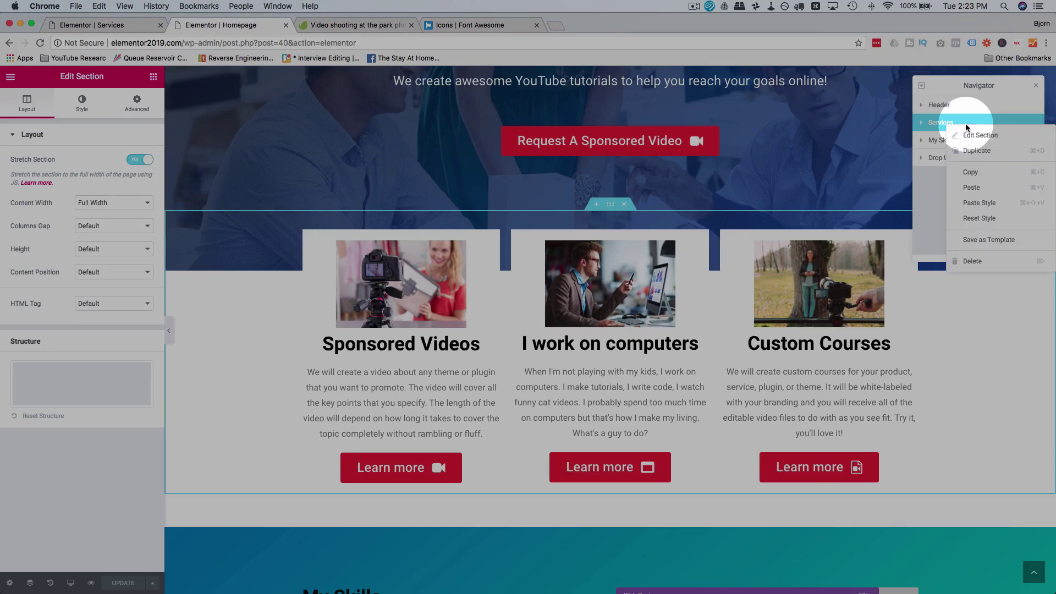
{"action": "left_click", "coordinate": [990, 176]}
Step: Paste the Services section into the empty area of the Services page
{"action": "left_click", "coordinate": [125, 28]}
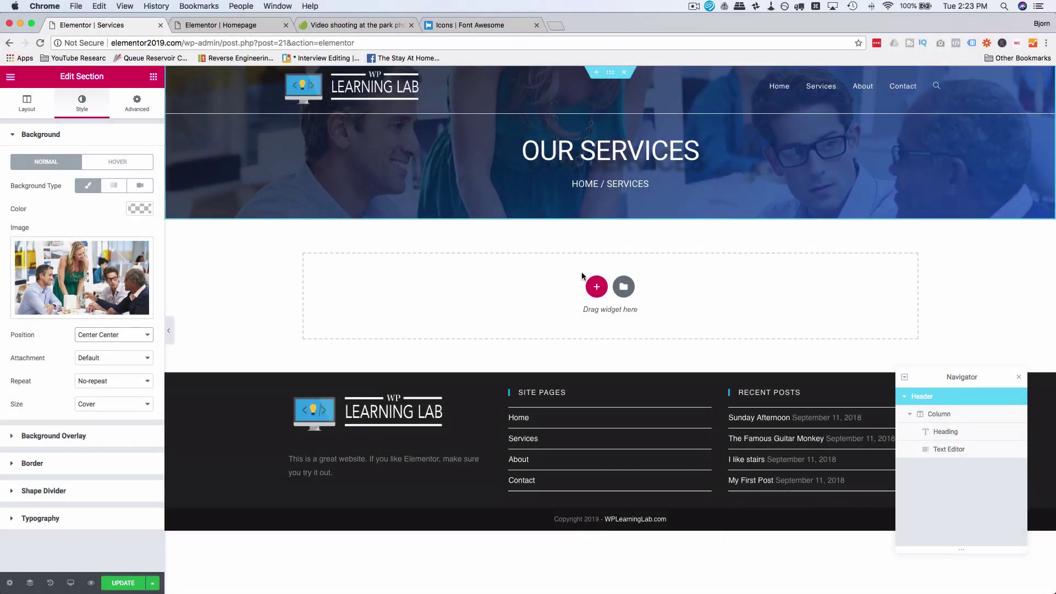
{"action": "left_click", "coordinate": [582, 272]}
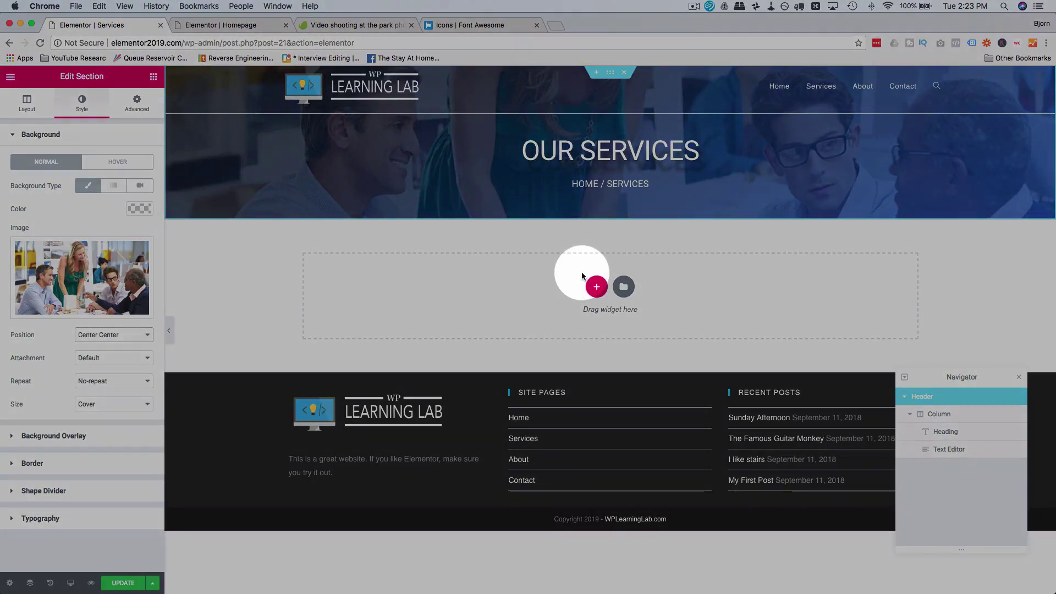
{"action": "right_click", "coordinate": [582, 272]}
{"action": "left_click", "coordinate": [614, 285]}
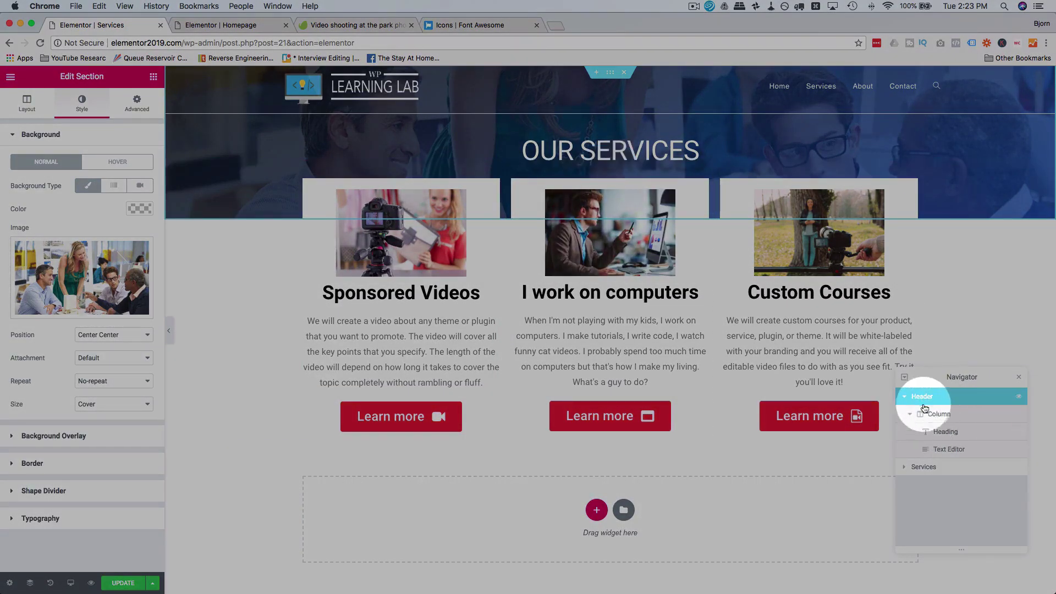
{"action": "left_click", "coordinate": [933, 468]}
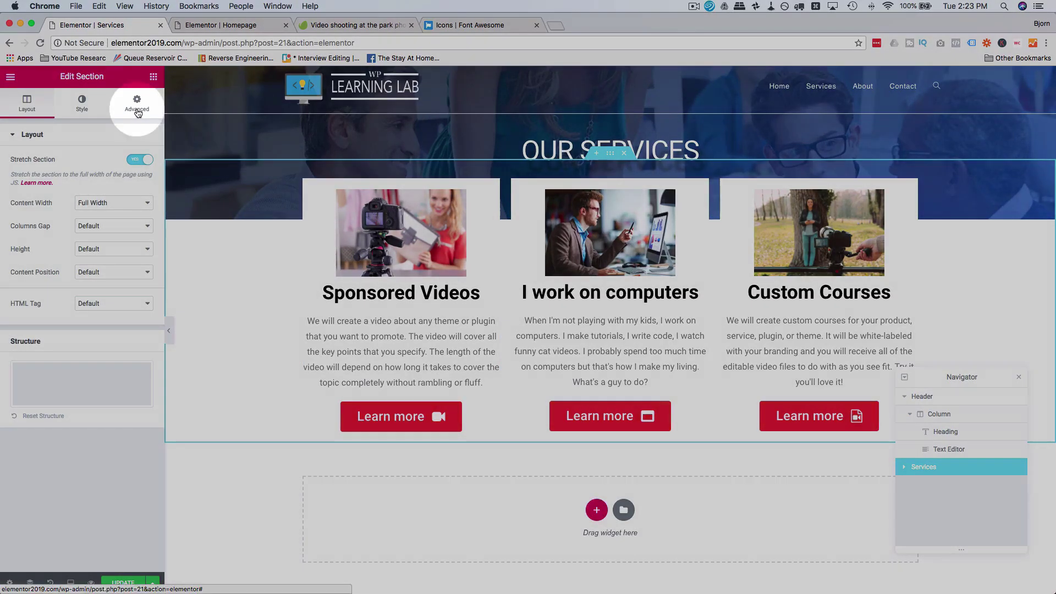
{"action": "left_click", "coordinate": [137, 105]}
{"action": "left_click_drag", "start_coordinate": [31, 177], "coordinate": [10, 178]}
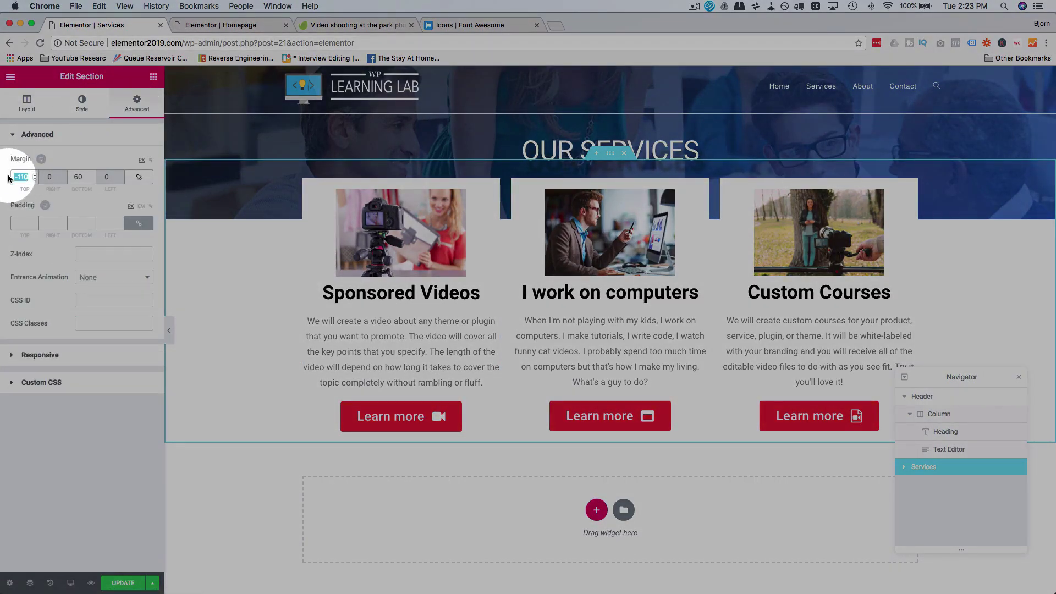
{"action": "type", "text": "0"}
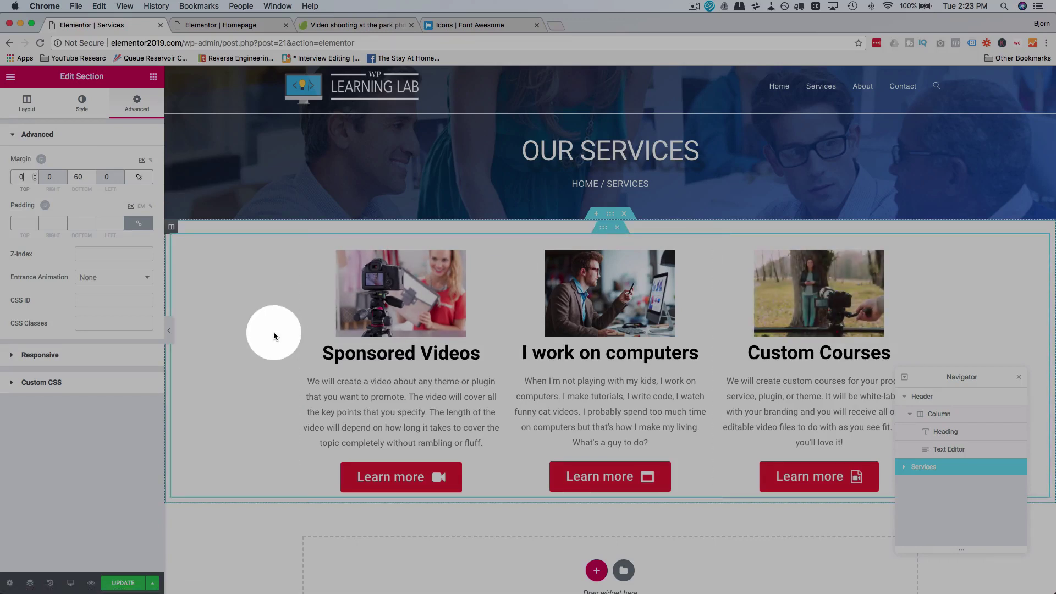
{"action": "scroll", "coordinate": [274, 335], "scroll_direction": "down", "scroll_amount": 3}
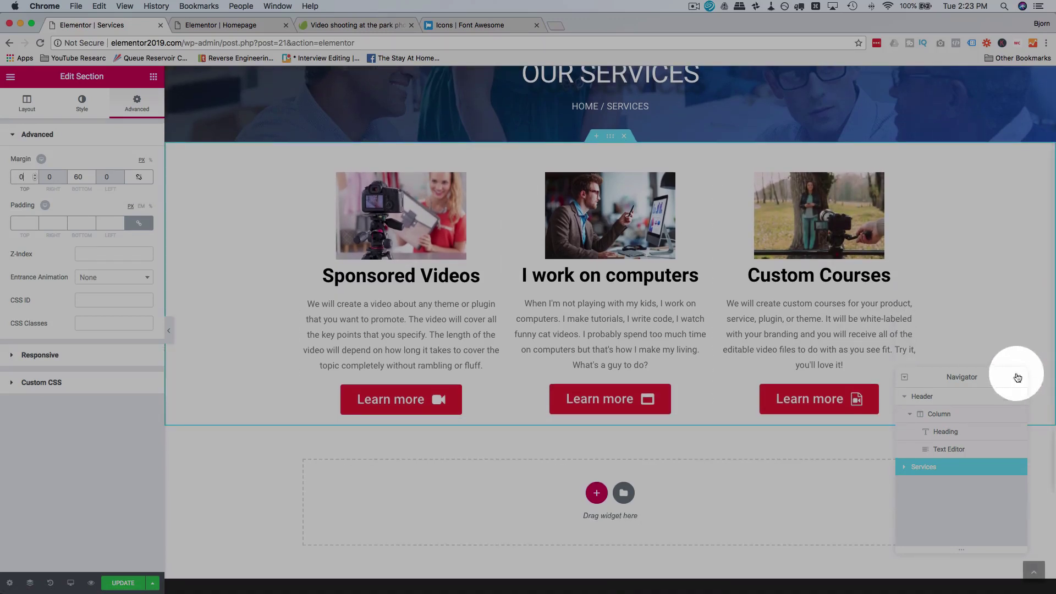
{"action": "left_click_drag", "start_coordinate": [1014, 185], "coordinate": [1005, 131]}
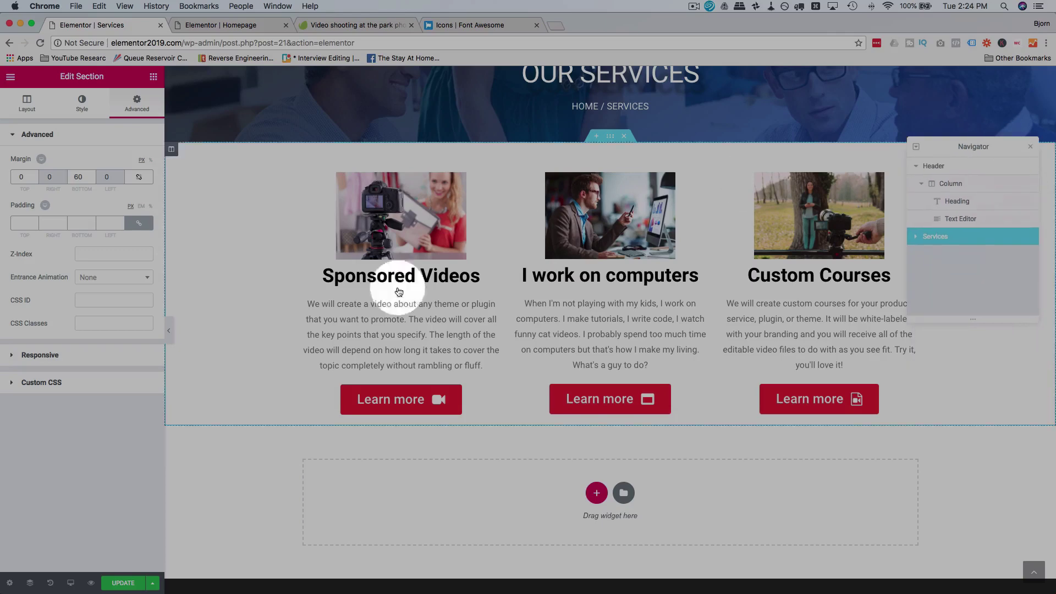
{"action": "scroll", "coordinate": [253, 370], "scroll_direction": "up", "scroll_amount": 3}
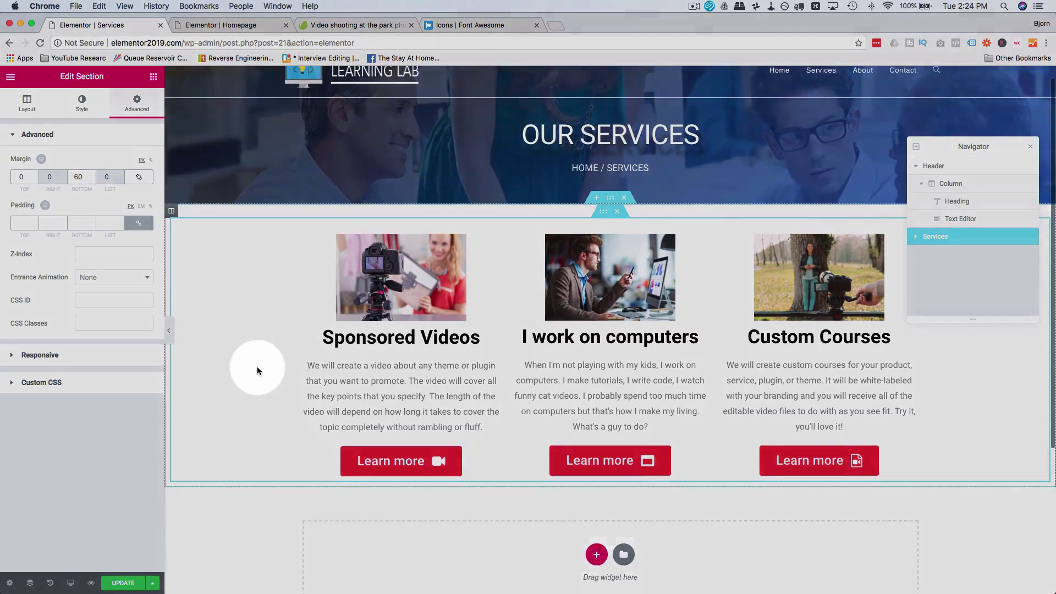
{"action": "scroll", "coordinate": [256, 366], "scroll_direction": "down", "scroll_amount": 5}
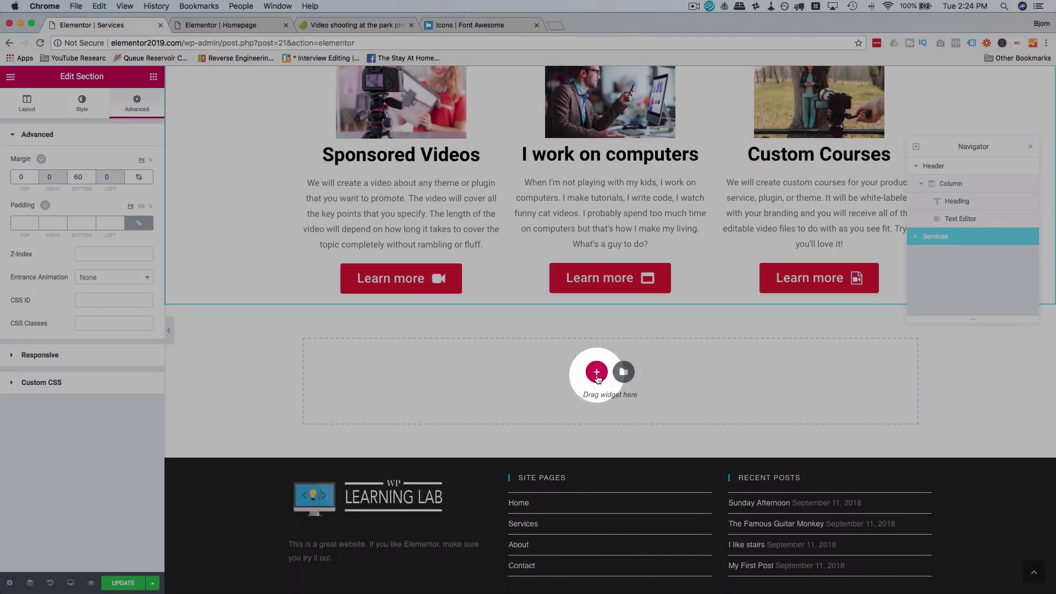
Step: Add a two-column section below the service cards with an Image widget in the right column
{"action": "left_click", "coordinate": [597, 373]}
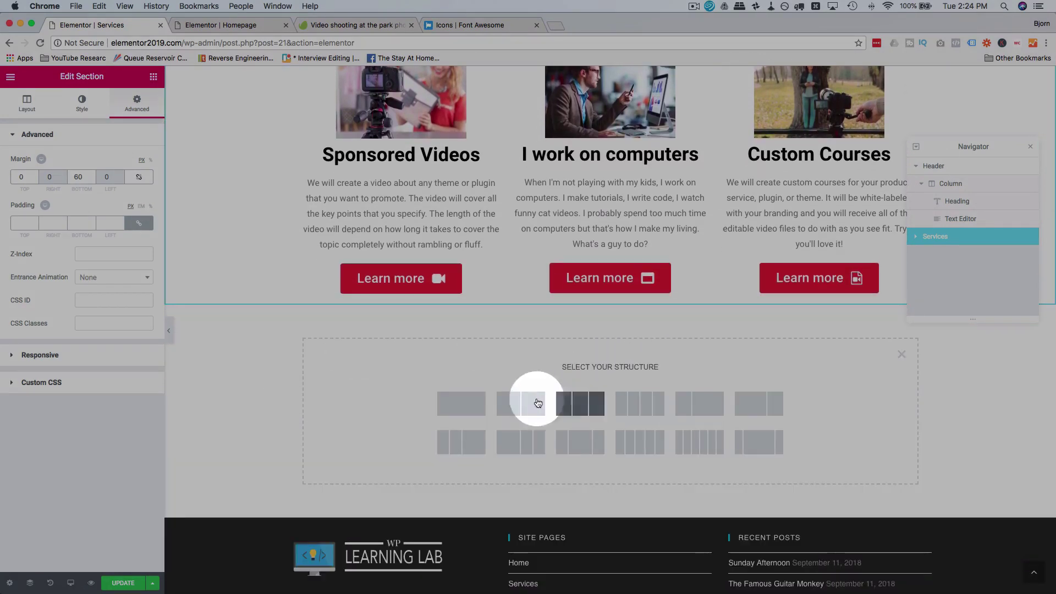
{"action": "left_click", "coordinate": [520, 405]}
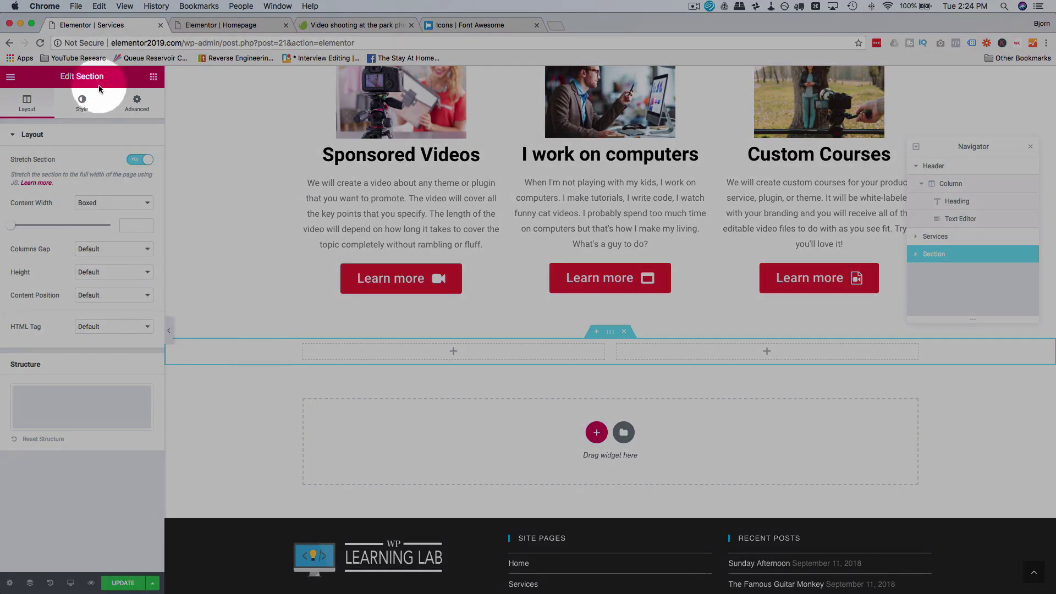
{"action": "left_click", "coordinate": [153, 77]}
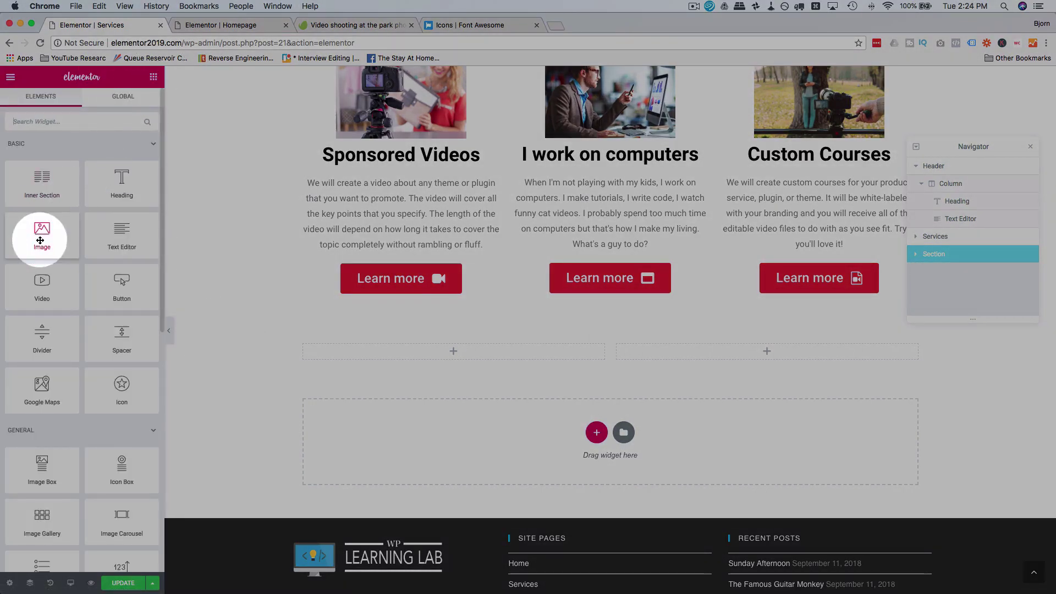
{"action": "left_click_drag", "start_coordinate": [41, 240], "coordinate": [710, 355]}
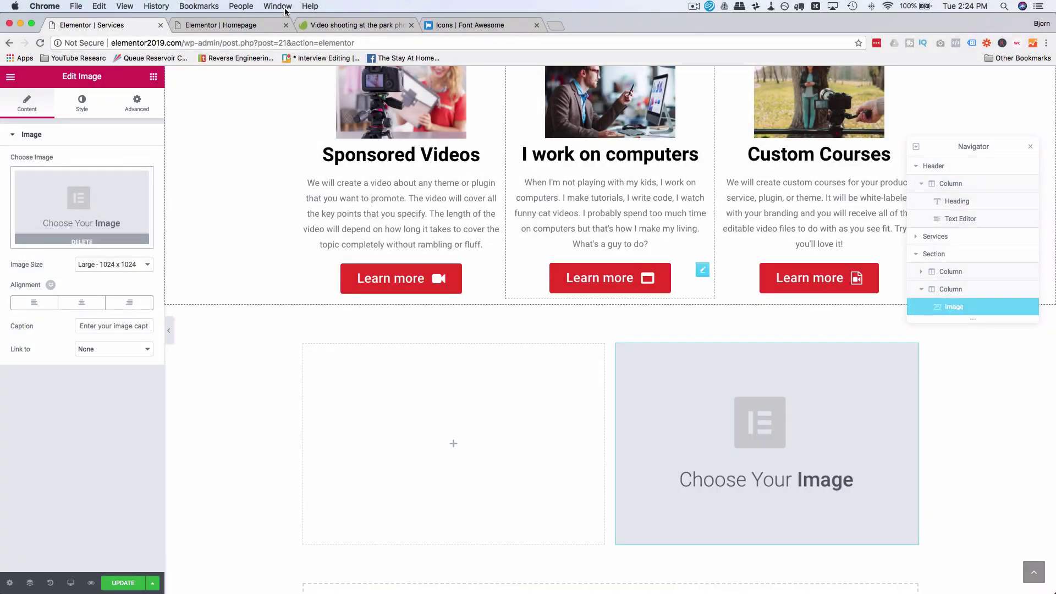
{"action": "left_click", "coordinate": [328, 25]}
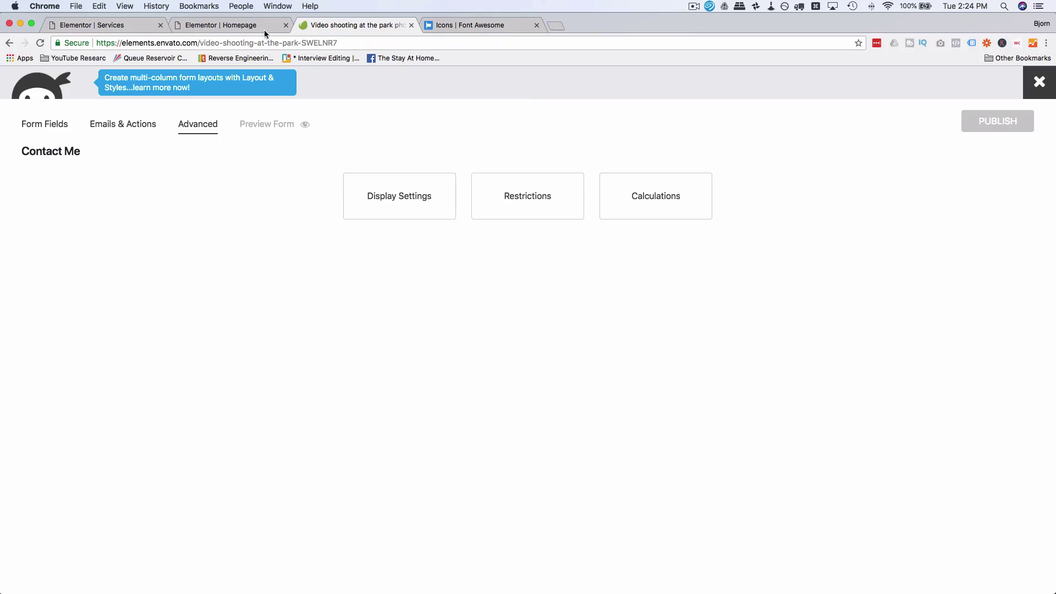
Step: Limit the Envato Elements search to Photos and select the current search term
{"action": "left_click", "coordinate": [363, 83]}
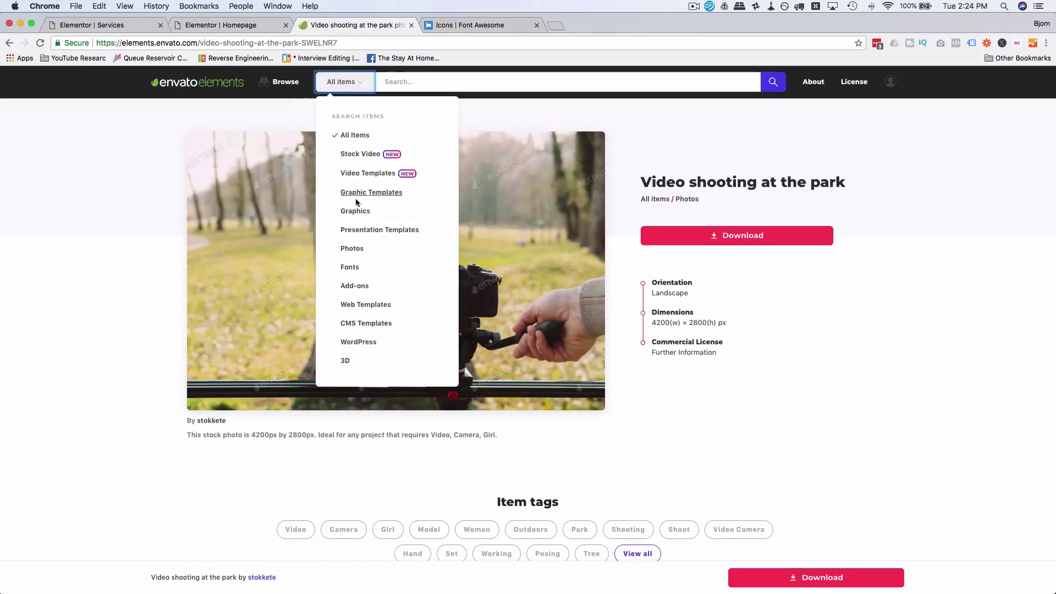
{"action": "left_click", "coordinate": [355, 248]}
{"action": "left_click", "coordinate": [400, 82]}
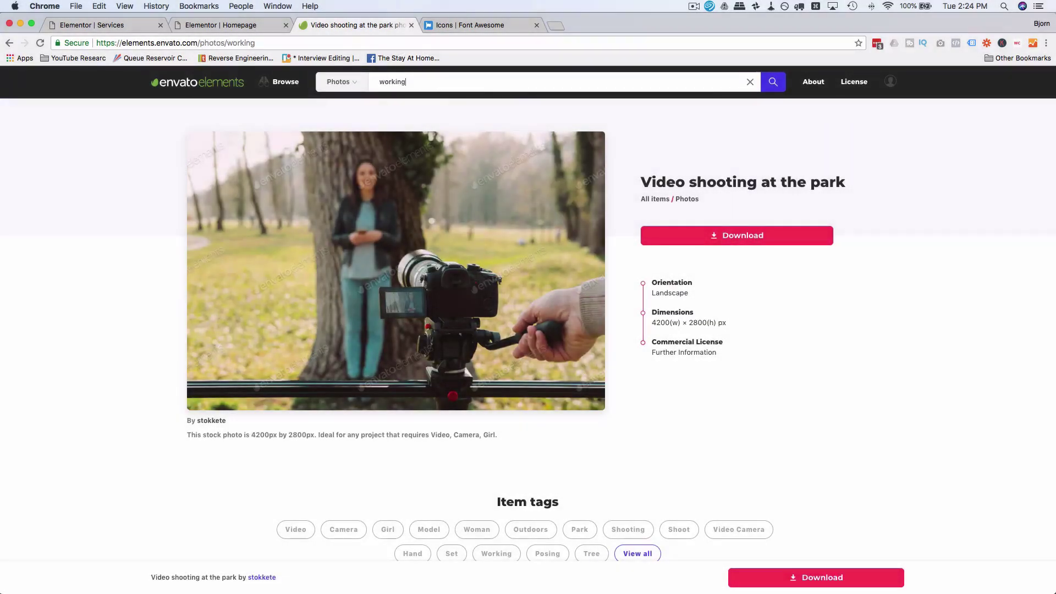
{"action": "double_click", "coordinate": [398, 81]}
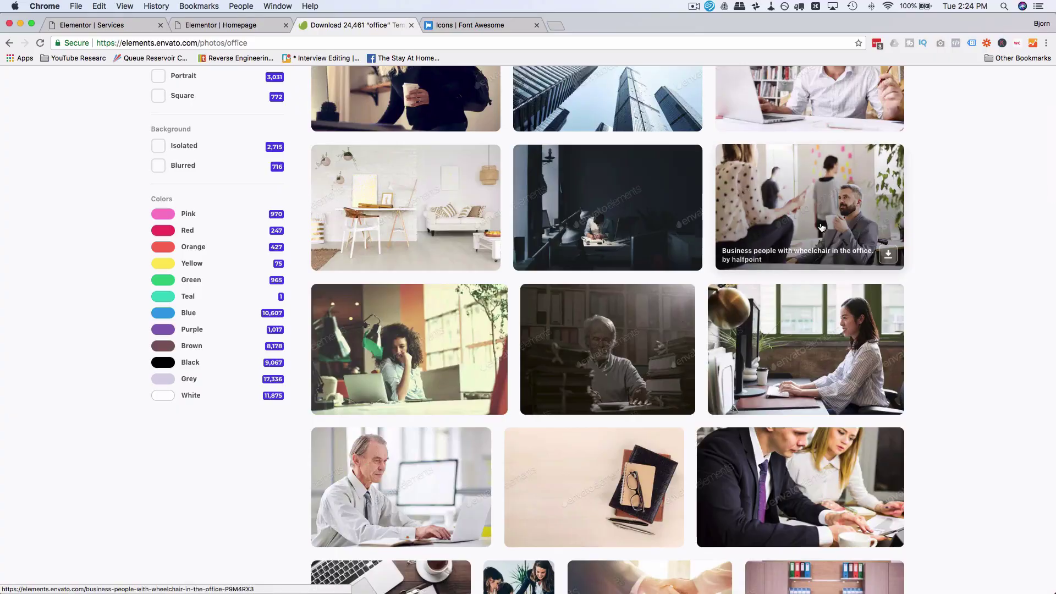
Step: Download 'Business people with wheelchair in the office.' into the Elementor Demo Site project
{"action": "left_click", "coordinate": [821, 227]}
{"action": "left_click", "coordinate": [730, 236]}
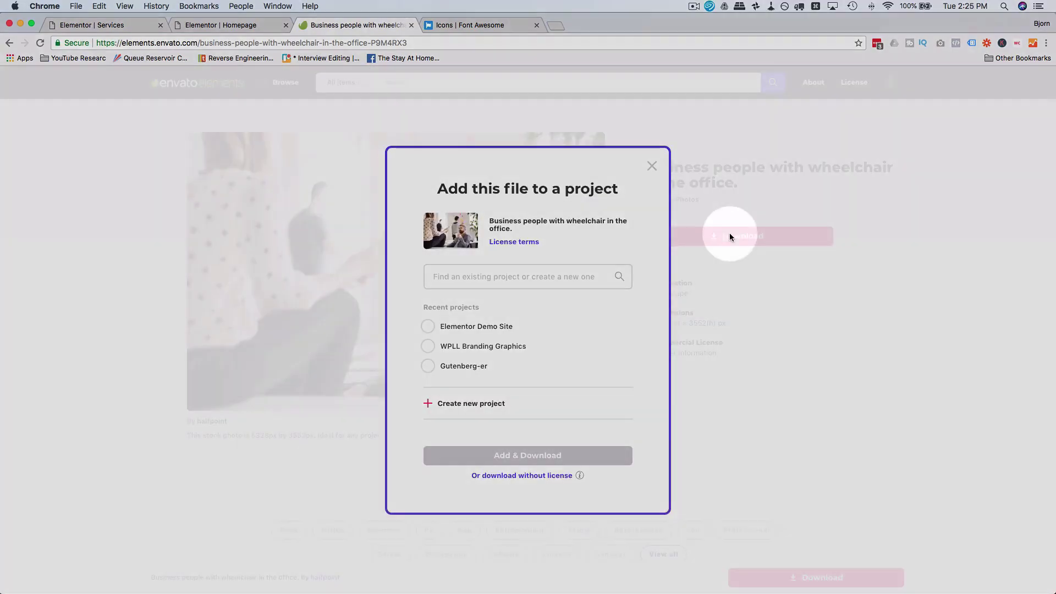
{"action": "left_click", "coordinate": [460, 327]}
{"action": "left_click", "coordinate": [485, 456]}
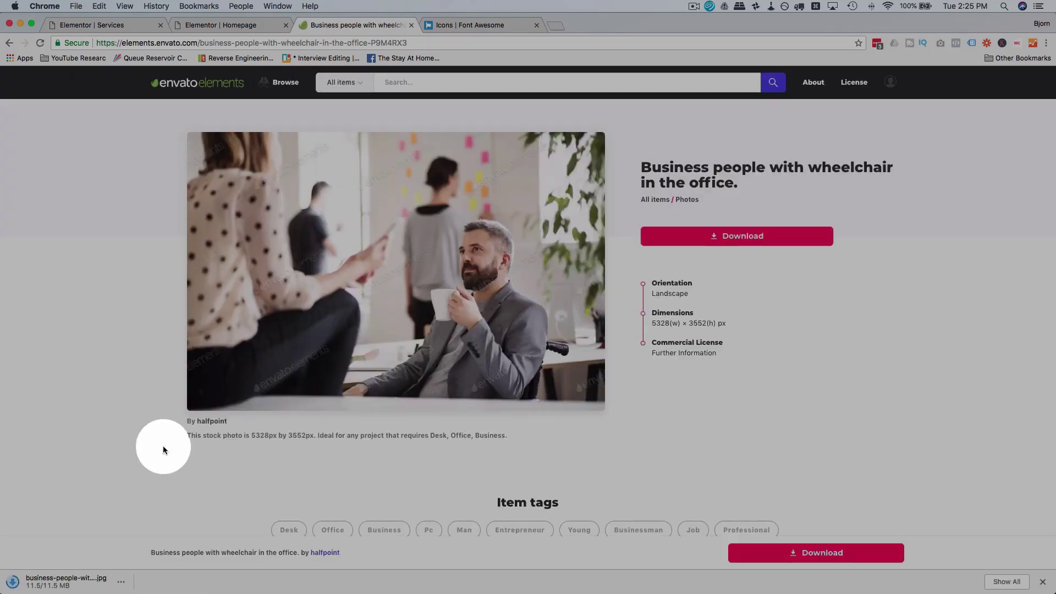
{"action": "left_click", "coordinate": [136, 24]}
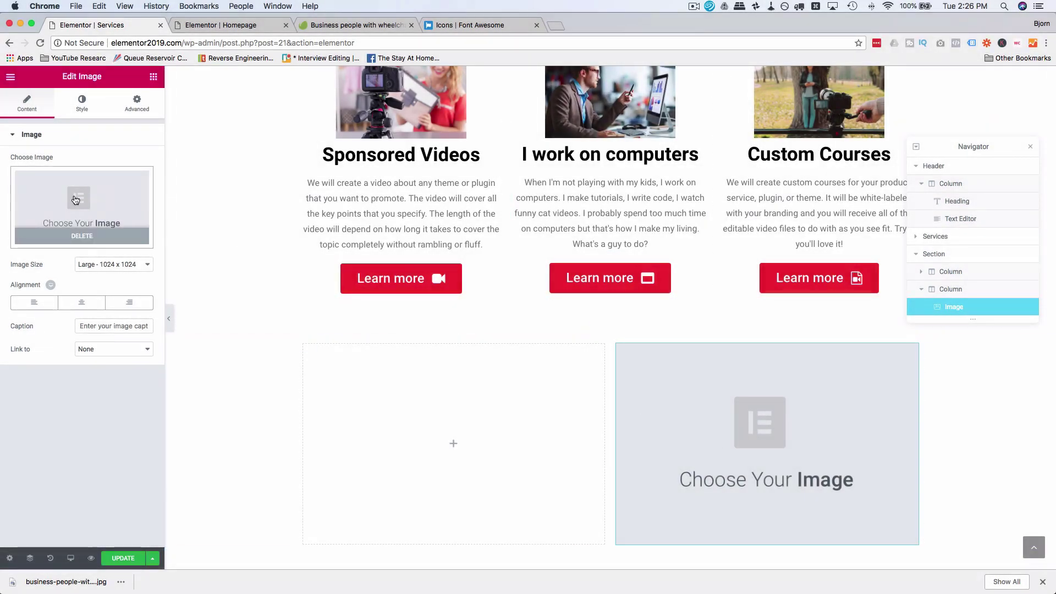
Step: Upload client-meeting.jpg and insert it into the new Image widget
{"action": "left_click", "coordinate": [97, 197]}
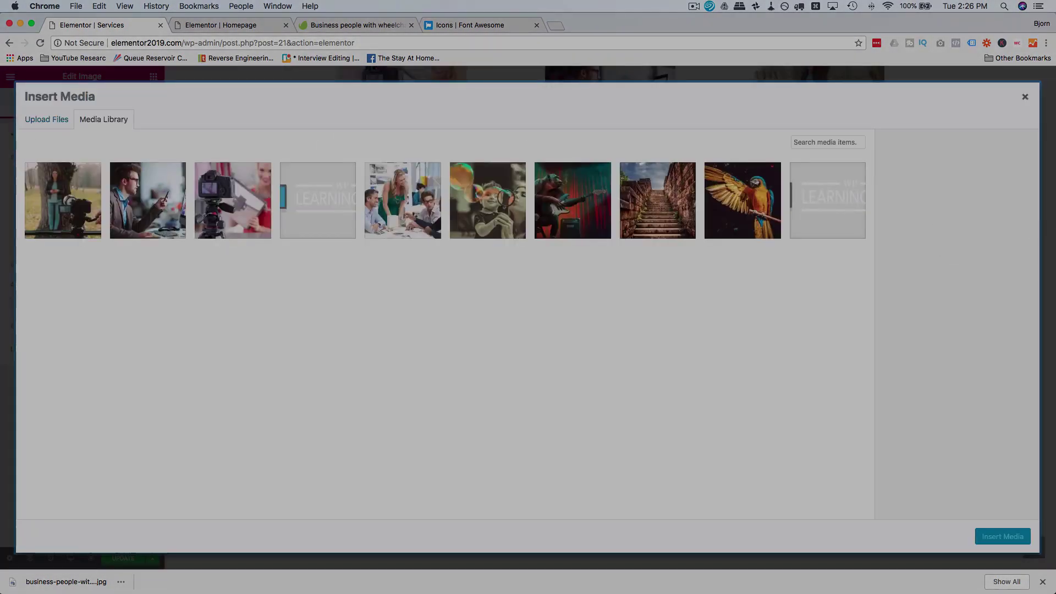
{"action": "left_click_drag", "start_coordinate": [649, 308], "coordinate": [646, 311]}
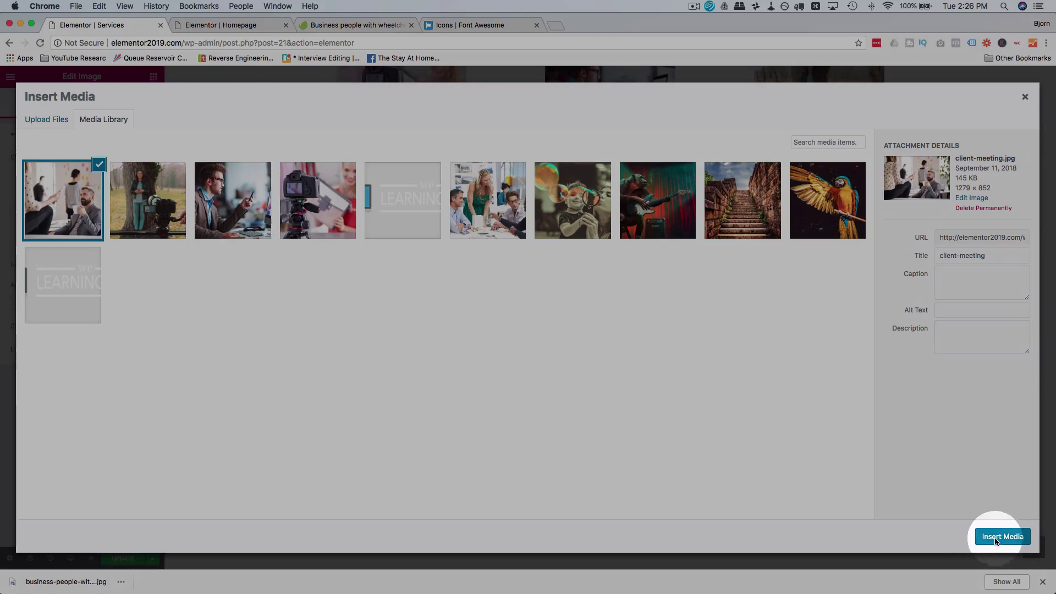
{"action": "left_click", "coordinate": [1000, 536]}
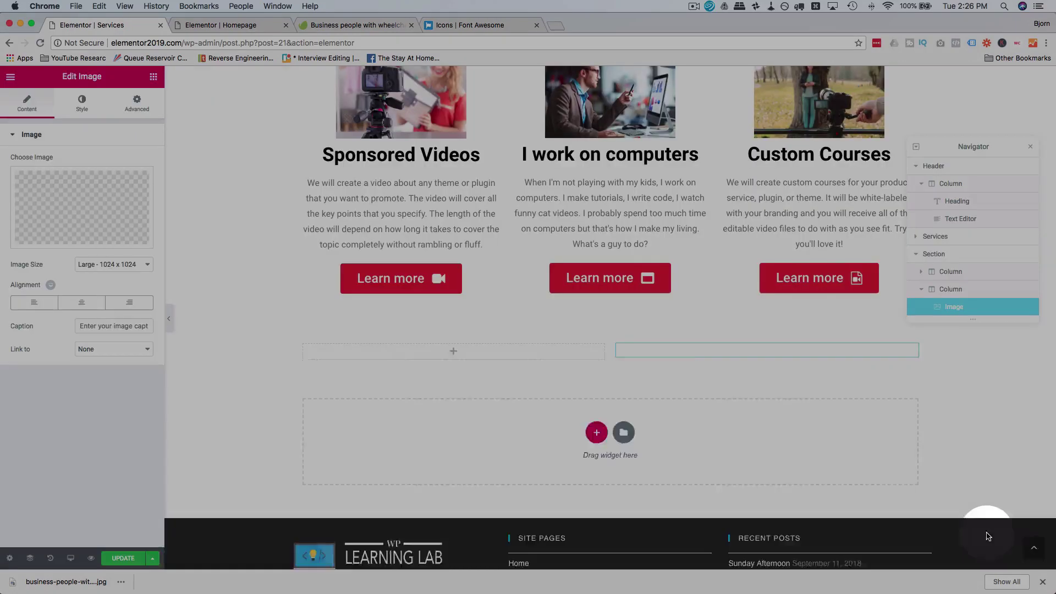
{"action": "scroll", "coordinate": [512, 361], "scroll_direction": "down", "scroll_amount": 1}
{"action": "scroll", "coordinate": [512, 361], "scroll_direction": "down", "scroll_amount": 1}
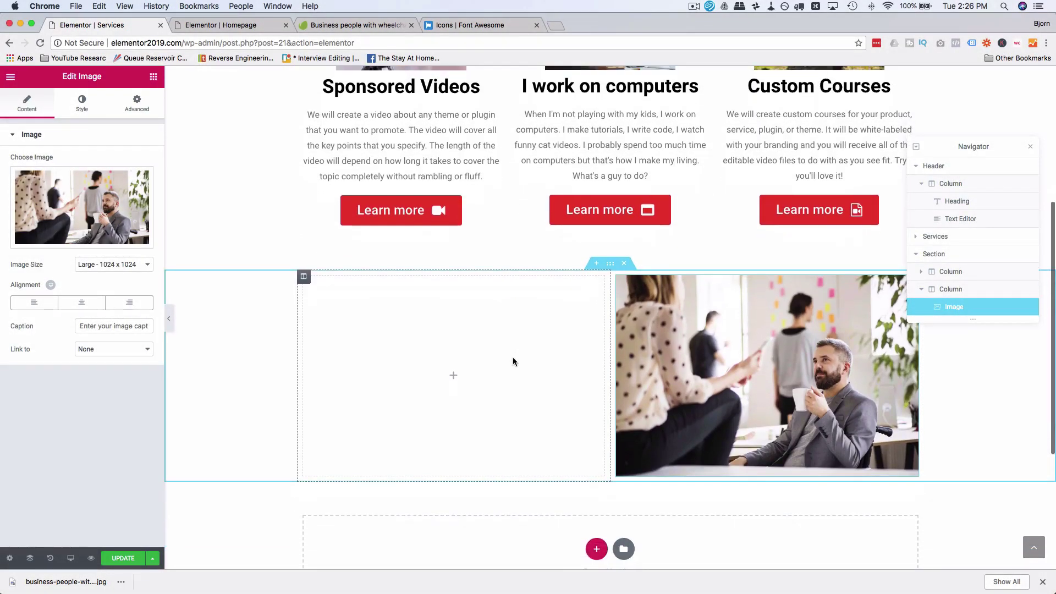
Step: Go to the Homepage editor and scroll down to the My Skills section
{"action": "left_click", "coordinate": [213, 25]}
{"action": "scroll", "coordinate": [276, 296], "scroll_direction": "down", "scroll_amount": 4}
{"action": "scroll", "coordinate": [276, 295], "scroll_direction": "down", "scroll_amount": 3}
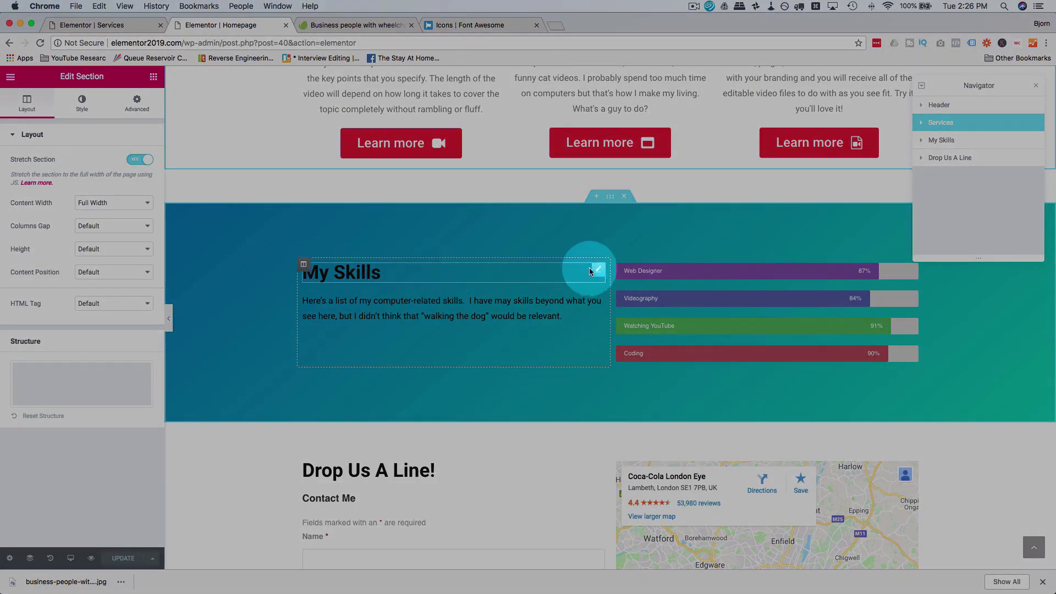
Step: Copy the My Skills heading from the Homepage into the new section's left column
{"action": "right_click", "coordinate": [595, 272]}
{"action": "left_click", "coordinate": [621, 314]}
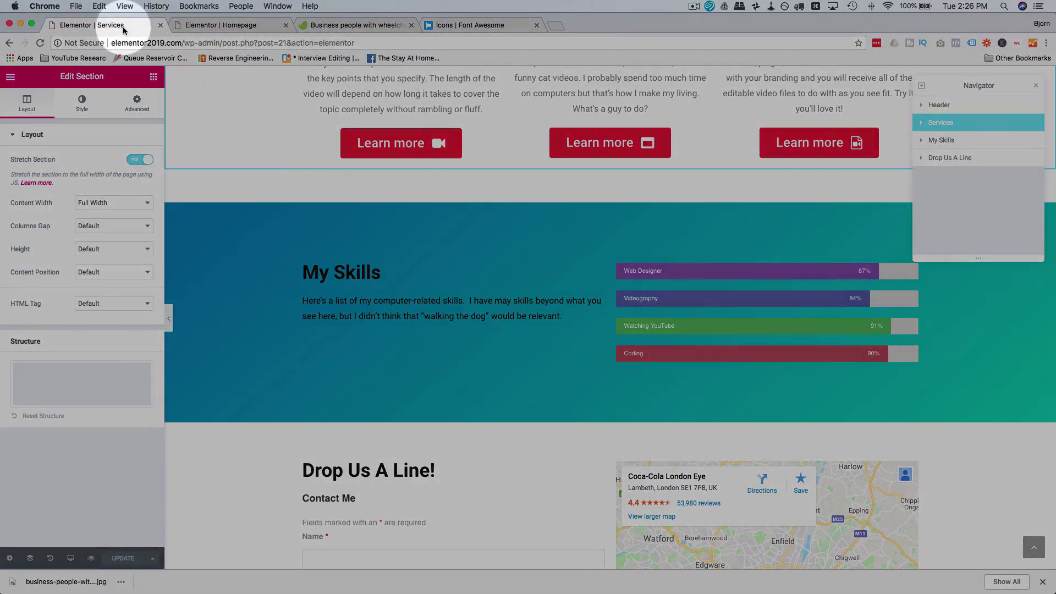
{"action": "left_click", "coordinate": [129, 25]}
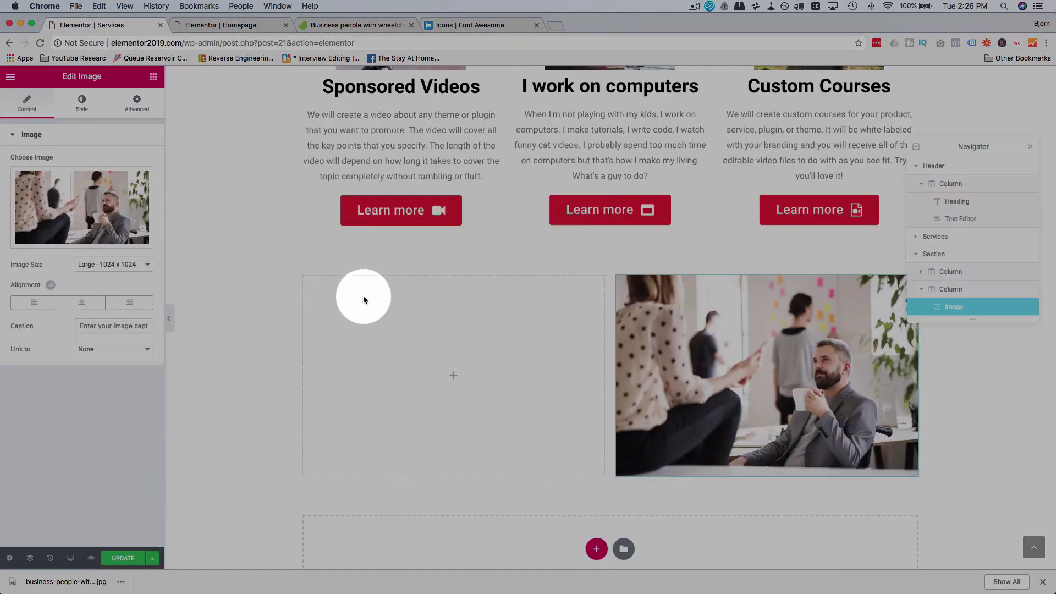
{"action": "right_click", "coordinate": [372, 324]}
{"action": "left_click", "coordinate": [397, 332]}
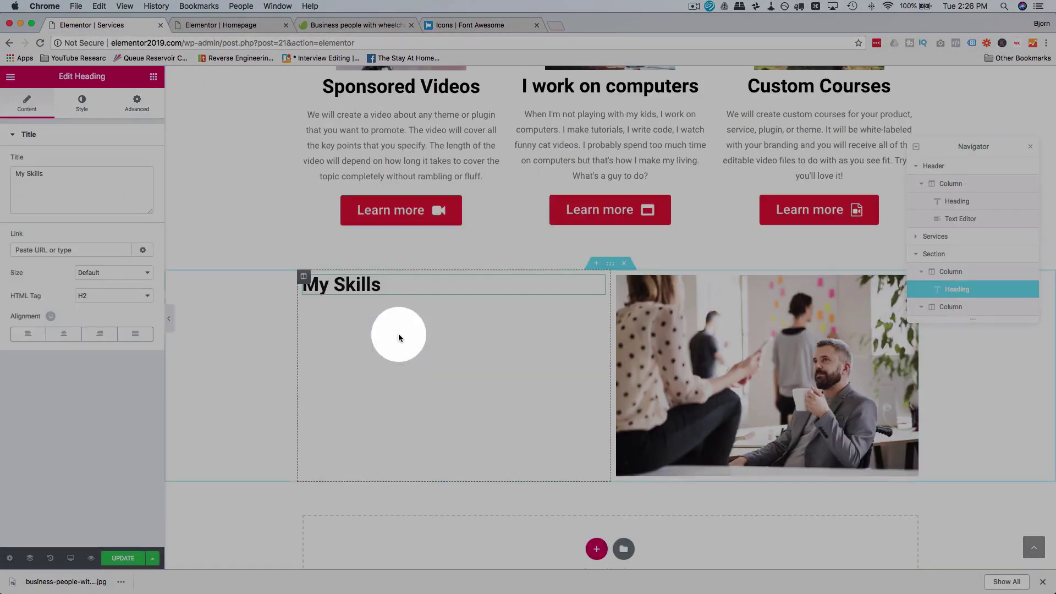
Step: Copy the skills paragraph from the Homepage and paste it under the heading
{"action": "left_click", "coordinate": [236, 25]}
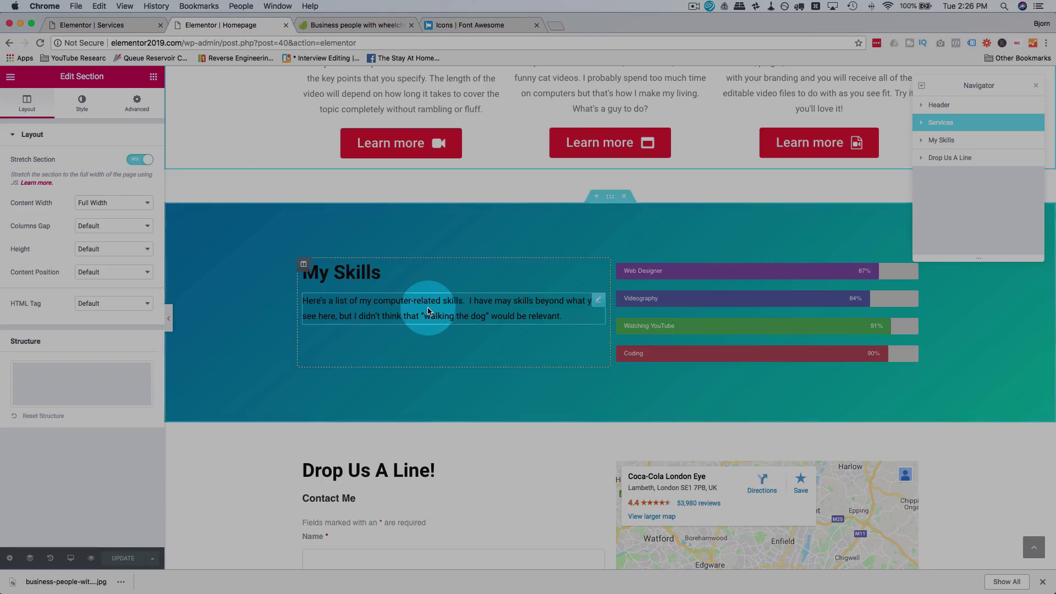
{"action": "right_click", "coordinate": [428, 309]}
{"action": "left_click", "coordinate": [456, 356]}
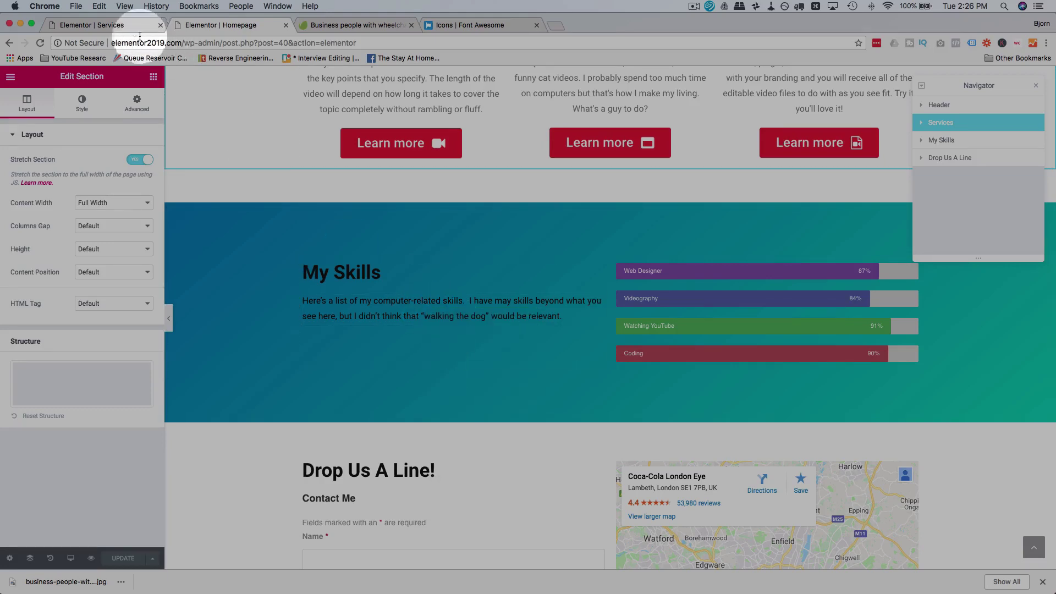
{"action": "left_click", "coordinate": [146, 27]}
{"action": "right_click", "coordinate": [371, 308]}
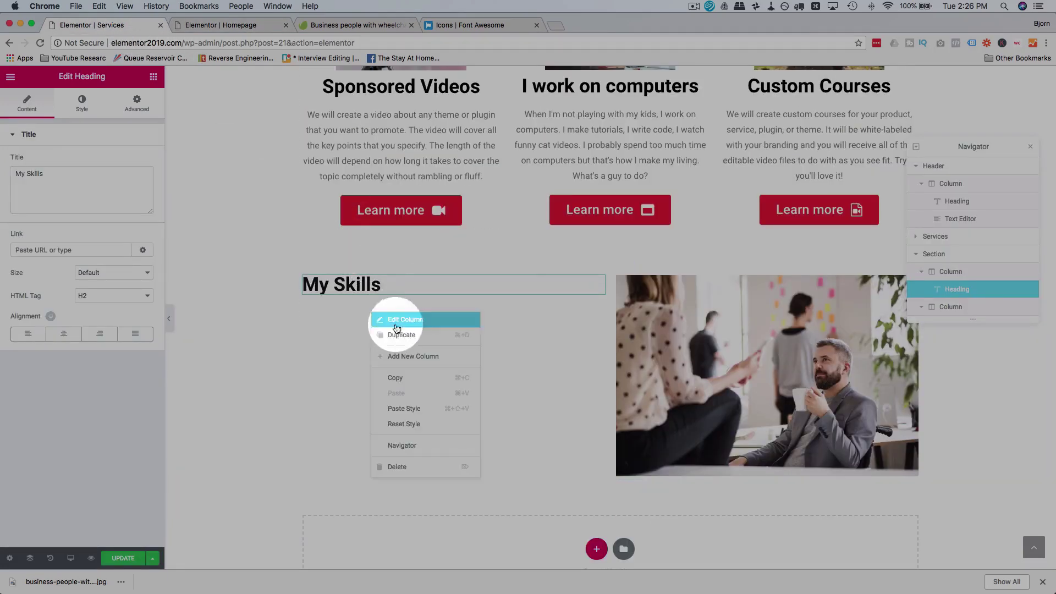
{"action": "left_click", "coordinate": [394, 391]}
{"action": "left_click", "coordinate": [236, 24]}
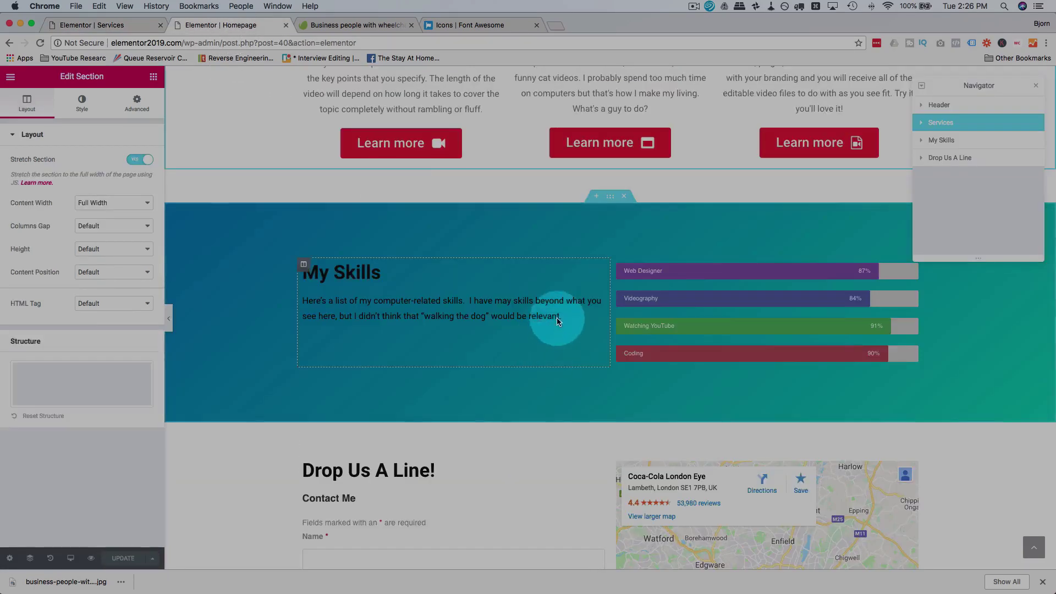
{"action": "right_click", "coordinate": [601, 299]}
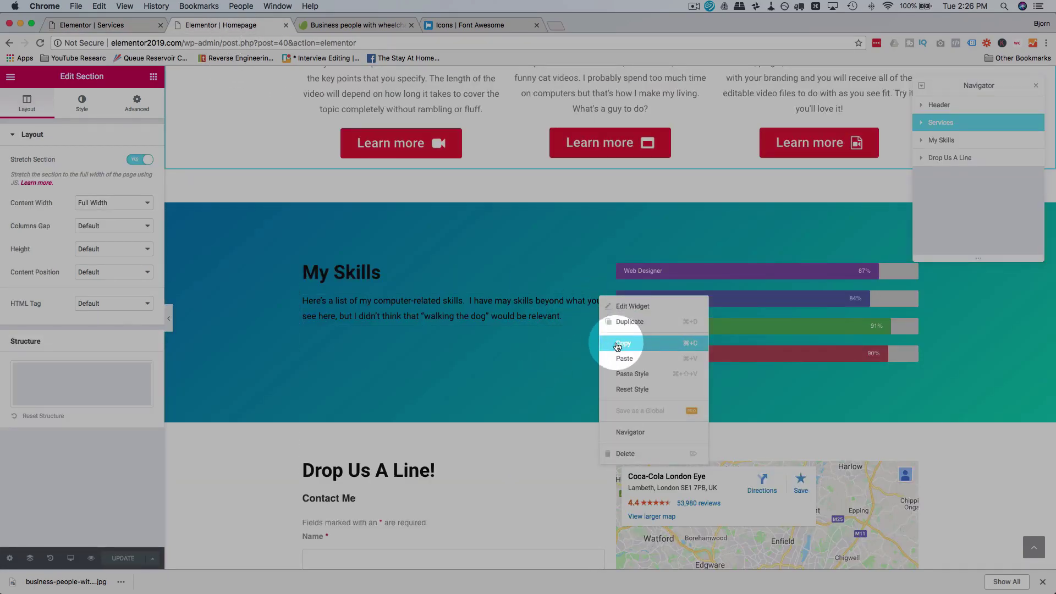
{"action": "left_click", "coordinate": [617, 344]}
{"action": "left_click", "coordinate": [122, 22]}
{"action": "right_click", "coordinate": [424, 281]}
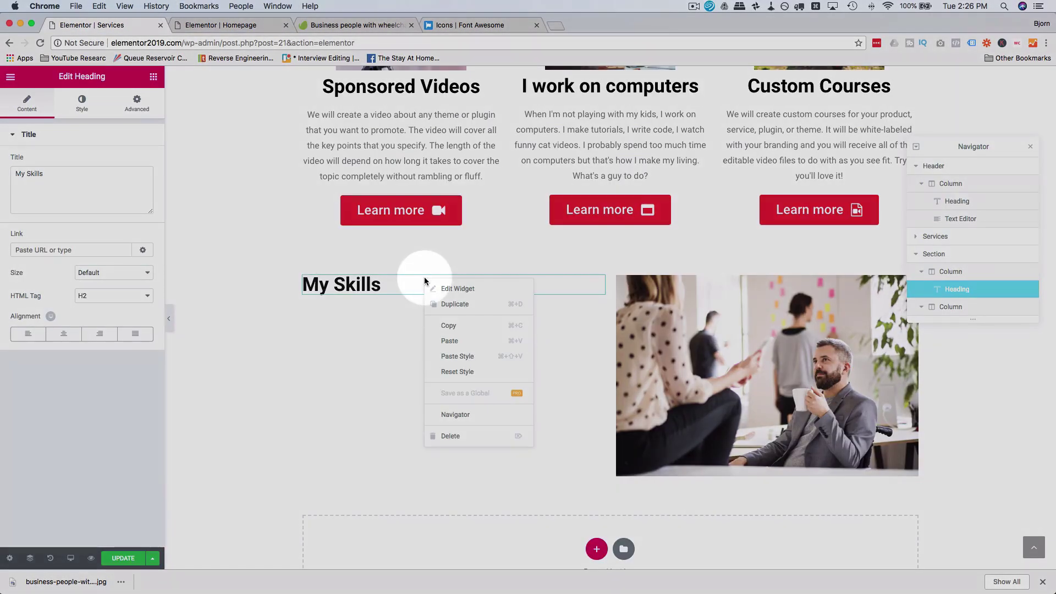
{"action": "left_click", "coordinate": [446, 343]}
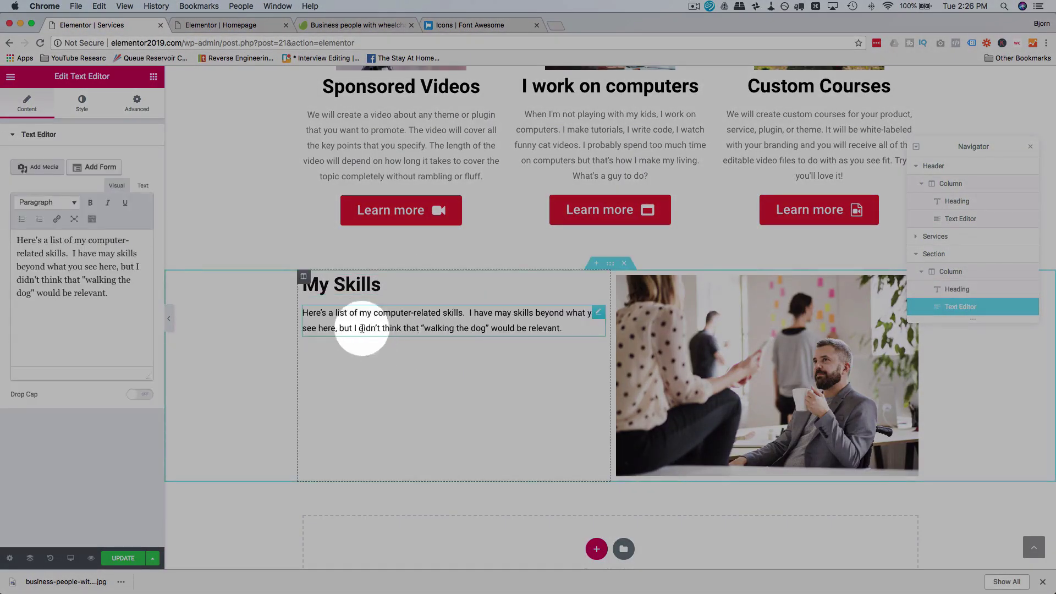
Step: Retitle the pasted heading to 'Our Process'
{"action": "left_click", "coordinate": [313, 281]}
{"action": "triple_click", "coordinate": [358, 282]}
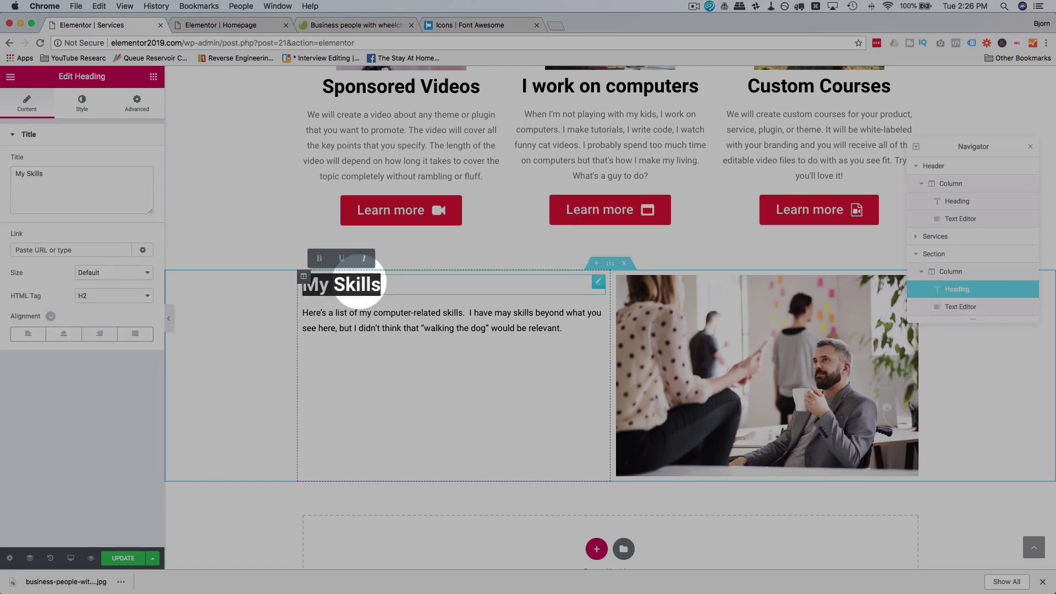
{"action": "type", "text": "Our Process"}
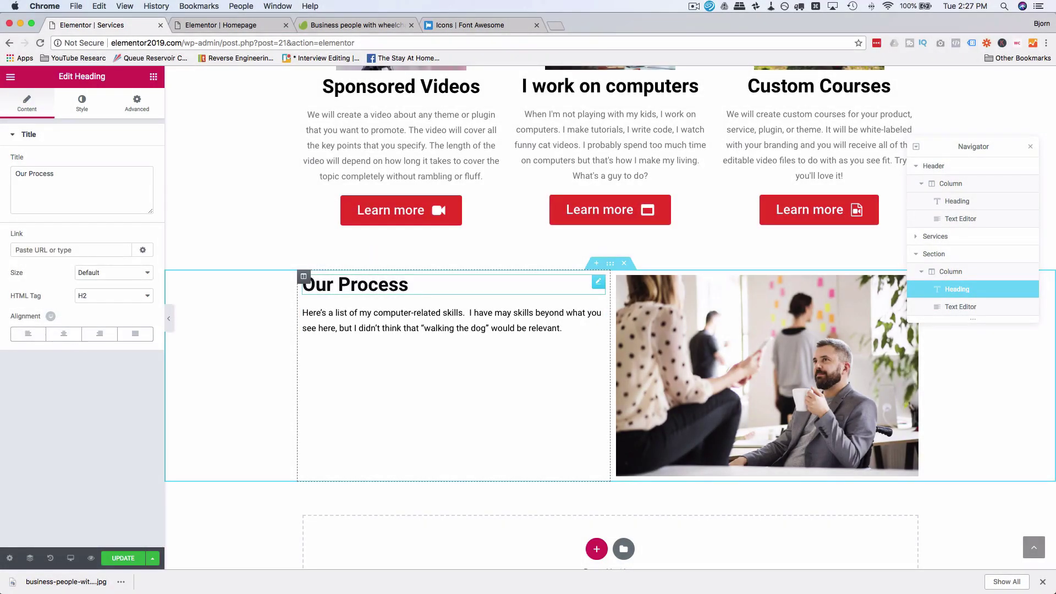
{"action": "left_click", "coordinate": [419, 323]}
Step: Drag the column divider so the Our Process text column is 38.86% wide
{"action": "left_click_drag", "start_coordinate": [562, 329], "coordinate": [304, 312]}
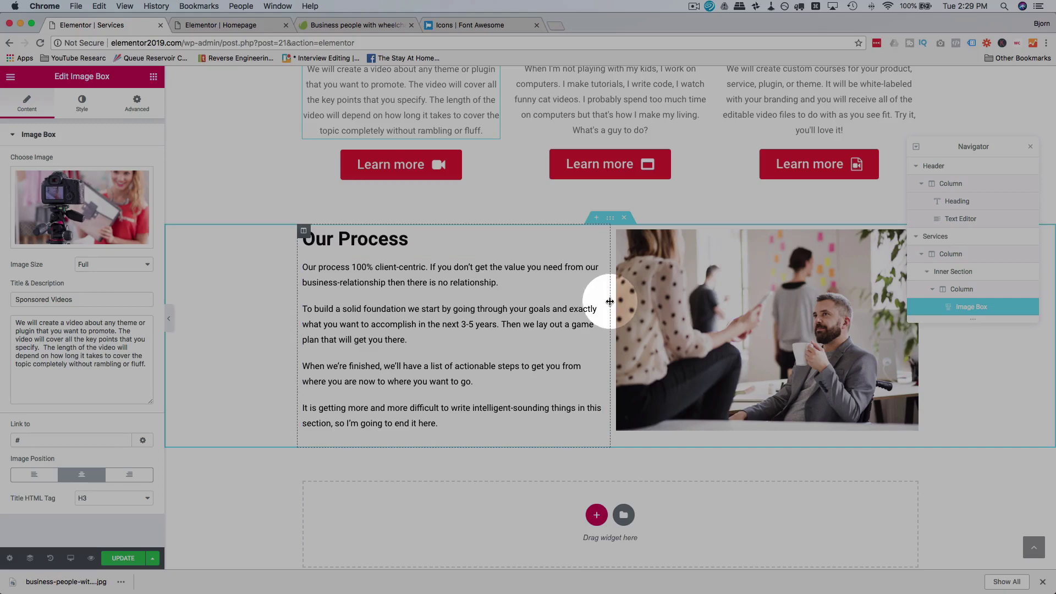
{"action": "left_click_drag", "start_coordinate": [611, 301], "coordinate": [475, 278]}
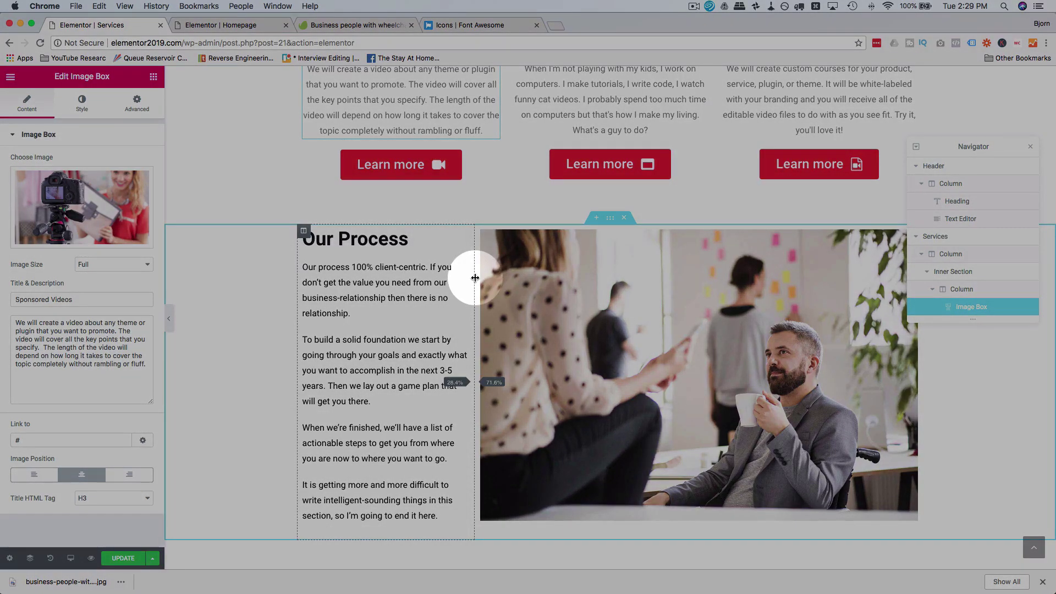
{"action": "left_click_drag", "start_coordinate": [478, 278], "coordinate": [531, 325]}
{"action": "left_click", "coordinate": [81, 105]}
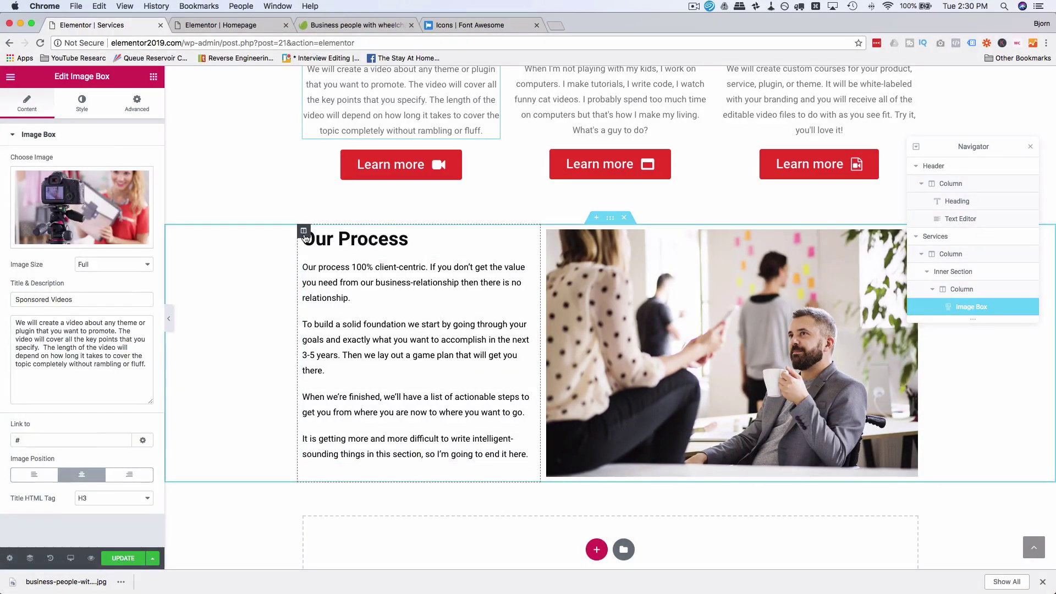
{"action": "left_click", "coordinate": [304, 231]}
{"action": "left_click", "coordinate": [121, 161]}
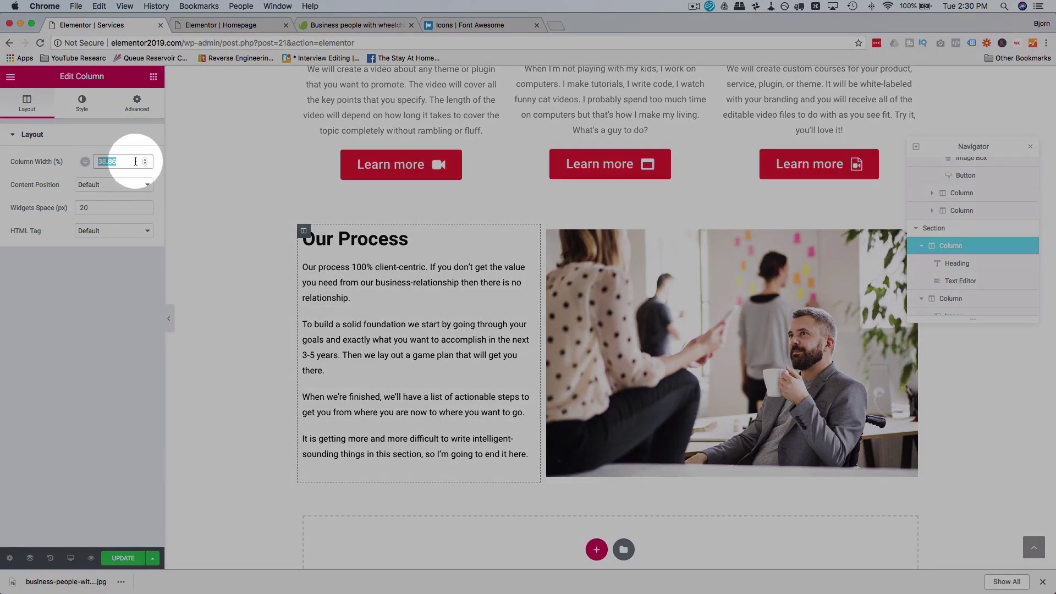
Step: Try a tablet column width of 25 for the text column, then clear it
{"action": "mouse_move", "coordinate": [96, 169]}
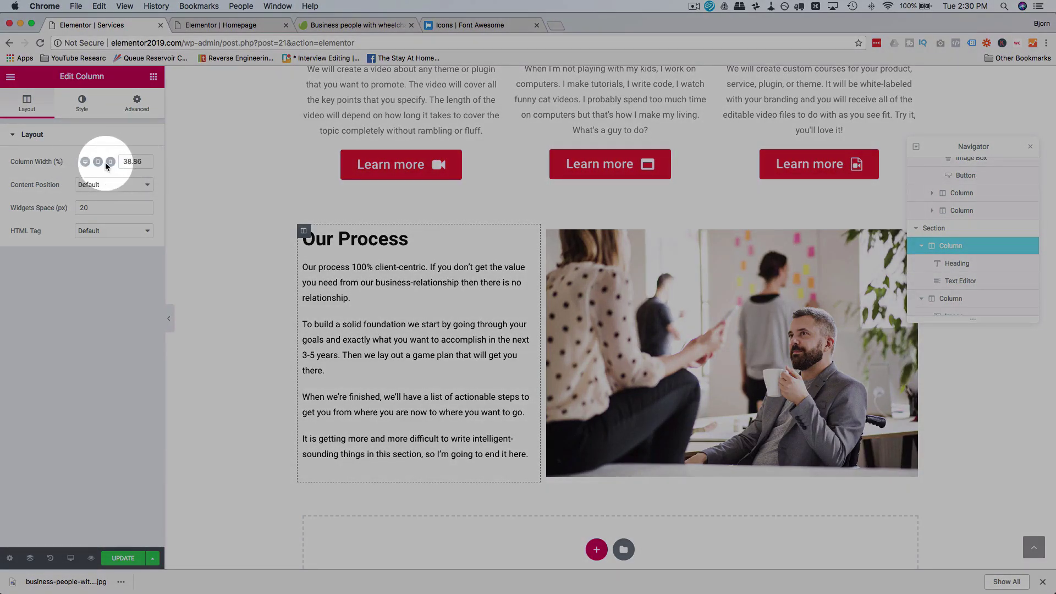
{"action": "left_click", "coordinate": [98, 162]}
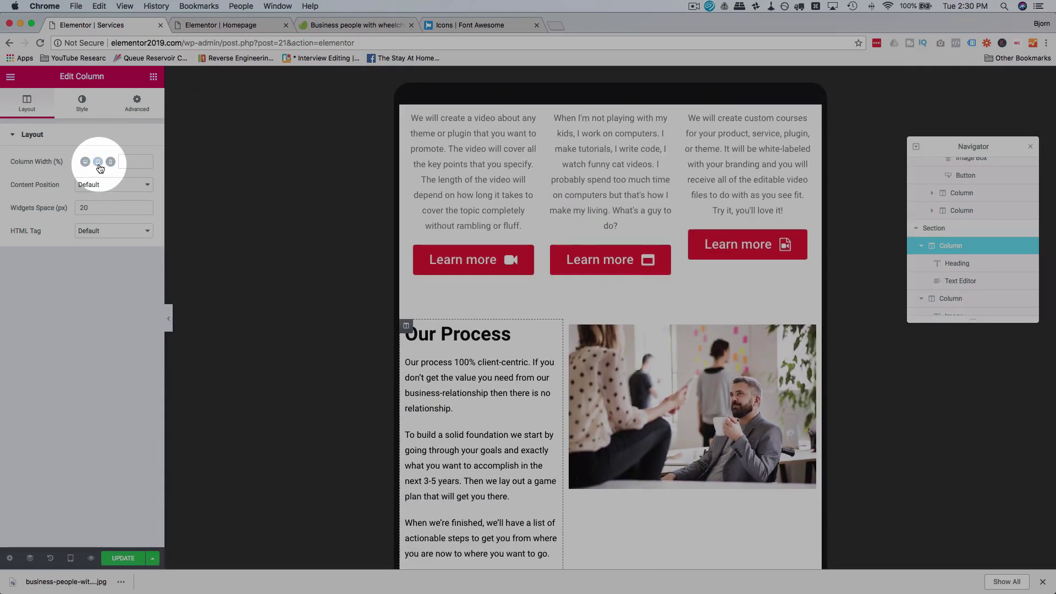
{"action": "scroll", "coordinate": [568, 385], "scroll_direction": "down", "scroll_amount": 2}
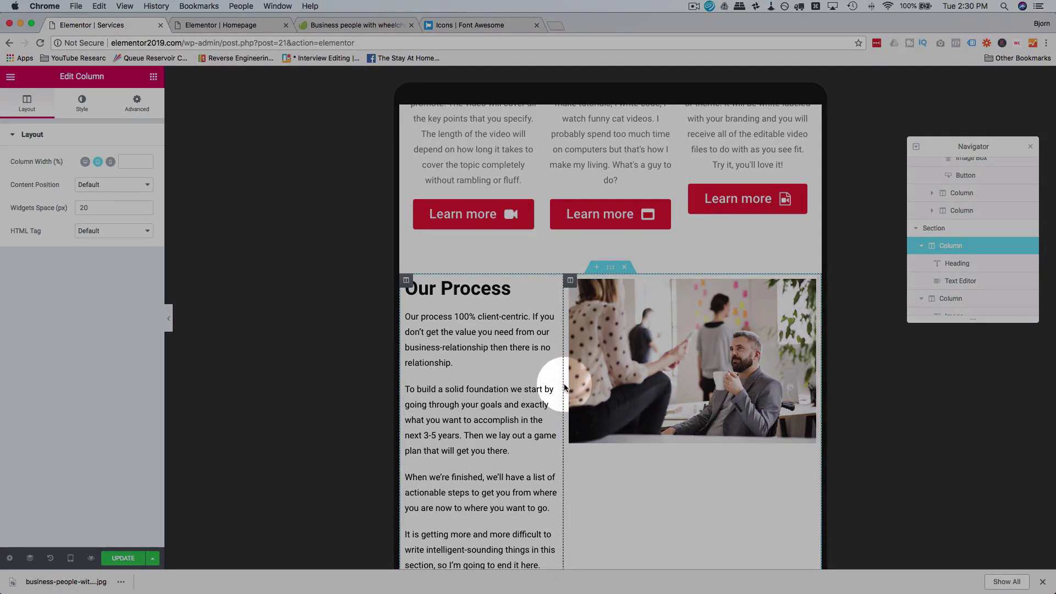
{"action": "left_click_drag", "start_coordinate": [562, 389], "coordinate": [580, 389]}
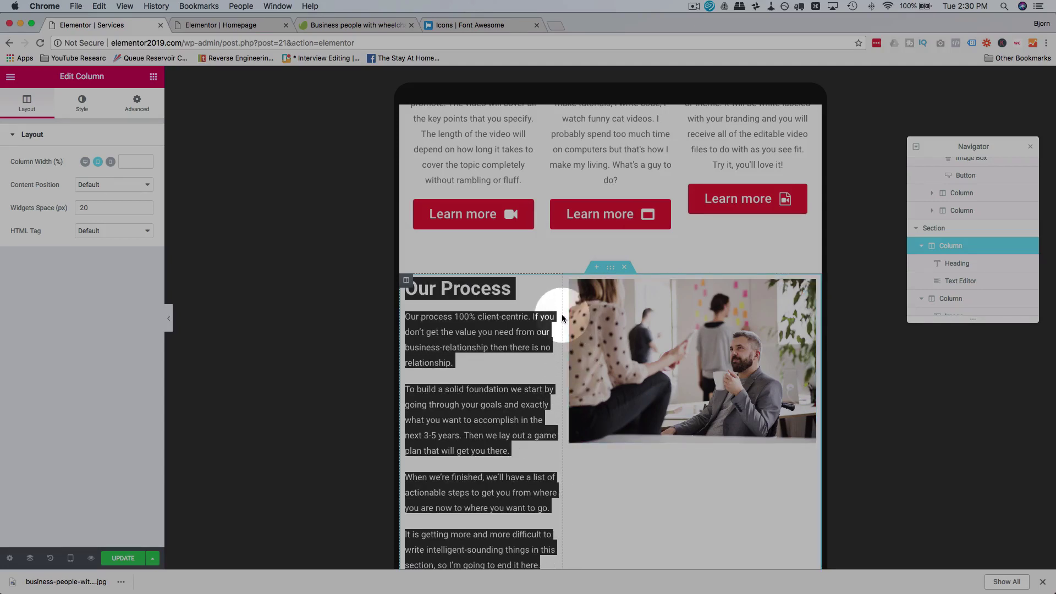
{"action": "left_click", "coordinate": [134, 161]}
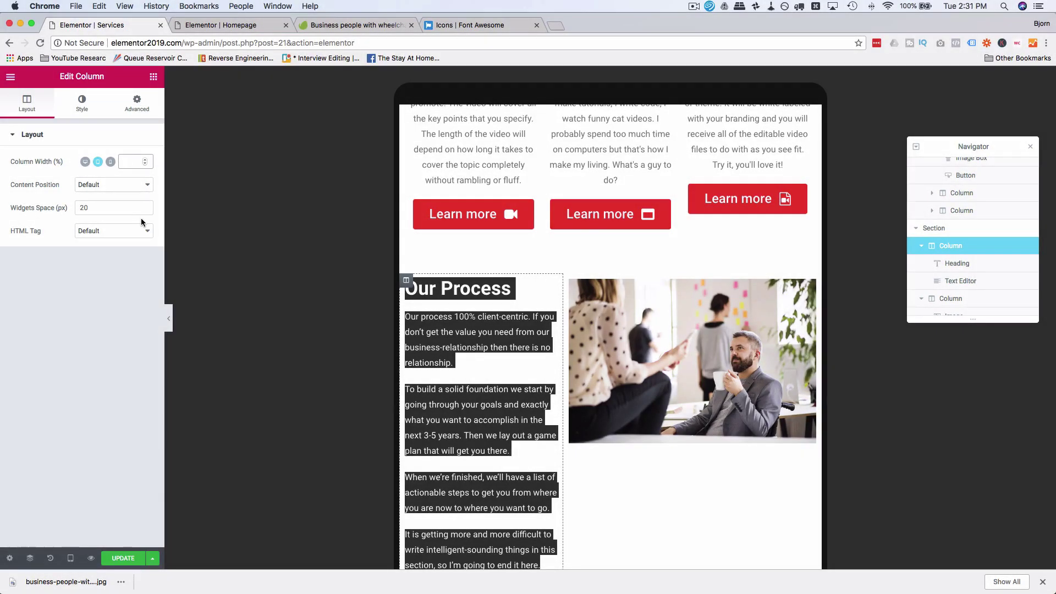
{"action": "type", "text": "25"}
{"action": "key", "text": "BackSpace"}
{"action": "key", "text": "BackSpace"}
{"action": "left_click", "coordinate": [84, 161]}
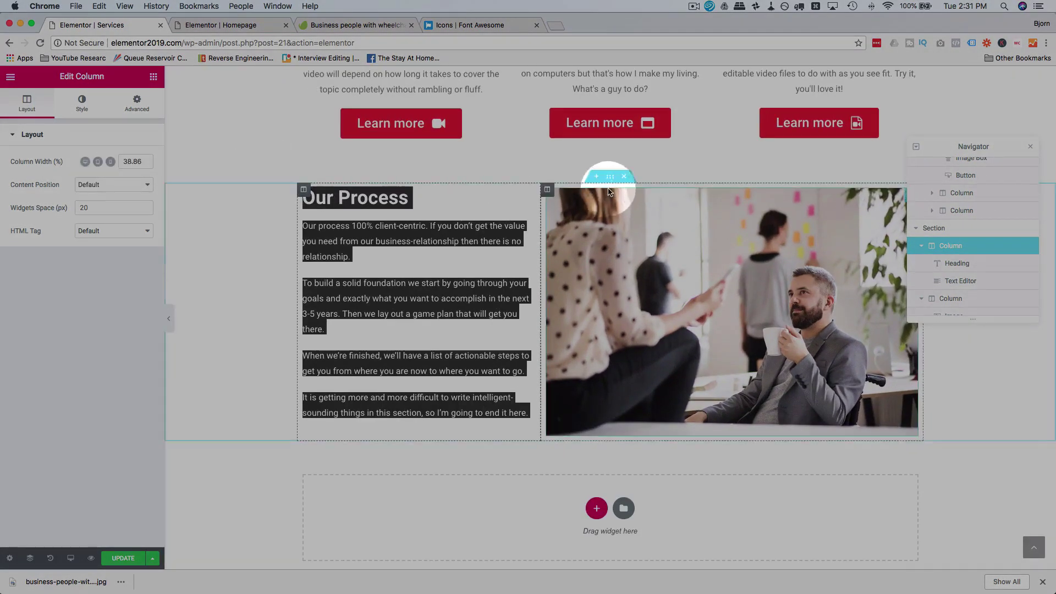
Step: Show the Our Process section's Advanced > Responsive options on desktop
{"action": "left_click", "coordinate": [609, 177]}
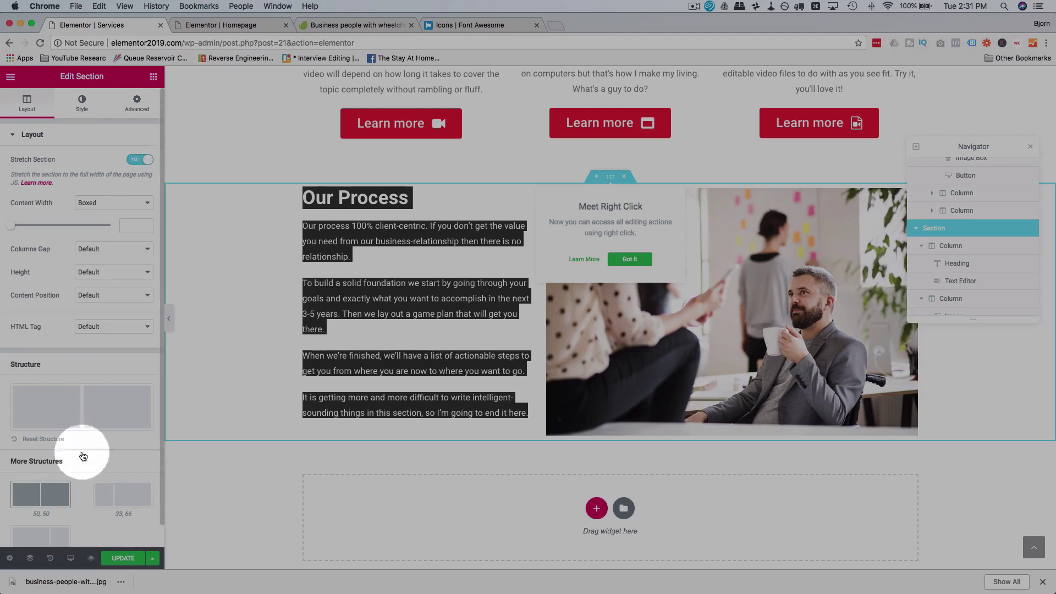
{"action": "left_click", "coordinate": [137, 103]}
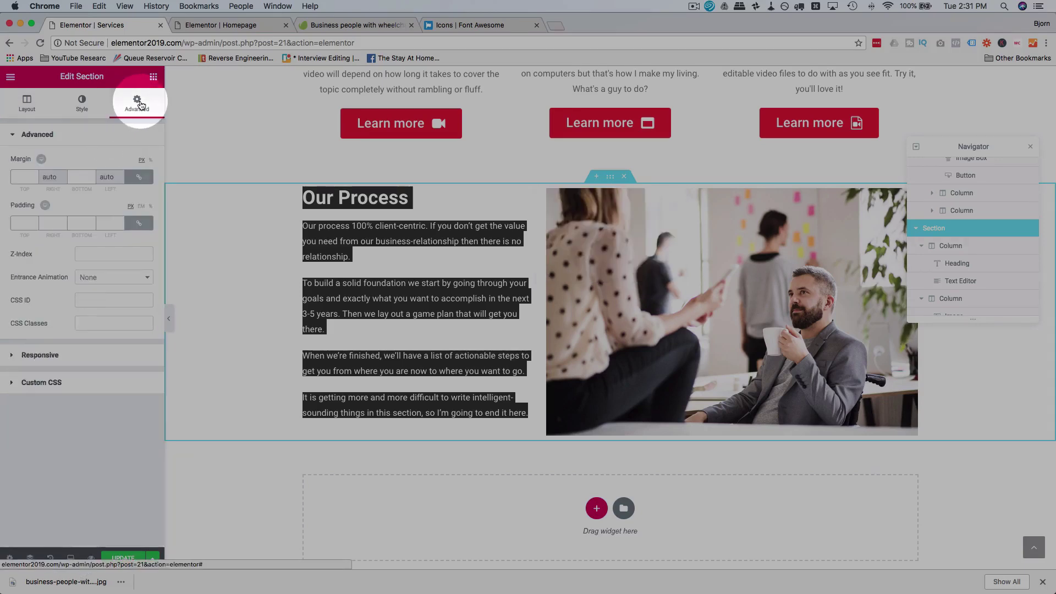
{"action": "left_click", "coordinate": [39, 356]}
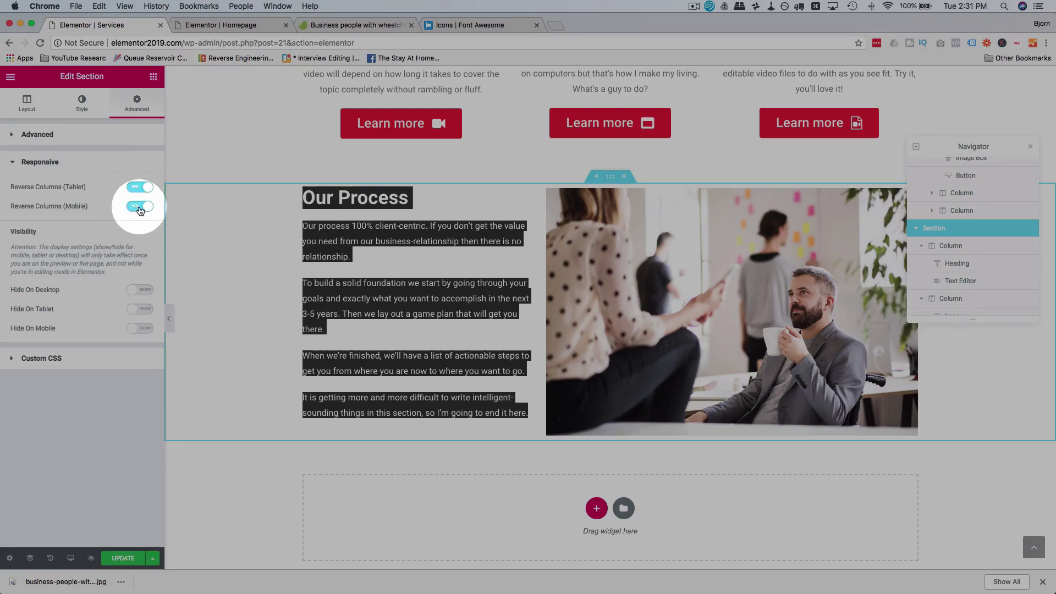
Step: Preview the Our Process section at tablet and mobile widths
{"action": "left_click", "coordinate": [71, 559]}
{"action": "left_click", "coordinate": [71, 508]}
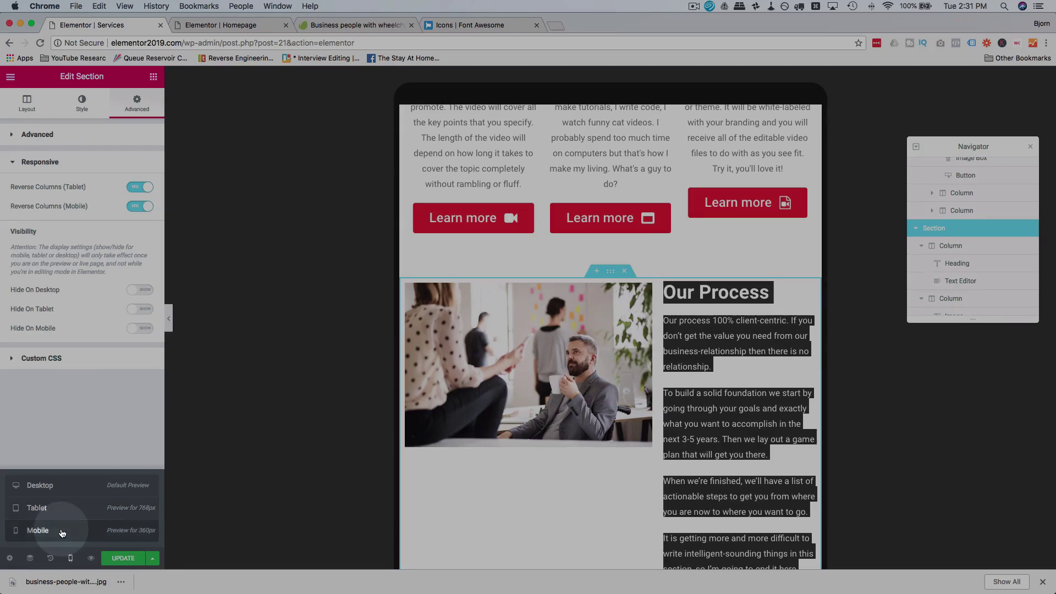
{"action": "left_click", "coordinate": [62, 533]}
{"action": "scroll", "coordinate": [567, 385], "scroll_direction": "down", "scroll_amount": 10}
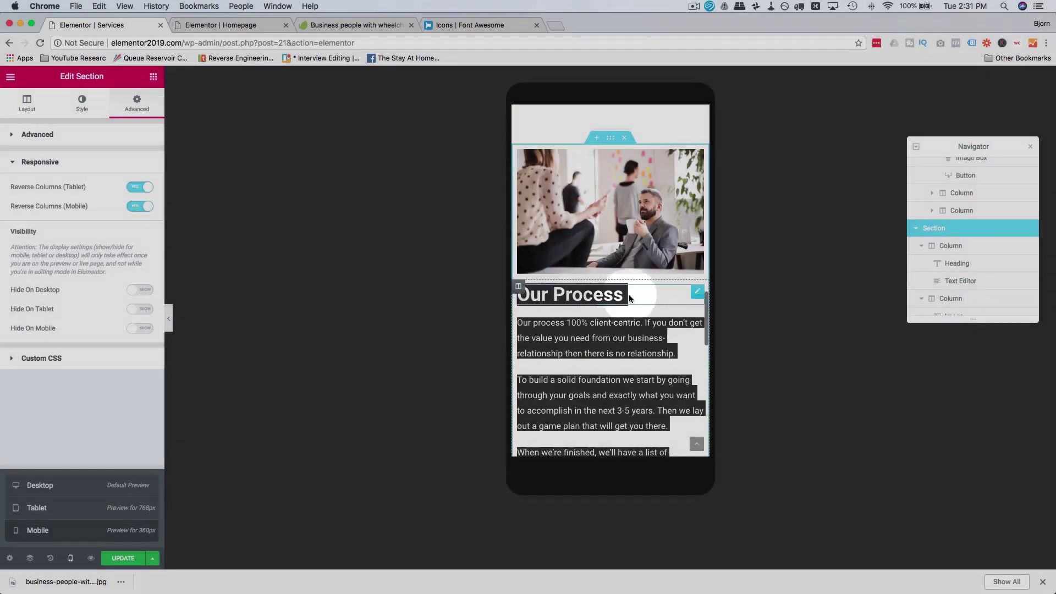
{"action": "left_click", "coordinate": [605, 296]}
{"action": "scroll", "coordinate": [638, 275], "scroll_direction": "down", "scroll_amount": 3}
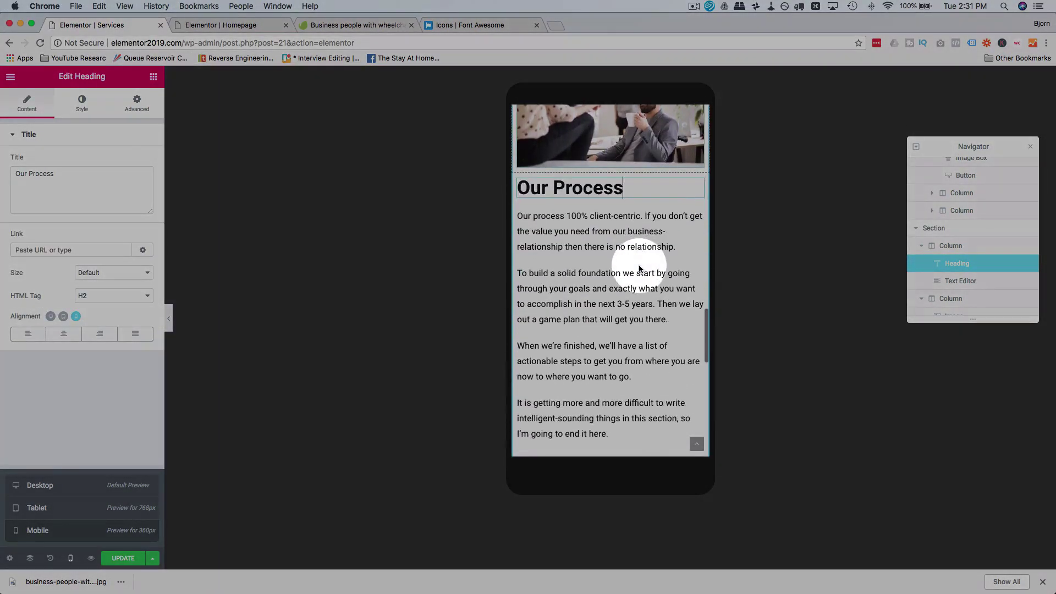
{"action": "scroll", "coordinate": [639, 269], "scroll_direction": "up", "scroll_amount": 3}
{"action": "left_click", "coordinate": [86, 510]}
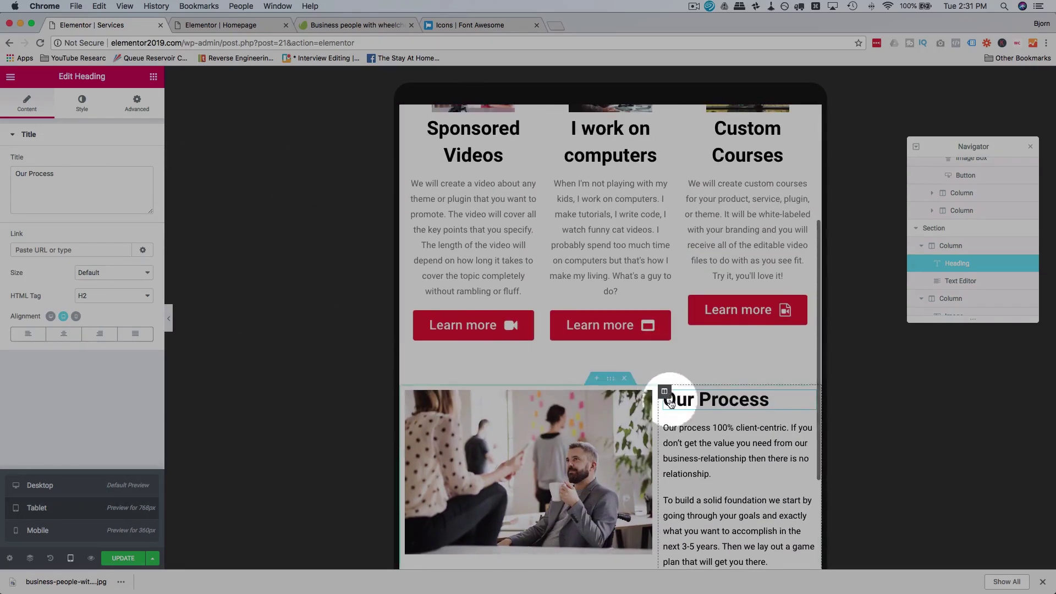
Step: Set the Our Process text column width to 100 on tablet
{"action": "left_click", "coordinate": [680, 422]}
{"action": "left_click", "coordinate": [664, 391]}
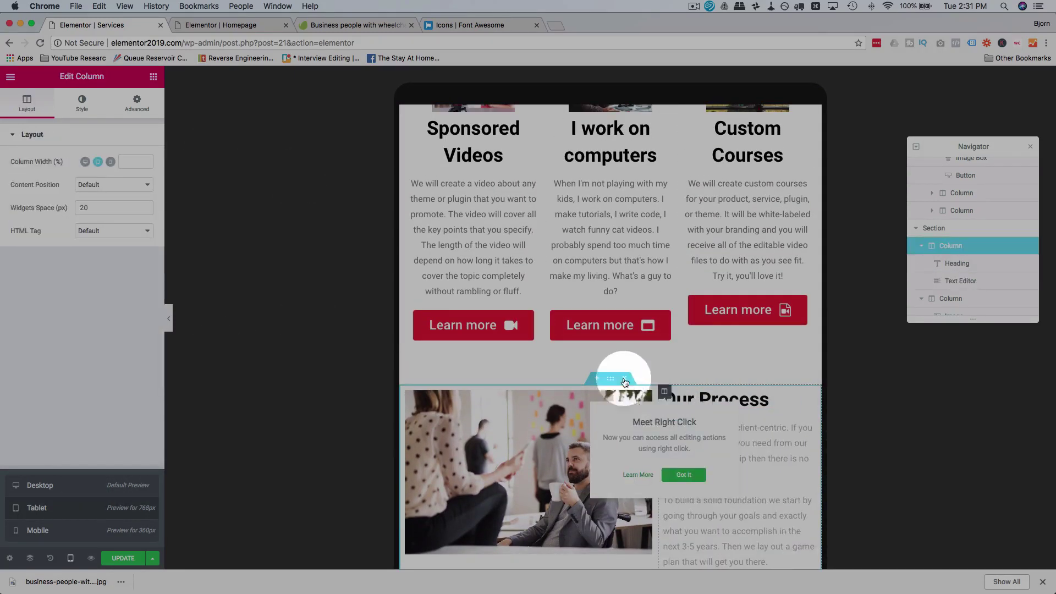
{"action": "left_click", "coordinate": [126, 160]}
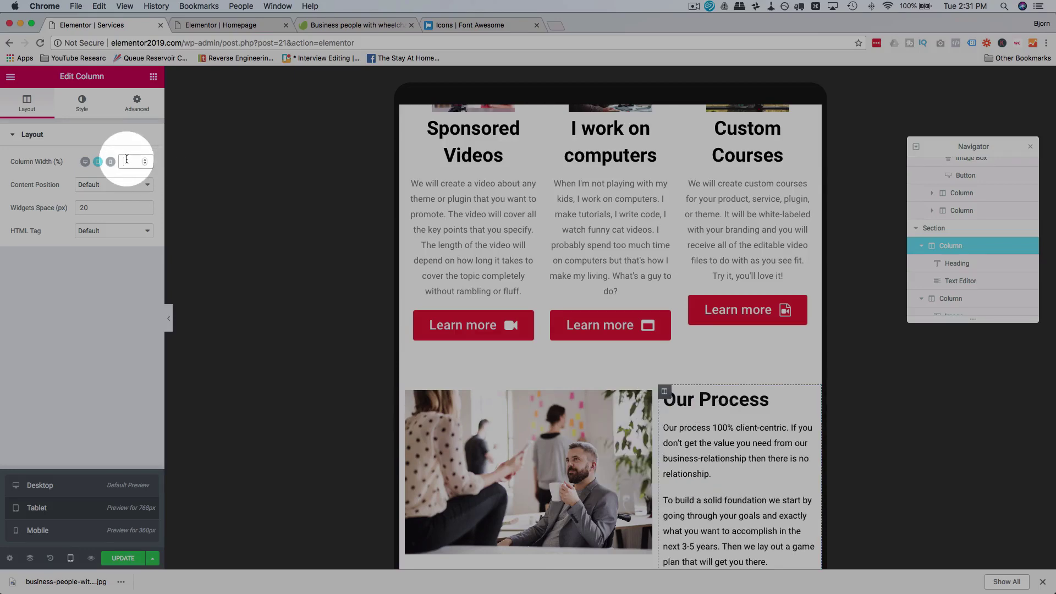
{"action": "type", "text": "100"}
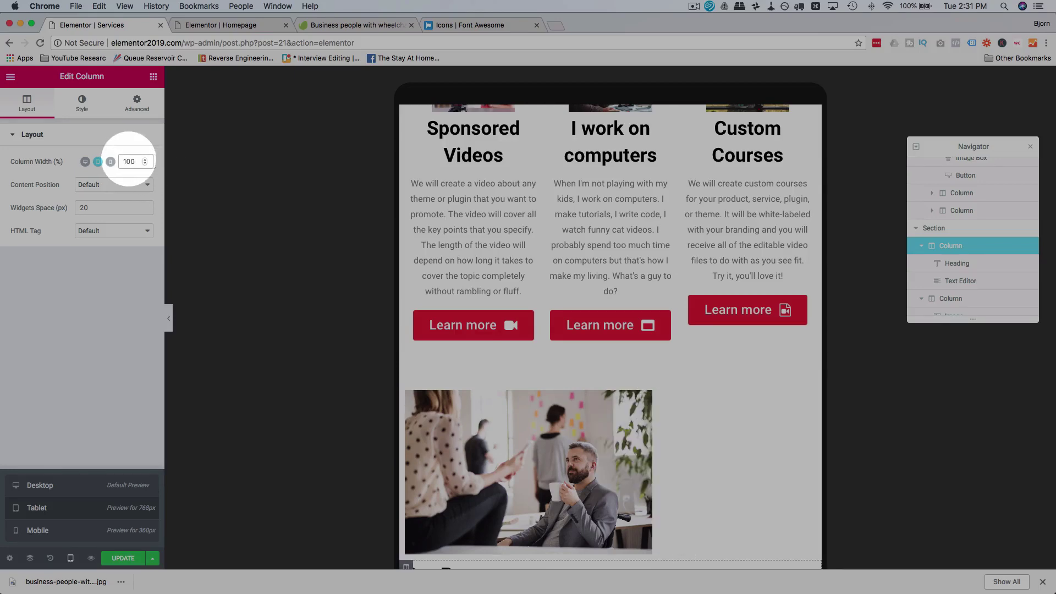
{"action": "scroll", "coordinate": [260, 264], "scroll_direction": "down", "scroll_amount": 5}
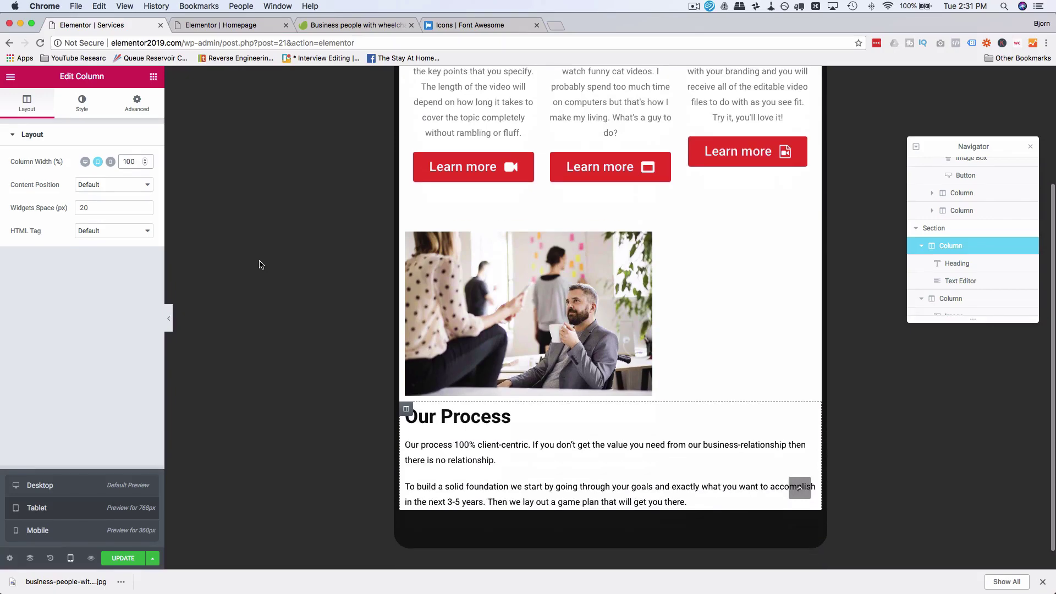
Step: Make the office image 100% wide and its column width 100 on tablet
{"action": "left_click", "coordinate": [512, 305]}
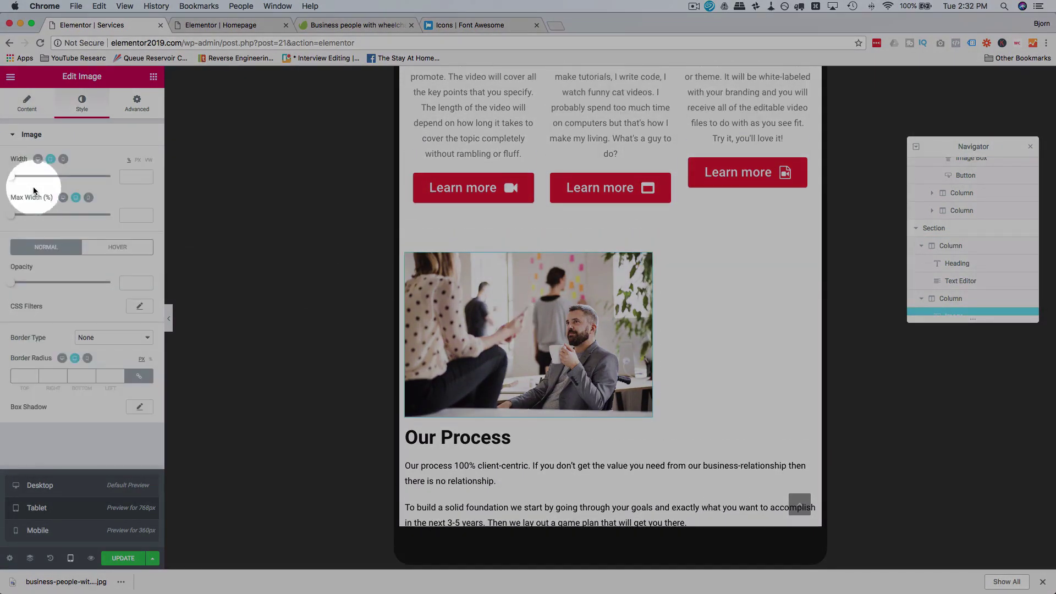
{"action": "left_click_drag", "start_coordinate": [14, 181], "coordinate": [123, 175]}
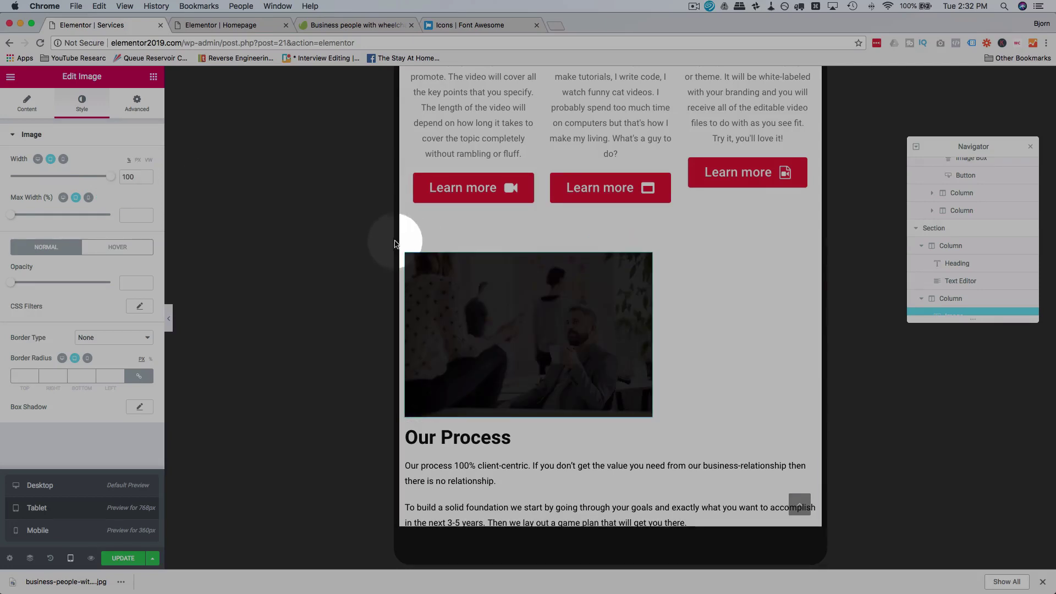
{"action": "left_click", "coordinate": [406, 254]}
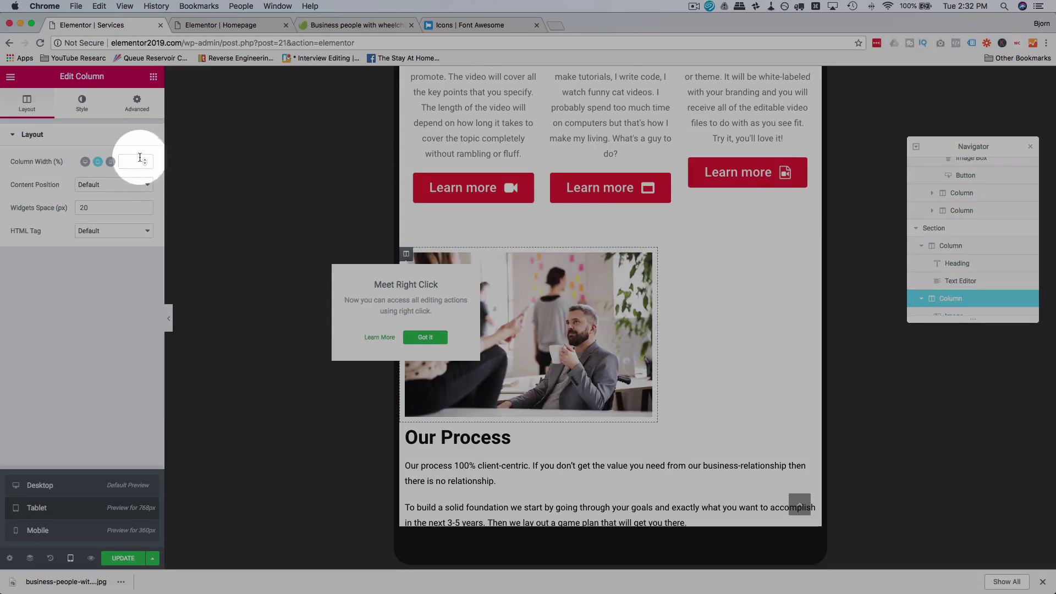
{"action": "left_click", "coordinate": [140, 160]}
{"action": "type", "text": "100"}
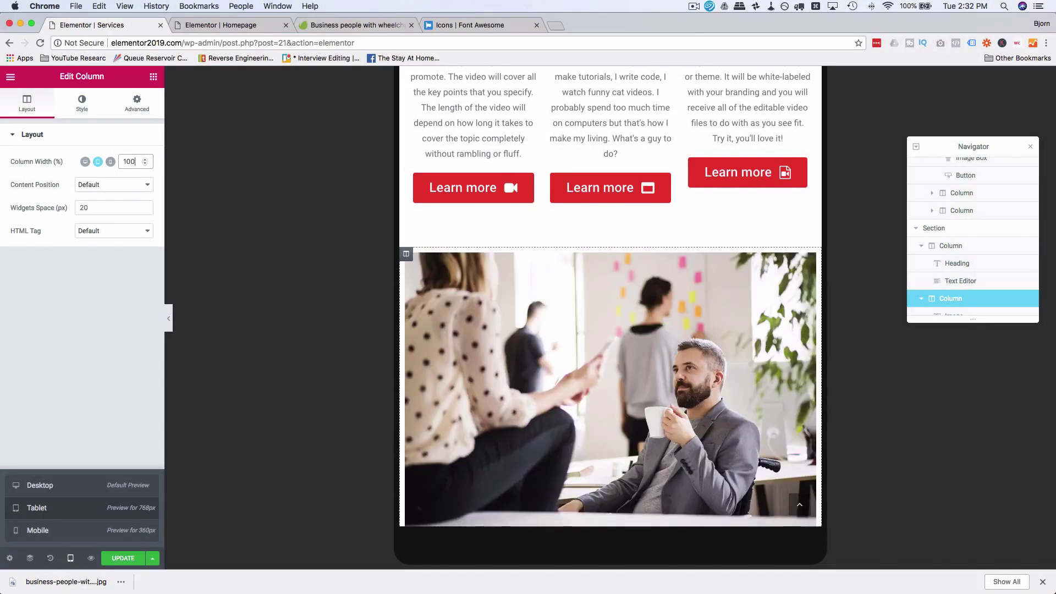
{"action": "scroll", "coordinate": [530, 318], "scroll_direction": "down", "scroll_amount": 5}
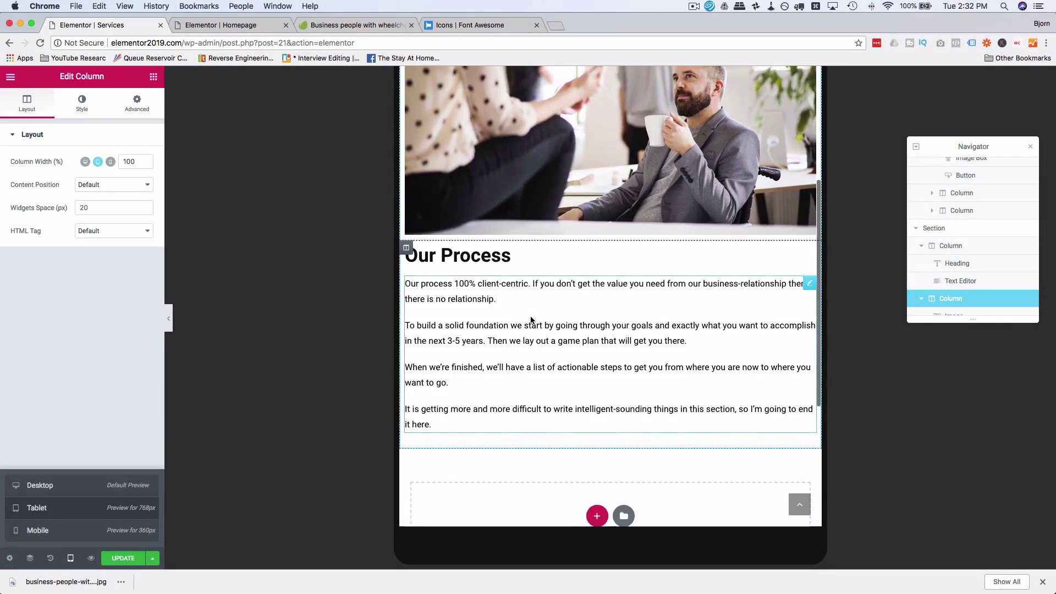
Step: Check the stacked layout in mobile preview, then return to tablet
{"action": "left_click", "coordinate": [37, 531]}
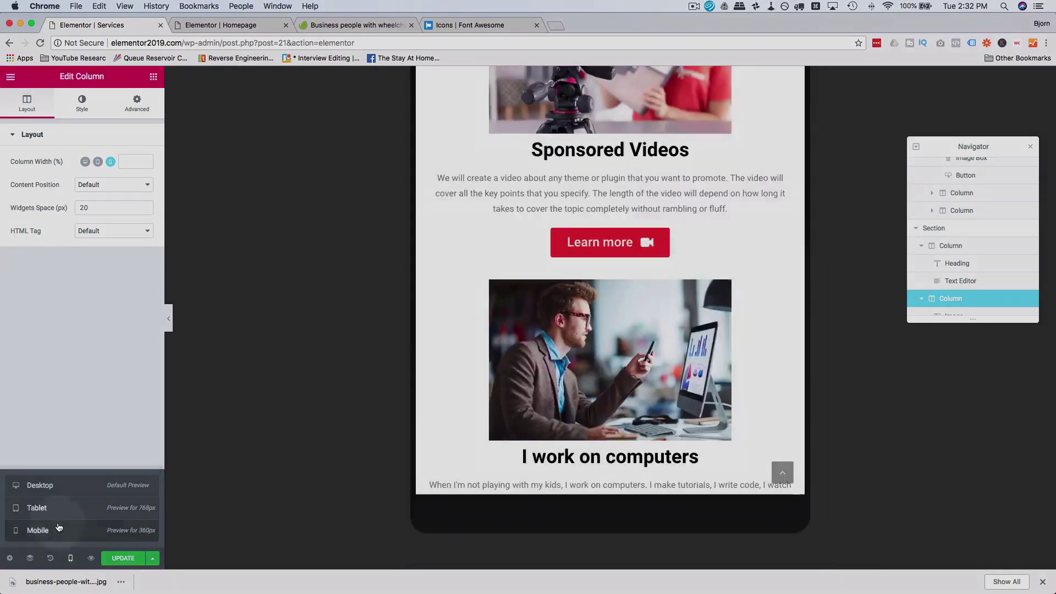
{"action": "left_click", "coordinate": [523, 379]}
{"action": "scroll", "coordinate": [523, 379], "scroll_direction": "down", "scroll_amount": 15}
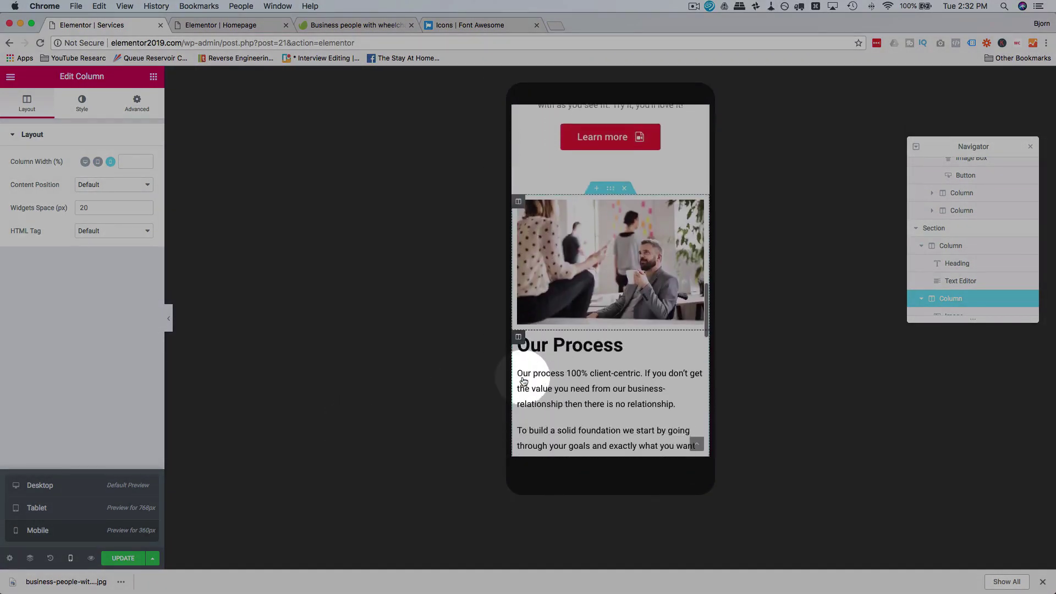
{"action": "scroll", "coordinate": [583, 292], "scroll_direction": "down", "scroll_amount": 5}
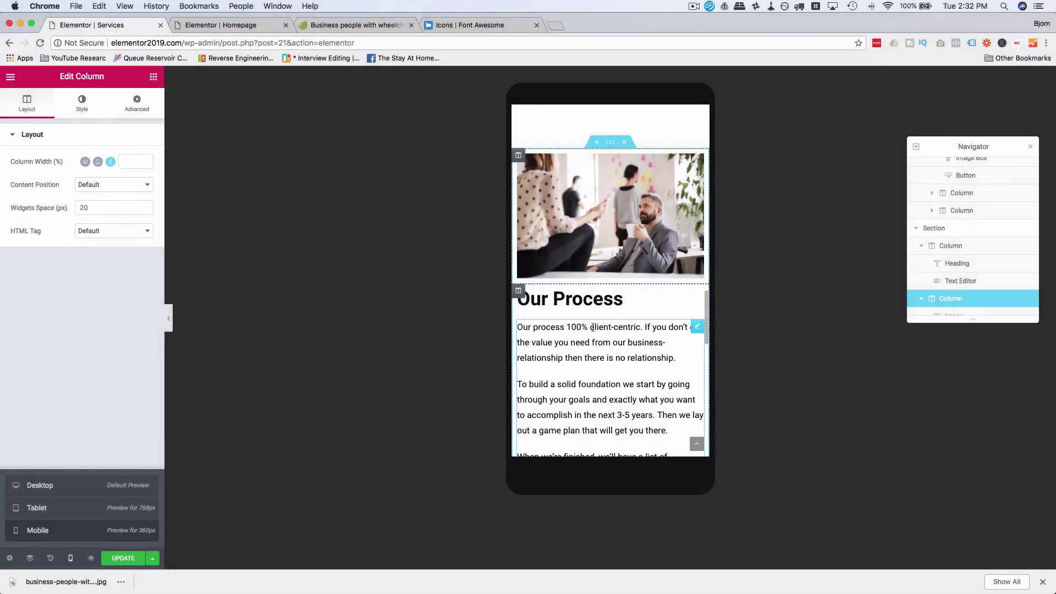
{"action": "left_click", "coordinate": [80, 508]}
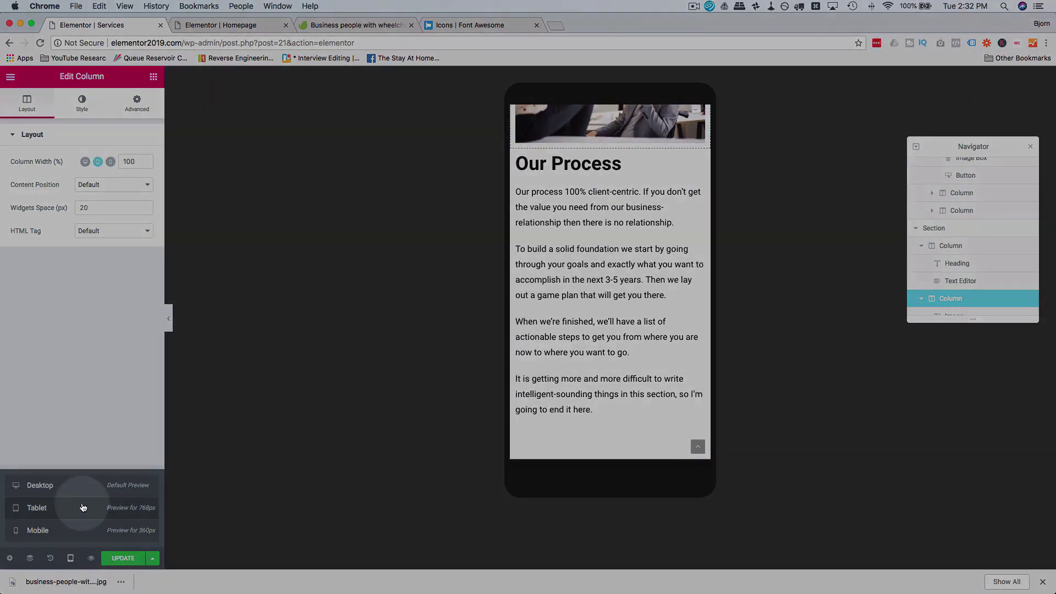
{"action": "left_click", "coordinate": [495, 419]}
{"action": "scroll", "coordinate": [495, 419], "scroll_direction": "up", "scroll_amount": 9}
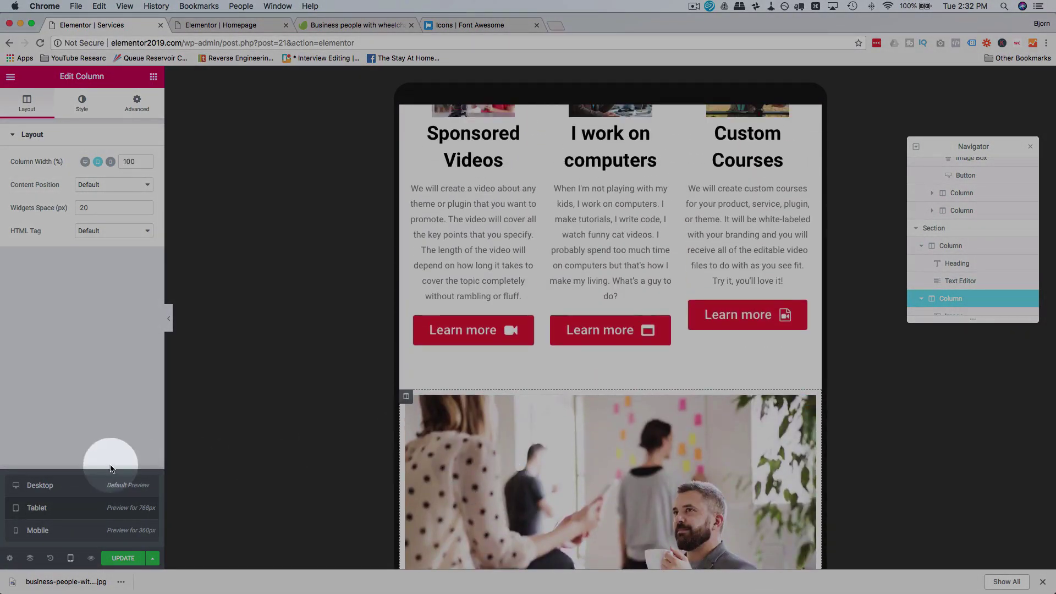
Step: Copy the Homepage's My Skills section and paste it below Our Process on Services
{"action": "left_click", "coordinate": [50, 488]}
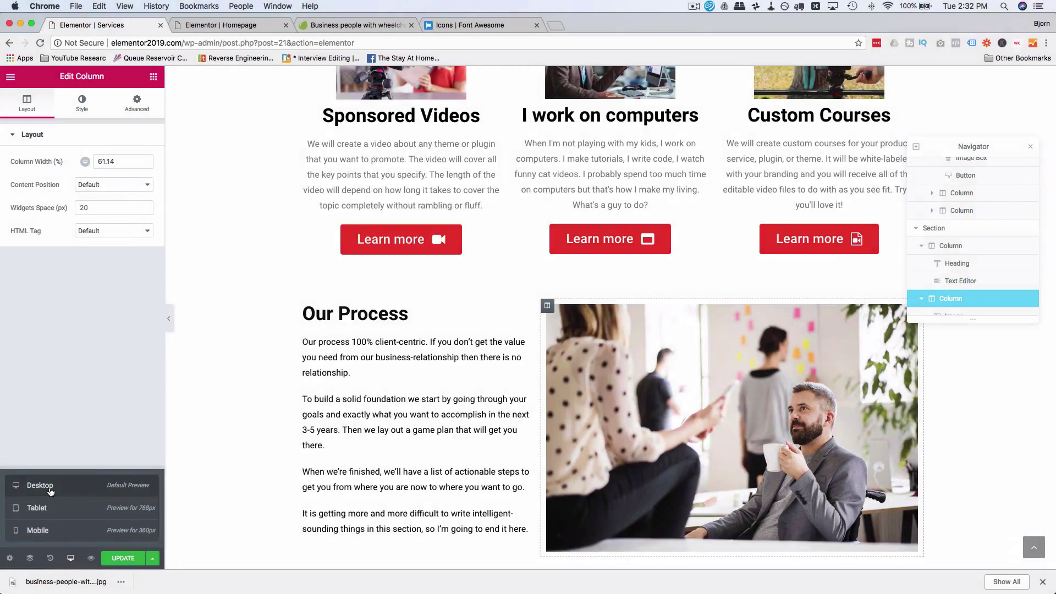
{"action": "scroll", "coordinate": [312, 429], "scroll_direction": "down", "scroll_amount": 3}
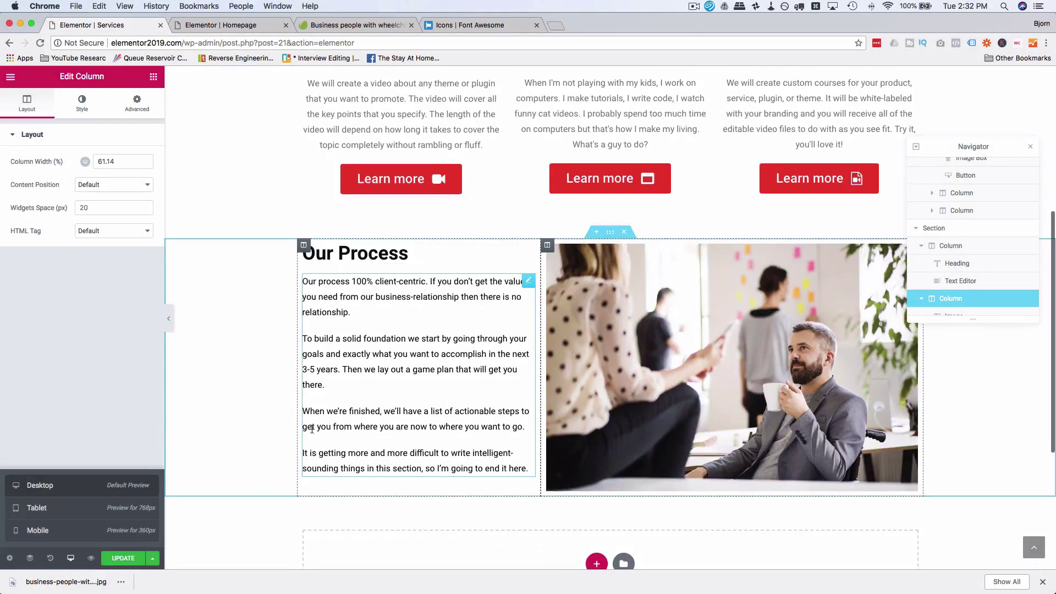
{"action": "scroll", "coordinate": [312, 429], "scroll_direction": "up", "scroll_amount": 7}
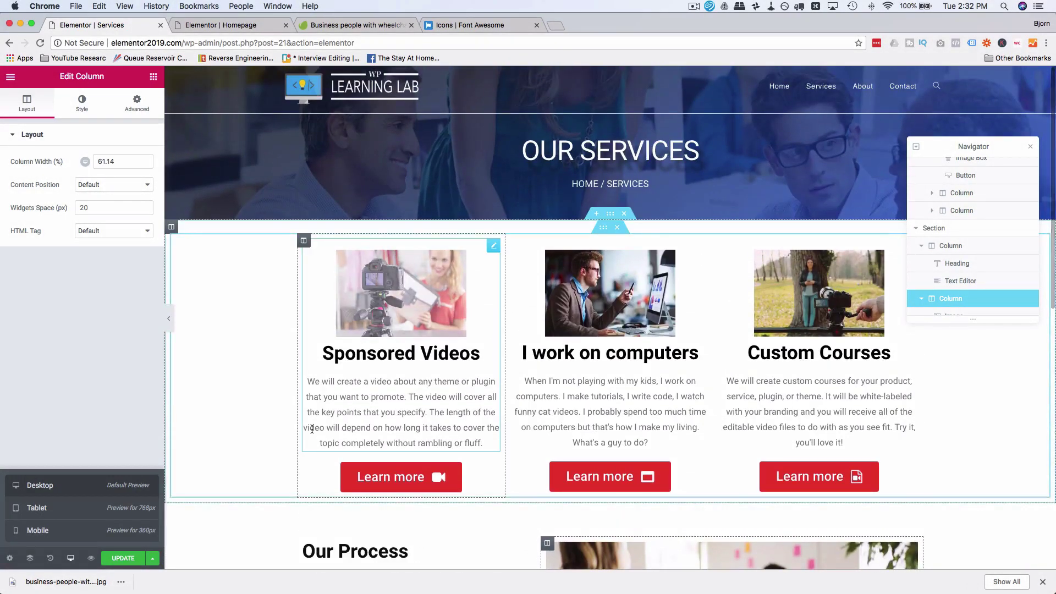
{"action": "scroll", "coordinate": [602, 364], "scroll_direction": "down", "scroll_amount": 6}
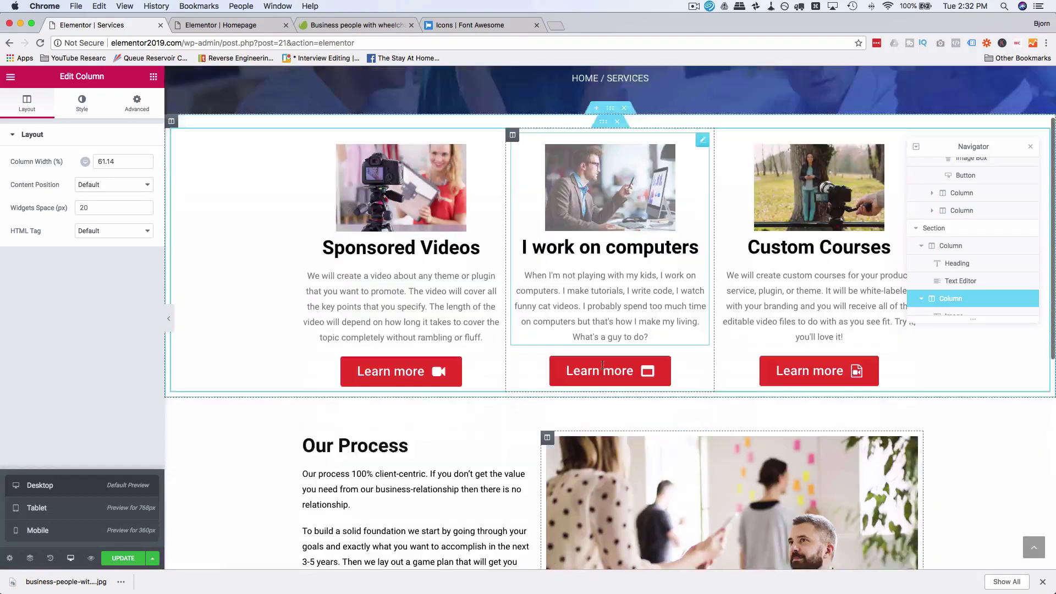
{"action": "scroll", "coordinate": [528, 372], "scroll_direction": "down", "scroll_amount": 3}
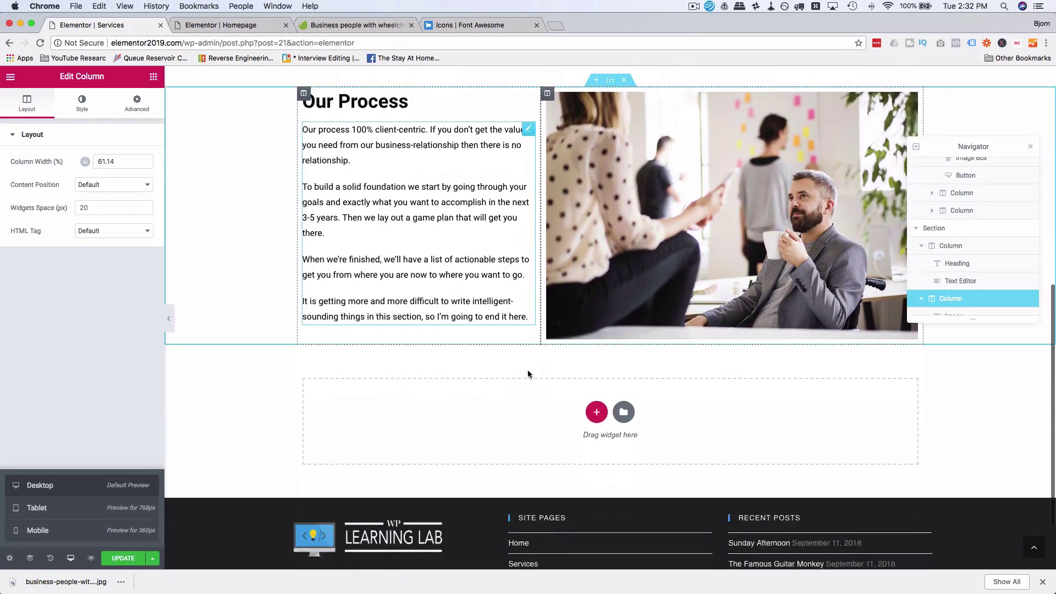
{"action": "left_click", "coordinate": [261, 26]}
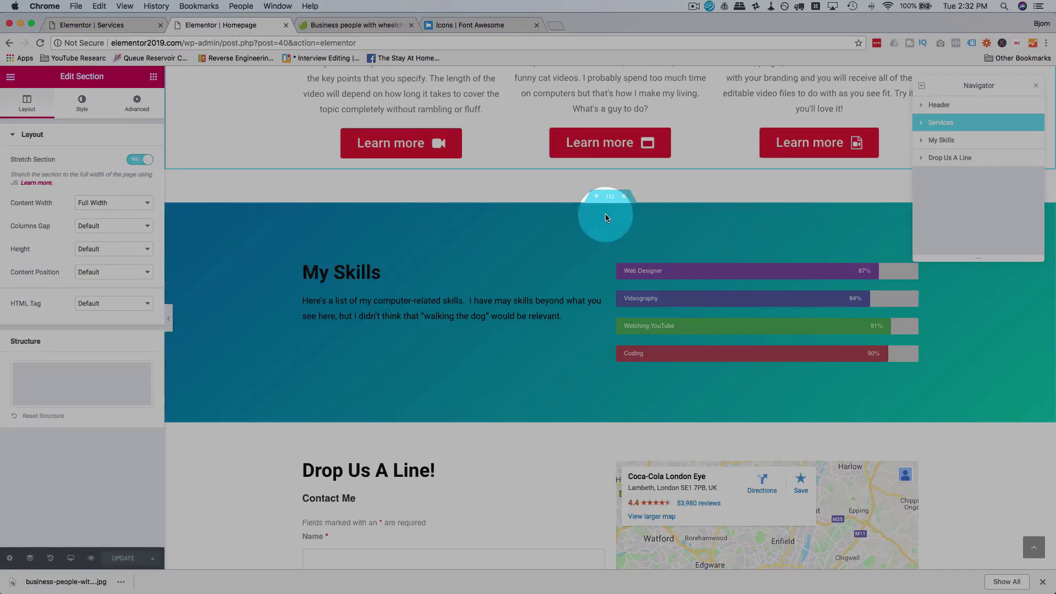
{"action": "right_click", "coordinate": [609, 196]}
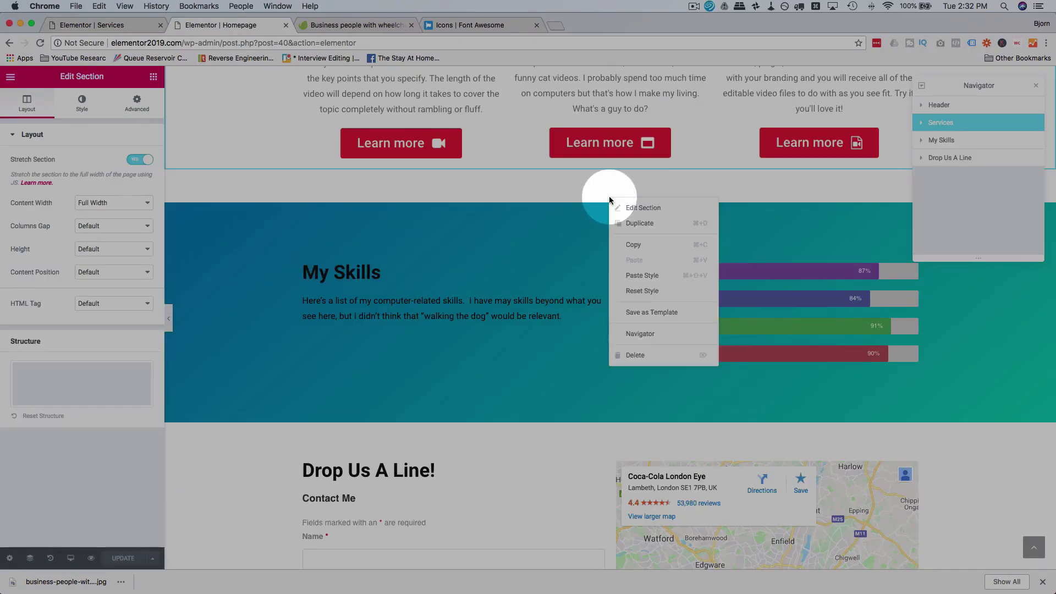
{"action": "left_click", "coordinate": [633, 243]}
{"action": "left_click", "coordinate": [122, 26]}
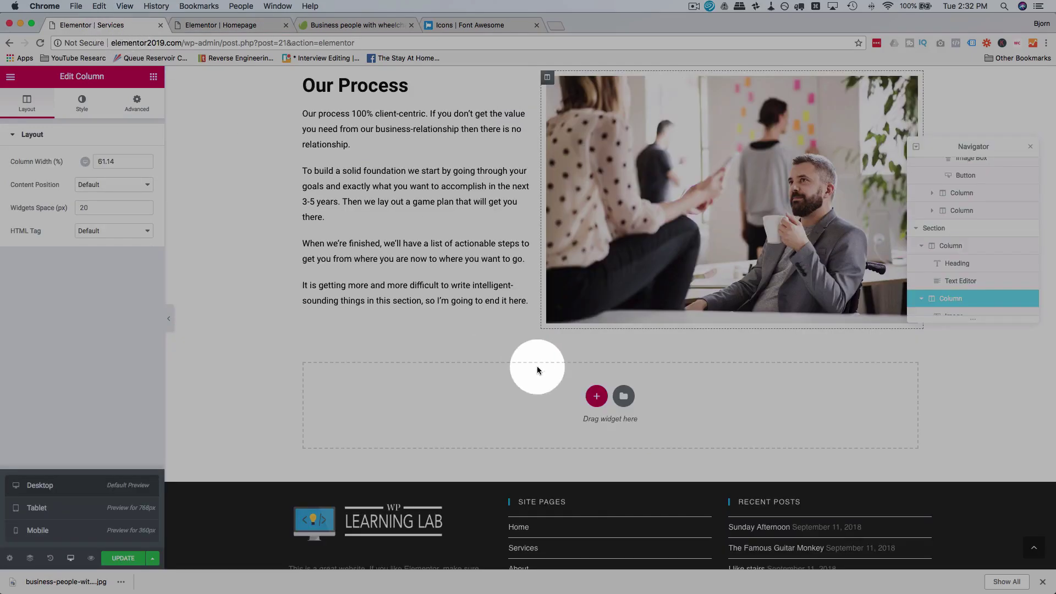
{"action": "right_click", "coordinate": [554, 391]}
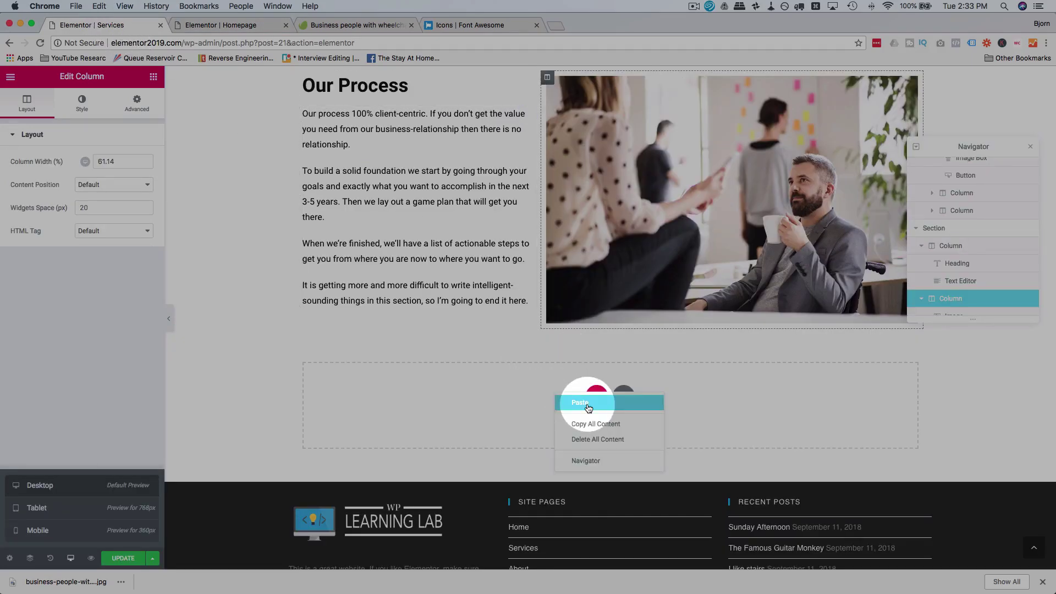
{"action": "left_click", "coordinate": [585, 404]}
Step: Give the Our Process section an unlinked 60 bottom margin
{"action": "scroll", "coordinate": [524, 321], "scroll_direction": "up", "scroll_amount": 3}
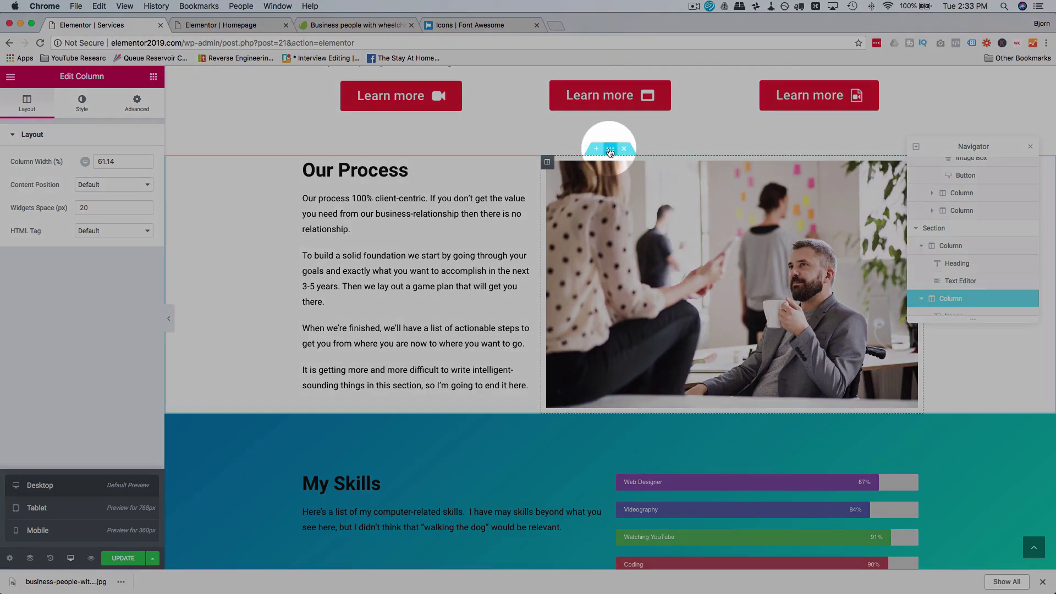
{"action": "left_click", "coordinate": [610, 148]}
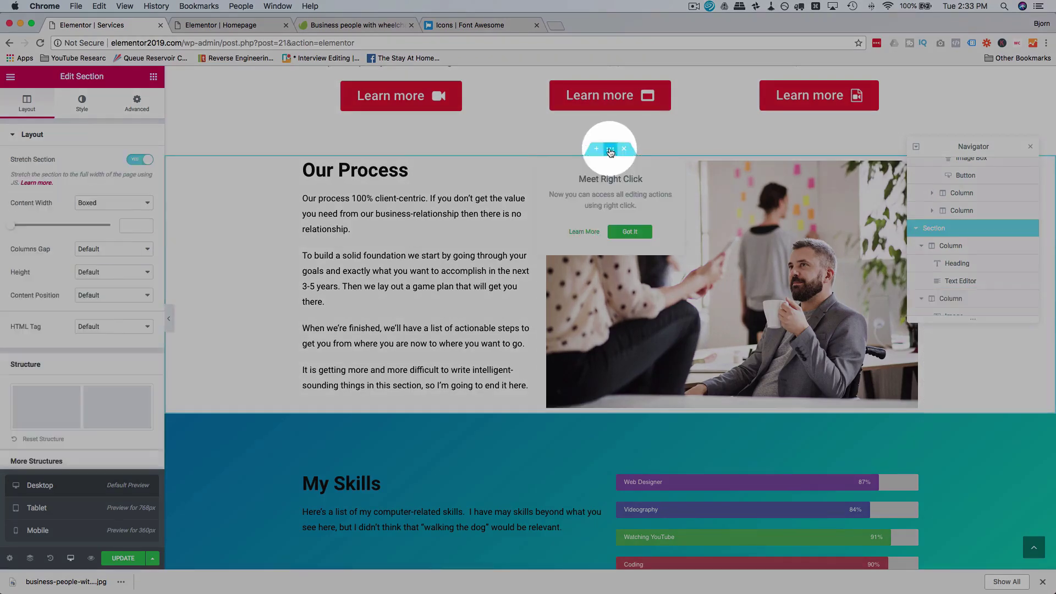
{"action": "left_click", "coordinate": [141, 110]}
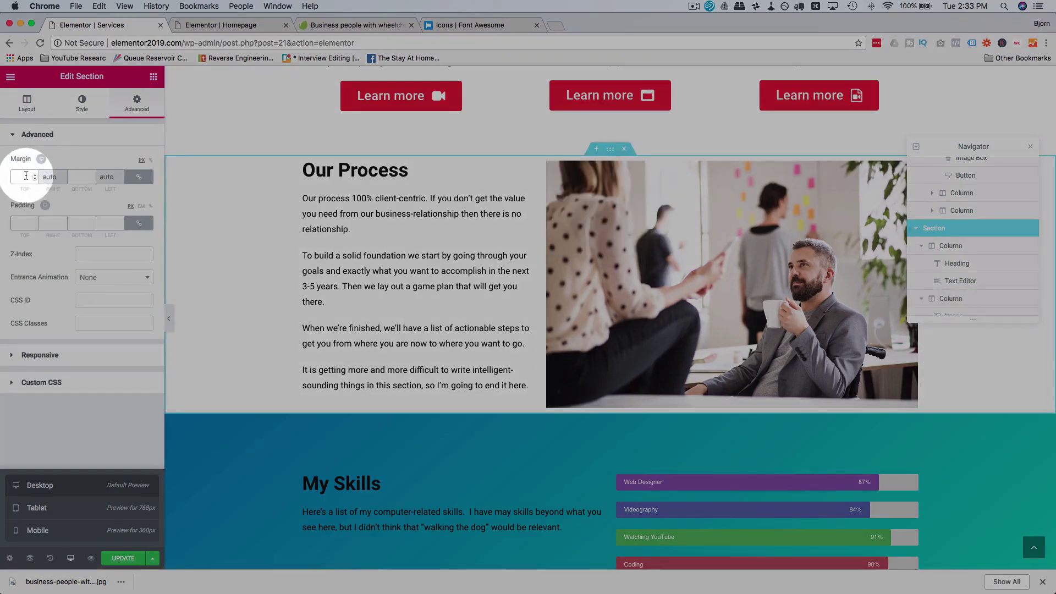
{"action": "left_click", "coordinate": [142, 179]}
{"action": "left_click", "coordinate": [81, 177]}
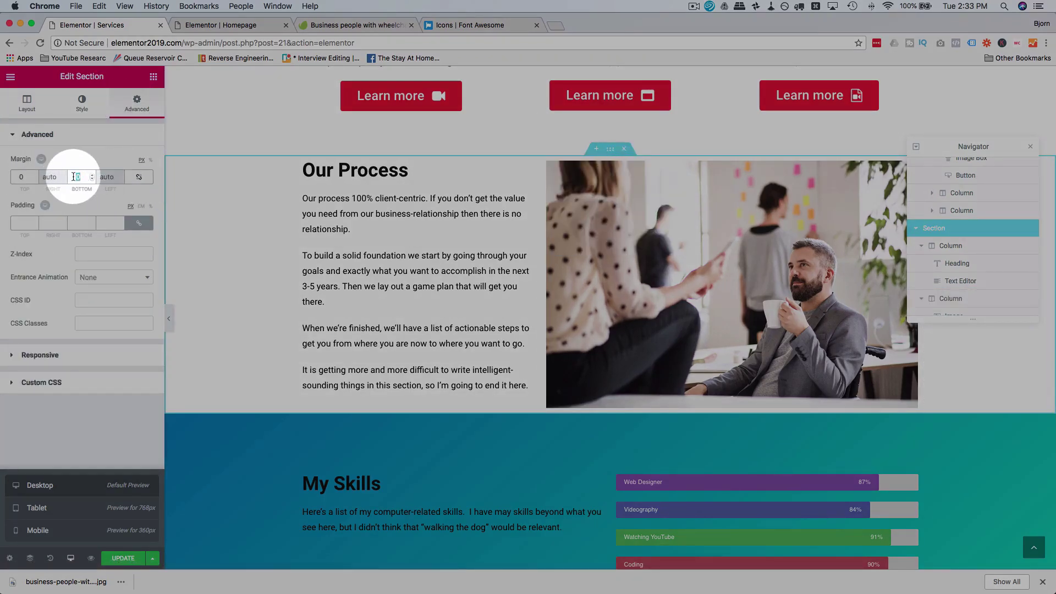
{"action": "type", "text": "60"}
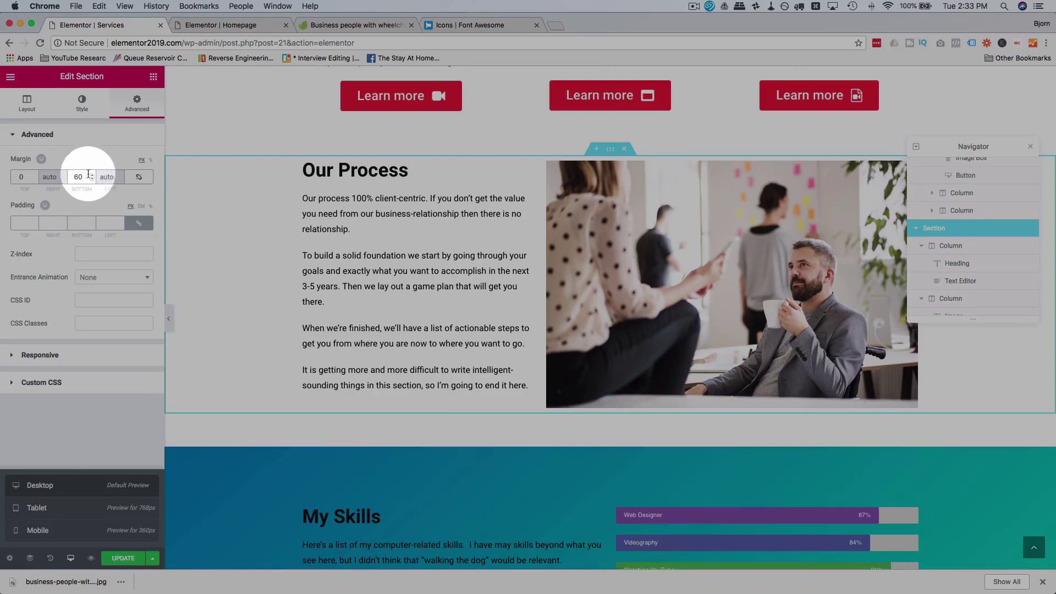
{"action": "scroll", "coordinate": [457, 445], "scroll_direction": "down", "scroll_amount": 5}
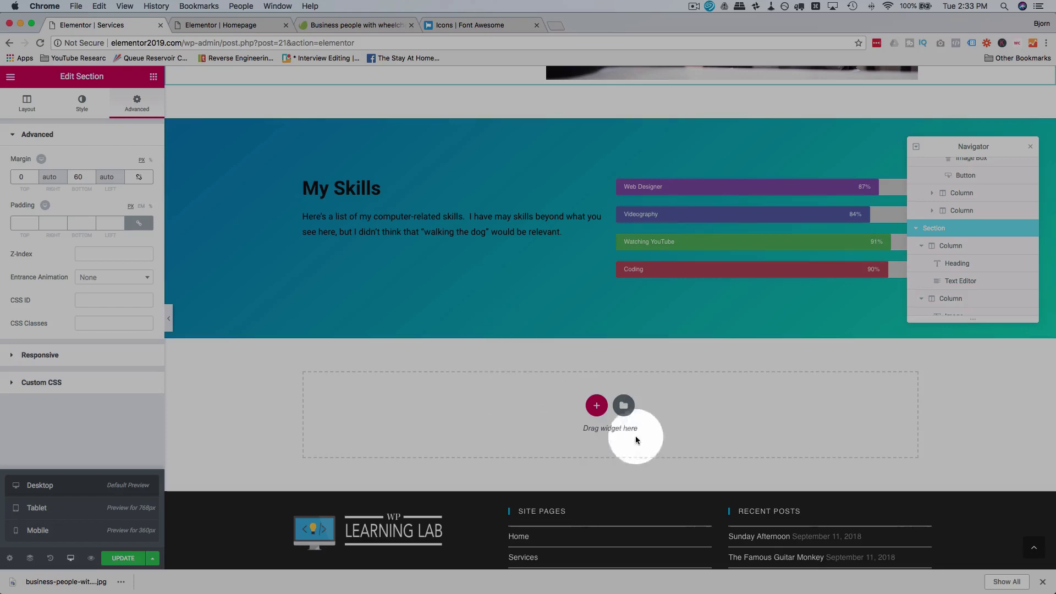
Step: Search Elementor's widget panel for 'tea', find no team widget, and exit to the WordPress dashboard
{"action": "left_click", "coordinate": [153, 78]}
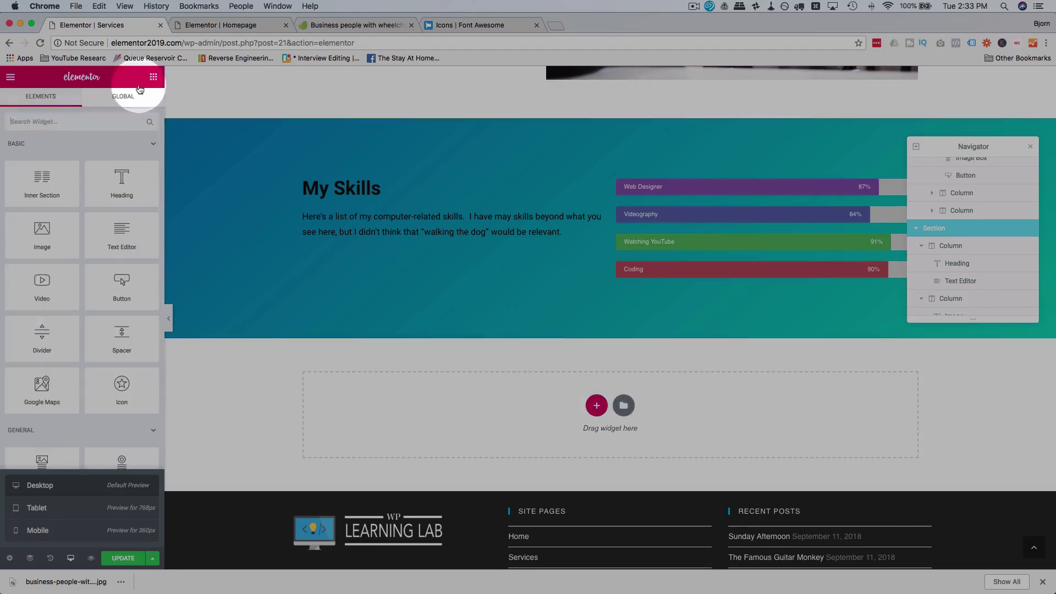
{"action": "left_click", "coordinate": [94, 122]}
{"action": "type", "text": "team"}
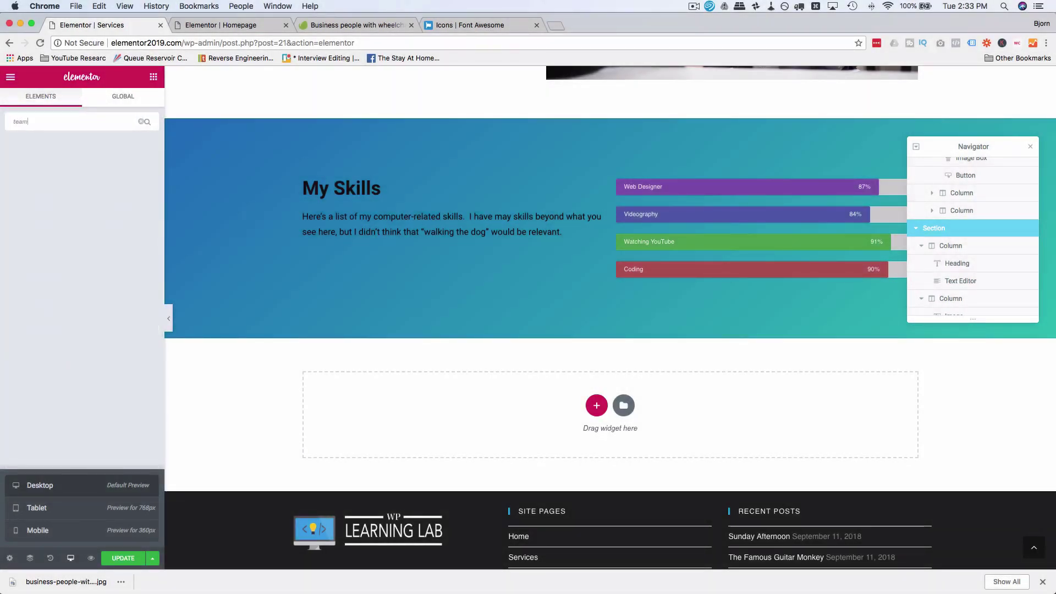
{"action": "key", "text": "BackSpace"}
{"action": "key", "text": "BackSpace"}
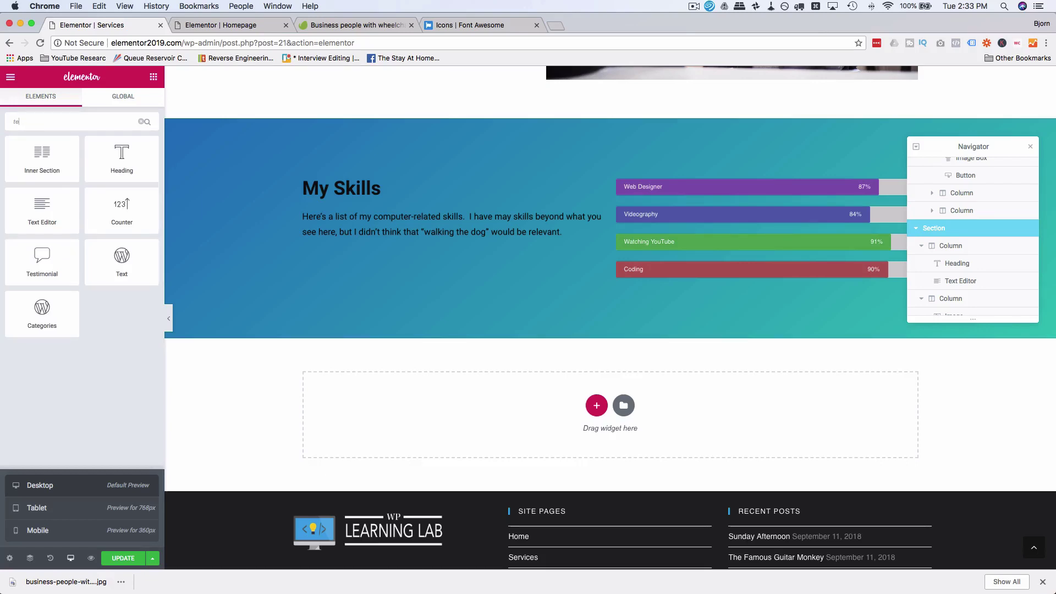
{"action": "key", "text": "BackSpace"}
{"action": "key", "text": "BackSpace"}
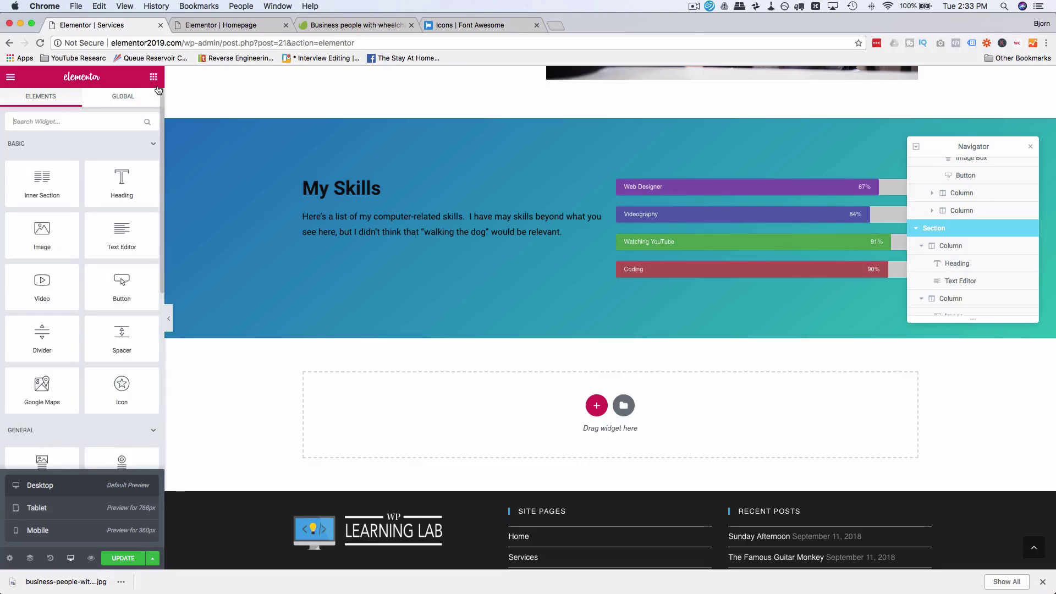
{"action": "left_click", "coordinate": [223, 31]}
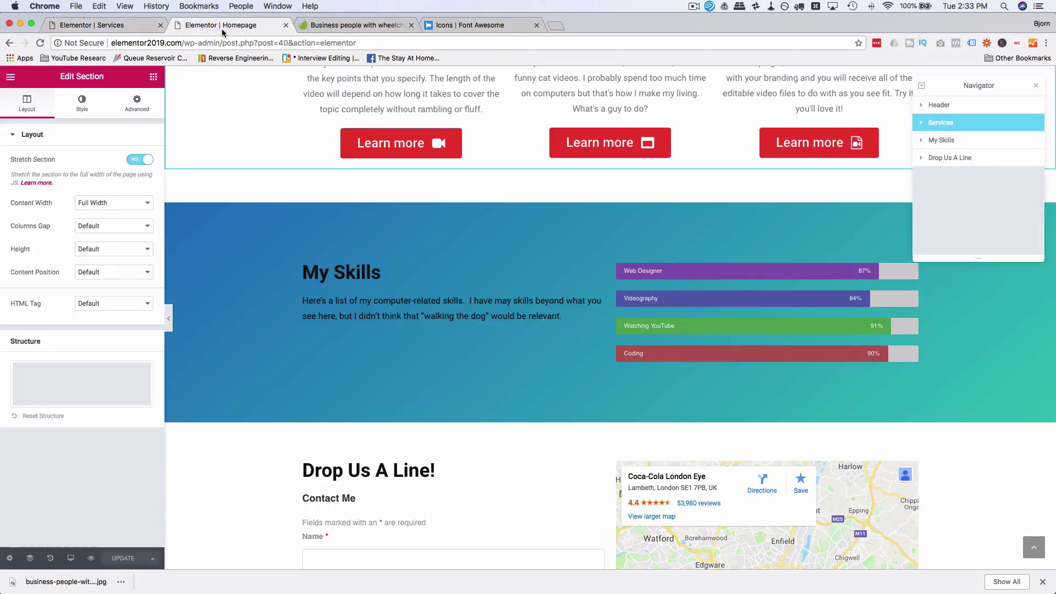
{"action": "left_click", "coordinate": [10, 77]}
{"action": "left_click", "coordinate": [40, 304]}
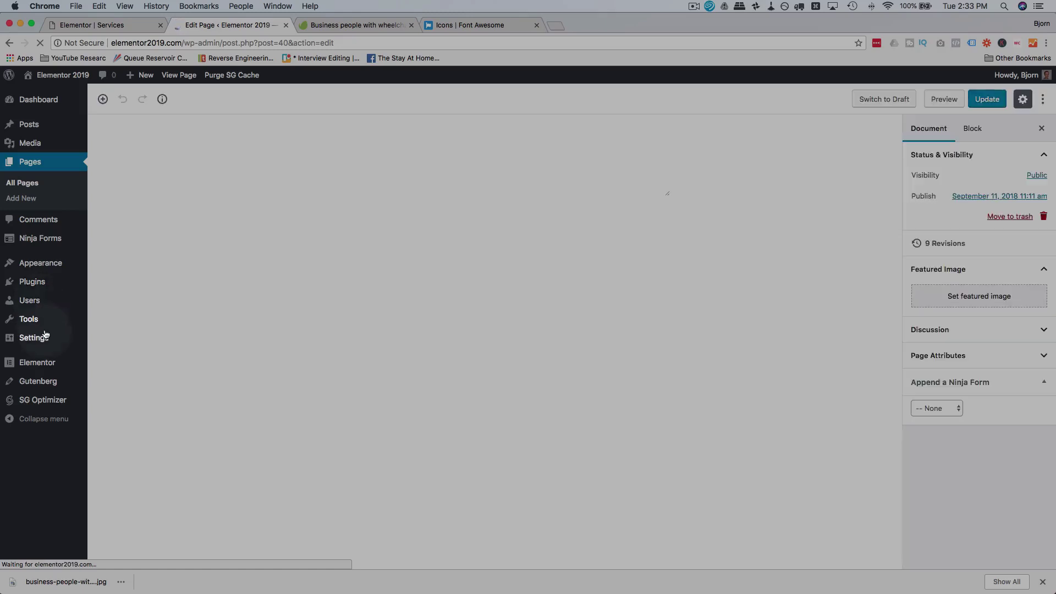
Step: Install Essential Addons for Elementor from an 'elementor team' plugin search and browse its Elements list
{"action": "mouse_move", "coordinate": [46, 336]}
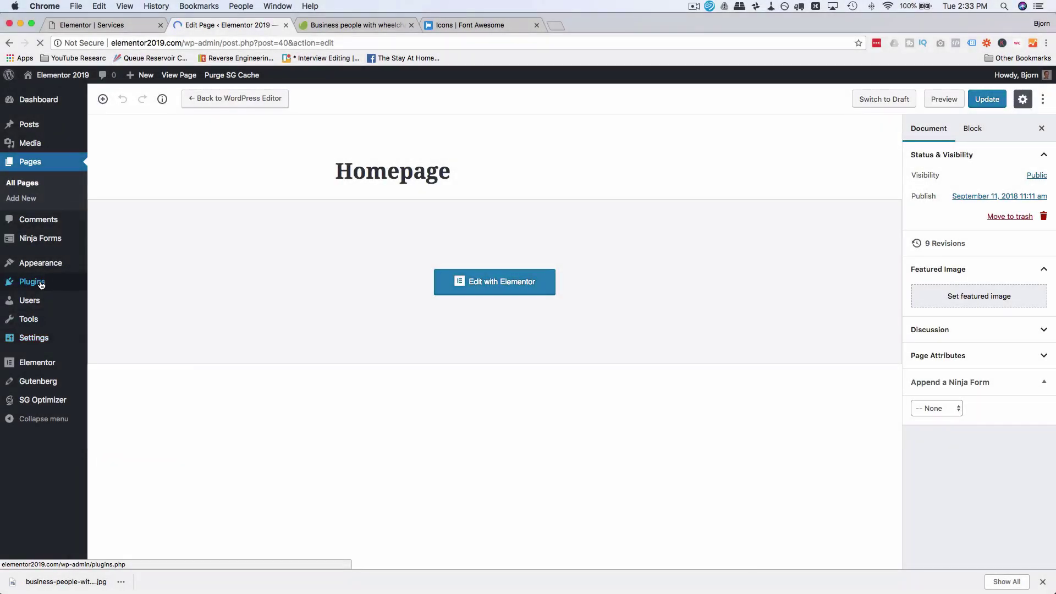
{"action": "mouse_move", "coordinate": [37, 282]}
{"action": "left_click", "coordinate": [117, 286]}
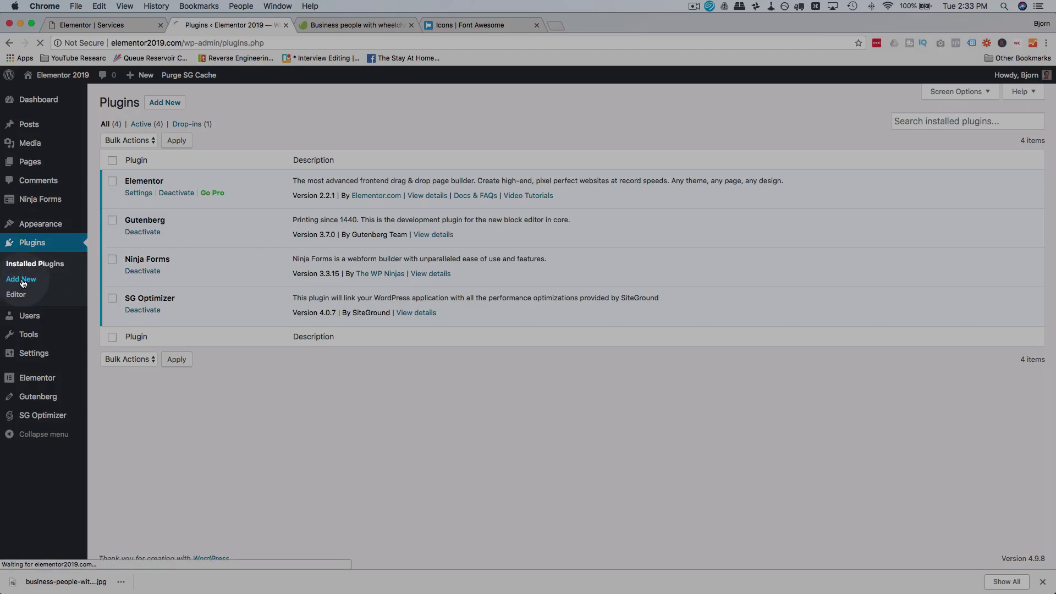
{"action": "left_click", "coordinate": [900, 137]}
{"action": "type", "text": "elementor tea"}
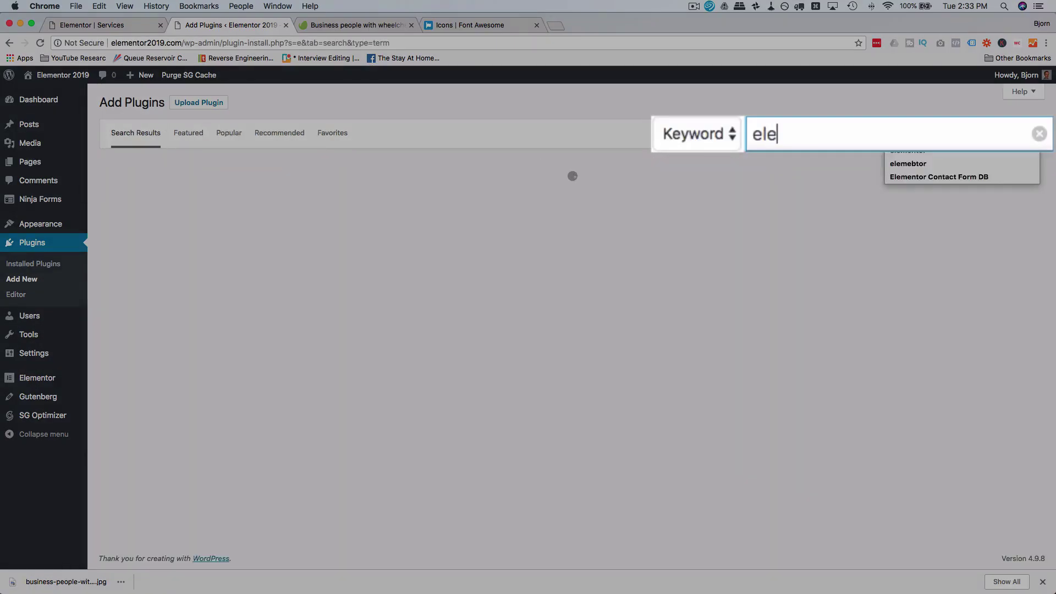
{"action": "type", "text": "m"}
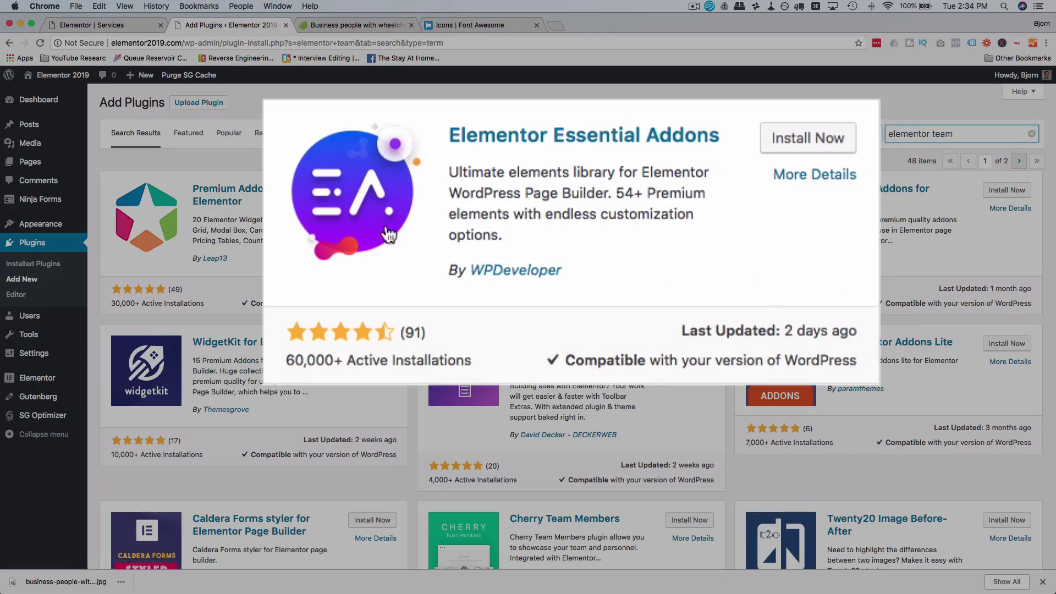
{"action": "left_click", "coordinate": [828, 144]}
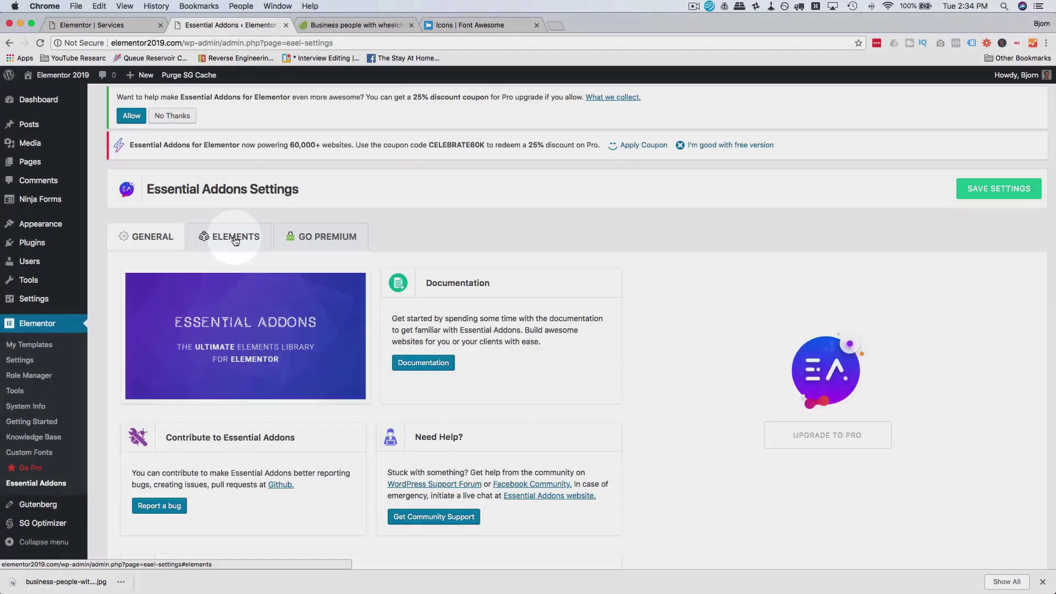
{"action": "left_click", "coordinate": [236, 239]}
{"action": "scroll", "coordinate": [220, 322], "scroll_direction": "down", "scroll_amount": 3}
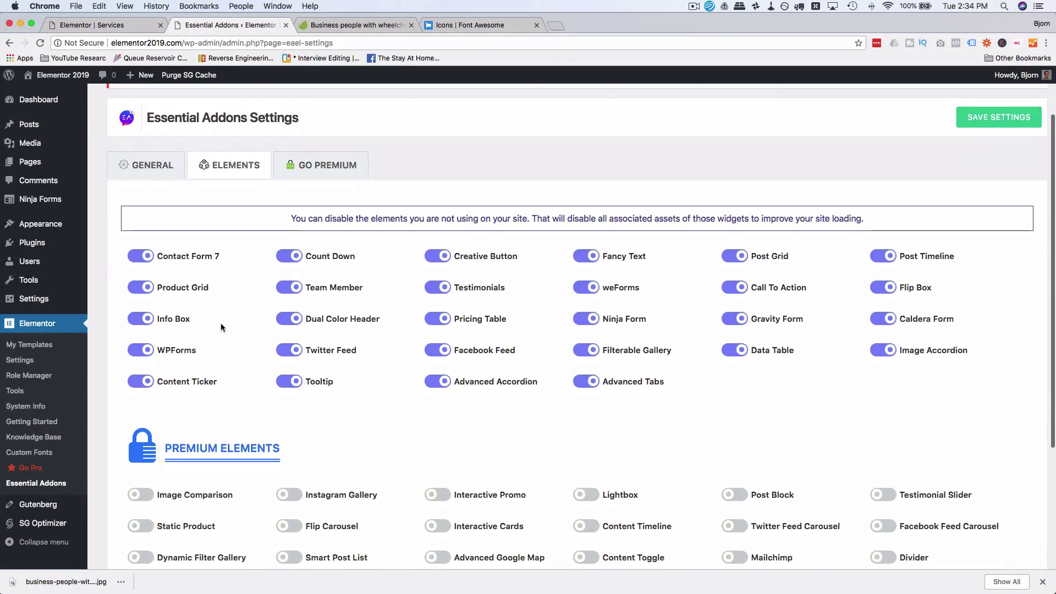
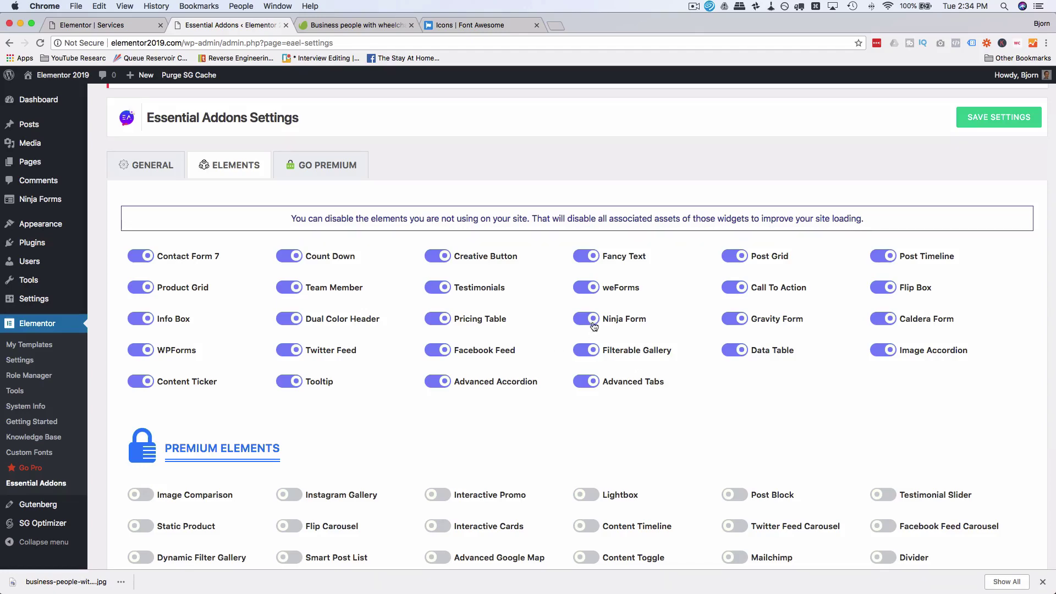
Step: Review the enabled Essential Addons elements, then go back to the Services page in Elementor
{"action": "scroll", "coordinate": [616, 347], "scroll_direction": "down", "scroll_amount": 5}
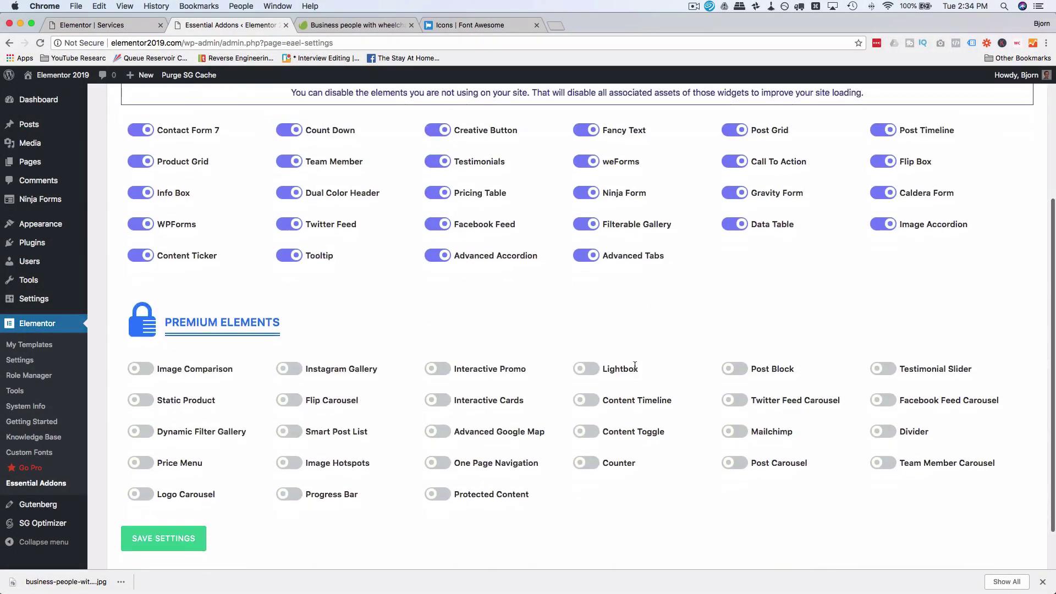
{"action": "scroll", "coordinate": [504, 314], "scroll_direction": "up", "scroll_amount": 2}
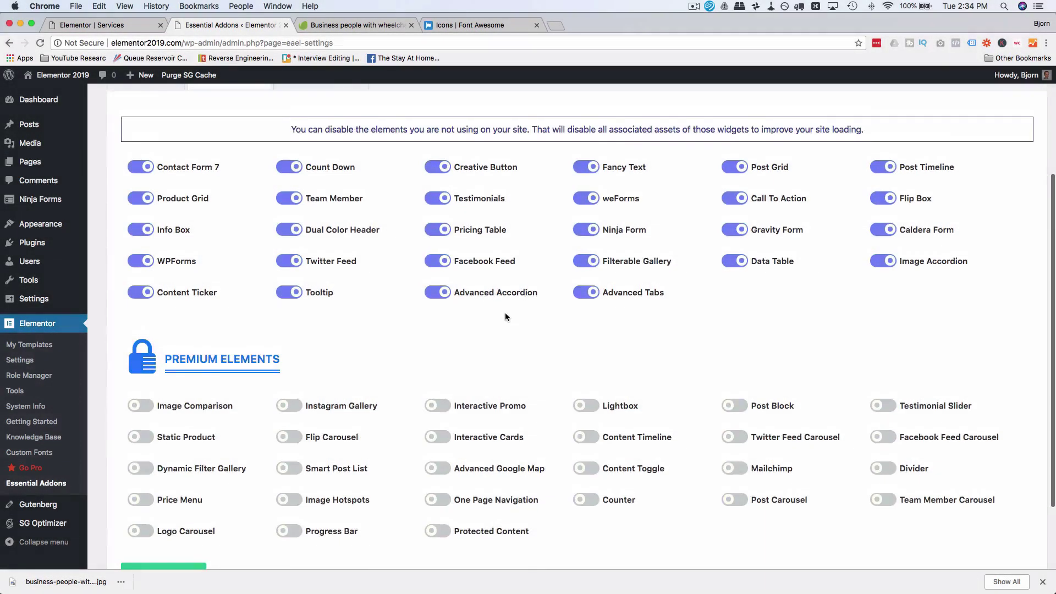
{"action": "scroll", "coordinate": [506, 317], "scroll_direction": "up", "scroll_amount": 1}
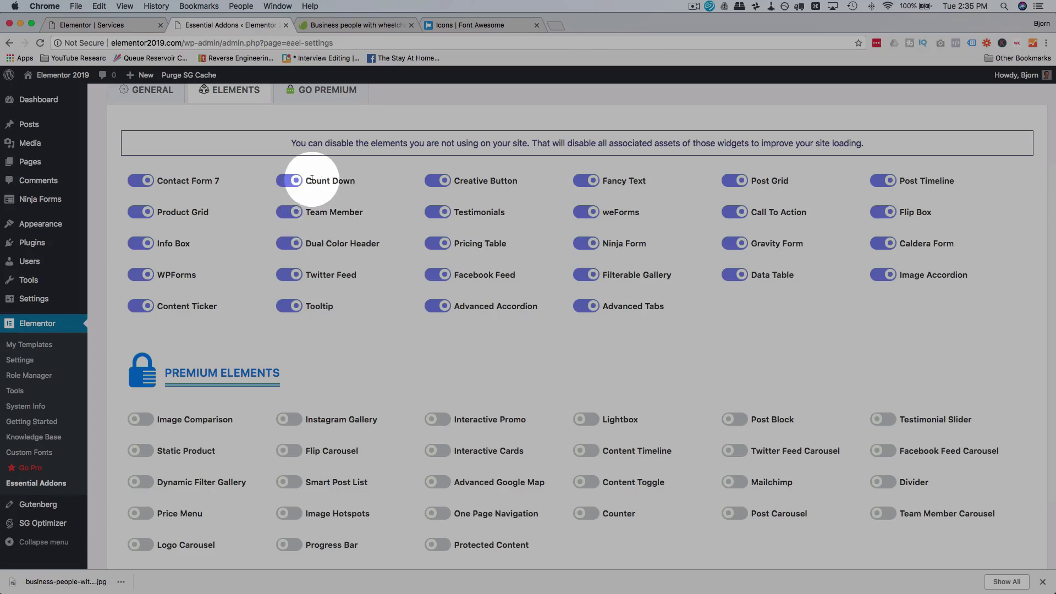
{"action": "left_click_drag", "start_coordinate": [307, 179], "coordinate": [350, 179]}
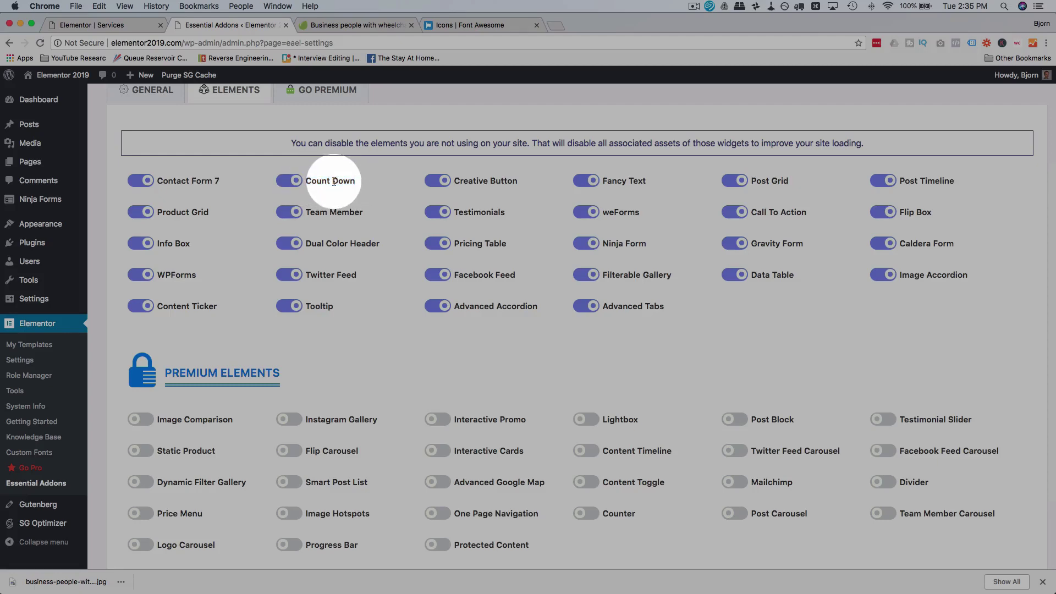
{"action": "left_click", "coordinate": [110, 25]}
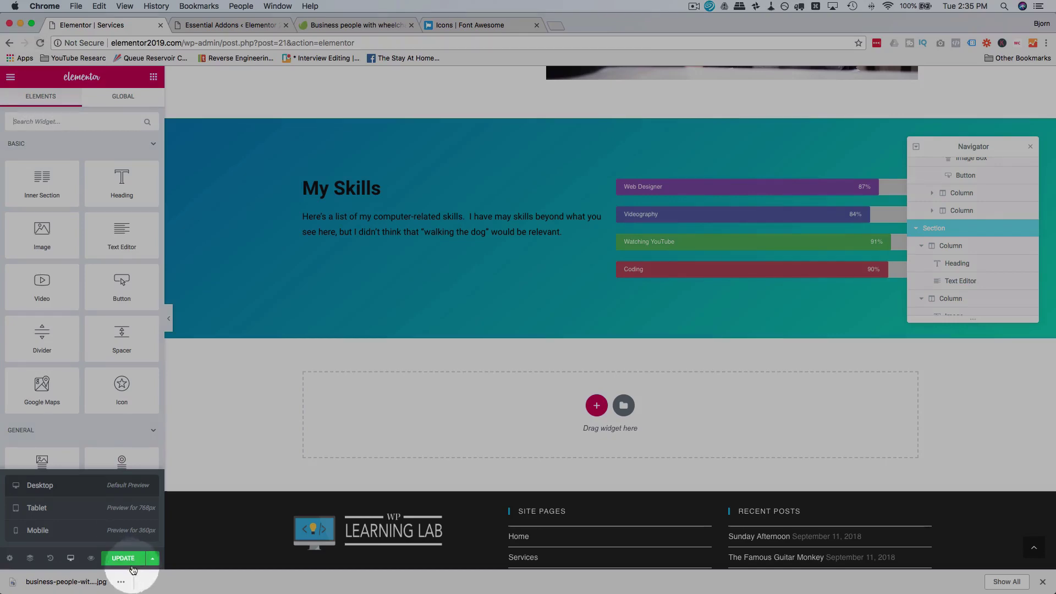
Step: Save and reload the Services page, then collapse the Basic and General widget categories
{"action": "left_click", "coordinate": [131, 566]}
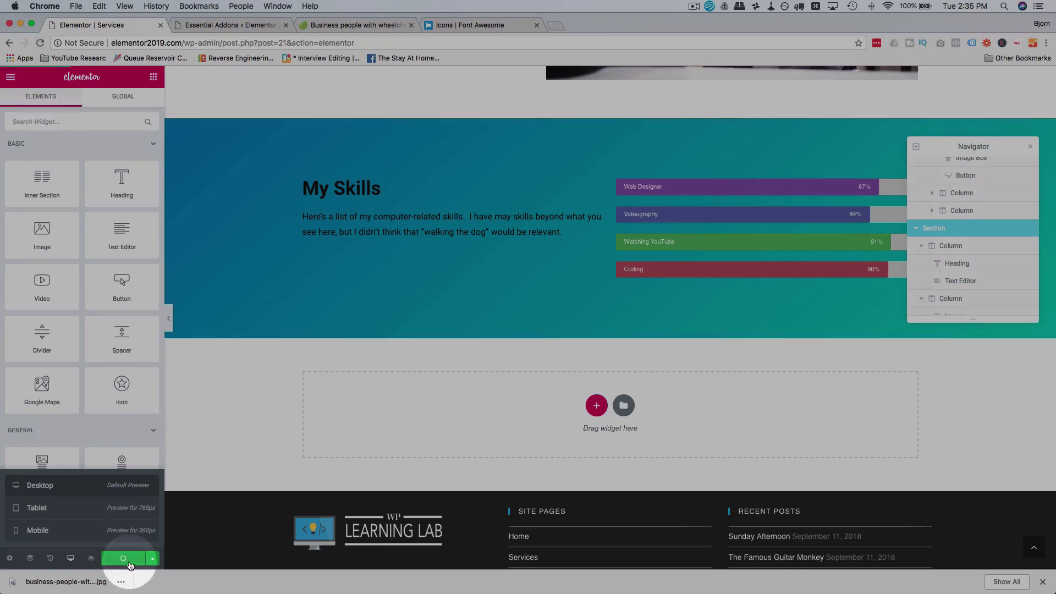
{"action": "left_click", "coordinate": [41, 44]}
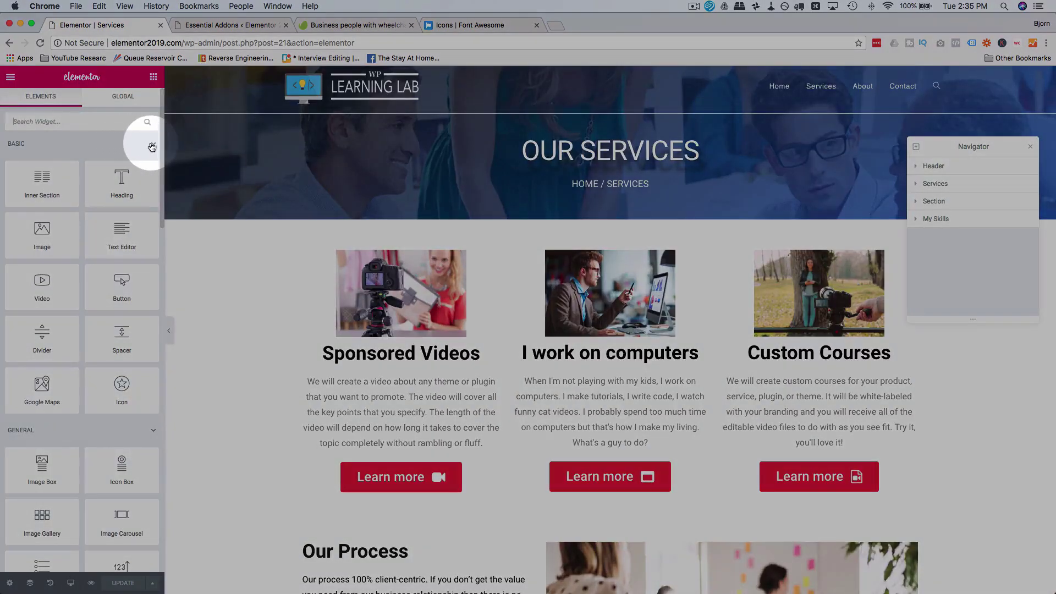
{"action": "left_click", "coordinate": [153, 146]}
{"action": "left_click", "coordinate": [151, 173]}
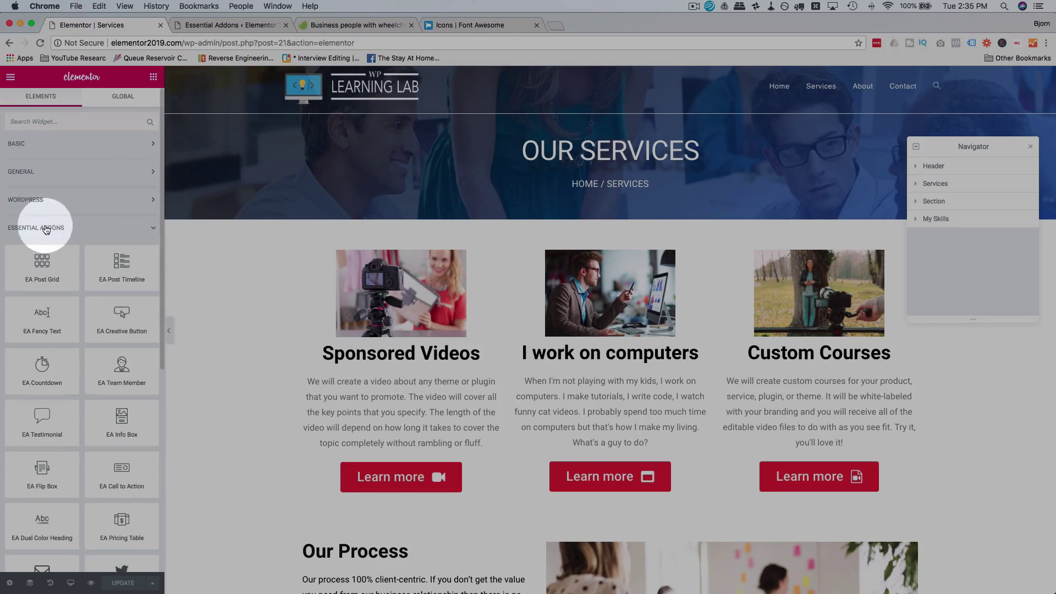
{"action": "scroll", "coordinate": [90, 228], "scroll_direction": "down", "scroll_amount": 5}
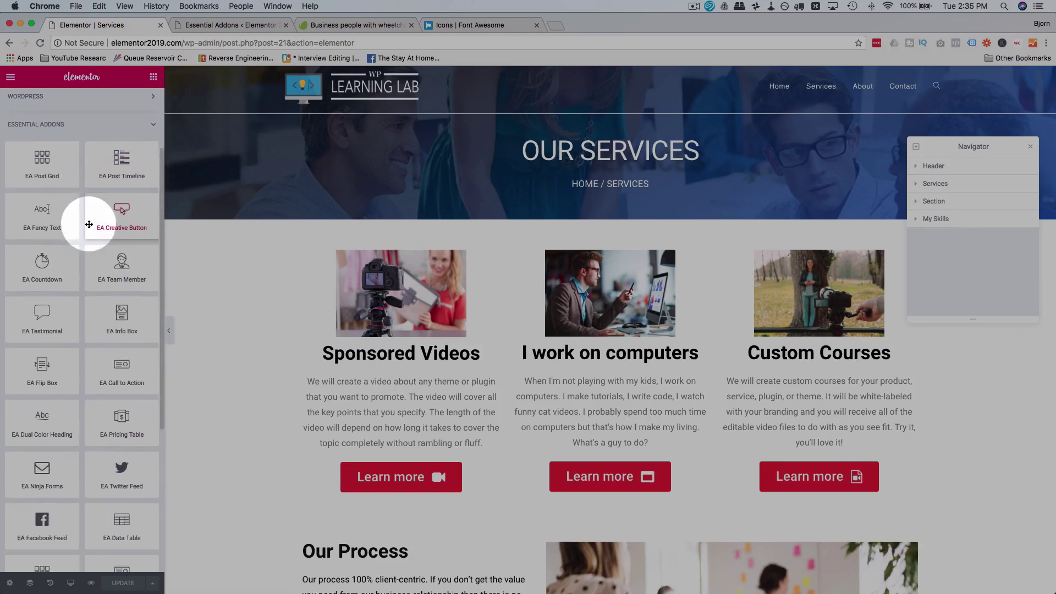
{"action": "left_click_drag", "start_coordinate": [89, 224], "coordinate": [214, 264]}
{"action": "scroll", "coordinate": [212, 263], "scroll_direction": "down", "scroll_amount": 10}
{"action": "scroll", "coordinate": [385, 286], "scroll_direction": "down", "scroll_amount": 2}
Step: Add a single-column section below My Skills holding an EA Team Member widget
{"action": "left_click", "coordinate": [595, 351]}
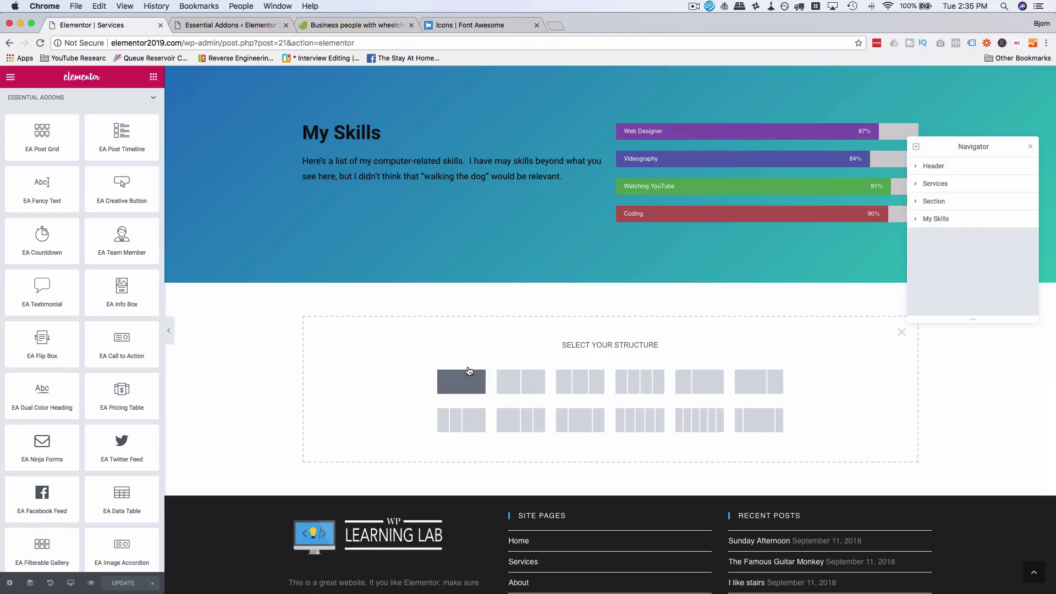
{"action": "left_click", "coordinate": [470, 371]}
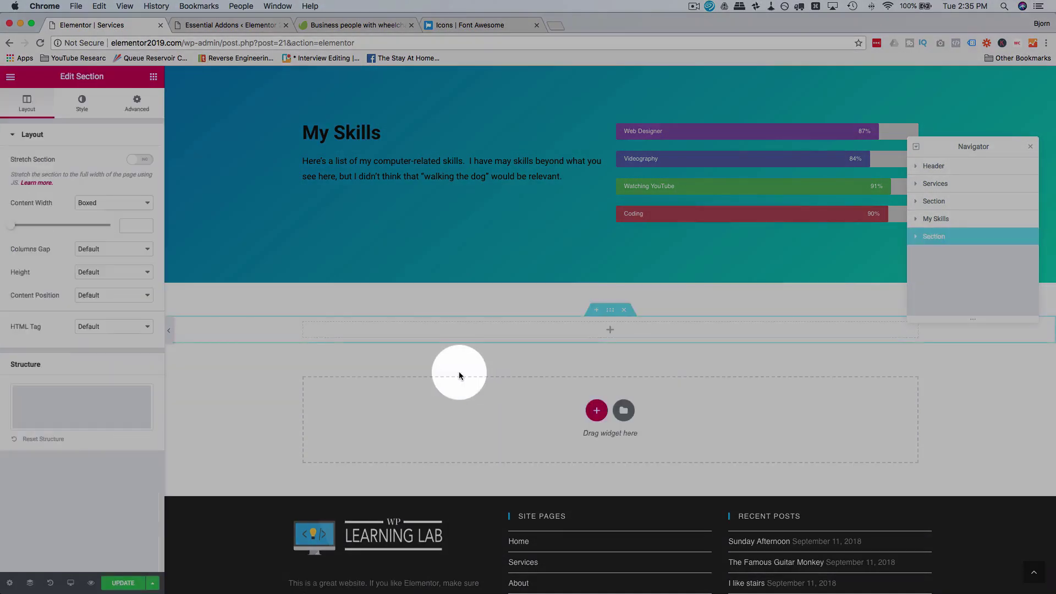
{"action": "left_click", "coordinate": [153, 76]}
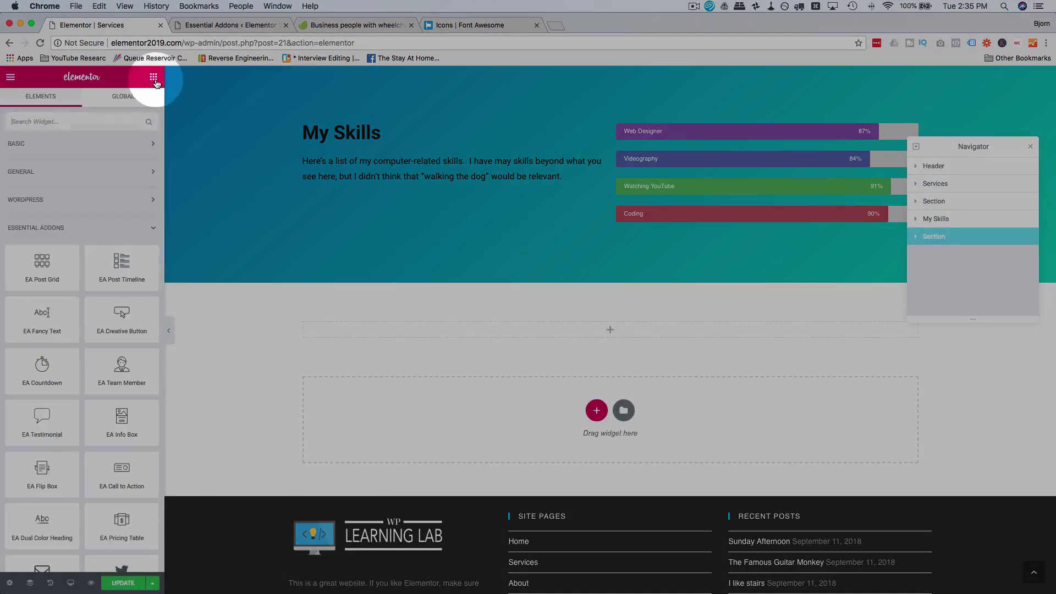
{"action": "left_click_drag", "start_coordinate": [92, 284], "coordinate": [121, 272]}
{"action": "left_click_drag", "start_coordinate": [113, 366], "coordinate": [520, 404]}
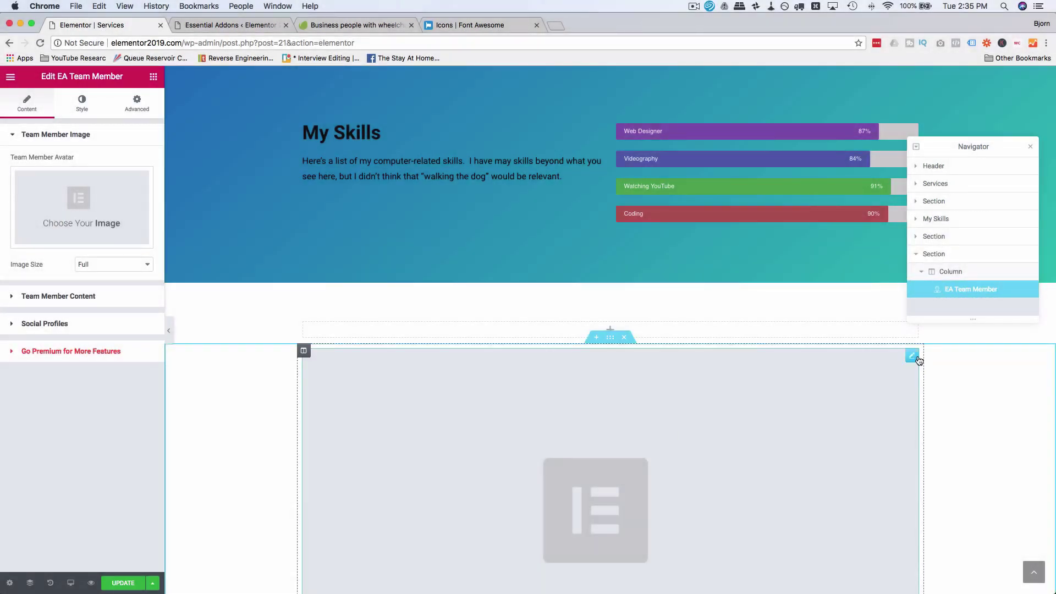
{"action": "left_click_drag", "start_coordinate": [916, 357], "coordinate": [891, 325]}
{"action": "scroll", "coordinate": [368, 335], "scroll_direction": "down", "scroll_amount": 5}
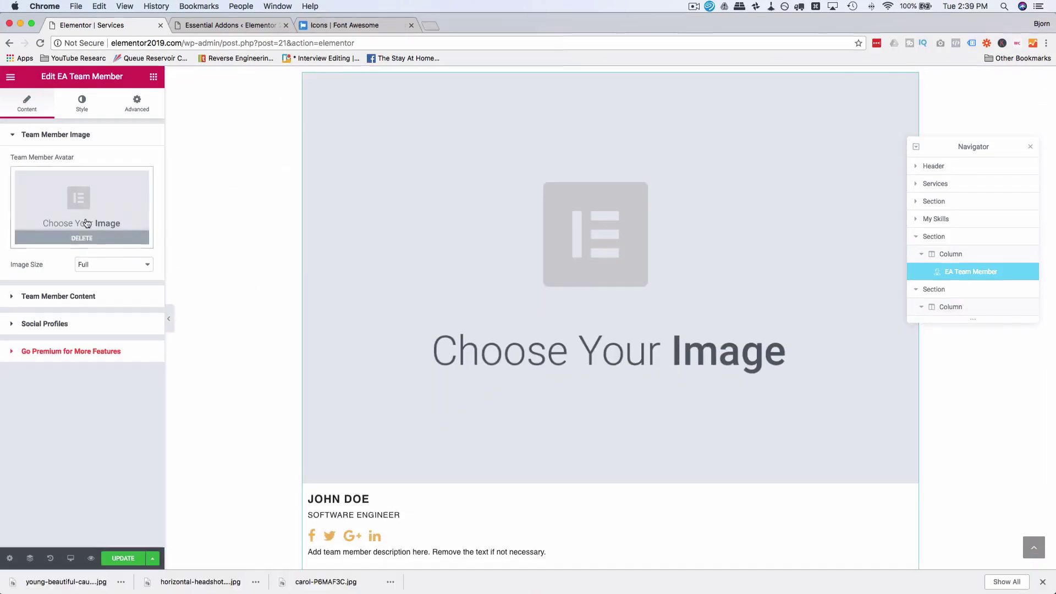
Step: Upload three headshots and set the woman-in-hat photo as the card's avatar
{"action": "left_click", "coordinate": [60, 212]}
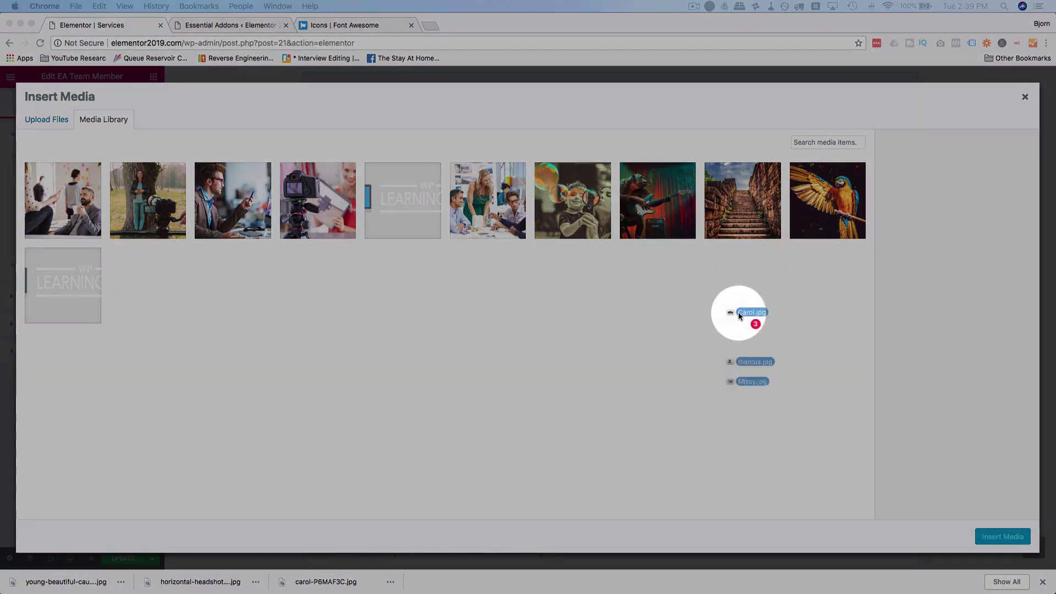
{"action": "left_click_drag", "start_coordinate": [738, 312], "coordinate": [711, 317]}
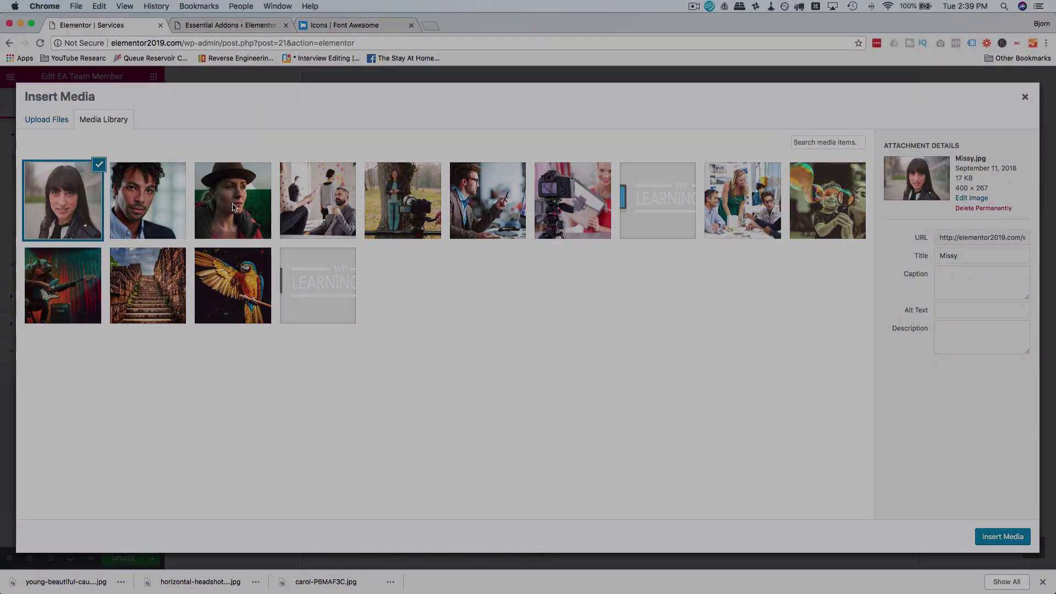
{"action": "left_click", "coordinate": [237, 211]}
{"action": "left_click", "coordinate": [845, 293]}
{"action": "left_click", "coordinate": [1012, 536]}
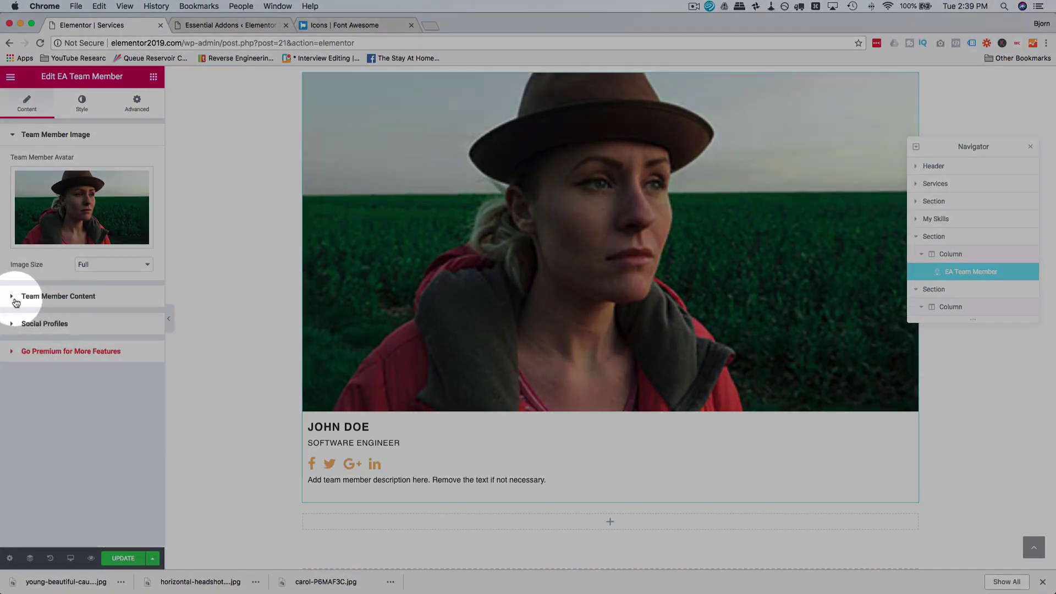
Step: Enter the member's name, job position CEO and description 'The best darn CEO around.'
{"action": "left_click", "coordinate": [15, 297]}
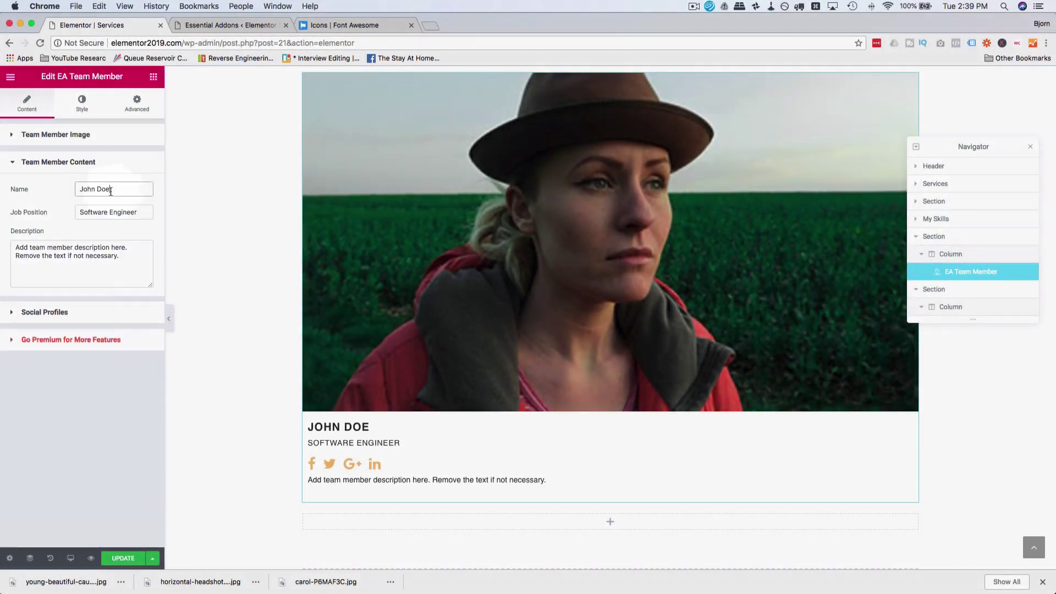
{"action": "triple_click", "coordinate": [153, 190]}
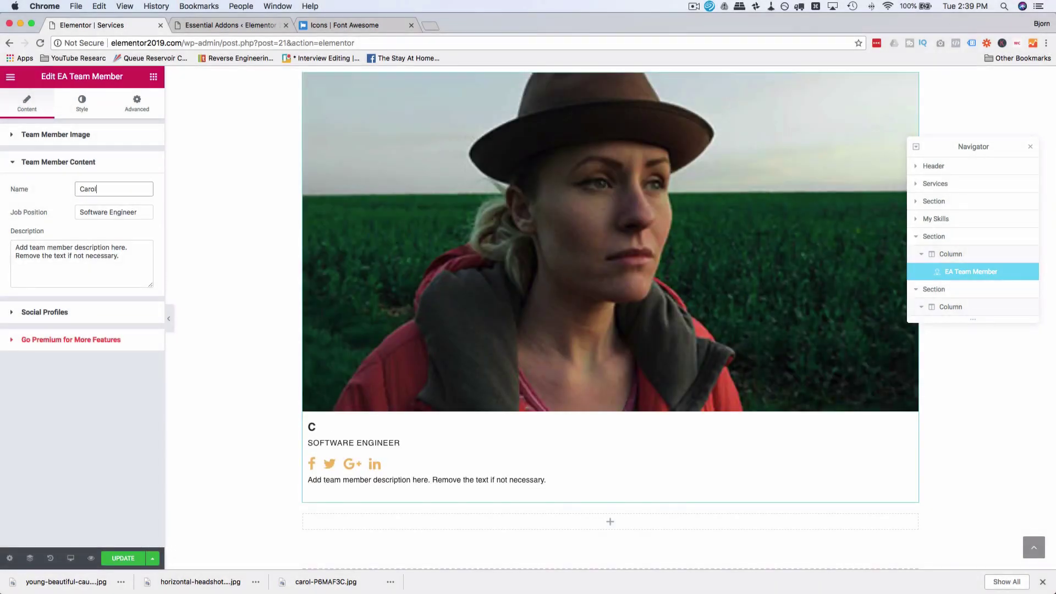
{"action": "key", "text": "Tab"}
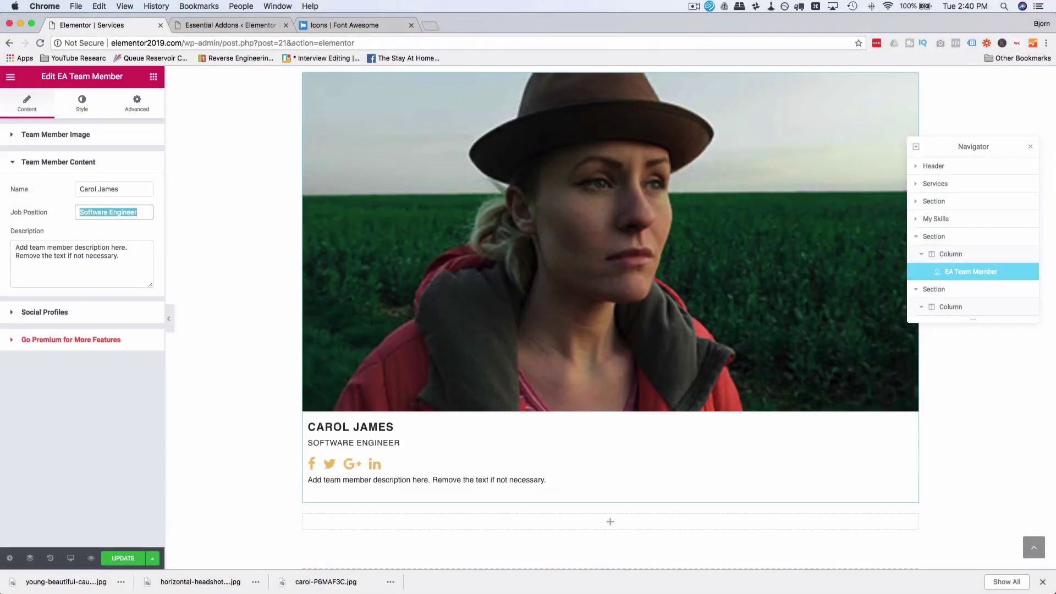
{"action": "type", "text": "CEO"}
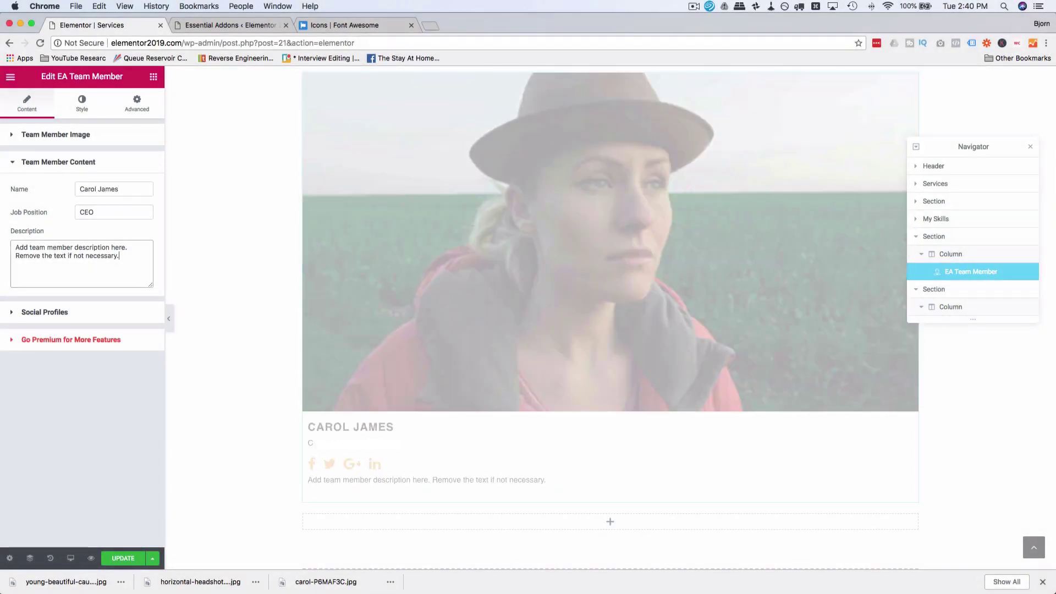
{"action": "key", "text": "Tab"}
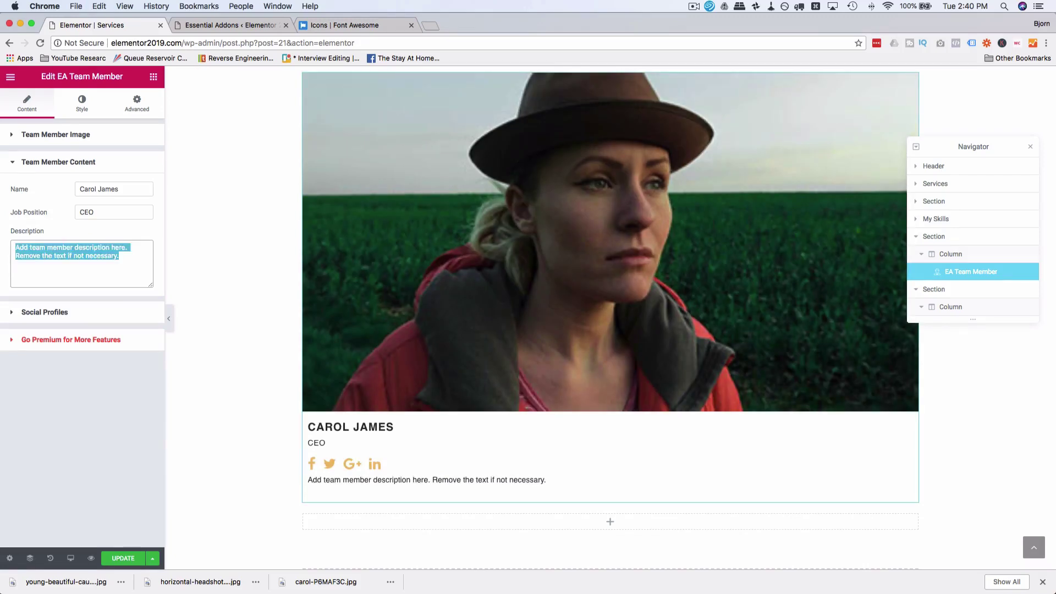
{"action": "type", "text": "The best darn CEO aro"}
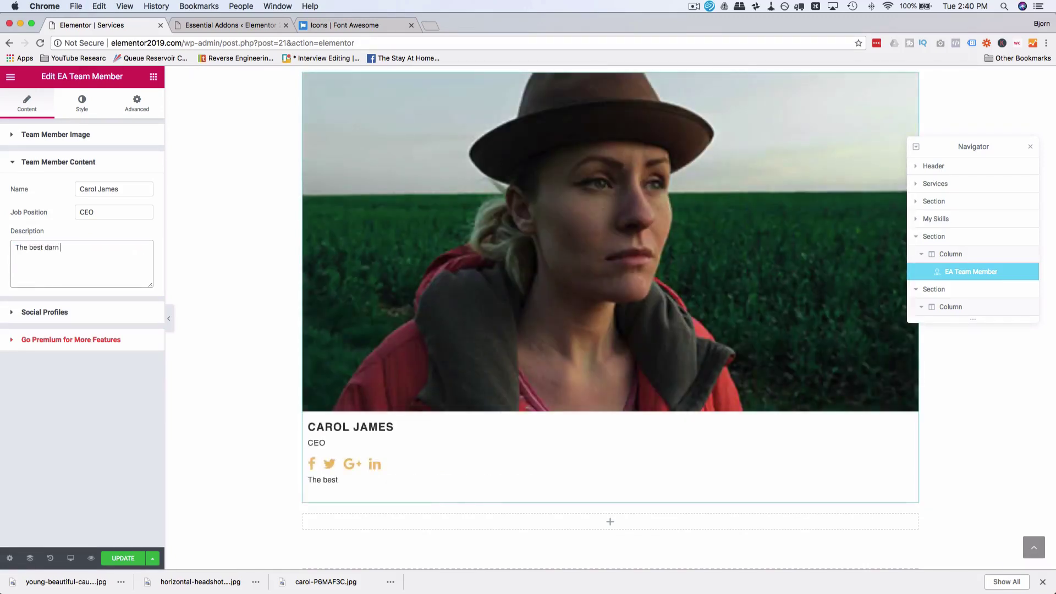
{"action": "type", "text": "und."}
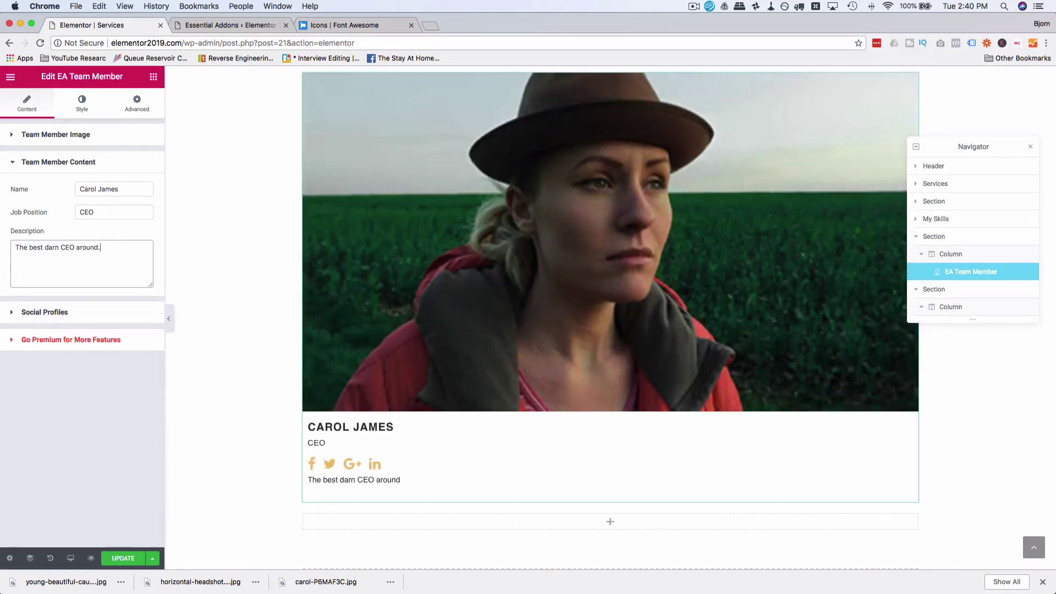
{"action": "left_click", "coordinate": [173, 230]}
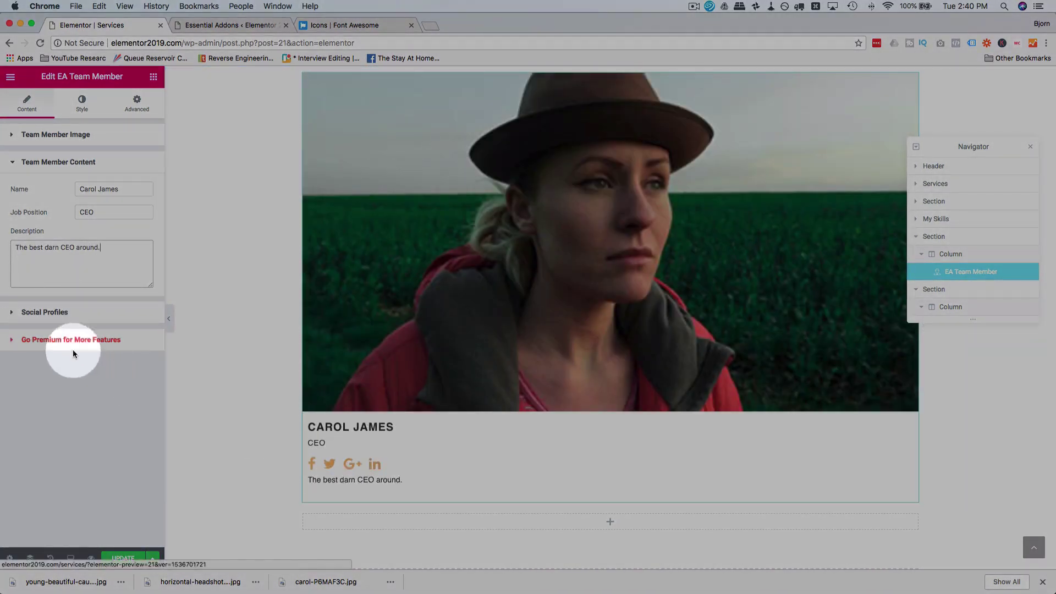
Step: Check the card's Facebook social profile icon and link settings
{"action": "left_click", "coordinate": [14, 313]}
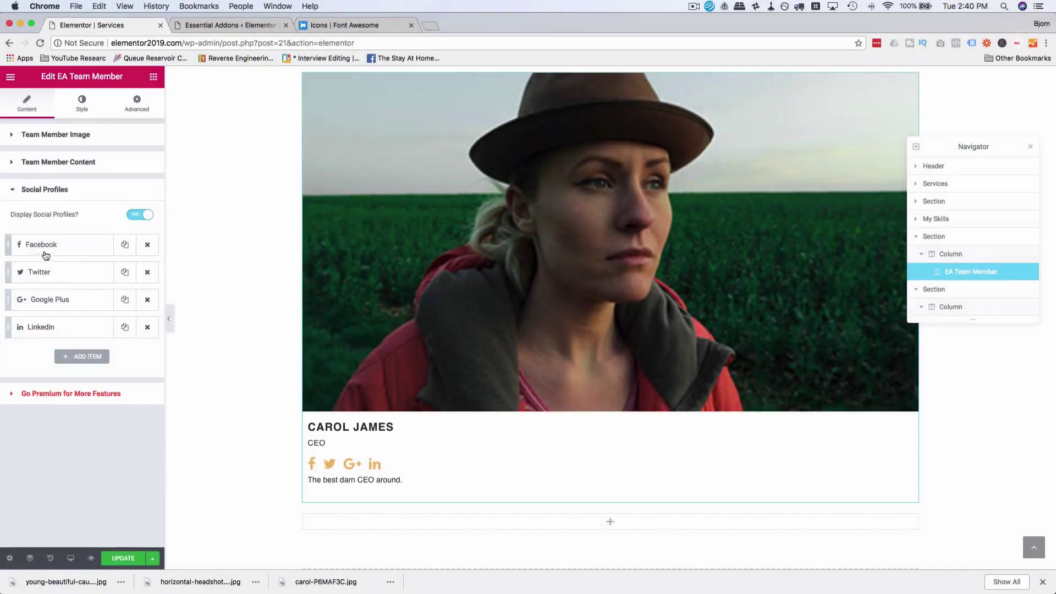
{"action": "left_click", "coordinate": [37, 248]}
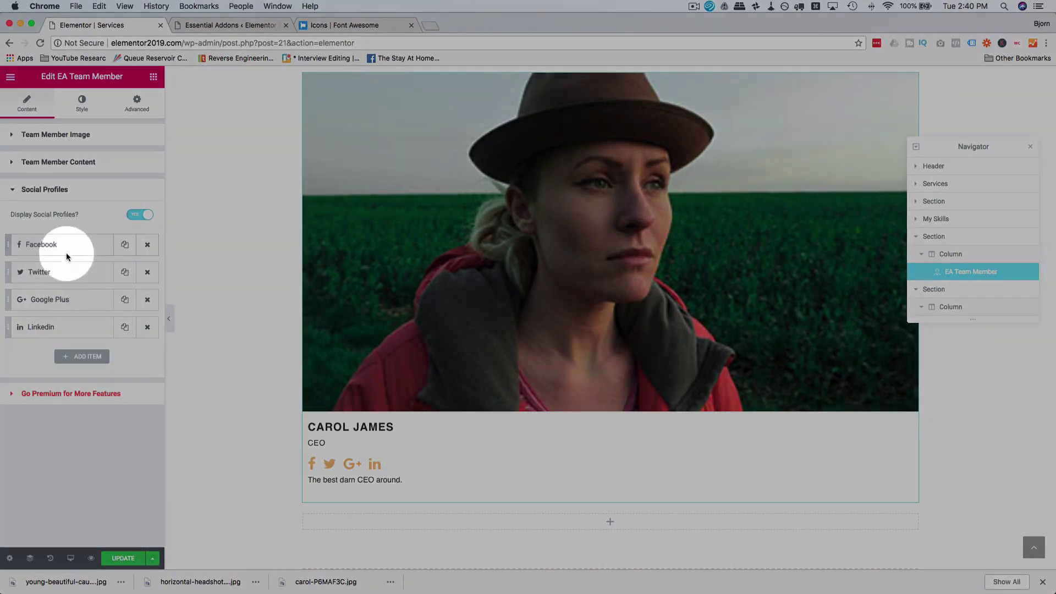
{"action": "left_click", "coordinate": [66, 253]}
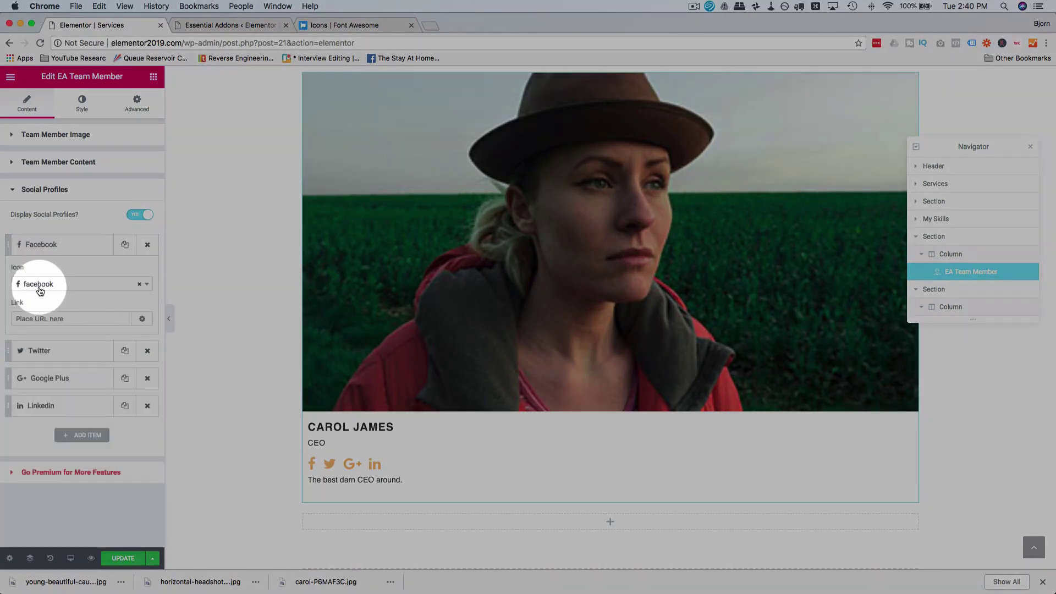
{"action": "left_click", "coordinate": [80, 246]}
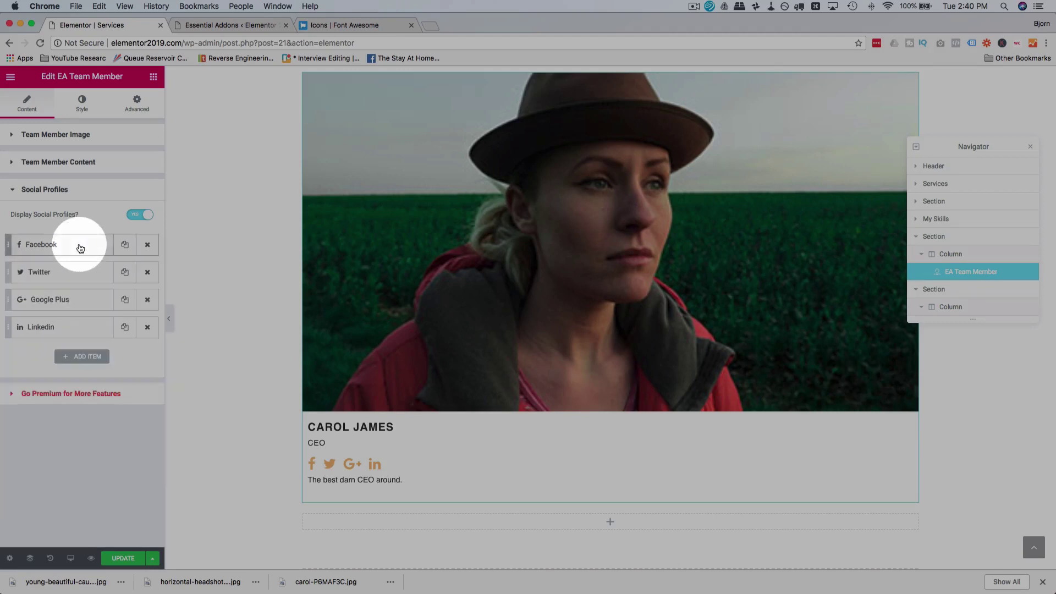
{"action": "left_click", "coordinate": [86, 105]}
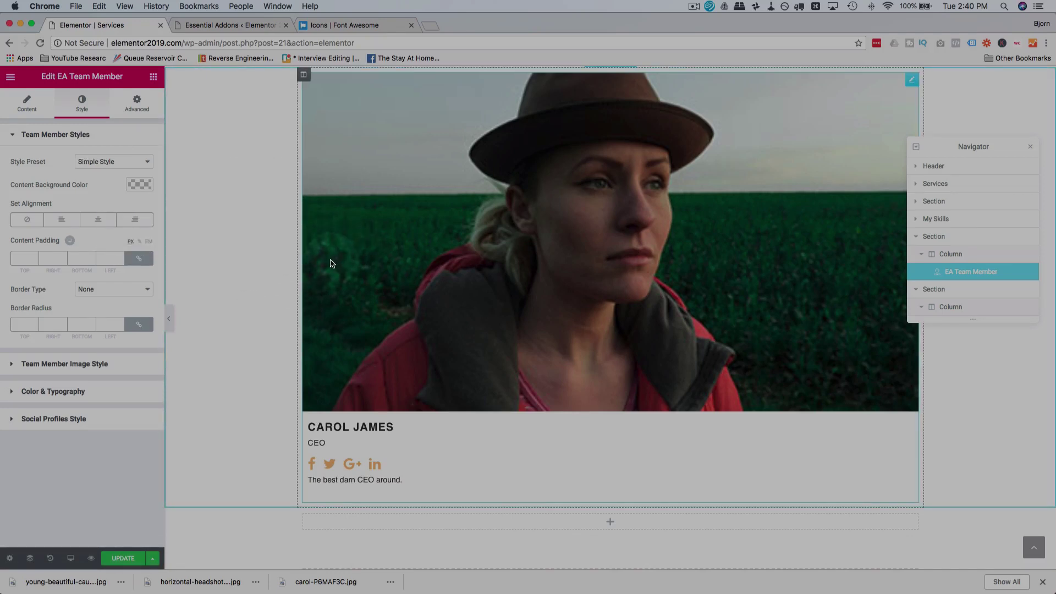
Step: Set the team card's Style Preset to Overlay Style
{"action": "left_click", "coordinate": [138, 161]}
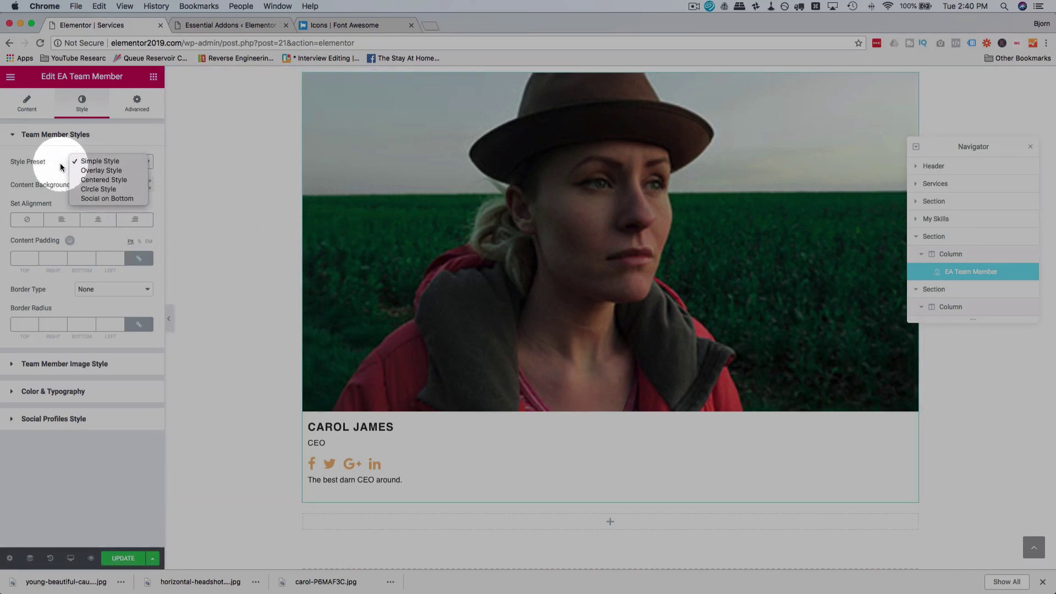
{"action": "left_click", "coordinate": [29, 159]}
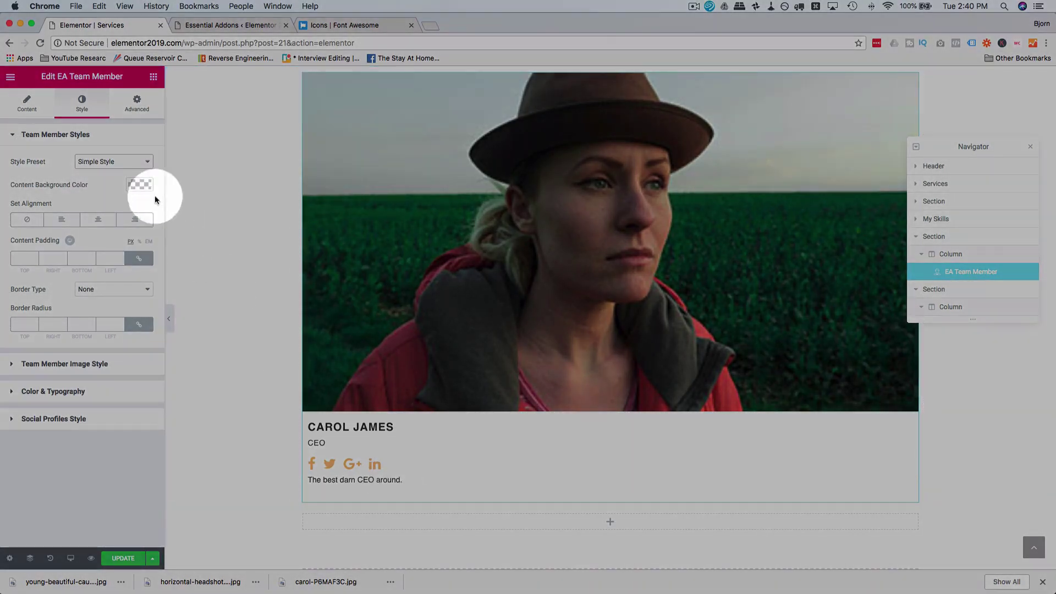
{"action": "left_click", "coordinate": [144, 161]}
{"action": "left_click", "coordinate": [136, 172]}
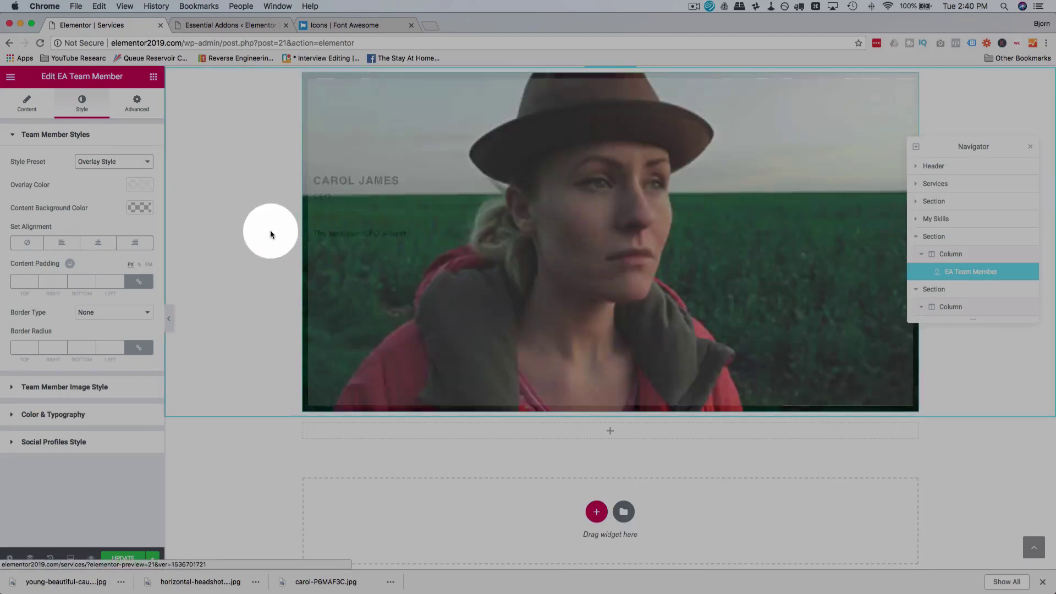
{"action": "mouse_move", "coordinate": [332, 233]}
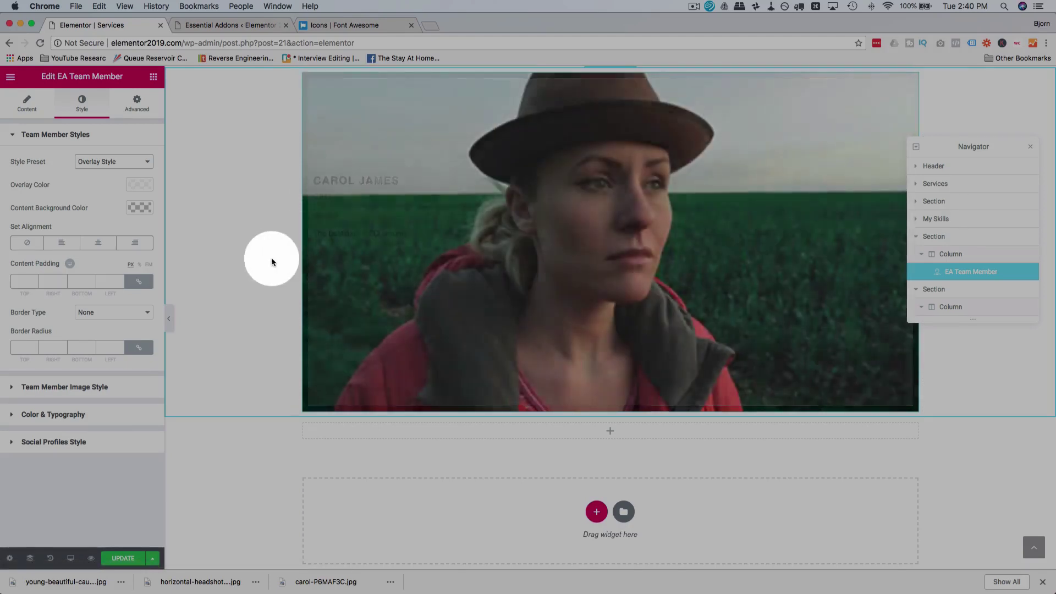
{"action": "scroll", "coordinate": [272, 257], "scroll_direction": "up", "scroll_amount": 2}
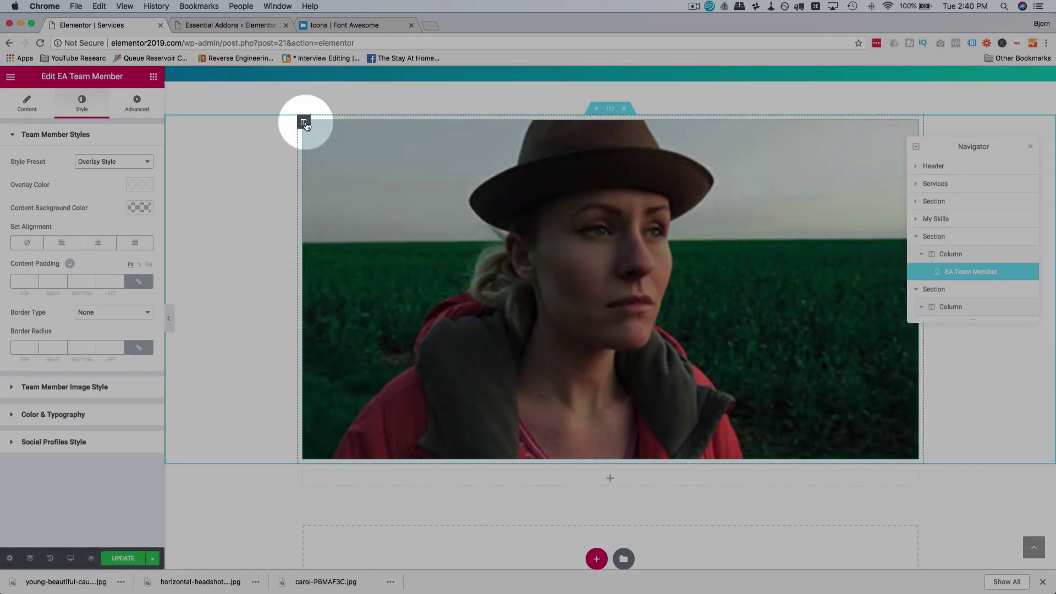
{"action": "right_click", "coordinate": [305, 122]}
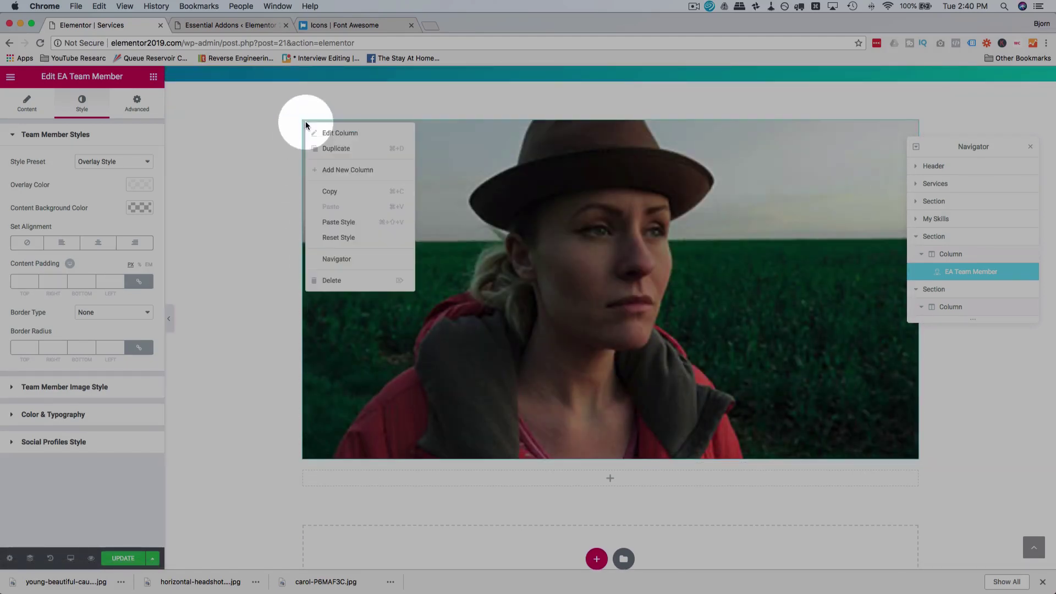
Step: Add two more columns to the section and paste a copy of the team card into each
{"action": "left_click", "coordinate": [348, 171]}
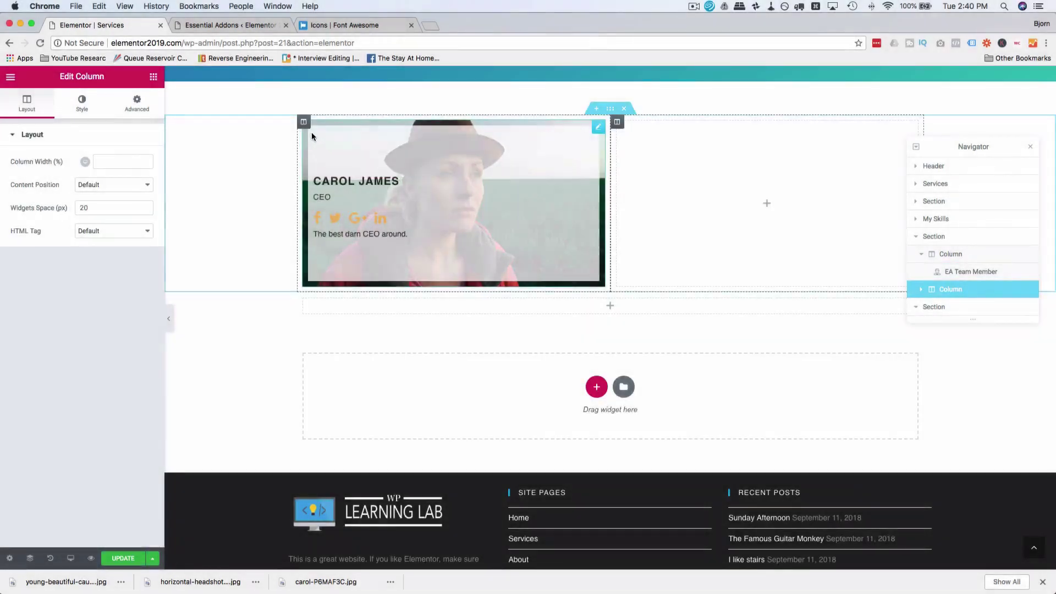
{"action": "right_click", "coordinate": [306, 123]}
{"action": "left_click", "coordinate": [337, 175]}
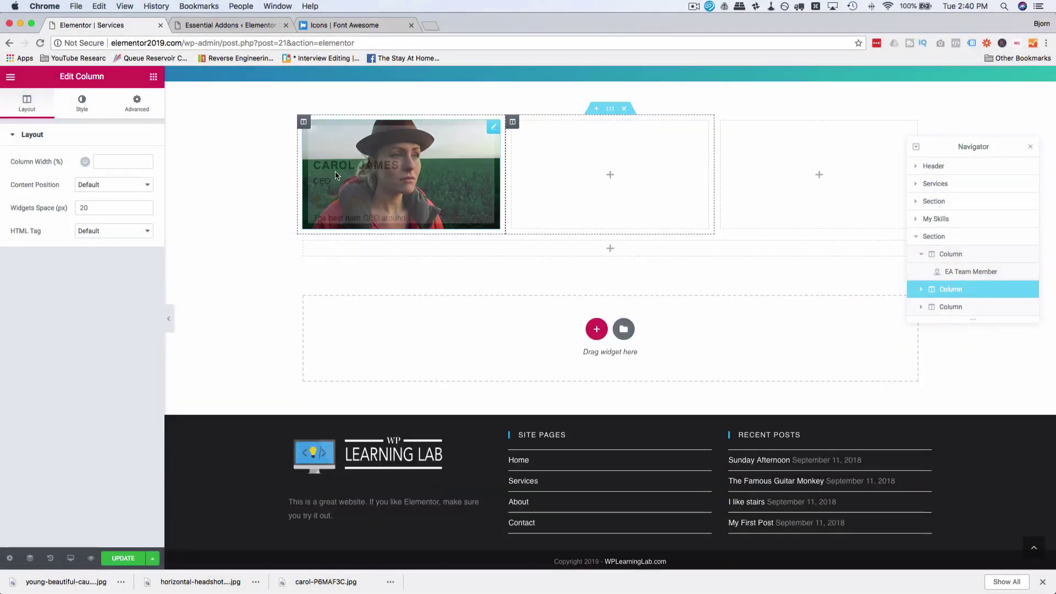
{"action": "right_click", "coordinate": [494, 130]}
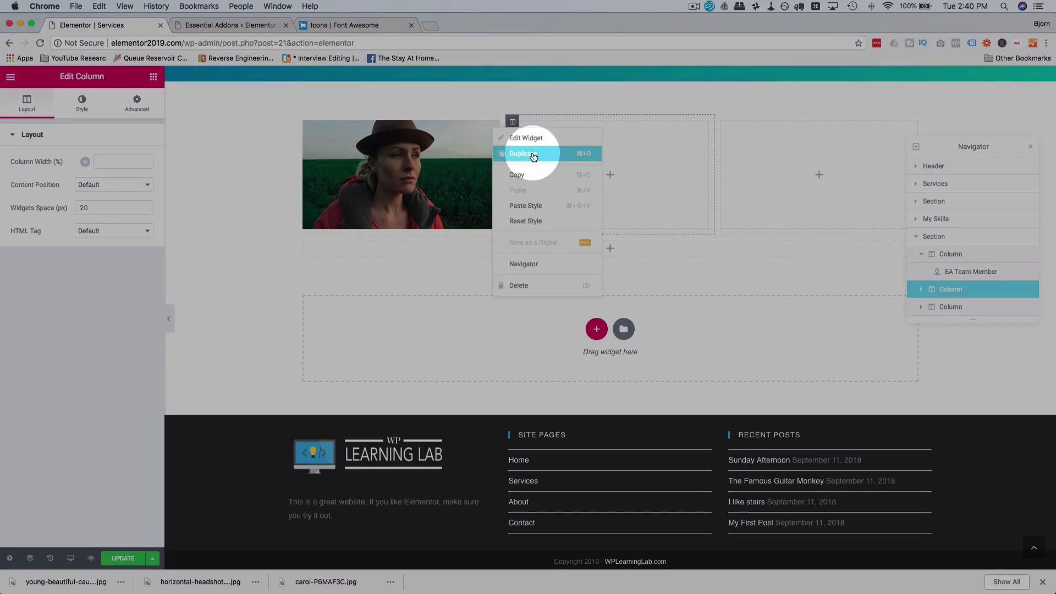
{"action": "left_click", "coordinate": [520, 175]}
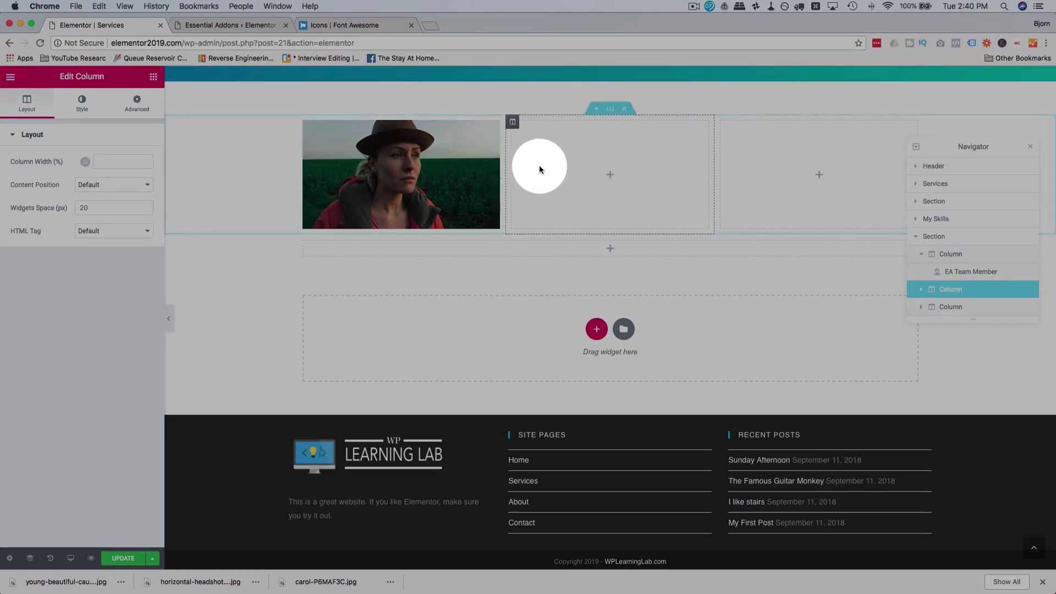
{"action": "right_click", "coordinate": [586, 156]}
{"action": "left_click", "coordinate": [614, 171]}
{"action": "right_click", "coordinate": [756, 141]}
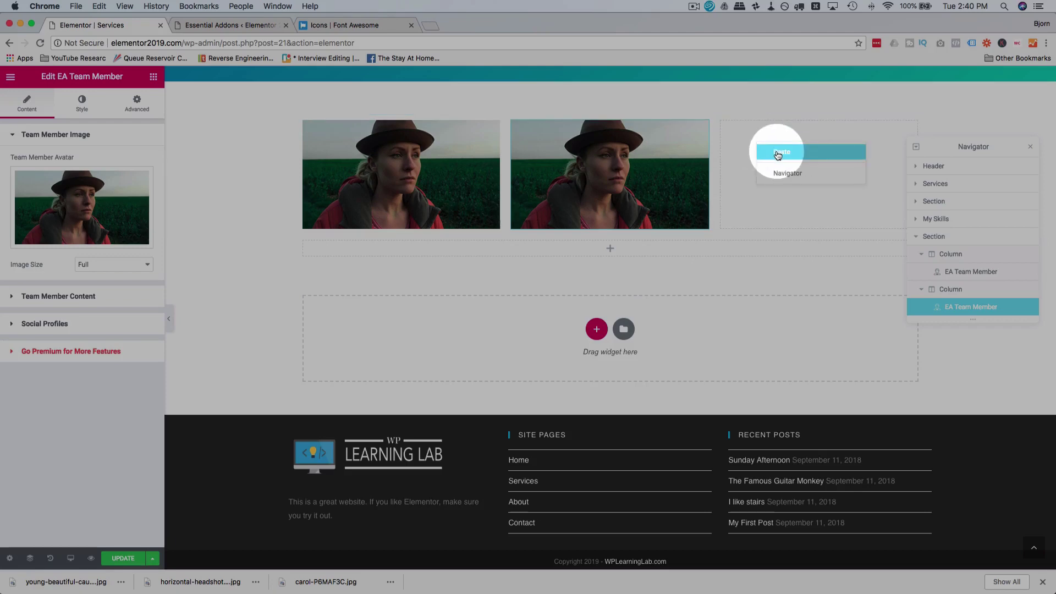
{"action": "left_click", "coordinate": [778, 153]}
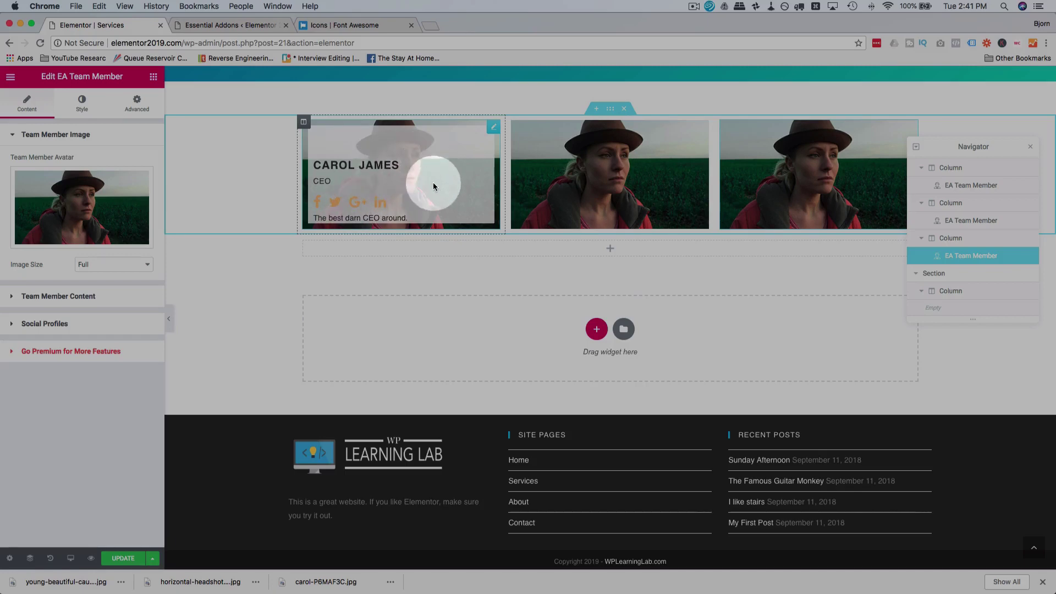
Step: Try several style presets on the third card and settle on Simple Style
{"action": "left_click", "coordinate": [83, 104]}
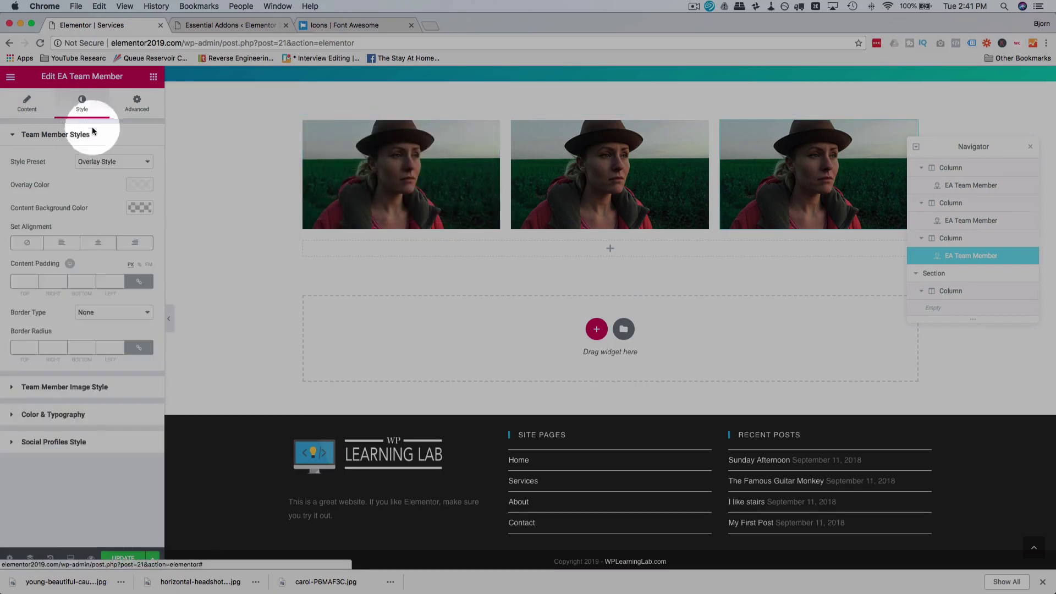
{"action": "left_click", "coordinate": [114, 161]}
{"action": "left_click", "coordinate": [107, 170]}
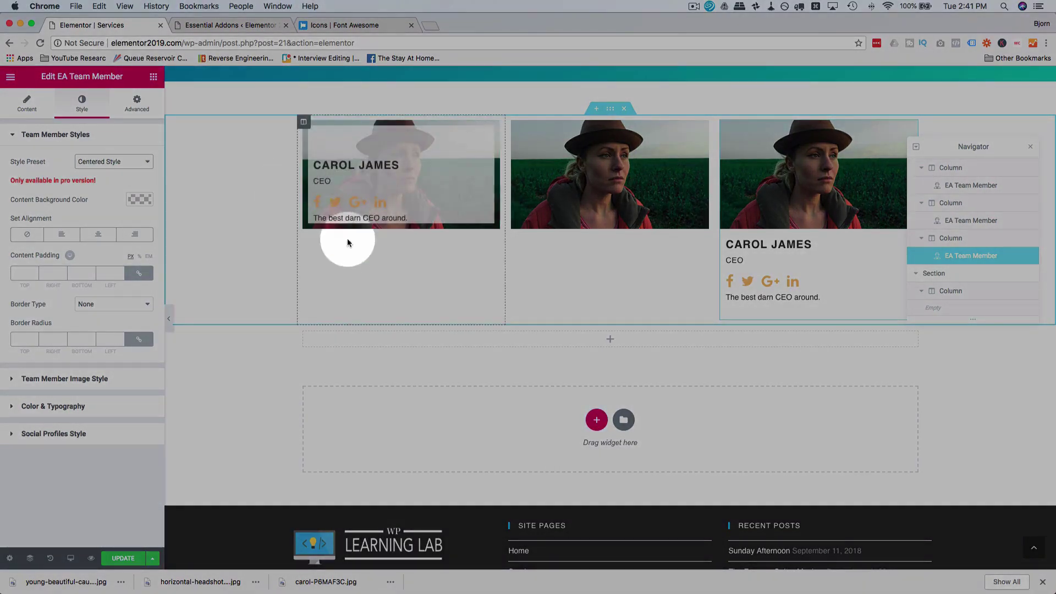
{"action": "left_click", "coordinate": [116, 161]}
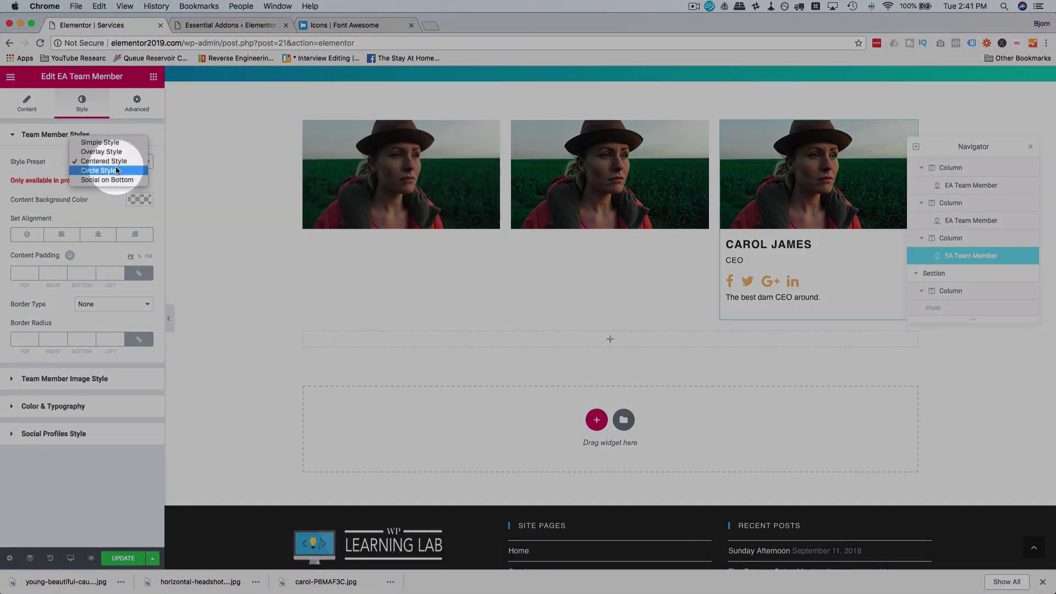
{"action": "left_click", "coordinate": [154, 148]}
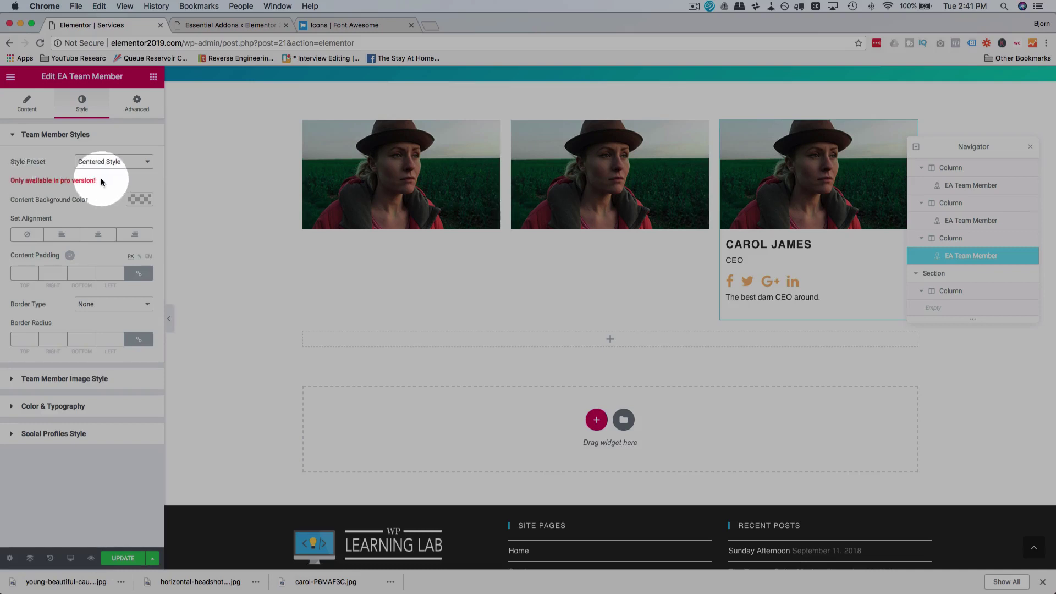
{"action": "left_click", "coordinate": [104, 163]}
{"action": "left_click", "coordinate": [113, 166]}
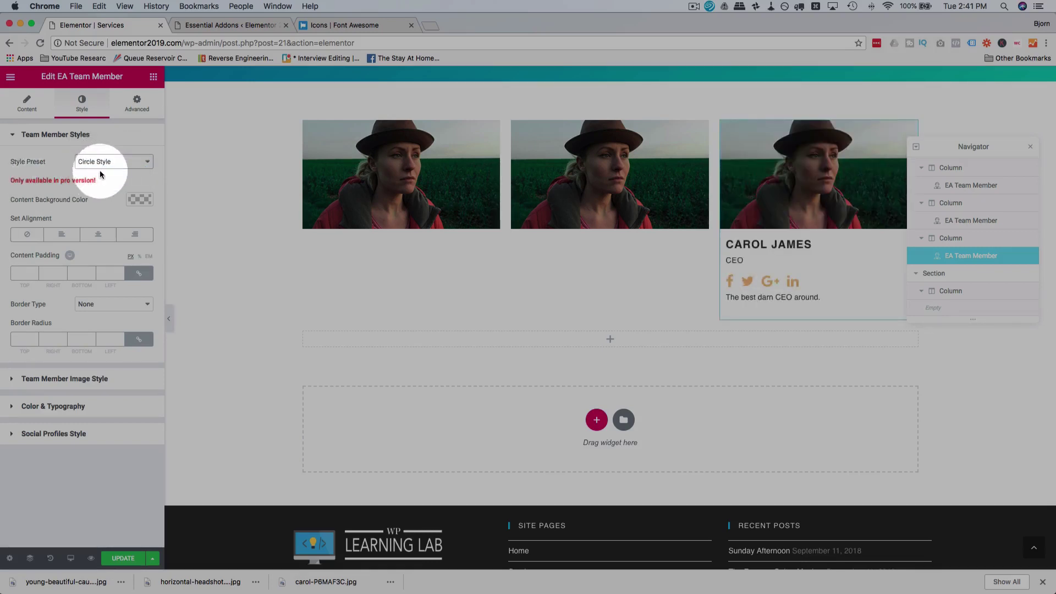
{"action": "left_click", "coordinate": [102, 164]}
{"action": "left_click", "coordinate": [109, 164]}
{"action": "left_click", "coordinate": [122, 161]}
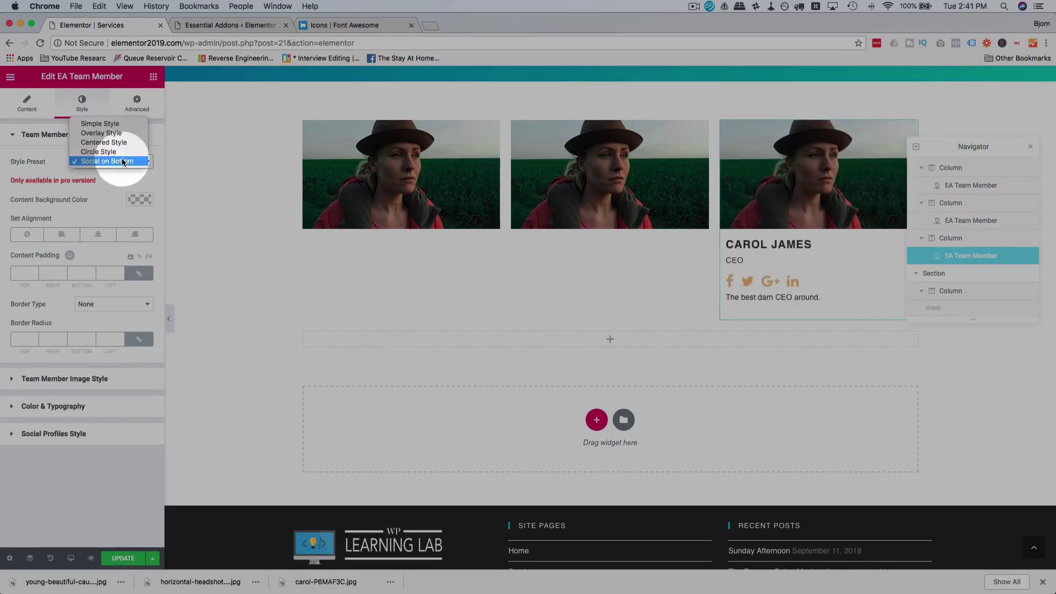
{"action": "left_click", "coordinate": [121, 131]}
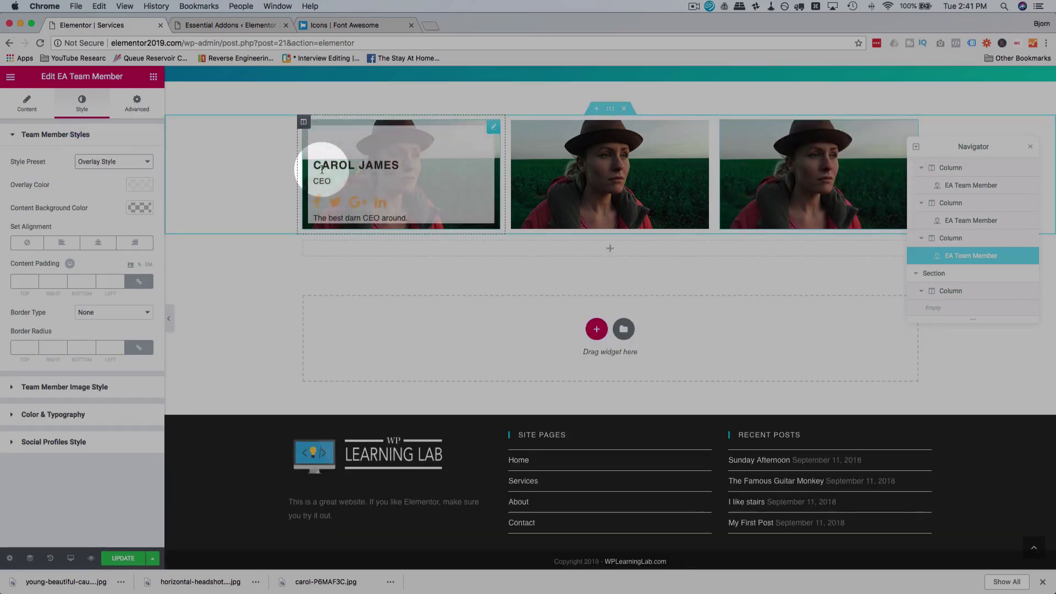
{"action": "left_click", "coordinate": [101, 161]}
{"action": "left_click", "coordinate": [104, 150]}
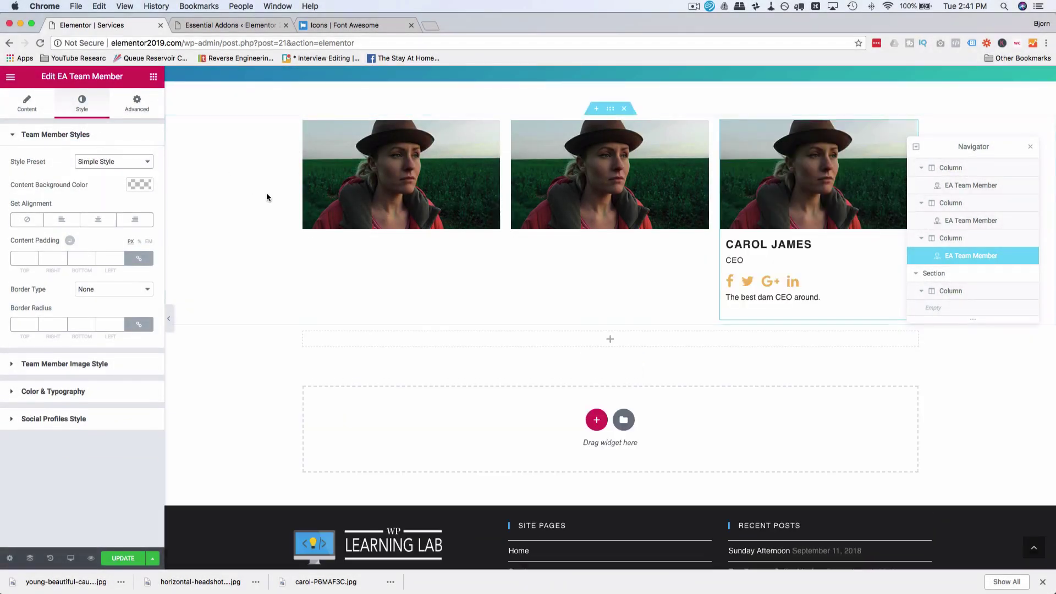
Step: Set the first team card's Style Preset to Simple Style
{"action": "left_click", "coordinate": [403, 274]}
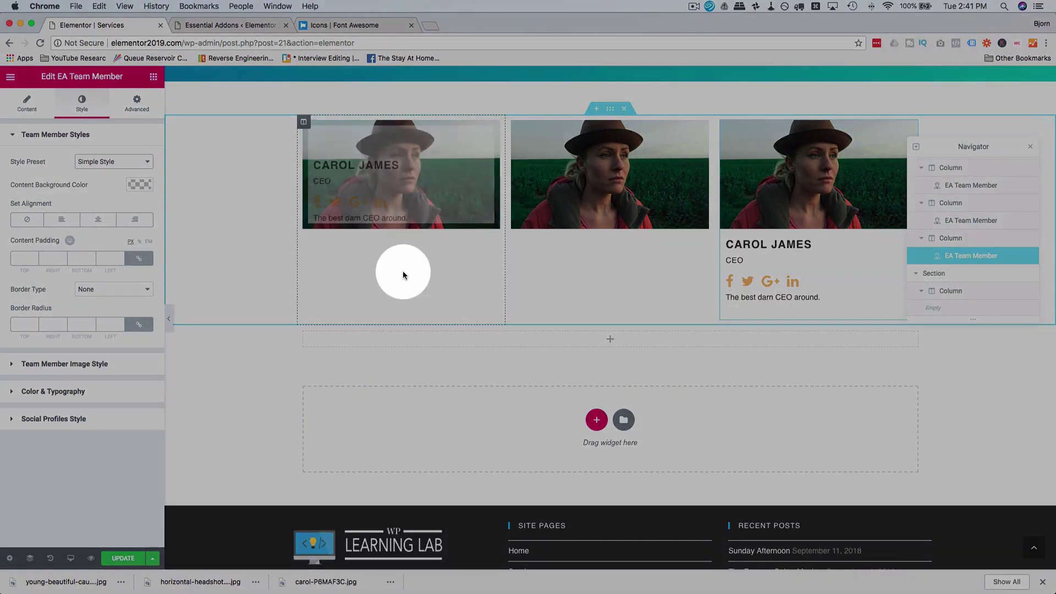
{"action": "left_click", "coordinate": [405, 209]}
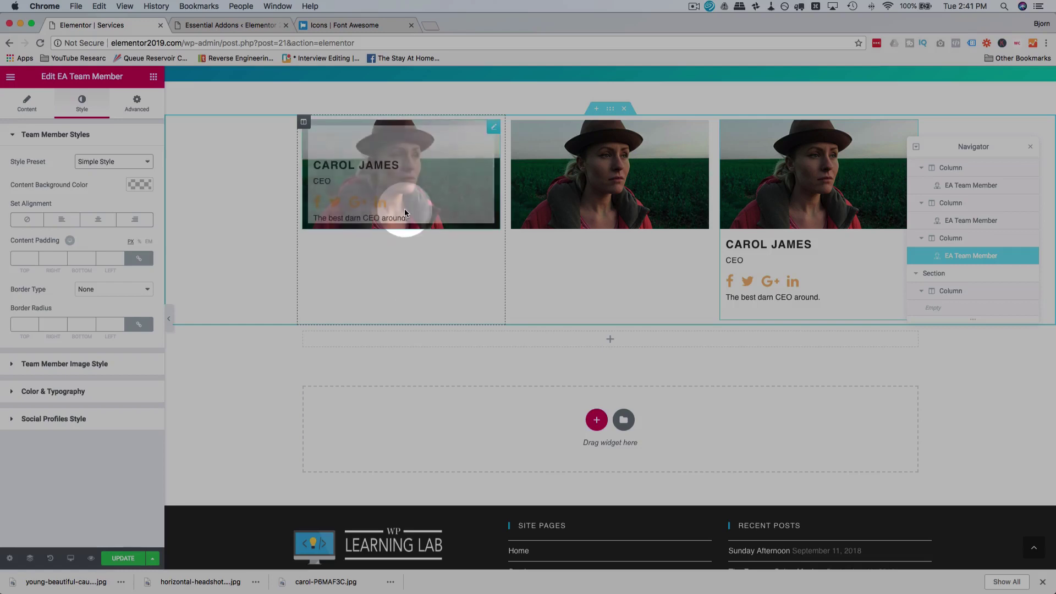
{"action": "left_click", "coordinate": [91, 106]}
{"action": "left_click", "coordinate": [132, 161]}
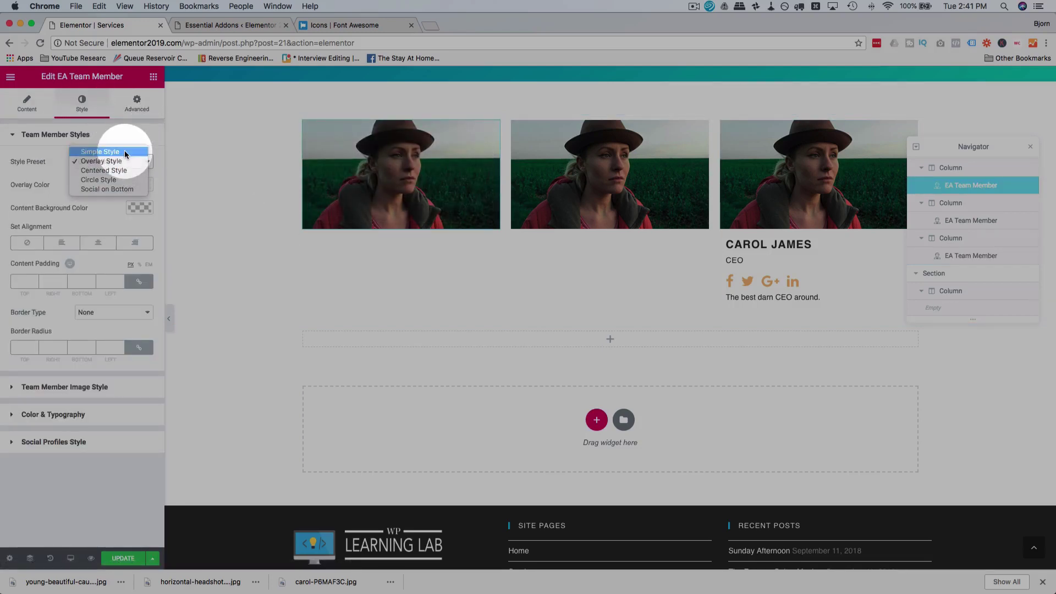
{"action": "left_click", "coordinate": [124, 152]}
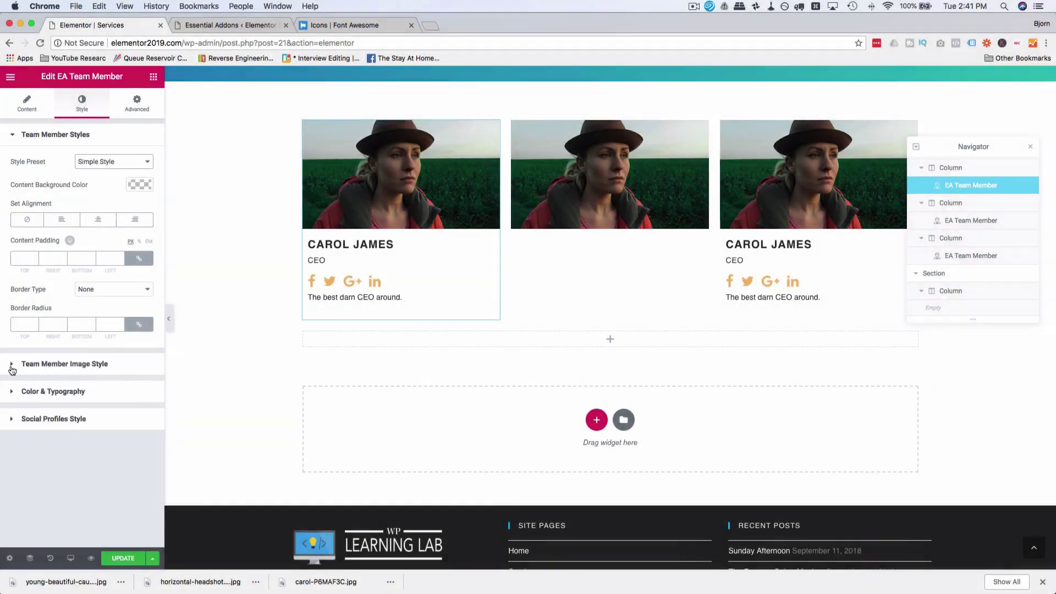
Step: Widen the first card's image and make it a rounded avatar with no border
{"action": "left_click", "coordinate": [12, 364]}
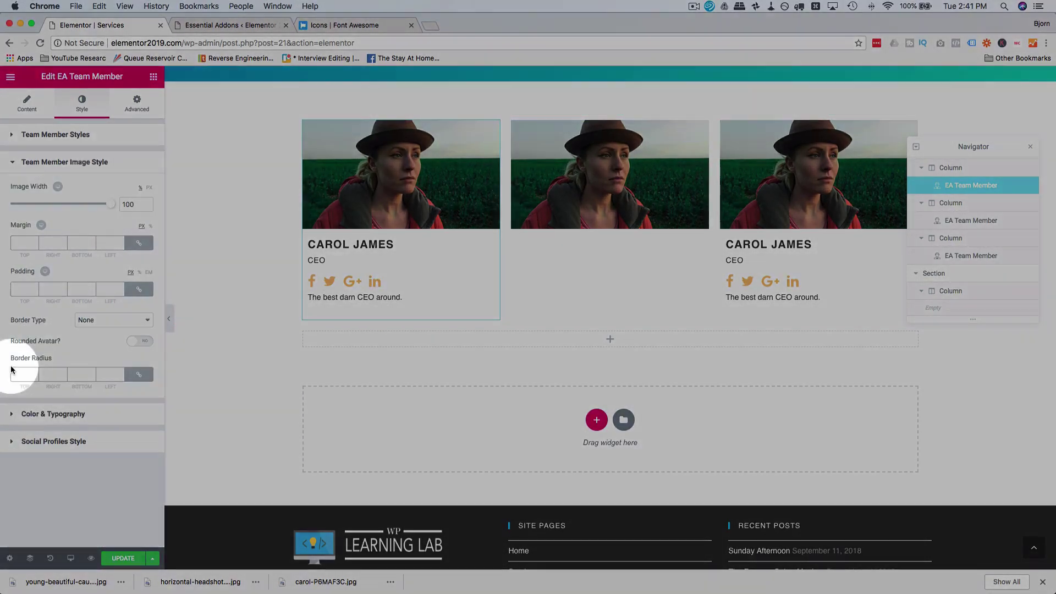
{"action": "mouse_move", "coordinate": [111, 204]}
{"action": "left_mouse_down"}
{"action": "mouse_move", "coordinate": [48, 208]}
{"action": "mouse_move", "coordinate": [124, 204]}
{"action": "left_mouse_up"}
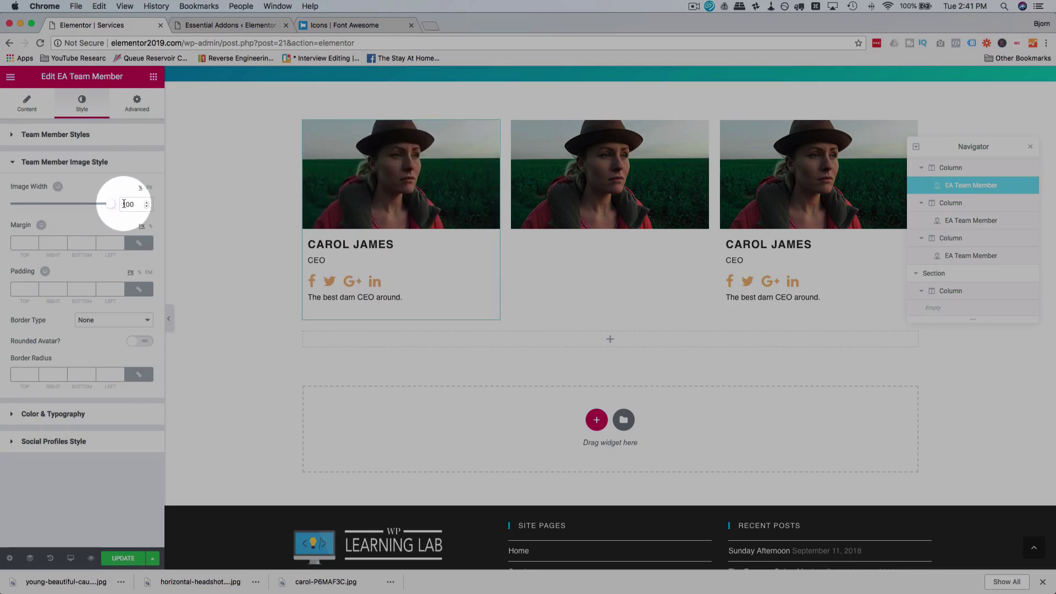
{"action": "left_click", "coordinate": [104, 320]}
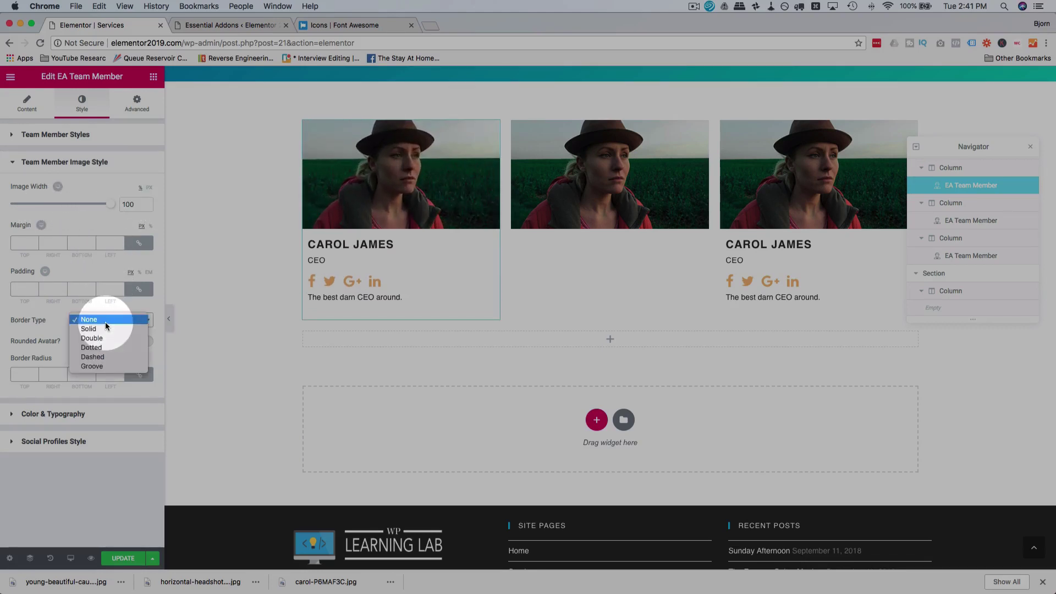
{"action": "left_click", "coordinate": [104, 329]}
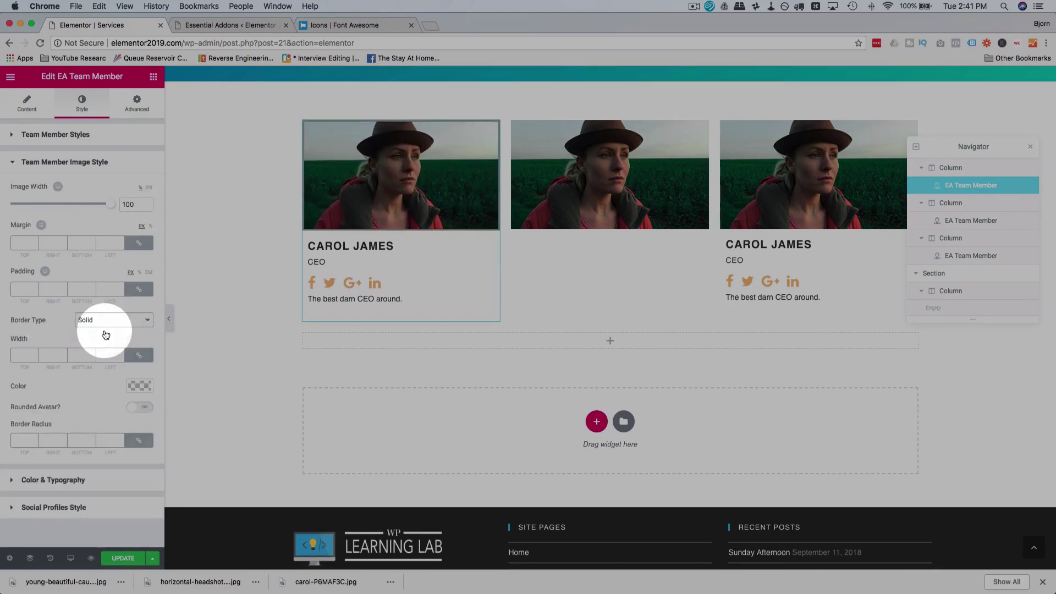
{"action": "left_click", "coordinate": [127, 319]}
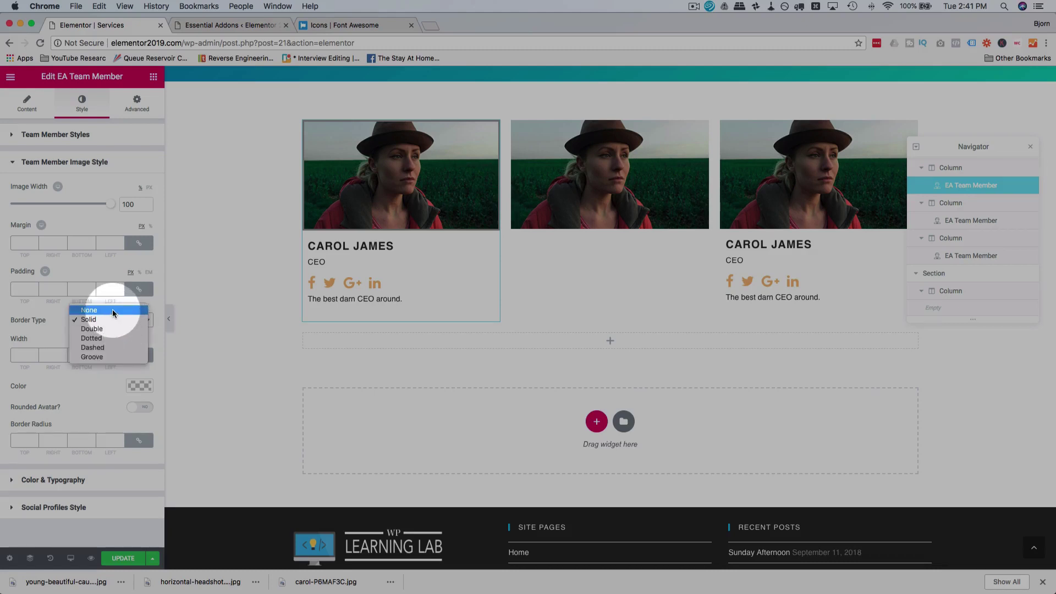
{"action": "left_click", "coordinate": [113, 310]}
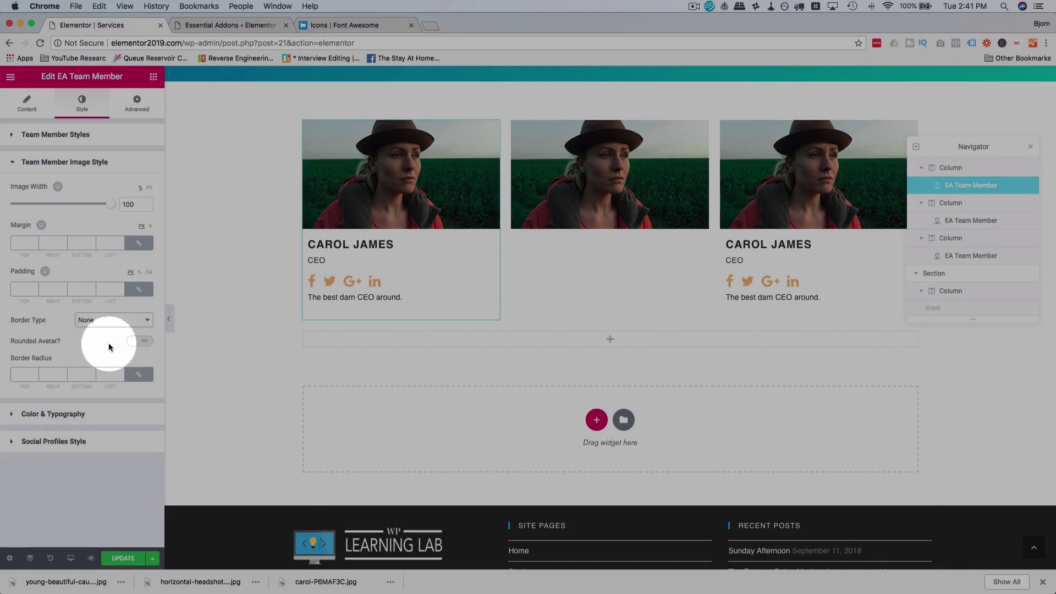
{"action": "left_click", "coordinate": [134, 341]}
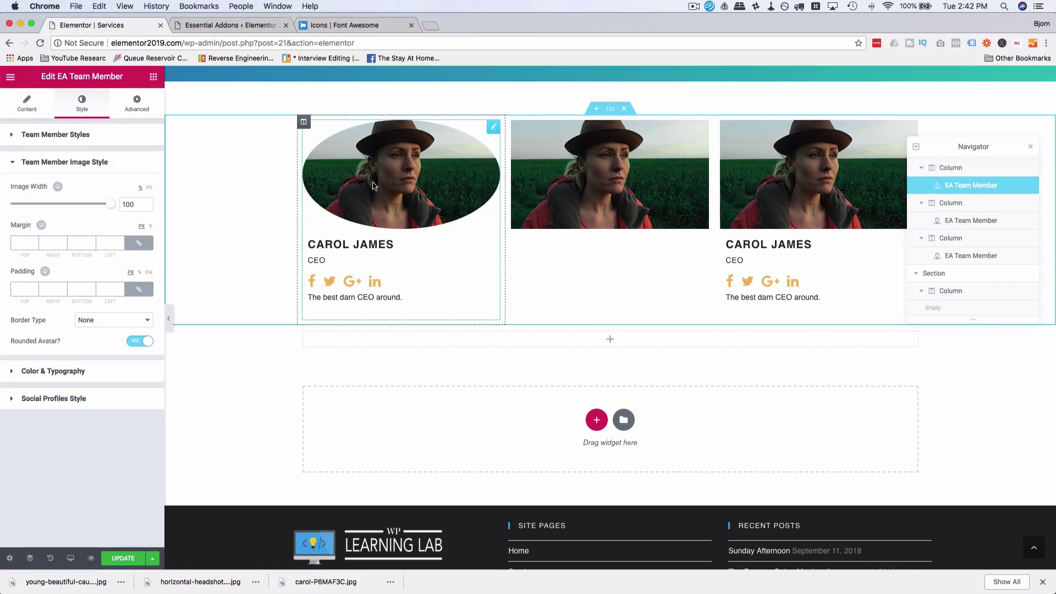
Step: Recolour the card's social icons from orange to a brighter light blue
{"action": "left_click", "coordinate": [69, 370]}
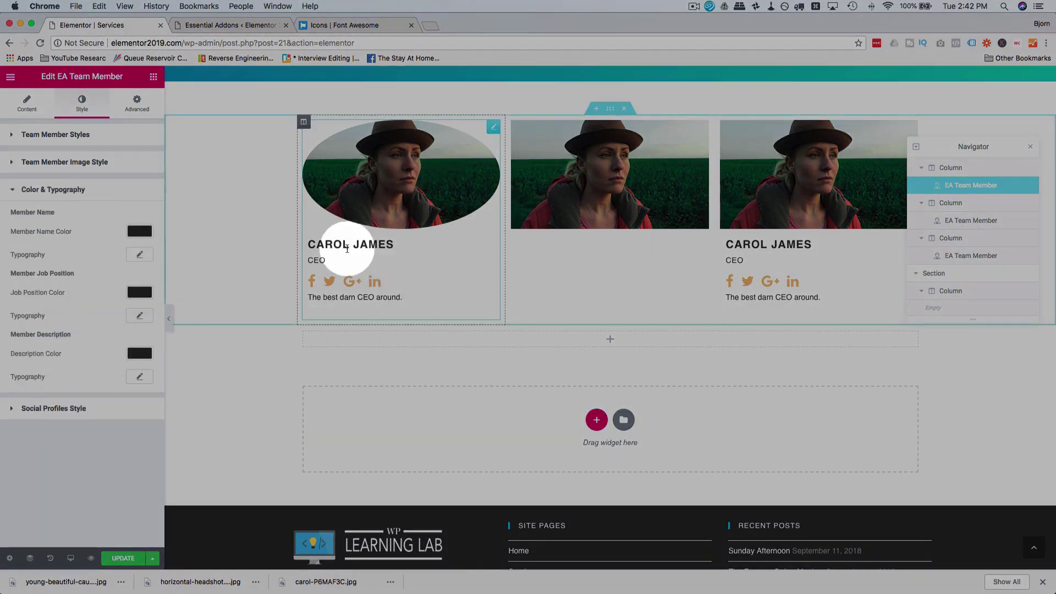
{"action": "left_click", "coordinate": [56, 413]}
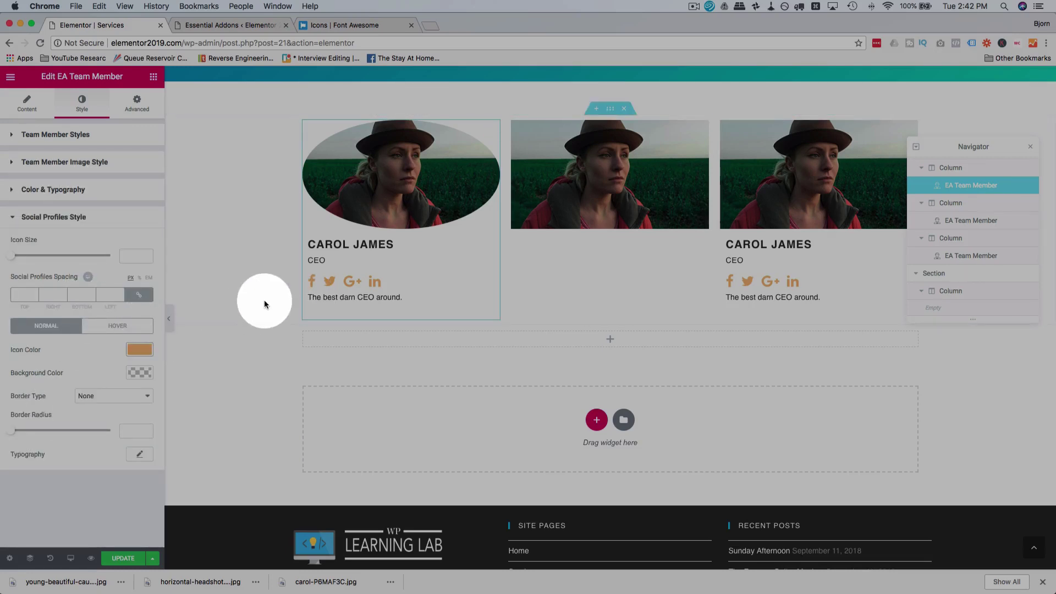
{"action": "left_click", "coordinate": [140, 350]}
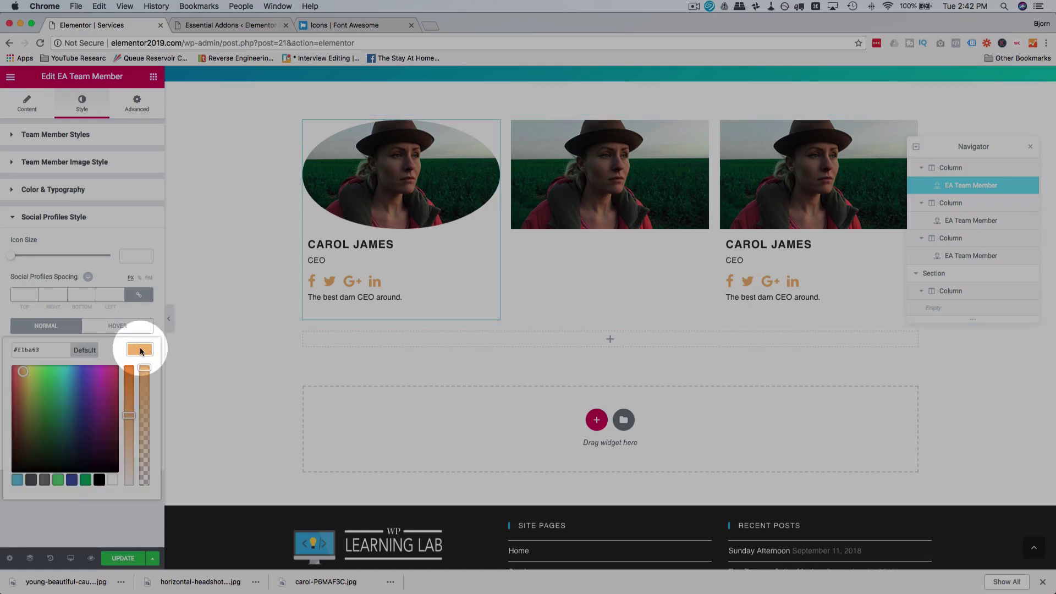
{"action": "left_click", "coordinate": [17, 481]}
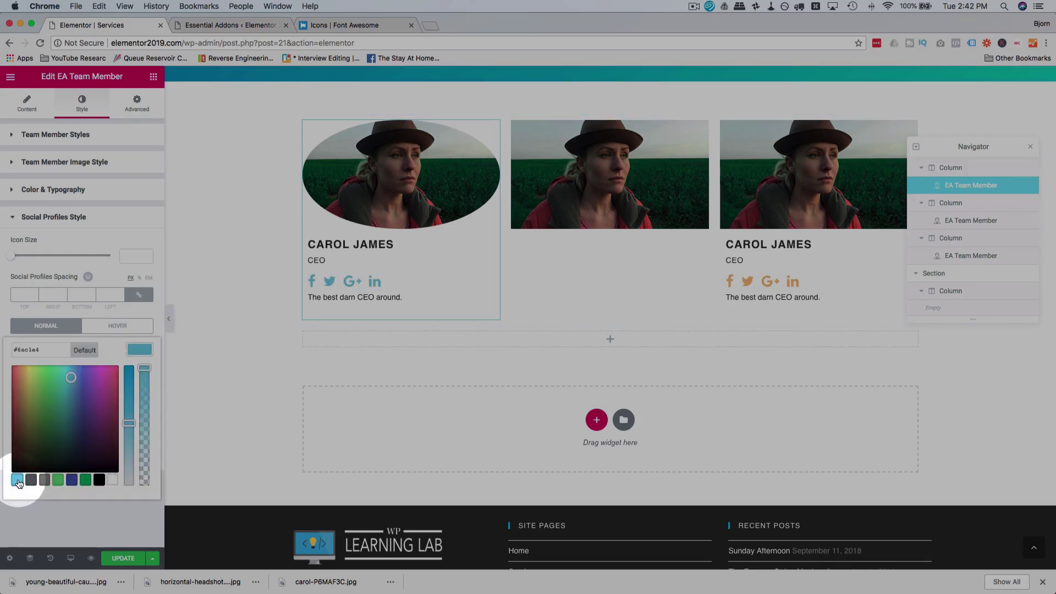
{"action": "left_click_drag", "start_coordinate": [120, 379], "coordinate": [128, 359]}
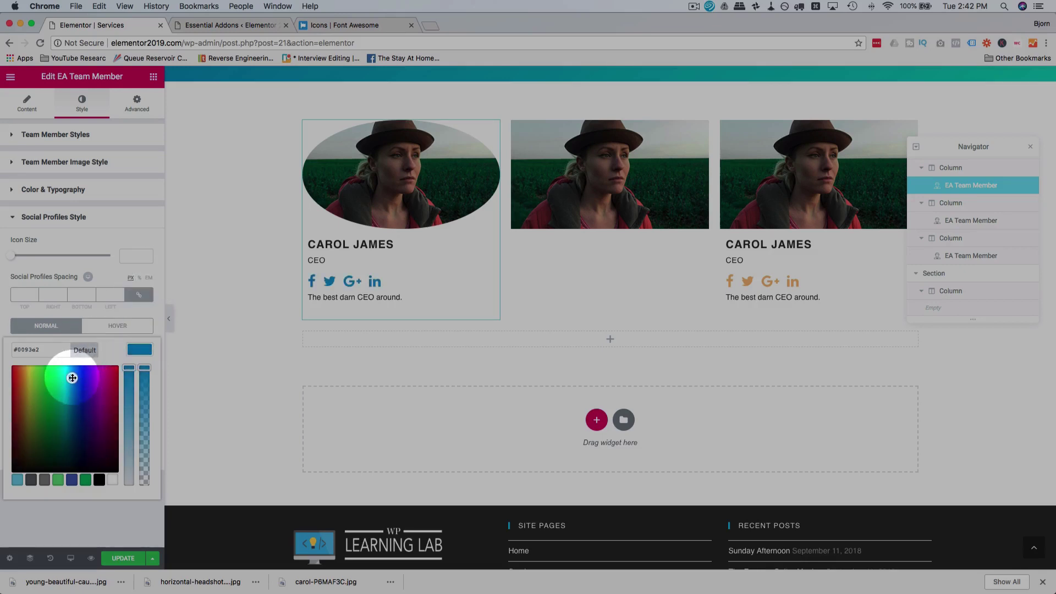
{"action": "left_click", "coordinate": [153, 223]}
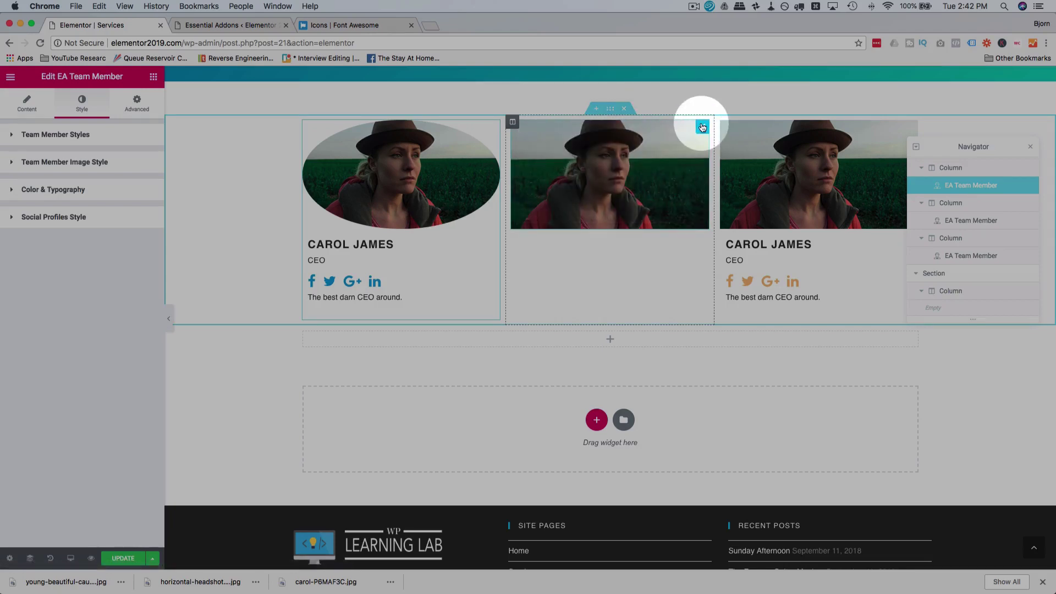
Step: Replace the middle card's photo with the man's headshot
{"action": "left_click", "coordinate": [702, 127]}
{"action": "left_click", "coordinate": [76, 202]}
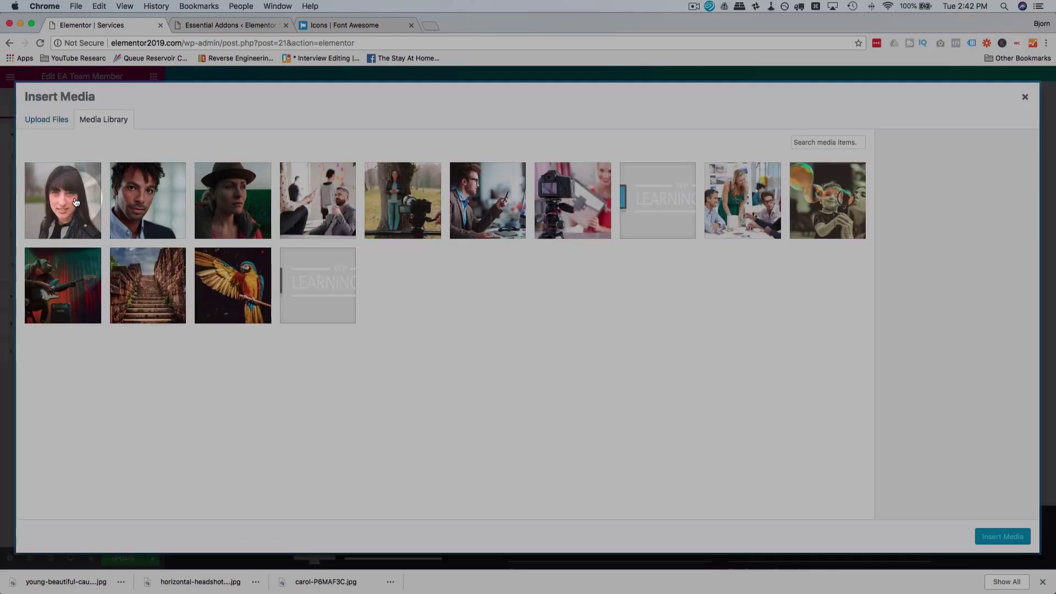
{"action": "left_click", "coordinate": [151, 193]}
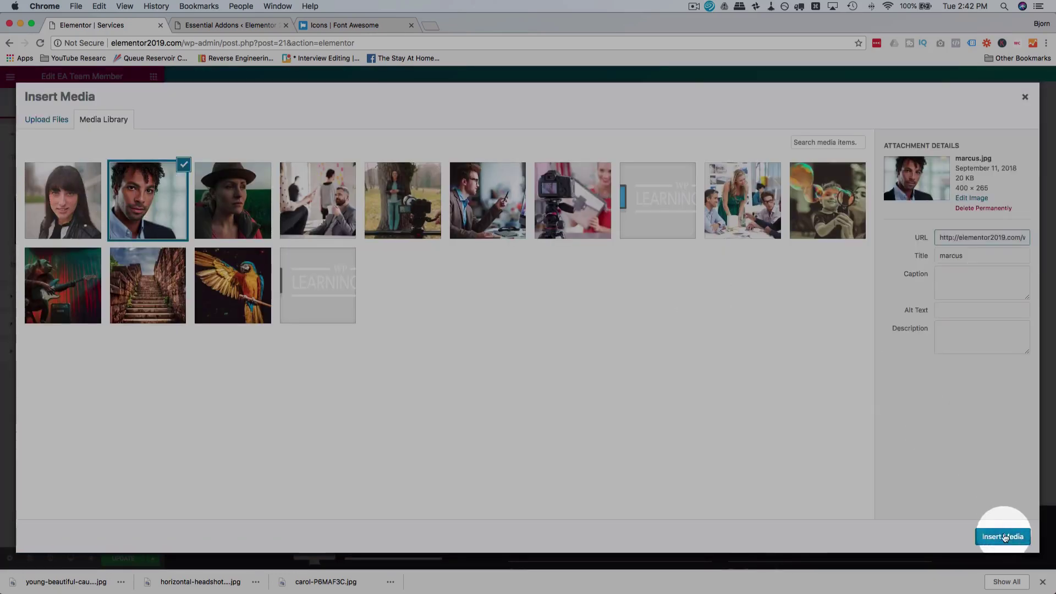
{"action": "left_click", "coordinate": [1005, 538]}
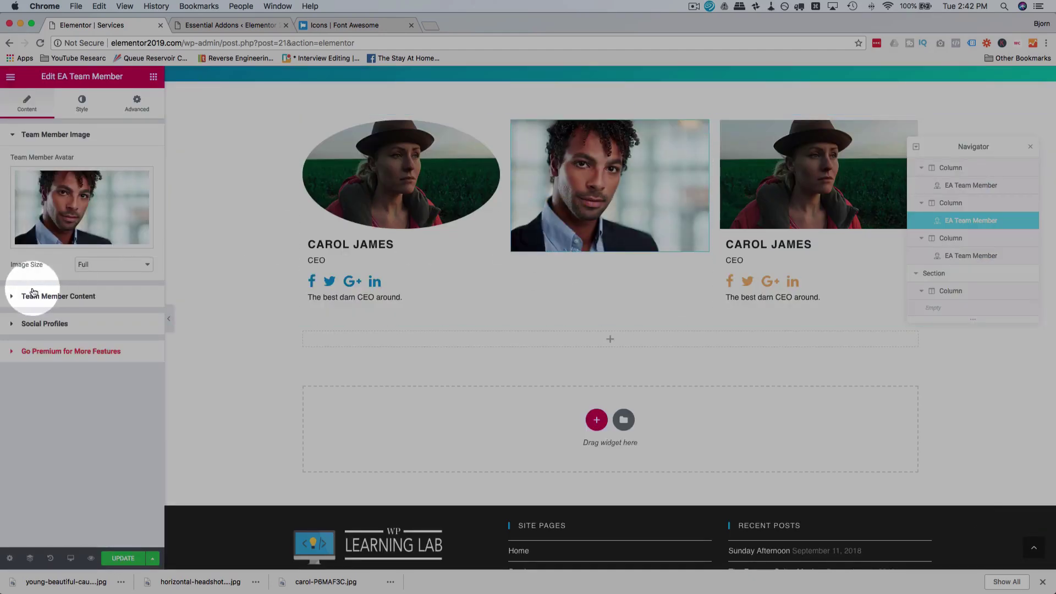
Step: Enter a new member name, job position COO and description 'The best darn COO around.'
{"action": "left_click", "coordinate": [33, 295]}
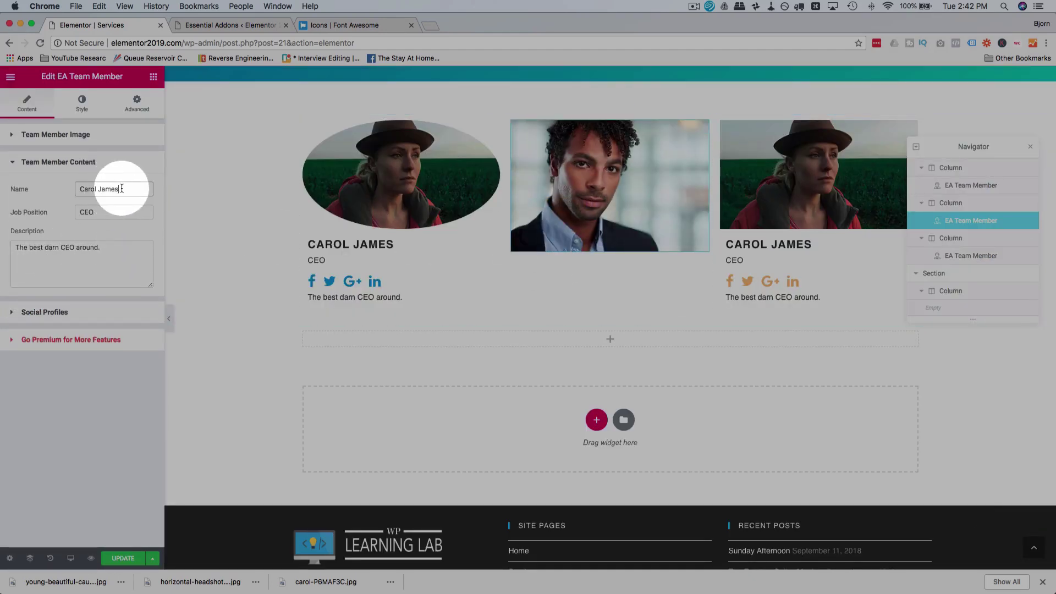
{"action": "type", "text": "Marcus"}
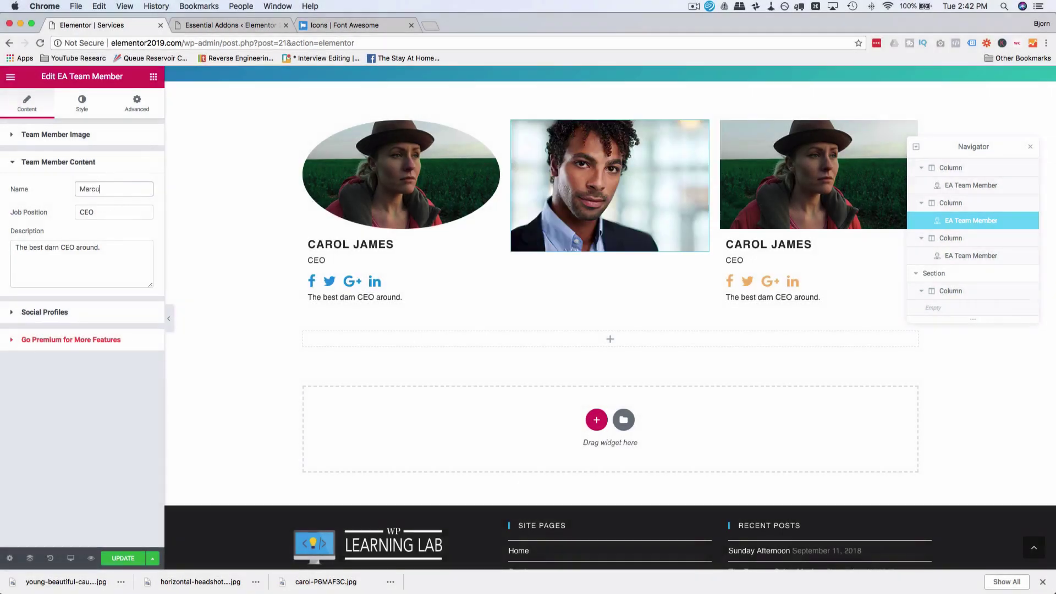
{"action": "key", "text": "BackSpace"}
{"action": "key", "text": "BackSpace"}
{"action": "key", "text": "BackSpace"}
{"action": "type", "text": "cus Marcus"}
{"action": "key", "text": "Tab"}
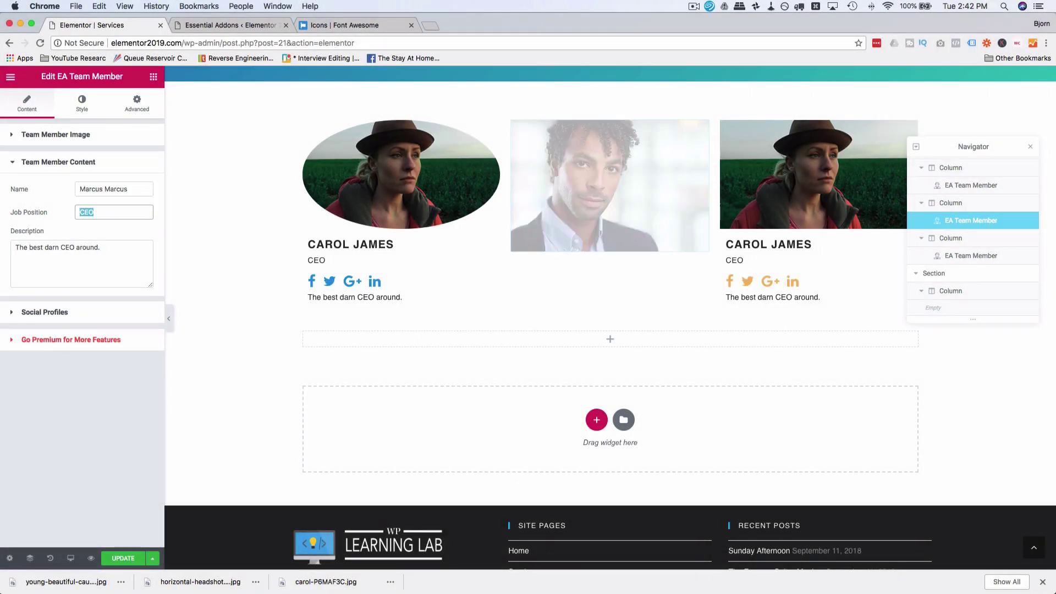
{"action": "type", "text": "COO"}
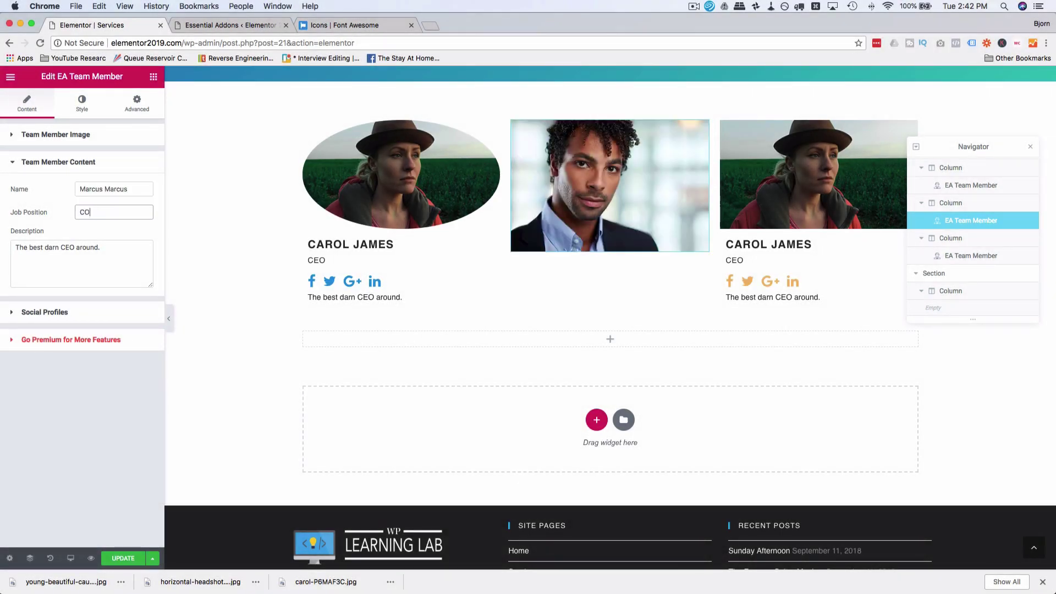
{"action": "key", "text": "Tab"}
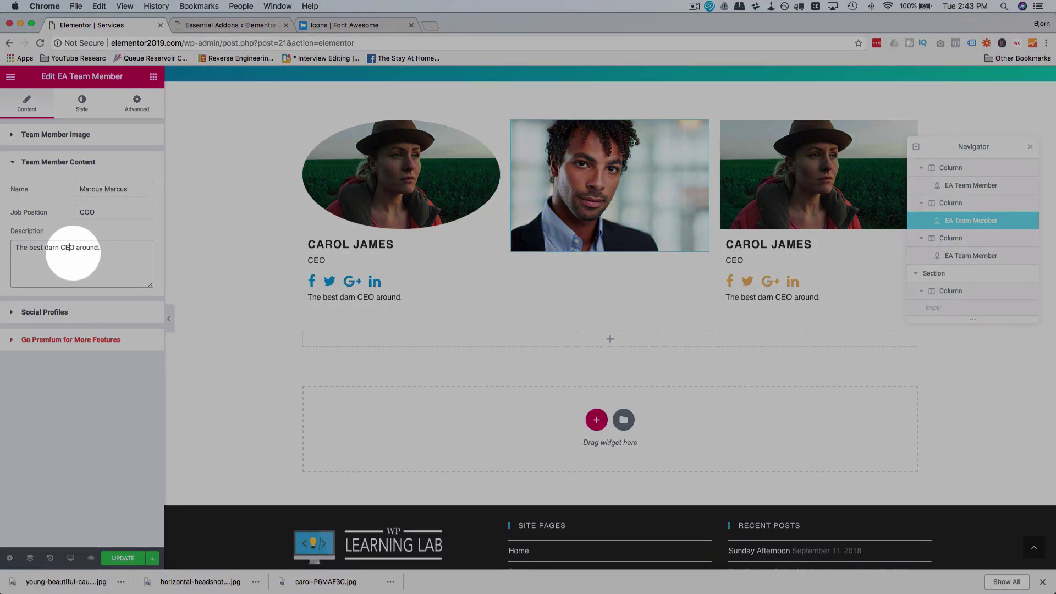
{"action": "key", "text": "BackSpace"}
{"action": "type", "text": "O"}
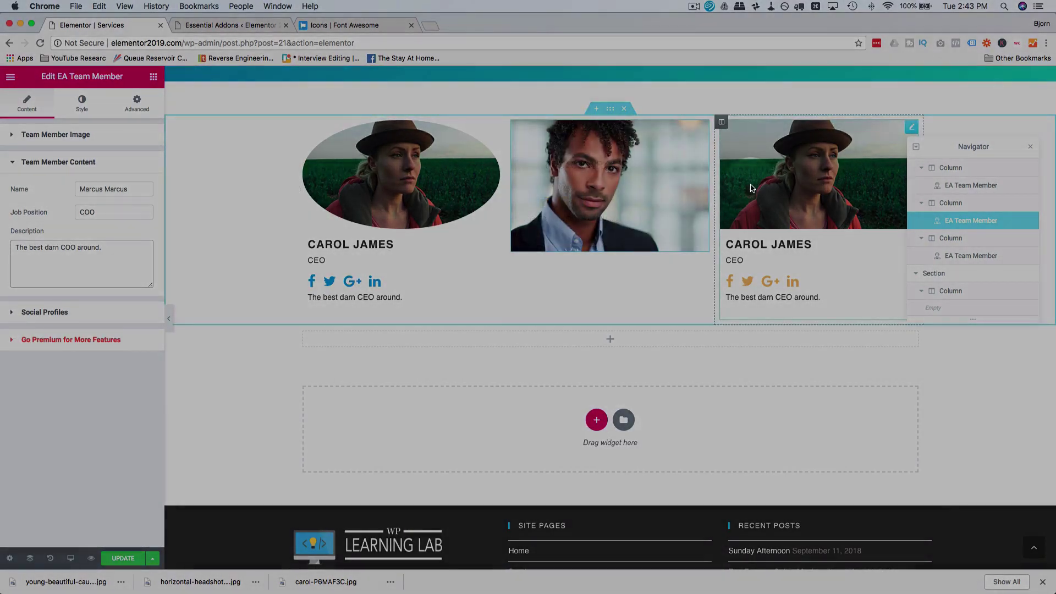
{"action": "left_click", "coordinate": [56, 134]}
Step: Replace the third card's photo with the woman's headshot
{"action": "left_click", "coordinate": [85, 199]}
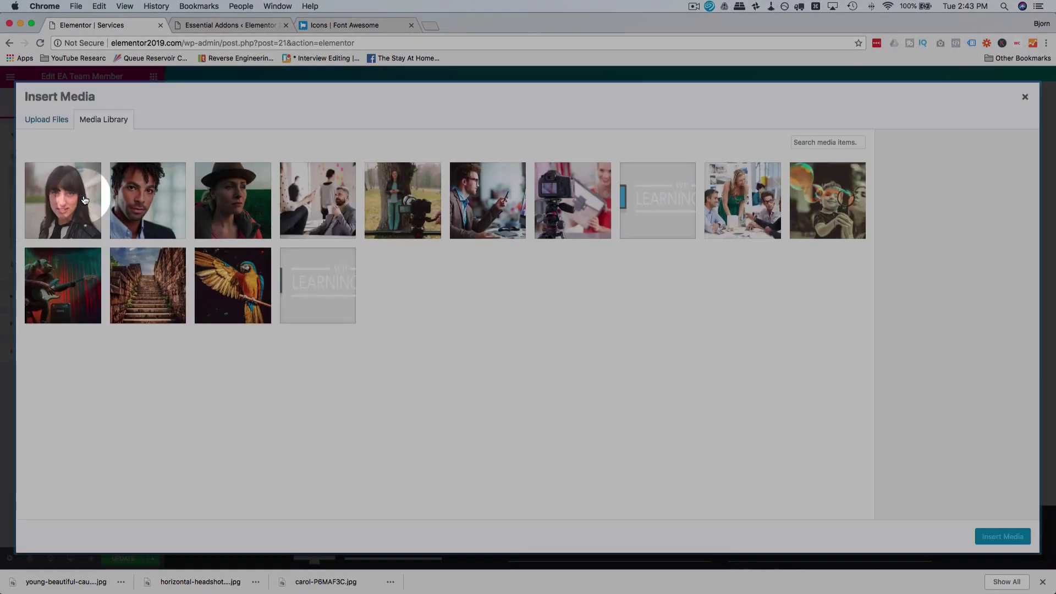
{"action": "left_click", "coordinate": [60, 198]}
{"action": "left_click", "coordinate": [990, 536]}
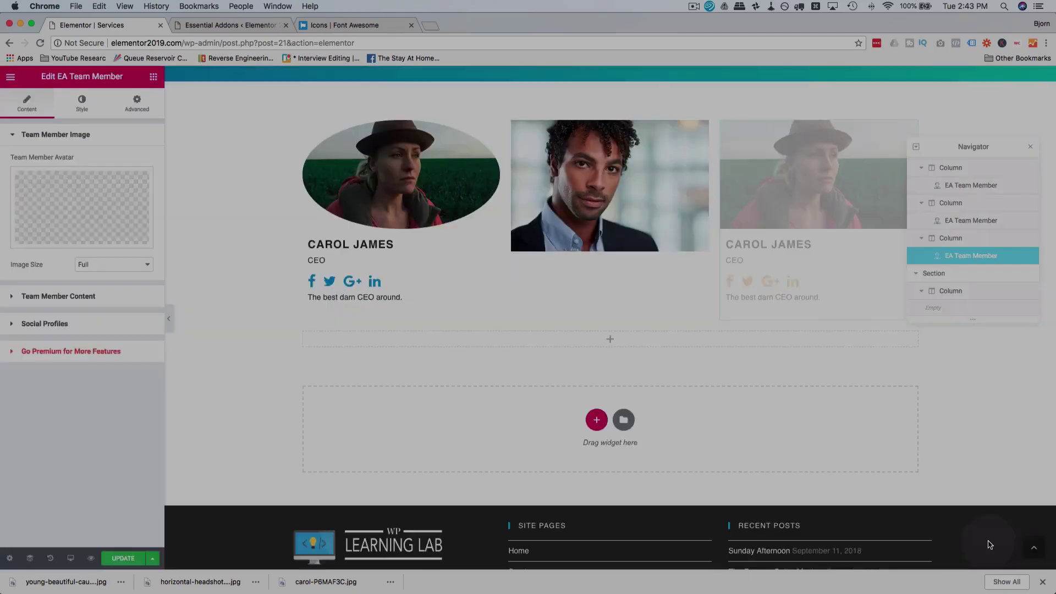
Step: Give the third card a new member name, job title CFO and 'The best darn CFO around.' description
{"action": "left_click", "coordinate": [57, 295]}
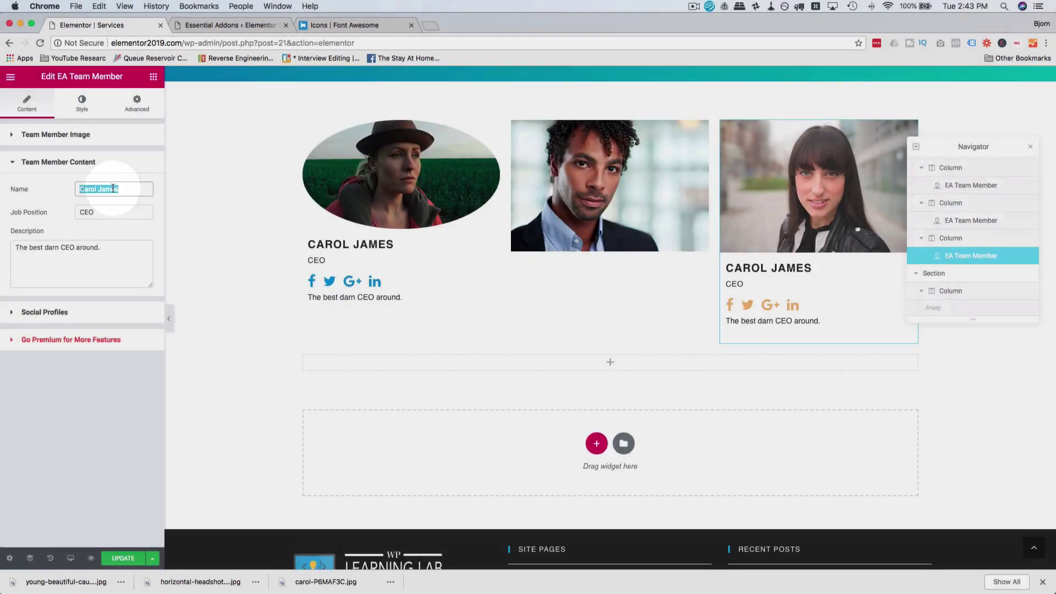
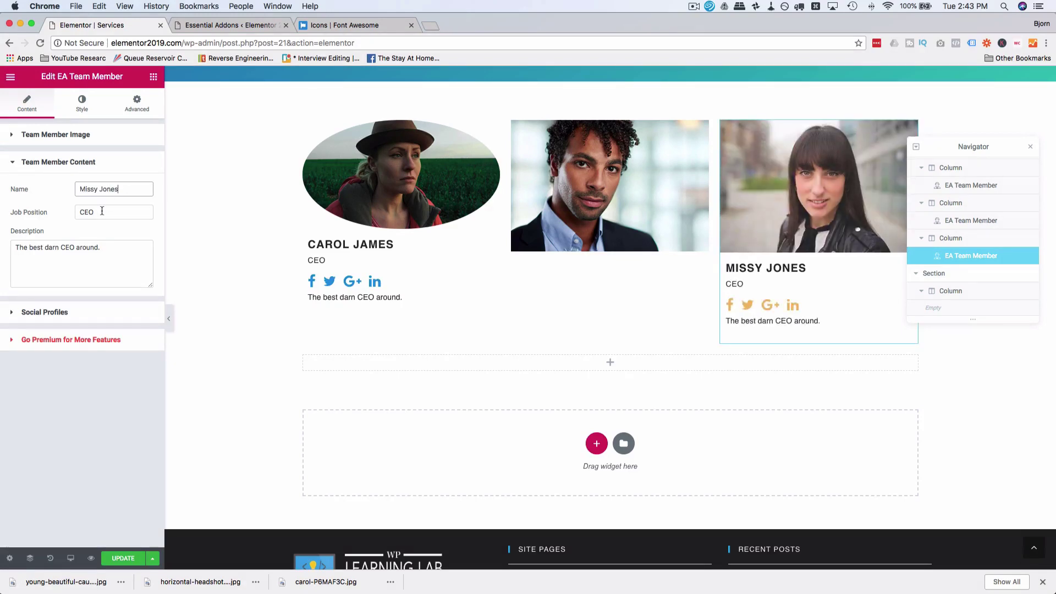
{"action": "double_click", "coordinate": [102, 211]}
{"action": "type", "text": "CFO"}
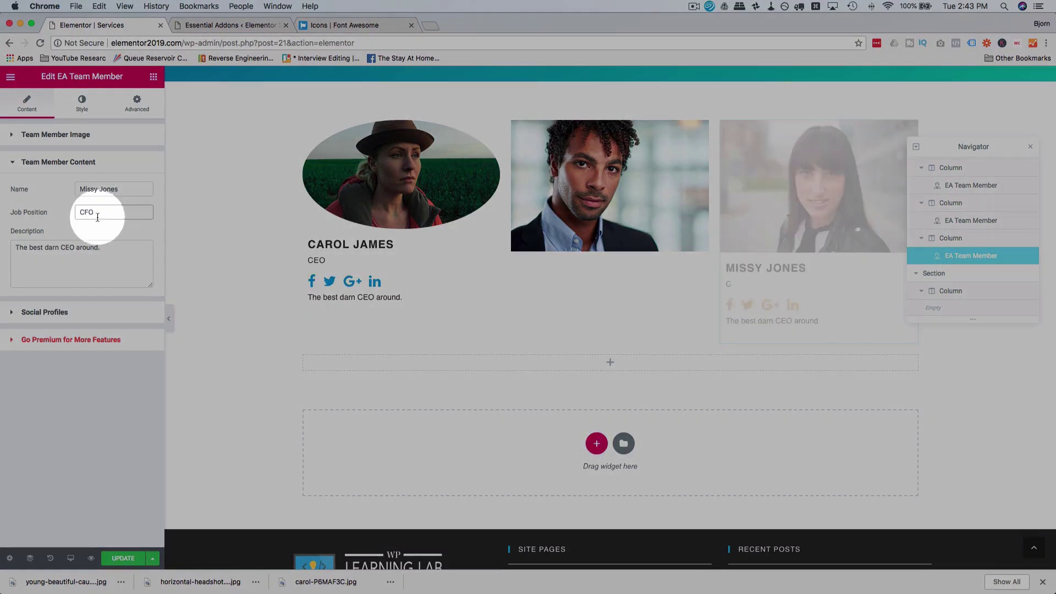
{"action": "left_click", "coordinate": [69, 247]}
{"action": "key", "text": "BackSpace"}
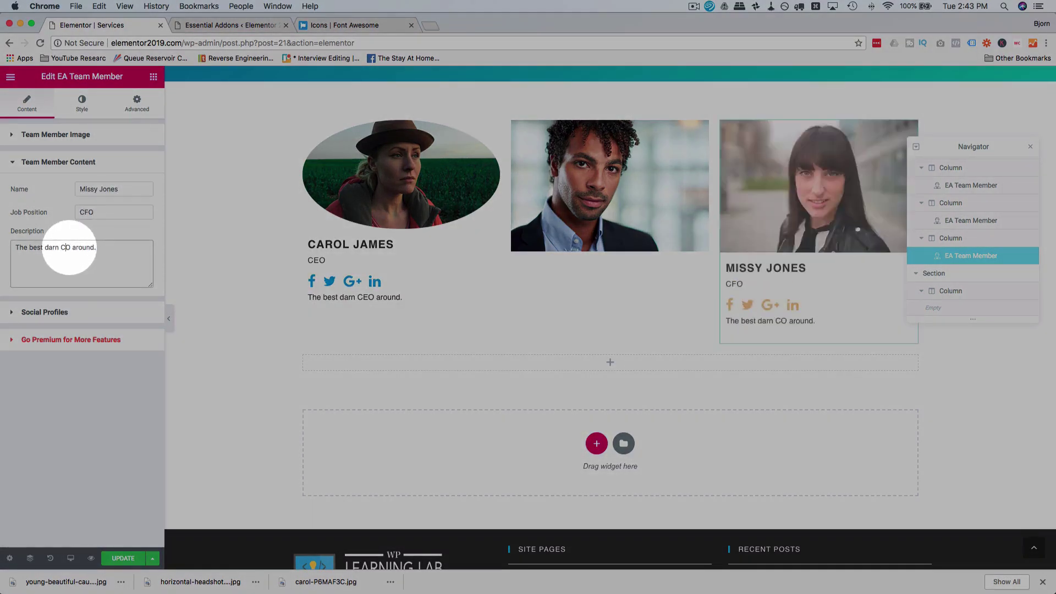
{"action": "type", "text": "F"}
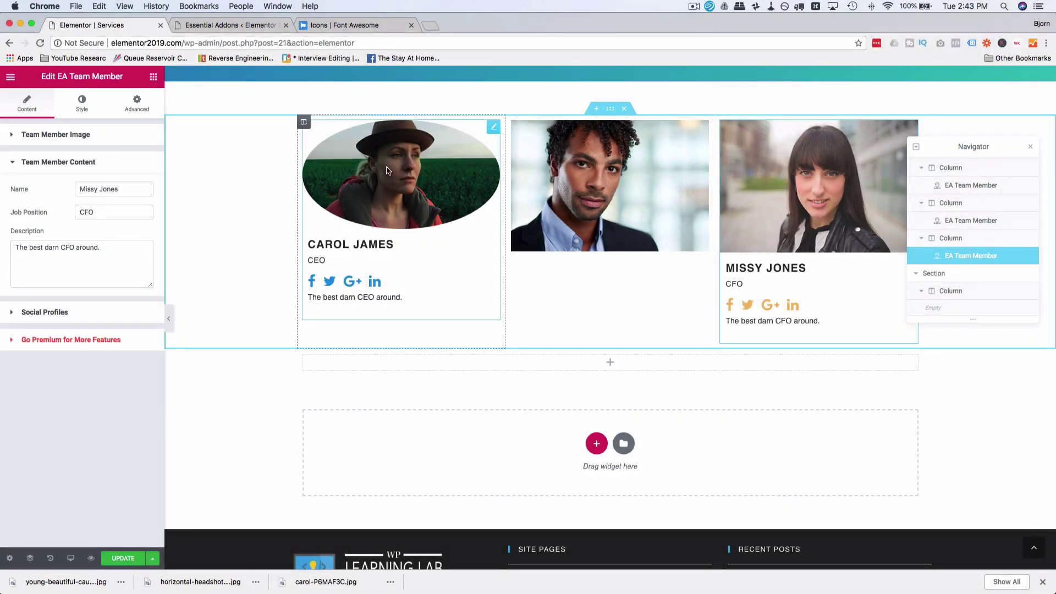
Step: Copy the first team card and paste its style onto the middle and third cards
{"action": "left_click", "coordinate": [477, 133]}
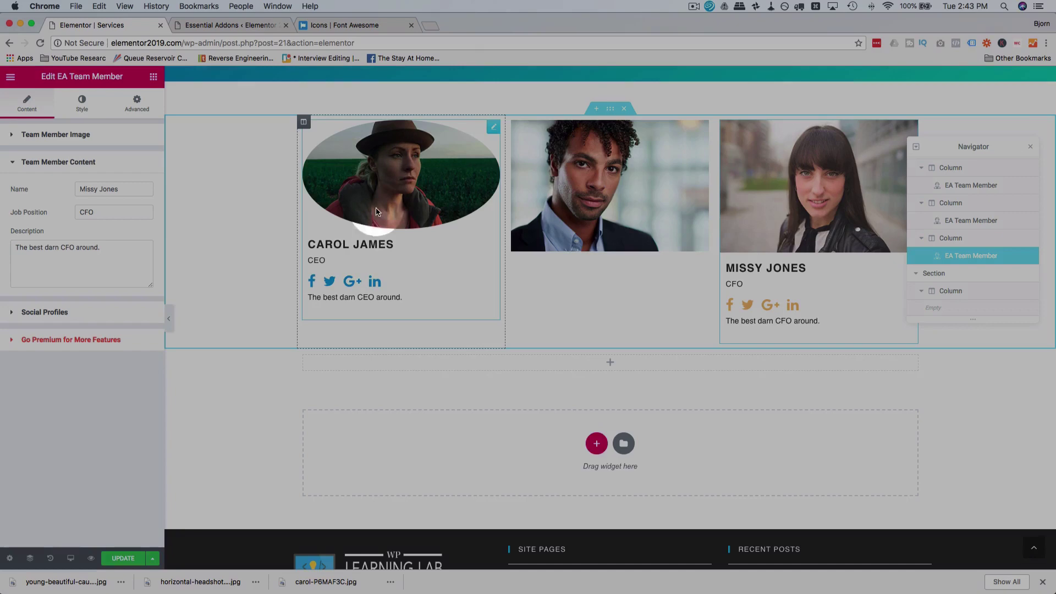
{"action": "right_click", "coordinate": [489, 132]}
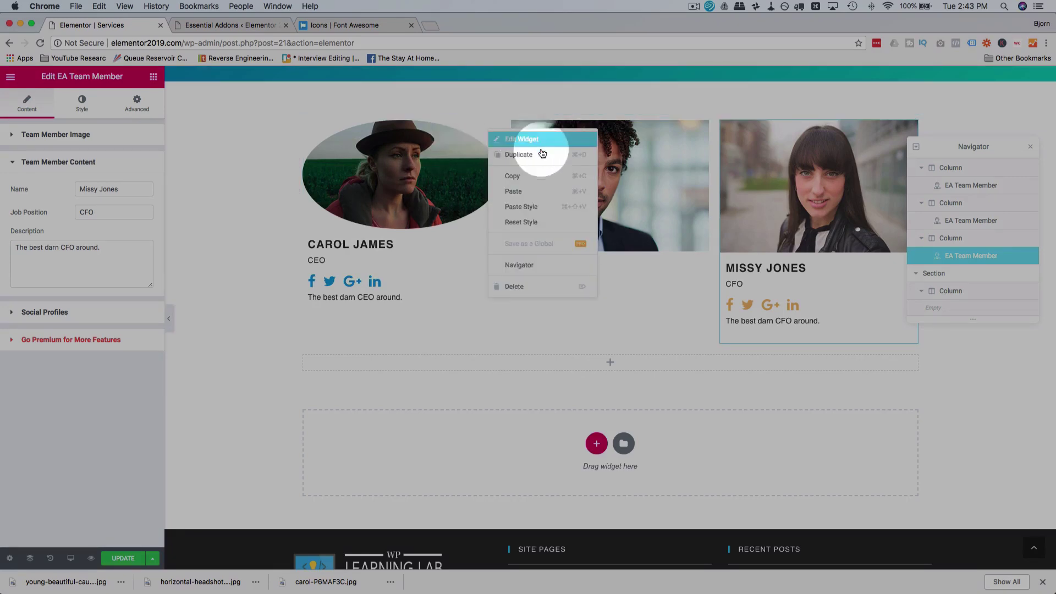
{"action": "left_click", "coordinate": [539, 176]}
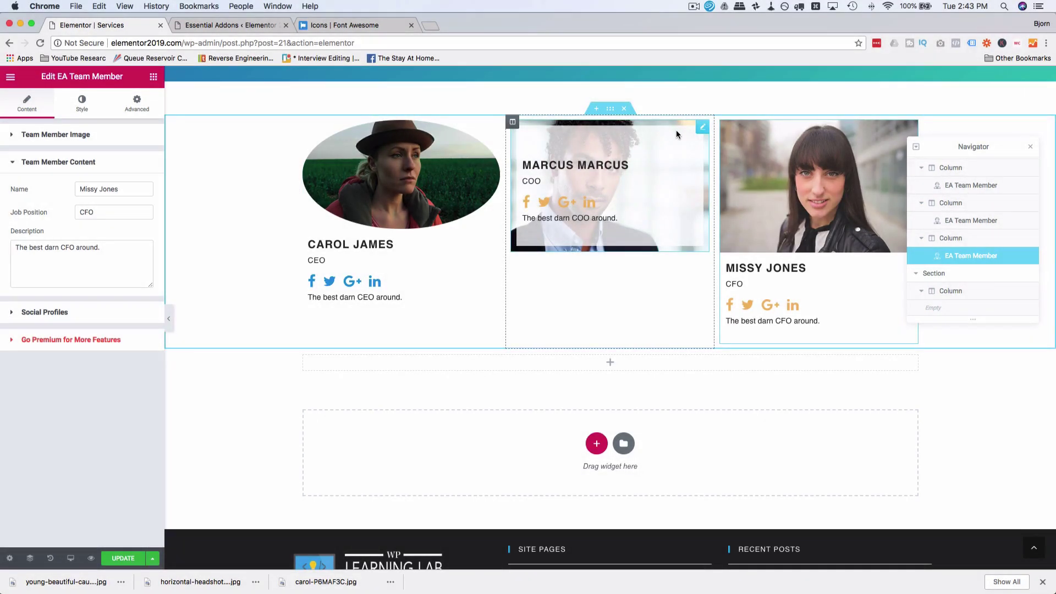
{"action": "right_click", "coordinate": [676, 130]}
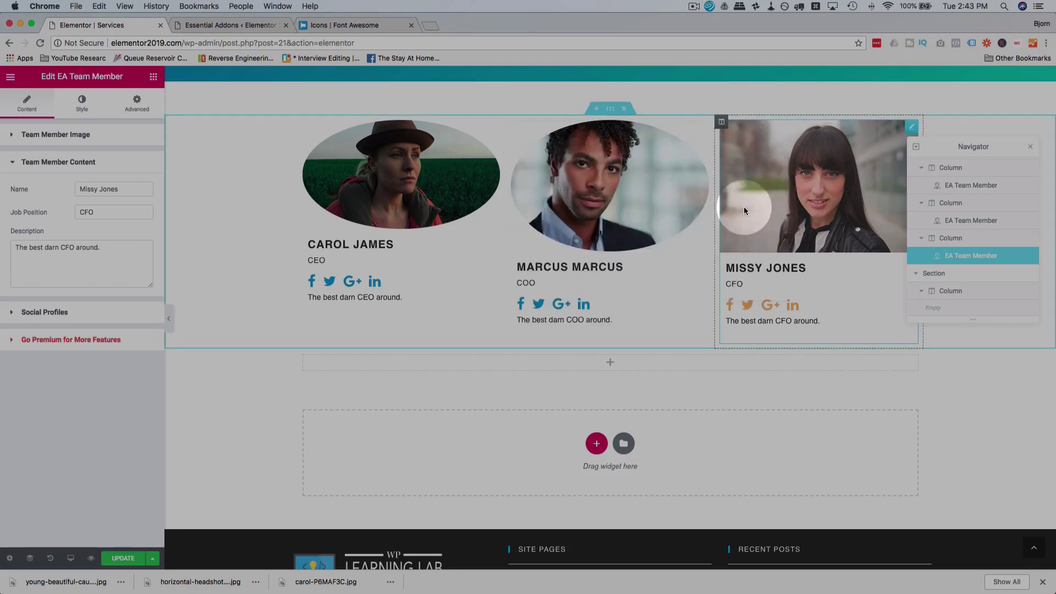
{"action": "right_click", "coordinate": [768, 156]}
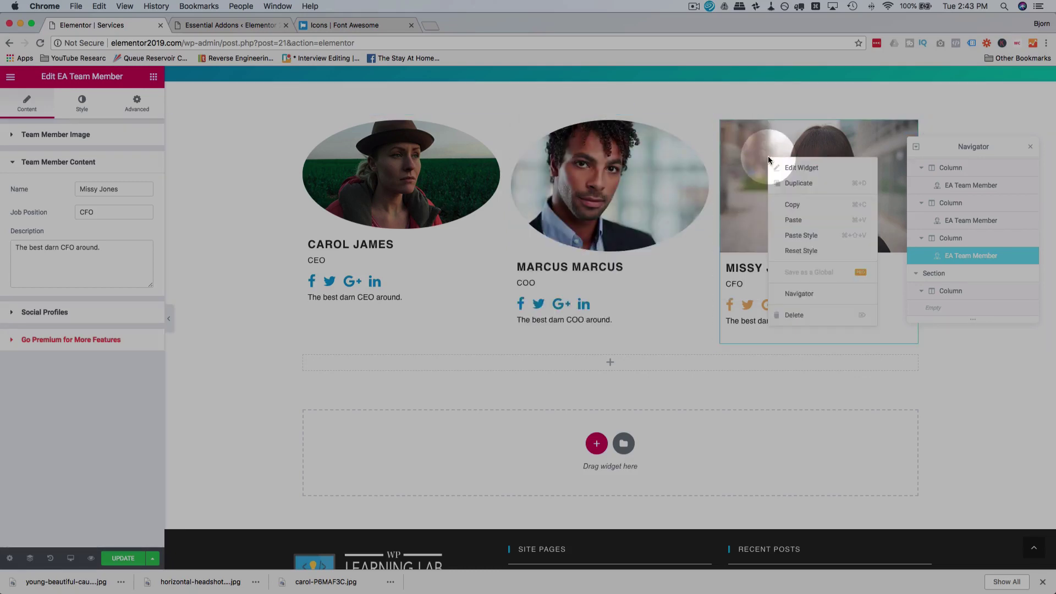
{"action": "left_click", "coordinate": [814, 233]}
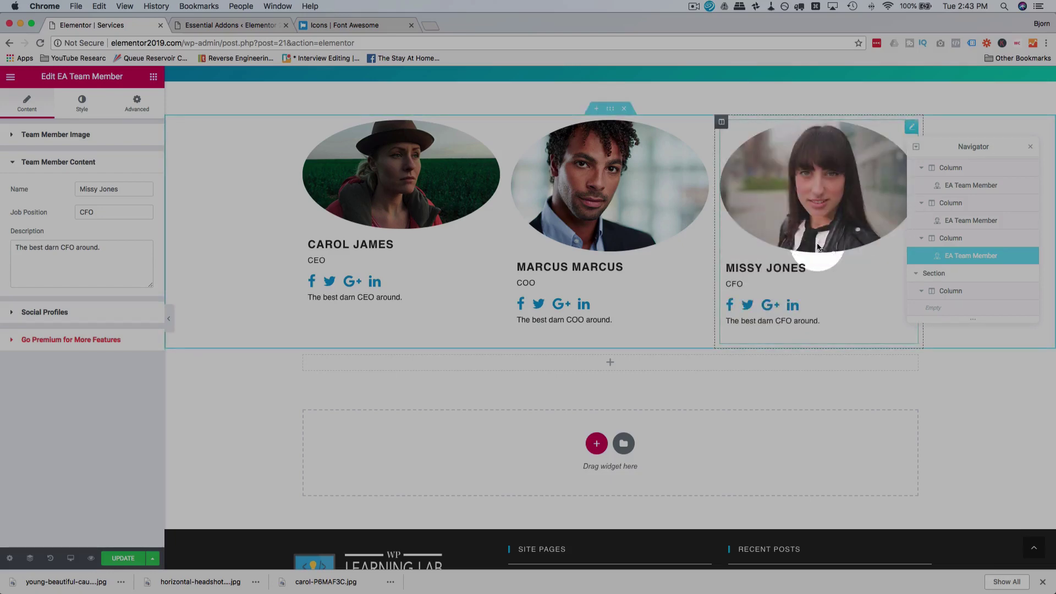
{"action": "left_click_drag", "start_coordinate": [932, 148], "coordinate": [938, 219]}
Step: Select the section holding the three team cards to show its Boxed layout settings
{"action": "scroll", "coordinate": [579, 331], "scroll_direction": "up", "scroll_amount": 2}
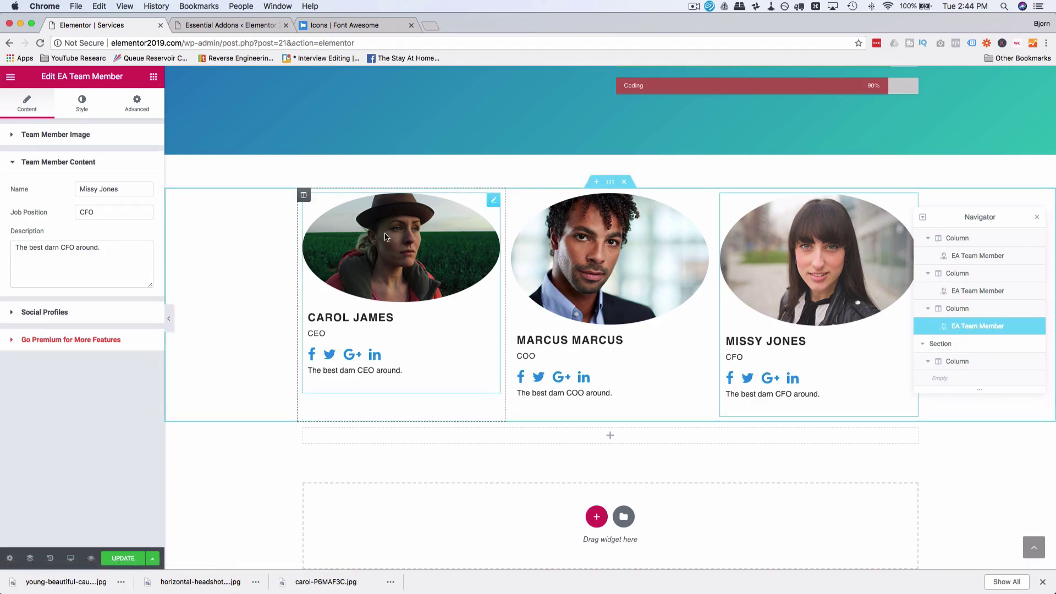
{"action": "left_click", "coordinate": [385, 253]}
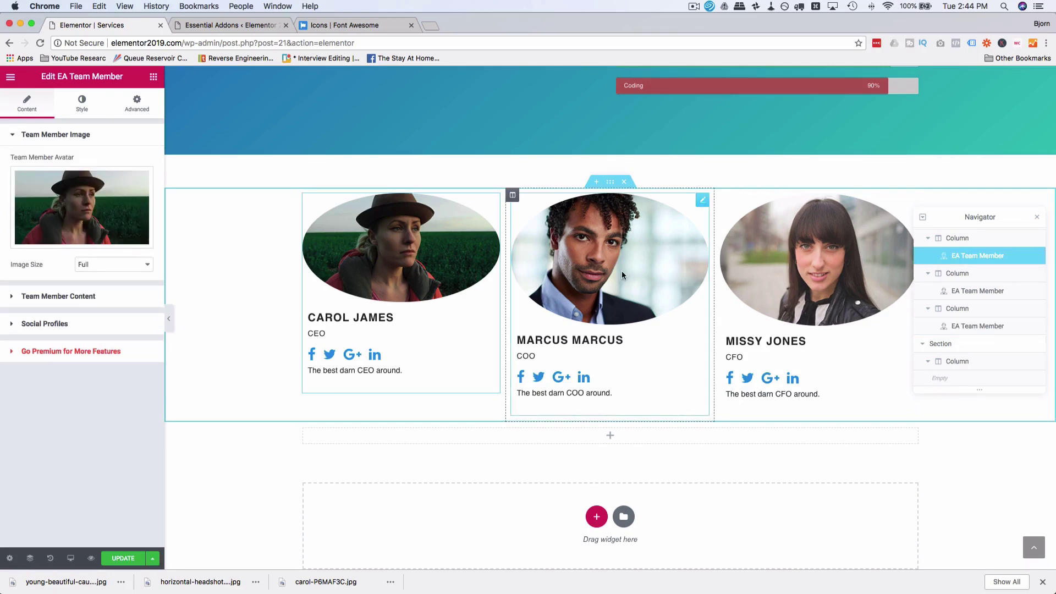
{"action": "left_click", "coordinate": [656, 252]}
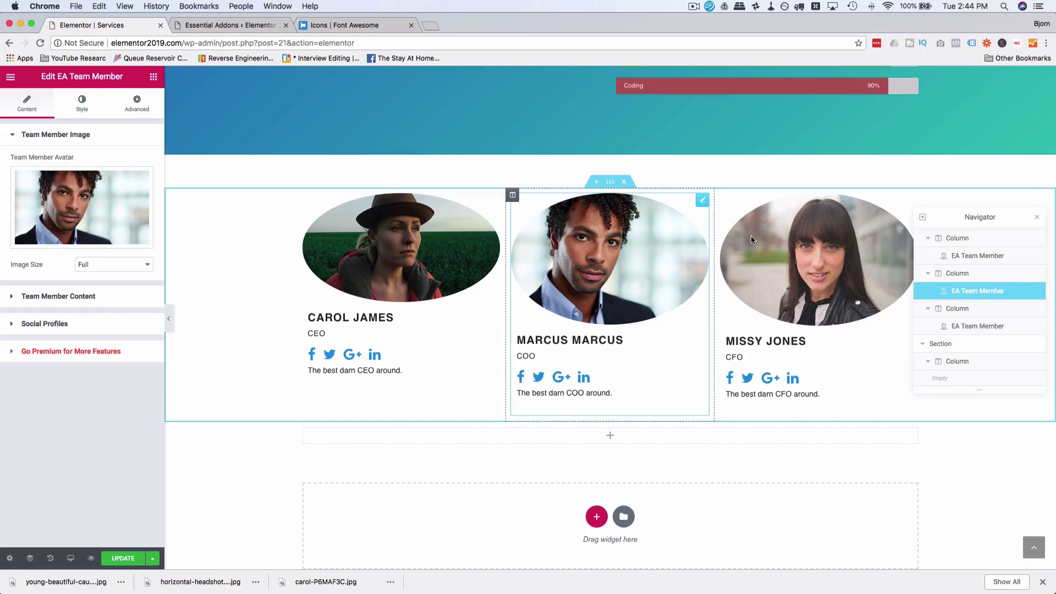
{"action": "left_click", "coordinate": [755, 242]}
{"action": "left_click", "coordinate": [599, 276]}
{"action": "left_click", "coordinate": [610, 181]}
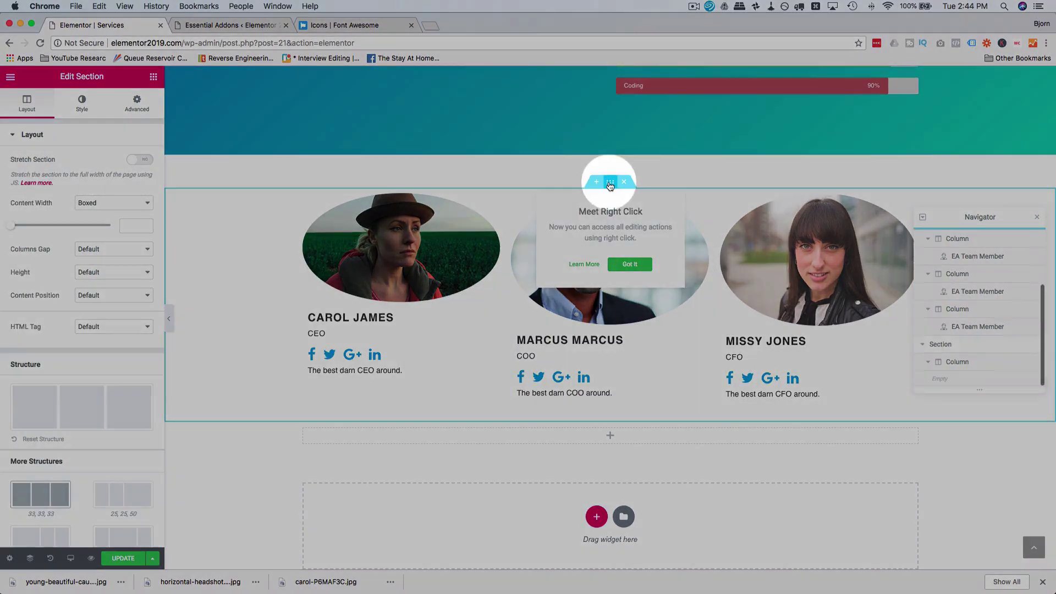
{"action": "left_click", "coordinate": [535, 185]}
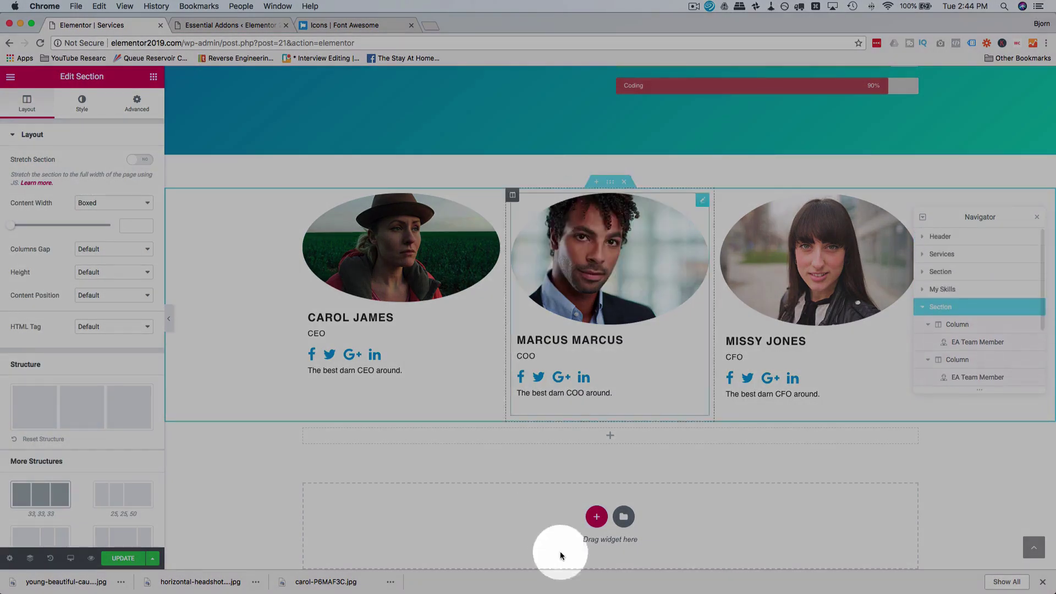
Step: Add a Heading widget below the three team members reading 'Team'
{"action": "left_click", "coordinate": [152, 80]}
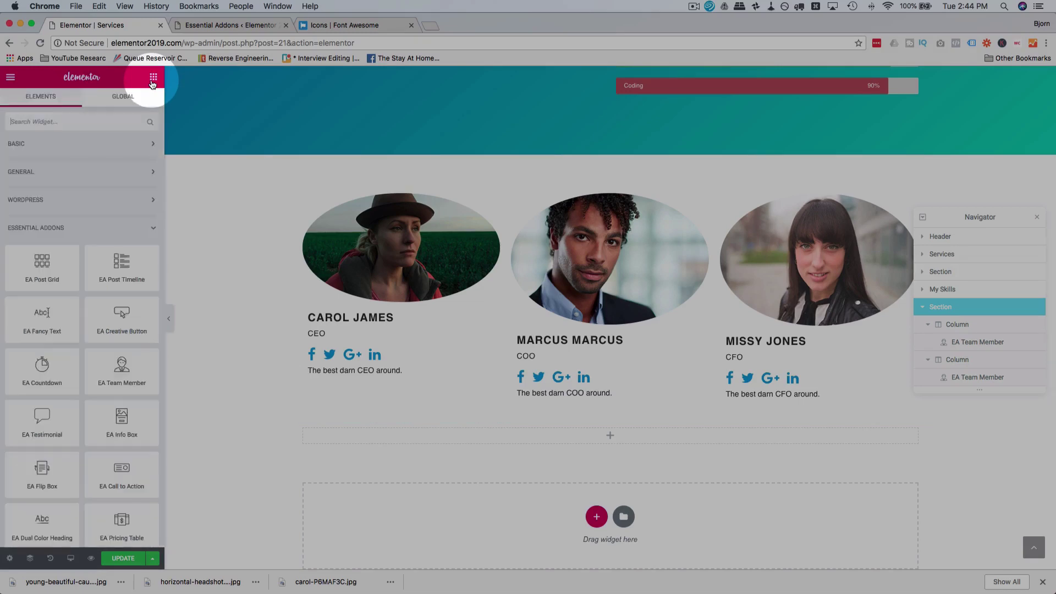
{"action": "left_click", "coordinate": [150, 144]}
{"action": "left_click_drag", "start_coordinate": [110, 191], "coordinate": [604, 436]}
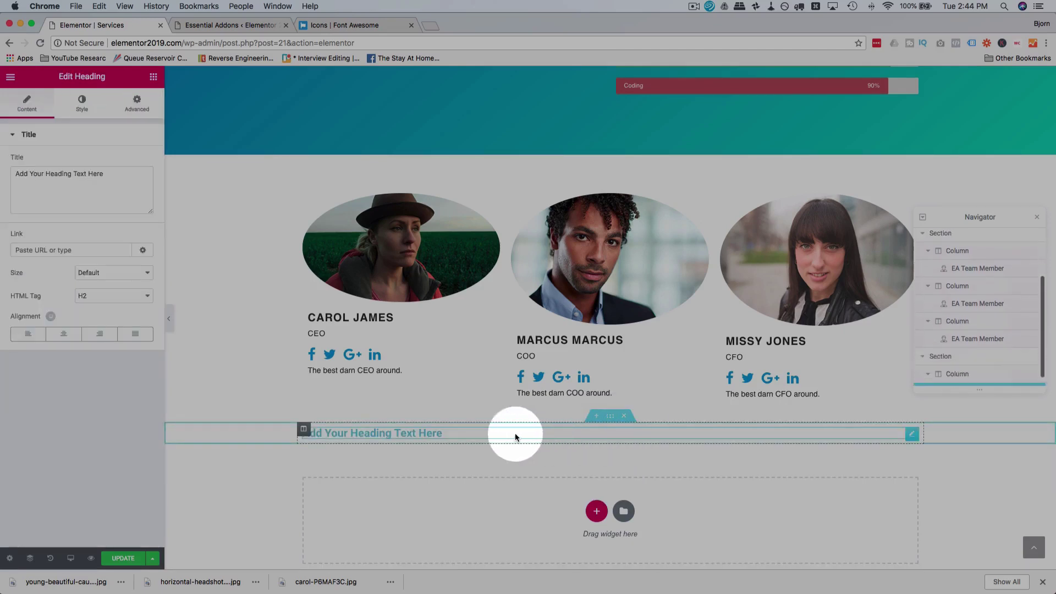
{"action": "left_click", "coordinate": [100, 176]}
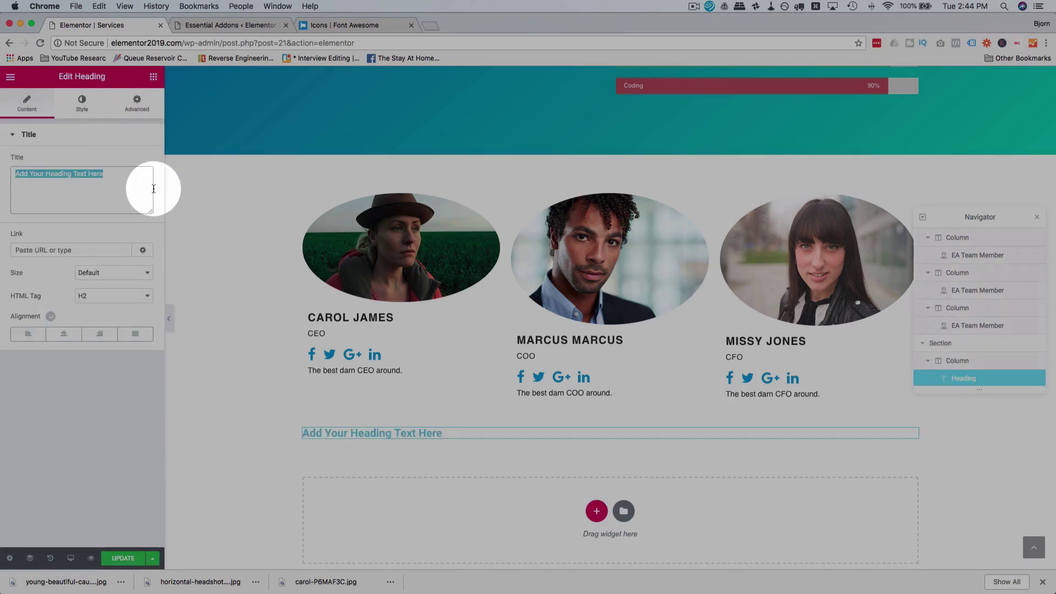
{"action": "type", "text": "Team"}
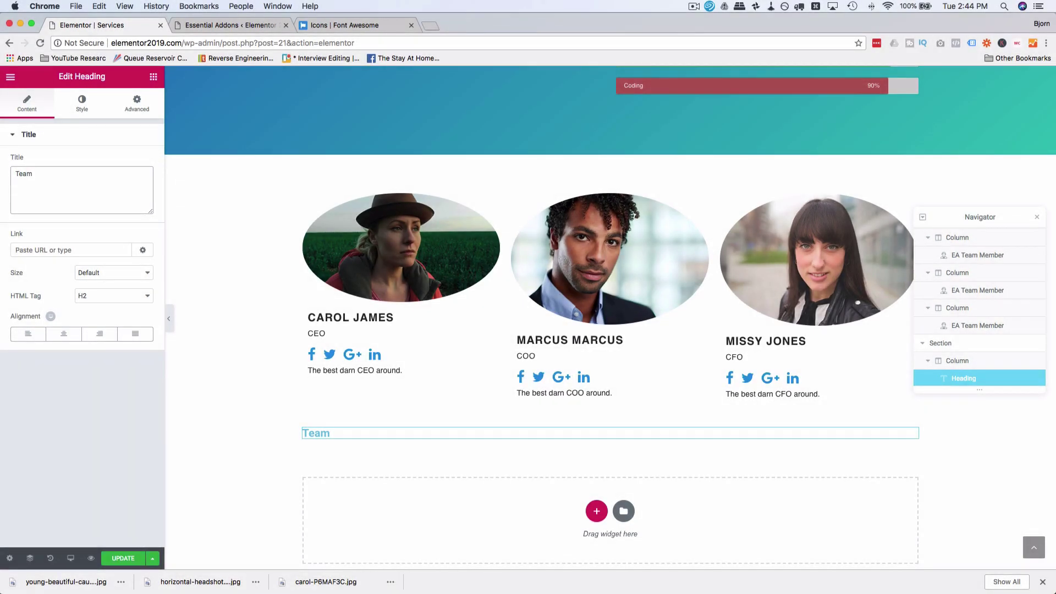
Step: Copy the My Skills heading, paste its style onto the Team heading, and center it
{"action": "left_click", "coordinate": [82, 103]}
{"action": "scroll", "coordinate": [402, 173], "scroll_direction": "up", "scroll_amount": 5}
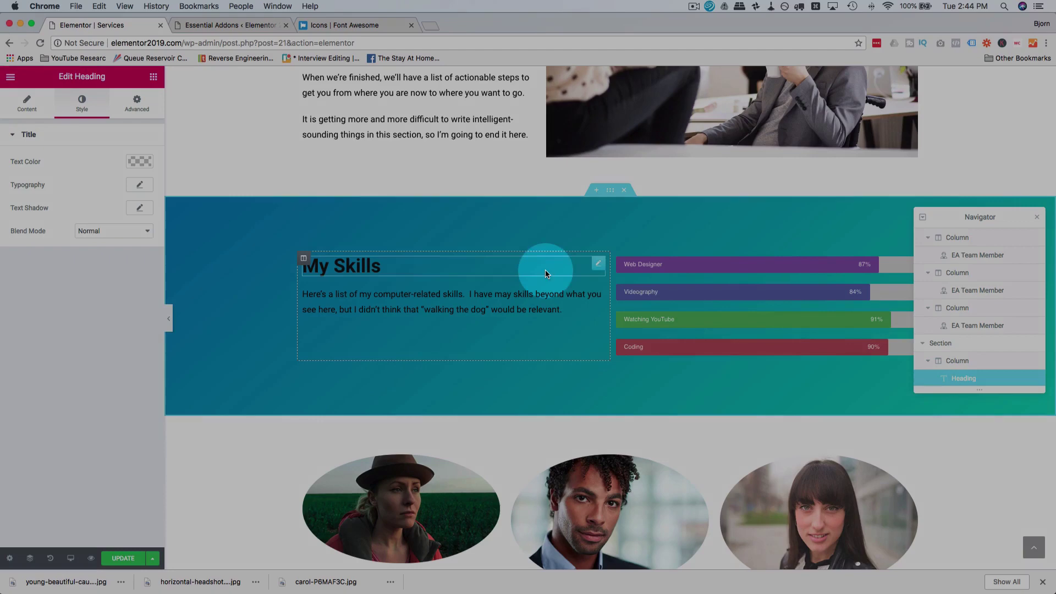
{"action": "right_click", "coordinate": [545, 270]}
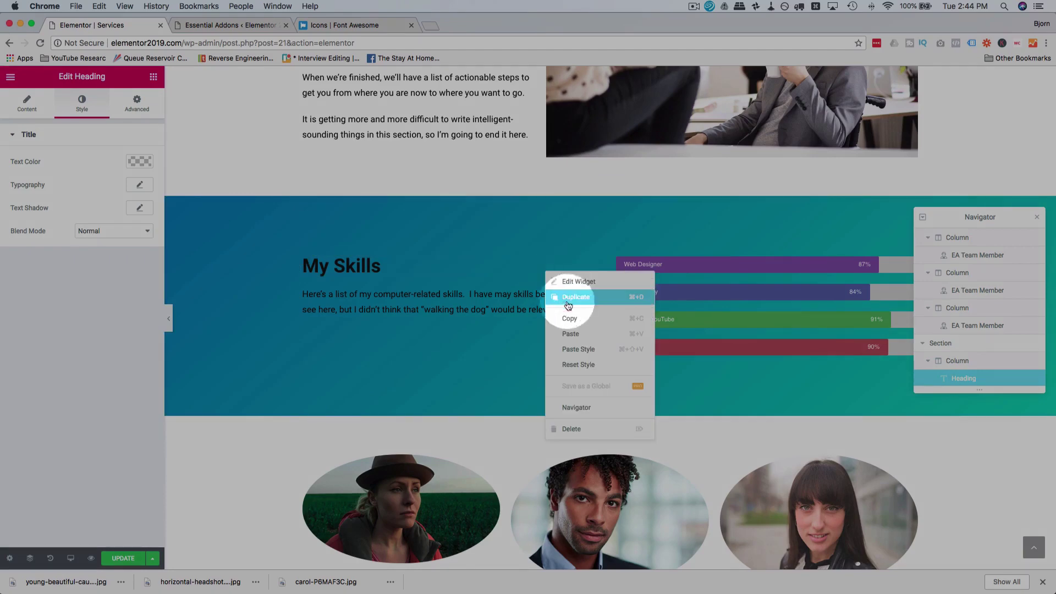
{"action": "left_click", "coordinate": [568, 305]}
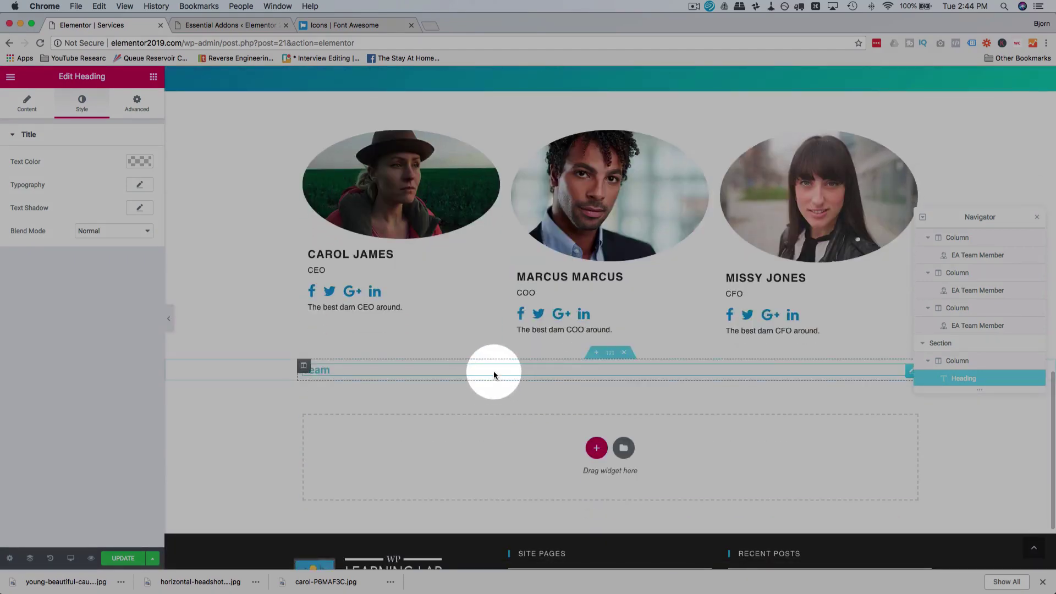
{"action": "right_click", "coordinate": [494, 376]}
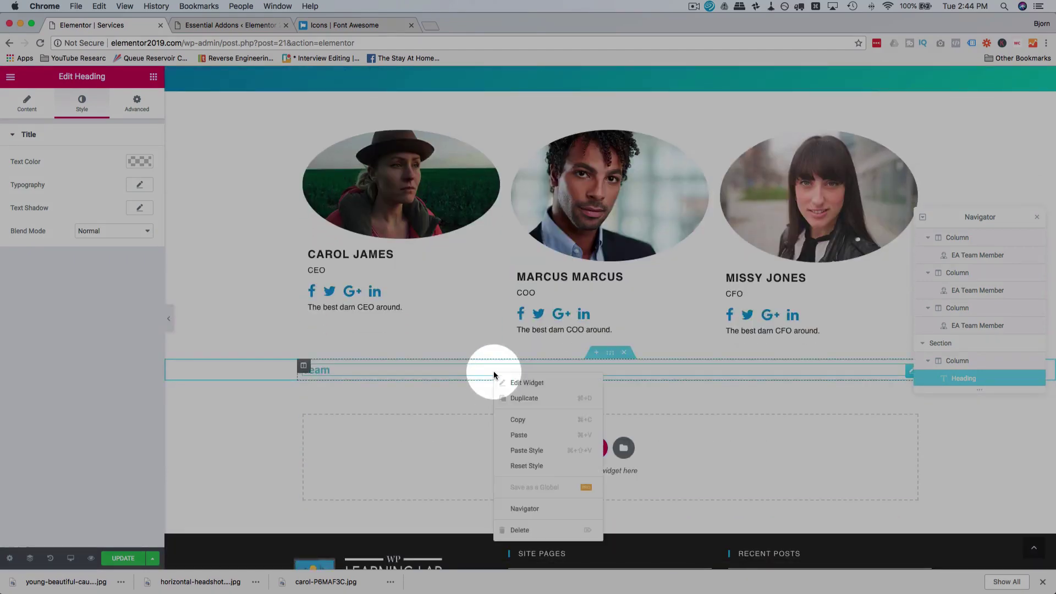
{"action": "left_click", "coordinate": [523, 452]}
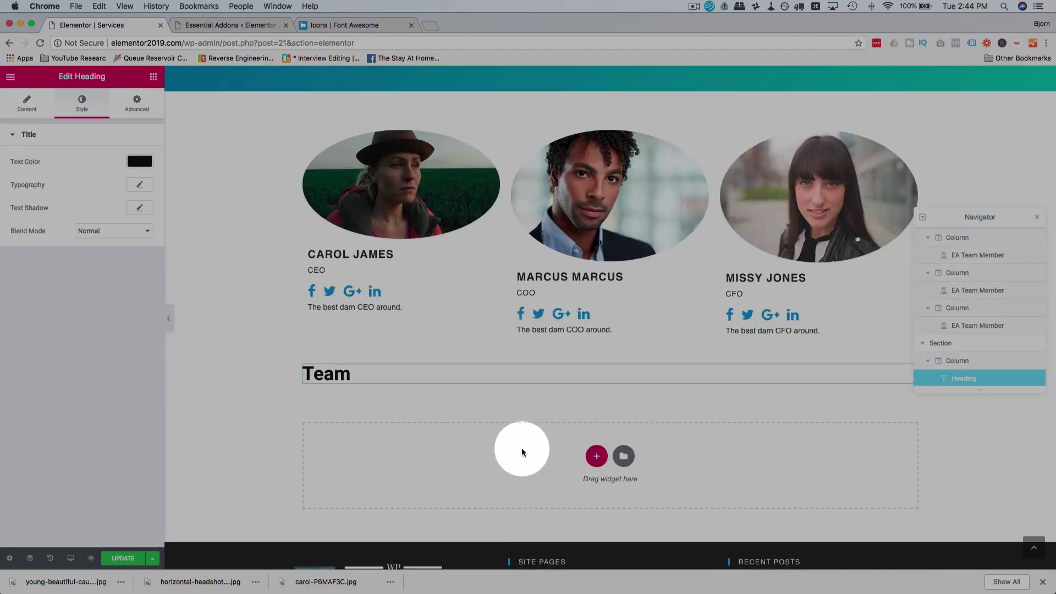
{"action": "left_click", "coordinate": [28, 103]}
{"action": "left_click", "coordinate": [64, 334]}
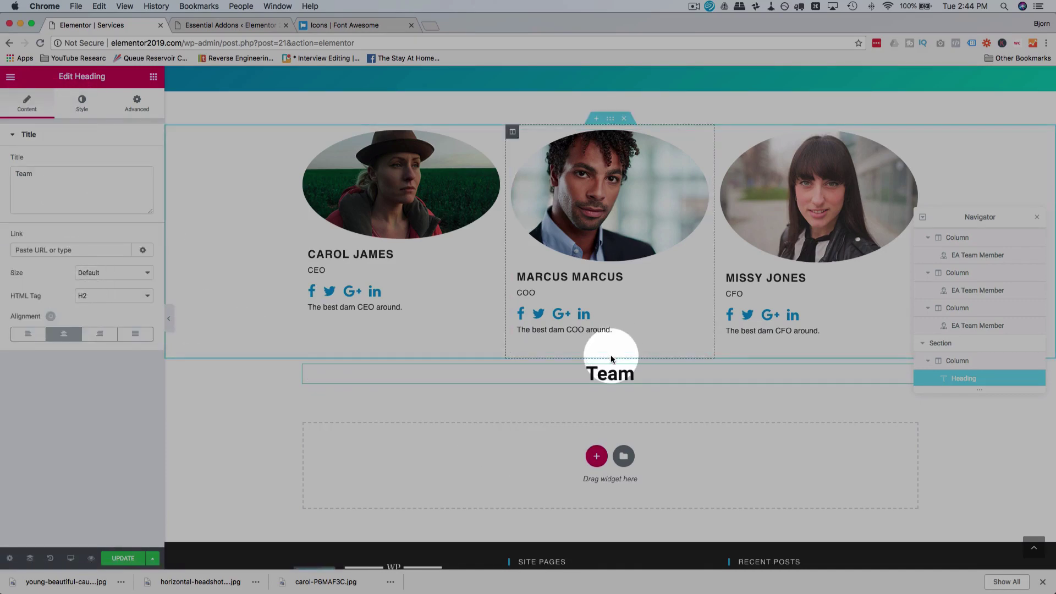
{"action": "scroll", "coordinate": [611, 360], "scroll_direction": "down", "scroll_amount": 1}
{"action": "scroll", "coordinate": [611, 359], "scroll_direction": "up", "scroll_amount": 3}
Step: Move the Team heading section above the team cards with 40 px bottom margin and 1 px solid bottom border
{"action": "left_click_drag", "start_coordinate": [611, 434], "coordinate": [611, 209]}
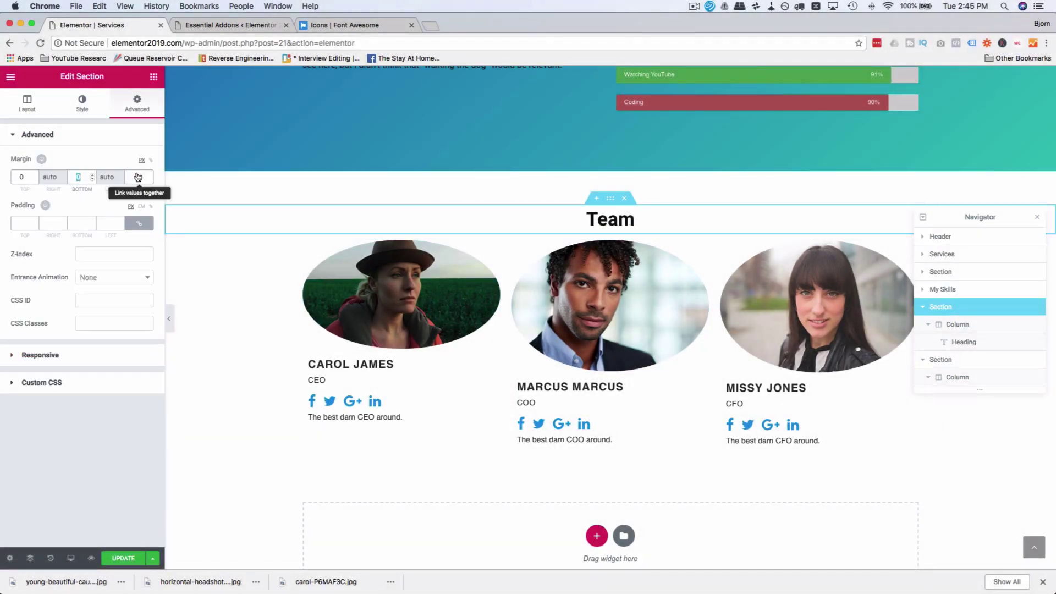
{"action": "type", "text": "40"}
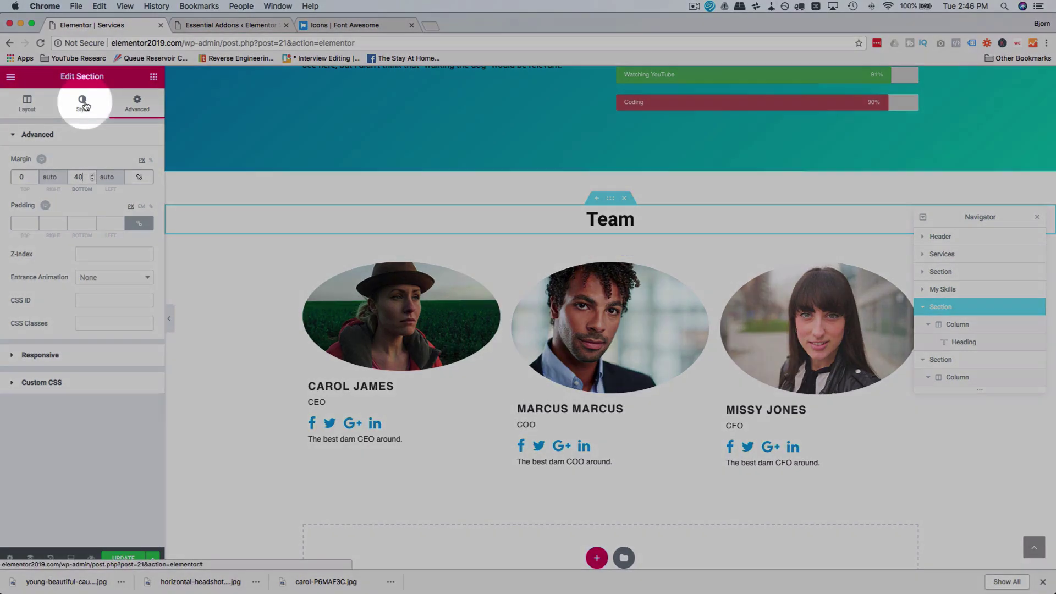
{"action": "left_click", "coordinate": [83, 103]}
{"action": "left_click", "coordinate": [13, 217]}
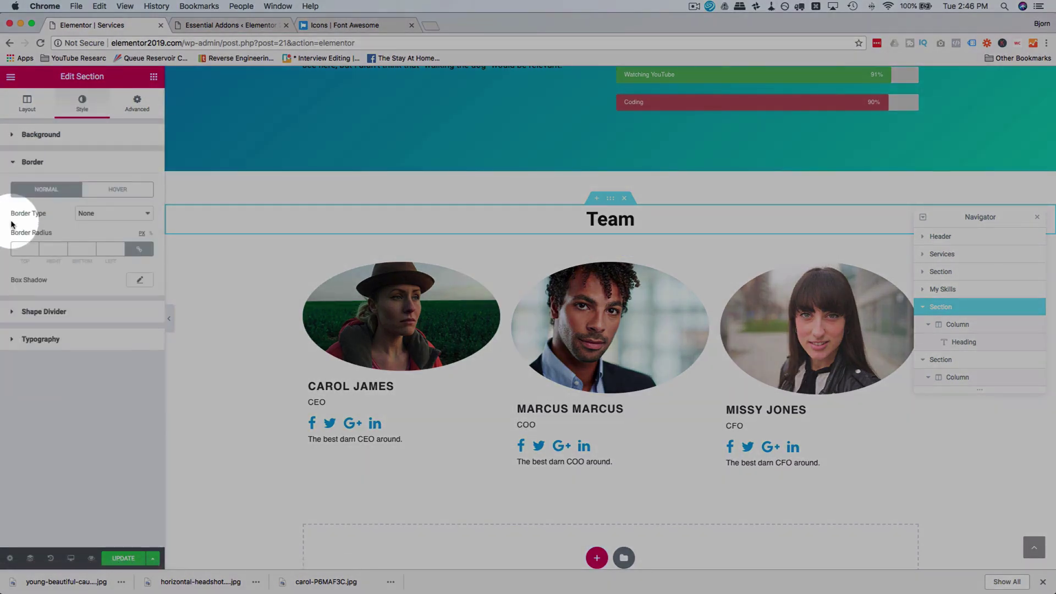
{"action": "left_click", "coordinate": [114, 216]}
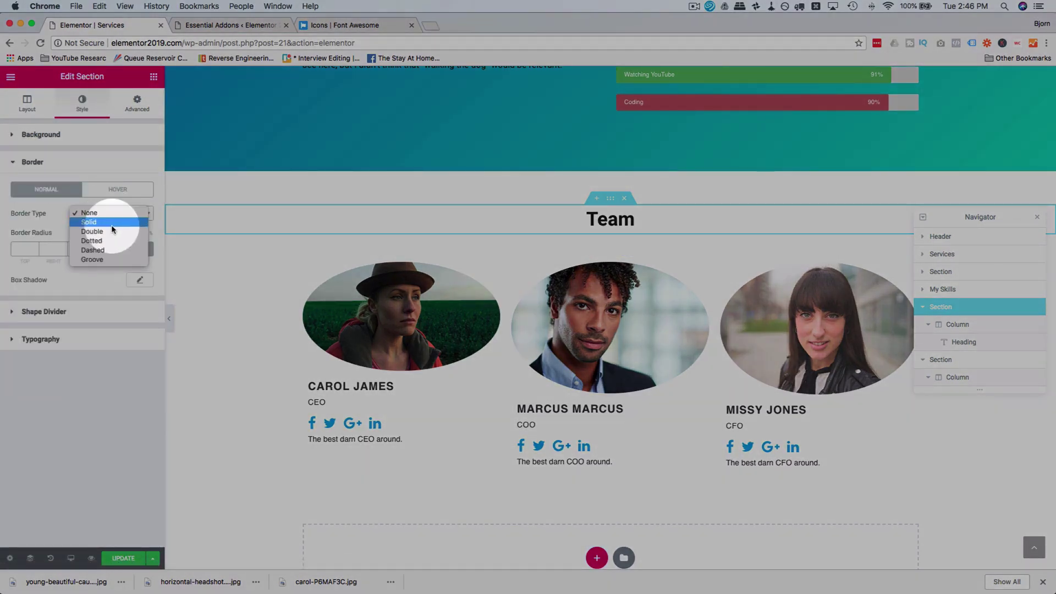
{"action": "left_click", "coordinate": [113, 222]}
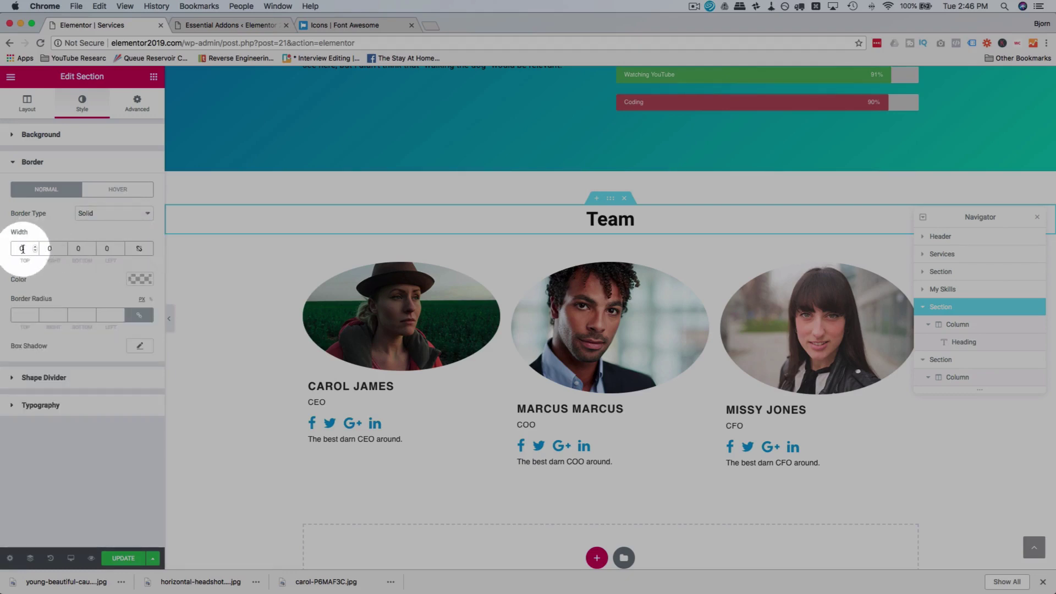
{"action": "left_click", "coordinate": [21, 248]}
{"action": "type", "text": "5"}
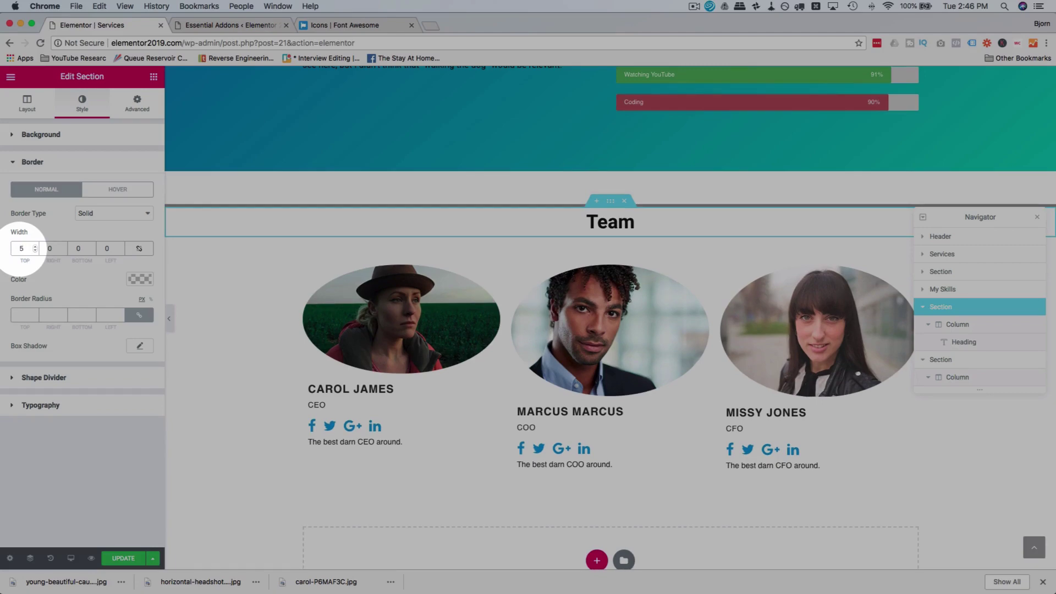
{"action": "type", "text": "0"}
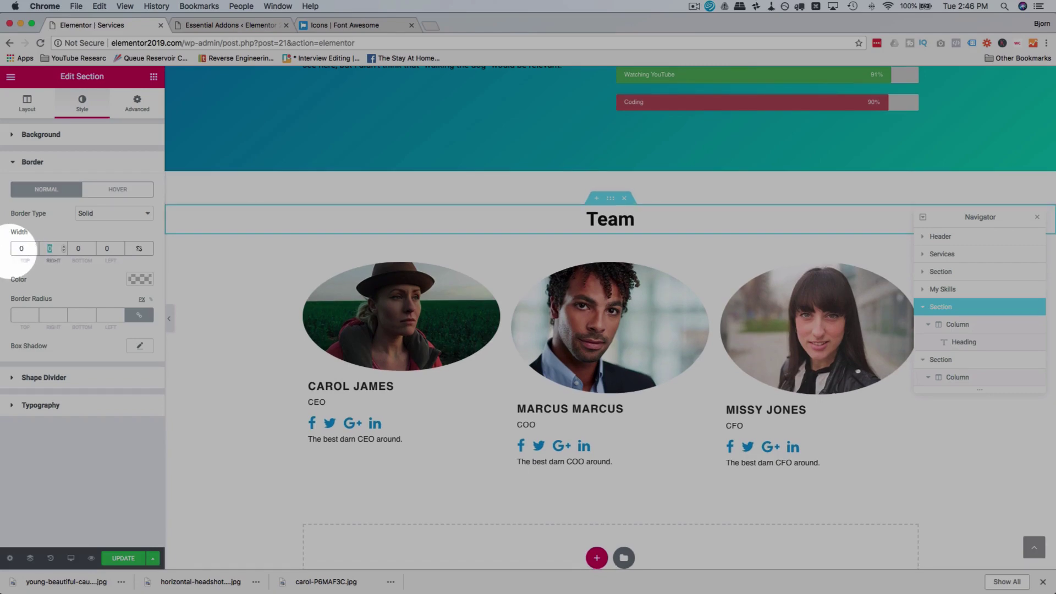
{"action": "key", "text": "Tab"}
{"action": "key", "text": "Tab"}
{"action": "type", "text": "1"}
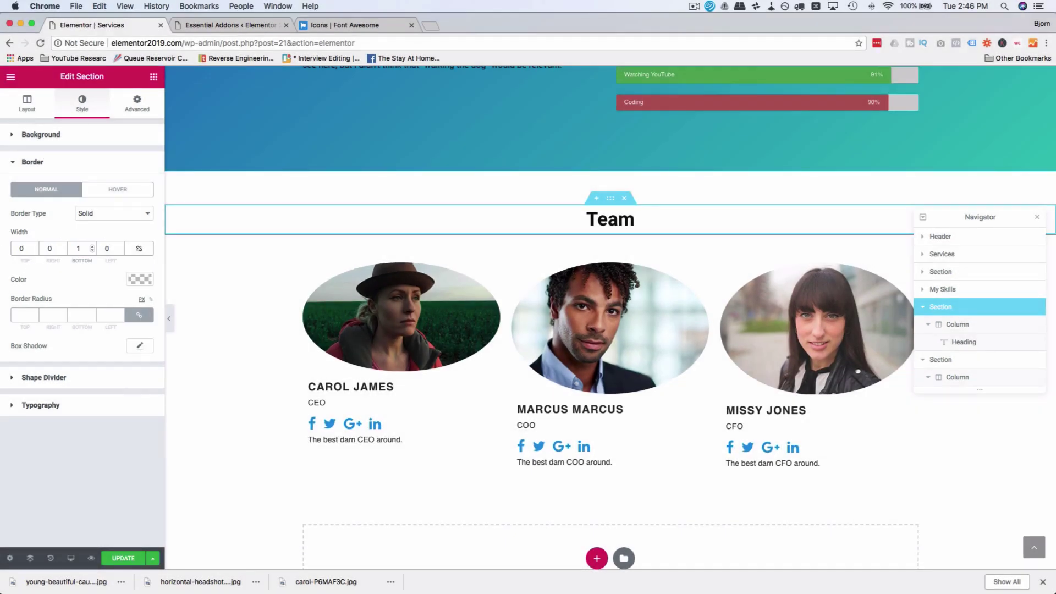
{"action": "left_click", "coordinate": [32, 162]}
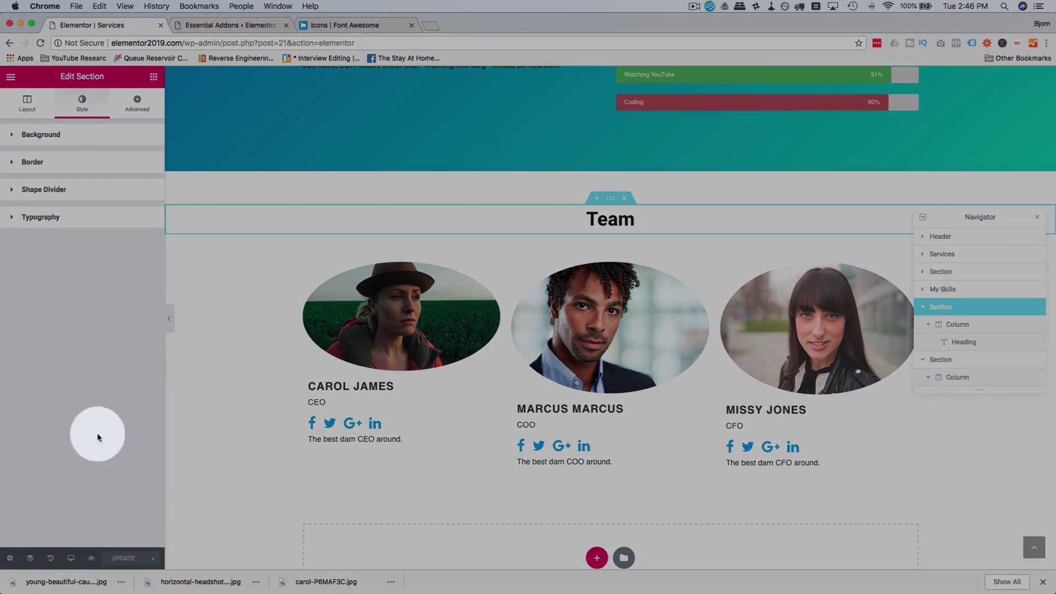
Step: Preview the Services page live in a new tab, scroll through the Team section, then return to the editor
{"action": "left_click", "coordinate": [91, 558]}
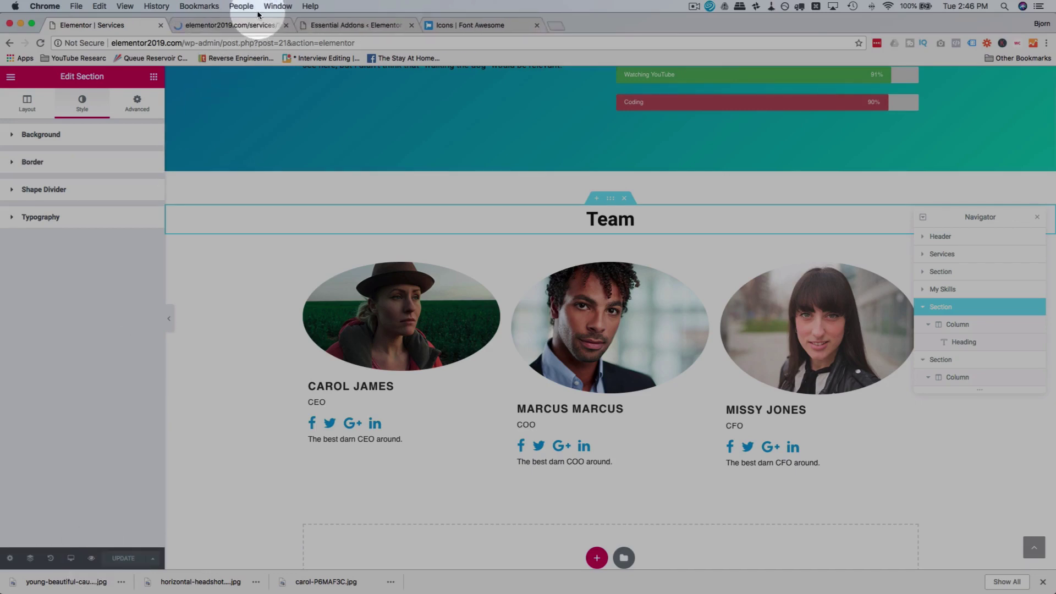
{"action": "left_click", "coordinate": [247, 26]}
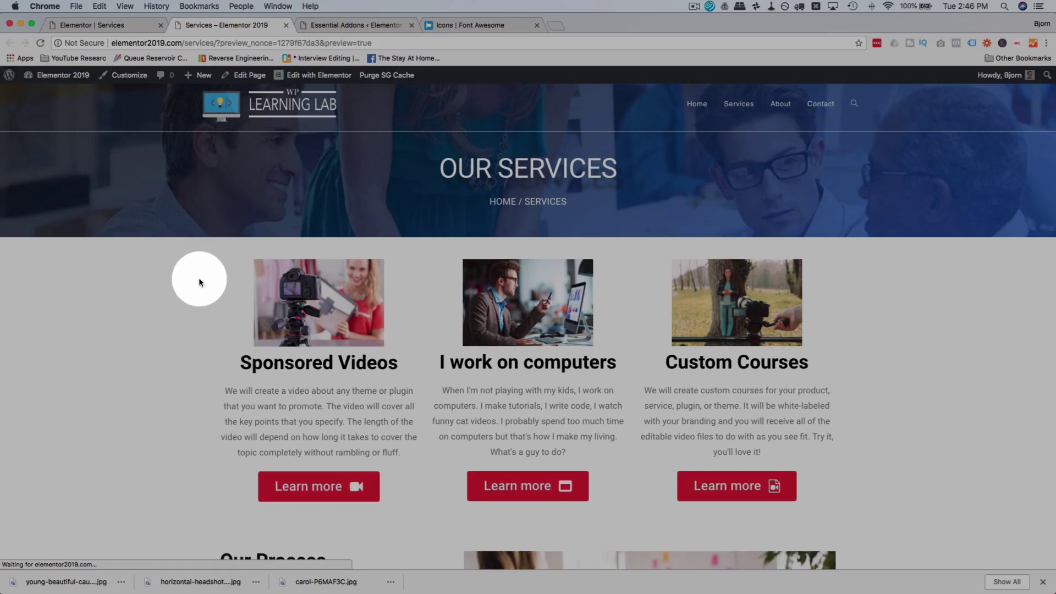
{"action": "scroll", "coordinate": [199, 282], "scroll_direction": "down", "scroll_amount": 5}
{"action": "scroll", "coordinate": [199, 282], "scroll_direction": "up", "scroll_amount": 5}
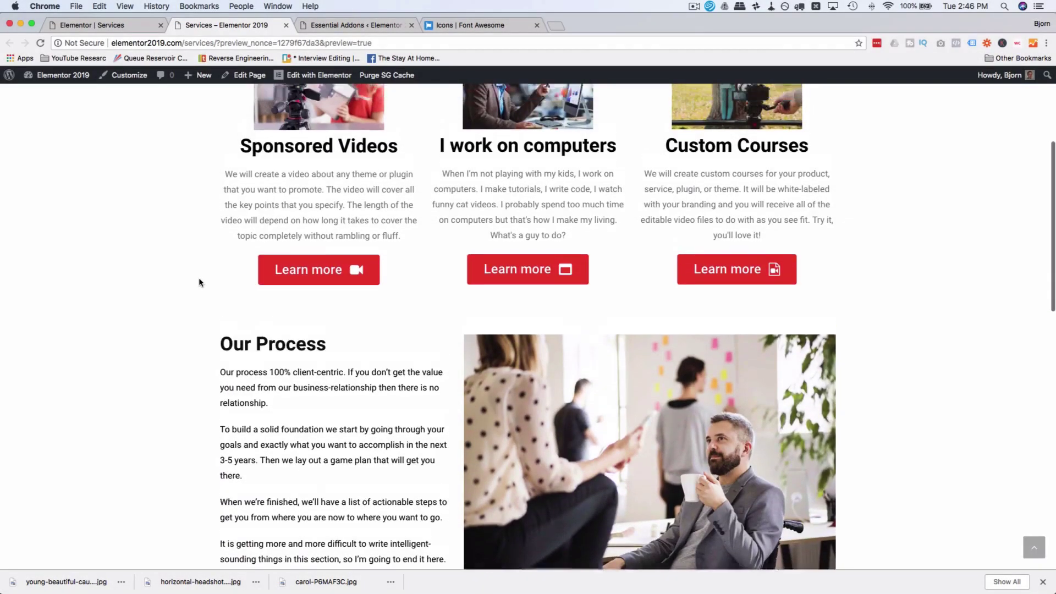
{"action": "scroll", "coordinate": [385, 358], "scroll_direction": "down", "scroll_amount": 2}
{"action": "left_click", "coordinate": [523, 377]}
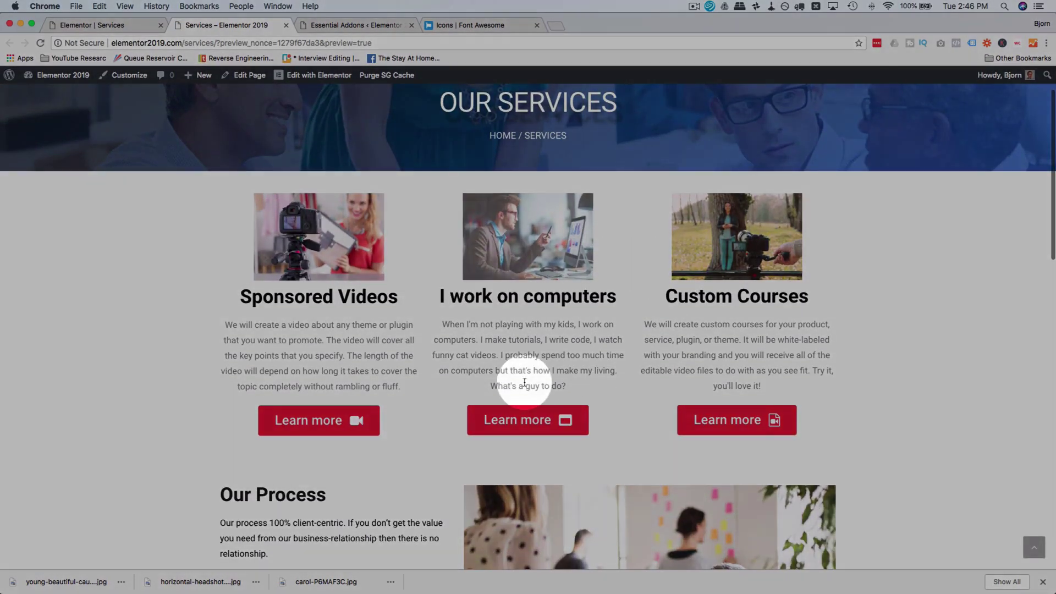
{"action": "scroll", "coordinate": [523, 377], "scroll_direction": "down", "scroll_amount": 4}
{"action": "scroll", "coordinate": [524, 382], "scroll_direction": "down", "scroll_amount": 2}
{"action": "scroll", "coordinate": [549, 399], "scroll_direction": "down", "scroll_amount": 4}
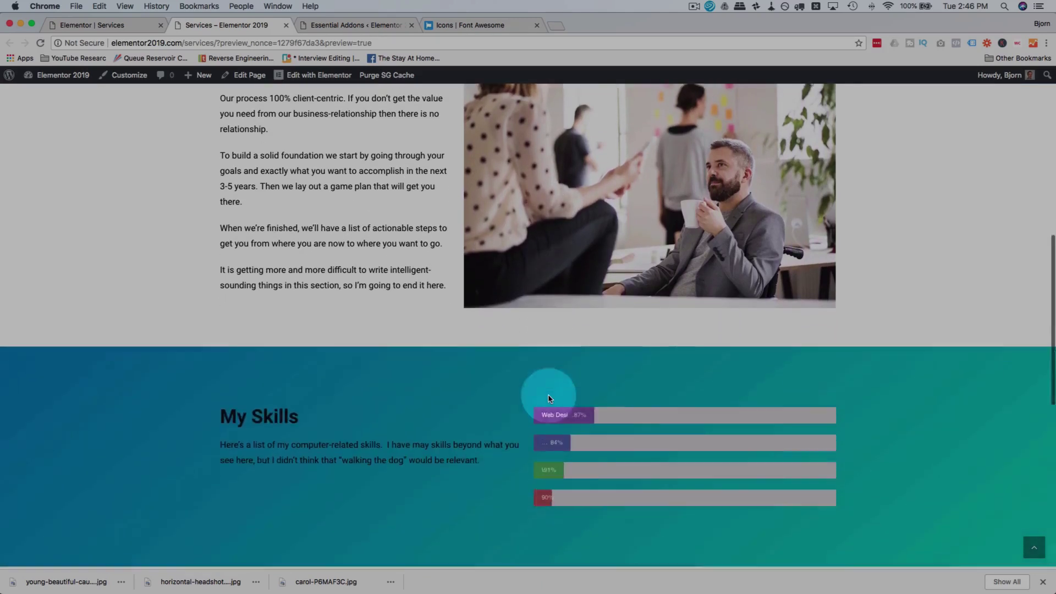
{"action": "scroll", "coordinate": [498, 396], "scroll_direction": "down", "scroll_amount": 5}
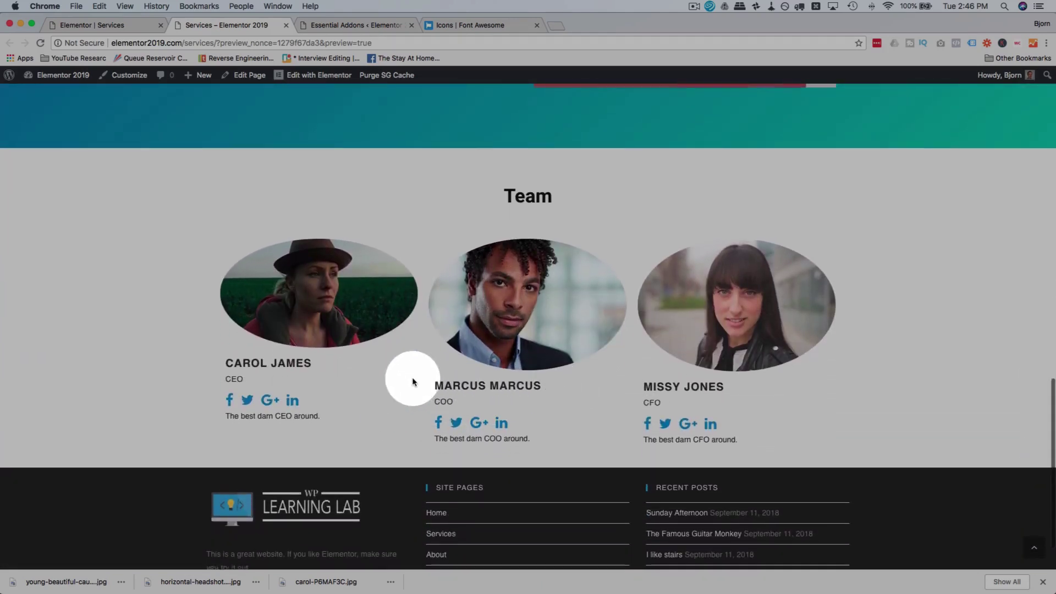
{"action": "scroll", "coordinate": [412, 379], "scroll_direction": "up", "scroll_amount": 1}
{"action": "scroll", "coordinate": [414, 382], "scroll_direction": "up", "scroll_amount": 10}
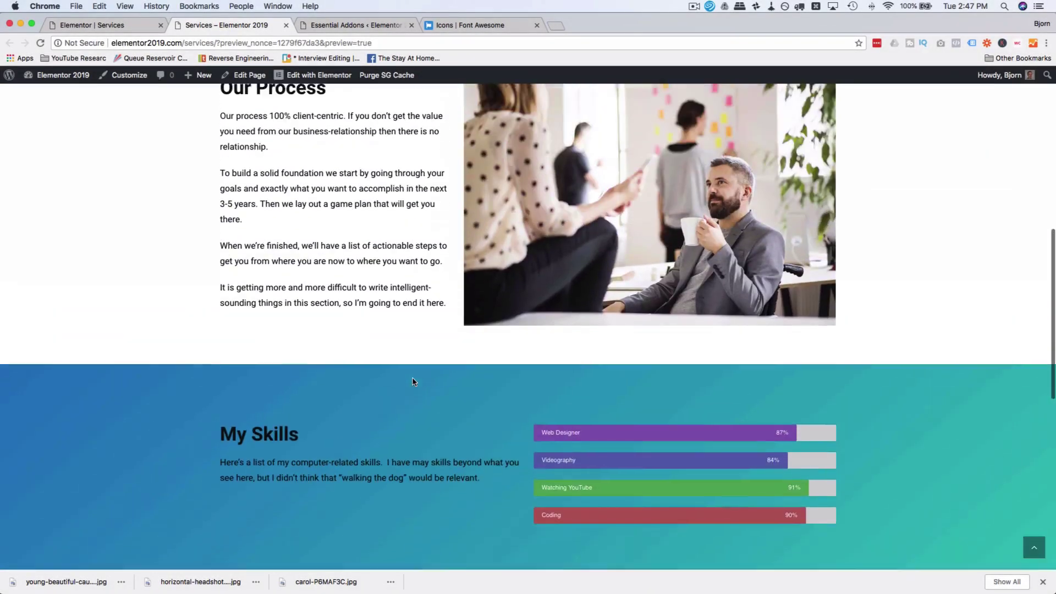
{"action": "scroll", "coordinate": [414, 382], "scroll_direction": "up", "scroll_amount": 5}
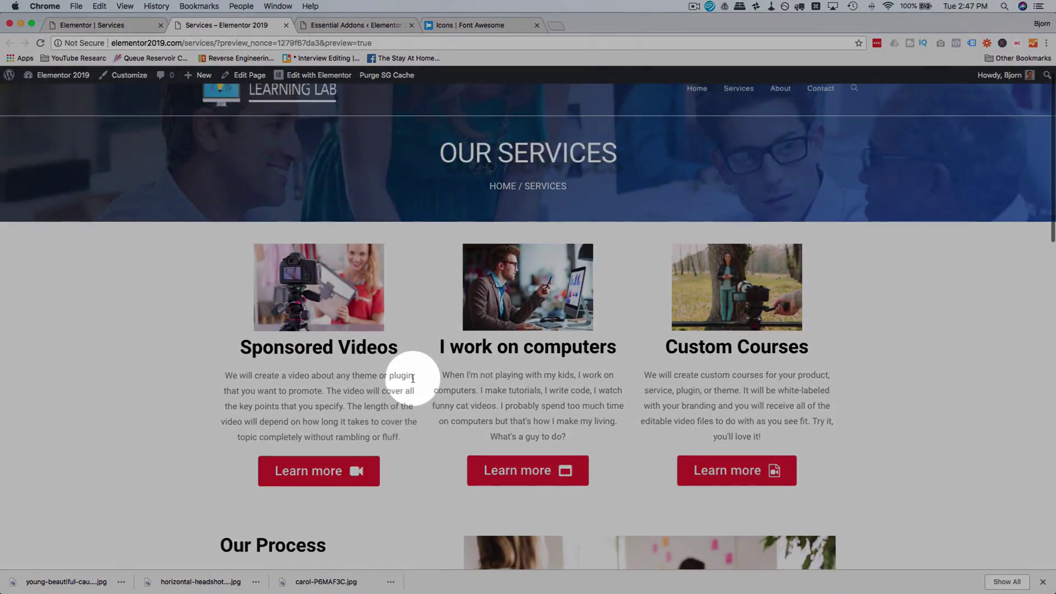
{"action": "scroll", "coordinate": [413, 382], "scroll_direction": "down", "scroll_amount": 1}
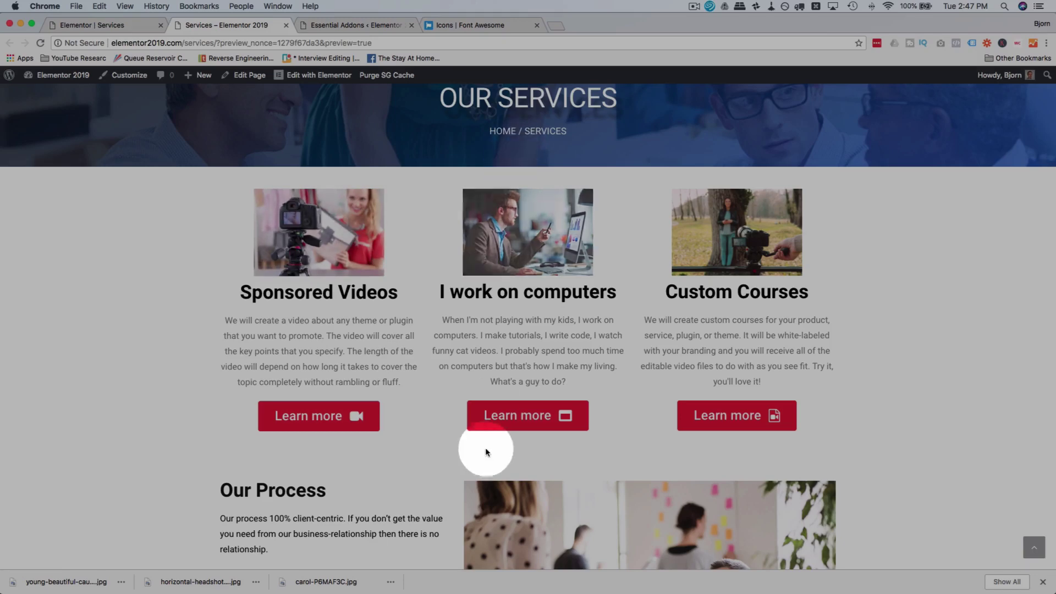
{"action": "left_click", "coordinate": [131, 25]}
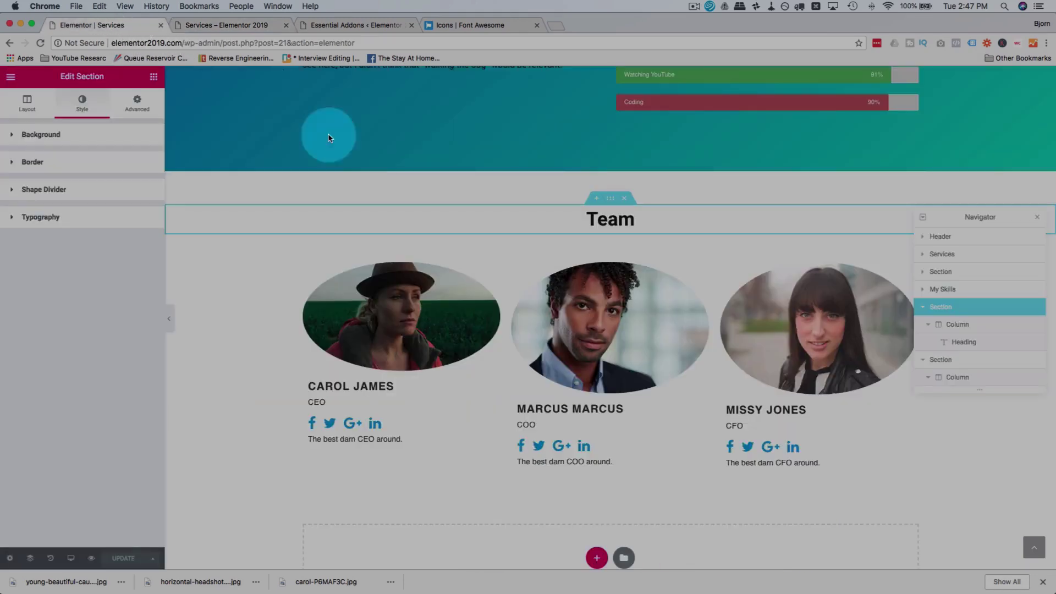
Step: Select the page header section and set its bottom margin to 40 px
{"action": "scroll", "coordinate": [342, 220], "scroll_direction": "up", "scroll_amount": 10}
{"action": "scroll", "coordinate": [341, 238], "scroll_direction": "down", "scroll_amount": 1}
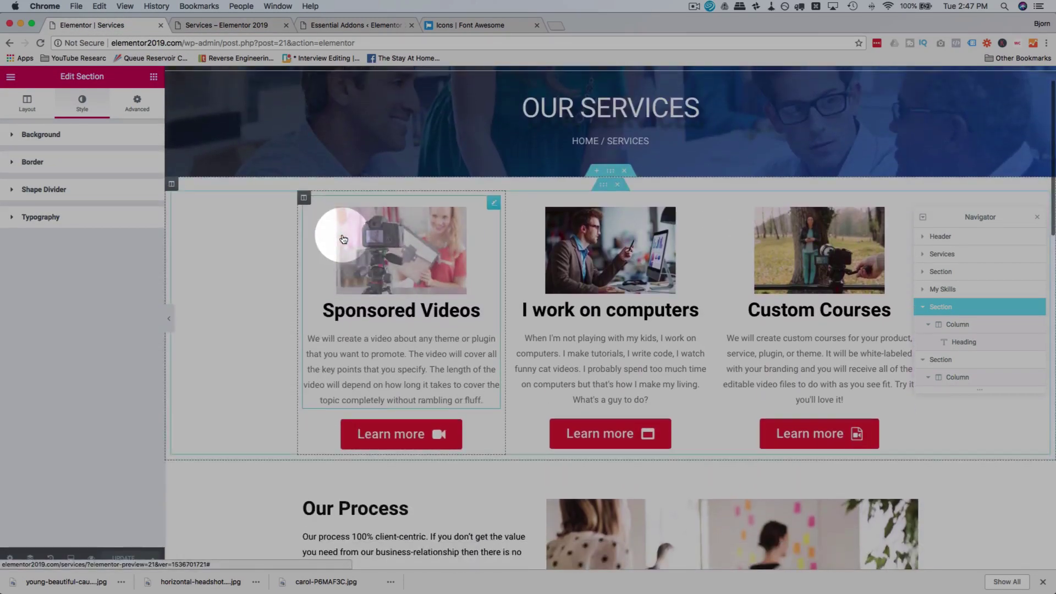
{"action": "left_click", "coordinate": [610, 175]}
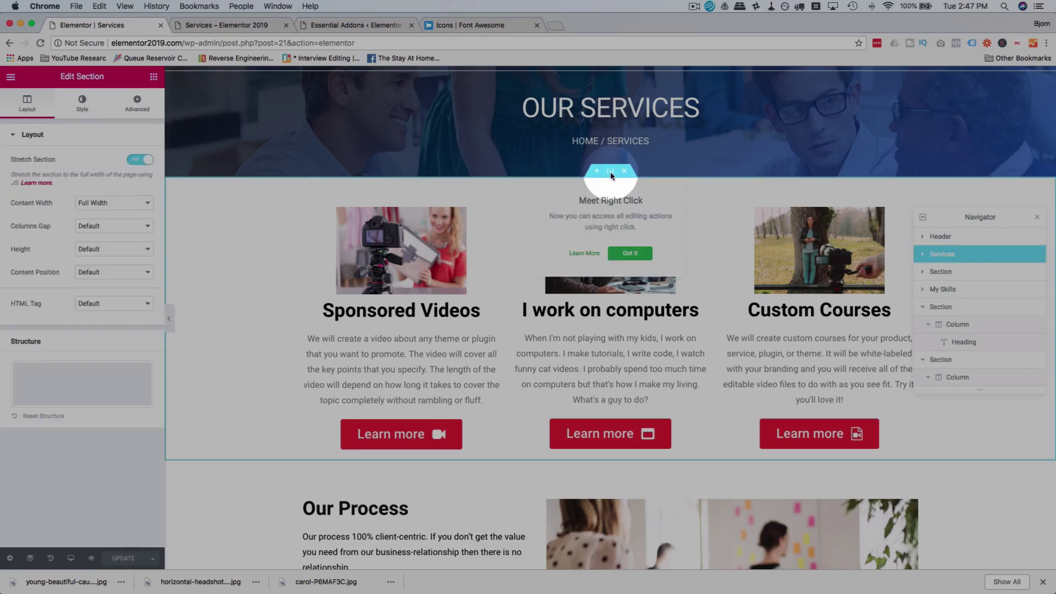
{"action": "scroll", "coordinate": [480, 153], "scroll_direction": "up", "scroll_amount": 3}
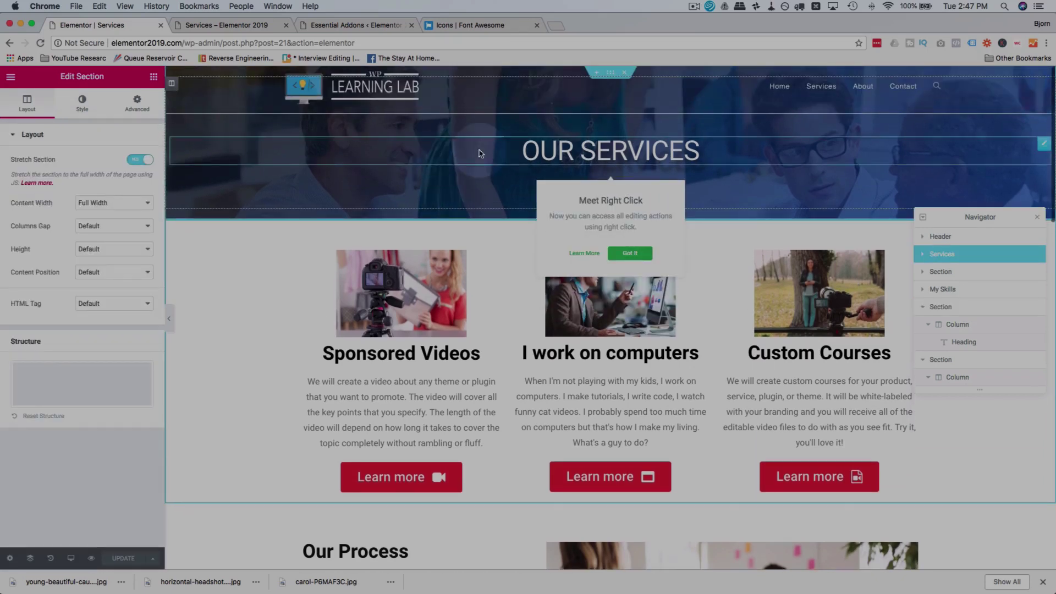
{"action": "left_click", "coordinate": [609, 80]}
{"action": "left_click", "coordinate": [941, 236]}
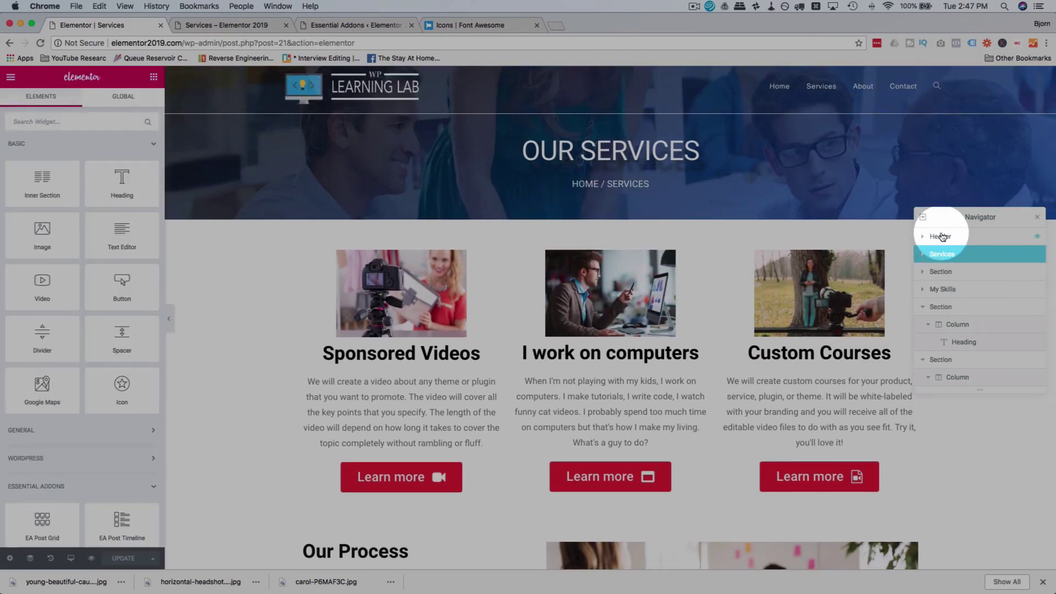
{"action": "left_click", "coordinate": [132, 105]}
{"action": "left_click", "coordinate": [89, 182]}
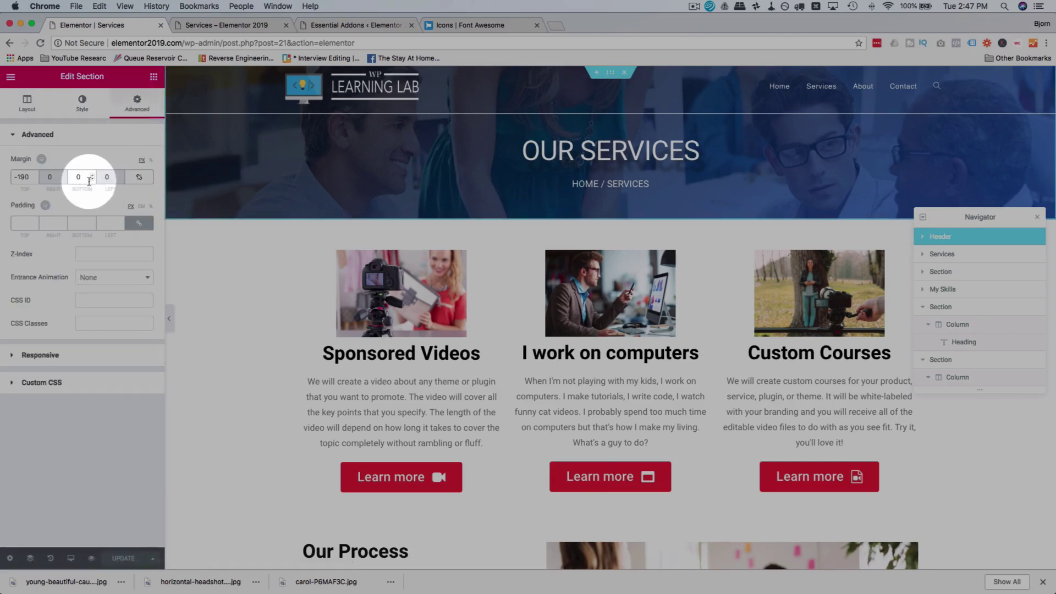
{"action": "type", "text": "60"}
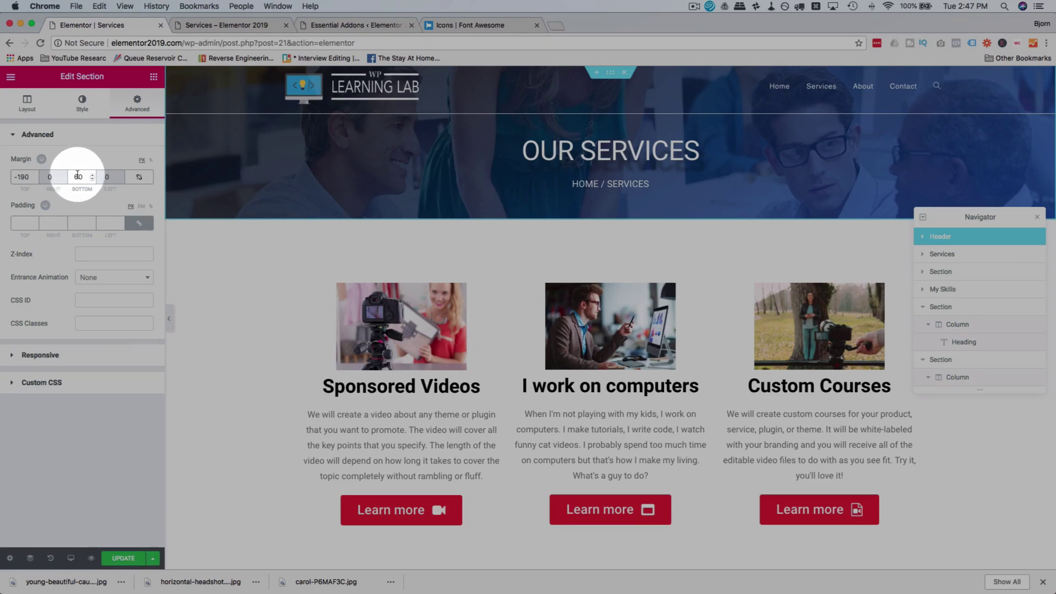
{"action": "type", "text": "4"}
Step: Select the Services section and bring up the first service column's top padding setting
{"action": "scroll", "coordinate": [475, 304], "scroll_direction": "down", "scroll_amount": 3}
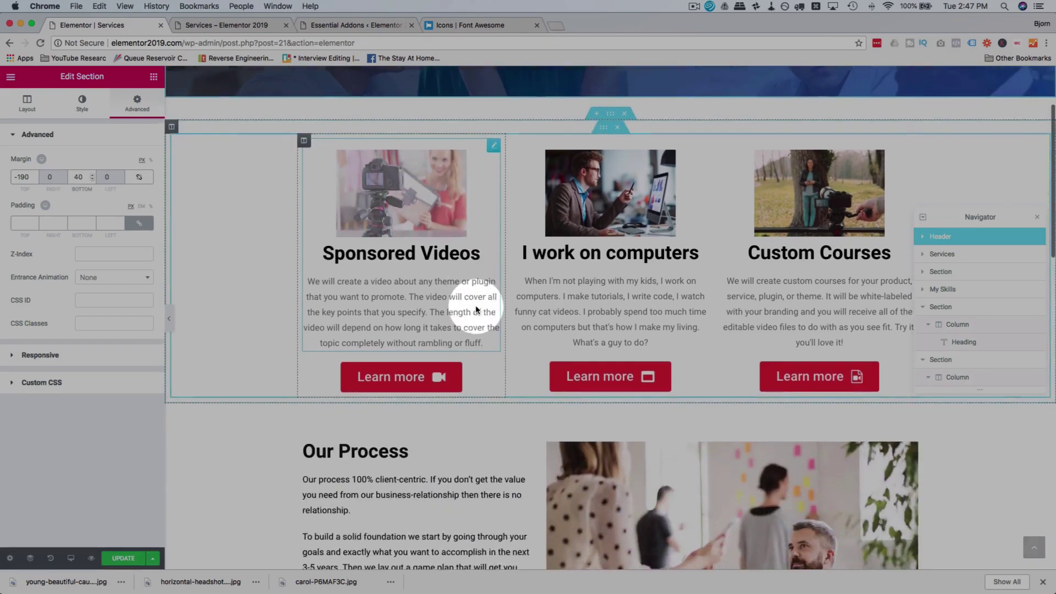
{"action": "left_click", "coordinate": [610, 102]}
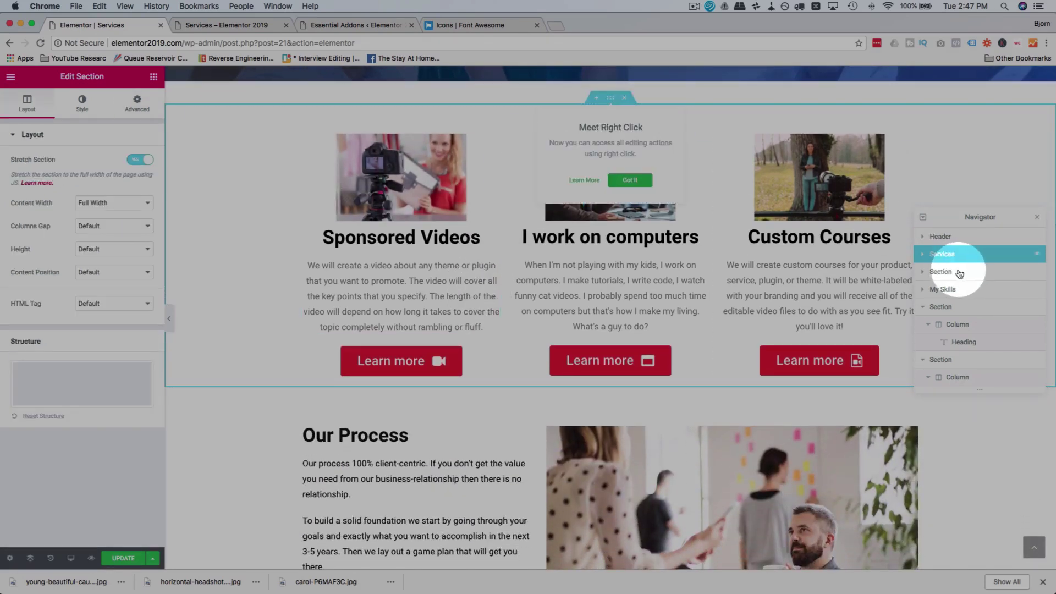
{"action": "left_click", "coordinate": [82, 102]}
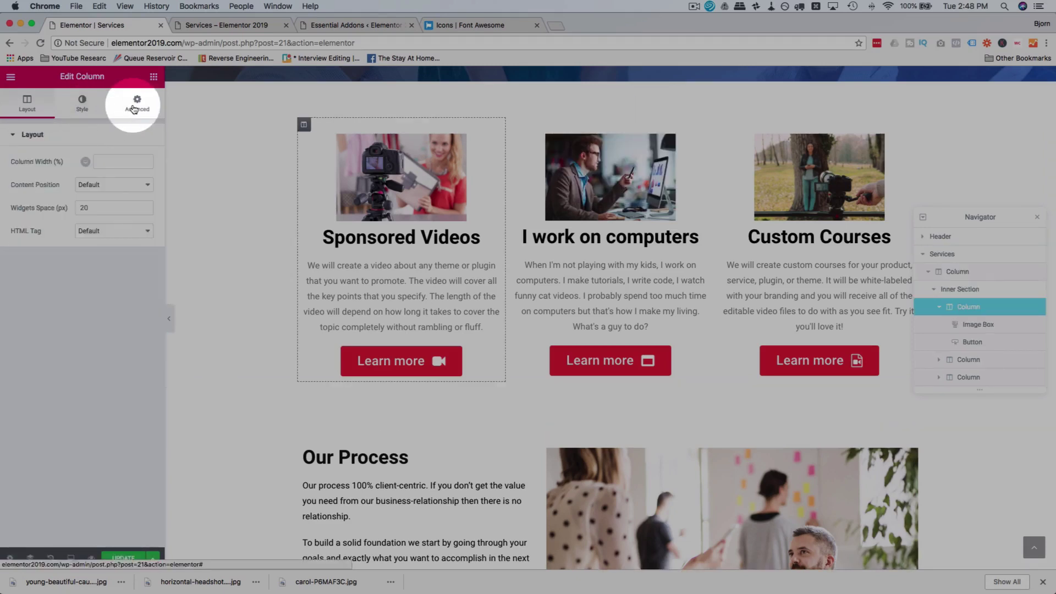
{"action": "left_click", "coordinate": [138, 103]}
{"action": "left_click", "coordinate": [21, 222]}
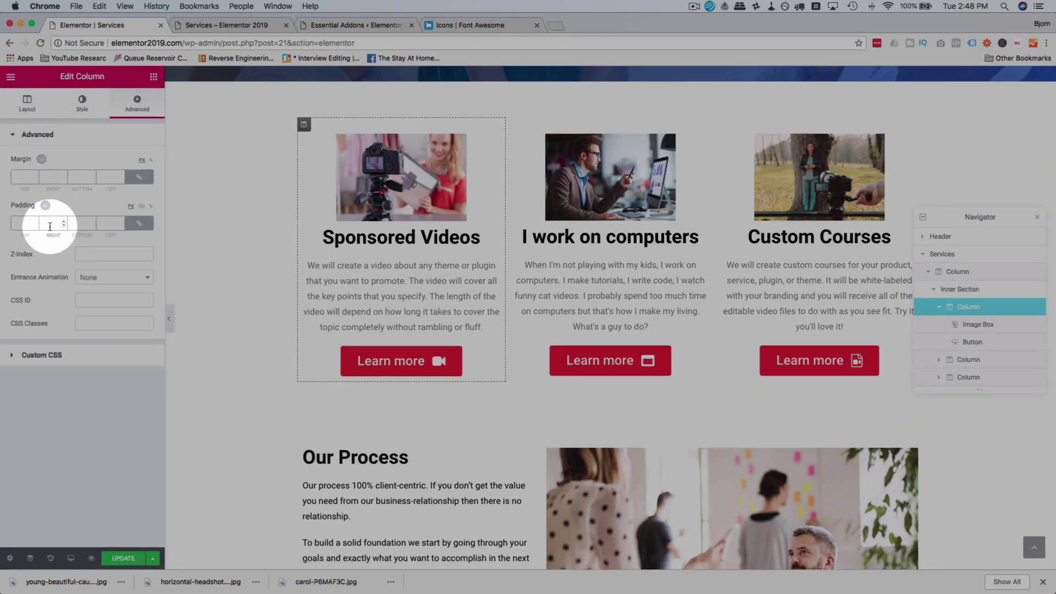
{"action": "type", "text": "25"}
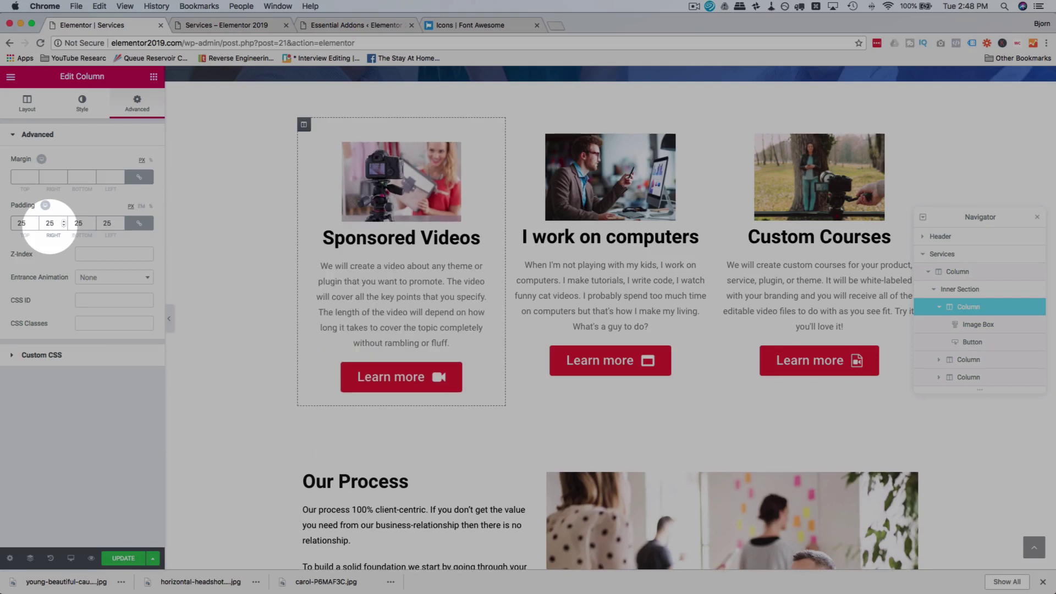
{"action": "key", "text": "BackSpace"}
{"action": "key", "text": "BackSpace"}
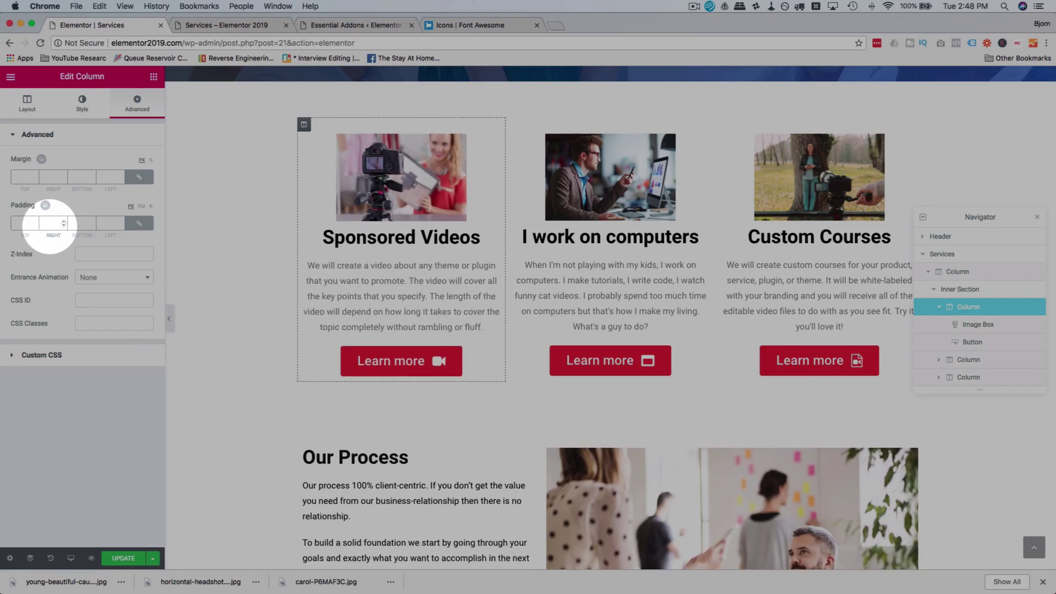
{"action": "left_click", "coordinate": [58, 177]}
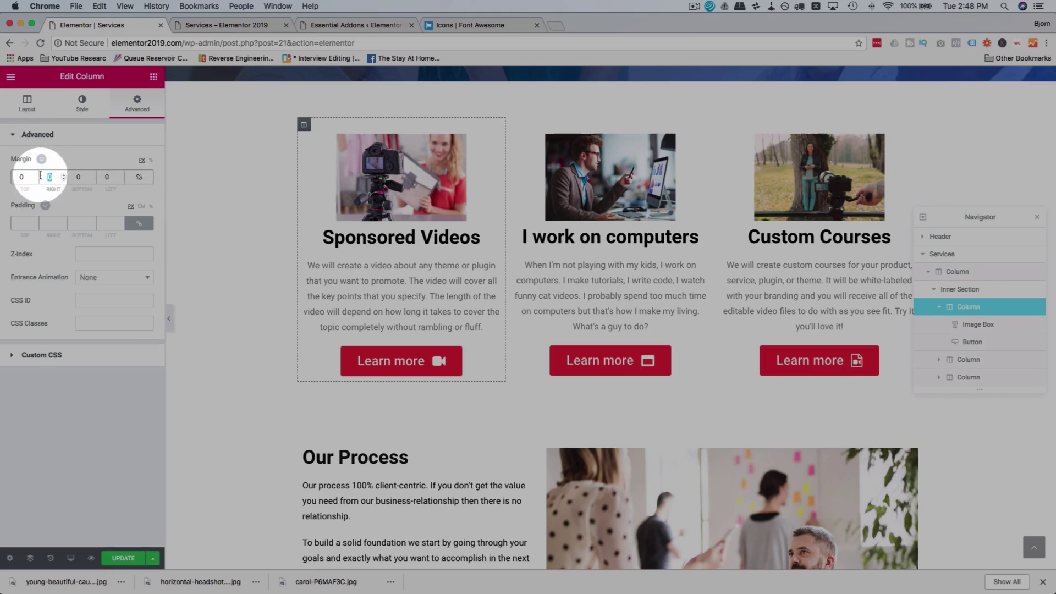
{"action": "type", "text": "25"}
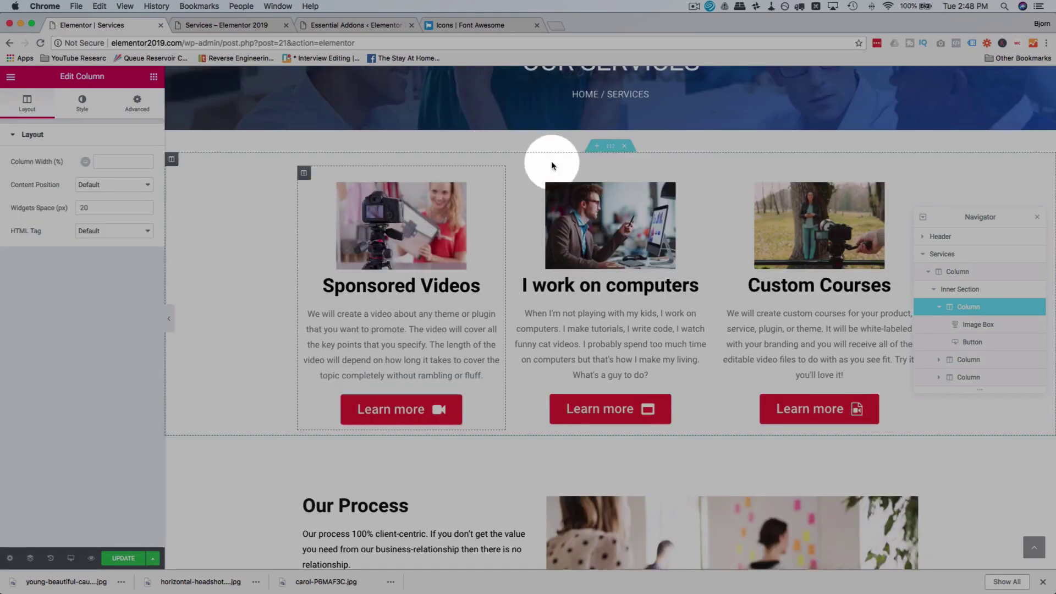
{"action": "scroll", "coordinate": [518, 322], "scroll_direction": "down", "scroll_amount": 4}
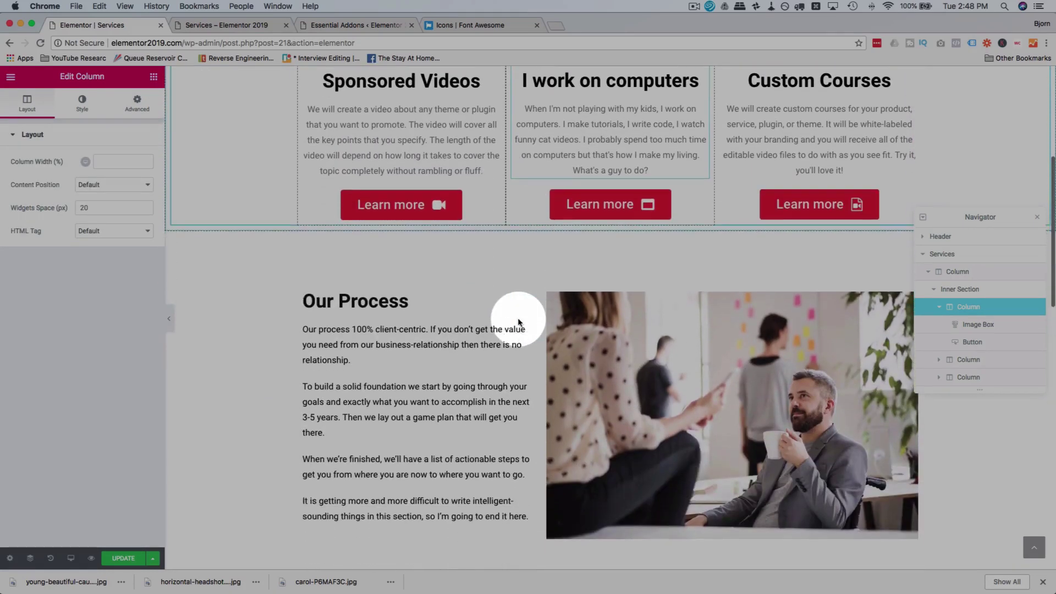
{"action": "scroll", "coordinate": [511, 255], "scroll_direction": "up", "scroll_amount": 5}
{"action": "scroll", "coordinate": [513, 259], "scroll_direction": "down", "scroll_amount": 2}
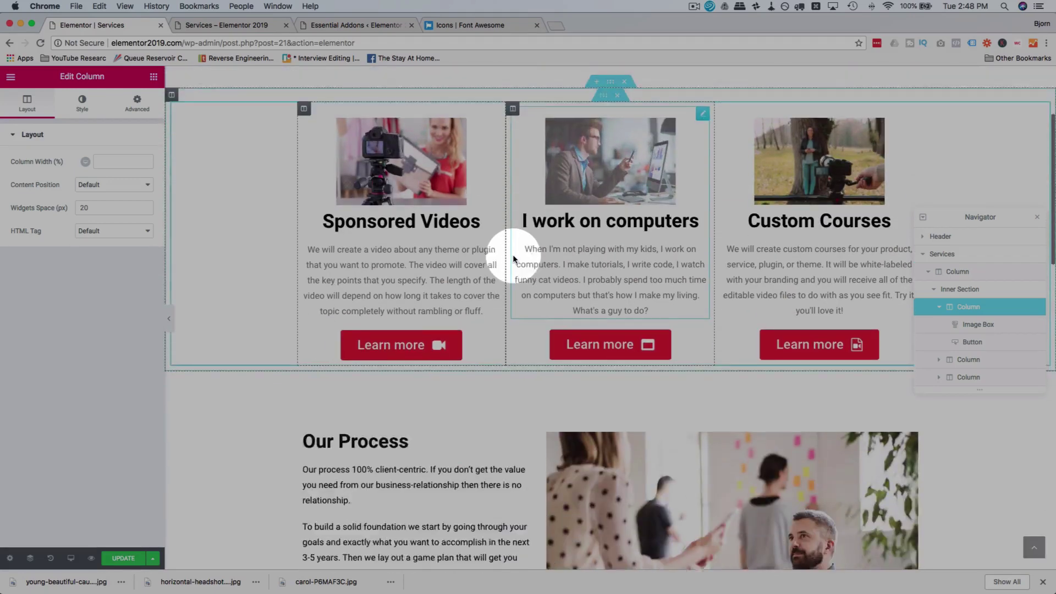
{"action": "scroll", "coordinate": [513, 259], "scroll_direction": "down", "scroll_amount": 10}
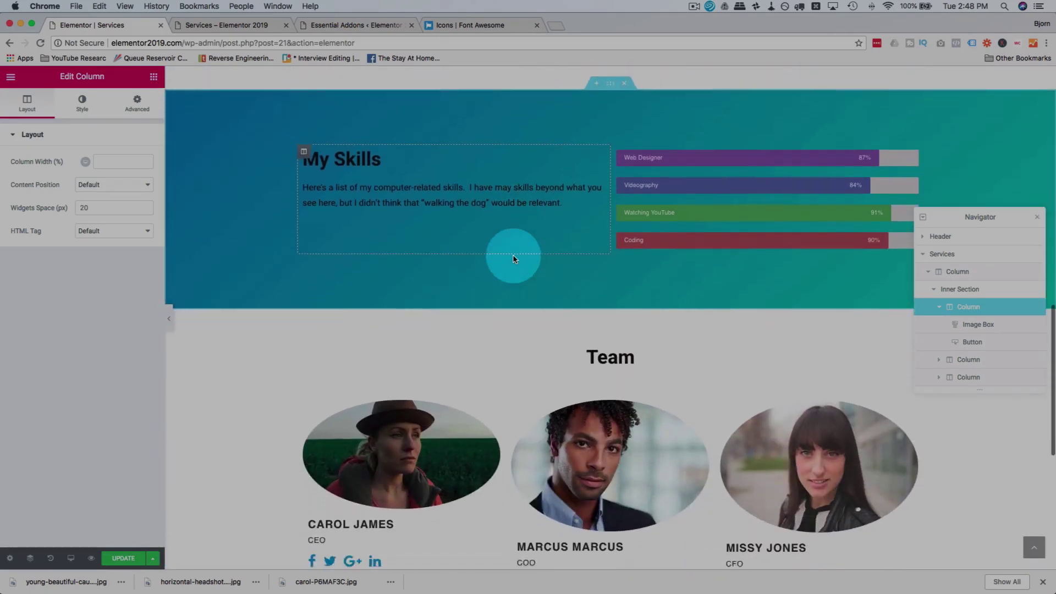
{"action": "scroll", "coordinate": [513, 258], "scroll_direction": "down", "scroll_amount": 7}
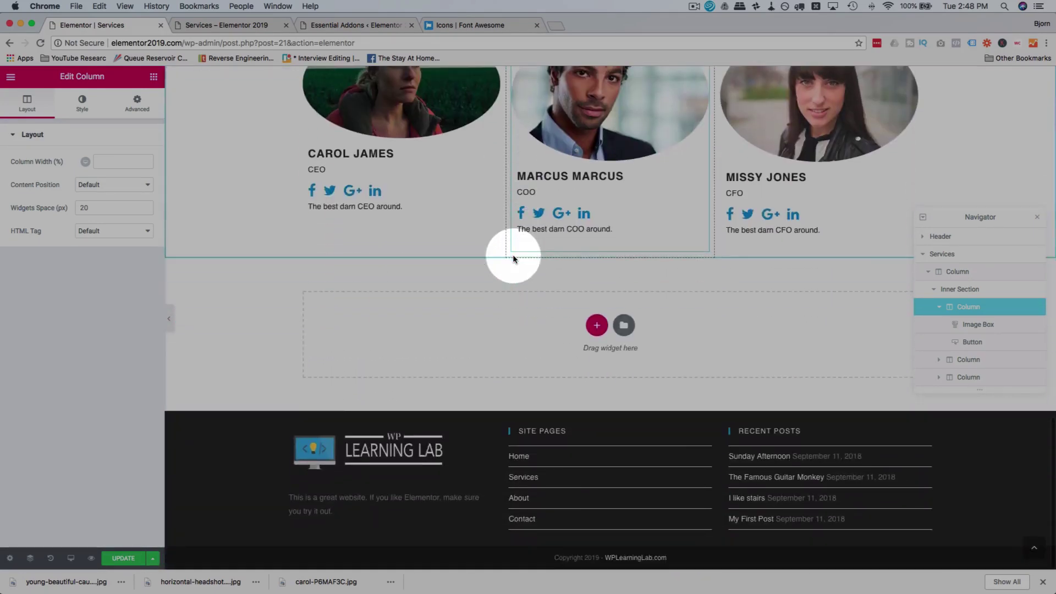
Step: Update the Services page, check the Team section in the live preview, then return to editing
{"action": "scroll", "coordinate": [513, 259], "scroll_direction": "up", "scroll_amount": 15}
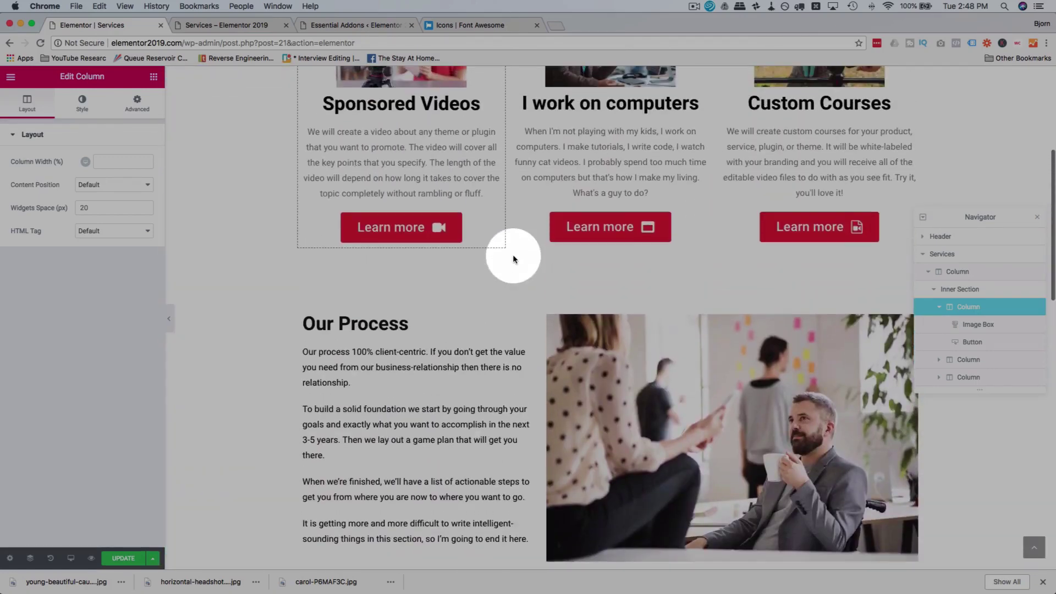
{"action": "scroll", "coordinate": [512, 258], "scroll_direction": "up", "scroll_amount": 5}
{"action": "left_click", "coordinate": [154, 559]}
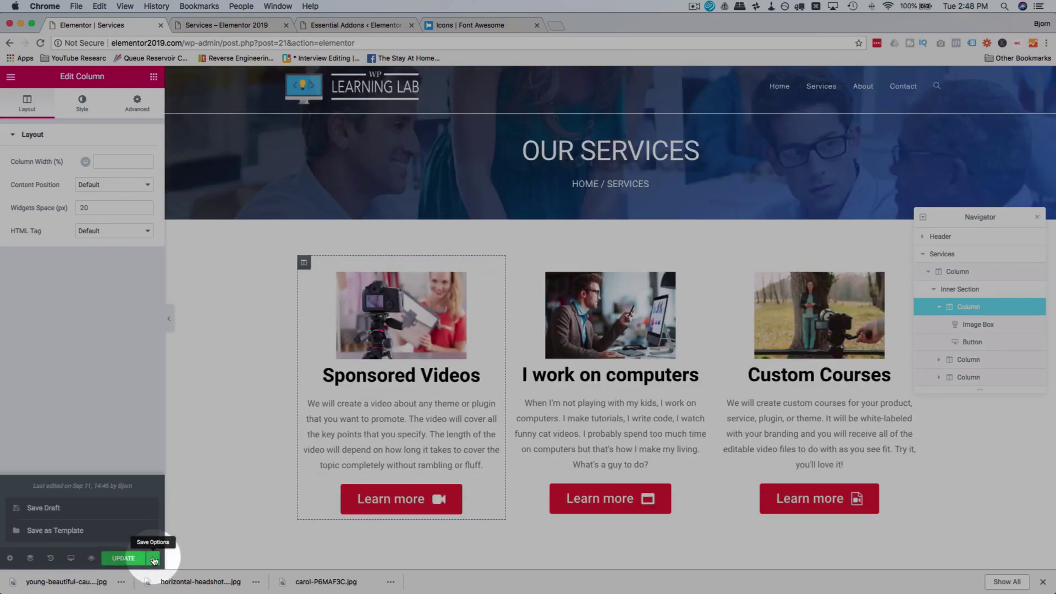
{"action": "left_click", "coordinate": [124, 560]}
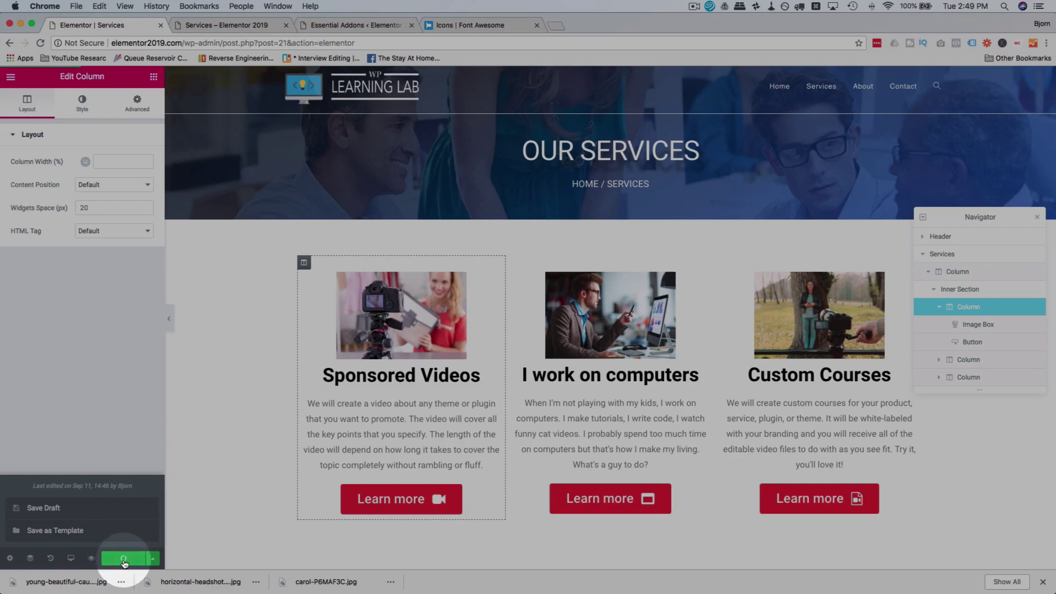
{"action": "left_click", "coordinate": [242, 25]}
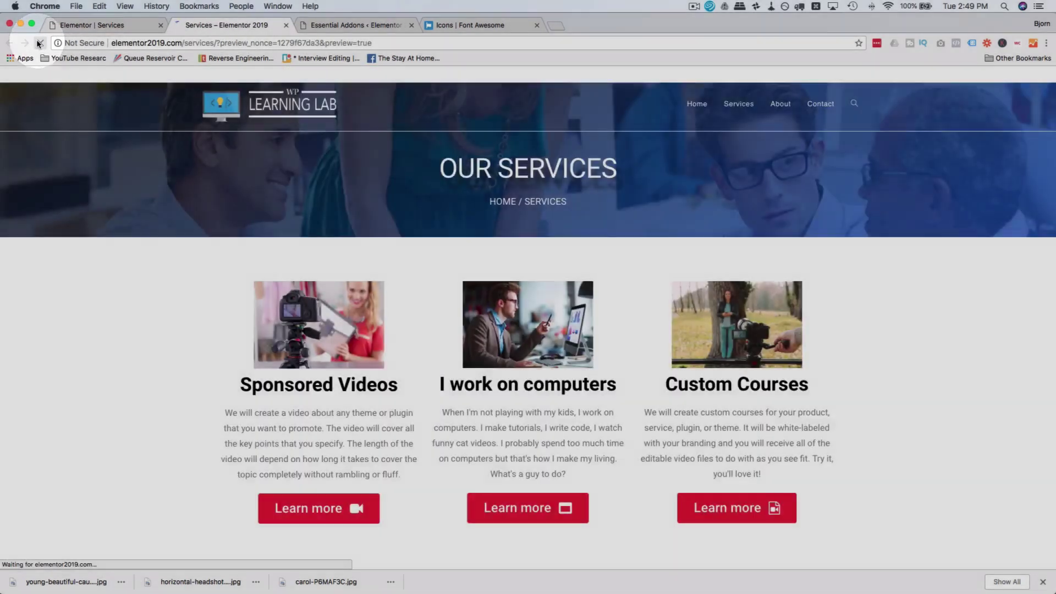
{"action": "scroll", "coordinate": [99, 242], "scroll_direction": "down", "scroll_amount": 15}
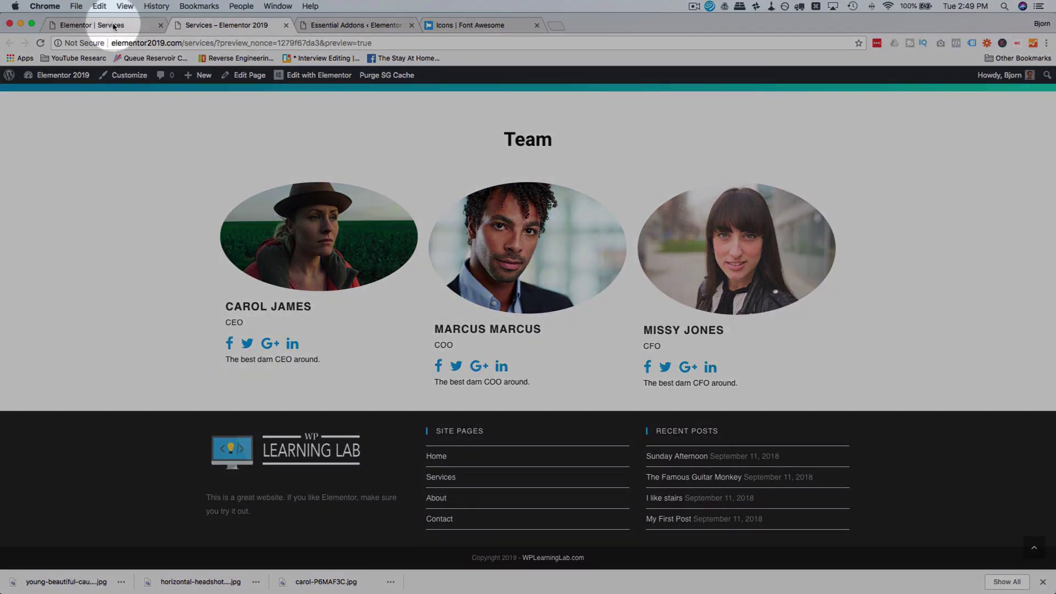
{"action": "left_click", "coordinate": [110, 27]}
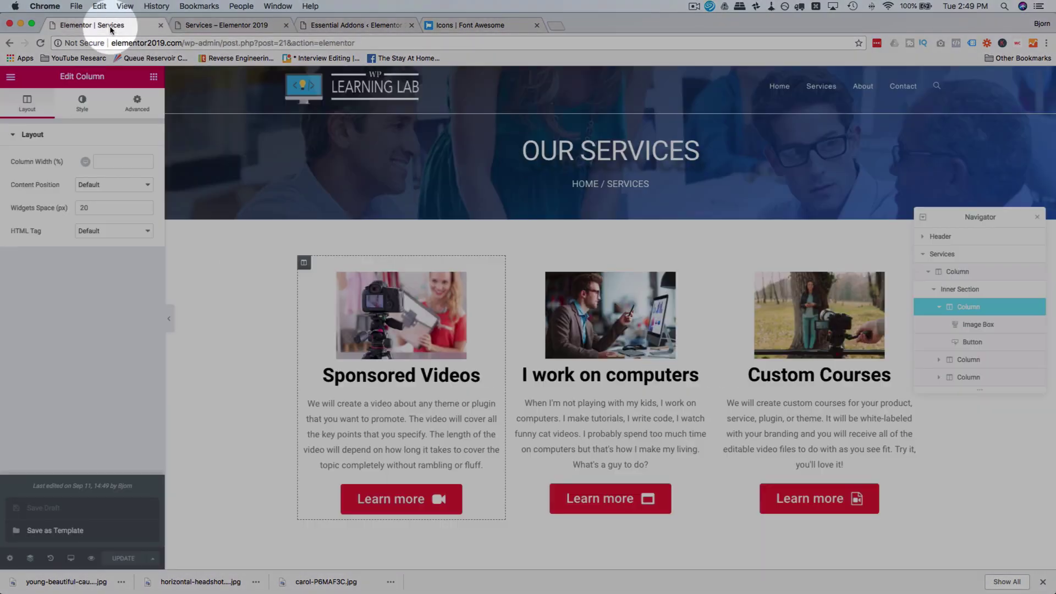
Step: Exit the Elementor editor to the WordPress dashboard
{"action": "left_click", "coordinate": [13, 82]}
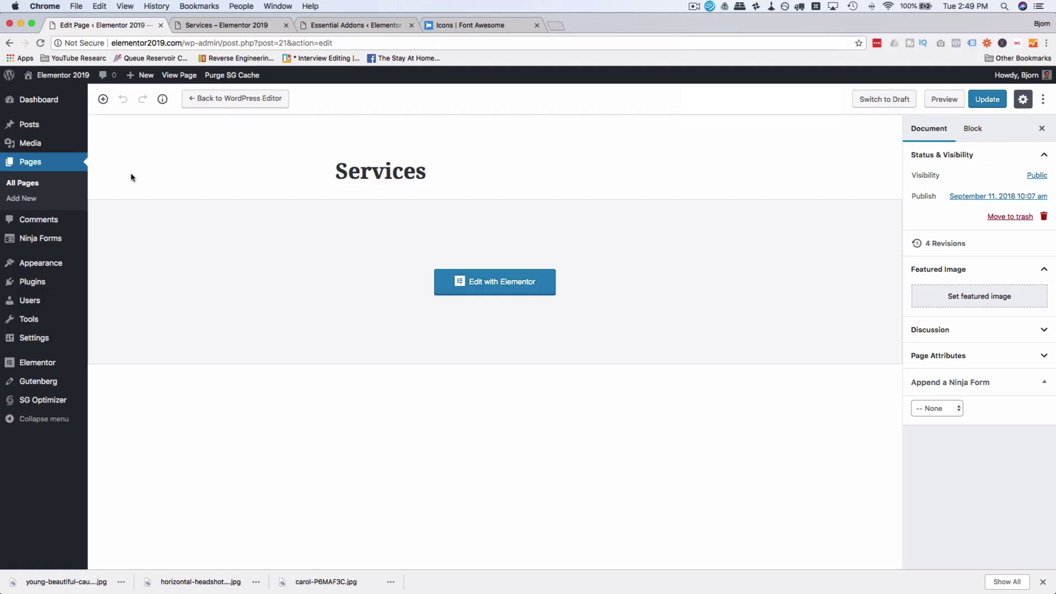
{"action": "left_click", "coordinate": [20, 199]}
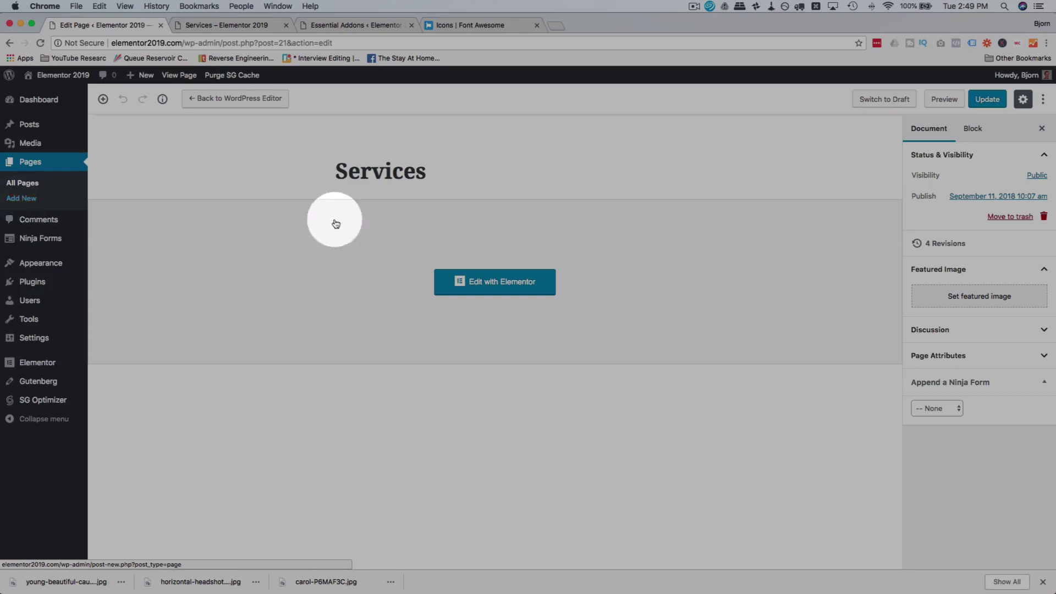
{"action": "left_click", "coordinate": [486, 281]}
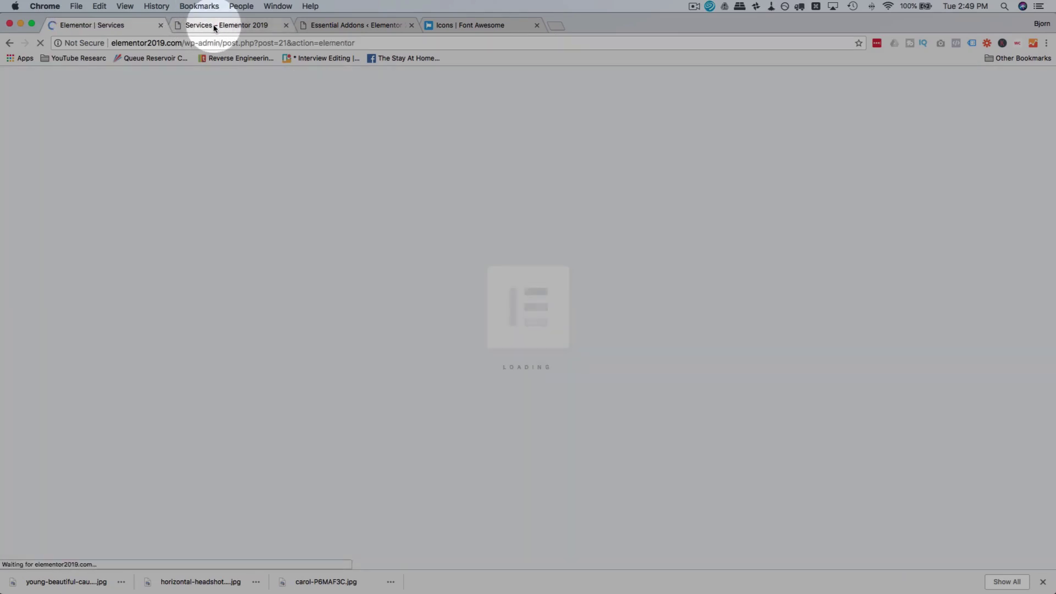
{"action": "left_click", "coordinate": [215, 26]}
Step: Create a new post titled 'About Us', save it as a draft, and choose Edit with Elementor
{"action": "mouse_move", "coordinate": [55, 80]}
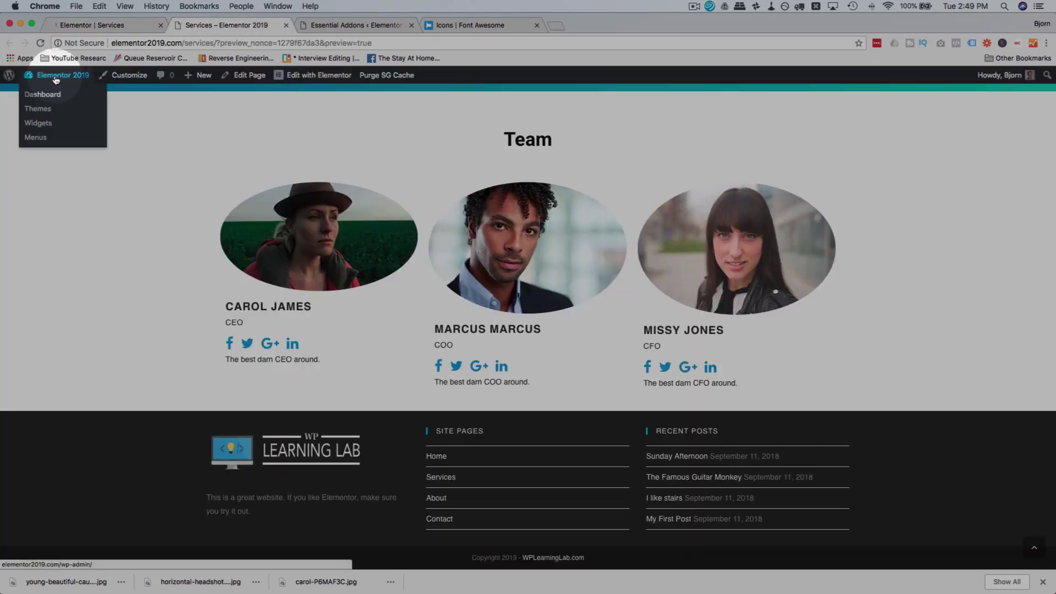
{"action": "left_click", "coordinate": [194, 76]}
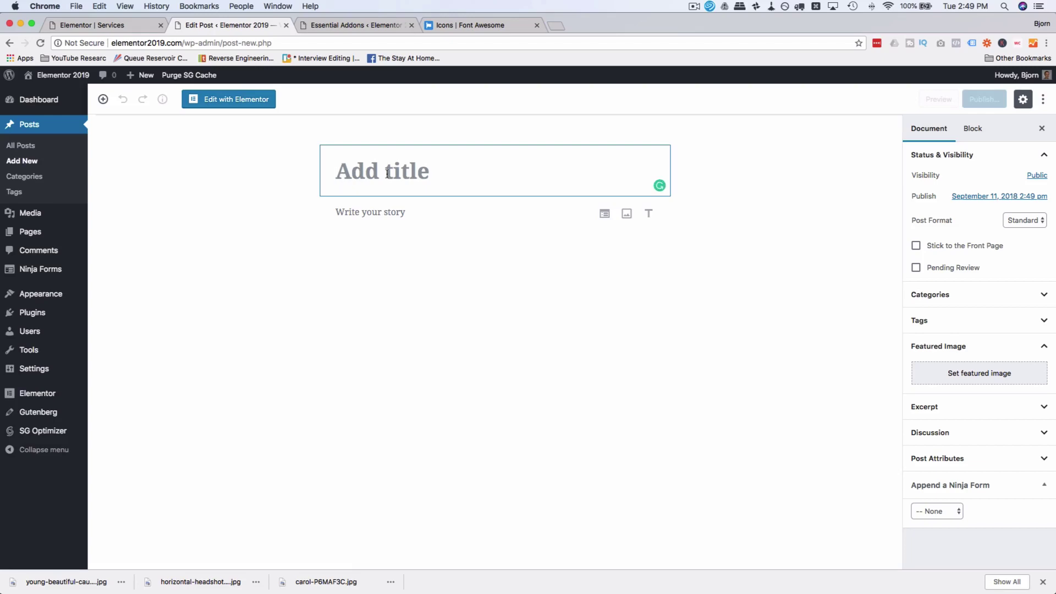
{"action": "type", "text": "s U"}
{"action": "left_click", "coordinate": [710, 103]}
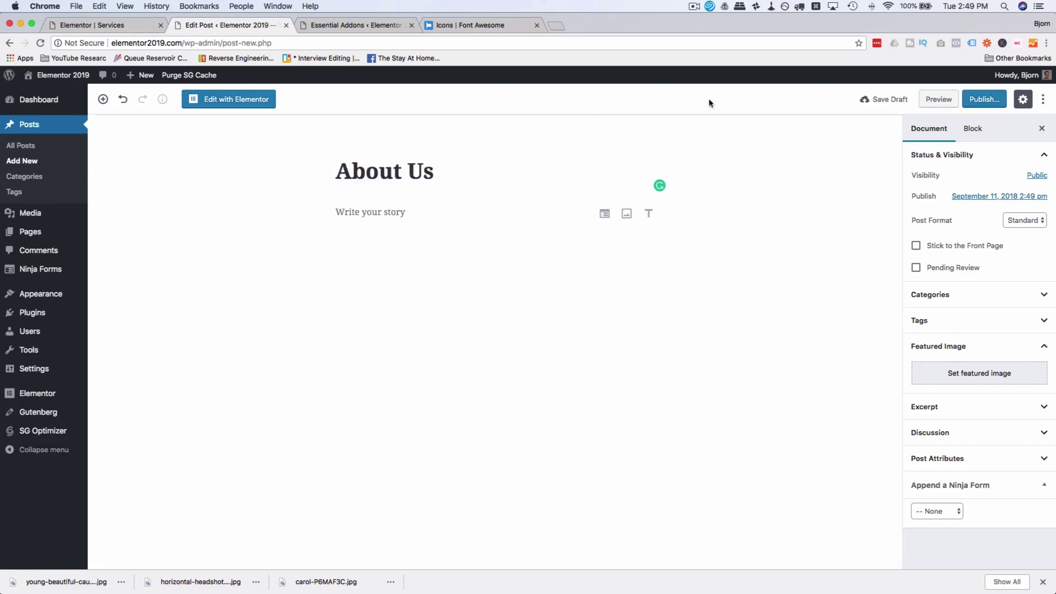
{"action": "left_click", "coordinate": [902, 99]}
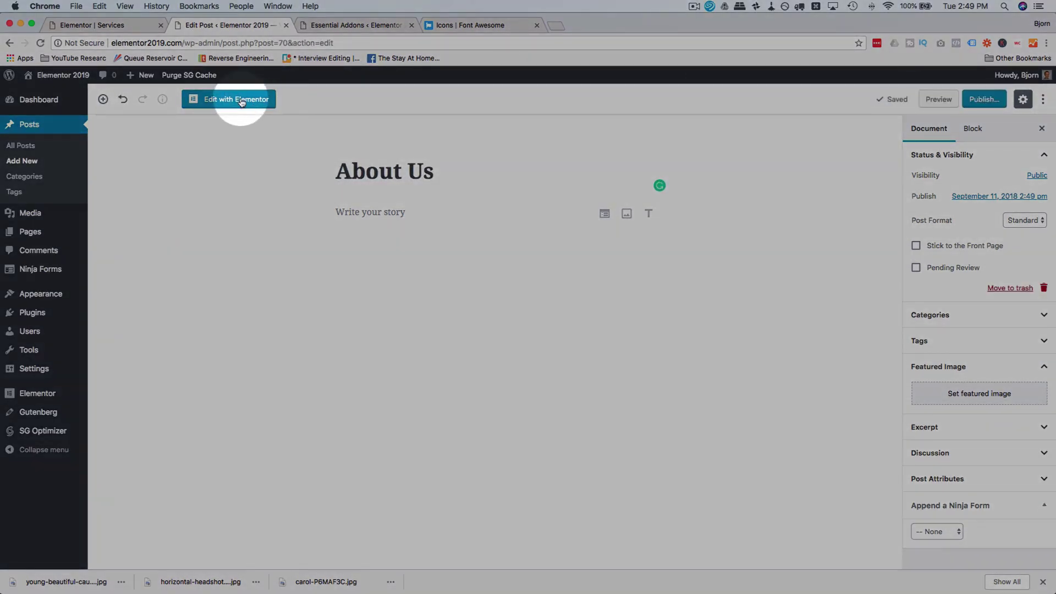
{"action": "left_click", "coordinate": [240, 101]}
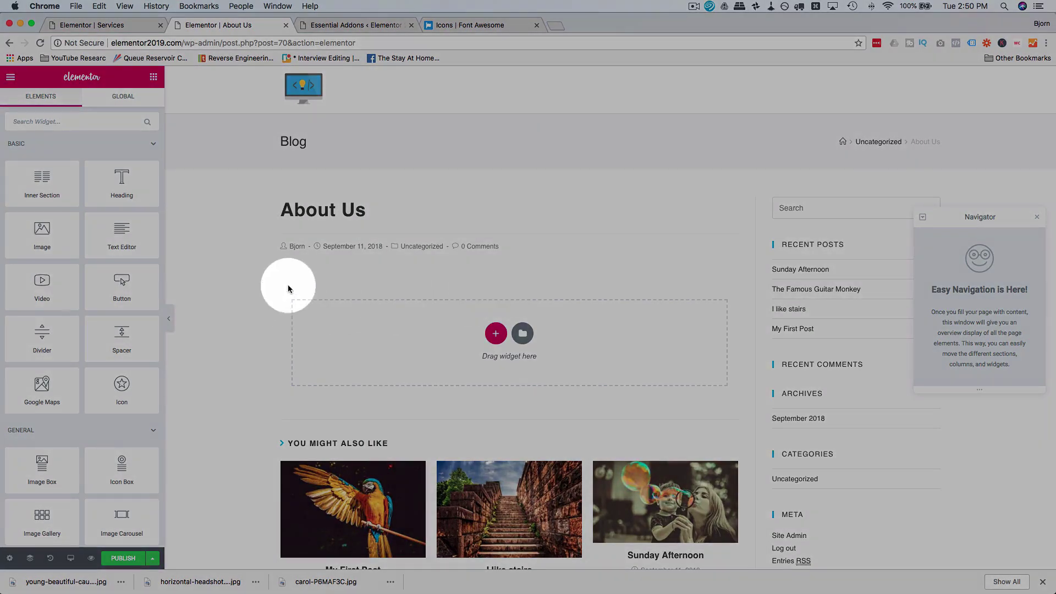
Step: Move the About Us draft post to the Trash and bring up the Pages submenu
{"action": "left_click", "coordinate": [11, 80]}
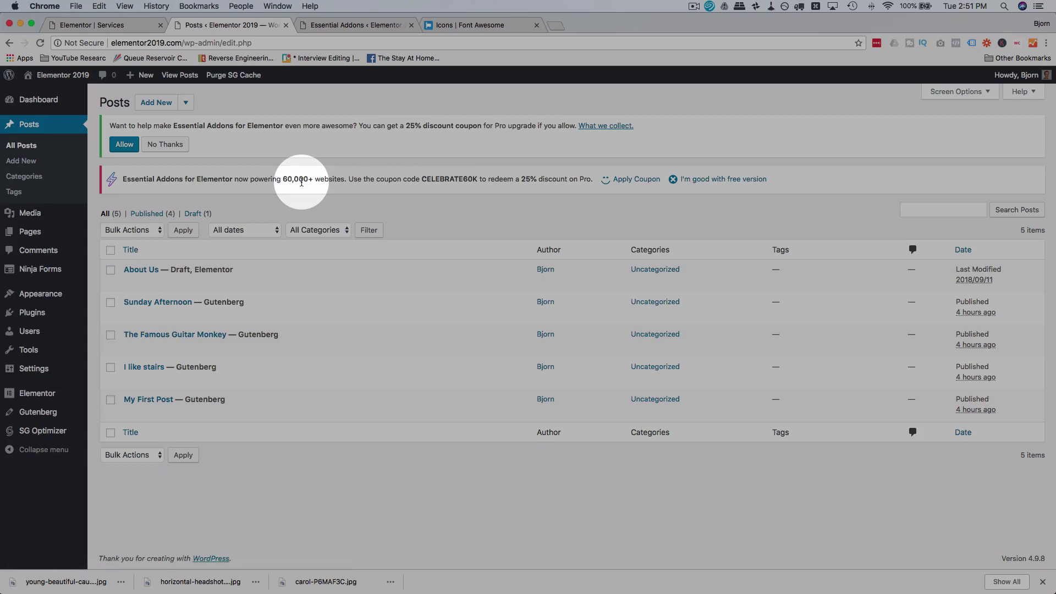
{"action": "mouse_move", "coordinate": [118, 263]}
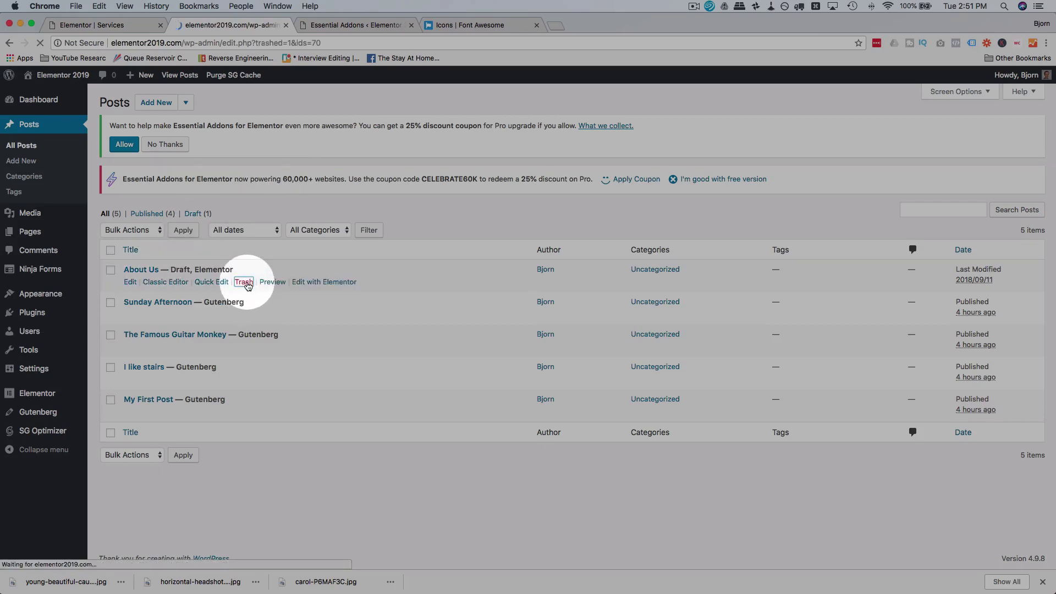
Step: Add a new page titled 'About Us', save it as a draft, and open it in Elementor
{"action": "mouse_move", "coordinate": [33, 232]}
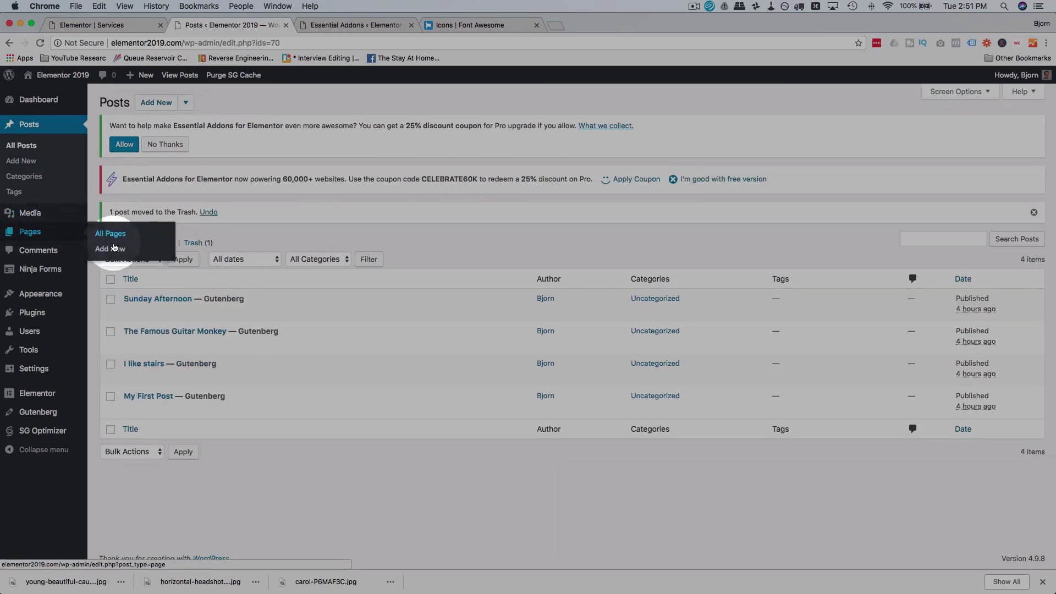
{"action": "type", "text": "About Us"}
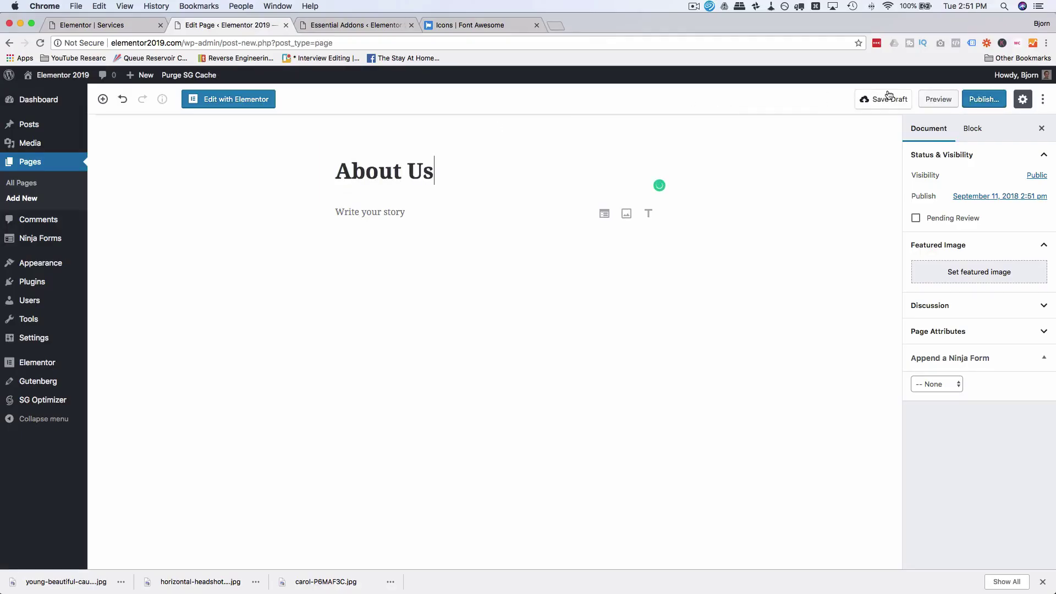
{"action": "left_click", "coordinate": [889, 98]}
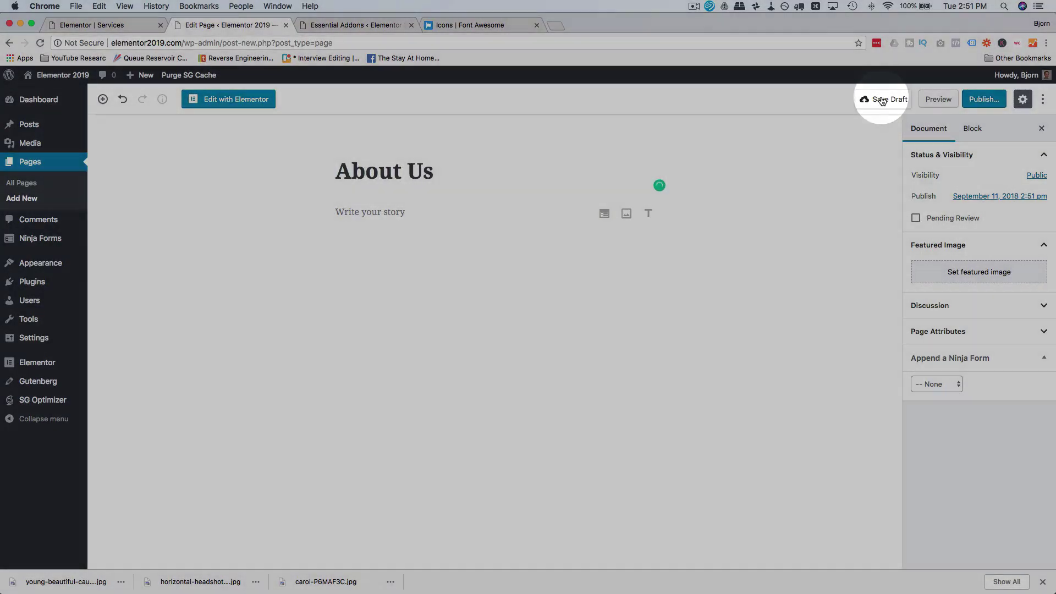
{"action": "left_click", "coordinate": [222, 103]}
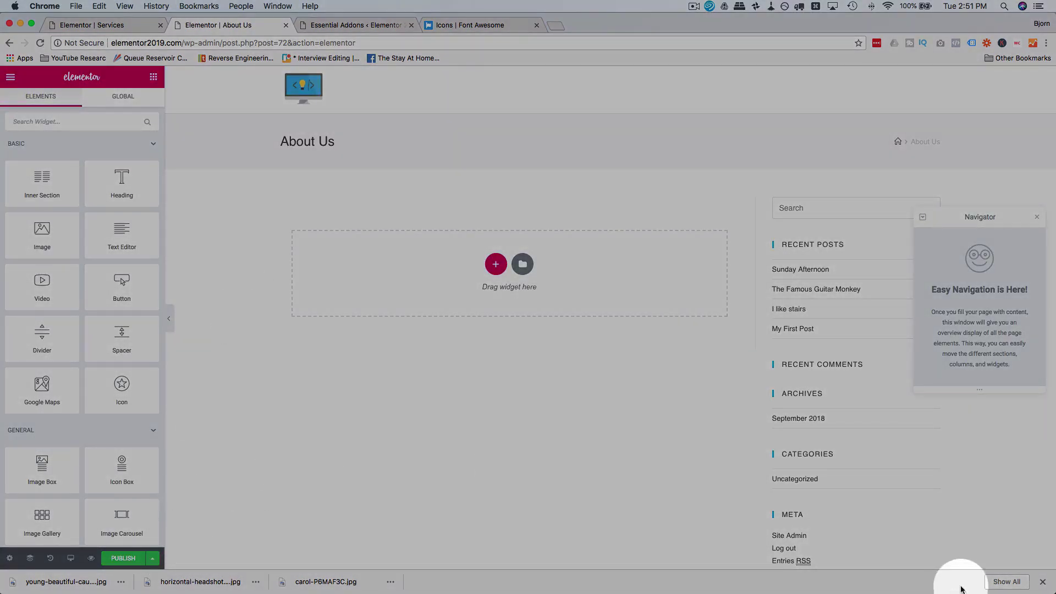
Step: Set the About Us page layout to Elementor Full Width, then go back to the Services editor
{"action": "left_click", "coordinate": [1044, 583]}
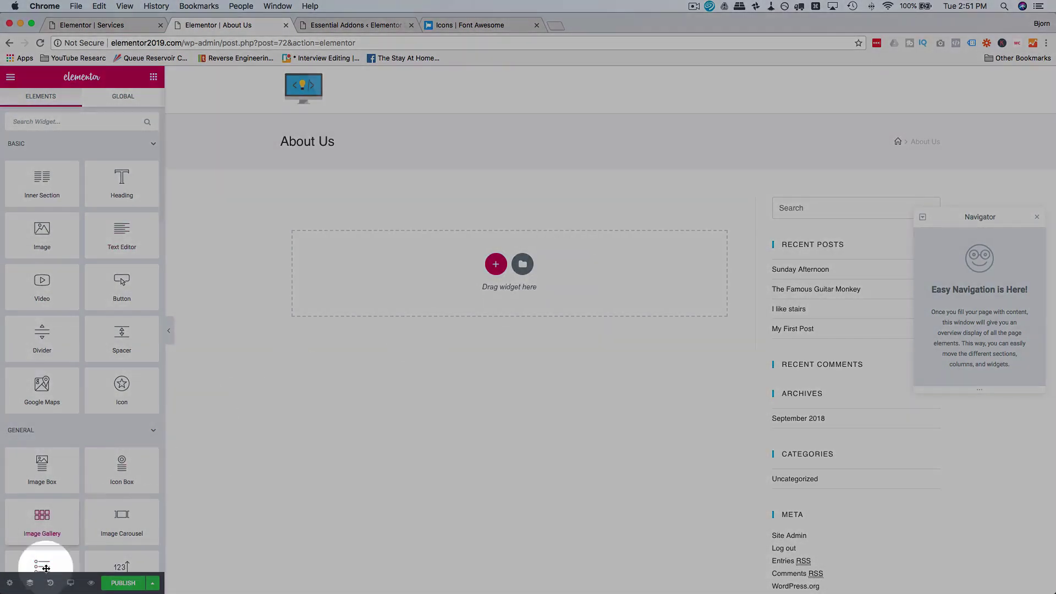
{"action": "left_click", "coordinate": [10, 584]}
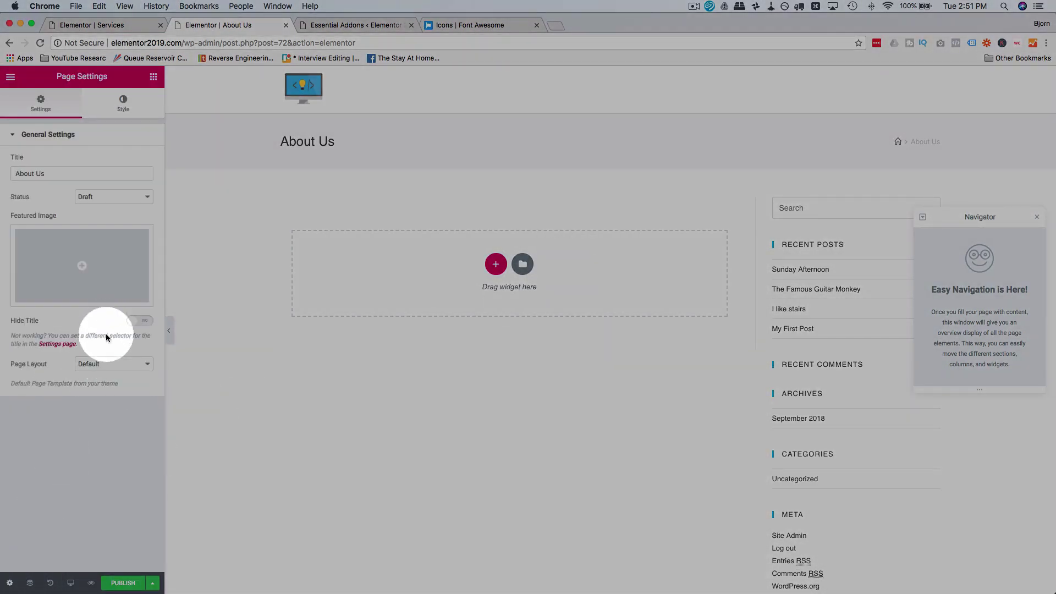
{"action": "left_click", "coordinate": [103, 365]}
{"action": "left_click", "coordinate": [108, 385]}
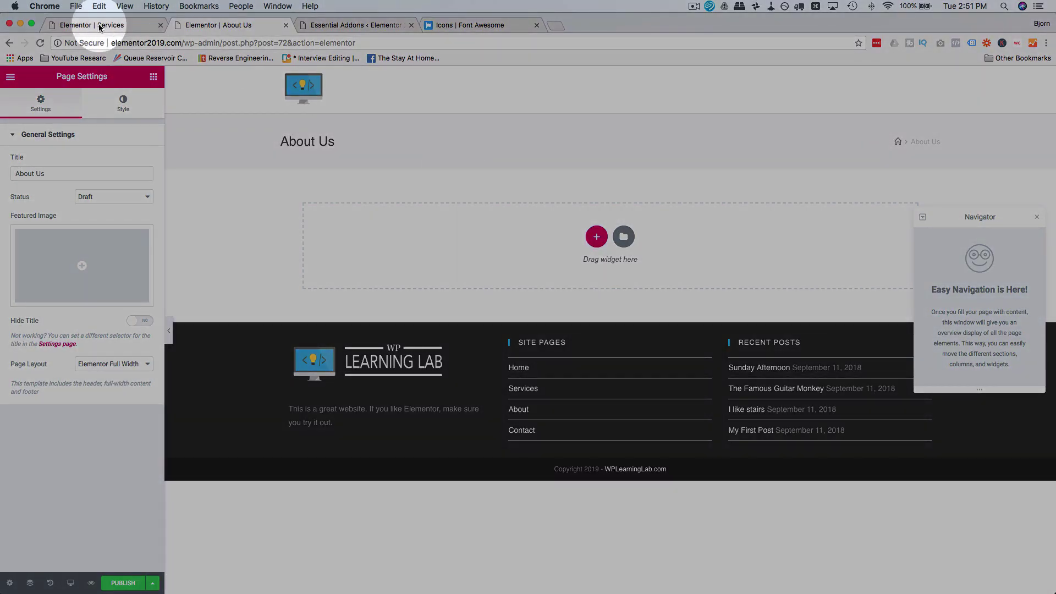
{"action": "left_click", "coordinate": [107, 25]}
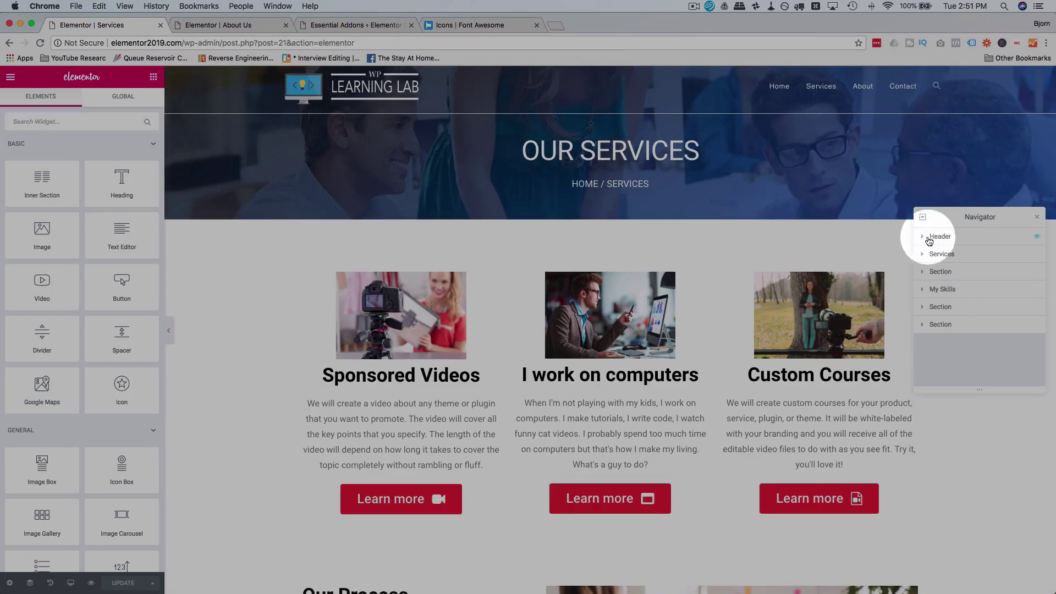
Step: Copy the Services page header section and paste it into the About Us page
{"action": "left_click", "coordinate": [965, 238]}
{"action": "right_click", "coordinate": [906, 237]}
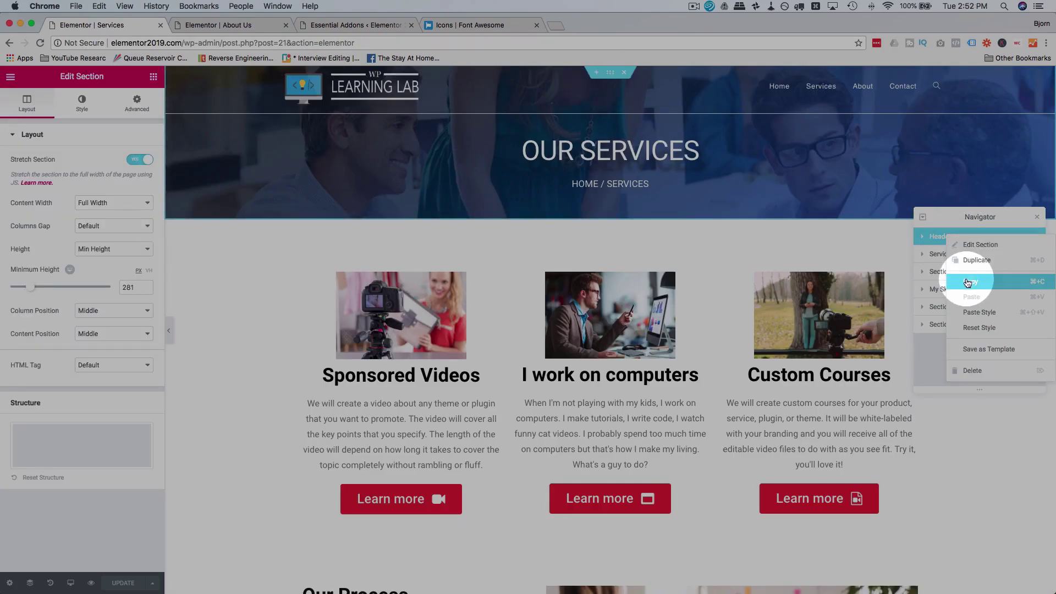
{"action": "left_click", "coordinate": [901, 278]}
{"action": "left_click", "coordinate": [245, 25]}
{"action": "right_click", "coordinate": [545, 208]}
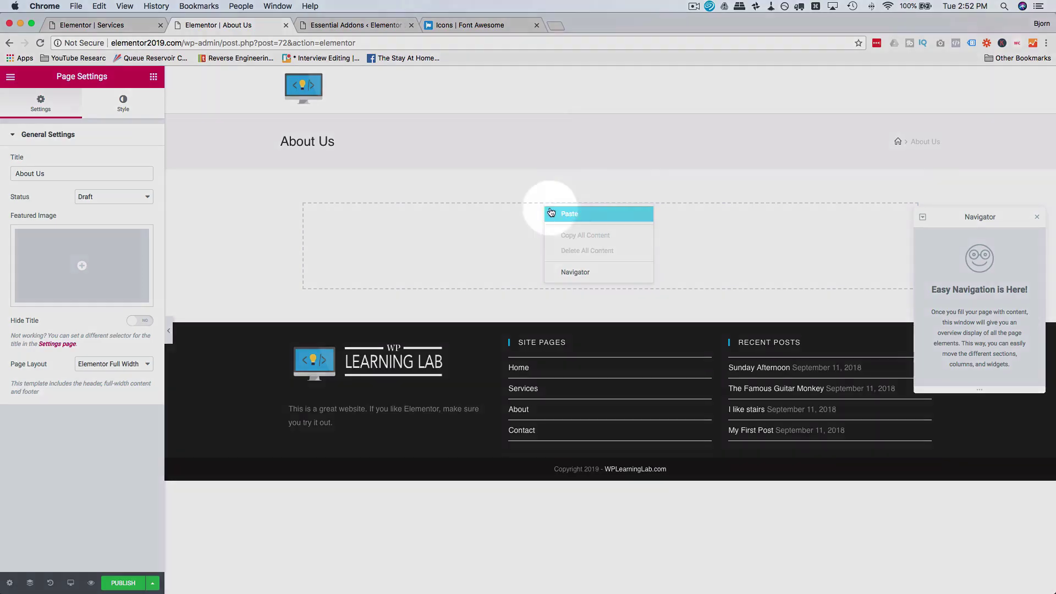
{"action": "left_click", "coordinate": [558, 216]}
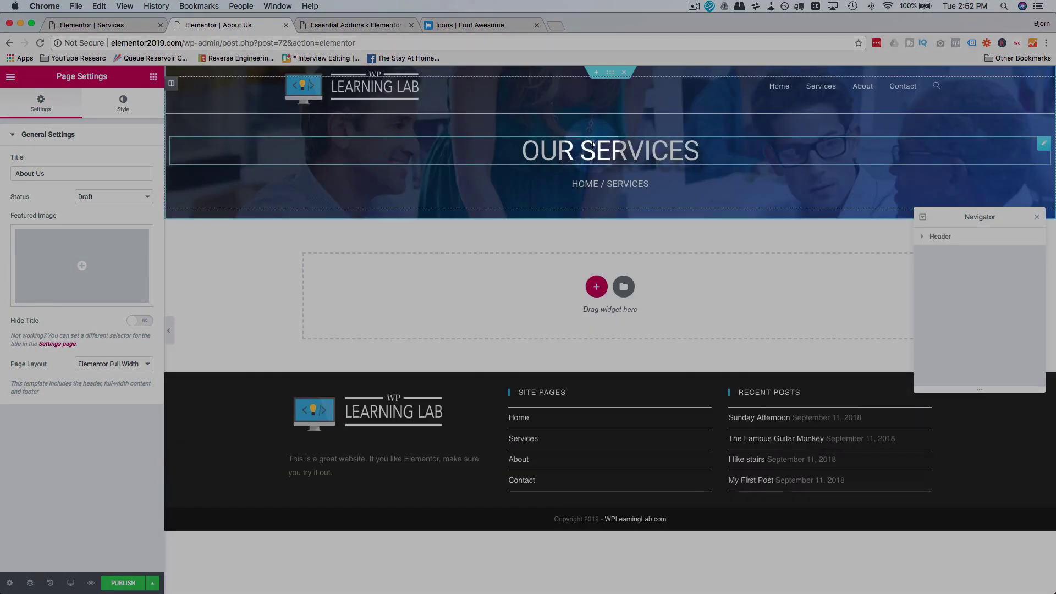
Step: Retitle the pasted header 'ABOUT US' and change the breadcrumb to 'HOME / ABOUT'
{"action": "left_click", "coordinate": [610, 151]}
{"action": "key", "text": "ctrl+a"}
{"action": "type", "text": "A"}
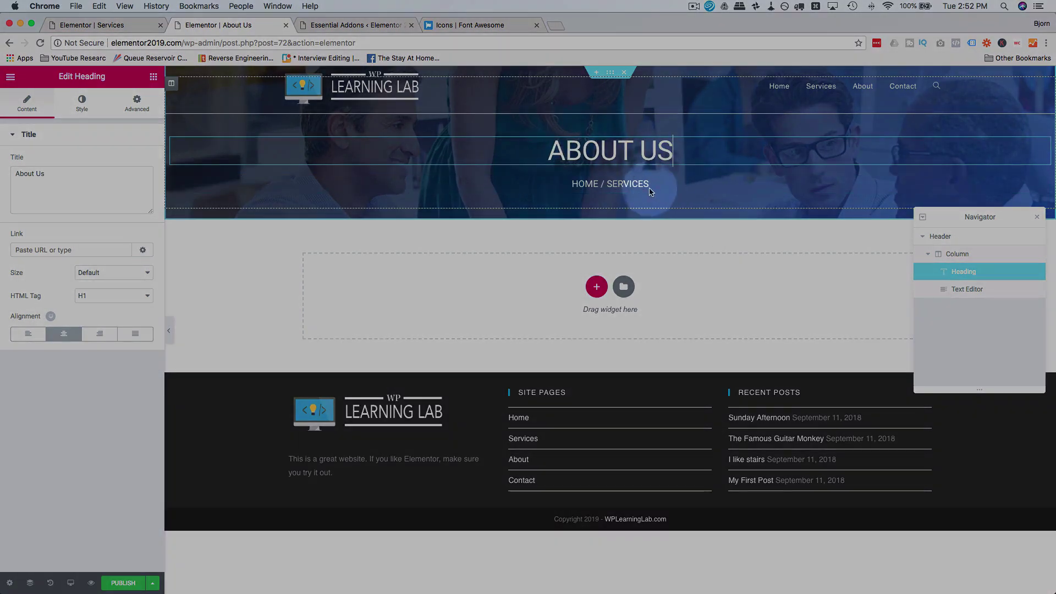
{"action": "double_click", "coordinate": [628, 184]}
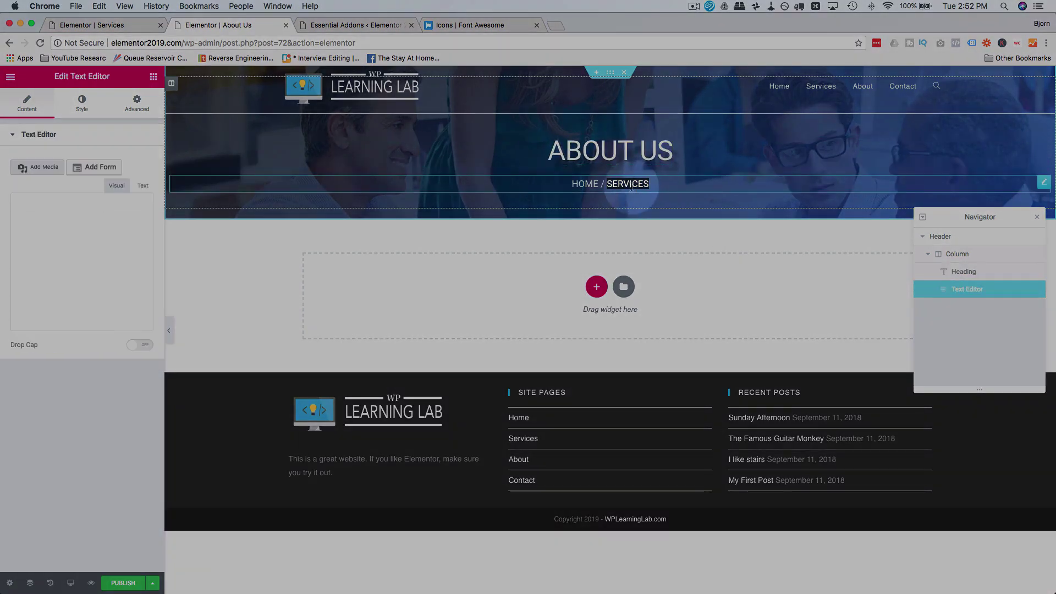
{"action": "type", "text": "about"}
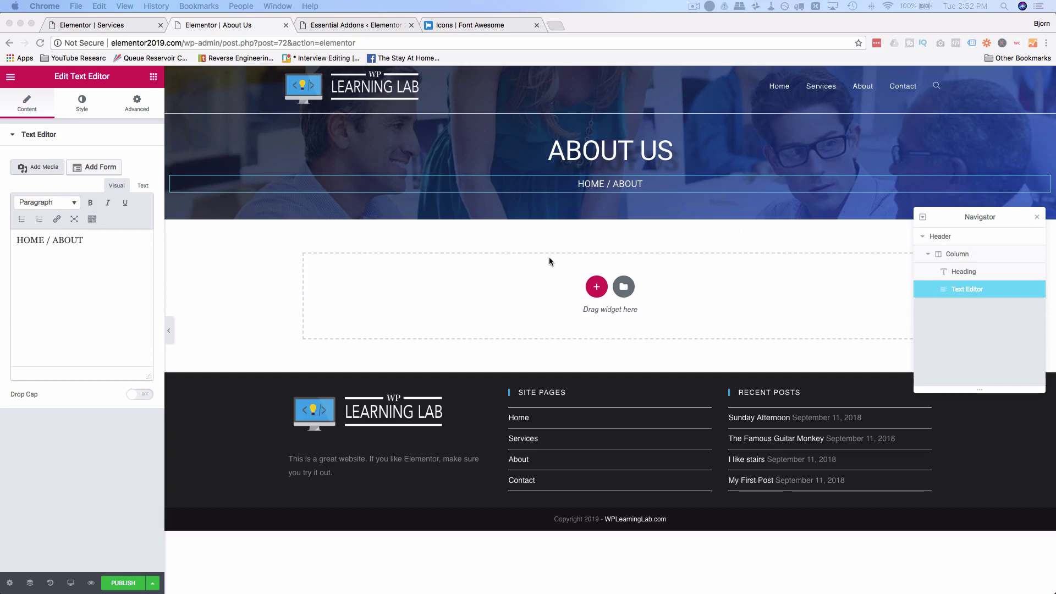
{"action": "left_click", "coordinate": [118, 29]}
Step: Copy the Team heading and three-person team sections from Services into About Us
{"action": "scroll", "coordinate": [298, 282], "scroll_direction": "down", "scroll_amount": 10}
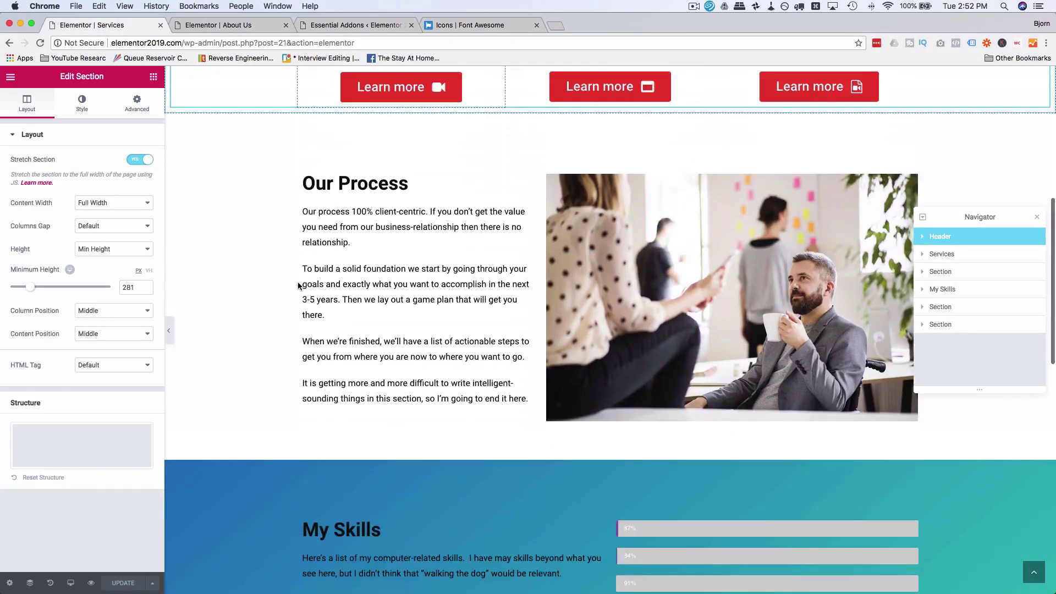
{"action": "scroll", "coordinate": [298, 286], "scroll_direction": "down", "scroll_amount": 5}
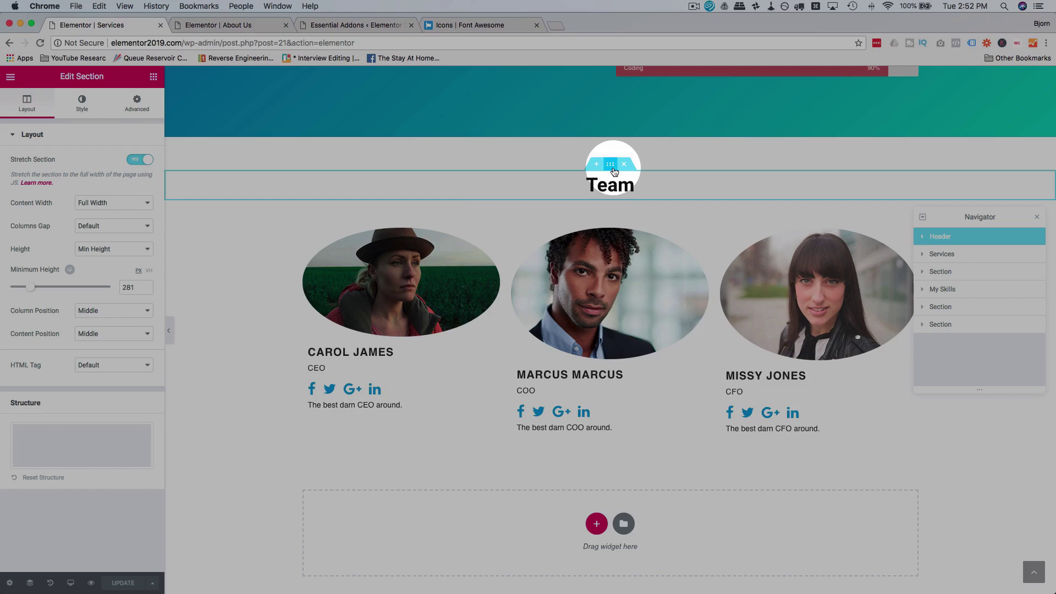
{"action": "right_click", "coordinate": [615, 172]}
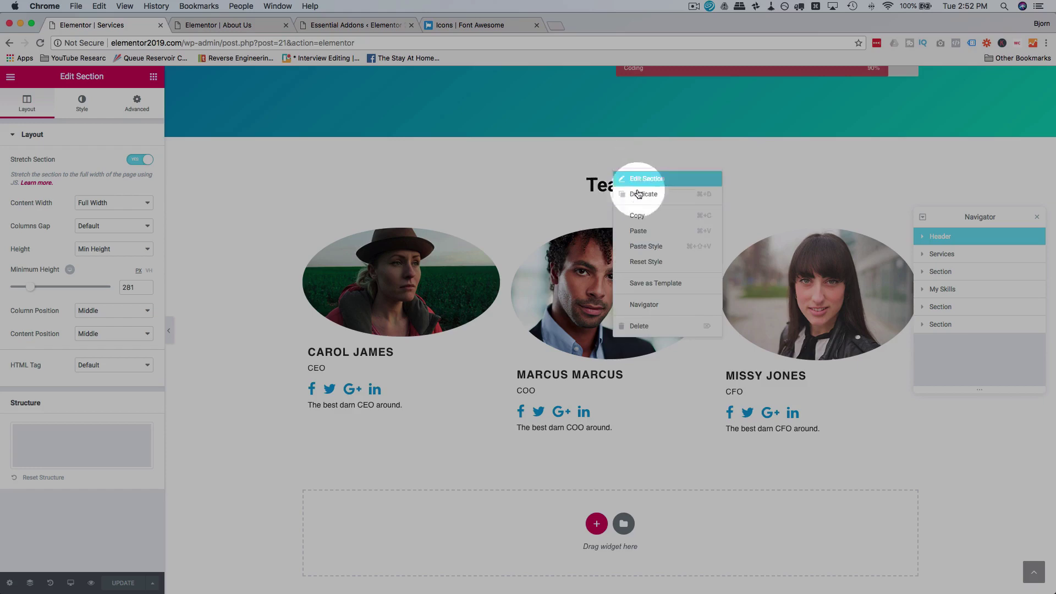
{"action": "left_click", "coordinate": [605, 201]}
{"action": "left_click", "coordinate": [246, 21]}
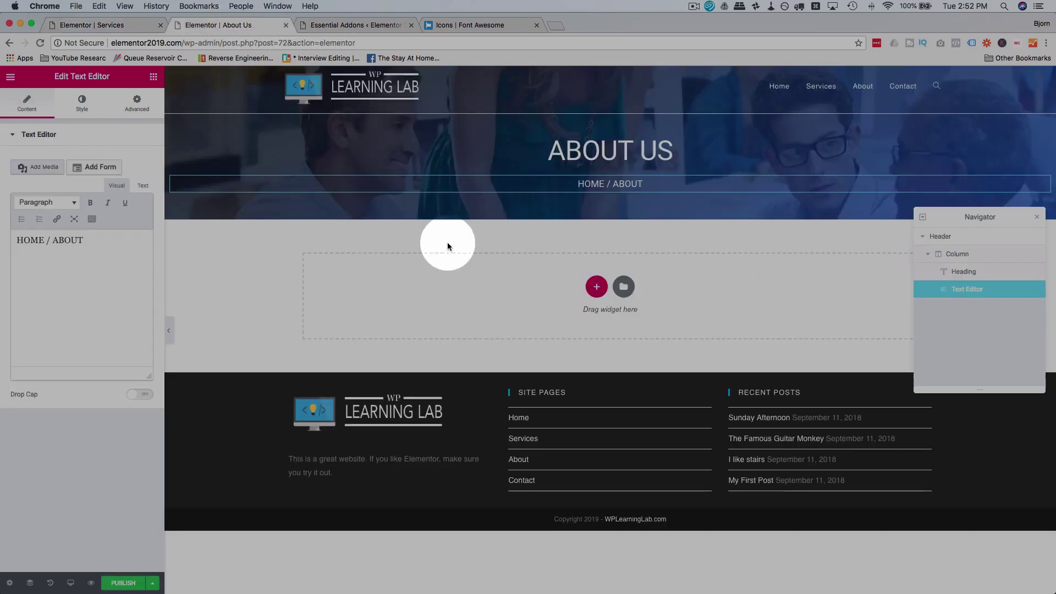
{"action": "right_click", "coordinate": [539, 268]}
{"action": "left_click", "coordinate": [554, 276]}
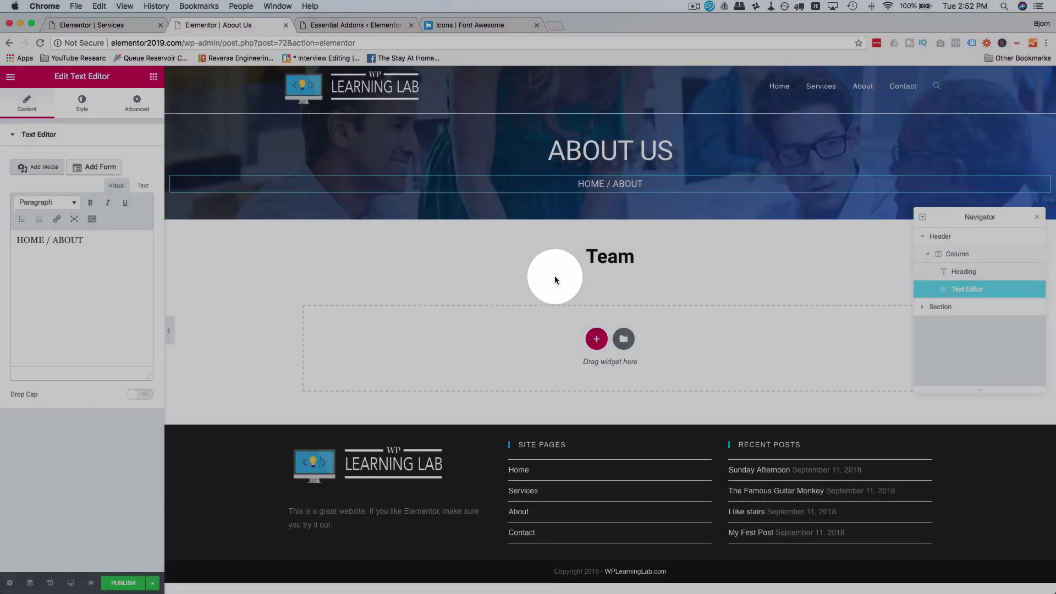
{"action": "left_click", "coordinate": [110, 25]}
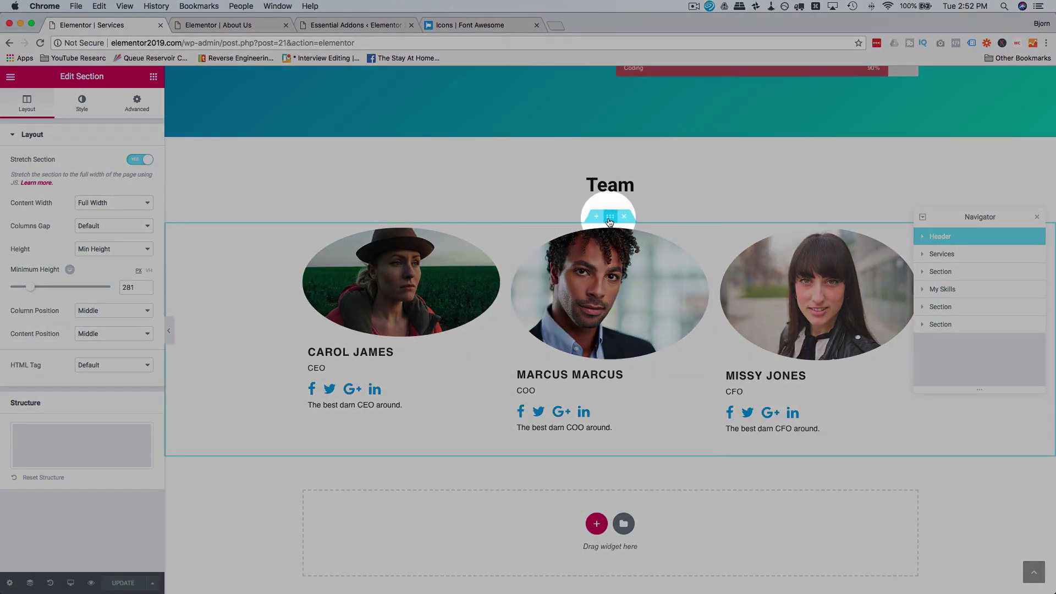
{"action": "right_click", "coordinate": [610, 221]}
{"action": "left_click", "coordinate": [641, 268]}
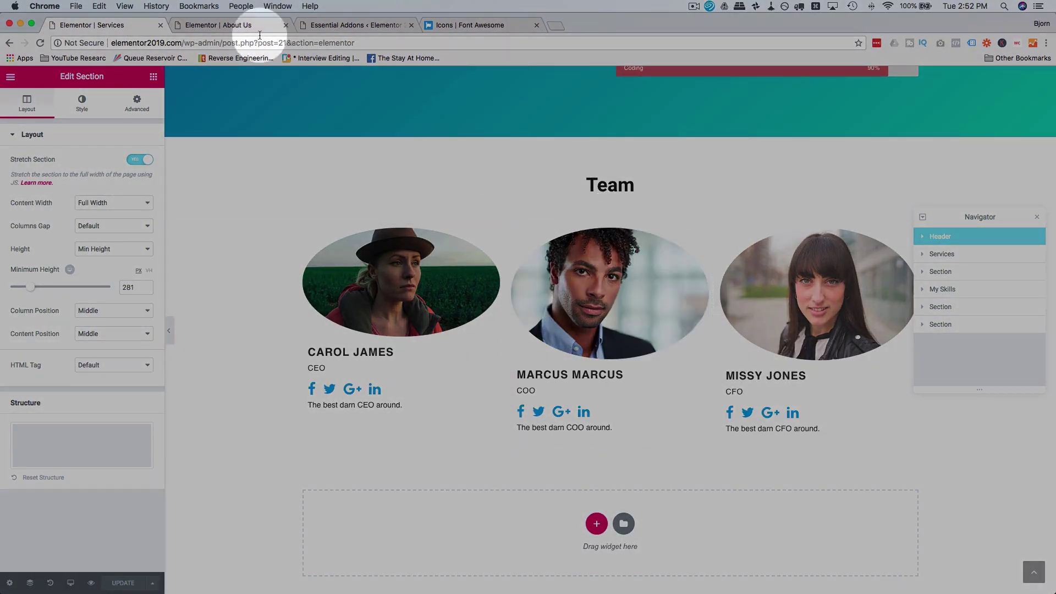
{"action": "left_click", "coordinate": [249, 25]}
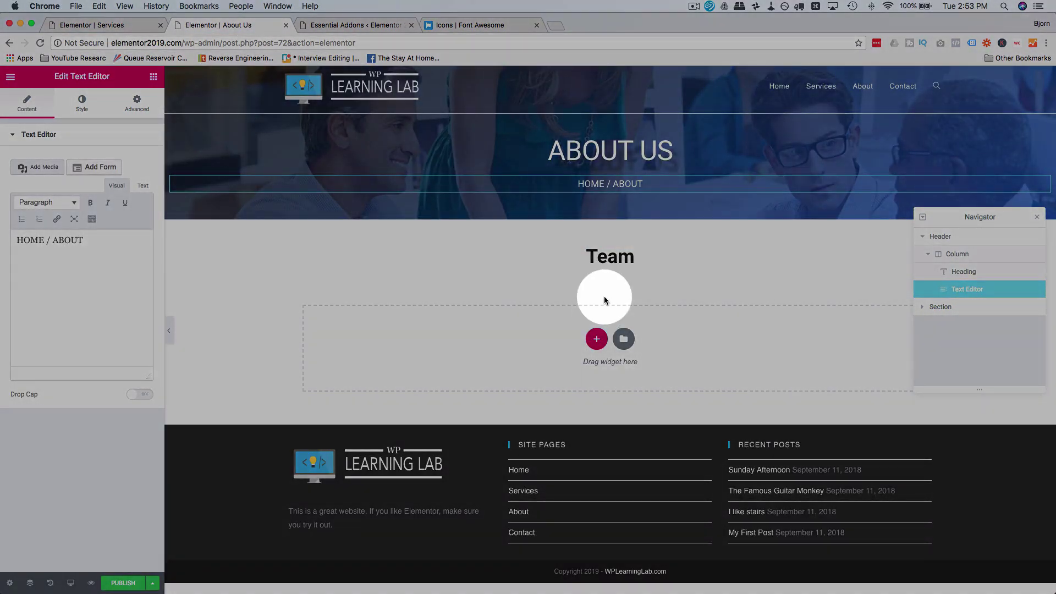
{"action": "left_click", "coordinate": [627, 309]}
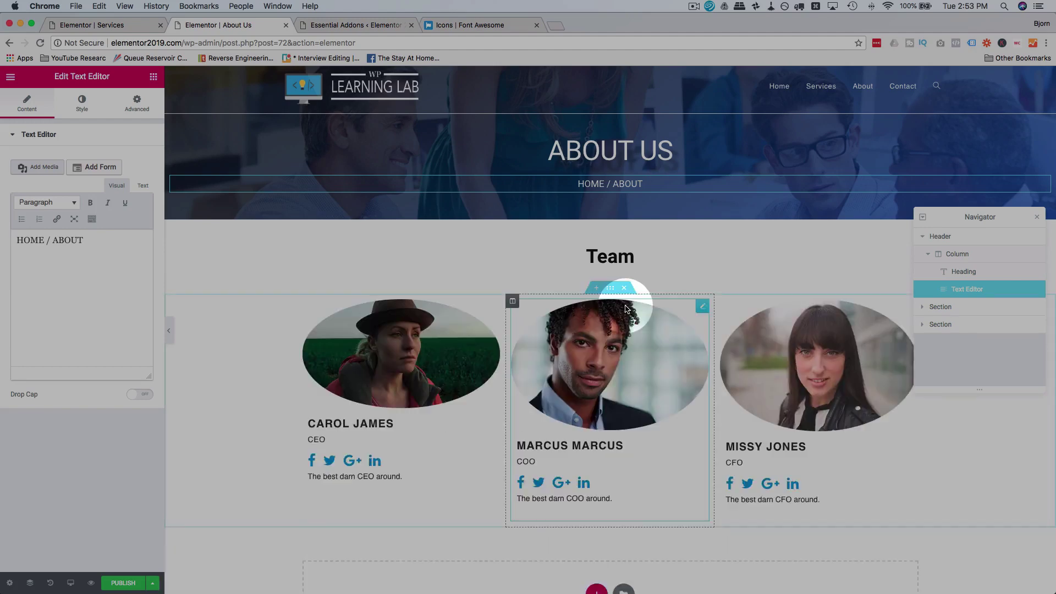
Step: Add a two-column section below the team with an Image widget in the right column
{"action": "scroll", "coordinate": [529, 281], "scroll_direction": "down", "scroll_amount": 2}
{"action": "scroll", "coordinate": [530, 284], "scroll_direction": "down", "scroll_amount": 4}
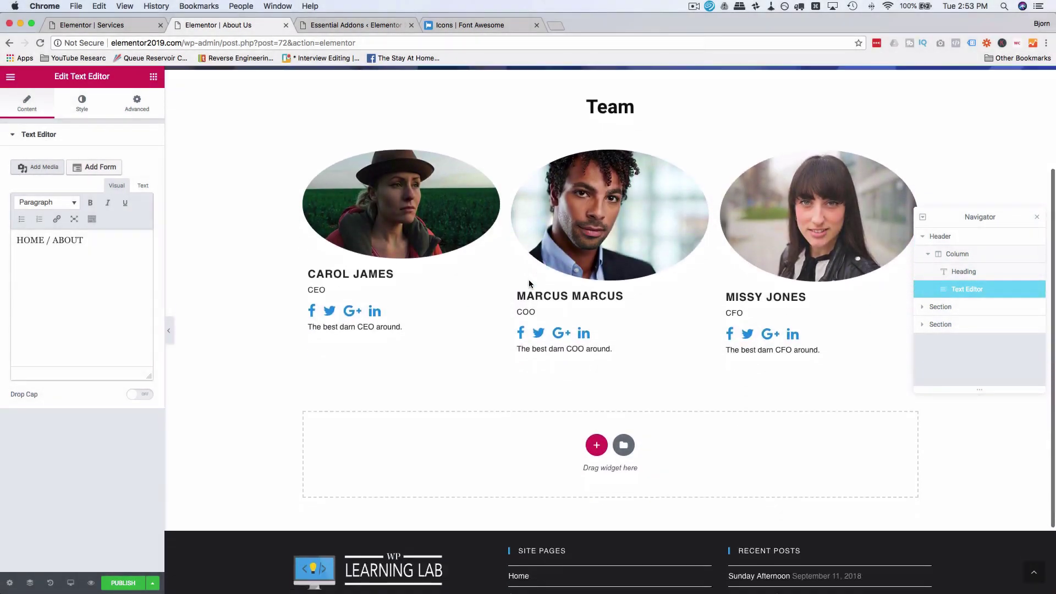
{"action": "left_click", "coordinate": [596, 350]}
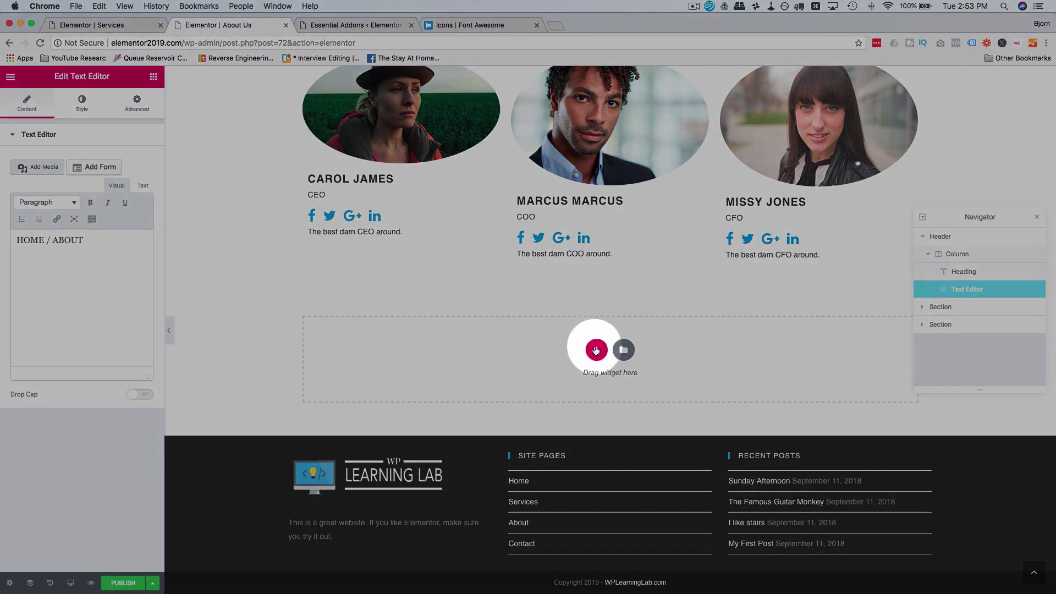
{"action": "left_click", "coordinate": [510, 378]}
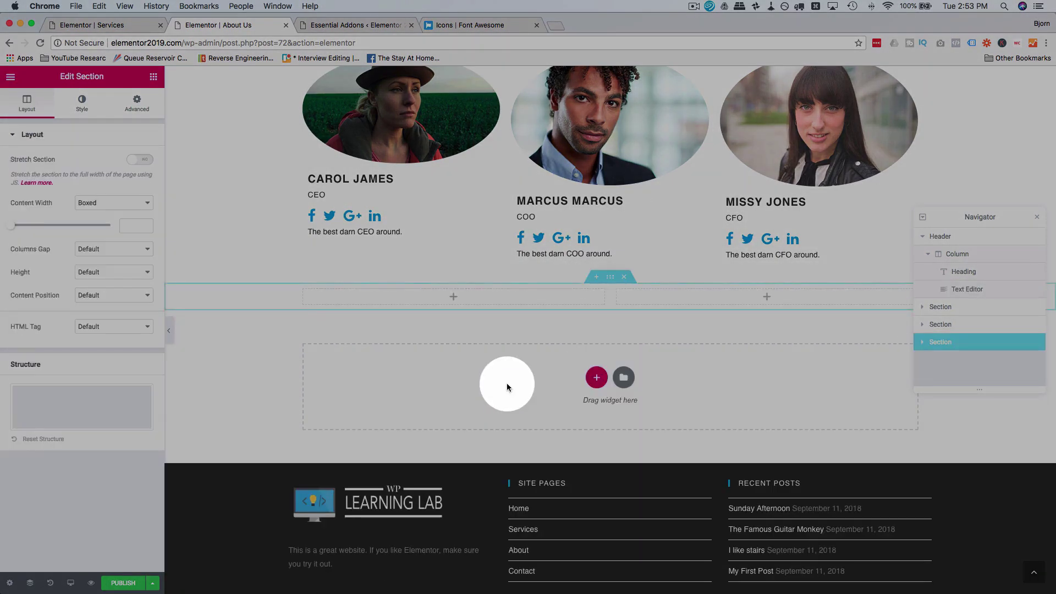
{"action": "left_click_drag", "start_coordinate": [45, 231], "coordinate": [741, 302]}
Step: Return to the Services editor and bring up the Our Process section's actions
{"action": "left_click", "coordinate": [92, 24]}
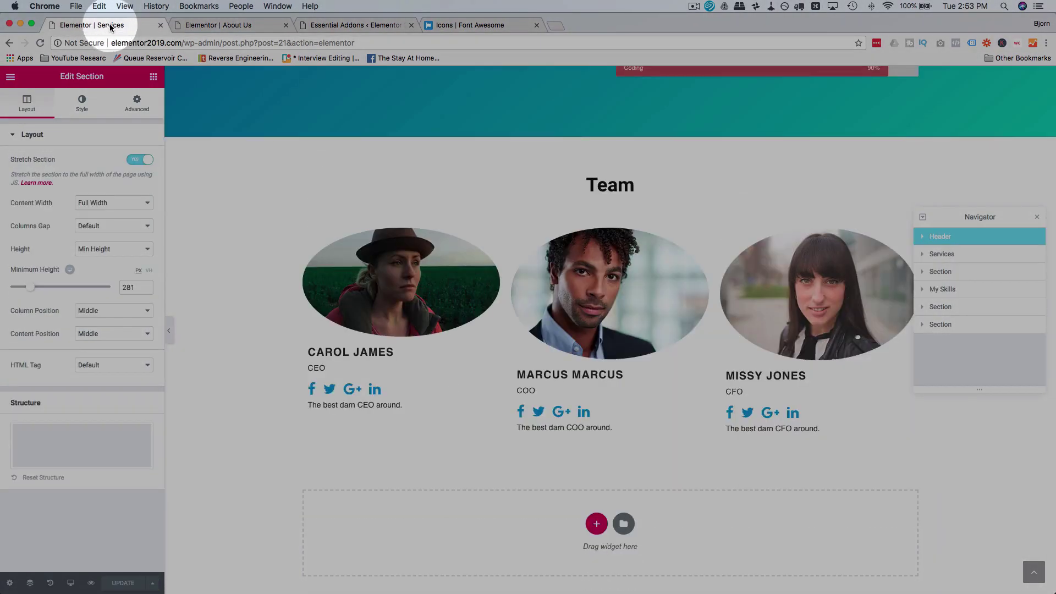
{"action": "scroll", "coordinate": [576, 241], "scroll_direction": "down", "scroll_amount": 1}
{"action": "scroll", "coordinate": [575, 241], "scroll_direction": "up", "scroll_amount": 10}
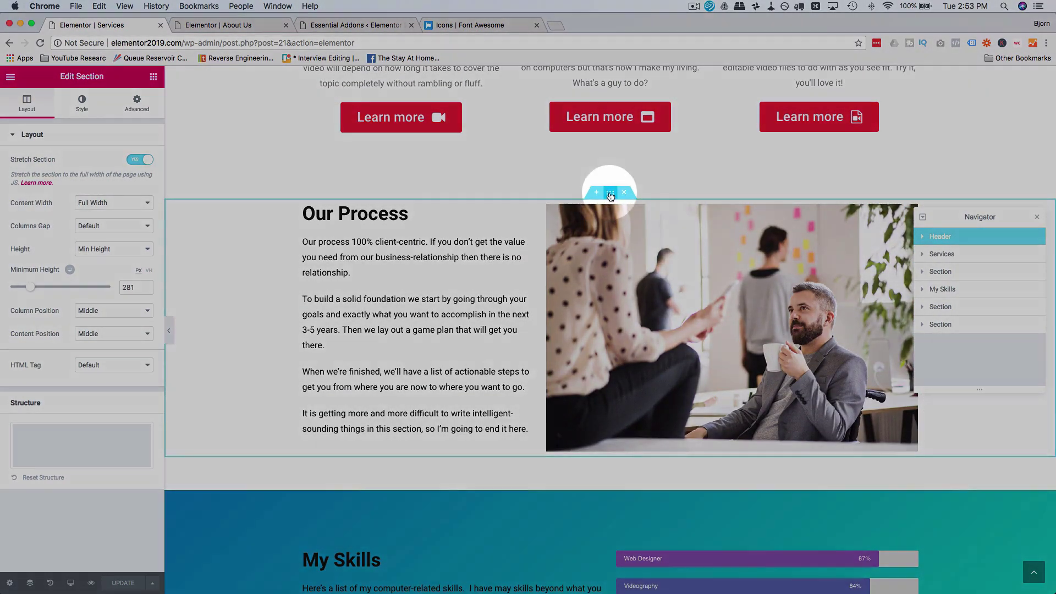
{"action": "right_click", "coordinate": [609, 194]}
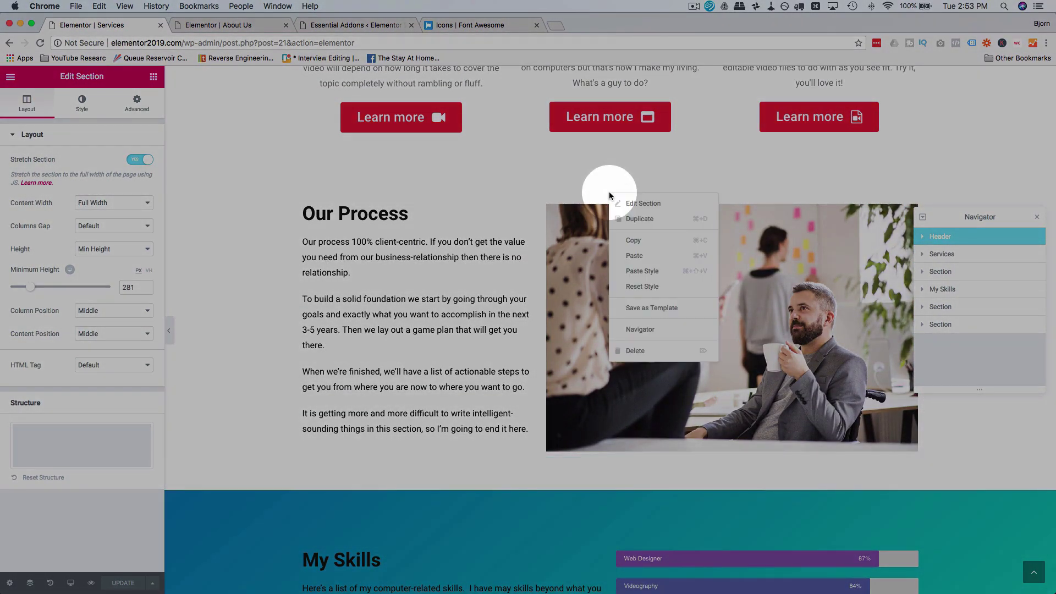
Step: Copy the Our Process section and delete the empty two-column section on the About Us page
{"action": "left_click", "coordinate": [634, 241]}
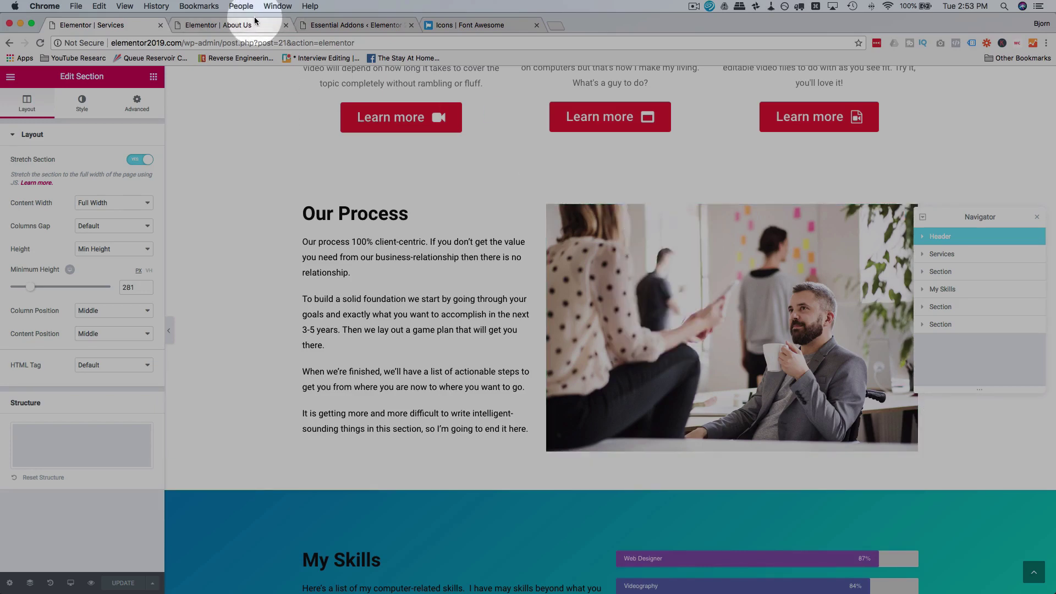
{"action": "left_click", "coordinate": [250, 25]}
{"action": "right_click", "coordinate": [609, 278]}
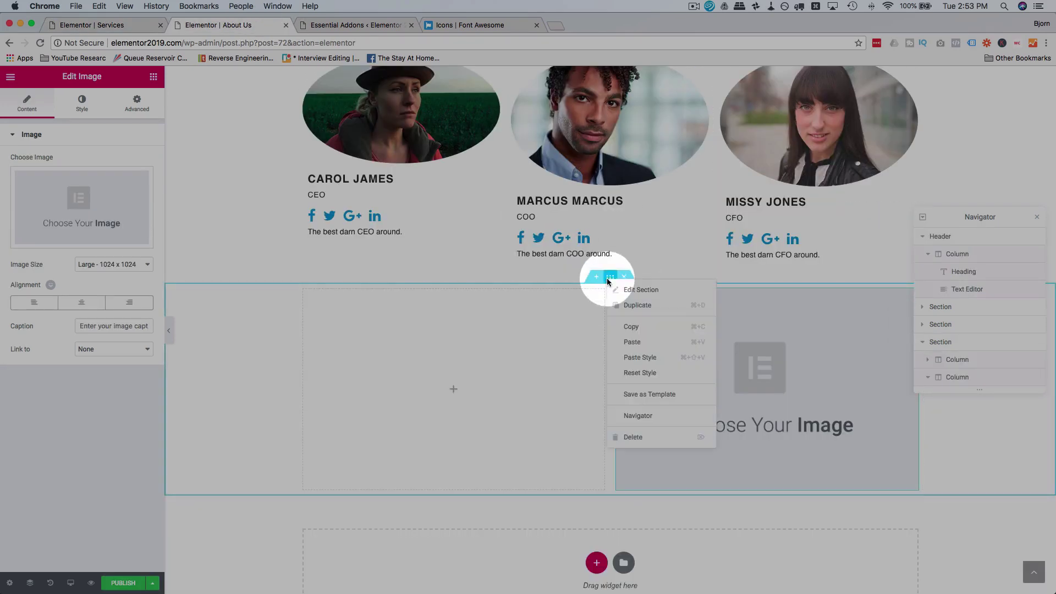
{"action": "left_click", "coordinate": [635, 437]}
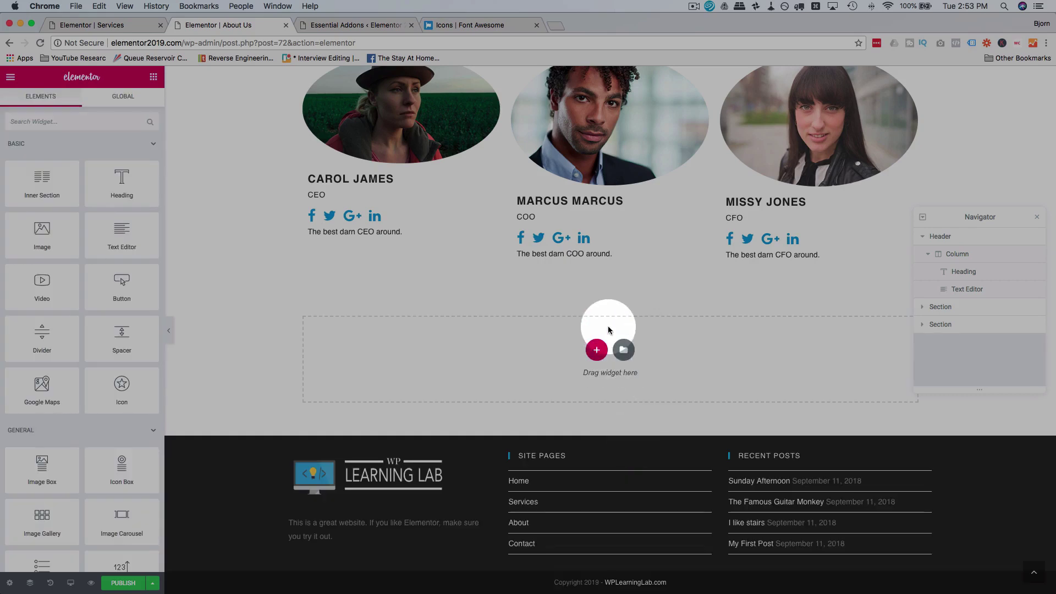
Step: Paste the Our Process section, with its paragraphs and photo, into the empty drop area
{"action": "right_click", "coordinate": [609, 330]}
{"action": "left_click", "coordinate": [636, 344]}
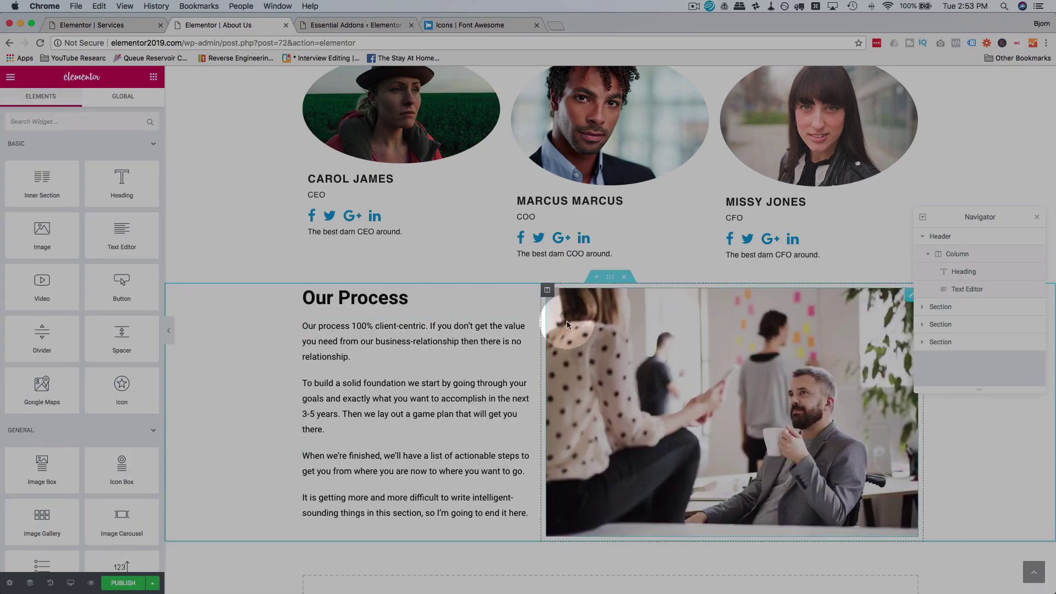
{"action": "left_click", "coordinate": [522, 328]}
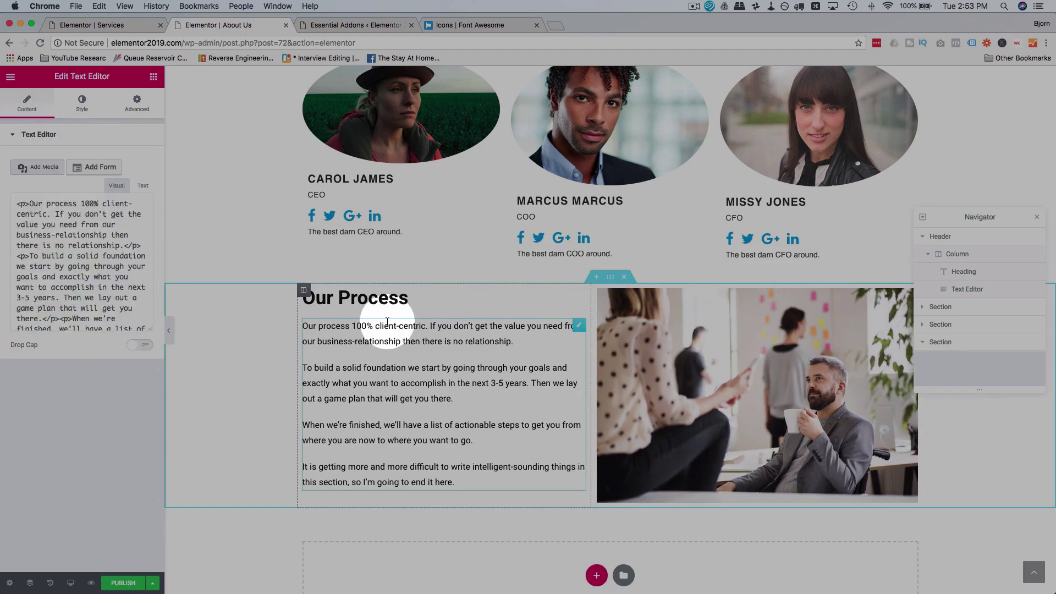
{"action": "left_click", "coordinate": [417, 298]}
{"action": "left_click", "coordinate": [492, 306]}
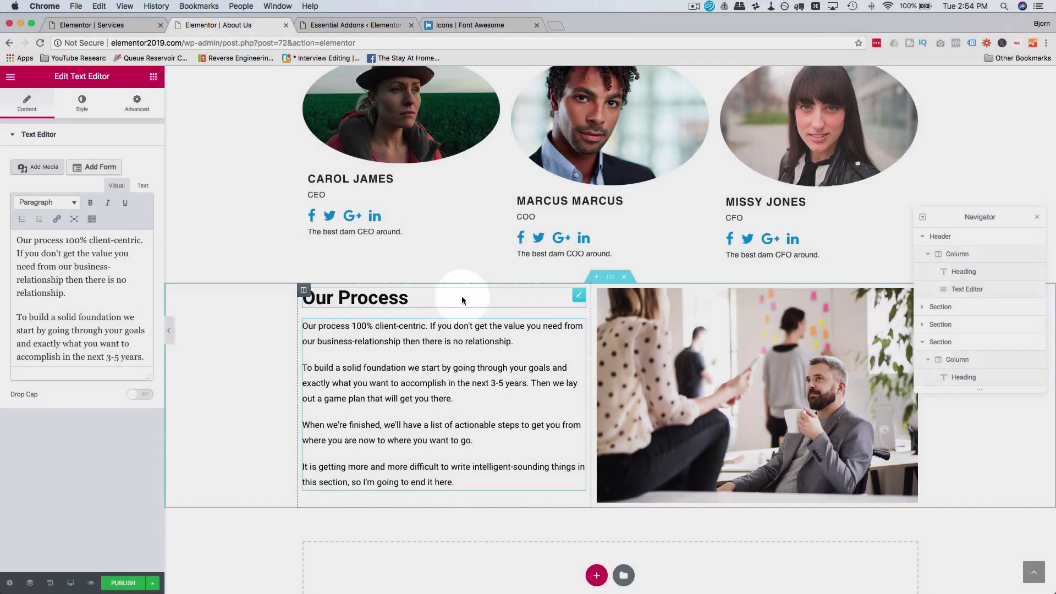
Step: Select the pasted Our Process heading, then go back to the General widgets list
{"action": "left_click", "coordinate": [471, 300]}
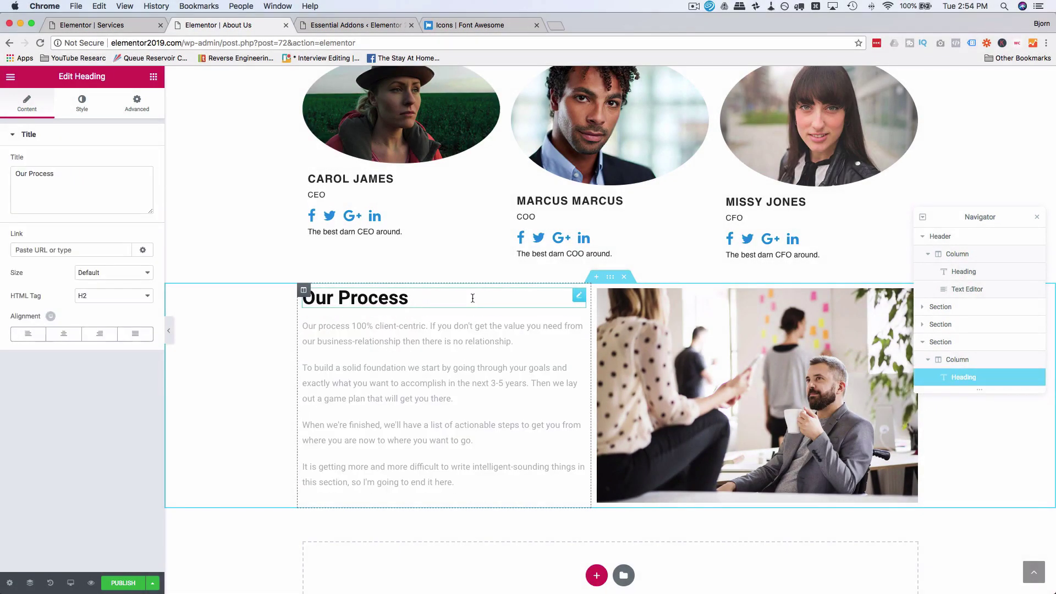
{"action": "right_click", "coordinate": [579, 299]}
{"action": "left_click", "coordinate": [508, 324]}
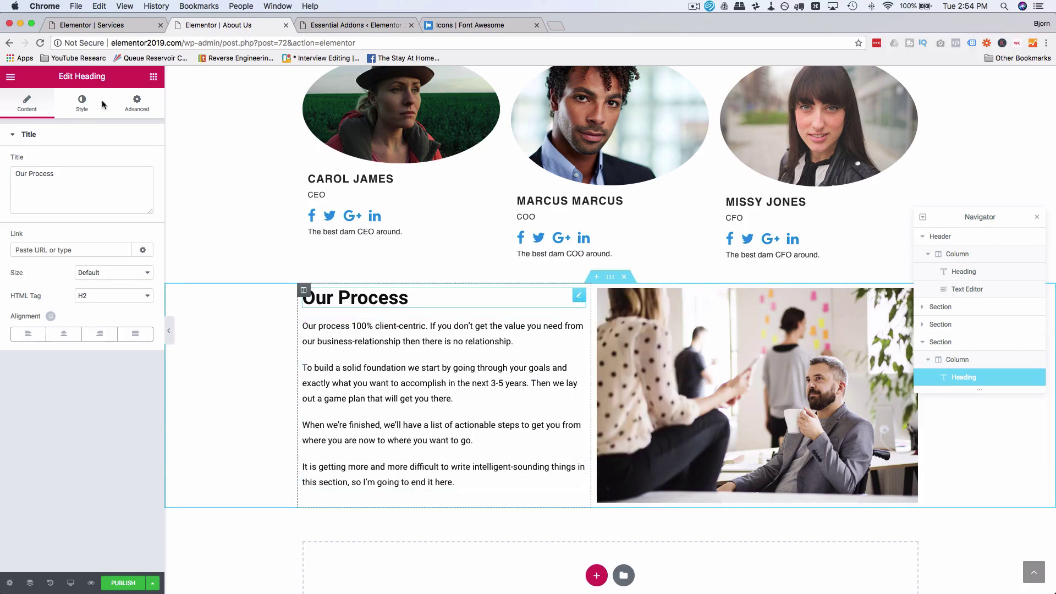
{"action": "left_click", "coordinate": [153, 76]}
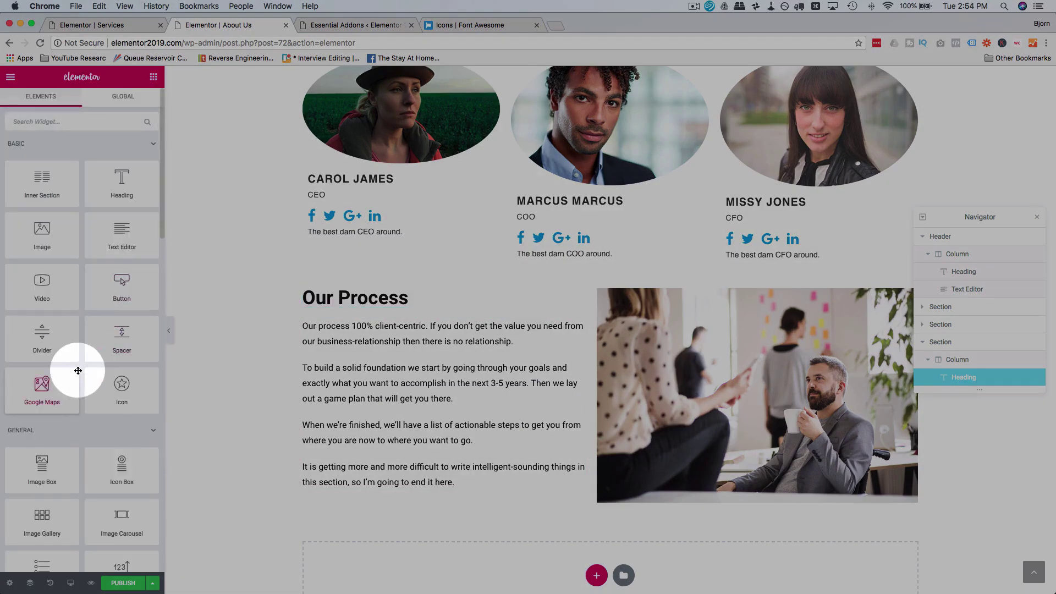
{"action": "scroll", "coordinate": [78, 370], "scroll_direction": "down", "scroll_amount": 6}
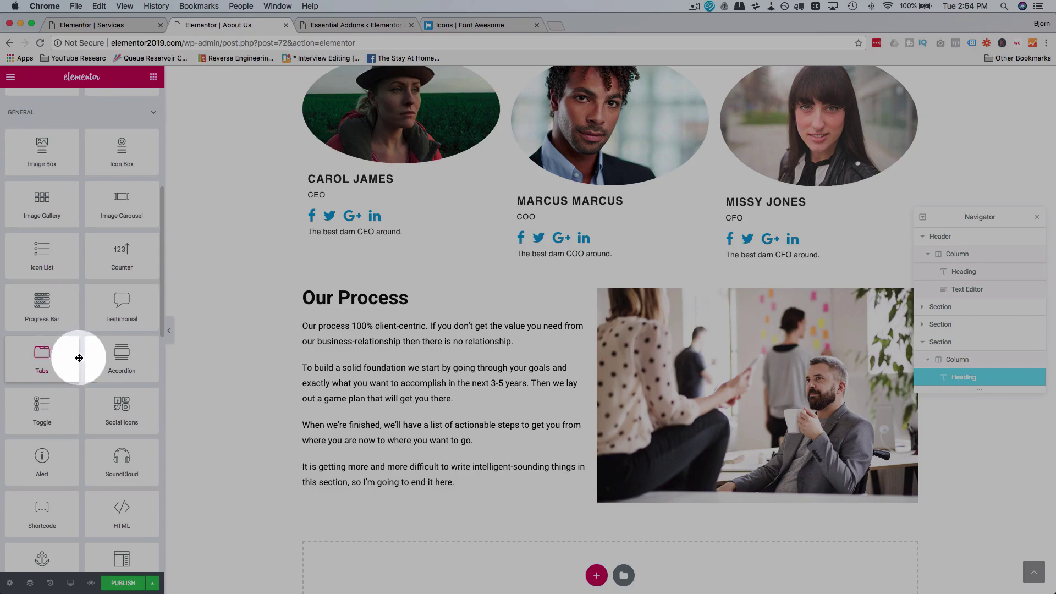
Step: Add an accordion above the Our Process heading and title its first item 'Where are located?'
{"action": "left_click_drag", "start_coordinate": [105, 362], "coordinate": [390, 290]}
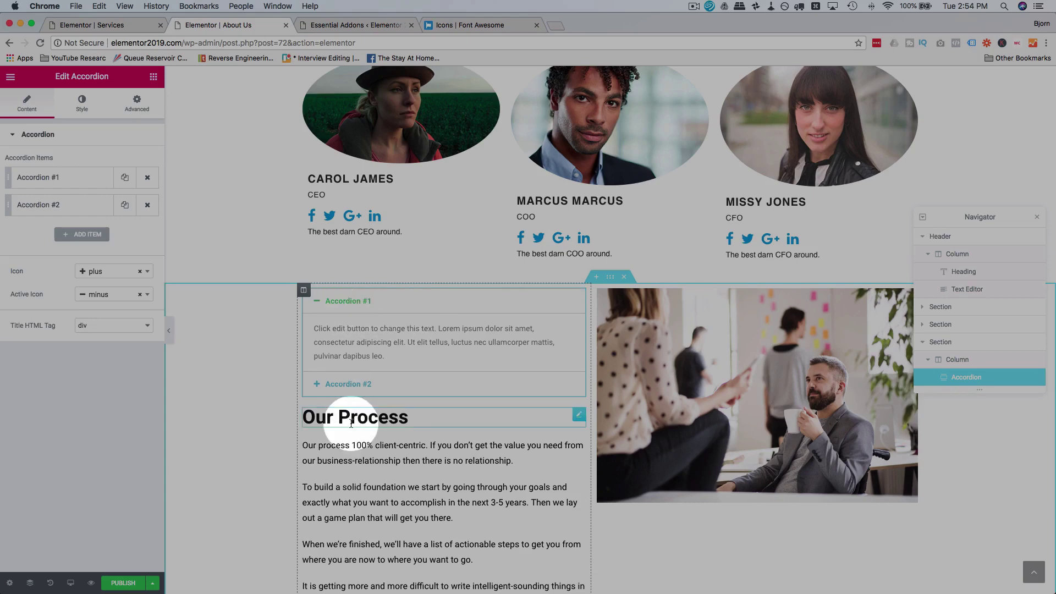
{"action": "left_click", "coordinate": [345, 383]}
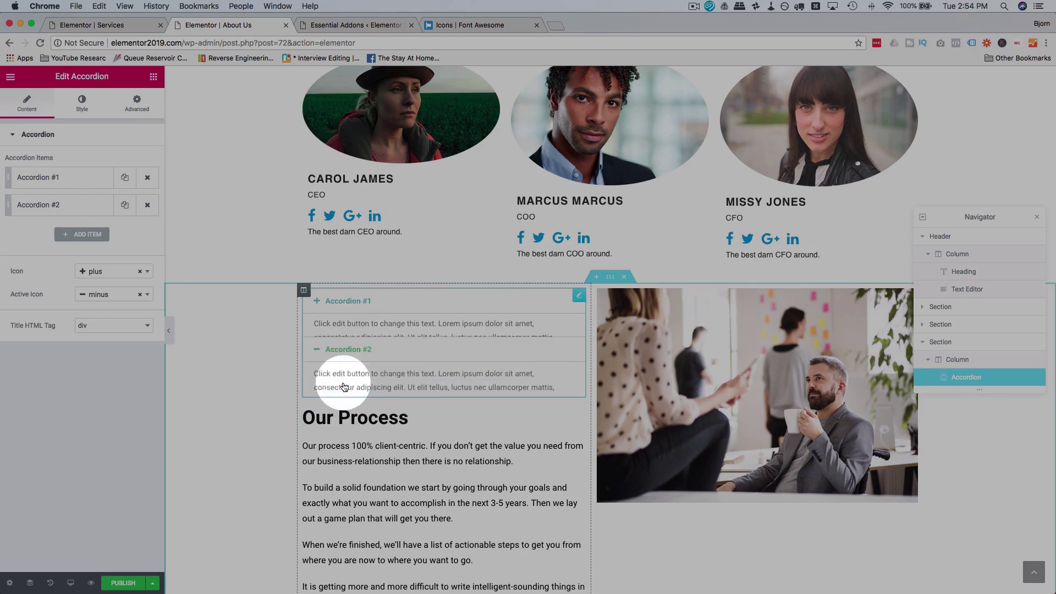
{"action": "left_click", "coordinate": [349, 301]}
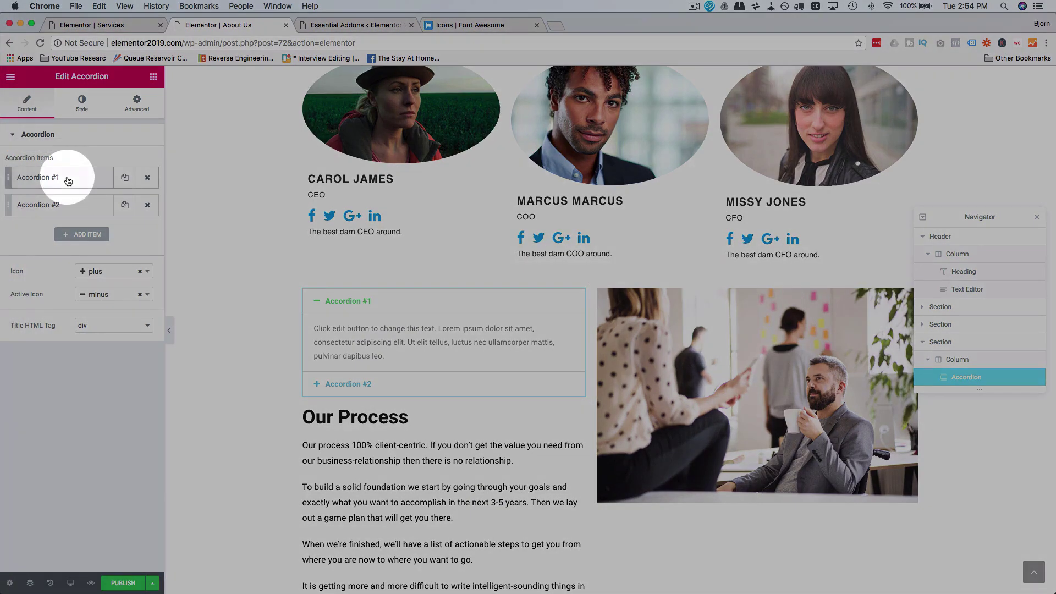
{"action": "left_click", "coordinate": [66, 177]}
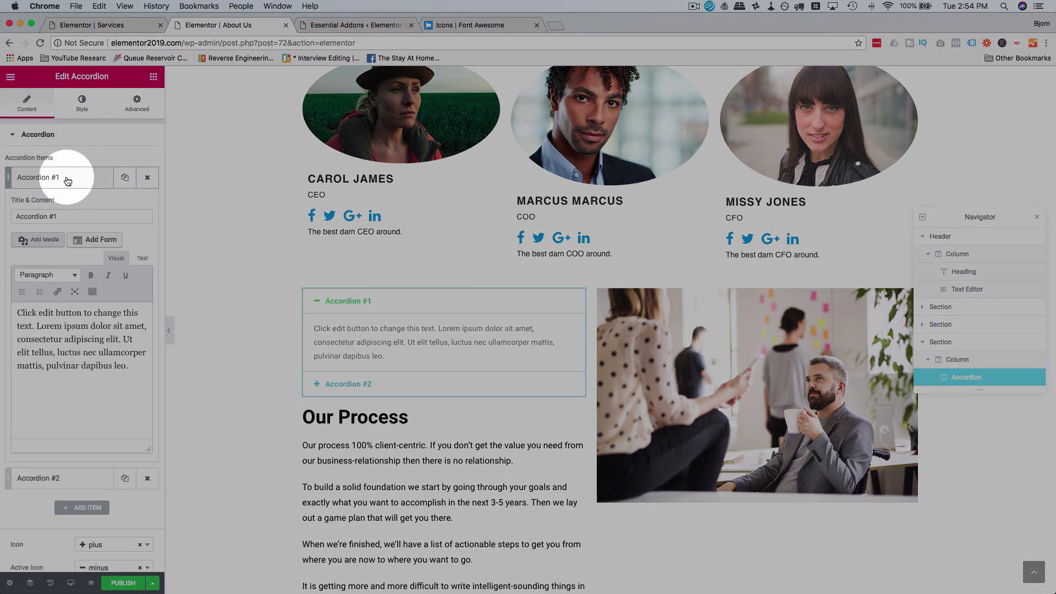
{"action": "left_click_drag", "start_coordinate": [60, 217], "coordinate": [14, 217]}
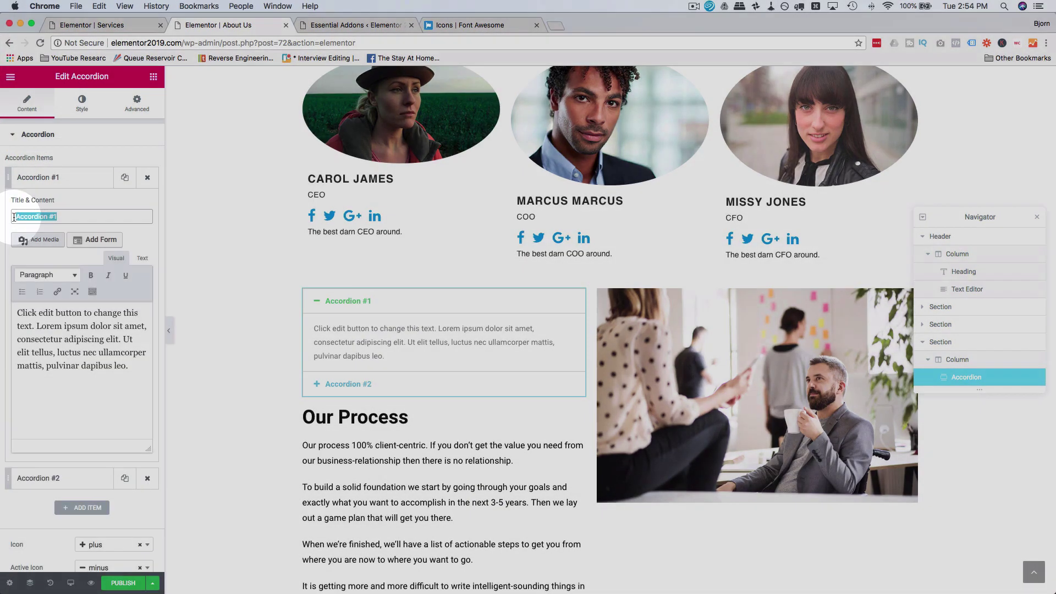
{"action": "type", "text": "WHEre"}
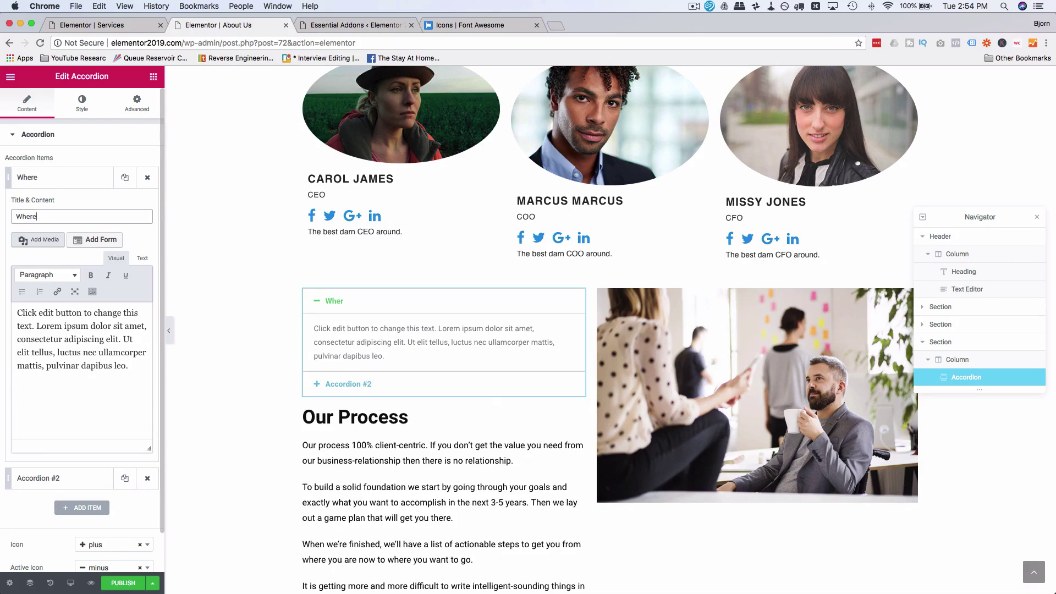
{"action": "type", "text": " are located?"}
Step: Rename the second accordion item to 'FAQ'
{"action": "left_click", "coordinate": [355, 386]}
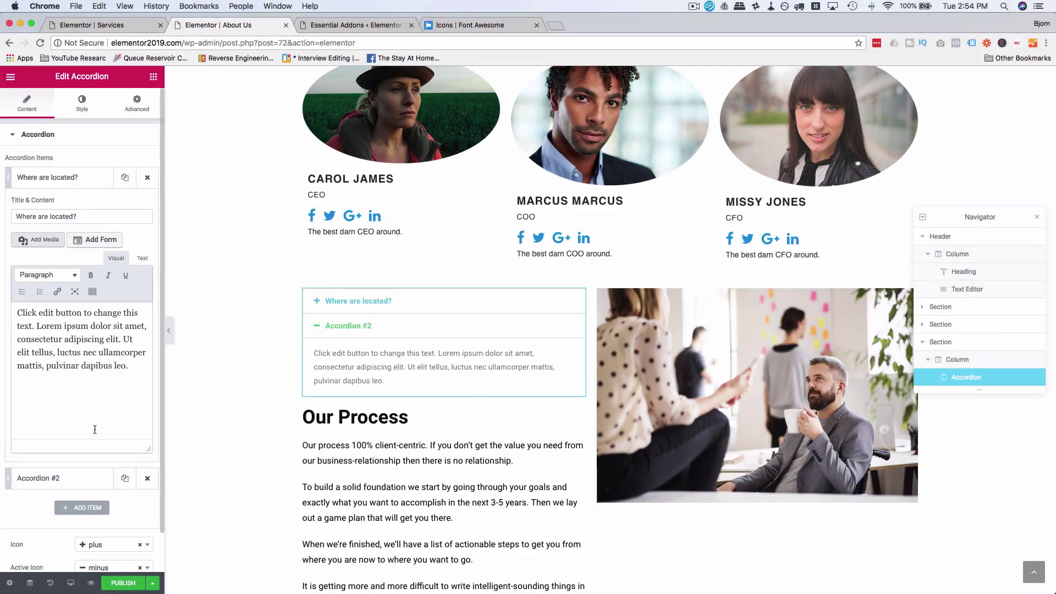
{"action": "left_click", "coordinate": [39, 478]}
{"action": "triple_click", "coordinate": [82, 244]}
{"action": "type", "text": "FAQ"}
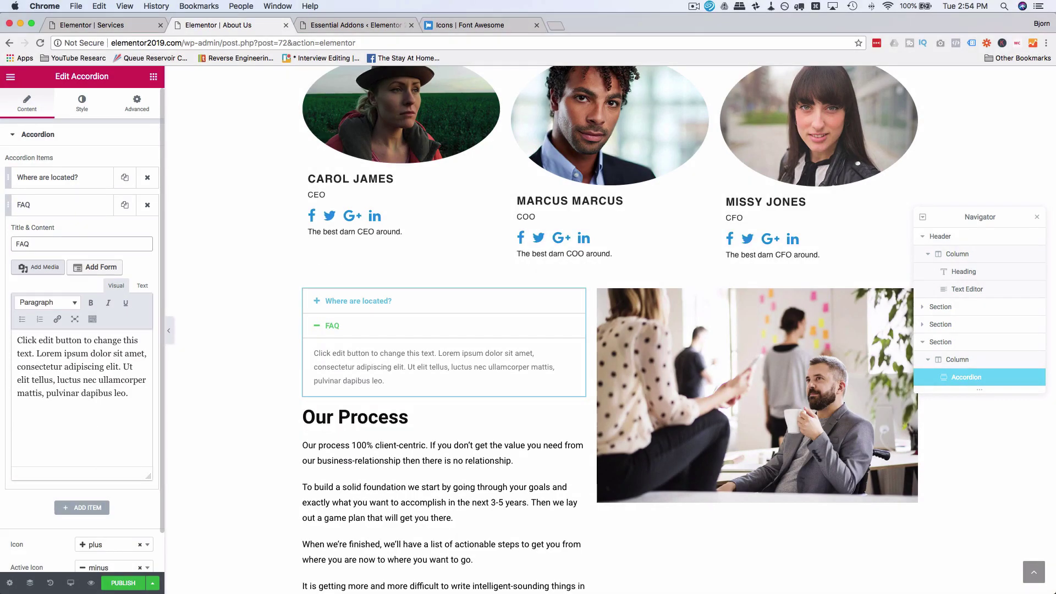
{"action": "left_click", "coordinate": [362, 300]}
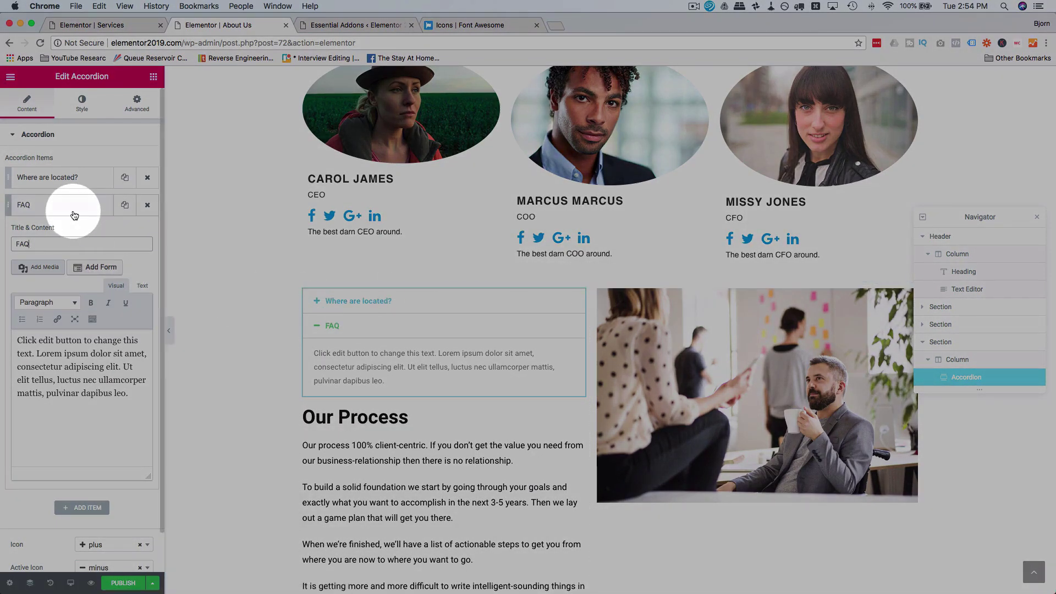
{"action": "left_click", "coordinate": [55, 213]}
Step: Add a third accordion item titled 'Where are you going?'
{"action": "left_click", "coordinate": [81, 230]}
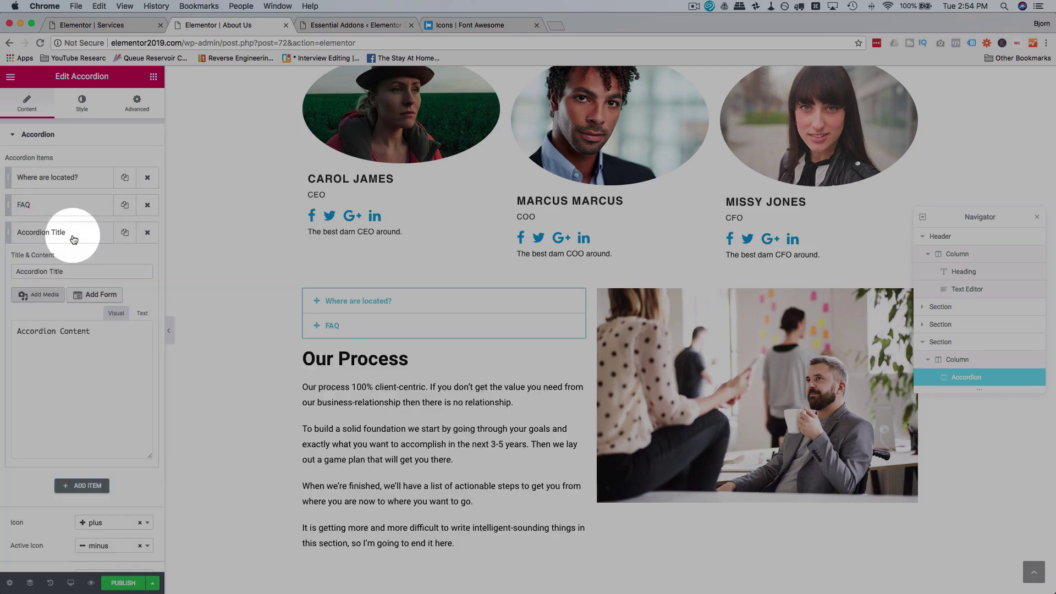
{"action": "left_click", "coordinate": [62, 241]}
{"action": "left_click", "coordinate": [64, 236]}
{"action": "triple_click", "coordinate": [82, 271]}
{"action": "type", "text": "Whe"}
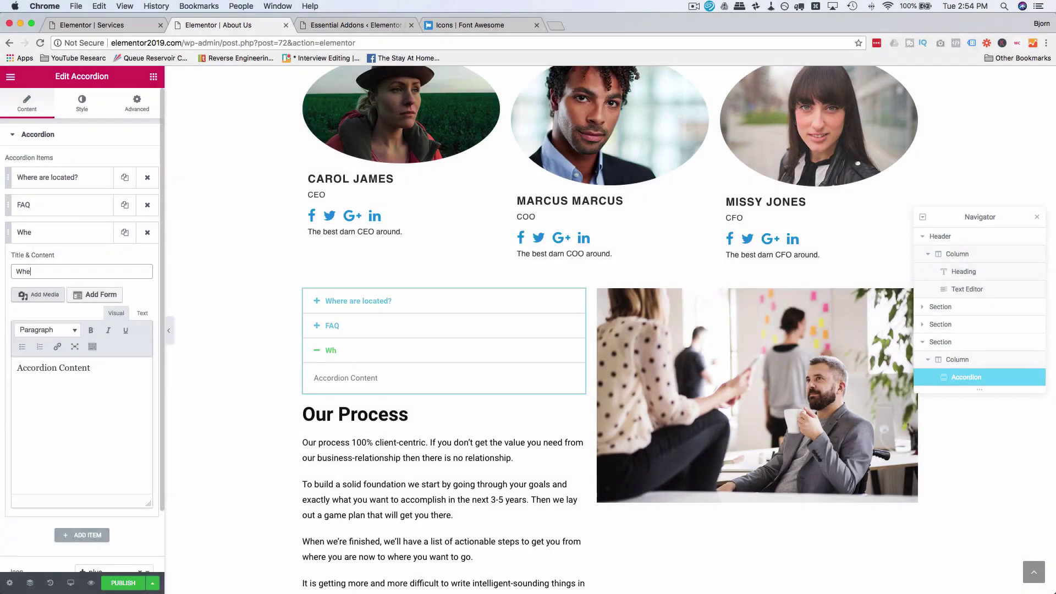
{"action": "type", "text": "re are you going?"}
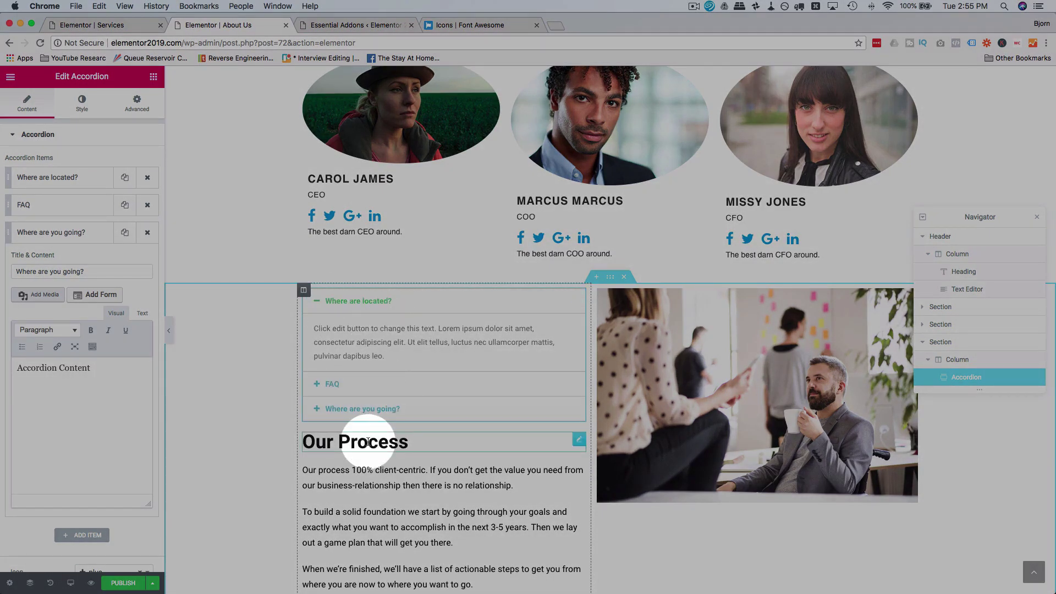
Step: Delete the Our Process heading and the paragraph text below the accordion
{"action": "right_click", "coordinate": [581, 441]}
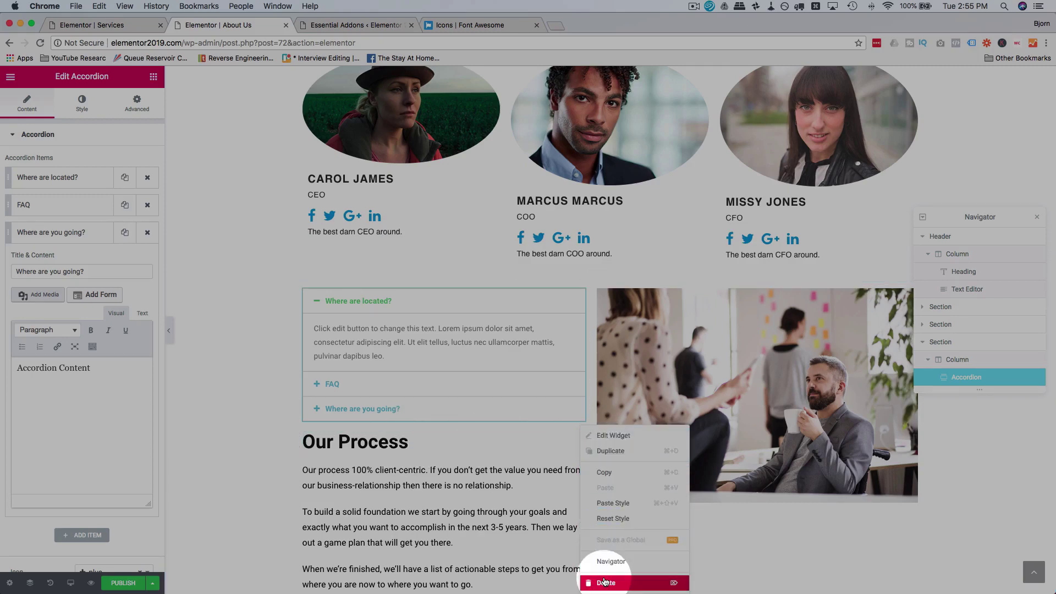
{"action": "left_click", "coordinate": [605, 583]}
{"action": "right_click", "coordinate": [576, 447]}
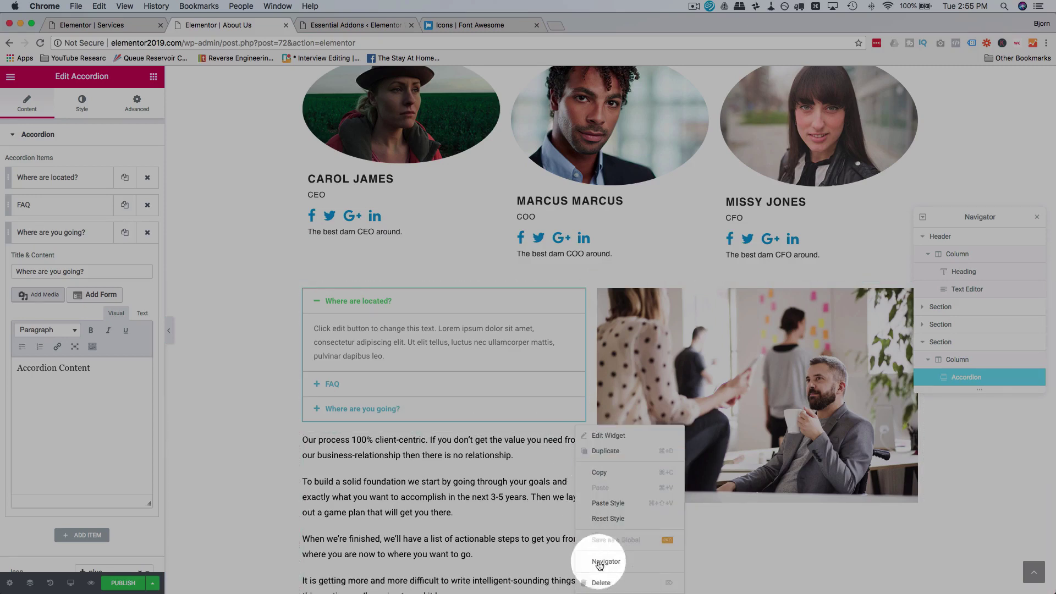
{"action": "left_click", "coordinate": [602, 581]}
{"action": "left_click", "coordinate": [352, 405]}
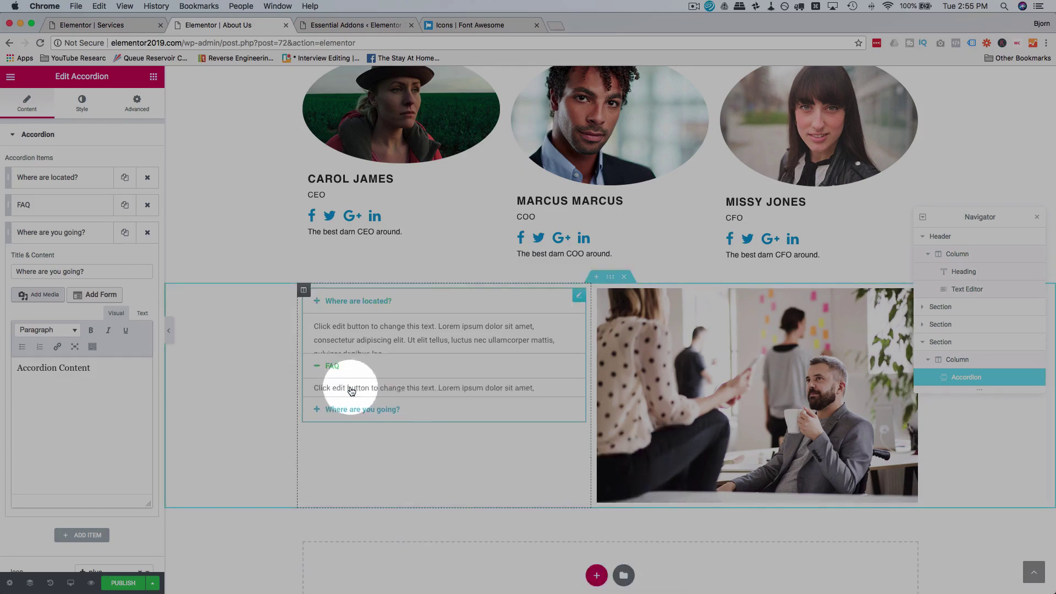
{"action": "left_click", "coordinate": [351, 301]}
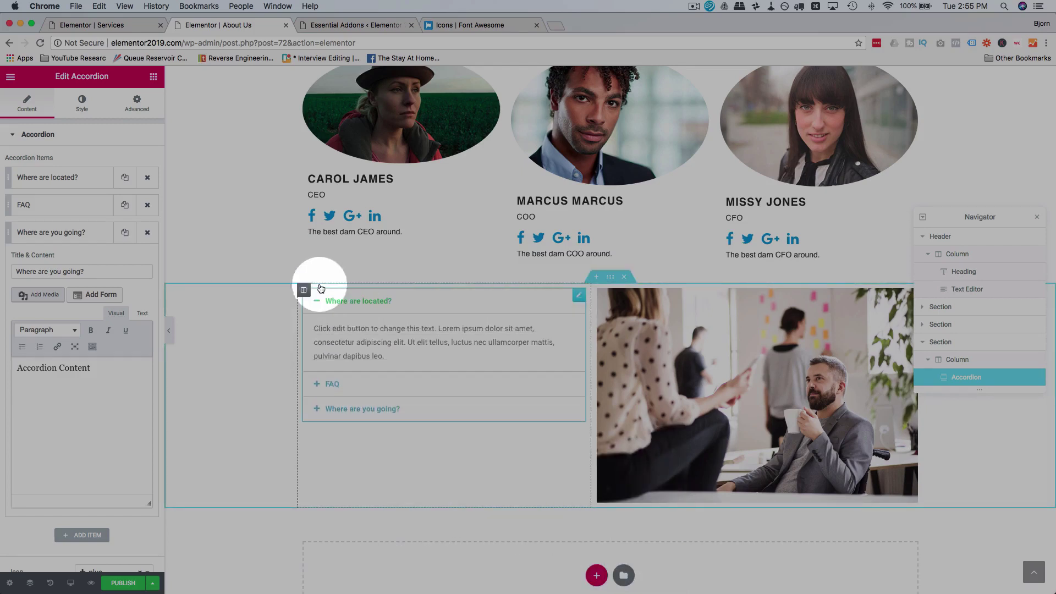
{"action": "left_click", "coordinate": [82, 108]}
Step: Give the accordion titles a light grey #efefef background and dark grey text
{"action": "left_click", "coordinate": [47, 225]}
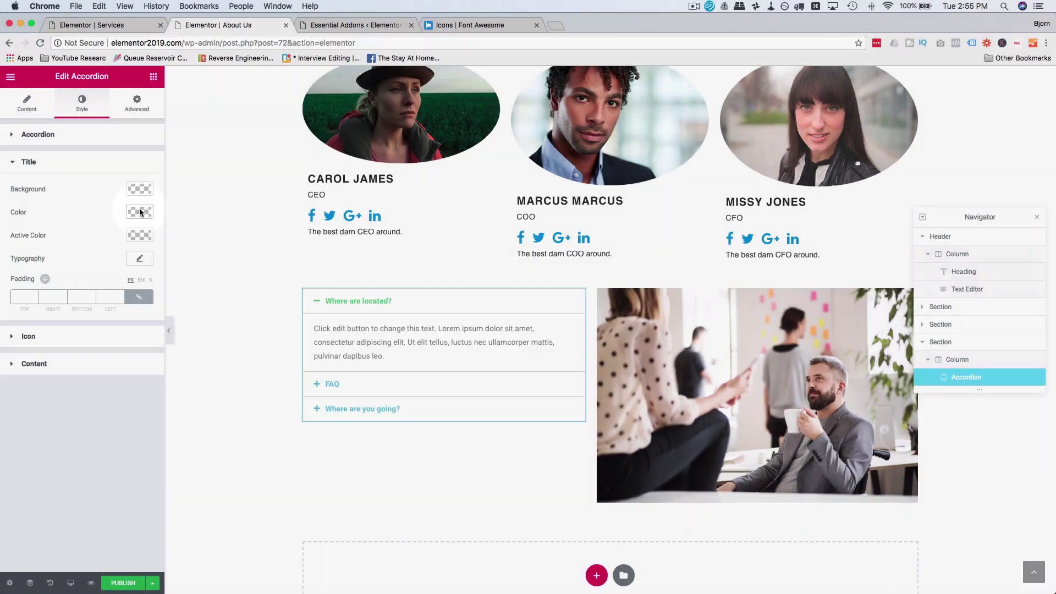
{"action": "left_click", "coordinate": [140, 189]}
{"action": "left_click", "coordinate": [42, 223]}
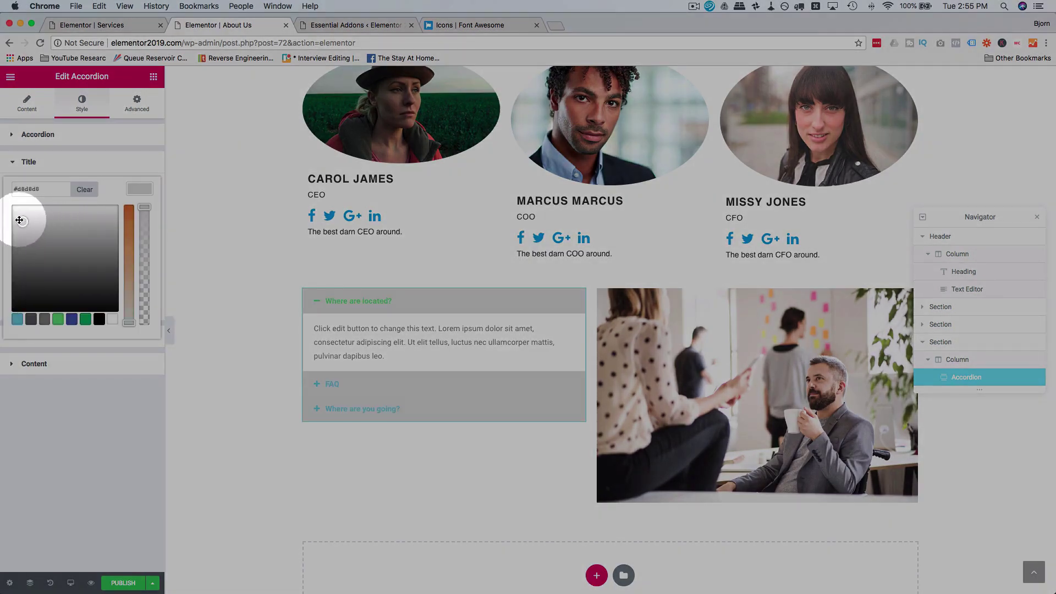
{"action": "left_click_drag", "start_coordinate": [20, 220], "coordinate": [7, 211]}
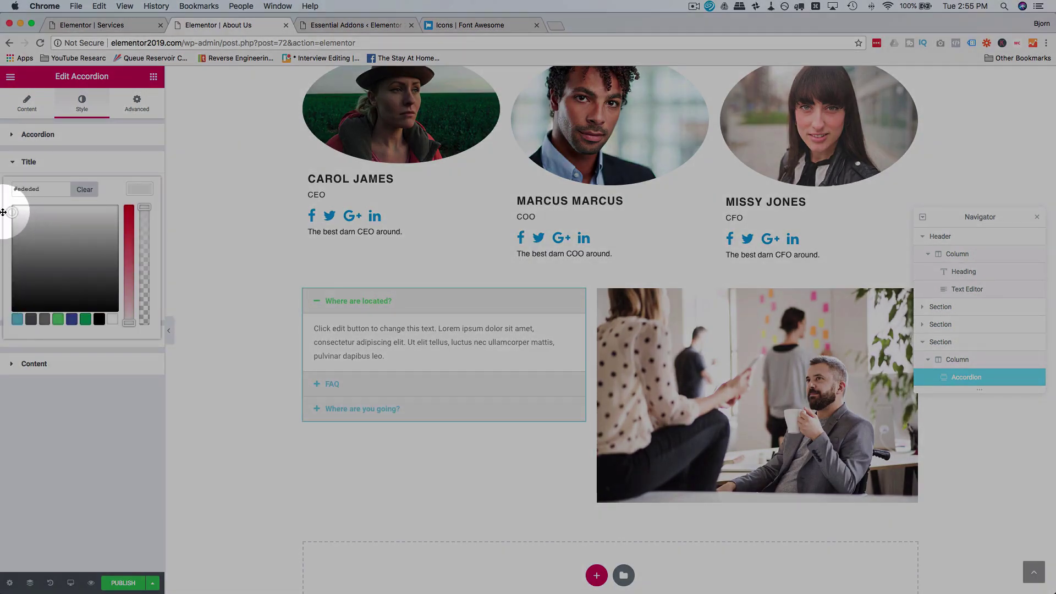
{"action": "left_click", "coordinate": [3, 212]}
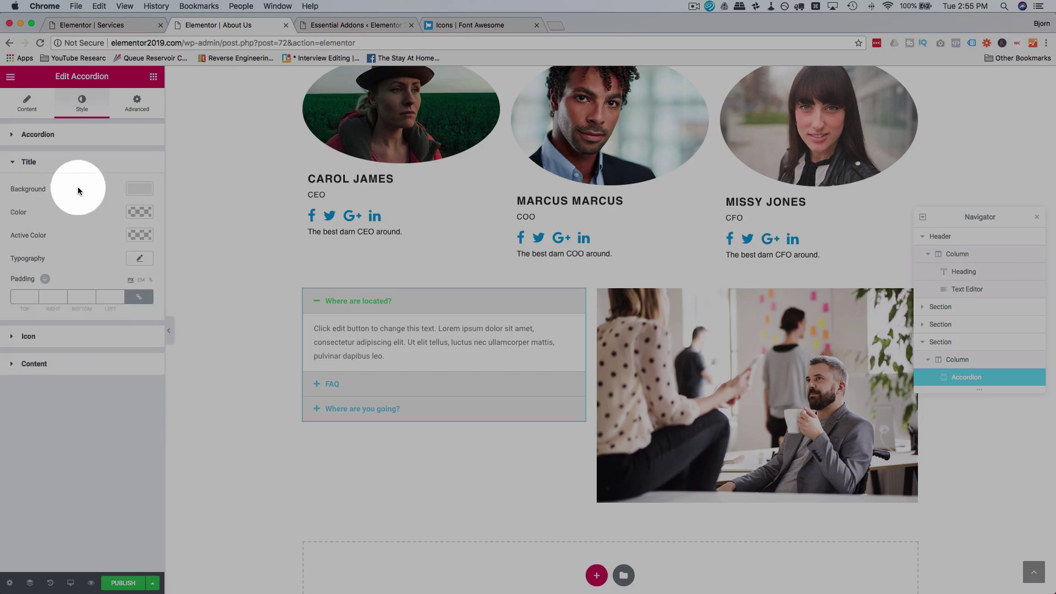
{"action": "left_click", "coordinate": [141, 213]}
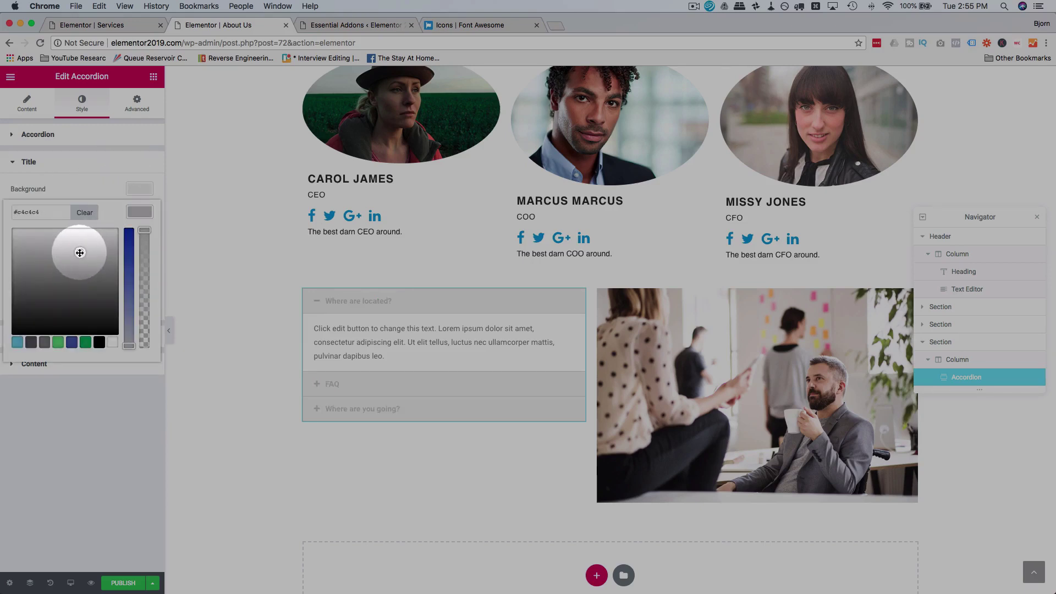
{"action": "left_click_drag", "start_coordinate": [81, 251], "coordinate": [14, 309]}
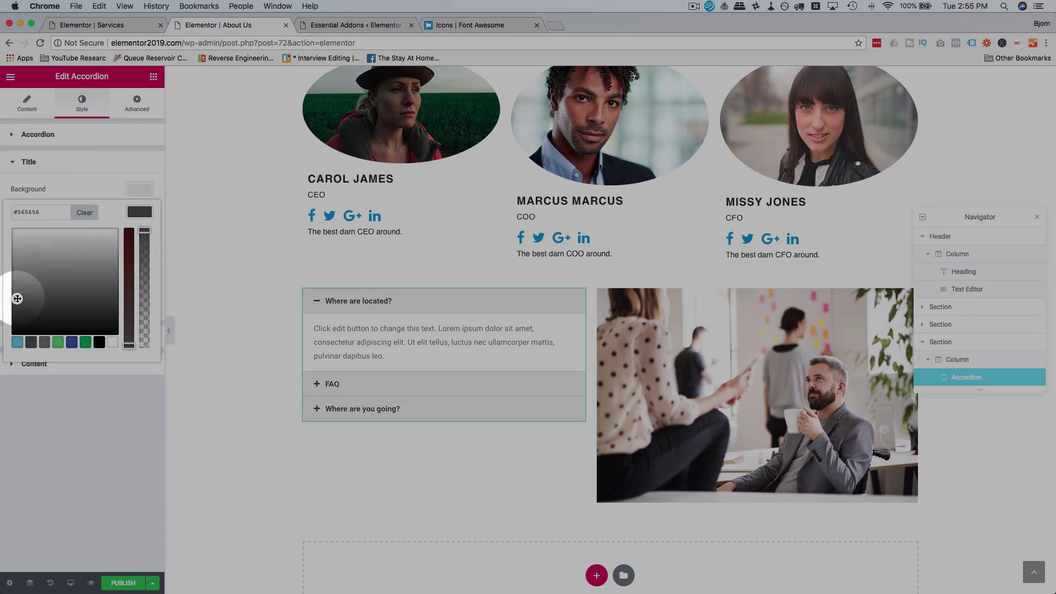
{"action": "left_click", "coordinate": [90, 411]}
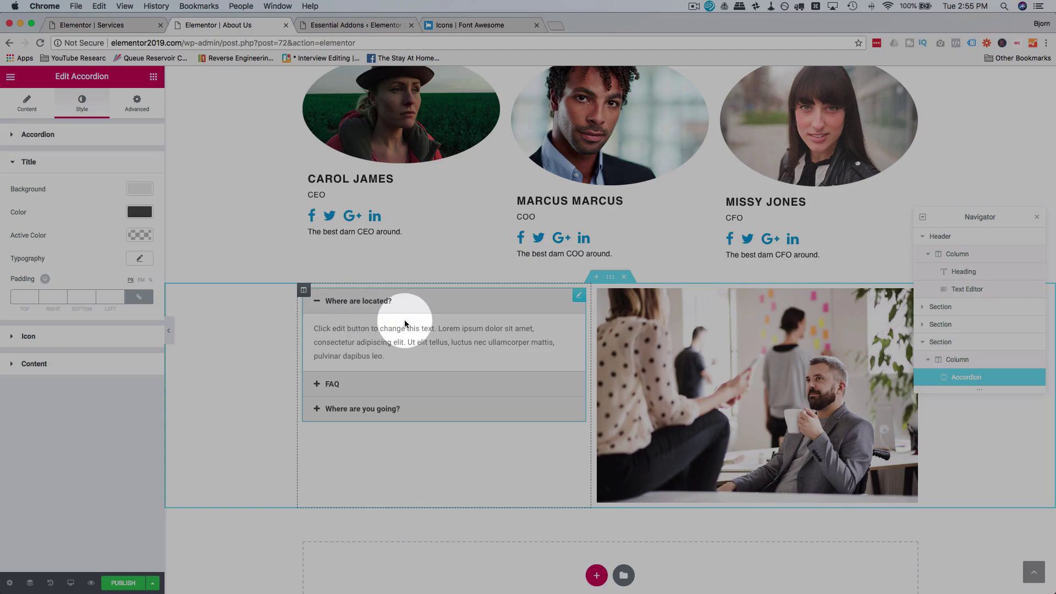
Step: Enlarge the accordion title typography size to 17 px
{"action": "left_click", "coordinate": [358, 355]}
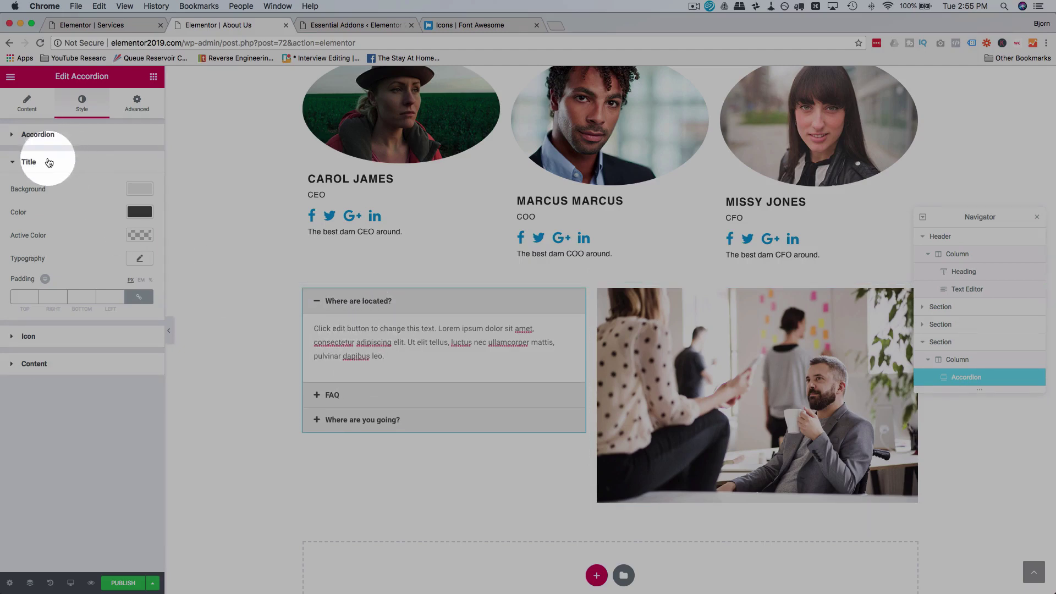
{"action": "left_click", "coordinate": [66, 137]}
{"action": "left_click", "coordinate": [66, 137]}
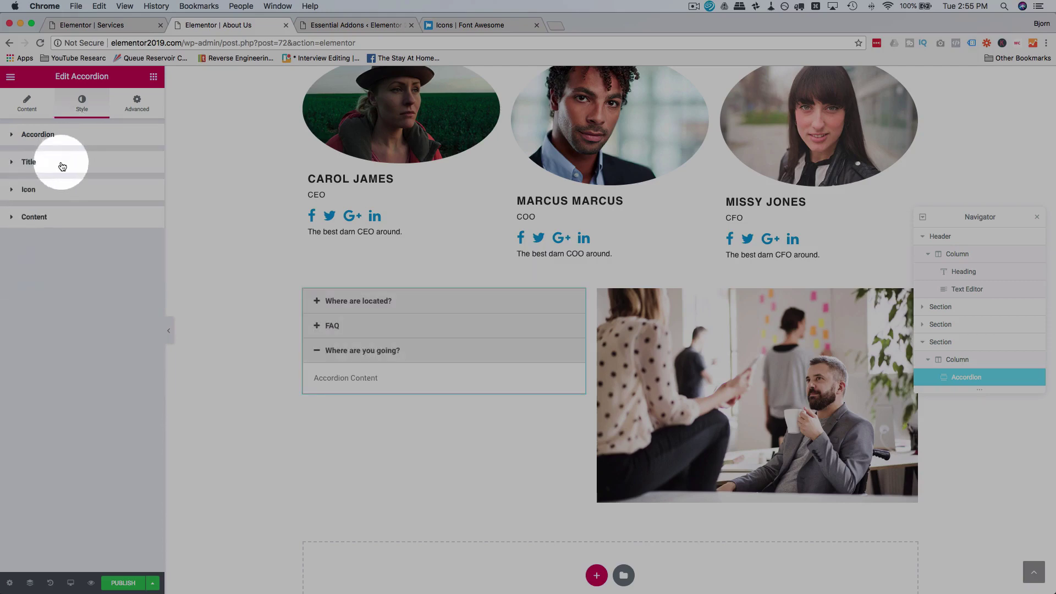
{"action": "left_click", "coordinate": [62, 166]}
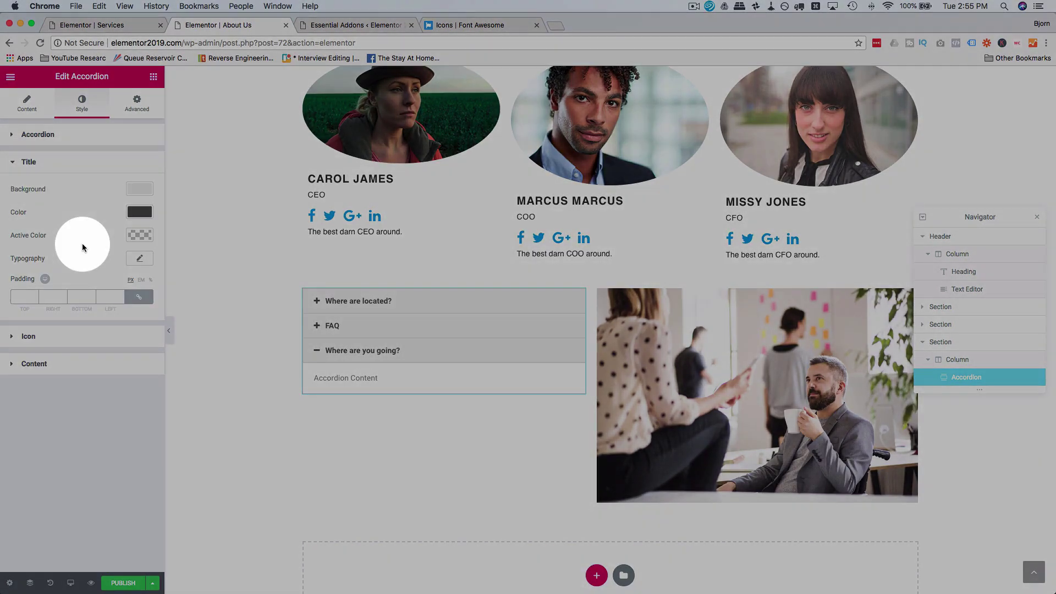
{"action": "left_click", "coordinate": [137, 259]}
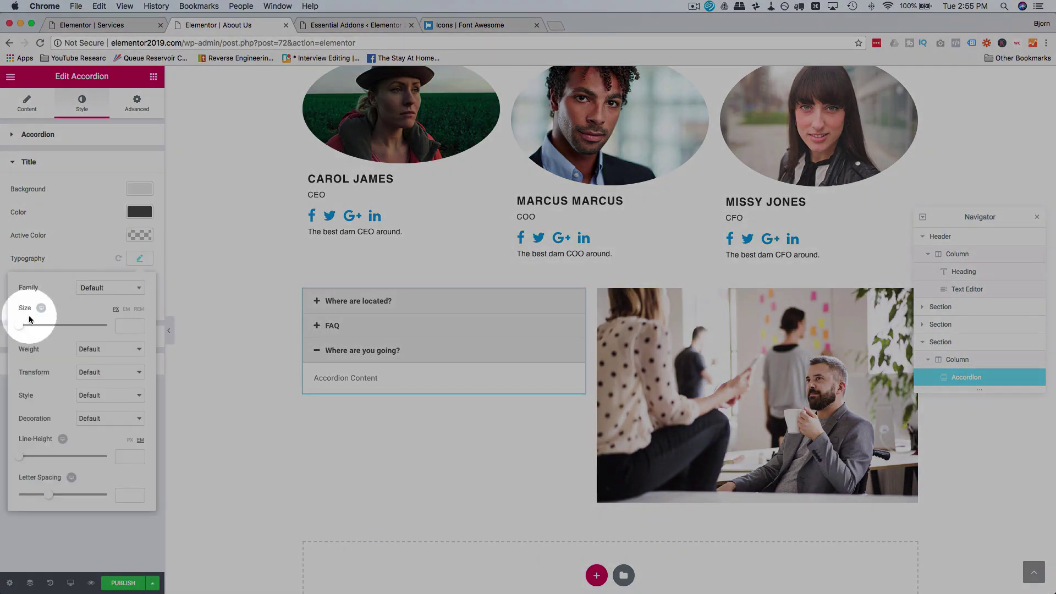
{"action": "left_click_drag", "start_coordinate": [21, 326], "coordinate": [28, 328]}
{"action": "left_click", "coordinate": [77, 261]}
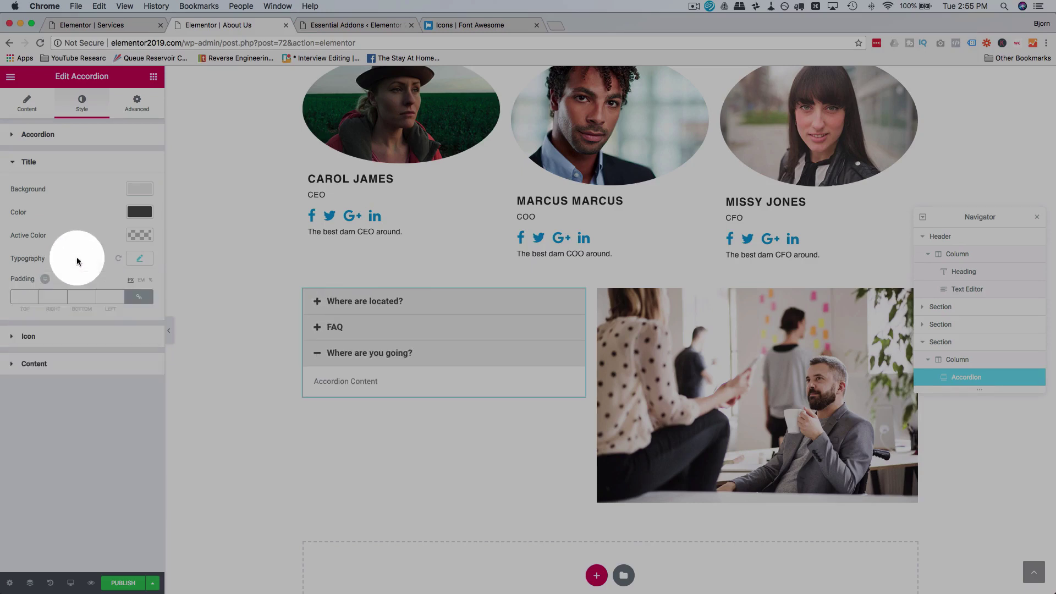
{"action": "left_click", "coordinate": [46, 337]}
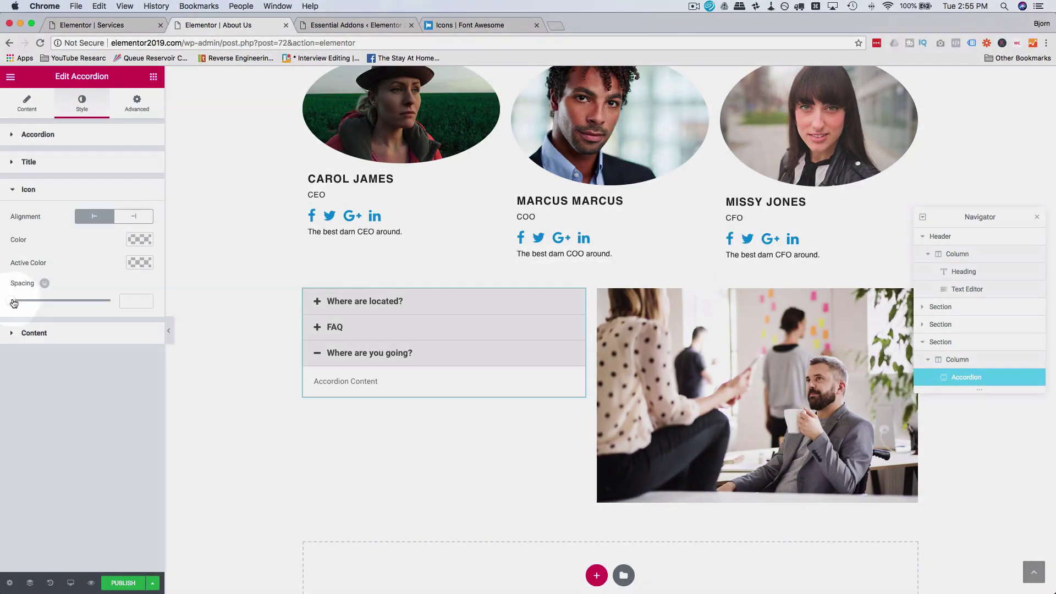
Step: Increase the accordion icon spacing and set the active icon colour to light blue
{"action": "mouse_move", "coordinate": [13, 304]}
{"action": "left_mouse_down"}
{"action": "mouse_move", "coordinate": [29, 301]}
{"action": "mouse_move", "coordinate": [20, 303]}
{"action": "left_mouse_up"}
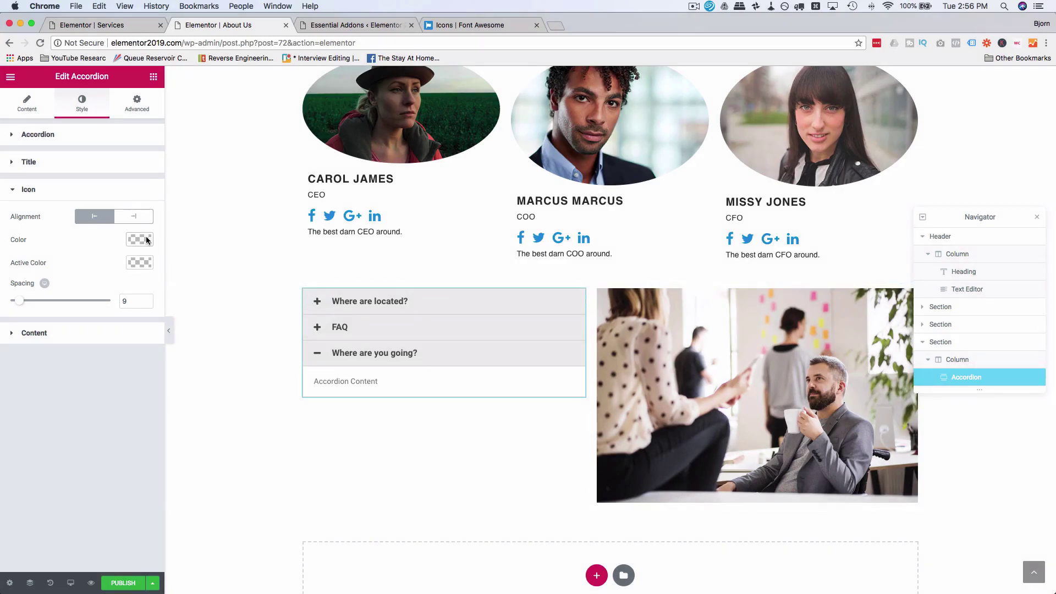
{"action": "left_click", "coordinate": [139, 263]}
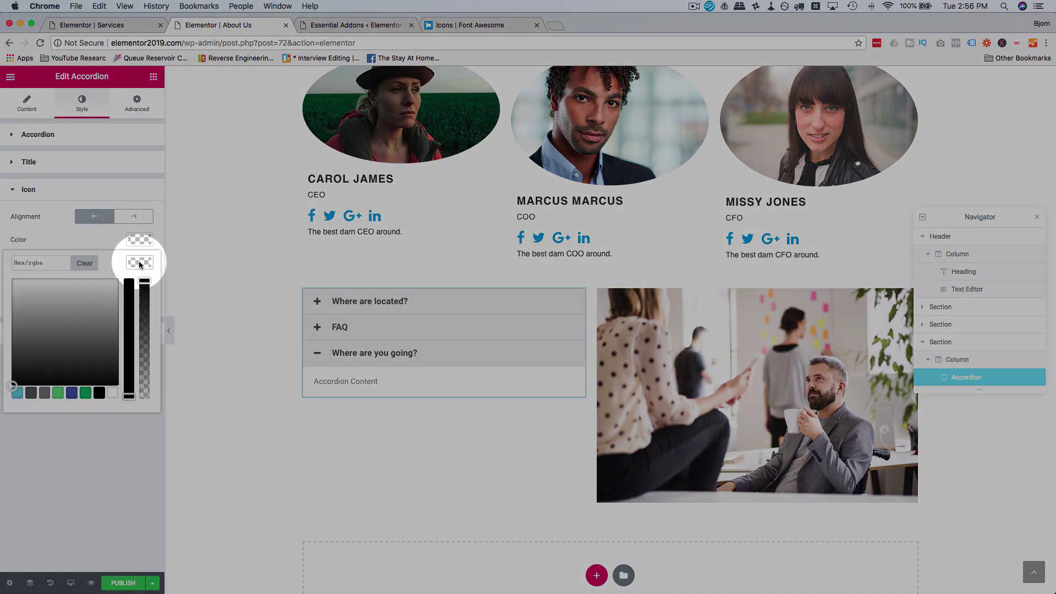
{"action": "left_click", "coordinate": [72, 393]}
{"action": "left_click_drag", "start_coordinate": [80, 308], "coordinate": [74, 295]}
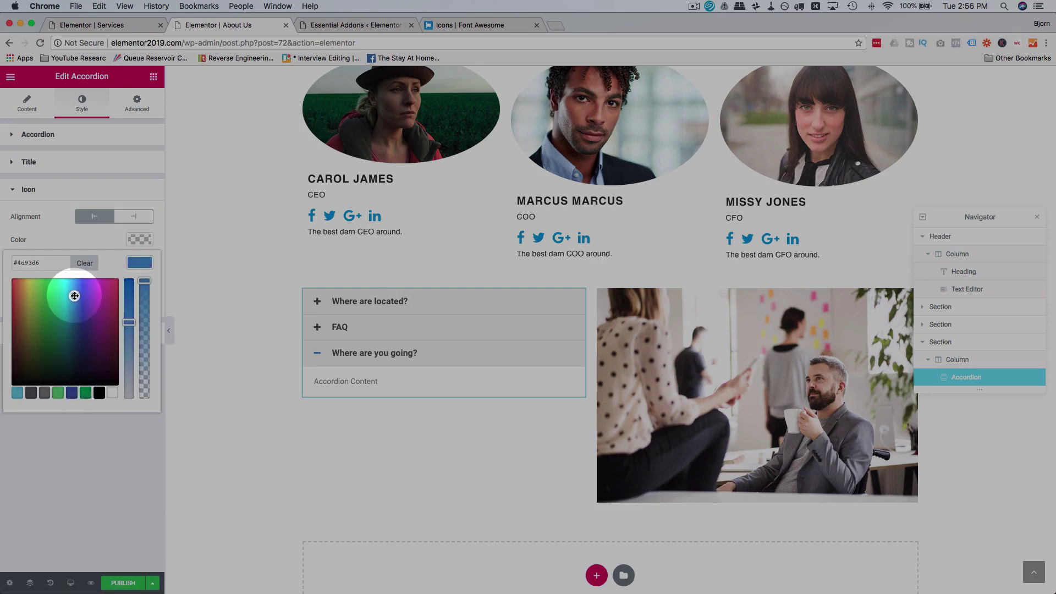
{"action": "left_click", "coordinate": [339, 327]}
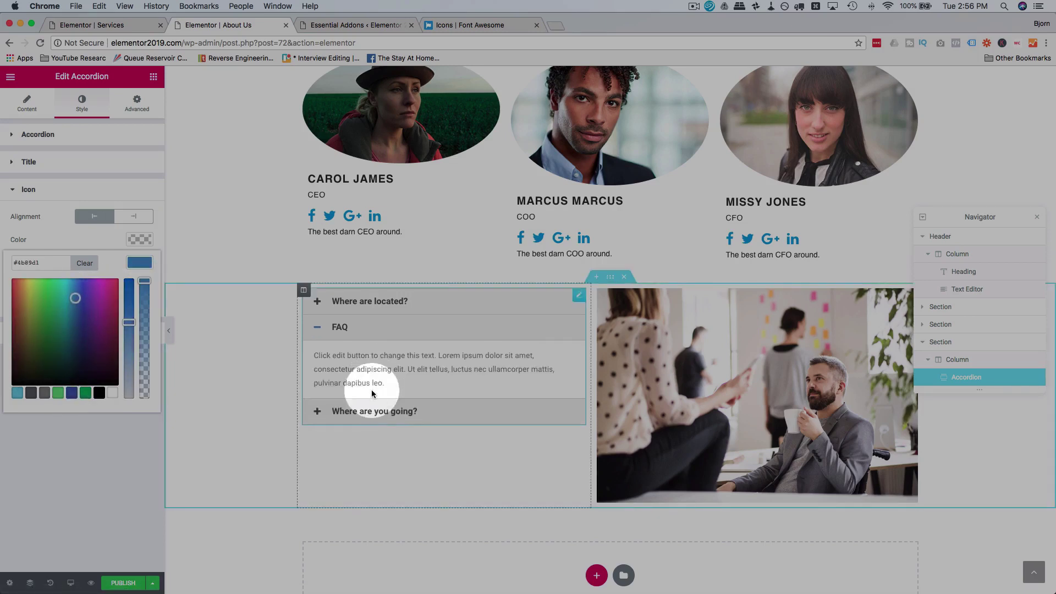
{"action": "left_click", "coordinate": [368, 410]}
{"action": "left_click", "coordinate": [102, 241]}
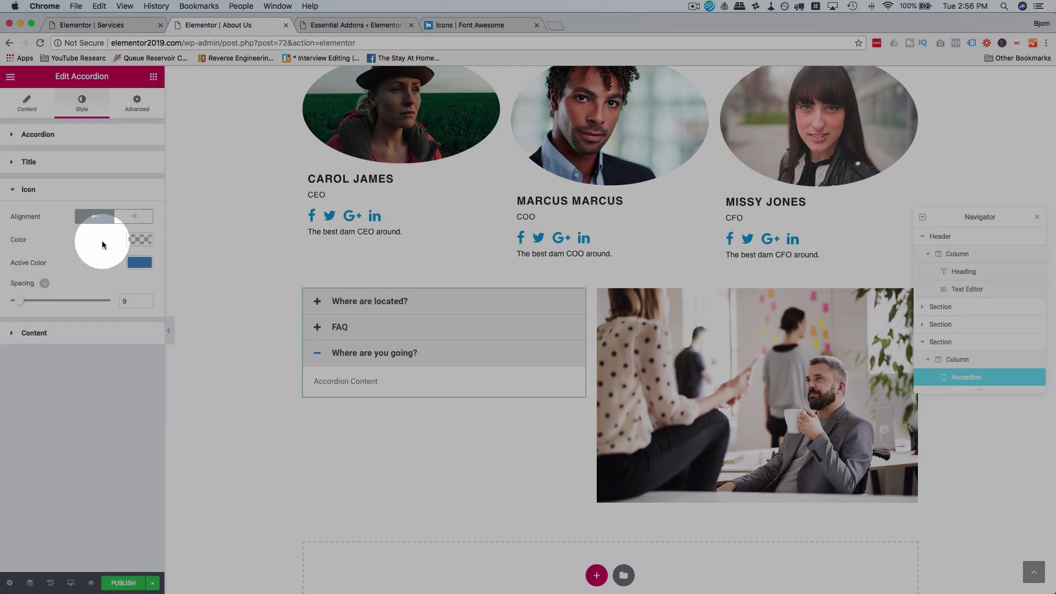
Step: Try End and Start icon alignment, leaving the icons before the titles
{"action": "left_click", "coordinate": [134, 218]}
{"action": "left_click", "coordinate": [134, 220]}
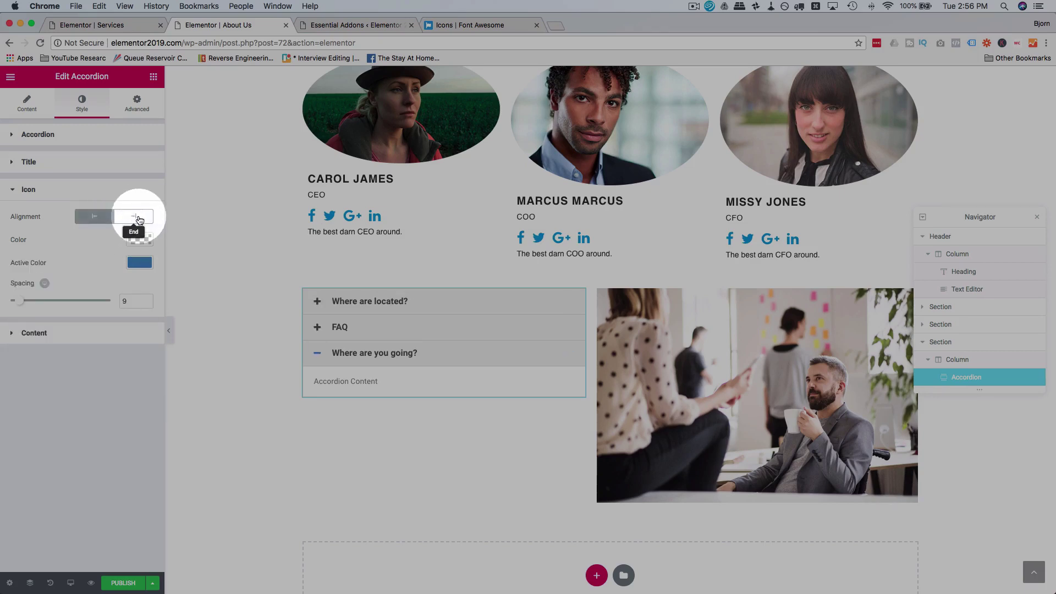
{"action": "left_click", "coordinate": [139, 220]}
{"action": "left_click", "coordinate": [104, 218]}
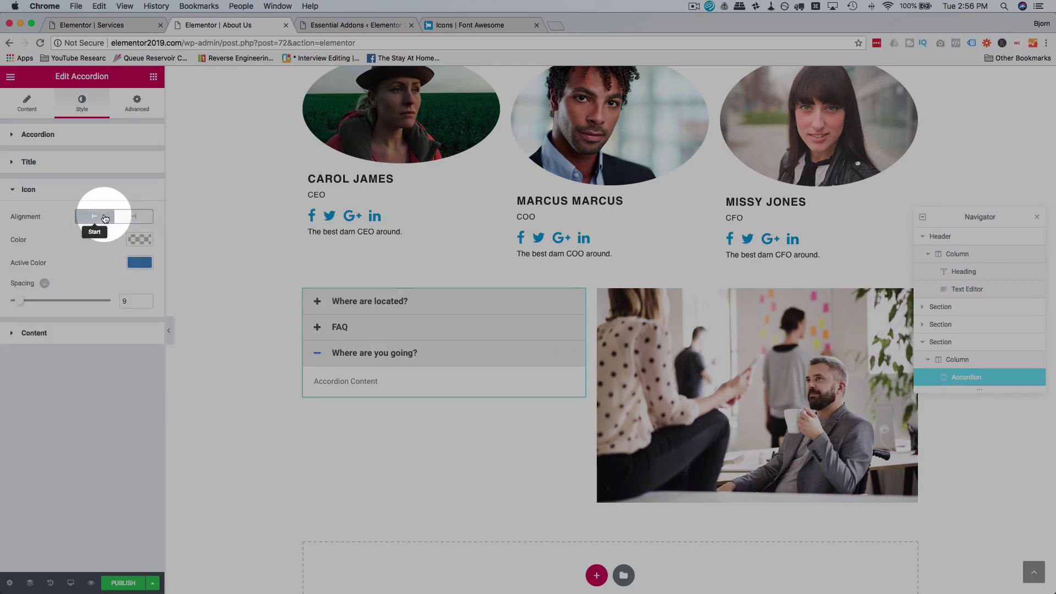
{"action": "left_click", "coordinate": [19, 333]}
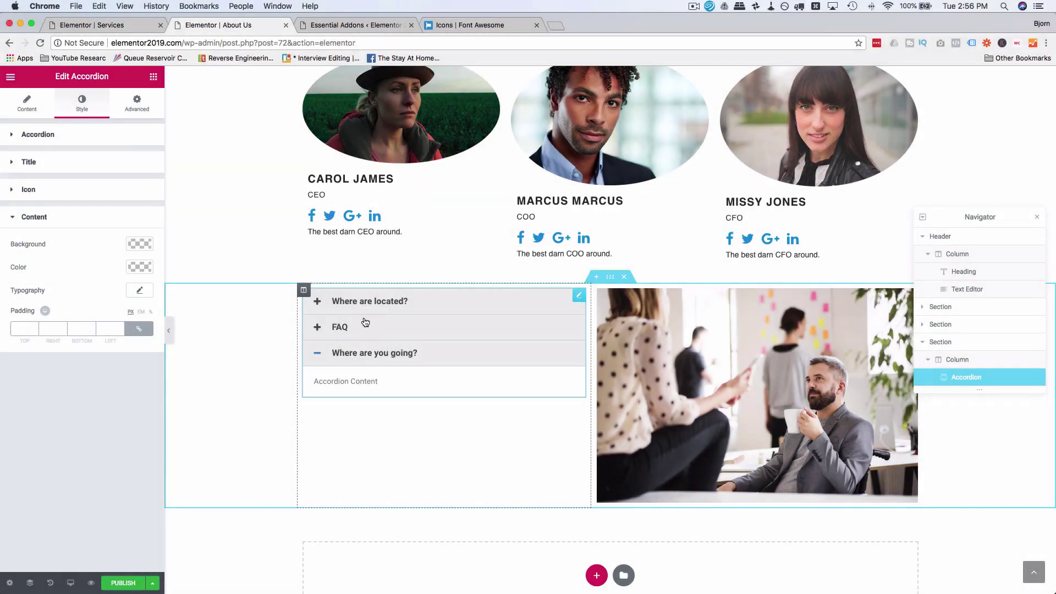
{"action": "left_click", "coordinate": [366, 304]}
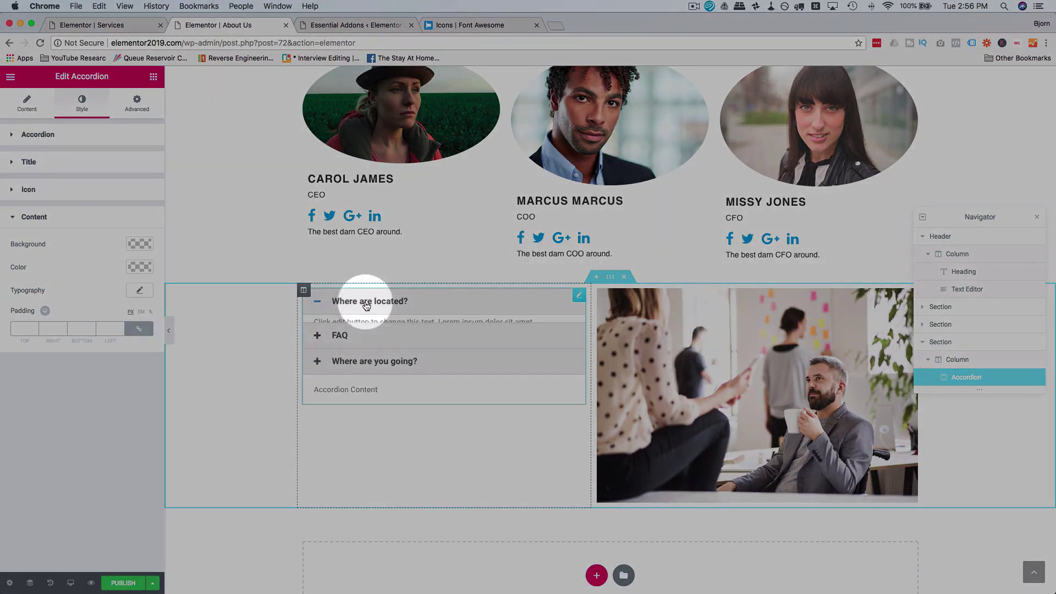
Step: Make the accordion answer text grey and change its typography font size
{"action": "left_click", "coordinate": [138, 268]}
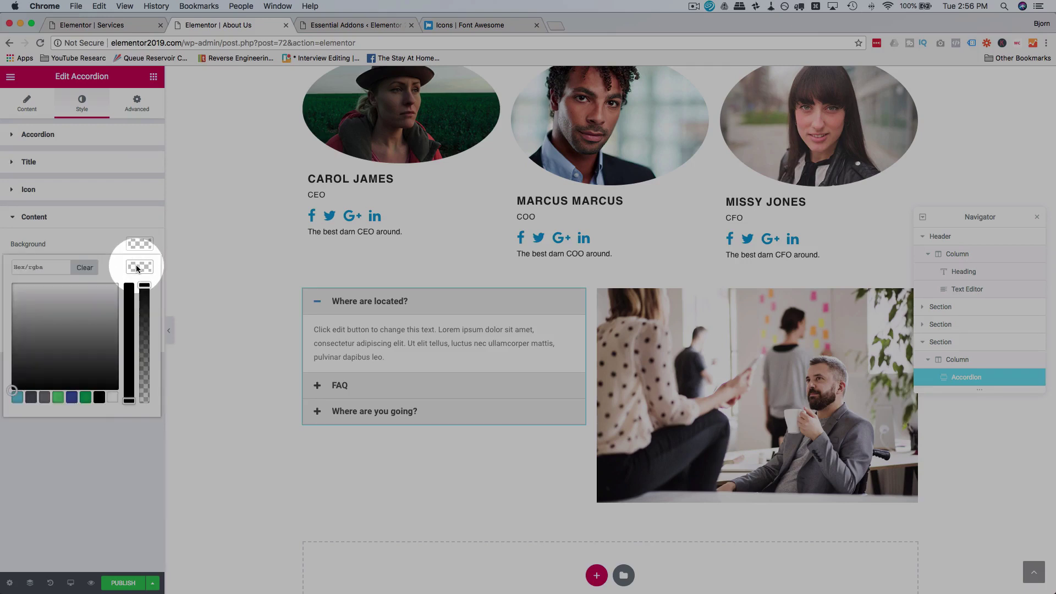
{"action": "left_click", "coordinate": [99, 397]}
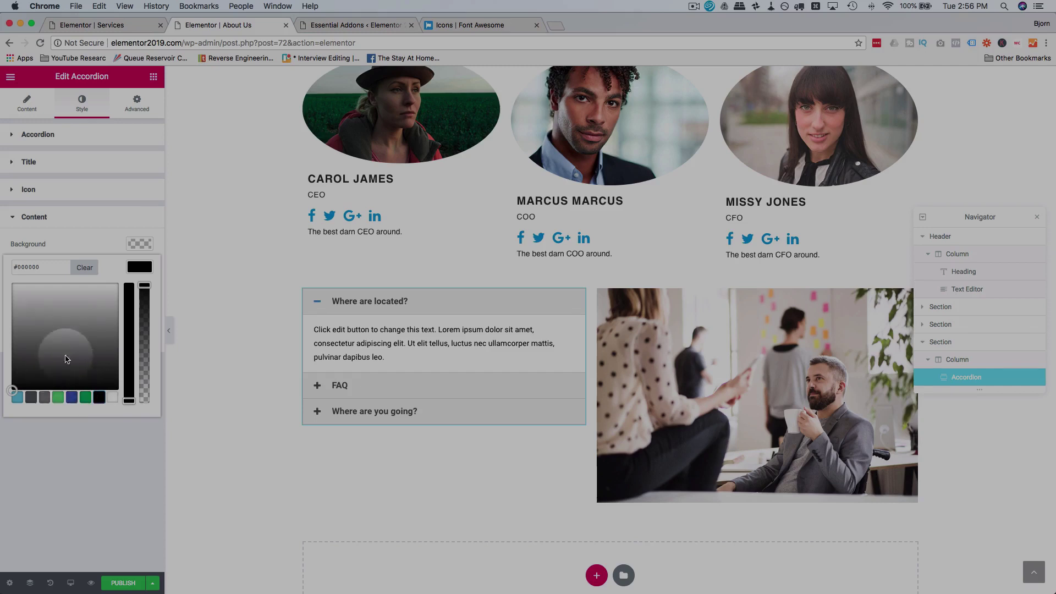
{"action": "left_click_drag", "start_coordinate": [35, 354], "coordinate": [7, 343]}
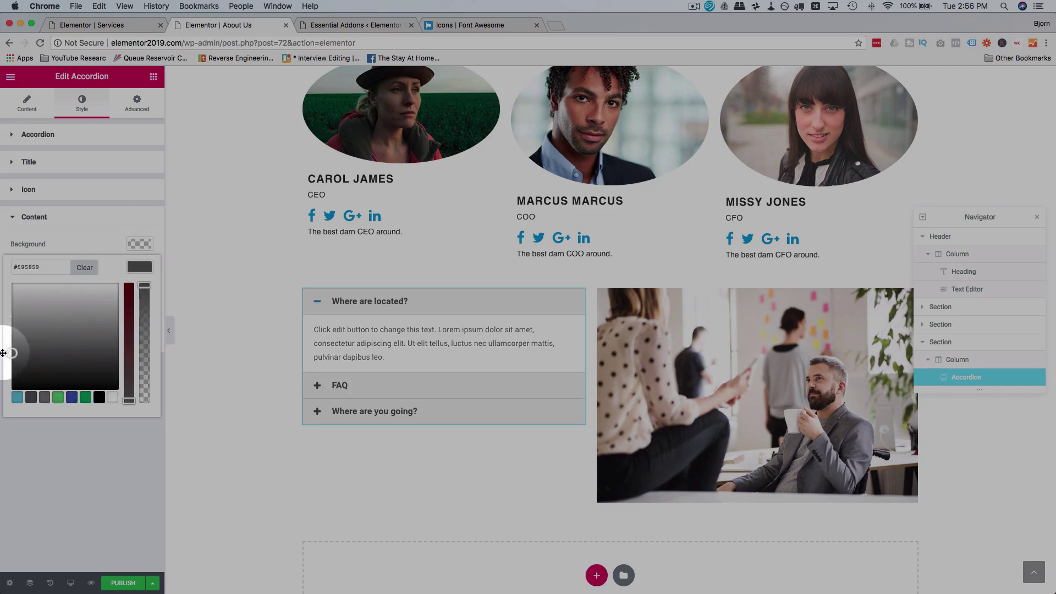
{"action": "left_click", "coordinate": [110, 229]}
{"action": "left_click", "coordinate": [141, 290]}
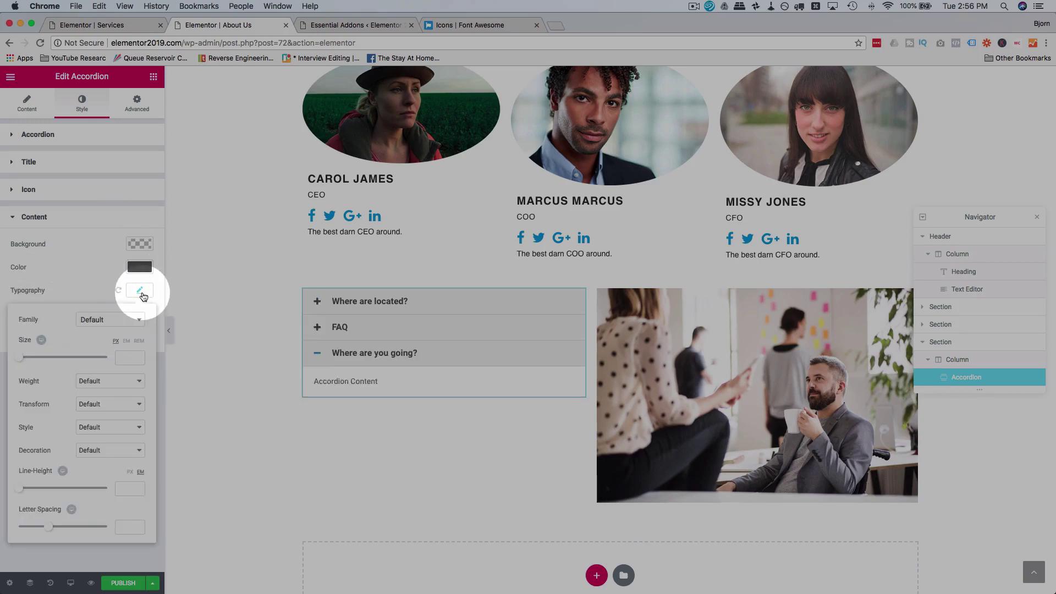
{"action": "left_click_drag", "start_coordinate": [22, 358], "coordinate": [27, 359]}
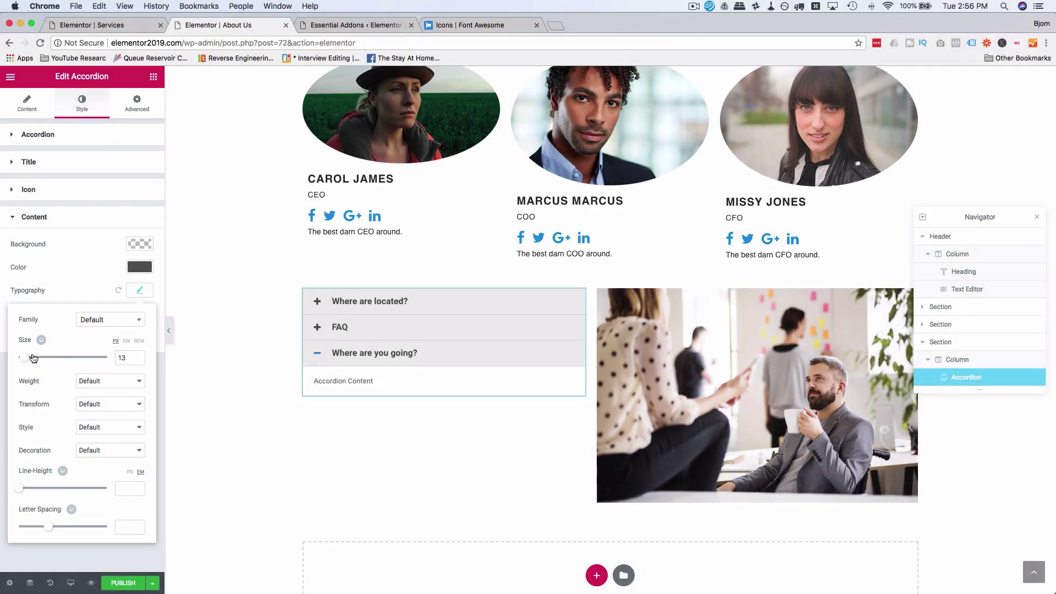
{"action": "left_click", "coordinate": [337, 328]}
{"action": "left_click", "coordinate": [365, 305]}
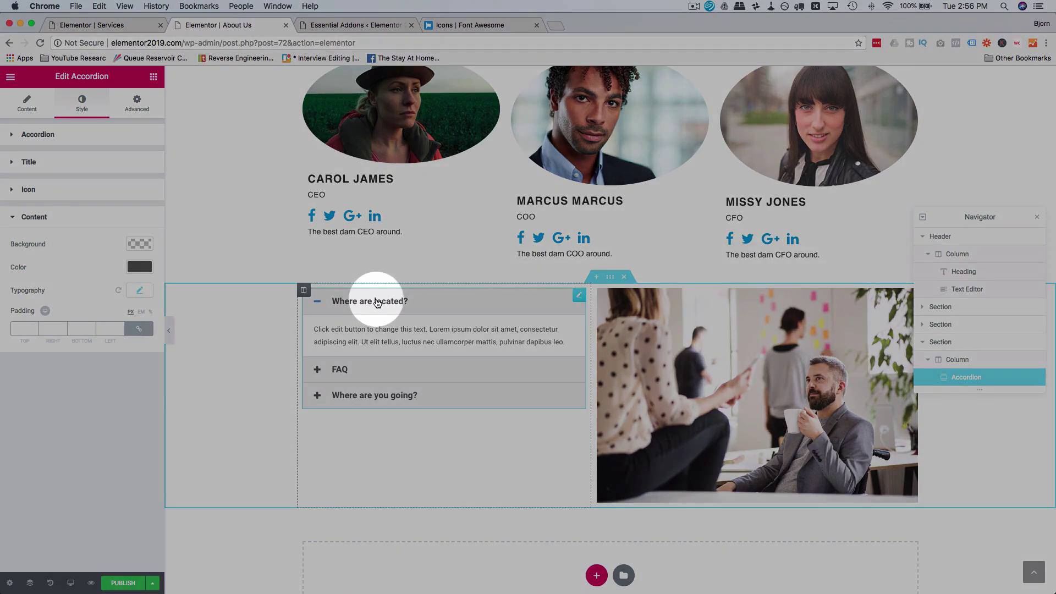
{"action": "scroll", "coordinate": [377, 302], "scroll_direction": "up", "scroll_amount": 3}
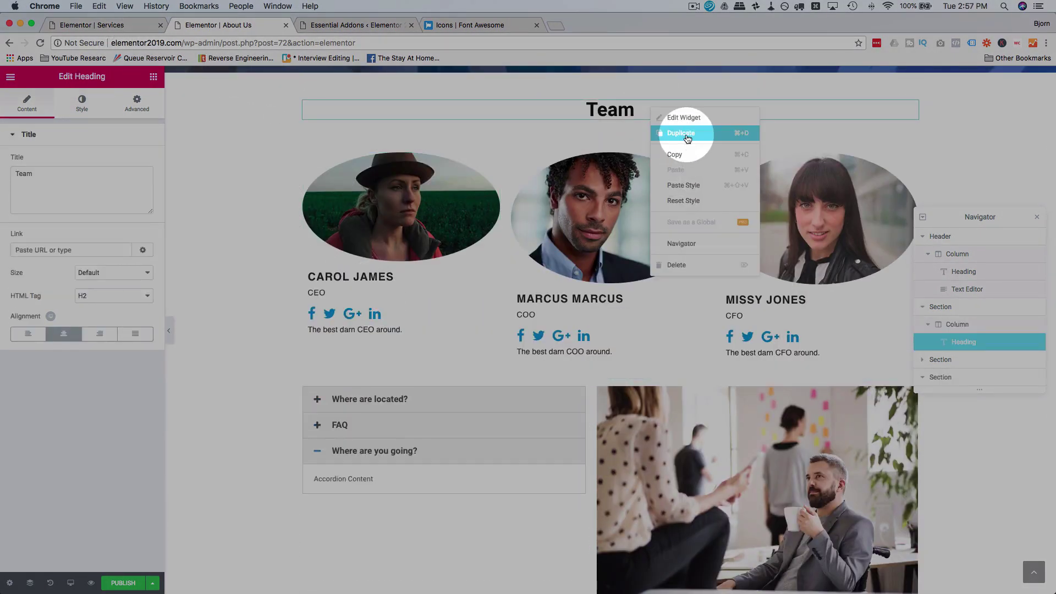
Step: Duplicate the Team heading above the accordion and retitle it 'Question we receive often'
{"action": "left_click", "coordinate": [687, 138]}
{"action": "left_click_drag", "start_coordinate": [911, 134], "coordinate": [346, 394]}
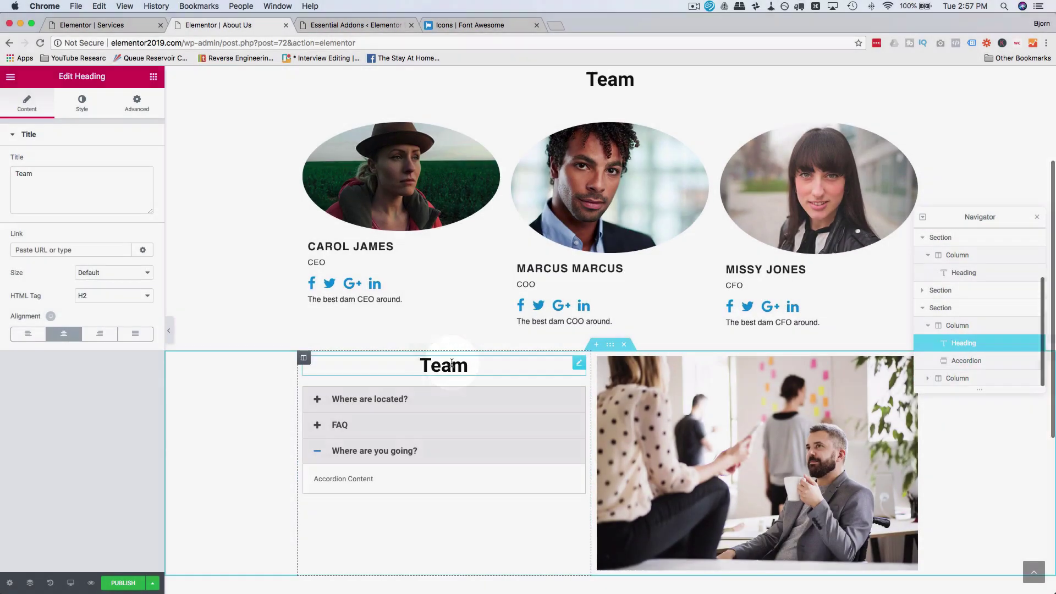
{"action": "double_click", "coordinate": [452, 364]}
{"action": "type", "text": "Quest"}
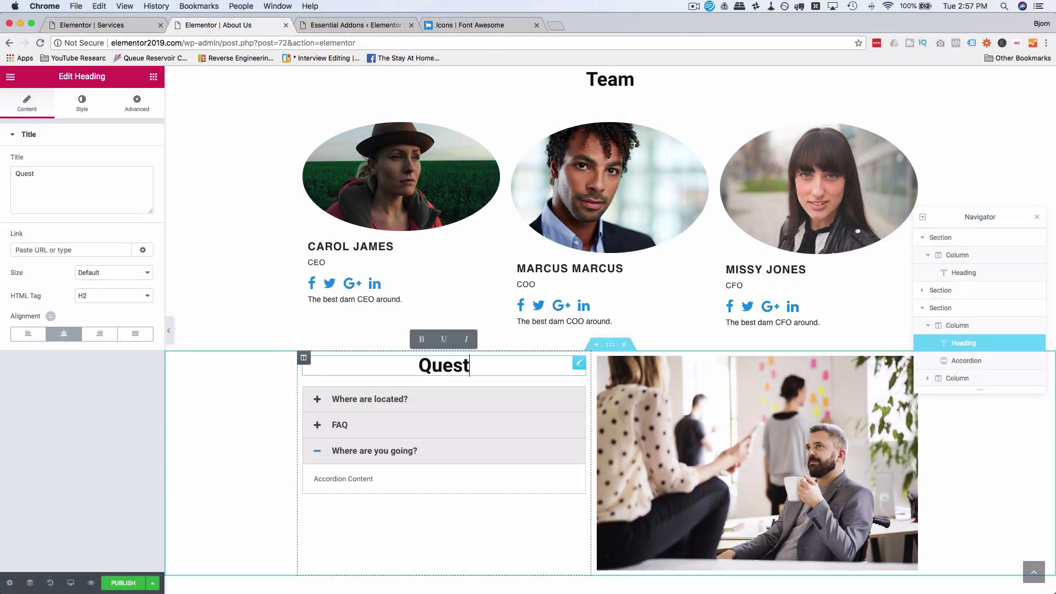
{"action": "type", "text": "ion we"}
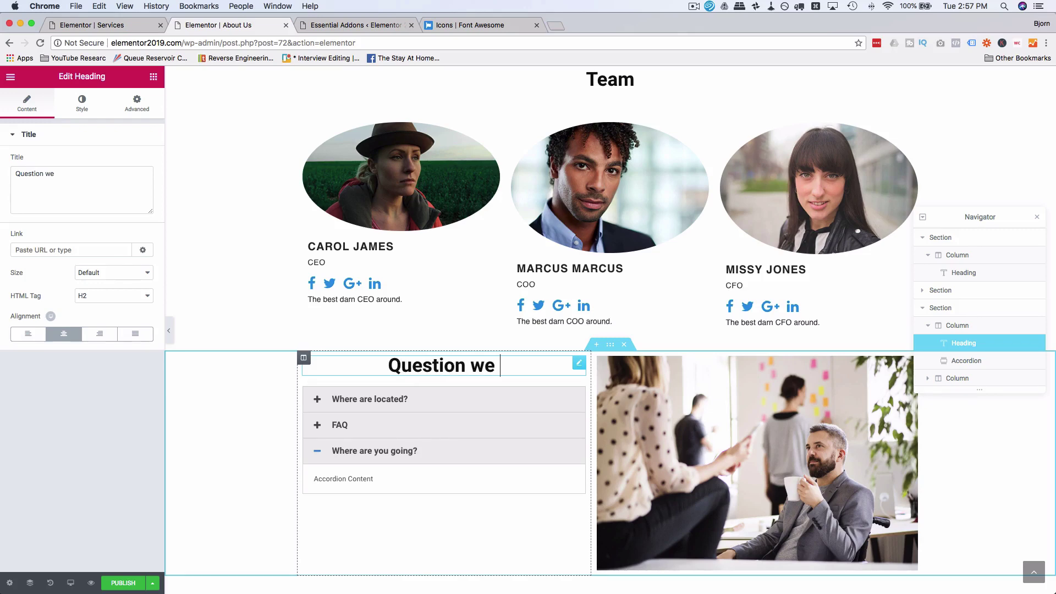
{"action": "type", "text": " receive often"}
{"action": "scroll", "coordinate": [384, 404], "scroll_direction": "down", "scroll_amount": 3}
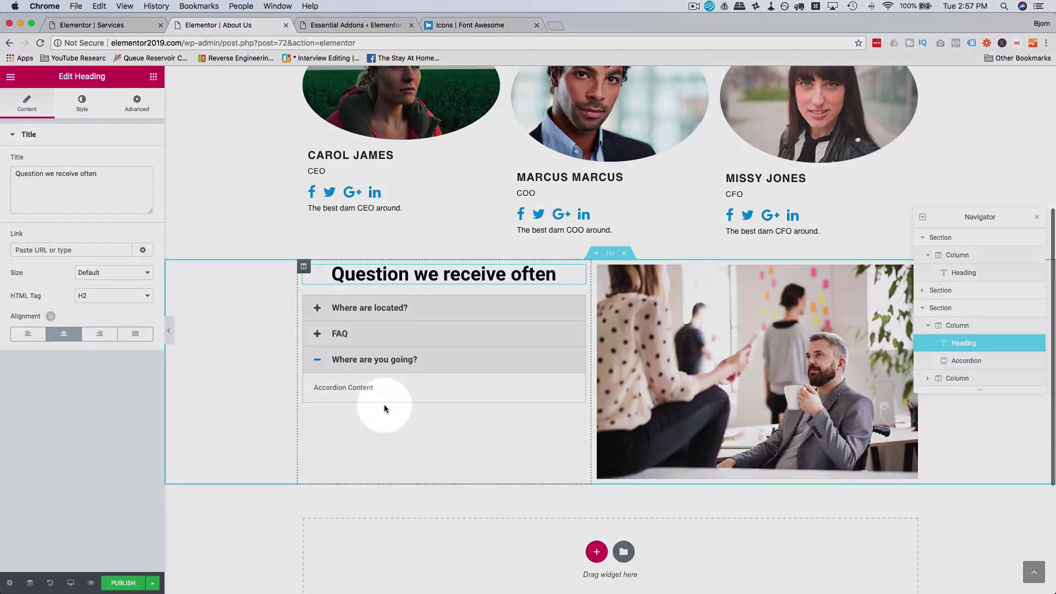
{"action": "left_click", "coordinate": [661, 366]}
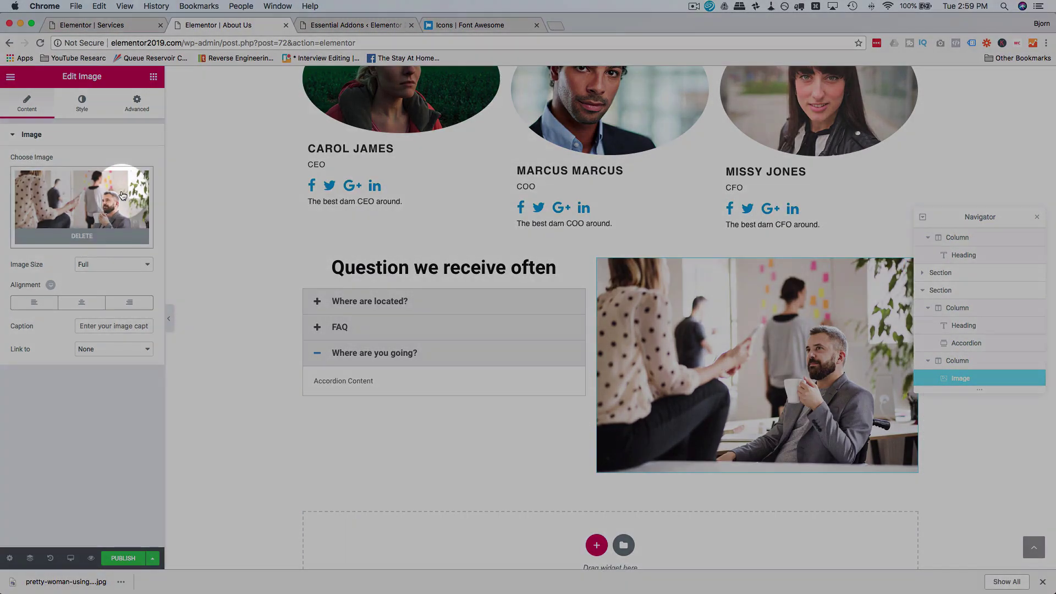
Step: Swap the office photo for woman-at-computer.jpg from the Media Library
{"action": "left_click", "coordinate": [80, 203]}
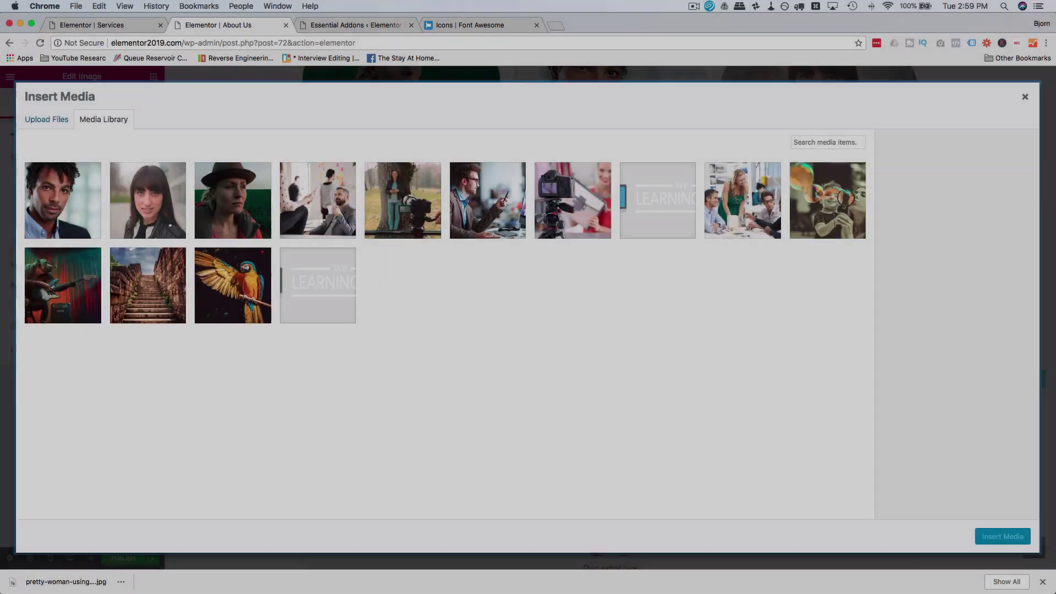
{"action": "left_click", "coordinate": [1006, 533]}
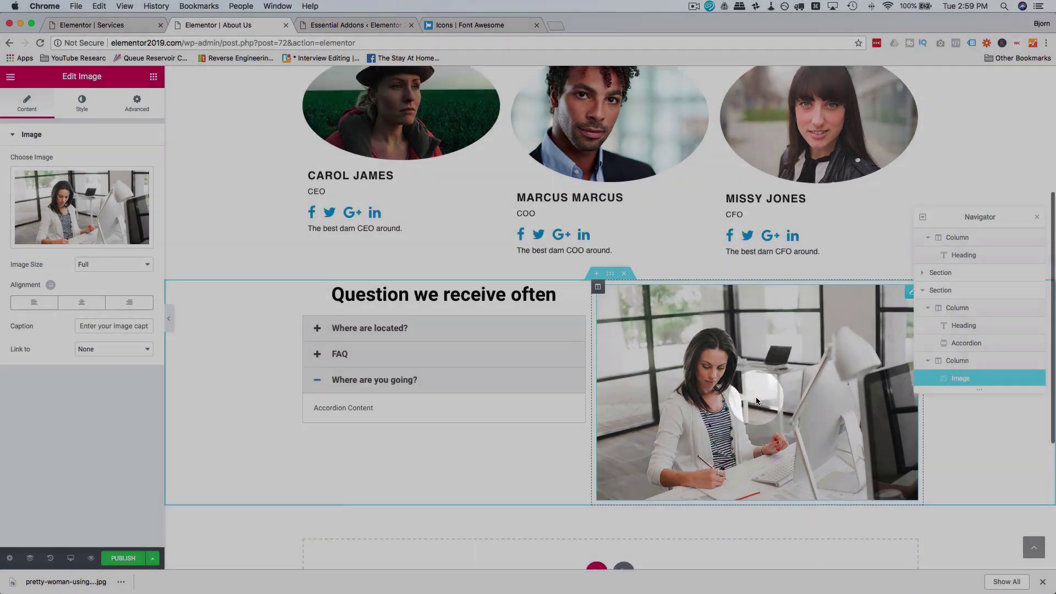
{"action": "scroll", "coordinate": [756, 397], "scroll_direction": "up", "scroll_amount": 5}
{"action": "scroll", "coordinate": [755, 397], "scroll_direction": "down", "scroll_amount": 5}
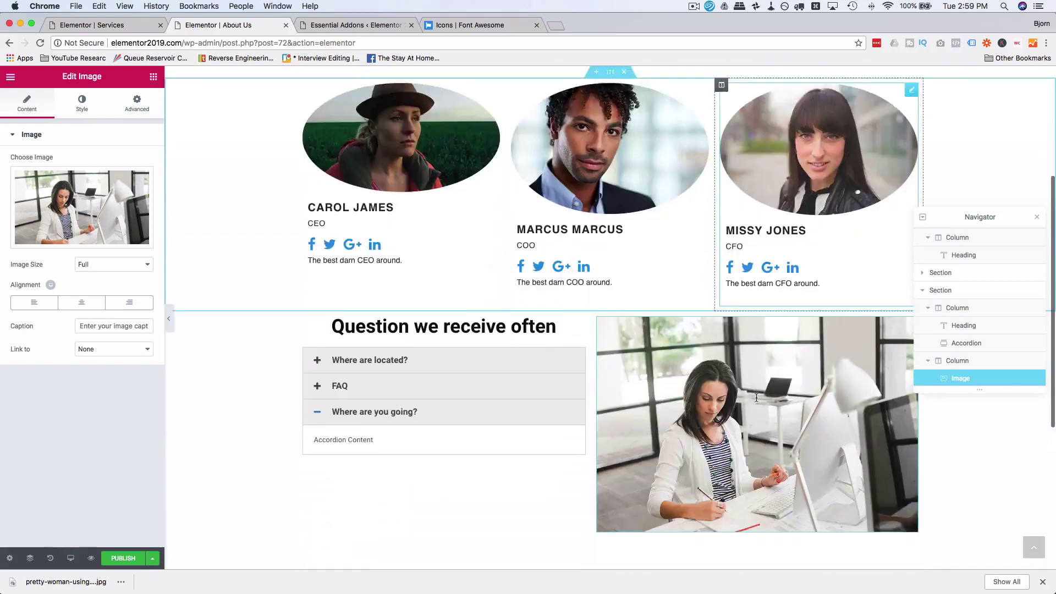
Step: Copy My Skills from the Services page and paste it below the FAQ and image section
{"action": "left_click", "coordinate": [144, 28]}
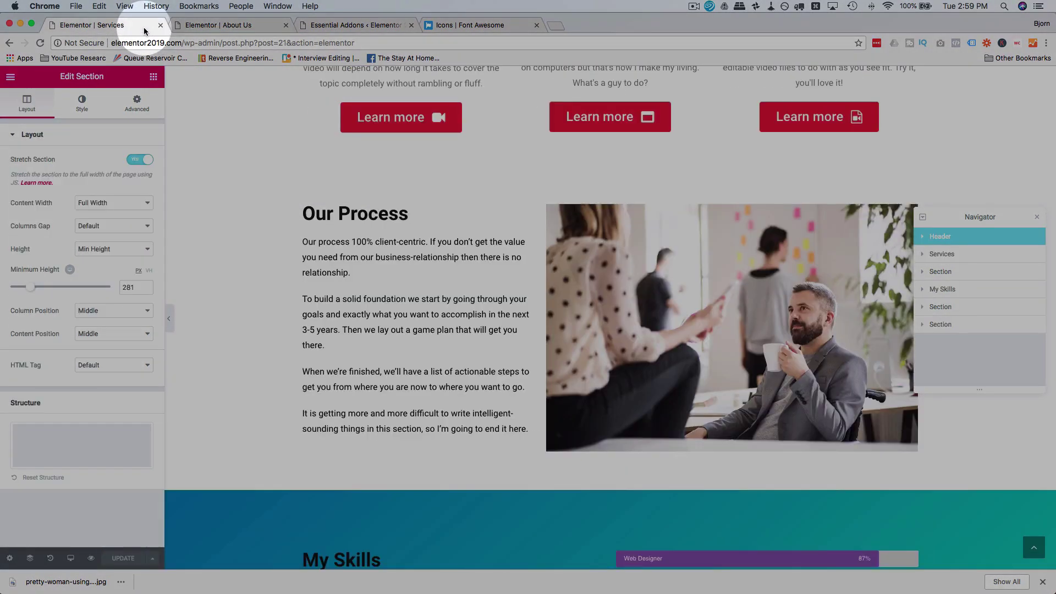
{"action": "scroll", "coordinate": [337, 227], "scroll_direction": "down", "scroll_amount": 4}
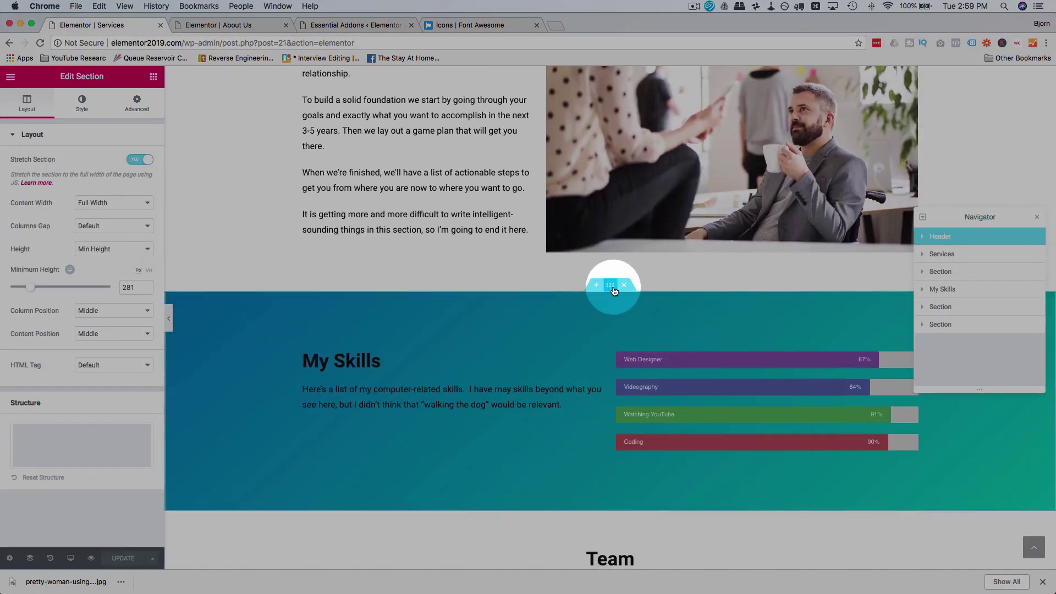
{"action": "right_click", "coordinate": [615, 291]}
{"action": "left_click", "coordinate": [485, 226]}
{"action": "left_click", "coordinate": [233, 24]}
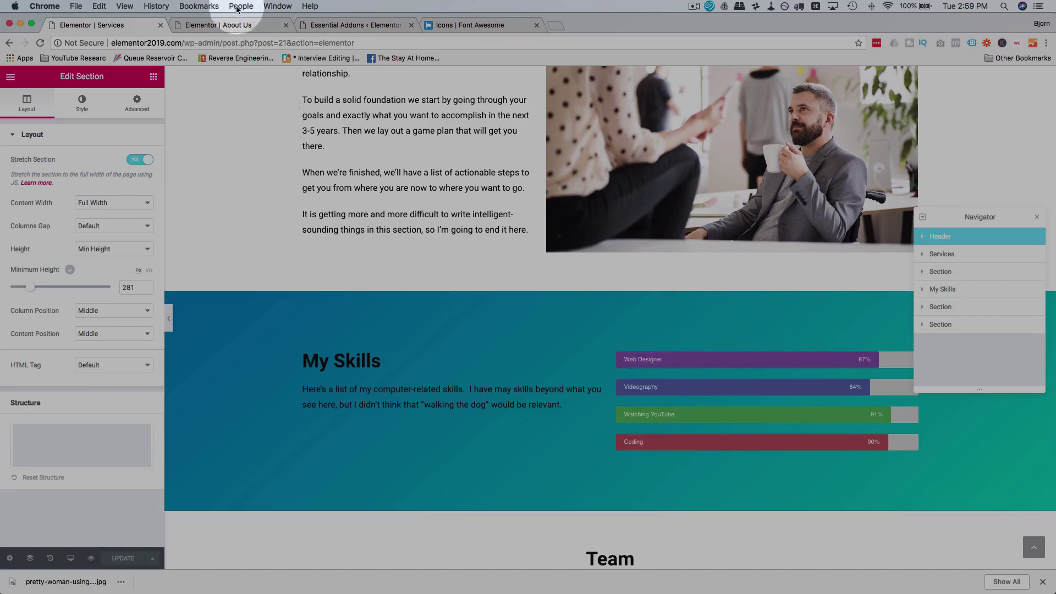
{"action": "scroll", "coordinate": [630, 259], "scroll_direction": "down", "scroll_amount": 5}
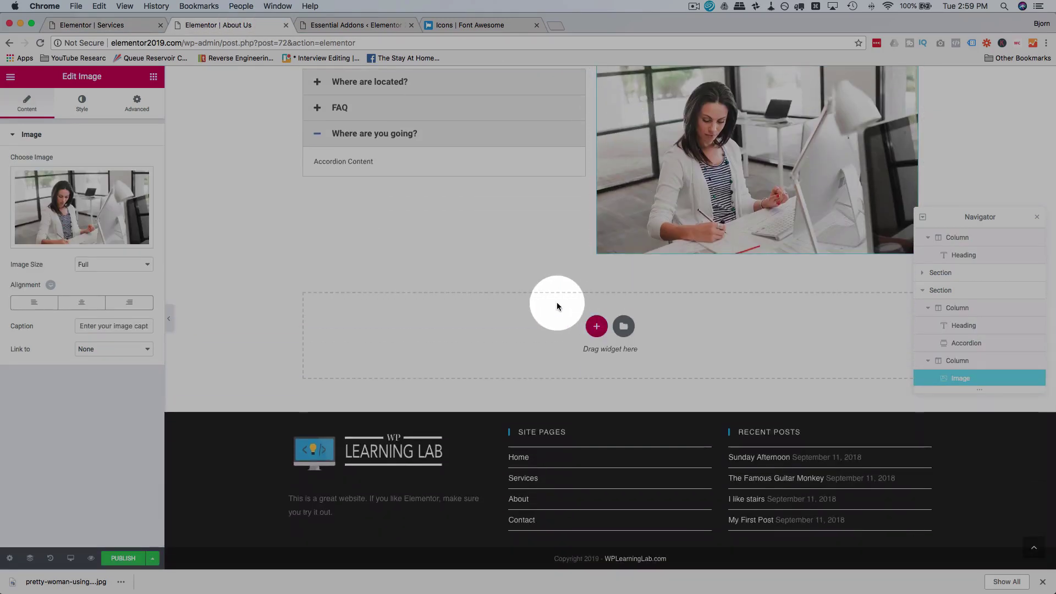
{"action": "right_click", "coordinate": [557, 302]}
{"action": "left_click", "coordinate": [591, 322]}
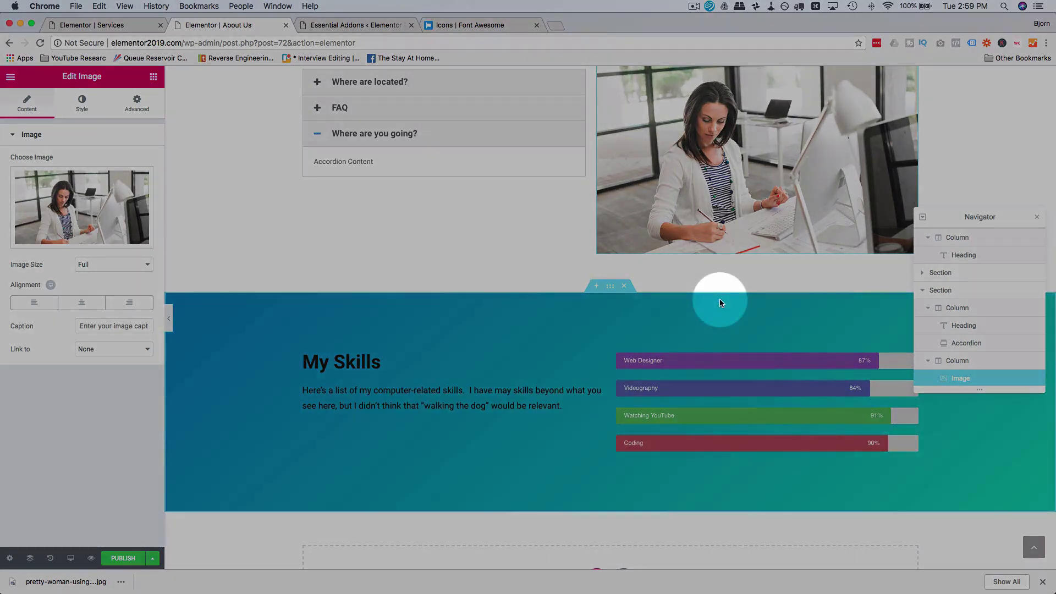
{"action": "left_click", "coordinate": [609, 285]}
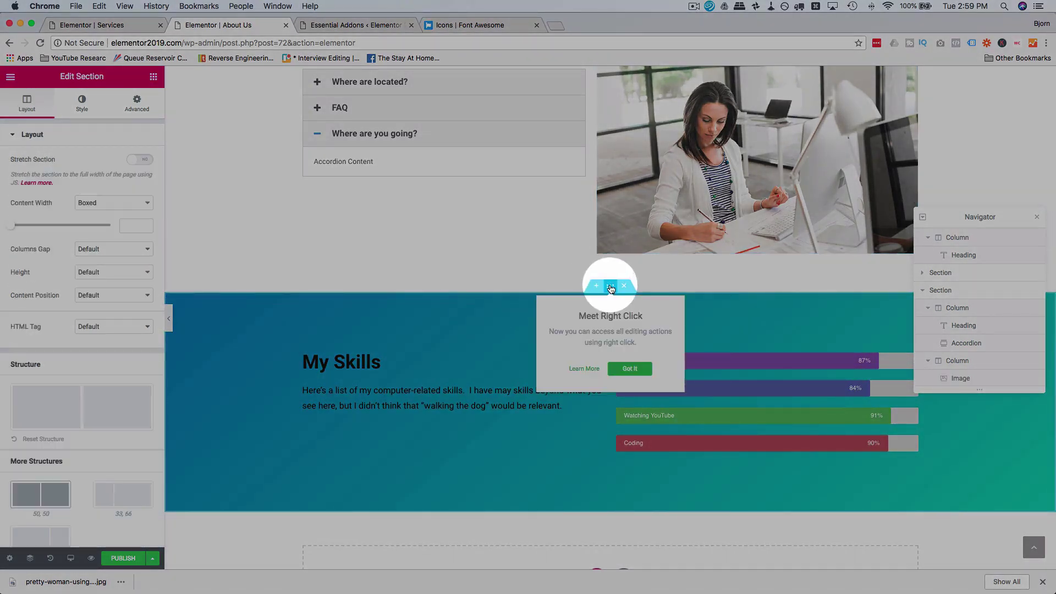
Step: Apply a Mountains top shape divider to the My Skills section
{"action": "left_click", "coordinate": [126, 110]}
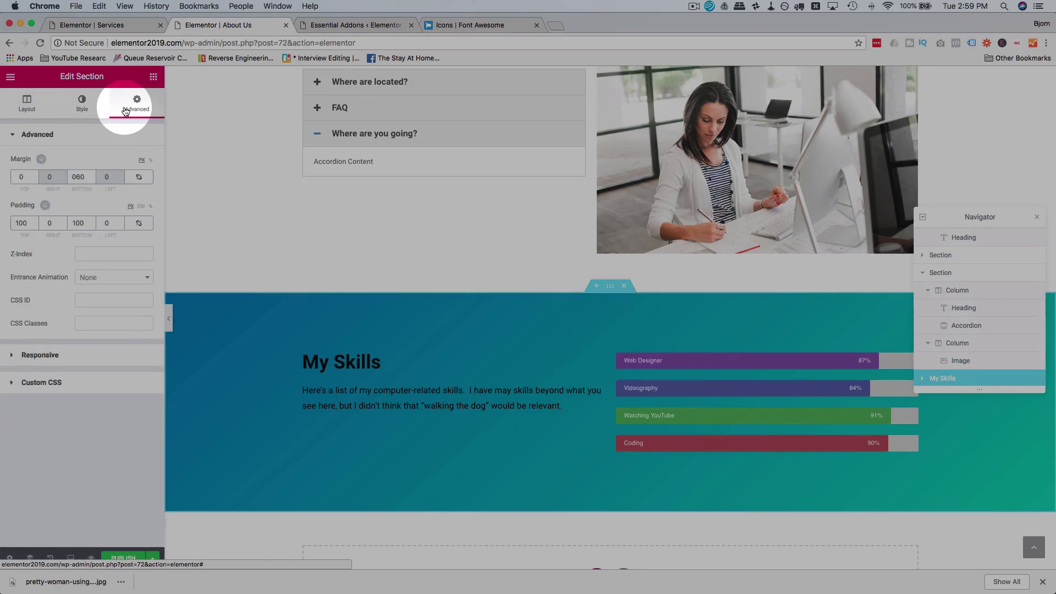
{"action": "left_click", "coordinate": [89, 107]}
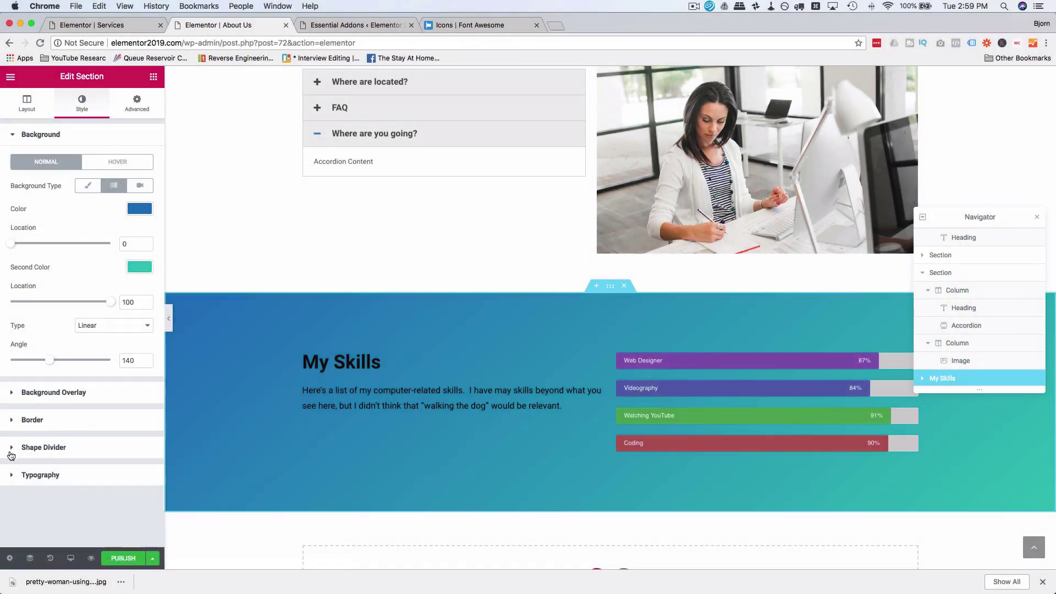
{"action": "left_click", "coordinate": [11, 451]}
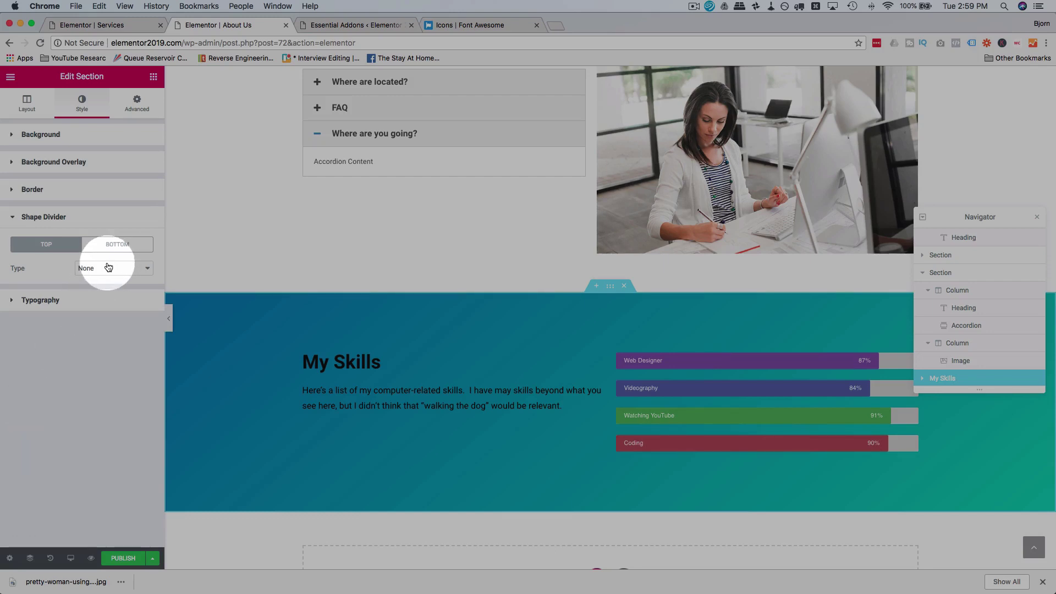
{"action": "left_click", "coordinate": [108, 268]}
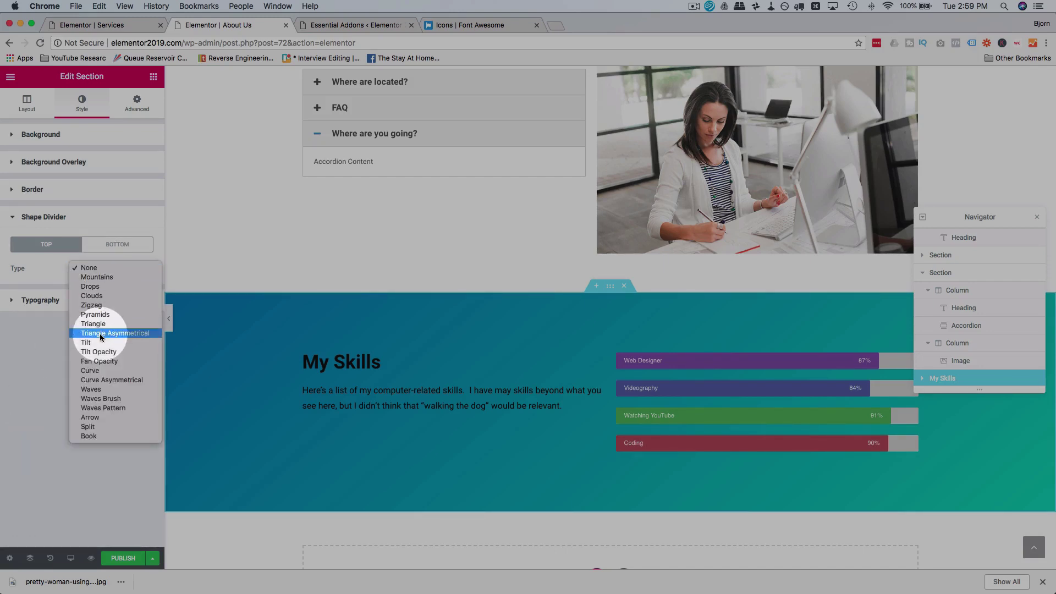
{"action": "left_click", "coordinate": [101, 277]}
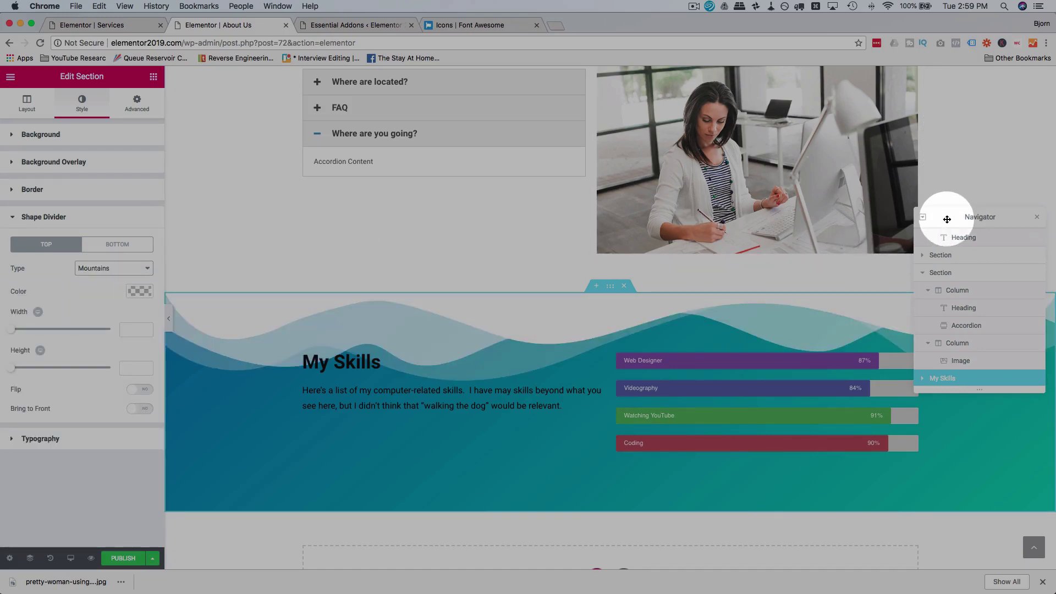
{"action": "left_click_drag", "start_coordinate": [946, 216], "coordinate": [935, 89]}
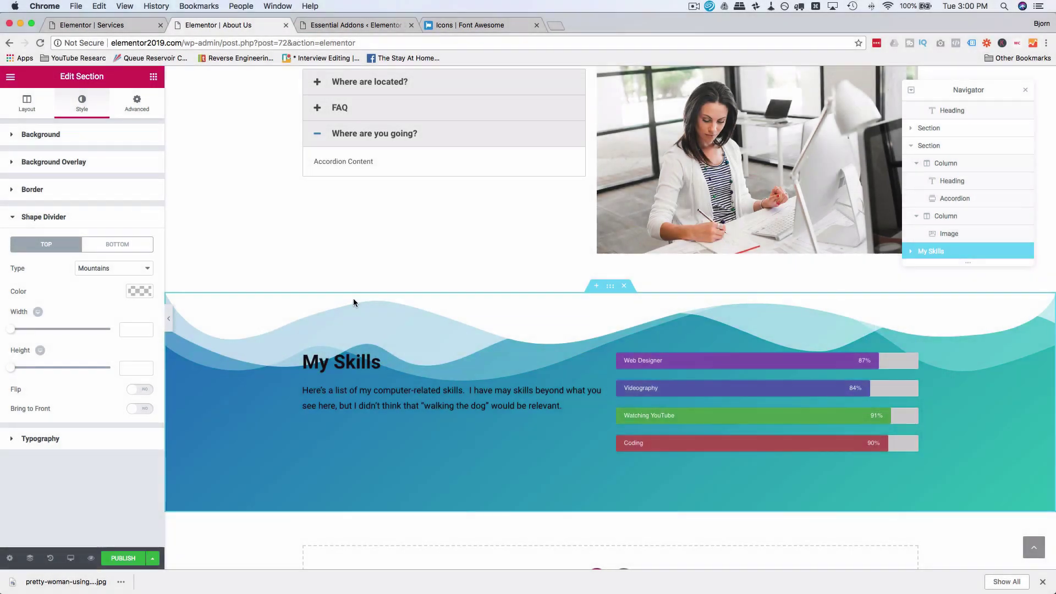
Step: Try the Drops, Clouds, Pyramids and Zigzag dividers before settling on Triangle
{"action": "left_click", "coordinate": [90, 268]}
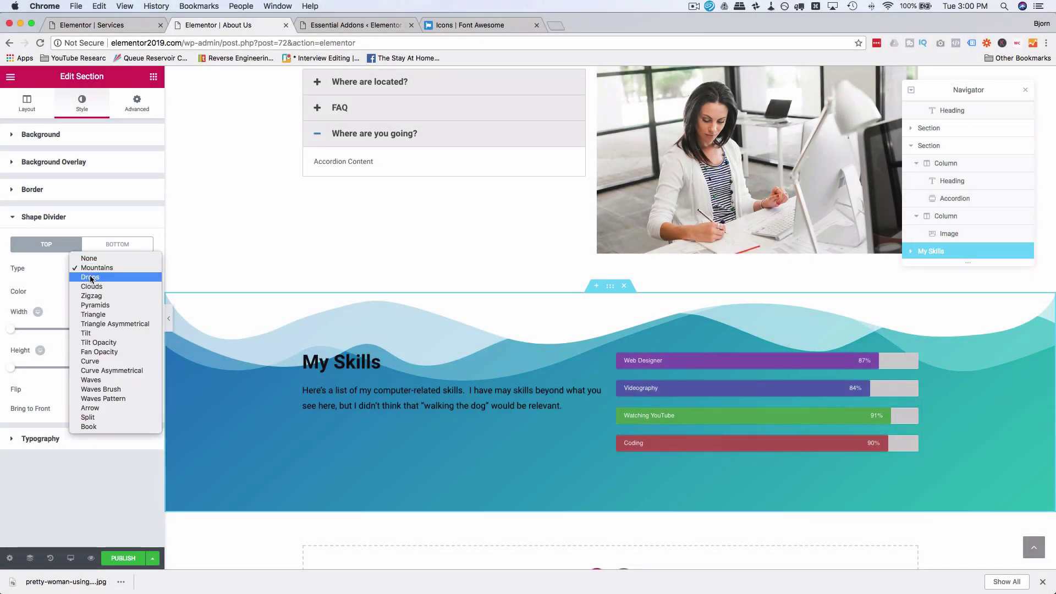
{"action": "left_click", "coordinate": [106, 277]}
{"action": "left_click", "coordinate": [107, 270]}
{"action": "left_click", "coordinate": [108, 277]}
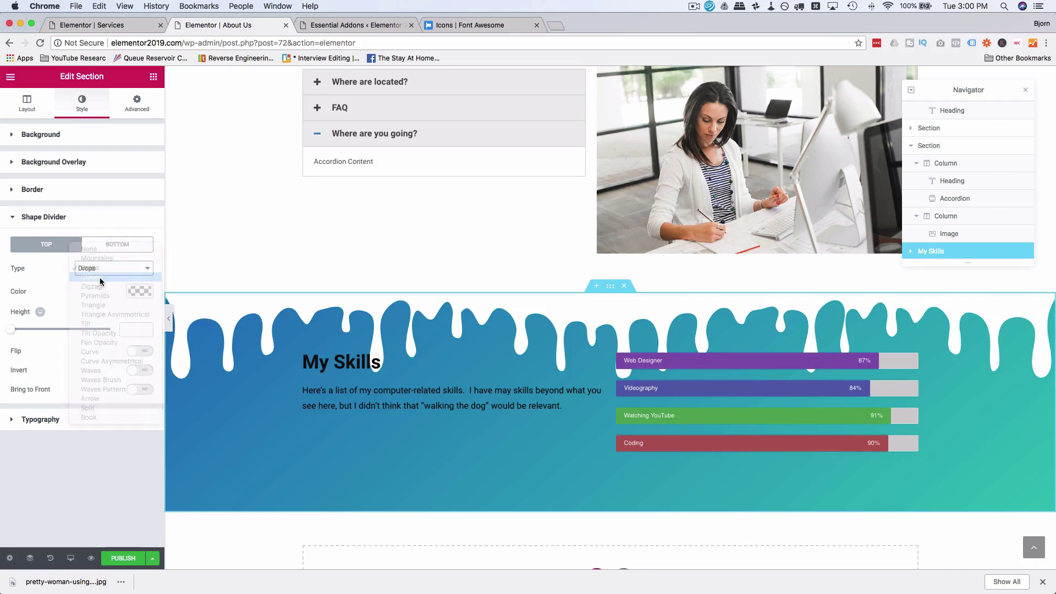
{"action": "left_click", "coordinate": [108, 268]}
{"action": "left_click", "coordinate": [105, 285]}
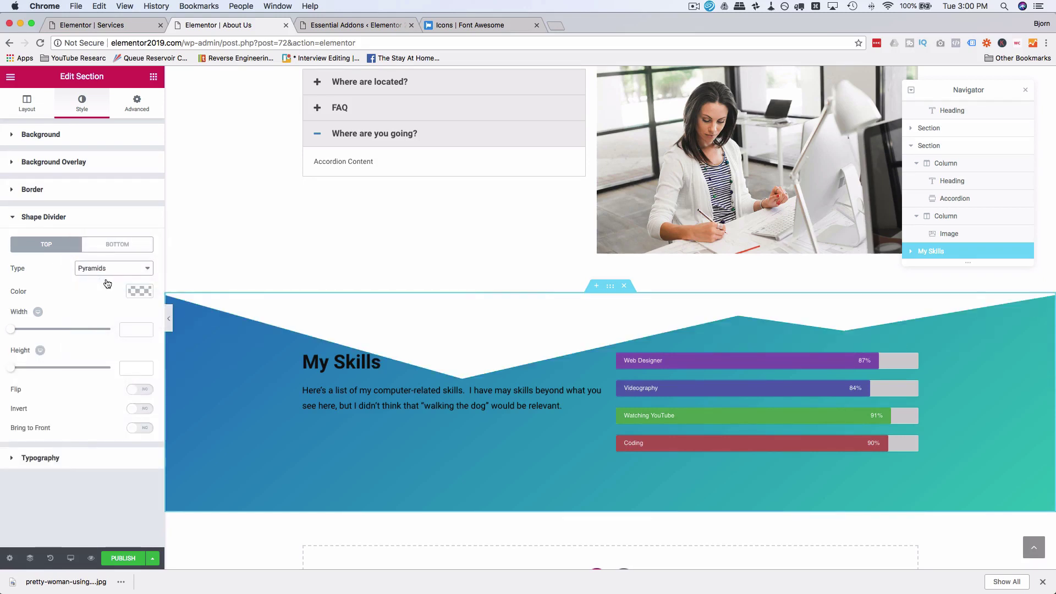
{"action": "left_click", "coordinate": [118, 269]}
{"action": "left_click", "coordinate": [105, 259]}
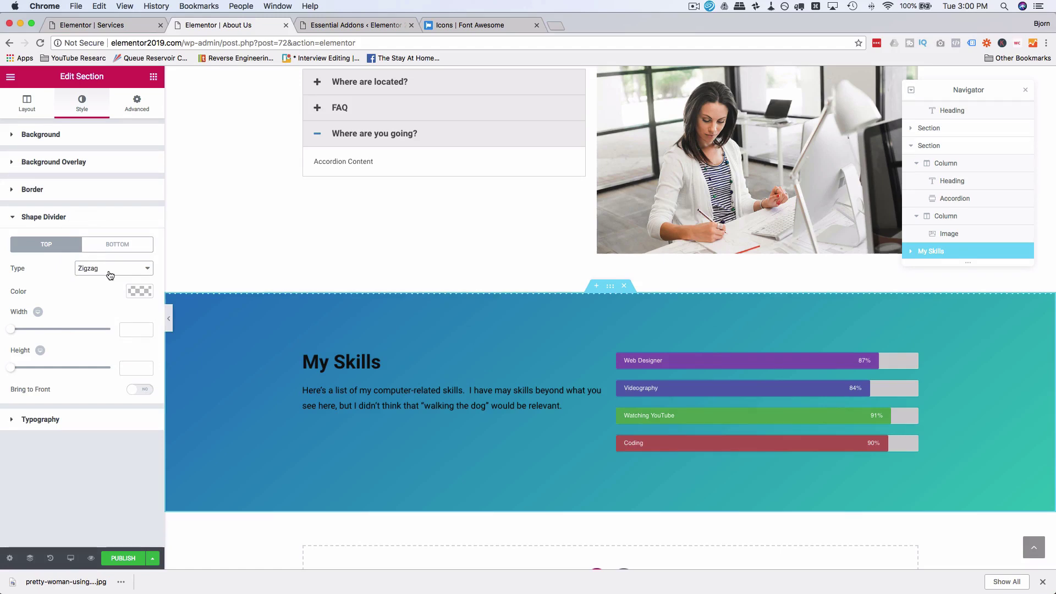
{"action": "left_click", "coordinate": [110, 274]}
{"action": "left_click", "coordinate": [104, 282]}
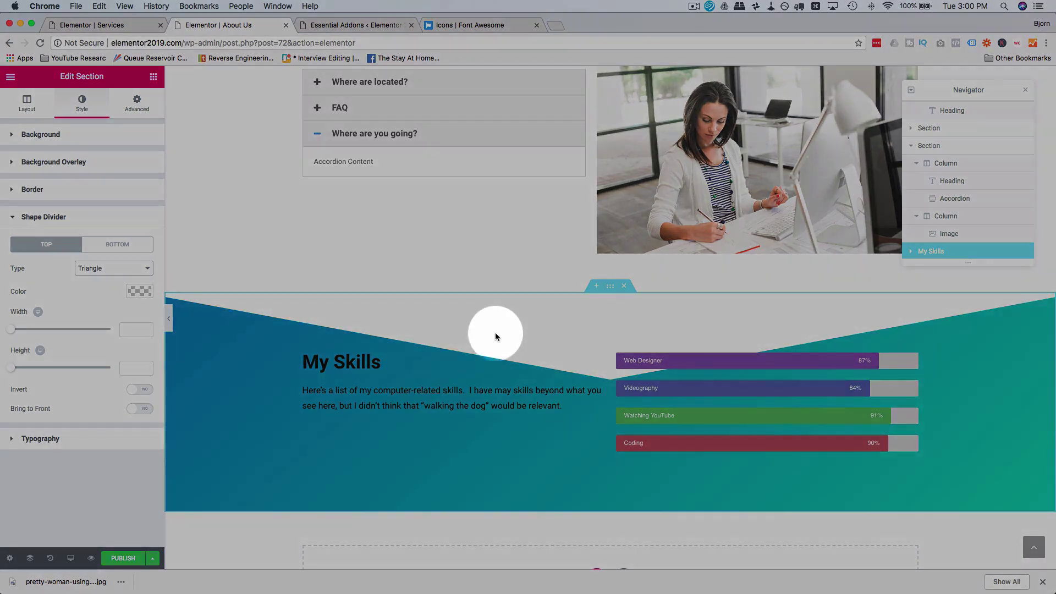
Step: Set the Triangle divider's width to 100 and height to 77
{"action": "left_click", "coordinate": [12, 329]}
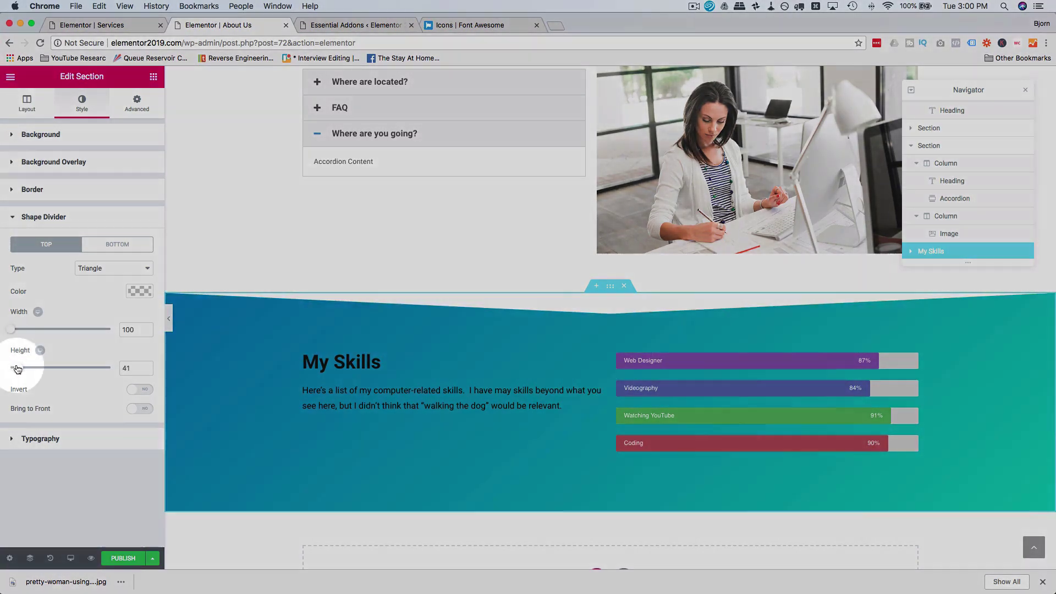
{"action": "left_click_drag", "start_coordinate": [11, 368], "coordinate": [26, 367]}
{"action": "left_click", "coordinate": [518, 314]}
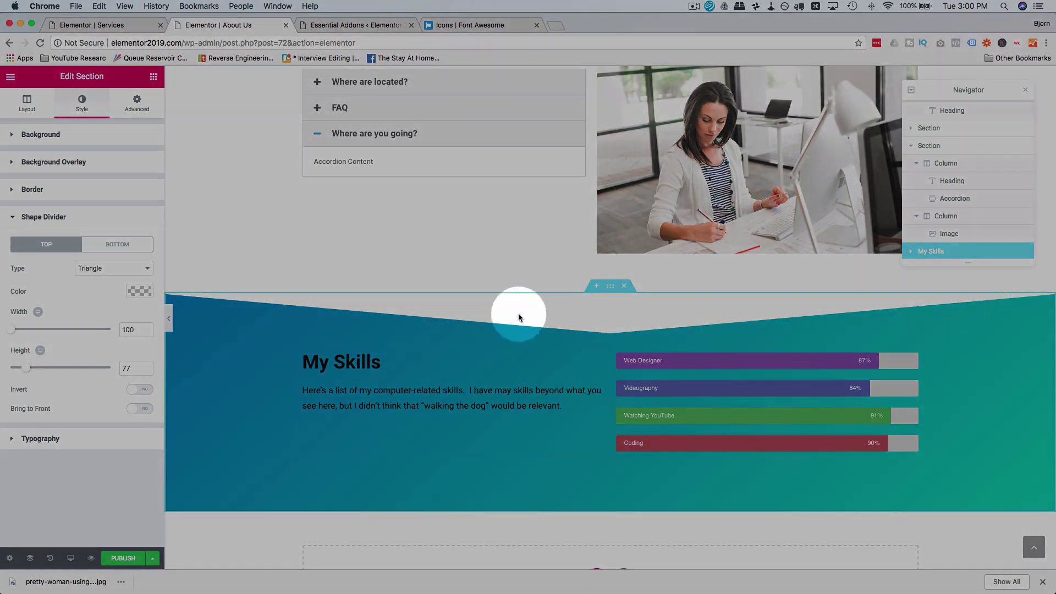
{"action": "left_click", "coordinate": [609, 290]}
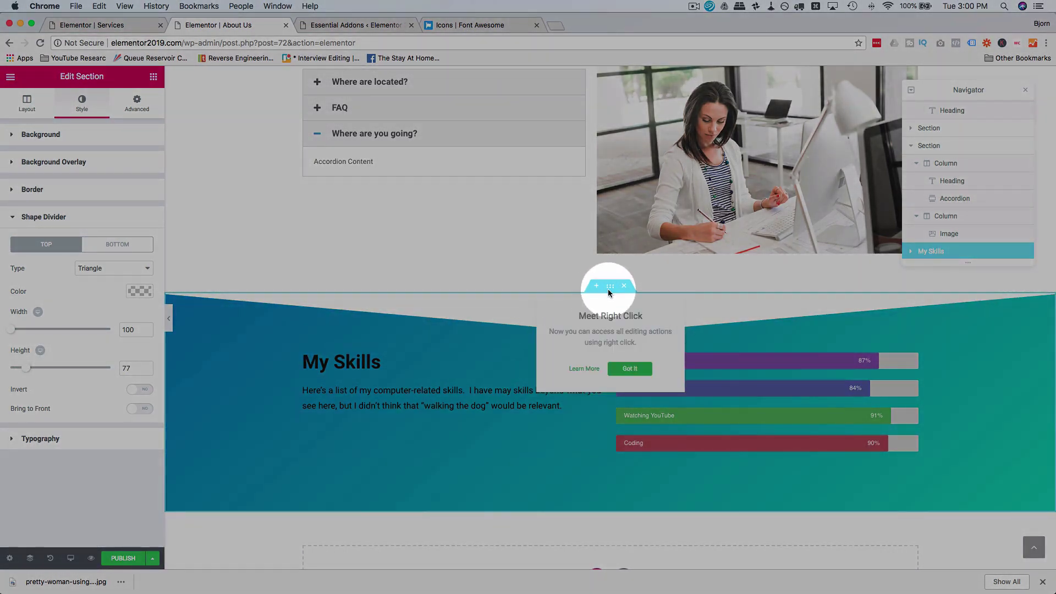
{"action": "left_click", "coordinate": [623, 365]}
Step: Set the My Skills section's top padding to 170 in the Advanced tab
{"action": "left_click", "coordinate": [136, 104]}
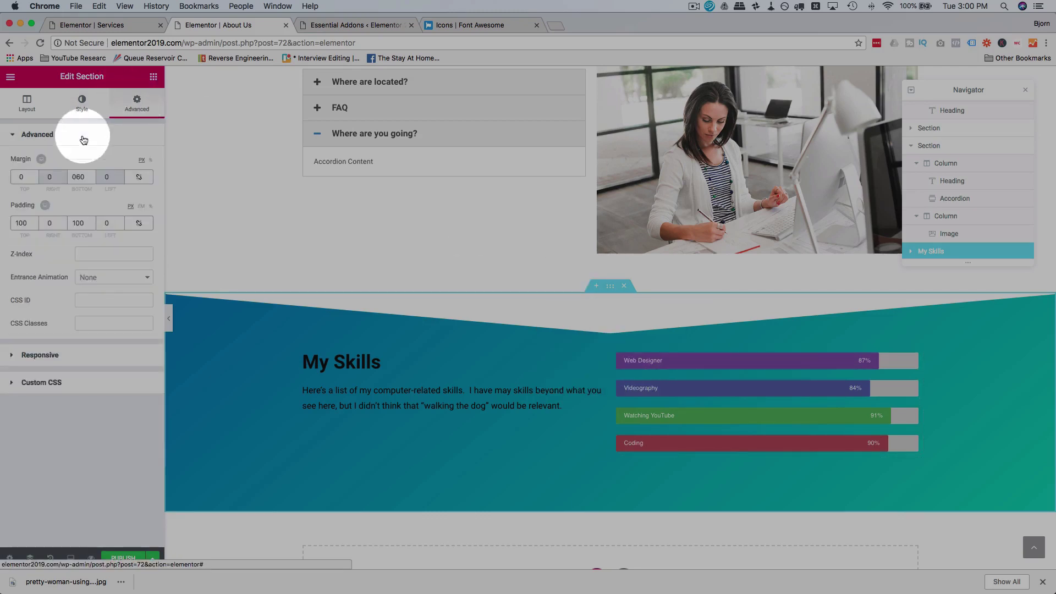
{"action": "left_click", "coordinate": [35, 224]}
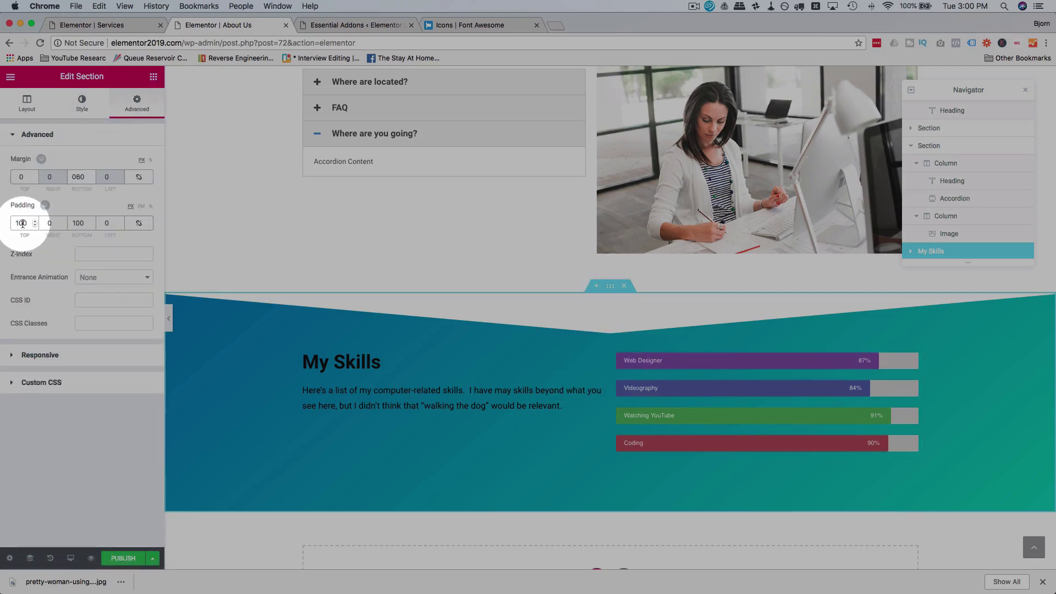
{"action": "key", "text": "BackSpace"}
{"action": "type", "text": "9"}
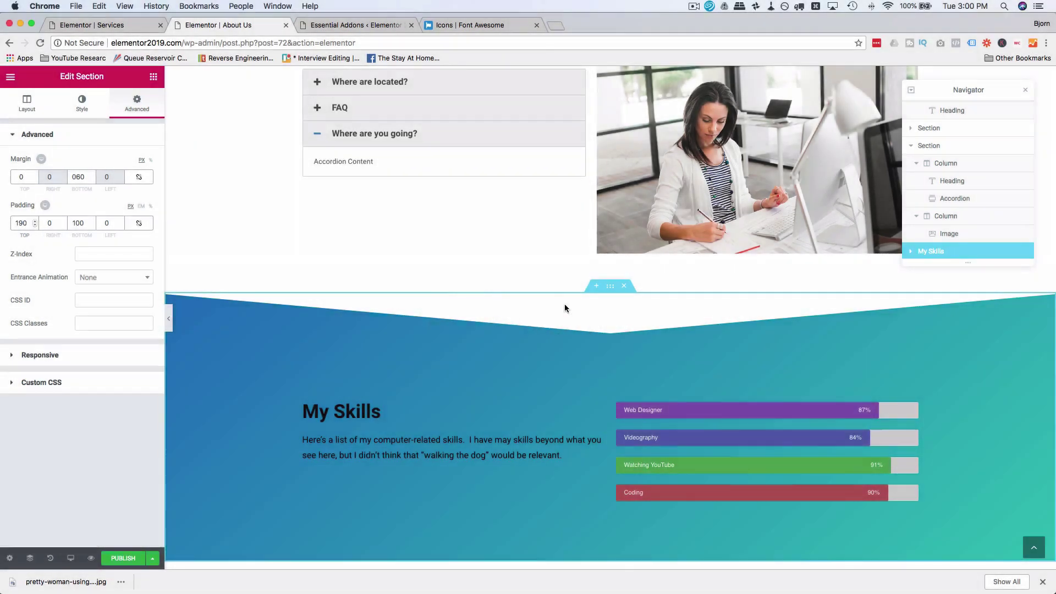
{"action": "scroll", "coordinate": [539, 366], "scroll_direction": "down", "scroll_amount": 2}
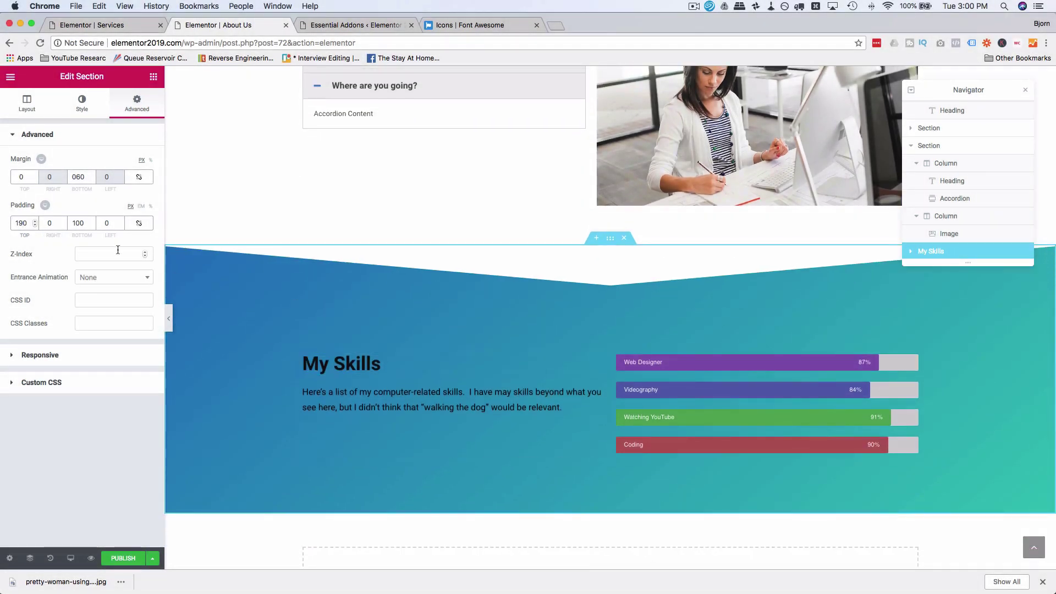
{"action": "key", "text": "BackSpace"}
{"action": "type", "text": "7"}
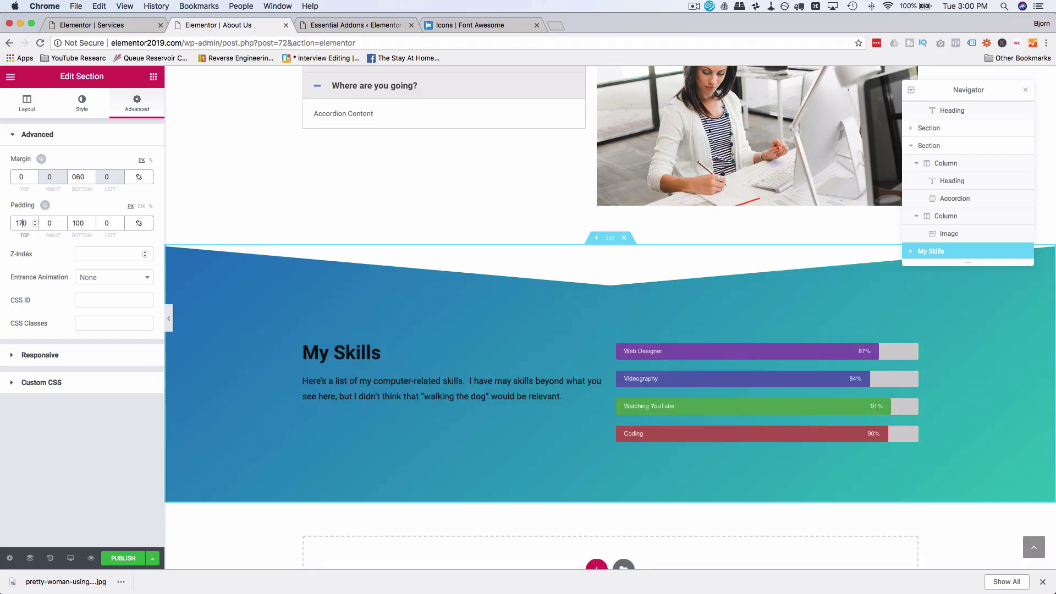
Step: Change the background gradient angle to 50, and toggle the triangle divider's invert on and back off
{"action": "left_click", "coordinate": [82, 102]}
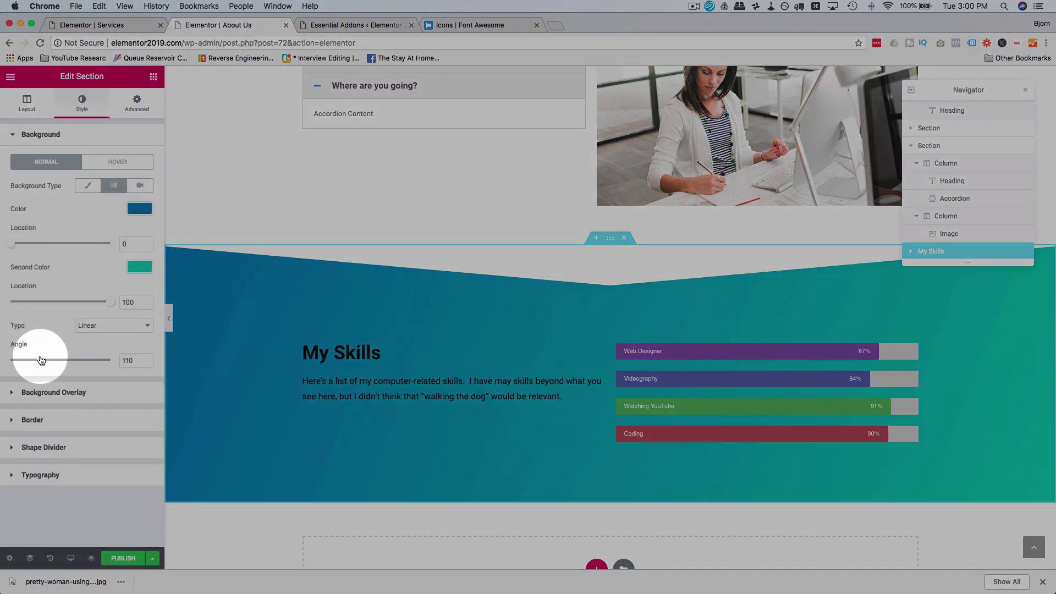
{"action": "left_click_drag", "start_coordinate": [41, 361], "coordinate": [64, 360]}
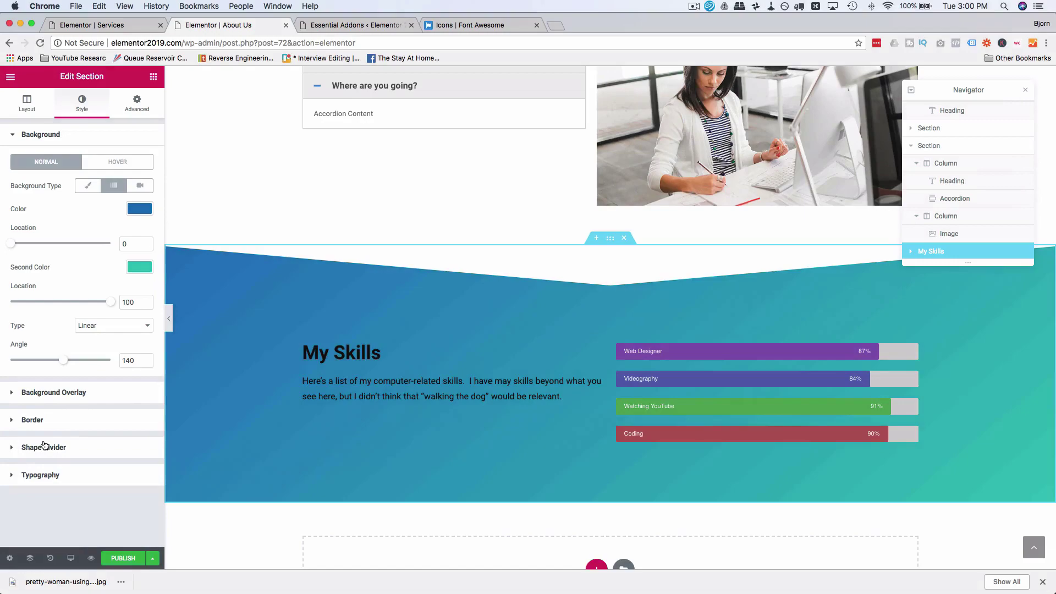
{"action": "left_click", "coordinate": [47, 446]}
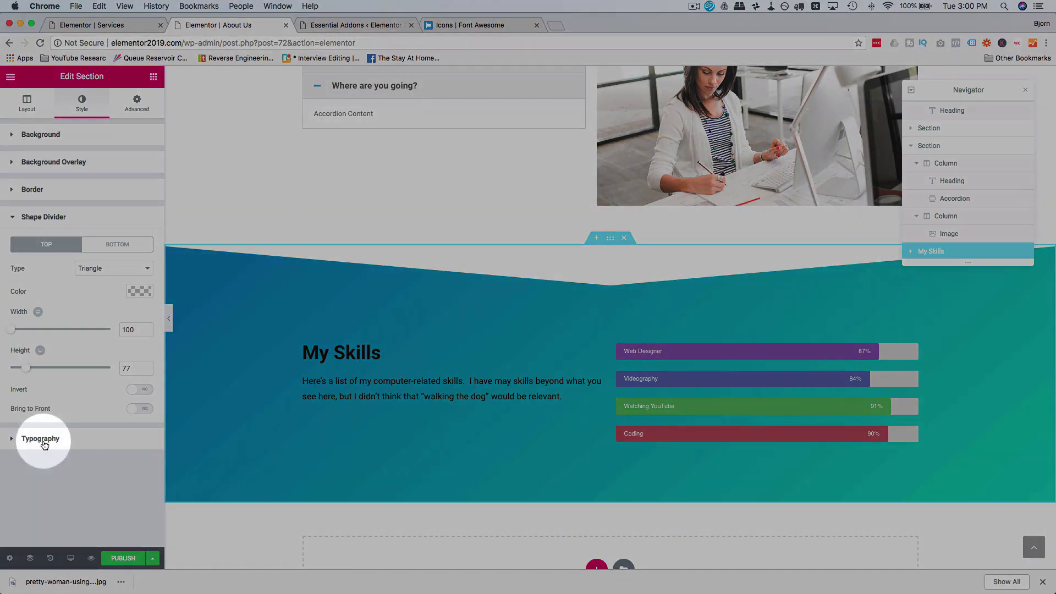
{"action": "left_click", "coordinate": [133, 390]}
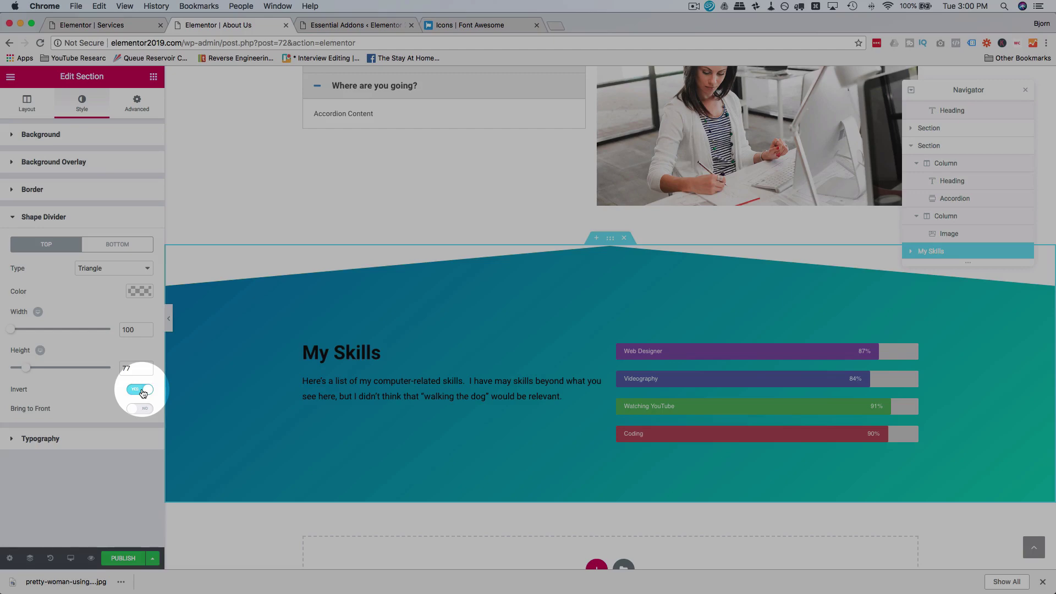
{"action": "left_click", "coordinate": [142, 391]}
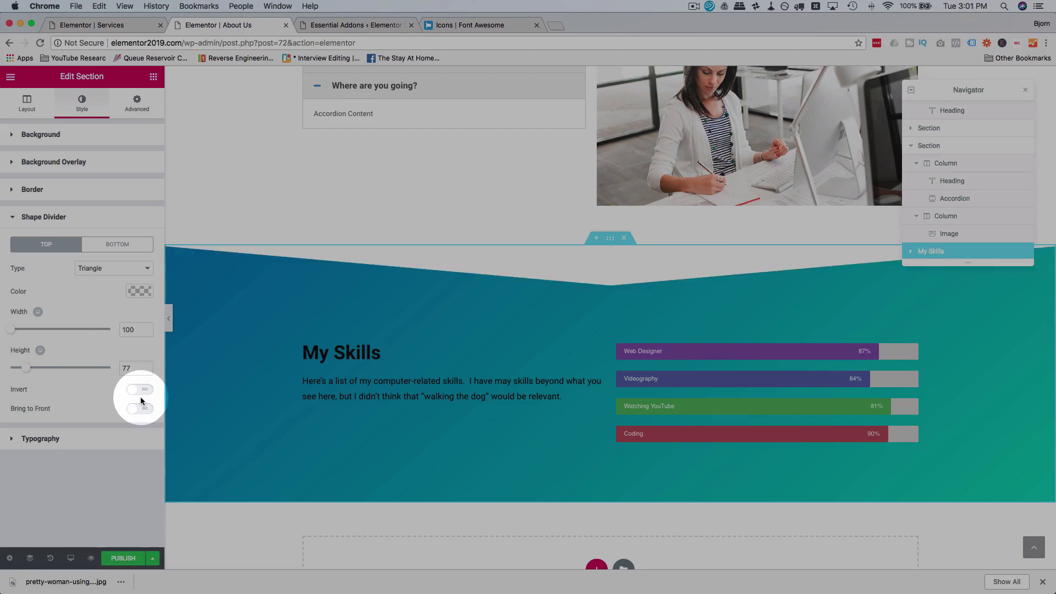
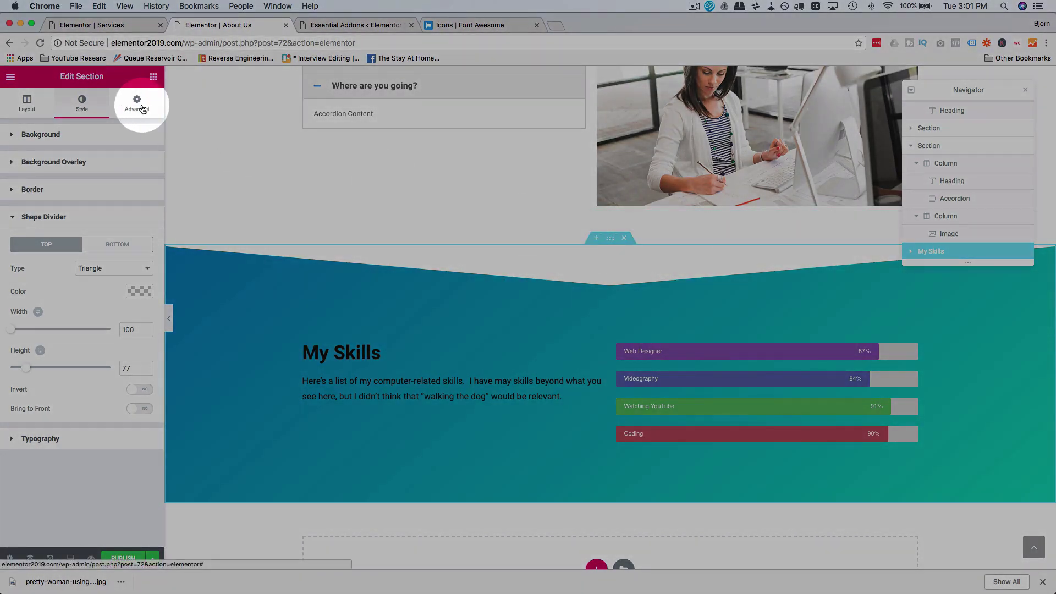
Step: Set the My Skills section's top padding to 0
{"action": "left_click", "coordinate": [137, 102]}
{"action": "left_click", "coordinate": [31, 224]}
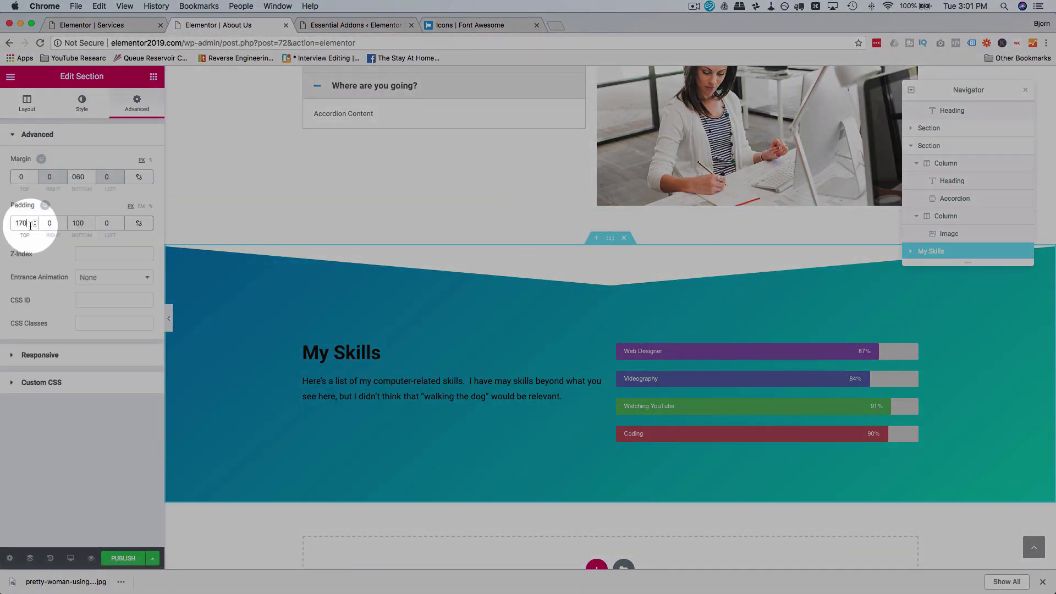
{"action": "type", "text": "0"}
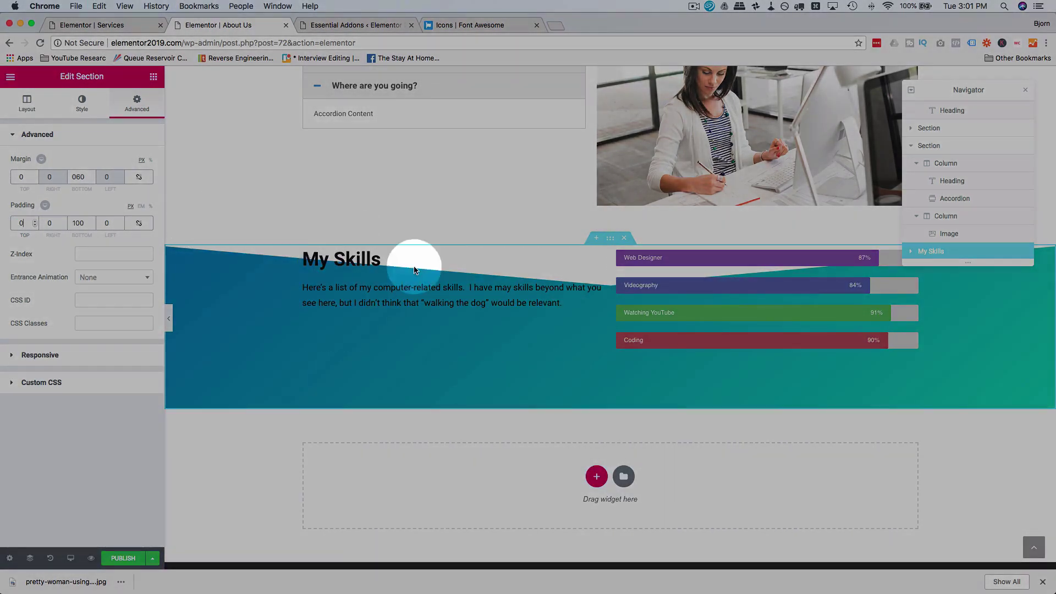
Step: Bring the triangle shape divider in front of the content, then send it back
{"action": "left_click", "coordinate": [82, 104]}
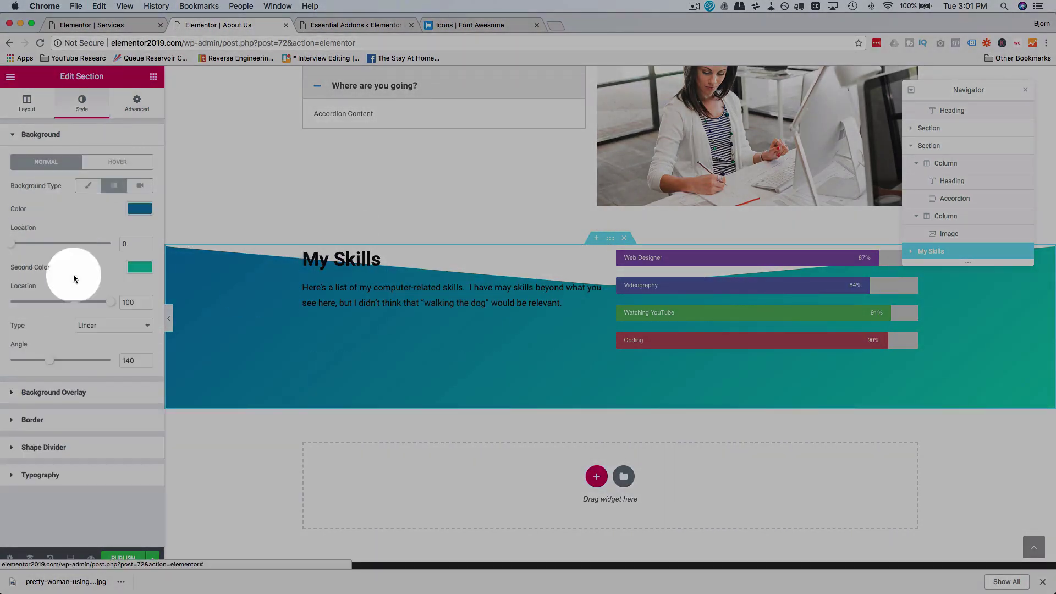
{"action": "left_click", "coordinate": [59, 443]}
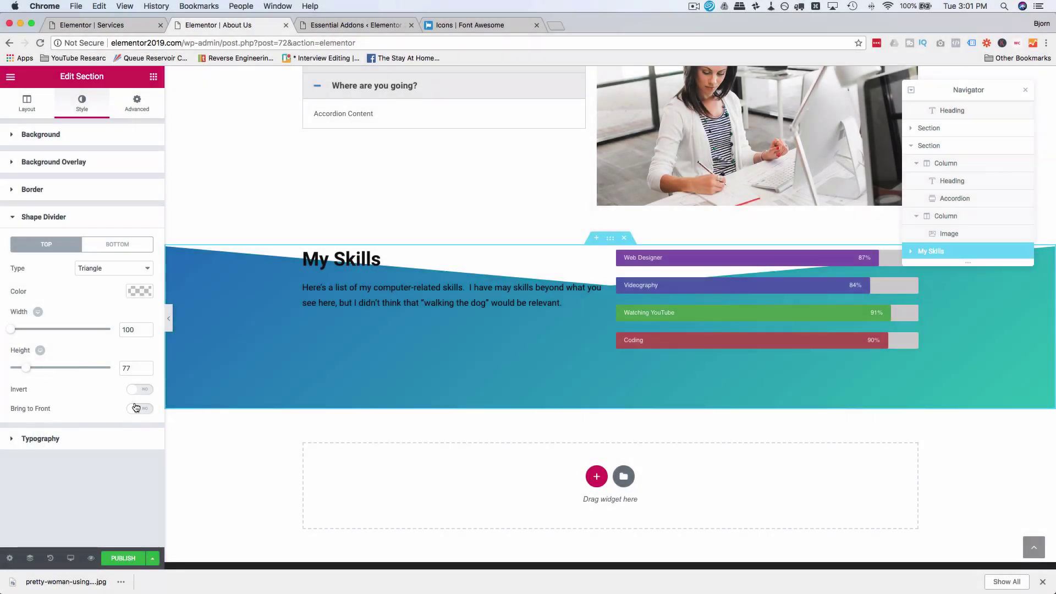
{"action": "left_click", "coordinate": [137, 408]}
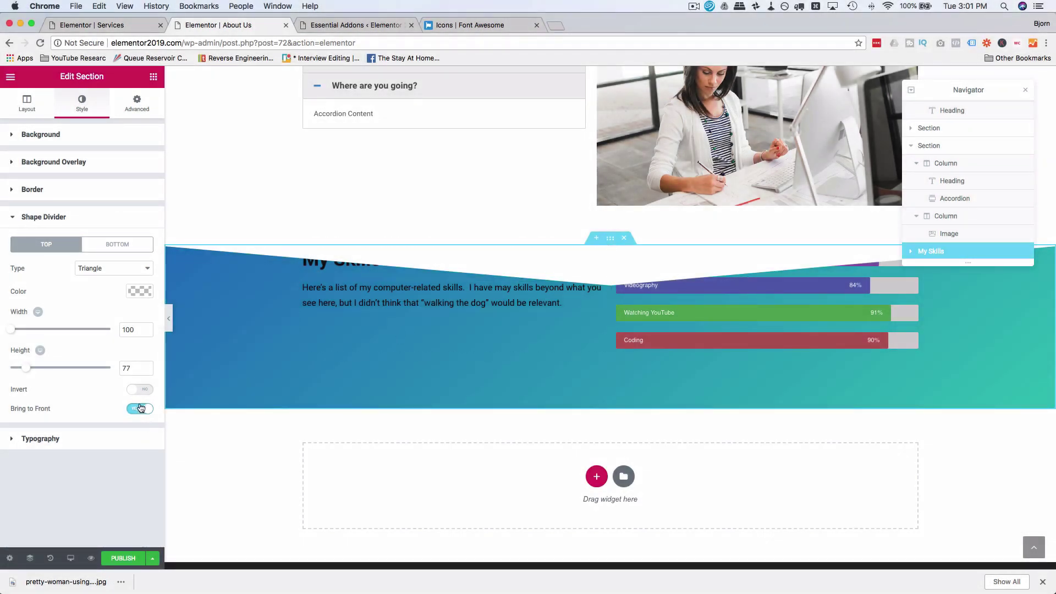
{"action": "left_click", "coordinate": [140, 408]}
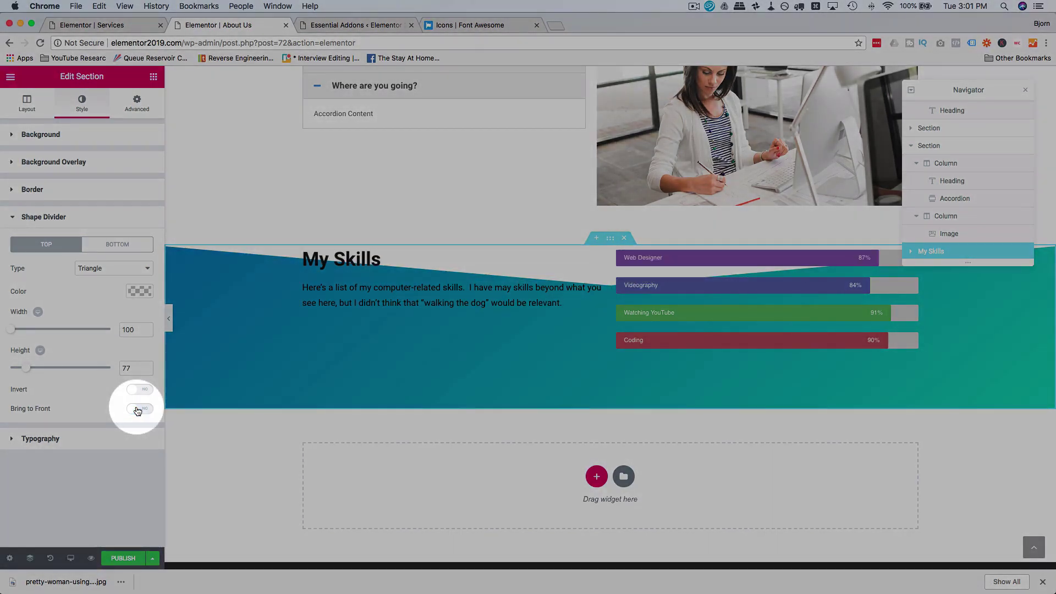
Step: Restore the section's top padding to 170
{"action": "left_click", "coordinate": [136, 103]}
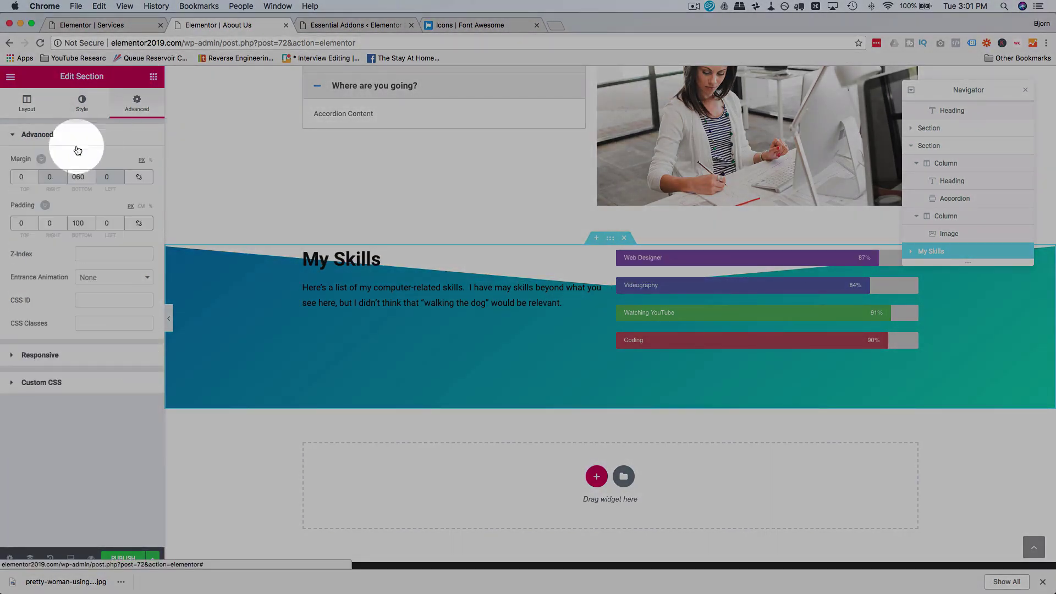
{"action": "type", "text": "2"}
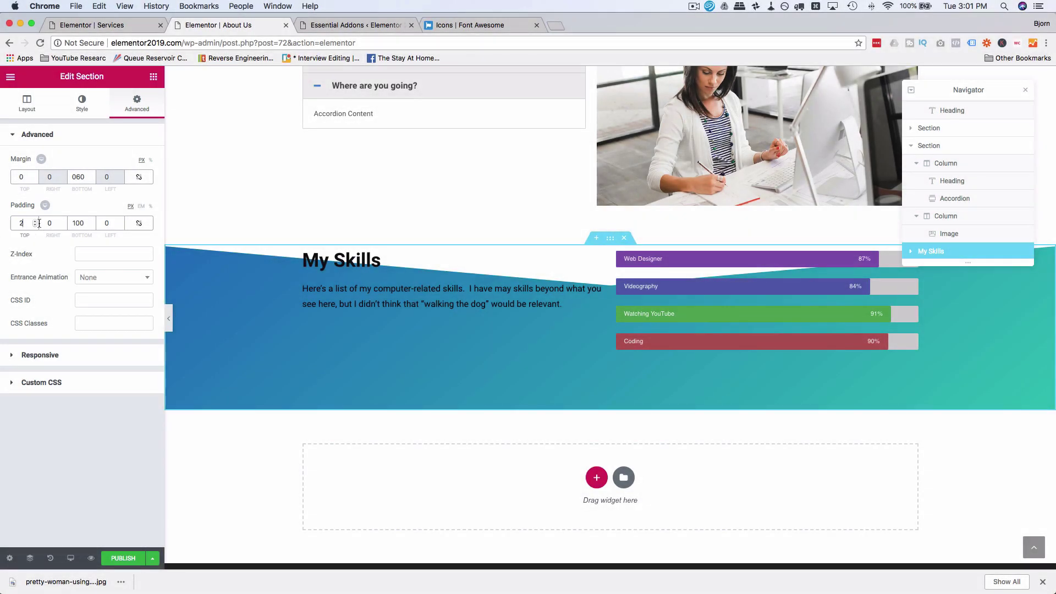
{"action": "double_click", "coordinate": [38, 223]}
{"action": "type", "text": "0170"}
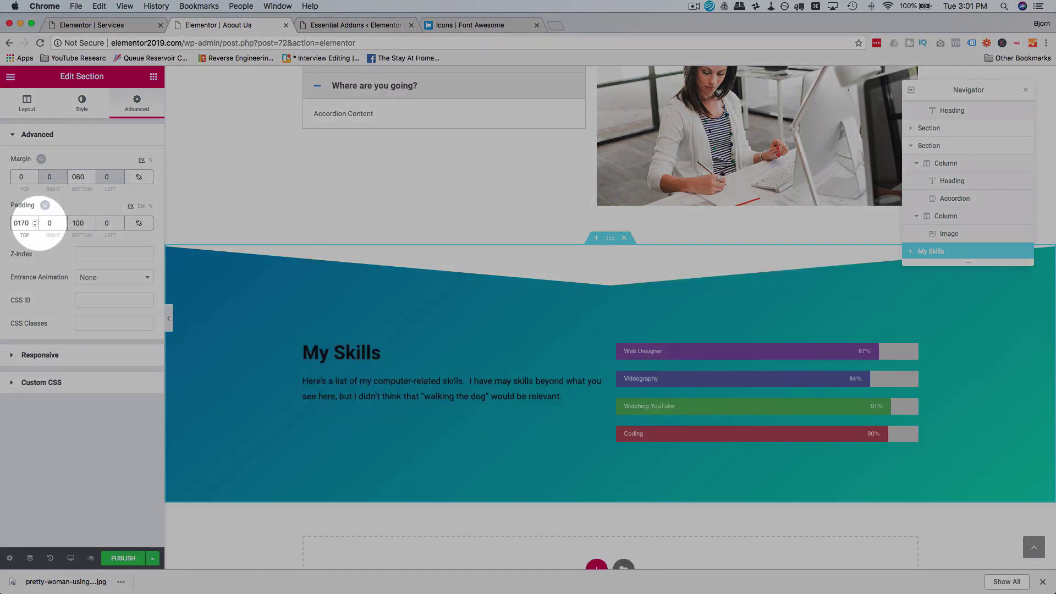
{"action": "left_click", "coordinate": [286, 290]}
{"action": "scroll", "coordinate": [285, 309], "scroll_direction": "down", "scroll_amount": 5}
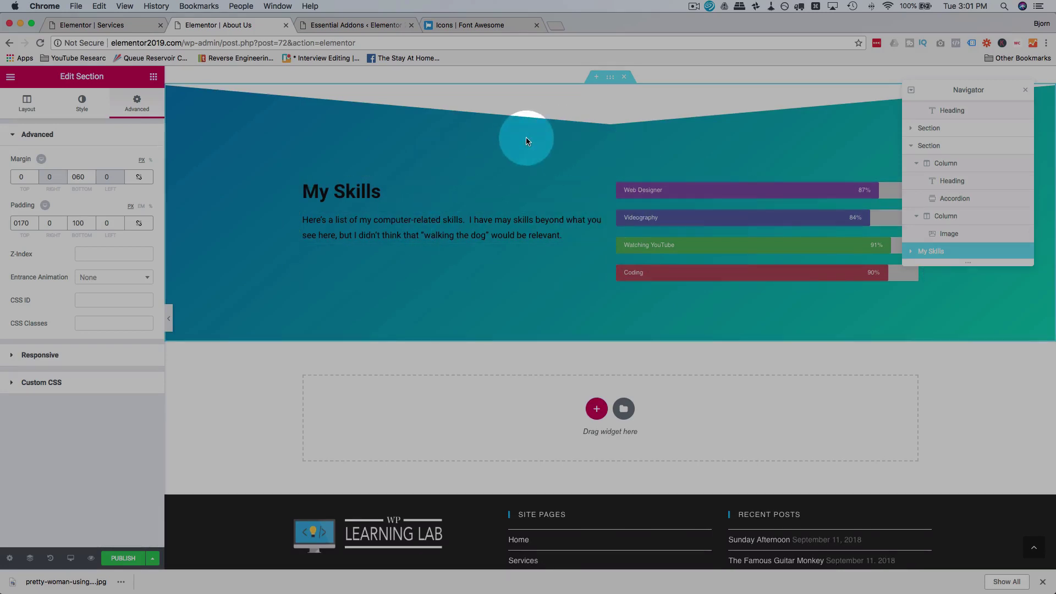
{"action": "scroll", "coordinate": [649, 182], "scroll_direction": "up", "scroll_amount": 3}
{"action": "scroll", "coordinate": [535, 251], "scroll_direction": "up", "scroll_amount": 4}
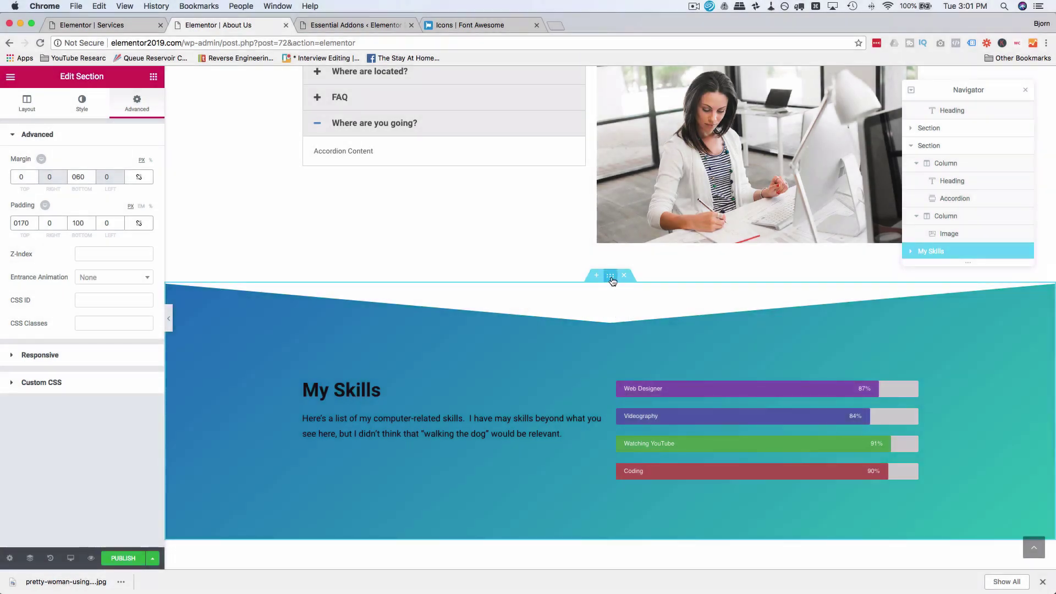
{"action": "scroll", "coordinate": [610, 275], "scroll_direction": "up", "scroll_amount": 5}
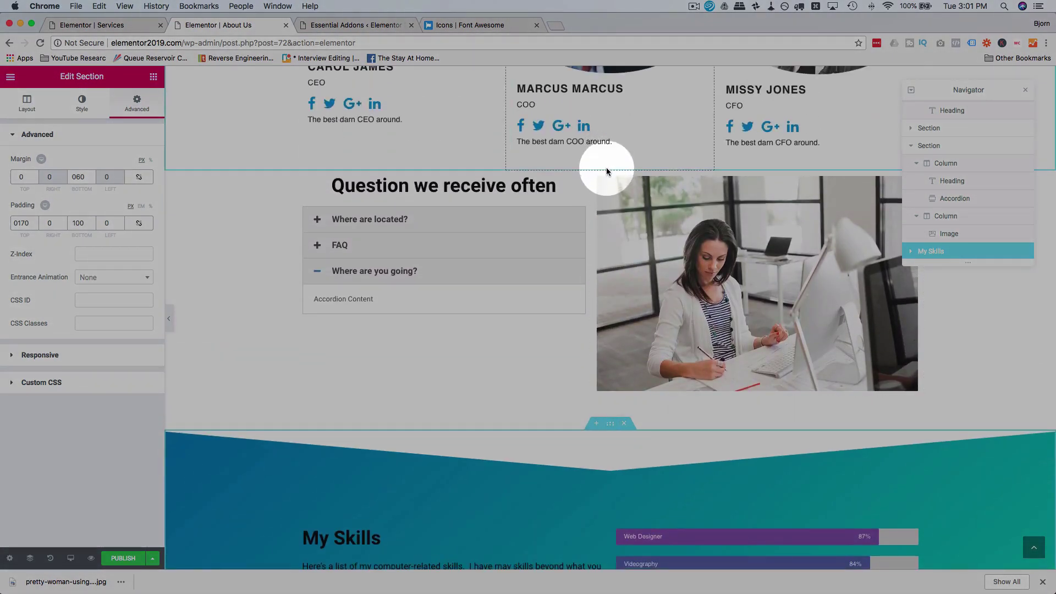
Step: Give the FAQ section a 30 px bottom margin
{"action": "left_click", "coordinate": [610, 165]}
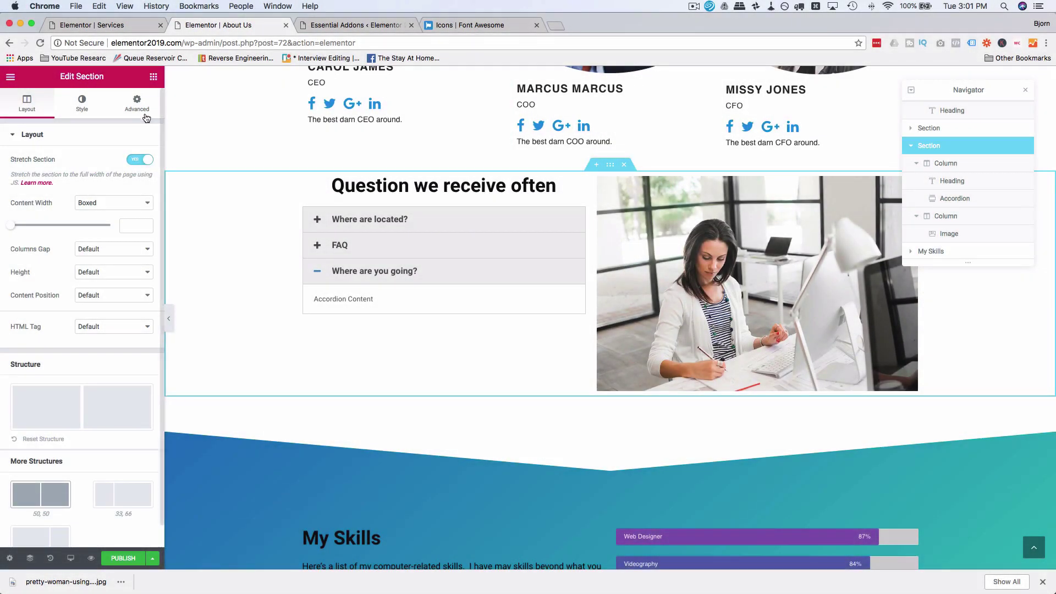
{"action": "left_click", "coordinate": [137, 103]}
{"action": "left_click", "coordinate": [77, 176]}
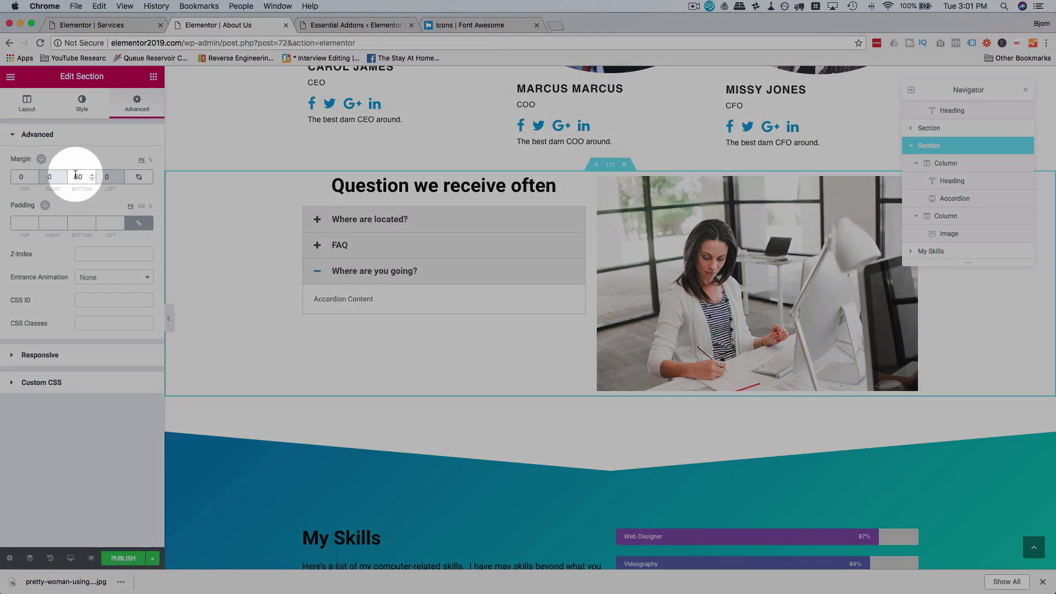
{"action": "type", "text": "3"}
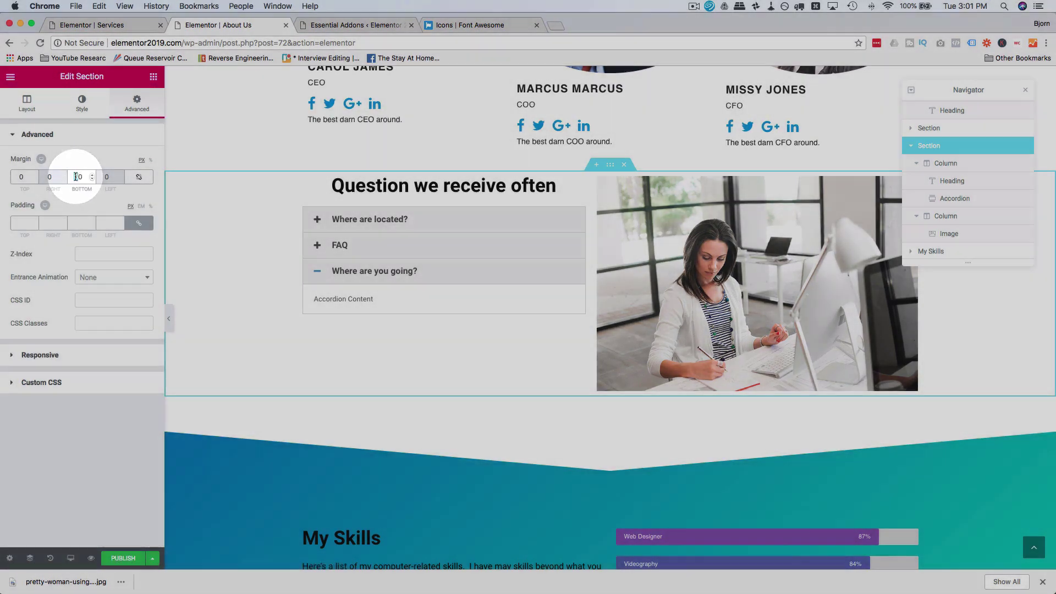
{"action": "scroll", "coordinate": [444, 299], "scroll_direction": "up", "scroll_amount": 3}
{"action": "scroll", "coordinate": [444, 299], "scroll_direction": "up", "scroll_amount": 2}
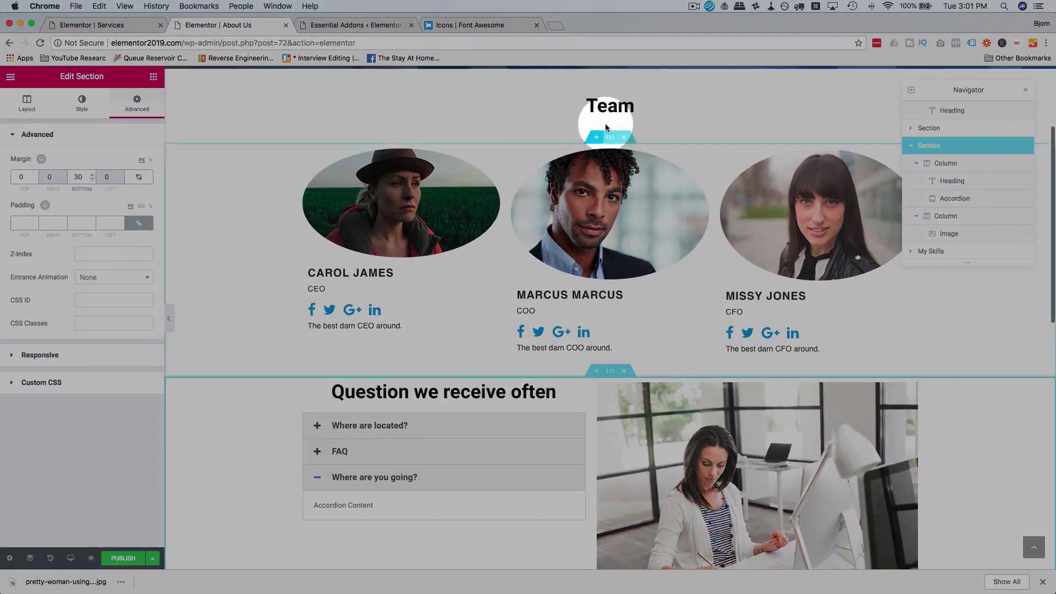
Step: Give the Team section a 60 px bottom margin, then publish and preview the page
{"action": "left_click", "coordinate": [608, 137]}
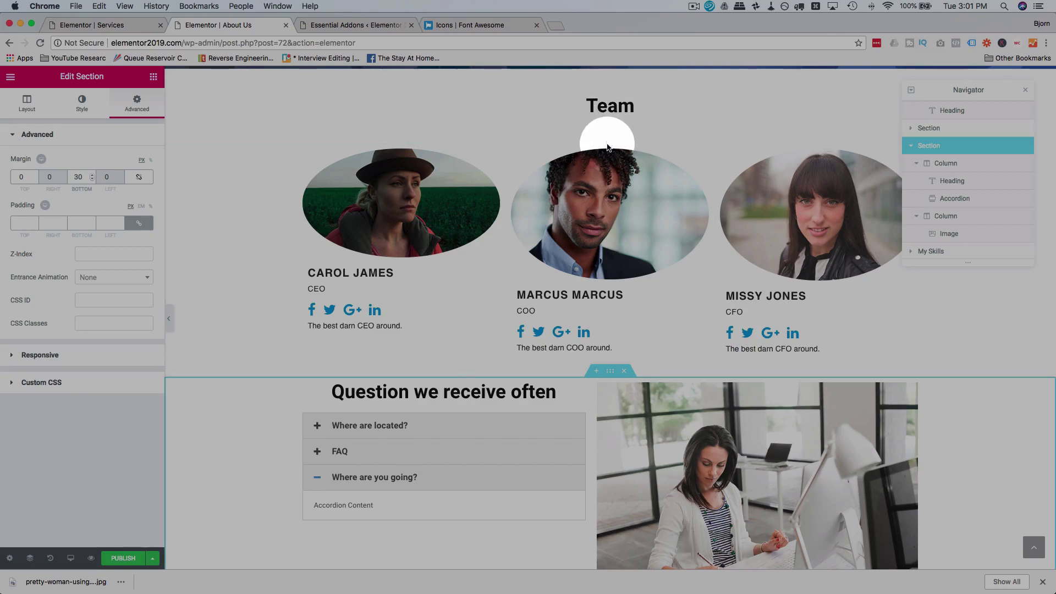
{"action": "left_click", "coordinate": [142, 97]}
{"action": "left_click", "coordinate": [78, 182]}
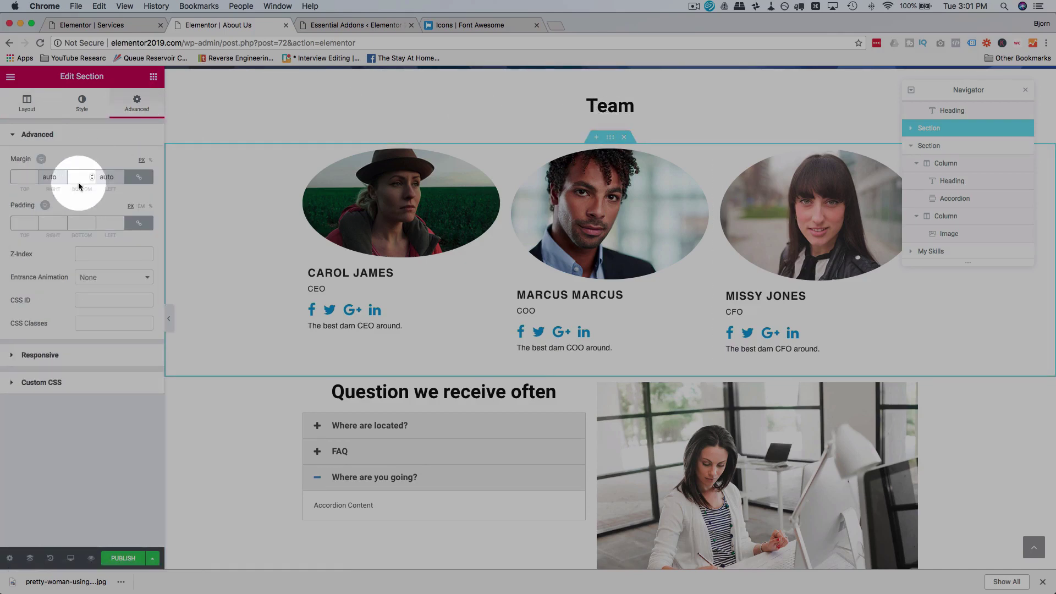
{"action": "type", "text": "60"}
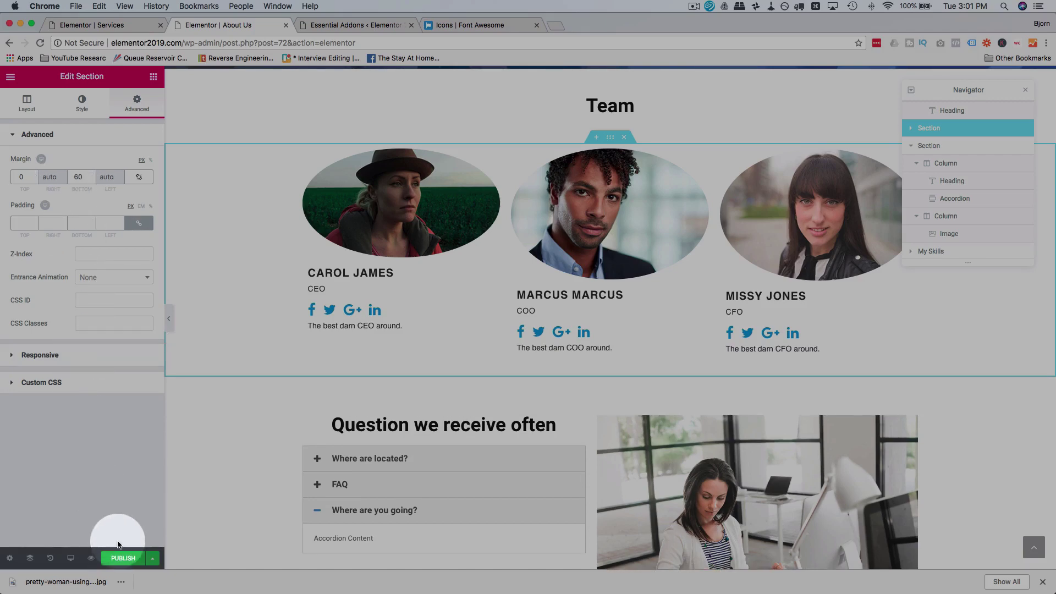
{"action": "left_click", "coordinate": [125, 559]}
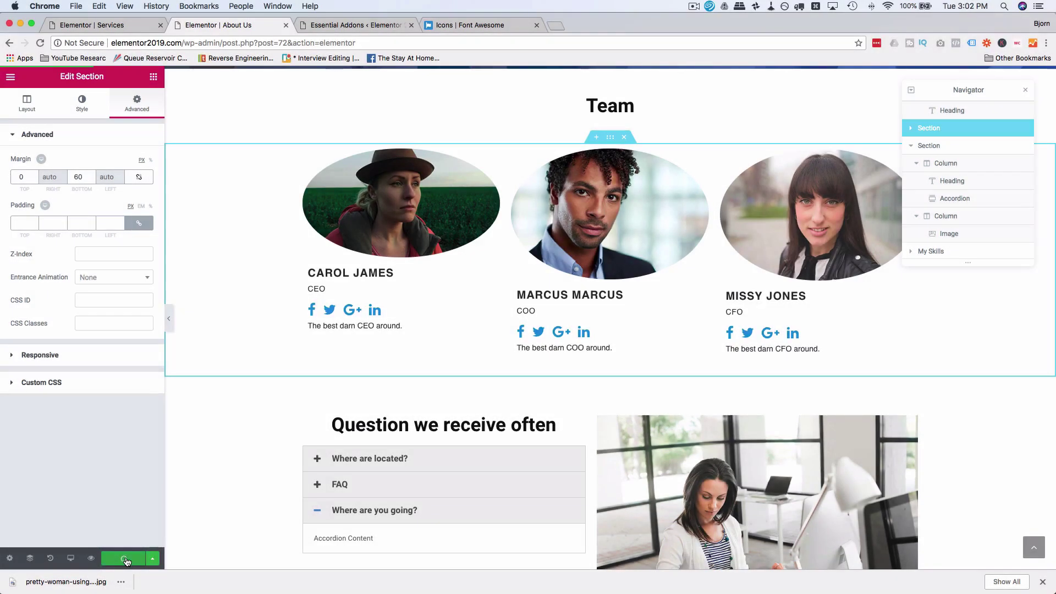
{"action": "left_click", "coordinate": [90, 558]}
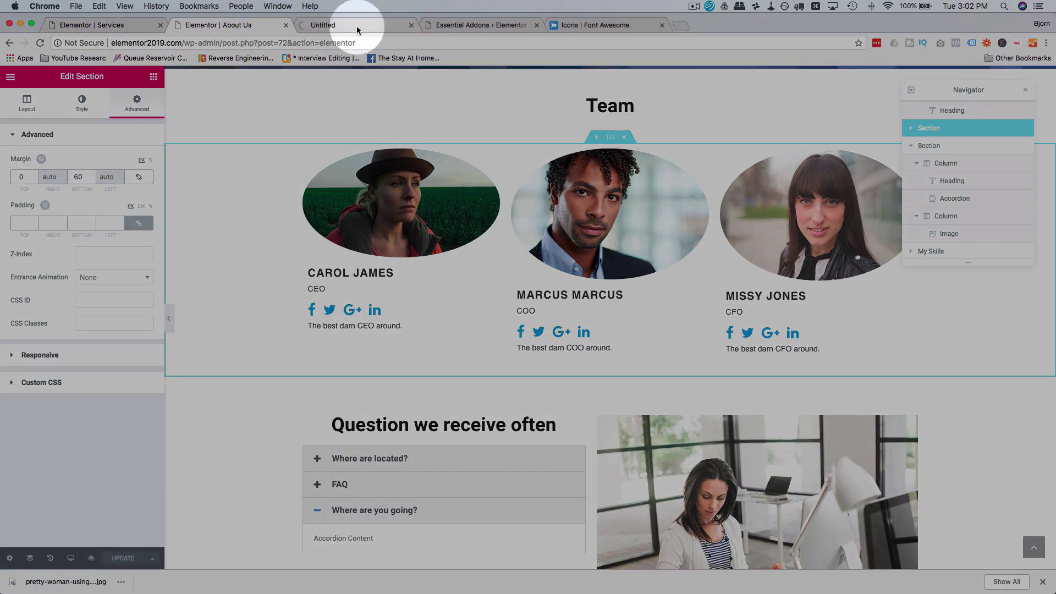
{"action": "left_click", "coordinate": [356, 26]}
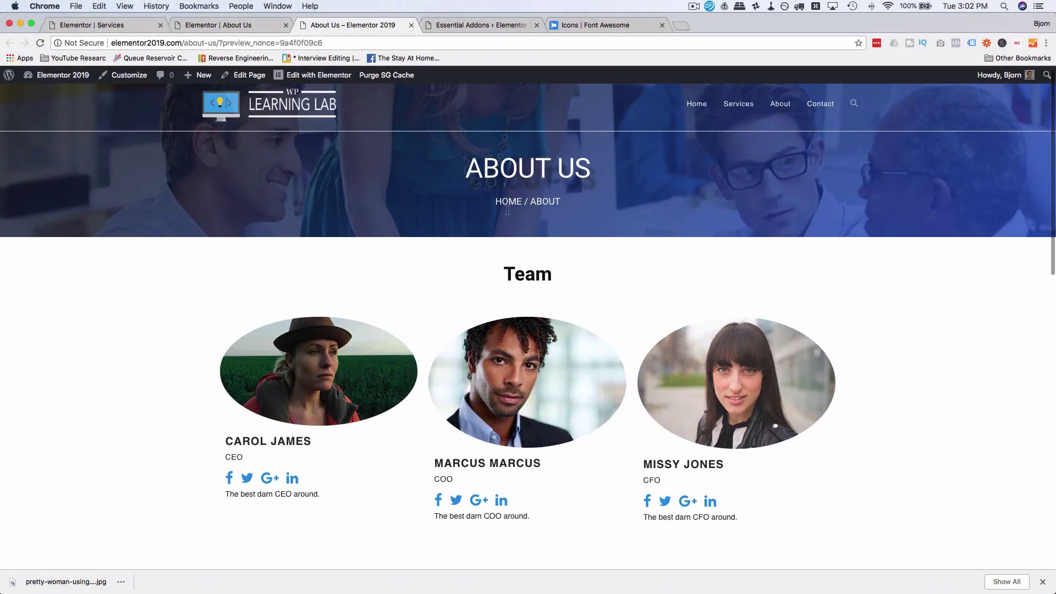
{"action": "scroll", "coordinate": [326, 284], "scroll_direction": "down", "scroll_amount": 10}
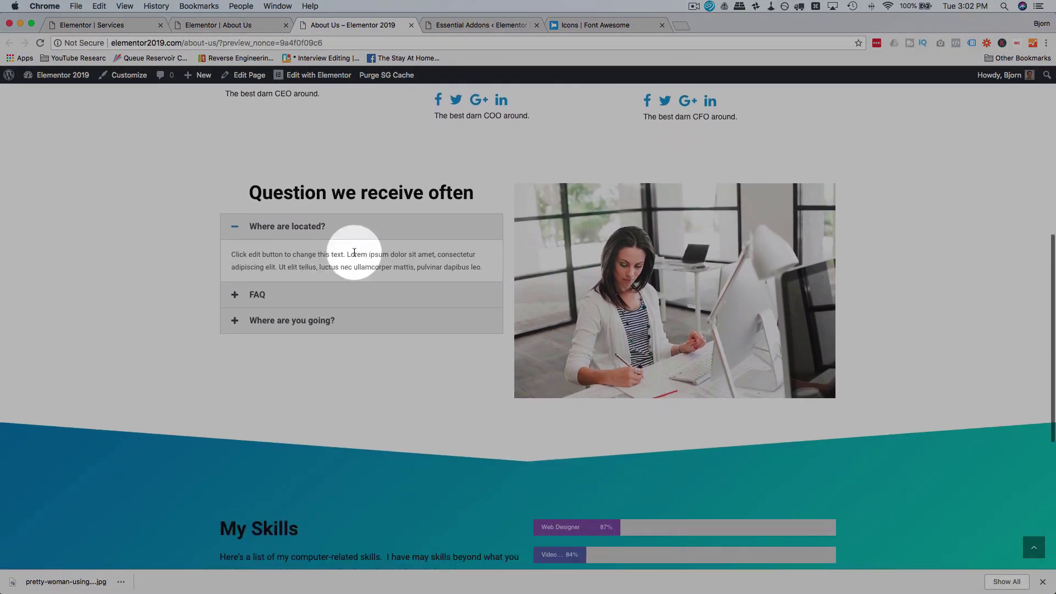
{"action": "left_click", "coordinate": [366, 318]}
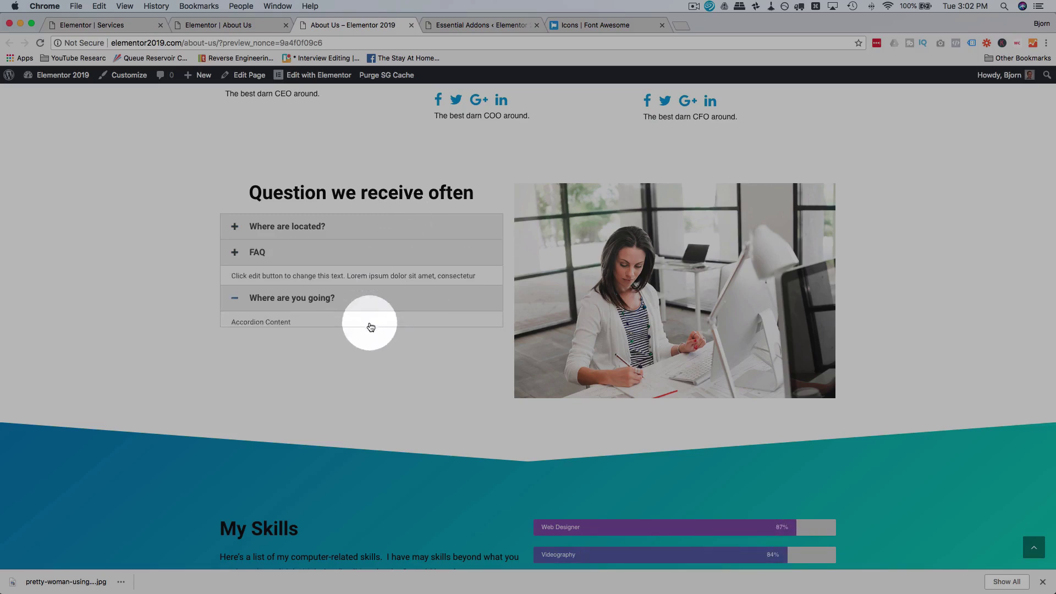
{"action": "left_click", "coordinate": [401, 257]}
{"action": "left_click", "coordinate": [421, 221]}
{"action": "scroll", "coordinate": [202, 256], "scroll_direction": "down", "scroll_amount": 5}
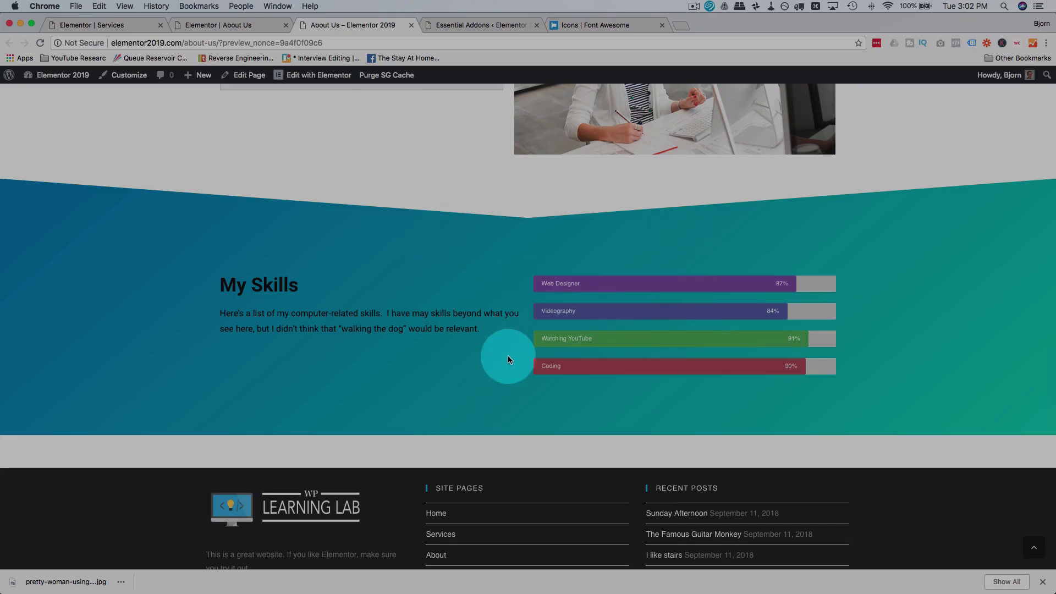
{"action": "scroll", "coordinate": [507, 357], "scroll_direction": "down", "scroll_amount": 2}
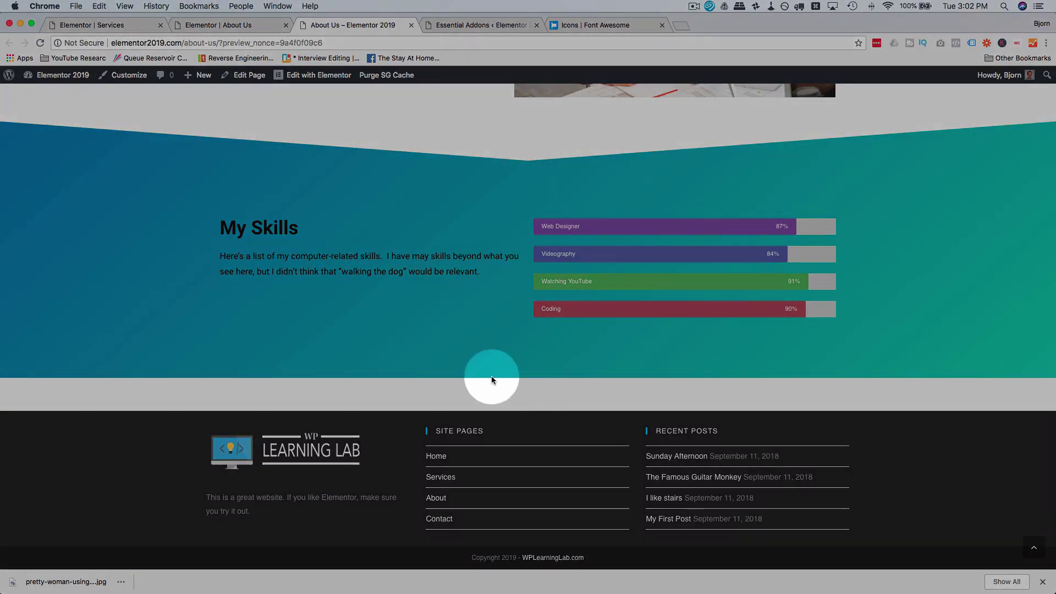
{"action": "left_click", "coordinate": [234, 26]}
{"action": "scroll", "coordinate": [217, 286], "scroll_direction": "down", "scroll_amount": 6}
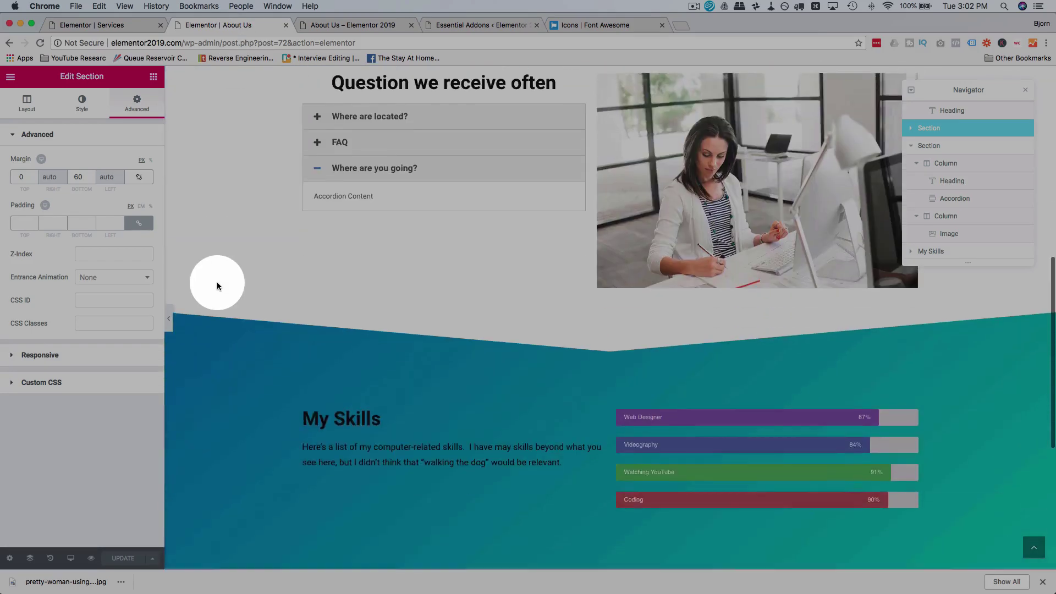
Step: Set the My Skills section's bottom padding to 0, update, and reload the About Us preview
{"action": "scroll", "coordinate": [217, 281], "scroll_direction": "down", "scroll_amount": 5}
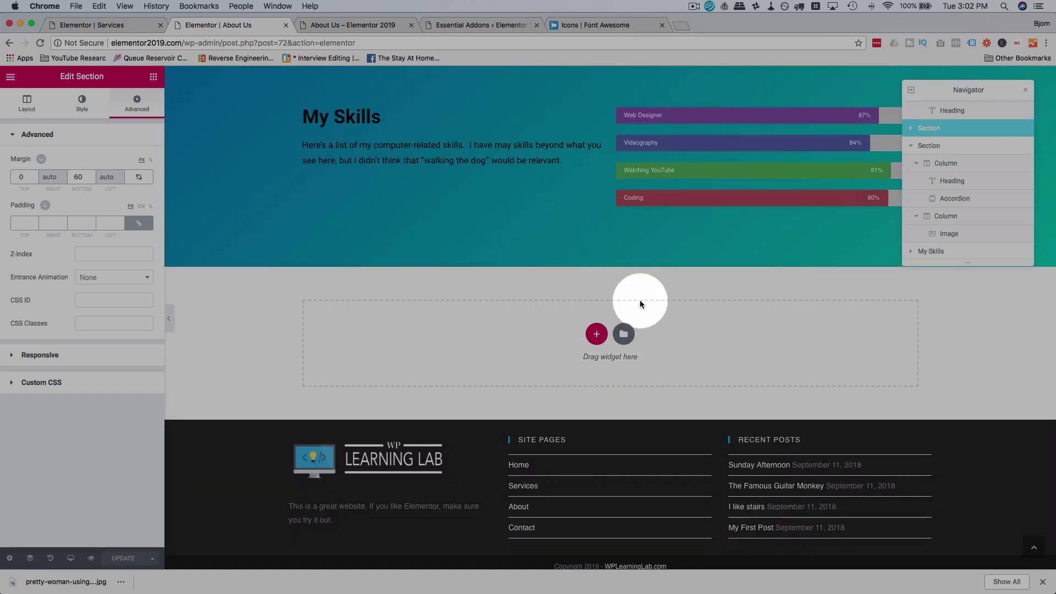
{"action": "scroll", "coordinate": [637, 302], "scroll_direction": "up", "scroll_amount": 2}
{"action": "left_click", "coordinate": [611, 117]}
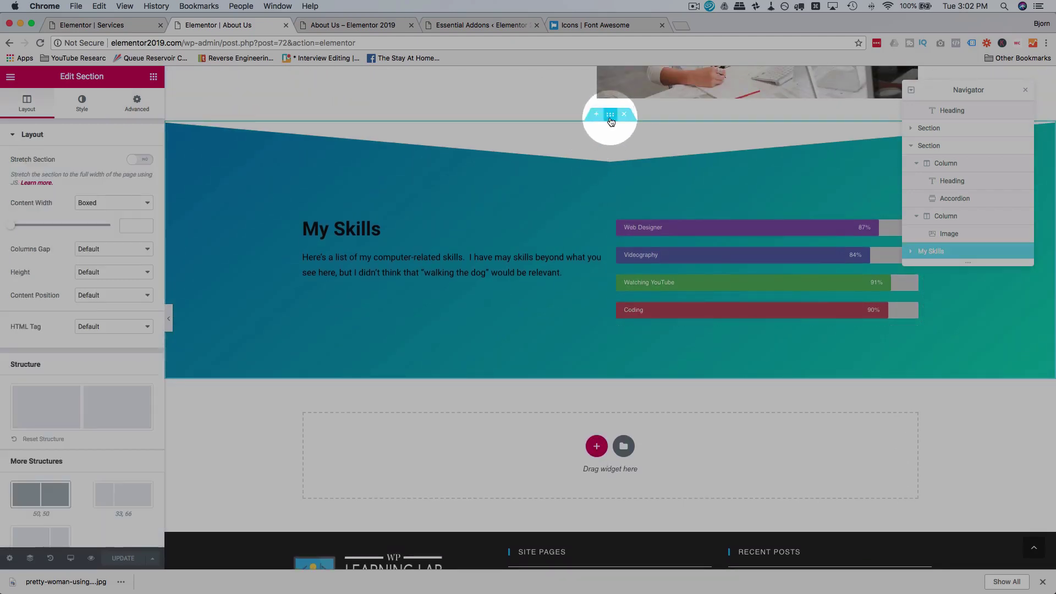
{"action": "left_click", "coordinate": [149, 106]}
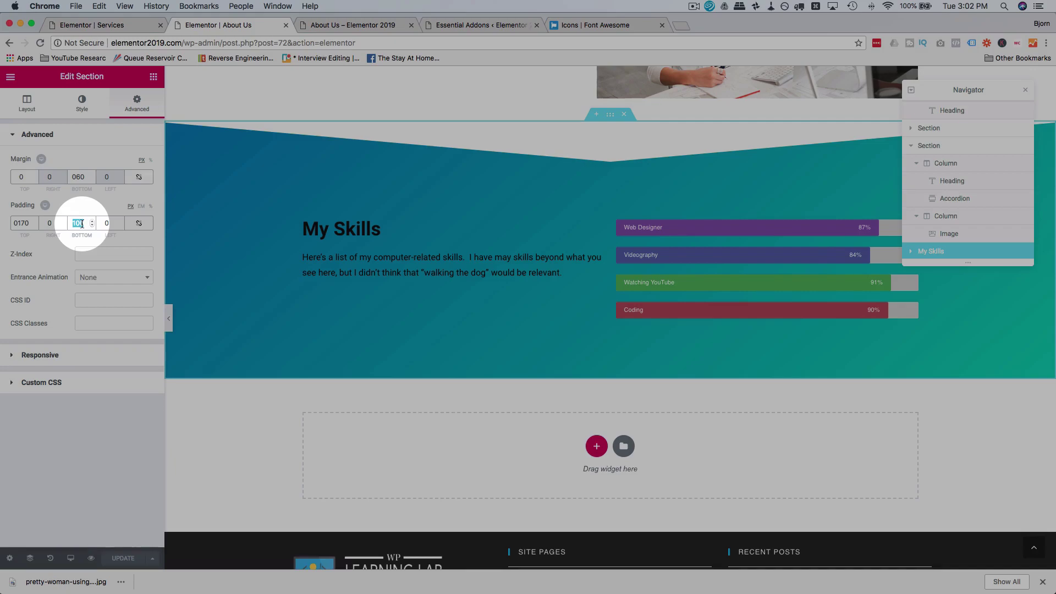
{"action": "type", "text": "0"}
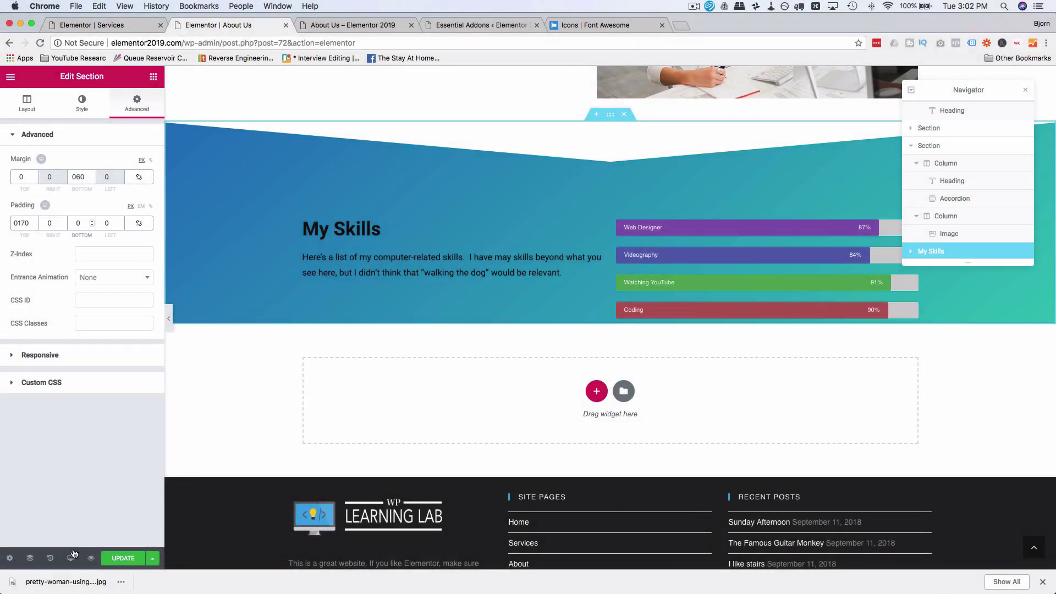
{"action": "left_click", "coordinate": [122, 558]}
{"action": "left_click", "coordinate": [352, 25]}
{"action": "key", "text": "cmd+r"}
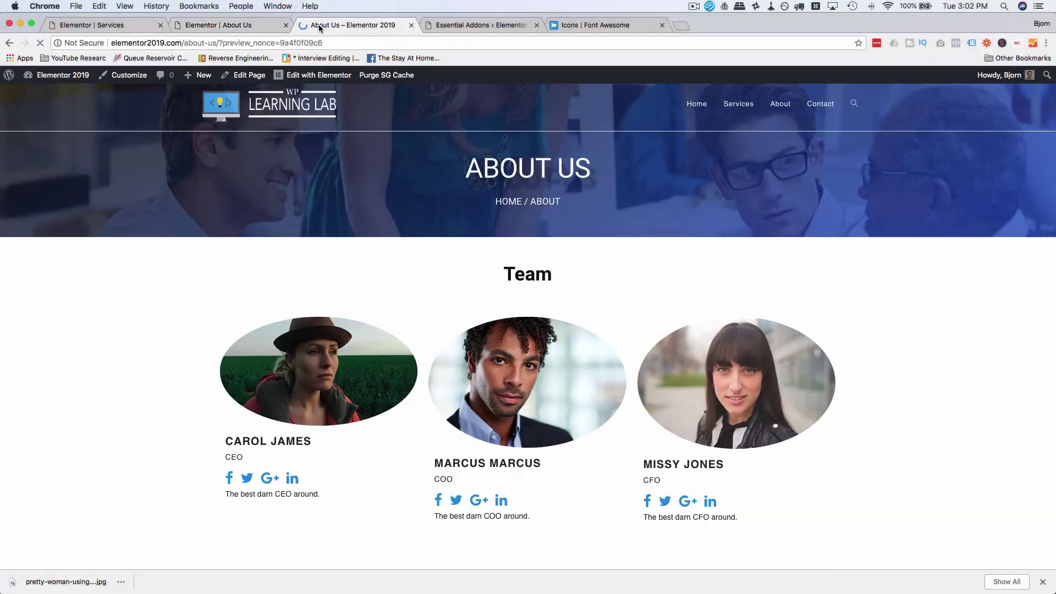
{"action": "scroll", "coordinate": [326, 264], "scroll_direction": "down", "scroll_amount": 13}
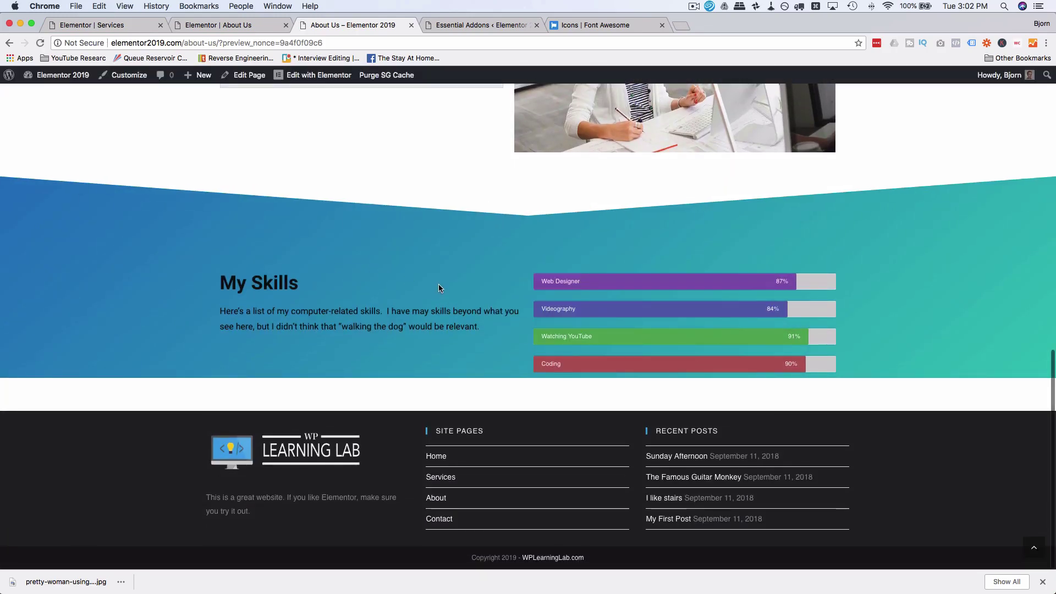
{"action": "key", "text": "super+r"}
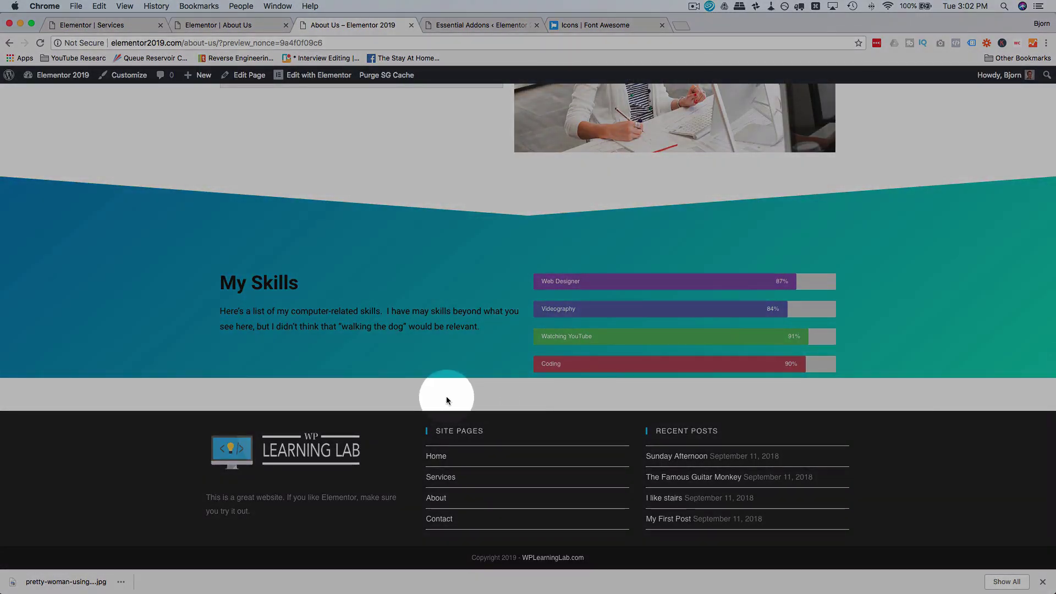
{"action": "right_click", "coordinate": [447, 396]}
{"action": "left_click", "coordinate": [488, 531]}
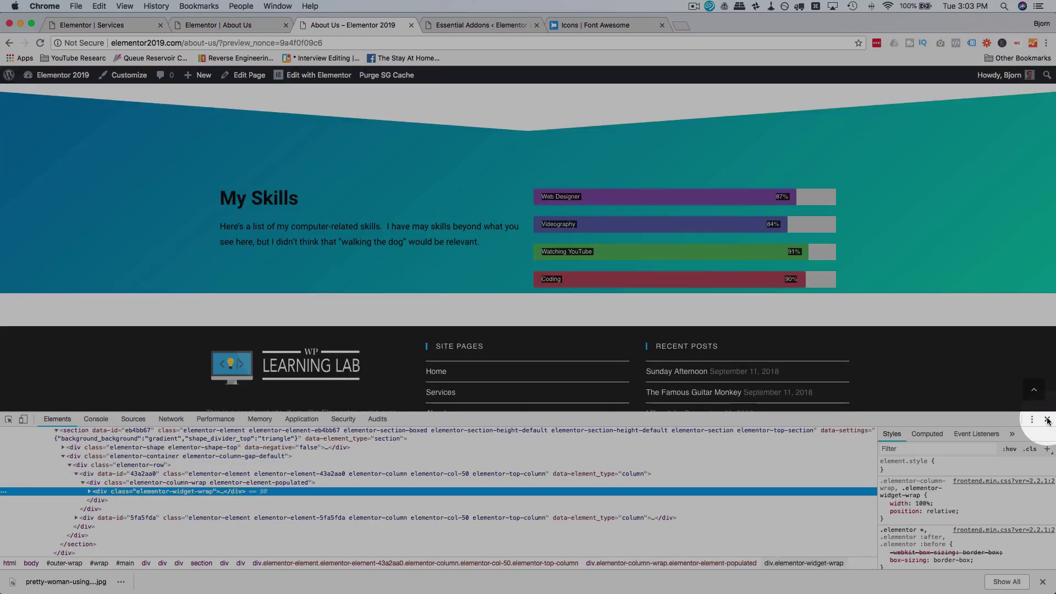
{"action": "left_click", "coordinate": [1047, 419]}
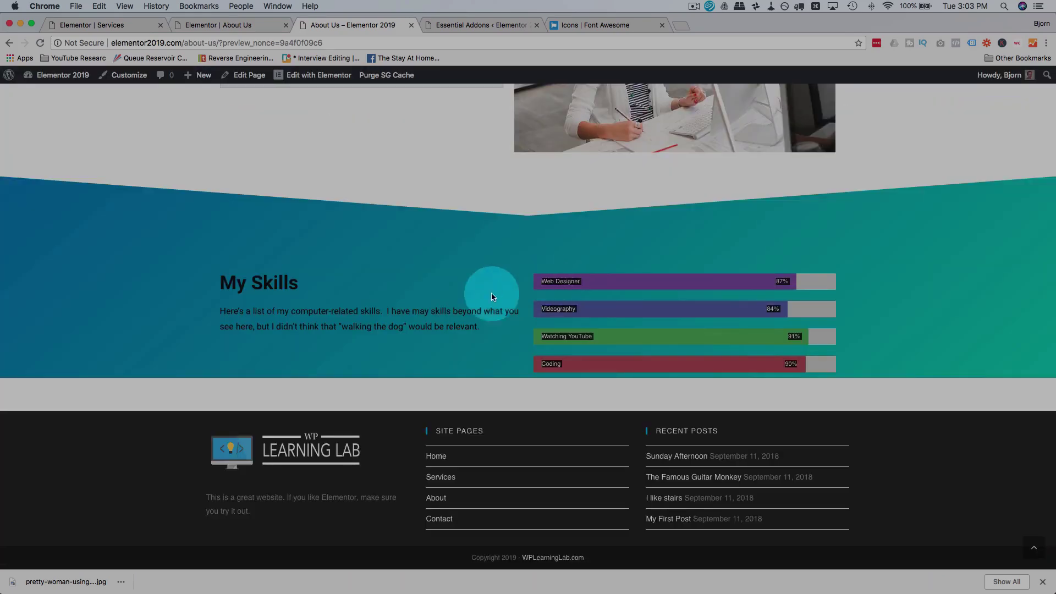
Step: Set the My Skills section's top and bottom margins to 0, save, and check the preview
{"action": "left_click", "coordinate": [246, 26]}
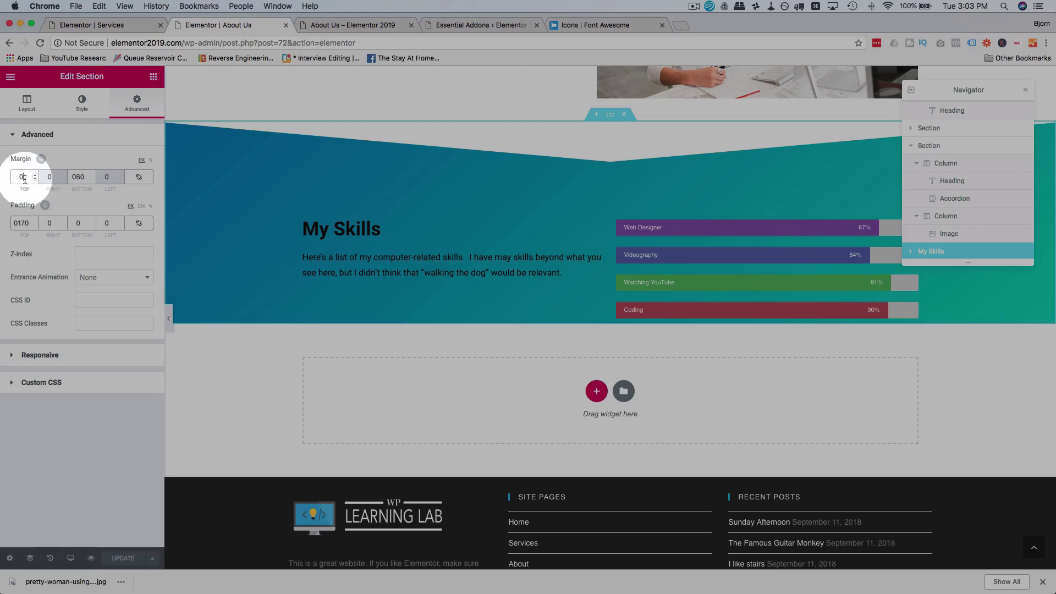
{"action": "type", "text": "50"}
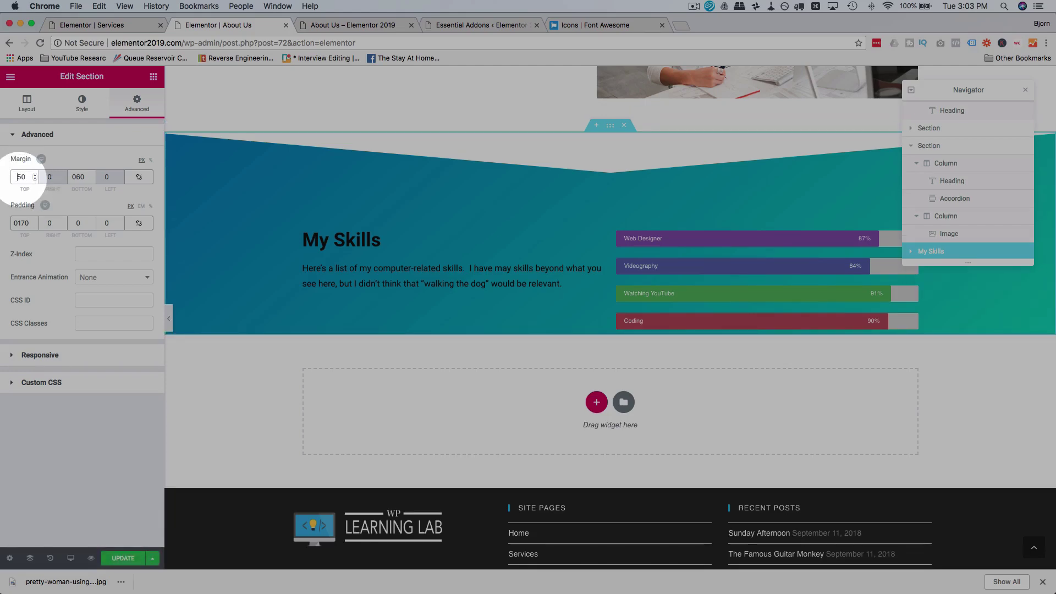
{"action": "key", "text": "Left"}
{"action": "key", "text": "Left"}
{"action": "type", "text": "-"}
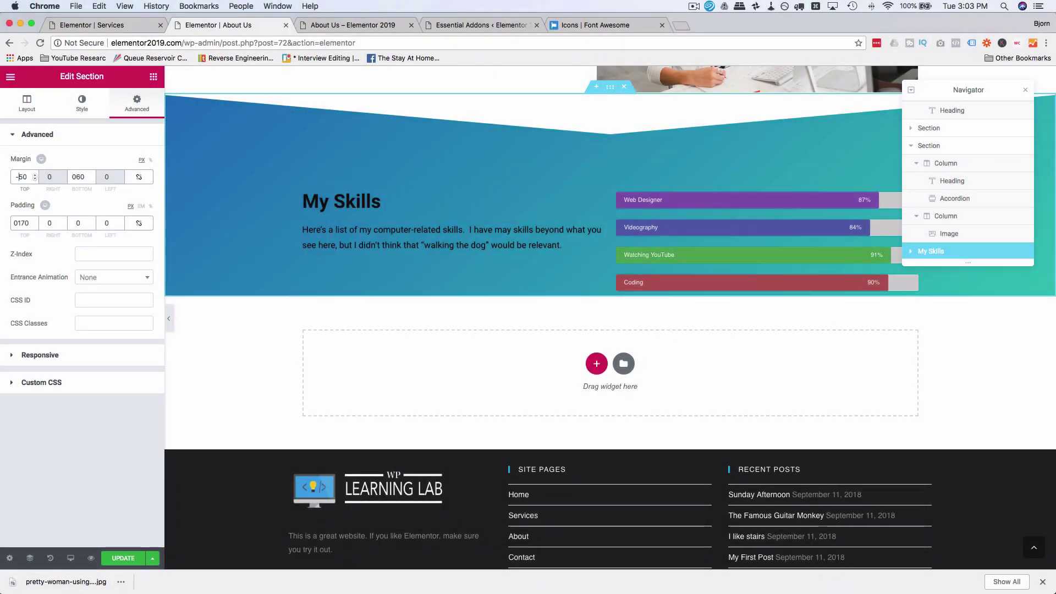
{"action": "key", "text": "BackSpace"}
{"action": "type", "text": "0"}
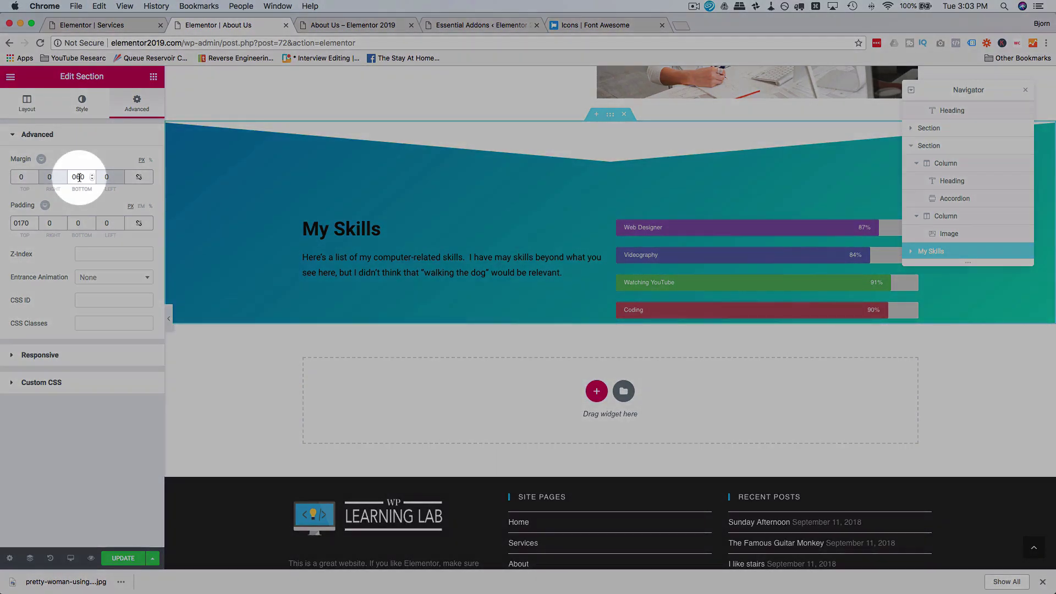
{"action": "double_click", "coordinate": [77, 177]}
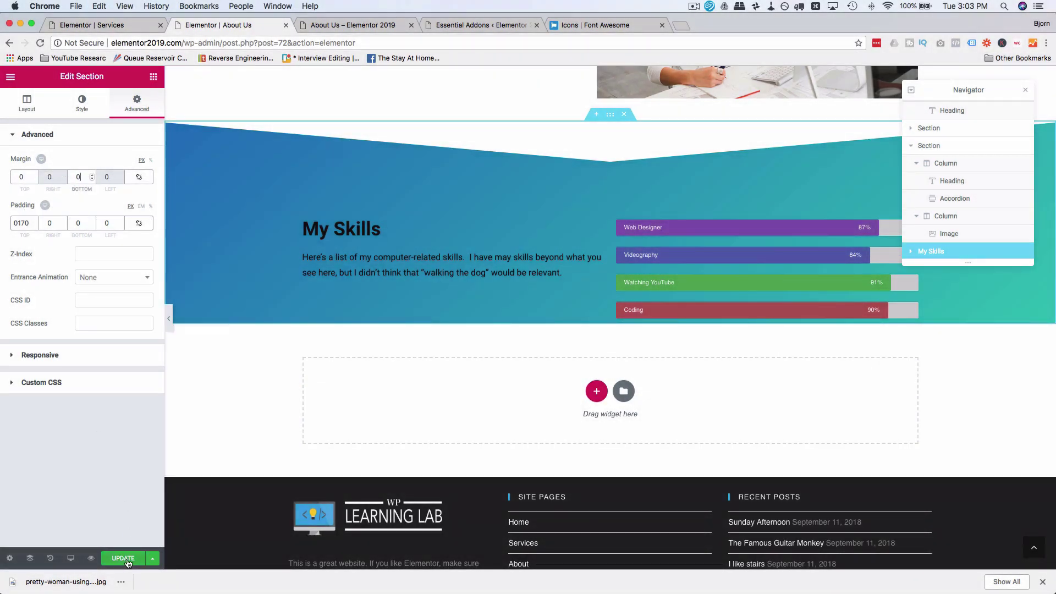
{"action": "left_click", "coordinate": [127, 561]}
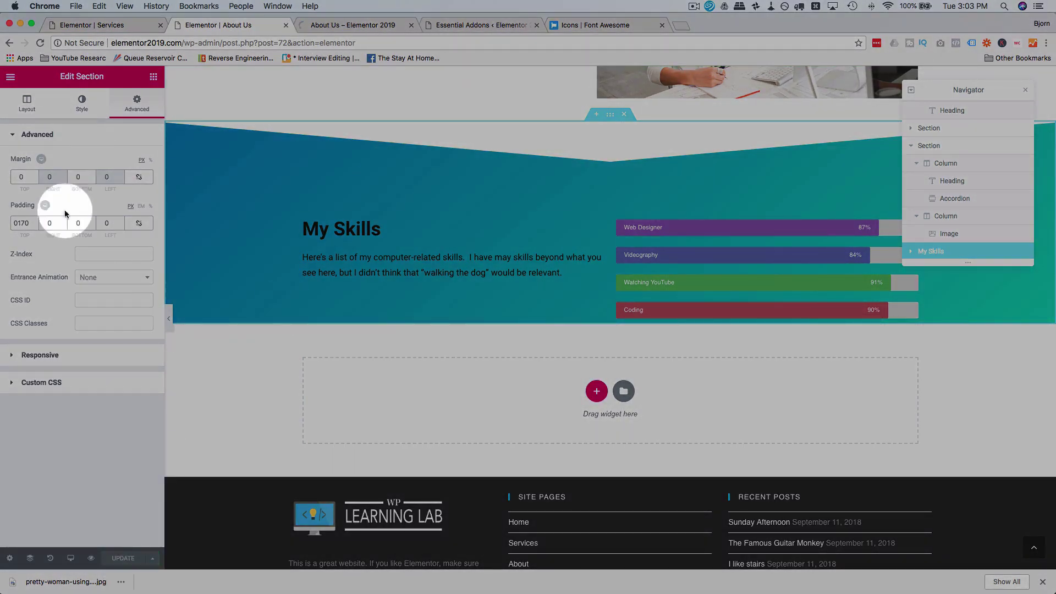
{"action": "left_click", "coordinate": [365, 25]}
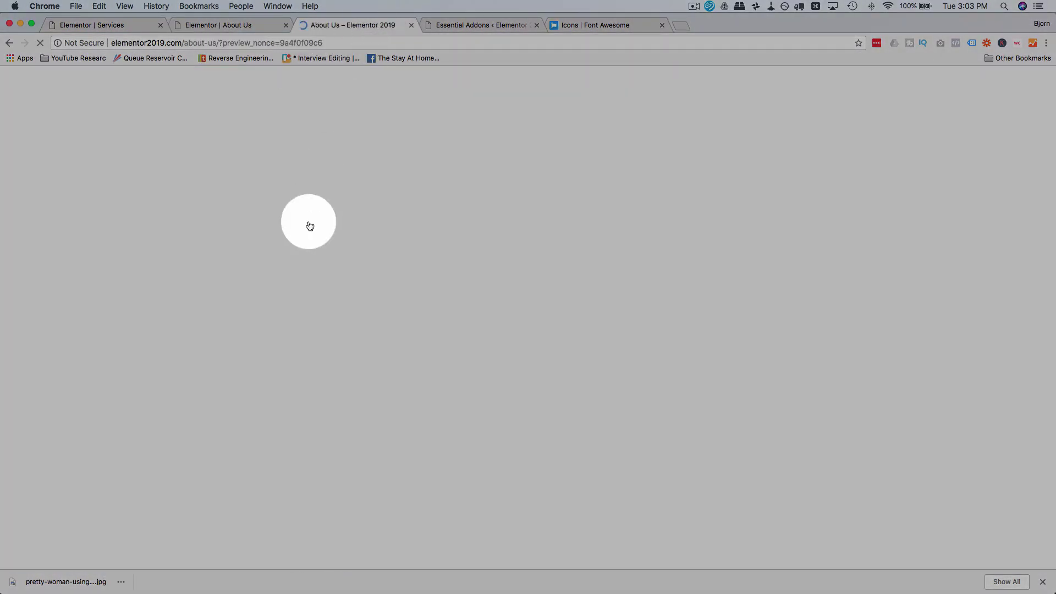
{"action": "scroll", "coordinate": [308, 222], "scroll_direction": "down", "scroll_amount": 10}
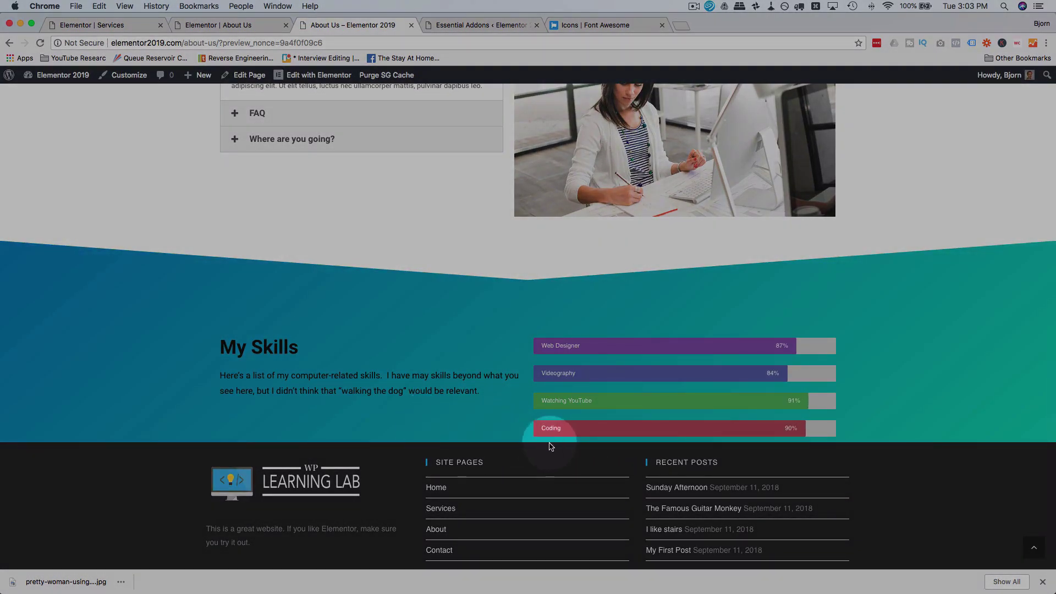
Step: Set the My Skills section's bottom padding to 100, save, and check the About Us preview
{"action": "left_click", "coordinate": [258, 25]}
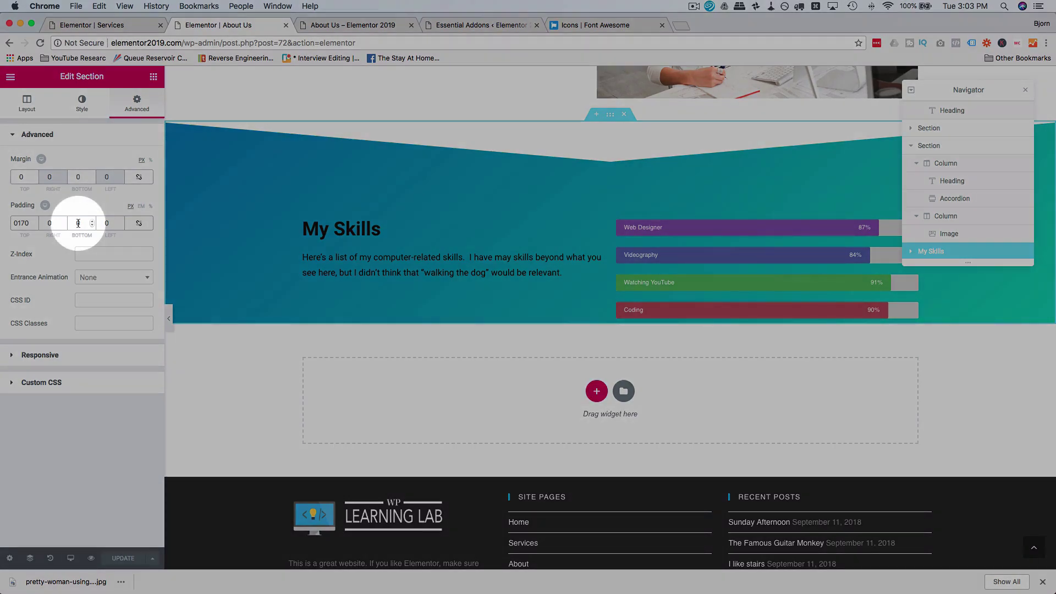
{"action": "left_click", "coordinate": [78, 223]}
{"action": "type", "text": "100"}
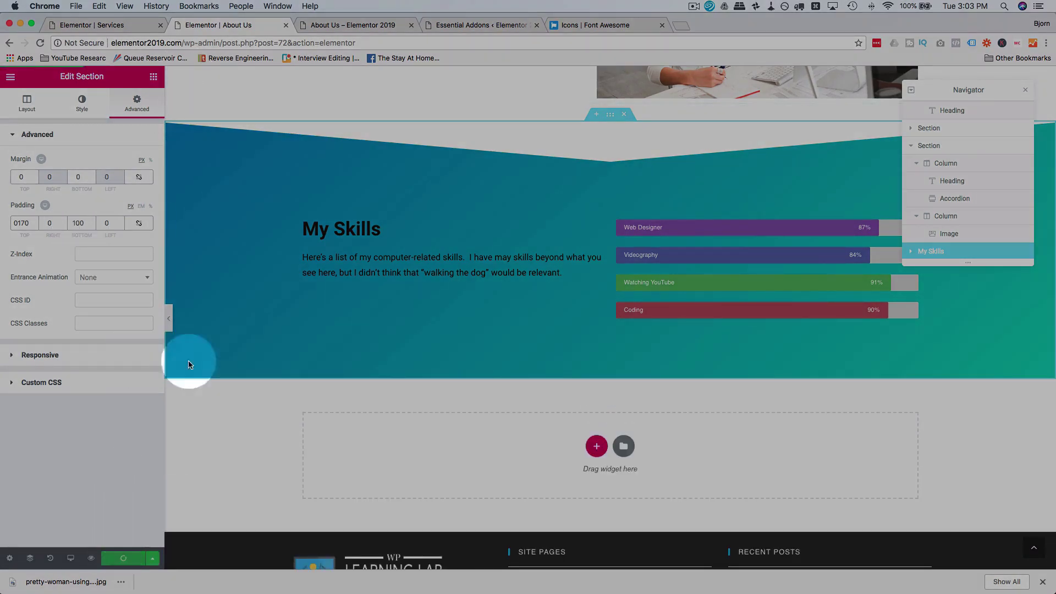
{"action": "left_click", "coordinate": [335, 24]}
{"action": "left_click", "coordinate": [40, 43]}
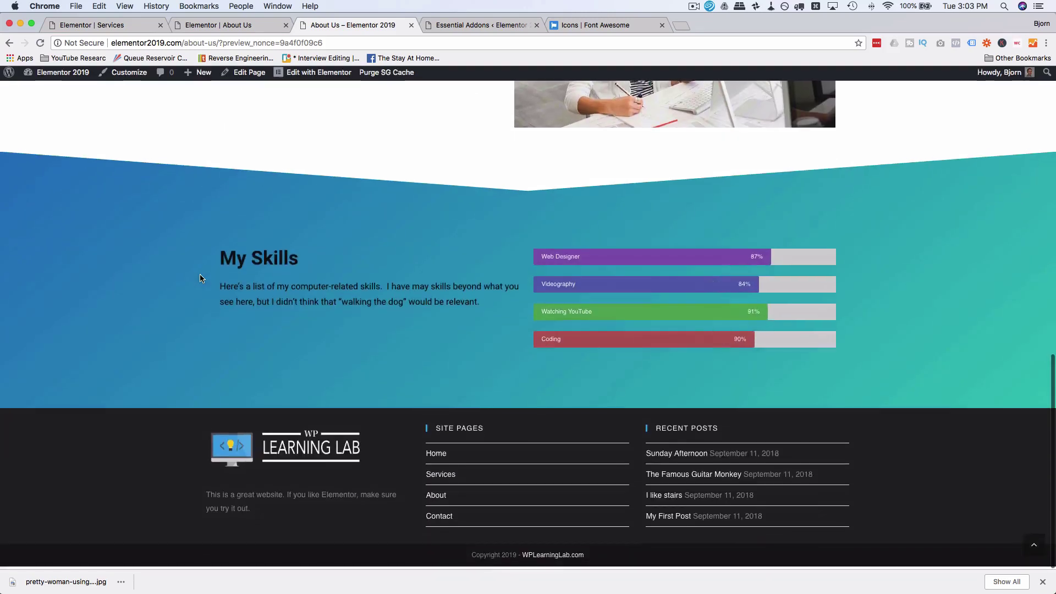
{"action": "scroll", "coordinate": [474, 346], "scroll_direction": "up", "scroll_amount": 5}
{"action": "scroll", "coordinate": [474, 346], "scroll_direction": "up", "scroll_amount": 10}
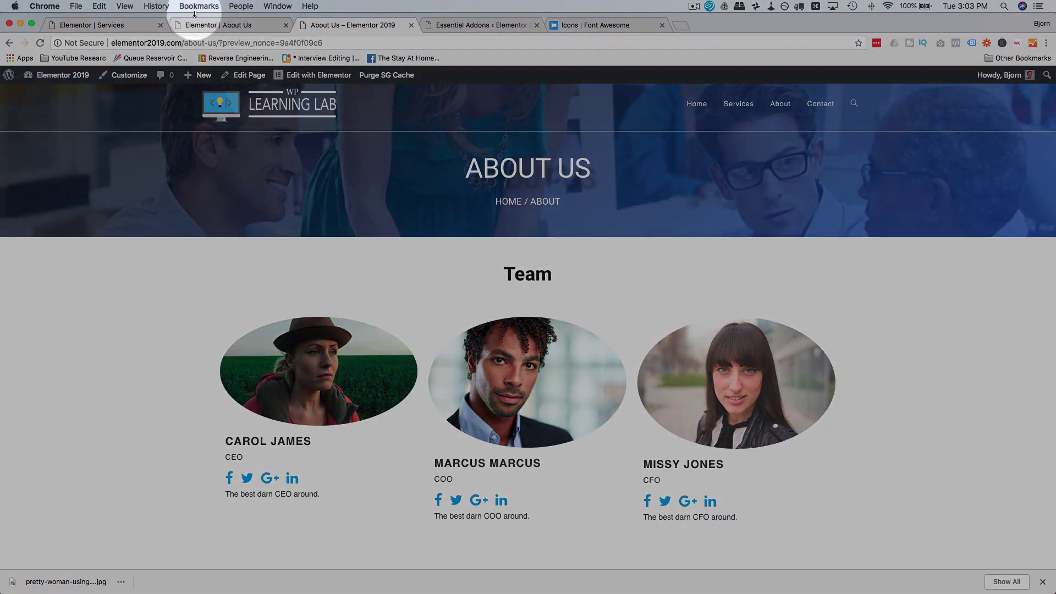
Step: Add a new page titled 'Contact Us' from the dashboard and open it in Elementor
{"action": "left_click", "coordinate": [129, 25]}
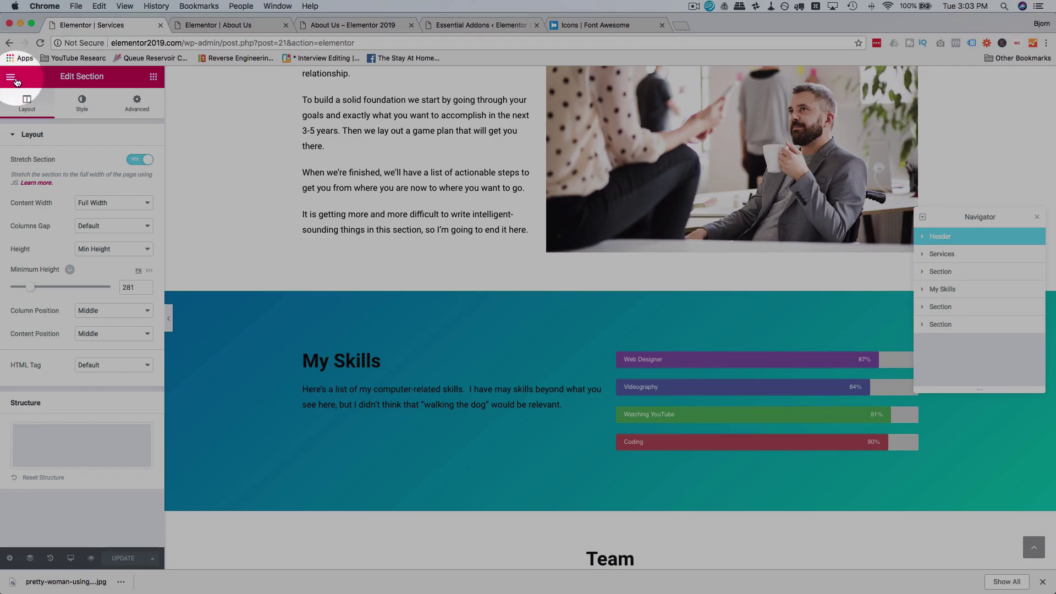
{"action": "left_click", "coordinate": [12, 78]}
{"action": "left_click", "coordinate": [33, 304]}
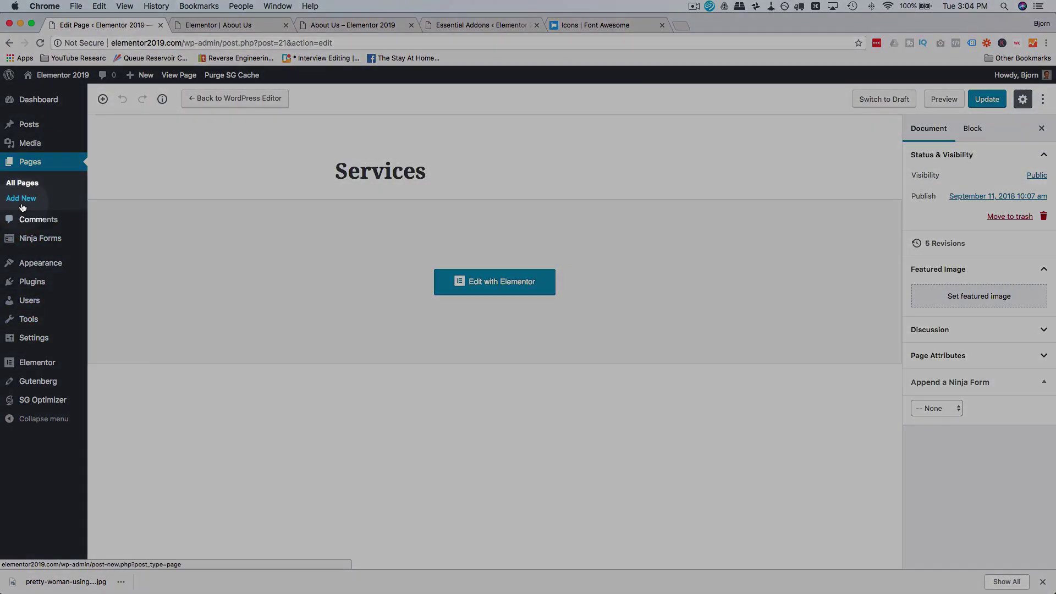
{"action": "type", "text": "Contact Us"}
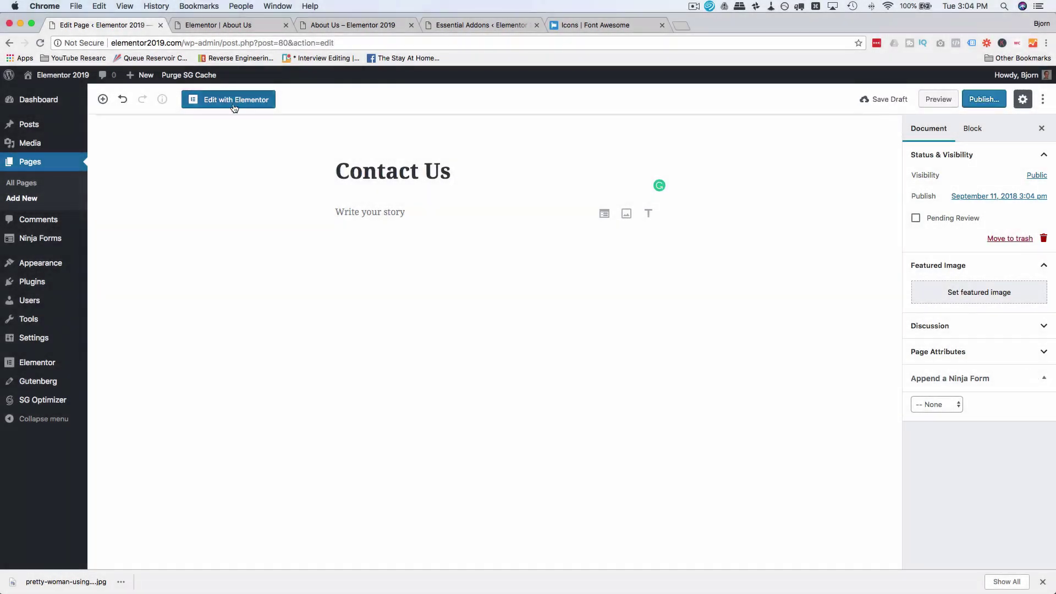
{"action": "left_click", "coordinate": [228, 99]}
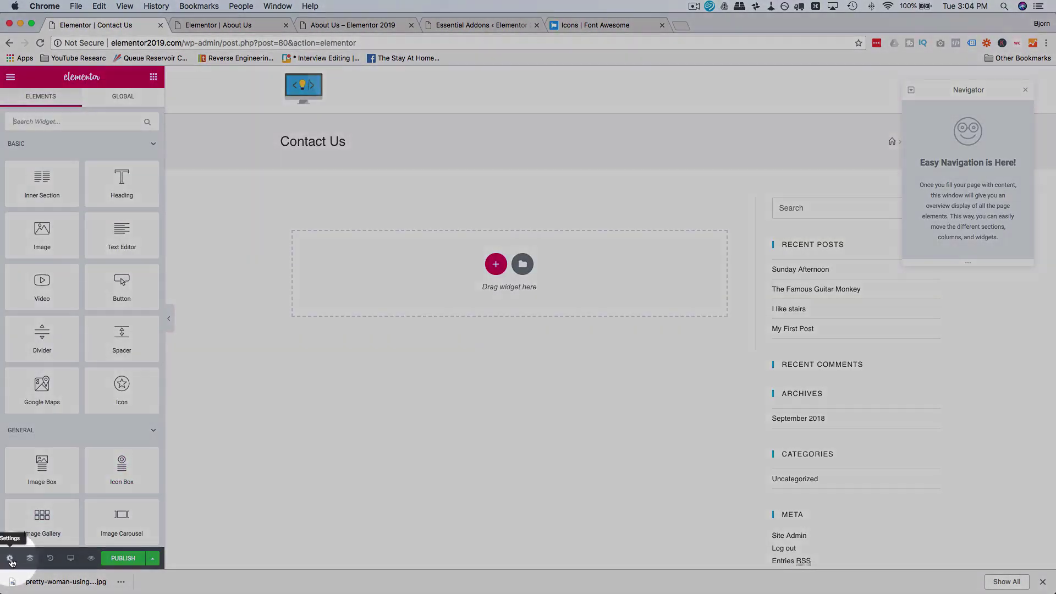
Step: Set Contact Us to the Elementor Full Width layout and copy the About Us Header section
{"action": "left_click", "coordinate": [10, 559]}
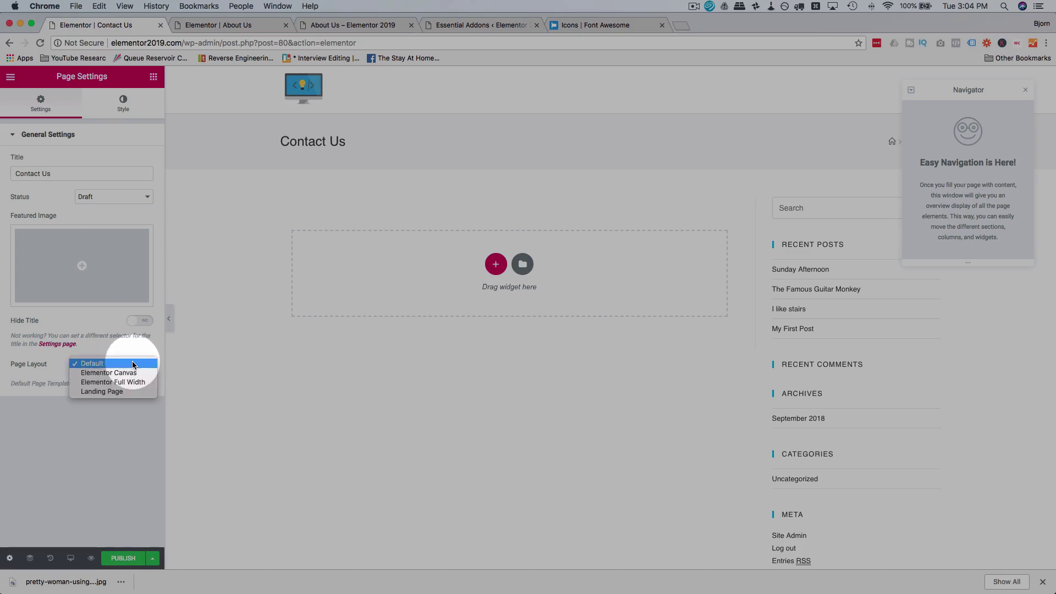
{"action": "left_click", "coordinate": [126, 382]}
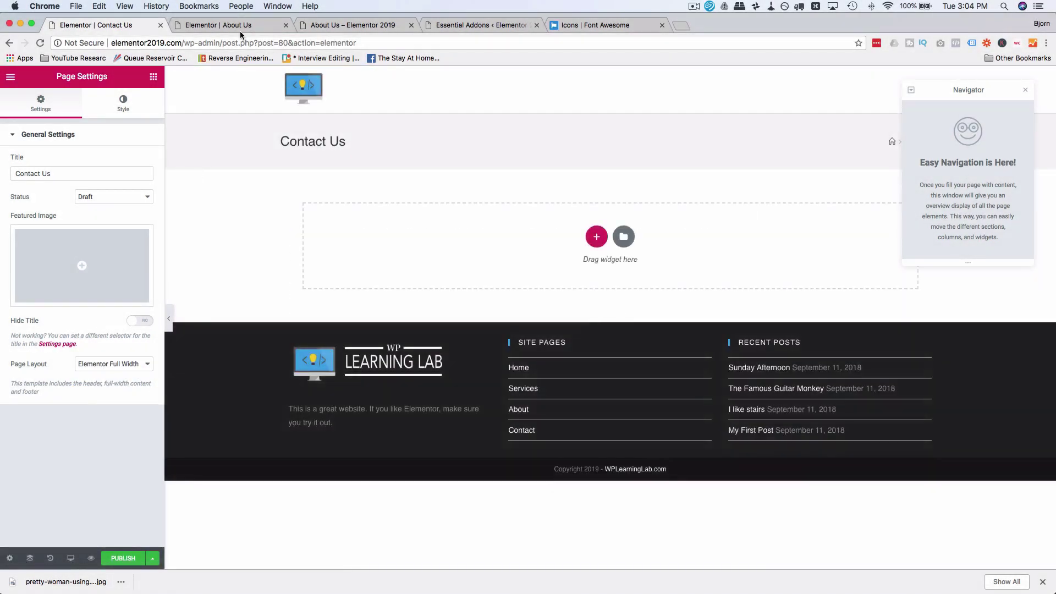
{"action": "left_click", "coordinate": [243, 26]}
{"action": "scroll", "coordinate": [535, 145], "scroll_direction": "up", "scroll_amount": 10}
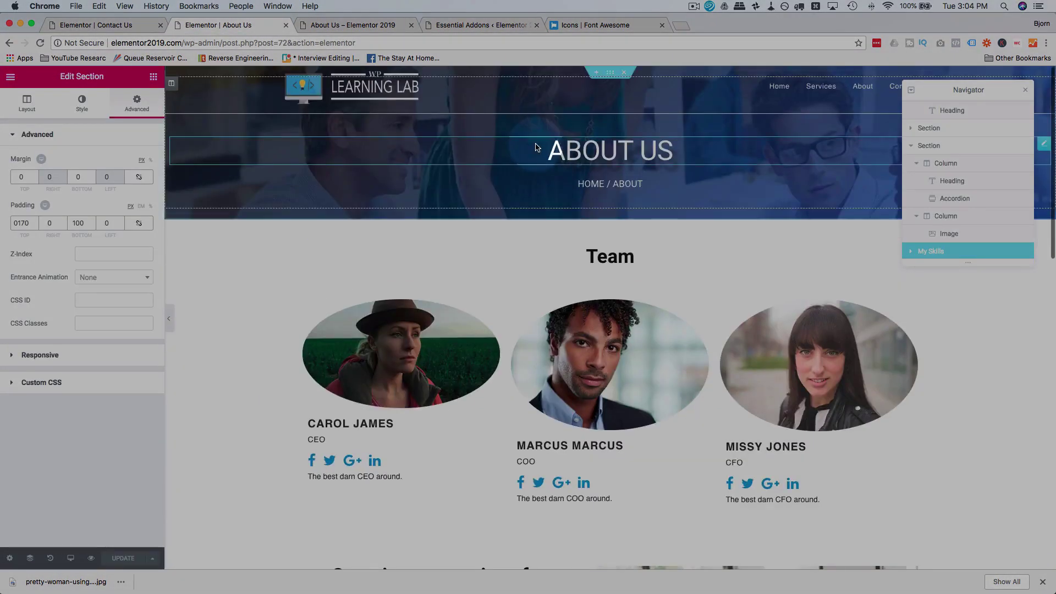
{"action": "scroll", "coordinate": [951, 116], "scroll_direction": "up", "scroll_amount": 3}
{"action": "left_click", "coordinate": [951, 113]}
{"action": "right_click", "coordinate": [949, 110]}
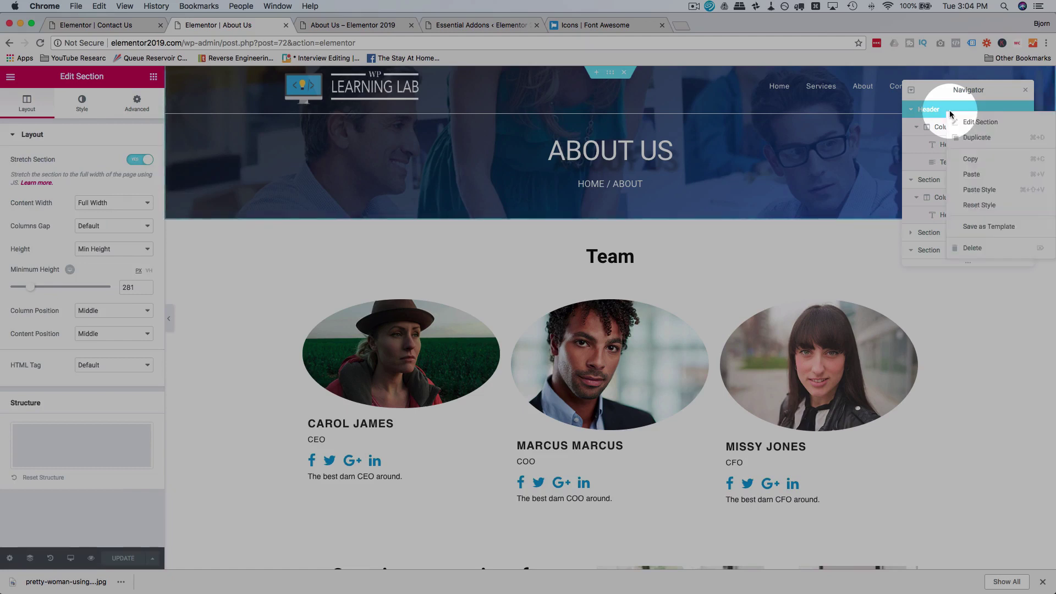
{"action": "left_click", "coordinate": [986, 160]}
Step: Paste the copied Header section into the Contact Us page
{"action": "left_click", "coordinate": [104, 24]}
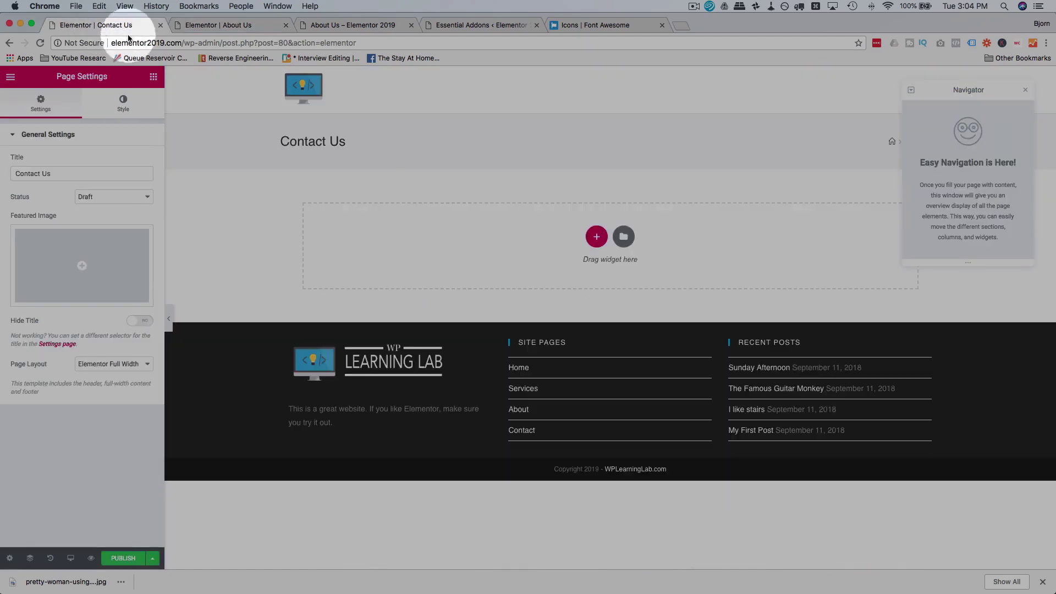
{"action": "right_click", "coordinate": [420, 150]}
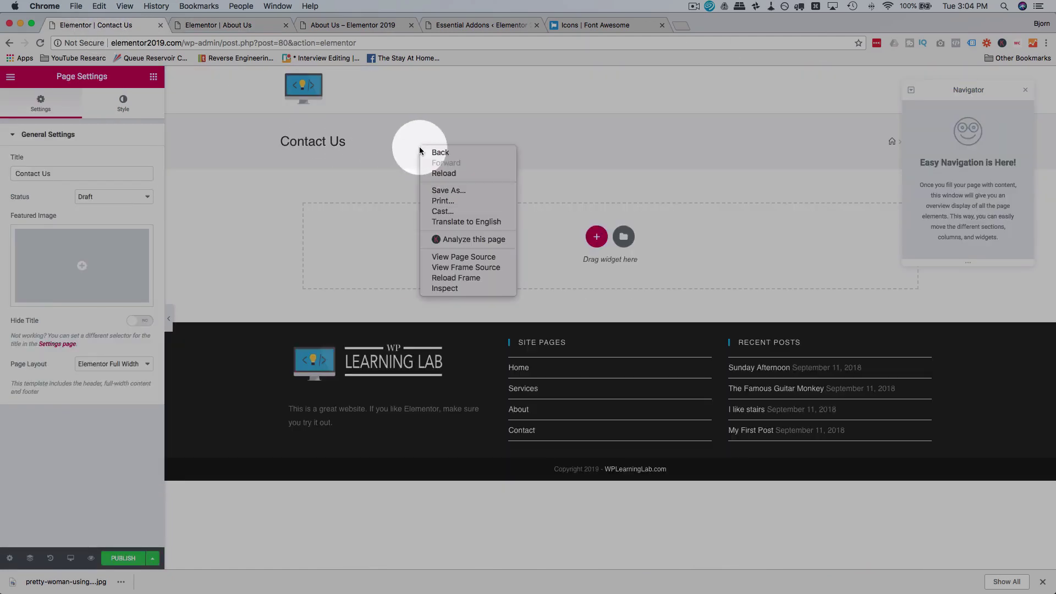
{"action": "right_click", "coordinate": [407, 241]}
{"action": "left_click", "coordinate": [428, 251]}
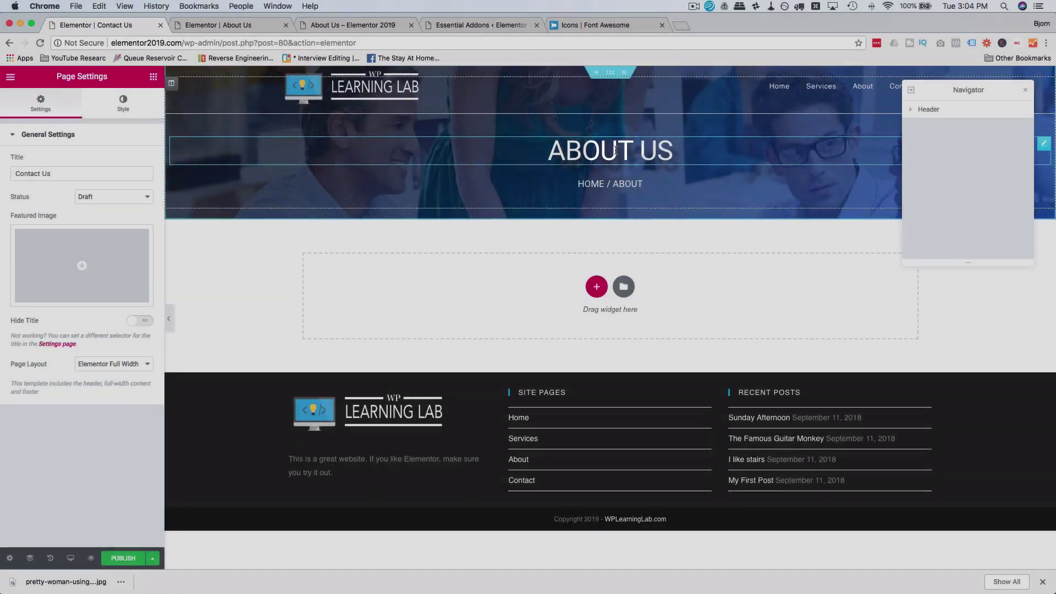
Step: Retitle the pasted heading to CONTACT US and change the breadcrumb to HOME / CONTACT
{"action": "left_click", "coordinate": [615, 150]}
{"action": "left_click", "coordinate": [32, 173]}
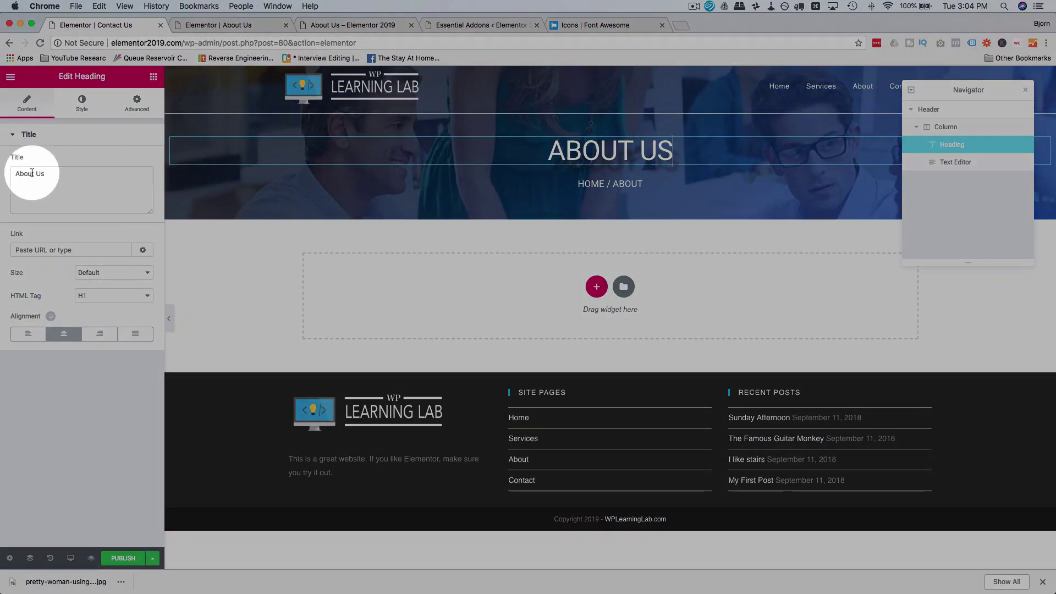
{"action": "type", "text": "Contact"}
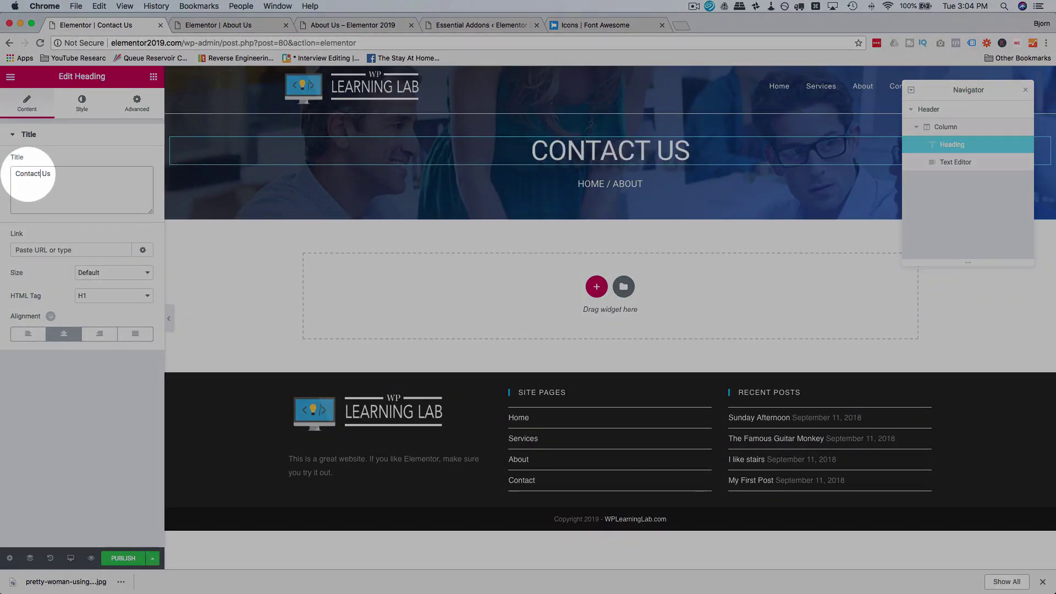
{"action": "left_click", "coordinate": [617, 183]}
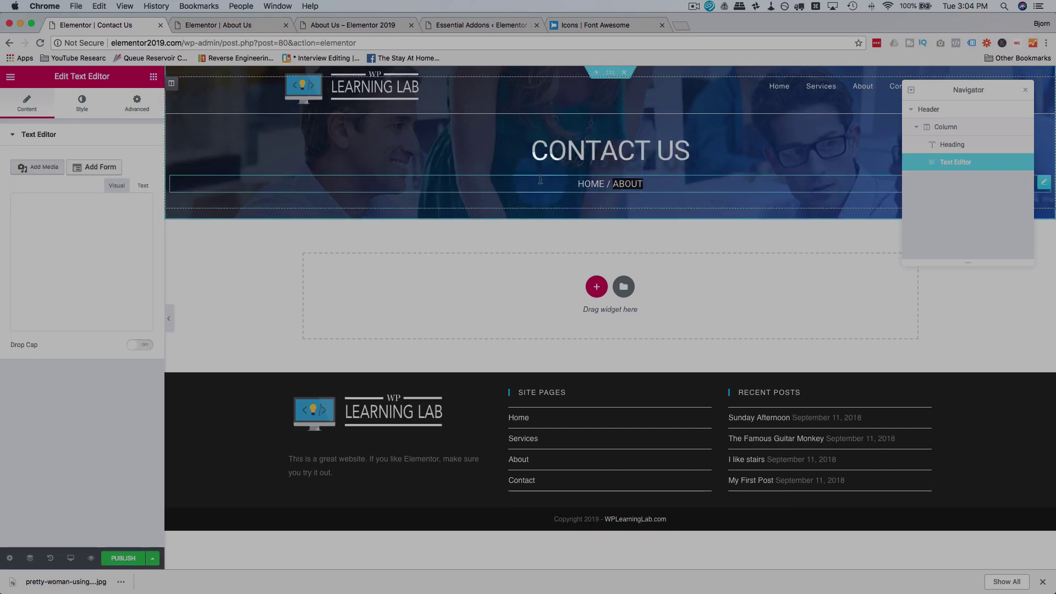
{"action": "key", "text": "BackSpace"}
{"action": "key", "text": "BackSpace"}
{"action": "key", "text": "BackSpace"}
{"action": "key", "text": "BackSpace"}
{"action": "key", "text": "BackSpace"}
{"action": "type", "text": "Conta"}
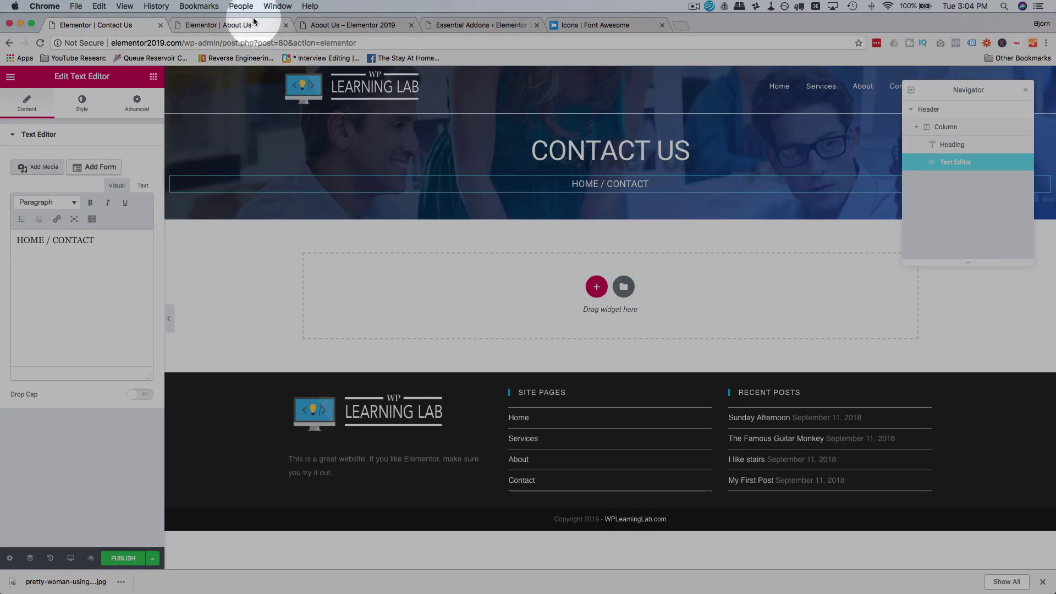
{"action": "left_click", "coordinate": [325, 31]}
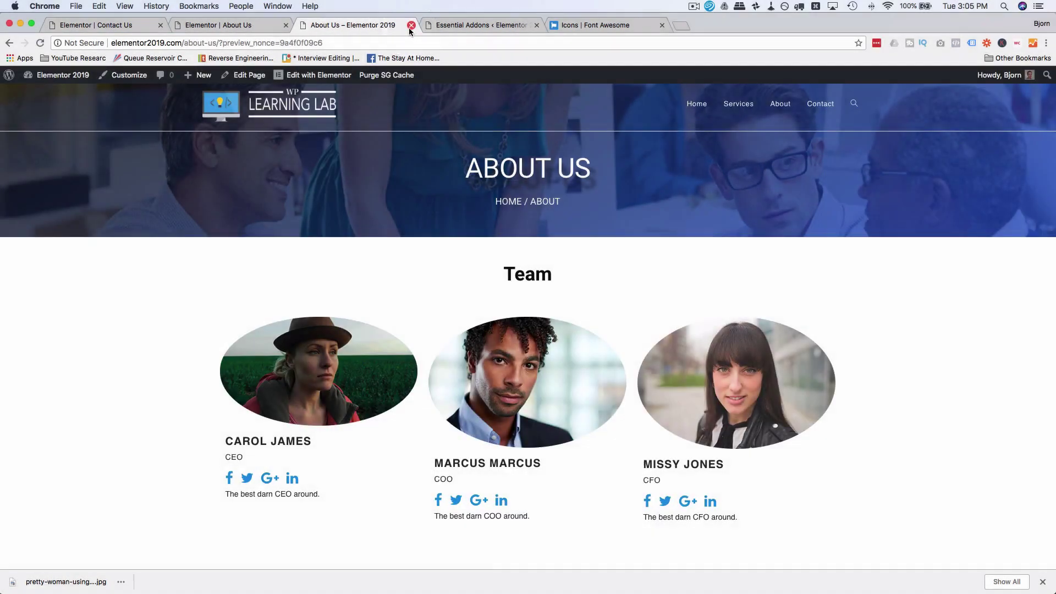
Step: Open the Homepage in Elementor and copy its Drop Us A Line contact section
{"action": "left_click", "coordinate": [411, 25]}
{"action": "left_click", "coordinate": [259, 24]}
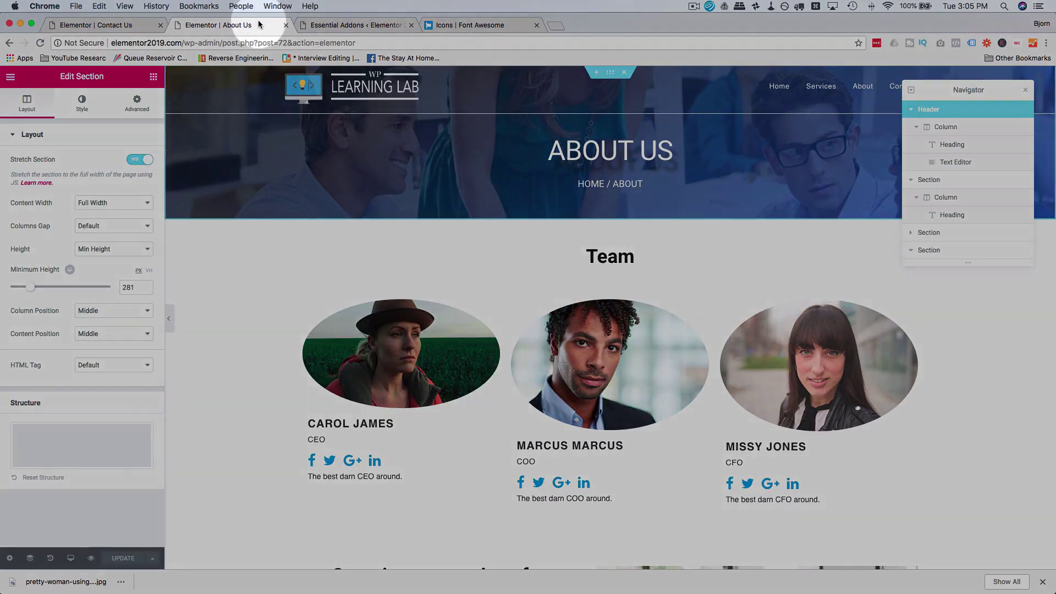
{"action": "left_click", "coordinate": [11, 77]}
{"action": "left_click", "coordinate": [34, 304]}
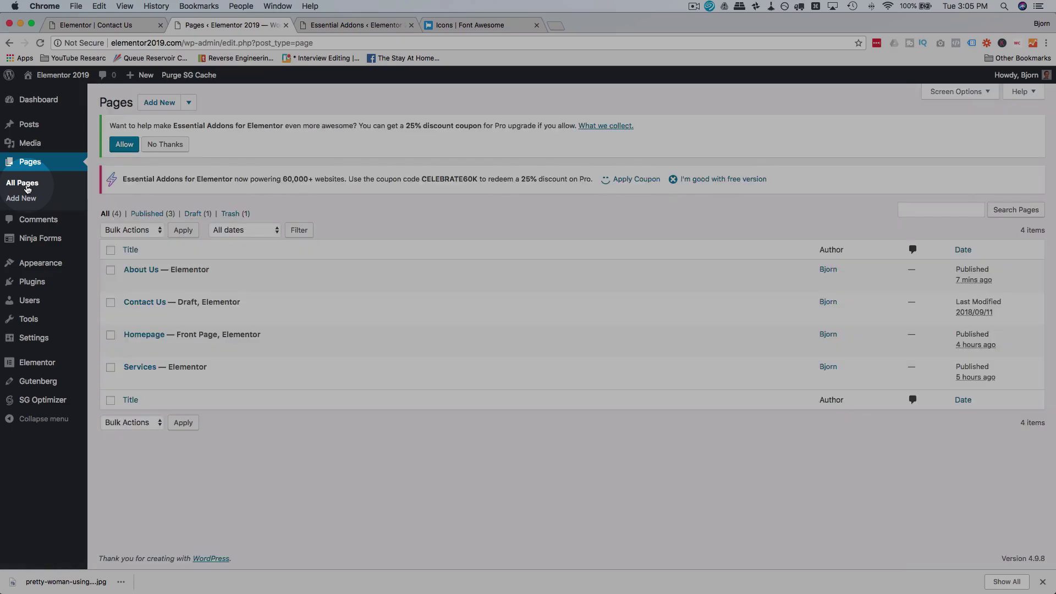
{"action": "left_click", "coordinate": [184, 351]}
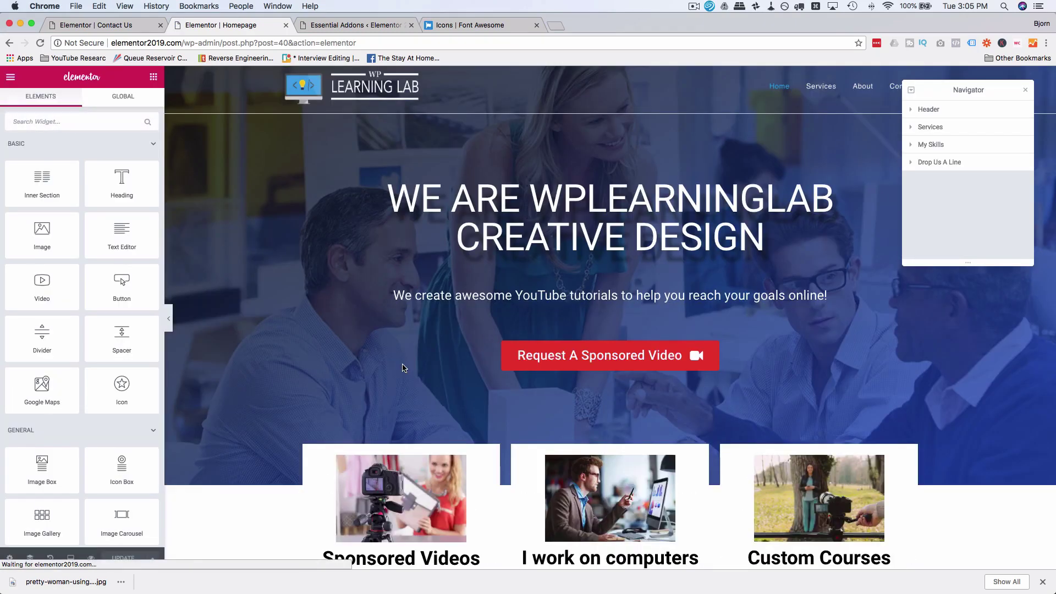
{"action": "scroll", "coordinate": [403, 368], "scroll_direction": "down", "scroll_amount": 20}
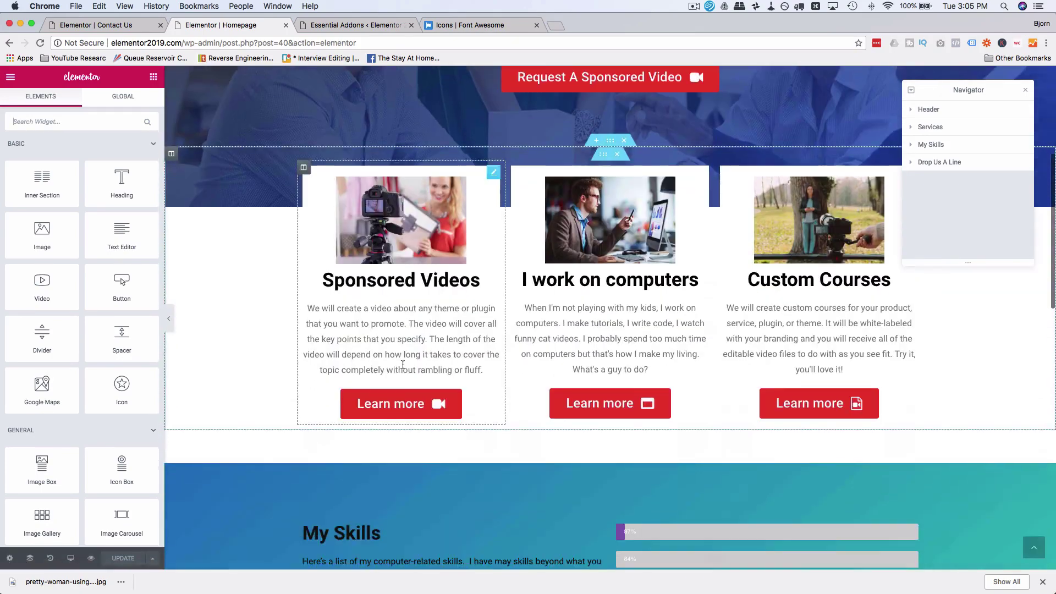
{"action": "scroll", "coordinate": [403, 364], "scroll_direction": "up", "scroll_amount": 3}
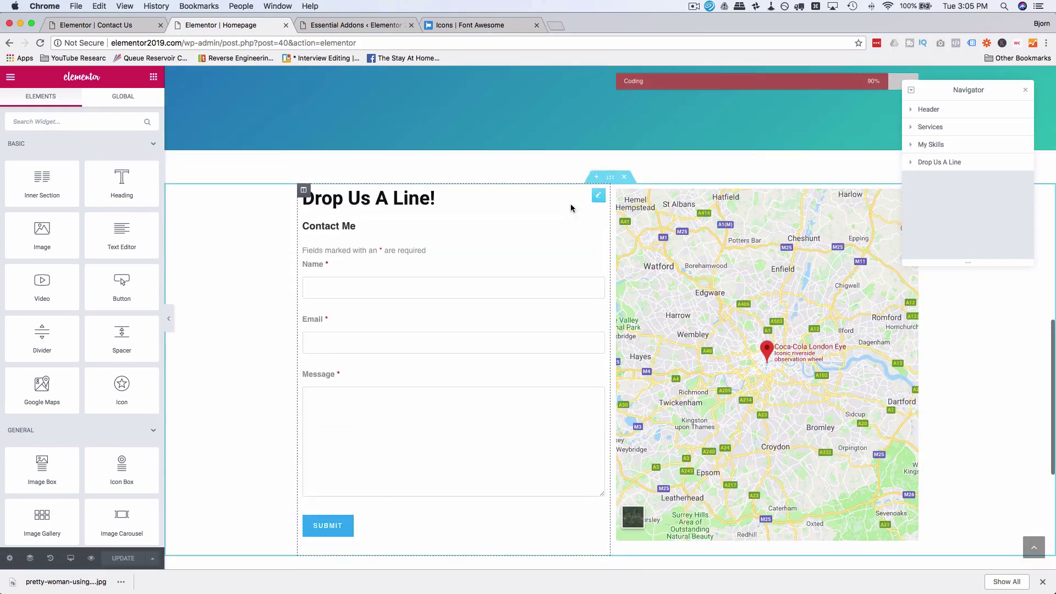
{"action": "right_click", "coordinate": [610, 182]}
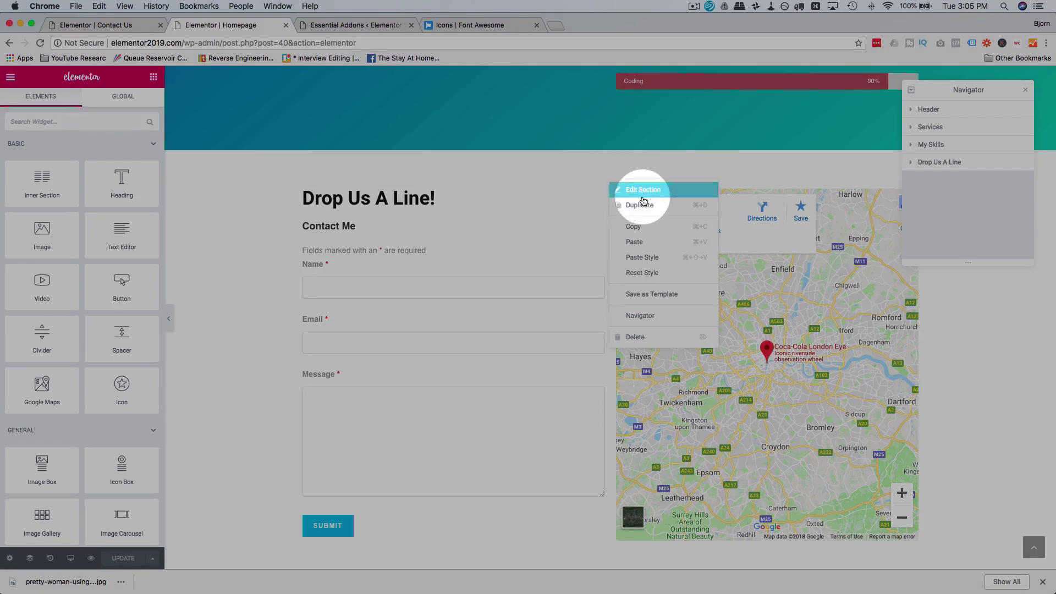
{"action": "left_click", "coordinate": [633, 223]}
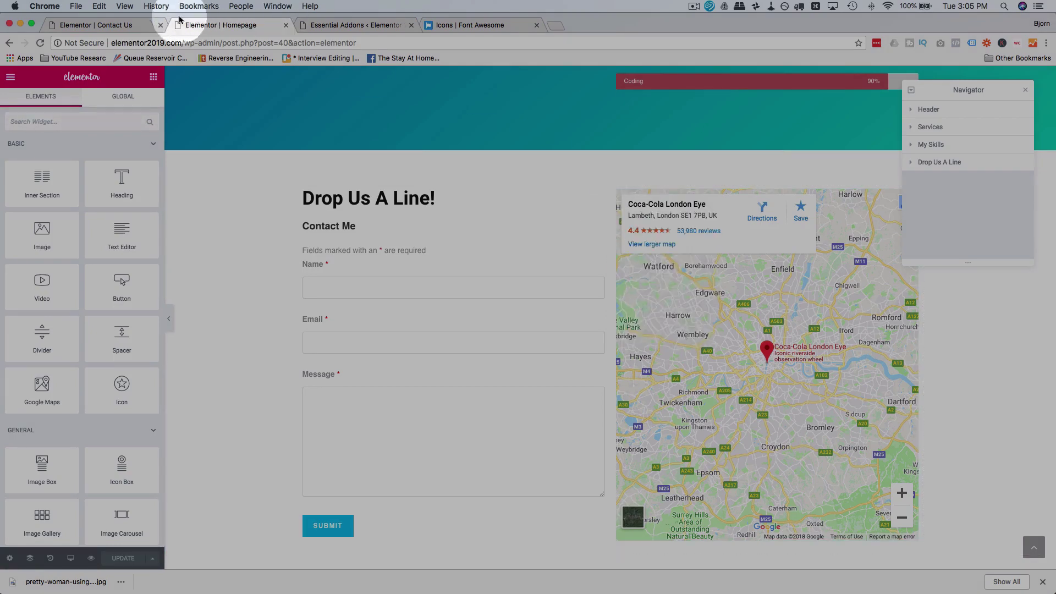
{"action": "left_click", "coordinate": [141, 24]}
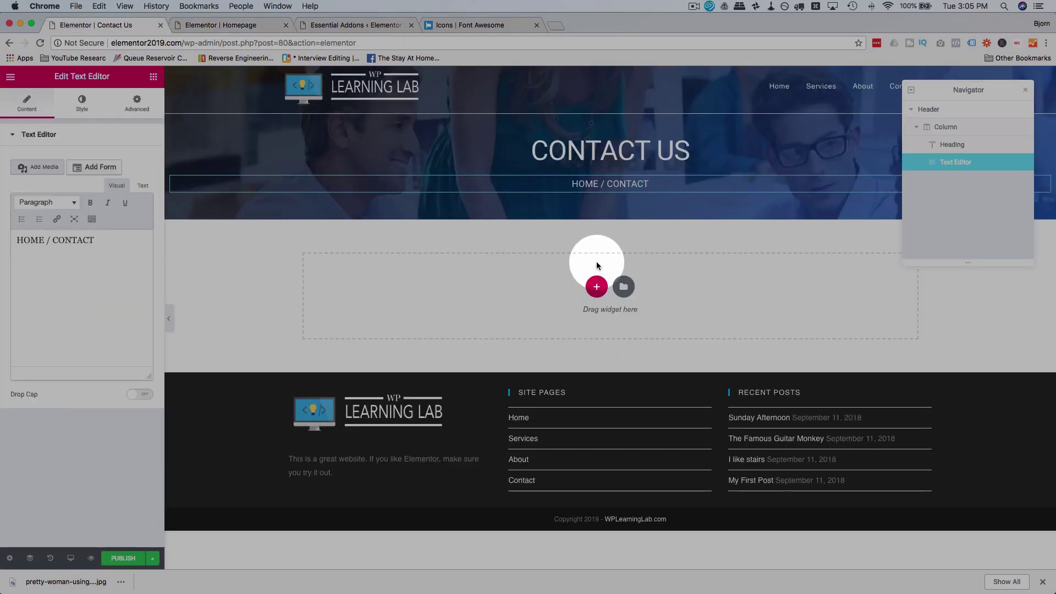
Step: Paste the Drop Us A Line section into Contact Us and apply its form shortcode
{"action": "right_click", "coordinate": [596, 262]}
{"action": "left_click", "coordinate": [630, 274]}
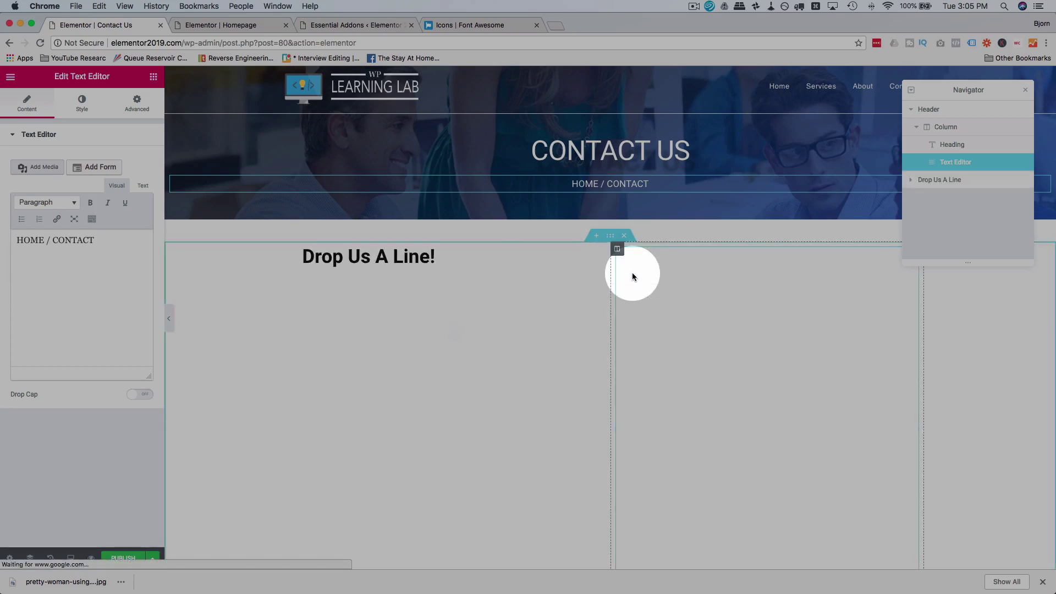
{"action": "scroll", "coordinate": [337, 235], "scroll_direction": "down", "scroll_amount": 3}
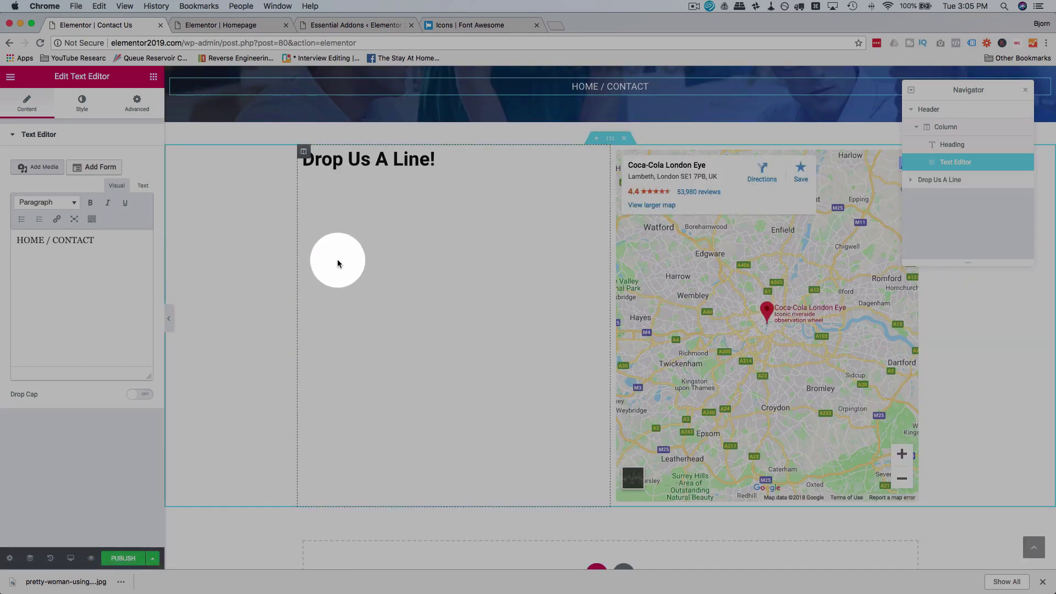
{"action": "left_click", "coordinate": [358, 237]}
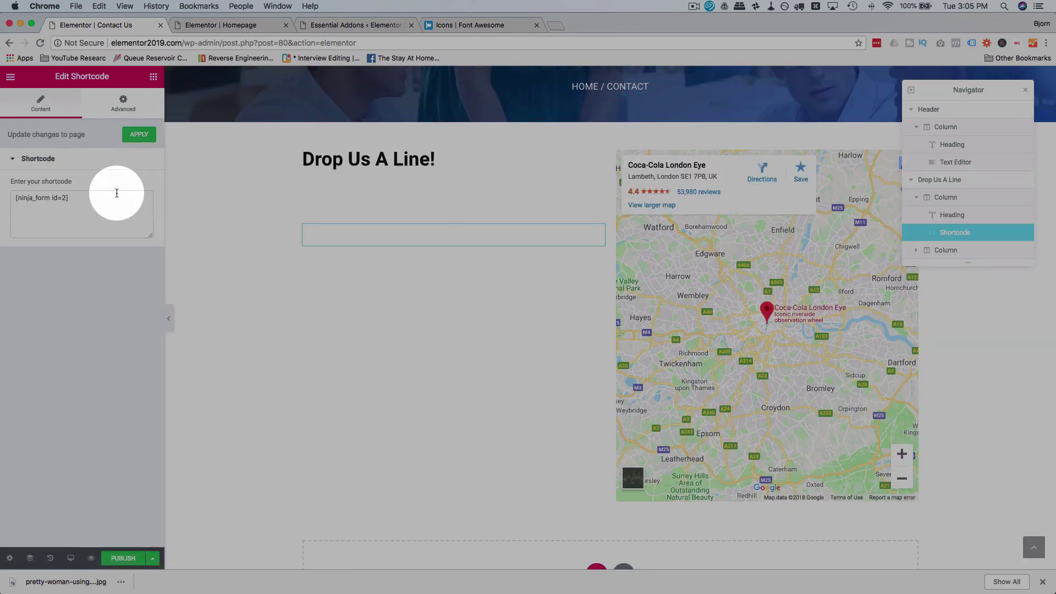
{"action": "left_click", "coordinate": [139, 135]}
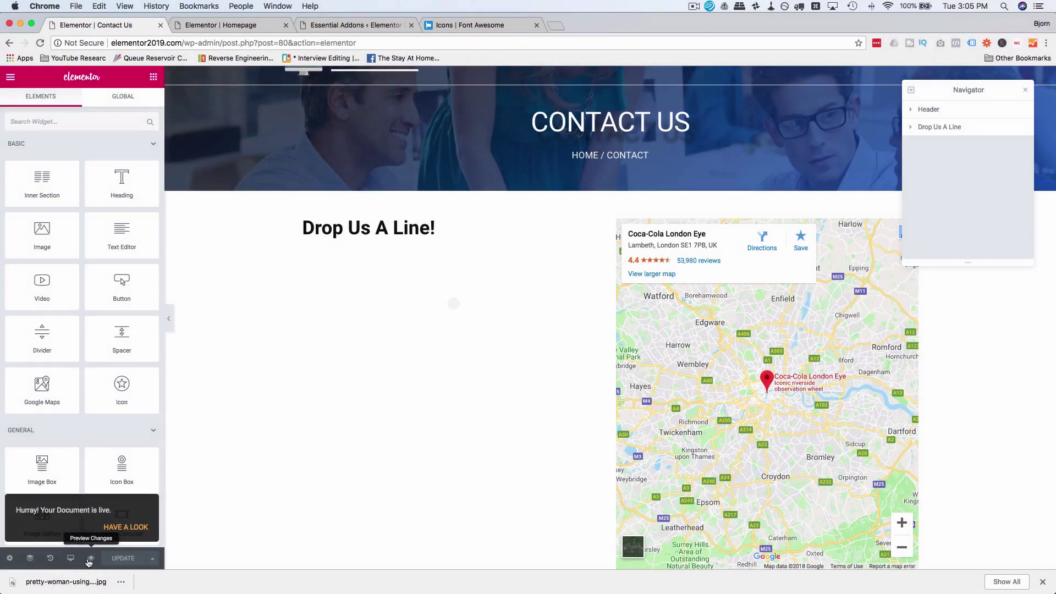
Step: Publish the Contact Us page and view its live preview
{"action": "left_click", "coordinate": [90, 559]}
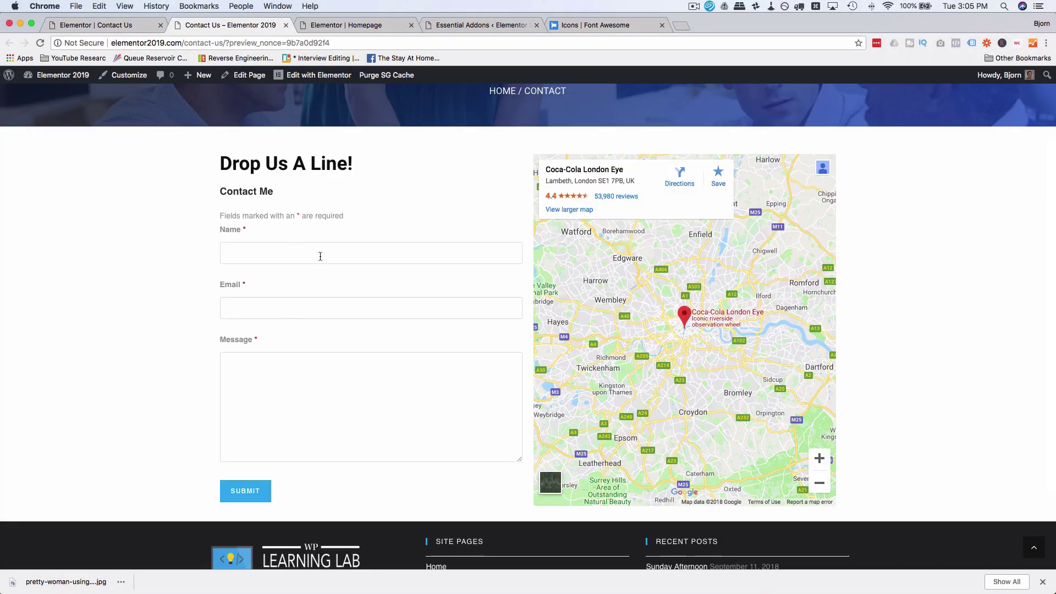
{"action": "left_click", "coordinate": [117, 27]}
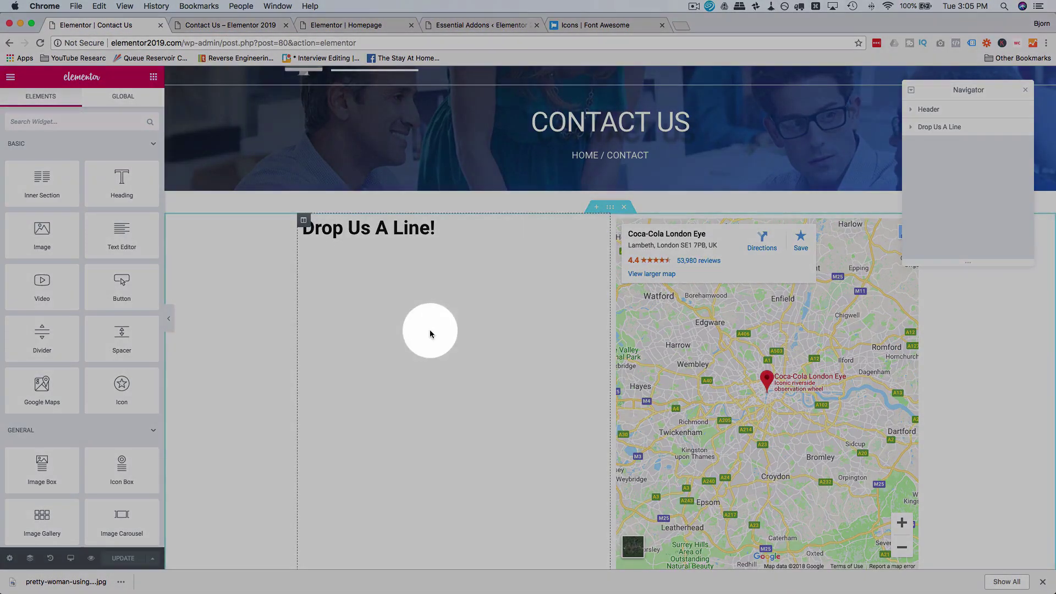
{"action": "scroll", "coordinate": [430, 328], "scroll_direction": "down", "scroll_amount": 2}
{"action": "left_click", "coordinate": [251, 22]}
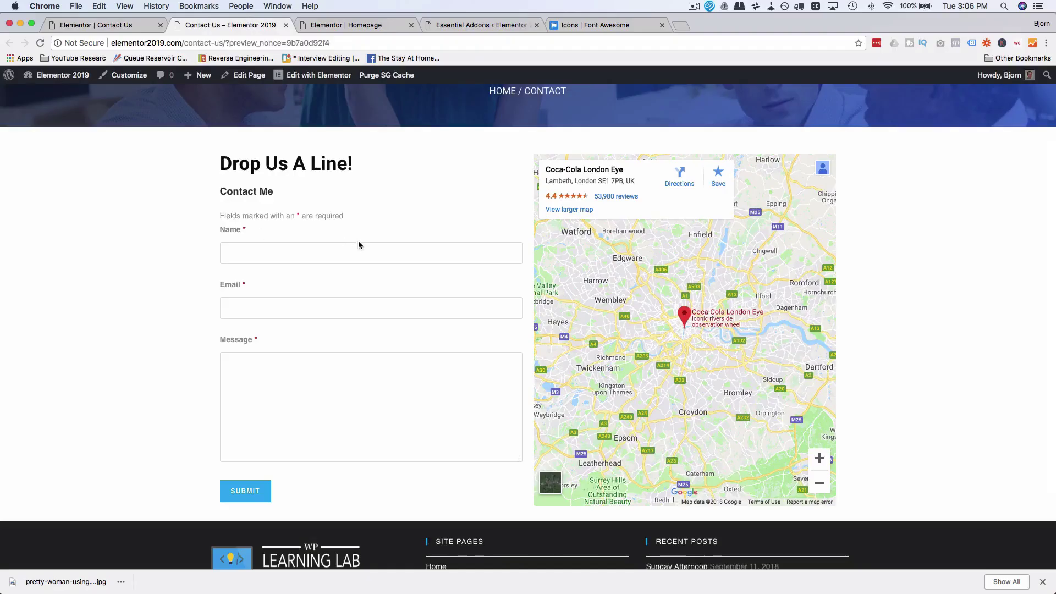
{"action": "scroll", "coordinate": [608, 401], "scroll_direction": "up", "scroll_amount": 4}
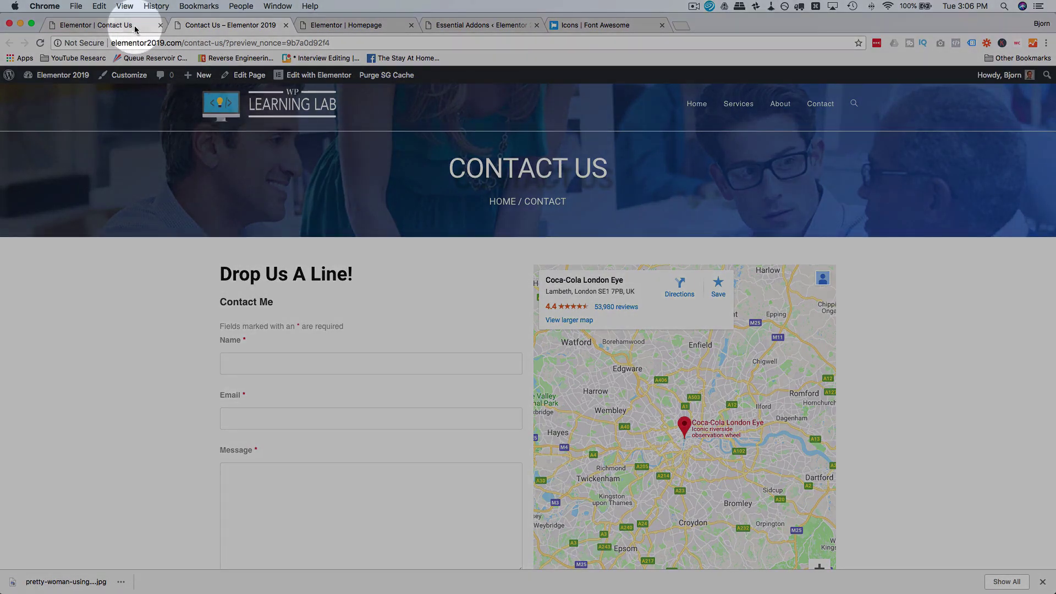
Step: In tablet view, set the CONTACT US heading's top margin to 100 and clear its bottom margin
{"action": "left_click", "coordinate": [134, 24]}
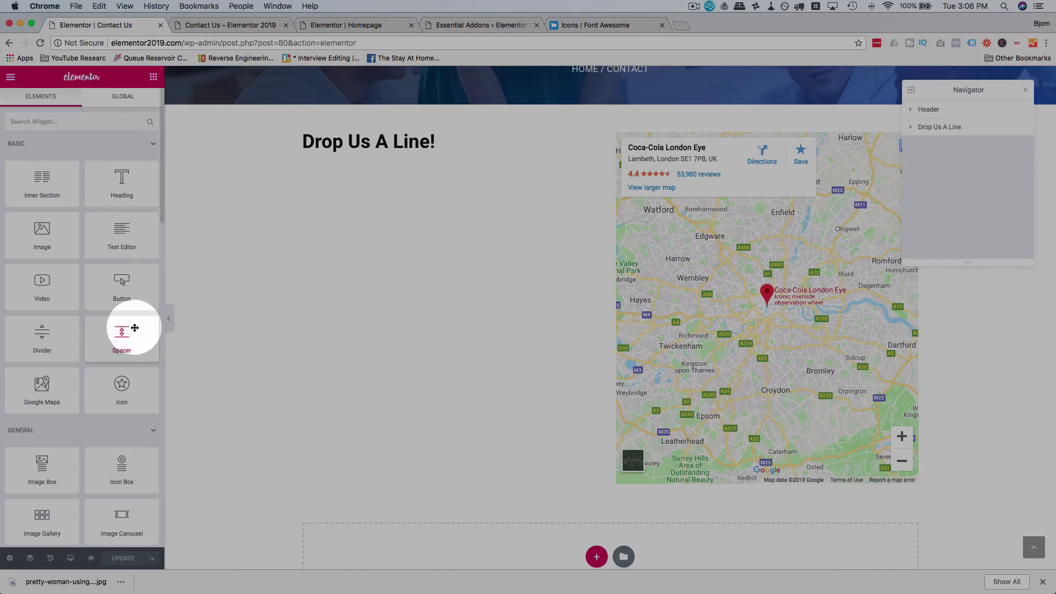
{"action": "left_click", "coordinate": [72, 561]}
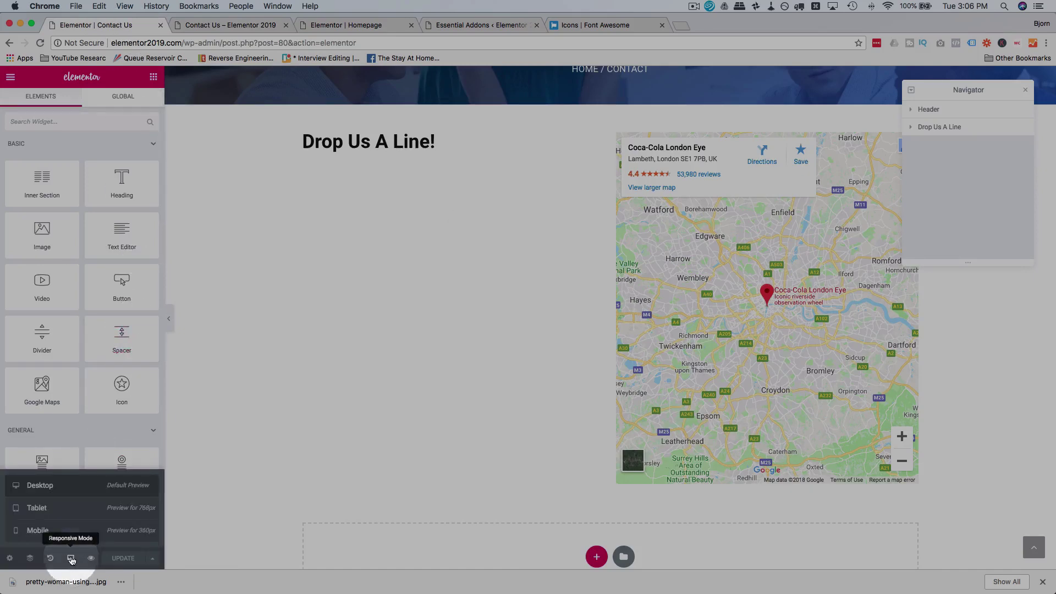
{"action": "left_click", "coordinate": [70, 511]}
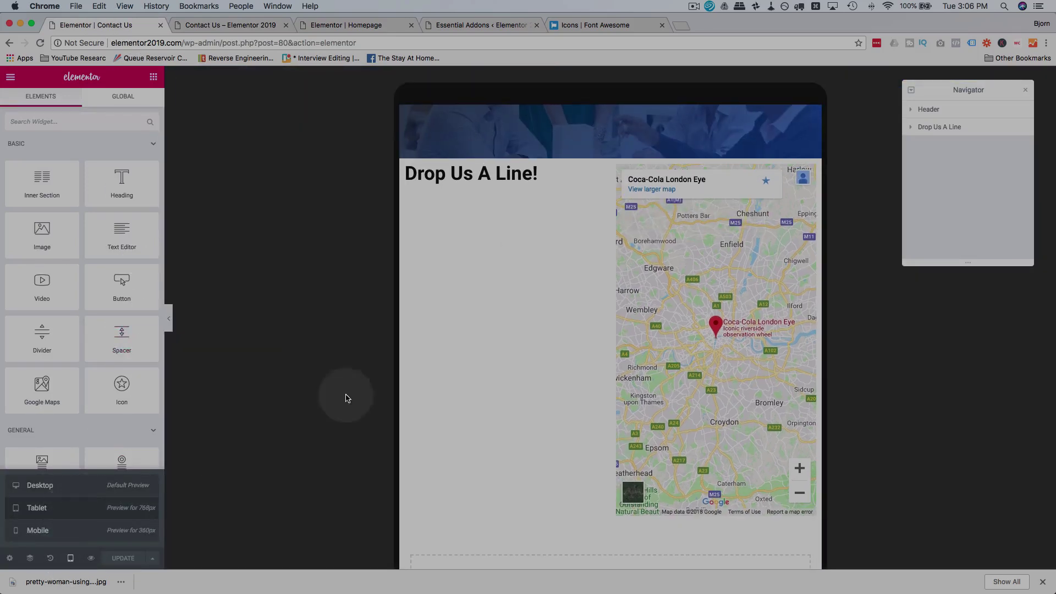
{"action": "scroll", "coordinate": [562, 323], "scroll_direction": "up", "scroll_amount": 3}
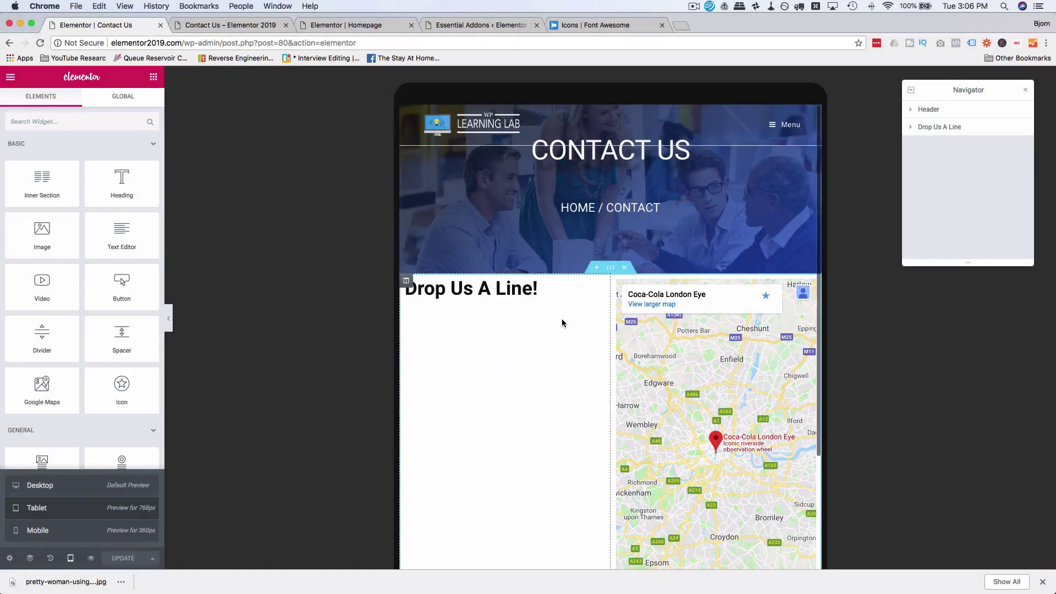
{"action": "left_click", "coordinate": [574, 153]}
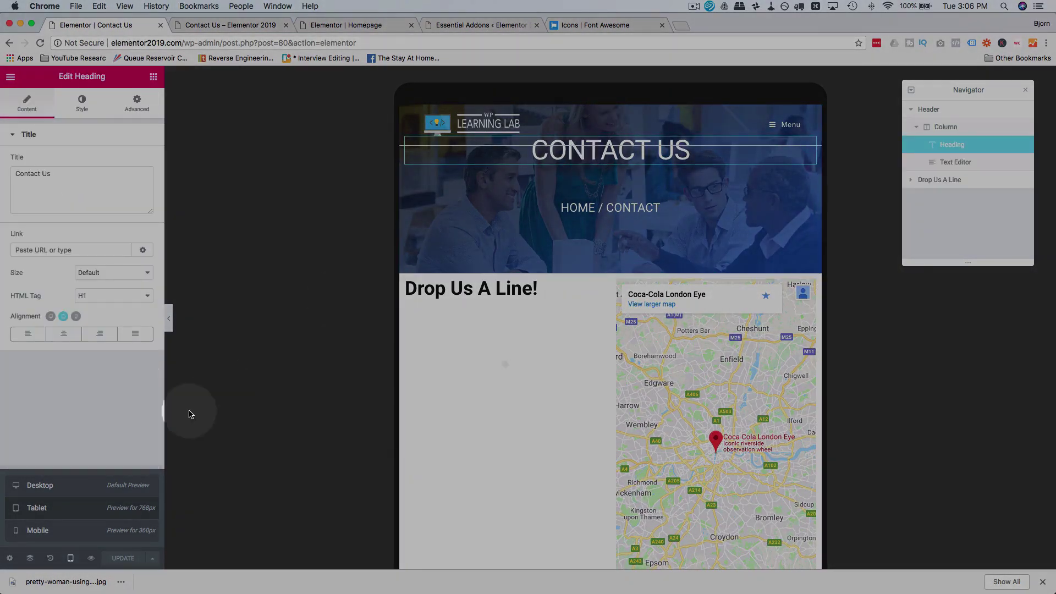
{"action": "left_click", "coordinate": [137, 104]}
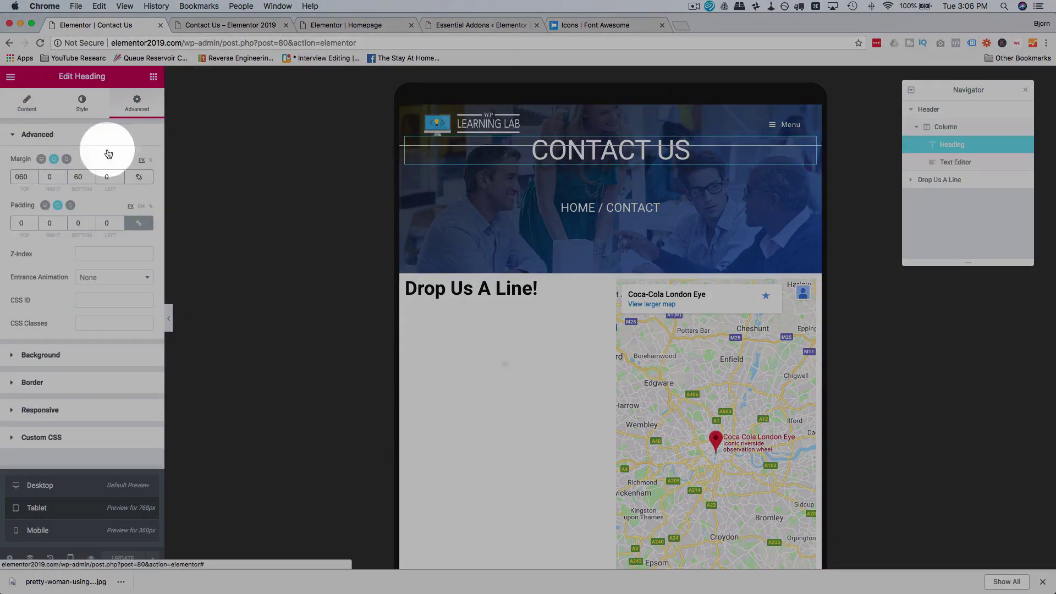
{"action": "left_click", "coordinate": [53, 178]}
{"action": "left_click", "coordinate": [25, 176]}
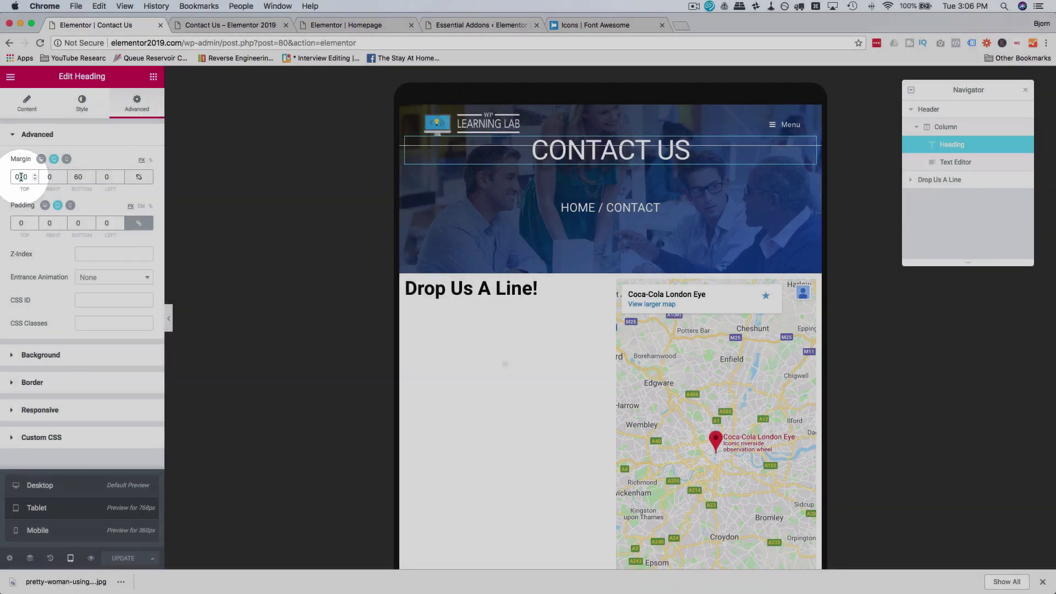
{"action": "type", "text": "100"}
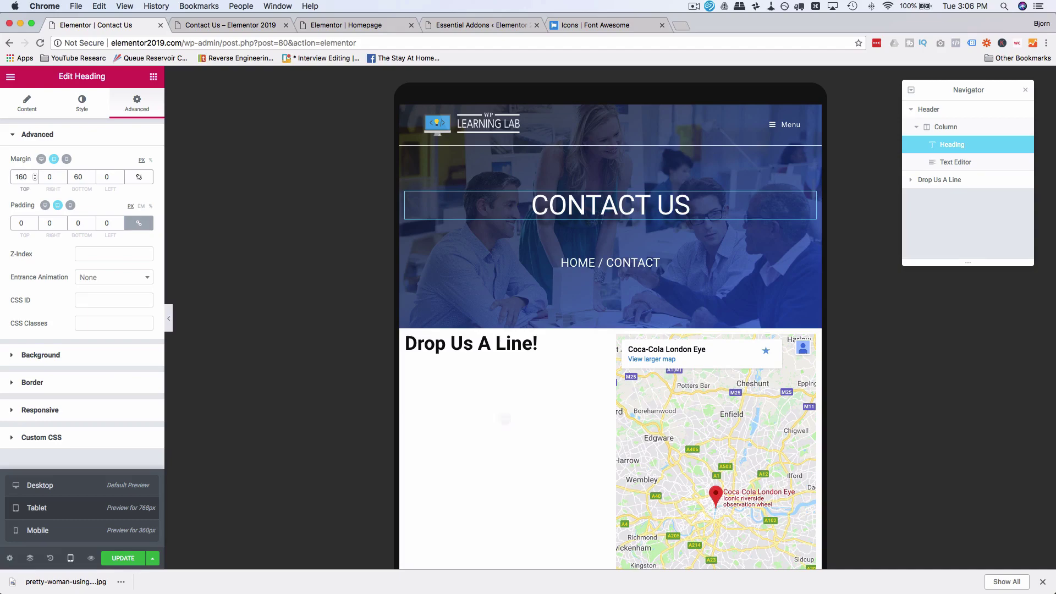
{"action": "key", "text": "BackSpace"}
{"action": "type", "text": "0"}
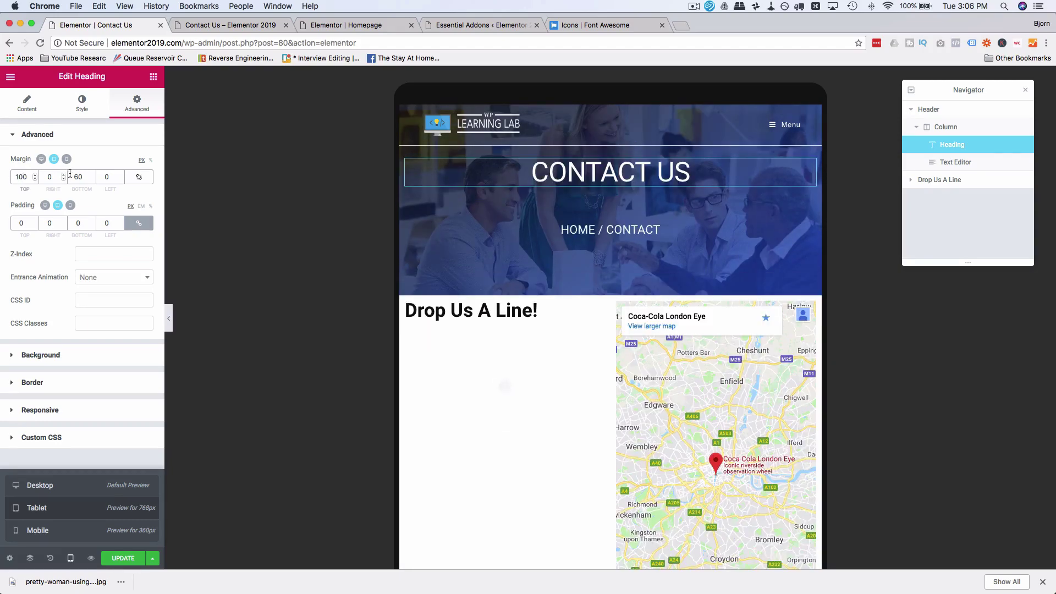
{"action": "left_click", "coordinate": [78, 175]}
{"action": "key", "text": "BackSpace"}
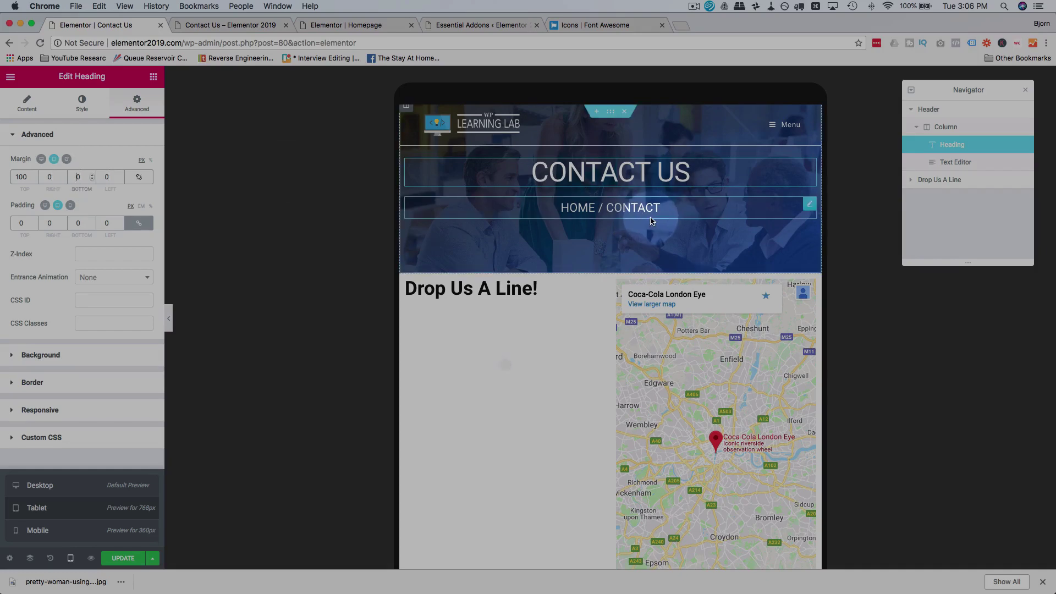
Step: Clear the HOME / CONTACT breadcrumb's bottom margin
{"action": "left_click", "coordinate": [607, 208]}
{"action": "left_click", "coordinate": [139, 105]}
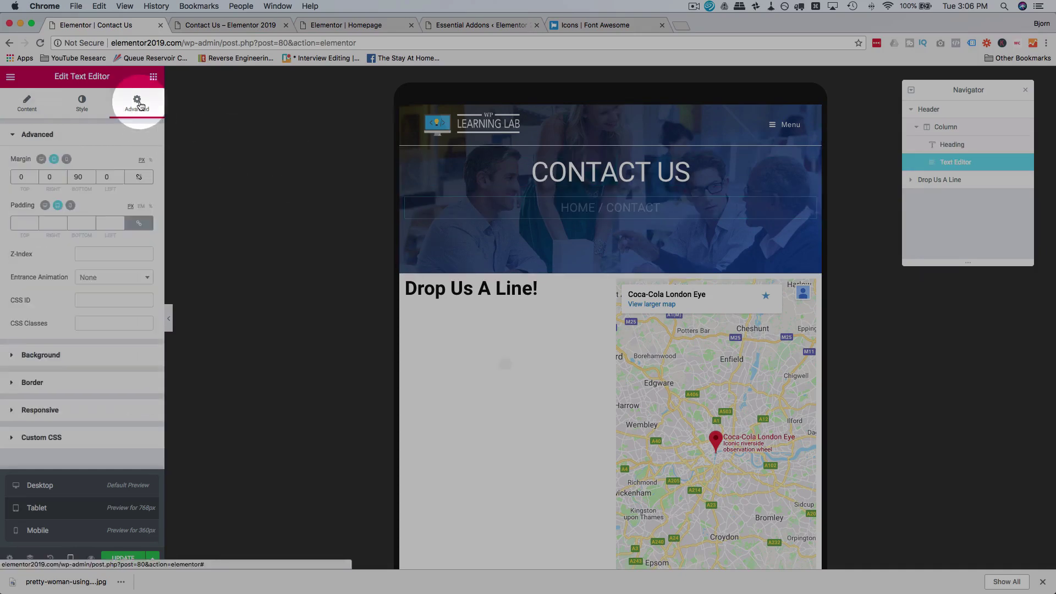
{"action": "left_click", "coordinate": [77, 177]}
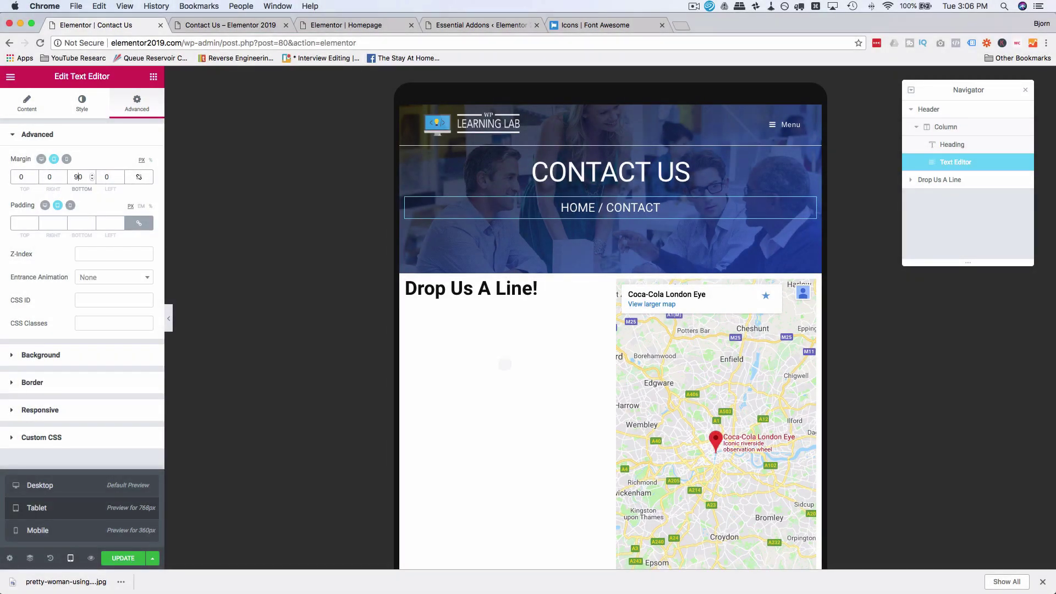
{"action": "key", "text": "BackSpace"}
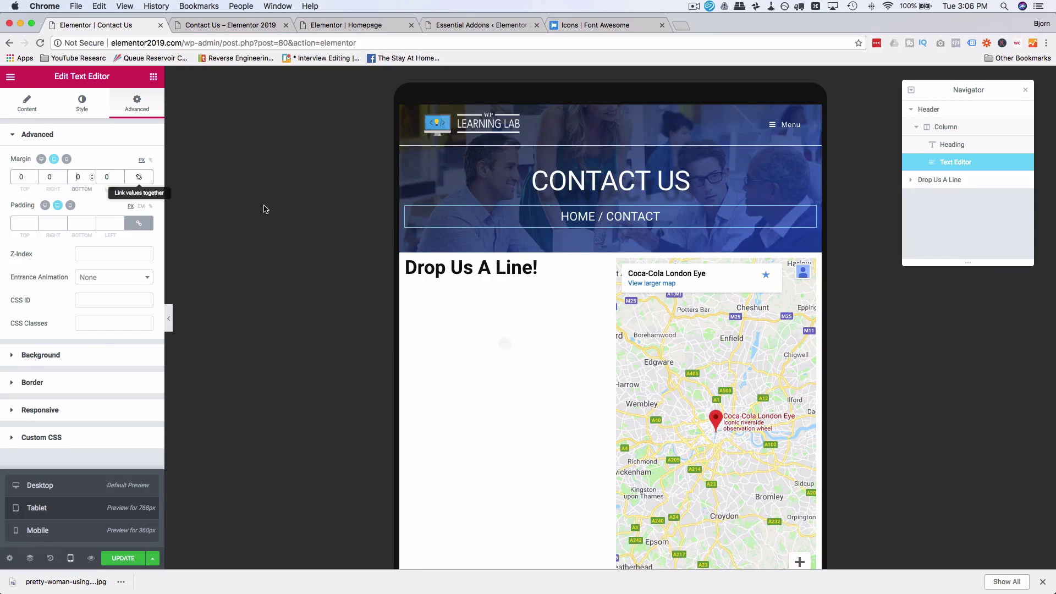
Step: Give the Header section a 40 px bottom margin
{"action": "left_click", "coordinate": [610, 262]}
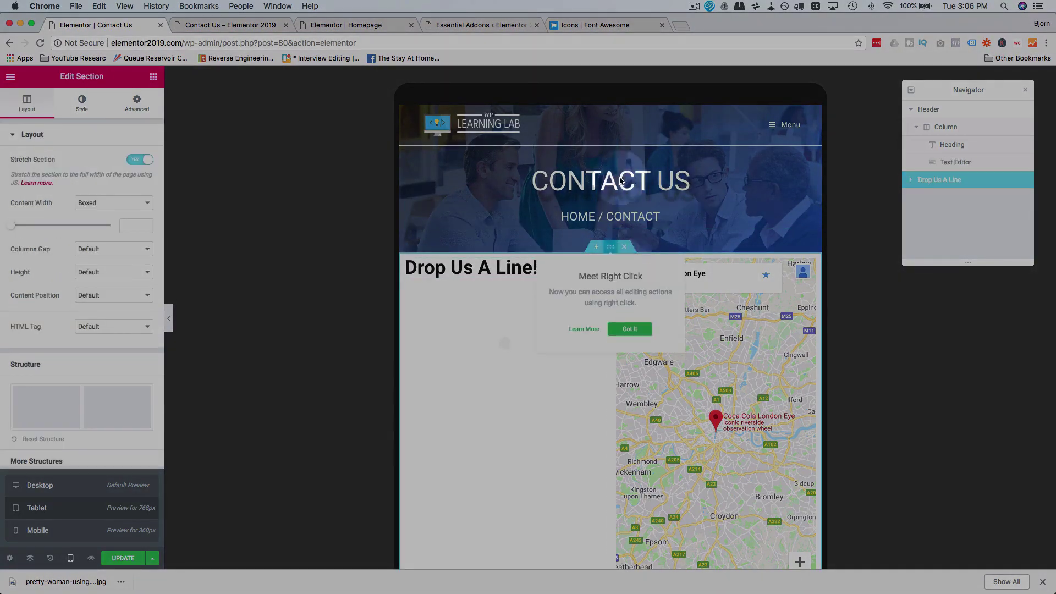
{"action": "left_click", "coordinate": [946, 110]}
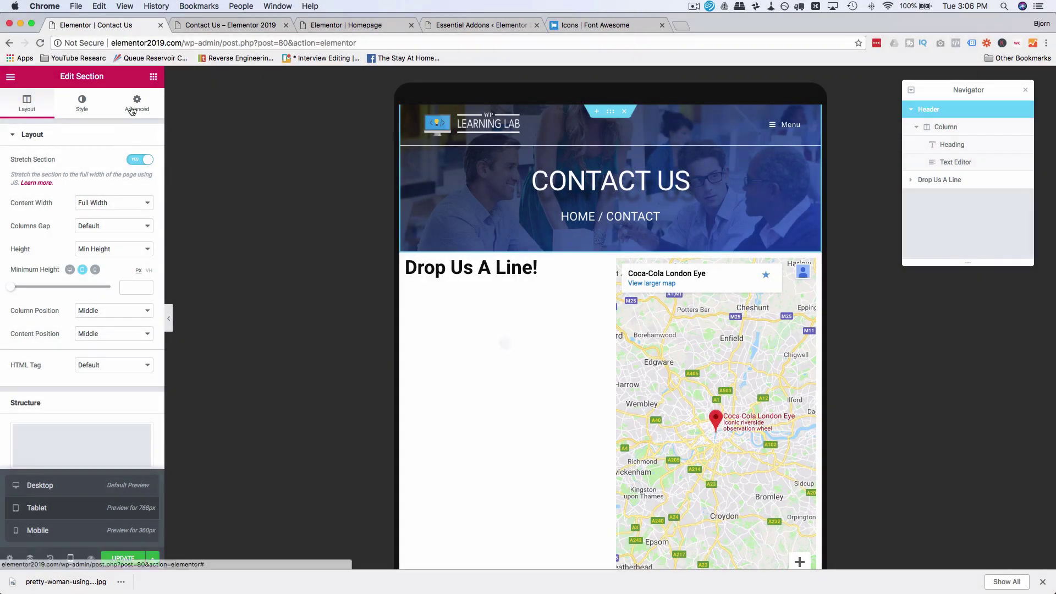
{"action": "left_click", "coordinate": [119, 114]}
{"action": "left_click", "coordinate": [81, 176]}
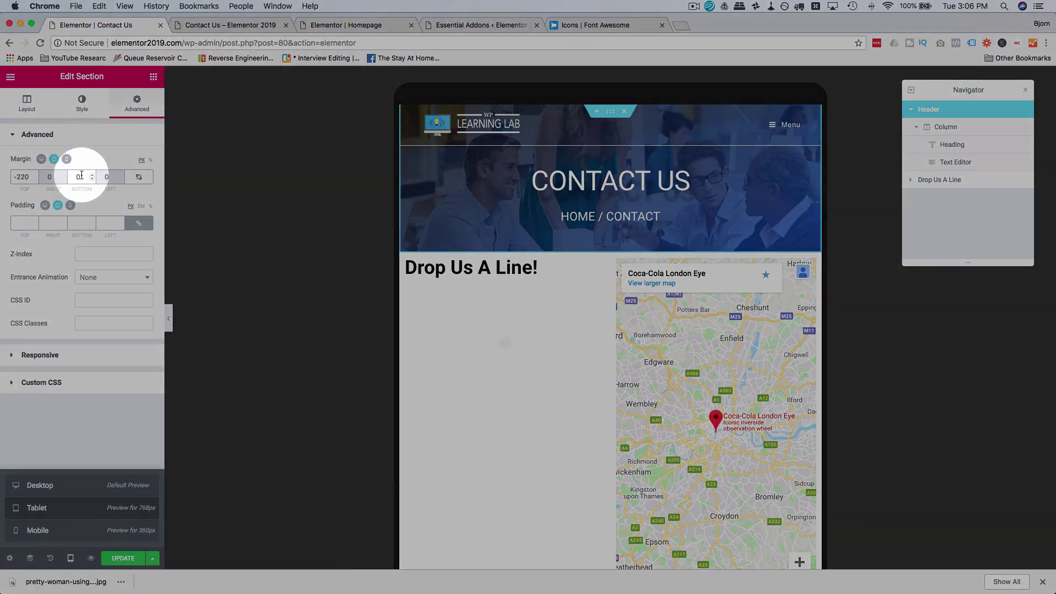
{"action": "type", "text": "40"}
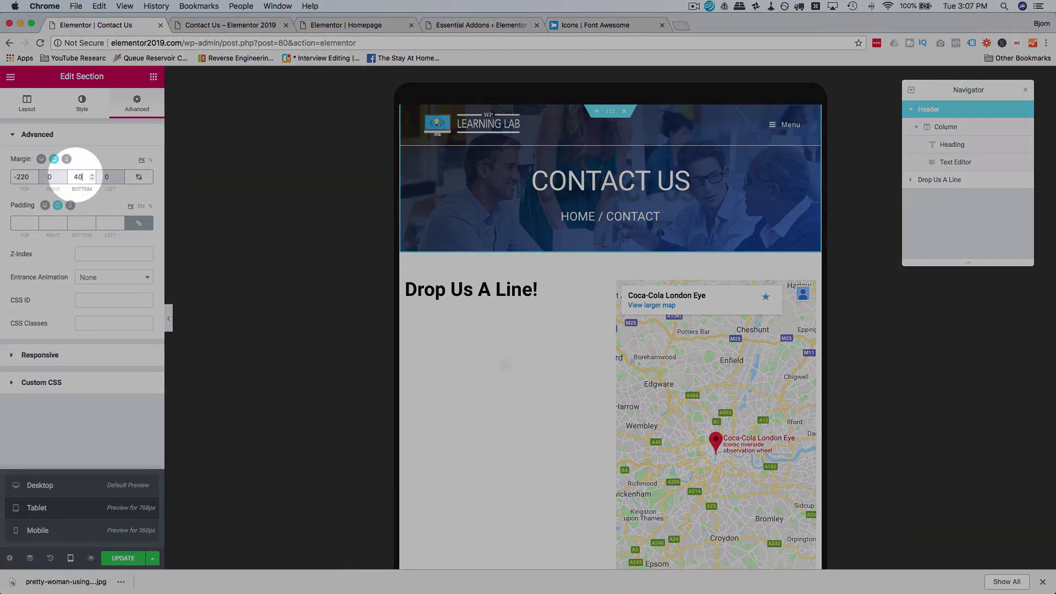
{"action": "scroll", "coordinate": [582, 273], "scroll_direction": "down", "scroll_amount": 5}
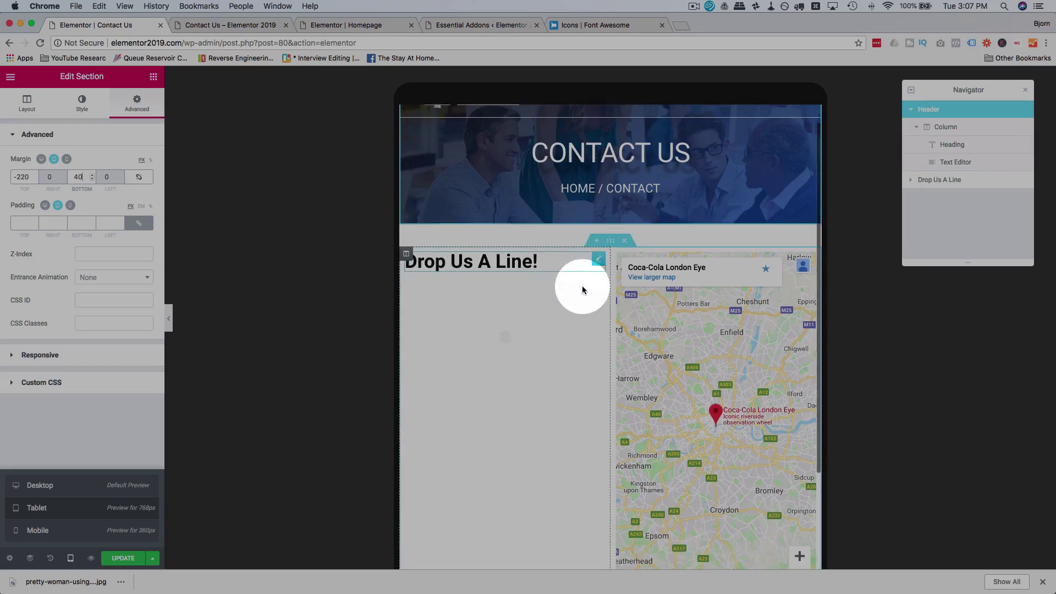
Step: In mobile preview, reduce the Contact Us header section's minimum height
{"action": "left_click", "coordinate": [85, 530]}
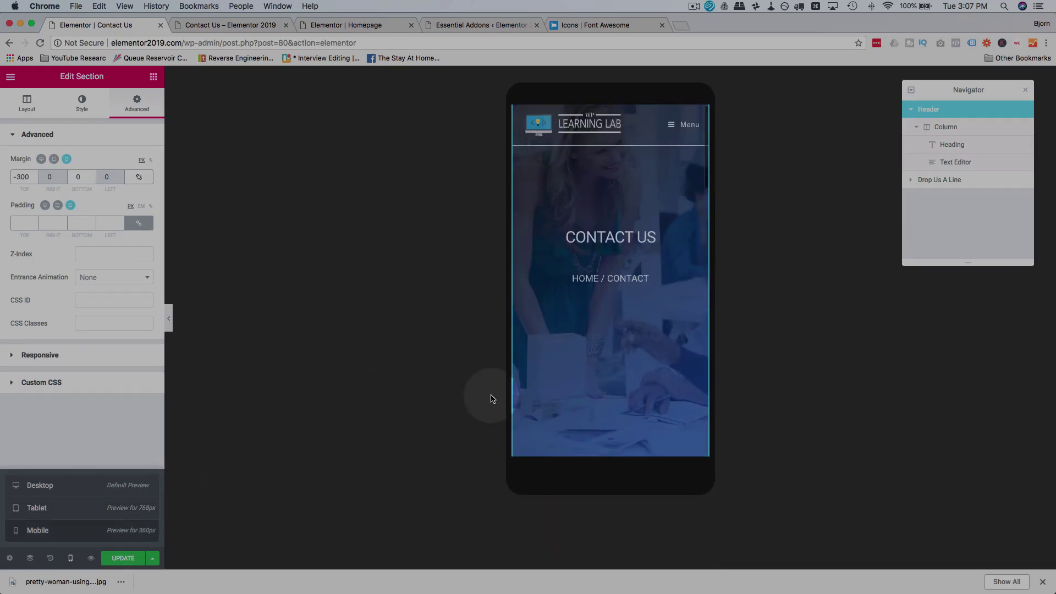
{"action": "scroll", "coordinate": [555, 384], "scroll_direction": "down", "scroll_amount": 3}
{"action": "scroll", "coordinate": [554, 384], "scroll_direction": "up", "scroll_amount": 3}
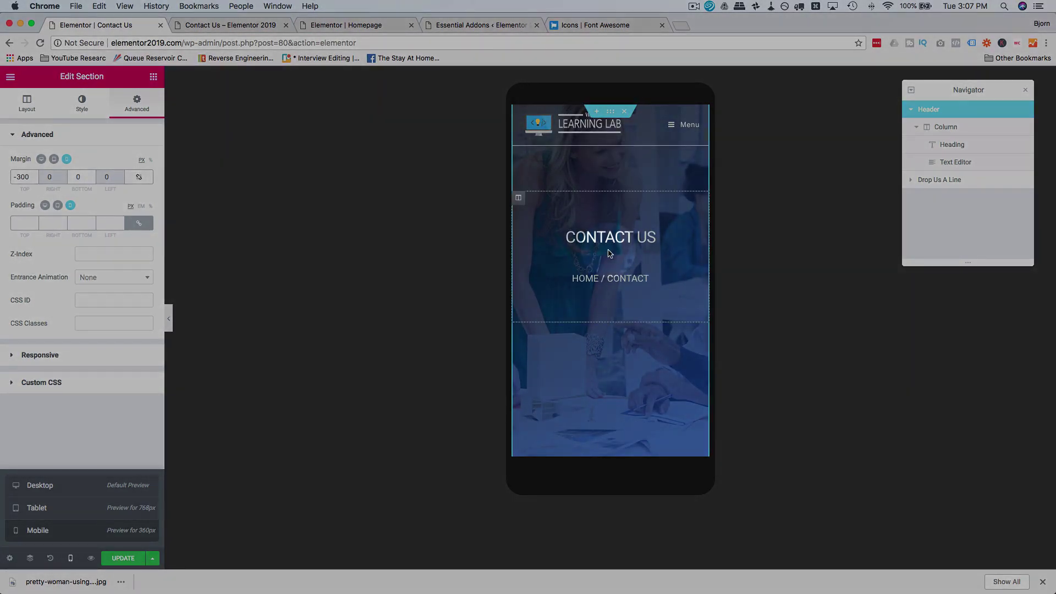
{"action": "left_click", "coordinate": [607, 241]}
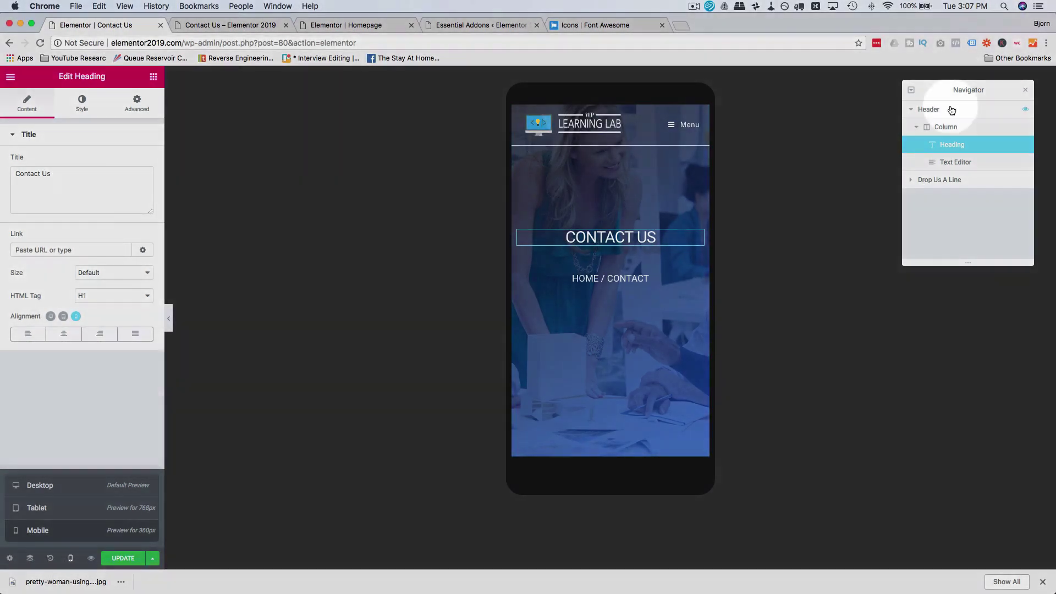
{"action": "left_click", "coordinate": [928, 109]}
{"action": "left_click", "coordinate": [230, 135]}
{"action": "left_click", "coordinate": [112, 254]}
{"action": "left_click_drag", "start_coordinate": [62, 287], "coordinate": [30, 287]}
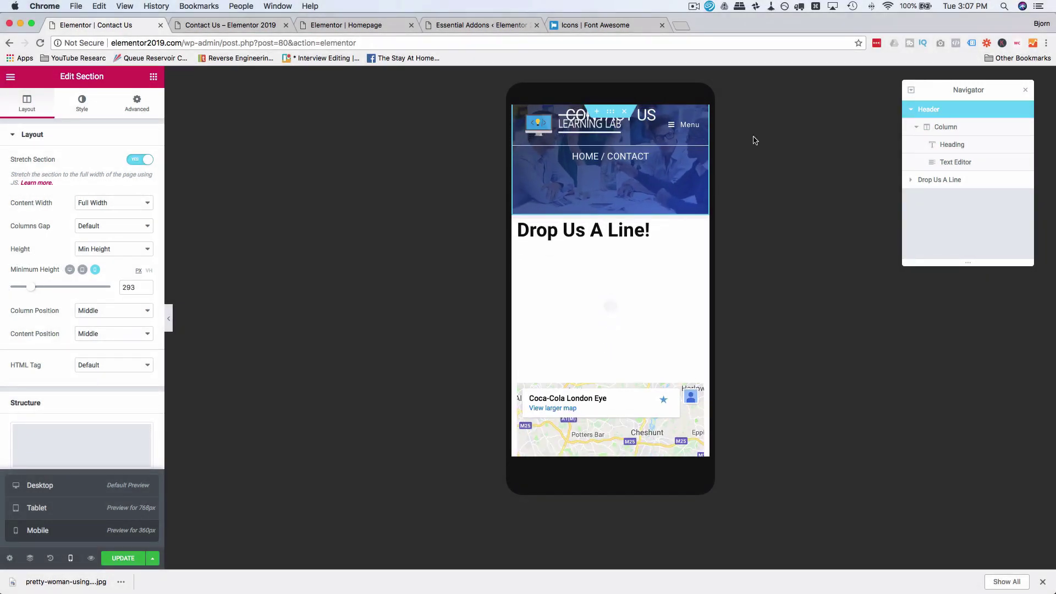
Step: Set the CONTACT US heading's mobile margins to 190 top and 20 bottom
{"action": "left_click", "coordinate": [966, 145]}
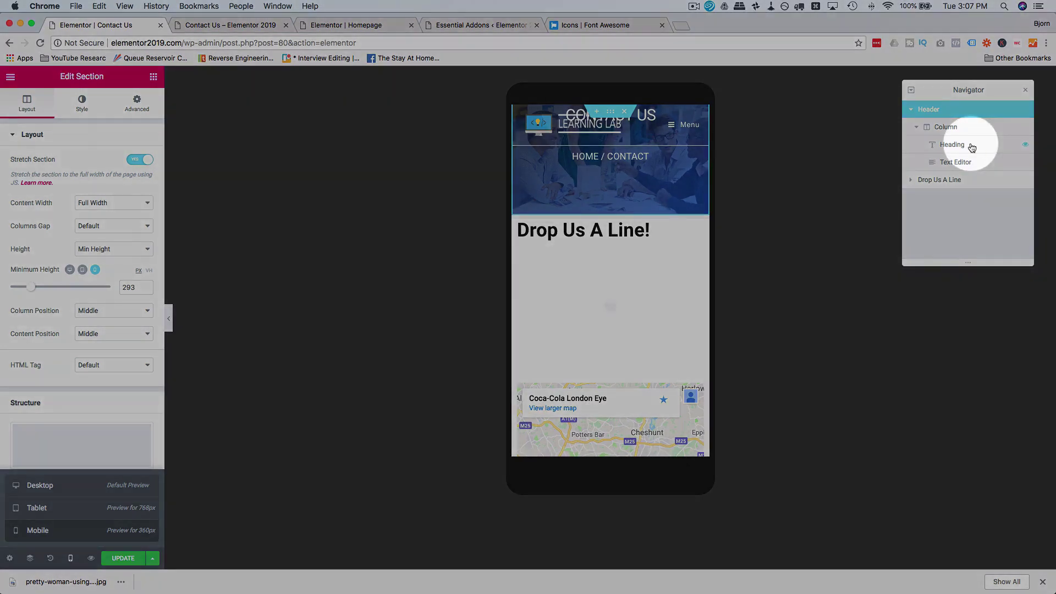
{"action": "left_click", "coordinate": [137, 103]}
{"action": "left_click", "coordinate": [79, 177]}
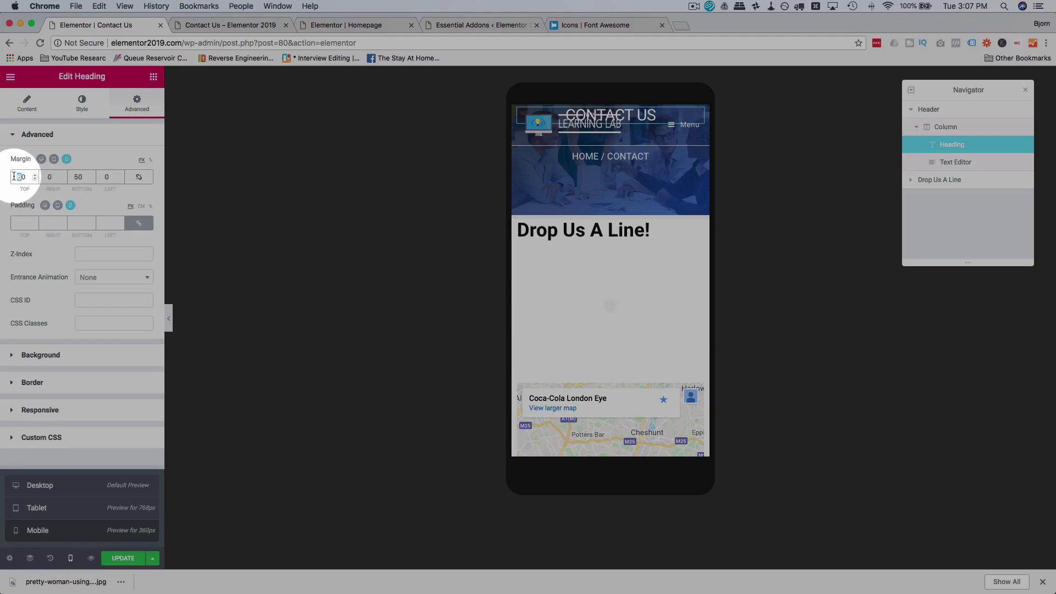
{"action": "type", "text": "16"}
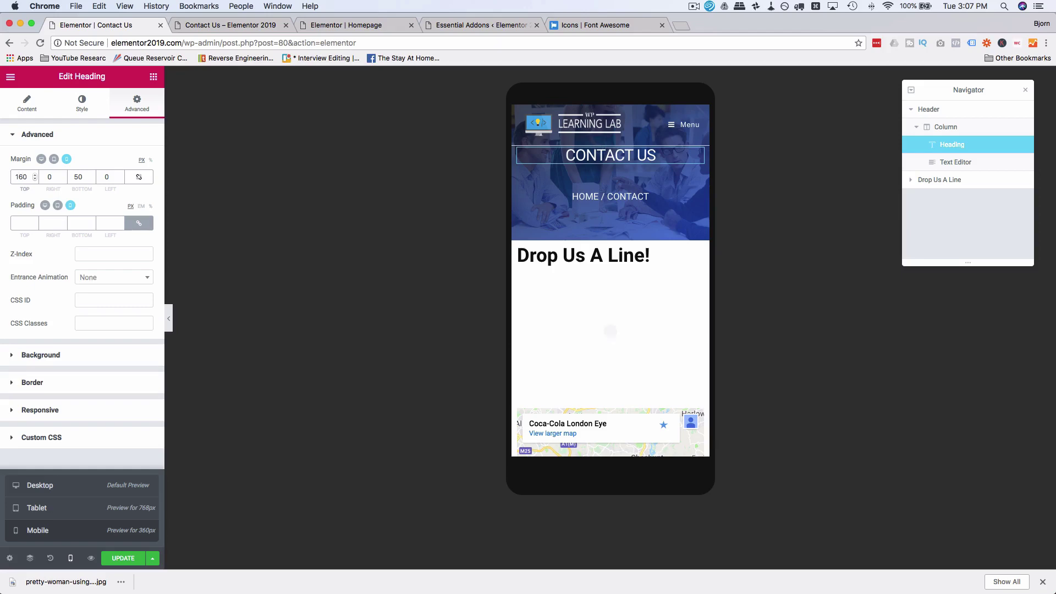
{"action": "key", "text": "BackSpace"}
{"action": "type", "text": "9"}
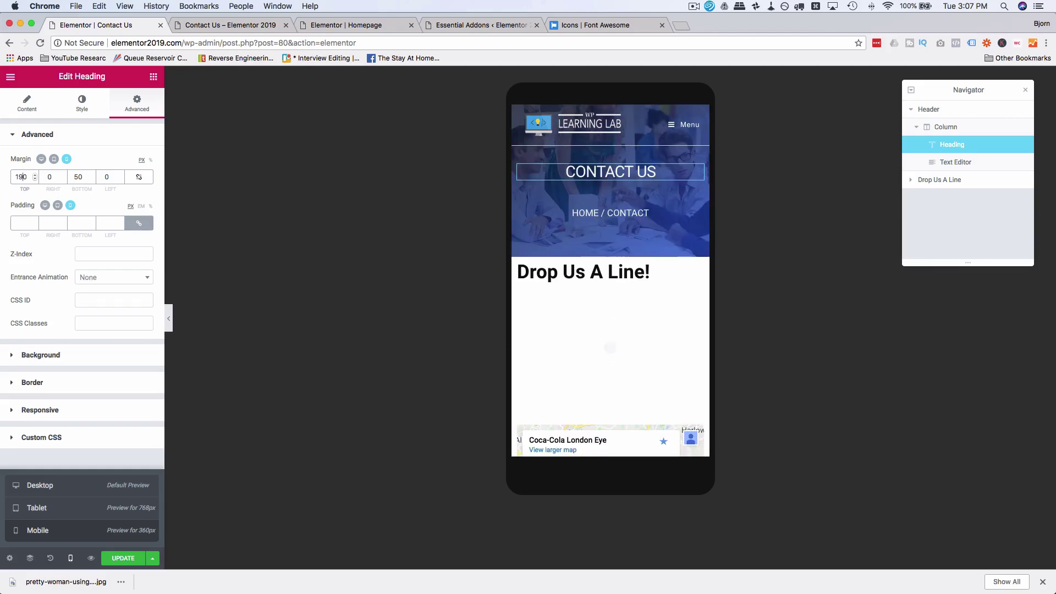
{"action": "left_click", "coordinate": [78, 177]}
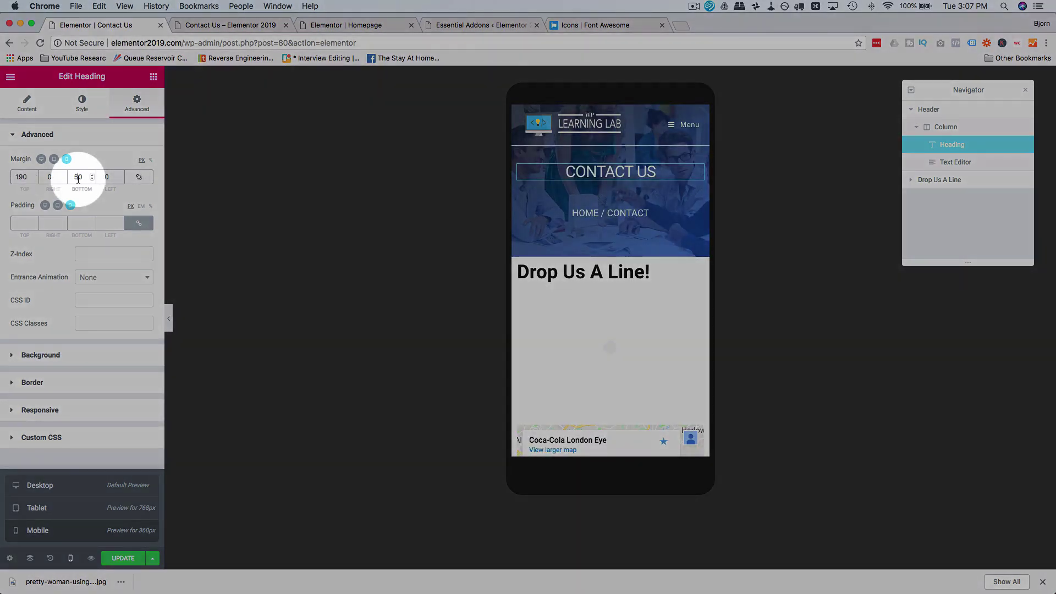
{"action": "type", "text": "20"}
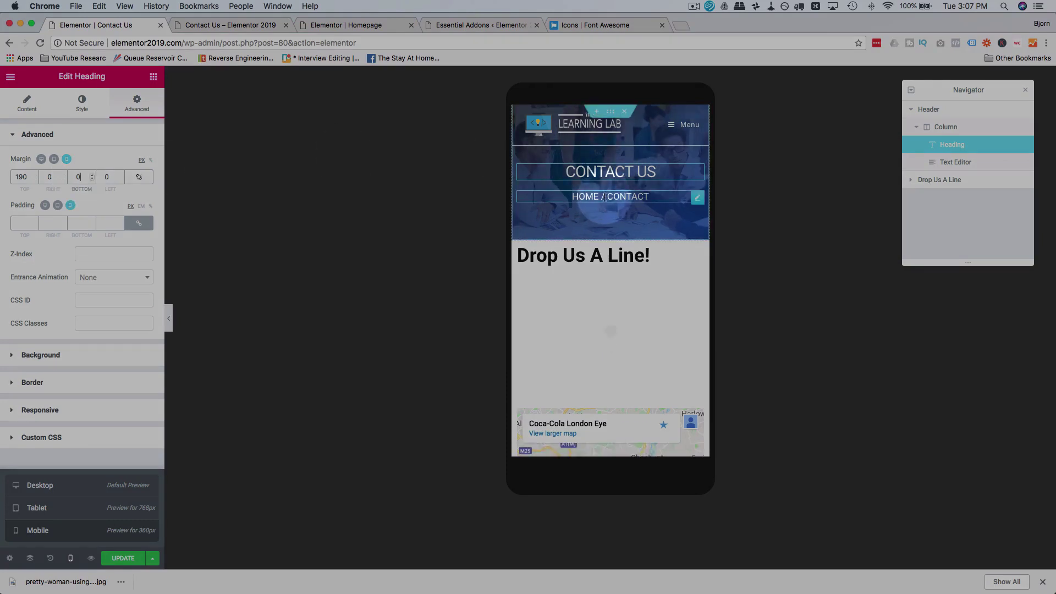
Step: Set the HOME / CONTACT breadcrumb's mobile bottom margin to 0, then save and view the live page
{"action": "left_click", "coordinate": [603, 198]}
{"action": "left_click", "coordinate": [137, 103]}
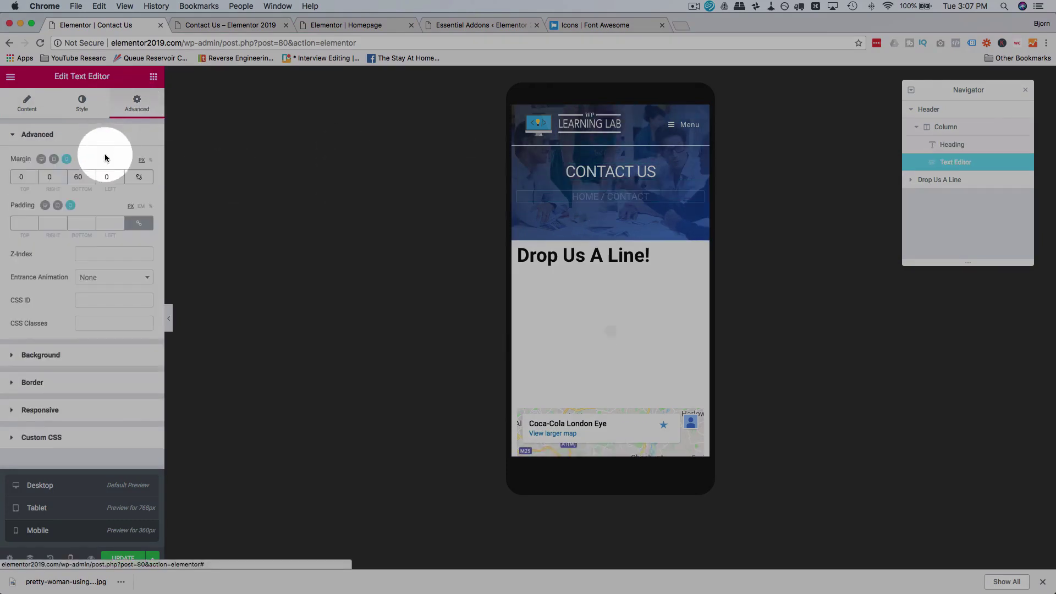
{"action": "left_click", "coordinate": [82, 177]}
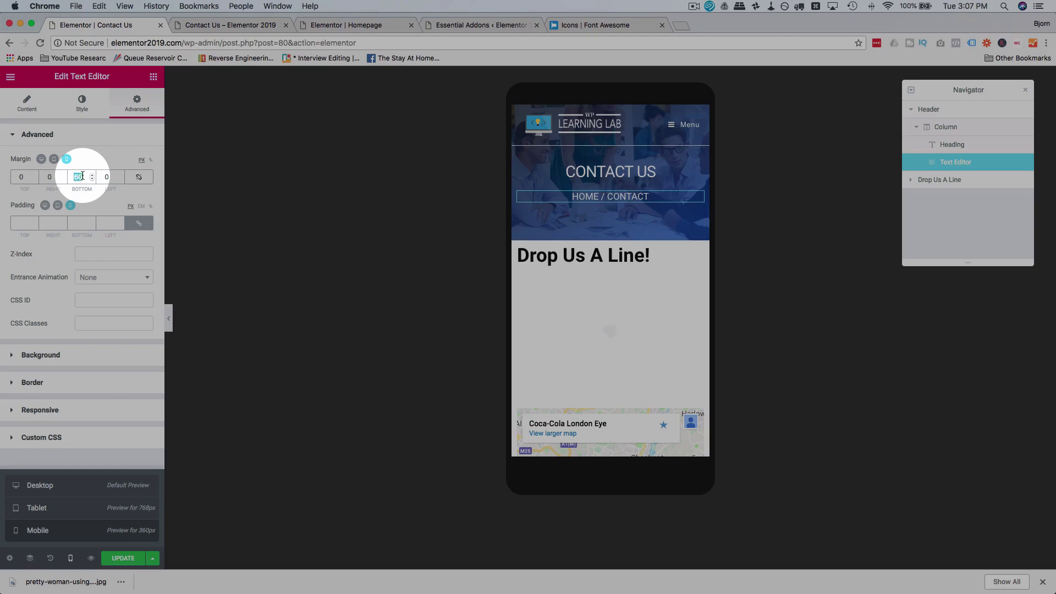
{"action": "type", "text": "0"}
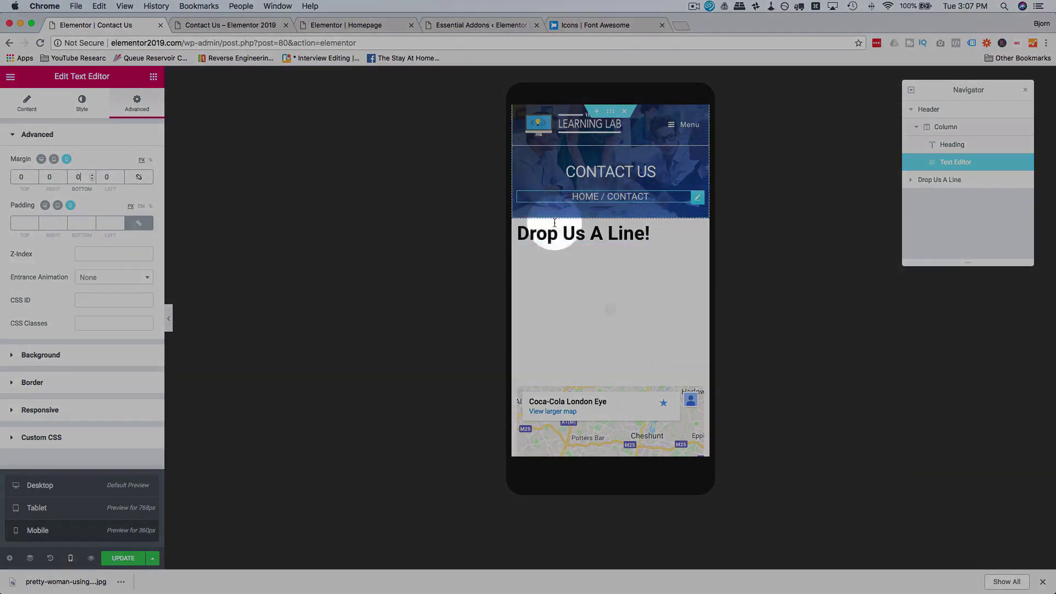
{"action": "left_click", "coordinate": [115, 564]}
{"action": "left_click", "coordinate": [243, 25]}
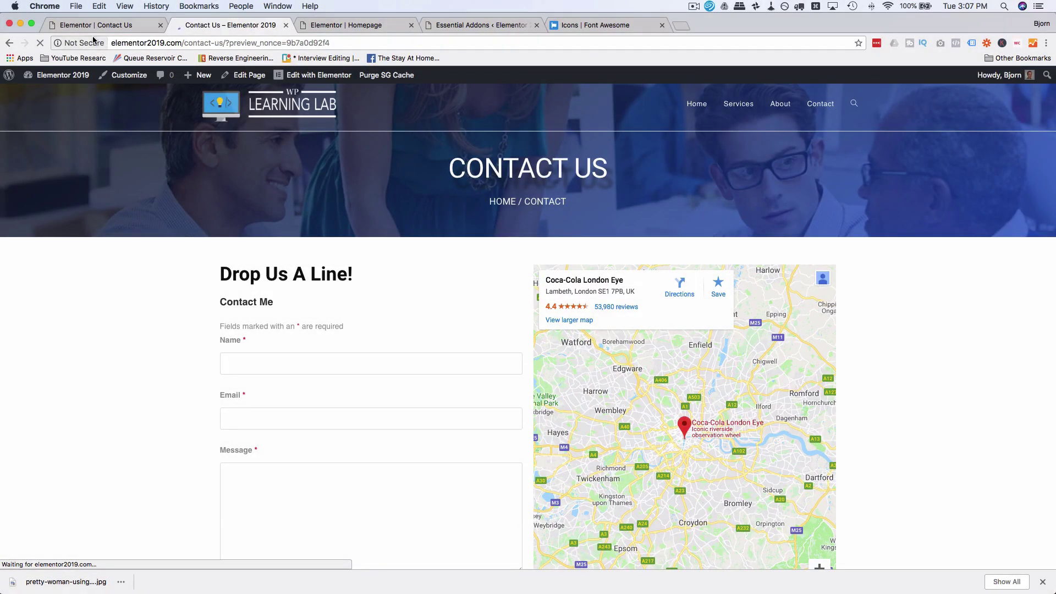
Step: Reload the live Contact Us page and turn on device emulation in DevTools
{"action": "left_click", "coordinate": [40, 43]}
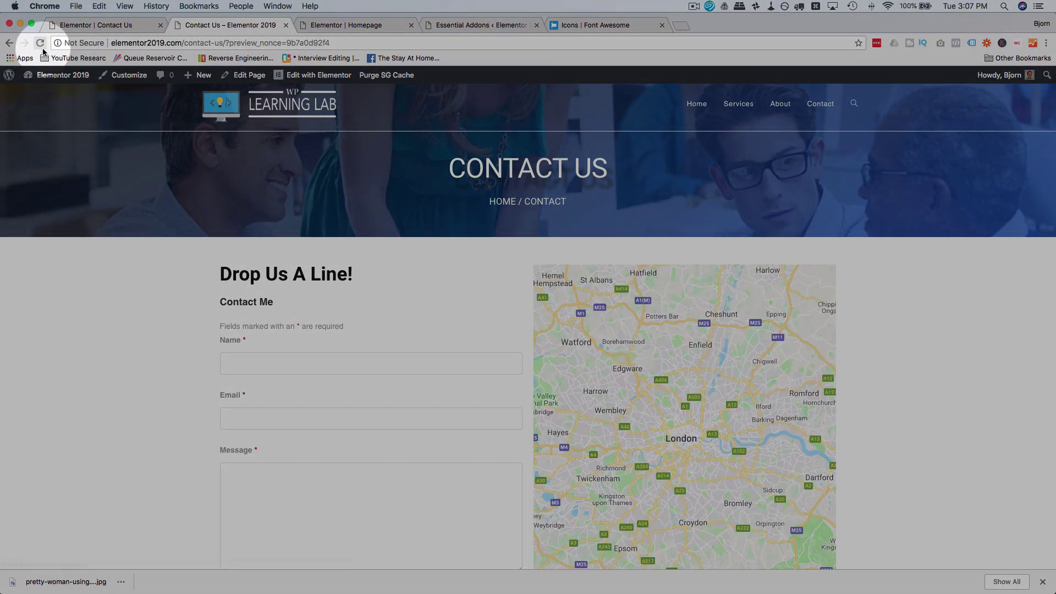
{"action": "left_click", "coordinate": [1042, 582]}
{"action": "right_click", "coordinate": [204, 137]}
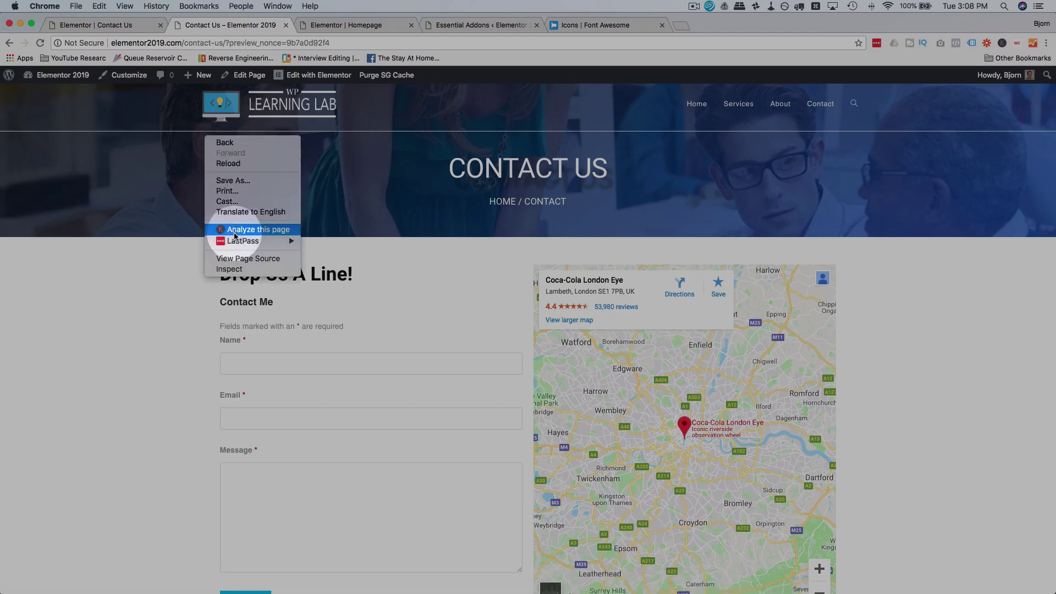
{"action": "left_click", "coordinate": [234, 270]}
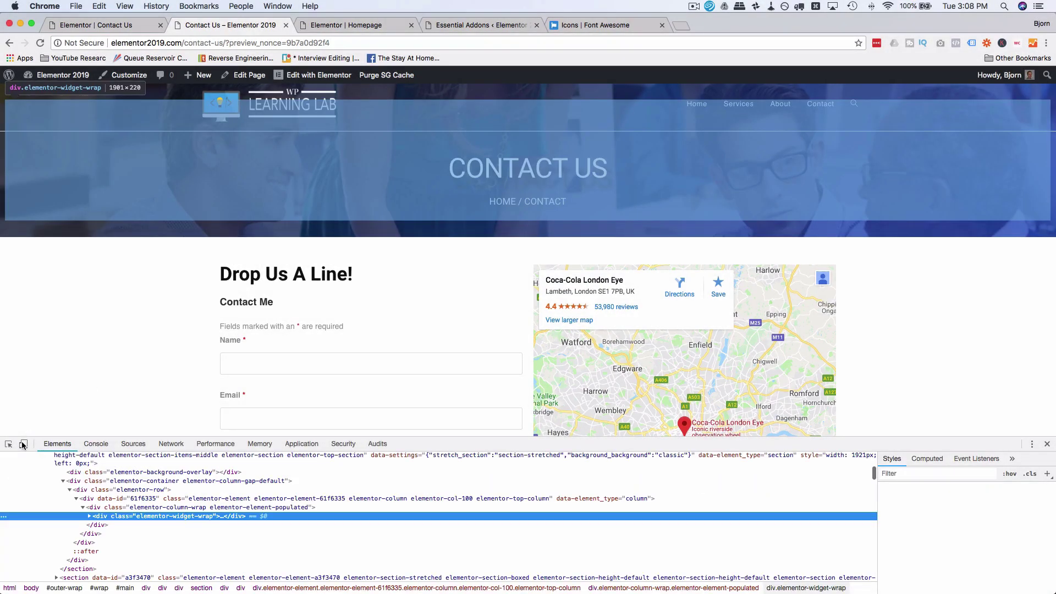
{"action": "left_click", "coordinate": [24, 448]}
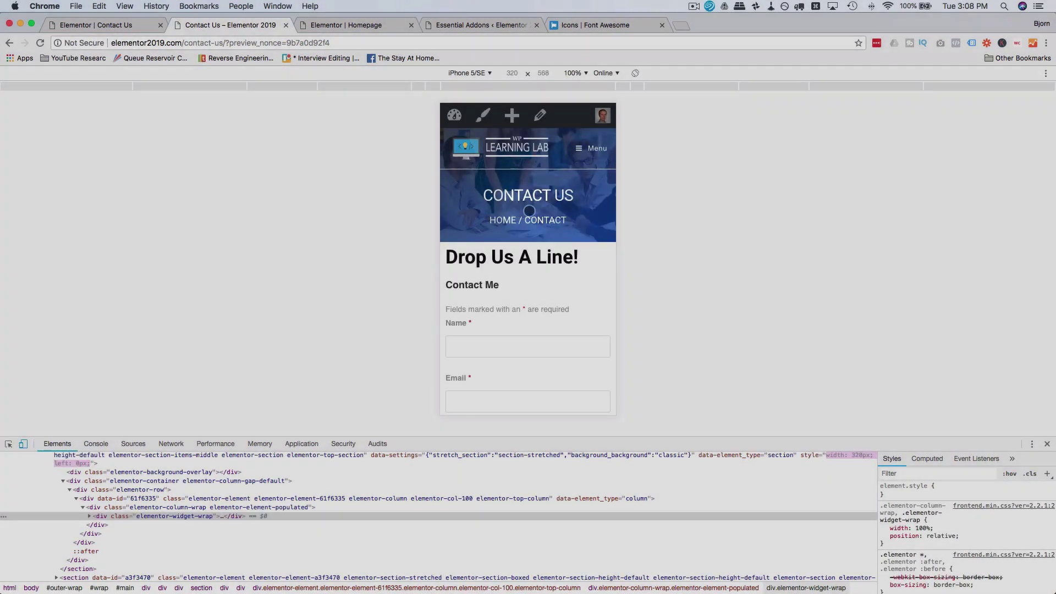
Step: Check the page at iPad size, then close DevTools and return to the Contact Us editor
{"action": "scroll", "coordinate": [529, 212], "scroll_direction": "down", "scroll_amount": 1}
{"action": "scroll", "coordinate": [529, 211], "scroll_direction": "down", "scroll_amount": 5}
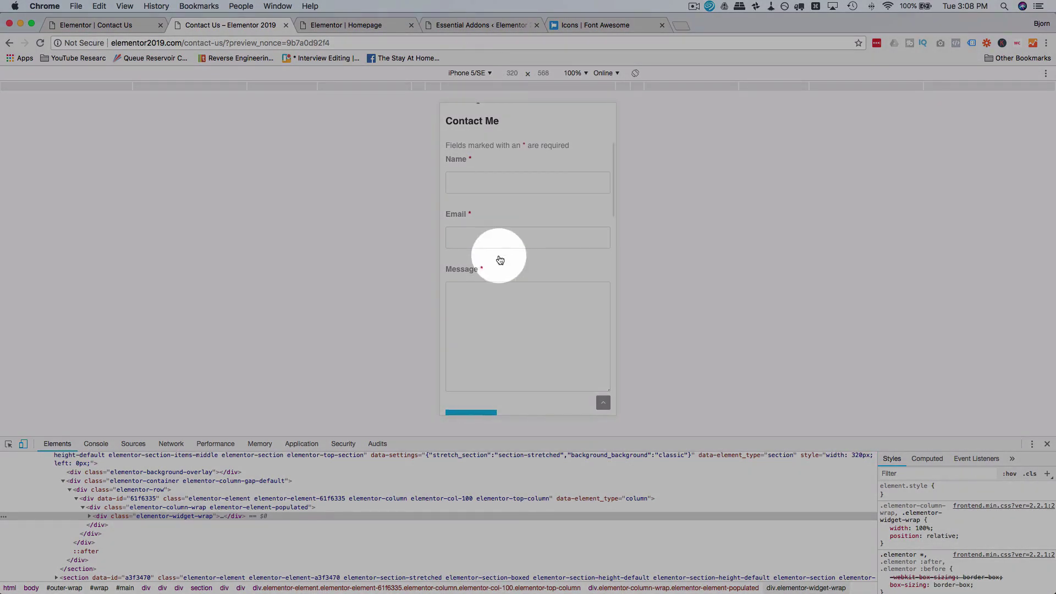
{"action": "scroll", "coordinate": [498, 258], "scroll_direction": "down", "scroll_amount": 8}
{"action": "scroll", "coordinate": [499, 258], "scroll_direction": "down", "scroll_amount": 4}
{"action": "left_click", "coordinate": [478, 72]}
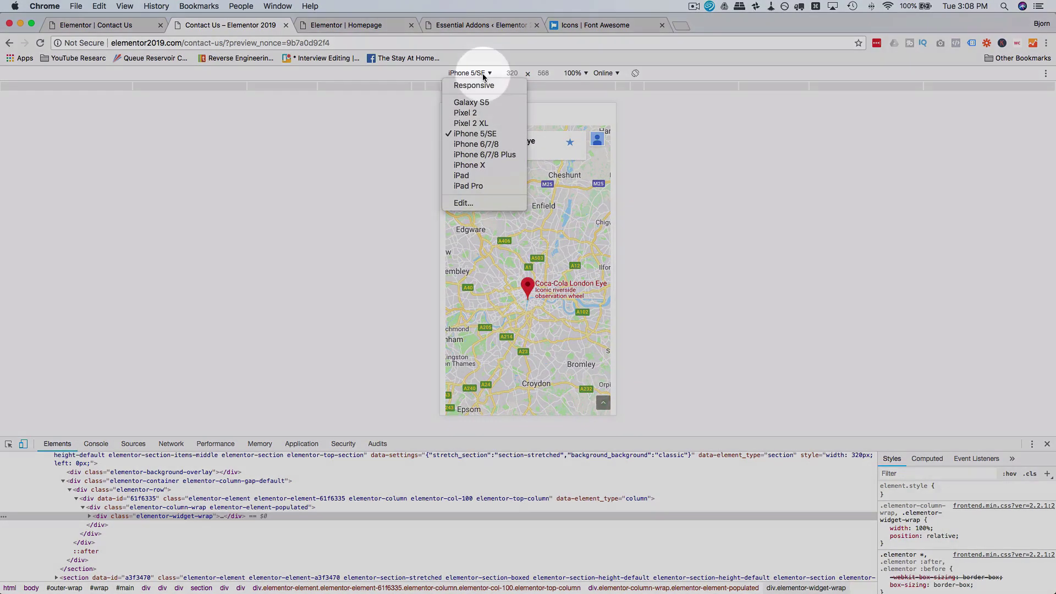
{"action": "left_click", "coordinate": [479, 176]}
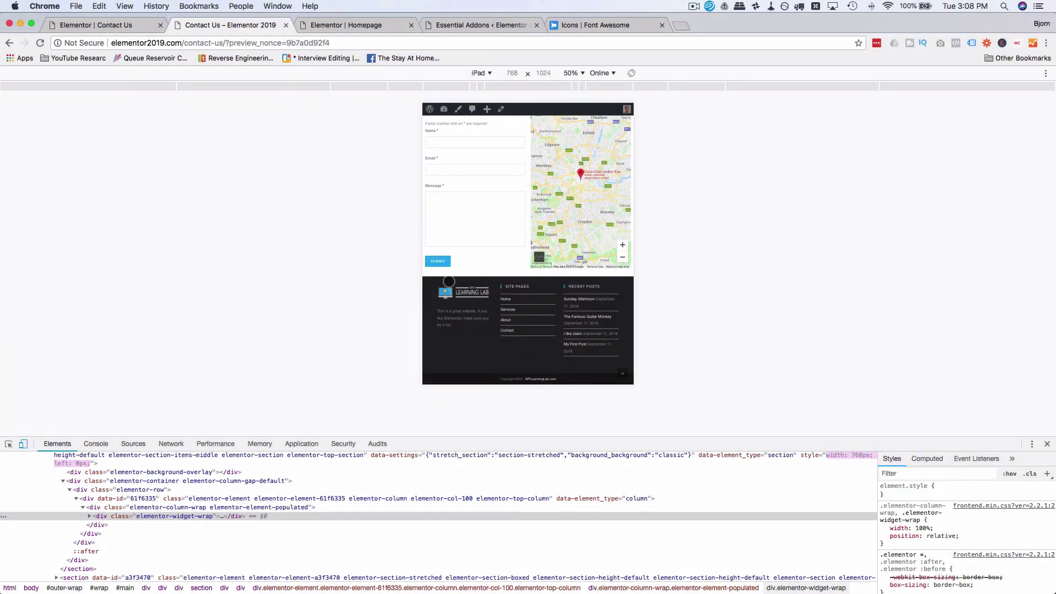
{"action": "scroll", "coordinate": [449, 281], "scroll_direction": "up", "scroll_amount": 4}
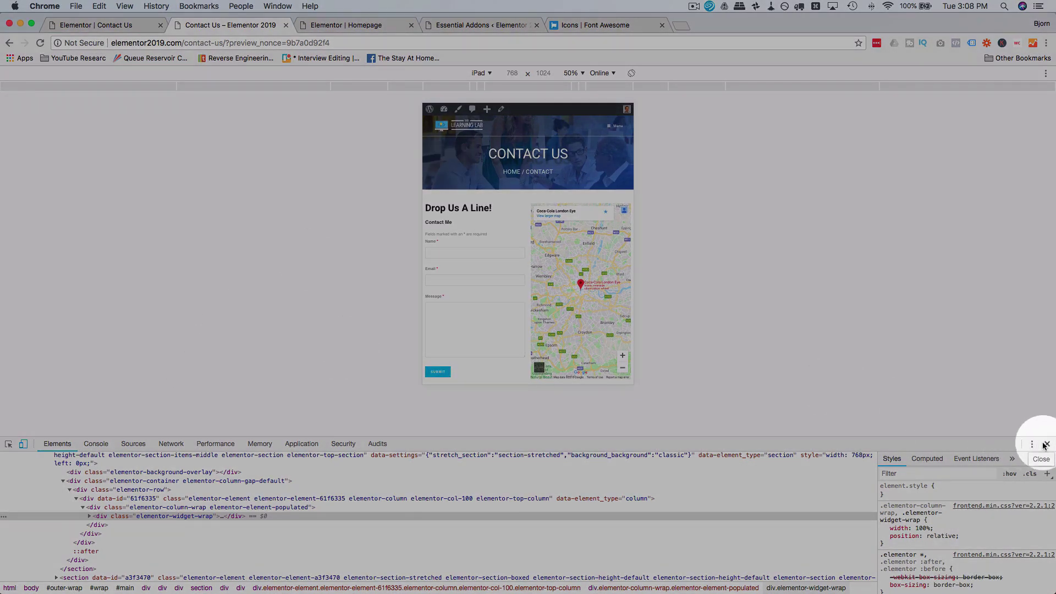
{"action": "left_click", "coordinate": [1044, 445]}
{"action": "left_click", "coordinate": [127, 26]}
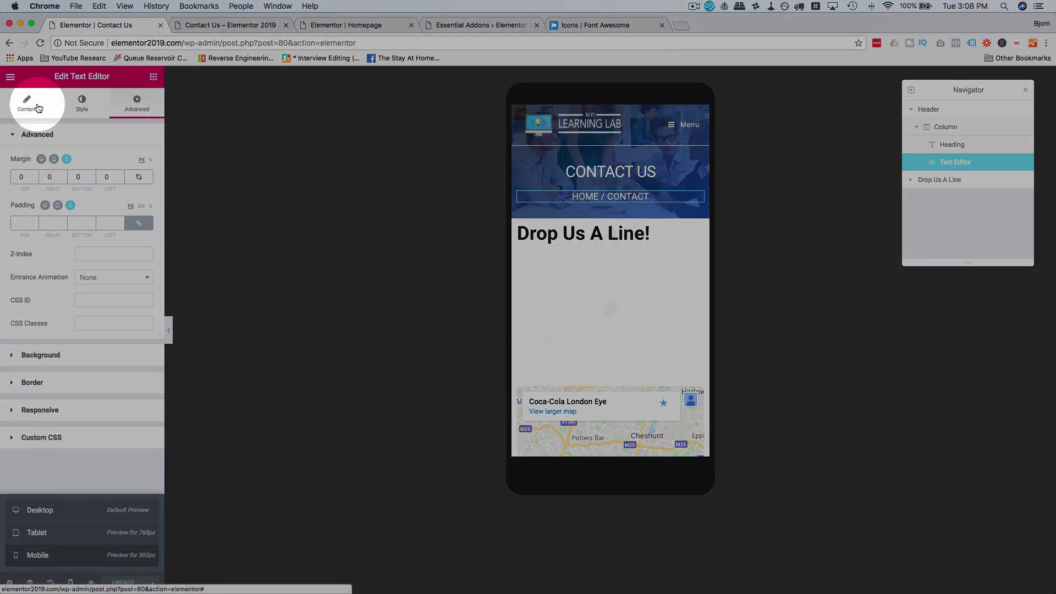
Step: Switch the editor back to desktop preview, move the Homepage tab first, and list the site pages
{"action": "left_click", "coordinate": [59, 511]}
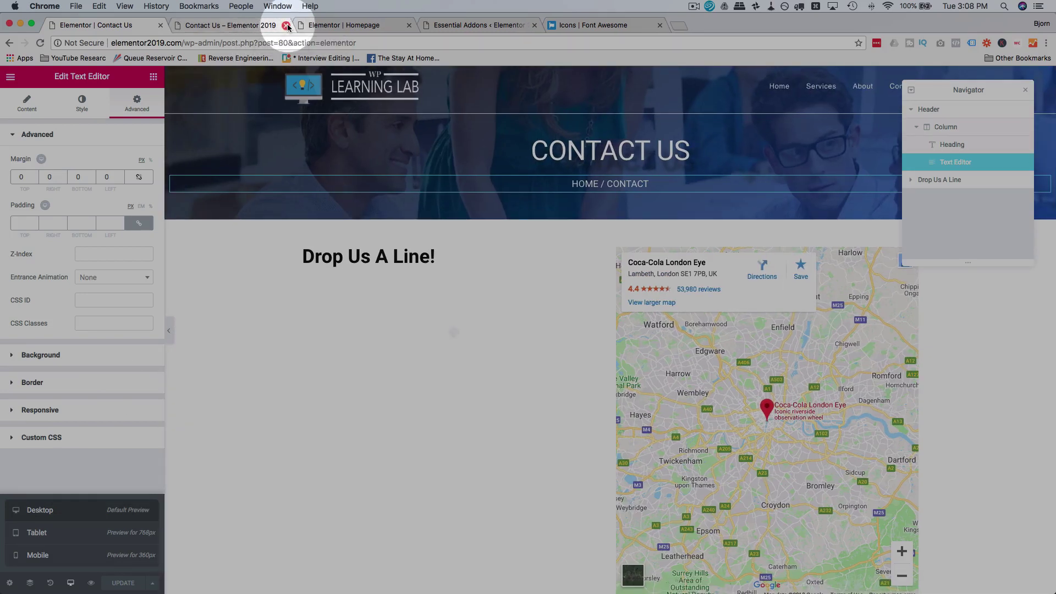
{"action": "left_click", "coordinate": [250, 27]}
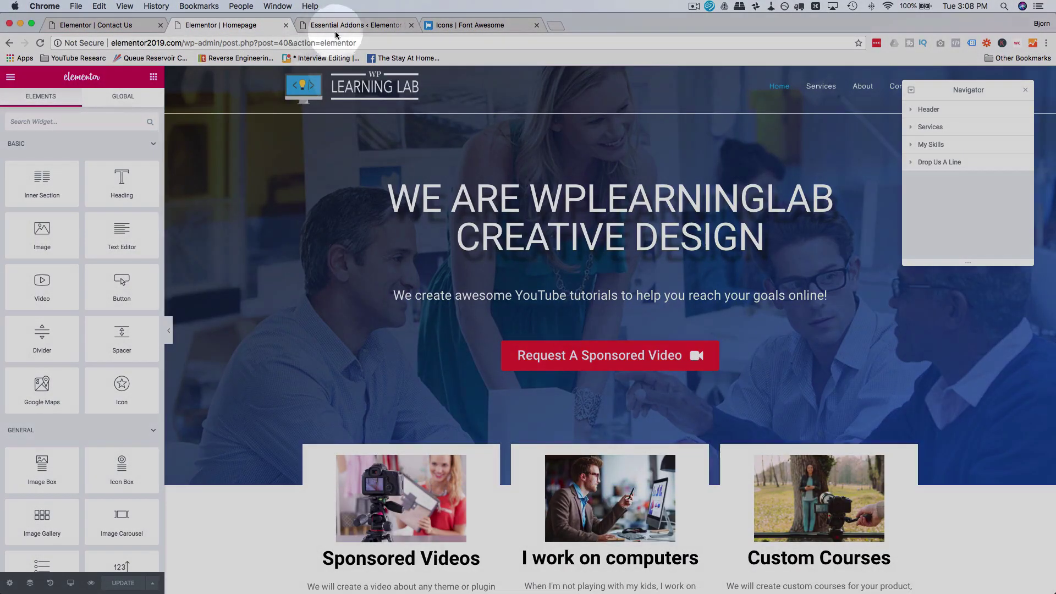
{"action": "left_click", "coordinate": [336, 30]}
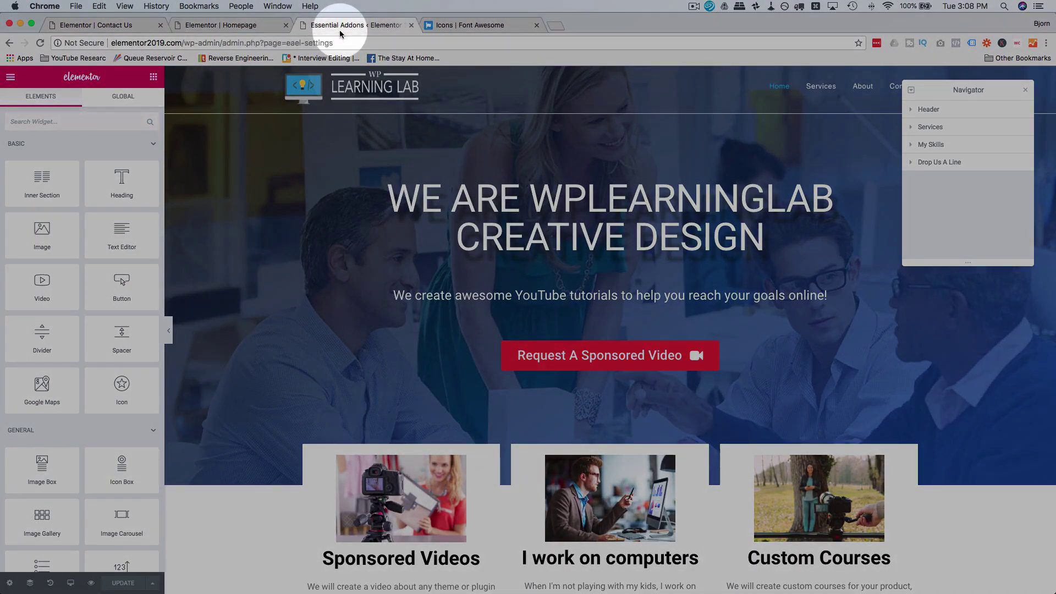
{"action": "left_click", "coordinate": [32, 163]}
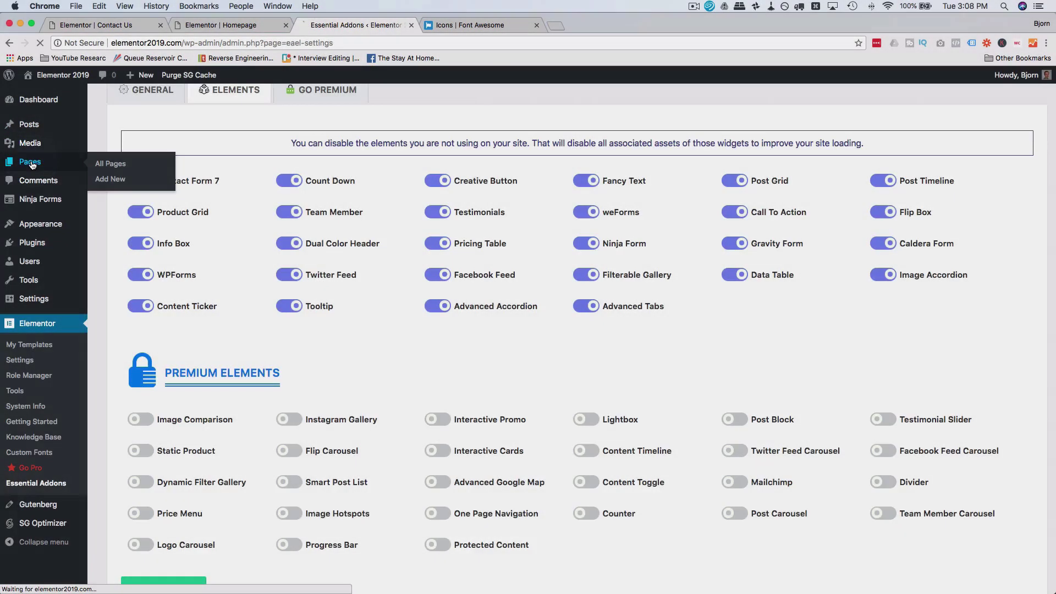
{"action": "left_click_drag", "start_coordinate": [172, 28], "coordinate": [90, 31]}
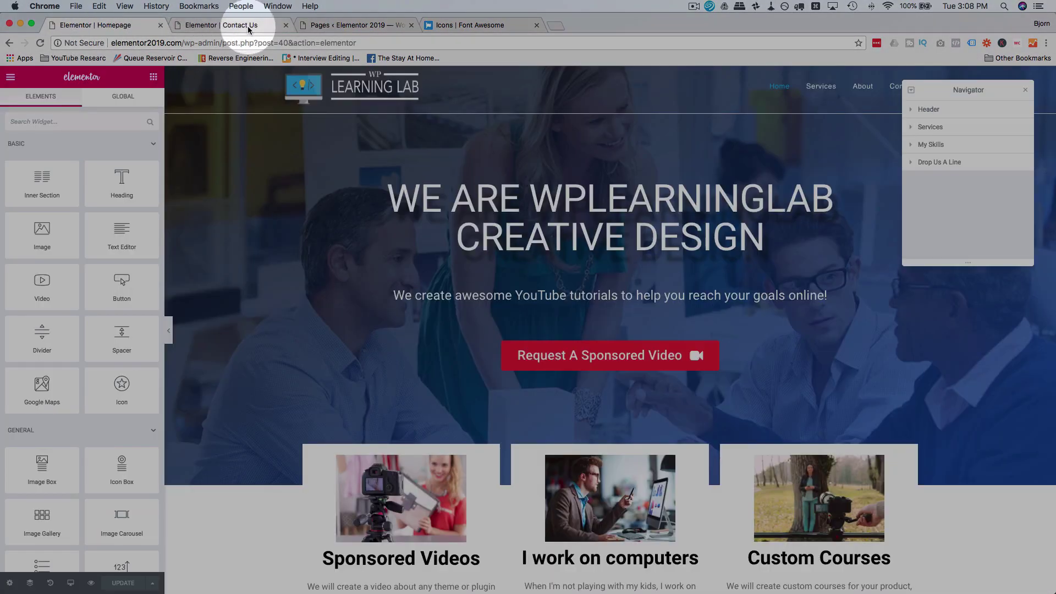
{"action": "left_click", "coordinate": [358, 25]}
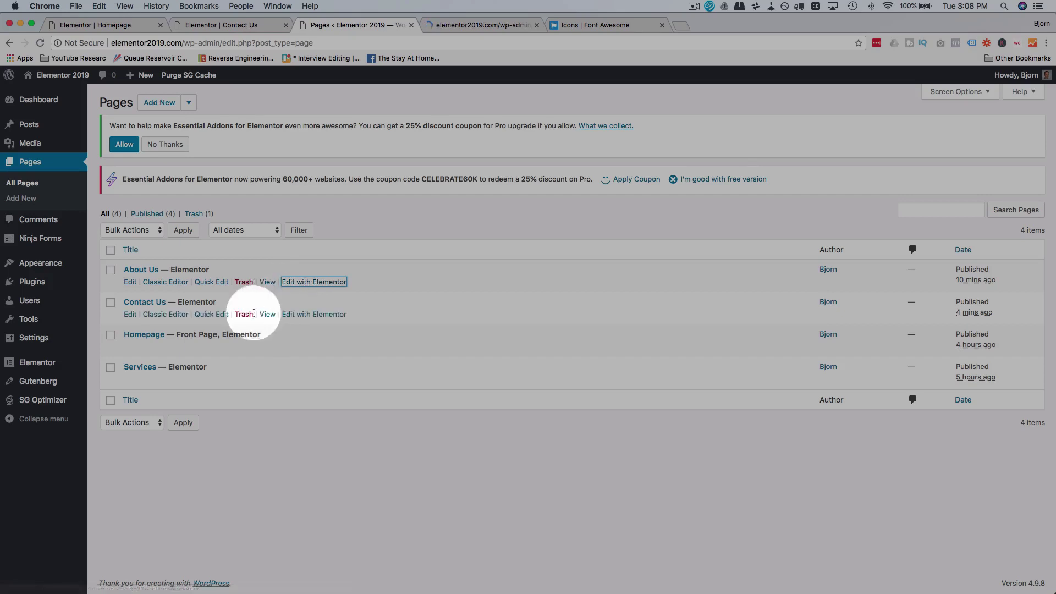
Step: Open About Us in Elementor, arrange the editor tabs, and copy the Contact Us header section
{"action": "left_click", "coordinate": [309, 381]}
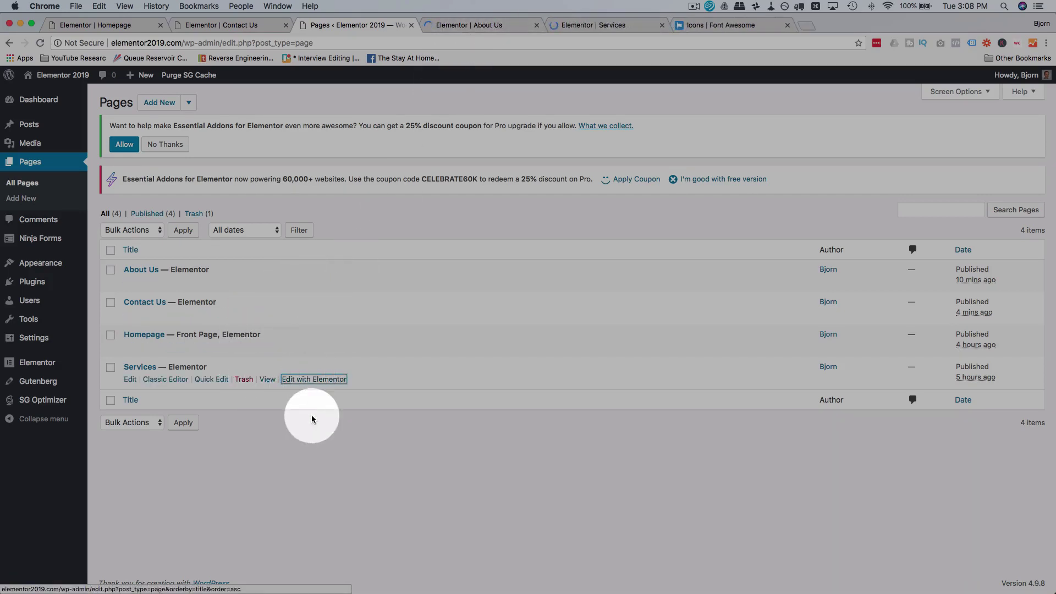
{"action": "left_click_drag", "start_coordinate": [471, 25], "coordinate": [231, 25]}
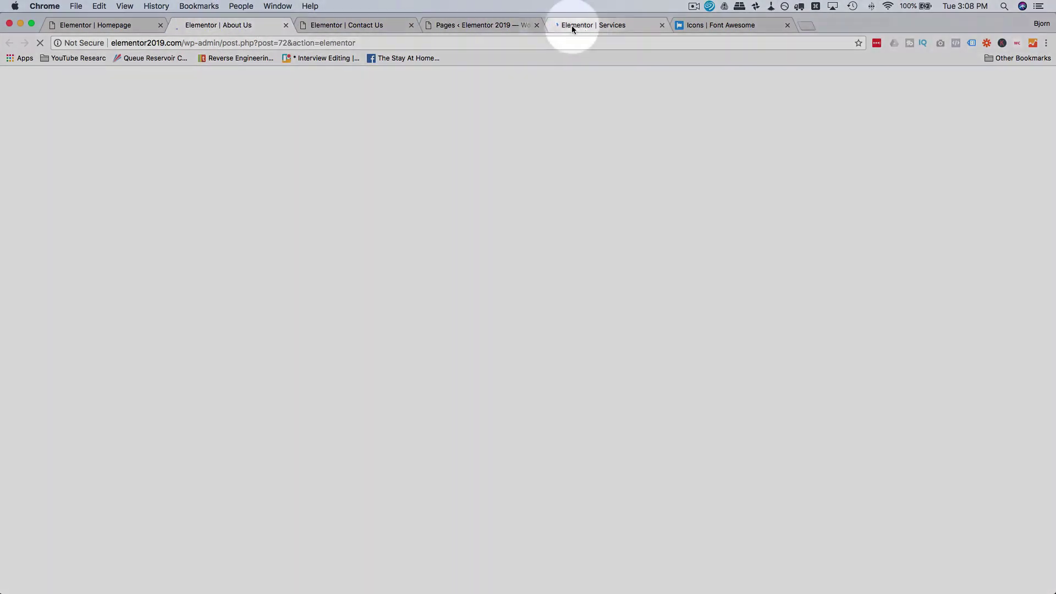
{"action": "left_click_drag", "start_coordinate": [572, 25], "coordinate": [240, 24]}
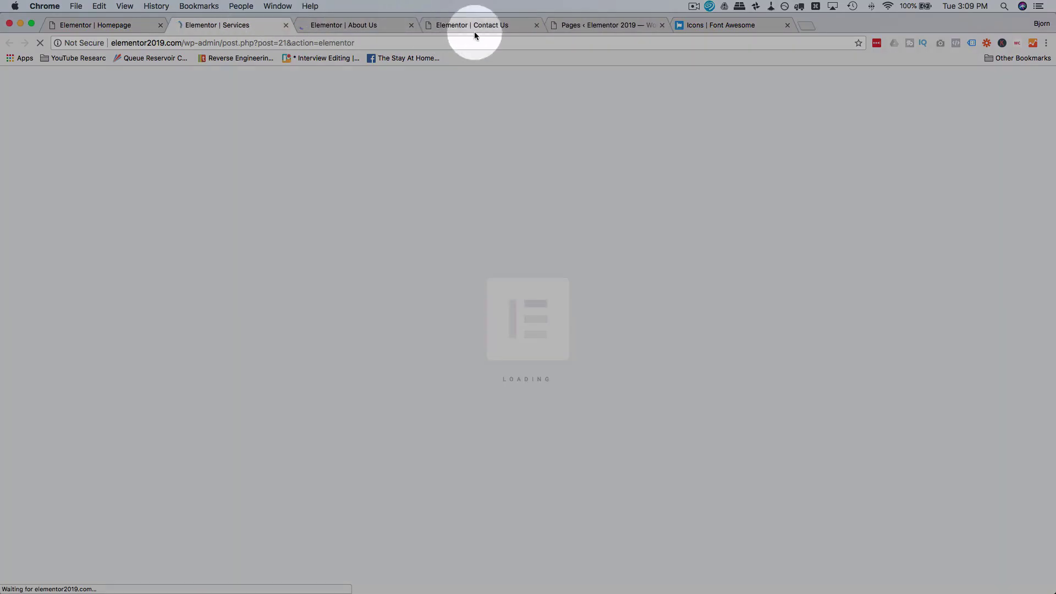
{"action": "left_click", "coordinate": [474, 31]}
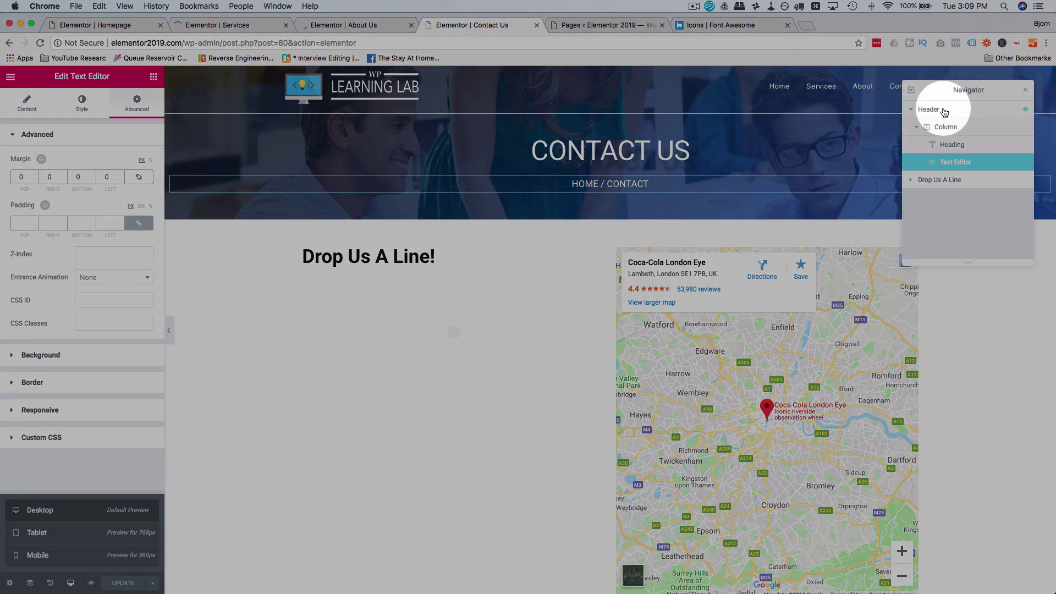
{"action": "left_click", "coordinate": [944, 111]}
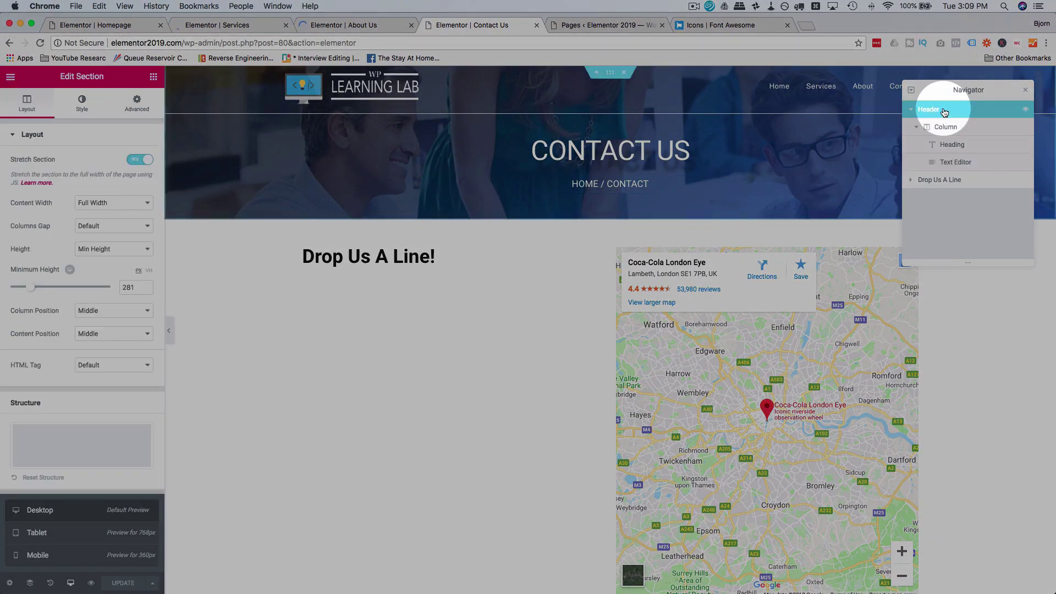
{"action": "right_click", "coordinate": [944, 110]}
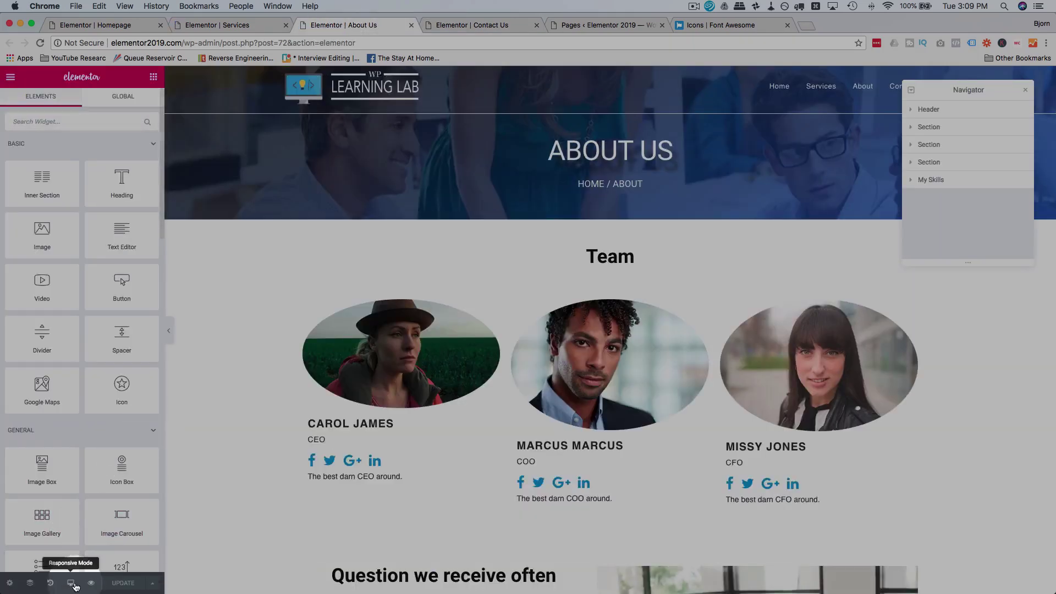
Step: Paste the Contact Us header's style onto the About Us header, checking mobile and tablet views
{"action": "left_click", "coordinate": [71, 583]}
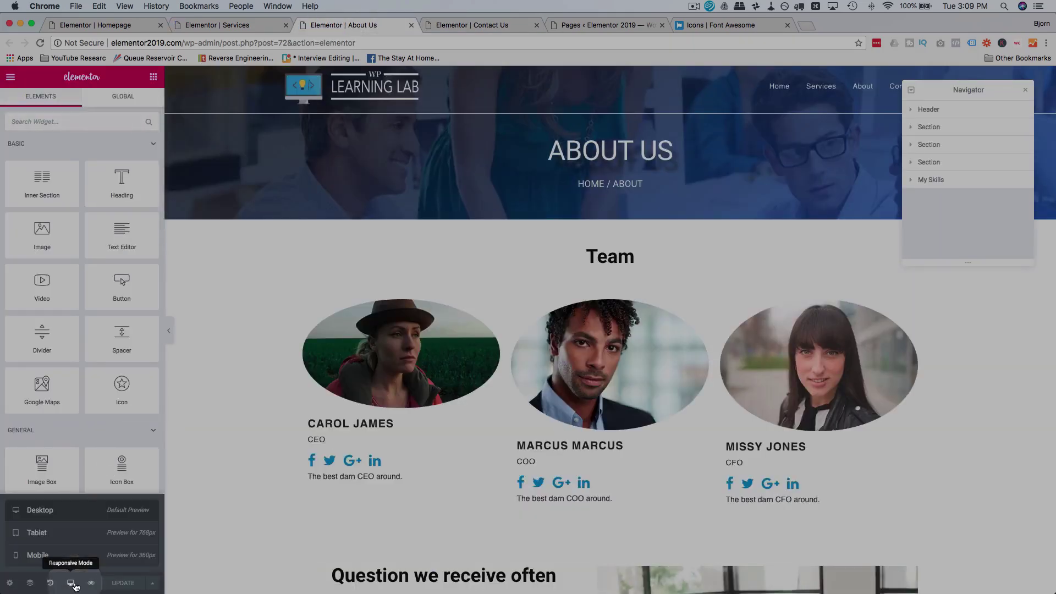
{"action": "left_click", "coordinate": [46, 557]}
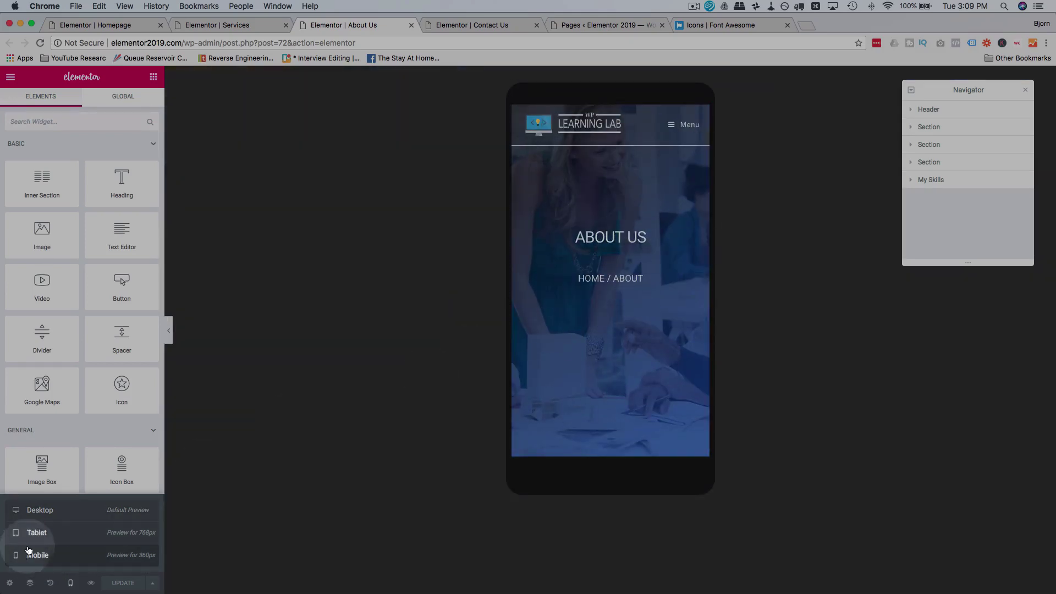
{"action": "left_click", "coordinate": [44, 532]}
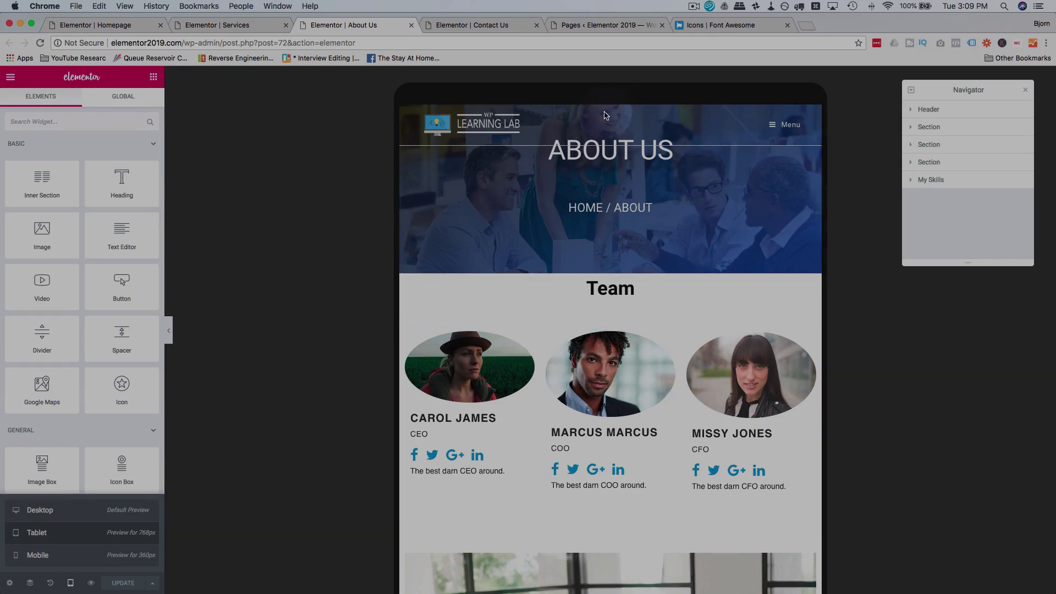
{"action": "left_click", "coordinate": [957, 116]}
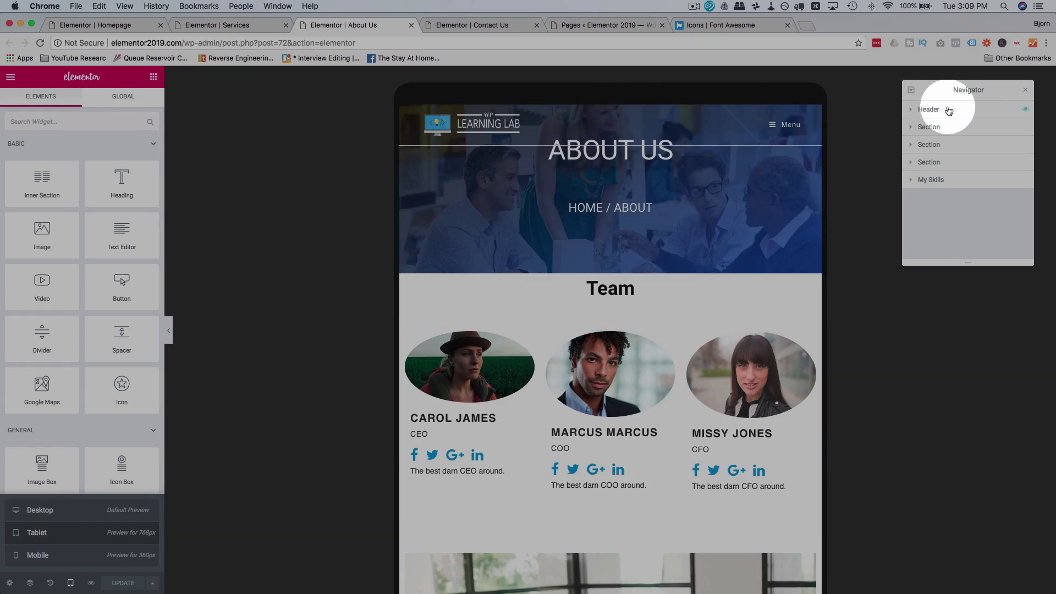
{"action": "right_click", "coordinate": [949, 110]}
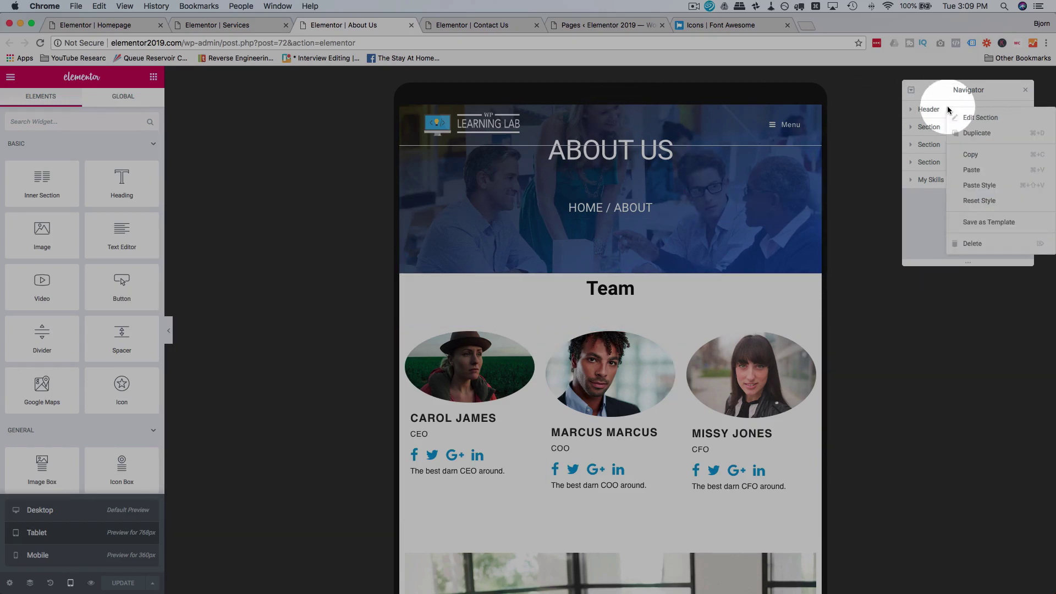
{"action": "left_click", "coordinate": [983, 187]}
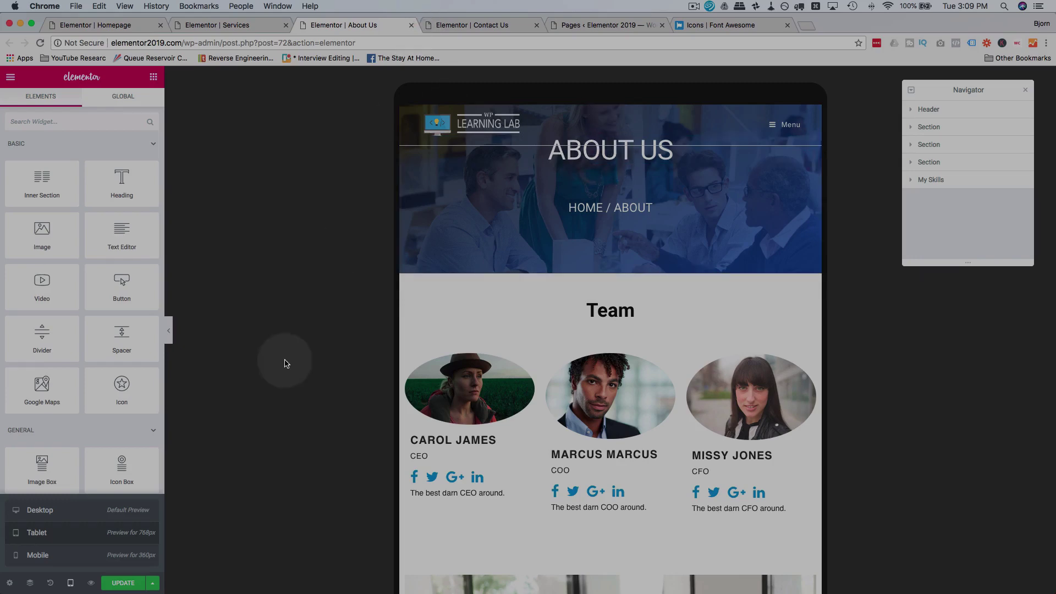
{"action": "left_click", "coordinate": [99, 555]}
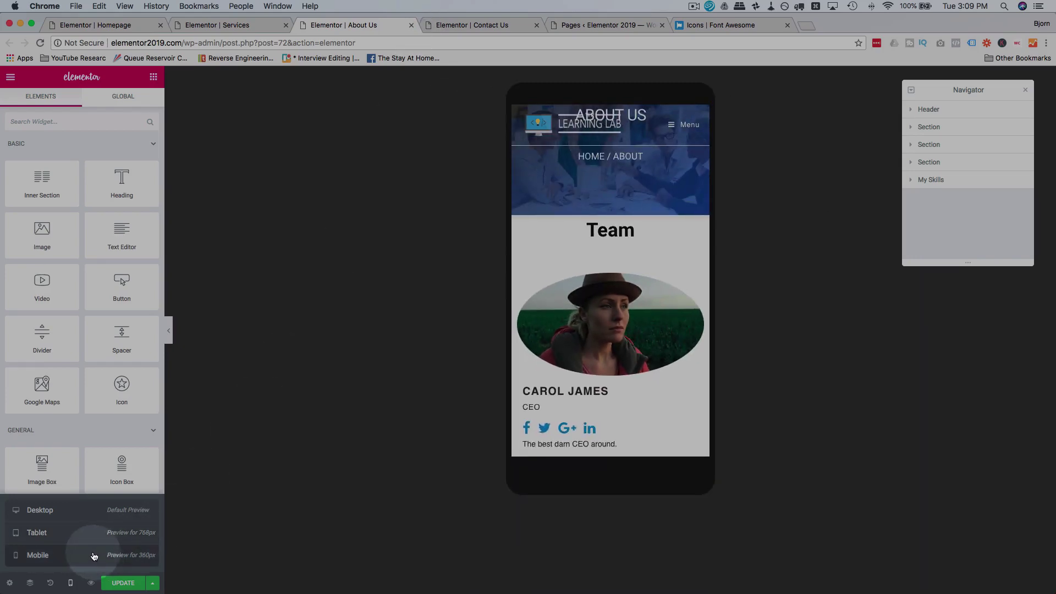
{"action": "left_click", "coordinate": [85, 522]}
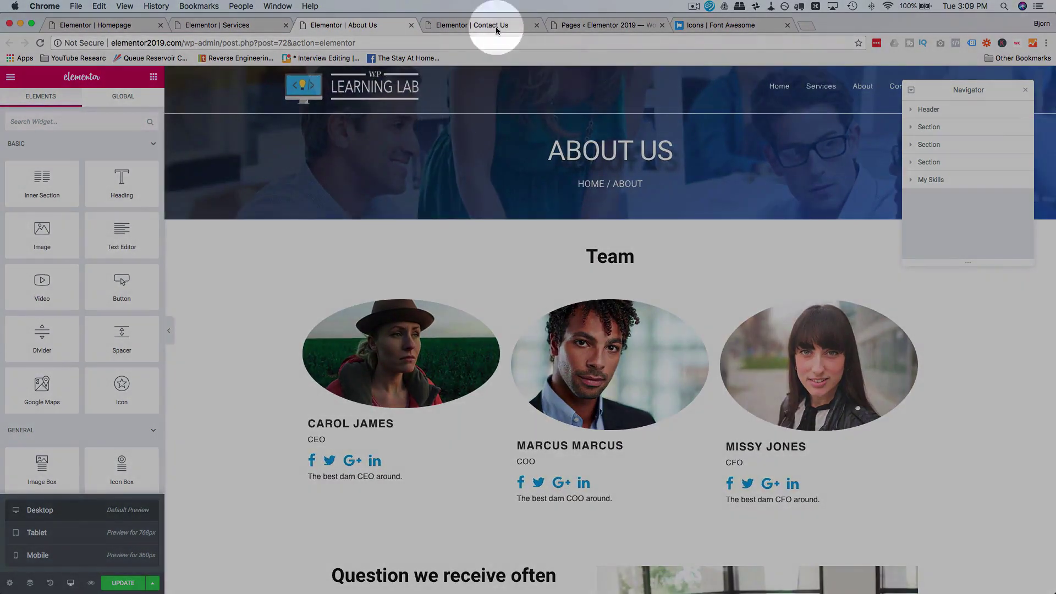
Step: In the About Us mobile preview, paste the copied Contact Us header into the page
{"action": "left_click", "coordinate": [493, 30]}
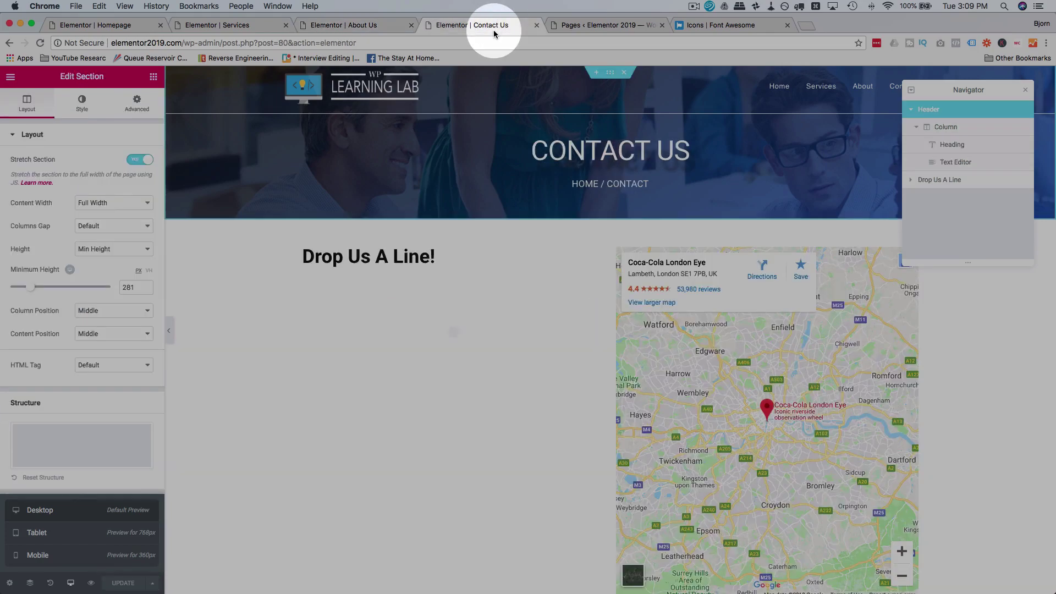
{"action": "left_click", "coordinate": [385, 28]}
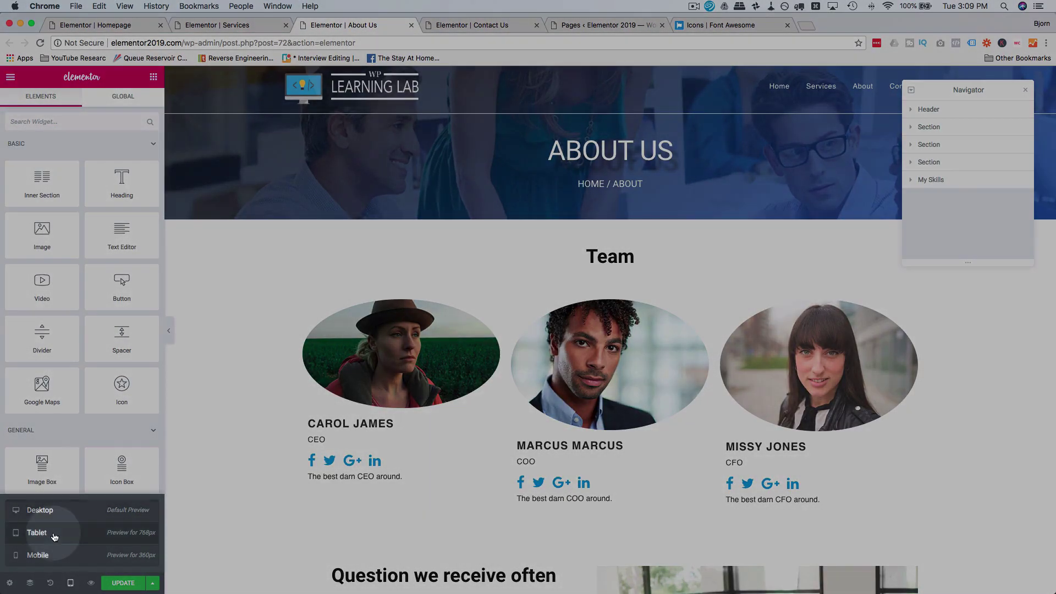
{"action": "left_click", "coordinate": [37, 531]}
{"action": "left_click", "coordinate": [38, 555]}
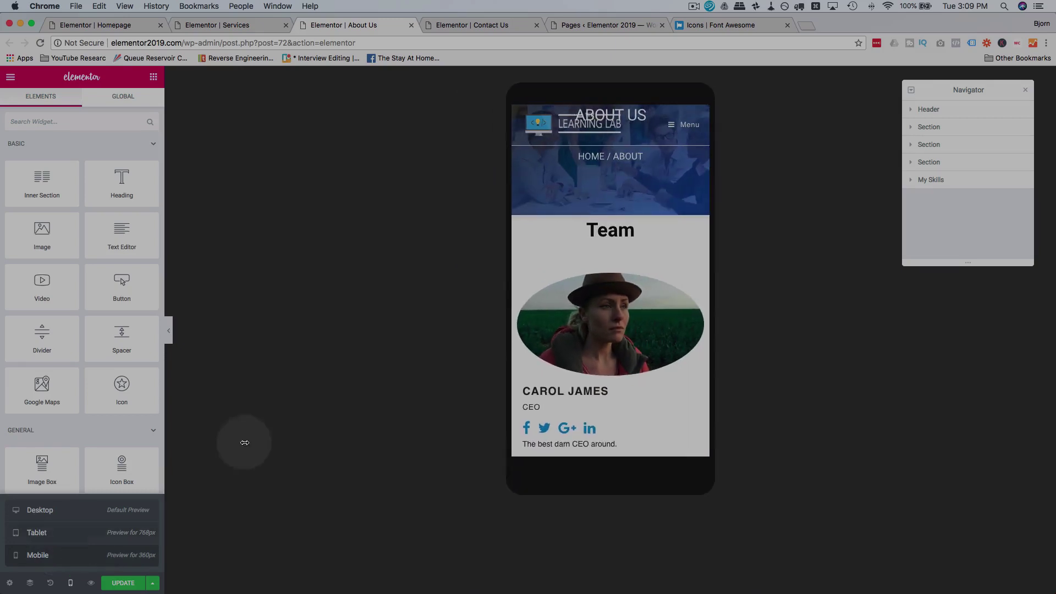
{"action": "right_click", "coordinate": [944, 112]}
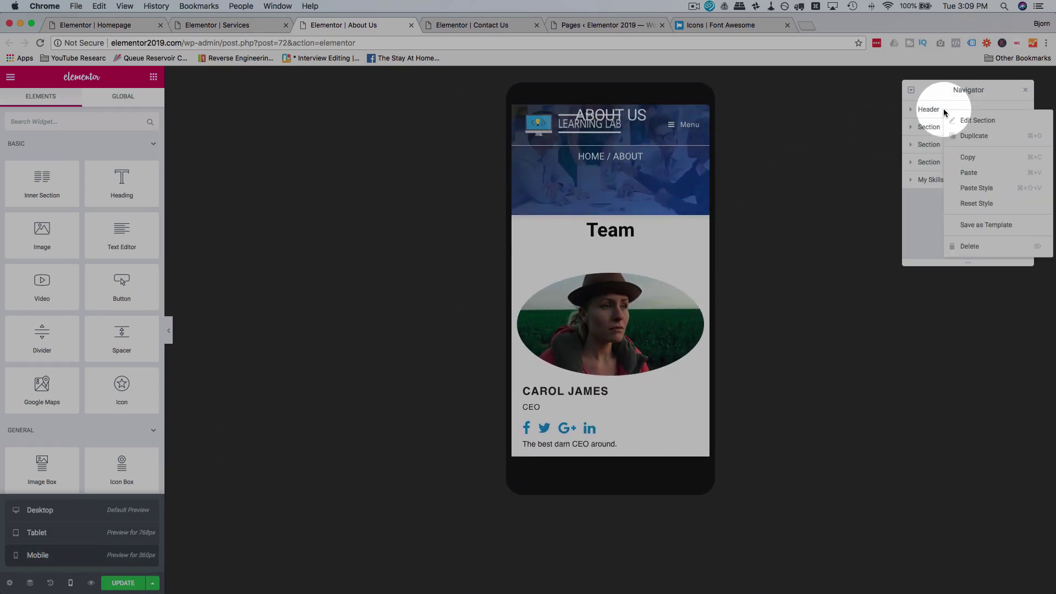
{"action": "left_click", "coordinate": [979, 175]}
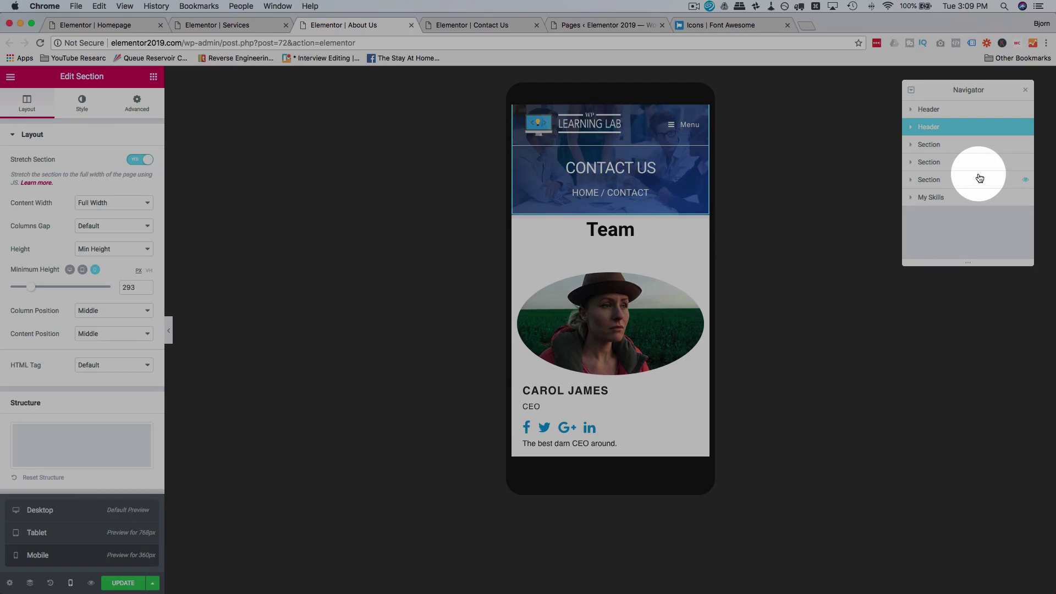
Step: Delete the original About Us header and retitle the pasted one ABOUT US with breadcrumb HOME / ABOUT
{"action": "left_click", "coordinate": [956, 109]}
{"action": "right_click", "coordinate": [955, 109]}
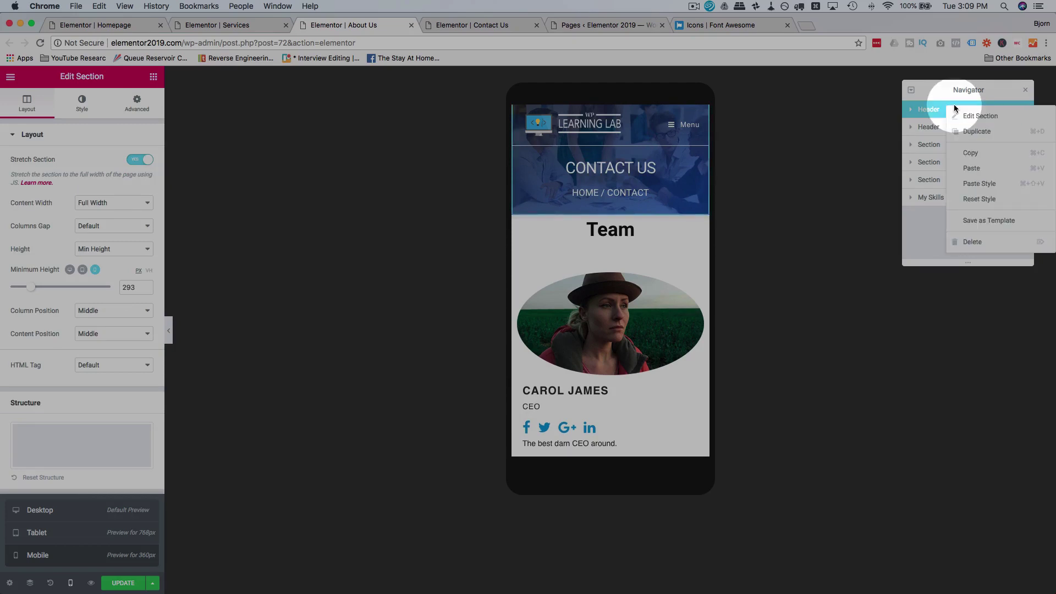
{"action": "left_click", "coordinate": [968, 241]}
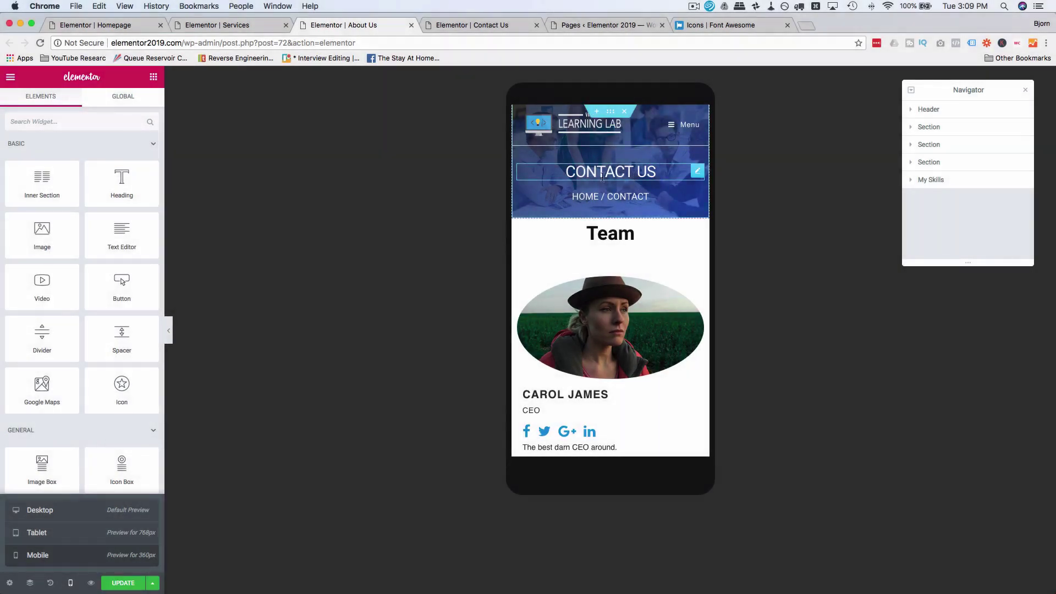
{"action": "double_click", "coordinate": [584, 170]}
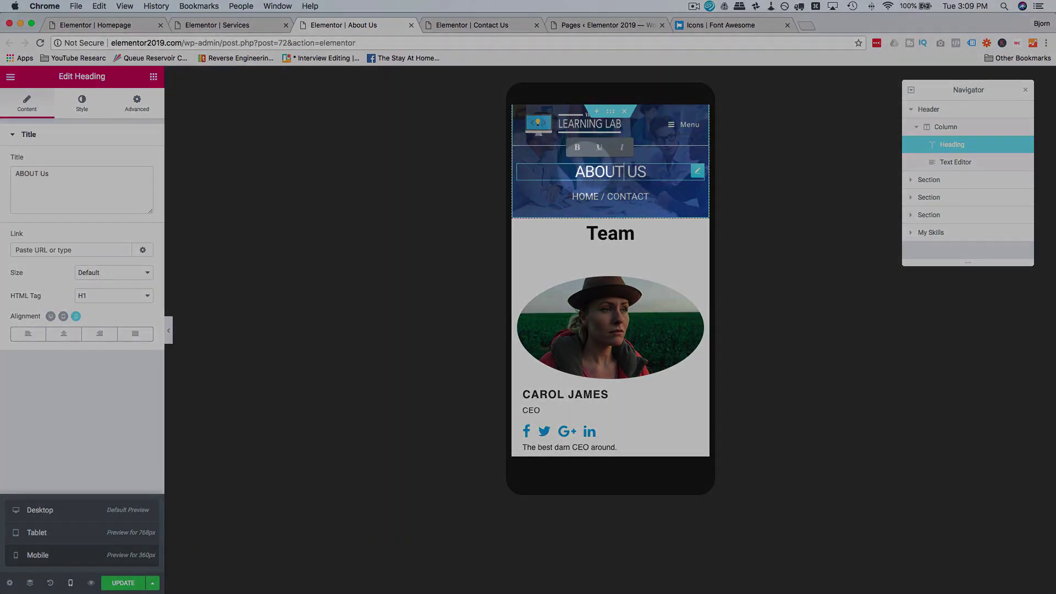
{"action": "double_click", "coordinate": [633, 196]}
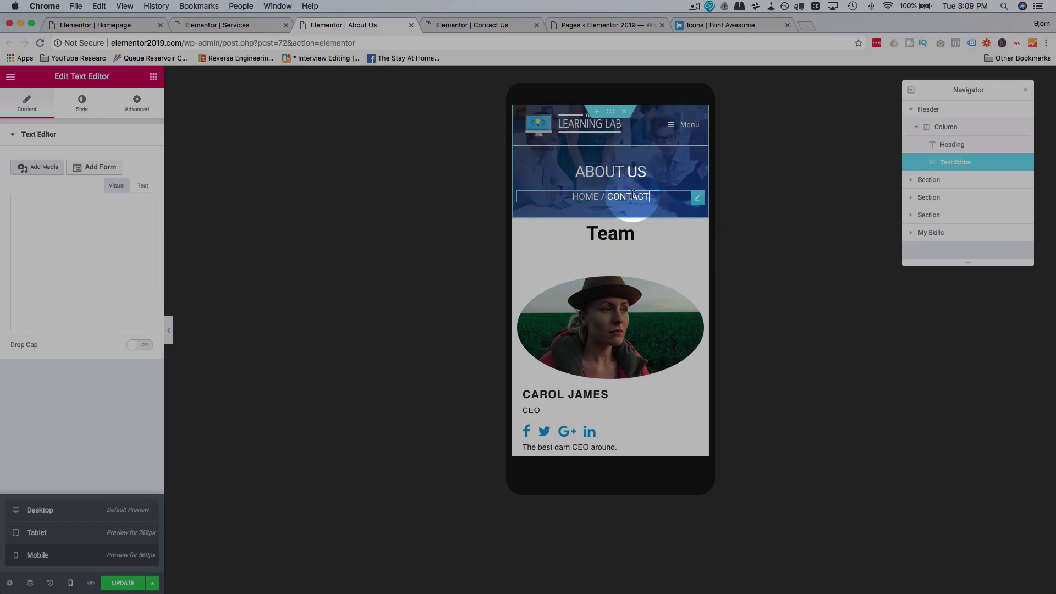
{"action": "type", "text": "a"}
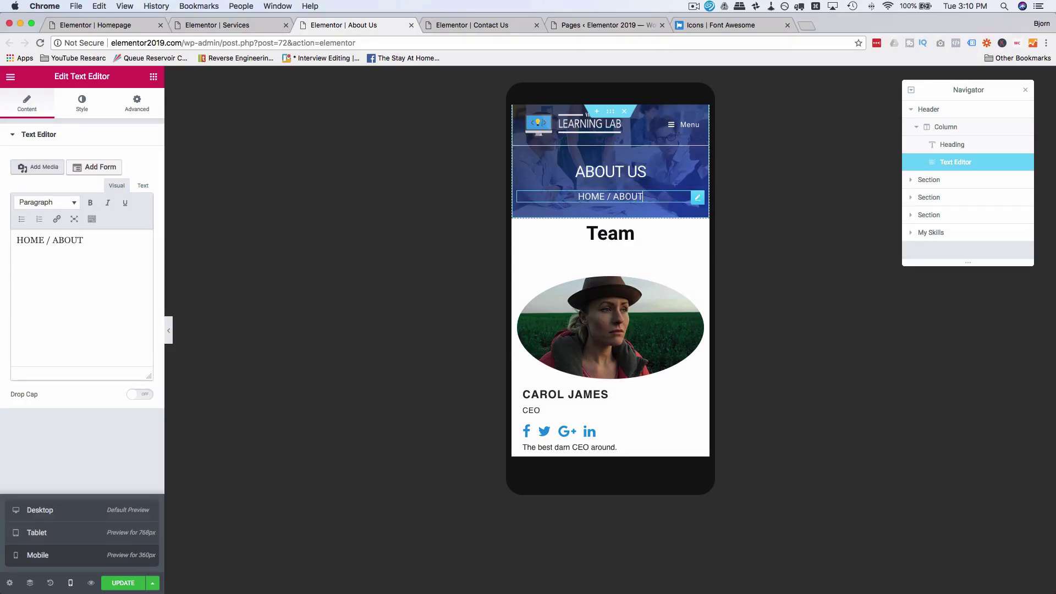
{"action": "left_click", "coordinate": [223, 26]}
{"action": "left_click", "coordinate": [91, 583]}
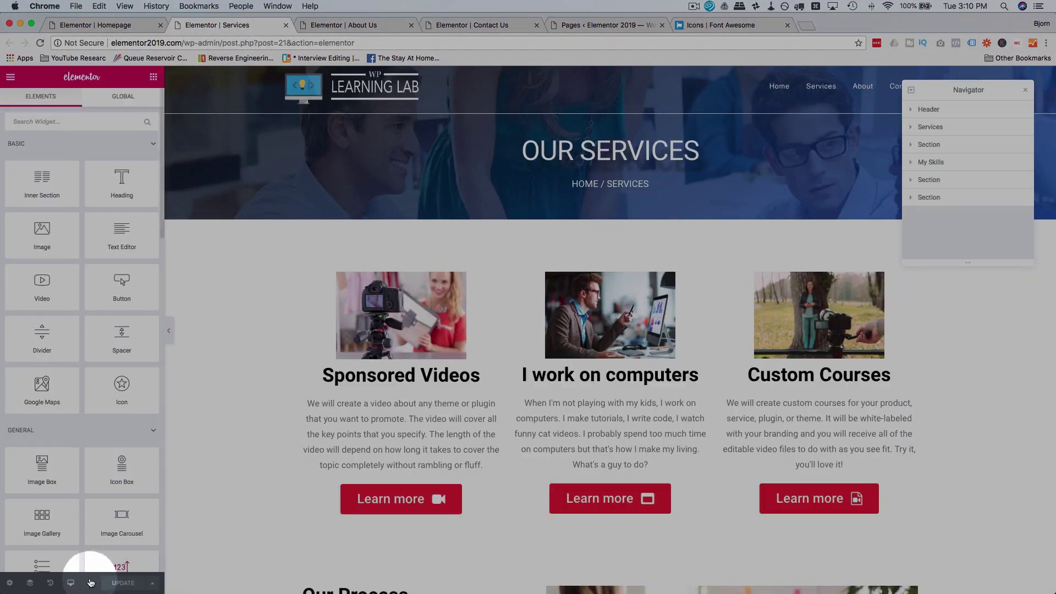
Step: In tablet preview, paste the Contact Us header into Services and delete the original OUR SERVICES header
{"action": "left_click", "coordinate": [72, 583]}
{"action": "left_click", "coordinate": [64, 543]}
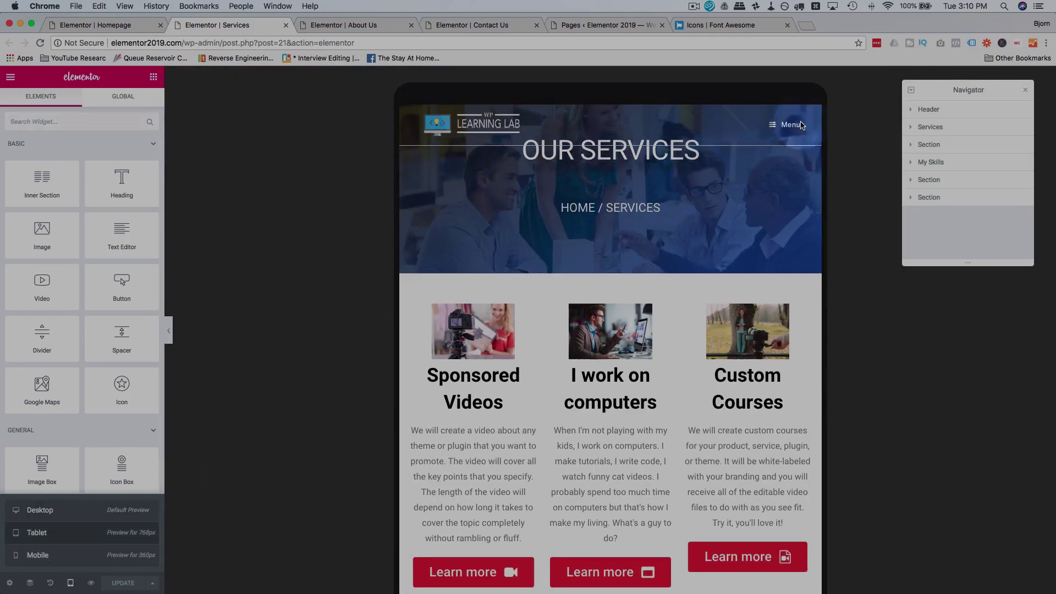
{"action": "left_click", "coordinate": [962, 110]}
{"action": "right_click", "coordinate": [961, 111]}
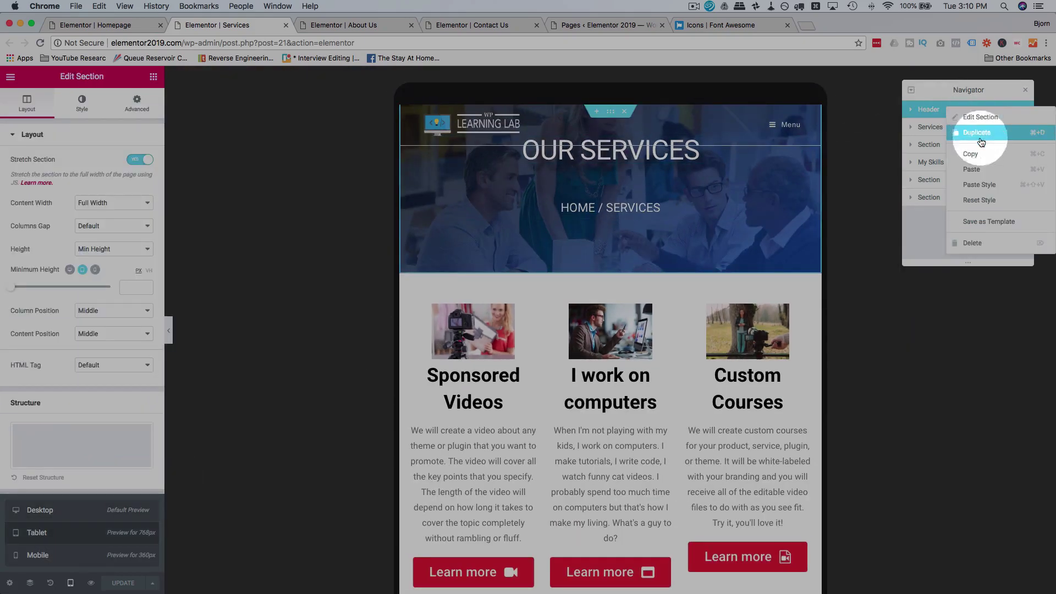
{"action": "left_click", "coordinate": [979, 173]}
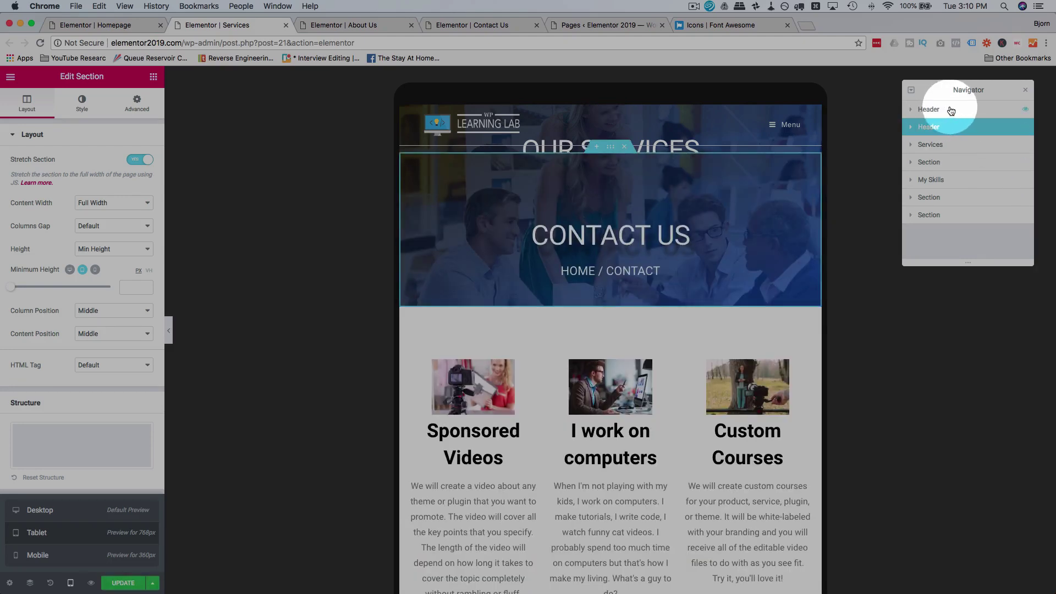
{"action": "right_click", "coordinate": [946, 111]}
{"action": "left_click", "coordinate": [964, 238]}
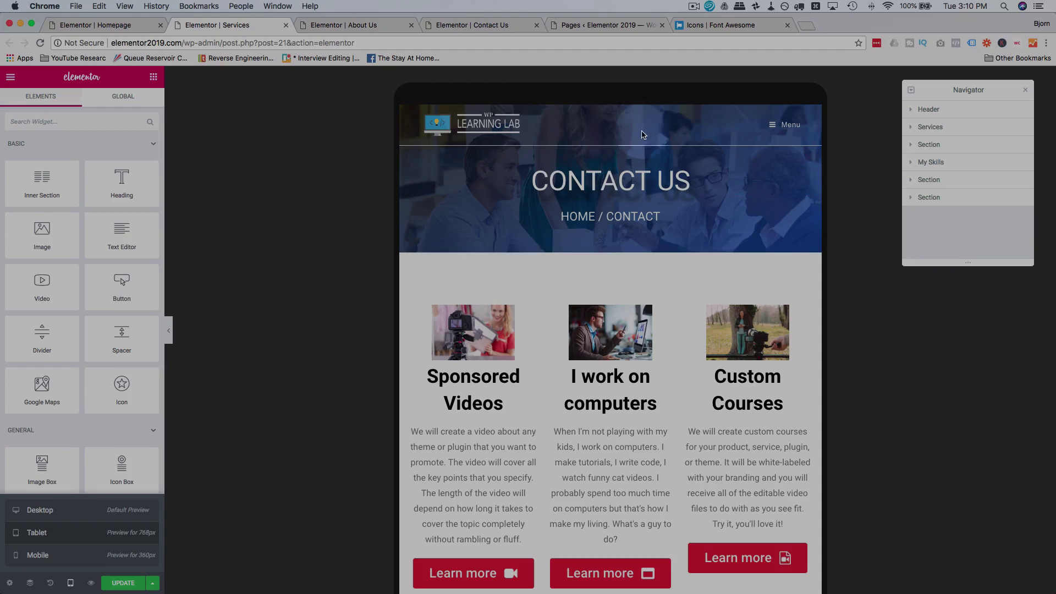
Step: Change the pasted heading to OUR SERVICES and its breadcrumb to HOME / SERVICES
{"action": "left_click", "coordinate": [627, 185]}
{"action": "triple_click", "coordinate": [627, 185]}
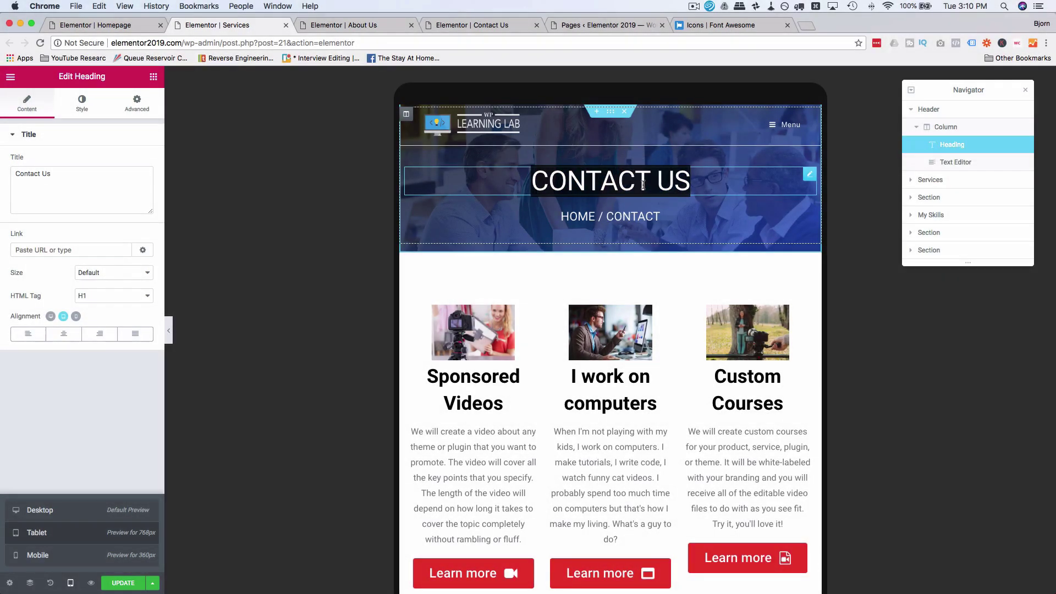
{"action": "type", "text": "OUR SERVICES"}
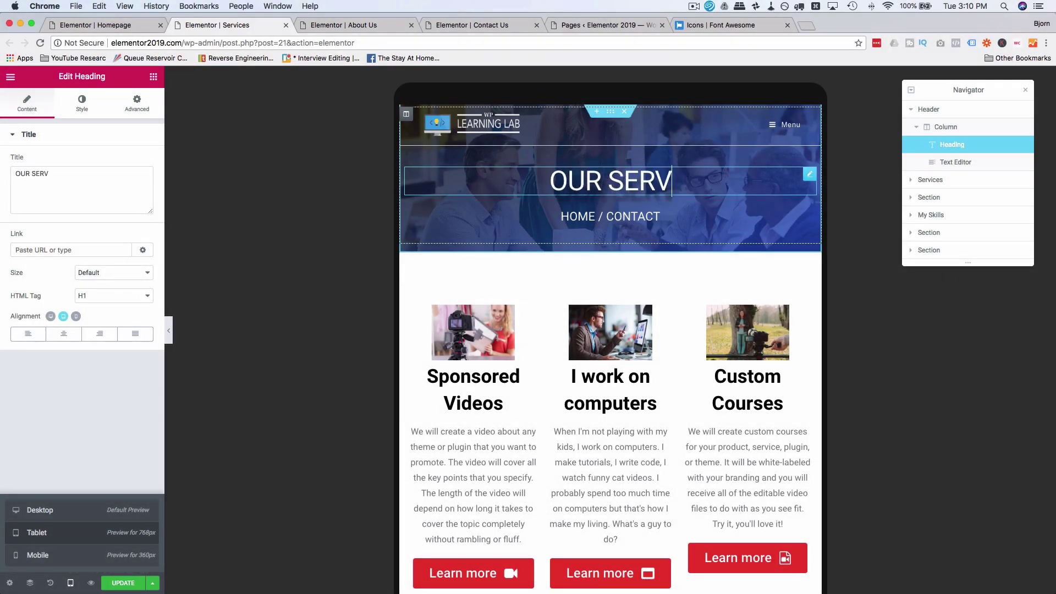
{"action": "left_click", "coordinate": [643, 215]}
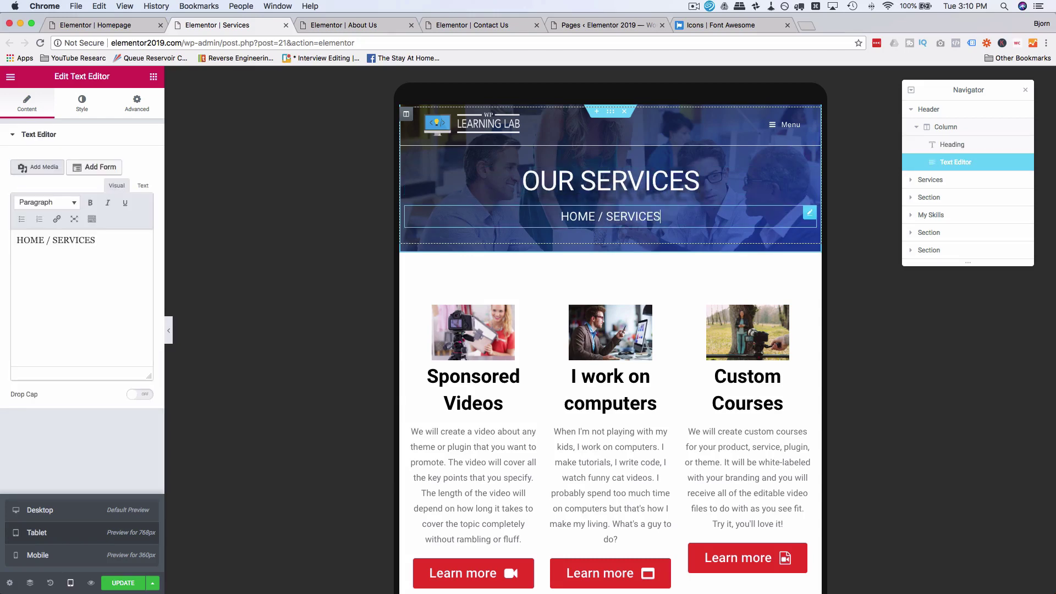
{"action": "left_click", "coordinate": [467, 266]}
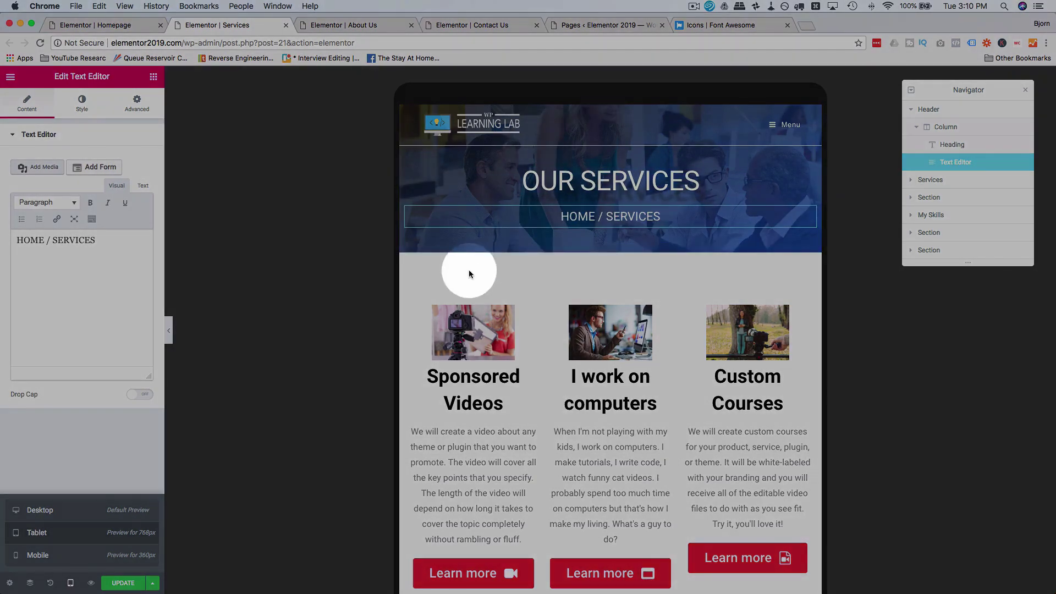
Step: Review the Services page in tablet and mobile views, then save it with UPDATE
{"action": "scroll", "coordinate": [470, 269], "scroll_direction": "down", "scroll_amount": 2}
{"action": "scroll", "coordinate": [470, 274], "scroll_direction": "down", "scroll_amount": 5}
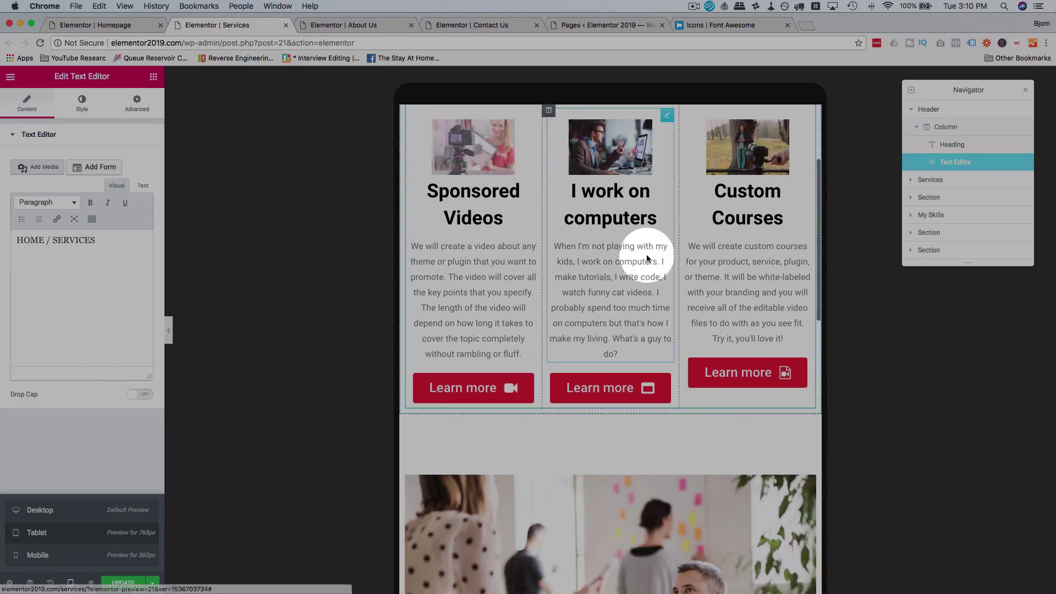
{"action": "left_click", "coordinate": [748, 312]}
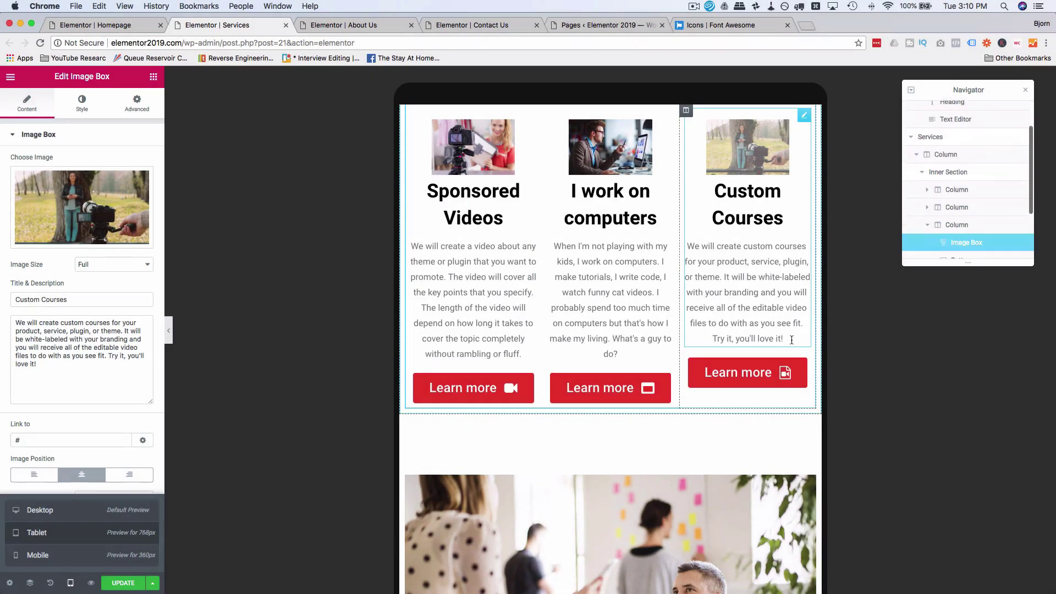
{"action": "left_click", "coordinate": [808, 322]}
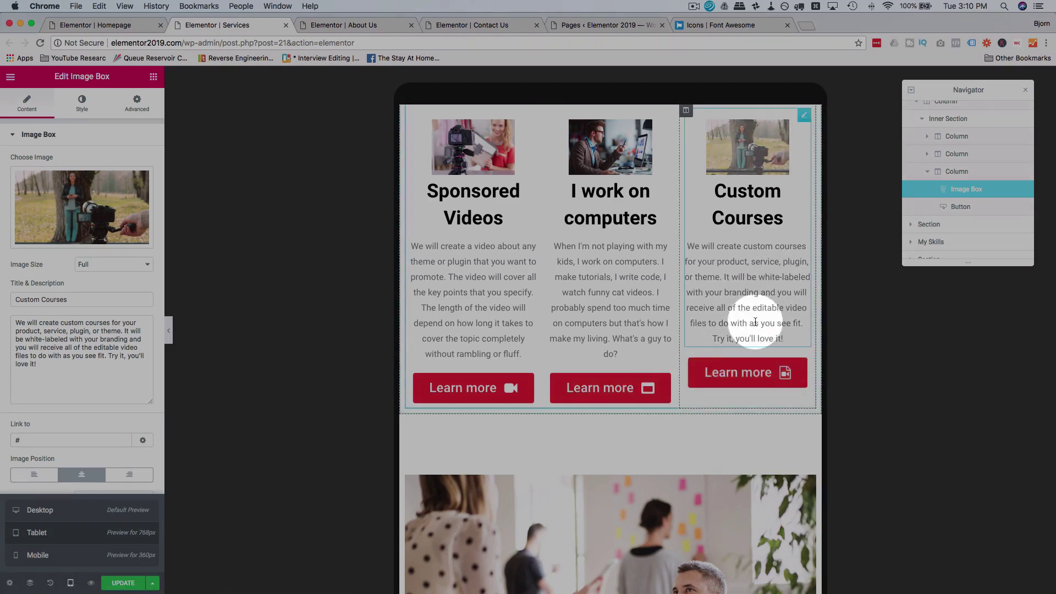
{"action": "scroll", "coordinate": [561, 311], "scroll_direction": "down", "scroll_amount": 6}
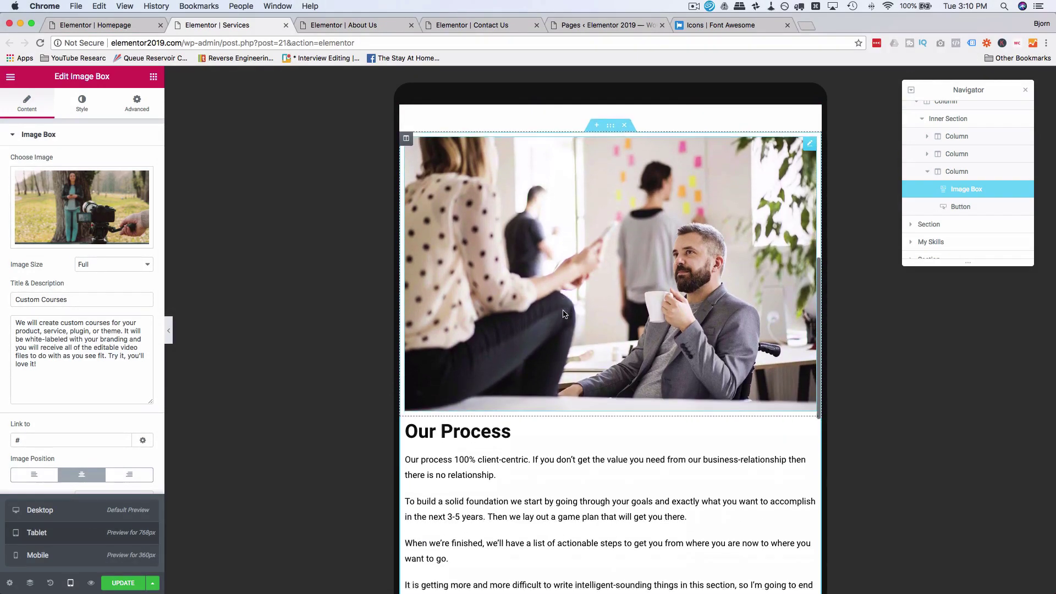
{"action": "scroll", "coordinate": [563, 314], "scroll_direction": "down", "scroll_amount": 10}
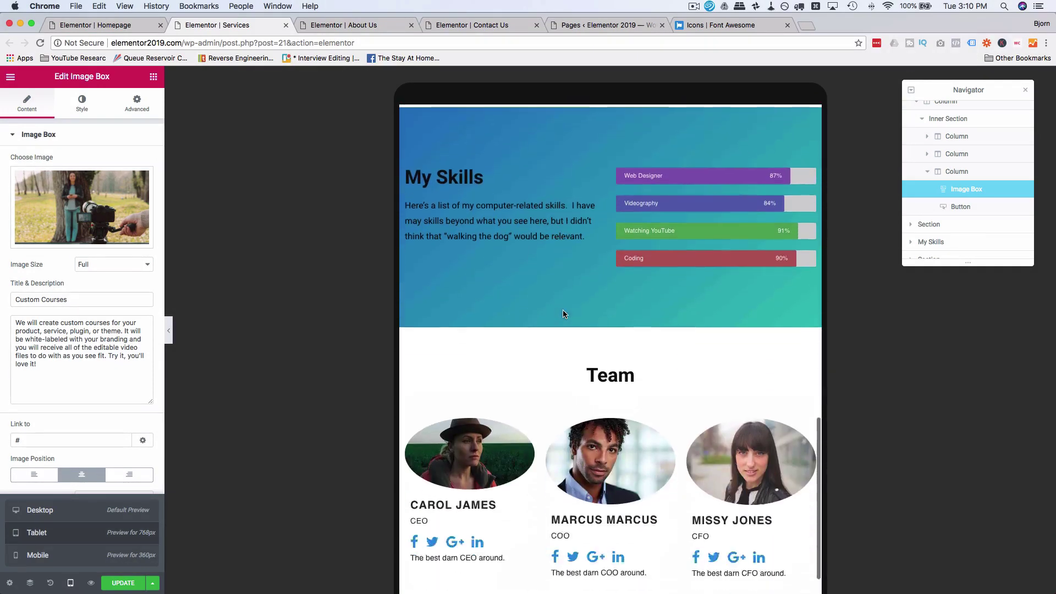
{"action": "scroll", "coordinate": [563, 314], "scroll_direction": "down", "scroll_amount": 6}
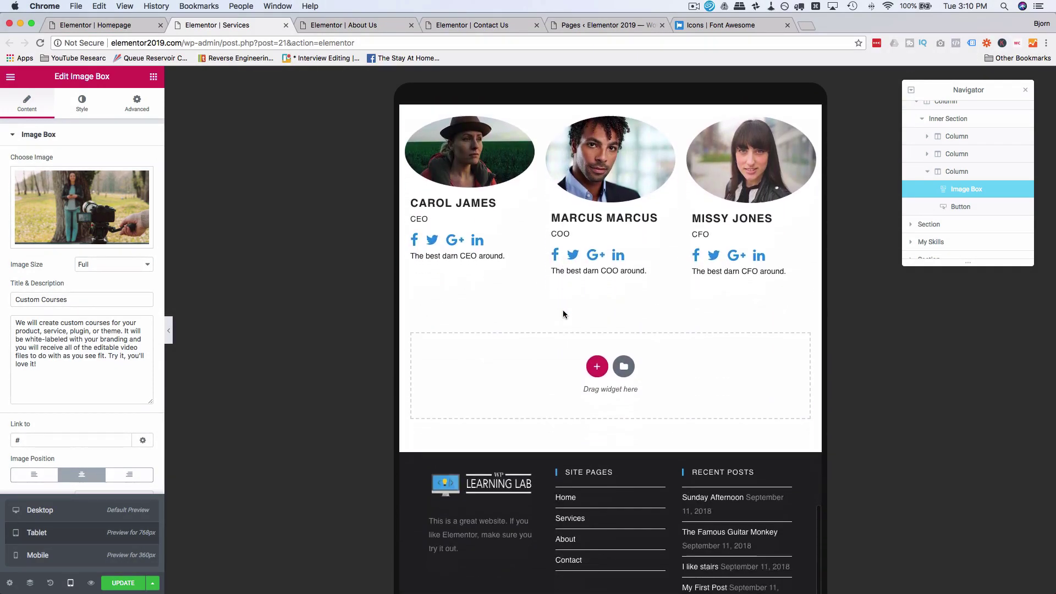
{"action": "left_click", "coordinate": [58, 559]}
{"action": "scroll", "coordinate": [500, 311], "scroll_direction": "up", "scroll_amount": 15}
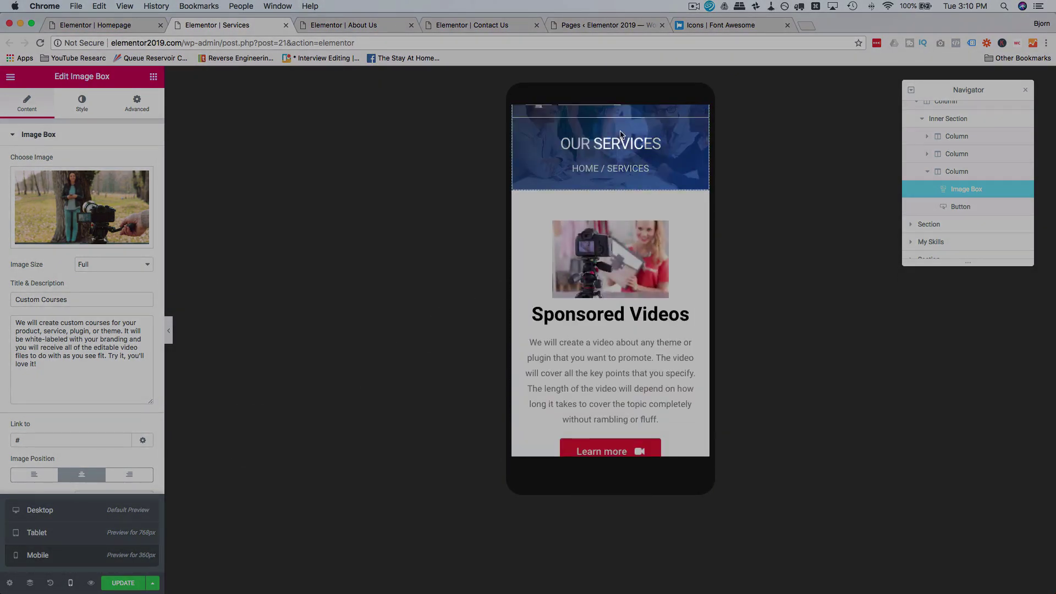
{"action": "scroll", "coordinate": [620, 134], "scroll_direction": "up", "scroll_amount": 2}
{"action": "scroll", "coordinate": [613, 176], "scroll_direction": "down", "scroll_amount": 5}
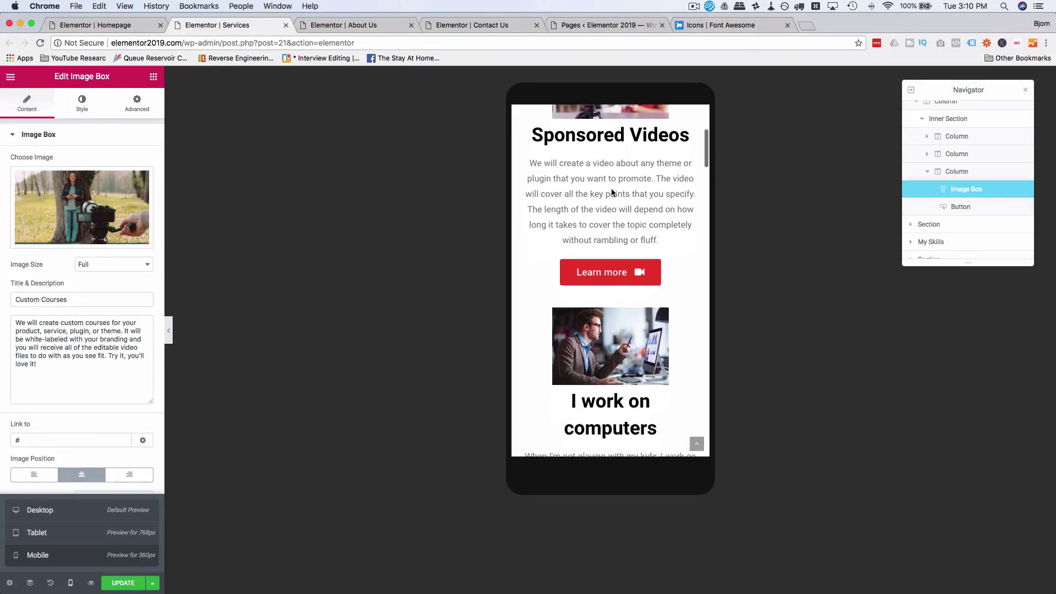
{"action": "scroll", "coordinate": [612, 190], "scroll_direction": "down", "scroll_amount": 10}
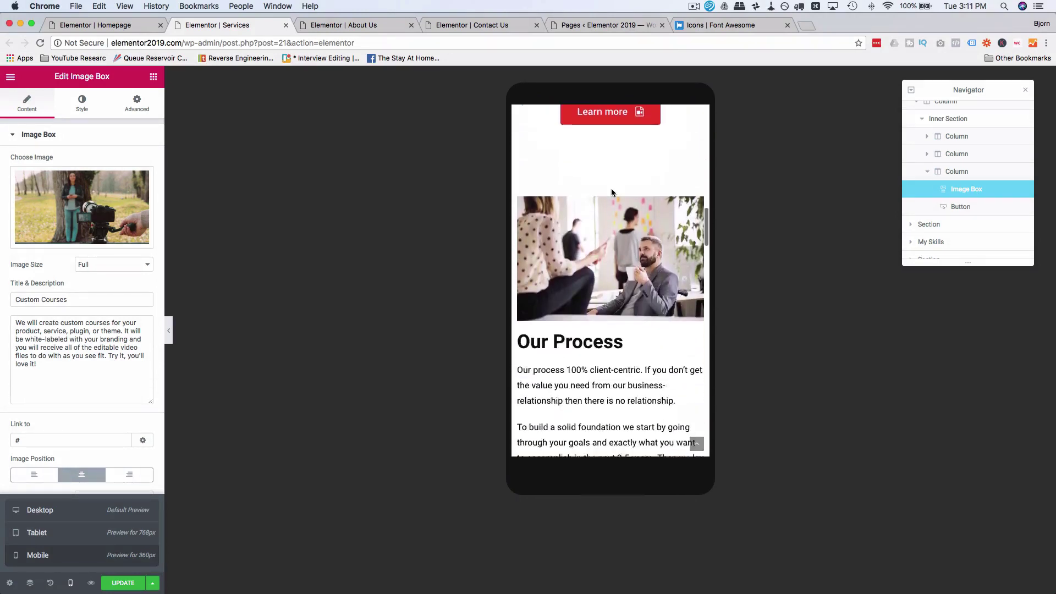
{"action": "scroll", "coordinate": [612, 188], "scroll_direction": "down", "scroll_amount": 4}
{"action": "scroll", "coordinate": [611, 188], "scroll_direction": "up", "scroll_amount": 6}
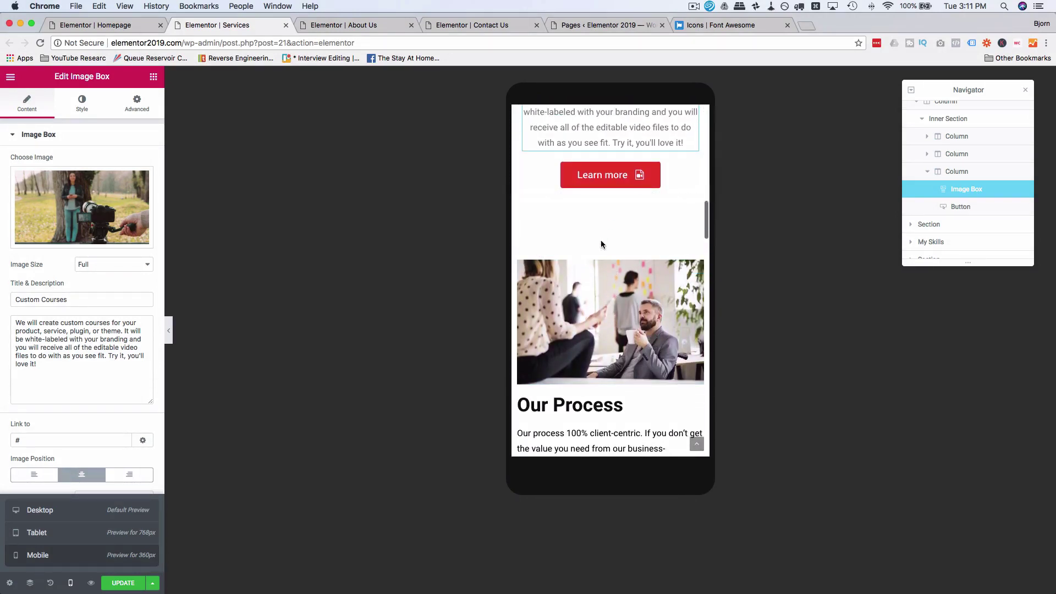
{"action": "scroll", "coordinate": [615, 202], "scroll_direction": "down", "scroll_amount": 6}
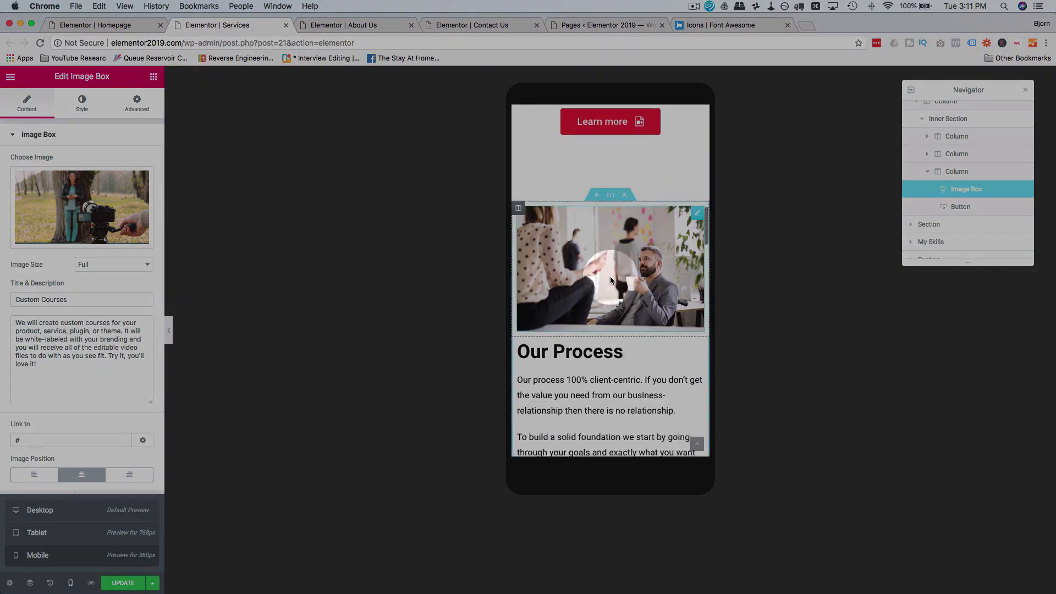
{"action": "scroll", "coordinate": [610, 280], "scroll_direction": "down", "scroll_amount": 10}
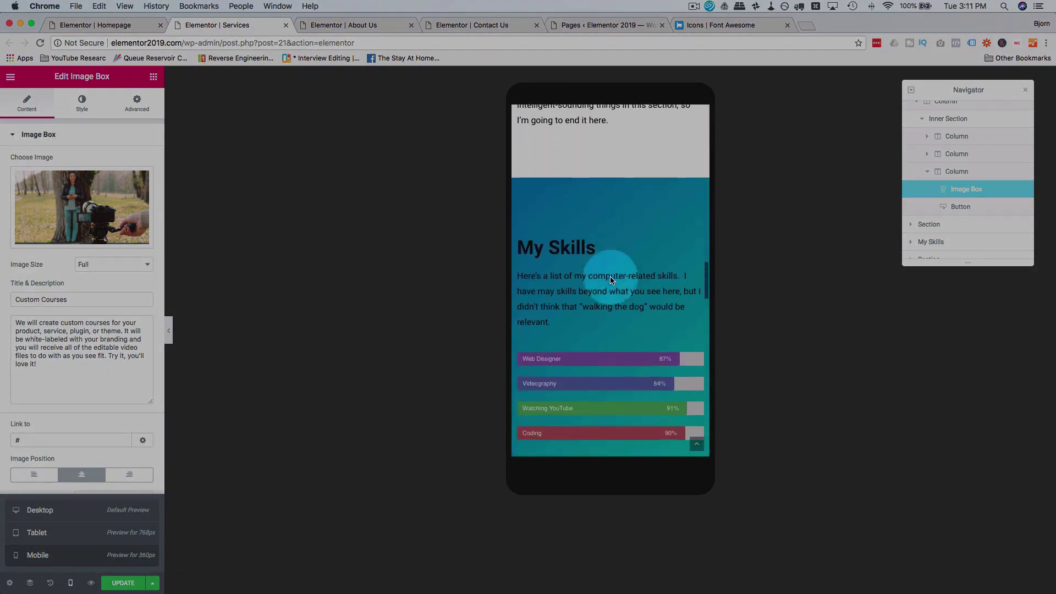
{"action": "scroll", "coordinate": [611, 280], "scroll_direction": "down", "scroll_amount": 10}
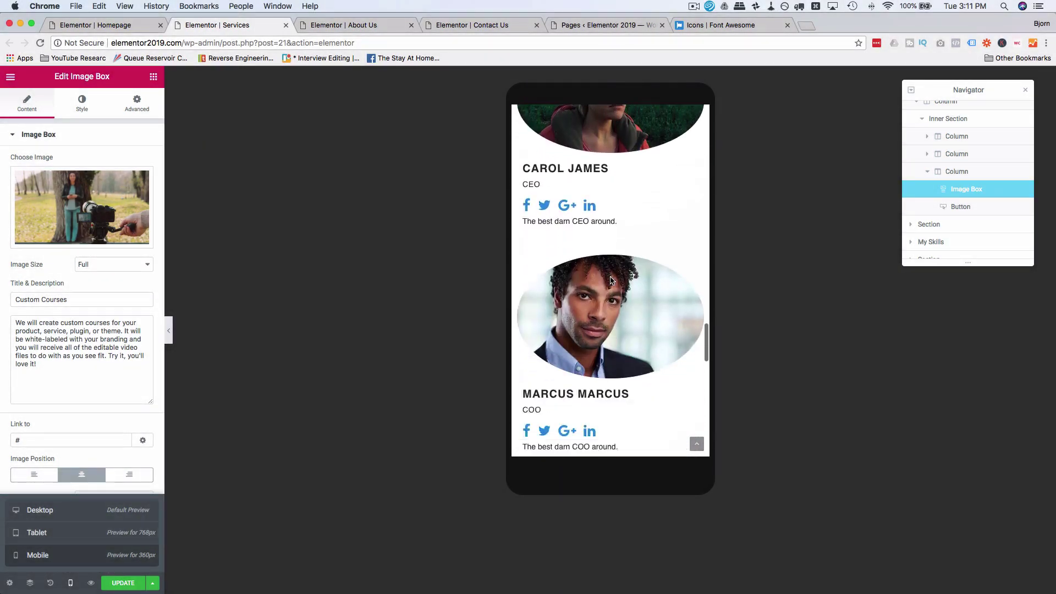
{"action": "scroll", "coordinate": [610, 281], "scroll_direction": "down", "scroll_amount": 10}
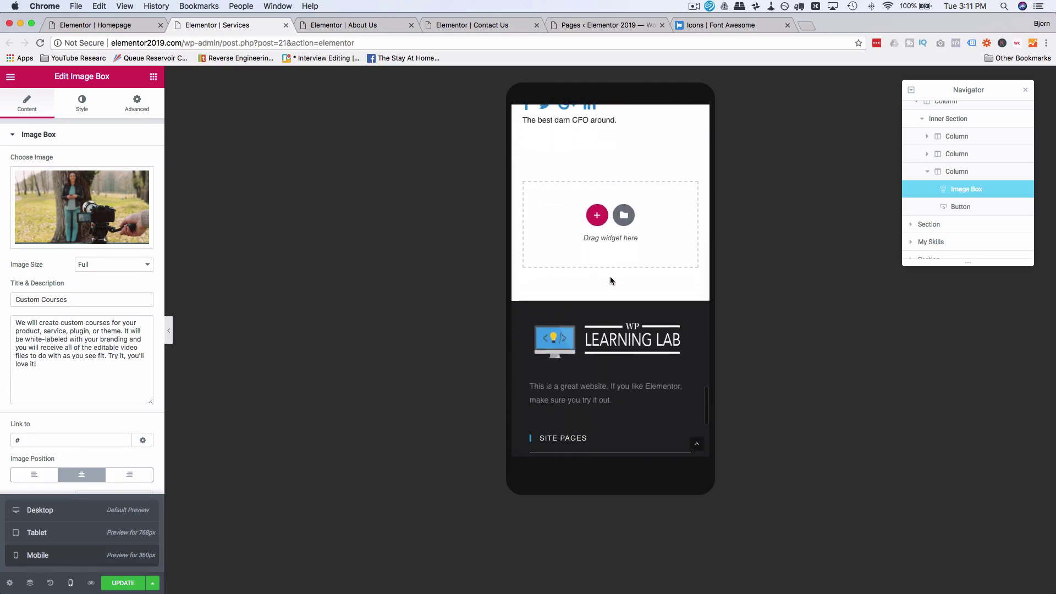
{"action": "scroll", "coordinate": [611, 281], "scroll_direction": "up", "scroll_amount": 20}
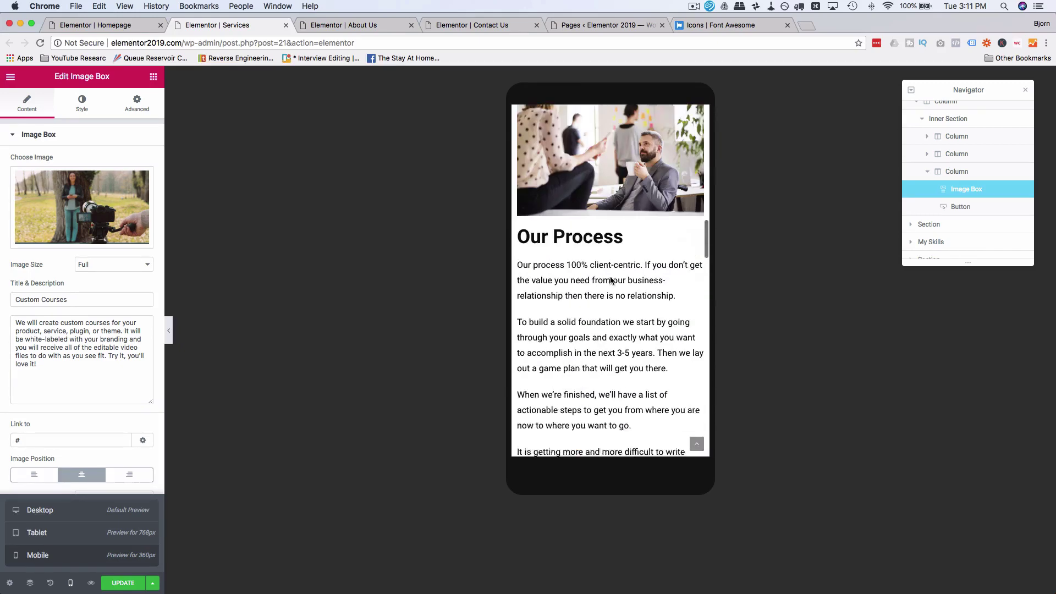
{"action": "left_click", "coordinate": [123, 583]}
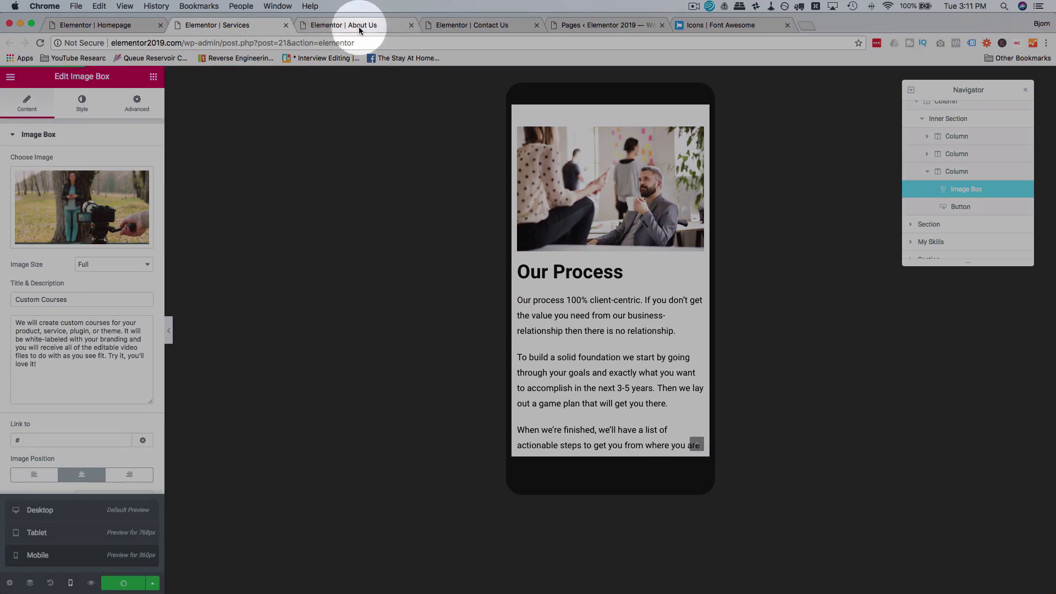
Step: Review the About Us page, expanding its FAQ accordion questions and checking the My Skills section
{"action": "left_click", "coordinate": [359, 26]}
{"action": "scroll", "coordinate": [611, 242], "scroll_direction": "down", "scroll_amount": 8}
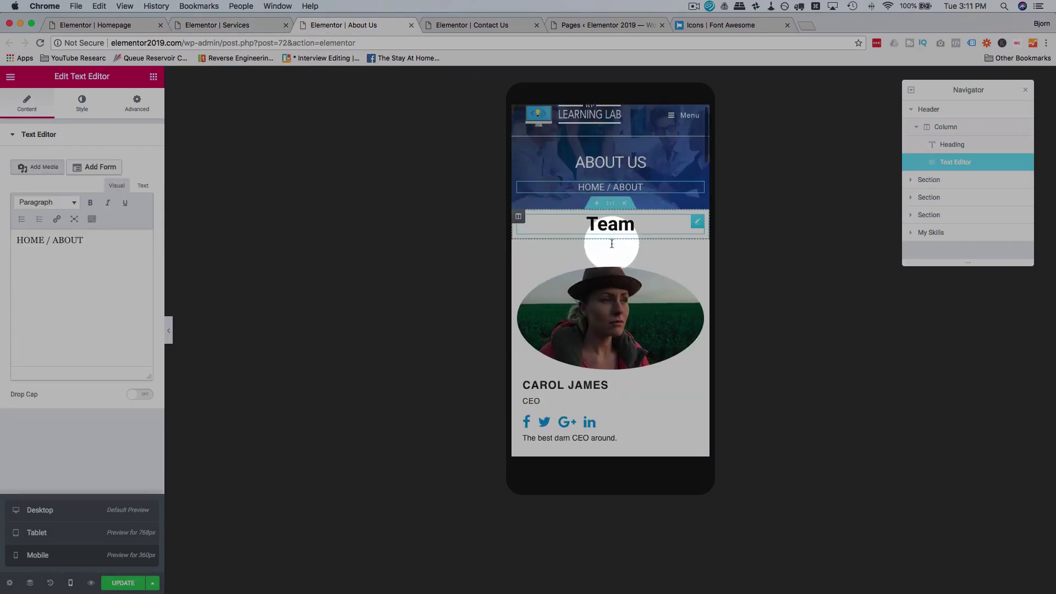
{"action": "scroll", "coordinate": [612, 243], "scroll_direction": "down", "scroll_amount": 10}
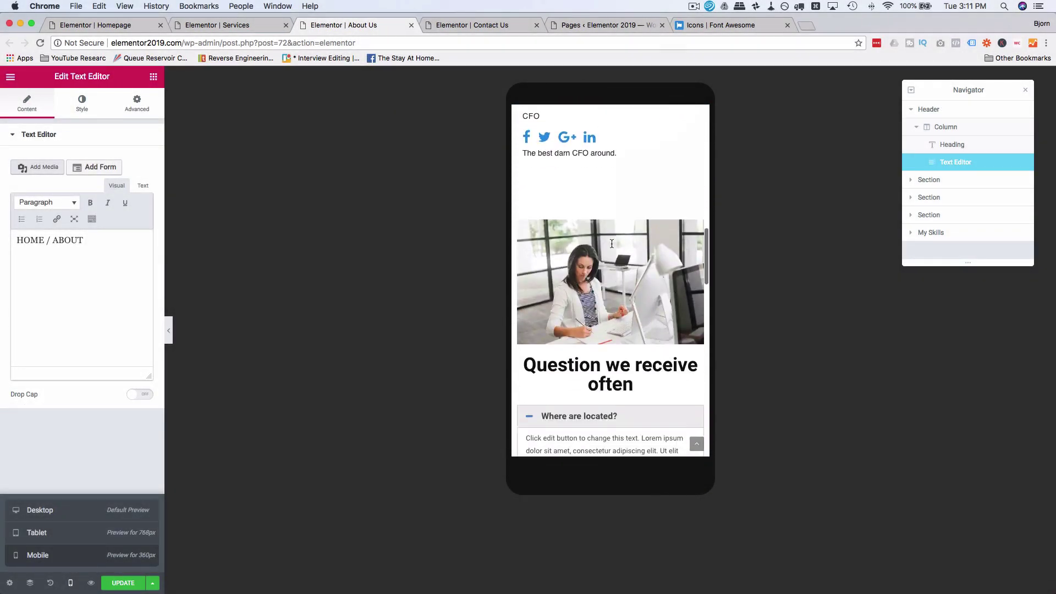
{"action": "scroll", "coordinate": [612, 244], "scroll_direction": "down", "scroll_amount": 2}
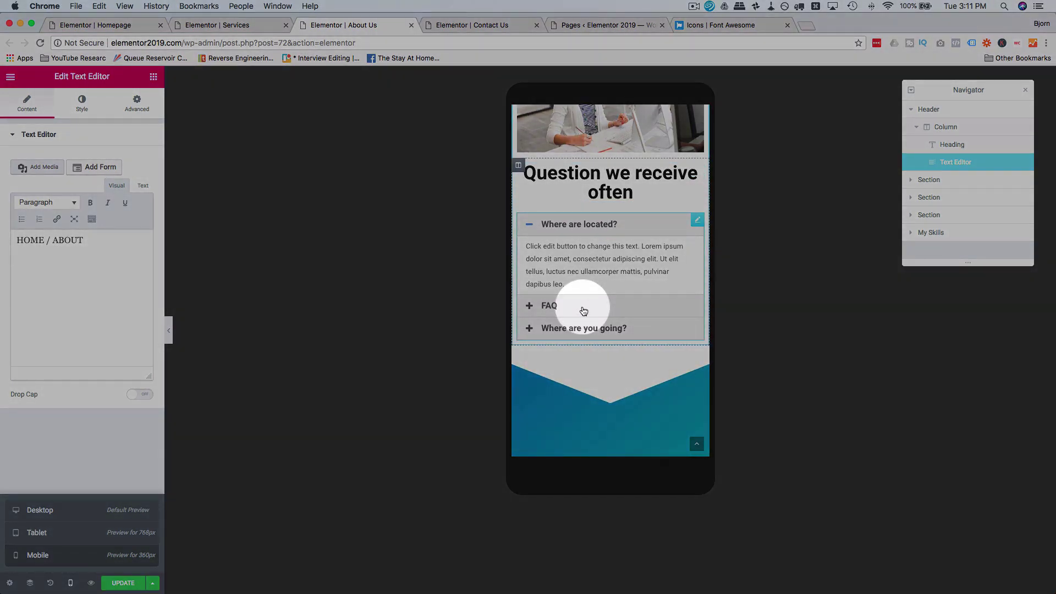
{"action": "left_click", "coordinate": [572, 310]}
{"action": "left_click", "coordinate": [589, 270]}
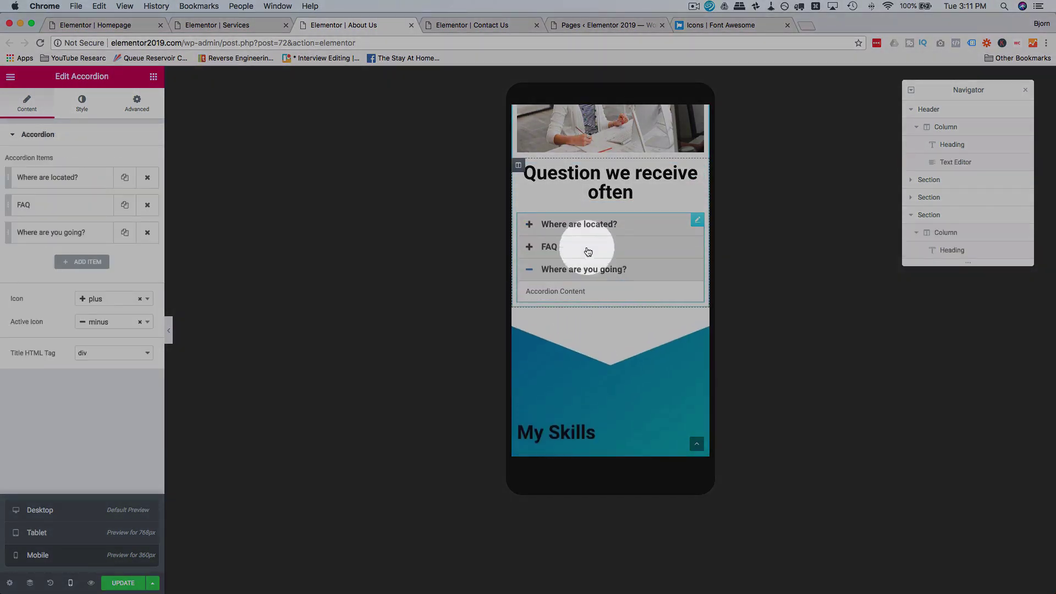
{"action": "left_click", "coordinate": [589, 247]}
{"action": "left_click", "coordinate": [599, 228]}
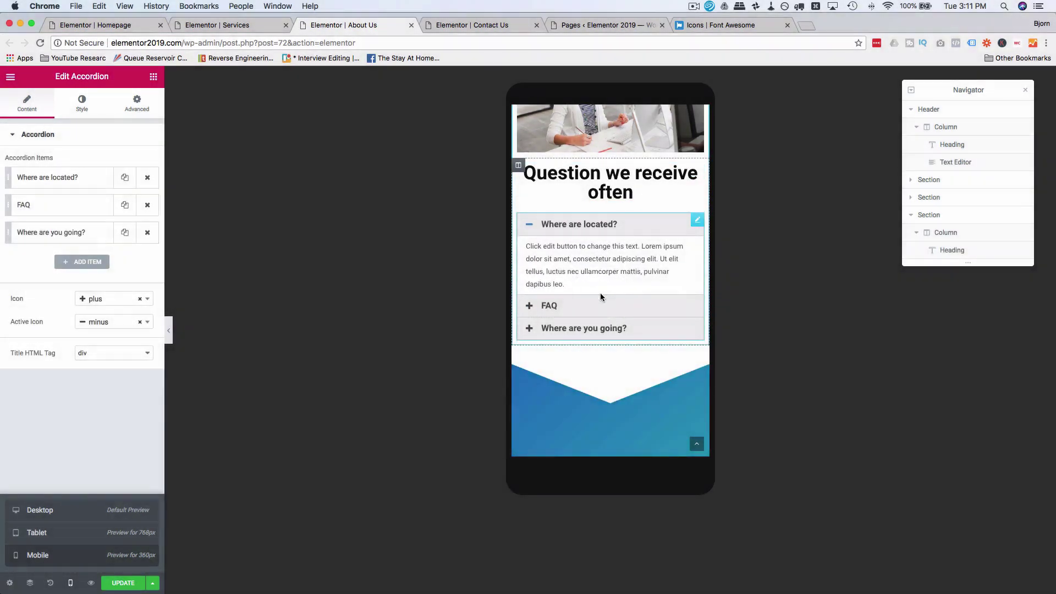
{"action": "scroll", "coordinate": [600, 294], "scroll_direction": "down", "scroll_amount": 5}
{"action": "left_click", "coordinate": [649, 238]}
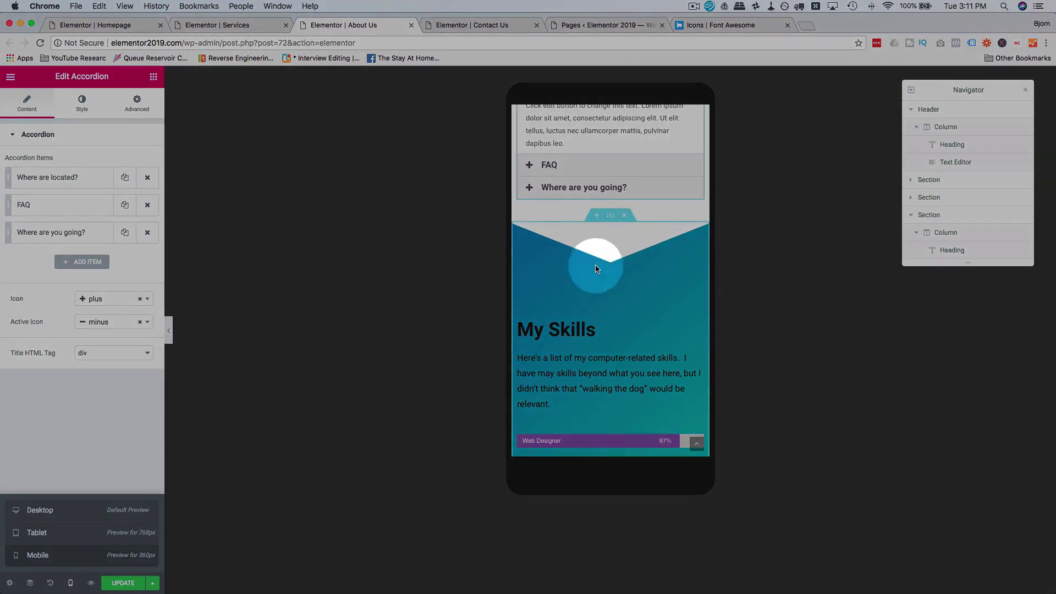
{"action": "scroll", "coordinate": [596, 268], "scroll_direction": "down", "scroll_amount": 10}
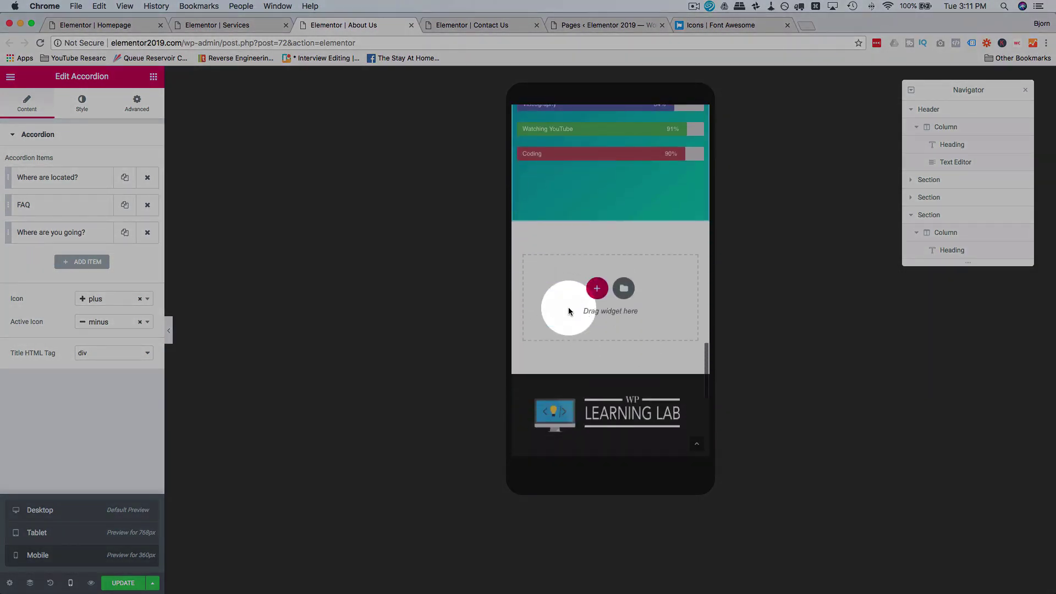
{"action": "scroll", "coordinate": [569, 312], "scroll_direction": "down", "scroll_amount": 1}
{"action": "scroll", "coordinate": [569, 312], "scroll_direction": "up", "scroll_amount": 5}
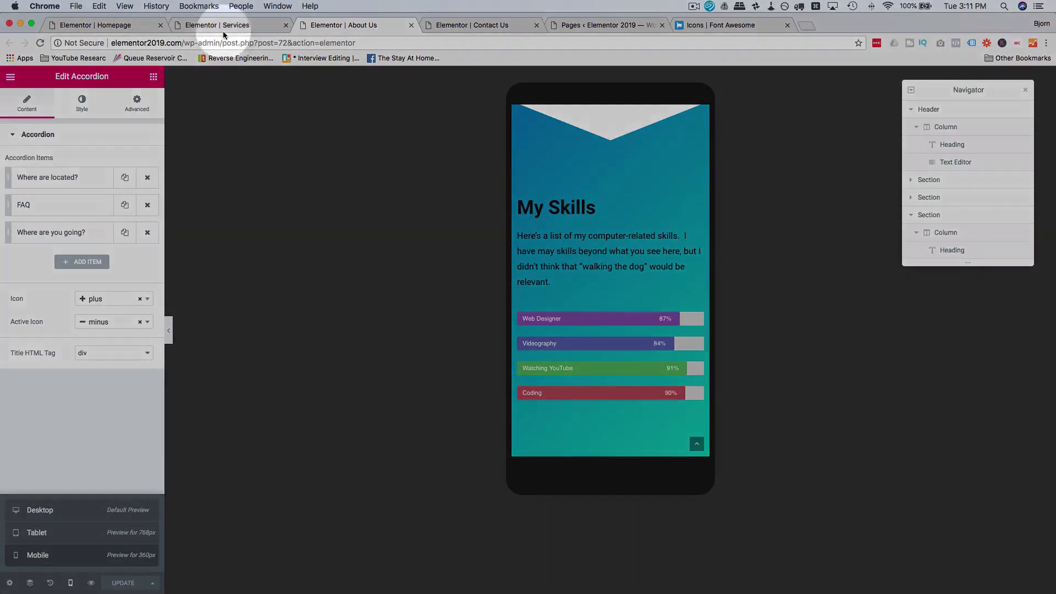
Step: Close the Services, About Us and Contact Us editor tabs
{"action": "left_click", "coordinate": [221, 27]}
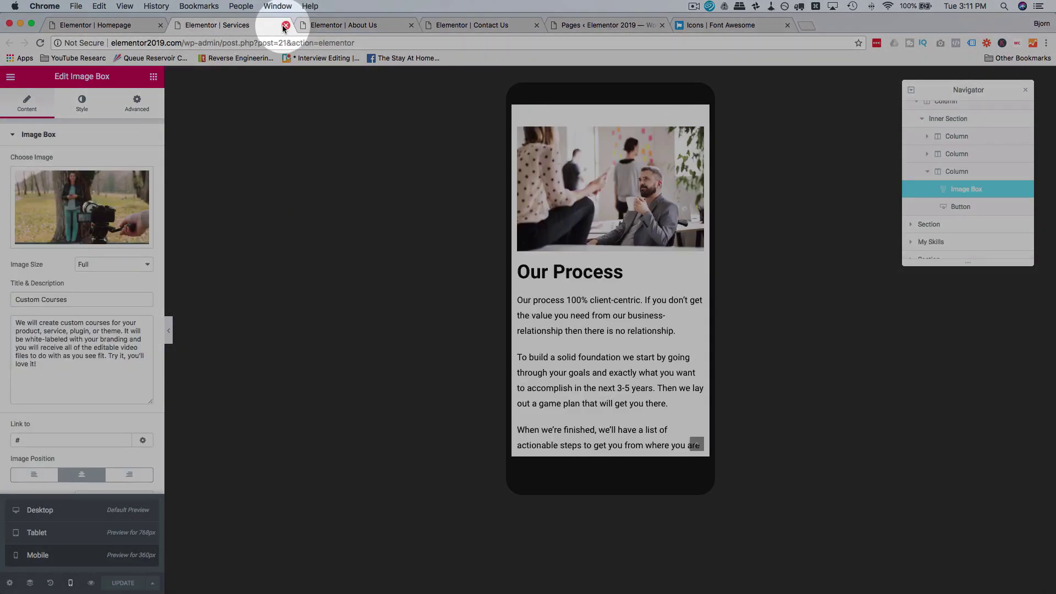
{"action": "left_click", "coordinate": [285, 26]}
{"action": "left_click", "coordinate": [285, 25]}
{"action": "left_click", "coordinate": [285, 26]}
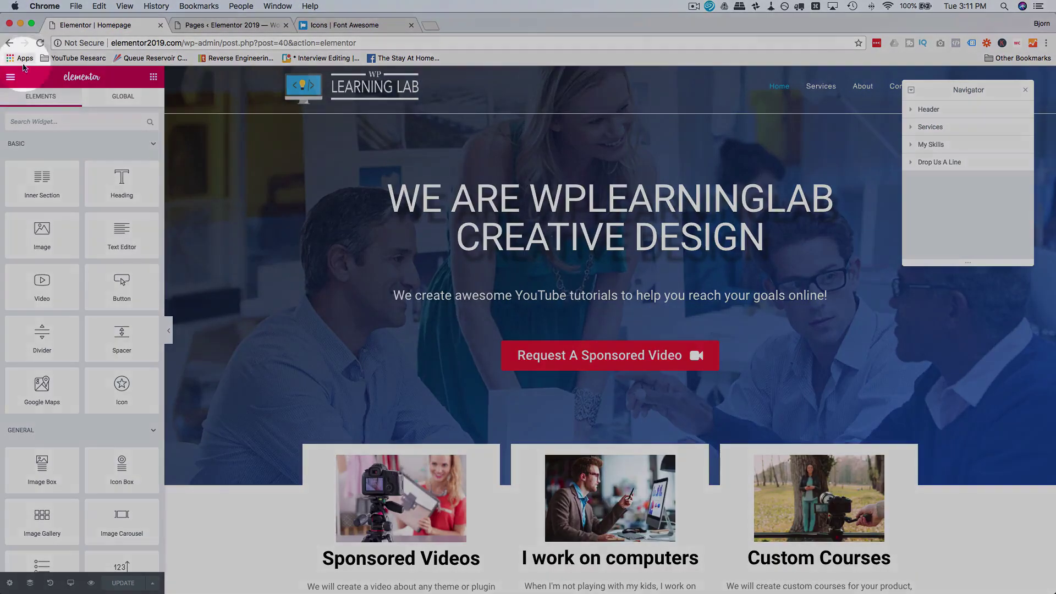
Step: Leave the Elementor editor and view the live site homepage in a new tab
{"action": "left_click", "coordinate": [10, 76]}
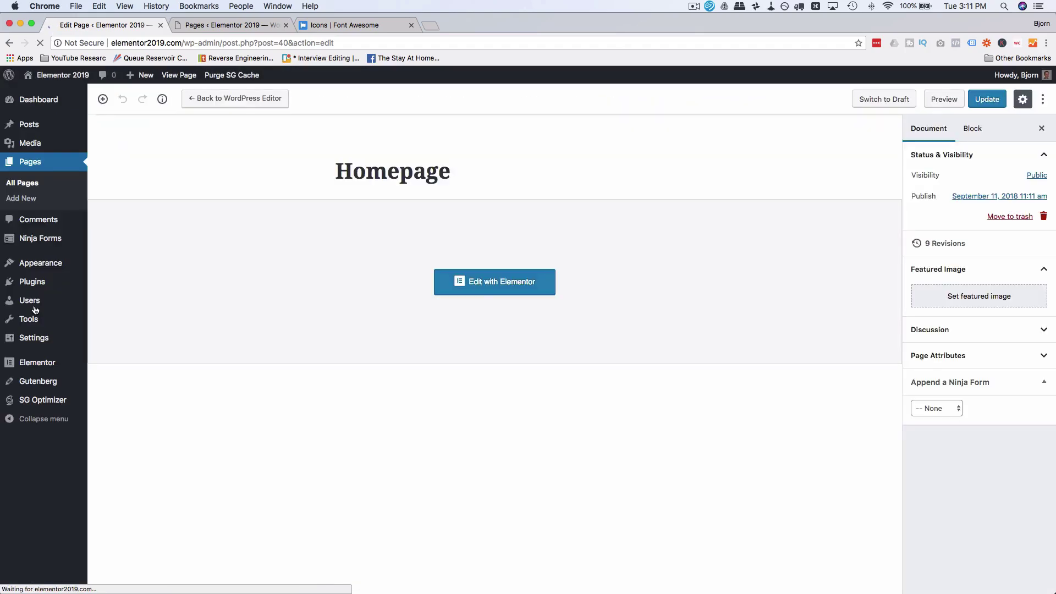
{"action": "left_click", "coordinate": [63, 84], "text": "super"}
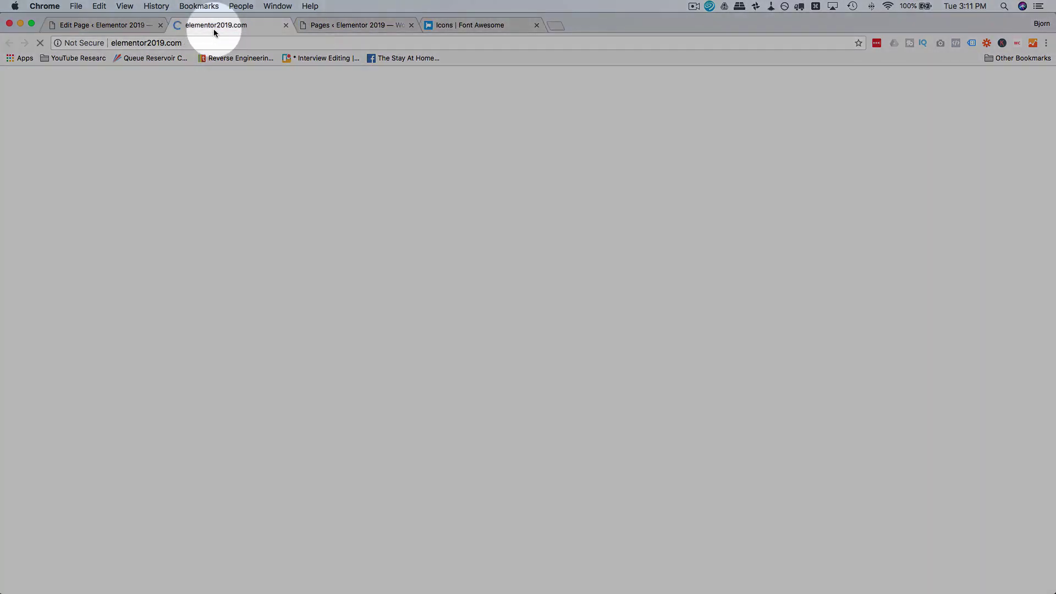
{"action": "left_click", "coordinate": [213, 28]}
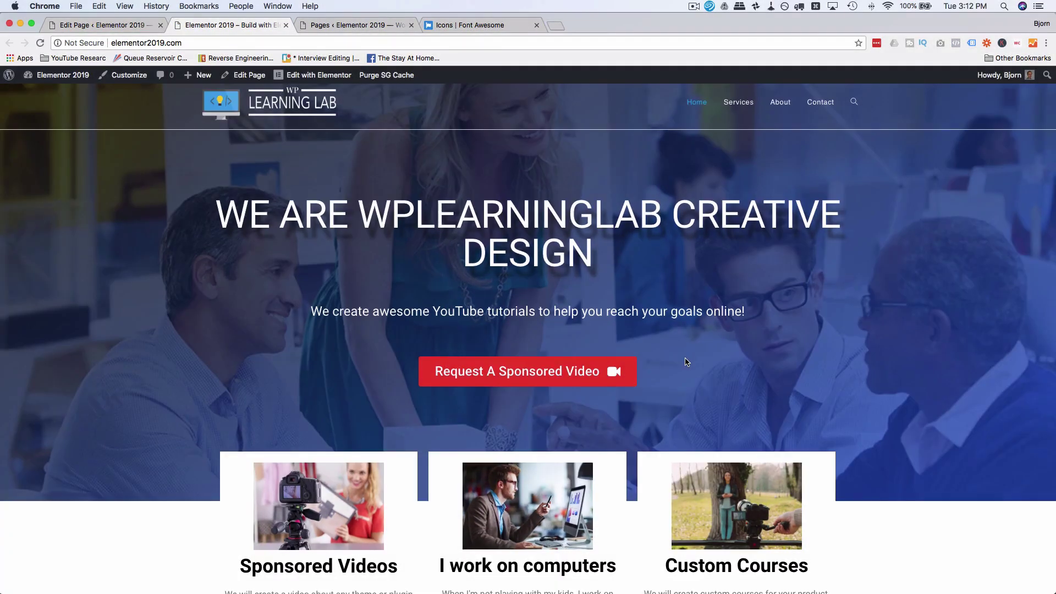
{"action": "scroll", "coordinate": [685, 357], "scroll_direction": "down", "scroll_amount": 5}
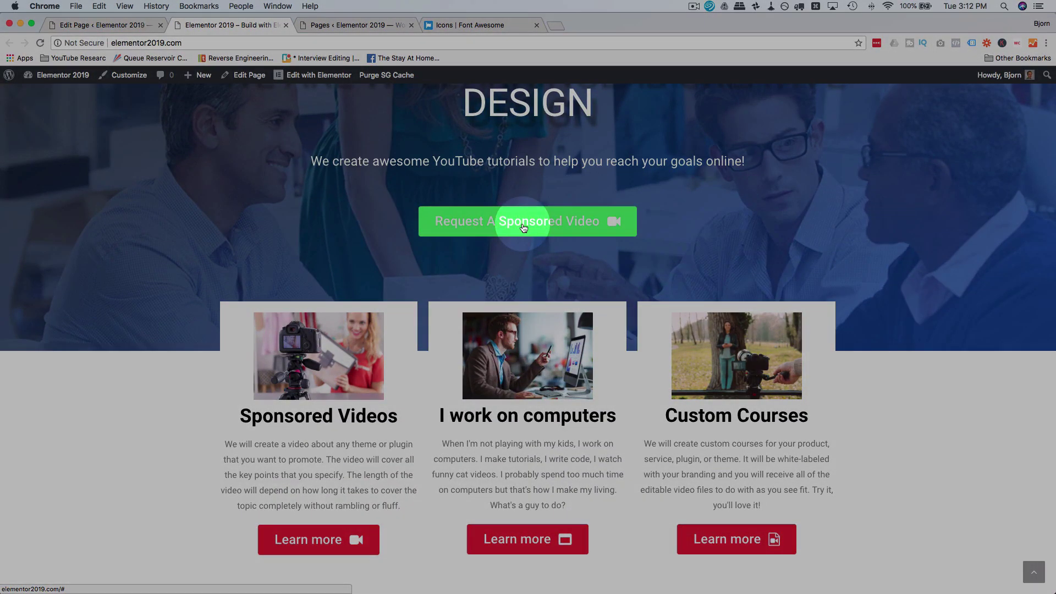
Step: Test the Request A Sponsored Video button and Services and About links, then return to the Homepage edit screen
{"action": "left_click", "coordinate": [617, 226]}
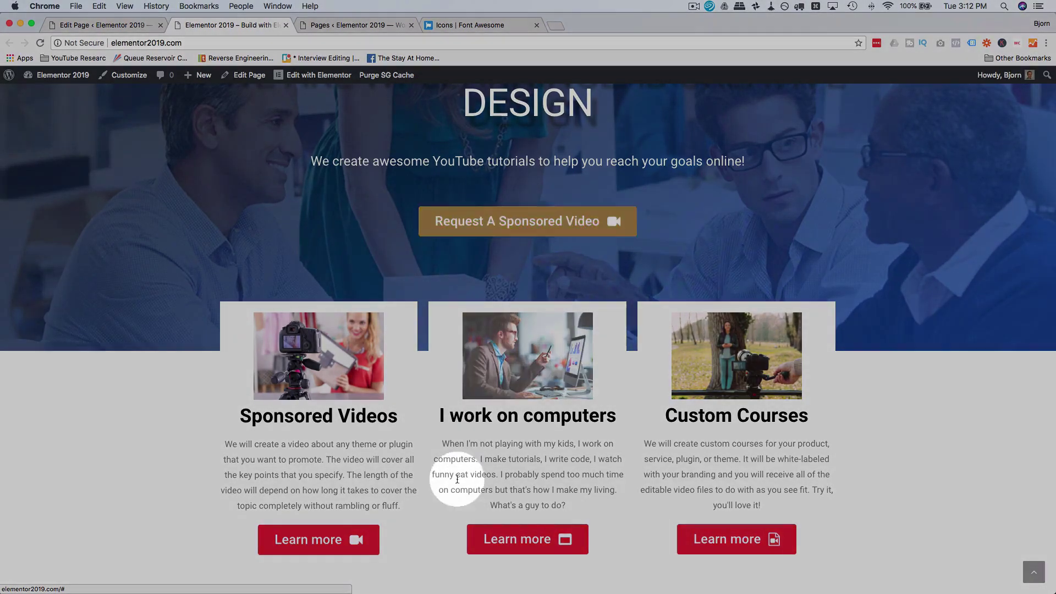
{"action": "scroll", "coordinate": [756, 319], "scroll_direction": "up", "scroll_amount": 5}
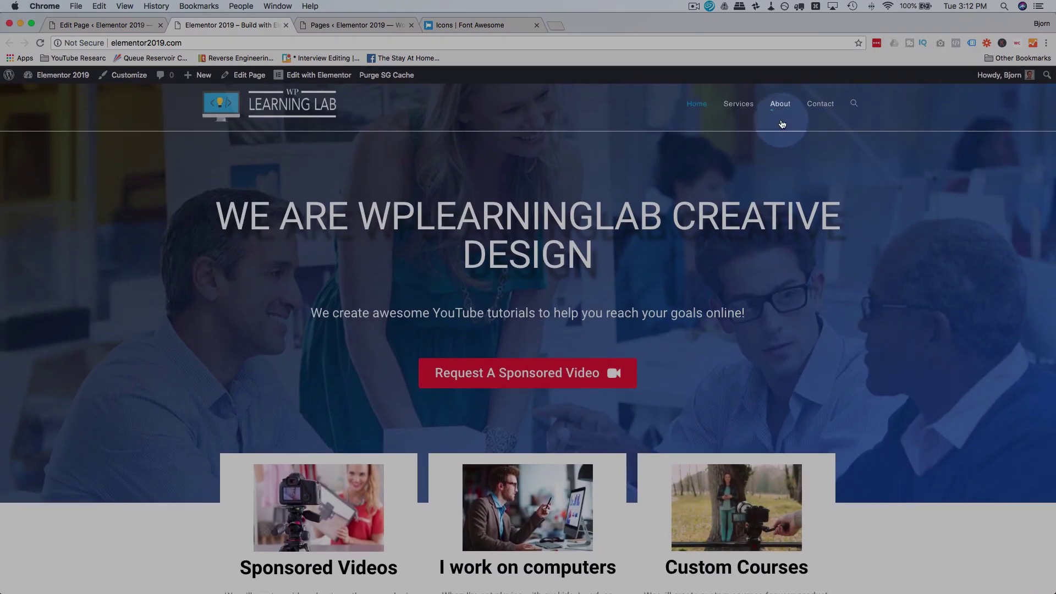
{"action": "left_click", "coordinate": [739, 110]}
{"action": "left_click", "coordinate": [780, 88]}
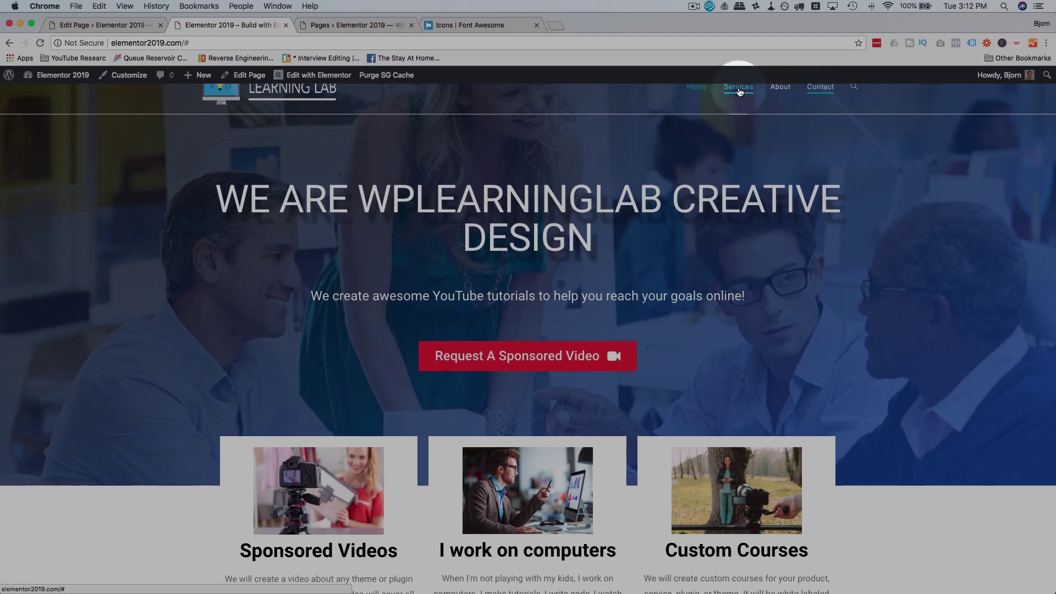
{"action": "left_click", "coordinate": [141, 30]}
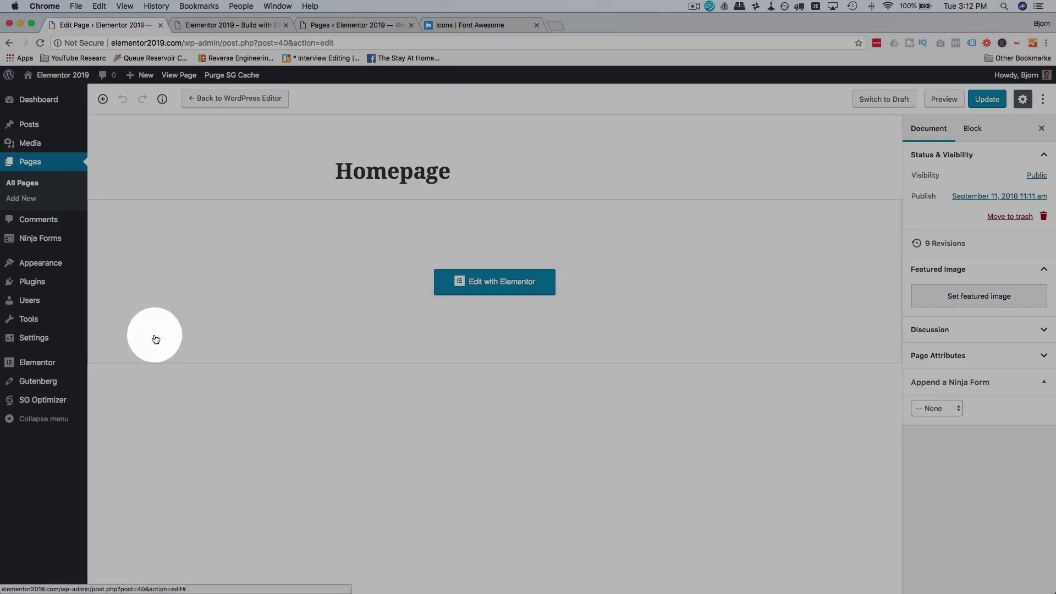
Step: Remove the old Home, Services, About and Contact custom links from the Main Nav menu
{"action": "mouse_move", "coordinate": [57, 263]}
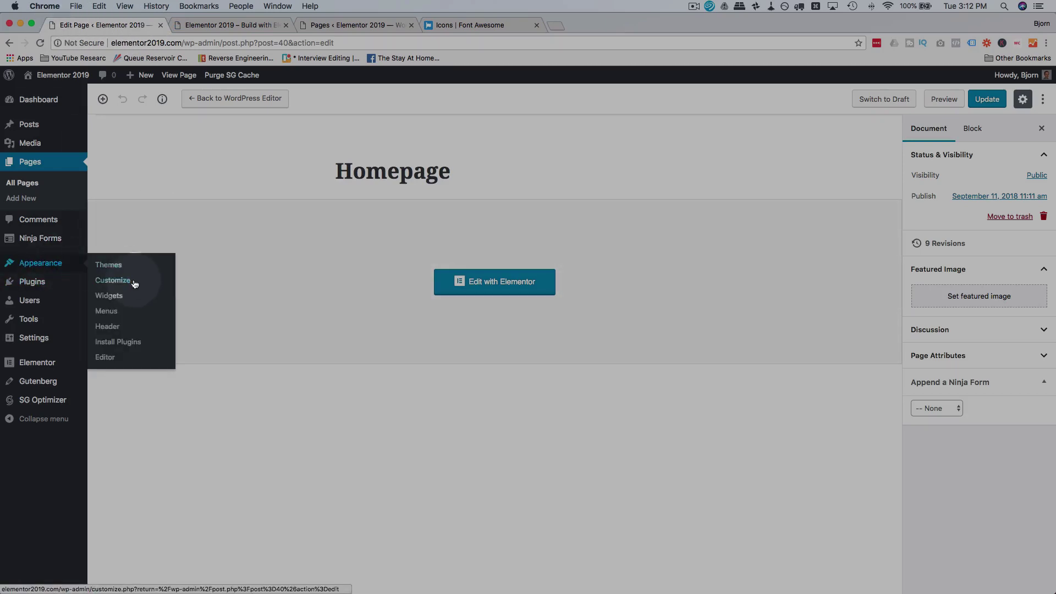
{"action": "left_click", "coordinate": [106, 312]}
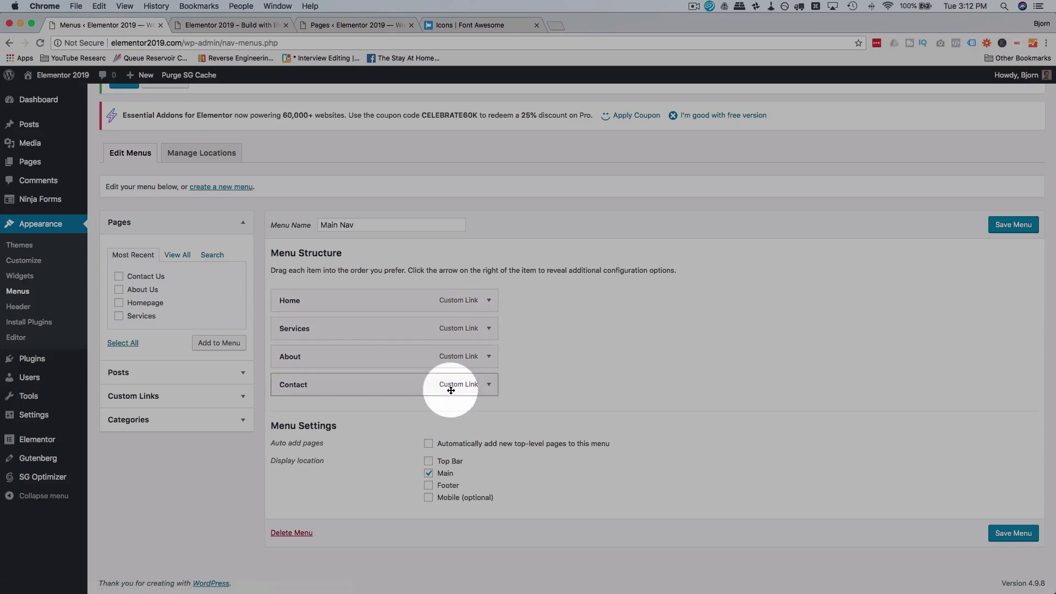
{"action": "left_click", "coordinate": [487, 301]}
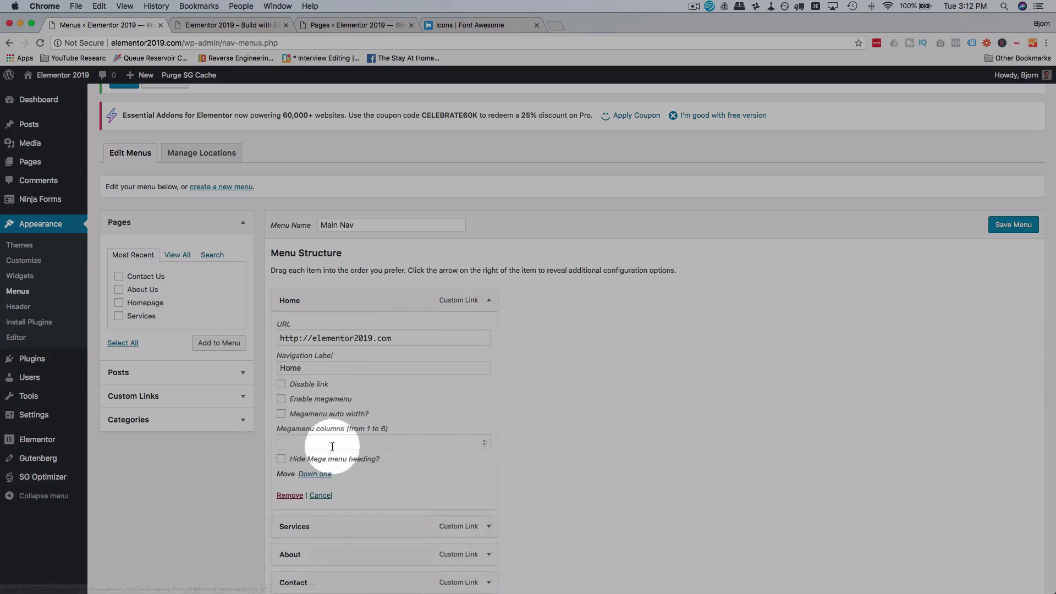
{"action": "left_click", "coordinate": [296, 496]}
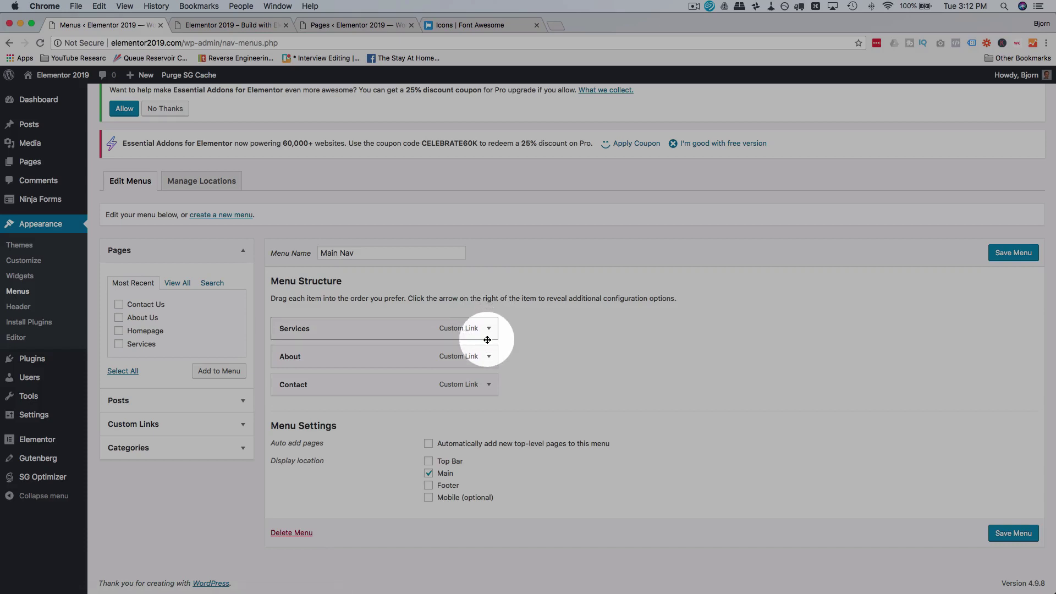
{"action": "left_click", "coordinate": [488, 329]}
{"action": "left_click", "coordinate": [294, 427]}
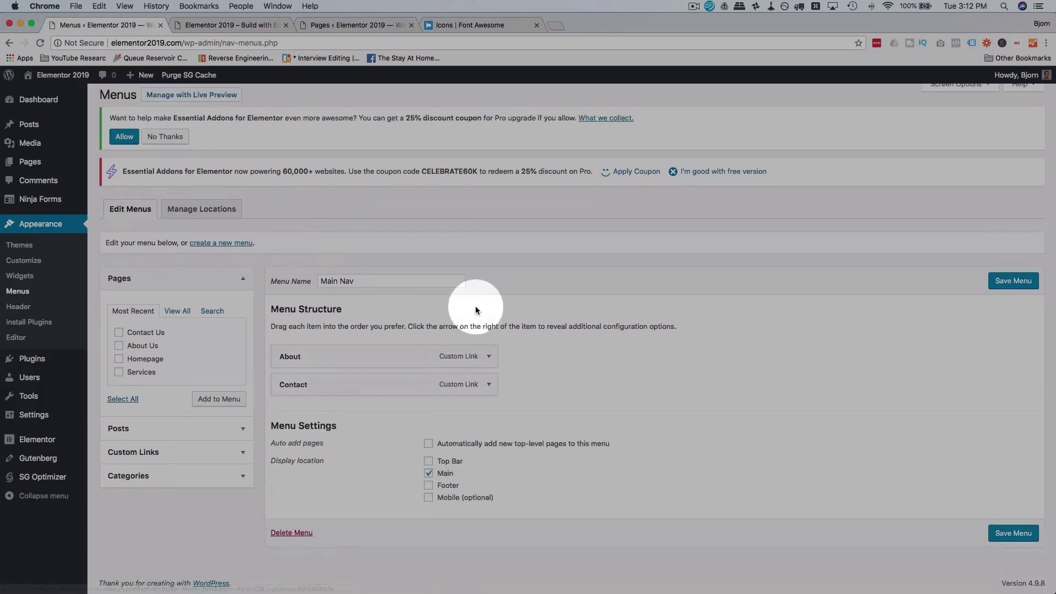
{"action": "left_click", "coordinate": [489, 356]}
{"action": "left_click", "coordinate": [297, 492]}
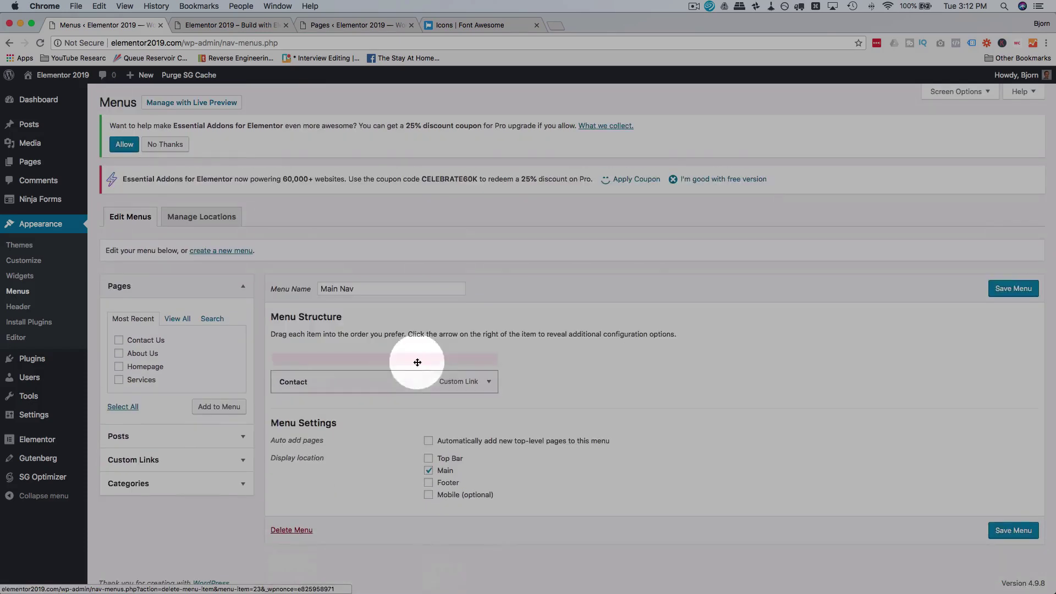
{"action": "left_click", "coordinate": [488, 364]}
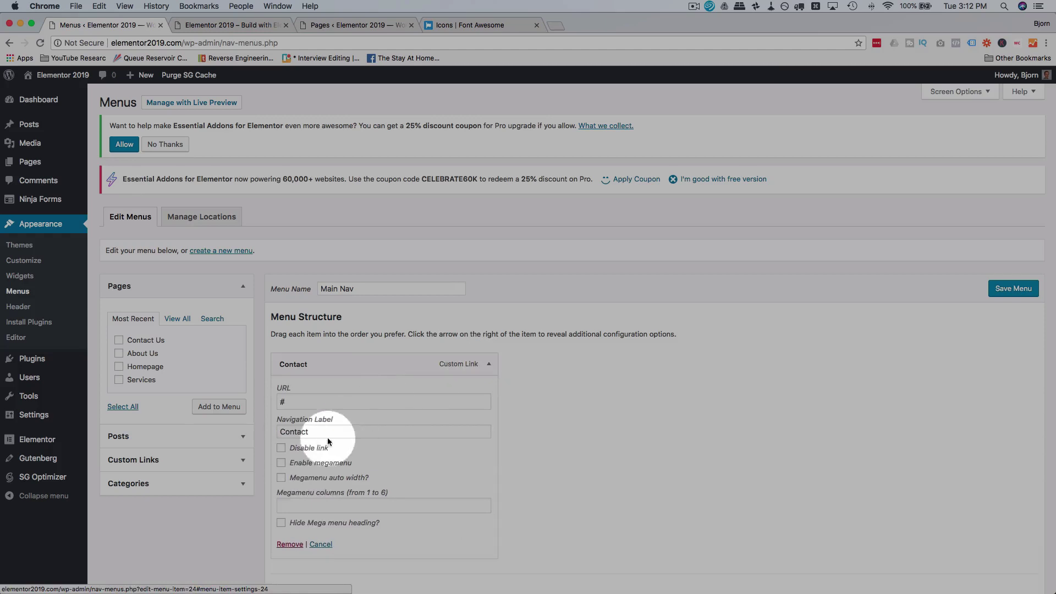
{"action": "left_click", "coordinate": [286, 545]}
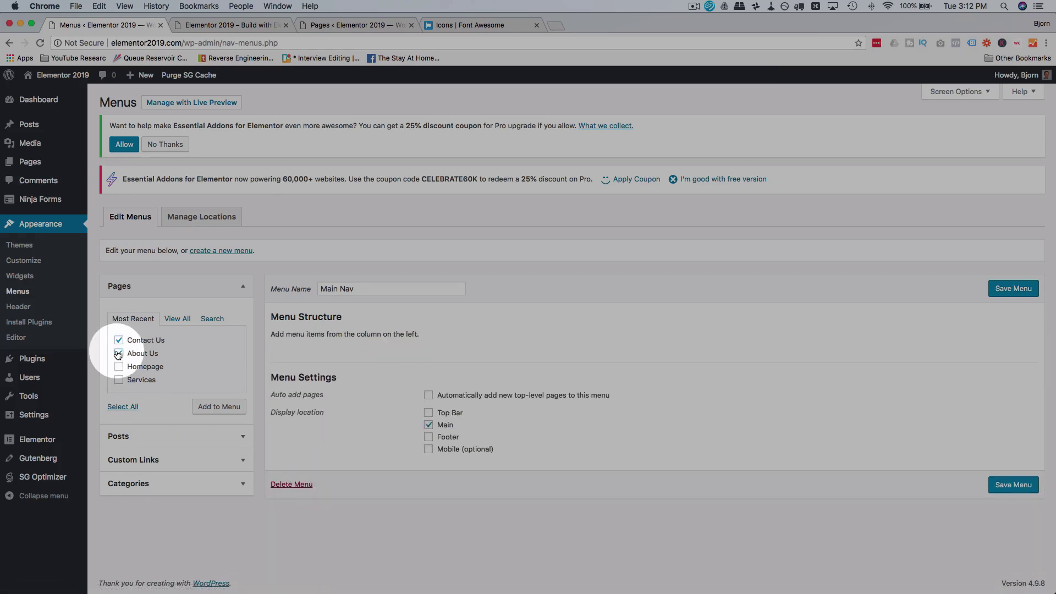
Step: Add the Homepage, Services, About Us and Contact Us pages in that order, then preview the live site
{"action": "left_click", "coordinate": [118, 379]}
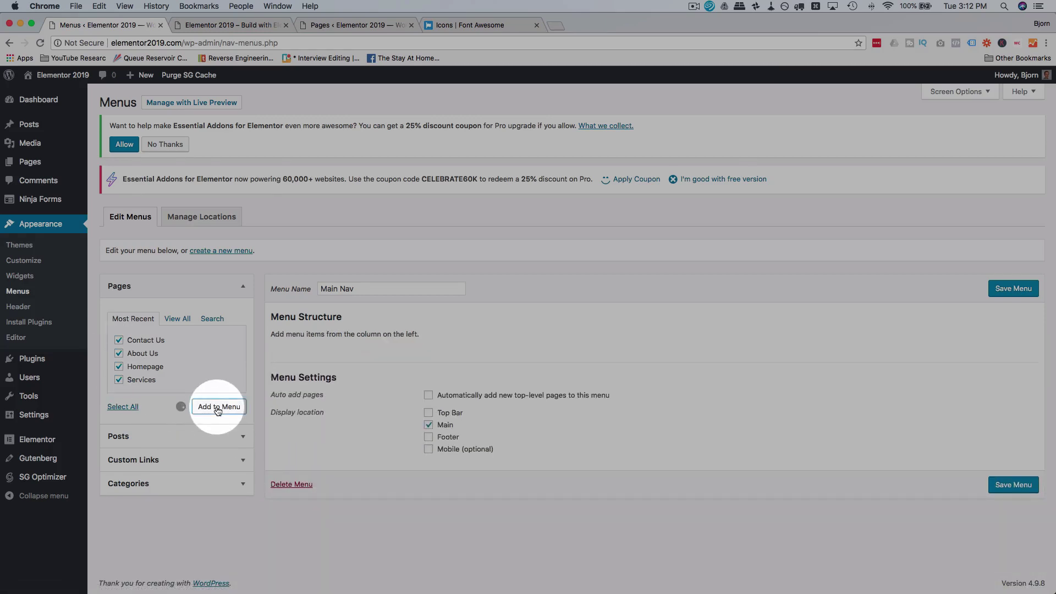
{"action": "left_click", "coordinate": [217, 410]}
{"action": "left_click_drag", "start_coordinate": [302, 420], "coordinate": [283, 389]}
{"action": "left_click_drag", "start_coordinate": [292, 423], "coordinate": [290, 446]}
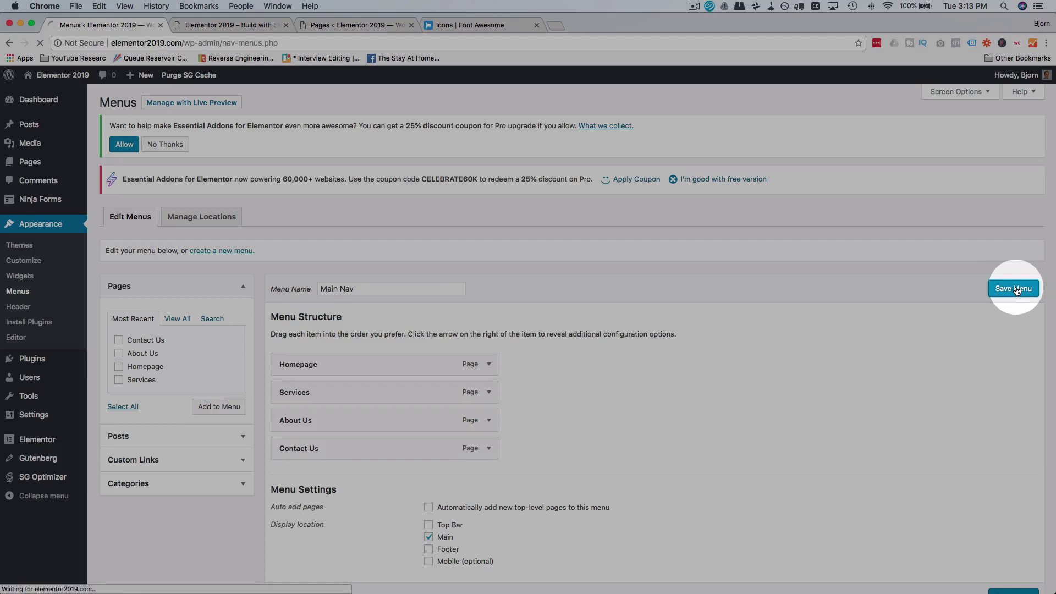
{"action": "left_click", "coordinate": [253, 25]}
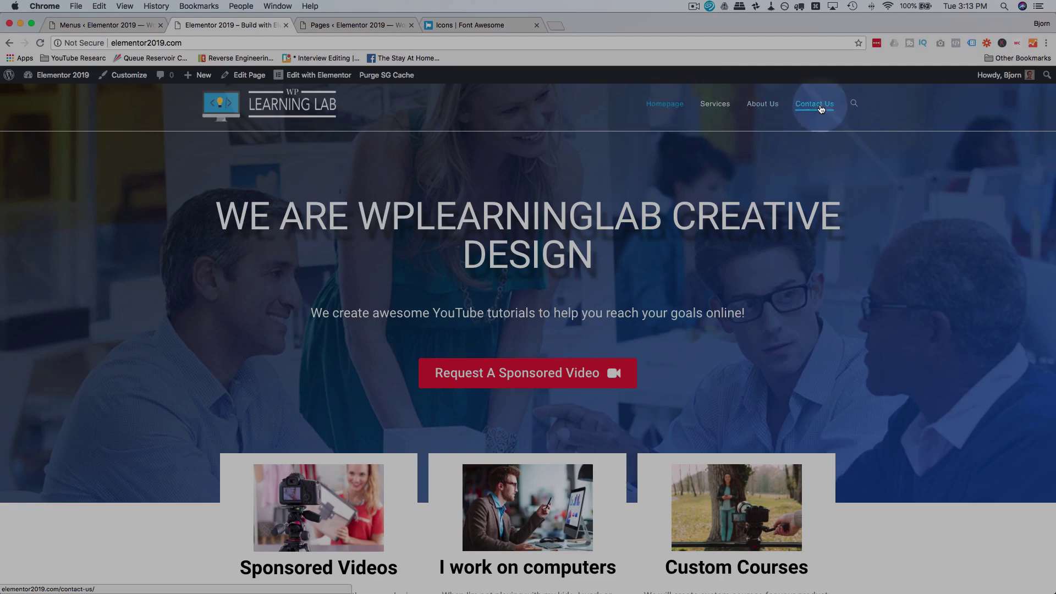
Step: Shorten the Homepage and About Us navigation labels to Home and About
{"action": "left_click", "coordinate": [142, 25]}
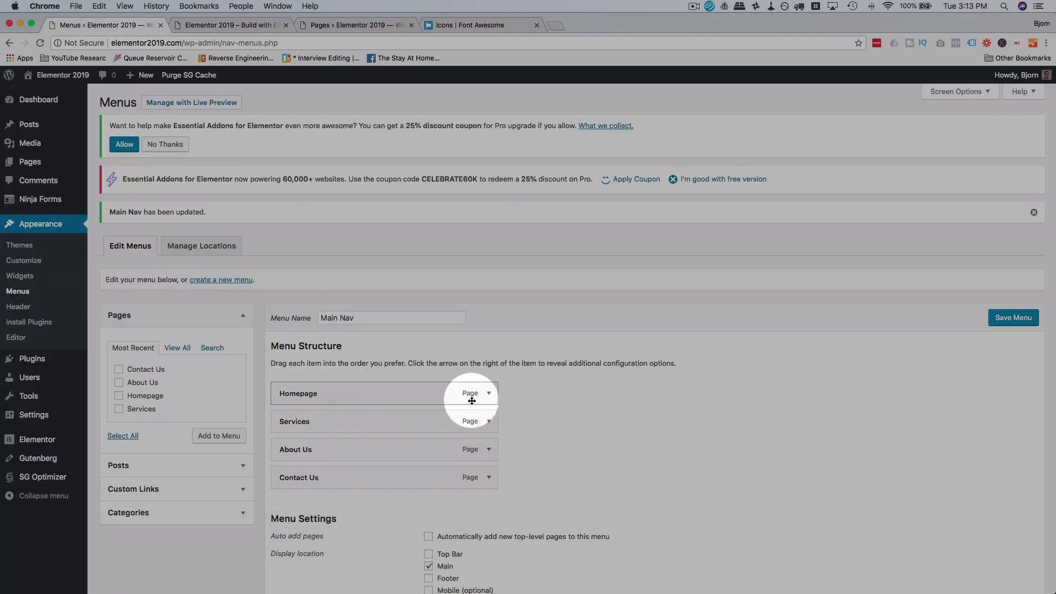
{"action": "left_click", "coordinate": [488, 393]}
{"action": "left_click", "coordinate": [332, 432]}
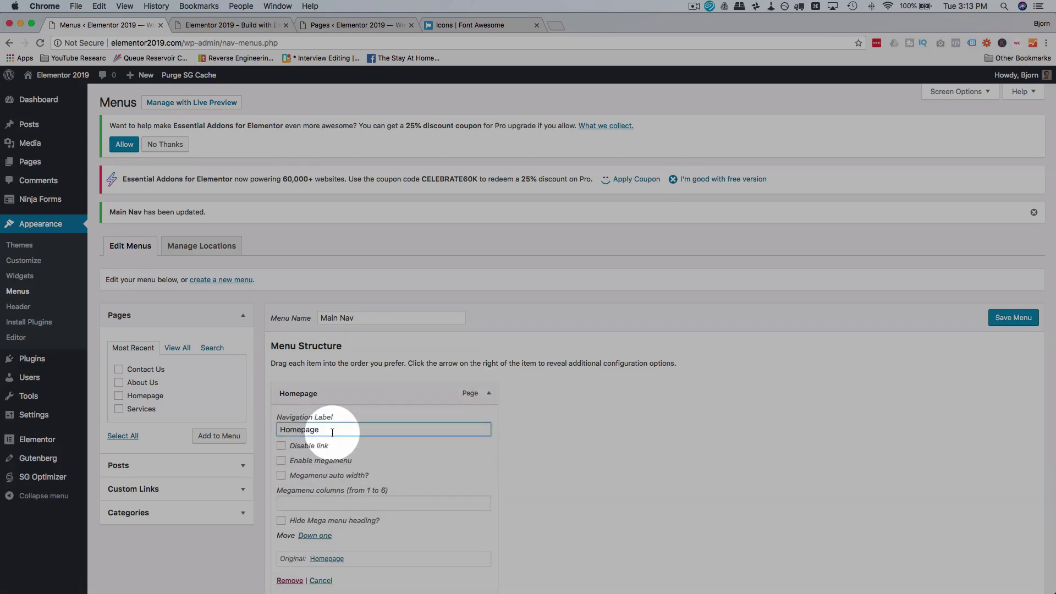
{"action": "key", "text": "BackSpace"}
{"action": "key", "text": "BackSpace"}
{"action": "key", "text": "BackSpace"}
{"action": "key", "text": "BackSpace"}
{"action": "scroll", "coordinate": [440, 385], "scroll_direction": "down", "scroll_amount": 5}
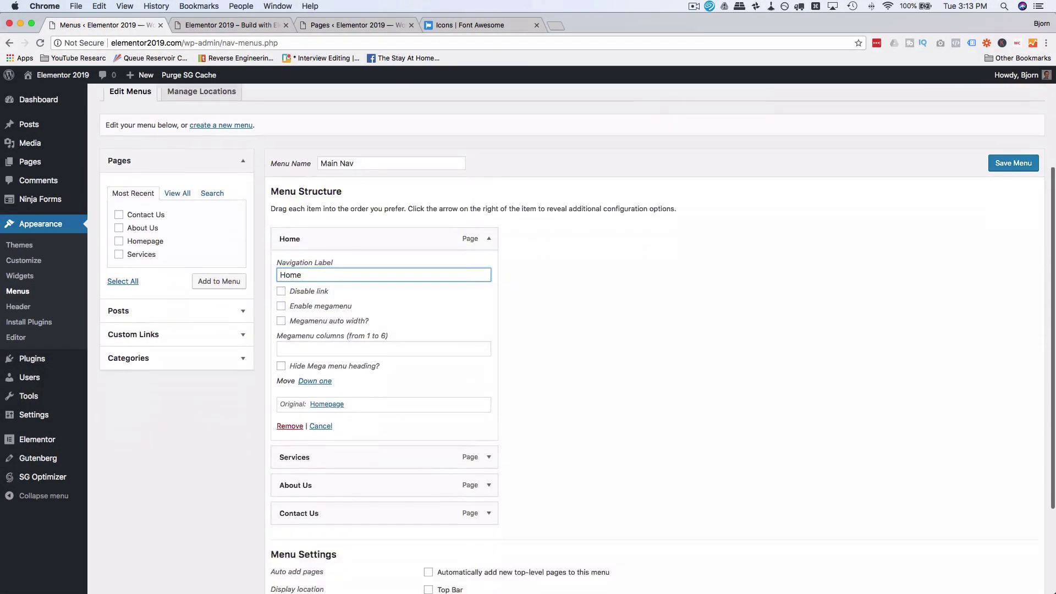
{"action": "left_click", "coordinate": [487, 409]}
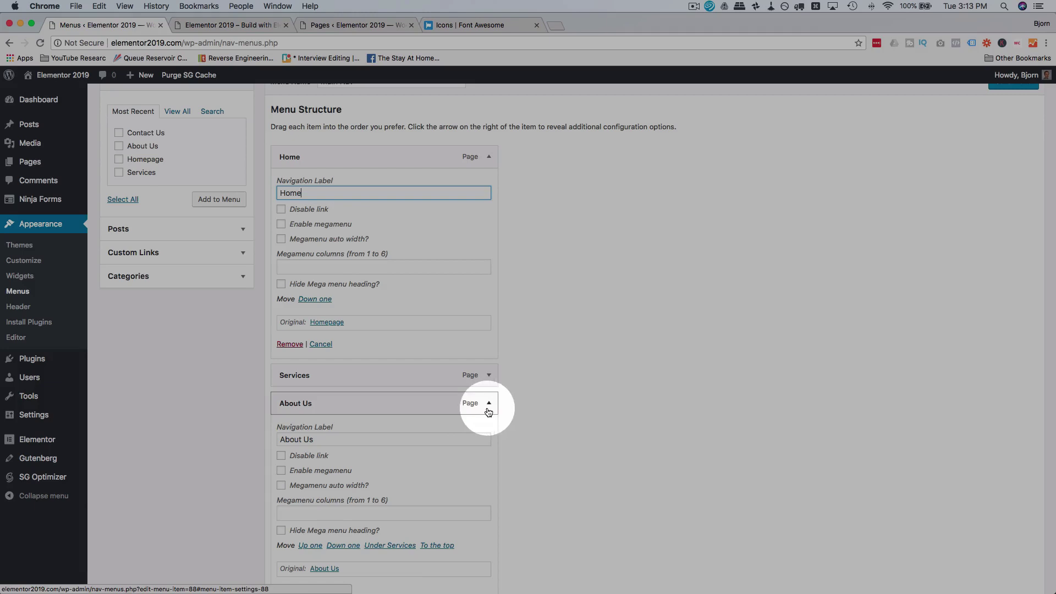
{"action": "left_click", "coordinate": [333, 439]}
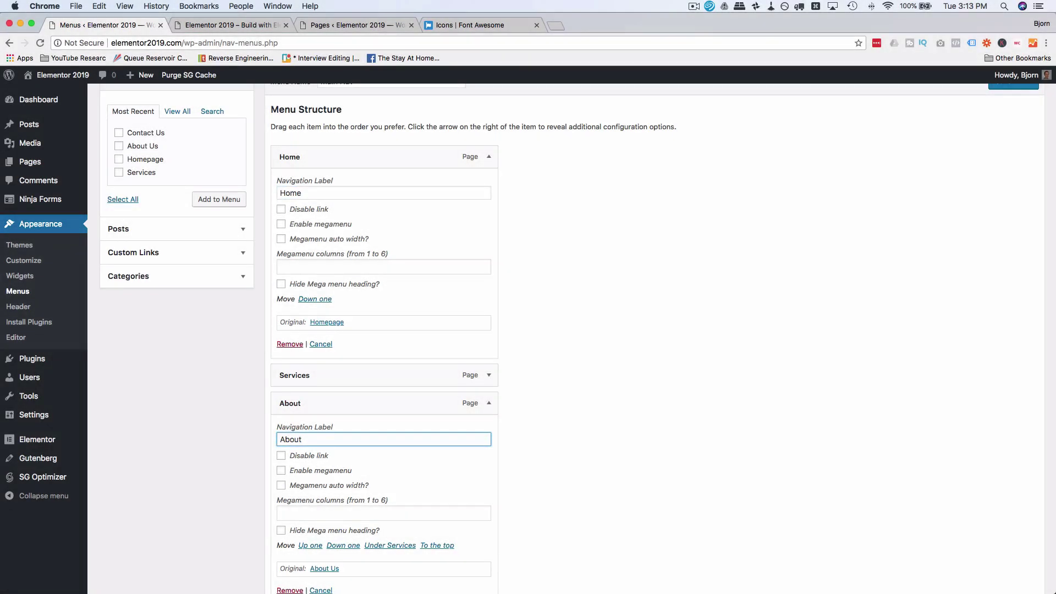
Step: Relabel Contact Us as Contact, save the menu, and view it on the live homepage
{"action": "scroll", "coordinate": [385, 440], "scroll_direction": "down", "scroll_amount": 4}
{"action": "left_click", "coordinate": [488, 448]}
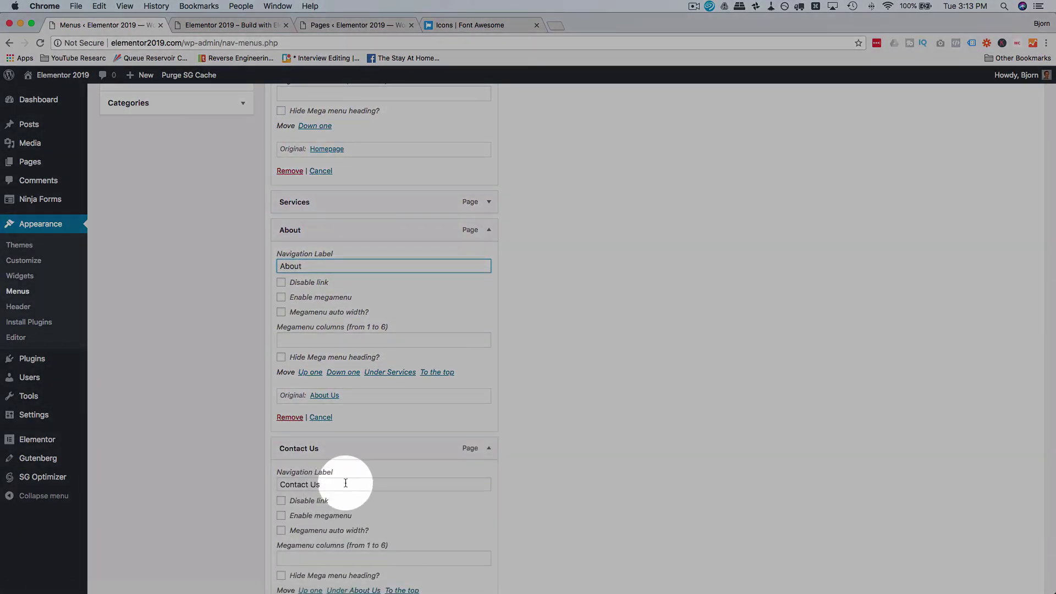
{"action": "left_click", "coordinate": [344, 484]}
{"action": "key", "text": "BackSpace"}
{"action": "key", "text": "BackSpace"}
{"action": "key", "text": "BackSpace"}
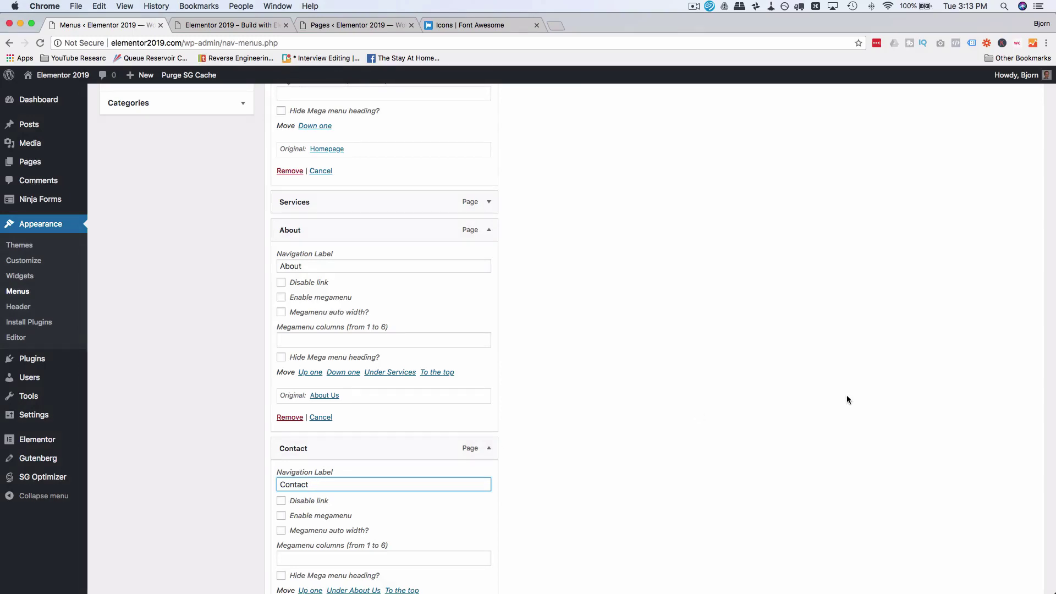
{"action": "scroll", "coordinate": [847, 397], "scroll_direction": "up", "scroll_amount": 10}
{"action": "left_click", "coordinate": [1015, 321]}
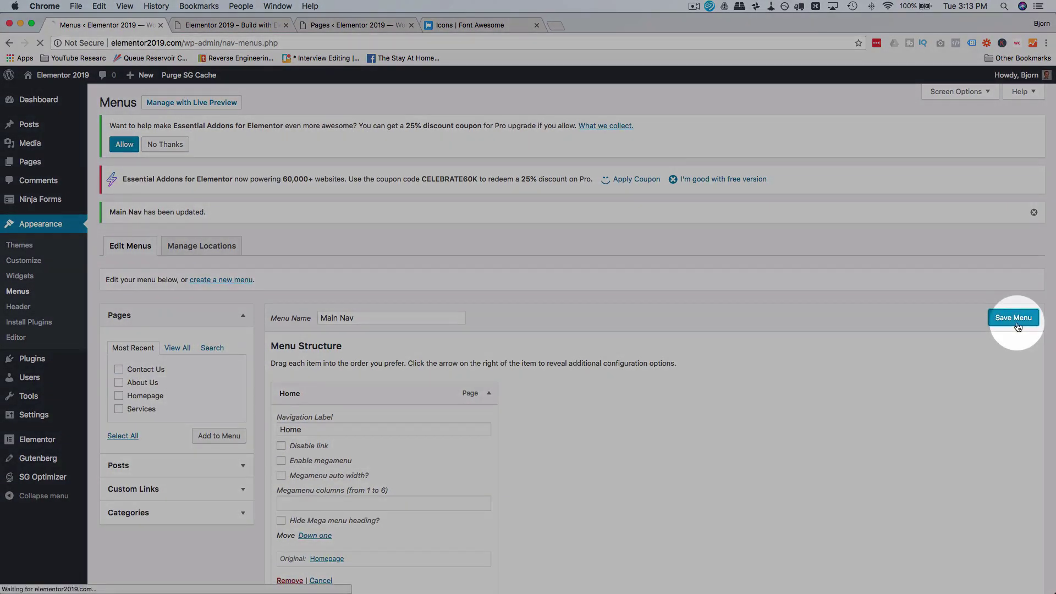
{"action": "left_click", "coordinate": [236, 25]}
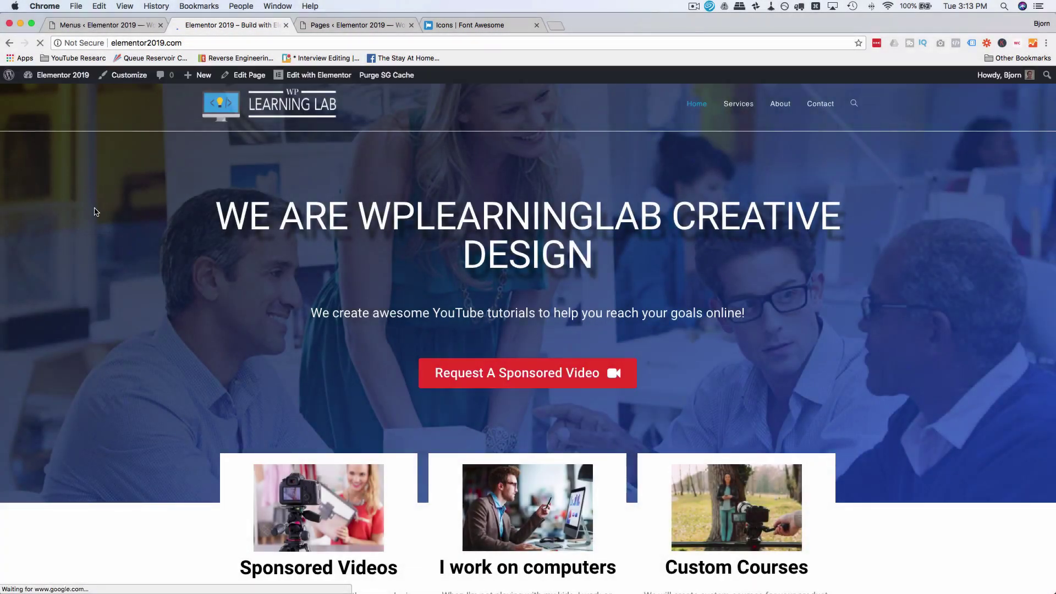
{"action": "left_click", "coordinate": [749, 105]}
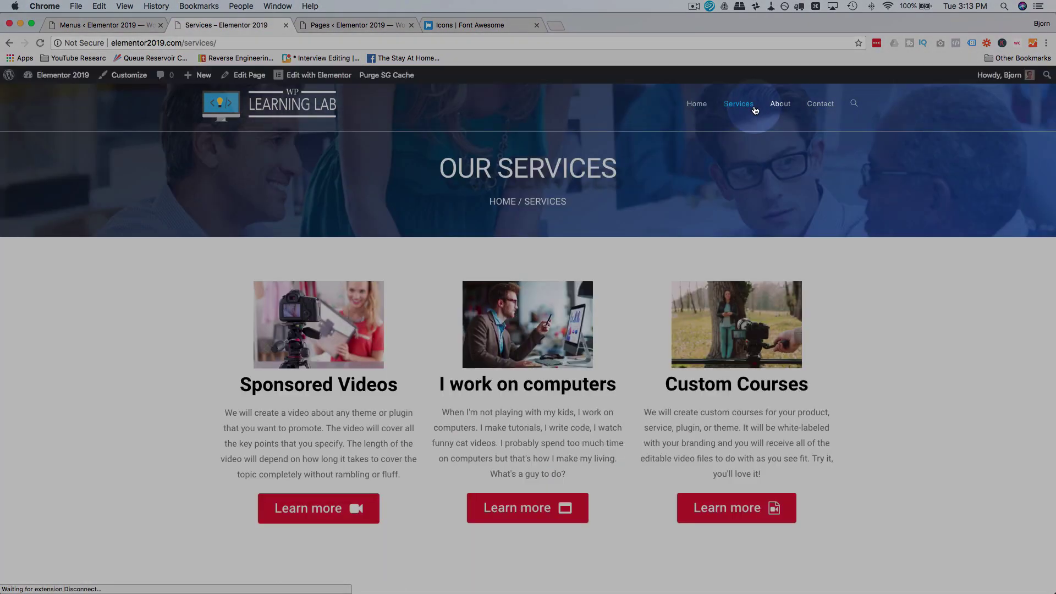
{"action": "scroll", "coordinate": [789, 186], "scroll_direction": "down", "scroll_amount": 10}
{"action": "scroll", "coordinate": [790, 186], "scroll_direction": "up", "scroll_amount": 10}
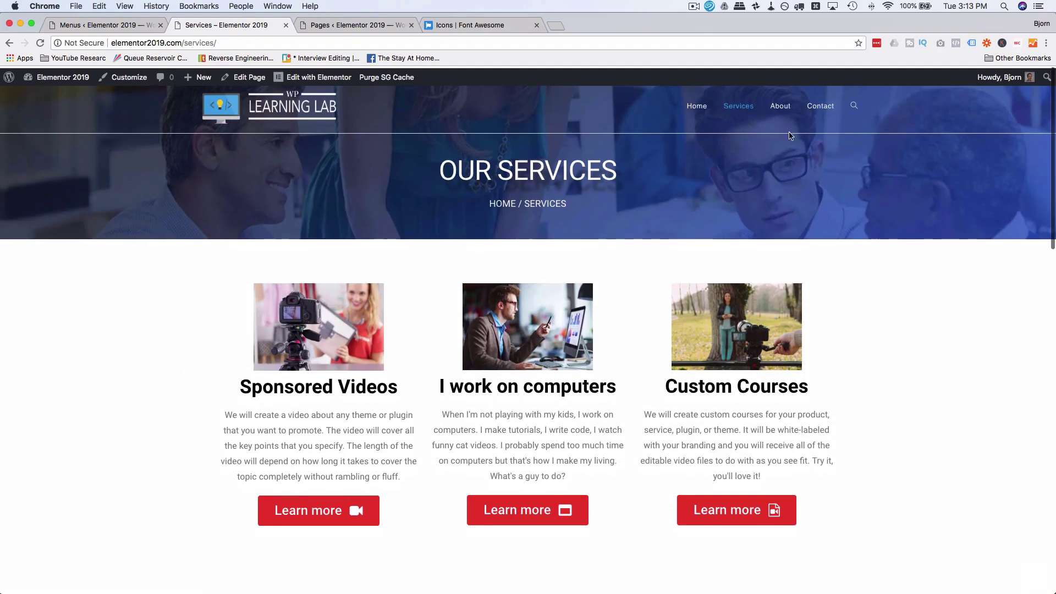
{"action": "left_click", "coordinate": [787, 110]}
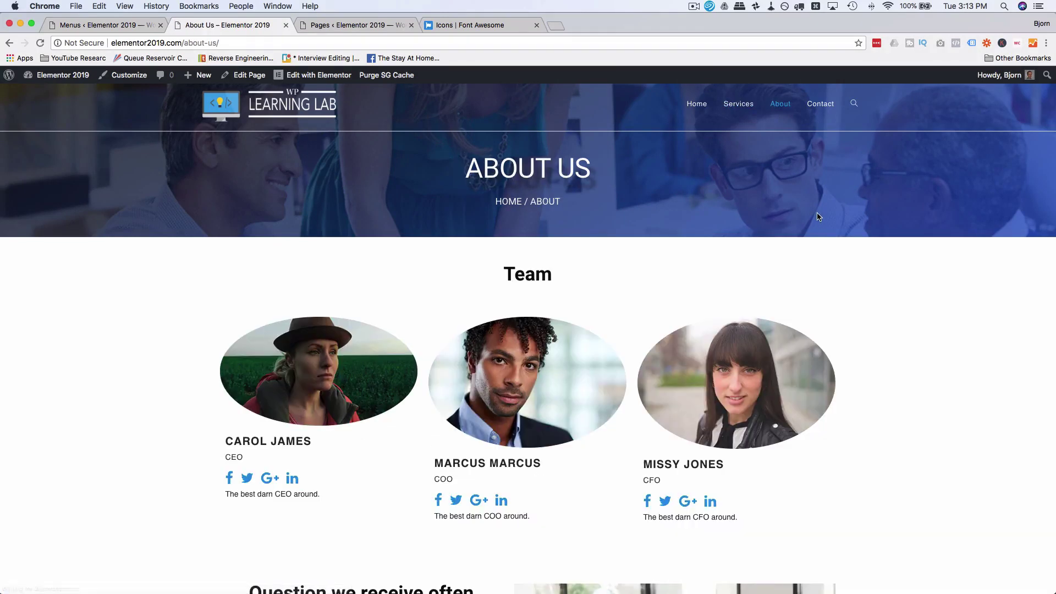
{"action": "left_click", "coordinate": [828, 108]}
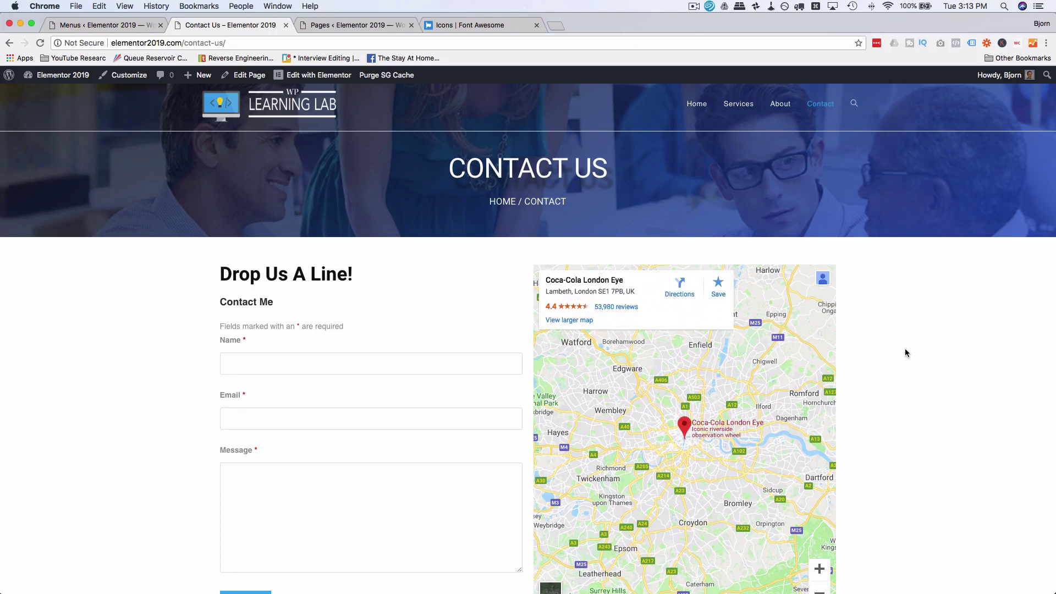
{"action": "scroll", "coordinate": [908, 355], "scroll_direction": "down", "scroll_amount": 5}
{"action": "scroll", "coordinate": [911, 360], "scroll_direction": "up", "scroll_amount": 5}
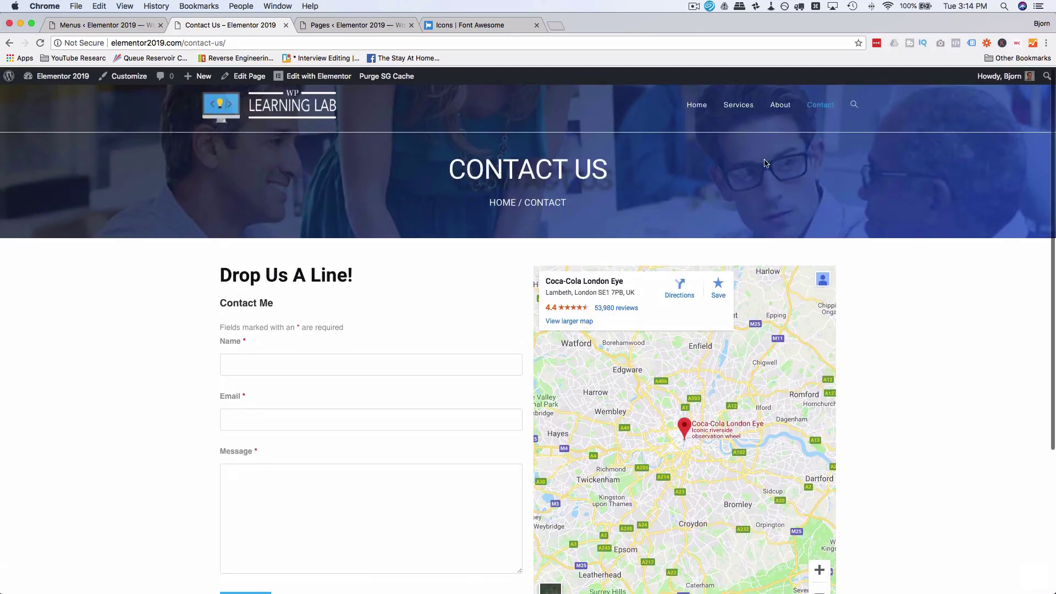
{"action": "left_click", "coordinate": [697, 104]}
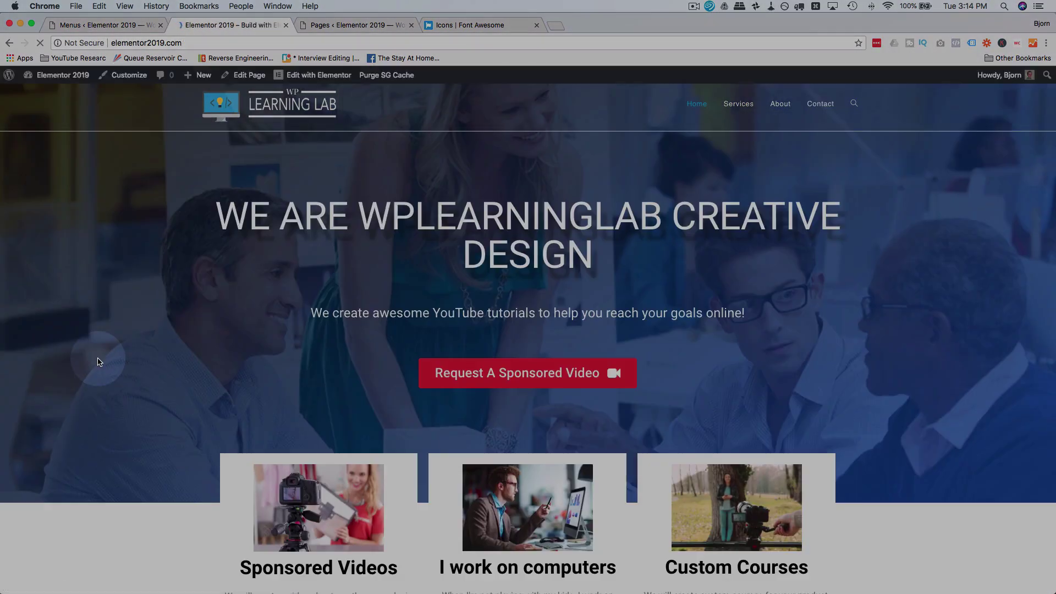